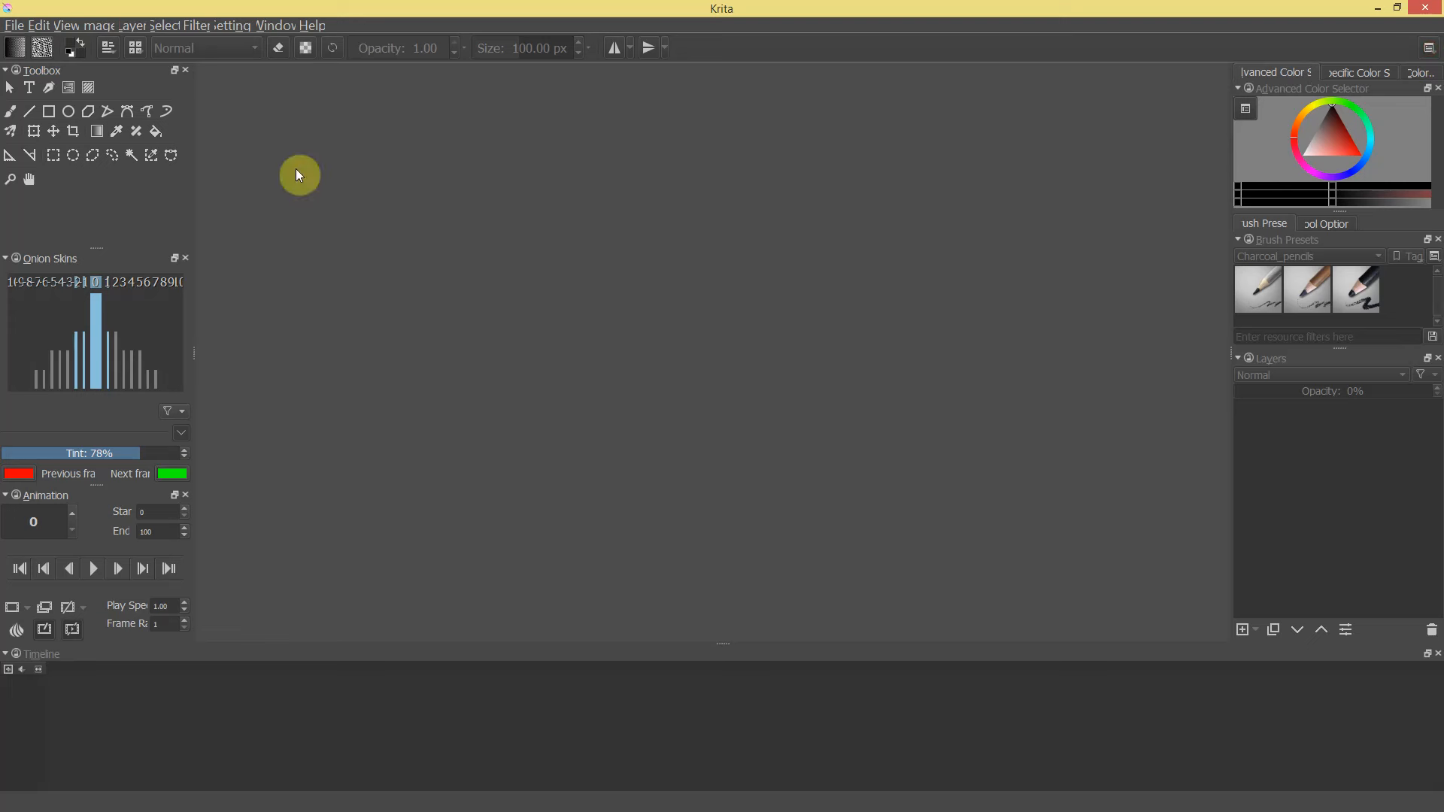
Create a new custom document of 2880 × 1620 pixels at 300 ppi in RGB/Alpha.
left_click(39, 26)
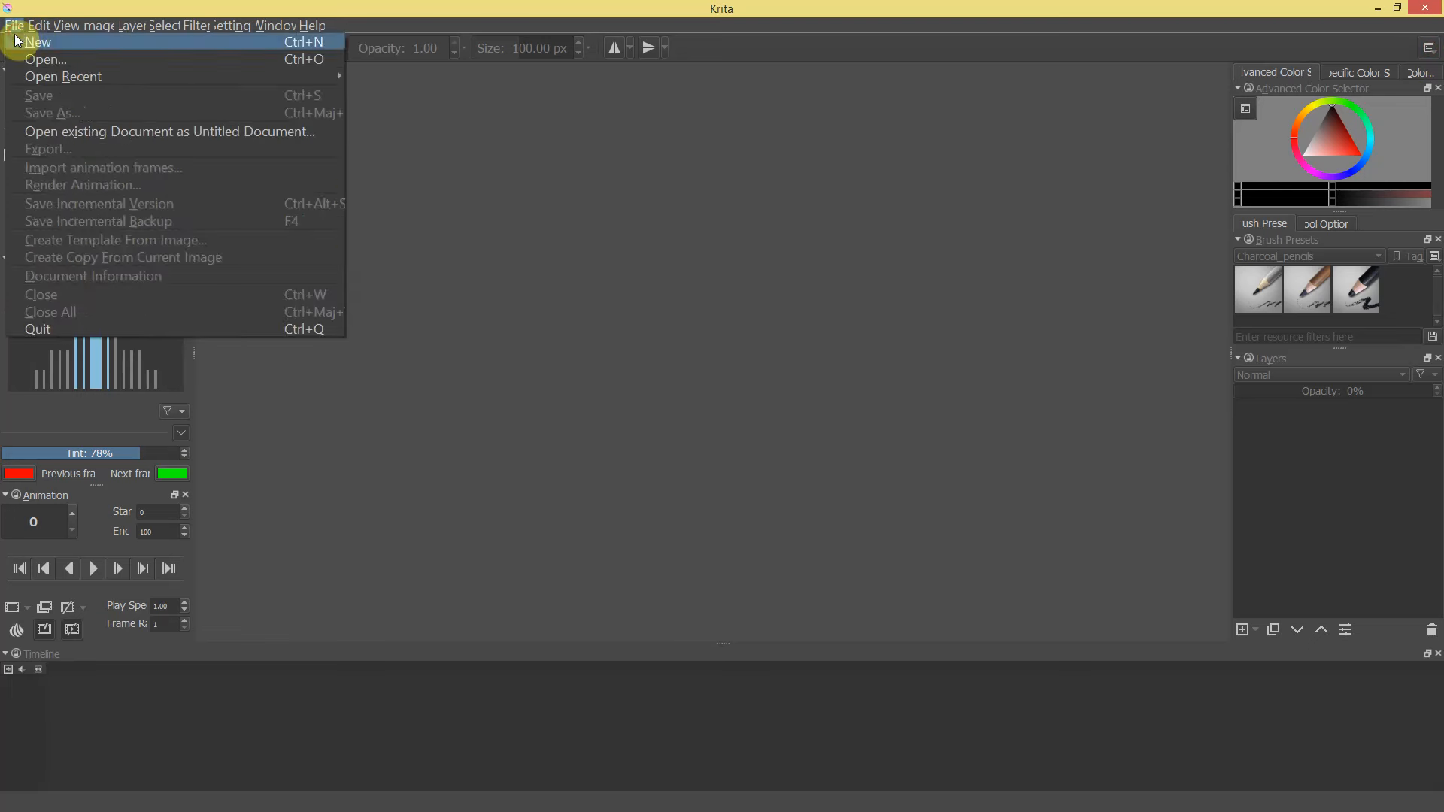
left_click(20, 40)
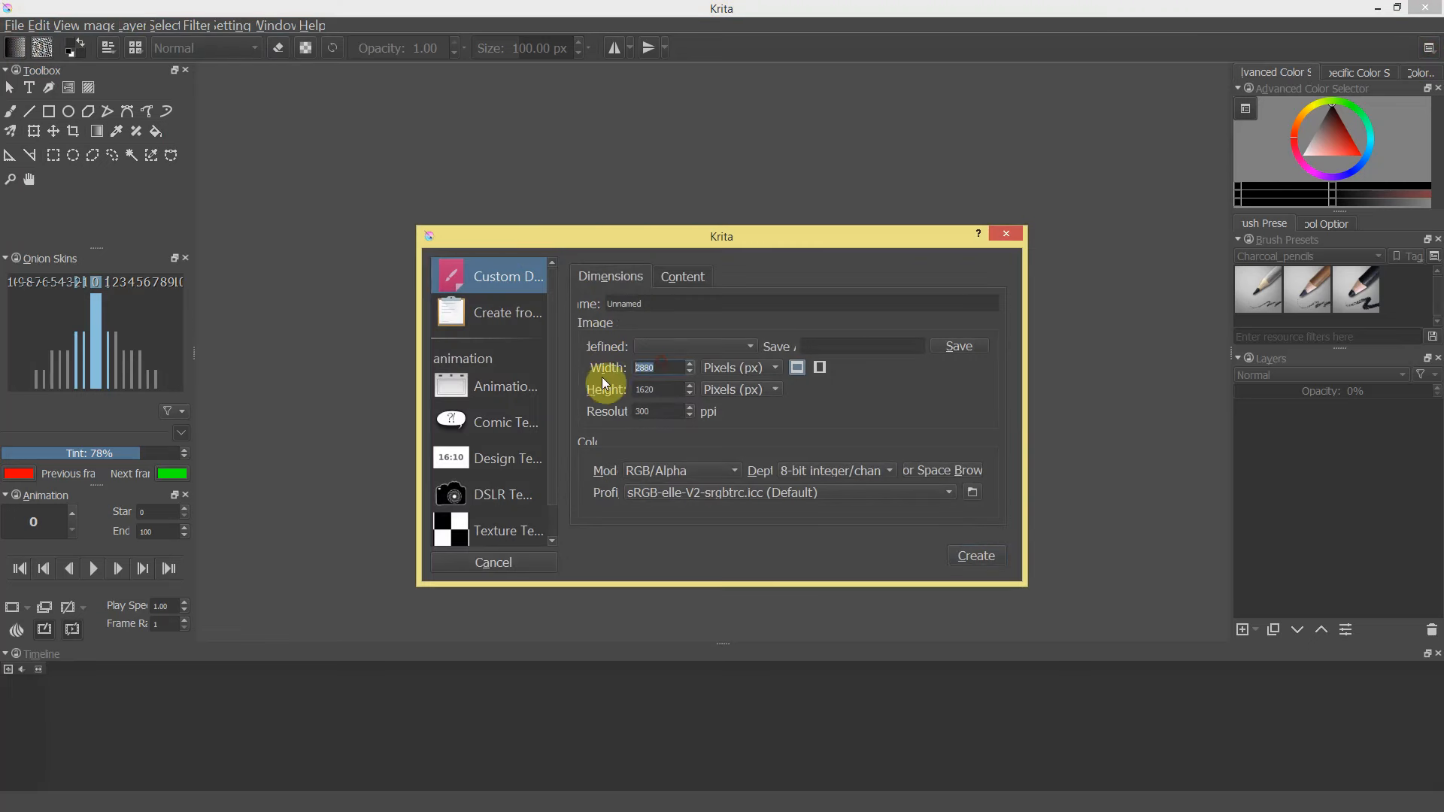
double_click(658, 389)
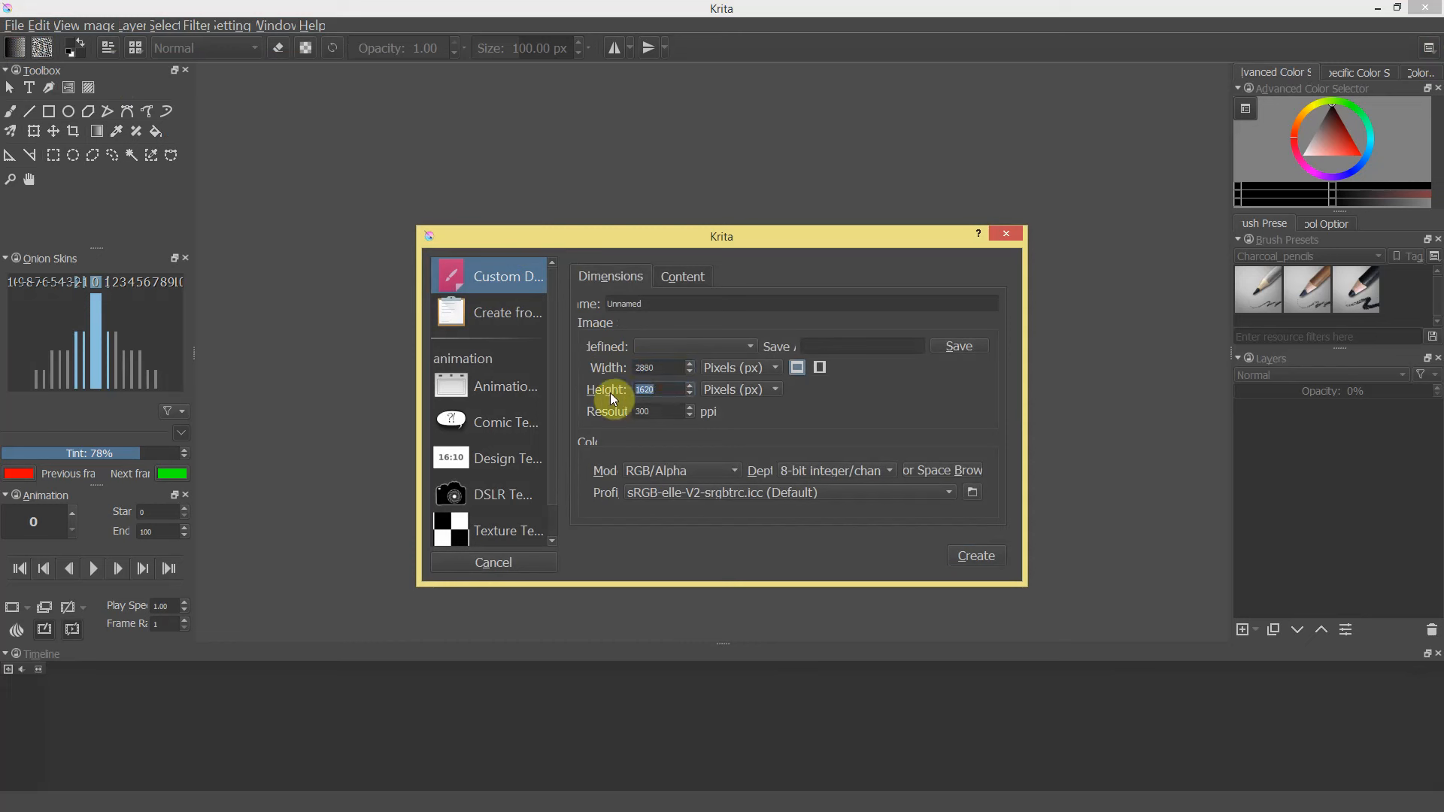
left_click(986, 560)
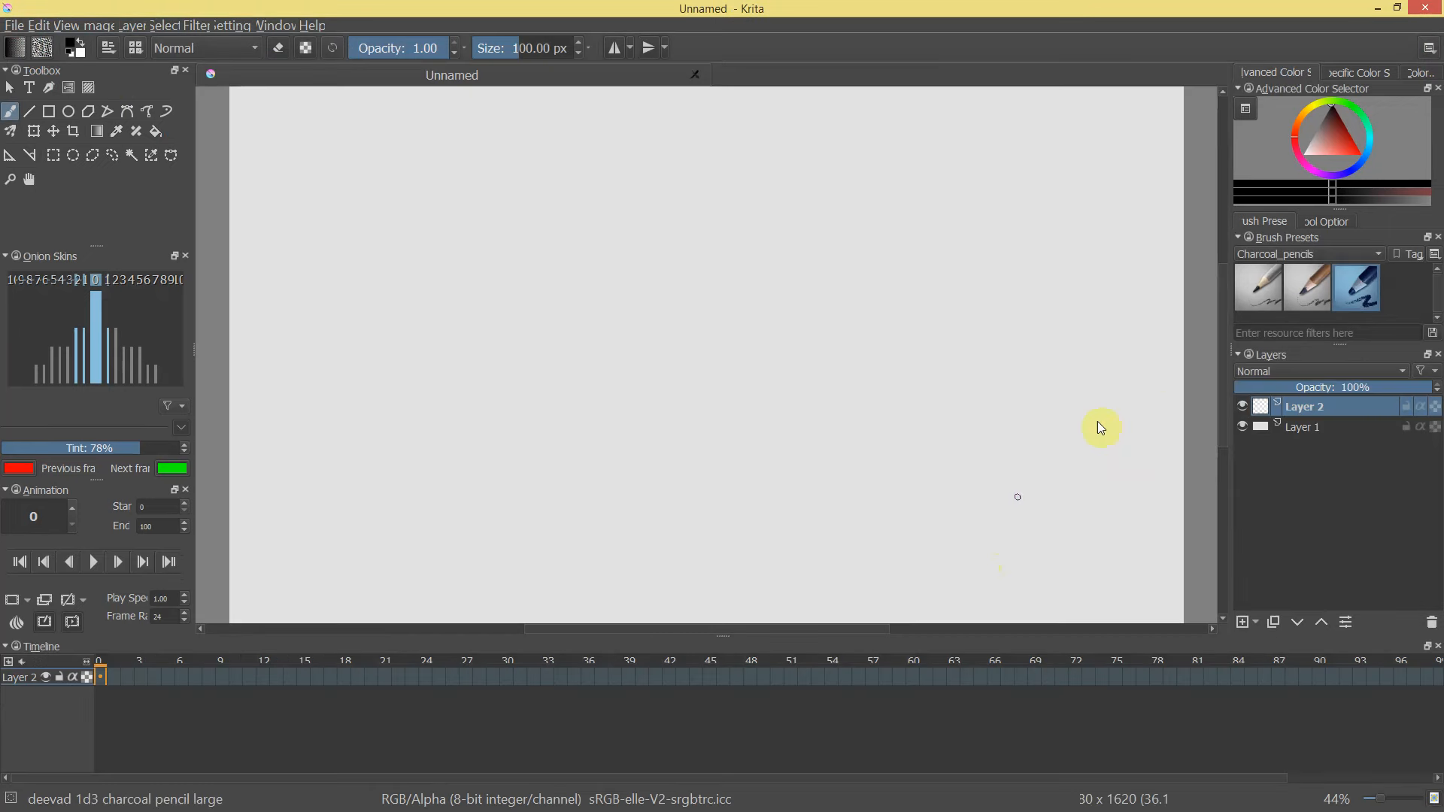
Switch the workspace layout to Default and return to the canvas.
left_click(1427, 53)
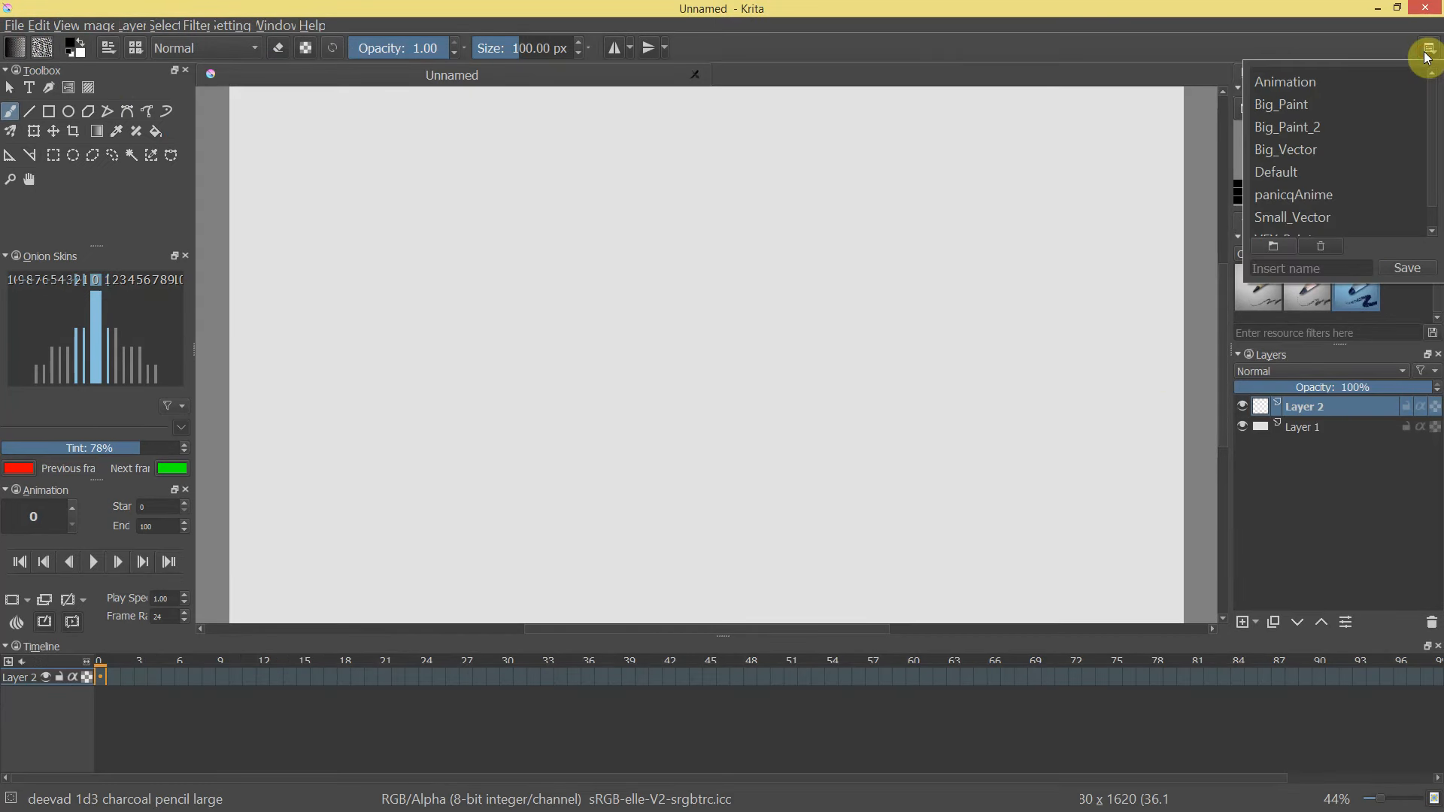
left_click(1331, 171)
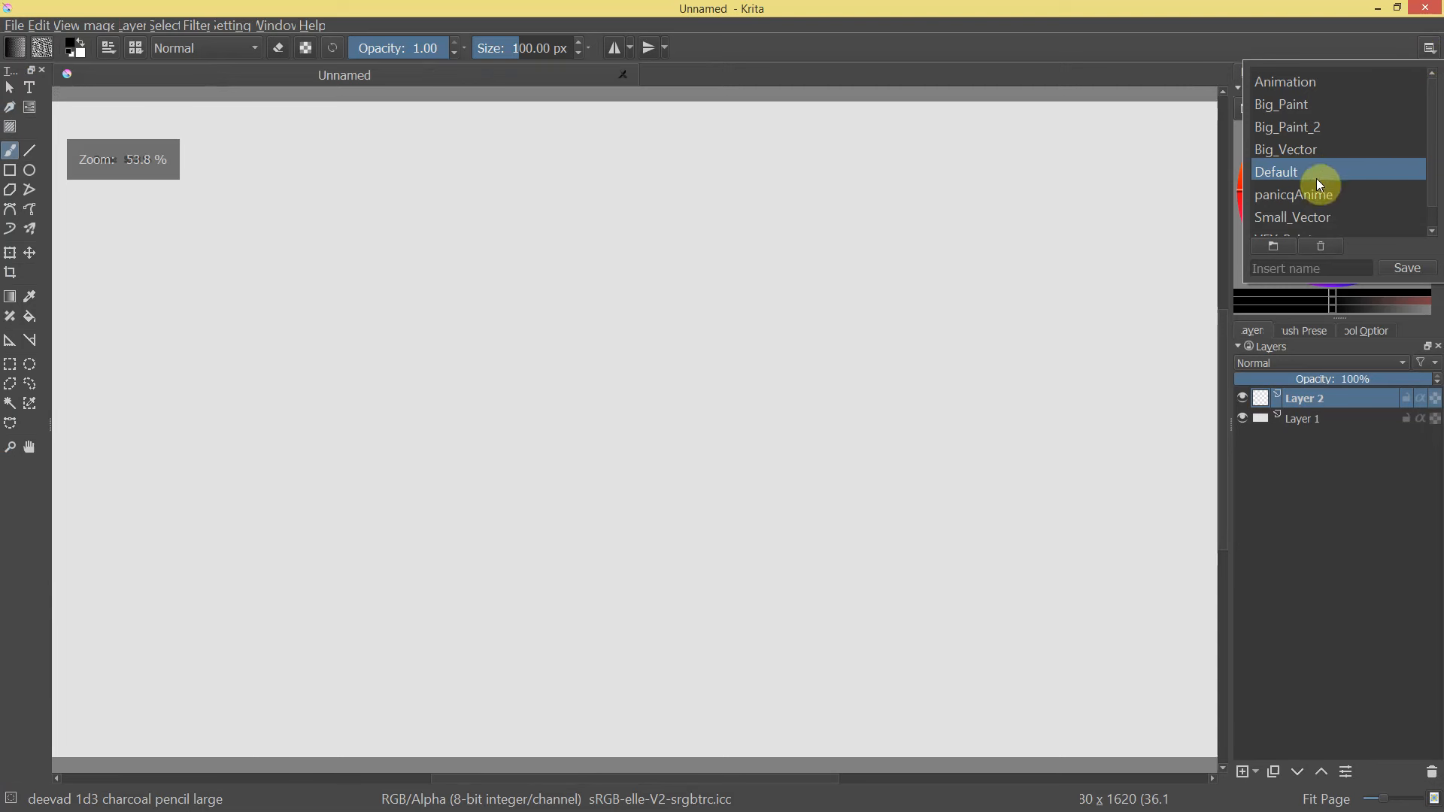
left_click(1162, 93)
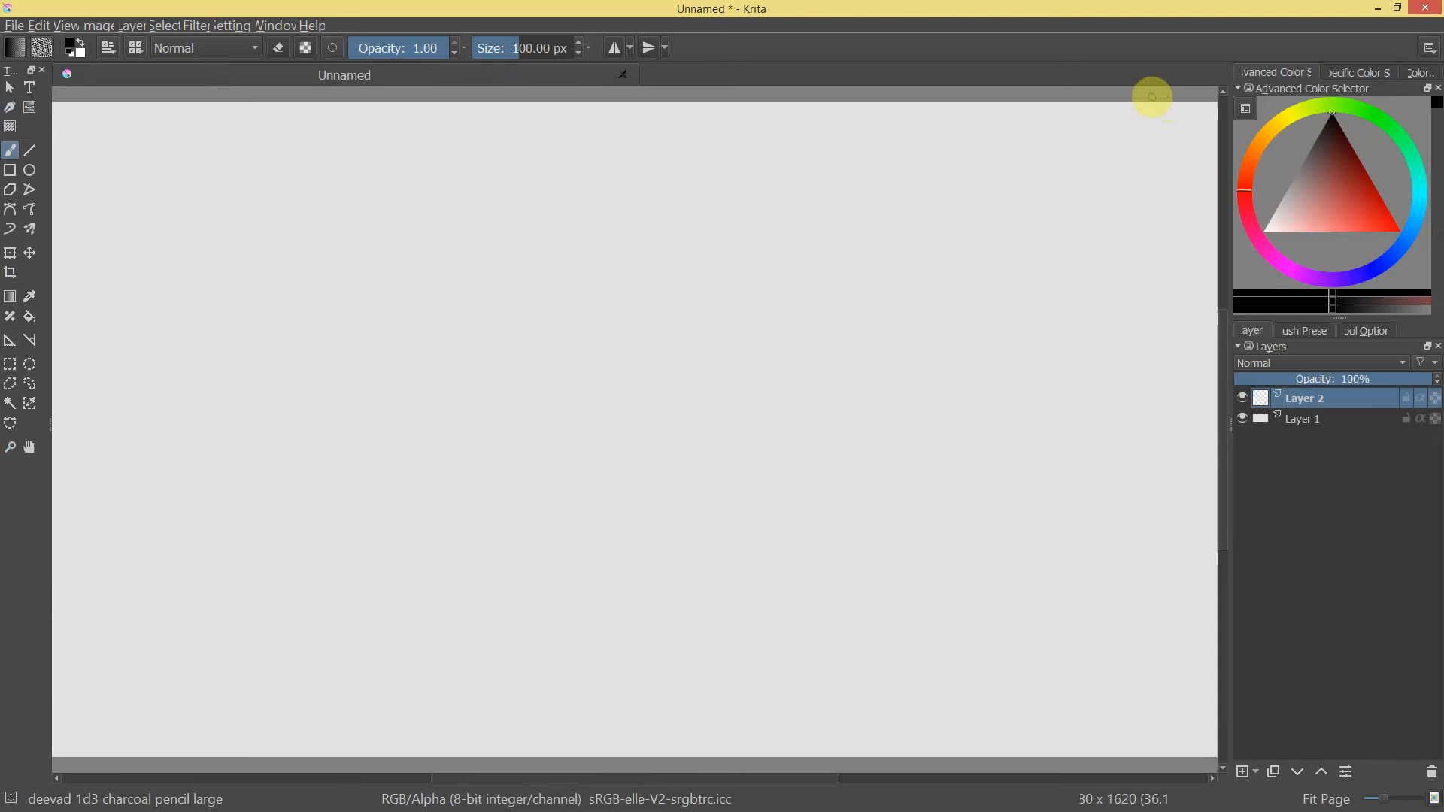
Try freehand oval and line strokes with the 20 px charcoal pencil on the canvas, undoing each one.
left_click_drag(727, 346, 723, 379)
left_click_drag(705, 321, 724, 320)
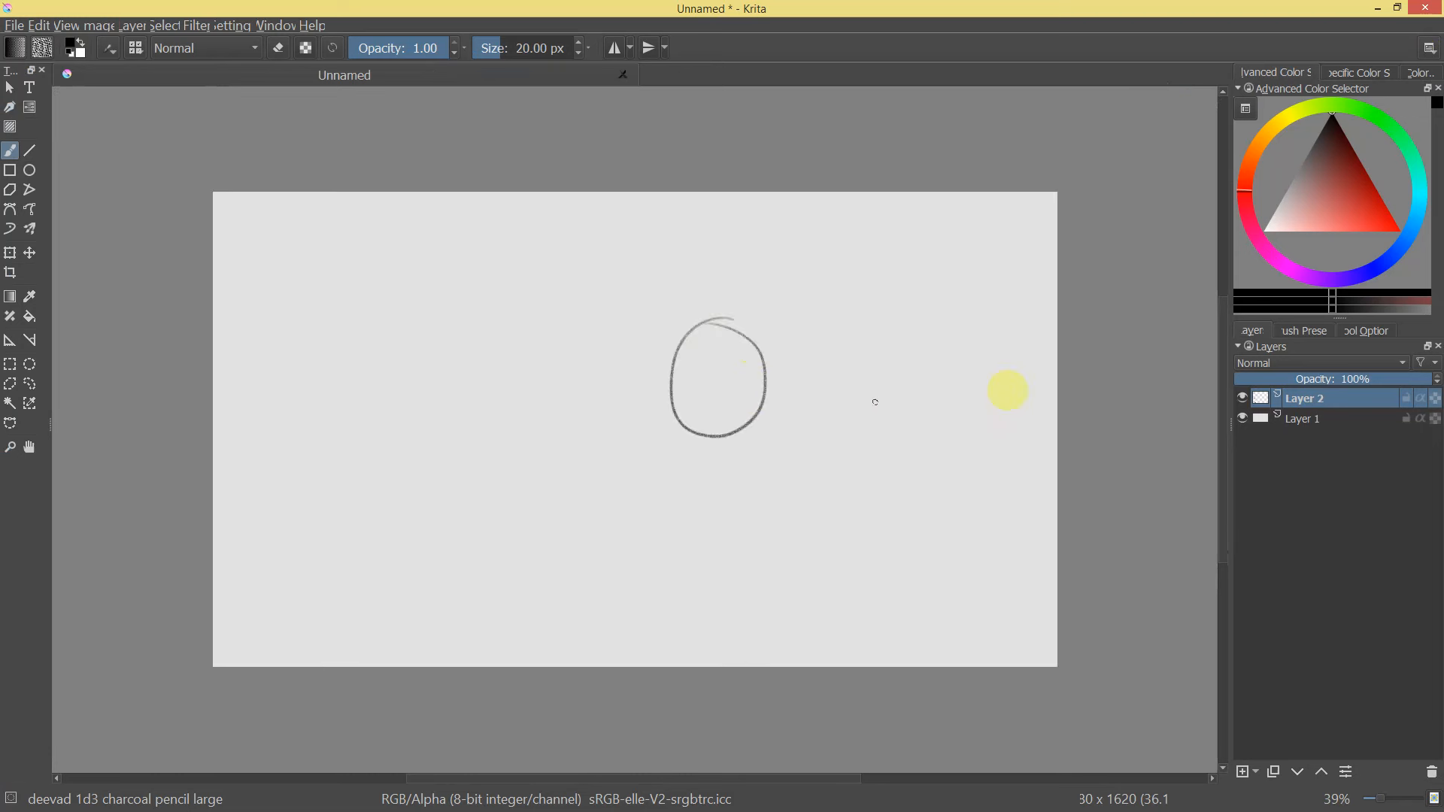
key("ctrl+z")
mouse_move(625, 368)
left_mouse_down()
mouse_move(722, 331)
mouse_move(838, 441)
left_mouse_up()
key("ctrl+z")
Show all brush presets instead of only one tag and choose the Block_fuzzy brush.
left_click(1304, 331)
left_click(1324, 368)
left_click(1298, 380)
left_click(1305, 369)
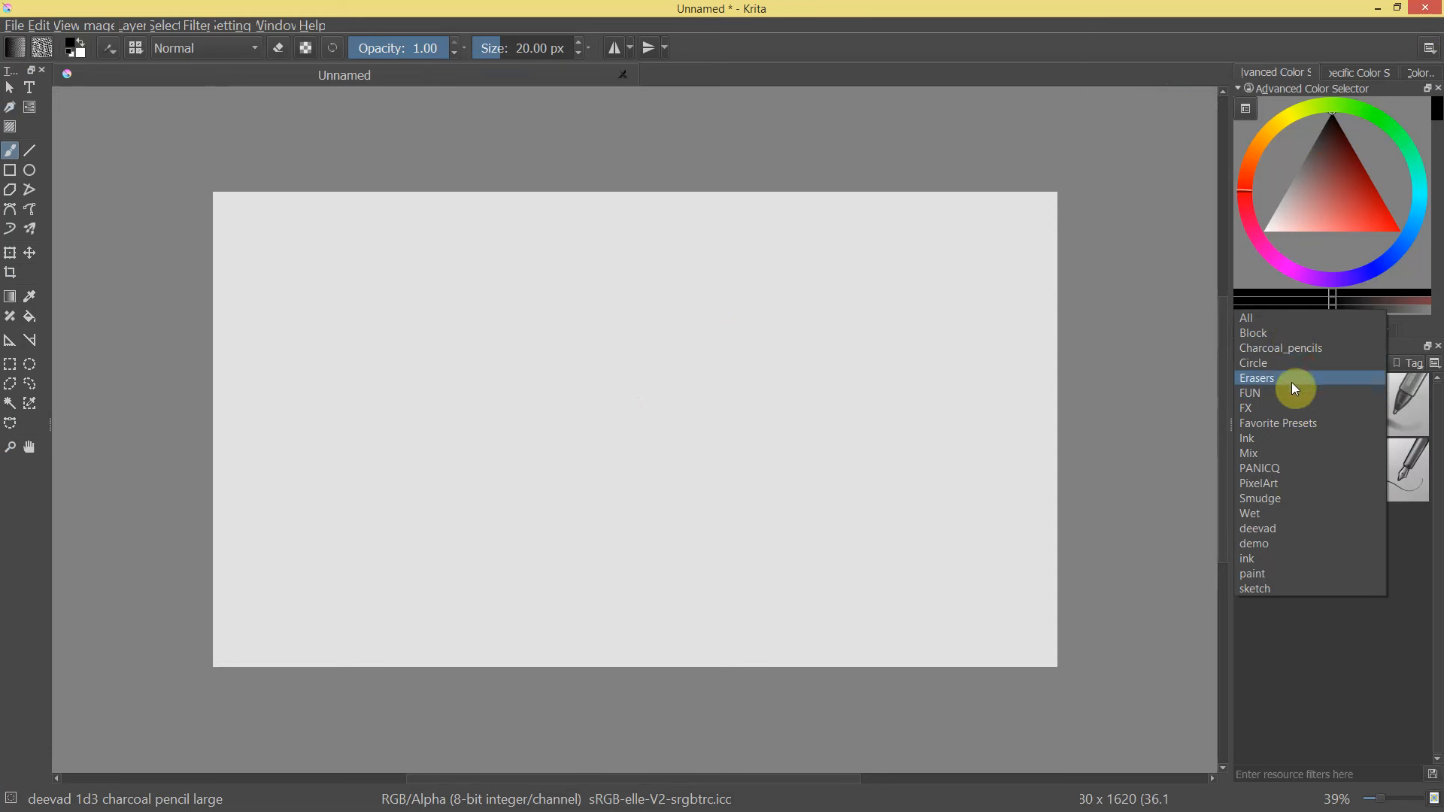
left_click(1295, 317)
left_click(1345, 466)
Try several curvy strokes with the 42 px Block_fuzzy brush across the canvas and undo them.
mouse_move(542, 400)
left_mouse_down()
mouse_move(594, 354)
mouse_move(709, 516)
mouse_move(918, 483)
left_mouse_up()
key("ctrl+z")
mouse_move(767, 357)
left_mouse_down()
mouse_move(802, 375)
mouse_move(775, 421)
left_mouse_up()
mouse_move(862, 406)
left_mouse_down()
mouse_move(852, 428)
mouse_move(888, 440)
left_mouse_up()
key("ctrl+z")
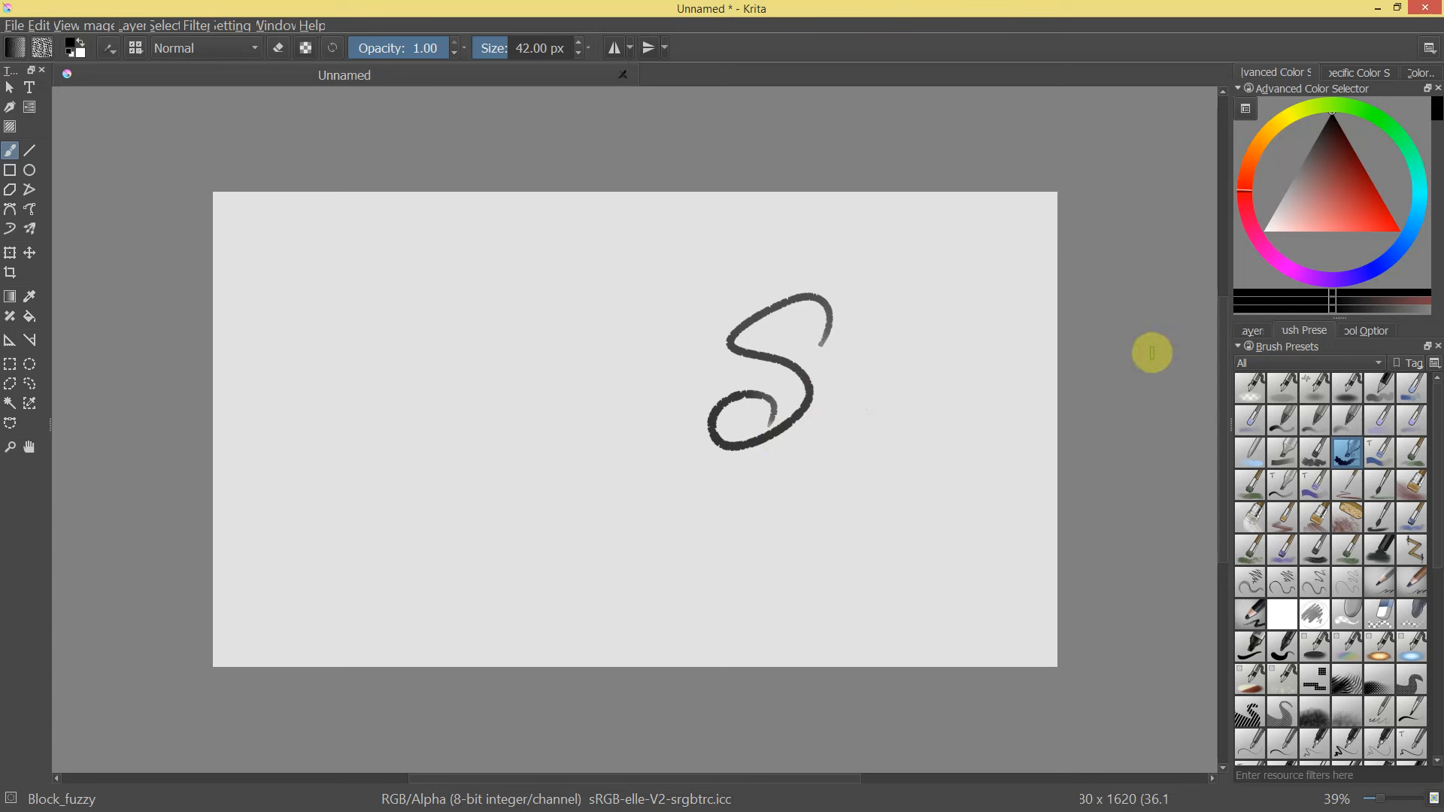
key("ctrl+z")
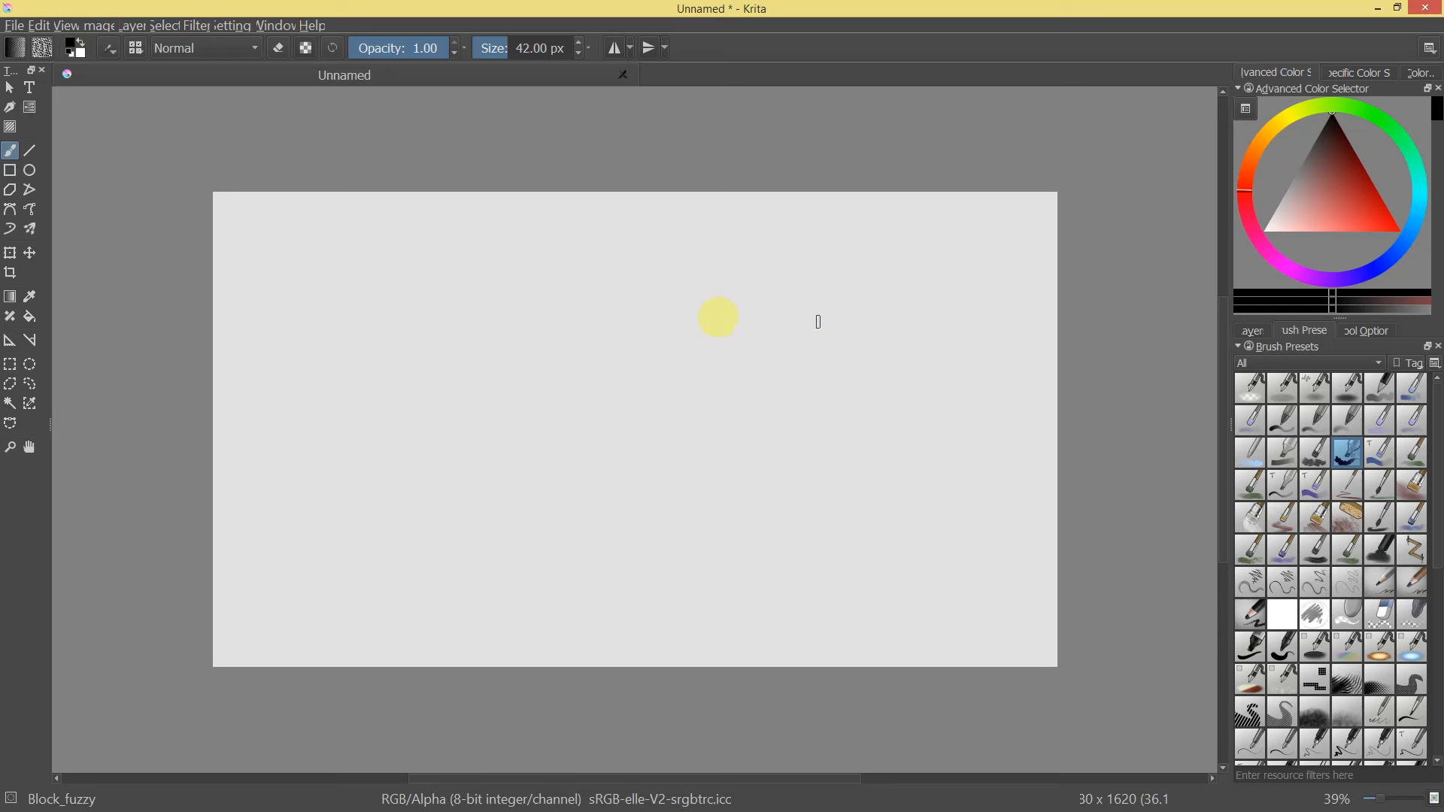
Try out panning, rotating and zooming the canvas view.
mouse_move(587, 400)
left_mouse_down()
mouse_move(638, 432)
mouse_move(599, 393)
left_mouse_up()
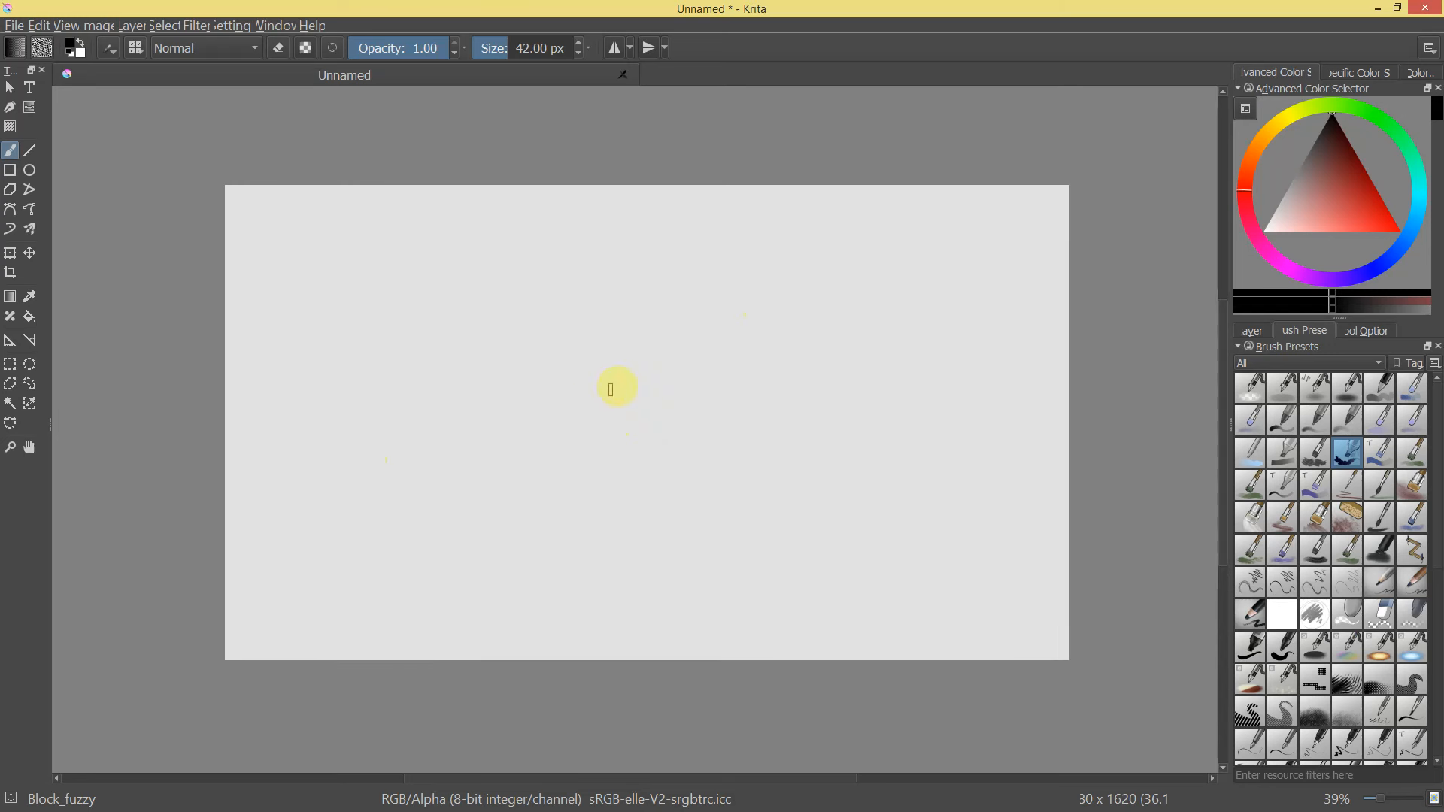
left_click_drag(671, 388, 740, 292)
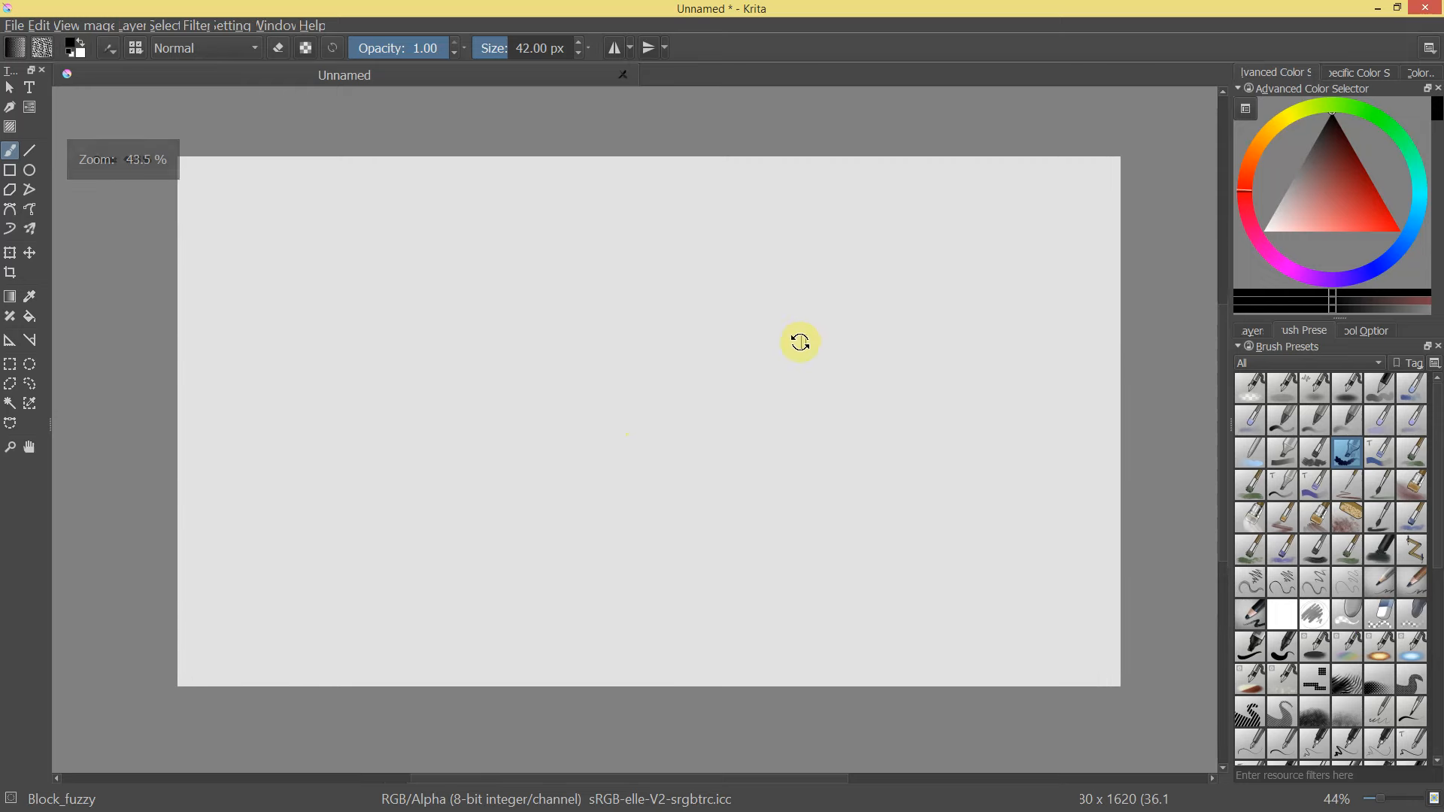
left_click_drag(831, 313, 789, 332)
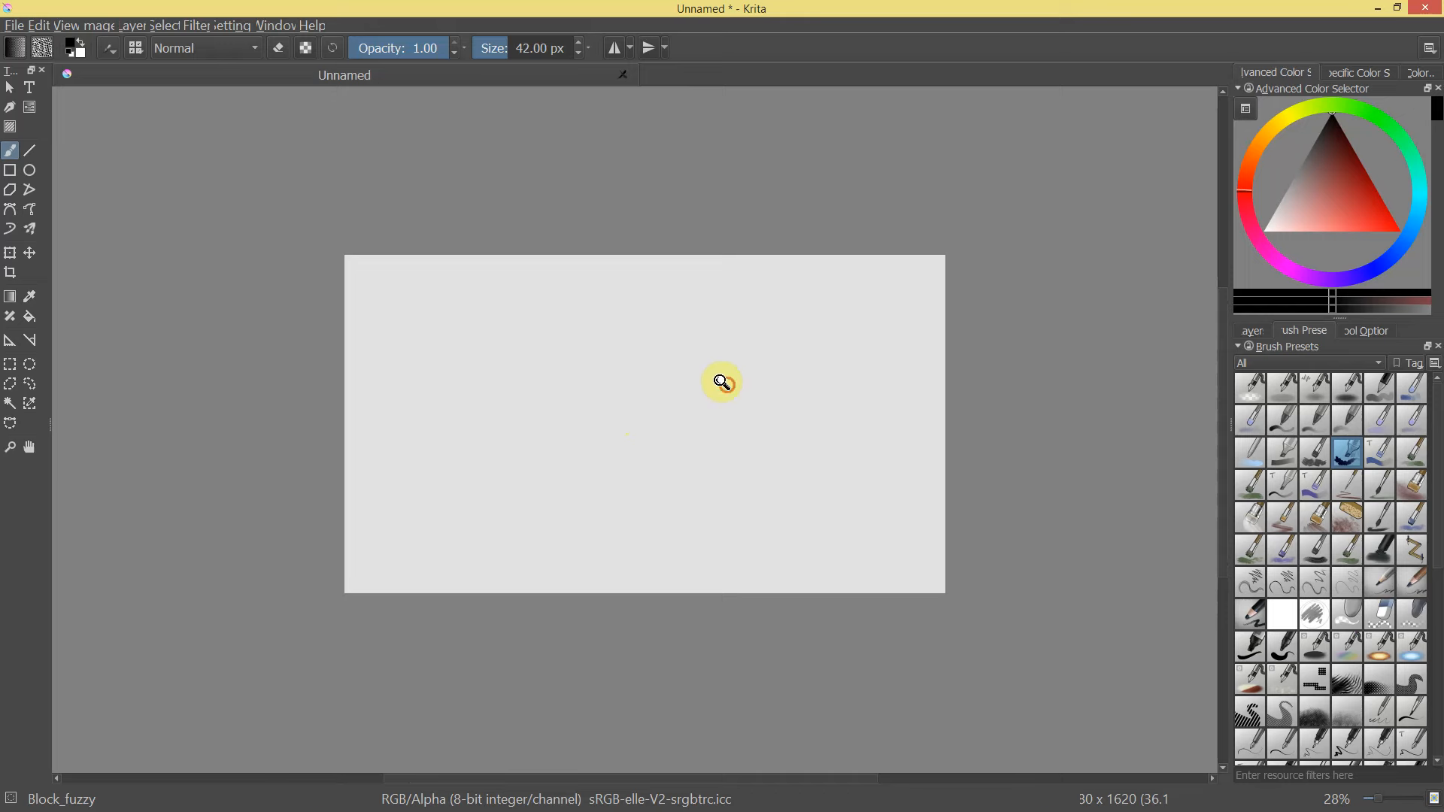
left_click_drag(716, 381, 741, 335)
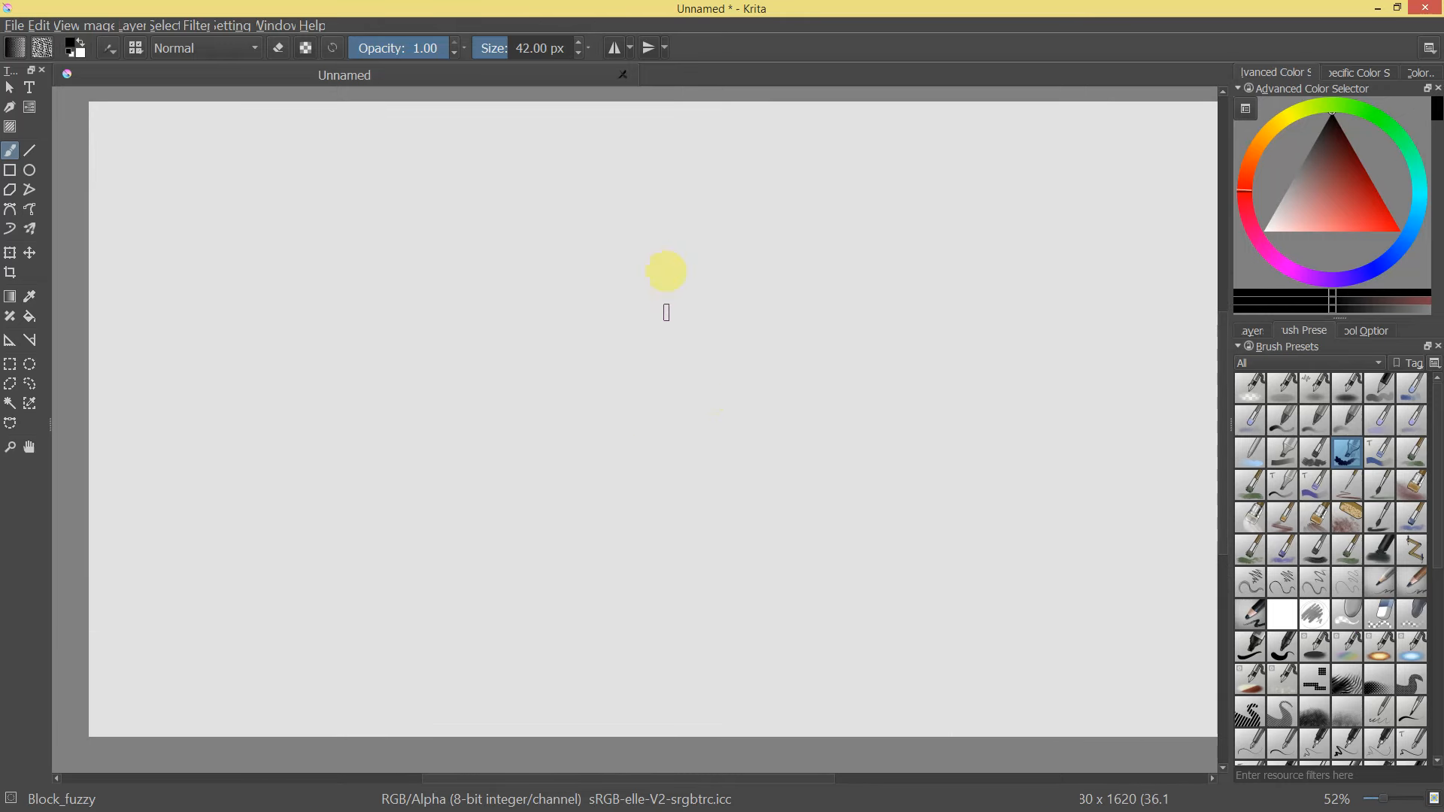
mouse_move(667, 328)
left_mouse_down()
mouse_move(783, 329)
mouse_move(674, 357)
left_mouse_up()
Set the brush size to 36.20 px and try it with one stroke that is undone again.
left_click_drag(515, 52, 501, 55)
mouse_move(704, 246)
left_mouse_down()
mouse_move(659, 293)
mouse_move(722, 416)
mouse_move(756, 437)
left_mouse_up()
key("ctrl+z")
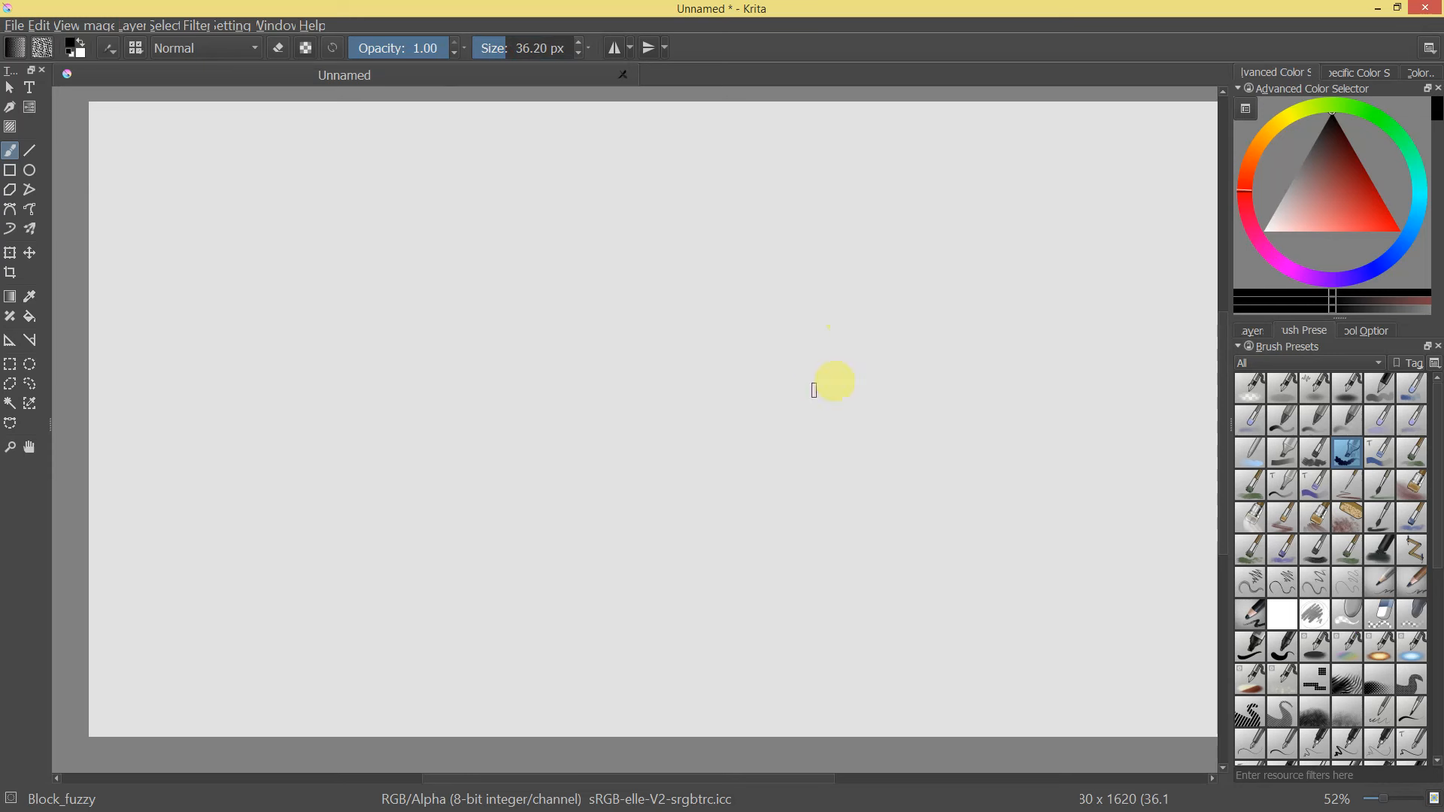
Scribble thick black diagonal strokes mid-canvas and erase bands across them with the brush in eraser mode.
mouse_move(585, 324)
left_mouse_down()
mouse_move(574, 313)
mouse_move(531, 461)
mouse_move(599, 474)
left_mouse_up()
key("e")
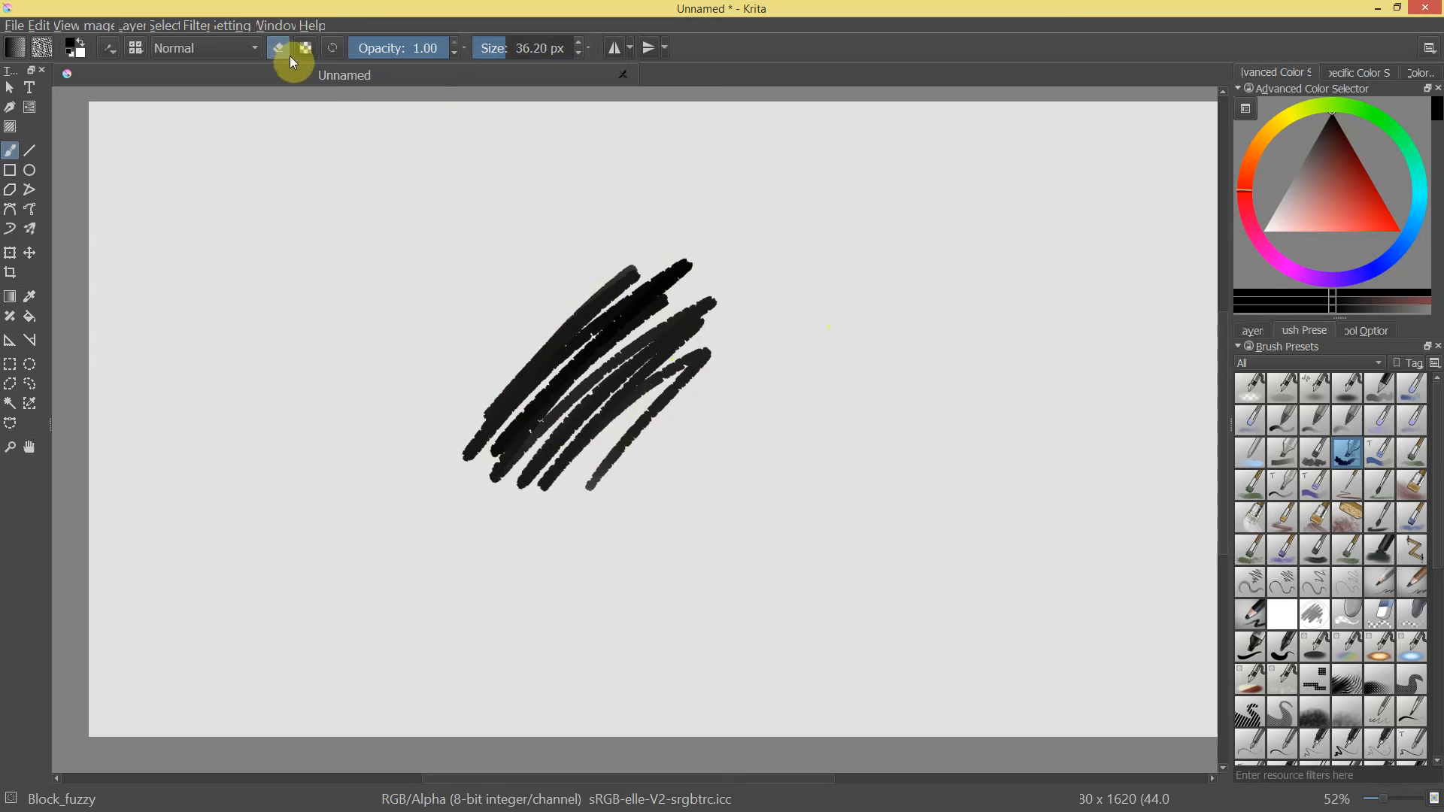
mouse_move(611, 451)
left_mouse_down()
mouse_move(596, 461)
mouse_move(483, 350)
mouse_move(607, 416)
mouse_move(654, 403)
mouse_move(579, 281)
mouse_move(689, 353)
left_mouse_up()
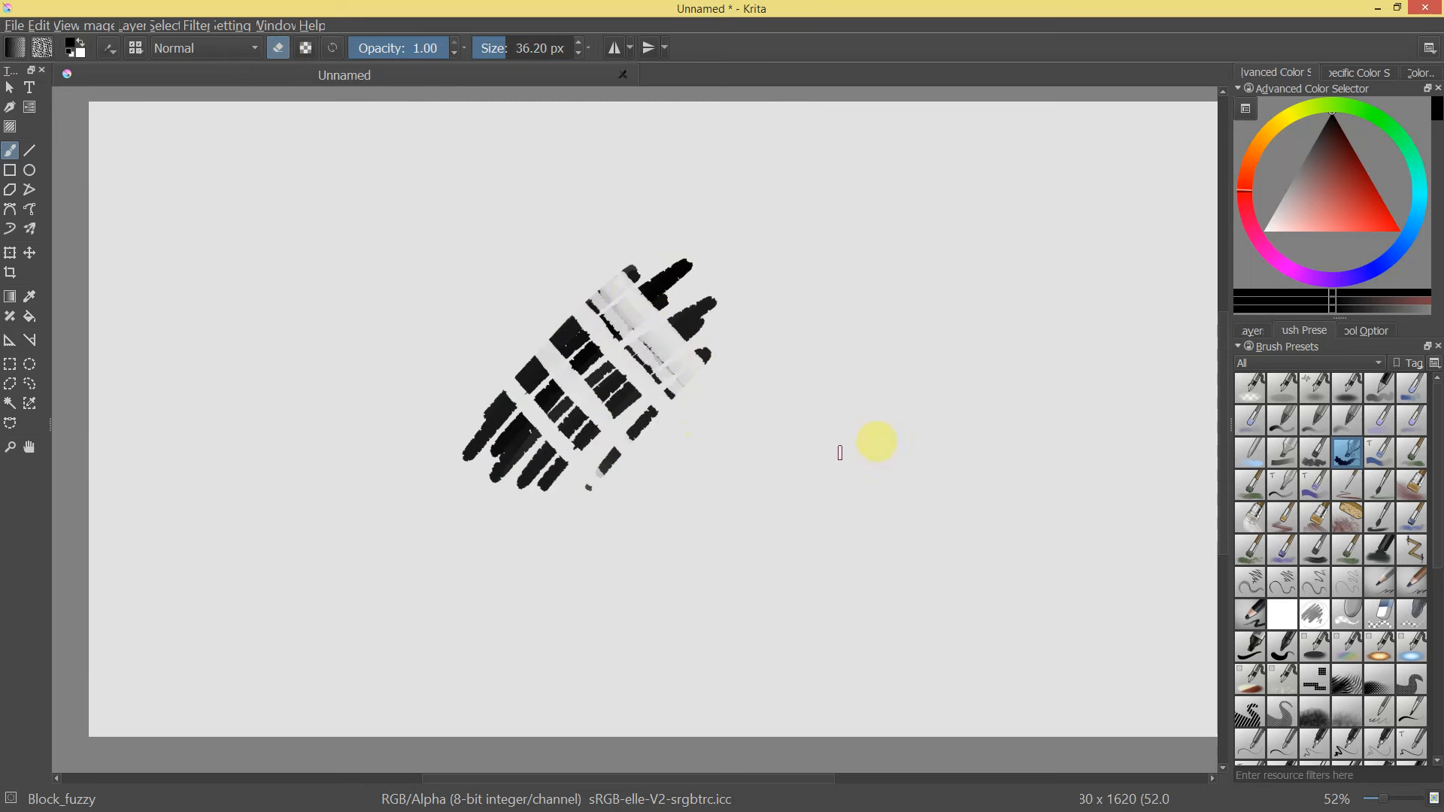
Outline the erased scribble with a freehand selection, delete its contents, deselect and return to normal painting with the brush.
left_click(30, 385)
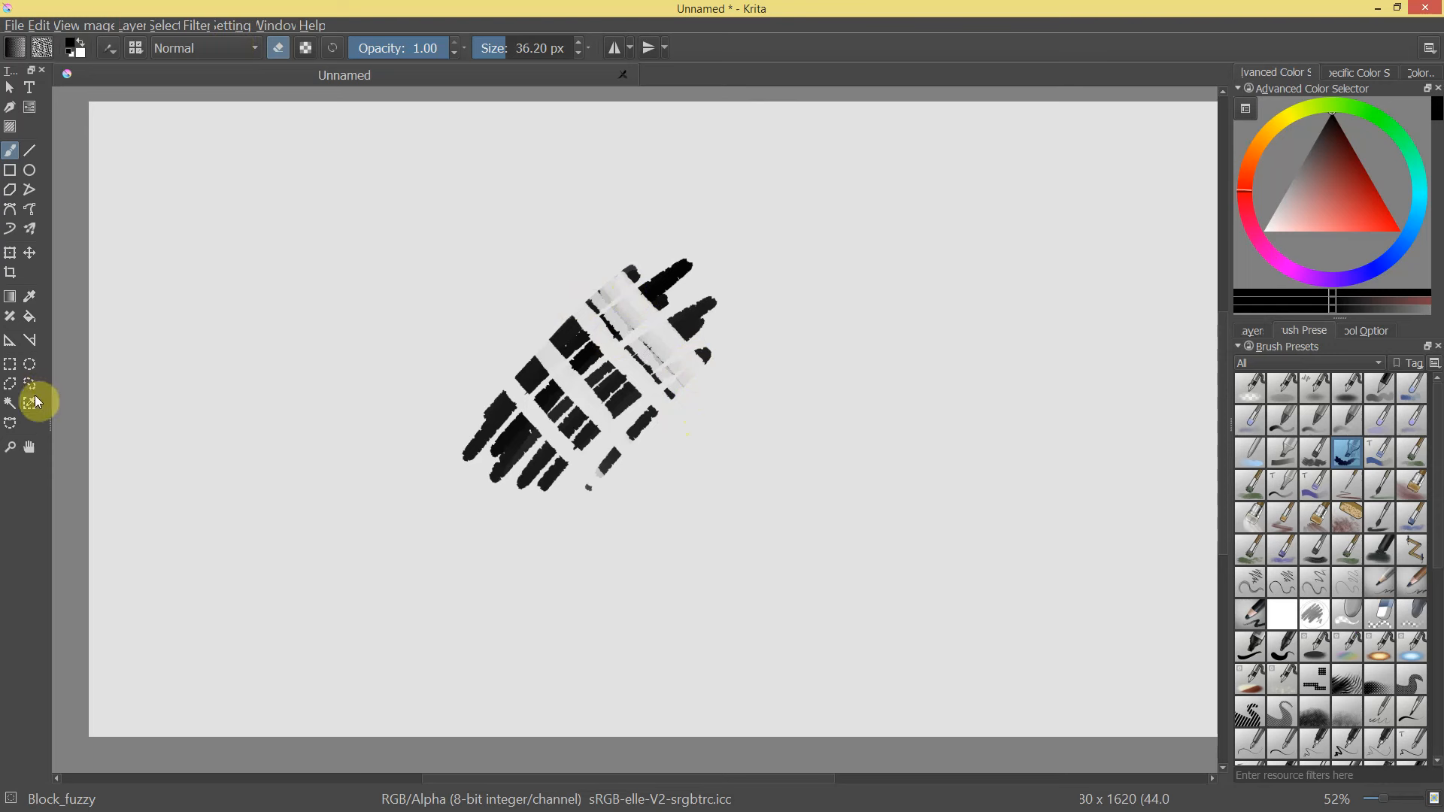
mouse_move(632, 224)
left_mouse_down()
mouse_move(810, 396)
mouse_move(639, 223)
left_mouse_up()
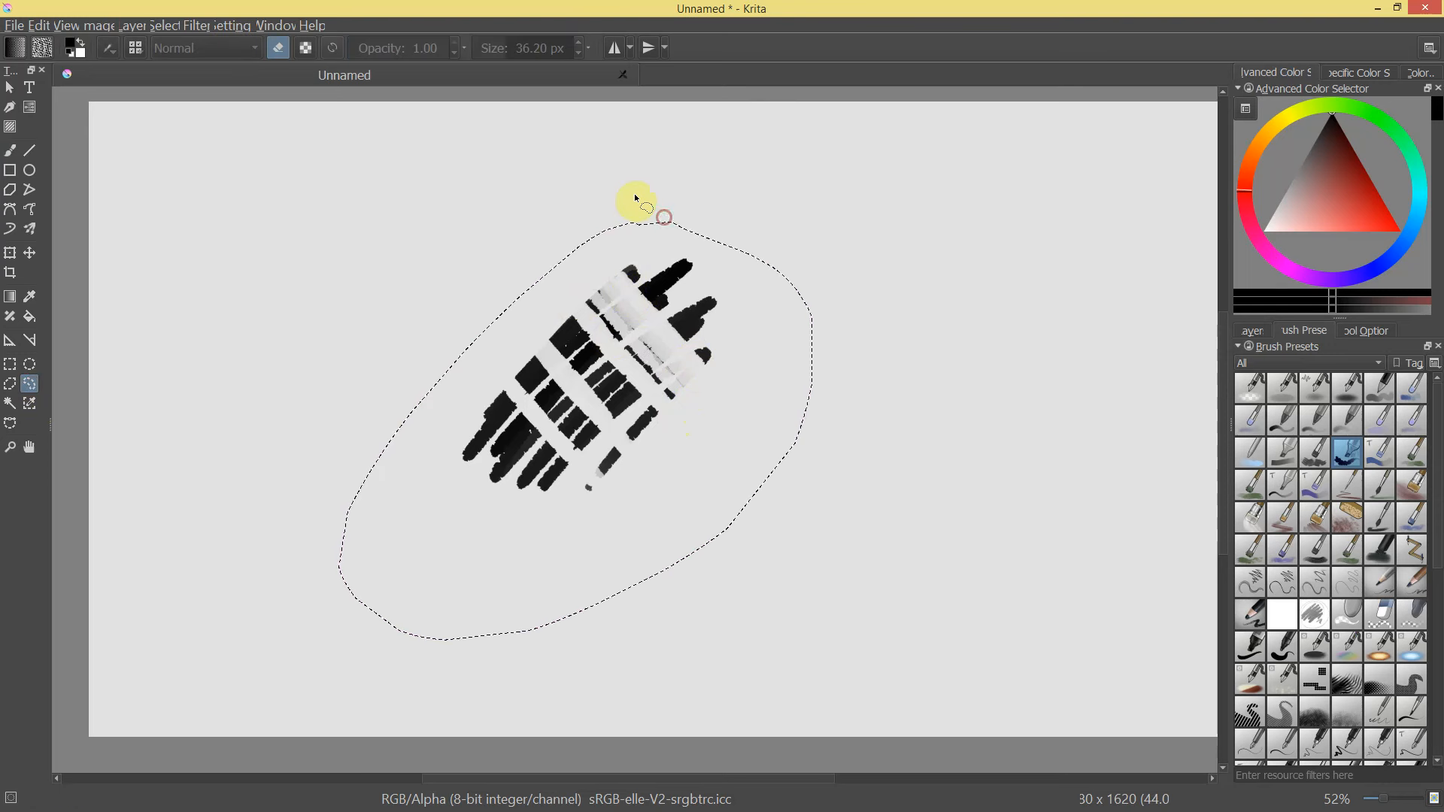
key("Delete")
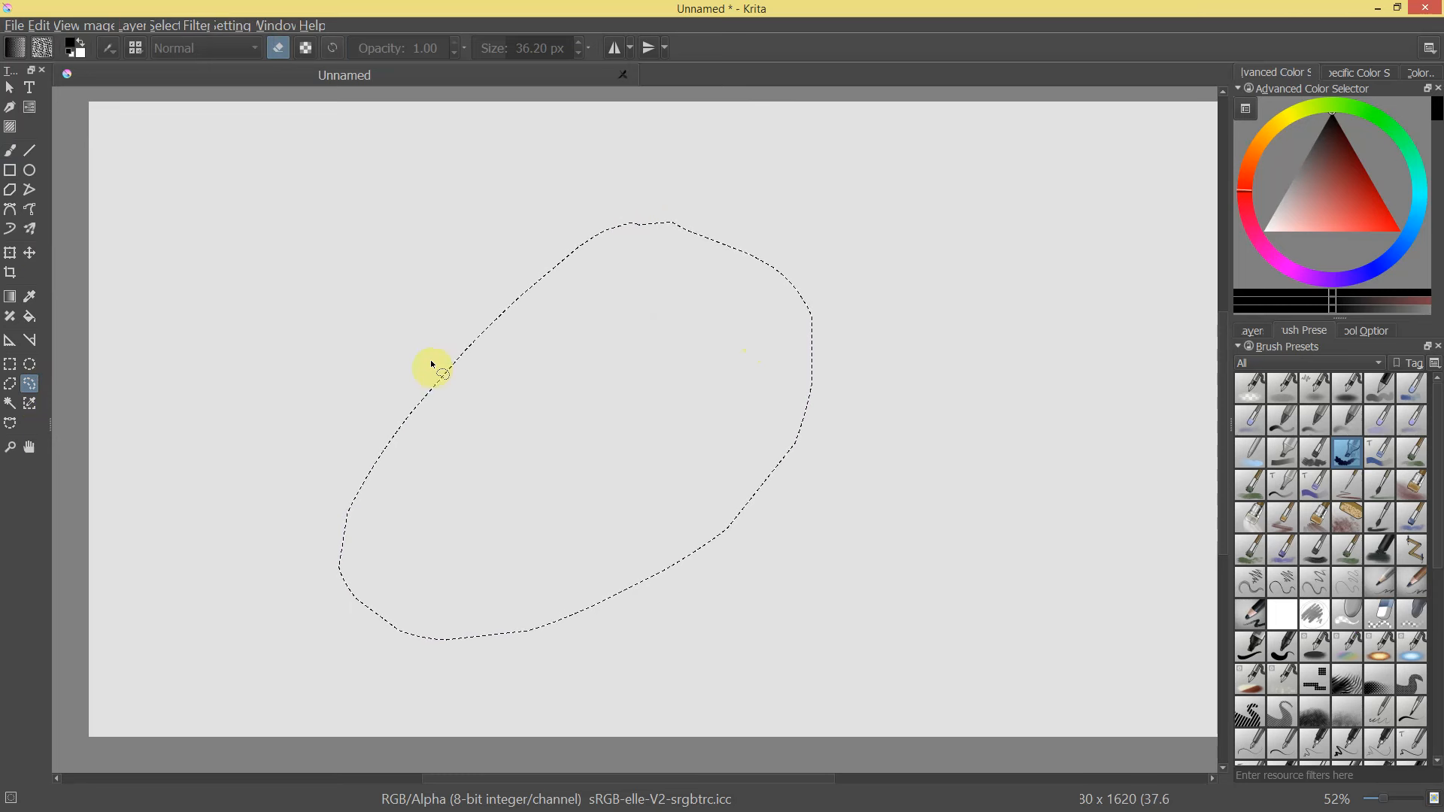
left_click(664, 425)
key("b")
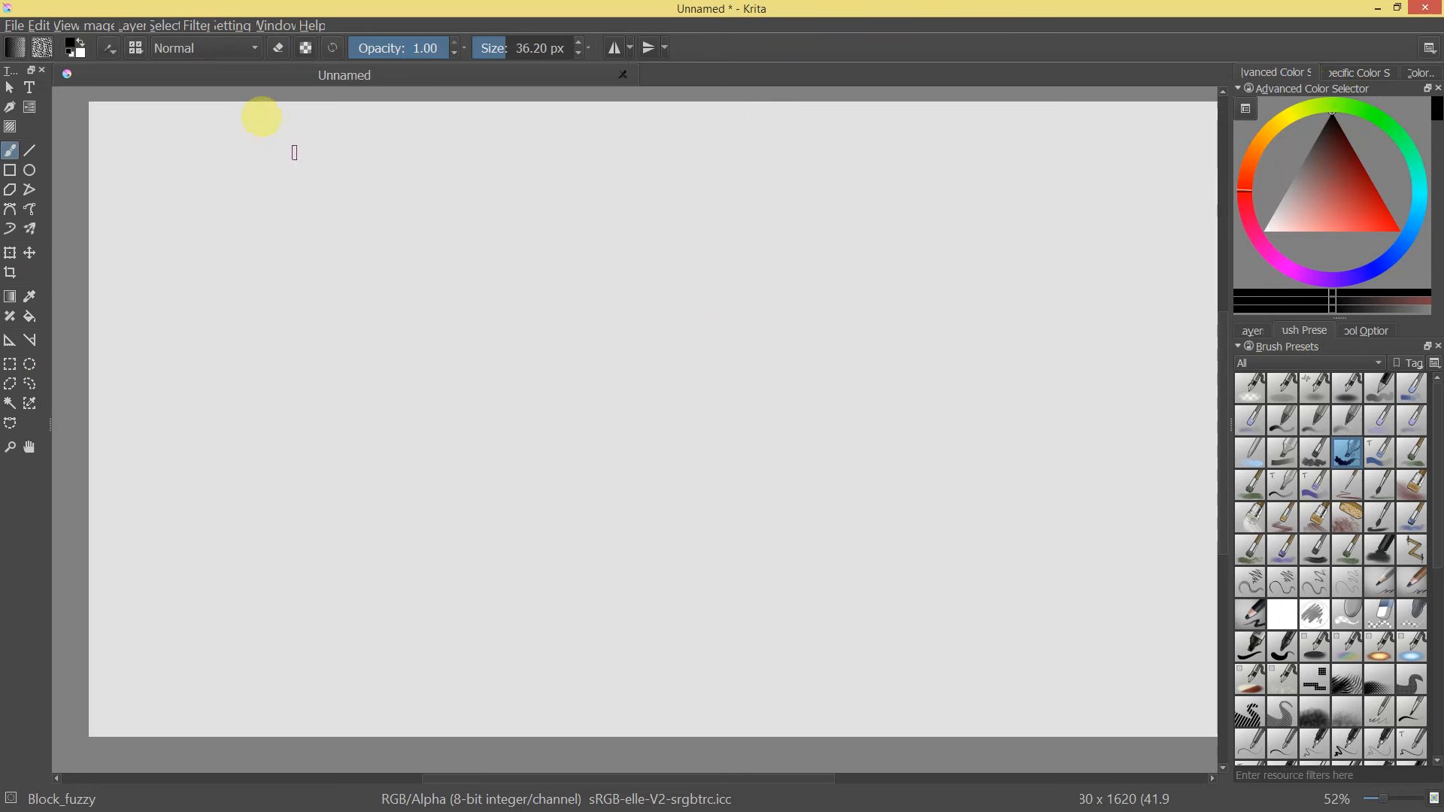
Draw two black test scribbles near the middle of the canvas and undo each one.
left_click_drag(610, 323, 629, 461)
key("ctrl+z")
mouse_move(635, 226)
left_mouse_down()
mouse_move(596, 322)
mouse_move(611, 358)
left_mouse_up()
key("ctrl+z")
Draw a long black zigzag scribble and erase its lower end, switching eraser mode on and off.
mouse_move(629, 226)
left_mouse_down()
mouse_move(526, 334)
mouse_move(554, 480)
mouse_move(681, 403)
left_mouse_up()
mouse_move(643, 466)
left_mouse_down()
mouse_move(704, 460)
mouse_move(712, 409)
mouse_move(622, 435)
mouse_move(677, 370)
mouse_move(622, 438)
mouse_move(662, 386)
mouse_move(693, 453)
left_mouse_up()
key("e")
key("e")
key("e")
key("e")
Enclose the zigzag scribble in a freehand selection, delete it, clear the selection and go back to the brush.
key("l")
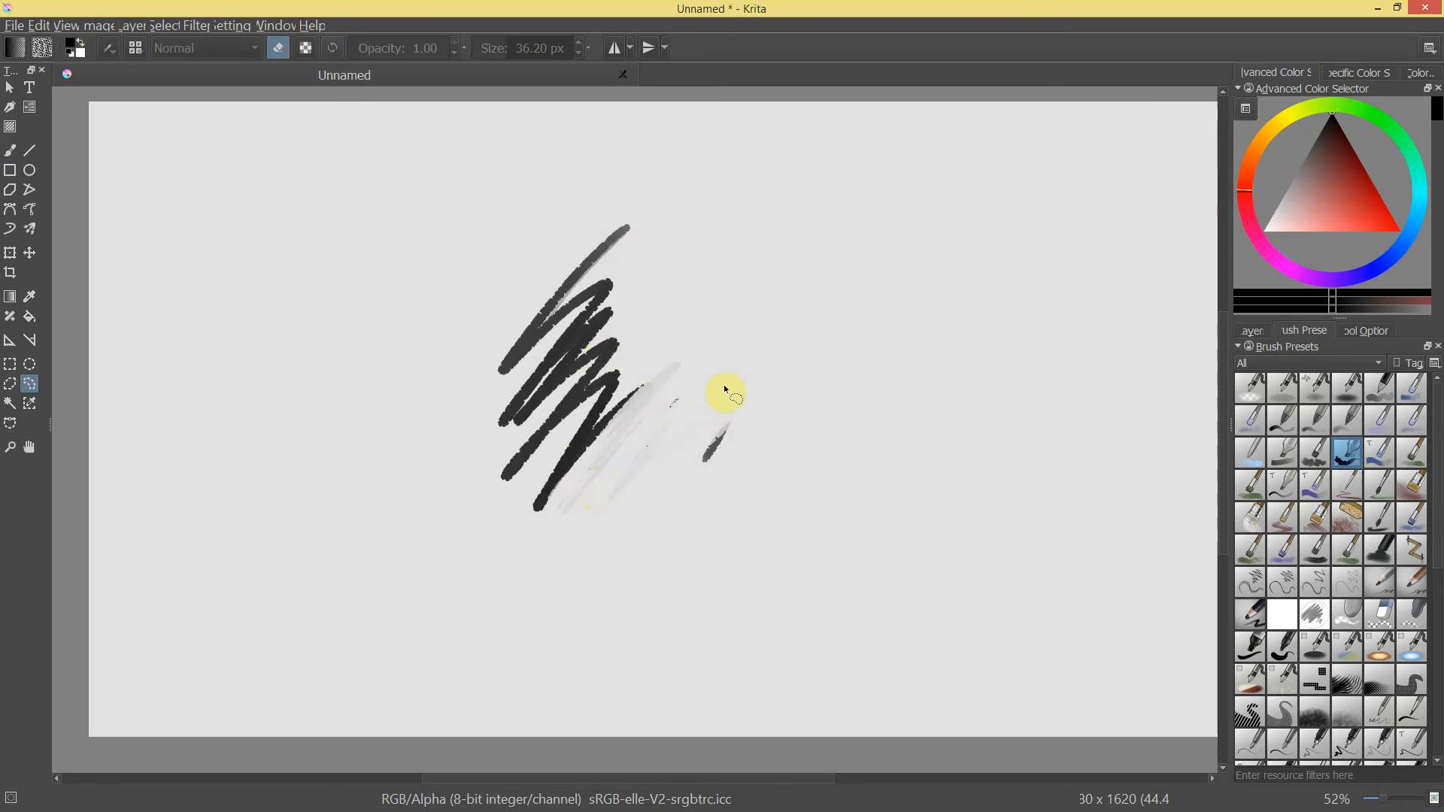
mouse_move(664, 282)
left_mouse_down()
mouse_move(368, 484)
mouse_move(690, 162)
left_mouse_up()
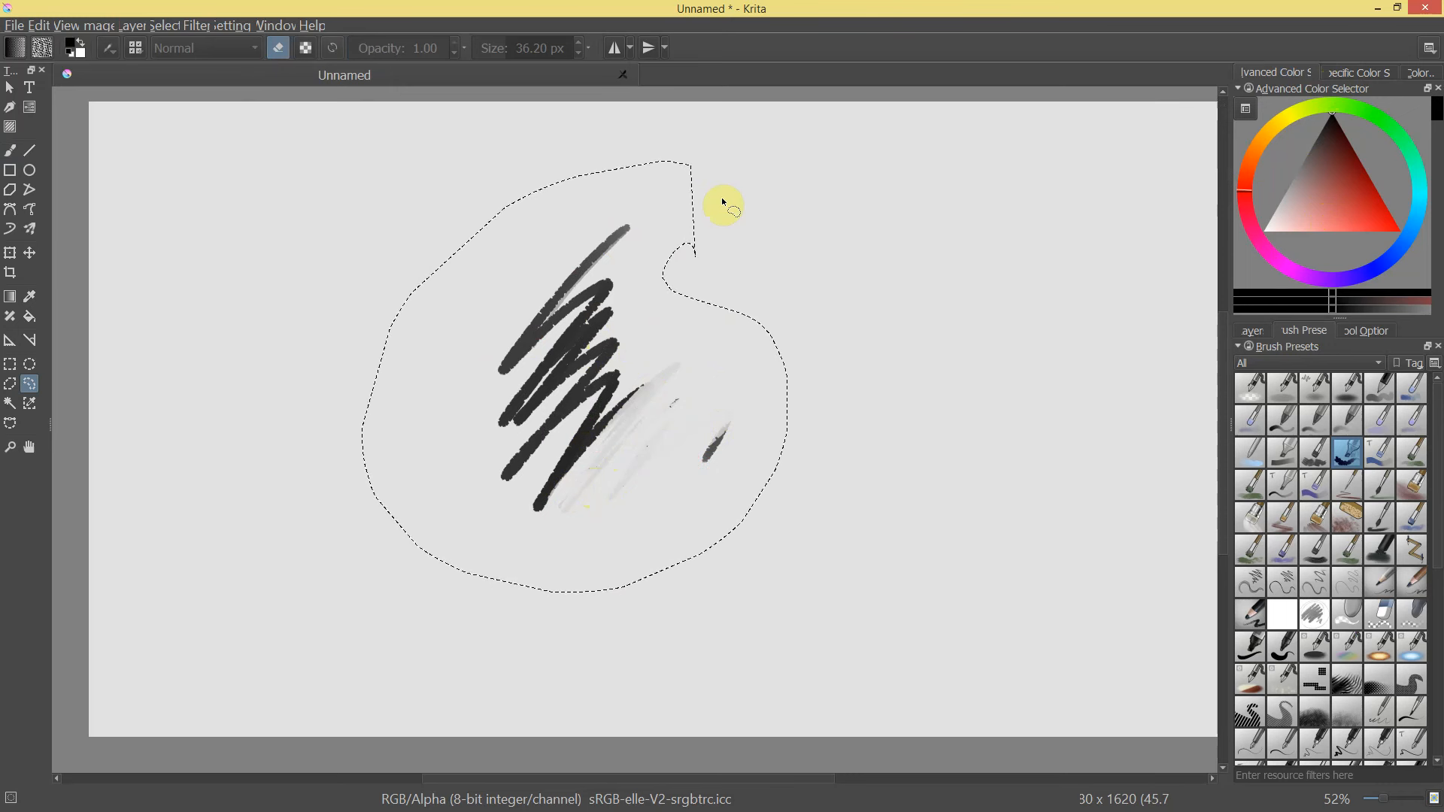
key("Delete")
key("ctrl+shift+a")
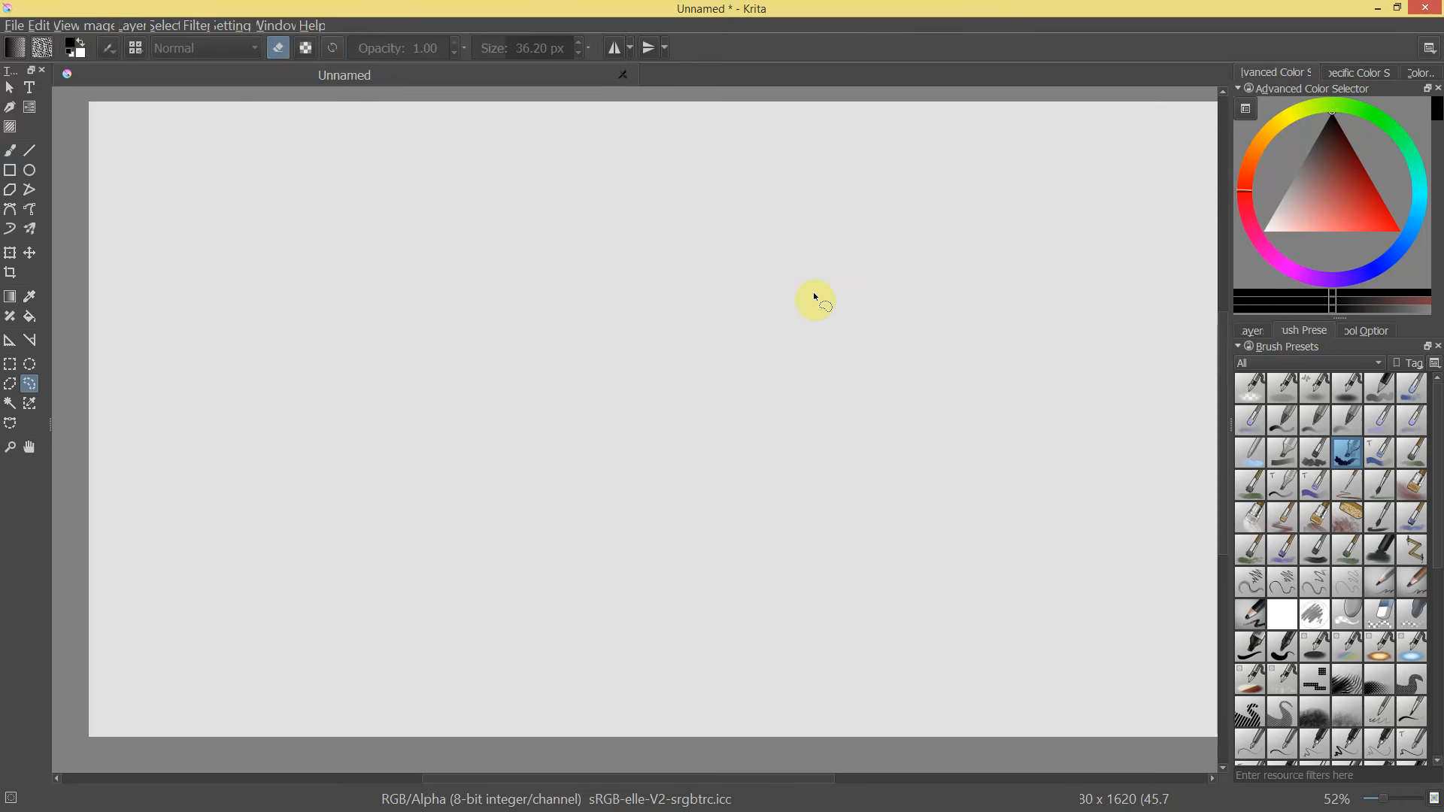
key("b")
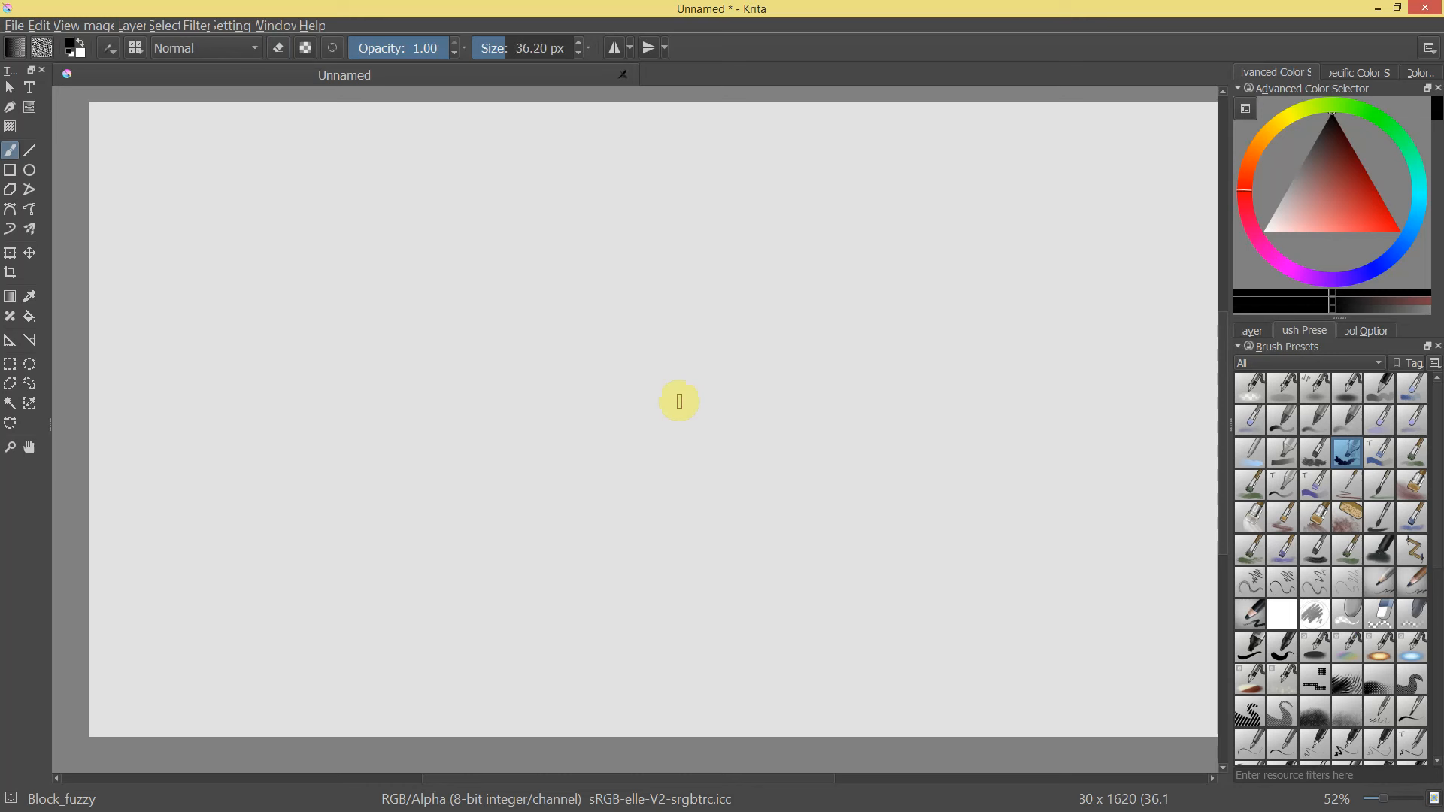
Filter the brush presets by the Charcoal_pencils tag and choose the deevad 1d3 charcoal pencil large brush.
left_click(1315, 361)
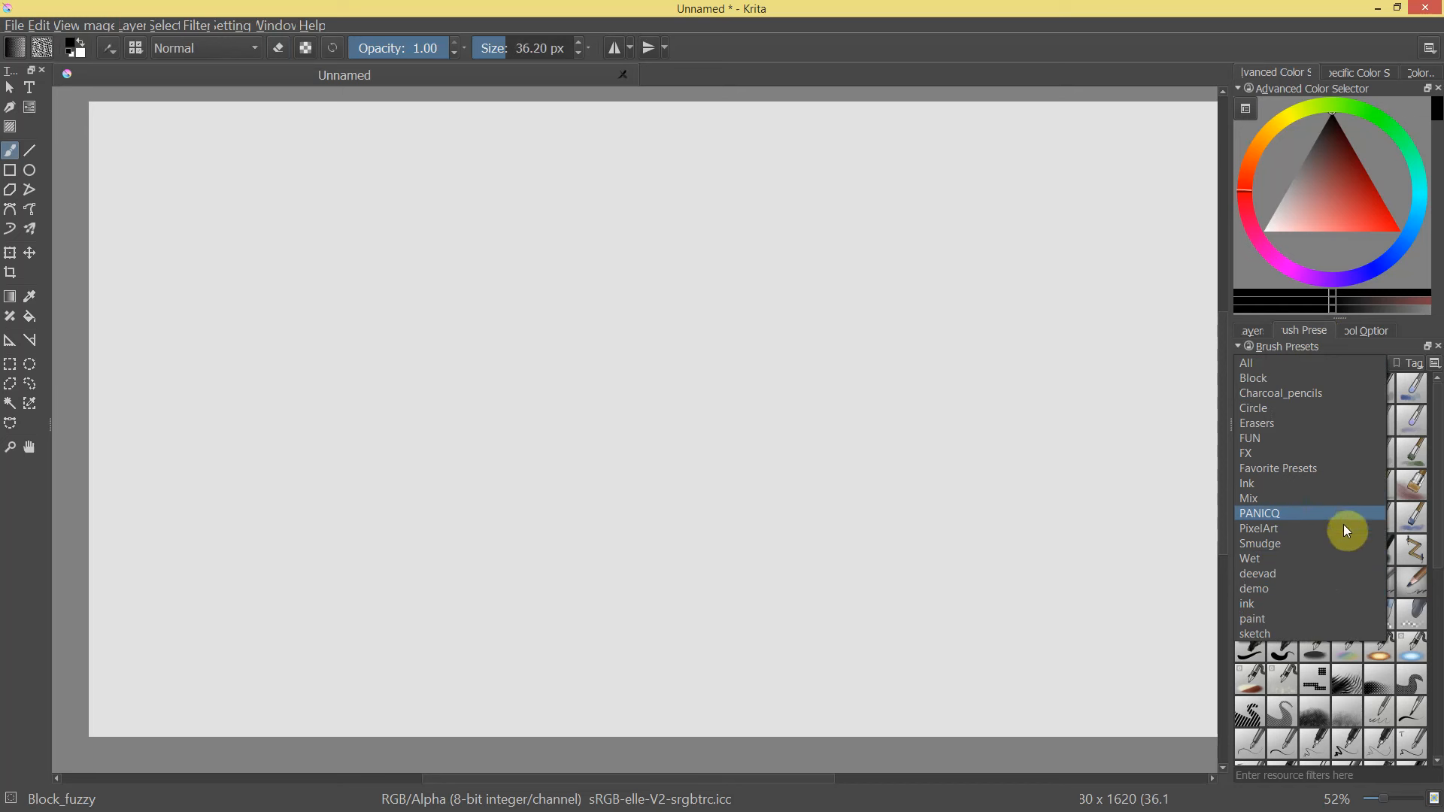
left_click(1338, 43)
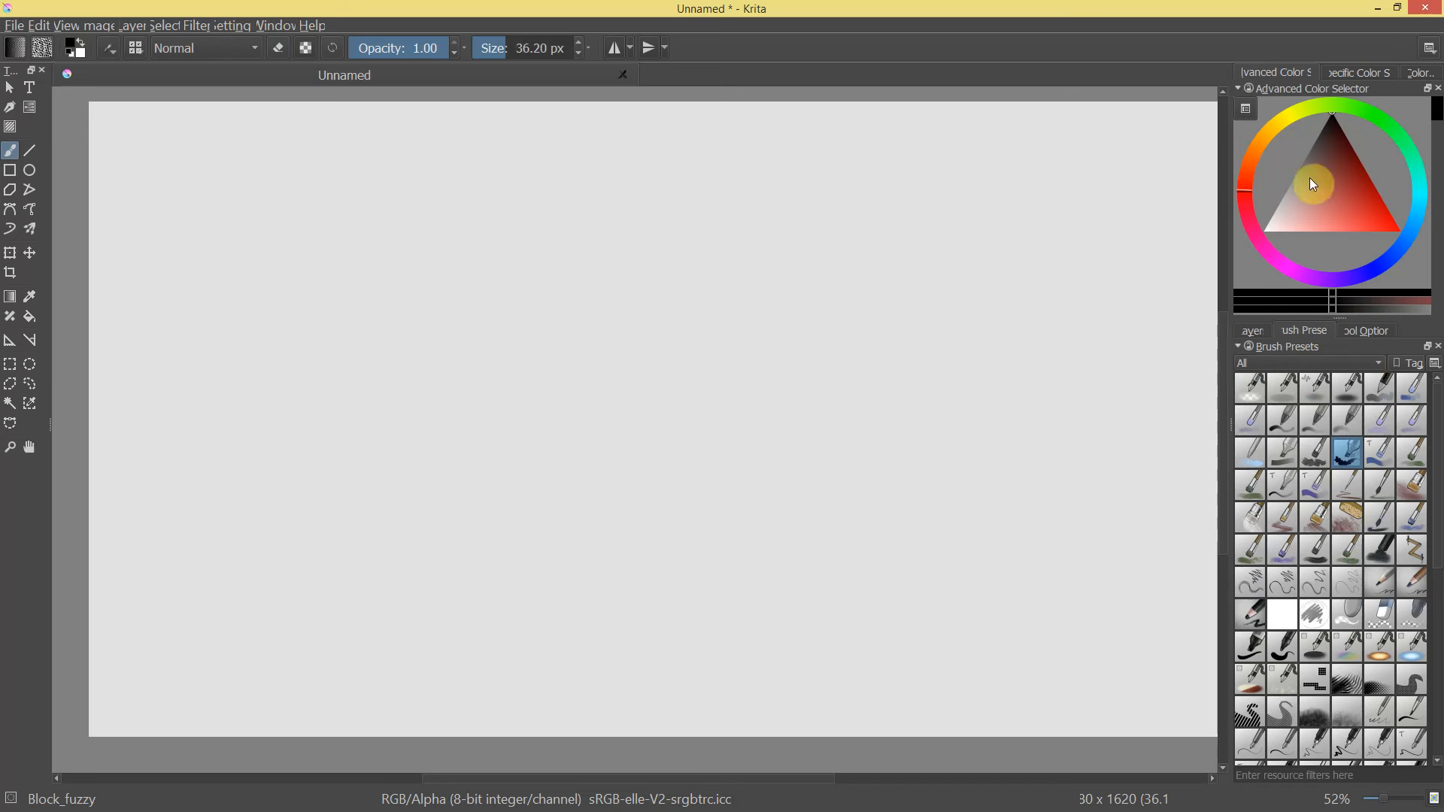
left_click(1283, 364)
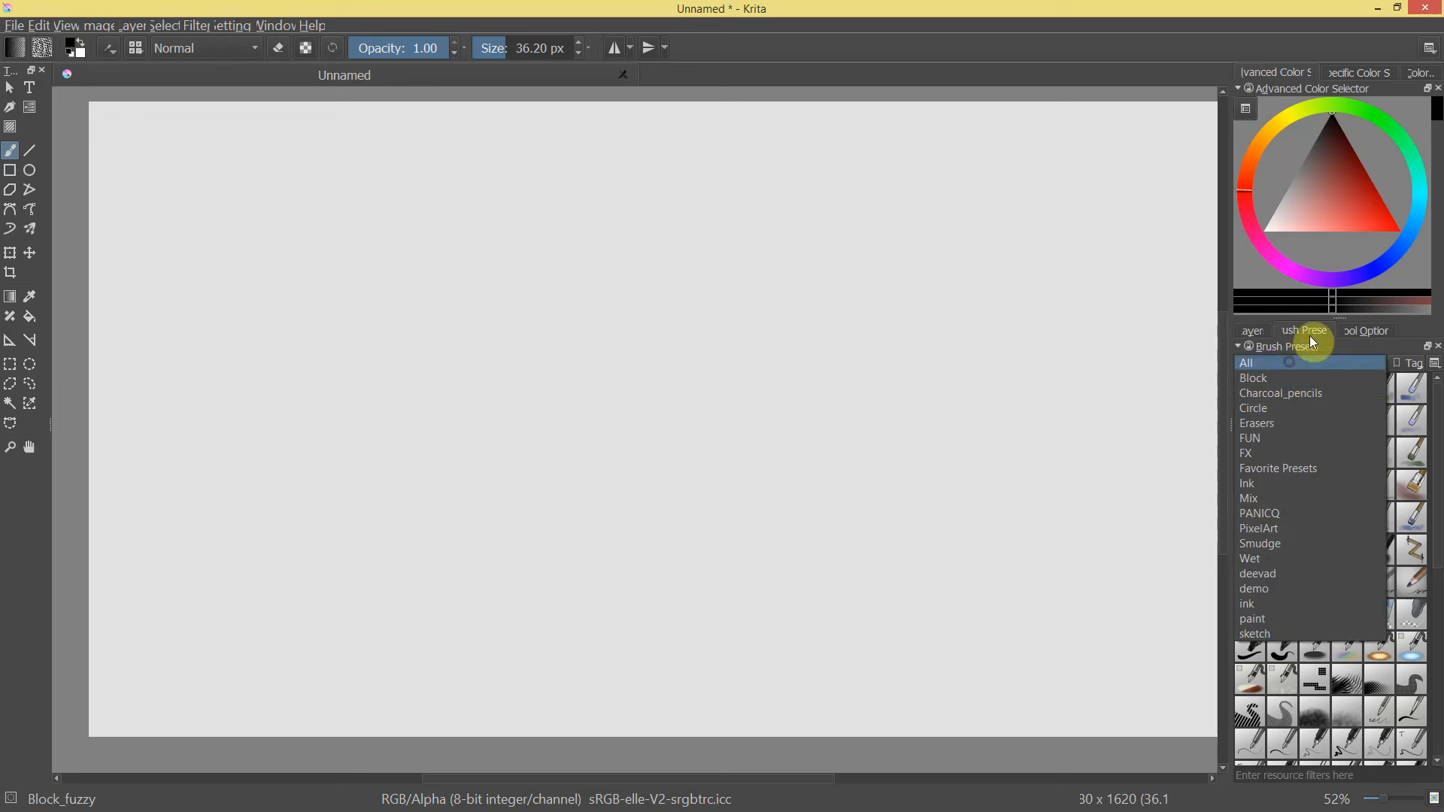
left_click(1316, 395)
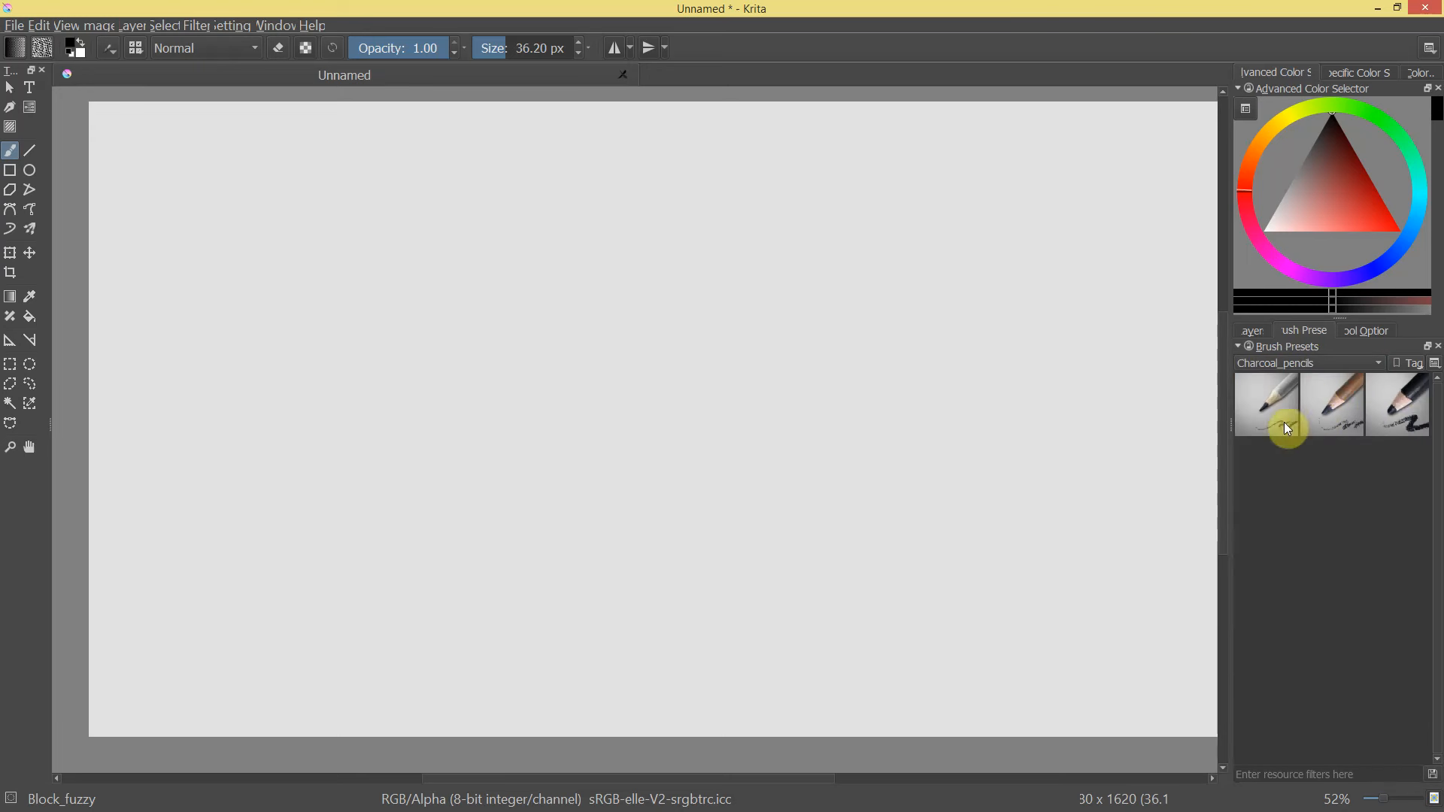
mouse_move(1230, 458)
left_mouse_down()
mouse_move(1170, 454)
mouse_move(1238, 457)
mouse_move(1211, 456)
left_mouse_up()
left_click(1293, 400)
left_click(1348, 399)
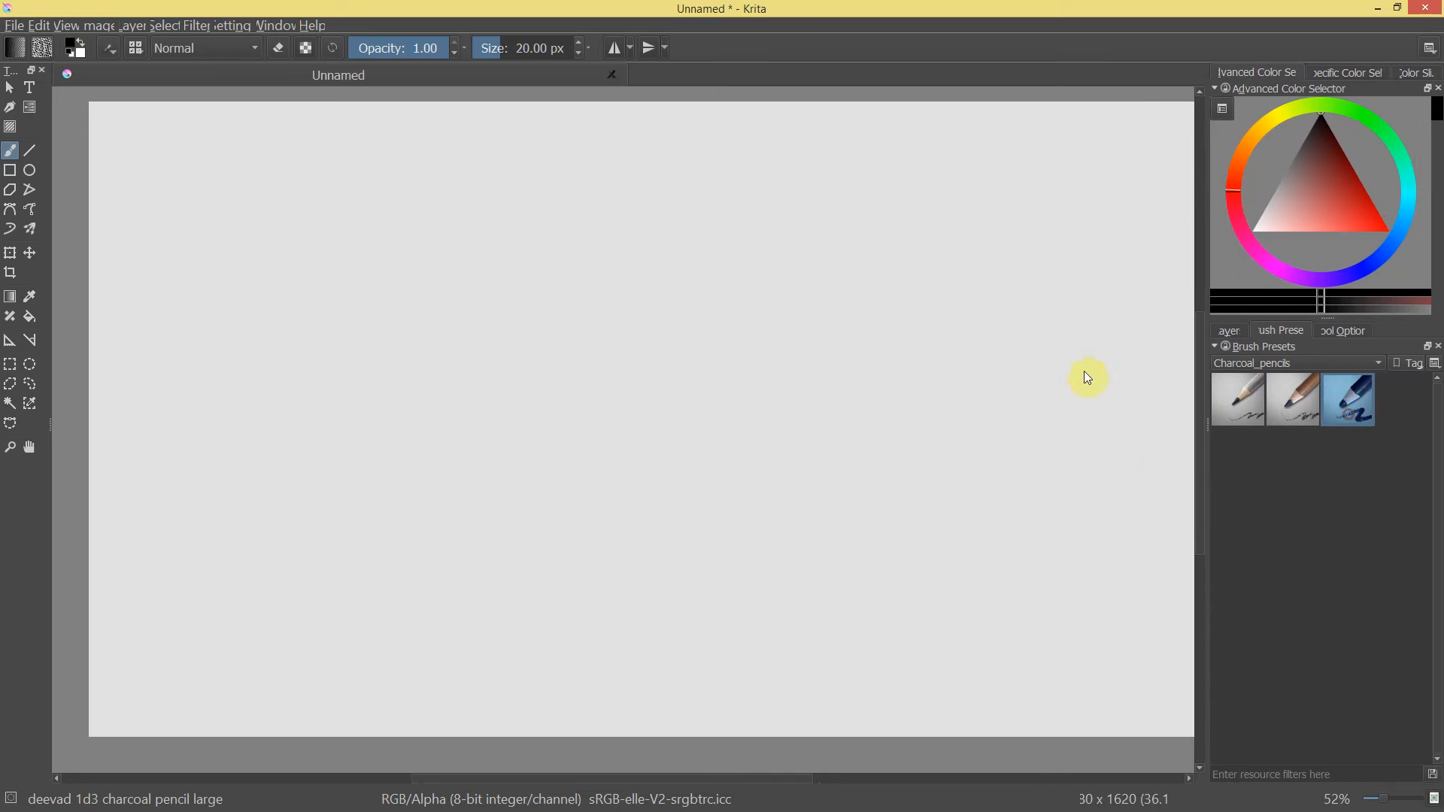
Open the resource bundle manager and examine the details of the active Charcoal_pencils bundle.
left_click(292, 25)
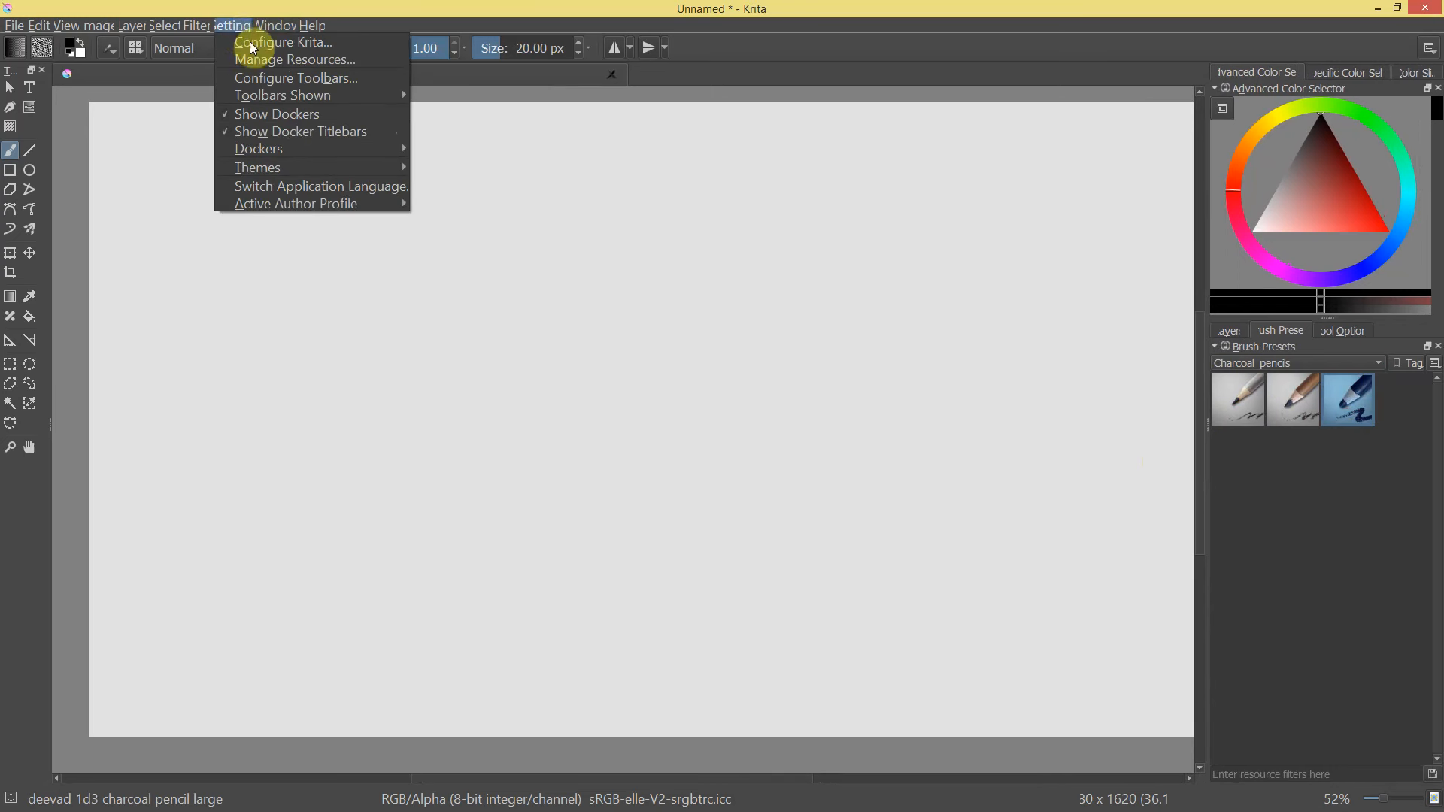
mouse_move(239, 33)
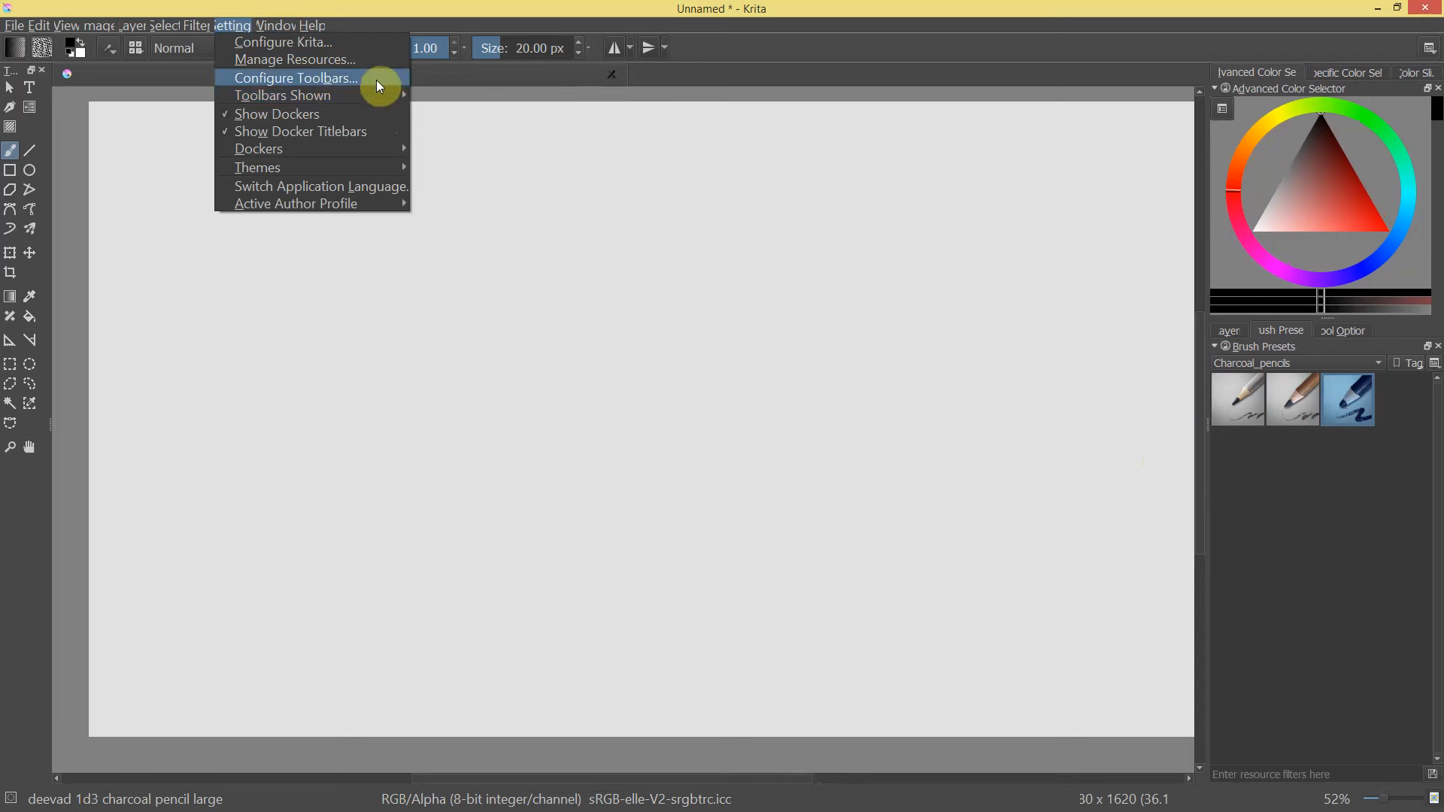
left_click(383, 68)
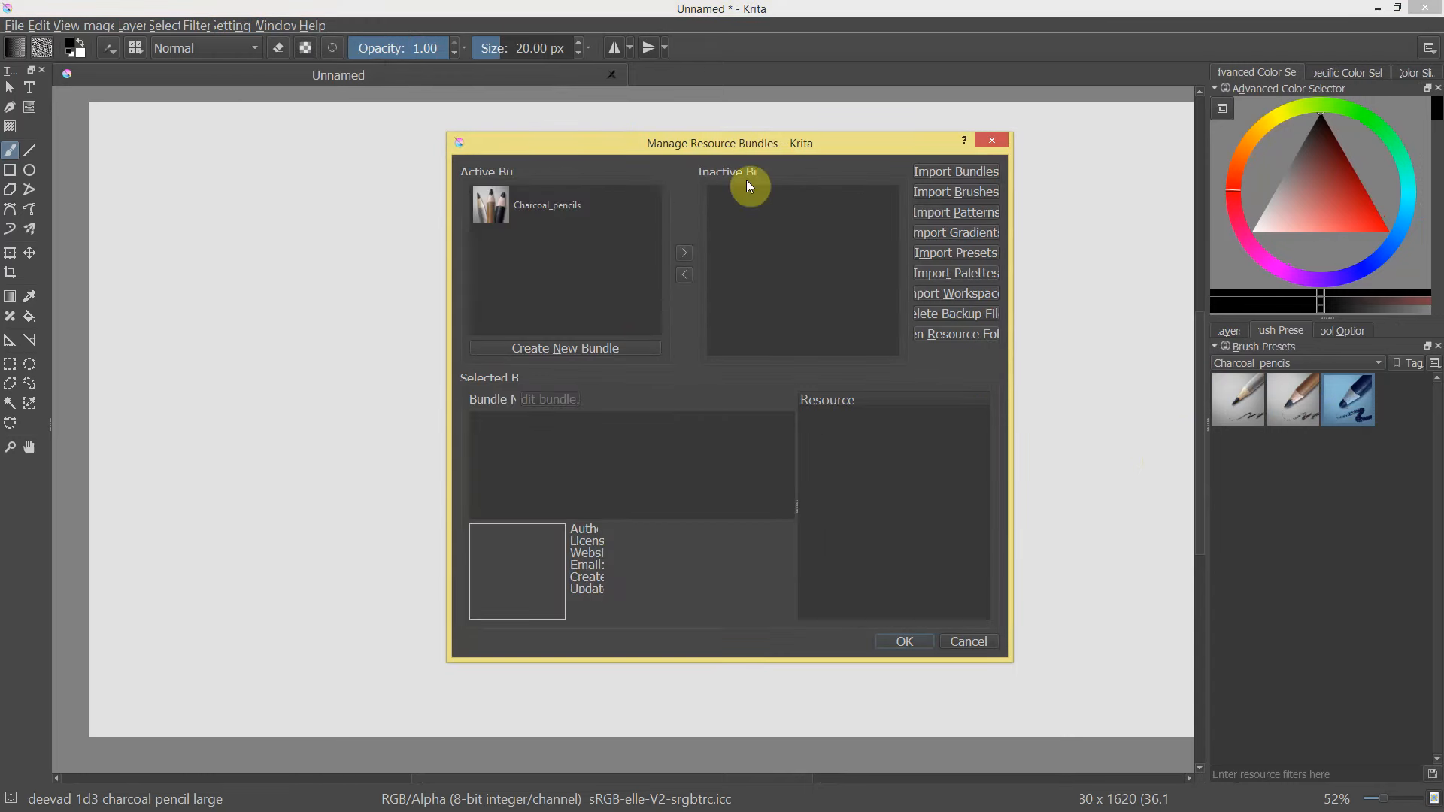
left_click(594, 211)
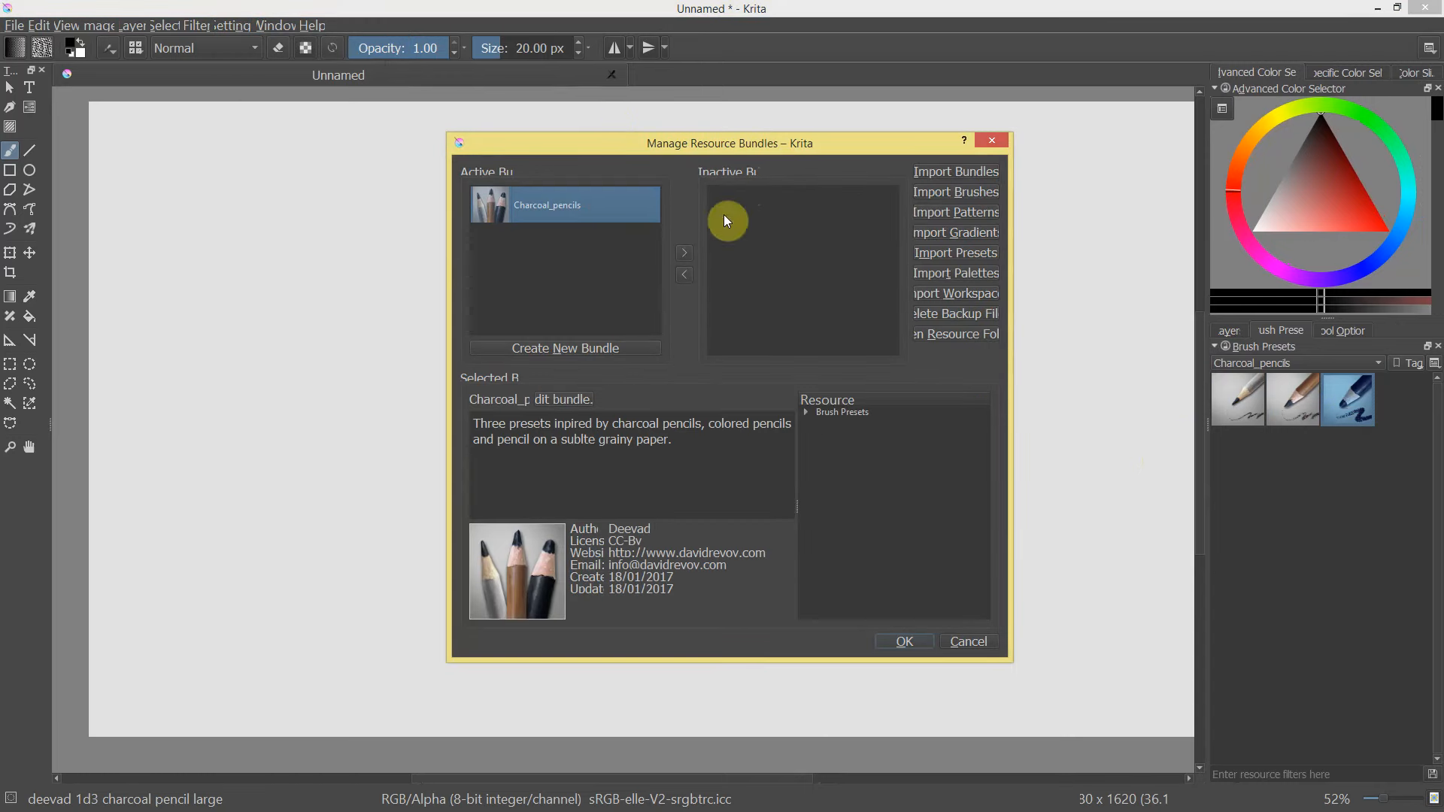
Close the resource bundle manager, draw a test stroke with the large charcoal pencil and undo it.
left_click_drag(752, 144, 736, 154)
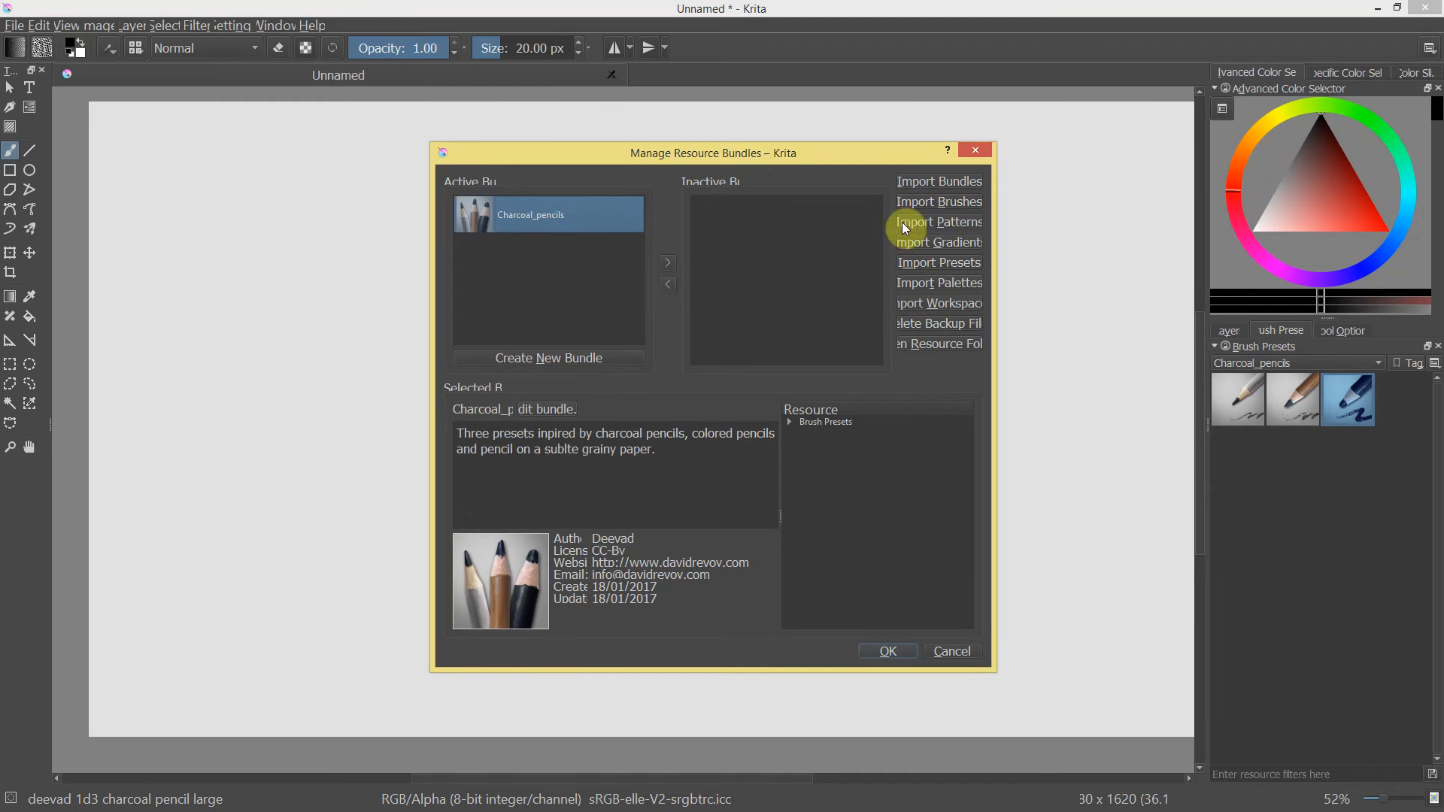
left_click(975, 151)
mouse_move(675, 243)
left_mouse_down()
mouse_move(577, 381)
mouse_move(564, 471)
left_mouse_up()
key("ctrl+z")
key("ctrl+z")
Choose the deevad 1d2 charcoal pencil medium brush, handwrite "Salut" on the canvas and undo the writing.
left_click(1300, 415)
mouse_move(630, 320)
left_mouse_down()
mouse_move(584, 413)
mouse_move(818, 314)
left_mouse_up()
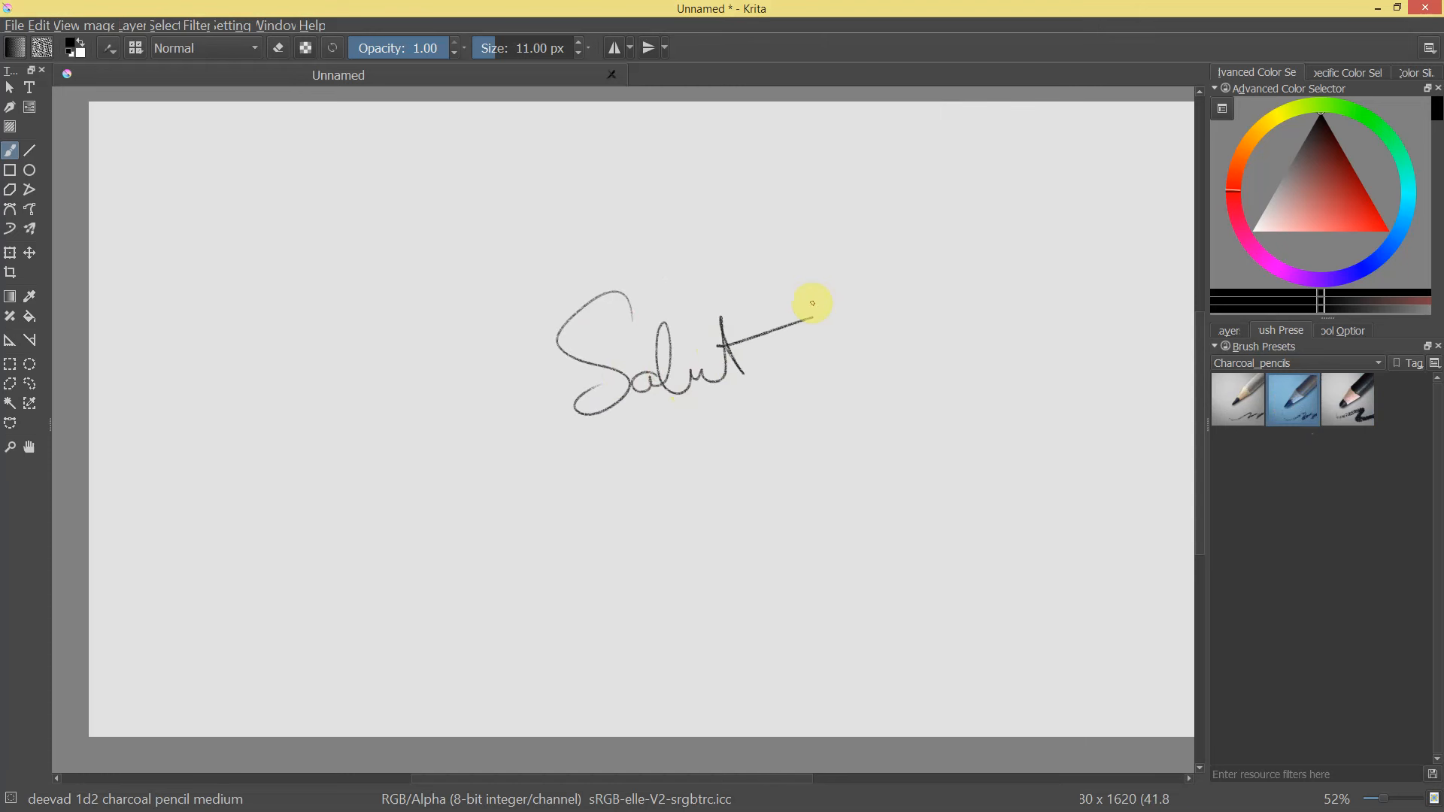
key("ctrl+z")
key("ctrl+z")
key("ctrl+z")
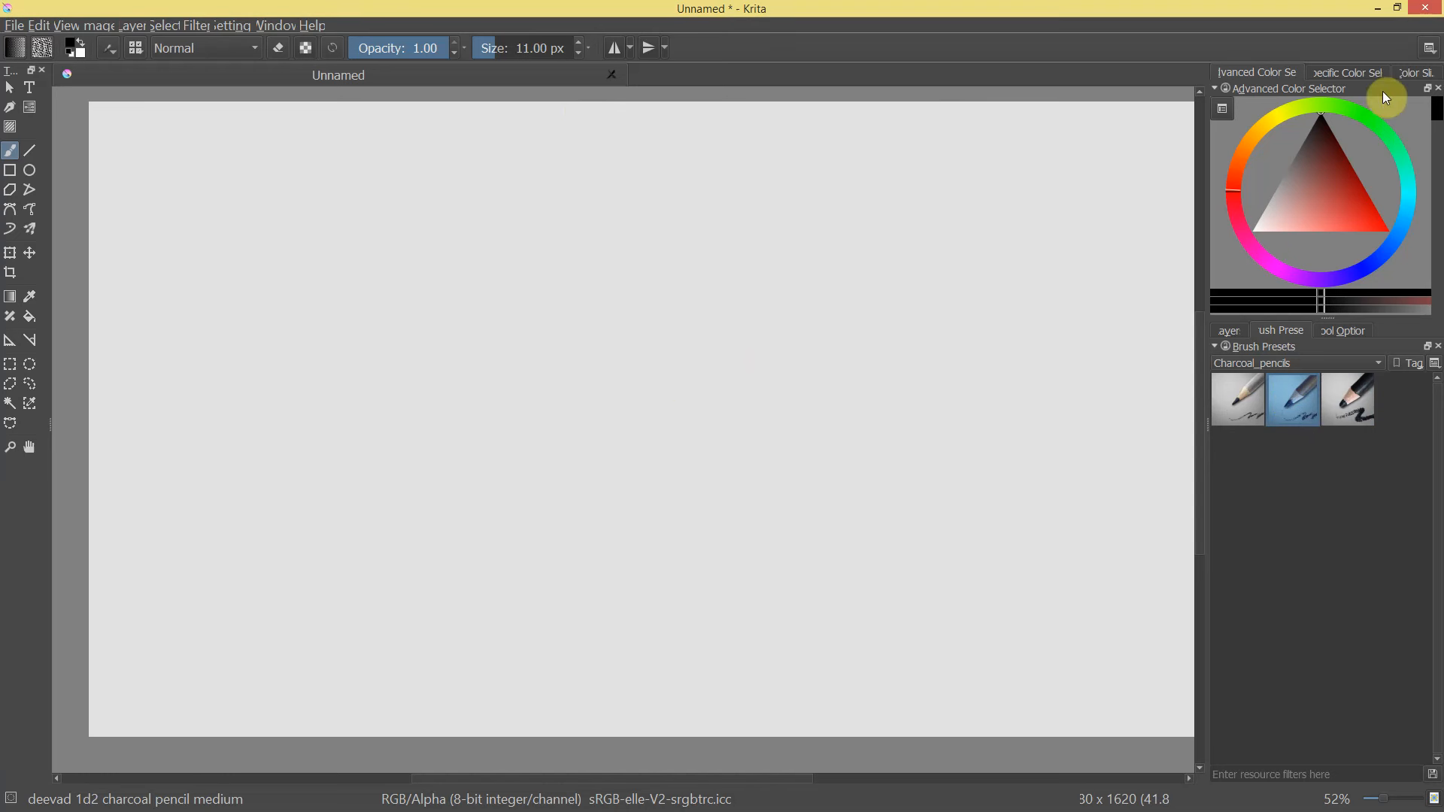
Look through the list of available workspaces and close it without switching.
left_click(1428, 48)
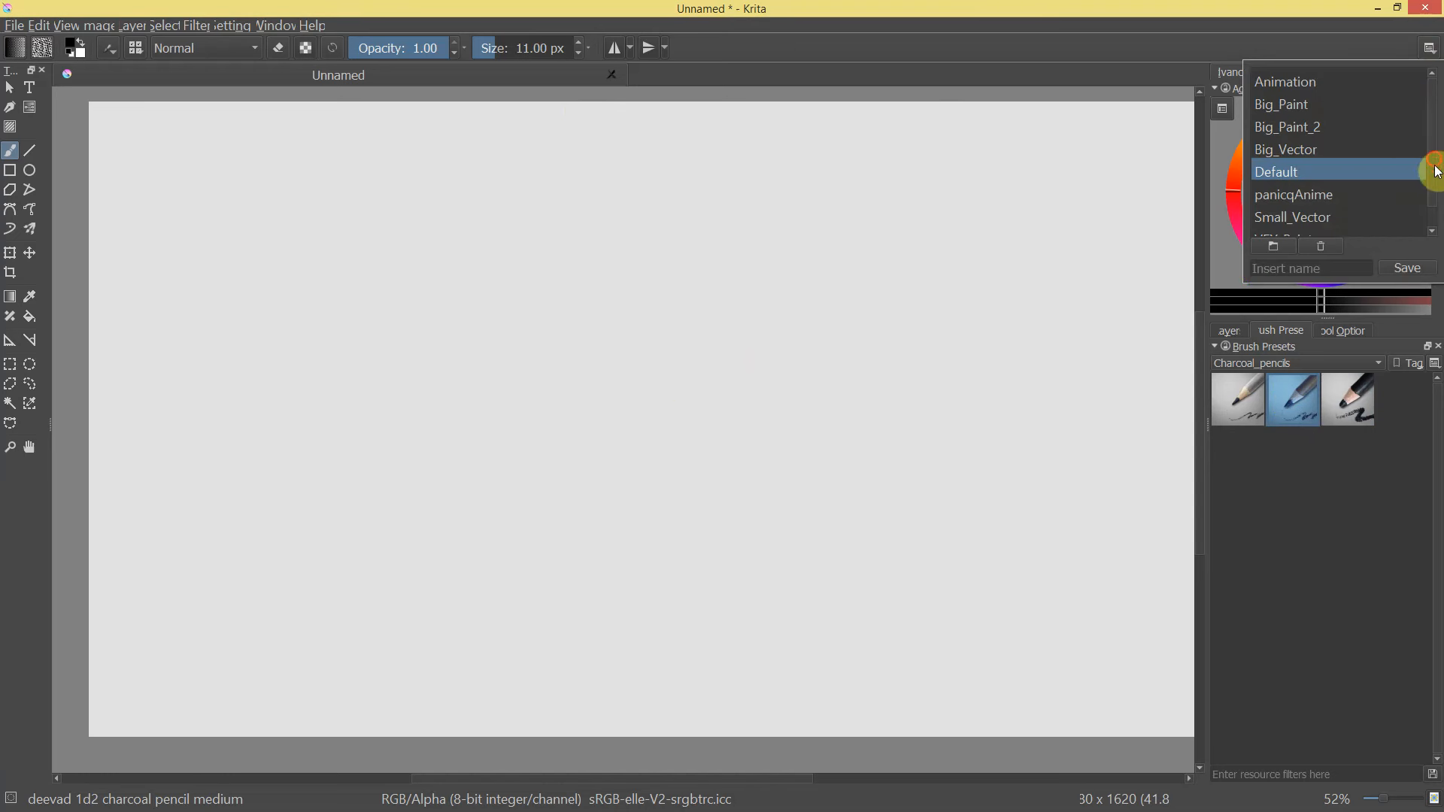
scroll(1427, 184, "down", 1)
scroll(1429, 181, "up", 1)
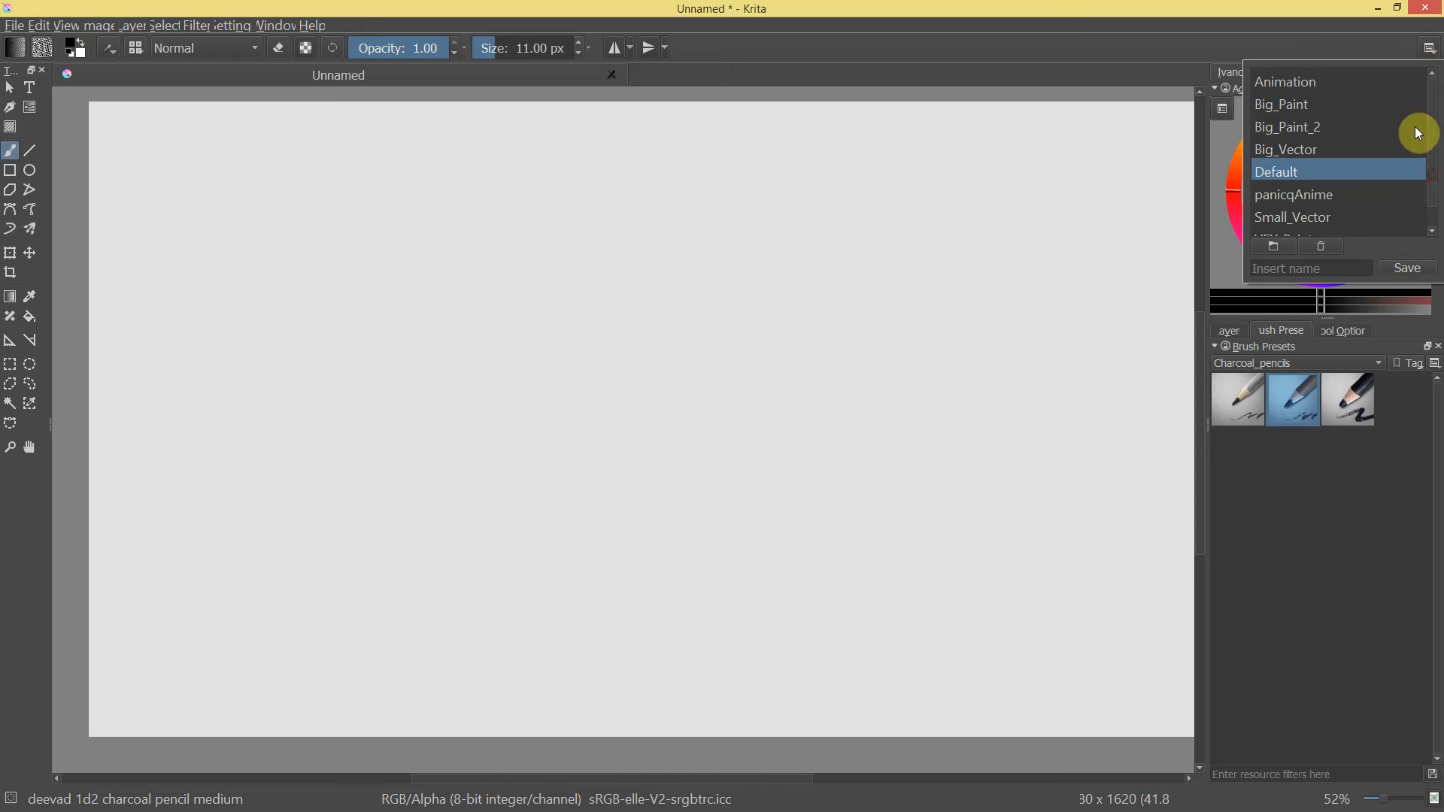
left_click(404, 35)
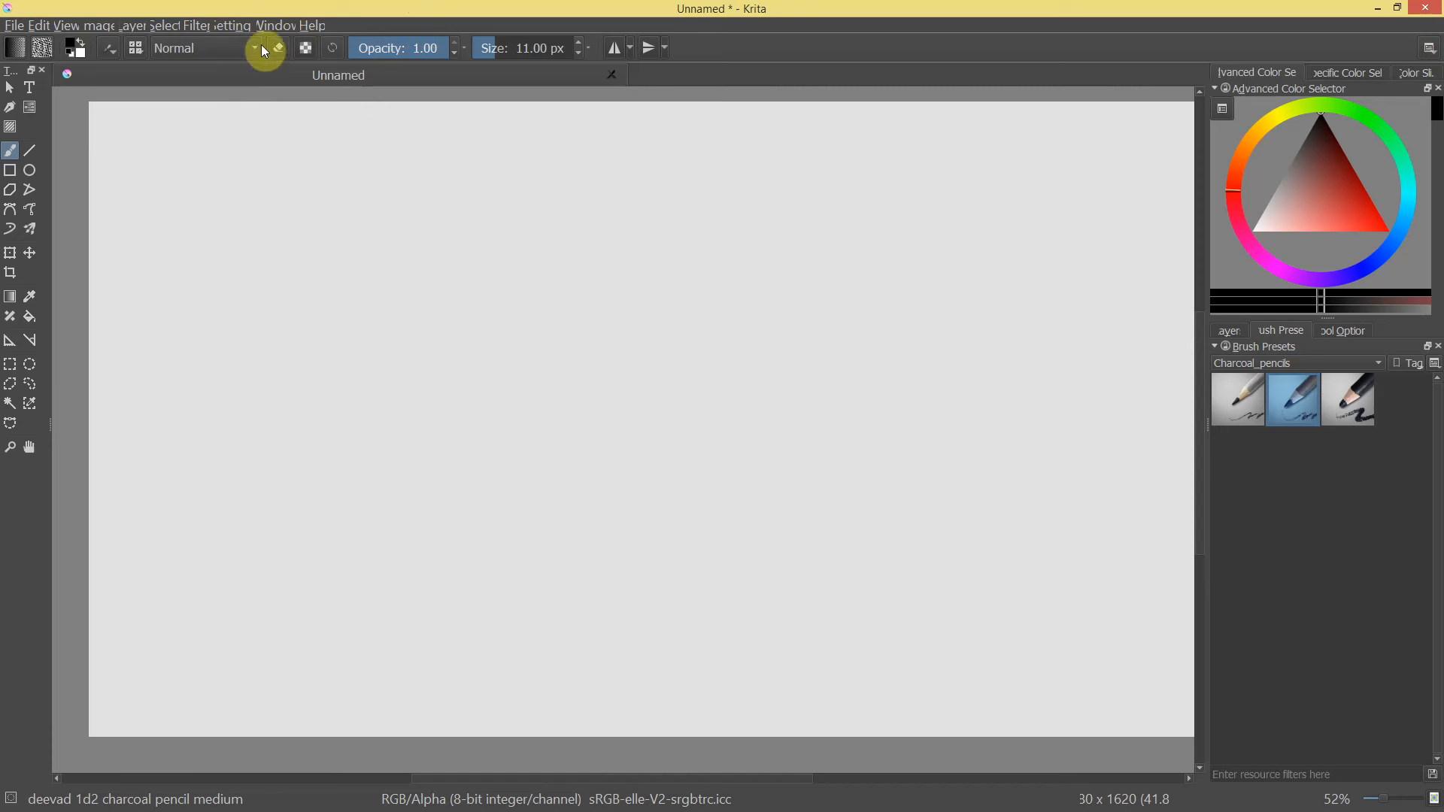
Show the Animation docker and dock it beneath the Toolbox.
left_click(261, 24)
mouse_move(380, 149)
left_click(424, 182)
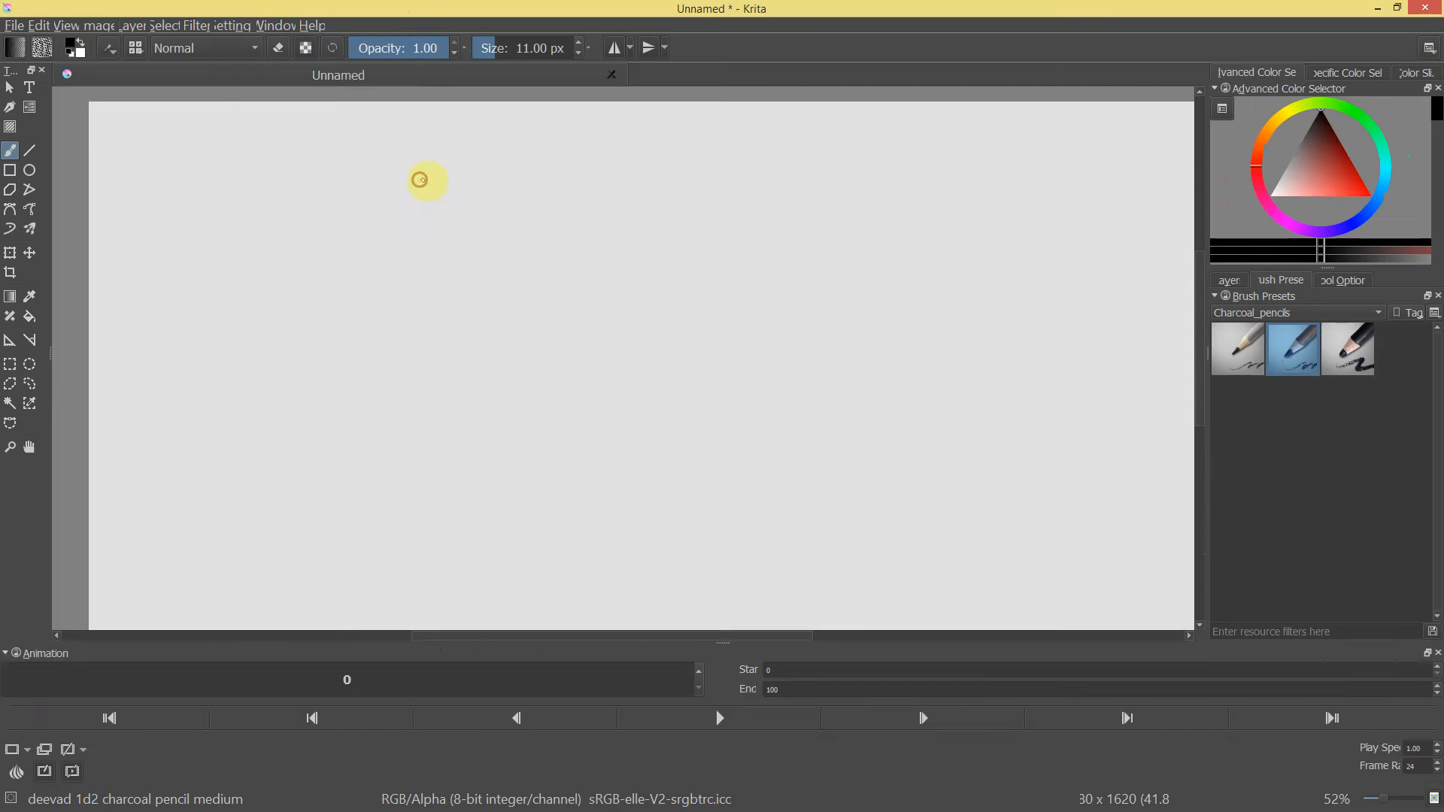
left_click_drag(52, 648, 98, 538)
Show the Timeline docker.
left_click(278, 25)
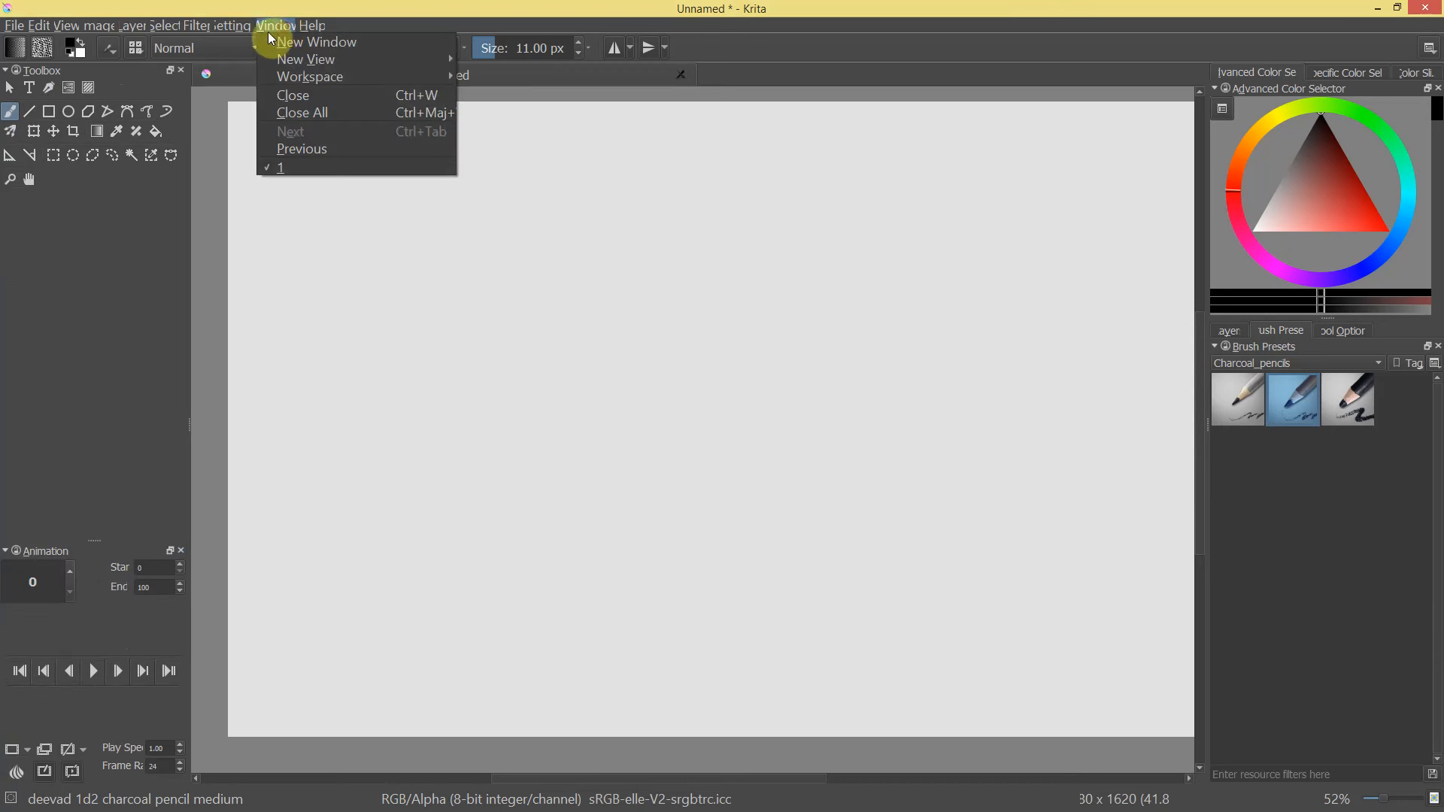
mouse_move(233, 25)
mouse_move(256, 148)
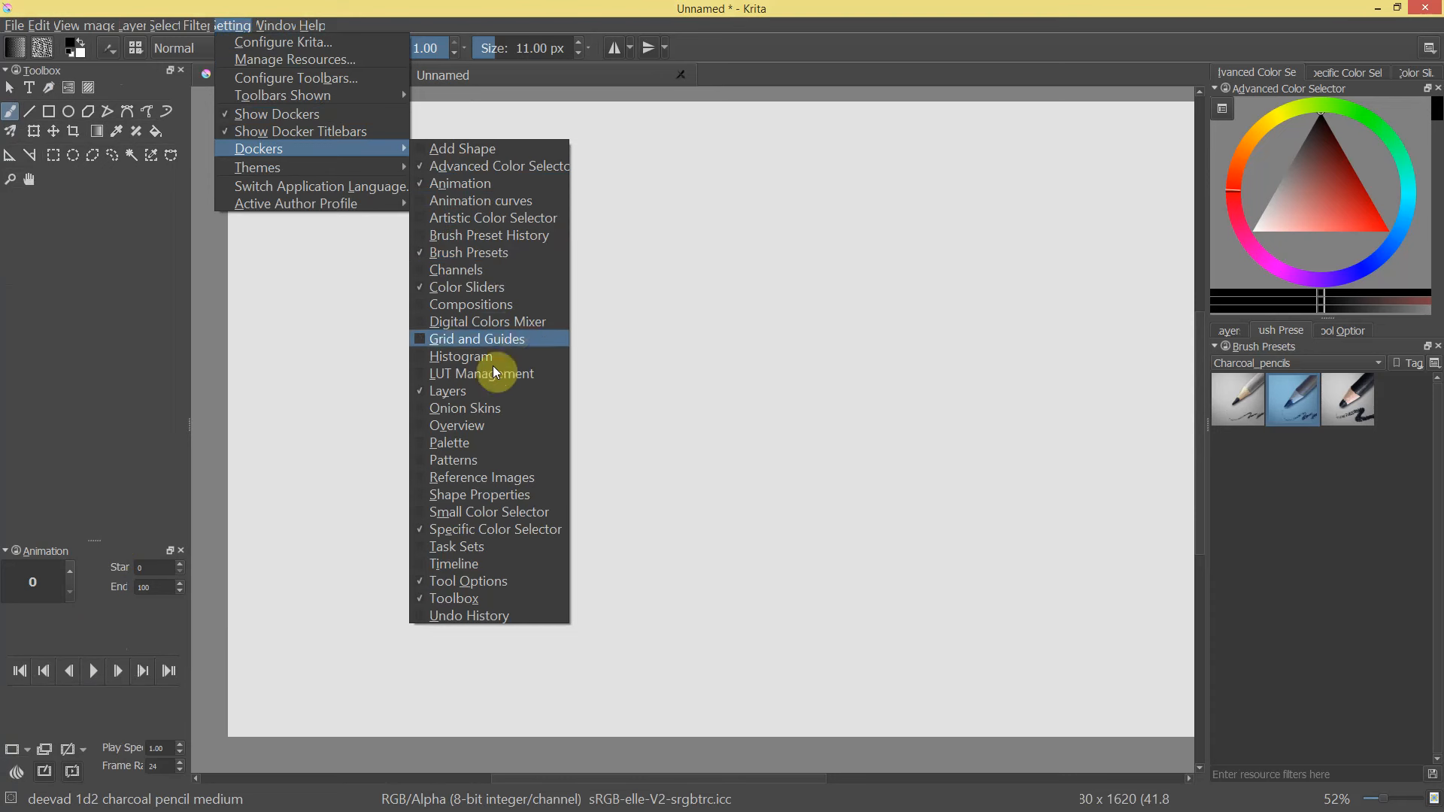
left_click(447, 565)
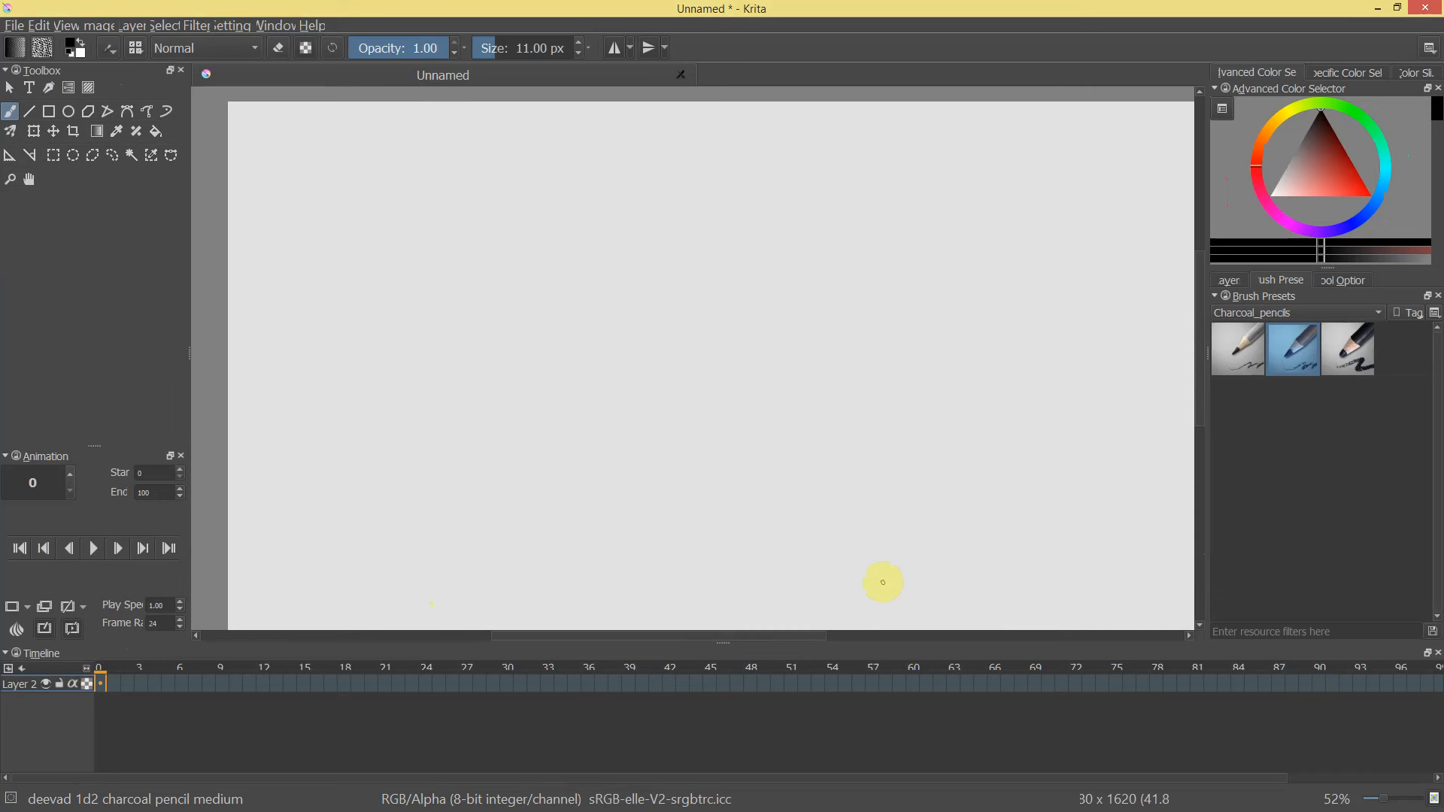
Show the Onion Skins docker and give it room between the Toolbox and the Animation docker.
left_click(248, 25)
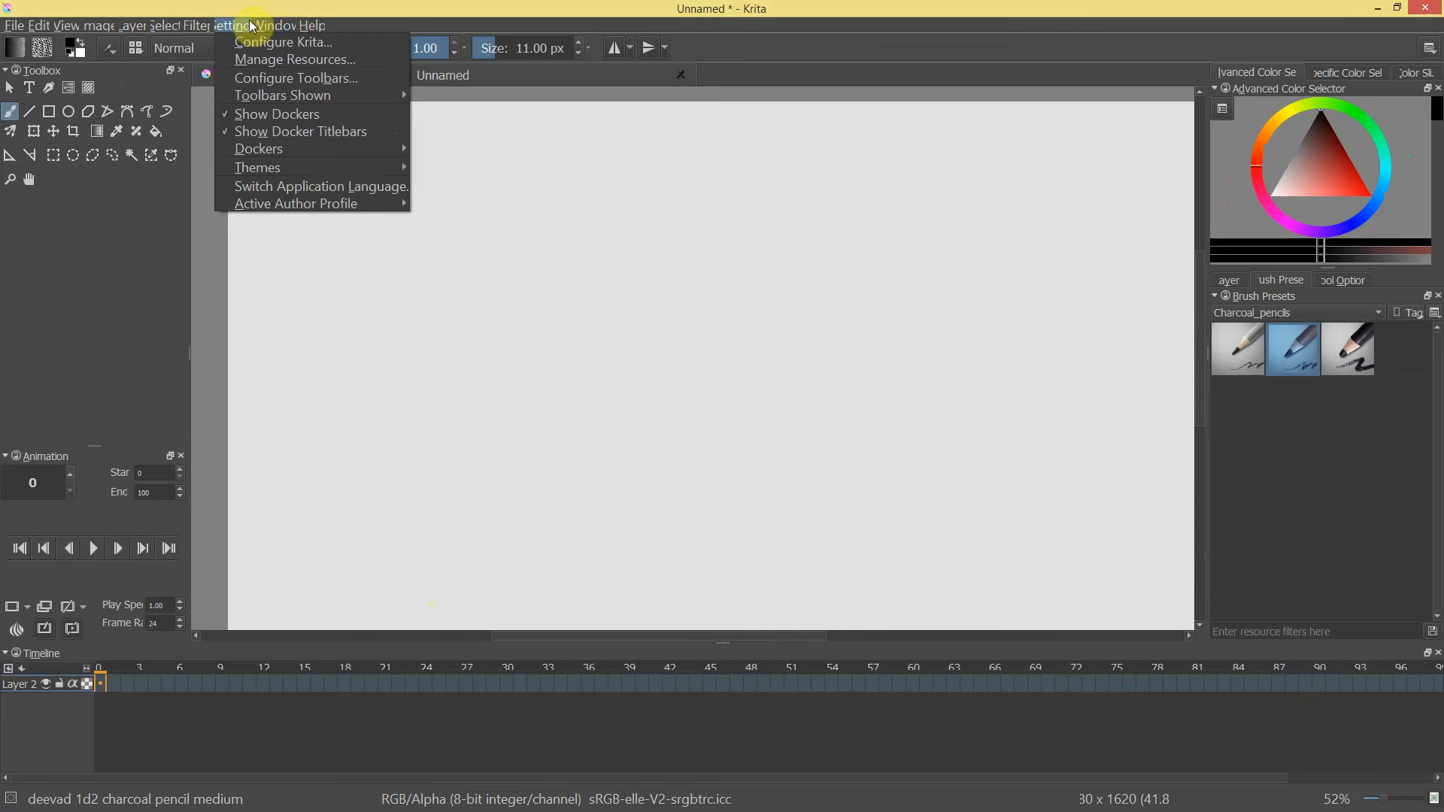
mouse_move(233, 25)
mouse_move(405, 149)
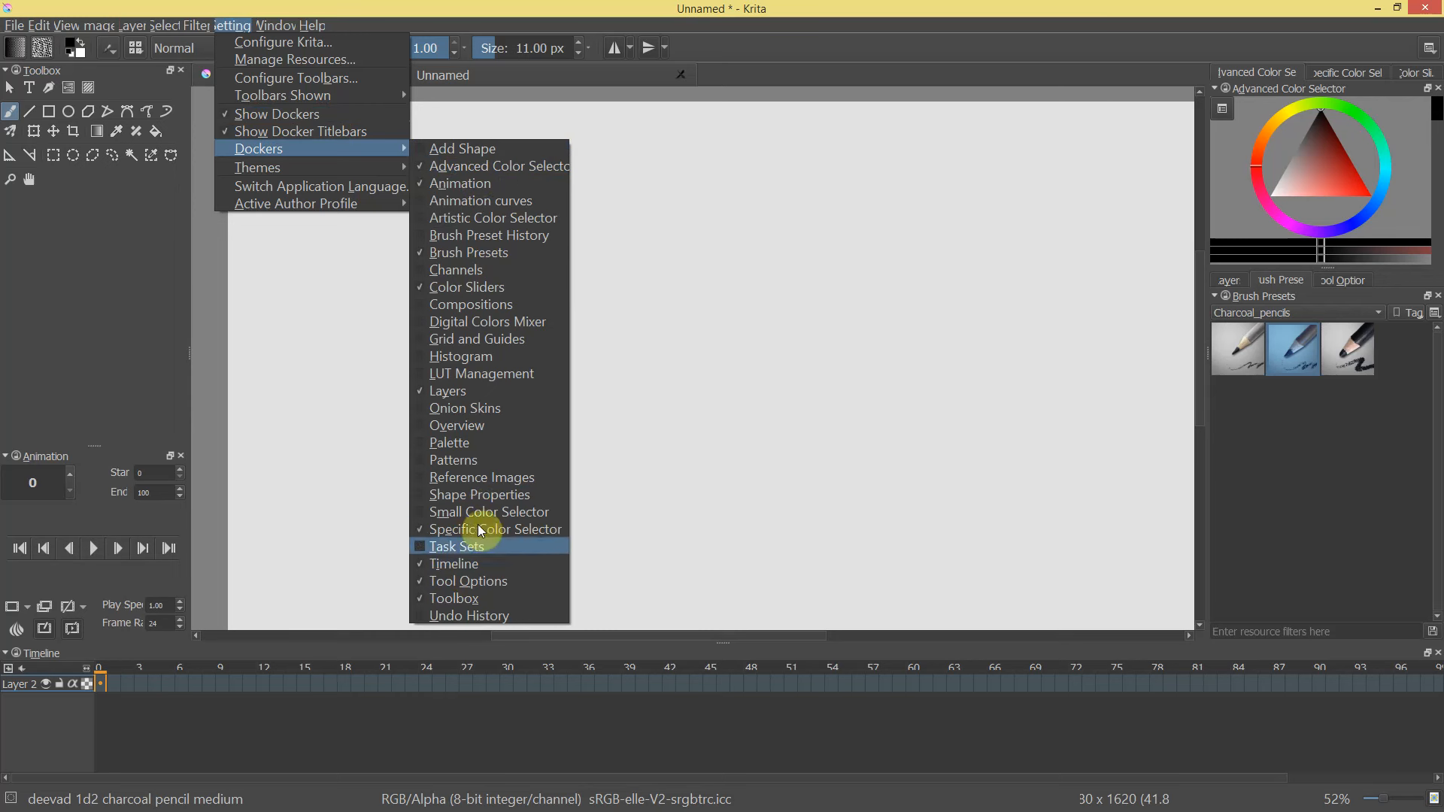
left_click(421, 409)
left_click_drag(48, 632, 116, 296)
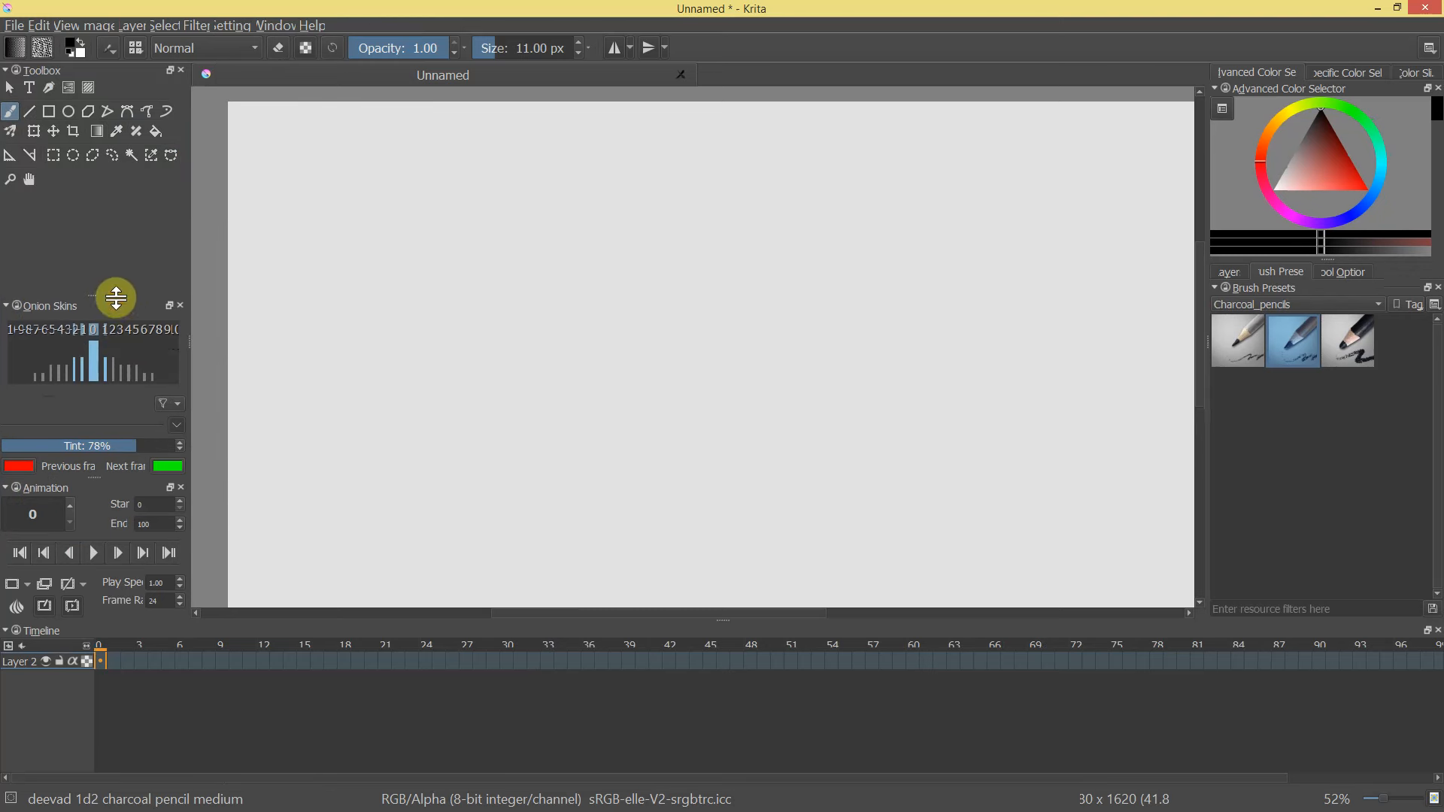
Widen the column holding the Toolbox and Onion Skins dockers moderately and reduce the height of the Timeline docker.
left_click_drag(187, 371, 286, 387)
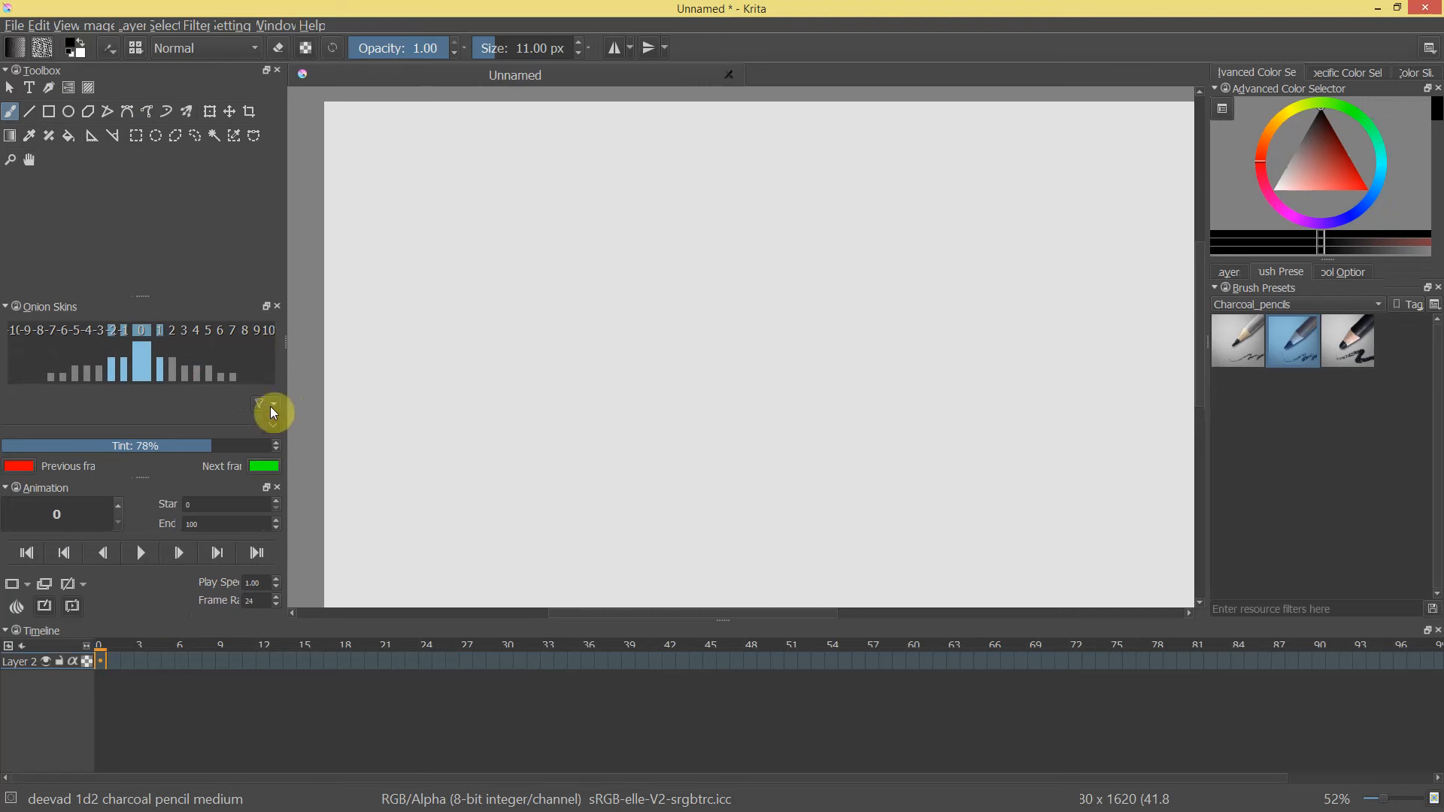
left_click_drag(288, 343, 240, 352)
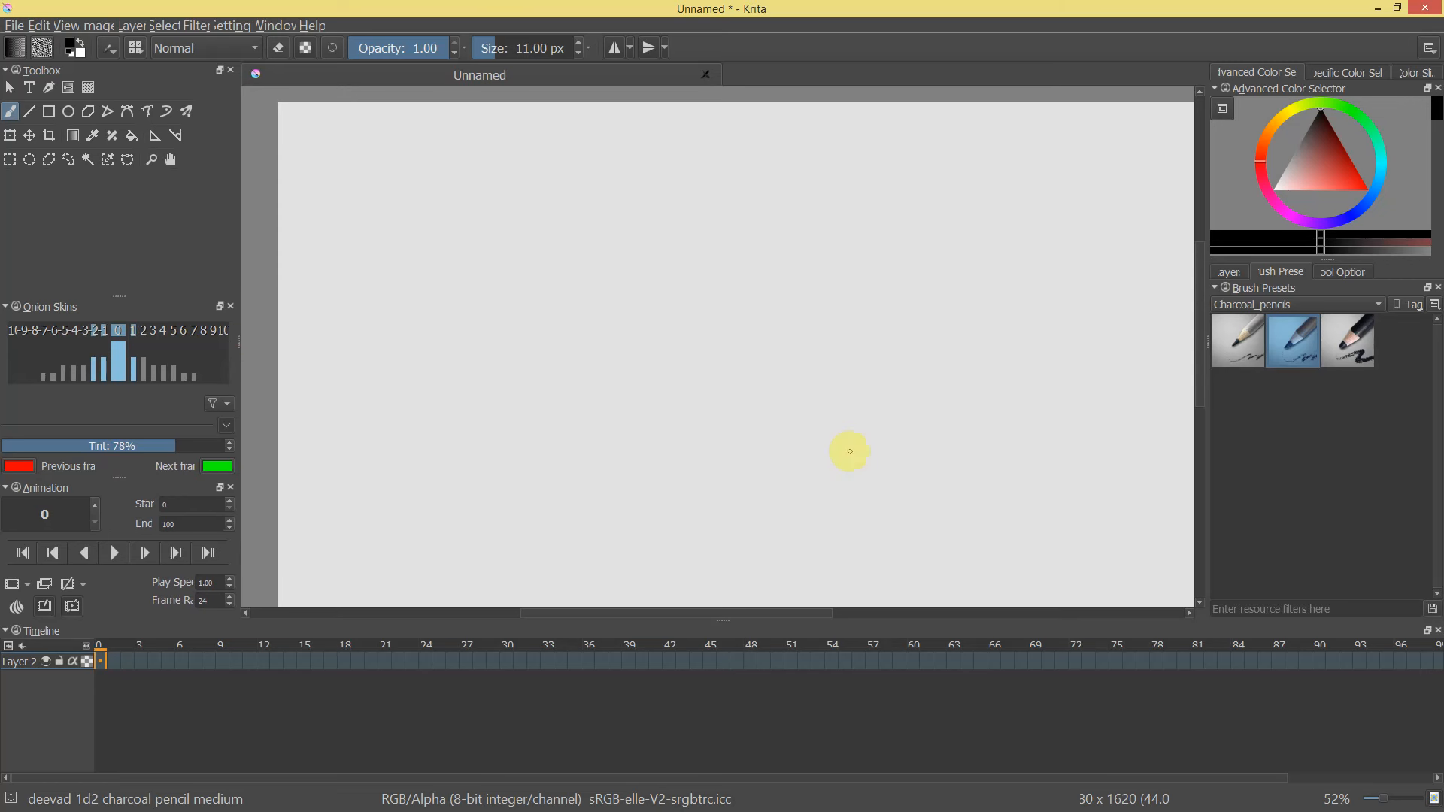
left_click_drag(1031, 621, 1019, 688)
Dock Brush Presets separately above the Layers and Tool Options group, enlarge it and bring the Layers docker forward.
left_click_drag(1273, 301, 1261, 288)
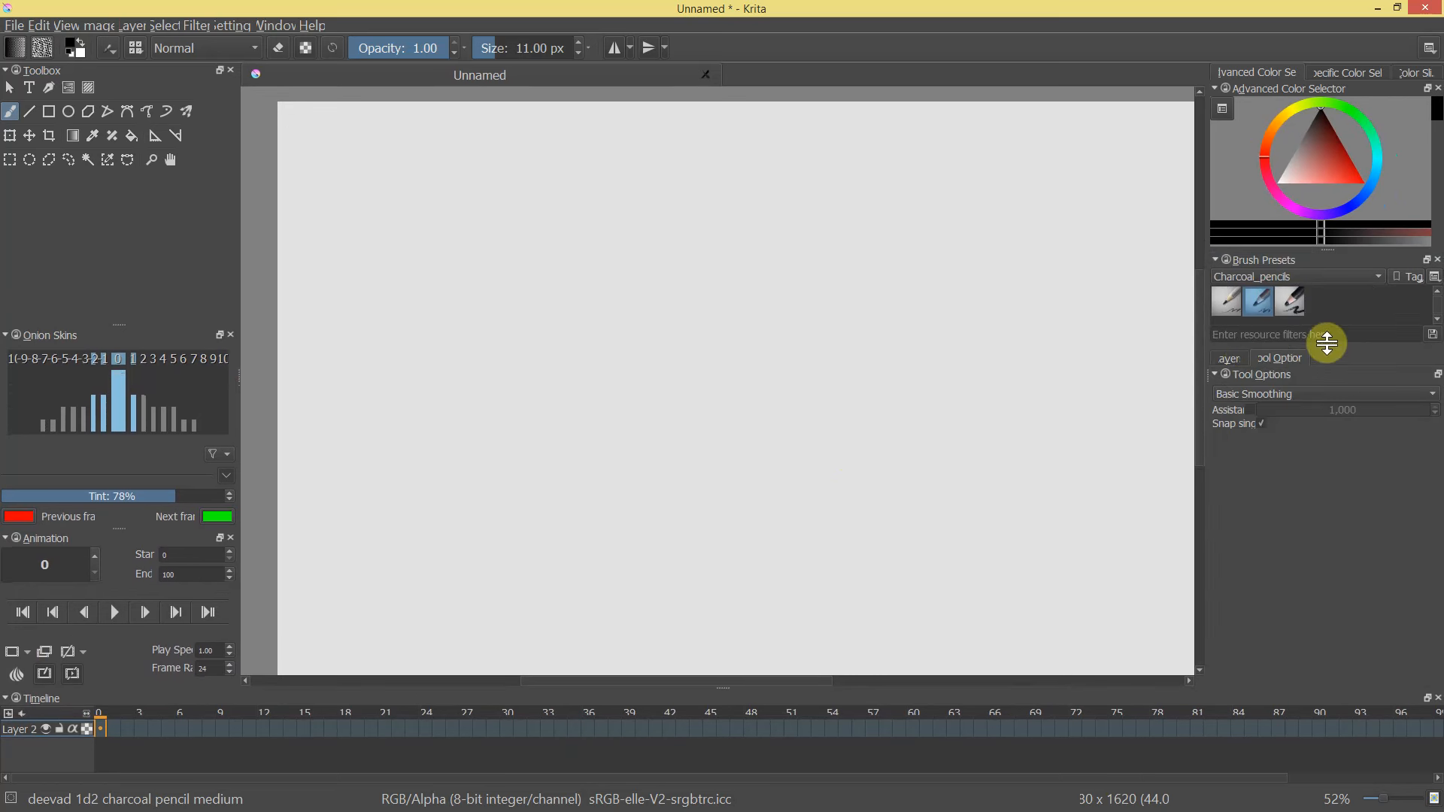
left_click_drag(1331, 364, 1341, 467)
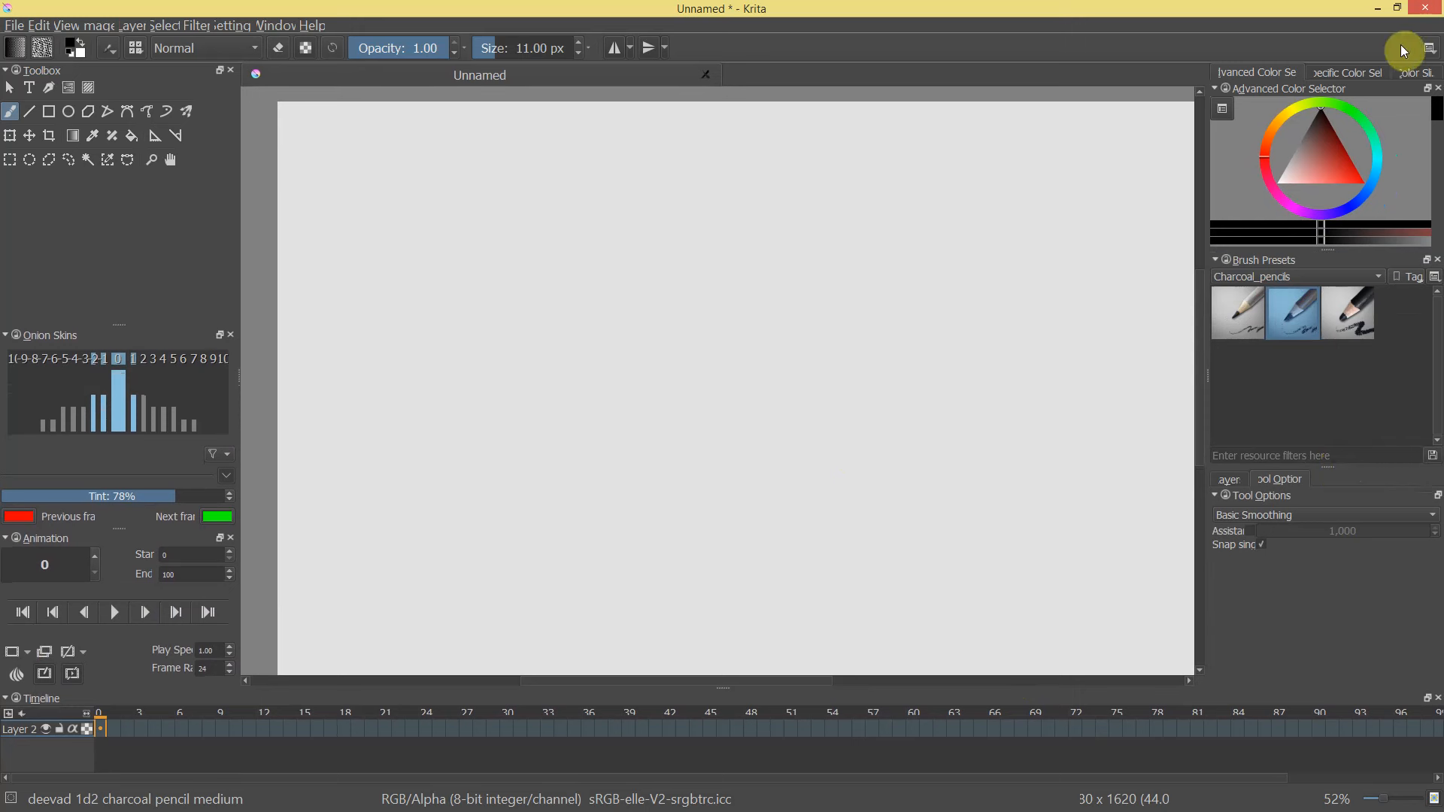
left_click(1233, 481)
Switch to the panicqAnime workspace and reduce the Timeline docker's height to give the canvas more room.
left_click(1428, 48)
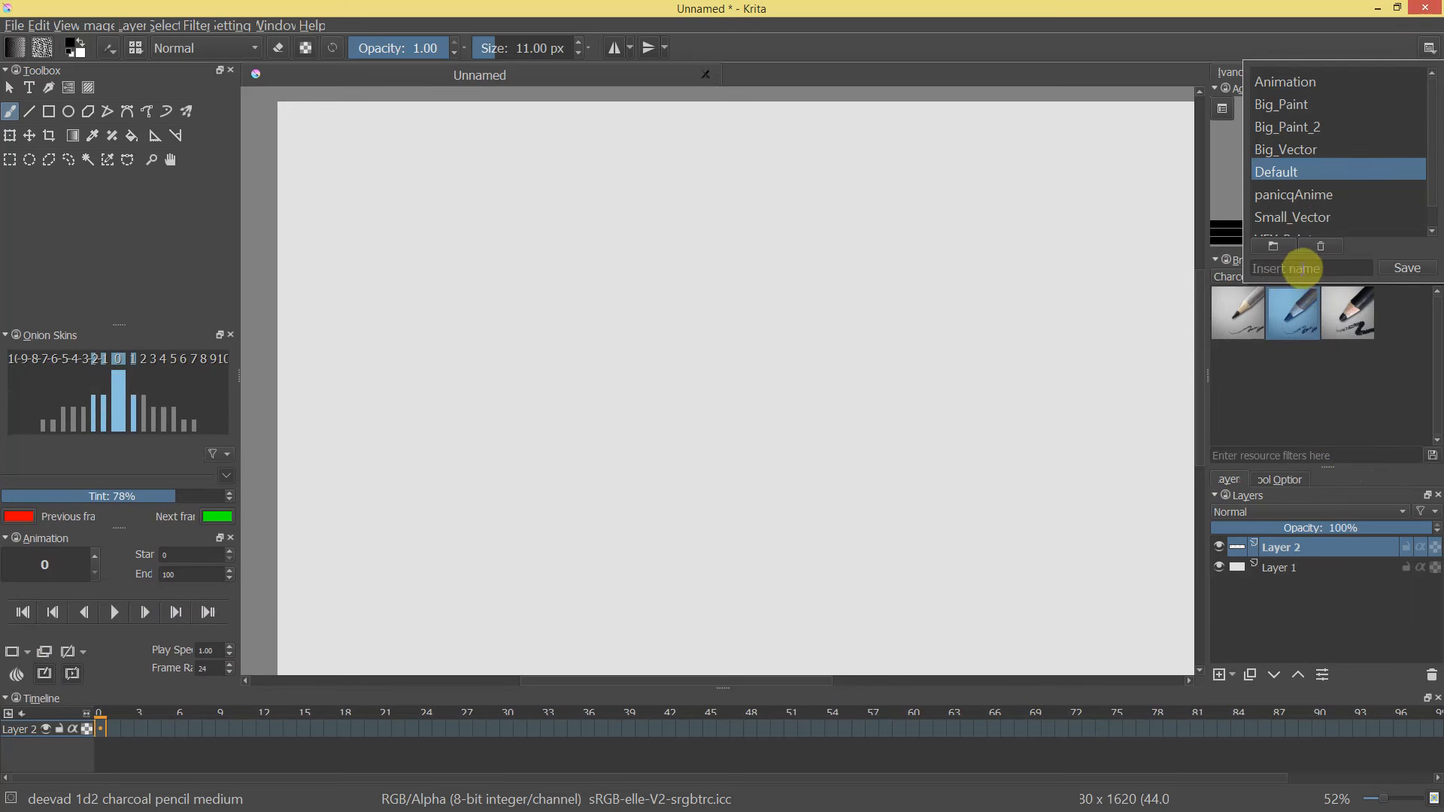
left_click(1306, 197)
left_click(694, 419)
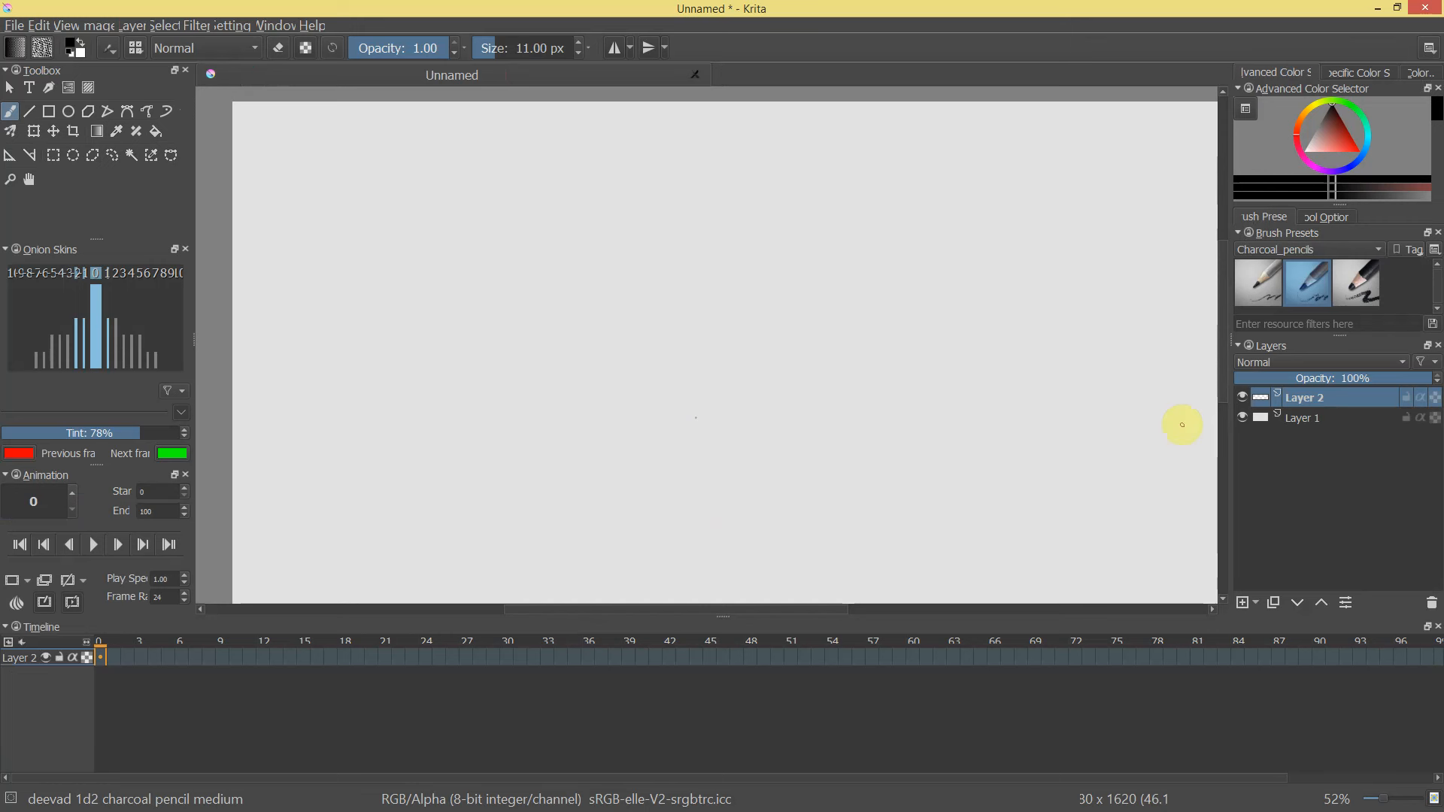
left_click_drag(702, 616, 682, 683)
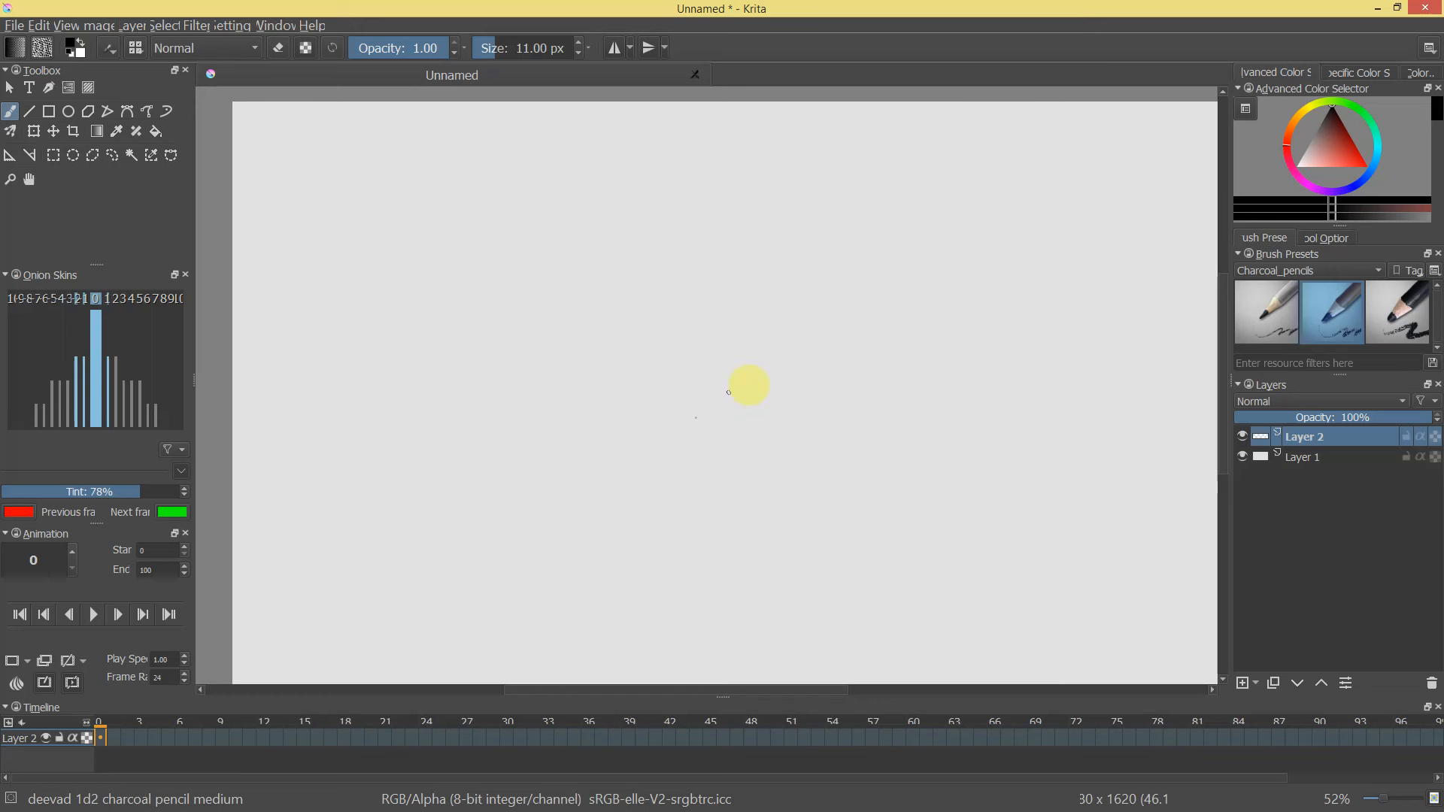
mouse_move(783, 384)
left_mouse_down()
mouse_move(753, 355)
mouse_move(783, 380)
mouse_move(752, 384)
left_mouse_up()
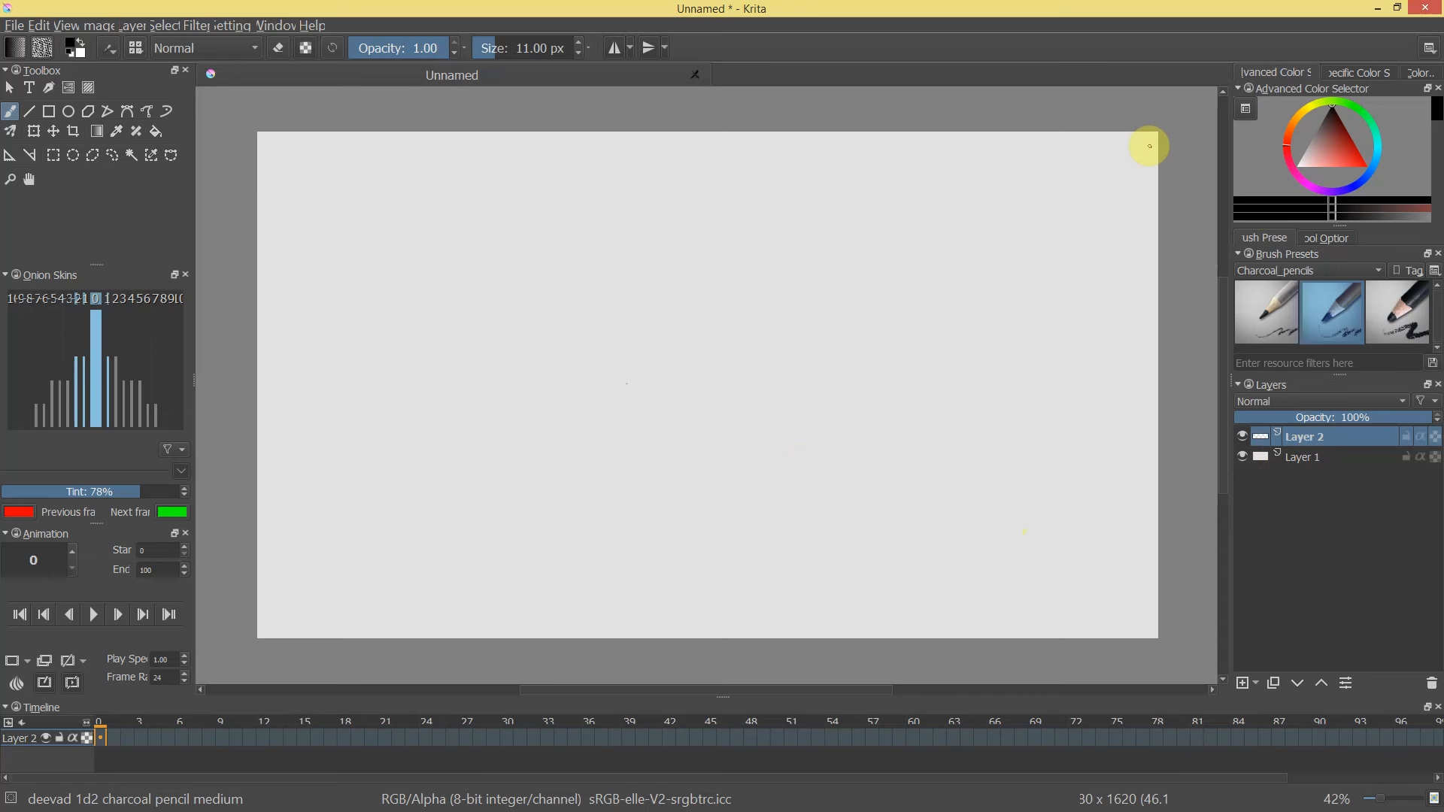
Rename Layer 2 to BG and draw a straight horizontal ground line across the lower part of the canvas.
double_click(1311, 439)
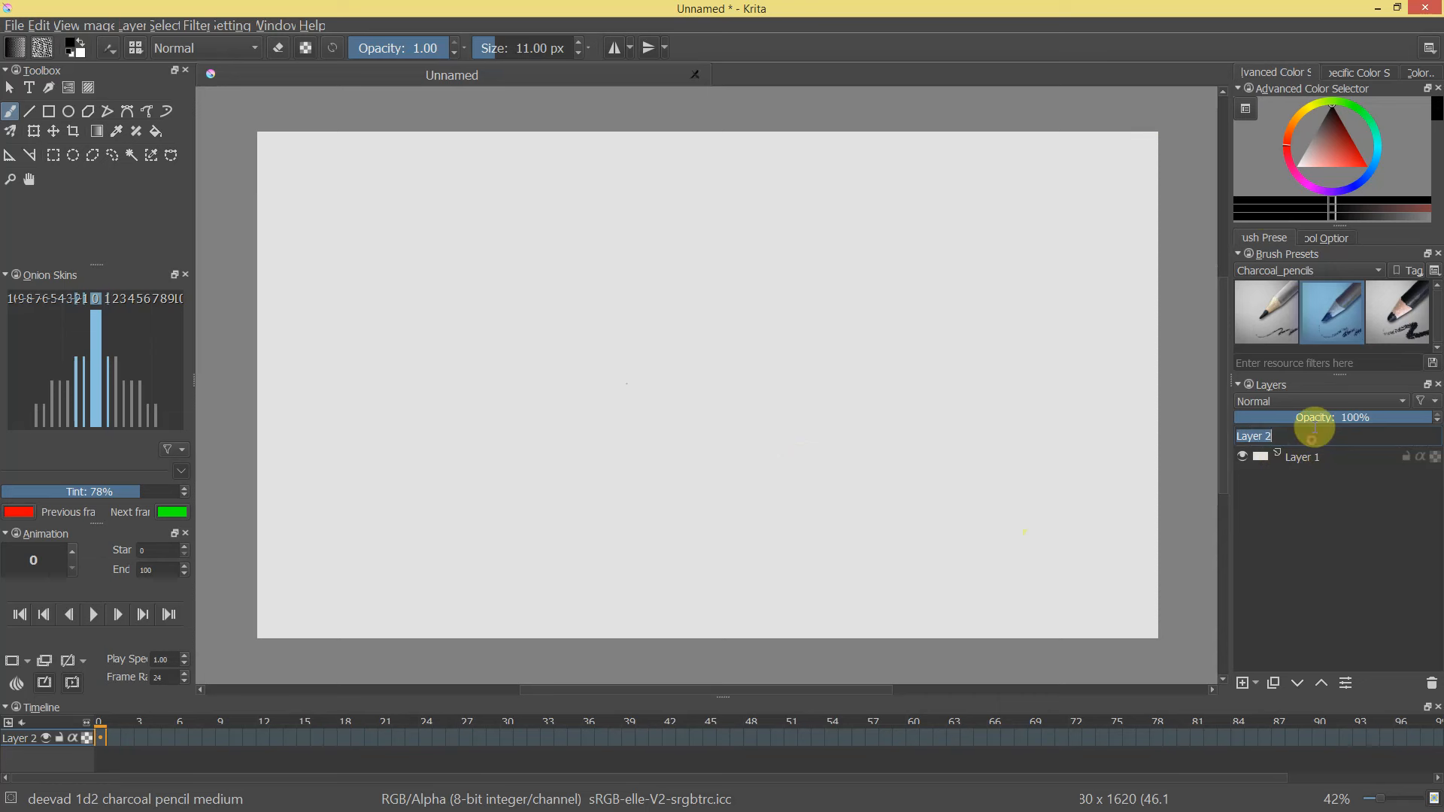
type("BG")
key("Return")
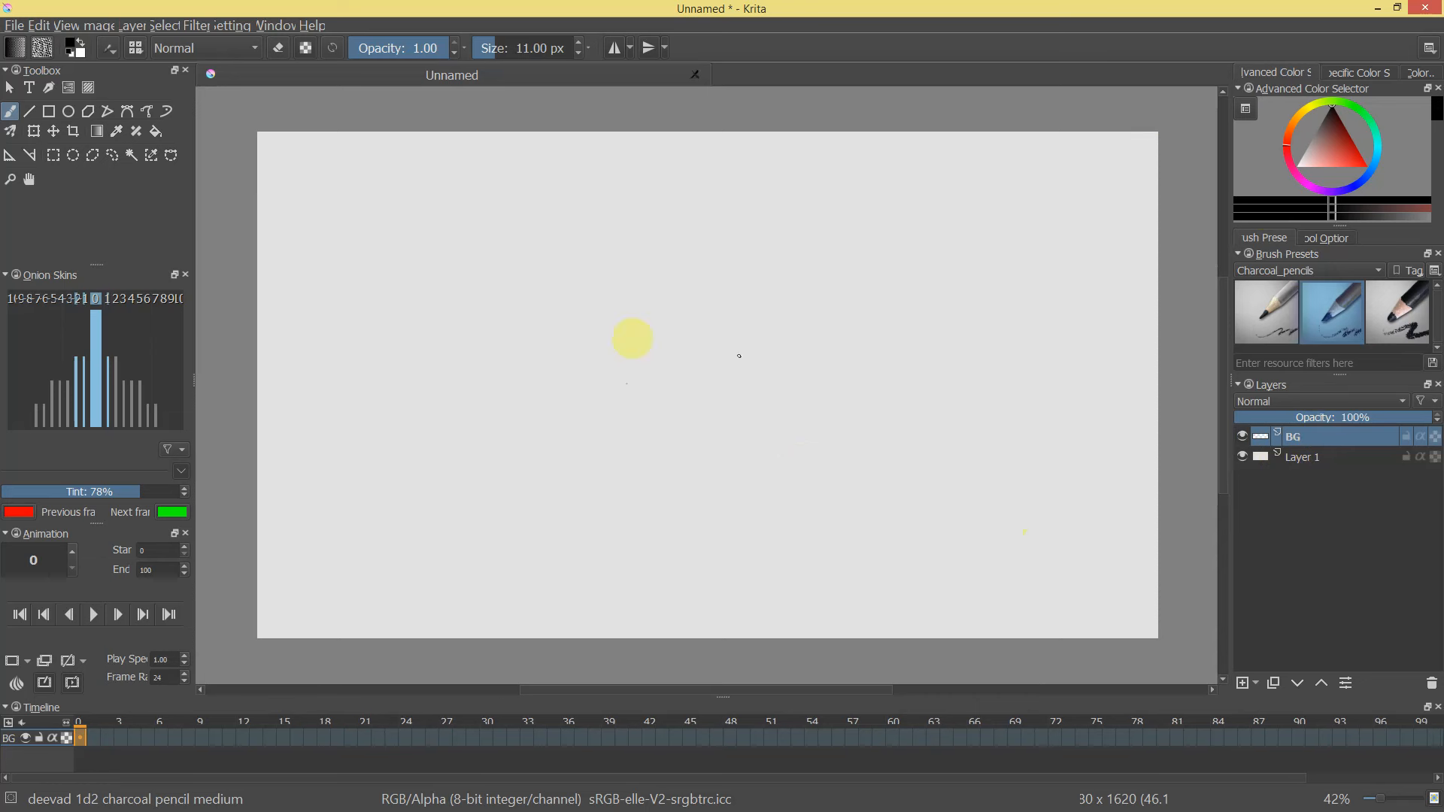
left_click(30, 111)
mouse_move(235, 541)
left_mouse_down()
mouse_move(1199, 516)
mouse_move(1186, 551)
mouse_move(1194, 541)
left_mouse_up()
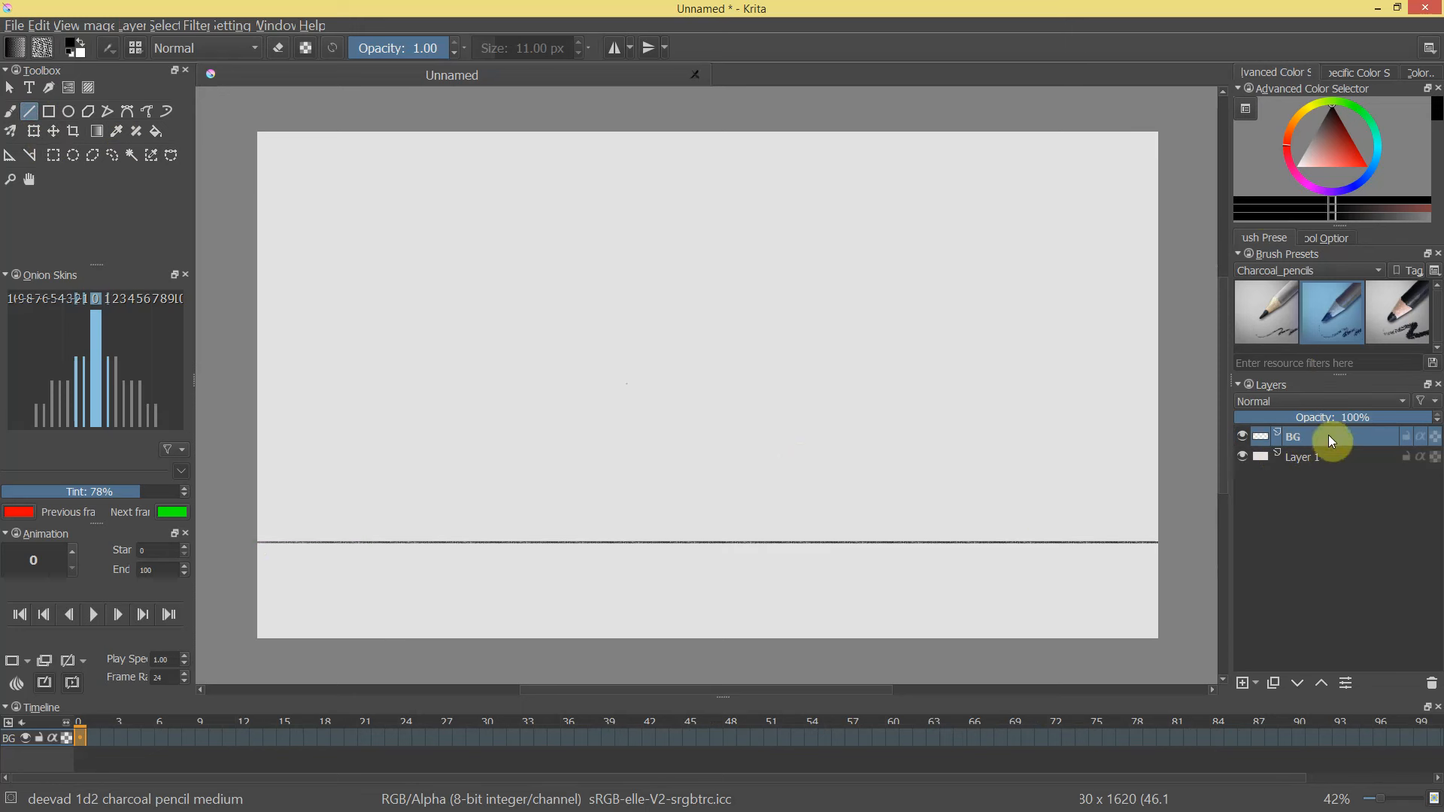
Add a new paint layer above BG and name it Guides.
left_click(1242, 683)
double_click(1295, 436)
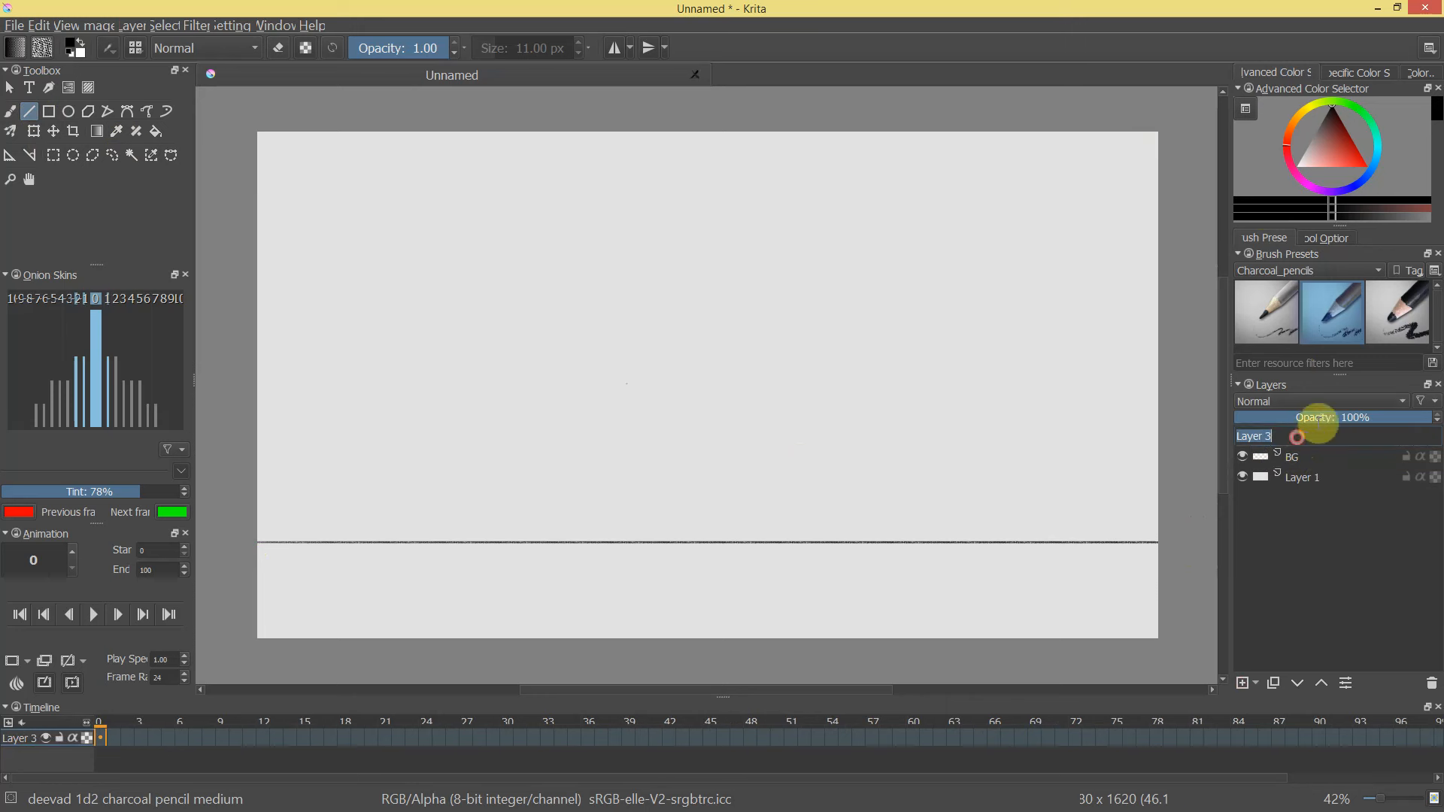
type("Guides")
key("Return")
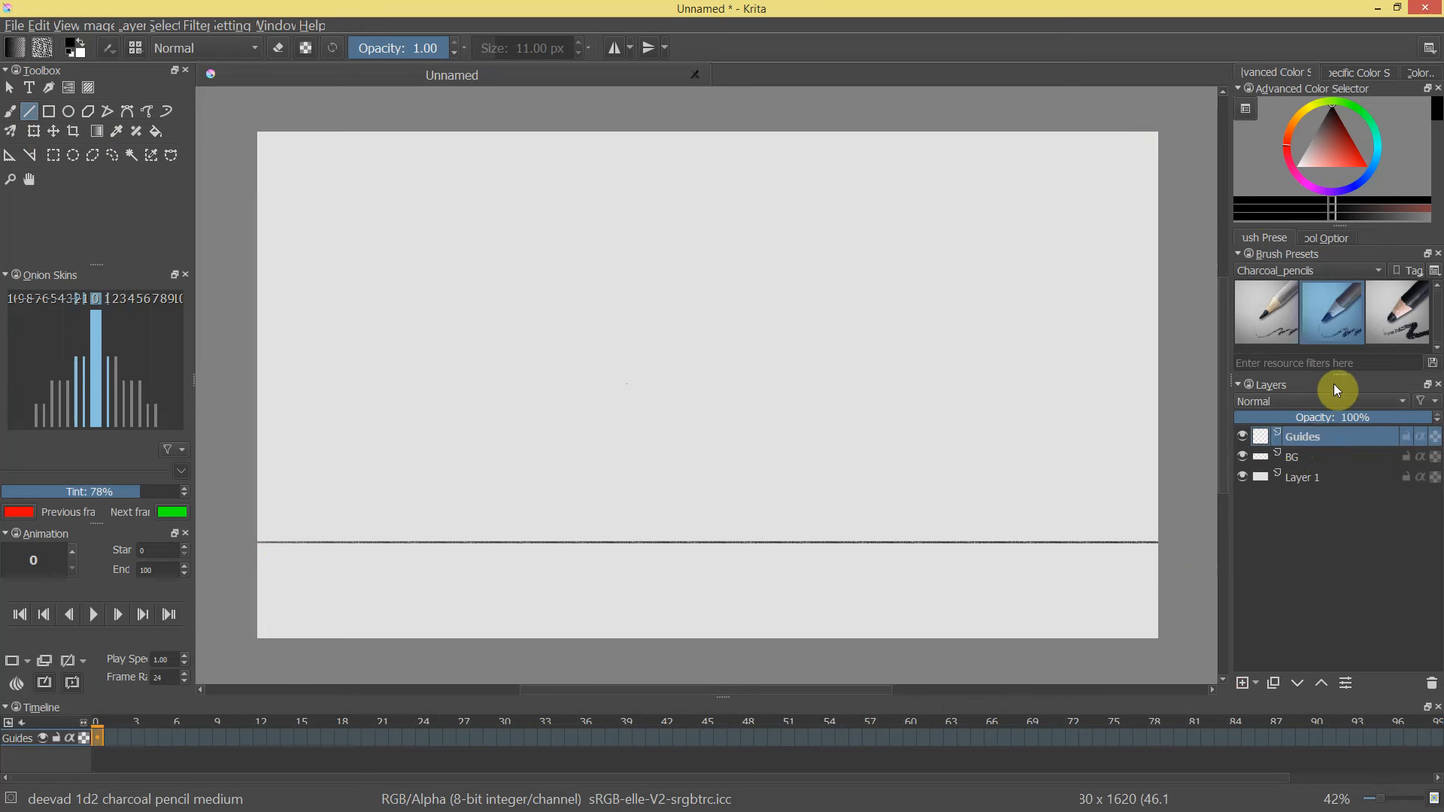
Pick a blue colour, switch to the freehand brush, draw a trial bounce path on the Guides layer and undo it.
left_click(1332, 158)
mouse_move(1379, 142)
left_mouse_down()
mouse_move(1356, 179)
mouse_move(1368, 173)
left_mouse_up()
key("b")
mouse_move(238, 293)
left_mouse_down()
mouse_move(467, 221)
mouse_move(701, 433)
mouse_move(732, 527)
left_mouse_up()
key("ctrl+z")
left_click(188, 307)
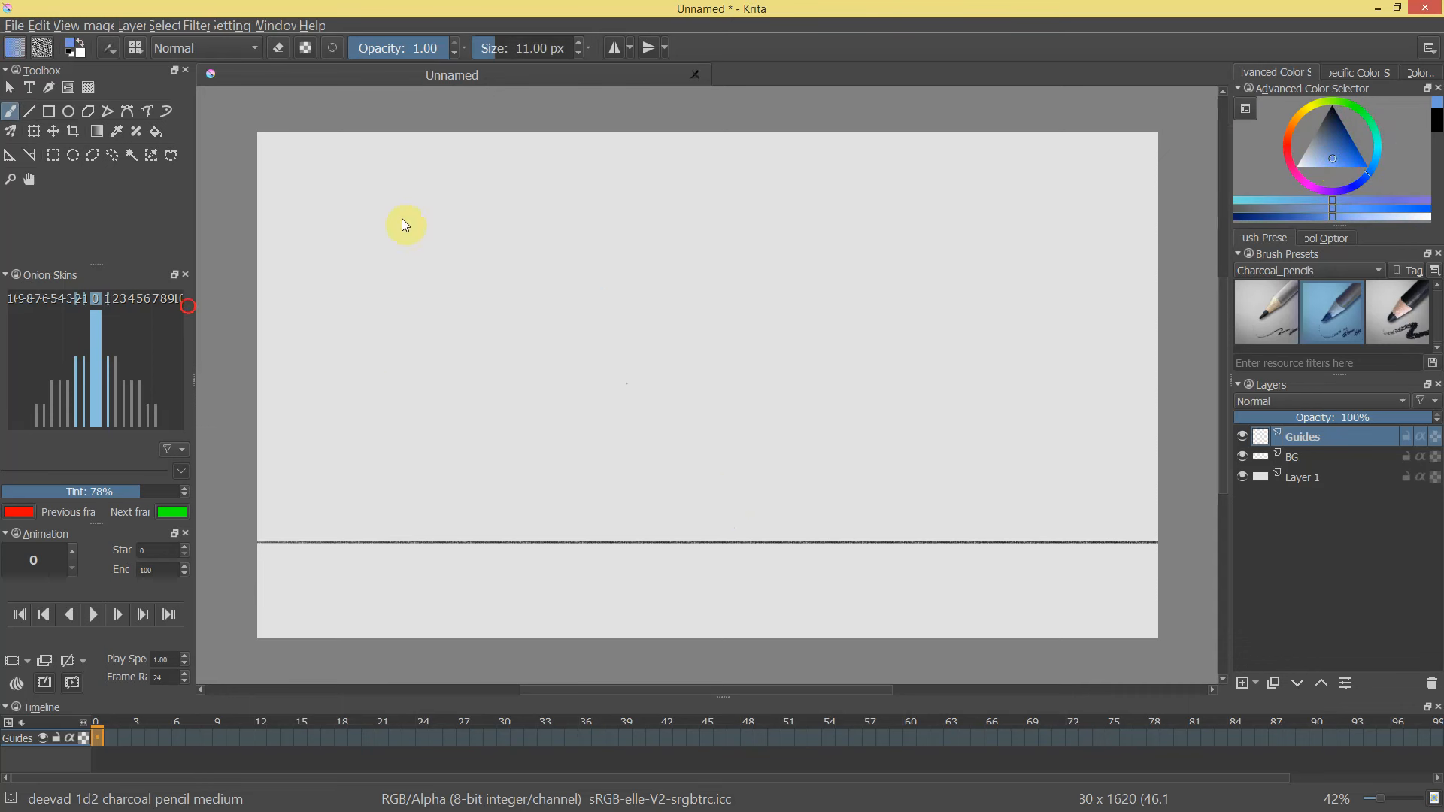
Pick a more saturated blue and draw the first arc from the canvas's left edge down to the ground line.
left_click(1344, 159)
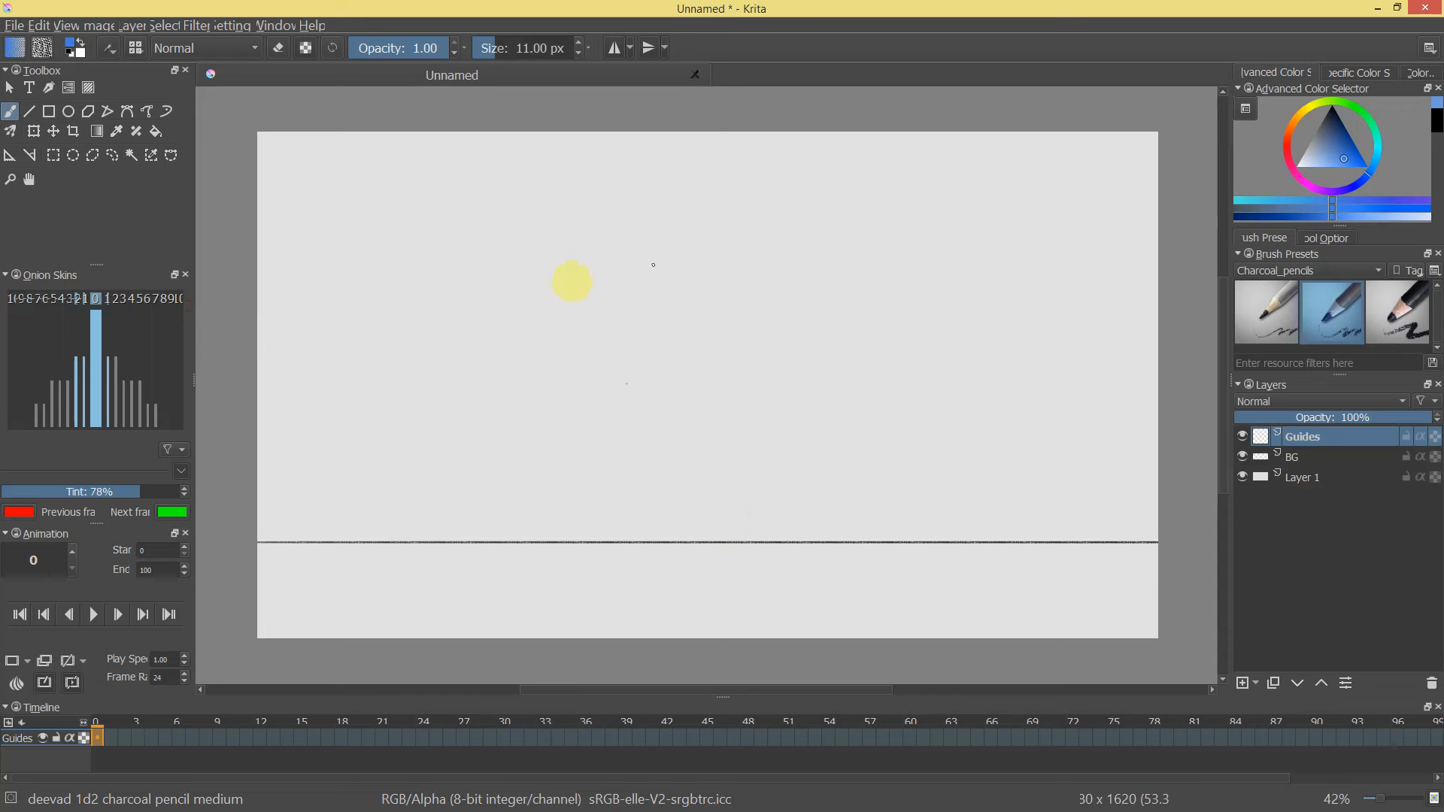
left_click_drag(258, 263, 400, 305)
key("ctrl+z")
mouse_move(232, 268)
left_mouse_down()
mouse_move(289, 251)
mouse_move(391, 289)
mouse_move(483, 424)
mouse_move(516, 544)
mouse_move(647, 417)
mouse_move(790, 443)
mouse_move(827, 528)
left_mouse_up()
key("ctrl+z")
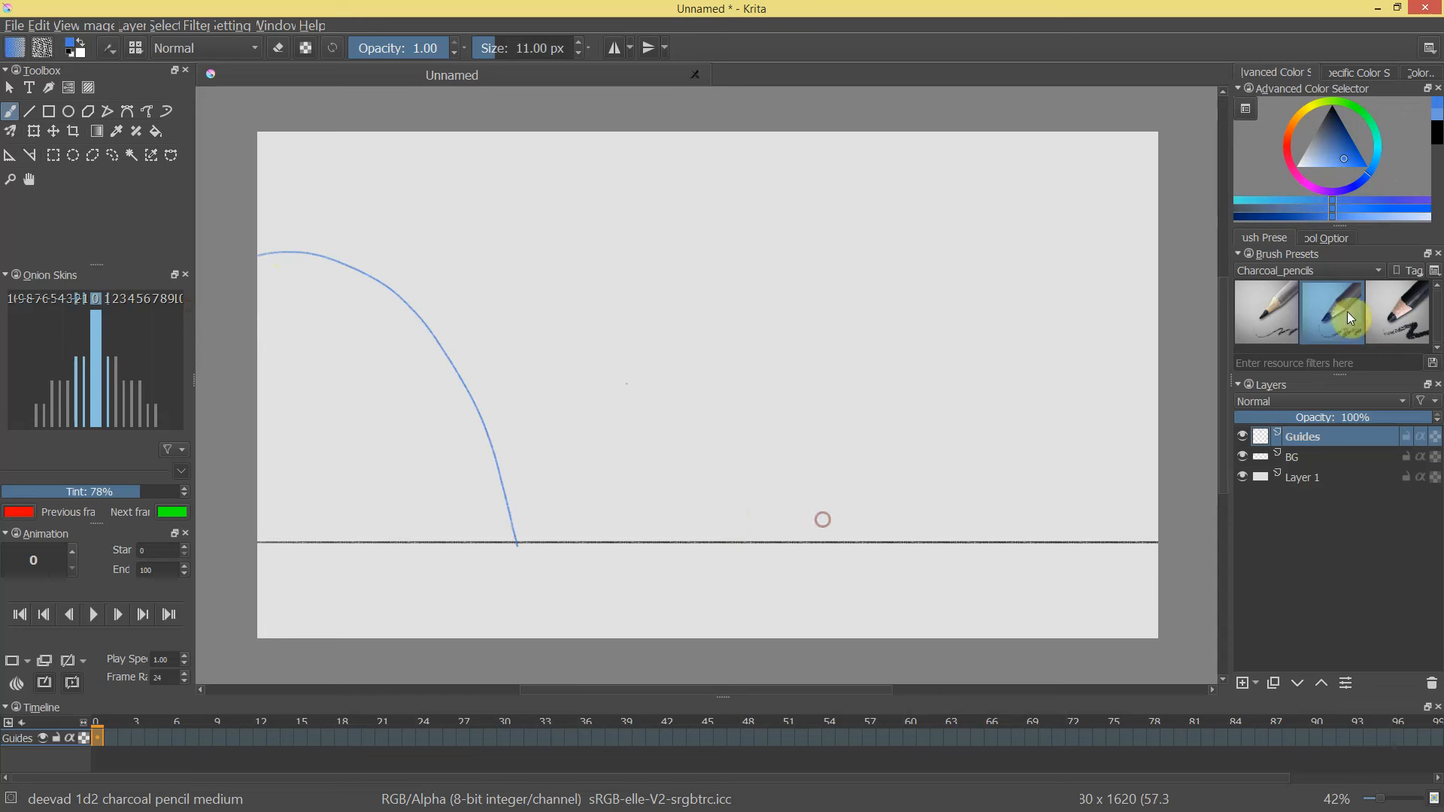
Choose the deevad 1d3 charcoal pencil large brush and draw successively smaller bounce arcs along the ground line.
left_click(1389, 318)
mouse_move(518, 540)
left_mouse_down()
mouse_move(723, 410)
mouse_move(799, 538)
mouse_move(891, 500)
mouse_move(941, 537)
mouse_move(1008, 541)
mouse_move(978, 519)
mouse_move(1025, 537)
mouse_move(1138, 538)
left_mouse_up()
key("ctrl+z")
key("ctrl+z")
Erase the descending side of the second bounce arc and redraw it with eraser mode off.
mouse_move(1016, 461)
left_mouse_down()
mouse_move(980, 503)
mouse_move(994, 472)
left_mouse_up()
key("e")
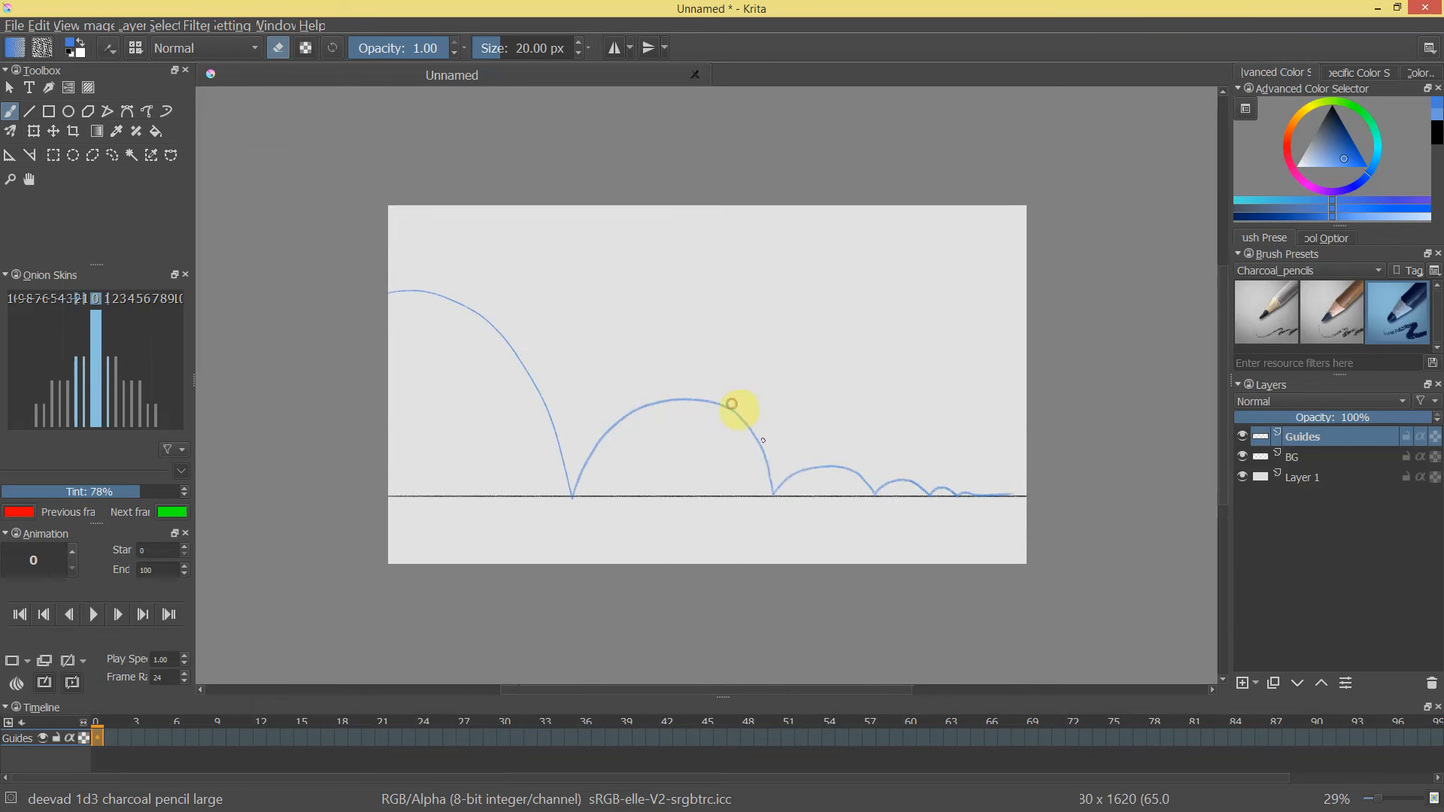
key("e")
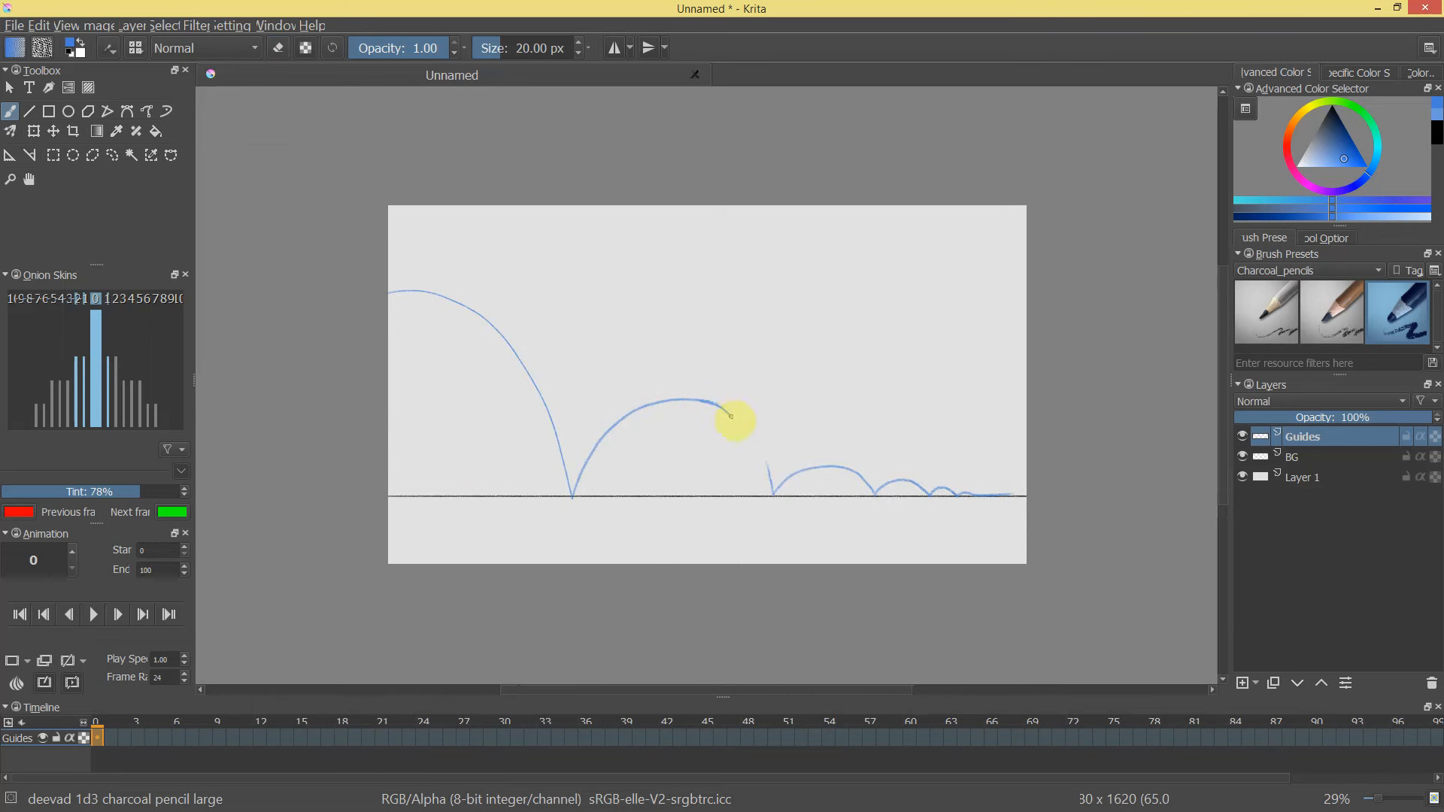
Lower the Guides layer's opacity to 32% and increase the height of the Timeline docker.
mouse_move(898, 429)
left_mouse_down()
mouse_move(825, 489)
mouse_move(882, 441)
left_mouse_up()
left_click_drag(1386, 418, 1348, 421)
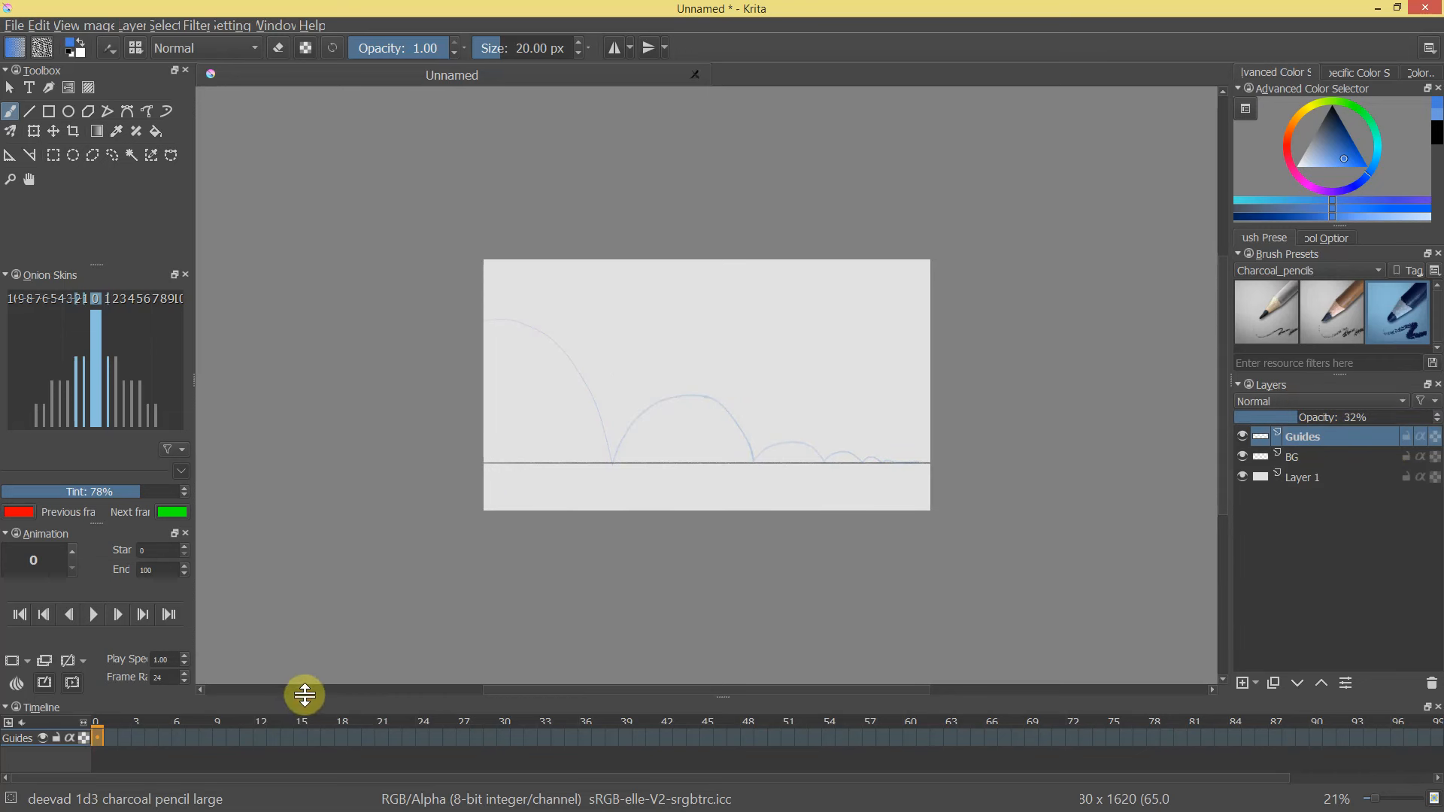
left_click_drag(299, 696, 312, 655)
Alternate between the BG and Guides layers to examine how the Timeline follows the active layer.
left_click(1304, 437)
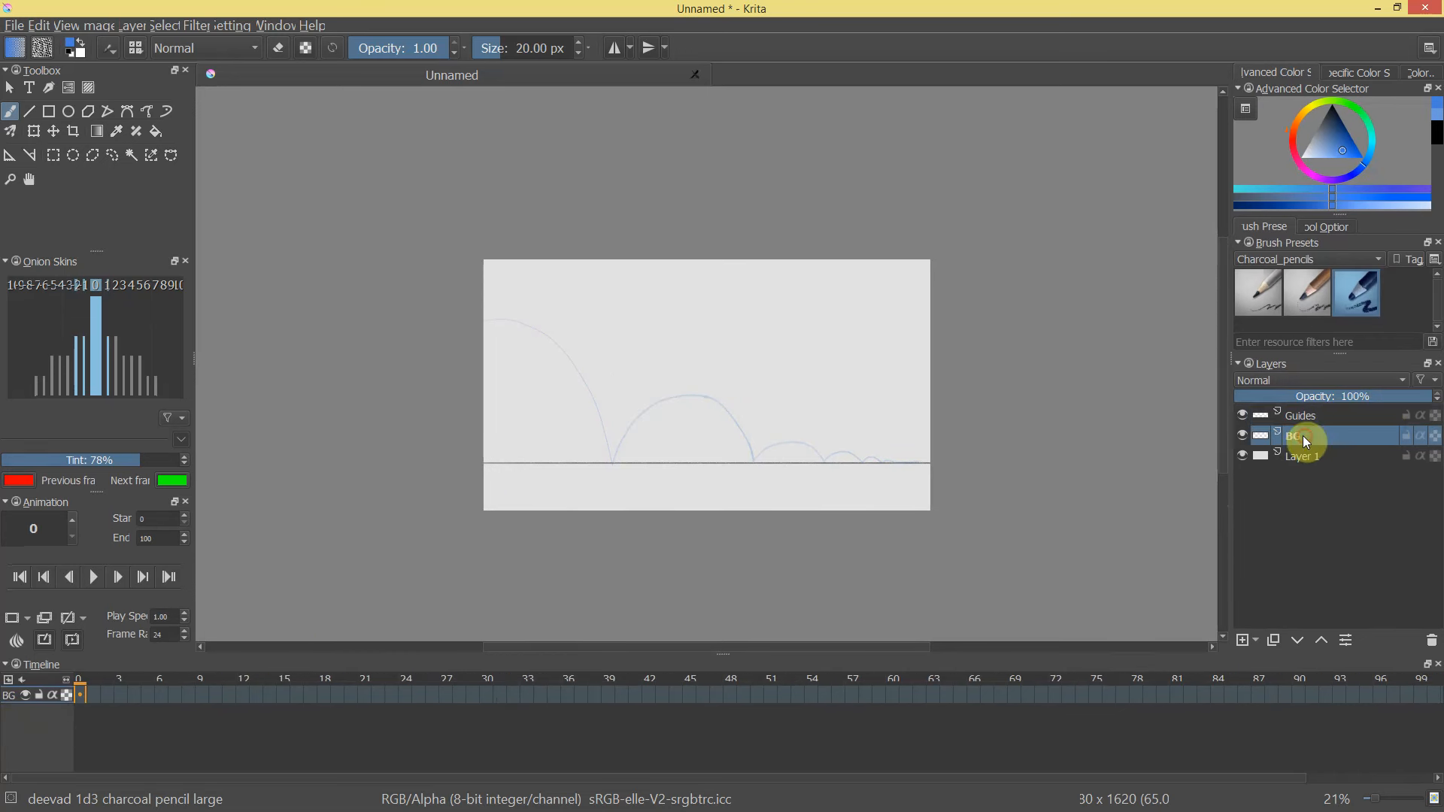
left_click(1314, 423)
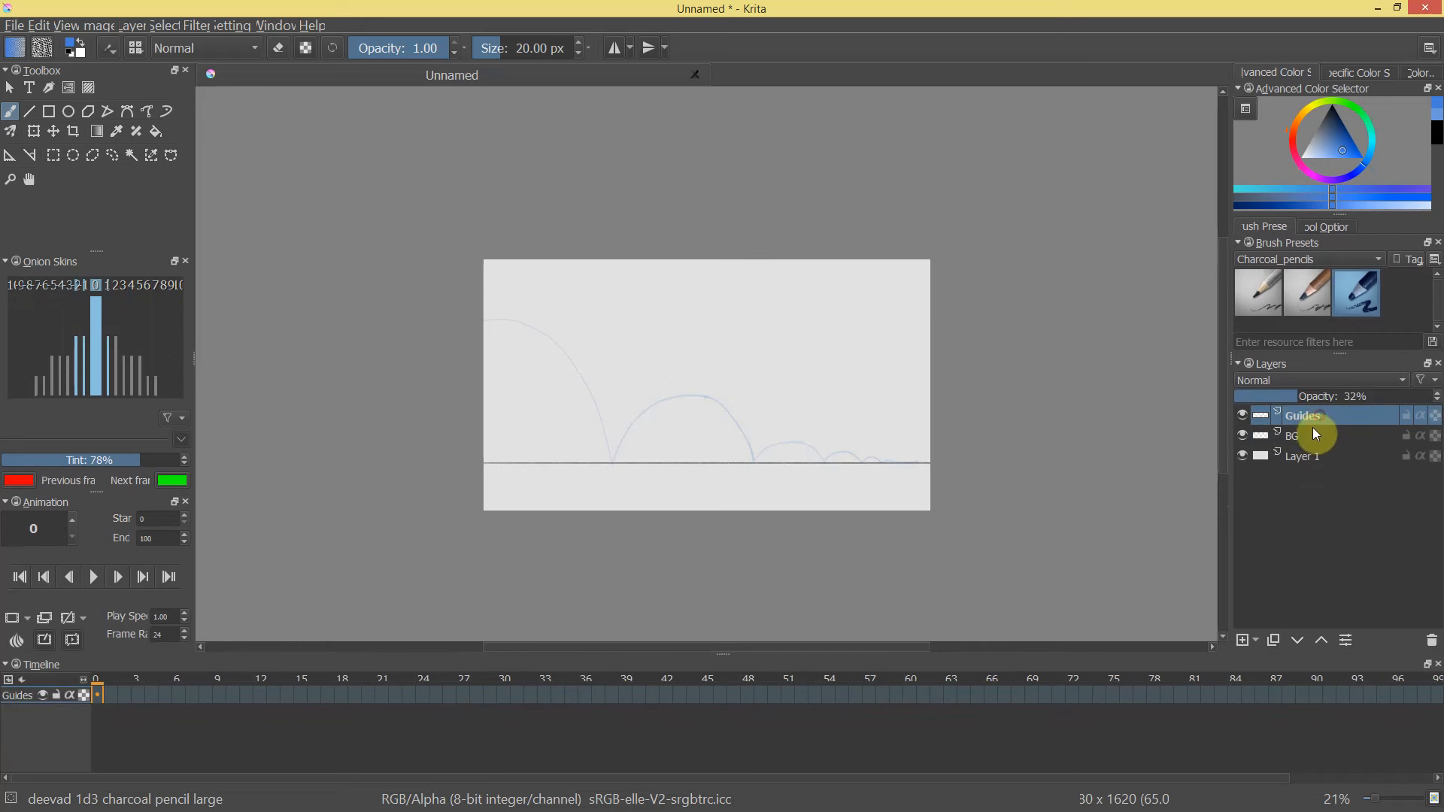
left_click(1311, 431)
left_click(1322, 420)
left_click(1317, 437)
left_click(1320, 415)
left_click(1321, 439)
left_click(1323, 418)
left_click(1322, 436)
left_click(1329, 417)
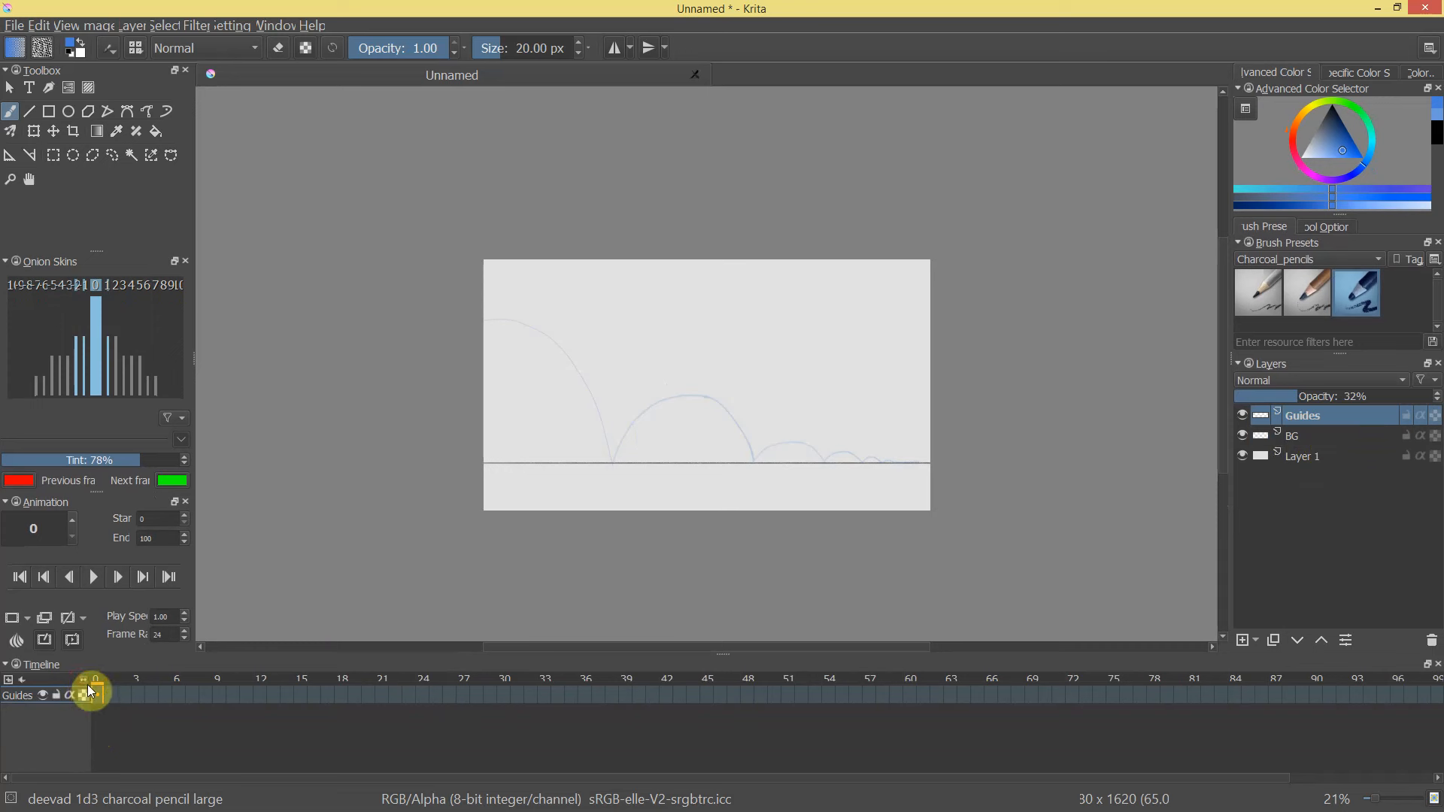
left_click(11, 681)
left_click(56, 714)
left_click_drag(82, 680, 101, 687)
left_click(9, 680)
left_click(12, 688)
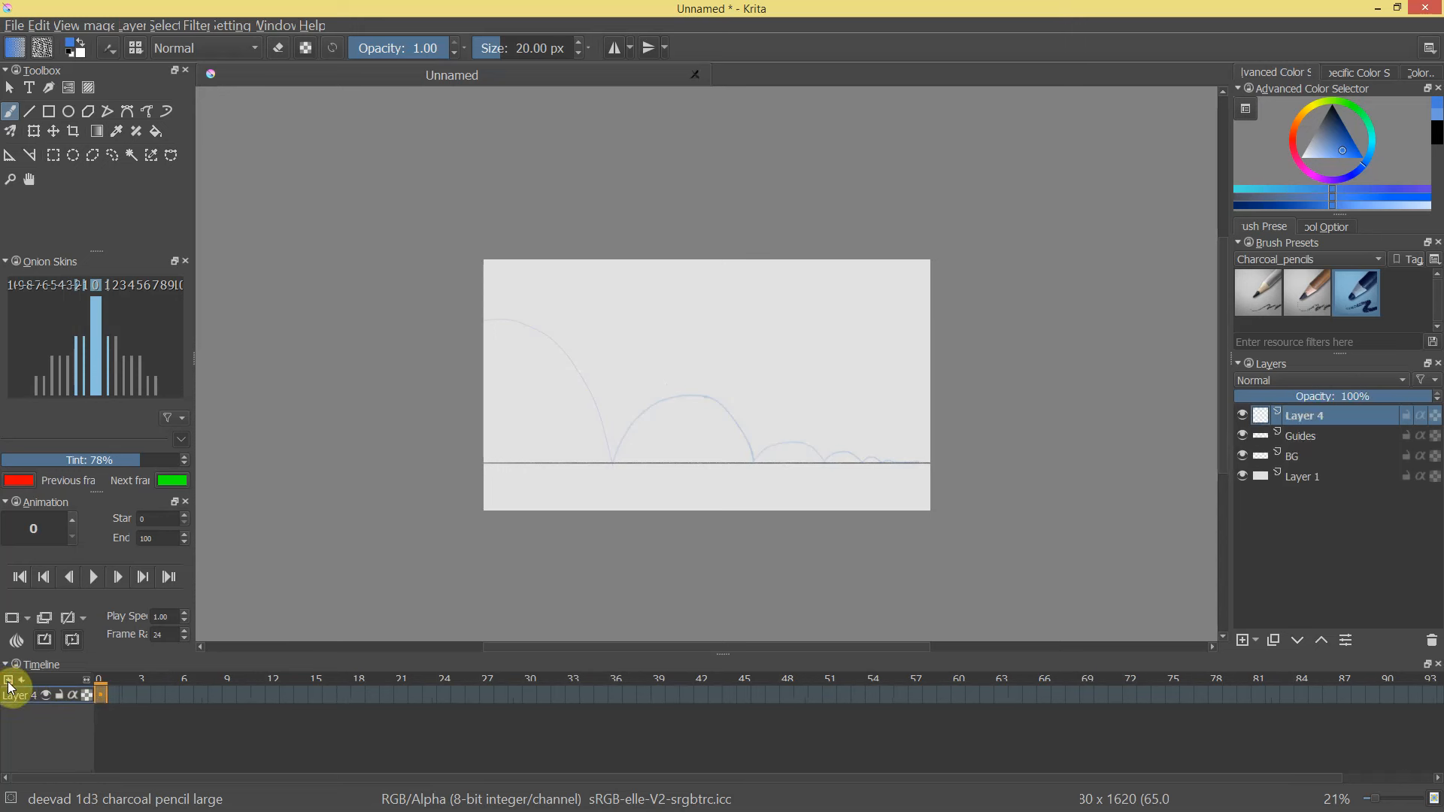
key("ctrl+z")
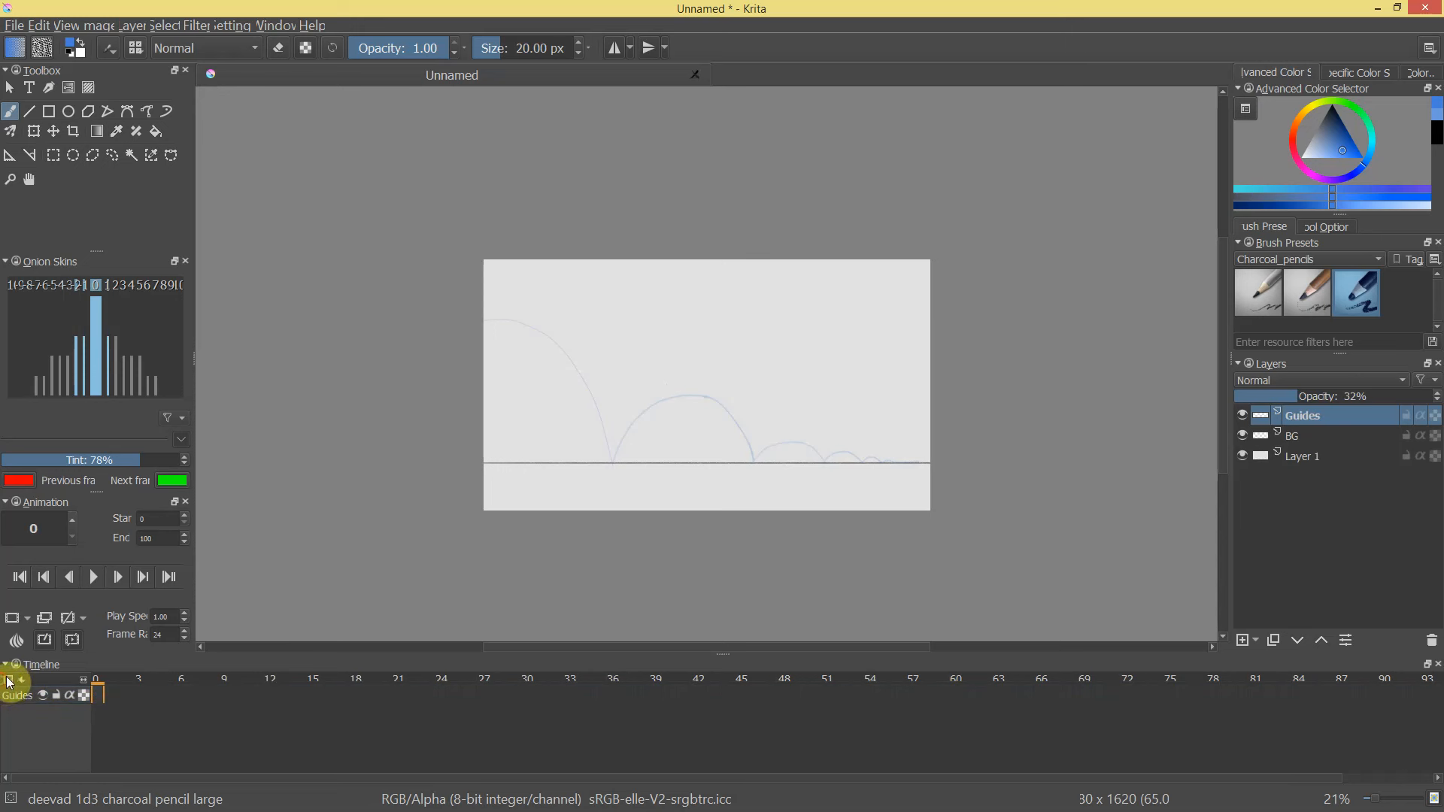
Add the existing BG and Guides layers to the Timeline so both stay listed there.
left_click(9, 682)
mouse_move(112, 702)
left_click(192, 720)
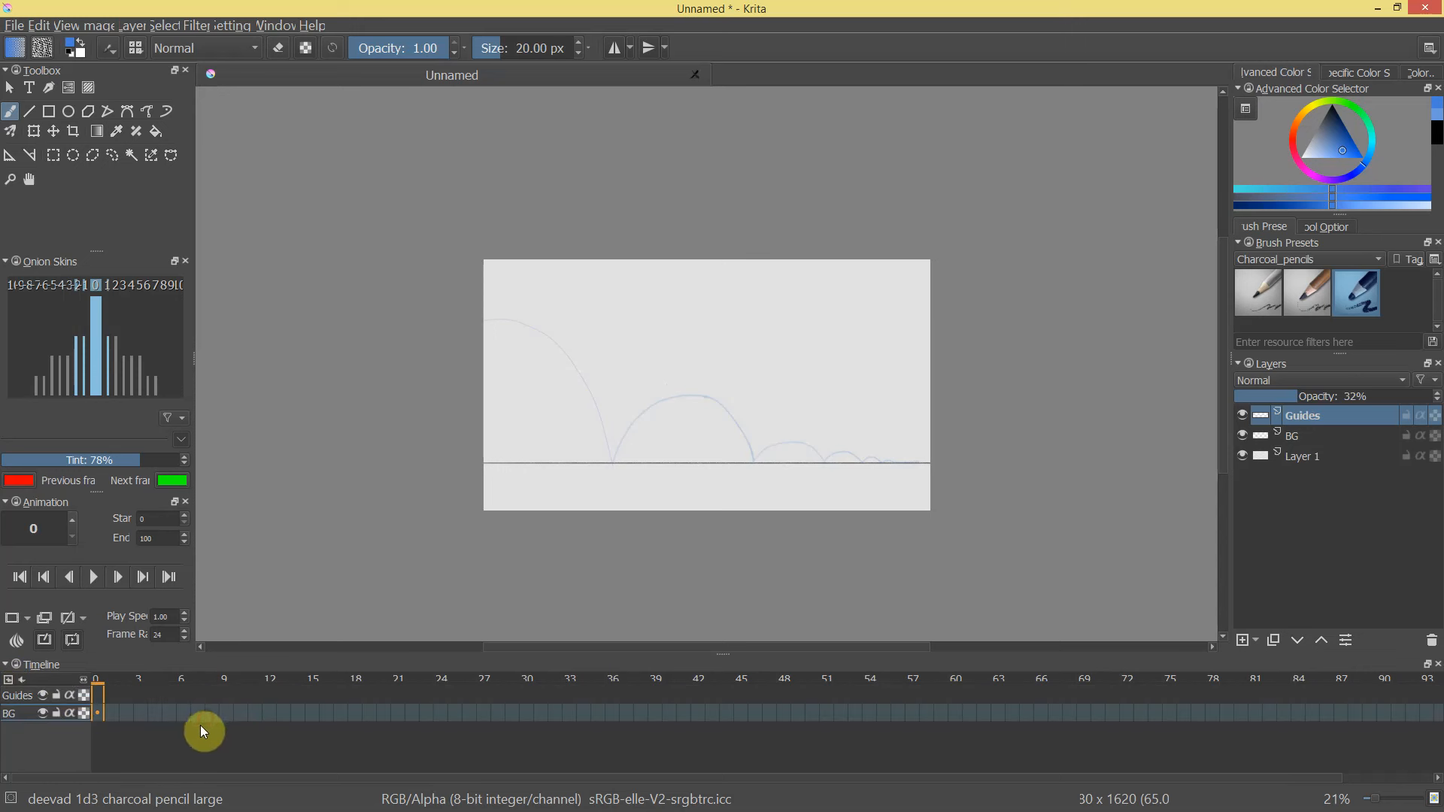
left_click(17, 694)
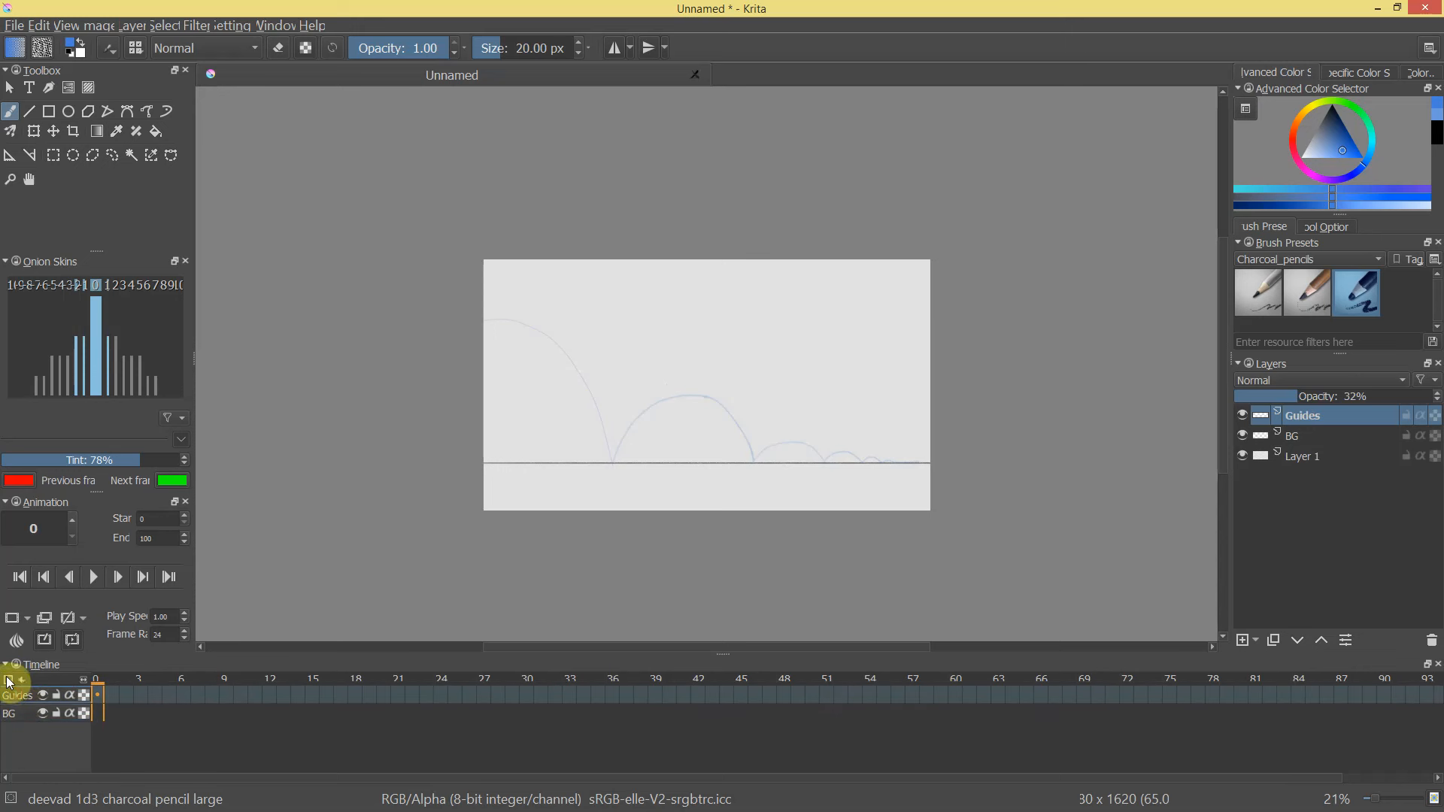
left_click(9, 681)
mouse_move(113, 702)
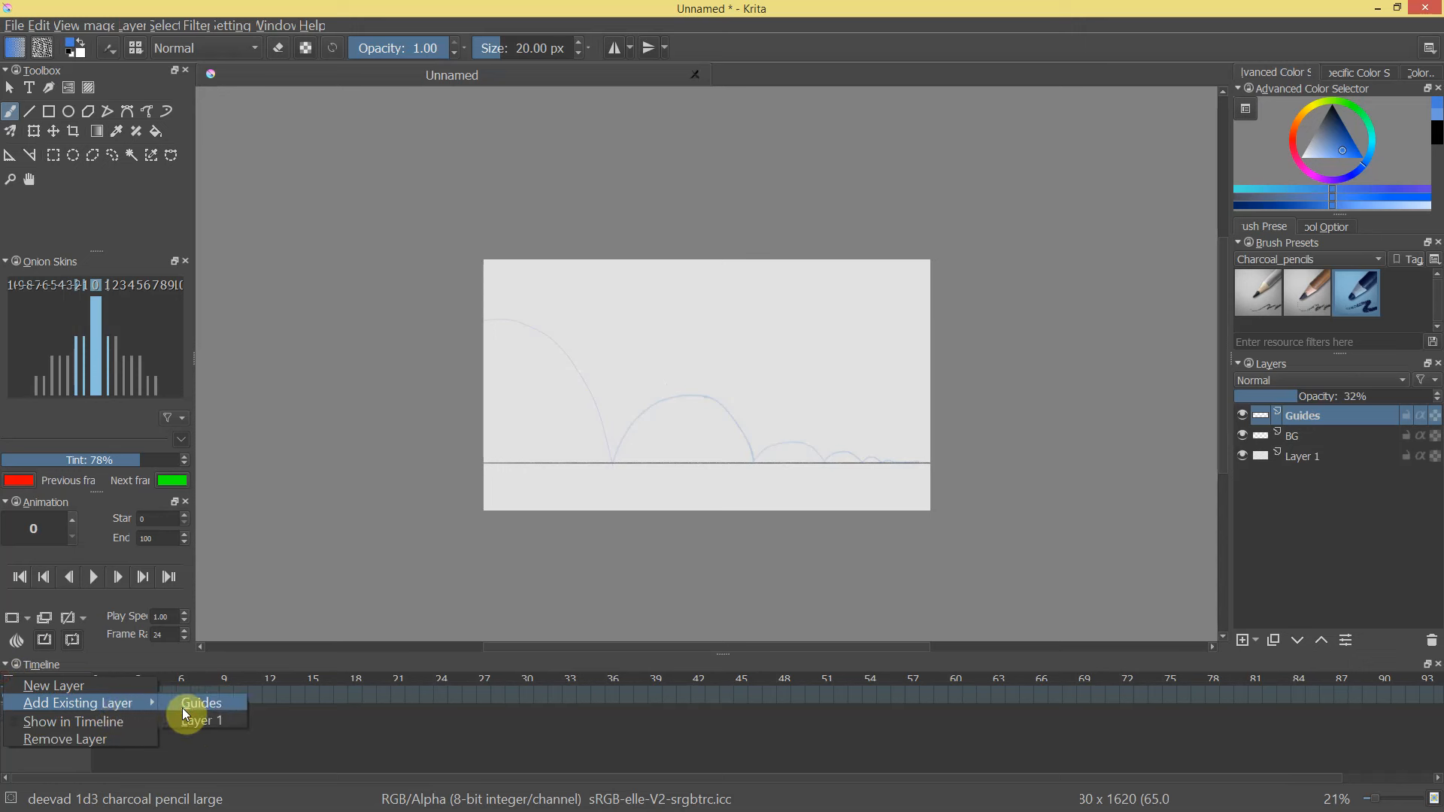
left_click(203, 702)
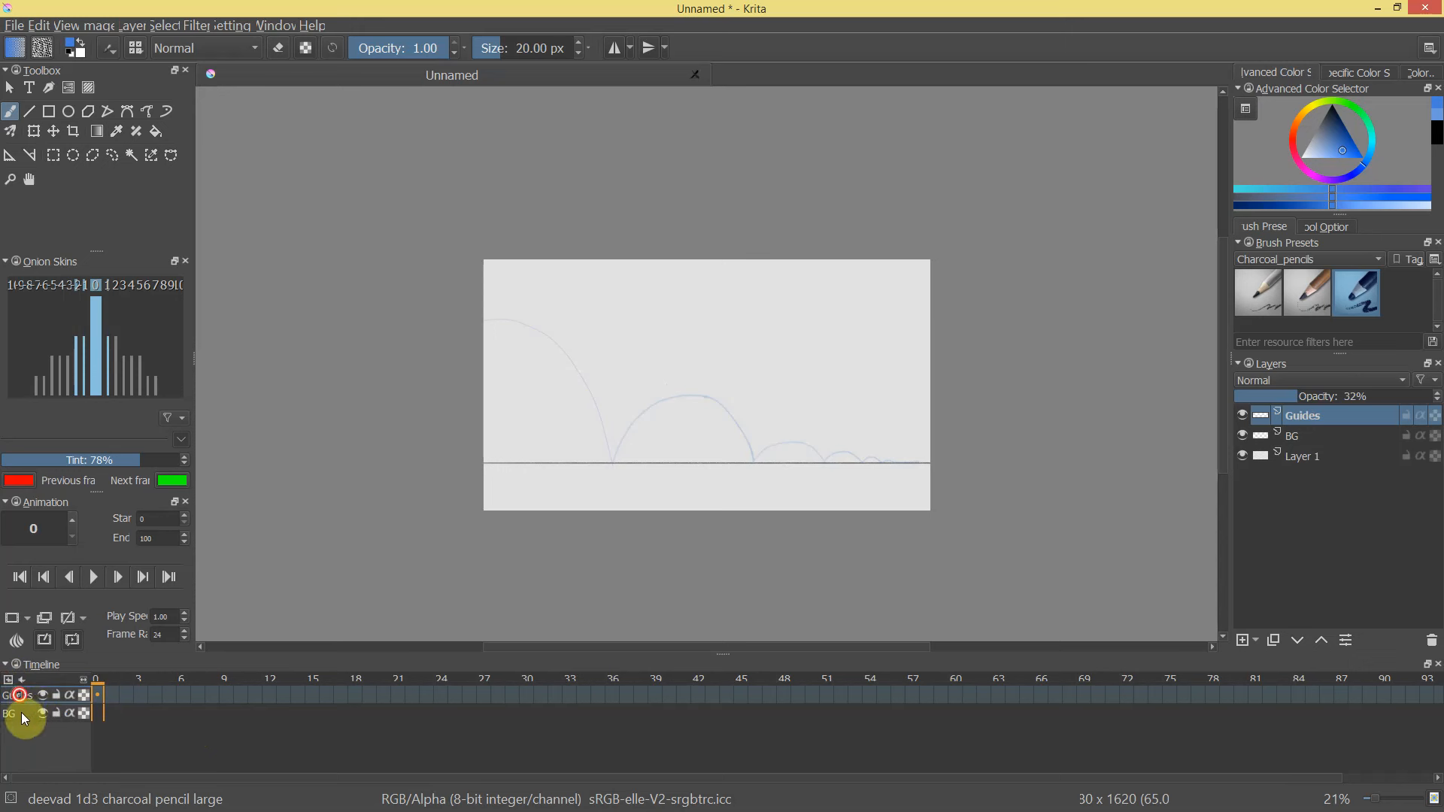
Switch between Guides and BG in the layer stack and in the Timeline to examine how both rows behave.
left_click(1322, 430)
left_click(1316, 416)
left_click(1306, 439)
left_click(1321, 415)
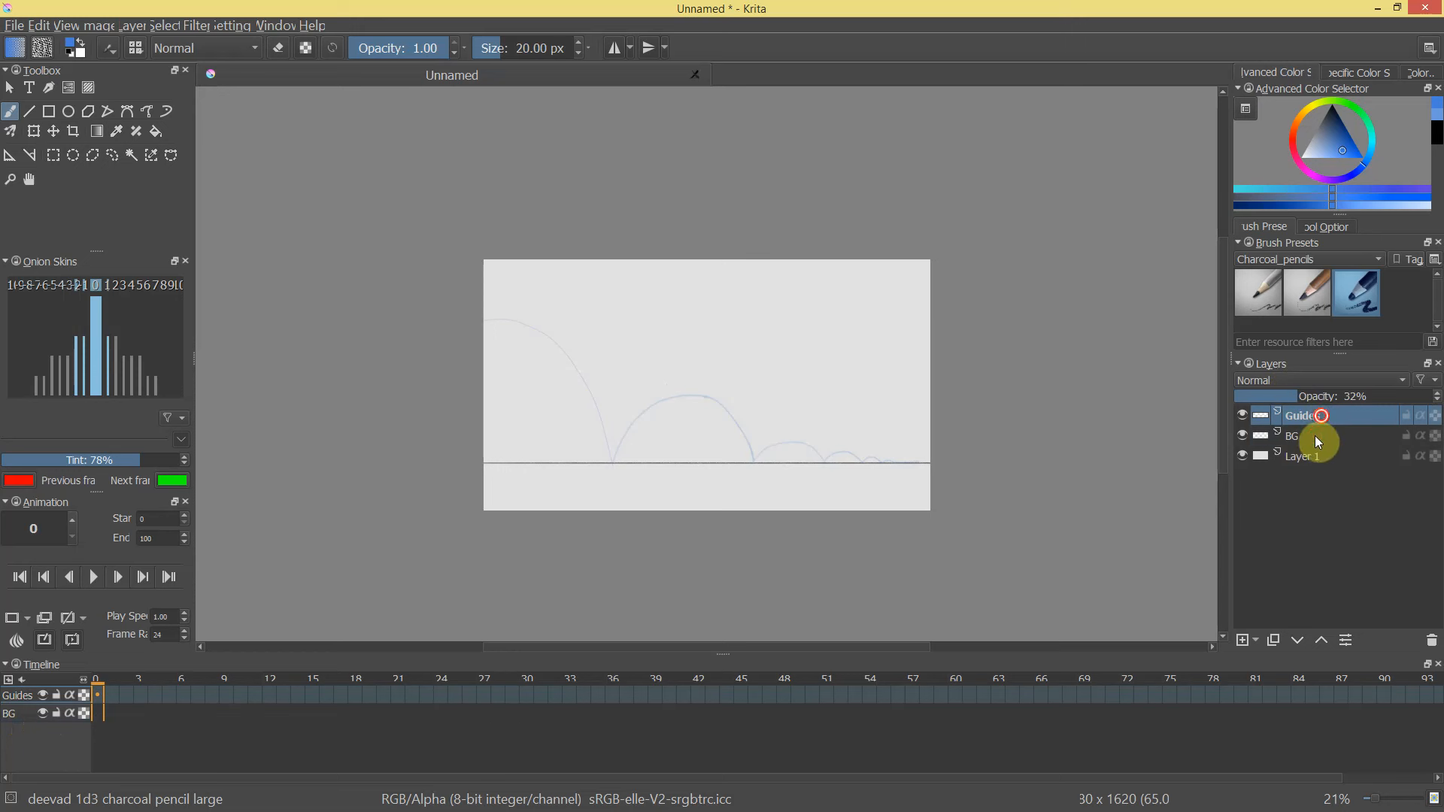
left_click(1316, 435)
left_click(1321, 417)
left_click(1315, 435)
left_click(23, 695)
left_click(19, 713)
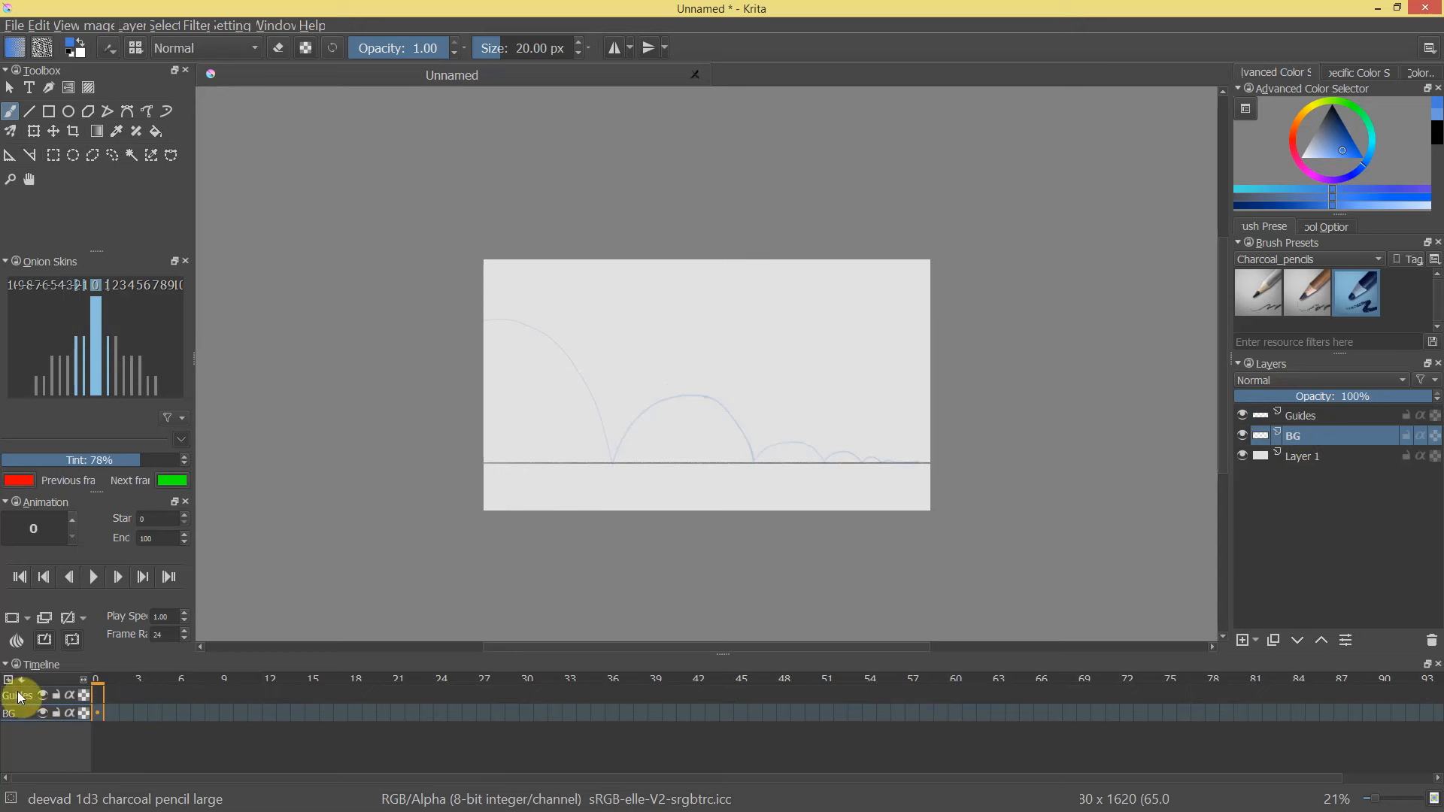
Create a new layer from the Timeline, move it above Guides, and rename it Ball.
left_click(9, 685)
left_click(33, 692)
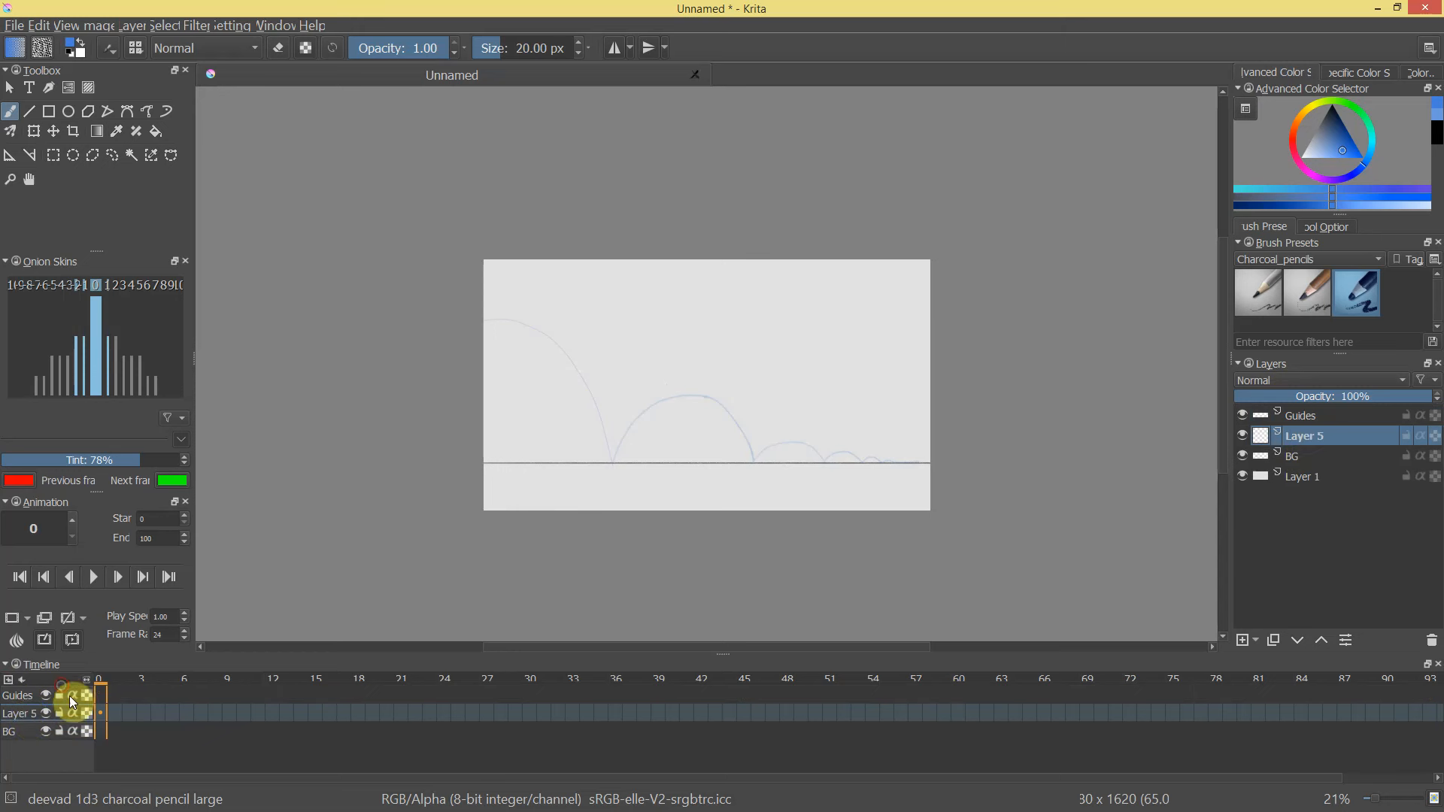
left_click(21, 716)
left_click_drag(1338, 439, 1341, 418)
double_click(1310, 413)
type("Ball")
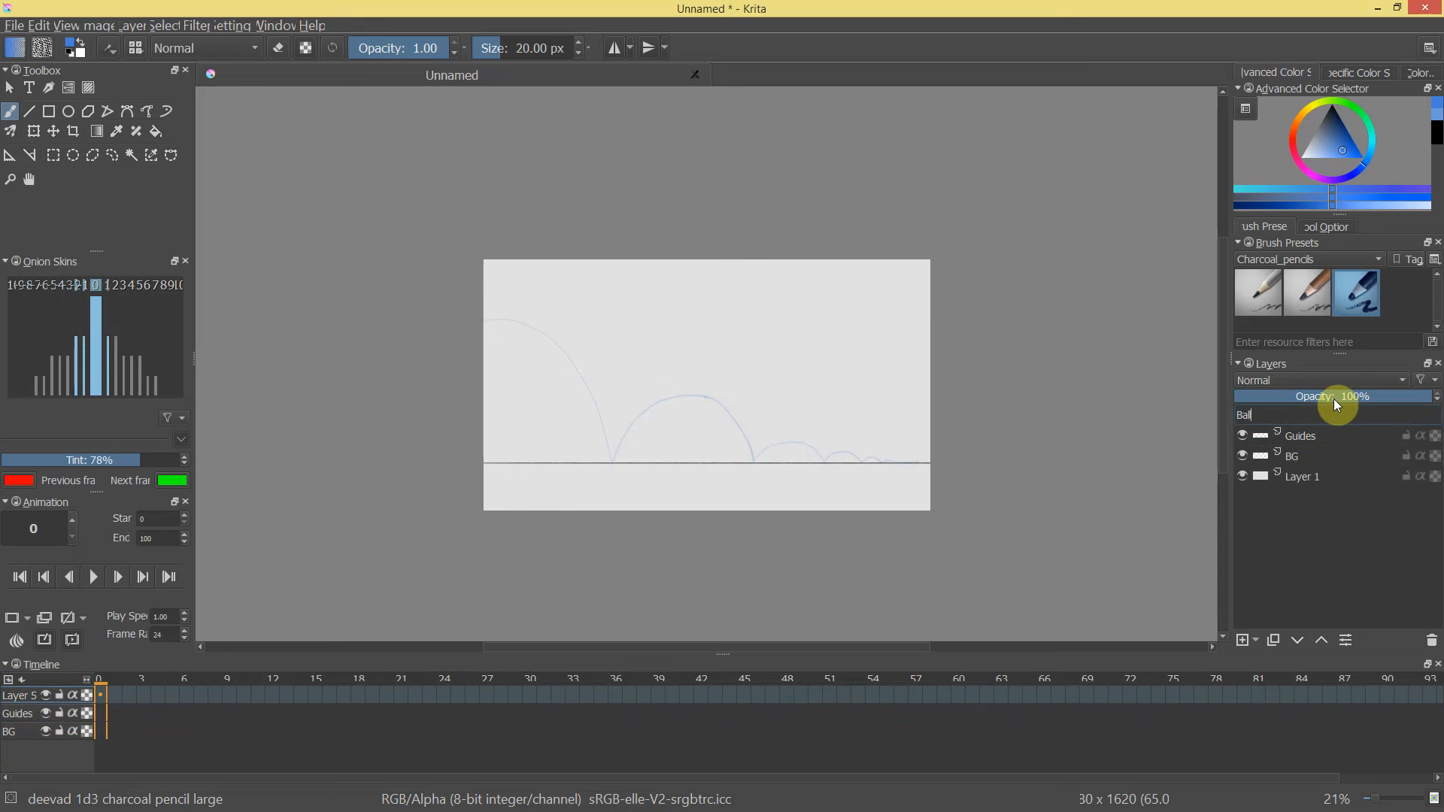
key("Return")
Set the brush colour to black for drawing the ball.
left_click_drag(1304, 128, 1225, 174)
left_click_drag(712, 381, 779, 346)
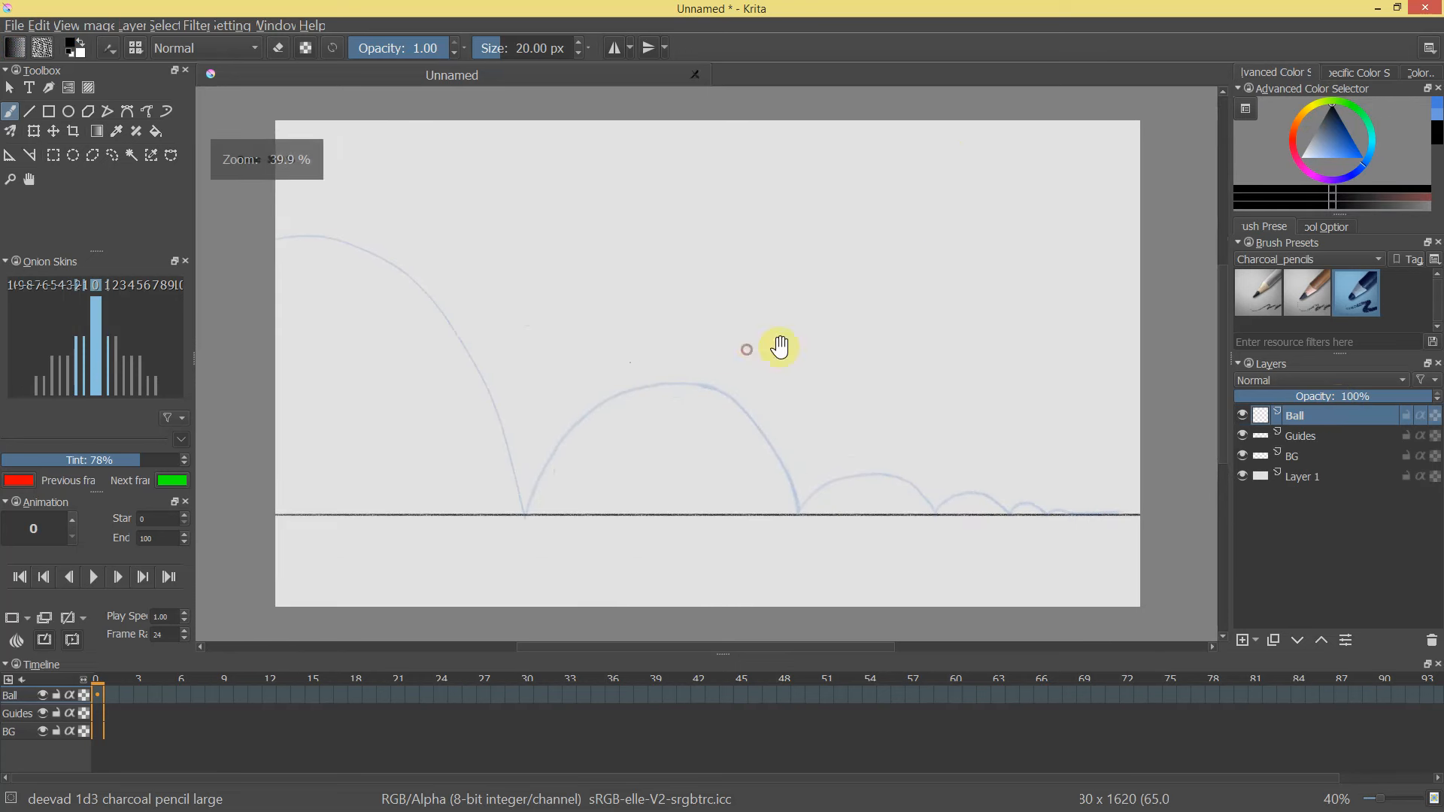
left_click_drag(755, 408, 829, 390)
mouse_move(388, 186)
left_mouse_down()
mouse_move(359, 218)
mouse_move(403, 191)
mouse_move(369, 242)
mouse_move(364, 218)
left_mouse_up()
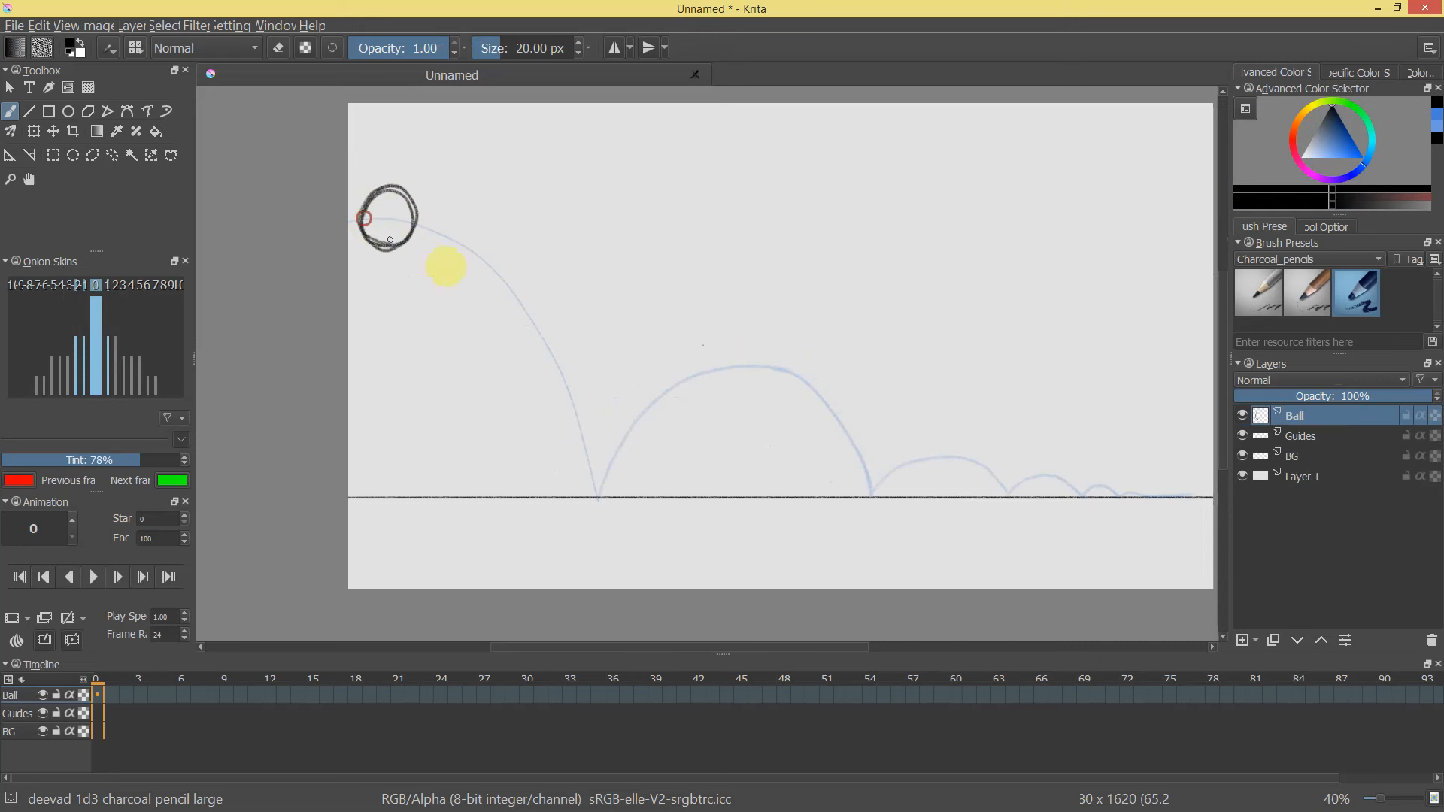
key("ctrl+z")
key("ctrl+z")
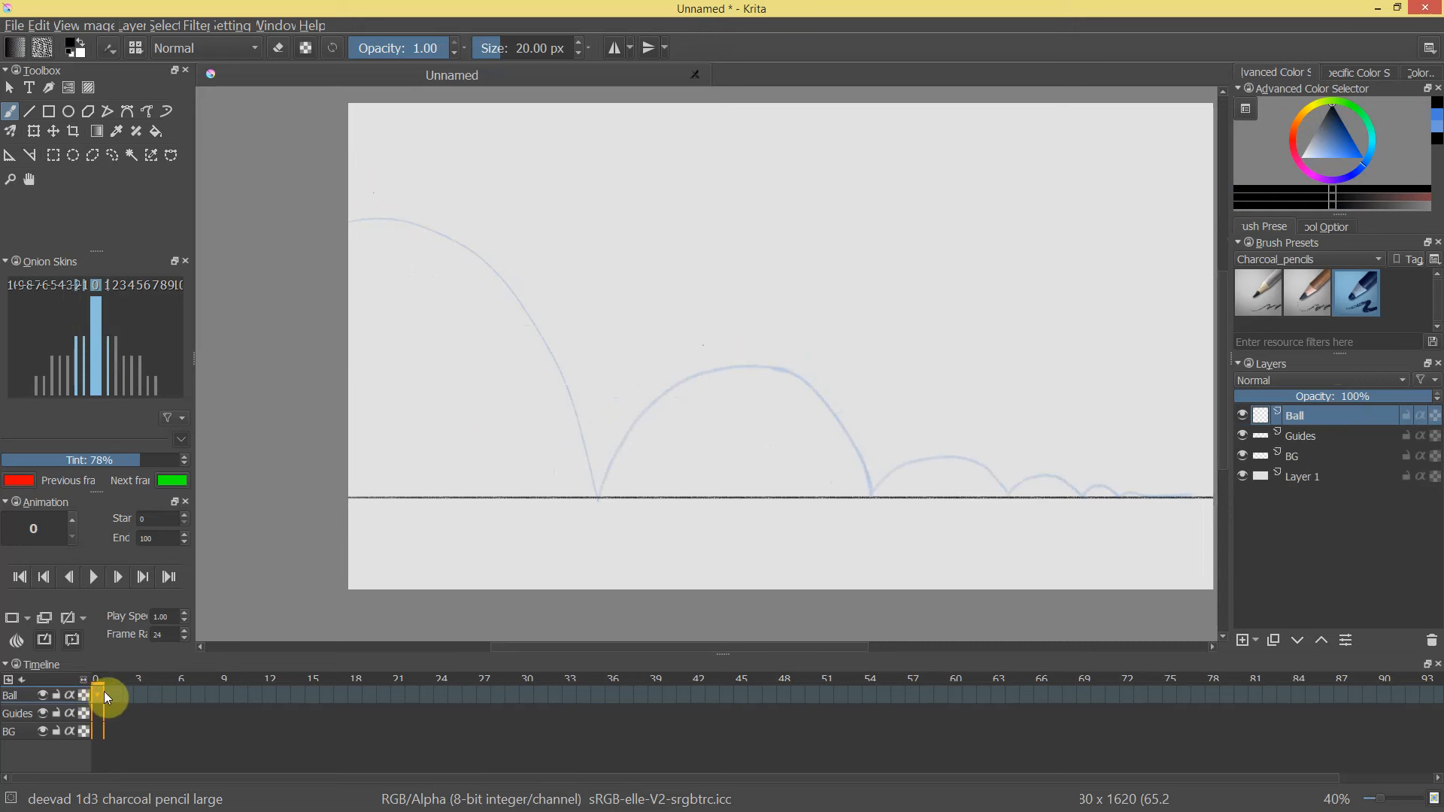
Create new frames at 0 and 9 on the Ball layer, drawing a round ball at the peaks of the first and second arcs.
right_click(98, 693)
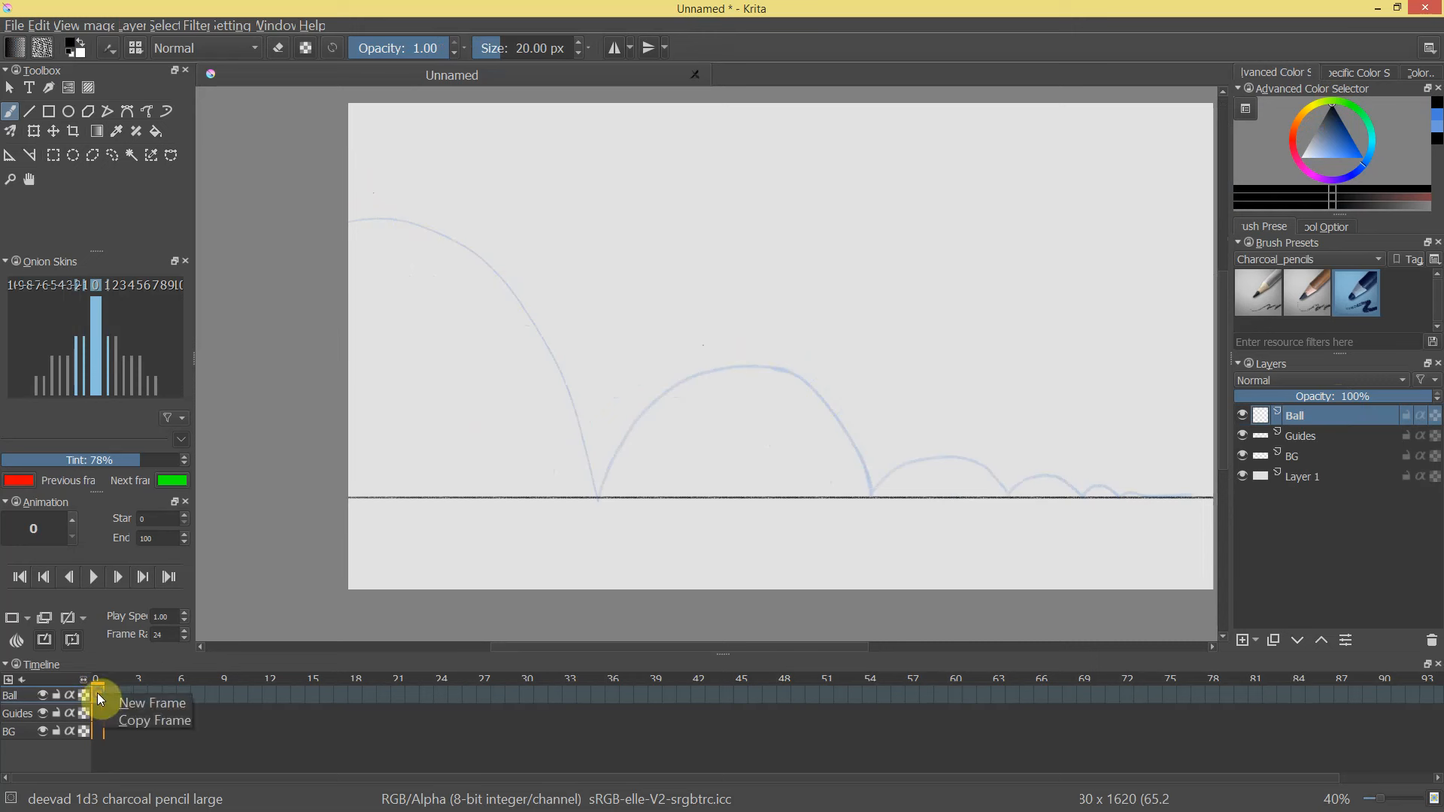
left_click(158, 704)
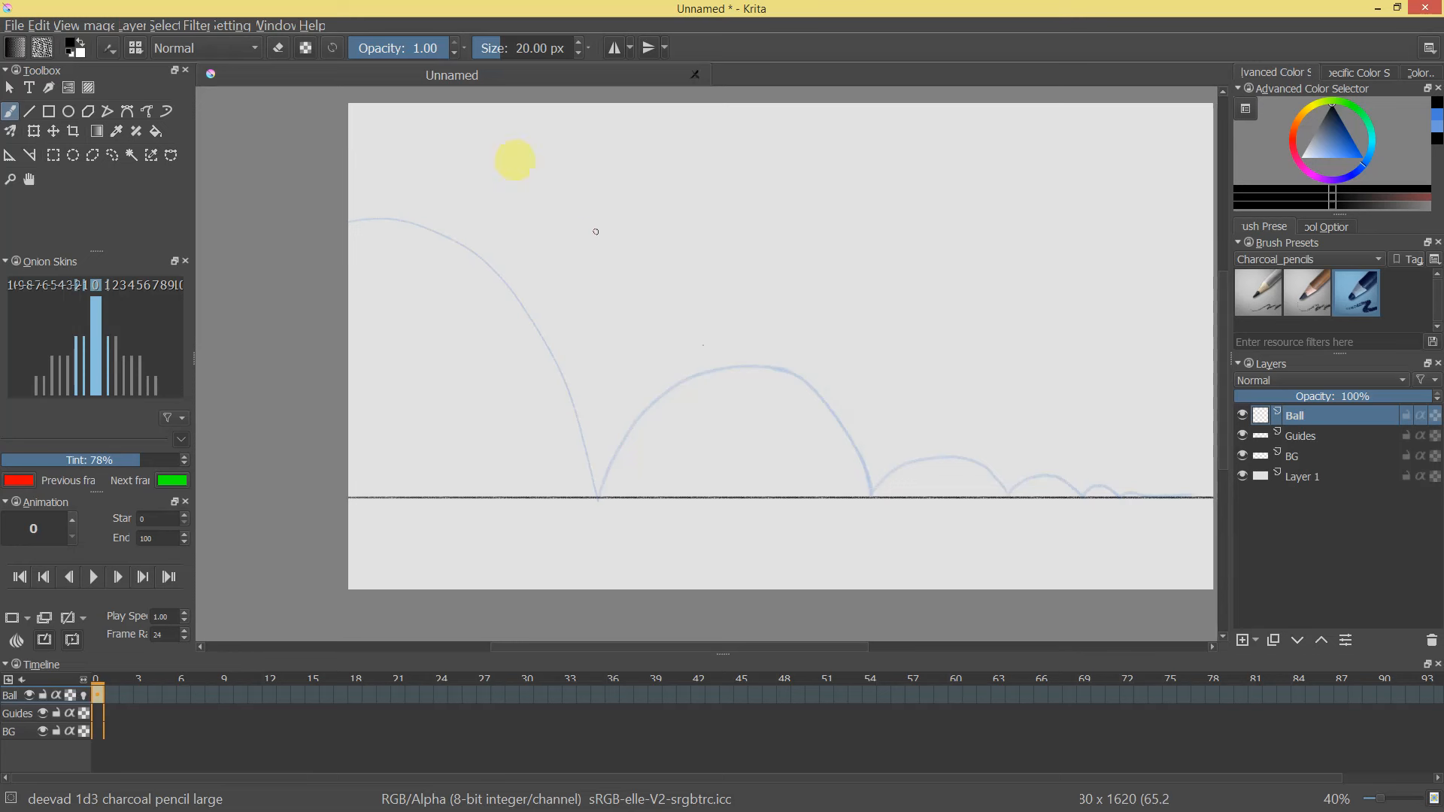
mouse_move(397, 225)
left_mouse_down()
mouse_move(365, 229)
mouse_move(406, 225)
mouse_move(377, 188)
left_mouse_up()
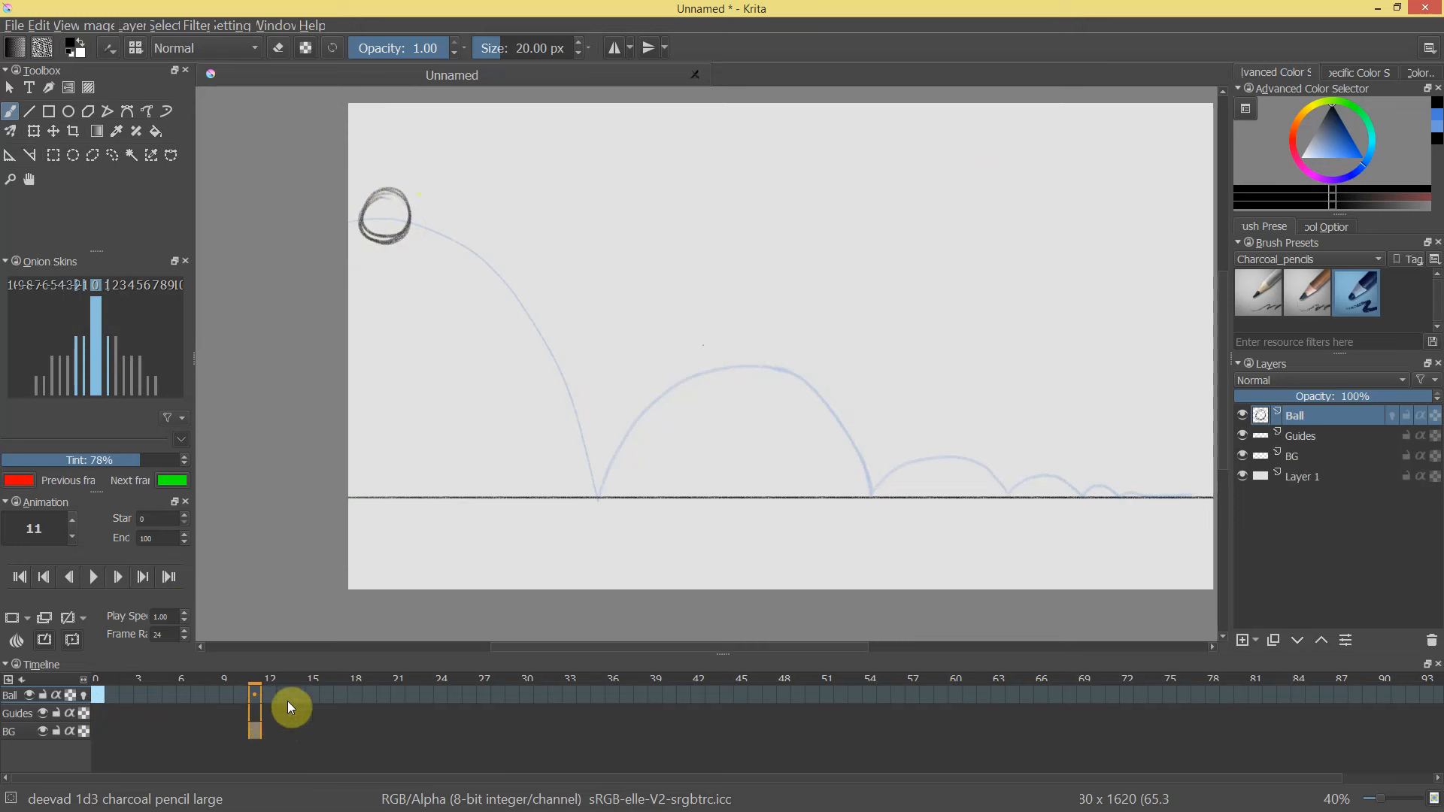
right_click(226, 690)
left_click(254, 703)
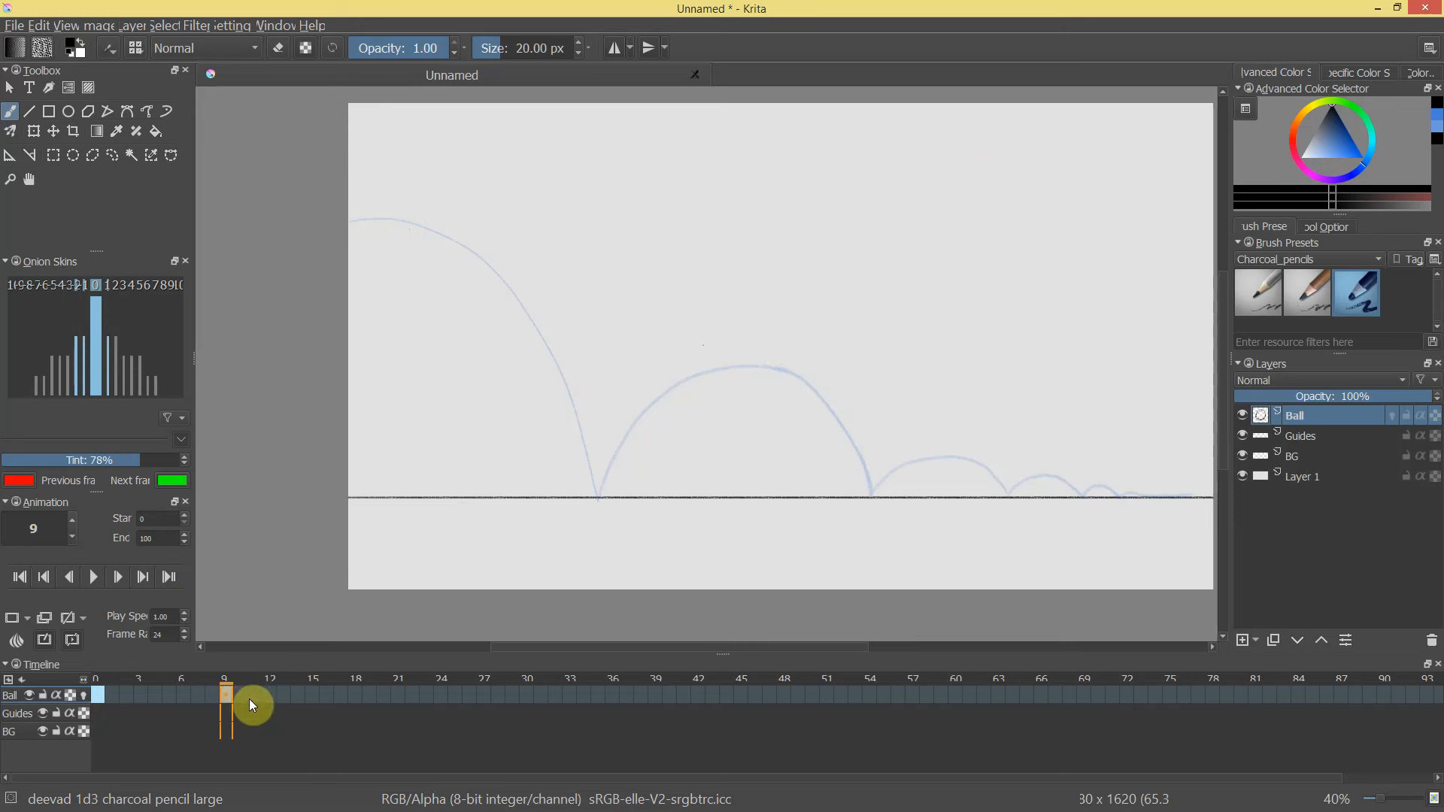
mouse_move(749, 344)
left_mouse_down()
mouse_move(723, 367)
mouse_move(752, 391)
mouse_move(773, 361)
mouse_move(731, 382)
left_mouse_up()
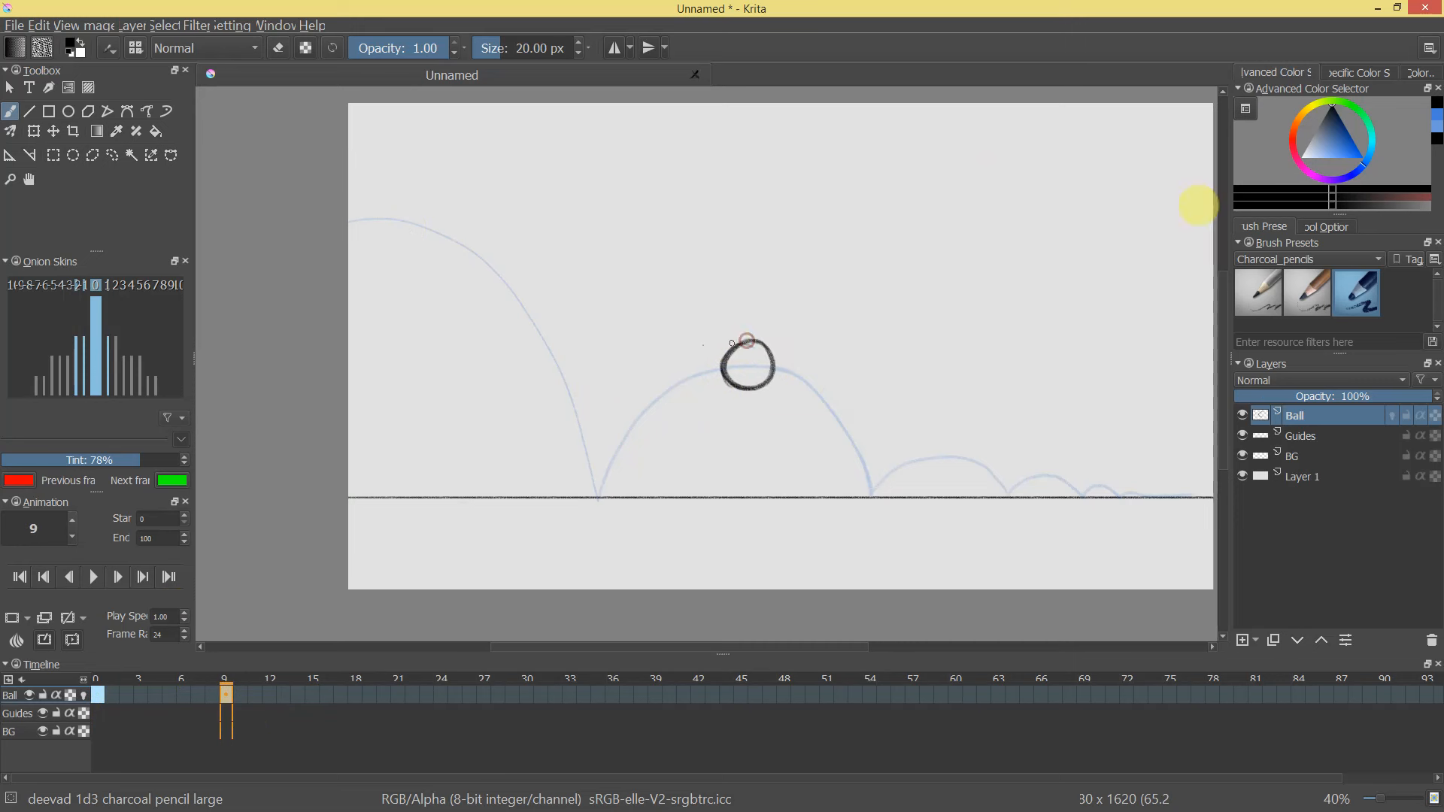
Create new Ball frames at 18 and 27, drawing the ball at the third arc's peak and resting over the fifth arc.
left_click(354, 694)
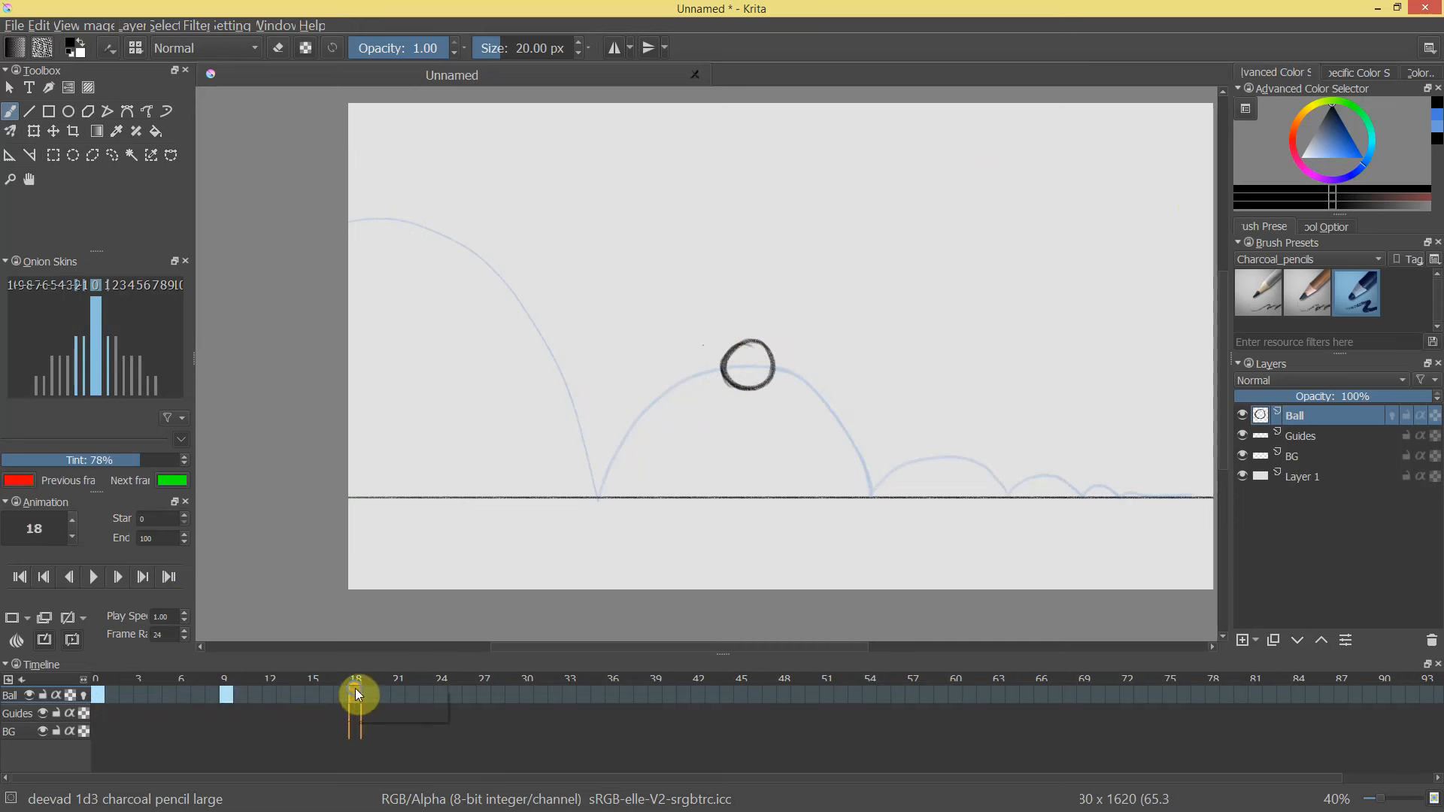
left_click_drag(949, 440, 930, 467)
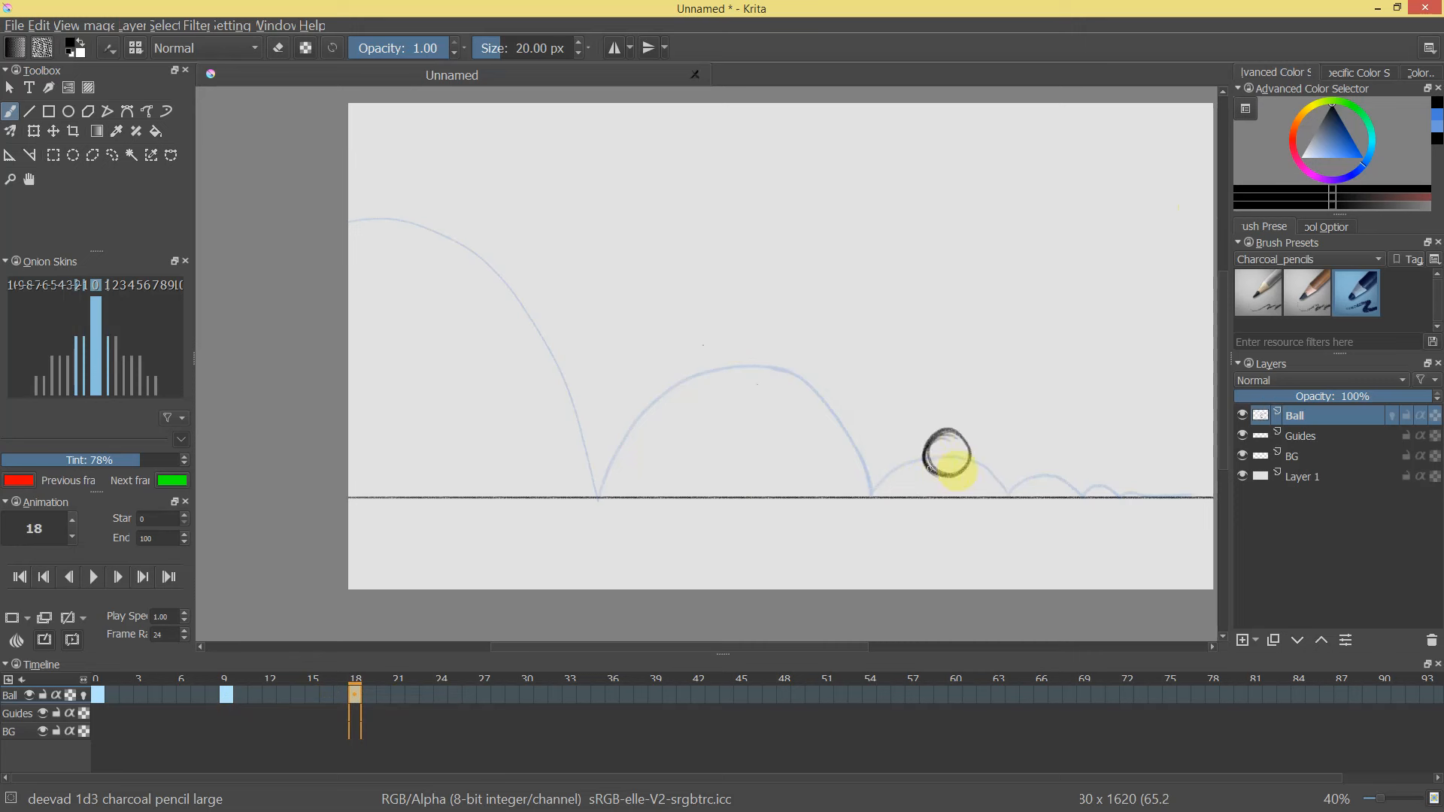
left_click_drag(392, 696, 484, 693)
left_click(483, 694)
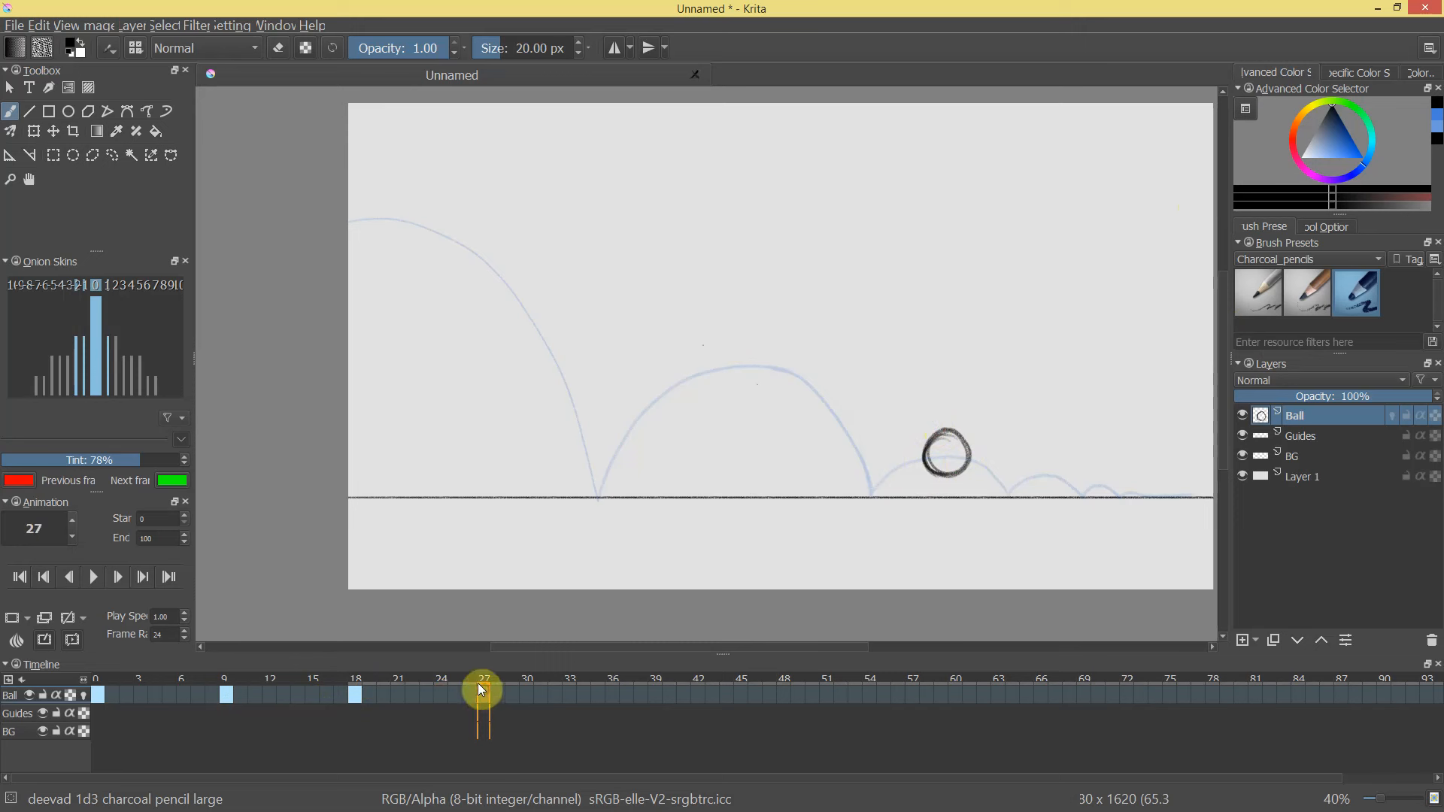
mouse_move(1073, 491)
left_mouse_down()
mouse_move(1107, 484)
mouse_move(1085, 498)
mouse_move(1110, 465)
mouse_move(1073, 476)
mouse_move(1112, 458)
mouse_move(1120, 484)
mouse_move(1108, 450)
mouse_move(1119, 484)
mouse_move(1114, 459)
mouse_move(1094, 453)
mouse_move(1096, 500)
mouse_move(1075, 450)
mouse_move(1107, 453)
left_mouse_up()
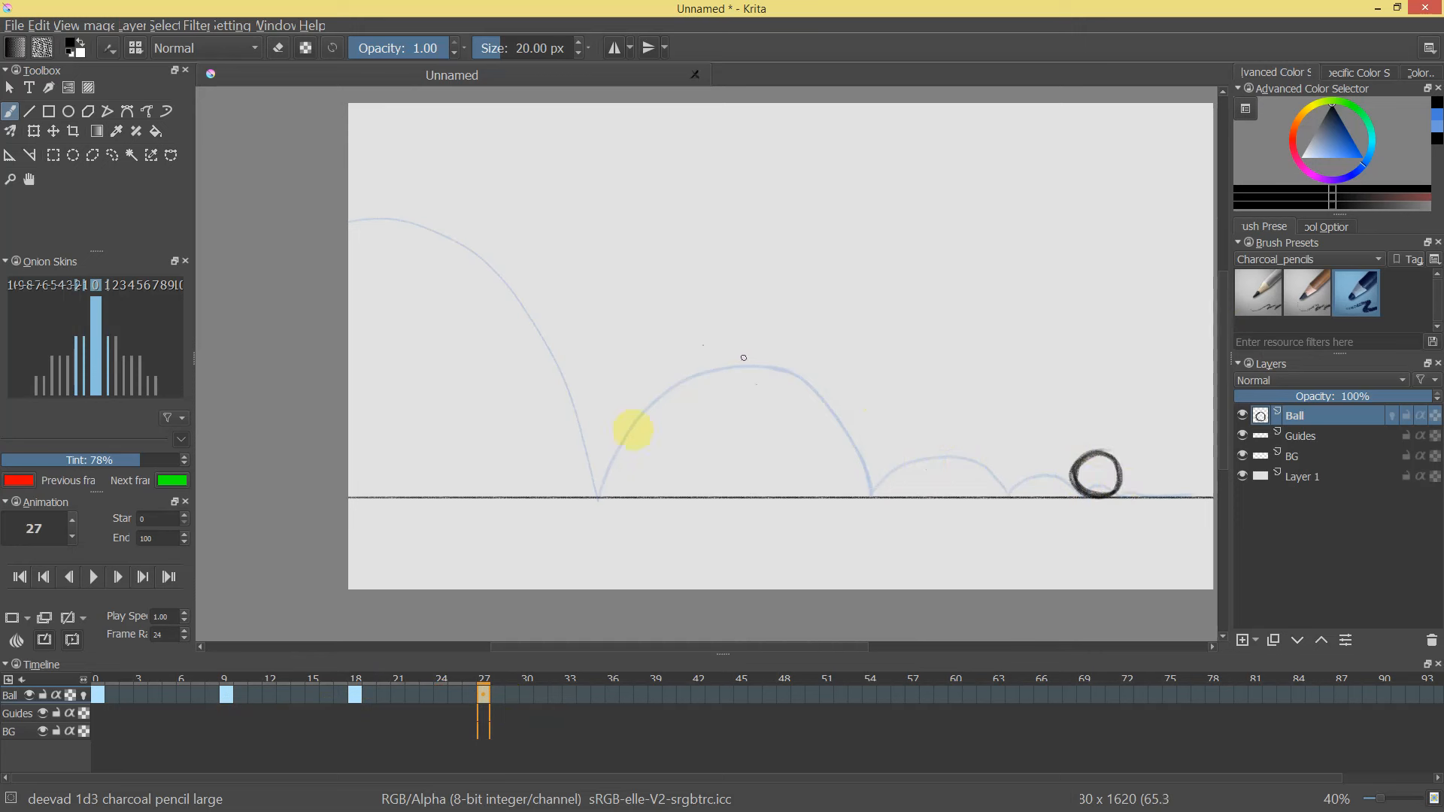
Turn on onion skins for the Ball layer and widen the Onion Skins docker.
left_click(83, 696)
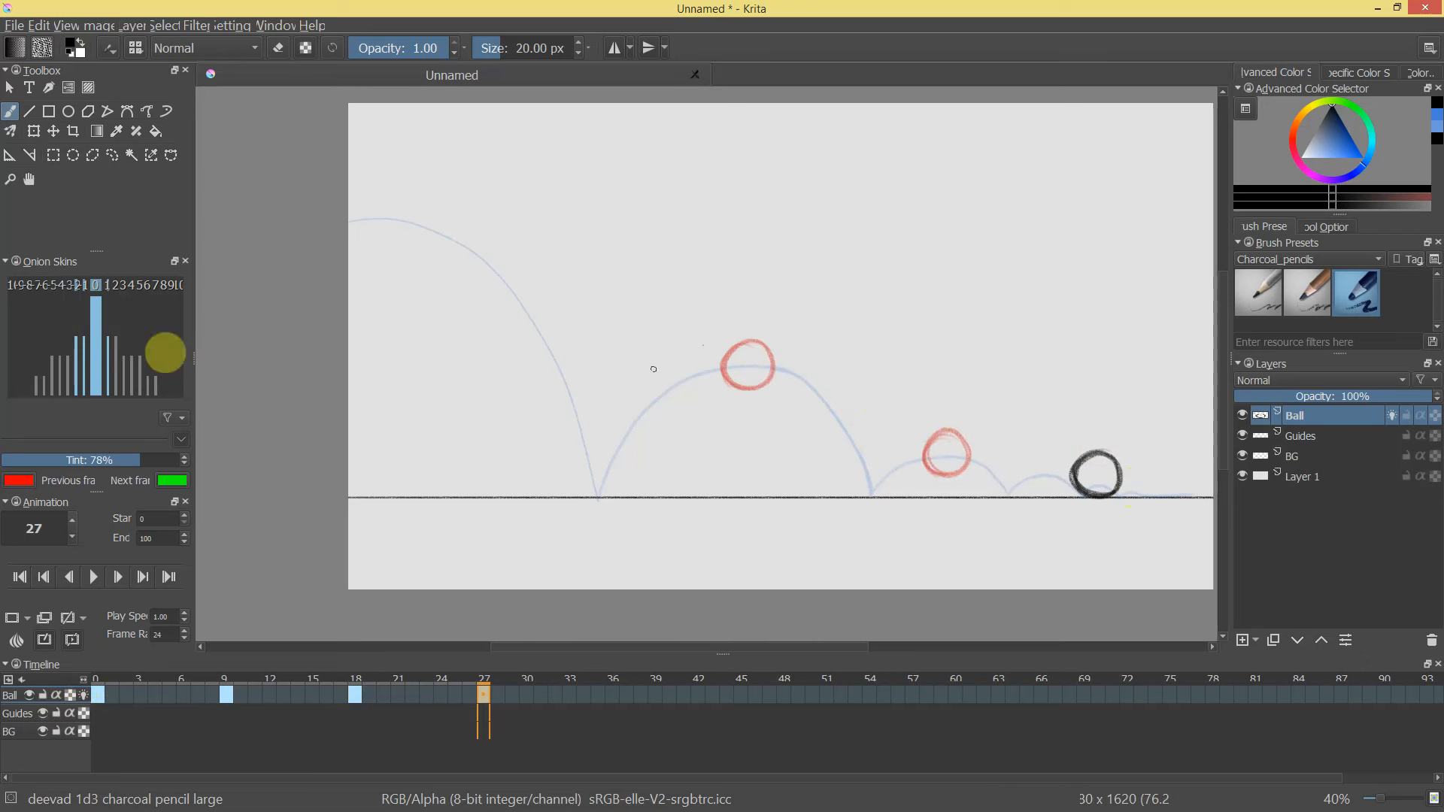
left_click(77, 285)
left_click(85, 284)
left_click_drag(192, 356, 317, 355)
left_click(143, 288)
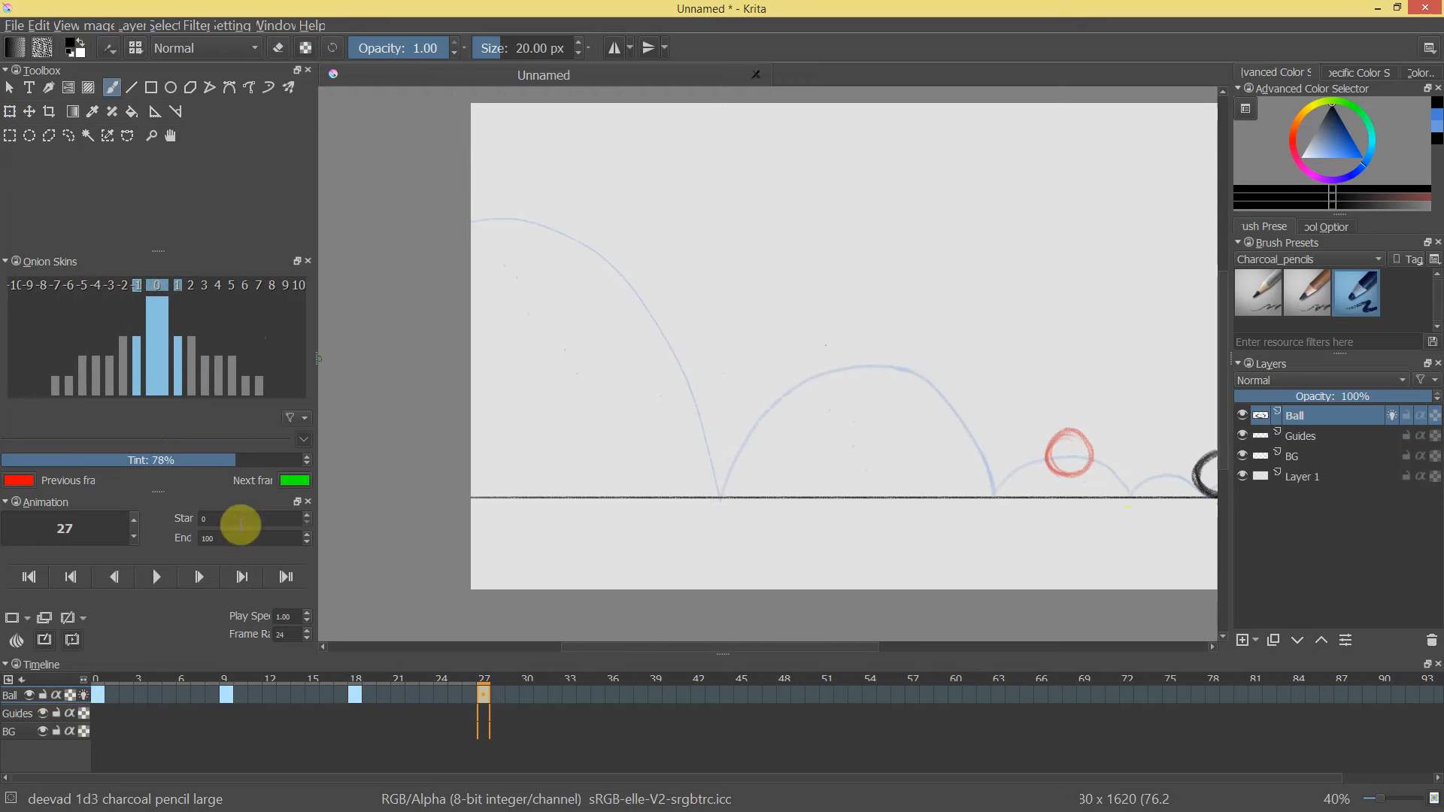
Toggle the onion skins for offsets 0, -1 and 1 to examine what each one shows on the canvas.
left_click_drag(153, 387, 168, 351)
left_click(162, 285)
left_click(157, 286)
left_click(157, 284)
left_click(136, 284)
left_click(136, 284)
left_click(136, 284)
left_click(179, 286)
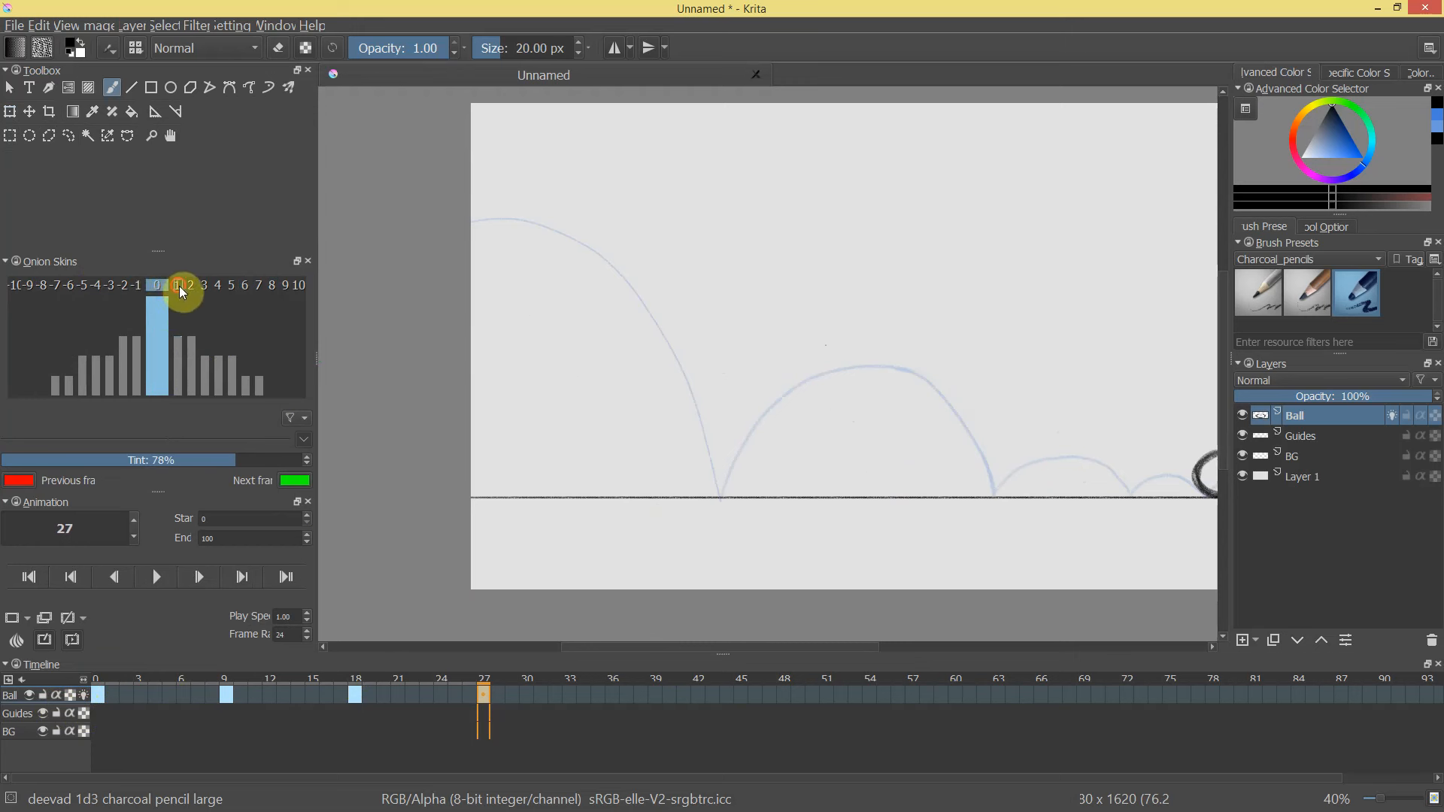
left_click(179, 284)
Turn on the onion skins for offsets -1, -2 and -3 and check them on the Ball keyframes at 18, 9 and 0.
left_click(136, 284)
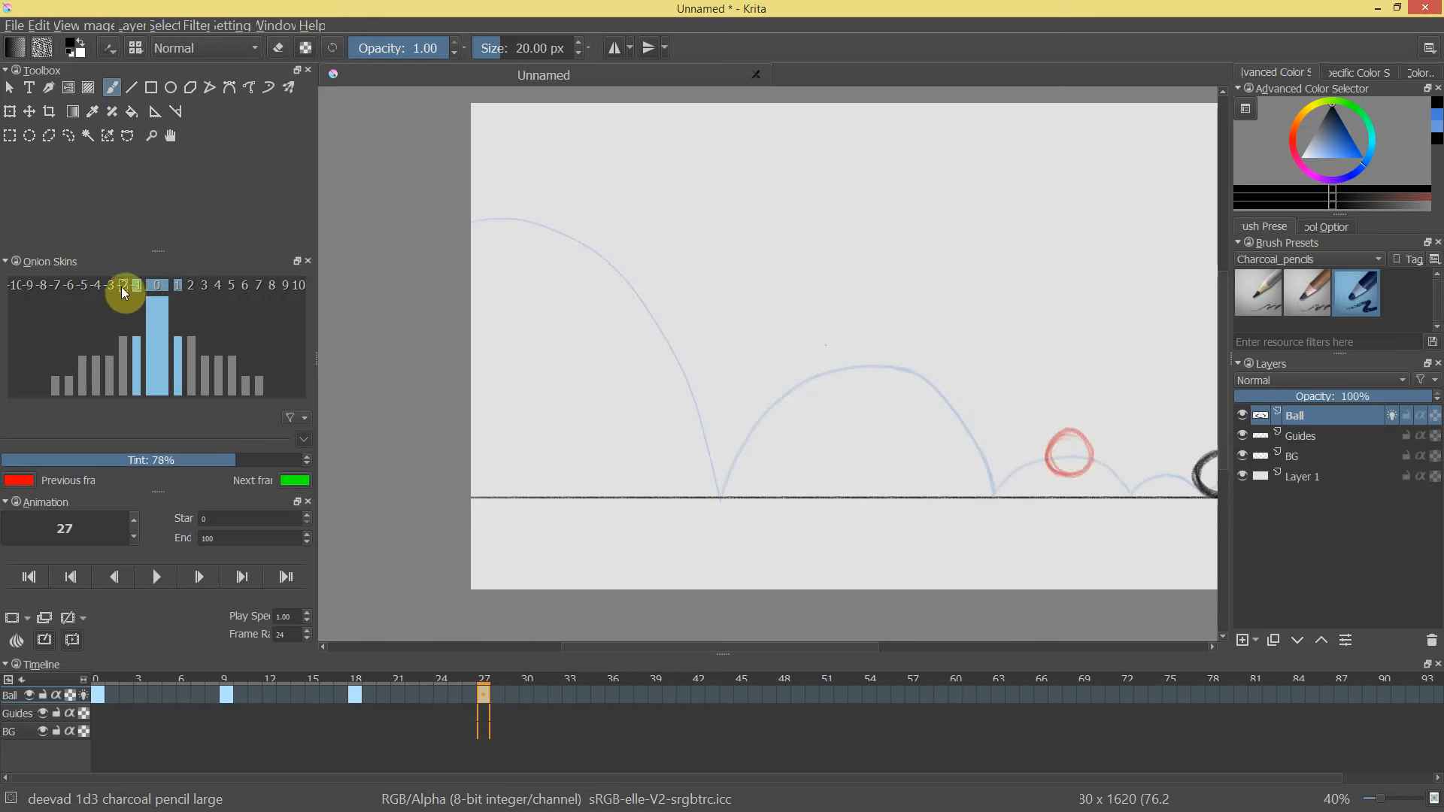
left_click(125, 285)
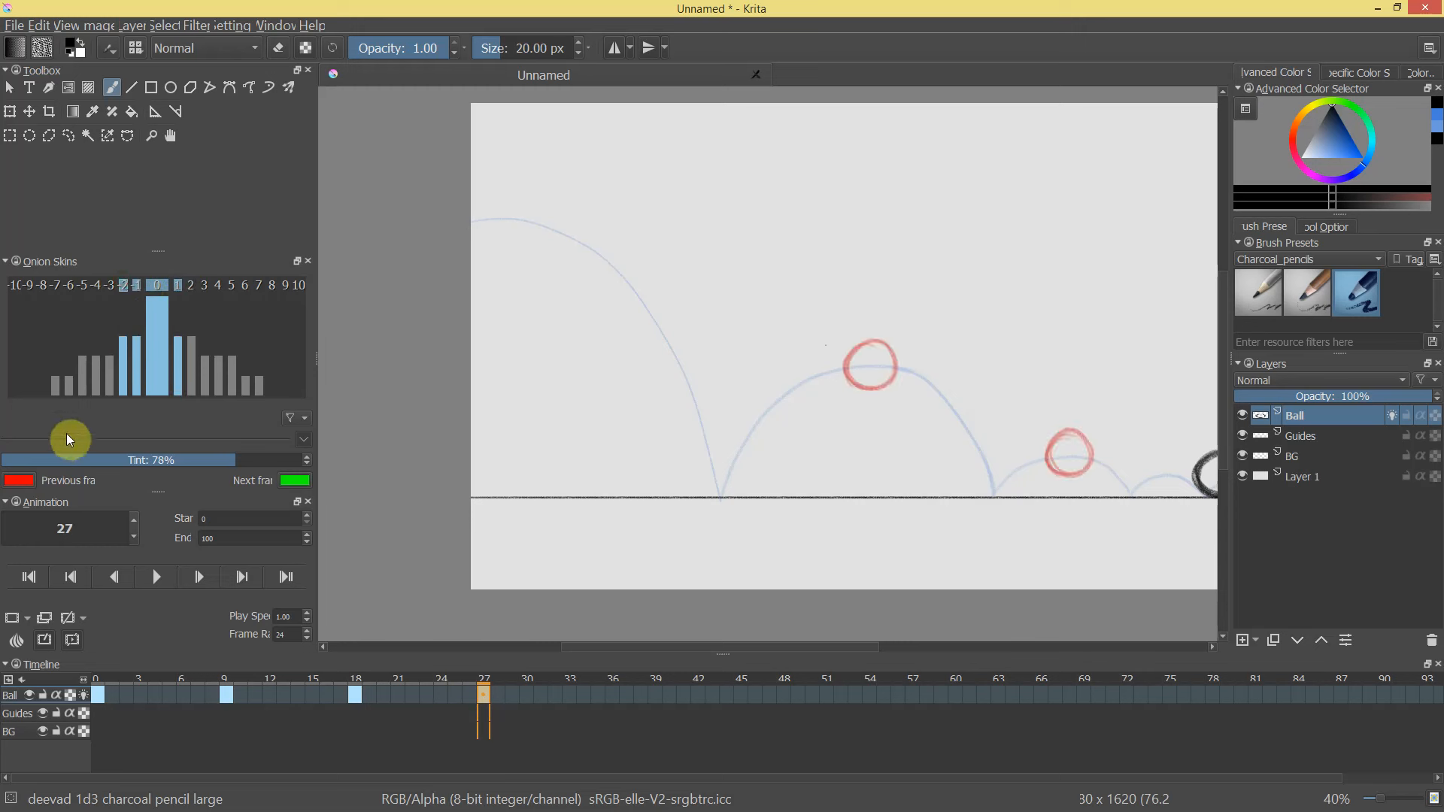
left_click(109, 285)
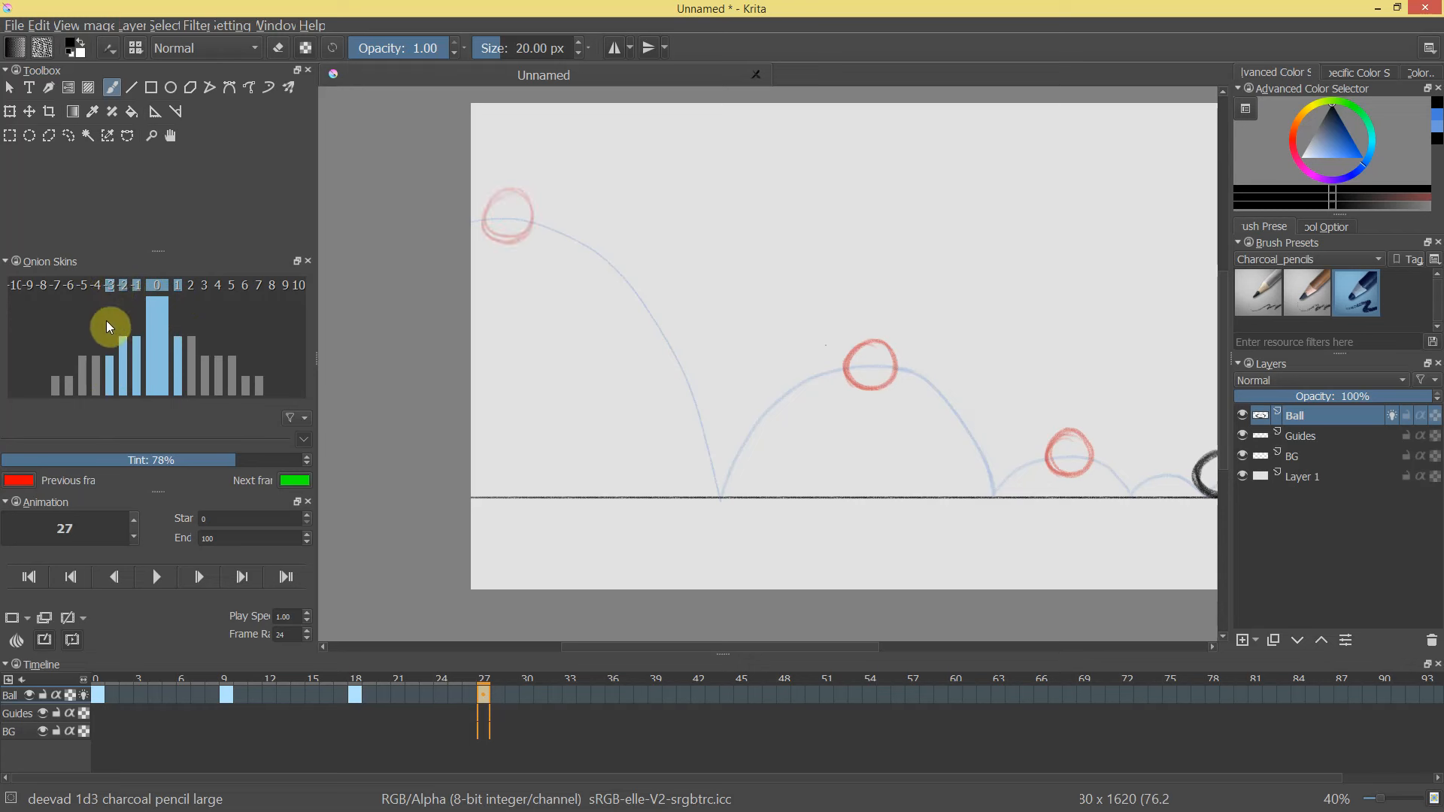
left_click(355, 695)
left_click(225, 694)
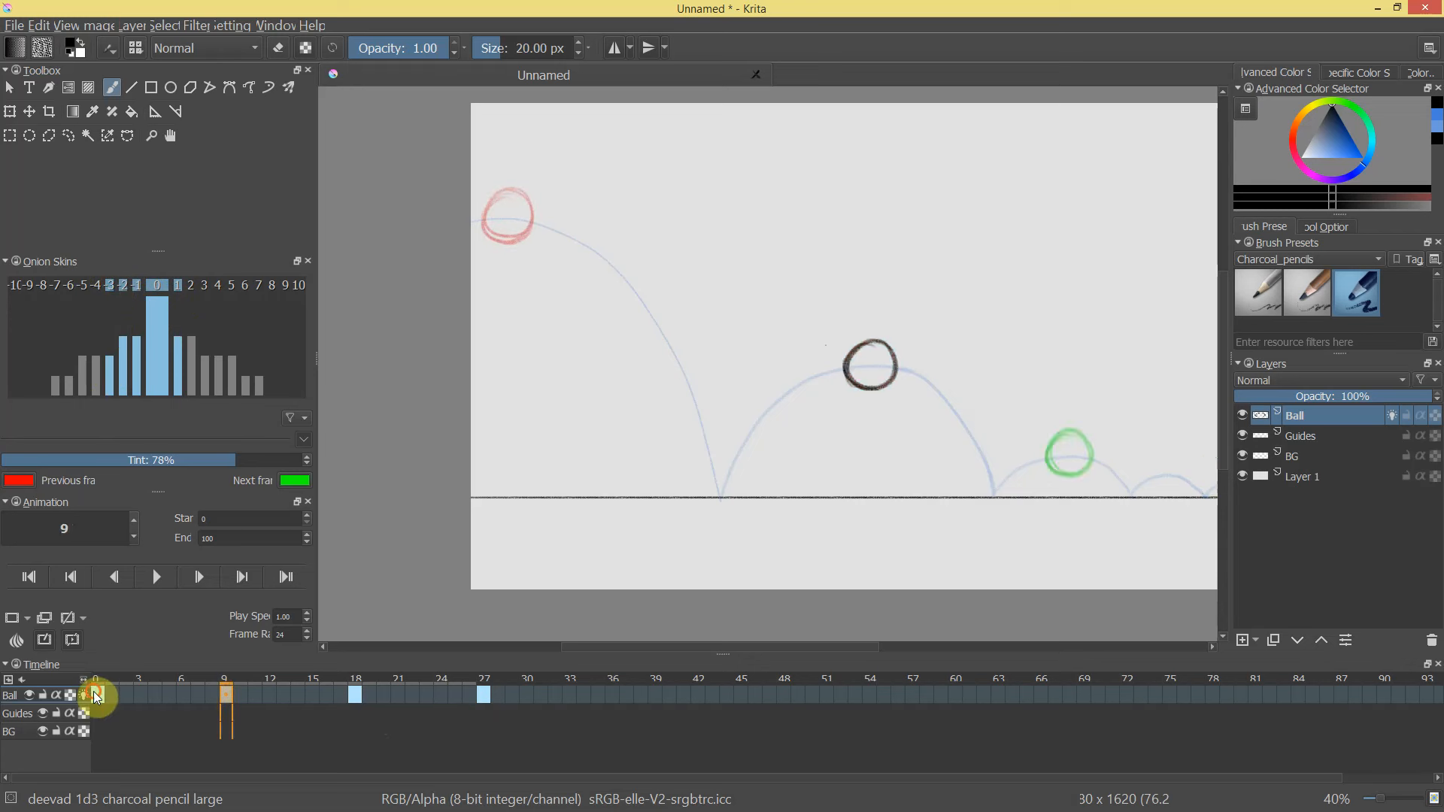
left_click(97, 695)
left_click(226, 694)
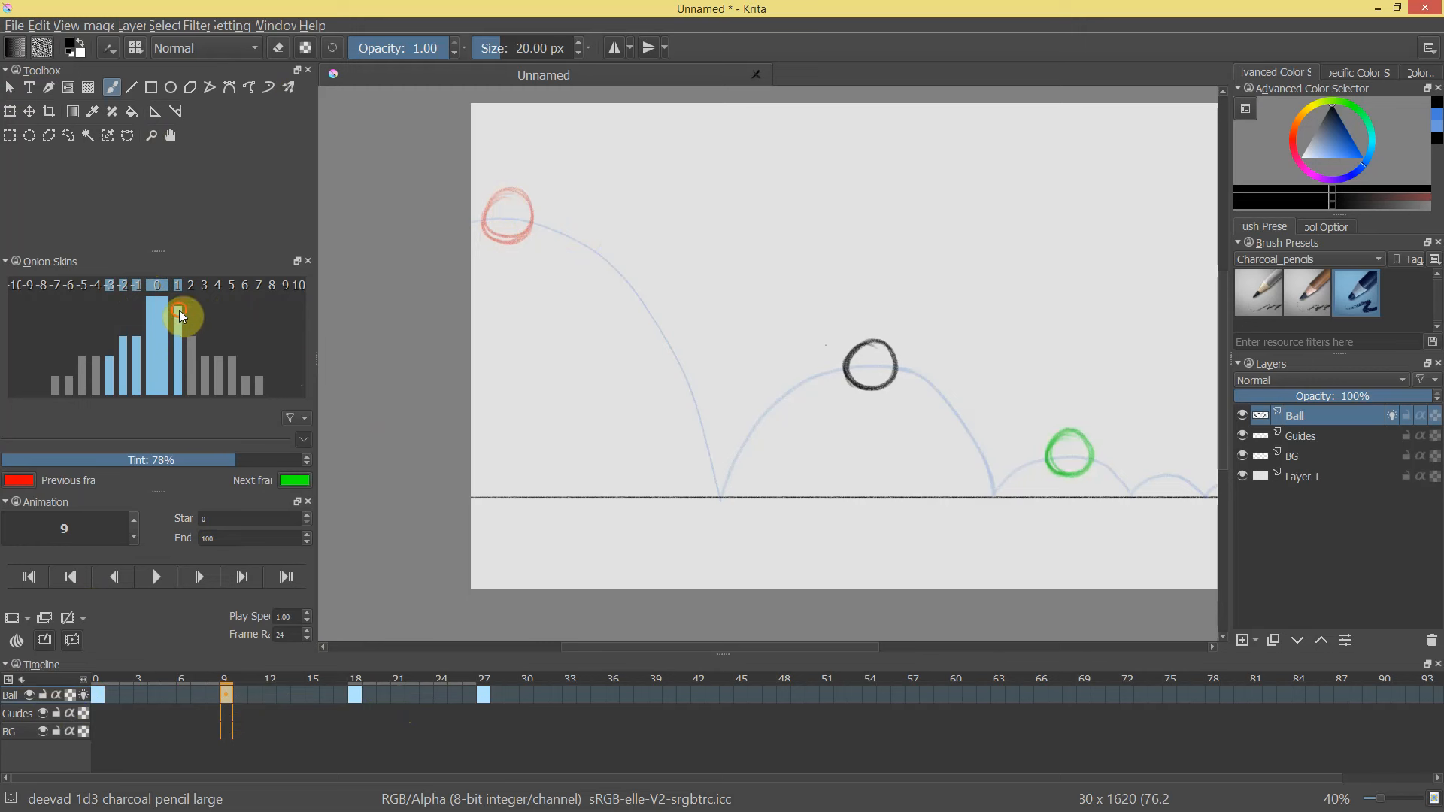
Slightly lower the onion skin opacity at offset 0 and show two onion skins before and after the current frame.
mouse_move(178, 342)
left_mouse_down()
mouse_move(175, 372)
mouse_move(174, 317)
mouse_move(179, 378)
mouse_move(181, 345)
left_mouse_up()
mouse_move(158, 299)
left_mouse_down()
mouse_move(155, 395)
mouse_move(165, 269)
mouse_move(161, 349)
mouse_move(162, 305)
left_mouse_up()
left_click(192, 285)
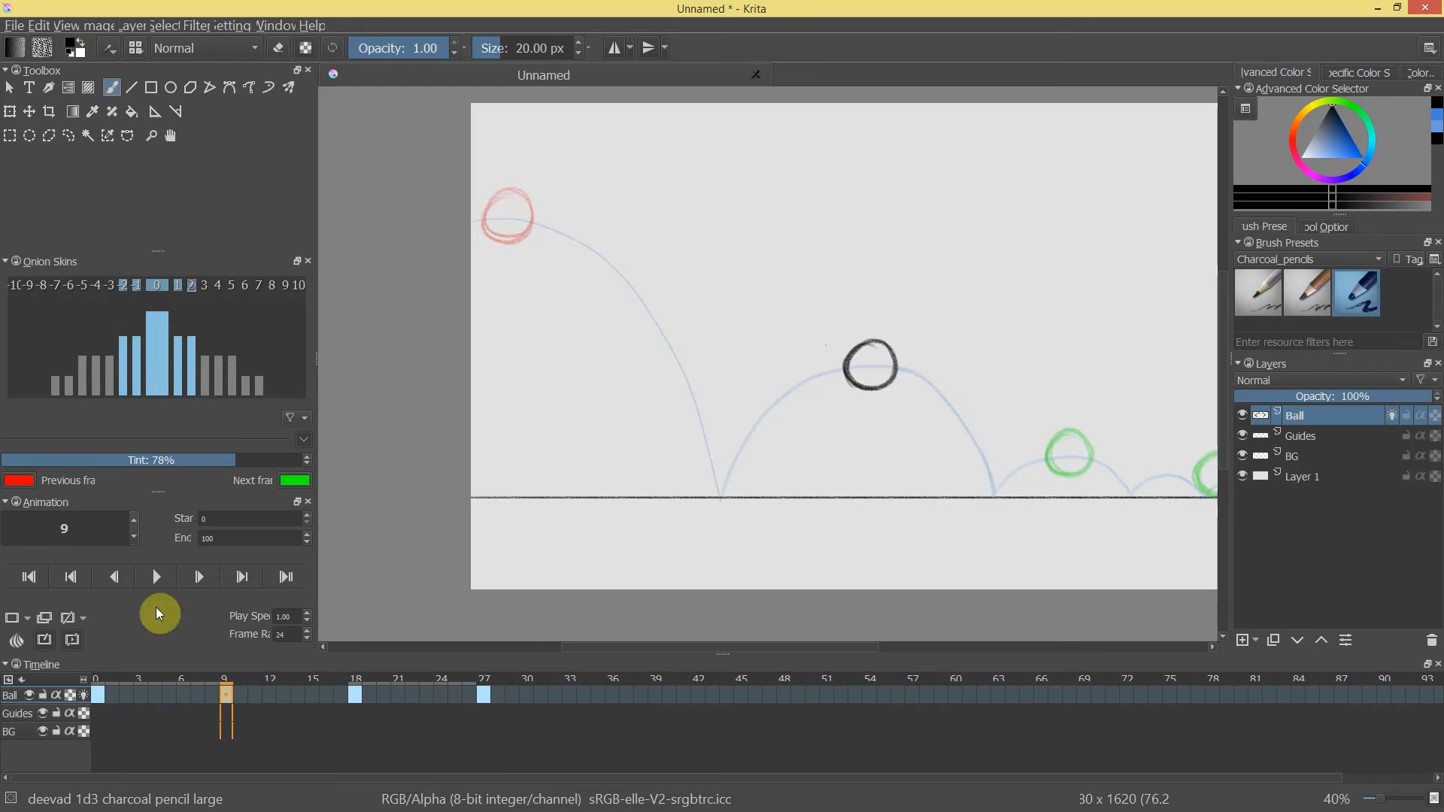
Create a new Ball frame at 4 and draw a flattened ball where the first arc meets the ground.
mouse_move(236, 671)
left_mouse_down()
mouse_move(483, 687)
mouse_move(132, 686)
left_mouse_up()
left_click(153, 699)
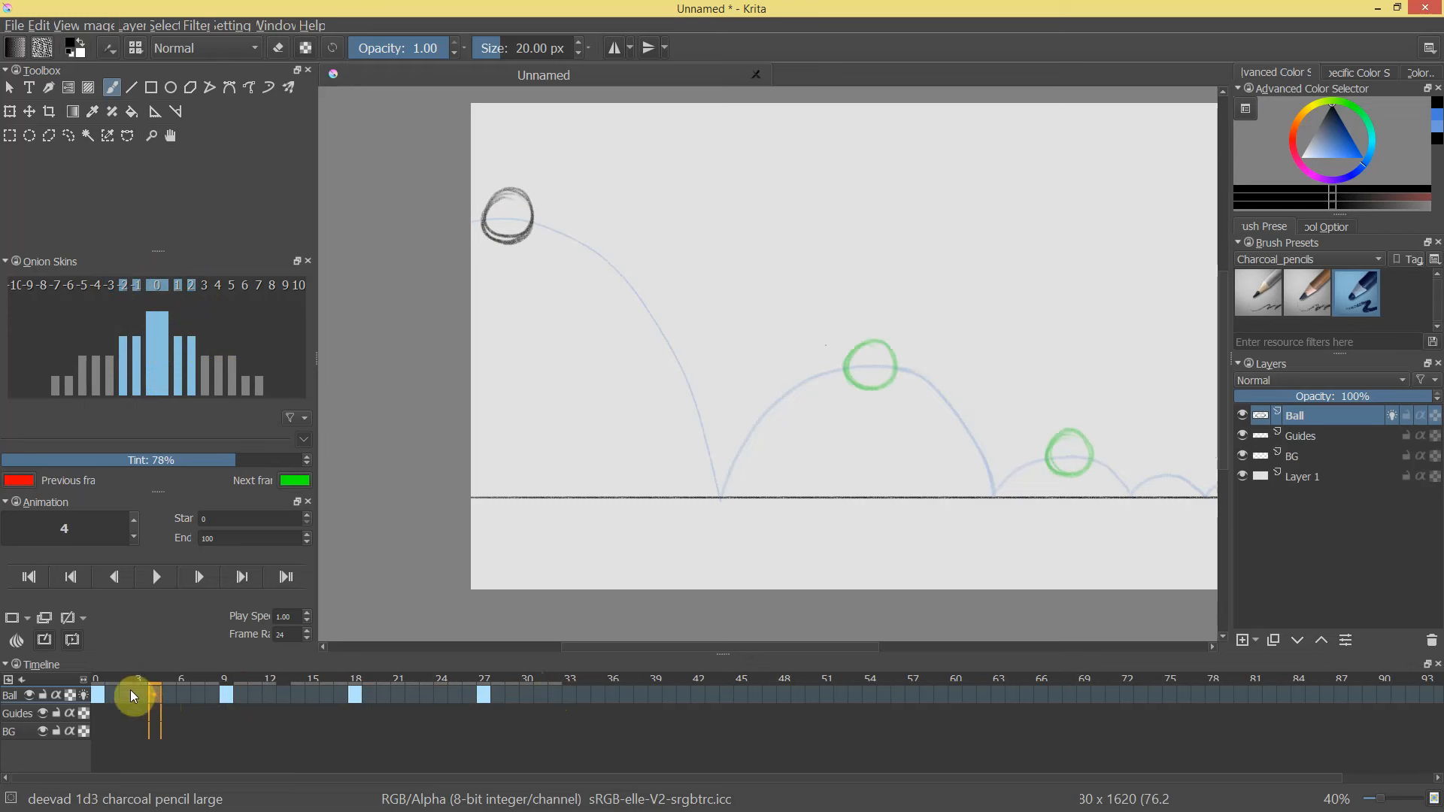
left_click_drag(149, 703, 220, 711)
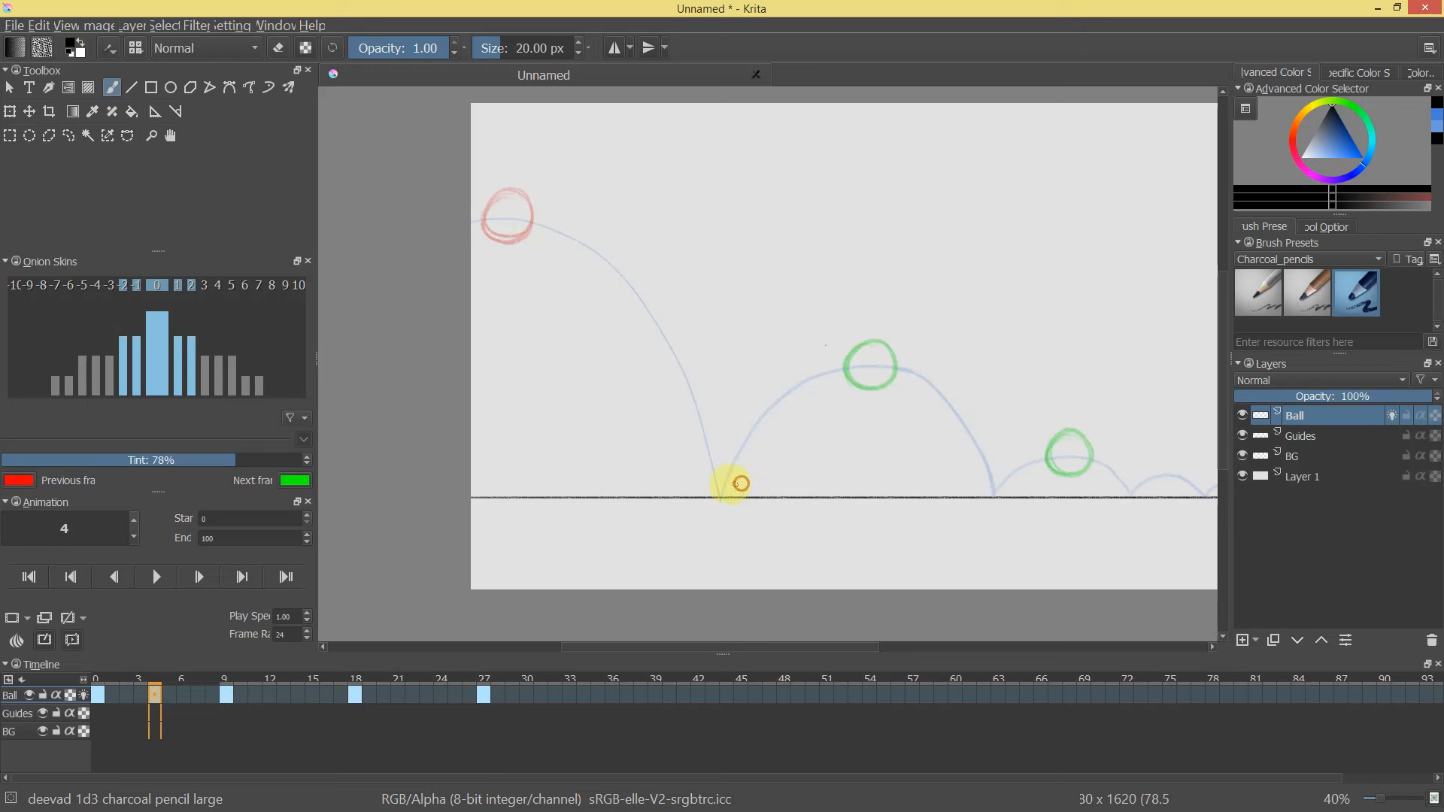
mouse_move(740, 484)
left_mouse_down()
mouse_move(690, 490)
mouse_move(710, 481)
mouse_move(700, 499)
left_mouse_up()
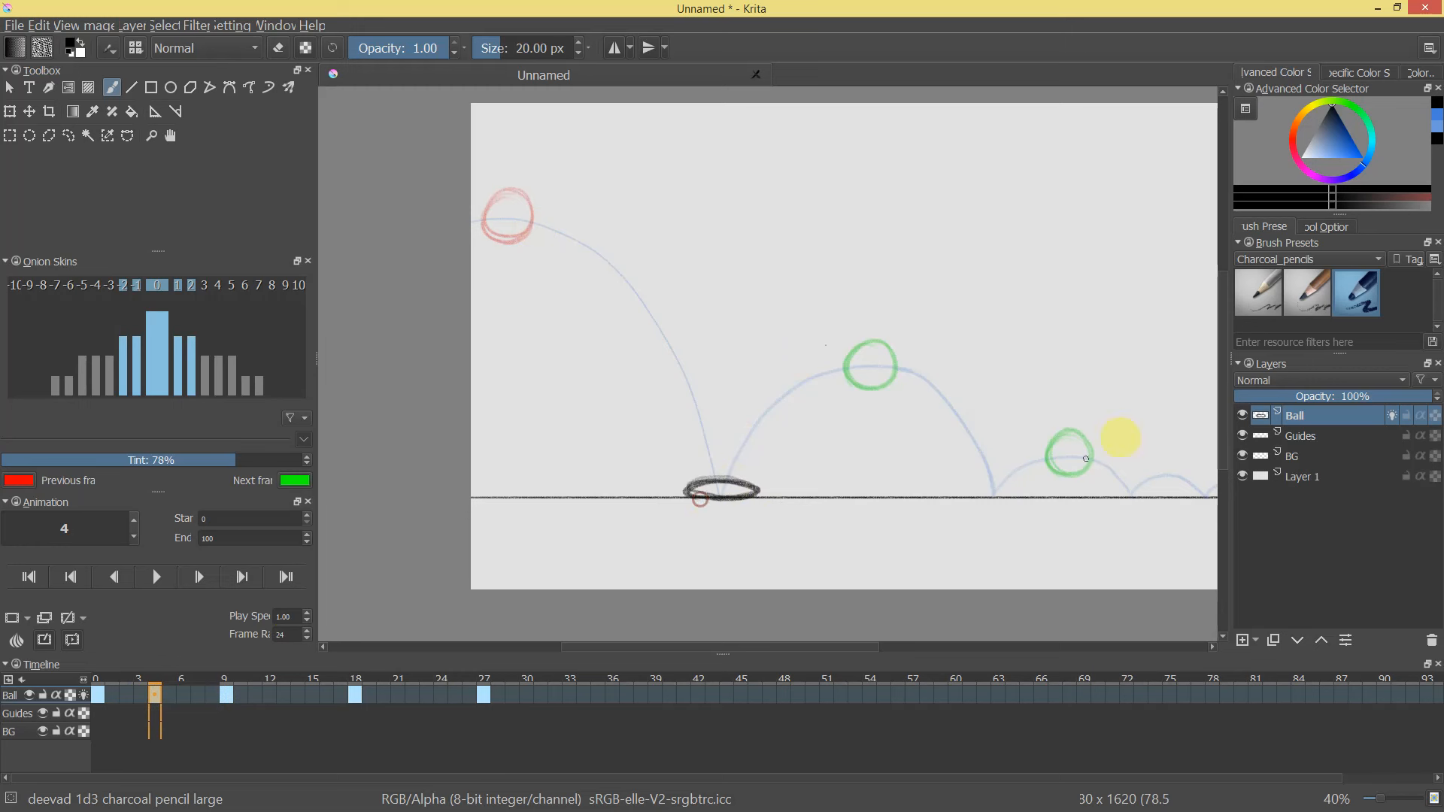
Create a new Ball frame at 13 and draw a flattened ball where the second arc meets the ground.
left_click(285, 695)
right_click(287, 694)
left_click(331, 700)
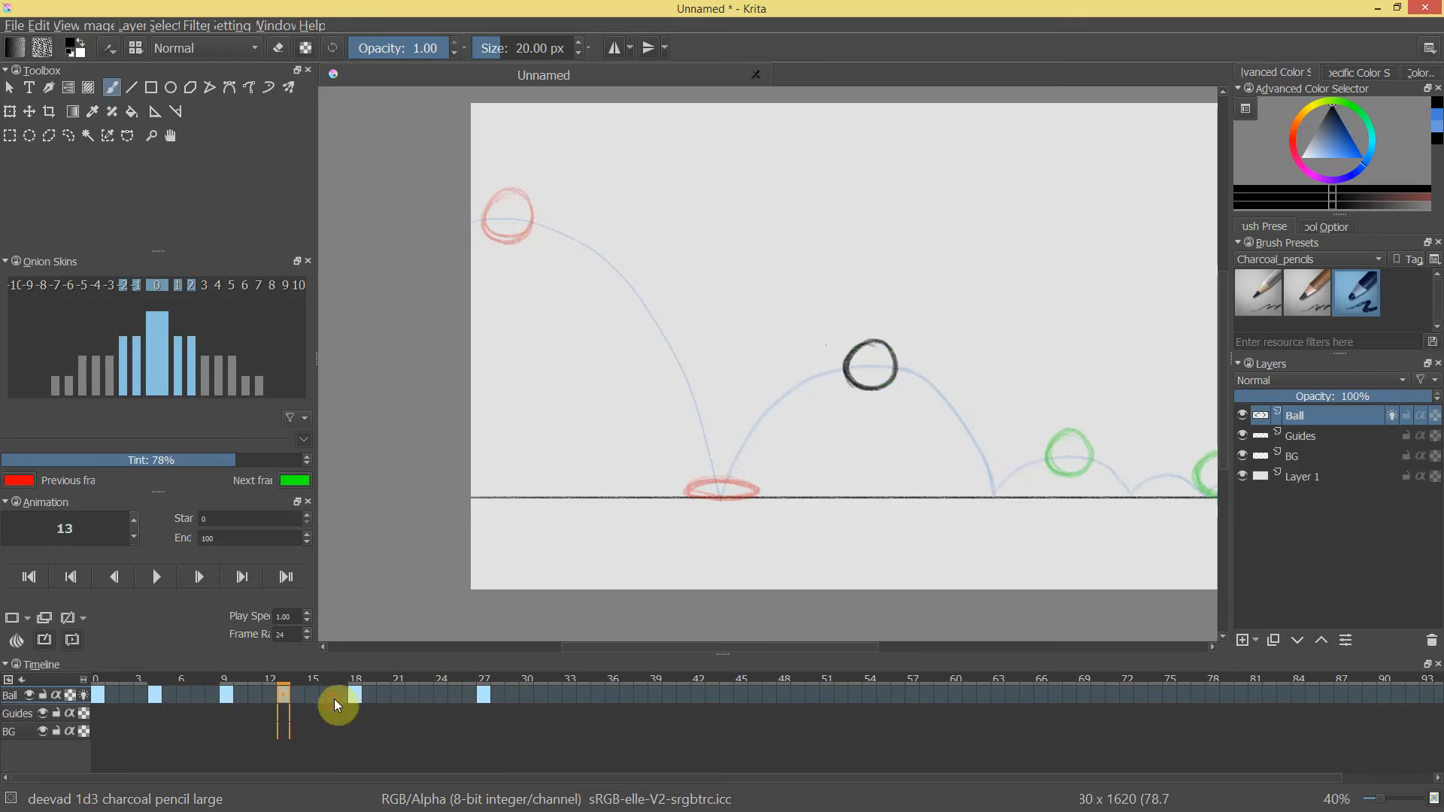
mouse_move(988, 492)
left_mouse_down()
mouse_move(1018, 486)
mouse_move(951, 491)
mouse_move(1029, 490)
mouse_move(948, 492)
mouse_move(1030, 492)
mouse_move(1155, 408)
mouse_move(1104, 399)
mouse_move(1028, 428)
mouse_move(1025, 461)
mouse_move(895, 431)
mouse_move(922, 438)
mouse_move(884, 445)
mouse_move(871, 464)
mouse_move(903, 456)
mouse_move(840, 461)
mouse_move(906, 464)
mouse_move(837, 456)
mouse_move(883, 452)
left_mouse_up()
key("ctrl+z")
Create a new Ball frame at 22 and draw a slightly flattened ball where the third arc meets the ground.
left_click(413, 695)
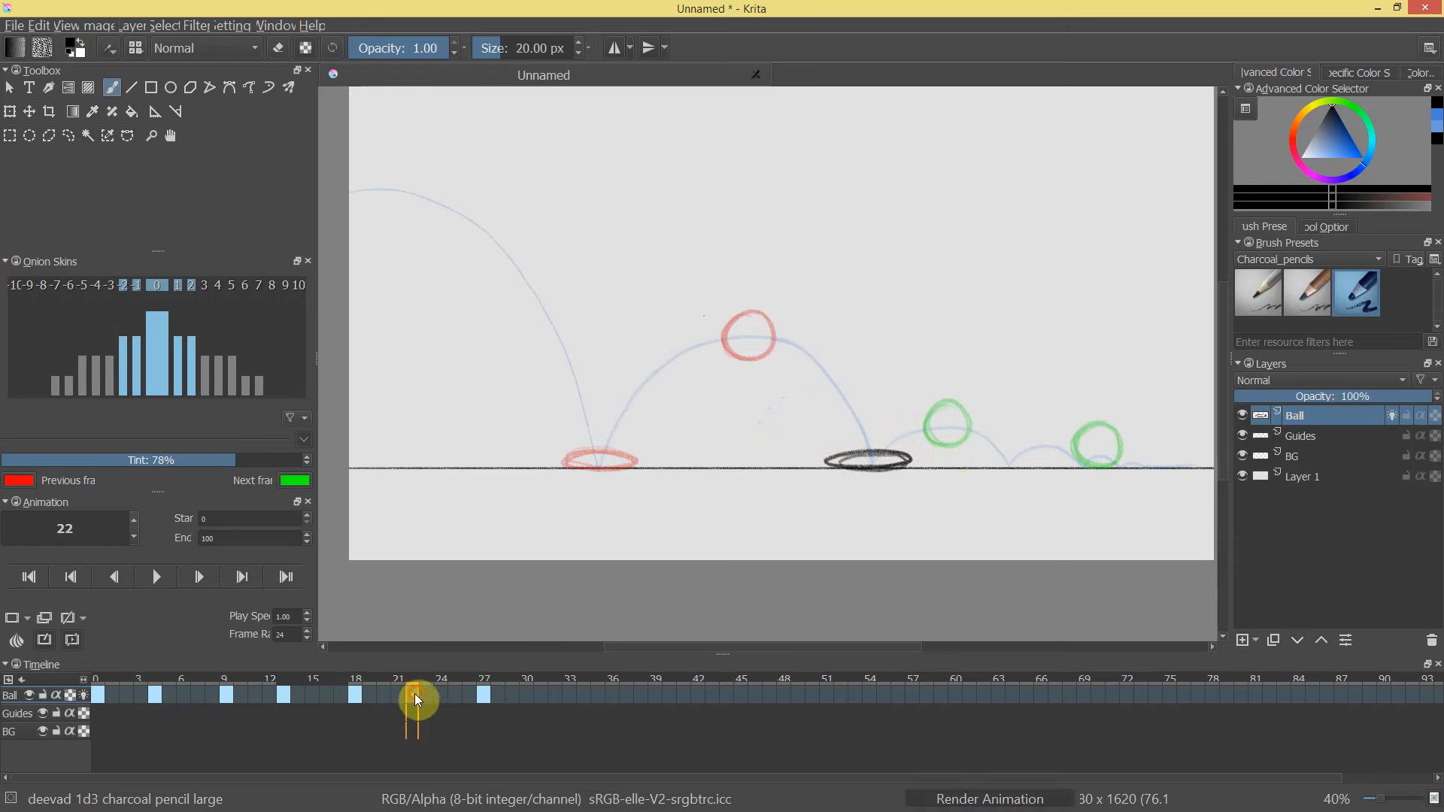
right_click(414, 694)
left_click(444, 704)
mouse_move(977, 467)
left_mouse_down()
mouse_move(1041, 460)
mouse_move(964, 463)
mouse_move(1046, 464)
mouse_move(966, 461)
mouse_move(1030, 466)
mouse_move(976, 457)
mouse_move(1038, 450)
mouse_move(1025, 467)
mouse_move(1004, 441)
mouse_move(1030, 459)
left_mouse_up()
key("ctrl+z")
key("ctrl+z")
Return to Ball frame 13, select its flattened ball with a freehand selection, erase it and clear the selection.
left_click(357, 690)
left_click(283, 694)
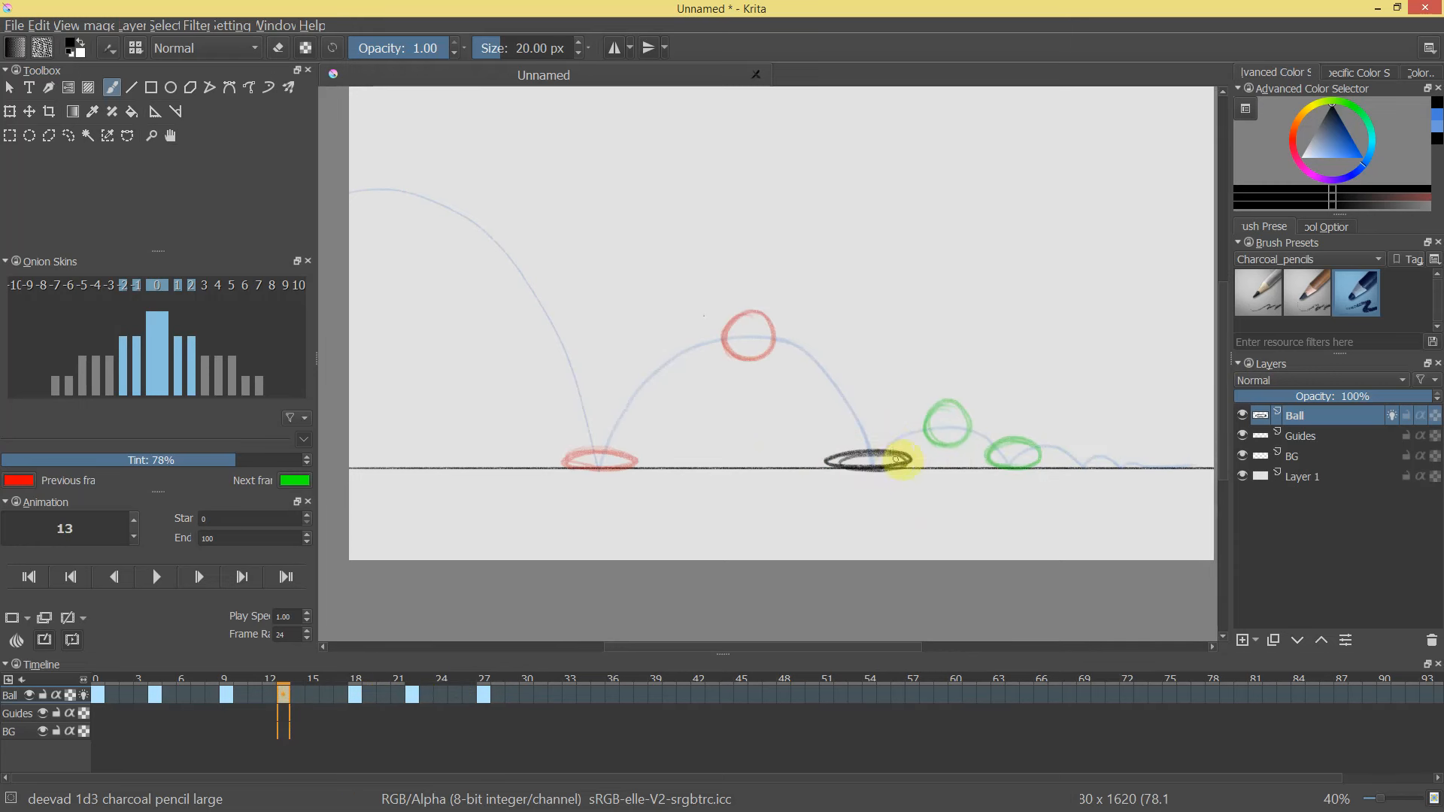
key("ctrl+l")
mouse_move(909, 441)
left_mouse_down()
mouse_move(813, 481)
mouse_move(880, 406)
left_mouse_up()
key("Delete")
key("ctrl+shift+a")
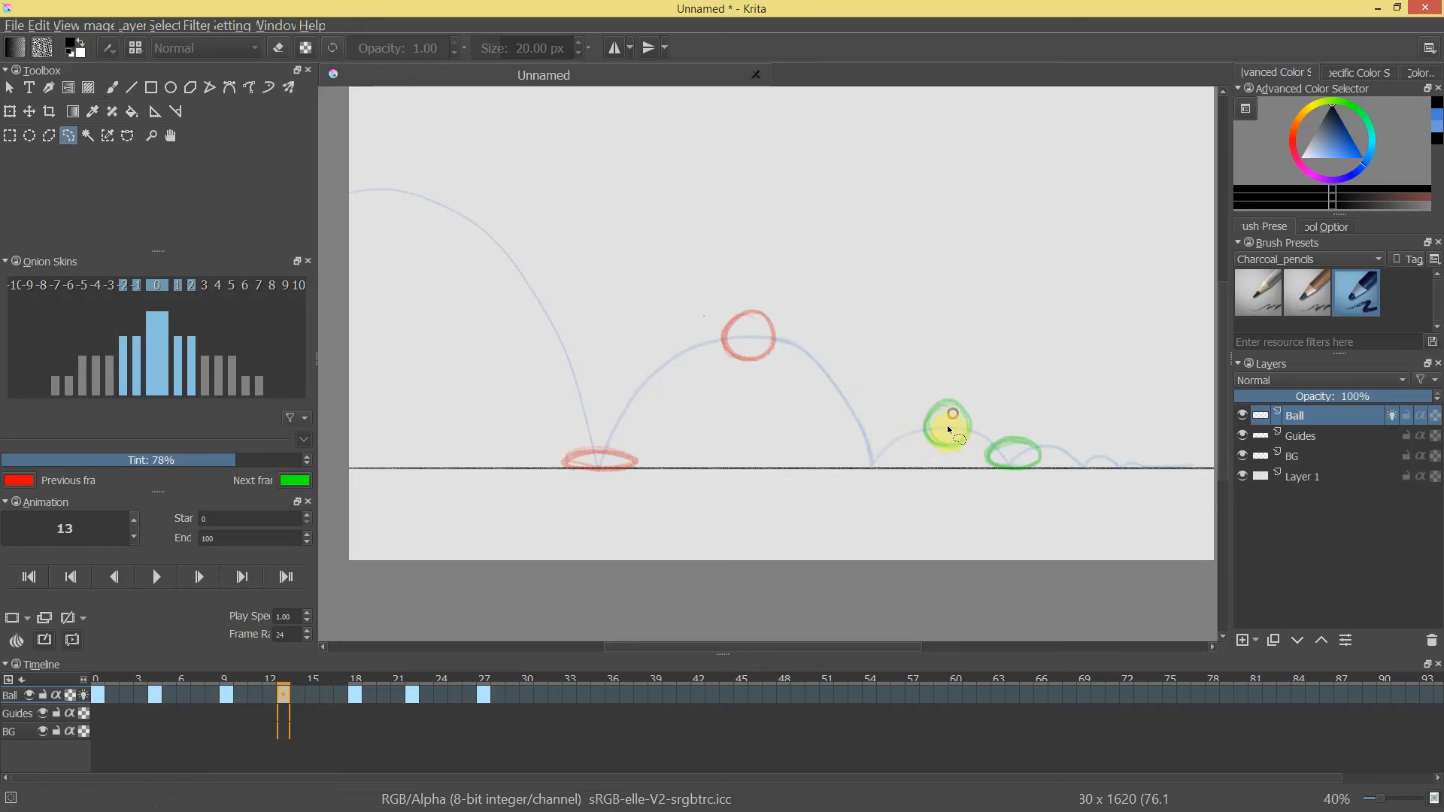
Redraw a narrower flattened ball on Ball frame 13 where the second arc meets the ground.
key("b")
mouse_move(850, 456)
left_mouse_down()
mouse_move(896, 448)
mouse_move(878, 464)
mouse_move(859, 444)
mouse_move(888, 465)
mouse_move(838, 456)
mouse_move(900, 465)
mouse_move(865, 455)
left_mouse_up()
key("ctrl+z")
key("ctrl+z")
left_click(1343, 416)
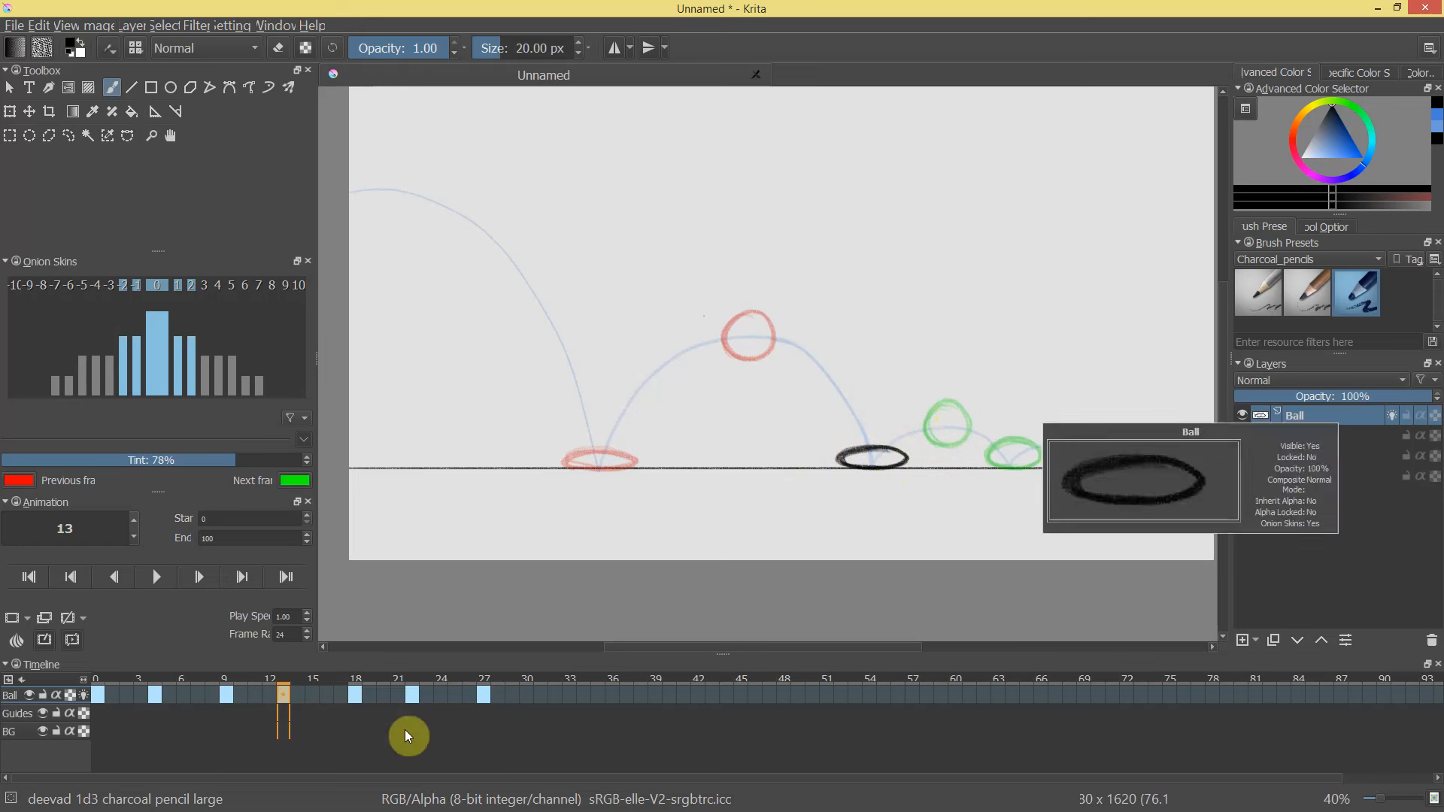
Play the animation from frame 0 to check the bounce, and stop it.
mouse_move(105, 682)
left_mouse_down()
mouse_move(520, 728)
mouse_move(79, 715)
left_mouse_up()
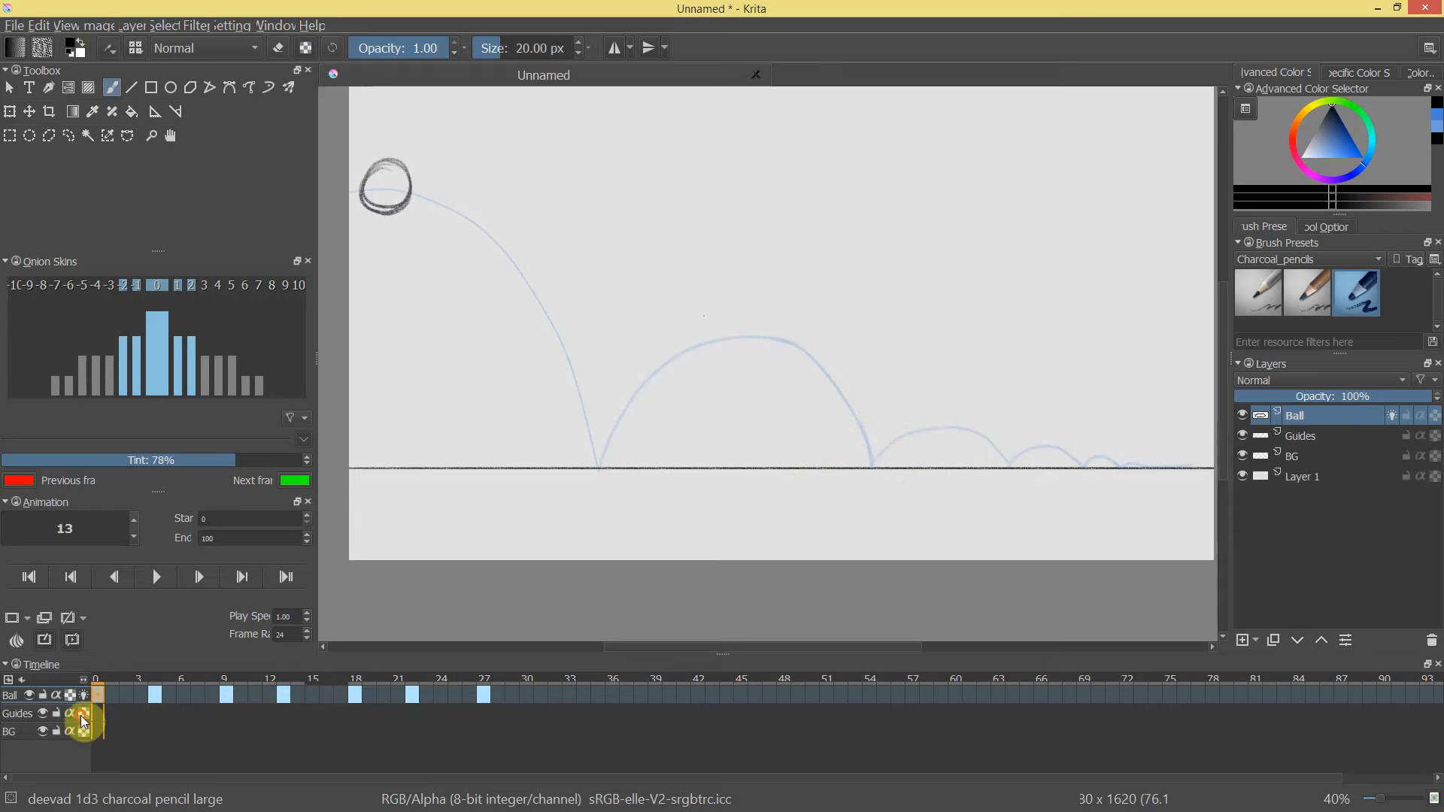
left_click(156, 578)
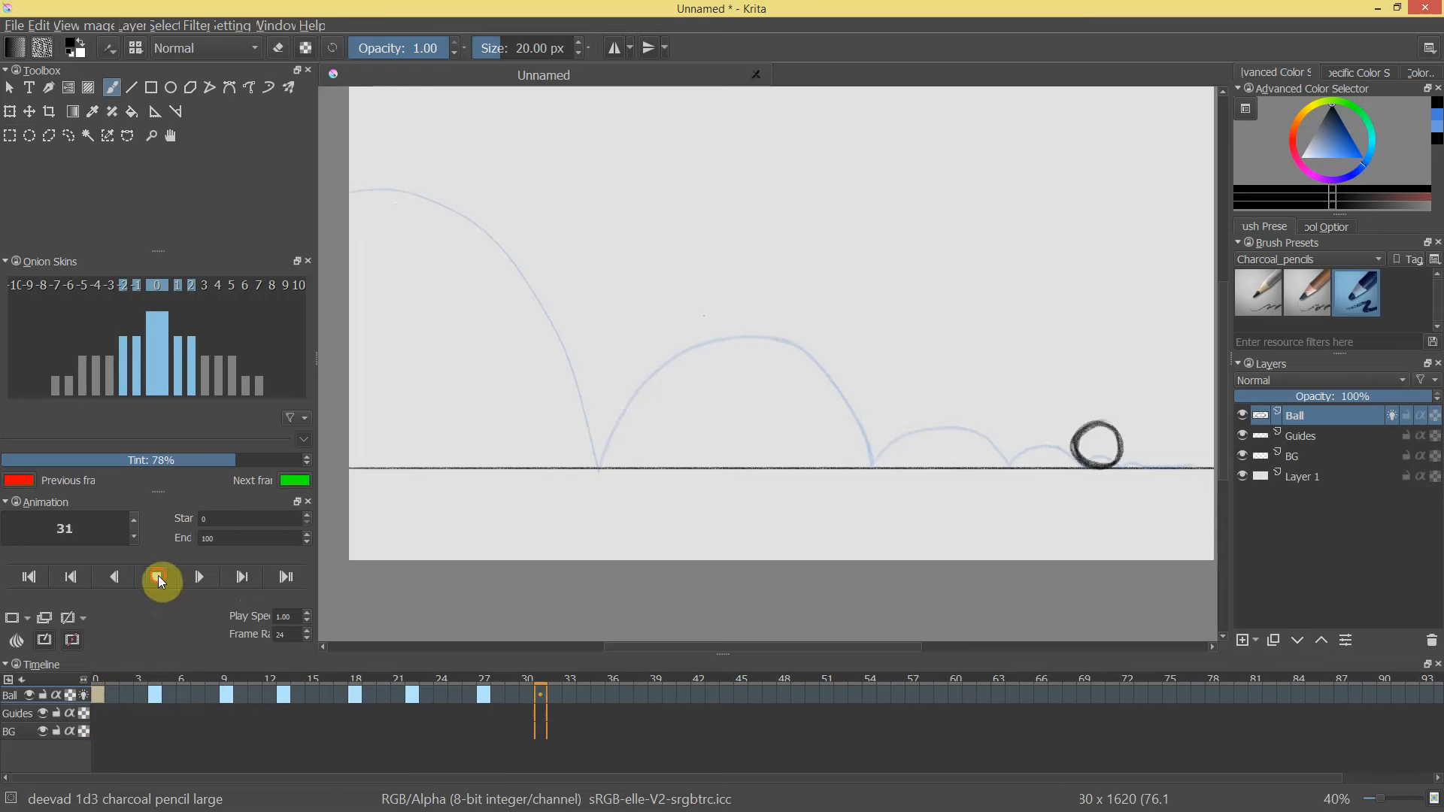
left_click(158, 576)
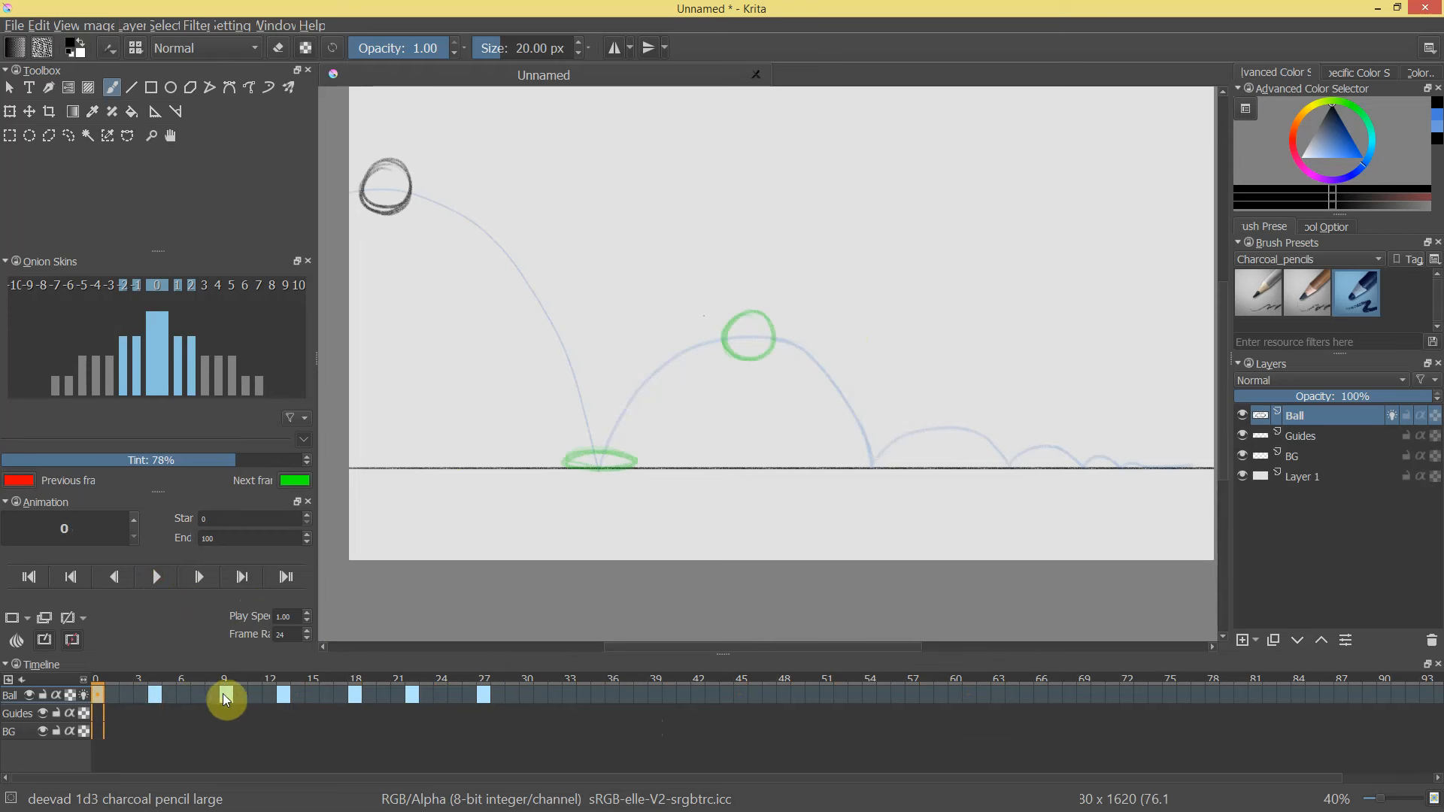
Compare the Ball keyframes at 9, 13, 18, 27 and 4 to examine the spacing between them.
left_click(226, 693)
left_click(285, 693)
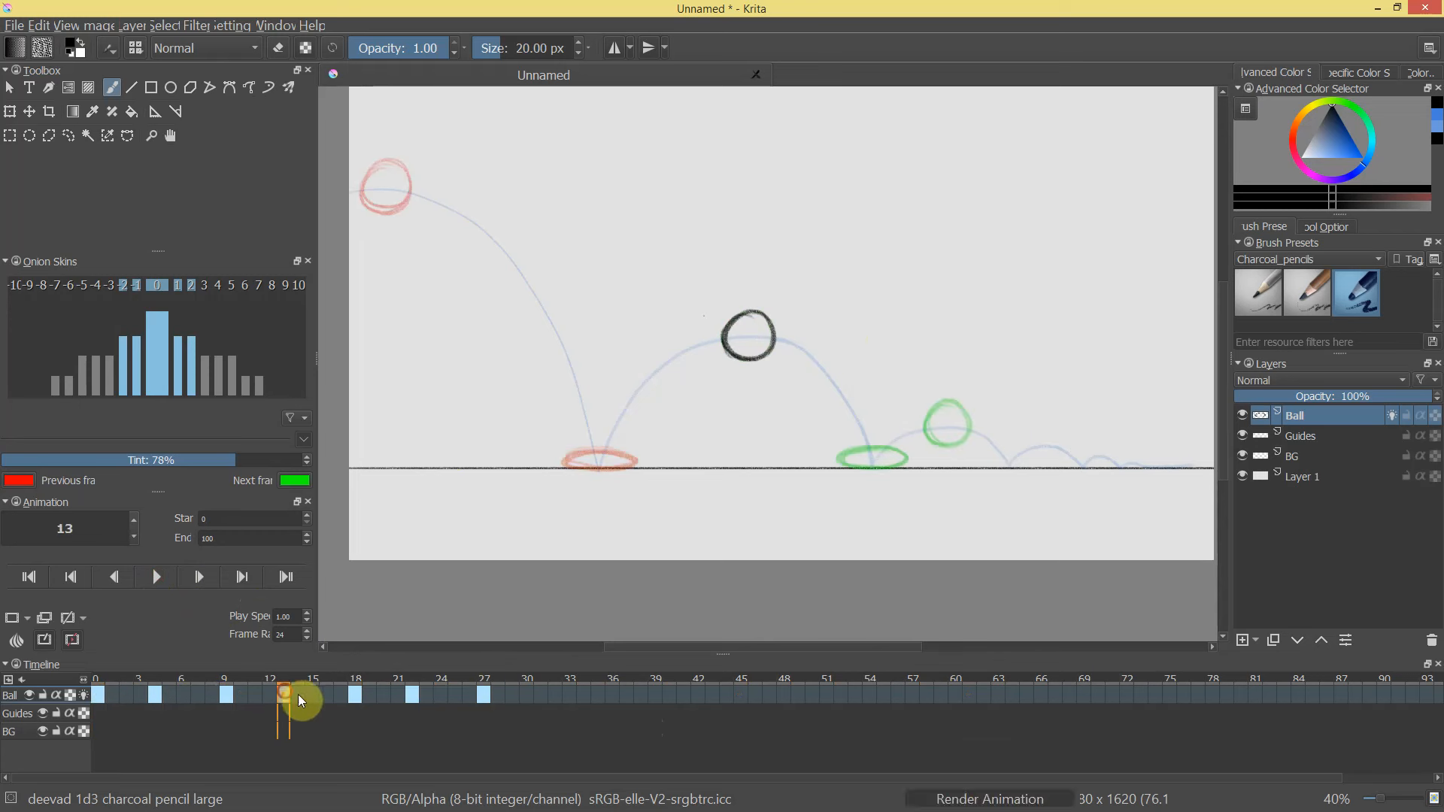
left_click(355, 694)
left_click(485, 694)
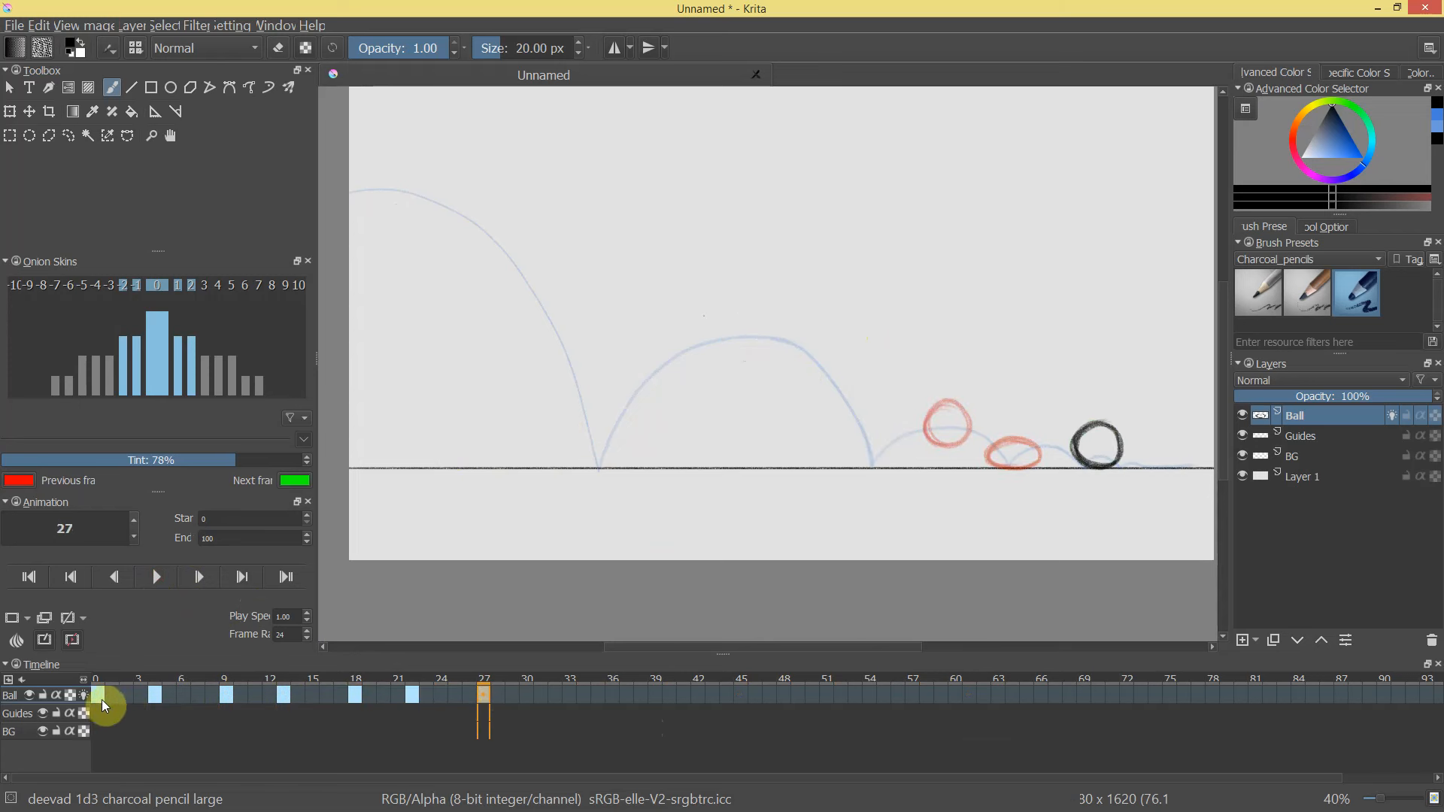
left_click_drag(159, 683, 155, 712)
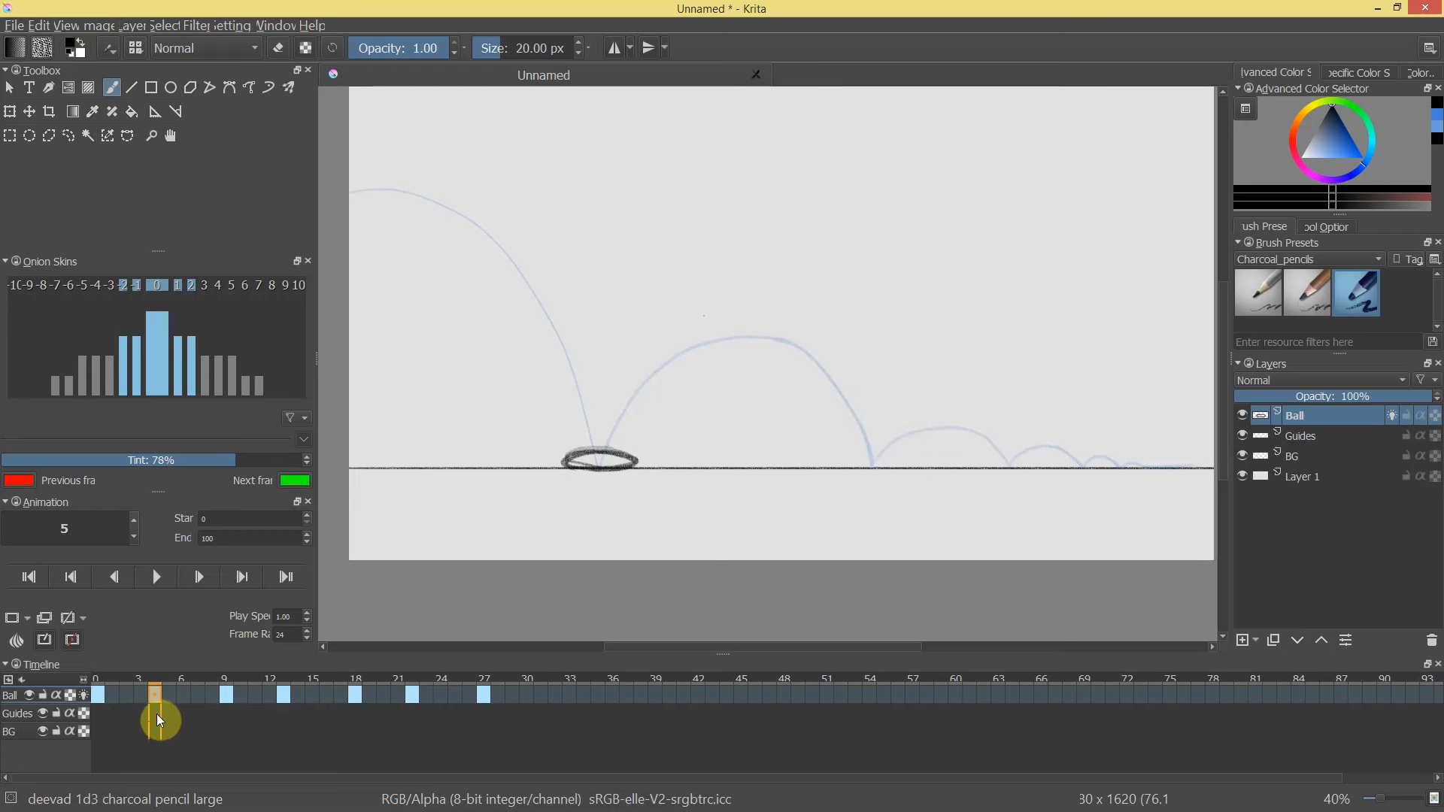
left_click(227, 695)
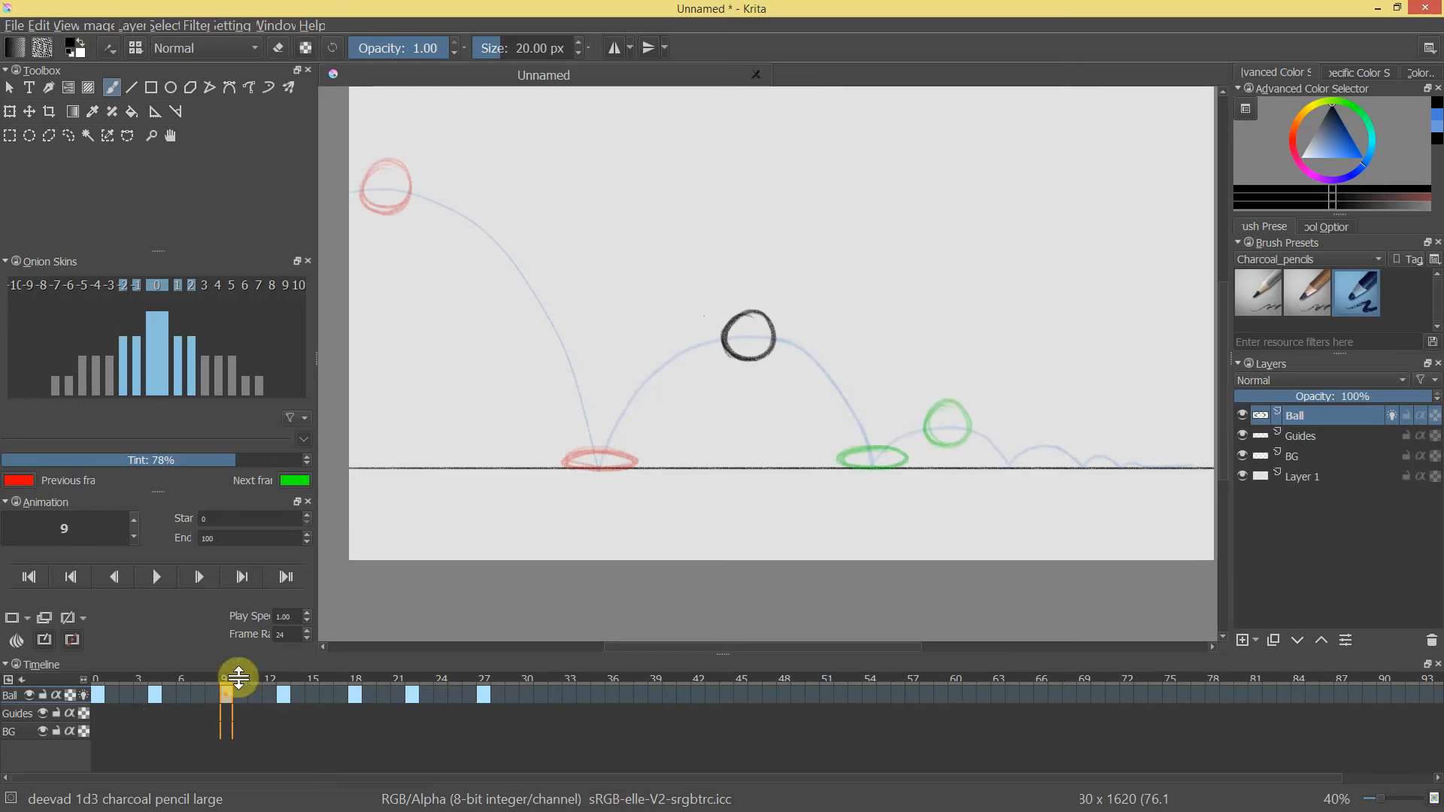
Shift the Ball keyframe at 9 to frame 8, moving all following keyframes one frame earlier with it.
left_click(243, 696)
left_click(224, 698)
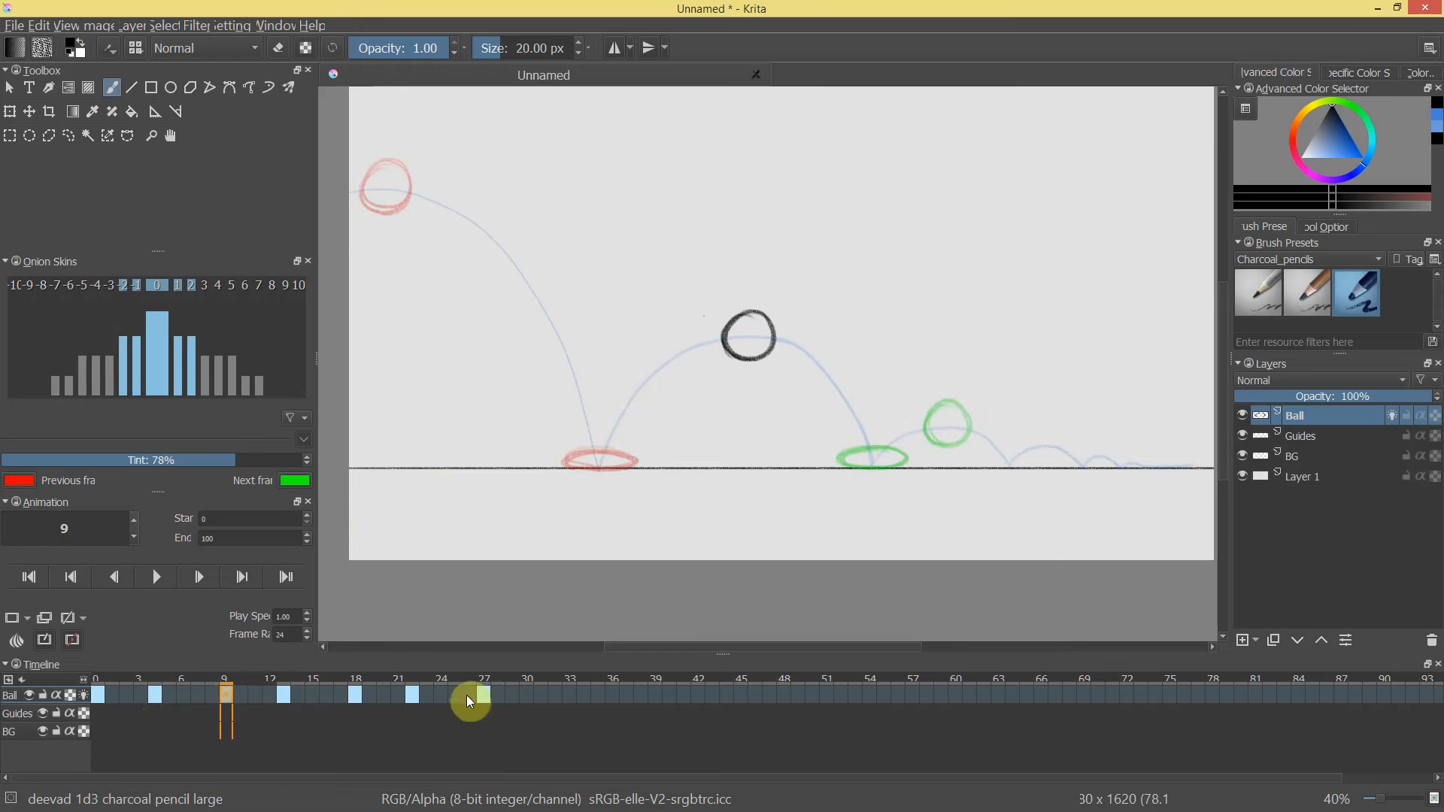
left_click_drag(224, 698, 210, 697, "alt")
left_click(272, 696)
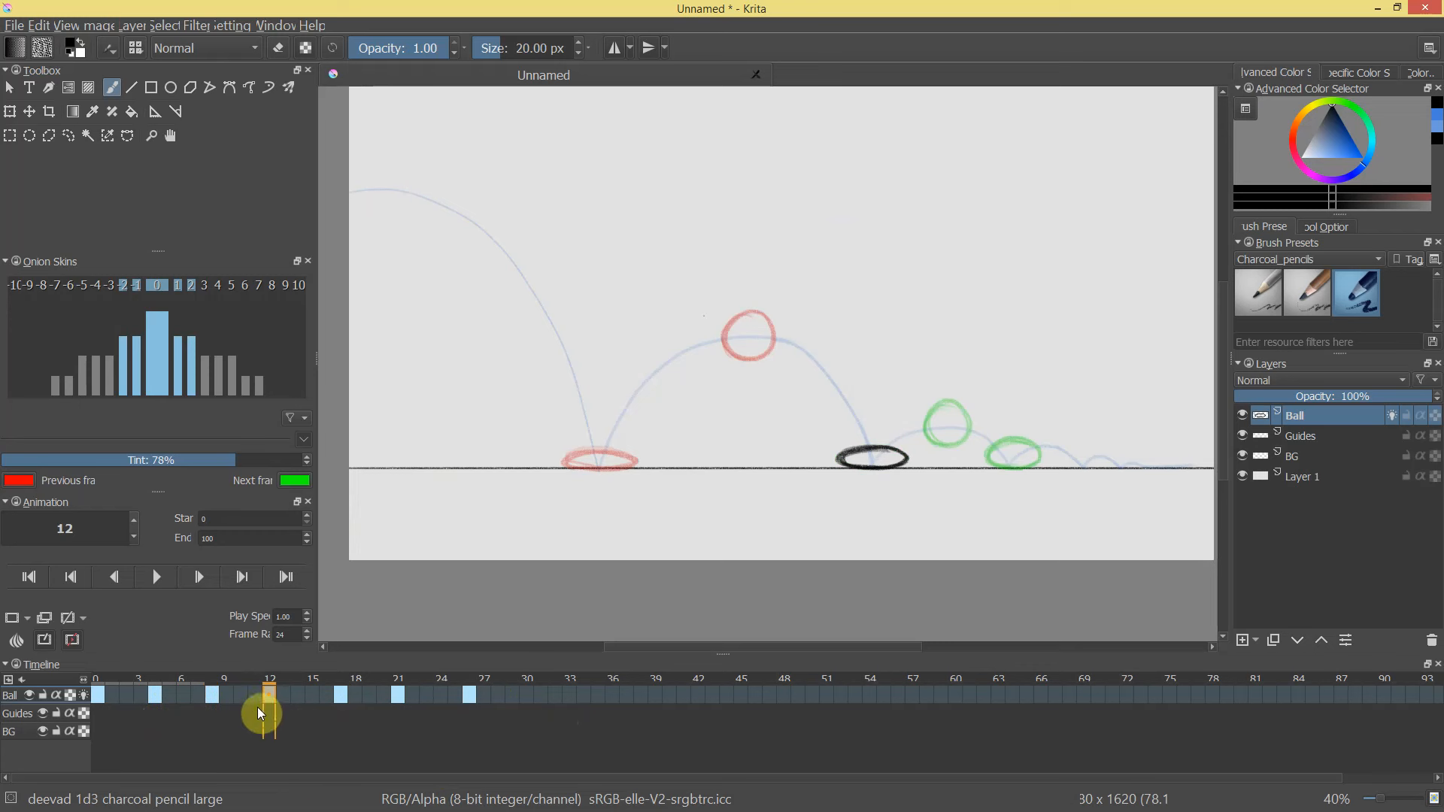
Shift the Ball keyframe at 17 and all following ones one frame earlier, and move the last keyframe to frame 24.
left_click(345, 710)
mouse_move(340, 694)
left_mouse_down("alt")
mouse_move(319, 693)
mouse_move(322, 706)
left_mouse_up("alt")
left_click(454, 695)
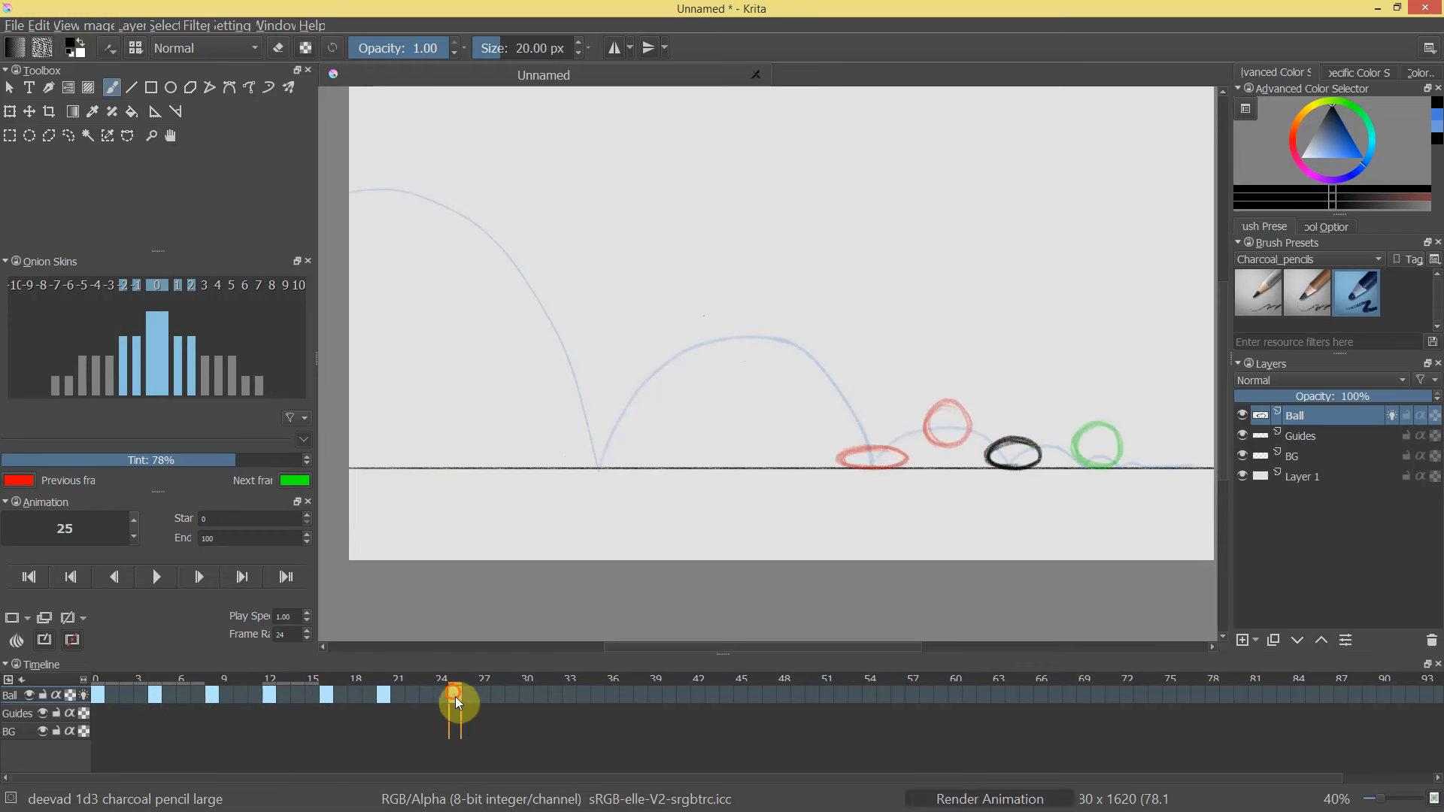
left_click_drag(436, 695, 434, 706)
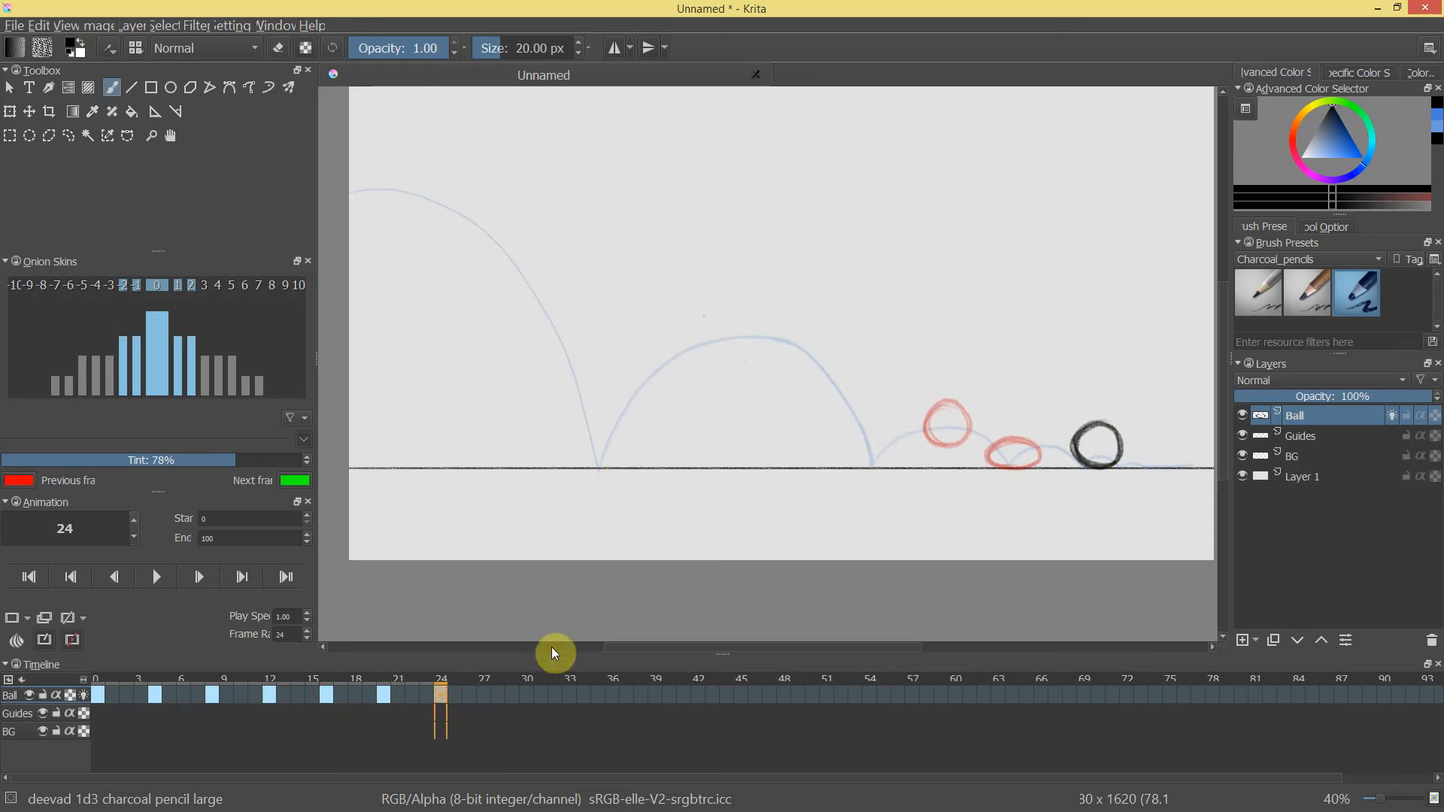
Create Ball frames at 2 and 6, drawing a stretched ball falling along the first arc and another rising along the second.
left_click_drag(434, 679, 123, 697)
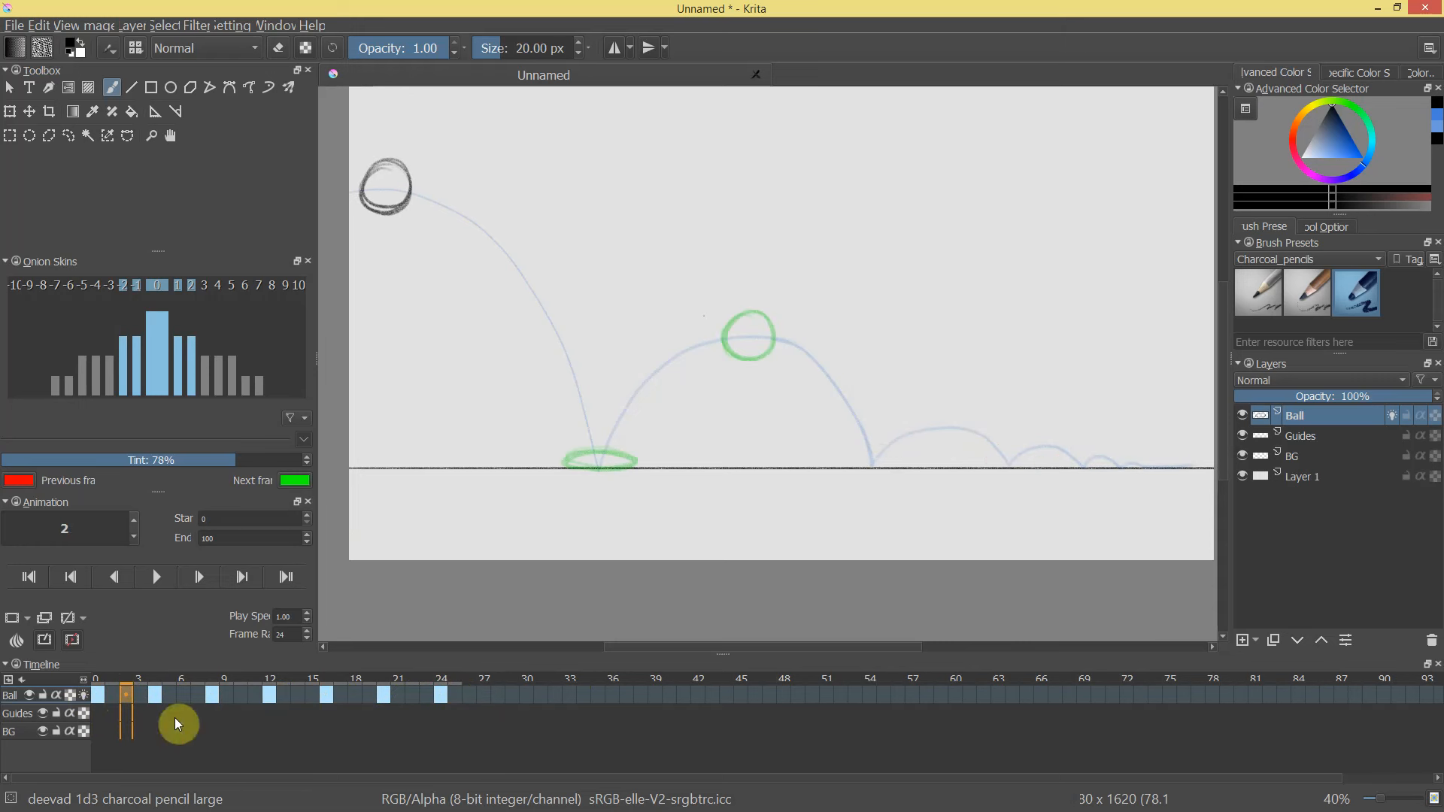
right_click(125, 696)
left_click(170, 701)
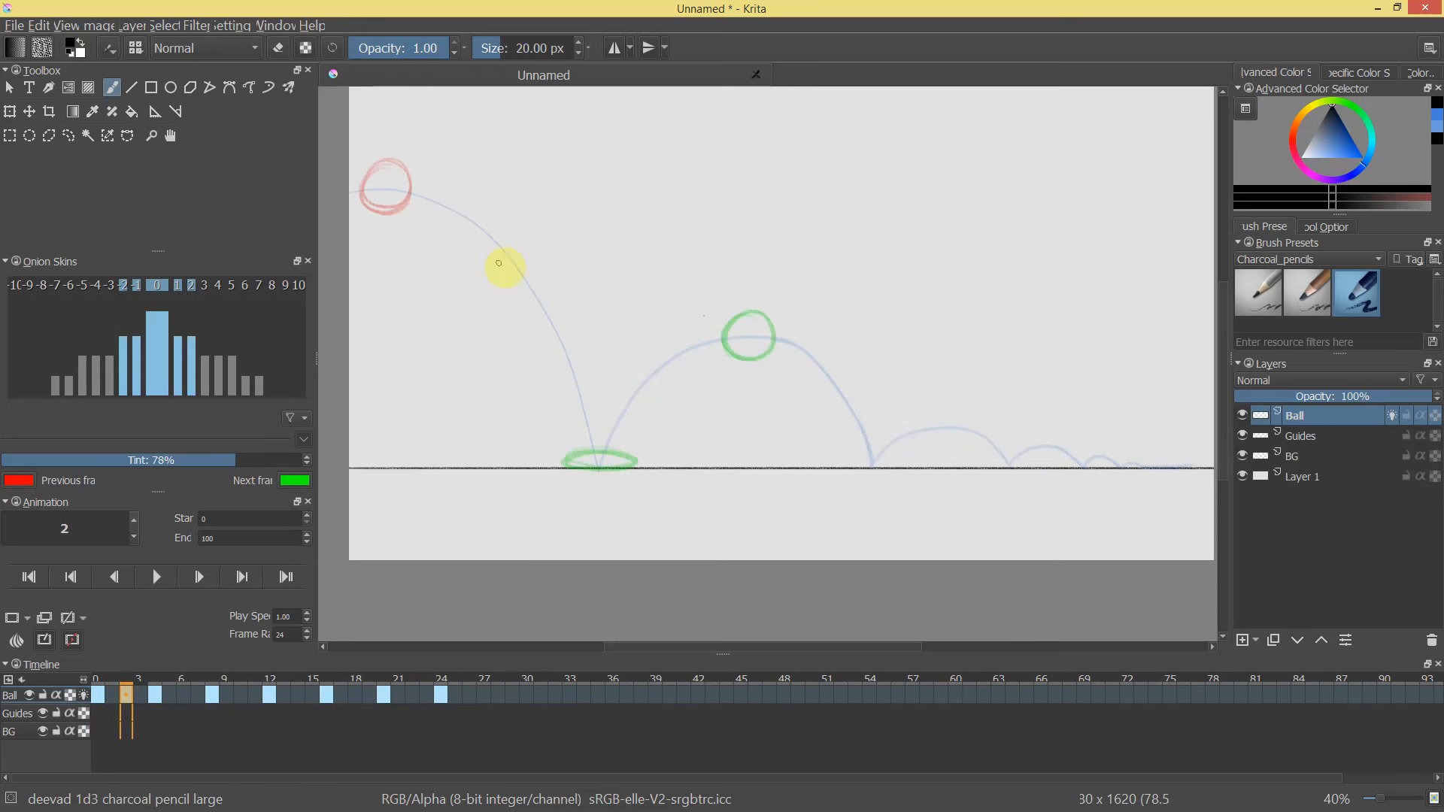
mouse_move(481, 233)
left_mouse_down()
mouse_move(516, 283)
mouse_move(503, 238)
mouse_move(499, 264)
mouse_move(516, 275)
mouse_move(484, 233)
mouse_move(516, 251)
left_mouse_up()
left_click_drag(120, 680, 199, 677)
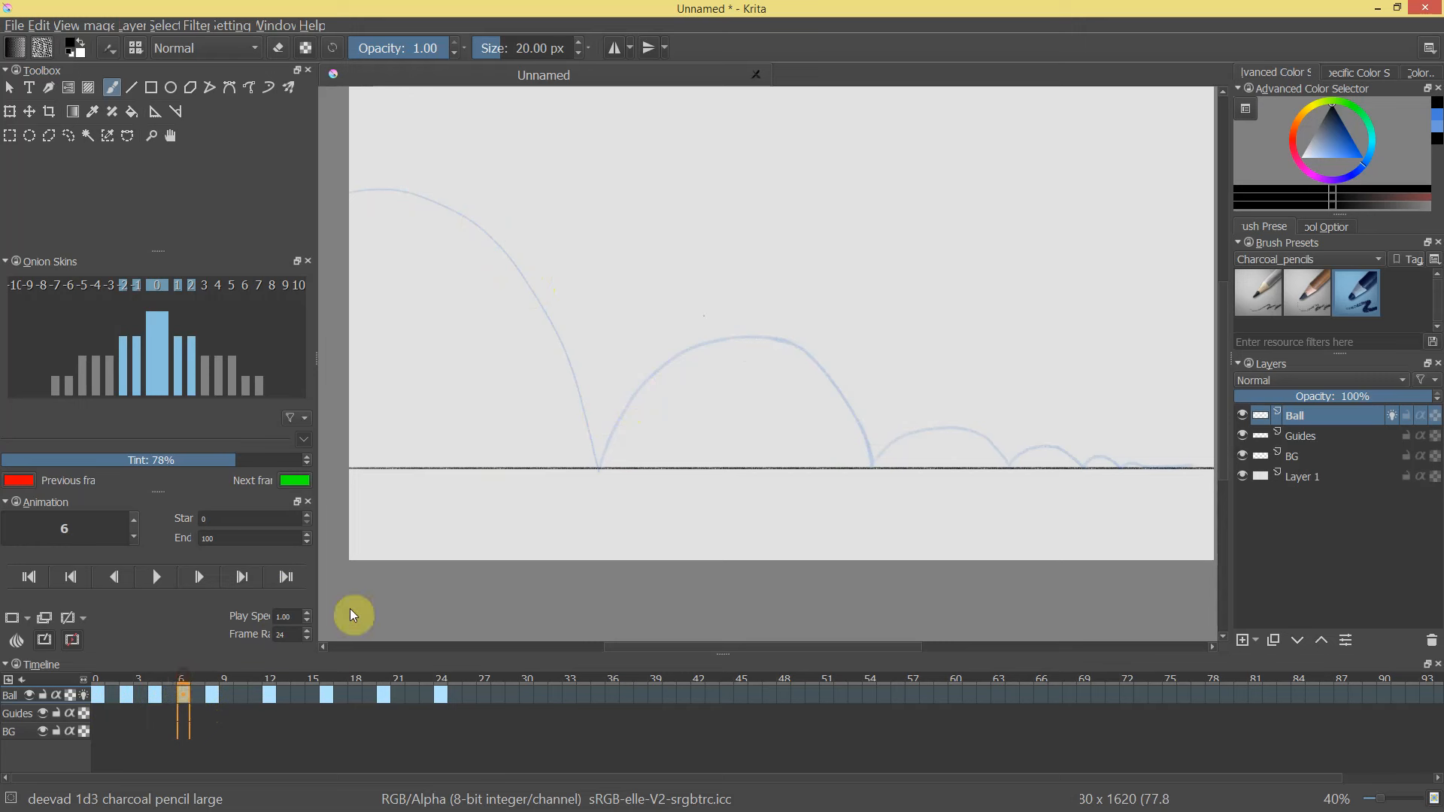
left_click(703, 363)
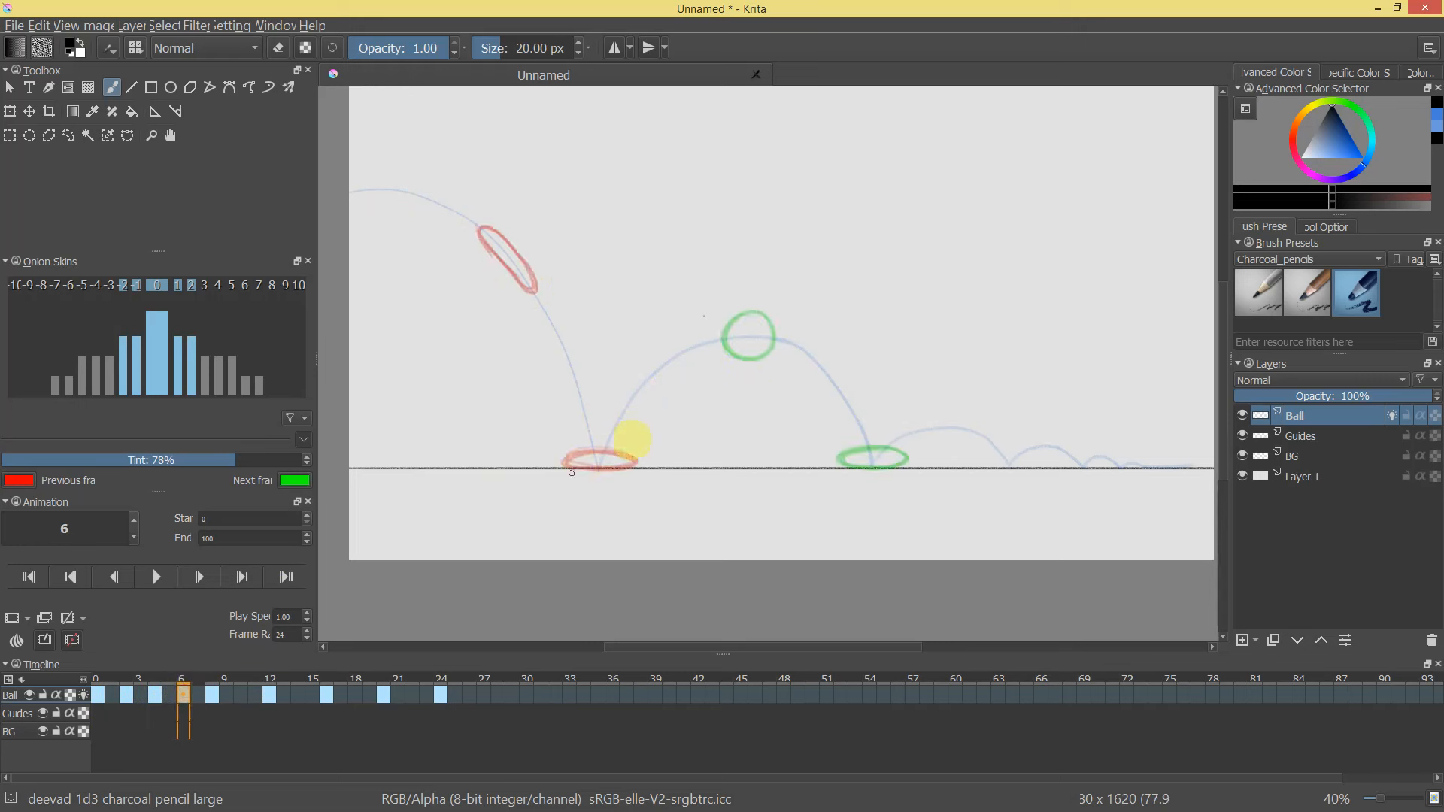
left_click_drag(630, 404, 644, 367)
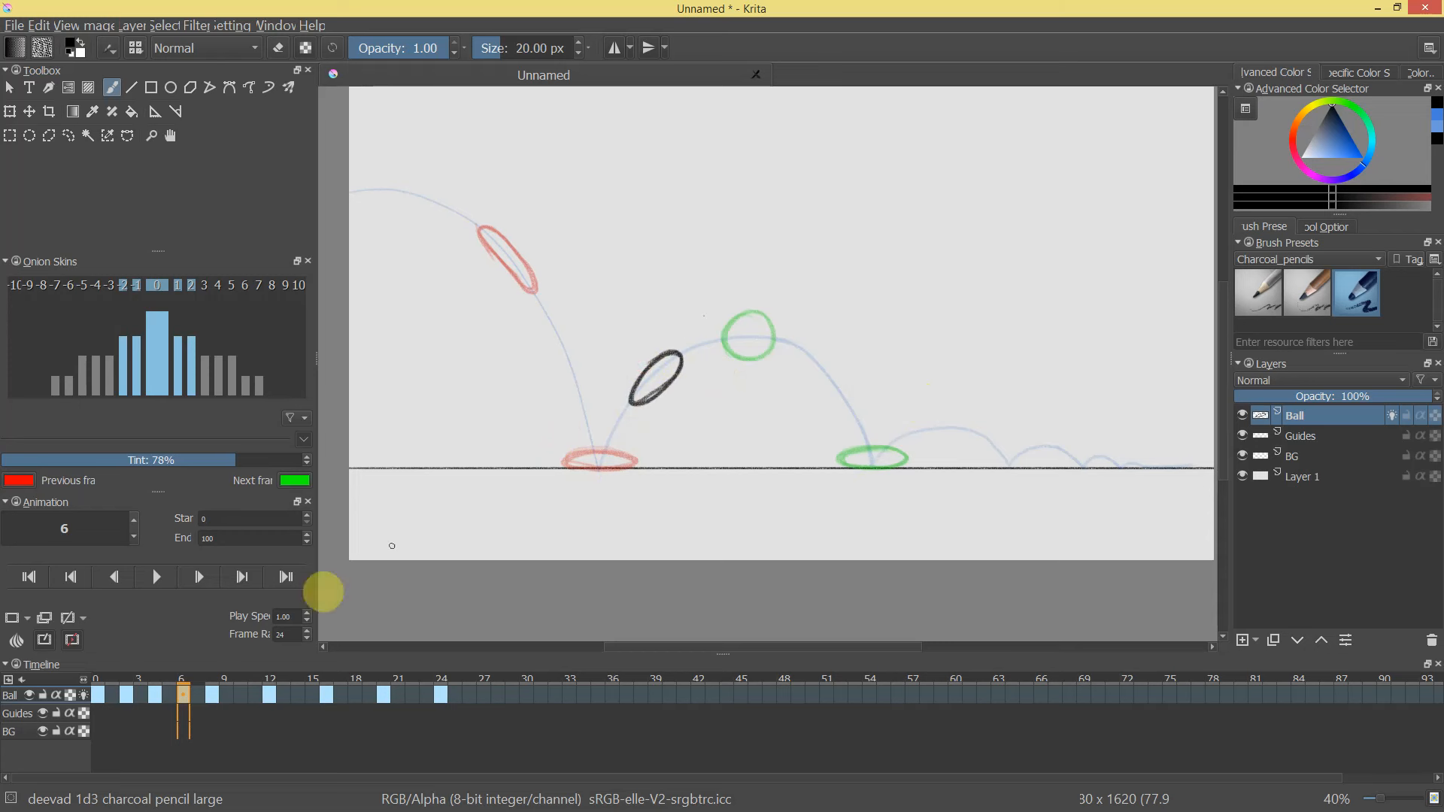
Create Ball frames at 10 and 14, drawing a stretched ball falling along the second arc and a tilted oval rising on the third.
left_click(236, 691)
right_click(240, 696)
left_click(272, 705)
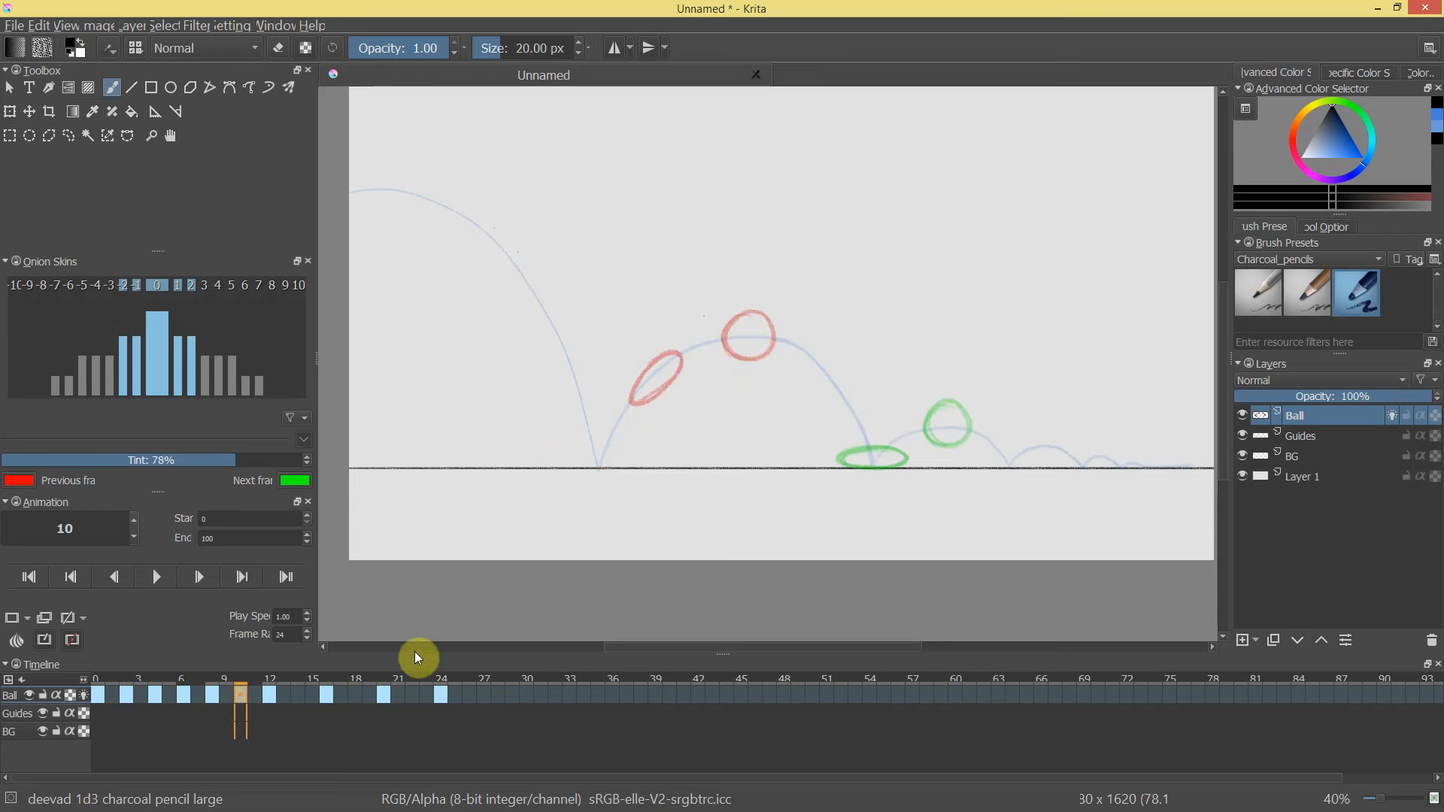
mouse_move(852, 400)
left_mouse_down()
mouse_move(831, 357)
mouse_move(816, 385)
mouse_move(850, 392)
mouse_move(818, 345)
mouse_move(807, 374)
mouse_move(848, 388)
mouse_move(798, 343)
left_mouse_up()
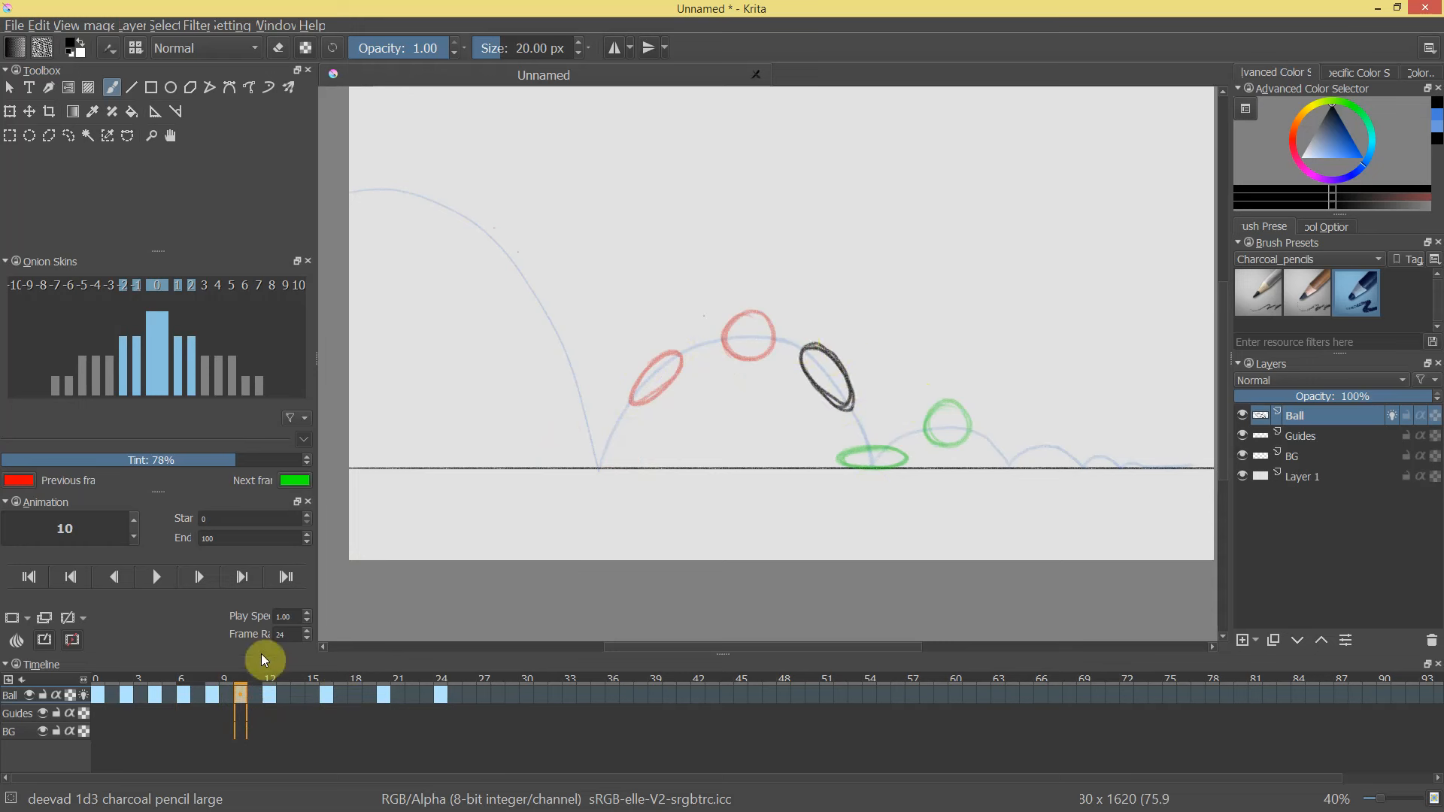
left_click(301, 691)
left_click(355, 703)
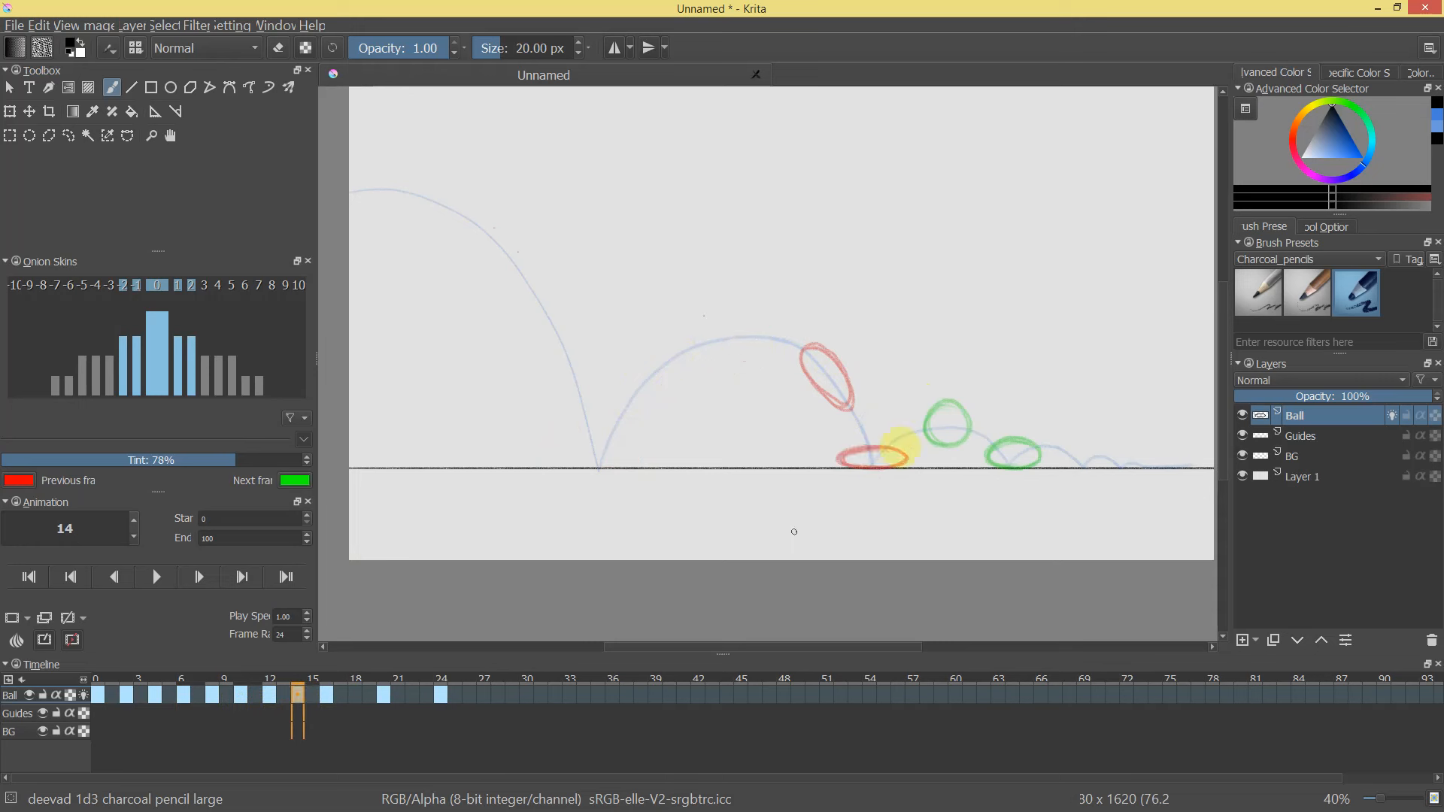
mouse_move(922, 413)
left_mouse_down()
mouse_move(884, 444)
mouse_move(895, 450)
mouse_move(886, 425)
left_mouse_up()
Create Ball frames at 18 and 22, drawing a tilted oval falling on the third arc and a round ball on the fourth.
left_click(350, 695)
right_click(358, 694)
left_click(421, 696)
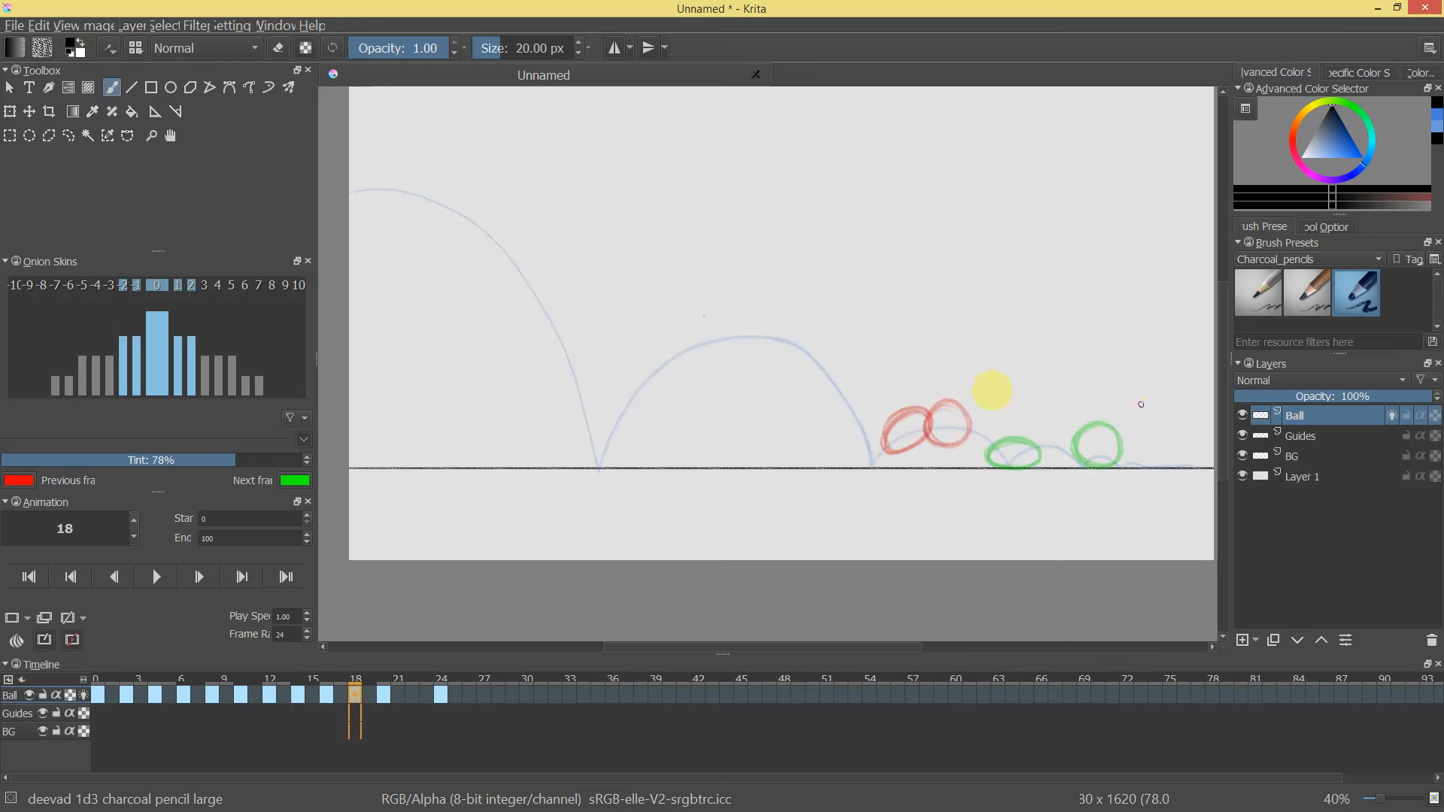
mouse_move(972, 424)
left_mouse_down()
mouse_move(992, 455)
mouse_move(964, 420)
mouse_move(1005, 451)
mouse_move(955, 432)
mouse_move(998, 429)
mouse_move(952, 421)
left_mouse_up()
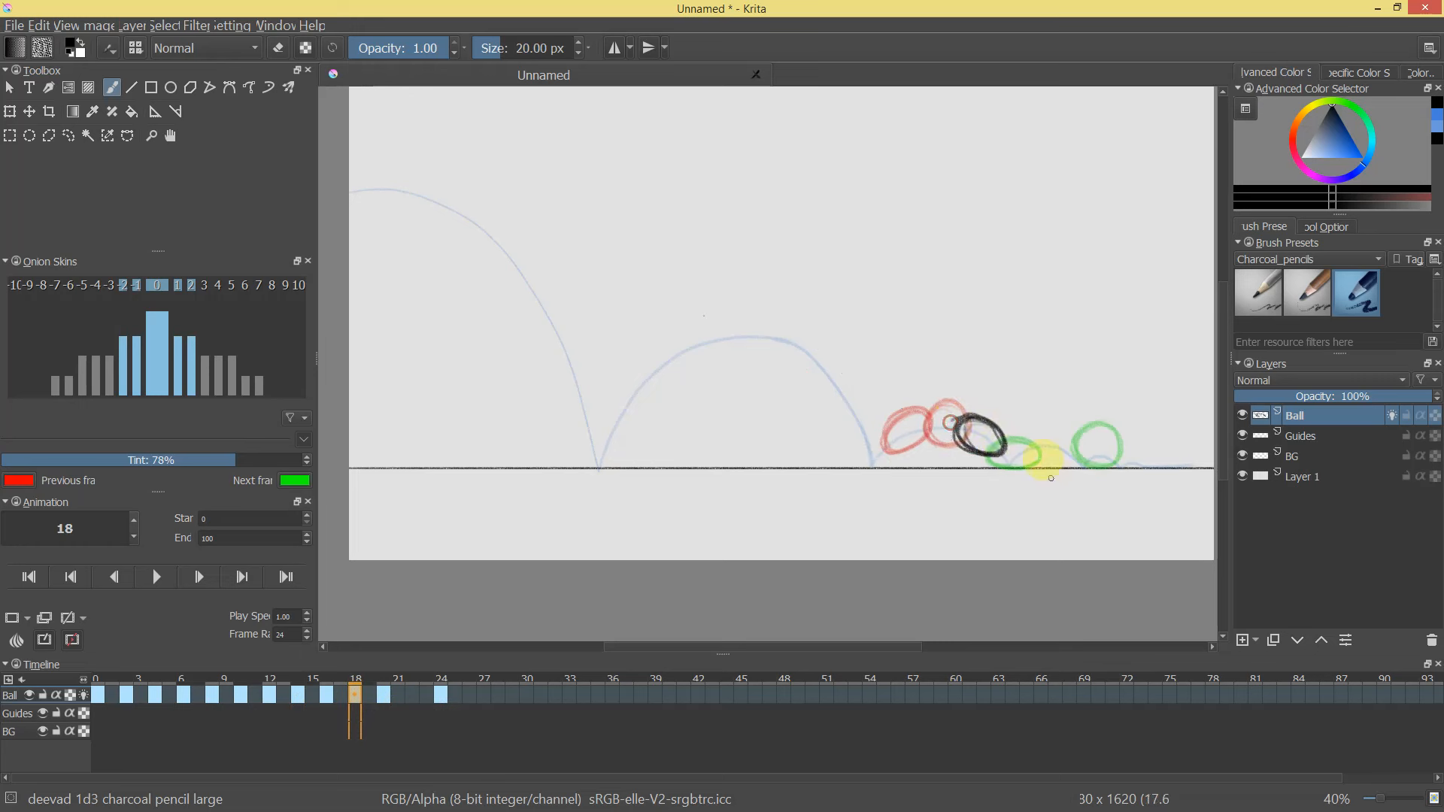
left_click(412, 695)
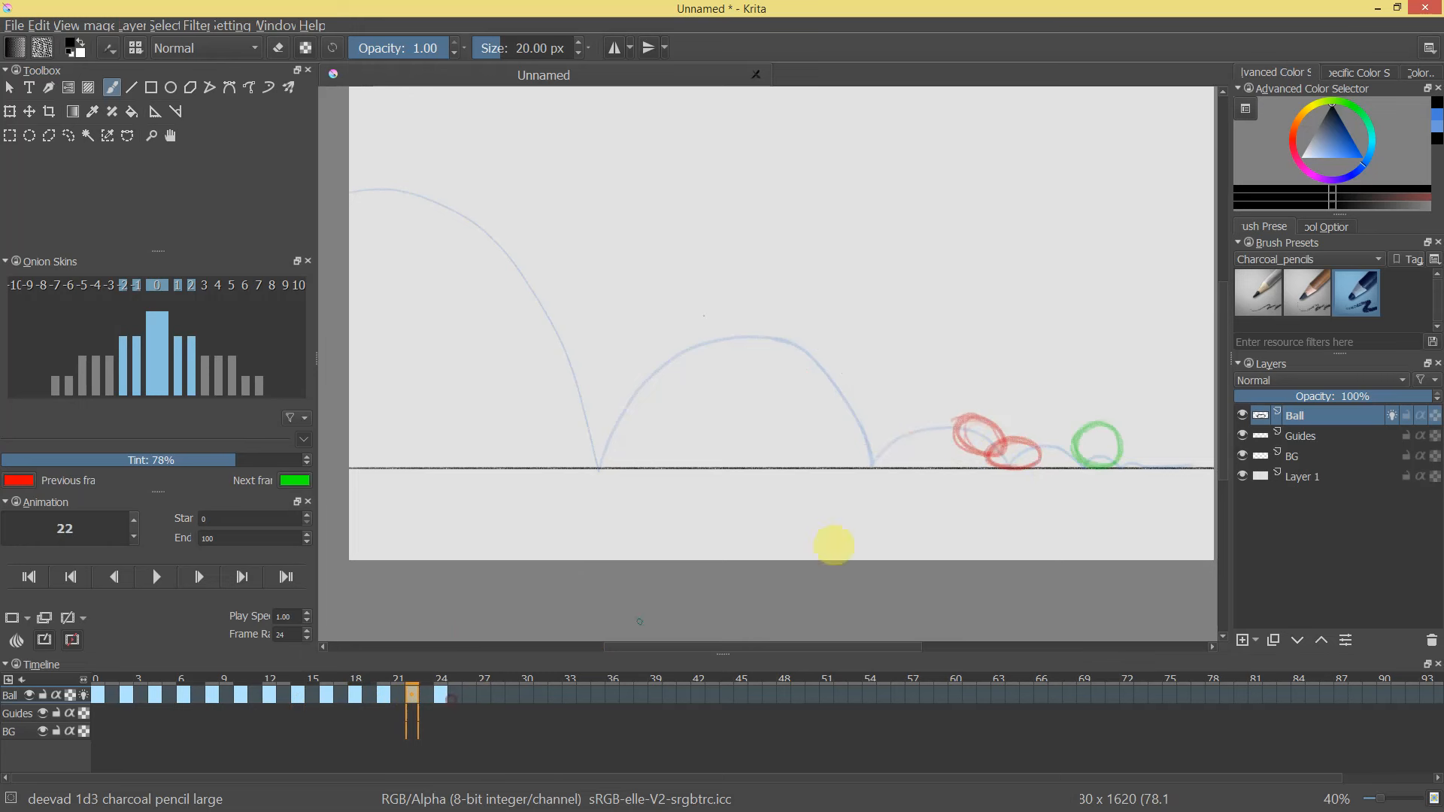
mouse_move(1063, 427)
left_mouse_down()
mouse_move(1031, 451)
mouse_move(1065, 466)
mouse_move(1052, 423)
mouse_move(1083, 459)
left_mouse_up()
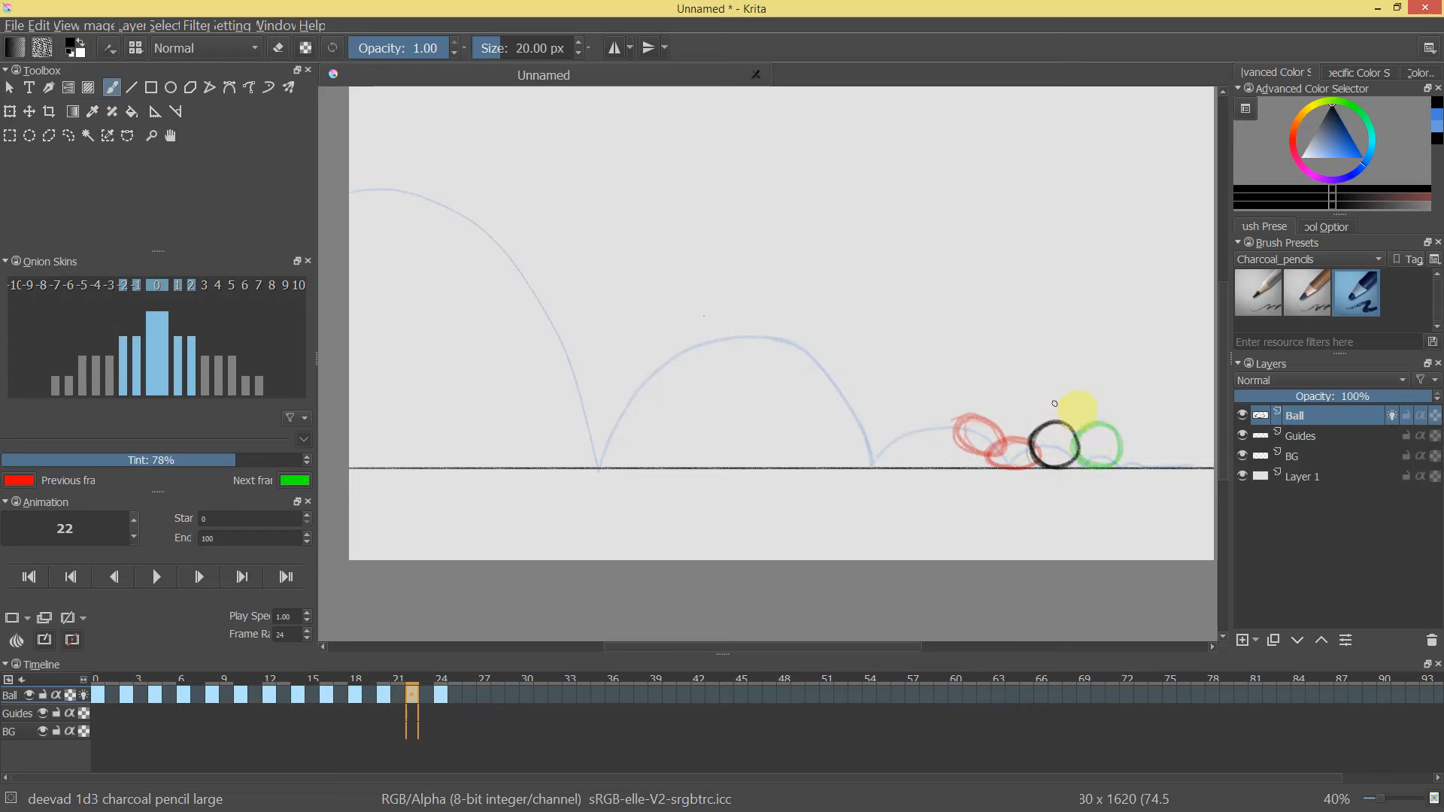
Touch up the outline of the starting ball on frame 0 and play the animation to check the motion.
left_click_drag(420, 675, 3, 696)
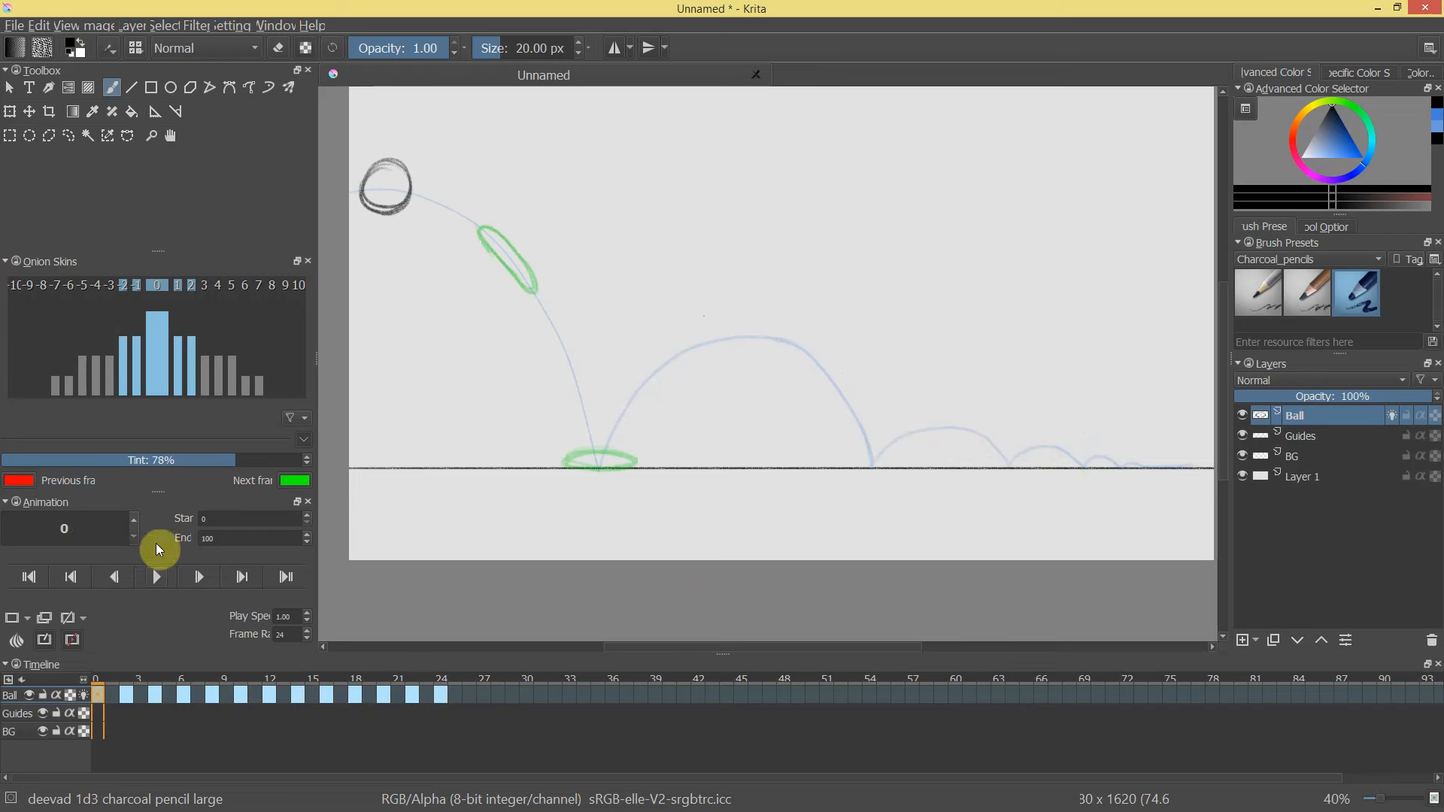
mouse_move(396, 159)
left_mouse_down()
mouse_move(363, 184)
mouse_move(400, 161)
left_mouse_up()
left_click(157, 577)
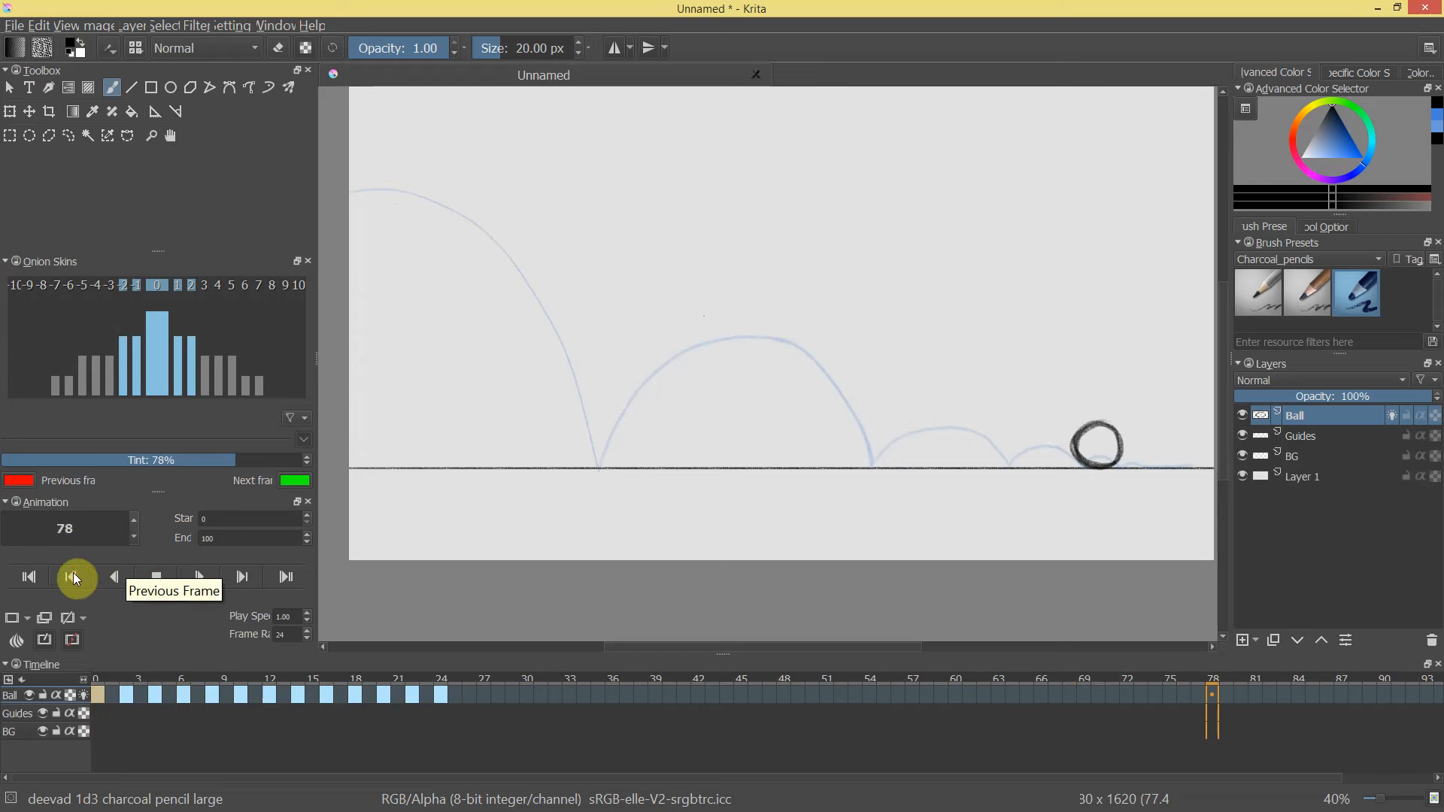
left_click(158, 581)
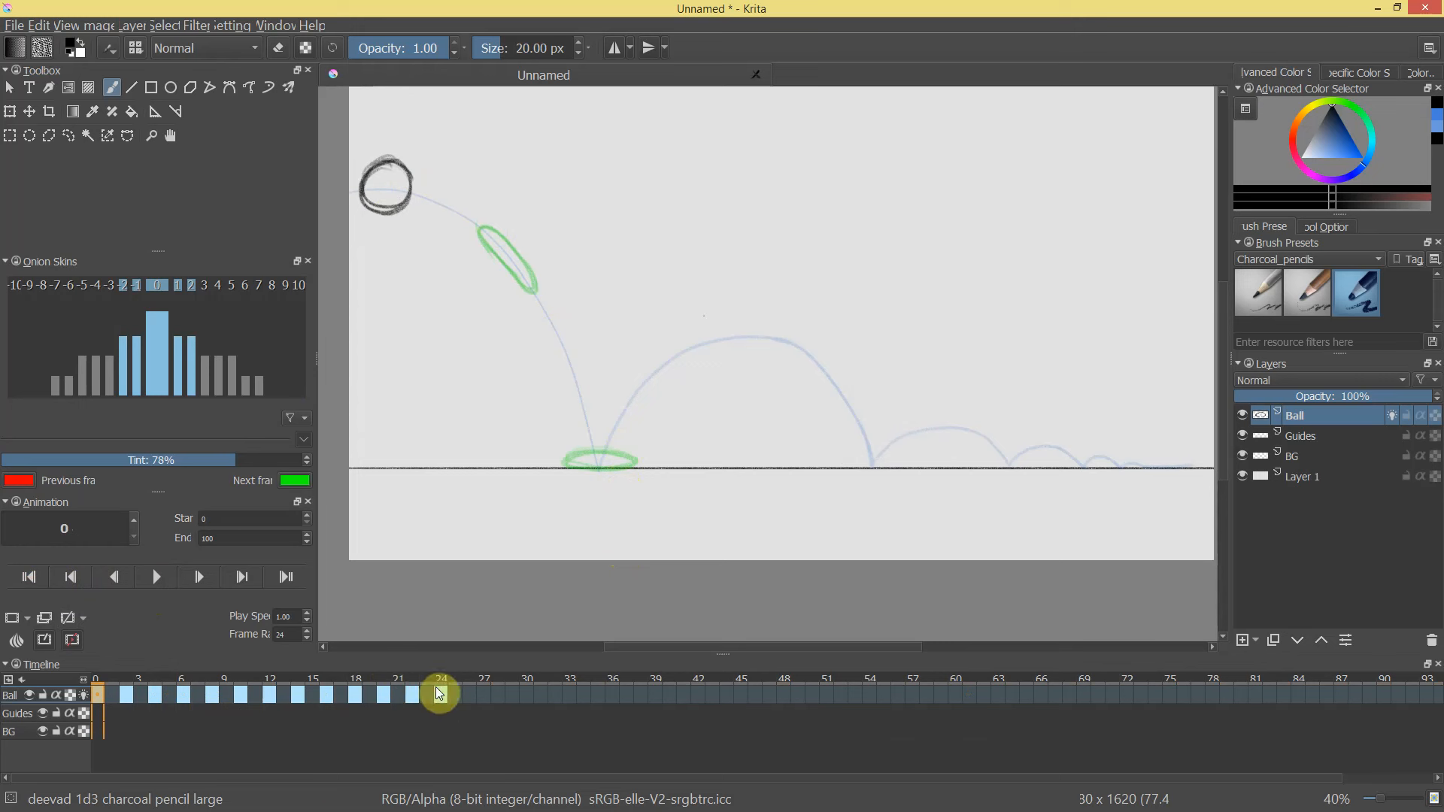
Shift the Ball keyframes after the starting frame so that the first three land on frames 4, 8 and 12.
left_click(440, 692)
left_click(124, 694)
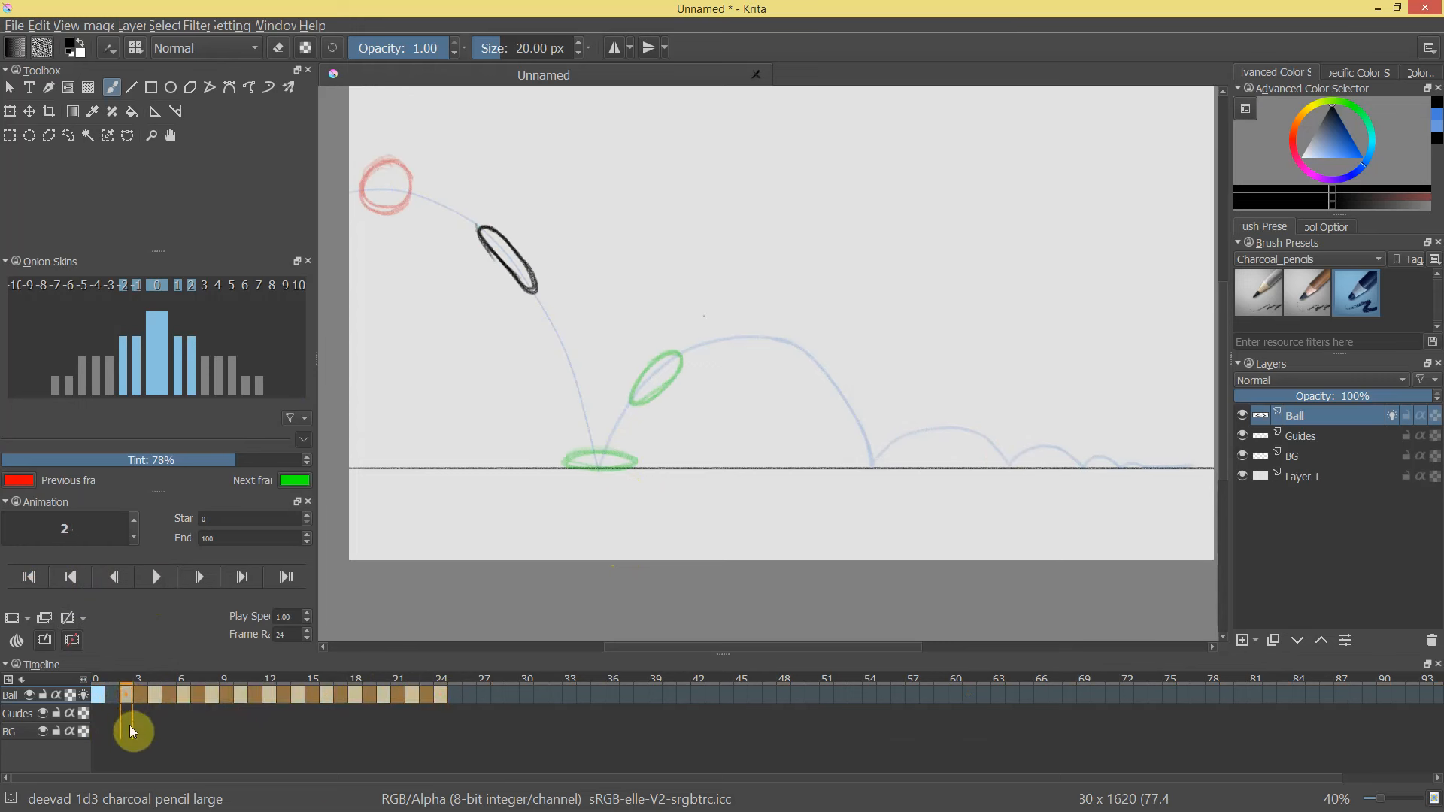
left_click_drag(124, 692, 300, 699)
left_click(242, 701)
left_click(269, 694)
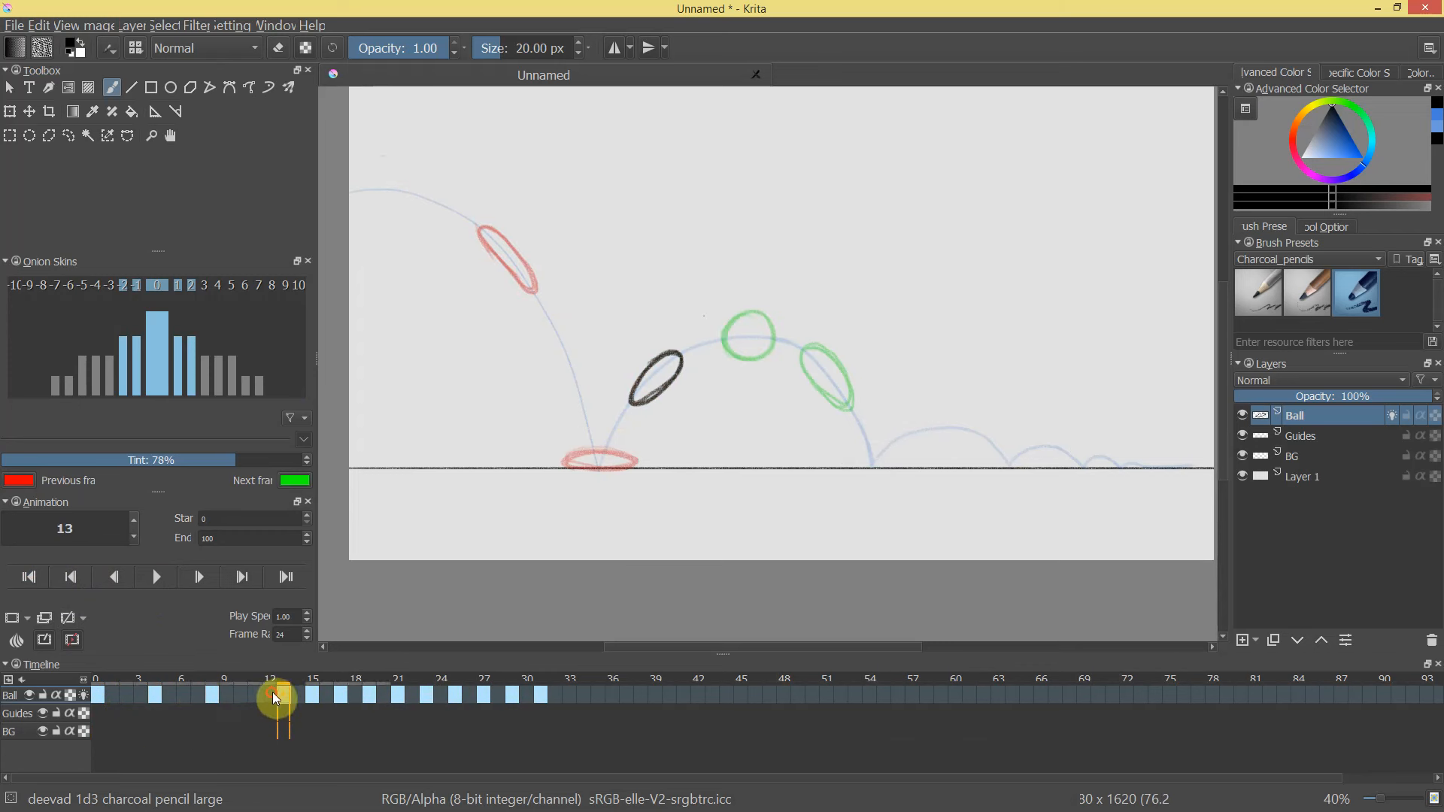
left_click_drag(283, 696, 274, 696)
left_click(300, 694)
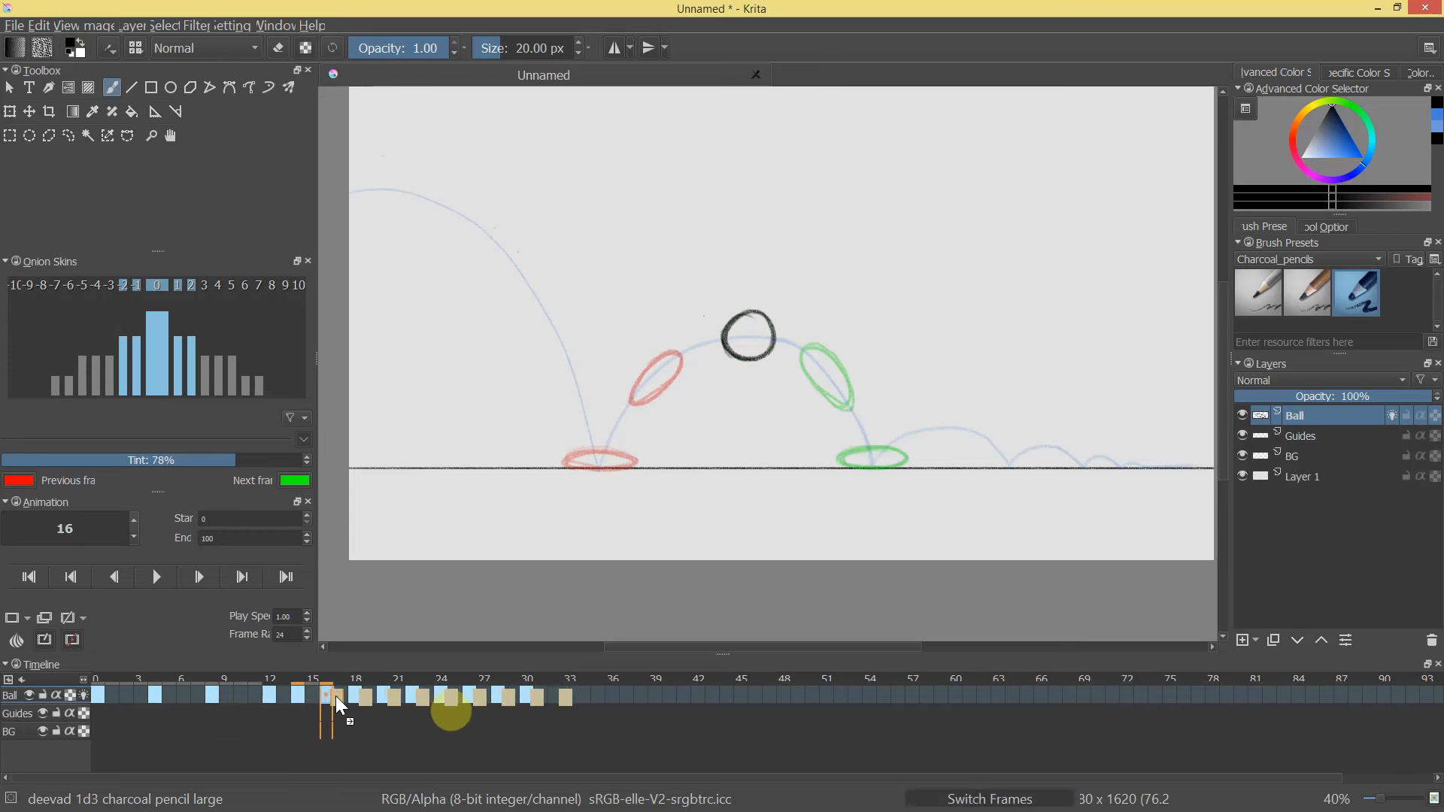
left_click(336, 696)
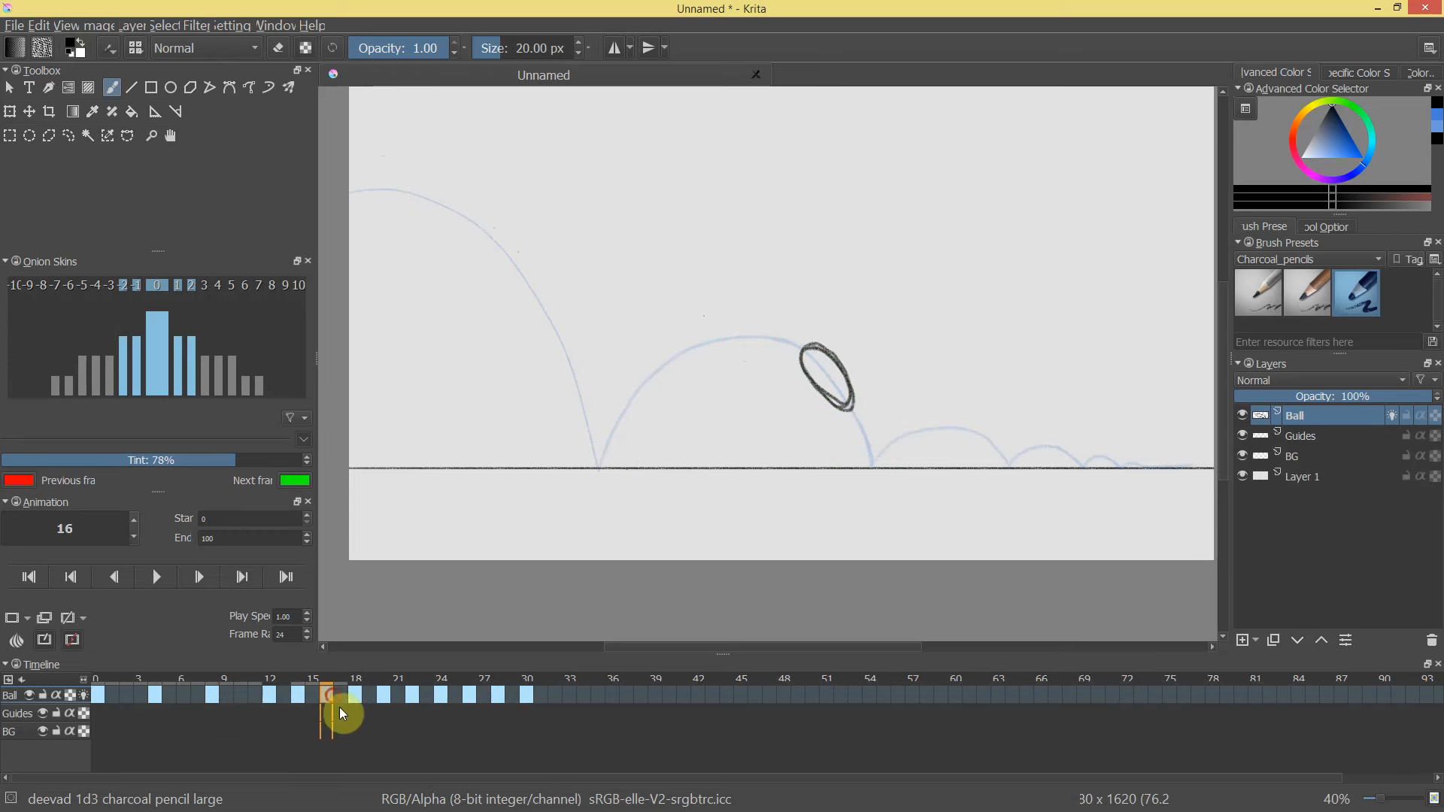
left_click(288, 719)
left_click(276, 704)
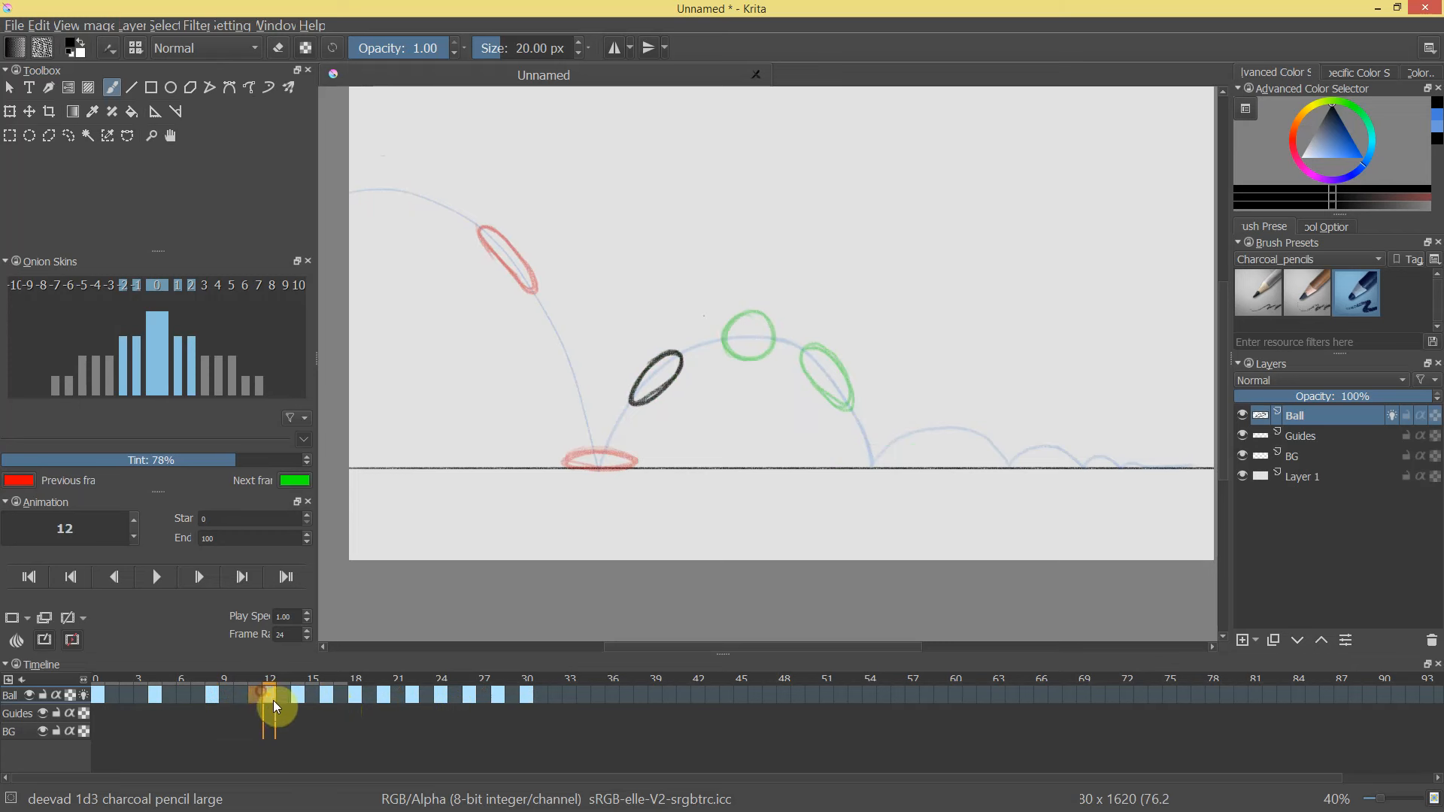
Spread the remaining Ball keyframes four frames apart, from frame 16 through frame 48.
left_click_drag(297, 697, 475, 692)
left_click_drag(340, 693, 800, 700)
left_click(400, 707)
left_click(456, 697)
left_click(526, 696)
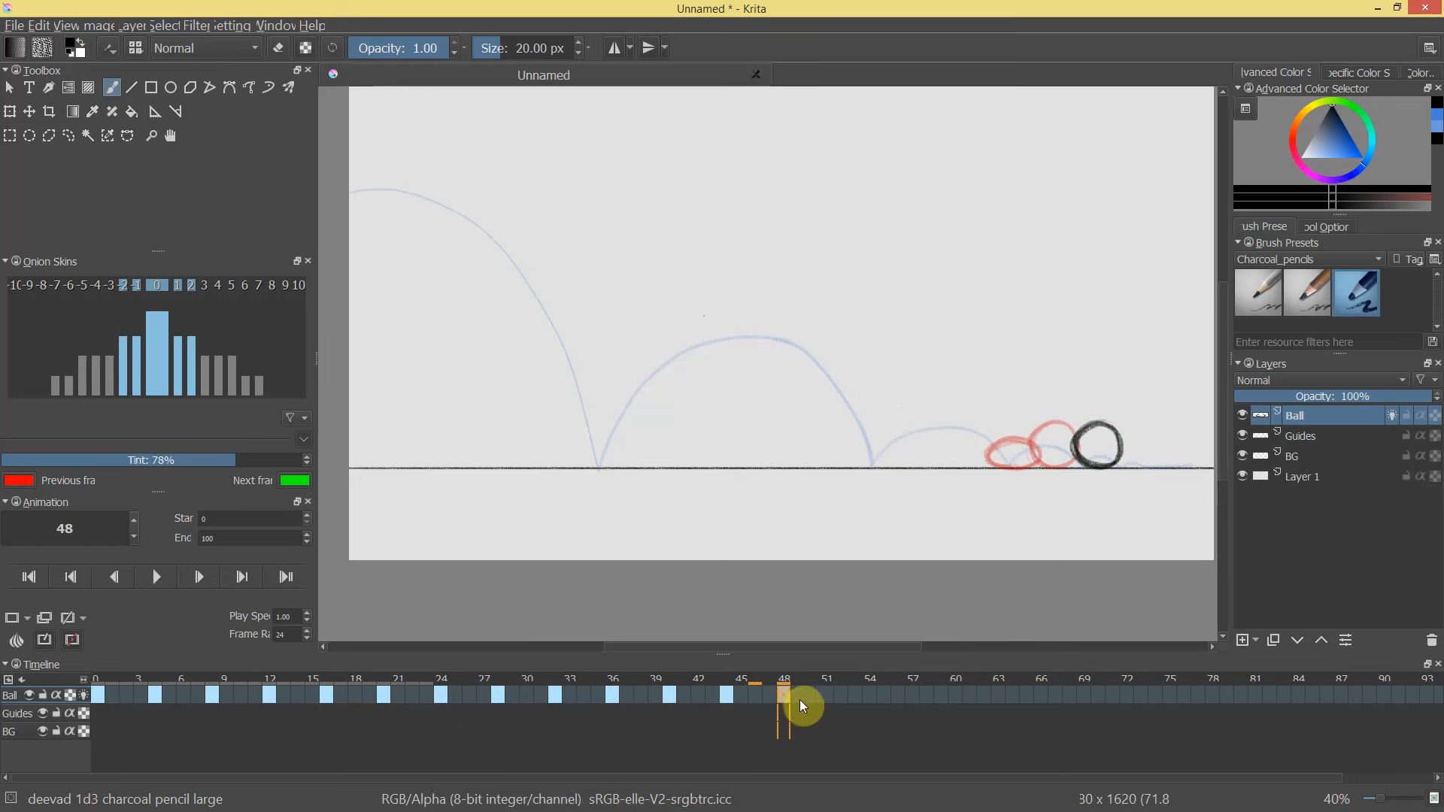
Create a Ball frame at 2, draw a tilted oval between the starting ball and the stretched ball, and scrub through the opening frames.
left_click_drag(313, 681, 155, 701)
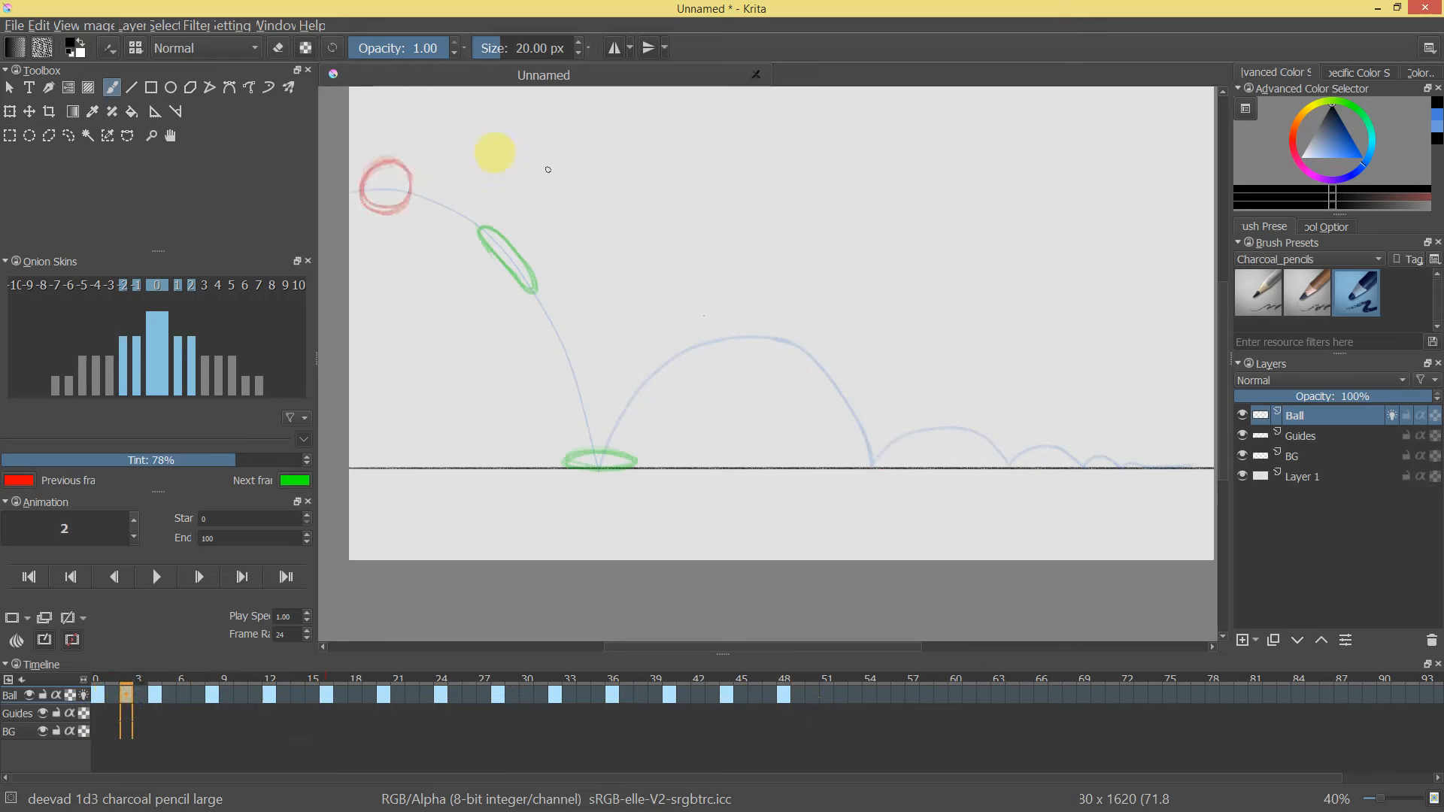
mouse_move(456, 215)
left_mouse_down()
mouse_move(407, 183)
mouse_move(477, 220)
mouse_move(413, 188)
mouse_move(462, 209)
mouse_move(415, 208)
mouse_move(460, 196)
mouse_move(426, 218)
mouse_move(414, 175)
mouse_move(463, 206)
left_mouse_up()
key("ctrl+z")
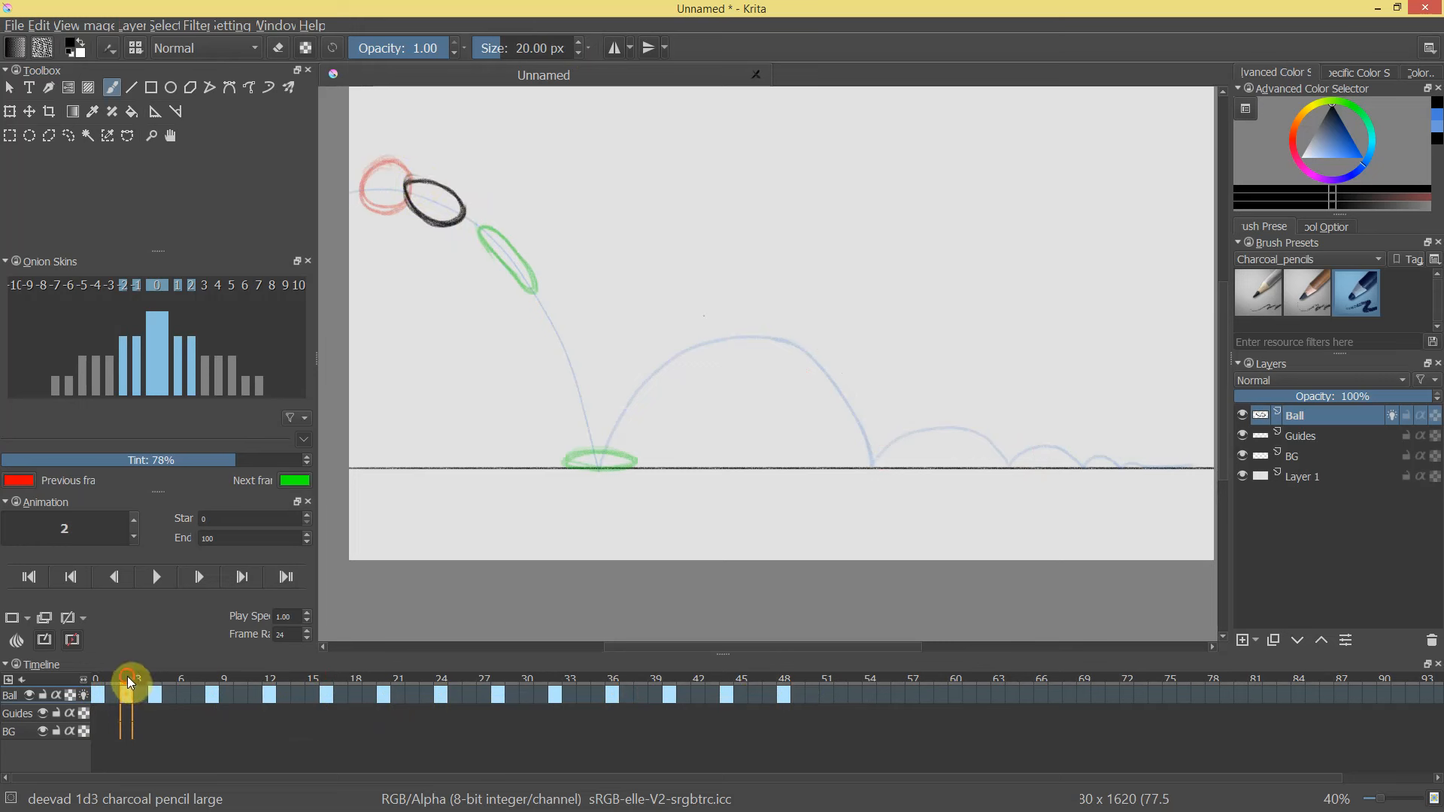
left_click(158, 691)
left_click_drag(180, 696, 213, 691)
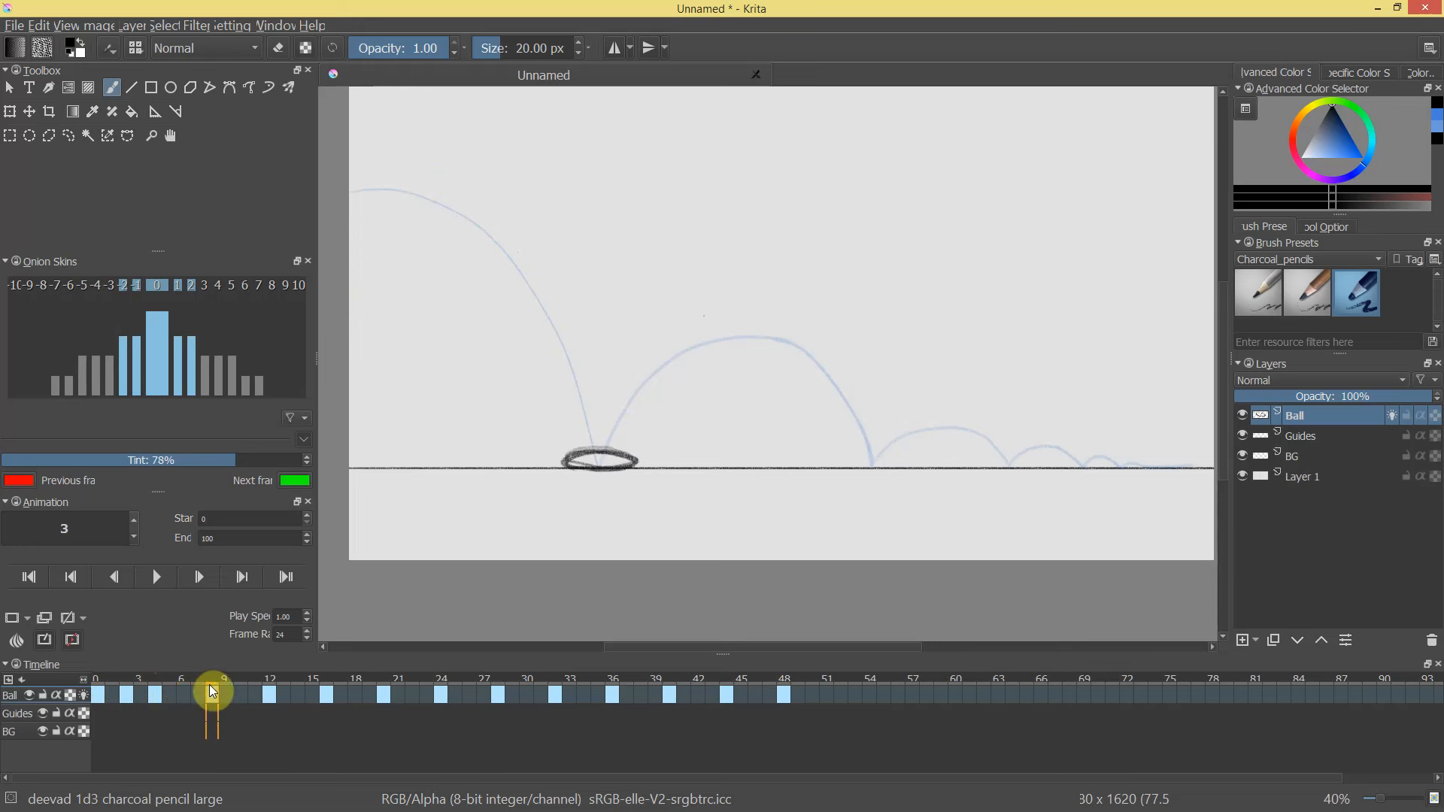
left_click(269, 690)
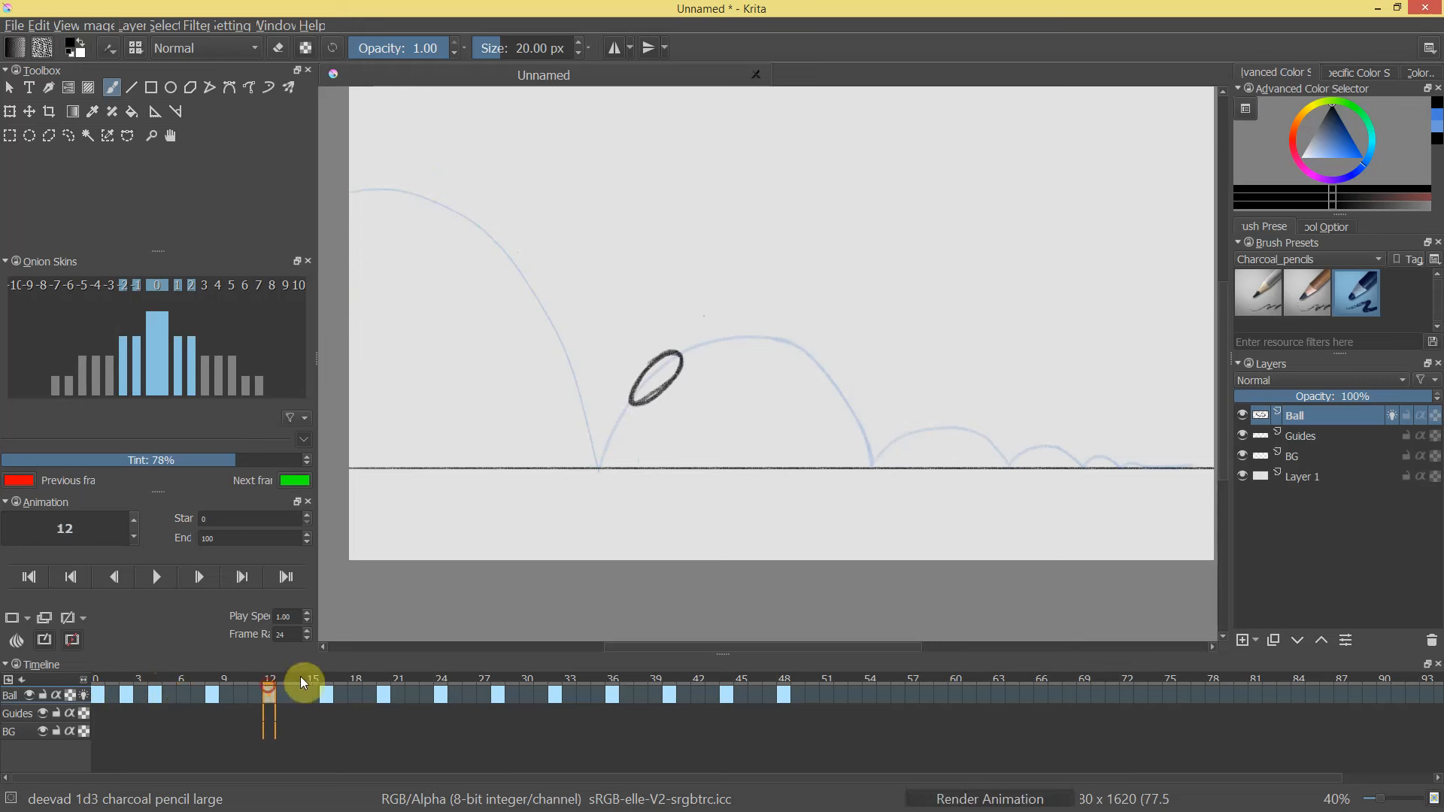
Create a Ball frame at 6 and draw a steep stretched ball just above the first landing, checking it by scrubbing.
left_click_drag(210, 682, 182, 692)
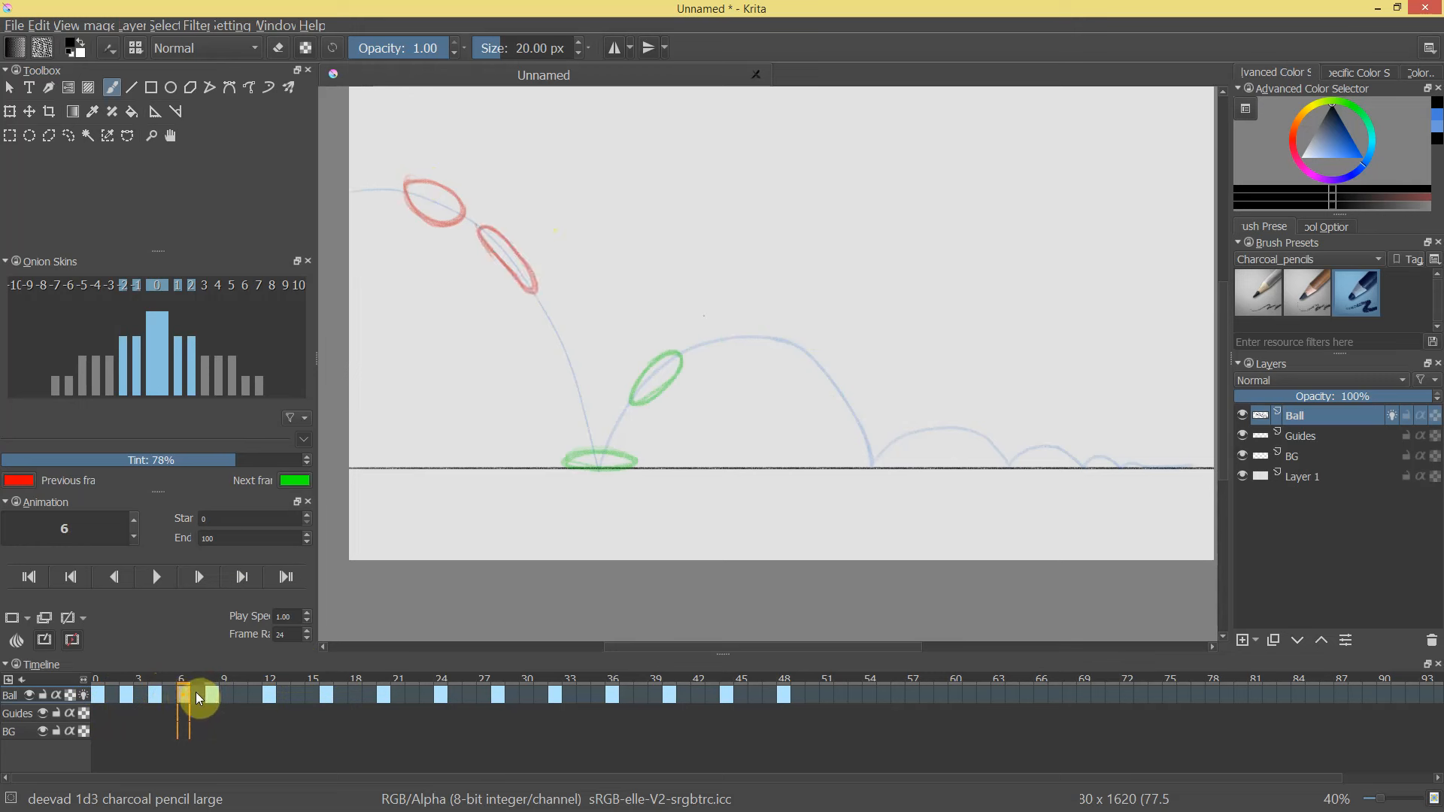
mouse_move(580, 409)
left_mouse_down()
mouse_move(566, 379)
mouse_move(595, 446)
mouse_move(576, 374)
mouse_move(592, 438)
mouse_move(589, 388)
mouse_move(589, 434)
mouse_move(591, 374)
left_mouse_up()
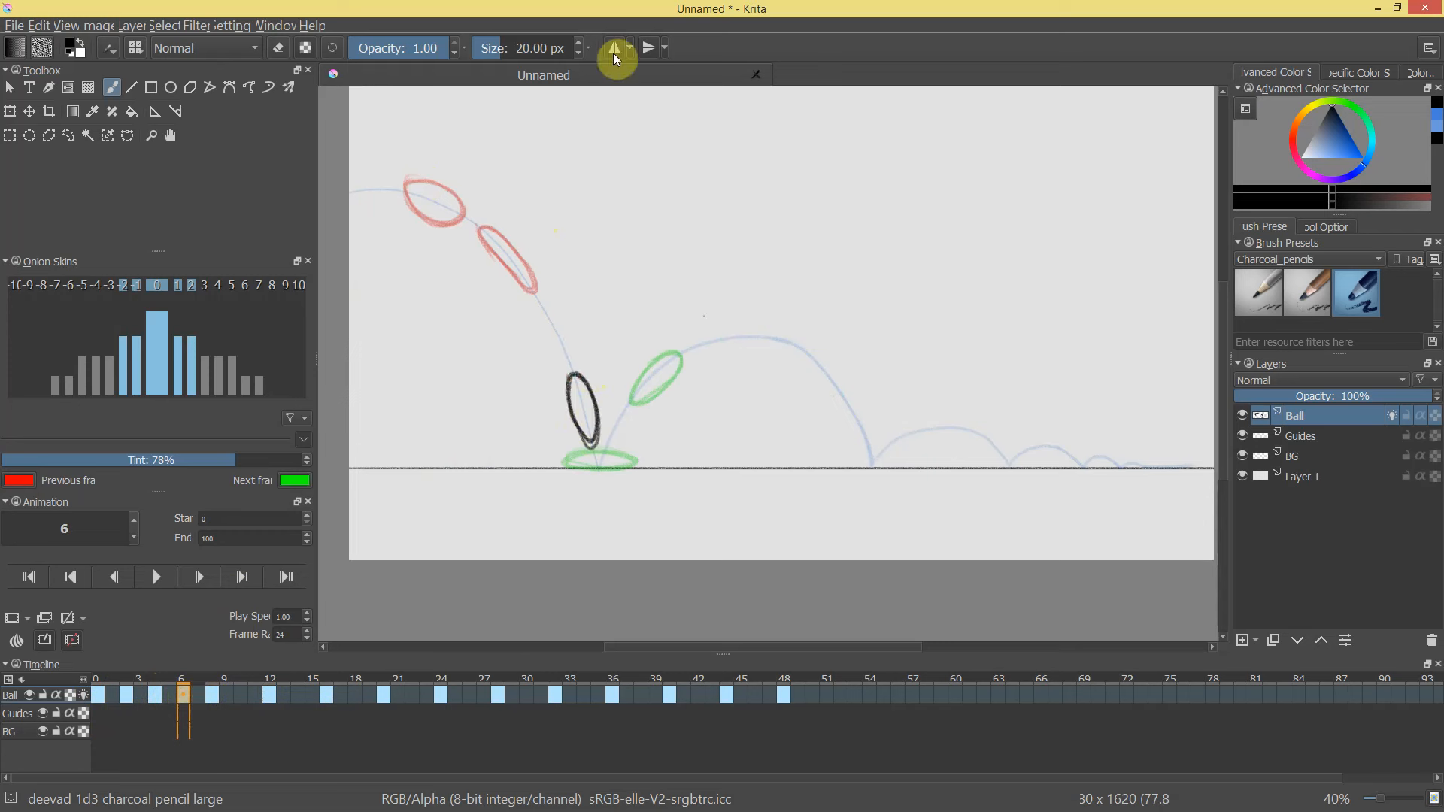
left_click(97, 687)
left_click(228, 698)
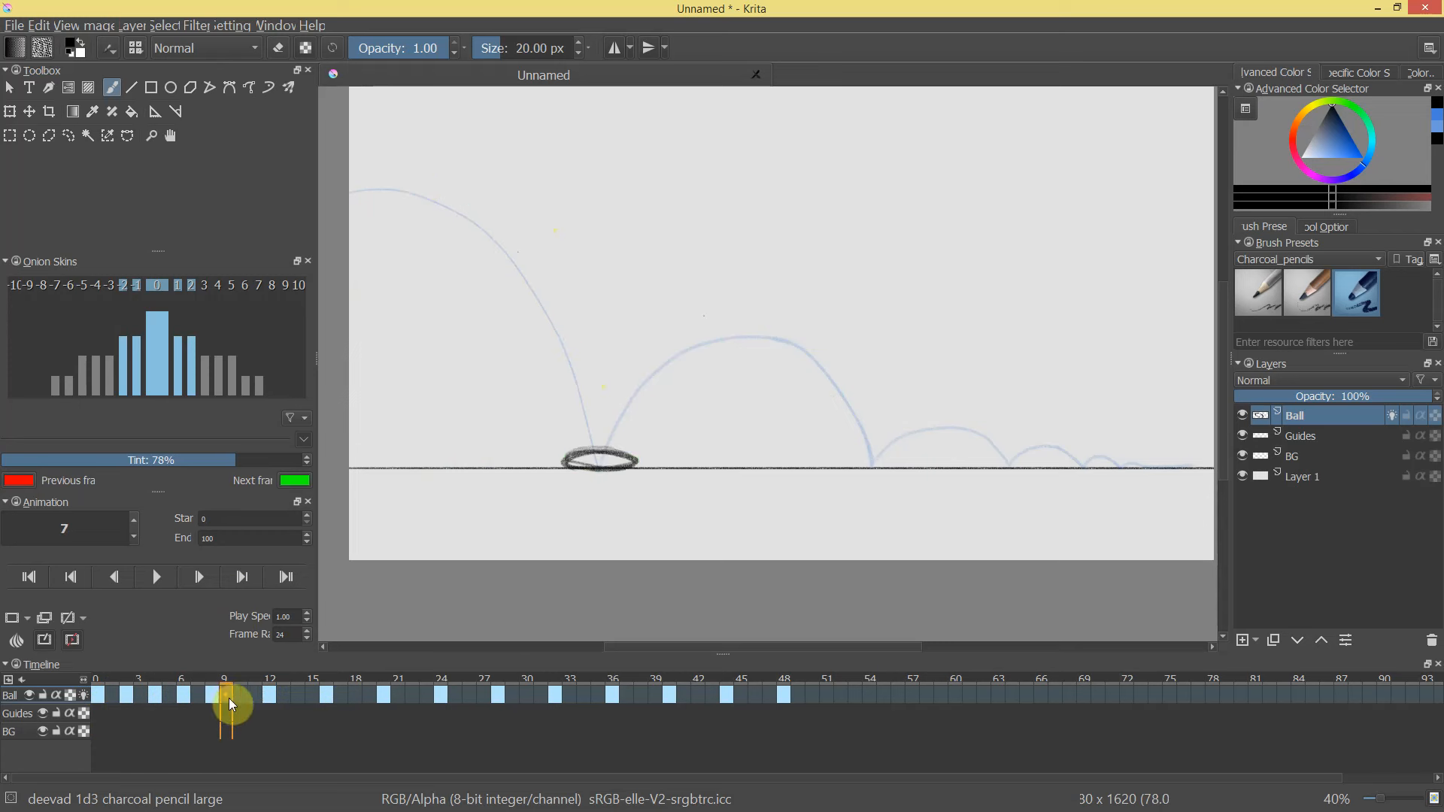
Create Ball frames at 10 and 14, drawing a stretched ball rising on the second arc and a slight oval just before its peak.
mouse_move(226, 704)
left_mouse_down()
mouse_move(110, 694)
mouse_move(269, 701)
mouse_move(250, 698)
left_mouse_up()
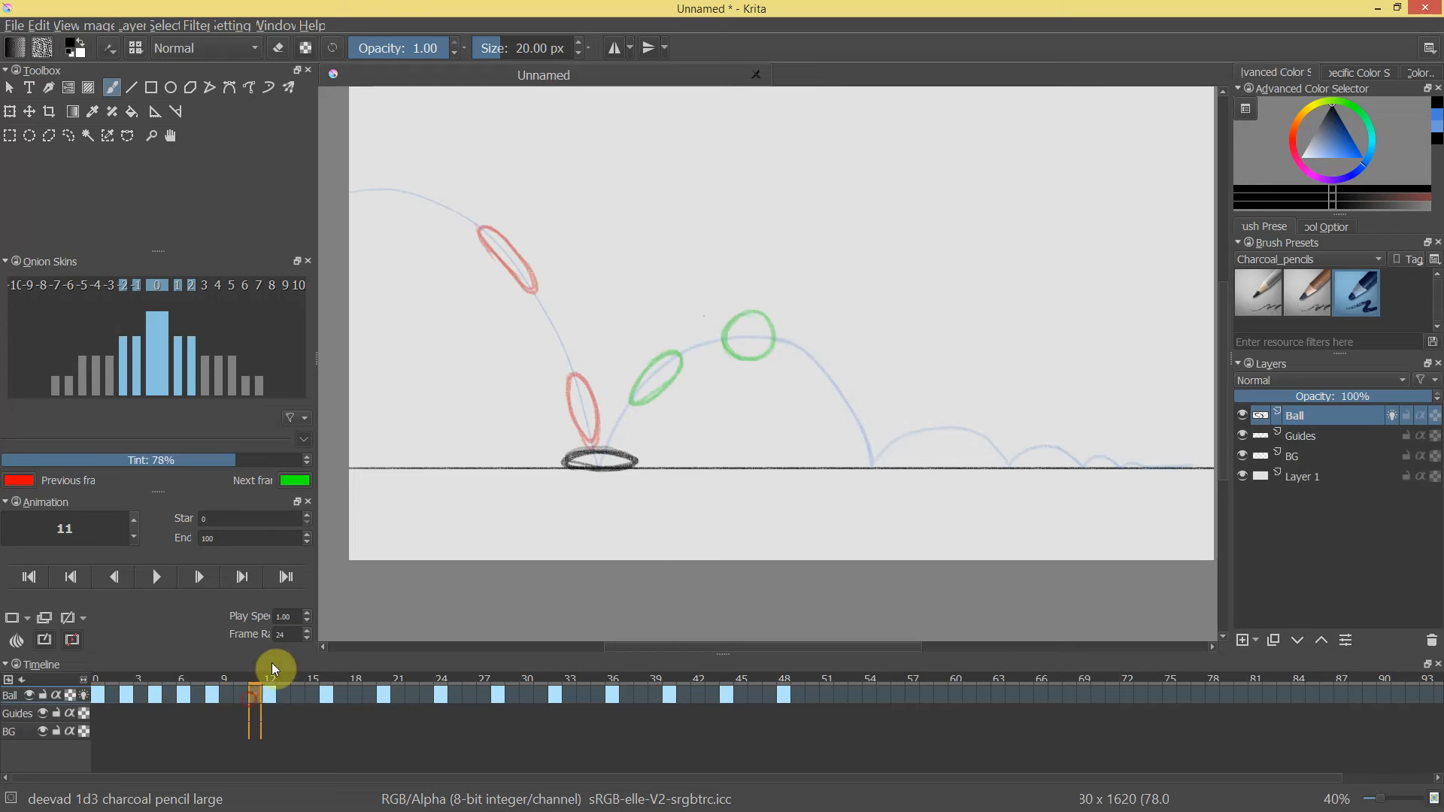
right_click(239, 695)
left_click(265, 700)
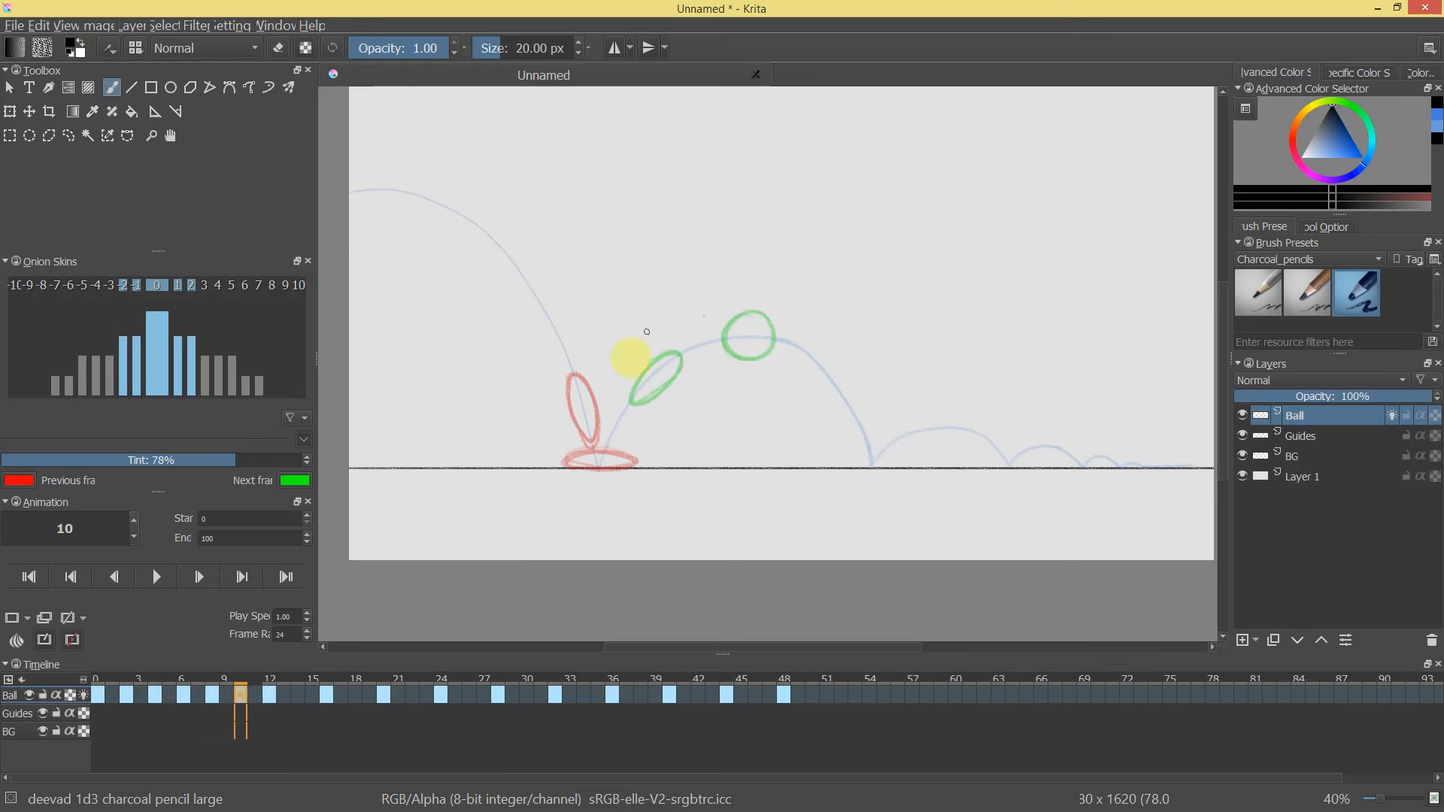
mouse_move(624, 409)
left_mouse_down()
mouse_move(631, 417)
mouse_move(617, 417)
mouse_move(653, 403)
mouse_move(617, 414)
mouse_move(645, 374)
left_mouse_up()
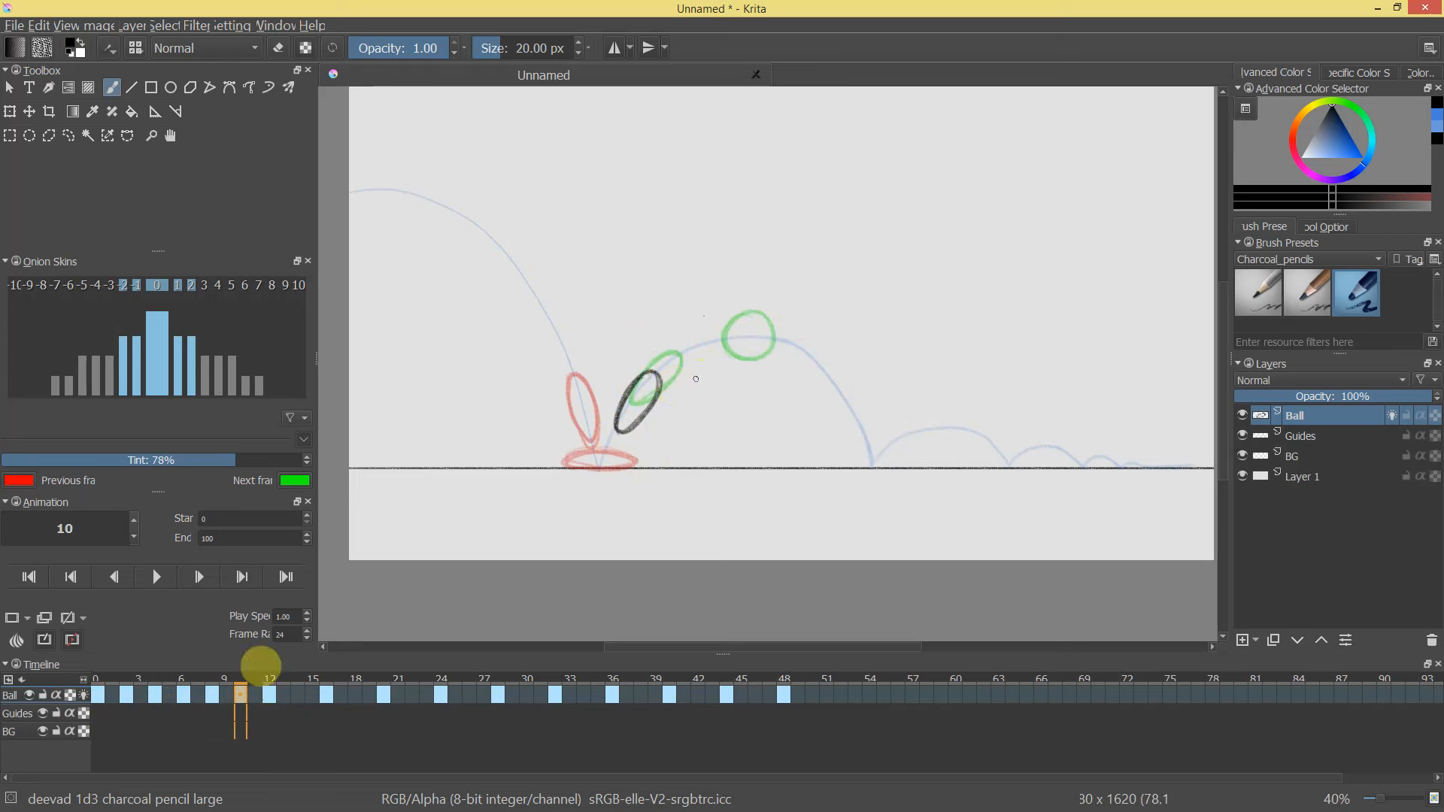
left_click_drag(140, 674, 295, 690)
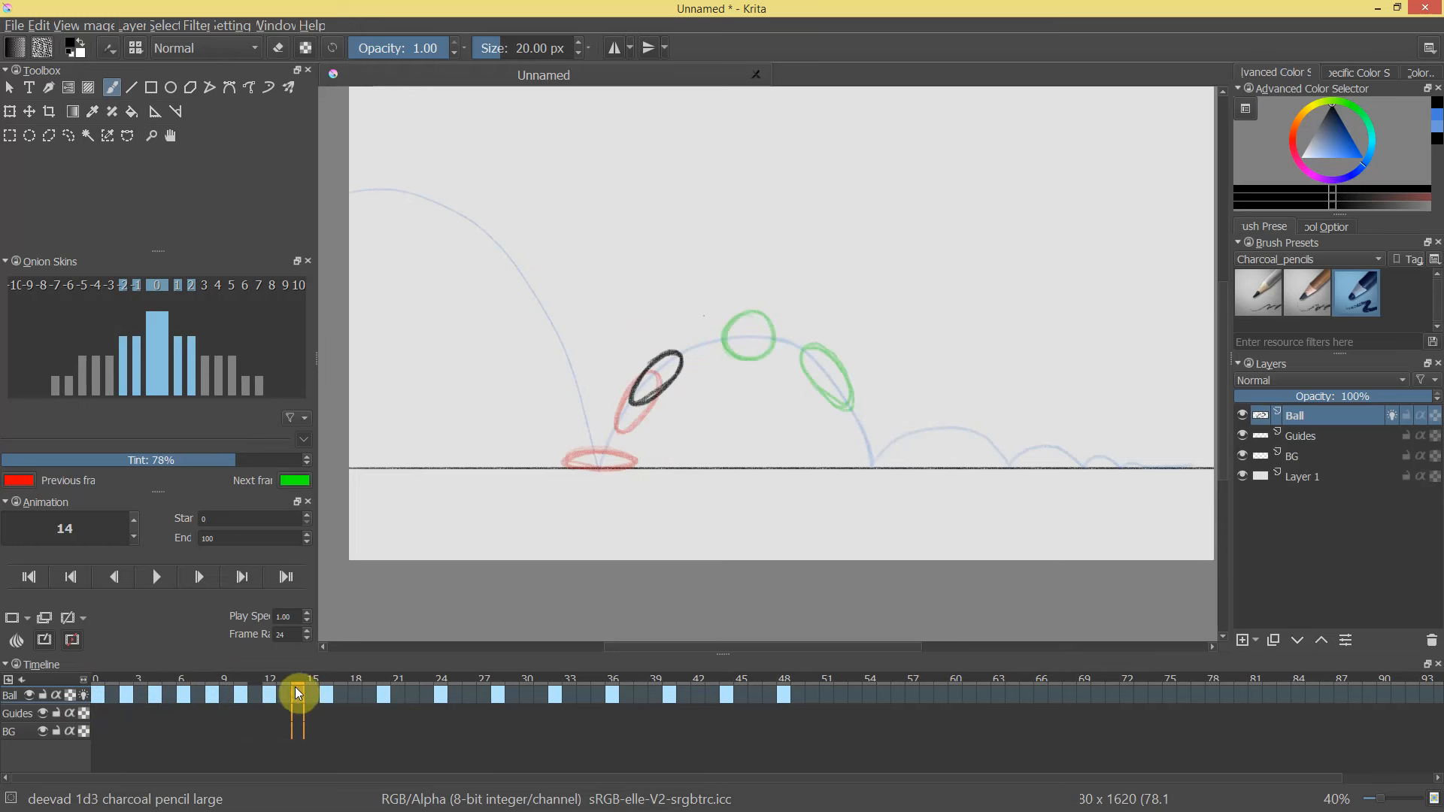
mouse_move(712, 367)
left_mouse_down()
mouse_move(740, 318)
mouse_move(718, 318)
mouse_move(748, 343)
mouse_move(710, 321)
mouse_move(750, 345)
mouse_move(696, 344)
mouse_move(749, 333)
mouse_move(703, 348)
left_mouse_up()
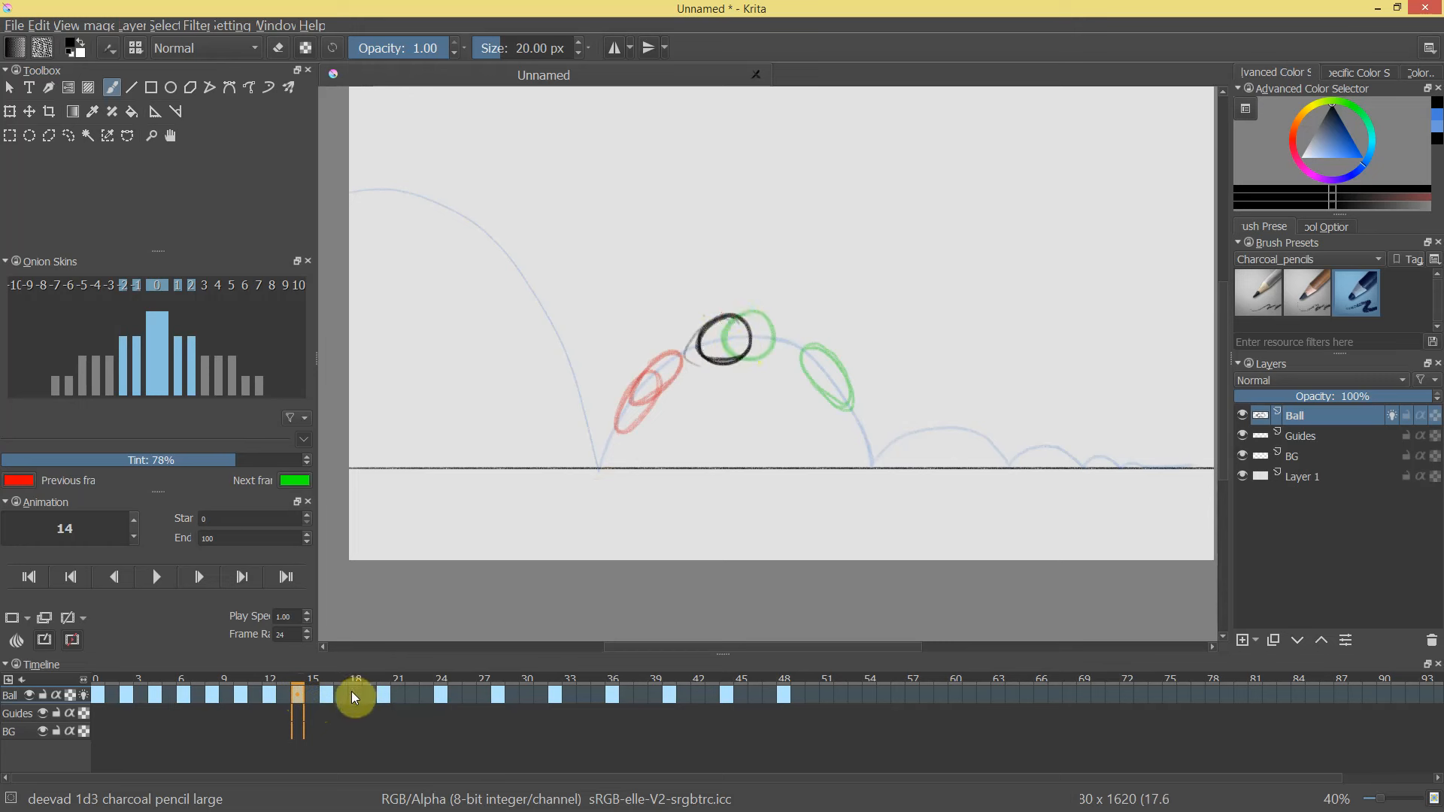
Create Ball frames at 18 and 22, drawing a tilted oval just past the second arc's peak and a steep stretched ball above the second landing.
left_click(355, 694)
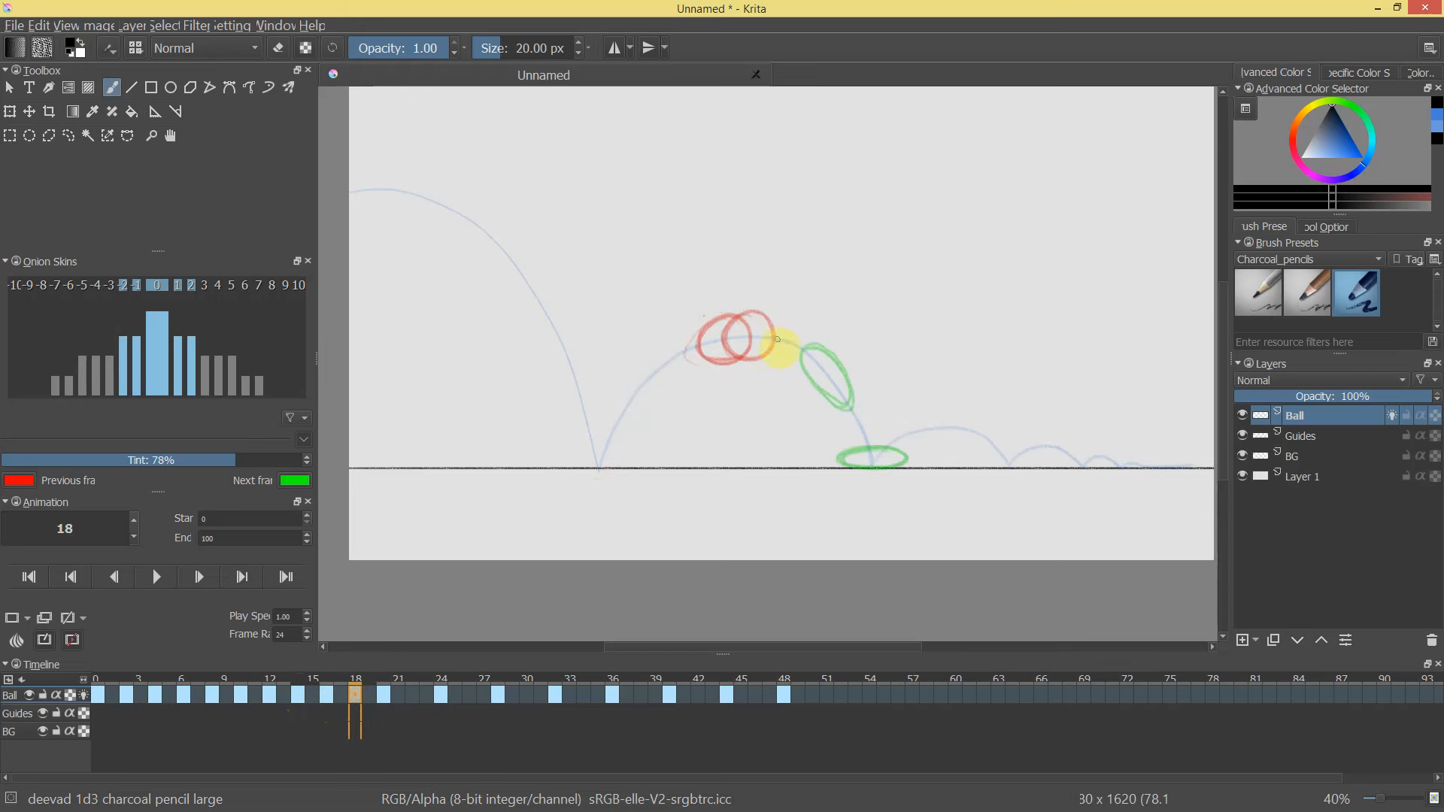
mouse_move(804, 343)
left_mouse_down()
mouse_move(782, 368)
mouse_move(775, 324)
mouse_move(804, 366)
mouse_move(786, 321)
left_mouse_up()
left_click(413, 694)
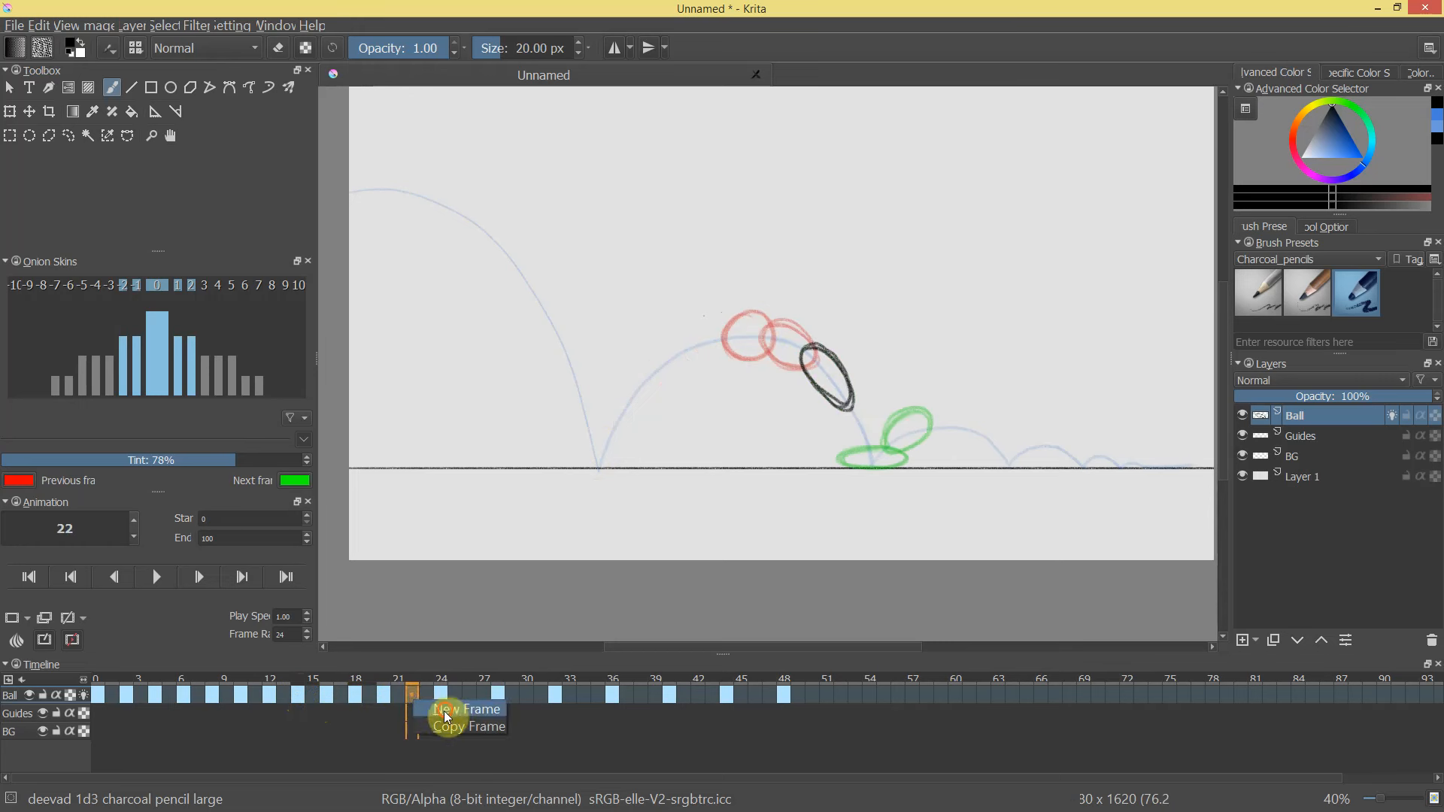
mouse_move(852, 416)
left_mouse_down()
mouse_move(863, 458)
mouse_move(878, 447)
mouse_move(848, 410)
mouse_move(876, 452)
left_mouse_up()
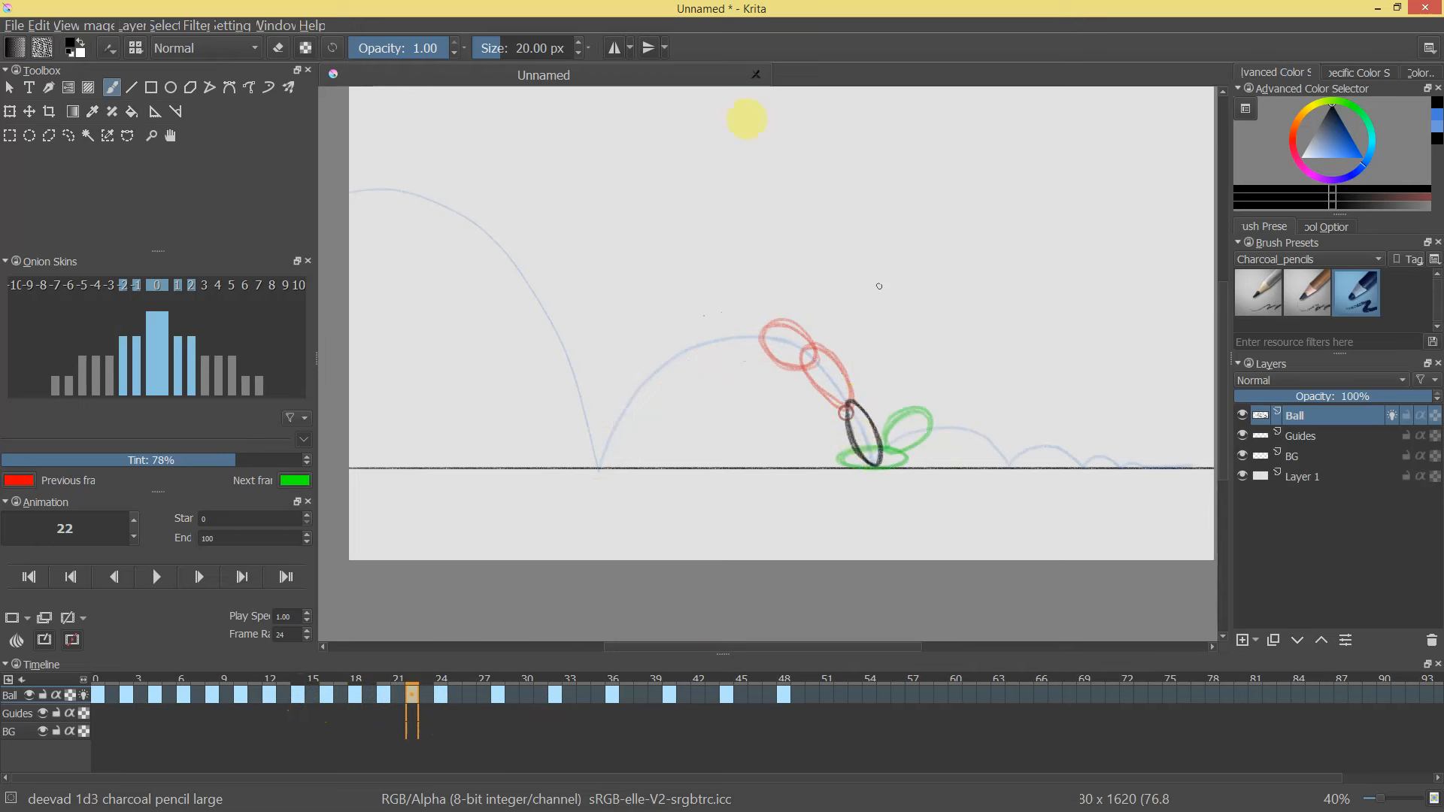
Add in-between Ball frames at 26, 30, 34 and 38 to fill in the ball's positions along the third arc.
right_click(471, 695)
left_click(497, 703)
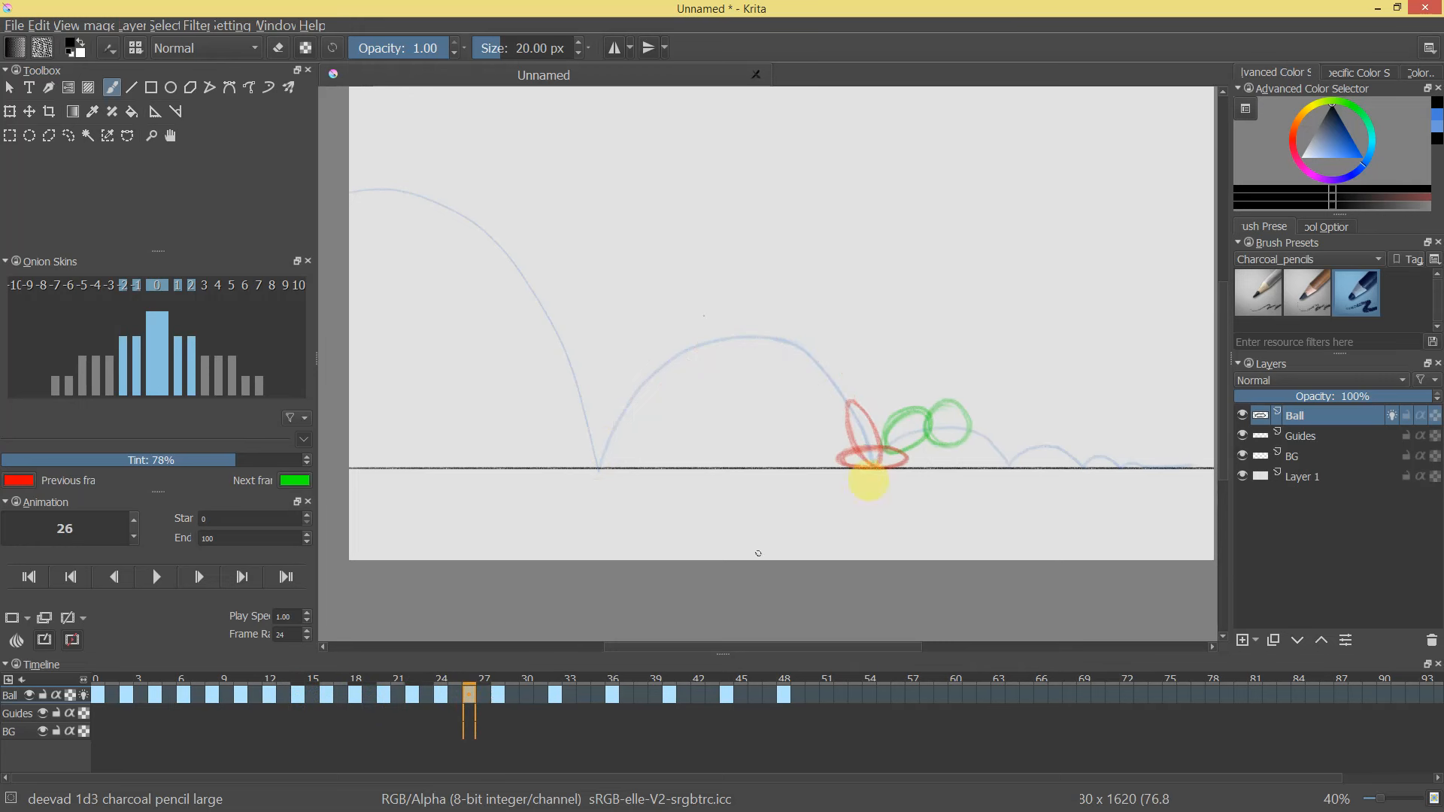
mouse_move(896, 427)
left_mouse_down()
mouse_move(872, 464)
mouse_move(904, 429)
mouse_move(879, 451)
mouse_move(906, 449)
mouse_move(901, 412)
mouse_move(942, 408)
mouse_move(910, 432)
mouse_move(949, 421)
mouse_move(914, 410)
mouse_move(908, 426)
mouse_move(992, 424)
mouse_move(963, 452)
mouse_move(971, 417)
left_mouse_up()
key("ctrl+z")
key("ctrl+z")
left_click(526, 696)
left_click(584, 695)
left_click(646, 693)
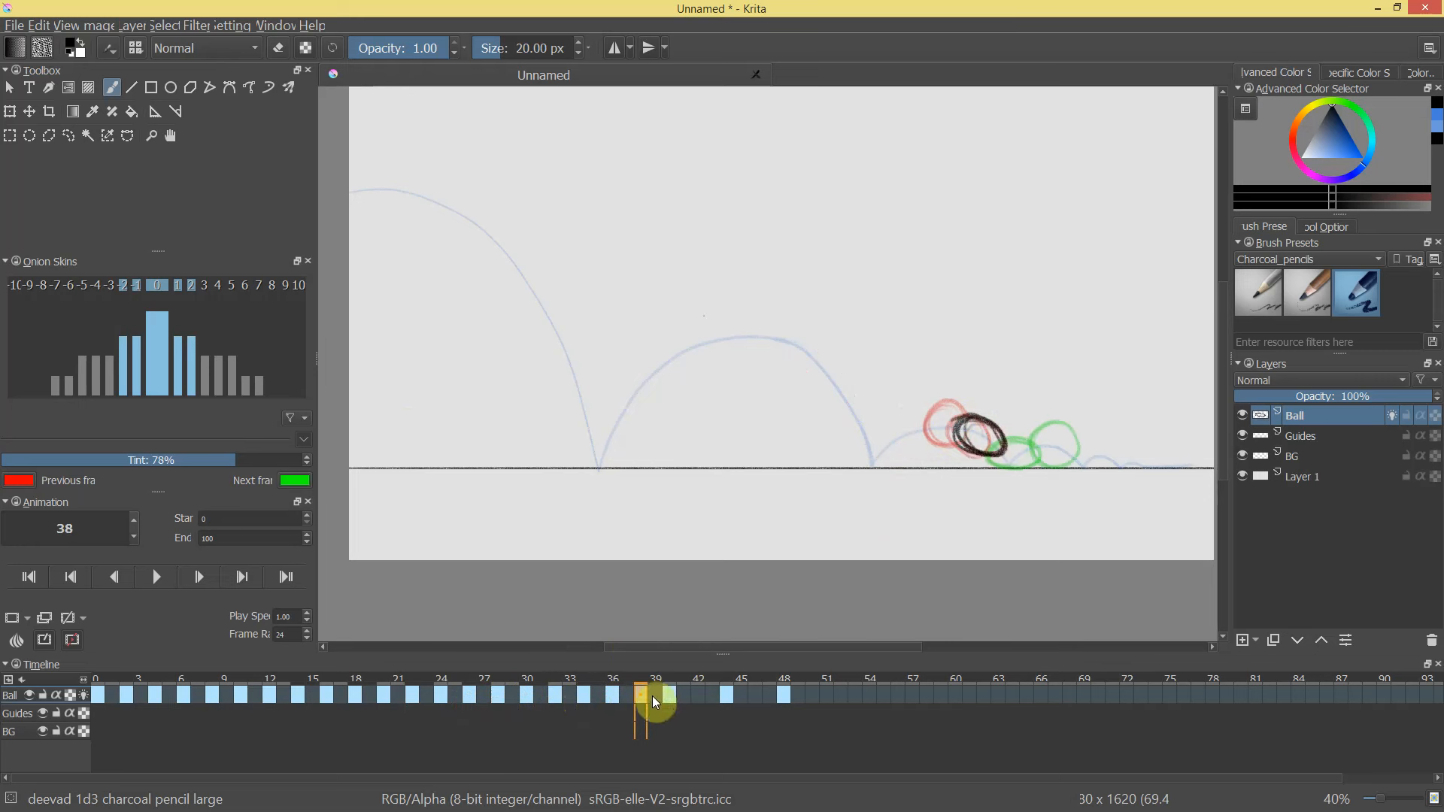
Play the animation from the start to check the in-between frames, and return to frame 0.
left_click_drag(634, 685, 96, 693)
left_click(155, 574)
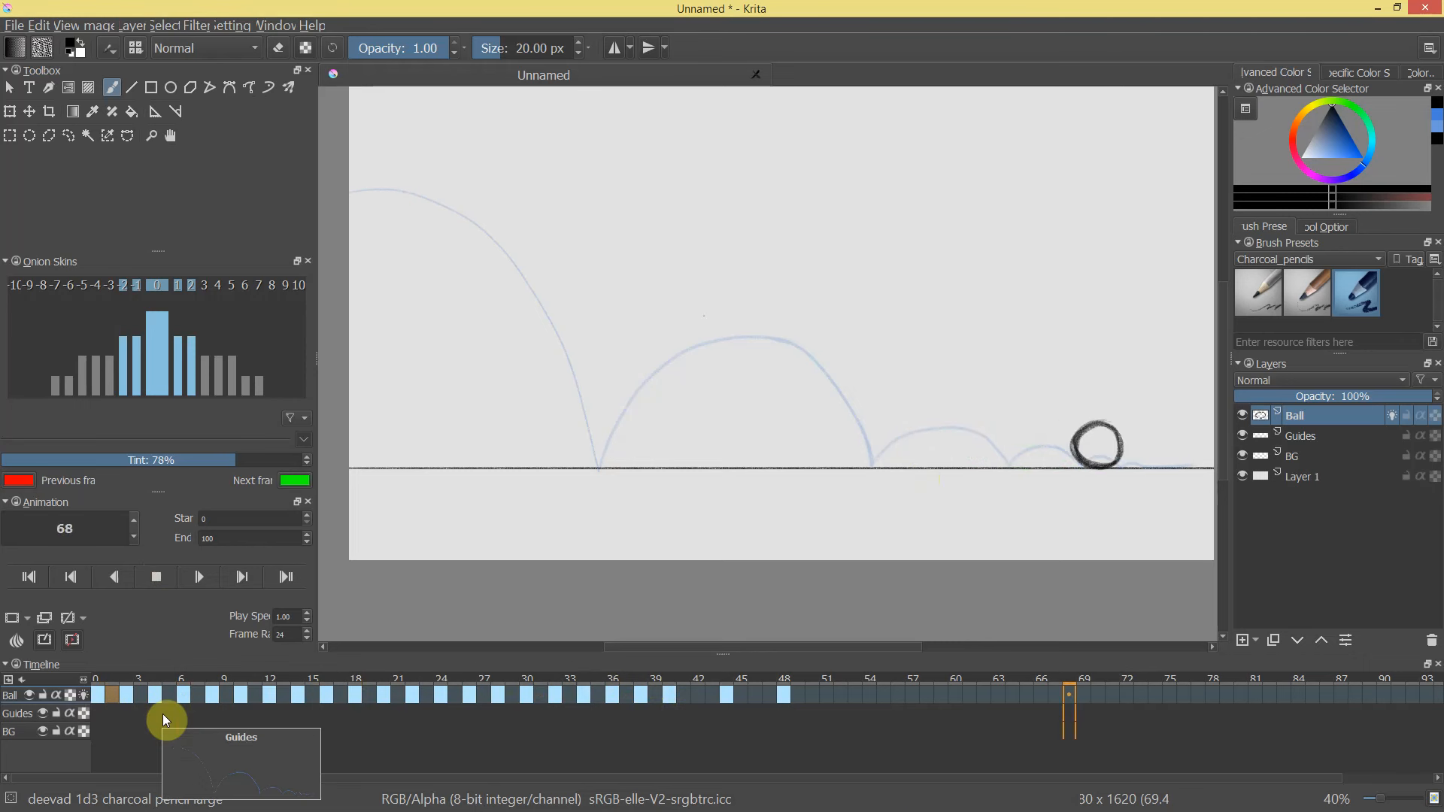
left_click(33, 574)
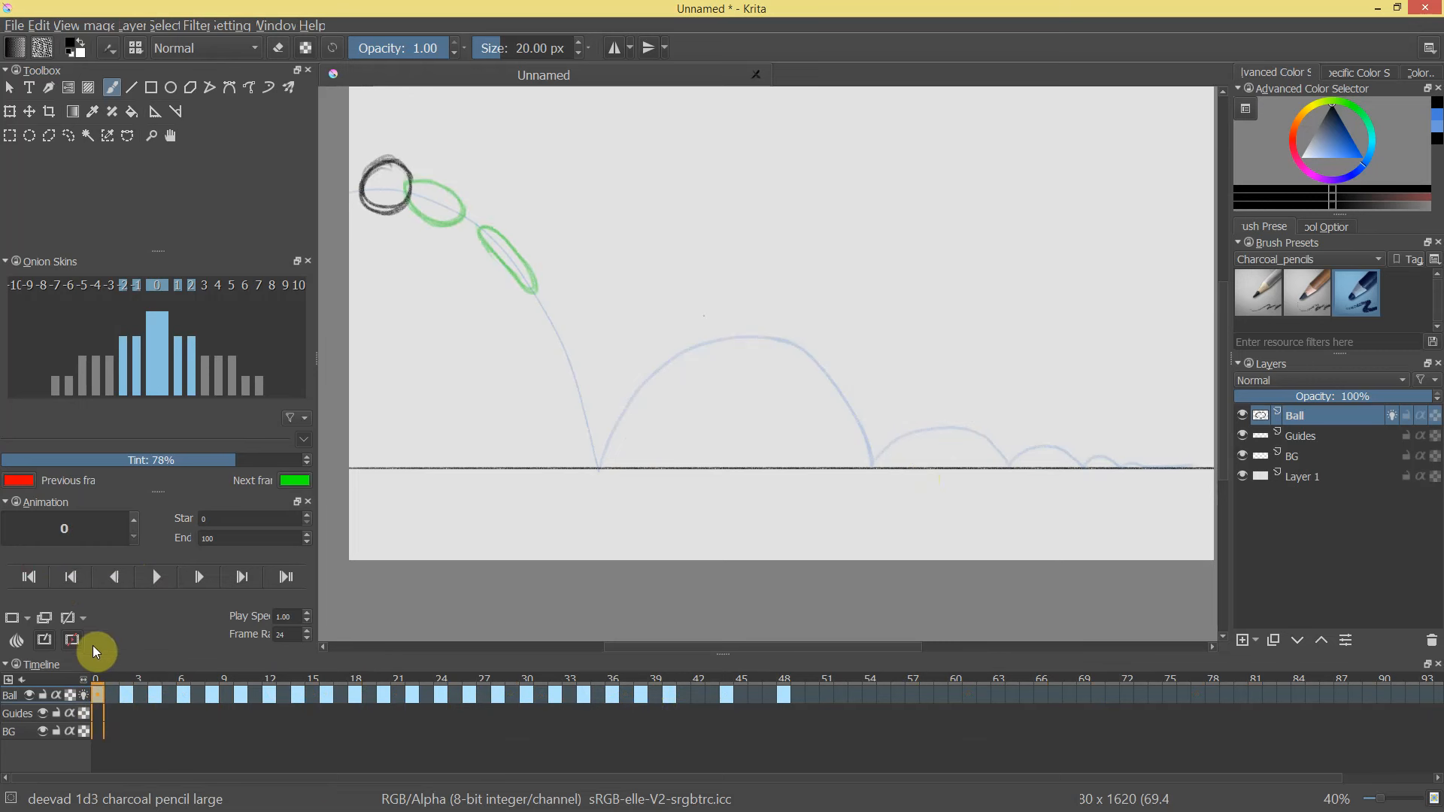
Create Ball frames at 42 and 46, drawing a round ball rising on the fourth arc and another between the last two balls.
left_click(699, 692)
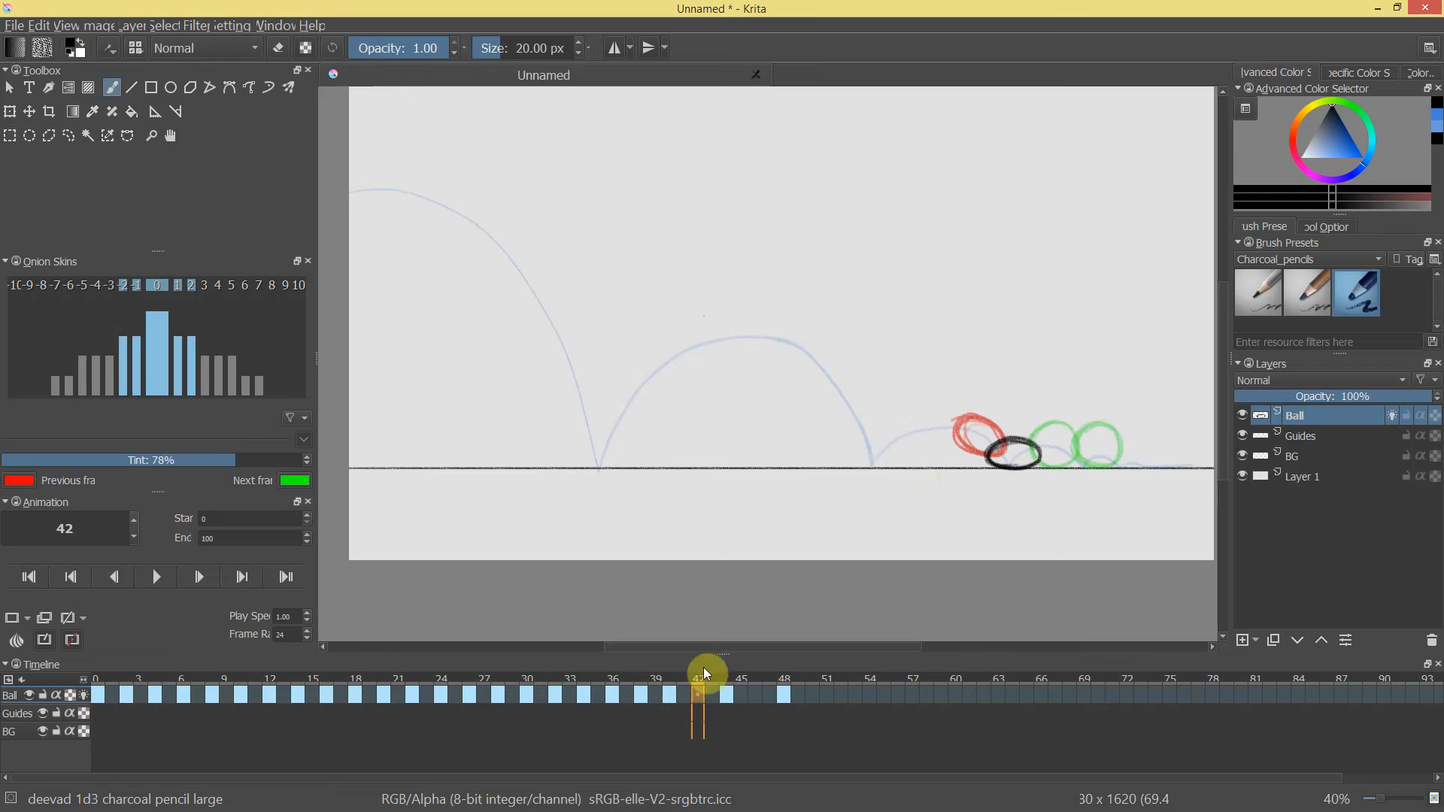
right_click(700, 693)
left_click(732, 703)
mouse_move(1041, 426)
left_mouse_down()
mouse_move(1026, 465)
mouse_move(1025, 425)
mouse_move(1024, 463)
mouse_move(1012, 435)
left_mouse_up()
left_click(731, 695)
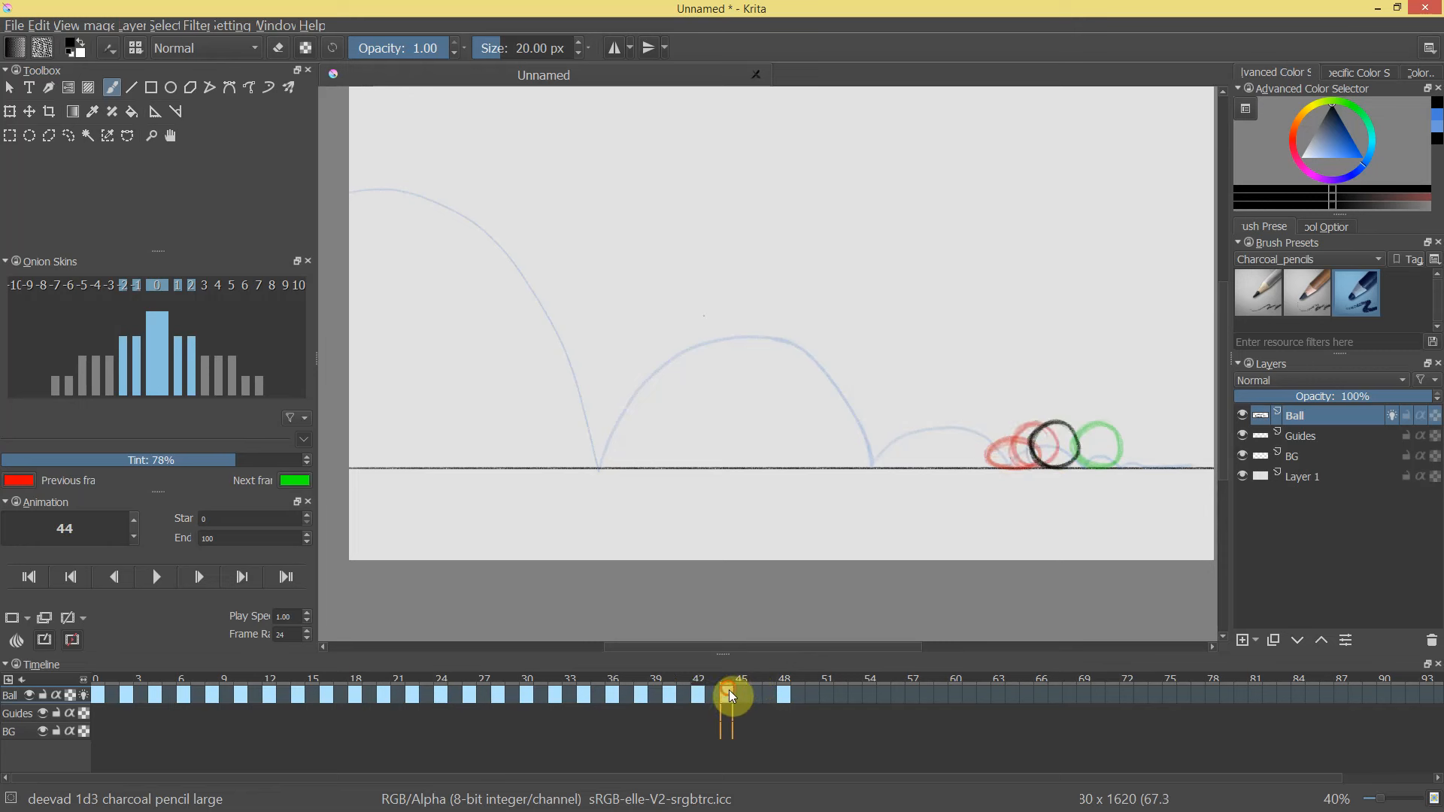
right_click(758, 696)
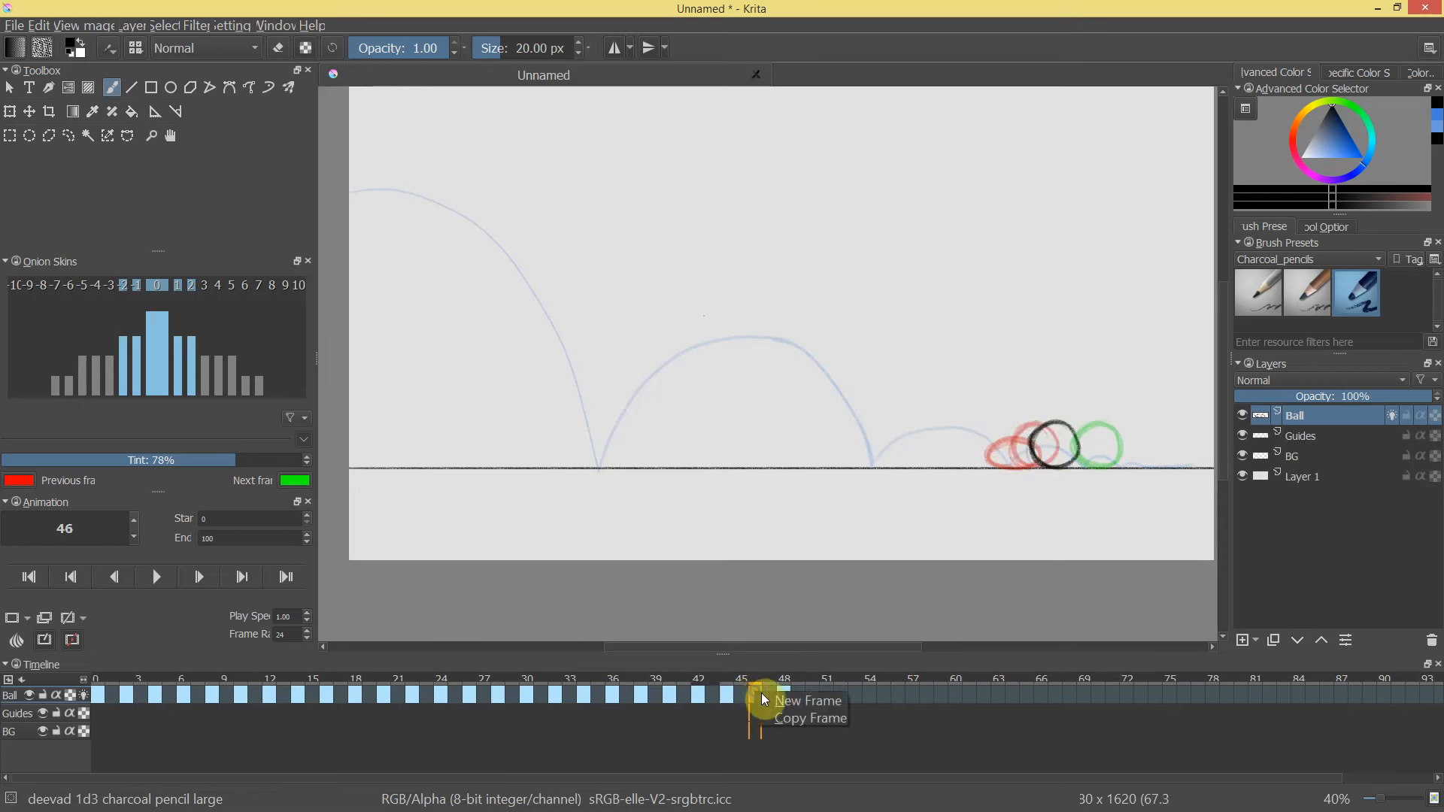
left_click(785, 694)
mouse_move(1088, 458)
left_mouse_down()
mouse_move(1058, 462)
mouse_move(1083, 422)
mouse_move(1065, 462)
mouse_move(1070, 420)
mouse_move(1116, 430)
left_mouse_up()
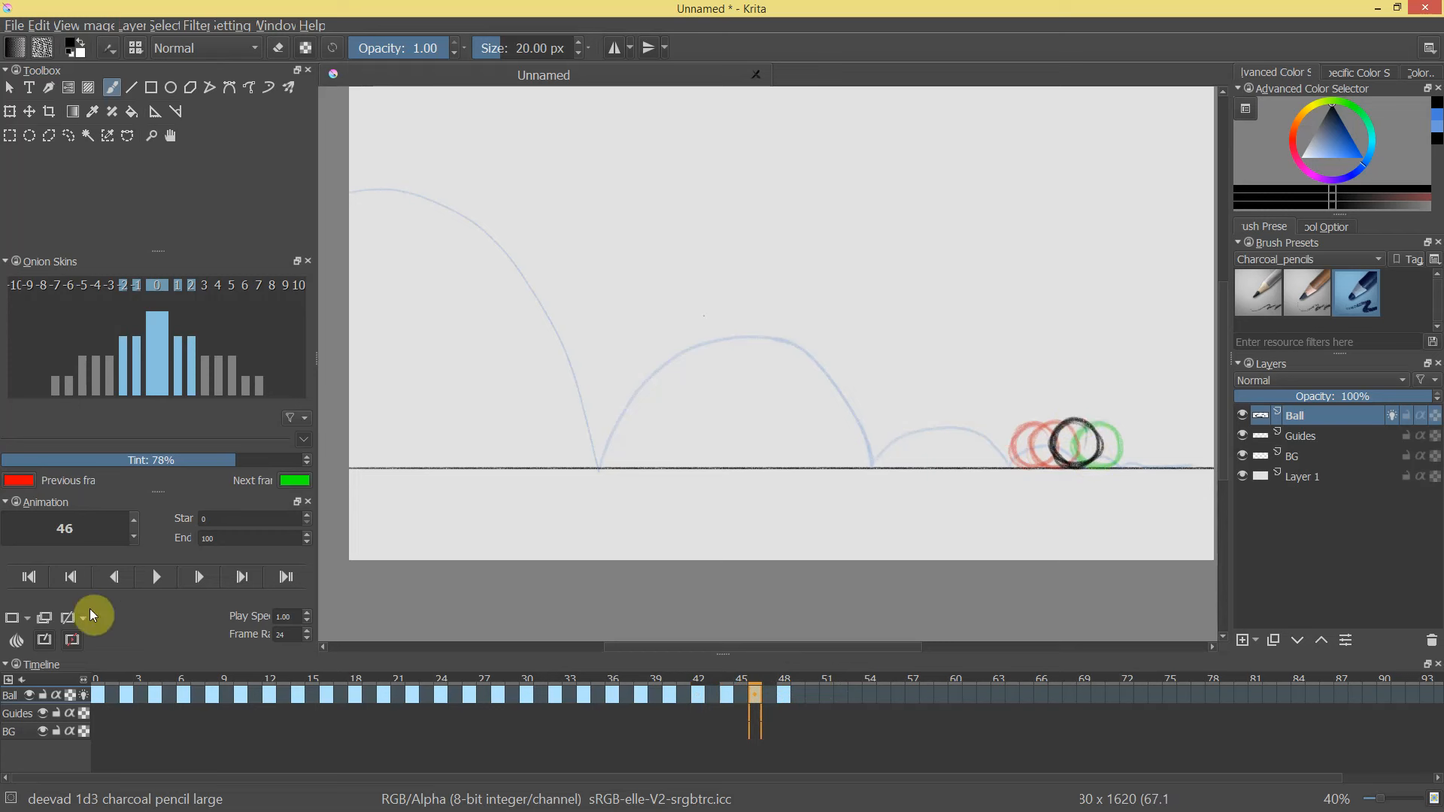
Play the whole animation and examine the Ball frames around 32 and 34 on the third arc.
left_click(156, 577)
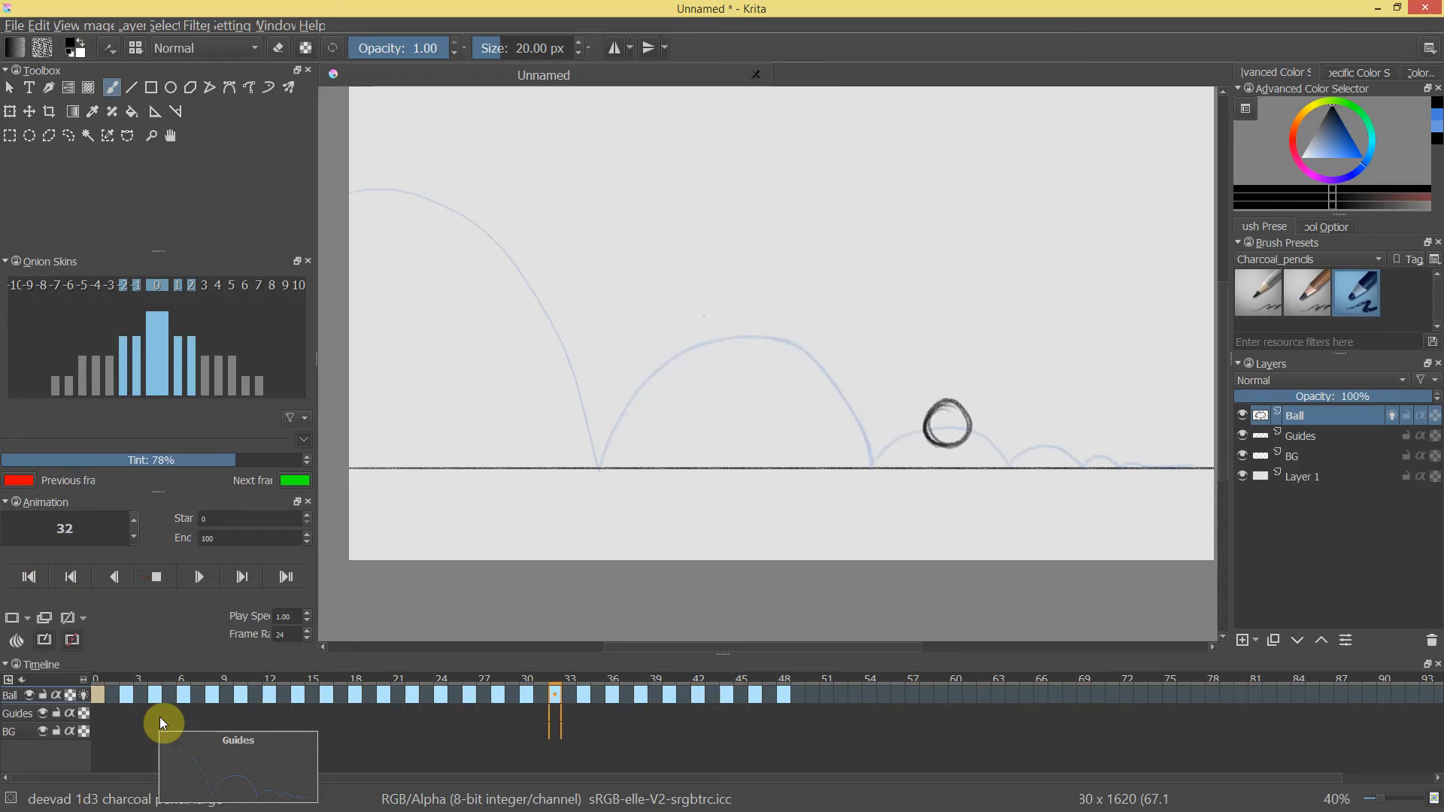
left_click(157, 577)
left_click(555, 681)
mouse_move(582, 686)
left_mouse_down()
mouse_move(644, 683)
mouse_move(576, 690)
mouse_move(561, 660)
mouse_move(549, 680)
mouse_move(583, 684)
mouse_move(591, 711)
left_mouse_up()
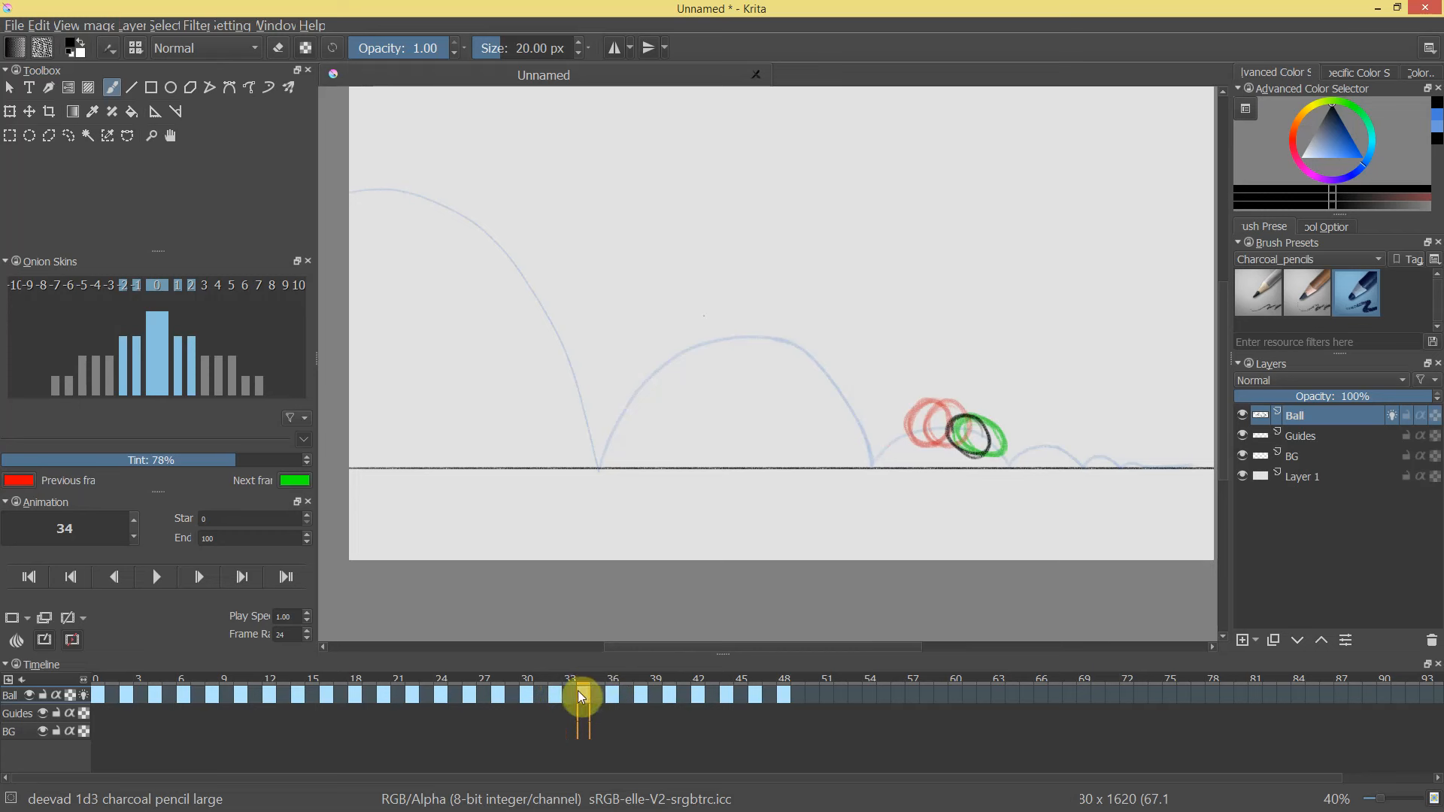
Remove the Ball keyframe at frame 34.
right_click(580, 691)
left_click(638, 704)
left_click(610, 696)
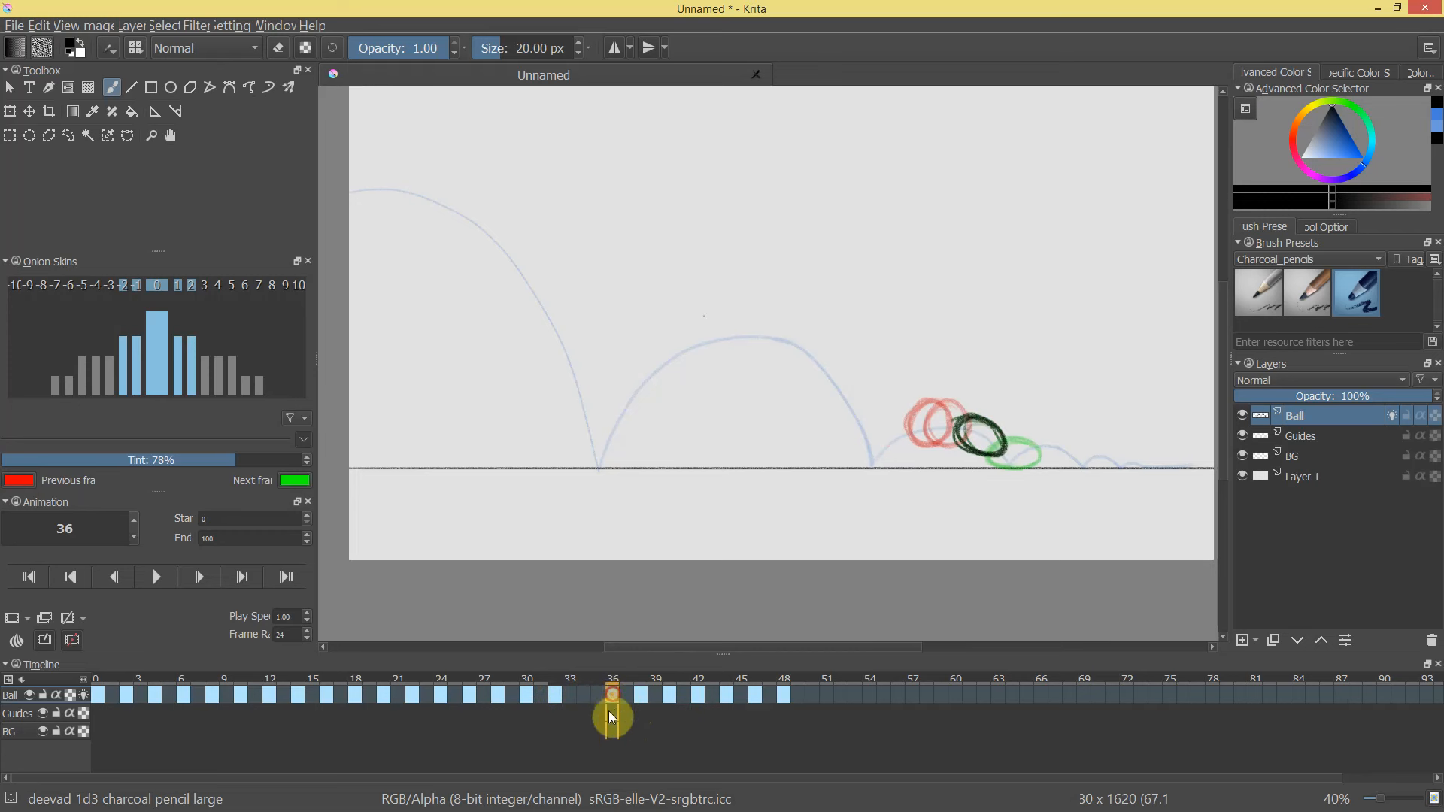
Shift the Ball keyframes from frame 36 onward one frame earlier and play the animation to check the timing.
left_click_drag(614, 694, 242, 733)
left_click(156, 577)
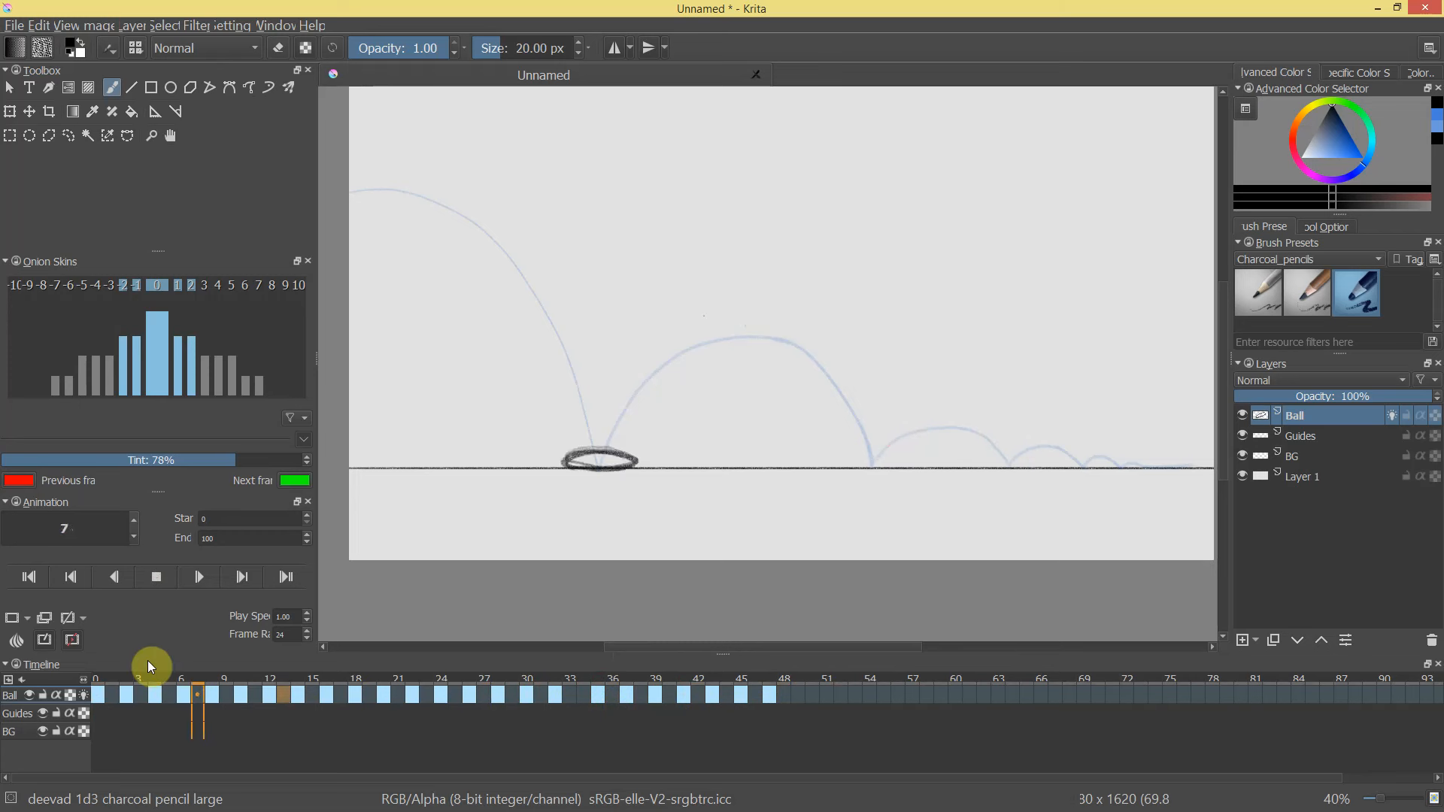
left_click(158, 581)
Shift the Ball keyframes from frame 35 onward one frame earlier and play the animation to check the timing.
mouse_move(610, 698)
left_mouse_down()
mouse_move(561, 678)
mouse_move(631, 701)
left_mouse_up()
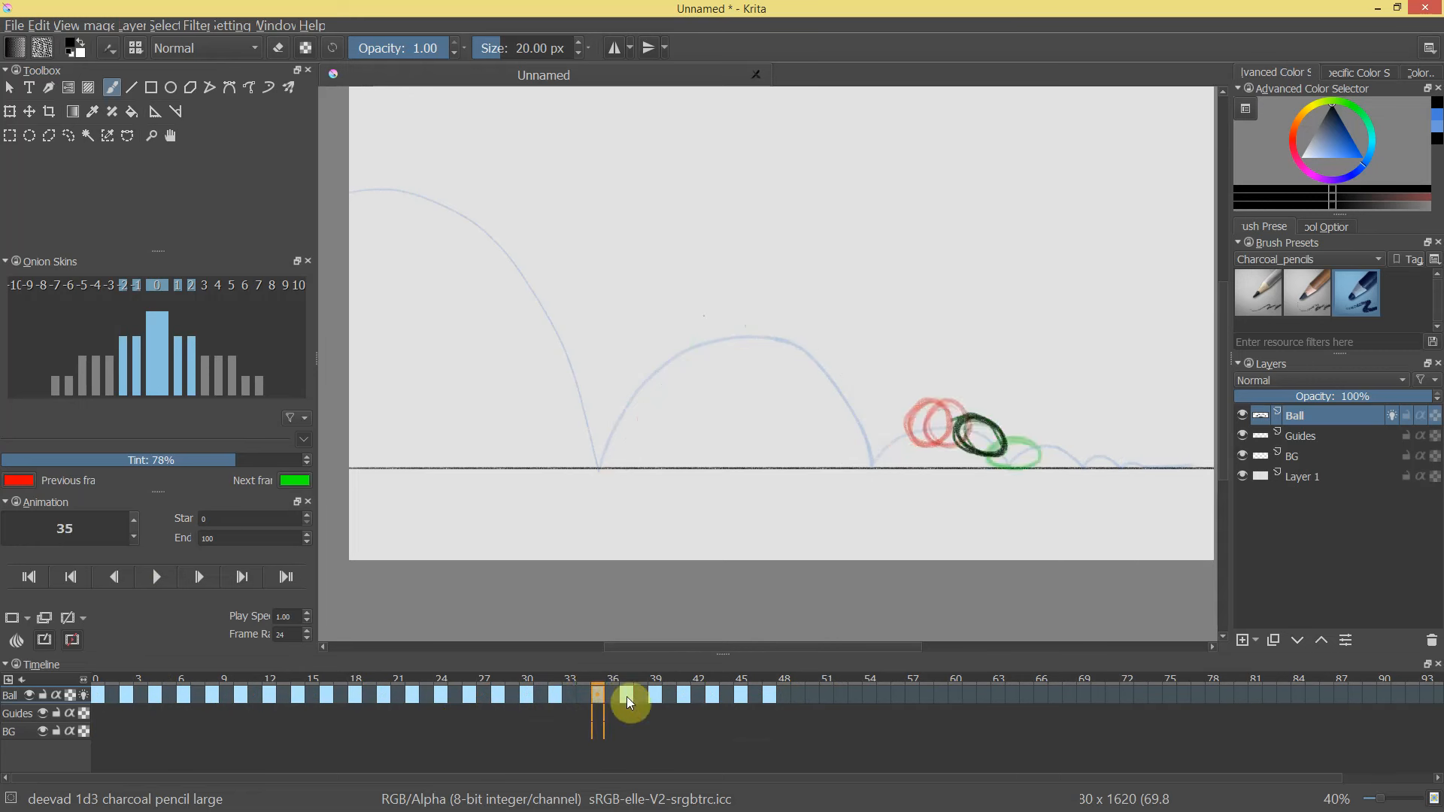
right_click(581, 694)
left_click(679, 706)
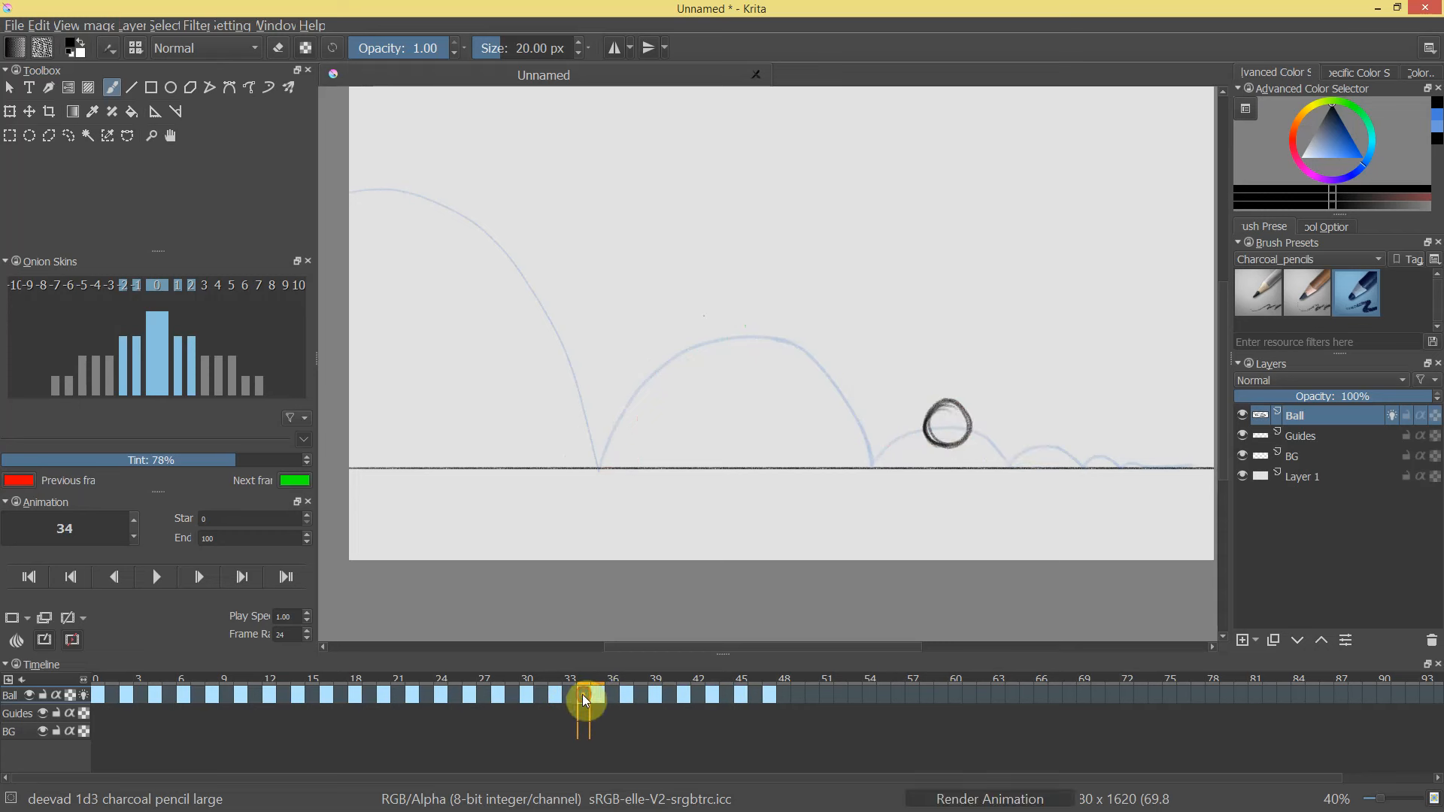
mouse_move(590, 680)
left_mouse_down()
mouse_move(551, 686)
mouse_move(638, 697)
mouse_move(608, 703)
left_mouse_up()
left_click(157, 577)
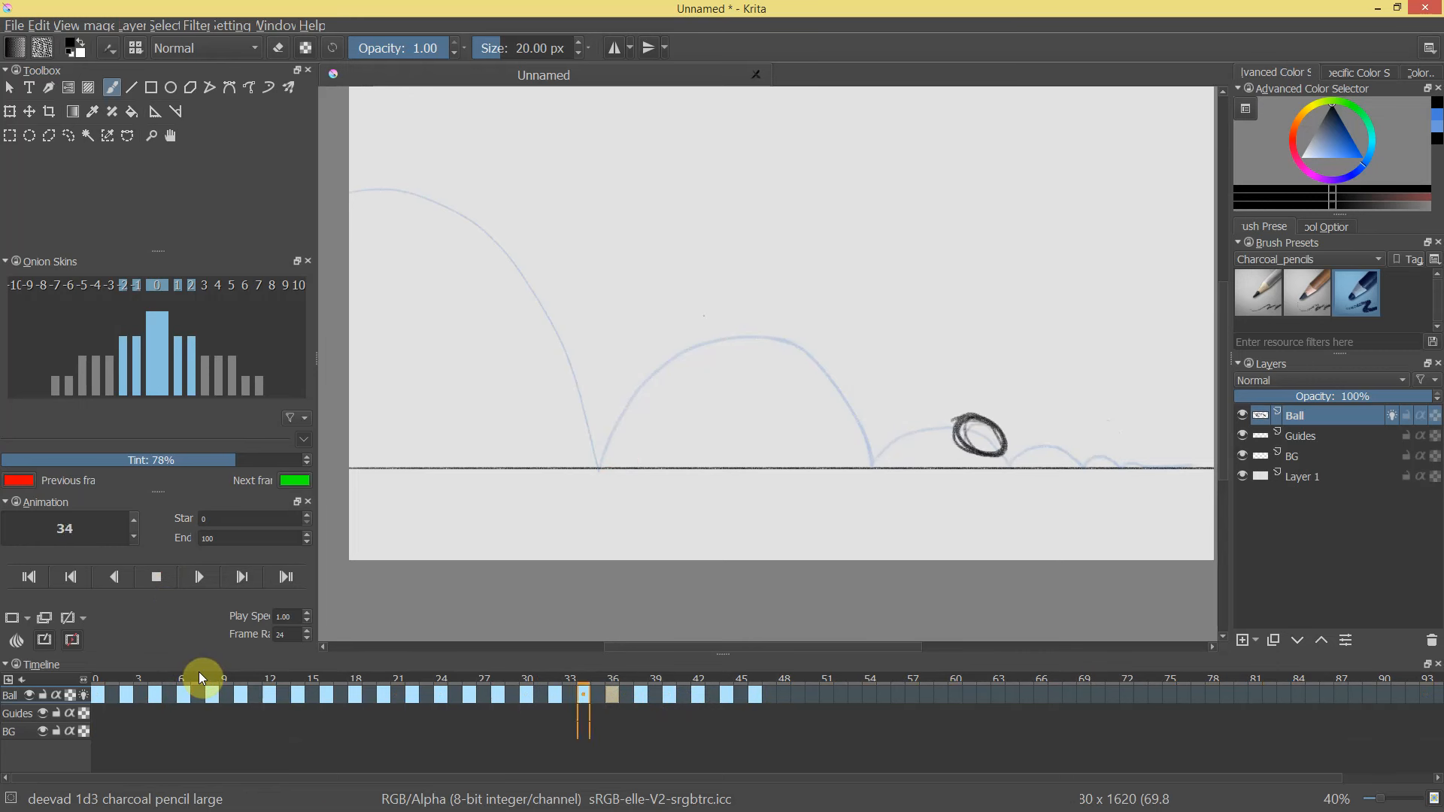
left_click(157, 577)
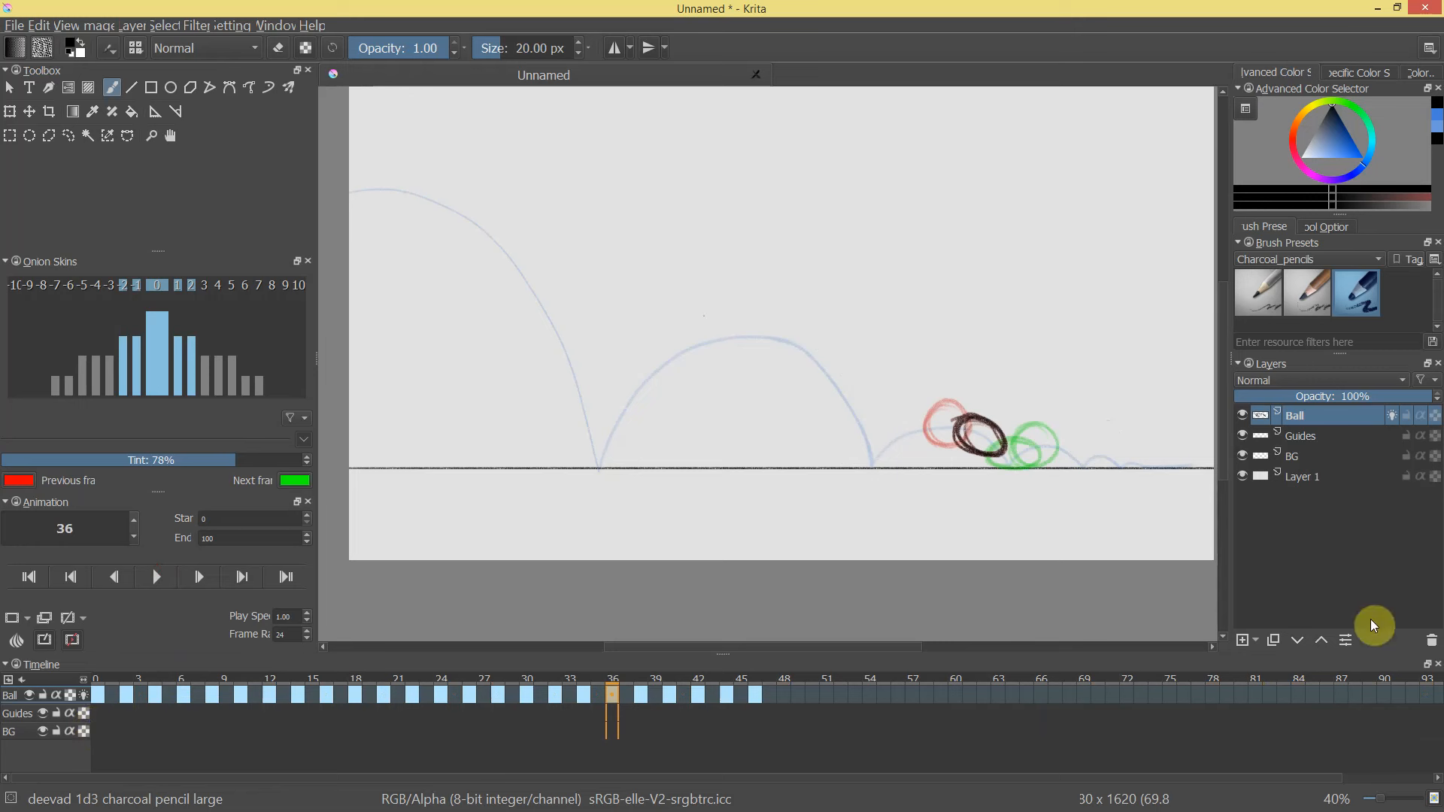
Add a new layer above Ball and name it Head.
left_click(1242, 639)
double_click(1306, 415)
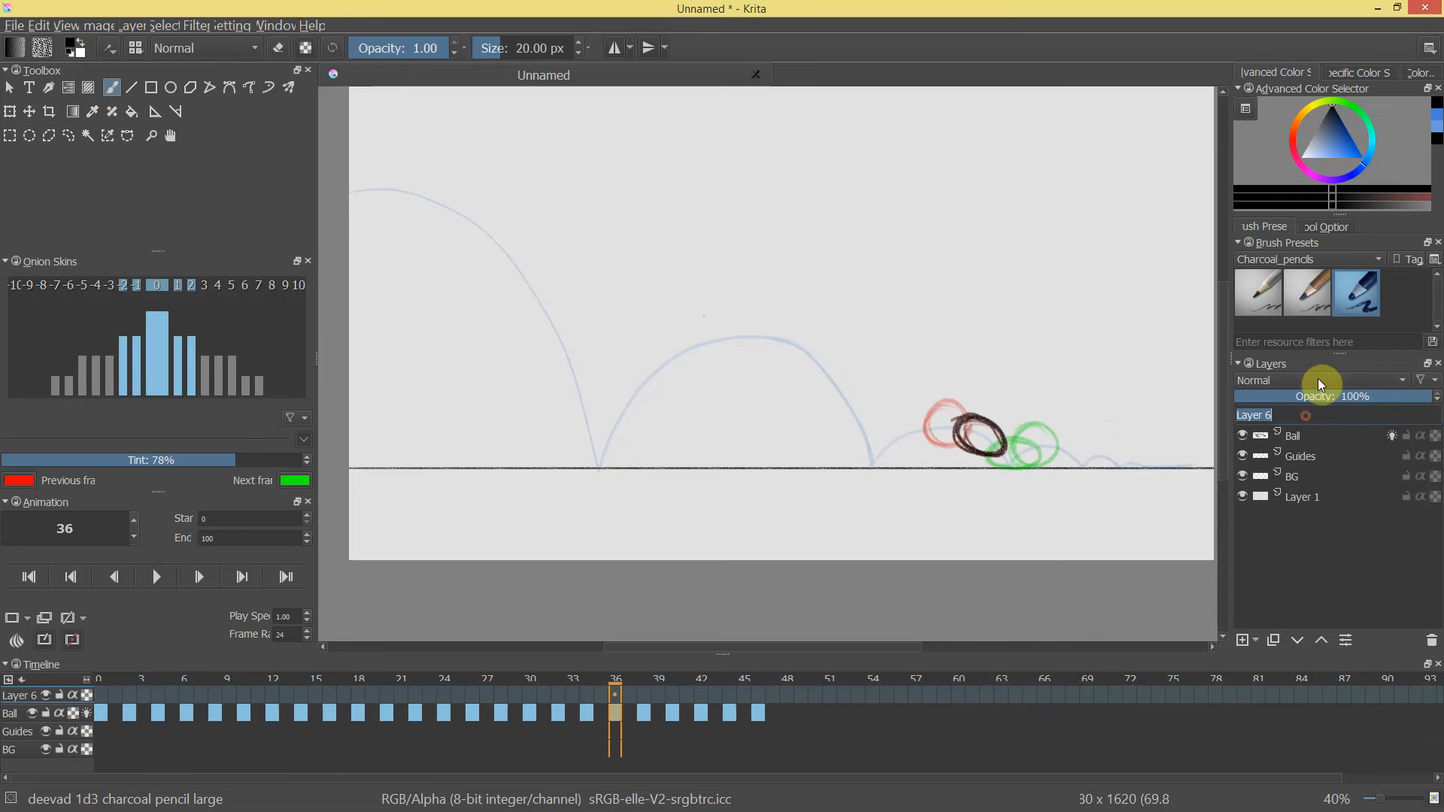
type("Head")
key("Return")
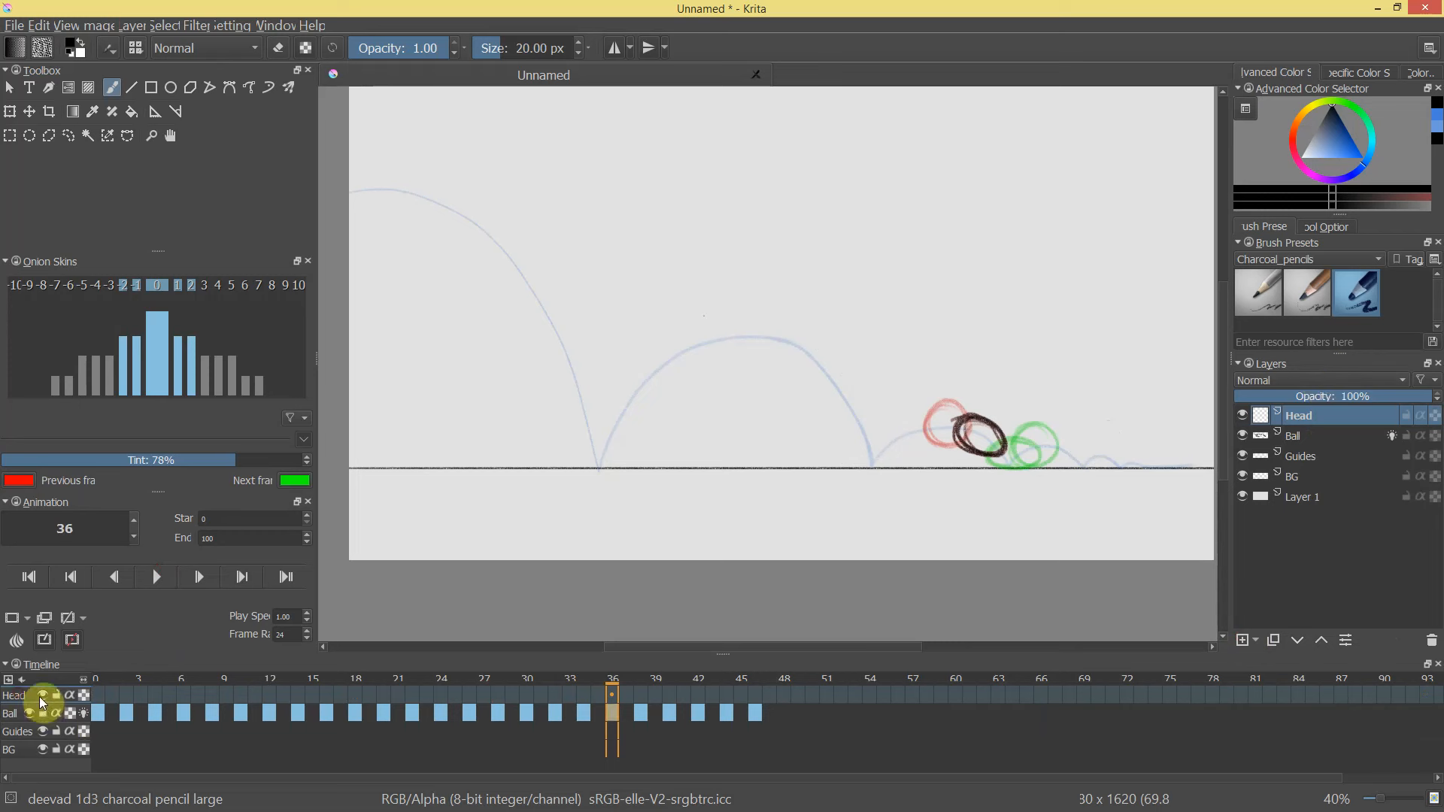
Add another new layer from the Timeline and cut it from the layer stack.
left_click(8, 679)
left_click(10, 681)
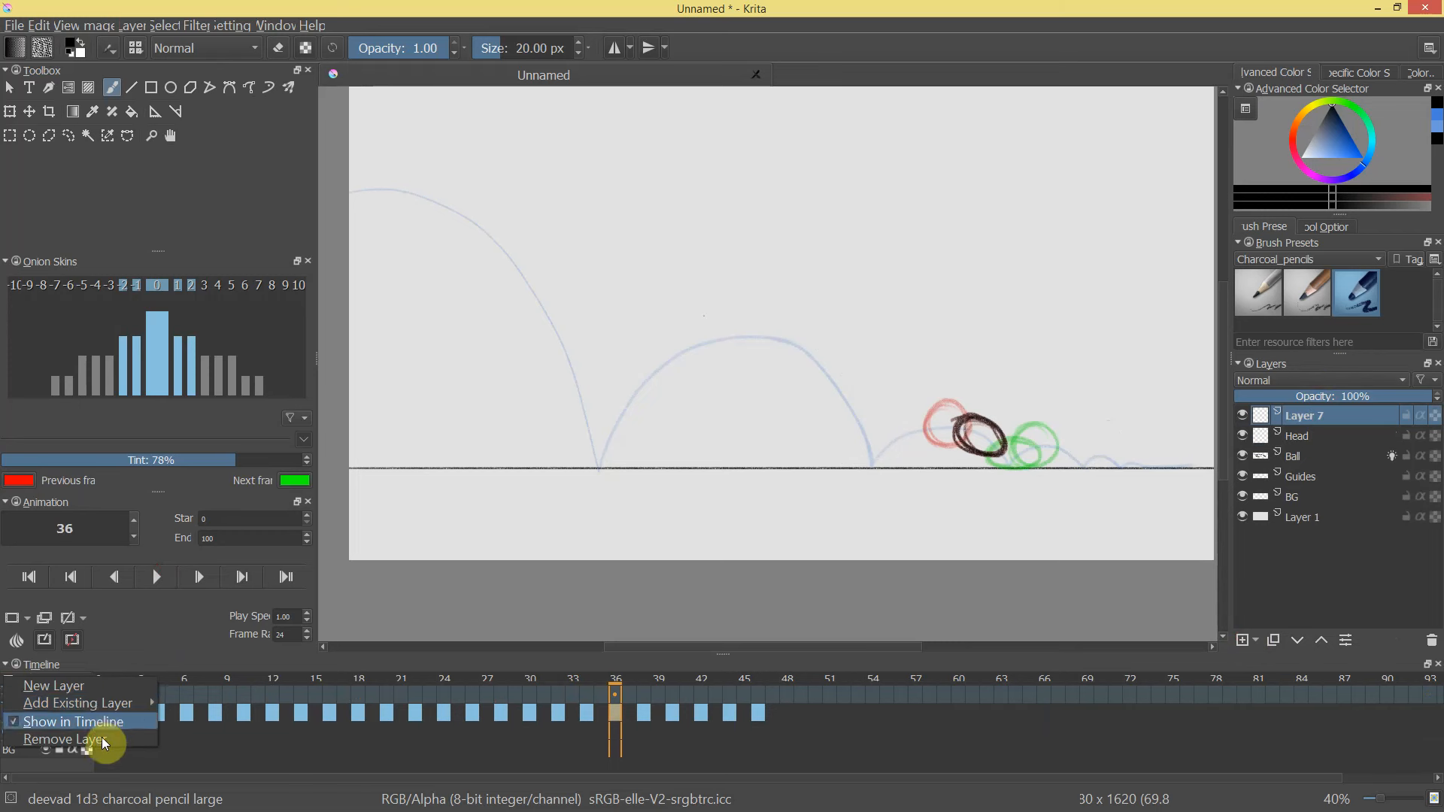
left_click(130, 809)
right_click(1329, 415)
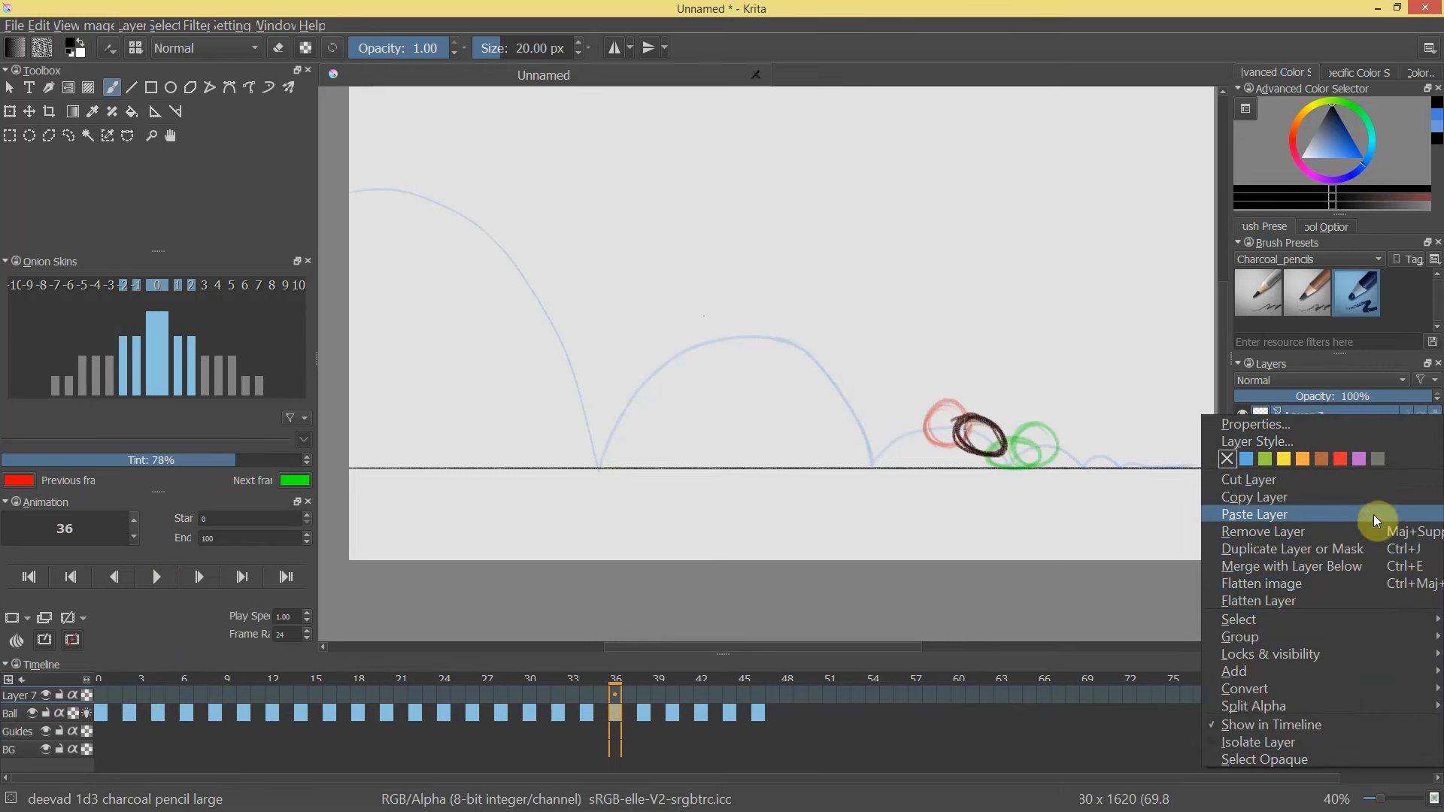
left_click(1338, 481)
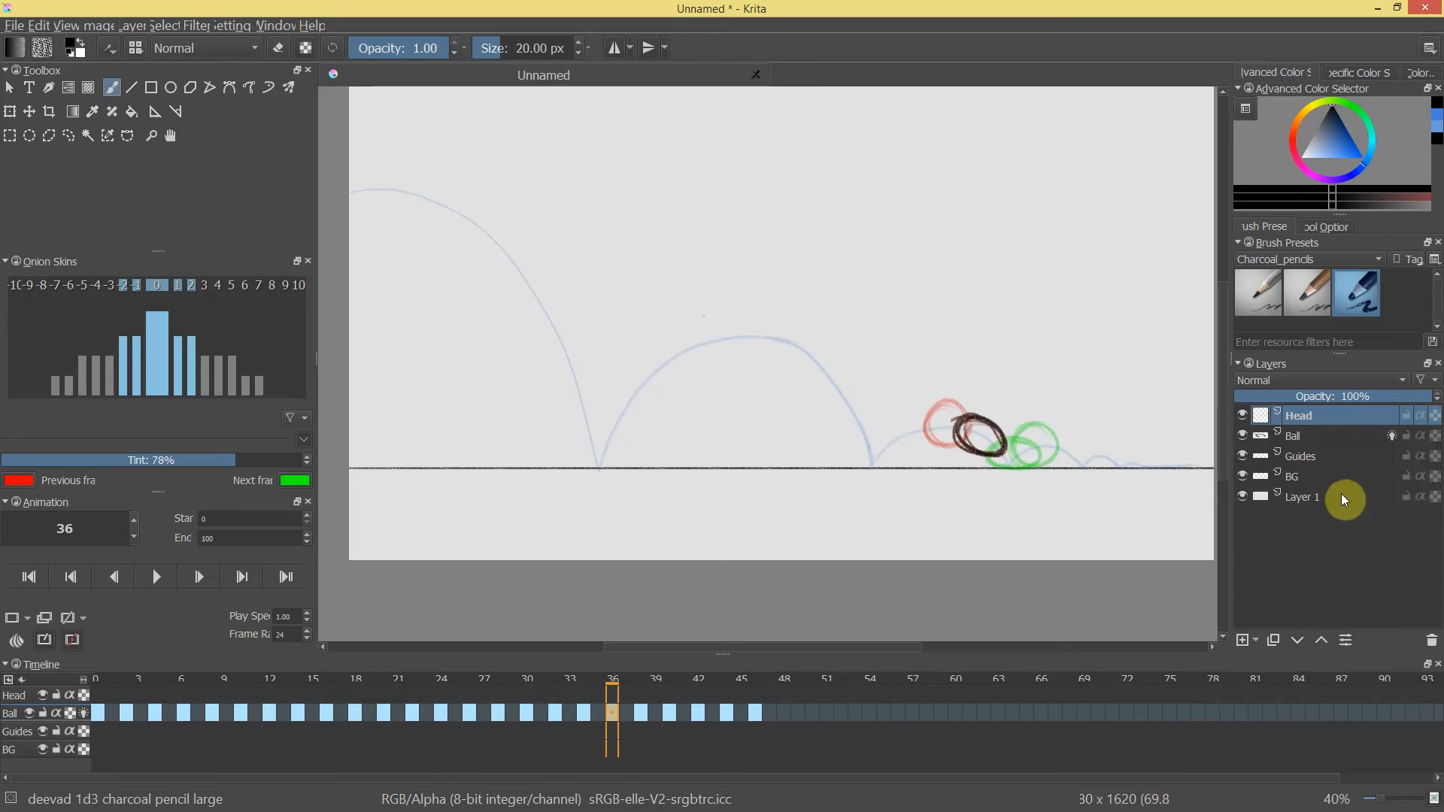
Add the existing Head layer to the Timeline.
left_click(9, 680)
key("ctrl+z")
left_click(9, 681)
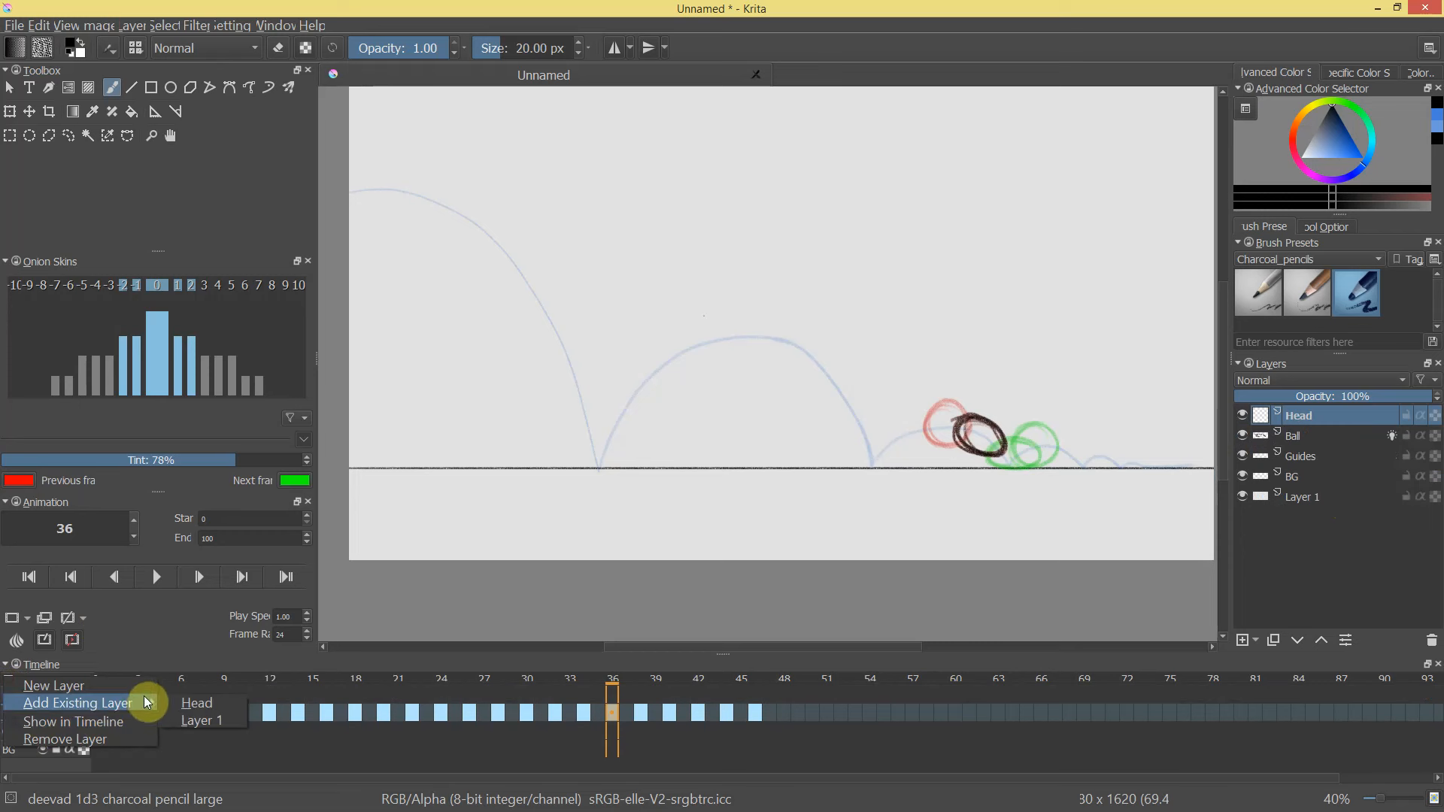
left_click(228, 702)
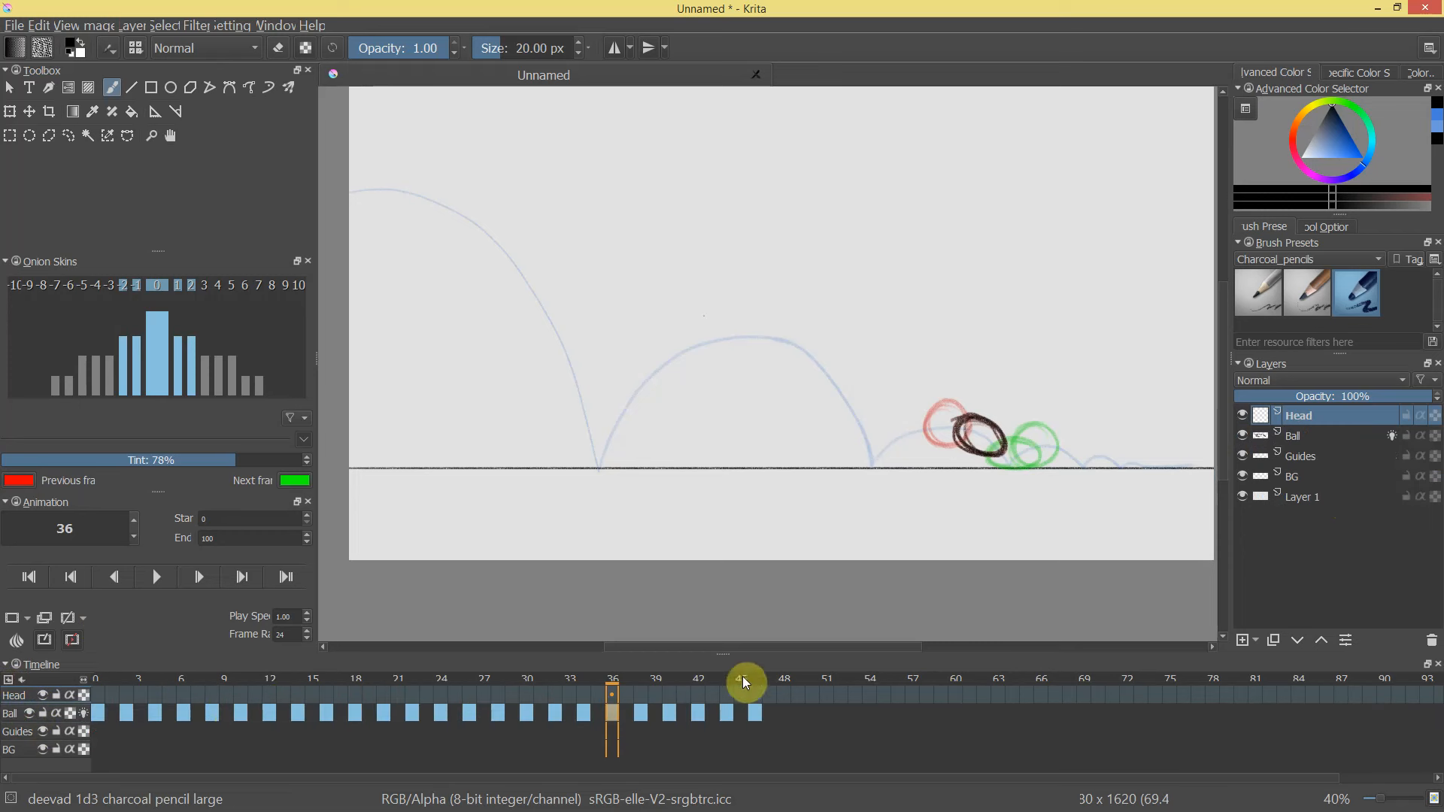
Draw two eyes and a smiling mouth on the Head layer over the round ball at frame 0.
left_click(645, 692)
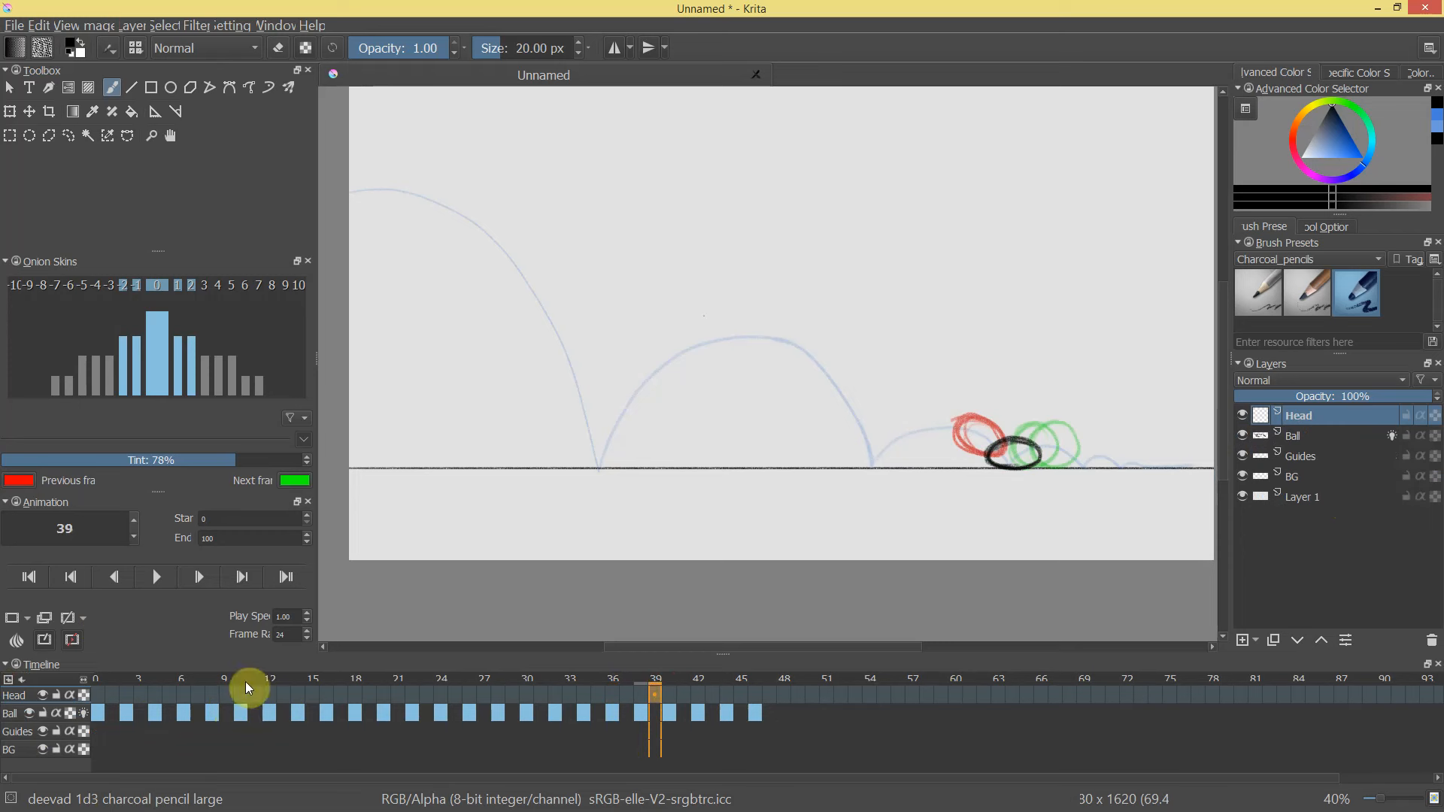
left_click(13, 713)
left_click(21, 698)
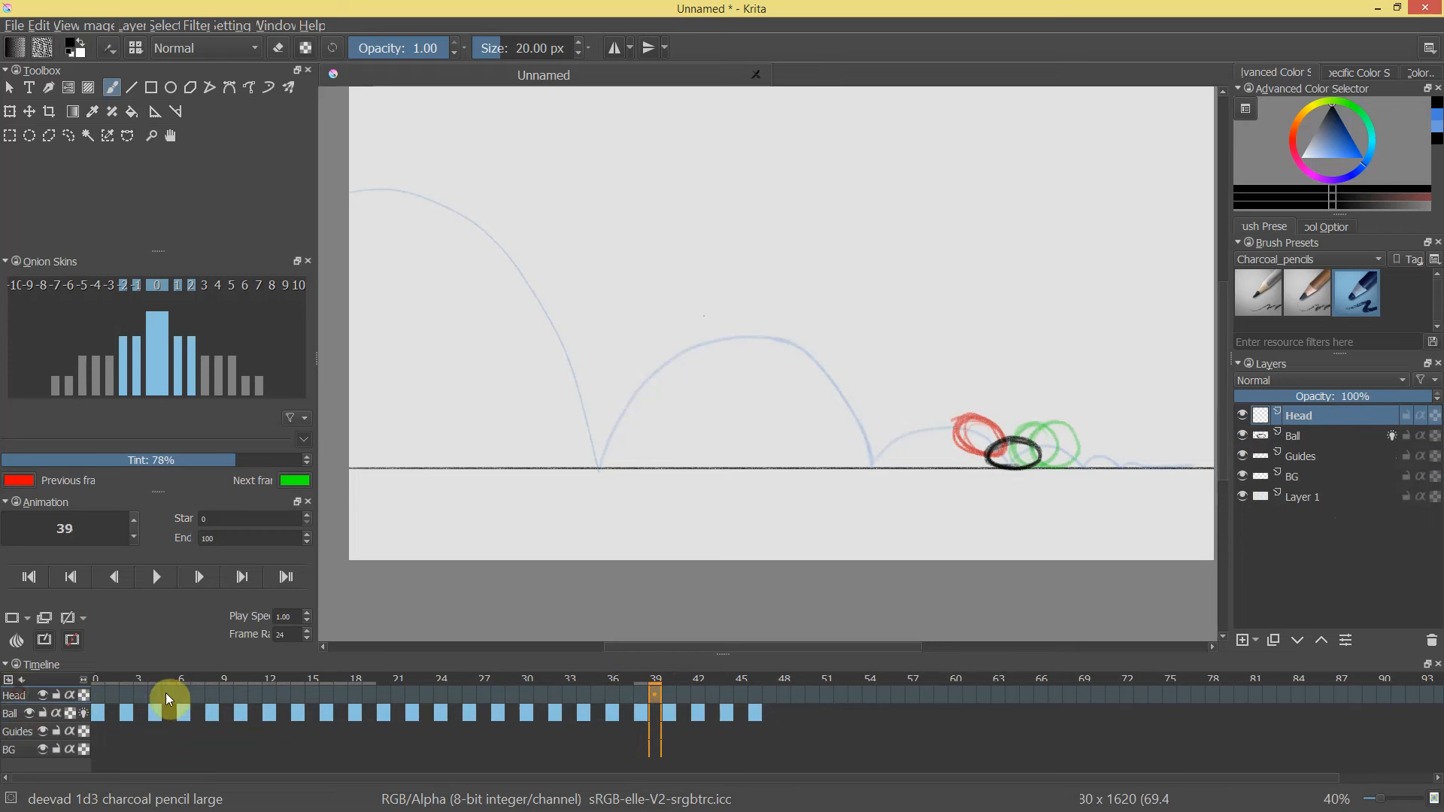
left_click(97, 695)
left_click_drag(385, 193, 775, 355)
key("ctrl+z")
left_click_drag(749, 305, 697, 245)
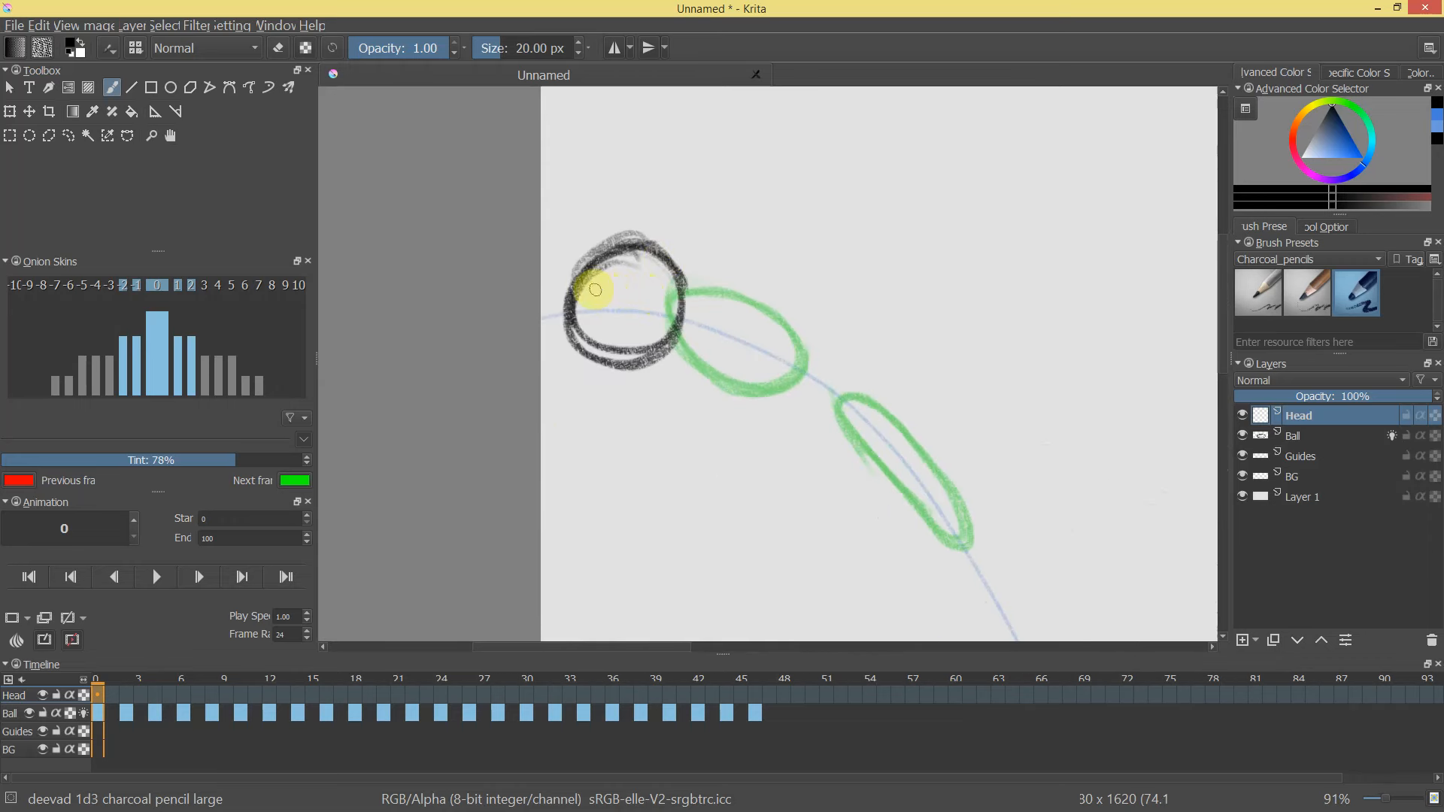
left_click(599, 286)
left_click(653, 286)
left_click_drag(604, 318, 644, 318)
mouse_move(764, 368)
left_mouse_down()
mouse_move(719, 416)
mouse_move(865, 390)
mouse_move(694, 346)
left_mouse_up()
left_click_drag(694, 347, 713, 272)
Create blank Head keyframes at frames 0 and 2 and turn on the Head layer's onion skins.
left_click(127, 691)
left_click(96, 690)
right_click(97, 691)
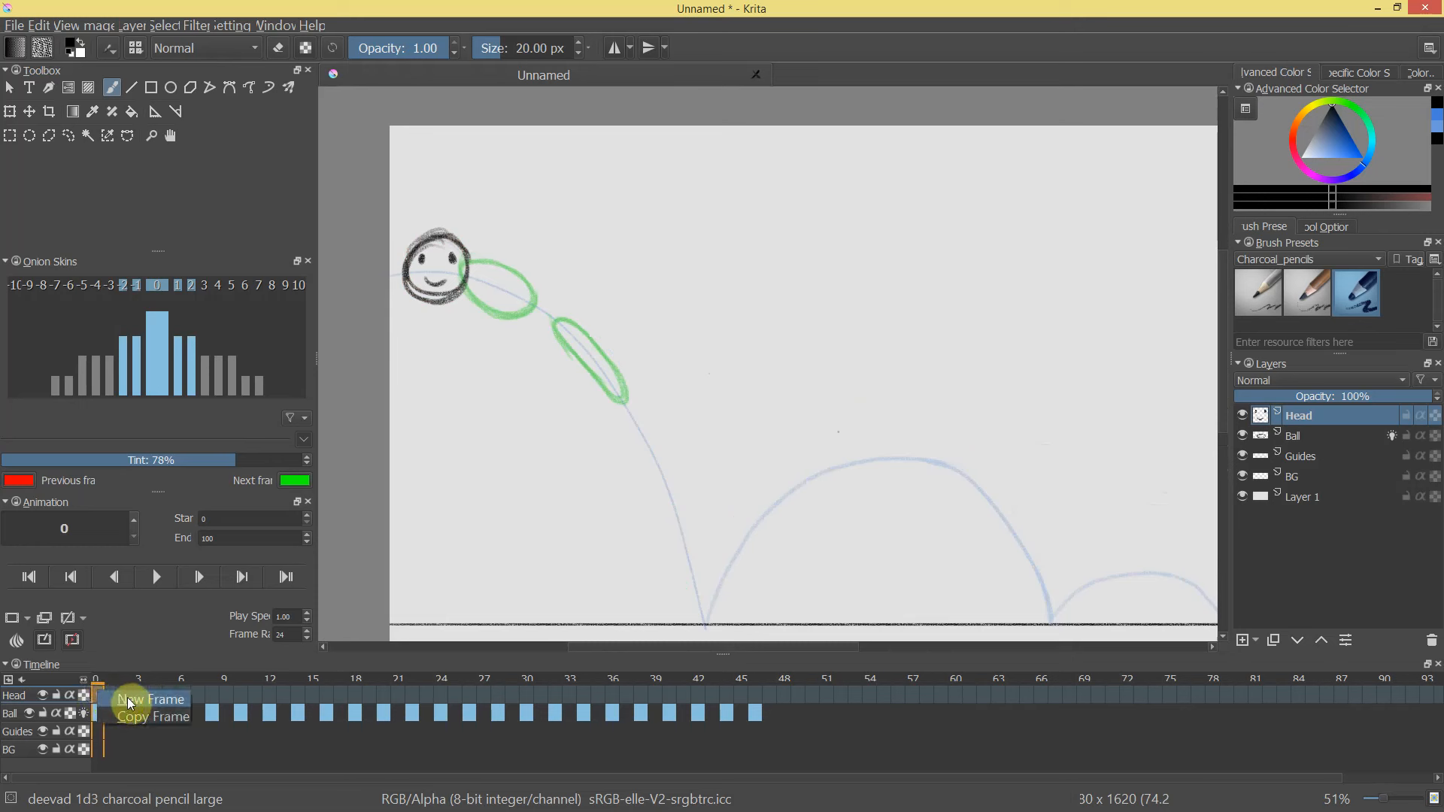
left_click(124, 699)
left_click(132, 690)
right_click(135, 691)
left_click(155, 700)
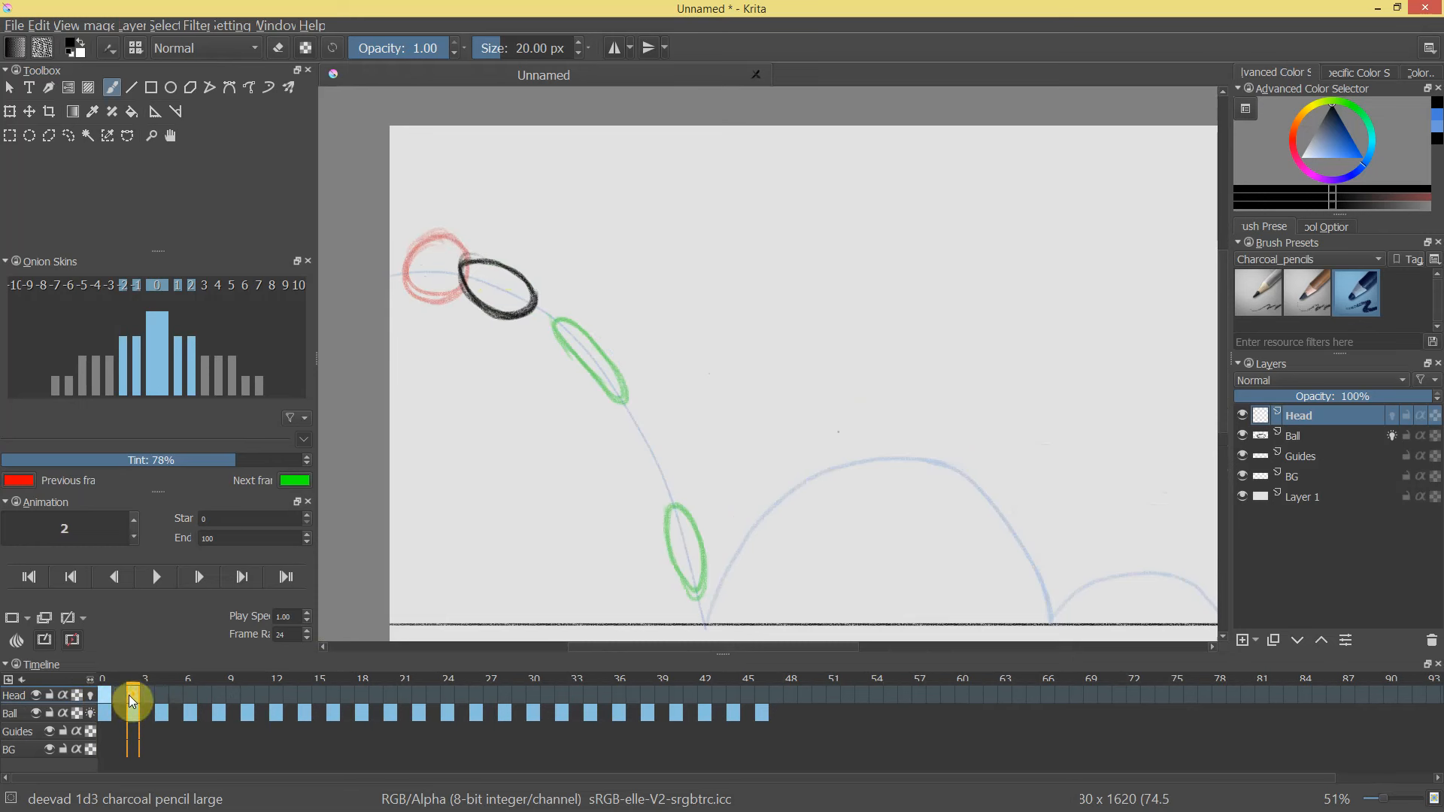
left_click(90, 696)
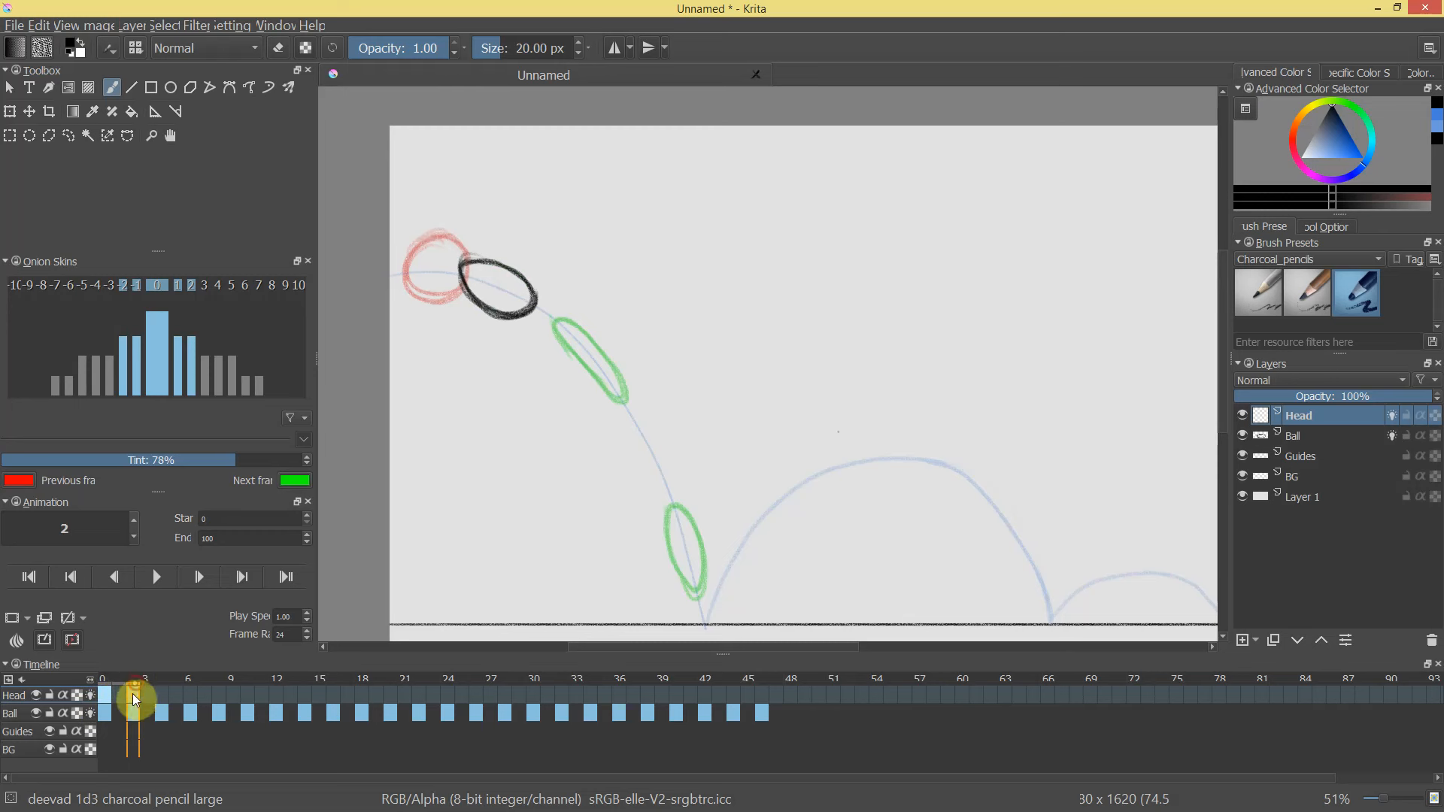
key("ctrl")
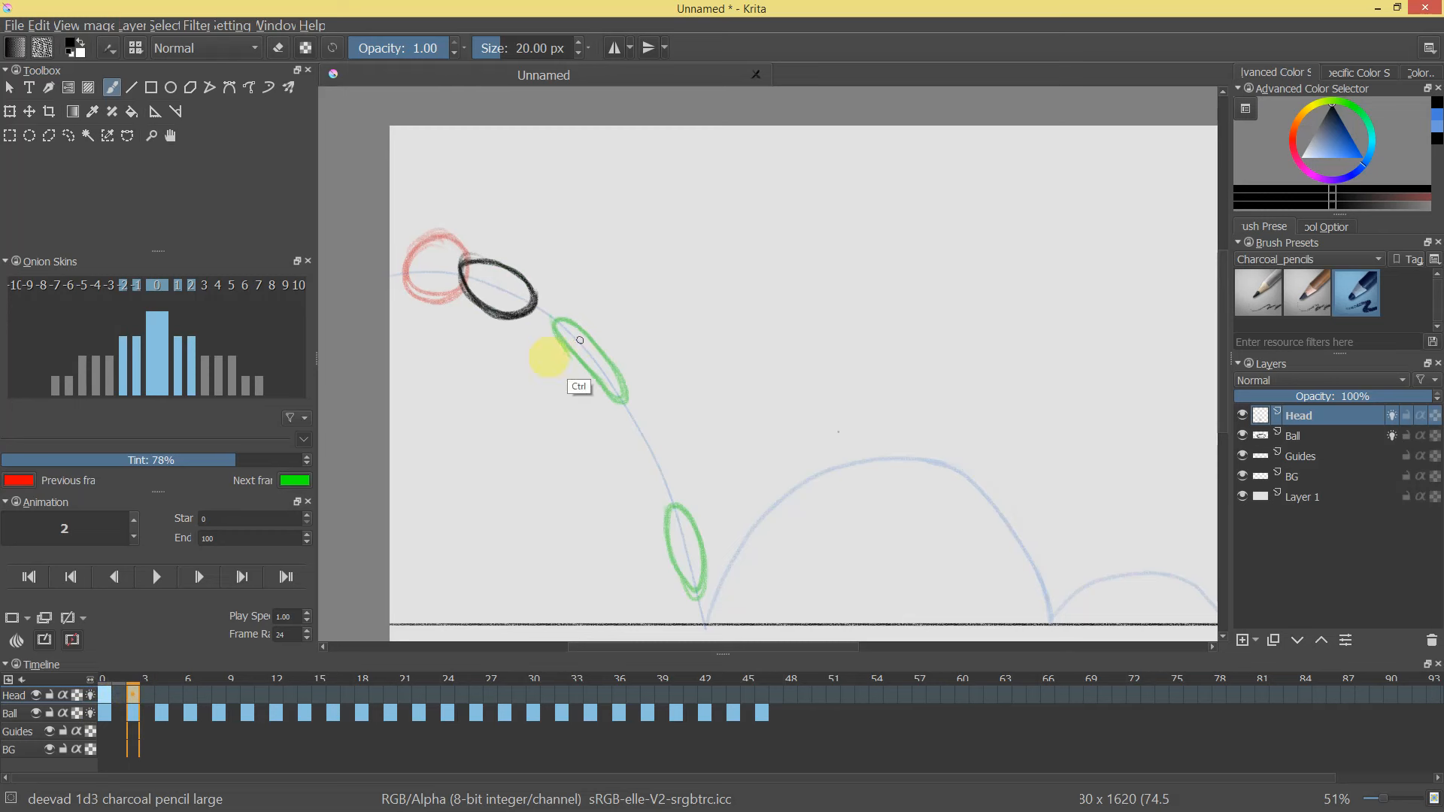
Draw the eyes and mouth over the ball in Head frames 0 and 2, tilting the second face with the fall.
left_click(106, 688)
mouse_move(420, 258)
left_mouse_down()
mouse_move(453, 255)
mouse_move(433, 276)
left_mouse_up()
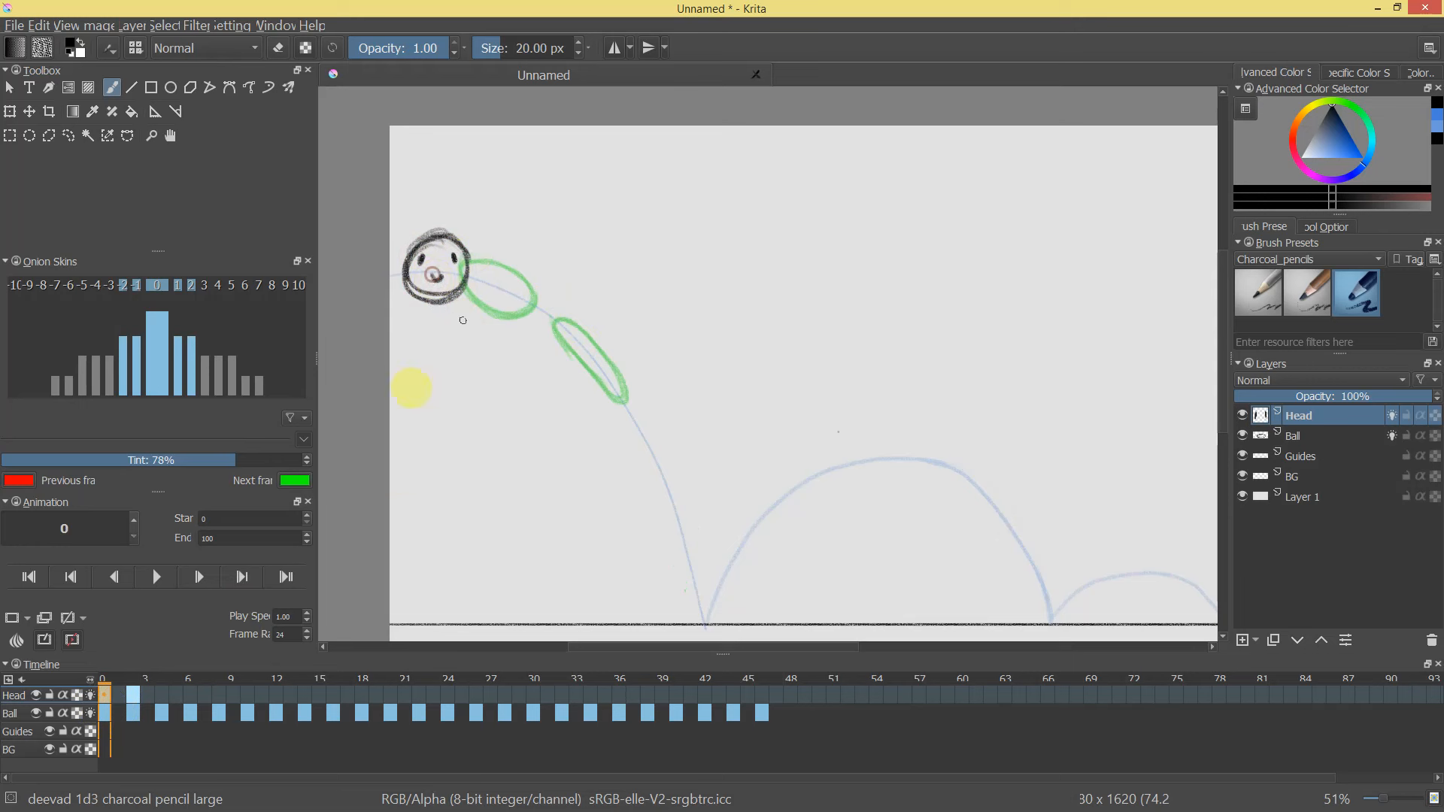
left_click(133, 690)
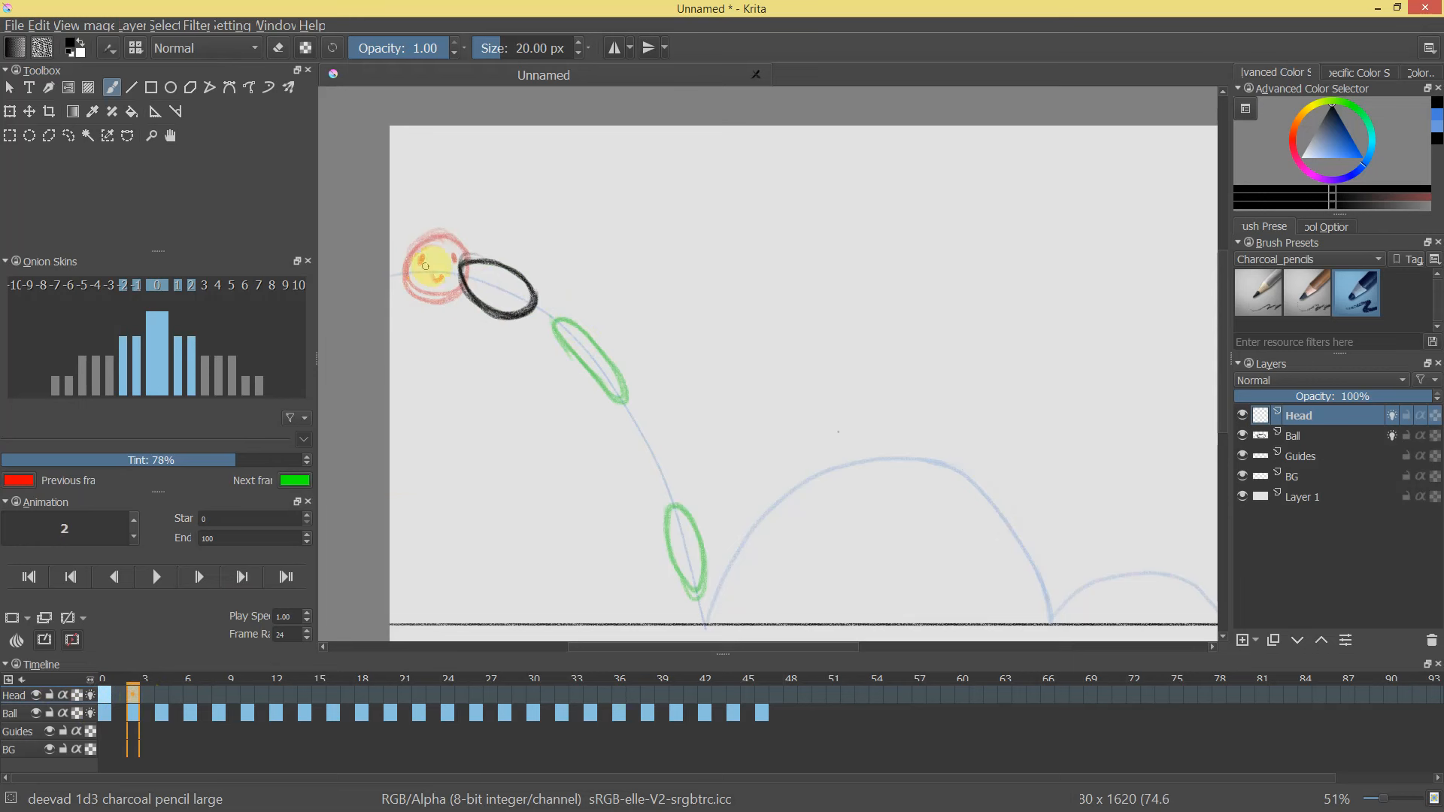
left_click(486, 274)
left_click(500, 262)
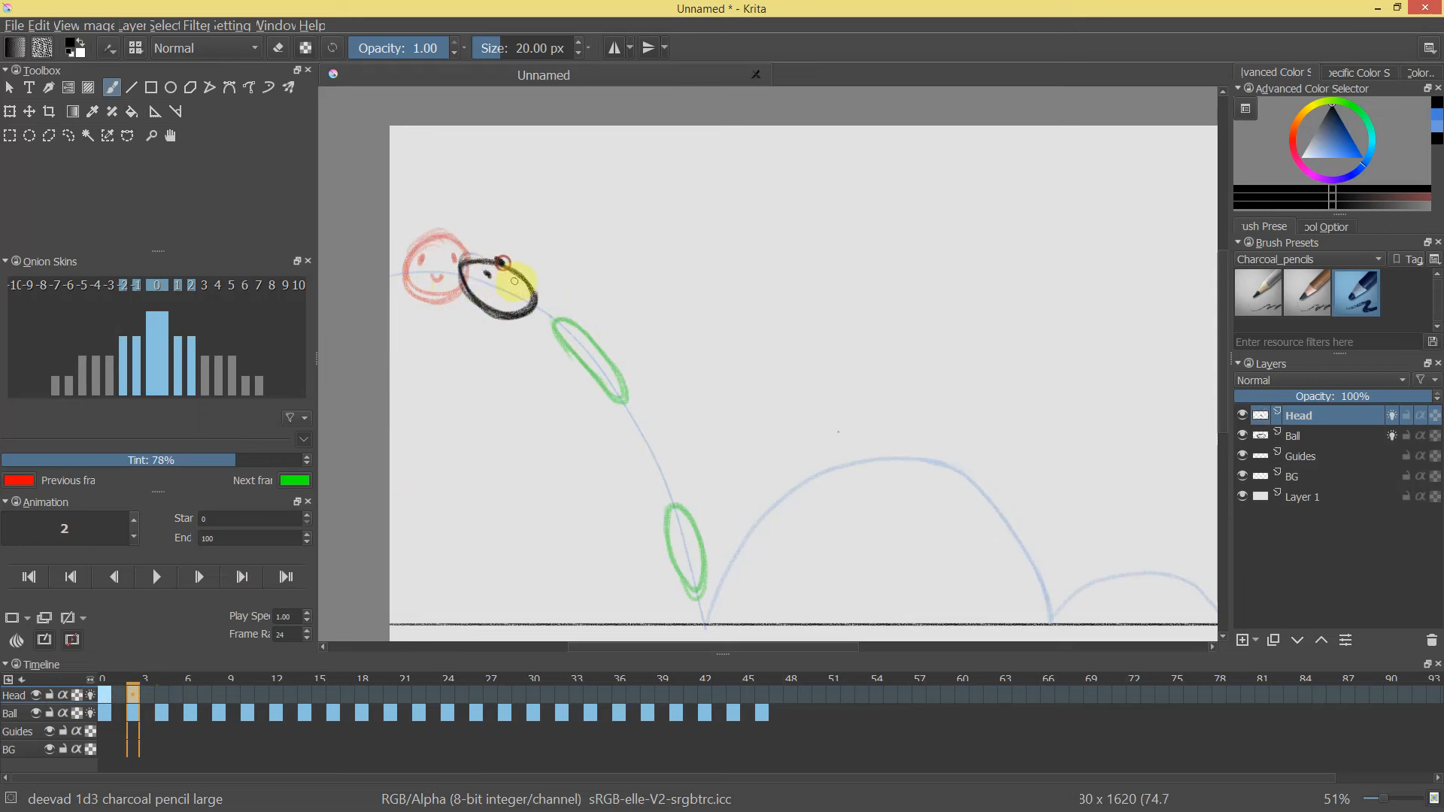
Create Head keyframes at frames 4 and 6 and draw small facial features on the stretched falling balls.
left_click(162, 694)
right_click(163, 692)
left_click(188, 698)
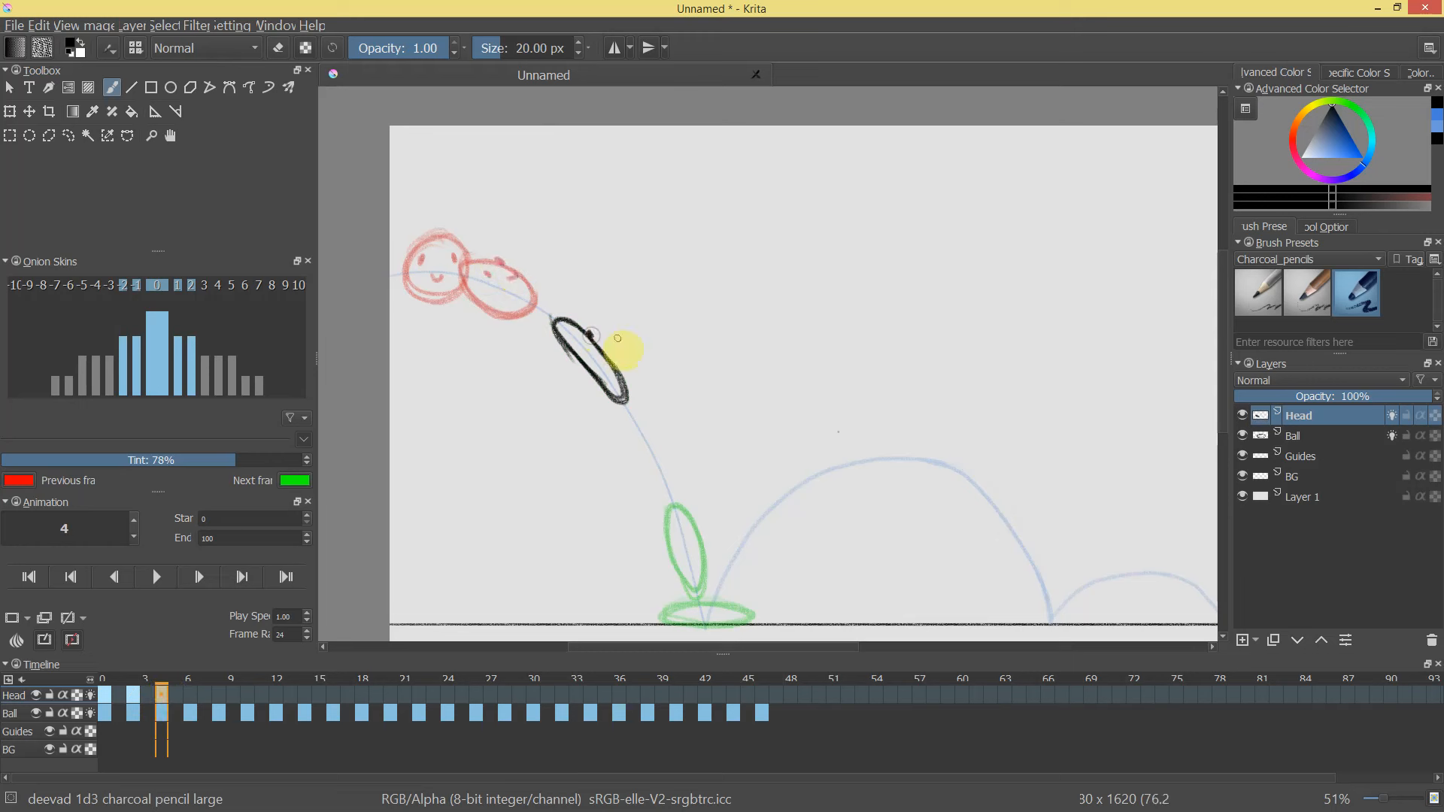
left_click(191, 689)
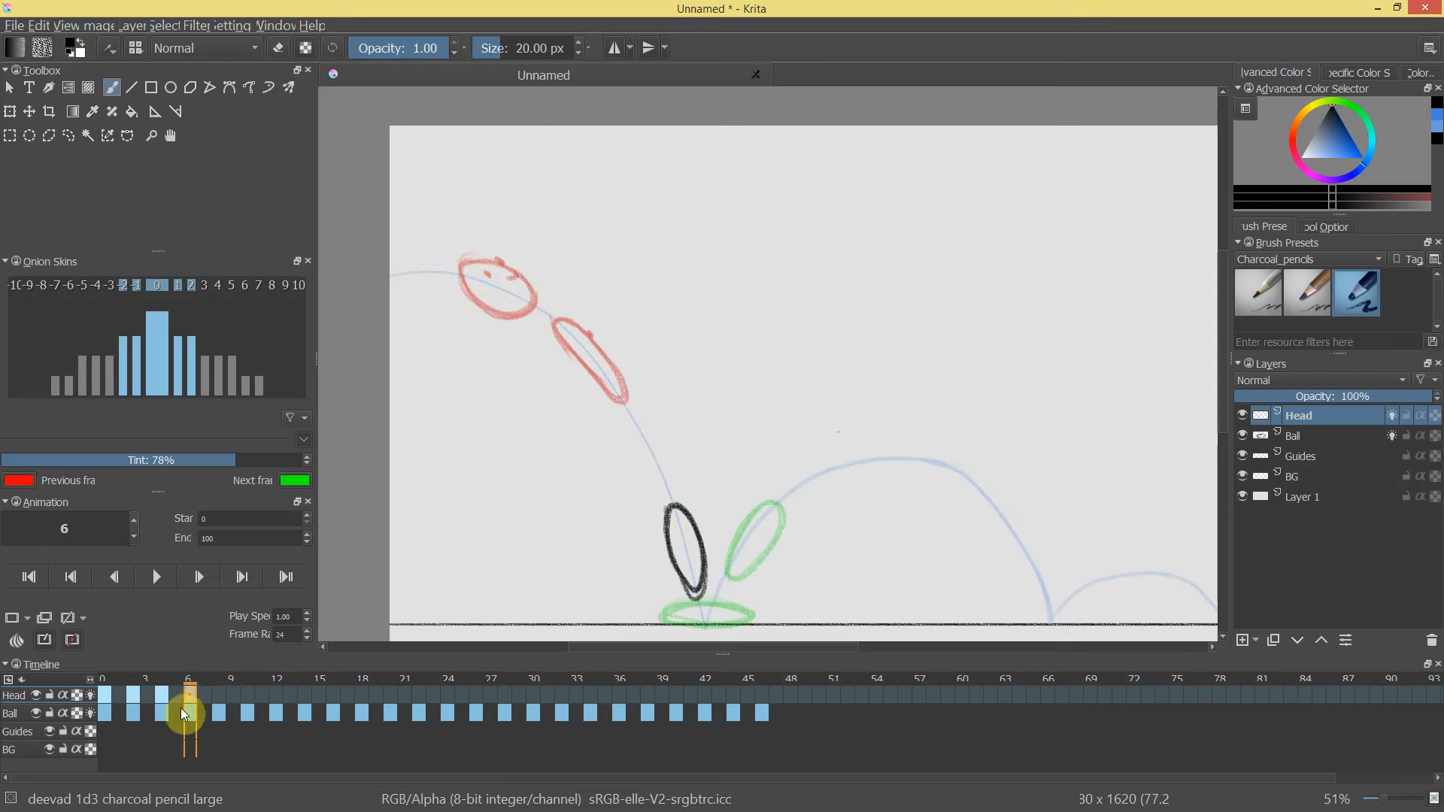
left_click_drag(672, 533, 681, 564)
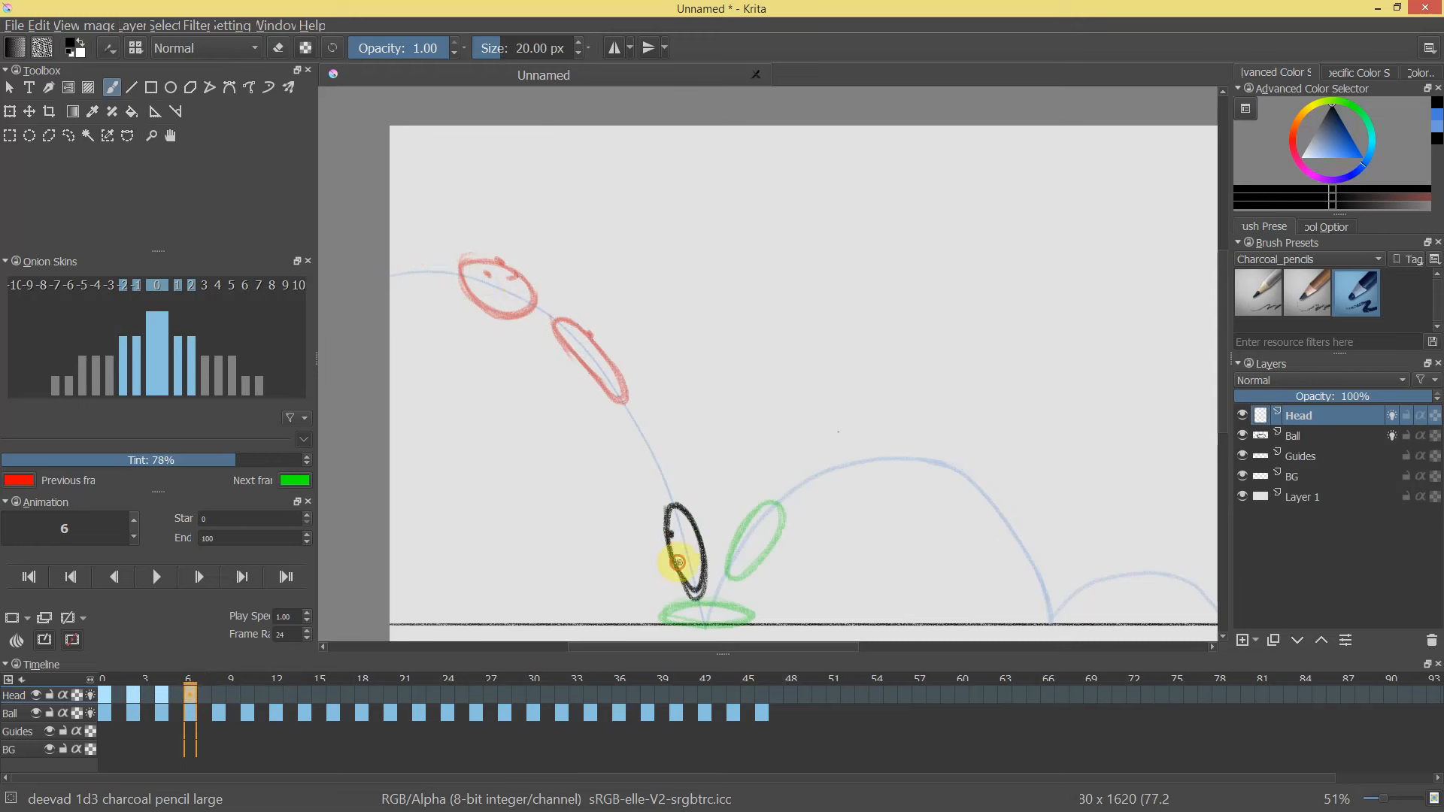
Create a Head keyframe at frame 8 and draw eyes and a mouth on the squashed ball at the first ground contact.
right_click(217, 693)
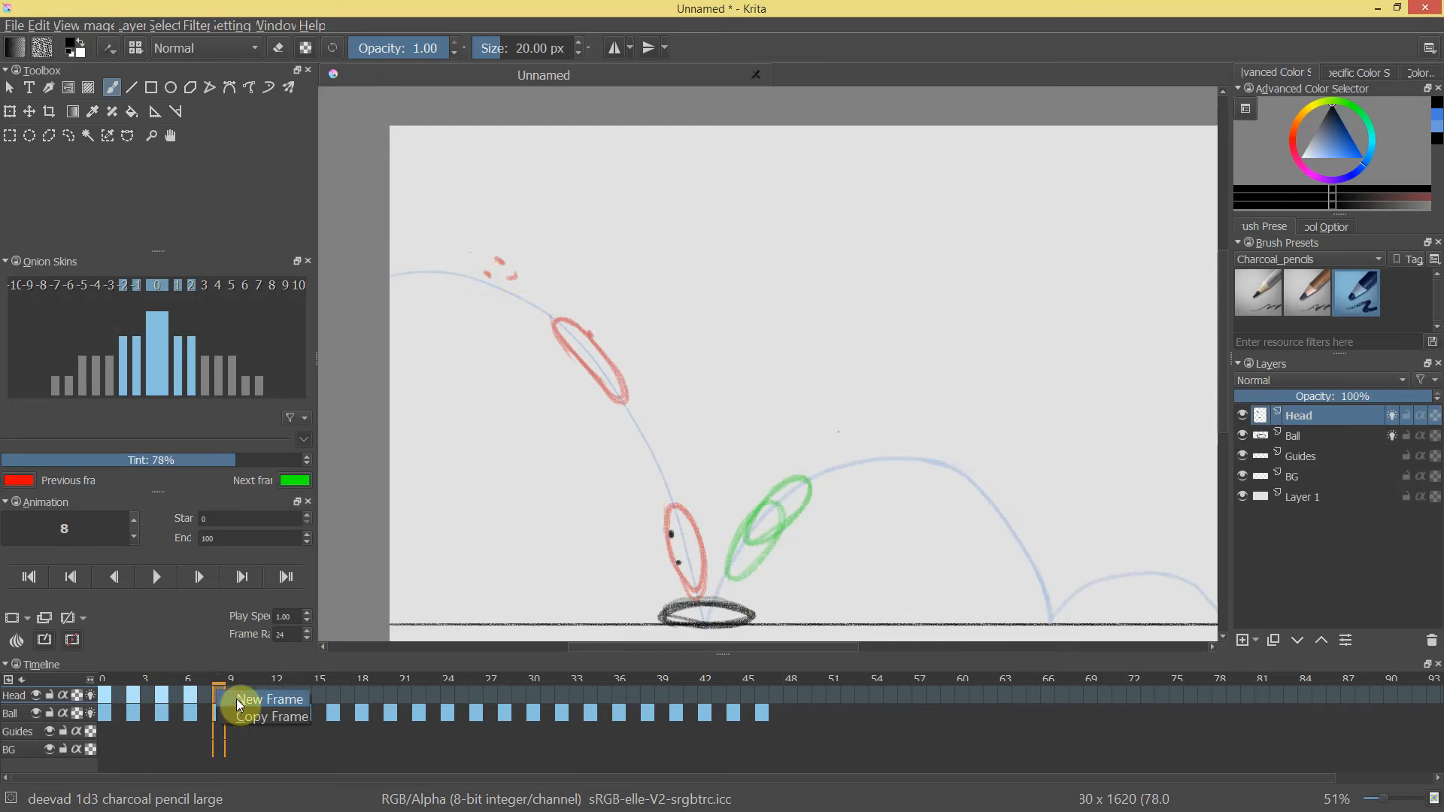
left_click(251, 695)
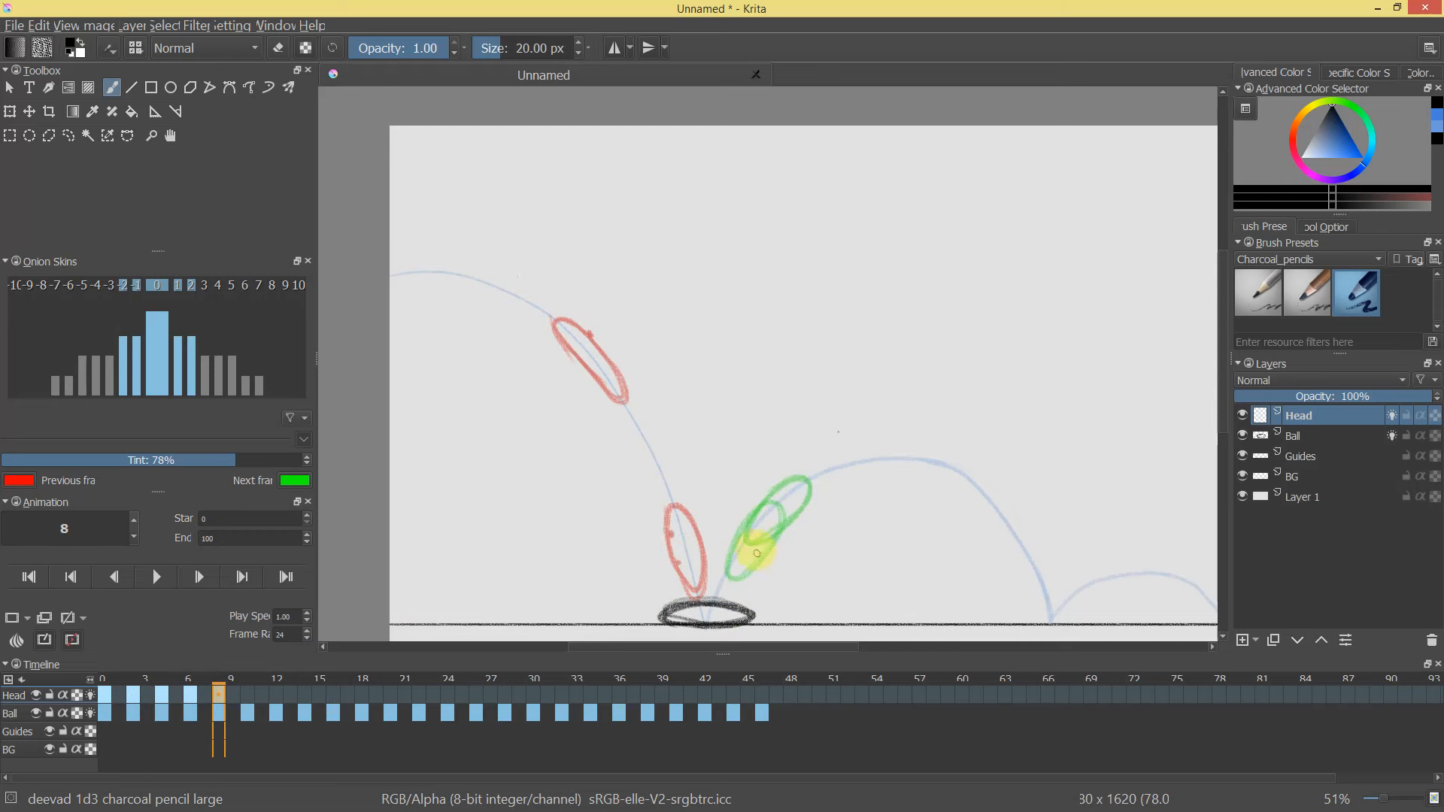
left_click_drag(783, 549, 723, 341)
left_click(623, 405)
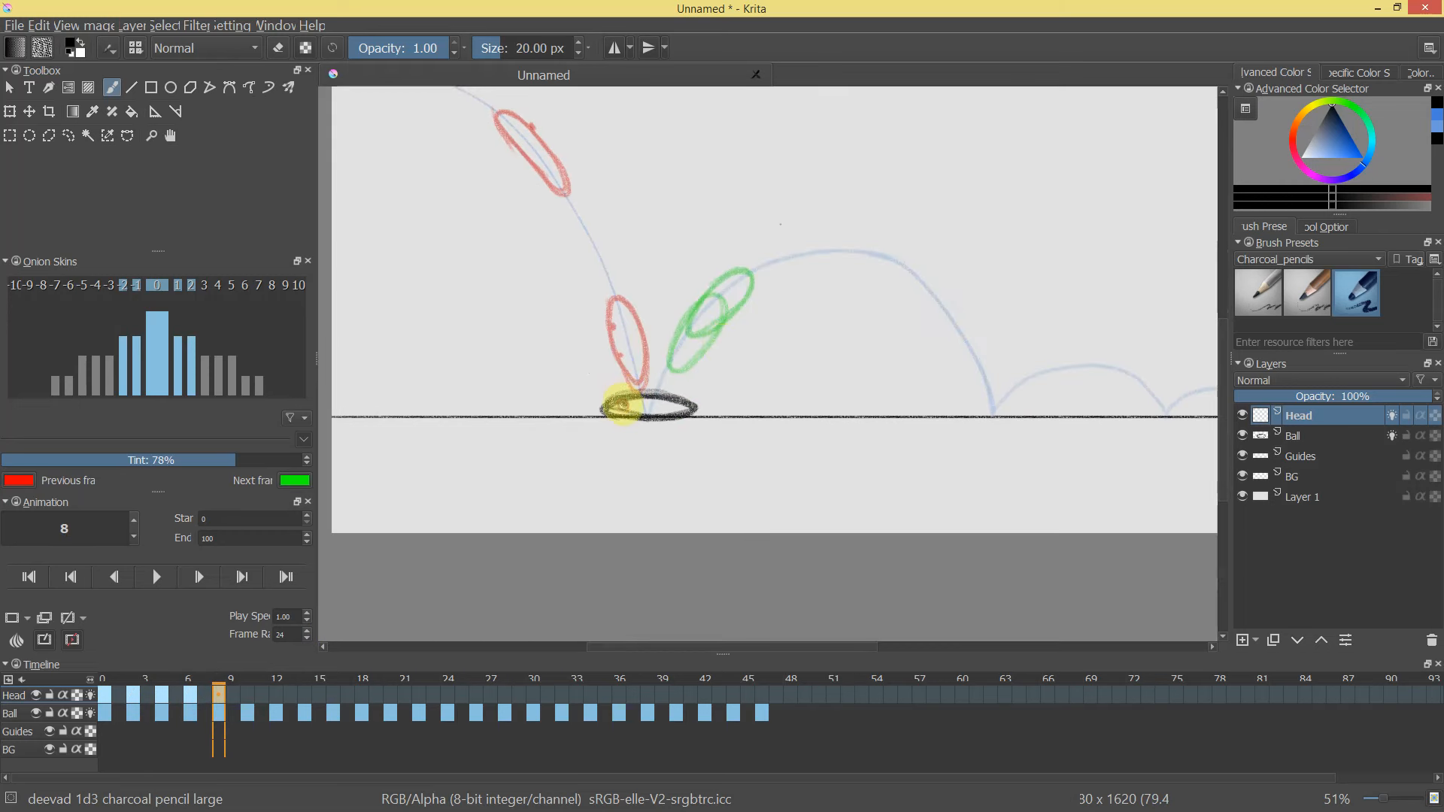
left_click(675, 402)
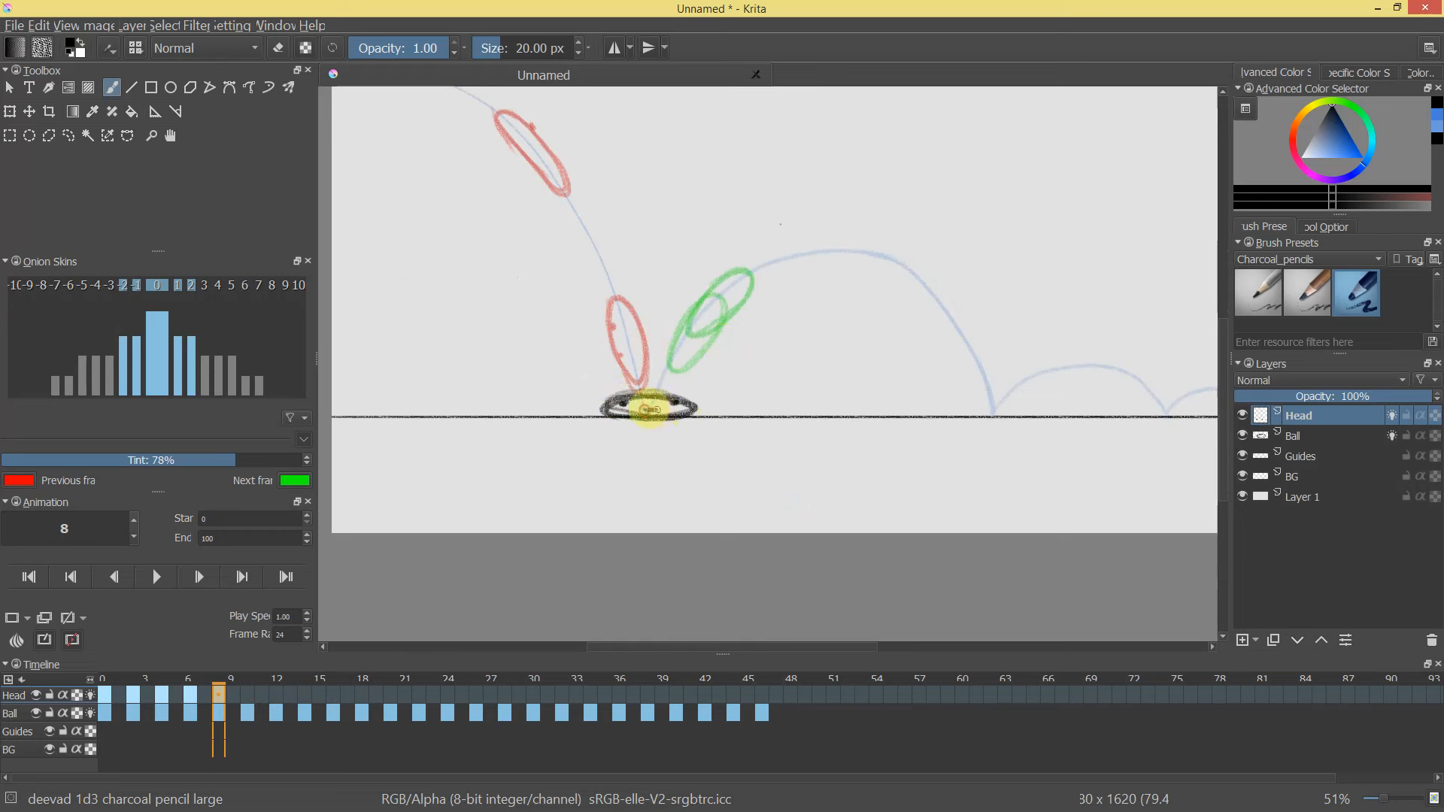
Create Head keyframes at frames 10 and 12 and draw the facial features on the stretched balls rising on the second arc.
right_click(247, 694)
left_click(261, 702)
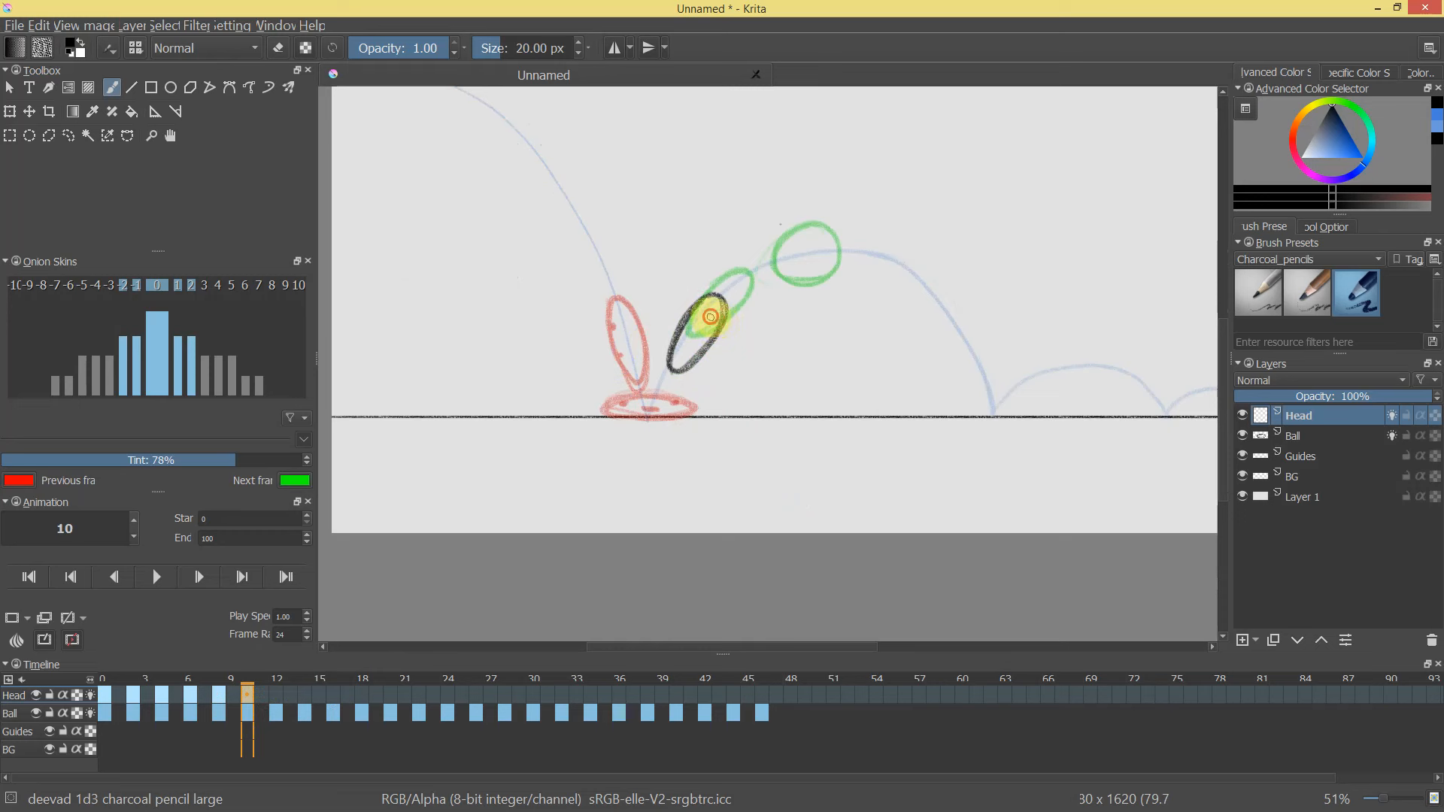
left_click(718, 328)
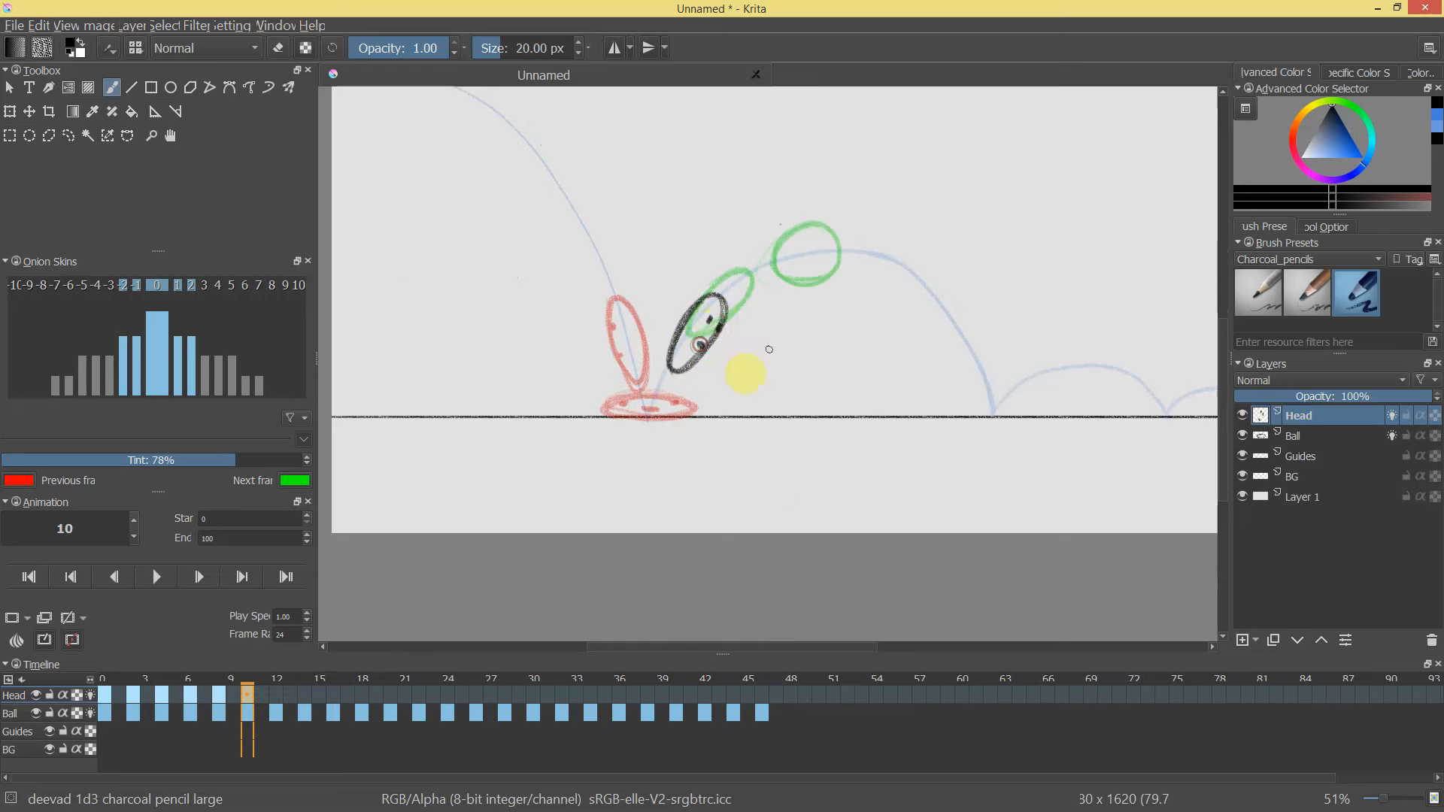
right_click(277, 692)
left_click(299, 696)
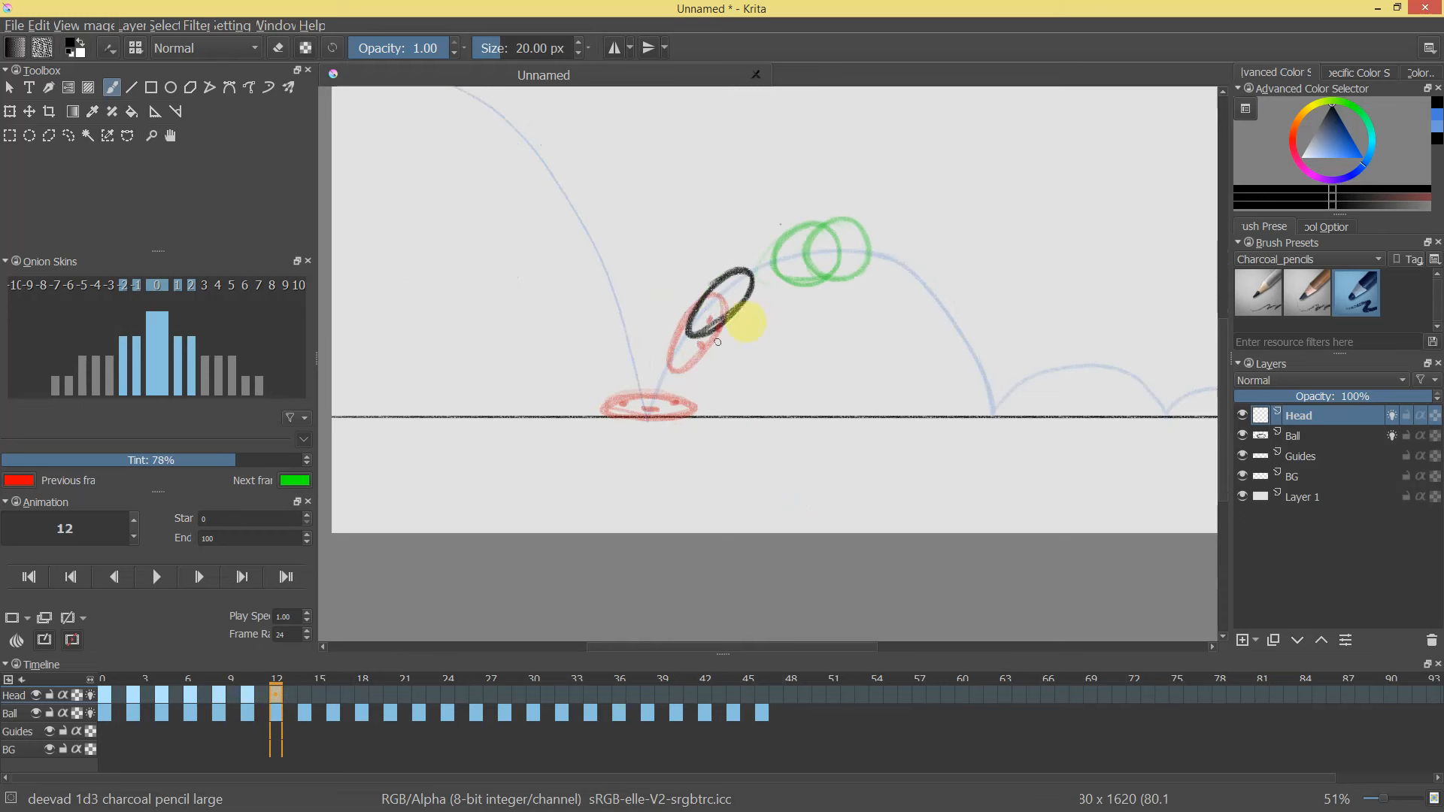
left_click_drag(742, 295, 728, 311)
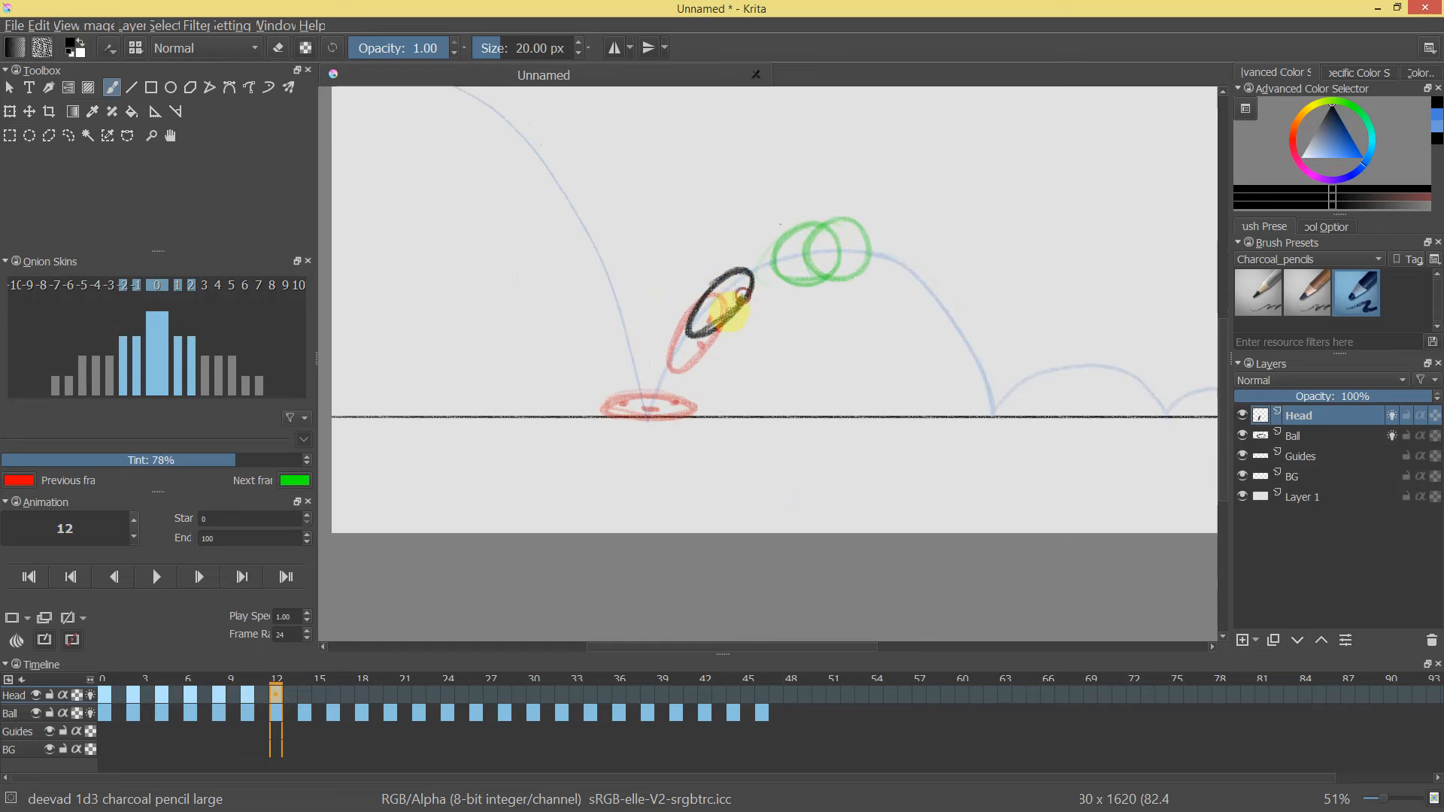
left_click(719, 319)
left_click(742, 303)
Create Head keyframes at frames 14 and 16 and draw the face on the two round balls near the second arc's peak.
left_click(305, 693)
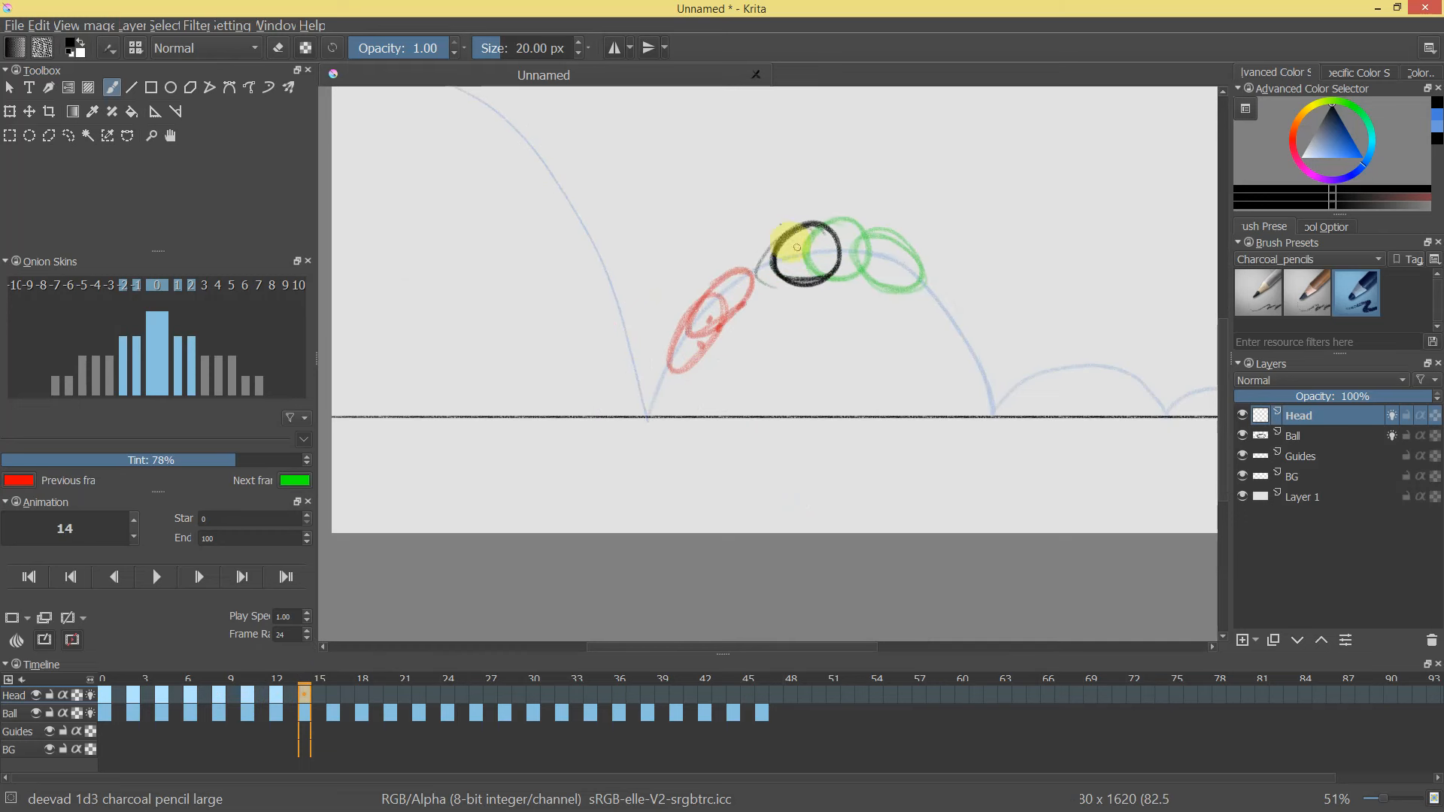
left_click(334, 694)
right_click(336, 693)
left_click(375, 700)
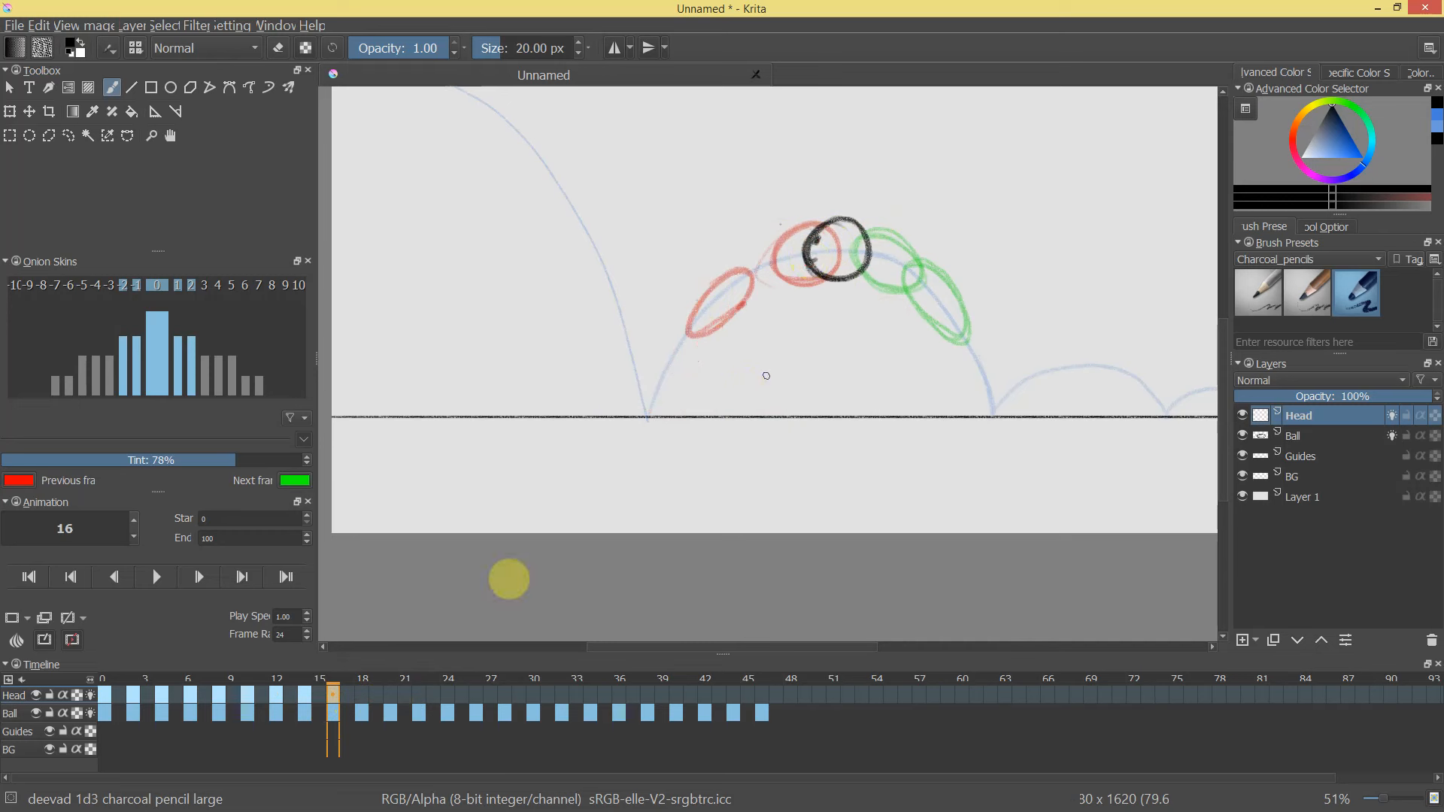
Create Head keyframes at frames 18 and 20 and draw the facial features on the stretched balls falling along the second arc.
right_click(363, 699)
left_click(379, 700)
left_click(868, 270)
left_click(887, 255)
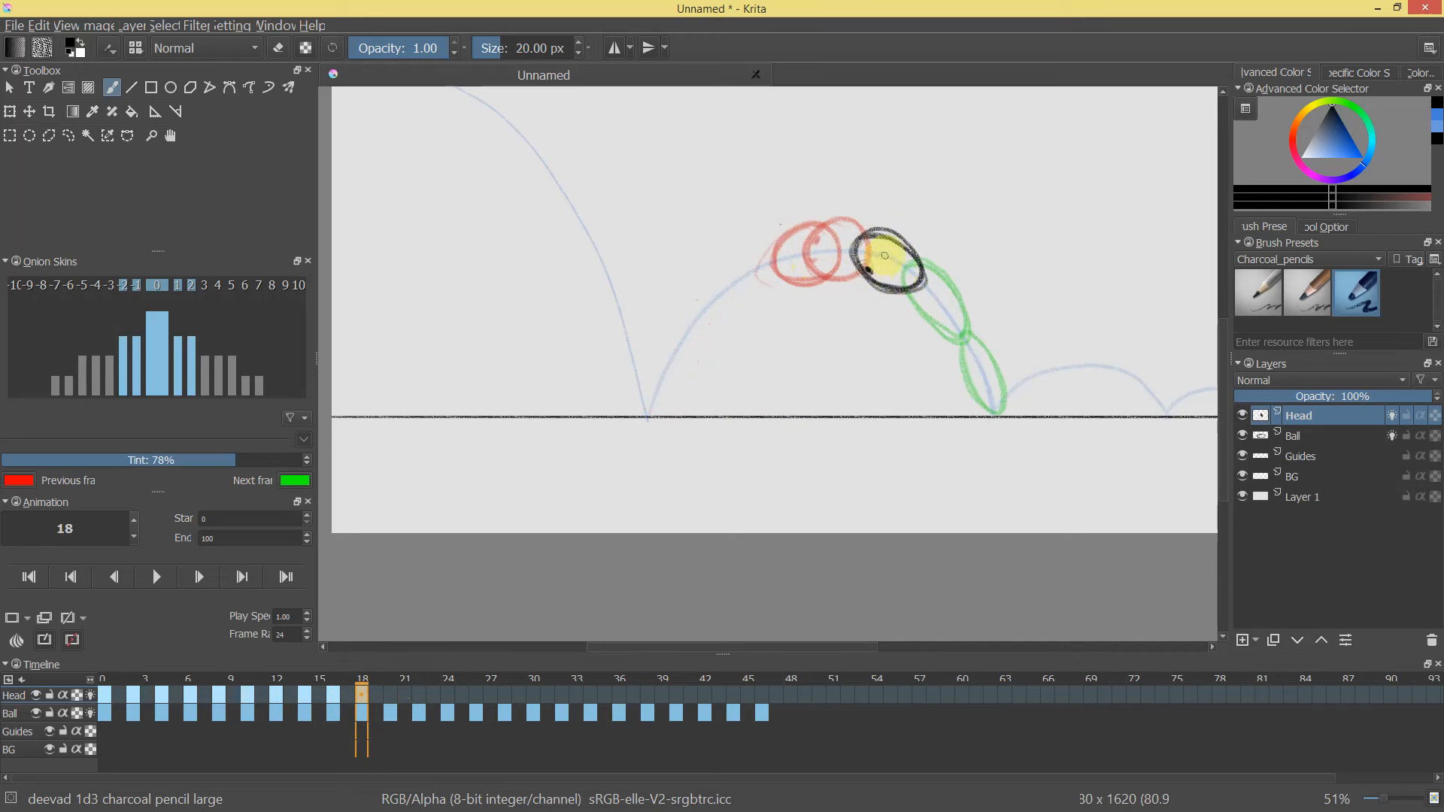
left_click_drag(894, 268, 889, 276)
left_click(387, 694)
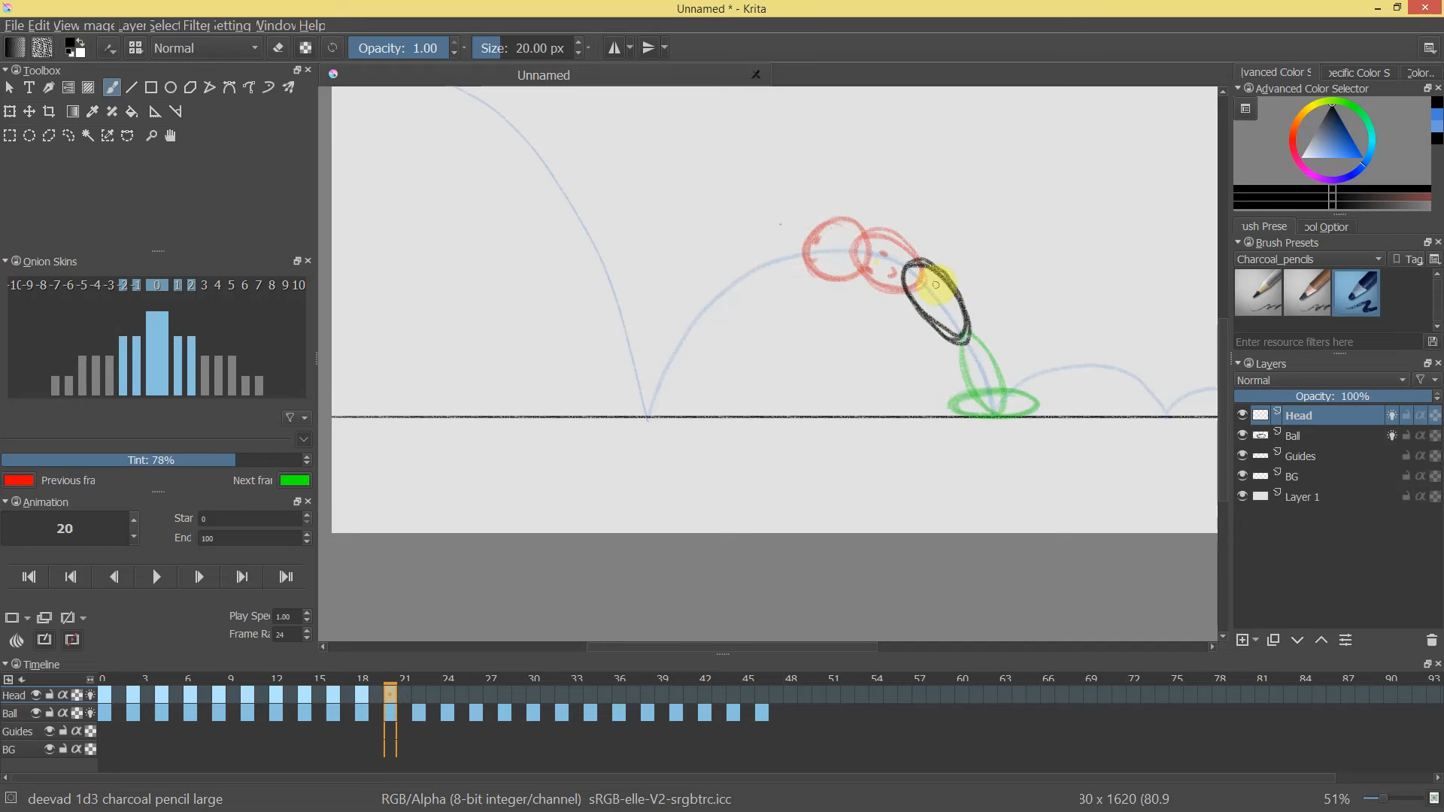
left_click_drag(946, 300, 948, 301)
Create Head keyframes at frames 22, 24 and 26 and draw the face through the second ground contact and the start of the third arc.
left_click(419, 693)
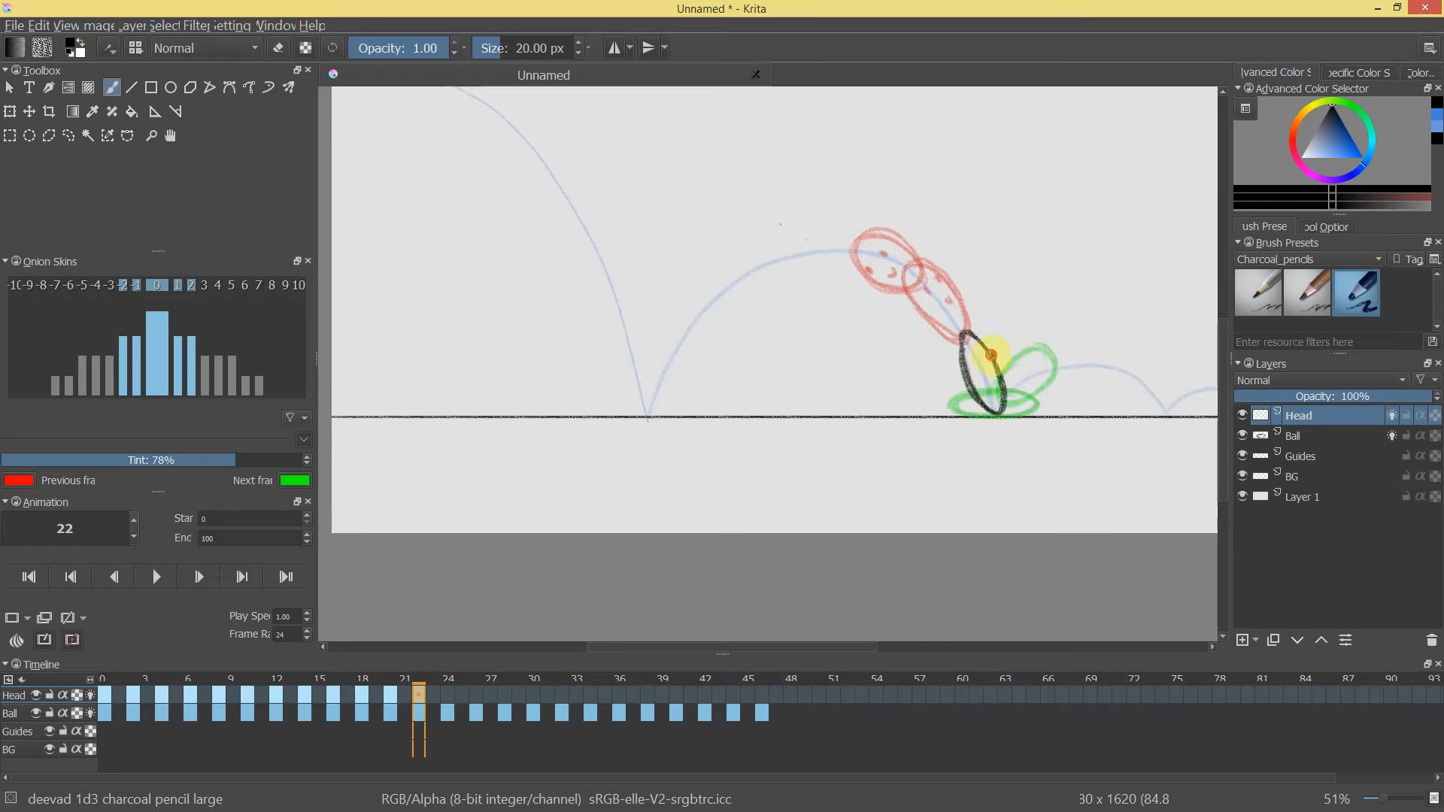
left_click(449, 699)
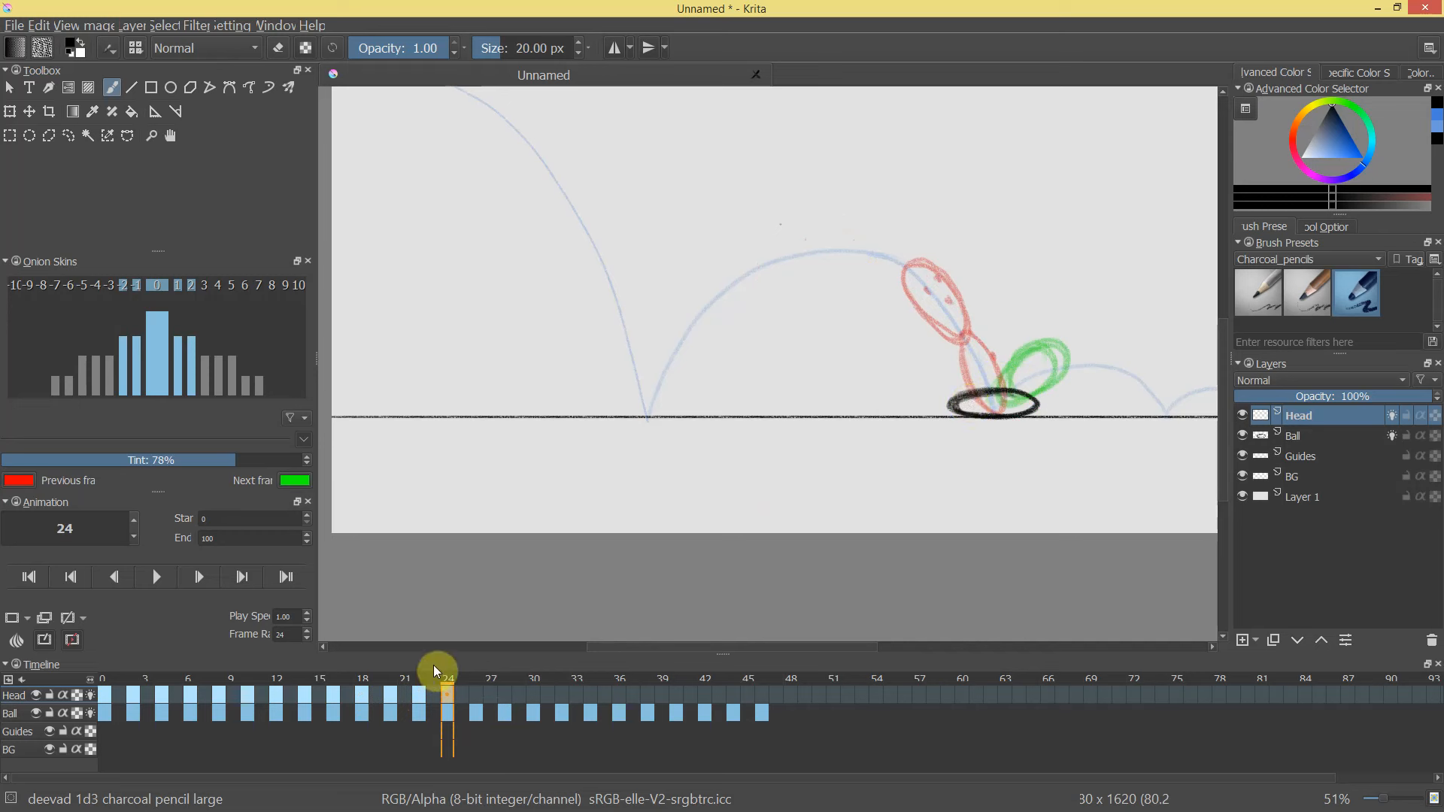
left_click(475, 694)
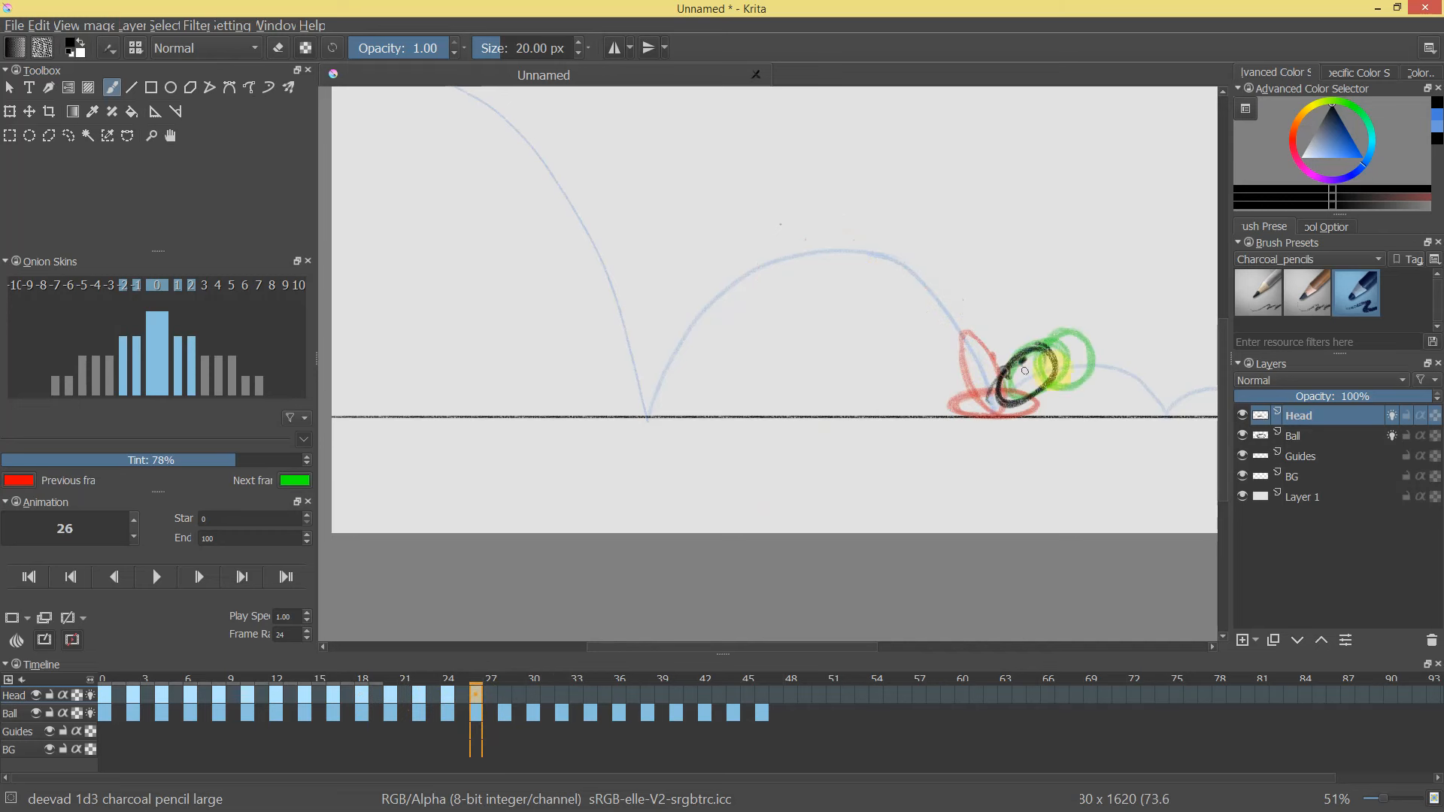
Create Head keyframes at frames 28 and 30 and draw eyes and a mouth on the balls rising toward the third arc's peak.
left_click(507, 692)
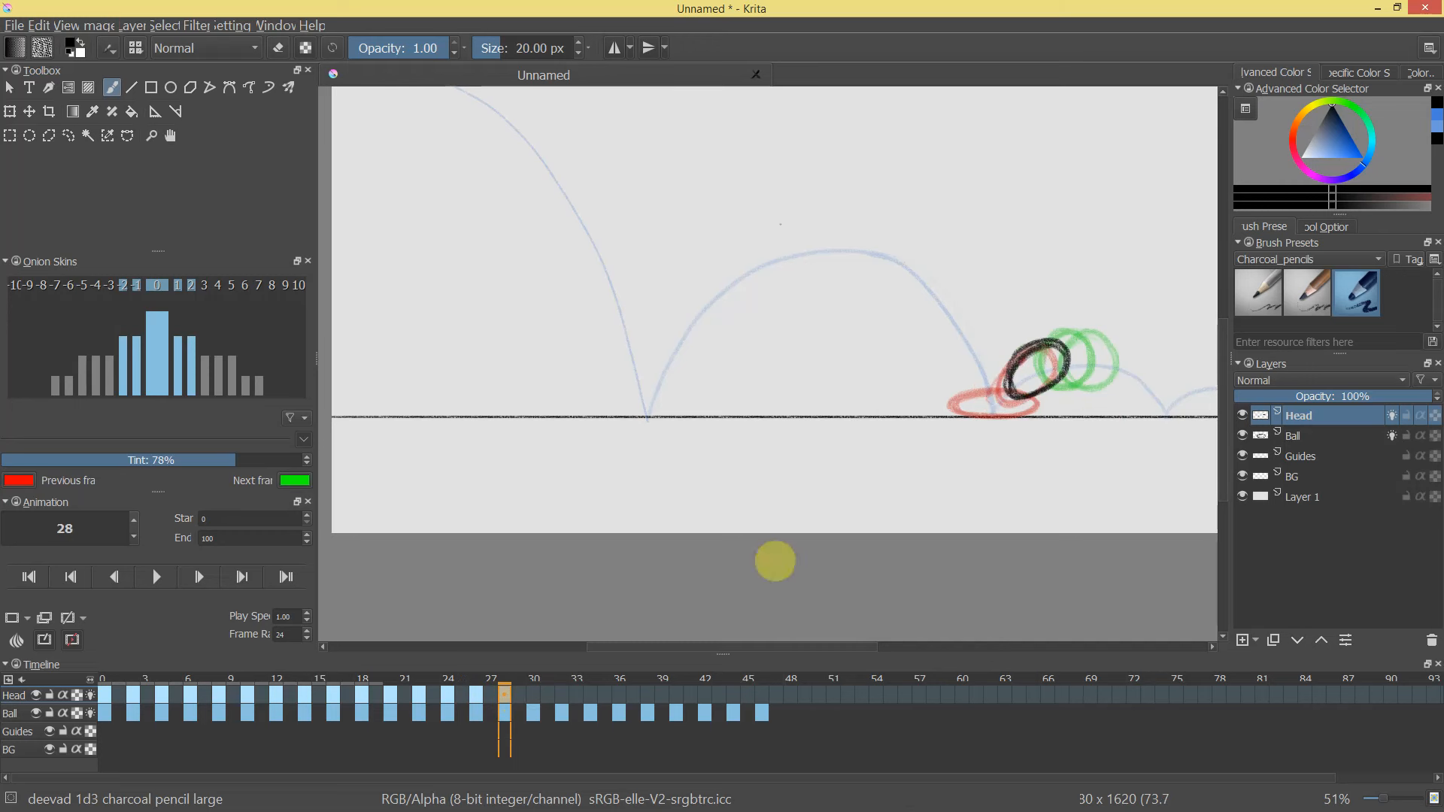
left_click_drag(1055, 369, 1034, 359)
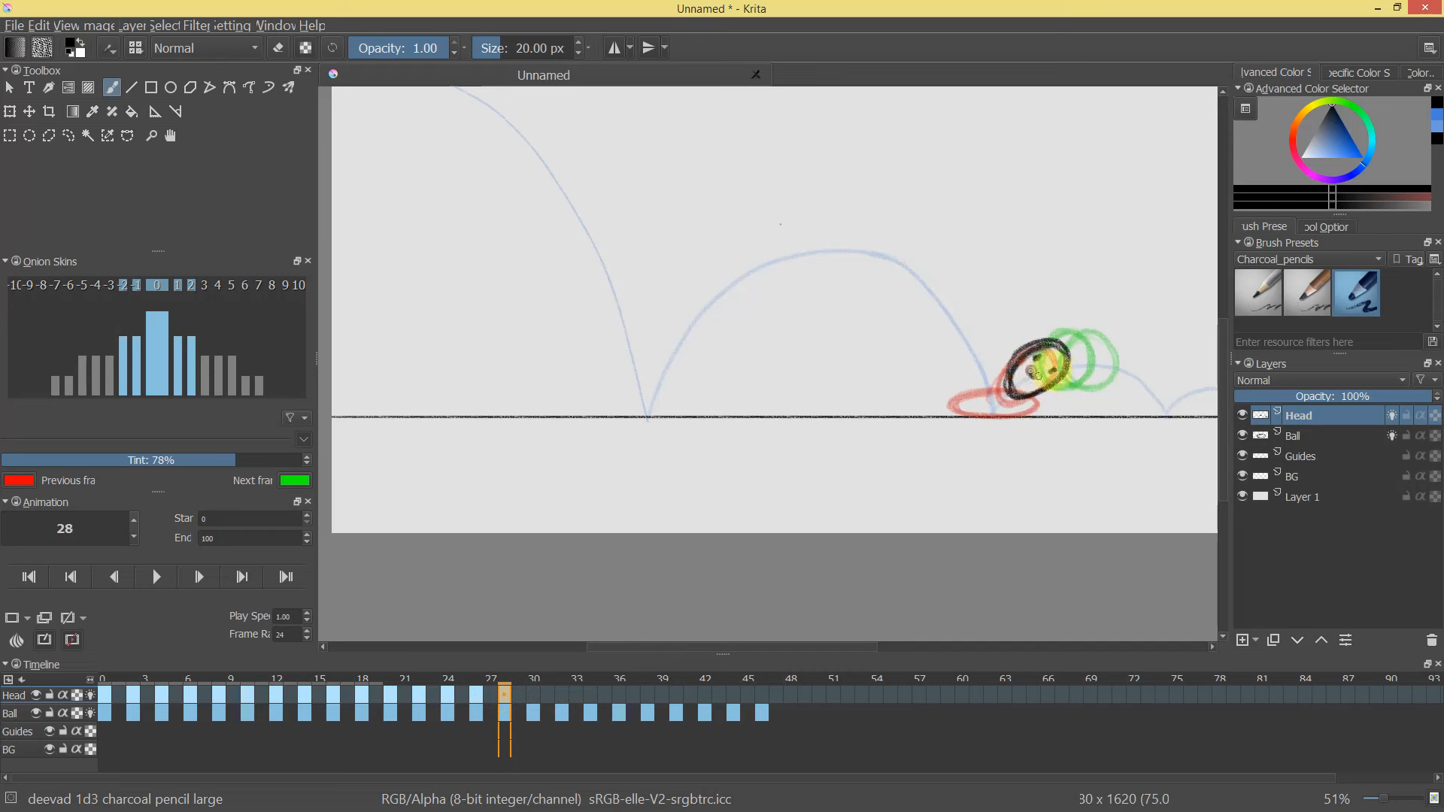
right_click(534, 693)
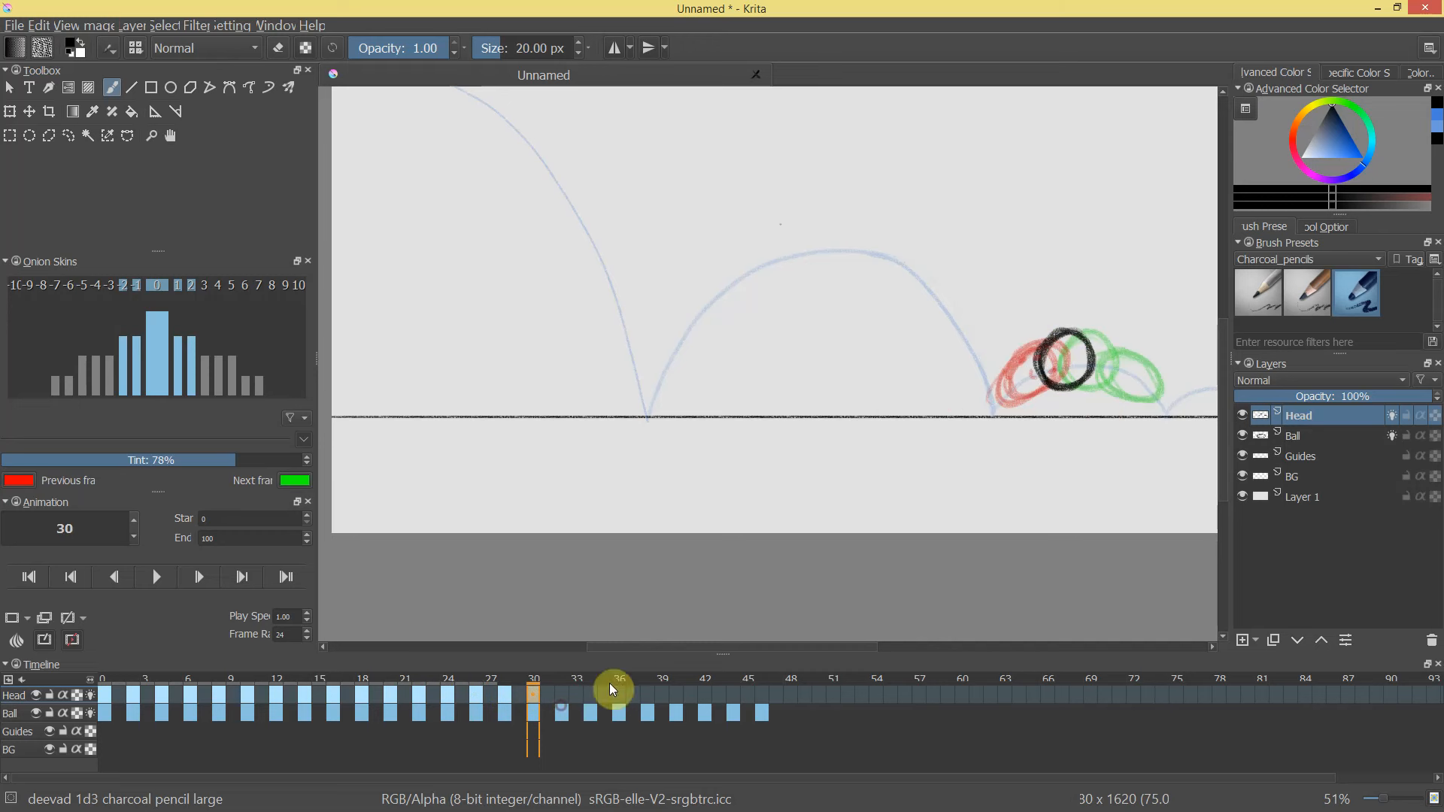
left_click_drag(1081, 350, 1060, 352)
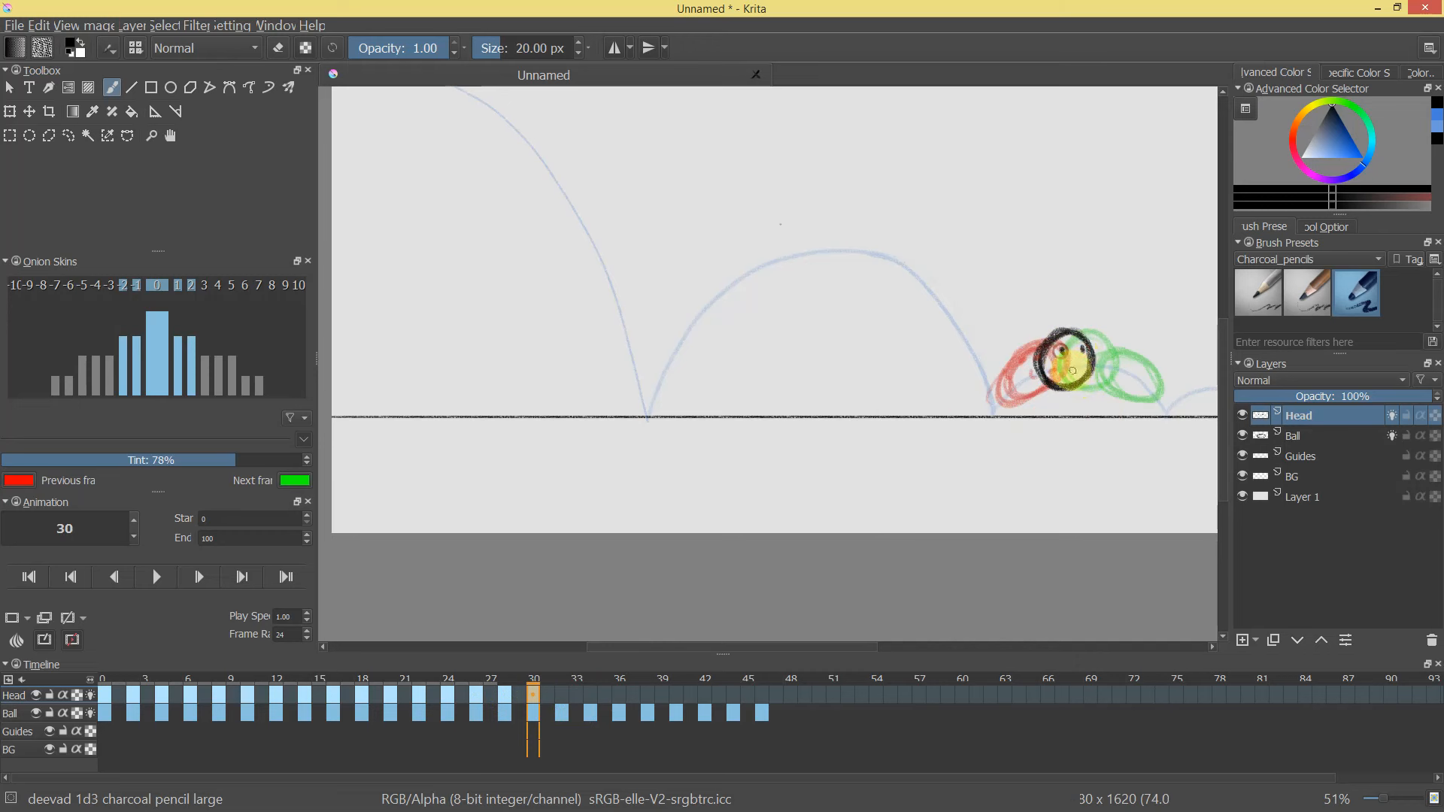
left_click_drag(1094, 369, 863, 337)
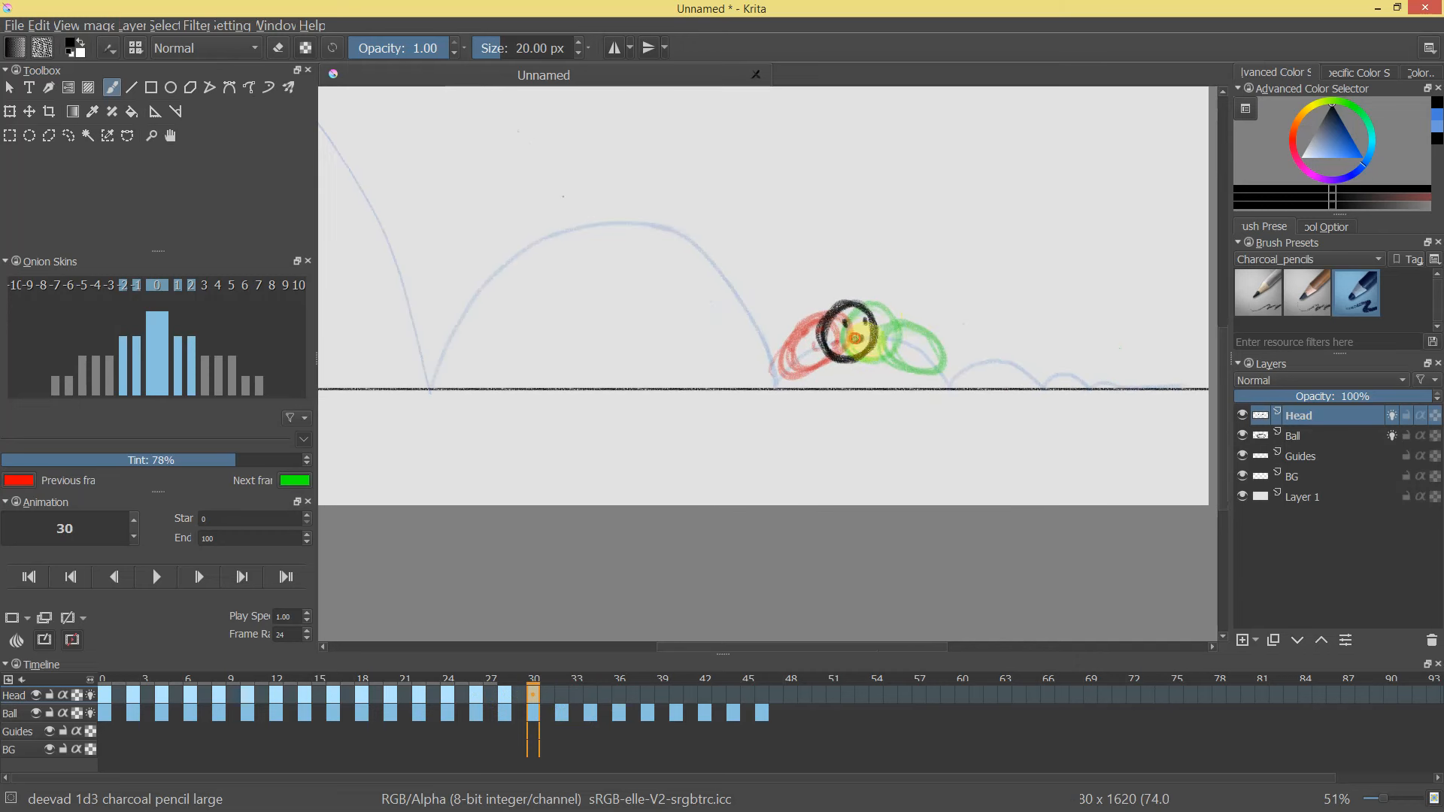
Create Head keyframes at frames 32 and 34 and draw the face on the balls past the third arc's peak.
left_click(561, 692)
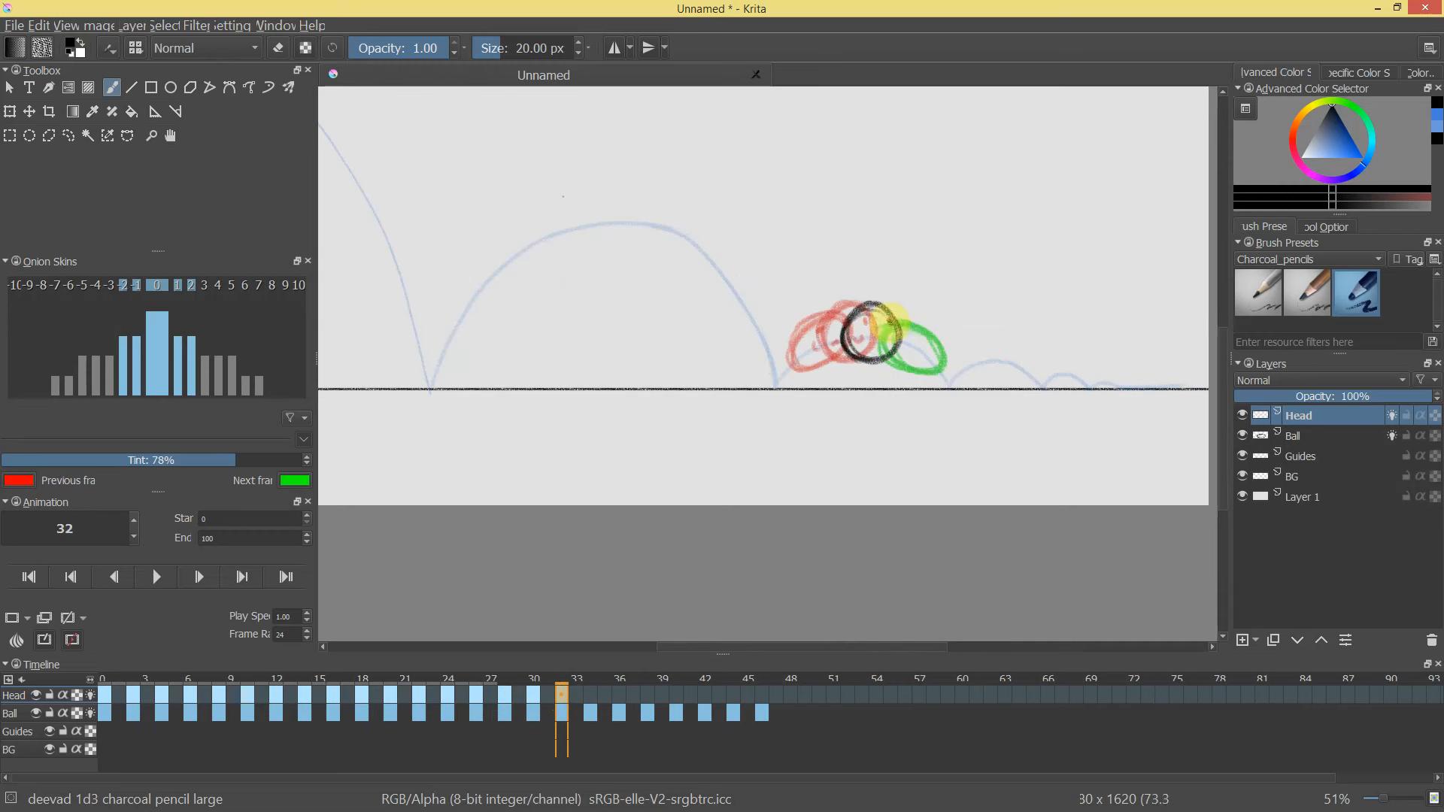
left_click(590, 692)
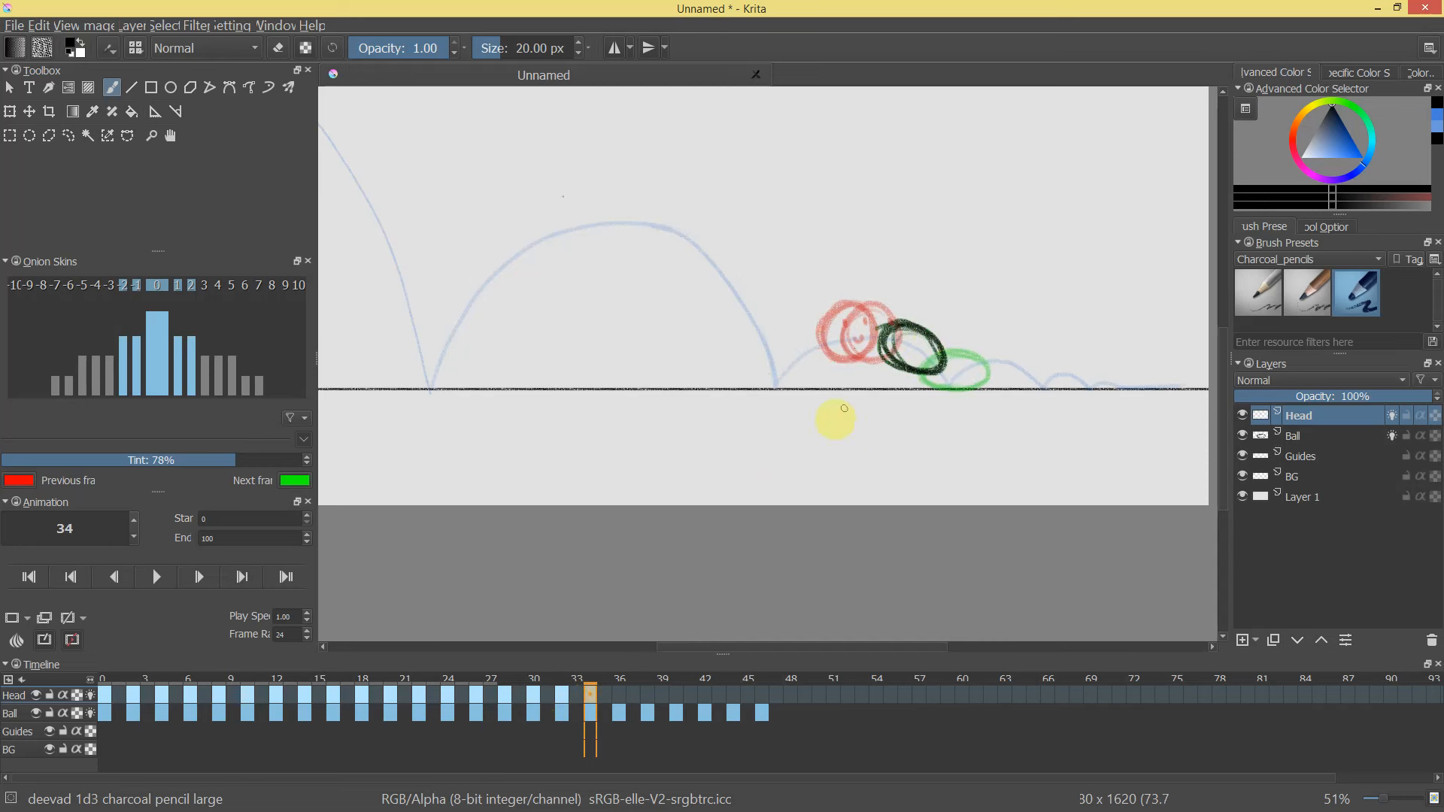
Step back and forth between frames 32 and 38 to compare the neighbouring ball drawings for a duplicate.
left_click(619, 693)
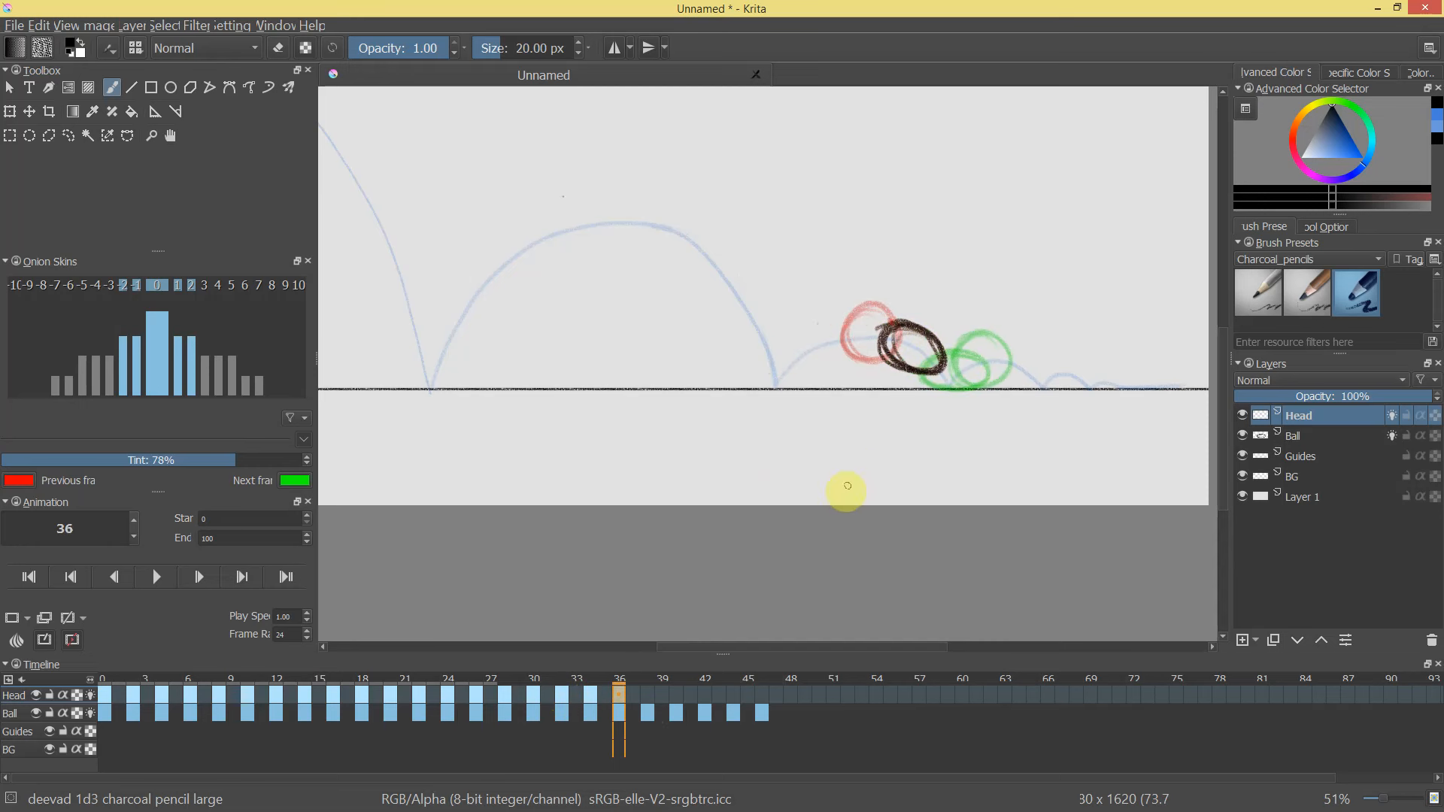
left_click(602, 695)
left_click(619, 692)
left_click(593, 694)
left_click(562, 694)
left_click(593, 696)
left_click(620, 697)
left_click(643, 693)
left_click(620, 703)
left_click(624, 716)
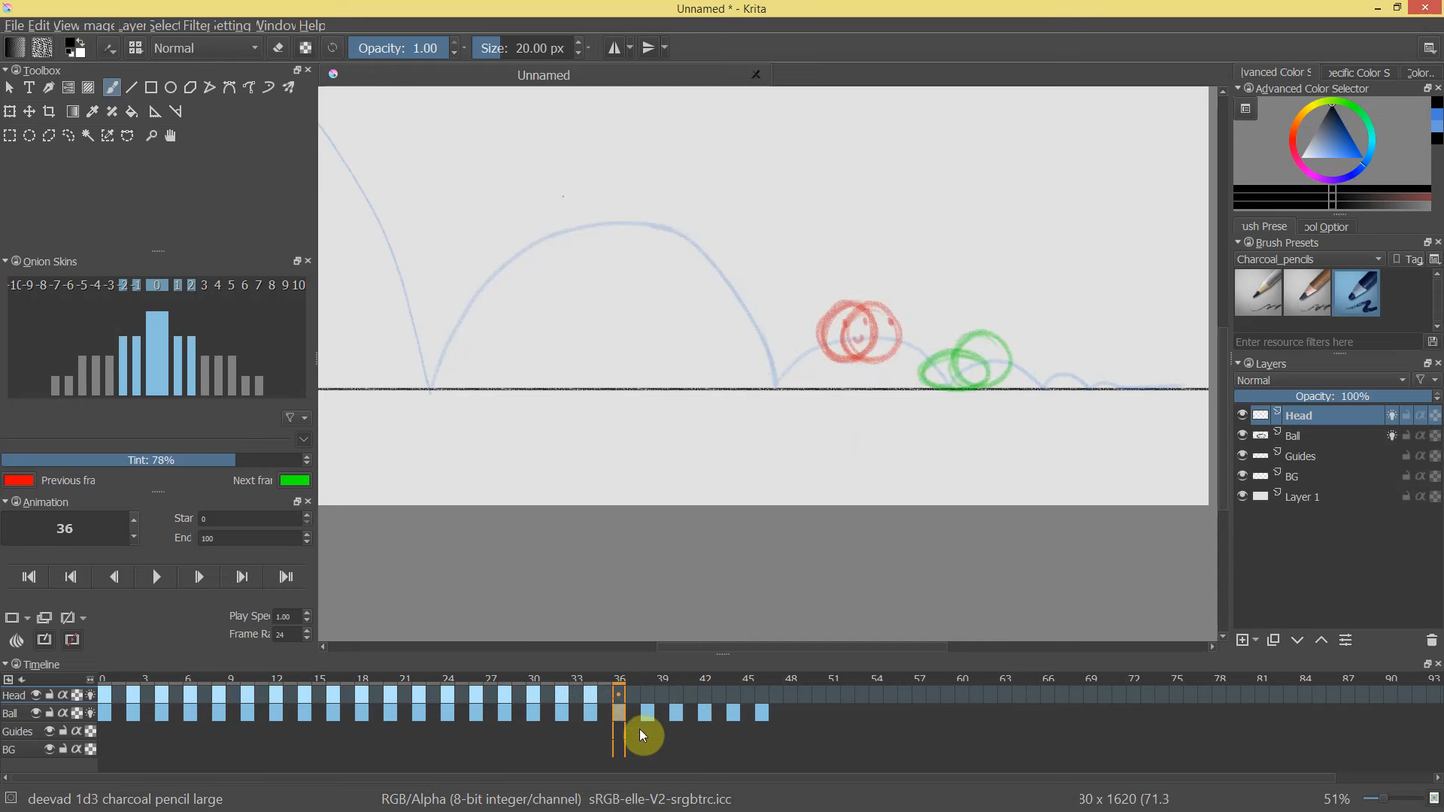
left_click(588, 714)
left_click(616, 717)
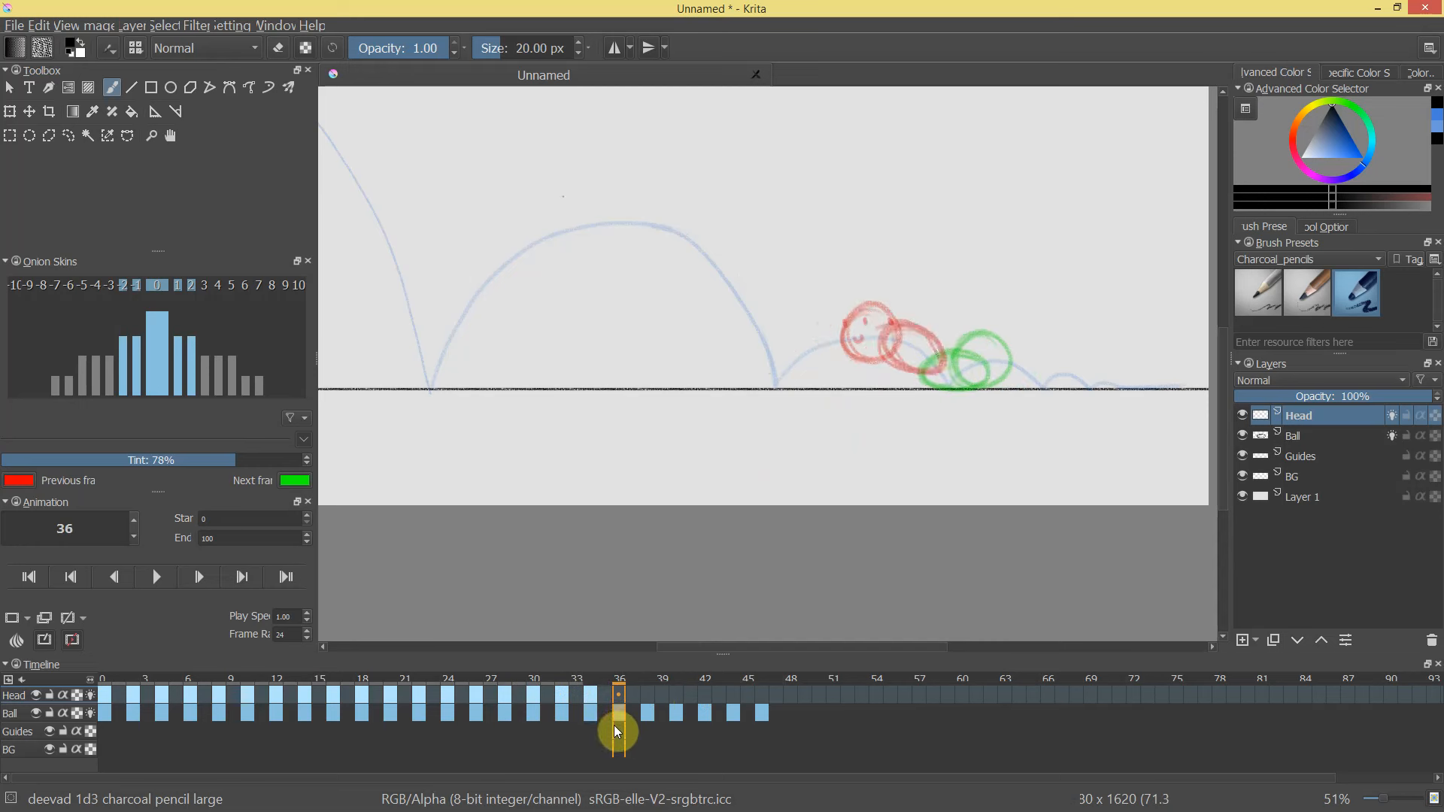
left_click(644, 718)
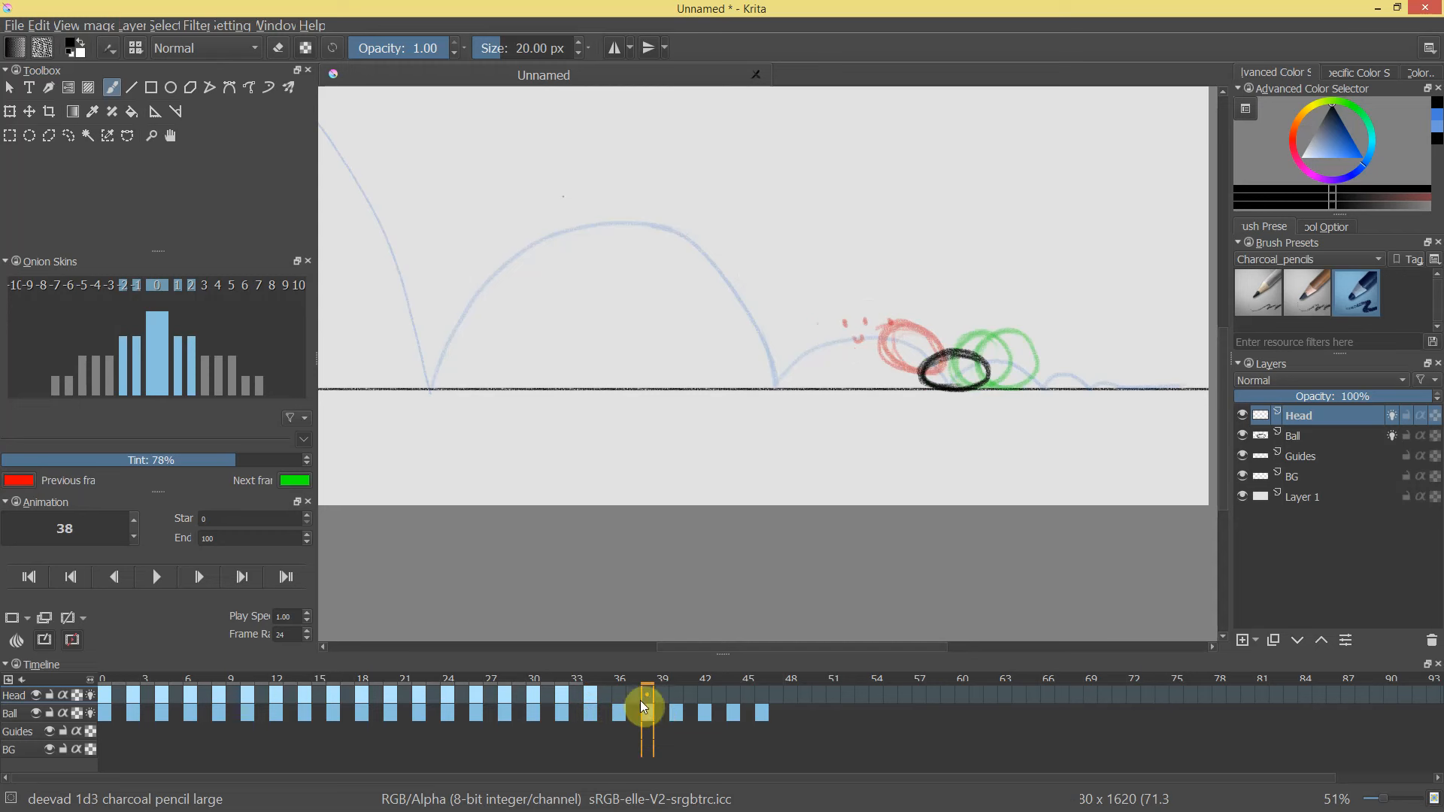
left_click_drag(631, 679, 627, 725)
Remove the Ball layer's keyframe at frame 36 and move its following keyframes two frames earlier to close the gap.
left_click(621, 718)
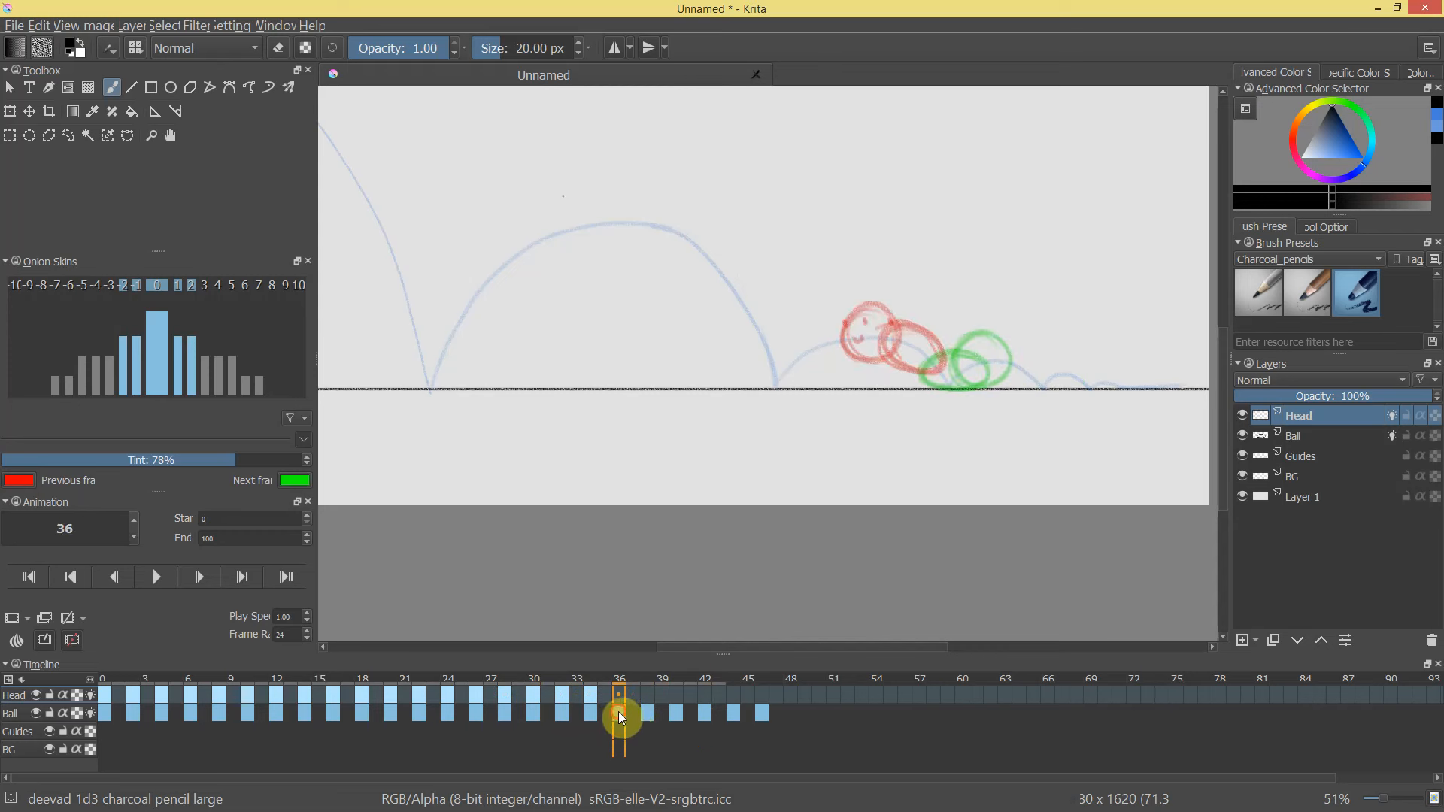
right_click(618, 713)
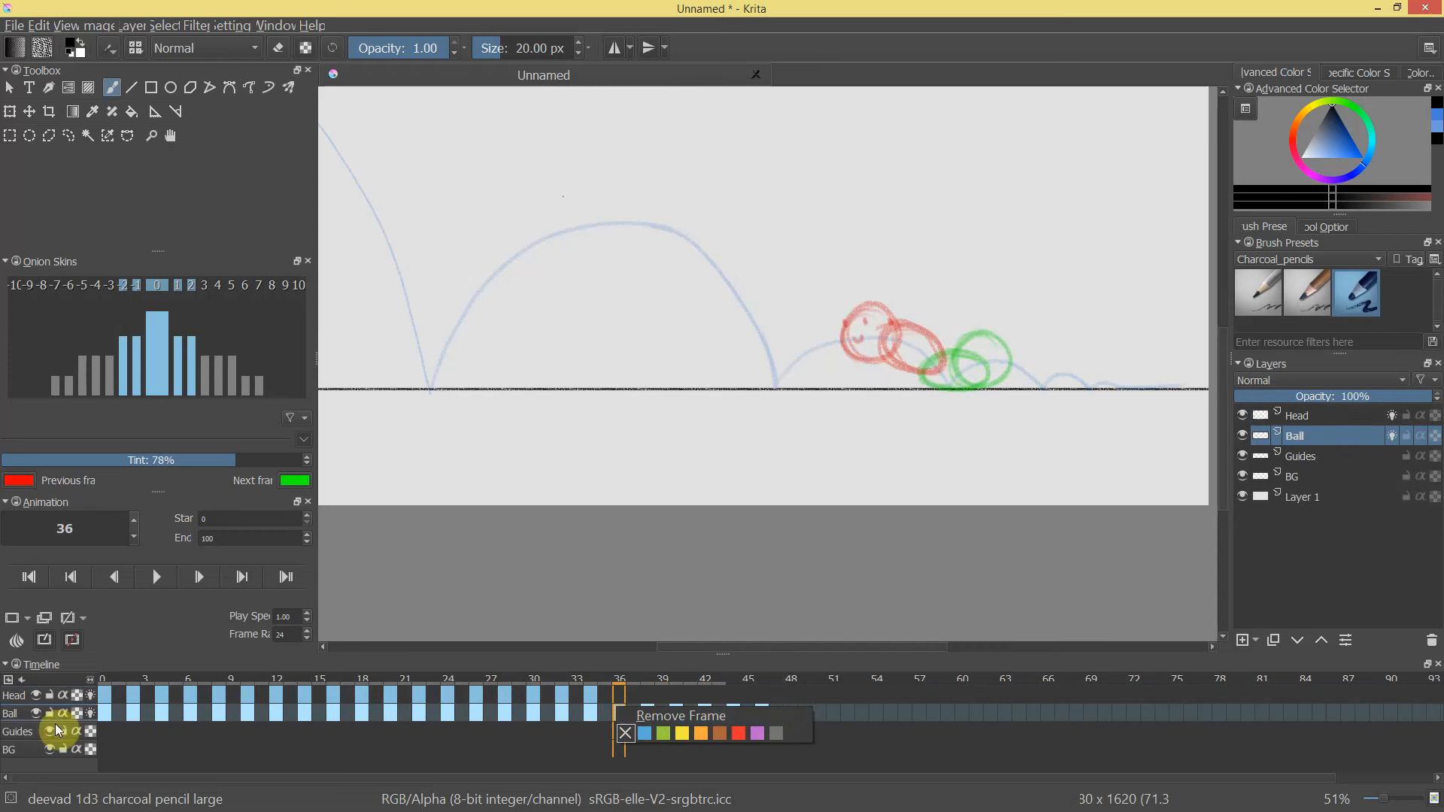
left_click(665, 714)
left_click_drag(648, 712, 621, 710)
Create Head keyframes at frames 36 and 38 and draw the facial features on the squashed ball and the round ball after it.
mouse_move(615, 684)
left_mouse_down()
mouse_move(557, 680)
mouse_move(650, 688)
mouse_move(608, 701)
mouse_move(618, 691)
left_mouse_up()
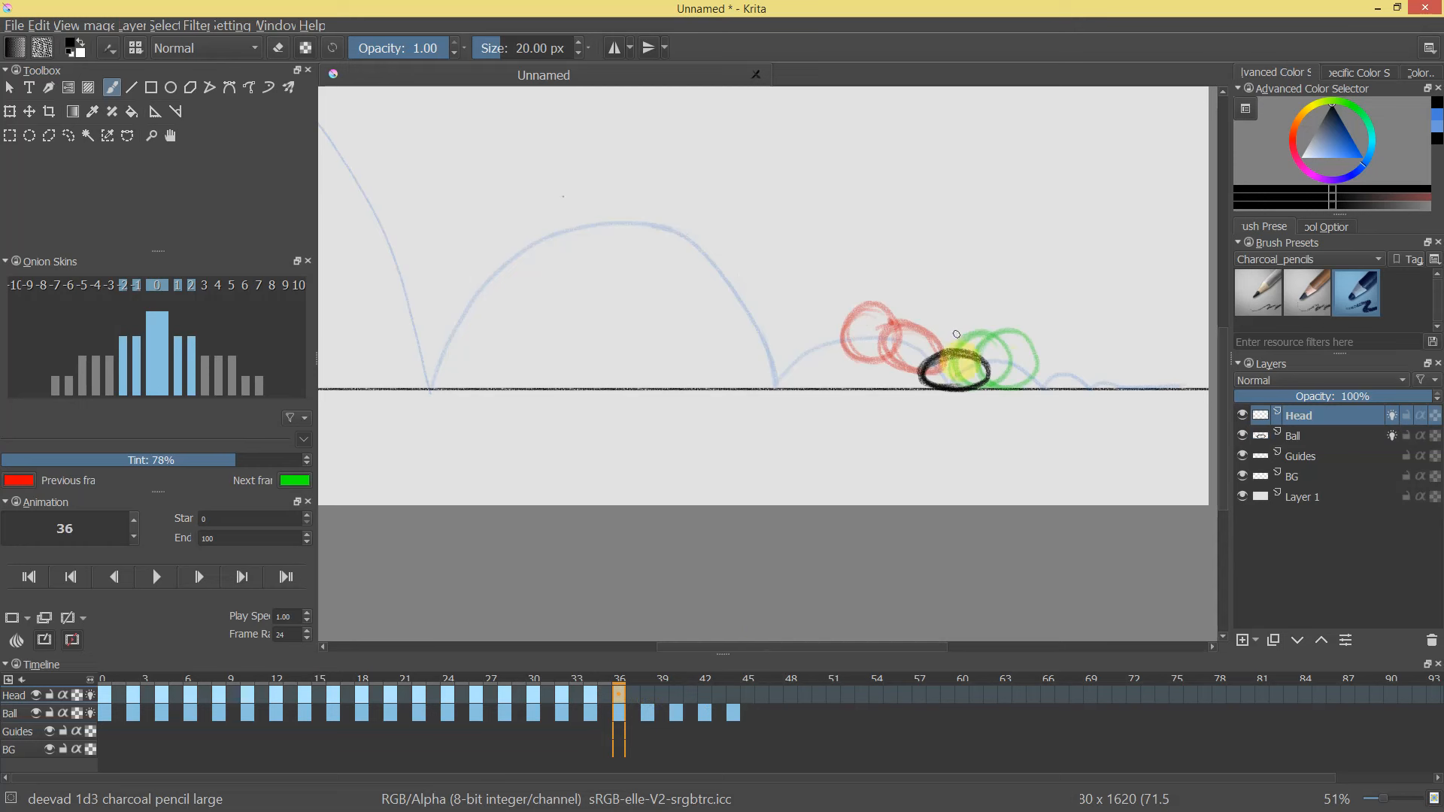
left_click_drag(951, 368, 932, 359)
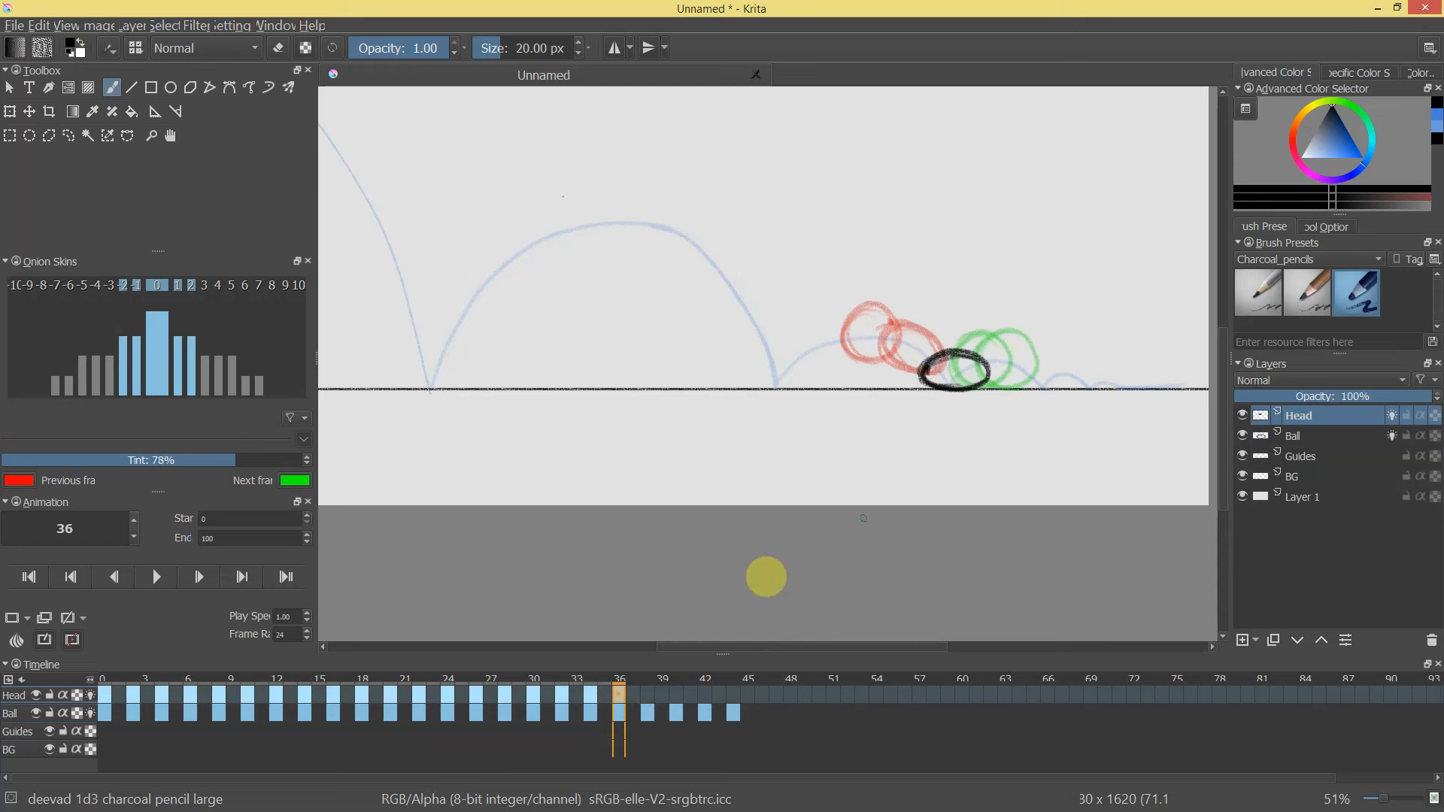
right_click(650, 688)
left_click(679, 700)
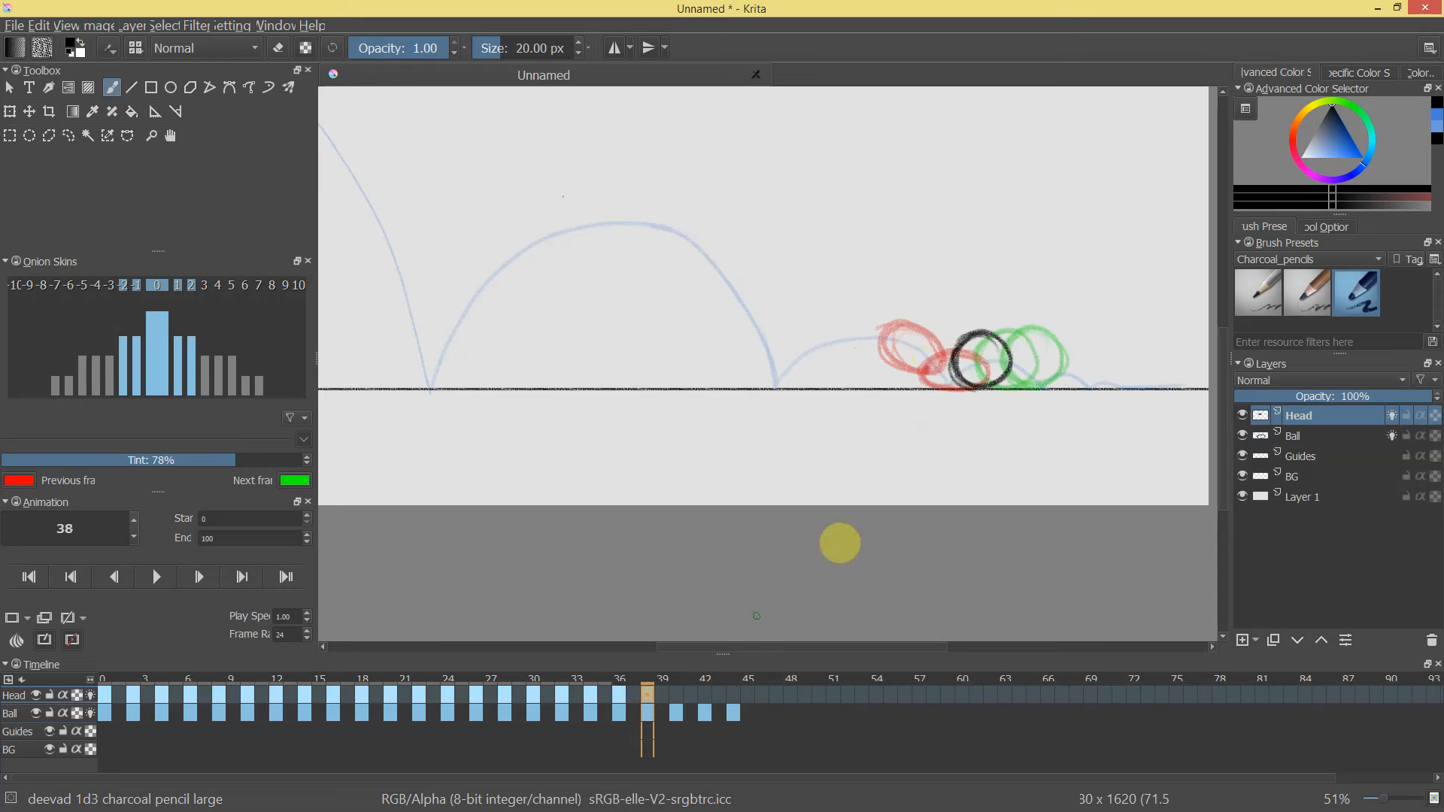
mouse_move(966, 355)
left_mouse_down()
mouse_move(1001, 357)
mouse_move(981, 369)
left_mouse_up()
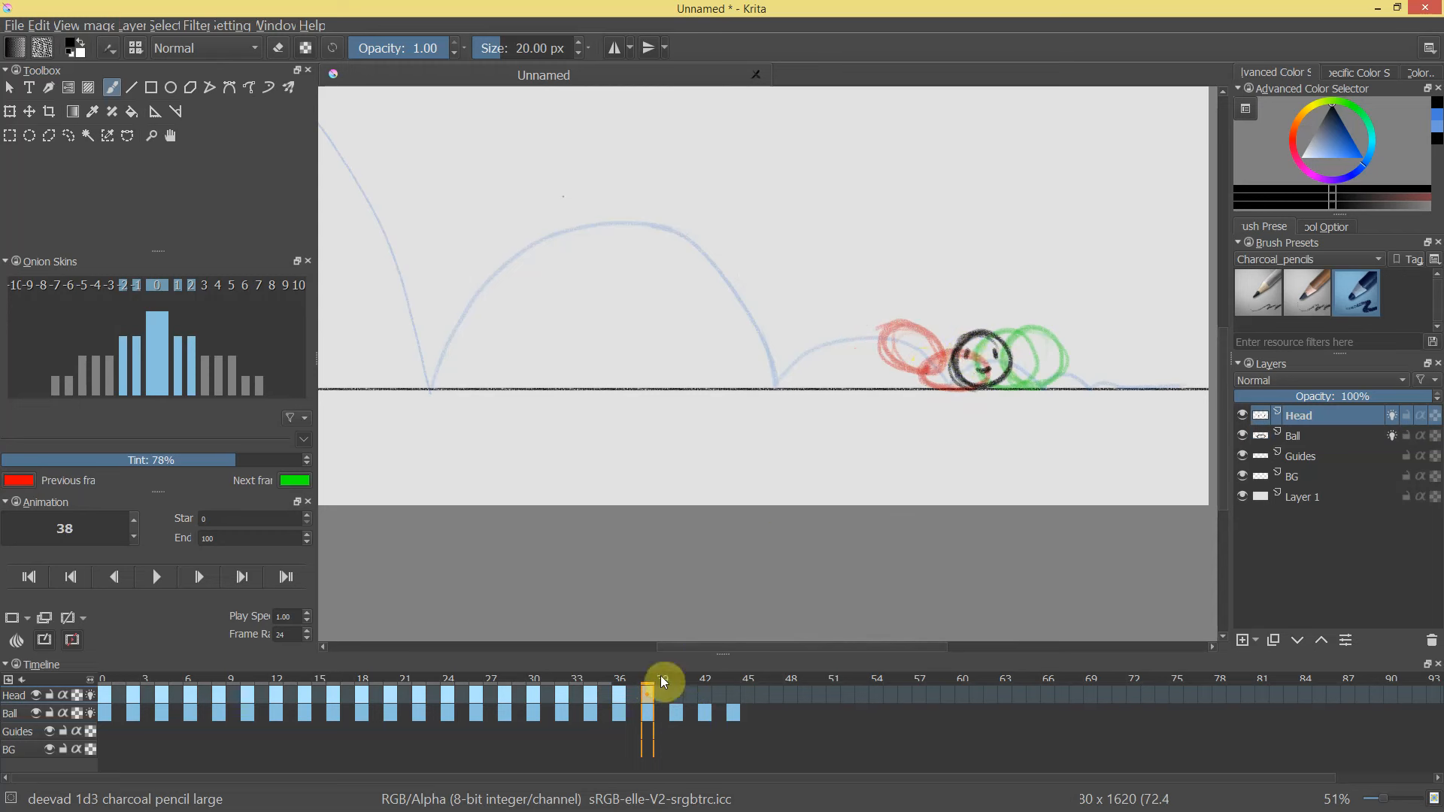
Create a Head keyframe at frame 40 and draw the ball's face, undoing the first eye marks and redrawing them.
left_click(675, 694)
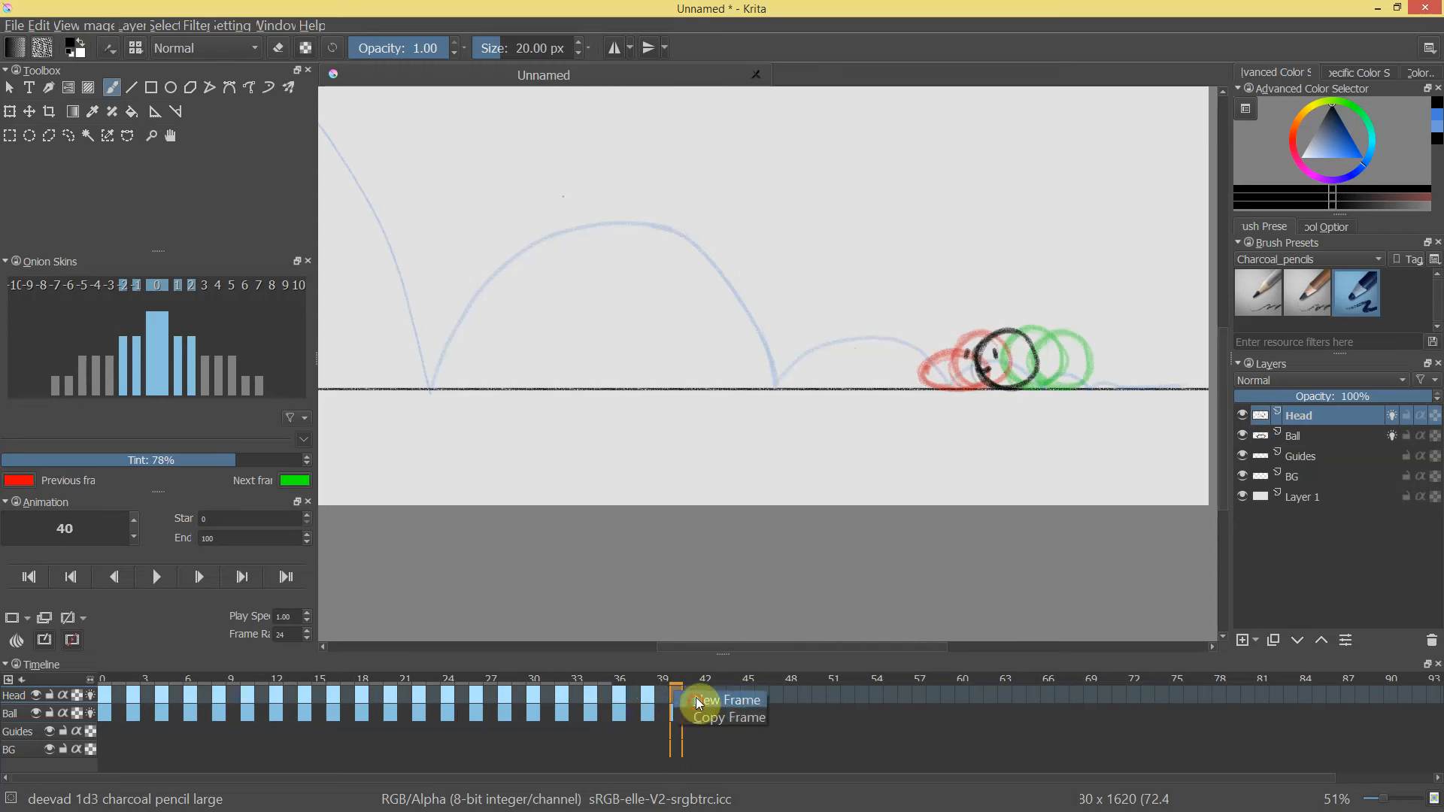
left_click(1025, 354)
left_click(1003, 343)
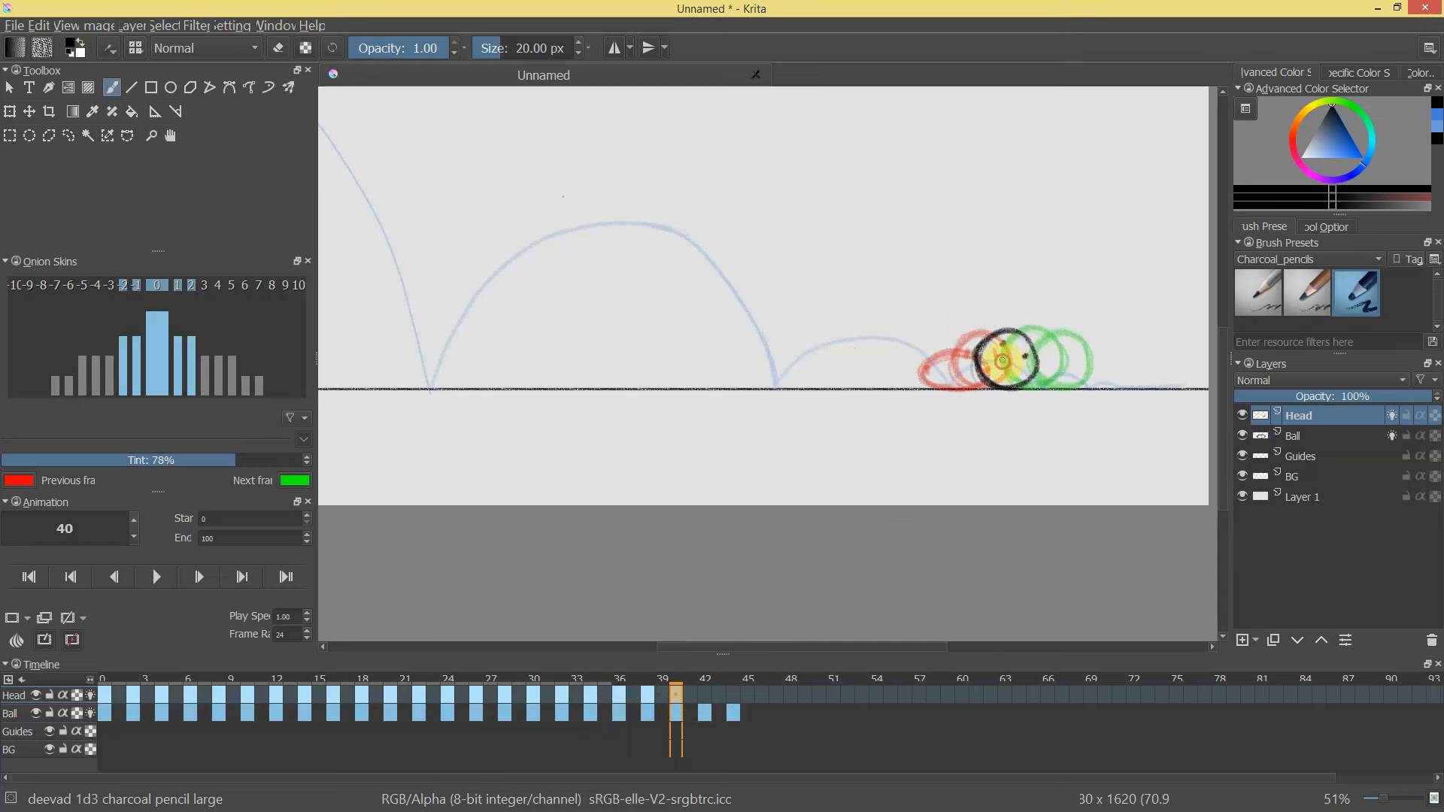
key("ctrl+z")
key("ctrl+z")
left_click(1033, 355)
left_click(1007, 345)
Create Head keyframes at frames 42 and 44 and draw the facial features low on the last two balls.
left_click(686, 702)
left_click(703, 698)
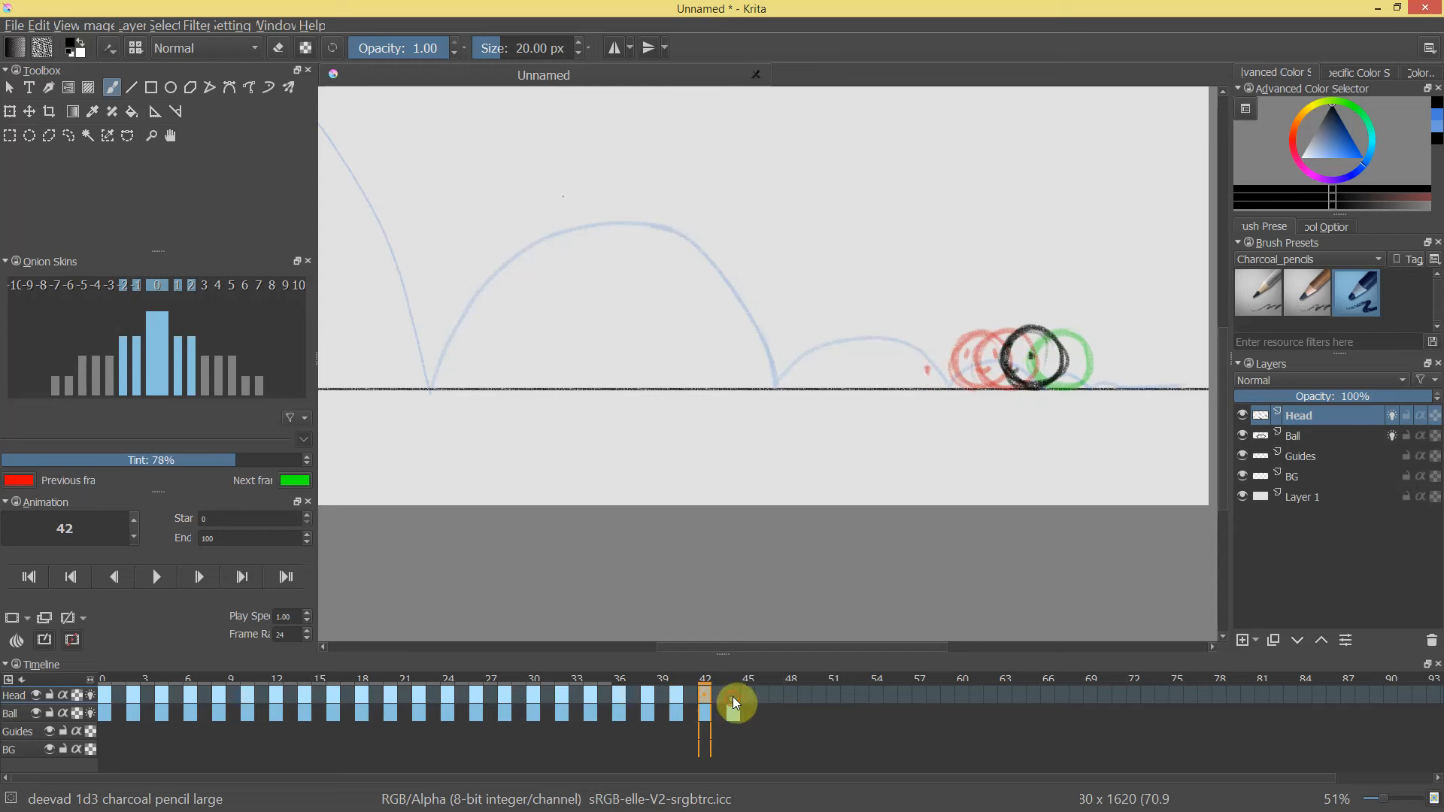
left_click(1054, 368)
mouse_move(1052, 371)
left_mouse_down()
mouse_move(1052, 352)
mouse_move(1043, 378)
left_mouse_up()
right_click(737, 692)
left_click(757, 700)
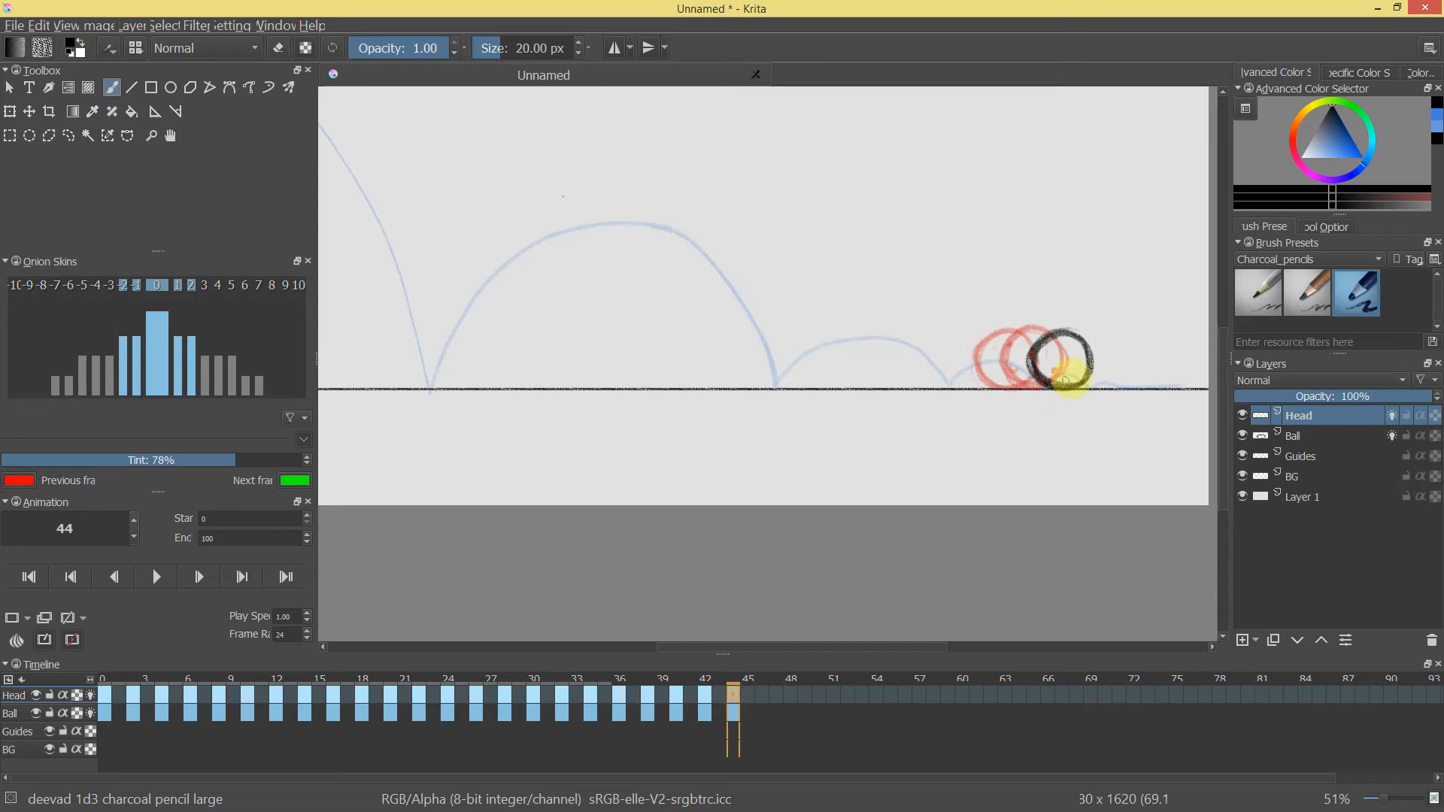
left_click_drag(1047, 374, 1003, 374)
Play the animation from frame 0 to review the bouncing ball with its face, and stop playback.
left_click_drag(1002, 374, 1057, 445)
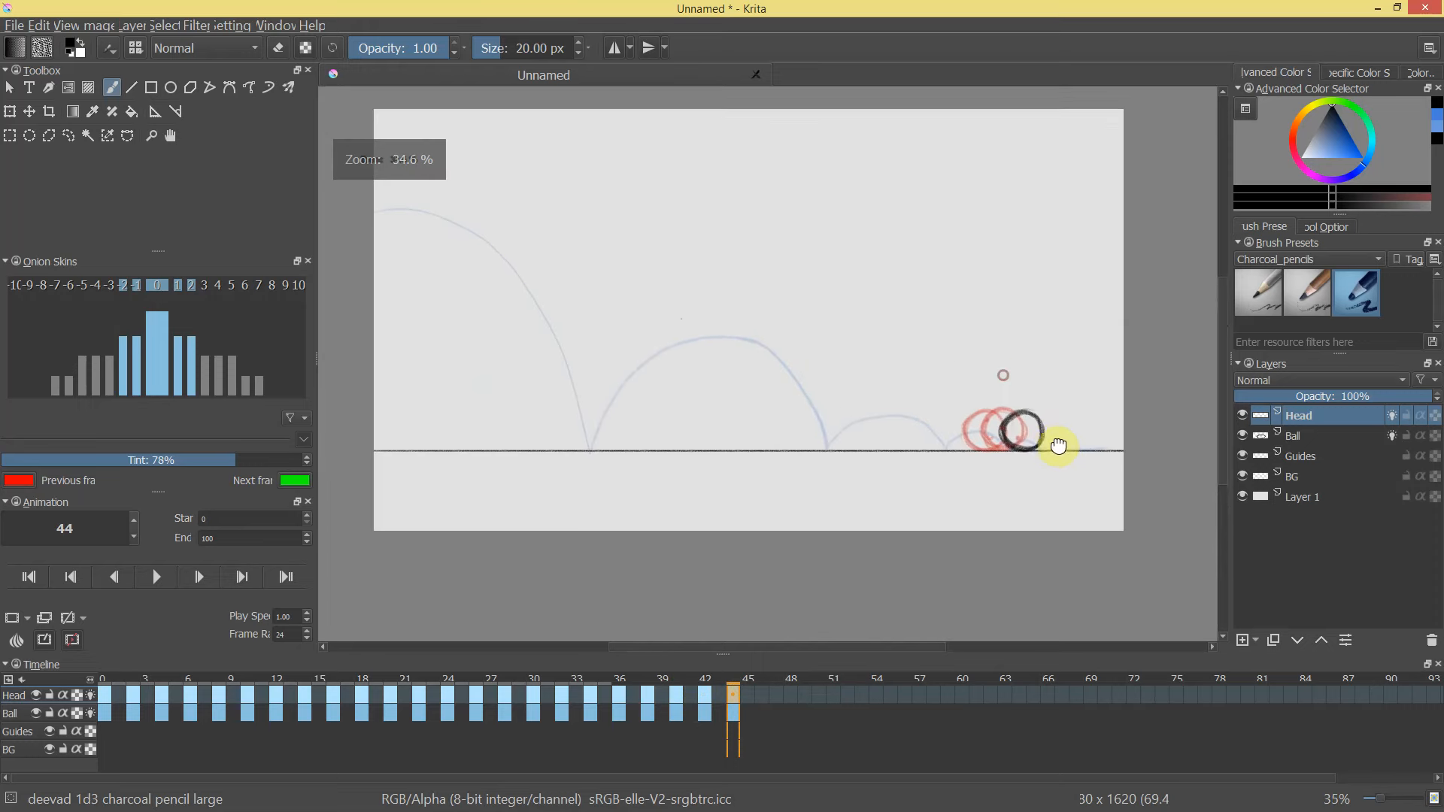
left_click_drag(406, 677, 84, 702)
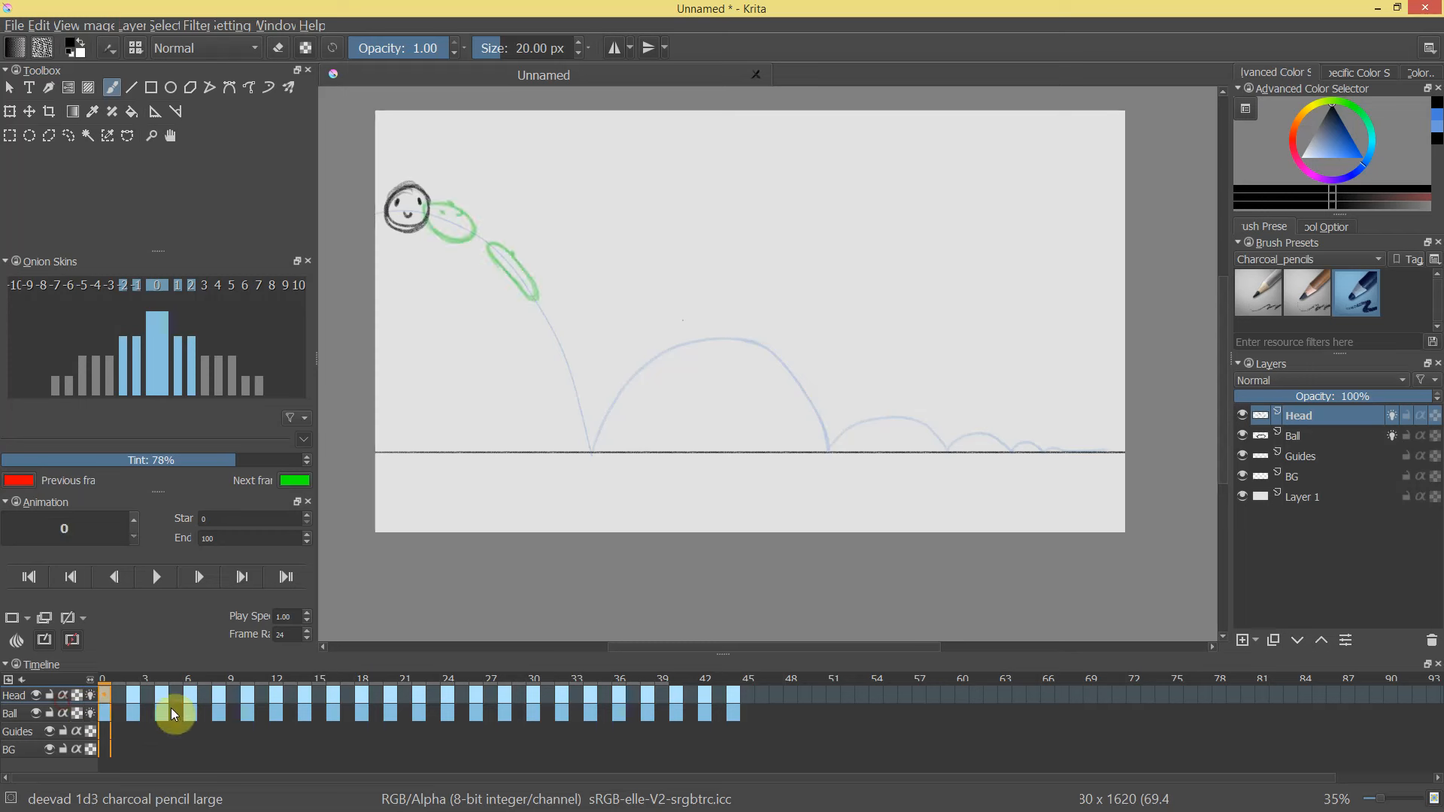
left_click(167, 580)
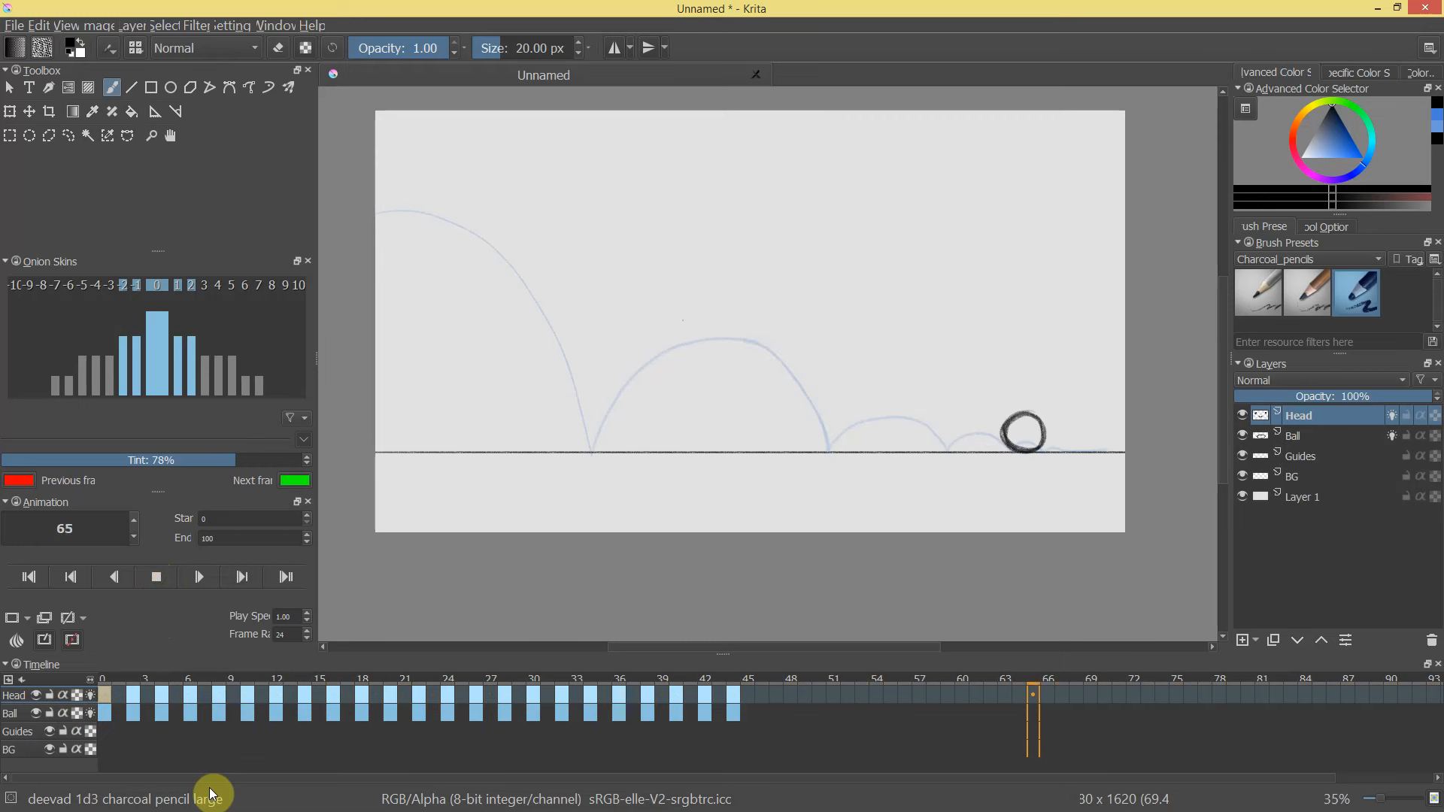
left_click(156, 577)
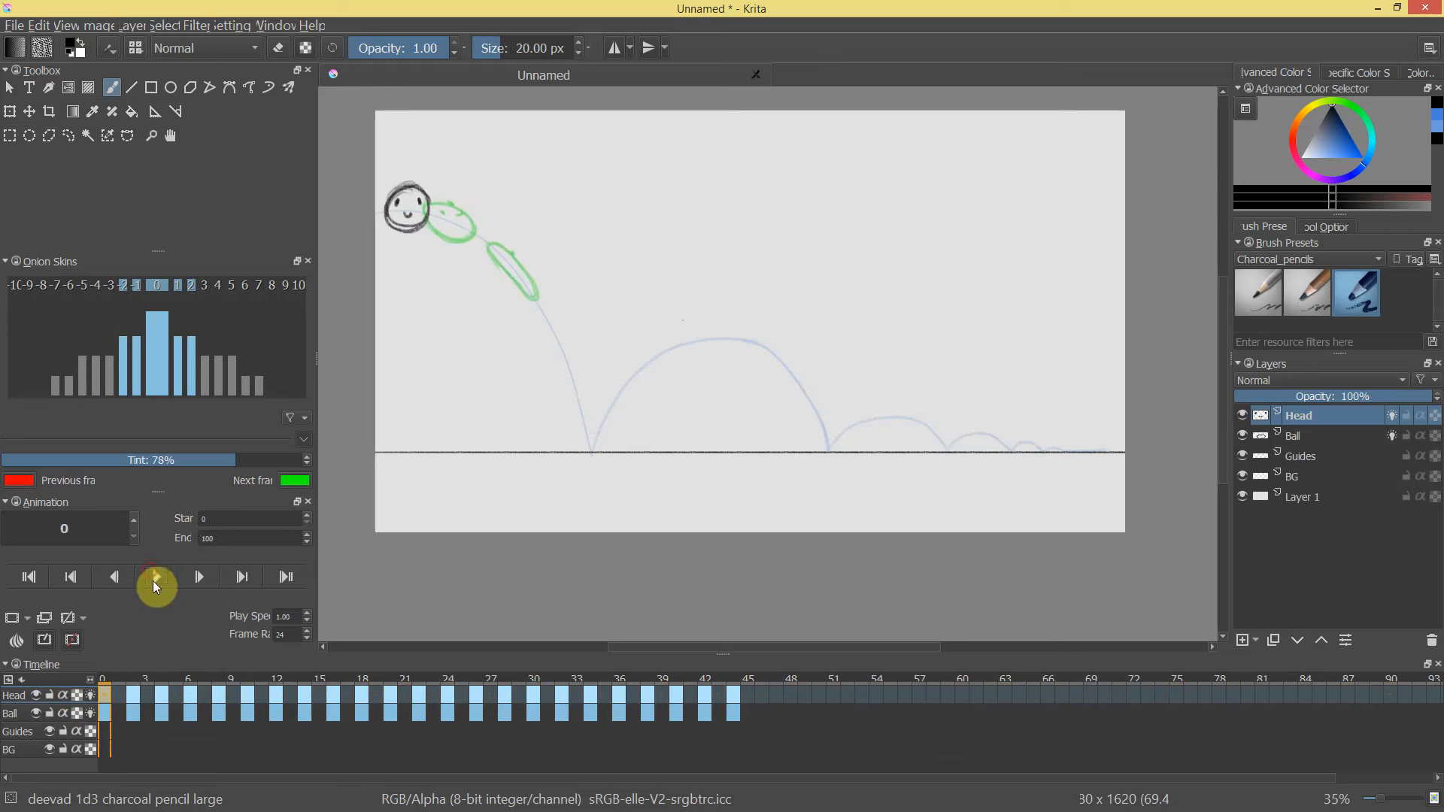
Add a new layer above Head, name it FX and add it to the timeline.
left_click(1242, 639)
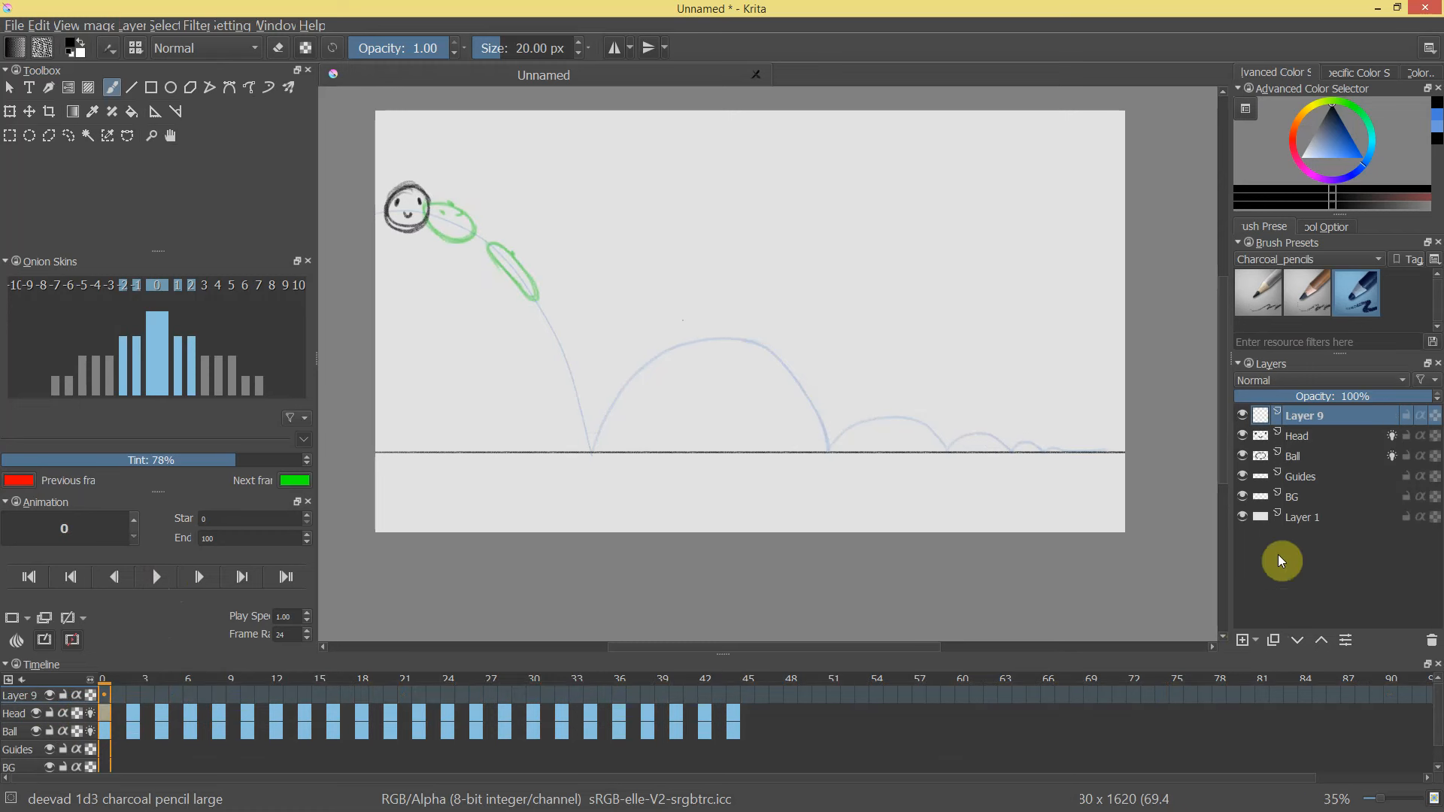
double_click(1302, 415)
type("FX")
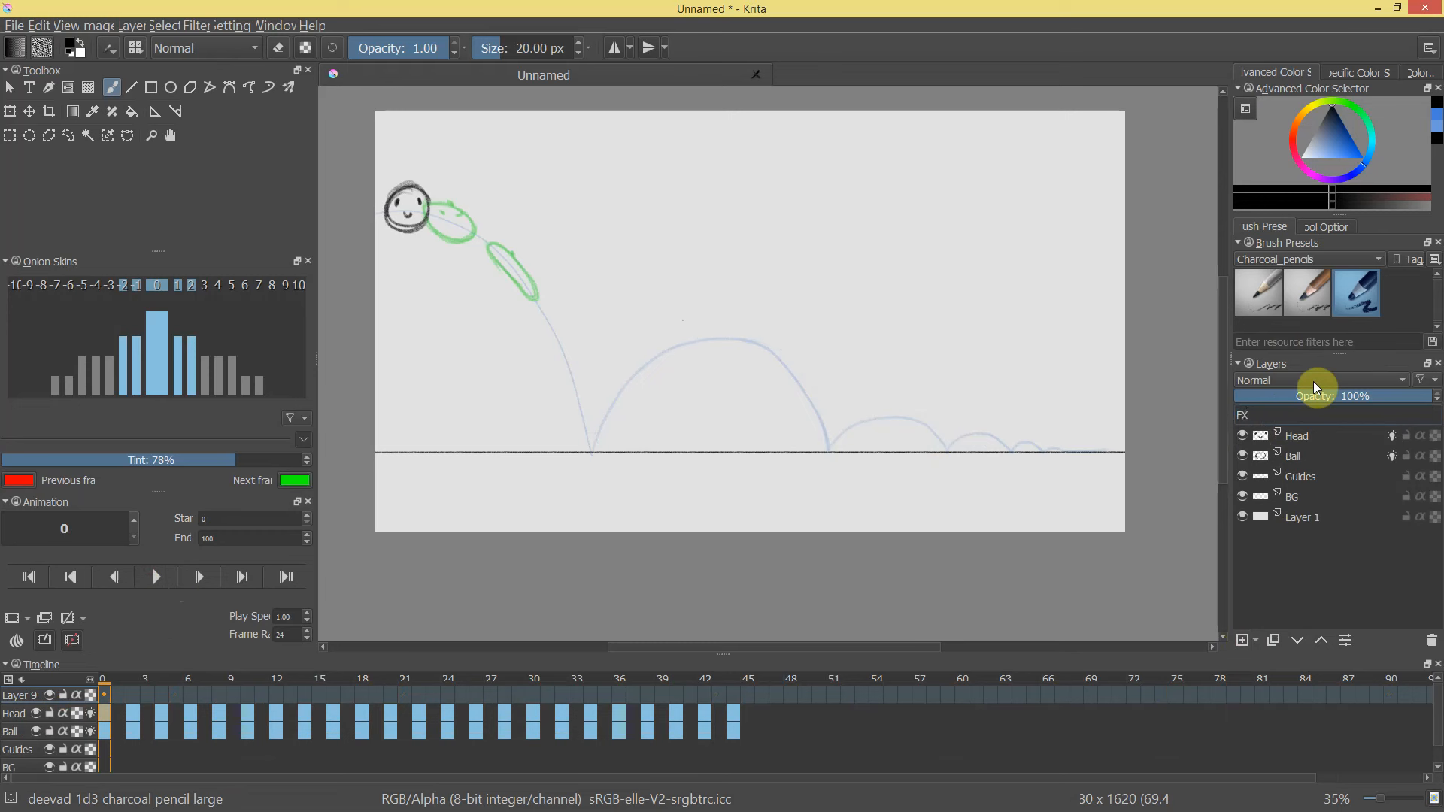
key("Return")
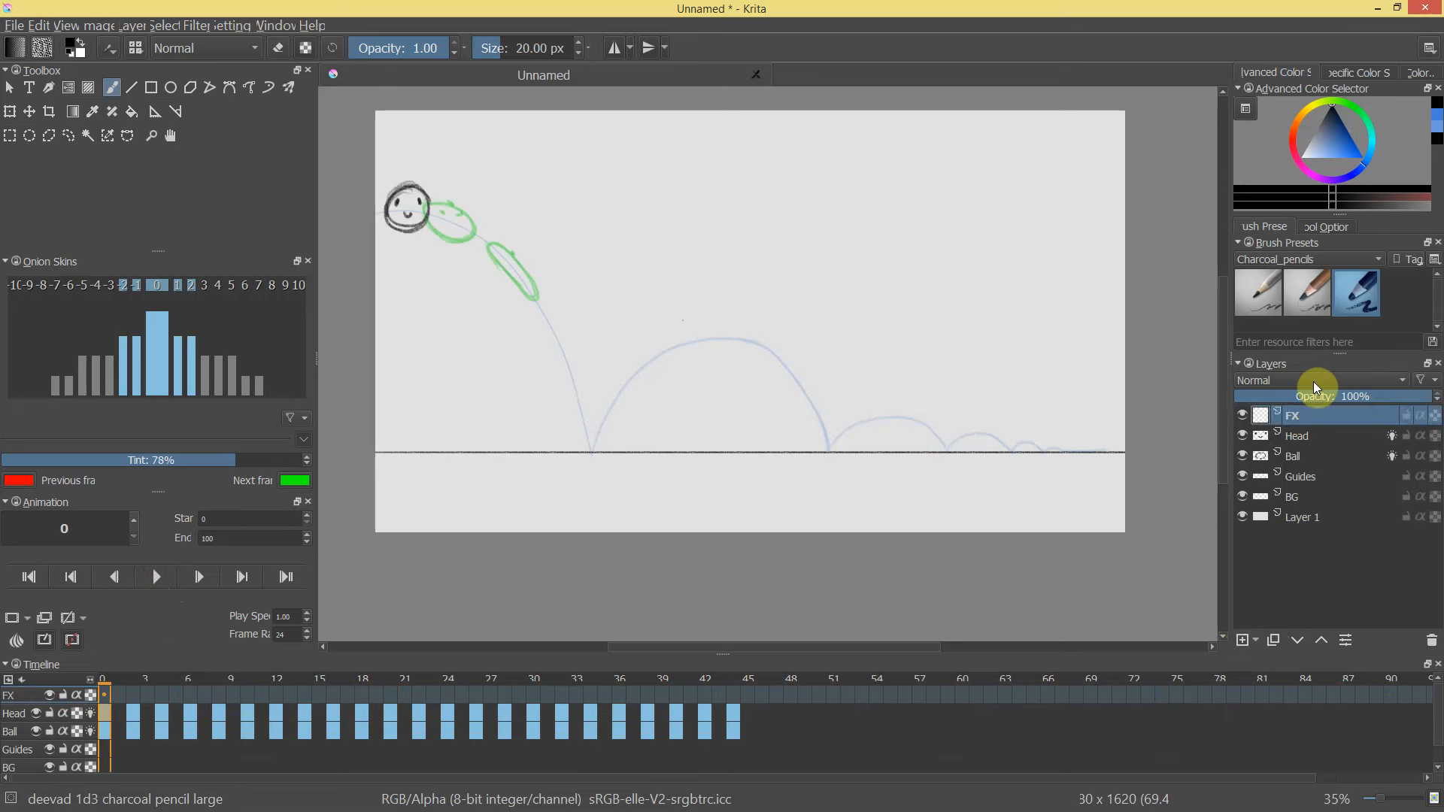
left_click(21, 680)
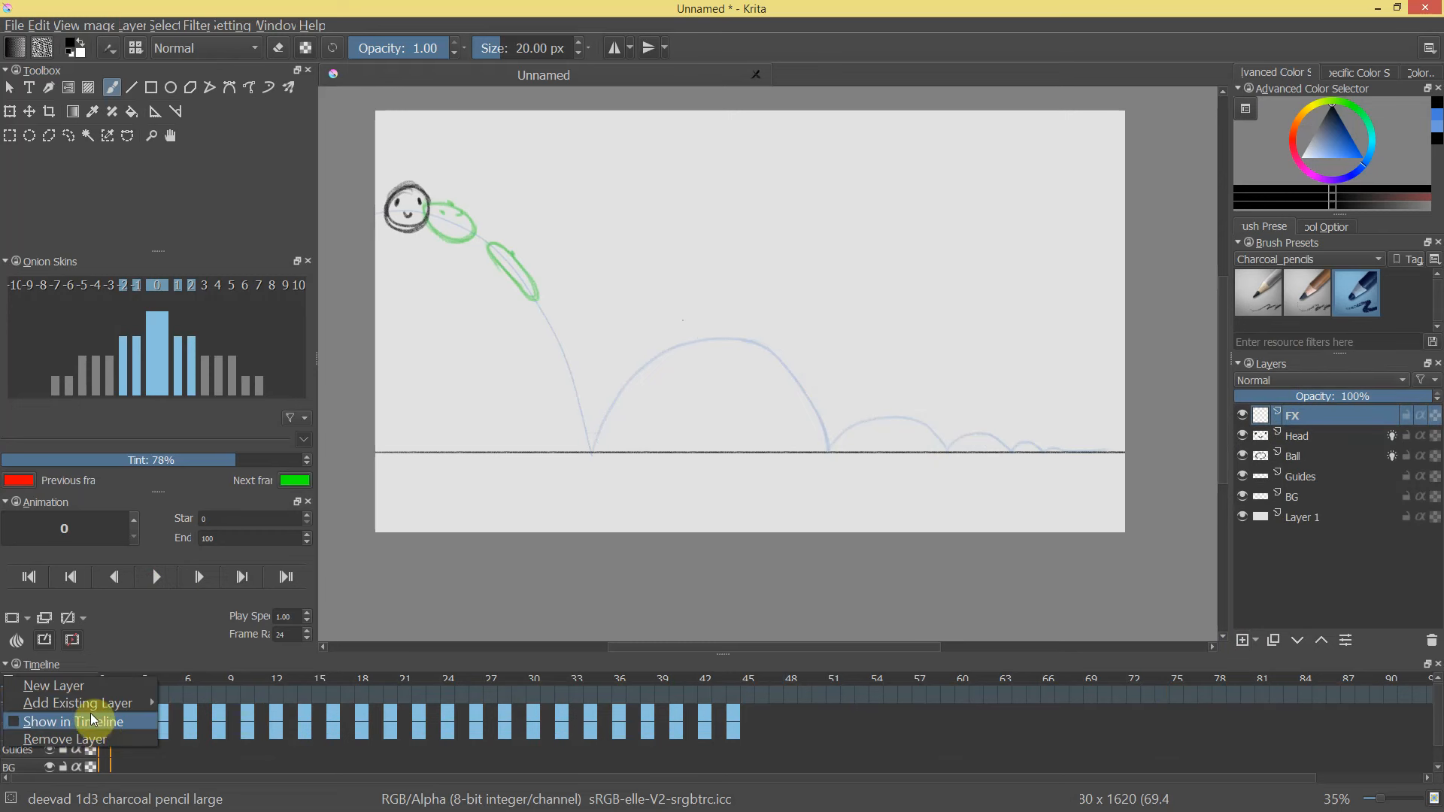
mouse_move(117, 710)
left_click(218, 702)
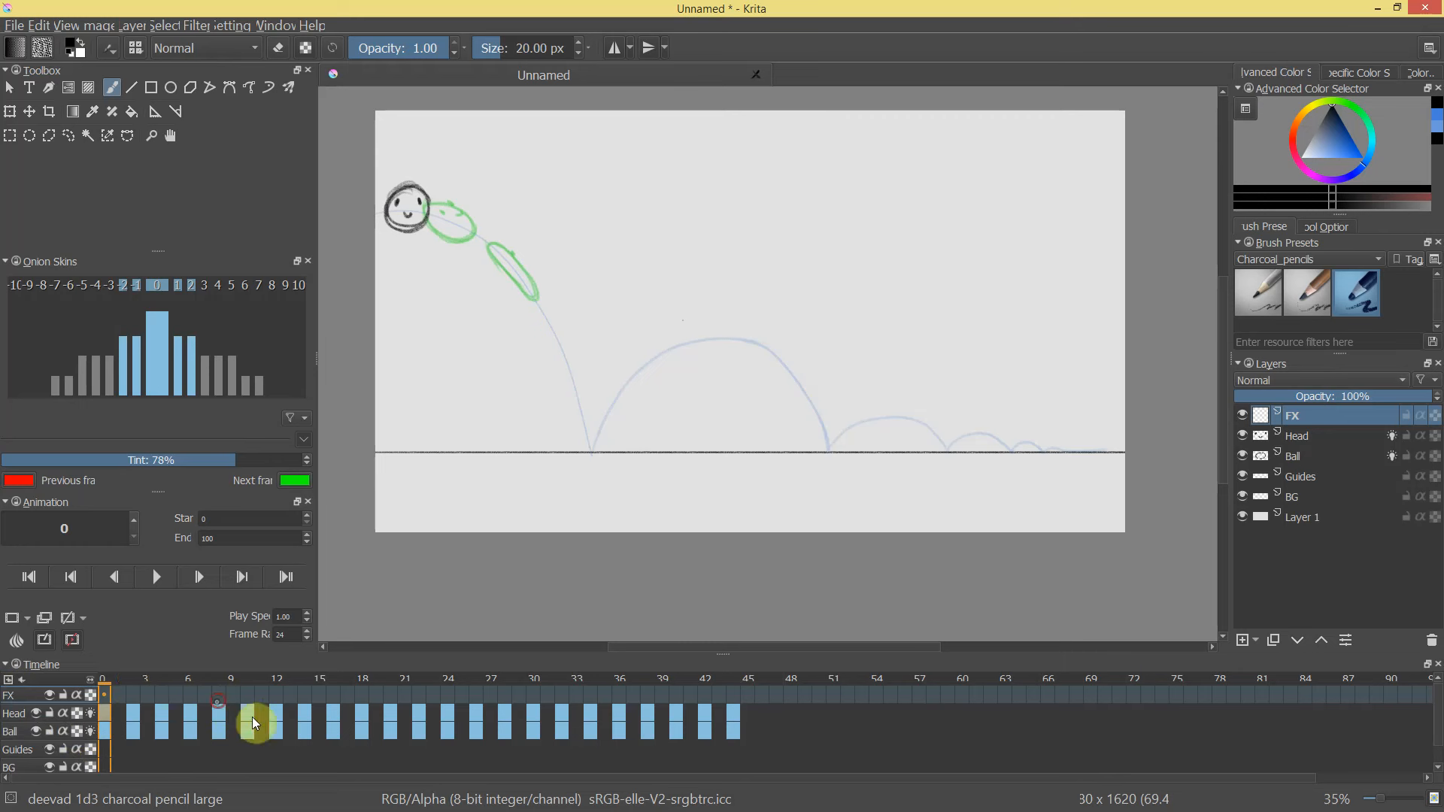
Create an FX keyframe at frame 9, where the ball first hits the ground, and draw a splash around the squashed ball.
mouse_move(139, 680)
left_mouse_down()
mouse_move(300, 694)
mouse_move(221, 694)
left_mouse_up()
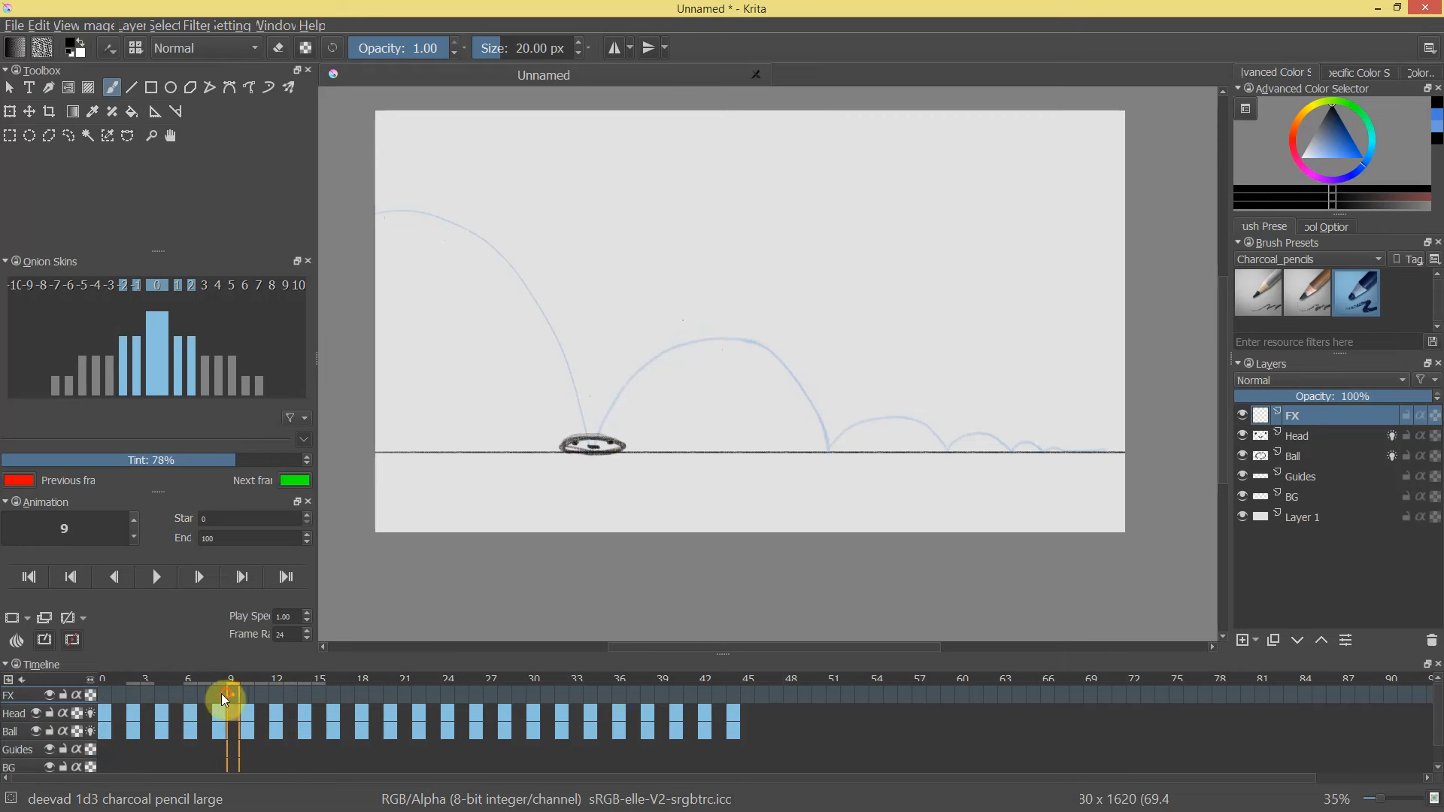
left_click(233, 693)
left_click_drag(259, 692, 260, 693)
left_click_drag(260, 693, 233, 693)
left_click(105, 693)
left_click(233, 694)
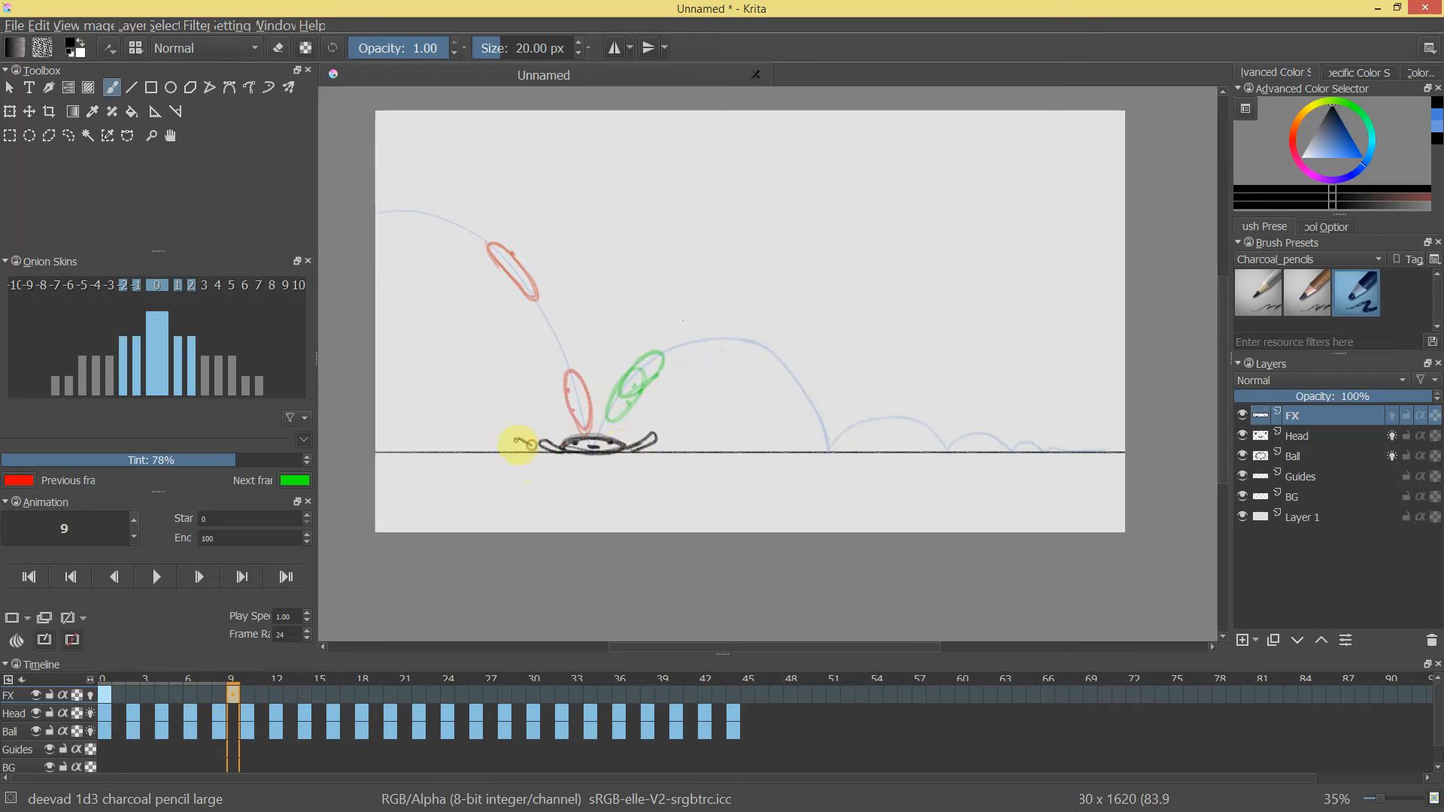
Turn on onion skins for FX and draw the wider splash with flying droplets on a new keyframe at frame 10.
left_click(251, 695)
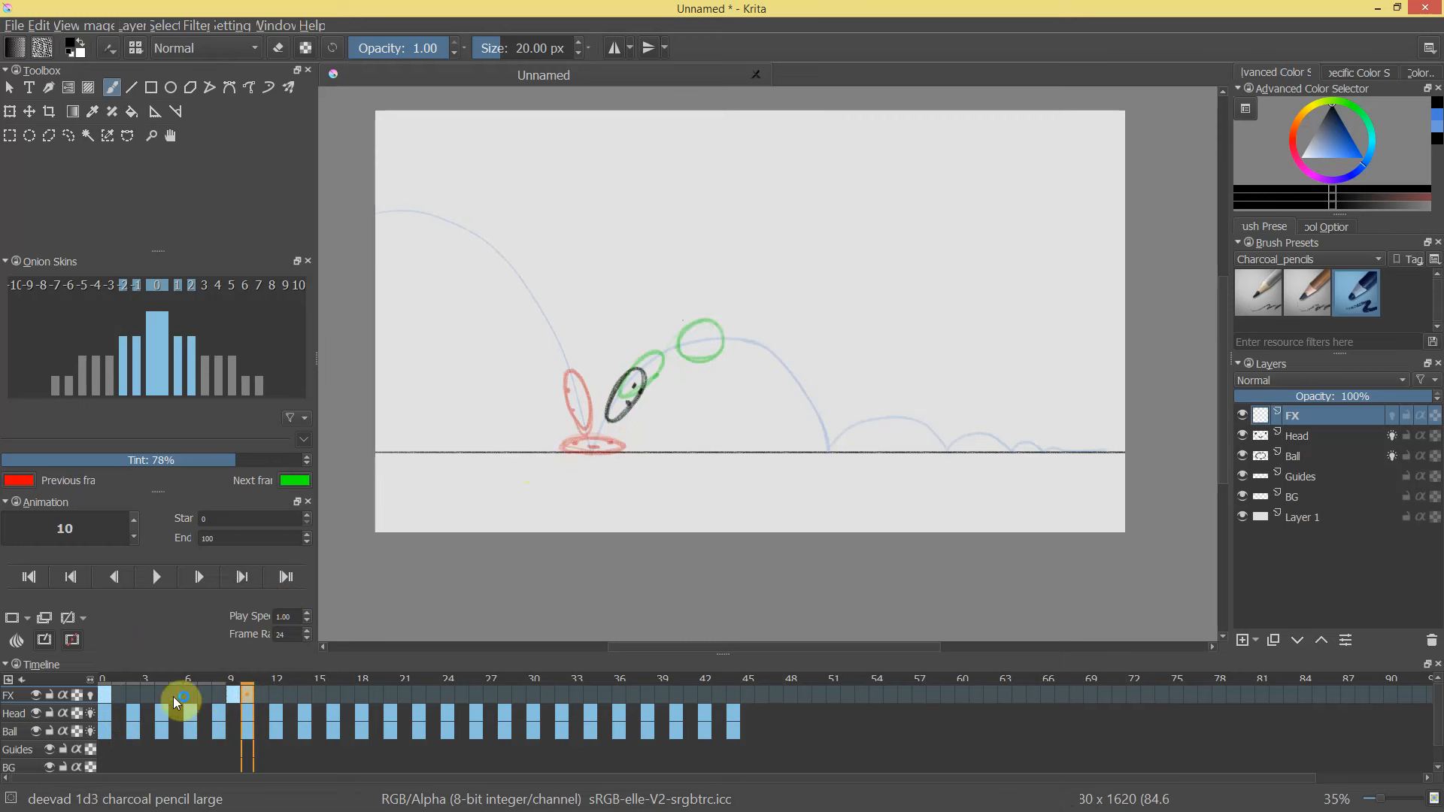
left_click(91, 695)
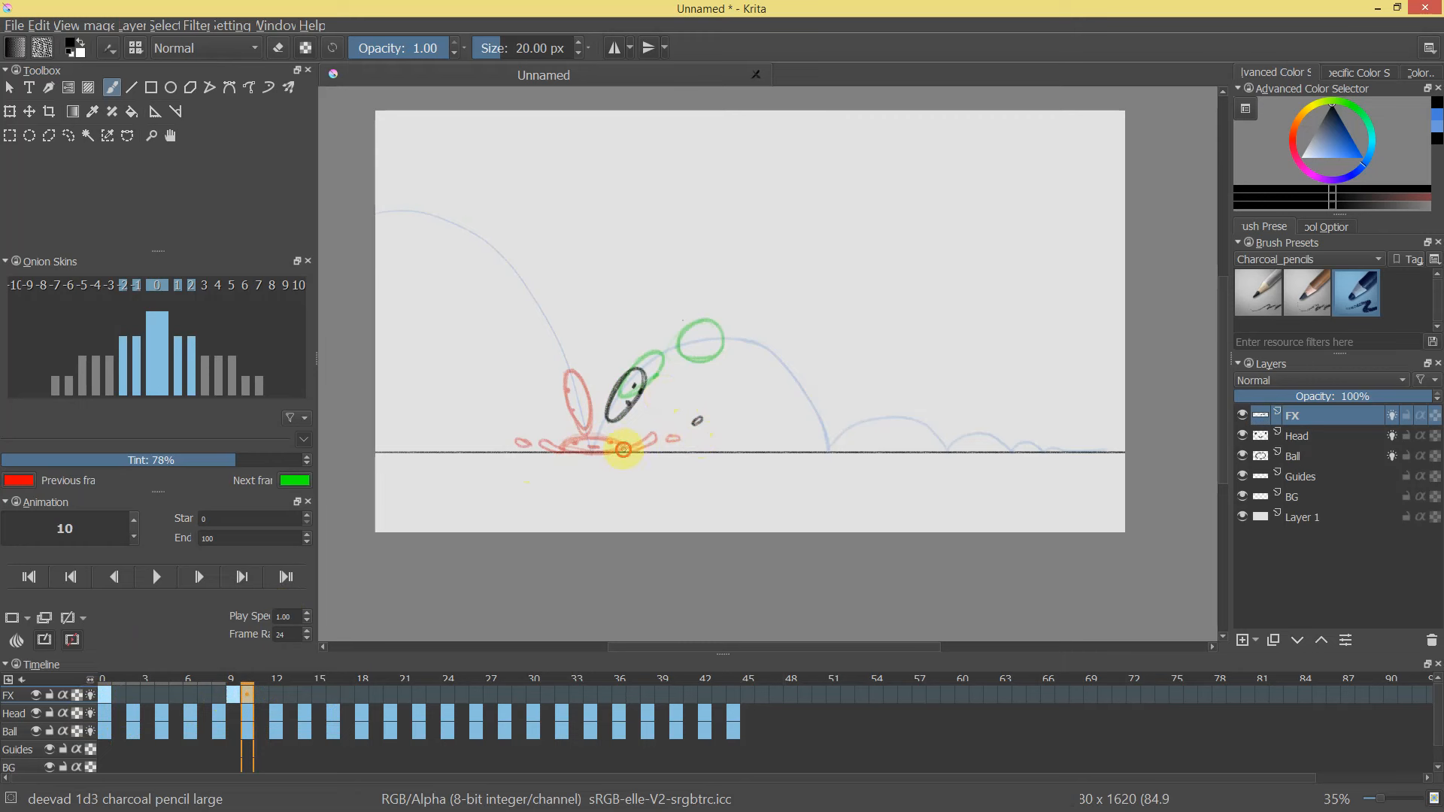
key("ctrl+z")
mouse_move(650, 437)
left_mouse_down()
mouse_move(636, 449)
mouse_move(665, 422)
mouse_move(552, 440)
left_mouse_up()
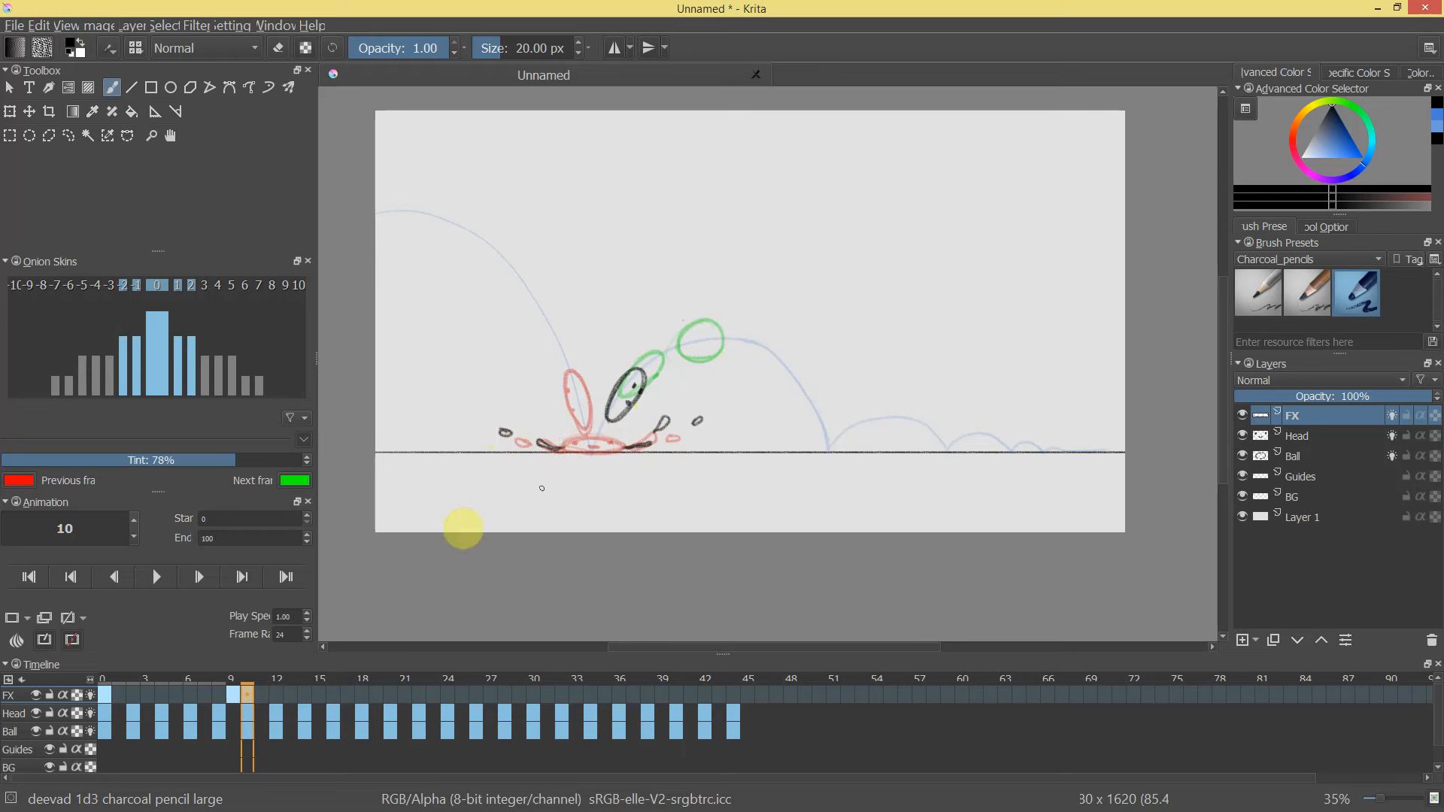
left_click_drag(568, 450, 630, 449)
Create an FX keyframe at frame 11 and draw the droplets farther out with the splash flattened along the ground.
right_click(260, 689)
left_click(283, 695)
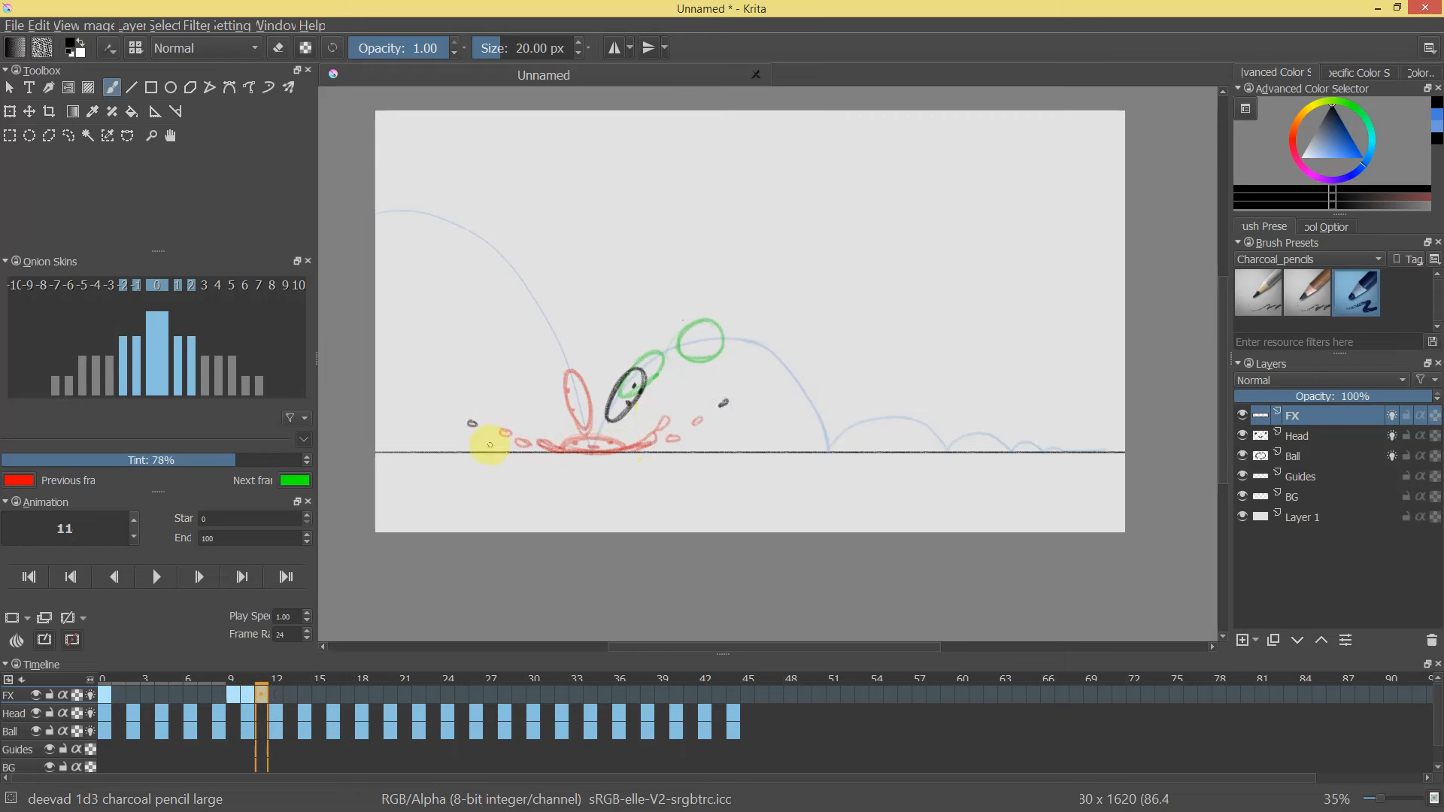
left_click_drag(494, 446, 492, 446)
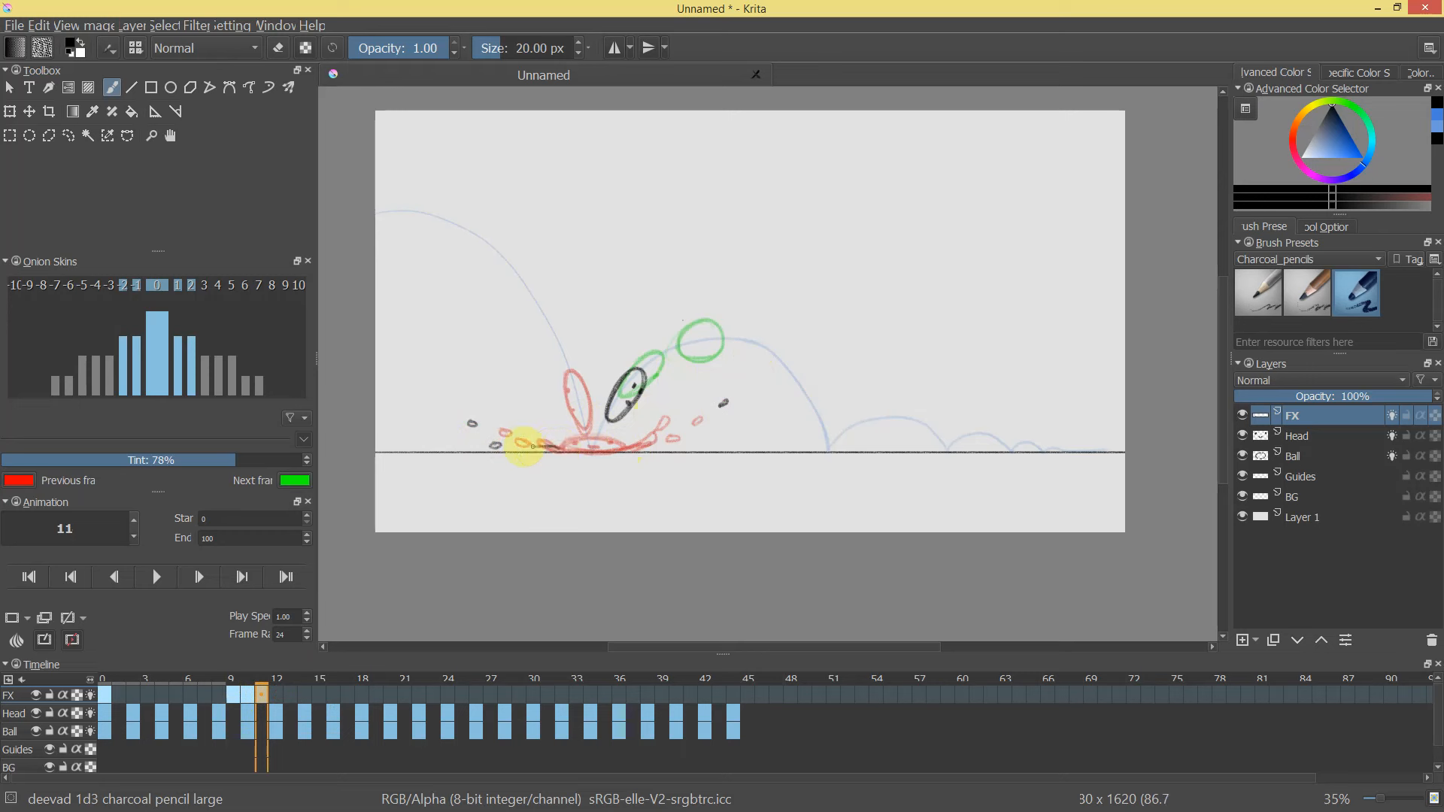
key("ctrl+z")
left_click_drag(529, 448, 618, 451)
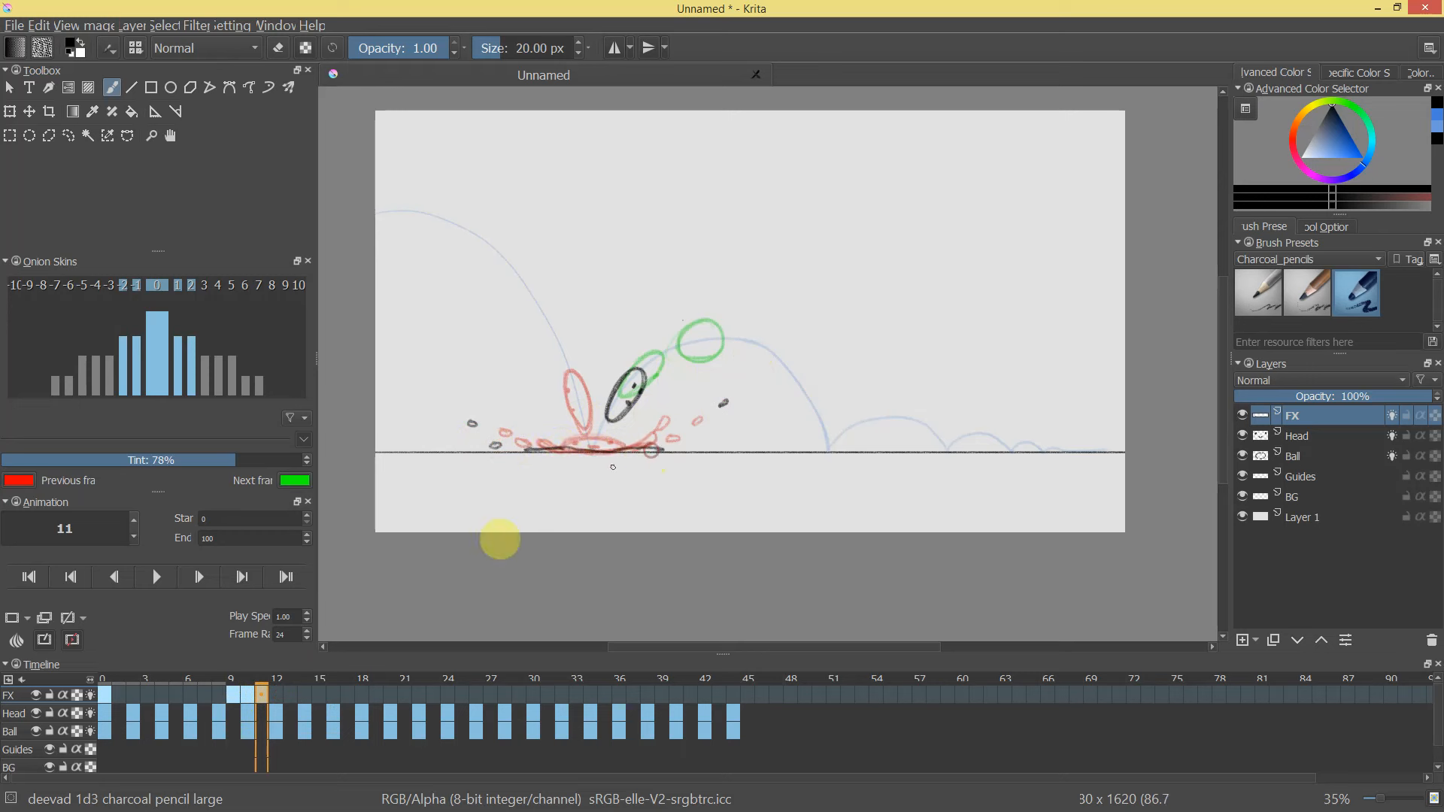
Create FX keyframes at frames 12, 13 and 14 and draw the last droplets spreading outward and falling to the ground.
left_click(277, 695)
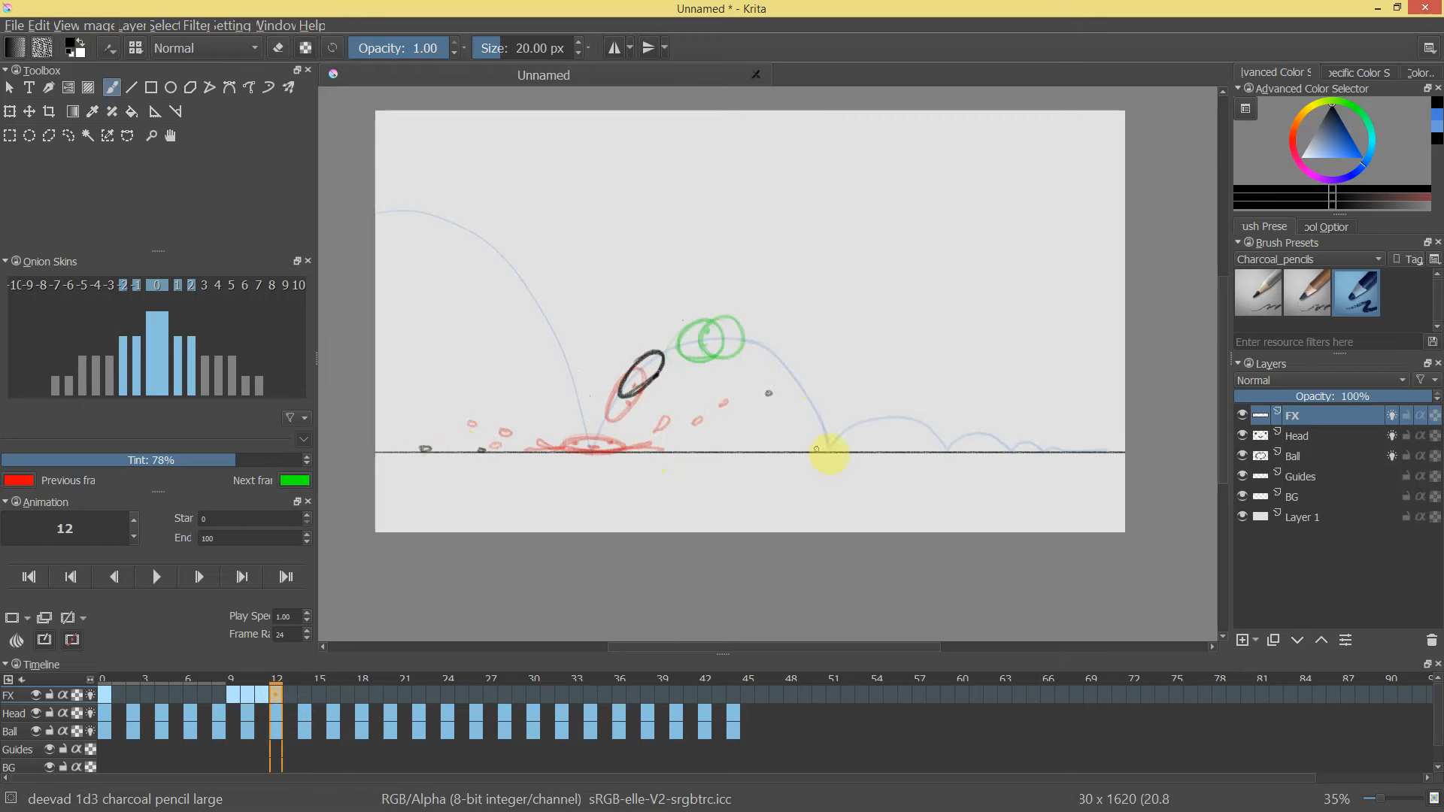
left_click_drag(537, 450, 616, 451)
left_click(291, 693)
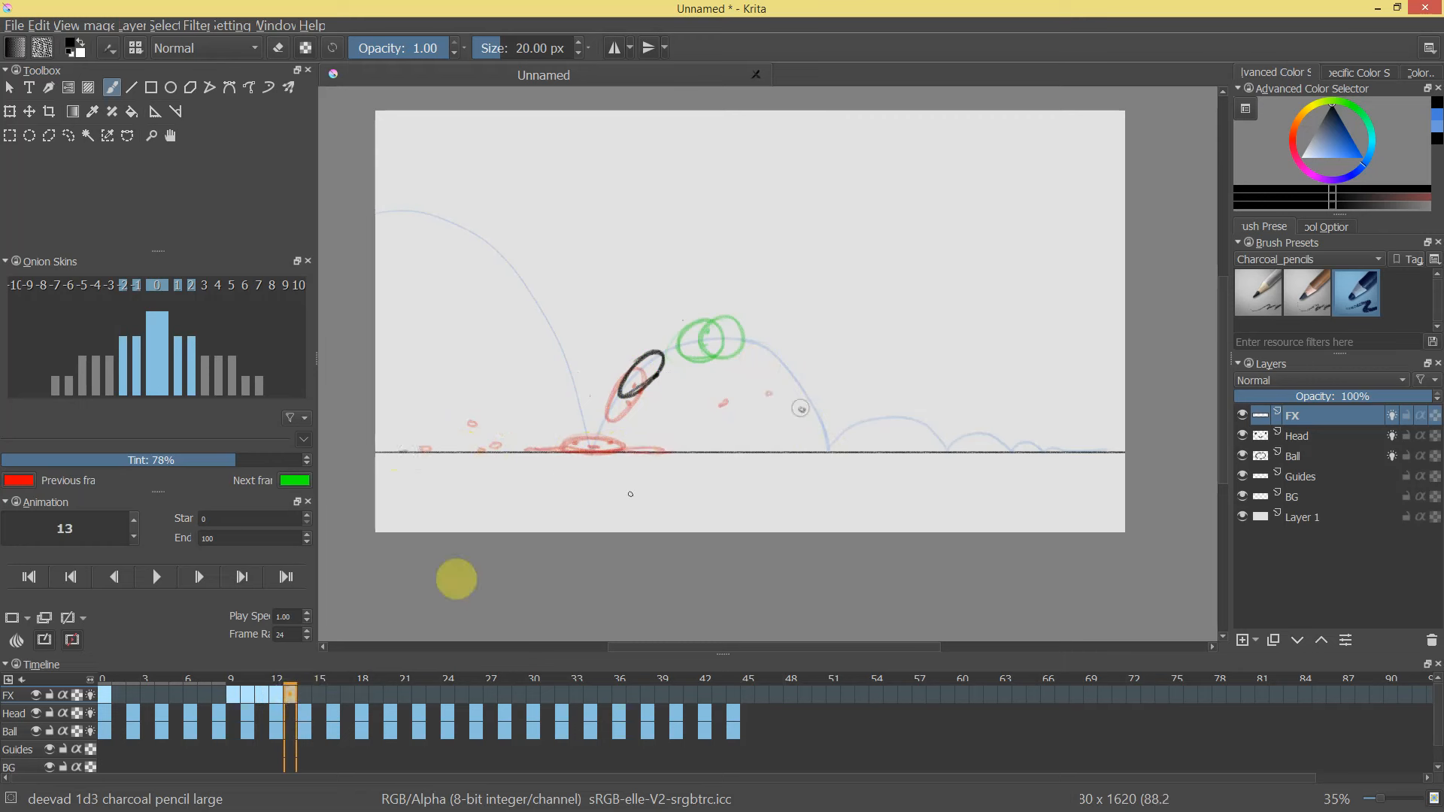
left_click(309, 692)
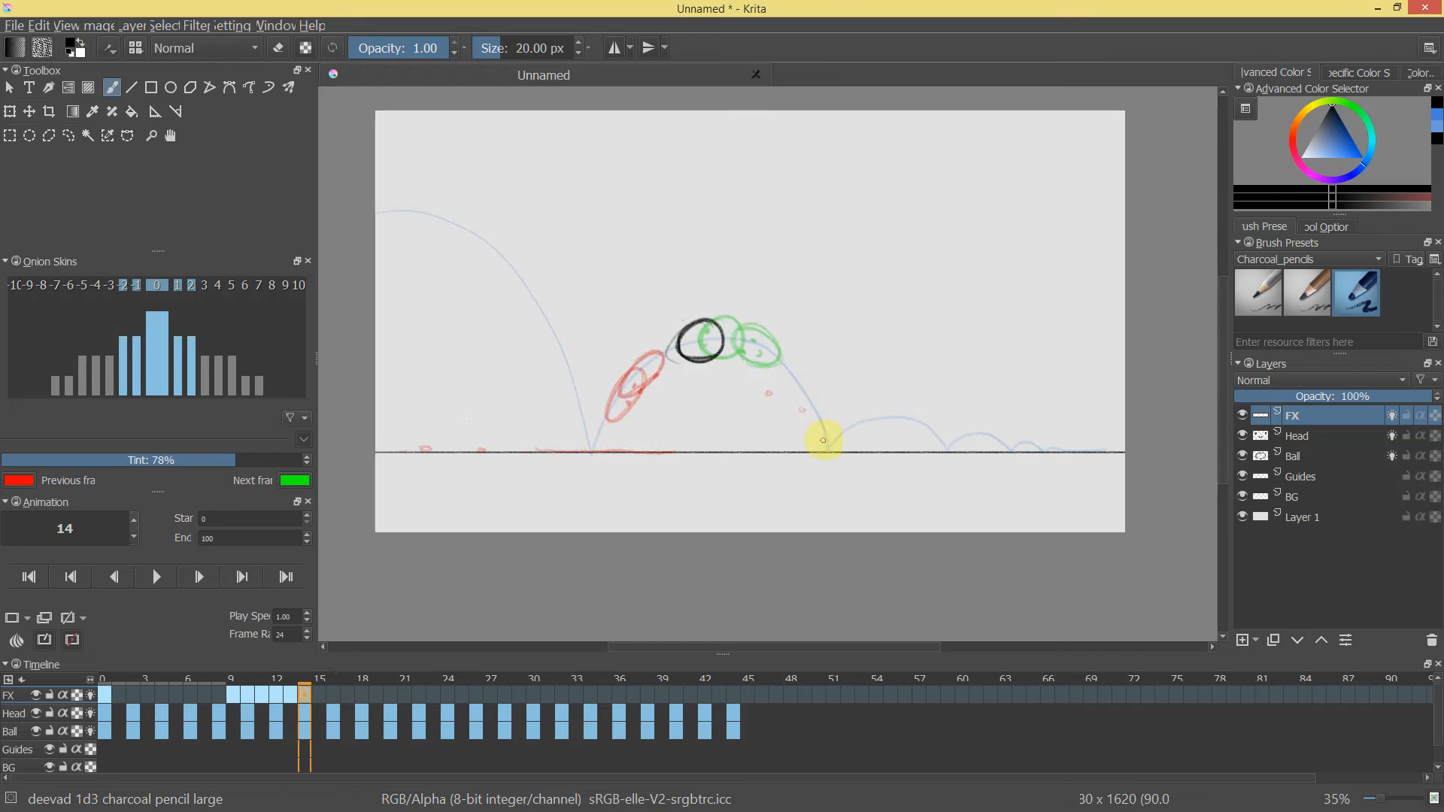
left_click(321, 692)
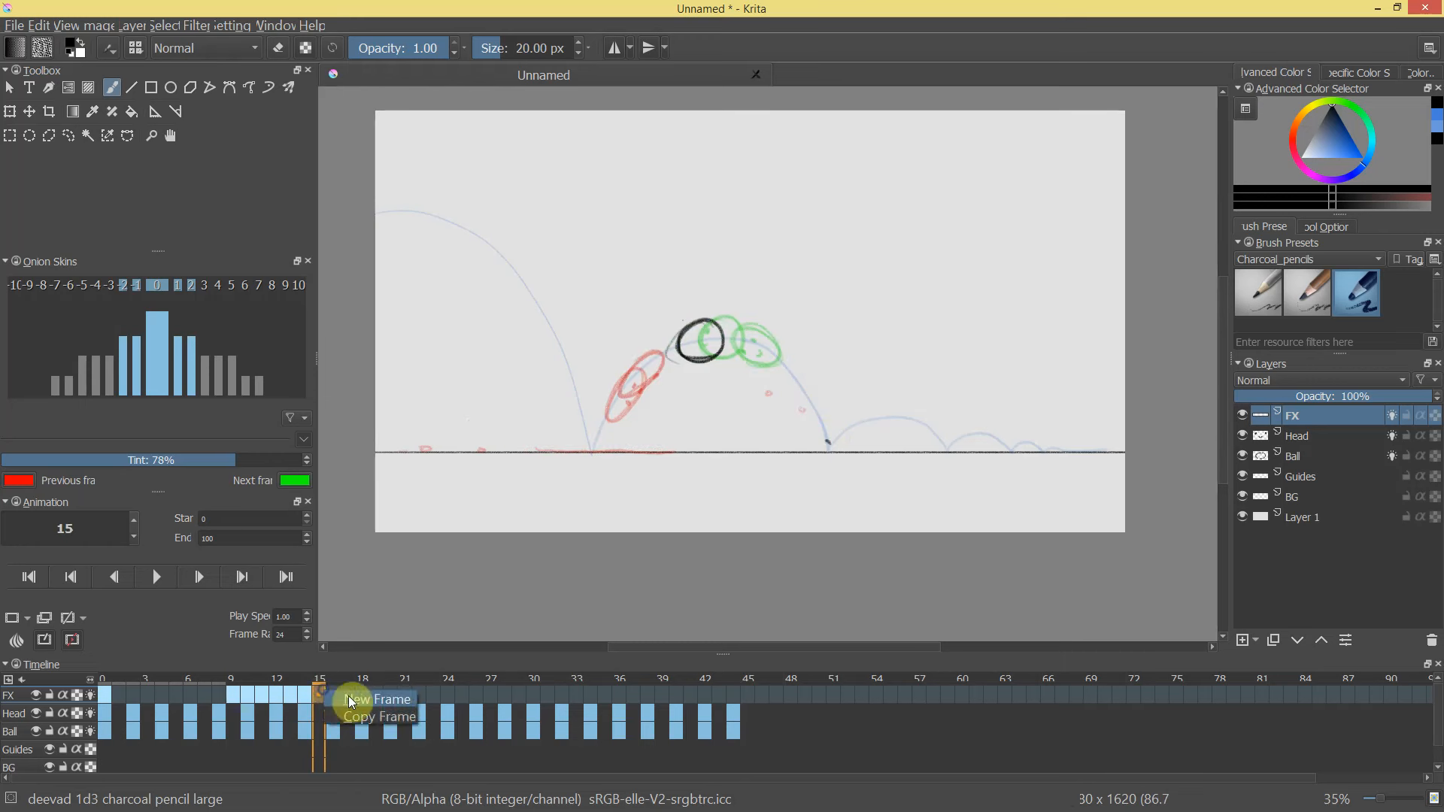
key("ctrl+z")
Play the animation from the first frame to review the splash effect, and stop playback.
left_click(39, 579)
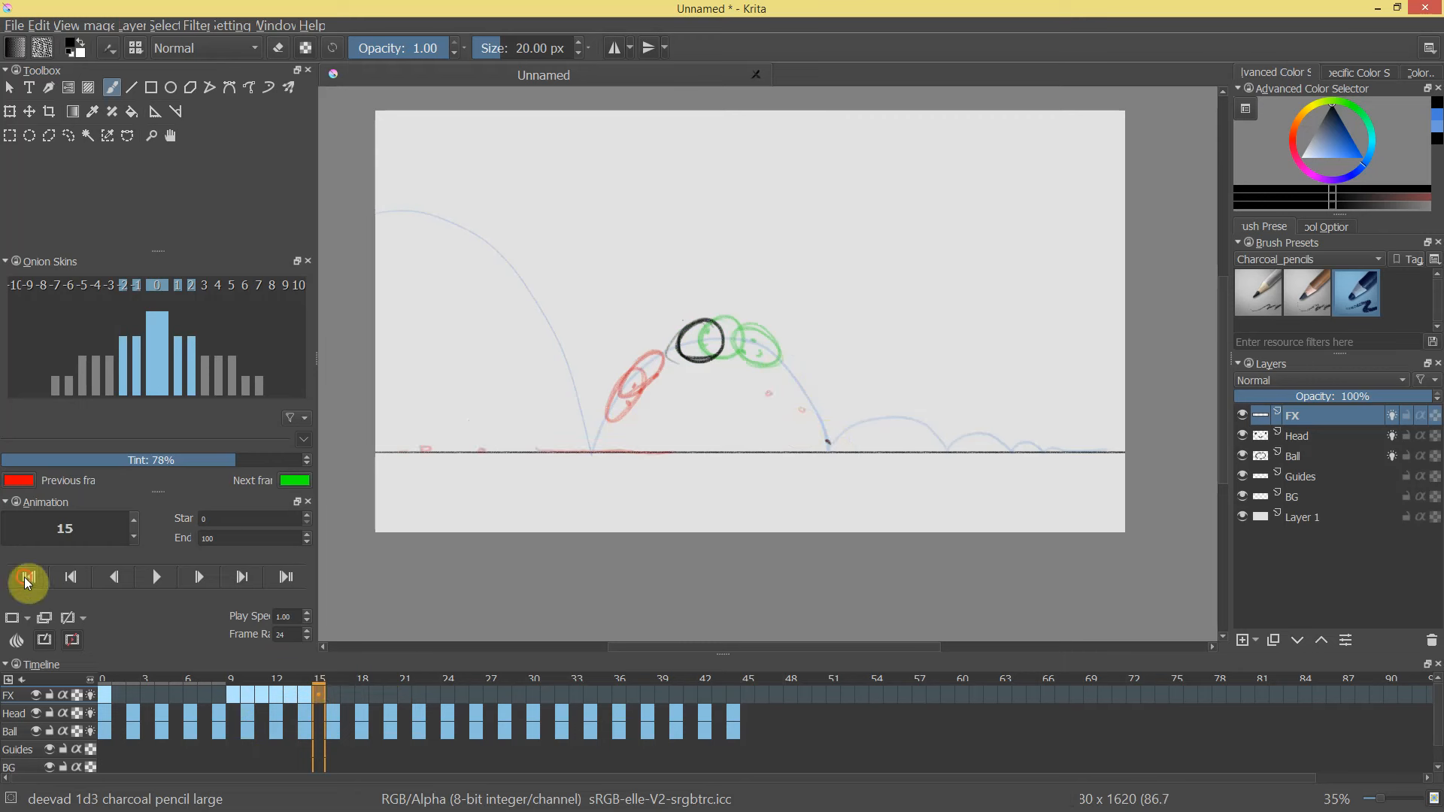
left_click(157, 577)
left_click(188, 677)
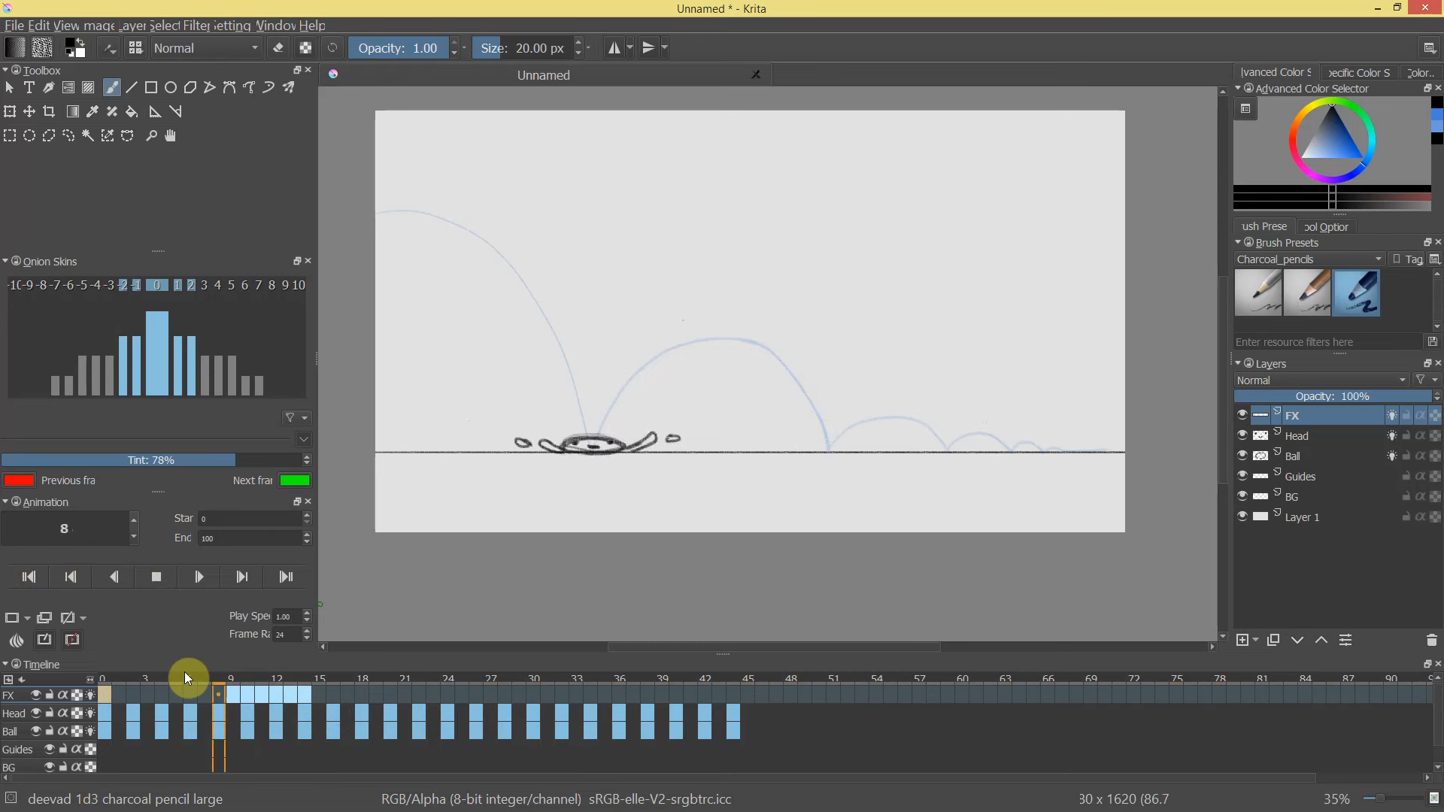
left_click(152, 578)
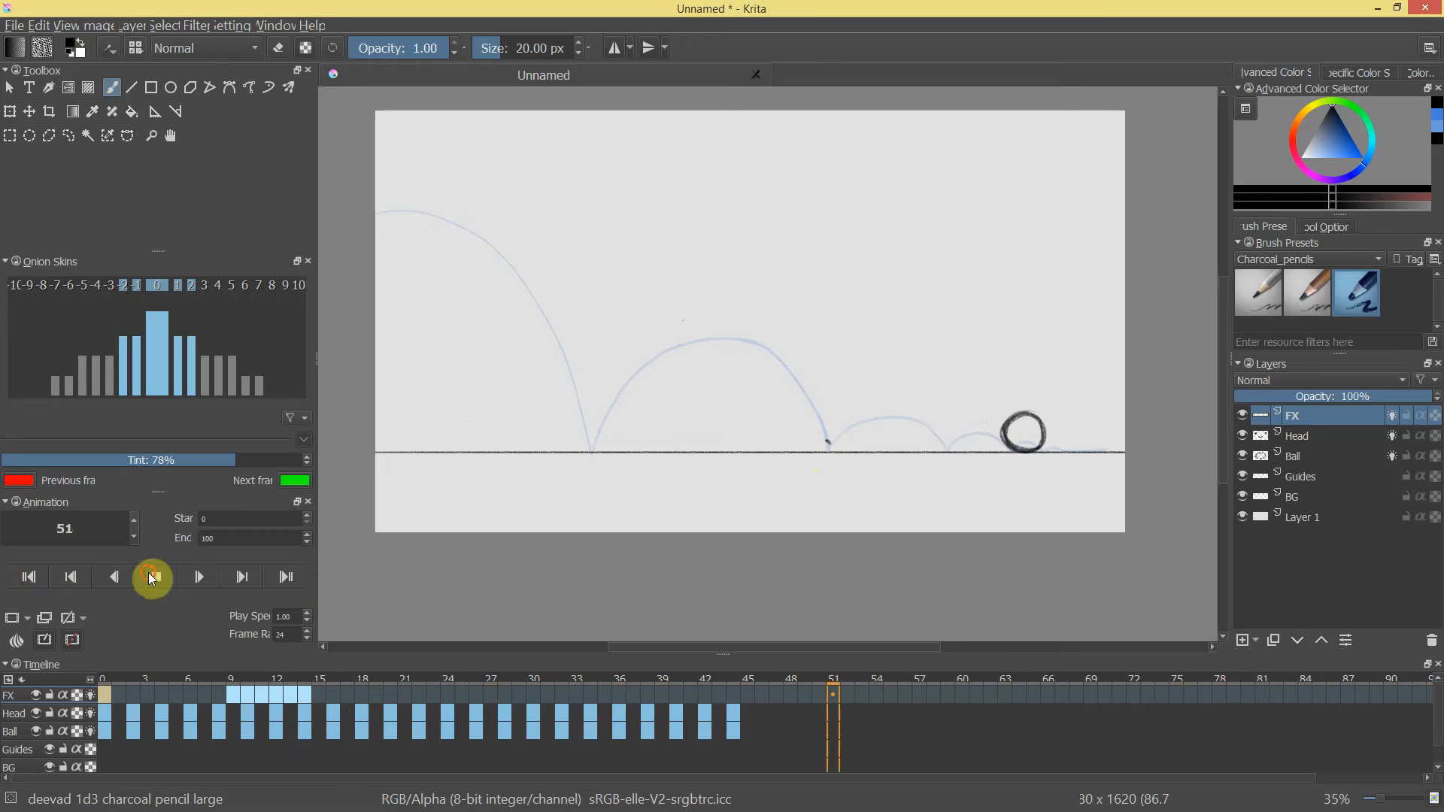
Add an empty FX keyframe at frame 15 to end the splash, and replay the animation to check it.
left_click(320, 691)
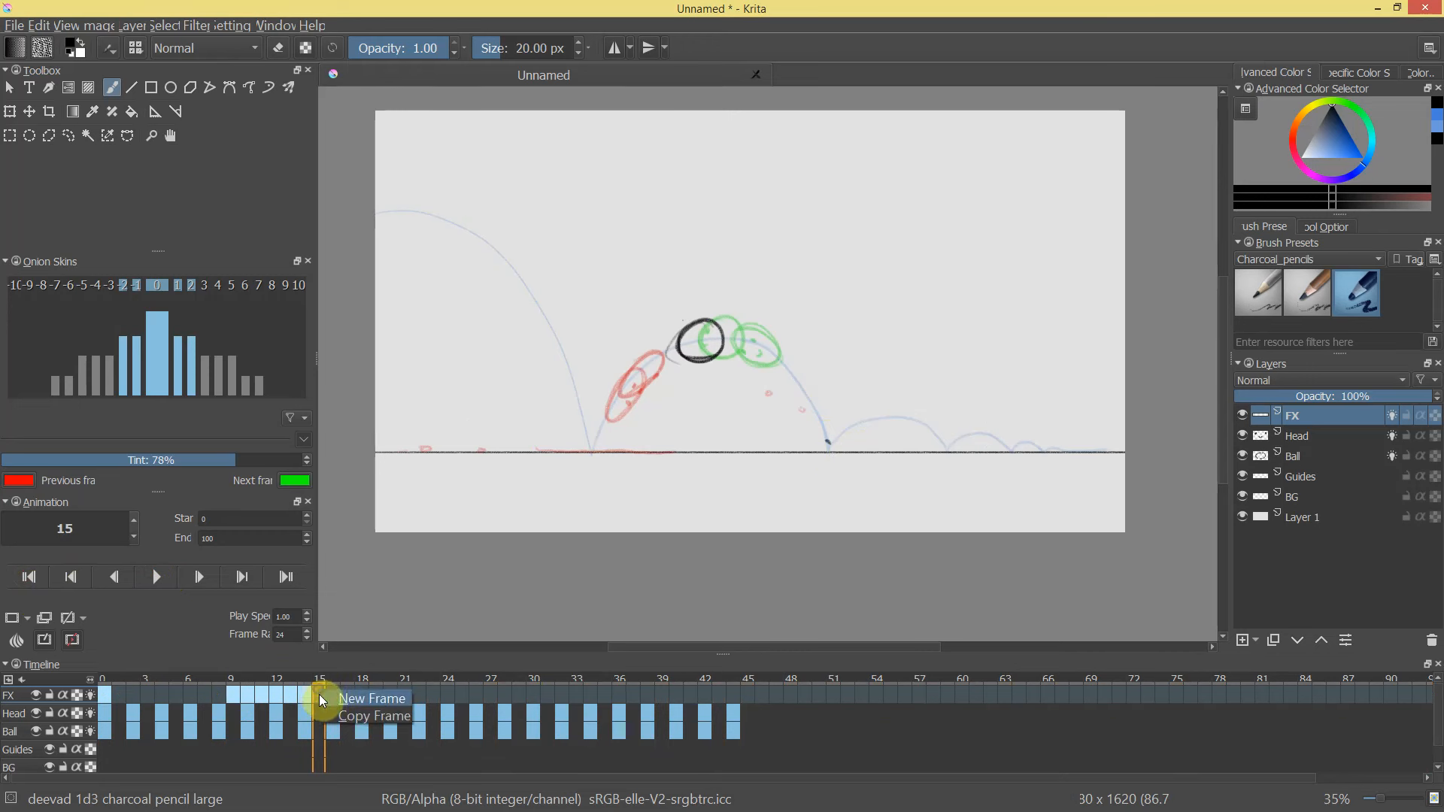
left_click(343, 679)
left_click_drag(343, 678, 117, 689)
left_click(158, 574)
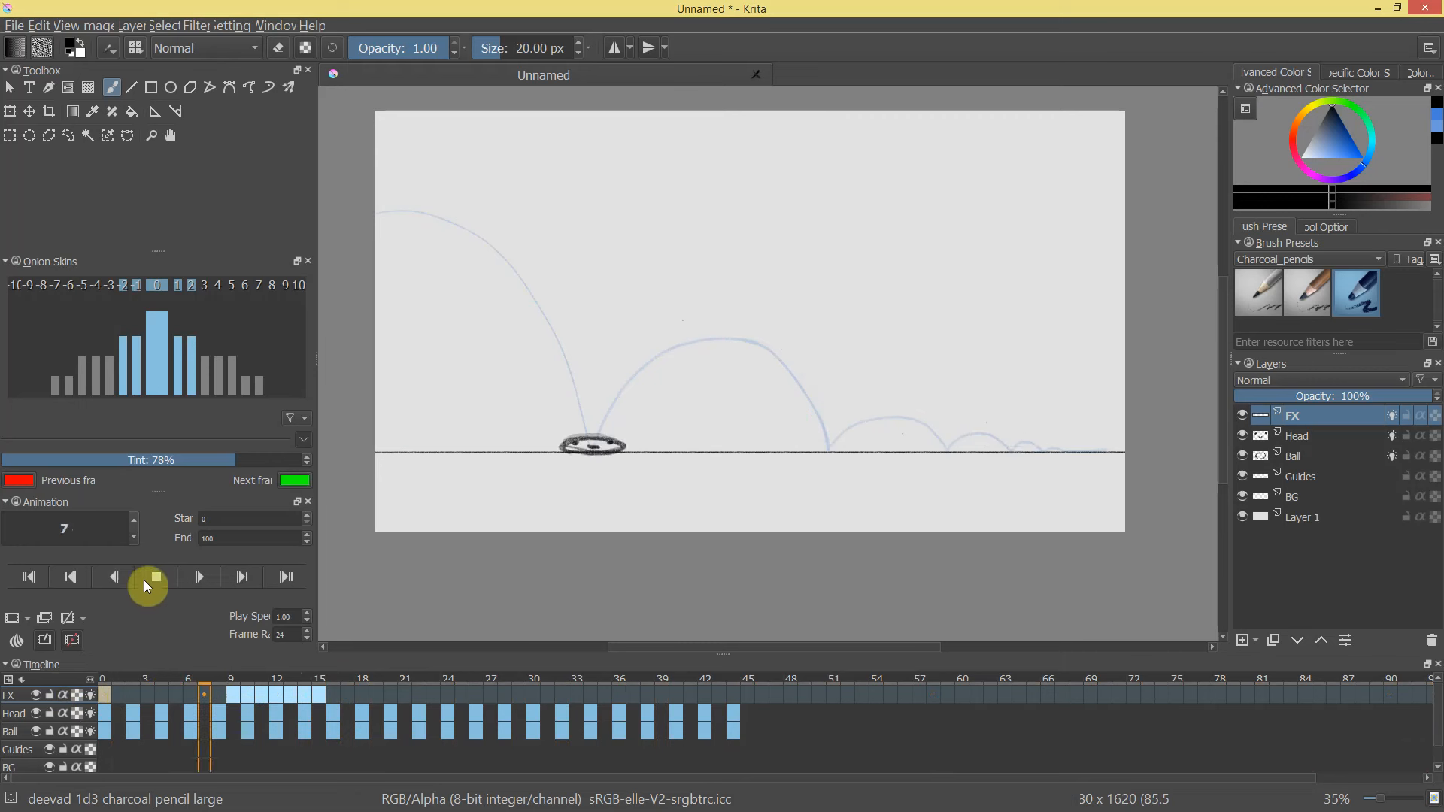
Hide the Guides layer and play the animation without the motion path.
left_click(48, 748)
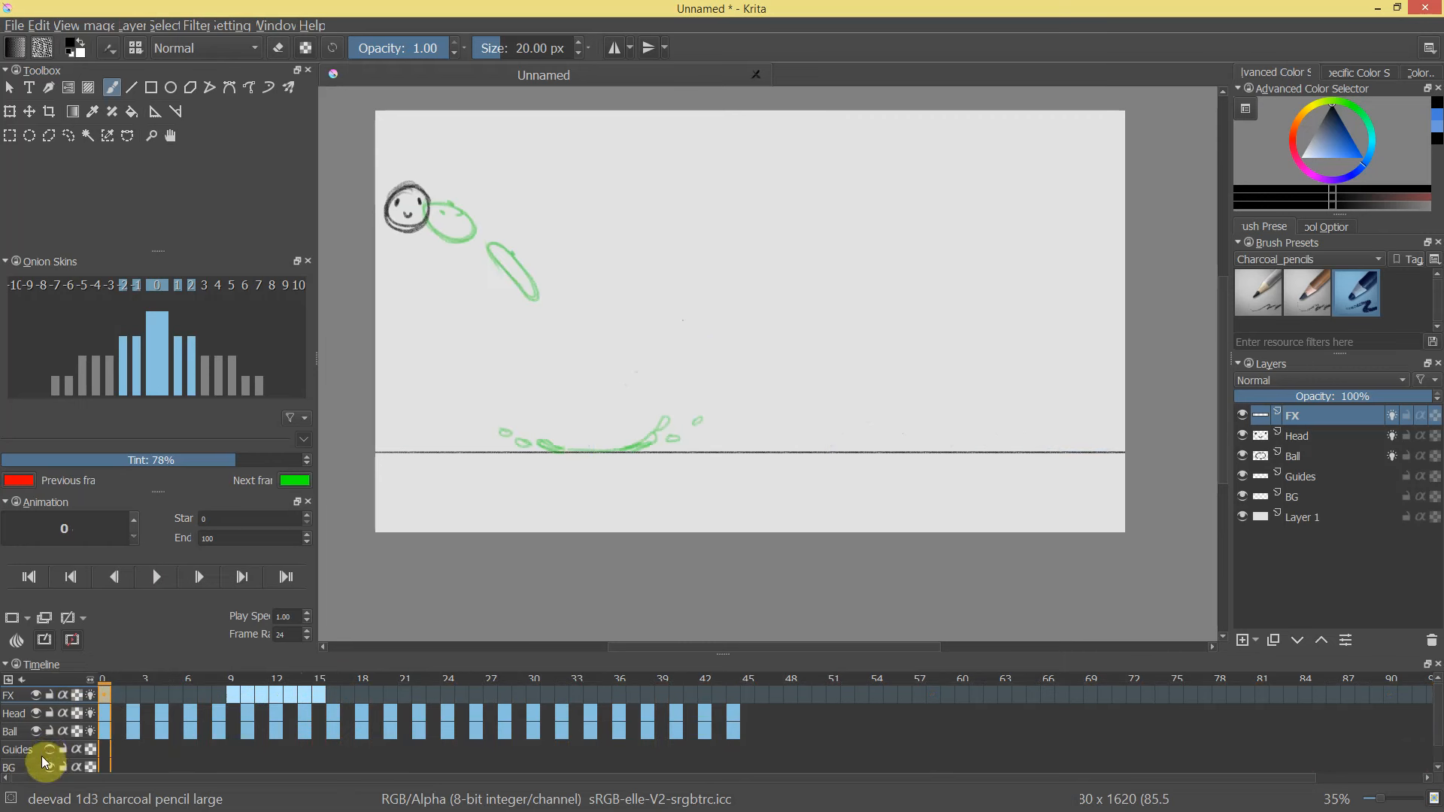
left_click(157, 577)
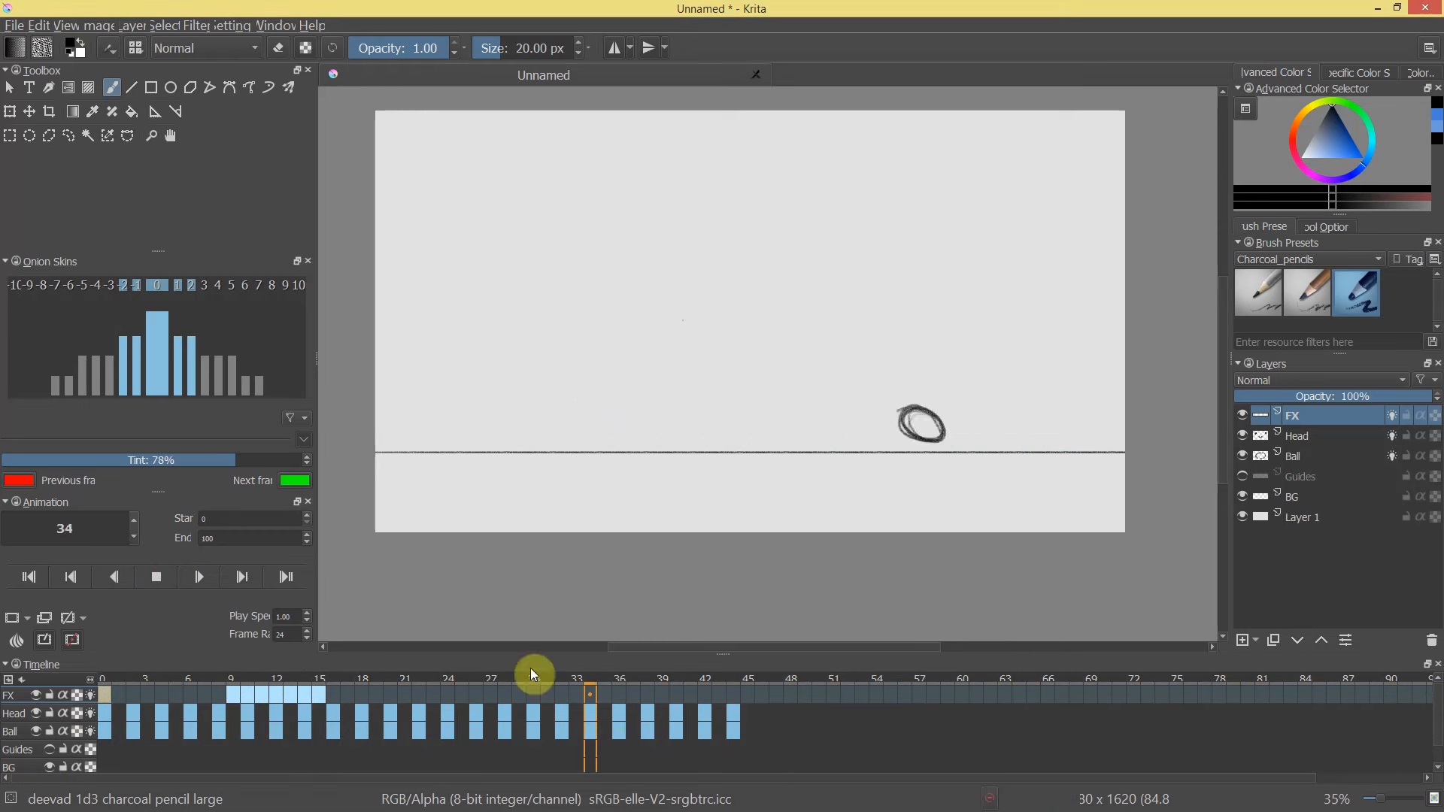
left_click(157, 577)
Set the animation's end frame to 51 and play the shortened loop from the start.
left_click_drag(748, 683, 831, 708)
double_click(236, 539)
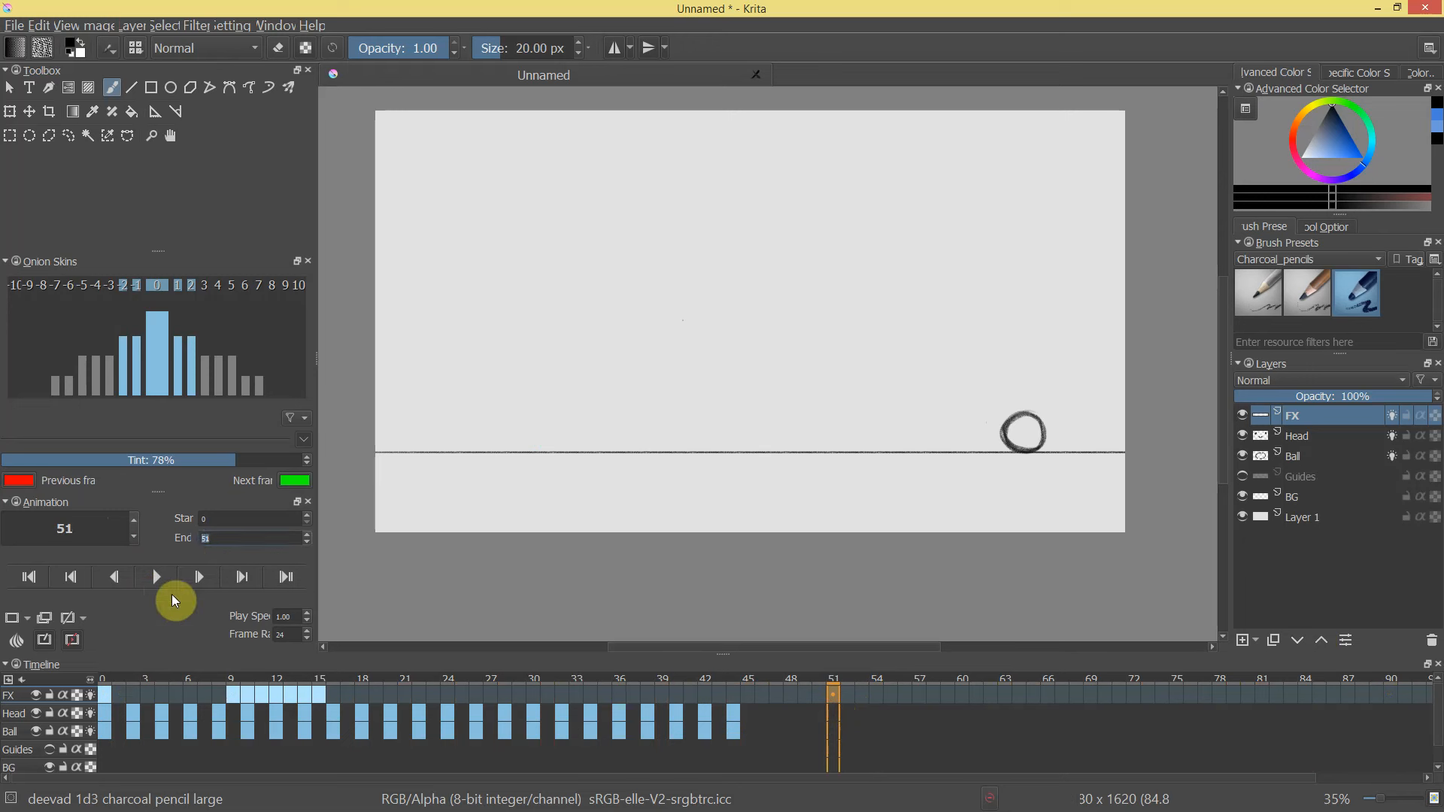
left_click(34, 576)
left_click(156, 577)
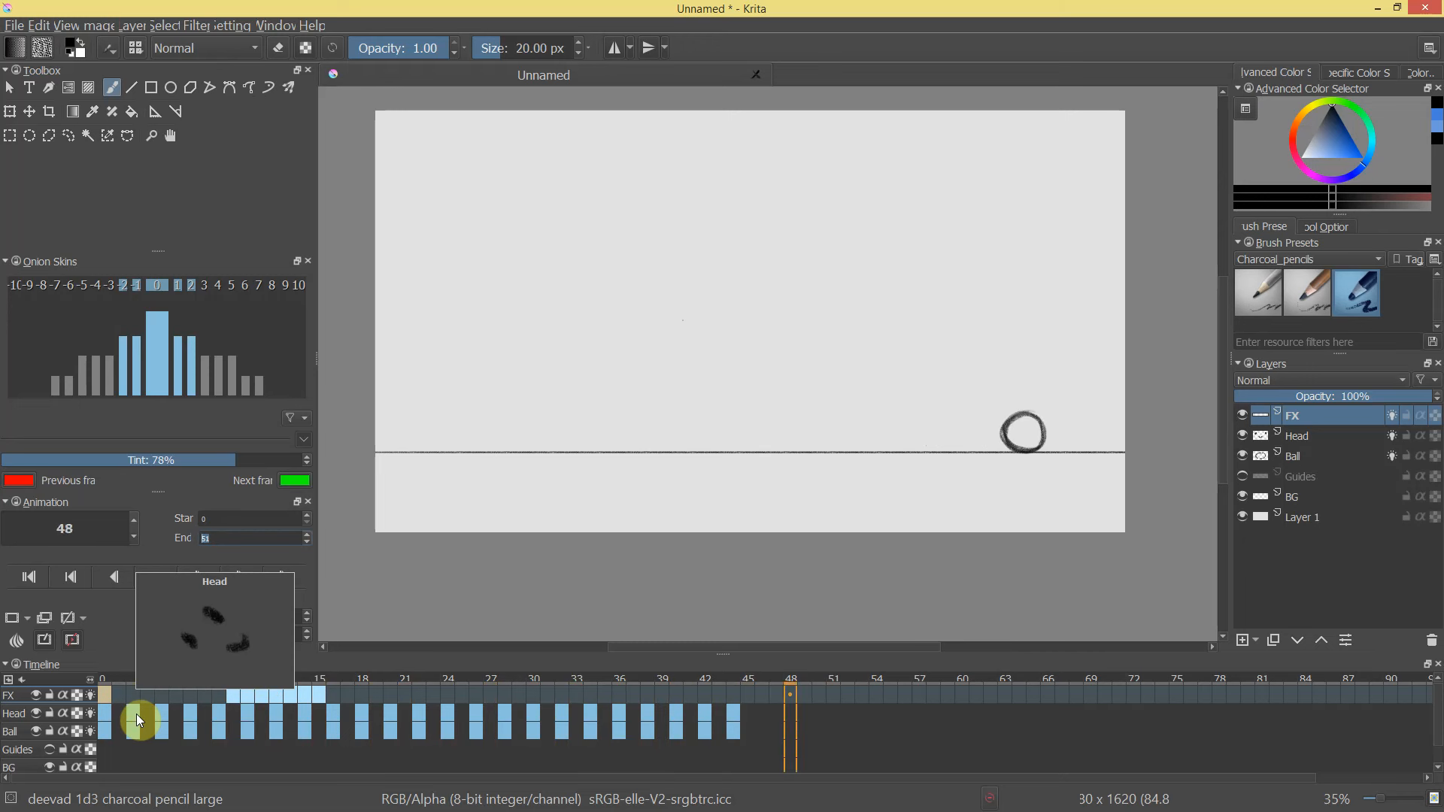
left_click(157, 577)
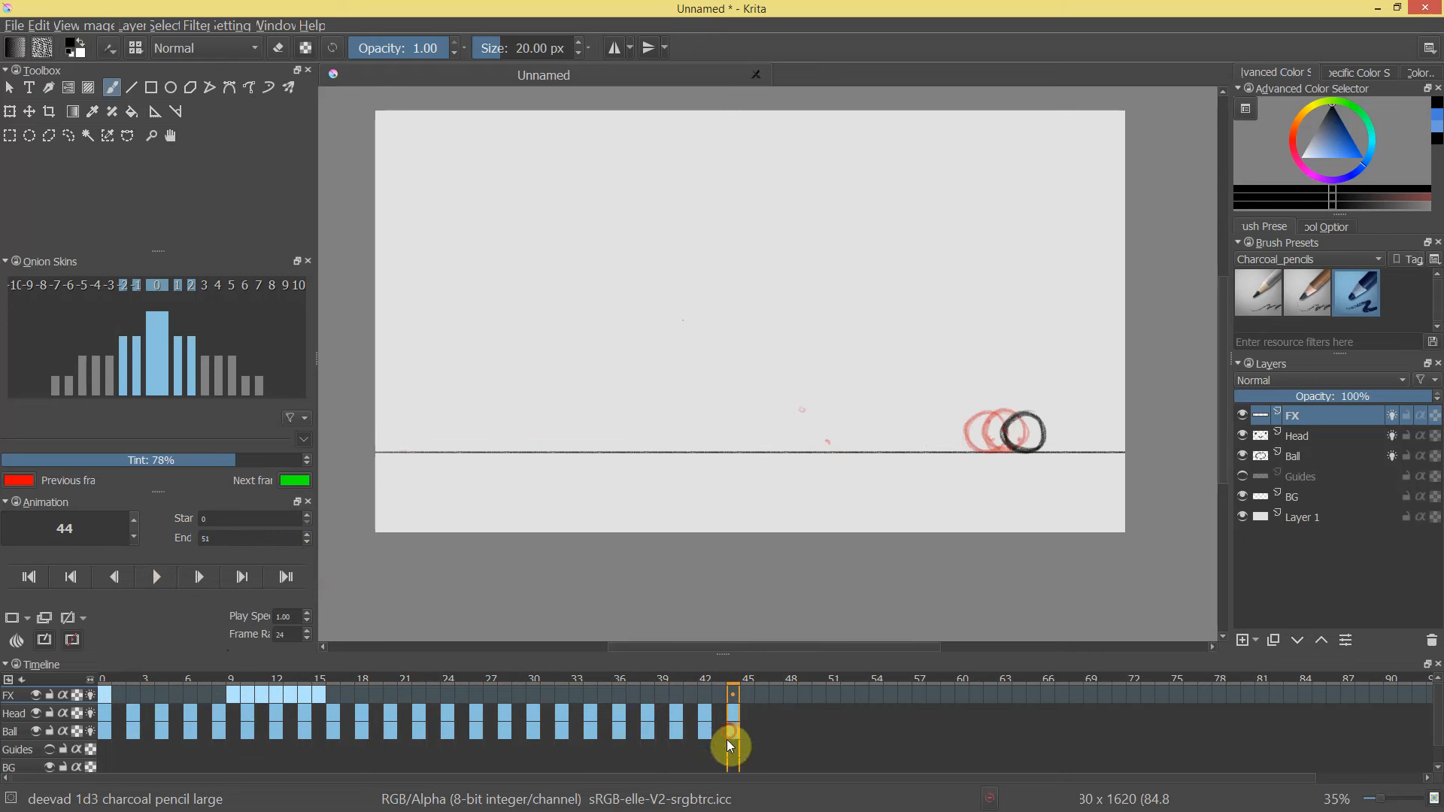
Copy the last Ball drawing to frame 48 and move the ball straight up above the ground line.
left_click(775, 730)
left_click(787, 730)
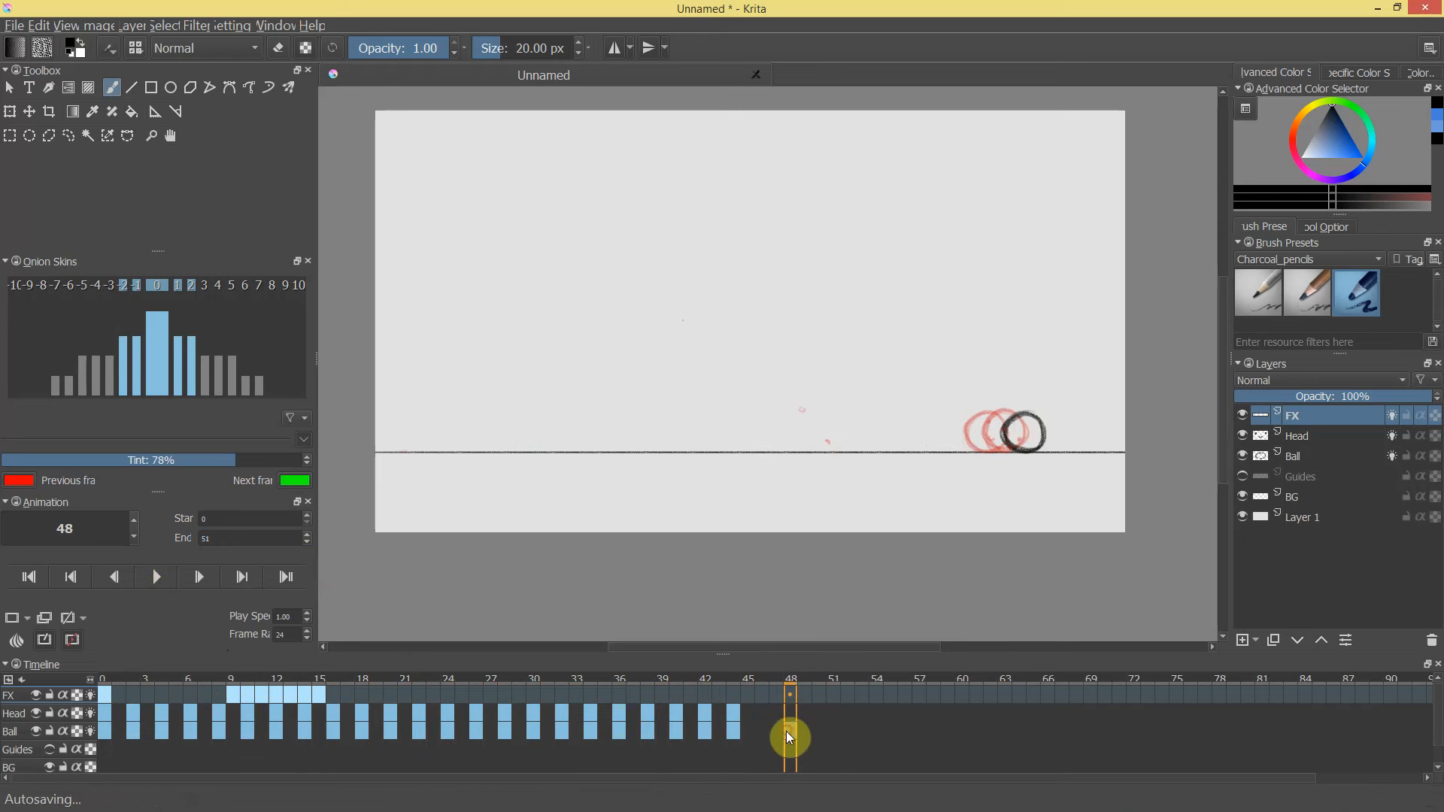
right_click(789, 730)
left_click(842, 756)
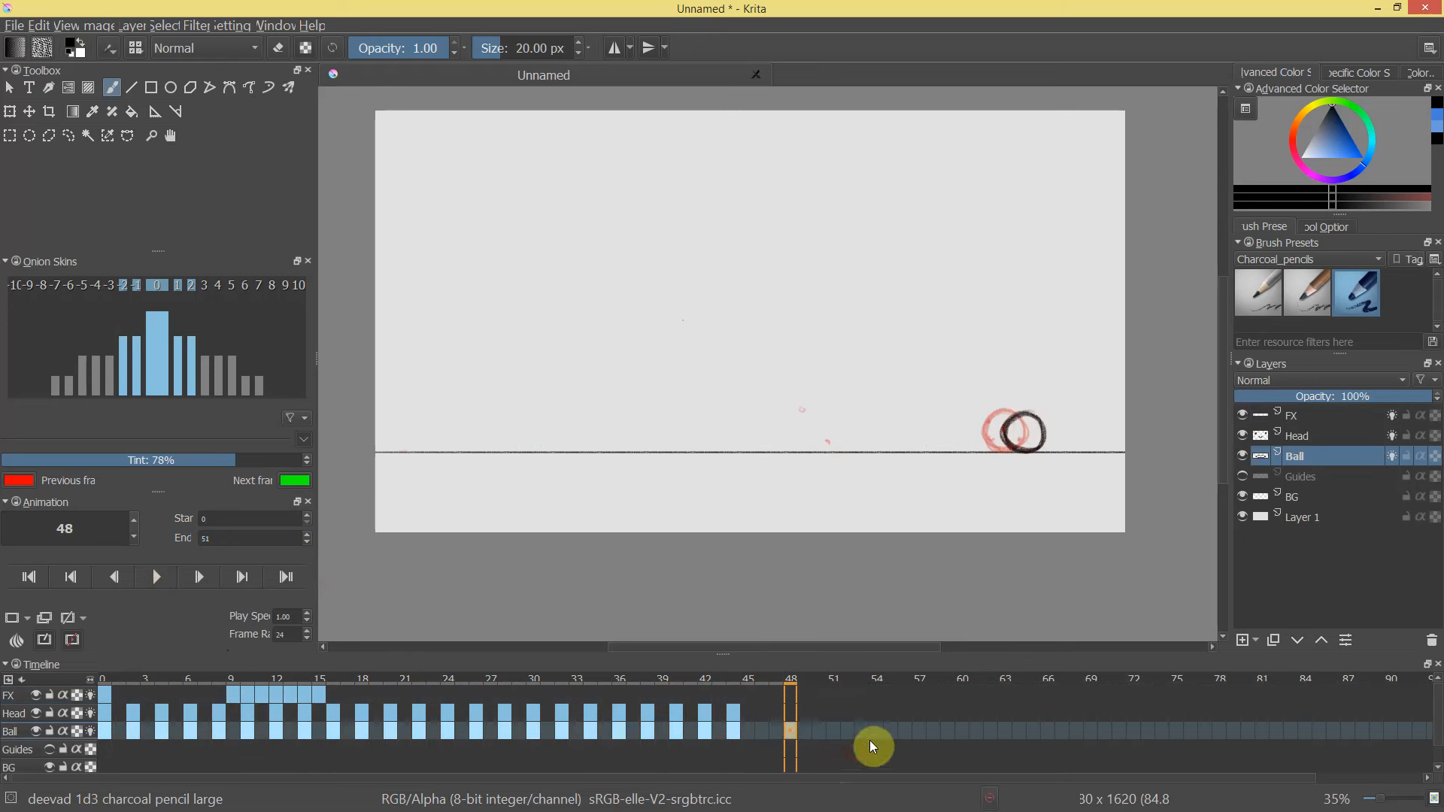
key("ctrl+t")
left_click_drag(1038, 435, 1037, 387)
key("Return")
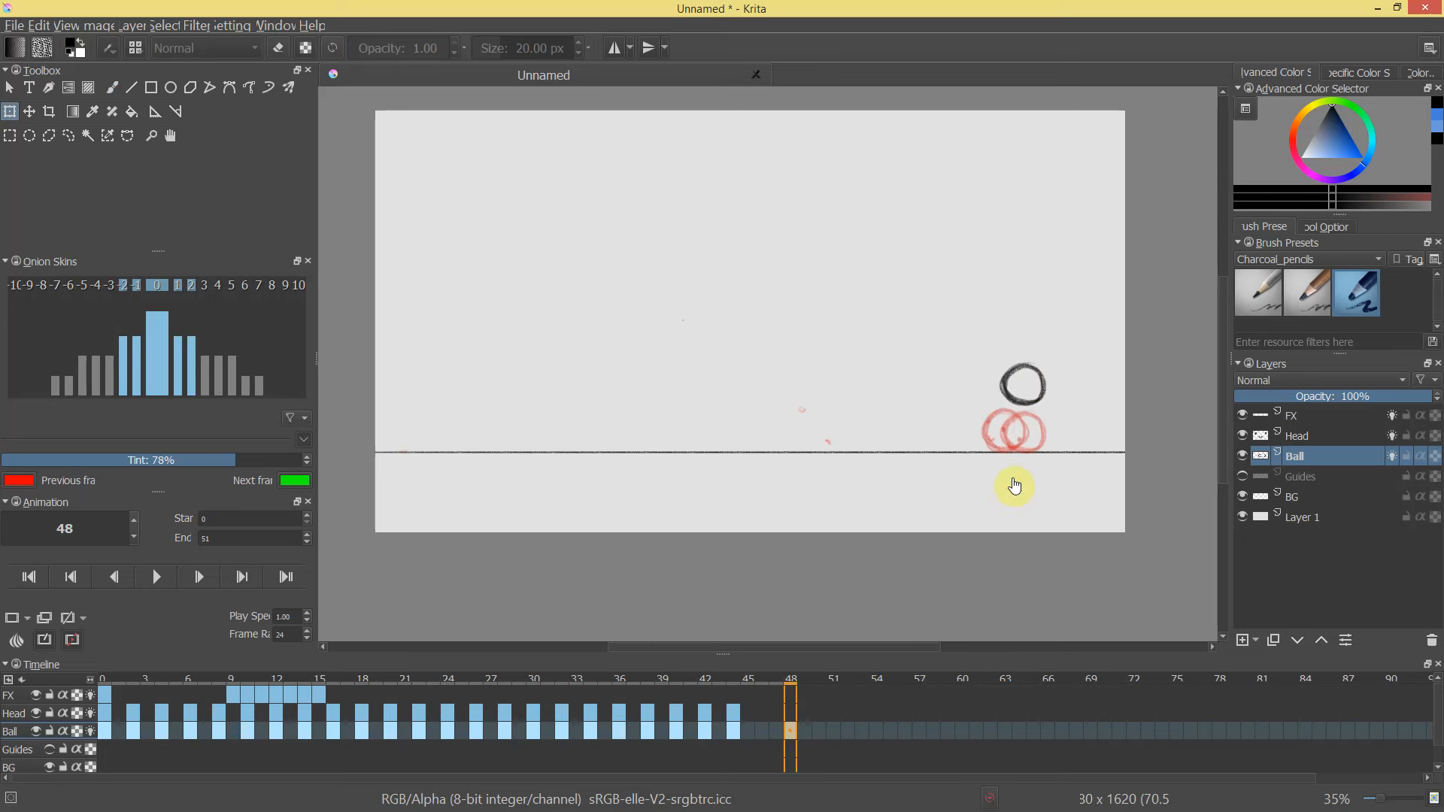
Copy the raised Ball drawing from frame 48 to frame 49 and drop the keyframe at frame 48.
mouse_move(791, 700)
left_mouse_down()
mouse_move(746, 697)
mouse_move(792, 706)
left_mouse_up()
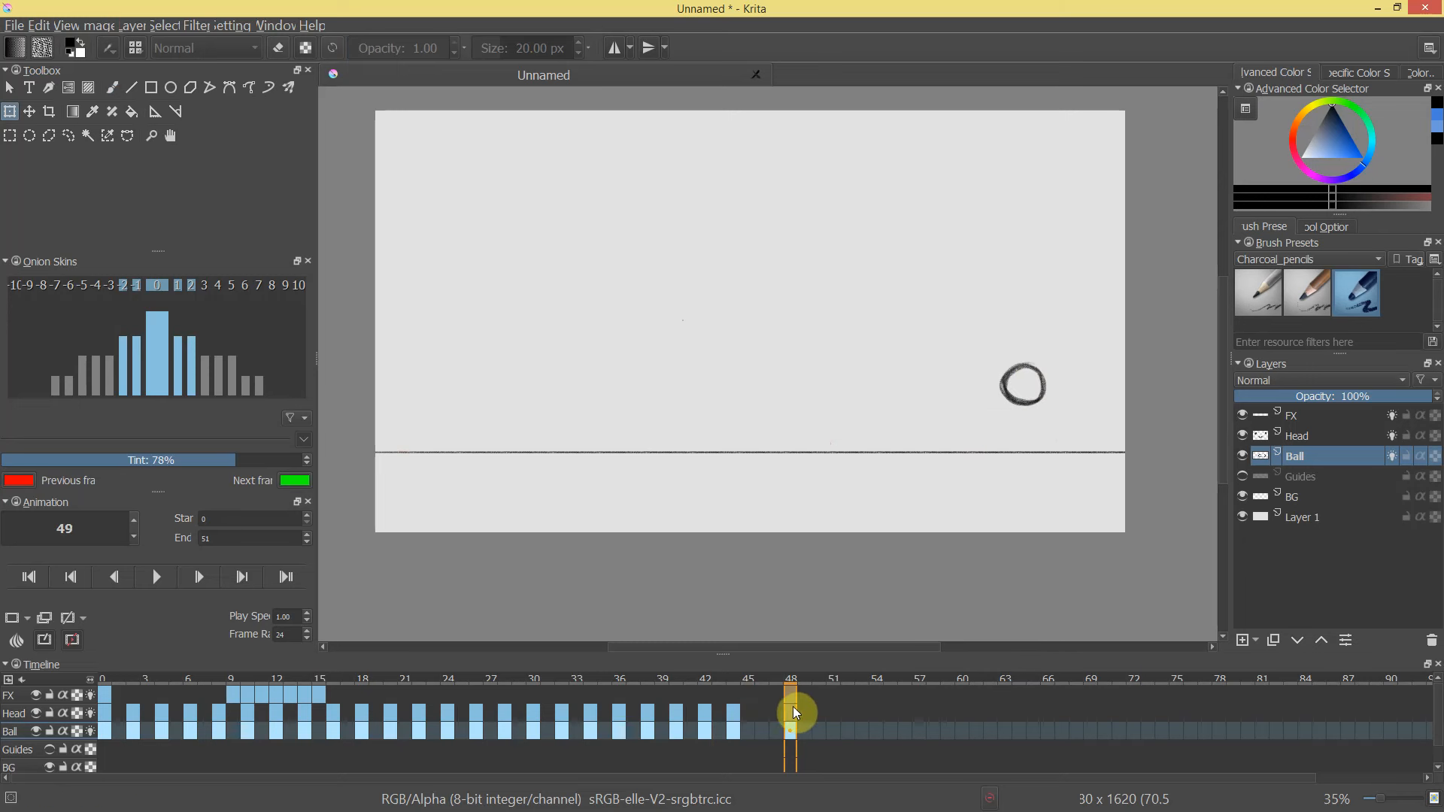
key("b")
left_click_drag(1009, 394, 1032, 374)
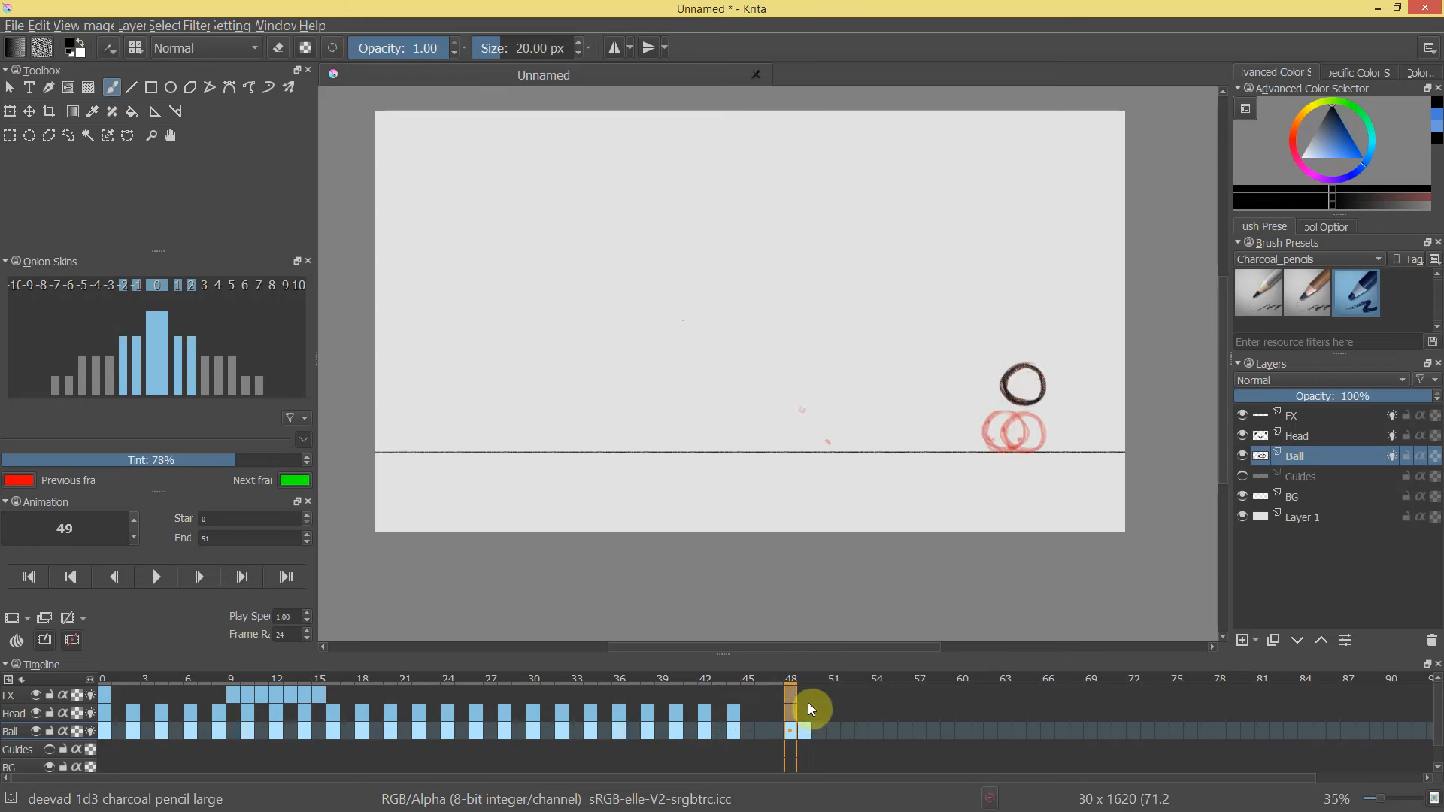
key("Left")
left_click(804, 730)
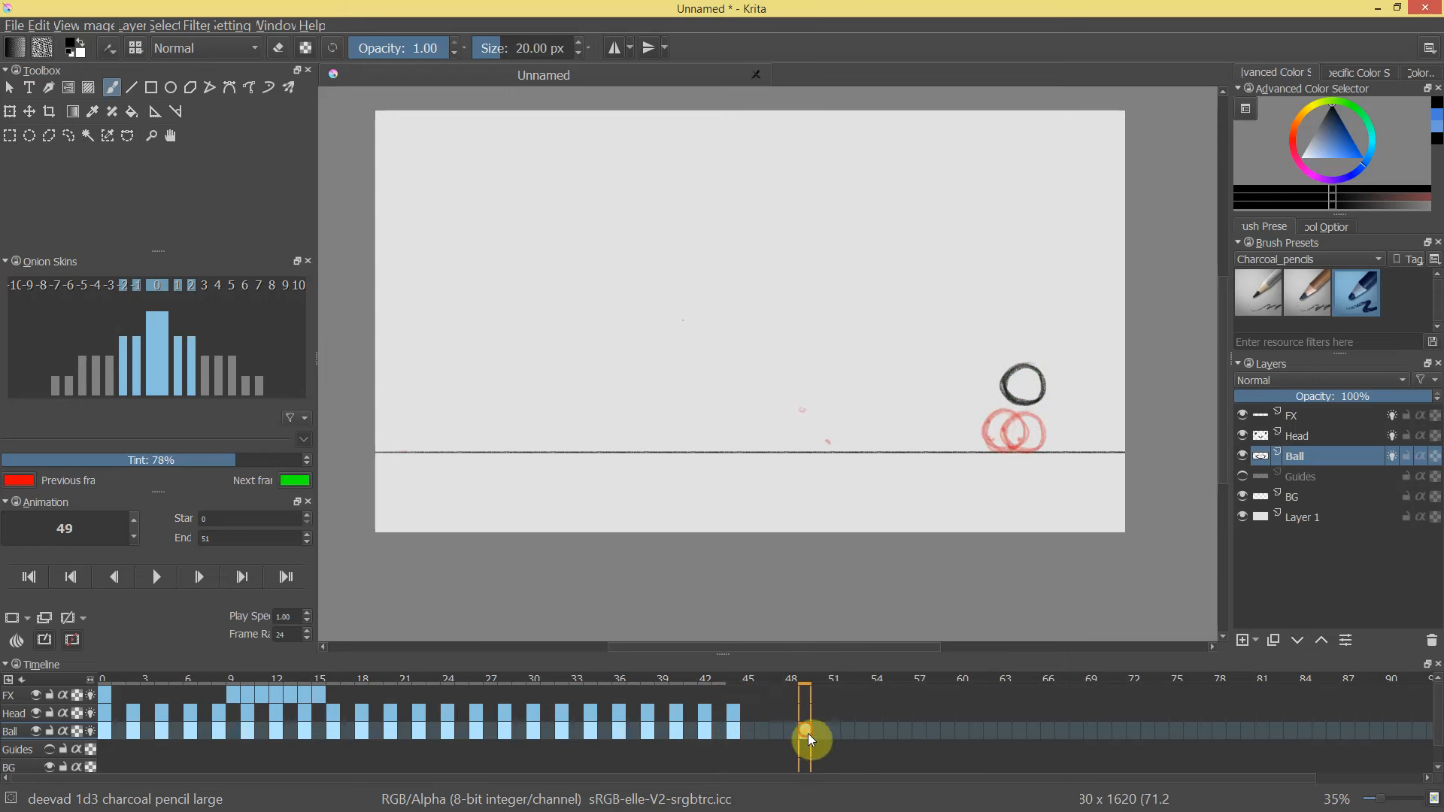
Hatch the inside of the raised ball at frame 49, comparing it with the preceding Ball frames.
left_click_drag(1018, 380, 1023, 385)
left_click(732, 688)
left_click(809, 692)
left_click(736, 692)
left_click(806, 688)
left_click_drag(1019, 373, 1033, 393)
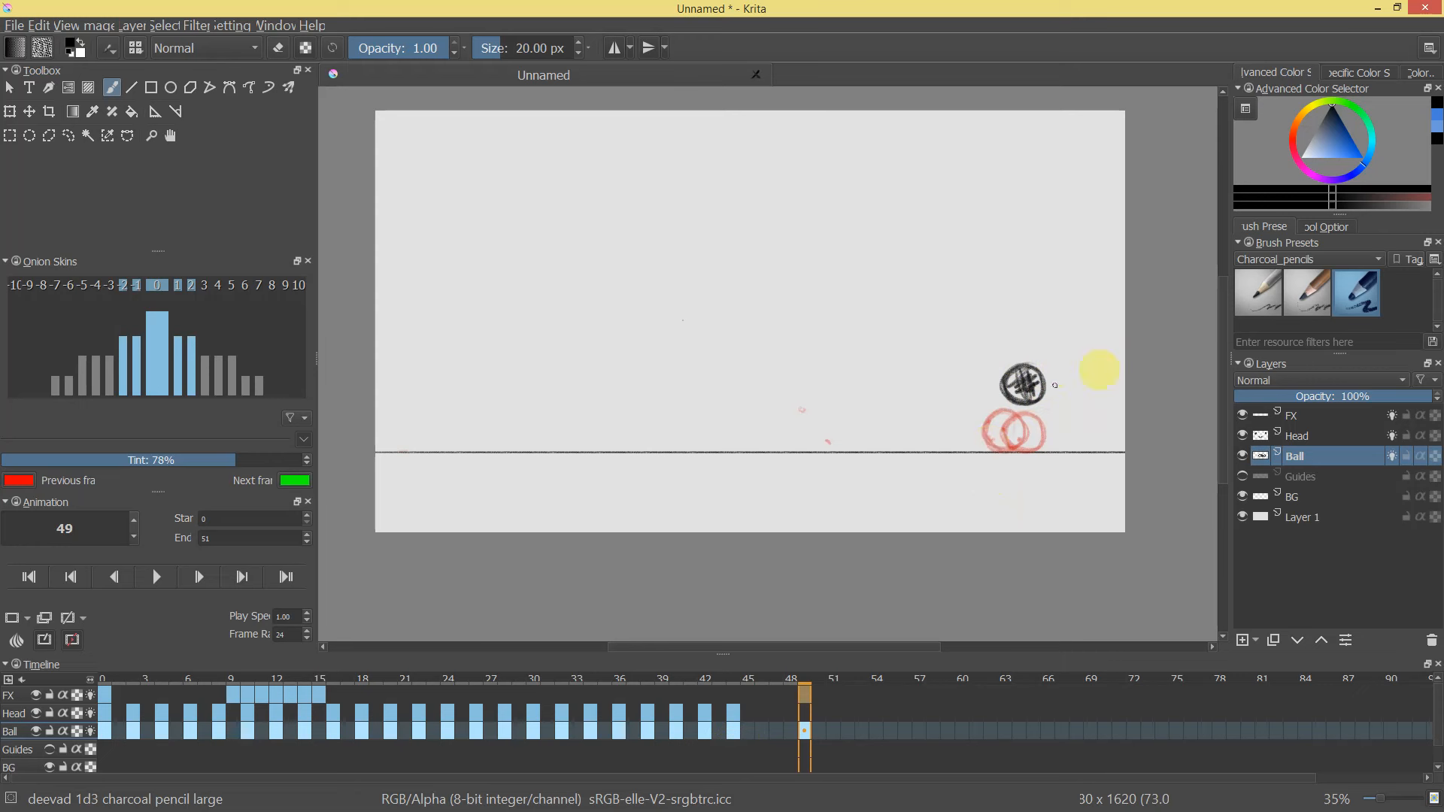
Copy the hatched Ball drawing to frame 50 and draw pointed spikes around the ball.
left_click(820, 730)
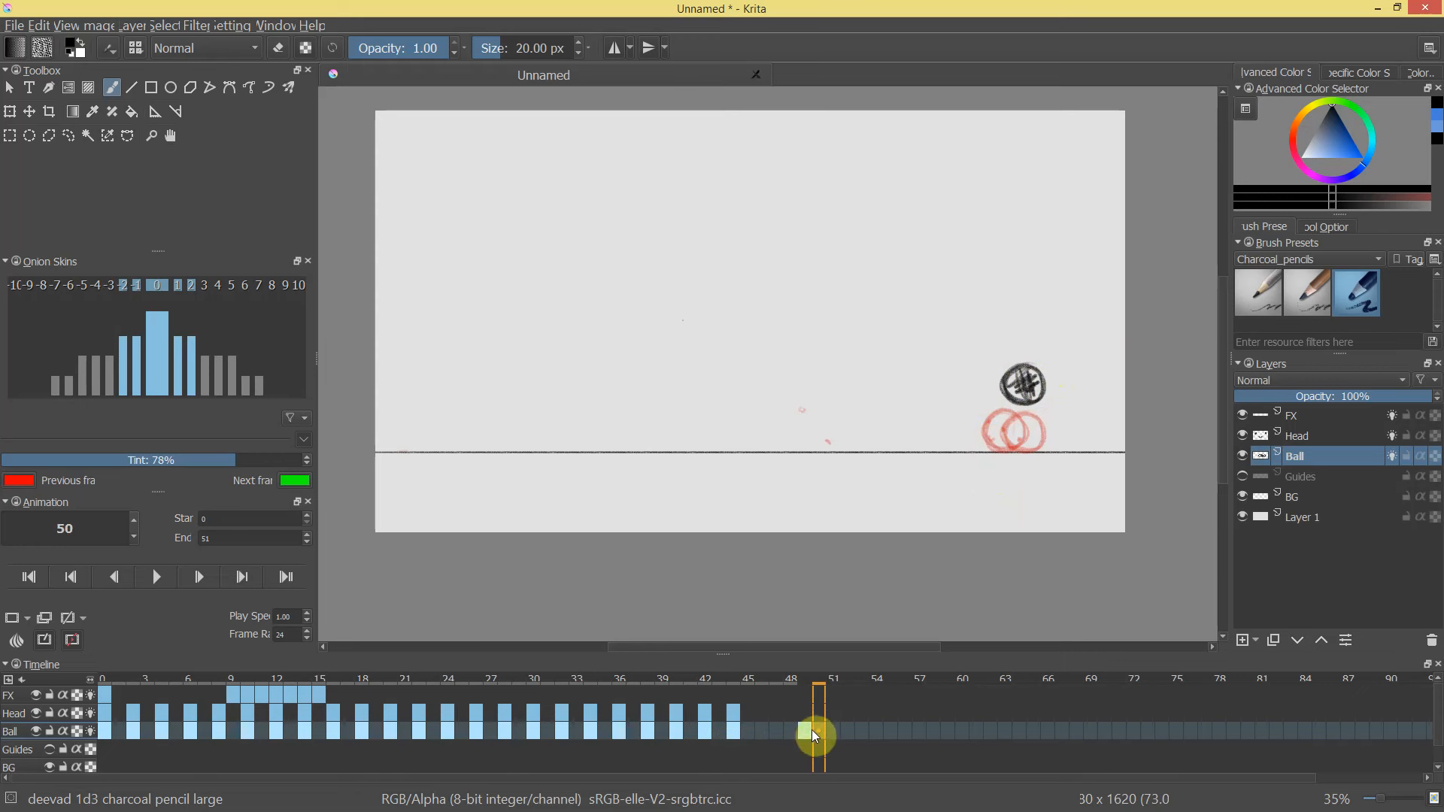
mouse_move(1027, 369)
left_mouse_down()
mouse_move(1034, 342)
mouse_move(1031, 367)
mouse_move(1060, 363)
mouse_move(1043, 375)
mouse_move(996, 351)
mouse_move(1019, 366)
left_mouse_up()
mouse_move(1002, 386)
left_mouse_down()
mouse_move(983, 388)
mouse_move(1004, 389)
left_mouse_up()
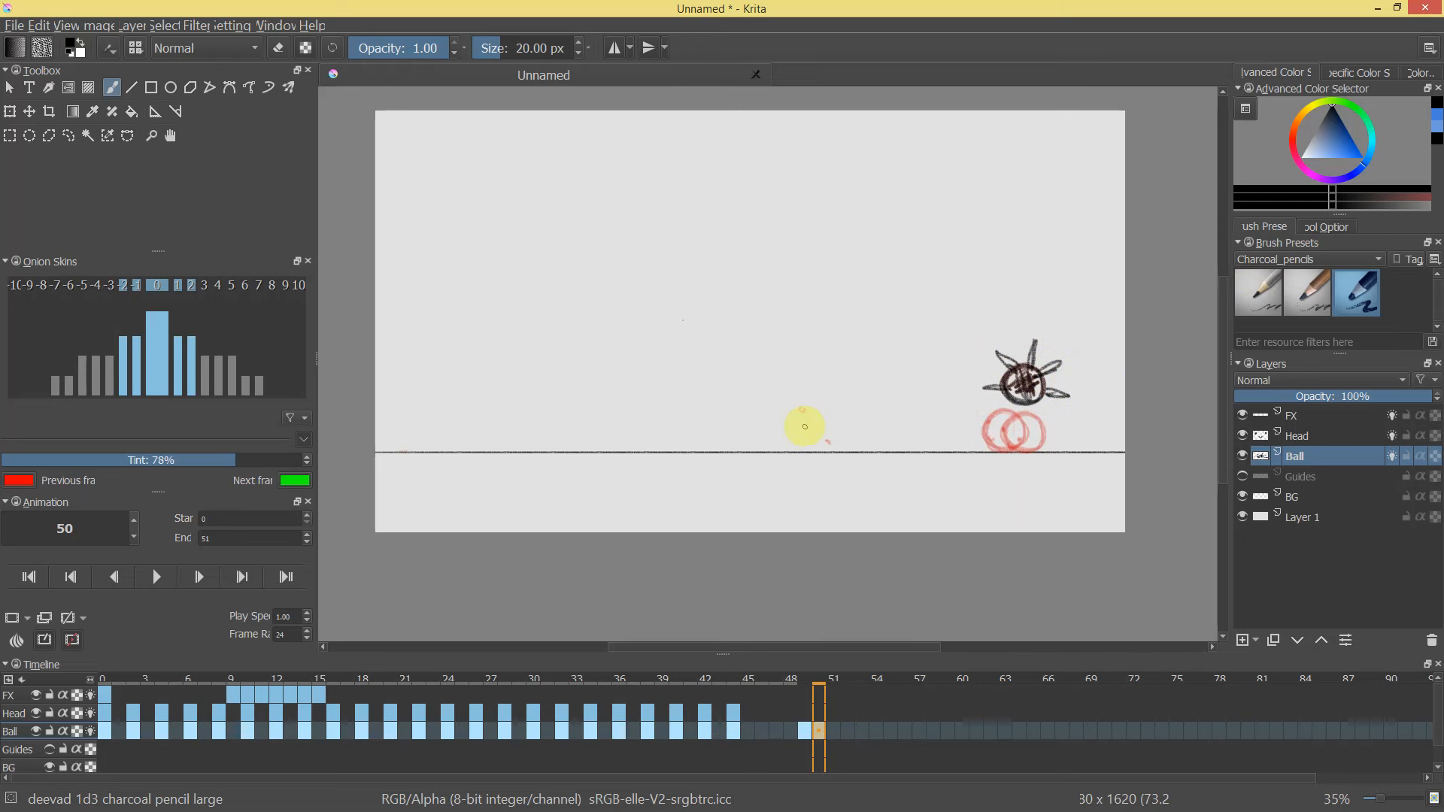
Move the spiked-ball keyframe from frame 50 onto frame 49, replacing the hatched drawing, and scrub across it.
mouse_move(818, 728)
left_mouse_down()
mouse_move(877, 724)
mouse_move(803, 729)
mouse_move(820, 717)
mouse_move(808, 729)
left_mouse_up()
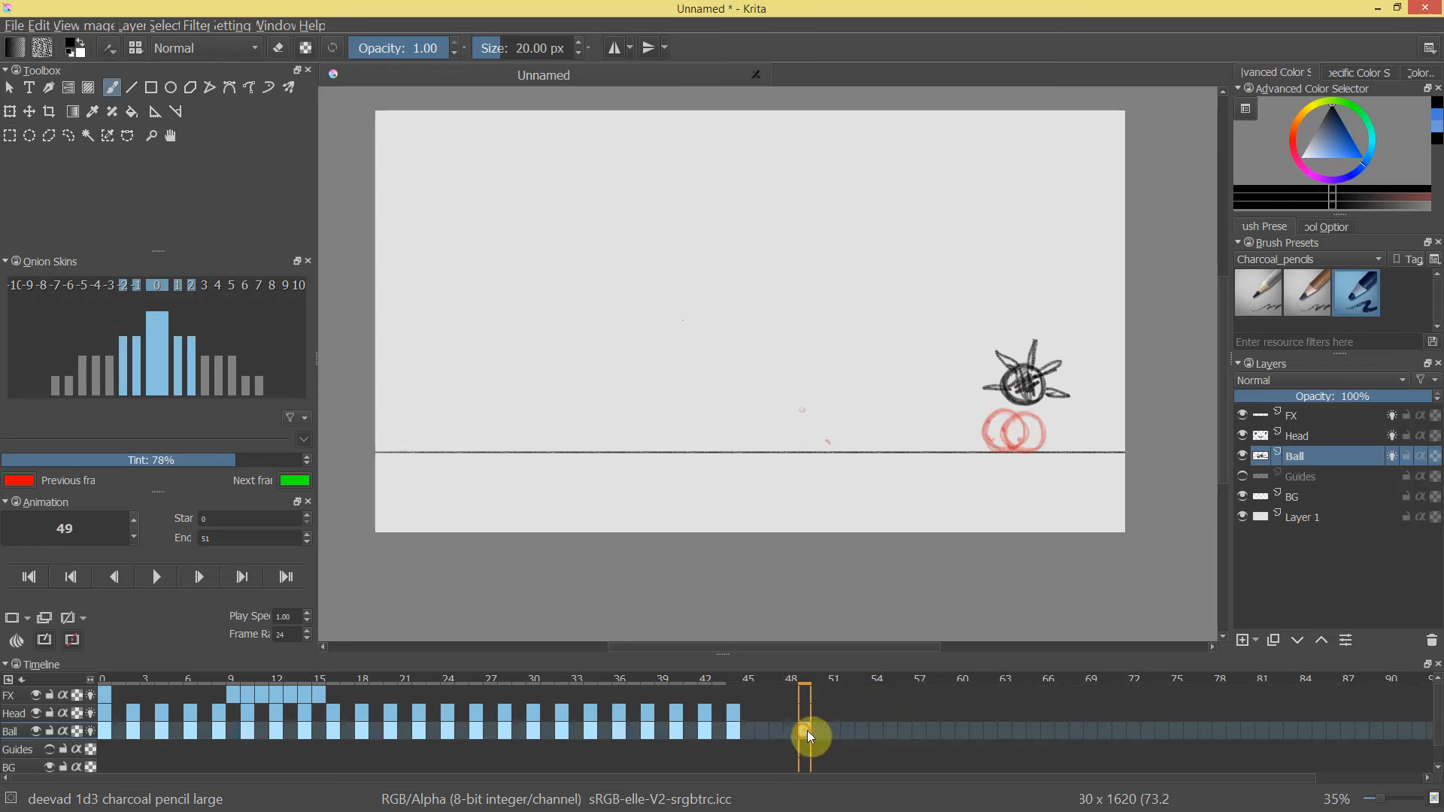
left_click_drag(774, 684, 809, 697)
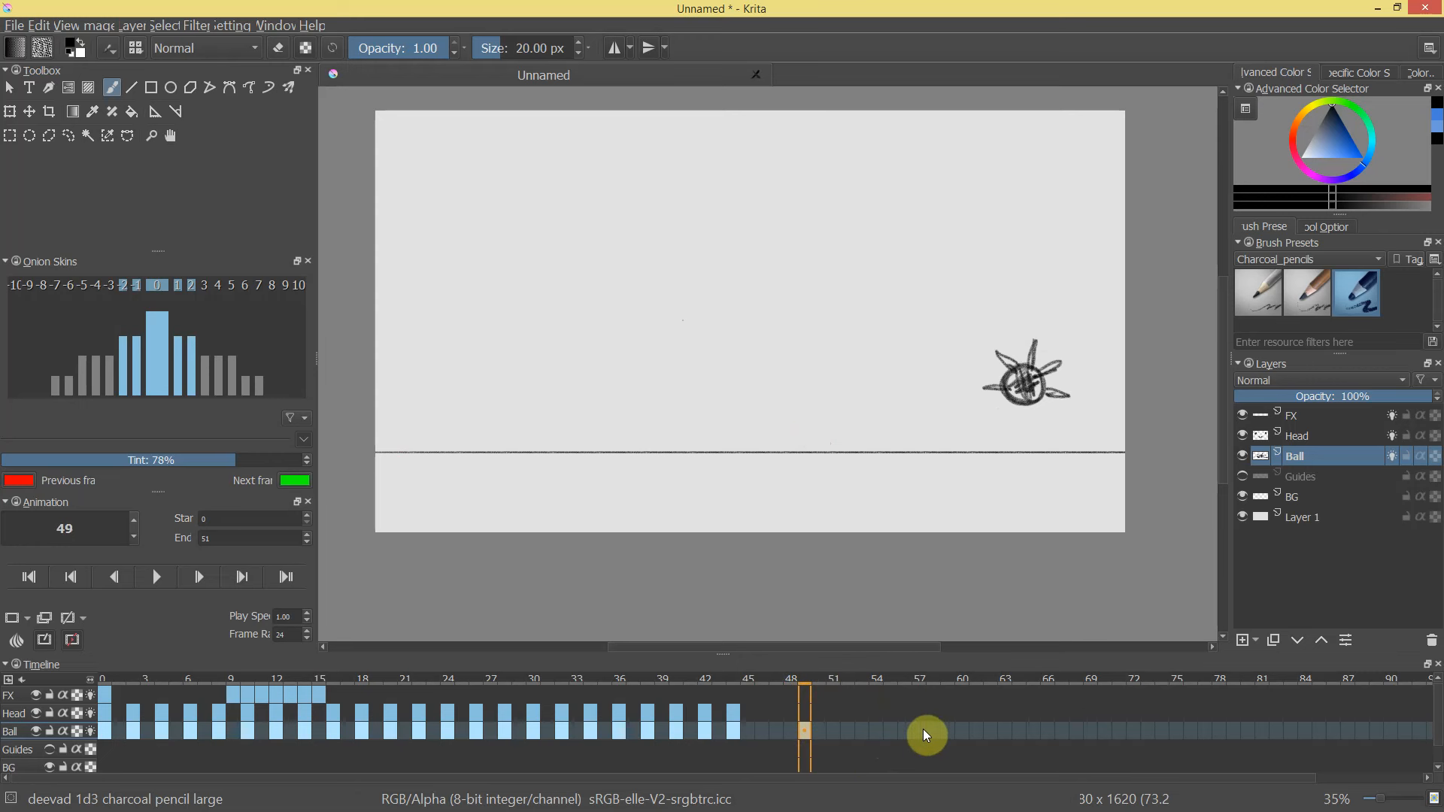
Copy the spiked-ball keyframe from frame 49 to frame 55 and move the copy to frame 50.
left_click(805, 731)
left_click(890, 731)
left_click(819, 732)
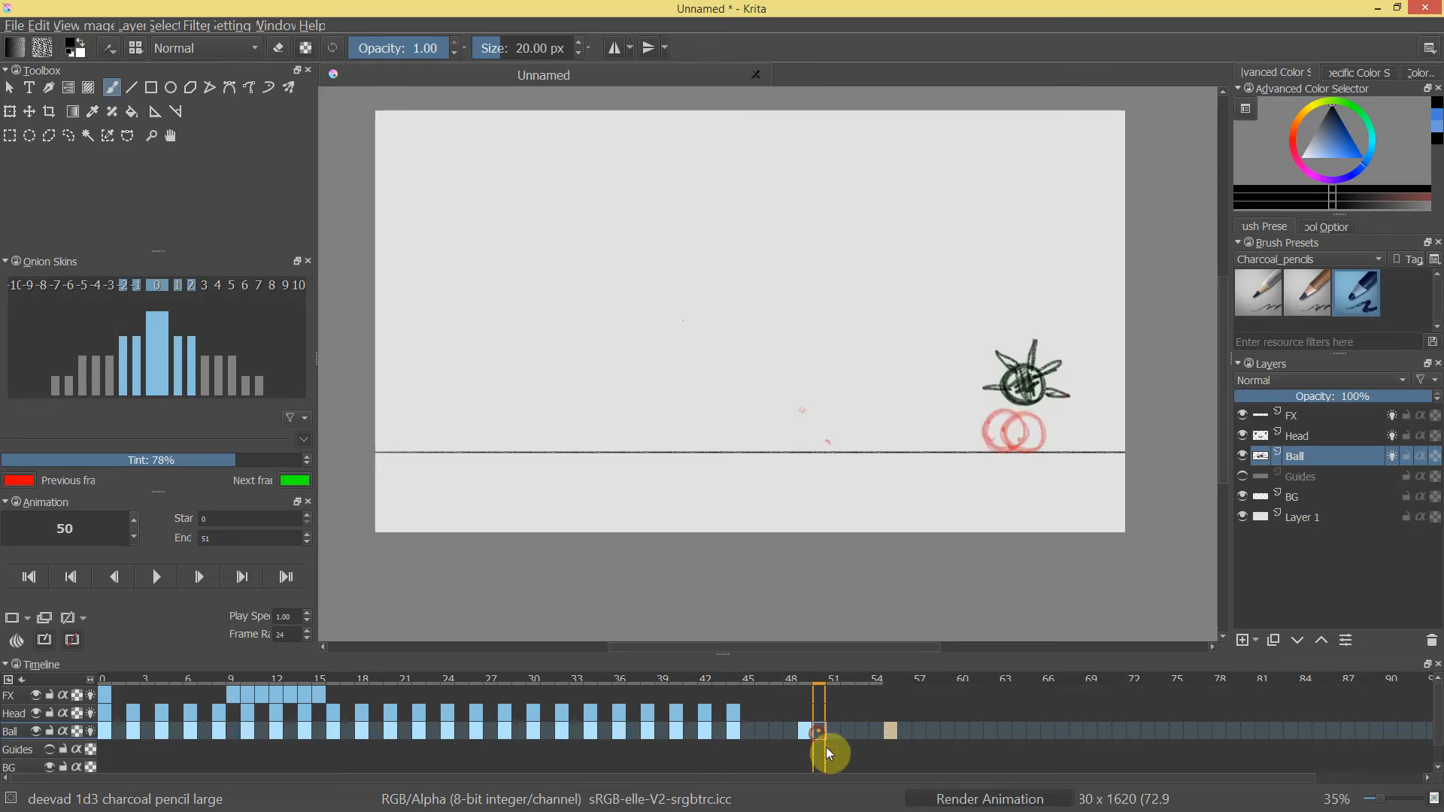
left_click(806, 730)
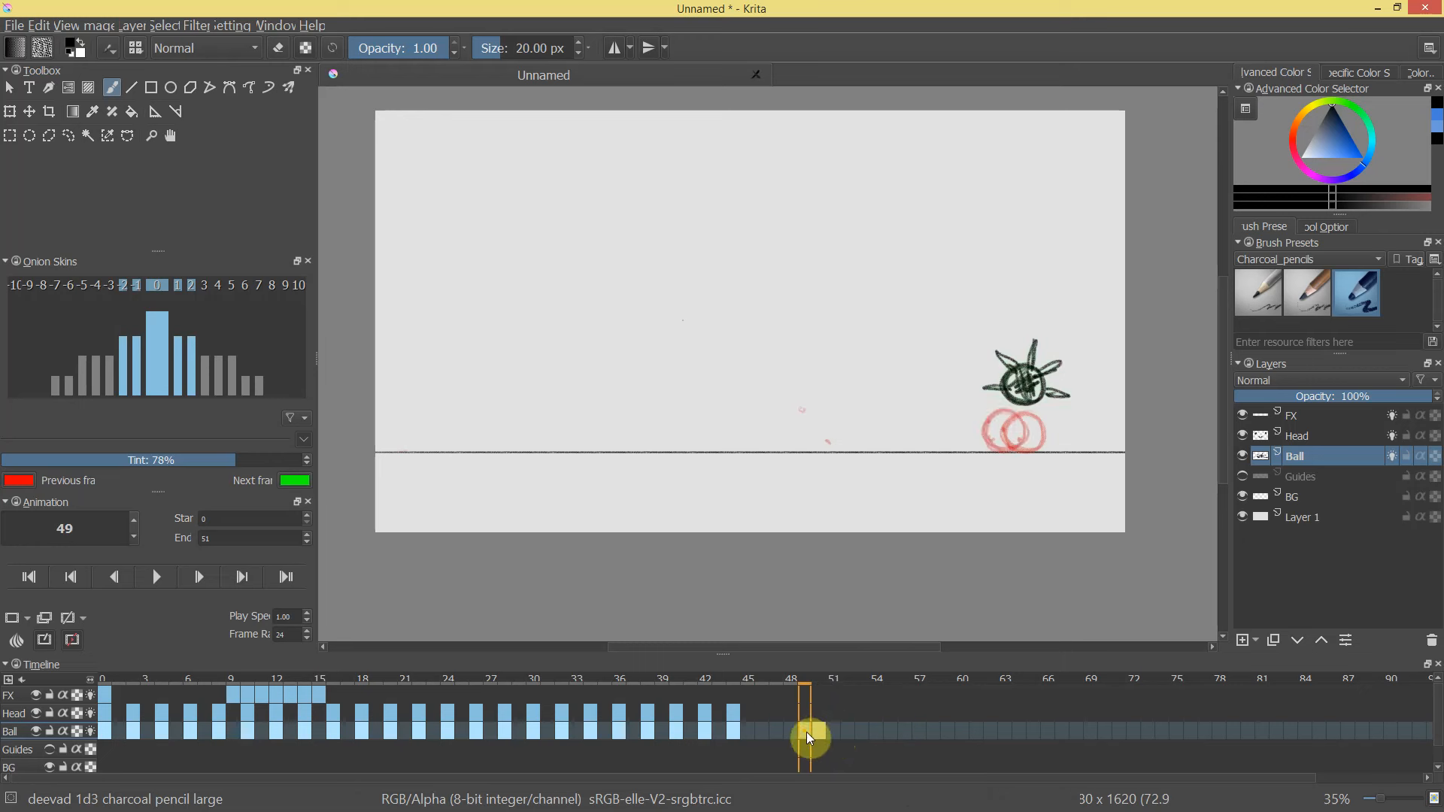
Remove the two spiked-ball keyframes at frames 49 and 50 from the Ball layer.
key("Delete")
left_click(804, 737)
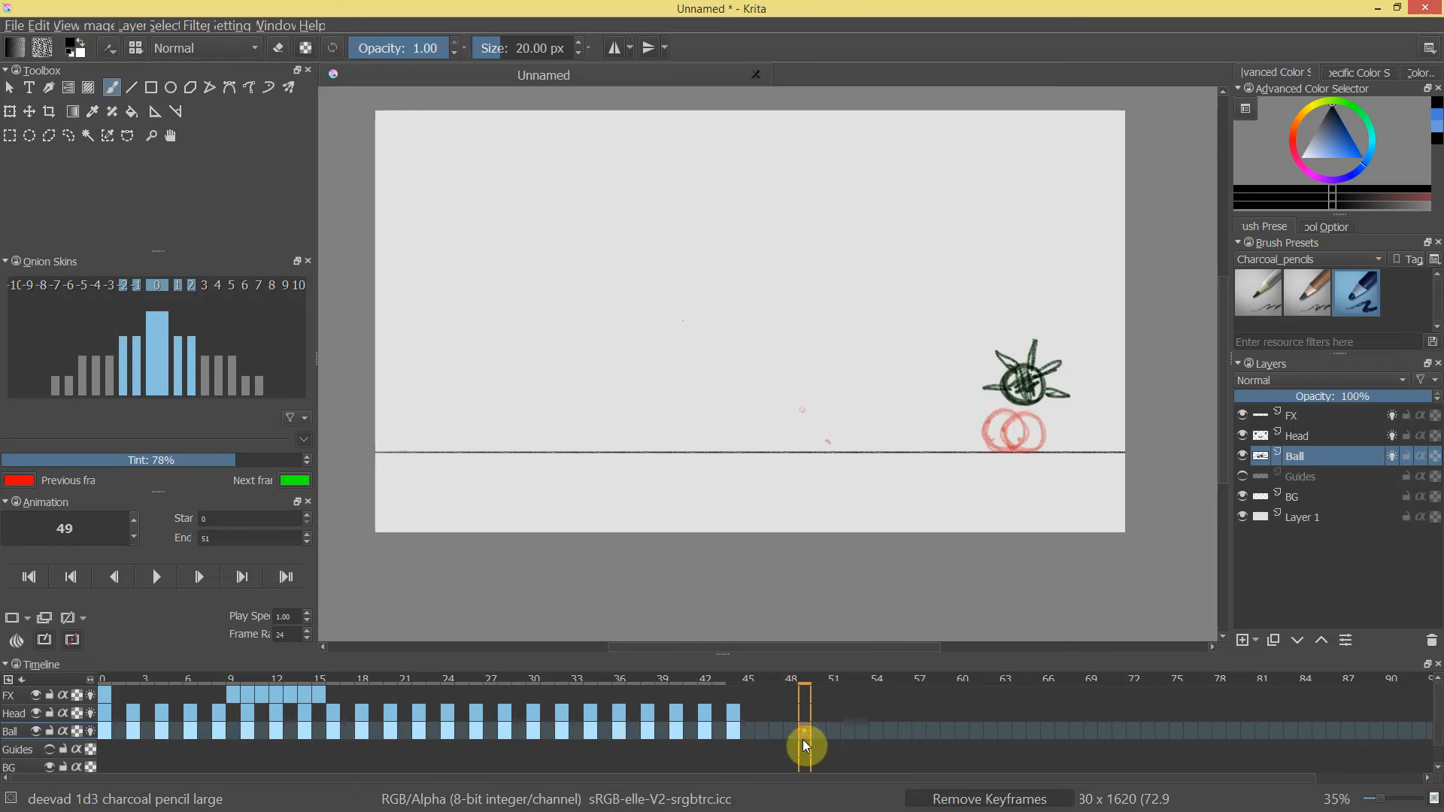
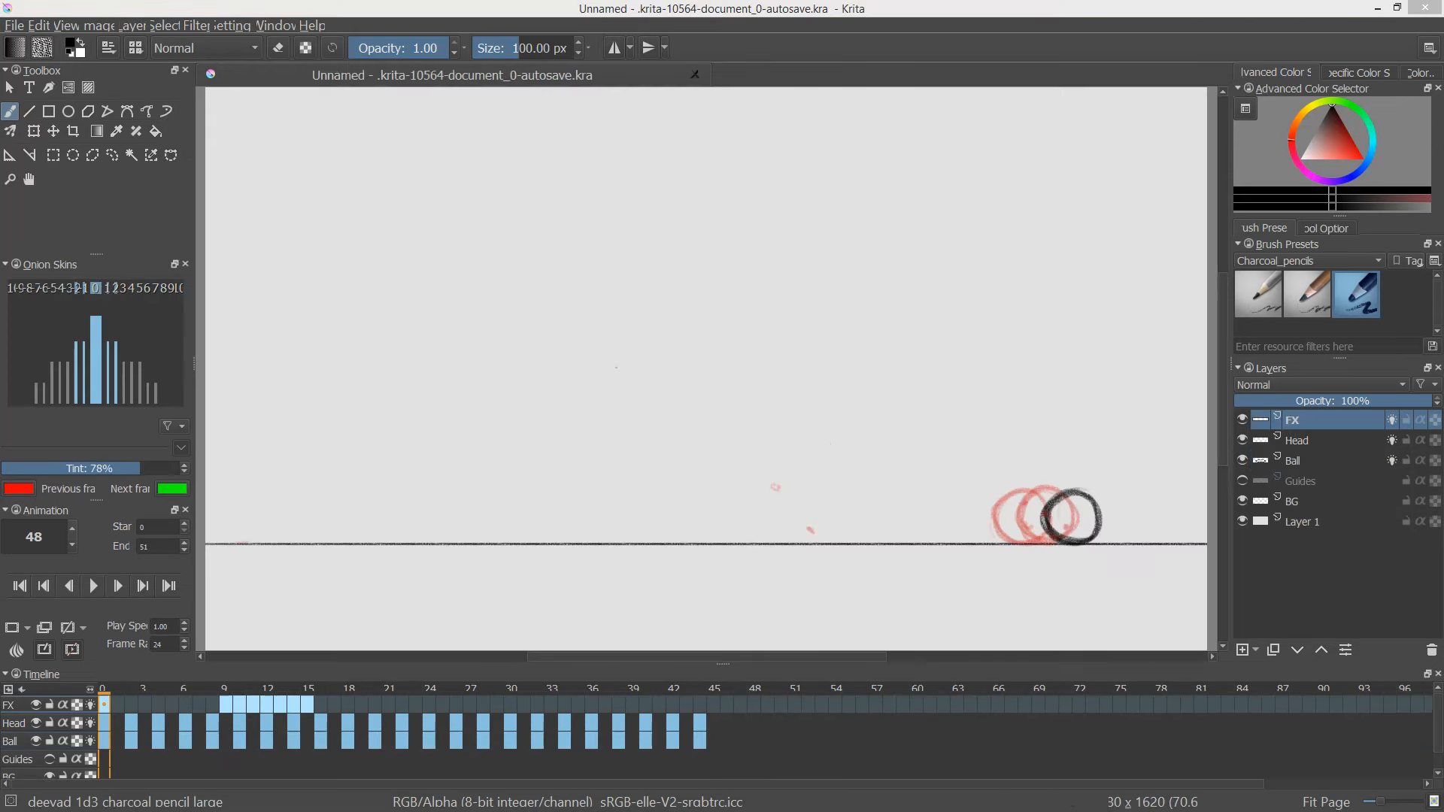
Draw the numbers 1, 2 and 3 in the canvas's upper middle on new Ball keyframes at frames 48, 49 and 50.
left_click_drag(119, 692, 743, 716)
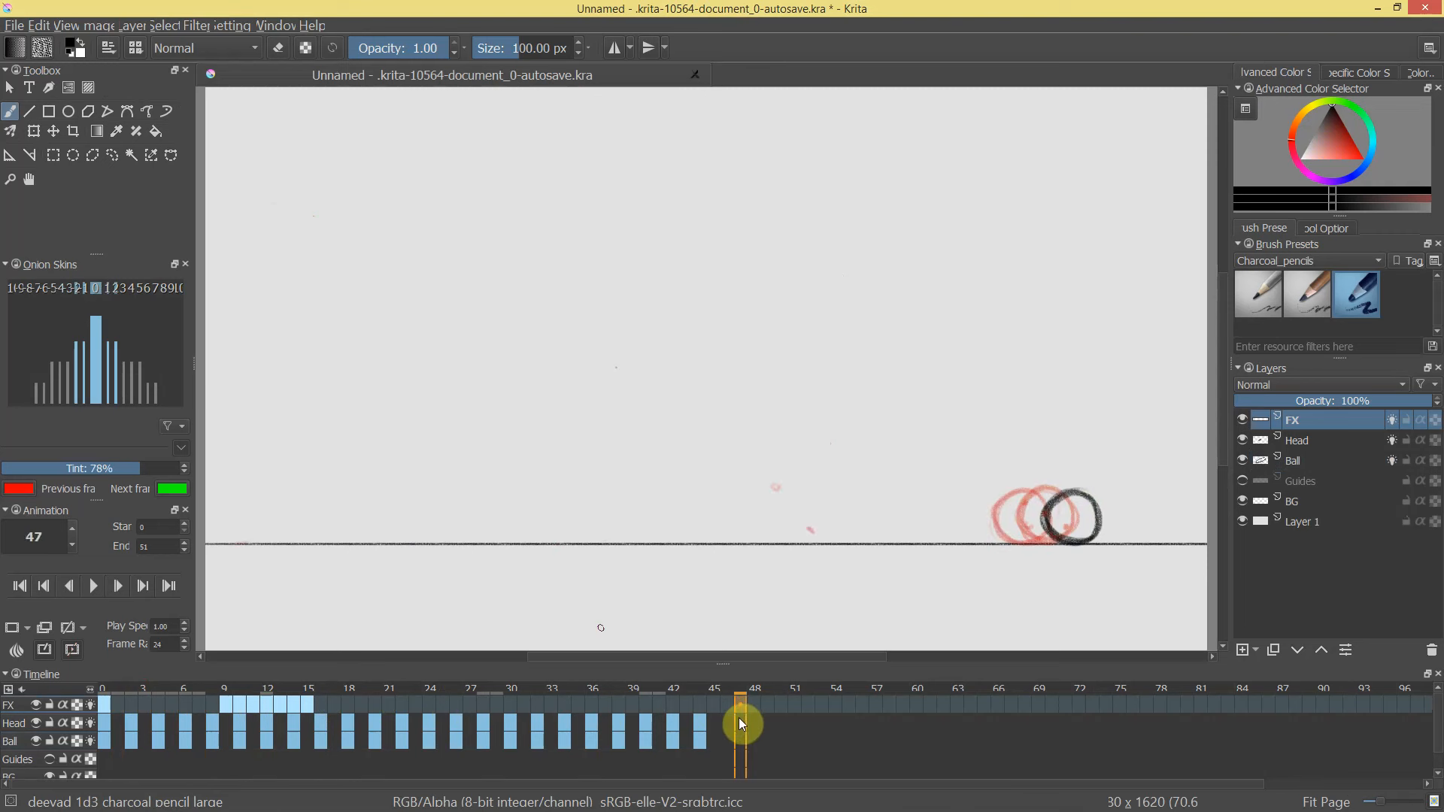
left_click(824, 496)
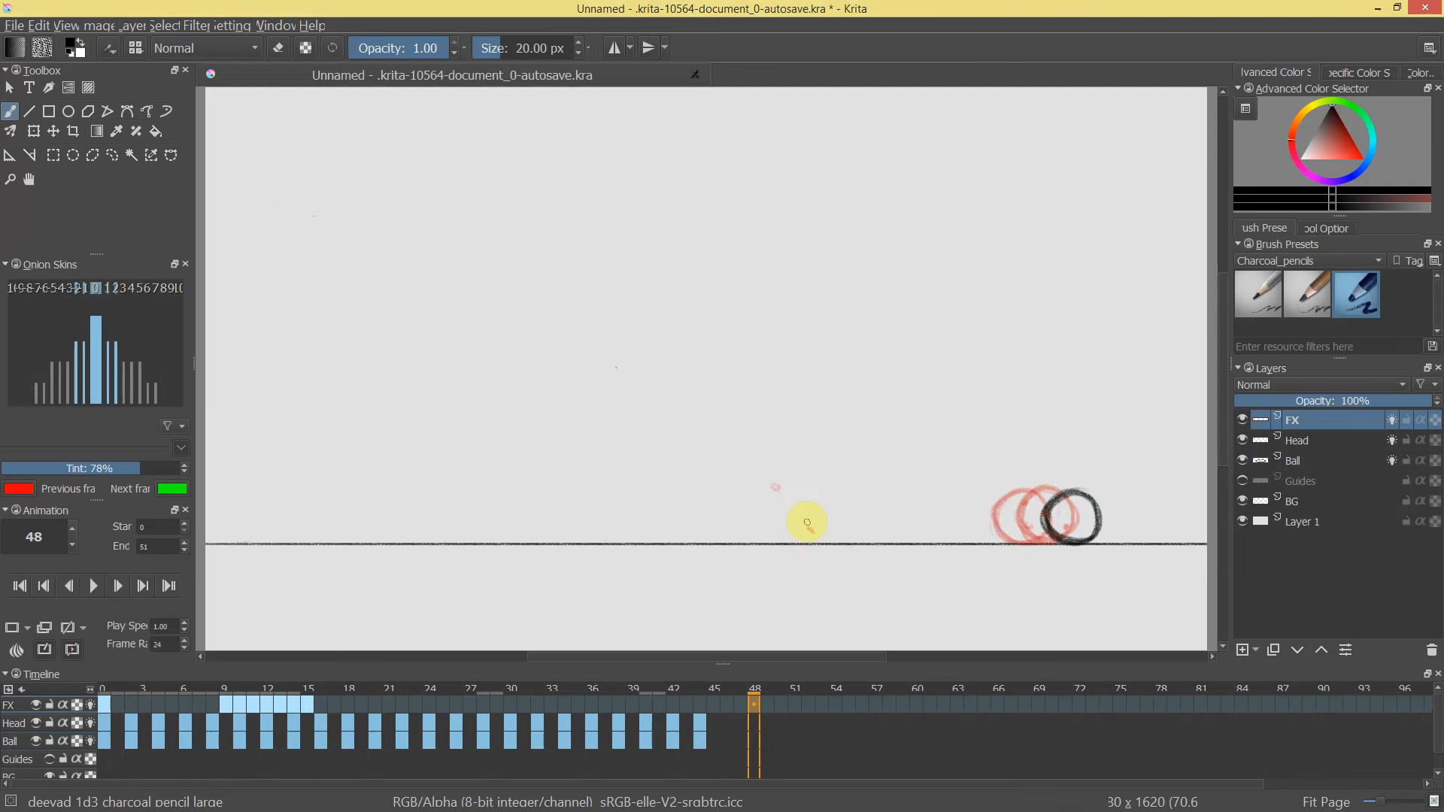
left_click(755, 741)
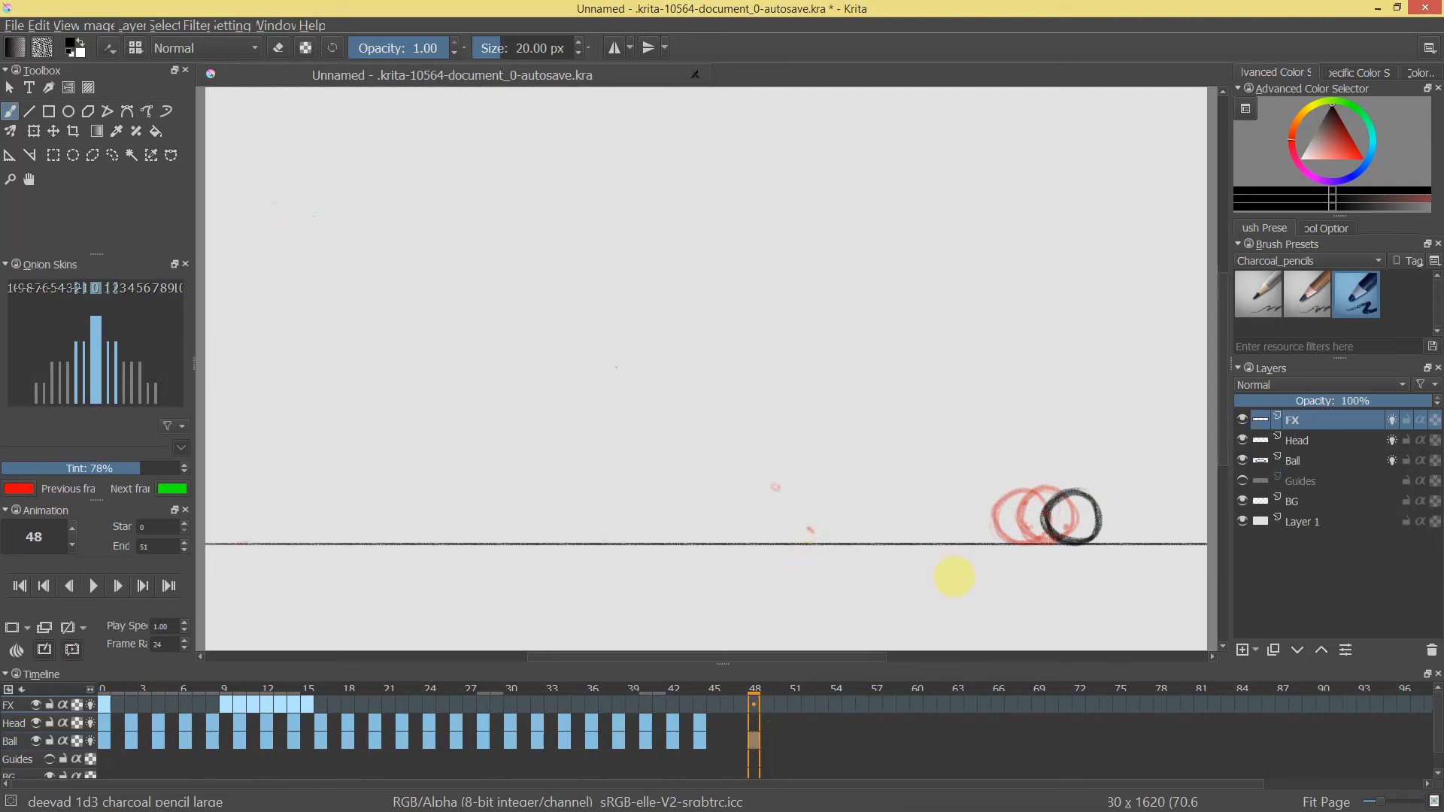
left_click(755, 741)
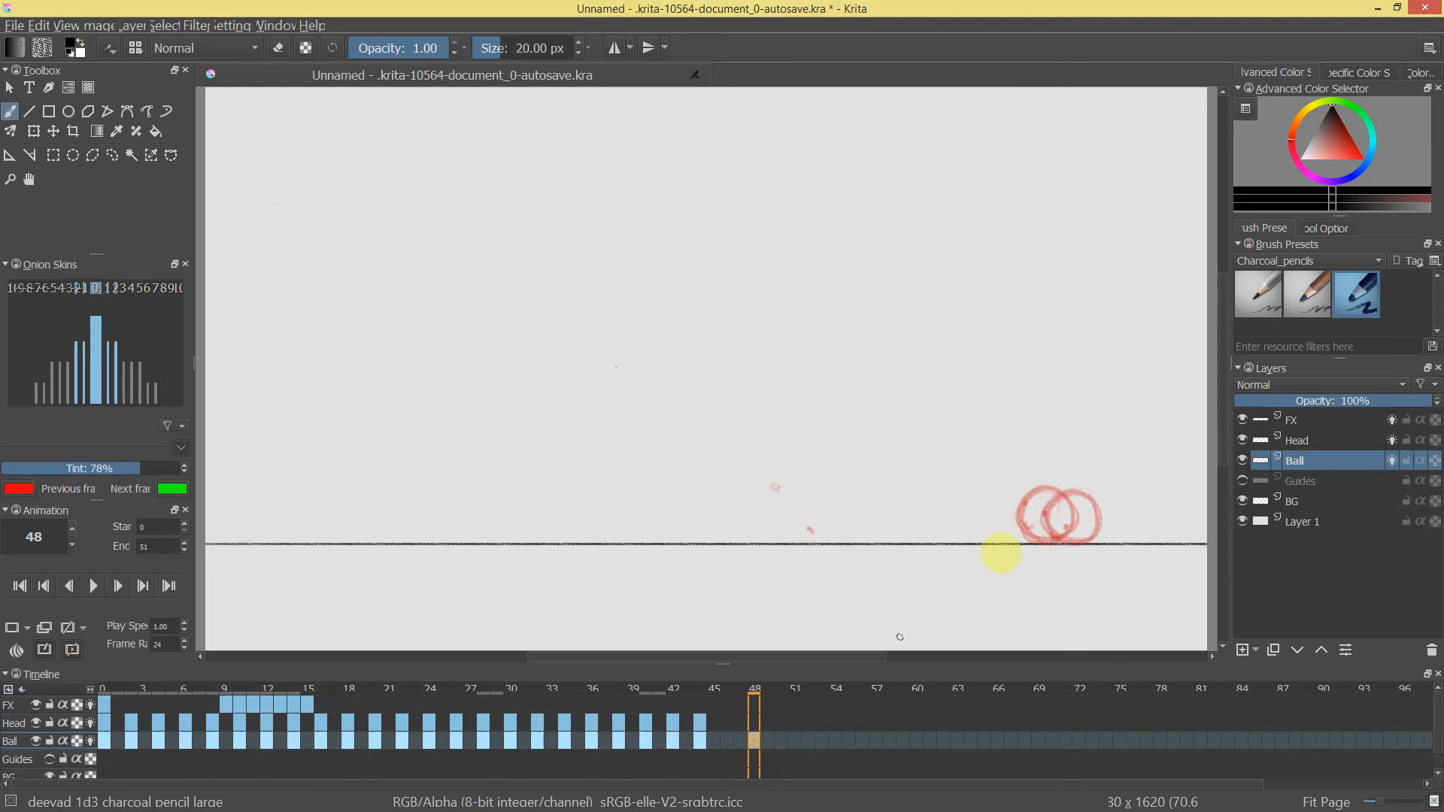
mouse_move(656, 249)
left_mouse_down()
mouse_move(697, 212)
mouse_move(702, 263)
mouse_move(682, 222)
mouse_move(678, 266)
mouse_move(722, 262)
left_mouse_up()
left_click(767, 741)
left_click(781, 741)
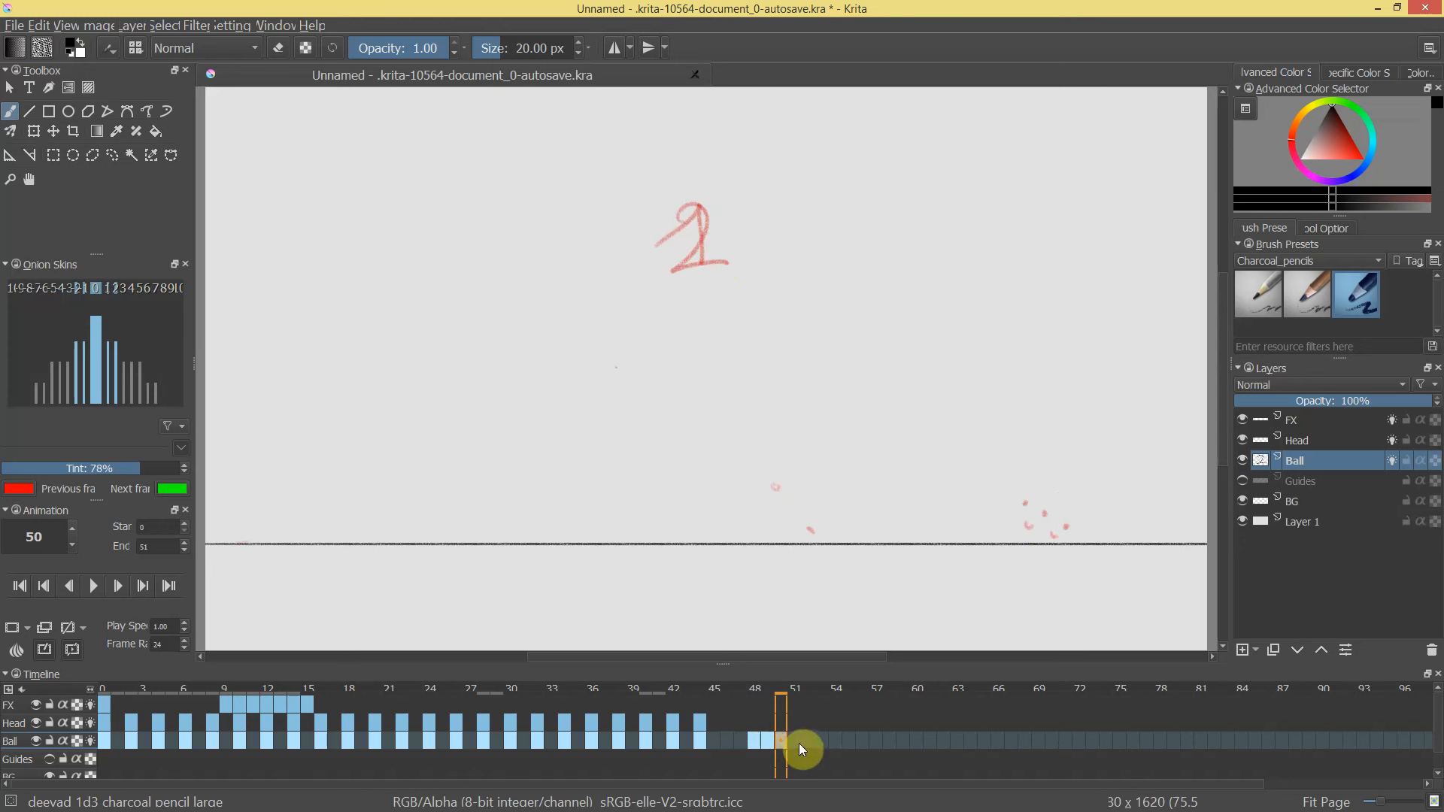
mouse_move(673, 212)
left_mouse_down()
mouse_move(701, 240)
mouse_move(678, 272)
left_mouse_up()
Select the three numbered Ball keyframes, move them together to frames 55–57, and move them back to frames 48–50.
left_click(757, 741)
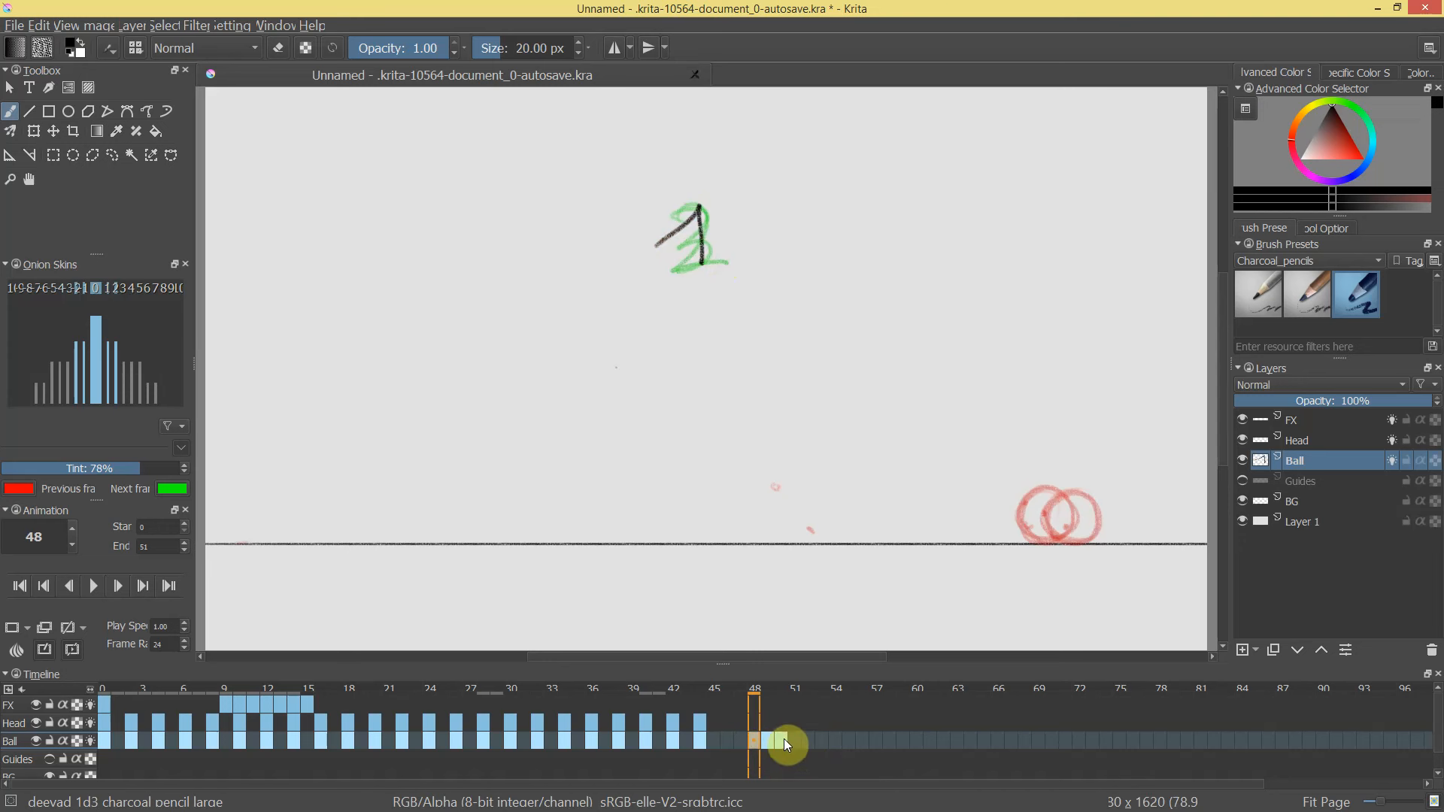
left_click(784, 741, "shift")
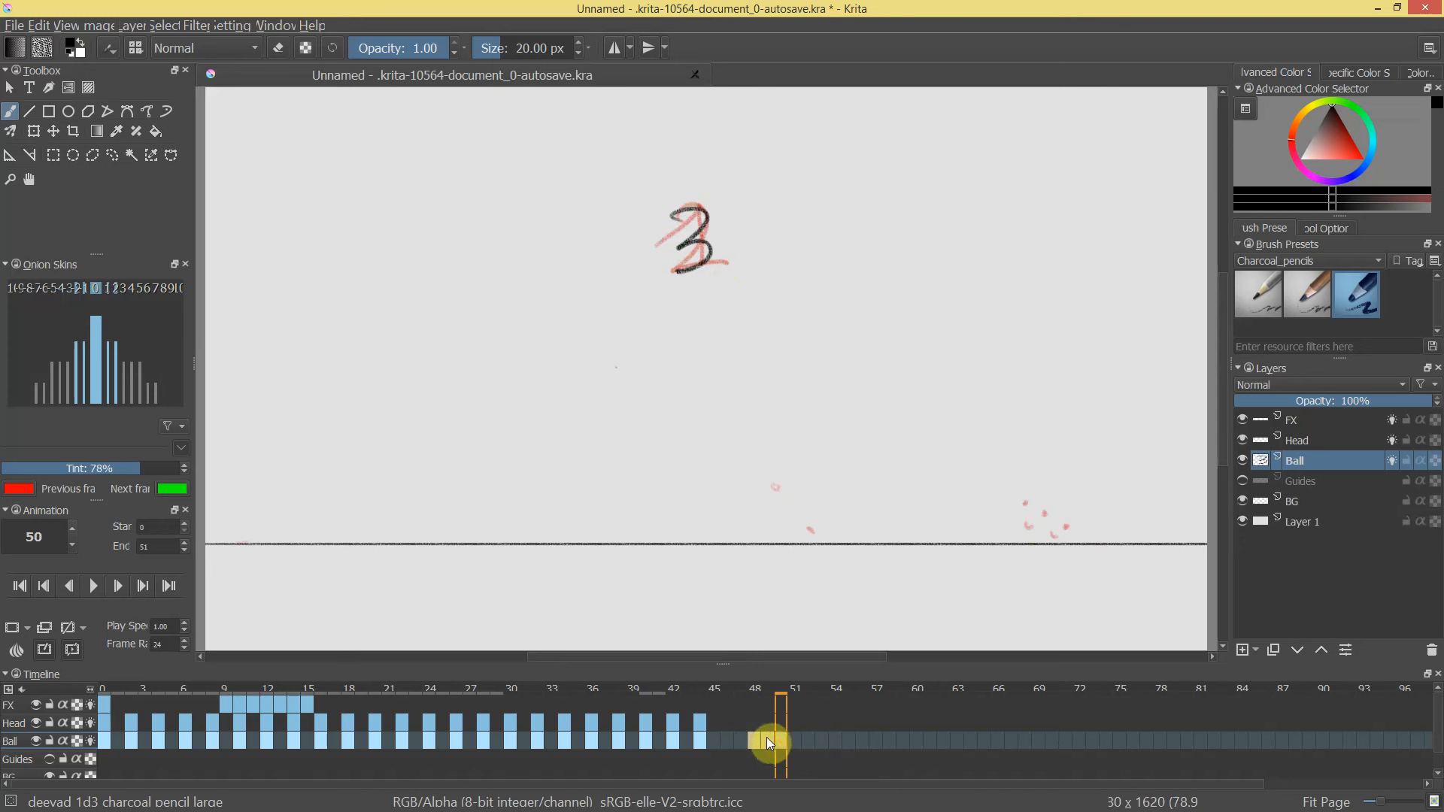
left_click_drag(864, 739, 900, 747)
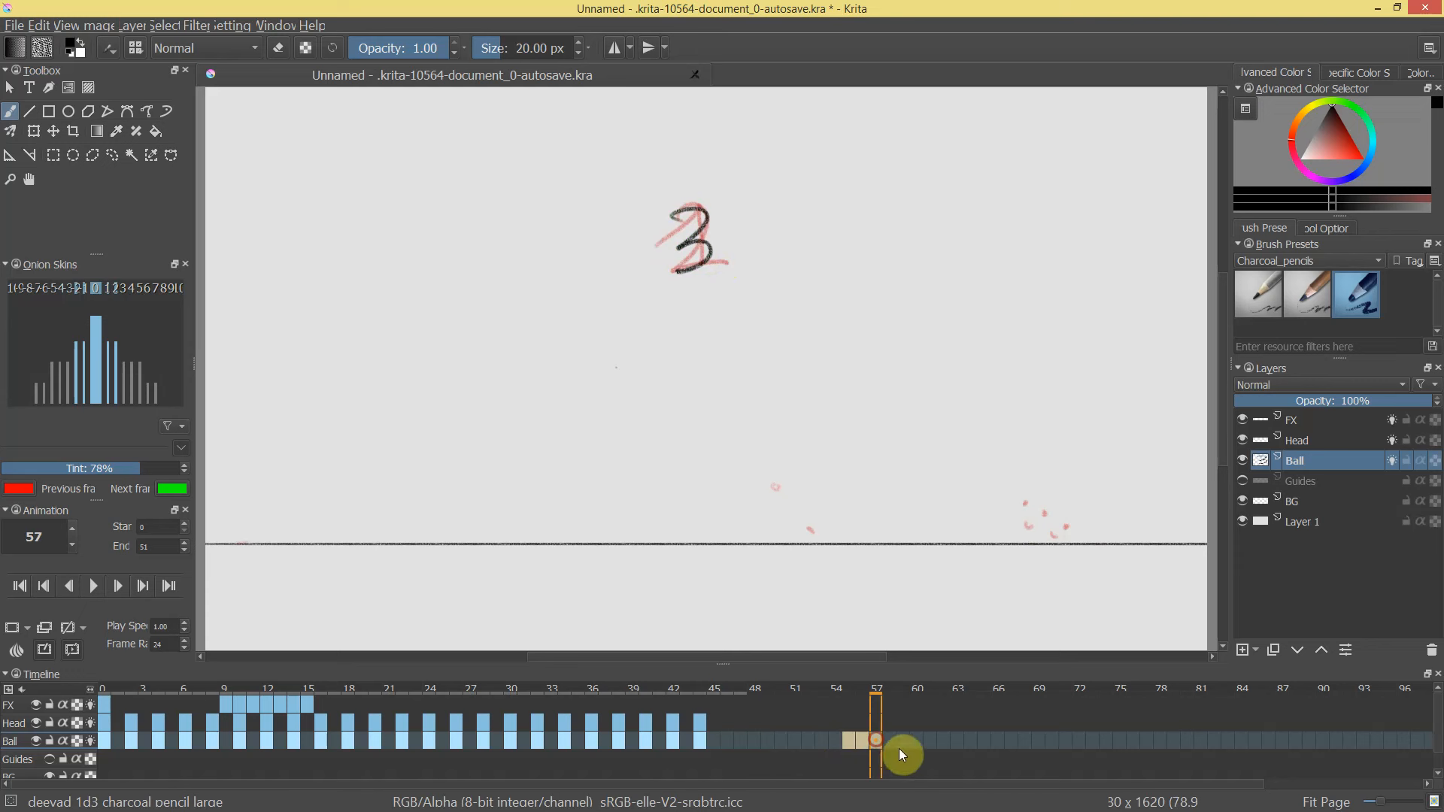
left_click_drag(807, 744, 781, 743)
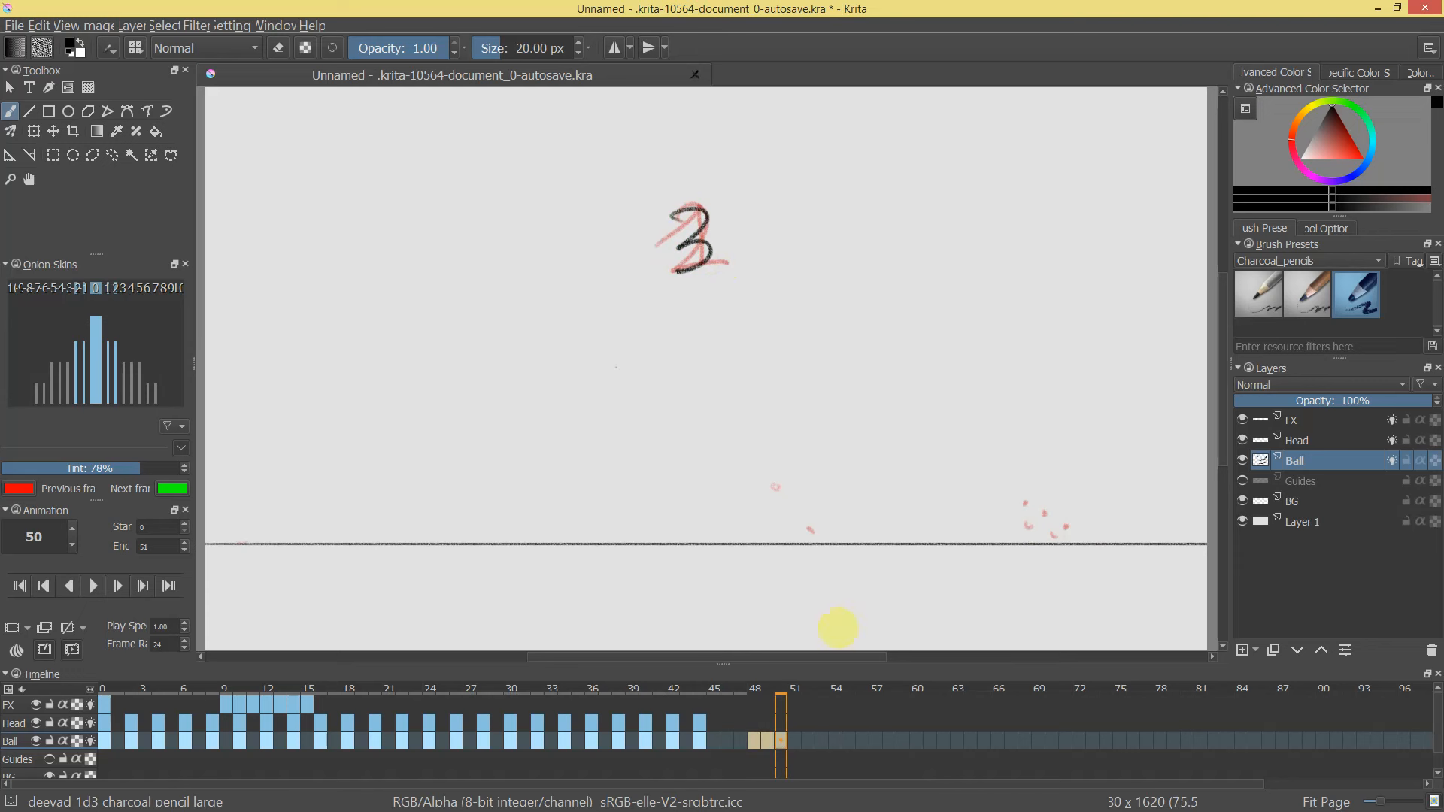
Practise moving selected keyframes between frames and layers, placing a block at frames 50–52 of the FX and Head layers.
left_click(828, 740)
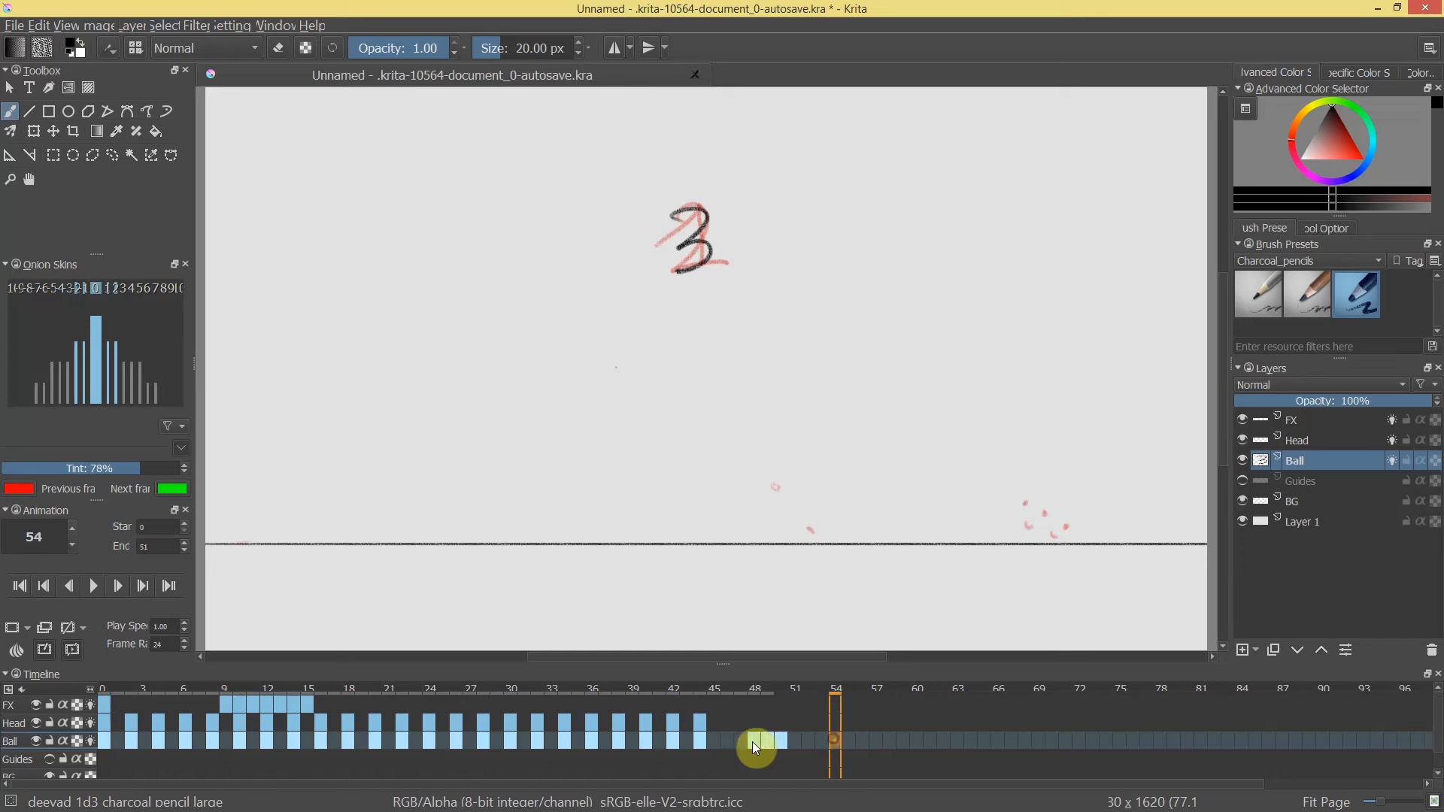
left_click(751, 743)
left_click(1027, 743)
left_click_drag(1028, 743, 1027, 714)
left_click(831, 746)
left_click(834, 707)
left_click_drag(806, 706, 791, 734)
left_click(835, 742)
left_click(863, 744)
right_click(824, 737)
left_click(869, 743)
left_click(927, 740)
left_click(808, 698)
mouse_move(800, 706)
left_mouse_down()
mouse_move(621, 703)
mouse_move(781, 722)
left_mouse_up()
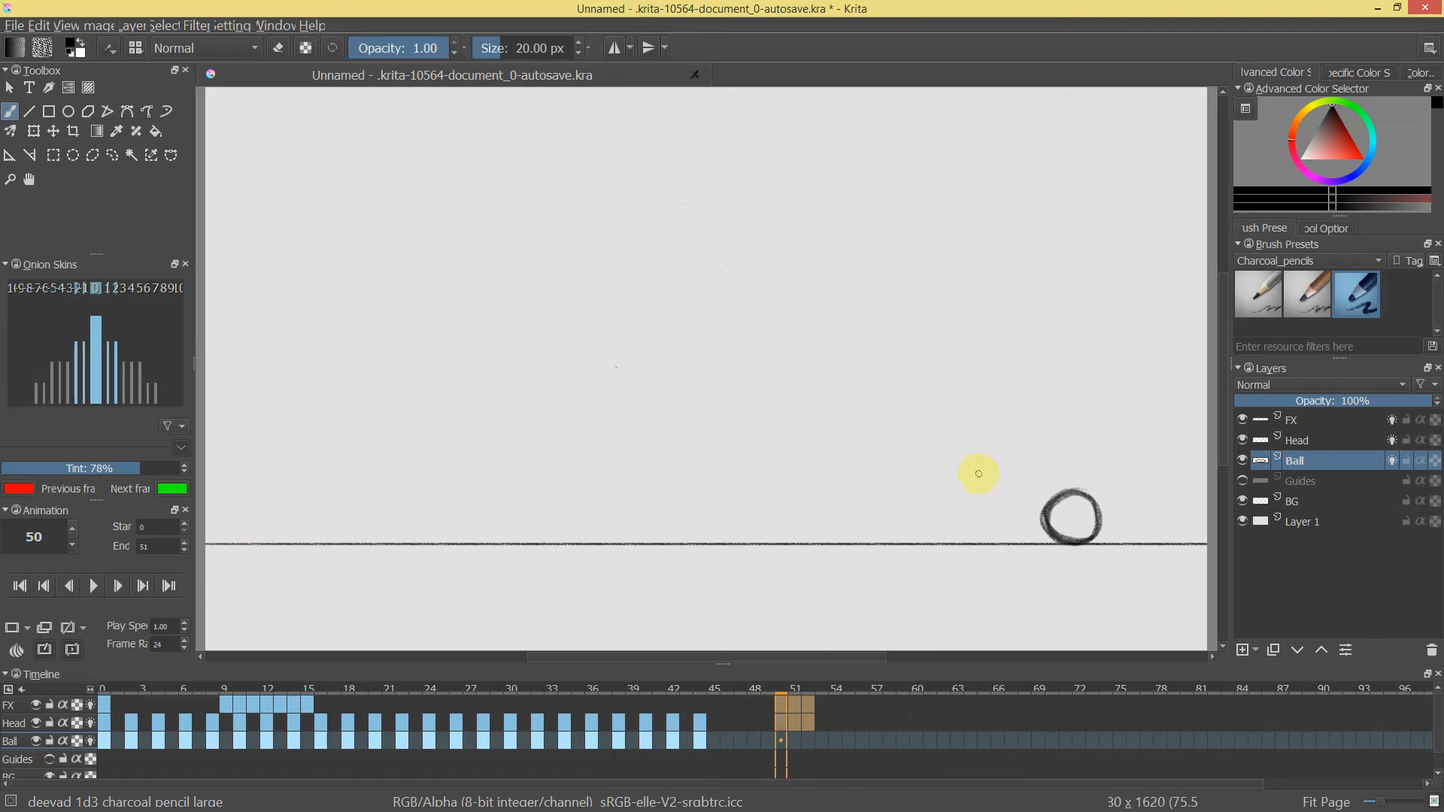
Close the bouncing-ball document without saving its changes.
left_click(686, 741)
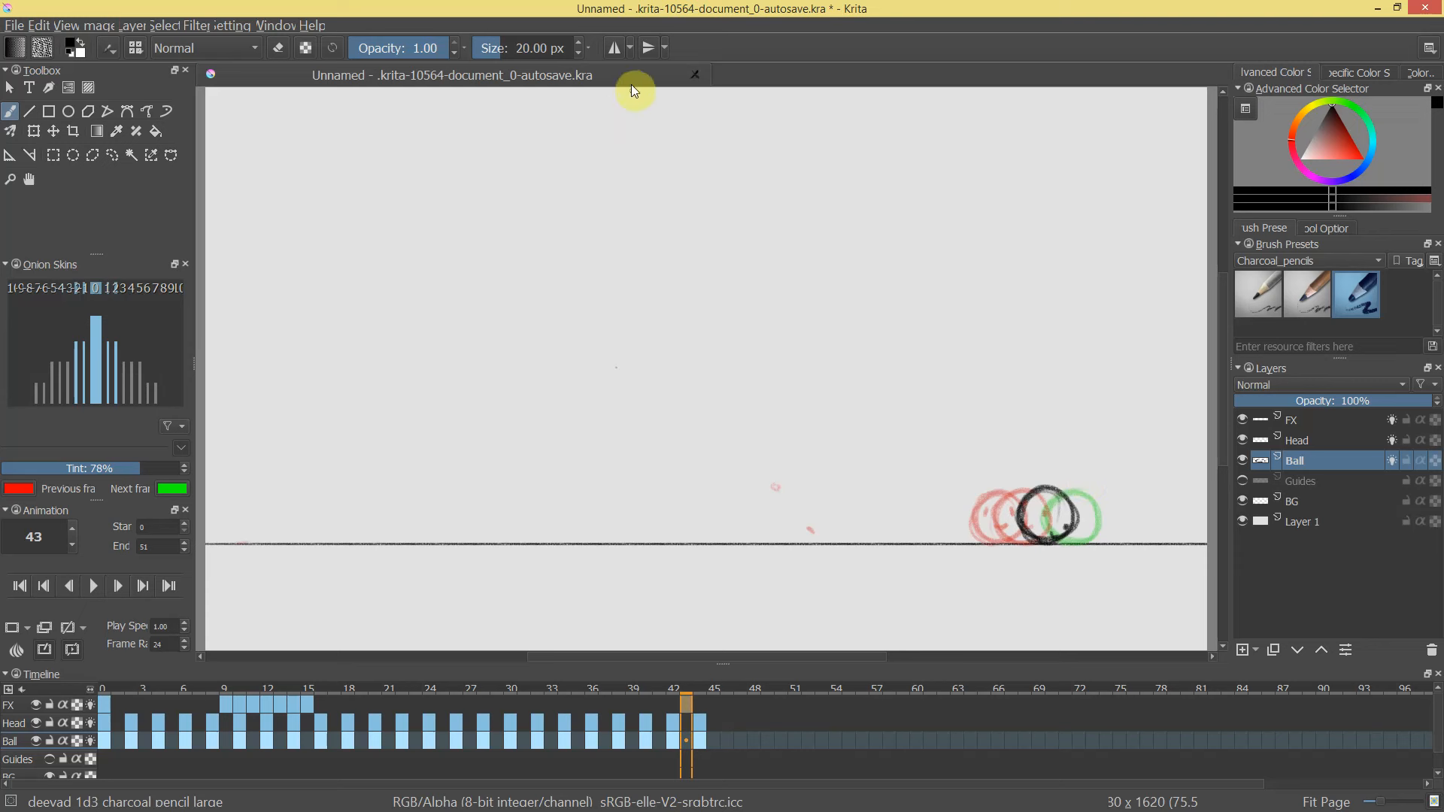
left_click(698, 76)
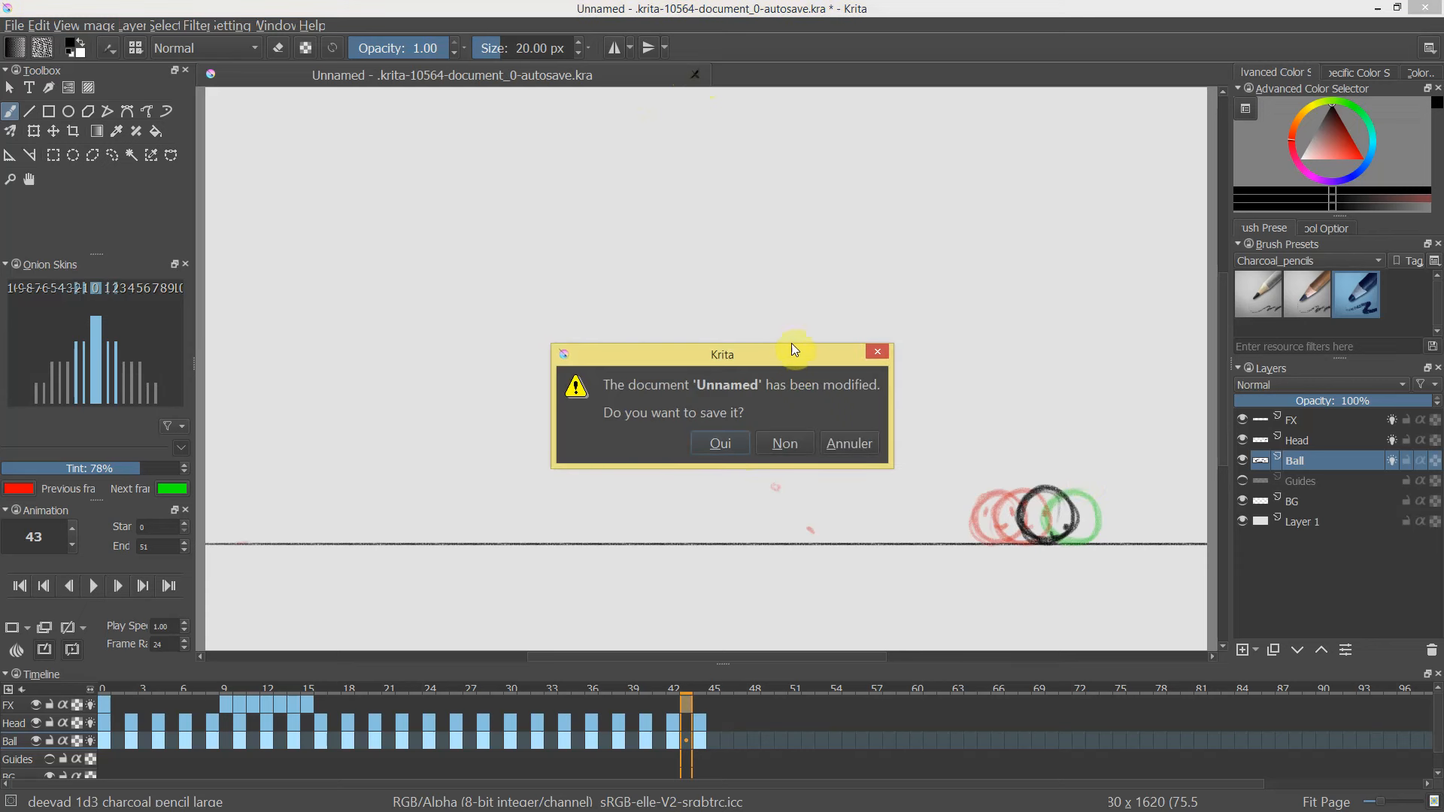
left_click(782, 444)
Create a new custom document of 2880 × 1620 px at 300 ppi in RGB/Alpha with 8-bit depth.
left_click(13, 25)
left_click(45, 39)
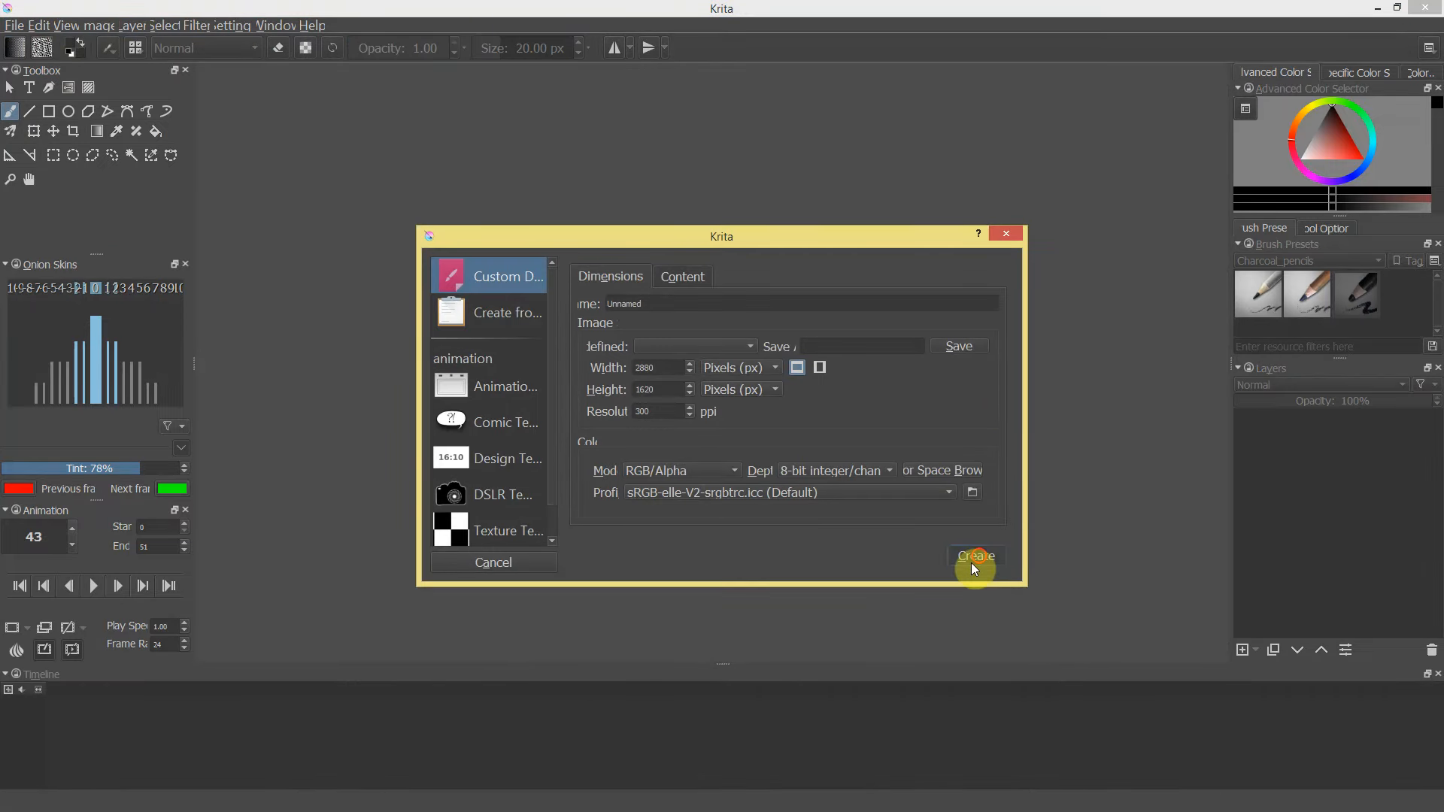
left_click(977, 556)
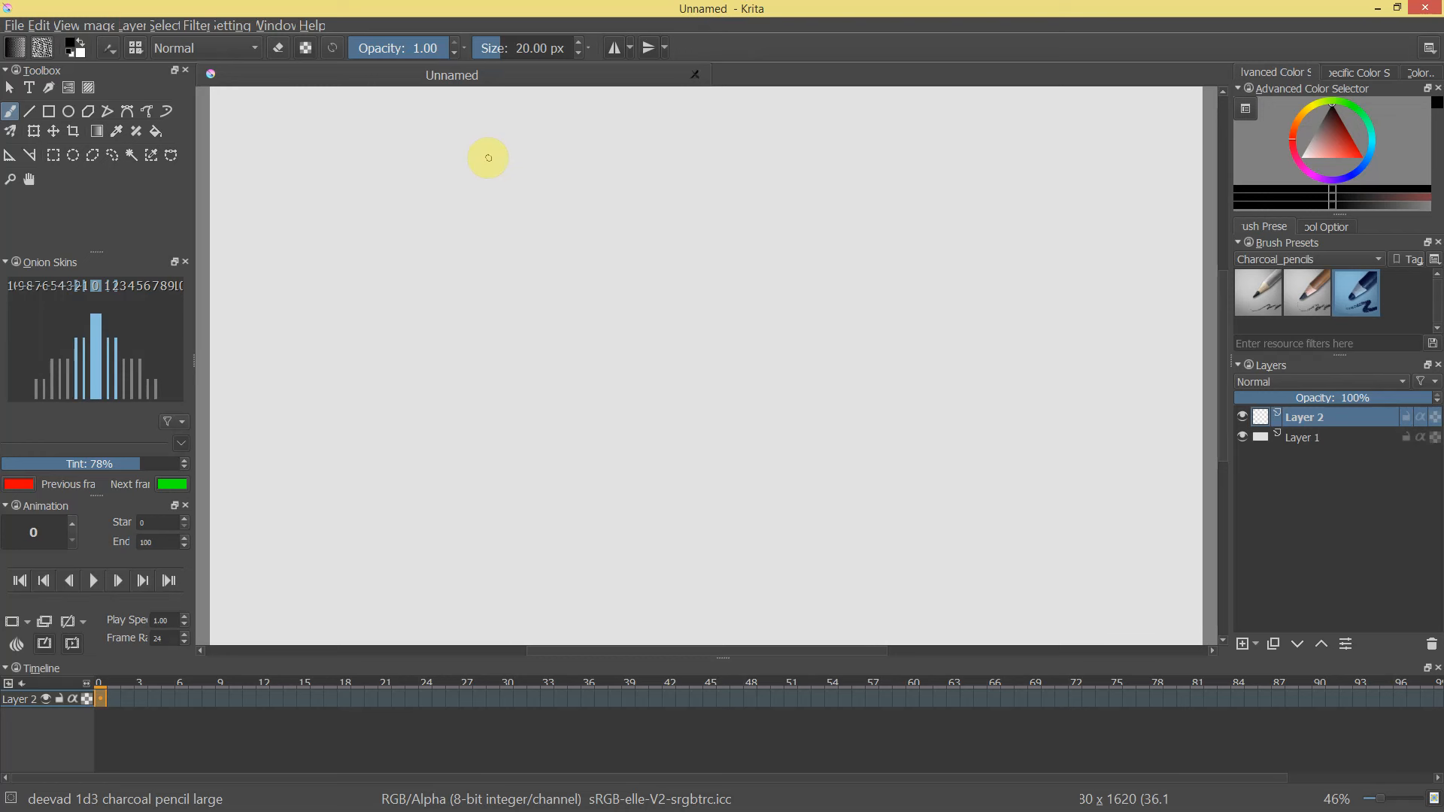
Scribble slanted test strokes across the middle of the canvas with the large charcoal pencil.
left_click_drag(686, 191, 570, 371)
mouse_move(724, 179)
left_mouse_down()
mouse_move(578, 435)
mouse_move(592, 502)
left_mouse_up()
left_click_drag(772, 215, 625, 506)
mouse_move(819, 216)
left_mouse_down()
mouse_move(639, 458)
mouse_move(717, 458)
left_mouse_up()
left_click_drag(852, 242, 684, 512)
left_click_drag(849, 297, 978, 370)
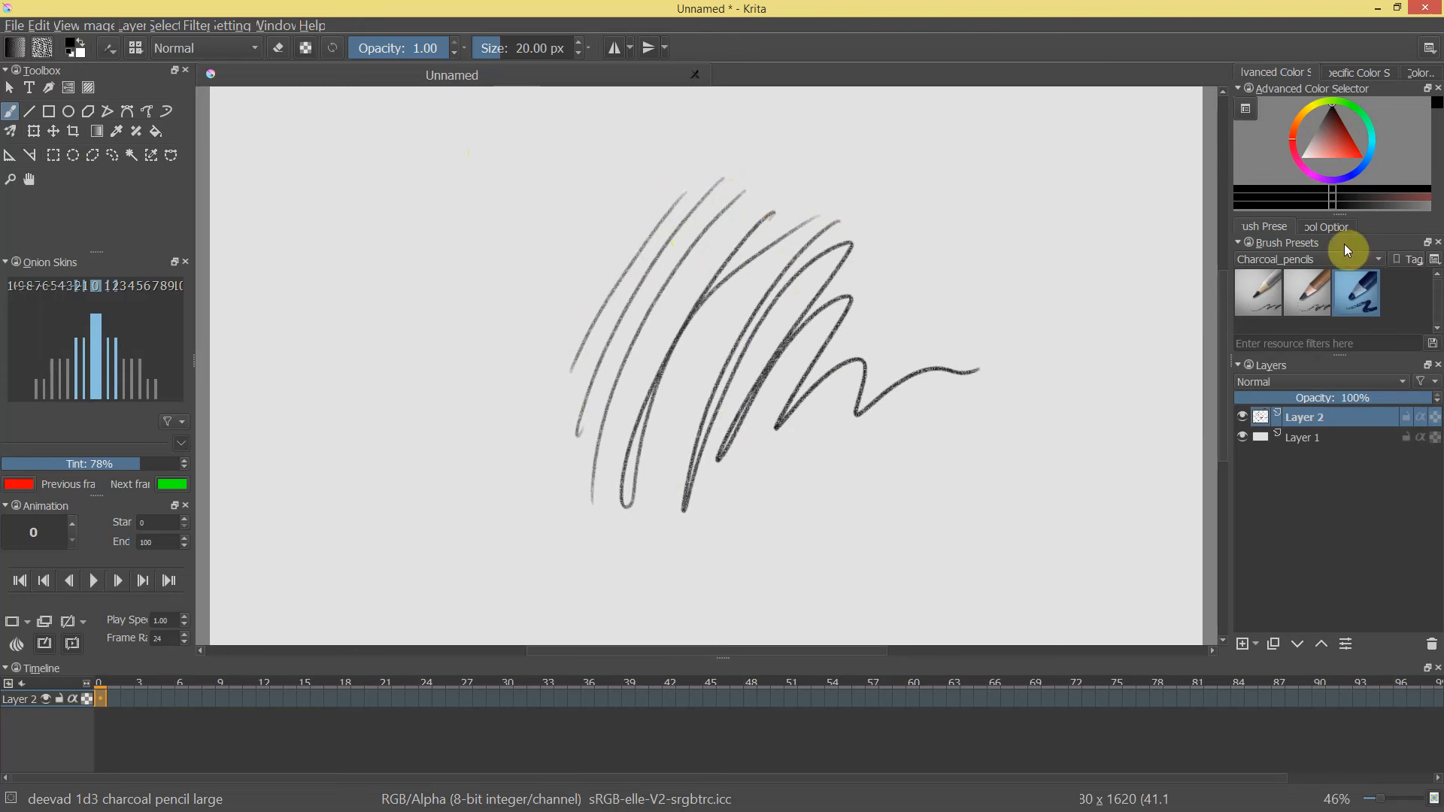
Enlarge the Brush Presets docker, show the PANICQ presets, and draw thick diagonal test strokes with the Fill_block brush.
left_click_drag(1335, 356, 1344, 509)
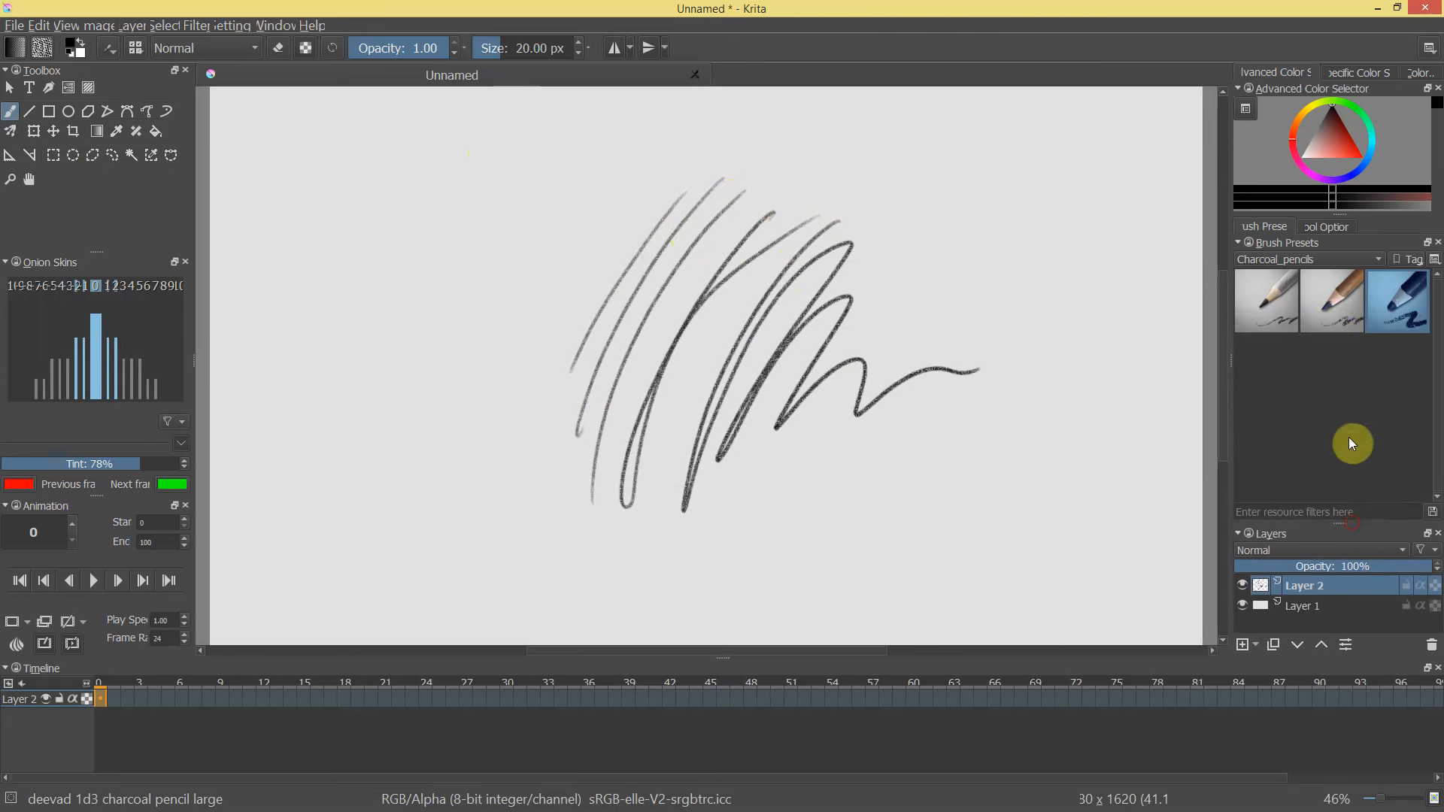
left_click(1313, 259)
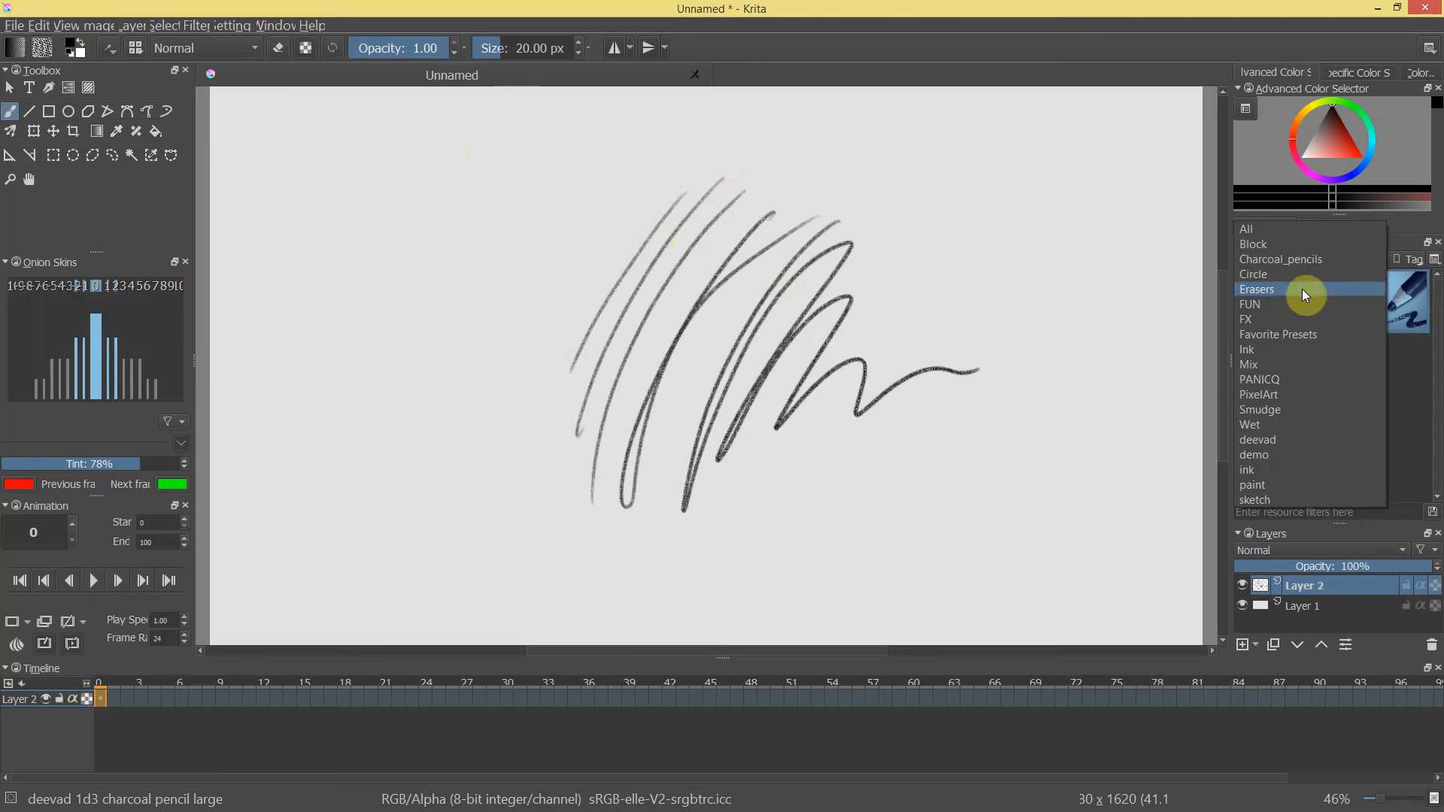
left_click(1294, 379)
left_click(1266, 367)
left_click_drag(686, 526, 984, 367)
mouse_move(787, 574)
left_mouse_down()
mouse_move(994, 427)
mouse_move(910, 546)
left_mouse_up()
Write "Salut" in thick strokes in the canvas's upper right area with the Fill_block brush.
mouse_move(1062, 237)
left_mouse_down()
mouse_move(1057, 222)
mouse_move(1008, 280)
left_mouse_up()
left_click_drag(959, 289, 991, 332)
left_click_drag(1047, 292, 1056, 331)
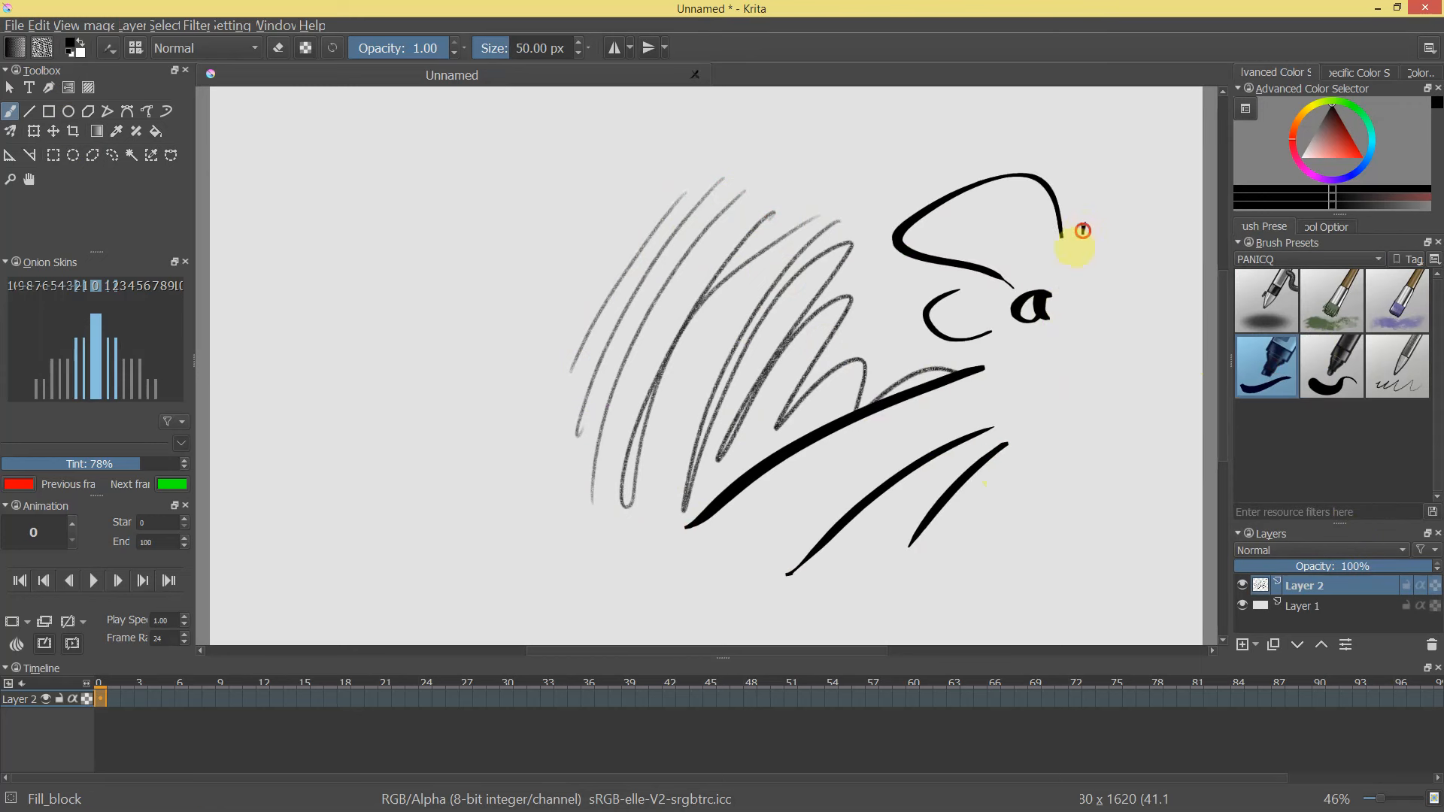
mouse_move(1077, 232)
left_mouse_down()
mouse_move(1071, 331)
mouse_move(1113, 309)
left_mouse_up()
left_click_drag(1140, 218, 1135, 325)
left_click_drag(1104, 280, 1158, 256)
Draw a thin zigzag and write a small "Salut" on the canvas with the Ink_ballpen brush.
left_click(1395, 366)
mouse_move(1032, 461)
left_mouse_down()
mouse_move(1061, 436)
mouse_move(1077, 495)
mouse_move(1135, 519)
left_mouse_up()
mouse_move(439, 224)
left_mouse_down()
mouse_move(400, 276)
mouse_move(494, 281)
mouse_move(535, 215)
left_mouse_up()
Paint overlapping diagonal test strokes over the scribbles with the Bristles_wet brush.
left_click(1402, 293)
mouse_move(601, 540)
left_mouse_down()
mouse_move(751, 461)
mouse_move(815, 467)
mouse_move(769, 498)
mouse_move(941, 422)
left_mouse_up()
left_click_drag(749, 539, 933, 442)
left_click_drag(780, 537, 1005, 415)
left_click(940, 336)
left_click_drag(489, 535, 919, 329)
left_click_drag(526, 530, 877, 345)
left_click_drag(515, 545, 812, 364)
mouse_move(538, 524)
left_mouse_down()
mouse_move(771, 383)
mouse_move(712, 431)
mouse_move(822, 380)
mouse_move(625, 448)
mouse_move(857, 284)
left_mouse_up()
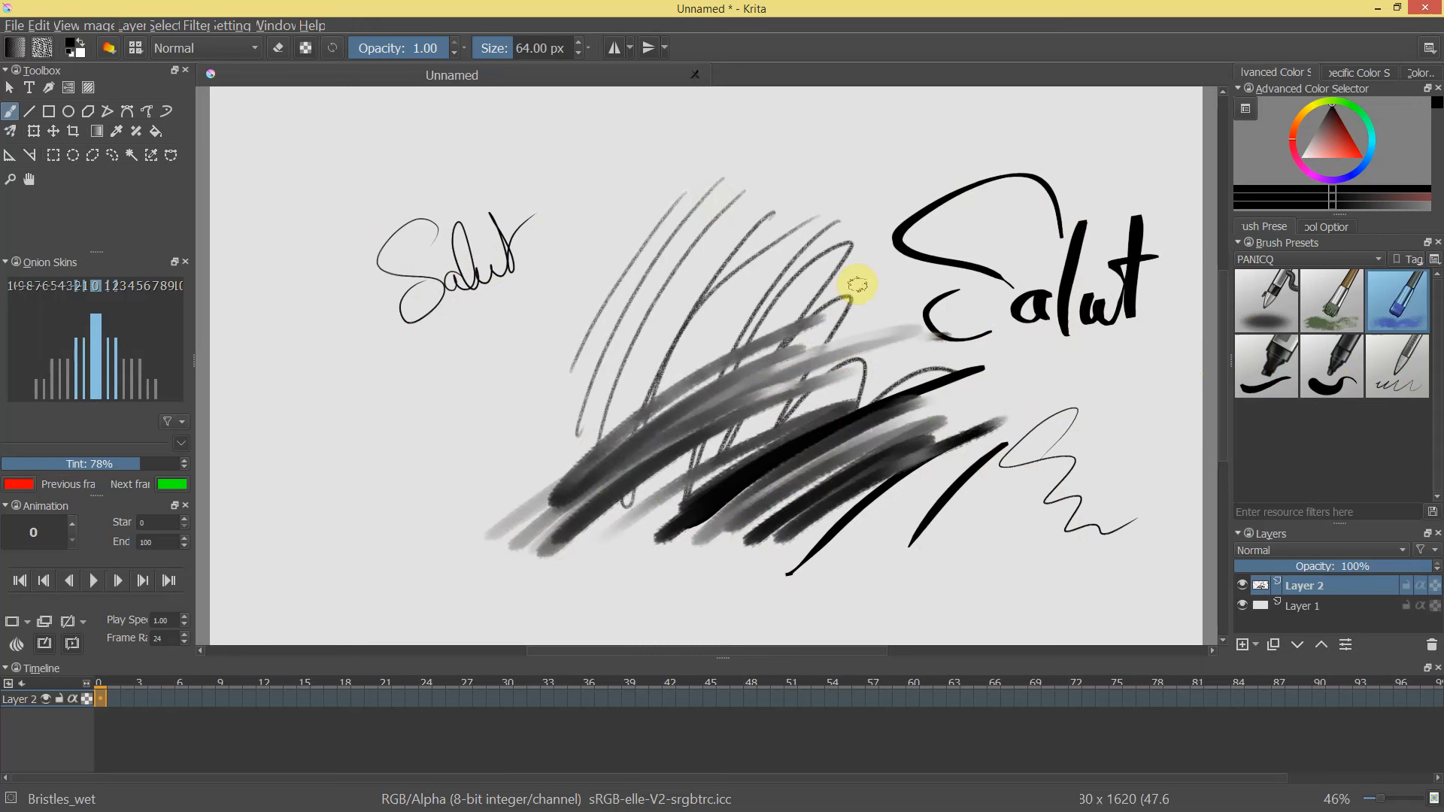
Clear all test strokes from Layer 2 and remove the selection.
key("ctrl+a")
key("Delete")
key("ctrl+shift+a")
Shrink the Brush Presets docker and dock Tool Options together with Layers, keeping Layers in front.
left_click_drag(1343, 526, 1342, 346)
mouse_move(1334, 264)
left_mouse_down()
mouse_move(1331, 290)
mouse_move(1331, 232)
mouse_move(1292, 239)
mouse_move(1296, 227)
left_mouse_up()
left_click(1316, 246)
left_click(1252, 312)
Test the Ink_ballpen brush with a few short strokes in the upper middle of the canvas and undo them.
left_click(1350, 256)
left_click(1388, 260)
left_click_drag(731, 255, 728, 306)
mouse_move(735, 261)
left_mouse_down()
mouse_move(719, 309)
mouse_move(696, 292)
left_mouse_up()
left_click_drag(706, 264, 740, 287)
key("ctrl+z")
key("ctrl+z")
key("ctrl+z")
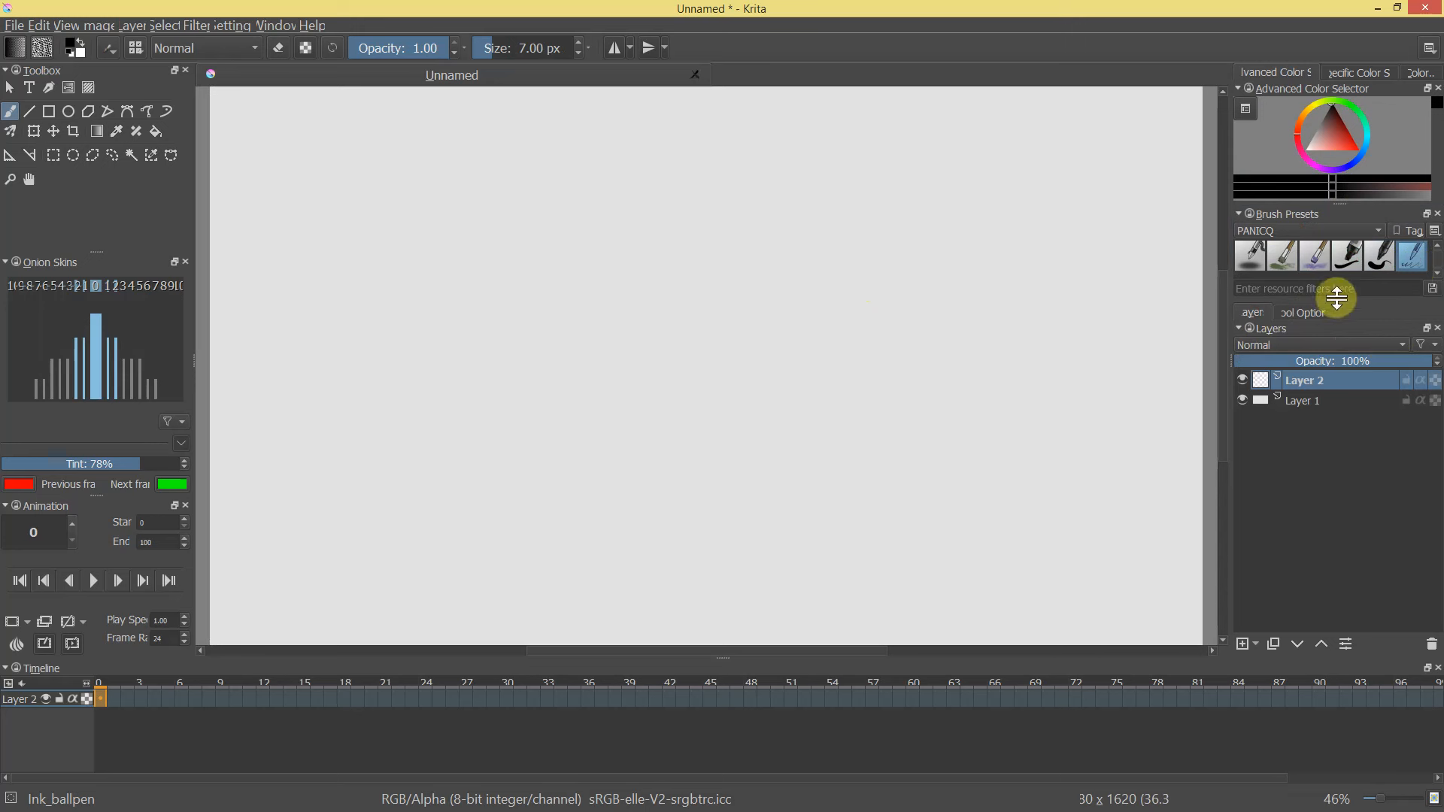
Enlarge the Brush Presets docker and show the Charcoal_pencils presets.
left_click_drag(1336, 298, 1336, 382)
left_click(1308, 230)
left_click(1289, 108)
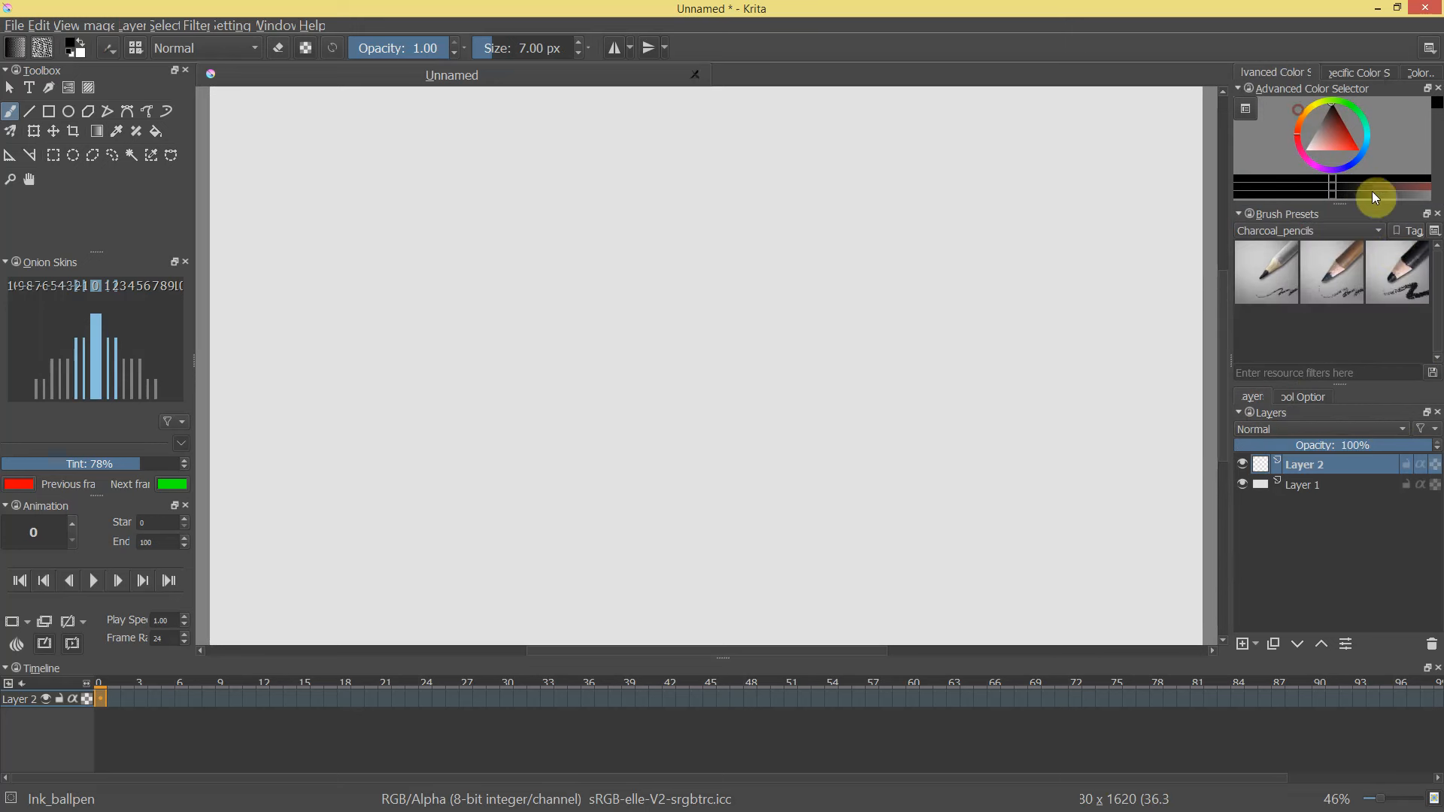
Test the charcoal pencils, undo the test strokes, and choose the deevad 1d2 charcoal pencil medium brush.
left_click(1412, 293)
mouse_move(714, 191)
left_mouse_down()
mouse_move(723, 245)
mouse_move(742, 210)
mouse_move(712, 249)
mouse_move(684, 236)
left_mouse_up()
key("ctrl+z")
key("ctrl+z")
key("ctrl+z")
left_click(1338, 283)
key("ctrl+z")
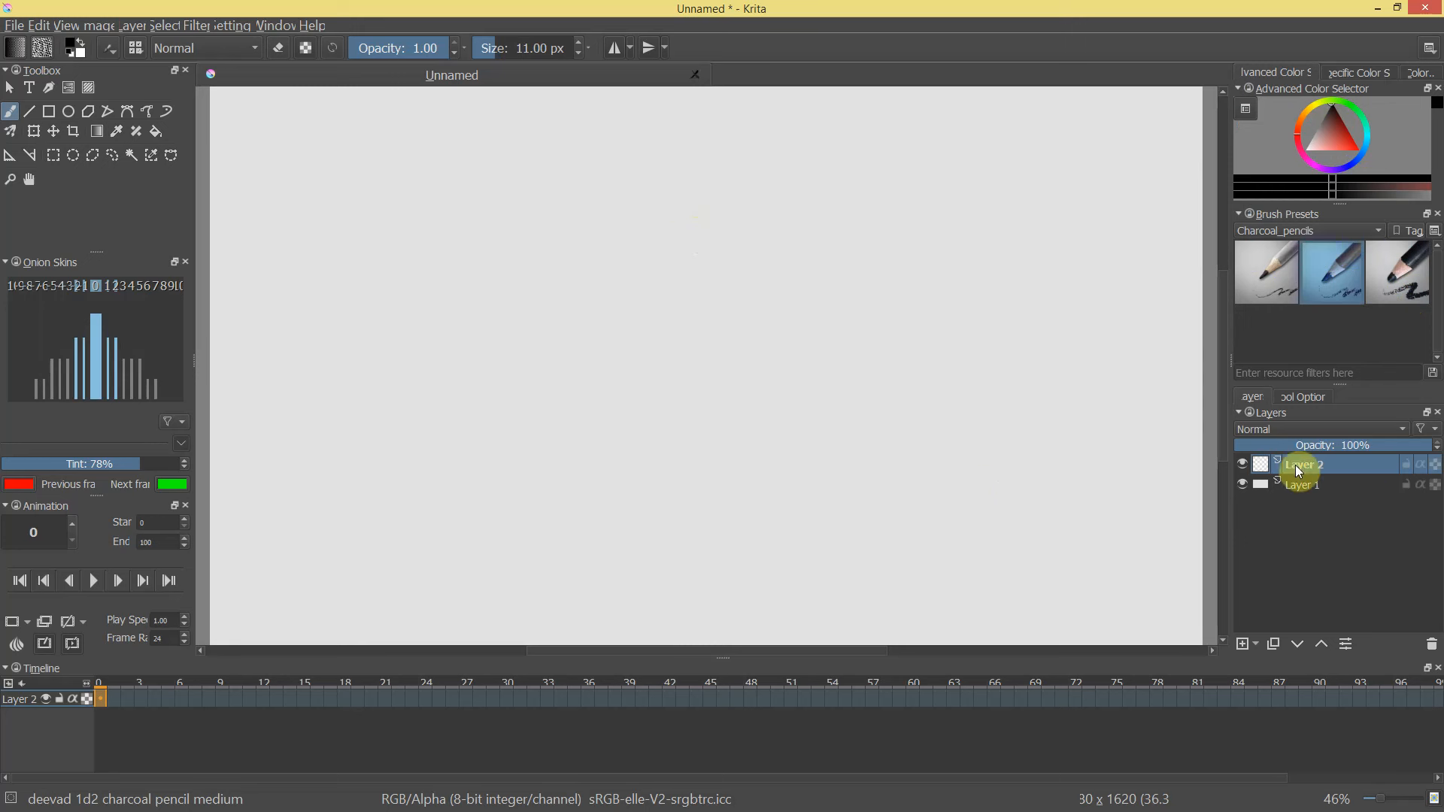
Rename Layer 2 as Rough.
double_click(1314, 468)
type("Roug")
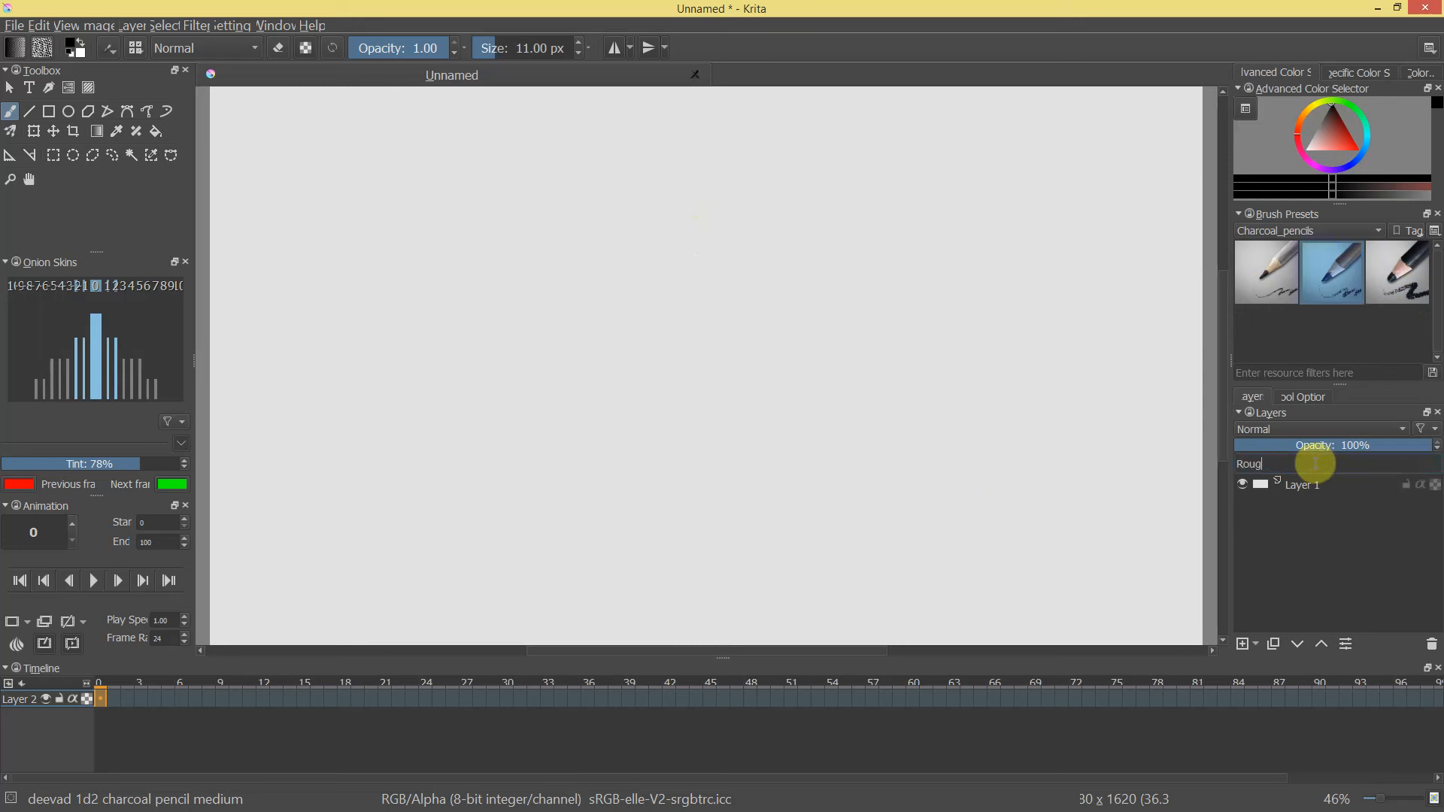
type("h")
key("Return")
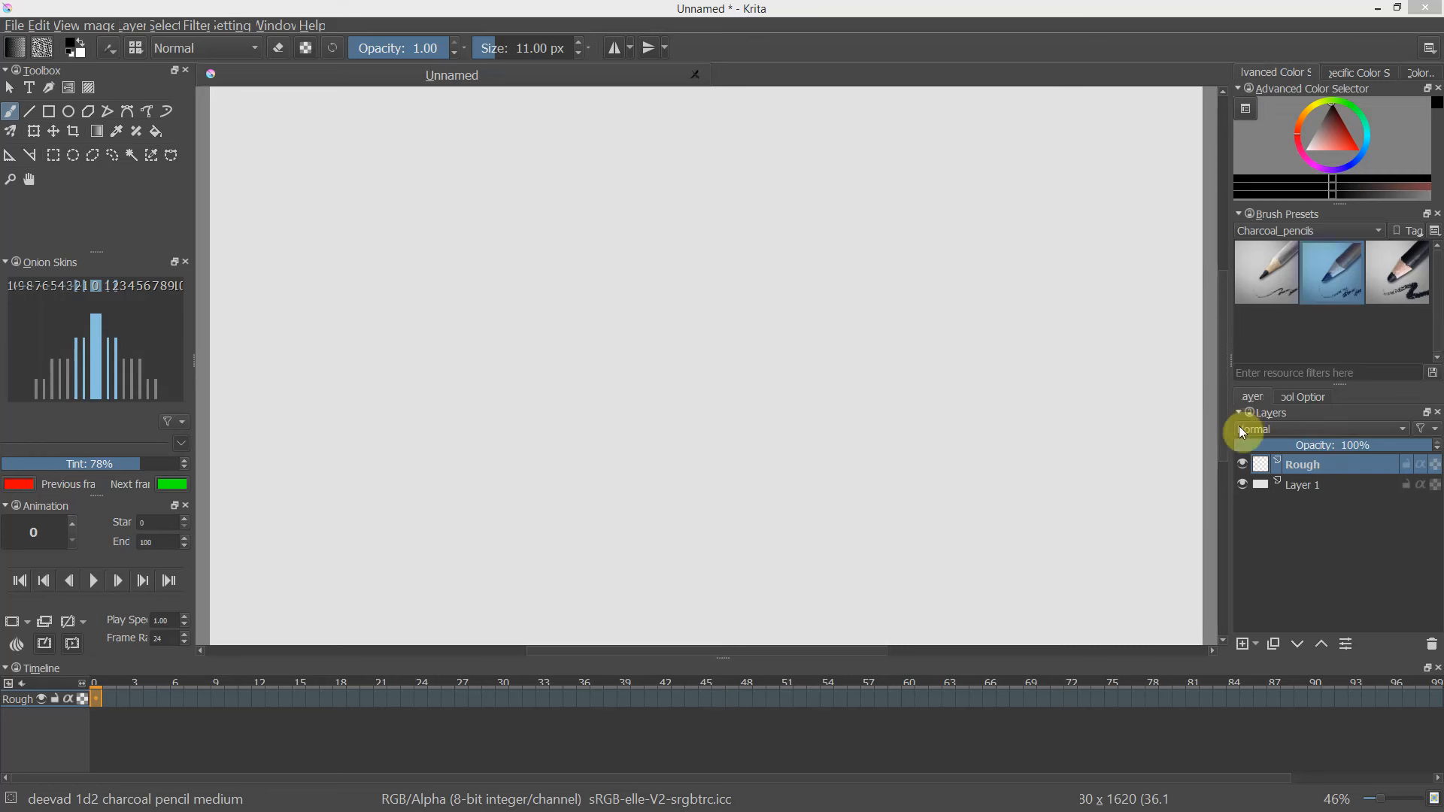
Add a new layer, place it between Rough and Layer 1, and name it BG.
left_click(1244, 645)
left_click_drag(1318, 481, 1313, 502)
double_click(1312, 486)
type("BG")
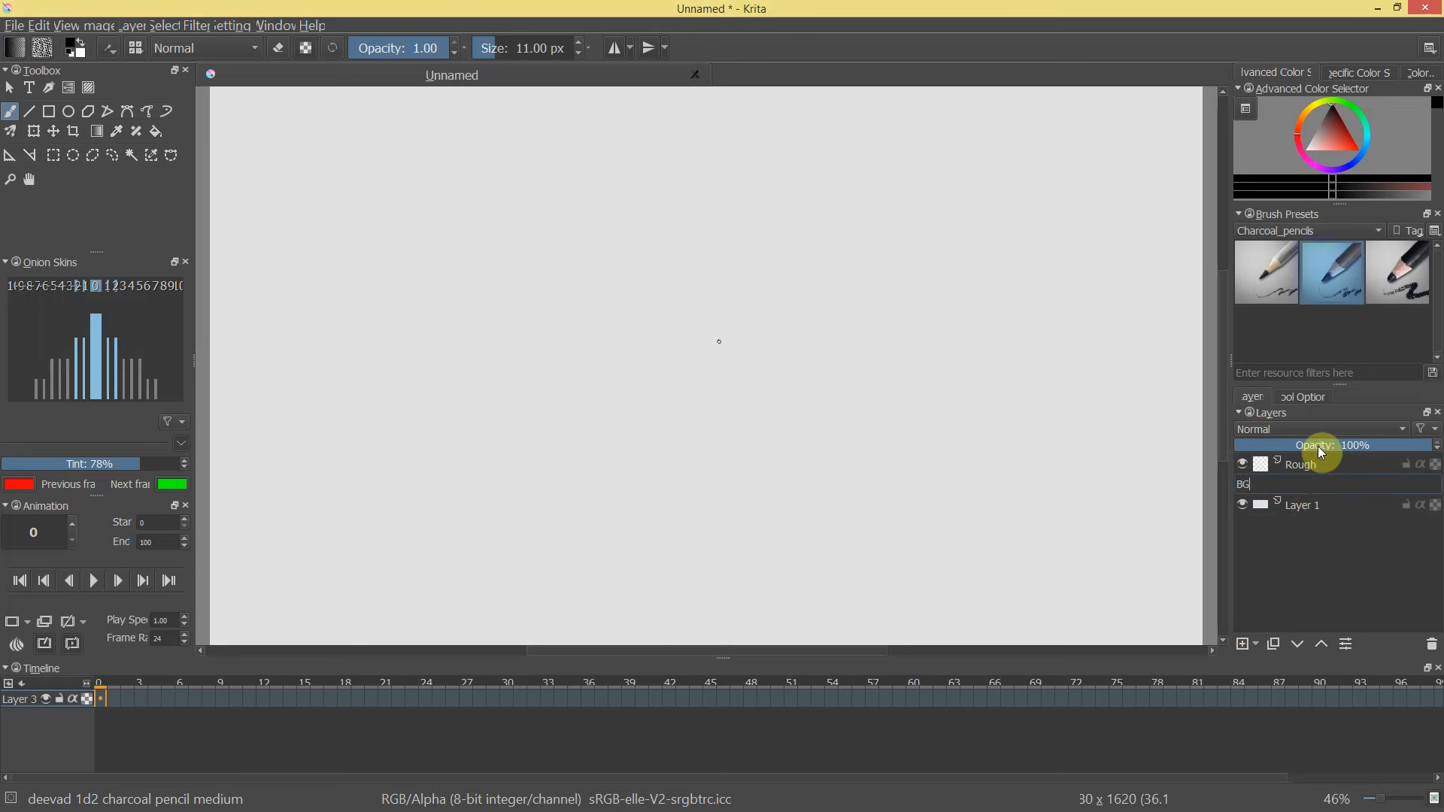
key("Return")
Sketch a low, wide ground outline near the canvas's lower middle on the BG layer, undoing the unwanted strokes.
mouse_move(780, 519)
left_mouse_down()
mouse_move(614, 524)
mouse_move(817, 521)
left_mouse_up()
mouse_move(638, 507)
left_mouse_down()
mouse_move(670, 534)
mouse_move(719, 511)
mouse_move(656, 530)
mouse_move(790, 524)
mouse_move(573, 532)
left_mouse_up()
key("ctrl+z")
key("ctrl+z")
key("ctrl+z")
left_click_drag(599, 523, 781, 510)
mouse_move(693, 510)
left_mouse_down()
mouse_move(780, 507)
mouse_move(900, 534)
left_mouse_up()
left_click_drag(783, 505, 856, 524)
left_click_drag(724, 510, 621, 543)
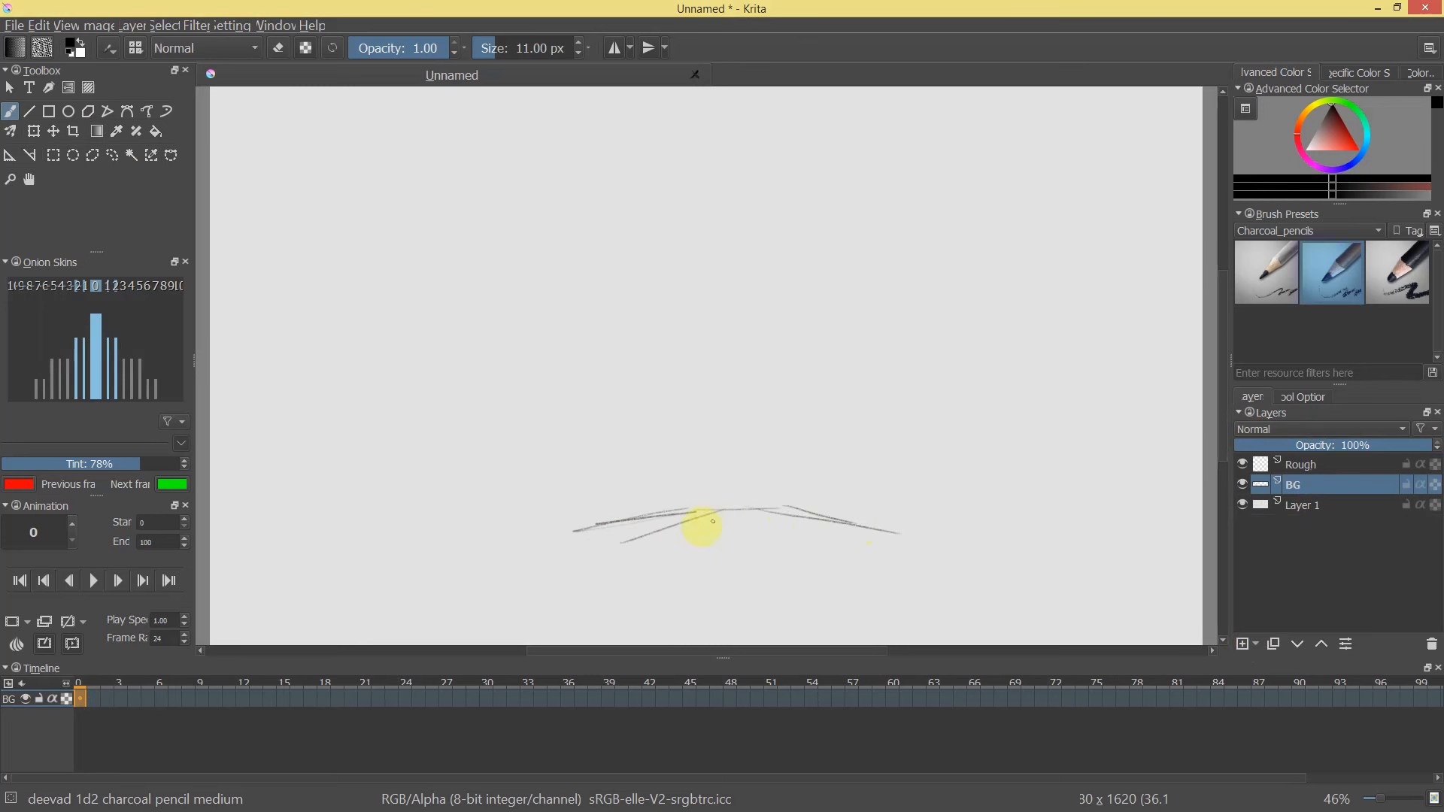
Add light strokes fanning downward from the ground outline's upper edge.
mouse_move(718, 509)
left_mouse_down()
mouse_move(707, 552)
mouse_move(738, 514)
mouse_move(793, 556)
mouse_move(545, 540)
left_mouse_up()
left_click_drag(665, 509, 517, 556)
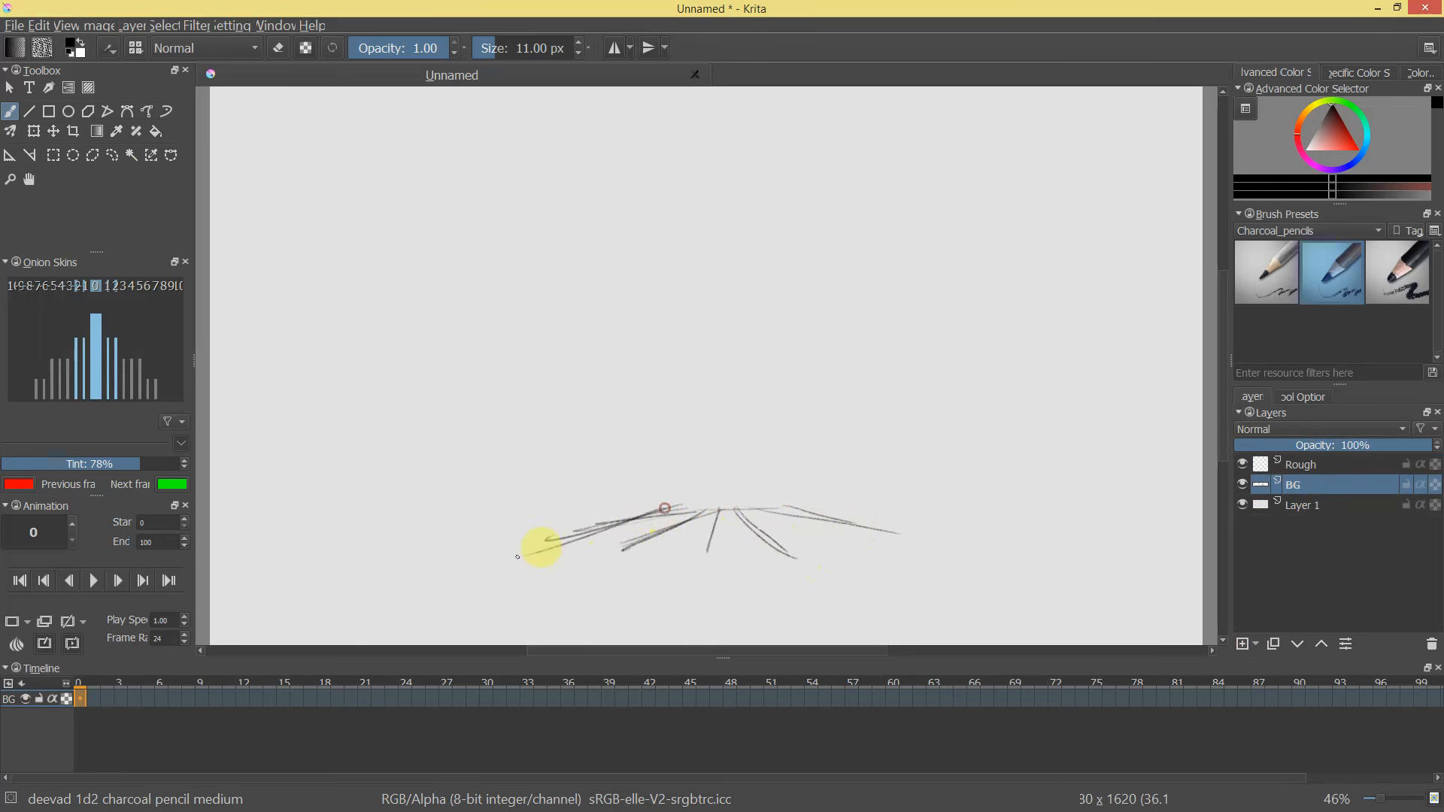
left_click_drag(784, 509, 889, 547)
Rotate the canvas, reinforce the ground's upper edge, and draw two long, nearly parallel lines below it.
left_click_drag(942, 487, 786, 281)
left_click_drag(865, 332, 819, 465)
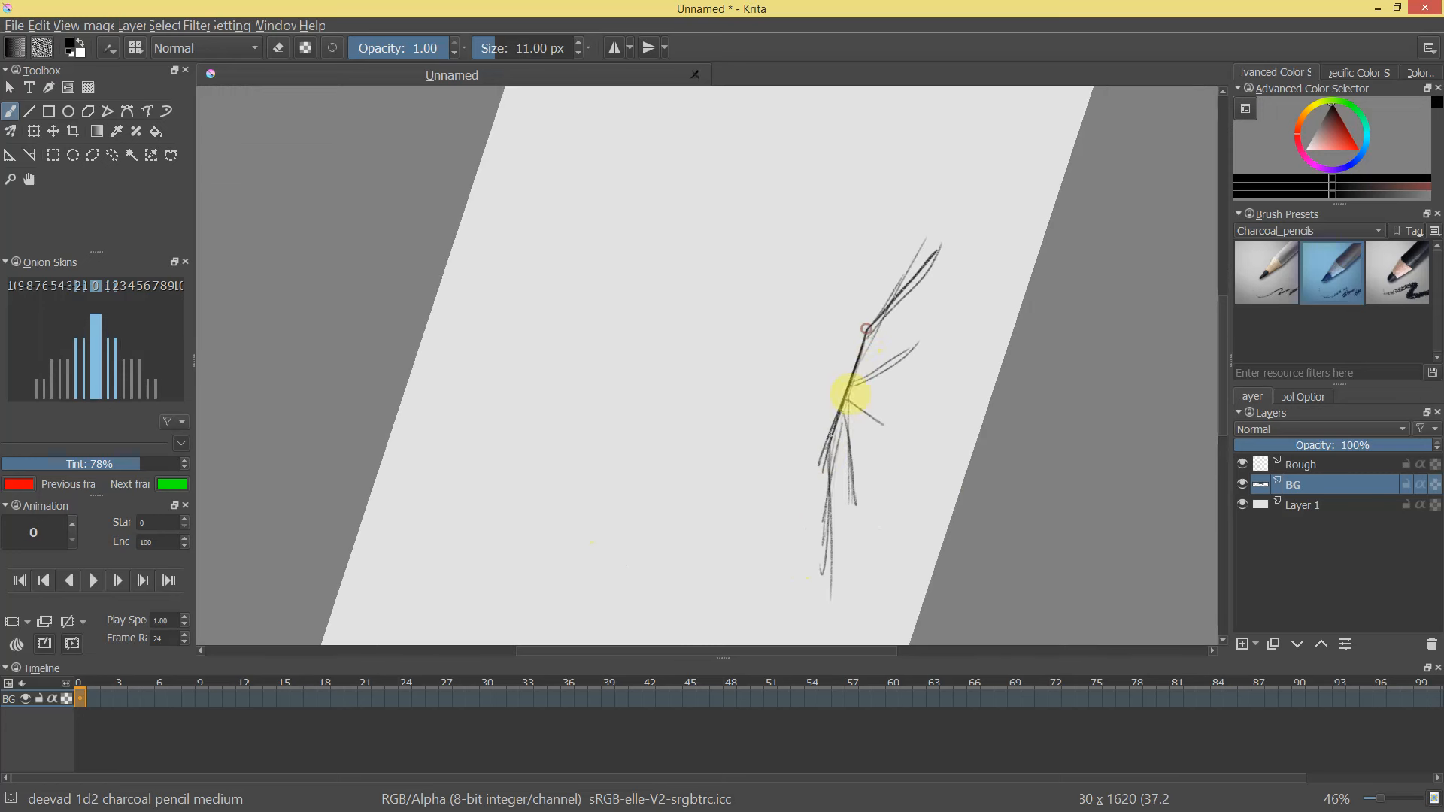
mouse_move(902, 281)
left_mouse_down()
mouse_move(818, 539)
mouse_move(832, 493)
left_mouse_up()
left_click_drag(967, 225, 824, 606)
key("ctrl+z")
left_click_drag(962, 195, 810, 641)
left_click_drag(1034, 136, 828, 697)
Restore black as the brush color and draw a heavy diagonal line from the ground edge's left end across the long lines.
mouse_move(1008, 312)
left_mouse_down()
mouse_move(877, 542)
mouse_move(555, 554)
mouse_move(516, 306)
mouse_move(738, 284)
mouse_move(782, 199)
mouse_move(960, 348)
mouse_move(760, 429)
left_mouse_up()
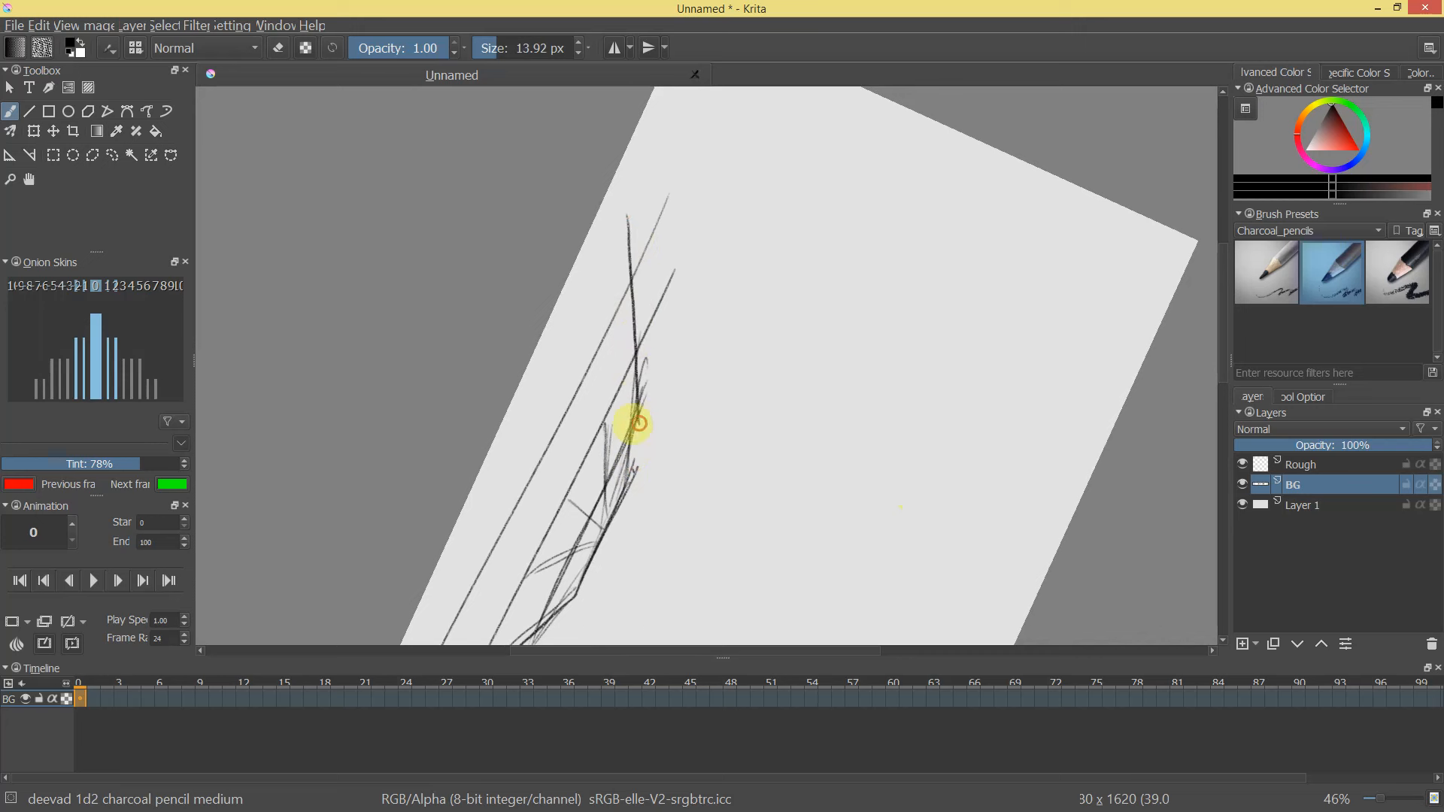
left_click(629, 246, "ctrl")
left_click_drag(595, 361, 575, 397)
key("ctrl+z")
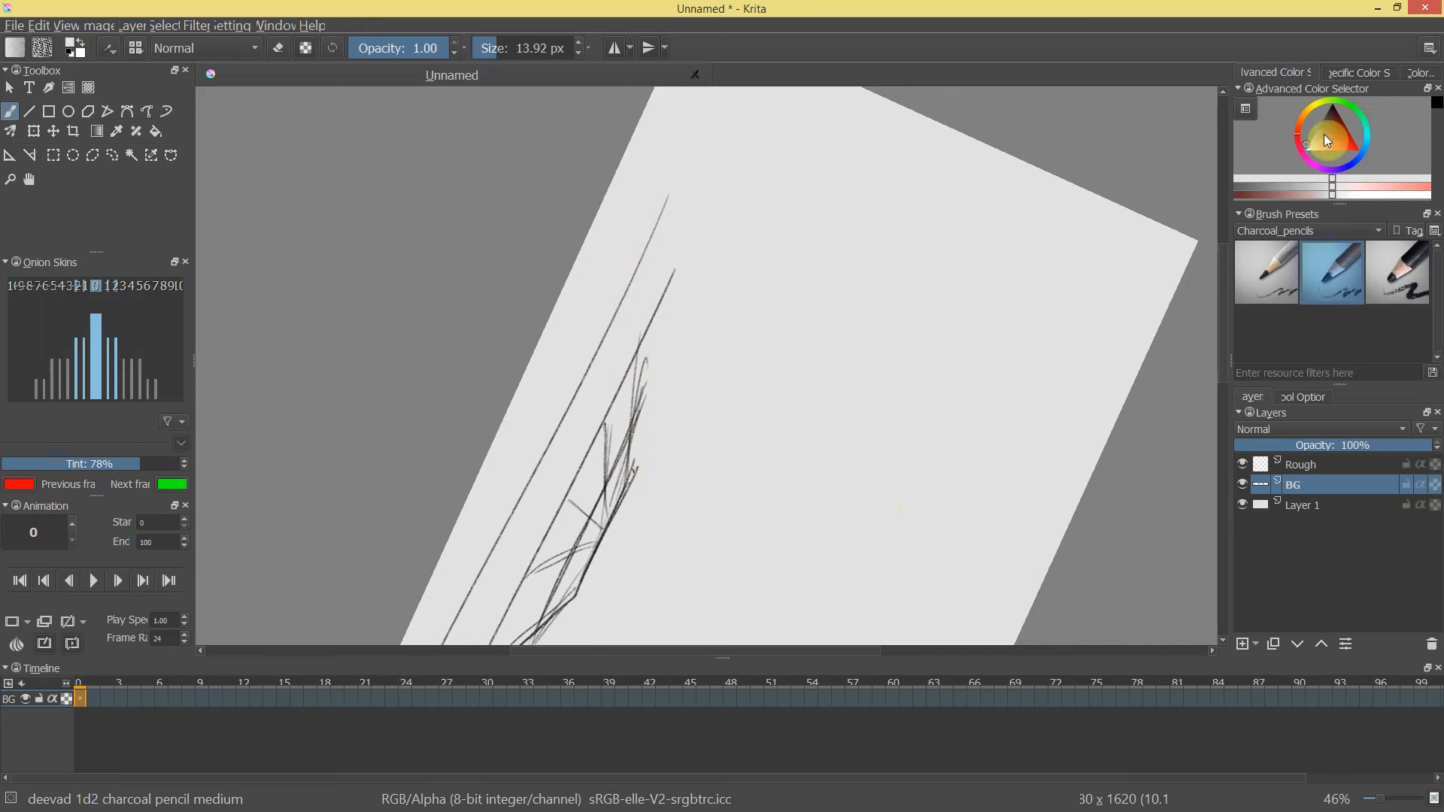
left_click_drag(1328, 122, 1344, 88)
left_click_drag(635, 478, 629, 219)
key("ctrl+z")
left_click_drag(635, 470, 629, 208)
Draw a second heavy diagonal line from the middle of the ground's upper edge down toward the lower long line.
mouse_move(870, 348)
left_mouse_down()
mouse_move(813, 219)
mouse_move(764, 323)
mouse_move(700, 339)
mouse_move(596, 506)
left_mouse_up()
key("ctrl+z")
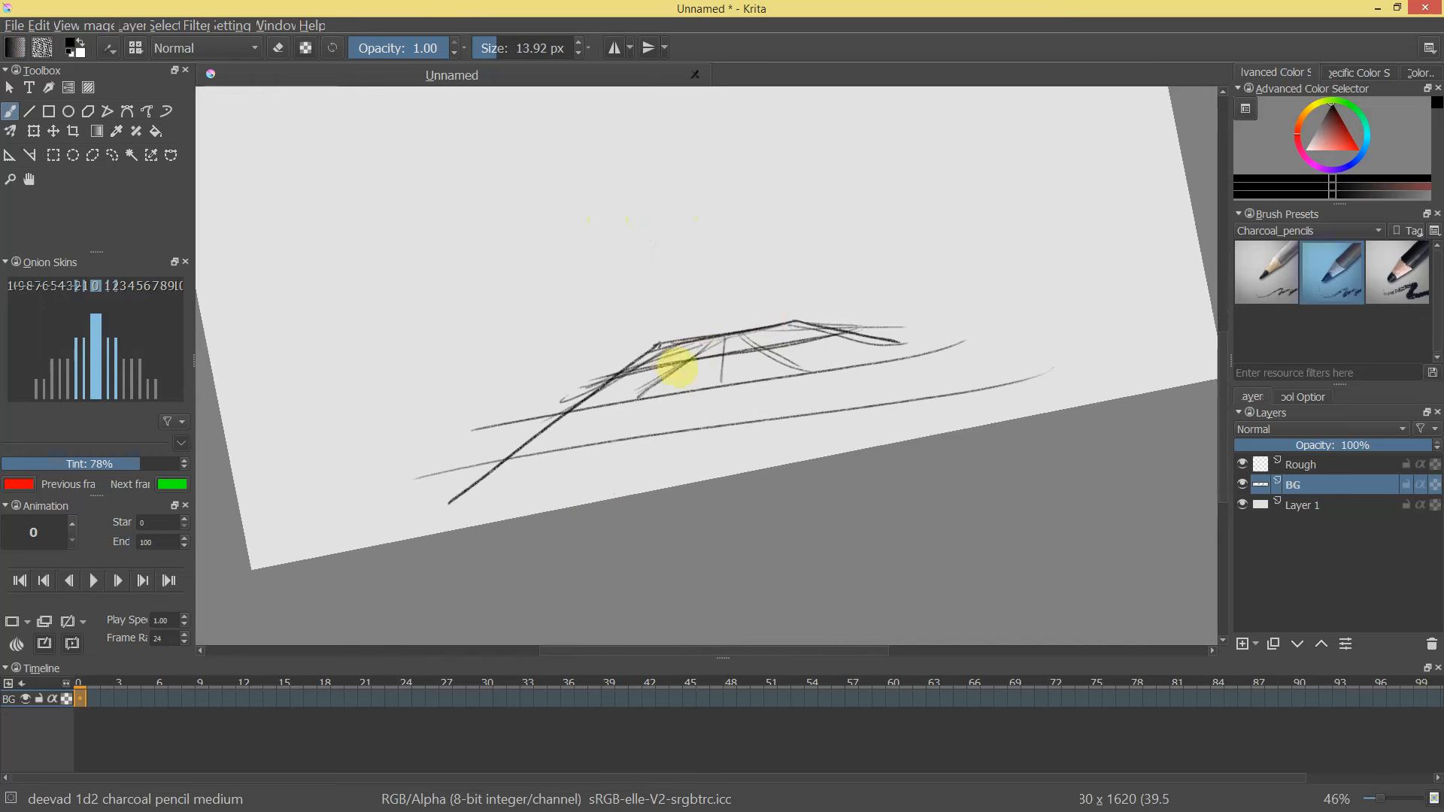
left_click_drag(711, 333, 618, 452)
key("ctrl+z")
left_click_drag(715, 333, 620, 449)
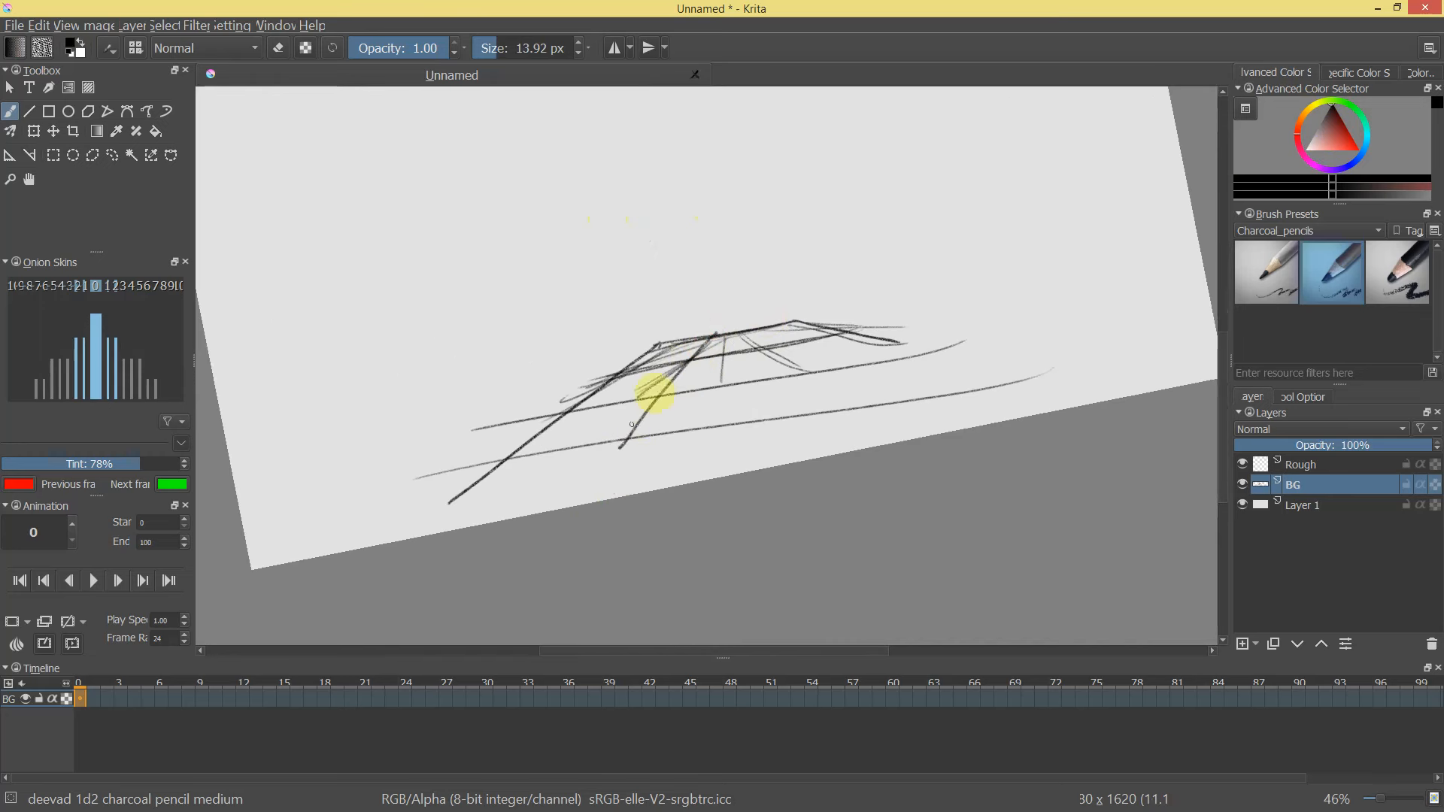
Draw three more heavy diagonal lines fanning down from the middle and far end of the ground's upper edge.
left_click_drag(725, 327, 737, 452)
mouse_move(938, 261)
left_mouse_down()
mouse_move(770, 421)
mouse_move(728, 526)
left_mouse_up()
left_click_drag(782, 434, 790, 665)
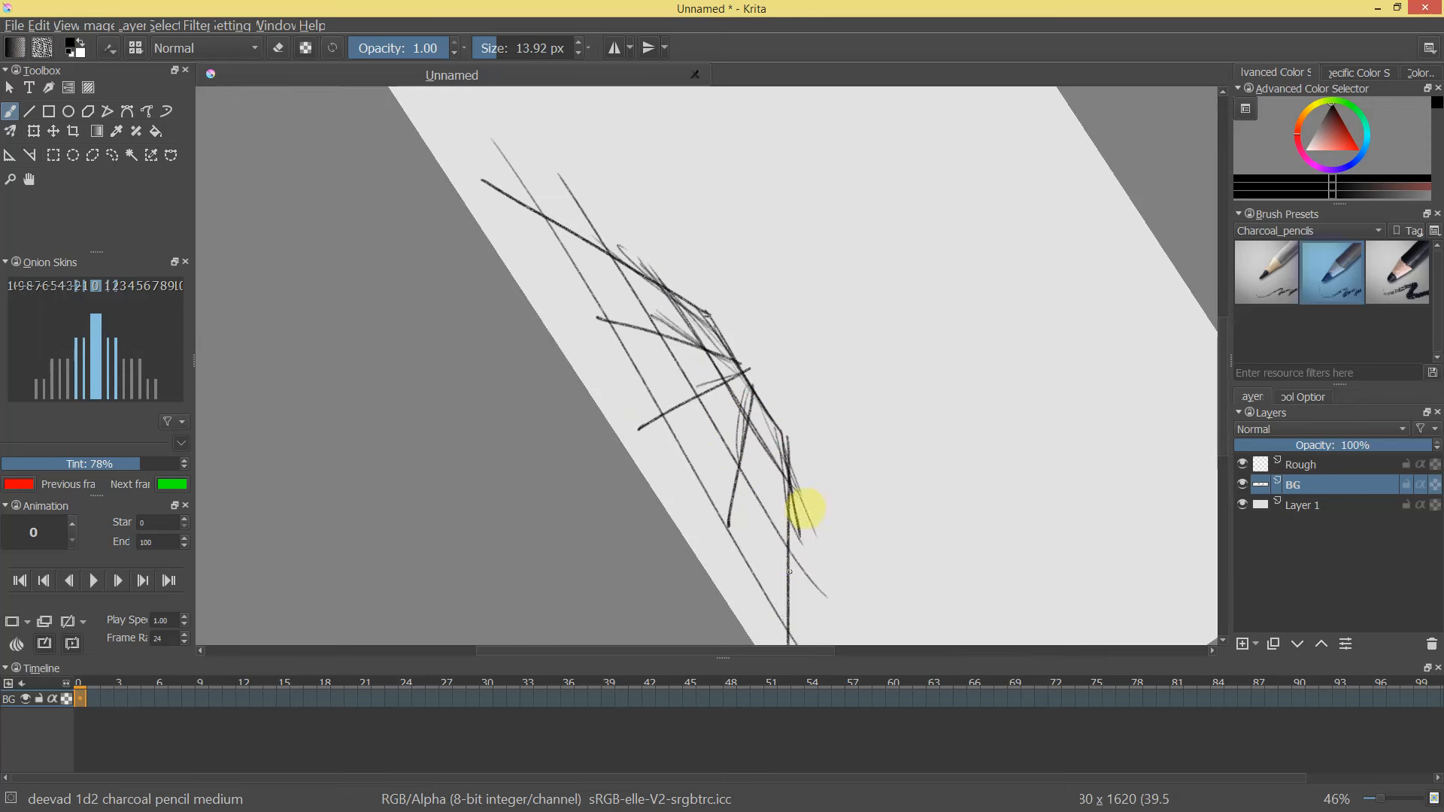
Rotate the canvas and draw a heavy straight line along the grid's lower long line, crossing the diagonals.
left_click_drag(816, 456, 812, 494, "ctrl")
mouse_move(916, 398)
left_mouse_down("shift")
mouse_move(831, 246)
mouse_move(839, 259)
left_mouse_up("shift")
left_click_drag(793, 316, 831, 231, "ctrl")
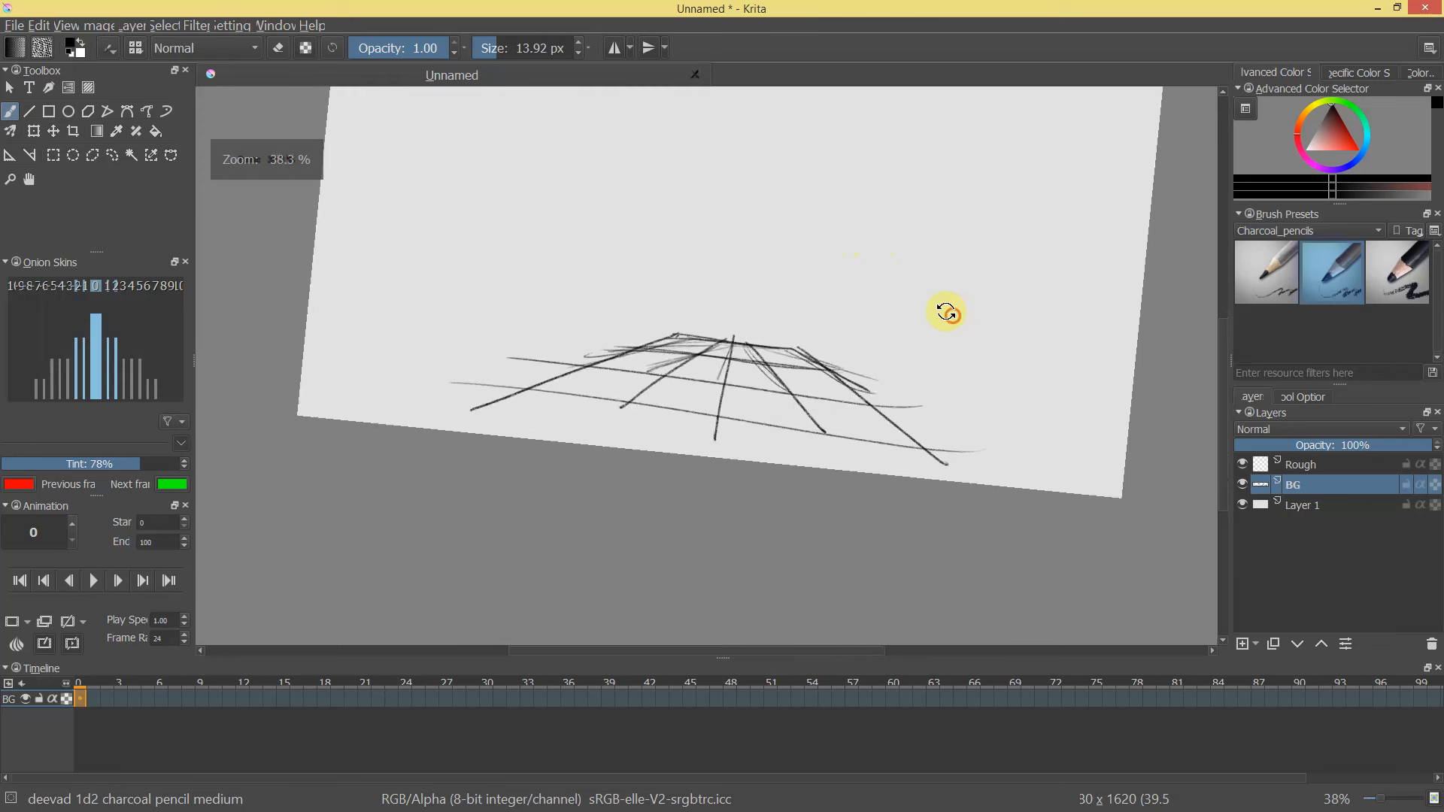
left_click_drag(947, 316, 1013, 102, "shift")
left_click_drag(530, 475, 1041, 313)
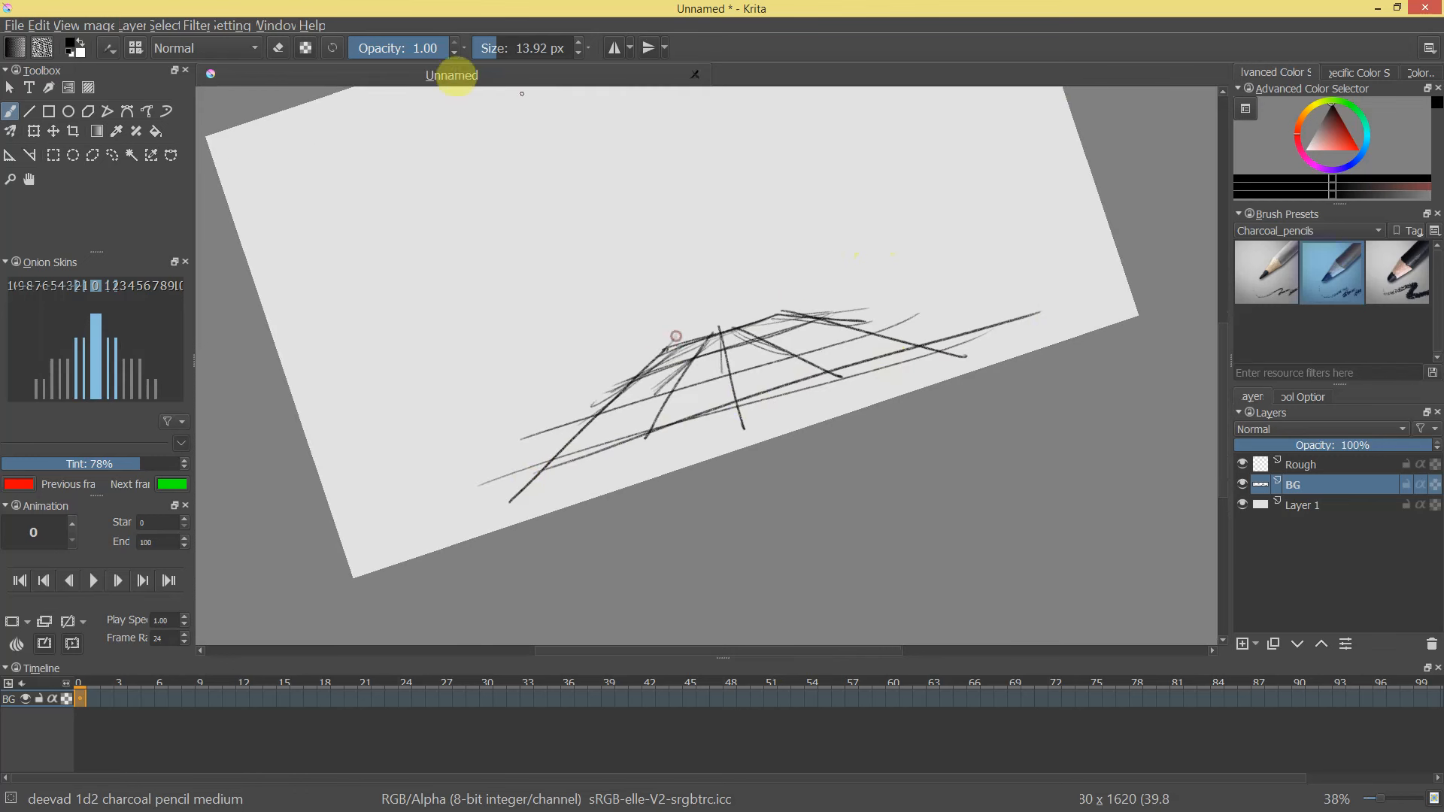
Fade the whole ground grid with a 271.98 px eraser and rotate it slightly counterclockwise with Transform to level it.
key("e")
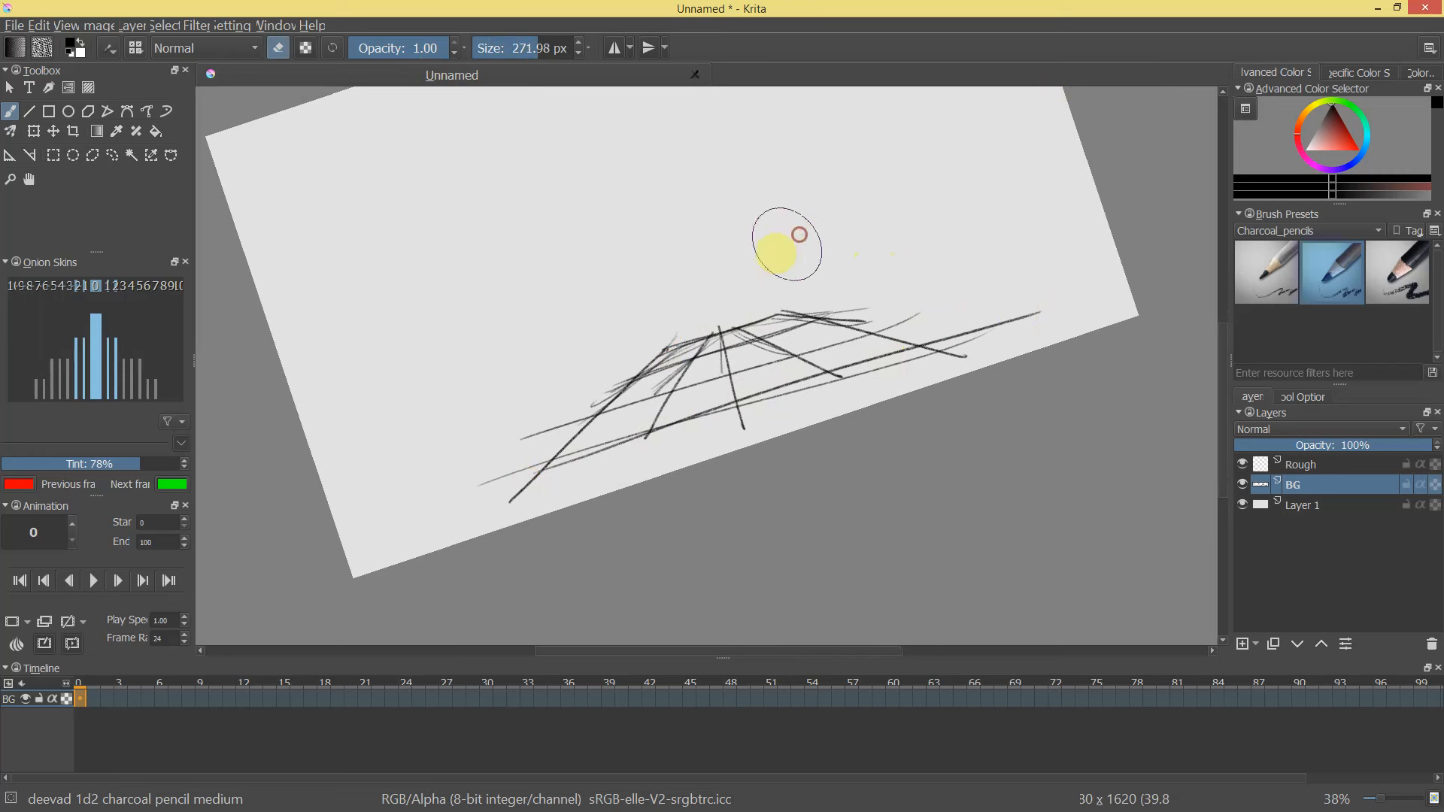
mouse_move(883, 287)
left_mouse_down()
mouse_move(989, 281)
mouse_move(622, 451)
mouse_move(844, 381)
mouse_move(537, 425)
mouse_move(587, 374)
mouse_move(667, 345)
mouse_move(1016, 364)
left_mouse_up()
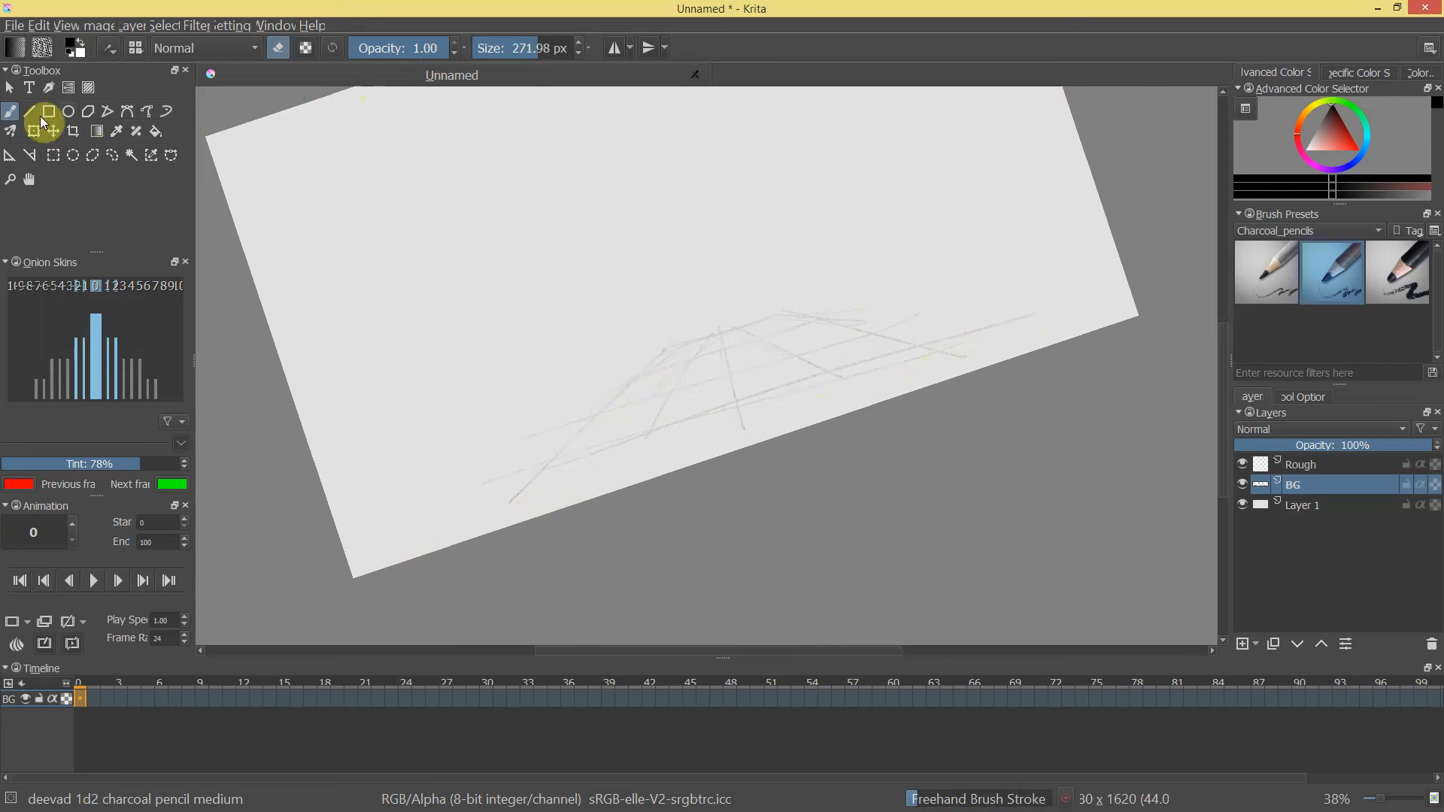
mouse_move(602, 158)
left_mouse_down()
mouse_move(580, 136)
mouse_move(604, 174)
mouse_move(456, 206)
left_mouse_up()
left_click_drag(746, 226, 974, 463)
key("ctrl+t")
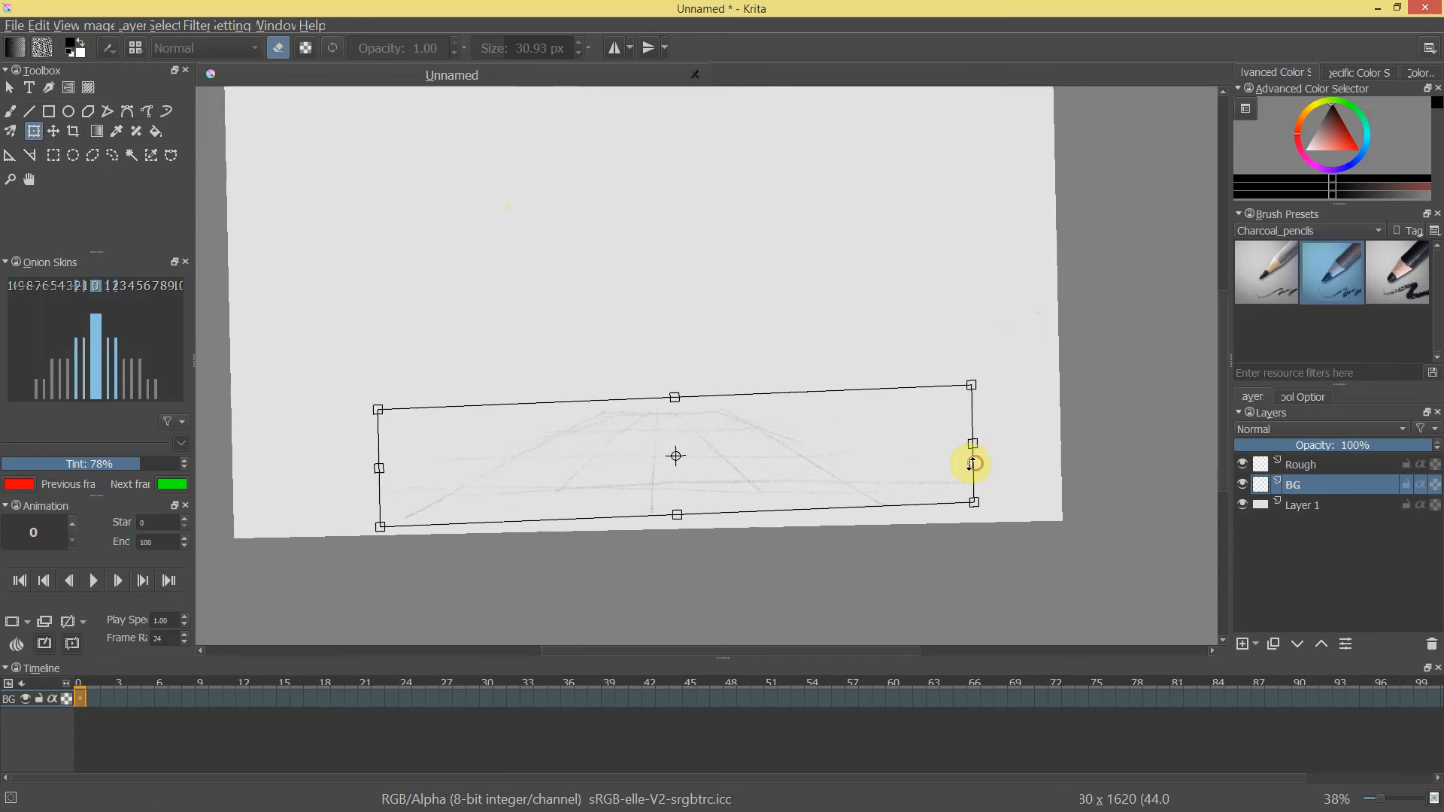
key("Return")
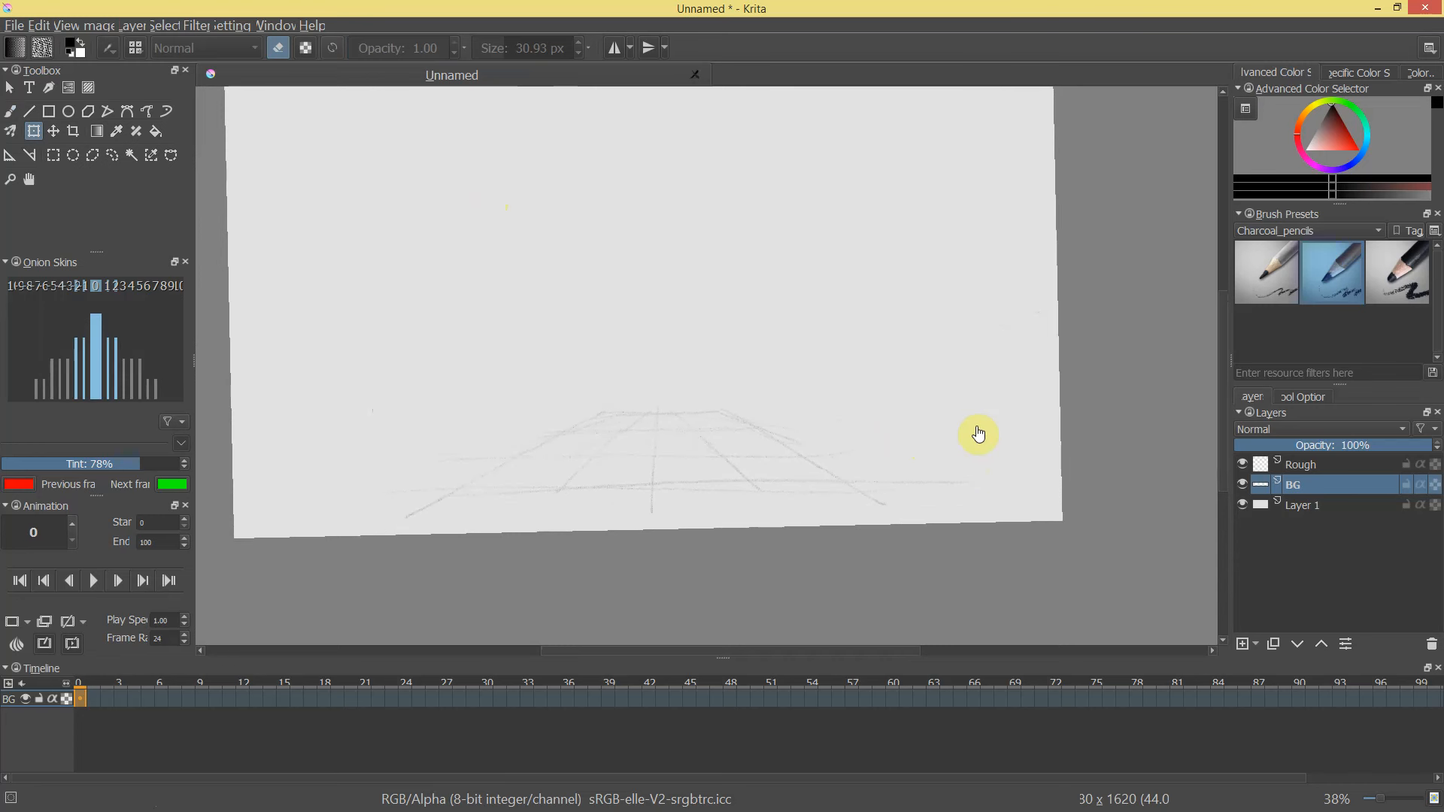
Straighten the view and erase the grid's uppermost edge with a 30.93 px eraser.
key("b")
left_click_drag(749, 455, 712, 474)
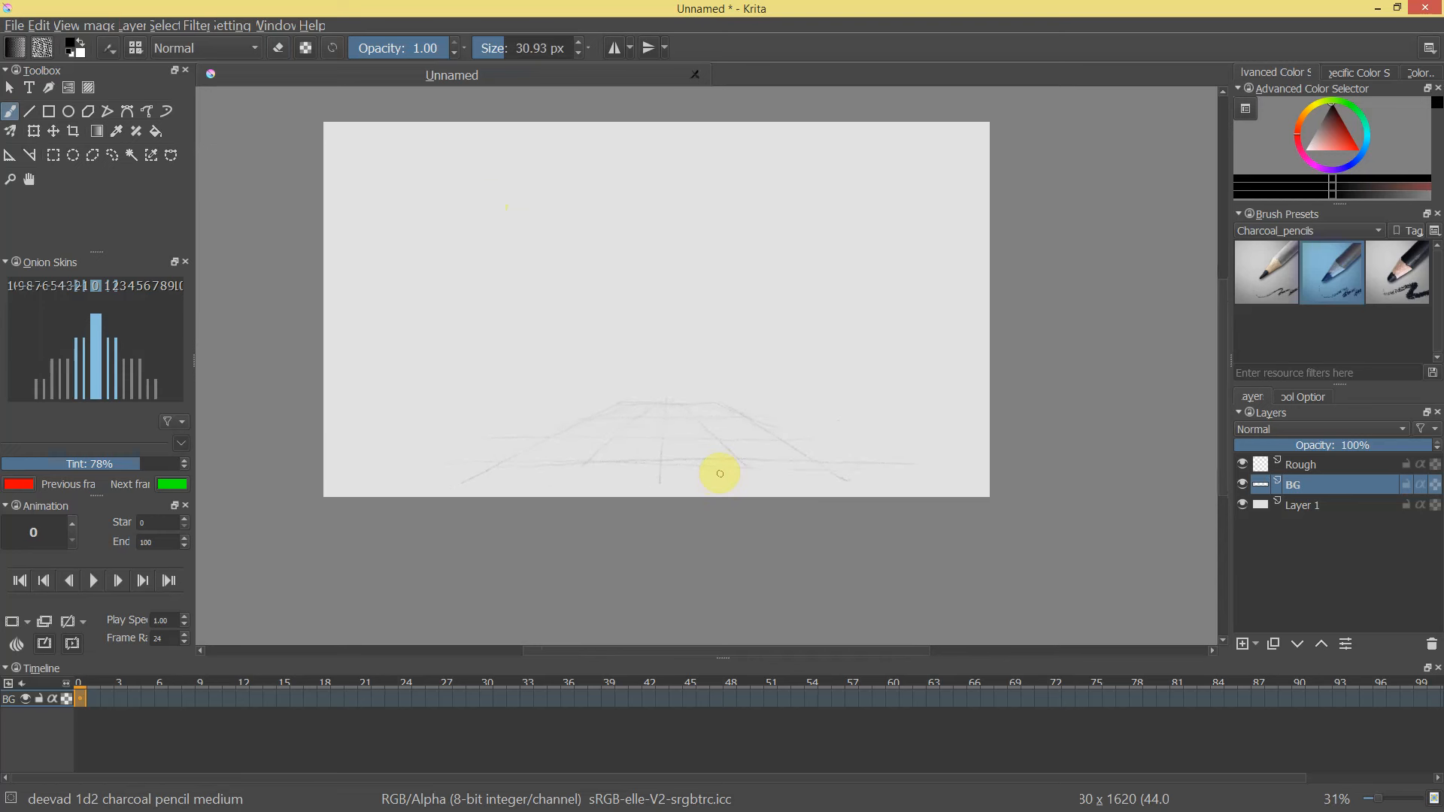
left_click_drag(593, 404, 678, 403)
key("ctrl+z")
key("e")
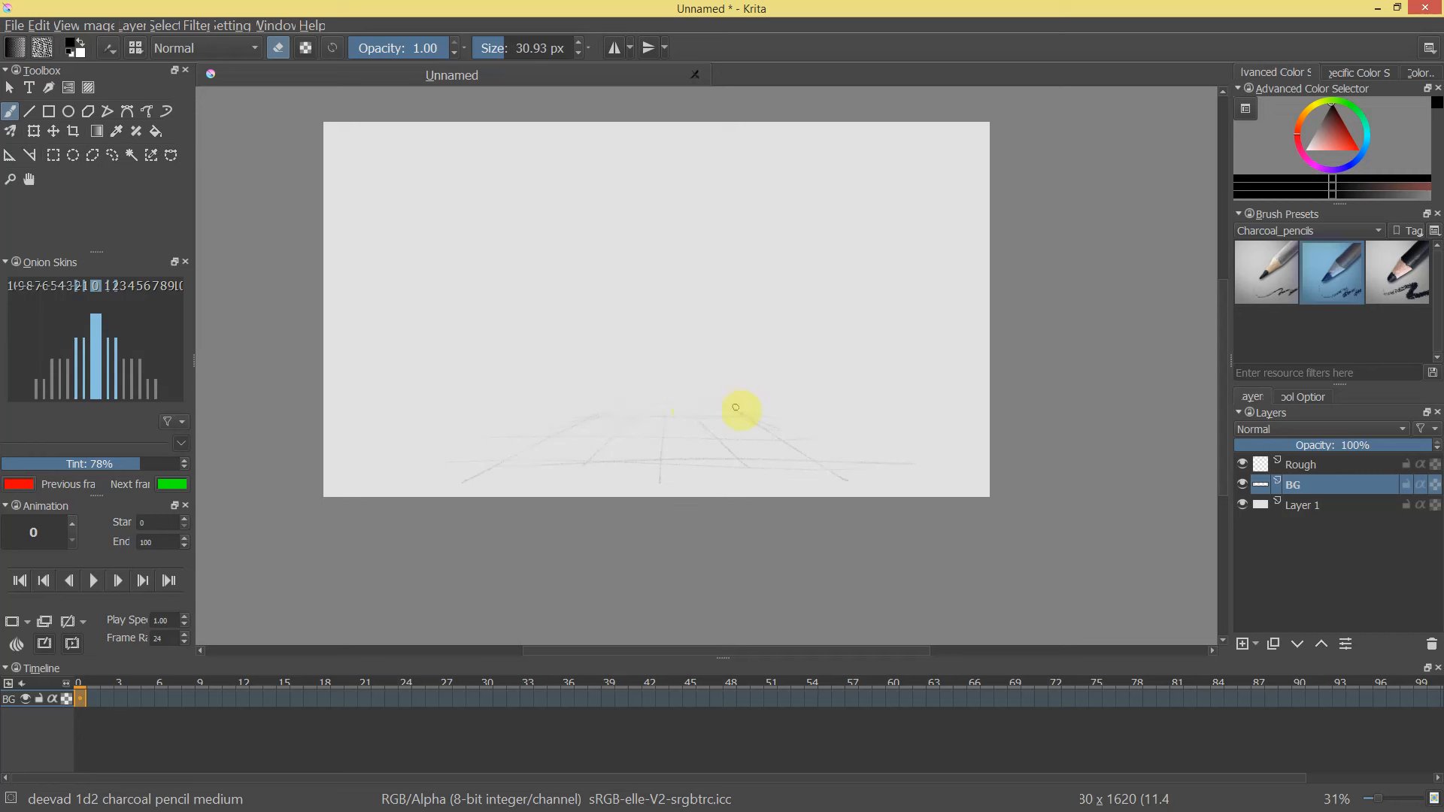
key("e")
mouse_move(927, 449)
left_mouse_down()
mouse_move(851, 483)
mouse_move(932, 469)
left_mouse_up()
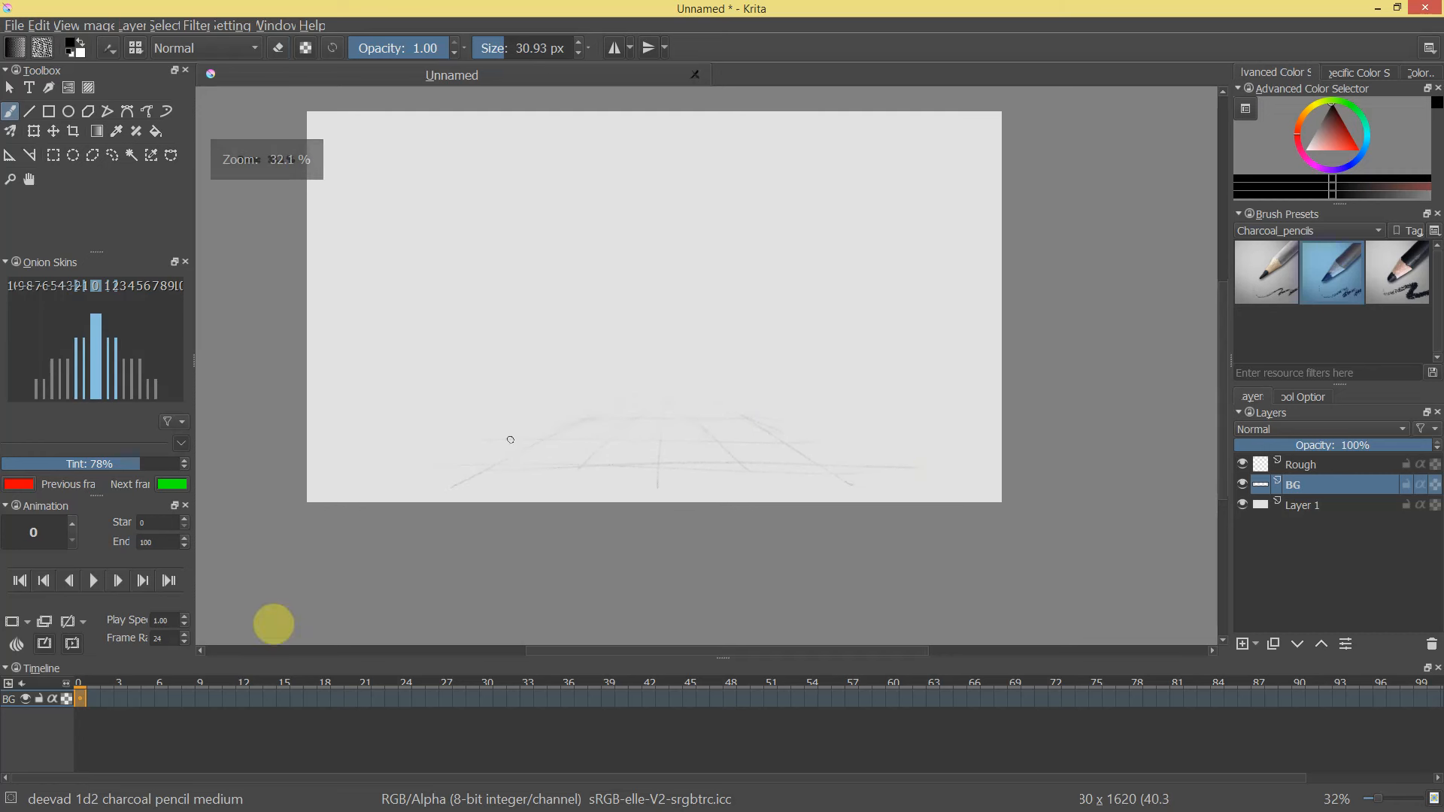
Show both the Rough and BG layers in the timeline.
left_click(9, 683)
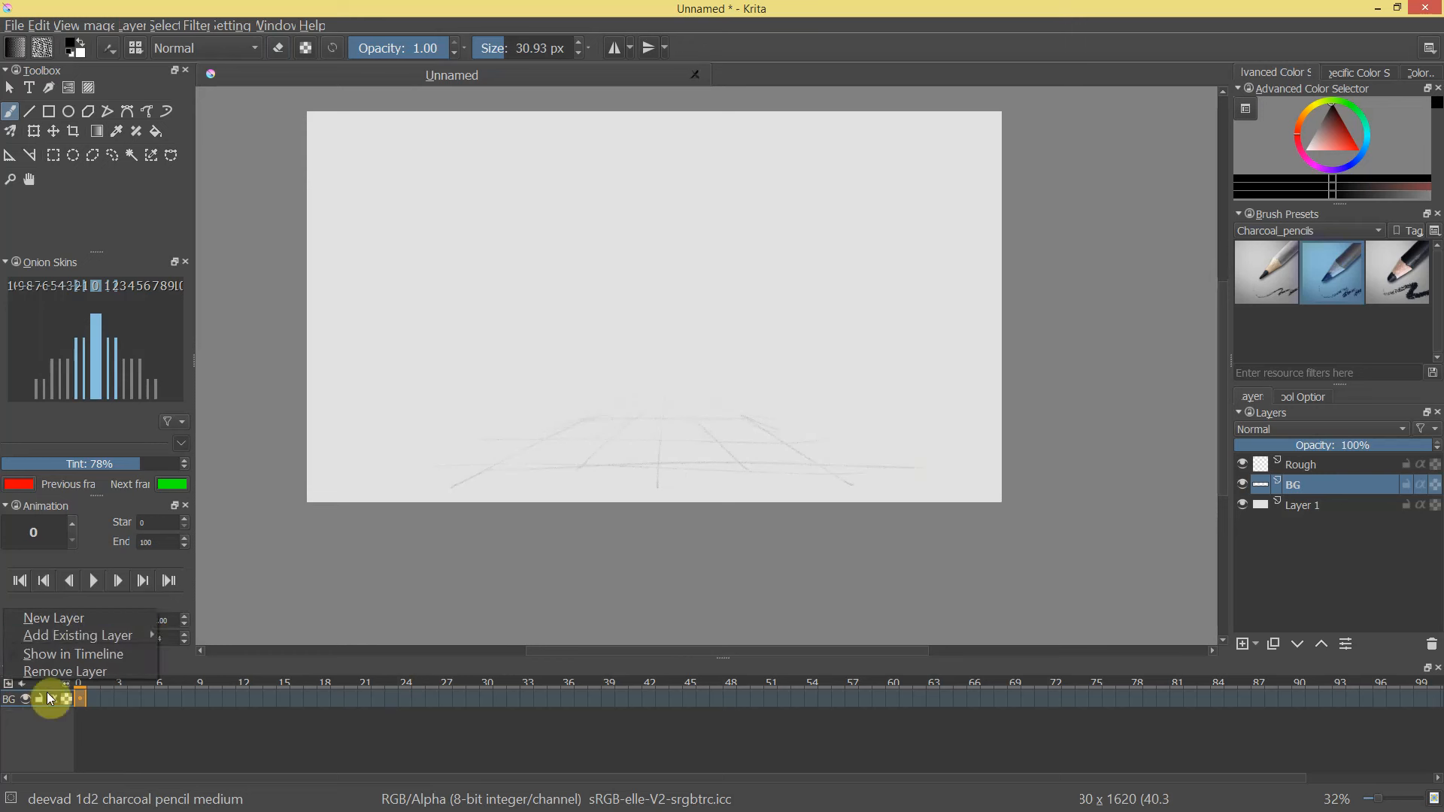
mouse_move(143, 635)
left_click(229, 632)
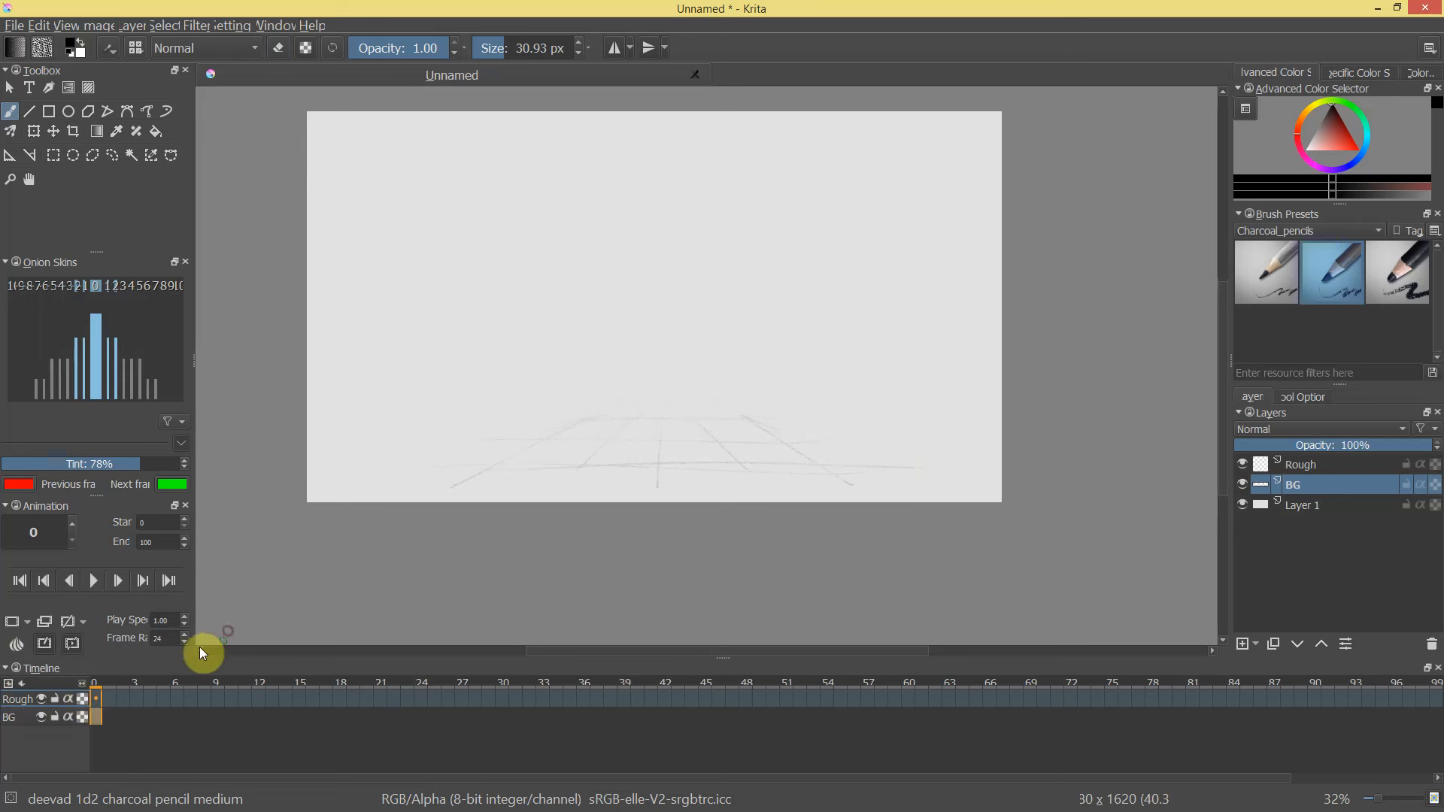
left_click(18, 701)
left_click(9, 684)
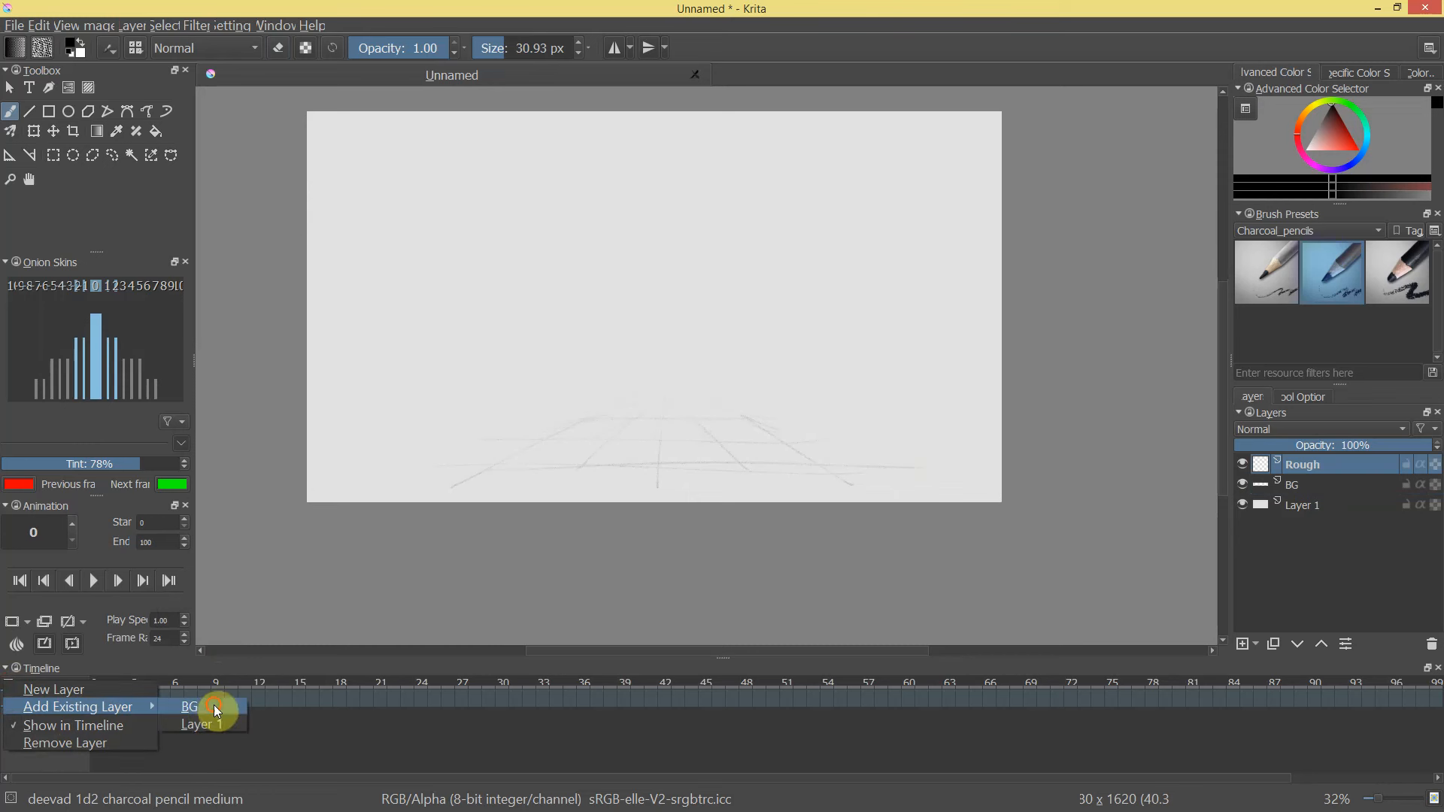
left_click(214, 708)
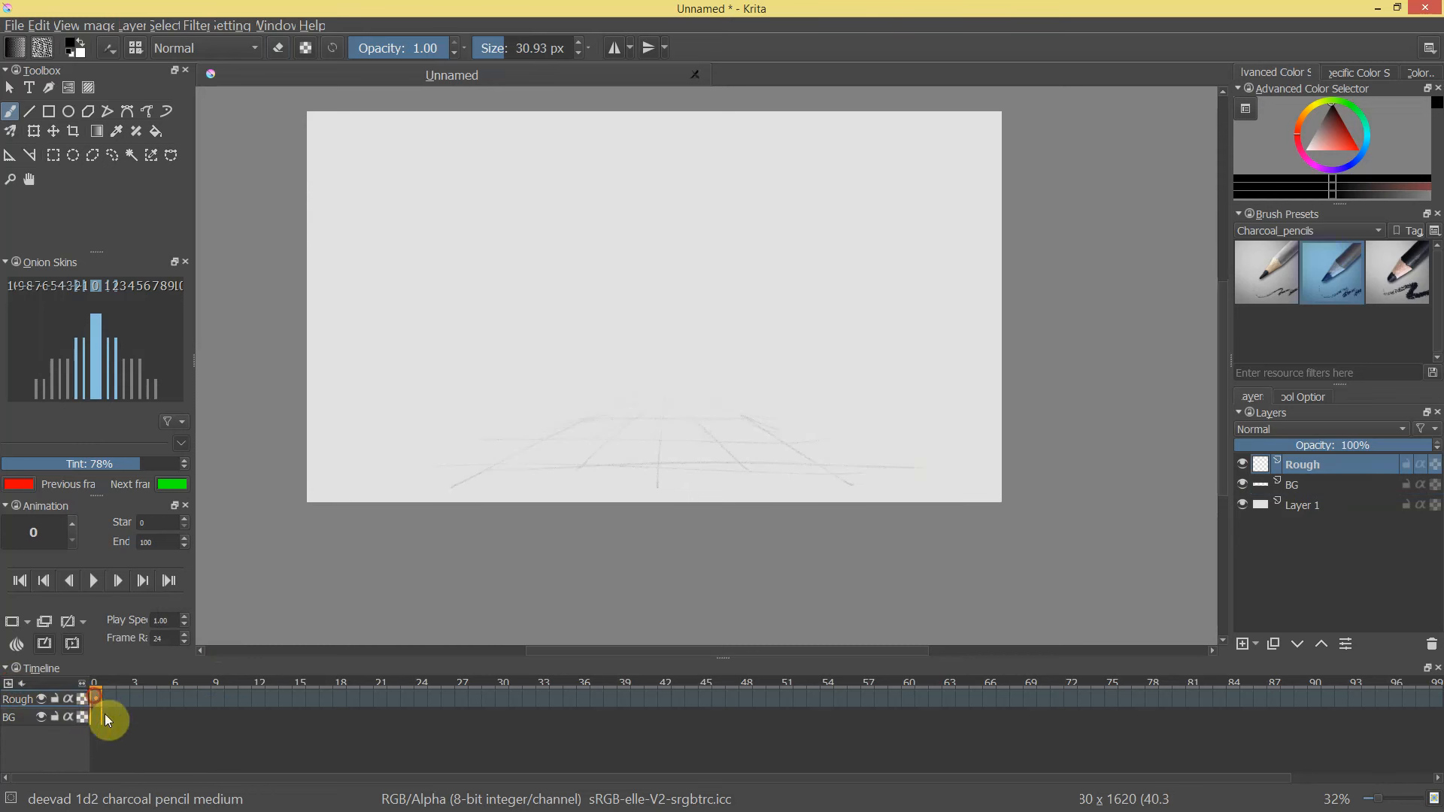
Lock the BG layer and create a new keyframe at frame 0 on the Rough layer.
left_click(1312, 487)
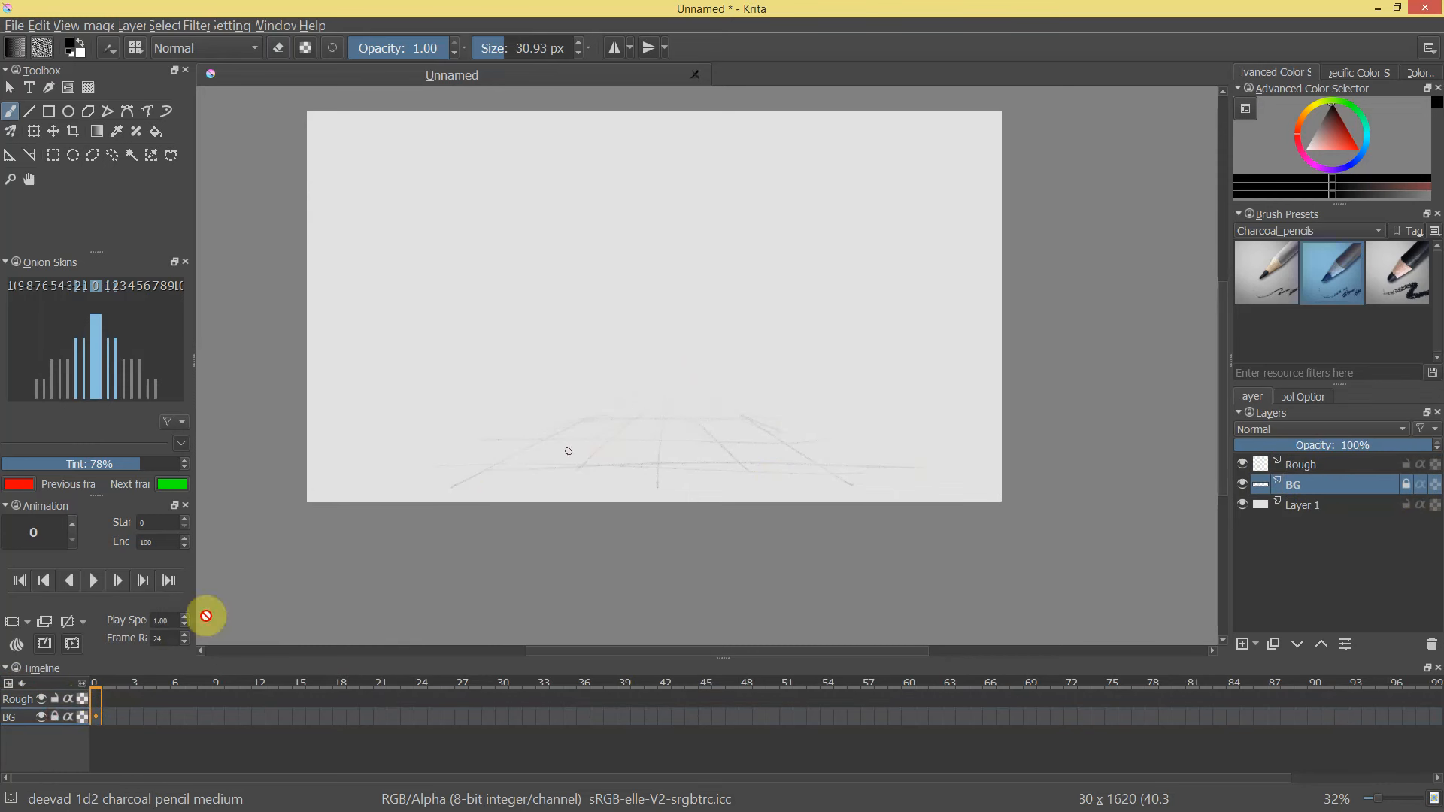
left_click(21, 700)
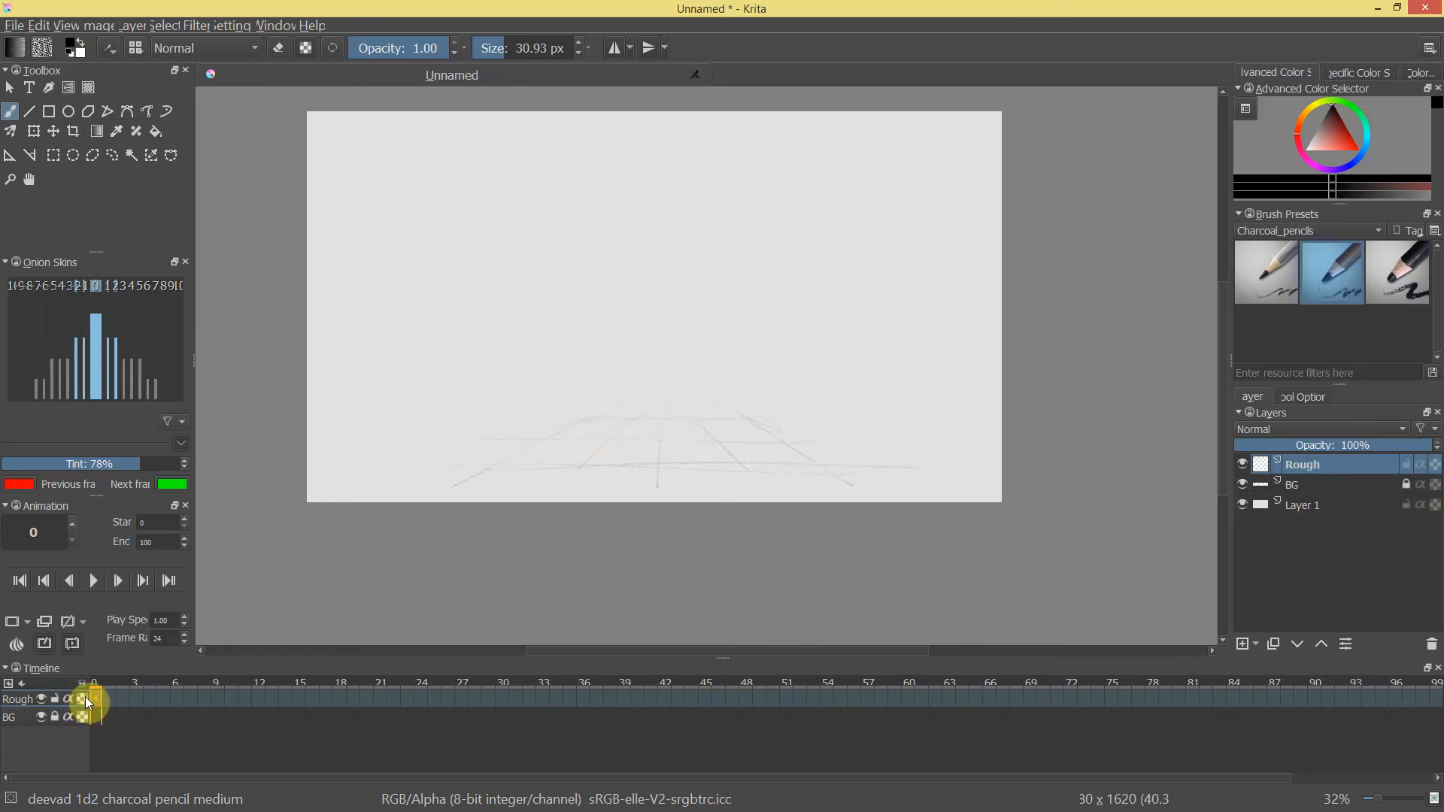
right_click(100, 704)
left_click(150, 706)
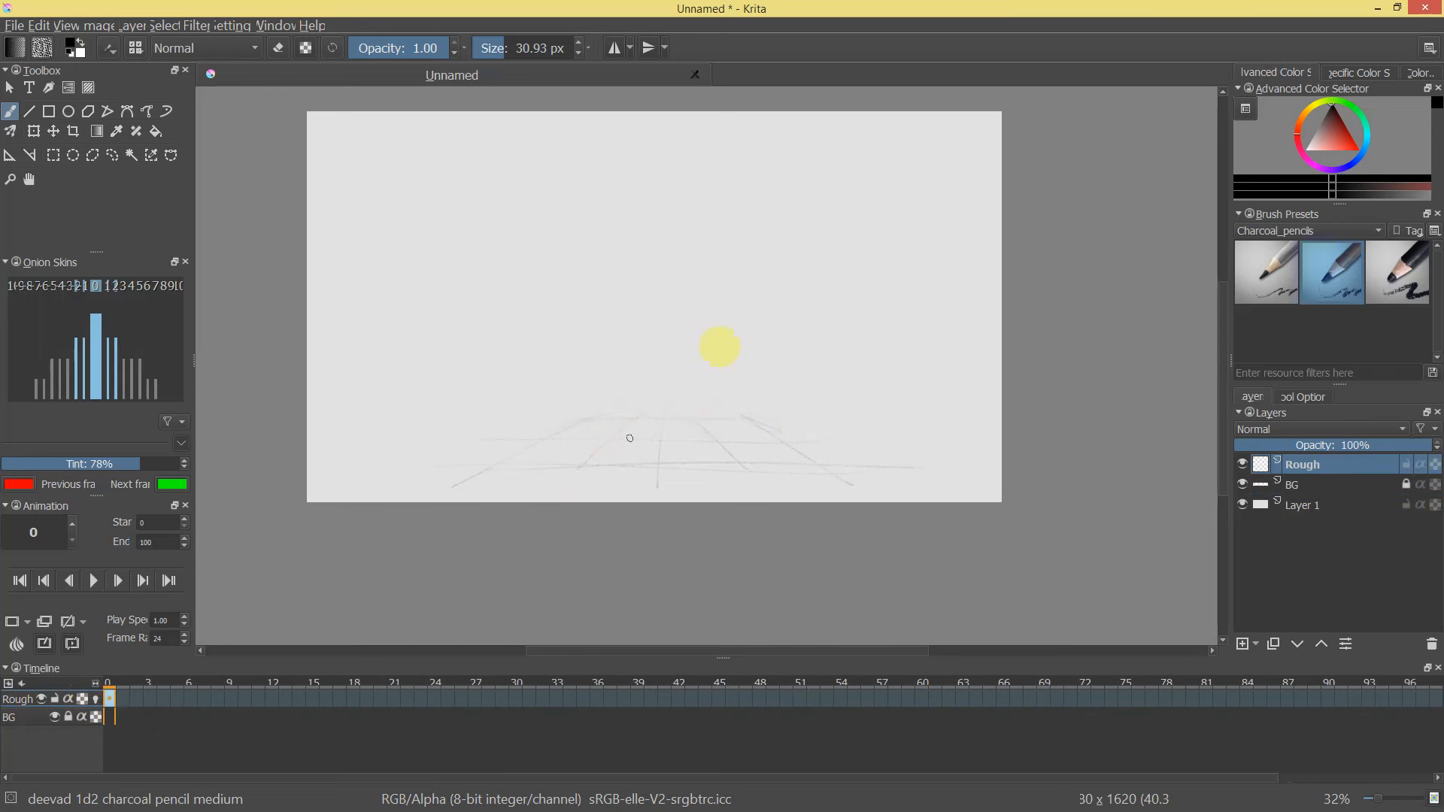
Rough in a standing figure's head, tapered torso with waist line, and first leg line above the grid with a 13.66 px brush.
mouse_move(733, 392)
left_mouse_down()
mouse_move(742, 359)
mouse_move(757, 415)
left_mouse_up()
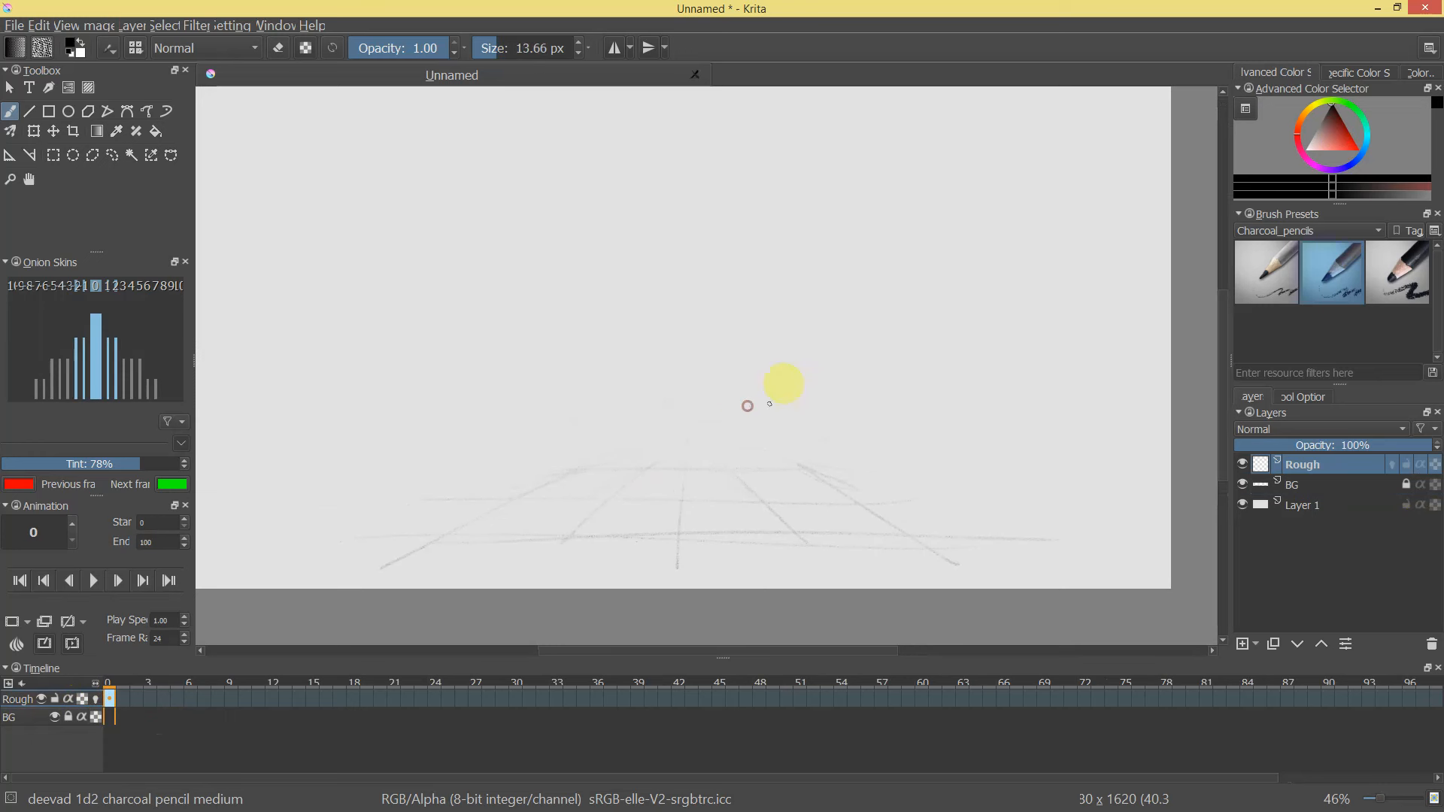
left_click_drag(702, 393, 683, 405)
left_click_drag(729, 370, 732, 426)
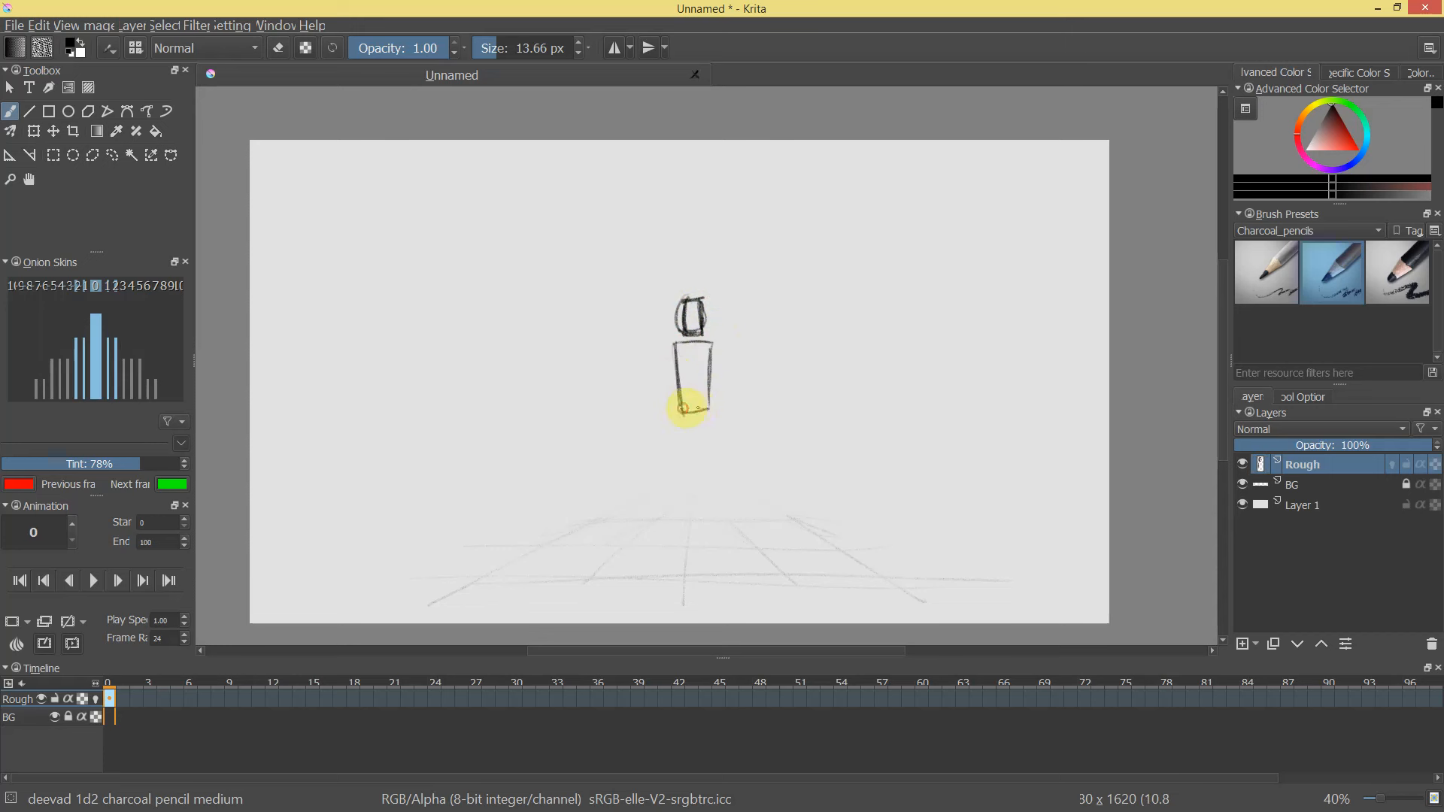
mouse_move(683, 409)
left_mouse_down()
mouse_move(711, 408)
mouse_move(675, 496)
left_mouse_up()
mouse_move(709, 411)
left_mouse_down()
mouse_move(710, 422)
mouse_move(702, 398)
mouse_move(721, 352)
left_mouse_up()
Move the figure down onto the grid with Transform, and replace the bottom of the head with a short neck.
key("ctrl+t")
key("Return")
key("e")
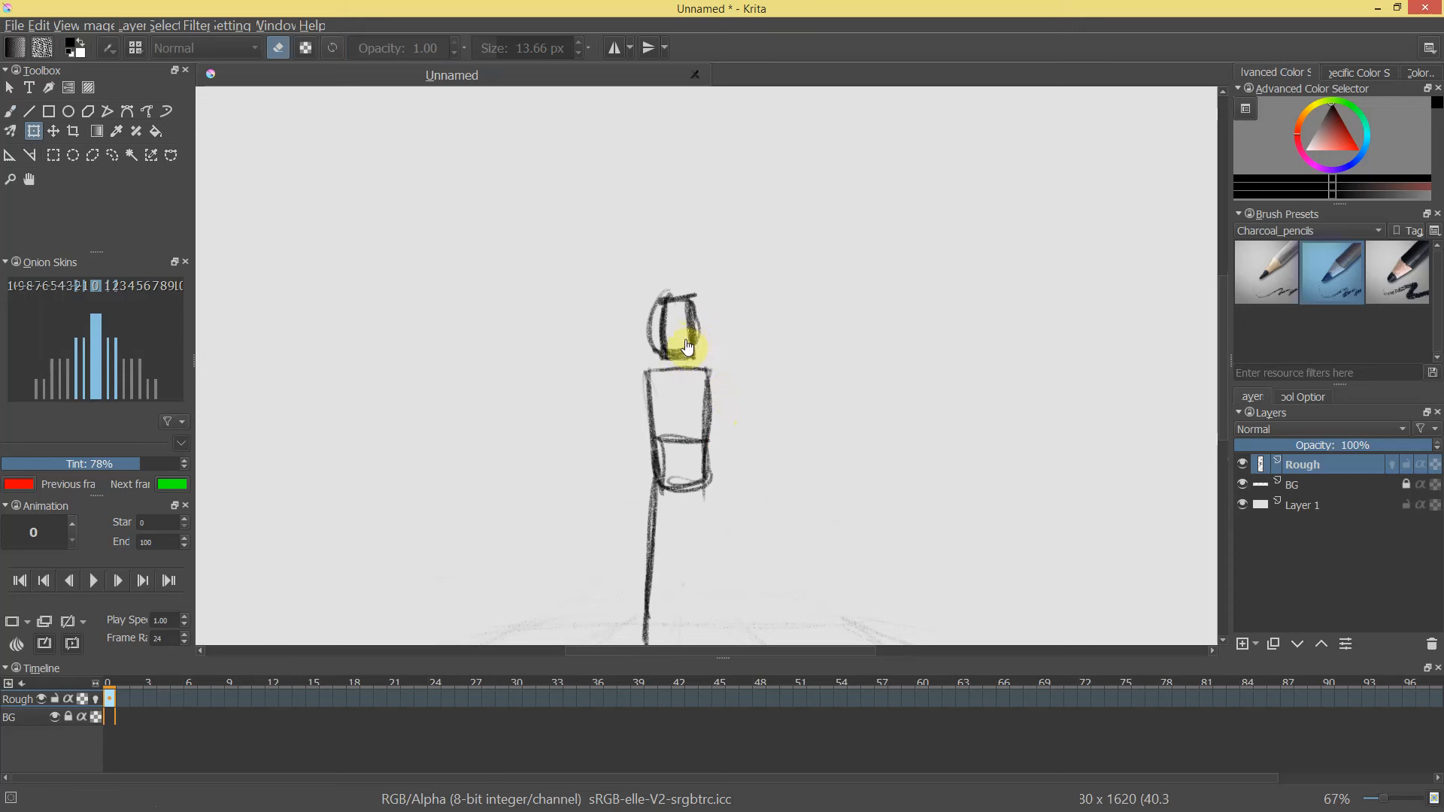
key("b")
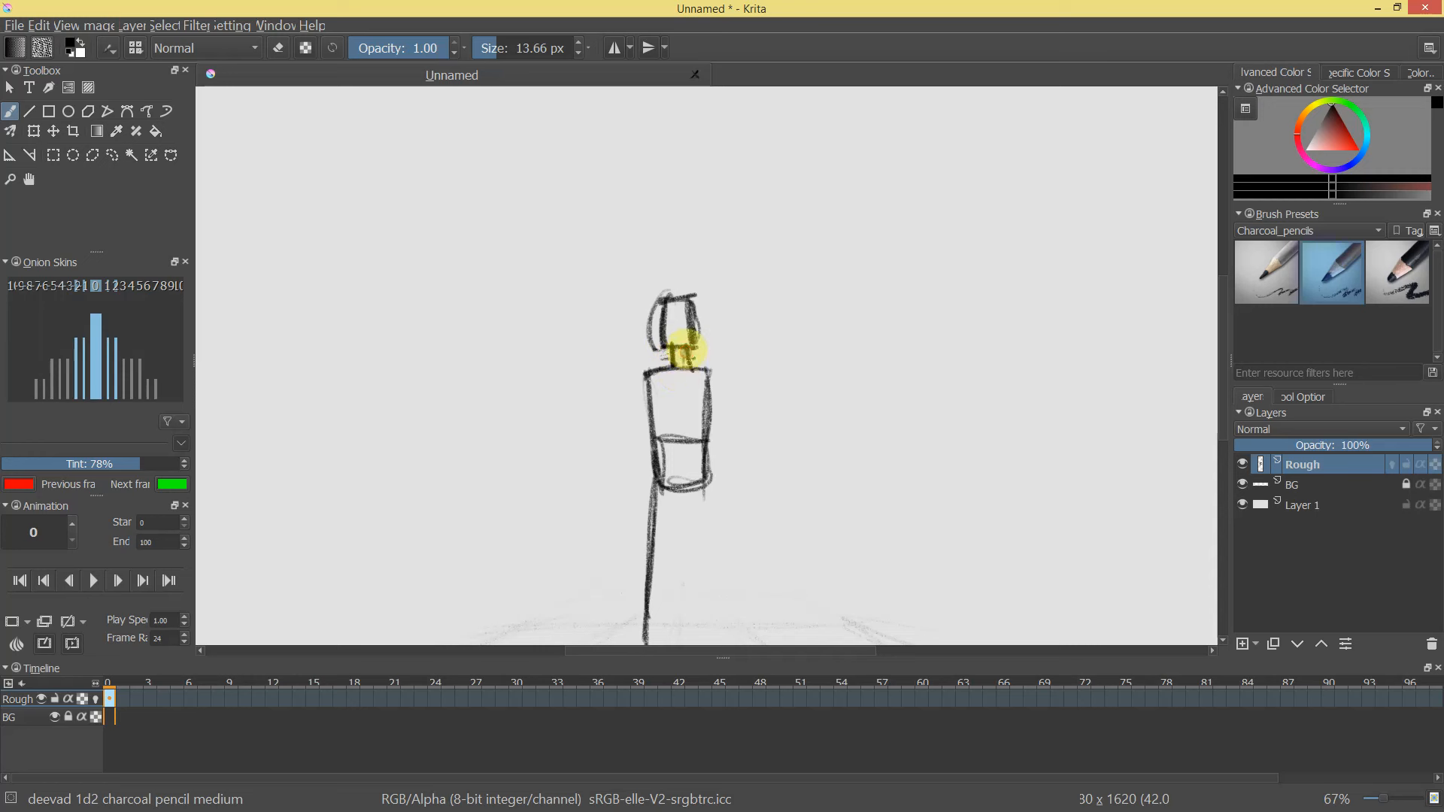
Finish the figure's first leg with an inner line from the crotch to the ankle and a foot.
left_click_drag(739, 431, 759, 226)
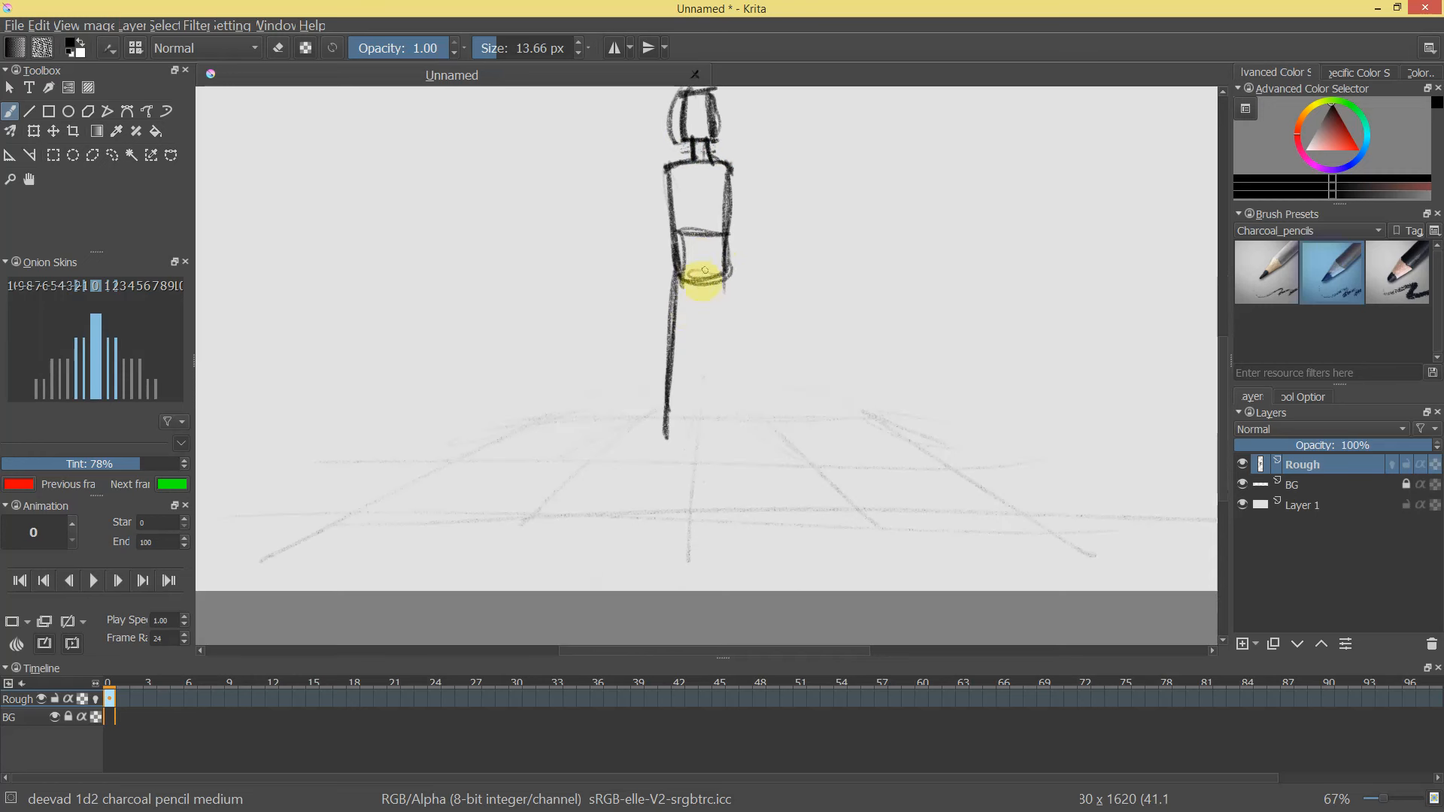
mouse_move(699, 278)
left_mouse_down()
mouse_move(683, 440)
mouse_move(669, 427)
mouse_move(650, 444)
mouse_move(688, 445)
left_mouse_up()
left_click_drag(701, 281, 726, 372)
key("ctrl+z")
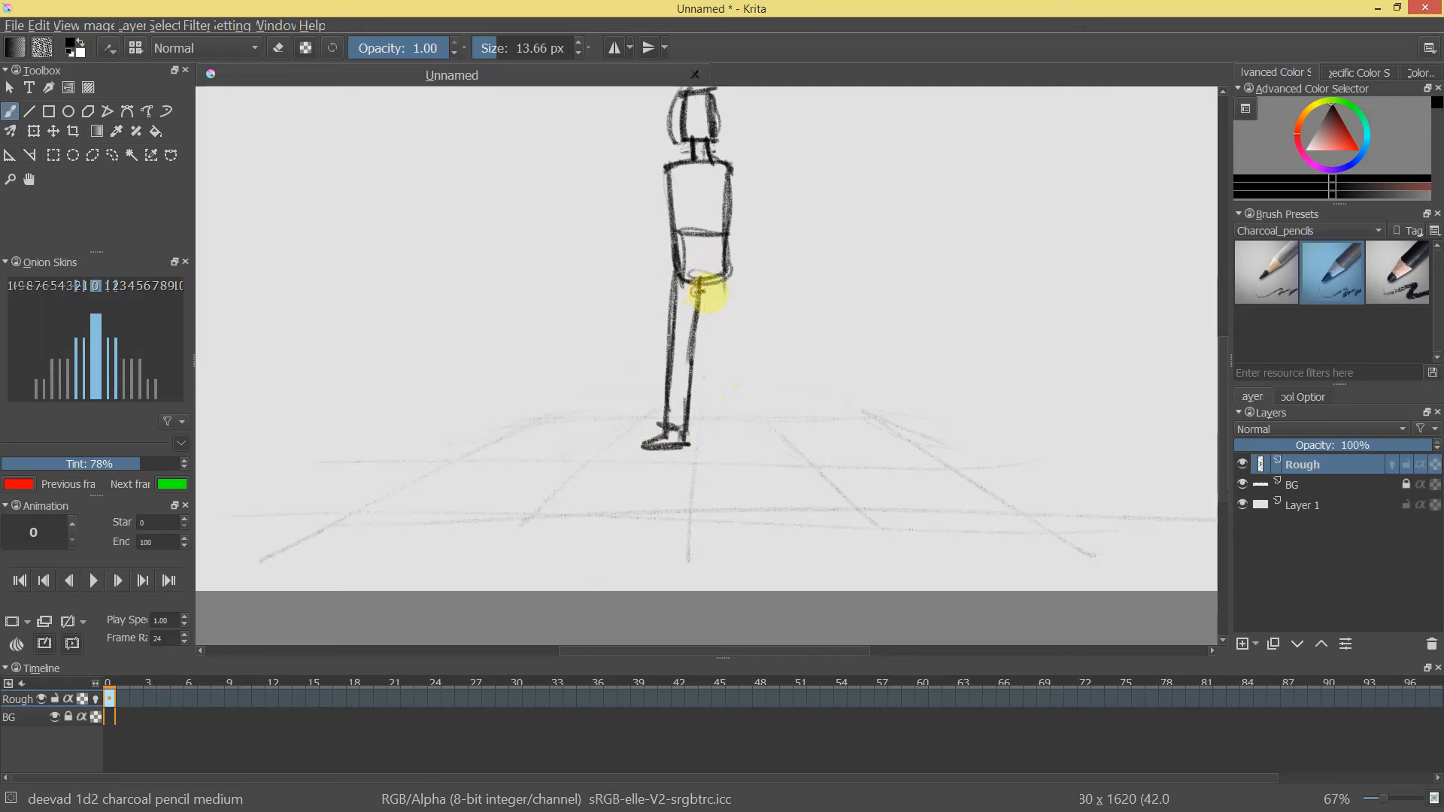
Draw the figure's second leg angled outward from the hip down to the ankle.
mouse_move(707, 302)
left_mouse_down()
mouse_move(719, 371)
mouse_move(728, 276)
mouse_move(739, 354)
left_mouse_up()
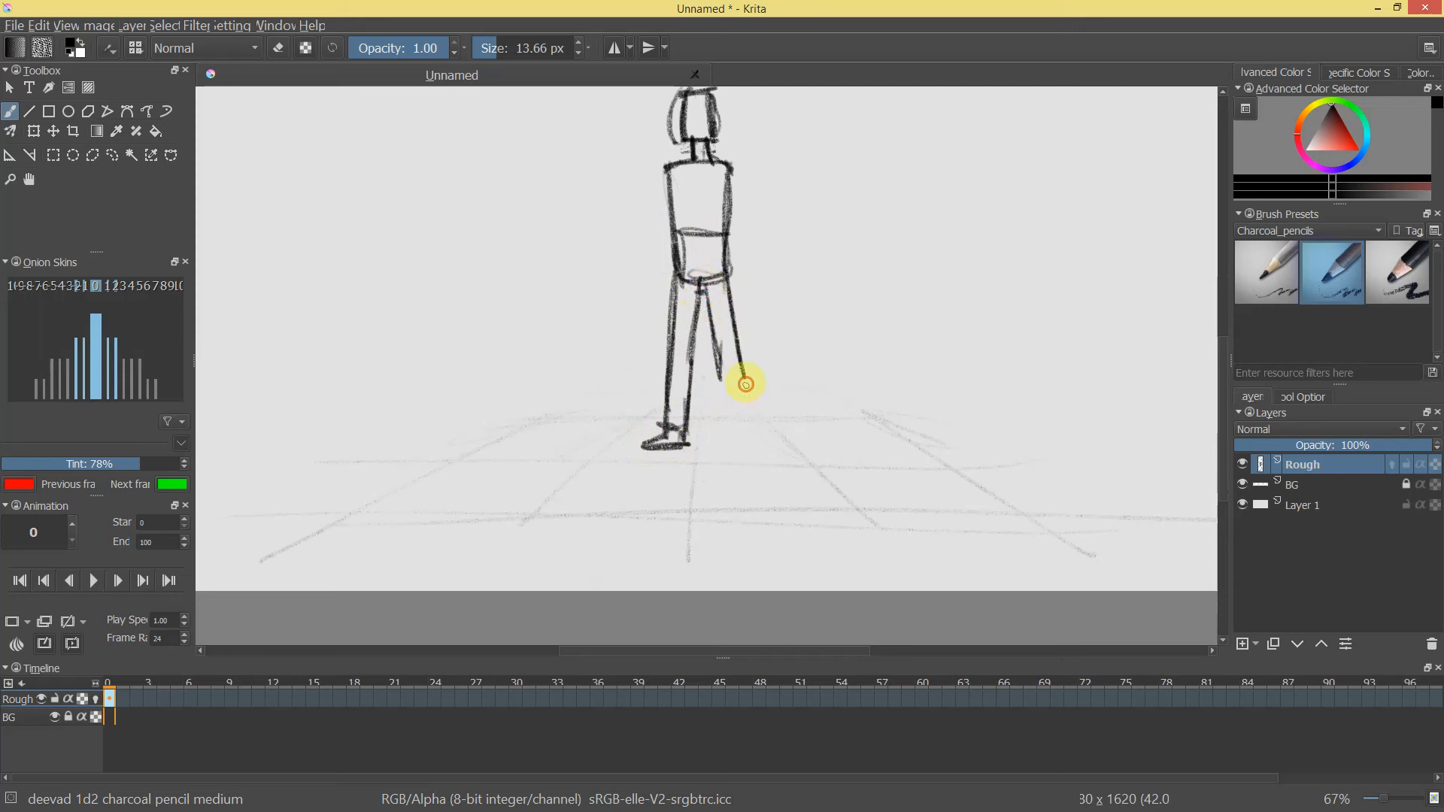
key("ctrl+z")
key("e")
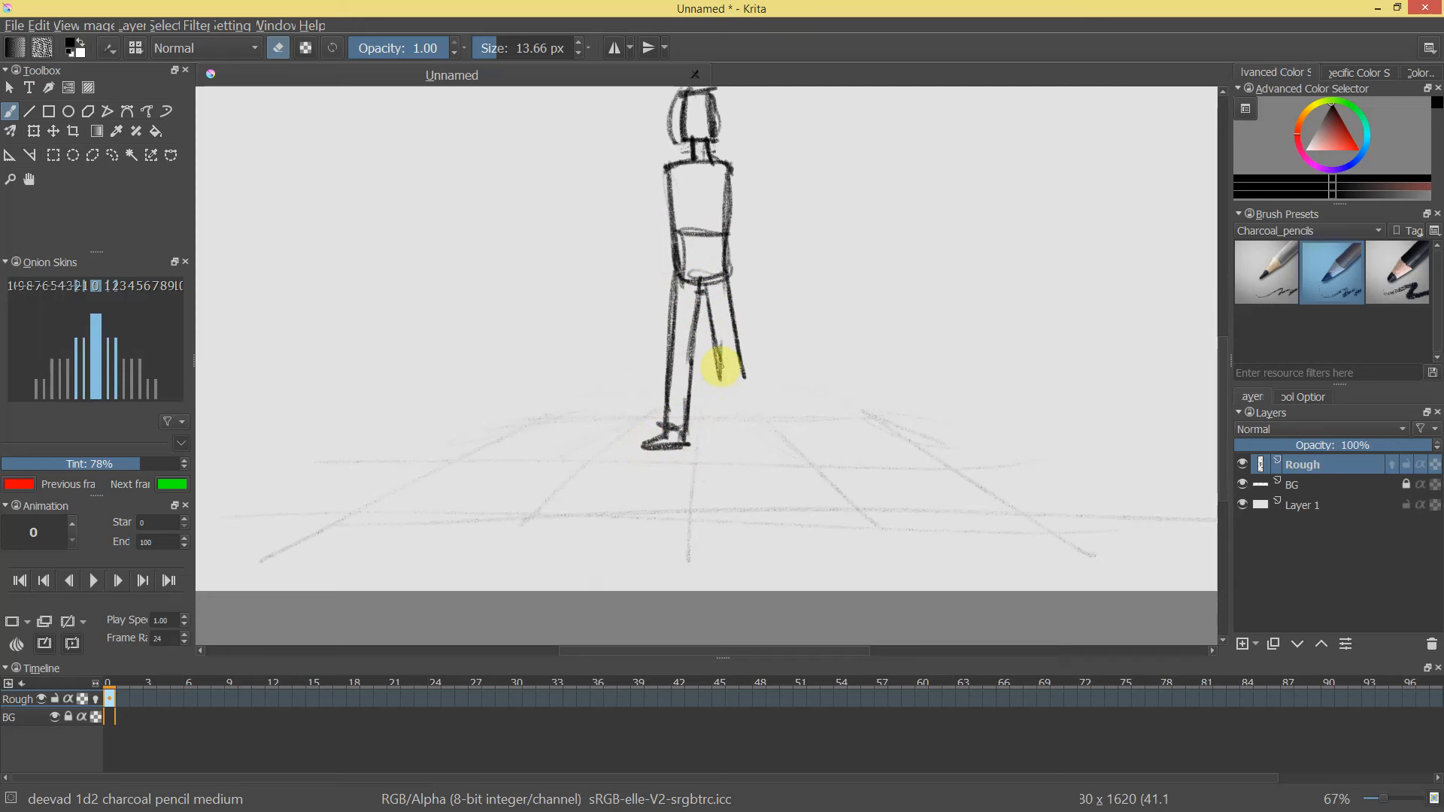
key("e")
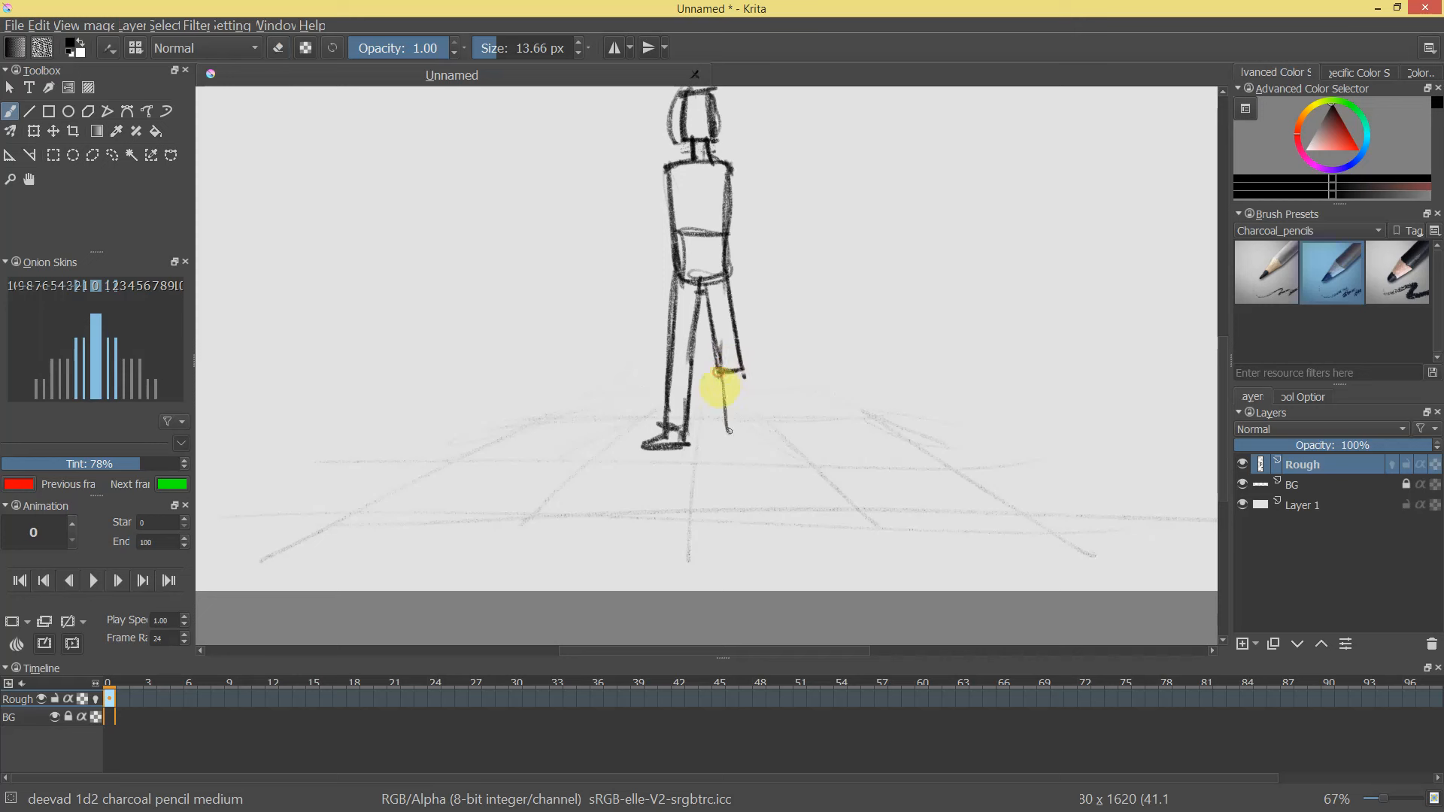
left_click_drag(744, 375, 750, 424)
Erase the knee line on the second leg and draw its foot pointing outward.
key("e")
mouse_move(728, 376)
left_mouse_down()
mouse_move(727, 360)
mouse_move(740, 372)
left_mouse_up()
key("e")
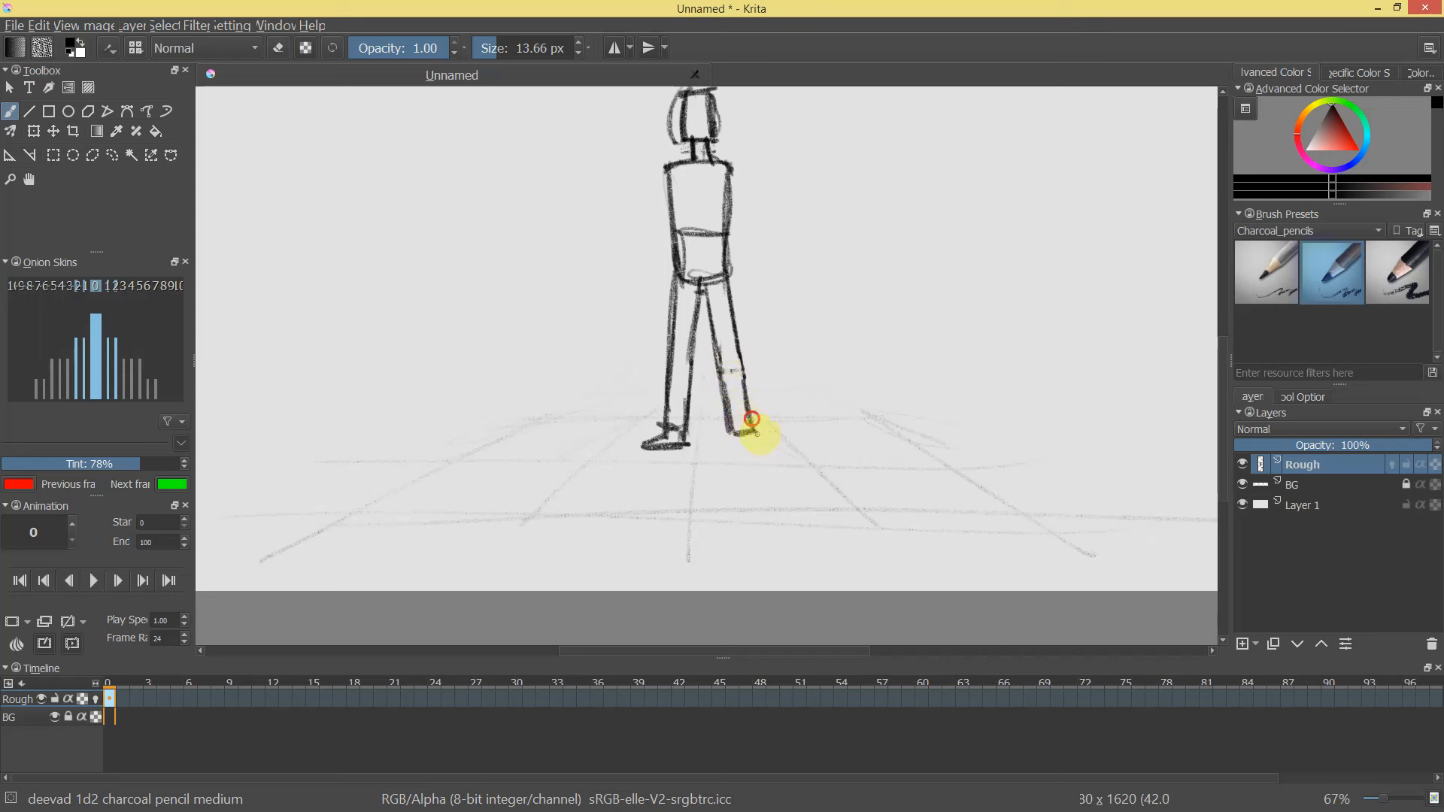
left_click_drag(737, 449, 784, 453)
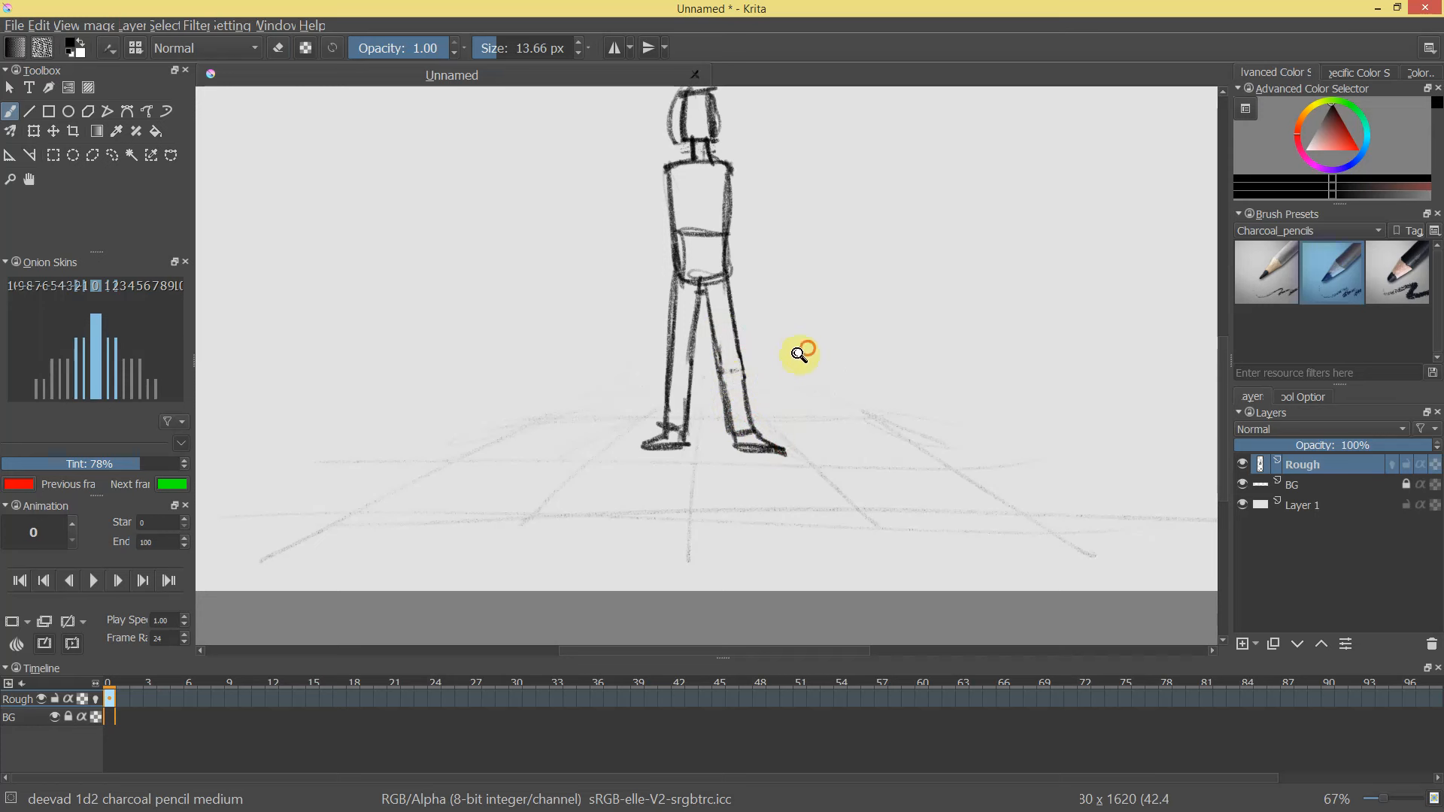
Fade the boxy head with the eraser and redraw it as an oval with a neck using a 15.16 px brush.
left_click_drag(803, 352, 799, 306)
left_click_drag(775, 222, 774, 288)
key("e")
mouse_move(716, 207)
left_mouse_down()
mouse_move(699, 225)
mouse_move(728, 222)
mouse_move(683, 238)
mouse_move(712, 243)
left_mouse_up()
key("e")
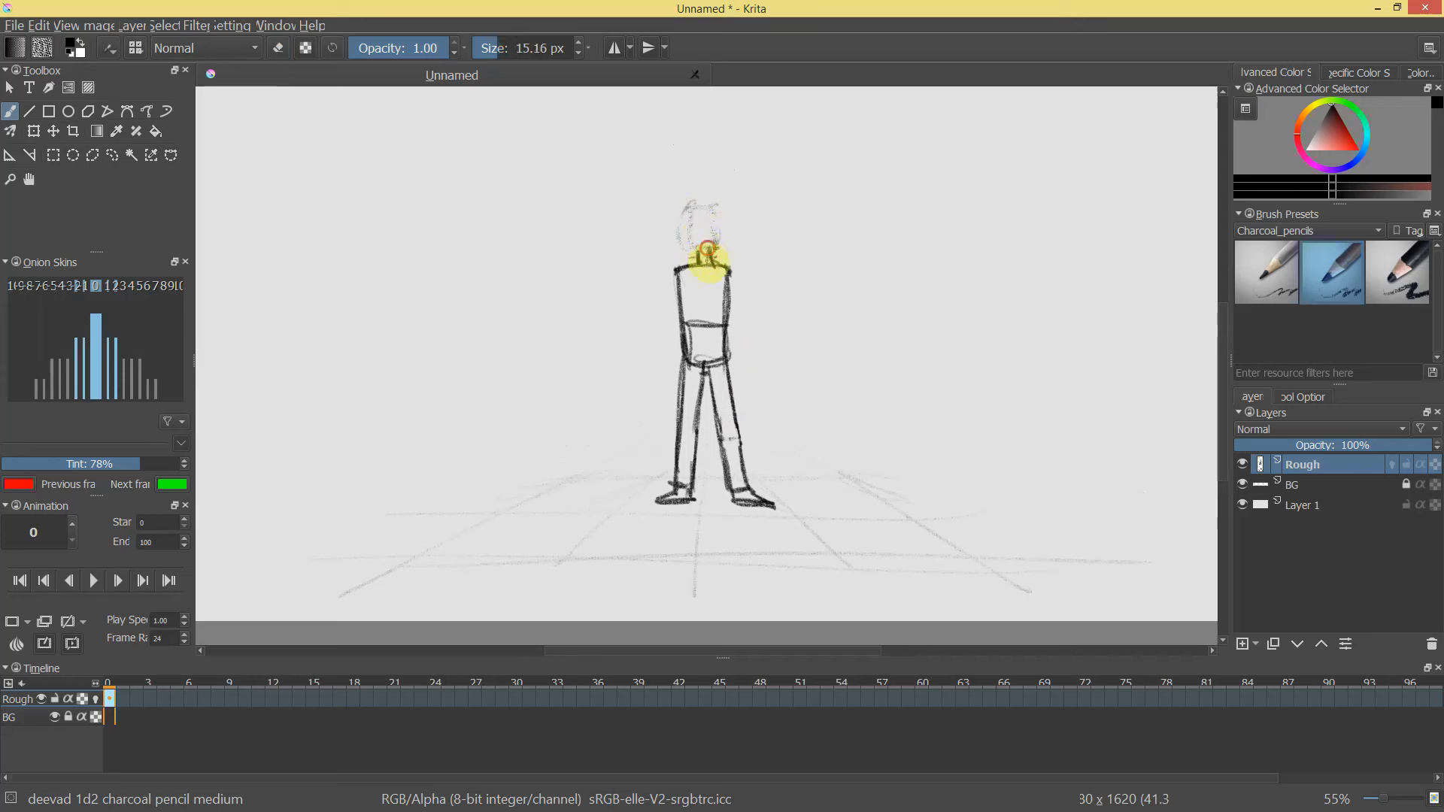
mouse_move(714, 223)
left_mouse_down()
mouse_move(693, 233)
mouse_move(699, 215)
left_mouse_up()
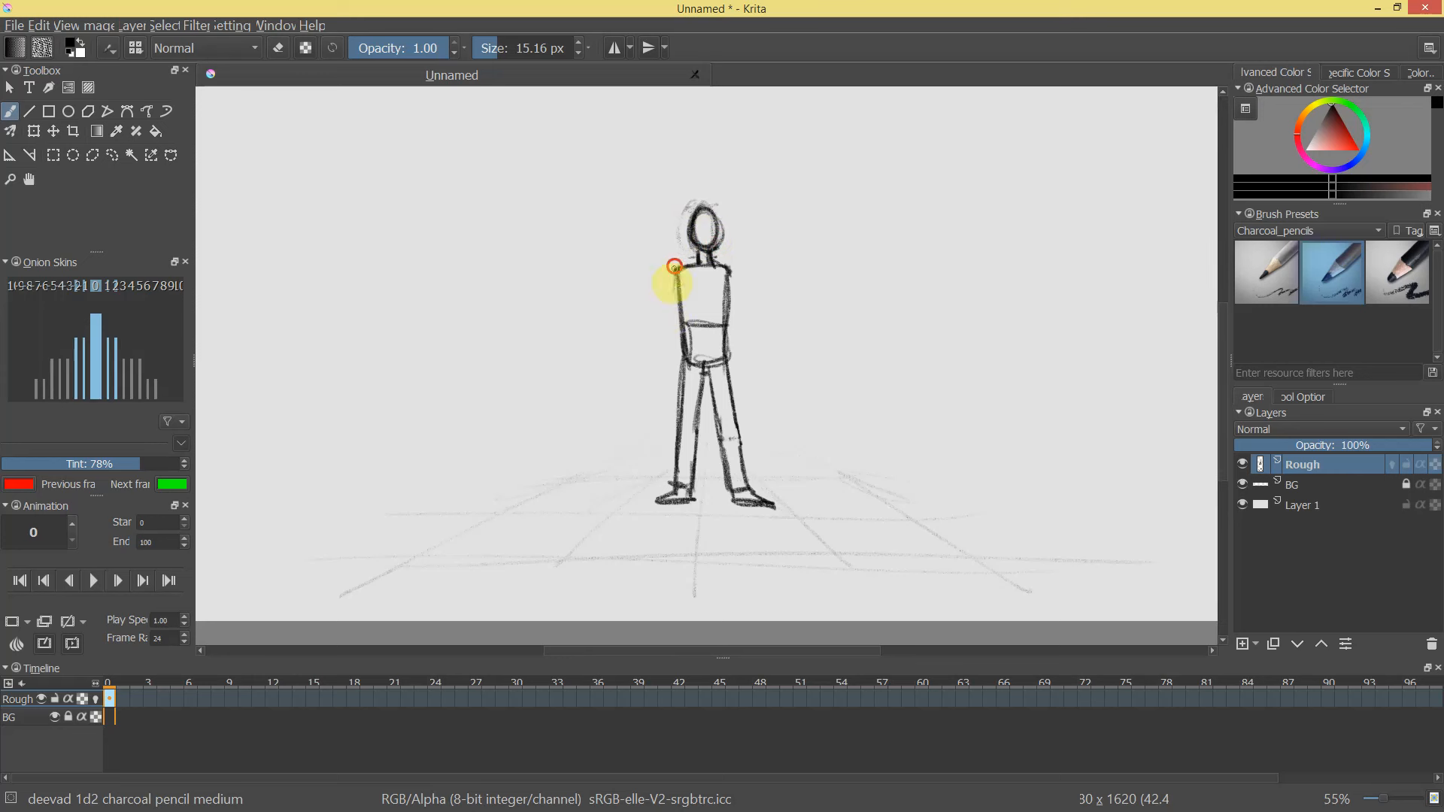
Draw both arms hanging from the shoulders, each ending in a simple hand.
mouse_move(661, 340)
left_mouse_down()
mouse_move(667, 322)
mouse_move(677, 354)
mouse_move(661, 403)
mouse_move(677, 369)
left_mouse_up()
left_click_drag(729, 274, 739, 342)
key("ctrl+z")
key("ctrl+z")
left_click_drag(732, 272, 734, 342)
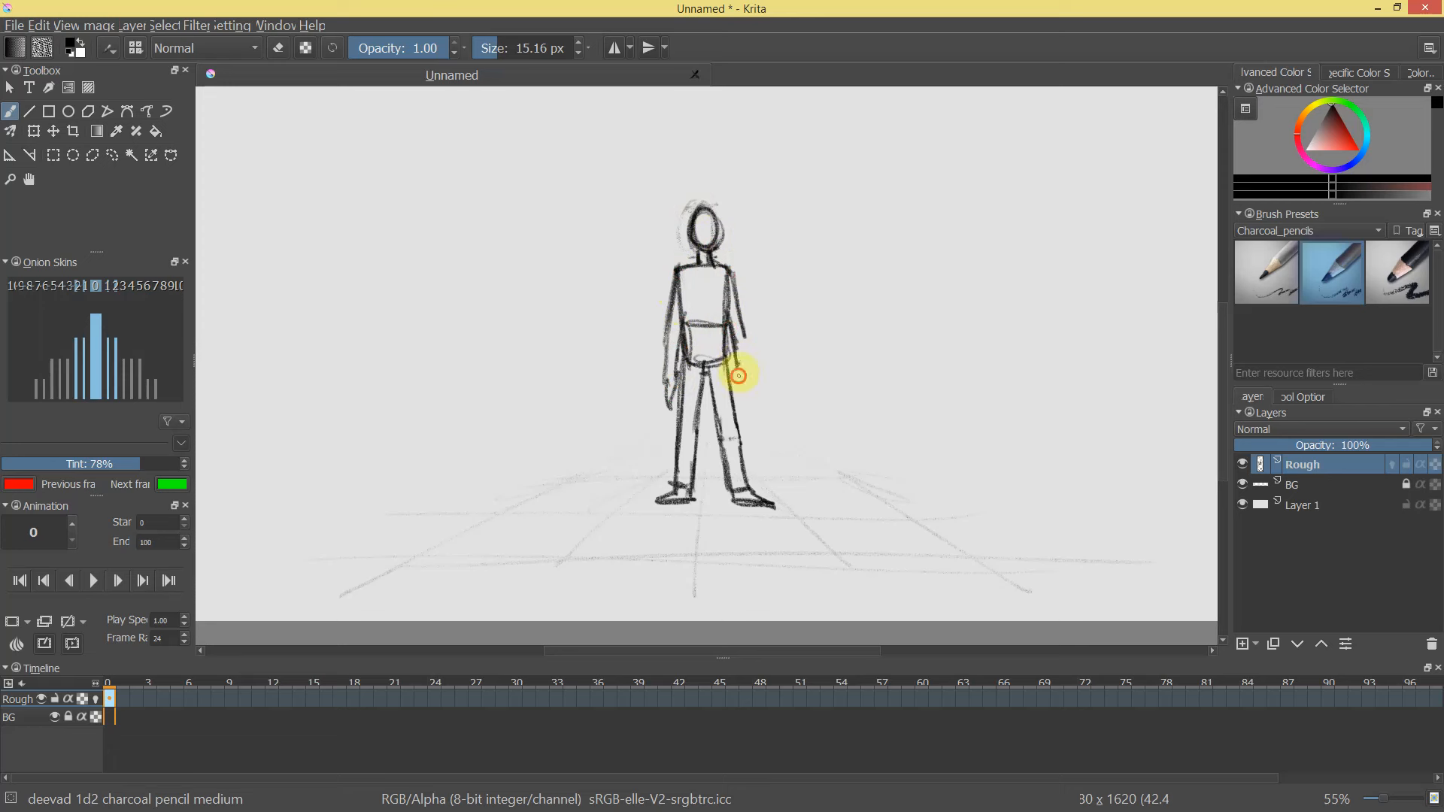
mouse_move(743, 394)
left_mouse_down()
mouse_move(748, 354)
mouse_move(748, 416)
left_mouse_up()
Erase stray marks around the head and darken the outlines of the head, shoulders and arms.
mouse_move(801, 329)
left_mouse_down()
mouse_move(809, 264)
mouse_move(783, 38)
left_mouse_up()
key("e")
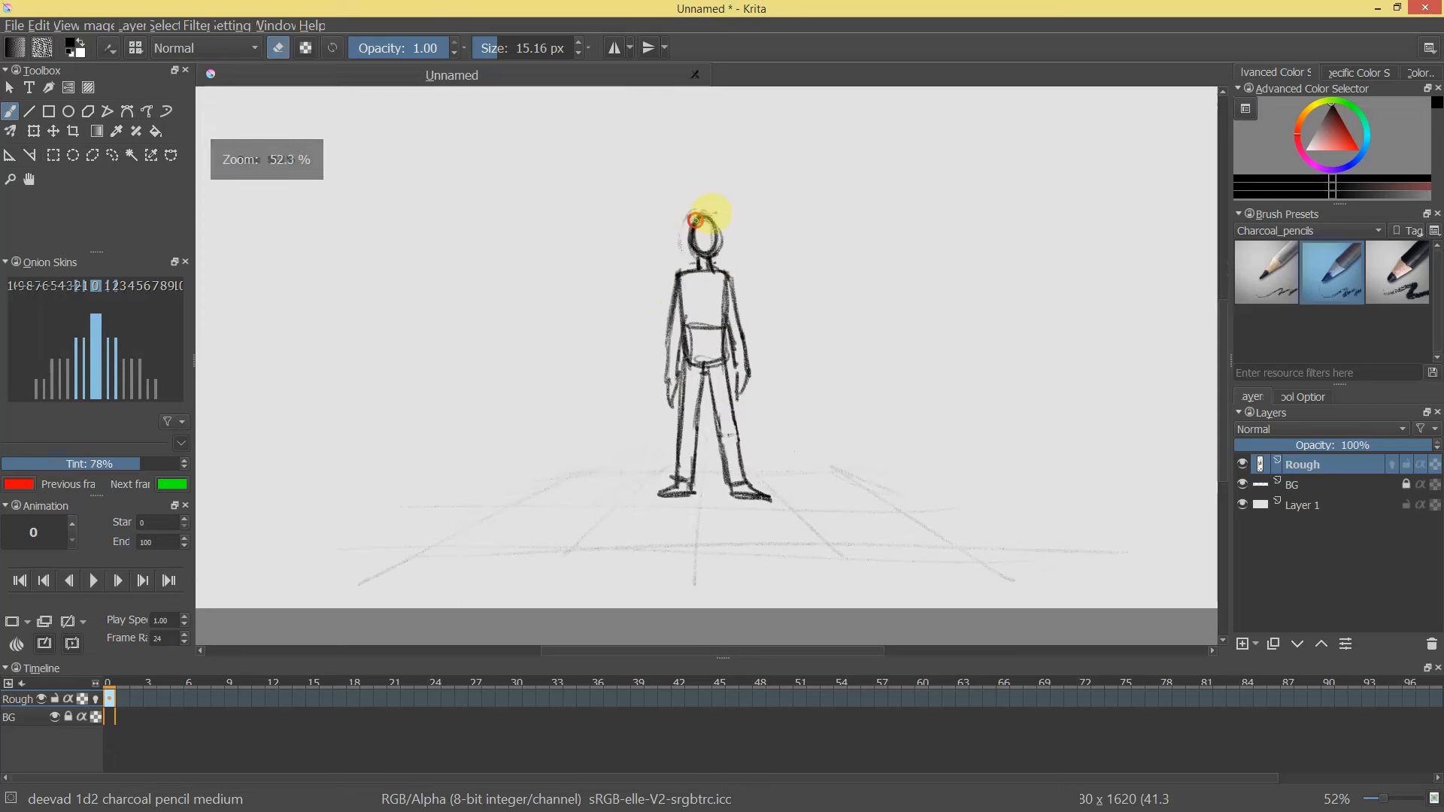
key("e")
mouse_move(719, 220)
left_mouse_down()
mouse_move(693, 230)
mouse_move(670, 354)
mouse_move(680, 326)
mouse_move(677, 387)
mouse_move(729, 335)
mouse_move(728, 291)
mouse_move(734, 380)
mouse_move(699, 370)
mouse_move(710, 385)
mouse_move(704, 359)
mouse_move(735, 429)
mouse_move(738, 410)
mouse_move(734, 475)
left_mouse_up()
mouse_move(779, 341)
left_mouse_down()
mouse_move(728, 403)
mouse_move(792, 337)
mouse_move(700, 296)
mouse_move(710, 225)
mouse_move(744, 396)
mouse_move(809, 258)
mouse_move(706, 259)
mouse_move(712, 247)
left_mouse_up()
Fade both legs between the hips and ankles with a 22.41 px eraser.
key("e")
left_click_drag(758, 364, 757, 313)
mouse_move(700, 418)
left_mouse_down()
mouse_move(727, 415)
mouse_move(687, 458)
left_mouse_up()
key("e")
key("ctrl+z")
key("e")
mouse_move(694, 374)
left_mouse_down()
mouse_move(684, 529)
mouse_move(667, 490)
mouse_move(684, 522)
mouse_move(680, 376)
mouse_move(718, 374)
mouse_move(760, 526)
mouse_move(735, 387)
mouse_move(744, 464)
left_mouse_up()
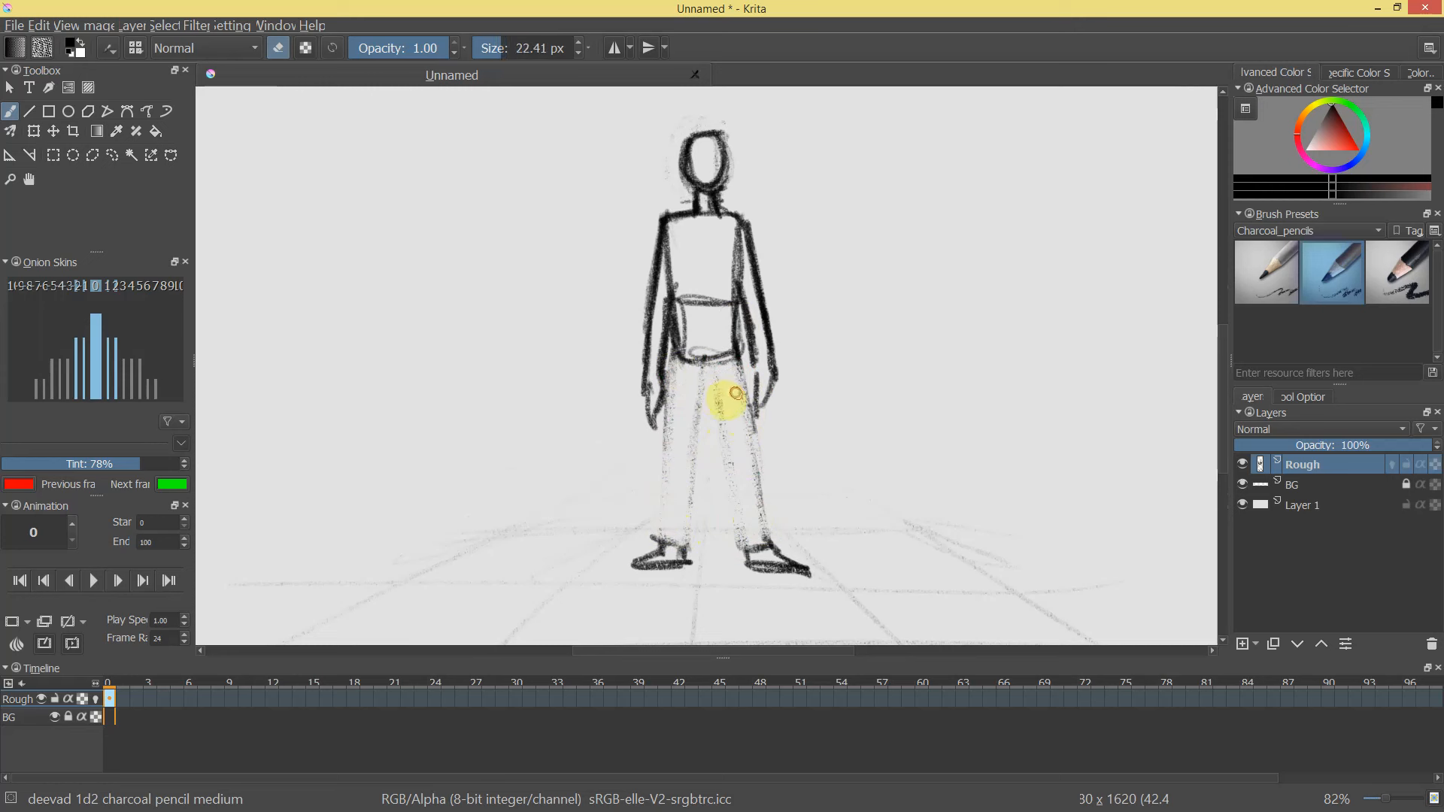
Redraw both legs between the hips and ankles with a 12.03 px charcoal brush.
key("e")
key("bracketleft")
key("bracketleft")
mouse_move(677, 364)
left_mouse_down()
mouse_move(671, 444)
mouse_move(704, 381)
mouse_move(689, 515)
left_mouse_up()
key("bracketright")
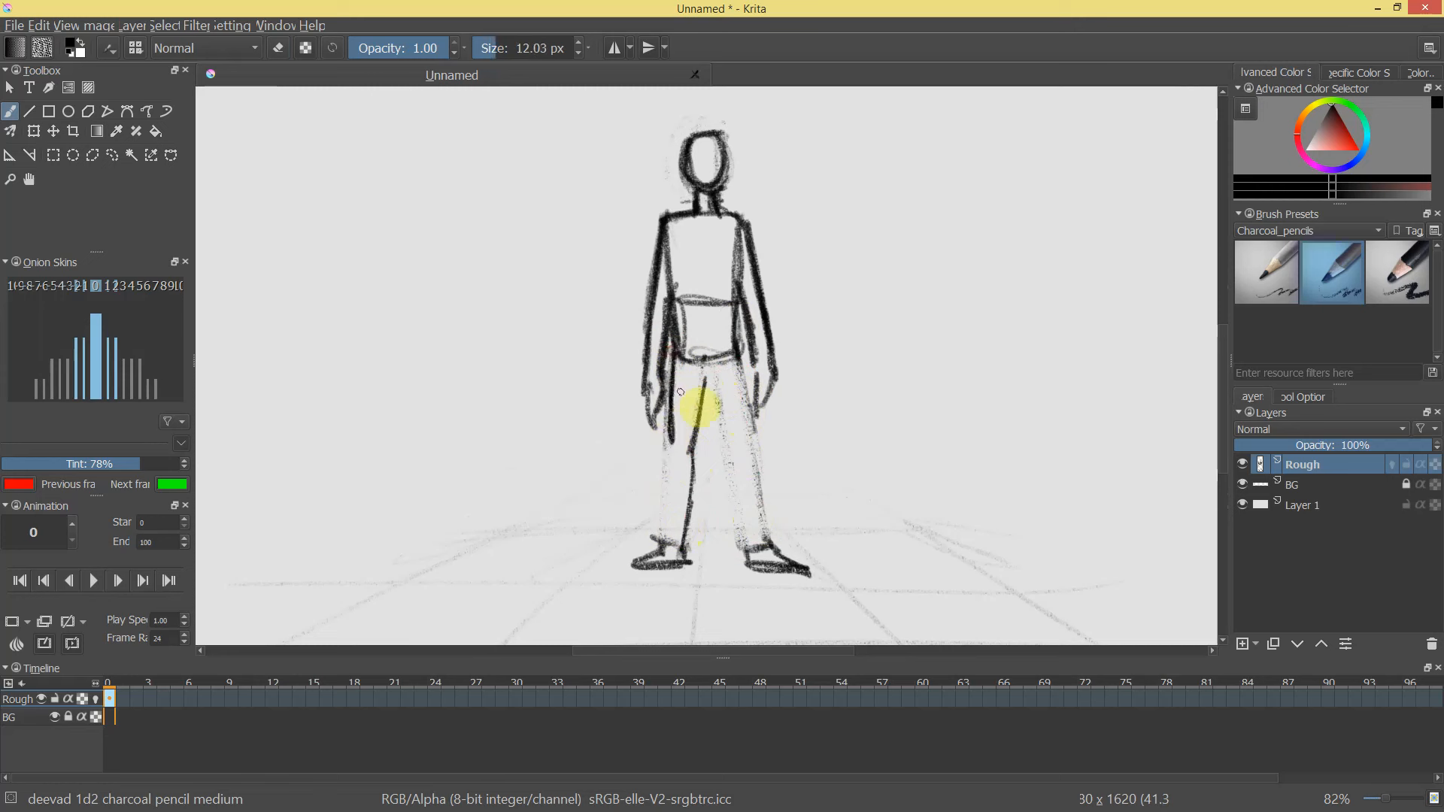
mouse_move(690, 454)
left_mouse_down()
mouse_move(684, 531)
mouse_move(672, 448)
mouse_move(668, 523)
mouse_move(667, 481)
mouse_move(713, 382)
mouse_move(727, 461)
mouse_move(738, 360)
mouse_move(746, 446)
mouse_move(739, 471)
mouse_move(730, 461)
mouse_move(746, 532)
mouse_move(760, 464)
left_mouse_up()
mouse_move(764, 383)
left_mouse_down()
mouse_move(738, 506)
mouse_move(773, 335)
left_mouse_up()
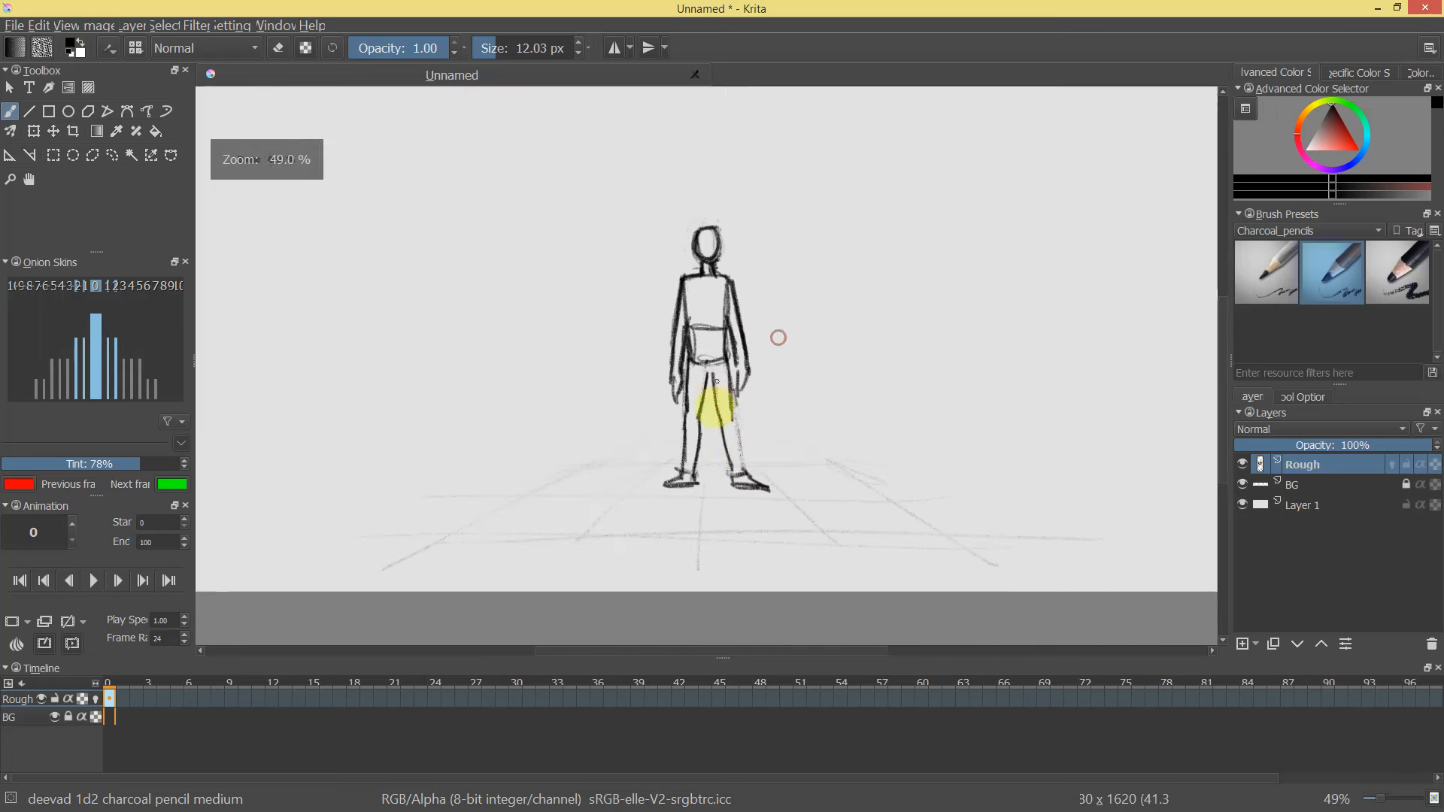
Darken the leg outlines and shape the crotch with a 15.98 px brush.
left_click_drag(716, 391, 718, 389)
left_click_drag(720, 389, 706, 374)
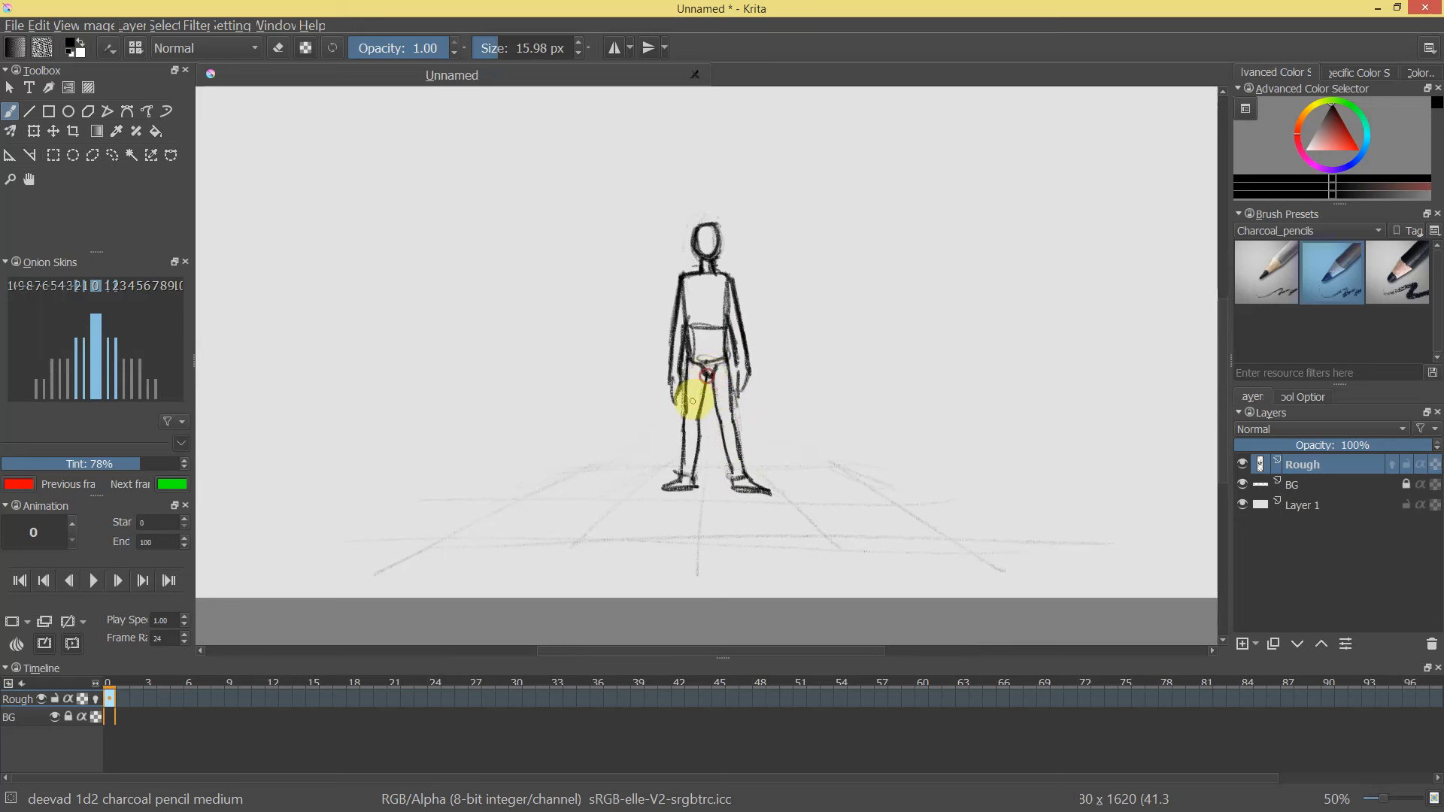
left_click_drag(689, 451, 685, 470)
left_click_drag(712, 379, 720, 406)
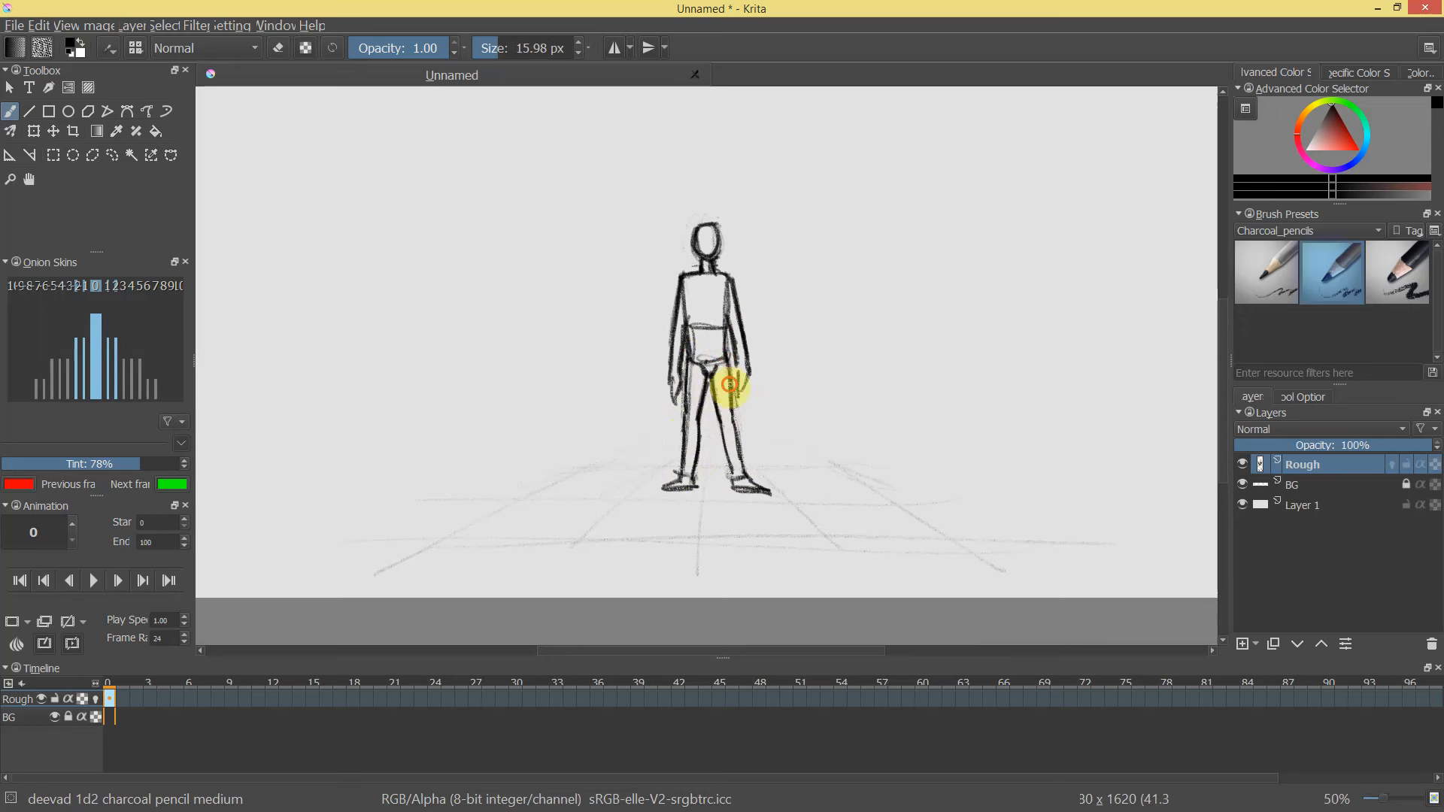
mouse_move(709, 293)
left_mouse_down()
mouse_move(699, 225)
mouse_move(678, 295)
left_mouse_up()
left_click_drag(729, 252, 740, 302)
left_click_drag(752, 214, 757, 282)
Alternate erasing and drawing over the torso, hips and legs, thickening the outlines with a brush up to 20.25 px.
mouse_move(785, 348)
left_mouse_down()
mouse_move(788, 381)
mouse_move(729, 316)
mouse_move(696, 403)
mouse_move(693, 363)
mouse_move(711, 387)
mouse_move(715, 358)
mouse_move(711, 470)
left_mouse_up()
key("e")
key("e")
mouse_move(709, 358)
left_mouse_down()
mouse_move(754, 277)
mouse_move(752, 225)
left_mouse_up()
key("e")
left_click_drag(663, 287, 665, 344)
left_click_drag(750, 300, 755, 342)
key("e")
left_click_drag(660, 276, 667, 364)
left_click_drag(755, 280, 758, 364)
mouse_move(745, 451)
left_mouse_down()
mouse_move(732, 509)
mouse_move(741, 455)
left_mouse_up()
left_click_drag(754, 499, 778, 208)
left_click_drag(682, 379, 727, 392)
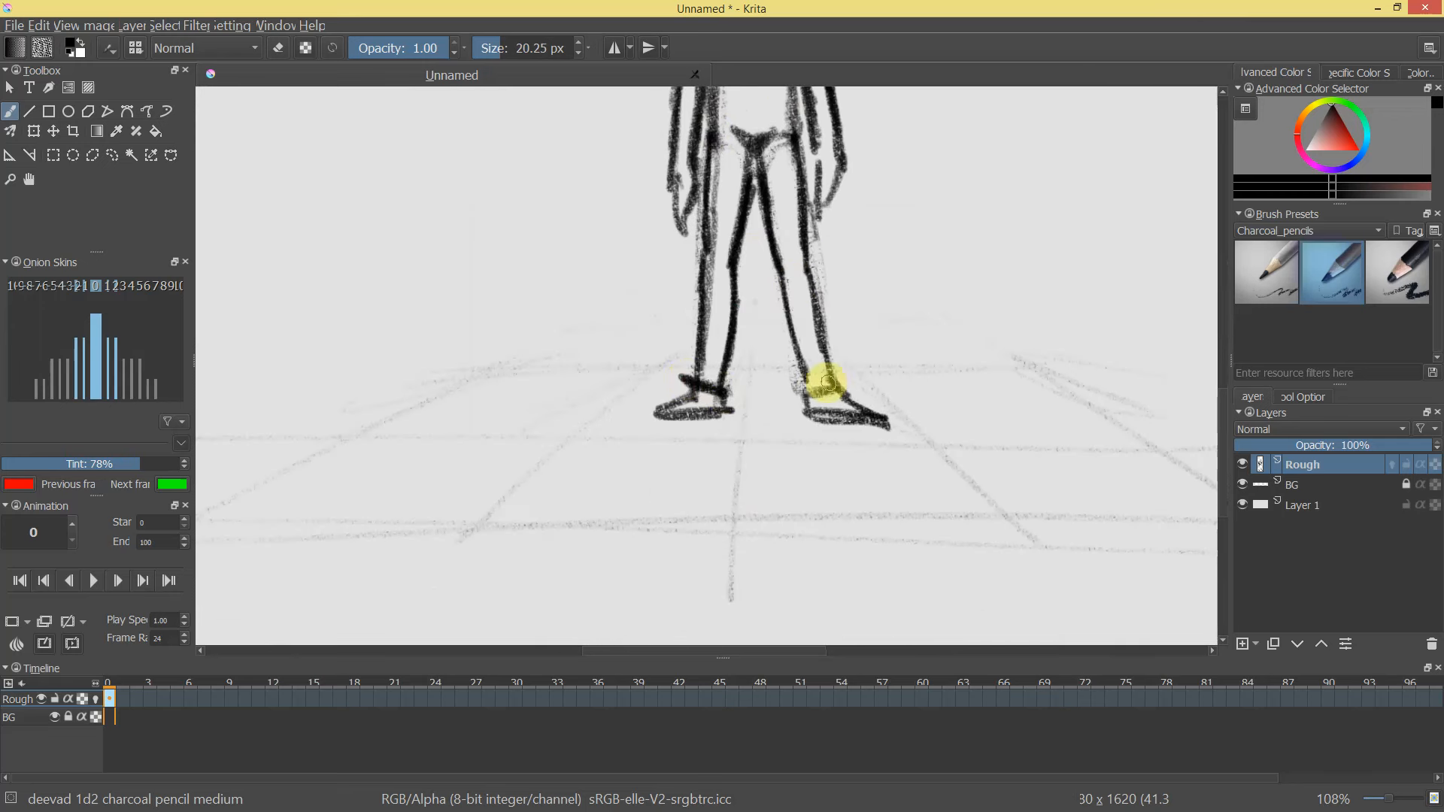
Strengthen the outlines of the lower legs, ankles and feet.
left_click_drag(822, 380, 782, 142)
left_click_drag(809, 170, 737, 324)
left_click_drag(691, 438, 682, 361)
left_click_drag(677, 468, 686, 499)
left_click_drag(688, 331, 774, 349)
Fade the whole standing figure with the eraser into a light guide for cleaner lines.
key("e")
left_click_drag(649, 290, 627, 501)
left_click_drag(656, 261, 645, 504)
mouse_move(687, 241)
left_mouse_down()
mouse_move(661, 452)
mouse_move(693, 393)
mouse_move(661, 531)
mouse_move(624, 536)
mouse_move(702, 457)
mouse_move(661, 280)
left_mouse_up()
left_click_drag(625, 162, 594, 549)
mouse_move(651, 502)
left_mouse_down()
mouse_move(697, 457)
mouse_move(676, 594)
left_mouse_up()
left_click_drag(583, 564, 654, 354)
left_click_drag(592, 439, 747, 414)
mouse_move(842, 412)
left_mouse_down()
mouse_move(765, 466)
mouse_move(768, 301)
left_mouse_up()
left_click_drag(767, 201, 740, 410)
mouse_move(736, 353)
left_mouse_down()
mouse_move(727, 256)
mouse_move(653, 291)
mouse_move(677, 251)
mouse_move(663, 237)
mouse_move(613, 437)
mouse_move(632, 421)
mouse_move(636, 364)
mouse_move(636, 409)
mouse_move(647, 367)
mouse_move(693, 442)
left_mouse_up()
Redraw the head, torso, left-hand arm and both legs over the faded guide with a 12.28 px brush.
key("e")
mouse_move(726, 363)
left_mouse_down()
mouse_move(720, 243)
mouse_move(685, 302)
left_mouse_up()
mouse_move(691, 235)
left_mouse_down()
mouse_move(688, 322)
mouse_move(619, 403)
mouse_move(621, 437)
left_mouse_up()
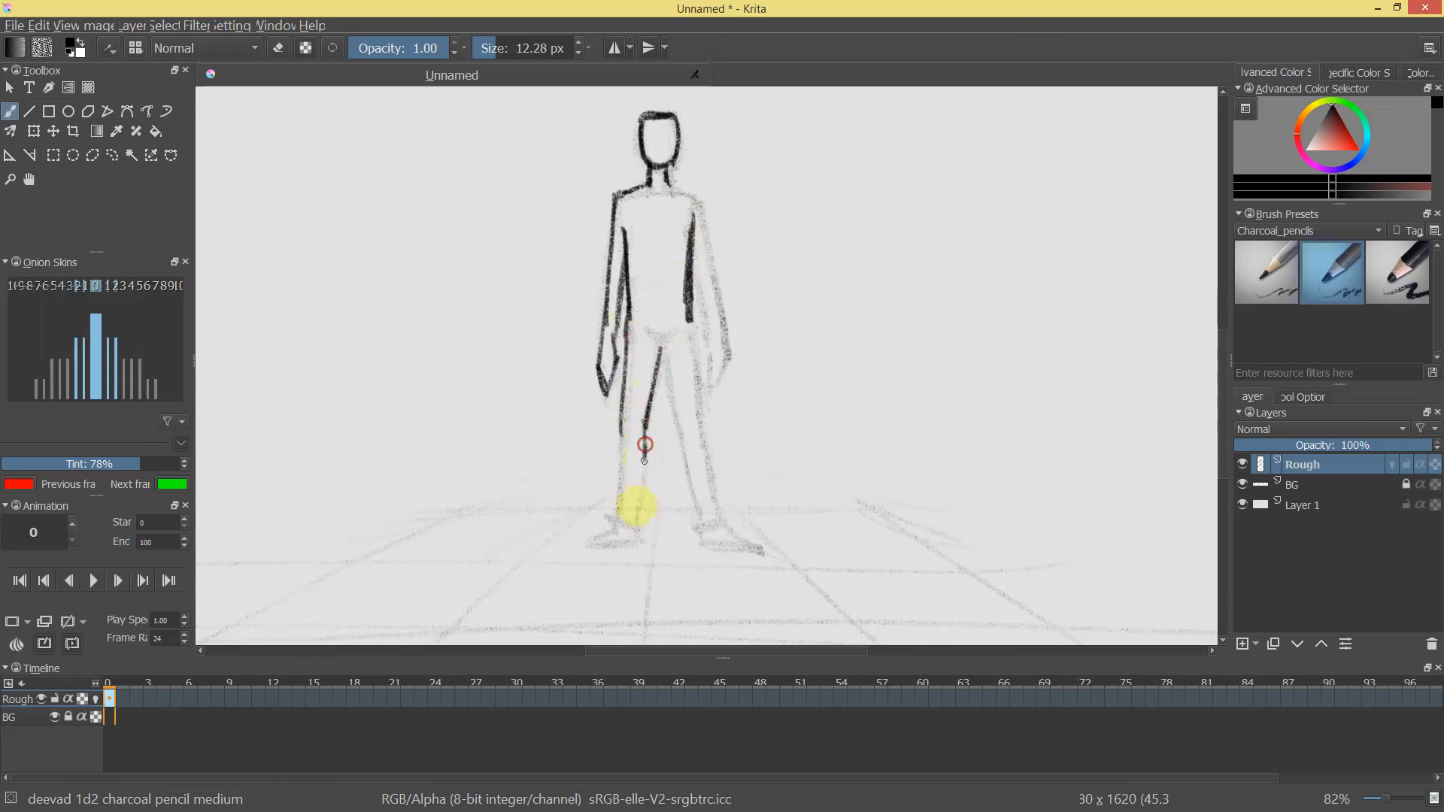
left_click_drag(621, 440, 621, 518)
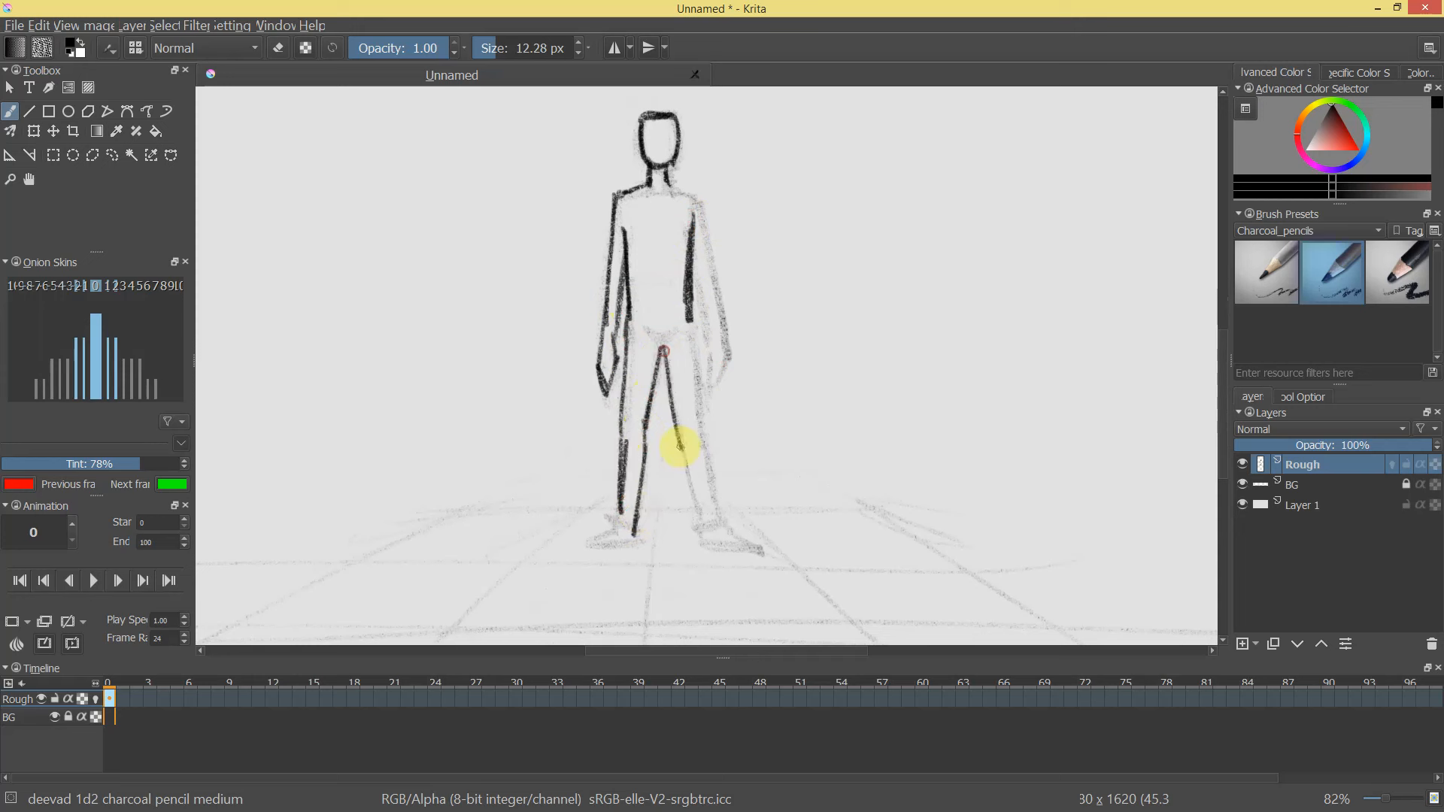
left_click_drag(662, 348, 679, 426)
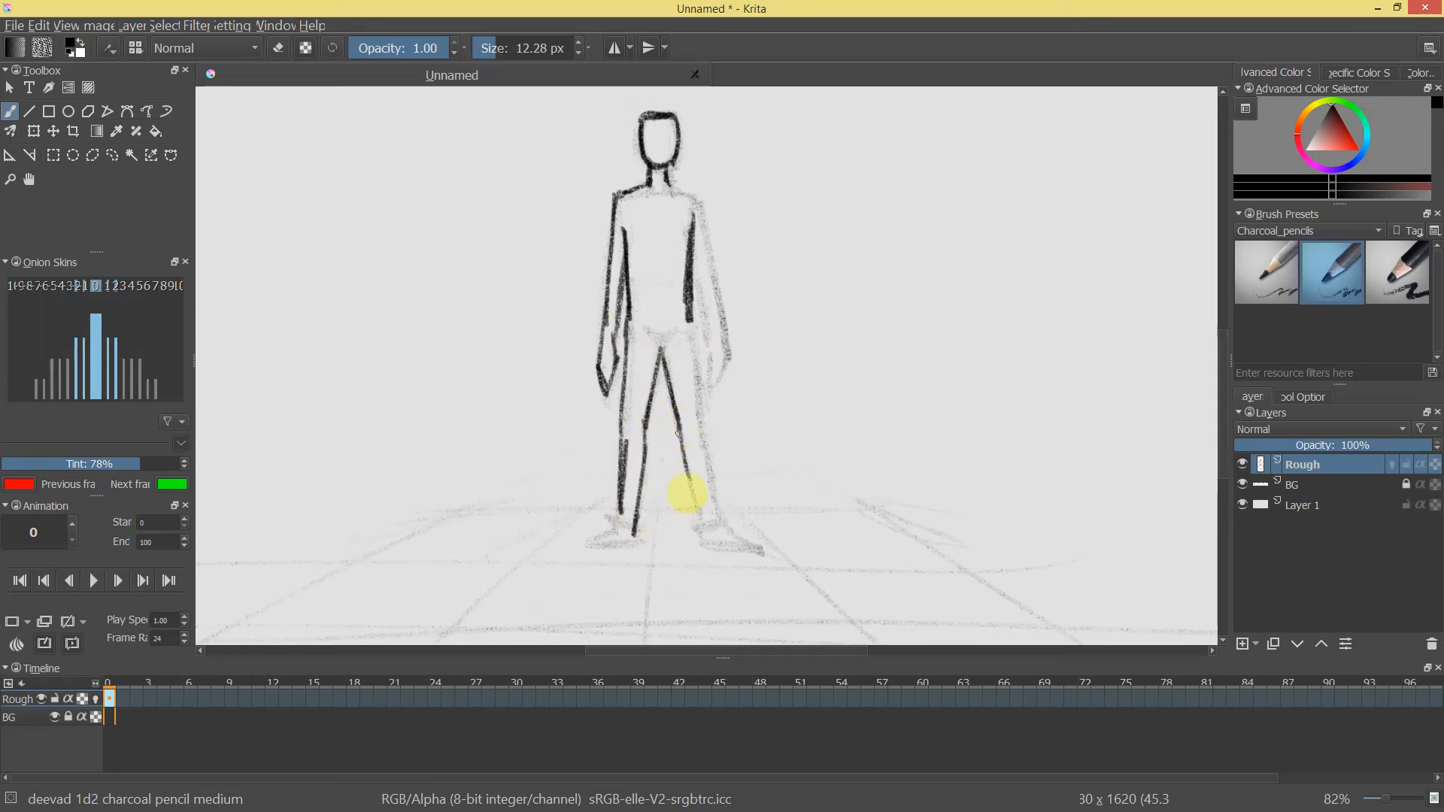
left_click_drag(692, 329, 716, 517)
mouse_move(702, 455)
left_mouse_down()
mouse_move(717, 520)
mouse_move(716, 381)
left_mouse_up()
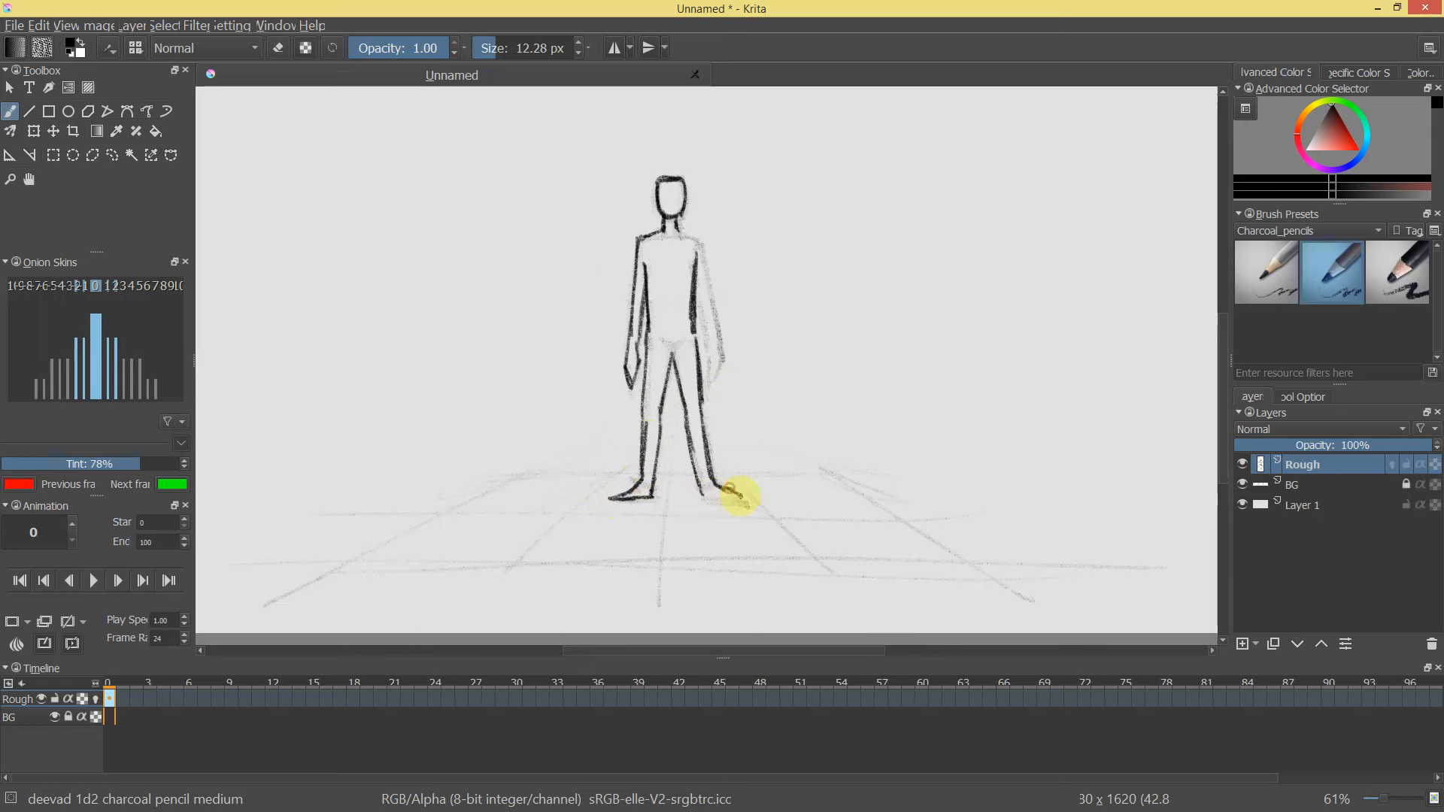
Try outlining the right-hand foot and undo the last two strokes.
left_click_drag(722, 496, 741, 496)
left_click_drag(794, 468, 763, 506)
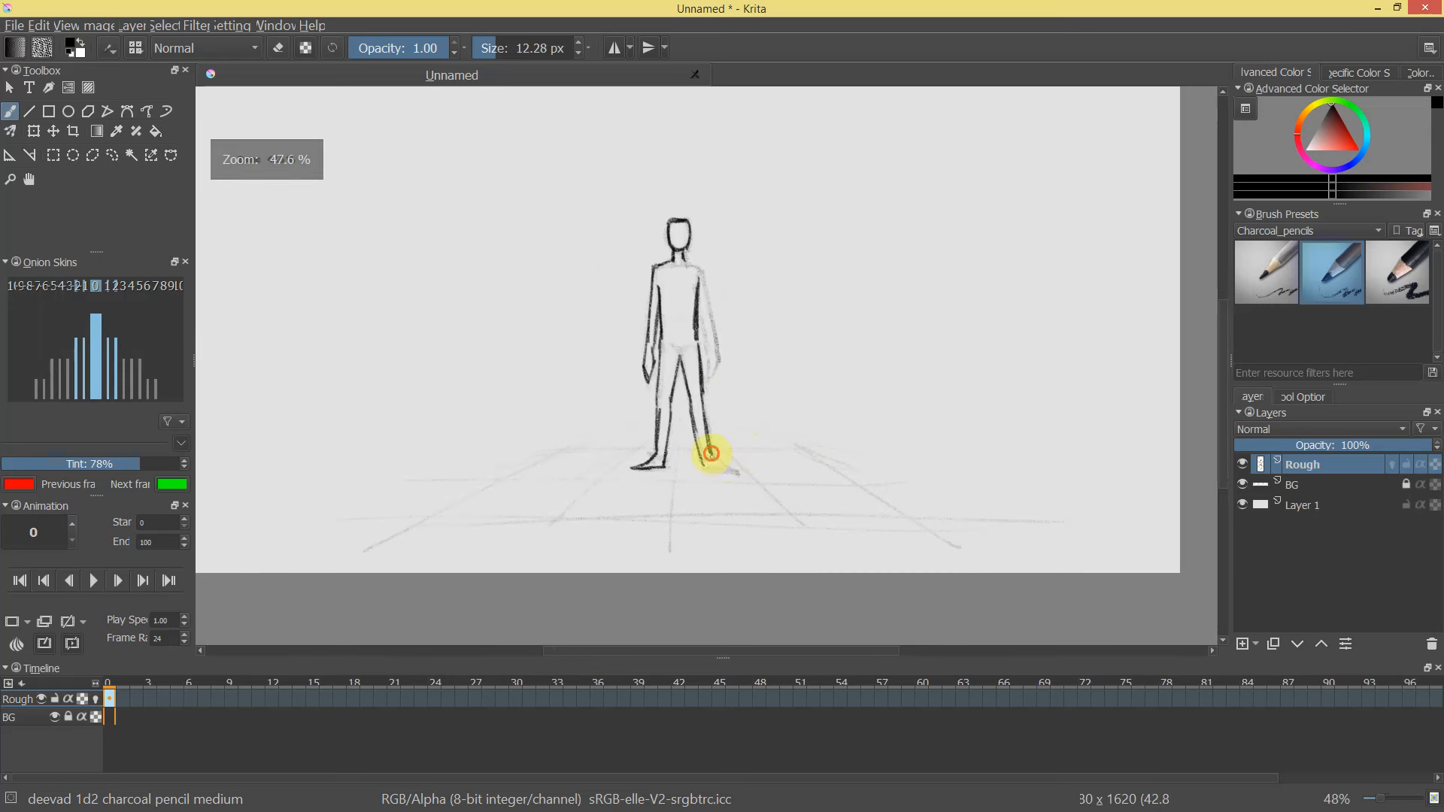
mouse_move(713, 471)
left_mouse_down()
mouse_move(735, 469)
mouse_move(702, 464)
mouse_move(737, 472)
left_mouse_up()
key("ctrl+z")
key("ctrl+z")
Redraw the right-hand foot, arm and shoulder line over the faded guide.
left_click_drag(809, 416, 806, 275)
mouse_move(691, 232)
left_mouse_down()
mouse_move(709, 387)
mouse_move(725, 332)
mouse_move(697, 230)
mouse_move(709, 277)
left_mouse_up()
mouse_move(701, 205)
left_mouse_down()
mouse_move(703, 225)
mouse_move(670, 168)
mouse_move(702, 222)
left_mouse_up()
mouse_move(737, 294)
left_mouse_down()
mouse_move(697, 438)
mouse_move(674, 219)
left_mouse_up()
left_click_drag(666, 342, 676, 360)
mouse_move(725, 294)
left_mouse_down()
mouse_move(680, 364)
mouse_move(732, 280)
mouse_move(707, 184)
mouse_move(689, 252)
left_mouse_up()
Erase the leftover guide marks around the neck, shoulders and arms.
key("e")
left_click_drag(689, 180, 681, 298)
left_click_drag(682, 224, 686, 338)
mouse_move(706, 270)
left_mouse_down()
mouse_move(709, 247)
mouse_move(822, 187)
mouse_move(855, 251)
mouse_move(806, 316)
mouse_move(866, 262)
left_mouse_up()
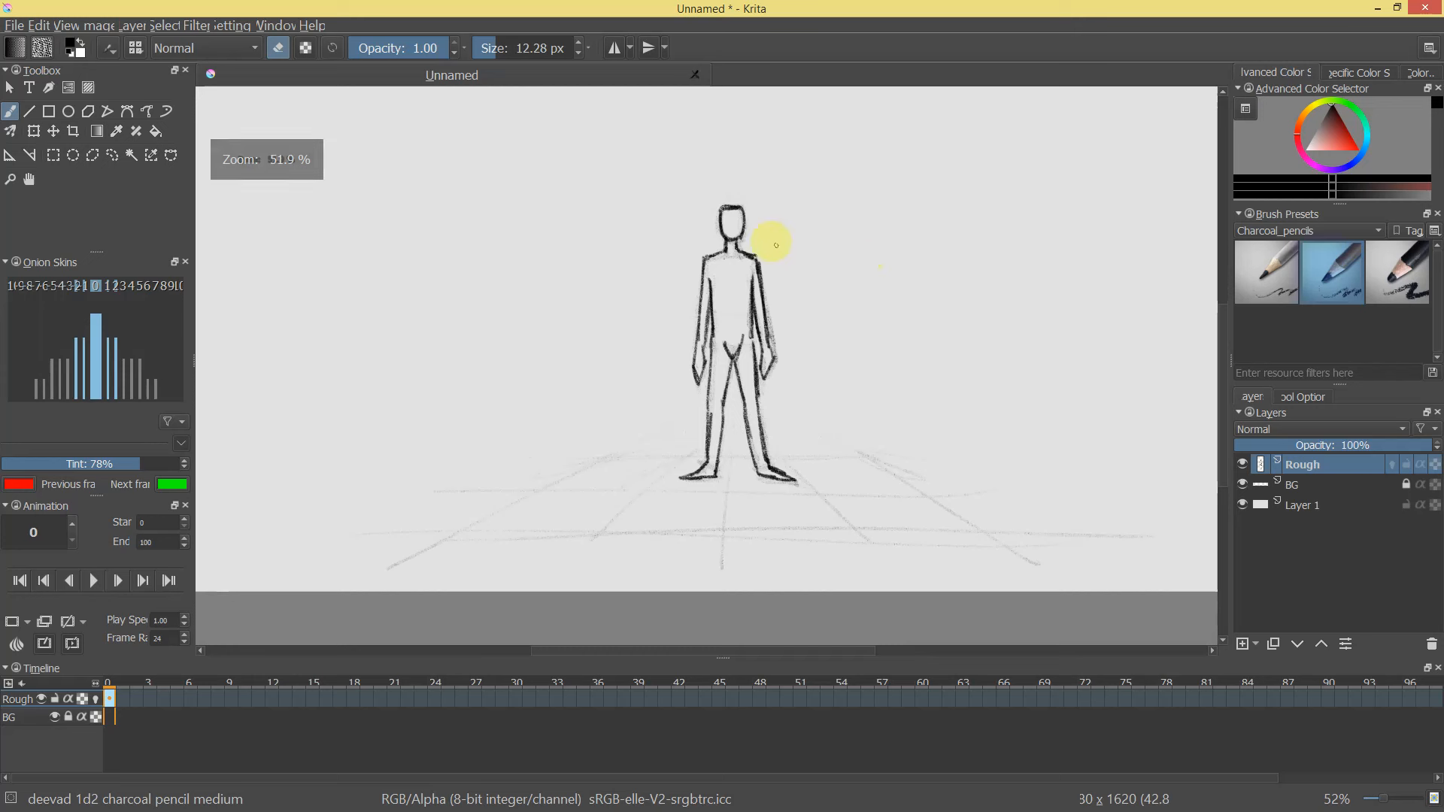
key("e")
Add a blank keyframe at frame 6 on the Rough layer and turn on that layer's onion skins.
left_click_drag(114, 697, 120, 698)
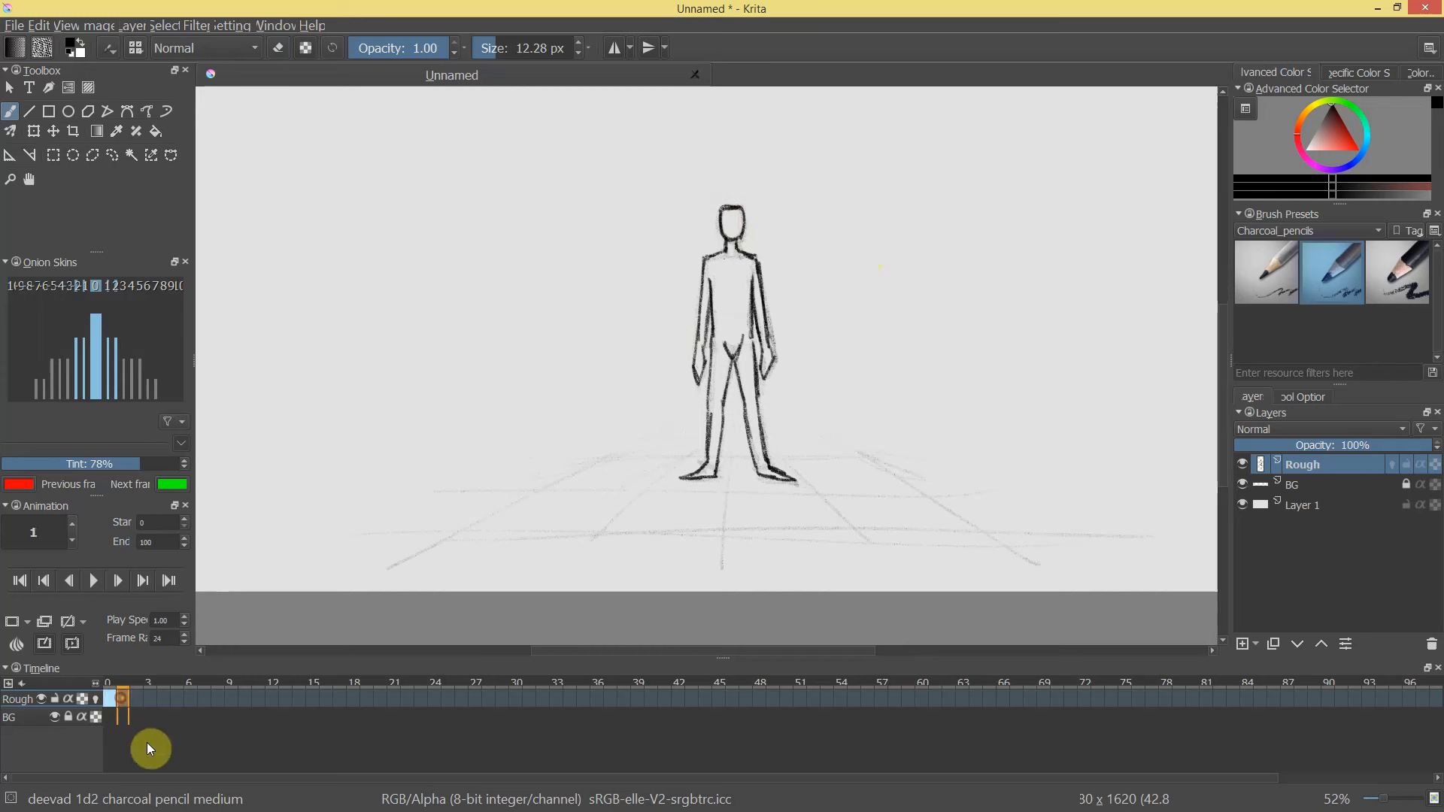
mouse_move(132, 696)
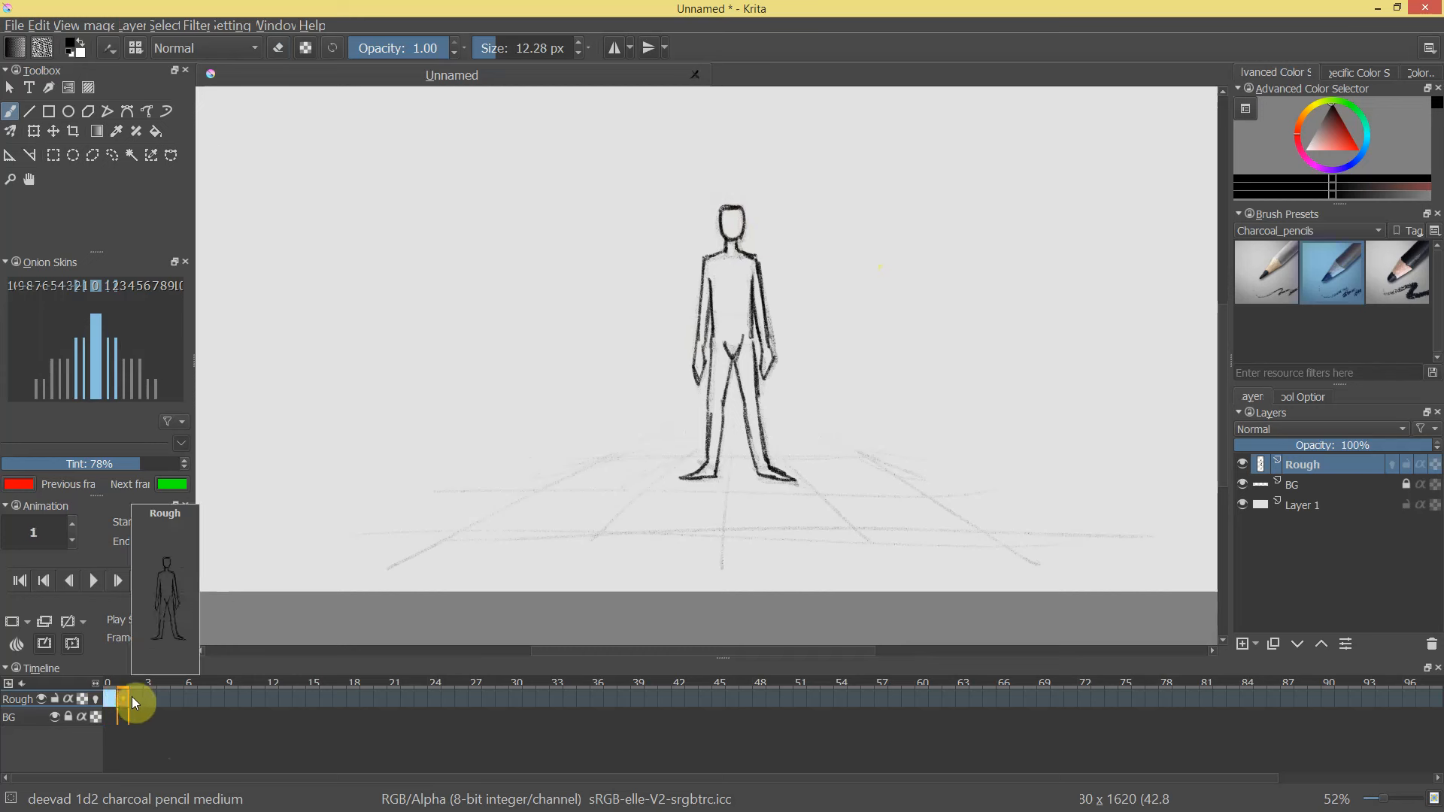
left_click_drag(120, 696, 198, 723)
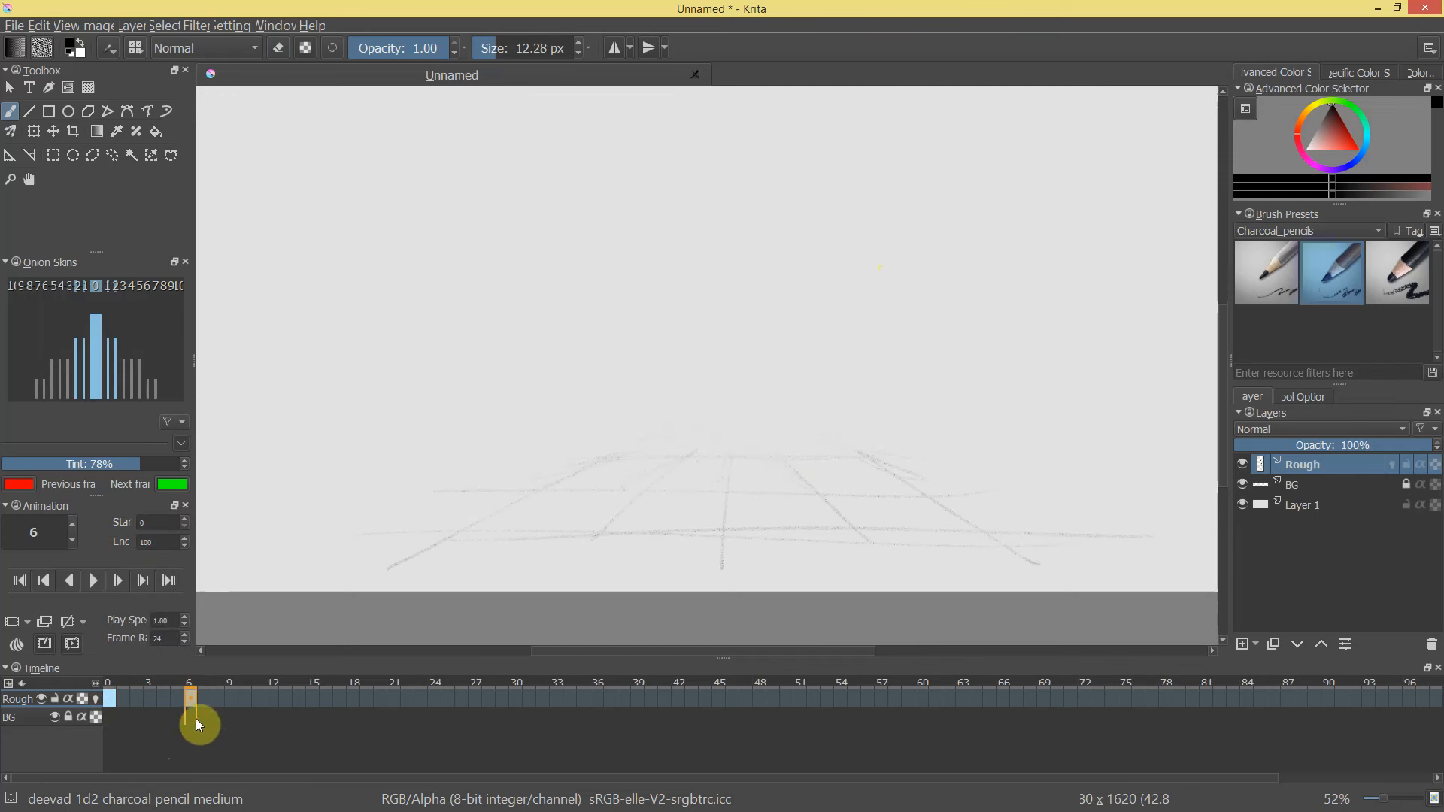
left_click(88, 701)
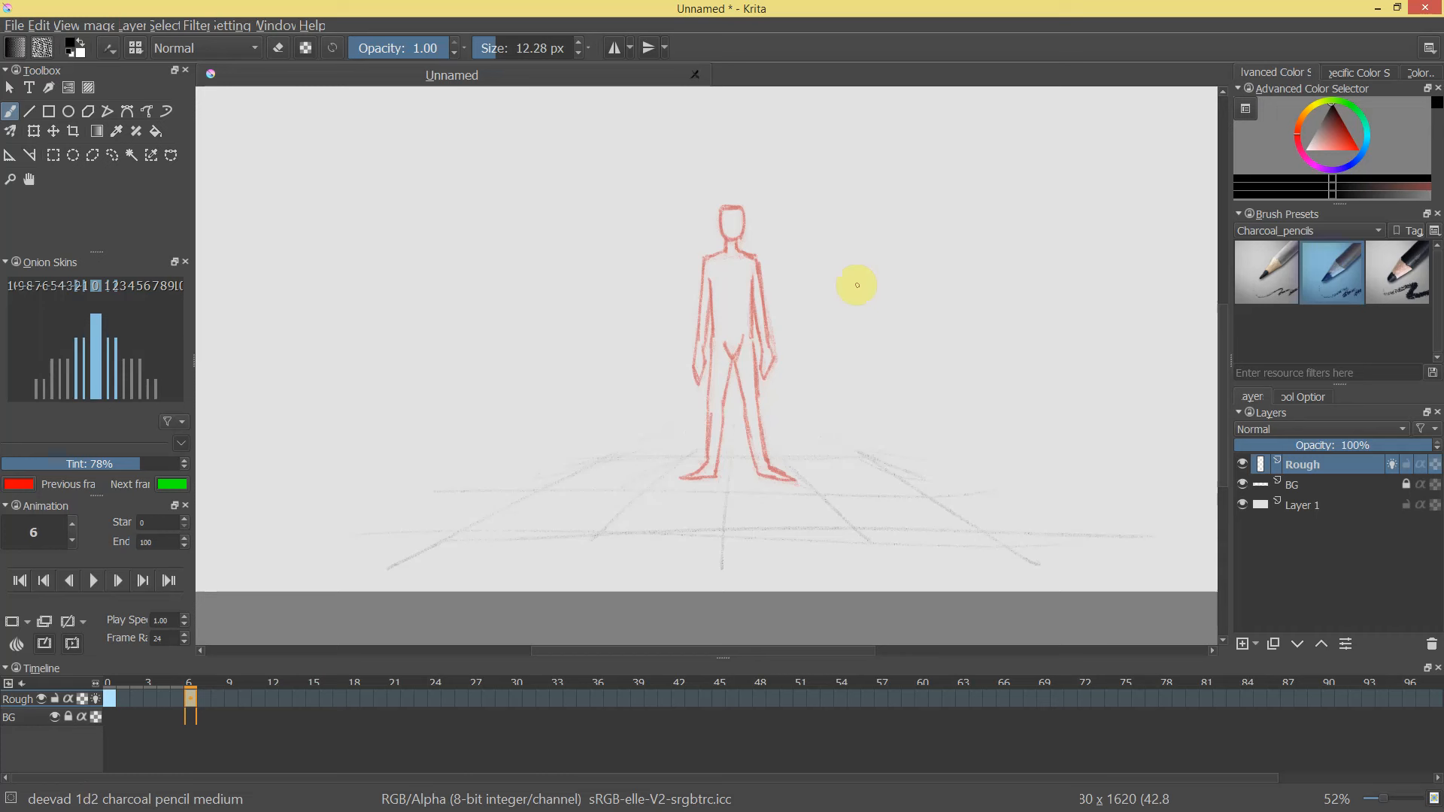
Sketch the head at frame 6 turned and shifted left of the onion-skinned head.
left_click_drag(740, 241, 797, 274)
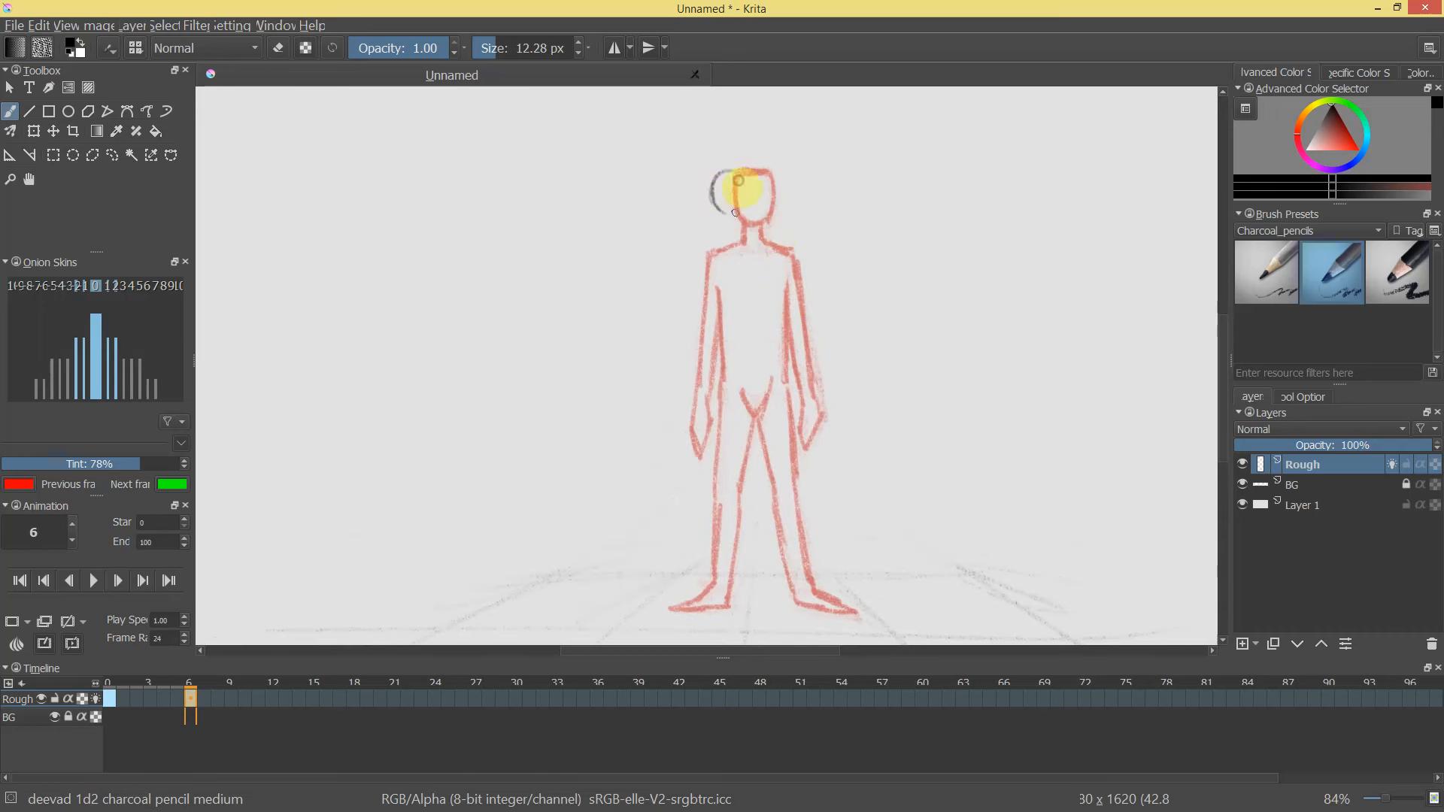
mouse_move(718, 191)
left_mouse_down()
mouse_move(750, 168)
mouse_move(761, 190)
mouse_move(711, 206)
mouse_move(708, 187)
mouse_move(726, 226)
mouse_move(751, 192)
mouse_move(724, 173)
mouse_move(734, 165)
mouse_move(750, 210)
left_mouse_up()
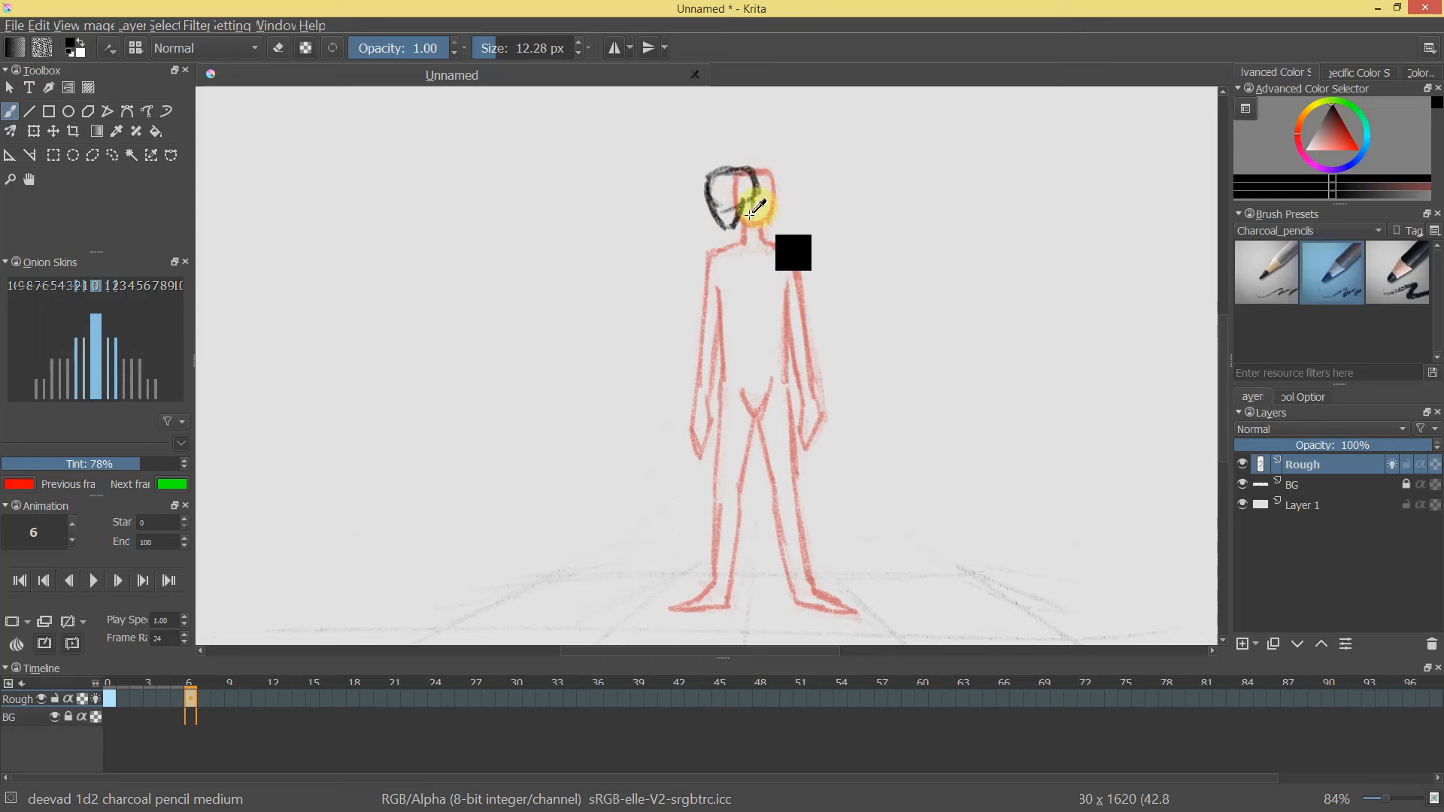
key("ctrl+t")
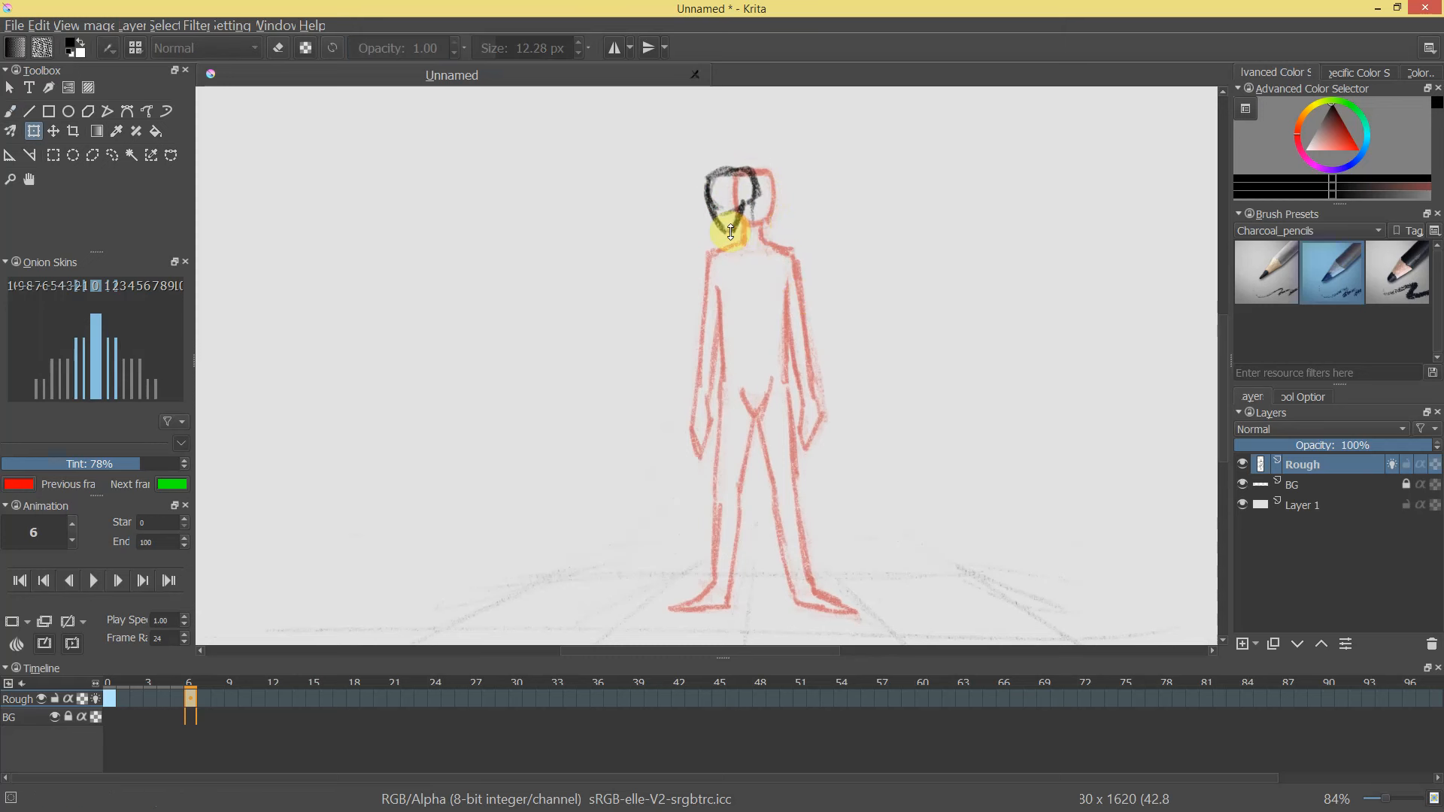
key("b")
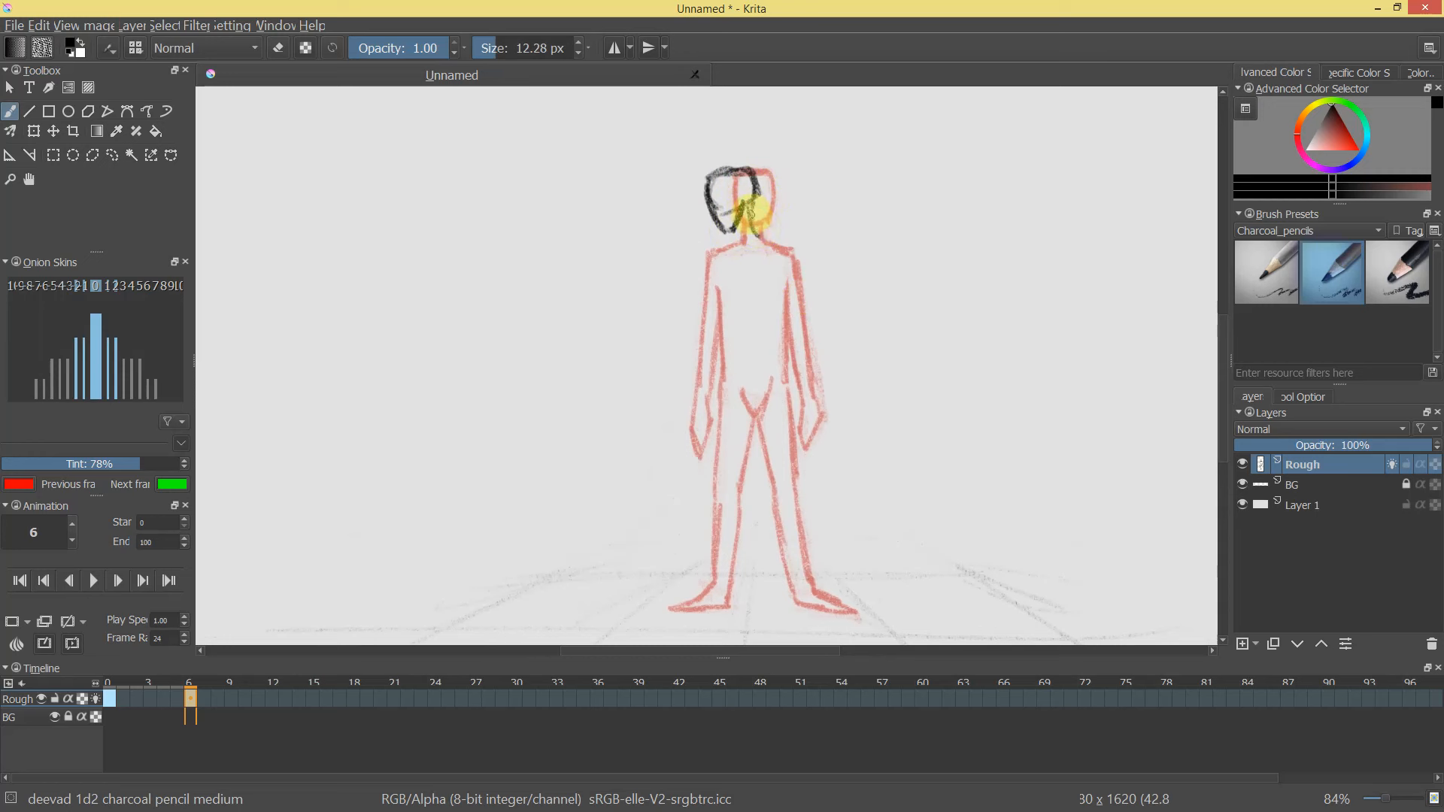
Draw the neck, an arm stretched out to the left with a hand, and the torso side below it.
mouse_move(754, 208)
left_mouse_down()
mouse_move(741, 246)
mouse_move(677, 260)
mouse_move(688, 274)
mouse_move(656, 282)
mouse_move(715, 272)
mouse_move(598, 273)
mouse_move(651, 281)
mouse_move(583, 289)
mouse_move(585, 264)
mouse_move(565, 265)
mouse_move(570, 288)
mouse_move(558, 278)
mouse_move(590, 284)
left_mouse_up()
mouse_move(823, 274)
left_mouse_down()
mouse_move(806, 316)
mouse_move(628, 296)
mouse_move(660, 283)
mouse_move(603, 300)
mouse_move(726, 256)
mouse_move(709, 290)
mouse_move(722, 372)
left_mouse_up()
key("e")
key("e")
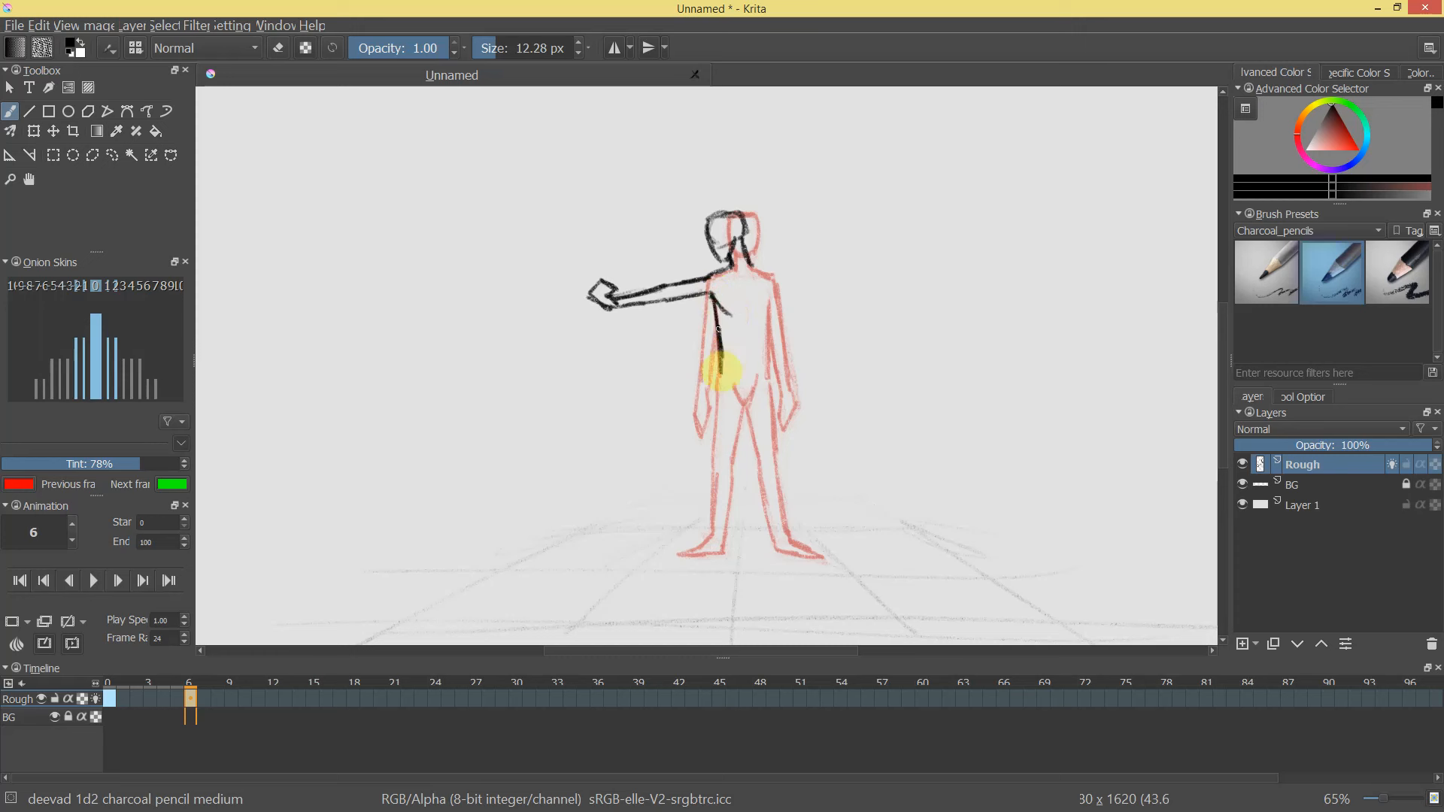
Complete the frame 6 pose by drawing the torso, hanging right-hand arm, legs and feet along the onion skin.
mouse_move(743, 258)
left_mouse_down()
mouse_move(775, 281)
mouse_move(792, 391)
left_mouse_up()
mouse_move(767, 305)
left_mouse_down()
mouse_move(781, 398)
mouse_move(792, 382)
left_mouse_up()
left_click_drag(828, 316, 873, 218)
left_click_drag(814, 368, 791, 229)
left_click_drag(767, 160, 767, 239)
left_click_drag(766, 188, 766, 238)
mouse_move(768, 167)
left_mouse_down()
mouse_move(767, 239)
mouse_move(693, 214)
mouse_move(696, 376)
left_mouse_up()
mouse_move(723, 308)
left_mouse_down()
mouse_move(710, 428)
mouse_move(691, 424)
mouse_move(685, 452)
mouse_move(654, 470)
mouse_move(704, 469)
left_mouse_up()
mouse_move(730, 264)
left_mouse_down()
mouse_move(735, 248)
mouse_move(773, 452)
left_mouse_up()
mouse_move(767, 267)
left_mouse_down()
mouse_move(783, 414)
mouse_move(801, 466)
mouse_move(822, 474)
mouse_move(787, 439)
mouse_move(833, 471)
mouse_move(812, 518)
mouse_move(810, 378)
left_mouse_up()
left_click_drag(777, 361, 770, 303)
Erase part of the outstretched hand and redraw it as a clenched fist.
key("e")
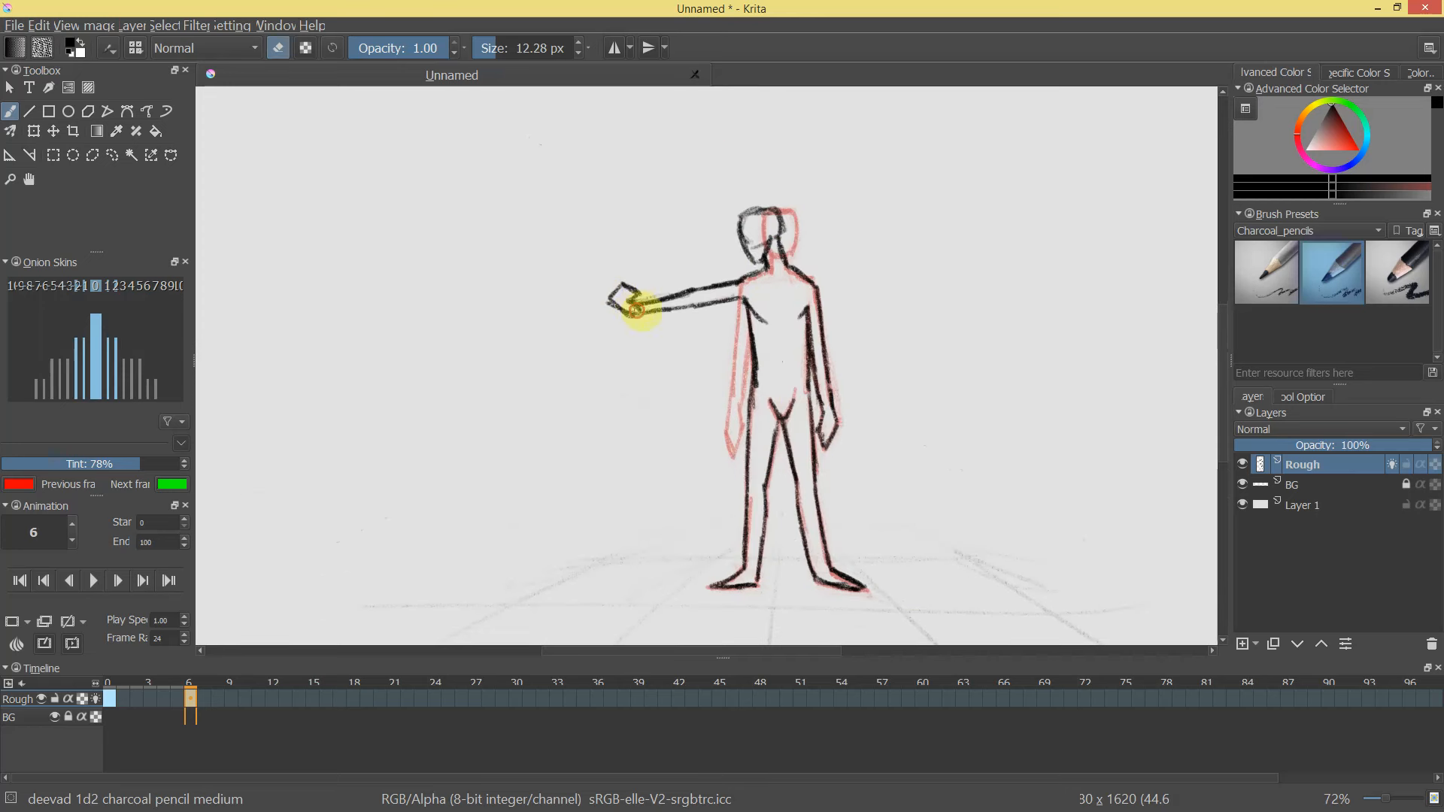
mouse_move(640, 306)
left_mouse_down()
mouse_move(616, 288)
mouse_move(640, 304)
mouse_move(628, 315)
mouse_move(623, 289)
mouse_move(638, 294)
left_mouse_up()
key("e")
key("e")
key("e")
mouse_move(830, 303)
left_mouse_down()
mouse_move(838, 317)
mouse_move(837, 265)
left_mouse_up()
mouse_move(576, 245)
left_mouse_down()
mouse_move(606, 241)
mouse_move(612, 256)
left_mouse_up()
Darken the turned head's face outline, undoing two trial strokes.
mouse_move(722, 343)
left_mouse_down()
mouse_move(734, 361)
mouse_move(674, 441)
mouse_move(809, 331)
left_mouse_up()
mouse_move(750, 197)
left_mouse_down()
mouse_move(766, 245)
mouse_move(746, 221)
left_mouse_up()
key("ctrl+z")
key("ctrl+z")
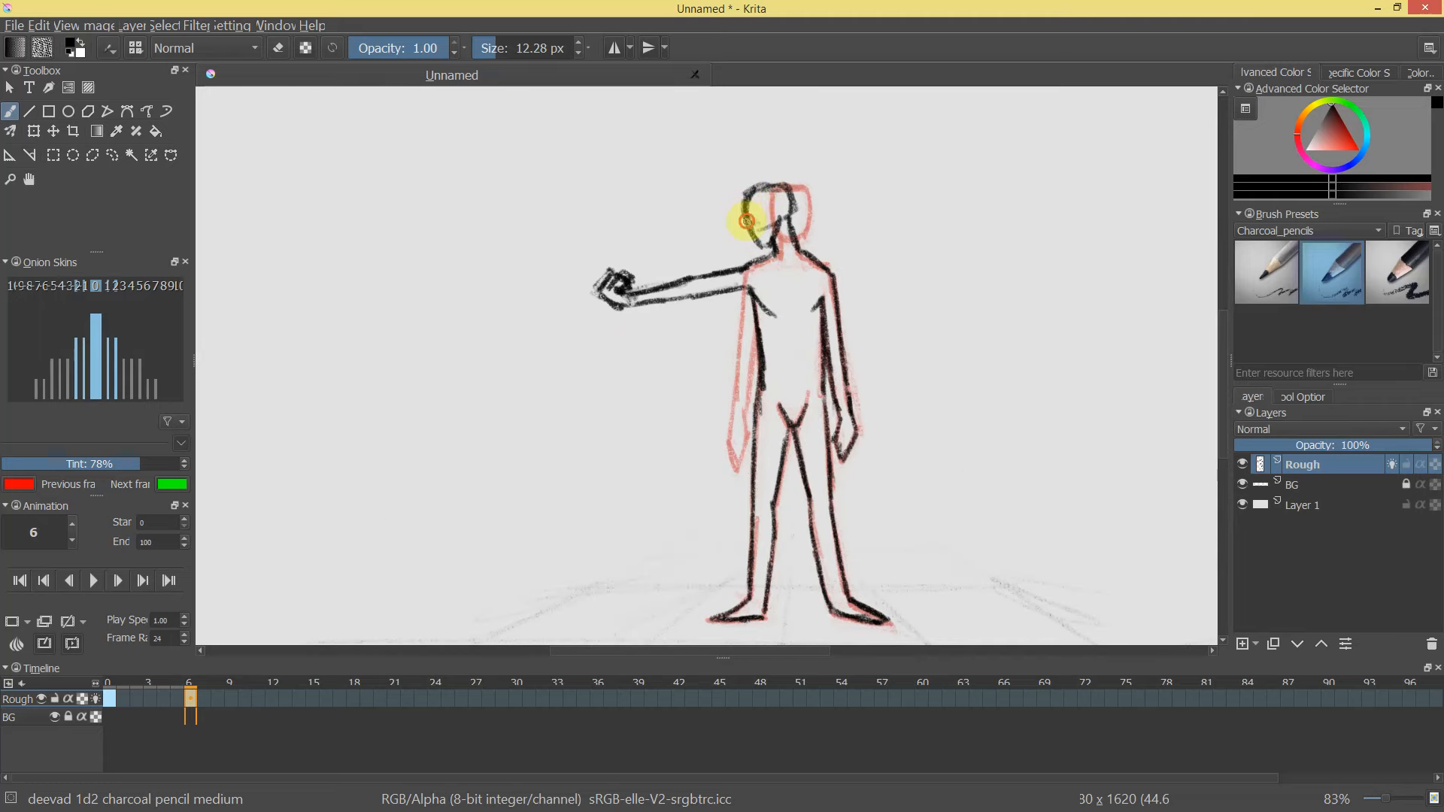
mouse_move(800, 274)
left_mouse_down()
mouse_move(783, 394)
mouse_move(825, 323)
mouse_move(756, 240)
left_mouse_up()
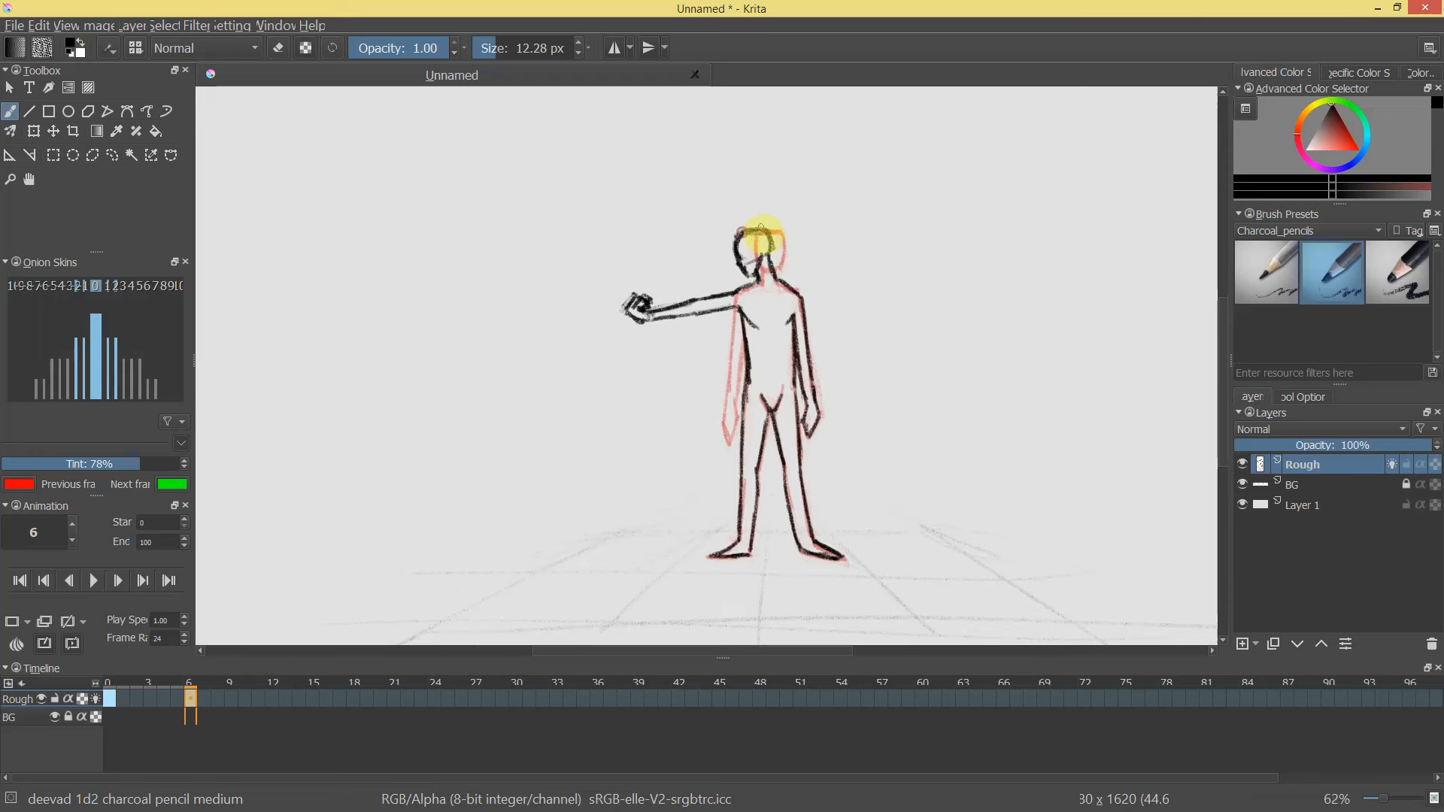
Compare the poses on the frames around frame 6 using the onion skins.
mouse_move(189, 680)
left_mouse_down()
mouse_move(155, 681)
mouse_move(200, 680)
left_mouse_up()
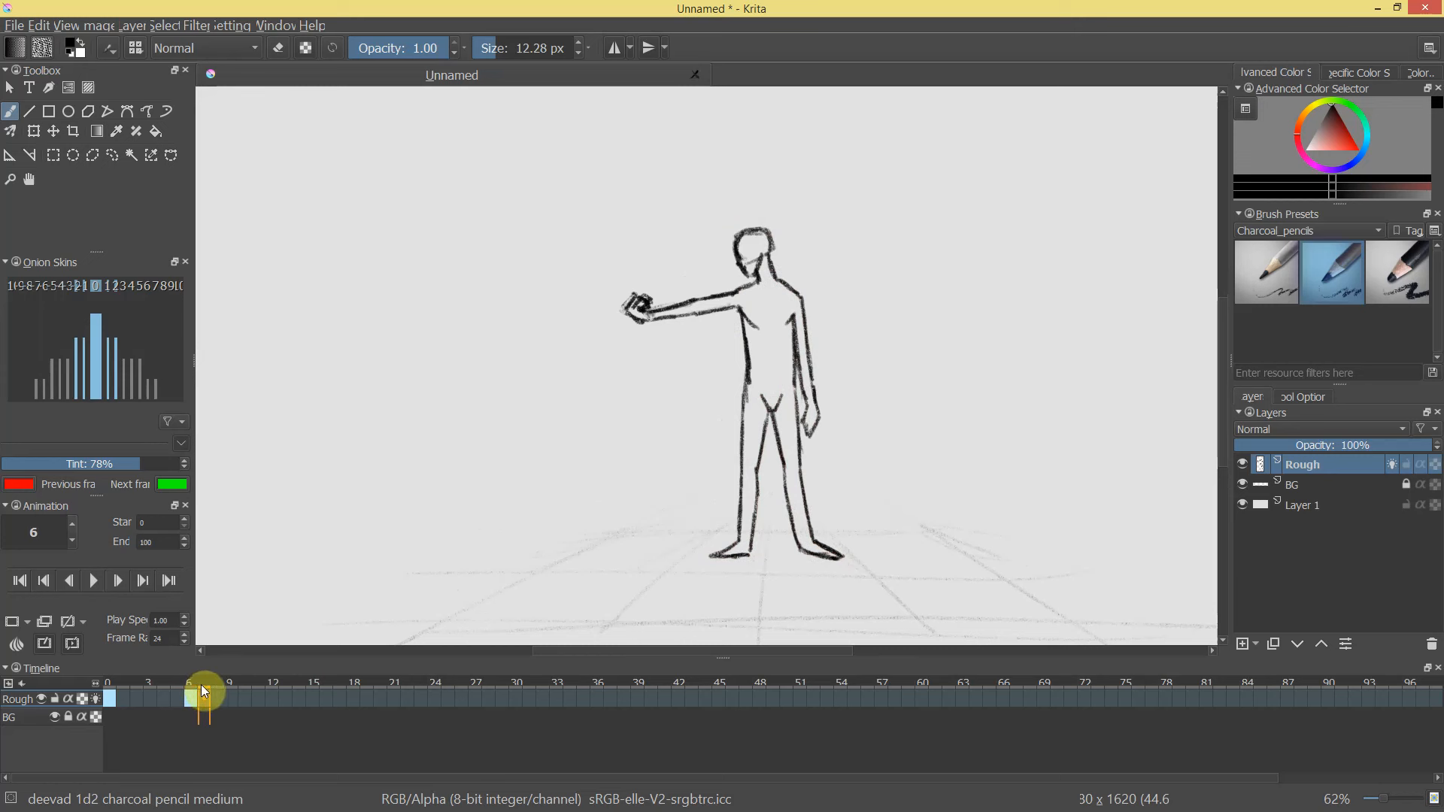
left_click(179, 698)
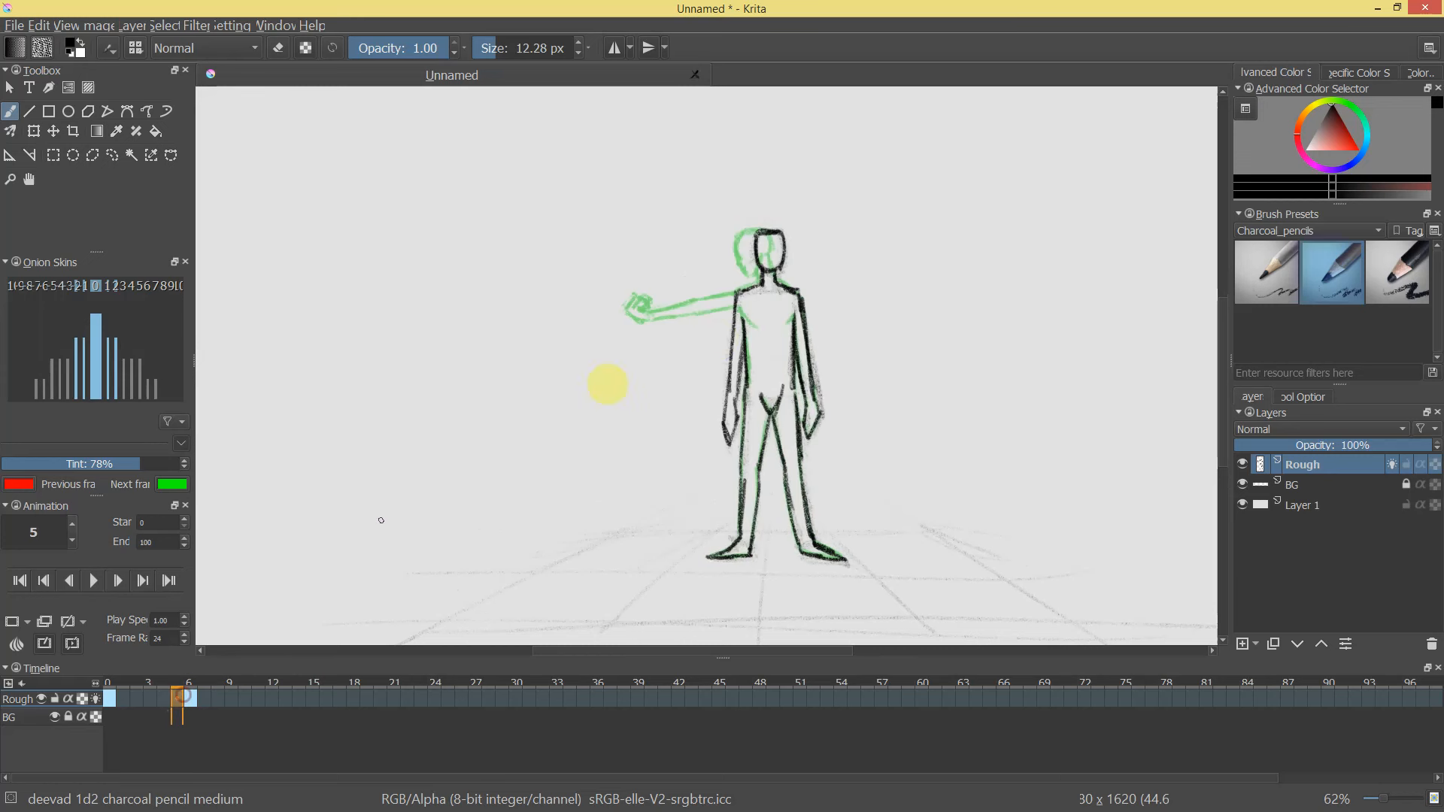
key("period")
Refine the torso's side line below the outstretched arm at frame 6 with small erasing and drawing strokes.
key("e")
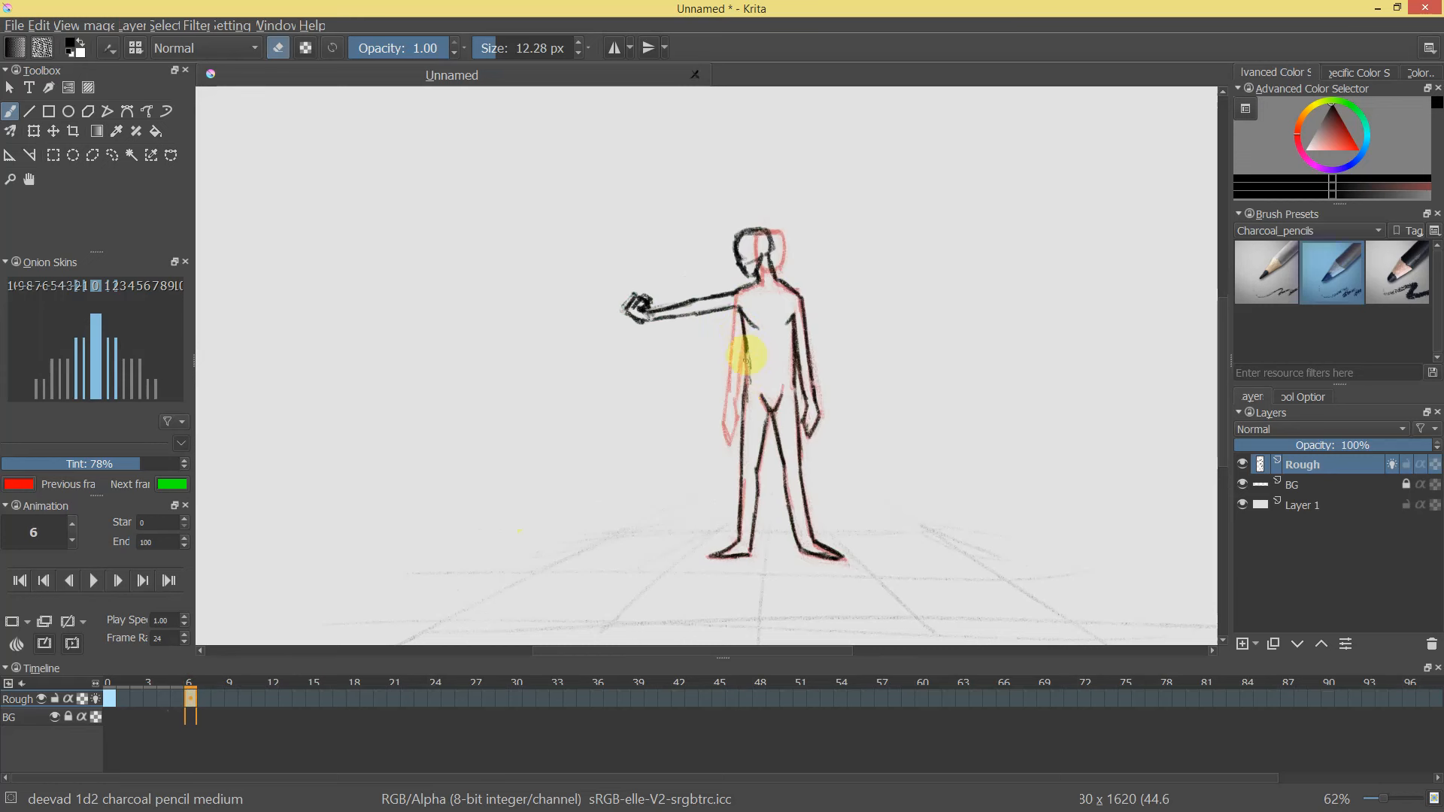
key("e")
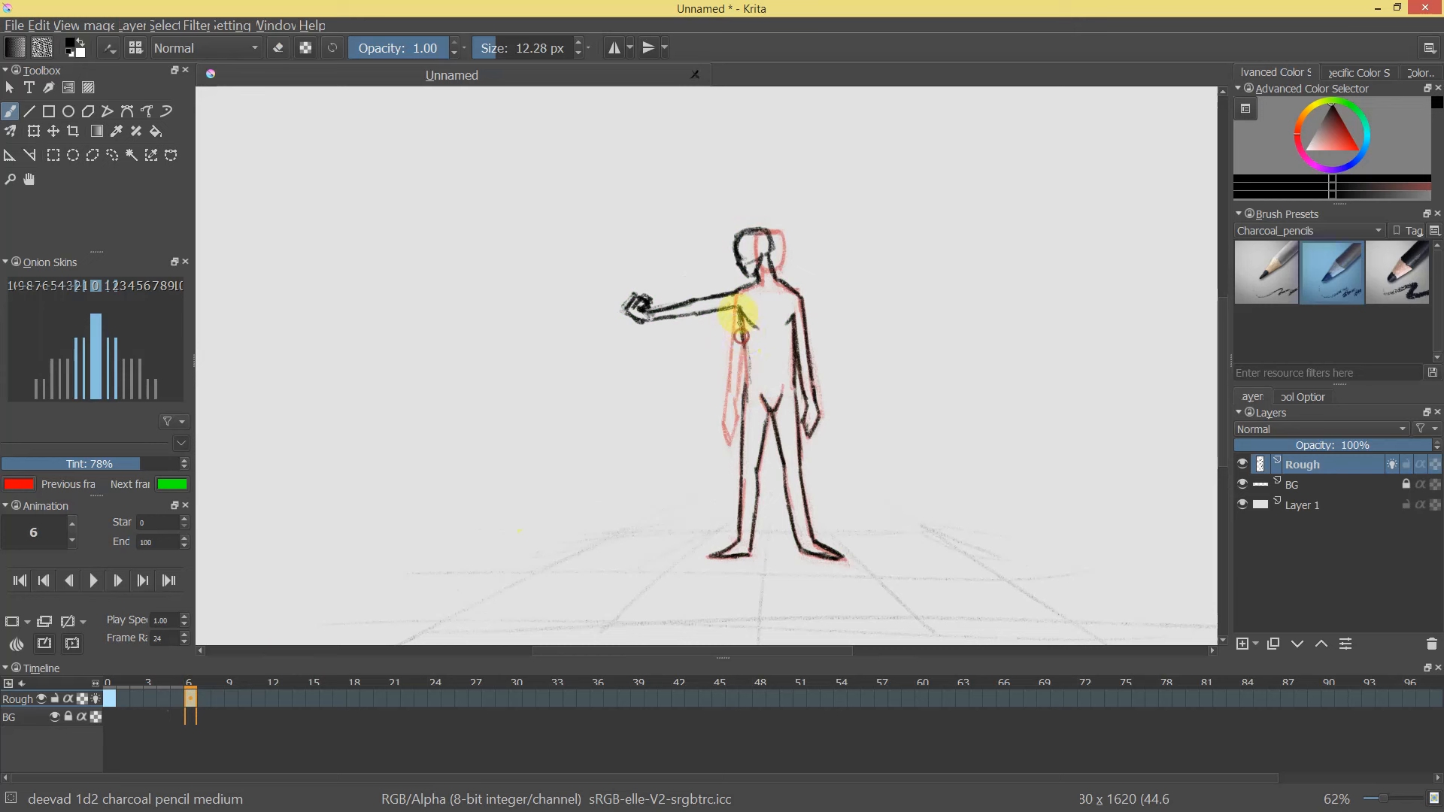
key("e")
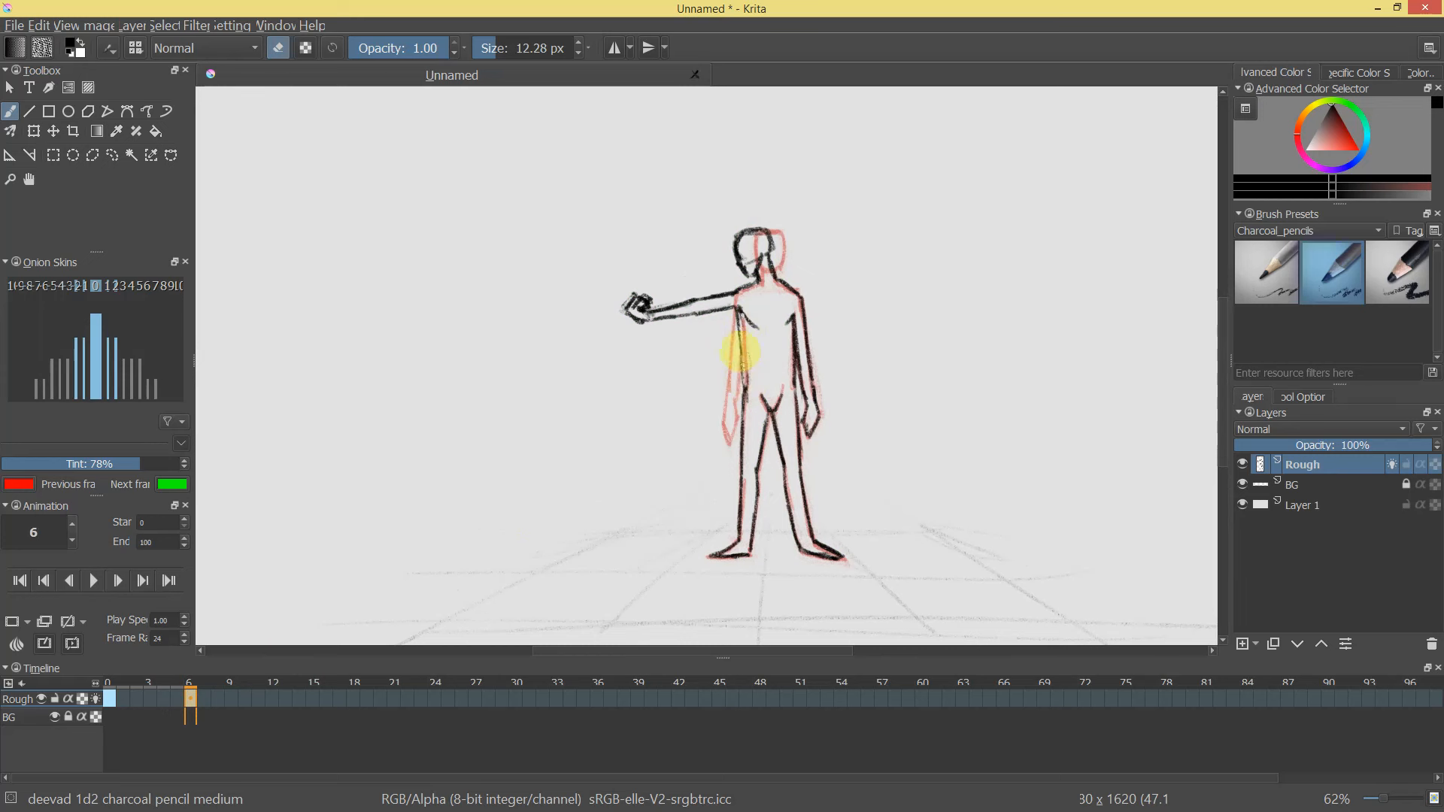
key("e")
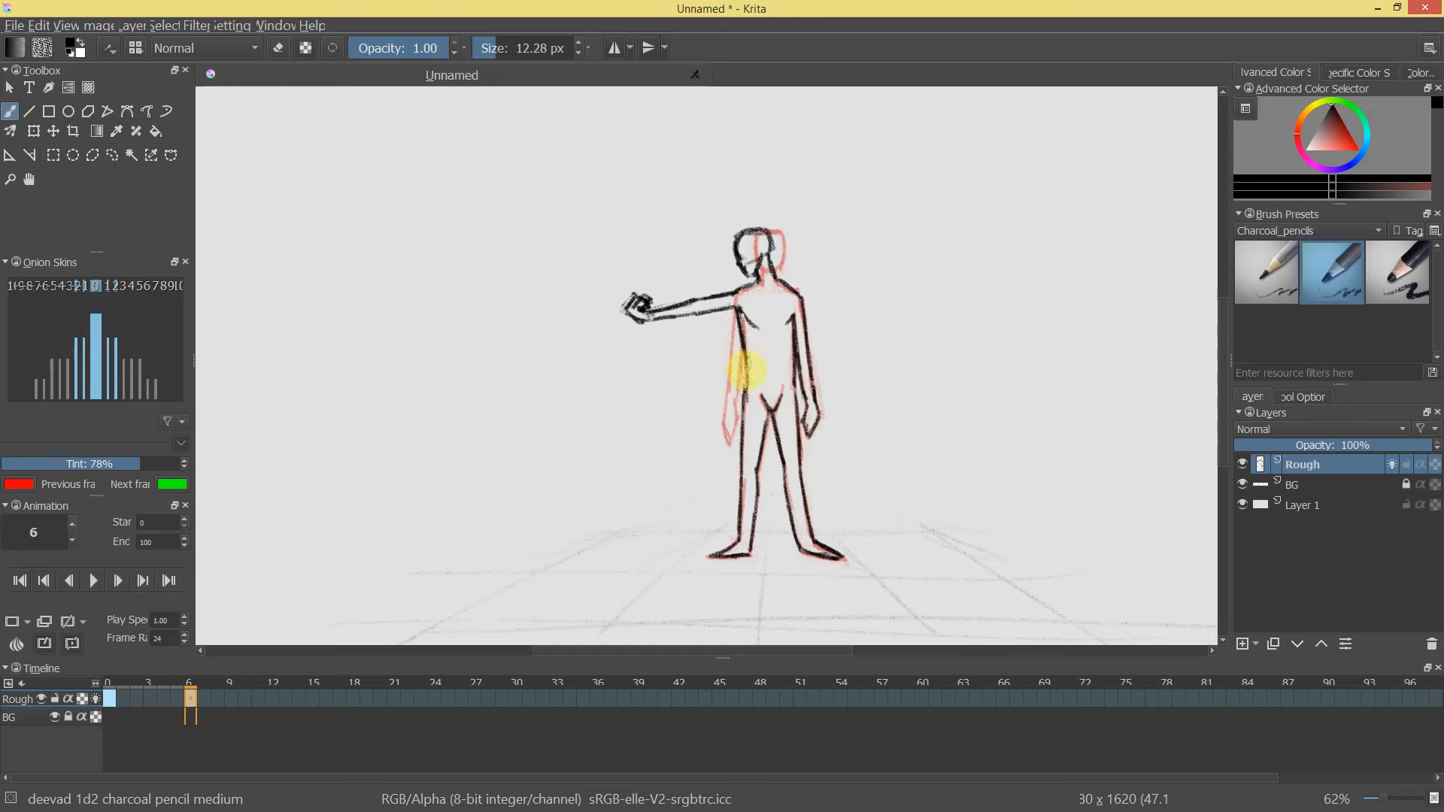
left_click_drag(863, 461, 866, 424)
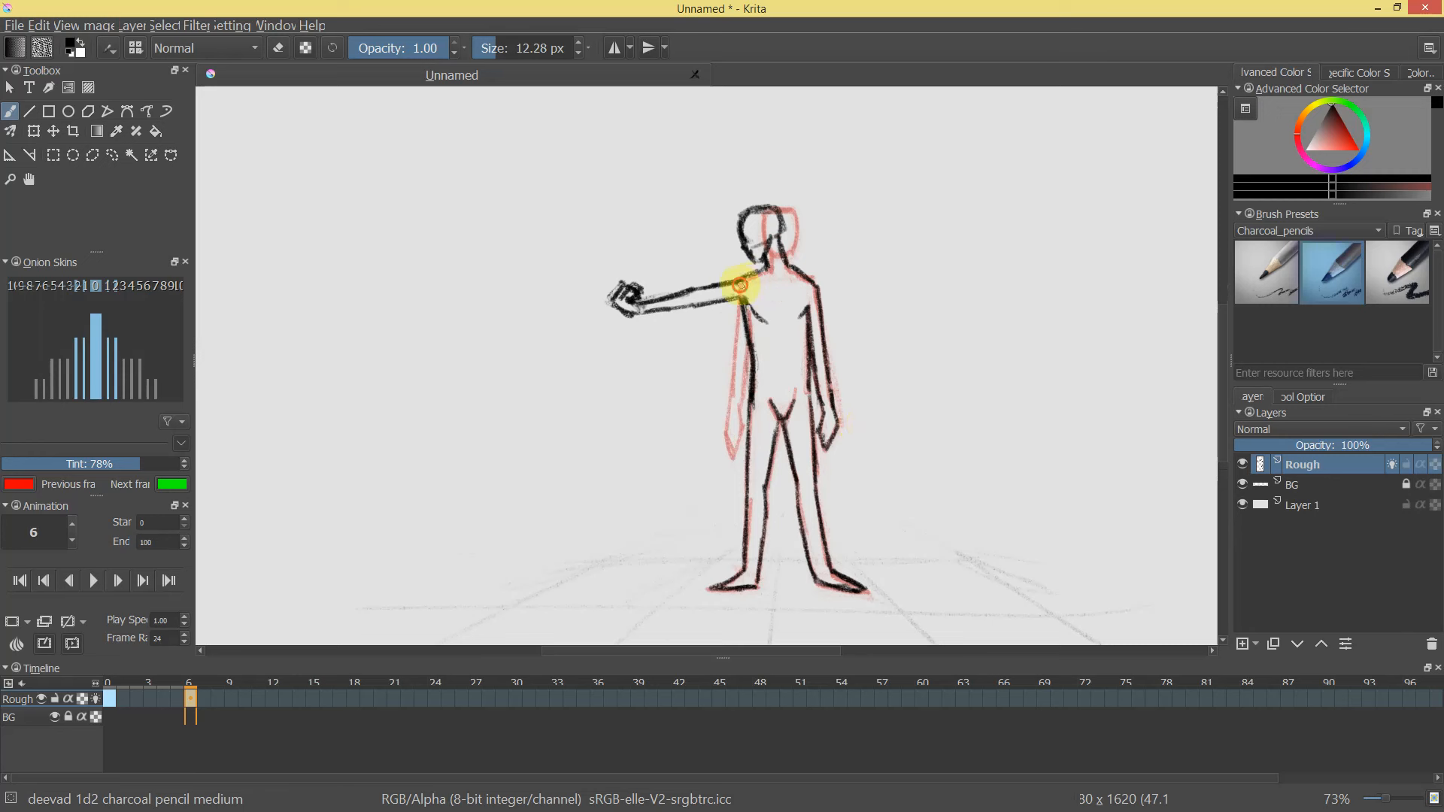
Correct the shoulder of the outstretched arm and add a line across the upper chest.
key("e")
key("e")
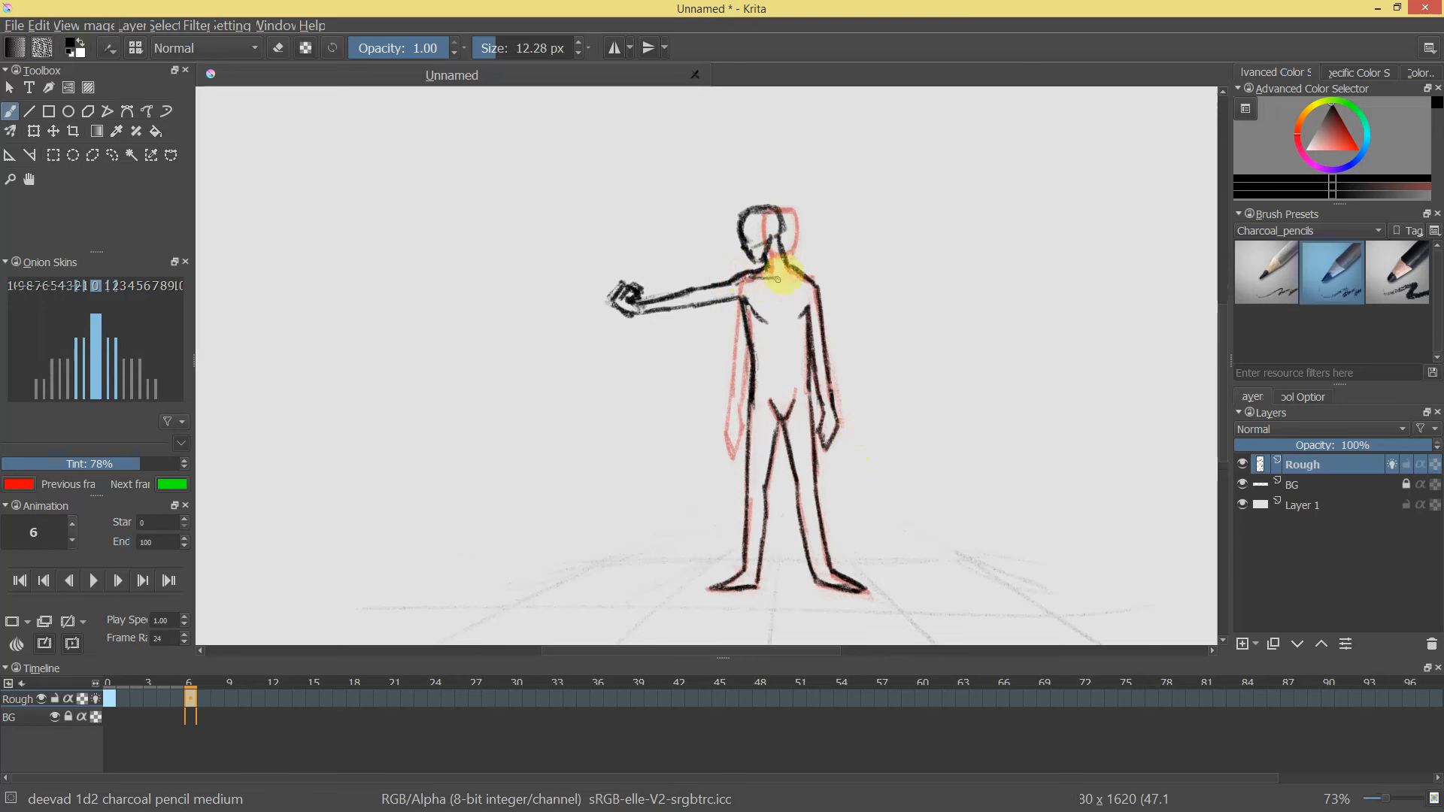
left_click_drag(919, 386, 813, 468)
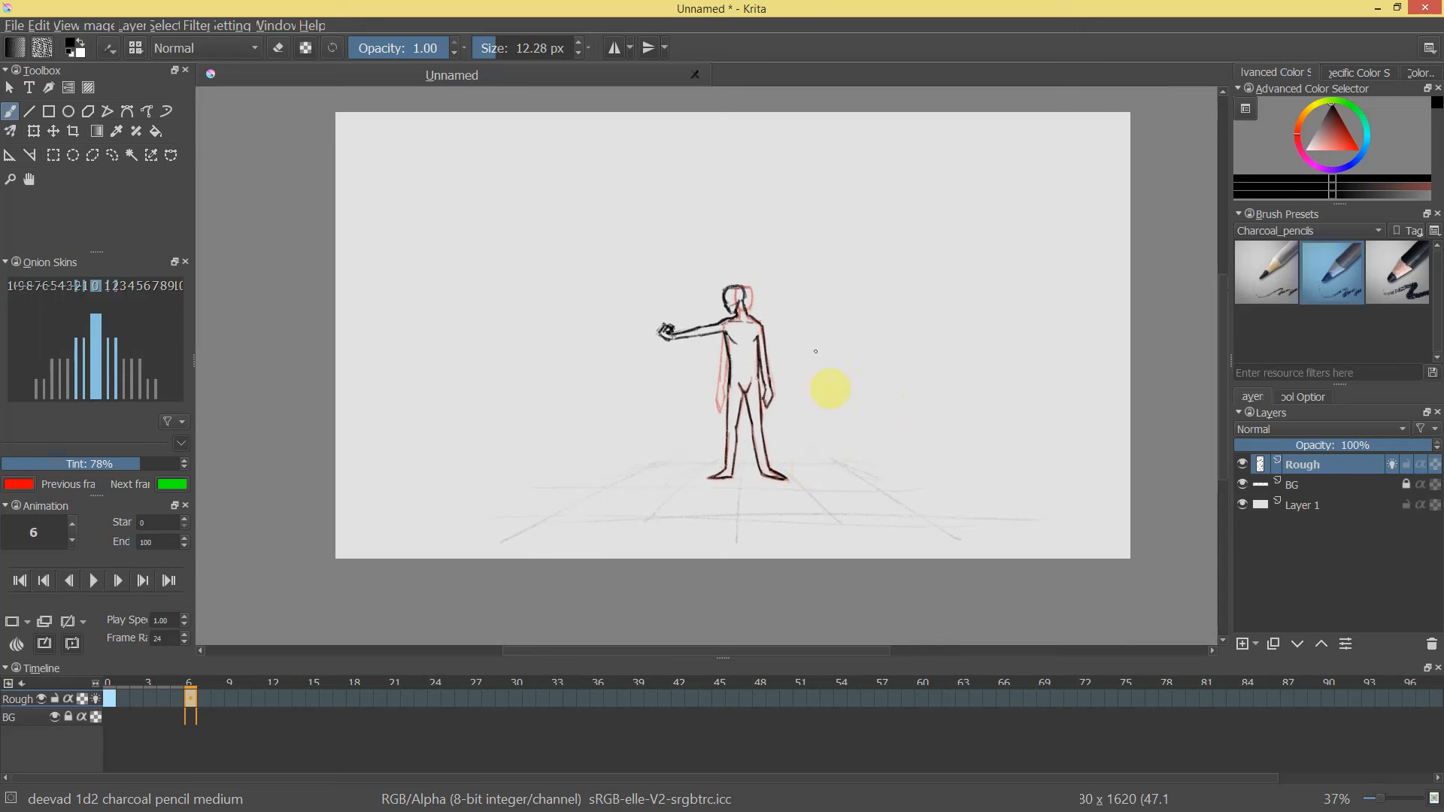
key("plus")
key("plus")
key("plus")
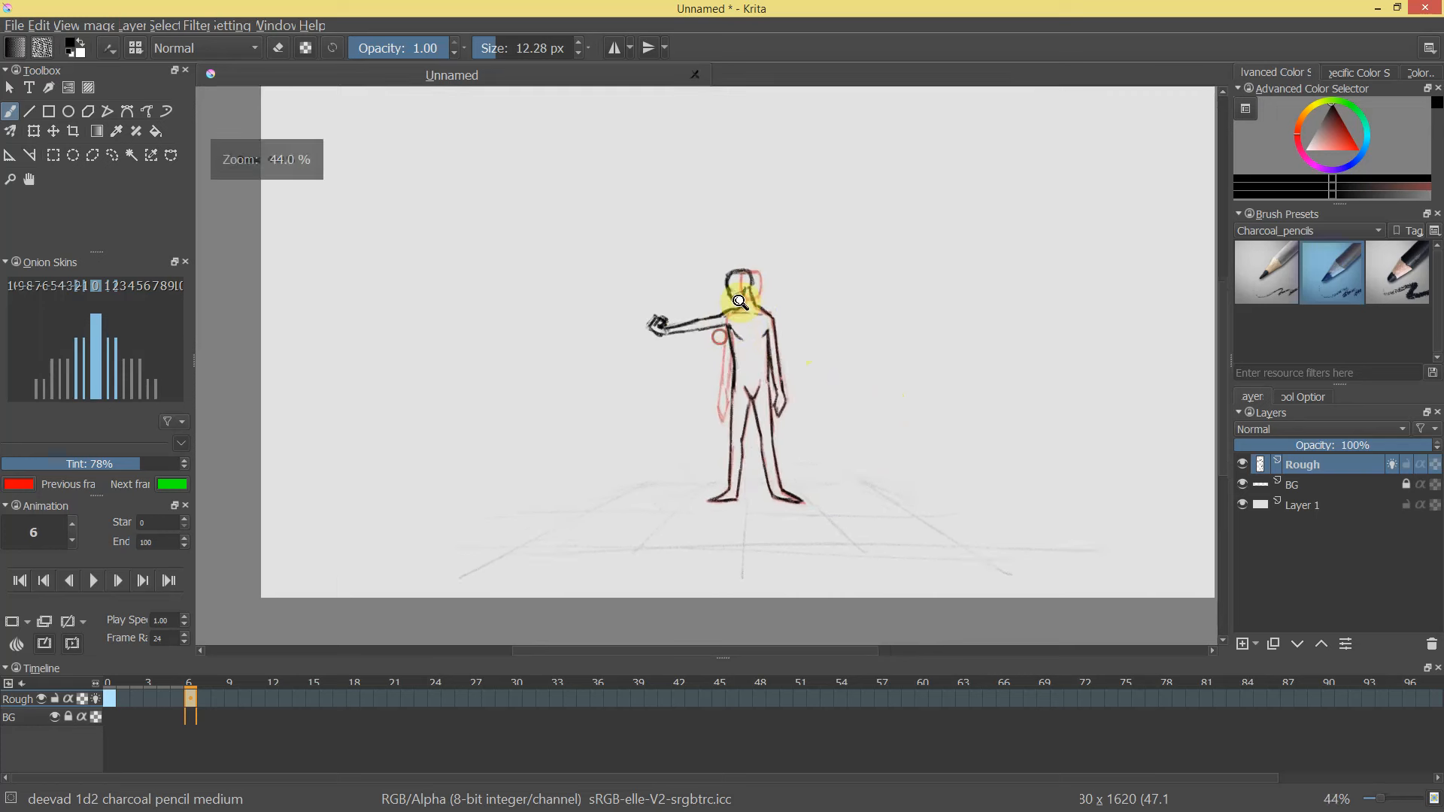
Erase the outstretched arm and hand up to the shoulder on the frame 6 drawing.
key("e")
left_click_drag(645, 331, 622, 337)
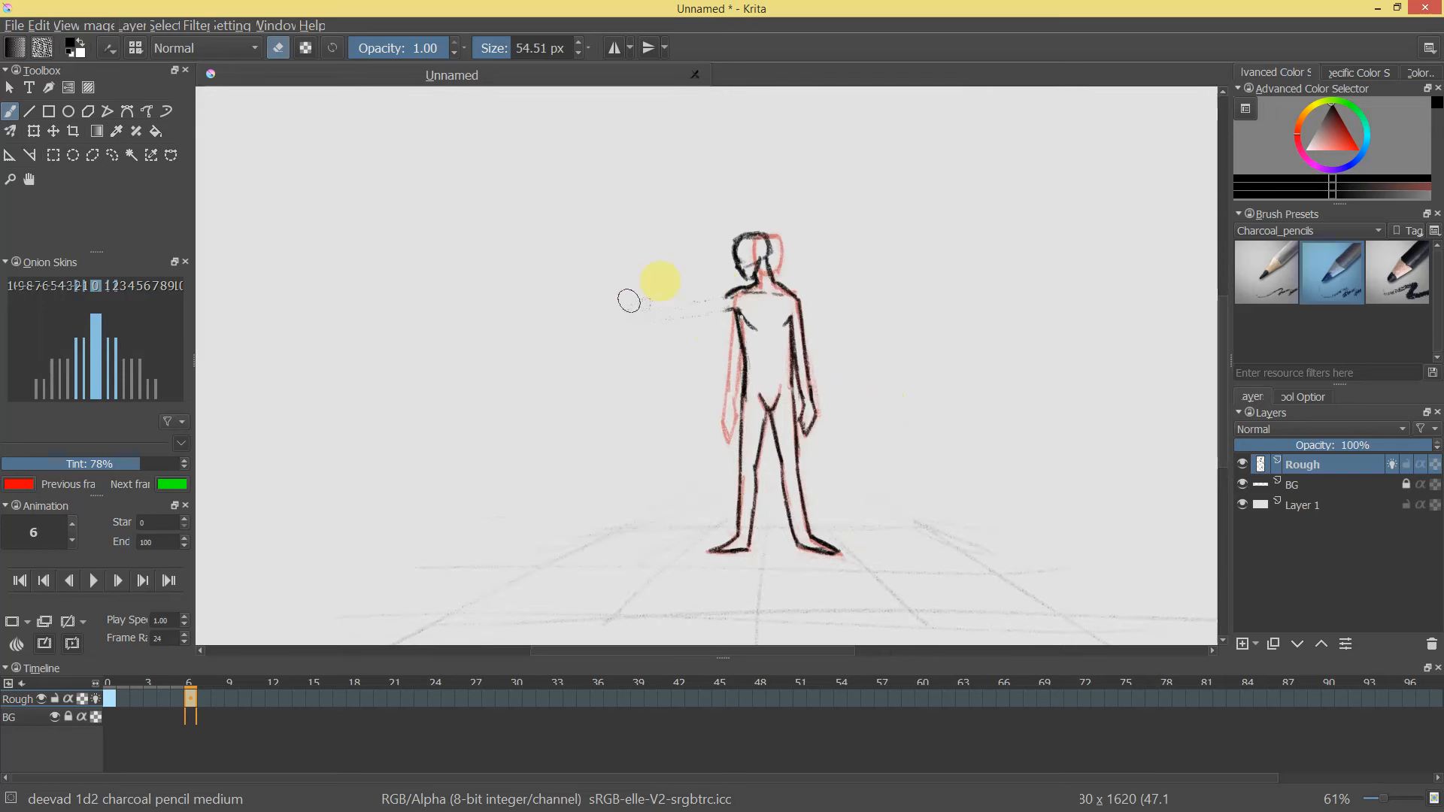
key("plus")
key("bracketleft")
key("bracketleft")
key("bracketleft")
key("bracketleft")
key("bracketleft")
key("bracketleft")
key("bracketright")
key("bracketright")
key("bracketright")
key("e")
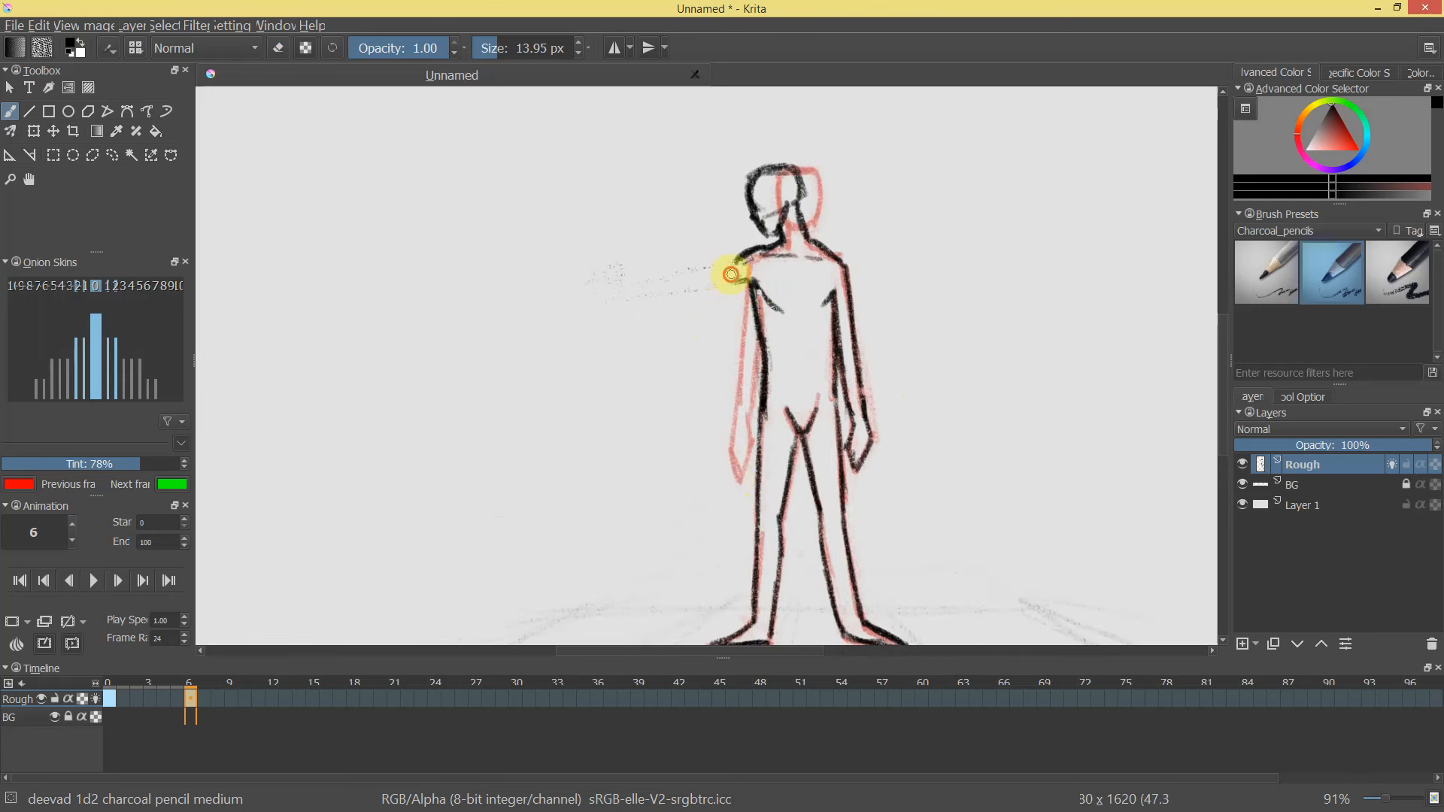
Redraw the raised arm on frame 6 bent upward at the elbow, ending in a closed fist.
mouse_move(734, 260)
left_mouse_down()
mouse_move(670, 300)
mouse_move(677, 317)
left_mouse_up()
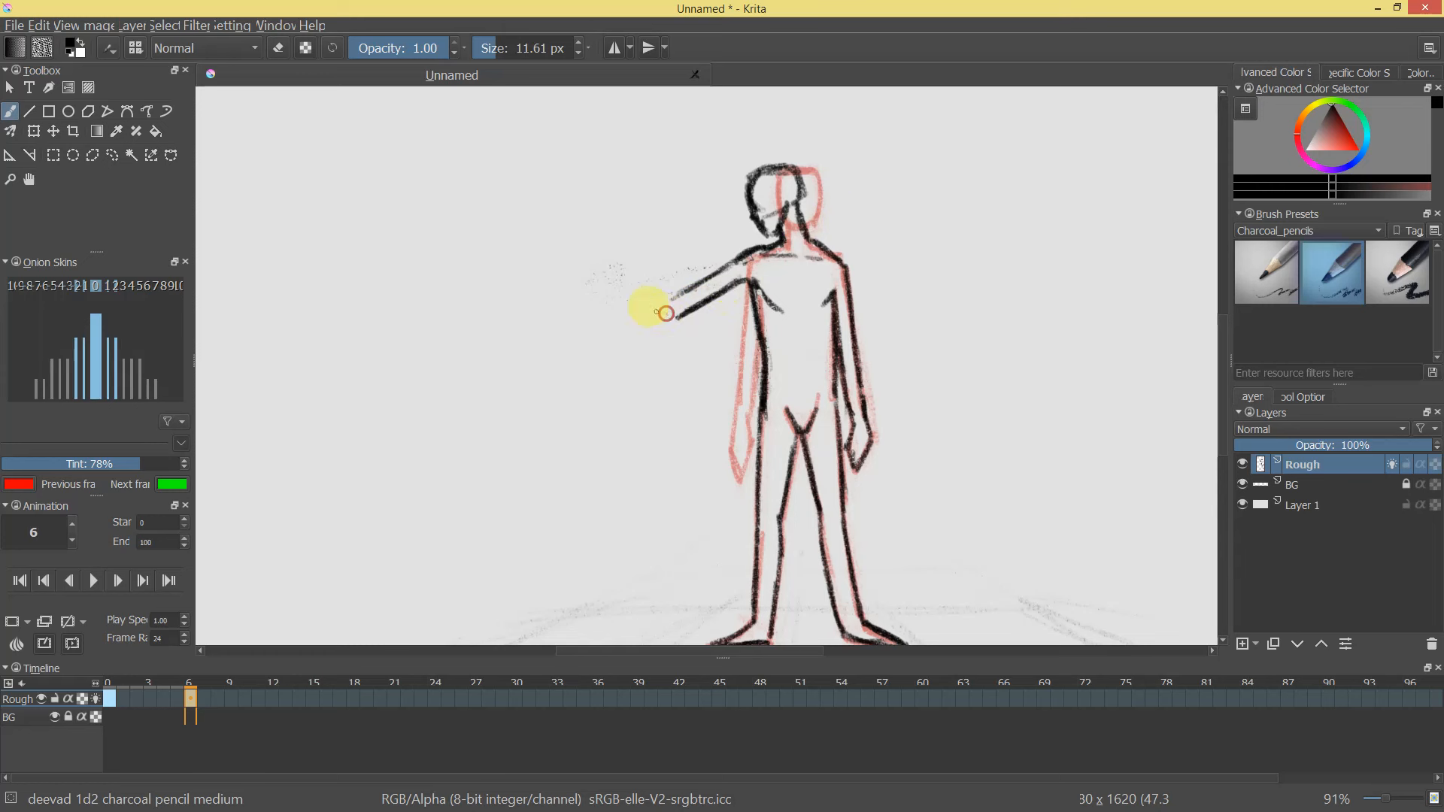
left_click_drag(590, 264, 591, 265)
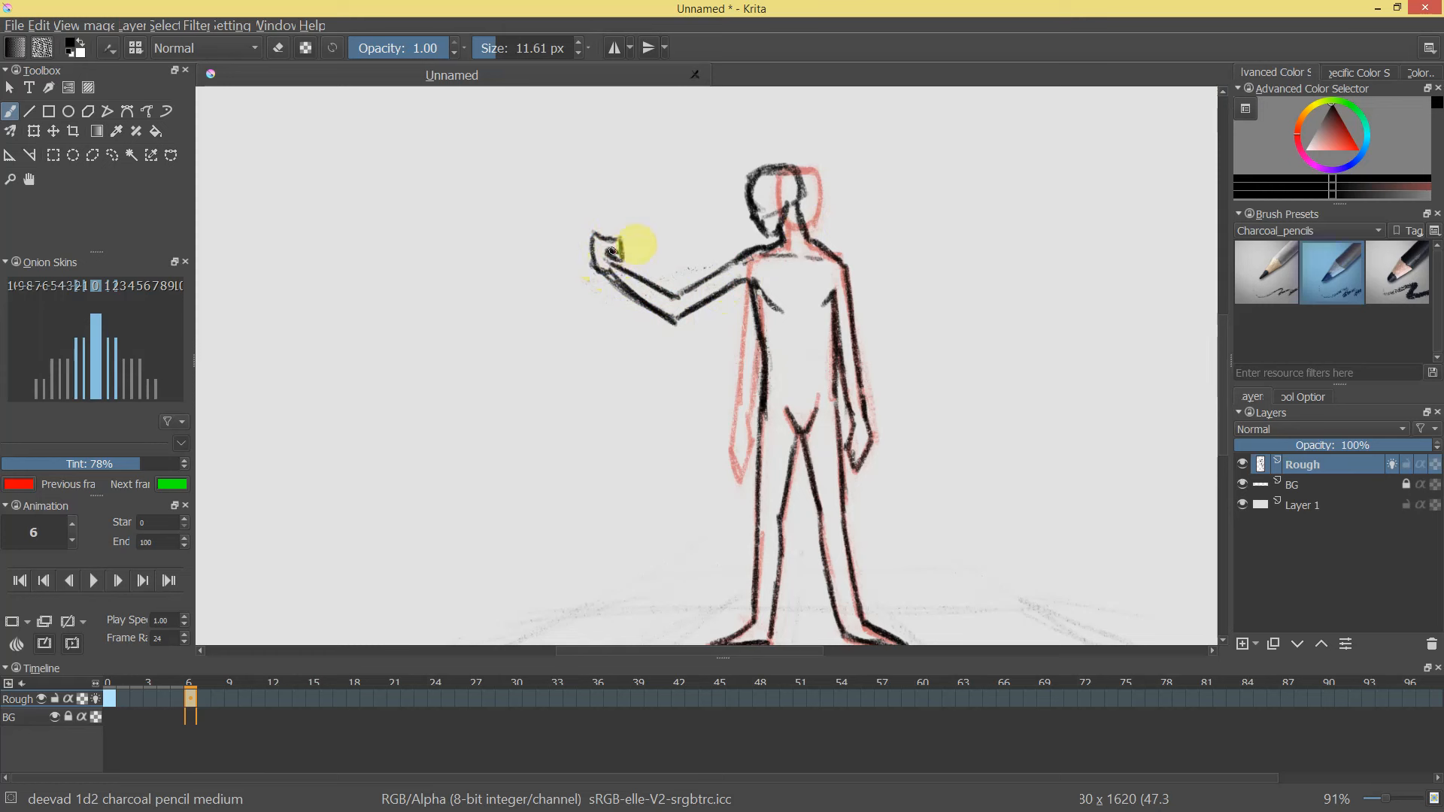
left_click_drag(645, 284, 616, 349)
mouse_move(722, 255)
left_mouse_down()
mouse_move(634, 210)
mouse_move(592, 257)
mouse_move(616, 237)
left_mouse_up()
mouse_move(825, 297)
left_mouse_down()
mouse_move(822, 313)
mouse_move(831, 291)
mouse_move(686, 255)
left_mouse_up()
left_click_drag(600, 290, 596, 239)
Erase the stray marks around the fist on frame 6.
key("e")
mouse_move(538, 225)
left_mouse_down()
mouse_move(526, 222)
mouse_move(564, 235)
mouse_move(545, 188)
mouse_move(573, 239)
left_mouse_up()
key("e")
left_click_drag(790, 187, 795, 328)
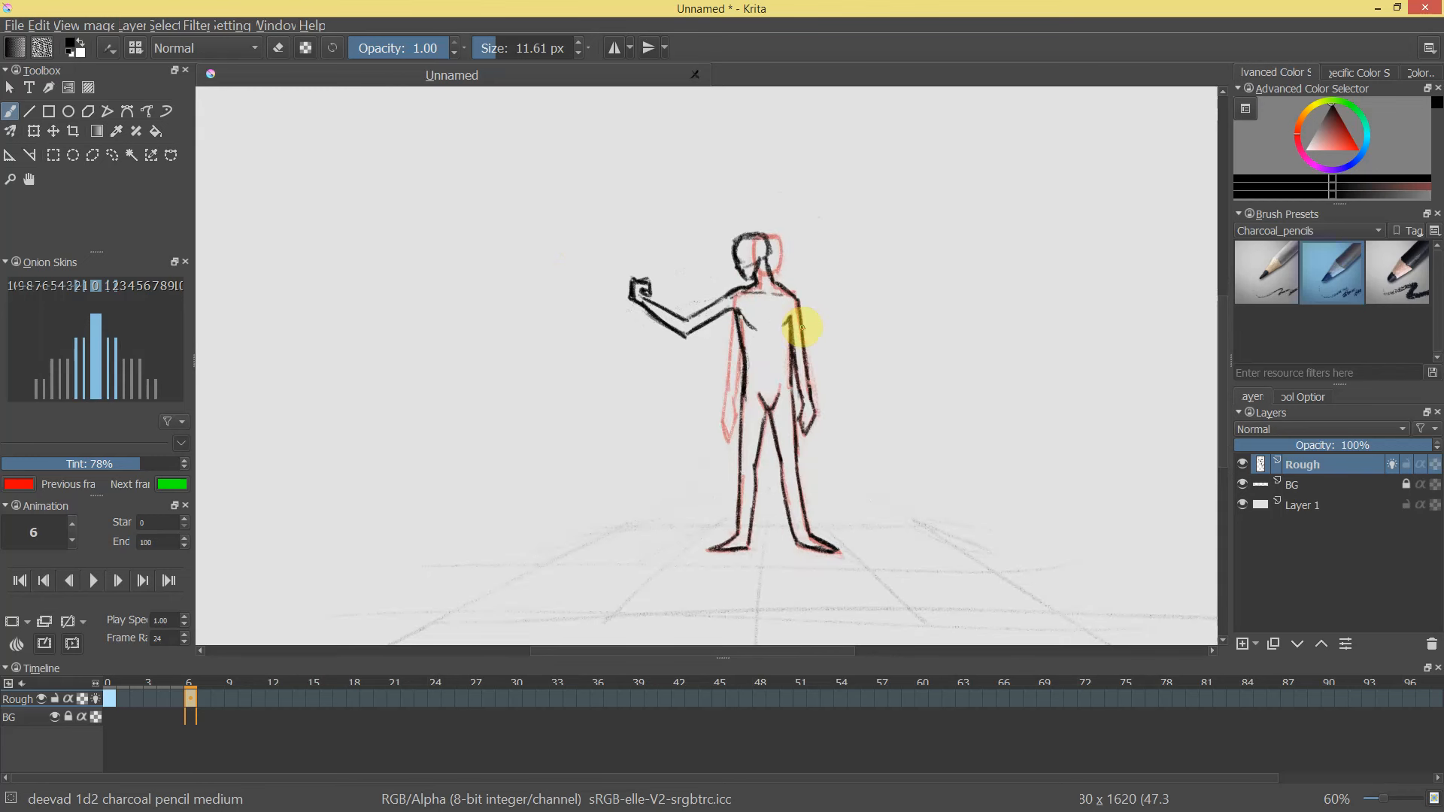
Add a new blank frame at frame 12 on the Rough layer.
left_click(268, 697)
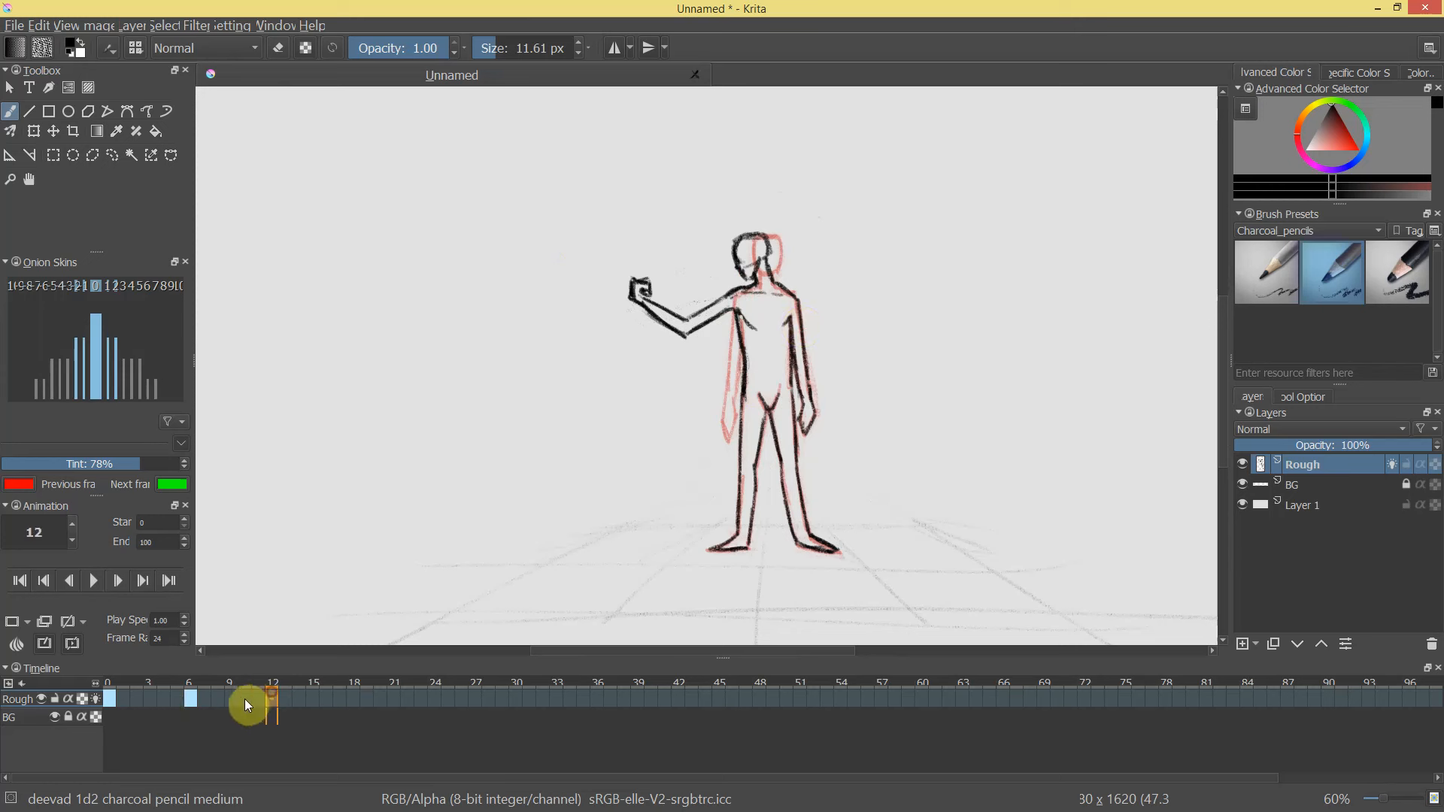
left_click(274, 696)
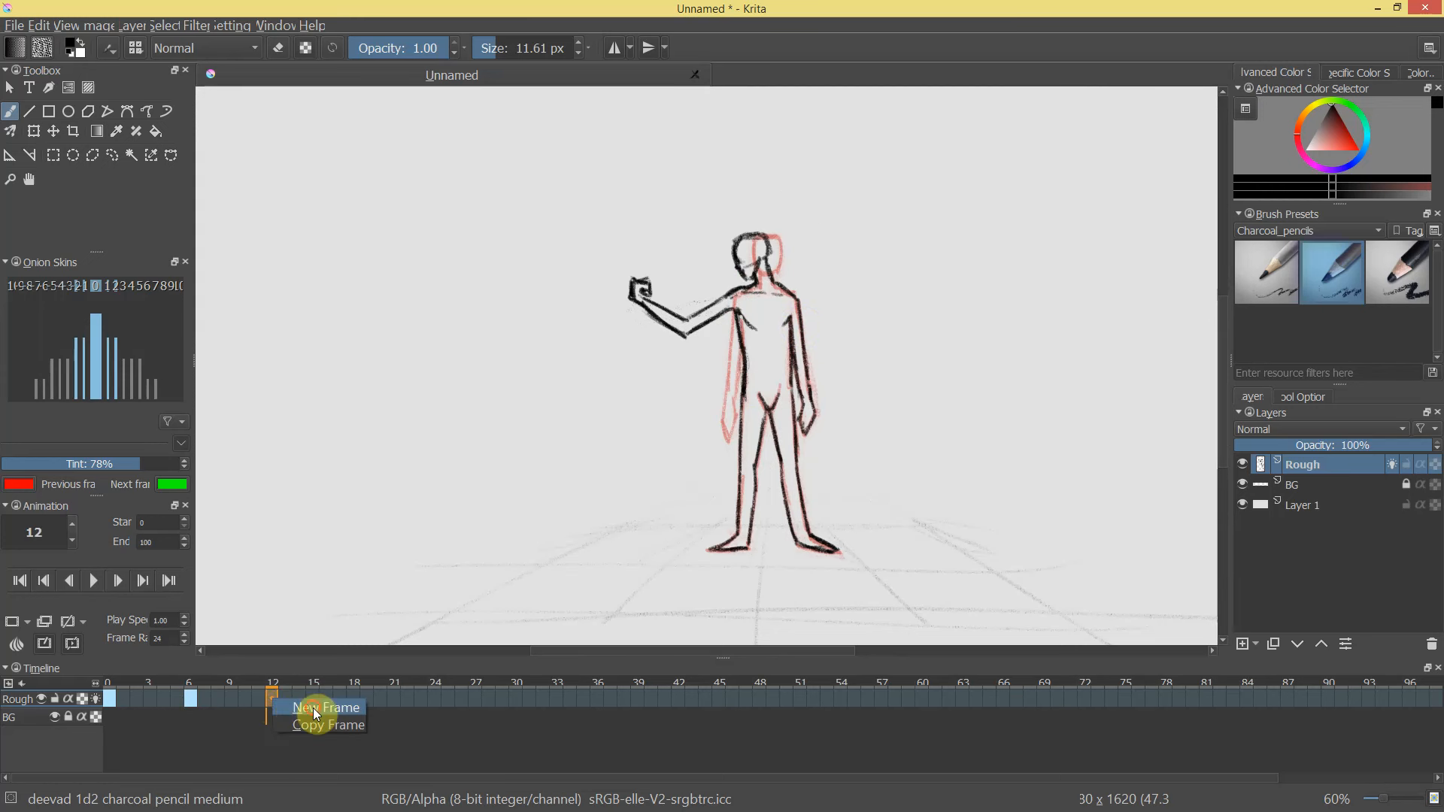
left_click_drag(772, 312, 805, 196)
Draw the turned head, neck and hanging arm on frame 12, following the onion skin.
mouse_move(787, 139)
left_mouse_down()
mouse_move(766, 186)
mouse_move(767, 145)
mouse_move(783, 138)
mouse_move(817, 164)
mouse_move(810, 151)
mouse_move(816, 165)
mouse_move(757, 160)
left_mouse_up()
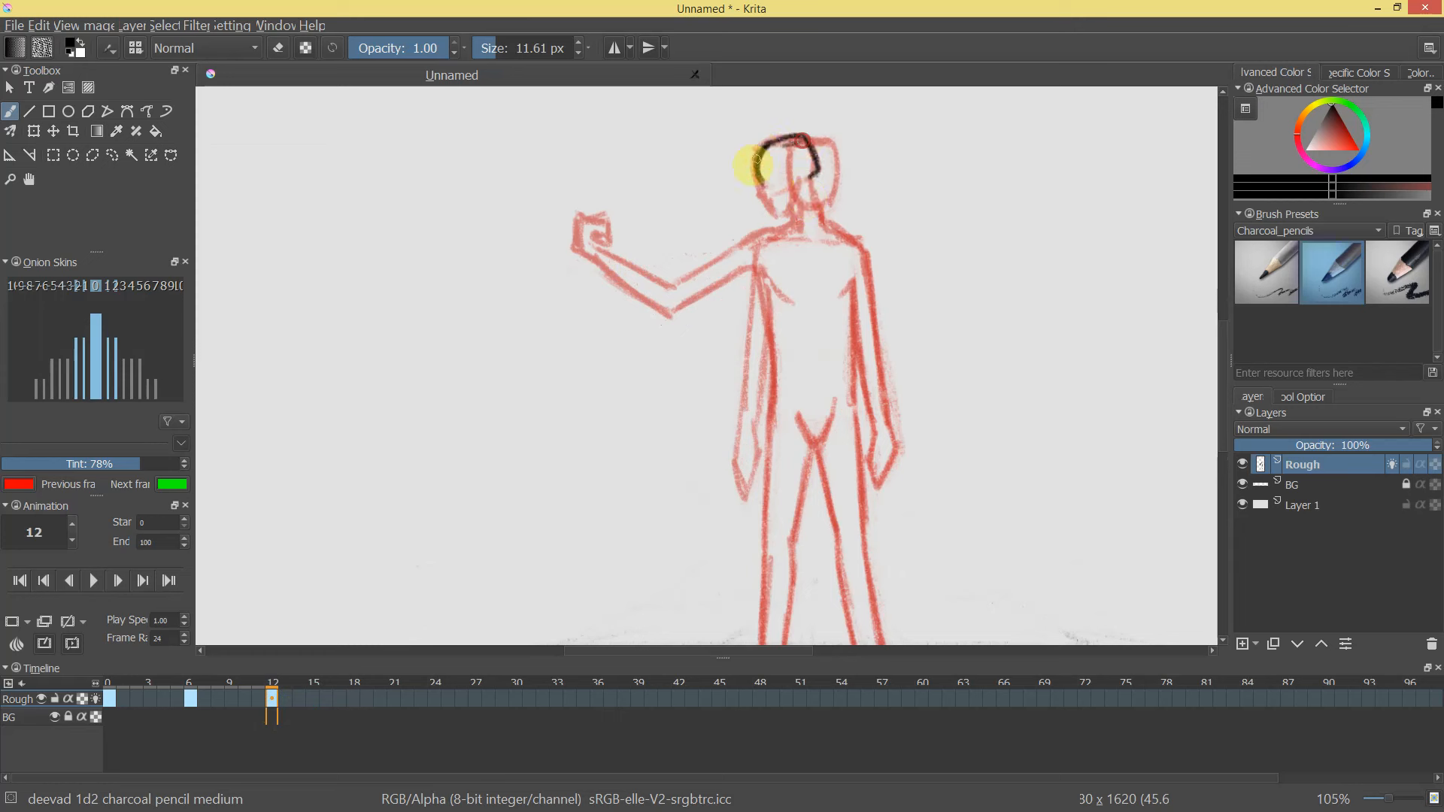
mouse_move(776, 211)
left_mouse_down()
mouse_move(796, 180)
mouse_move(792, 214)
mouse_move(814, 182)
mouse_move(825, 219)
mouse_move(809, 136)
mouse_move(817, 172)
mouse_move(790, 134)
mouse_move(754, 167)
mouse_move(776, 215)
mouse_move(772, 202)
mouse_move(859, 239)
mouse_move(892, 448)
mouse_move(883, 486)
mouse_move(850, 265)
mouse_move(866, 376)
left_mouse_up()
left_click_drag(853, 297, 877, 433)
key("ctrl+z")
key("ctrl+z")
key("ctrl+z")
left_click_drag(850, 297, 874, 443)
left_click_drag(852, 286, 857, 405)
left_click_drag(858, 340, 857, 412)
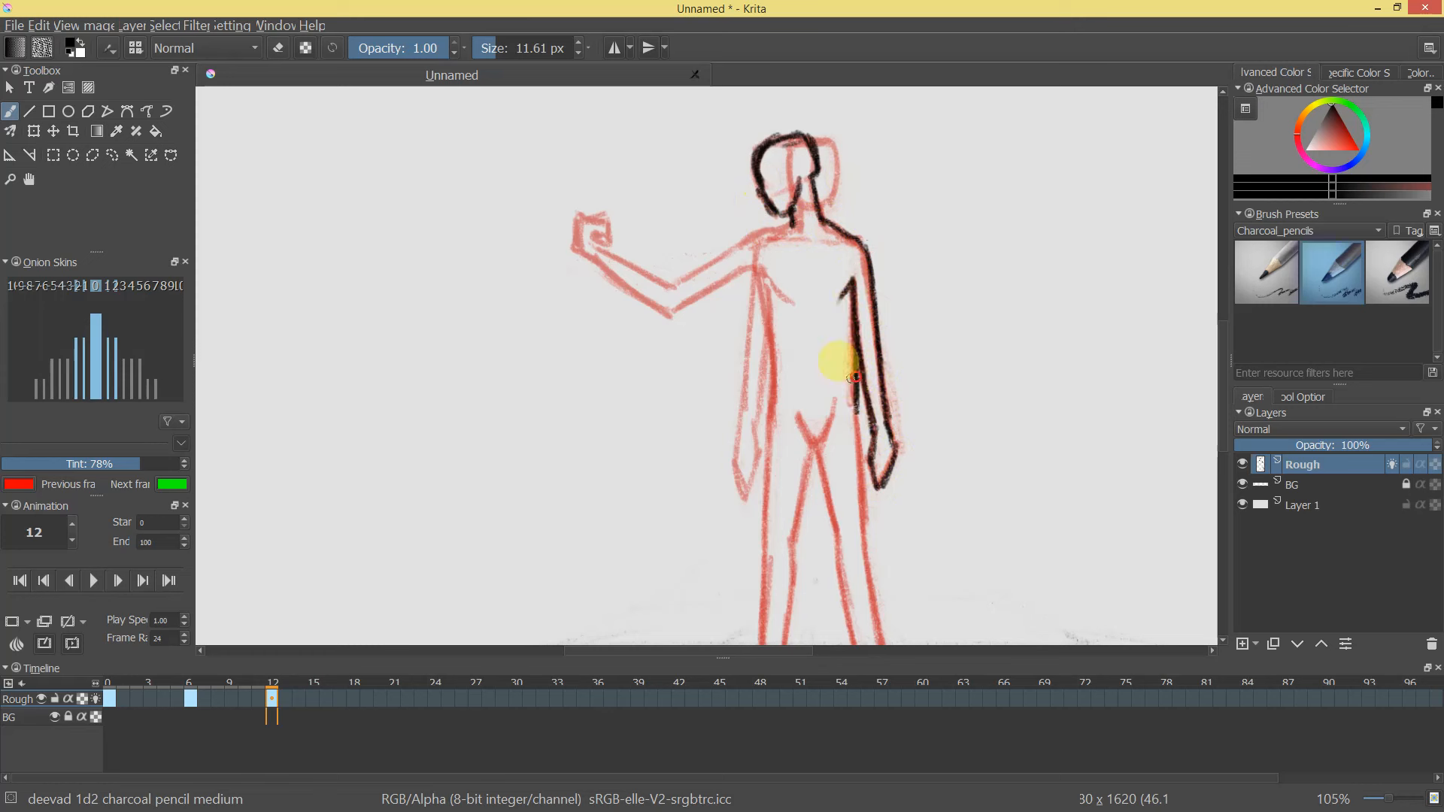
Trace the torso side under the raised arm, the crotch and both legs with feet on frame 12.
left_click_drag(759, 268, 775, 361)
left_click_drag(770, 296, 772, 434)
left_click_drag(772, 387, 768, 454)
left_click_drag(815, 457, 806, 223)
left_click_drag(761, 204, 756, 334)
left_click_drag(801, 211, 771, 445)
mouse_move(756, 331)
left_mouse_down()
mouse_move(755, 423)
mouse_move(758, 401)
mouse_move(750, 425)
mouse_move(704, 450)
mouse_move(771, 450)
left_mouse_up()
mouse_move(790, 182)
left_mouse_down()
mouse_move(807, 208)
mouse_move(825, 172)
mouse_move(828, 331)
left_mouse_up()
left_click_drag(845, 150, 872, 419)
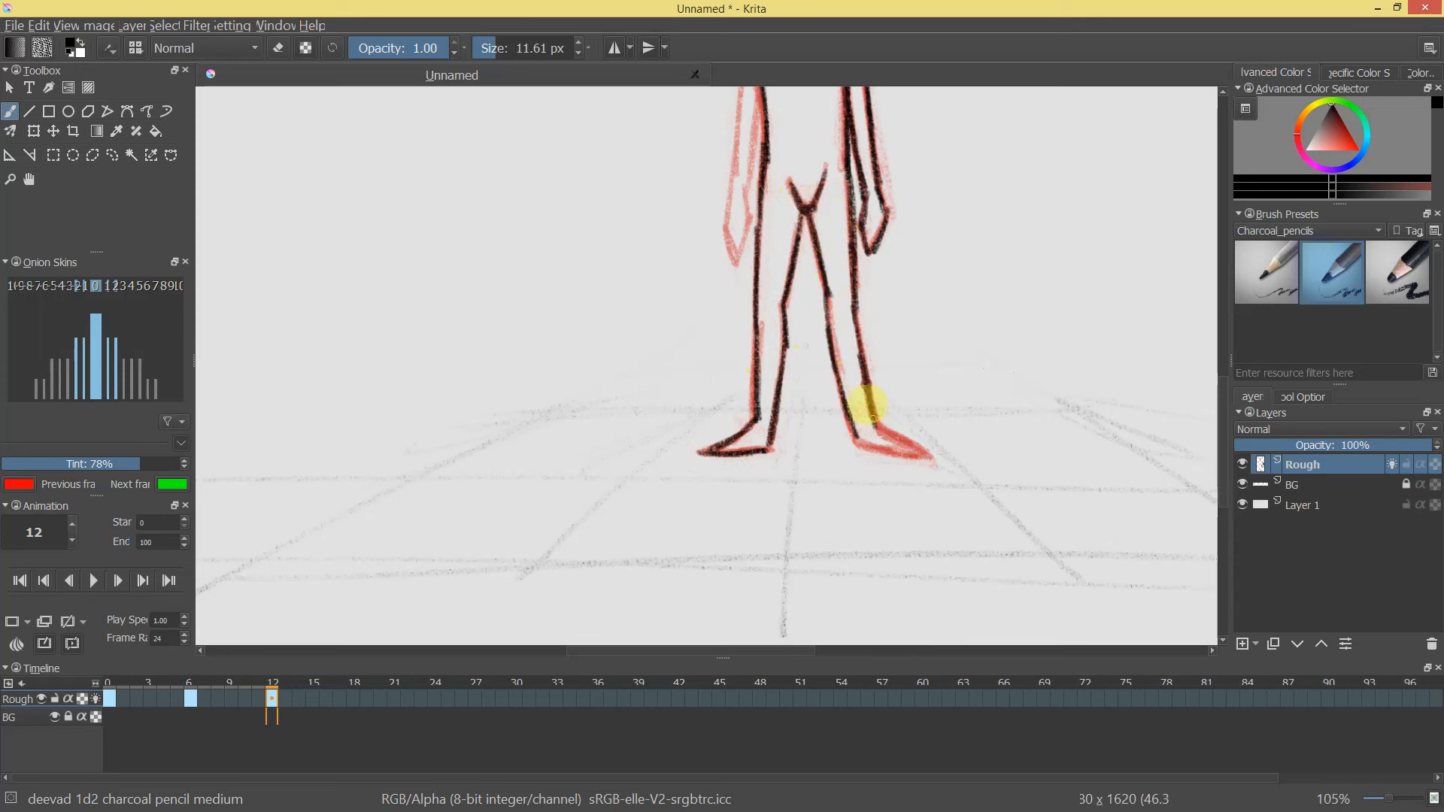
left_click_drag(902, 326, 867, 385)
Draw the shoulder, armpit and extended upper arm on frame 12, rotating the canvas for the strokes.
mouse_move(840, 486)
left_mouse_down()
mouse_move(898, 526)
mouse_move(774, 335)
mouse_move(815, 120)
mouse_move(793, 287)
mouse_move(730, 244)
left_mouse_up()
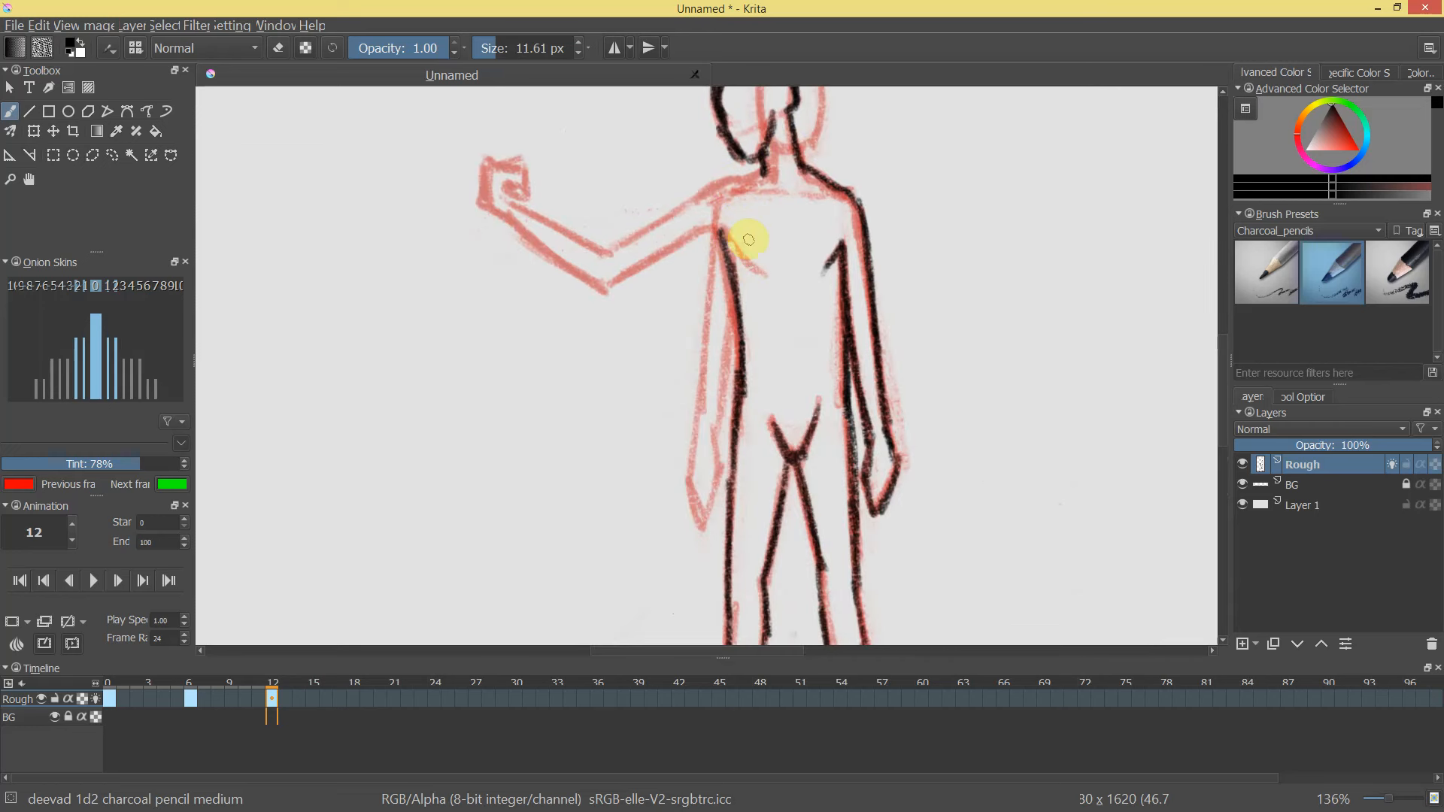
mouse_move(733, 234)
left_mouse_down()
mouse_move(751, 250)
mouse_move(634, 254)
mouse_move(616, 231)
mouse_move(703, 186)
mouse_move(660, 186)
mouse_move(764, 171)
left_mouse_up()
mouse_move(982, 225)
left_mouse_down()
mouse_move(950, 277)
mouse_move(704, 519)
left_mouse_up()
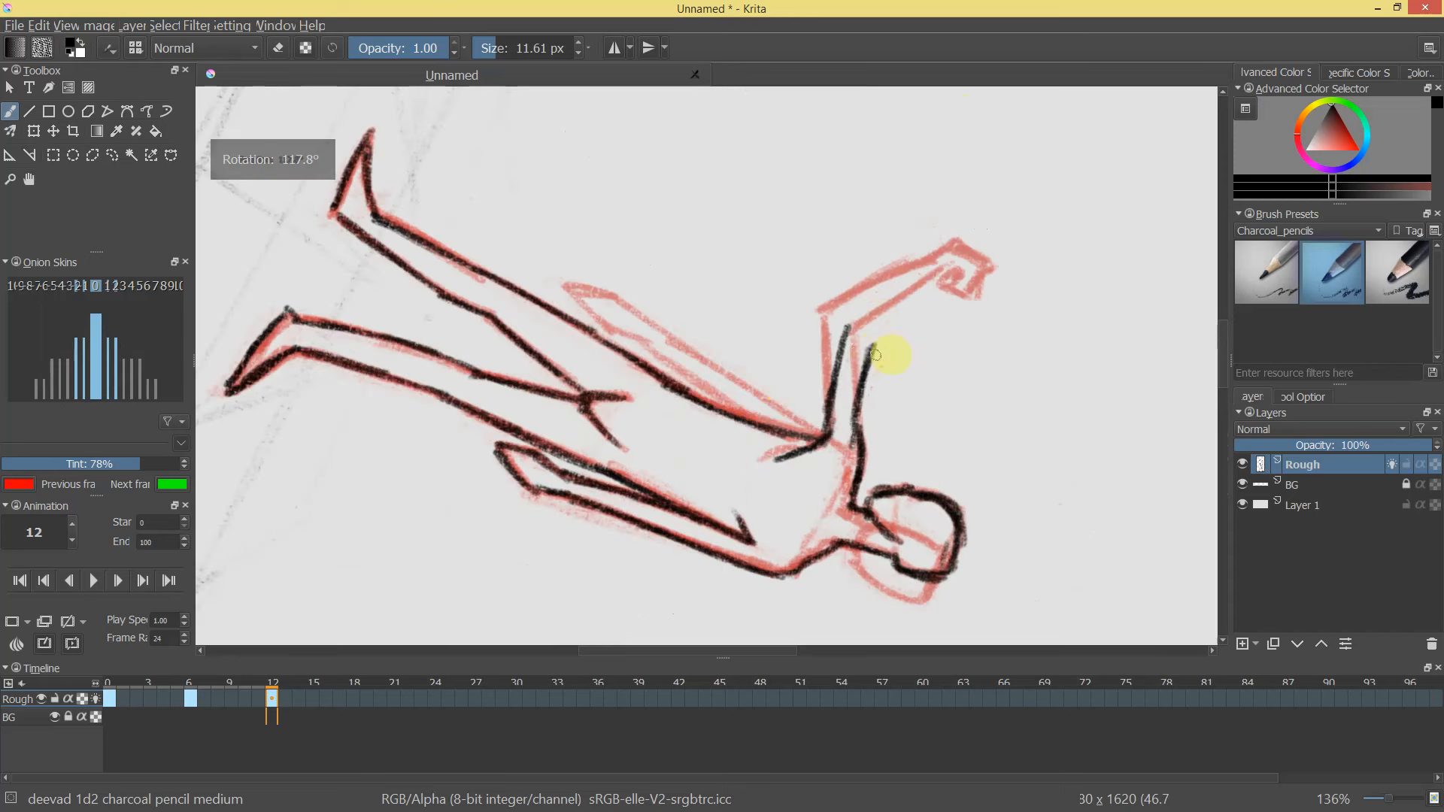
mouse_move(858, 319)
left_mouse_down()
mouse_move(942, 236)
mouse_move(879, 333)
mouse_move(930, 337)
mouse_move(918, 384)
mouse_move(902, 186)
mouse_move(660, 63)
left_mouse_up()
left_click_drag(809, 222, 783, 293)
left_click_drag(709, 364, 702, 258)
Draw the extended forearm and an open, palm-up hand on frame 12.
left_click_drag(596, 290, 628, 235)
left_click_drag(611, 280, 1072, 284)
mouse_move(841, 267)
left_mouse_down()
mouse_move(758, 314)
mouse_move(830, 295)
mouse_move(755, 322)
mouse_move(721, 303)
mouse_move(756, 318)
left_mouse_up()
mouse_move(930, 295)
left_mouse_down()
mouse_move(1042, 309)
mouse_move(751, 426)
mouse_move(829, 453)
mouse_move(812, 477)
left_mouse_up()
left_click_drag(919, 467, 1004, 542)
mouse_move(1012, 480)
left_mouse_down()
mouse_move(970, 332)
mouse_move(858, 138)
mouse_move(799, 212)
left_mouse_up()
left_click_drag(770, 316, 817, 228)
mouse_move(827, 315)
left_mouse_down()
mouse_move(850, 314)
mouse_move(790, 317)
left_mouse_up()
Rework the open hand on frame 12 by erasing and redrawing its fingers and thumb.
key("e")
mouse_move(1008, 331)
left_mouse_down()
mouse_move(912, 413)
mouse_move(908, 436)
left_mouse_up()
left_click_drag(992, 394, 949, 437)
left_click_drag(967, 424, 1001, 273)
key("e")
left_click_drag(720, 348, 743, 352)
key("e")
left_click_drag(991, 343, 949, 443)
left_click_drag(953, 422, 986, 316)
mouse_move(1051, 390)
left_mouse_down()
mouse_move(1038, 412)
mouse_move(1043, 398)
left_mouse_up()
mouse_move(994, 322)
left_mouse_down()
mouse_move(930, 279)
mouse_move(887, 192)
left_mouse_up()
mouse_move(949, 321)
left_mouse_down()
mouse_move(925, 263)
mouse_move(885, 290)
mouse_move(885, 322)
left_mouse_up()
Try to touch up the torso line below the raised arm on frame 12, comparing it with the previous pose.
mouse_move(277, 676)
left_mouse_down()
mouse_move(116, 683)
mouse_move(295, 692)
mouse_move(89, 705)
mouse_move(319, 702)
mouse_move(101, 704)
mouse_move(289, 692)
mouse_move(271, 689)
left_mouse_up()
key("e")
mouse_move(784, 254)
left_mouse_down()
mouse_move(783, 283)
mouse_move(789, 274)
left_mouse_up()
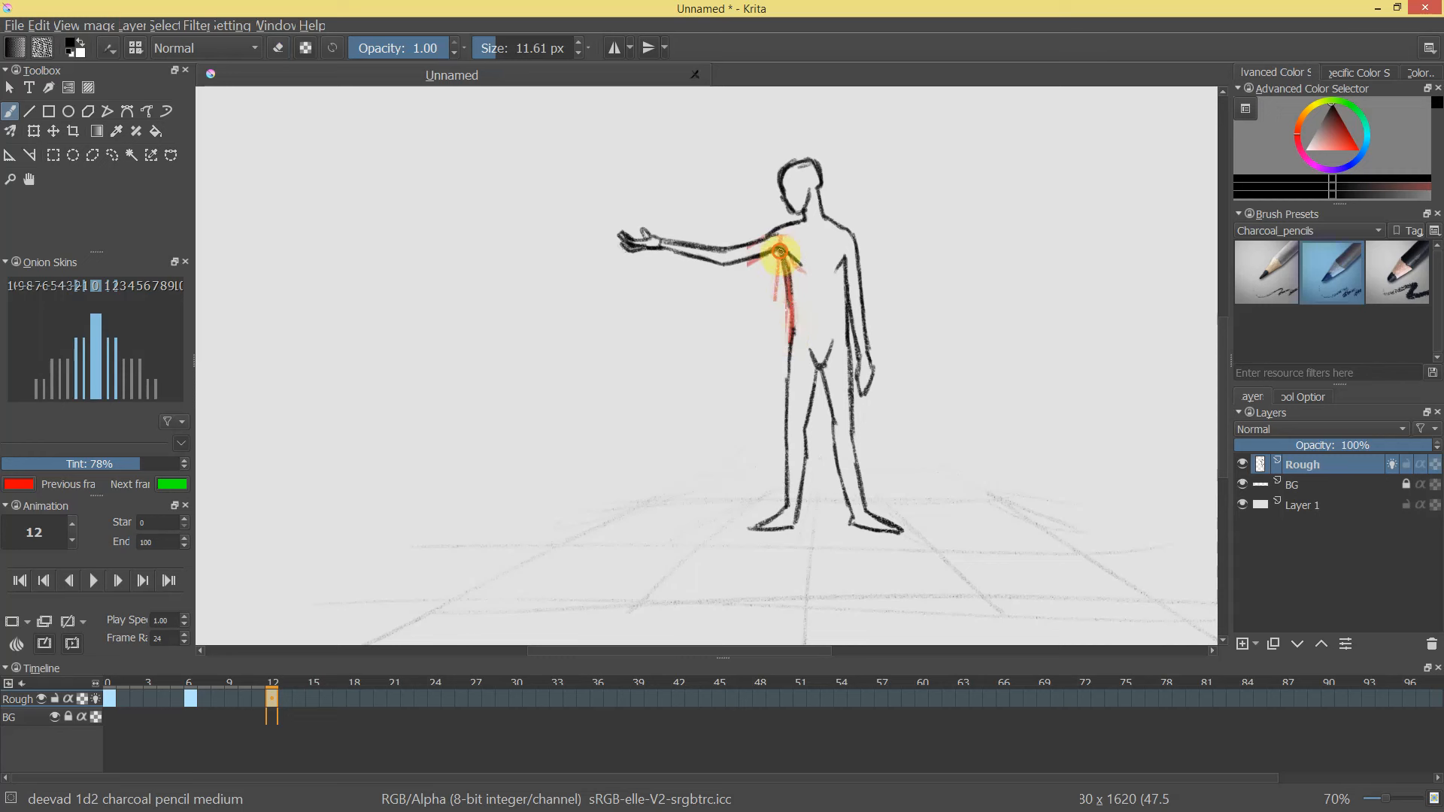
mouse_move(257, 691)
left_mouse_down()
mouse_move(289, 704)
mouse_move(261, 706)
left_mouse_up()
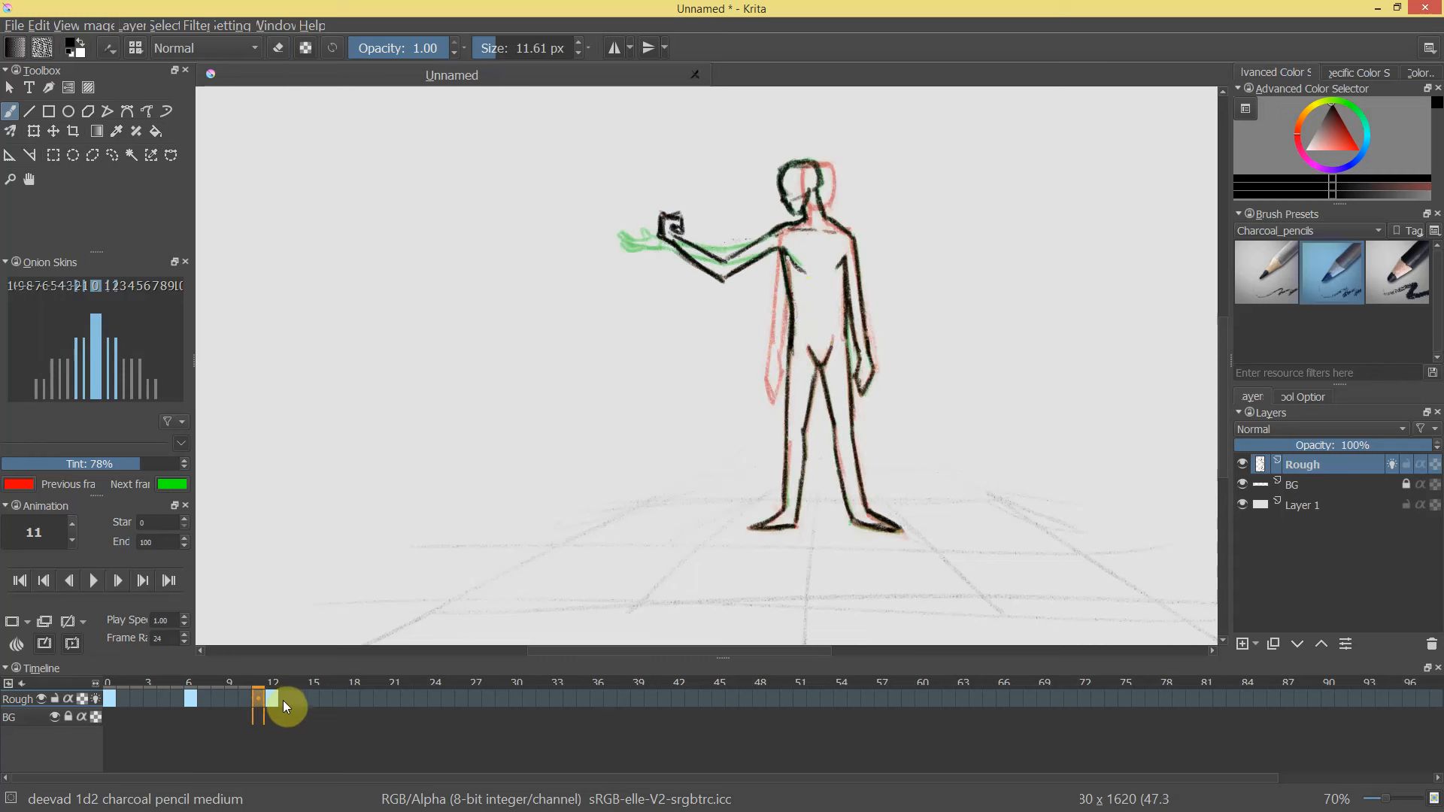
left_click(277, 701)
left_click(787, 276, "ctrl")
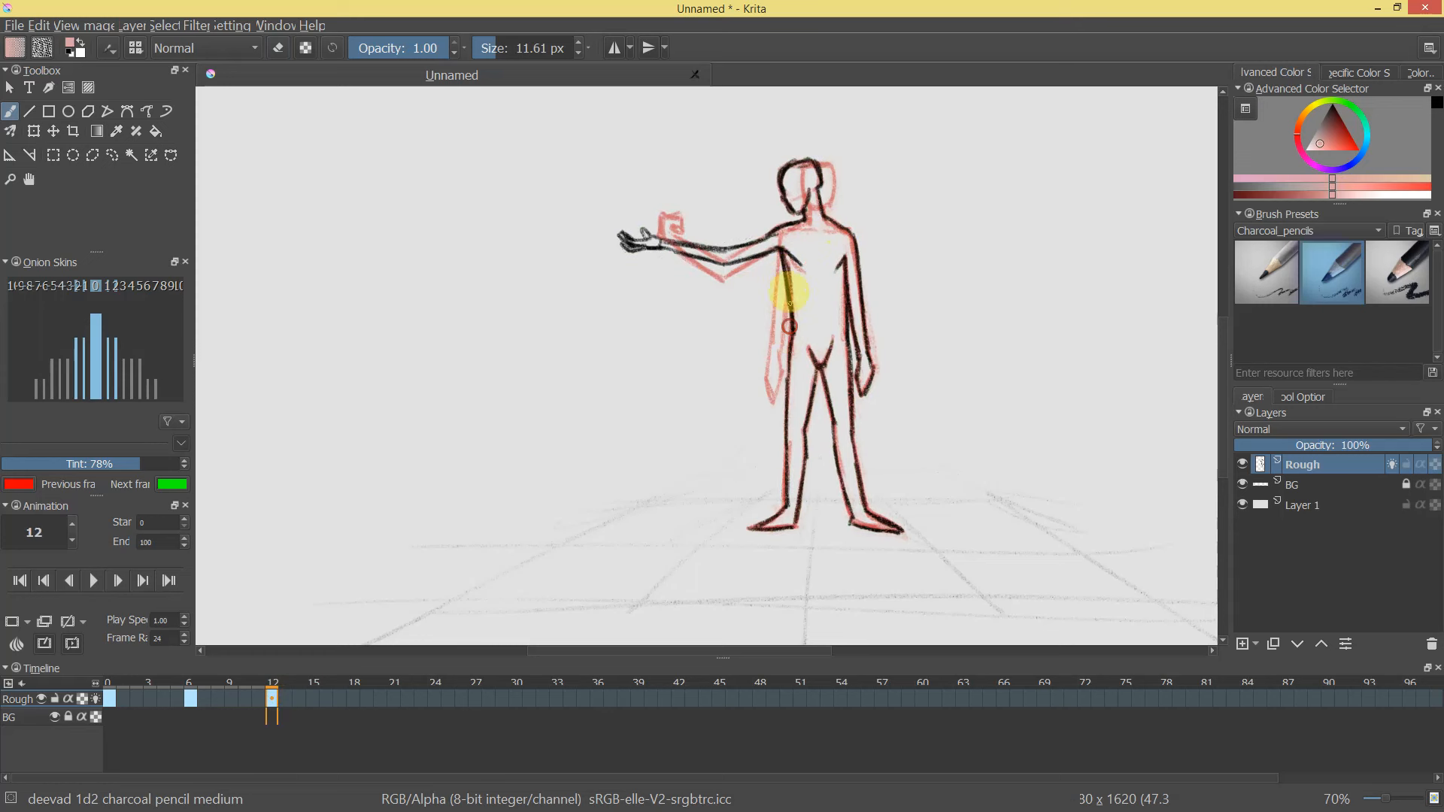
mouse_move(784, 288)
left_mouse_down()
mouse_move(775, 267)
mouse_move(797, 300)
mouse_move(822, 300)
mouse_move(900, 235)
mouse_move(869, 245)
left_mouse_up()
Turn off the Rough layer's onion skins and erase the torso line under the raised arm on frame 12.
key("e")
left_click_drag(822, 185, 820, 199)
left_click(259, 697)
left_click(273, 697)
left_click_drag(190, 684, 278, 698)
left_click(93, 697)
mouse_move(891, 264)
left_mouse_down()
mouse_move(837, 302)
mouse_move(784, 255)
left_mouse_up()
key("minus")
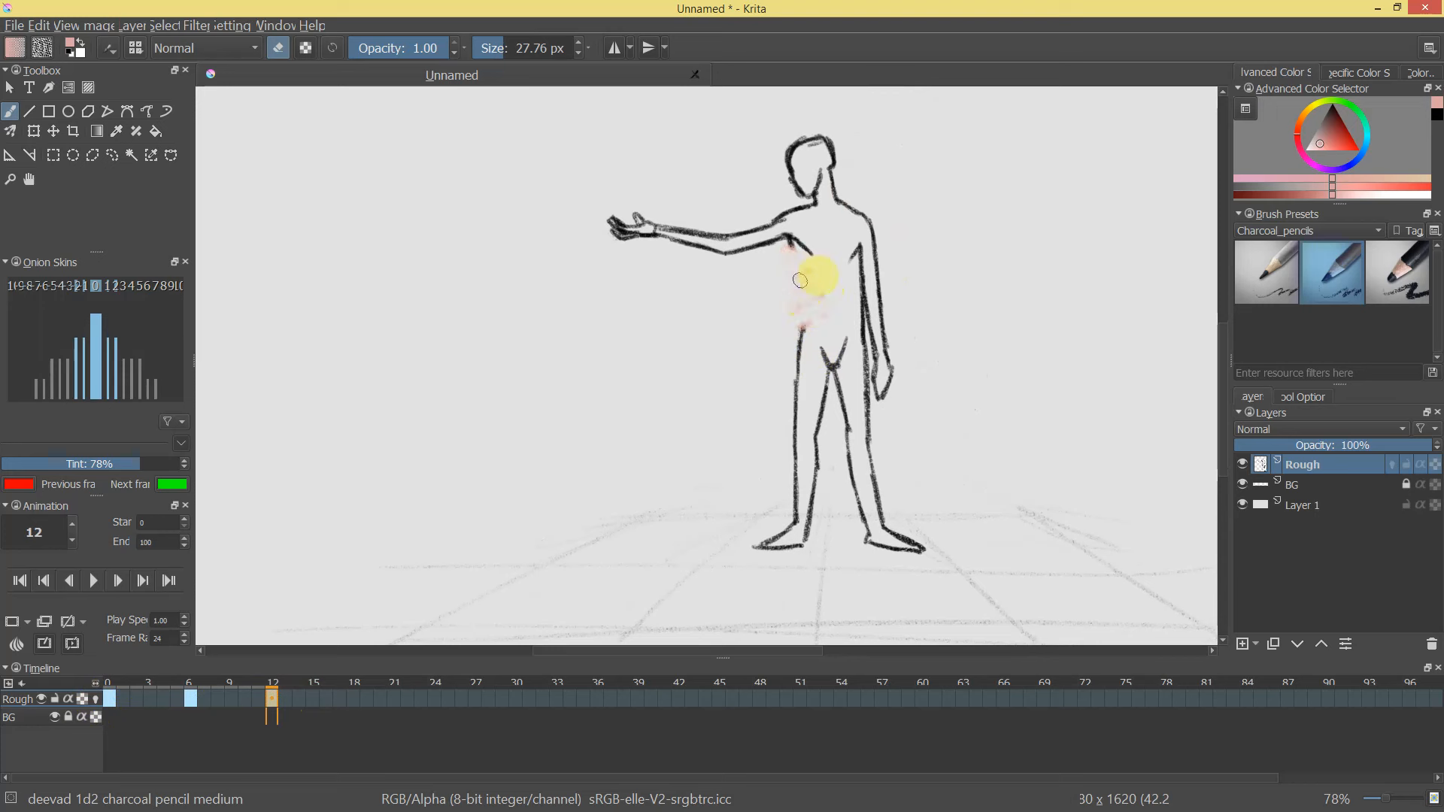
left_click_drag(819, 393, 829, 311)
mouse_move(899, 139)
left_mouse_down()
mouse_move(873, 123)
mouse_move(891, 184)
left_mouse_up()
Set the brush color back to black and redraw the torso line under the raised arm on frame 12.
key("e")
left_click_drag(1106, 167, 973, 268)
key("ctrl+z")
left_click_drag(1330, 126, 1349, 86)
mouse_move(707, 309)
left_mouse_down()
mouse_move(785, 323)
mouse_move(738, 348)
mouse_move(800, 306)
mouse_move(742, 251)
mouse_move(826, 326)
mouse_move(805, 347)
left_mouse_up()
key("e")
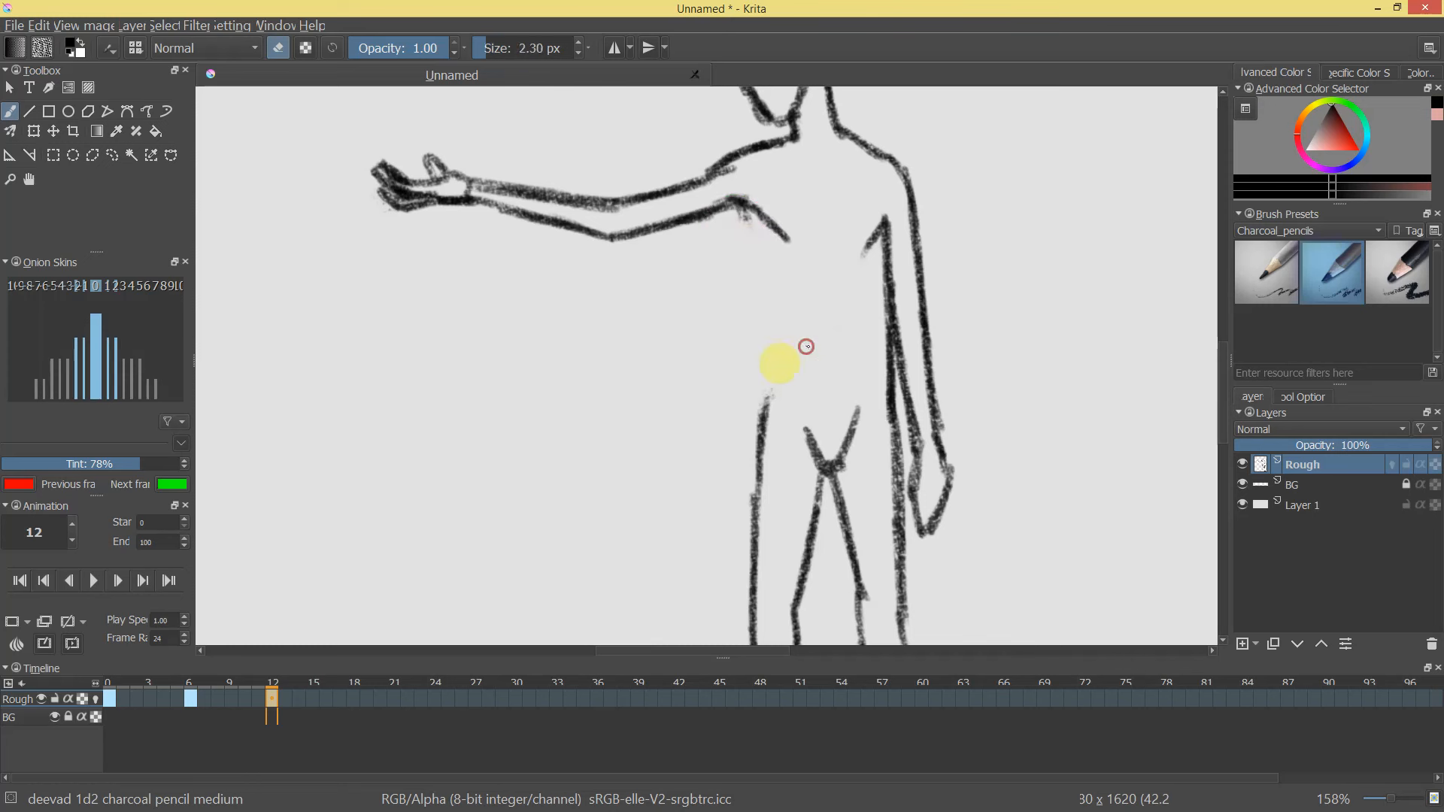
key("e")
mouse_move(737, 202)
left_mouse_down()
mouse_move(764, 421)
mouse_move(740, 205)
left_mouse_up()
mouse_move(835, 399)
left_mouse_down()
mouse_move(773, 471)
mouse_move(782, 456)
left_mouse_up()
Erase the stray marks near the bent arm in the drawing held from frame 6.
left_click_drag(264, 684, 234, 676)
key("e")
left_click_drag(662, 297, 688, 292)
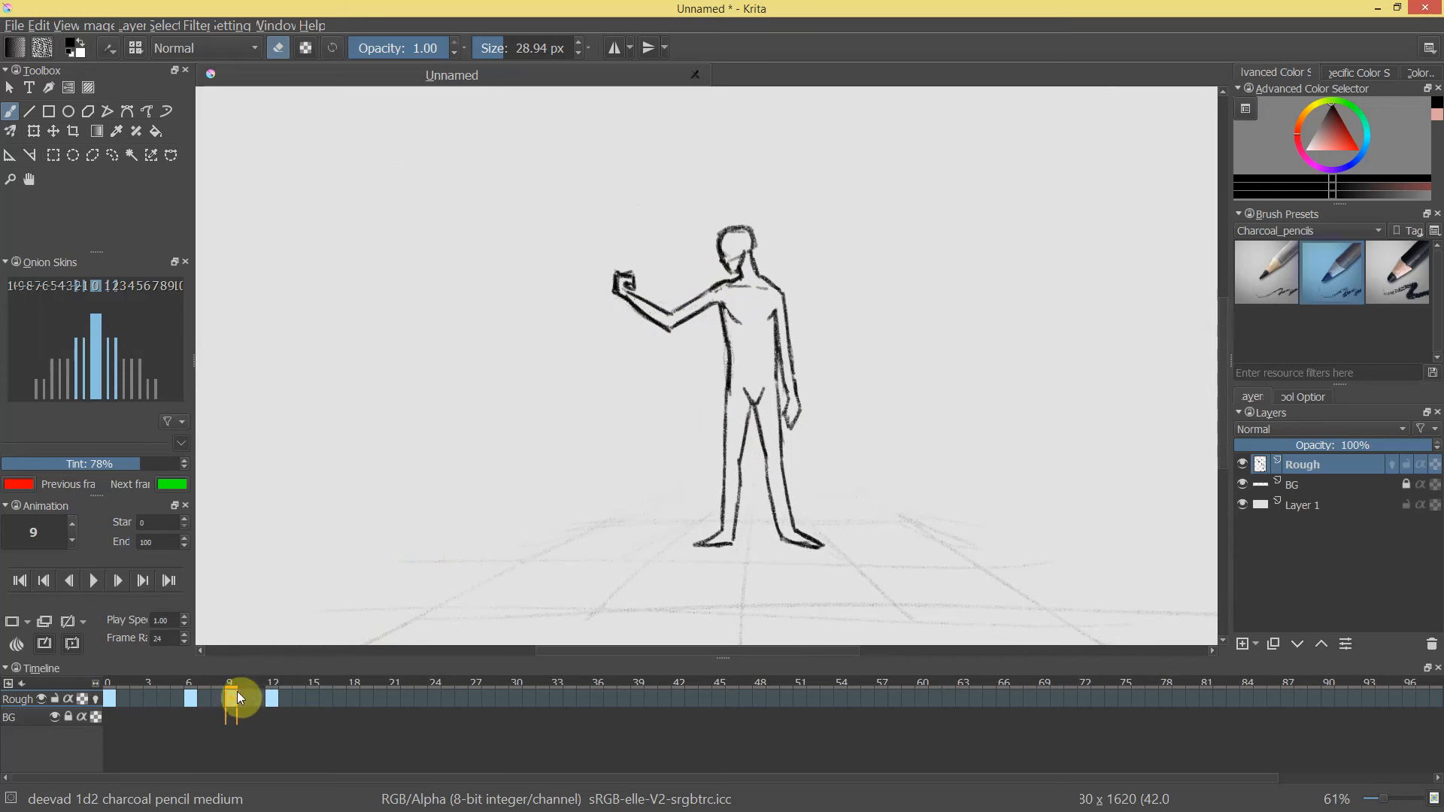
Erase and redraw the side of the head as a rounder curve in the first standing pose.
left_click_drag(234, 698, 123, 699)
scroll(764, 258, "up", 3)
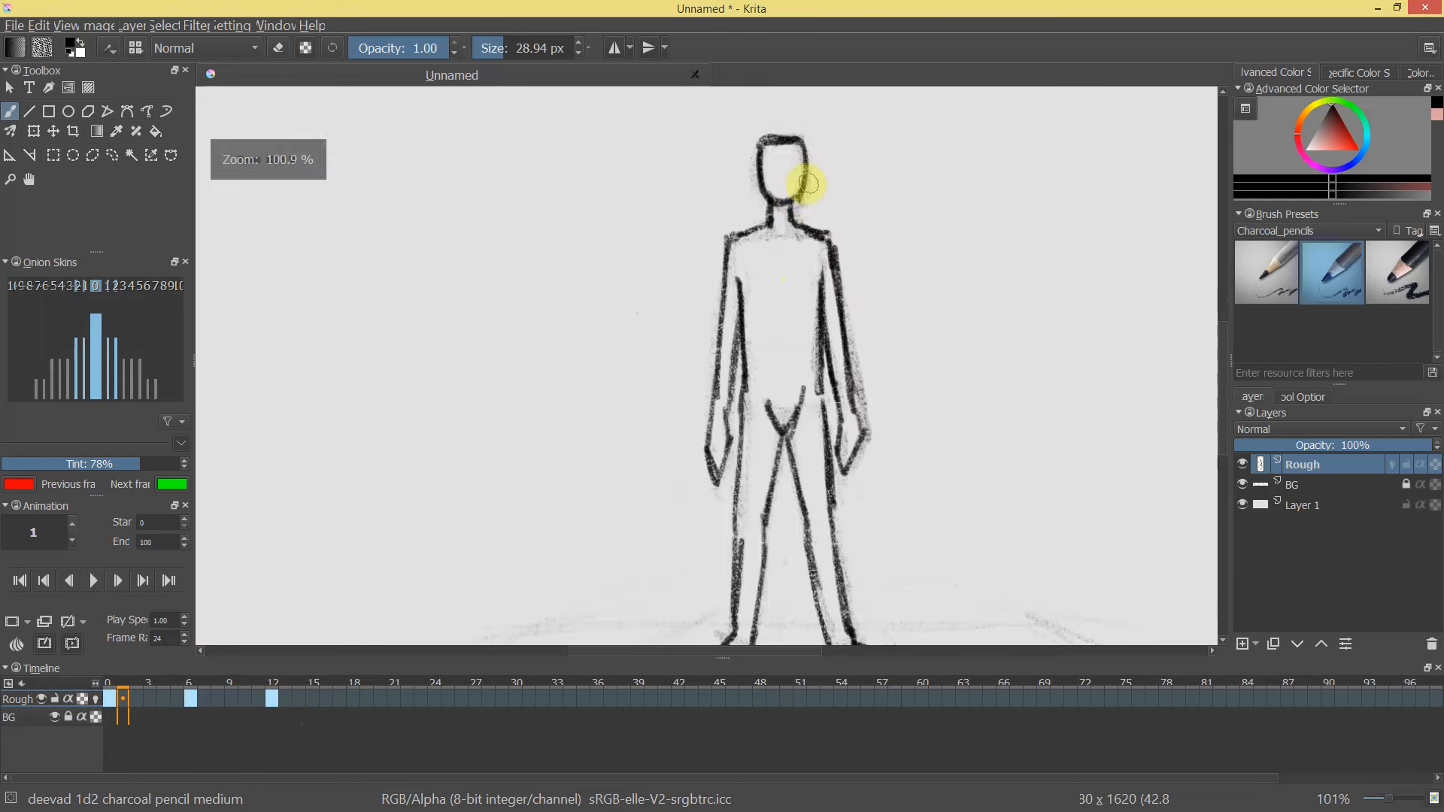
key("e")
mouse_move(809, 167)
left_mouse_down()
mouse_move(794, 202)
mouse_move(792, 183)
left_mouse_up()
left_click_drag(805, 160, 790, 200)
key("e")
left_click_drag(803, 170, 785, 204)
mouse_move(803, 171)
left_mouse_down()
mouse_move(774, 201)
mouse_move(797, 128)
mouse_move(761, 141)
mouse_move(759, 154)
mouse_move(775, 143)
mouse_move(794, 158)
mouse_move(774, 144)
mouse_move(791, 160)
mouse_move(766, 167)
mouse_move(815, 364)
mouse_move(898, 284)
left_mouse_up()
key("e")
key("e")
Add a new blank frame at frame 18 on the Rough layer and turn on its onion skins.
left_click_drag(124, 697, 309, 703)
left_click(309, 703)
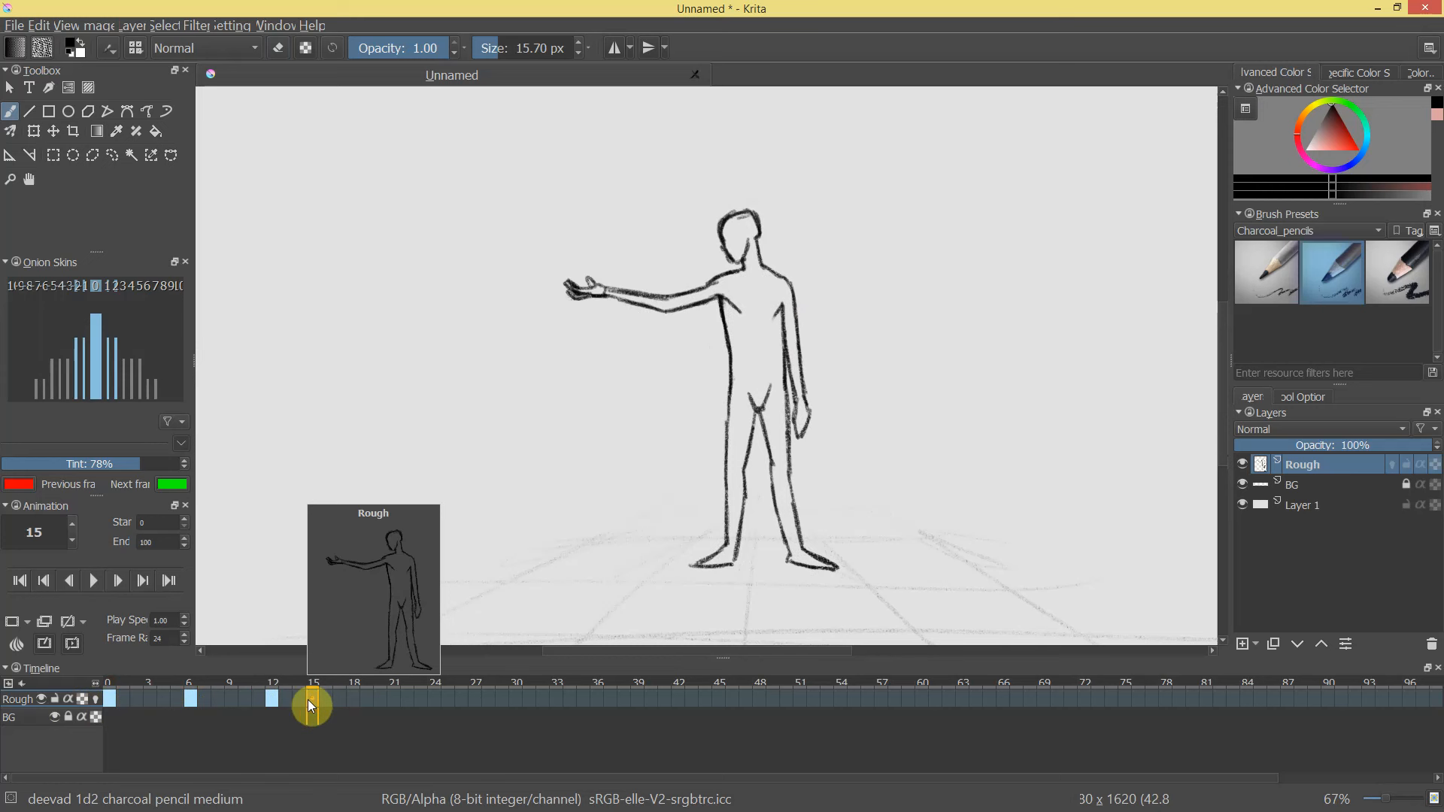
left_click(380, 700)
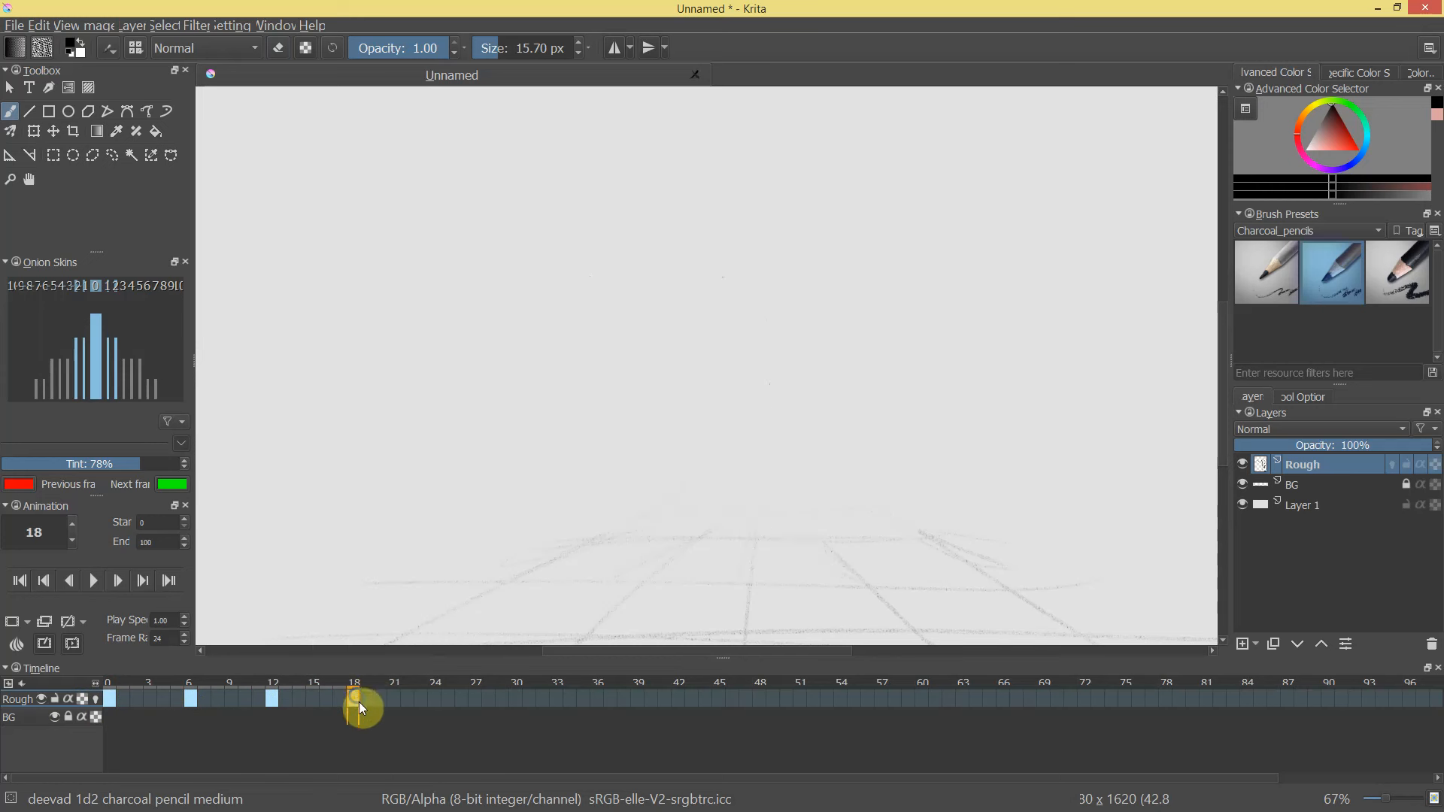
left_click(96, 697)
left_click(837, 372)
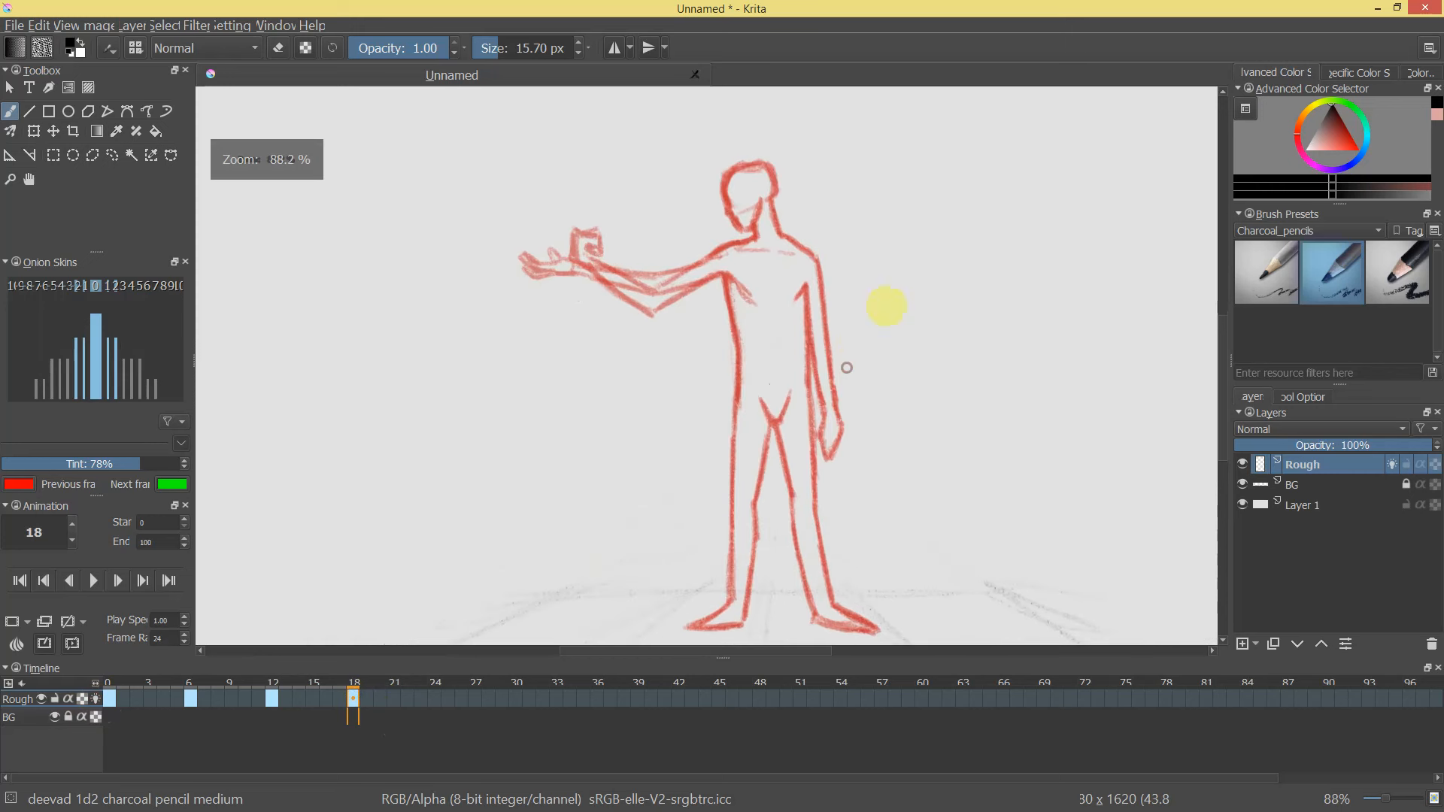
Hide the second previous frame's onion skin and accept the 3286x2160 (Qt) screen resolution.
left_click(71, 286)
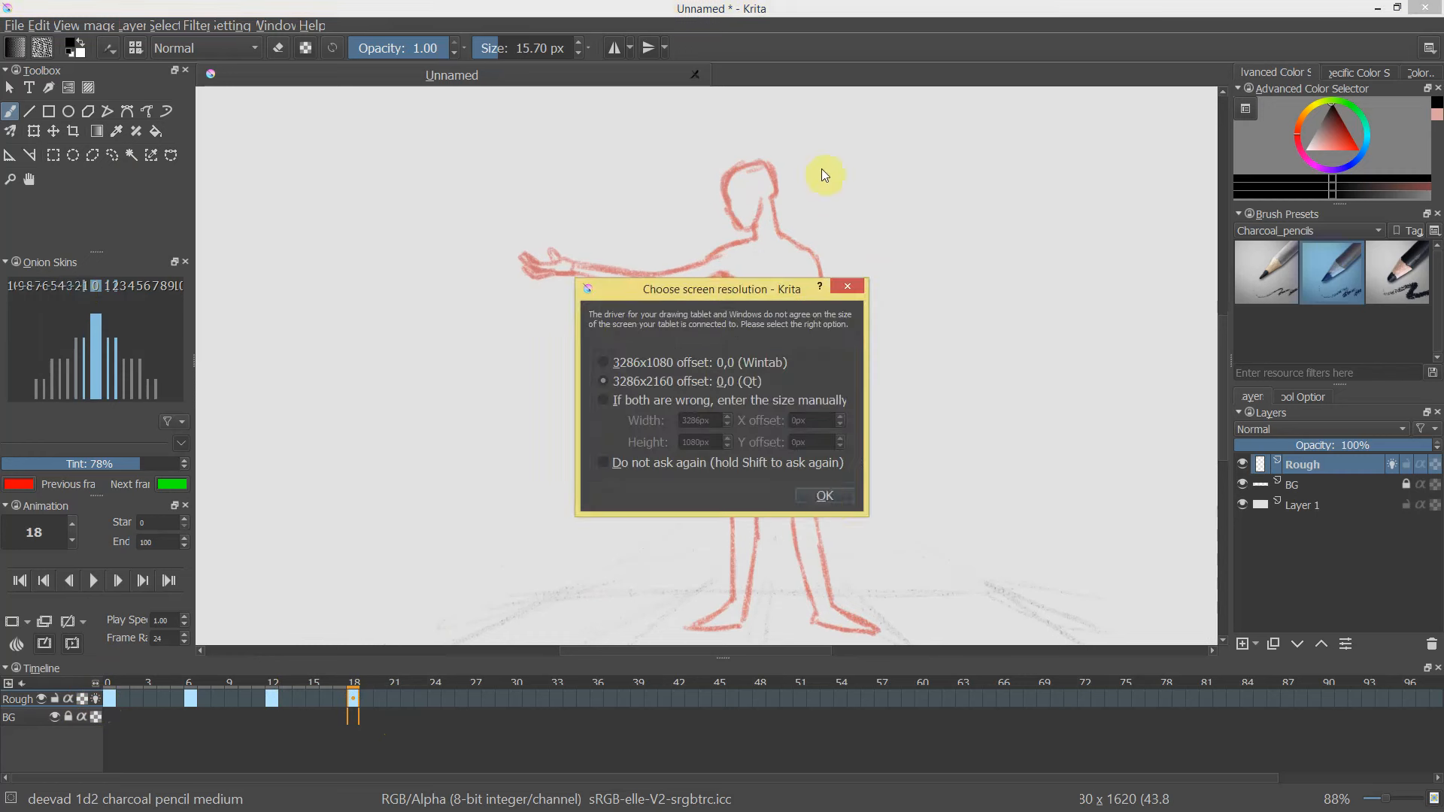
left_click(827, 498)
key("ctrl+minus")
key("ctrl+minus")
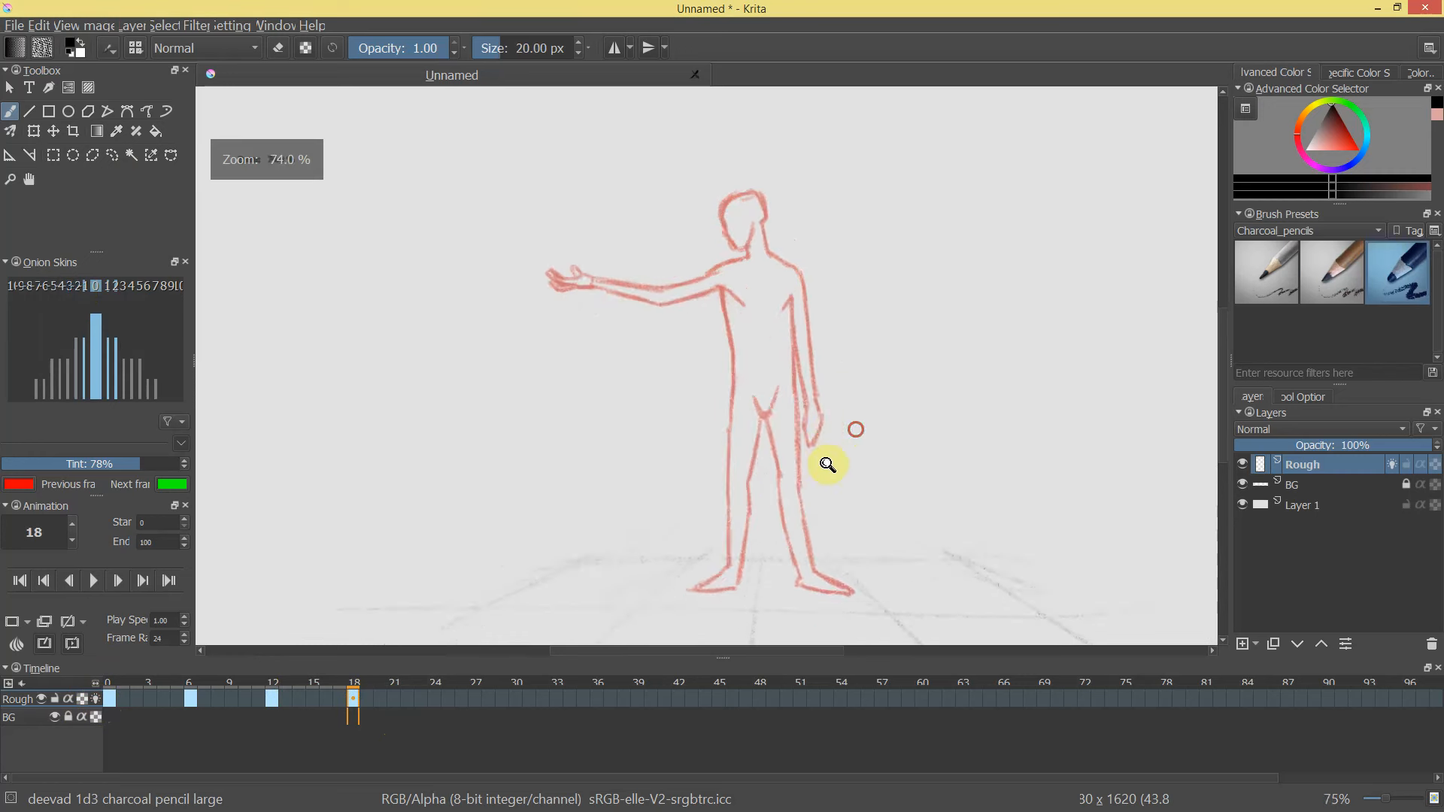
Review the poses at frames 12, 6 and 0, stepping forward again to frame 18.
left_click(271, 698)
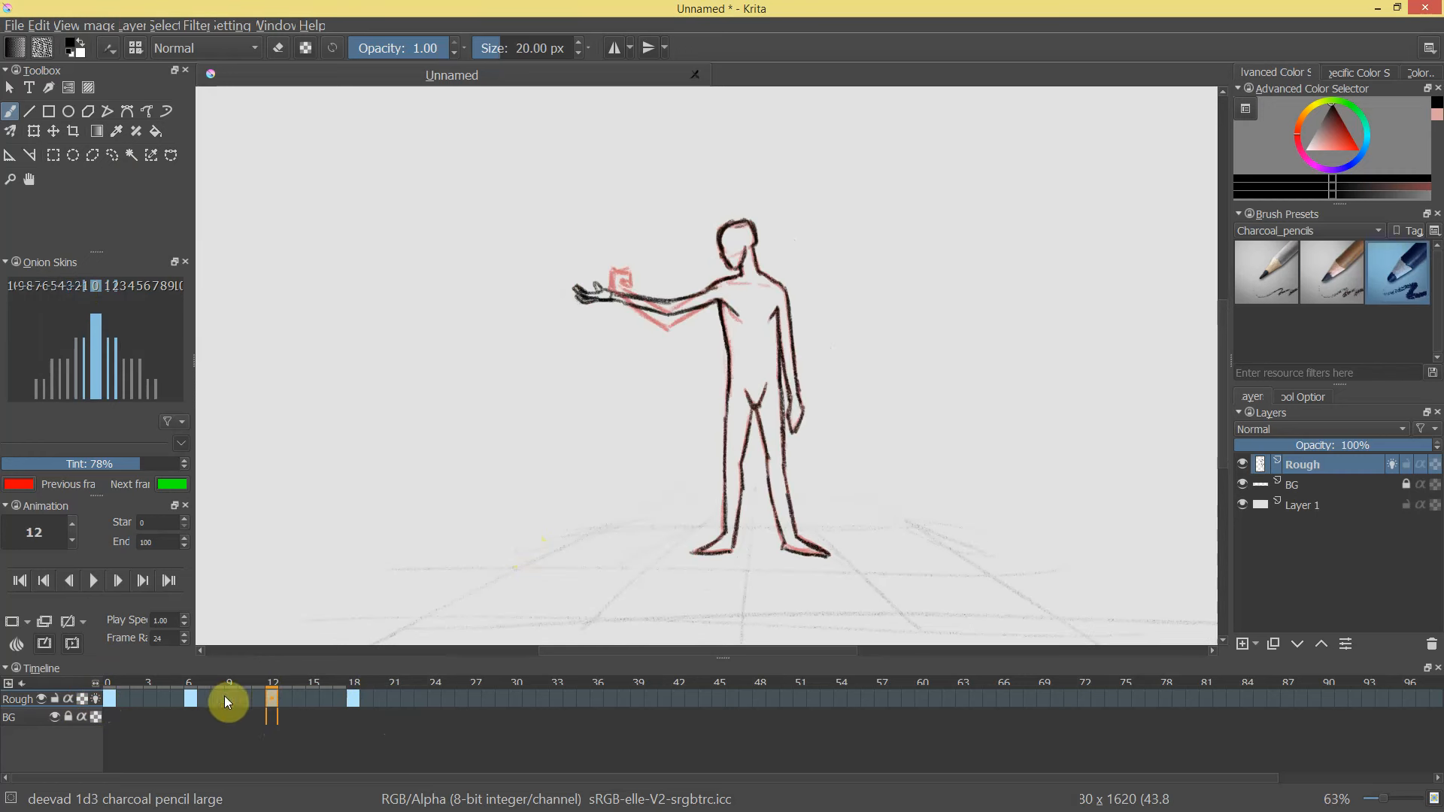
left_click(189, 699)
left_click(108, 699)
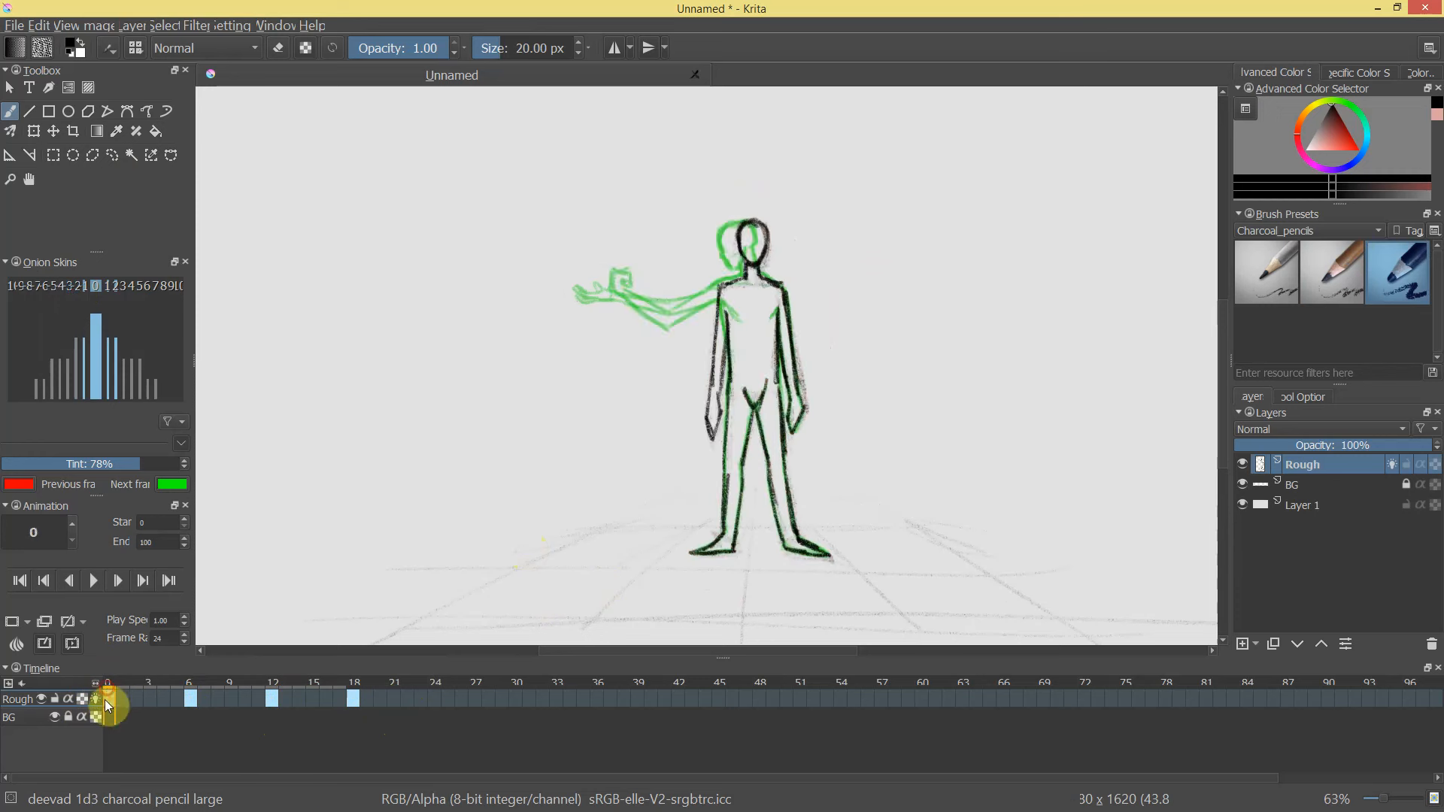
left_click(188, 699)
left_click(272, 698)
left_click(353, 698)
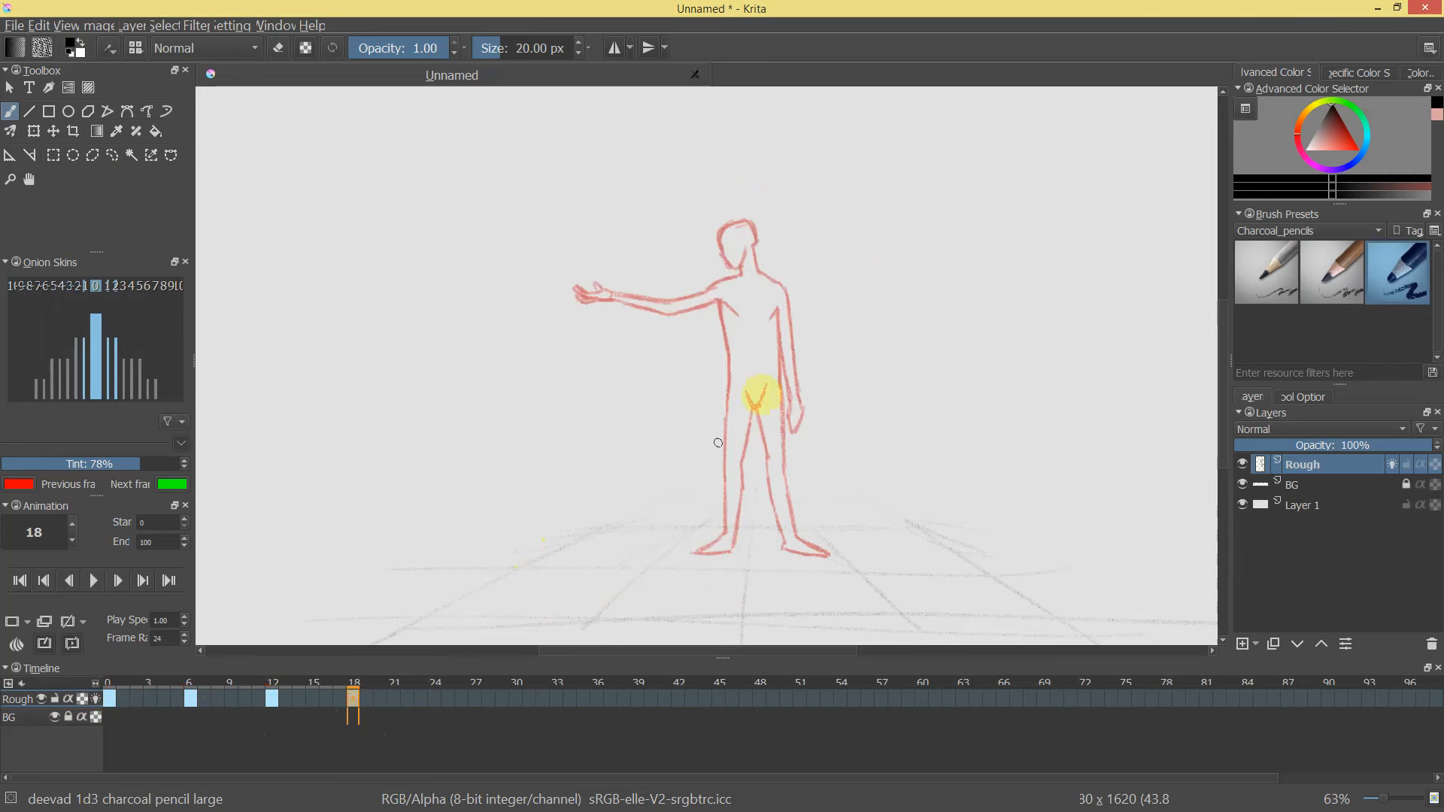
Sketch the head, face line and back of the neck on frame 18 with the medium charcoal pencil.
mouse_move(784, 406)
left_mouse_down()
mouse_move(790, 390)
mouse_move(855, 477)
mouse_move(790, 332)
mouse_move(815, 439)
left_mouse_up()
left_click_drag(816, 404, 812, 403)
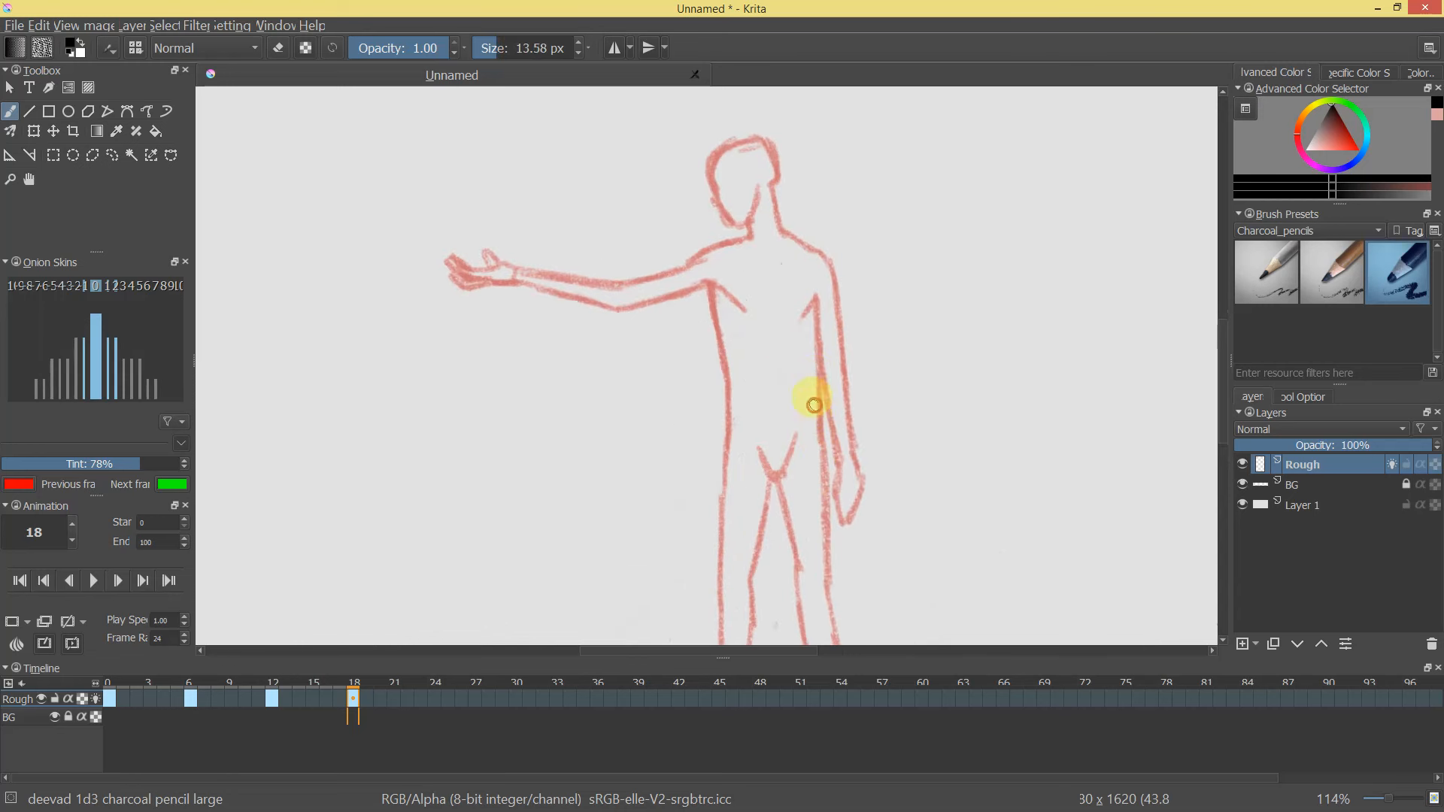
left_click_drag(750, 164, 748, 164)
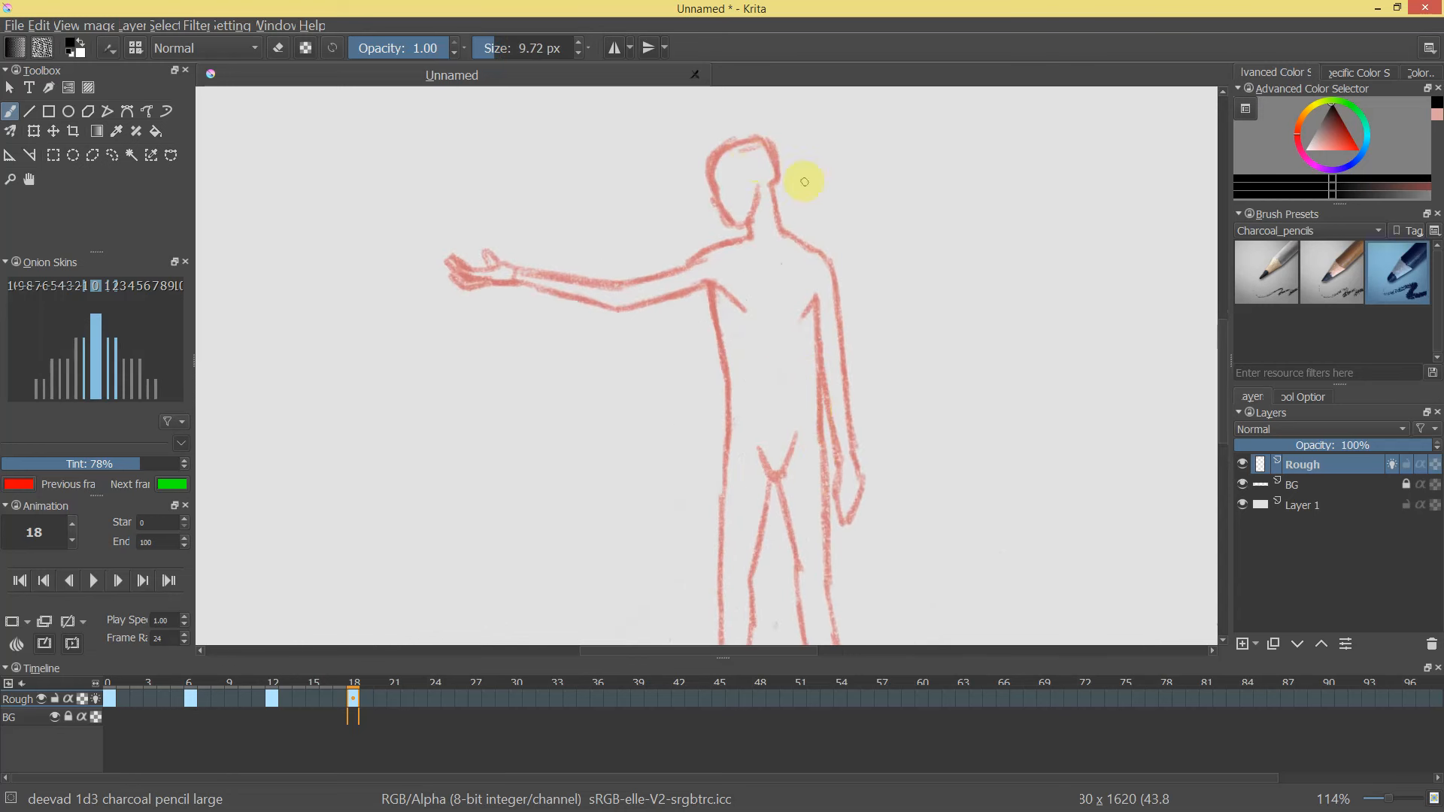
key("slash")
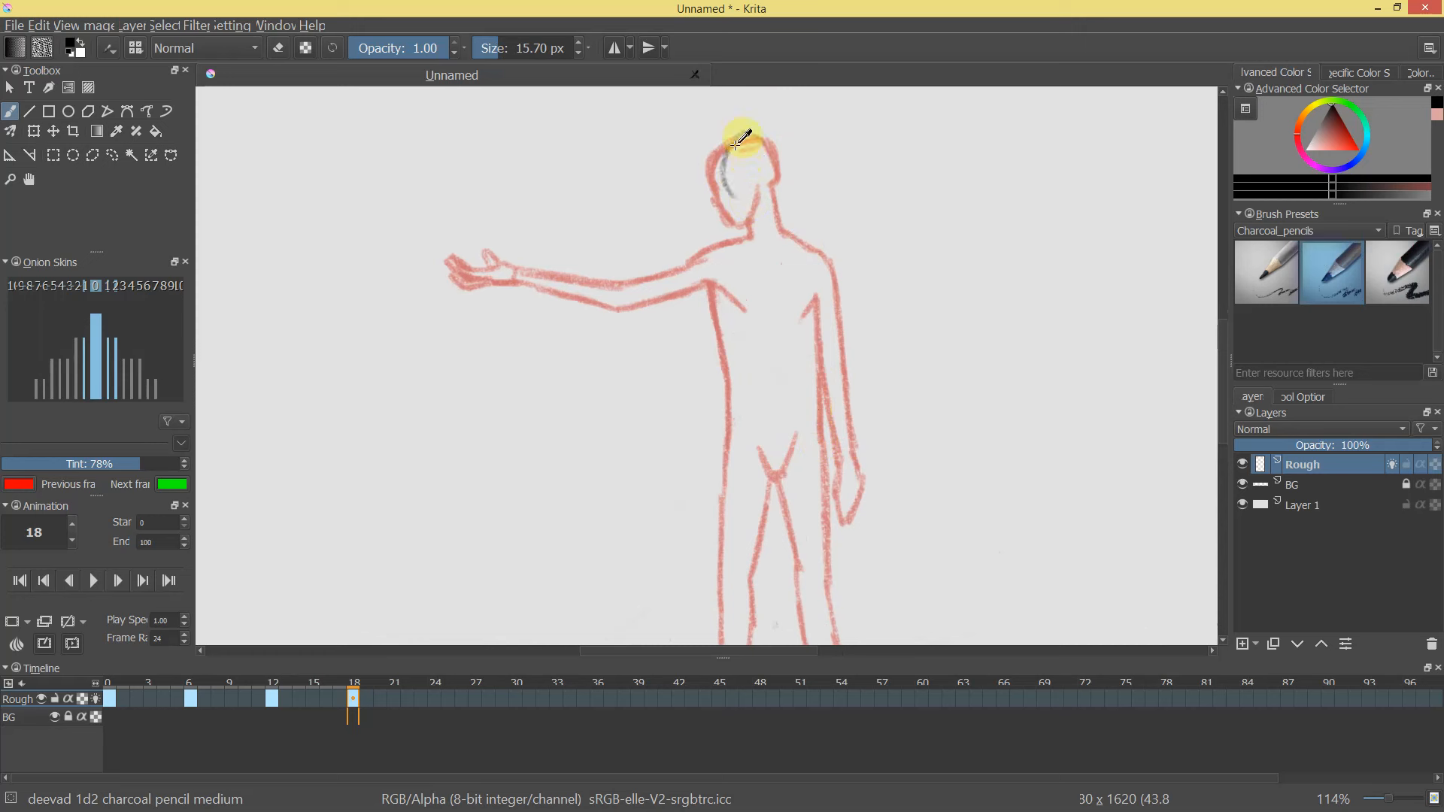
left_click_drag(755, 159, 757, 160)
mouse_move(759, 143)
left_mouse_down()
mouse_move(729, 150)
mouse_move(747, 147)
mouse_move(773, 178)
mouse_move(731, 145)
mouse_move(785, 163)
mouse_move(774, 219)
left_mouse_up()
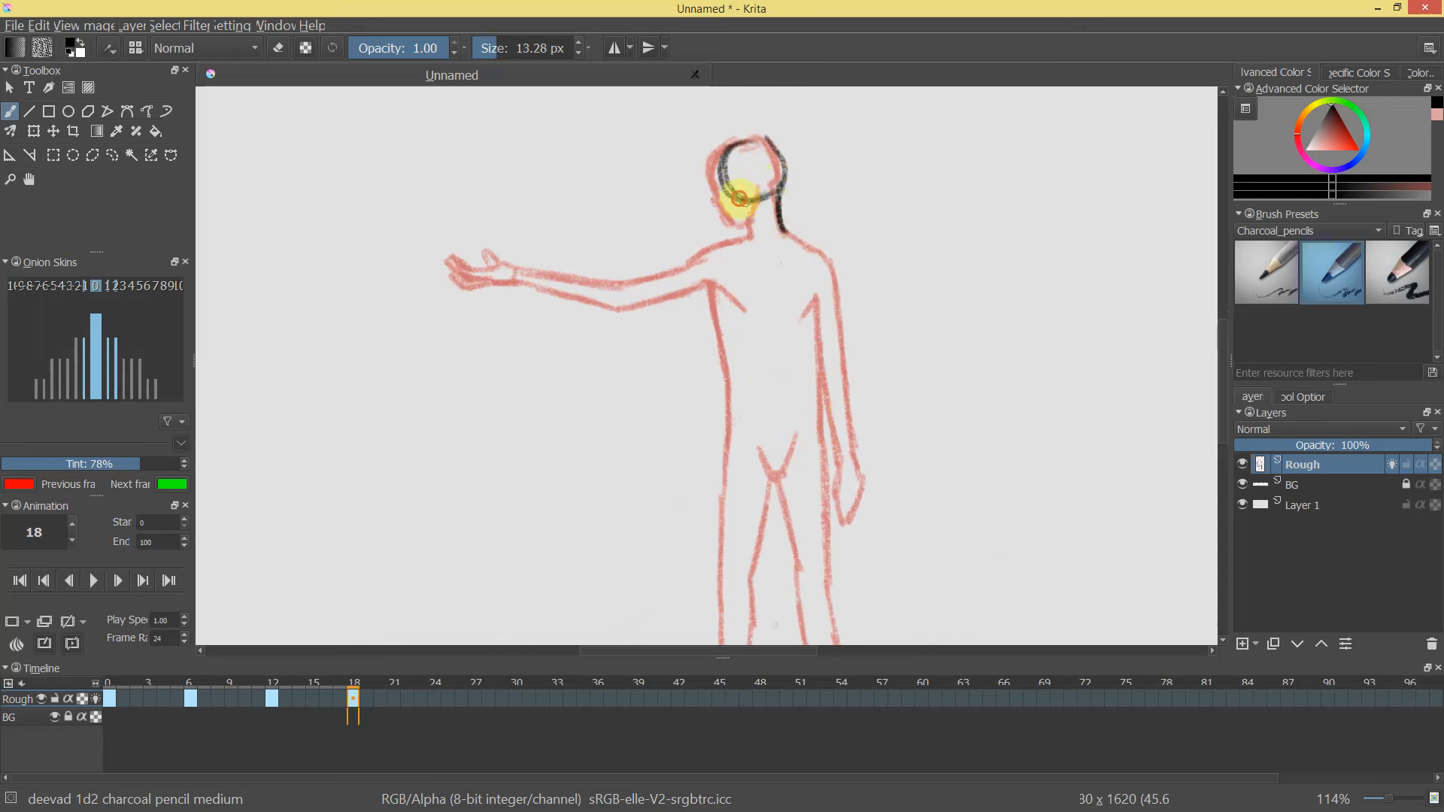
left_click_drag(722, 173, 718, 172)
mouse_move(728, 146)
left_mouse_down()
mouse_move(715, 173)
mouse_move(734, 225)
left_mouse_up()
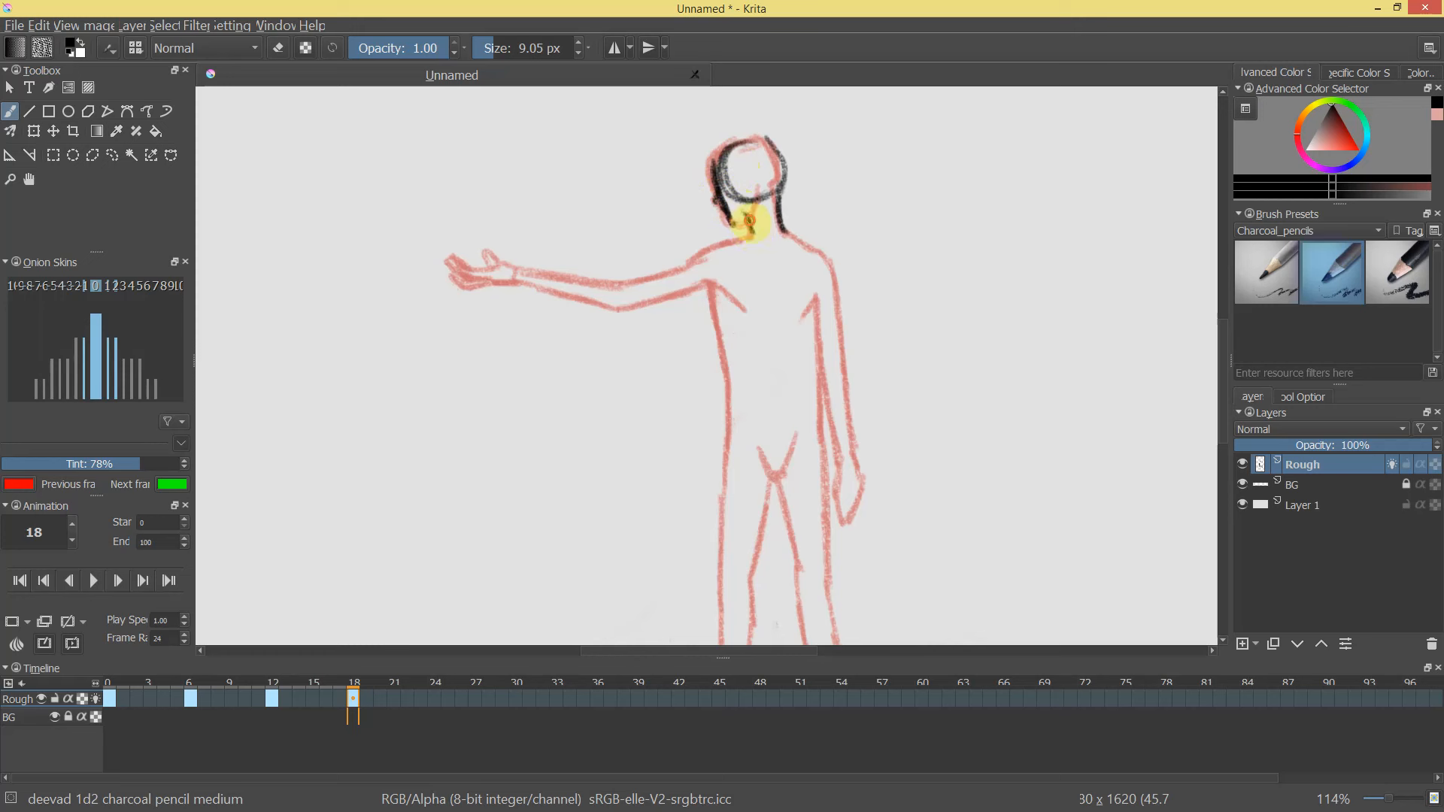
Sketch the front of the neck, collar, back shoulder and chest lines on frame 18.
key("e")
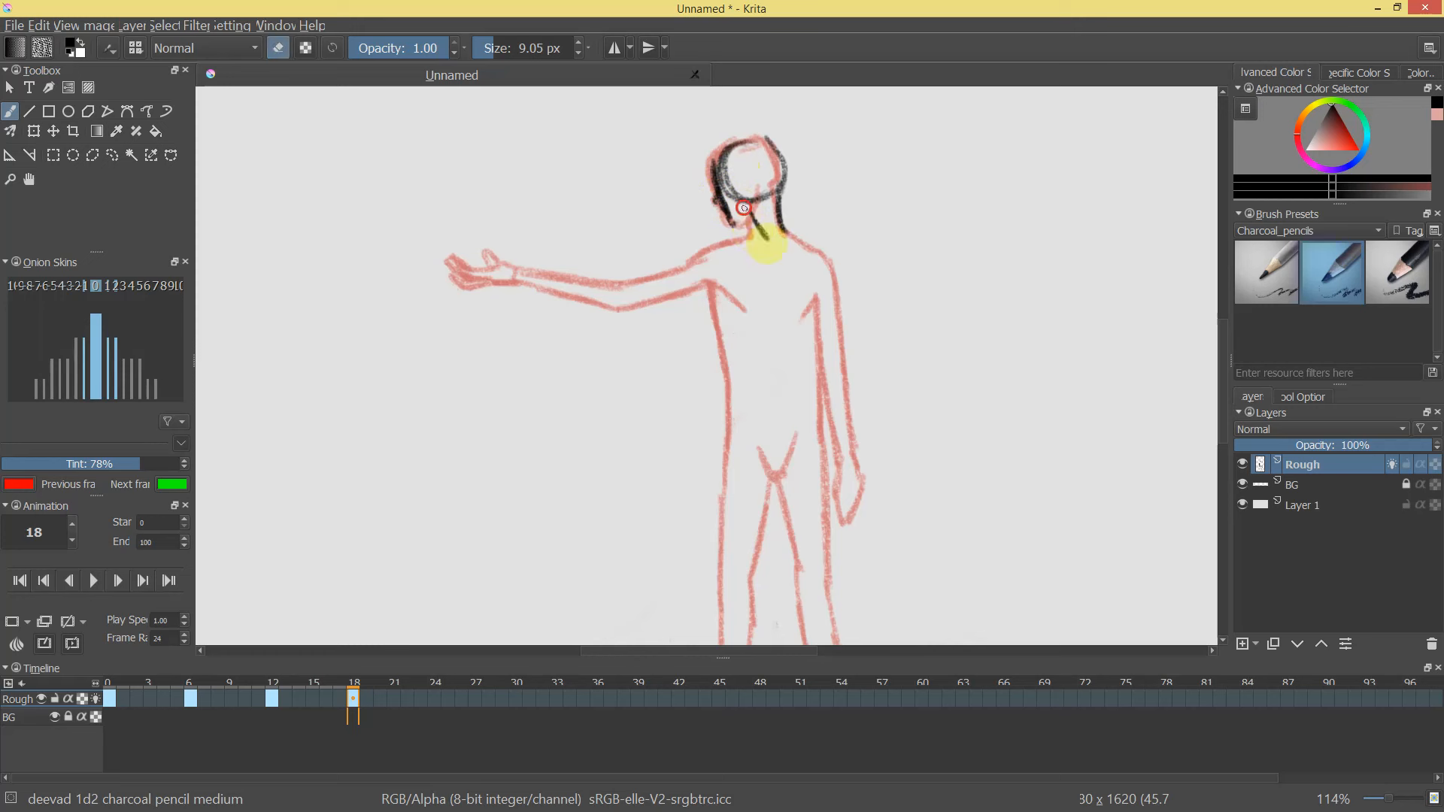
key("e")
mouse_move(744, 217)
left_mouse_down()
mouse_move(772, 236)
mouse_move(755, 206)
mouse_move(771, 237)
mouse_move(749, 209)
mouse_move(736, 223)
mouse_move(769, 200)
mouse_move(753, 232)
mouse_move(711, 232)
mouse_move(816, 264)
mouse_move(783, 224)
mouse_move(824, 267)
mouse_move(797, 240)
mouse_move(824, 274)
mouse_move(802, 241)
mouse_move(793, 283)
left_mouse_up()
key("ctrl+z")
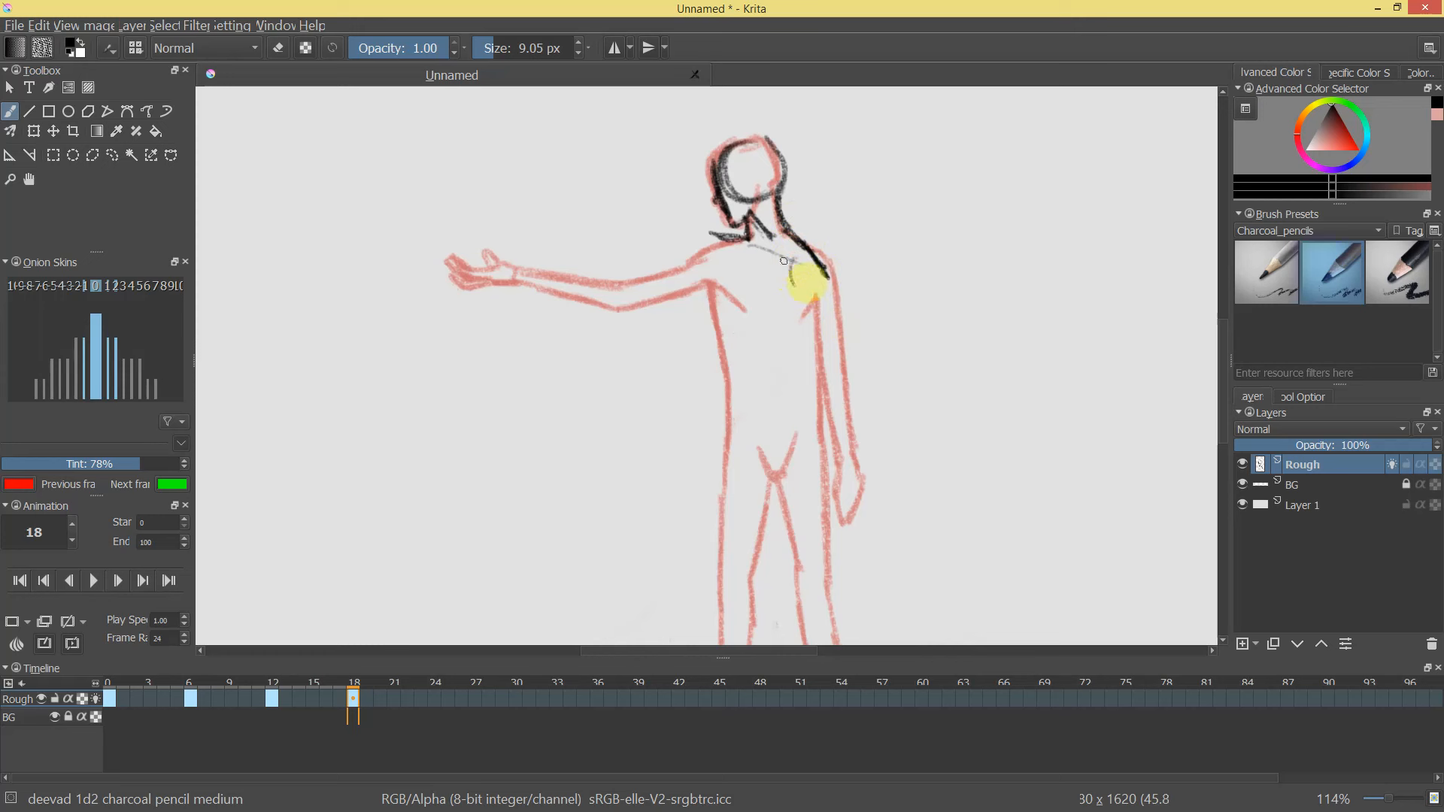
left_click_drag(690, 242, 779, 331)
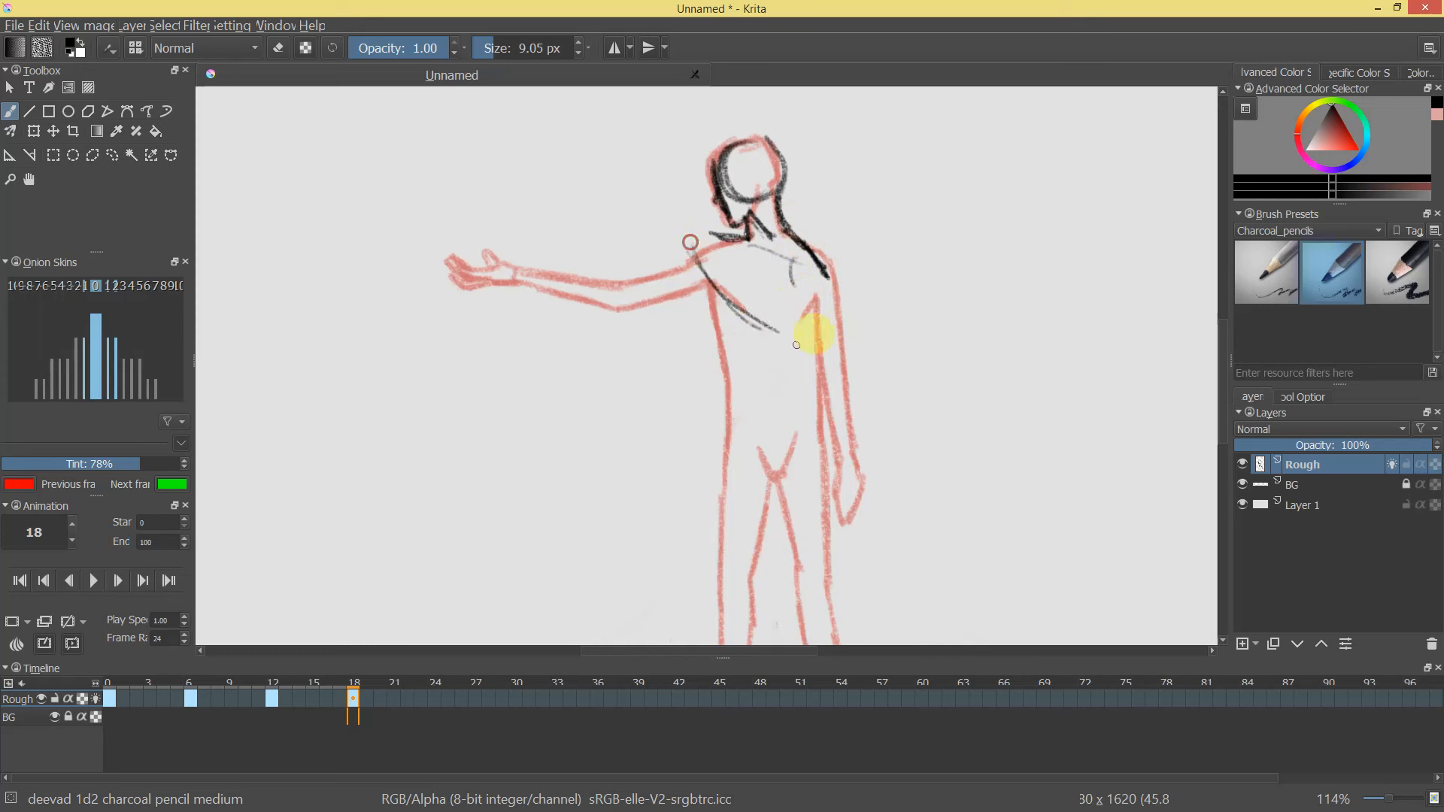
mouse_move(817, 259)
left_mouse_down()
mouse_move(829, 327)
mouse_move(786, 277)
mouse_move(811, 326)
mouse_move(827, 320)
mouse_move(841, 444)
left_mouse_up()
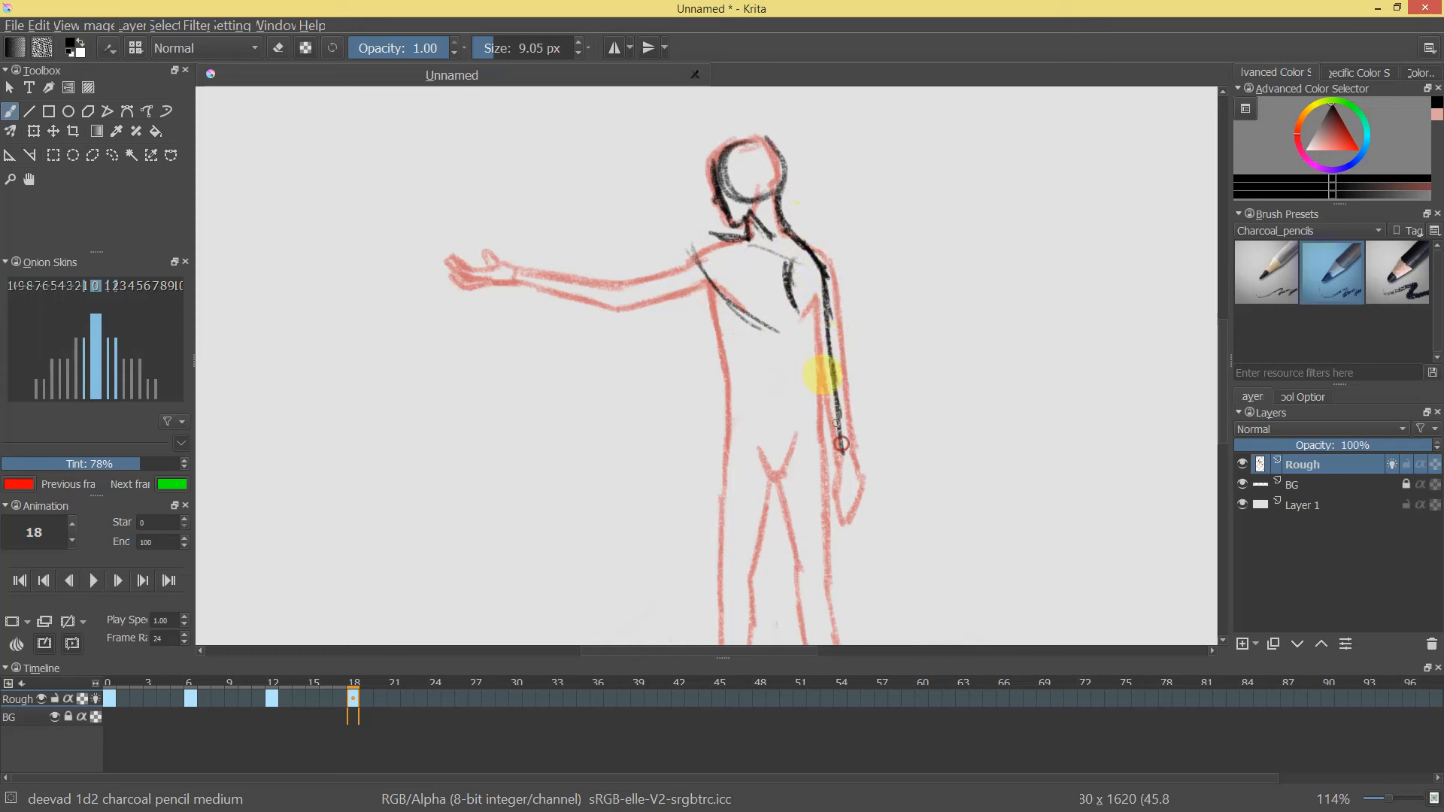
Undo the last arm stroke, restore black as the drawing colour, and sketch the rear arm hanging down plus the front shoulder curve.
key("ctrl+z")
left_click(824, 310, "ctrl")
left_click_drag(825, 312, 833, 367)
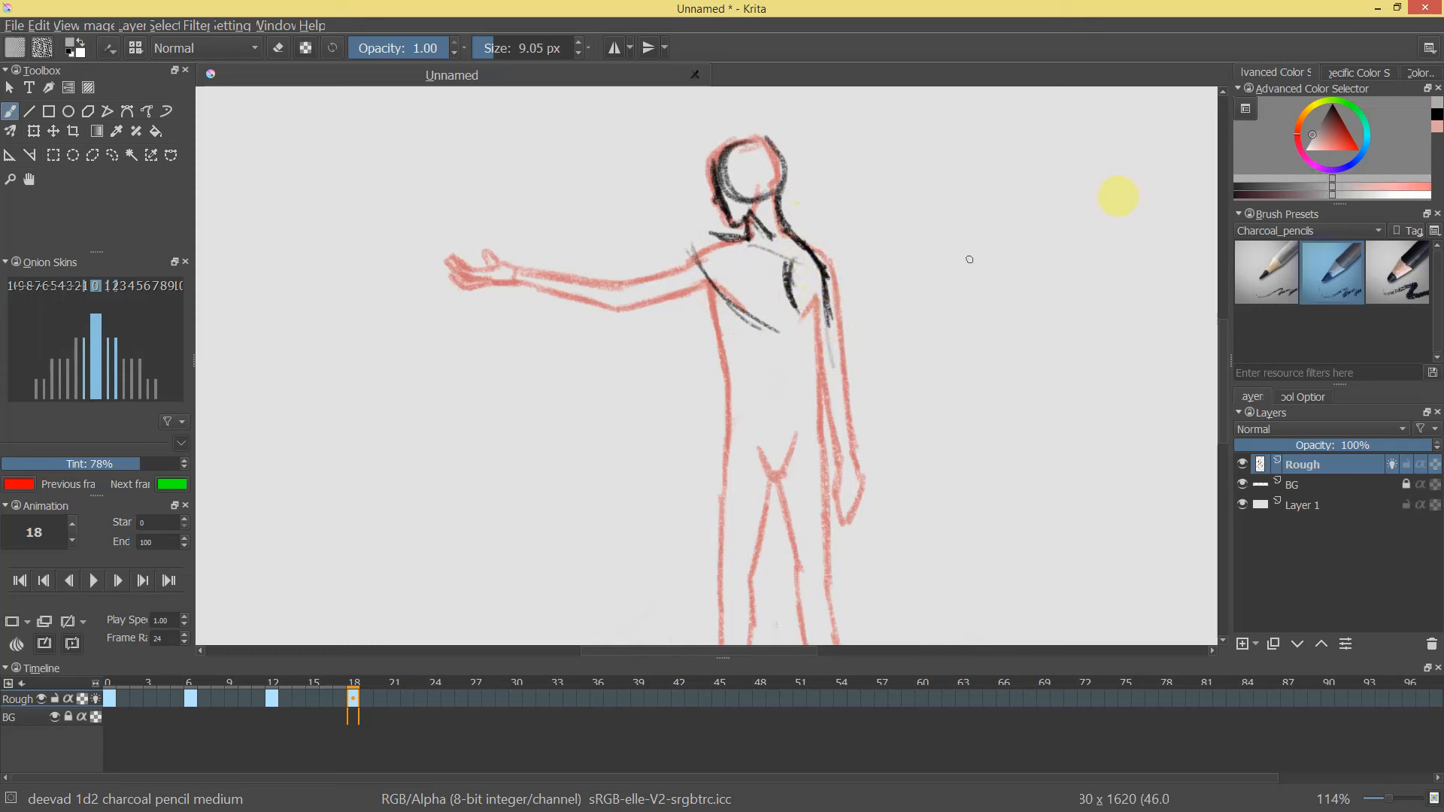
left_click(1331, 104)
mouse_move(825, 298)
left_mouse_down()
mouse_move(832, 391)
mouse_move(797, 304)
mouse_move(811, 391)
mouse_move(801, 323)
mouse_move(835, 428)
mouse_move(816, 402)
mouse_move(811, 470)
mouse_move(835, 403)
mouse_move(831, 469)
left_mouse_up()
mouse_move(723, 235)
left_mouse_down()
mouse_move(692, 234)
mouse_move(725, 240)
left_mouse_up()
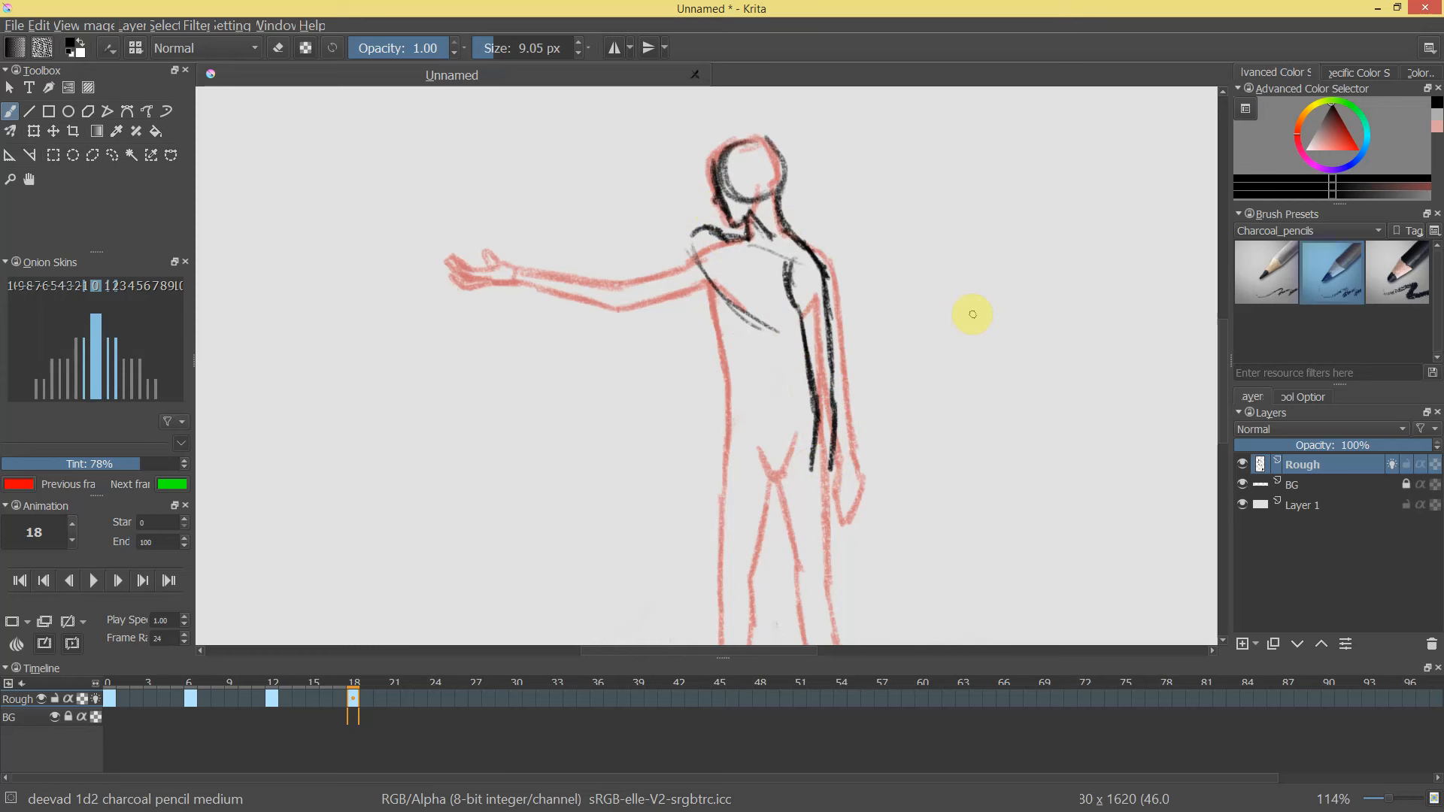
Erase the lower part of the hanging rear arm on frame 18.
scroll(835, 342, "down", 2)
key("e")
mouse_move(783, 367)
left_mouse_down()
mouse_move(784, 411)
mouse_move(803, 401)
mouse_move(791, 438)
left_mouse_up()
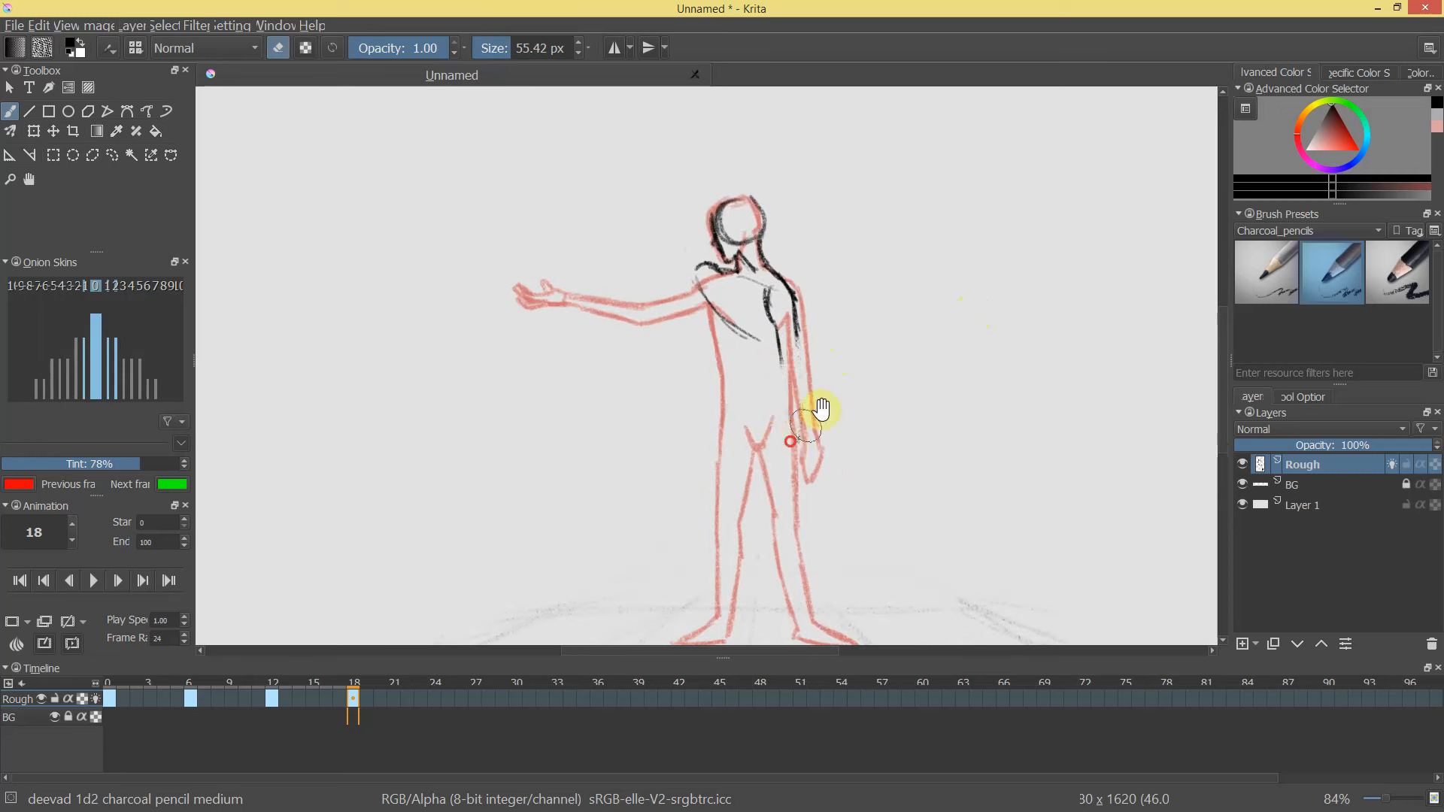
scroll(822, 410, "up", 4)
mouse_move(856, 294)
left_mouse_down()
mouse_move(840, 299)
mouse_move(829, 343)
left_mouse_up()
scroll(836, 318, "down", 2)
Sketch the rear arm bent at the elbow, with the forearm across the waist and a cupped hand.
key("e")
mouse_move(806, 320)
left_mouse_down()
mouse_move(812, 354)
mouse_move(795, 308)
mouse_move(780, 366)
left_mouse_up()
key("e")
key("e")
mouse_move(829, 282)
left_mouse_down()
mouse_move(795, 376)
mouse_move(695, 376)
left_mouse_up()
mouse_move(791, 383)
left_mouse_down()
mouse_move(704, 394)
mouse_move(782, 385)
left_mouse_up()
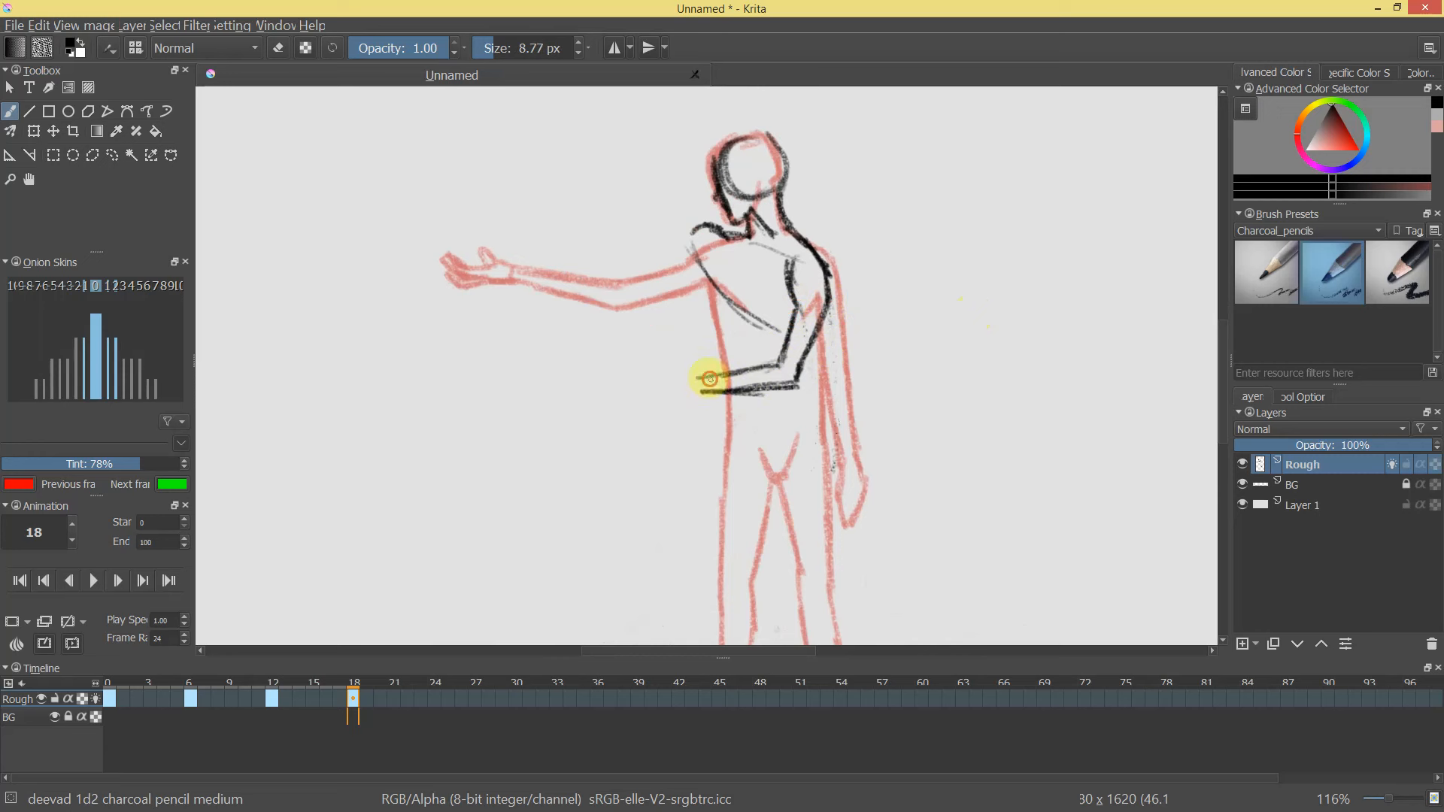
mouse_move(695, 361)
left_mouse_down()
mouse_move(683, 348)
mouse_move(686, 386)
mouse_move(679, 338)
mouse_move(709, 366)
left_mouse_up()
left_click_drag(825, 384, 815, 324)
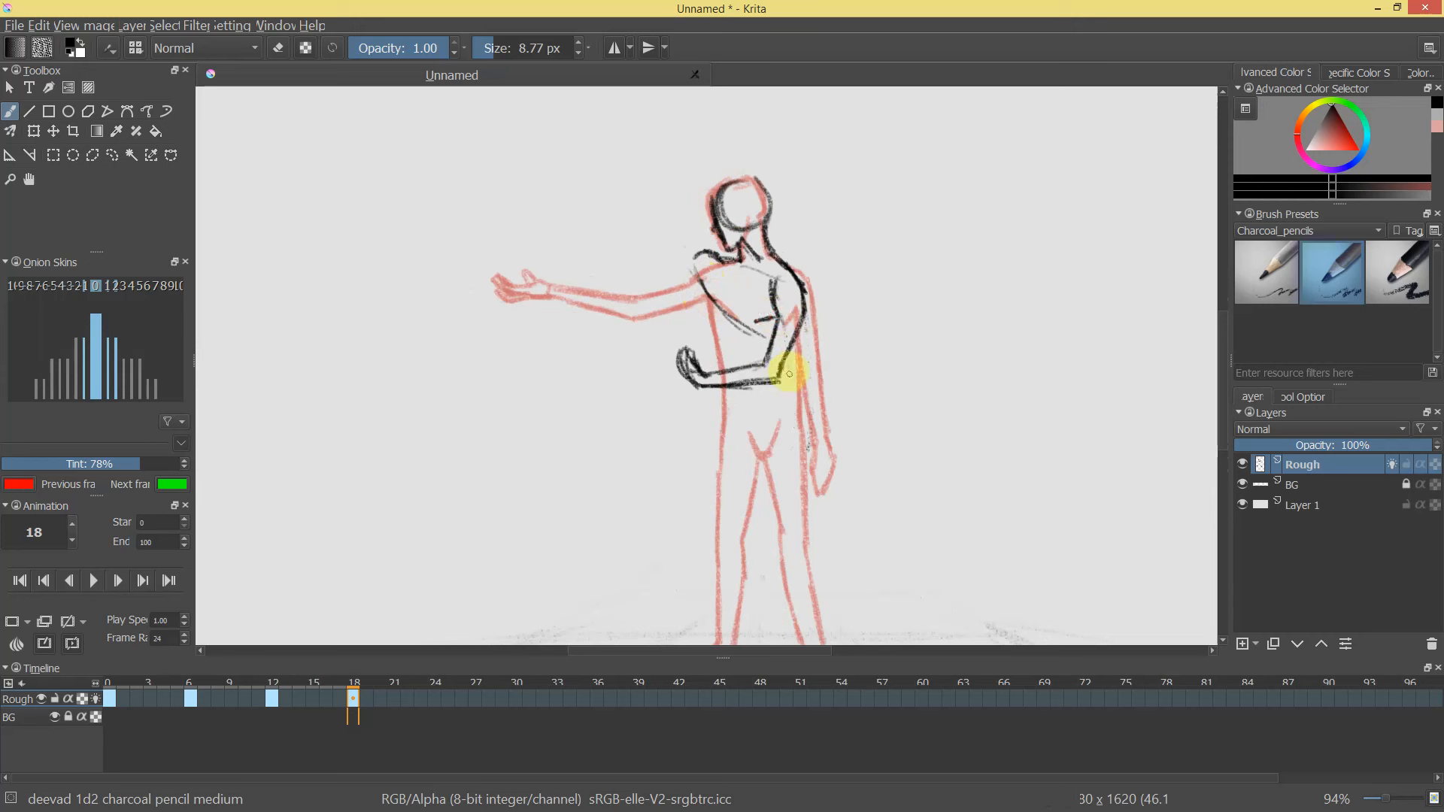
Sketch the front contour of the torso, the crotch lines and the front leg over the previous pose.
left_click_drag(705, 301, 721, 470)
mouse_move(767, 467)
left_mouse_down()
mouse_move(746, 303)
mouse_move(757, 270)
left_mouse_up()
left_click_drag(730, 306, 736, 307)
left_click_drag(739, 295, 720, 372)
left_click_drag(729, 322, 720, 374)
left_click_drag(719, 382, 714, 493)
left_click_drag(719, 422, 711, 503)
left_click_drag(704, 245, 697, 376)
left_click_drag(698, 306, 697, 484)
mouse_move(795, 389)
left_mouse_down()
mouse_move(784, 513)
mouse_move(796, 587)
left_mouse_up()
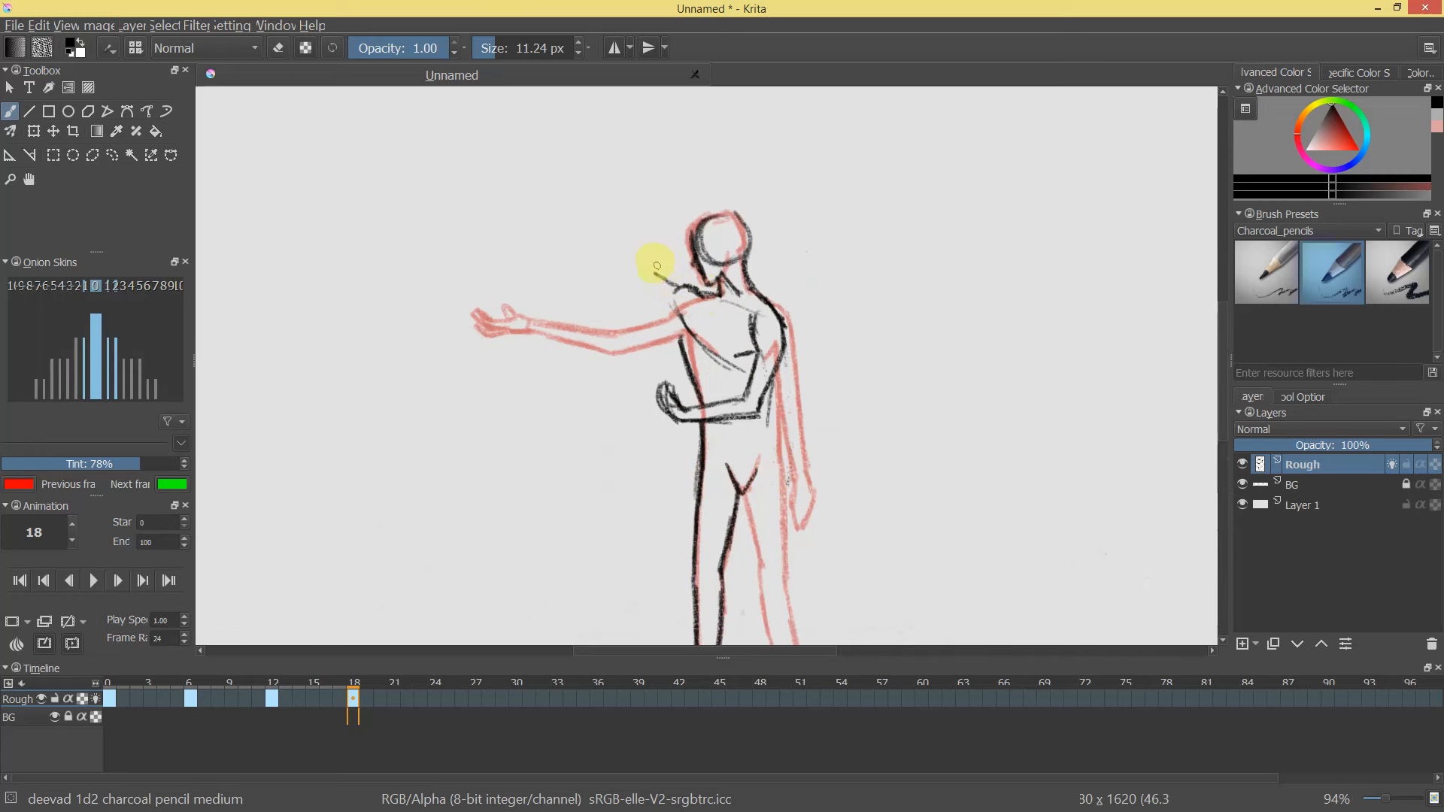
Try a long raised front arm rising diagonally from the shoulder, and erase its contour lines.
left_click_drag(604, 262, 677, 319)
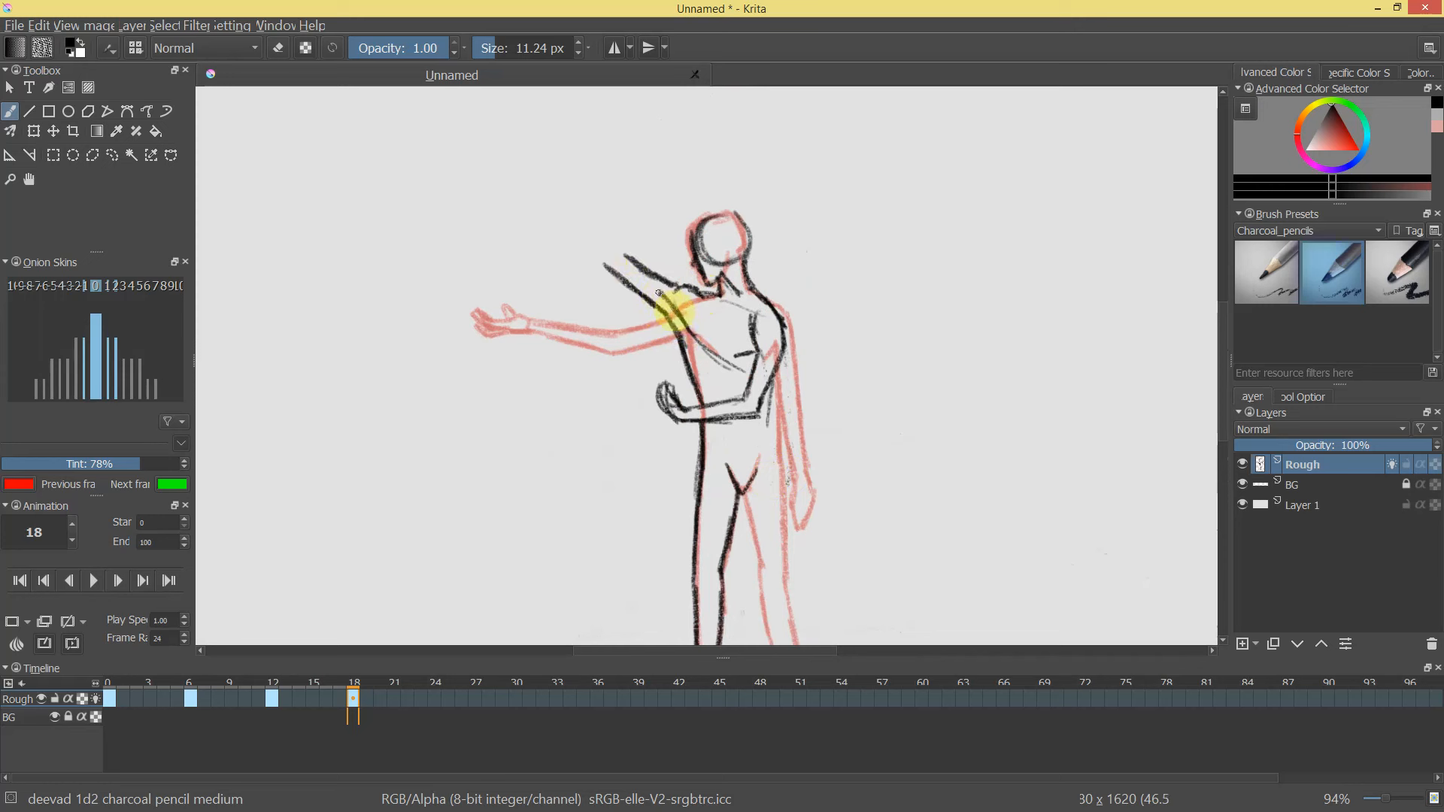
key("e")
mouse_move(778, 297)
left_mouse_down()
mouse_move(739, 365)
mouse_move(767, 267)
left_mouse_up()
key("e")
left_click_drag(590, 251, 661, 309)
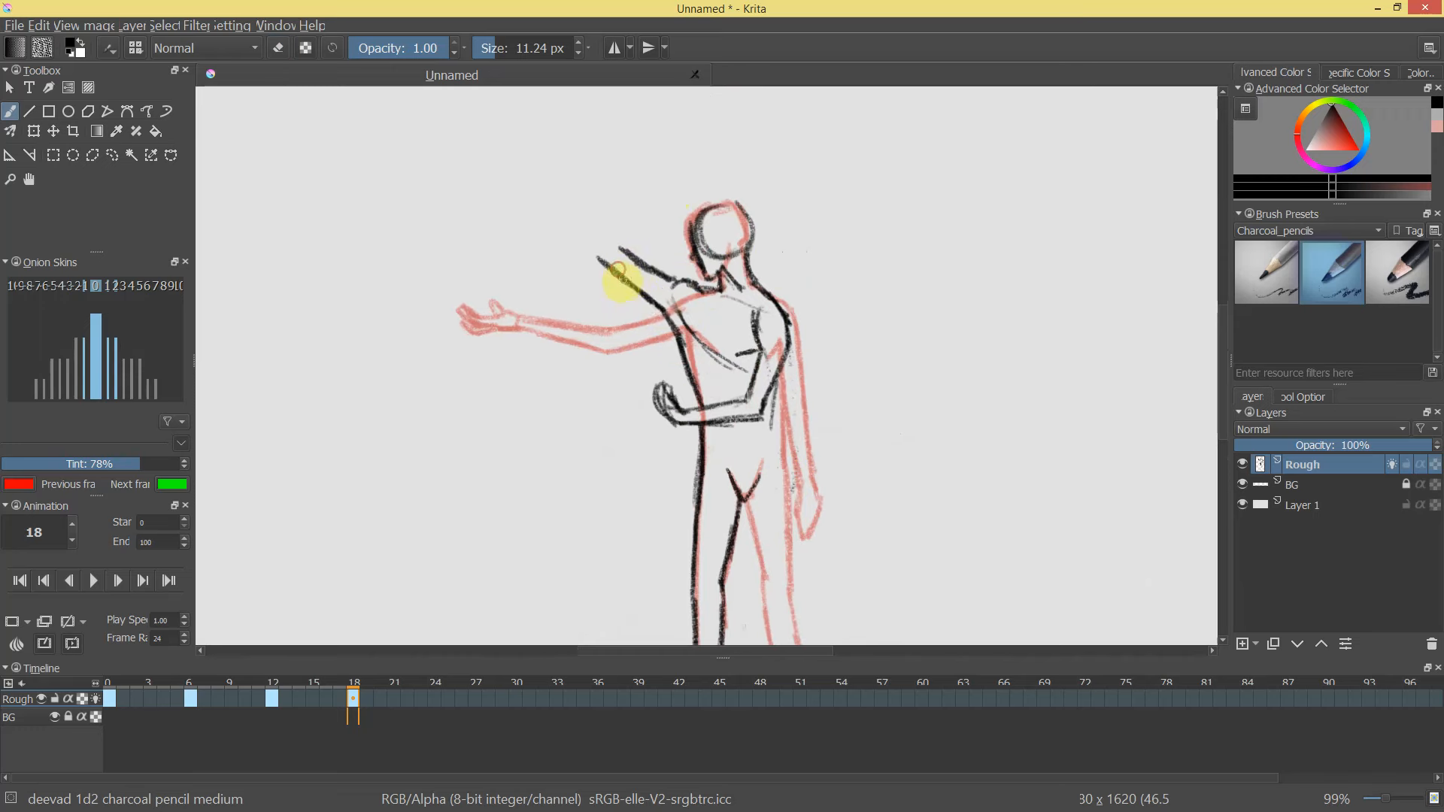
key("e")
mouse_move(594, 253)
left_mouse_down()
mouse_move(637, 289)
mouse_move(696, 291)
mouse_move(668, 310)
mouse_move(678, 299)
mouse_move(679, 328)
mouse_move(673, 306)
left_mouse_up()
key("e")
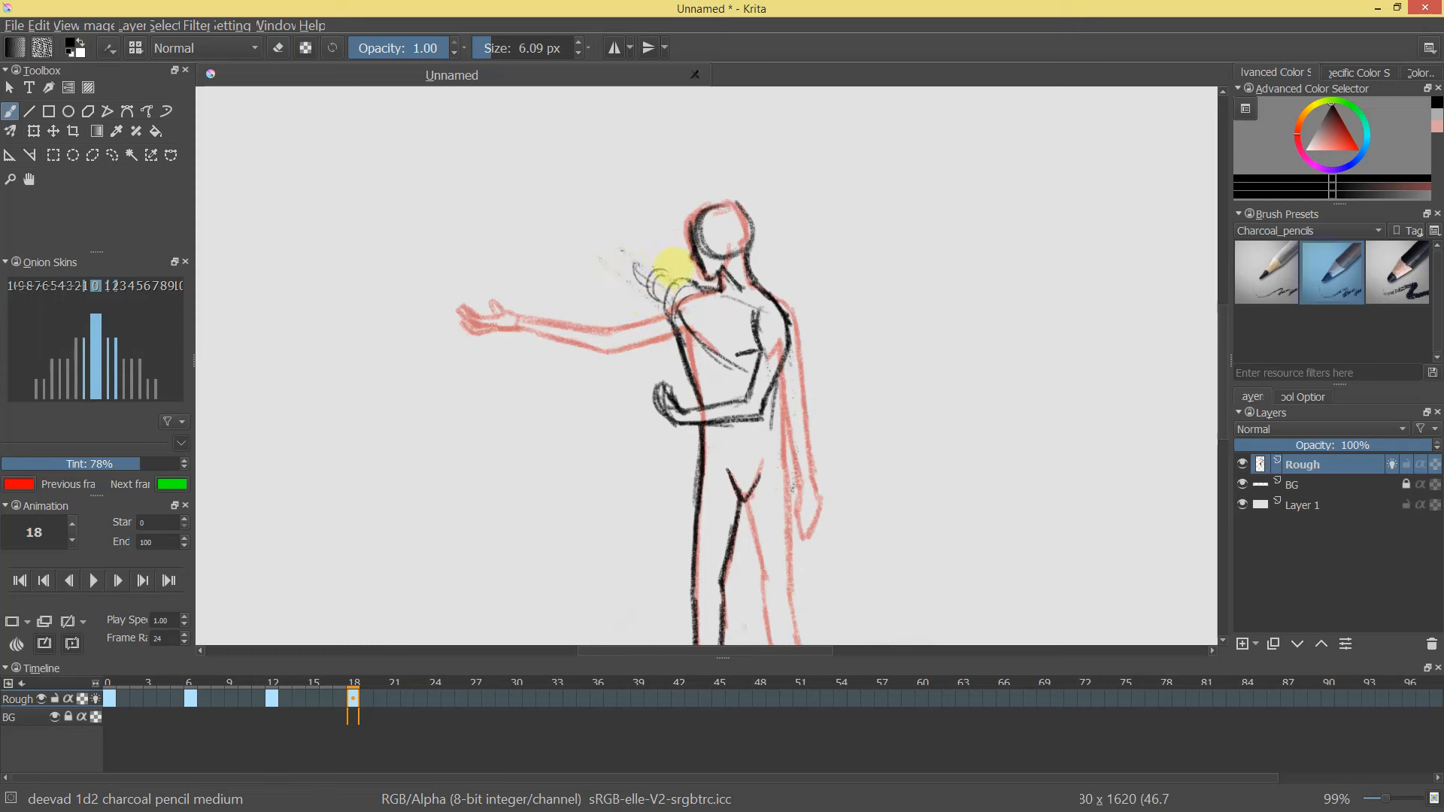
Sketch a shorter, foreshortened raised front arm with an open hand and spread fingers.
mouse_move(647, 282)
left_mouse_down()
mouse_move(642, 265)
mouse_move(673, 282)
mouse_move(636, 263)
mouse_move(660, 296)
mouse_move(635, 258)
left_mouse_up()
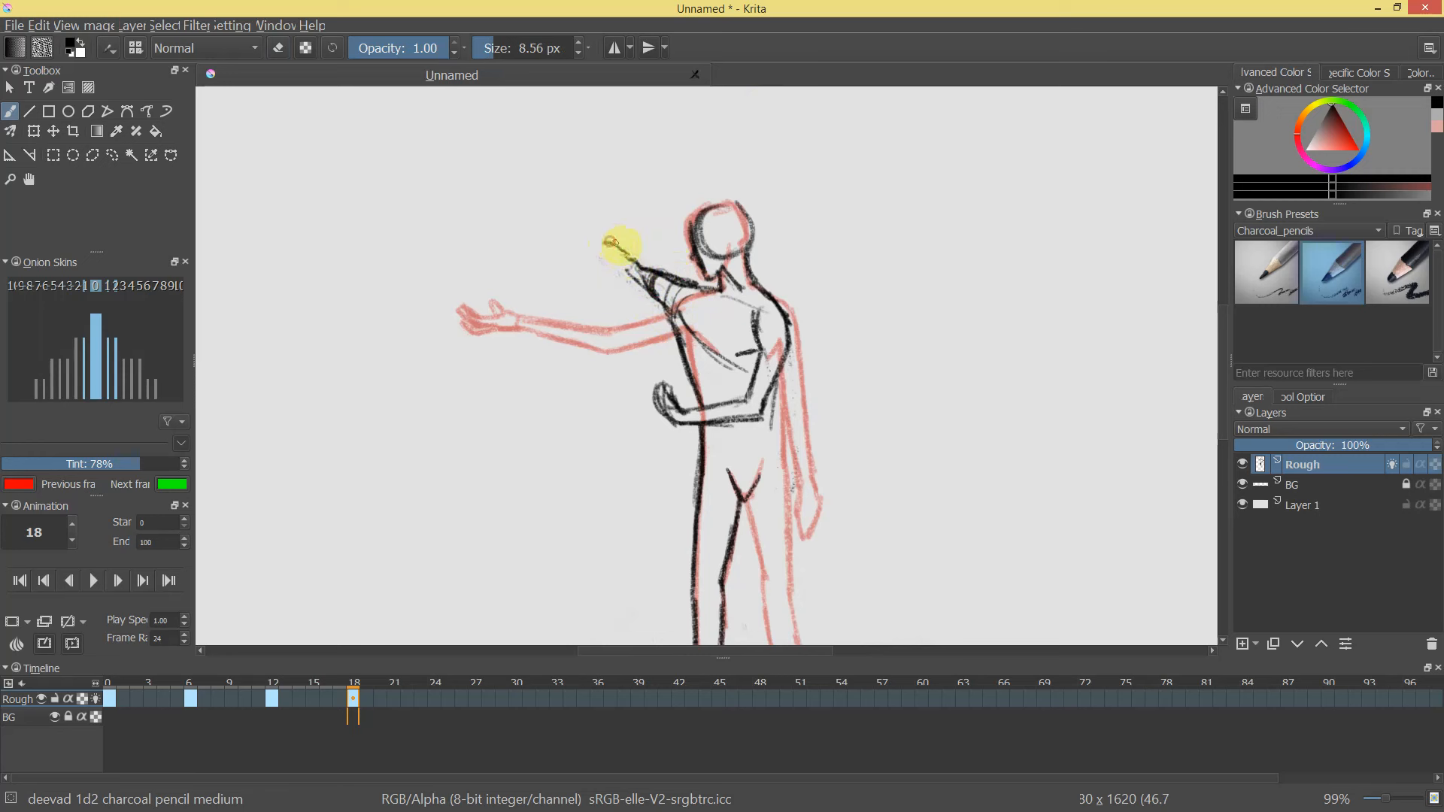
mouse_move(597, 243)
left_mouse_down()
mouse_move(589, 255)
mouse_move(624, 251)
left_mouse_up()
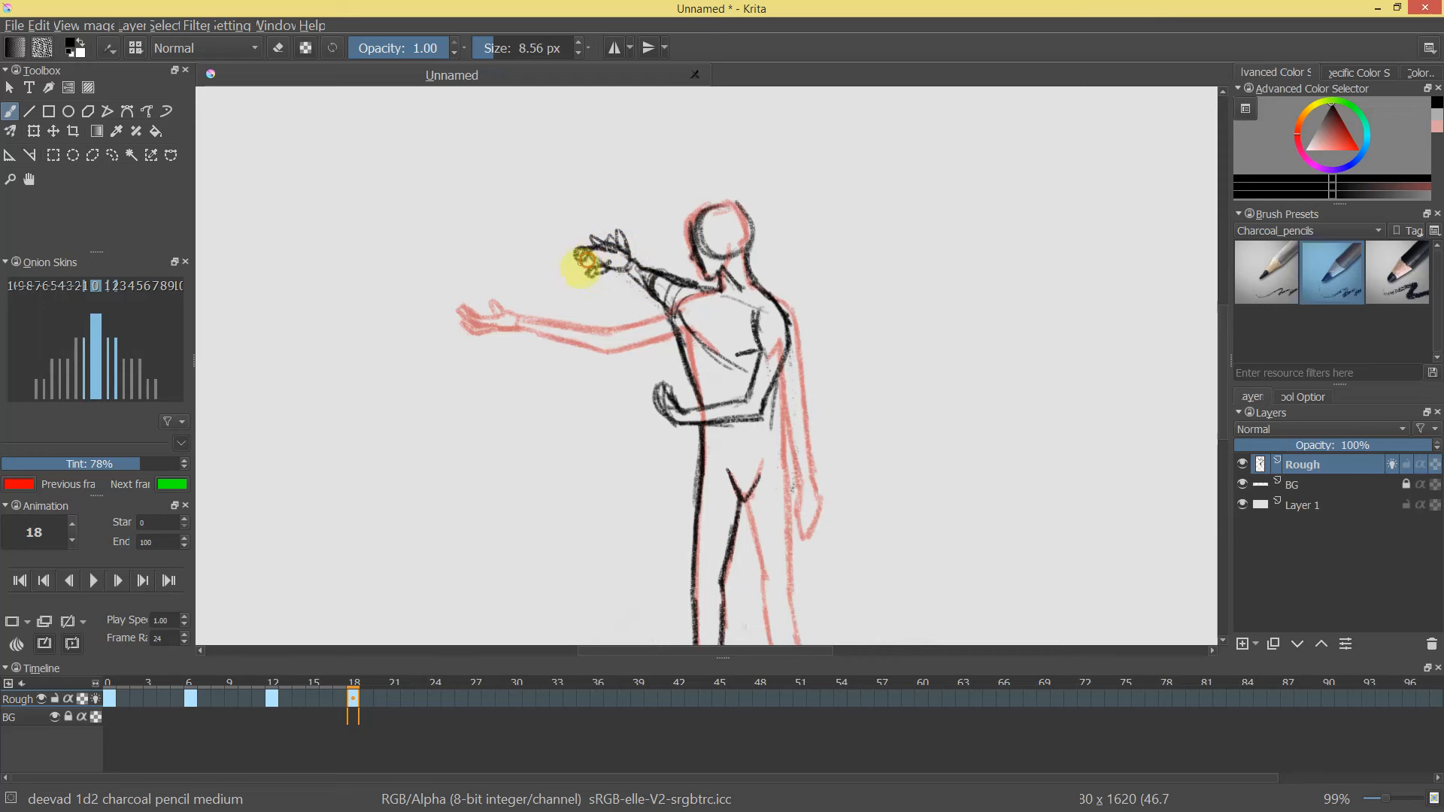
left_click_drag(596, 258, 607, 267)
Clean up the underside of the raised arm and strengthen its contours and the armpit line.
mouse_move(880, 267)
left_mouse_down()
mouse_move(855, 322)
mouse_move(918, 200)
left_mouse_up()
key("e")
mouse_move(650, 299)
left_mouse_down()
mouse_move(620, 250)
mouse_move(669, 275)
mouse_move(634, 267)
left_mouse_up()
key("e")
mouse_move(591, 215)
left_mouse_down()
mouse_move(657, 279)
mouse_move(594, 234)
mouse_move(645, 244)
mouse_move(648, 274)
mouse_move(641, 262)
mouse_move(673, 295)
mouse_move(651, 252)
mouse_move(679, 302)
mouse_move(655, 260)
mouse_move(708, 316)
mouse_move(667, 295)
mouse_move(699, 419)
left_mouse_up()
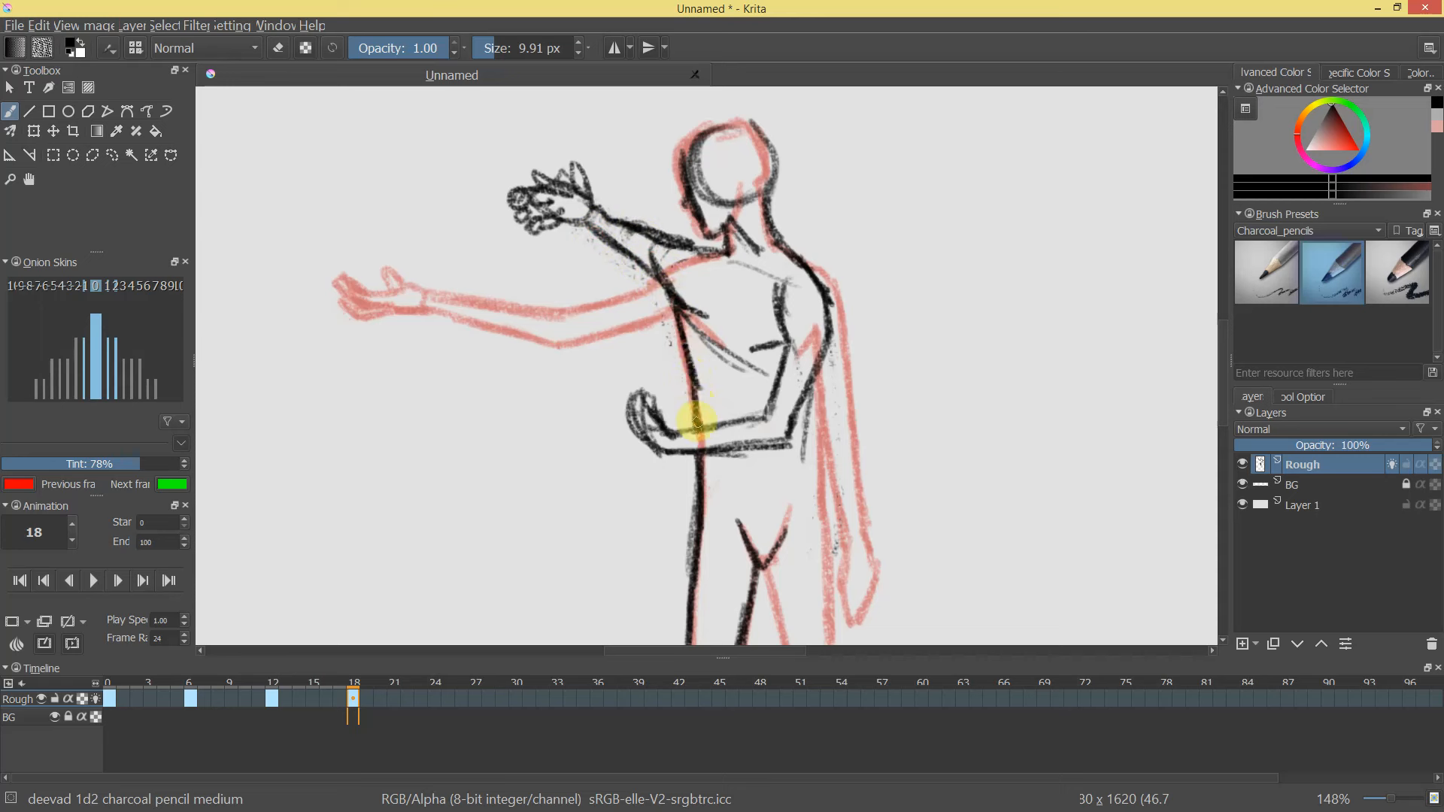
mouse_move(828, 364)
left_mouse_down()
mouse_move(809, 412)
mouse_move(825, 384)
mouse_move(816, 223)
left_mouse_up()
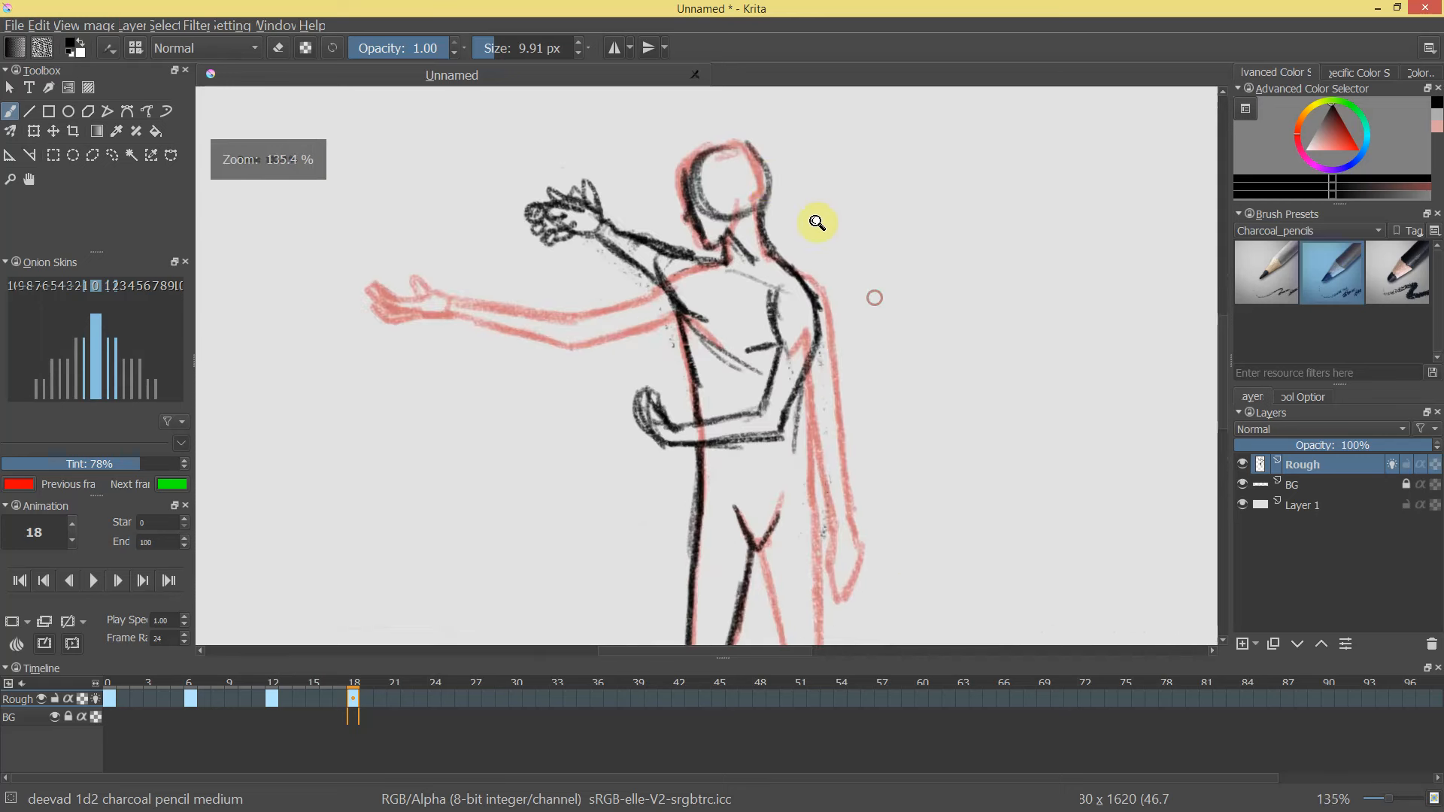
mouse_move(791, 318)
left_mouse_down()
mouse_move(776, 246)
mouse_move(737, 364)
left_mouse_up()
Erase the raised arm's hand, redraw it smaller and darken the forearm contours up to the wrist.
mouse_move(573, 247)
left_mouse_down()
mouse_move(591, 247)
mouse_move(561, 214)
mouse_move(583, 227)
mouse_move(544, 263)
mouse_move(602, 210)
mouse_move(721, 291)
mouse_move(694, 154)
left_mouse_up()
key("e")
left_click_drag(575, 221, 618, 241)
left_click_drag(583, 214, 570, 232)
left_click_drag(580, 227, 590, 232)
key("e")
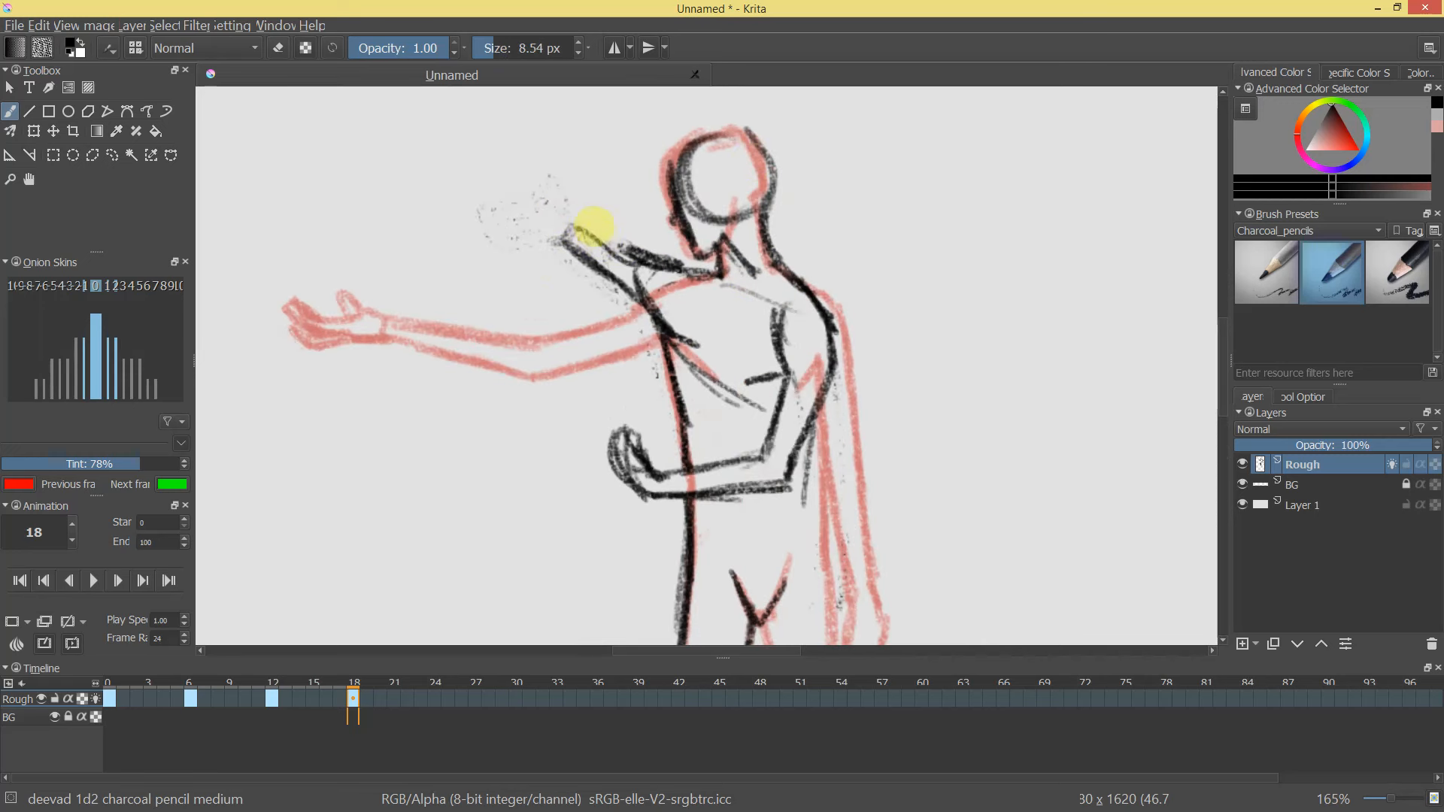
left_click_drag(579, 232, 592, 247)
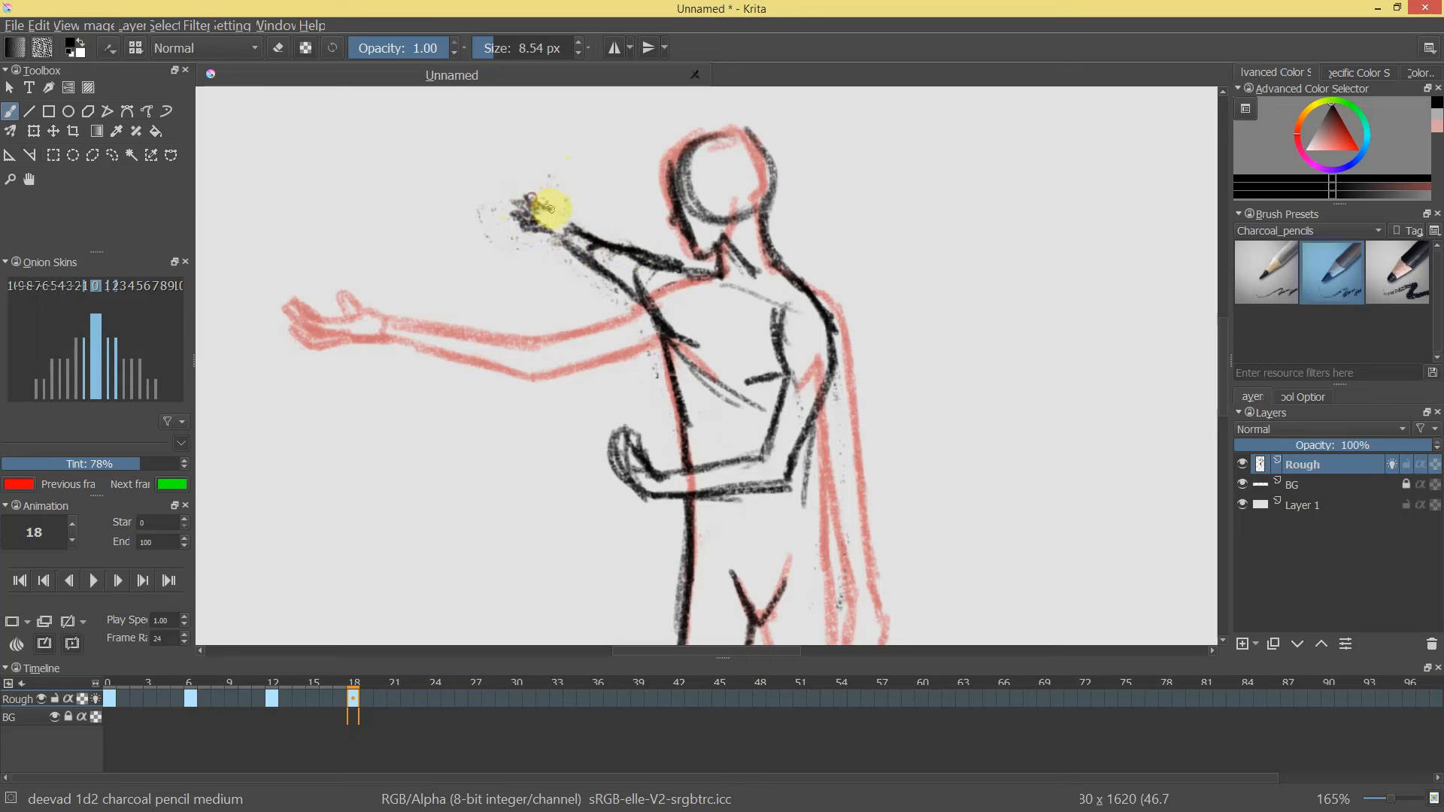
Erase the small hand at the end of the raised arm and clear the smudges around it.
left_click_drag(838, 242, 847, 196)
left_click_drag(779, 434, 768, 297)
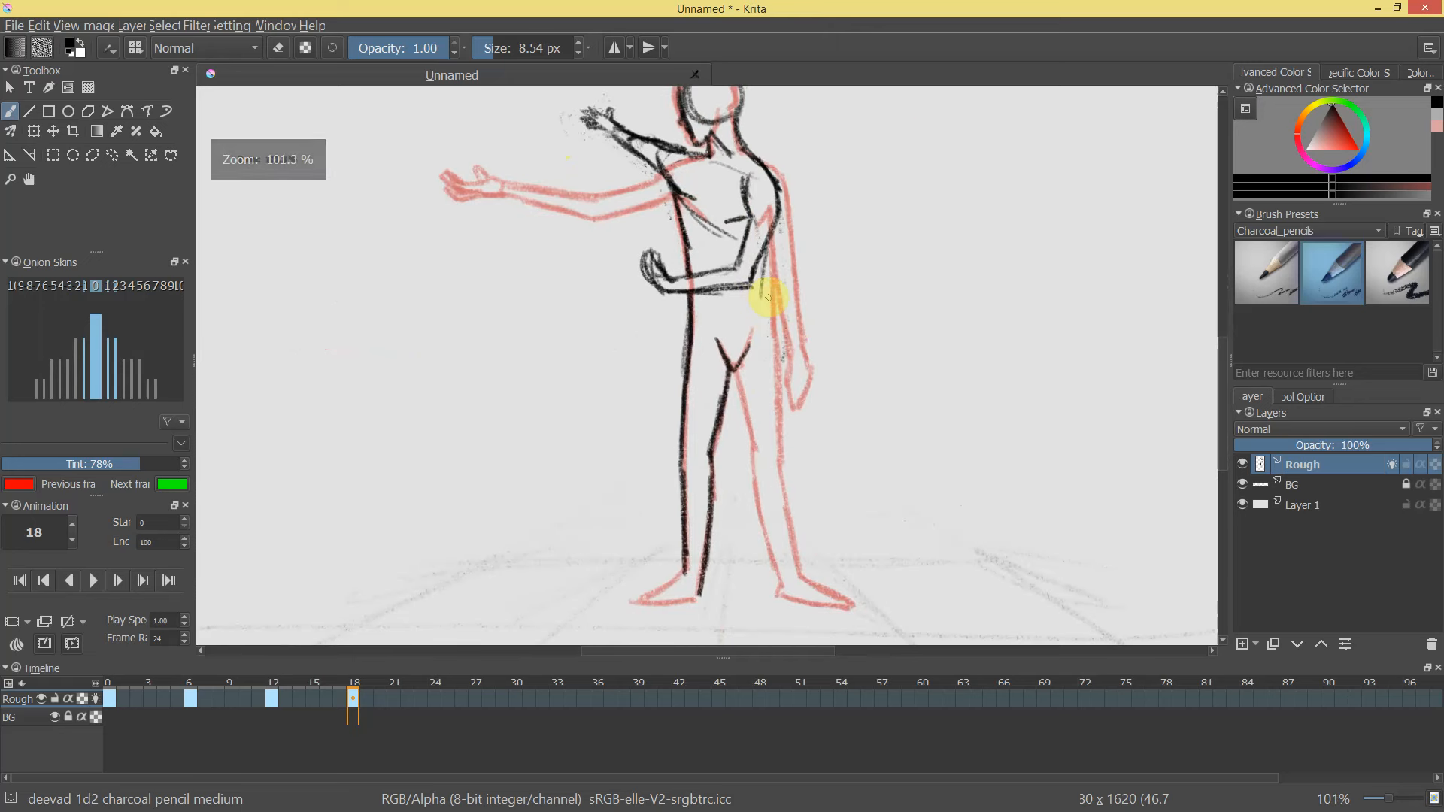
left_click_drag(764, 231, 765, 321)
mouse_move(724, 213)
left_mouse_down()
mouse_move(649, 231)
mouse_move(705, 235)
mouse_move(660, 233)
mouse_move(665, 266)
mouse_move(607, 222)
left_mouse_up()
key("e")
key("e")
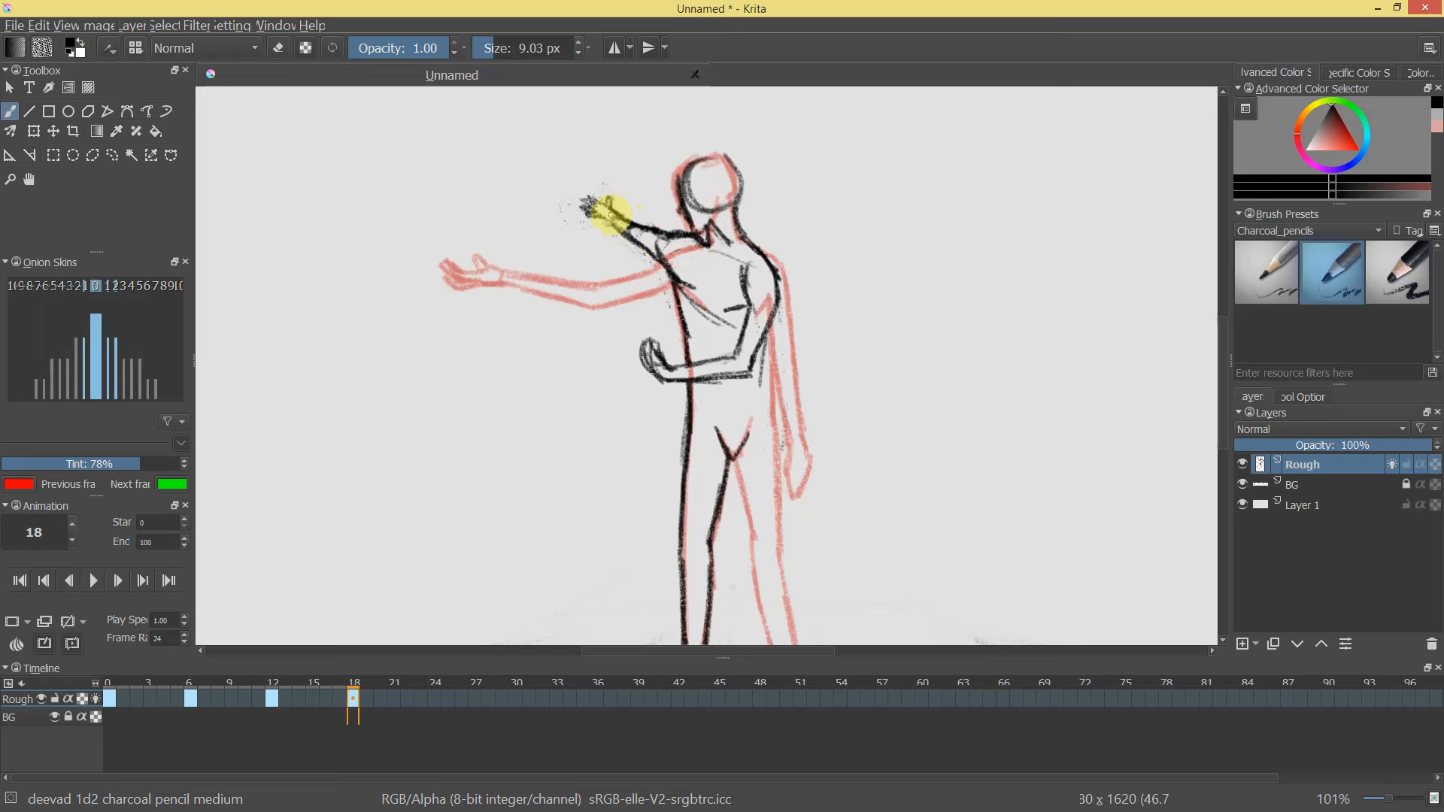
key("ctrl+plus")
key("ctrl+plus")
key("e")
mouse_move(556, 142)
left_mouse_down()
mouse_move(560, 199)
mouse_move(578, 179)
mouse_move(539, 254)
mouse_move(558, 230)
mouse_move(525, 216)
left_mouse_up()
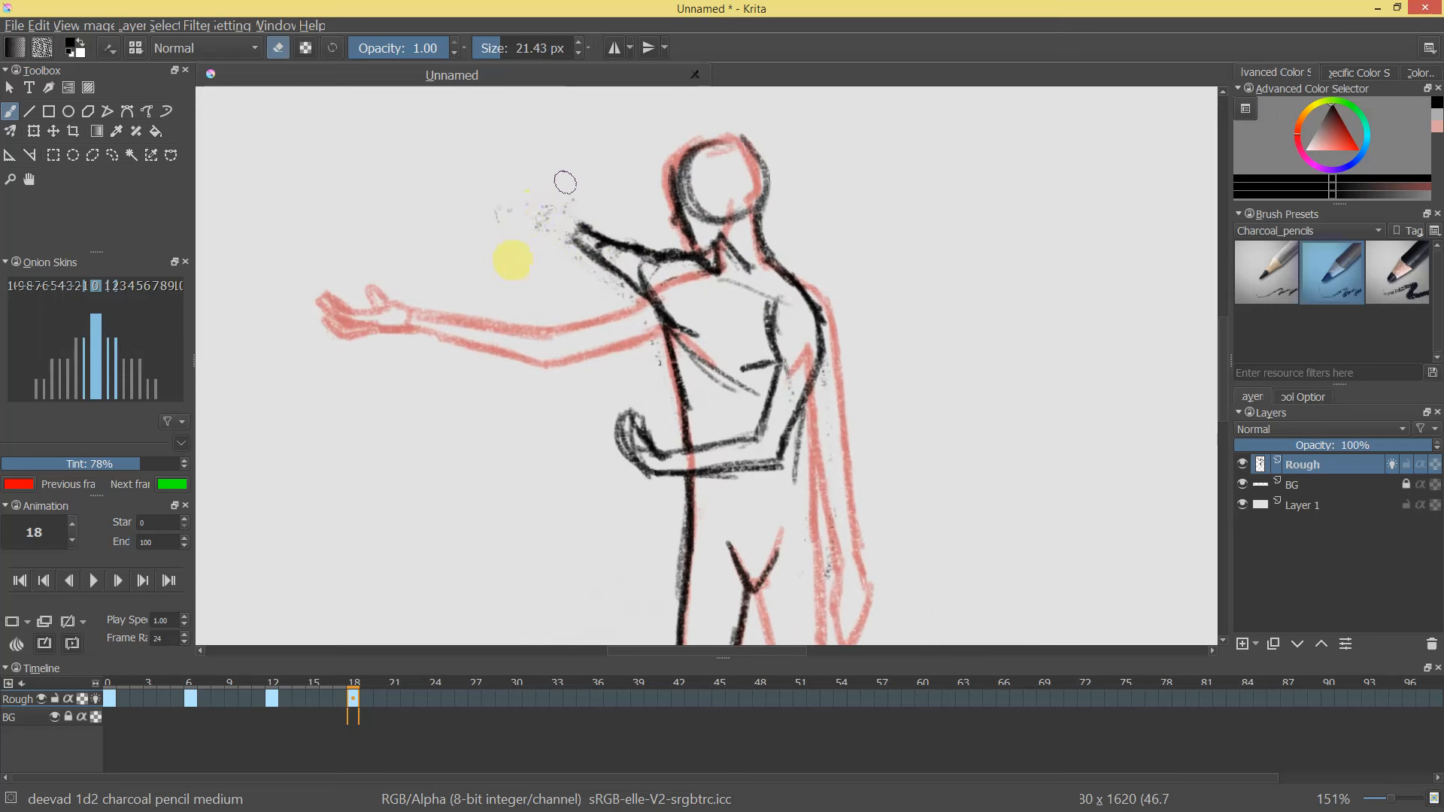
key("e")
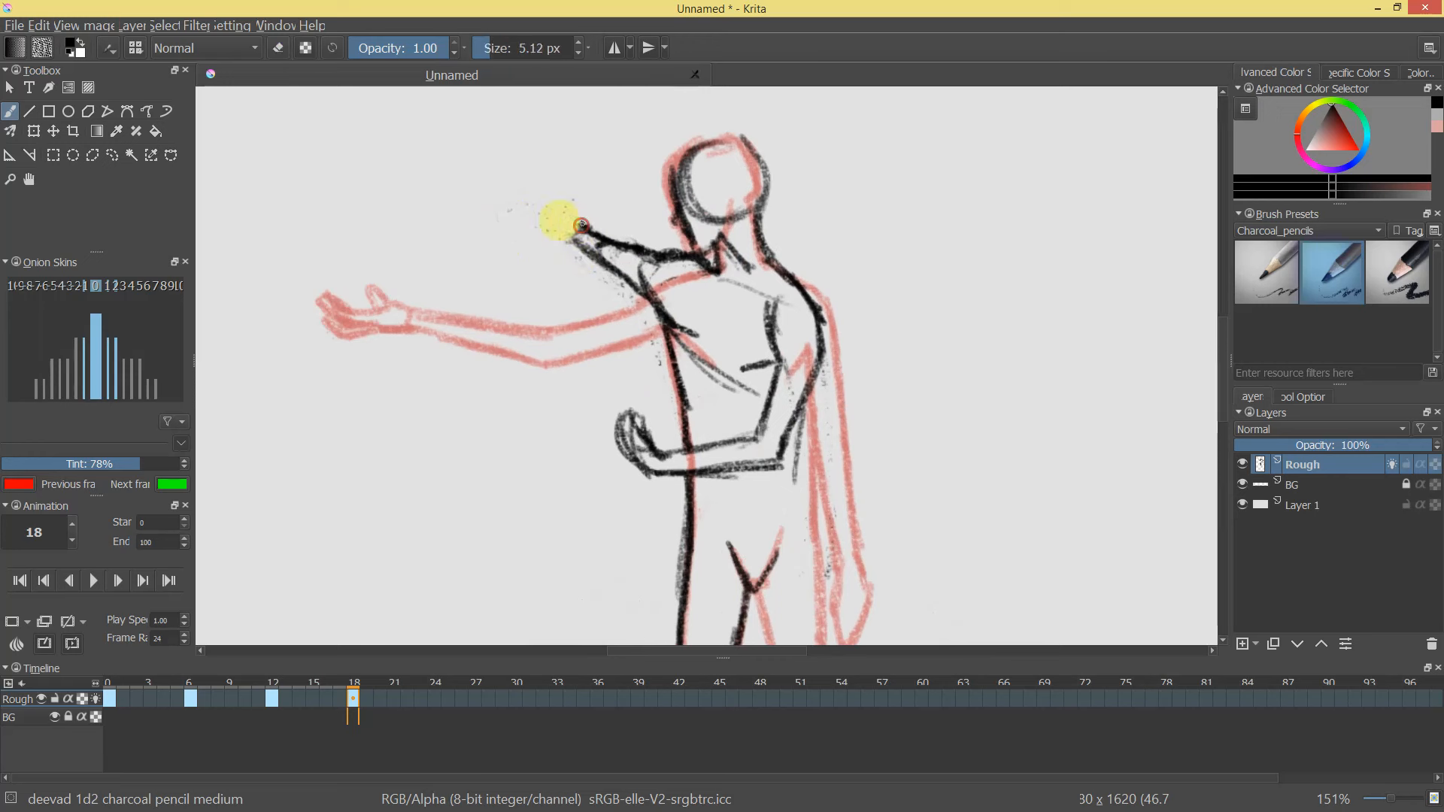
Sketch a new hand on the raised arm with a bent wrist and fingers reaching forward.
left_click_drag(578, 222, 568, 218)
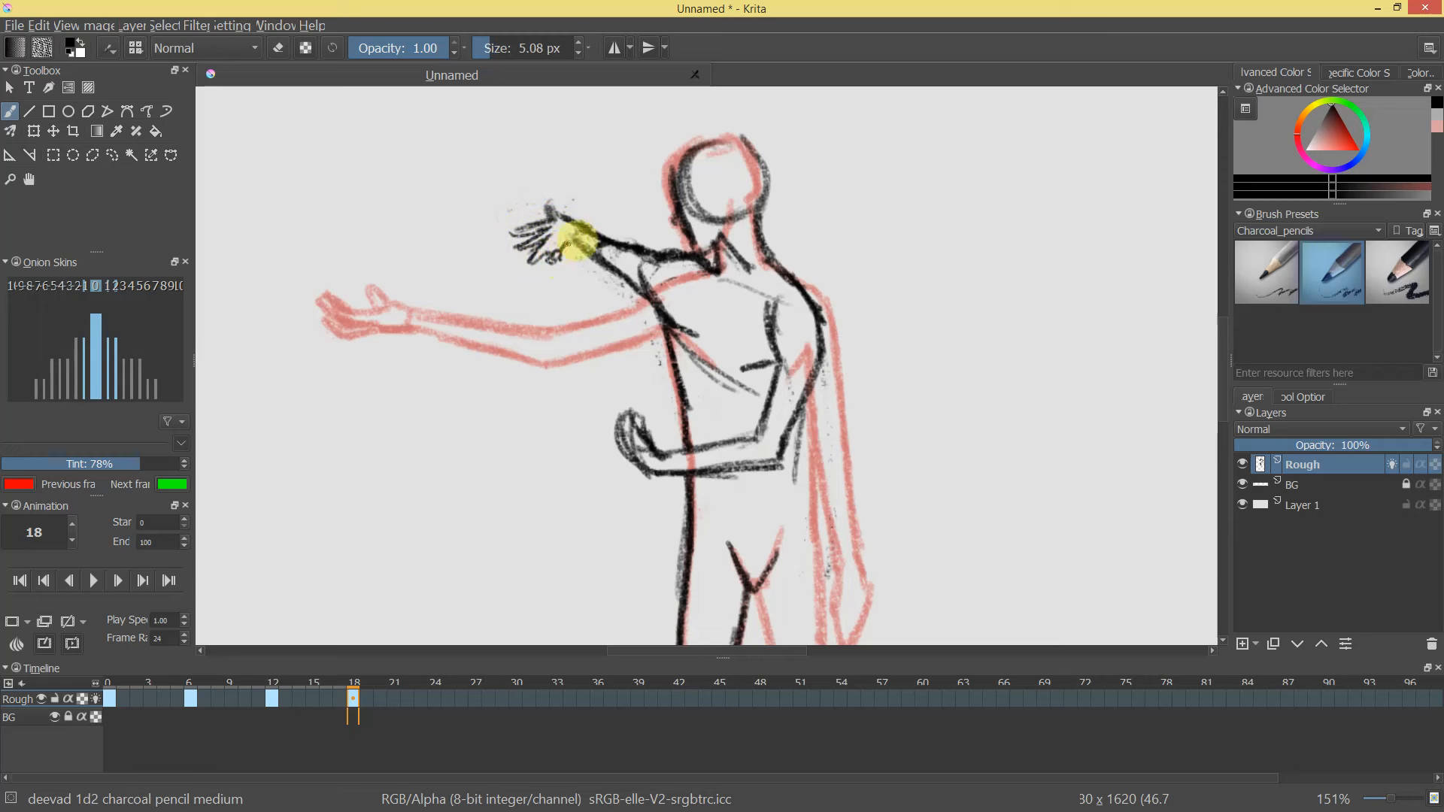
left_click_drag(772, 296, 799, 267)
mouse_move(543, 259)
left_mouse_down()
mouse_move(570, 239)
mouse_move(628, 413)
mouse_move(670, 376)
mouse_move(635, 210)
left_mouse_up()
mouse_move(551, 258)
left_mouse_down()
mouse_move(560, 245)
mouse_move(742, 321)
mouse_move(748, 419)
mouse_move(752, 354)
left_mouse_up()
Clean up the armpit area on frame 18 and retrace the torso's front contour and the top of the head.
mouse_move(353, 687)
left_mouse_down()
mouse_move(327, 694)
mouse_move(363, 693)
left_mouse_up()
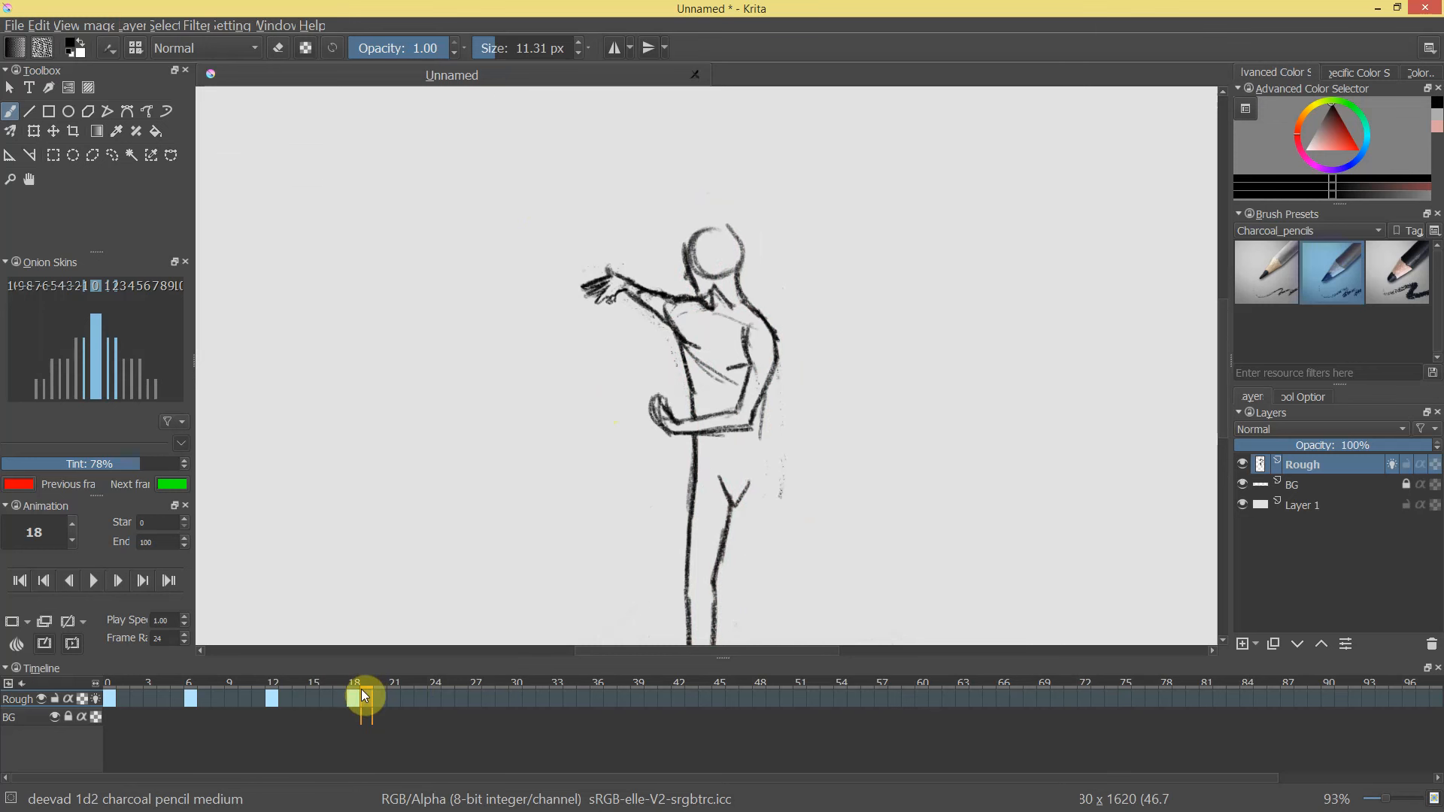
key("e")
mouse_move(674, 343)
left_mouse_down()
mouse_move(703, 361)
mouse_move(668, 331)
left_mouse_up()
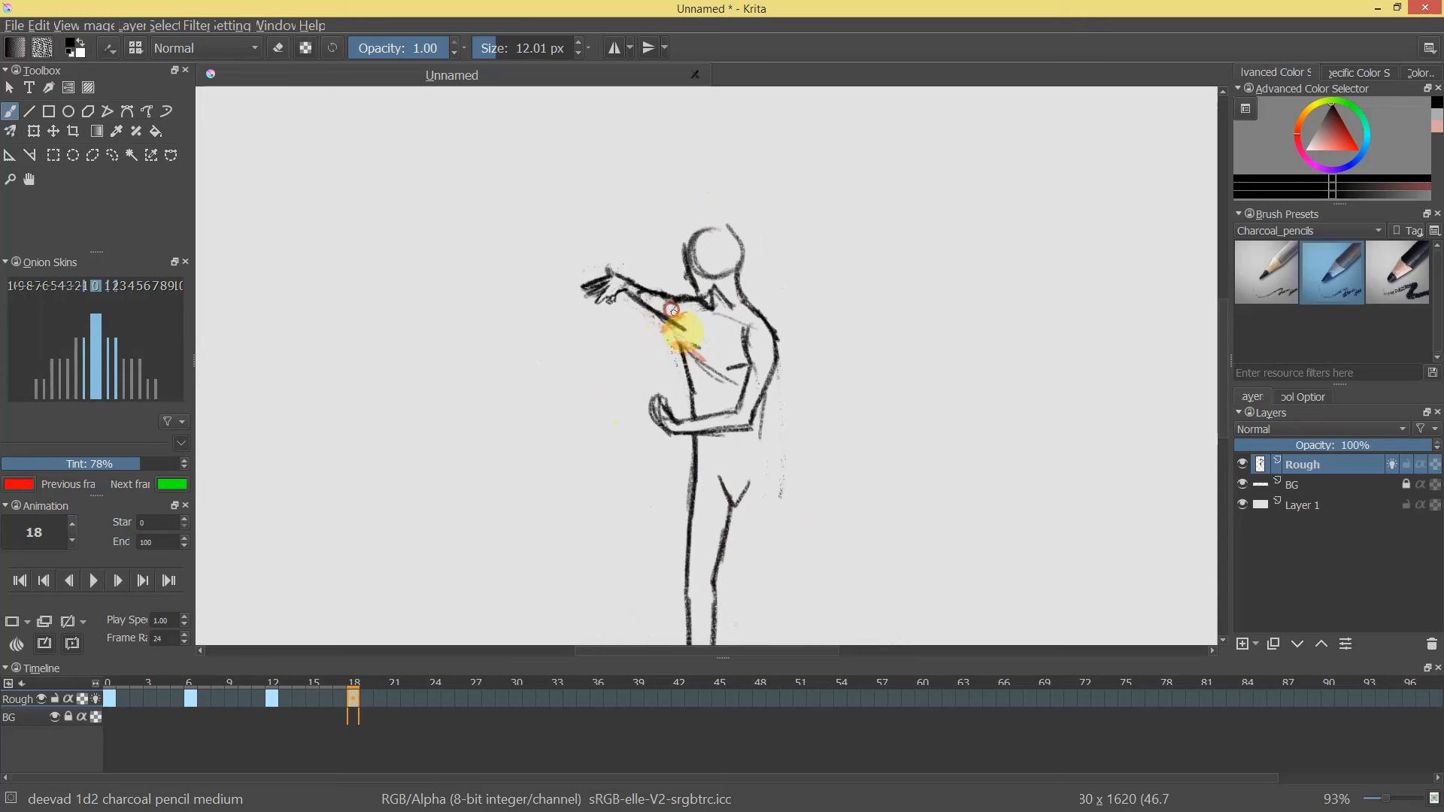
left_click_drag(677, 326, 688, 380)
left_click_drag(771, 358, 770, 228)
mouse_move(712, 338)
left_mouse_down()
mouse_move(712, 390)
mouse_move(718, 316)
left_mouse_up()
mouse_move(709, 116)
left_mouse_down()
mouse_move(695, 183)
mouse_move(677, 181)
mouse_move(717, 164)
mouse_move(729, 179)
mouse_move(680, 175)
left_mouse_up()
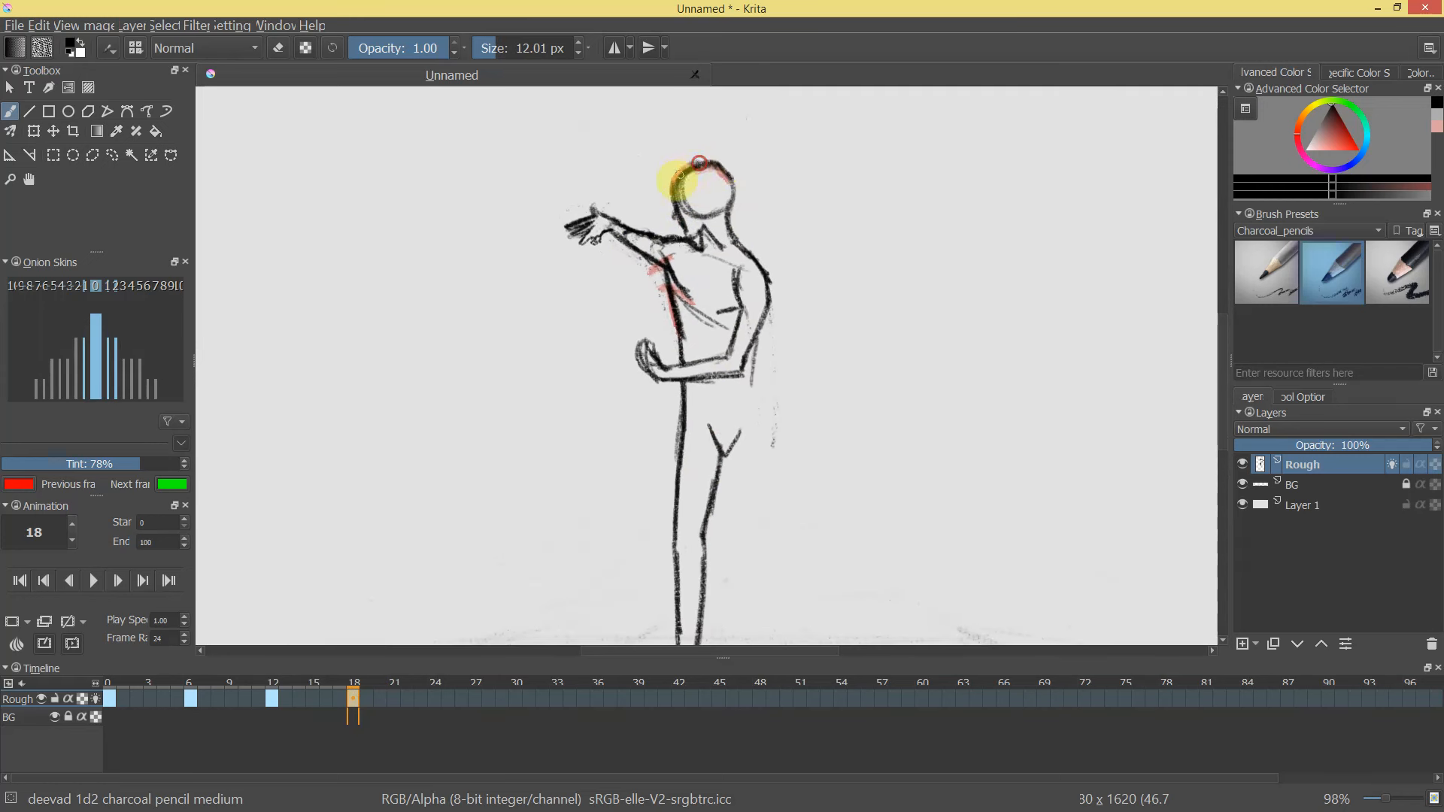
Compare frame 18 with its neighbouring frame, and erase and retrace the upper contour of the raised arm.
left_click_drag(351, 674, 383, 745)
mouse_move(354, 683)
left_mouse_down()
mouse_move(196, 684)
mouse_move(400, 697)
mouse_move(259, 688)
mouse_move(368, 697)
left_mouse_up()
key("e")
mouse_move(617, 225)
left_mouse_down()
mouse_move(645, 242)
mouse_move(596, 226)
mouse_move(670, 238)
mouse_move(605, 218)
mouse_move(655, 233)
left_mouse_up()
key("e")
mouse_move(770, 320)
left_mouse_down()
mouse_move(735, 354)
mouse_move(687, 178)
left_mouse_up()
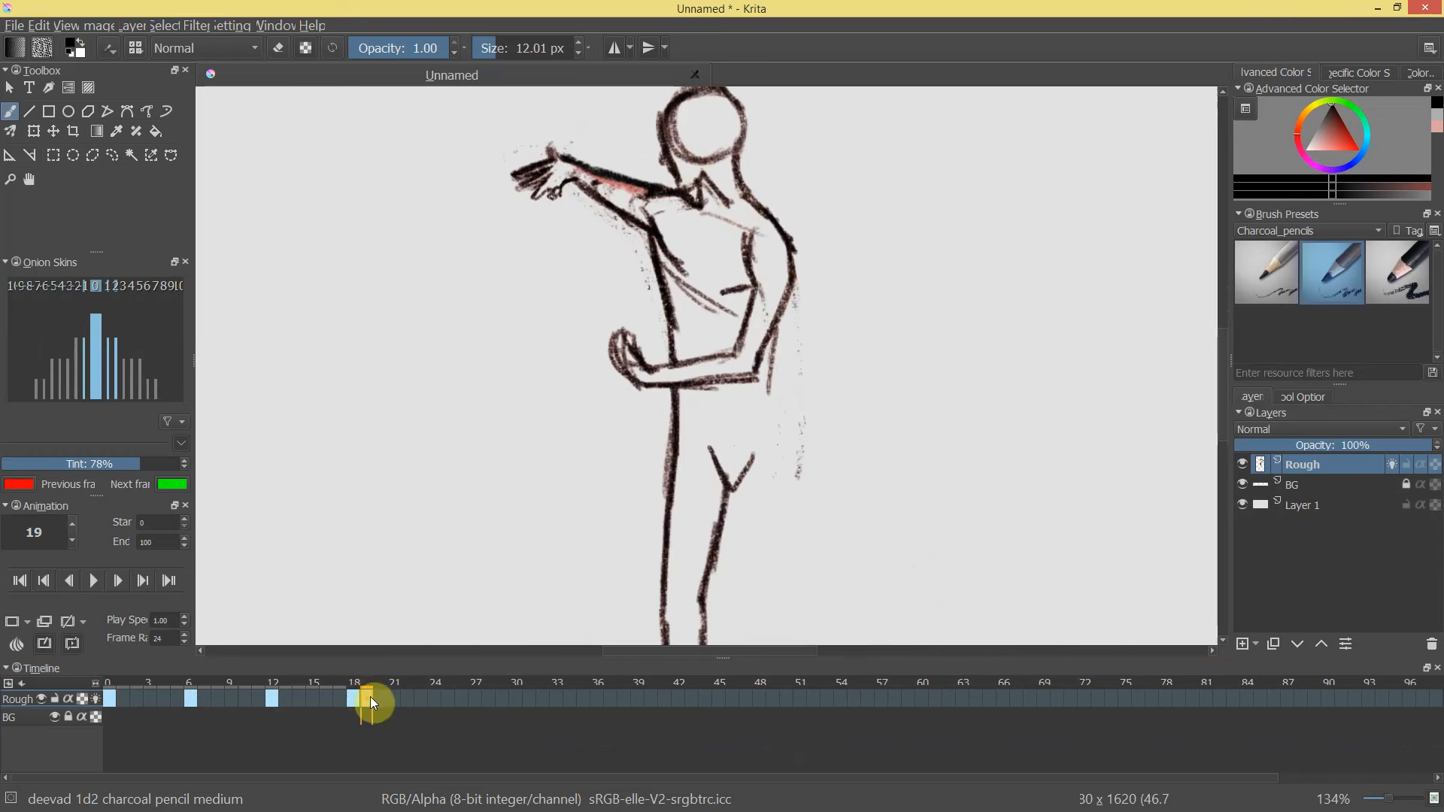
Step through frames 17 to 19 to compare the new pose with the neighbouring frames.
left_click(354, 699)
mouse_move(352, 680)
left_mouse_down()
mouse_move(340, 684)
mouse_move(362, 682)
left_mouse_up()
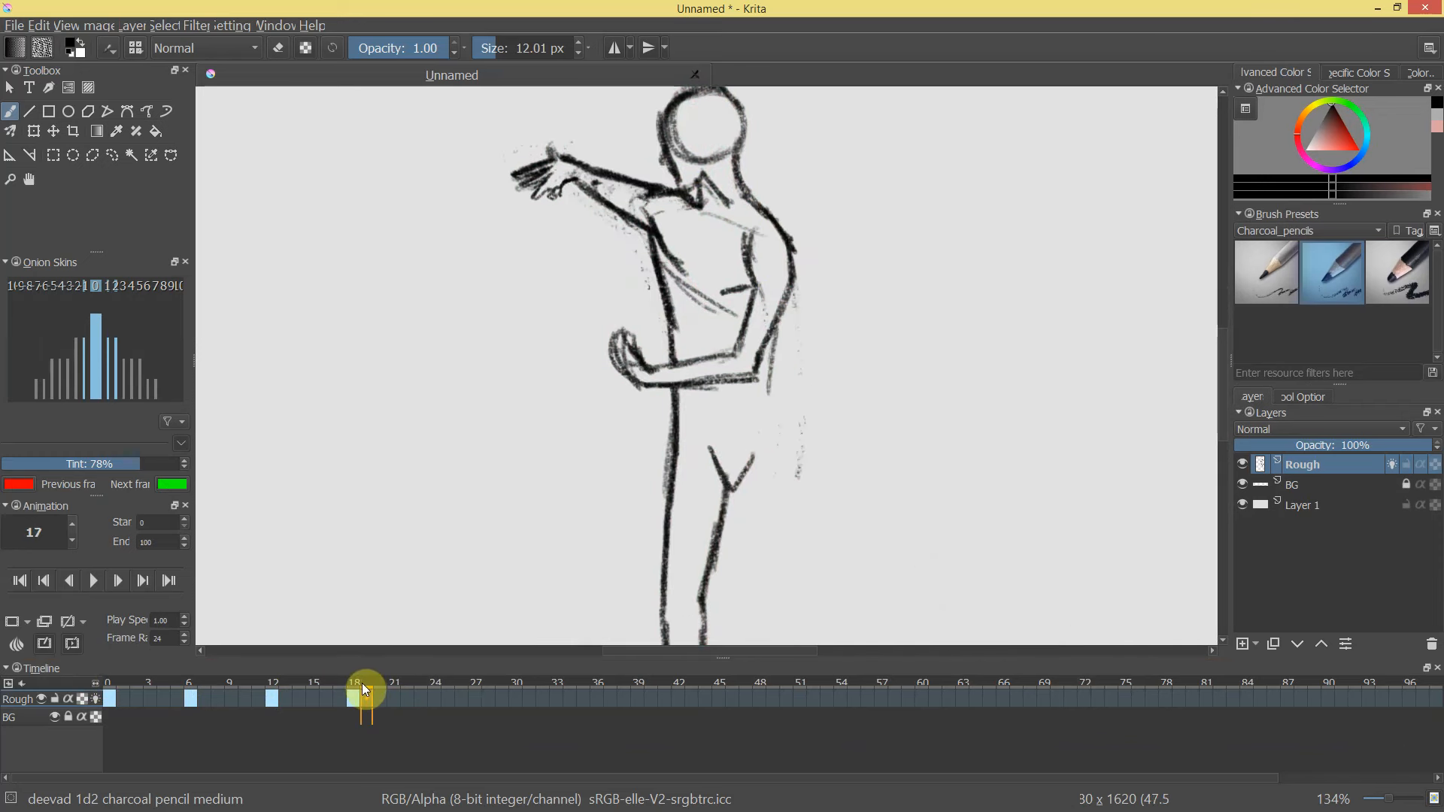
key("Left")
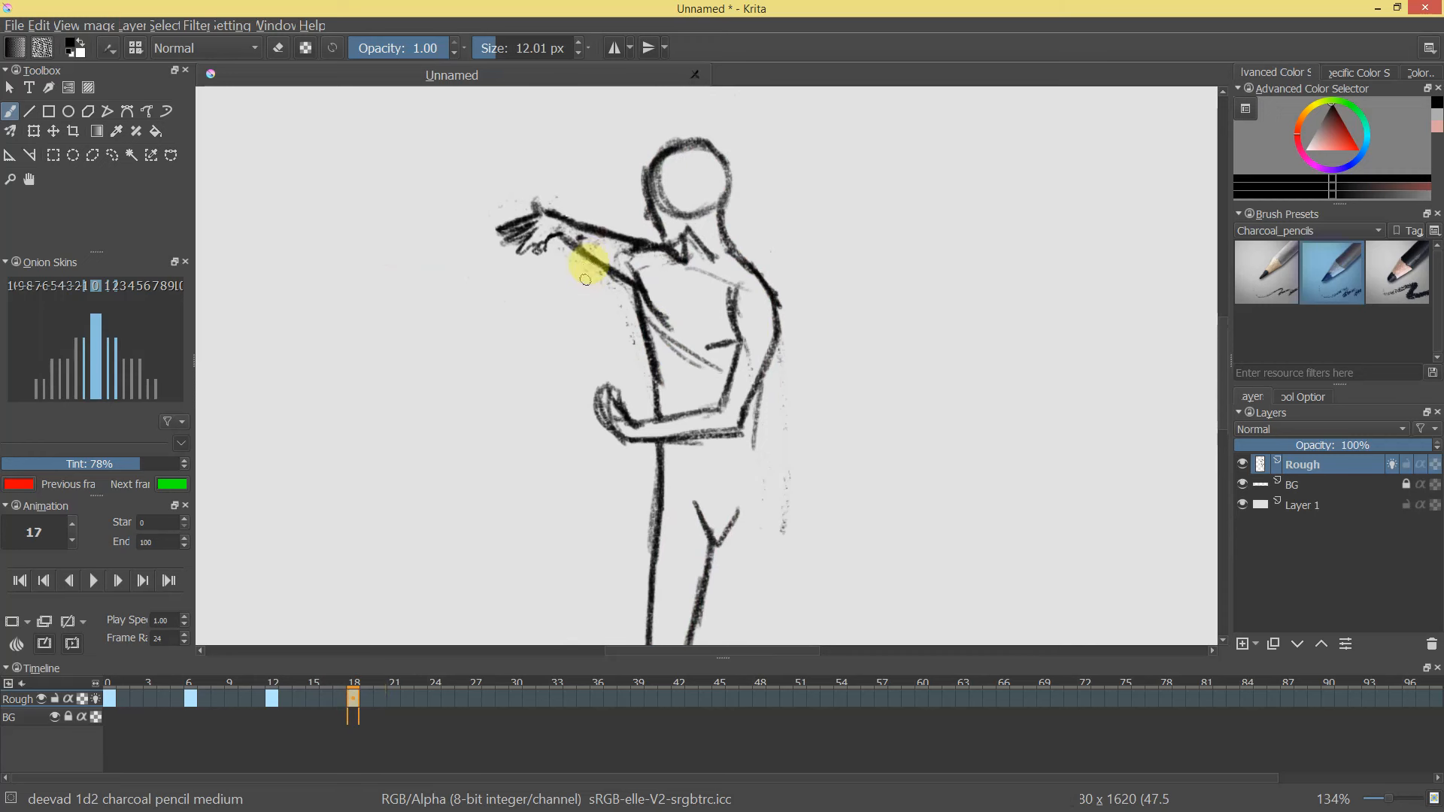
Lasso the raised forearm and hand on frame 18 and rotate them slightly clockwise about the elbow.
key("ctrl+l")
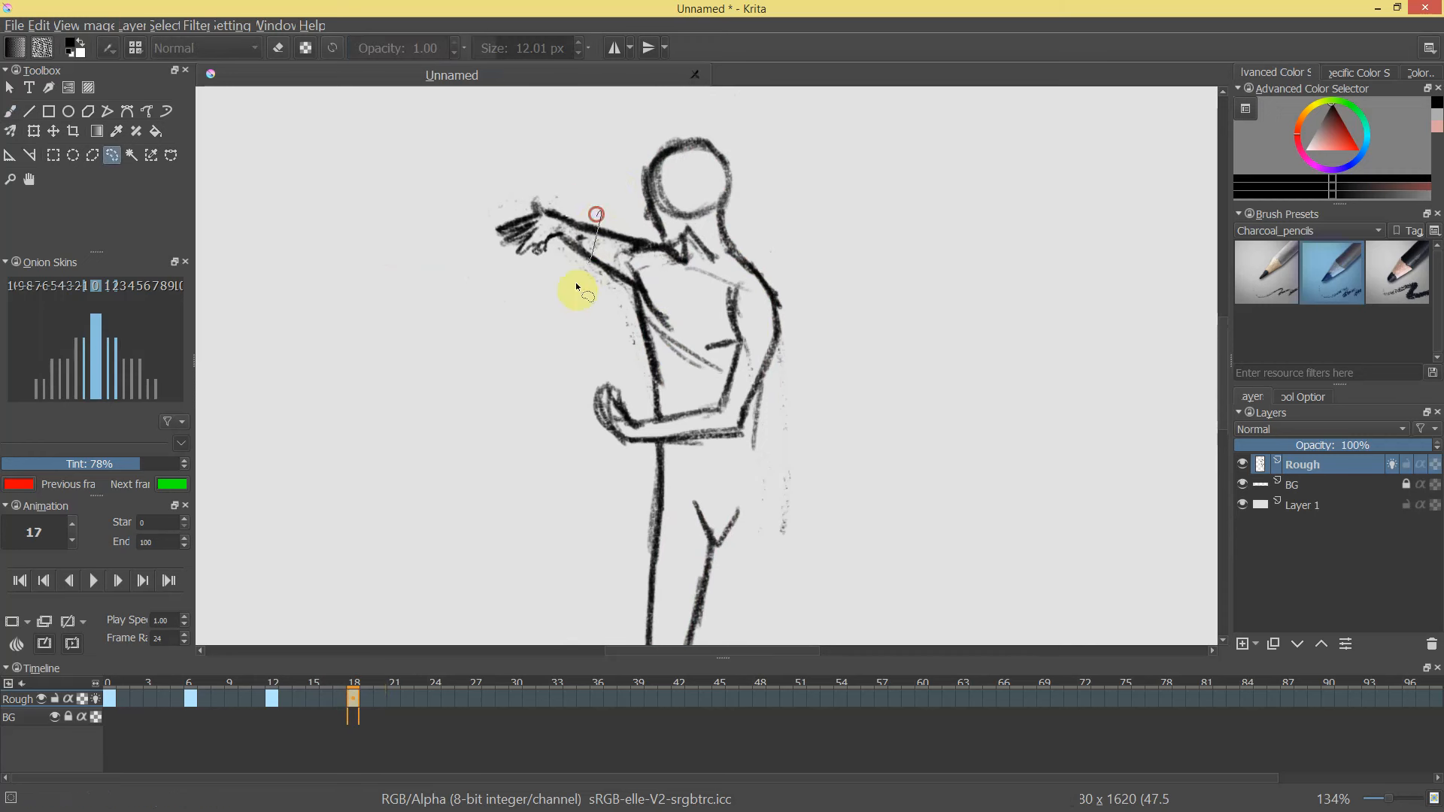
left_click_drag(575, 286, 599, 209)
key("ctrl+t")
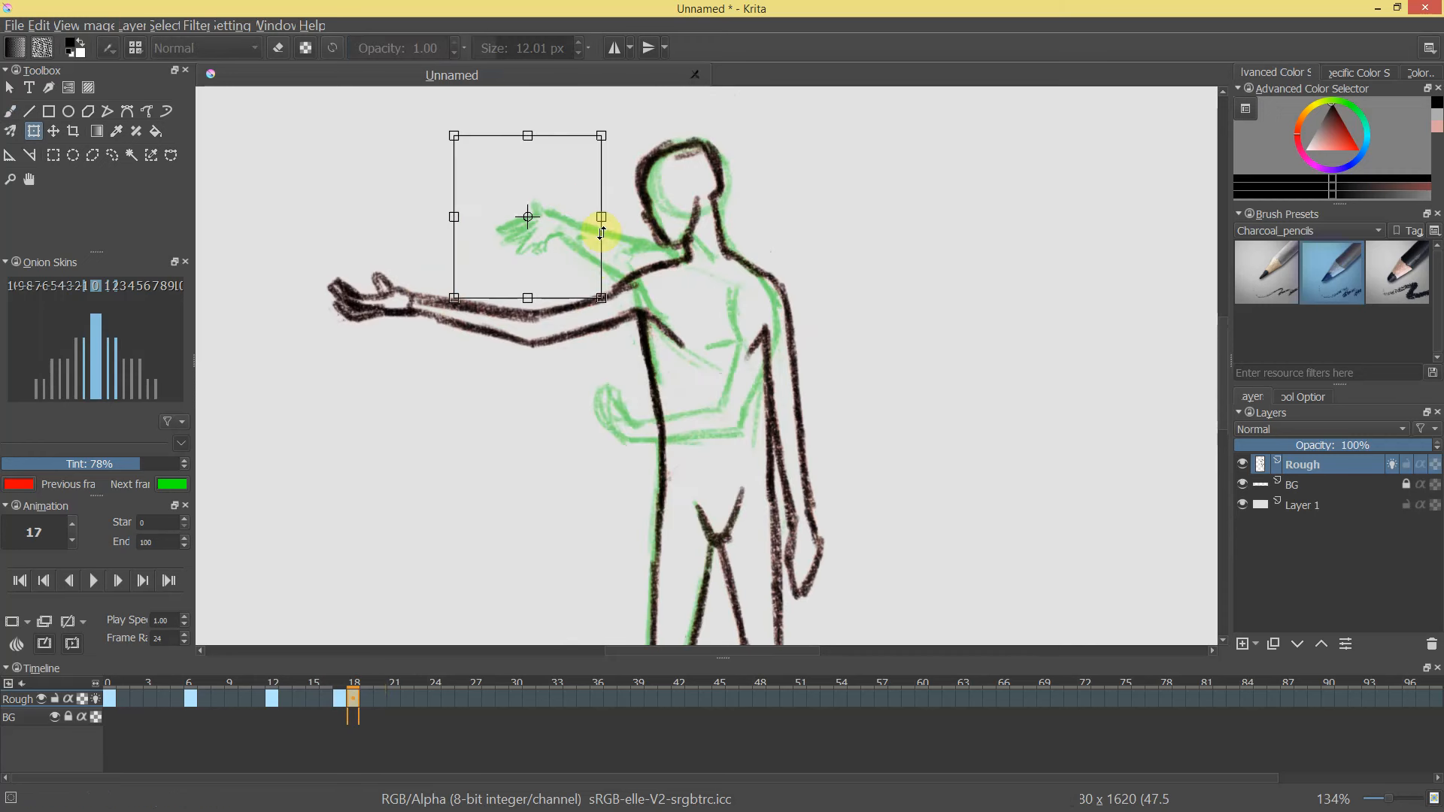
left_click(354, 703)
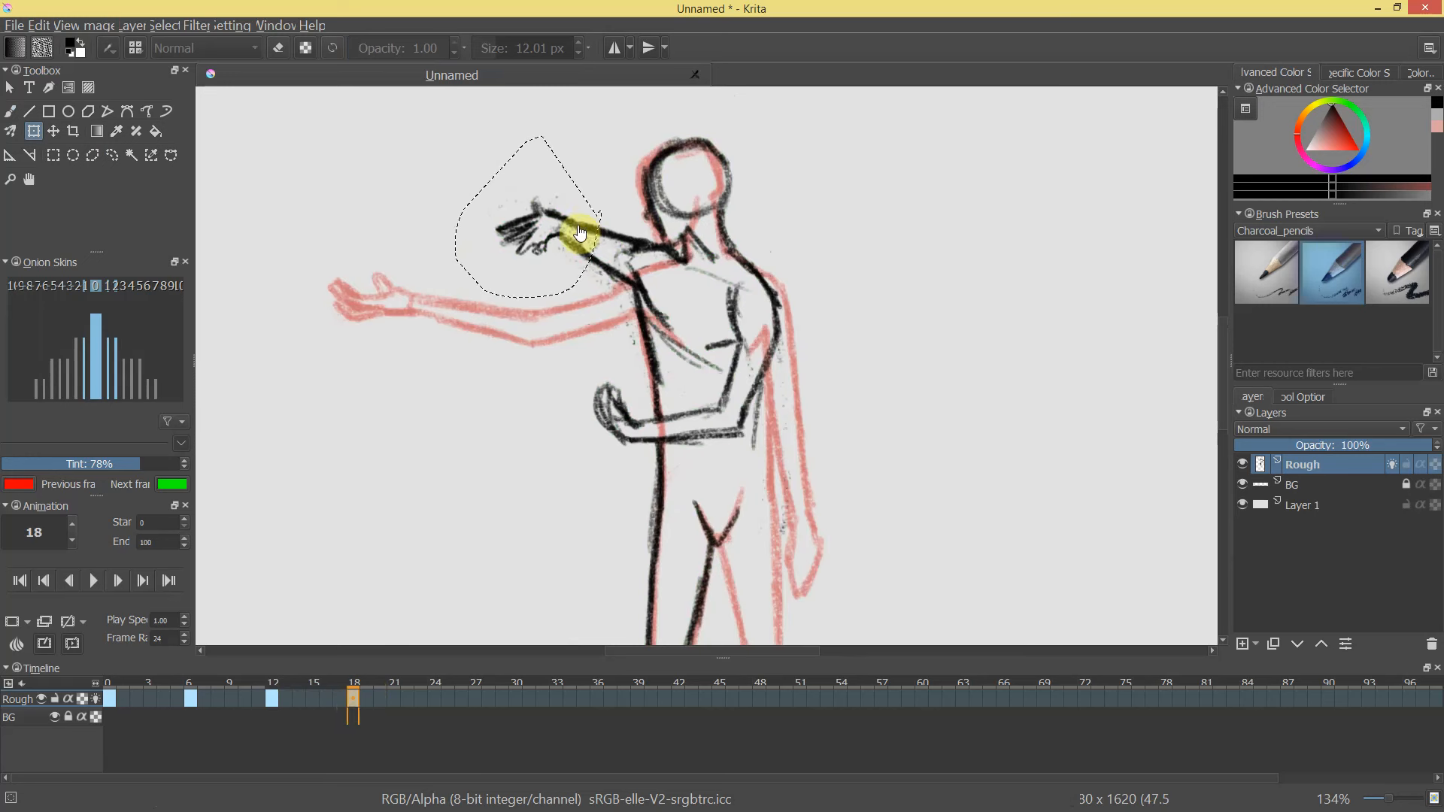
key("ctrl+t")
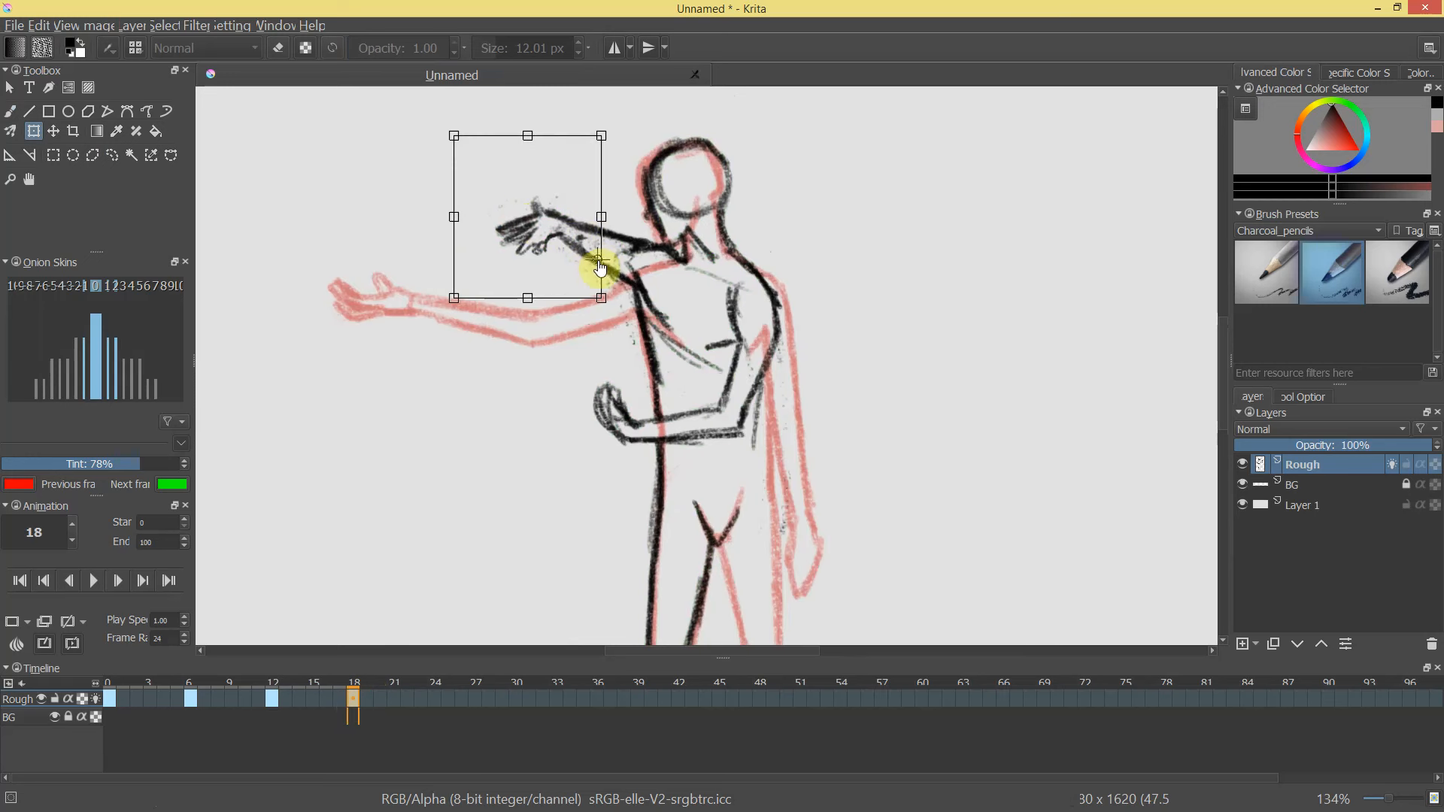
left_click_drag(607, 128, 679, 167)
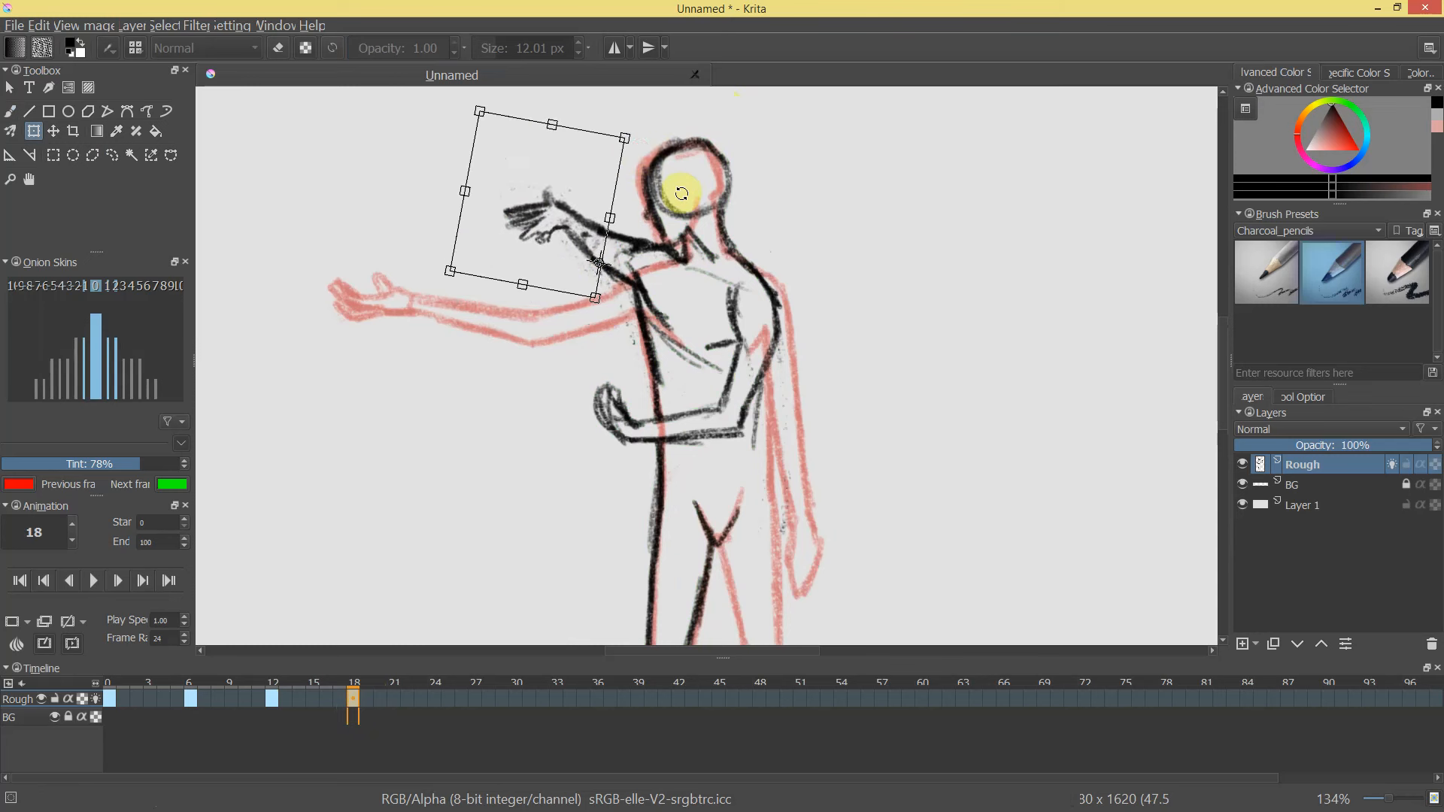
key("Return")
key("ctrl+shift+a")
Redraw the hand of the raised arm as a compact, bent-down fist shape with the charcoal pencil.
mouse_move(709, 369)
left_mouse_down()
mouse_move(705, 451)
mouse_move(692, 358)
left_mouse_up()
key("b")
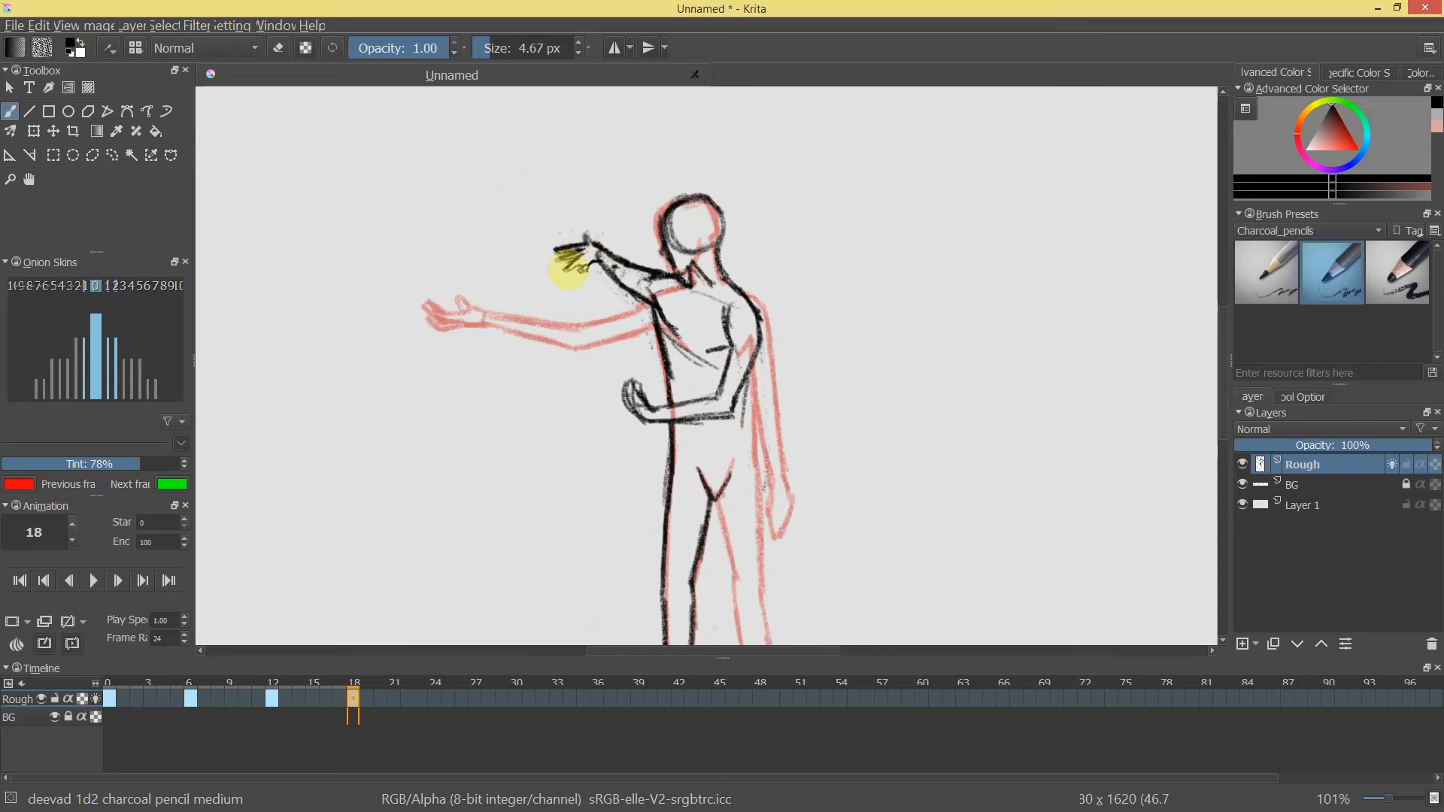
mouse_move(675, 315)
left_mouse_down()
mouse_move(667, 412)
mouse_move(686, 387)
mouse_move(541, 258)
mouse_move(558, 253)
mouse_move(542, 240)
left_mouse_up()
key("e")
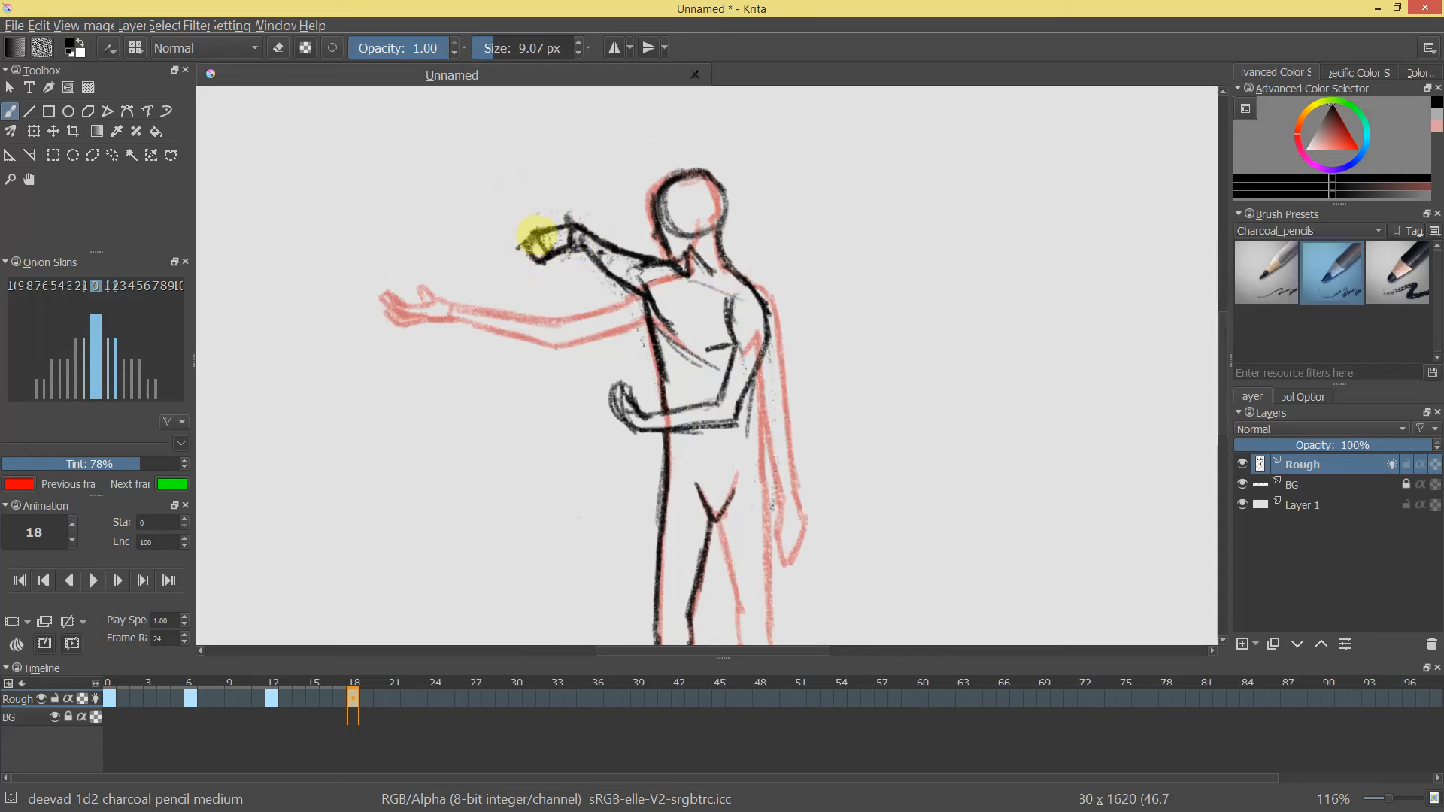
scroll(551, 213, "down", 4)
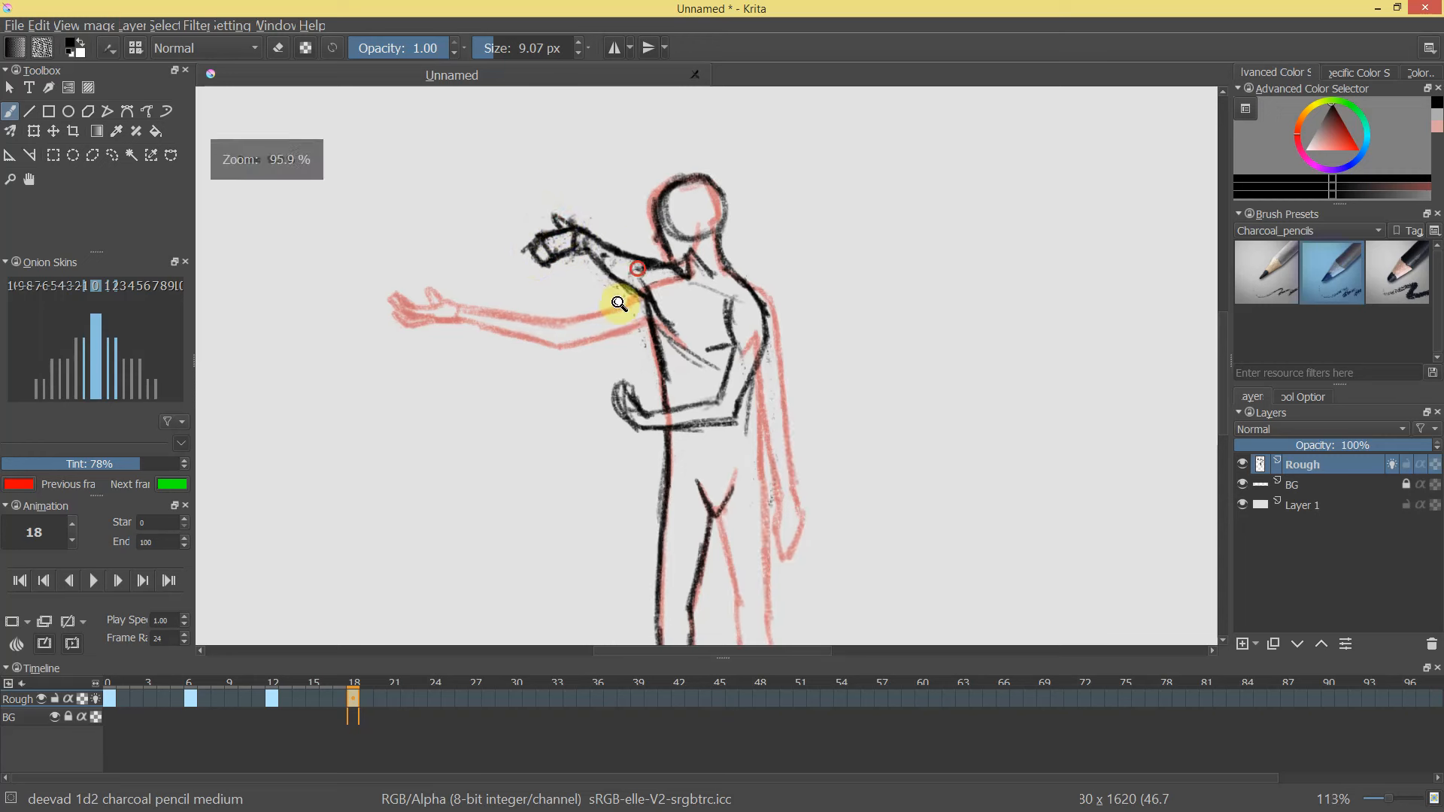
Clean up the raised arm's wrist area and retrace its upper contour toward the shoulder.
scroll(686, 263, "up", 5)
key("e")
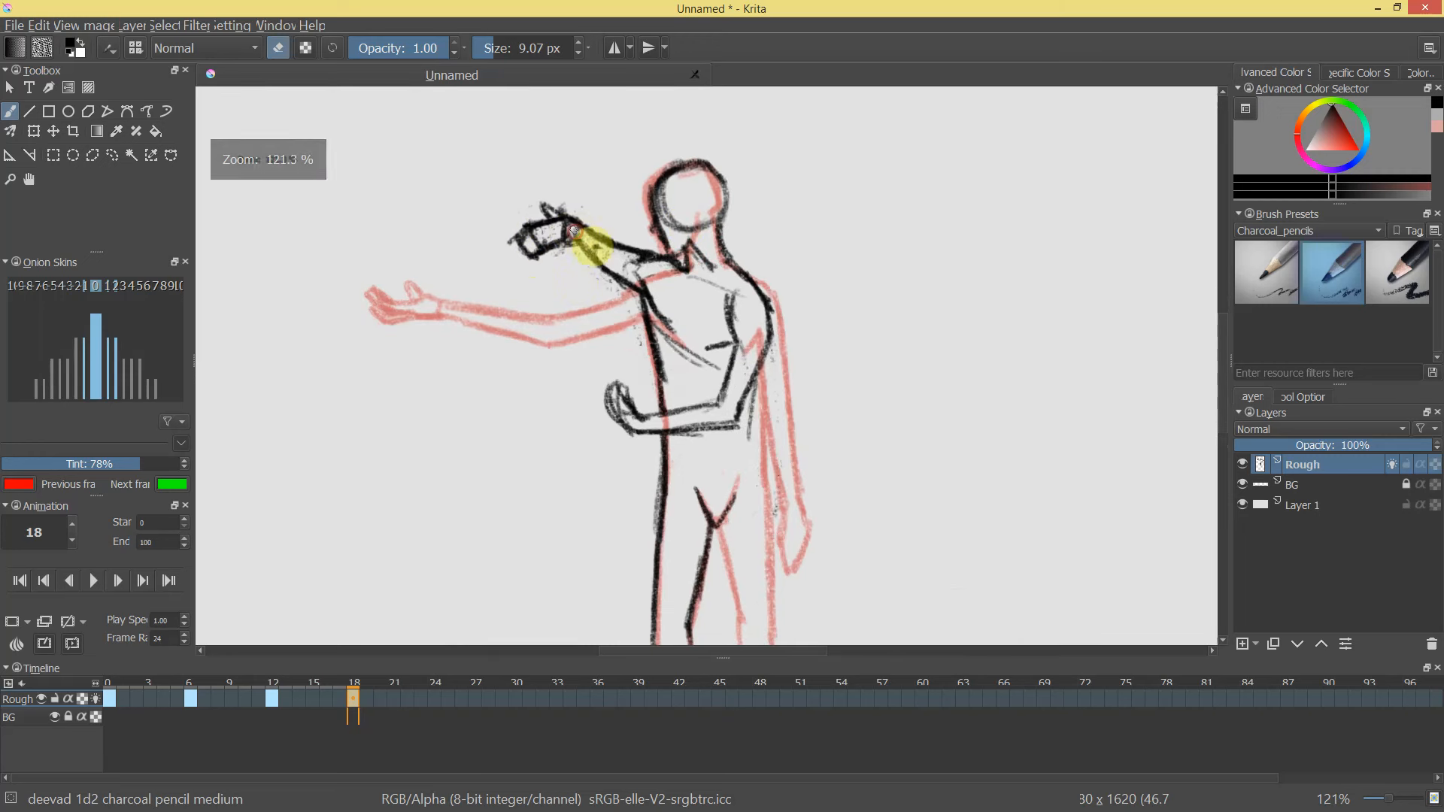
key("e")
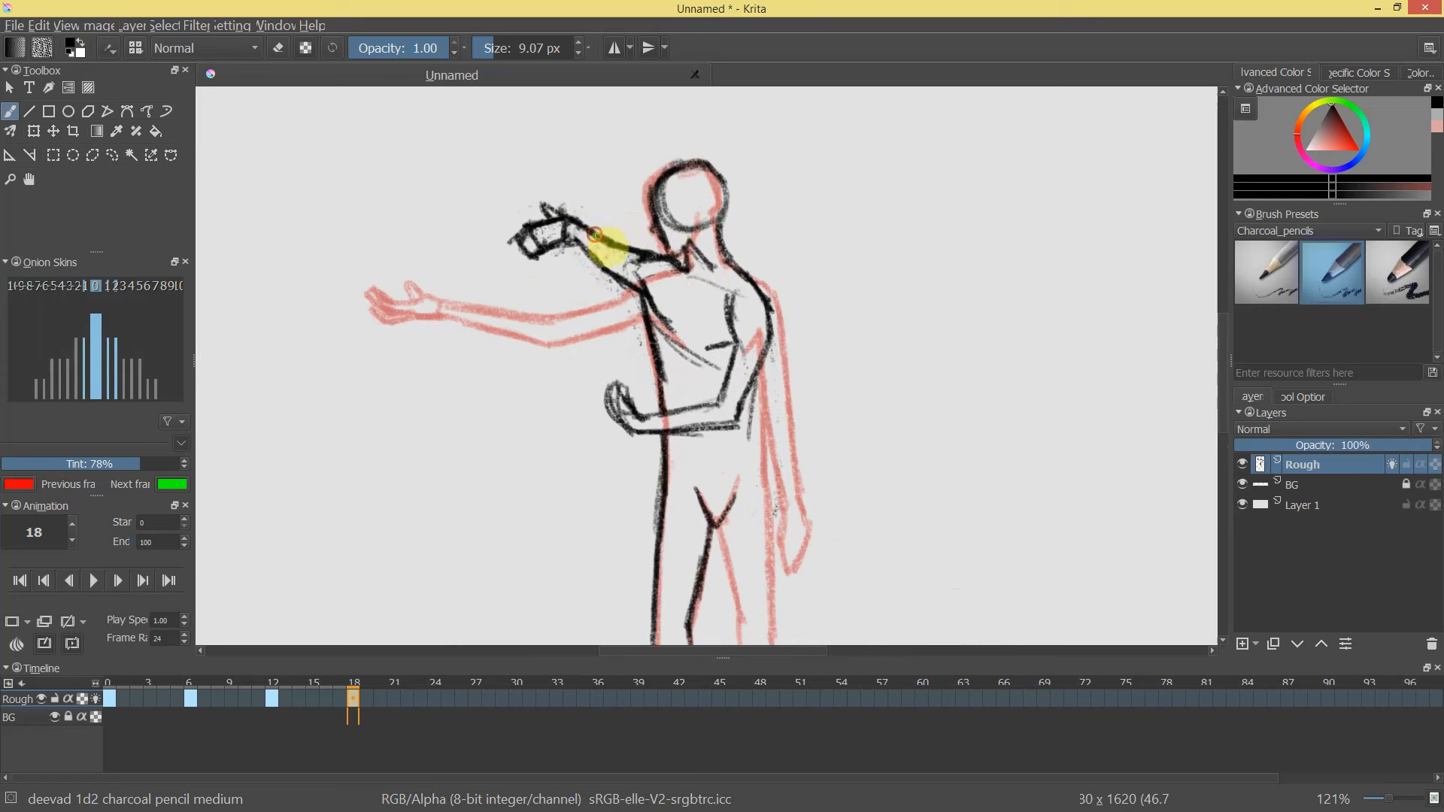
mouse_move(613, 240)
left_mouse_down()
mouse_move(670, 219)
mouse_move(628, 259)
mouse_move(651, 258)
left_mouse_up()
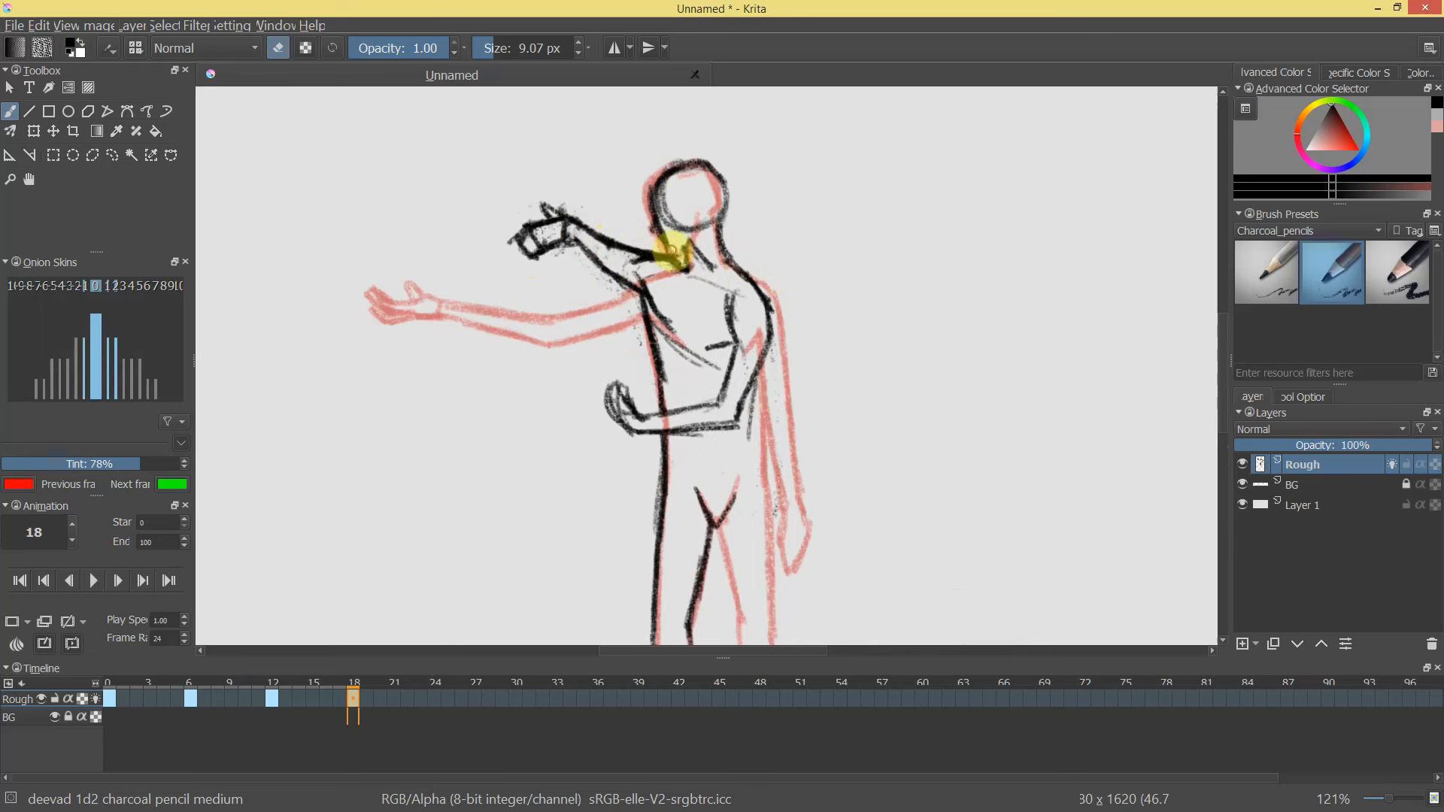
left_click_drag(765, 234, 719, 209)
left_click_drag(650, 261, 745, 311)
mouse_move(693, 411)
left_mouse_down()
mouse_move(735, 270)
mouse_move(748, 300)
mouse_move(812, 196)
left_mouse_up()
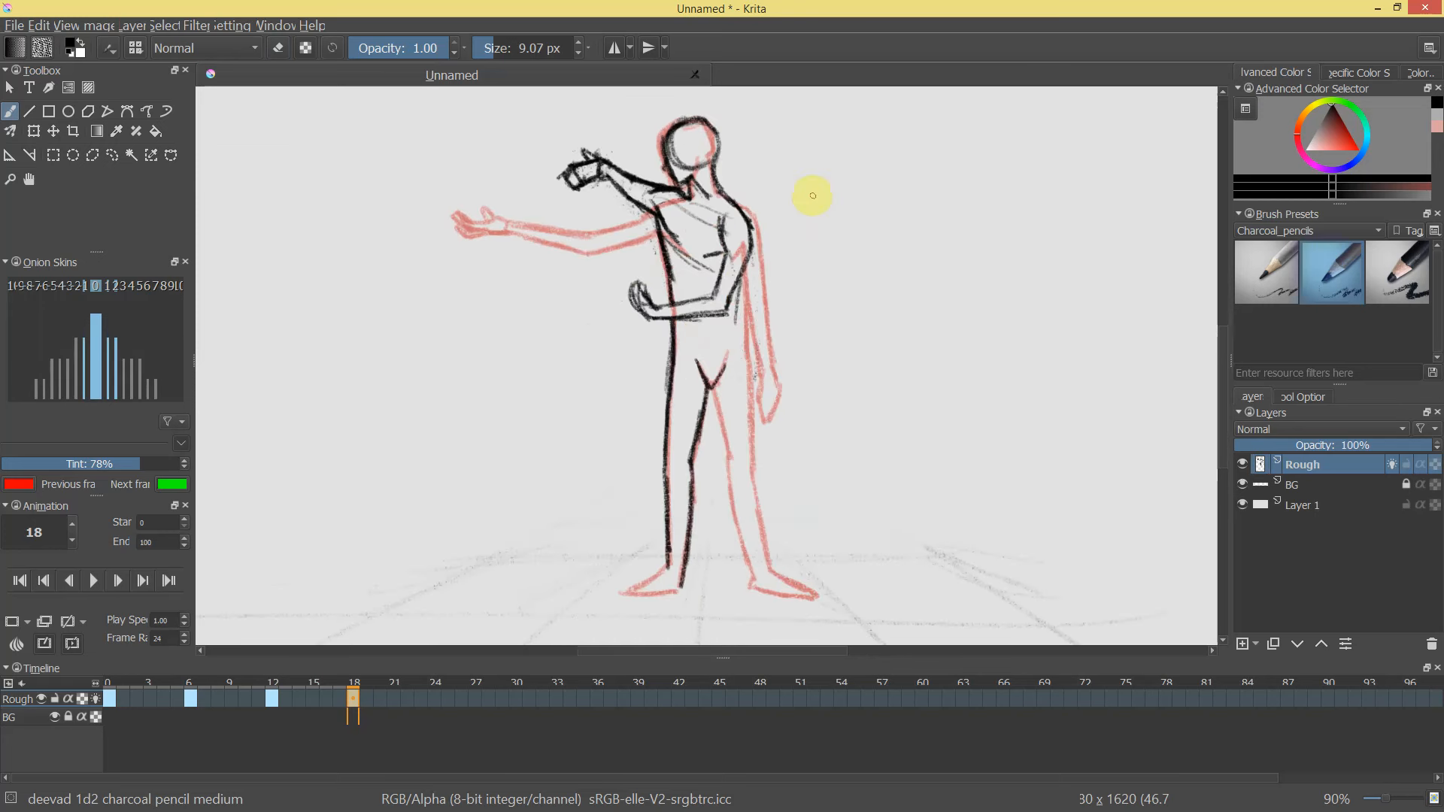
Erase the near arm's bent forearm and hand at waist height on frame 18.
left_click_drag(711, 297, 738, 245, "ctrl")
left_click_drag(649, 266, 678, 260, "shift")
key("e")
left_click_drag(617, 257, 635, 265)
mouse_move(629, 322)
left_mouse_down()
mouse_move(722, 279)
mouse_move(737, 219)
mouse_move(728, 239)
mouse_move(761, 207)
left_mouse_up()
left_click_drag(759, 216, 744, 191, "shift")
key("e")
Sketch the near arm again with the elbow pointing down and the forearm raised across the chest.
left_click_drag(745, 164, 737, 206)
mouse_move(743, 206)
left_mouse_down()
mouse_move(782, 290)
mouse_move(743, 285)
mouse_move(731, 318)
left_mouse_up()
left_click_drag(798, 295, 751, 335)
left_click_drag(806, 265, 751, 335)
mouse_move(763, 278)
left_mouse_down()
mouse_move(721, 329)
mouse_move(639, 292)
left_mouse_up()
mouse_move(729, 346)
left_mouse_down()
mouse_move(650, 293)
mouse_move(735, 351)
left_mouse_up()
key("ctrl+z")
key("ctrl+z")
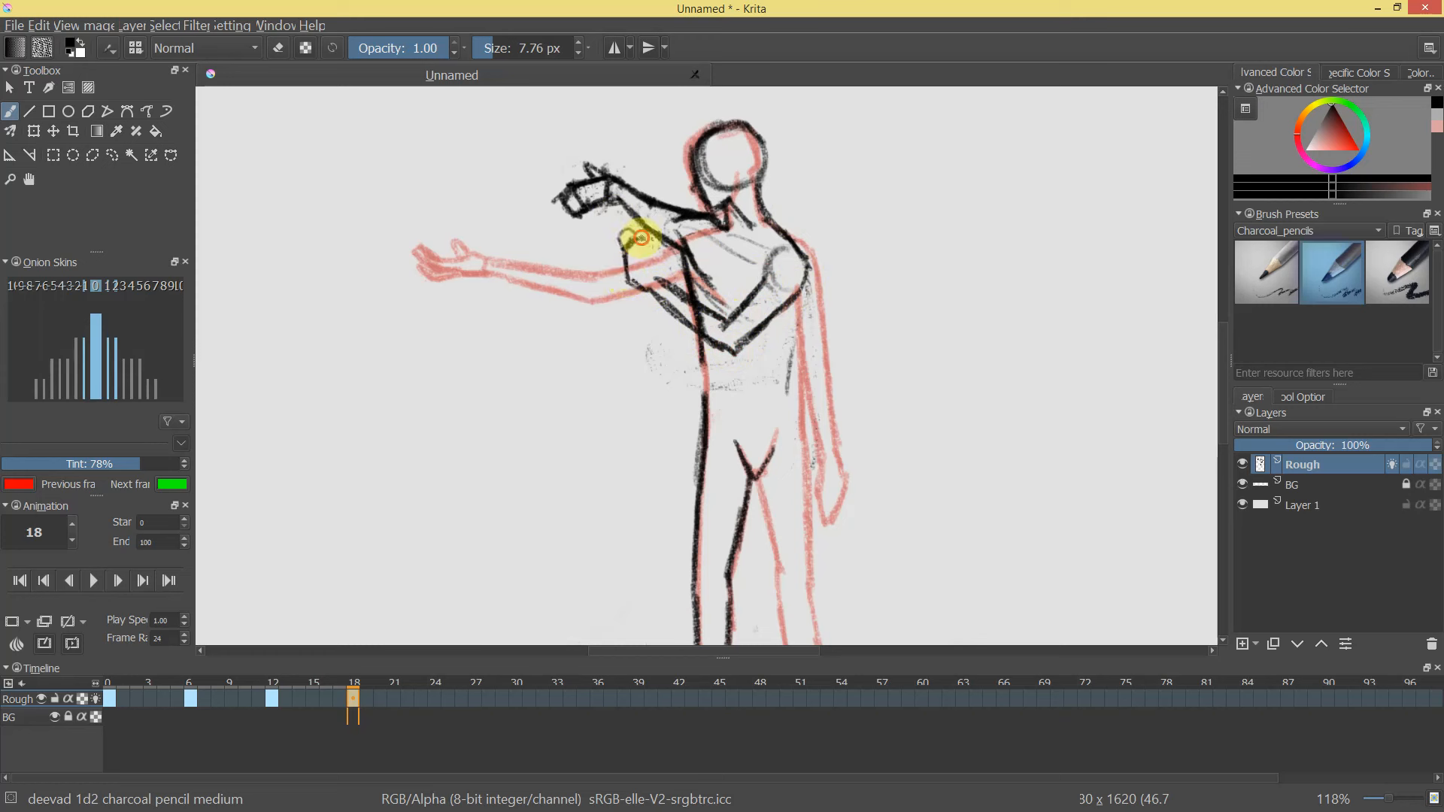
Sketch the near arm's hand with thumb and fingers in front of the chest.
left_click_drag(629, 241, 630, 271)
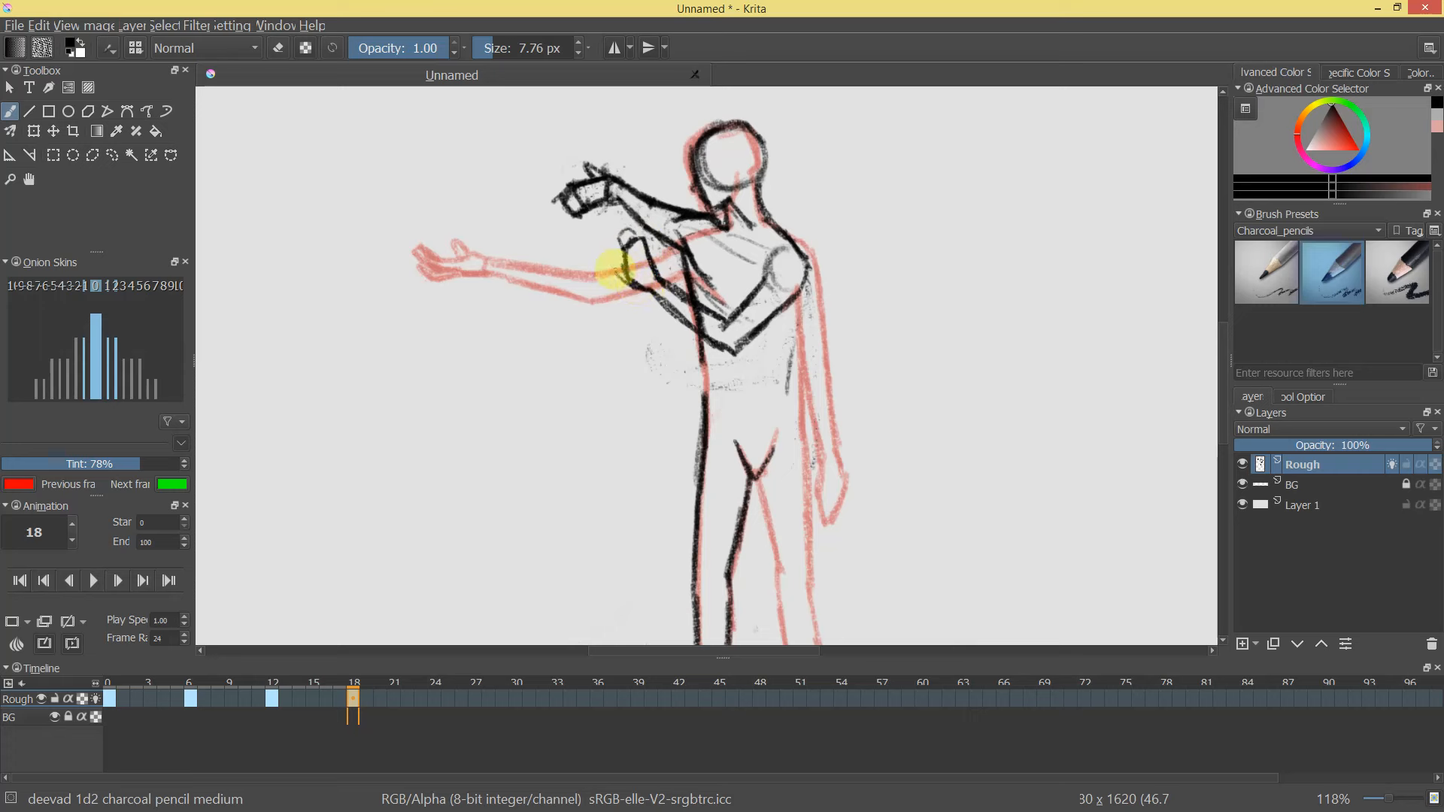
left_click_drag(757, 286, 794, 258)
left_click_drag(735, 218, 718, 329)
Go to frame 19, extend the torso contours toward the hips and erase the old straight legs.
mouse_move(342, 687)
left_mouse_down()
mouse_move(113, 681)
mouse_move(367, 693)
left_mouse_up()
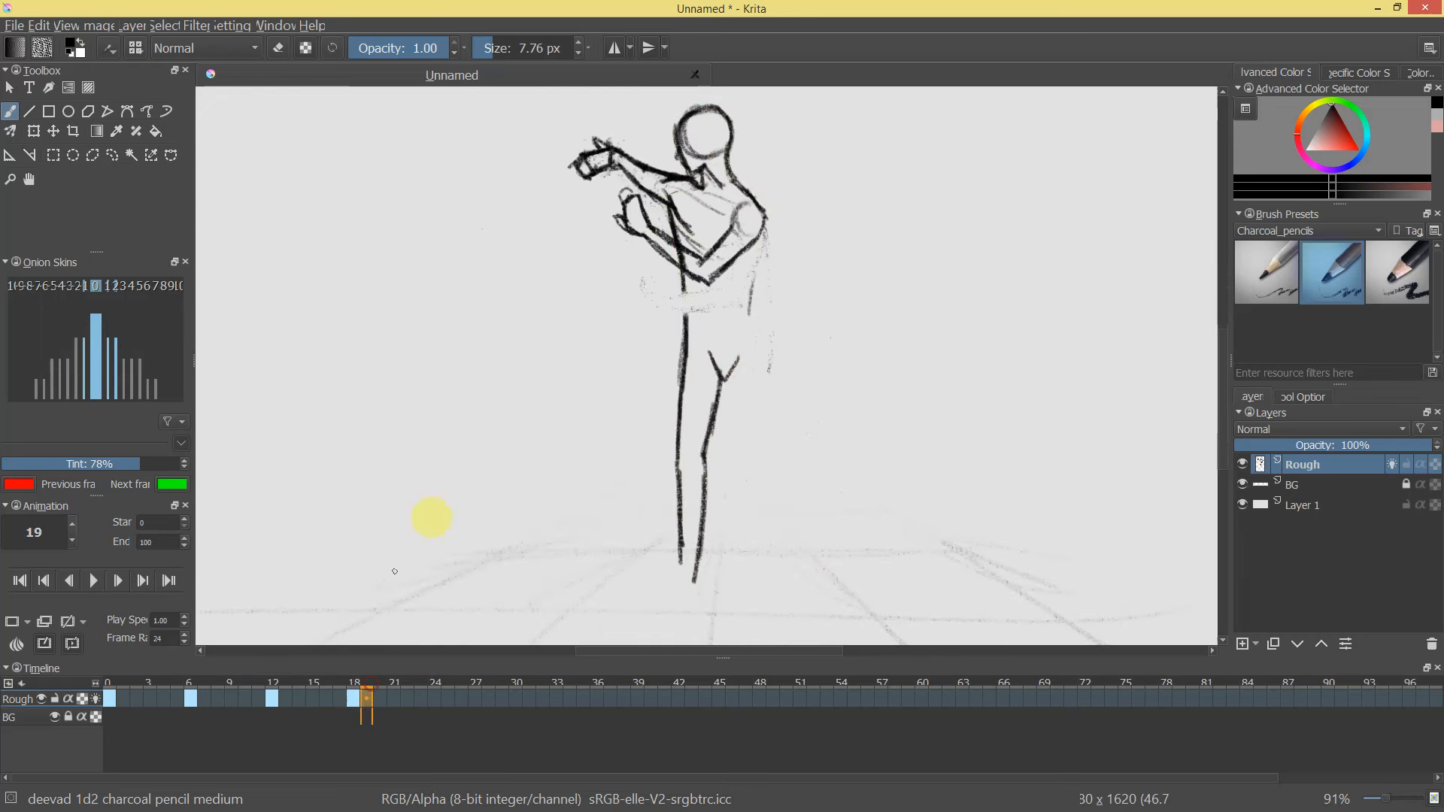
mouse_move(711, 291)
left_mouse_down()
mouse_move(677, 330)
mouse_move(677, 294)
mouse_move(681, 376)
left_mouse_up()
mouse_move(753, 267)
left_mouse_down()
mouse_move(742, 407)
mouse_move(707, 329)
mouse_move(694, 388)
left_mouse_up()
key("e")
mouse_move(725, 300)
left_mouse_down()
mouse_move(691, 407)
mouse_move(677, 404)
mouse_move(698, 441)
mouse_move(681, 517)
left_mouse_up()
Transform the upper body on frame 19, moving it slightly down to lower the pose.
key("ctrl+t")
mouse_move(723, 273)
left_mouse_down()
mouse_move(722, 294)
mouse_move(724, 266)
left_mouse_up()
key("Return")
key("b")
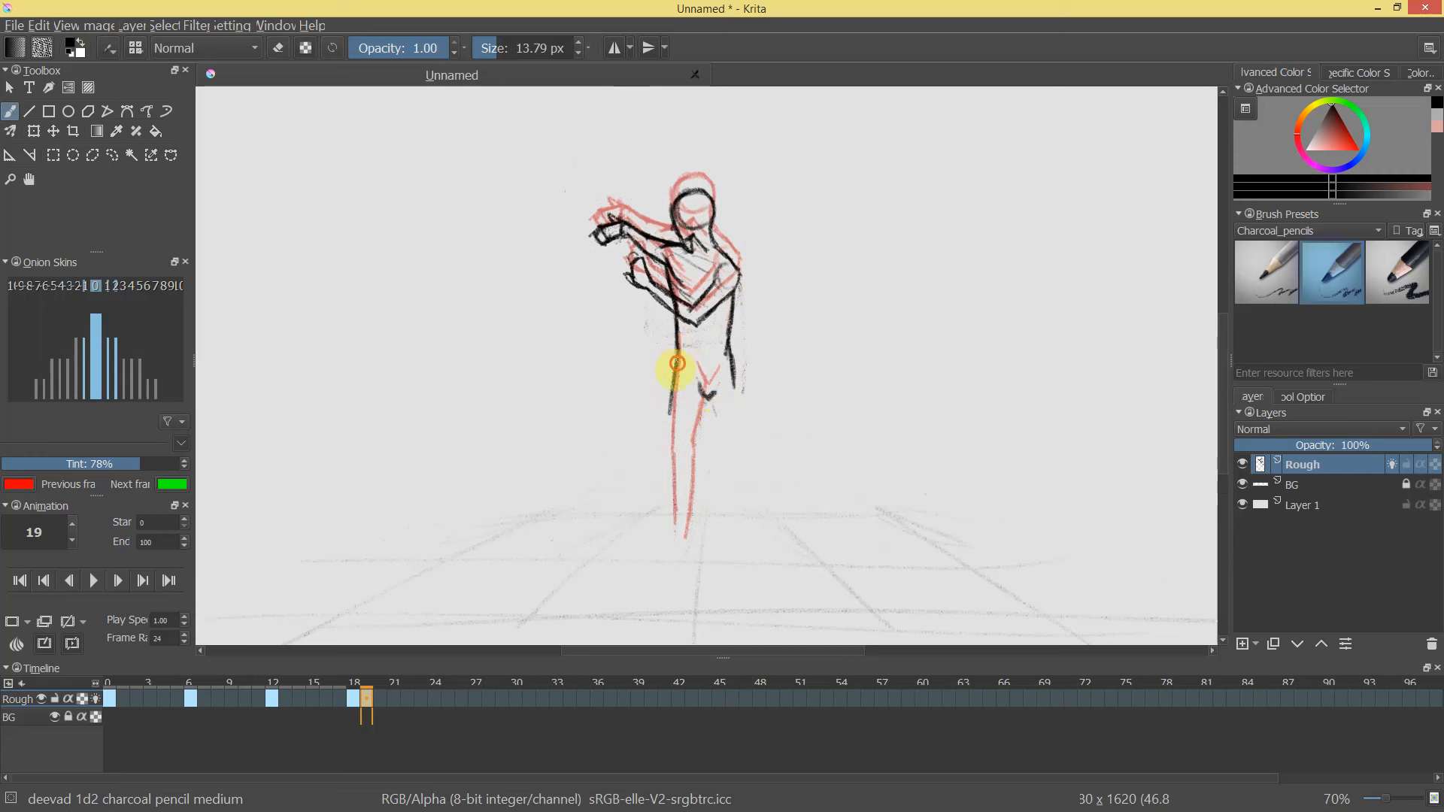
Draw the front leg's thigh angled forward on frame 19 and move that keyframe onto frame 18.
left_click_drag(669, 400, 664, 425)
left_click_drag(672, 388, 664, 425)
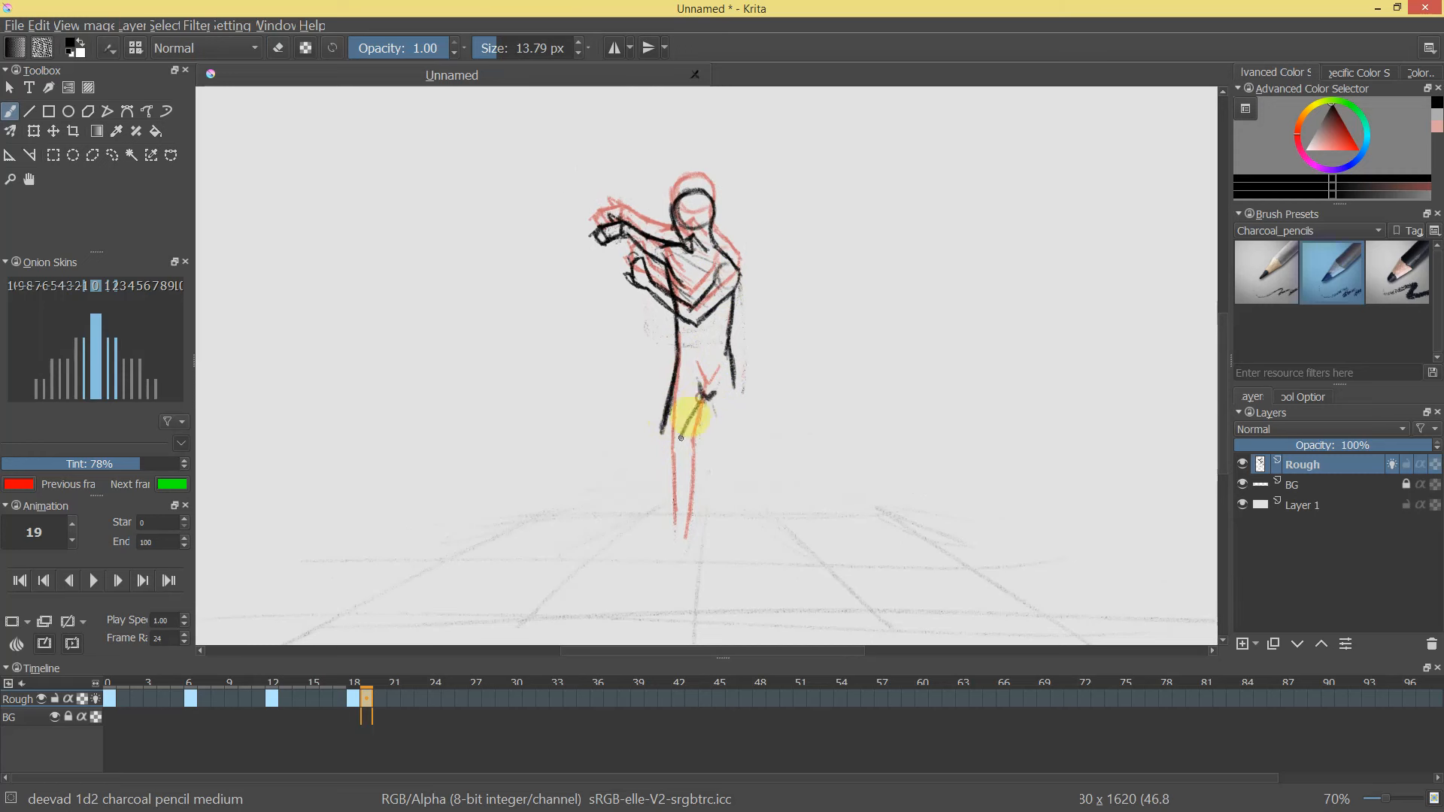
left_click_drag(691, 478, 695, 447)
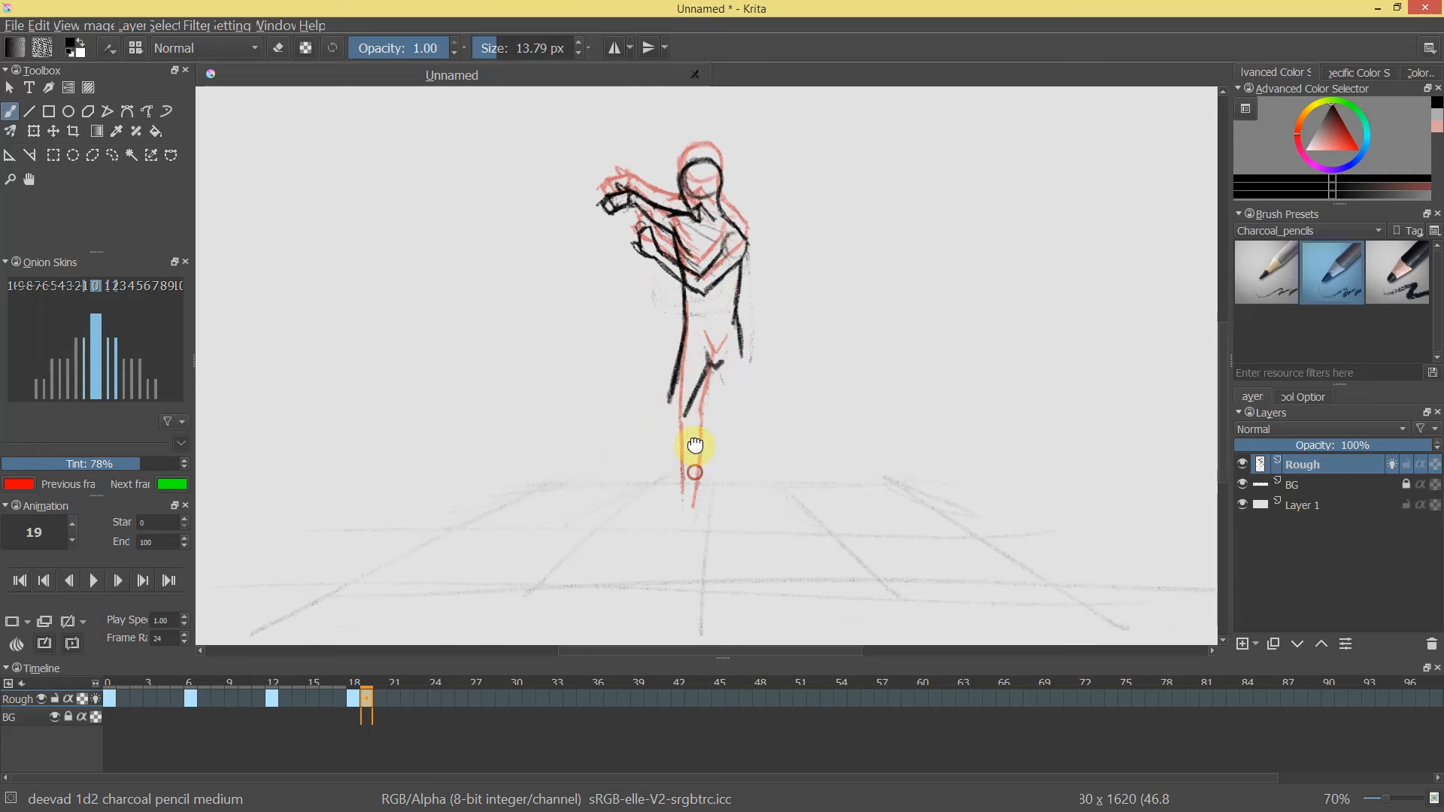
left_click(355, 700)
mouse_move(351, 680)
left_mouse_down()
mouse_move(181, 684)
mouse_move(359, 706)
left_mouse_up()
Sketch the front leg's bent knee, shin and foot, plus the back leg's thigh and foot on frame 18.
left_click_drag(664, 400, 672, 458)
mouse_move(672, 404)
left_mouse_down()
mouse_move(685, 444)
mouse_move(683, 414)
mouse_move(695, 436)
mouse_move(690, 425)
mouse_move(691, 497)
mouse_move(665, 429)
mouse_move(678, 492)
mouse_move(671, 393)
mouse_move(668, 509)
mouse_move(678, 493)
mouse_move(646, 506)
mouse_move(688, 505)
mouse_move(650, 507)
mouse_move(696, 500)
left_mouse_up()
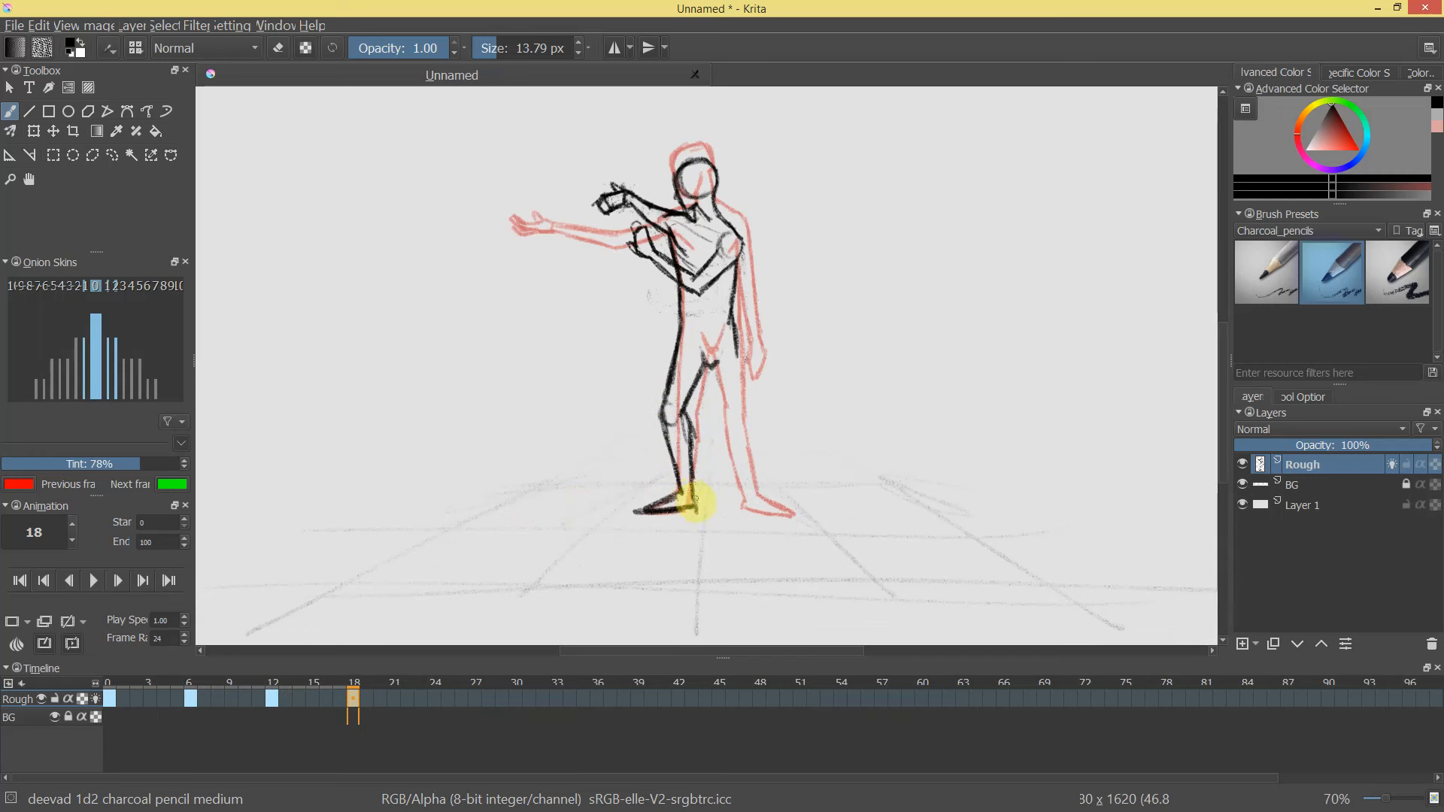
mouse_move(709, 355)
left_mouse_down()
mouse_move(723, 403)
mouse_move(736, 331)
mouse_move(748, 404)
mouse_move(728, 425)
left_mouse_up()
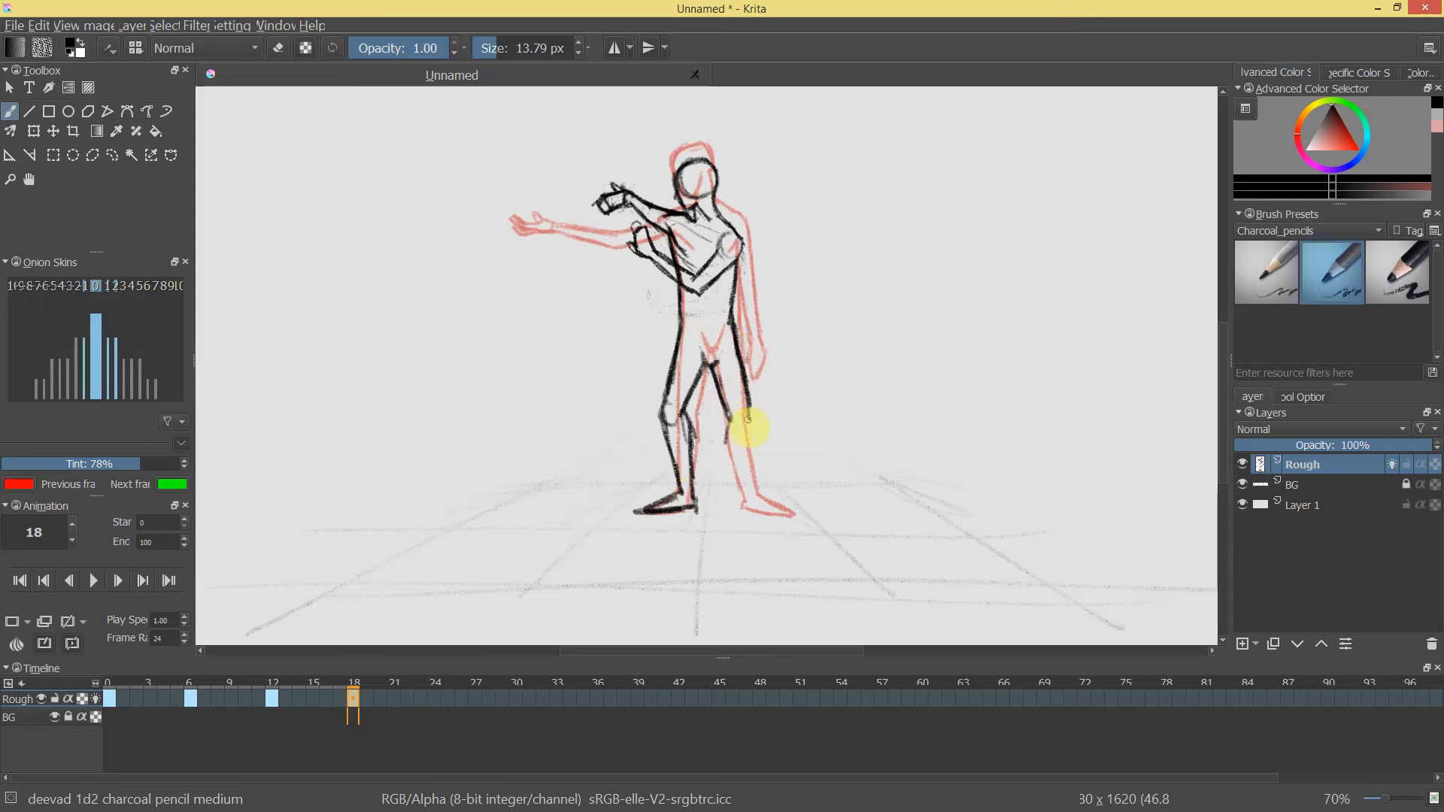
mouse_move(748, 431)
left_mouse_down()
mouse_move(731, 421)
mouse_move(733, 497)
mouse_move(750, 400)
mouse_move(773, 406)
mouse_move(756, 378)
mouse_move(739, 385)
mouse_move(761, 508)
mouse_move(791, 512)
mouse_move(738, 506)
mouse_move(791, 515)
left_mouse_up()
key("ctrl+z")
key("ctrl+z")
key("ctrl+z")
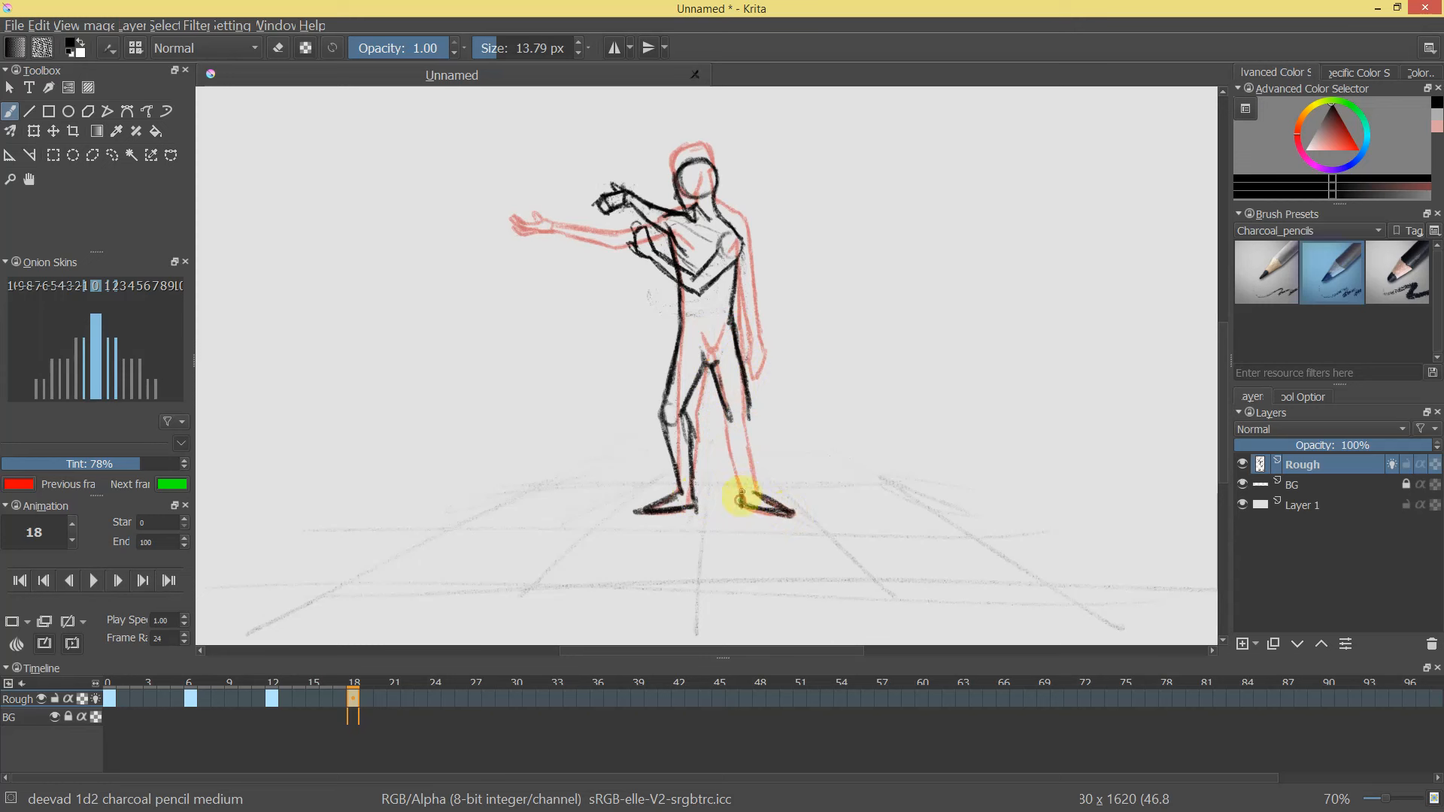
Erase the back leg's thigh lines and redraw both leg contours from the hip and crotch to the ankle.
key("e")
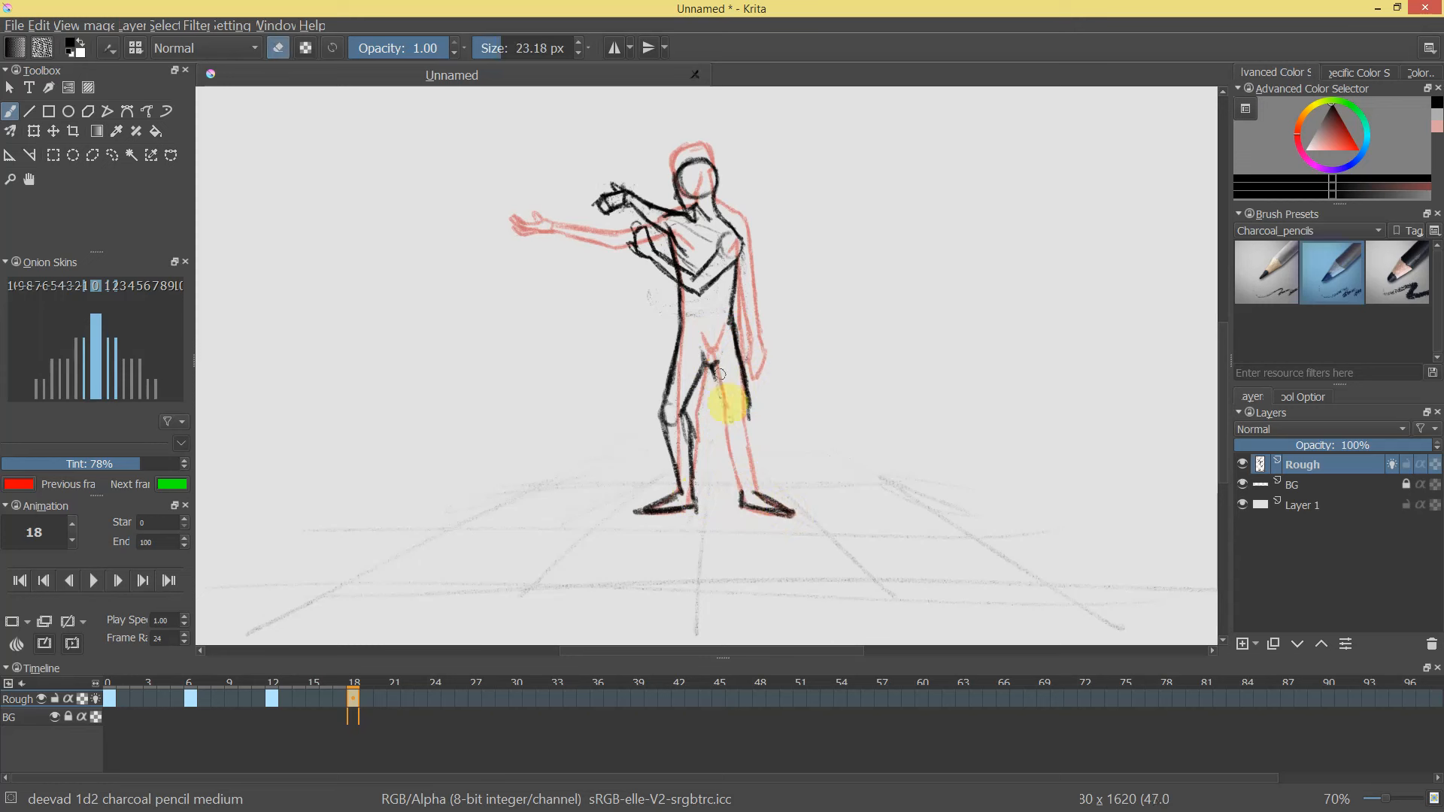
mouse_move(752, 431)
left_mouse_down()
mouse_move(735, 343)
mouse_move(717, 358)
left_mouse_up()
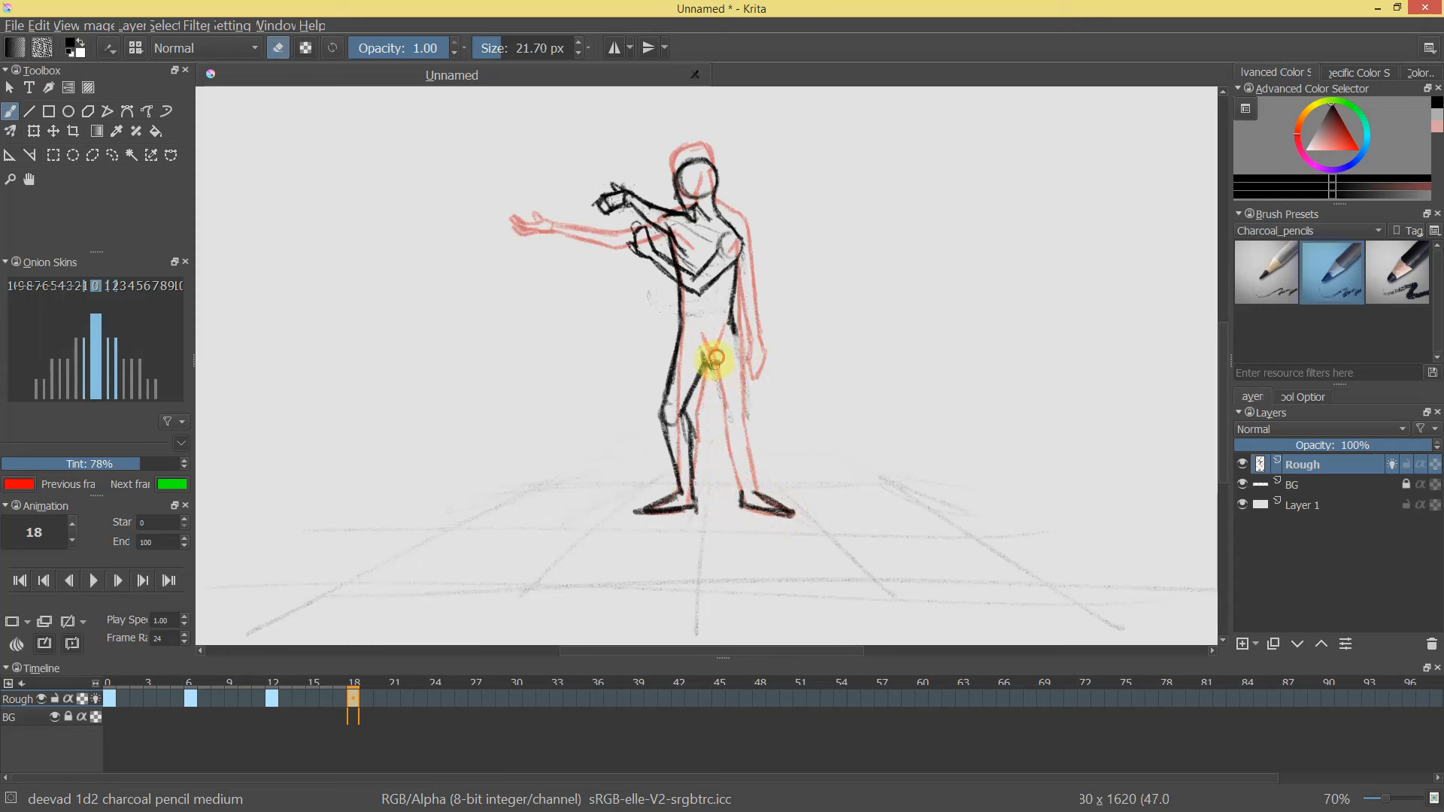
key("e")
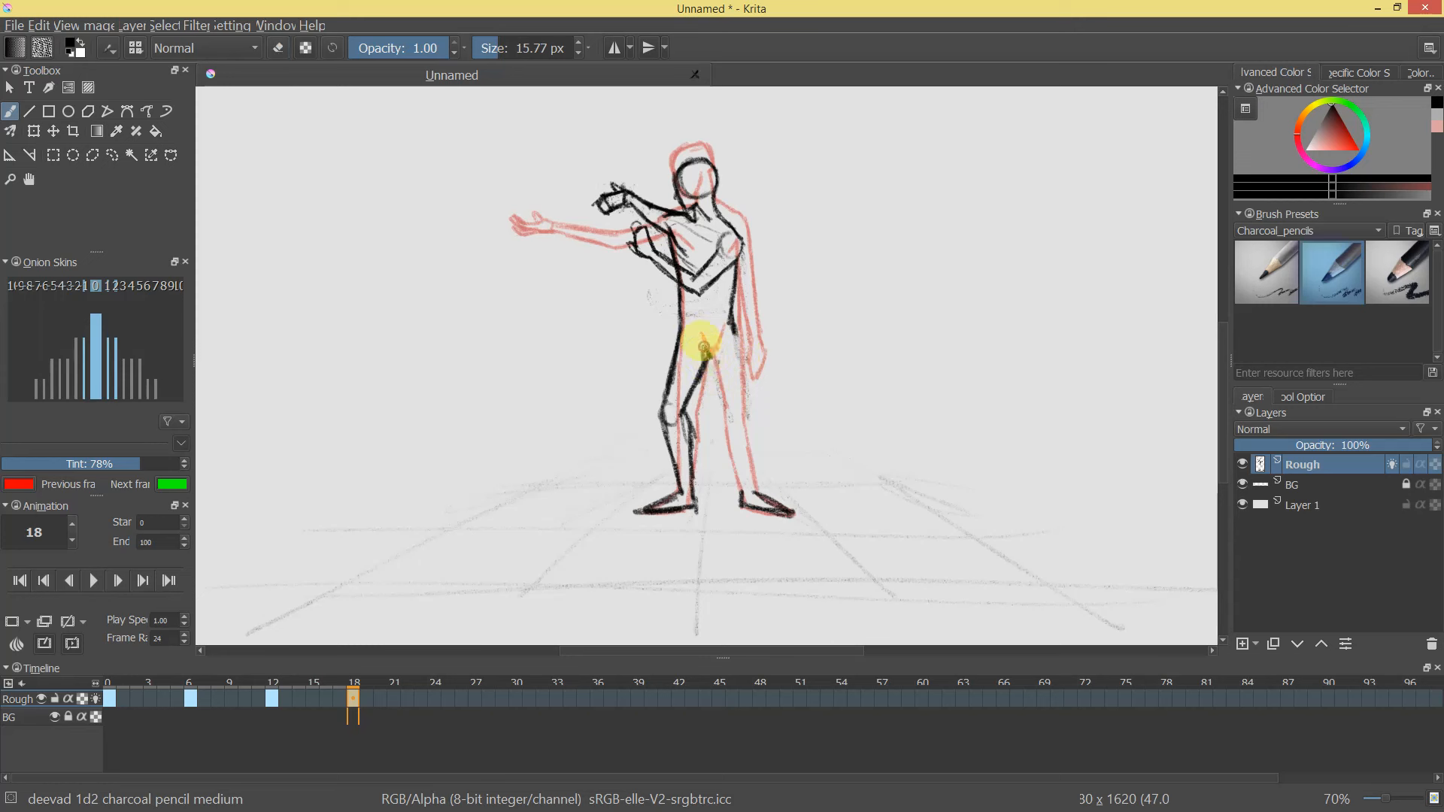
mouse_move(717, 346)
left_mouse_down()
mouse_move(704, 340)
mouse_move(740, 493)
left_mouse_up()
left_click_drag(732, 318, 756, 487)
left_click_drag(742, 410, 756, 489)
Clean up the crotch lines of the lowered pose and step to frame 19 to compare.
key("e")
left_click_drag(712, 351, 705, 355)
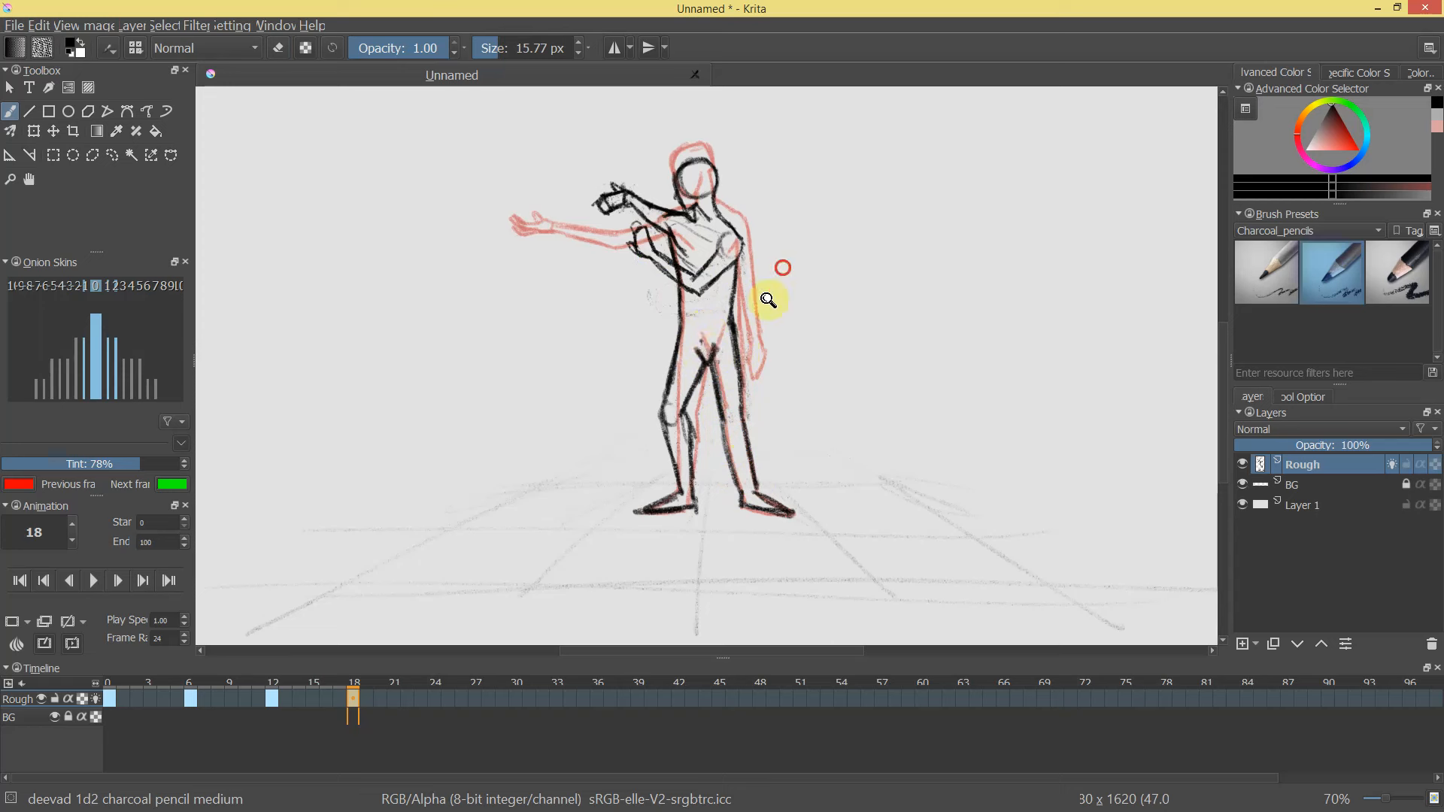
left_click_drag(767, 299, 783, 268)
mouse_move(697, 278)
left_mouse_down()
mouse_move(748, 229)
mouse_move(720, 188)
left_mouse_up()
left_click_drag(708, 248, 735, 233)
mouse_move(348, 682)
left_mouse_down()
mouse_move(88, 680)
mouse_move(385, 679)
mouse_move(232, 681)
mouse_move(366, 680)
left_mouse_up()
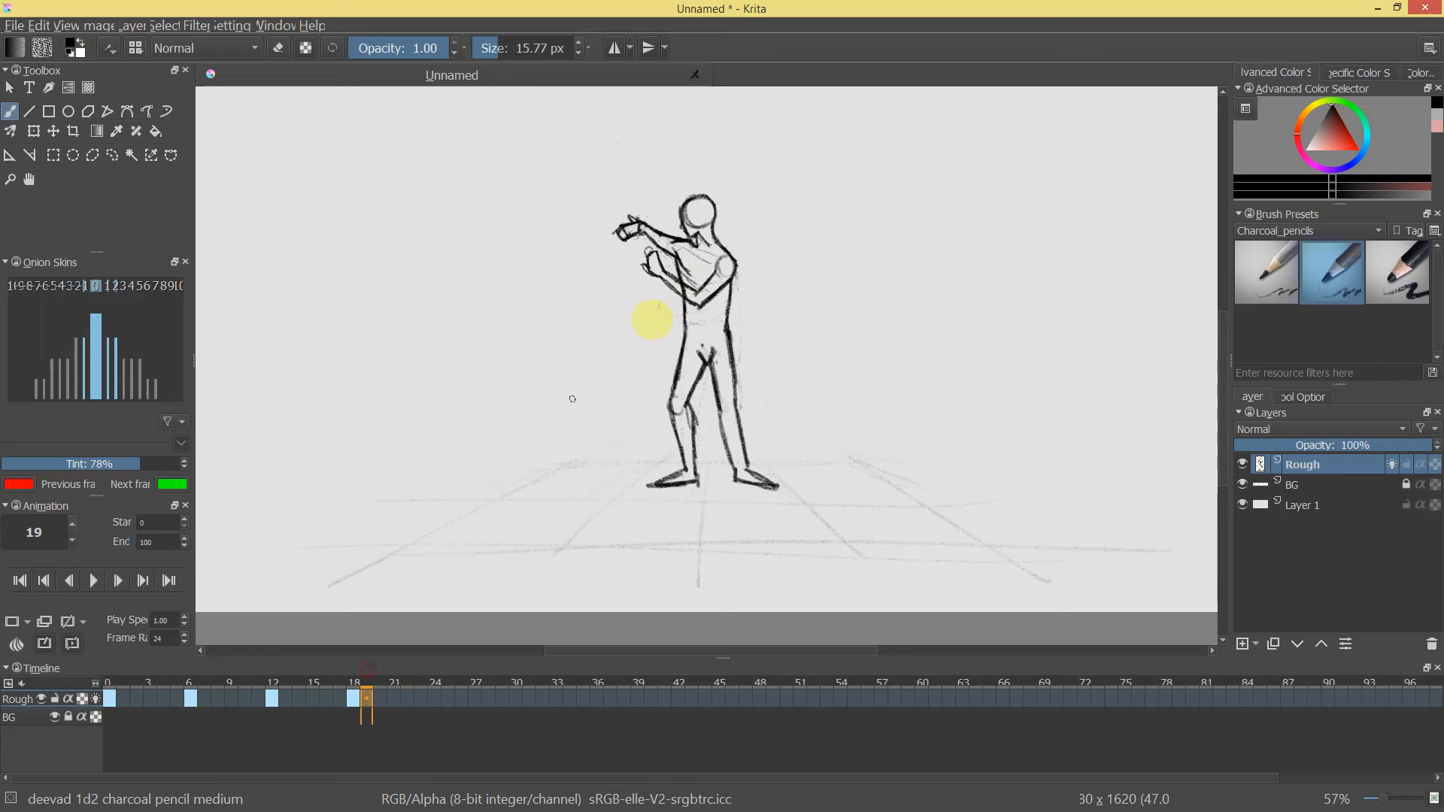
Touch up the torso's front contour on frame 19, alternating between erasing and drawing.
left_click(729, 201, "ctrl")
left_click_drag(732, 296, 686, 197)
mouse_move(687, 197)
left_mouse_down()
mouse_move(709, 332)
mouse_move(678, 333)
mouse_move(641, 260)
mouse_move(669, 301)
mouse_move(656, 264)
left_mouse_up()
key("e")
mouse_move(676, 348)
left_mouse_down()
mouse_move(679, 431)
mouse_move(676, 415)
left_mouse_up()
key("e")
key("e")
key("e")
Set the brush colour to black and try retracing the torso's front contour.
left_click_drag(1338, 137, 1331, 103)
left_click_drag(679, 432, 674, 342)
mouse_move(664, 283)
left_mouse_down()
mouse_move(644, 264)
mouse_move(677, 312)
left_mouse_up()
key("ctrl+z")
key("ctrl+z")
Reduce the brush size to 9.25 px and touch up the waist contours on frame 19.
left_click_drag(660, 256, 671, 305, "shift")
mouse_move(815, 282)
left_mouse_down("ctrl")
mouse_move(799, 200)
mouse_move(804, 300)
left_mouse_up("ctrl")
left_click(732, 290)
mouse_move(887, 317)
left_mouse_down("ctrl")
mouse_move(825, 390)
mouse_move(845, 313)
mouse_move(831, 282)
left_mouse_up("ctrl")
mouse_move(763, 369)
left_mouse_down("shift")
mouse_move(764, 390)
mouse_move(772, 343)
mouse_move(764, 548)
mouse_move(791, 463)
left_mouse_up("shift")
key("e")
key("e")
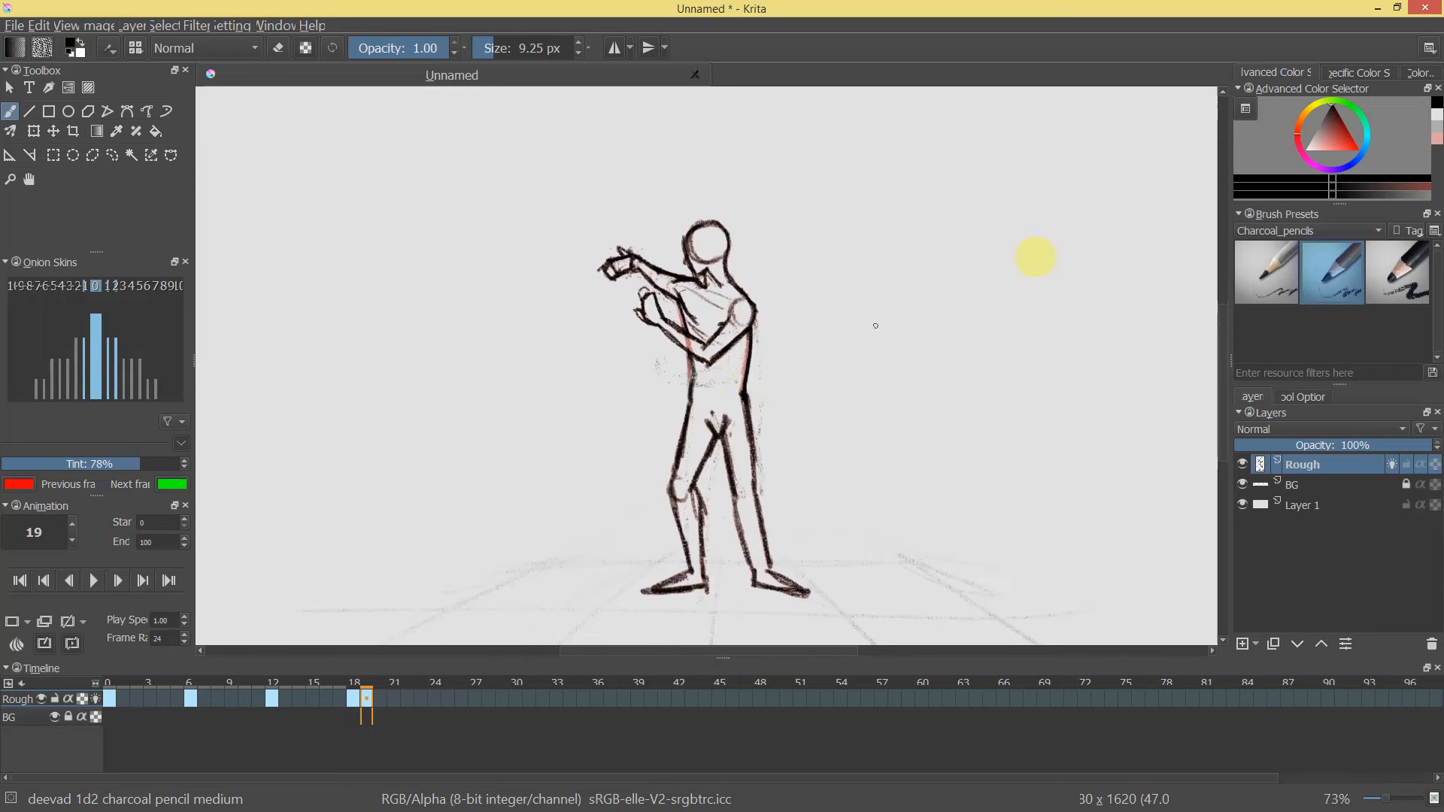
Move the frame 19 keyframe onto frame 18 and set the brush colour back to black.
left_click_drag(833, 336, 741, 285, "ctrl")
left_click(364, 692)
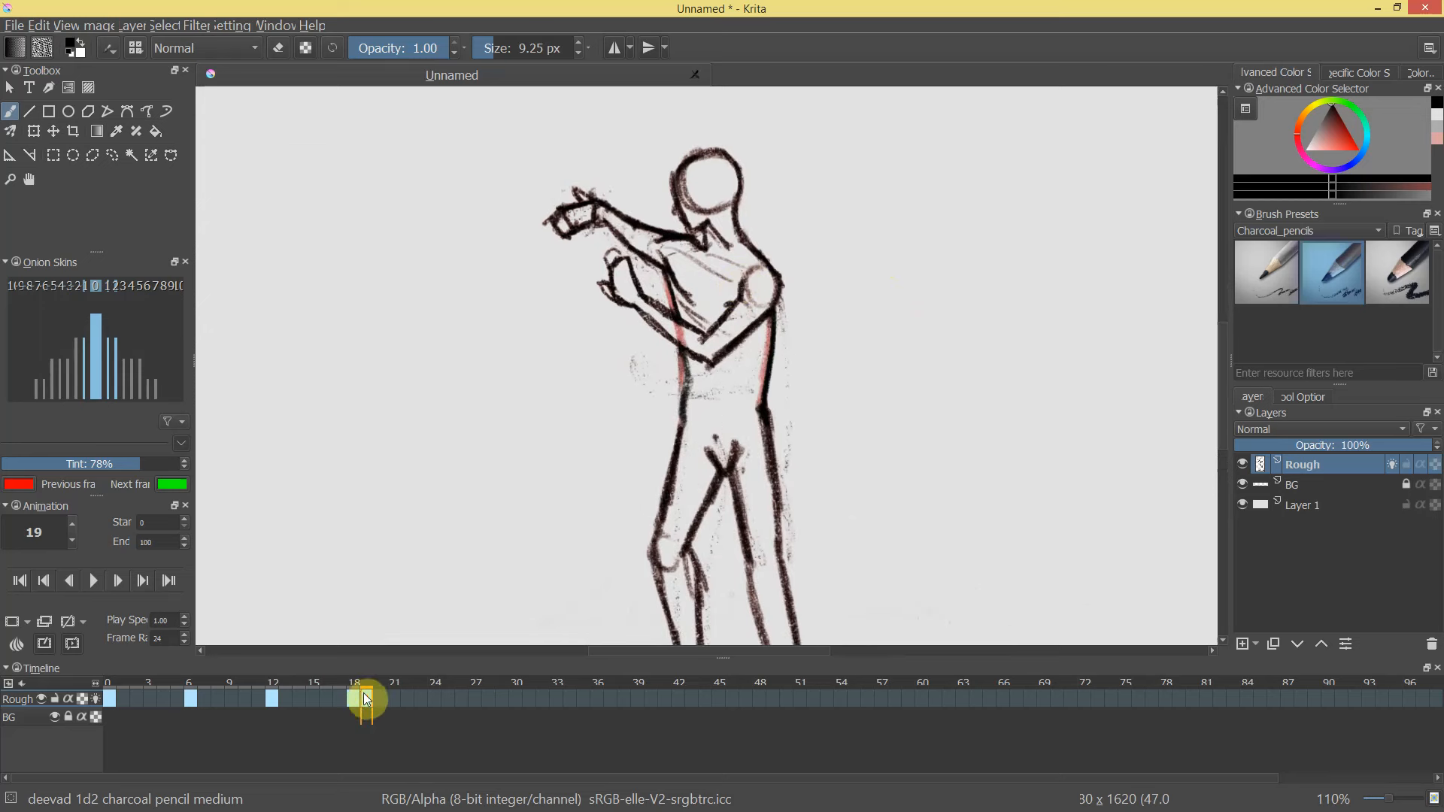
left_click(353, 701)
left_click_drag(353, 682, 404, 695)
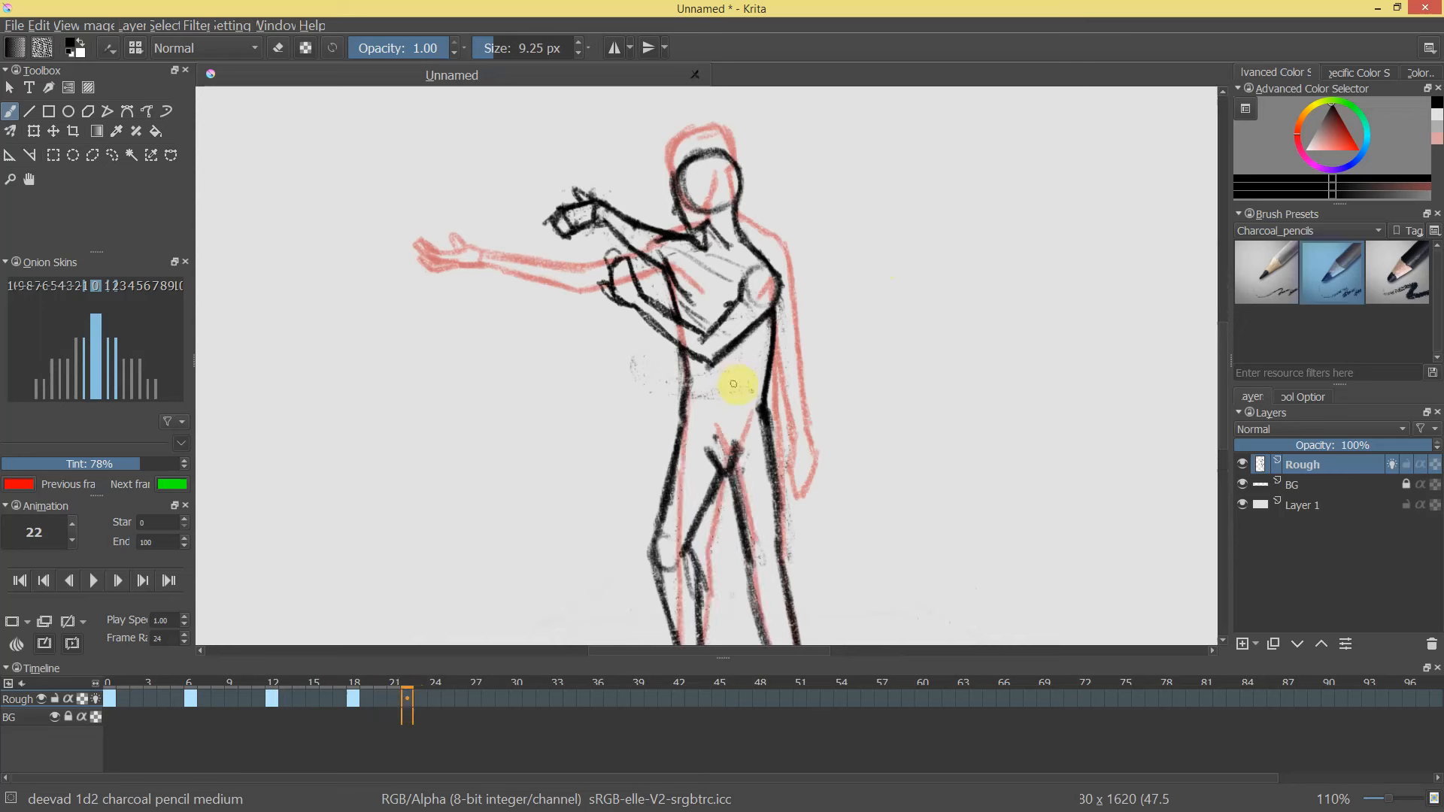
left_click_drag(730, 397, 700, 186)
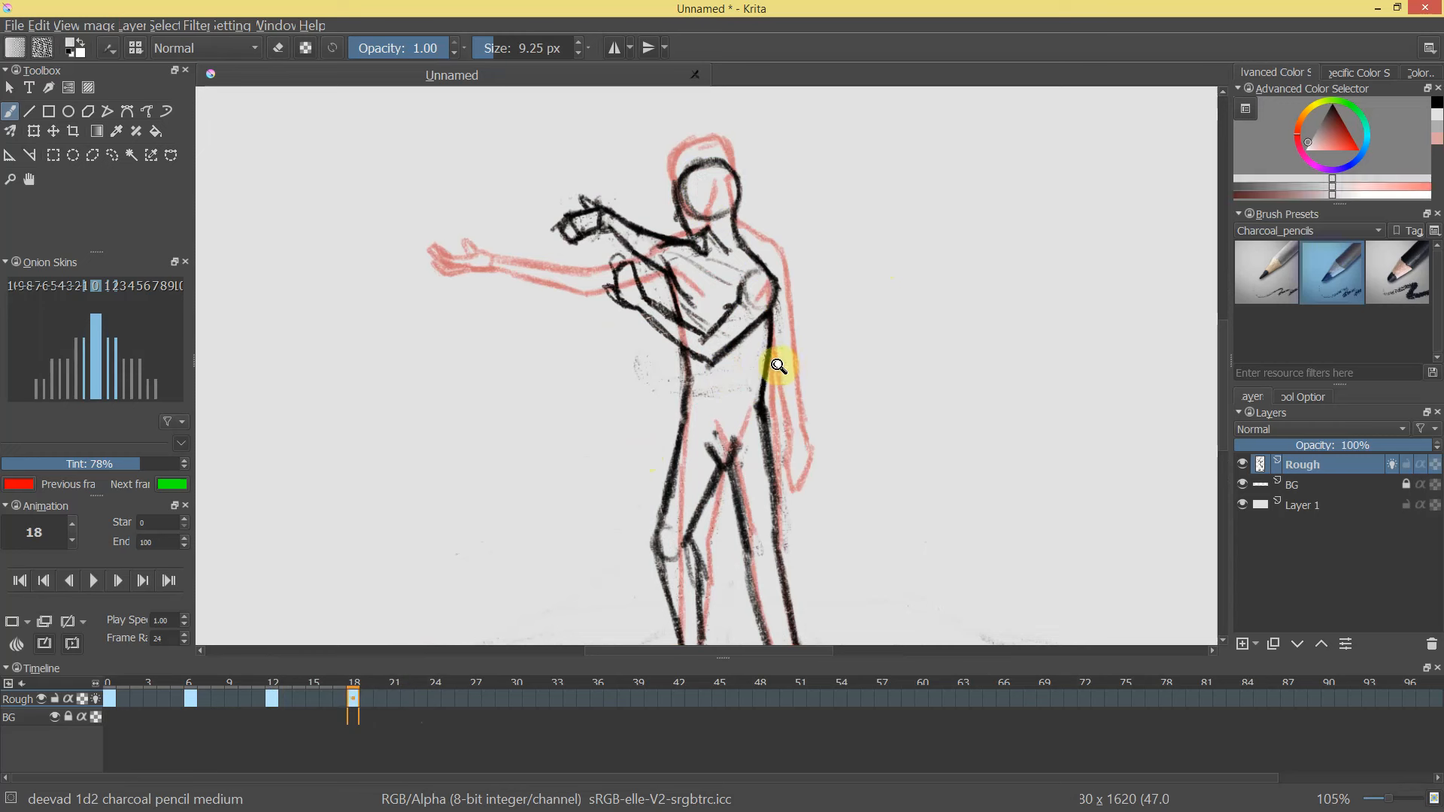
left_click_drag(776, 360, 752, 406)
left_click_drag(1336, 122, 1332, 102)
Turn off the Rough layer's onion skin and fade the whole frame 18 sketch with a light eraser pass.
key("e")
left_click_drag(661, 310, 816, 292, "shift")
mouse_move(686, 238)
left_mouse_down()
mouse_move(722, 213)
mouse_move(753, 251)
mouse_move(612, 477)
mouse_move(642, 566)
mouse_move(774, 509)
mouse_move(774, 612)
mouse_move(673, 272)
mouse_move(750, 231)
mouse_move(625, 331)
left_mouse_up()
left_click(96, 699)
mouse_move(773, 606)
left_mouse_down()
mouse_move(800, 364)
mouse_move(735, 303)
mouse_move(652, 422)
mouse_move(743, 350)
left_mouse_up()
key("e")
Retrace the torso's front contour and the front leg down to the ankle in dark lines.
mouse_move(762, 261)
left_mouse_down()
mouse_move(711, 364)
mouse_move(717, 349)
left_mouse_up()
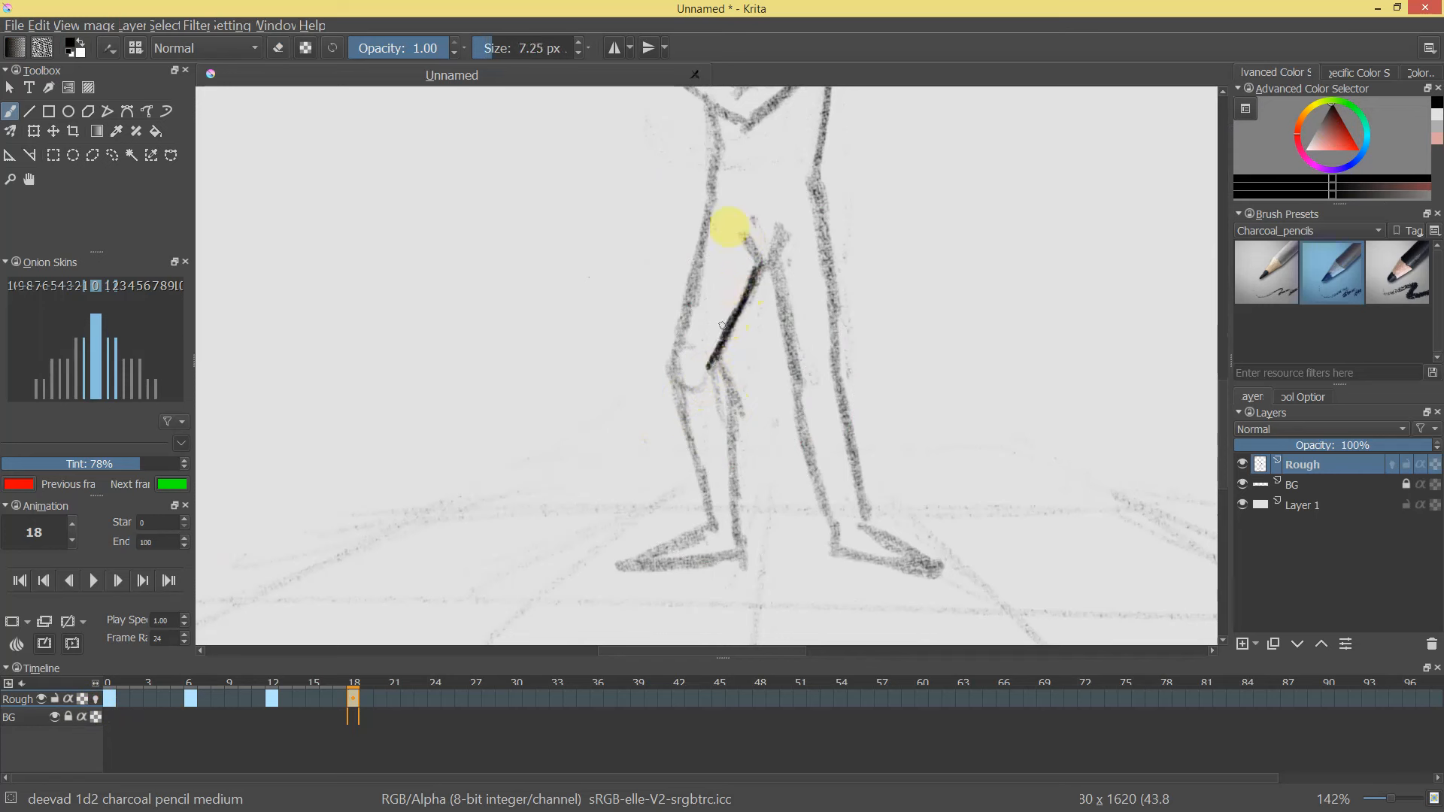
mouse_move(758, 235)
left_mouse_down()
mouse_move(715, 348)
mouse_move(666, 328)
mouse_move(671, 310)
left_mouse_up()
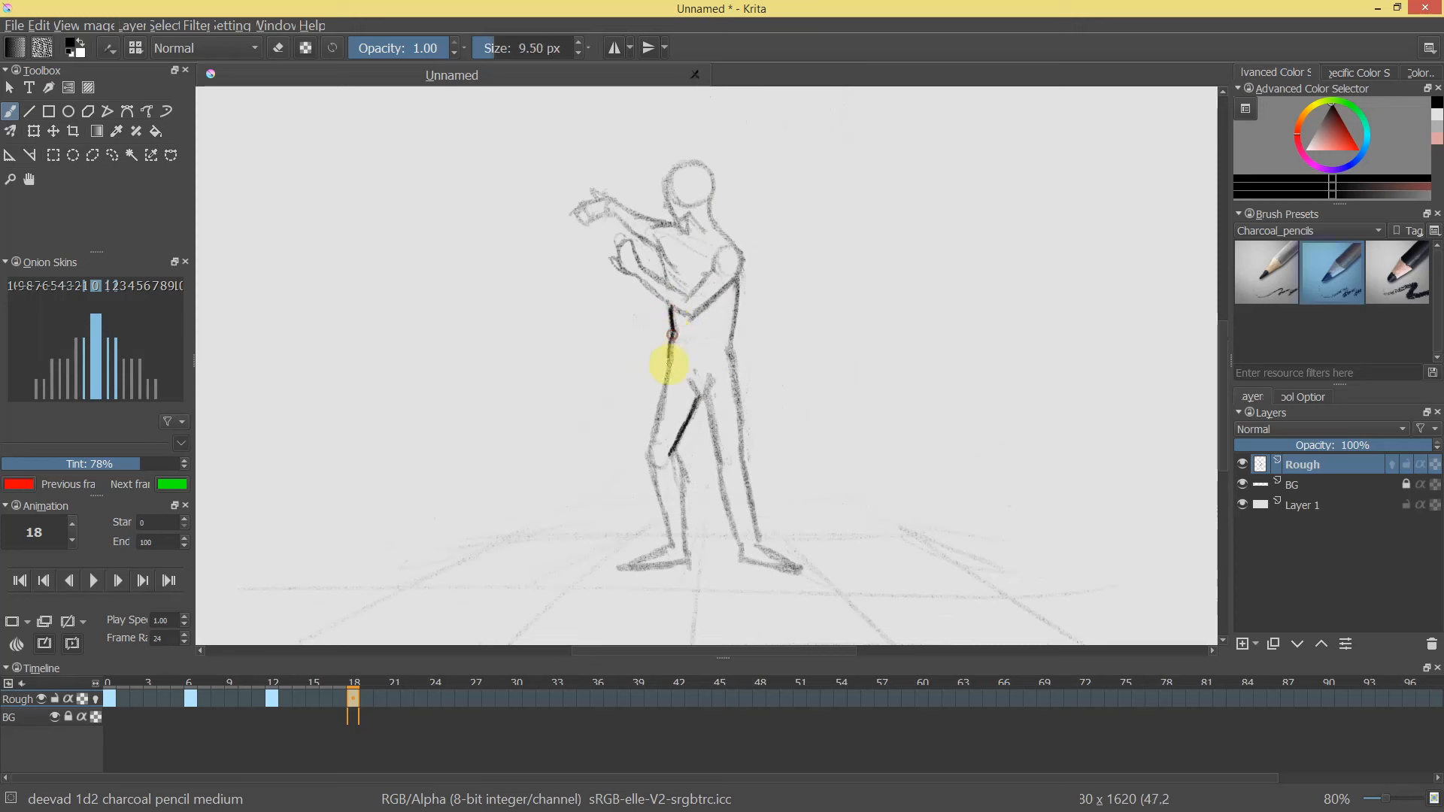
left_click_drag(657, 410, 649, 446)
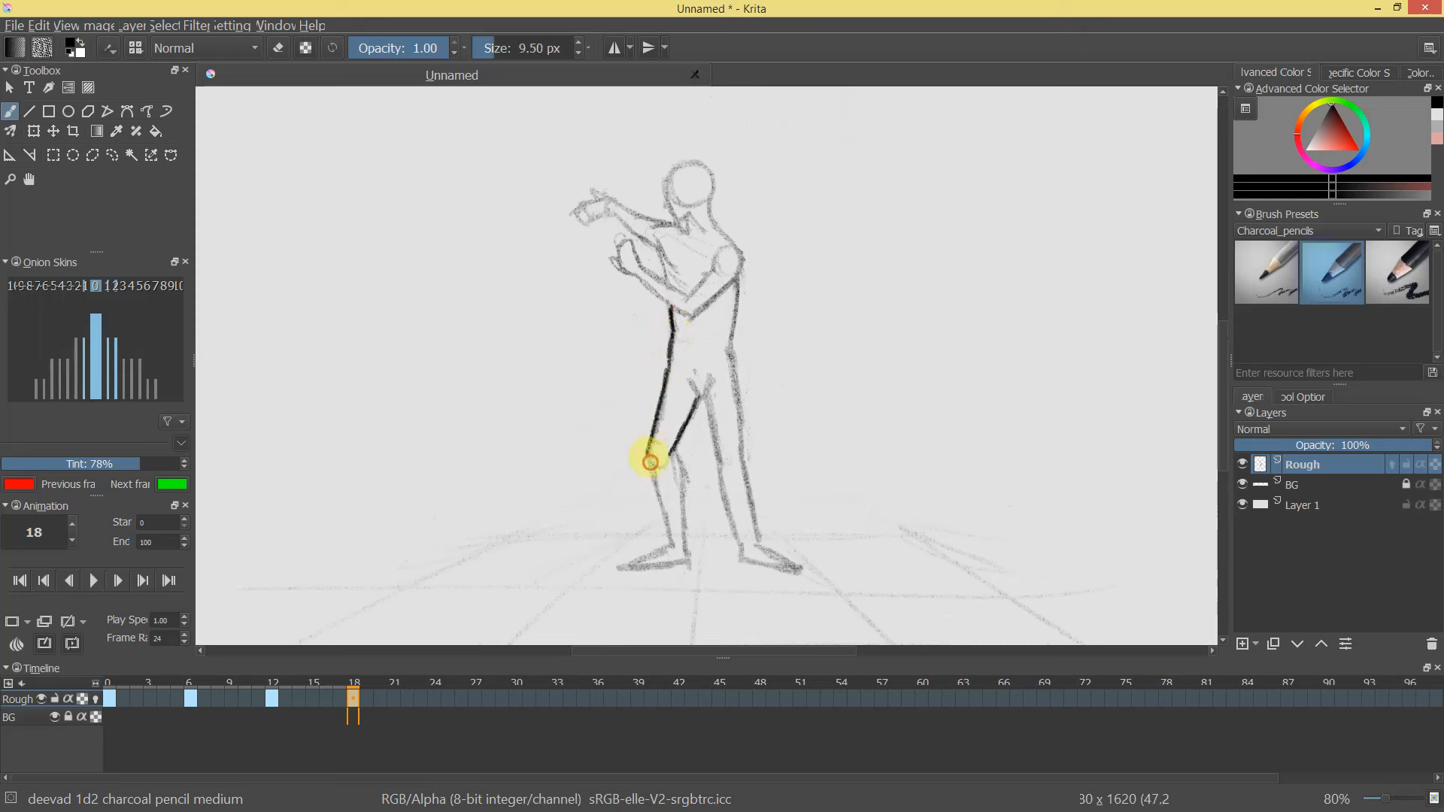
left_click_drag(664, 527, 668, 547)
left_click_drag(671, 454, 687, 561)
Retrace the crotch, the back leg's contours and its foot in dark lines on frame 18.
left_click_drag(809, 429, 787, 353)
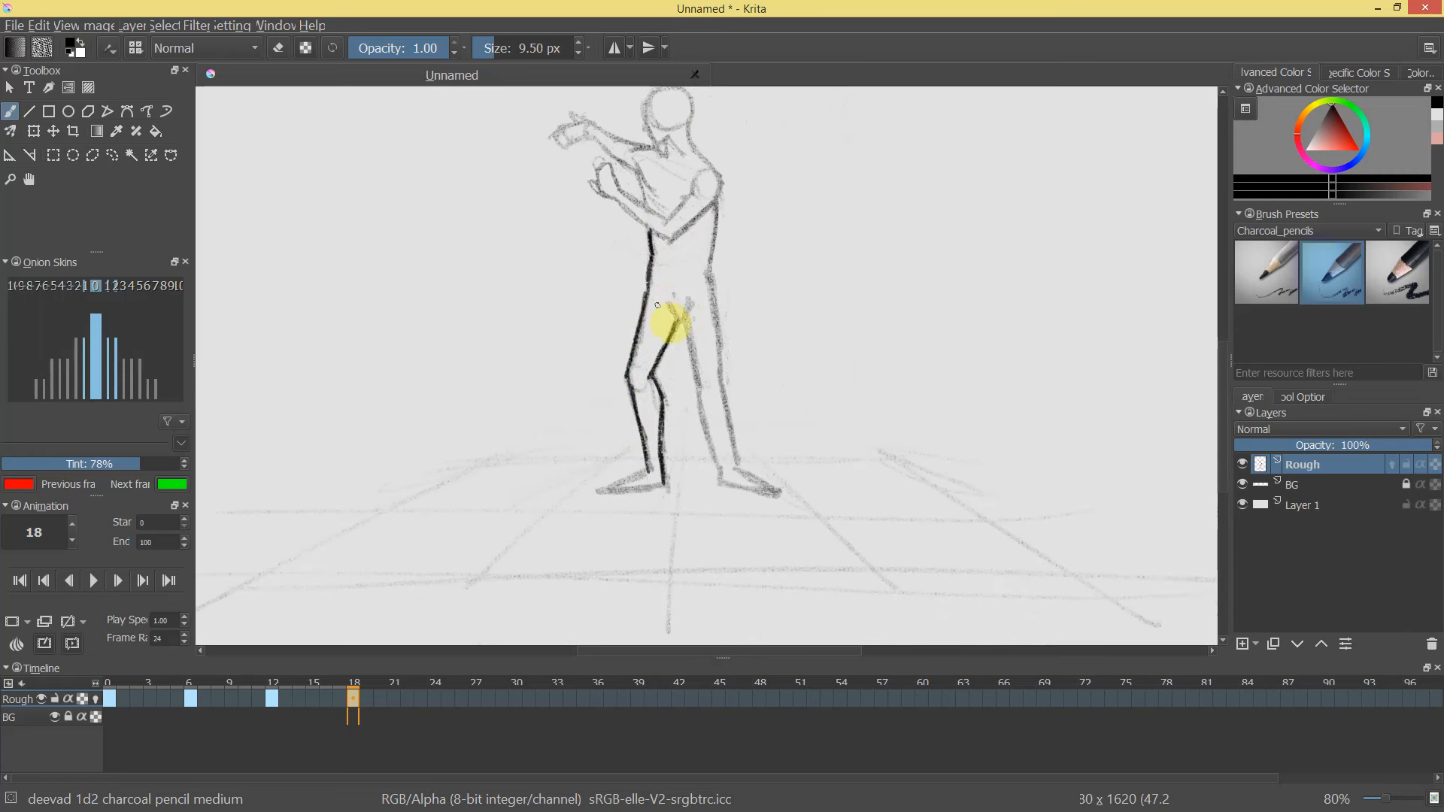
left_click_drag(675, 315, 698, 397)
mouse_move(709, 277)
left_mouse_down("shift")
mouse_move(722, 460)
mouse_move(761, 482)
mouse_move(748, 489)
mouse_move(731, 451)
left_mouse_up("shift")
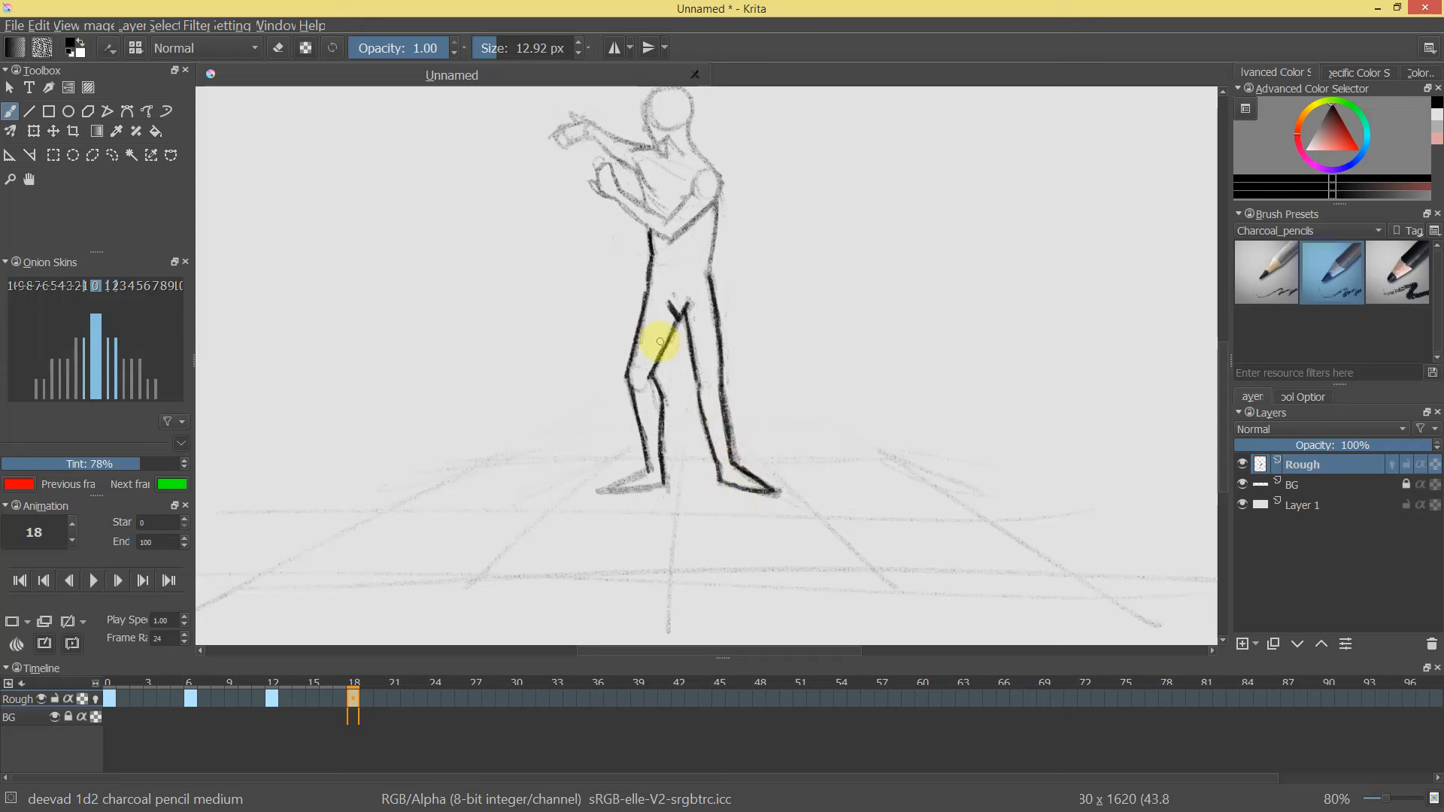
Darken the remaining foot, then retrace the upper back, shoulder and near upper arm in dark lines on frame 18.
mouse_move(641, 474)
left_mouse_down()
mouse_move(619, 484)
mouse_move(665, 488)
left_mouse_up()
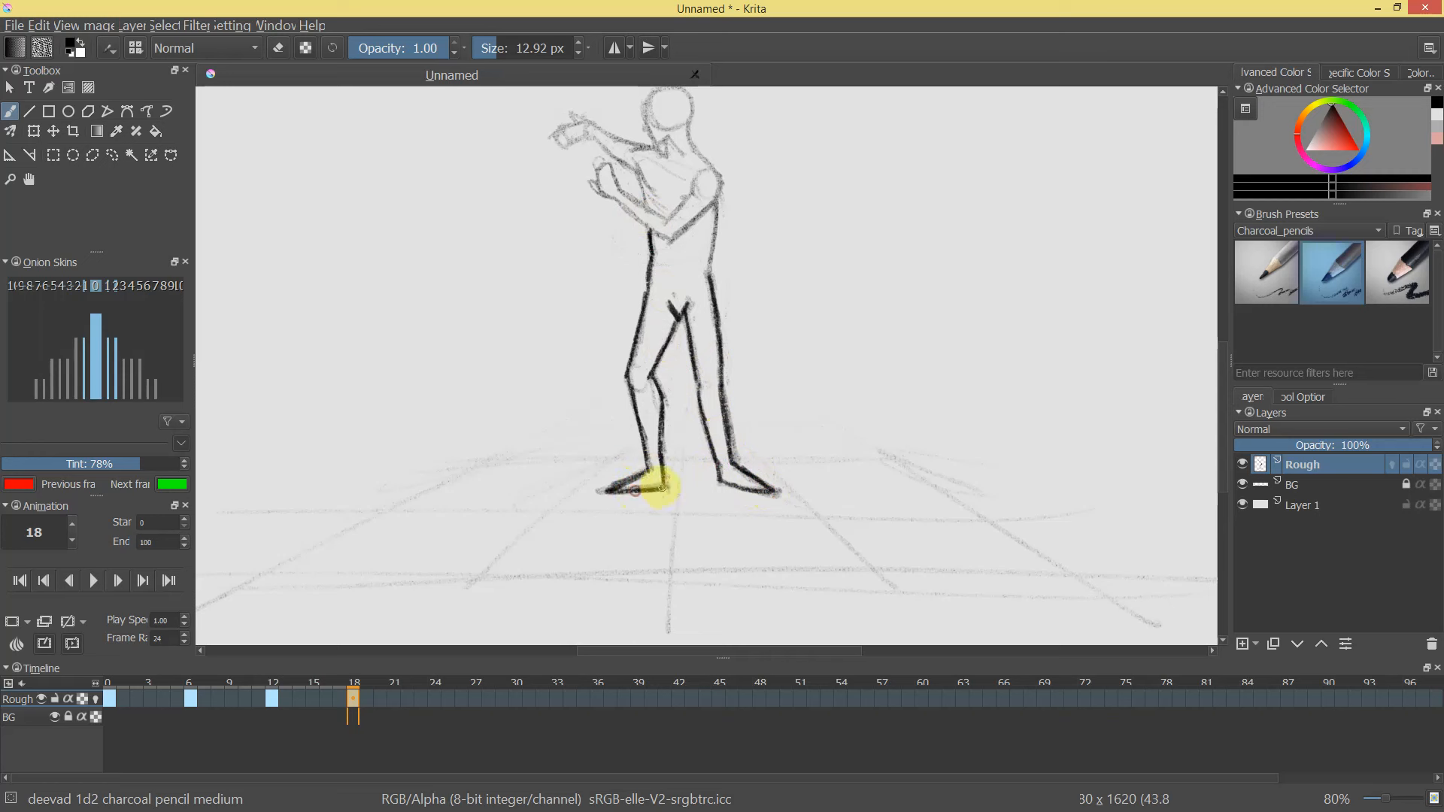
scroll(770, 316, "up", 5)
left_click_drag(715, 360, 712, 434)
mouse_move(694, 344)
left_mouse_down()
mouse_move(668, 375)
mouse_move(711, 363)
mouse_move(719, 330)
left_mouse_up()
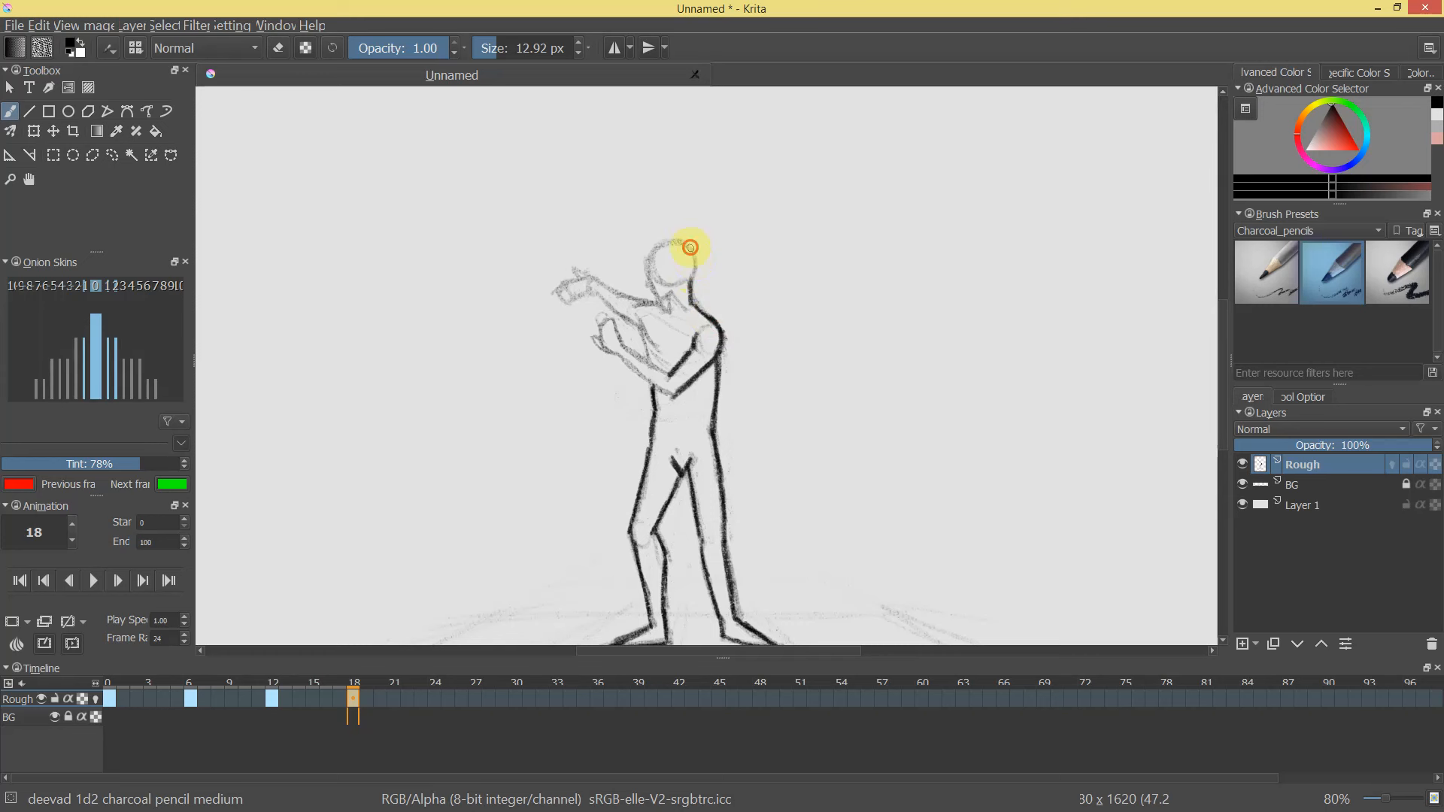
Retrace the head's outline, the jaw and the front of the neck in dark lines.
left_click_drag(686, 248, 658, 248)
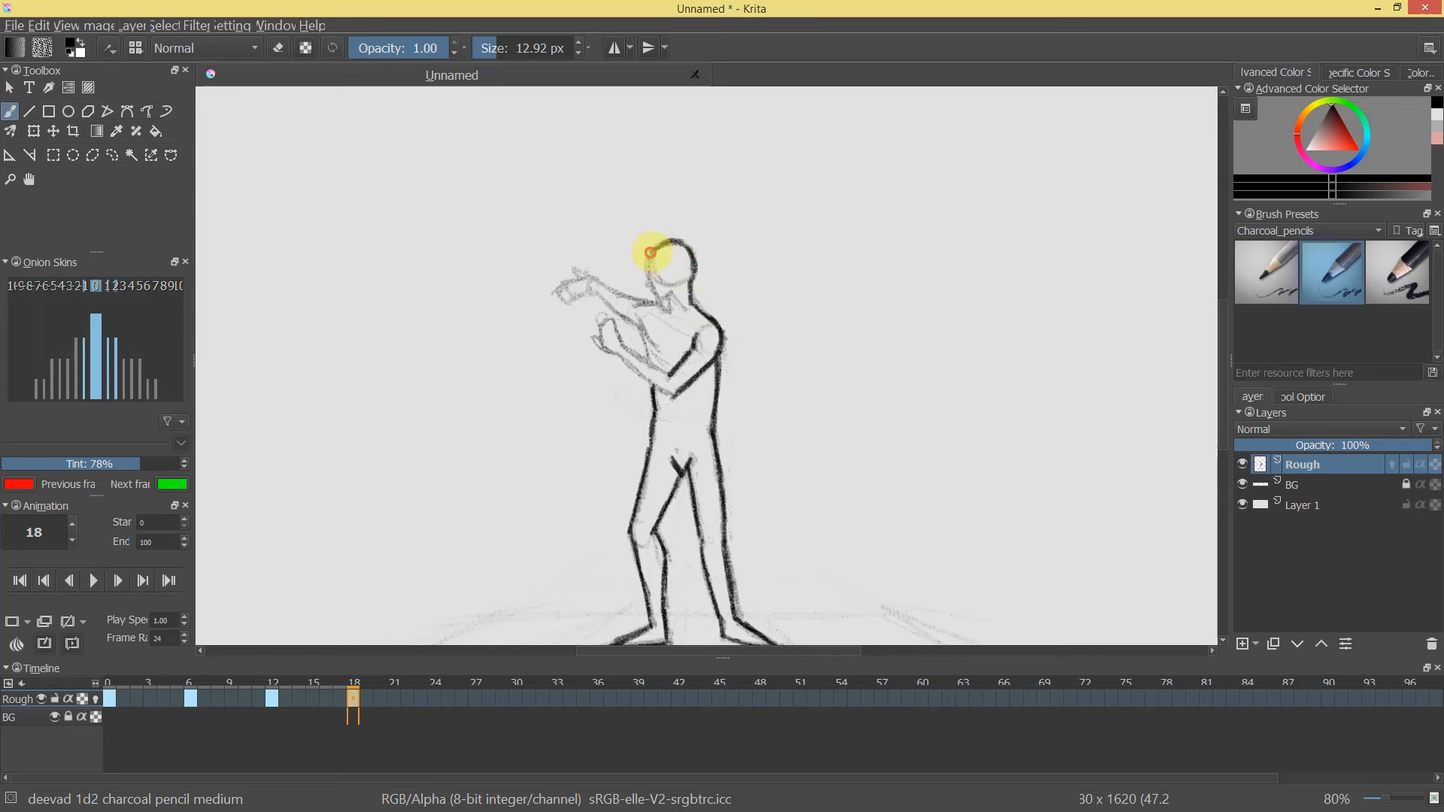
mouse_move(656, 295)
left_mouse_down()
mouse_move(654, 264)
mouse_move(706, 342)
mouse_move(696, 348)
mouse_move(638, 258)
mouse_move(651, 247)
left_mouse_up()
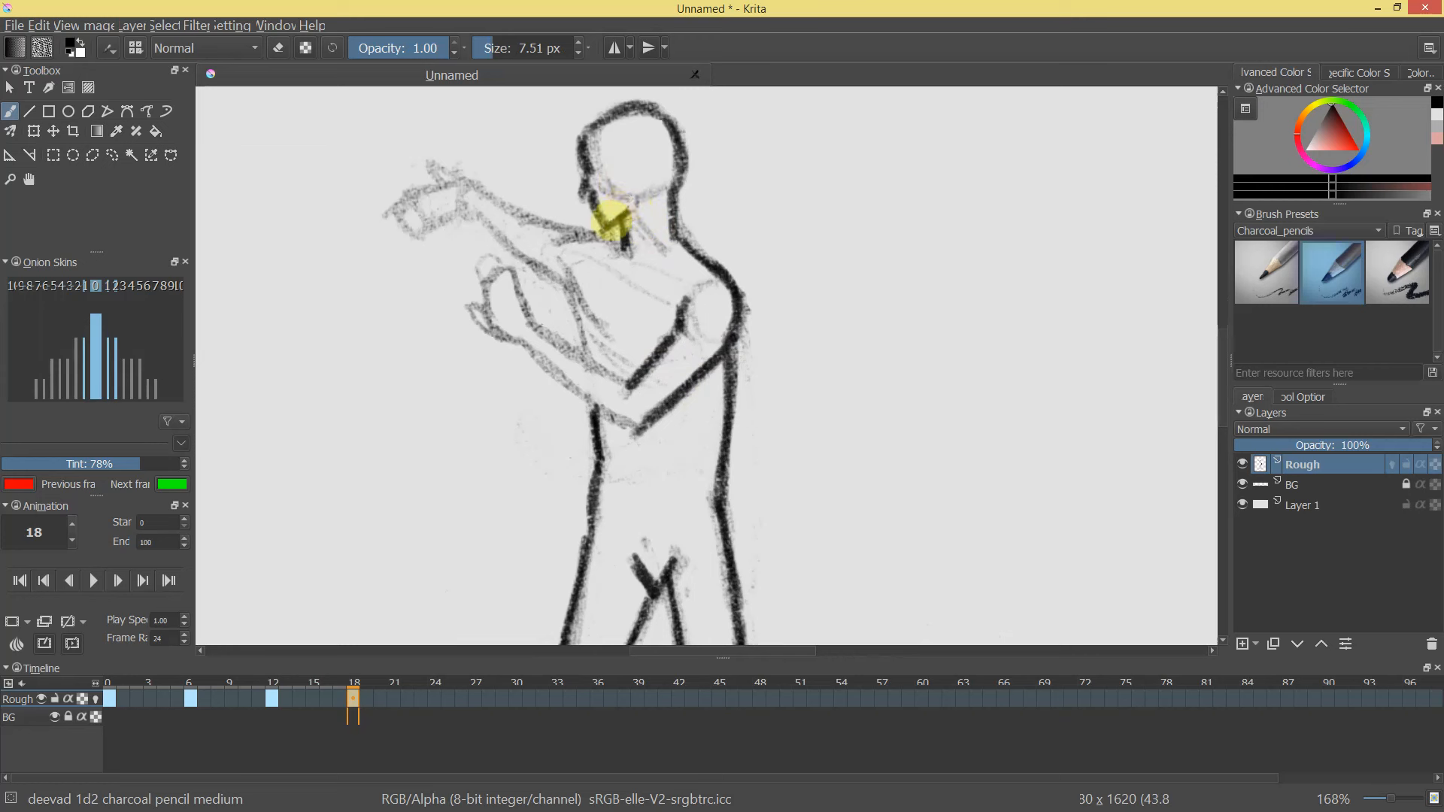
mouse_move(725, 223)
left_mouse_down()
mouse_move(706, 313)
mouse_move(735, 245)
mouse_move(604, 235)
left_mouse_up()
key("e")
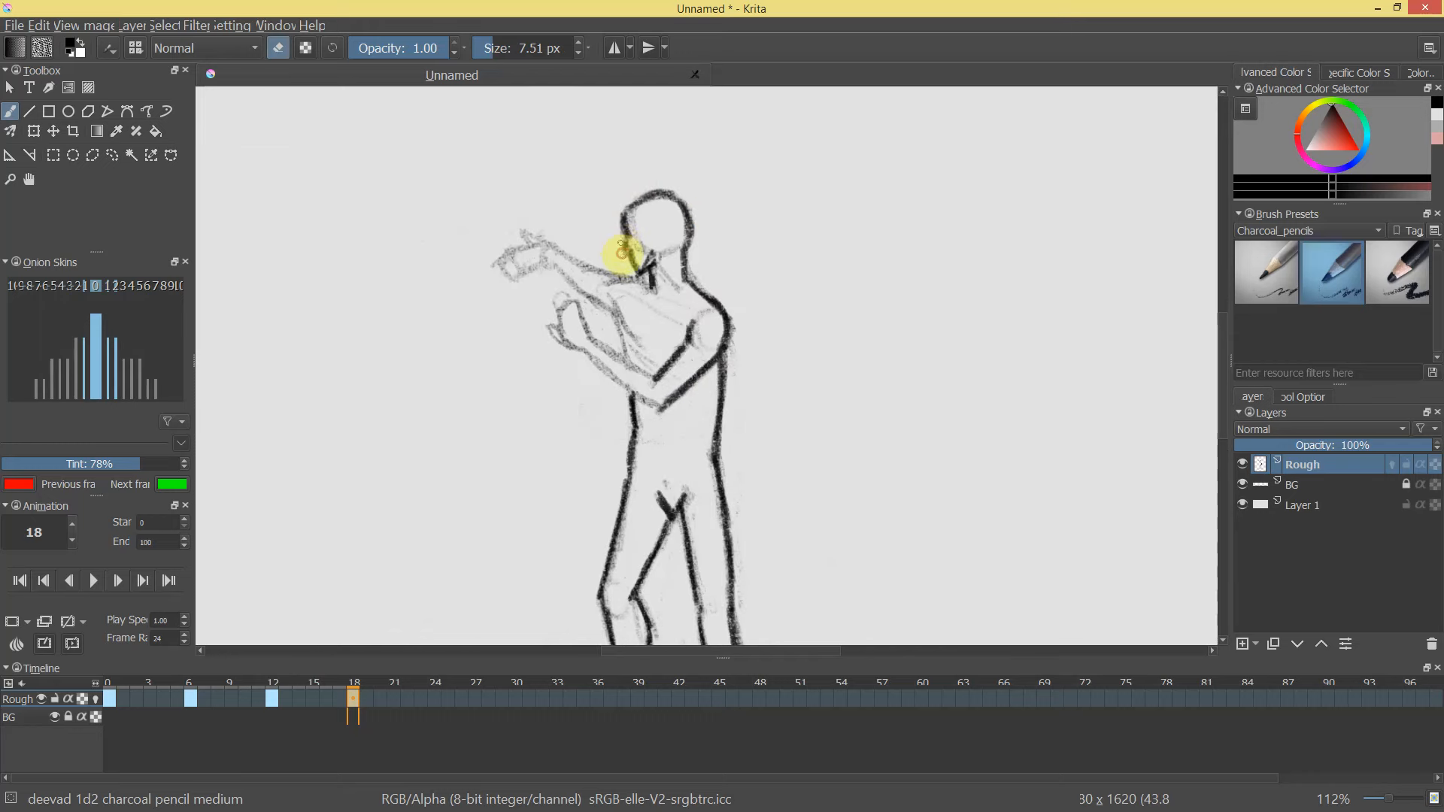
left_click_drag(786, 174, 705, 198)
Retrace the bent near arm's forearm contours and its hand in dark lines.
left_click_drag(652, 284, 709, 207)
key("ctrl+z")
key("ctrl+z")
left_click_drag(652, 274, 707, 212)
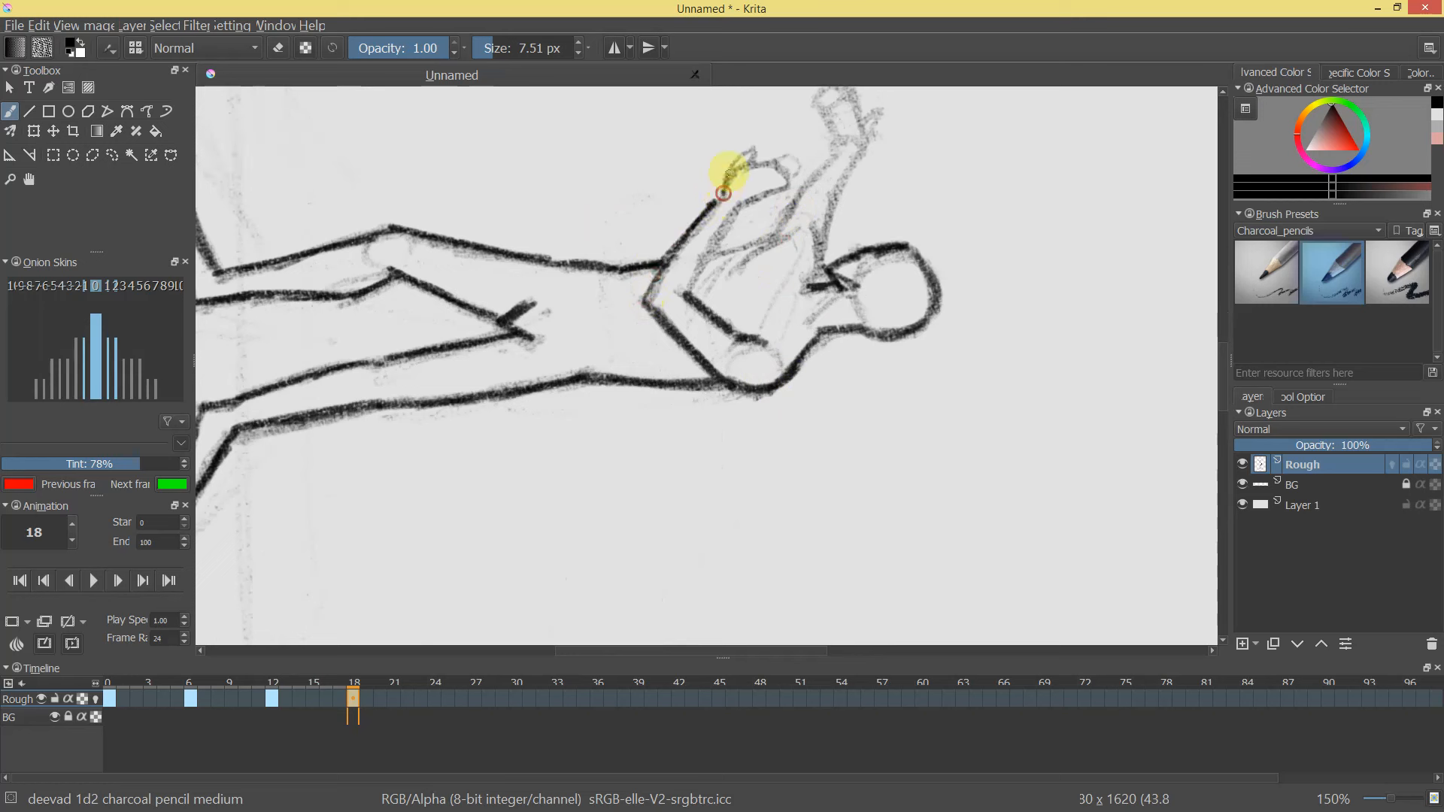
mouse_move(749, 163)
left_mouse_down()
mouse_move(785, 187)
mouse_move(727, 213)
mouse_move(683, 290)
mouse_move(751, 275)
mouse_move(772, 299)
mouse_move(730, 215)
mouse_move(509, 247)
left_mouse_up()
left_click_drag(719, 245, 764, 176)
mouse_move(863, 252)
left_mouse_down()
mouse_move(816, 396)
mouse_move(782, 393)
left_mouse_up()
Retrace the chest's front contour beside the bent arm, redoing the strokes that miss.
left_click_drag(557, 239, 572, 284)
left_click_drag(557, 233, 591, 312)
key("ctrl+z")
key("ctrl+z")
left_click_drag(568, 263, 595, 314)
left_click_drag(571, 238, 555, 201)
left_click_drag(656, 333, 651, 337)
Finish the chest line and retrace the outstretched arm's upper and lower contours down to the wrist.
left_click_drag(563, 259, 573, 339)
key("ctrl+z")
key("ctrl+z")
left_click_drag(567, 272, 573, 332)
mouse_move(562, 267)
left_mouse_down()
mouse_move(512, 217)
mouse_move(563, 203)
mouse_move(627, 231)
left_mouse_up()
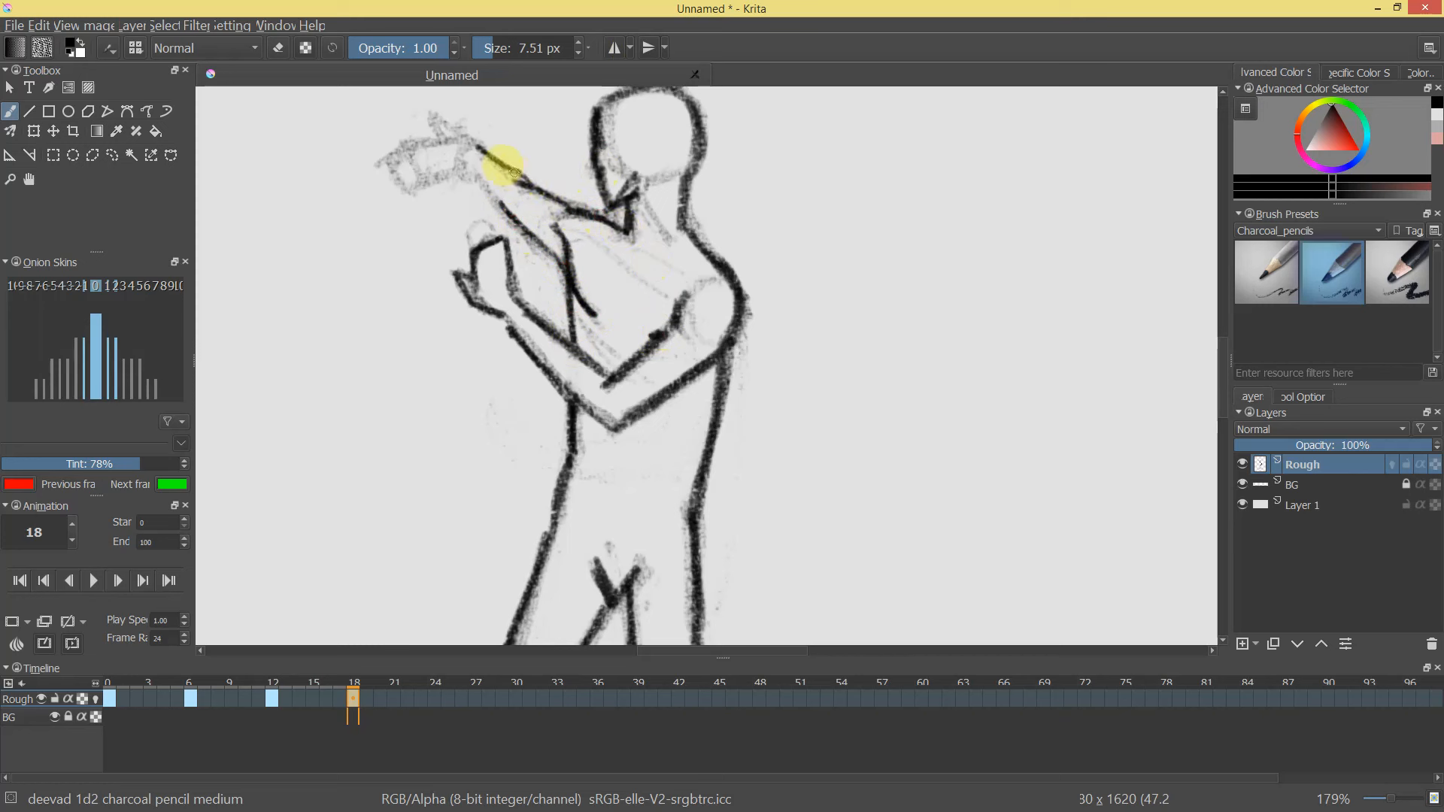
left_click_drag(482, 183, 504, 212)
mouse_move(619, 226)
left_mouse_down()
mouse_move(729, 258)
mouse_move(629, 383)
mouse_move(639, 353)
left_mouse_up()
left_click_drag(527, 452, 812, 218)
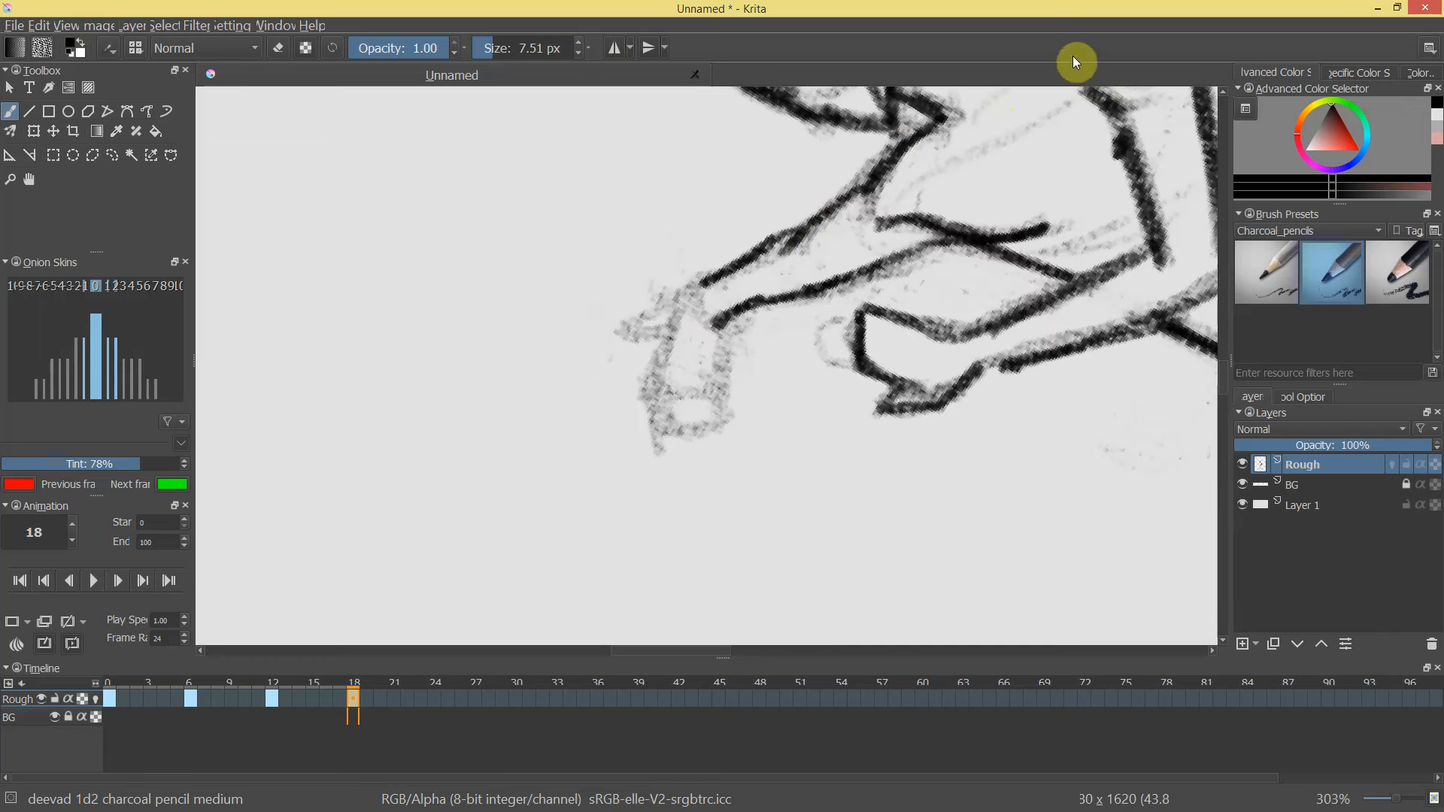
Draw the outstretched hand's thumb, palm and separate fingers in dark lines, reducing the brush size to 5.43 px.
mouse_move(693, 284)
left_mouse_down()
mouse_move(623, 338)
mouse_move(660, 329)
mouse_move(663, 434)
mouse_move(651, 400)
mouse_move(674, 413)
mouse_move(670, 438)
mouse_move(691, 393)
mouse_move(706, 441)
mouse_move(687, 427)
mouse_move(712, 388)
left_mouse_up()
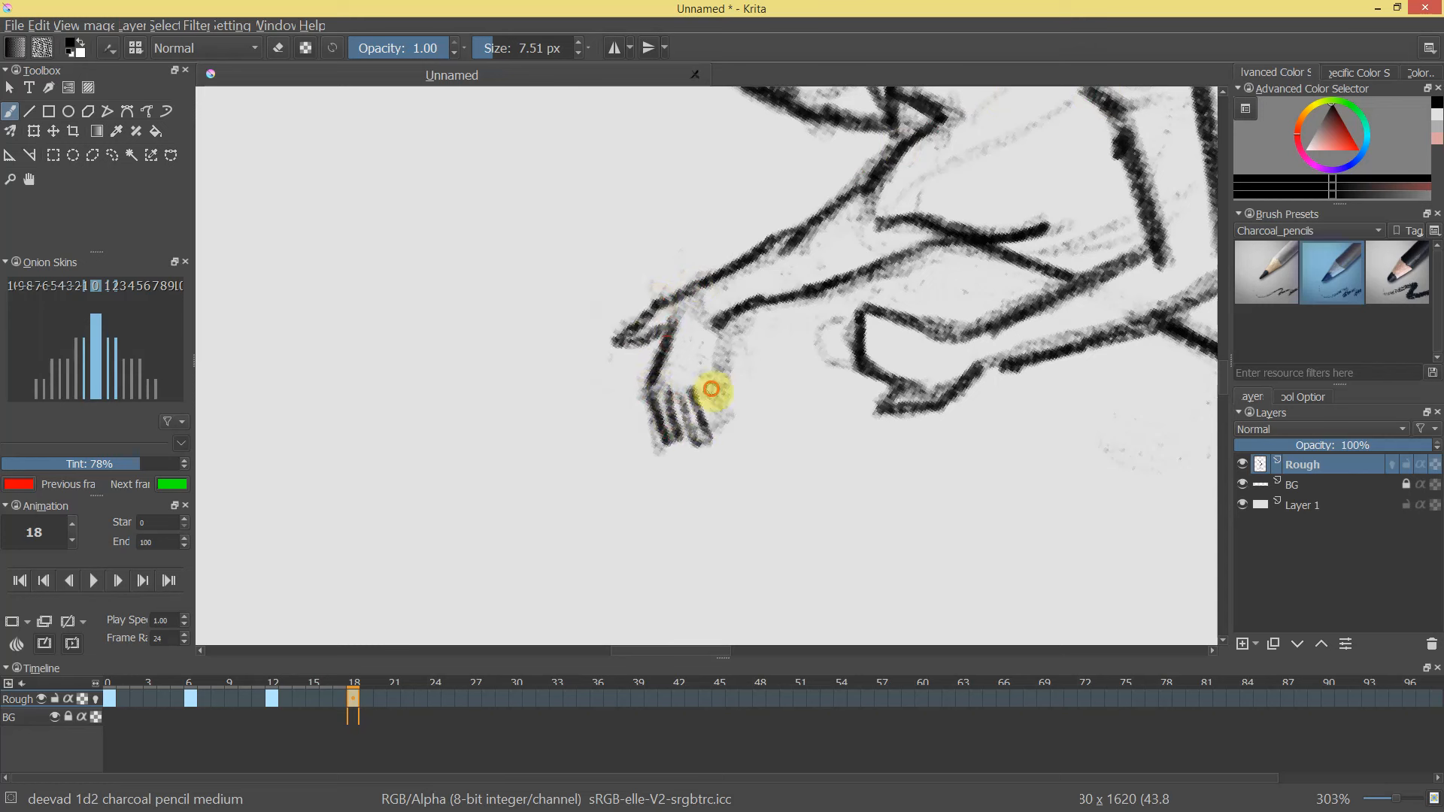
left_click_drag(715, 331, 728, 432)
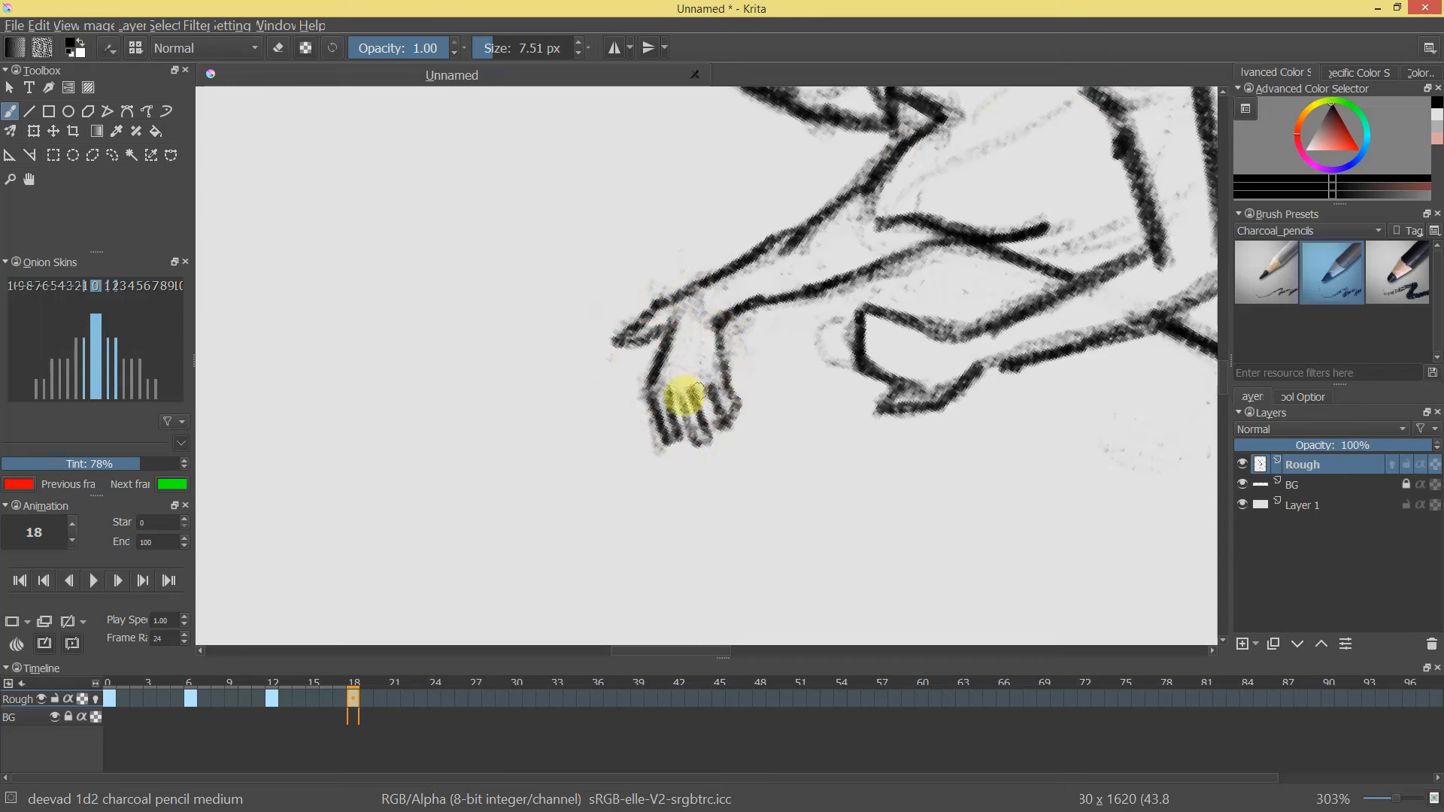
left_click_drag(677, 375, 678, 389)
left_click_drag(735, 309, 759, 421)
mouse_move(966, 316)
left_mouse_down()
mouse_move(853, 391)
mouse_move(823, 323)
left_mouse_up()
key("bracketleft")
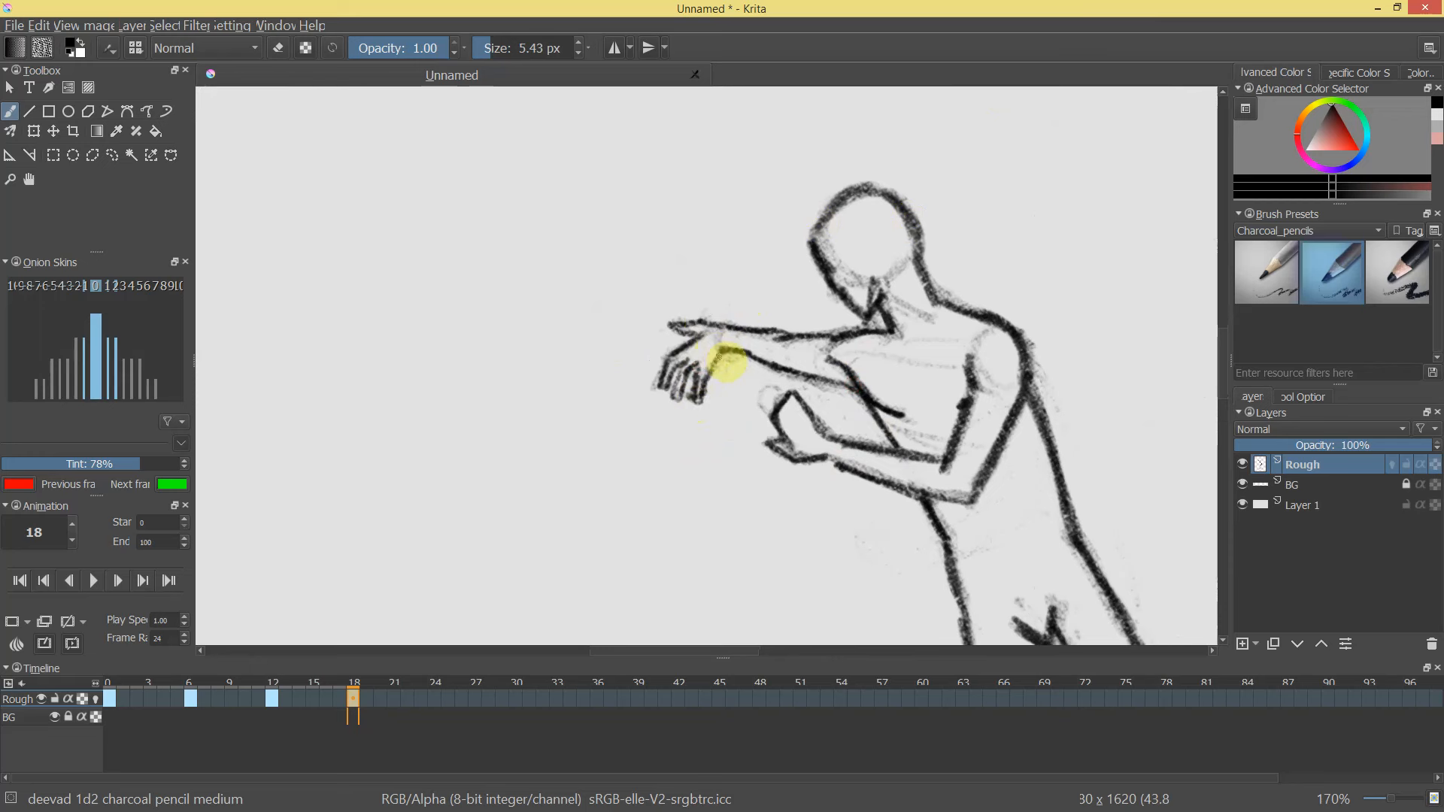
mouse_move(914, 269)
left_mouse_down()
mouse_move(950, 381)
mouse_move(974, 243)
mouse_move(985, 291)
left_mouse_up()
mouse_move(657, 347)
left_mouse_down()
mouse_move(640, 367)
mouse_move(682, 366)
left_mouse_up()
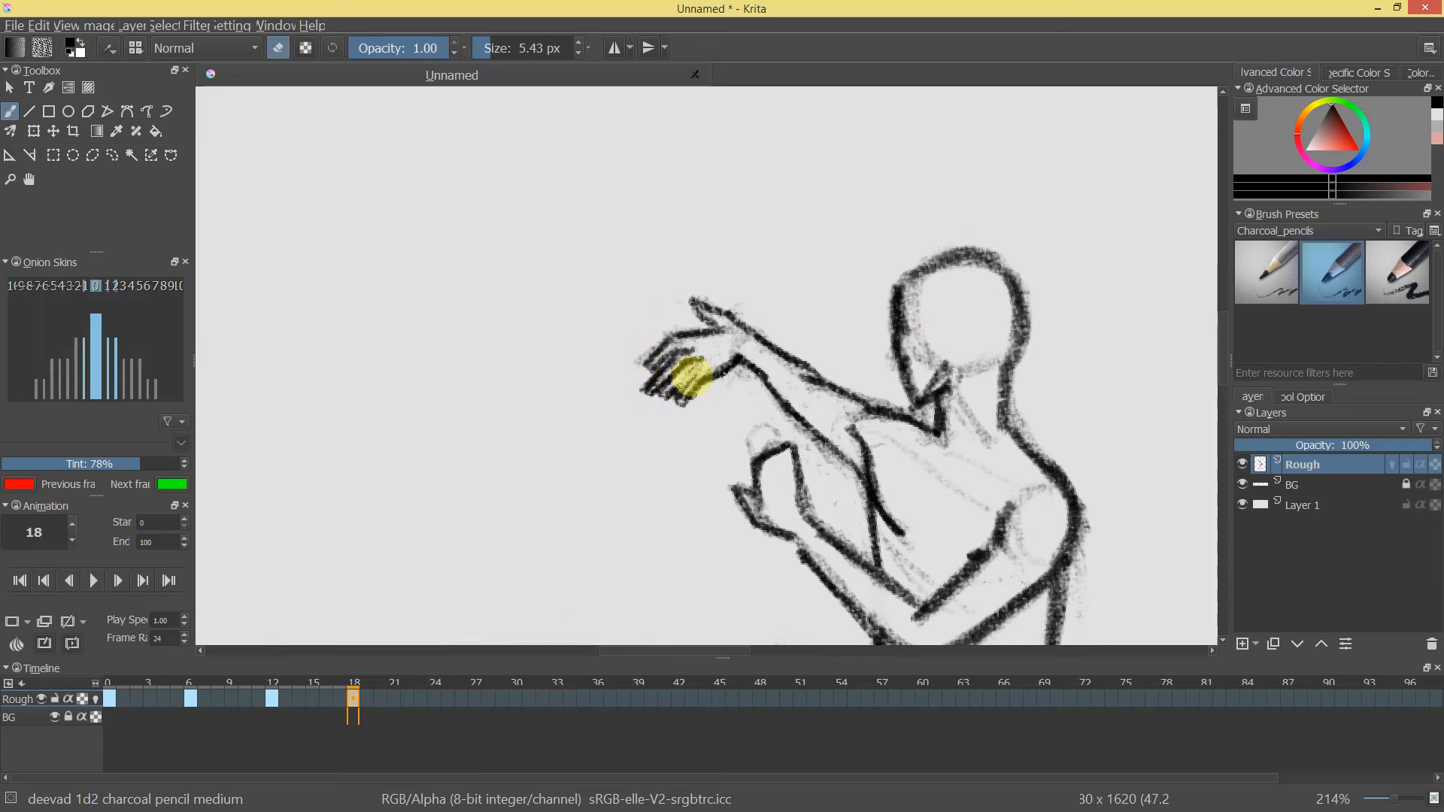
Erase the outstretched hand's fingers and try a simple mitten shape in their place.
mouse_move(828, 389)
left_mouse_down()
mouse_move(833, 472)
mouse_move(835, 335)
left_mouse_up()
key("e")
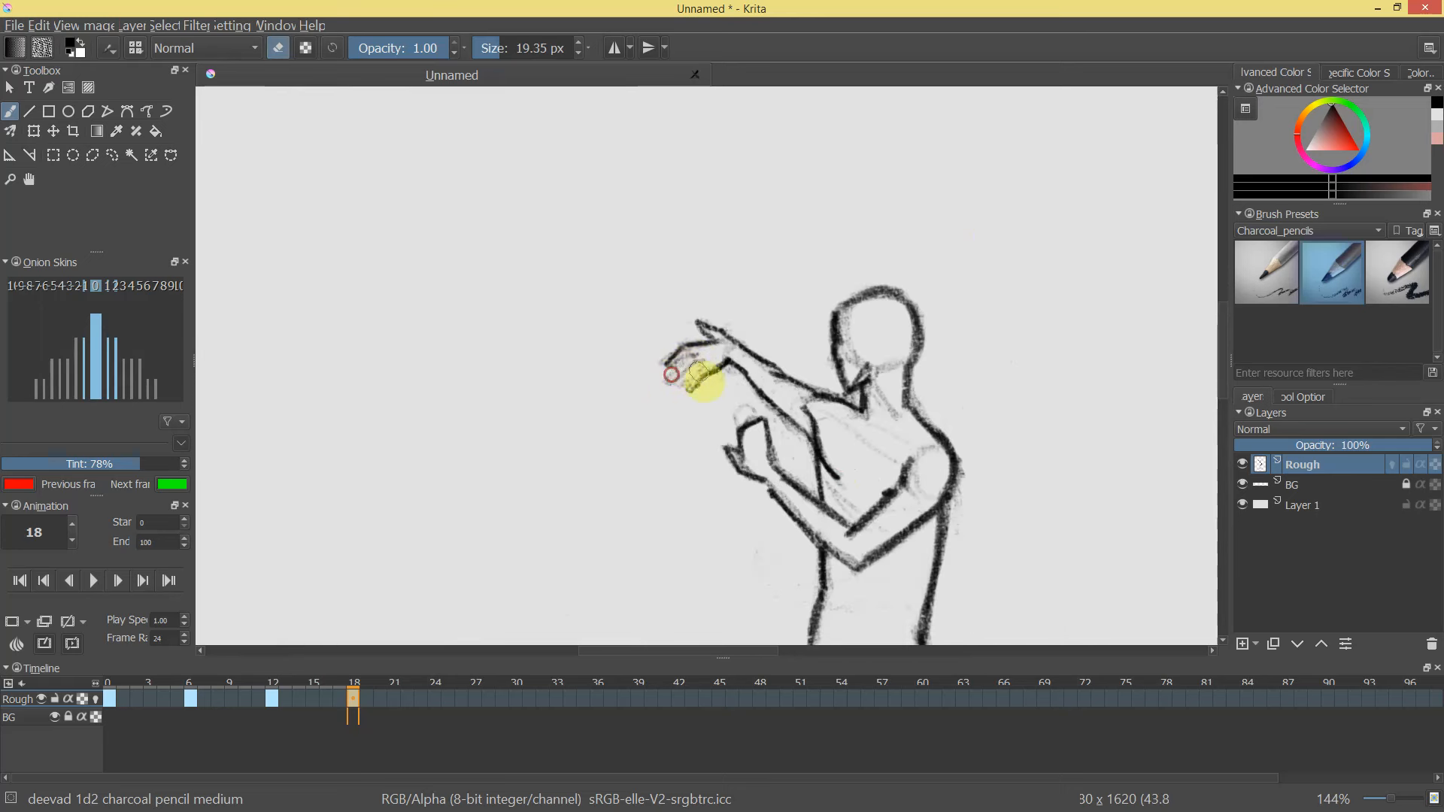
key("e")
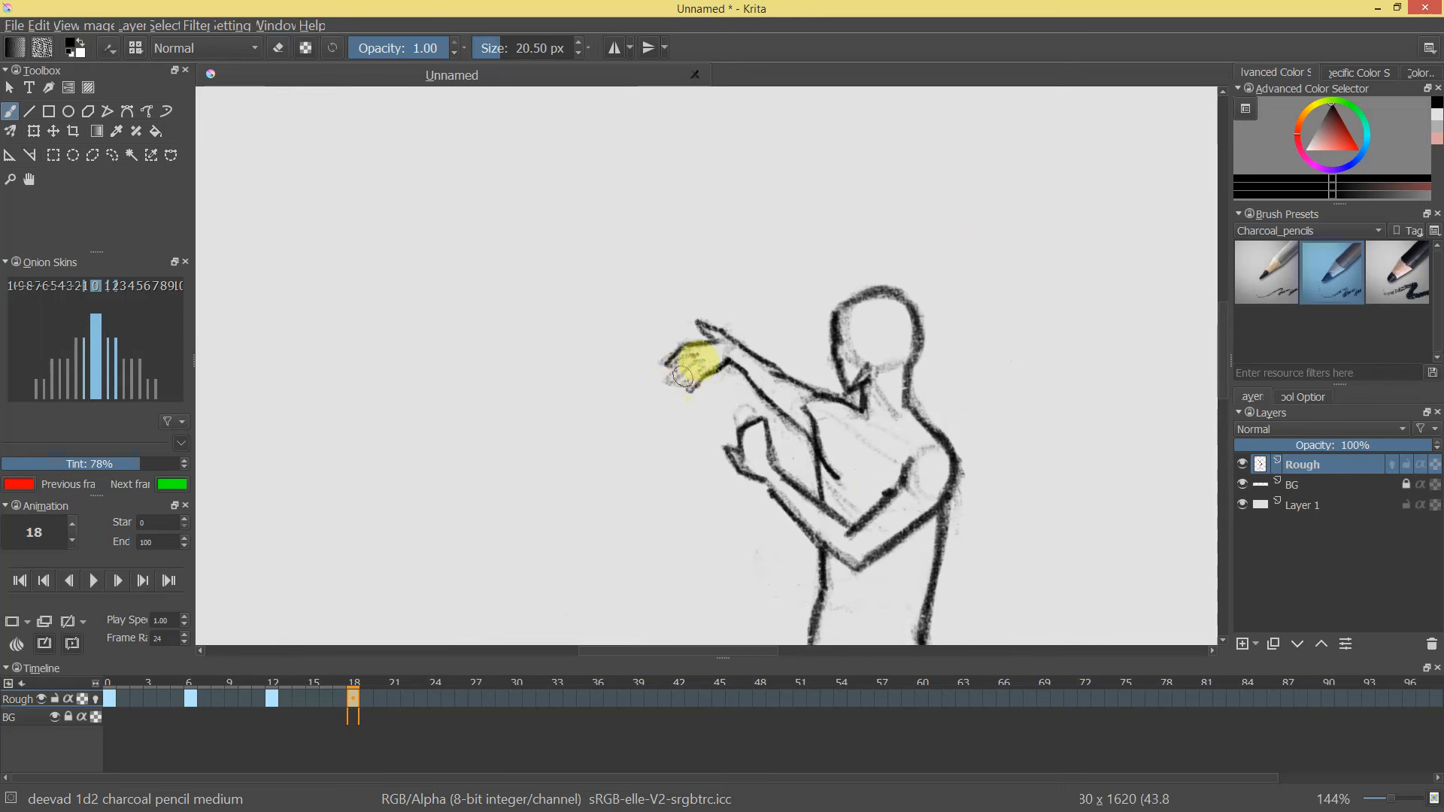
left_click_drag(697, 370, 673, 369)
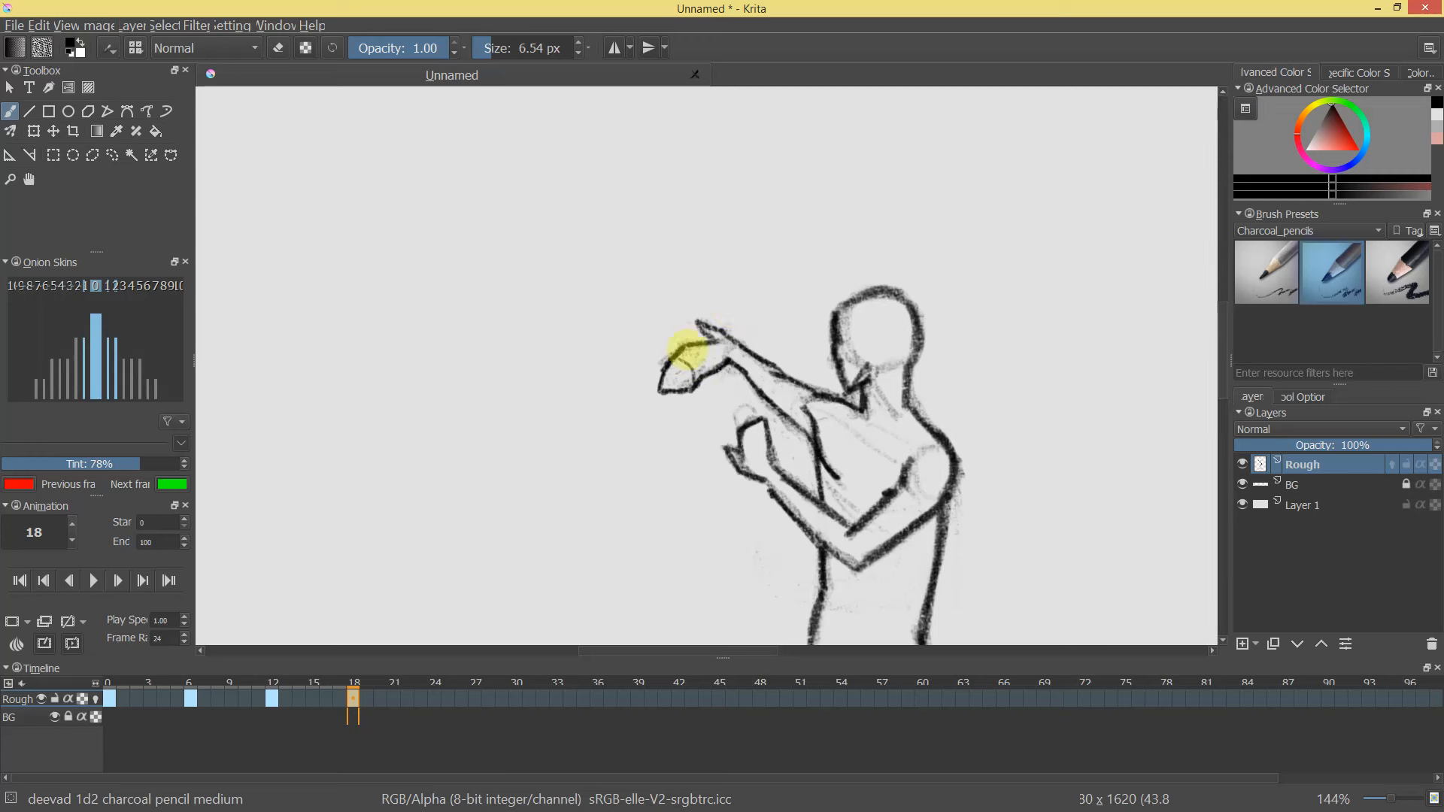
left_click_drag(660, 396, 663, 391)
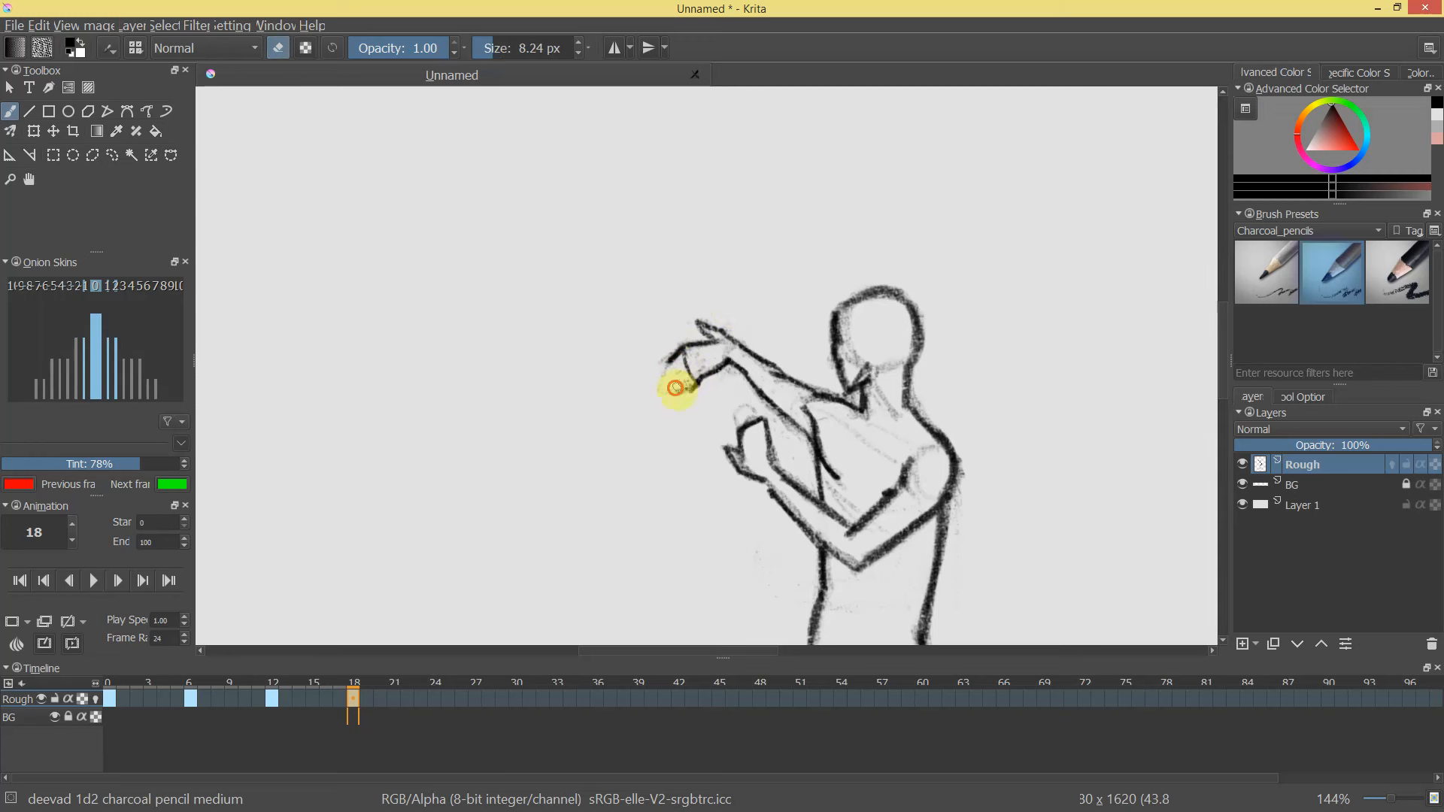
Redraw the outstretched hand as a folded block with an outlined thumb, using a 6.26 px brush.
mouse_move(844, 361)
left_mouse_down()
mouse_move(806, 448)
mouse_move(867, 448)
mouse_move(862, 402)
mouse_move(907, 236)
left_mouse_up()
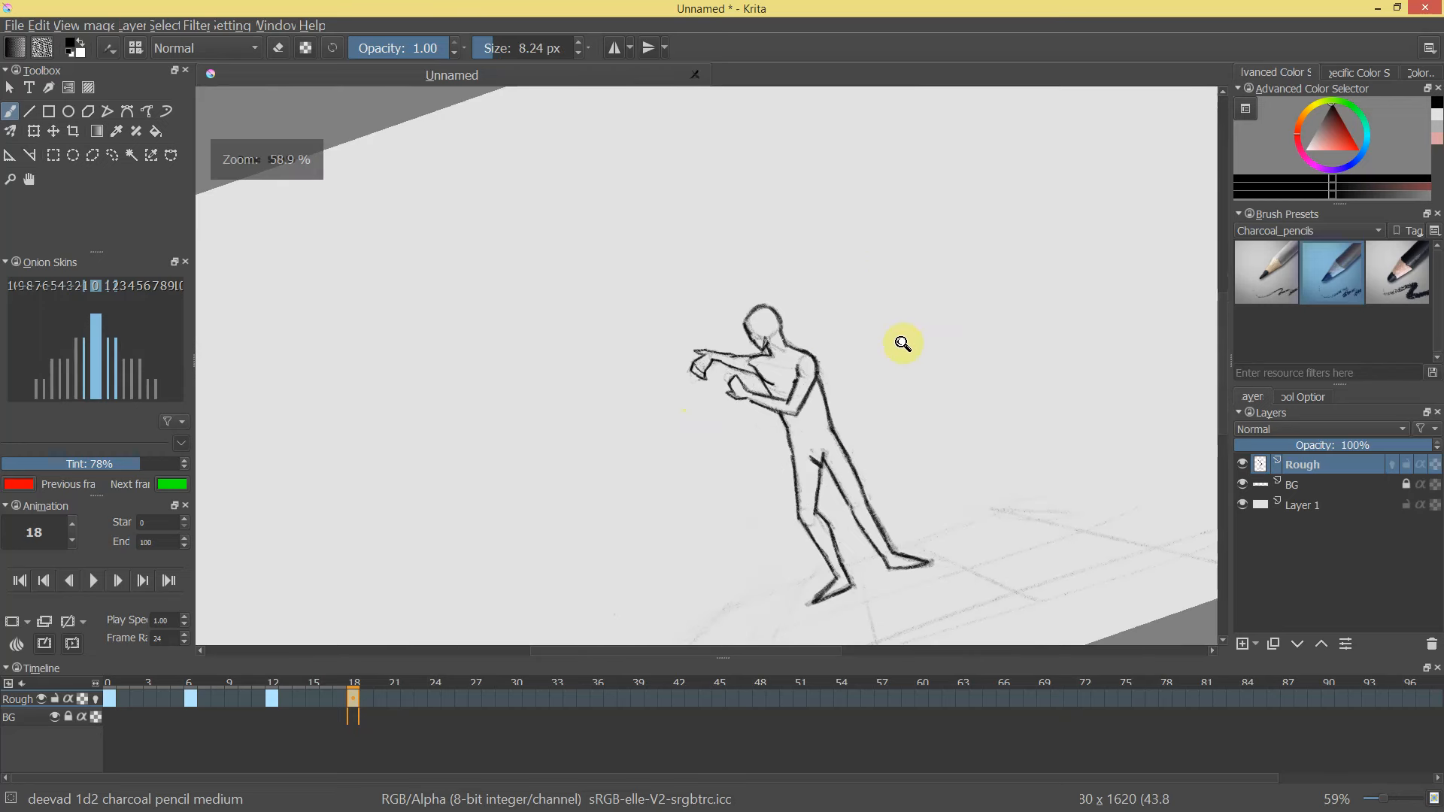
left_click_drag(903, 344, 905, 244)
mouse_move(669, 316)
left_mouse_down()
mouse_move(659, 325)
mouse_move(692, 327)
left_mouse_up()
mouse_move(877, 293)
left_mouse_down()
mouse_move(896, 354)
mouse_move(839, 258)
left_mouse_up()
mouse_move(693, 348)
left_mouse_down()
mouse_move(741, 281)
mouse_move(684, 290)
left_mouse_up()
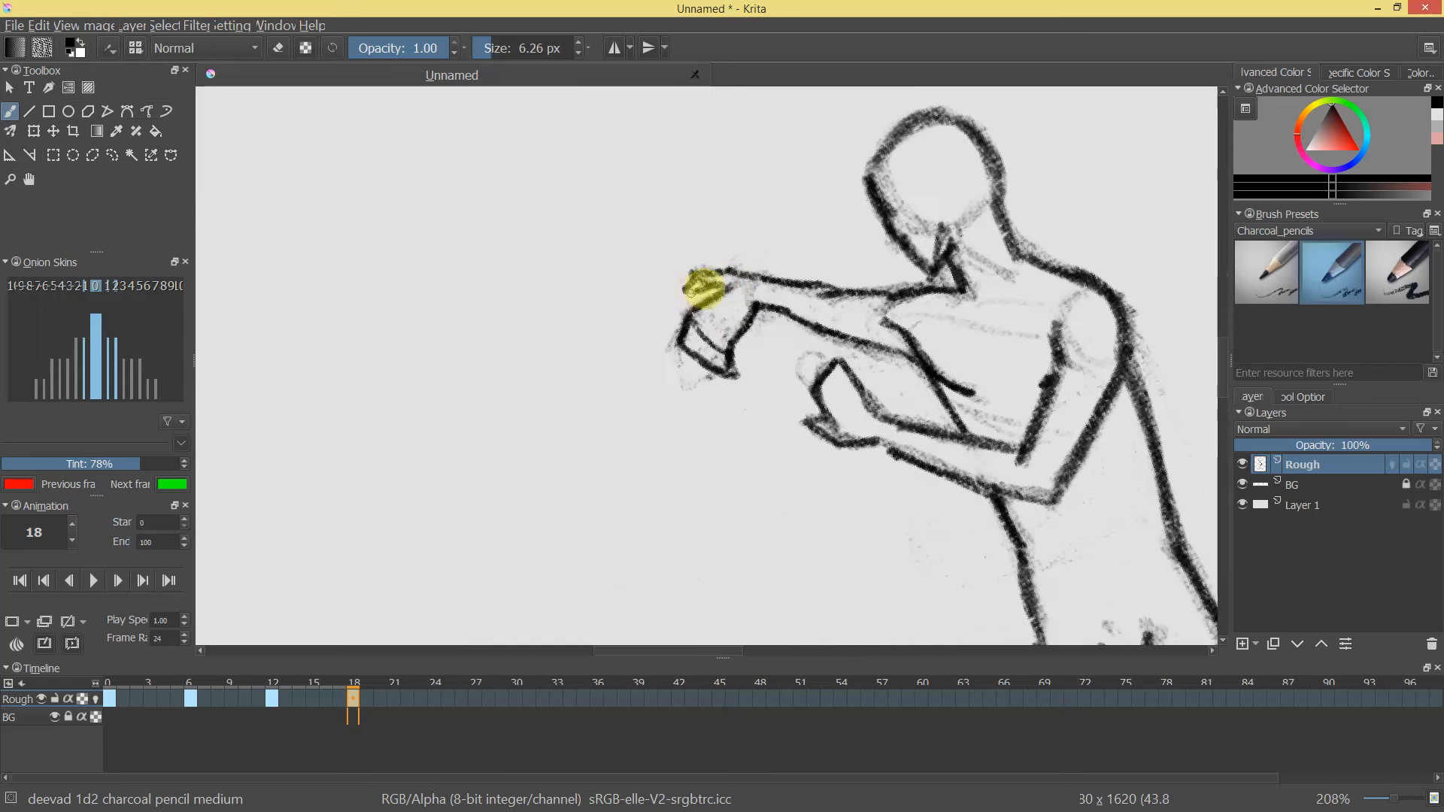
Add dark neck lines below the jaw and behind the neck, plus a light mark on the face.
mouse_move(790, 273)
left_mouse_down()
mouse_move(967, 387)
mouse_move(913, 416)
mouse_move(918, 291)
mouse_move(1002, 357)
mouse_move(996, 296)
mouse_move(941, 293)
mouse_move(934, 369)
left_mouse_up()
left_click_drag(976, 312, 973, 374)
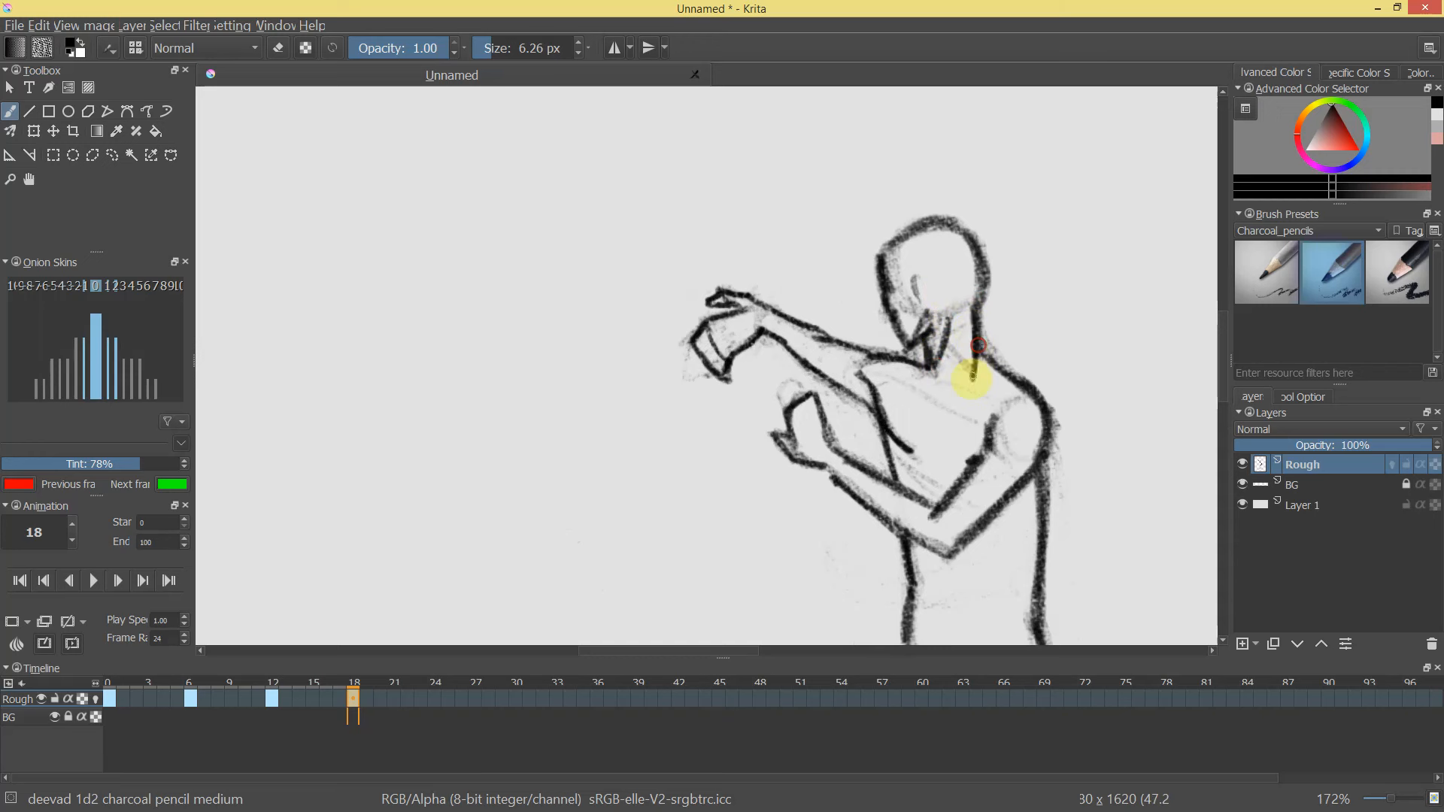
mouse_move(991, 436)
left_mouse_down()
mouse_move(958, 510)
mouse_move(999, 409)
mouse_move(996, 433)
mouse_move(989, 362)
left_mouse_up()
Erase the blocky outstretched hand and start reshaping it from the wrist, alternating eraser and brush.
key("e")
mouse_move(707, 275)
left_mouse_down()
mouse_move(746, 277)
mouse_move(762, 171)
mouse_move(723, 185)
mouse_move(689, 170)
mouse_move(682, 194)
mouse_move(697, 213)
mouse_move(681, 179)
mouse_move(704, 209)
left_mouse_up()
key("e")
left_click_drag(813, 213, 696, 183)
key("e")
mouse_move(690, 143)
left_mouse_down()
mouse_move(815, 331)
mouse_move(796, 319)
mouse_move(799, 260)
mouse_move(815, 259)
mouse_move(790, 270)
mouse_move(784, 248)
mouse_move(580, 206)
mouse_move(602, 231)
mouse_move(554, 225)
mouse_move(579, 222)
mouse_move(557, 242)
mouse_move(573, 259)
mouse_move(605, 220)
left_mouse_up()
key("e")
key("ctrl+z")
key("e")
key("e")
Draw separate rounded, spread fingers on the outstretched hand with a 6.05 px brush.
mouse_move(809, 267)
left_mouse_down()
mouse_move(824, 295)
mouse_move(623, 481)
left_mouse_up()
left_click_drag(805, 368, 880, 324)
key("ctrl+z")
key("ctrl+z")
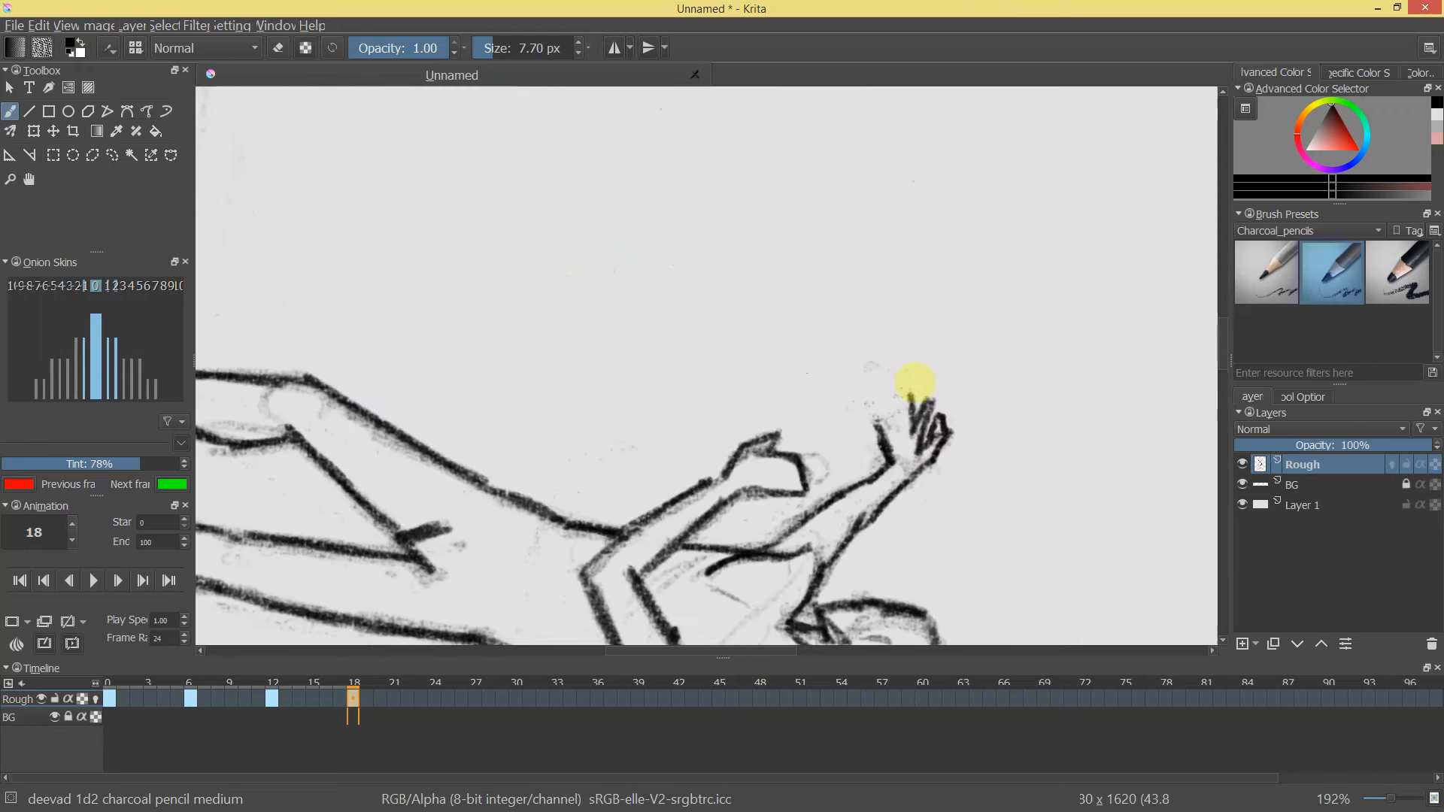
left_click_drag(878, 425, 874, 428)
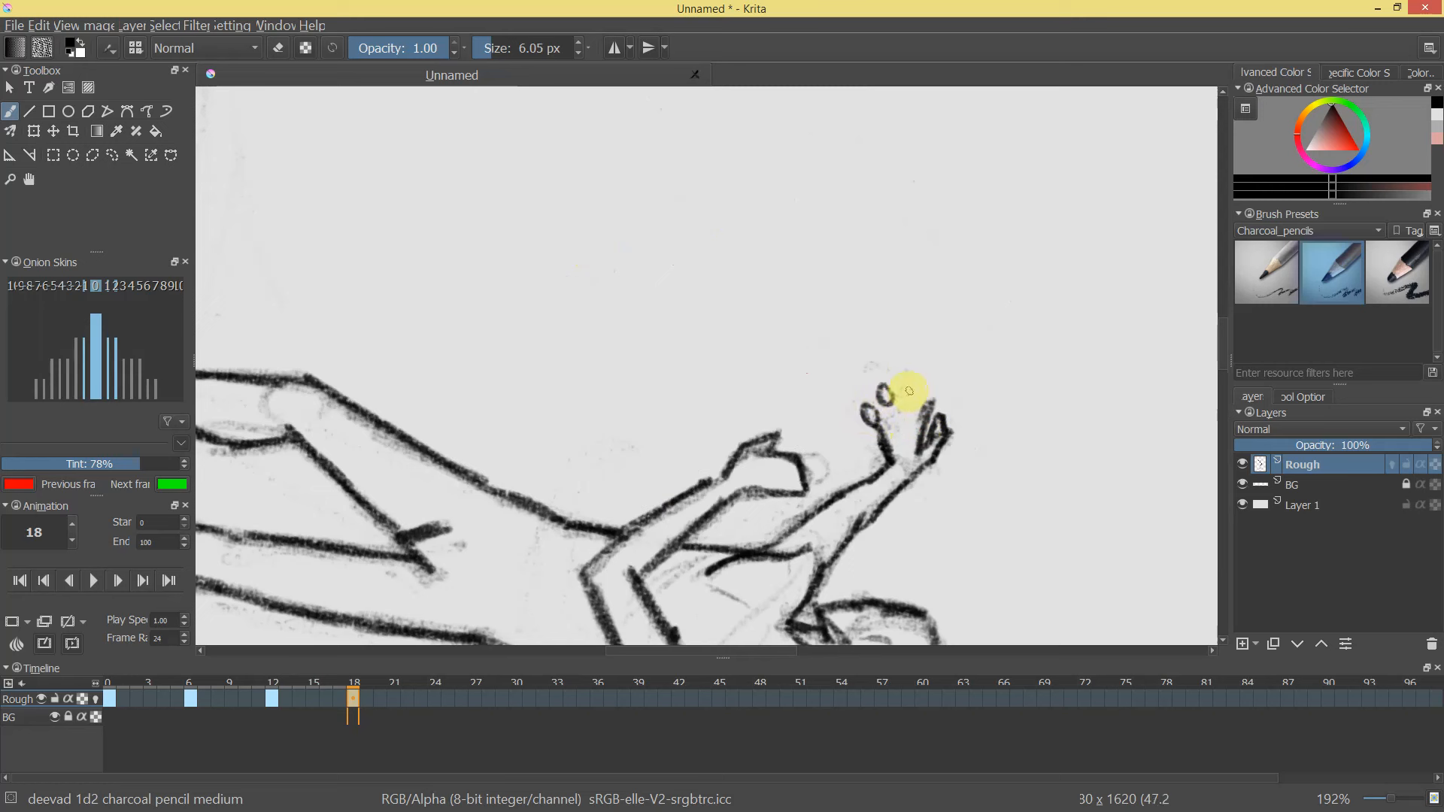
mouse_move(908, 385)
left_mouse_down()
mouse_move(913, 413)
mouse_move(900, 399)
mouse_move(886, 401)
mouse_move(897, 423)
mouse_move(872, 417)
mouse_move(888, 426)
left_mouse_up()
left_click_drag(992, 410, 1008, 506)
mouse_move(1008, 506)
left_mouse_down()
mouse_move(951, 383)
mouse_move(780, 187)
left_mouse_up()
mouse_move(726, 286)
left_mouse_down()
mouse_move(747, 219)
mouse_move(677, 187)
mouse_move(651, 245)
left_mouse_up()
mouse_move(615, 305)
left_mouse_down()
mouse_move(628, 297)
mouse_move(603, 251)
mouse_move(631, 306)
mouse_move(673, 262)
left_mouse_up()
mouse_move(820, 332)
left_mouse_down()
mouse_move(918, 409)
mouse_move(890, 412)
mouse_move(990, 239)
mouse_move(790, 445)
mouse_move(775, 282)
mouse_move(780, 302)
left_mouse_up()
Clean up the gaps between the outstretched hand's fingers and strengthen their outlines.
key("e")
key("e")
mouse_move(794, 305)
left_mouse_down()
mouse_move(776, 309)
mouse_move(812, 313)
left_mouse_up()
left_click_drag(925, 255, 672, 197)
key("e")
left_click_drag(561, 311, 537, 339)
key("e")
left_click_drag(575, 283, 549, 331)
left_click_drag(594, 301, 588, 301)
left_click_drag(737, 248, 737, 526)
mouse_move(872, 252)
left_mouse_down()
mouse_move(905, 429)
mouse_move(912, 338)
left_mouse_up()
mouse_move(702, 282)
left_mouse_down()
mouse_move(729, 213)
mouse_move(726, 143)
left_mouse_up()
left_click_drag(662, 193, 671, 184)
Erase the outstretched hand's thumb and redraw it pointing upward with a 4.60 px brush.
key("e")
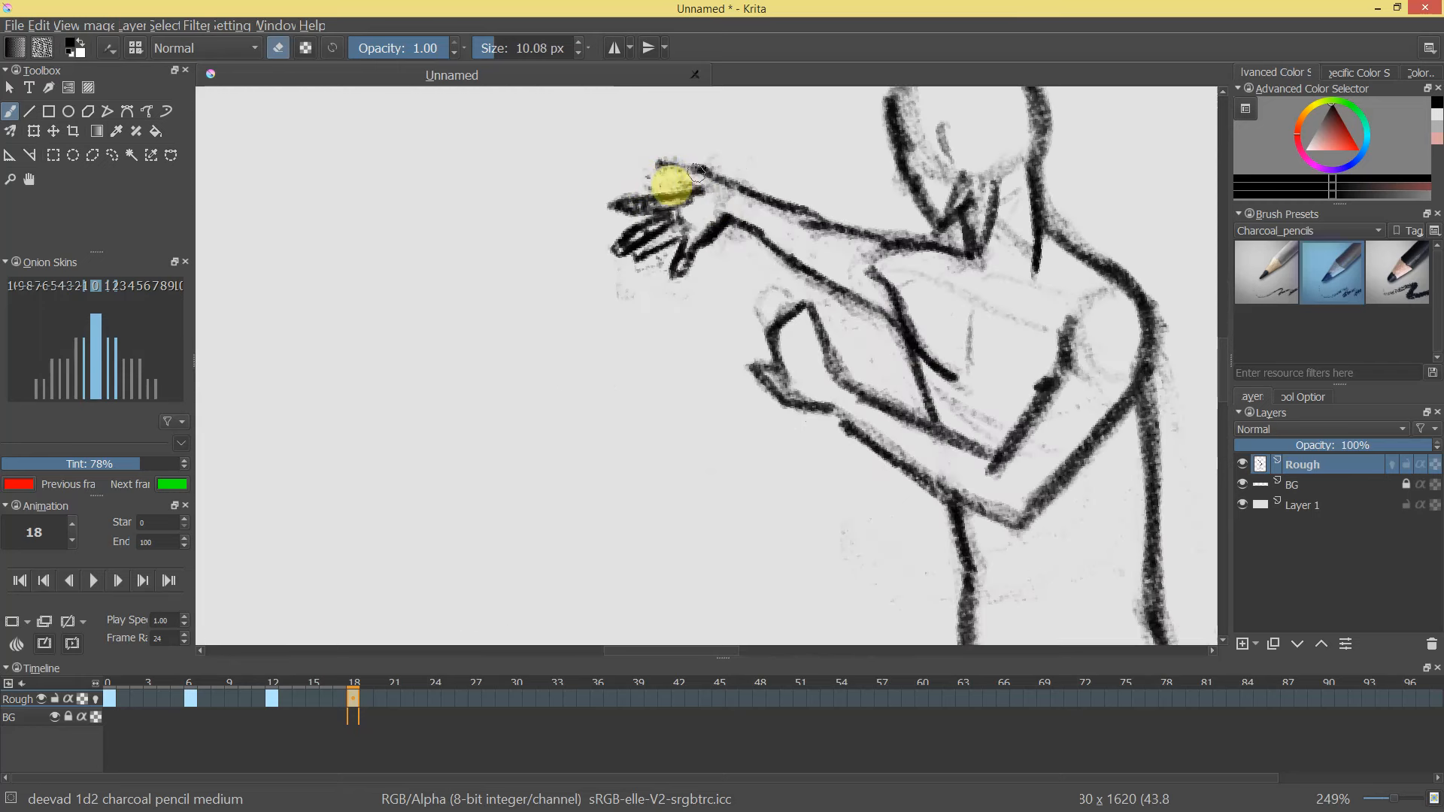
key("e")
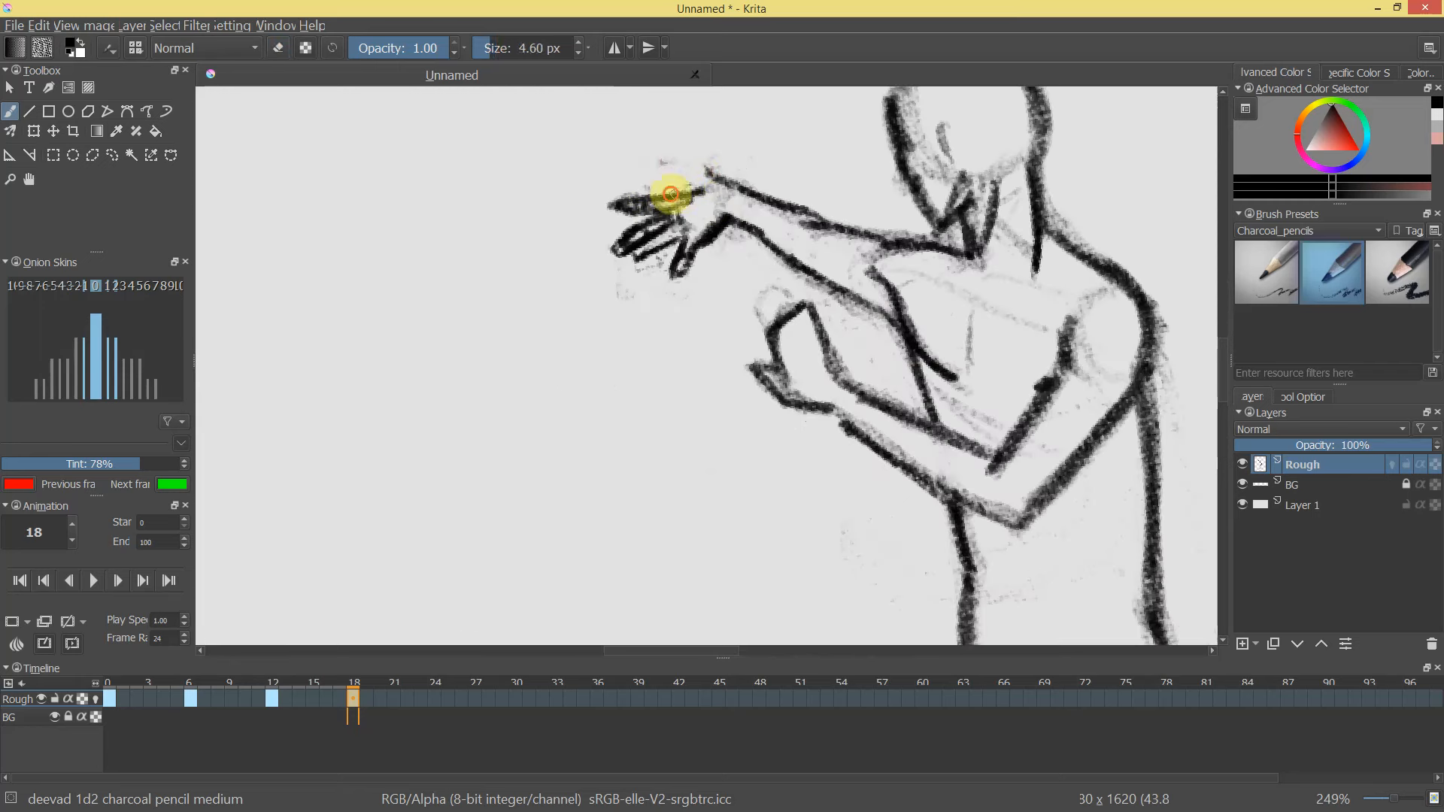
left_click_drag(684, 179, 678, 154)
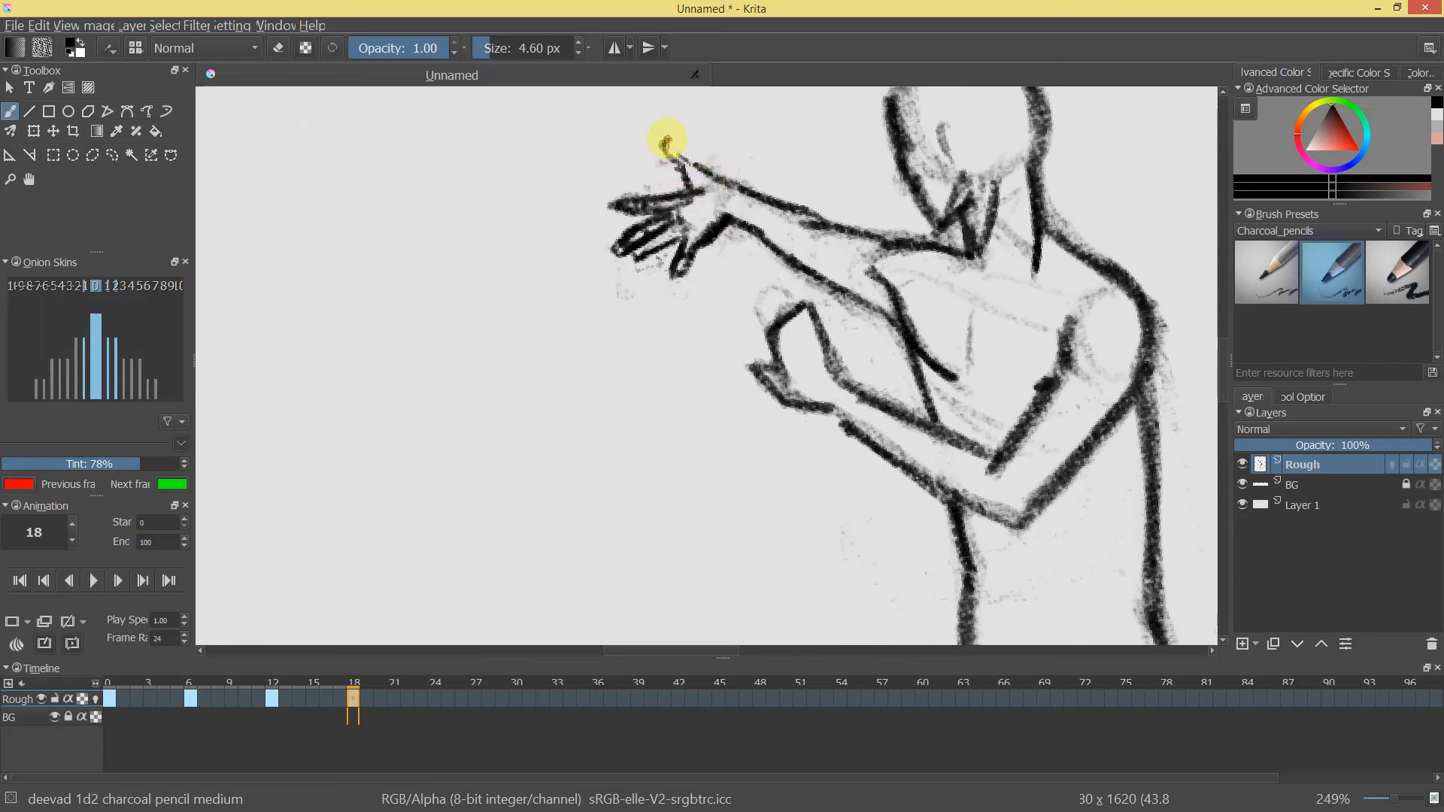
left_click_drag(677, 143, 719, 169)
Erase the leftover sketch marks around both hands with a 9.47 px eraser.
left_click_drag(861, 216, 894, 218)
left_click_drag(885, 327, 784, 248)
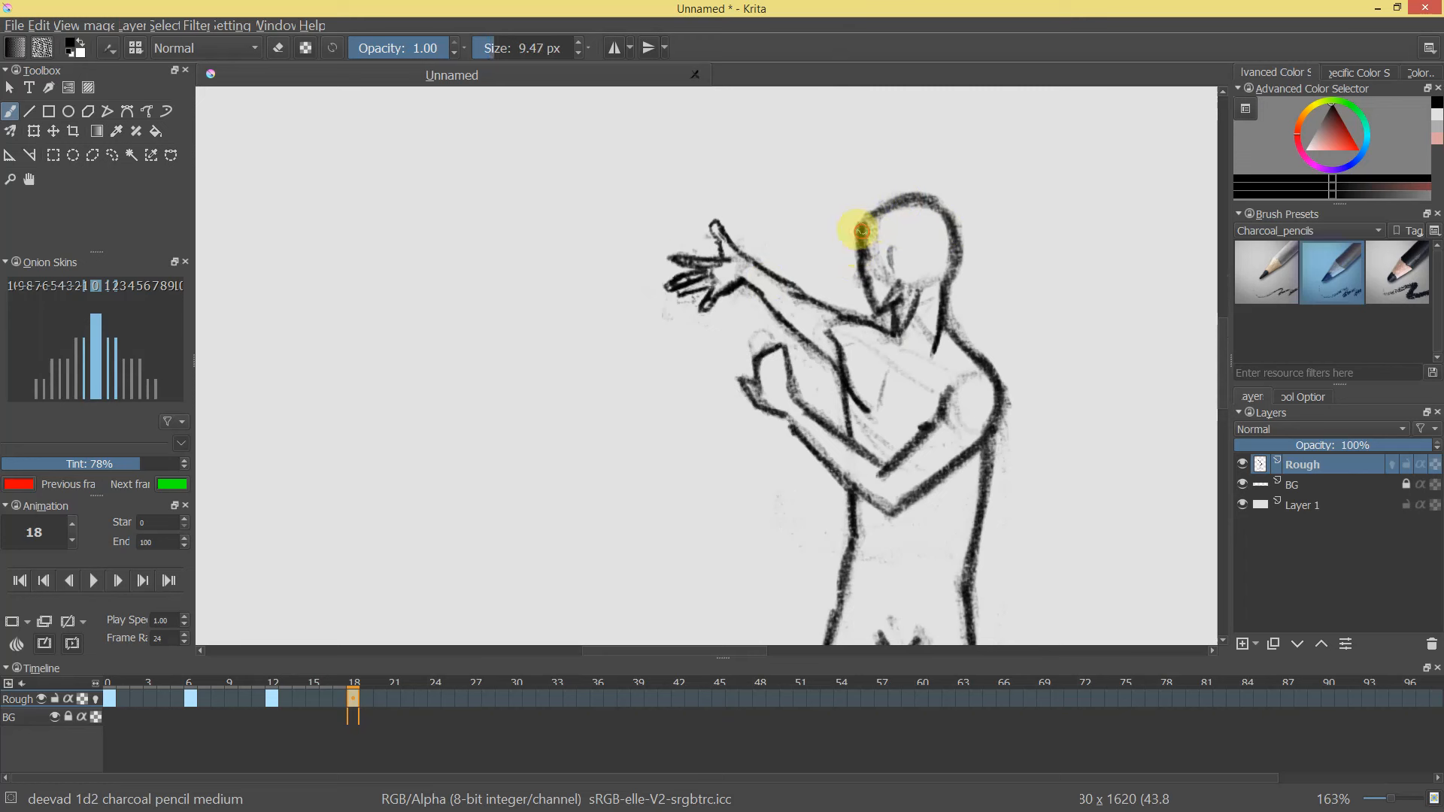
key("e")
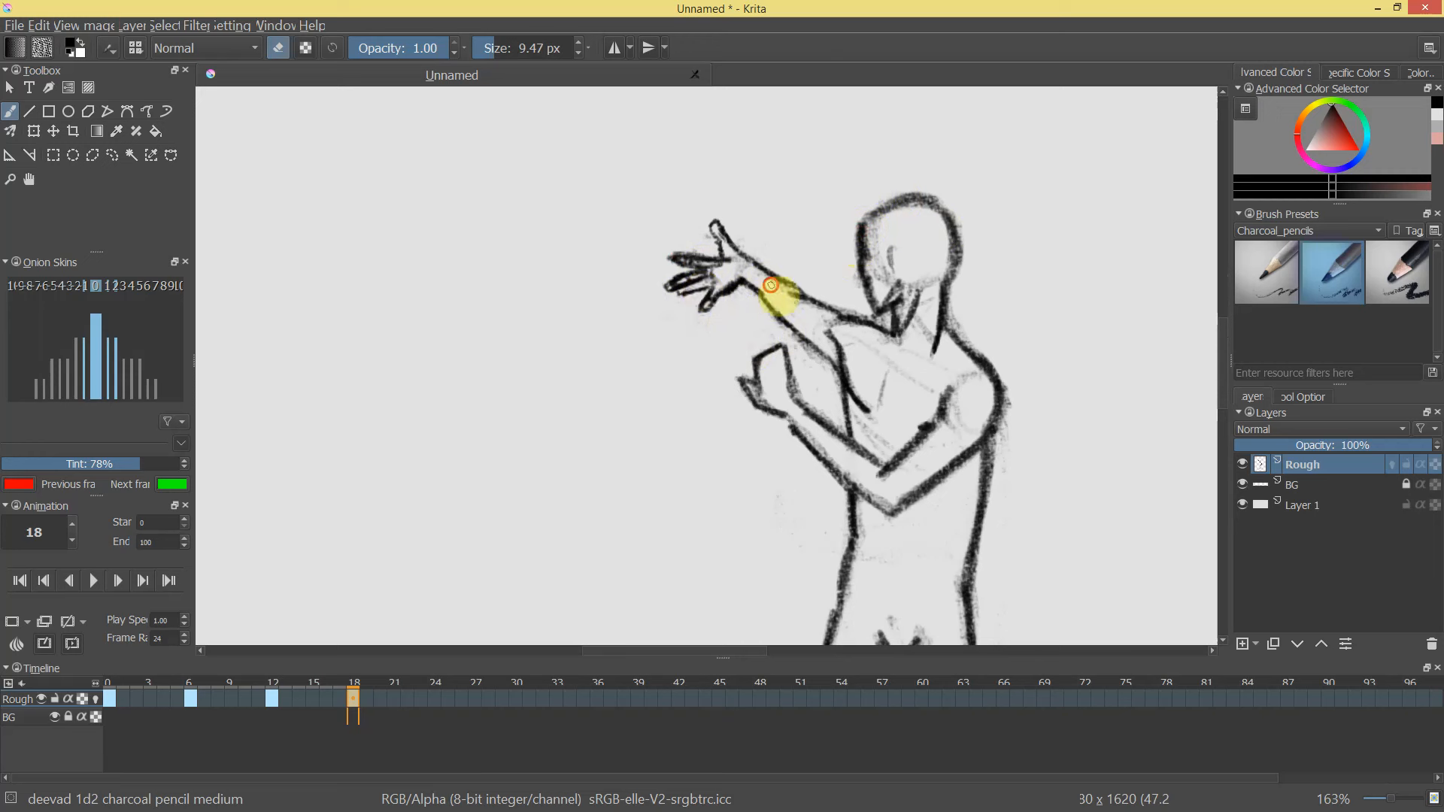
key("e")
Refine the outstretched forearm's contours from wrist to elbow with a 7.88 px brush, erasing stray edges.
left_click_drag(968, 313, 953, 405)
left_click_drag(954, 408, 927, 339)
mouse_move(841, 364)
left_mouse_down()
mouse_move(873, 288)
mouse_move(841, 383)
mouse_move(977, 223)
mouse_move(847, 348)
mouse_move(773, 350)
left_mouse_up()
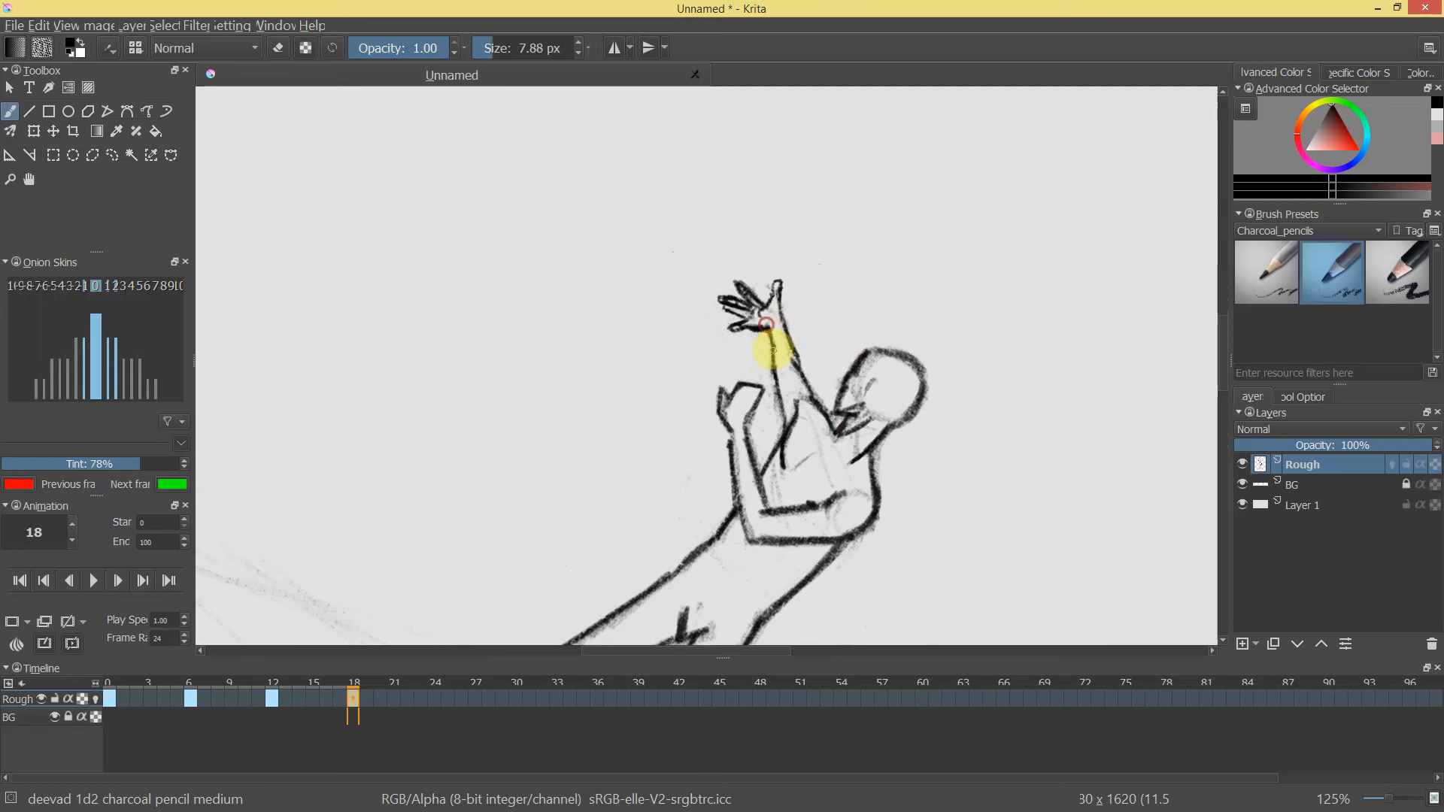
mouse_move(779, 285)
left_mouse_down()
mouse_move(779, 327)
mouse_move(824, 411)
mouse_move(835, 332)
left_mouse_up()
key("e")
left_click_drag(825, 410, 817, 423)
key("e")
left_click_drag(818, 369, 858, 434)
left_click_drag(895, 429, 938, 286)
Reset the canvas rotation to 0°, view the whole figure and scrub the timeline just past frame 18.
key("5")
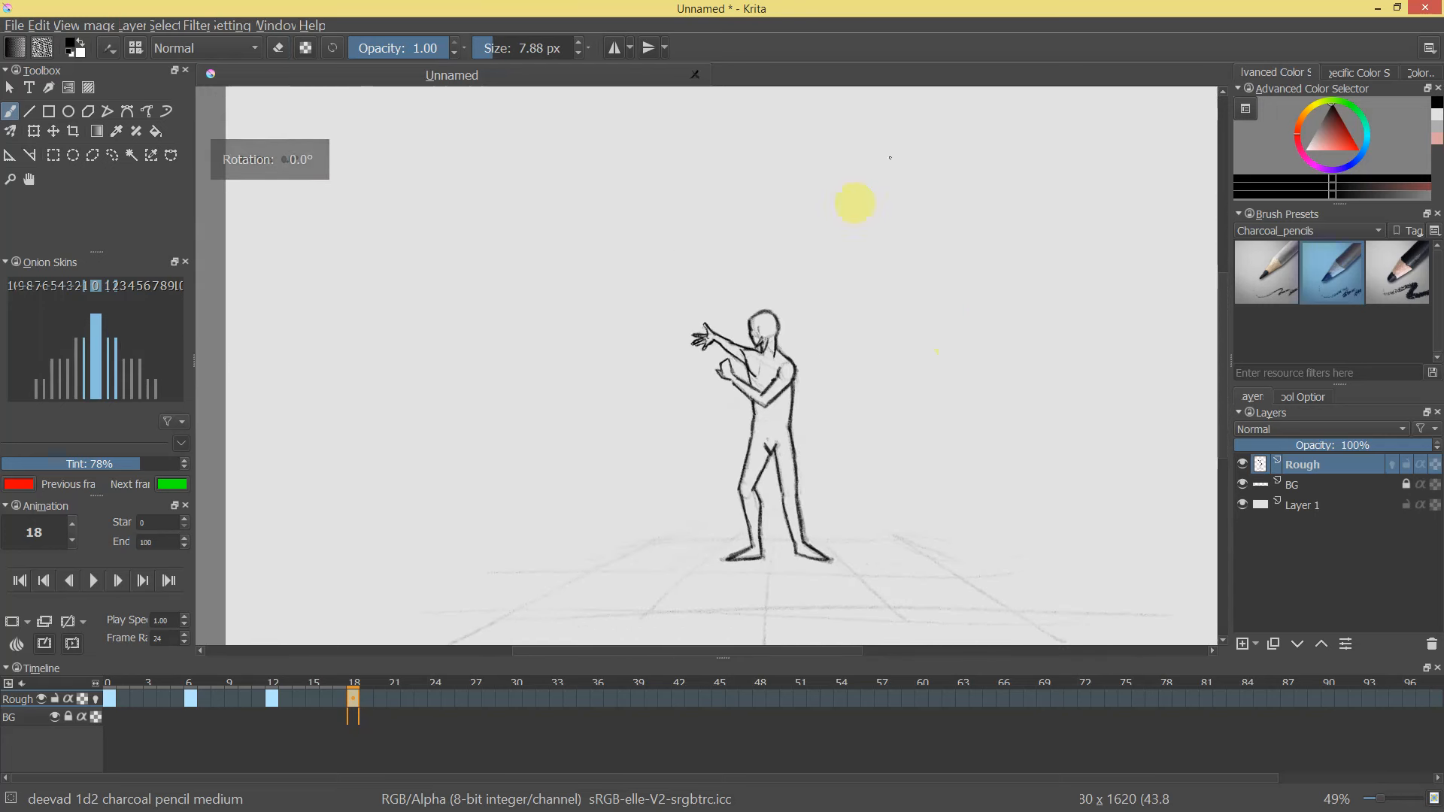
left_click_drag(783, 392, 789, 365)
left_click_drag(347, 680, 385, 691)
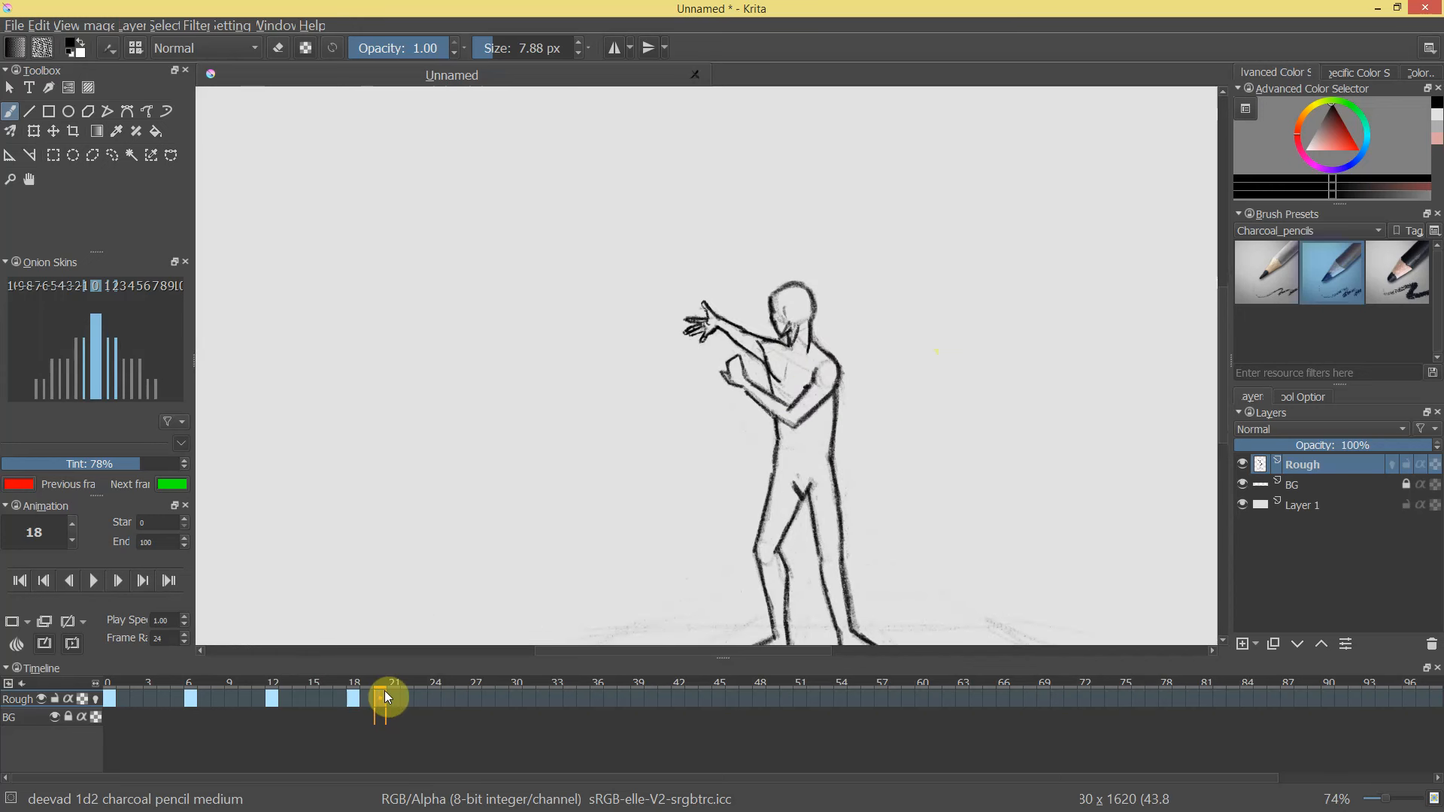
Freehand-select the outstretched hand on frame 18, then rotate and shrink it slightly and refit it to the wrist.
mouse_move(748, 338)
left_mouse_down()
mouse_move(774, 306)
mouse_move(721, 194)
mouse_move(705, 337)
left_mouse_up()
key("l")
key("ctrl+l")
left_click_drag(736, 252, 743, 176)
key("ctrl+t")
left_click_drag(903, 197, 926, 231)
mouse_move(738, 216)
left_mouse_down()
mouse_move(726, 229)
mouse_move(738, 221)
left_mouse_up()
left_click_drag(715, 277, 718, 273)
left_click_drag(737, 220, 727, 232)
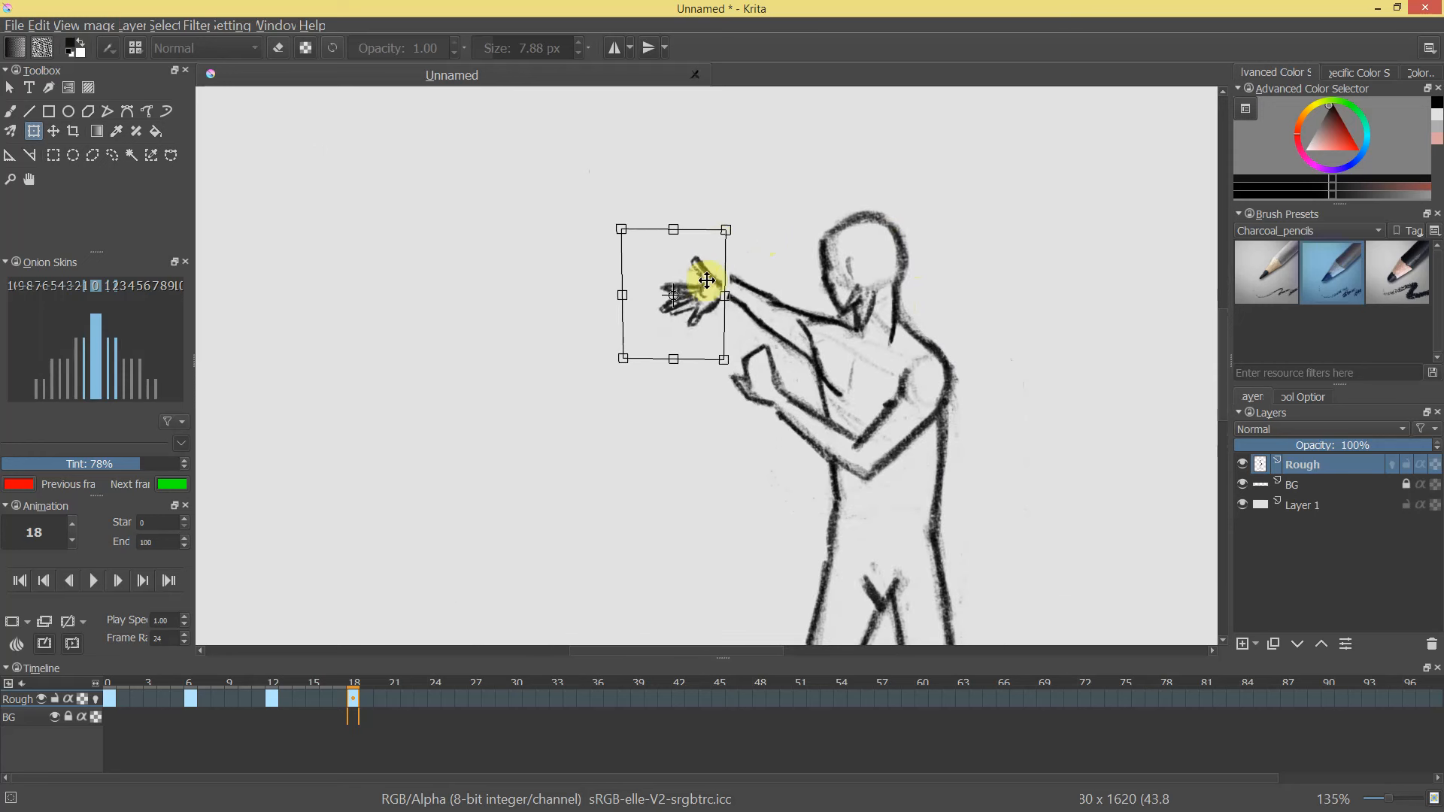
left_click_drag(707, 281, 717, 274)
key("Return")
Freehand-select the whole outstretched arm and rotate it slightly upward.
scroll(878, 389, "down", 5)
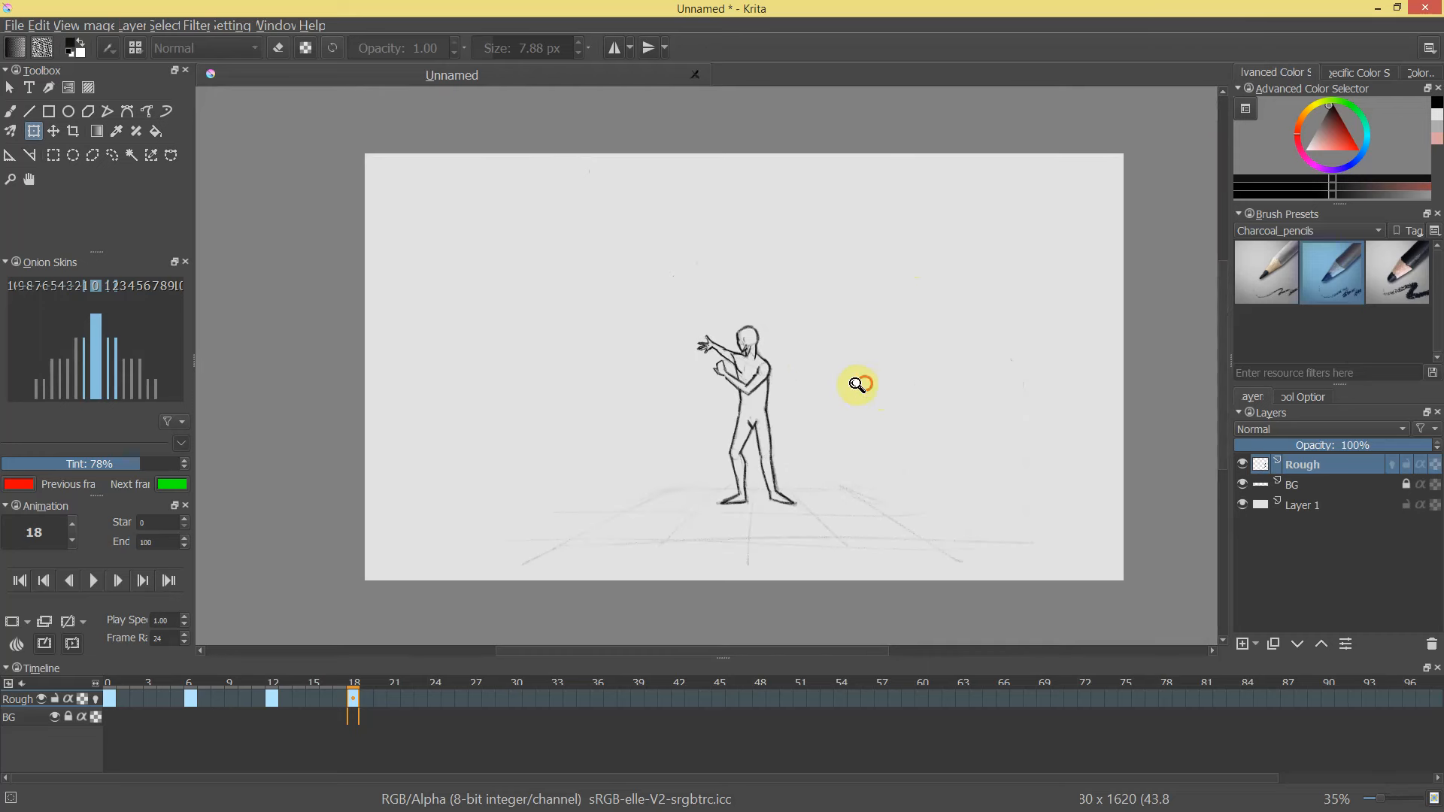
scroll(857, 384, "up", 6)
key("l")
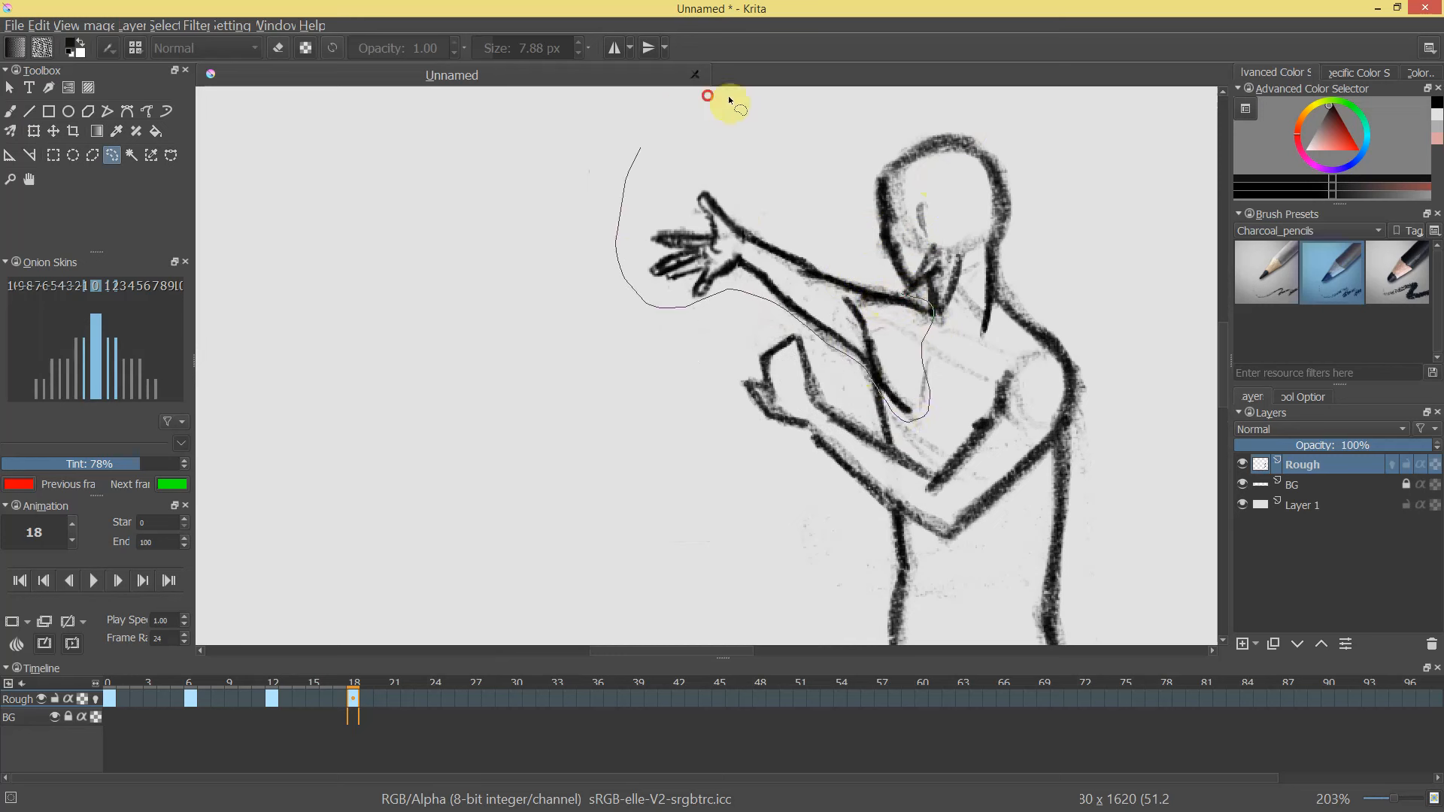
key("ctrl+t")
mouse_move(959, 446)
left_mouse_down()
mouse_move(934, 432)
mouse_move(946, 426)
left_mouse_up()
key("Return")
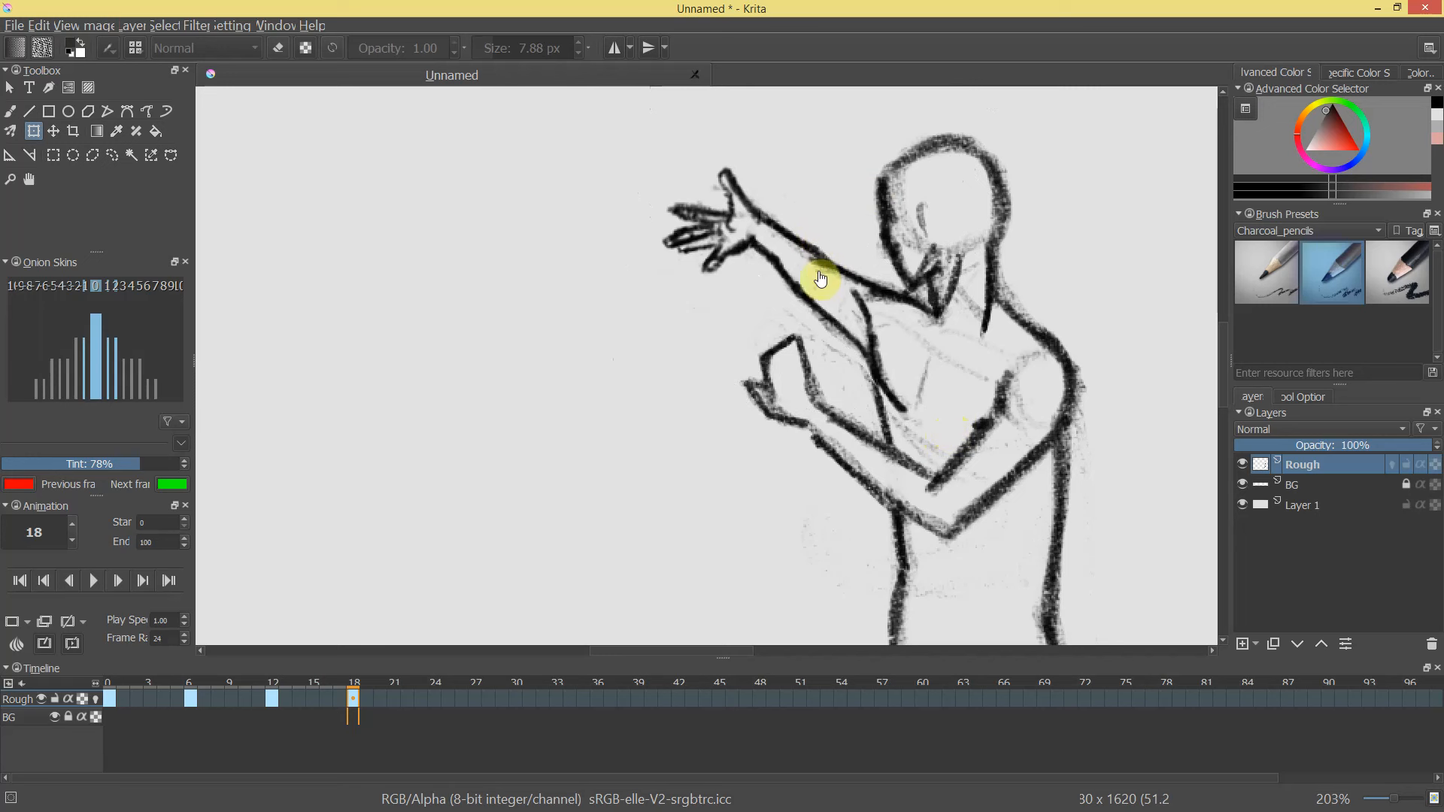
Freehand-select the hand and forearm on frame 18 and rotate them upward around the elbow.
key("l")
key("ctrl+t")
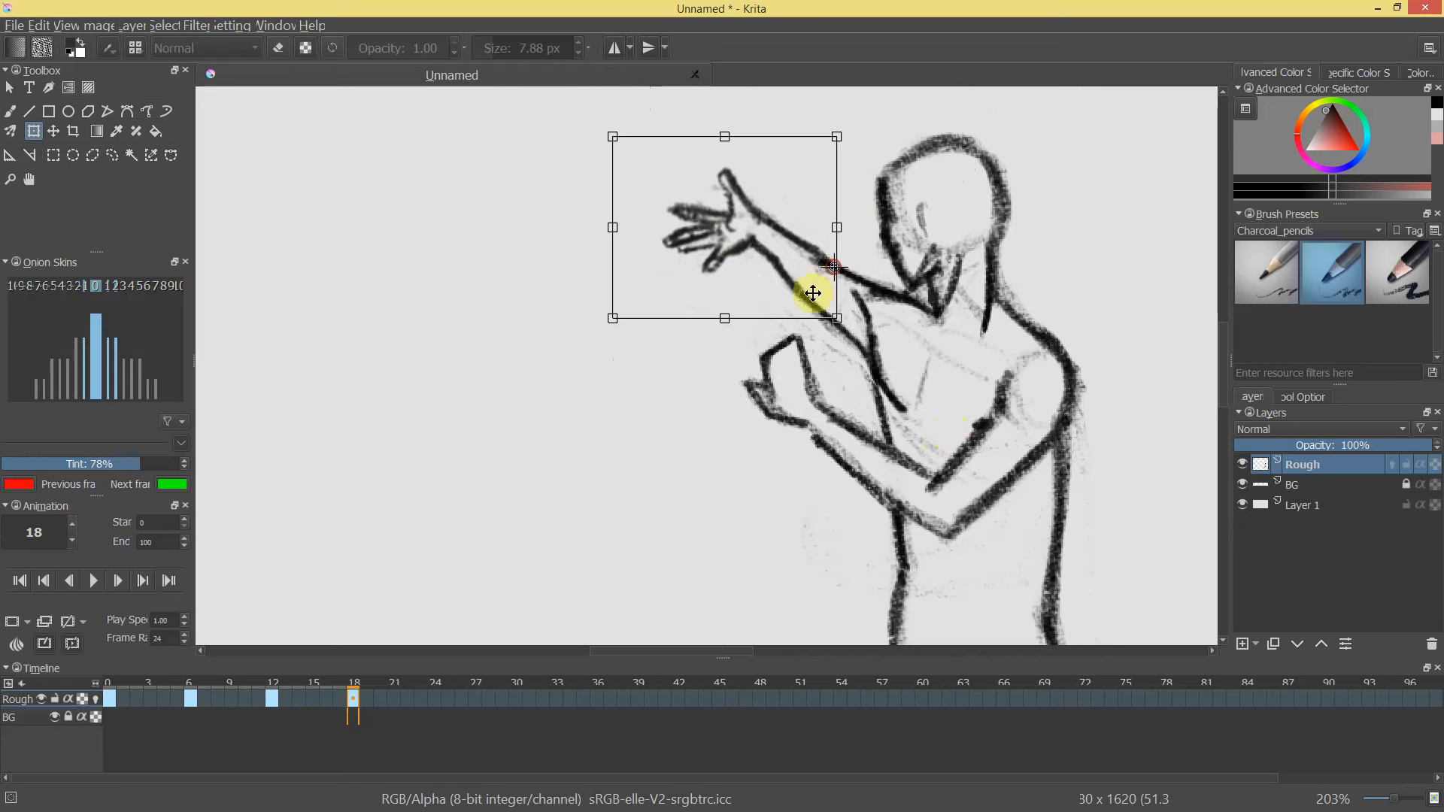
left_click_drag(610, 340, 625, 365)
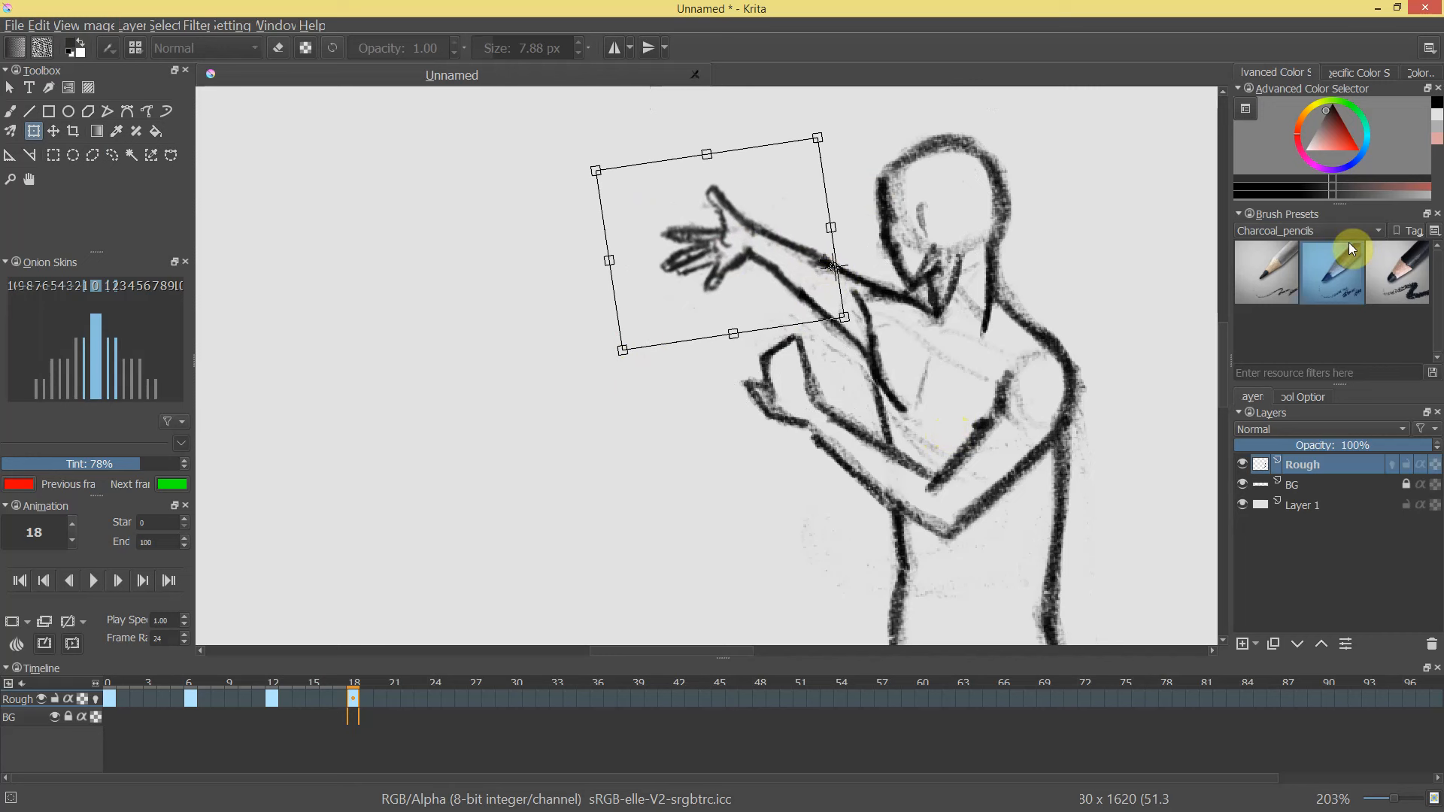
left_click_drag(625, 358, 658, 393)
scroll(914, 413, "down", 5)
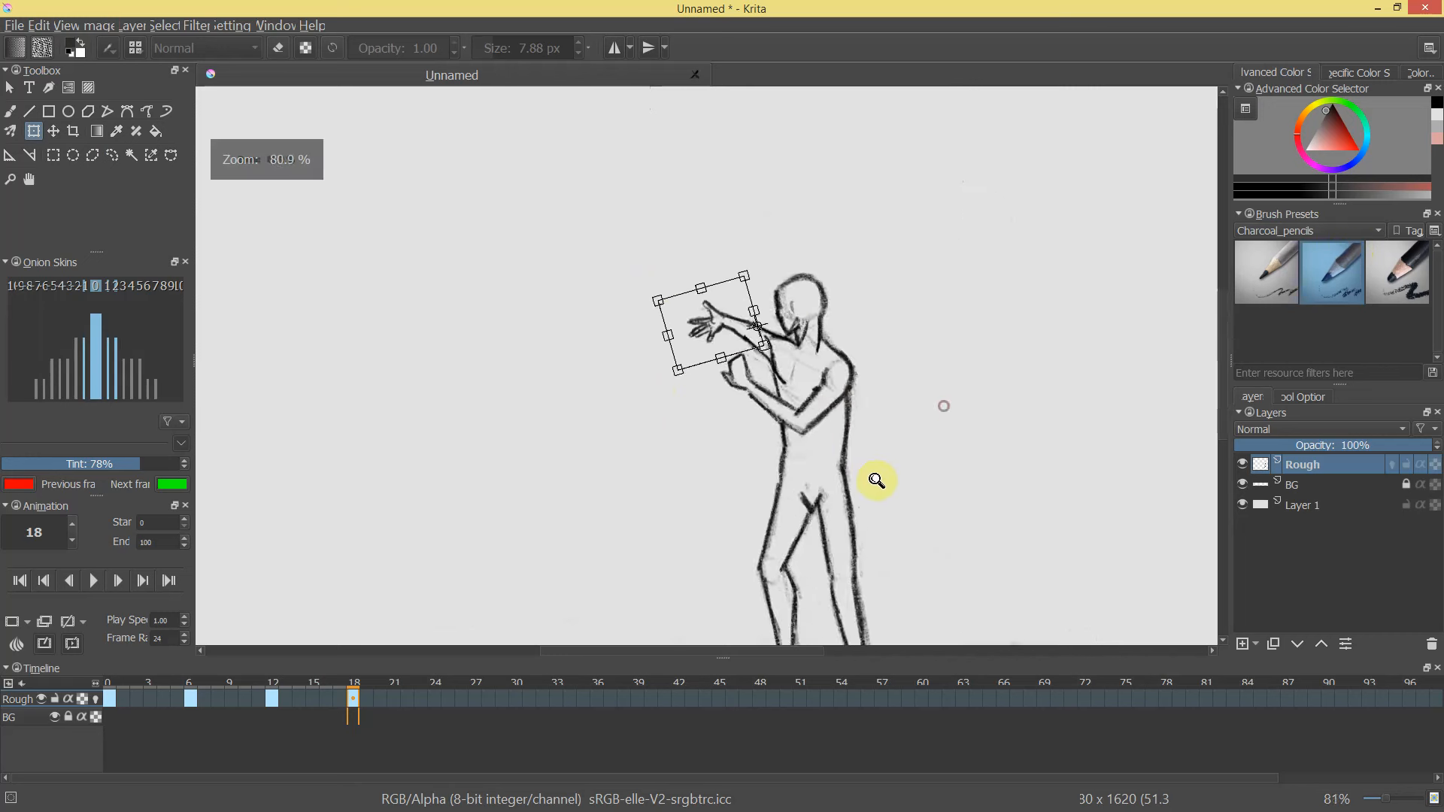
left_click_drag(758, 274, 764, 284)
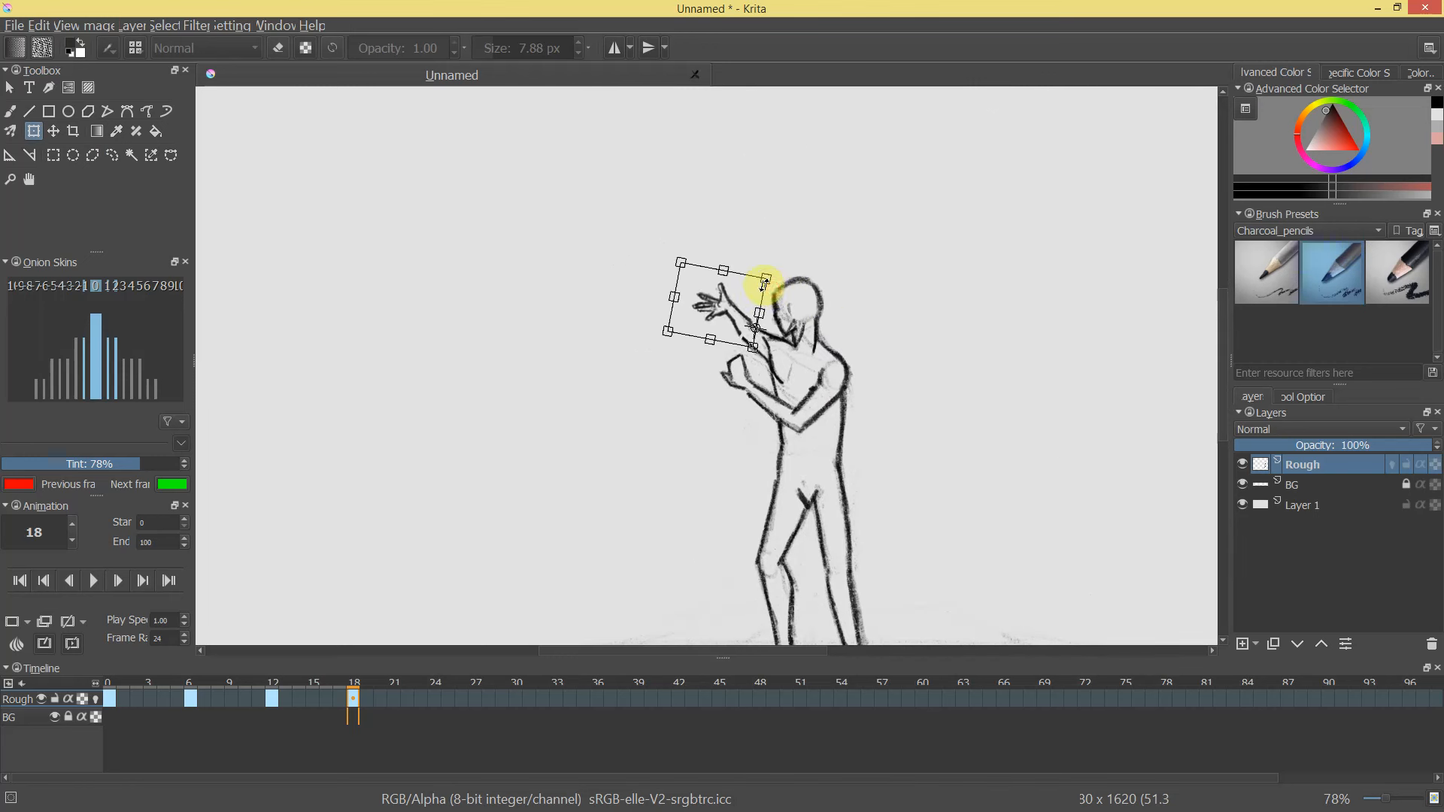
scroll(752, 284, "up", 6)
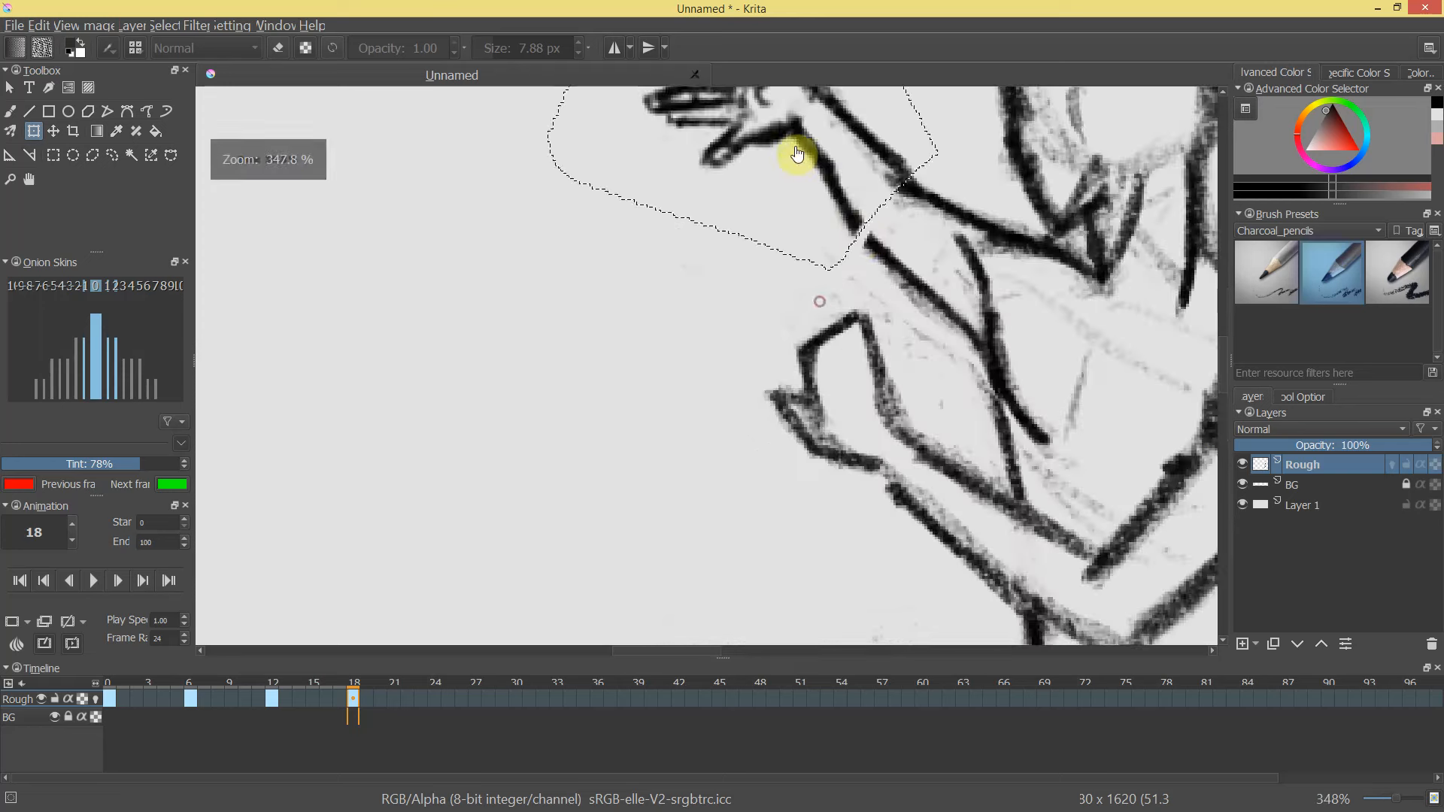
Rejoin the rotated forearm to the elbow with a 7.88 px brush, erasing and retouching its contours.
key("f")
left_click_drag(856, 224, 850, 301)
key("b")
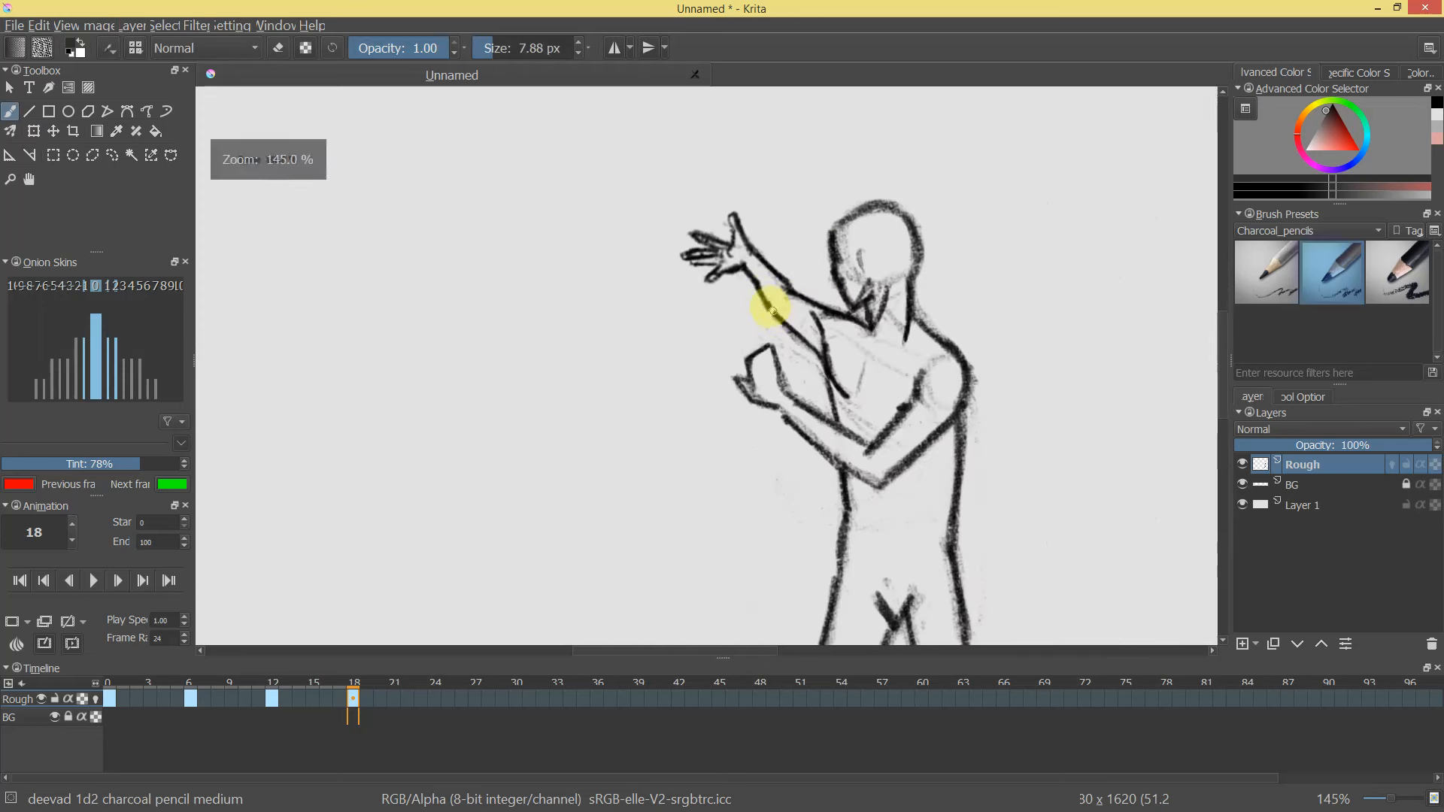
key("e")
left_click_drag(748, 269, 765, 304)
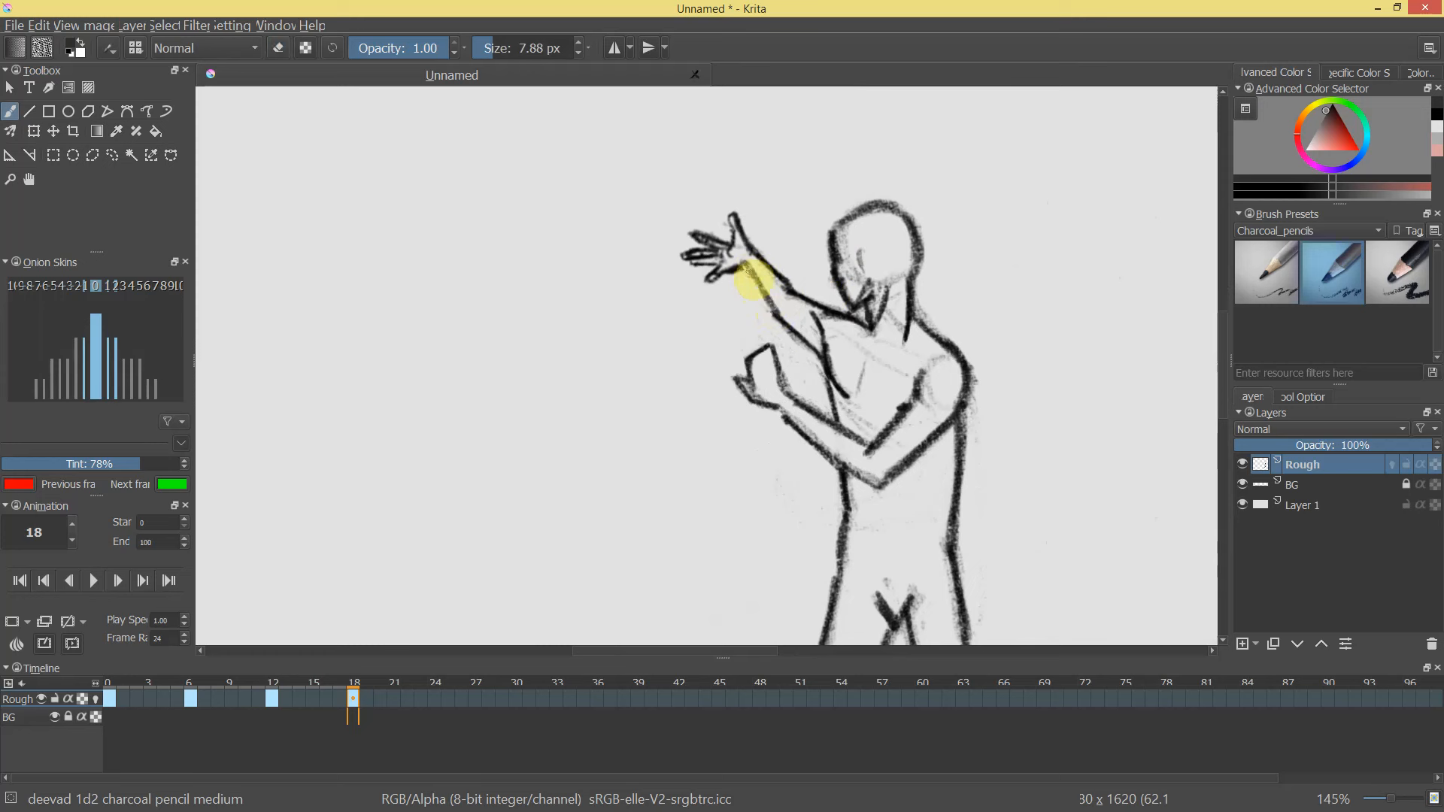
key("e")
key("e")
mouse_move(773, 269)
left_mouse_down()
mouse_move(751, 250)
mouse_move(790, 286)
left_mouse_up()
mouse_move(873, 303)
left_mouse_down()
mouse_move(862, 428)
mouse_move(848, 160)
left_mouse_up()
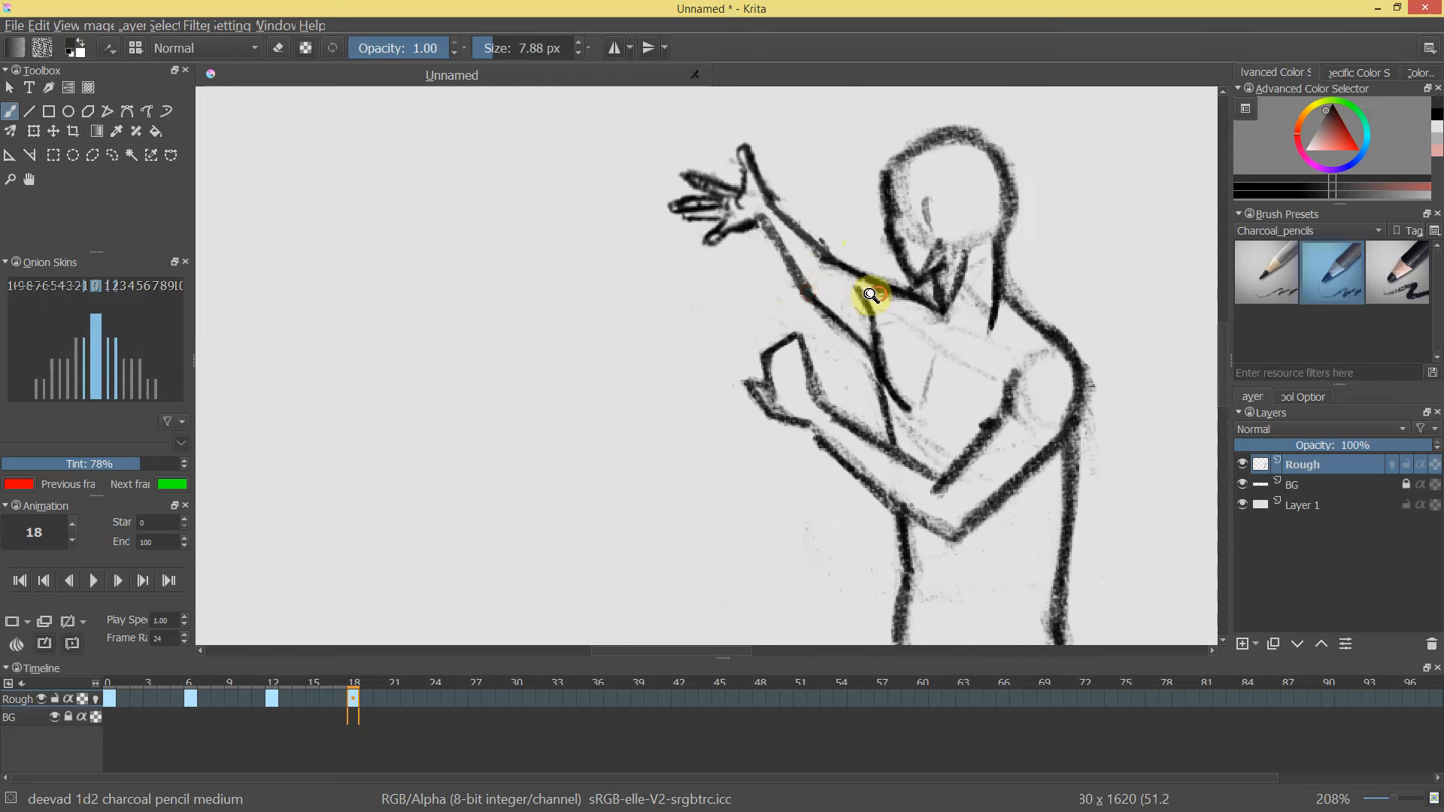
left_click_drag(878, 294, 879, 361)
Erase the spread-finger hand and redraw it as a simple closed palm shape with a 6.92 px brush.
key("e")
mouse_move(725, 234)
left_mouse_down()
mouse_move(769, 175)
mouse_move(738, 219)
mouse_move(753, 160)
mouse_move(674, 236)
mouse_move(709, 167)
left_mouse_up()
key("e")
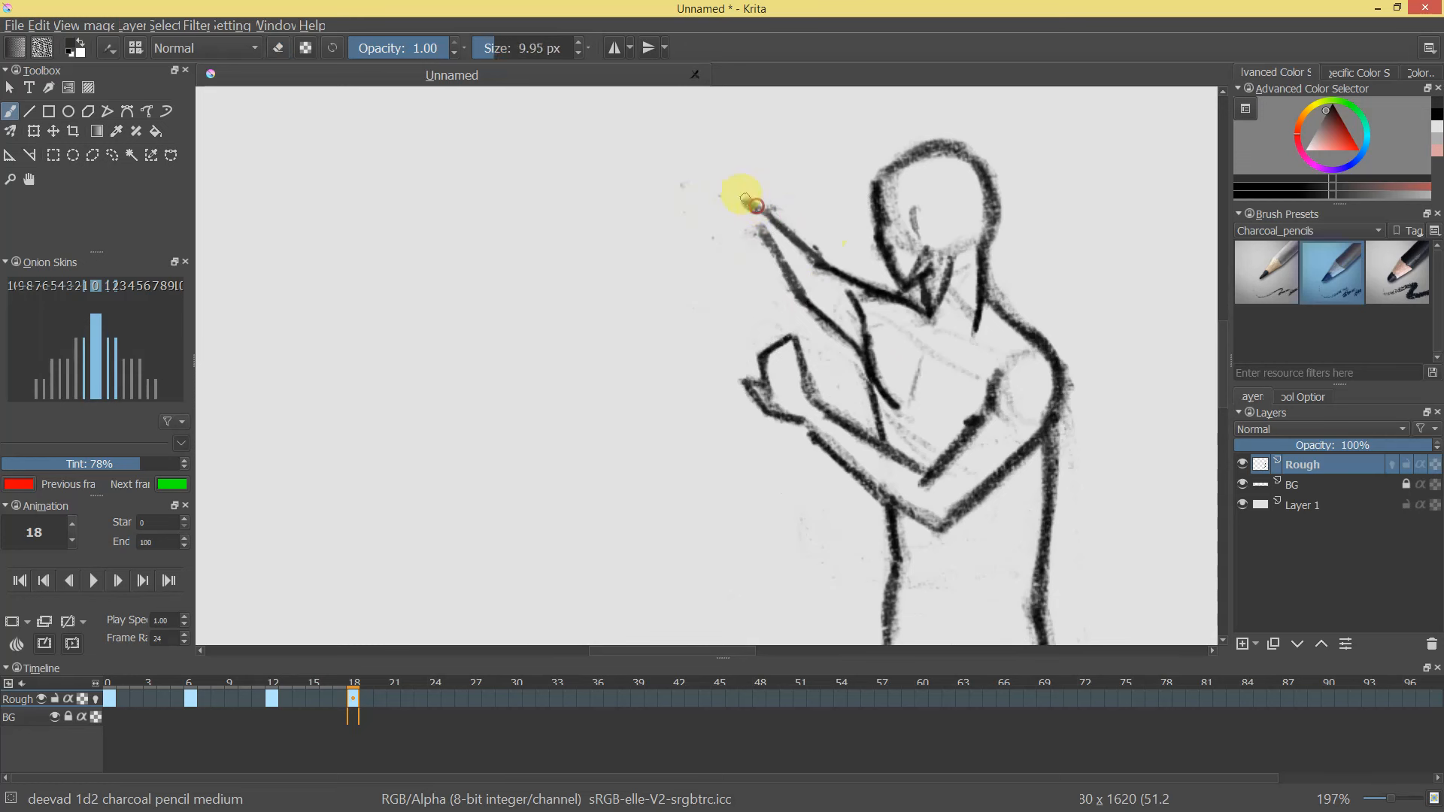
left_click_drag(740, 187, 758, 209)
mouse_move(739, 187)
left_mouse_down()
mouse_move(712, 194)
mouse_move(701, 232)
mouse_move(741, 219)
mouse_move(764, 234)
mouse_move(759, 201)
left_mouse_up()
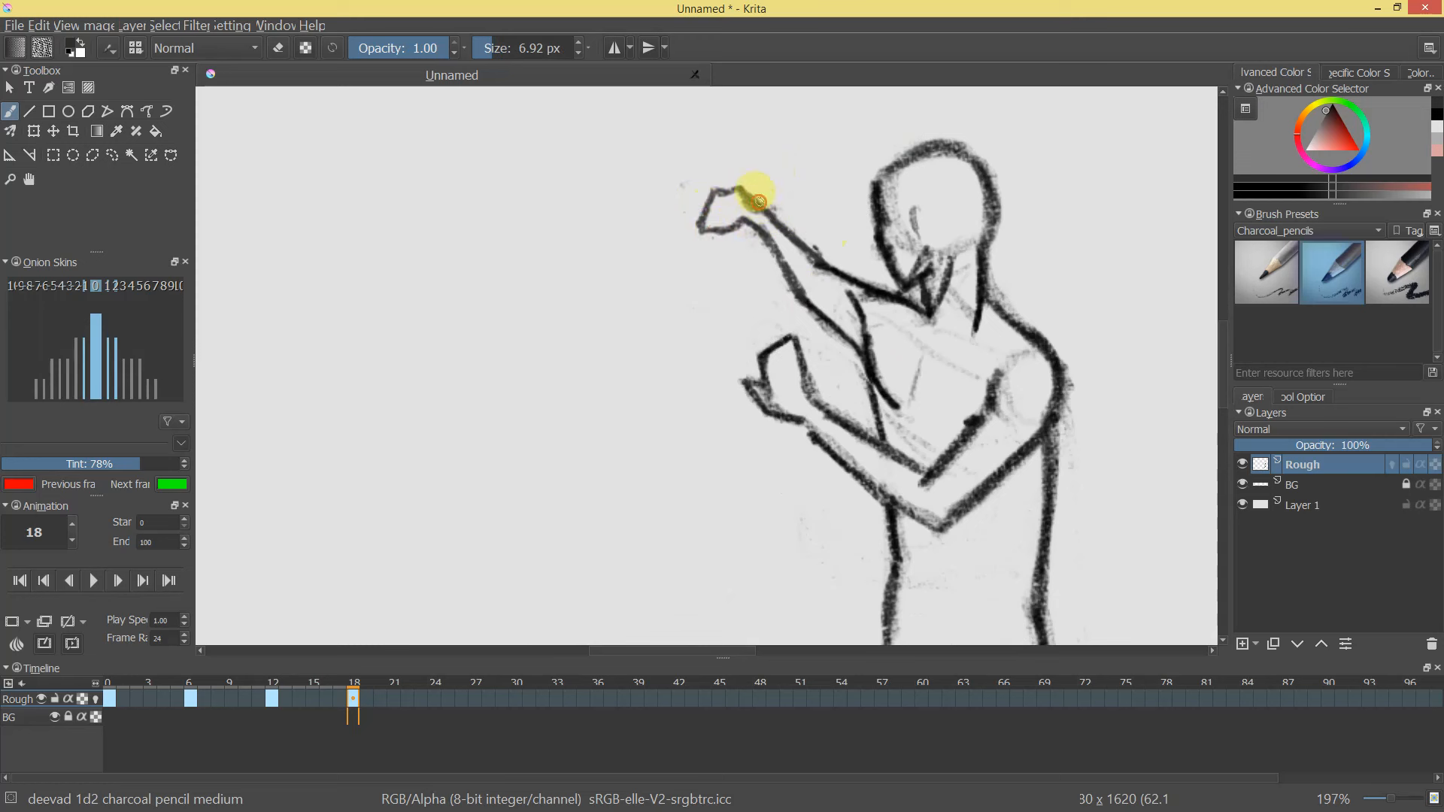
Add the thumb and bent fingers to the palm shape and touch up the forearm's lower contour.
scroll(870, 364, "down", 5)
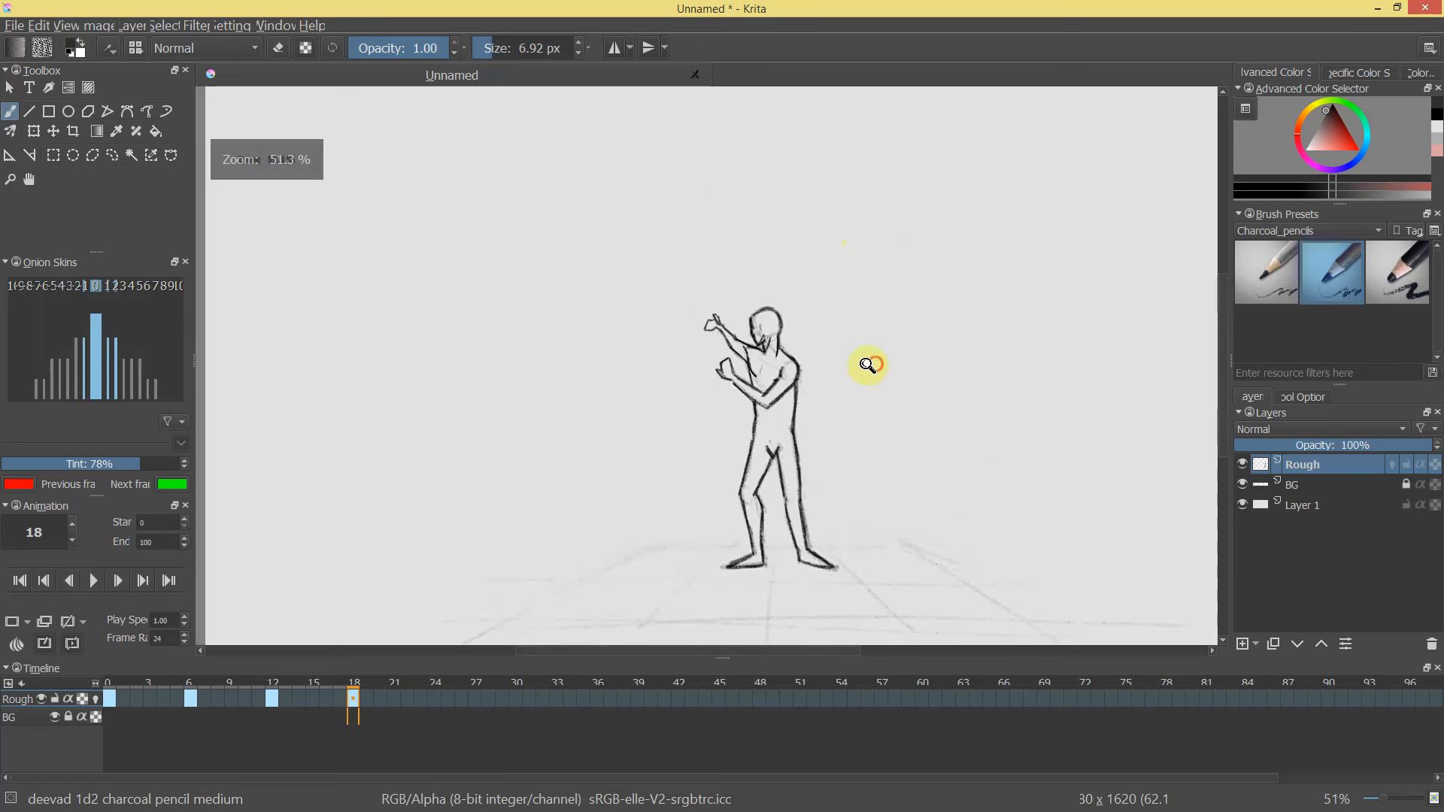
scroll(709, 258, "up", 3)
mouse_move(862, 353)
left_mouse_down()
mouse_move(855, 396)
mouse_move(864, 377)
mouse_move(842, 374)
mouse_move(861, 346)
left_mouse_up()
left_click_drag(735, 291, 755, 328)
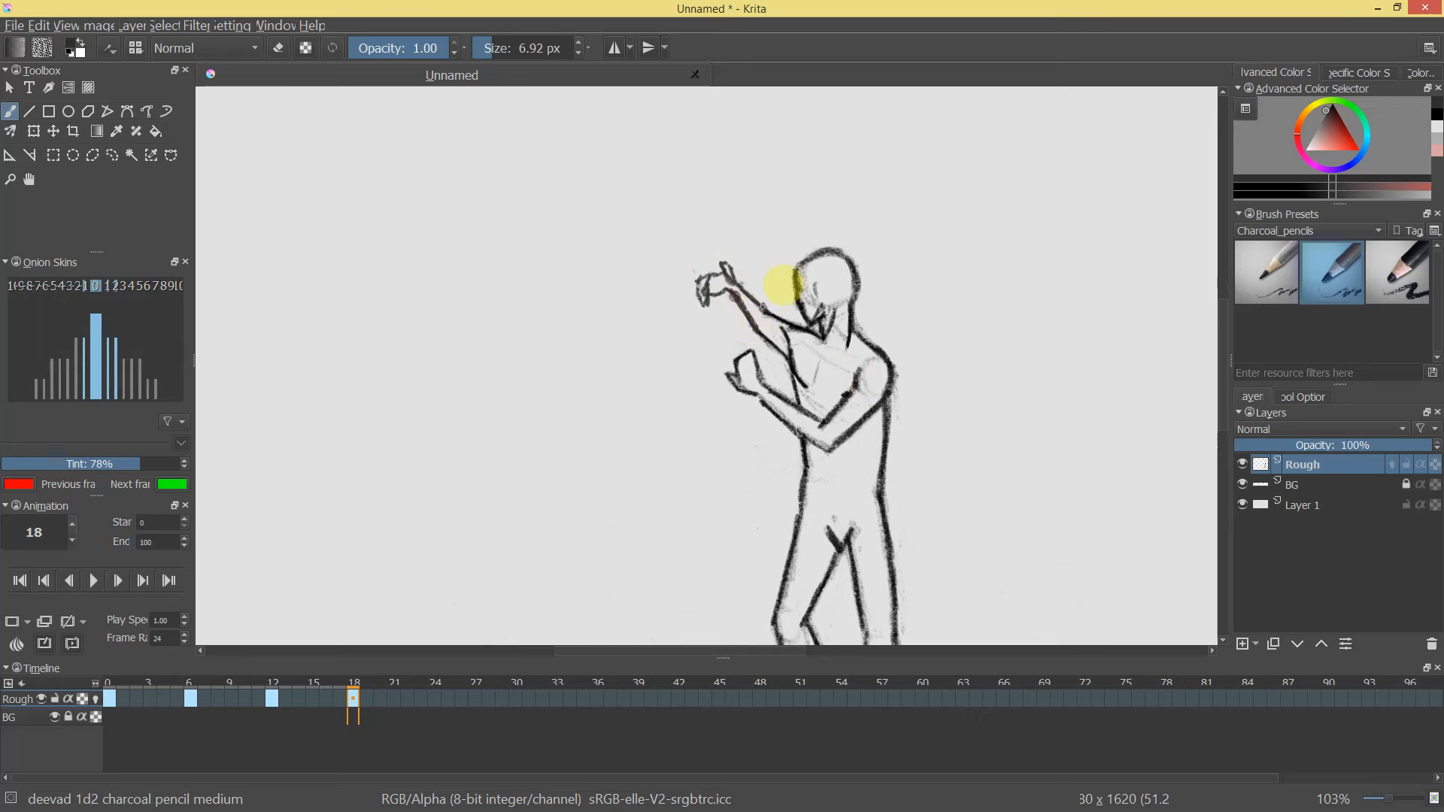
scroll(782, 284, "down", 3)
scroll(677, 297, "up", 2)
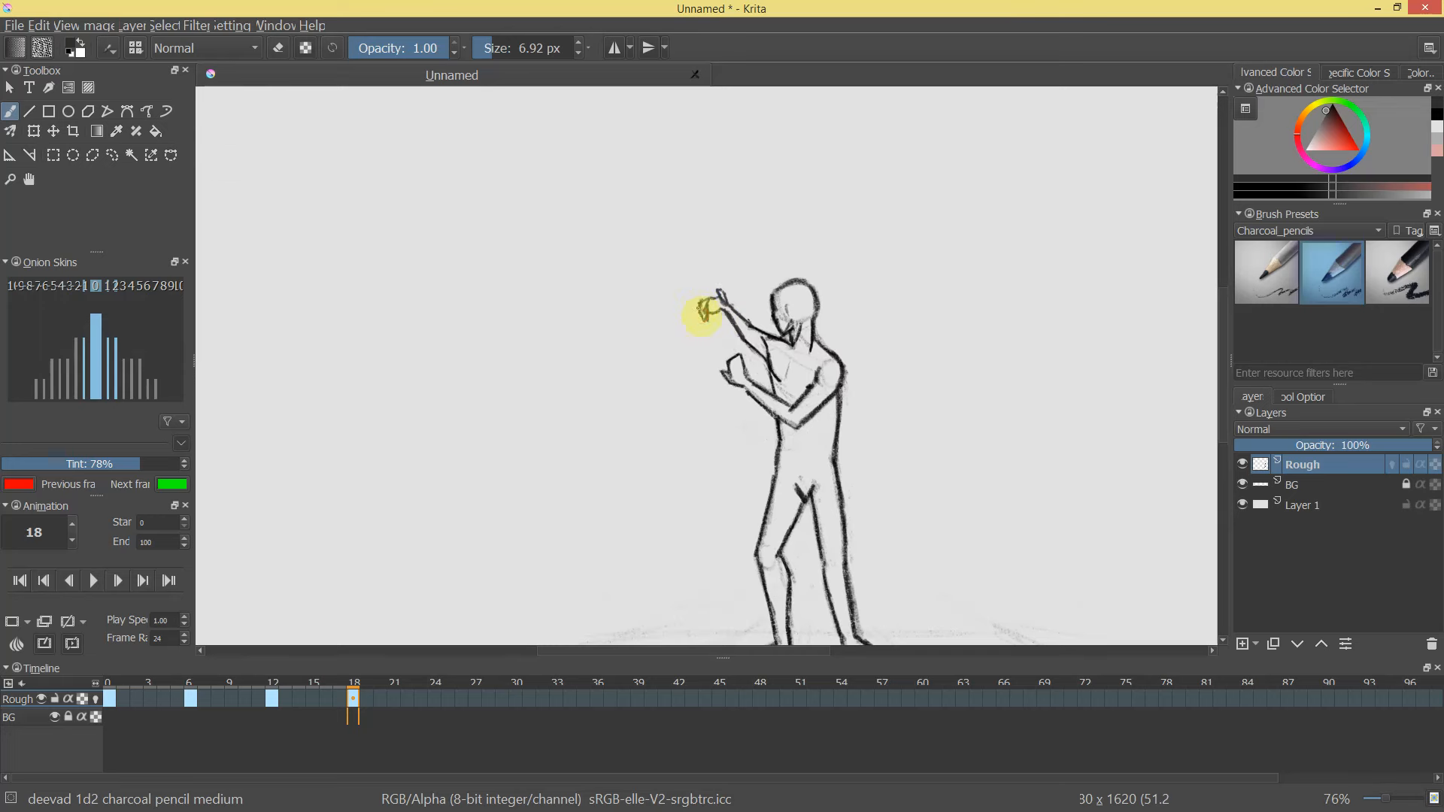
Scrub forward from frame 18 to frame 23 and refine the raised hand and forearm, erasing stray lines.
left_click_drag(348, 679, 421, 736)
left_click_drag(806, 339, 816, 217)
left_click_drag(1065, 198, 957, 401)
key("e")
mouse_move(850, 410)
left_mouse_down()
mouse_move(838, 300)
mouse_move(841, 364)
left_mouse_up()
key("e")
left_click_drag(839, 255, 862, 453)
mouse_move(807, 259)
left_mouse_down()
mouse_move(805, 367)
mouse_move(764, 306)
mouse_move(786, 340)
mouse_move(767, 309)
mouse_move(772, 349)
mouse_move(908, 386)
mouse_move(903, 316)
left_mouse_up()
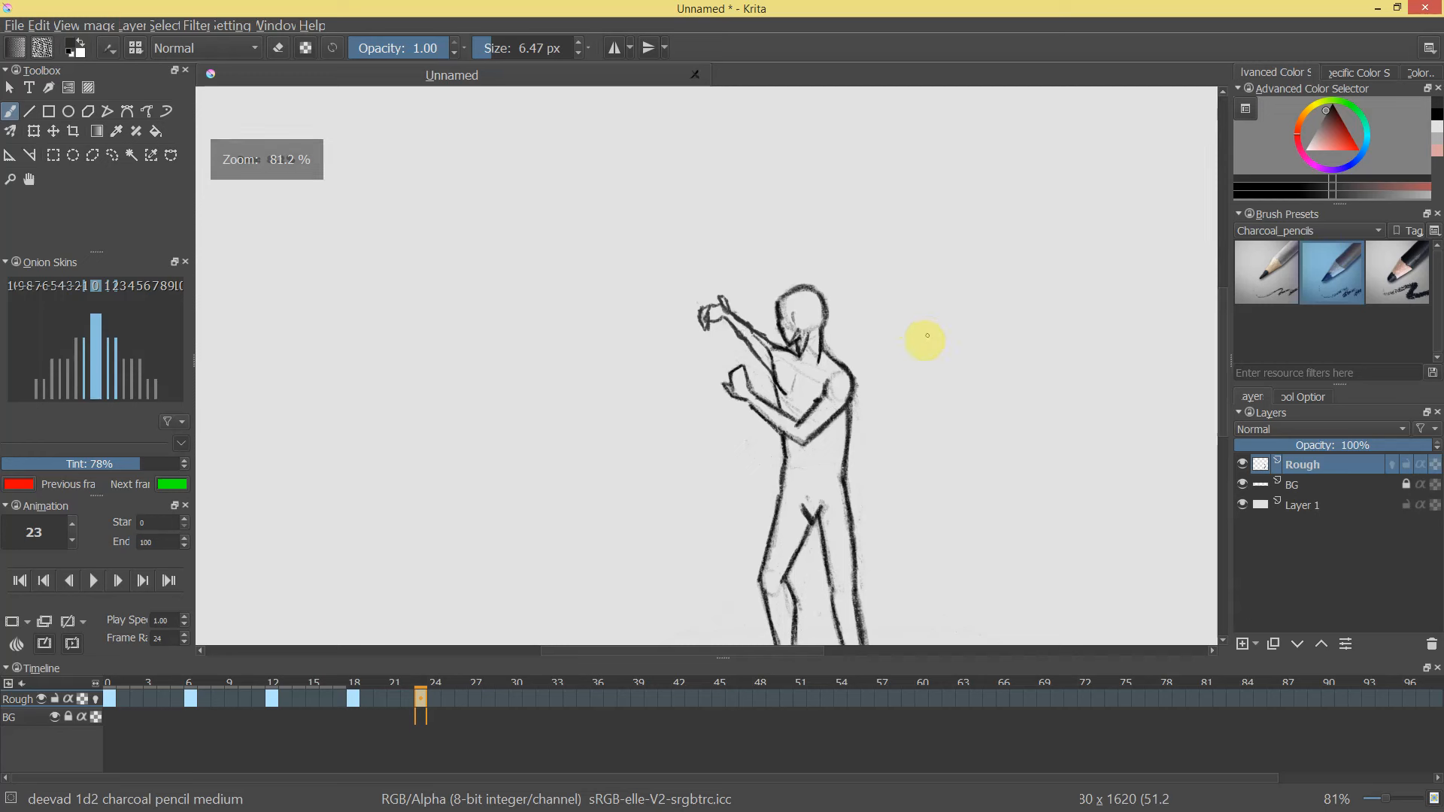
Return to frame 18, view the whole figure upright and scrub around that frame to check the motion.
key("comma")
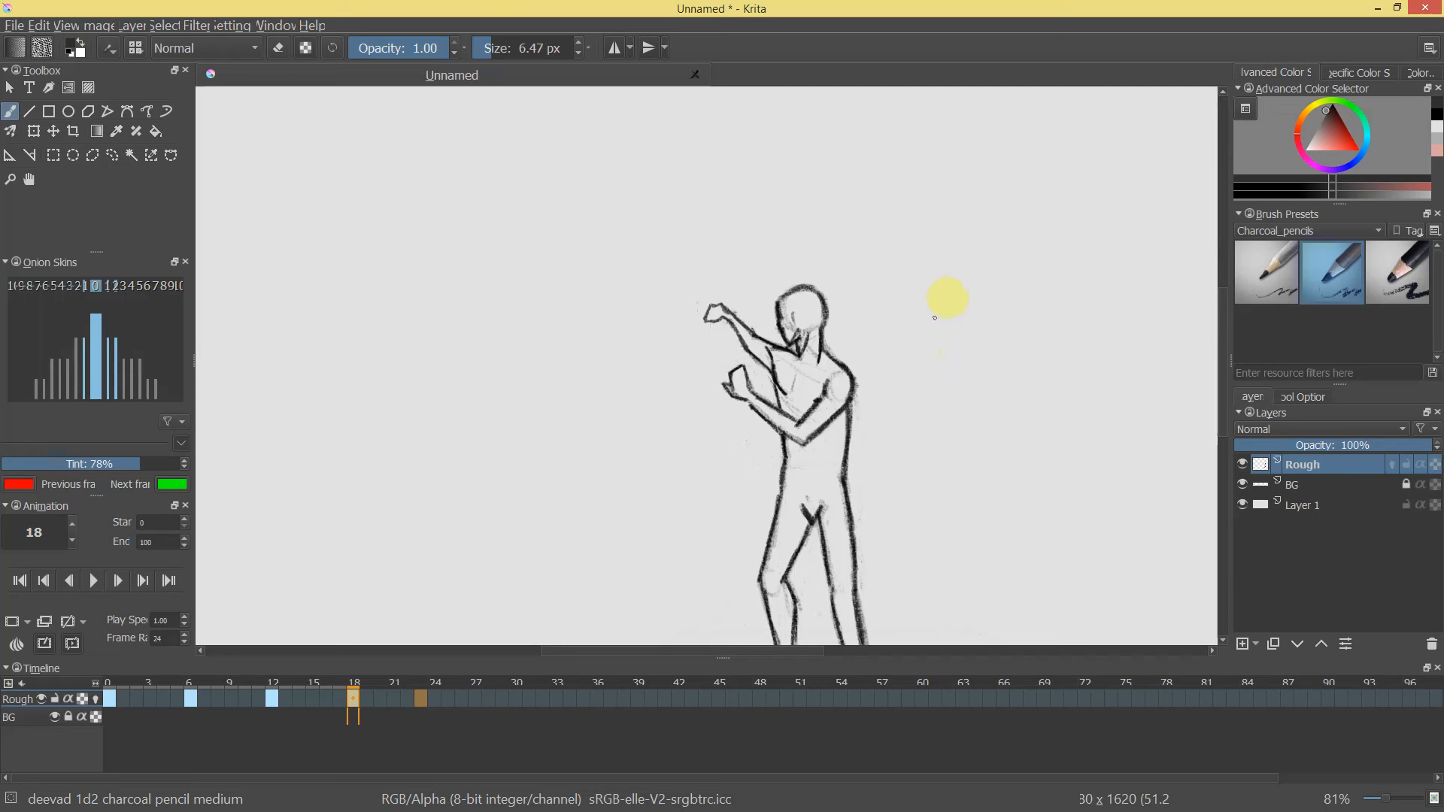
left_click_drag(941, 336, 912, 393)
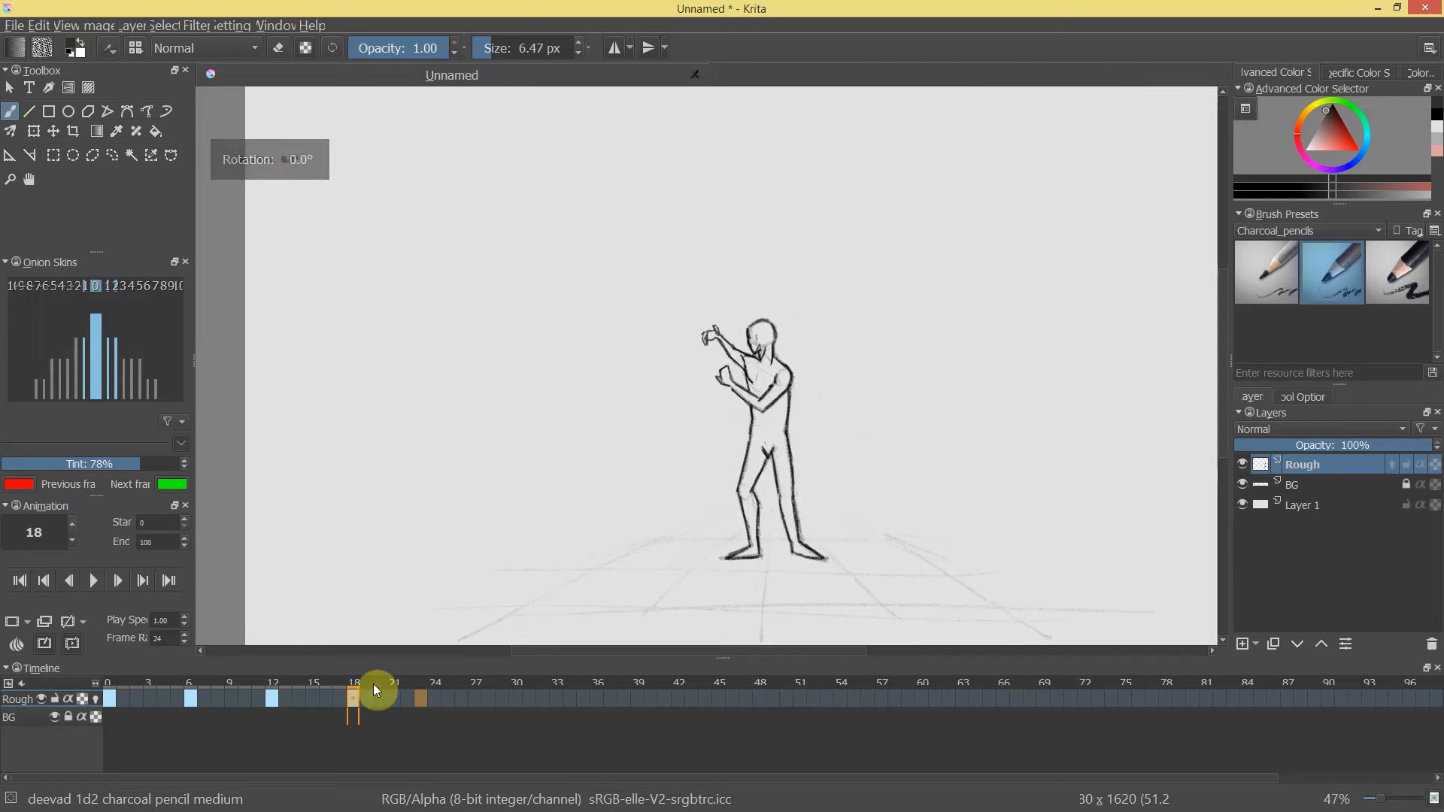
left_click_drag(323, 679, 384, 703)
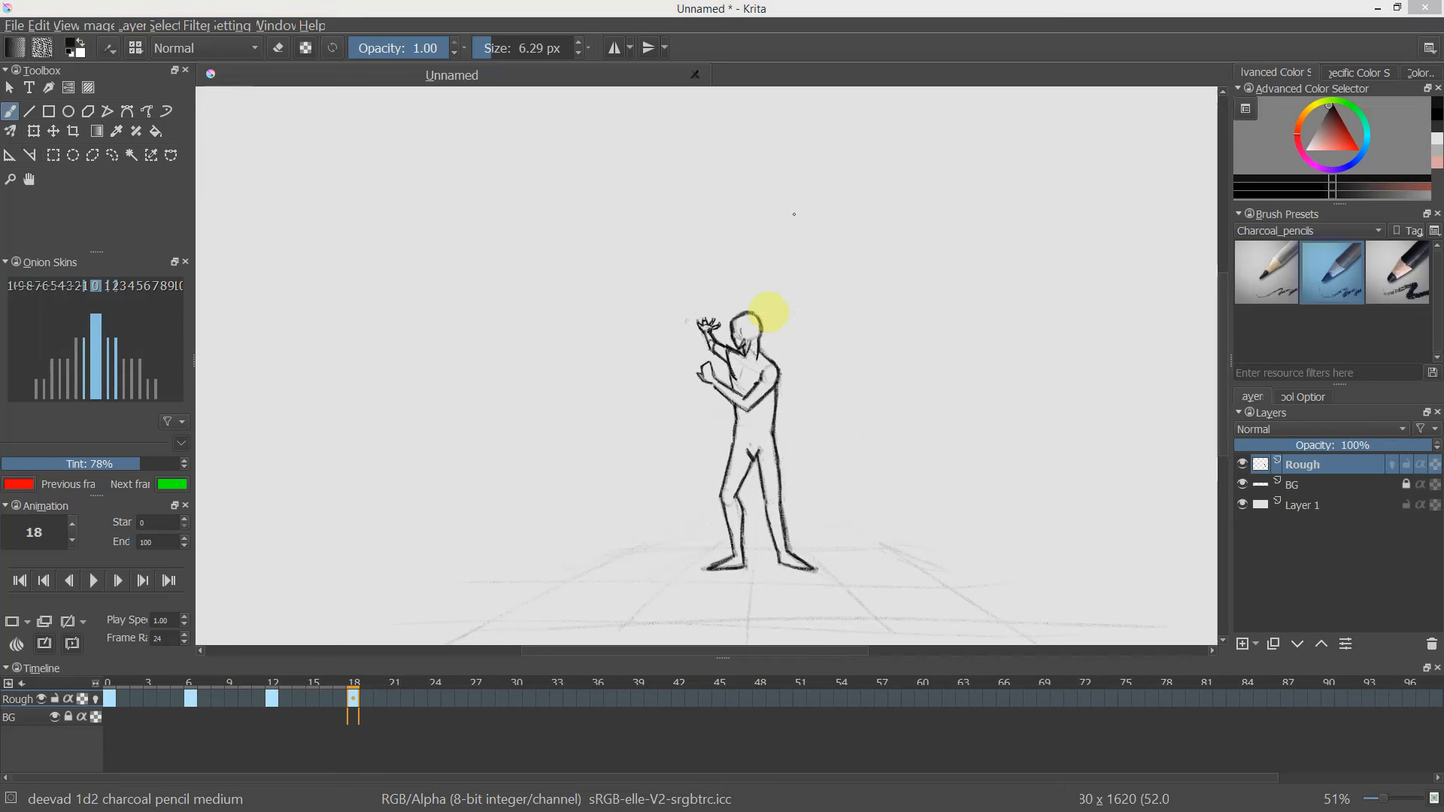
Erase stray marks around the raised hand on frame 18 and refine its spread fingers with a 6.29 px brush.
left_click_drag(791, 356, 890, 233)
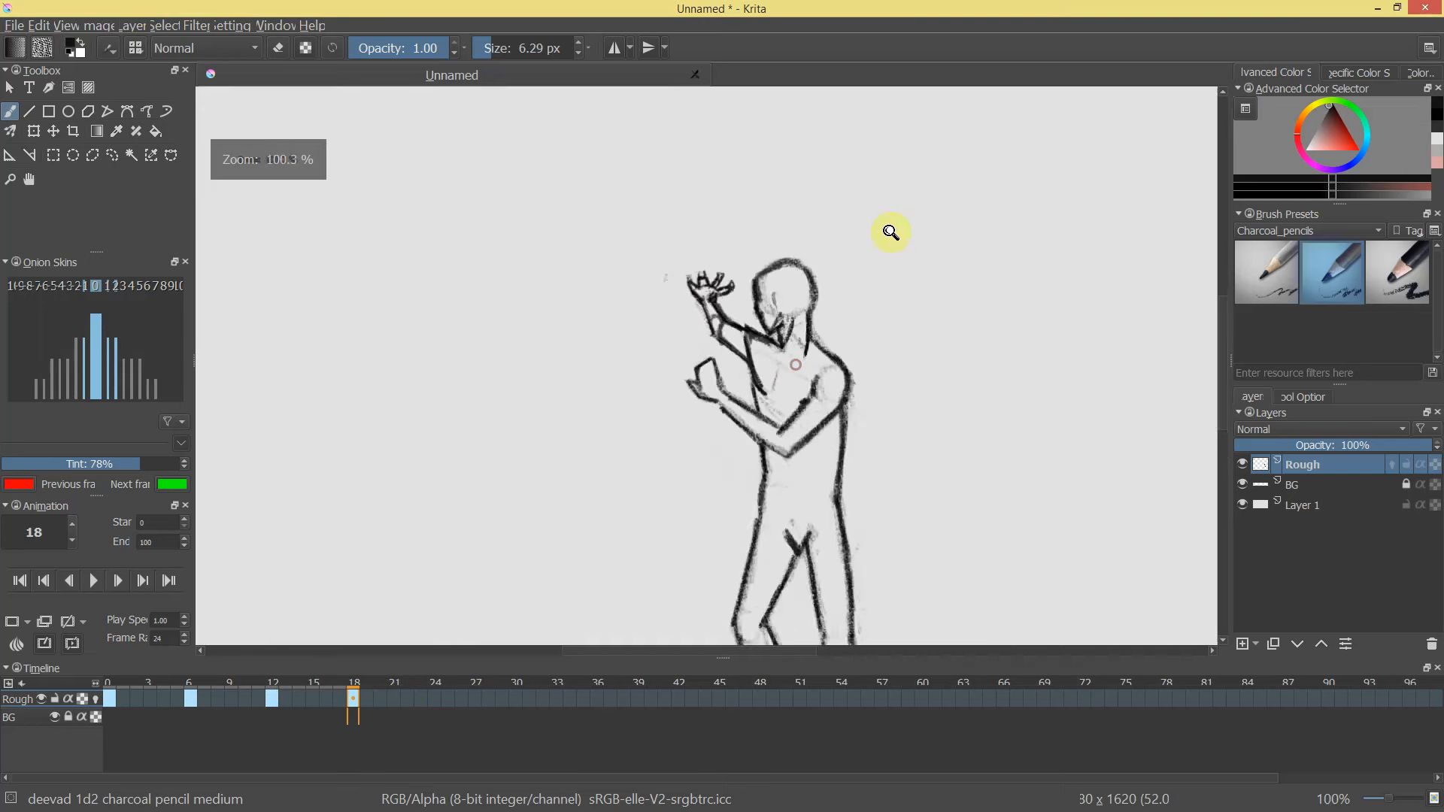
key("e")
left_click_drag(655, 258, 655, 245)
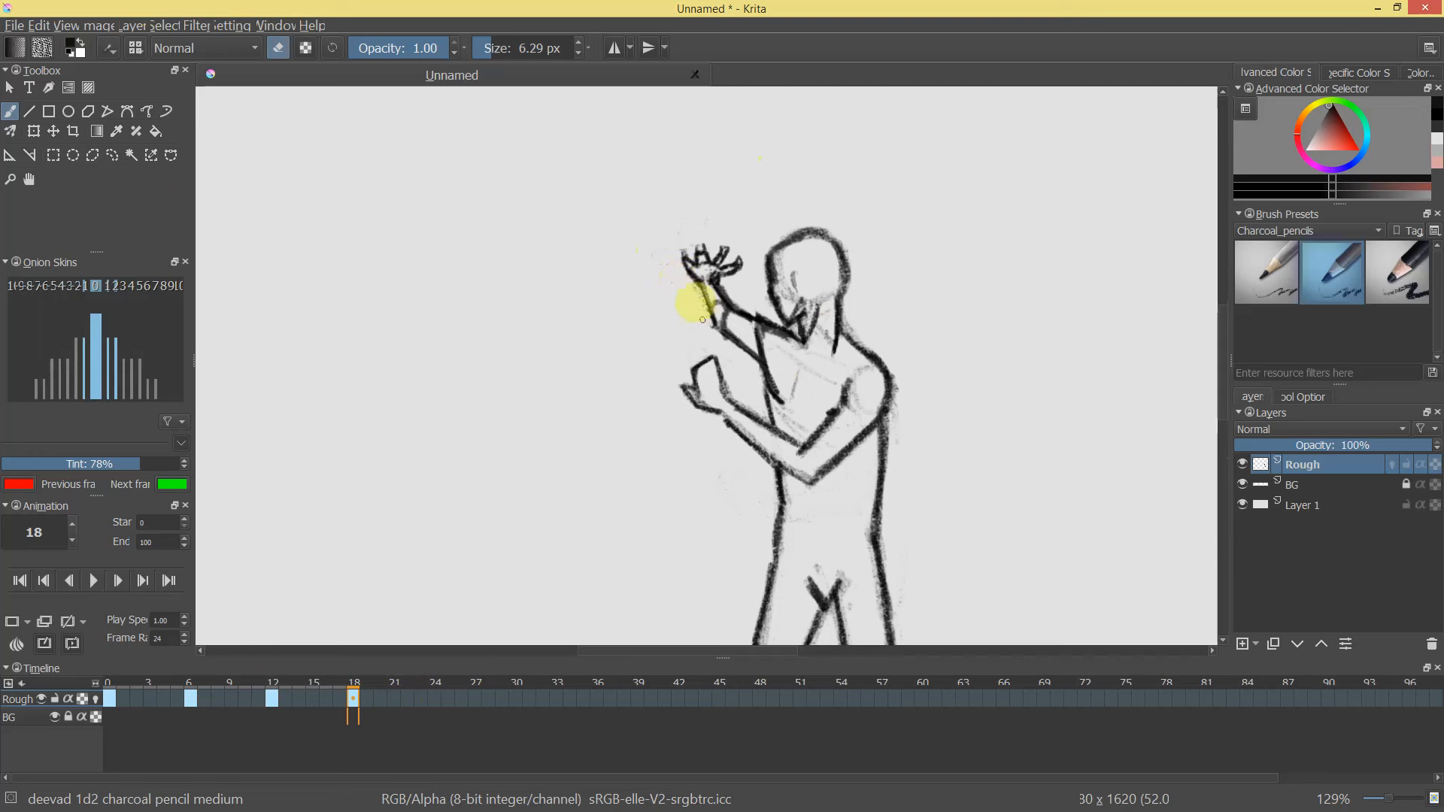
left_click_drag(789, 297, 894, 206)
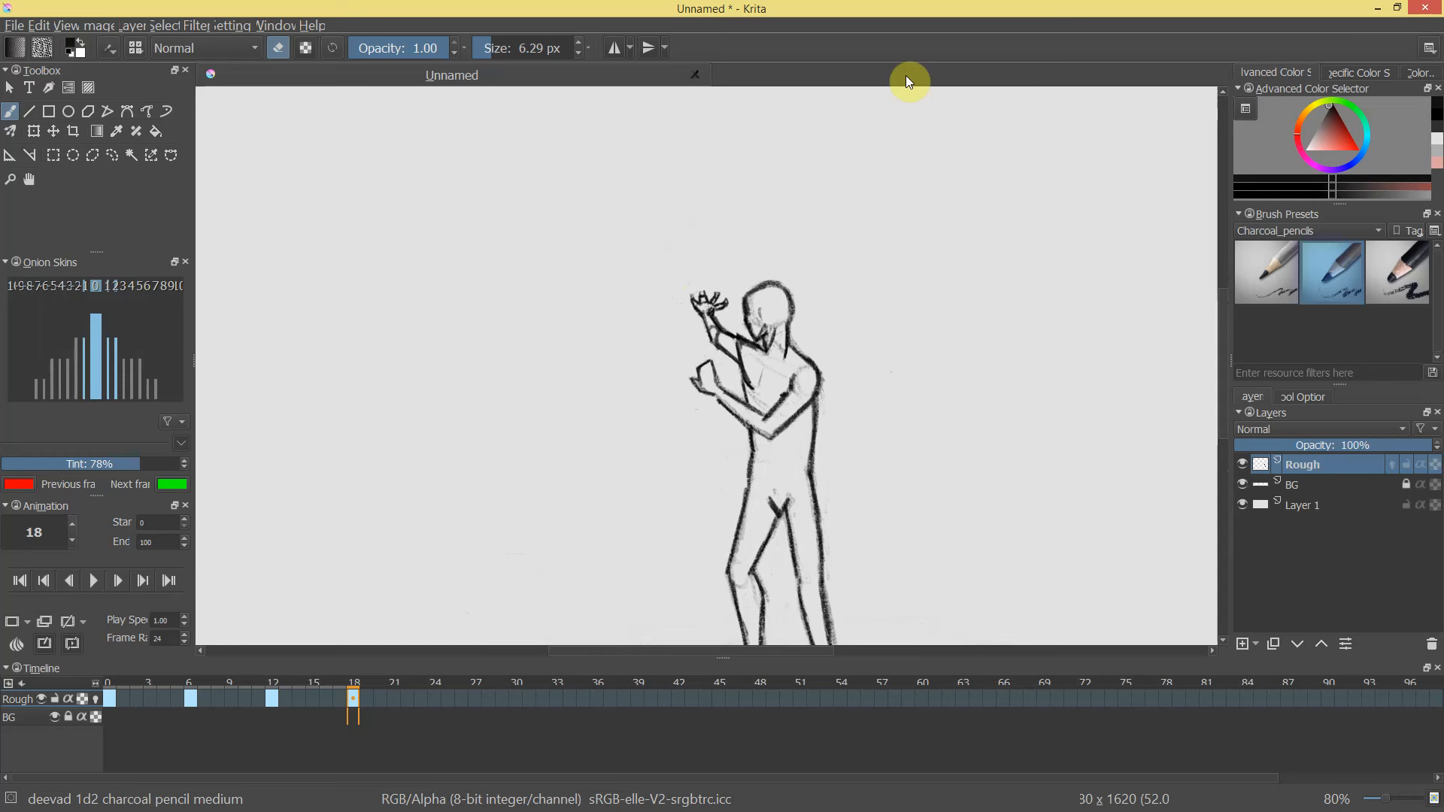
left_click_drag(725, 306, 660, 135)
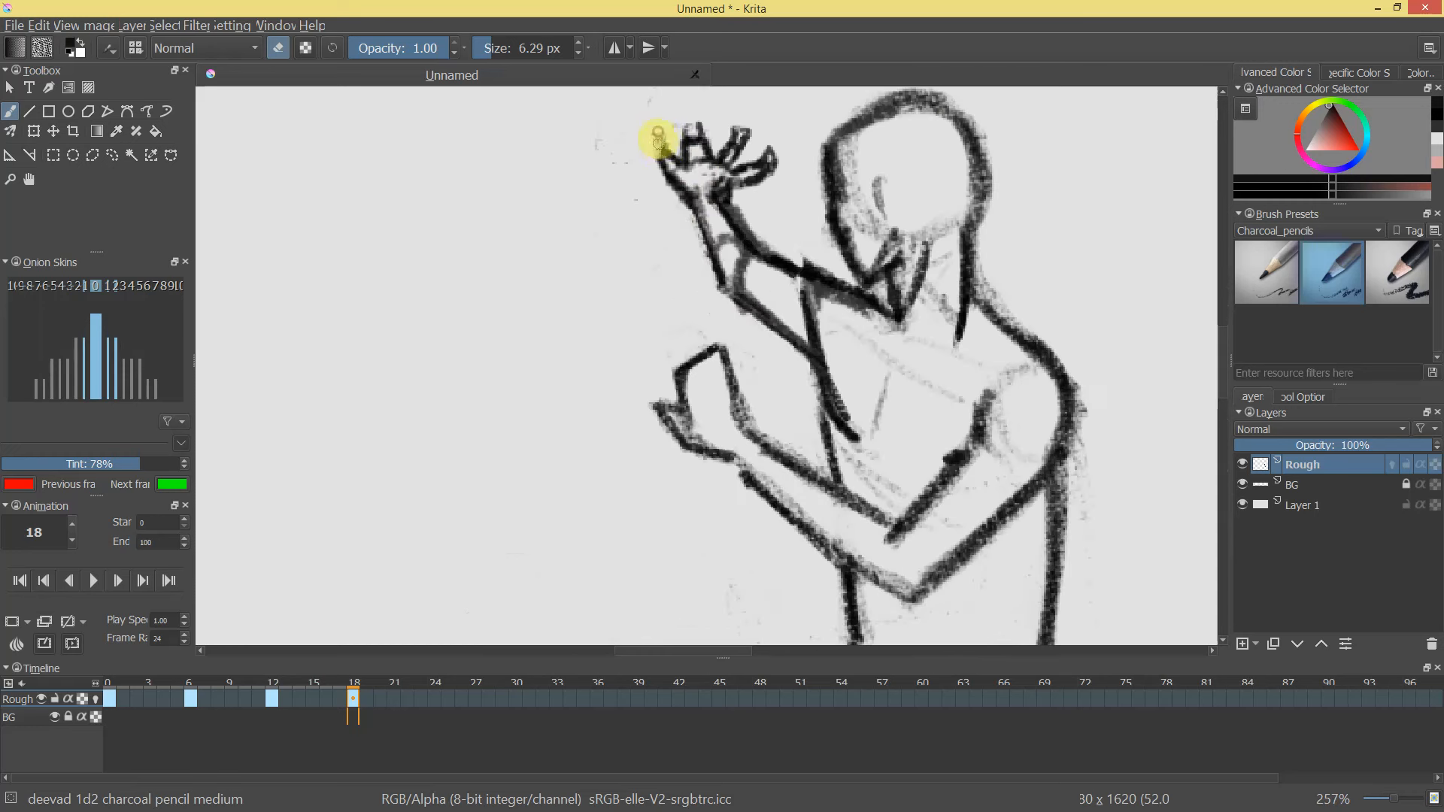
key("e")
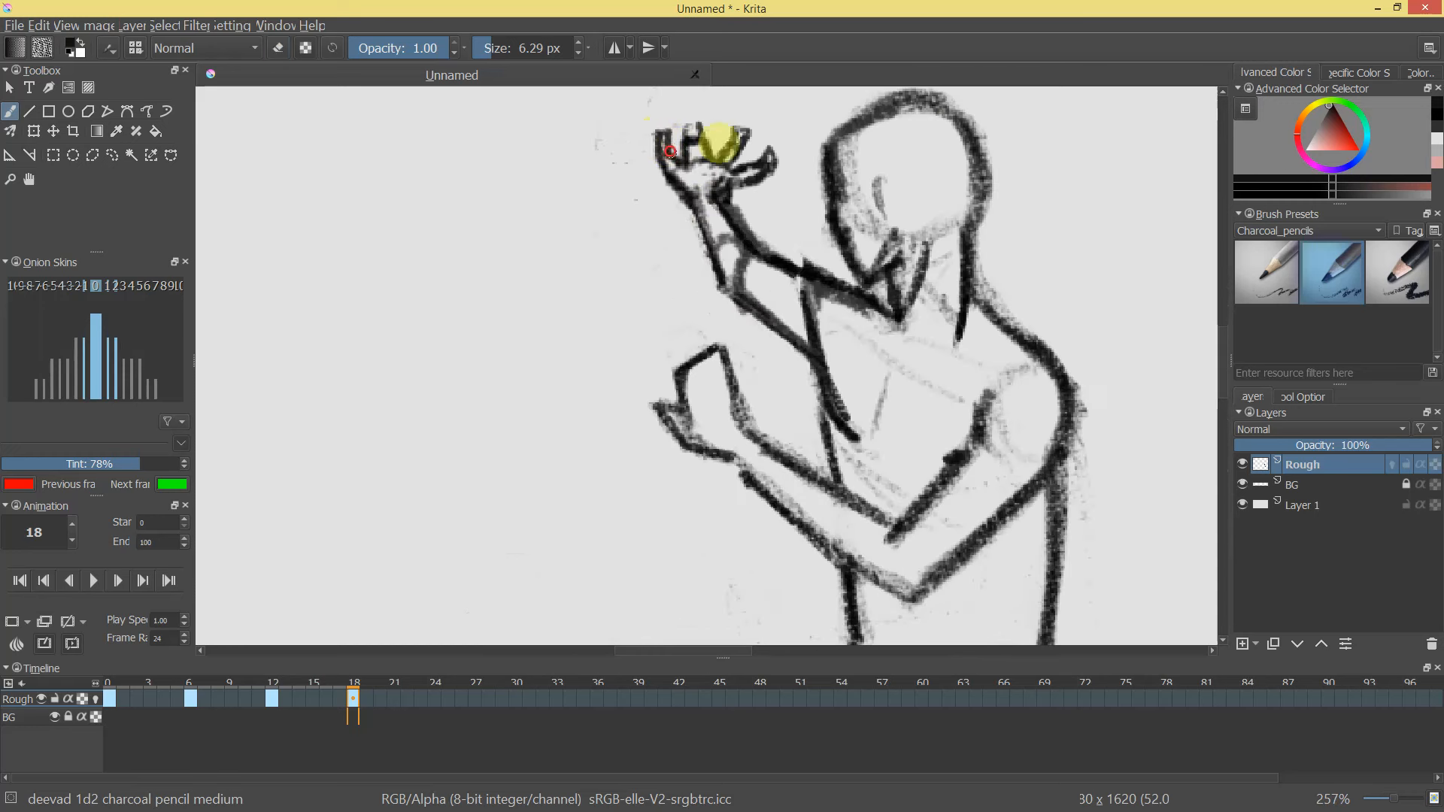
left_click_drag(689, 146, 831, 290)
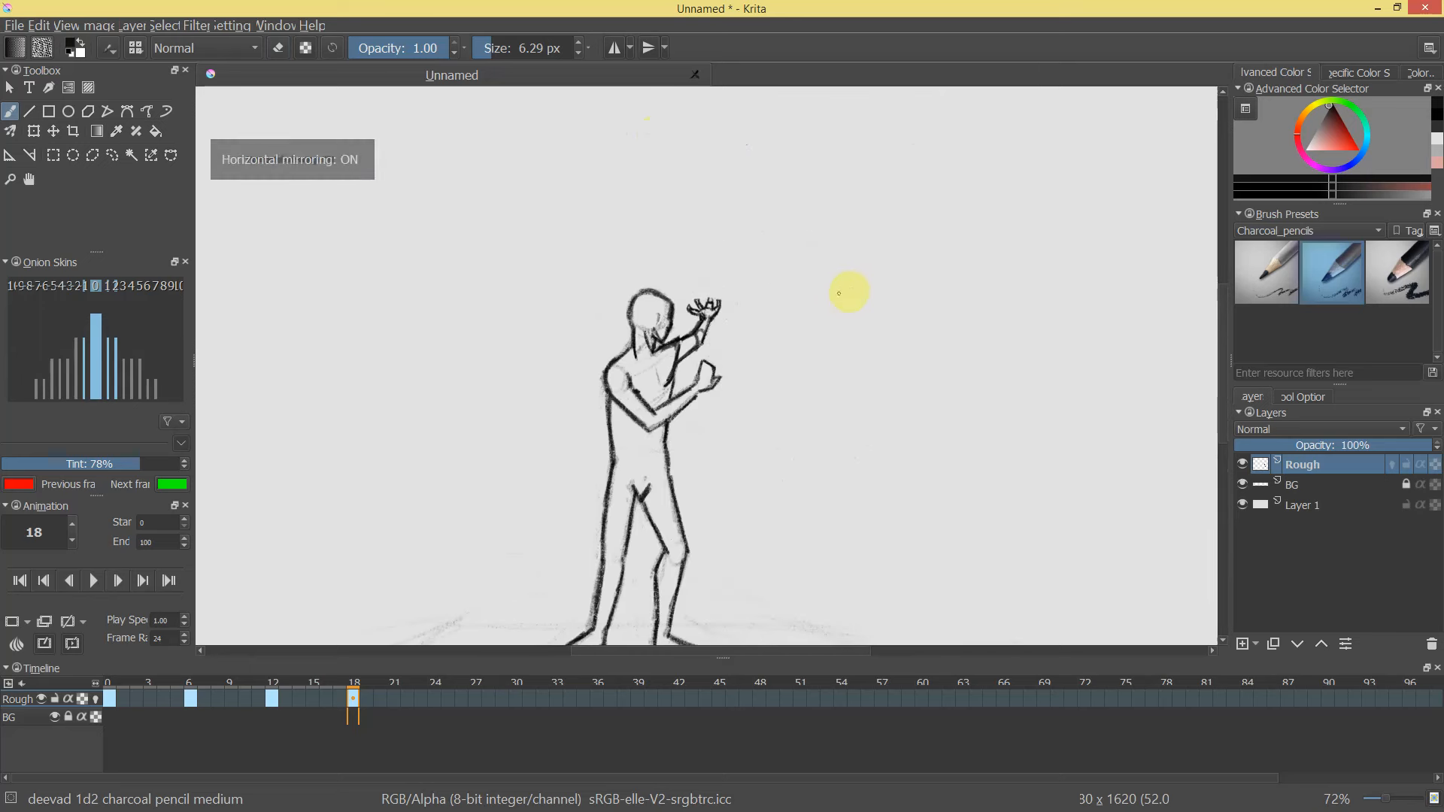
Check the figure with the canvas mirrored horizontally, scrub from frame 18 to 22 and restore the normal orientation.
mouse_move(722, 407)
left_mouse_down()
mouse_move(751, 358)
mouse_move(615, 286)
mouse_move(631, 425)
mouse_move(715, 306)
mouse_move(584, 335)
mouse_move(533, 298)
mouse_move(526, 274)
mouse_move(622, 377)
mouse_move(577, 487)
mouse_move(611, 428)
mouse_move(596, 307)
mouse_move(564, 306)
left_mouse_up()
key("e")
key("e")
left_click_drag(637, 352, 788, 207)
mouse_move(348, 693)
left_mouse_down()
mouse_move(200, 689)
mouse_move(401, 691)
left_mouse_up()
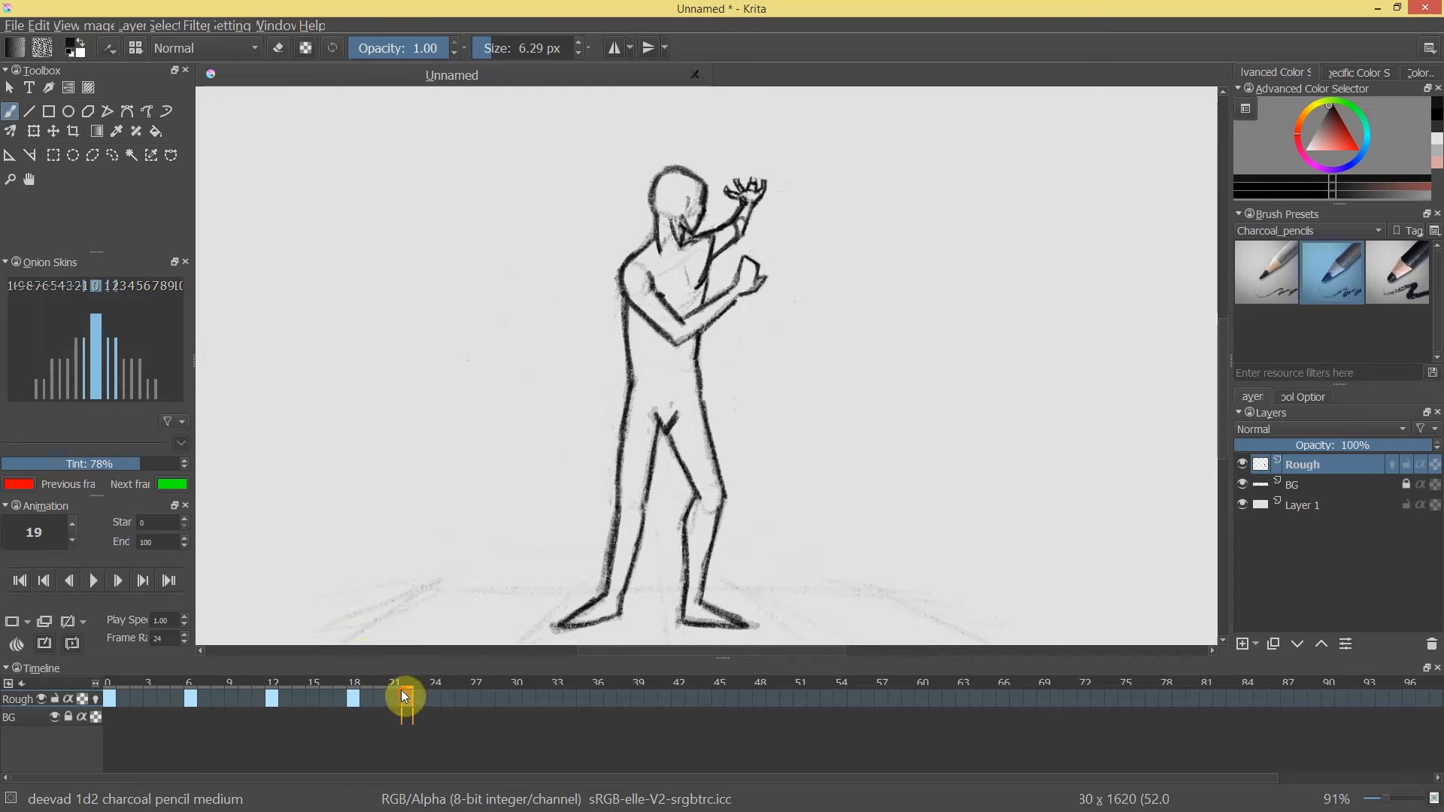
key("m")
mouse_move(804, 340)
left_mouse_down()
mouse_move(783, 370)
mouse_move(787, 332)
left_mouse_up()
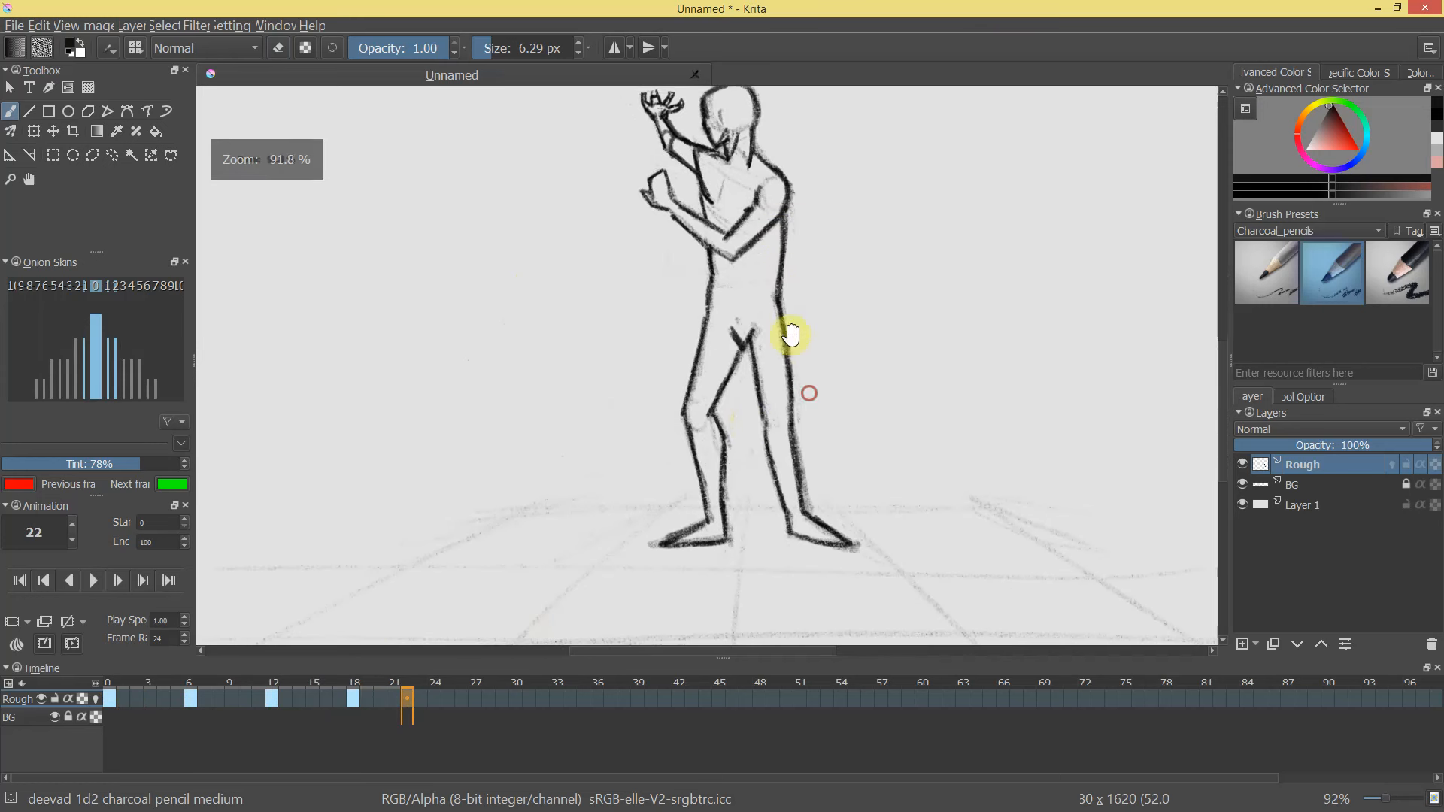
Create a new blank frame at 24 on the Rough layer and turn on its onion skin.
left_click(435, 700)
right_click(435, 693)
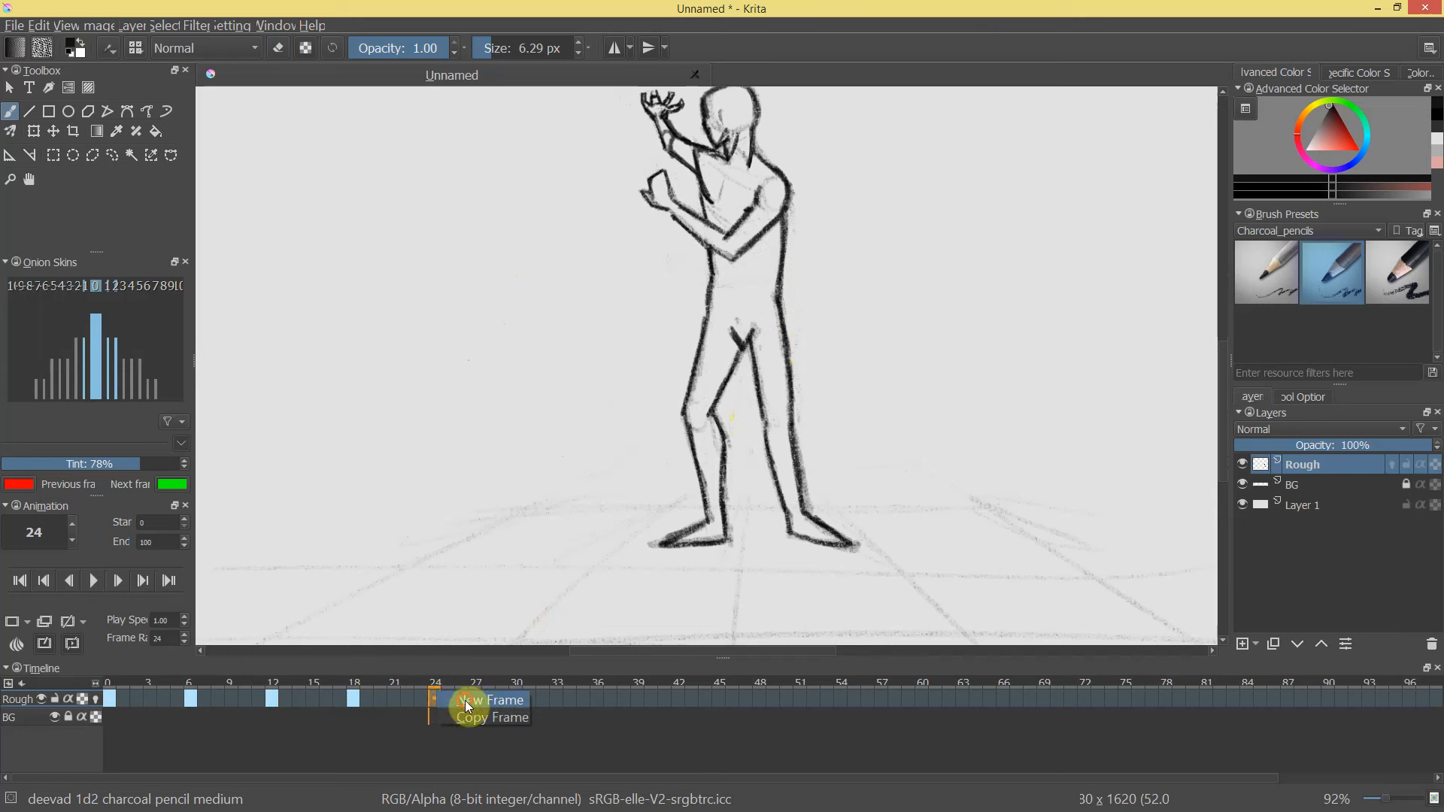
left_click(485, 694)
left_click_drag(772, 355, 761, 351)
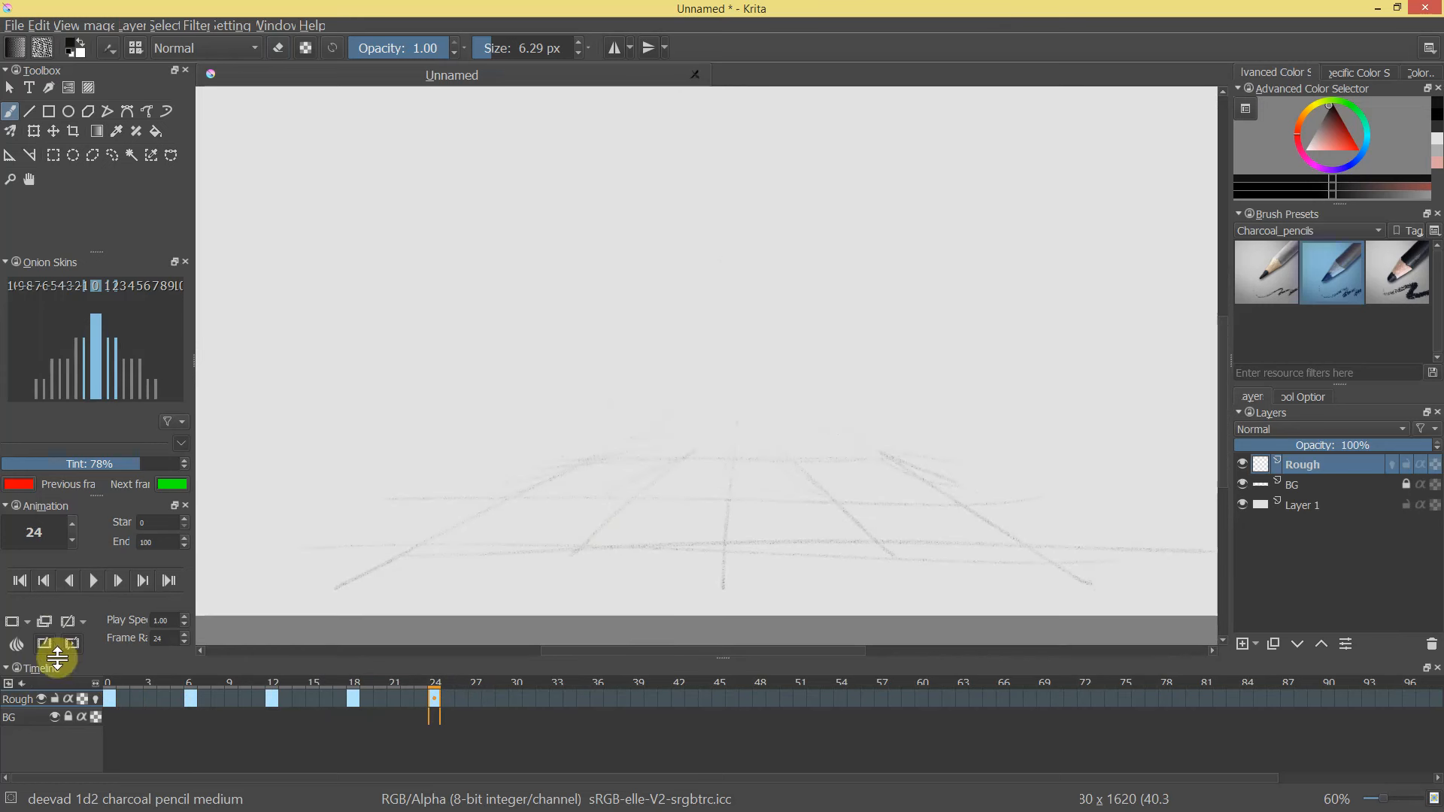
left_click(96, 698)
Sketch a lowered head, tilted shoulder ellipse and curved torso on frame 24 with an 11.86 px brush.
left_click_drag(736, 245, 741, 253)
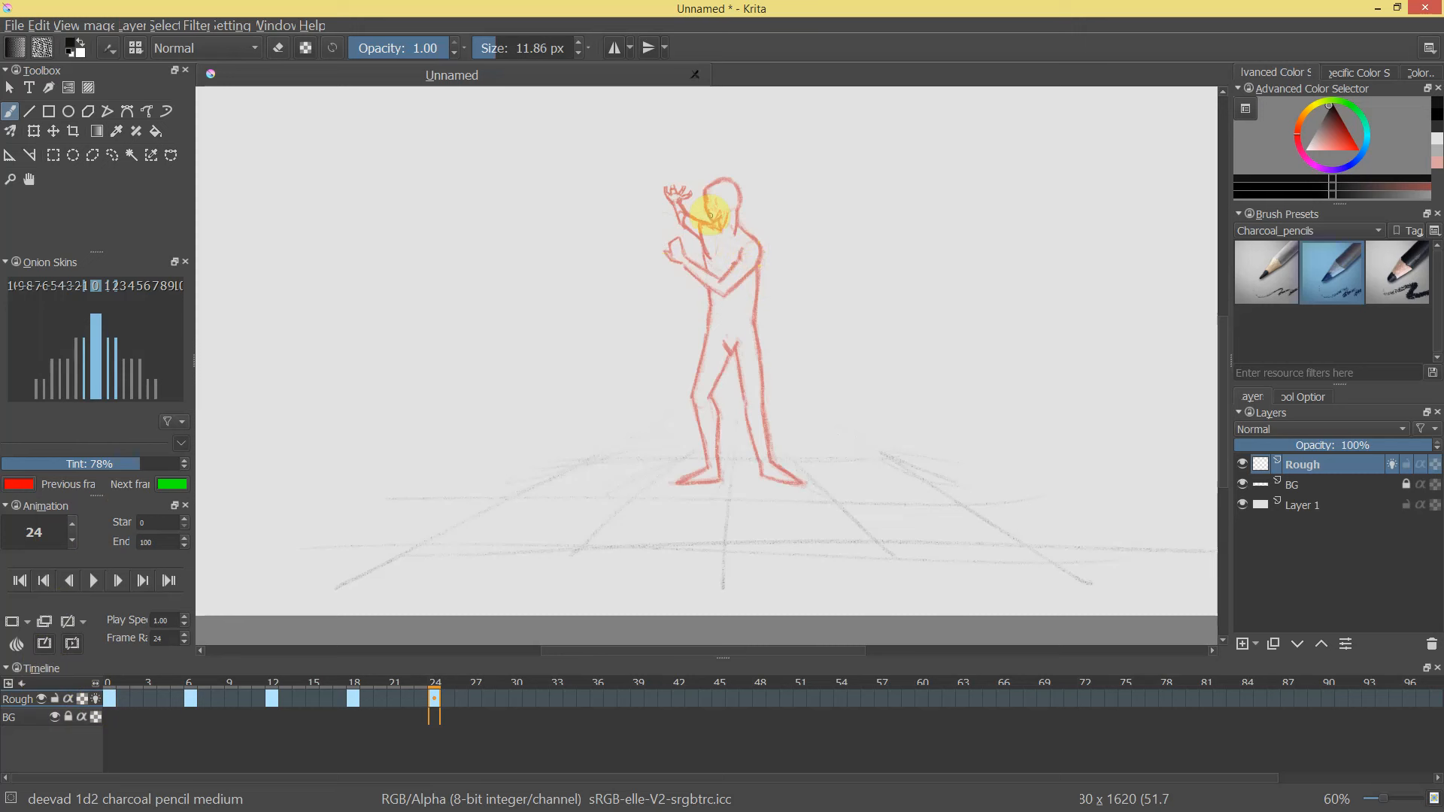
left_click_drag(710, 216, 729, 222)
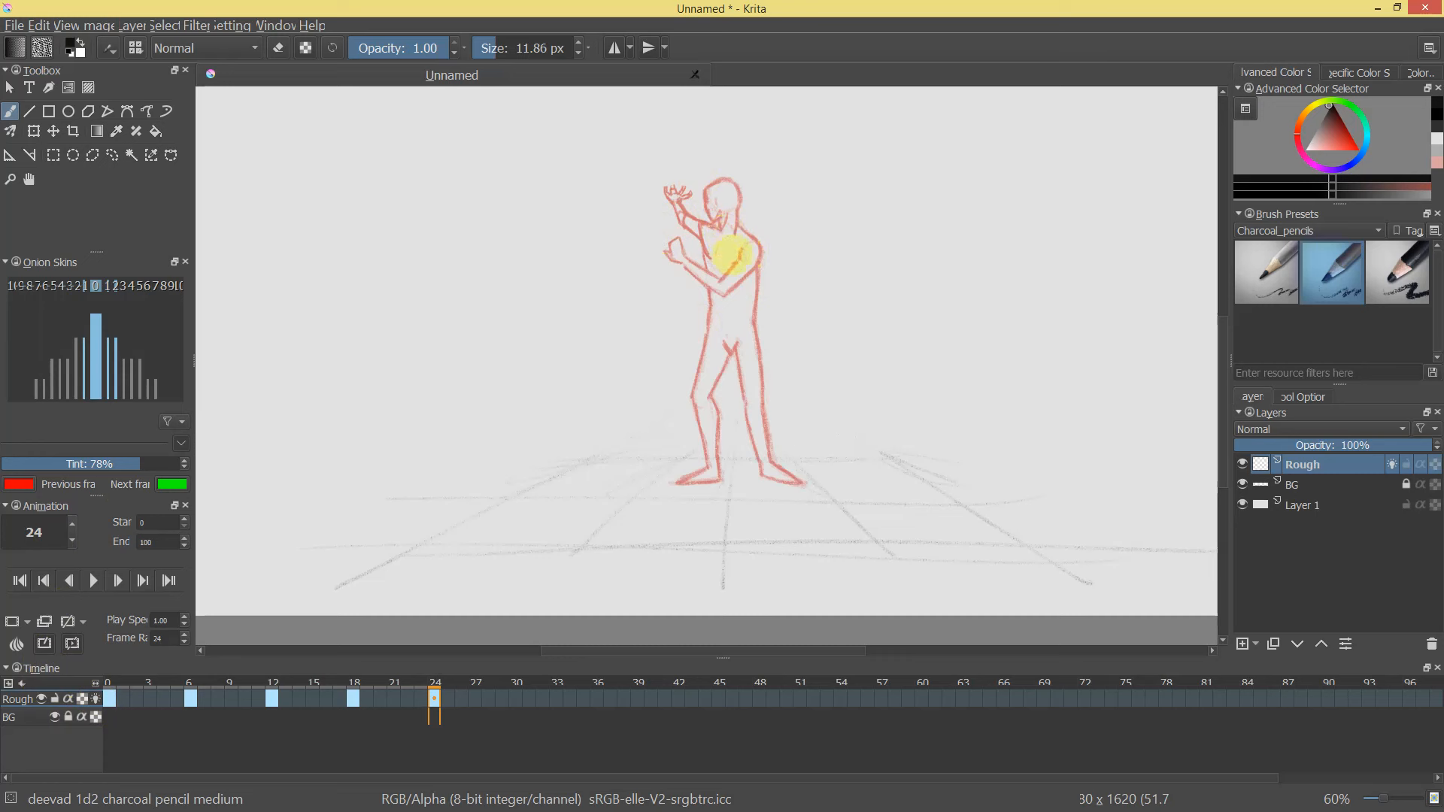
scroll(729, 254, "up", 2)
mouse_move(720, 225)
left_mouse_down()
mouse_move(702, 264)
mouse_move(714, 264)
mouse_move(689, 258)
mouse_move(702, 286)
mouse_move(751, 260)
mouse_move(721, 224)
mouse_move(723, 290)
mouse_move(722, 265)
mouse_move(666, 308)
mouse_move(696, 316)
mouse_move(749, 292)
left_mouse_up()
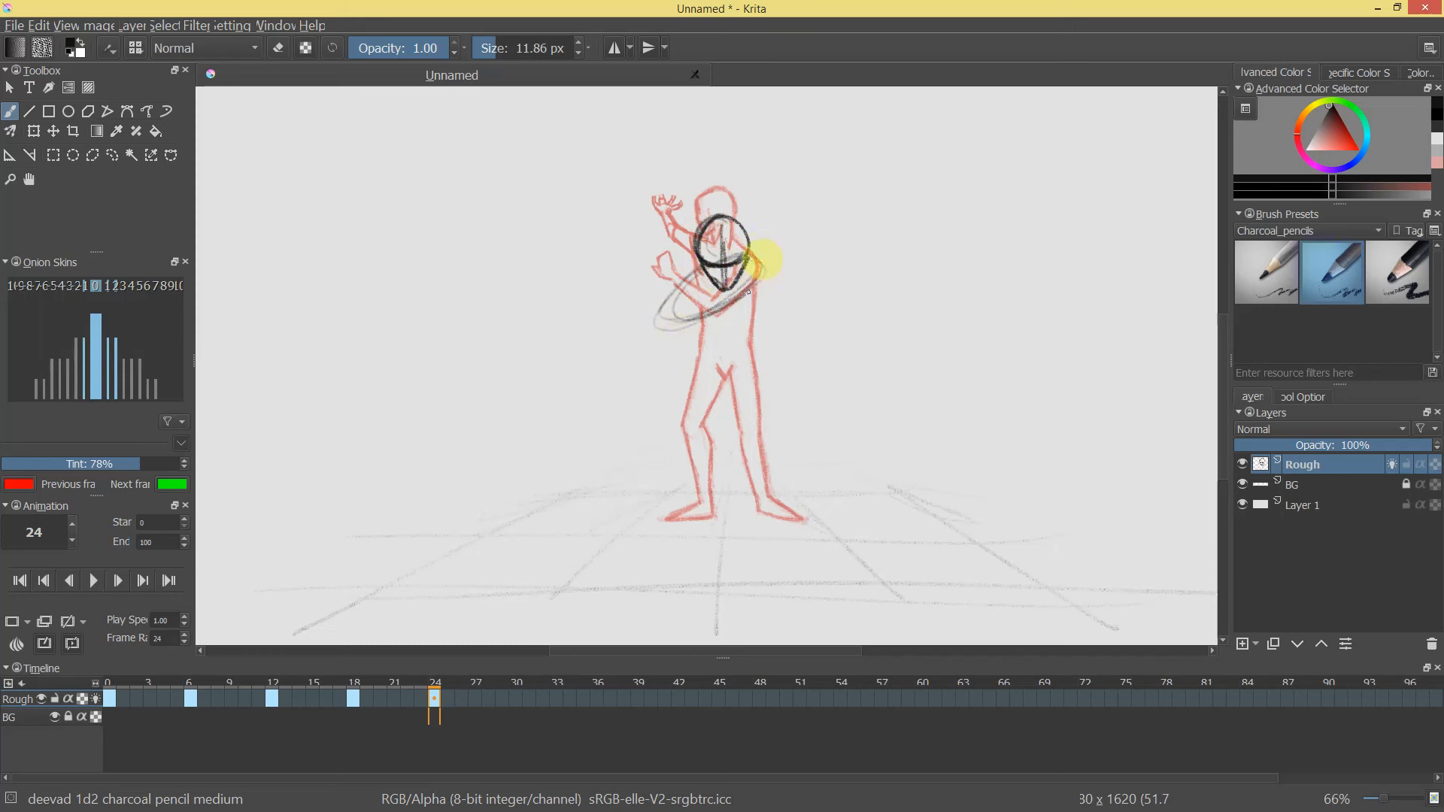
left_click_drag(702, 335, 721, 351)
mouse_move(762, 265)
left_mouse_down()
mouse_move(752, 340)
mouse_move(734, 354)
mouse_move(691, 322)
mouse_move(713, 353)
left_mouse_up()
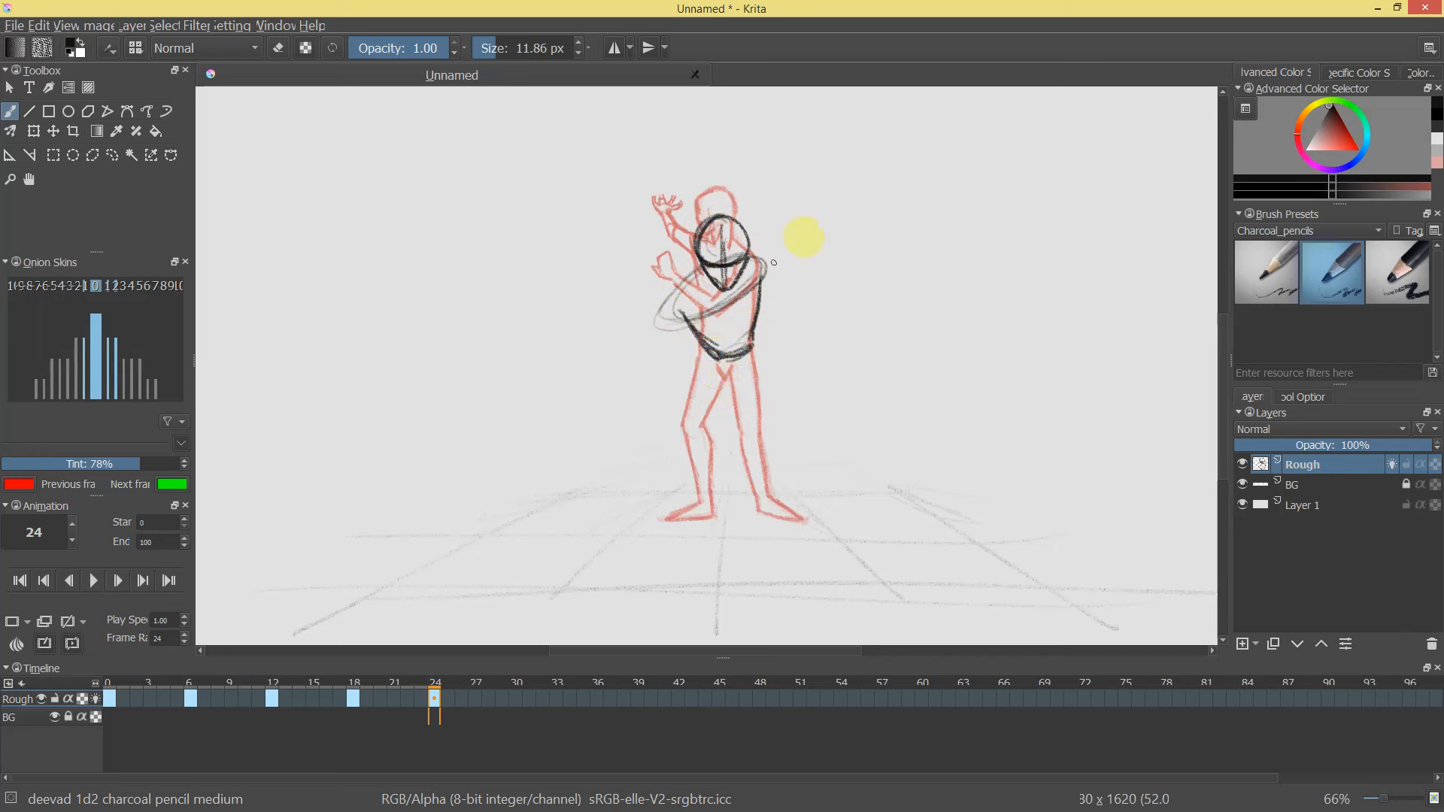
Transform the sketched head and torso, shifting them toward the figure's raised hands and tilting them slightly.
key("ctrl+t")
left_click_drag(759, 295, 730, 292)
left_click_drag(758, 209, 752, 204)
left_click_drag(707, 276, 719, 271)
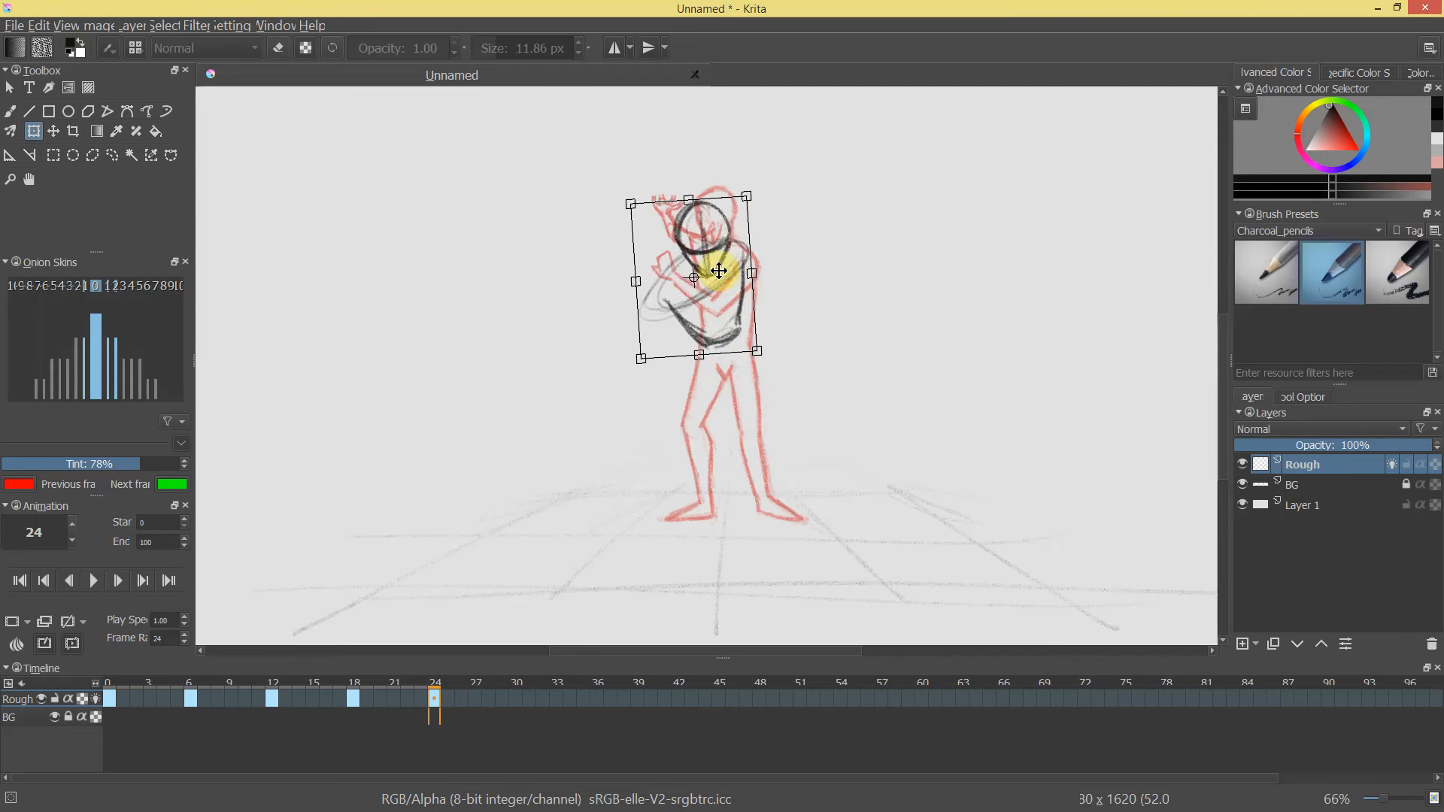
key("Return")
Sketch the bent front leg with its knee and the straighter back leg with its foot below the torso.
key("b")
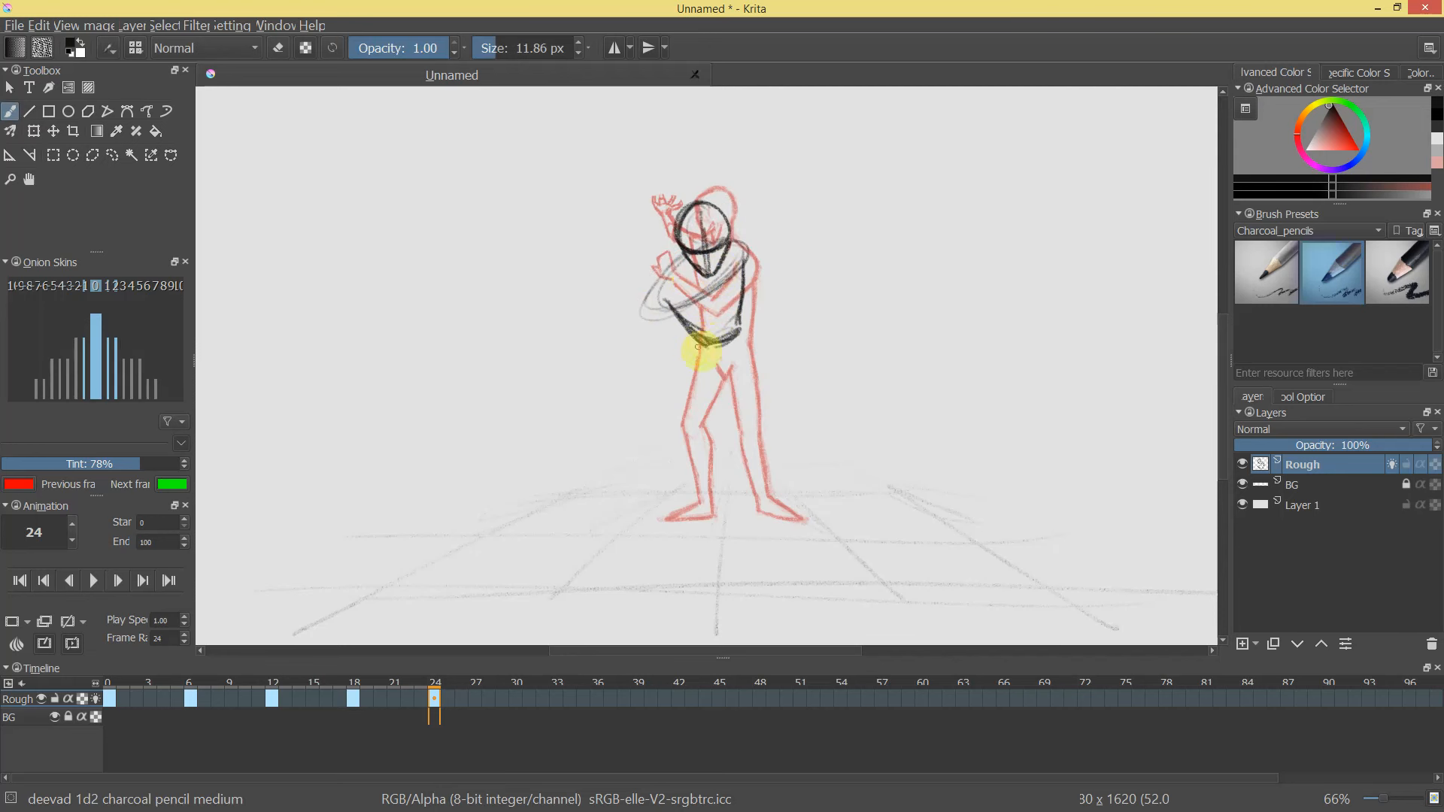
mouse_move(702, 342)
left_mouse_down()
mouse_move(677, 408)
mouse_move(703, 410)
mouse_move(731, 353)
left_mouse_up()
mouse_move(680, 397)
left_mouse_down()
mouse_move(680, 413)
mouse_move(707, 394)
left_mouse_up()
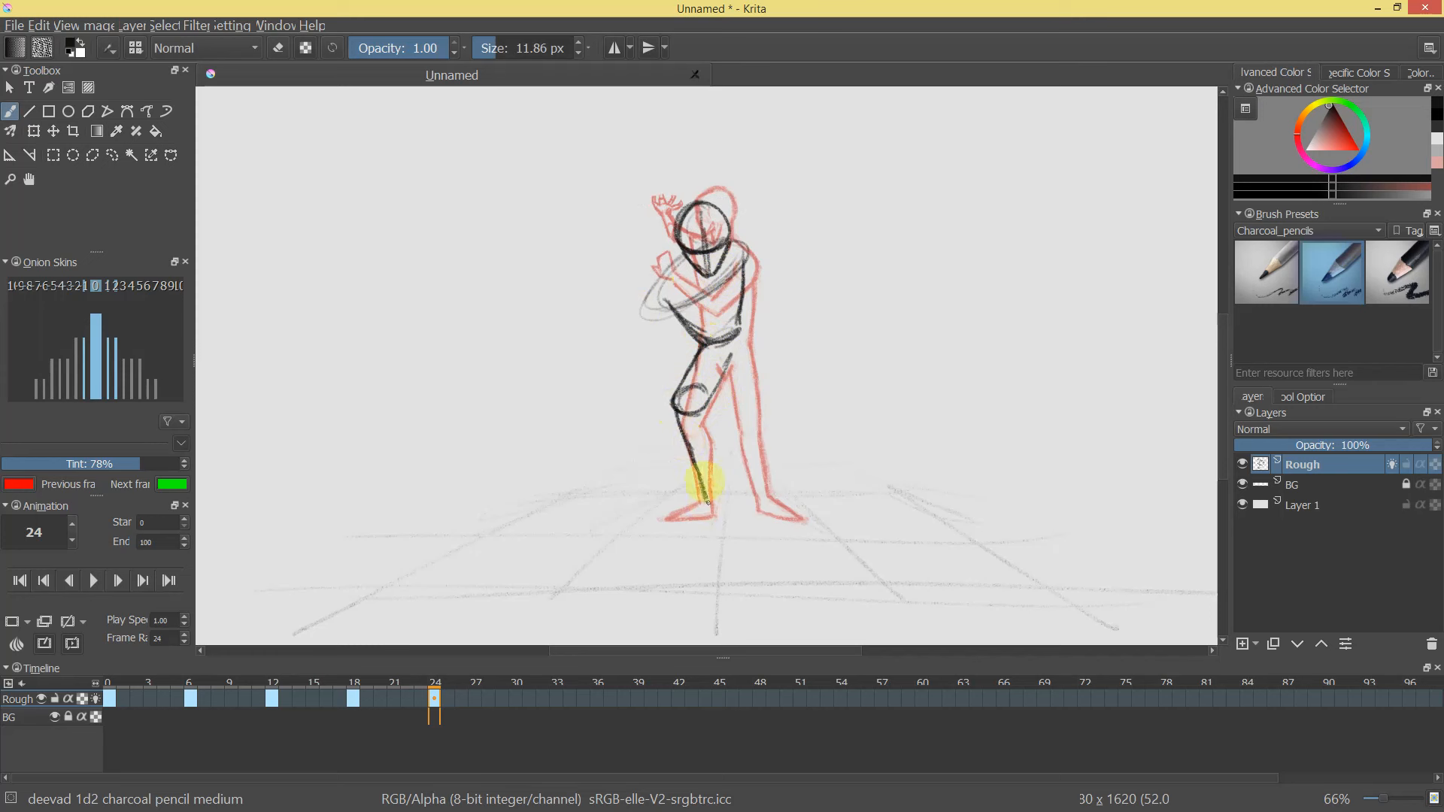
mouse_move(747, 309)
left_mouse_down()
mouse_move(757, 500)
mouse_move(765, 467)
mouse_move(764, 493)
mouse_move(786, 512)
left_mouse_up()
mouse_move(752, 361)
left_mouse_down()
mouse_move(747, 428)
mouse_move(743, 289)
left_mouse_up()
Erase the bent front leg's knee and shin lines on frame 24.
key("e")
mouse_move(688, 429)
left_mouse_down()
mouse_move(670, 380)
mouse_move(700, 425)
mouse_move(704, 498)
mouse_move(691, 368)
left_mouse_up()
key("e")
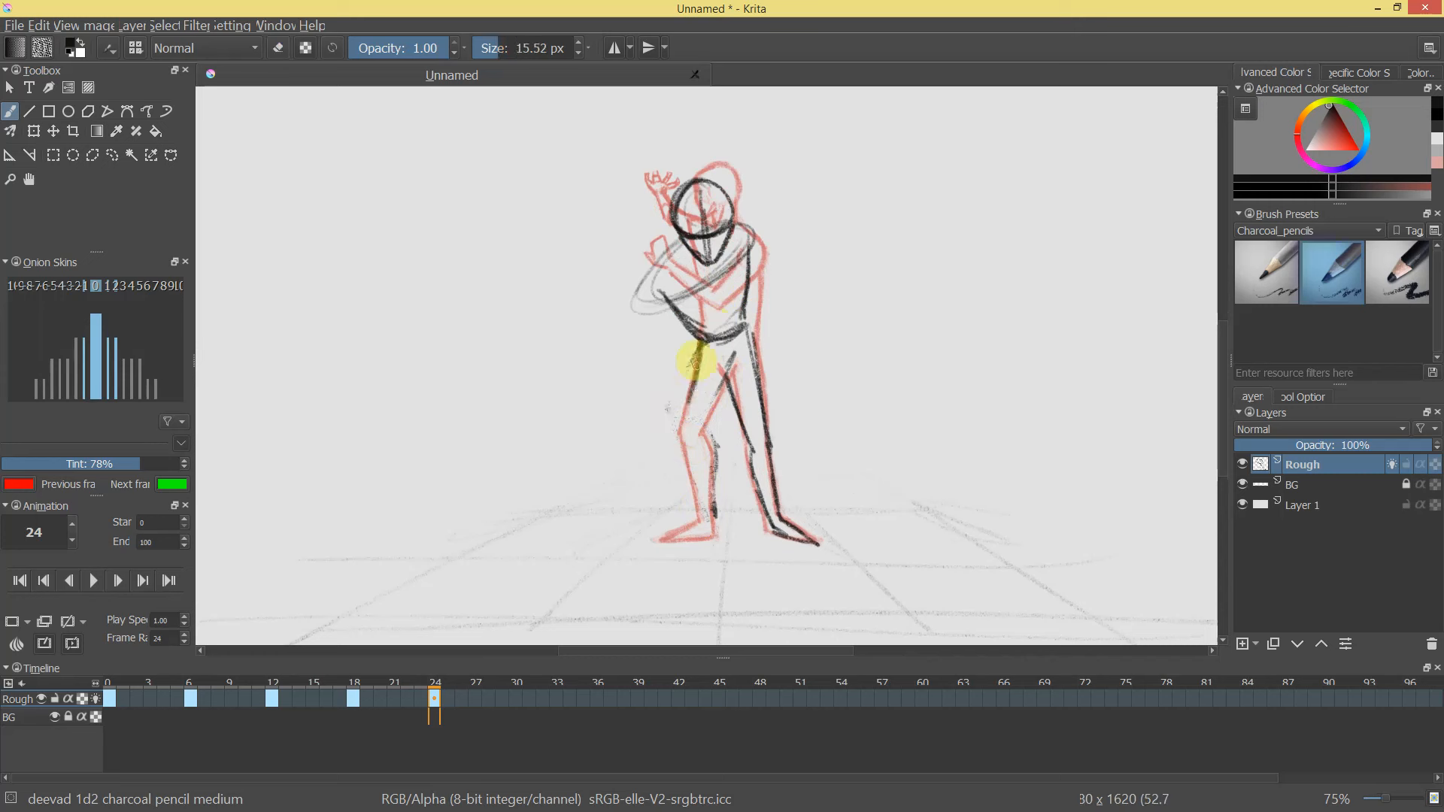
Compare the frame 24 pose with the earlier keyframes and erase the legs below its torso.
mouse_move(698, 362)
left_mouse_down()
mouse_move(703, 342)
mouse_move(693, 372)
left_mouse_up()
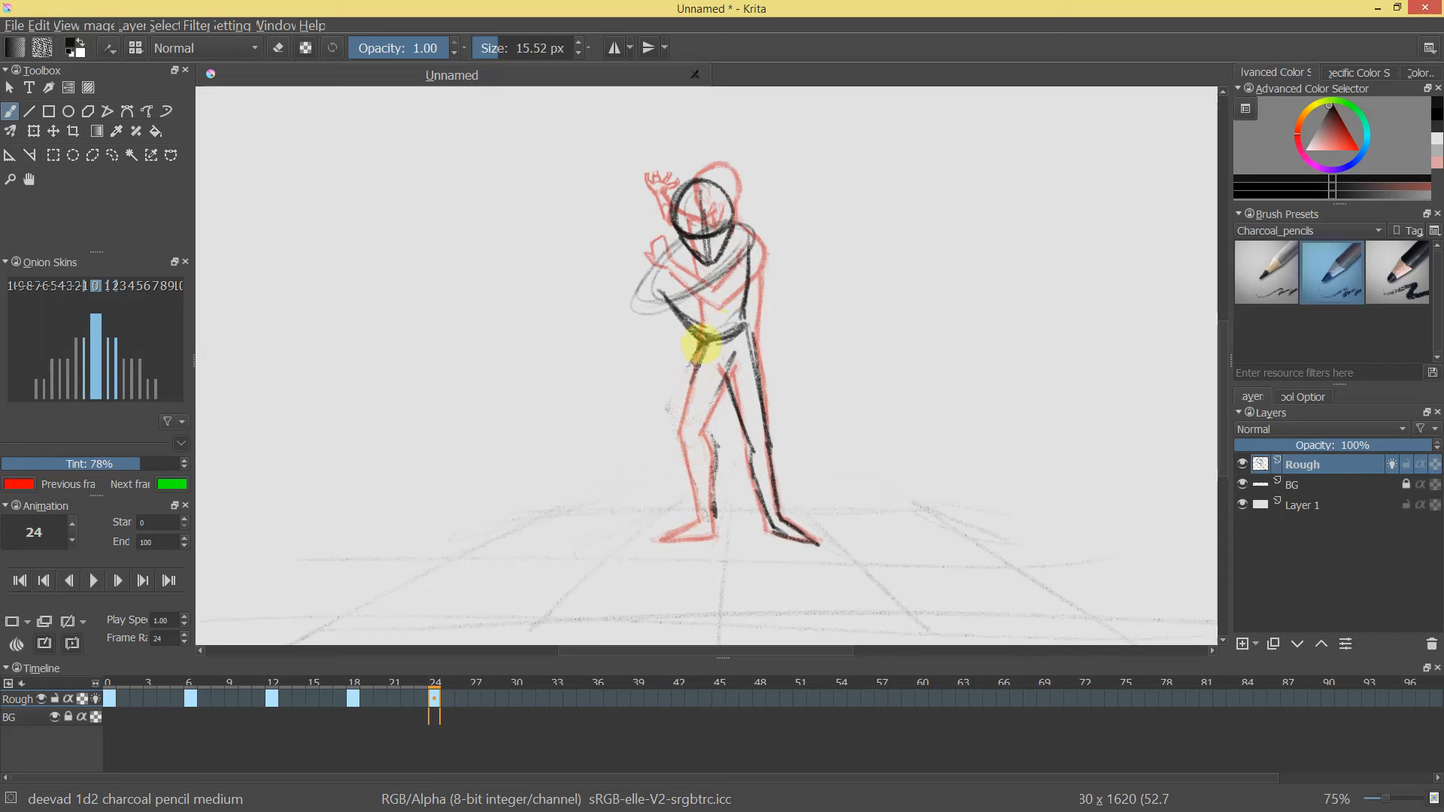
mouse_move(437, 688)
left_mouse_down()
mouse_move(400, 698)
mouse_move(449, 693)
mouse_move(396, 701)
mouse_move(436, 702)
left_mouse_up()
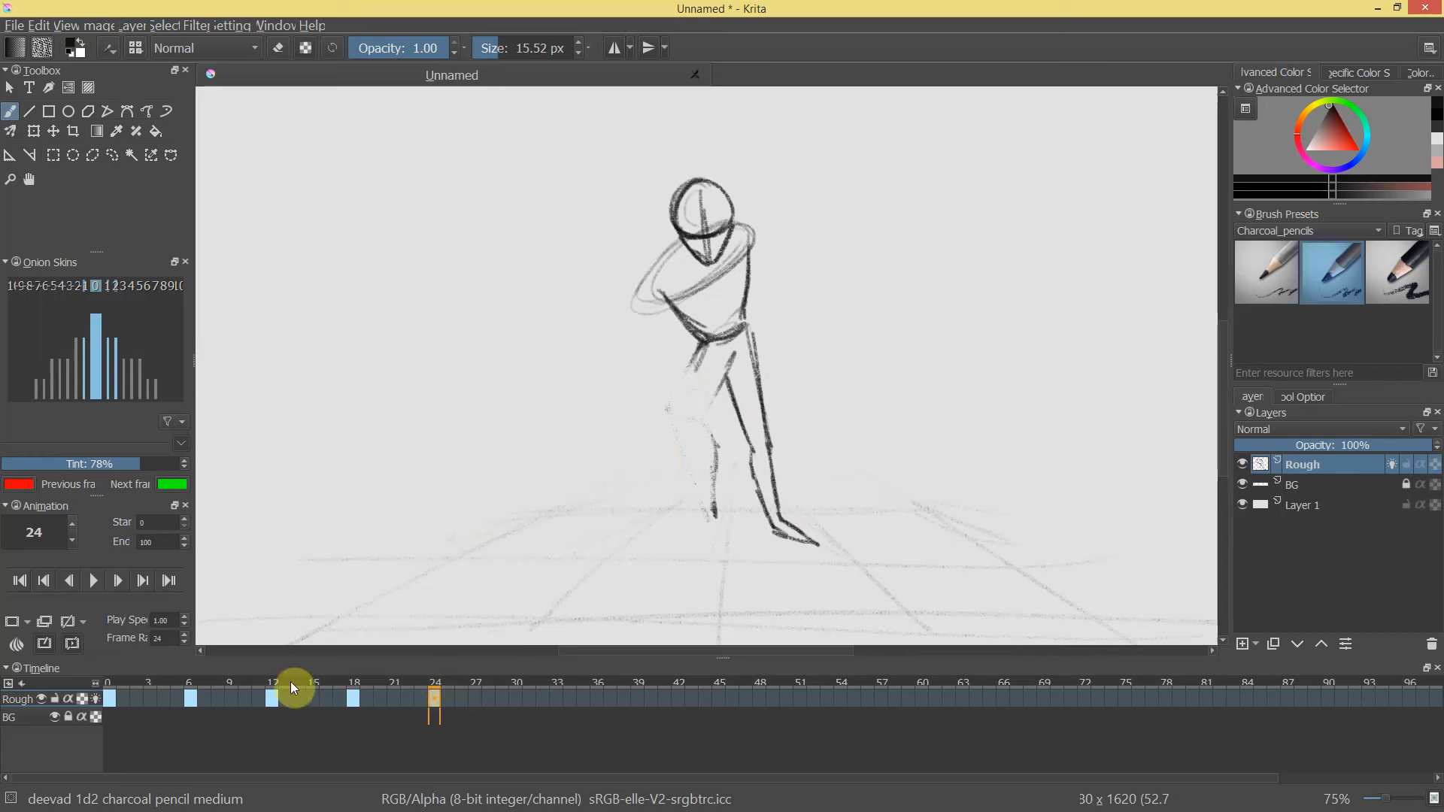
left_click(96, 698)
left_click_drag(748, 275, 737, 291)
left_click_drag(743, 292, 767, 294)
key("e")
mouse_move(725, 360)
left_mouse_down()
mouse_move(688, 406)
mouse_move(749, 345)
mouse_move(709, 494)
mouse_move(752, 477)
left_mouse_up()
Scale down the head and torso on frame 24 and shift them toward the previous pose's chest.
key("ctrl+t")
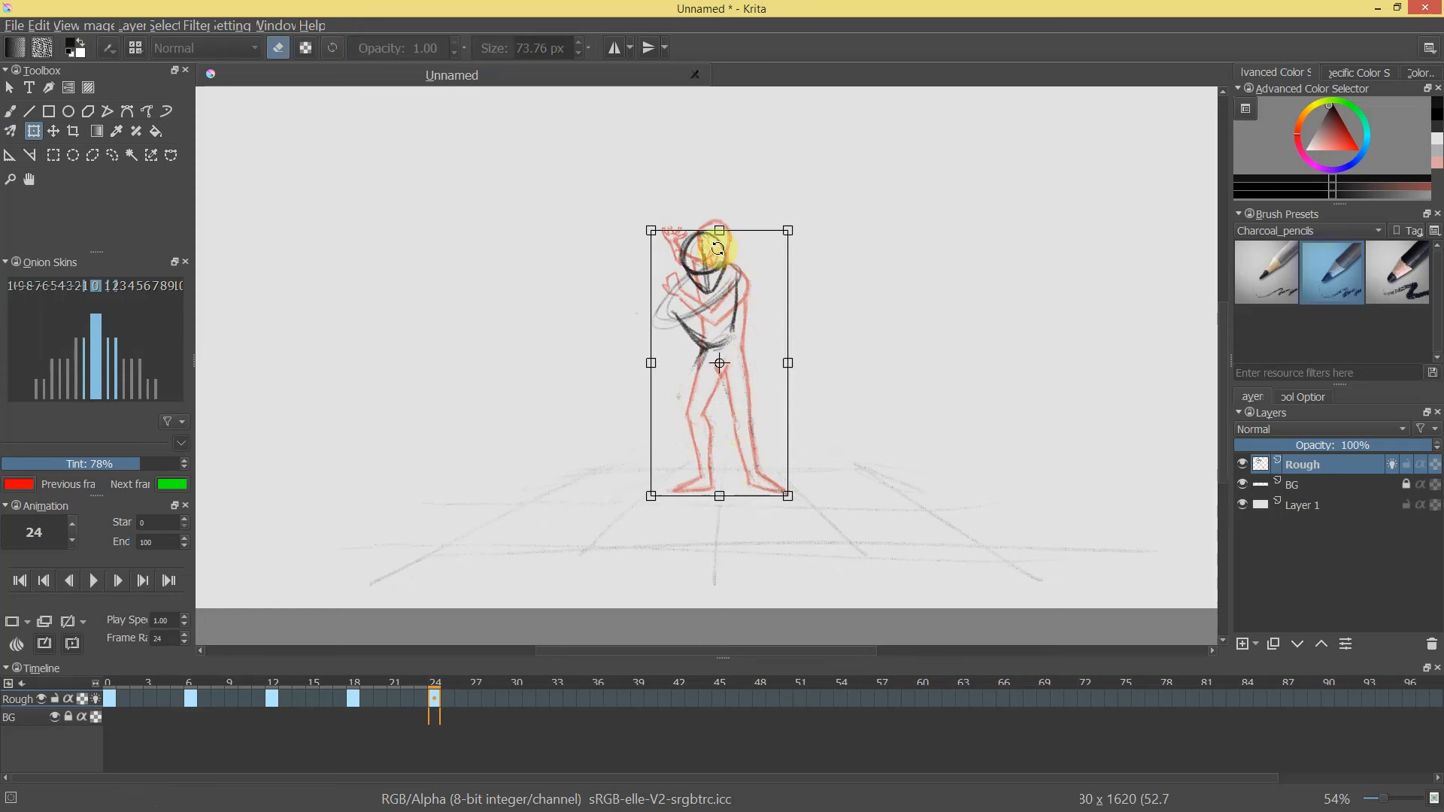
left_click_drag(786, 231, 747, 270)
left_click_drag(709, 329, 726, 283)
key("Return")
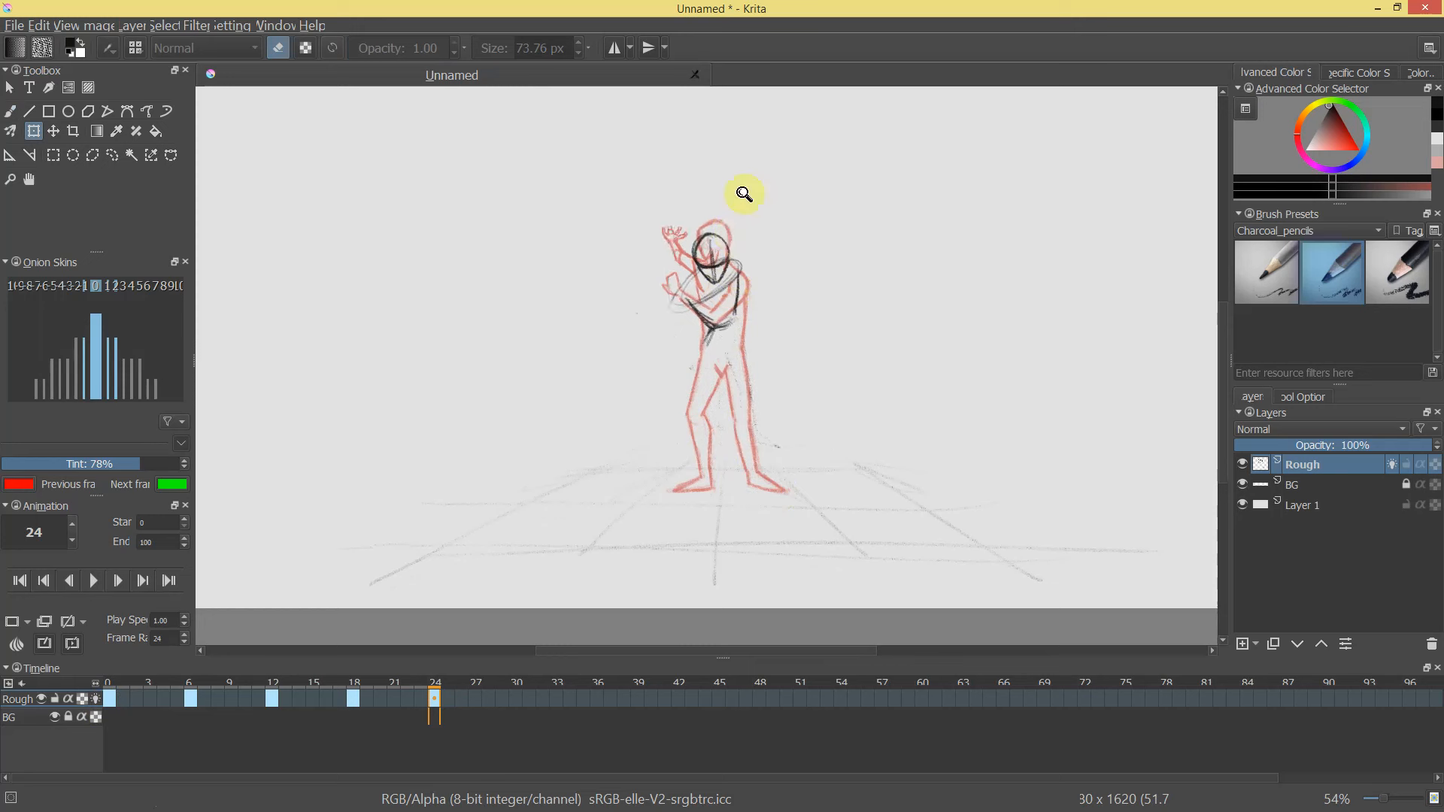
Redraw the front thigh, bent knee and shin, and the outer line of the back hip, with a 12.19 px brush.
key("plus")
key("b")
mouse_move(716, 299)
left_mouse_down("shift")
mouse_move(695, 302)
mouse_move(720, 300)
mouse_move(712, 335)
left_mouse_up("shift")
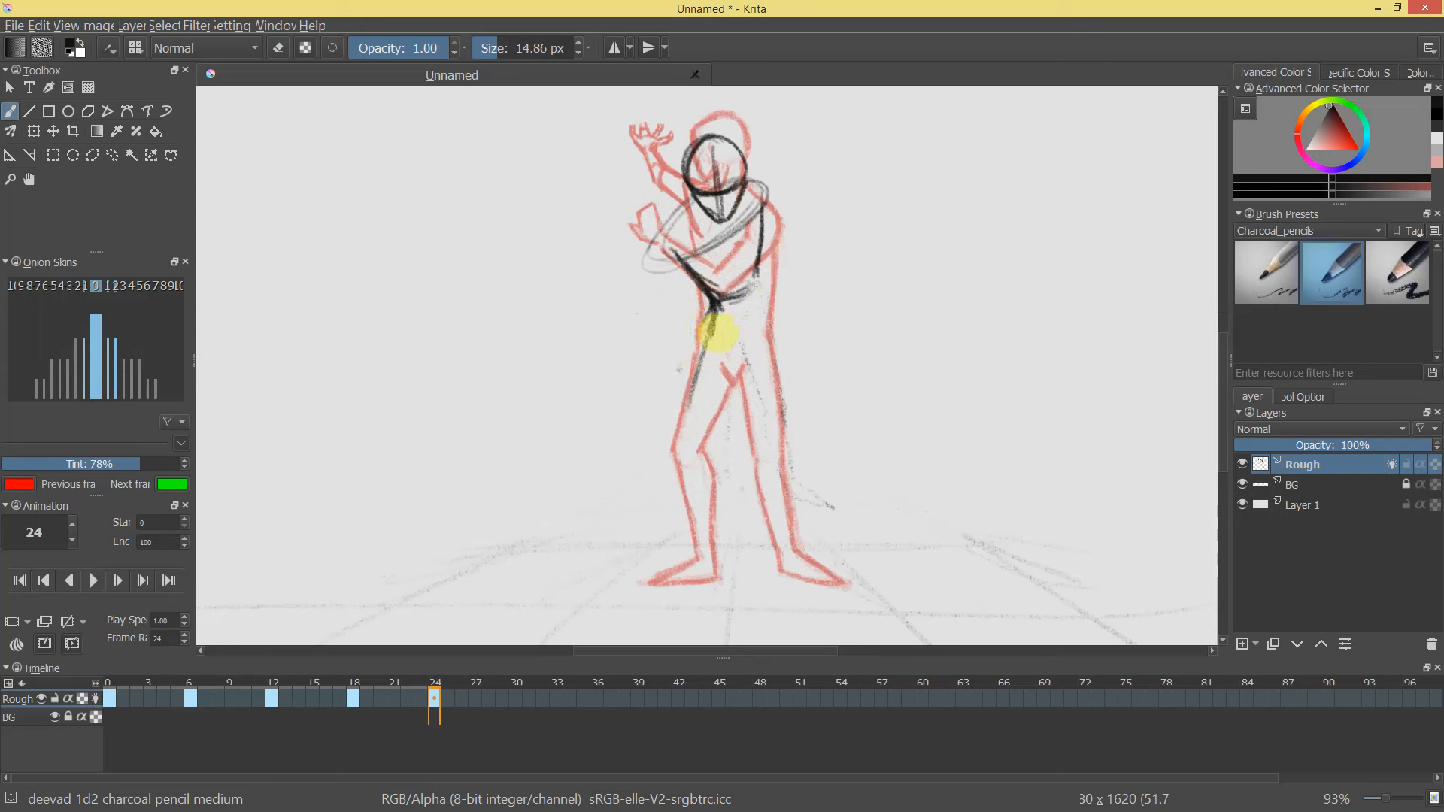
mouse_move(747, 285)
left_mouse_down()
mouse_move(766, 292)
mouse_move(774, 376)
left_mouse_up()
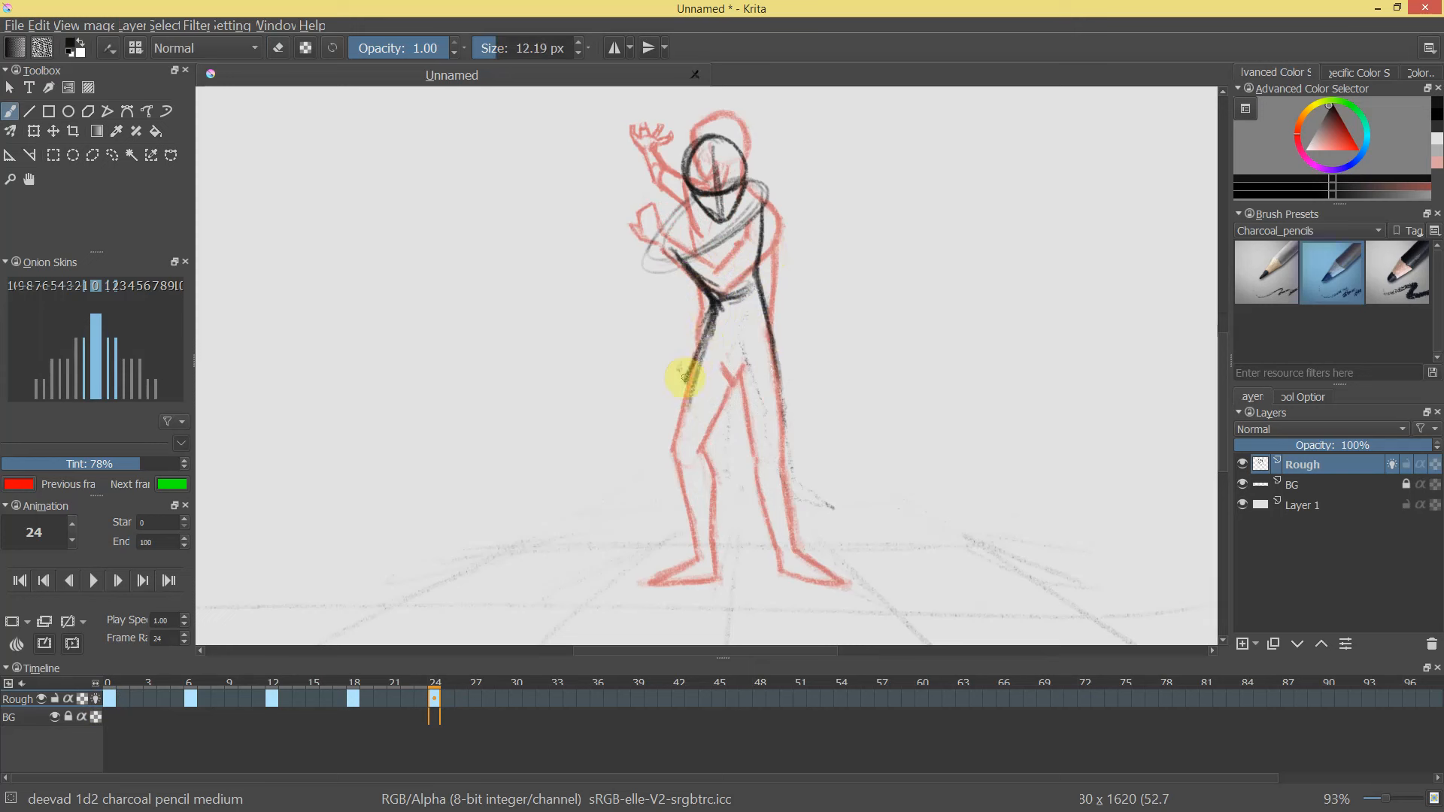
key("ctrl+z")
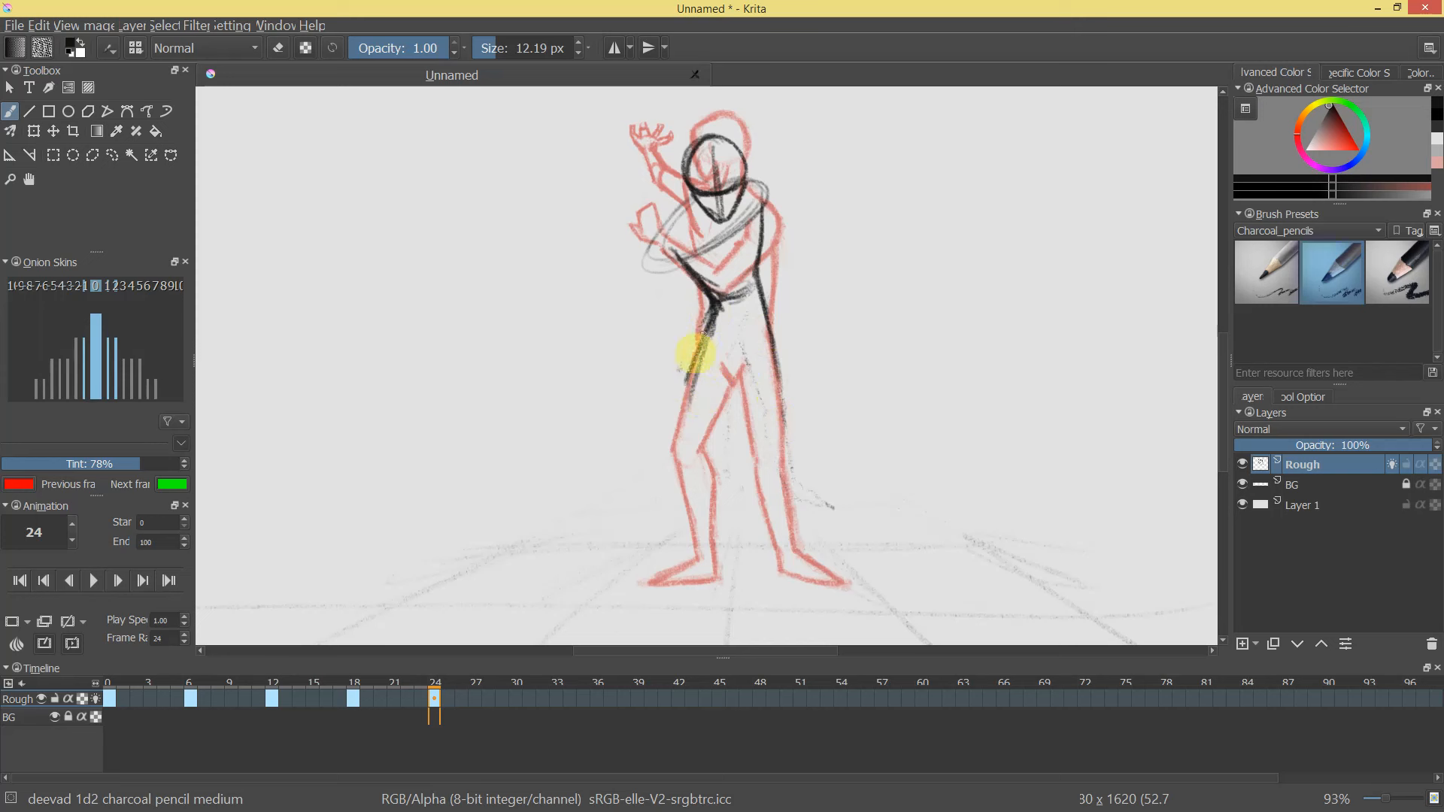
mouse_move(702, 356)
left_mouse_down()
mouse_move(722, 374)
mouse_move(689, 431)
mouse_move(689, 368)
mouse_move(708, 467)
mouse_move(715, 380)
mouse_move(720, 461)
left_mouse_up()
Transform the whole sketched figure, moving it down so its head sits at the previous pose's chest.
key("ctrl+r")
key("ctrl+t")
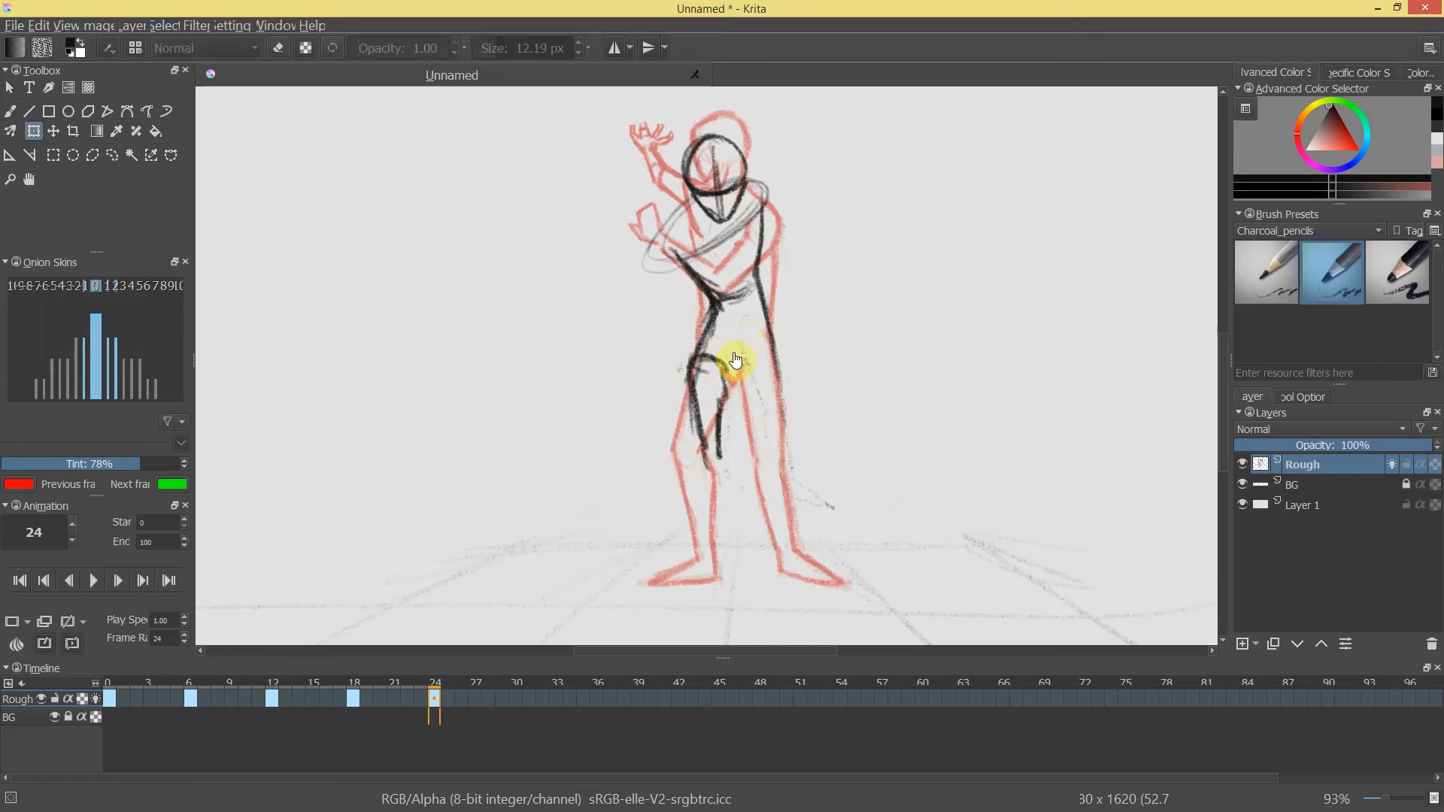
left_click_drag(734, 332, 745, 408)
key("Return")
Draw the front foot on the ground and the back leg with its foot on frame 24.
key("b")
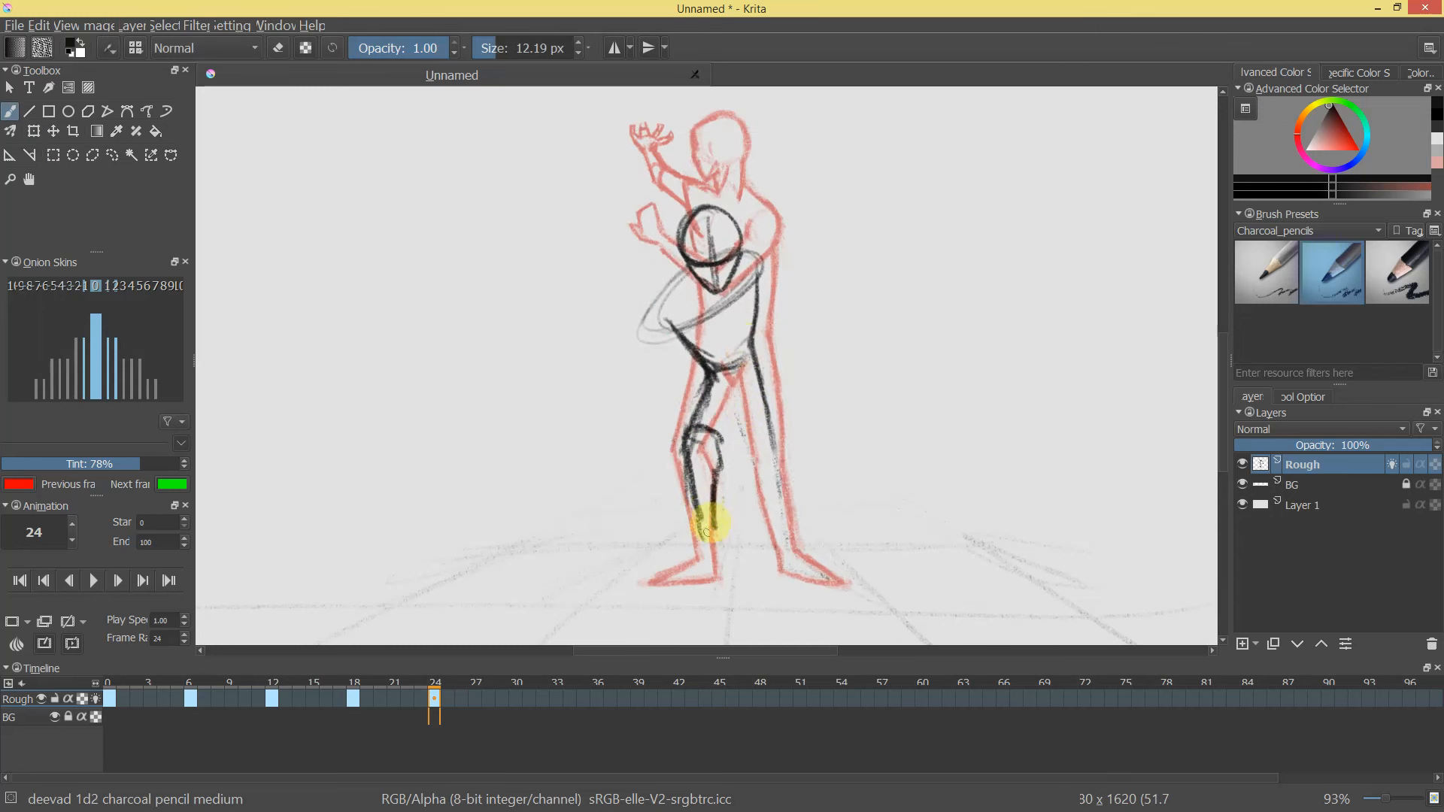
mouse_move(714, 538)
left_mouse_down()
mouse_move(691, 555)
mouse_move(700, 548)
mouse_move(662, 577)
mouse_move(730, 577)
left_mouse_up()
left_click_drag(726, 576, 717, 542)
left_click_drag(798, 386, 759, 356)
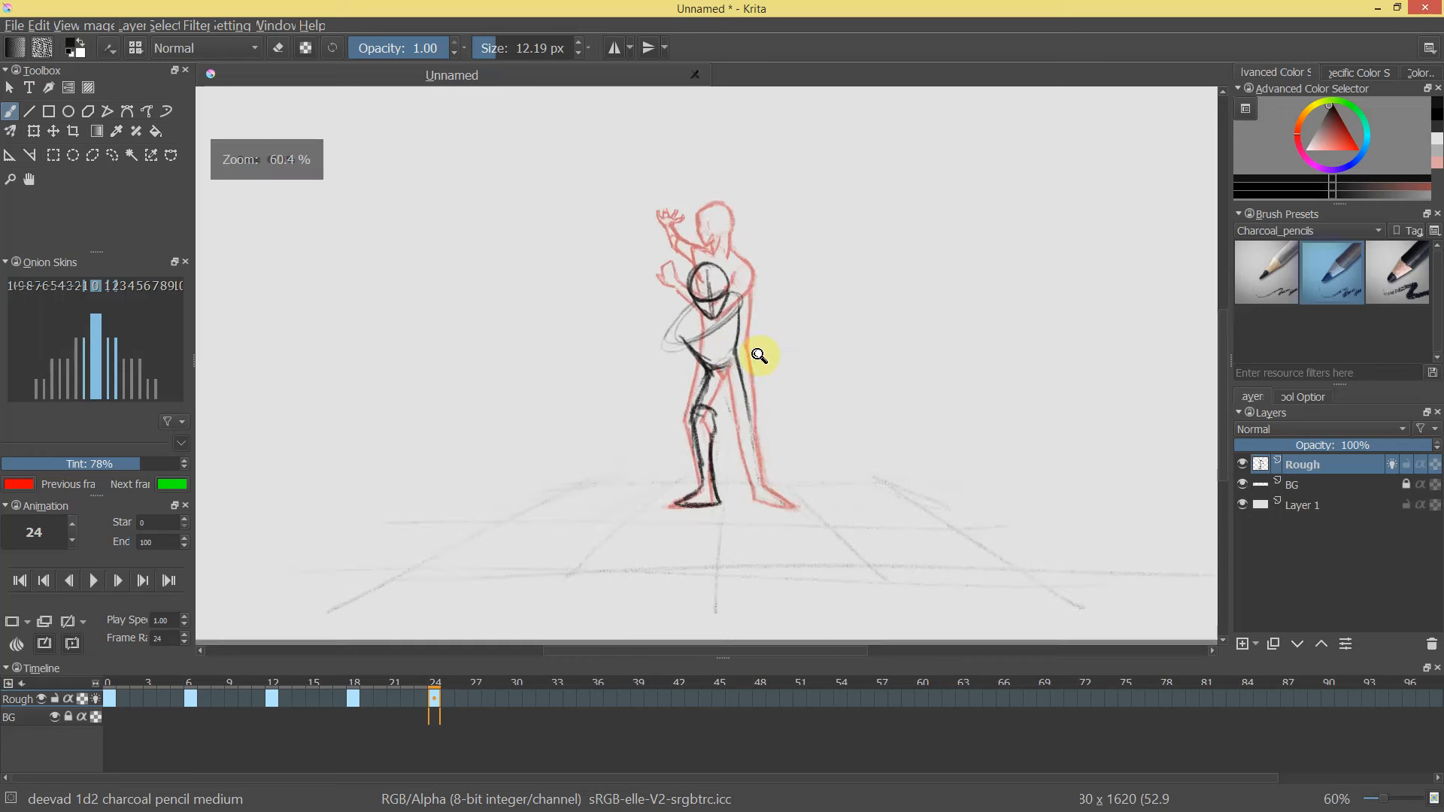
mouse_move(715, 418)
left_mouse_down()
mouse_move(716, 494)
mouse_move(689, 416)
mouse_move(699, 481)
left_mouse_up()
mouse_move(752, 415)
left_mouse_down()
mouse_move(767, 492)
mouse_move(762, 347)
mouse_move(744, 399)
mouse_move(765, 468)
mouse_move(745, 409)
mouse_move(772, 488)
mouse_move(786, 459)
mouse_move(789, 491)
mouse_move(771, 504)
mouse_move(797, 590)
mouse_move(791, 492)
mouse_move(808, 586)
mouse_move(832, 608)
mouse_move(797, 592)
mouse_move(848, 614)
left_mouse_up()
mouse_move(836, 537)
left_mouse_down()
mouse_move(829, 552)
mouse_move(835, 455)
mouse_move(731, 384)
left_mouse_up()
Clean up the front lower leg and thicken the outlines of the front leg and inner thighs.
key("e")
left_click_drag(718, 478, 715, 542)
key("e")
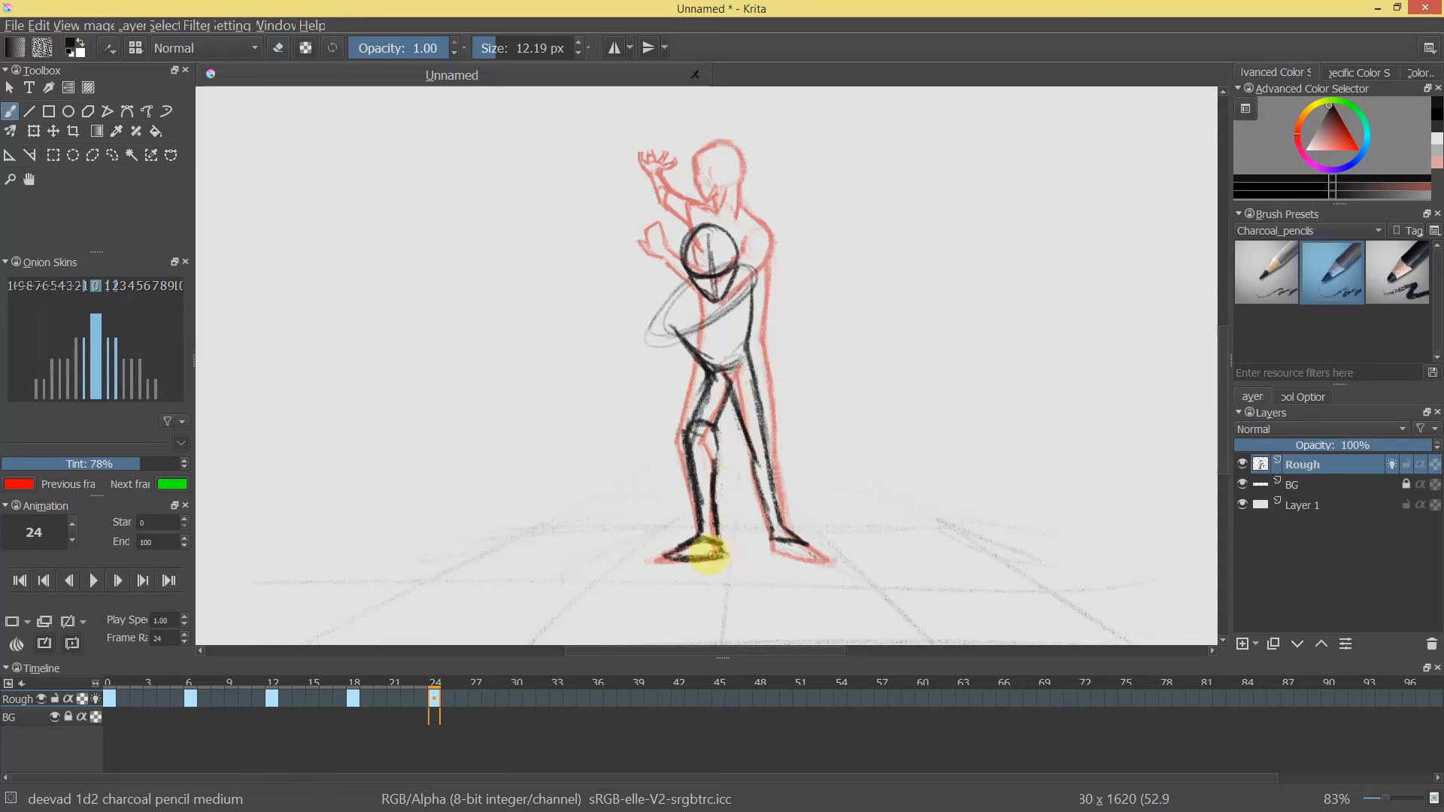
left_click_drag(708, 424, 714, 497)
mouse_move(711, 372)
left_mouse_down()
mouse_move(729, 396)
mouse_move(719, 414)
mouse_move(767, 374)
mouse_move(741, 471)
left_mouse_up()
mouse_move(713, 348)
left_mouse_down()
mouse_move(759, 242)
mouse_move(612, 87)
mouse_move(541, 361)
mouse_move(680, 364)
mouse_move(760, 278)
mouse_move(757, 319)
left_mouse_up()
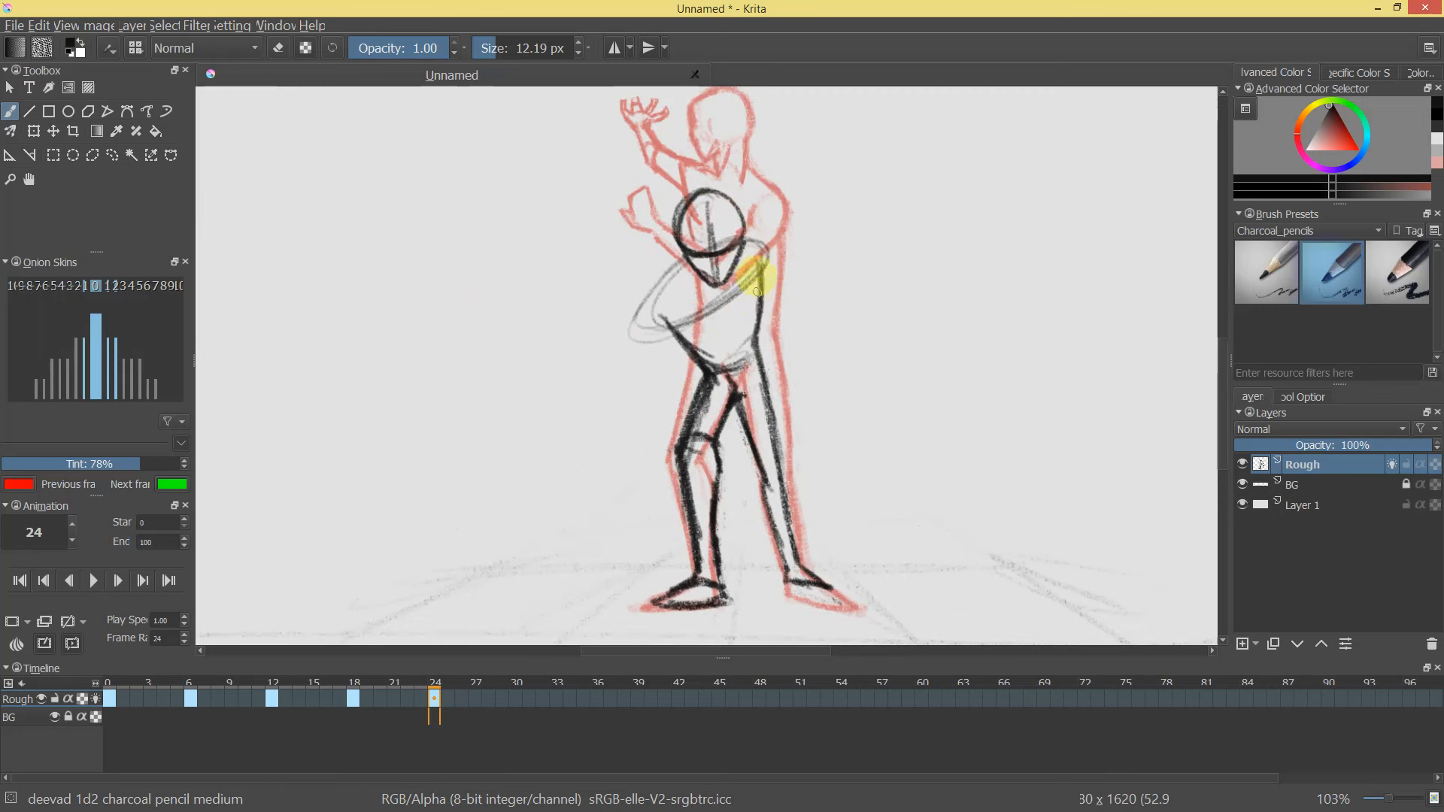
Sketch the foreshortened forward arm as overlapping circles and firm up the head outline and the hanging back arm.
mouse_move(741, 241)
left_mouse_down()
mouse_move(774, 346)
mouse_move(769, 360)
mouse_move(769, 299)
mouse_move(757, 367)
mouse_move(779, 230)
mouse_move(684, 312)
mouse_move(691, 333)
mouse_move(663, 322)
mouse_move(686, 307)
mouse_move(660, 324)
mouse_move(661, 305)
mouse_move(683, 322)
mouse_move(650, 301)
left_mouse_up()
key("ctrl+z")
left_click_drag(741, 392, 699, 184)
left_click_drag(603, 181, 671, 176)
left_click_drag(750, 221, 695, 336)
mouse_move(595, 234)
left_mouse_down()
mouse_move(602, 177)
mouse_move(611, 250)
left_mouse_up()
mouse_move(698, 156)
left_mouse_down()
mouse_move(719, 239)
mouse_move(720, 179)
mouse_move(647, 132)
left_mouse_up()
key("e")
key("e")
mouse_move(598, 177)
left_mouse_down()
mouse_move(648, 148)
mouse_move(686, 149)
mouse_move(710, 170)
mouse_move(715, 255)
left_mouse_up()
left_click_drag(705, 169, 722, 252)
left_click_drag(722, 365, 724, 500)
left_click_drag(719, 332, 708, 298)
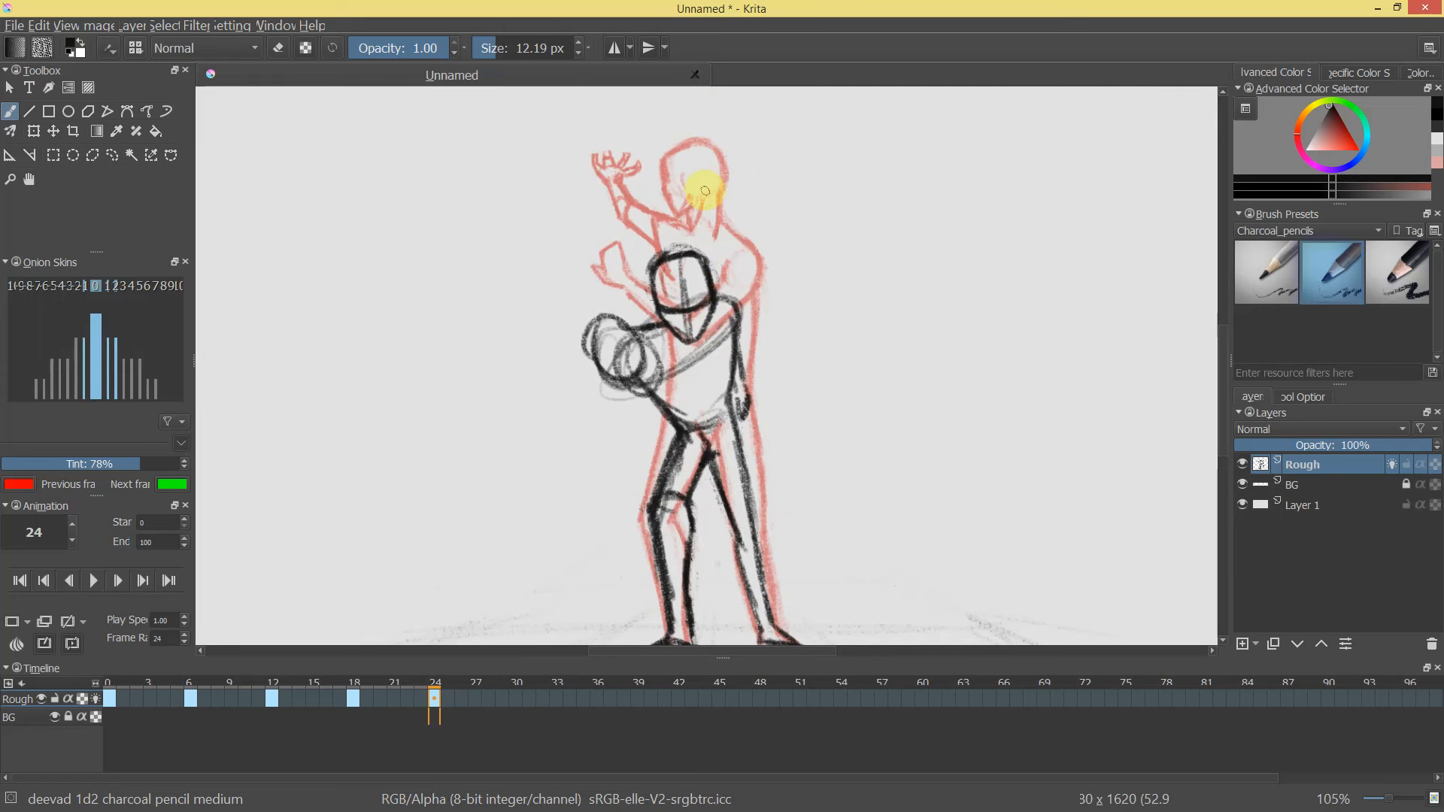
Draw the reaching hand's palm circle and its thumb with an 8.87 px brush.
mouse_move(593, 320)
left_mouse_down()
mouse_move(560, 345)
mouse_move(570, 305)
mouse_move(624, 332)
mouse_move(570, 316)
mouse_move(566, 333)
left_mouse_up()
mouse_move(700, 295)
left_mouse_down()
mouse_move(660, 407)
mouse_move(725, 316)
mouse_move(711, 289)
left_mouse_up()
left_click_drag(557, 291, 561, 292)
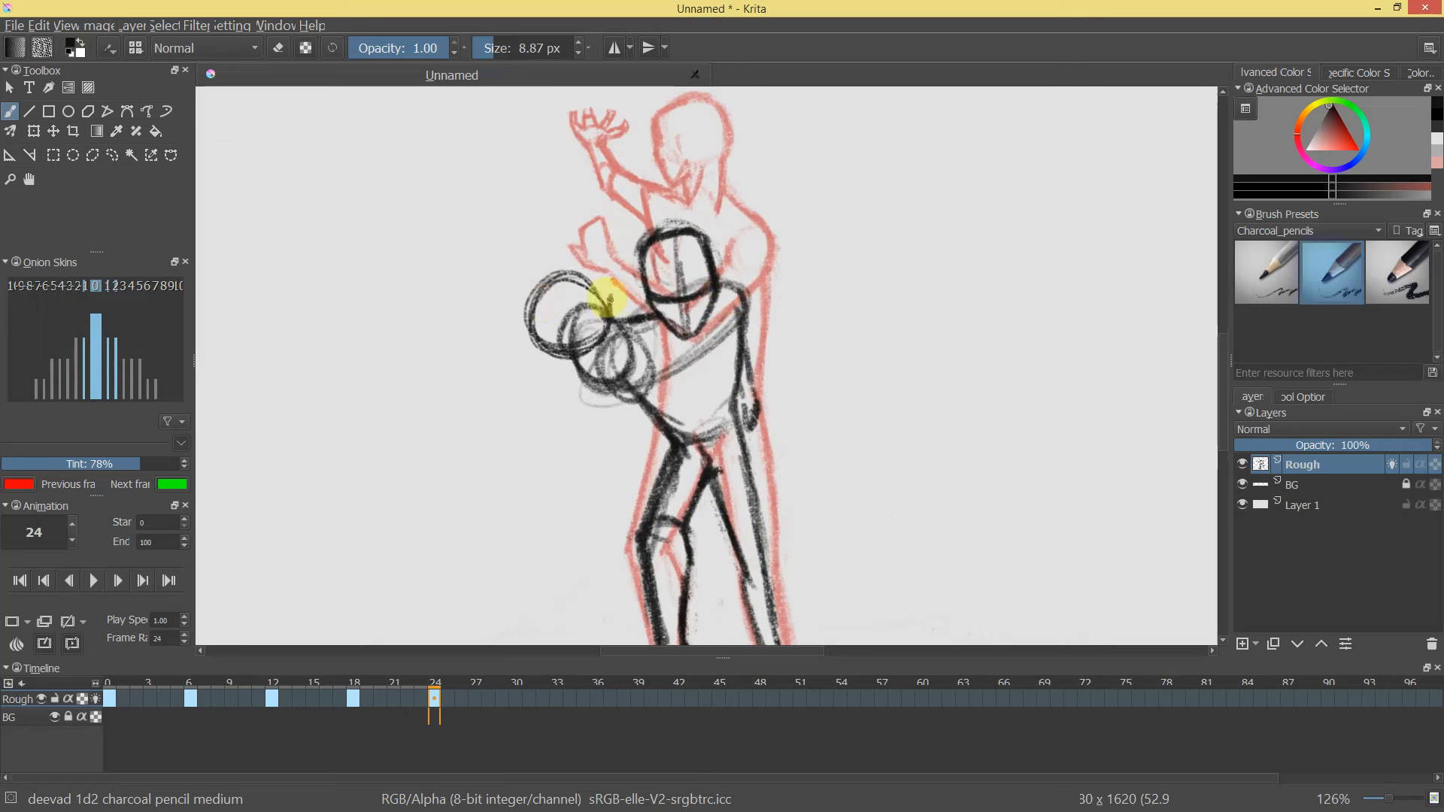
left_click_drag(603, 265, 573, 308)
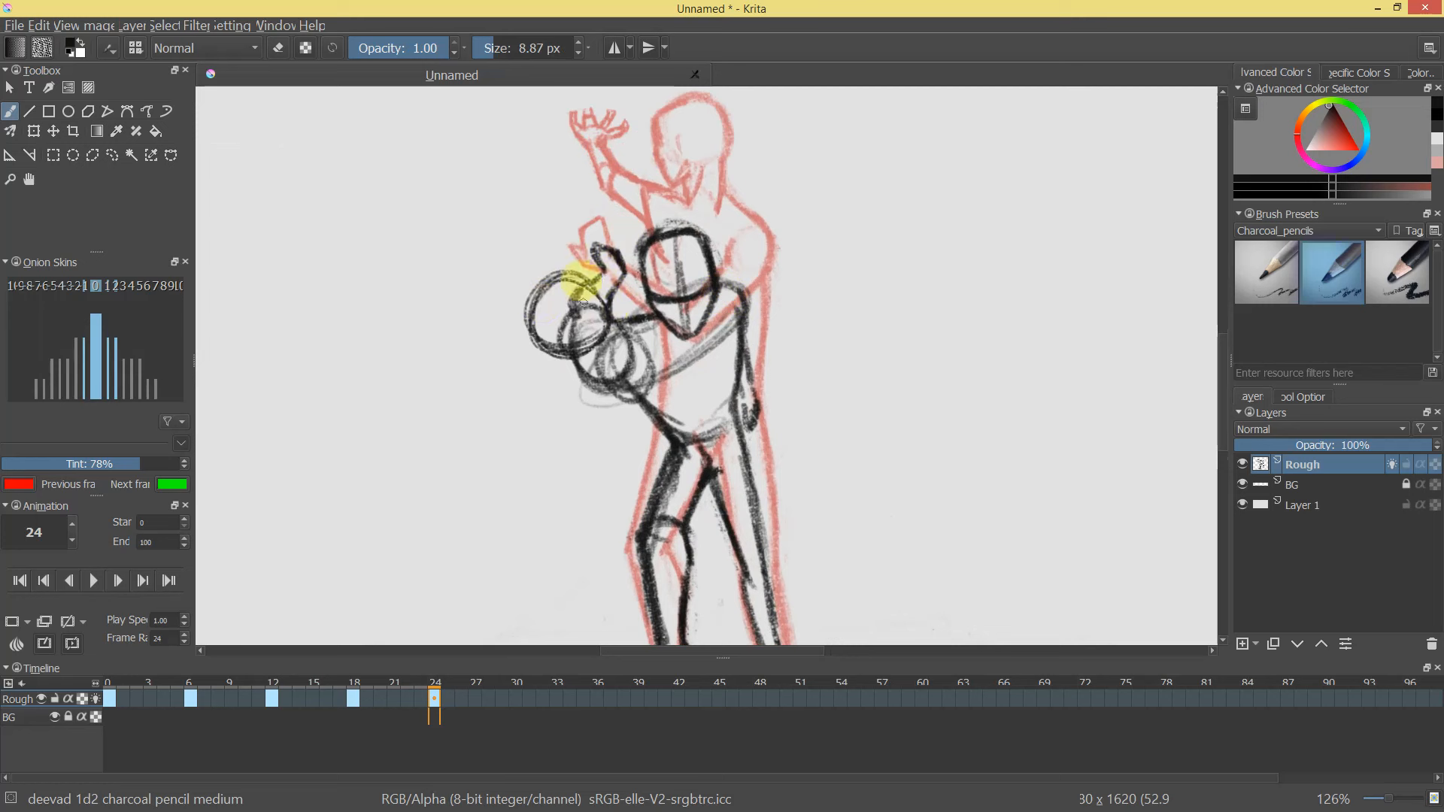
Draw the four spread fingers extending from the reaching hand's palm circle.
left_click_drag(578, 247, 580, 261)
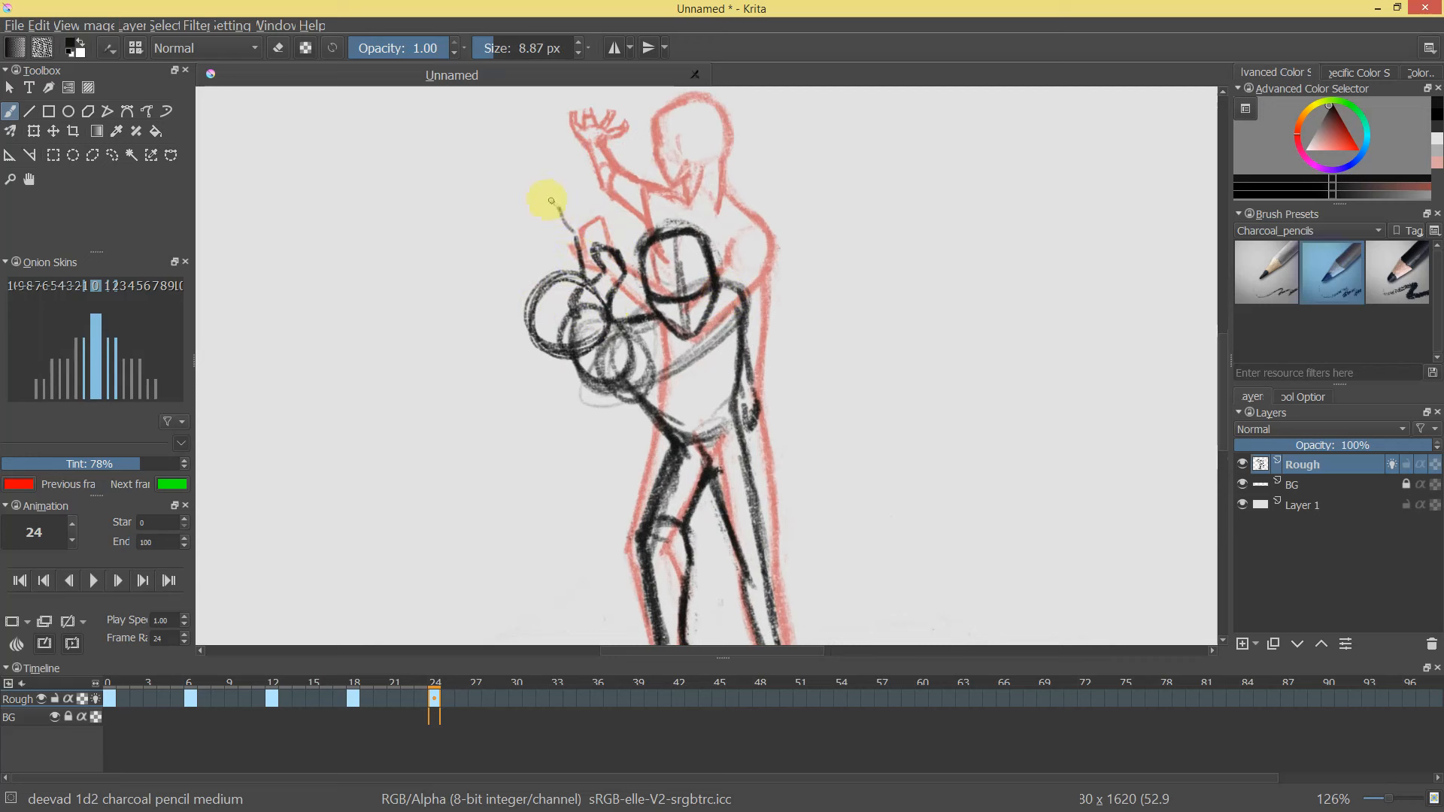
mouse_move(547, 207)
left_mouse_down()
mouse_move(567, 241)
mouse_move(558, 268)
left_mouse_up()
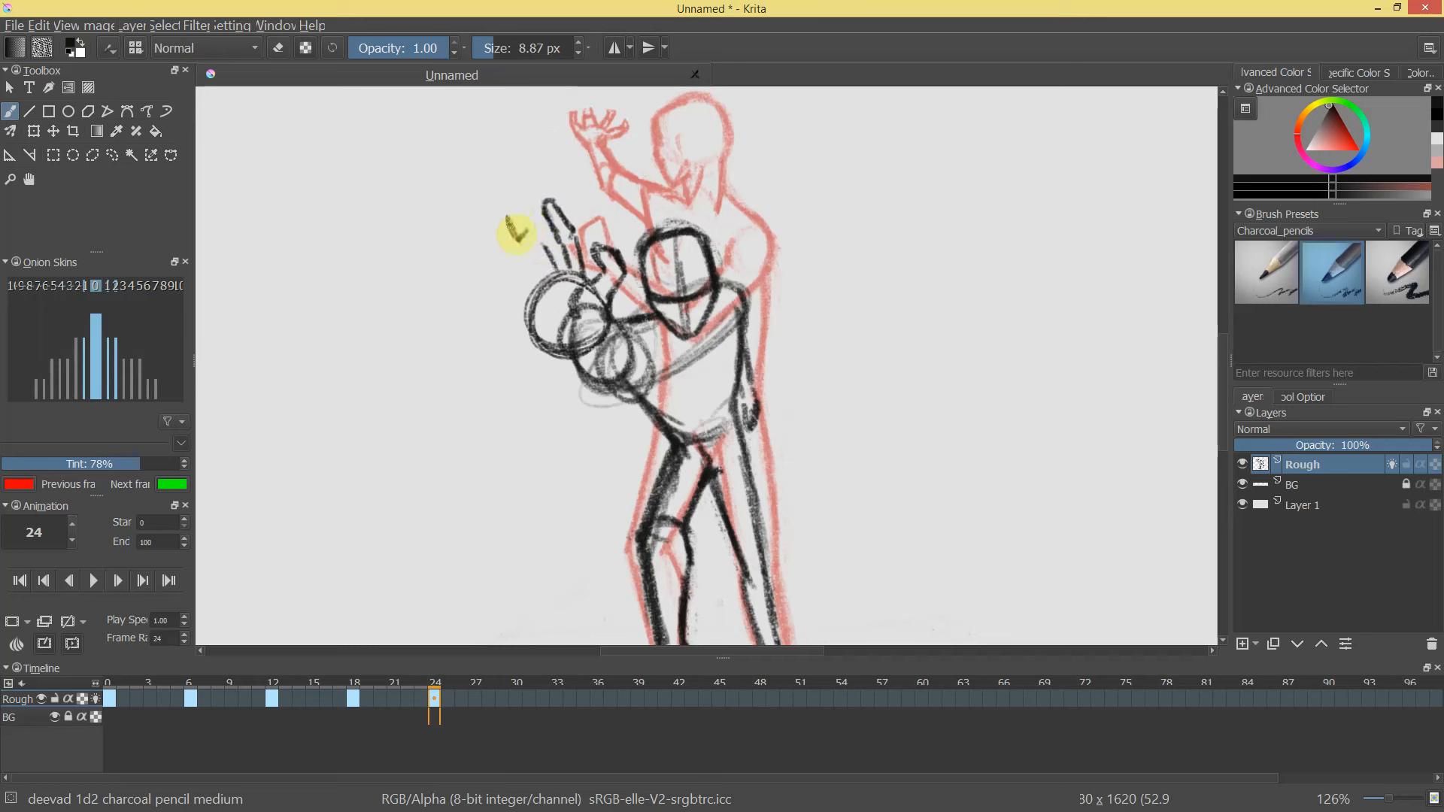
mouse_move(532, 234)
left_mouse_down()
mouse_move(552, 263)
mouse_move(538, 267)
left_mouse_up()
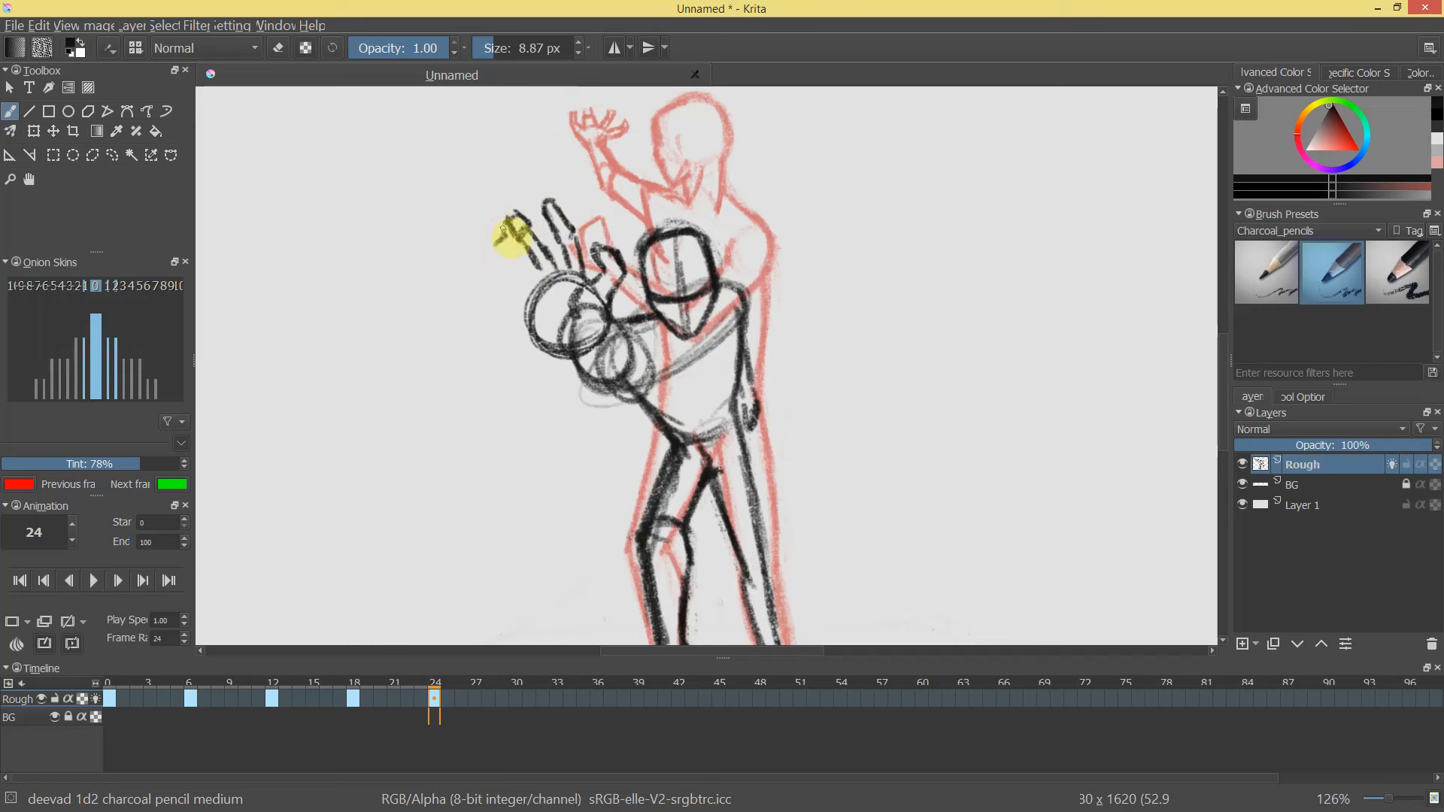
left_click_drag(518, 259, 516, 242)
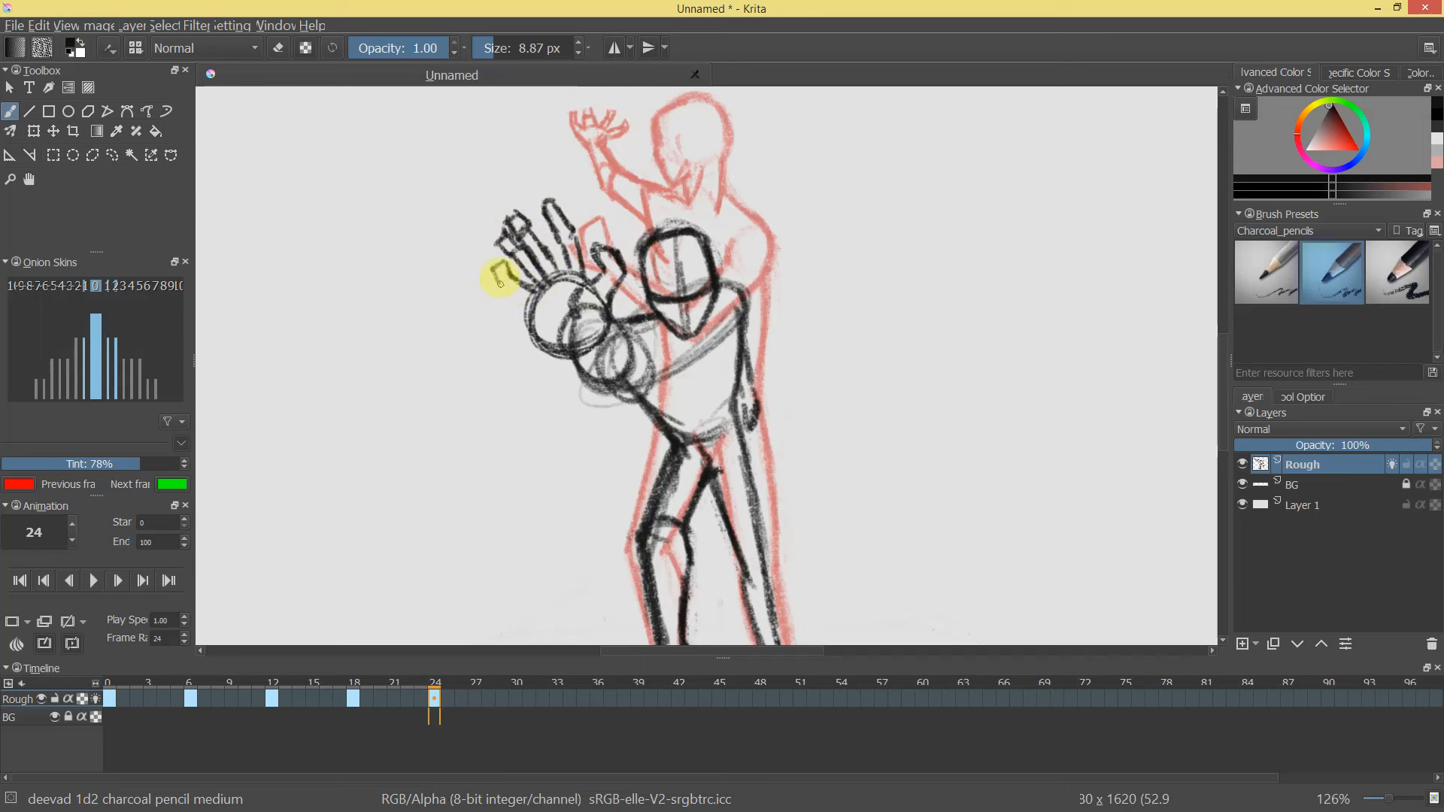
Erase stray lines around the index finger of the reaching hand.
left_click_drag(738, 323, 764, 298)
left_click_drag(906, 271, 919, 399)
left_click_drag(809, 346, 806, 222)
key("e")
left_click_drag(577, 225, 602, 225)
mouse_move(564, 237)
left_mouse_down()
mouse_move(550, 185)
mouse_move(558, 225)
mouse_move(563, 197)
left_mouse_up()
mouse_move(571, 200)
left_mouse_down()
mouse_move(547, 200)
mouse_move(575, 201)
mouse_move(600, 261)
left_mouse_up()
key("e")
Redraw the fingertips of the reaching hand as squared shapes with an 8.61 px brush.
mouse_move(706, 222)
left_mouse_down()
mouse_move(715, 275)
mouse_move(730, 207)
left_mouse_up()
mouse_move(856, 297)
left_mouse_down()
mouse_move(806, 197)
mouse_move(767, 223)
mouse_move(764, 195)
left_mouse_up()
key("e")
mouse_move(525, 241)
left_mouse_down()
mouse_move(538, 203)
mouse_move(549, 222)
left_mouse_up()
left_click_drag(539, 217, 550, 214)
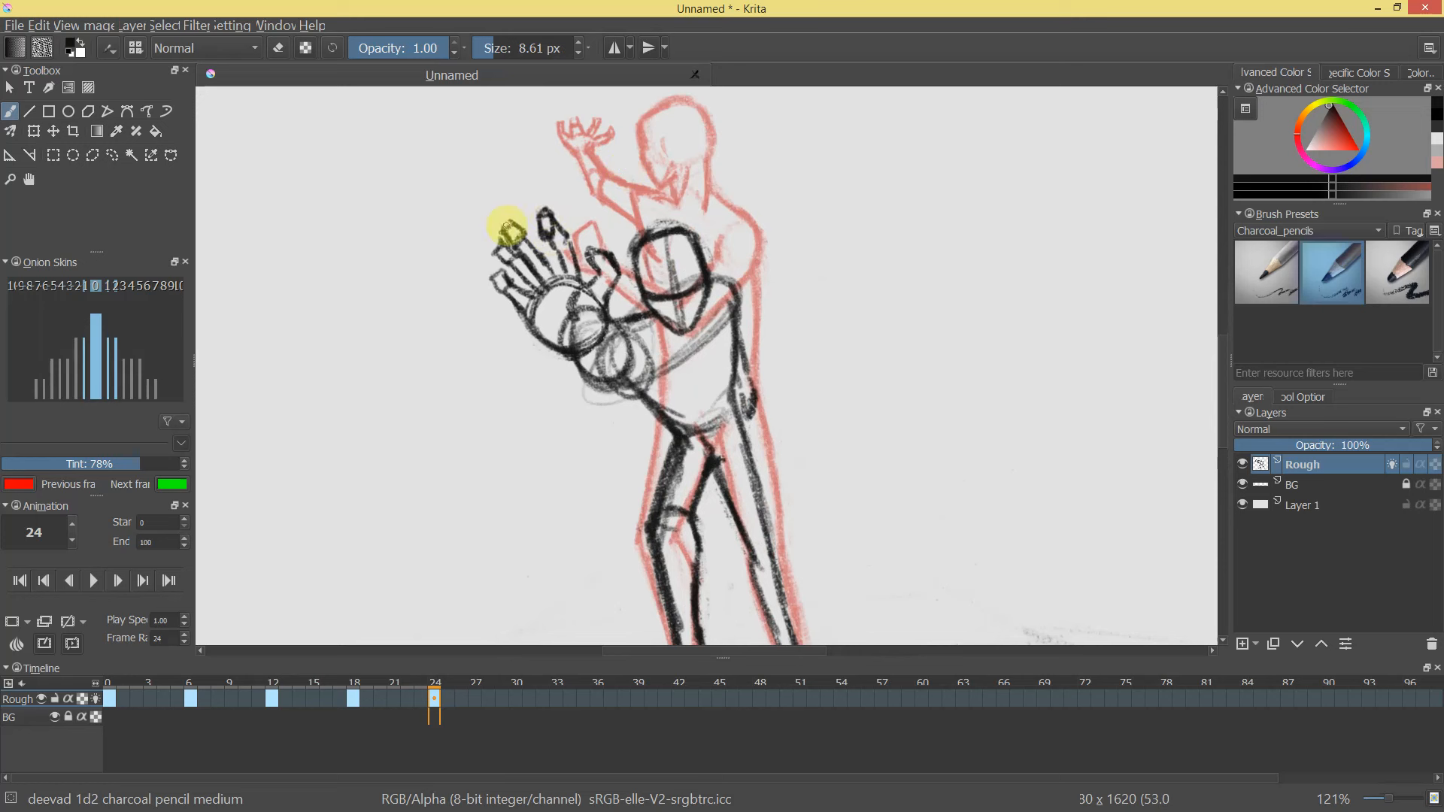
mouse_move(512, 223)
left_mouse_down()
mouse_move(515, 242)
mouse_move(494, 246)
mouse_move(500, 297)
mouse_move(500, 274)
left_mouse_up()
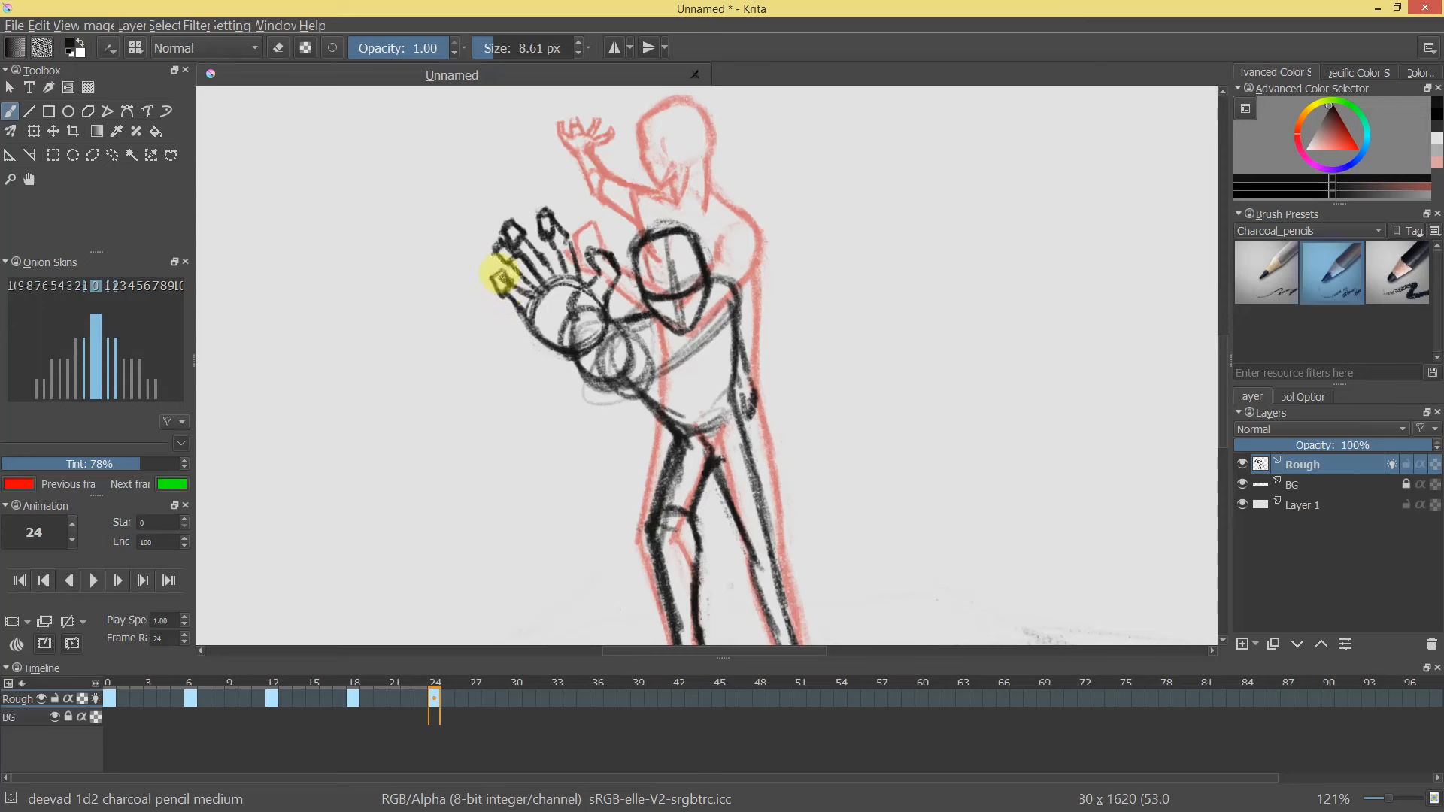
Erase the index finger's tip and redraw the finger shorter with a 6.41 px brush.
mouse_move(636, 164)
left_mouse_down()
mouse_move(624, 209)
mouse_move(485, 155)
mouse_move(615, 240)
left_mouse_up()
key("e")
mouse_move(502, 146)
left_mouse_down()
mouse_move(506, 194)
mouse_move(509, 178)
mouse_move(532, 200)
mouse_move(516, 210)
mouse_move(532, 226)
mouse_move(500, 168)
mouse_move(515, 209)
mouse_move(491, 181)
mouse_move(519, 226)
mouse_move(496, 201)
mouse_move(490, 179)
mouse_move(607, 338)
mouse_move(644, 168)
left_mouse_up()
key("e")
key("e")
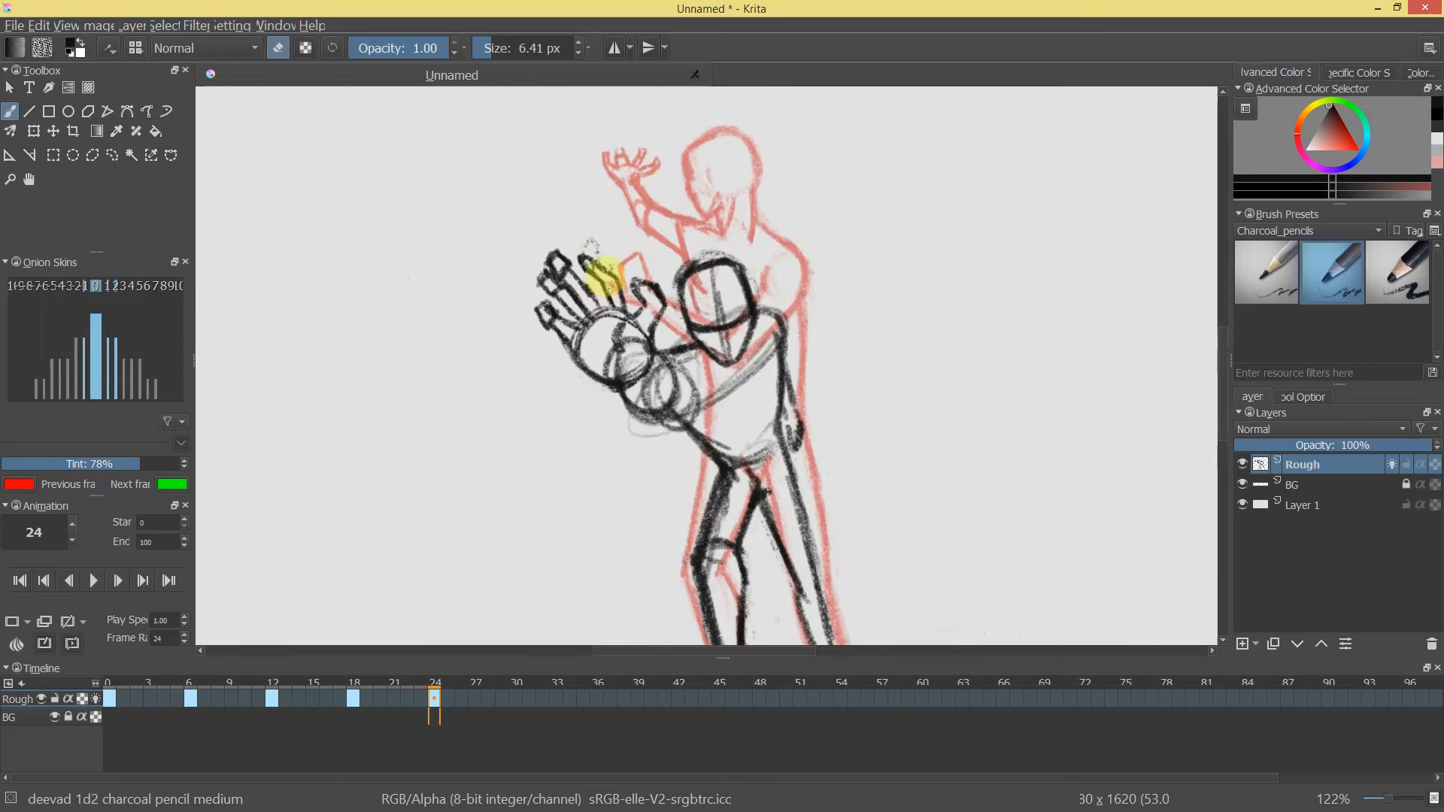
key("e")
mouse_move(603, 305)
left_mouse_down()
mouse_move(583, 280)
mouse_move(580, 313)
mouse_move(557, 294)
mouse_move(564, 332)
mouse_move(557, 316)
left_mouse_up()
Erase the thumb's tip with a 14.97 px eraser and redraw it with an 8.68 px brush.
mouse_move(686, 193)
left_mouse_down()
mouse_move(689, 305)
mouse_move(647, 188)
mouse_move(631, 251)
mouse_move(634, 203)
mouse_move(607, 265)
mouse_move(598, 225)
mouse_move(618, 210)
left_mouse_up()
left_click_drag(583, 206, 601, 260, "shift")
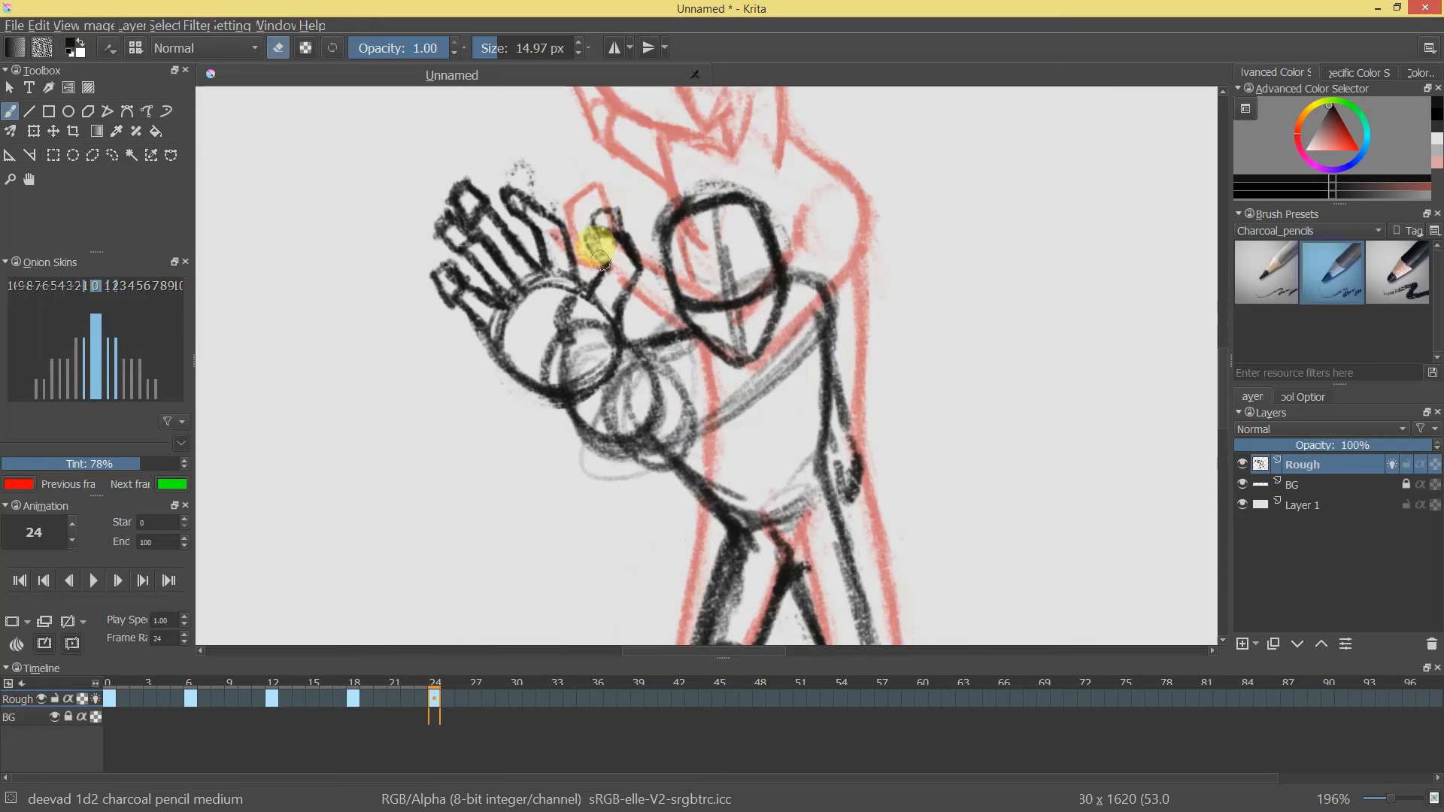
key("e")
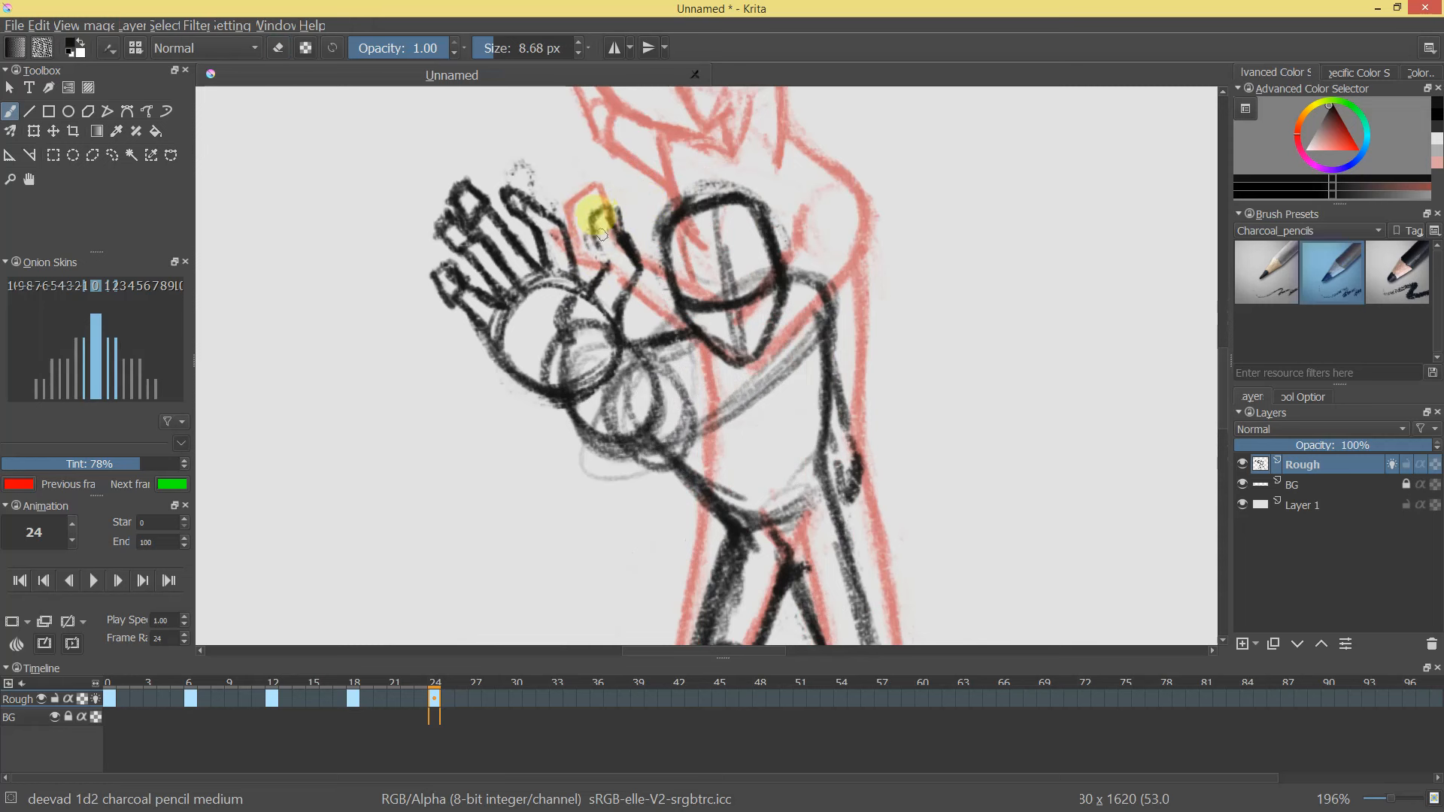
left_click_drag(621, 256, 666, 406, "ctrl")
left_click_drag(839, 404, 878, 287, "ctrl")
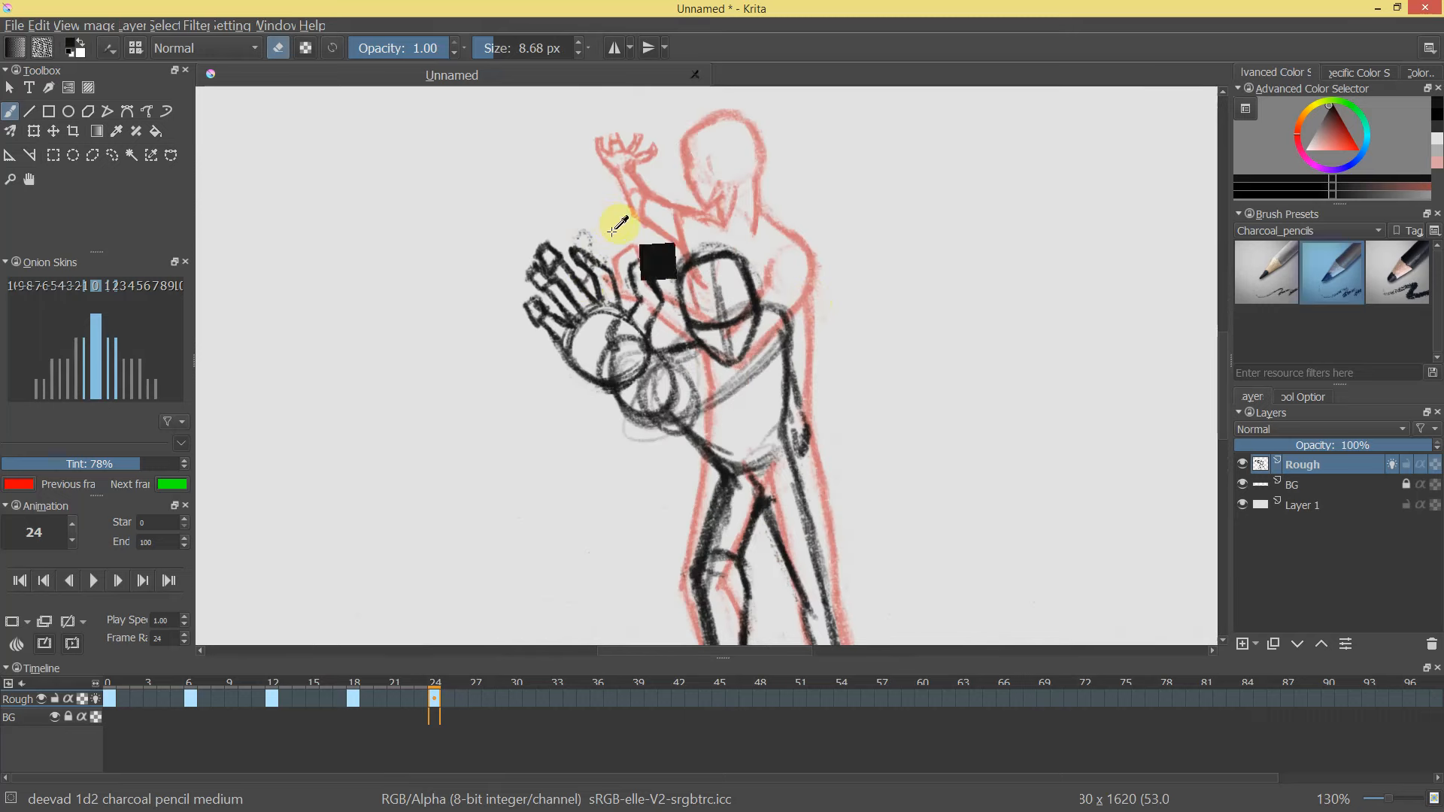
Erase the index finger of the reaching hand and redraw it more upright with a 7.51 px brush.
left_click_drag(569, 248, 576, 250, "shift")
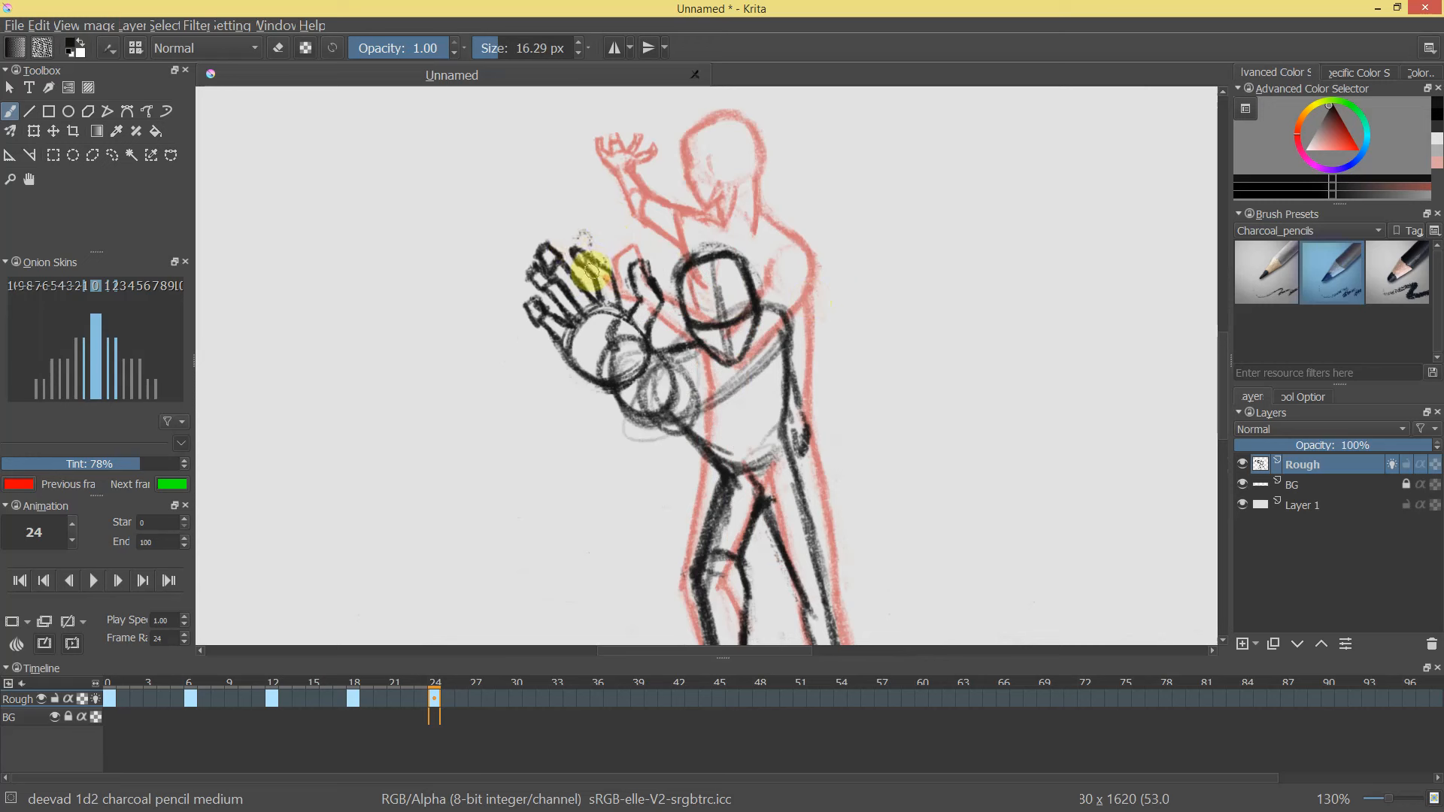
left_click_drag(564, 242, 595, 280, "shift")
key("e")
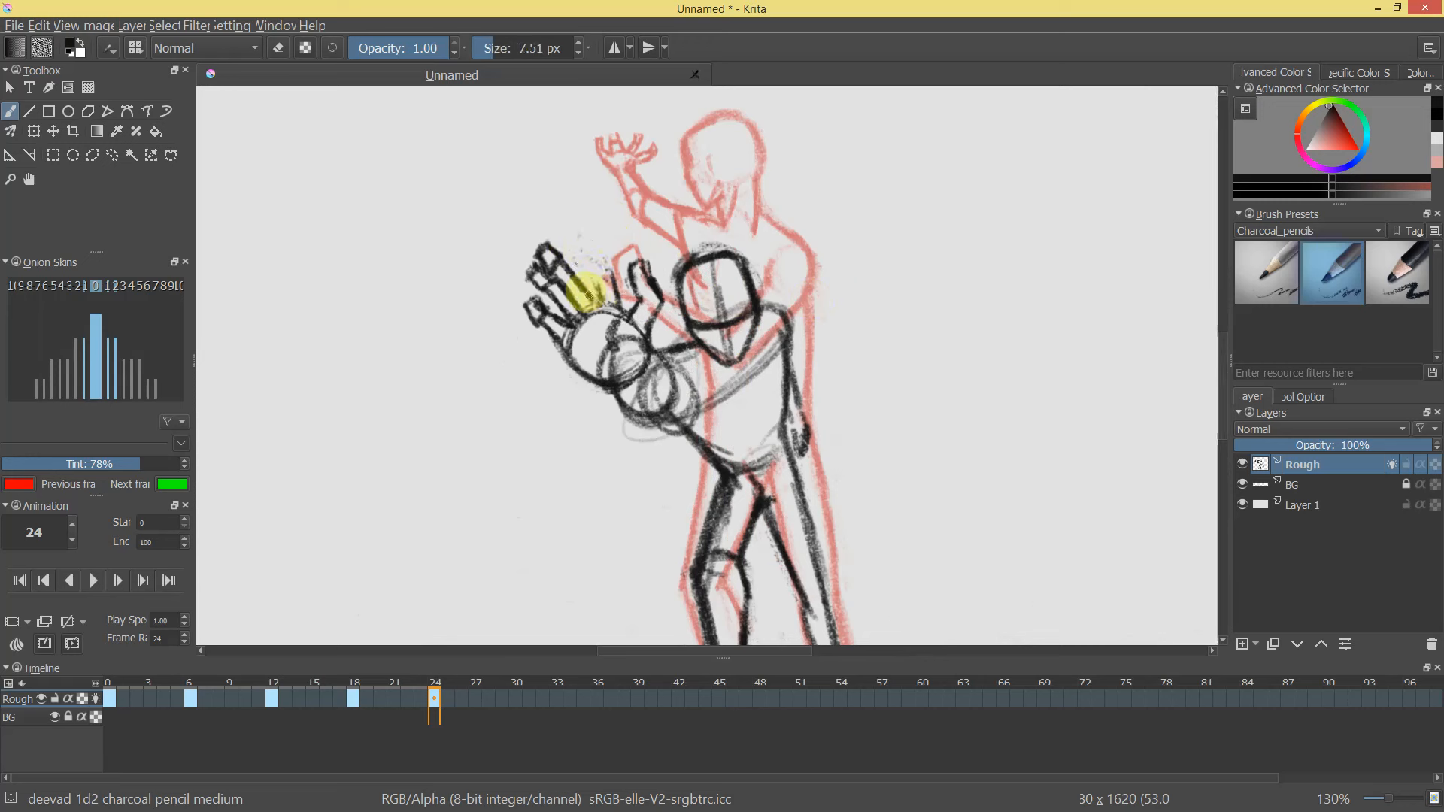
left_click_drag(597, 296, 602, 267)
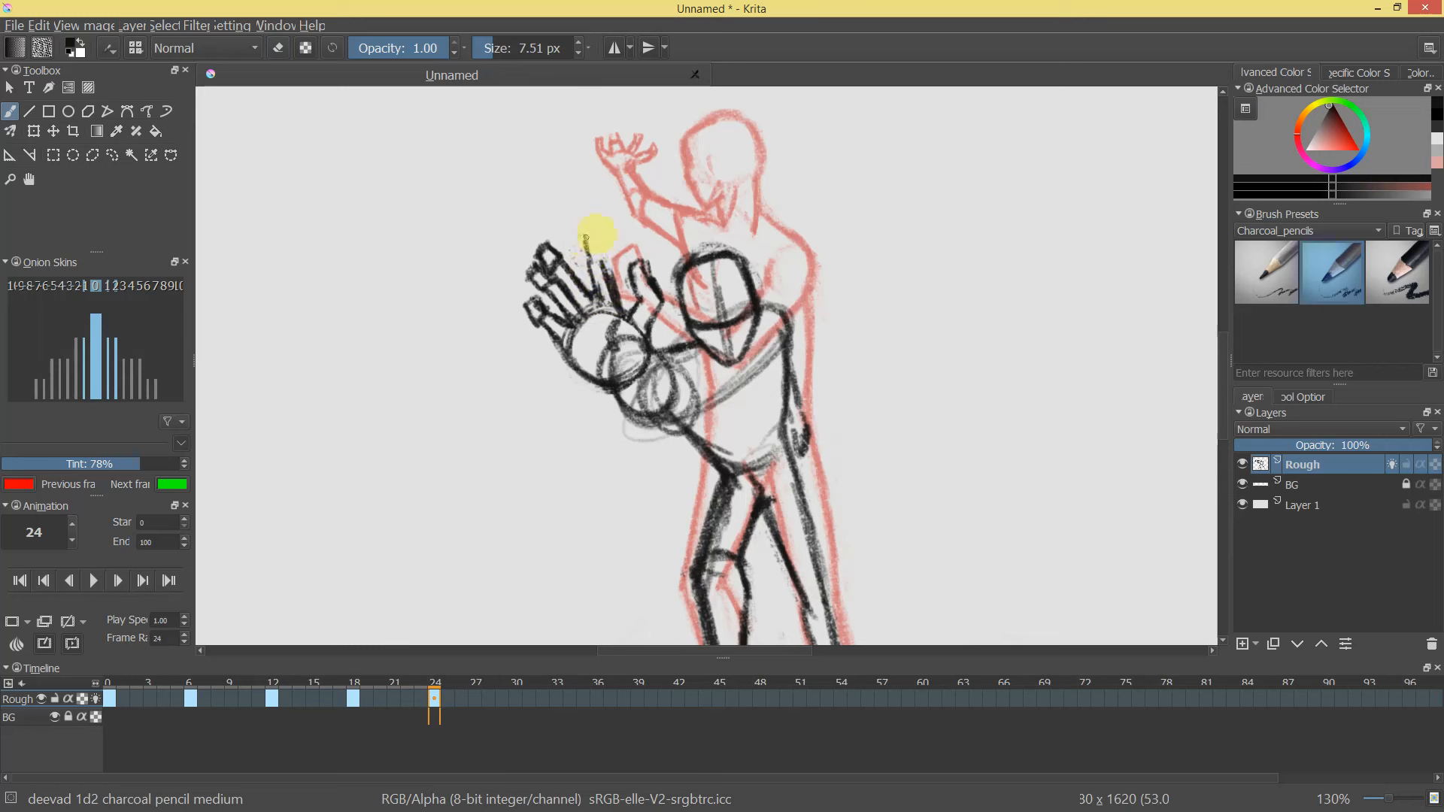
left_click_drag(709, 406, 586, 220)
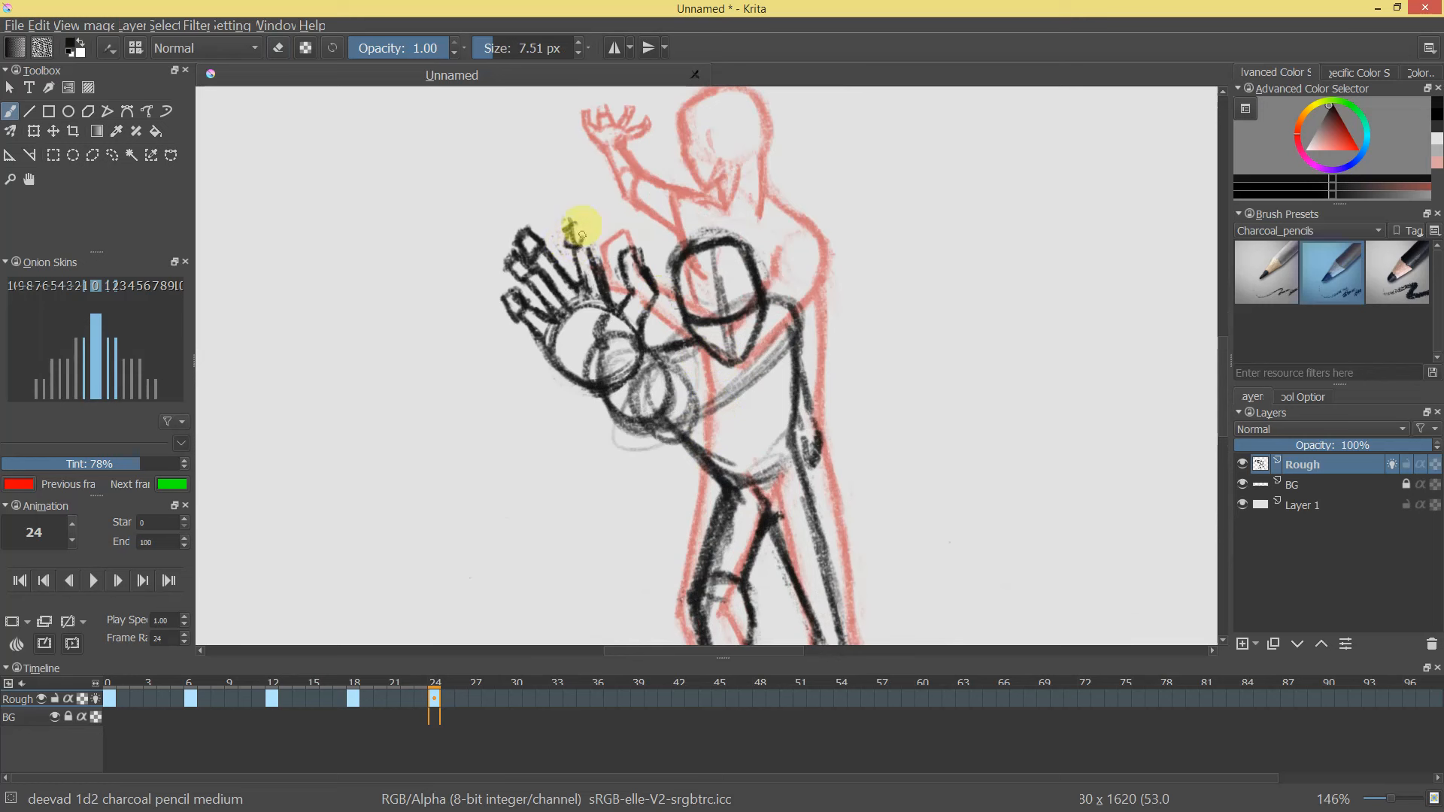
mouse_move(570, 220)
left_mouse_down()
mouse_move(661, 364)
mouse_move(790, 421)
mouse_move(585, 182)
left_mouse_up()
Erase the index fingertip with a 25.20 px eraser and redraw it squared with an 8.62 px brush.
key("e")
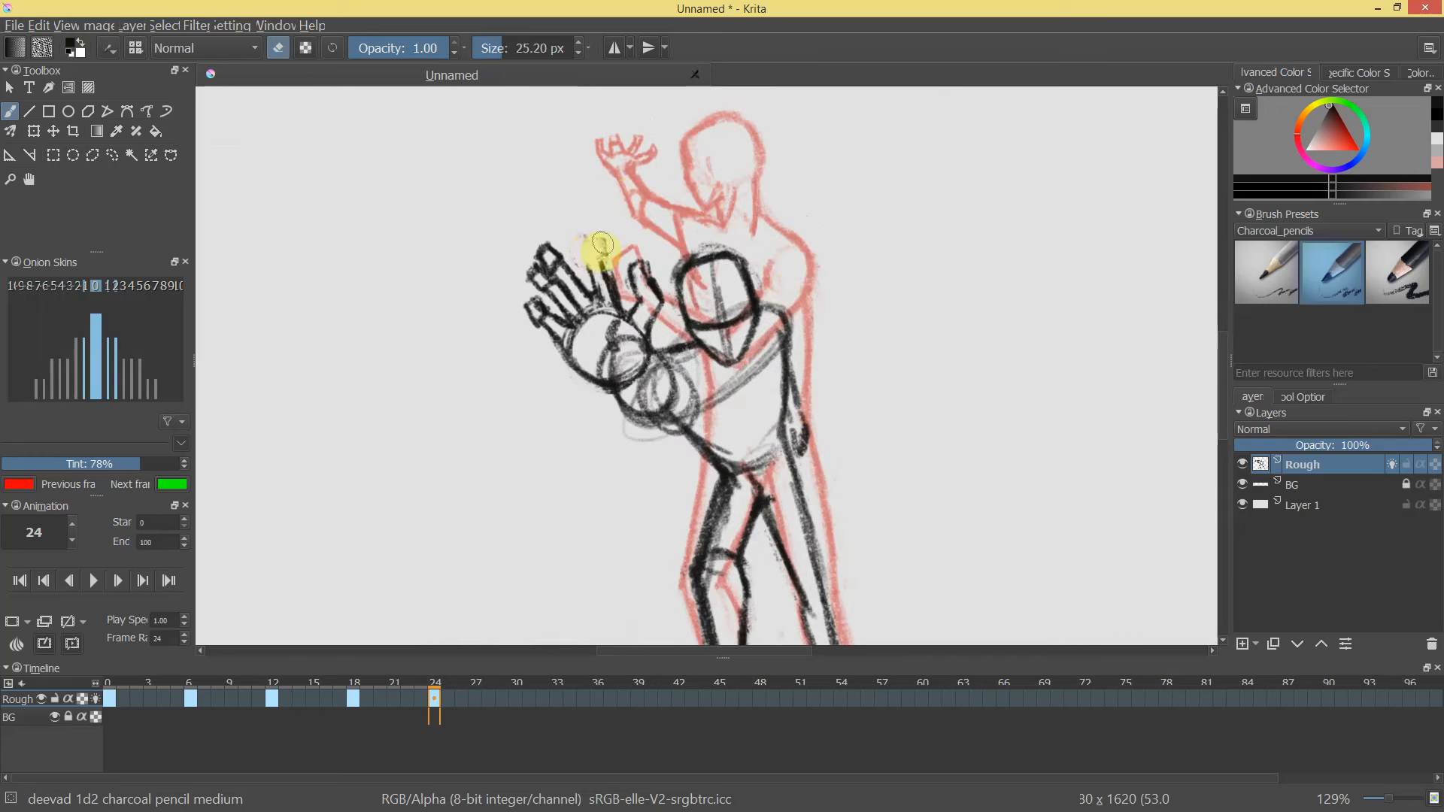
key("e")
key("bracketleft")
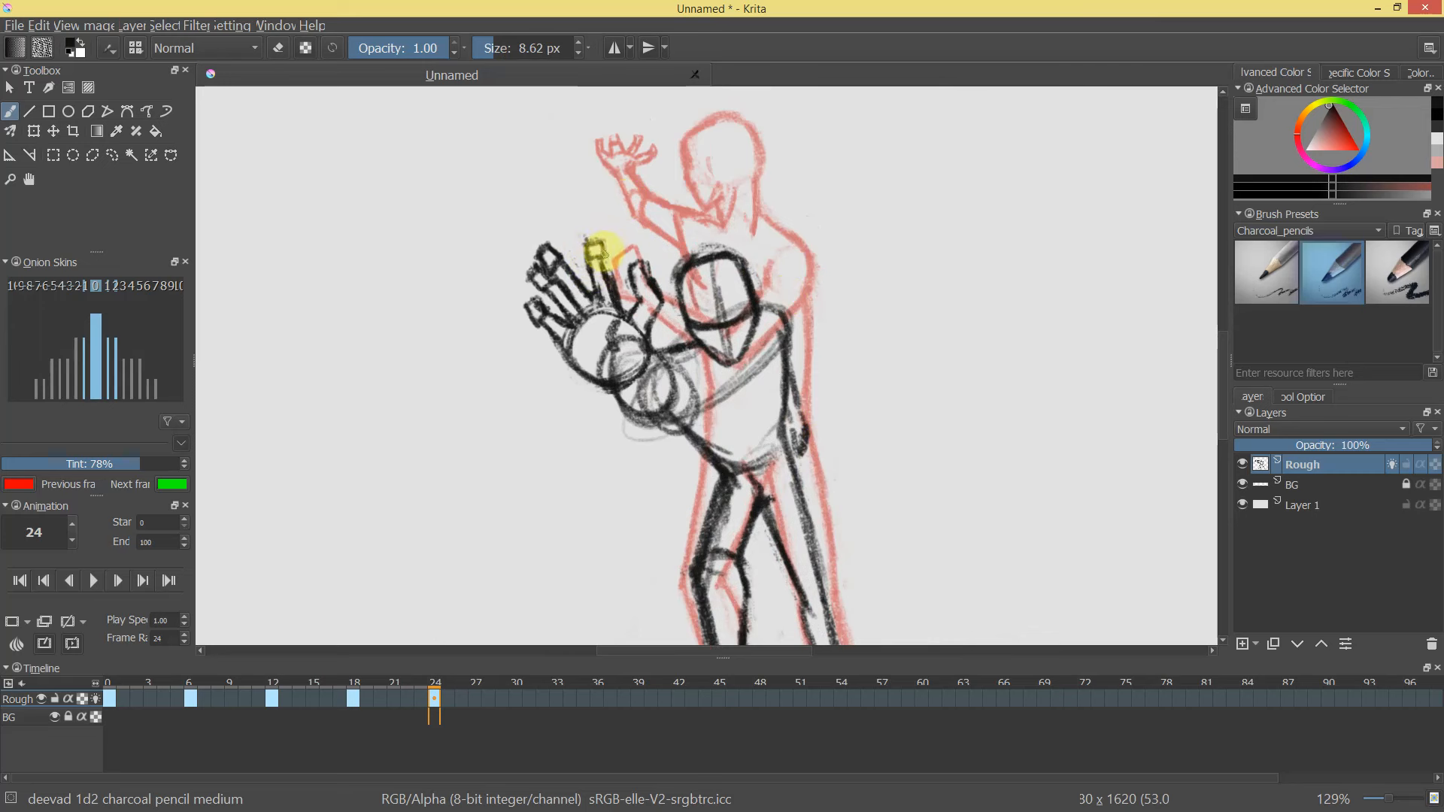
Reinforce the reaching arm's outline and draw a curved chest line from it to the back shoulder.
left_click_drag(619, 325, 672, 356)
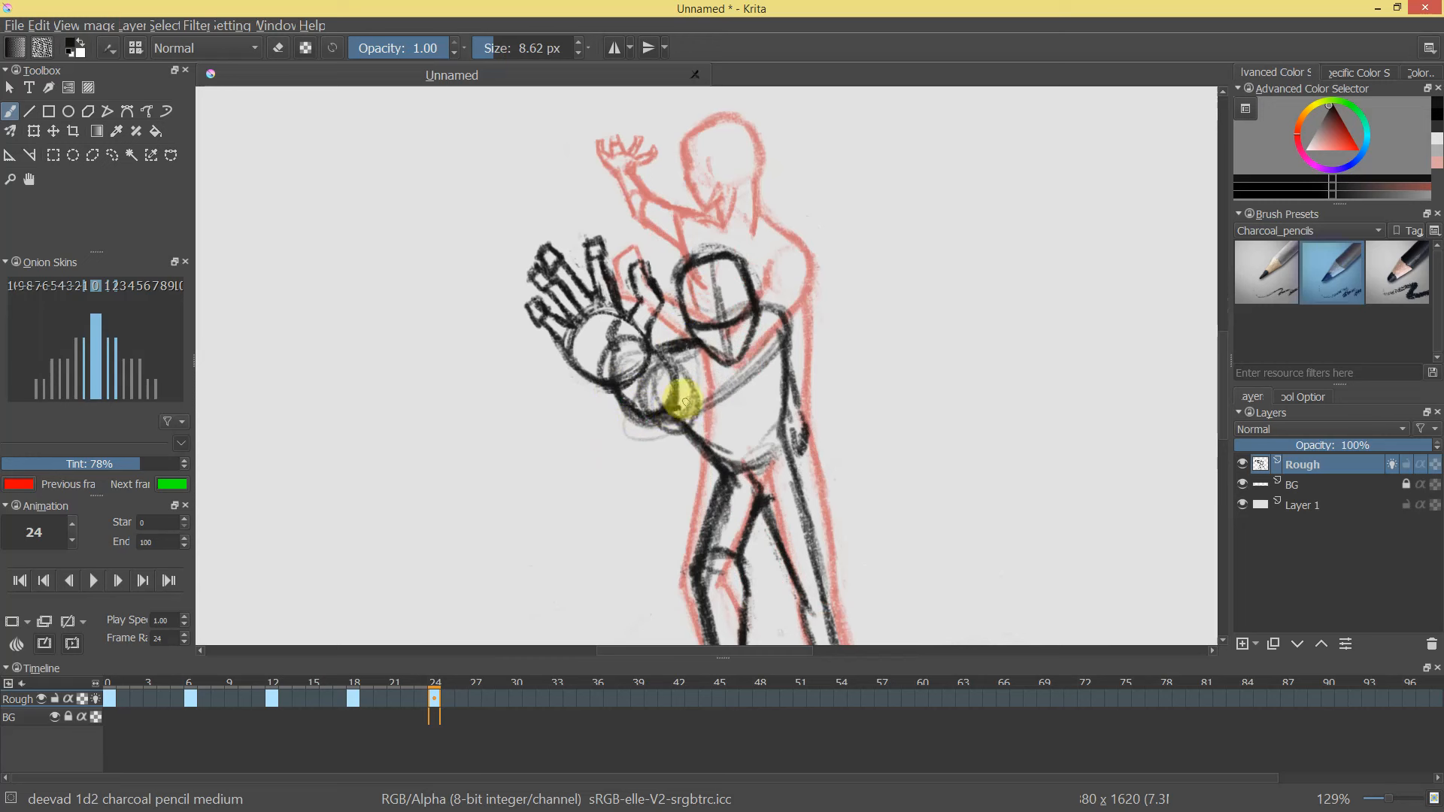
left_click_drag(666, 354, 733, 393)
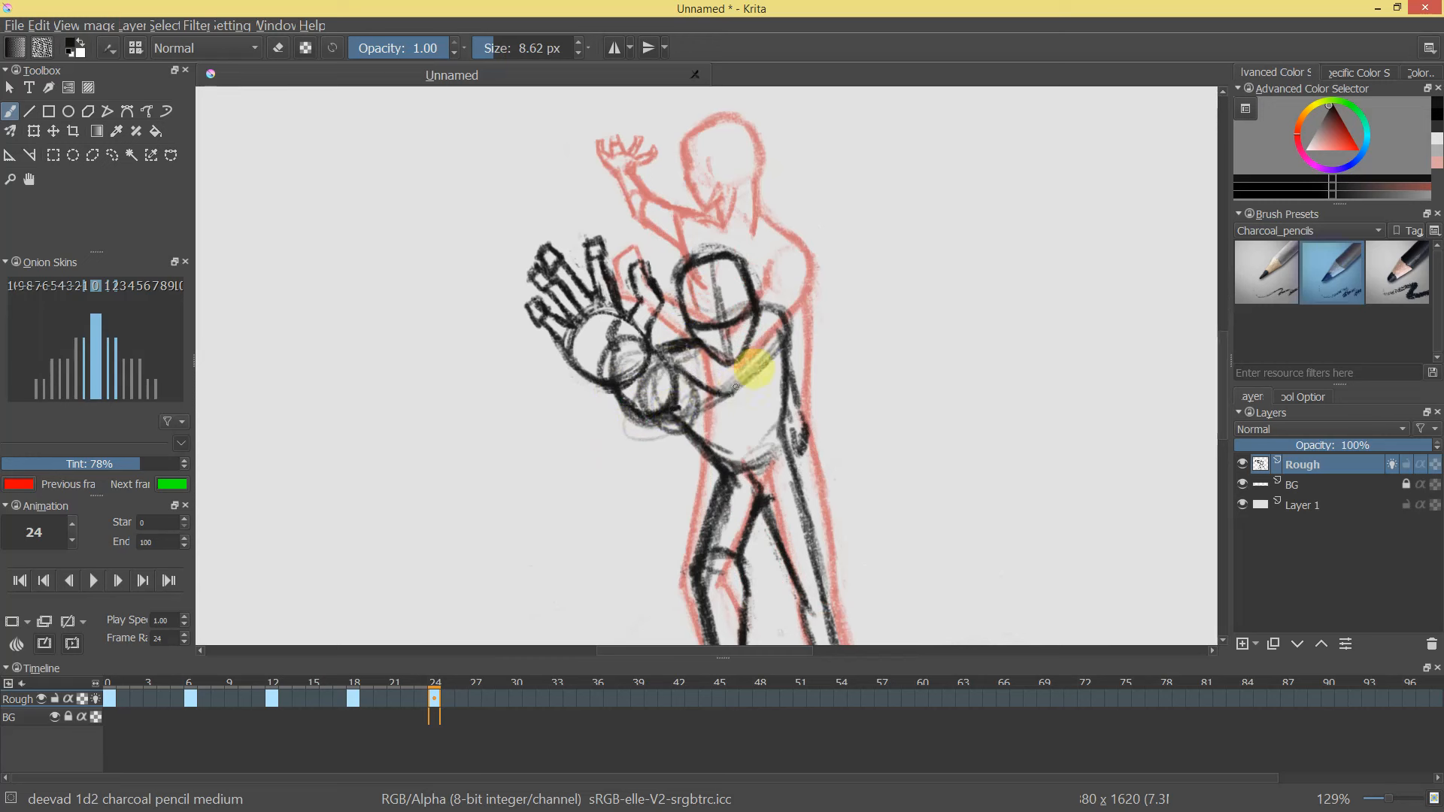
left_click_drag(780, 340, 743, 383)
Erase the rough lines below the reaching arm and redraw the torso's front edge with a 9.95 px brush.
key("e")
left_click_drag(686, 426, 707, 448)
key("e")
key("bracketleft")
left_click_drag(670, 380, 696, 421)
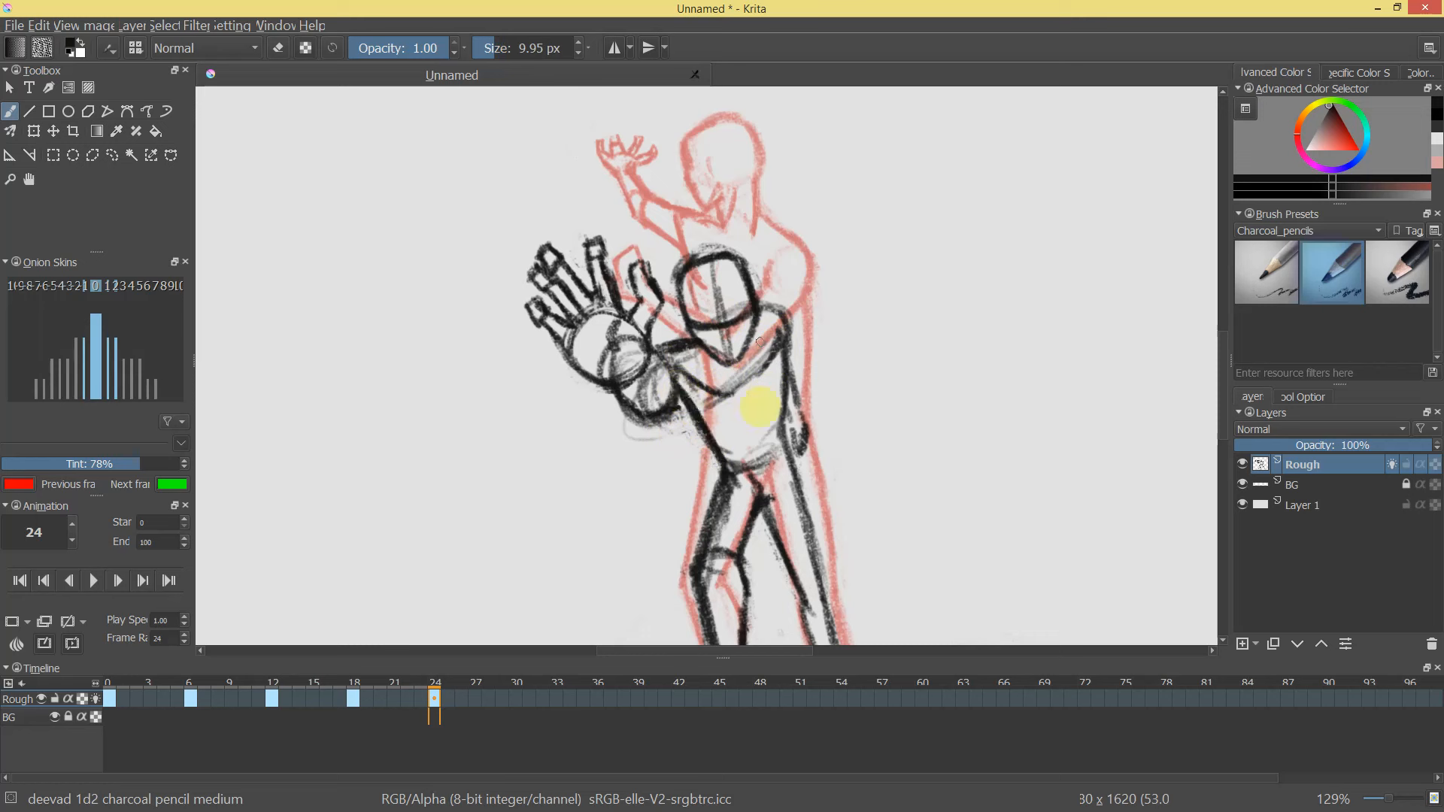
Erase the rough back shoulder line and redraw the torso's back edge down beside the hanging arm with a 9.95 px brush.
key("e")
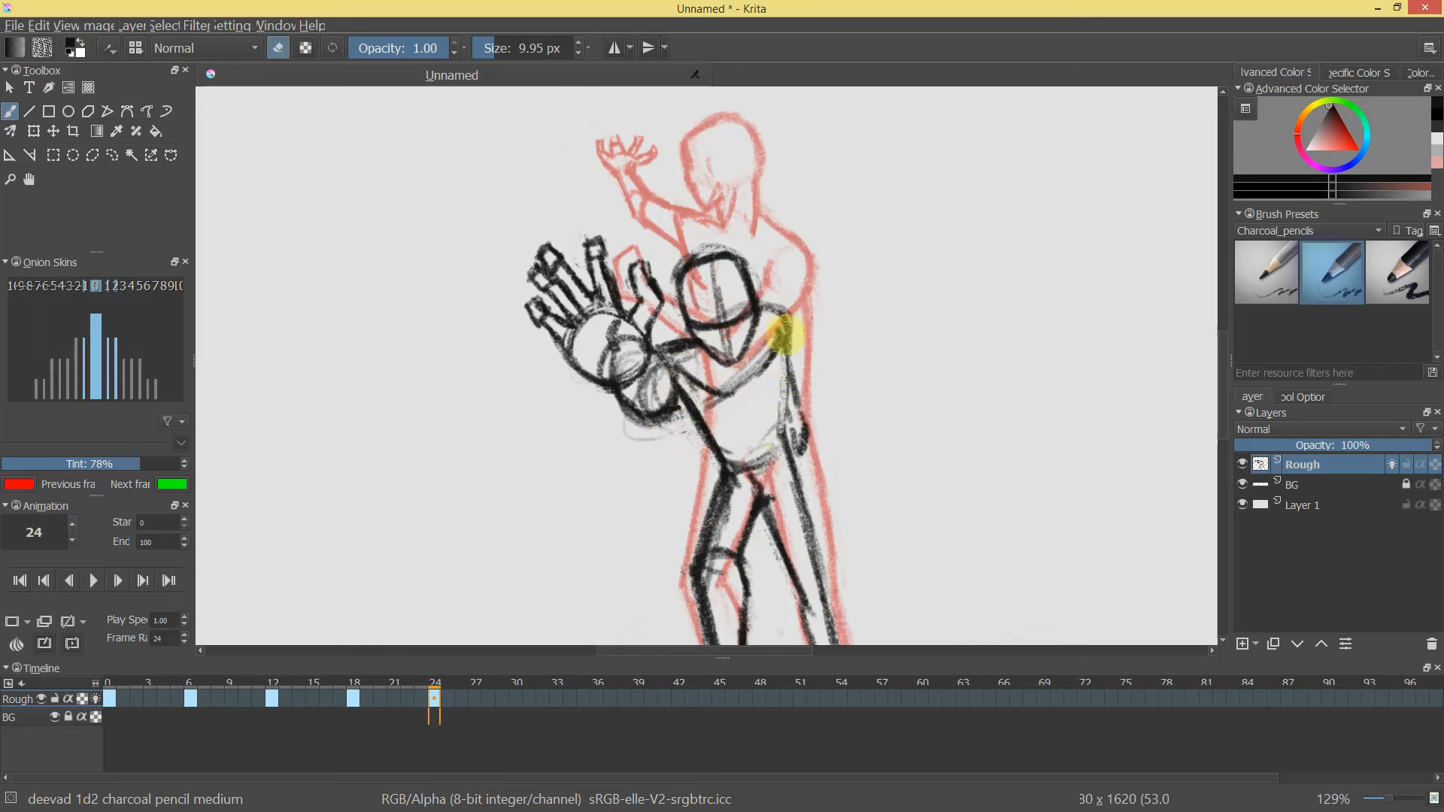
key("e")
mouse_move(759, 306)
left_mouse_down()
mouse_move(786, 391)
mouse_move(775, 345)
mouse_move(787, 449)
left_mouse_up()
key("e")
mouse_move(783, 323)
left_mouse_down()
mouse_move(830, 419)
mouse_move(853, 306)
mouse_move(838, 394)
mouse_move(783, 377)
mouse_move(709, 396)
mouse_move(732, 403)
mouse_move(746, 382)
mouse_move(719, 435)
left_mouse_up()
key("e")
Lighten the front leg with a 19.01 px eraser and redraw its knee and lower leg with a 9.49 px brush.
key("e")
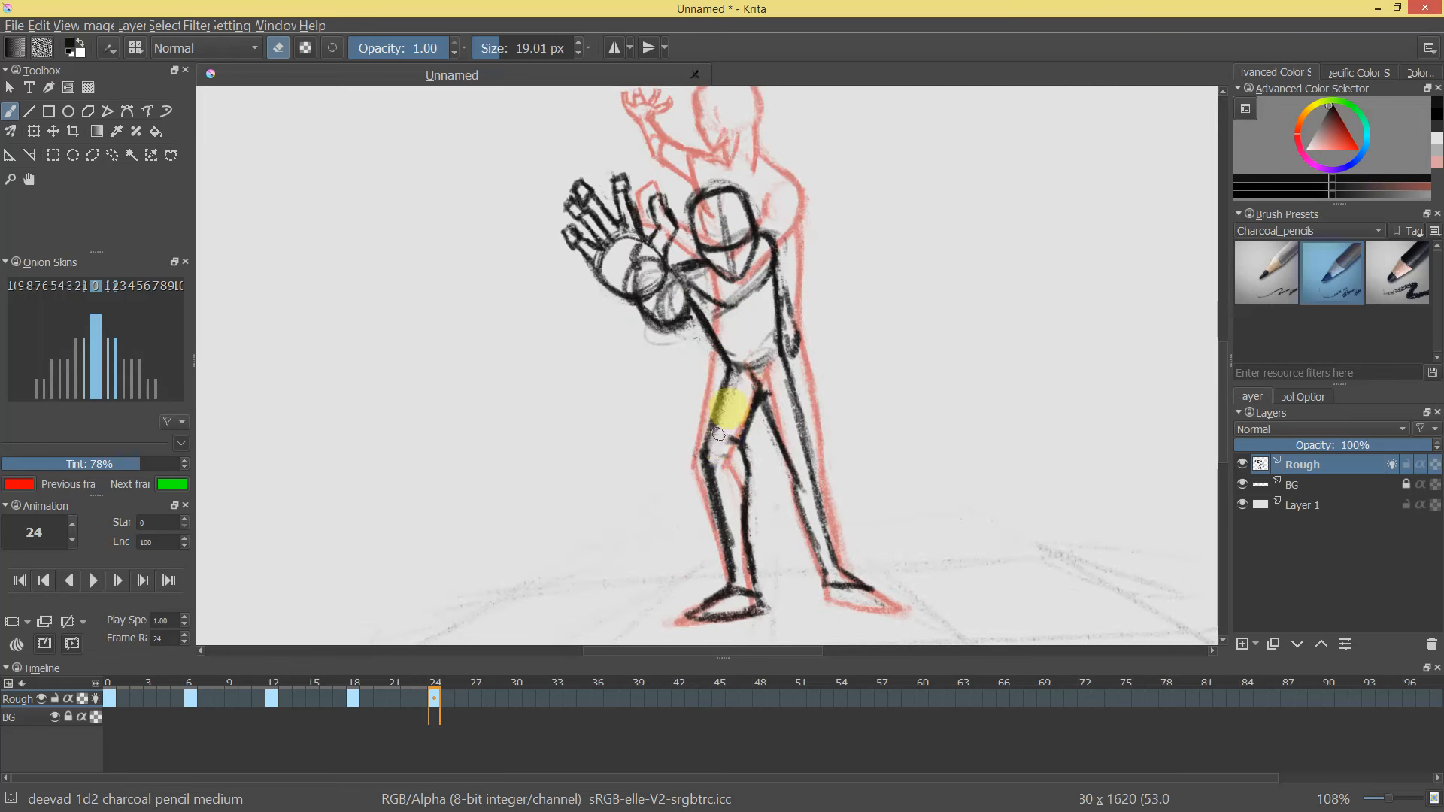
left_click_drag(744, 533, 718, 518)
key("e")
mouse_move(728, 456)
left_mouse_down()
mouse_move(741, 444)
mouse_move(753, 588)
left_mouse_up()
key("bracketleft")
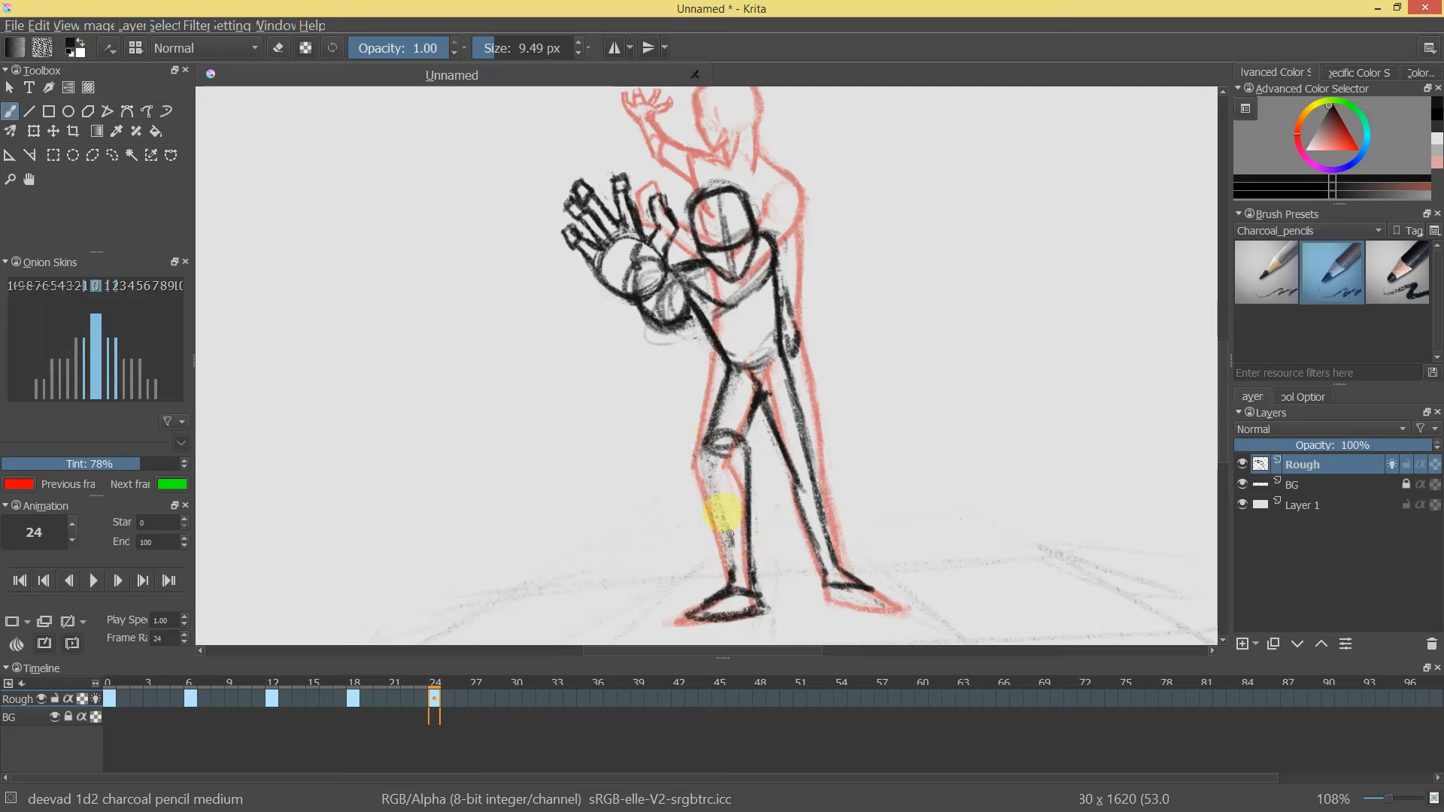
left_click_drag(707, 480, 733, 576)
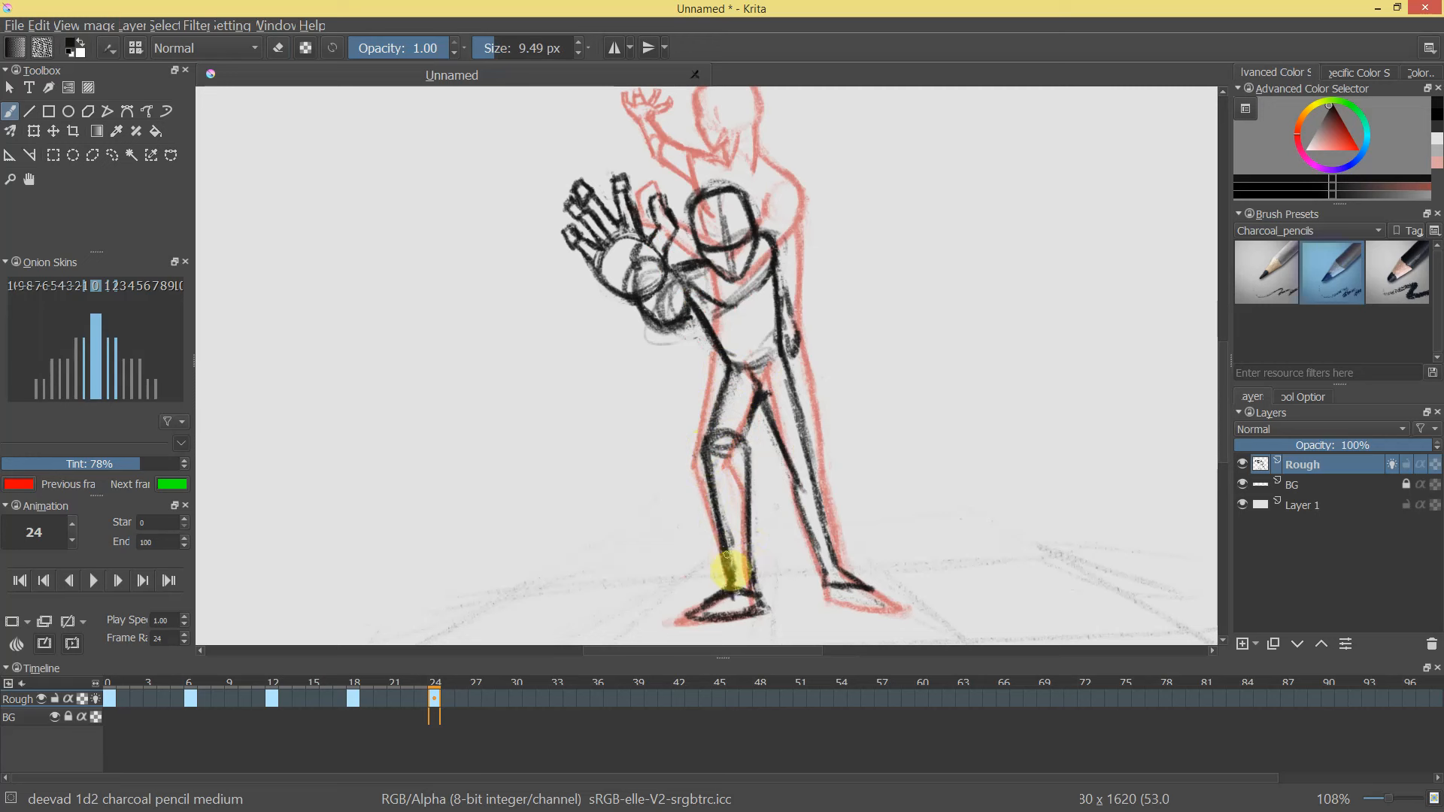
left_click_drag(754, 498, 758, 591)
Compare frame 24 with the neighbouring frames, then erase and redraw the front leg's inner calf line with a 12.54 px brush.
mouse_move(789, 463)
left_mouse_down()
mouse_move(808, 273)
mouse_move(841, 390)
mouse_move(741, 345)
mouse_move(745, 319)
left_mouse_up()
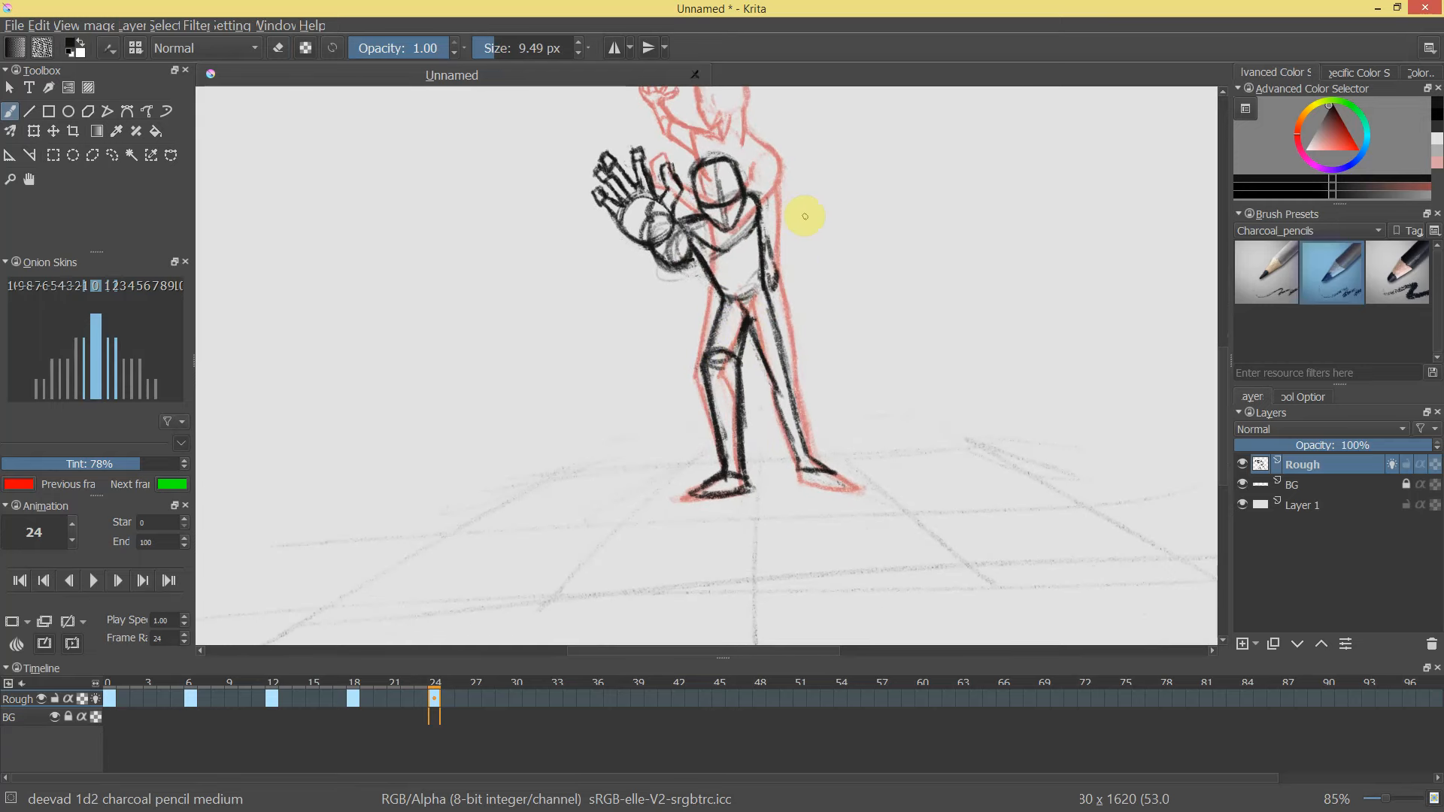
mouse_move(436, 683)
left_mouse_down()
mouse_move(403, 685)
mouse_move(461, 686)
left_mouse_up()
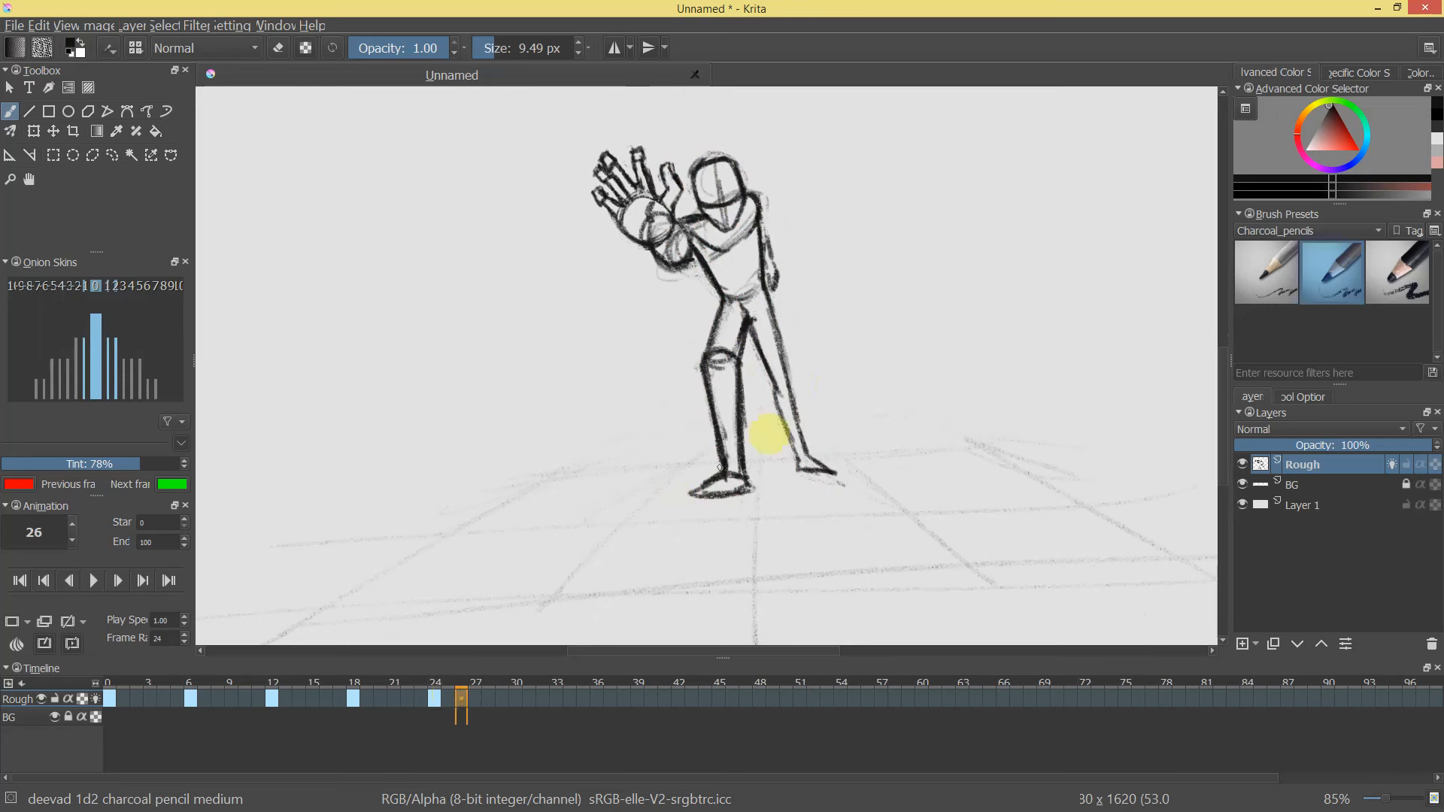
left_click_drag(830, 412, 812, 445)
left_click_drag(461, 686, 420, 698)
left_click_drag(728, 378, 744, 313)
key("e")
mouse_move(739, 382)
left_mouse_down()
mouse_move(739, 419)
mouse_move(741, 399)
left_mouse_up()
key("e")
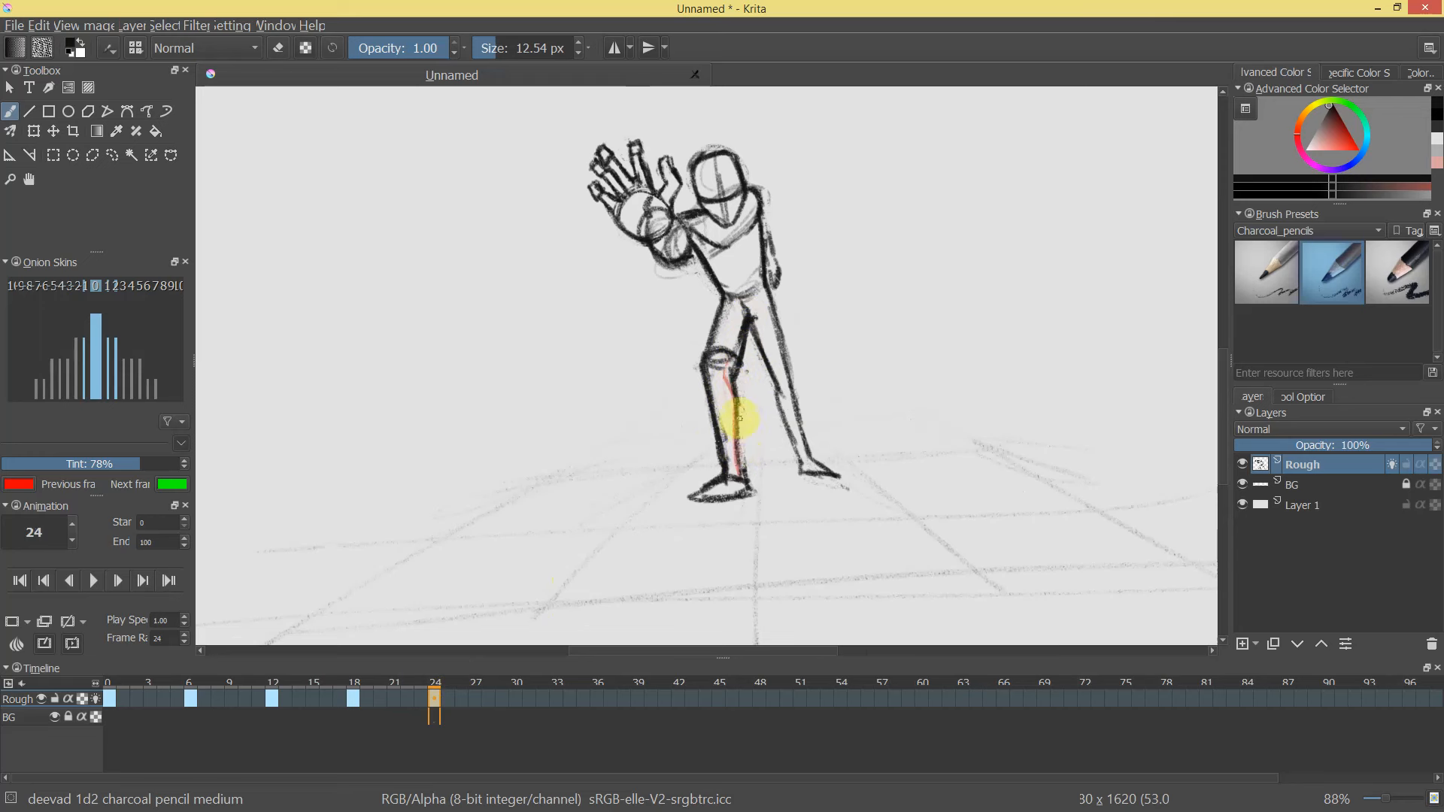
Try to enlarge and rotate the frame 24 figure with the Transform tool, preview it in the timeline, and undo the transform.
key("ctrl+t")
left_click_drag(880, 496, 933, 568)
left_click_drag(978, 301, 946, 360)
mouse_move(748, 411)
left_mouse_down()
mouse_move(734, 380)
mouse_move(790, 419)
left_mouse_up()
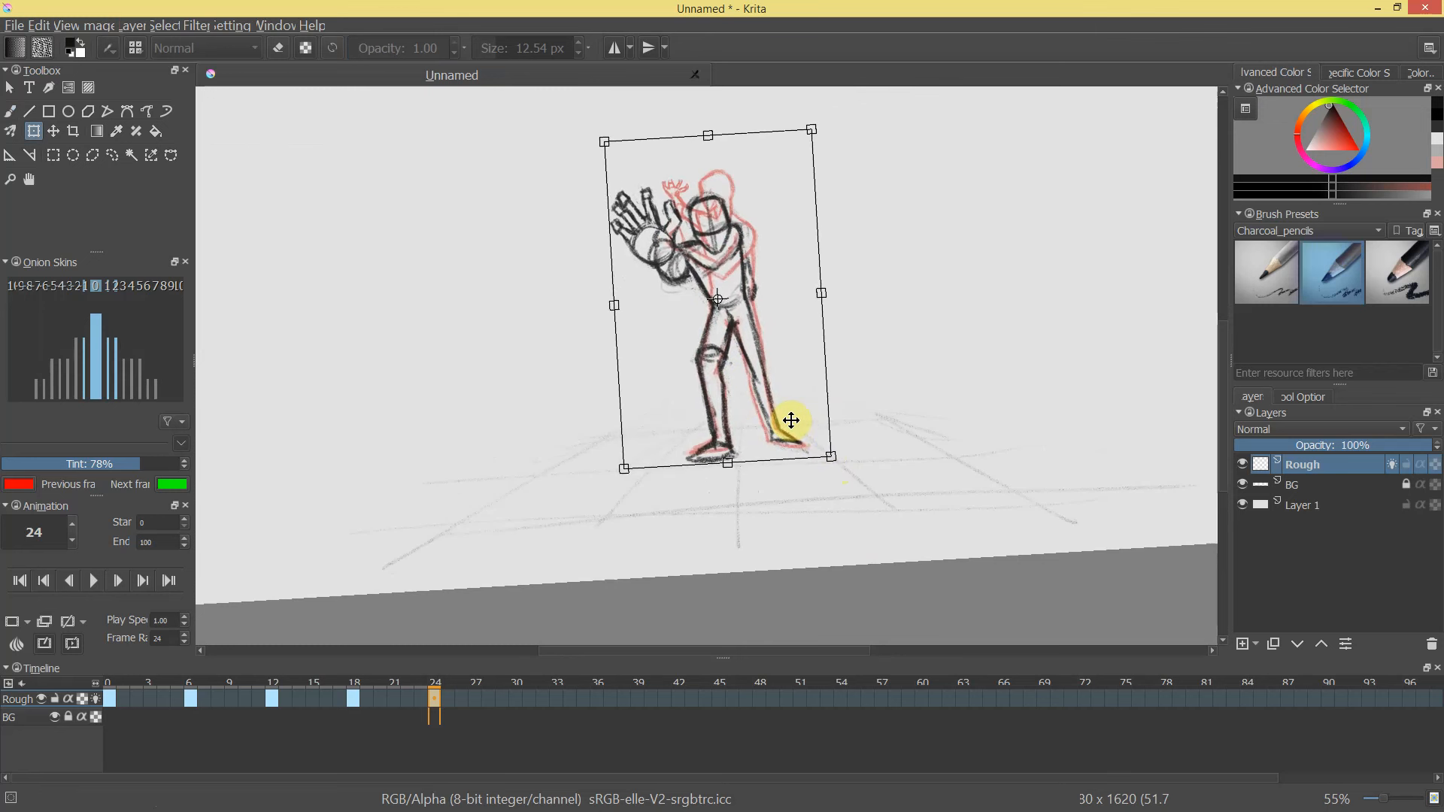
key("Return")
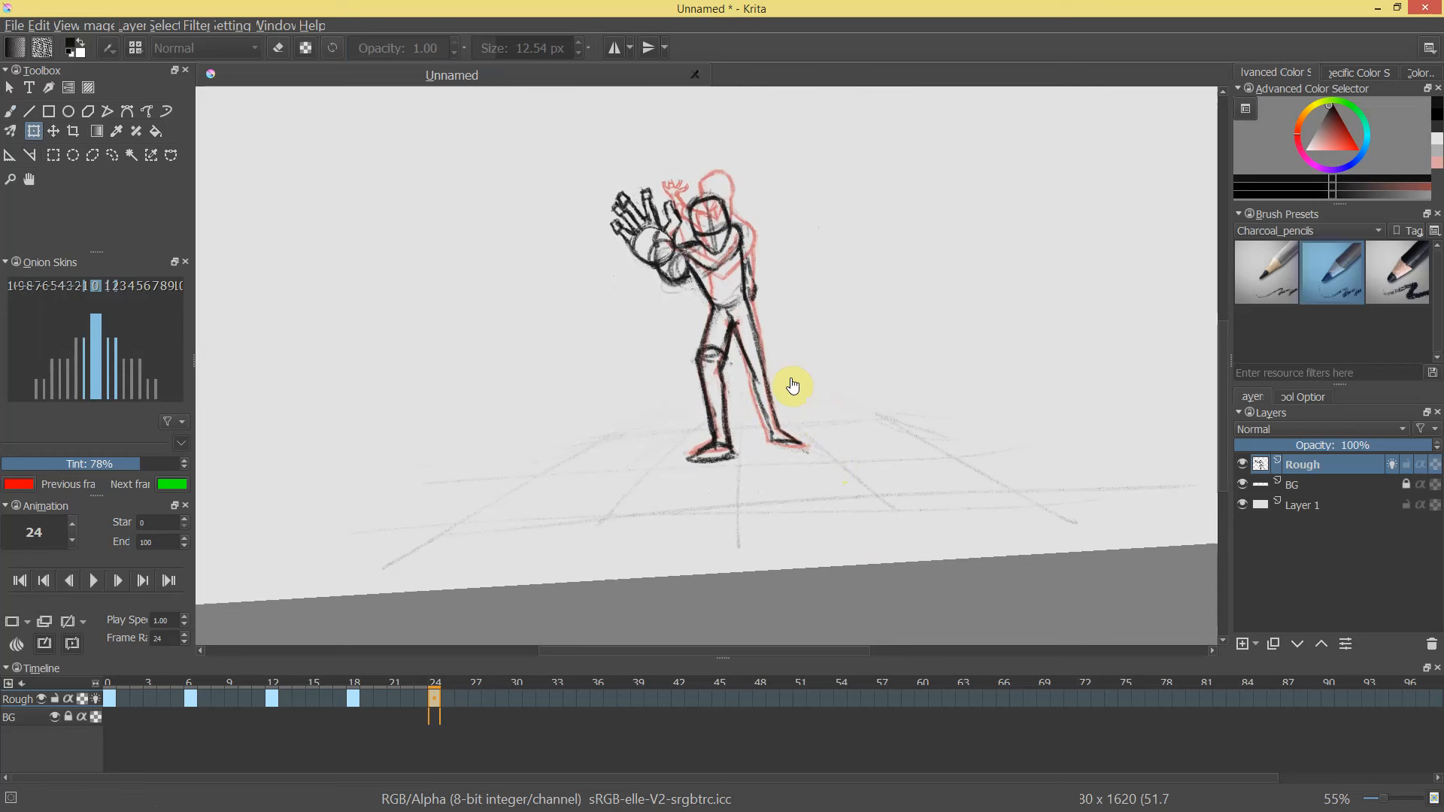
mouse_move(409, 687)
left_mouse_down()
mouse_move(160, 692)
mouse_move(484, 679)
mouse_move(273, 695)
mouse_move(482, 698)
left_mouse_up()
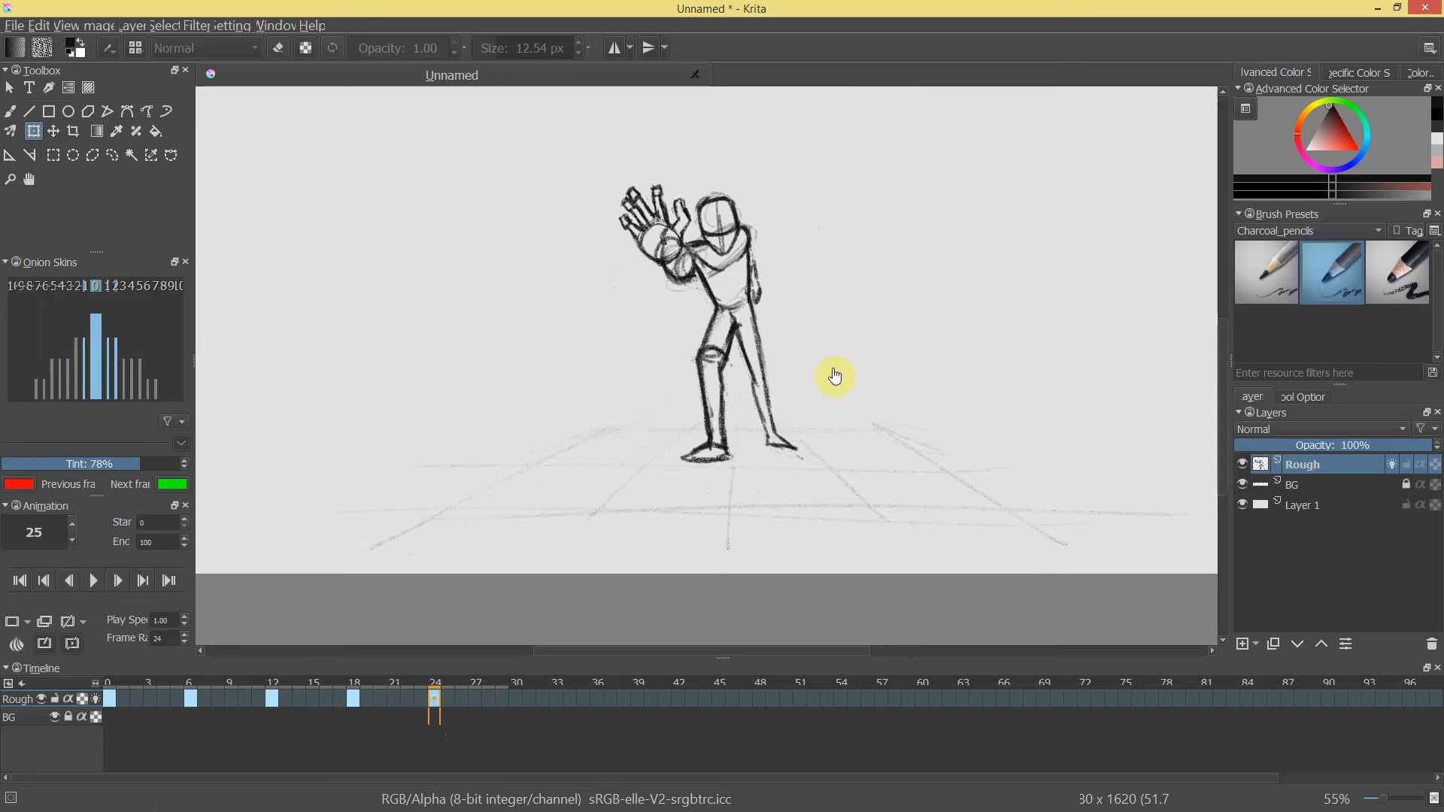
key("ctrl+z")
key("ctrl+shift+z")
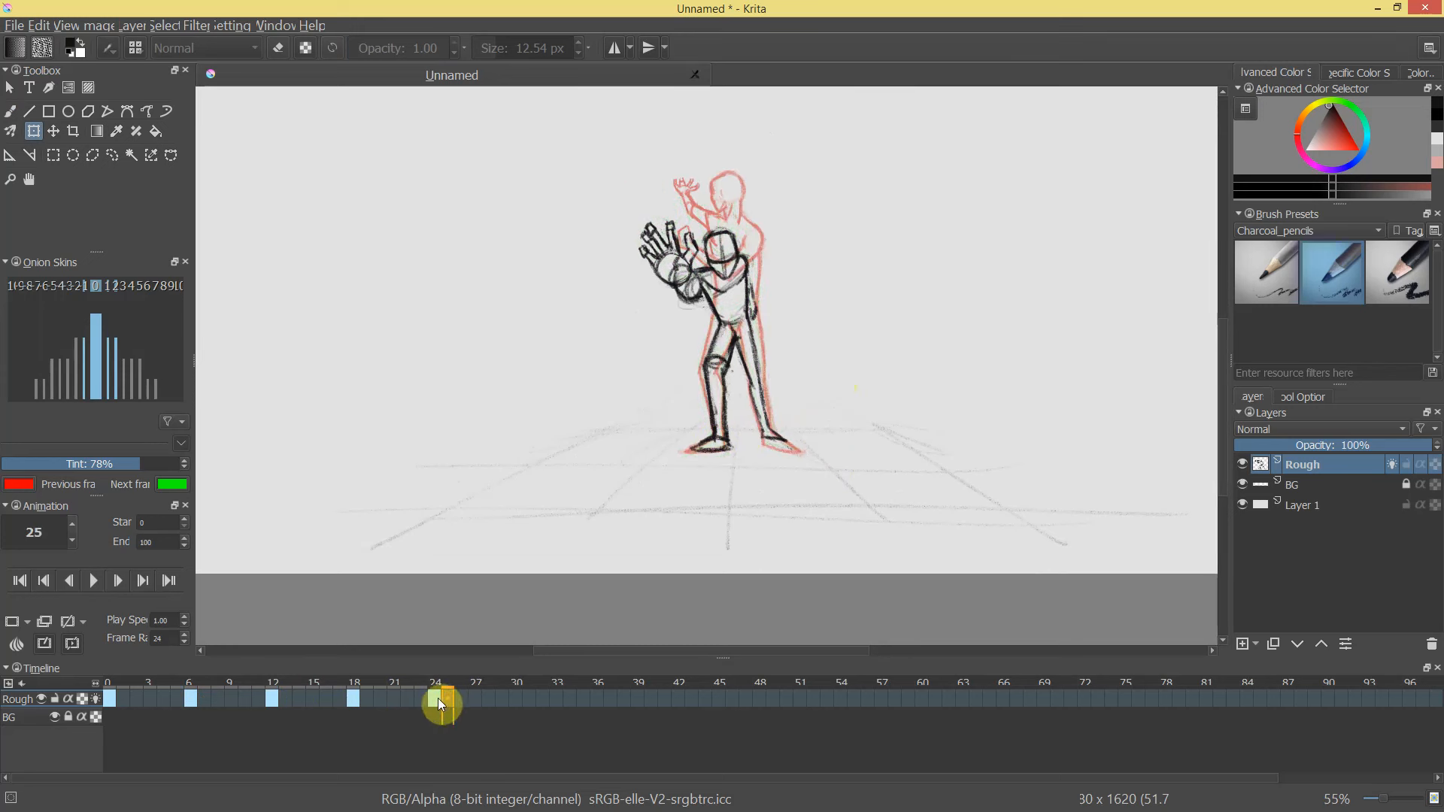
Transform the frame 24 figure, enlarging it, shifting it upward and rotating it slightly.
left_click_drag(703, 447, 701, 421)
left_click_drag(418, 685, 438, 682)
key("e")
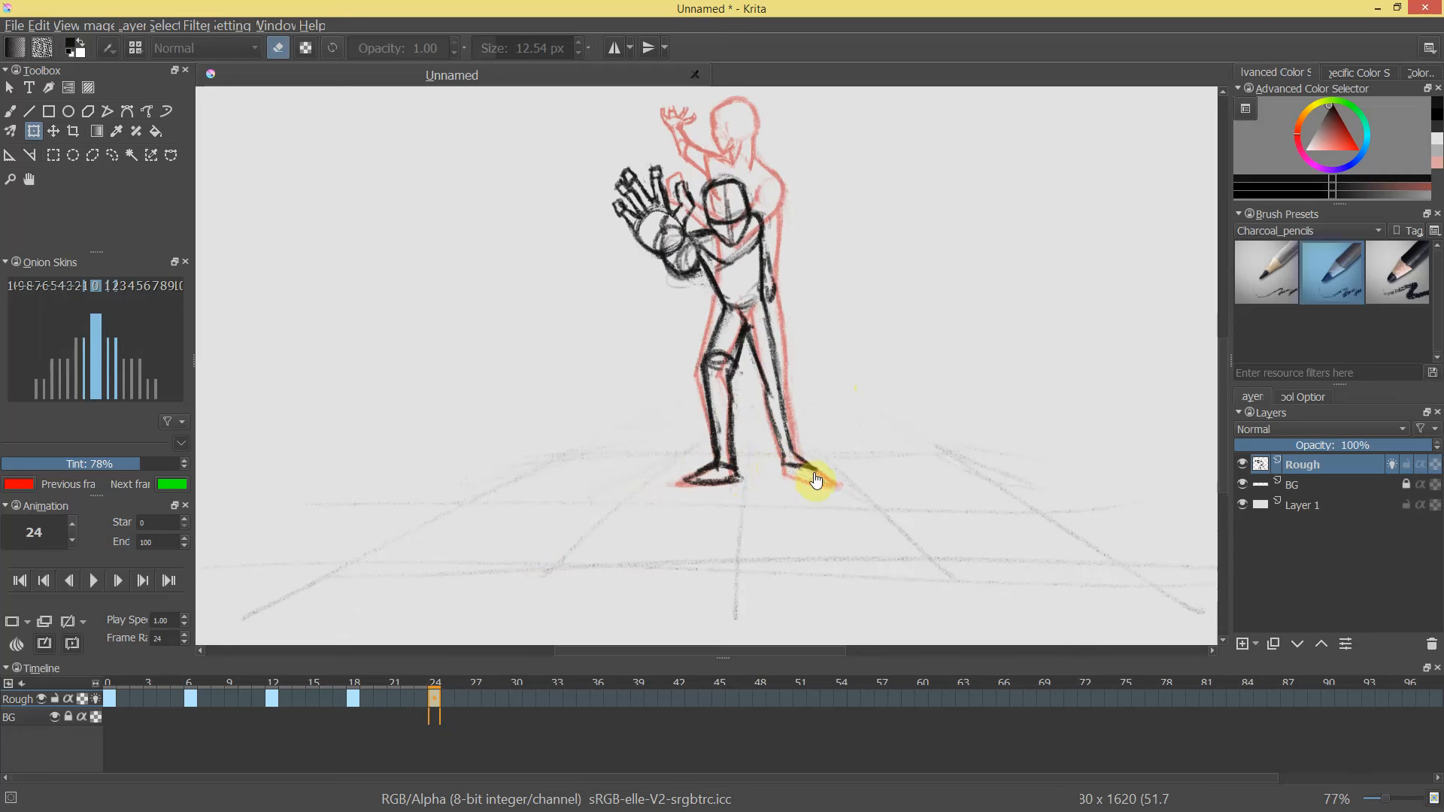
left_click_drag(850, 487, 958, 566)
mouse_move(846, 522)
left_mouse_down()
mouse_move(789, 464)
mouse_move(799, 452)
left_mouse_up()
mouse_move(925, 408)
left_mouse_down()
mouse_move(890, 451)
mouse_move(958, 346)
left_mouse_up()
key("Return")
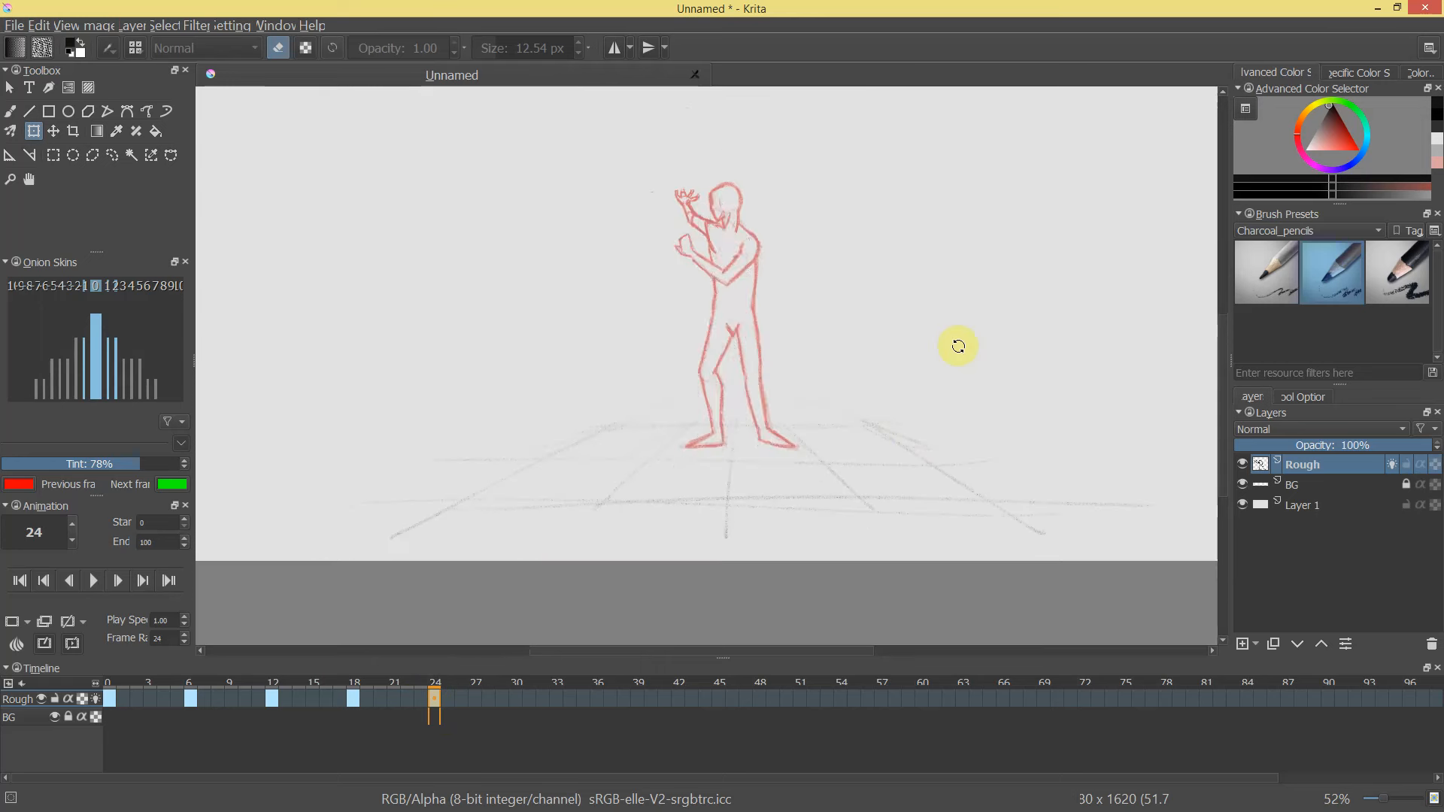
mouse_move(755, 427)
left_mouse_down()
mouse_move(773, 393)
mouse_move(716, 422)
left_mouse_up()
Erase the front leg from the hip down to the foot with a 68.33 px eraser.
key("b")
key("e")
left_click_drag(732, 373, 726, 343)
left_click_drag(683, 339, 718, 340)
mouse_move(688, 340)
left_mouse_down()
mouse_move(679, 494)
mouse_move(705, 424)
mouse_move(721, 426)
mouse_move(671, 517)
left_mouse_up()
key("ctrl+z")
key("e")
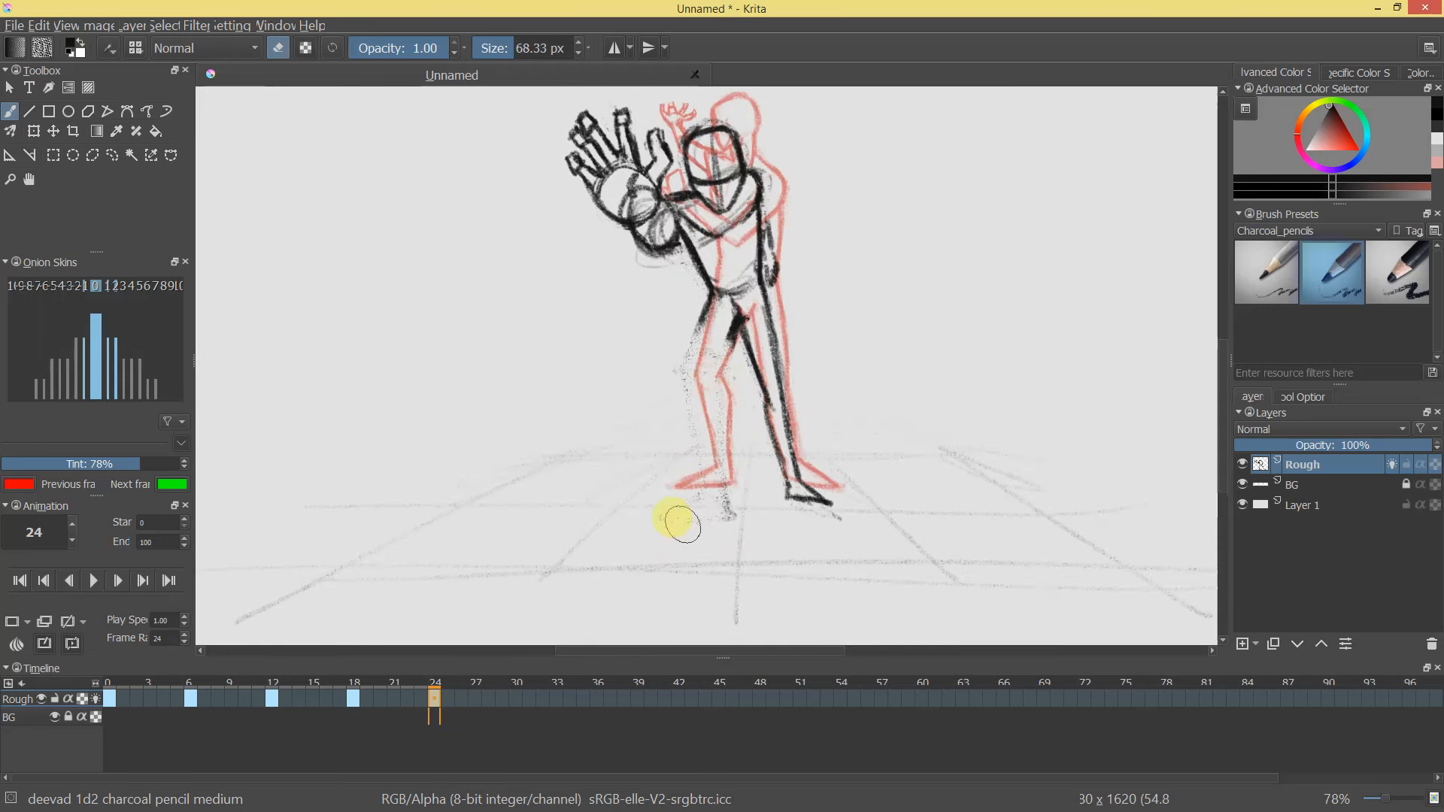
mouse_move(727, 342)
left_mouse_down()
mouse_move(747, 314)
mouse_move(709, 320)
left_mouse_up()
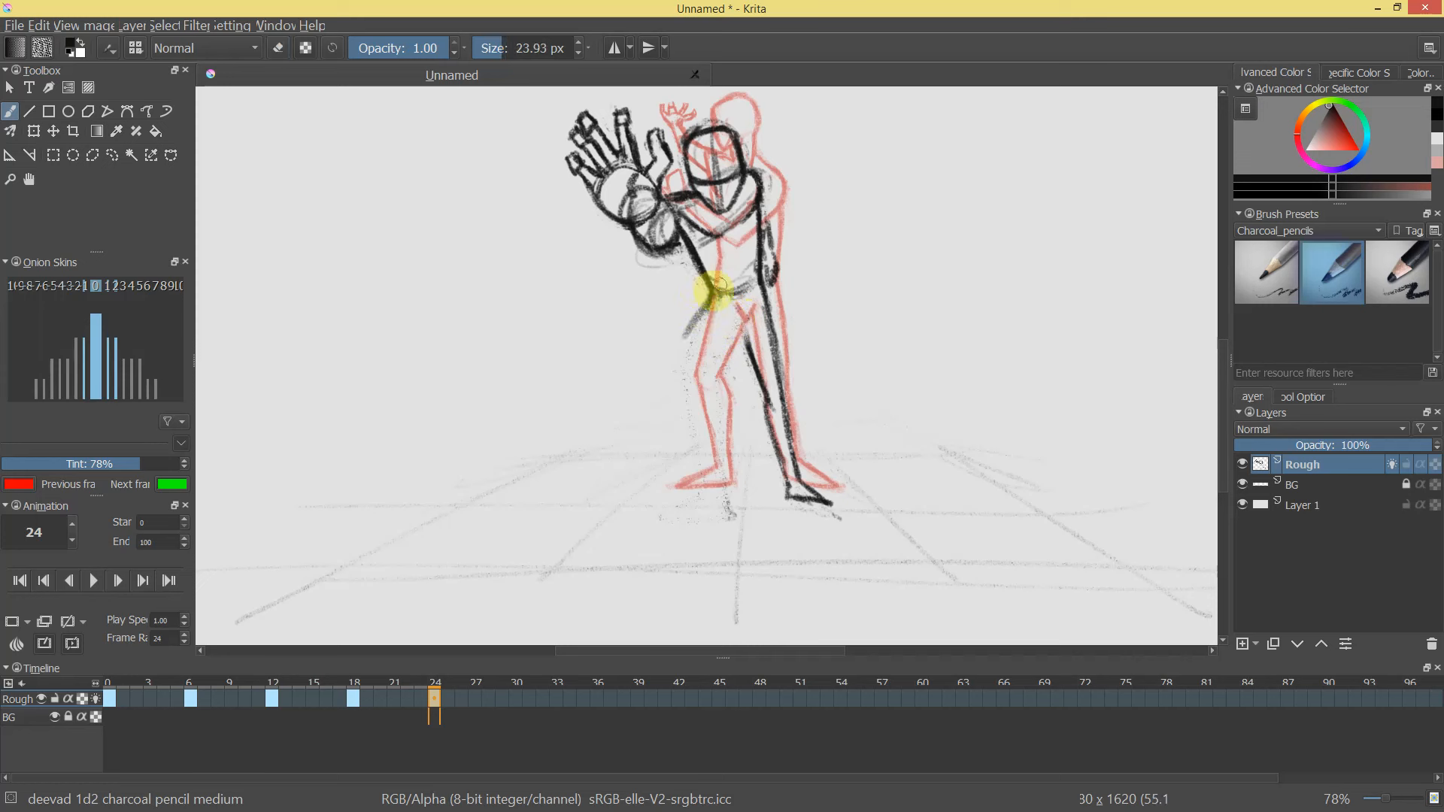
Redraw the front leg raised forward with a round knee, a straight shin and a short foot using a 12.29 px brush.
mouse_move(681, 336)
left_mouse_down()
mouse_move(724, 351)
mouse_move(691, 338)
mouse_move(722, 343)
mouse_move(700, 370)
mouse_move(699, 326)
mouse_move(738, 341)
mouse_move(690, 369)
mouse_move(705, 450)
left_mouse_up()
left_click_drag(748, 355, 737, 379)
mouse_move(722, 436)
left_mouse_down()
mouse_move(720, 280)
mouse_move(710, 461)
left_mouse_up()
mouse_move(696, 397)
left_mouse_down()
mouse_move(687, 477)
mouse_move(728, 469)
left_mouse_up()
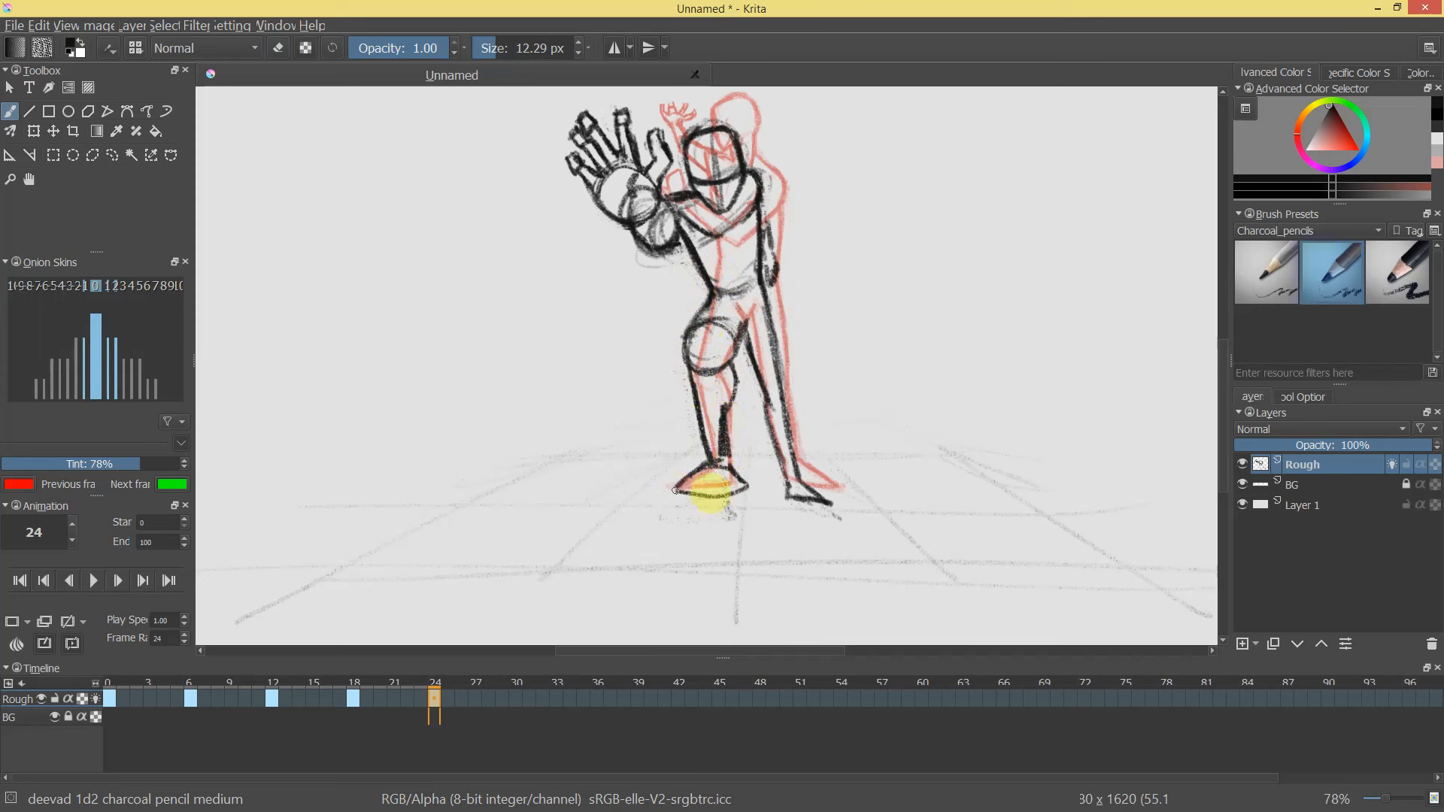
key("ctrl+z")
mouse_move(699, 474)
left_mouse_down()
mouse_move(689, 499)
mouse_move(725, 447)
mouse_move(721, 508)
left_mouse_up()
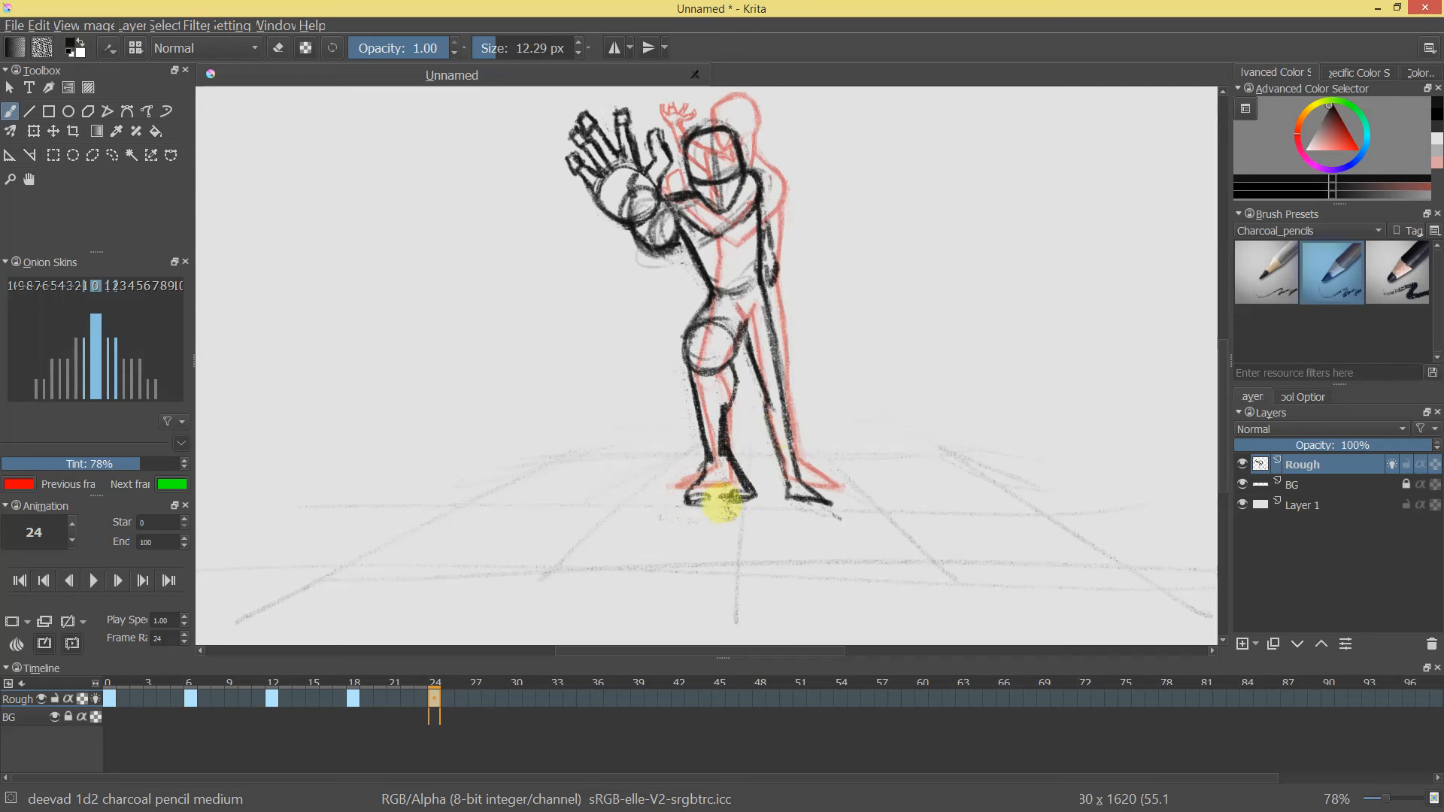
Erase the back foot and redraw it as a short tapered end of the back leg.
mouse_move(833, 476)
left_mouse_down()
mouse_move(828, 548)
mouse_move(840, 452)
mouse_move(815, 495)
mouse_move(770, 362)
mouse_move(752, 406)
mouse_move(819, 471)
left_mouse_up()
key("e")
key("e")
left_click_drag(784, 415, 790, 447)
Redraw the front leg's inner thigh and calf line with an 11.50 px brush and scrub the timeline to frame 29.
mouse_move(821, 366)
left_mouse_down("ctrl")
mouse_move(809, 417)
mouse_move(819, 306)
mouse_move(729, 332)
mouse_move(729, 360)
mouse_move(738, 337)
left_mouse_up("ctrl")
key("ctrl+z")
mouse_move(749, 314)
left_mouse_down()
mouse_move(728, 367)
mouse_move(727, 445)
left_mouse_up()
left_click_drag(727, 421, 728, 489, "ctrl")
left_click_drag(779, 334, 792, 276, "ctrl")
mouse_move(439, 685)
left_mouse_down()
mouse_move(324, 694)
mouse_move(488, 694)
mouse_move(350, 689)
mouse_move(521, 712)
left_mouse_up()
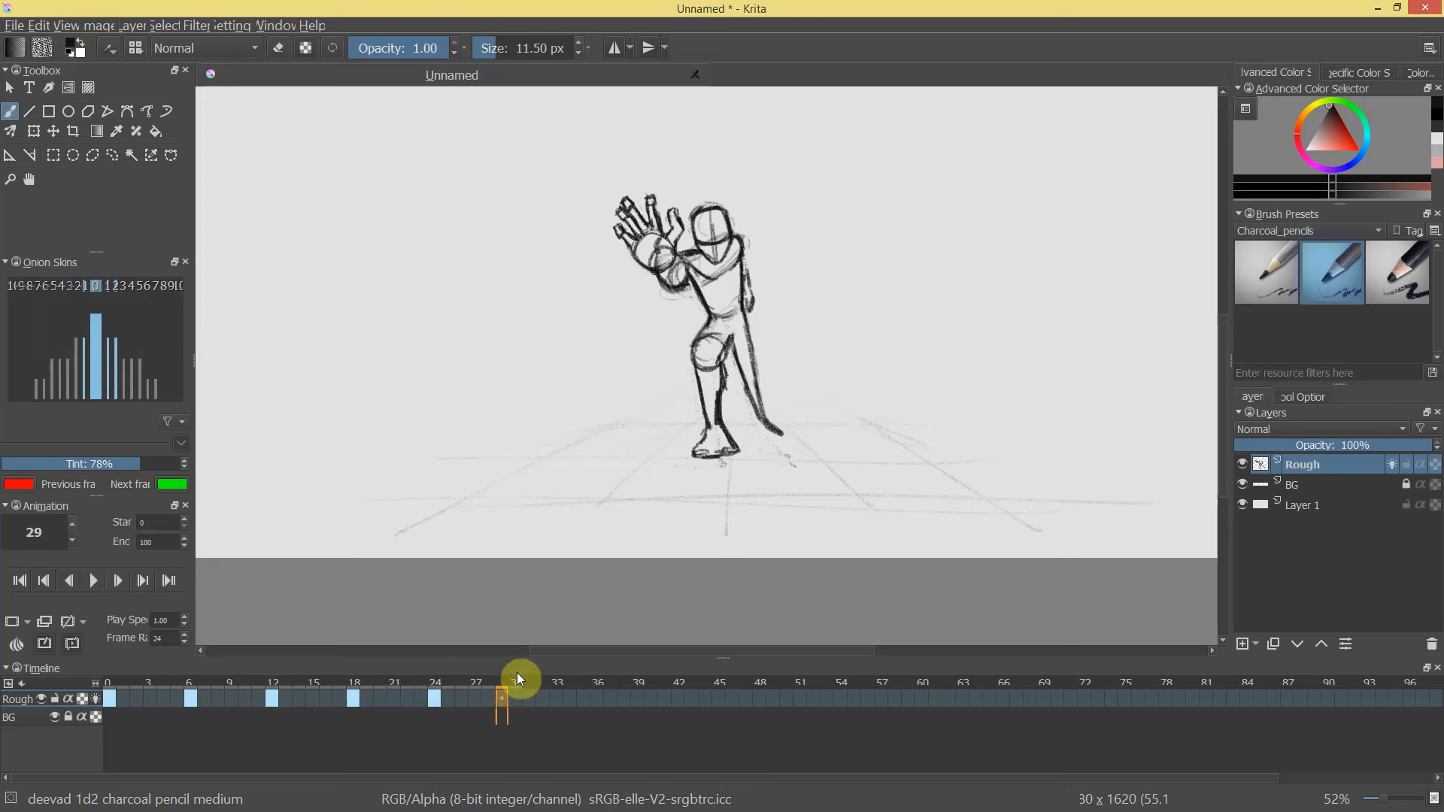
On frame 29, straighten the front leg's inner calf and redraw the heel line with an 11.19 px black brush.
left_click(767, 410, "ctrl")
left_click_drag(764, 437, 767, 384)
left_click(1333, 101)
key("e")
mouse_move(734, 480)
left_mouse_down()
mouse_move(747, 314)
mouse_move(718, 361)
mouse_move(725, 449)
mouse_move(759, 510)
left_mouse_up()
key("e")
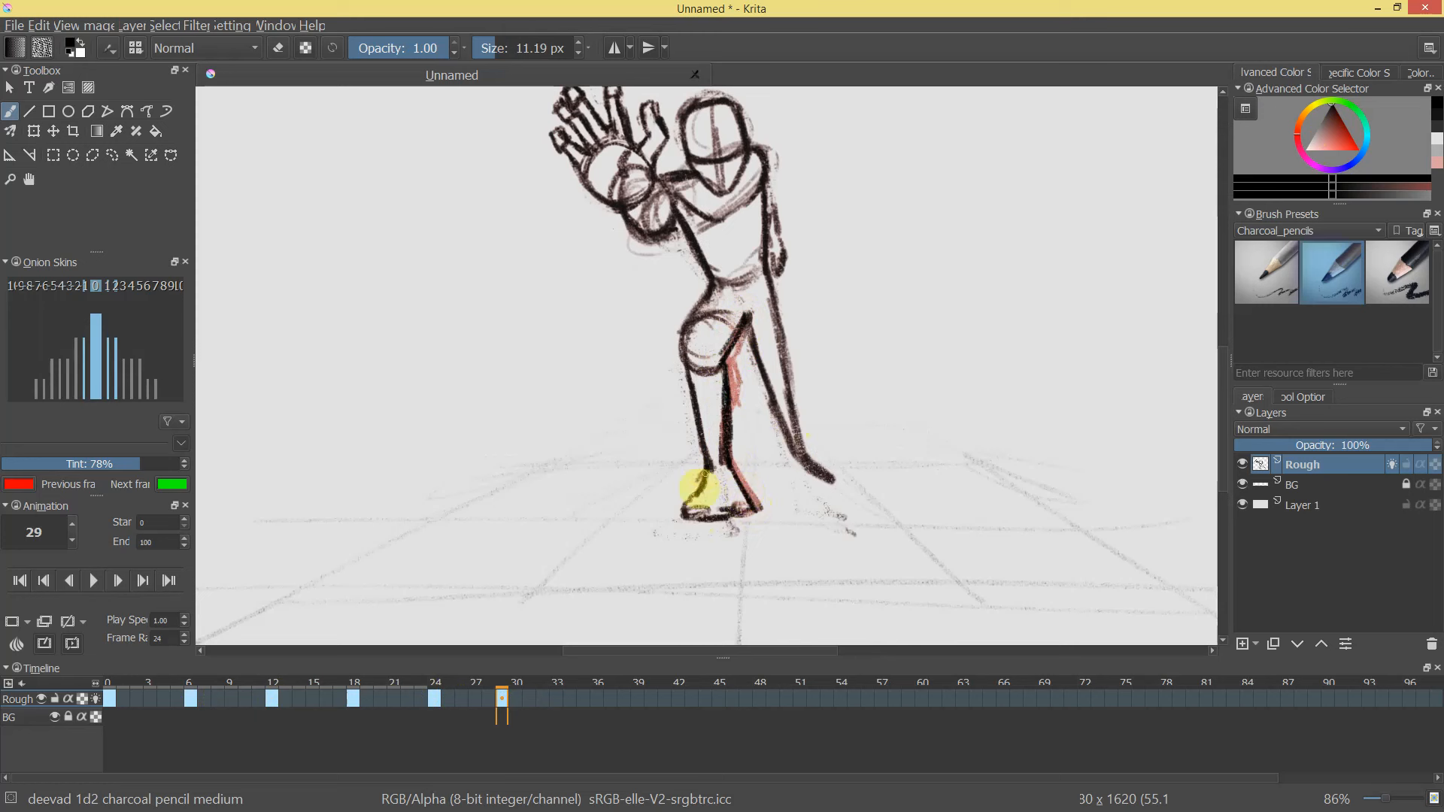
Erase the upper part of the front knee circle and draw curved contour lines across the knee with a 7.91 px brush.
key("bracketright")
key("bracketright")
key("bracketright")
key("e")
mouse_move(684, 353)
left_mouse_down()
mouse_move(684, 316)
mouse_move(699, 335)
mouse_move(710, 289)
mouse_move(687, 326)
mouse_move(687, 371)
mouse_move(703, 290)
mouse_move(722, 334)
mouse_move(697, 332)
mouse_move(773, 297)
mouse_move(746, 316)
left_mouse_up()
key("bracketleft")
key("bracketleft")
key("bracketleft")
key("bracketleft")
key("e")
mouse_move(798, 218)
left_mouse_down()
mouse_move(780, 336)
mouse_move(822, 235)
left_mouse_up()
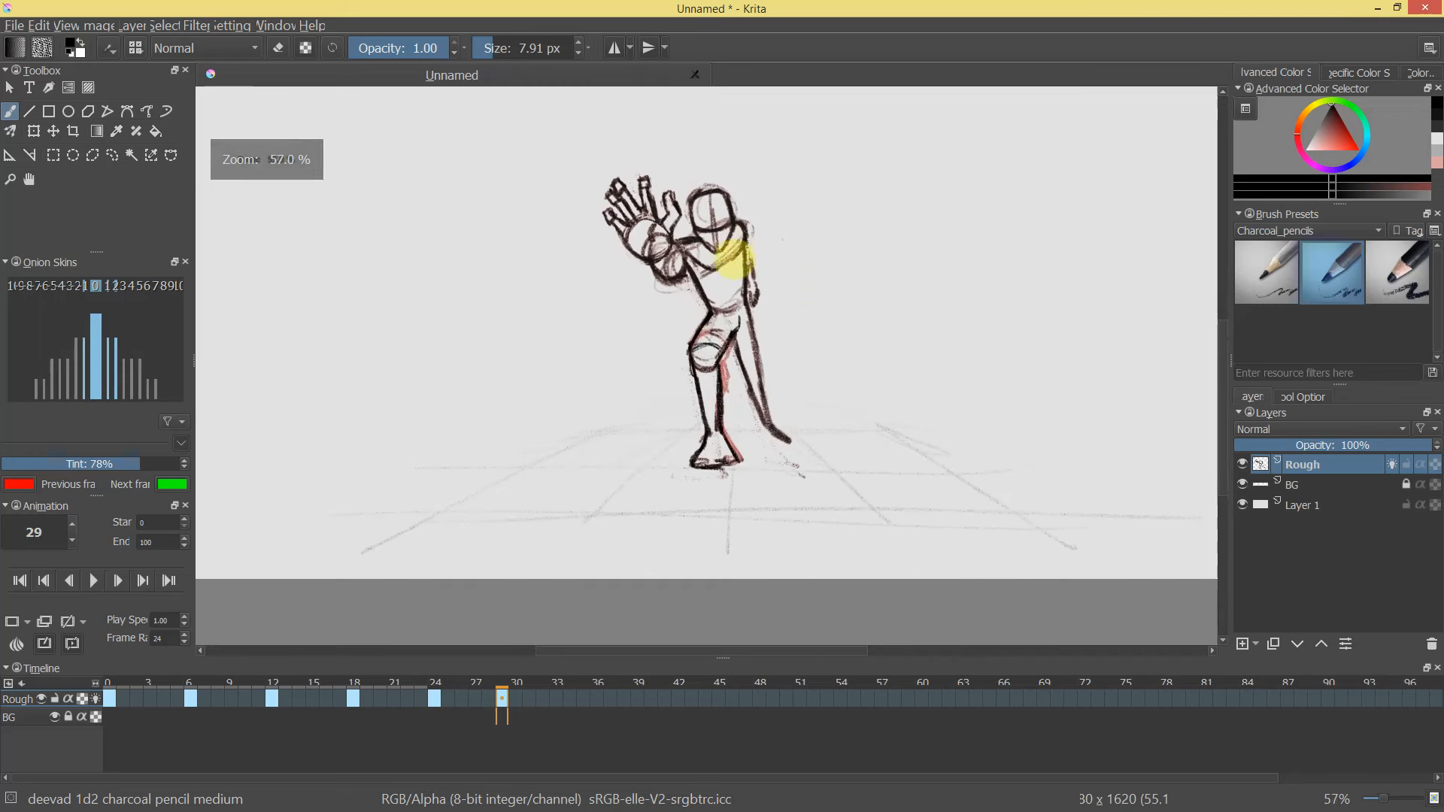
Play back the rough animation from near its start and return to frame 29.
left_click_drag(733, 259, 765, 531)
left_click_drag(805, 338, 741, 184)
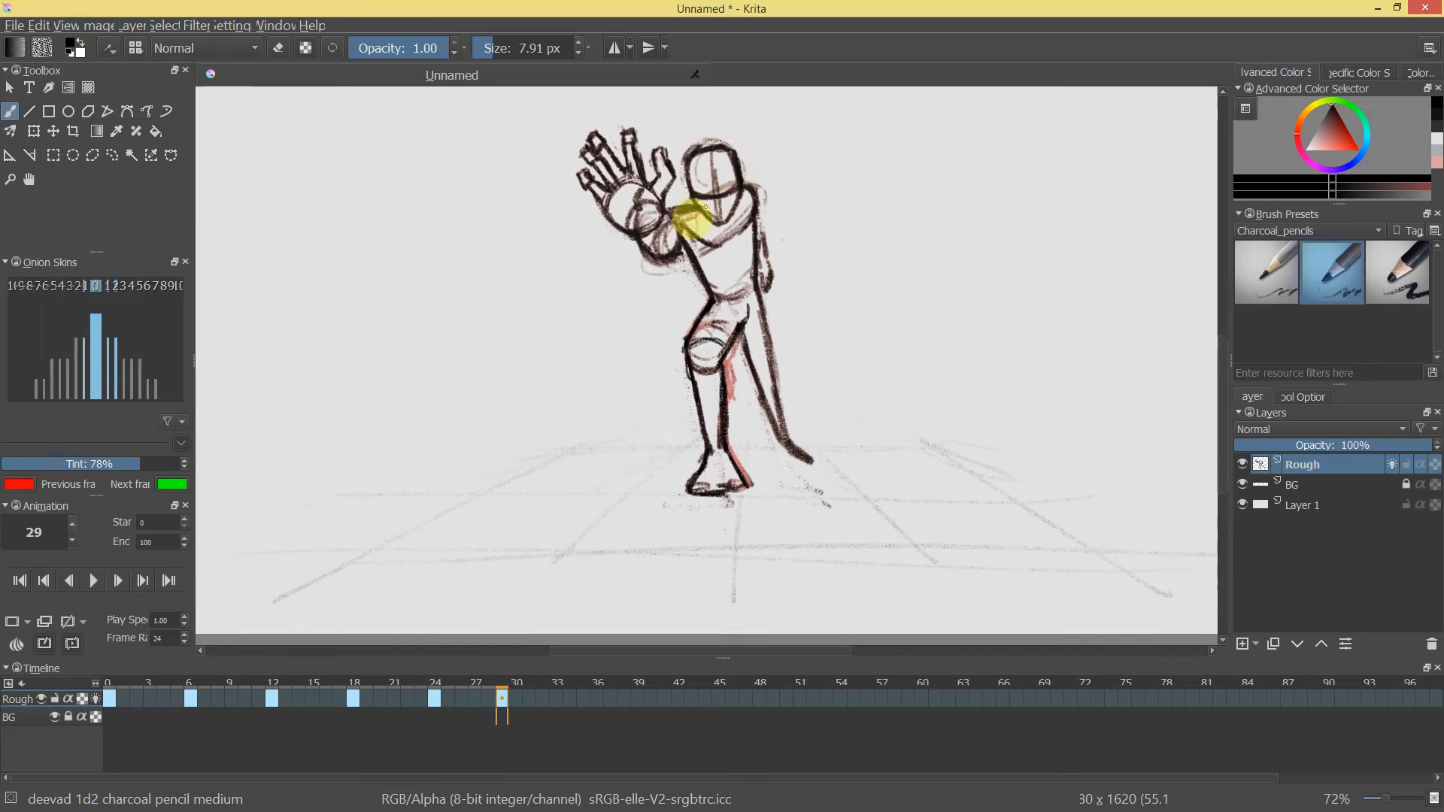
mouse_move(504, 684)
left_mouse_down()
mouse_move(160, 699)
mouse_move(134, 649)
left_mouse_up()
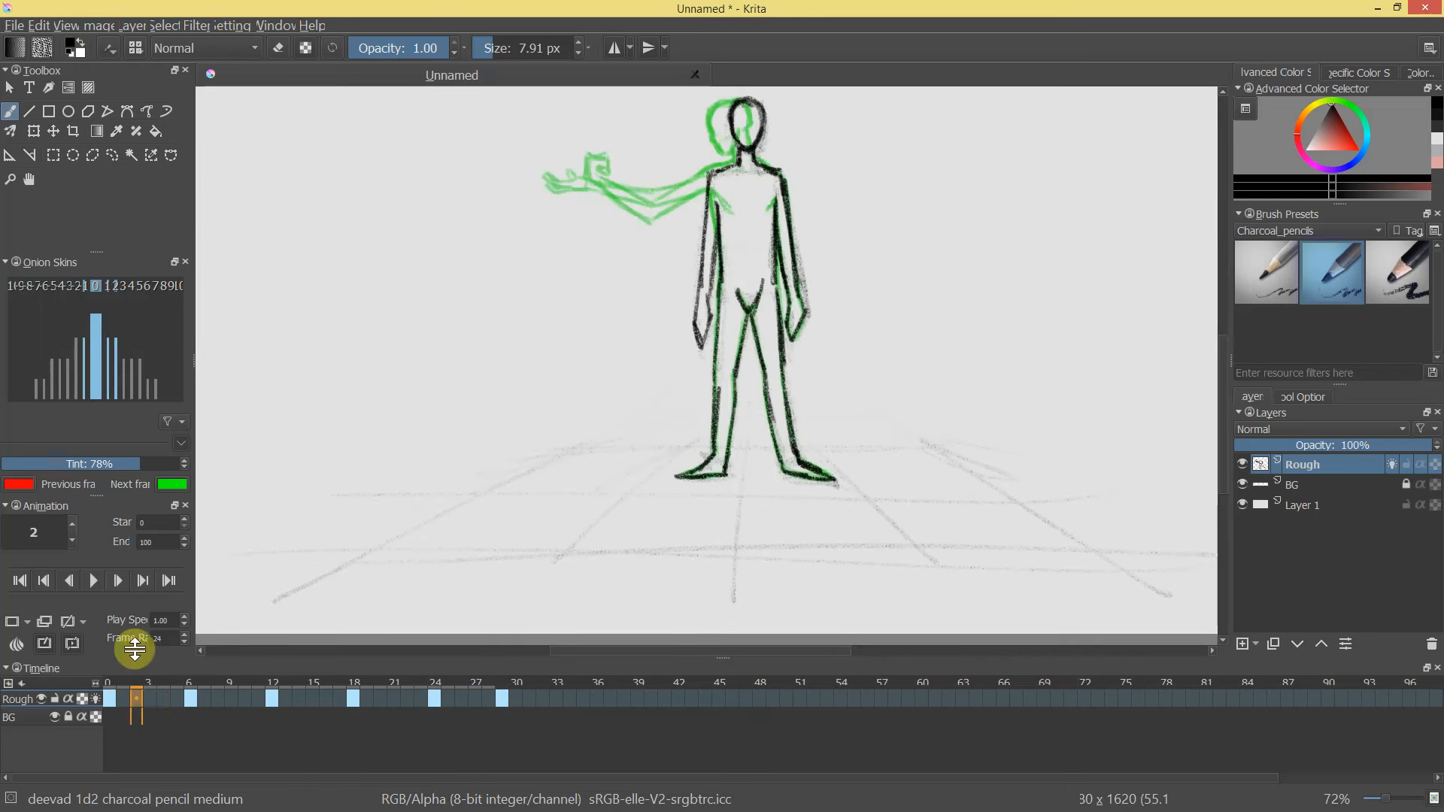
left_click(87, 584)
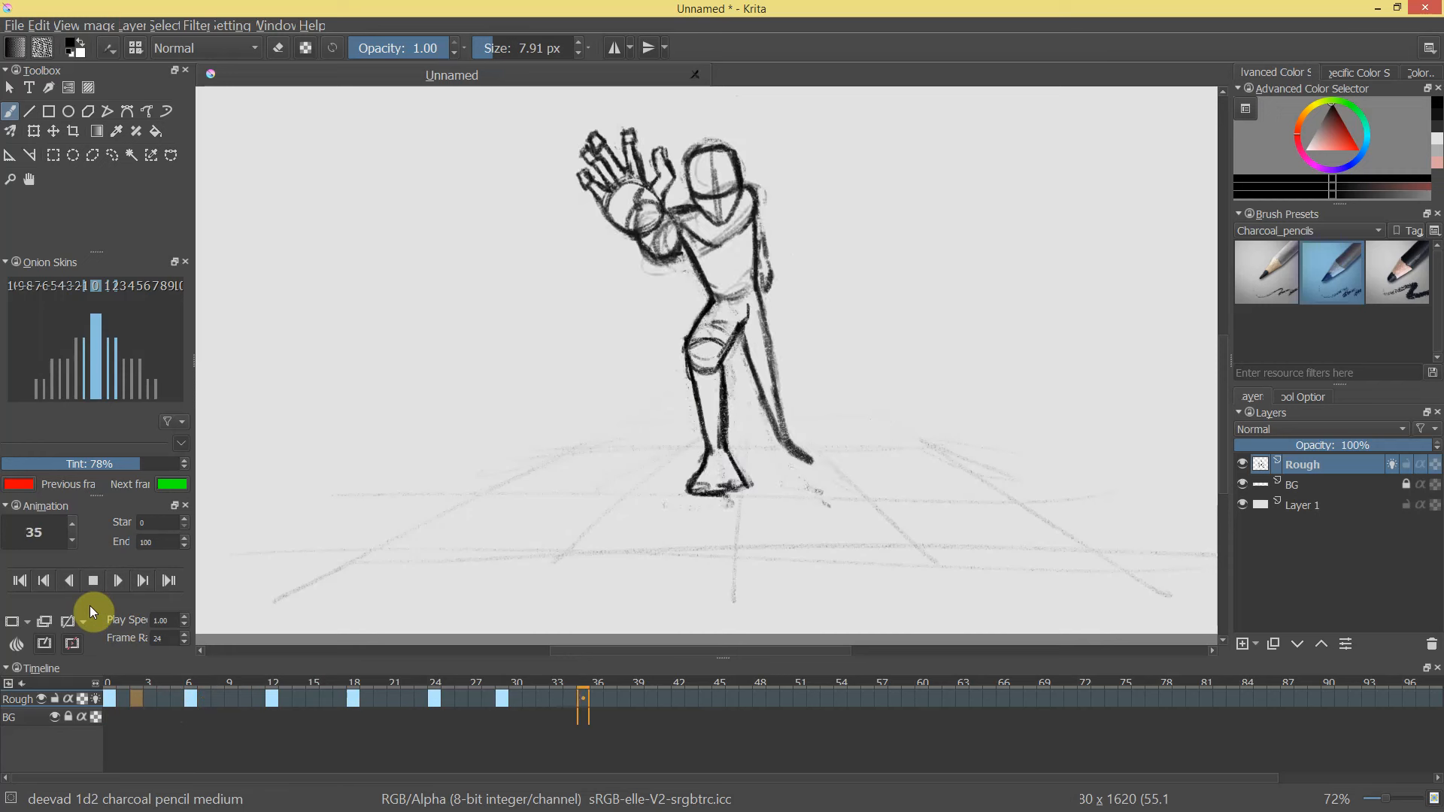
left_click(500, 700)
Erase the front foot's sole and the stray floor marks with a 93.61 px eraser, and redraw the foot with a 15.11 px black brush.
left_click(741, 487, "ctrl")
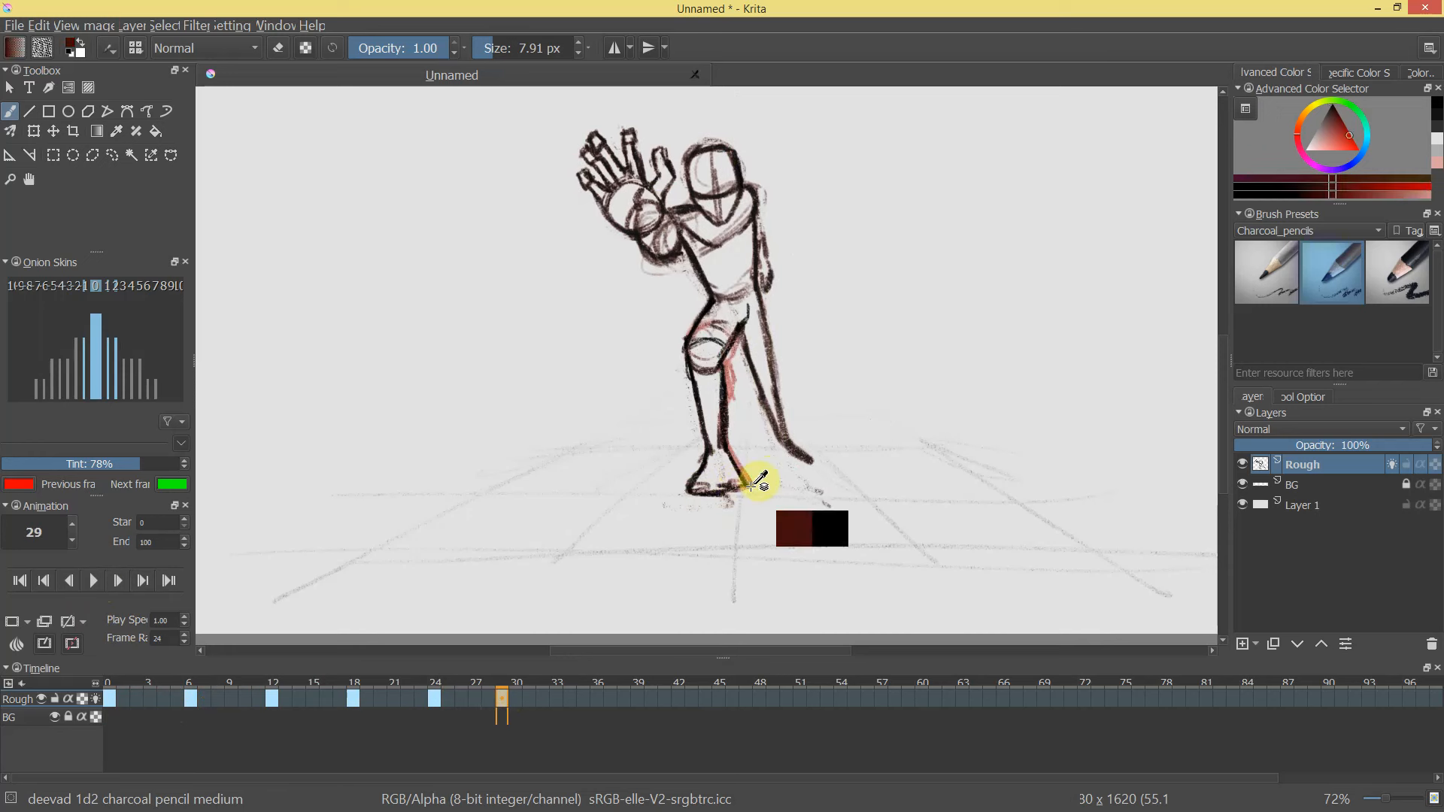
scroll(912, 412, "up", 1)
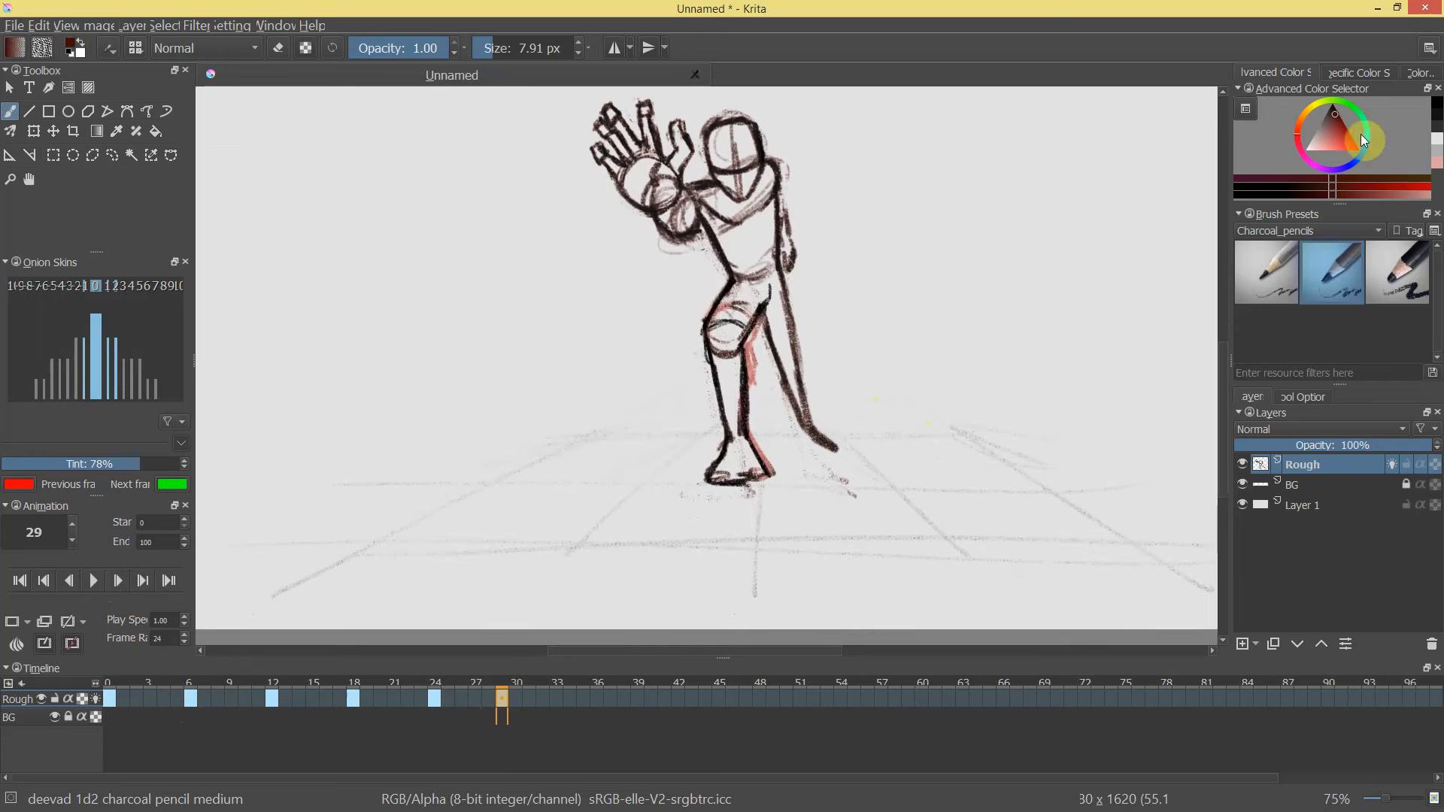
key("d")
key("e")
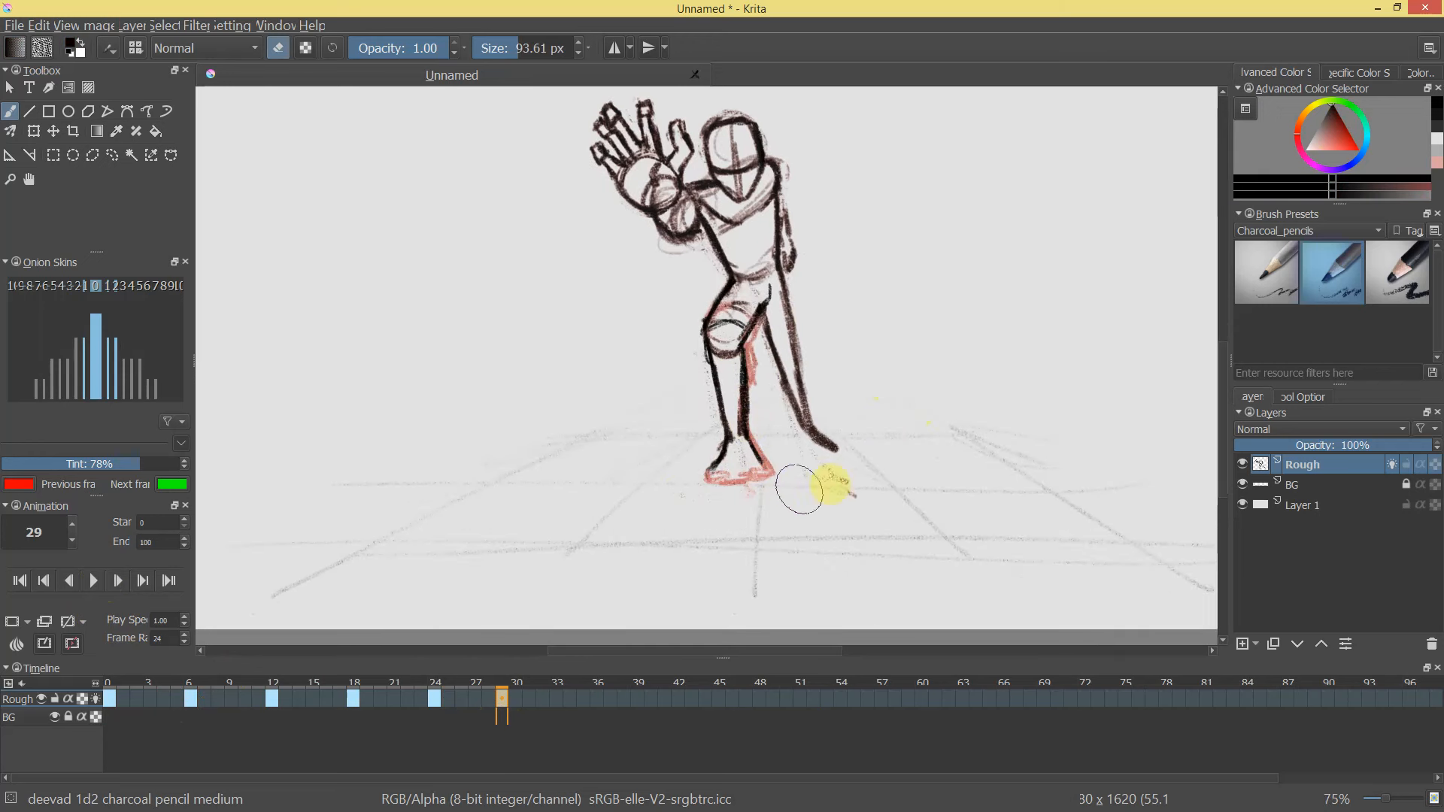
key("bracketleft")
key("bracketleft")
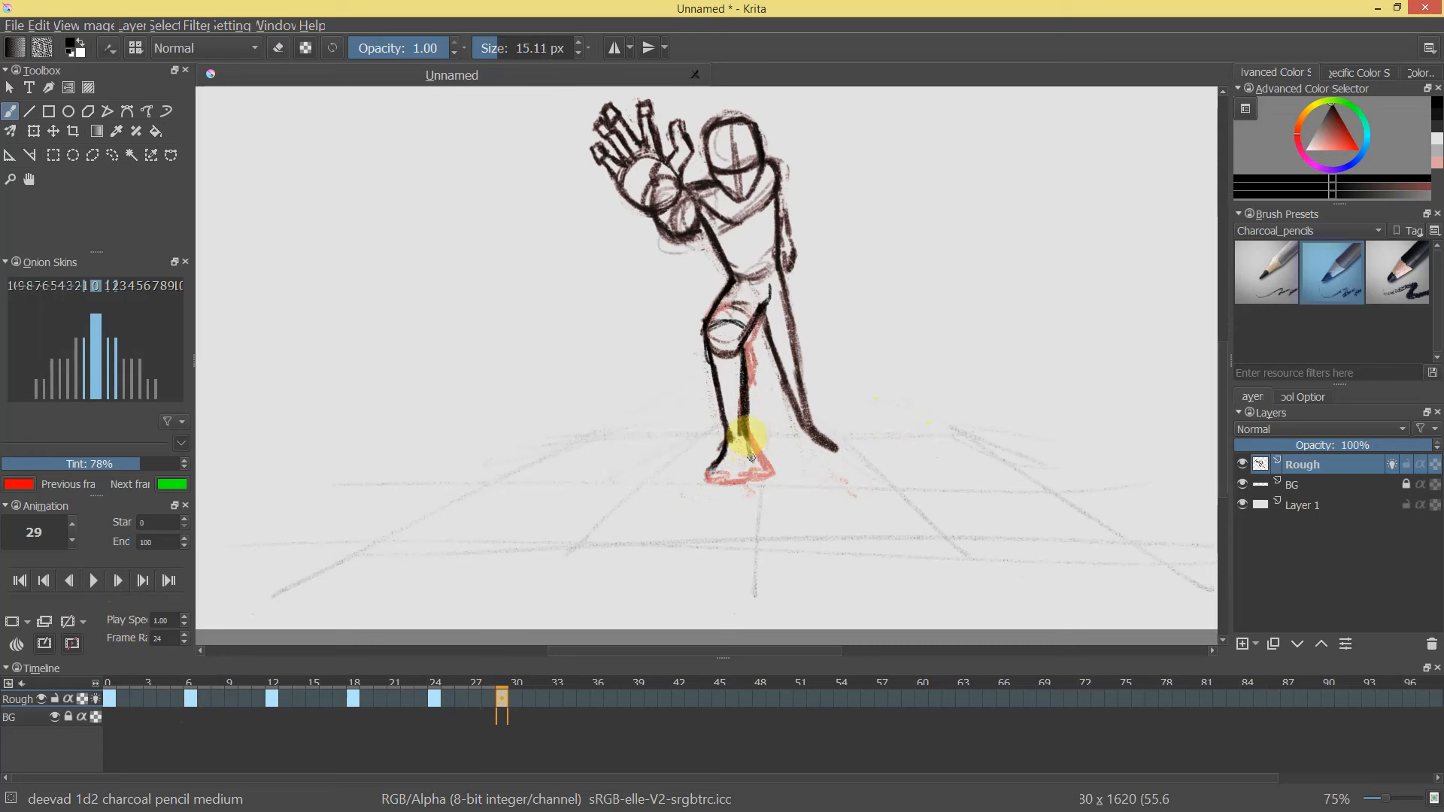
mouse_move(752, 465)
left_mouse_down()
mouse_move(713, 473)
mouse_move(758, 479)
left_mouse_up()
mouse_move(787, 456)
left_mouse_down()
mouse_move(783, 506)
mouse_move(816, 435)
mouse_move(767, 323)
mouse_move(767, 242)
mouse_move(756, 265)
mouse_move(738, 151)
mouse_move(761, 306)
mouse_move(770, 113)
mouse_move(706, 172)
mouse_move(748, 176)
mouse_move(806, 364)
mouse_move(820, 327)
mouse_move(622, 168)
mouse_move(538, 258)
mouse_move(582, 266)
mouse_move(552, 237)
left_mouse_up()
key("e")
Move the frame 29 keyframe onto frame 24 and redraw the outermost finger and the face's curved guideline with a 7.99 px brush.
left_click_drag(502, 697, 434, 700)
mouse_move(594, 279)
left_mouse_down()
mouse_move(560, 254)
mouse_move(574, 284)
mouse_move(554, 258)
mouse_move(580, 277)
mouse_move(654, 258)
left_mouse_up()
key("e")
key("bracketright")
mouse_move(790, 291)
left_mouse_down()
mouse_move(768, 364)
mouse_move(743, 209)
left_mouse_up()
key("ctrl+z")
key("ctrl+z")
mouse_move(519, 225)
left_mouse_down()
mouse_move(545, 259)
mouse_move(504, 220)
mouse_move(561, 248)
mouse_move(542, 238)
mouse_move(555, 280)
mouse_move(541, 265)
mouse_move(584, 314)
mouse_move(607, 313)
mouse_move(621, 288)
mouse_move(620, 330)
mouse_move(683, 280)
mouse_move(659, 273)
mouse_move(661, 285)
mouse_move(677, 233)
left_mouse_up()
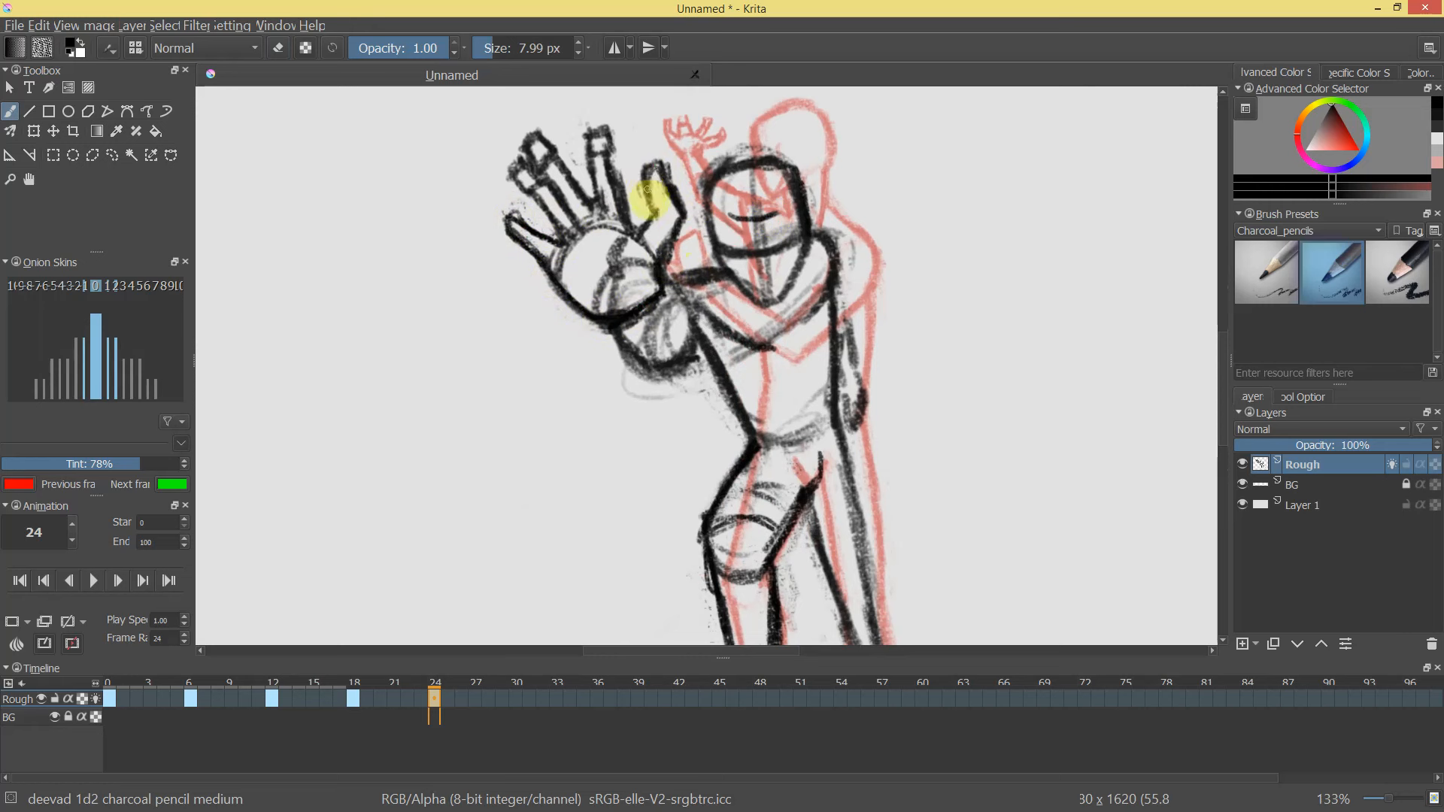
Erase the reaching hand's thumb and redraw it shorter with a rounded tip using a 7.31 px brush.
key("e")
mouse_move(648, 165)
left_mouse_down()
mouse_move(676, 193)
mouse_move(647, 193)
mouse_move(657, 175)
mouse_move(657, 208)
mouse_move(657, 136)
mouse_move(648, 173)
left_mouse_up()
key("e")
key("e")
key("e")
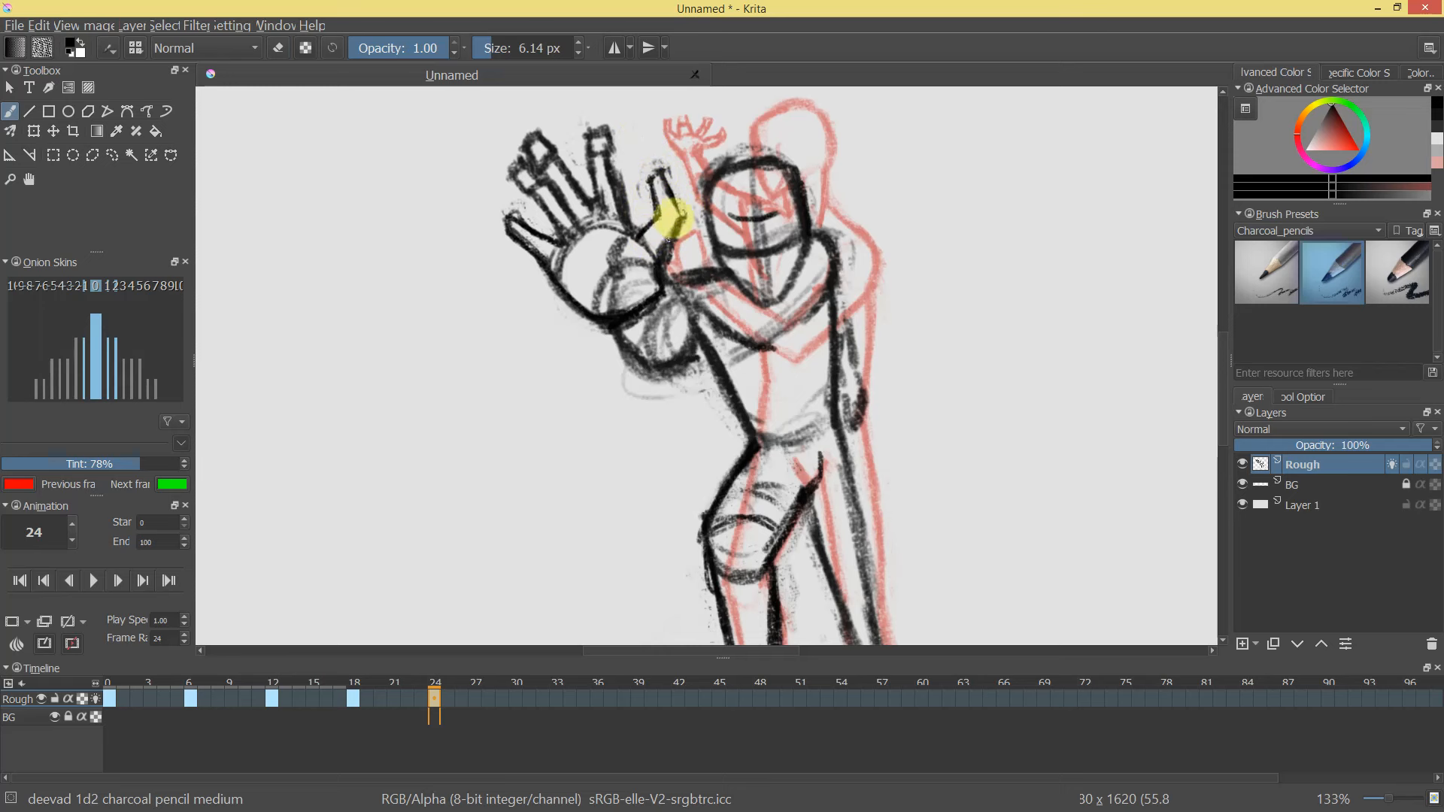
mouse_move(815, 270)
left_mouse_down()
mouse_move(806, 364)
mouse_move(863, 361)
mouse_move(680, 223)
mouse_move(645, 142)
mouse_move(671, 200)
left_mouse_up()
key("e")
key("e")
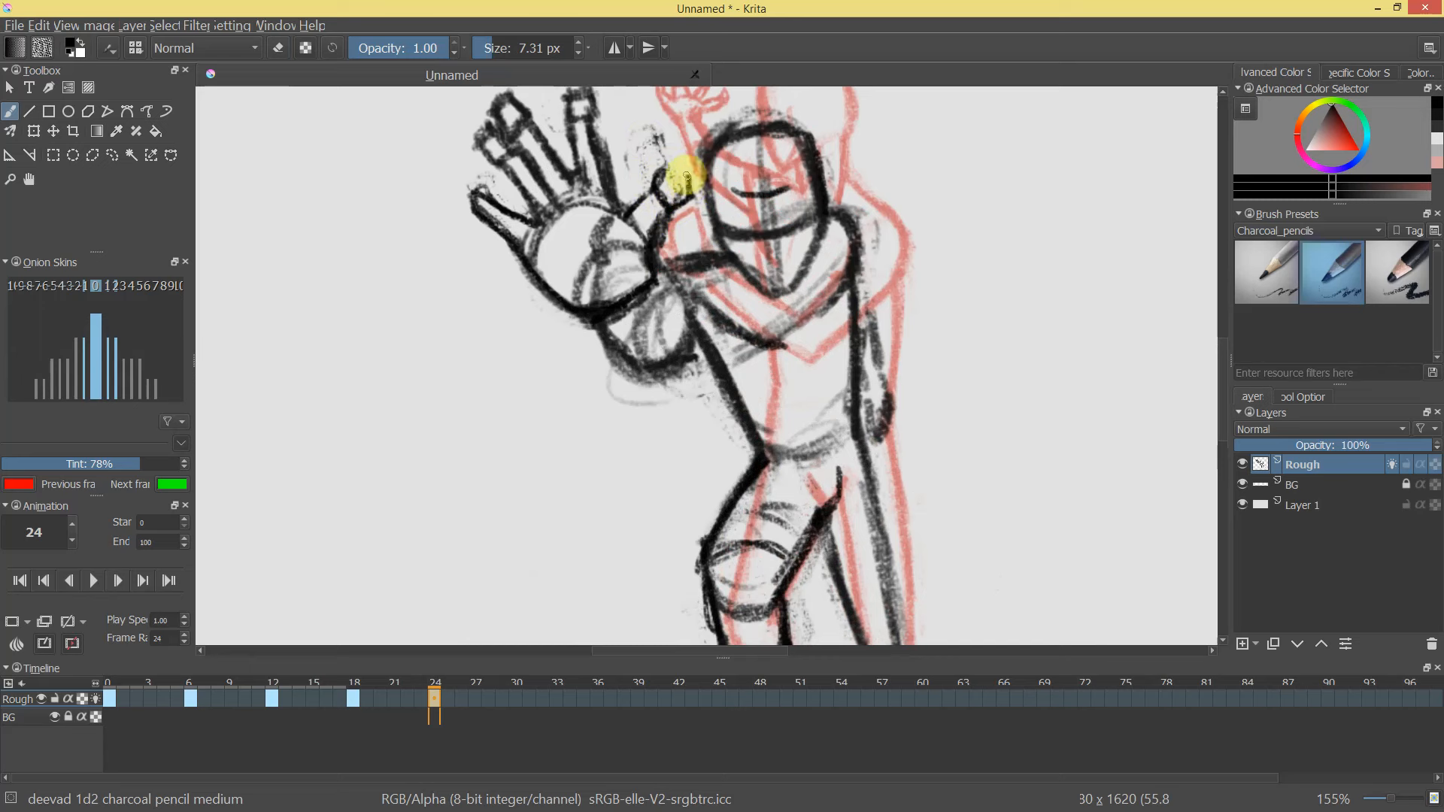
left_click_drag(761, 260, 661, 145)
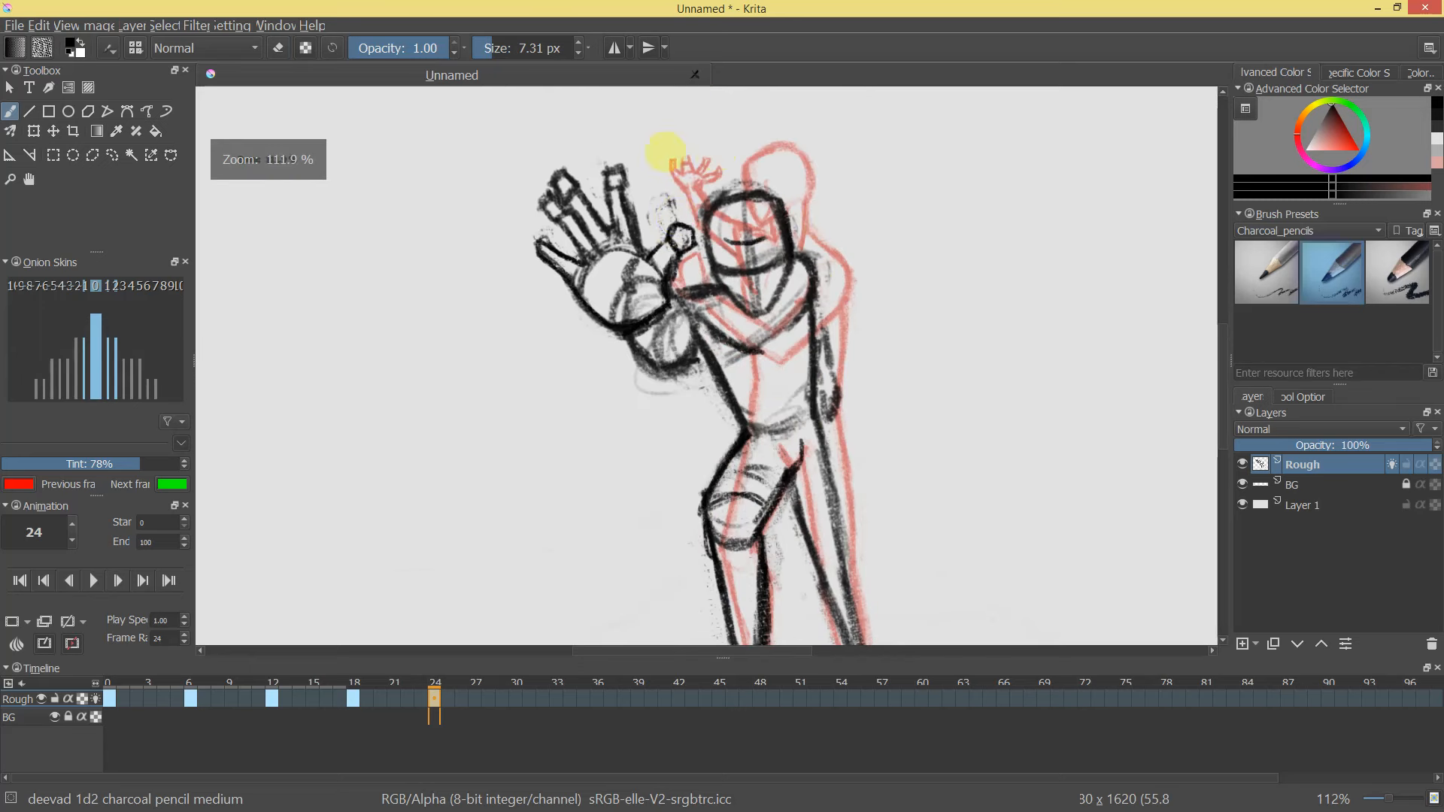
mouse_move(687, 227)
left_mouse_down()
mouse_move(682, 248)
mouse_move(689, 226)
mouse_move(654, 256)
left_mouse_up()
left_click_drag(764, 296, 779, 341)
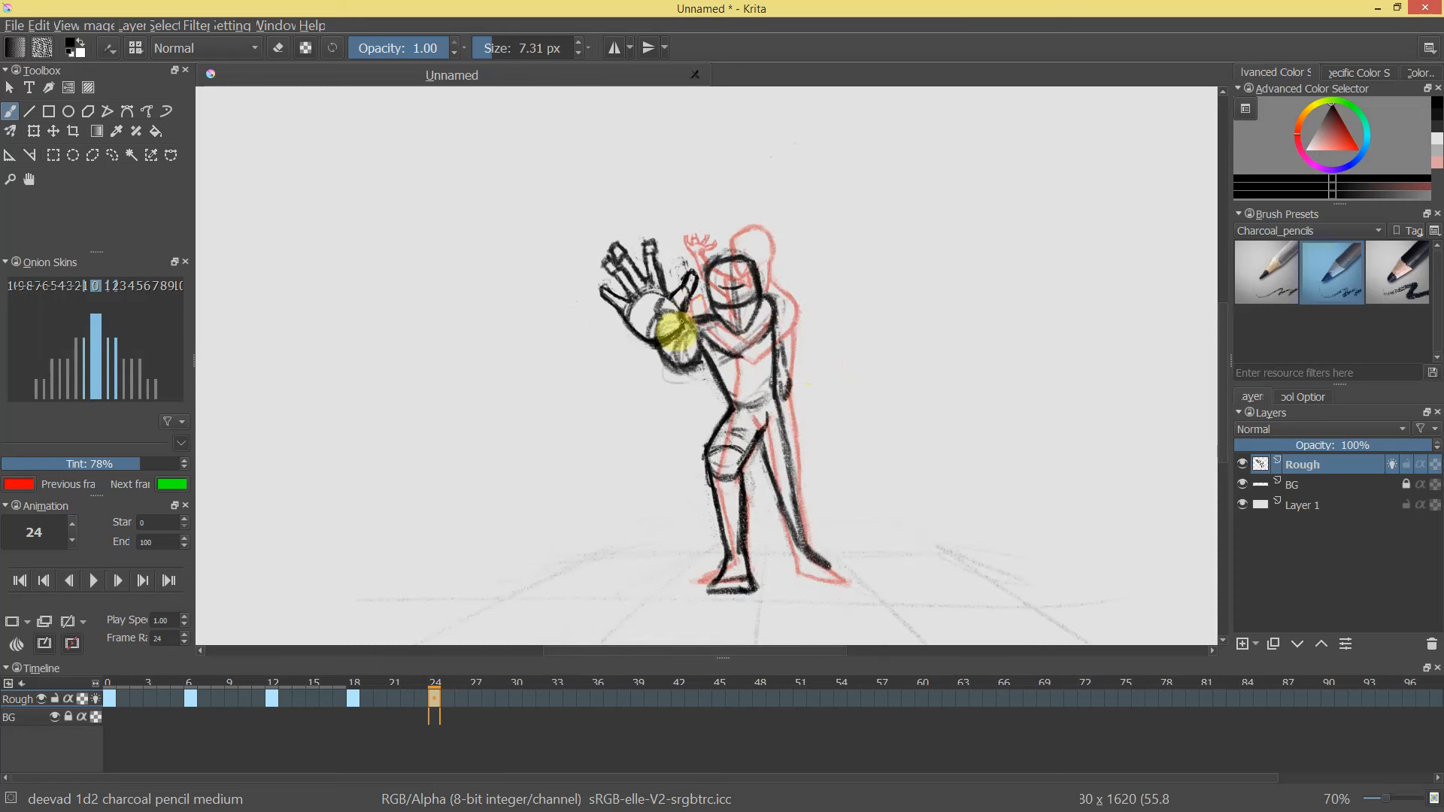
Lighten the whole frame 24 figure by passing over it with a 115.30 px eraser.
mouse_move(871, 361)
left_mouse_down()
mouse_move(835, 431)
mouse_move(923, 387)
mouse_move(916, 372)
left_mouse_up()
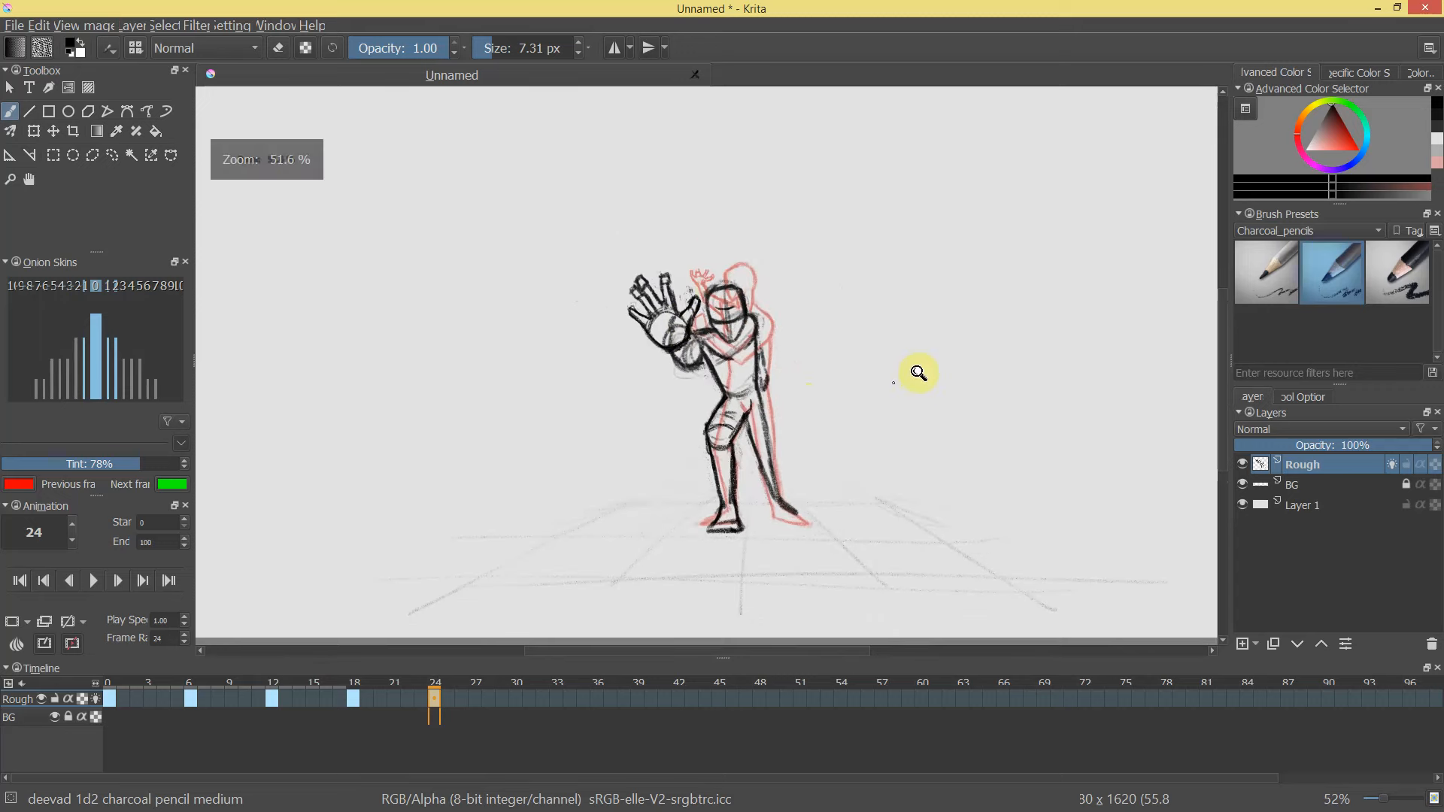
mouse_move(836, 286)
left_mouse_down()
mouse_move(858, 330)
mouse_move(842, 381)
mouse_move(851, 349)
left_mouse_up()
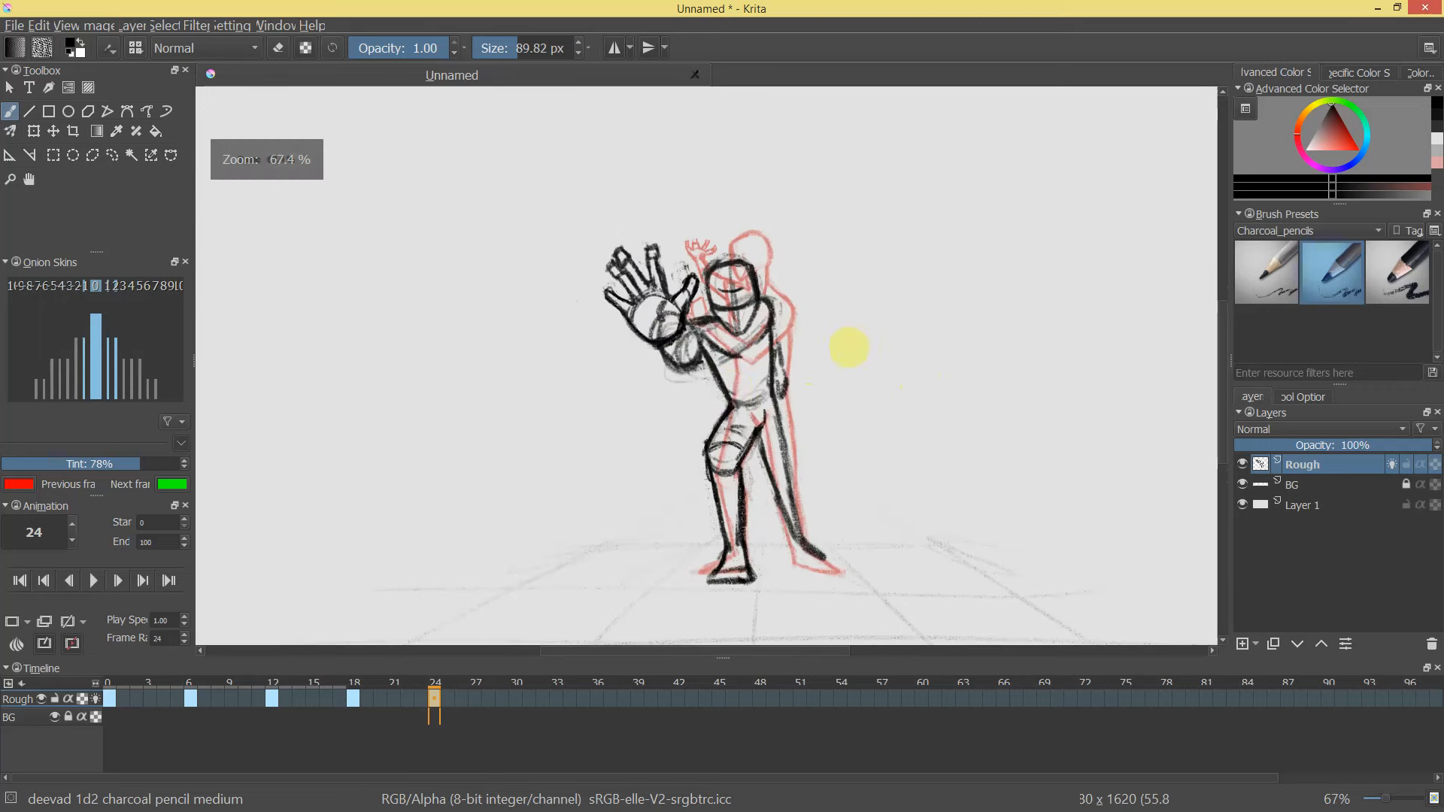
key("e")
mouse_move(636, 392)
left_mouse_down()
mouse_move(680, 174)
mouse_move(637, 270)
mouse_move(669, 266)
mouse_move(617, 363)
mouse_move(751, 233)
mouse_move(662, 425)
mouse_move(784, 309)
mouse_move(753, 378)
mouse_move(772, 386)
mouse_move(691, 566)
mouse_move(742, 509)
mouse_move(771, 545)
mouse_move(814, 550)
mouse_move(879, 427)
mouse_move(775, 507)
mouse_move(769, 413)
mouse_move(677, 476)
mouse_move(741, 232)
mouse_move(618, 267)
left_mouse_up()
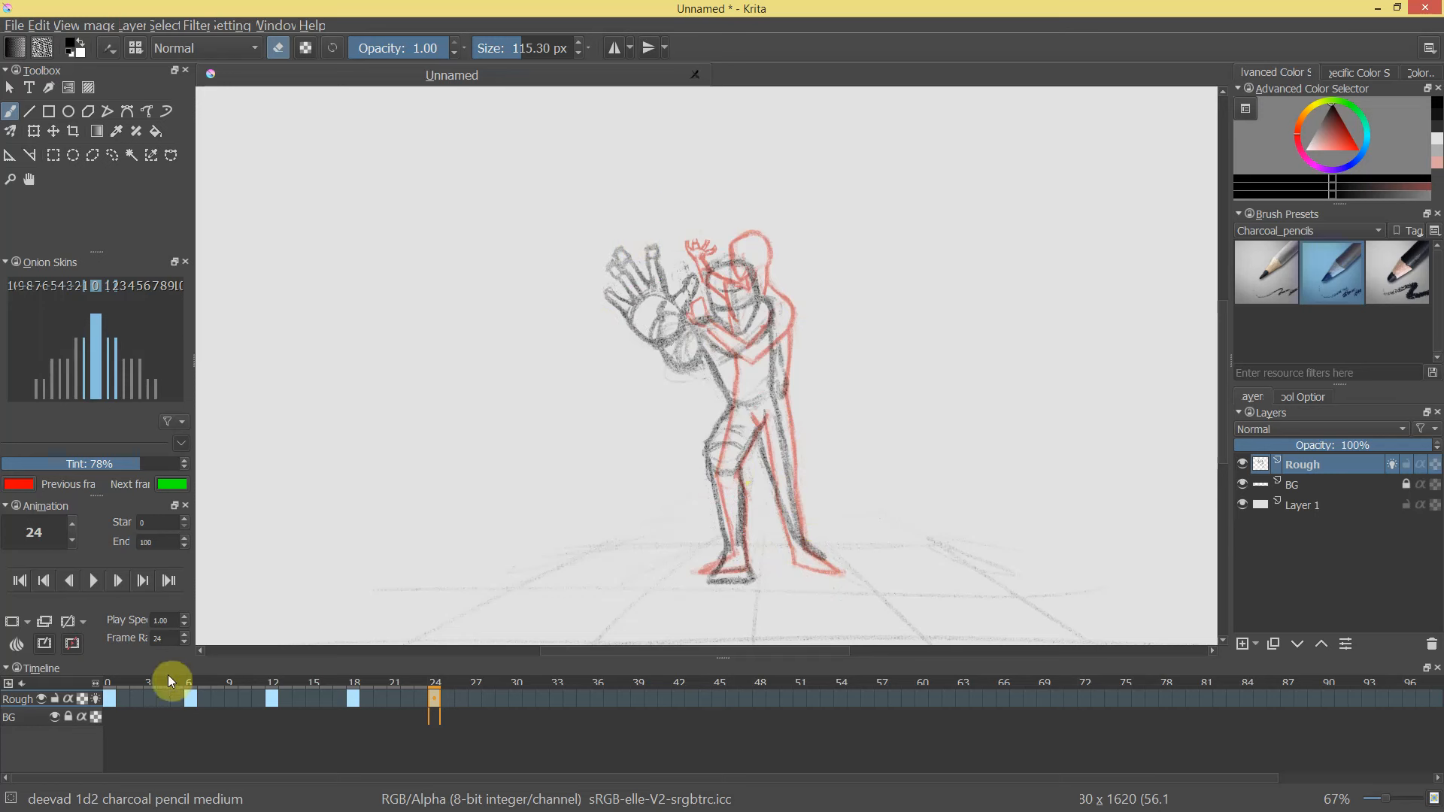
Turn off the Rough layer's onion skins and lighten the frame 24 figure with a 271.47 px eraser.
left_click(93, 699)
scroll(780, 332, "up", 3)
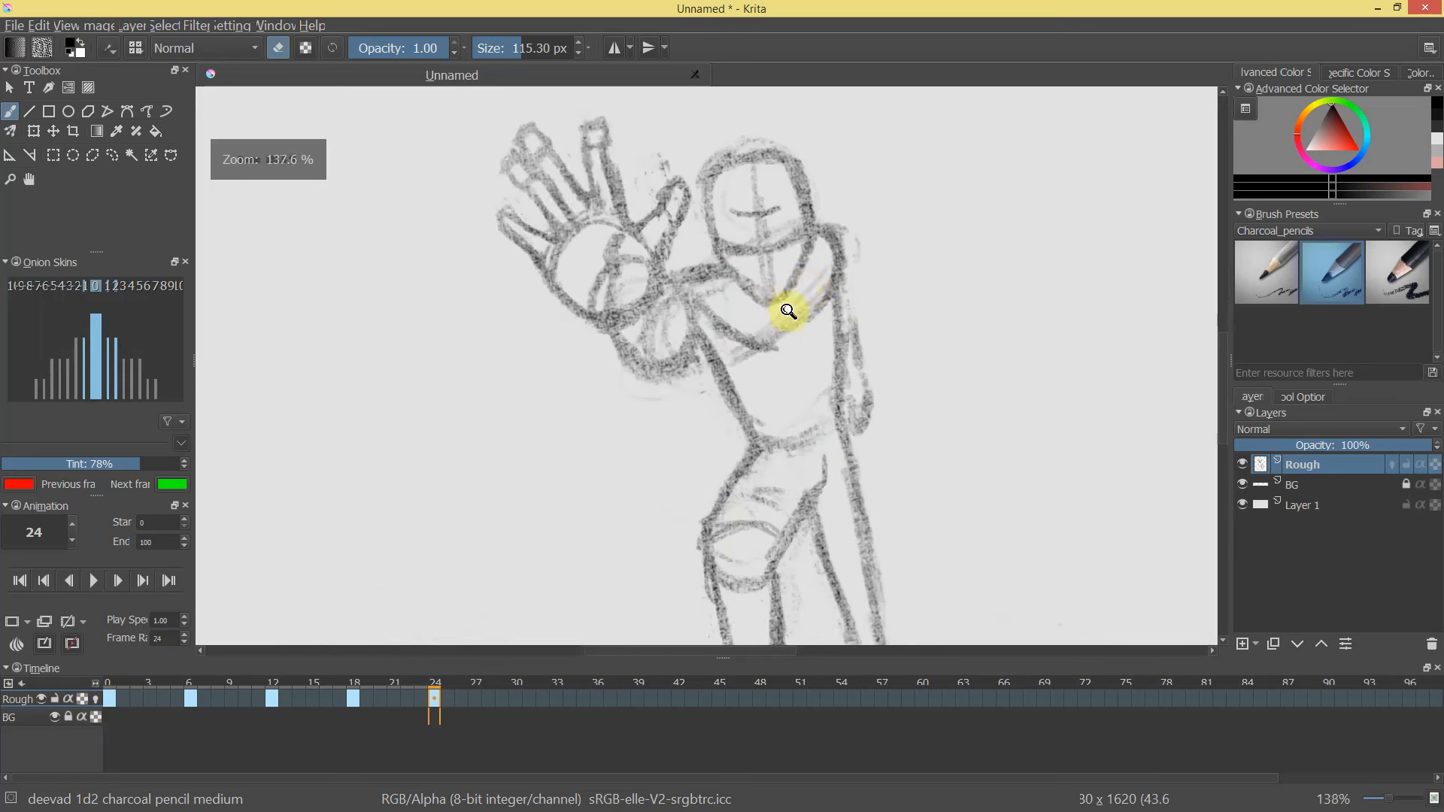
scroll(789, 313, "down", 8)
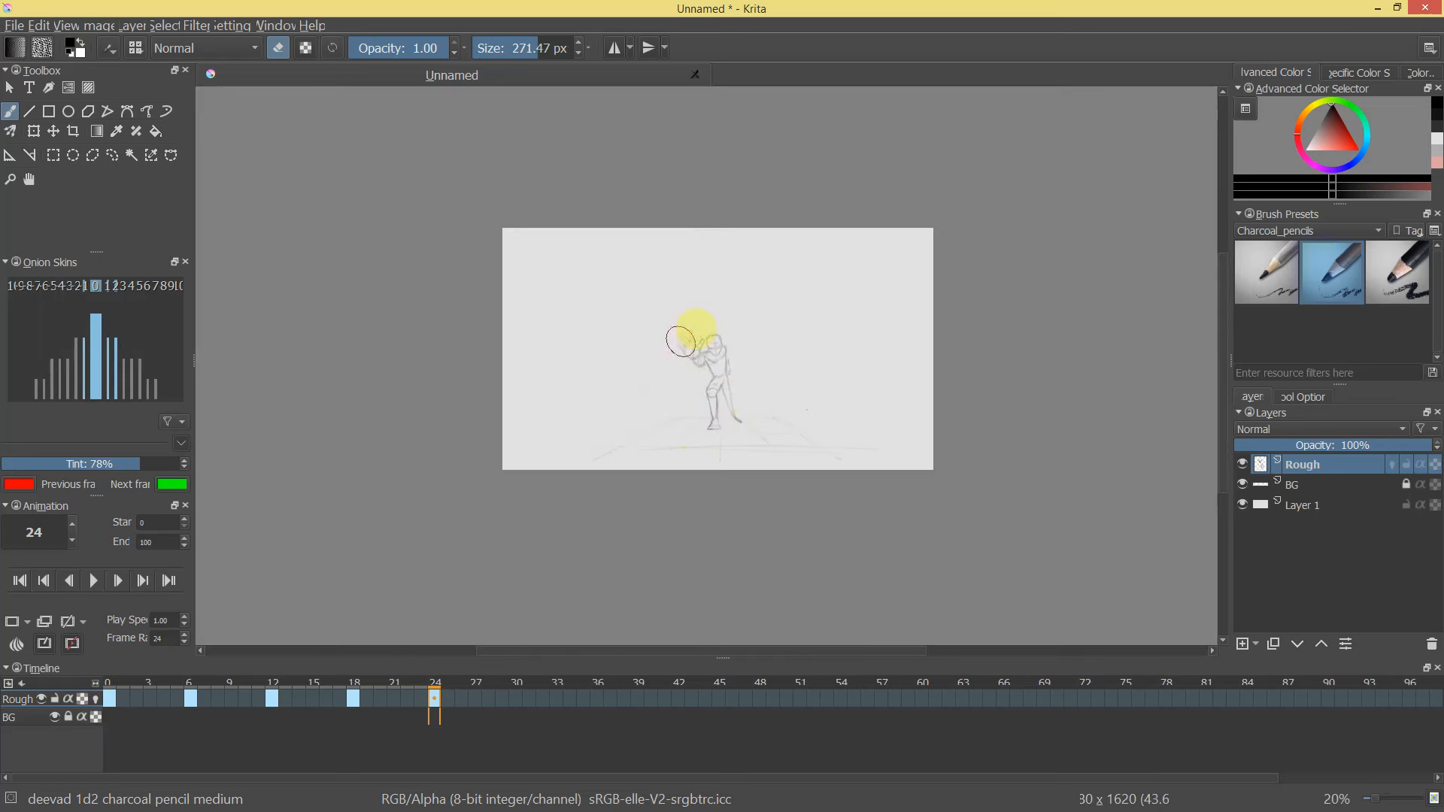
scroll(811, 226, "up", 10)
Outline the reaching hand's palm, thumb and four fingers in black with a 10.10 px charcoal brush.
mouse_move(774, 241)
left_mouse_down()
mouse_move(635, 290)
mouse_move(632, 354)
mouse_move(688, 318)
mouse_move(645, 322)
mouse_move(654, 229)
mouse_move(548, 251)
mouse_move(563, 269)
left_mouse_up()
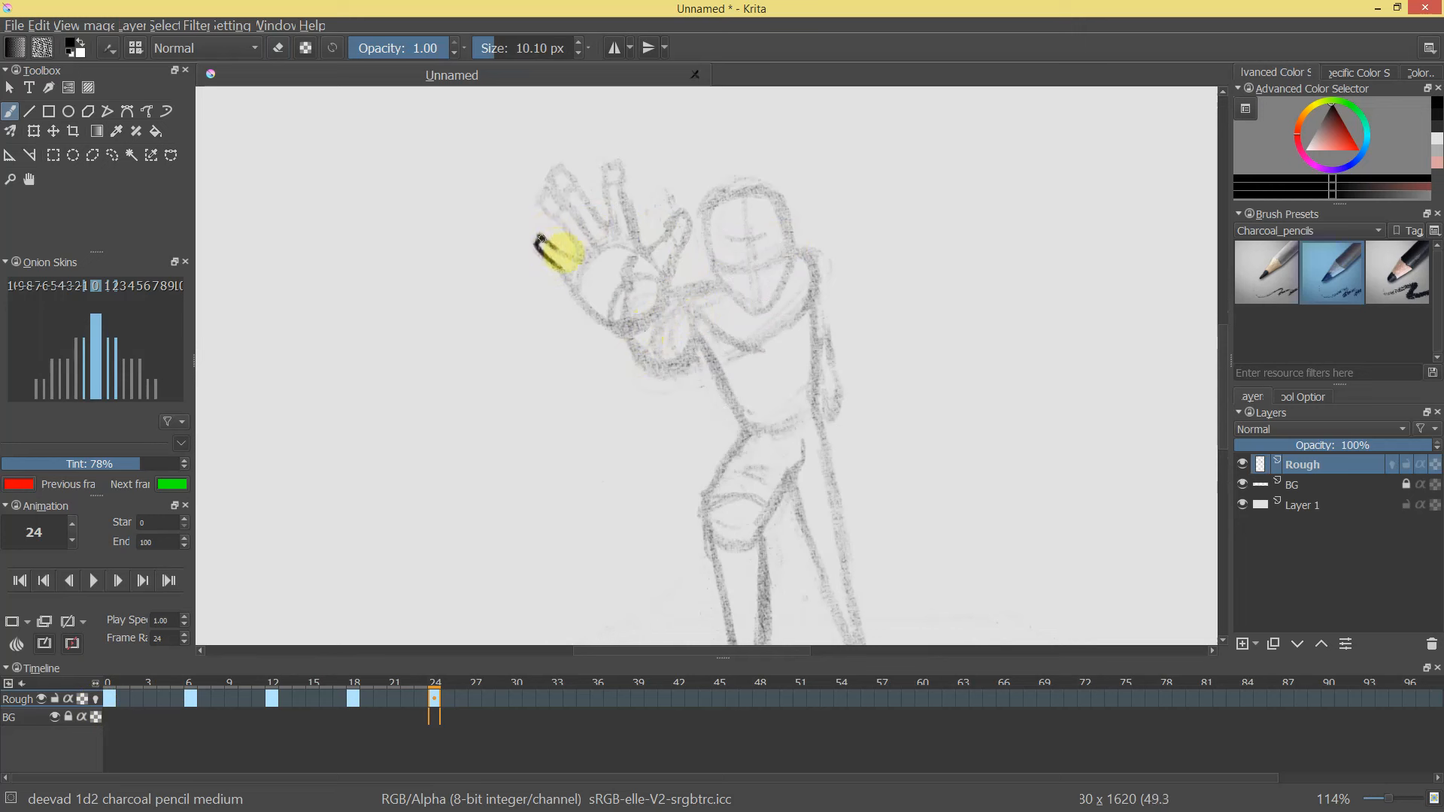
left_click_drag(596, 310, 640, 319)
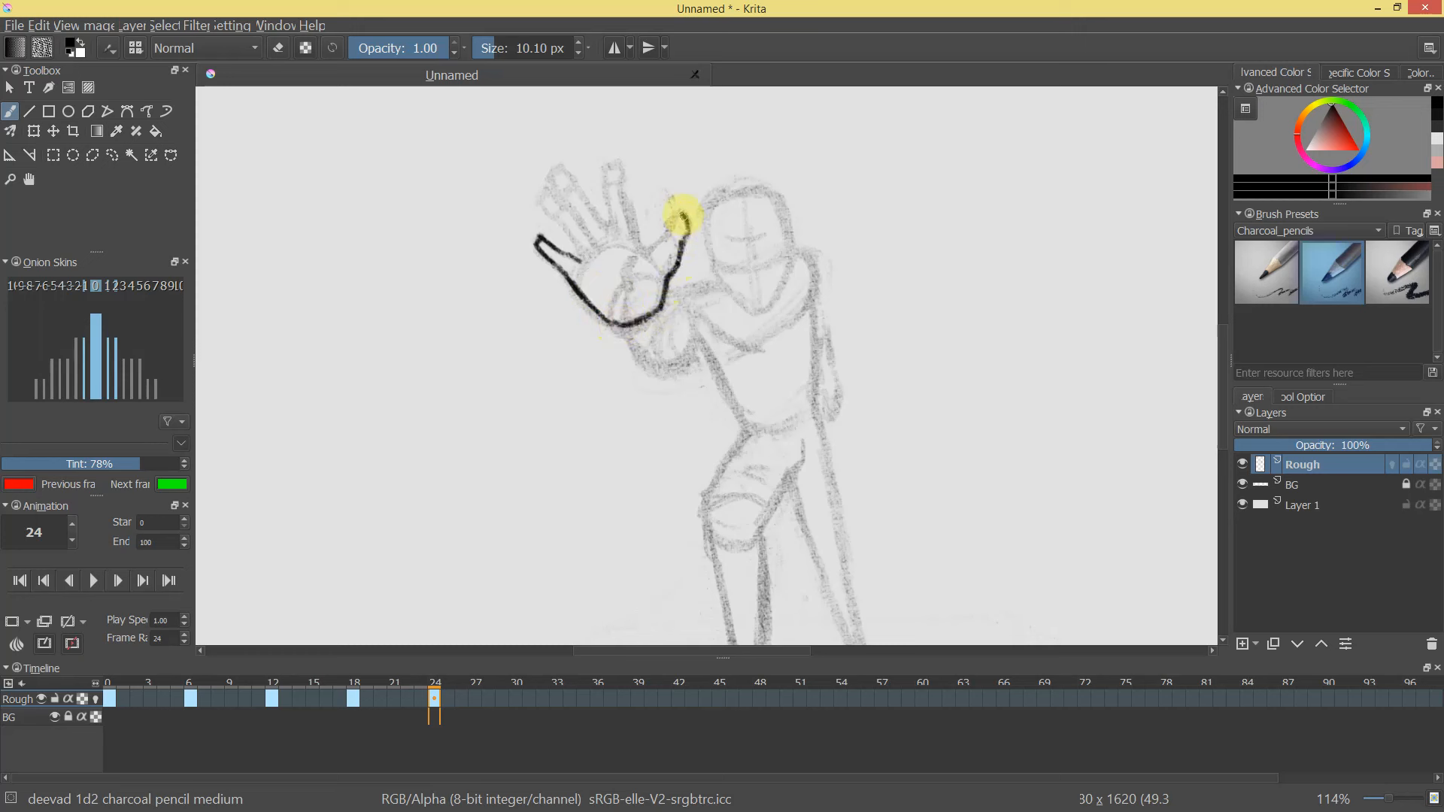
left_click_drag(644, 252, 624, 185)
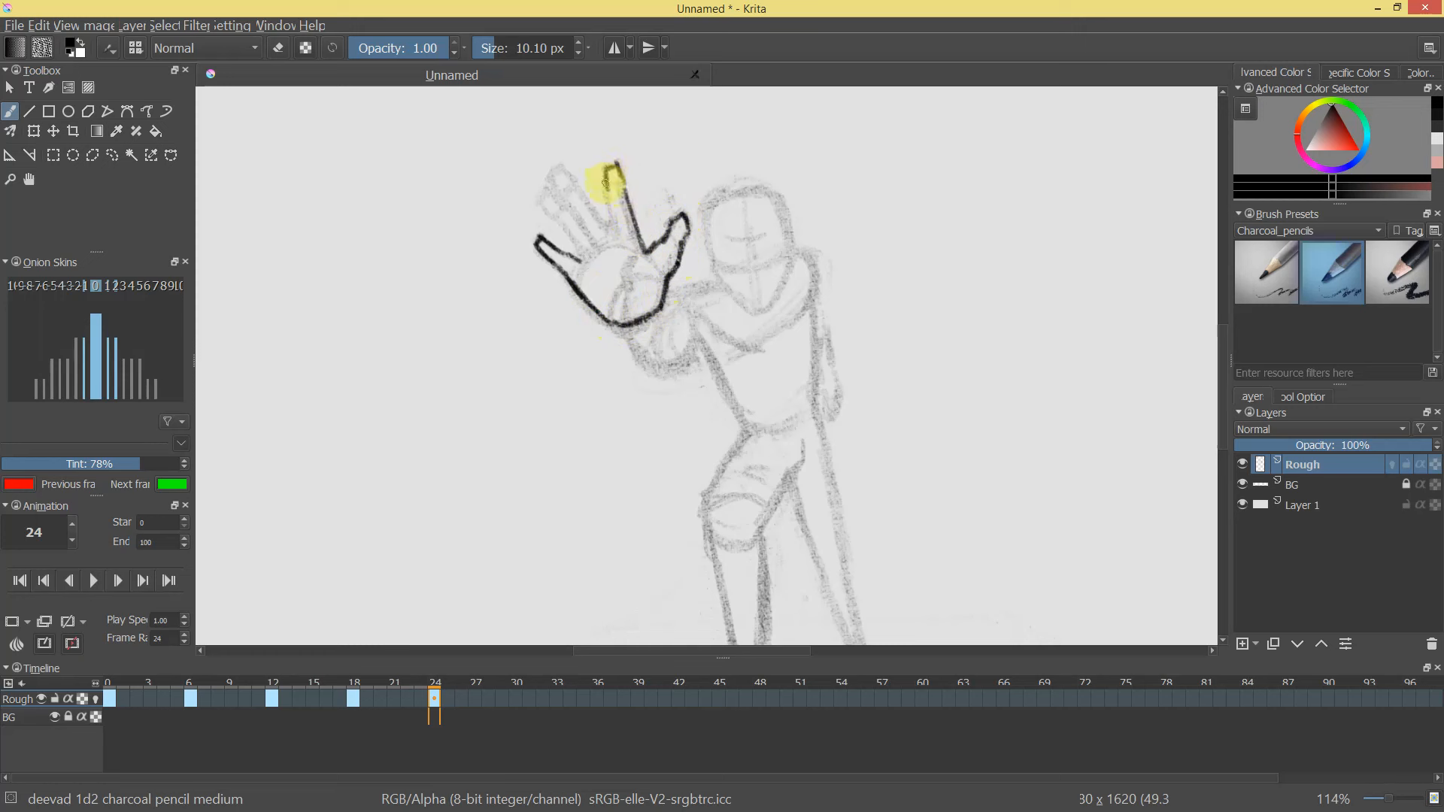
left_click_drag(610, 197, 614, 225)
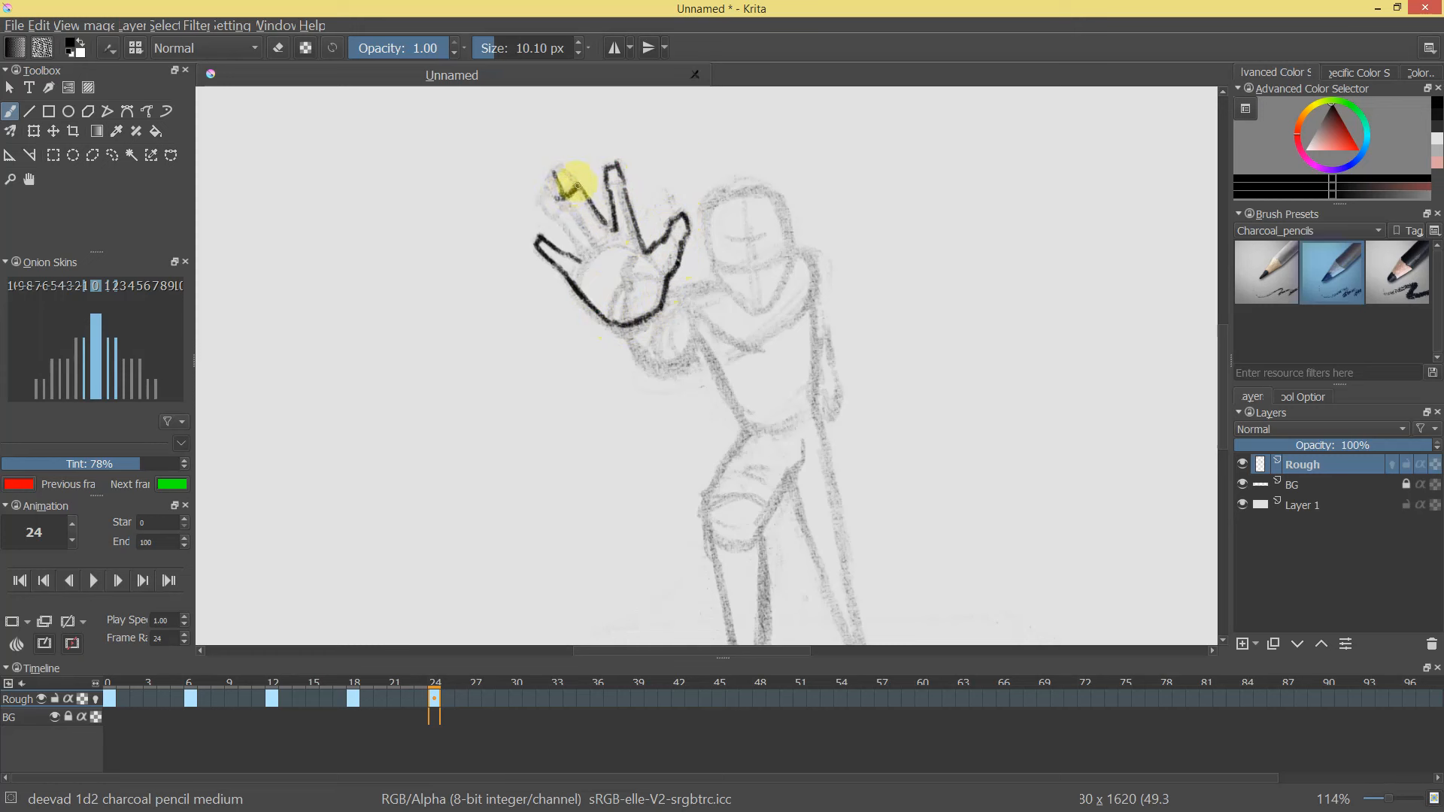
mouse_move(563, 170)
left_mouse_down()
mouse_move(574, 216)
mouse_move(580, 200)
mouse_move(554, 187)
mouse_move(542, 200)
mouse_move(564, 226)
left_mouse_up()
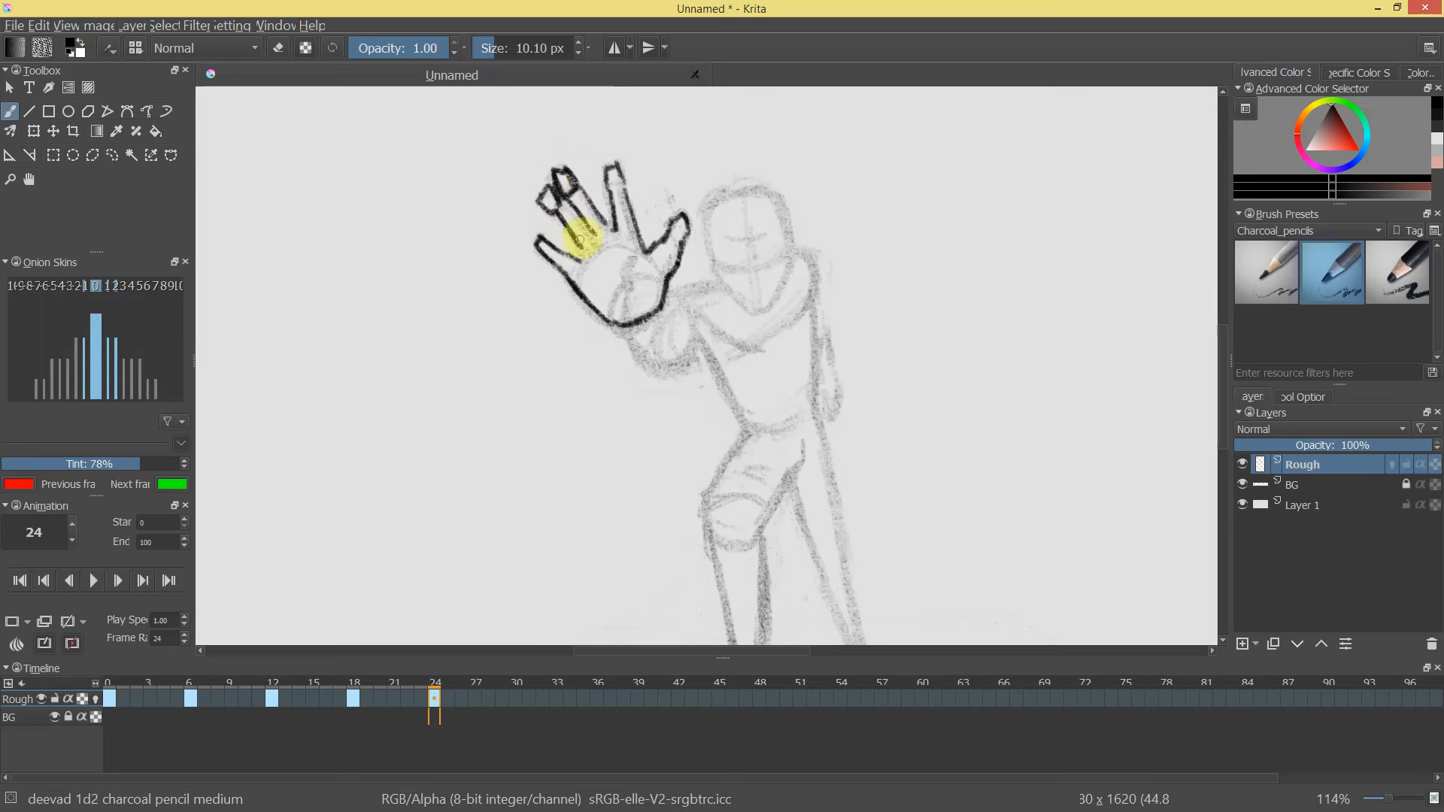
Rework the reaching hand's index fingertip with the eraser and the 10.10 px brush.
mouse_move(700, 167)
left_mouse_down()
mouse_move(661, 271)
mouse_move(707, 92)
left_mouse_up()
key("e")
key("e")
mouse_move(611, 164)
left_mouse_down()
mouse_move(606, 152)
mouse_move(616, 170)
left_mouse_up()
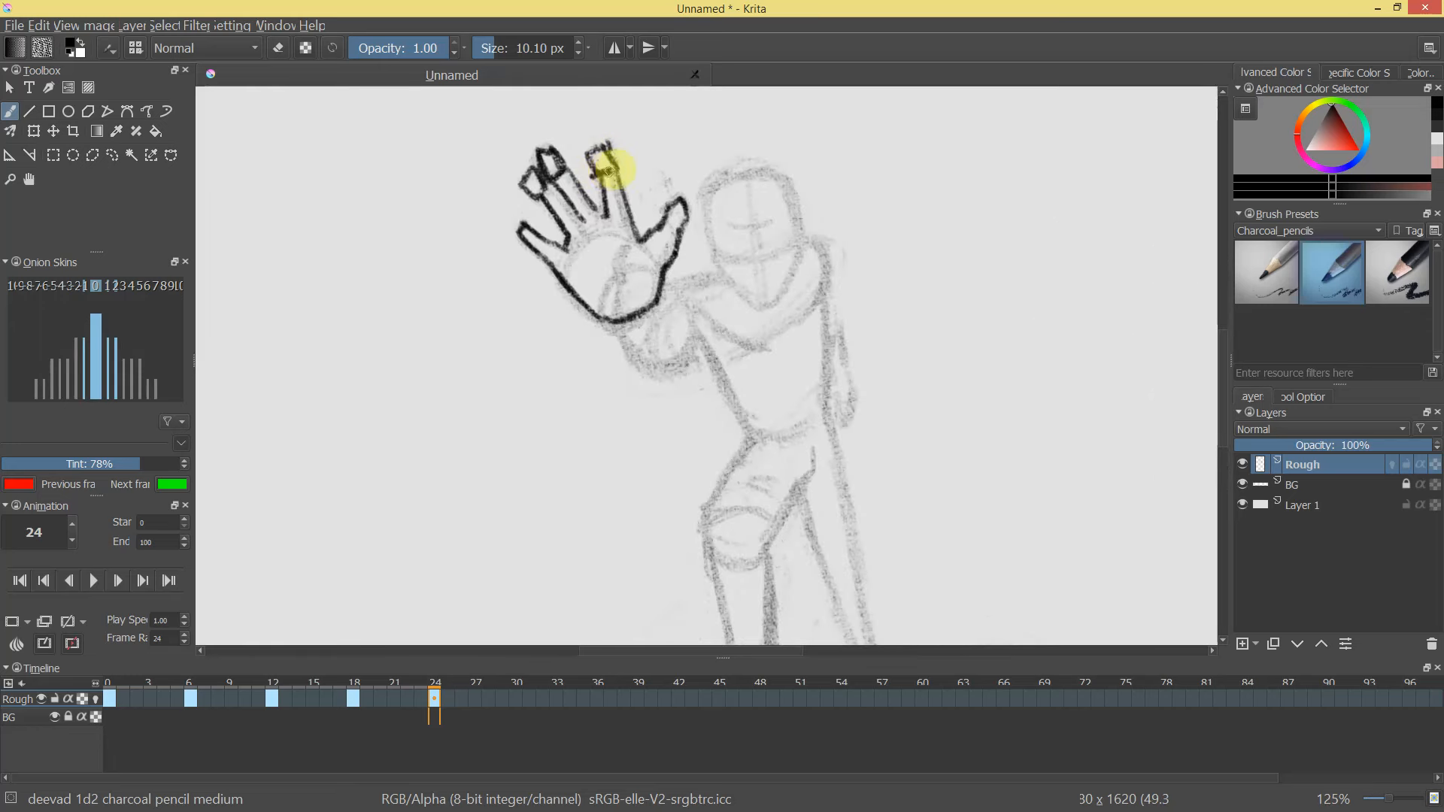
mouse_move(644, 231)
left_mouse_down()
mouse_move(648, 244)
mouse_move(700, 178)
left_mouse_up()
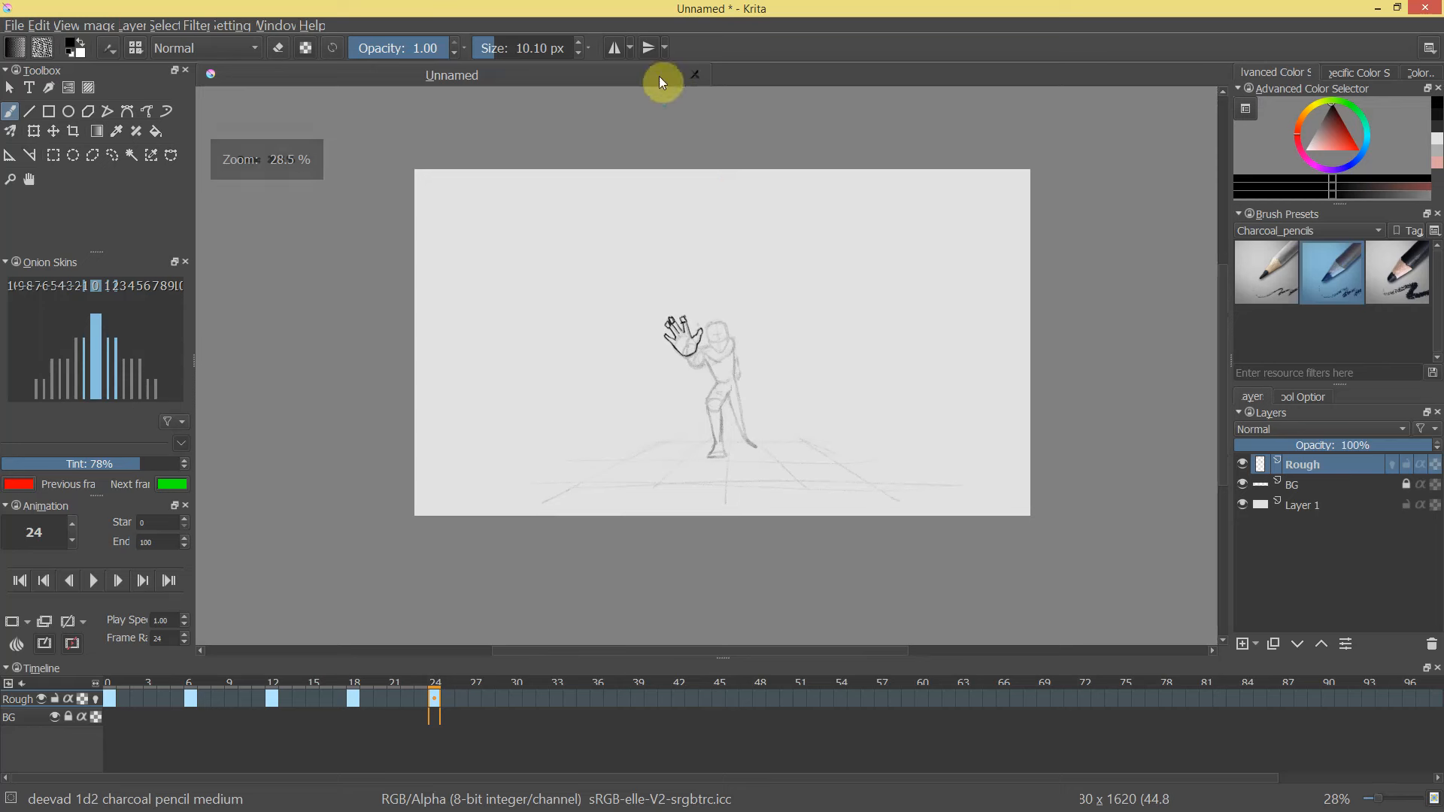
Erase the tips of the reaching hand's fingers and redraw the two middle ones shorter and rounded with a 10.13 px brush.
mouse_move(689, 303)
left_mouse_down()
mouse_move(680, 280)
mouse_move(725, 251)
mouse_move(703, 138)
left_mouse_up()
mouse_move(535, 138)
left_mouse_down()
mouse_move(599, 209)
mouse_move(573, 225)
mouse_move(574, 191)
mouse_move(560, 230)
mouse_move(542, 231)
mouse_move(587, 198)
mouse_move(565, 239)
mouse_move(664, 177)
mouse_move(563, 235)
left_mouse_up()
key("e")
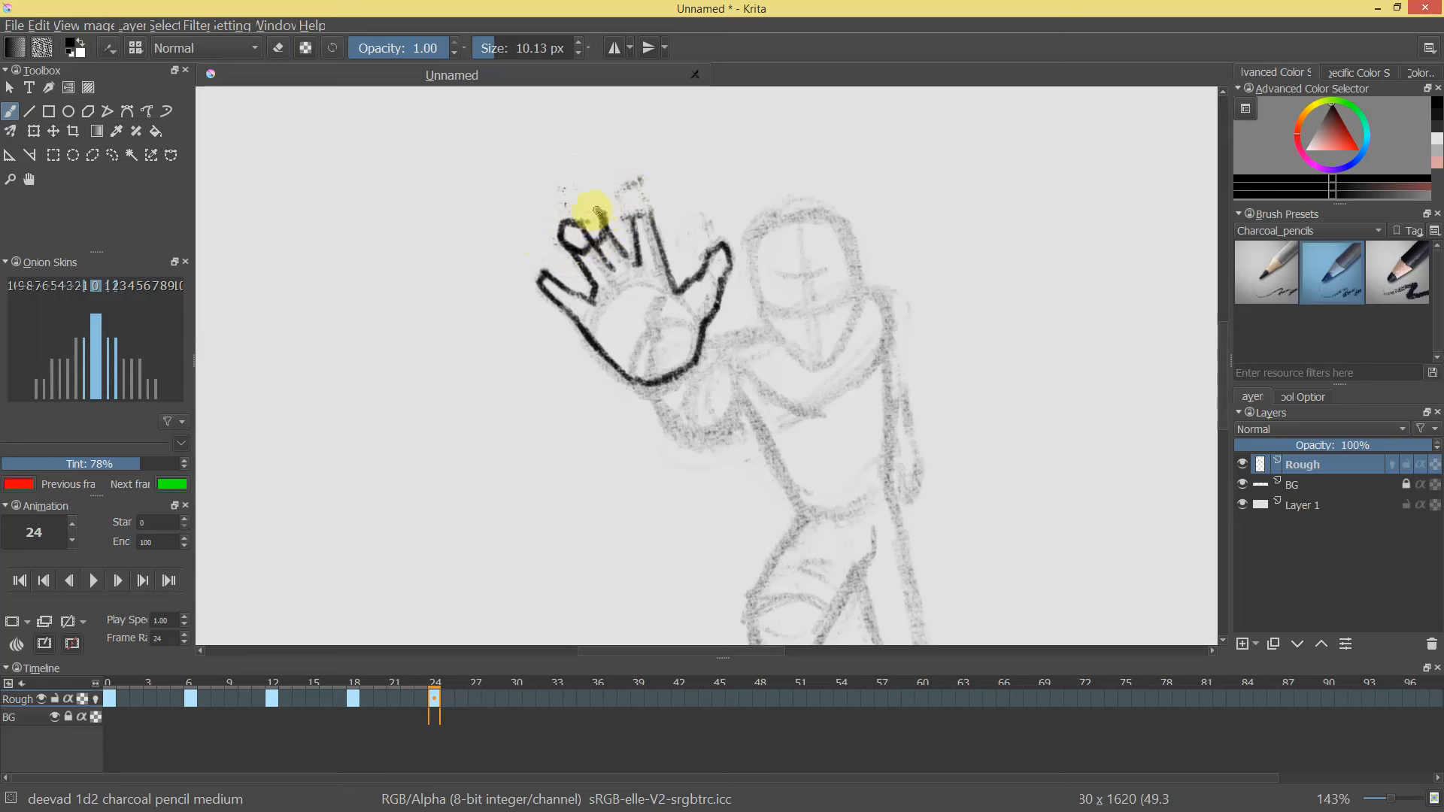
left_click_drag(595, 209, 605, 223)
mouse_move(683, 274)
left_mouse_down()
mouse_move(676, 299)
mouse_move(689, 145)
left_mouse_up()
mouse_move(630, 215)
left_mouse_down()
mouse_move(646, 213)
mouse_move(611, 208)
left_mouse_up()
Redraw the index finger shorter with a rounded tip using the 10.13 px brush and eraser.
mouse_move(748, 313)
left_mouse_down()
mouse_move(741, 409)
mouse_move(780, 291)
mouse_move(657, 233)
mouse_move(649, 266)
mouse_move(660, 257)
left_mouse_up()
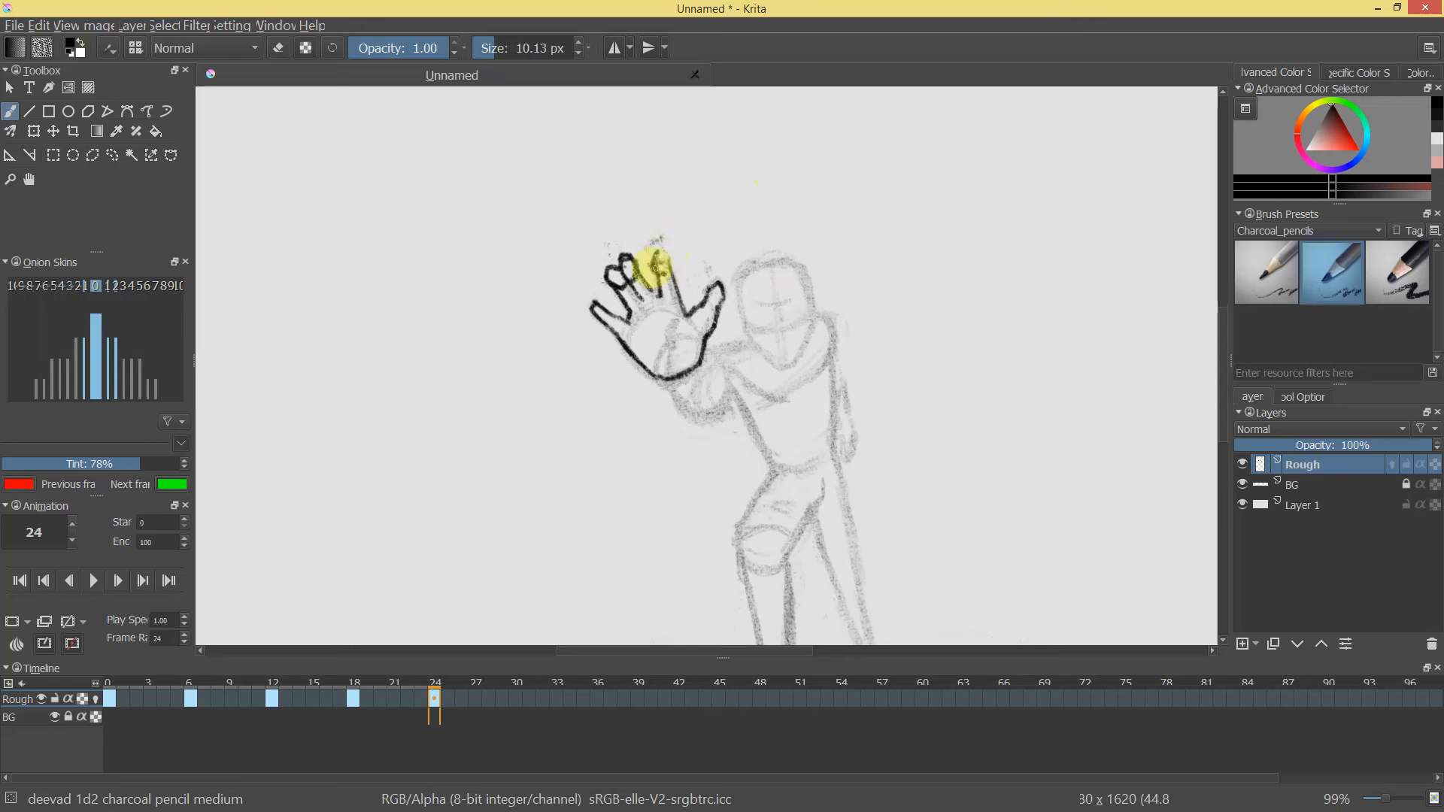
key("e")
left_click_drag(642, 277, 649, 288)
key("e")
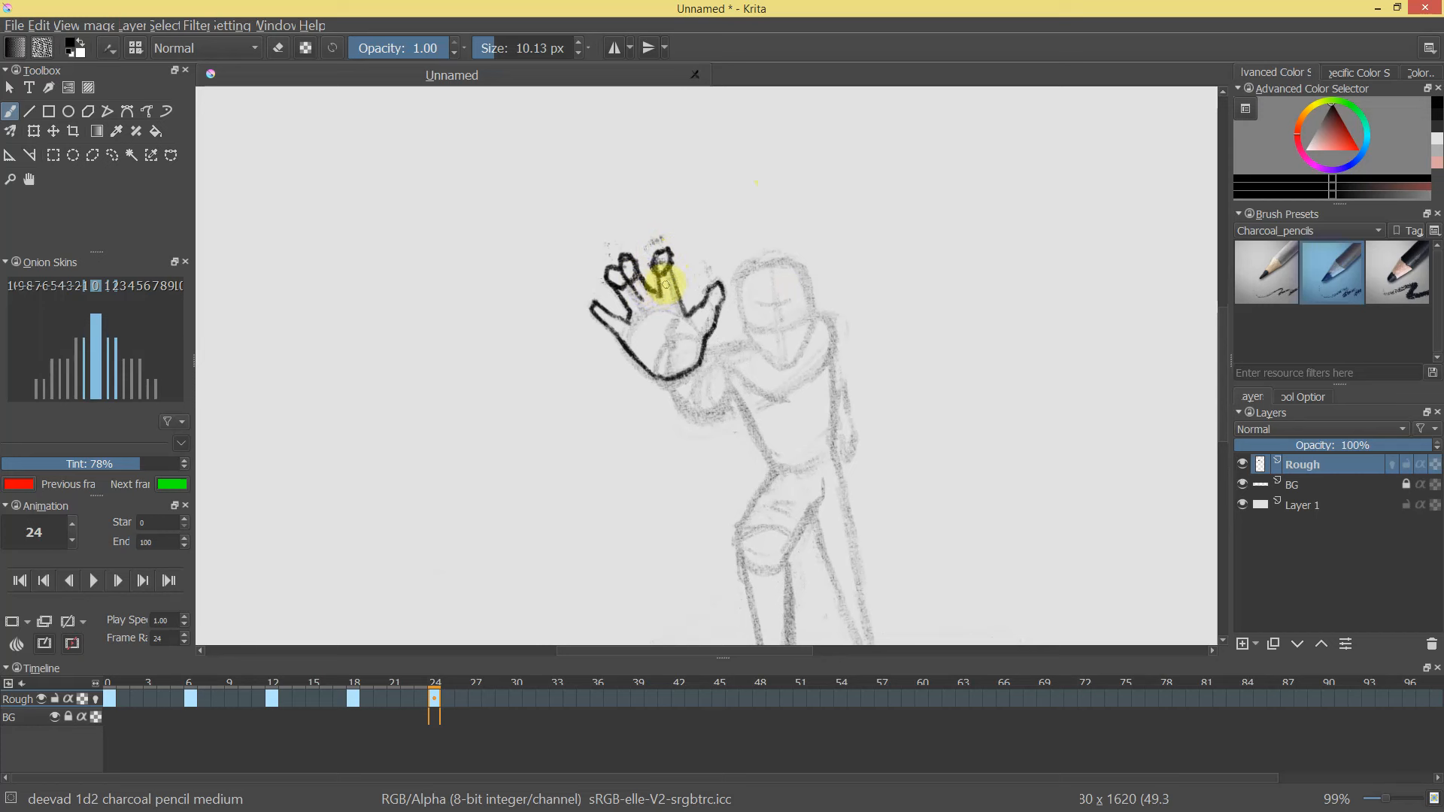
key("e")
scroll(745, 387, "down", 6)
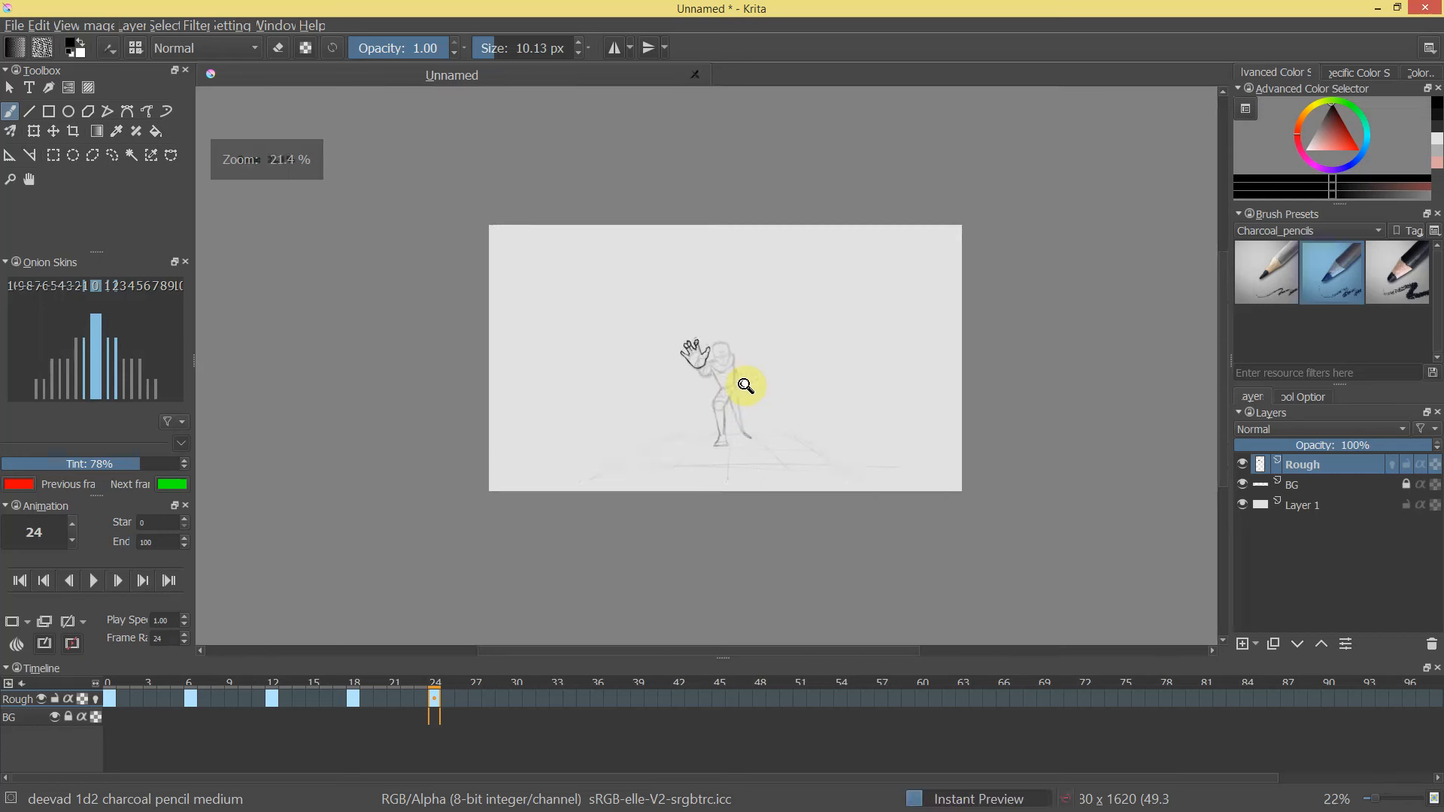
scroll(687, 366, "up", 6)
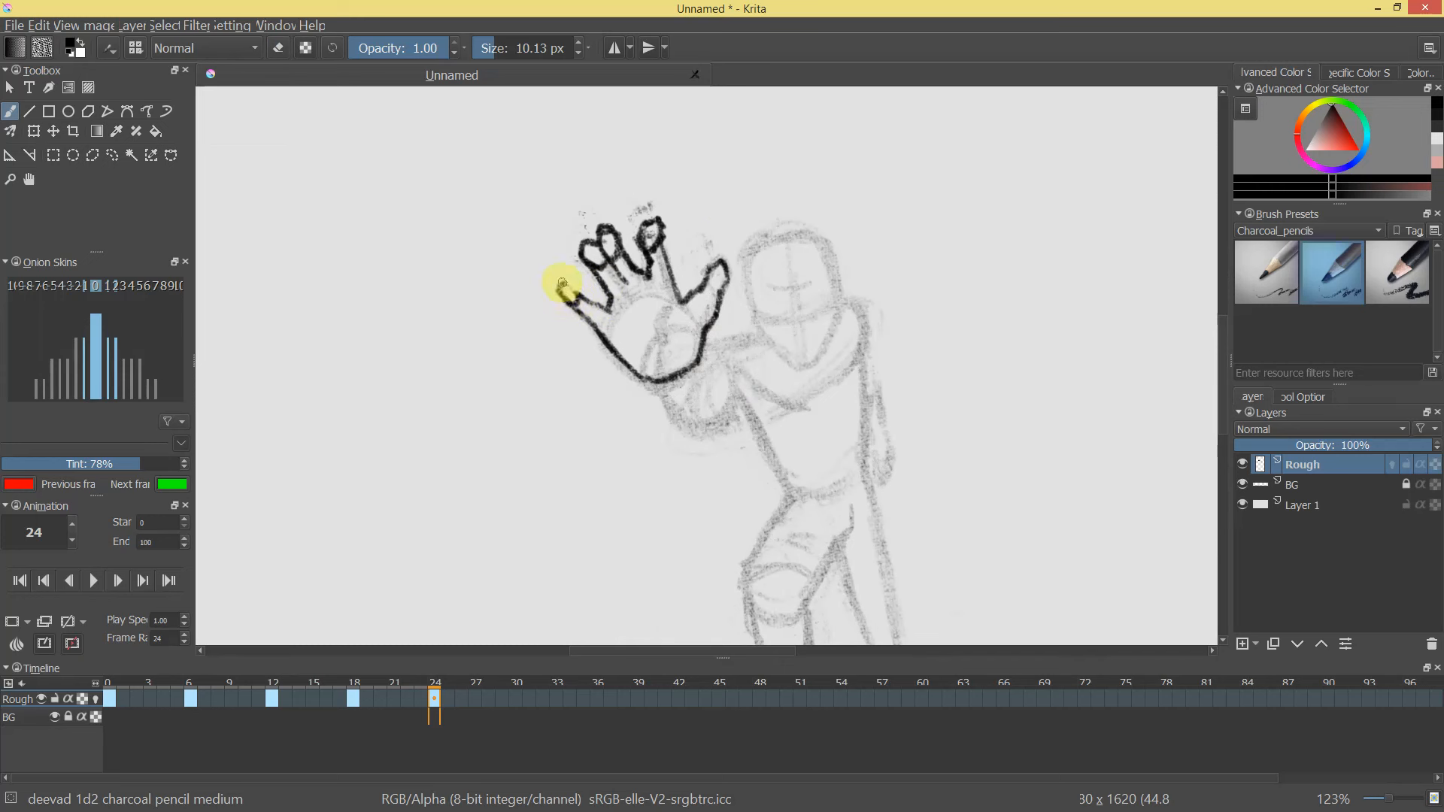
Round off the outermost fingertip and rework the thumb to bend inward with an 8.90 px brush.
mouse_move(806, 218)
left_mouse_down()
mouse_move(789, 303)
mouse_move(815, 201)
left_mouse_up()
mouse_move(754, 260)
left_mouse_down()
mouse_move(765, 217)
mouse_move(717, 241)
mouse_move(704, 221)
mouse_move(739, 259)
mouse_move(703, 221)
mouse_move(733, 184)
mouse_move(717, 240)
mouse_move(696, 250)
mouse_move(676, 234)
mouse_move(689, 272)
mouse_move(672, 260)
mouse_move(688, 271)
mouse_move(701, 244)
mouse_move(730, 263)
left_mouse_up()
key("e")
key("e")
mouse_move(802, 326)
left_mouse_down()
mouse_move(760, 413)
mouse_move(781, 273)
left_mouse_up()
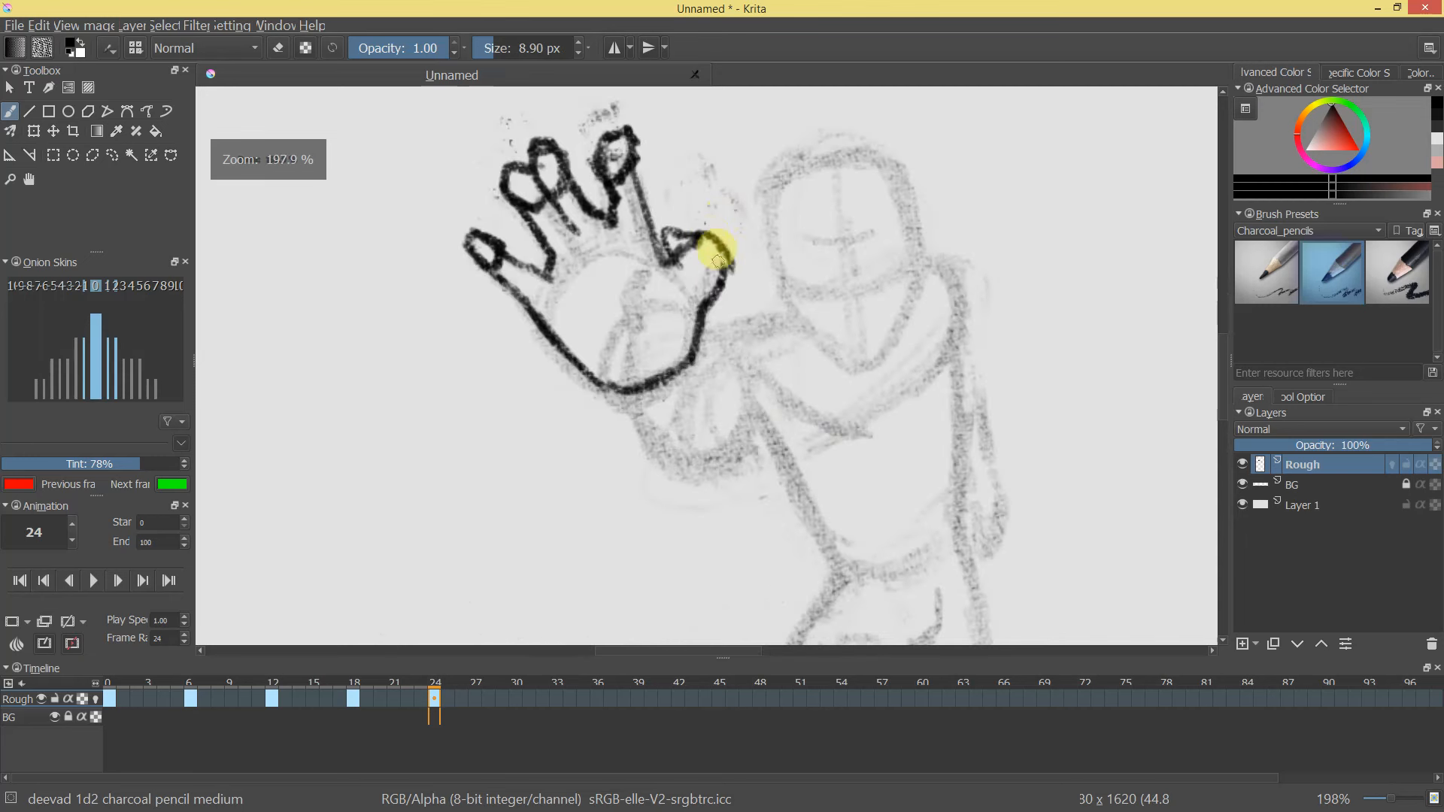
Erase the thumb's rounded outline and redraw it folded over the palm with a crease using a 7.97 px brush.
key("e")
mouse_move(690, 251)
left_mouse_down()
mouse_move(683, 219)
mouse_move(662, 237)
mouse_move(731, 267)
mouse_move(656, 240)
left_mouse_up()
key("e")
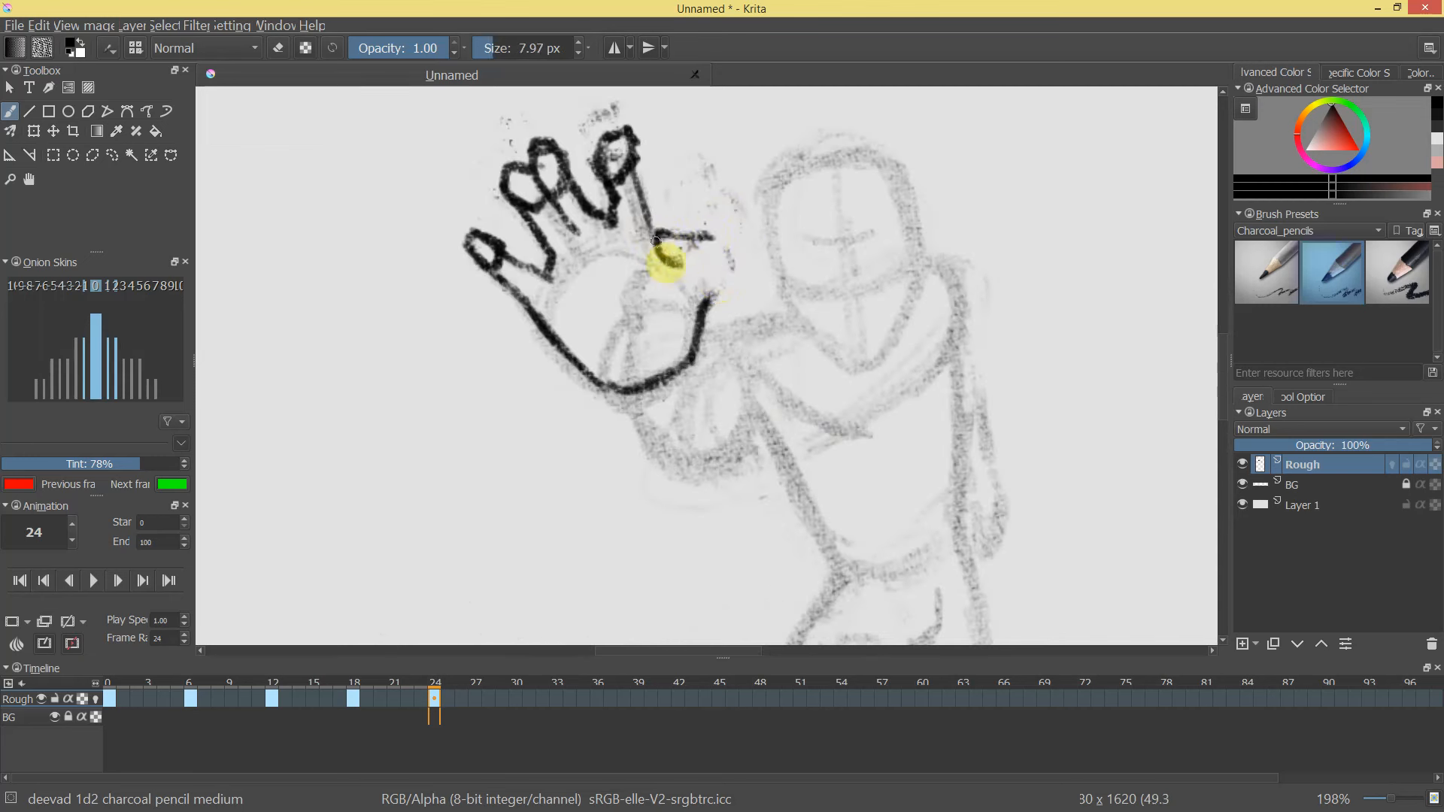
mouse_move(636, 318)
left_mouse_down()
mouse_move(660, 275)
mouse_move(641, 315)
mouse_move(615, 312)
left_mouse_up()
key("ctrl+z")
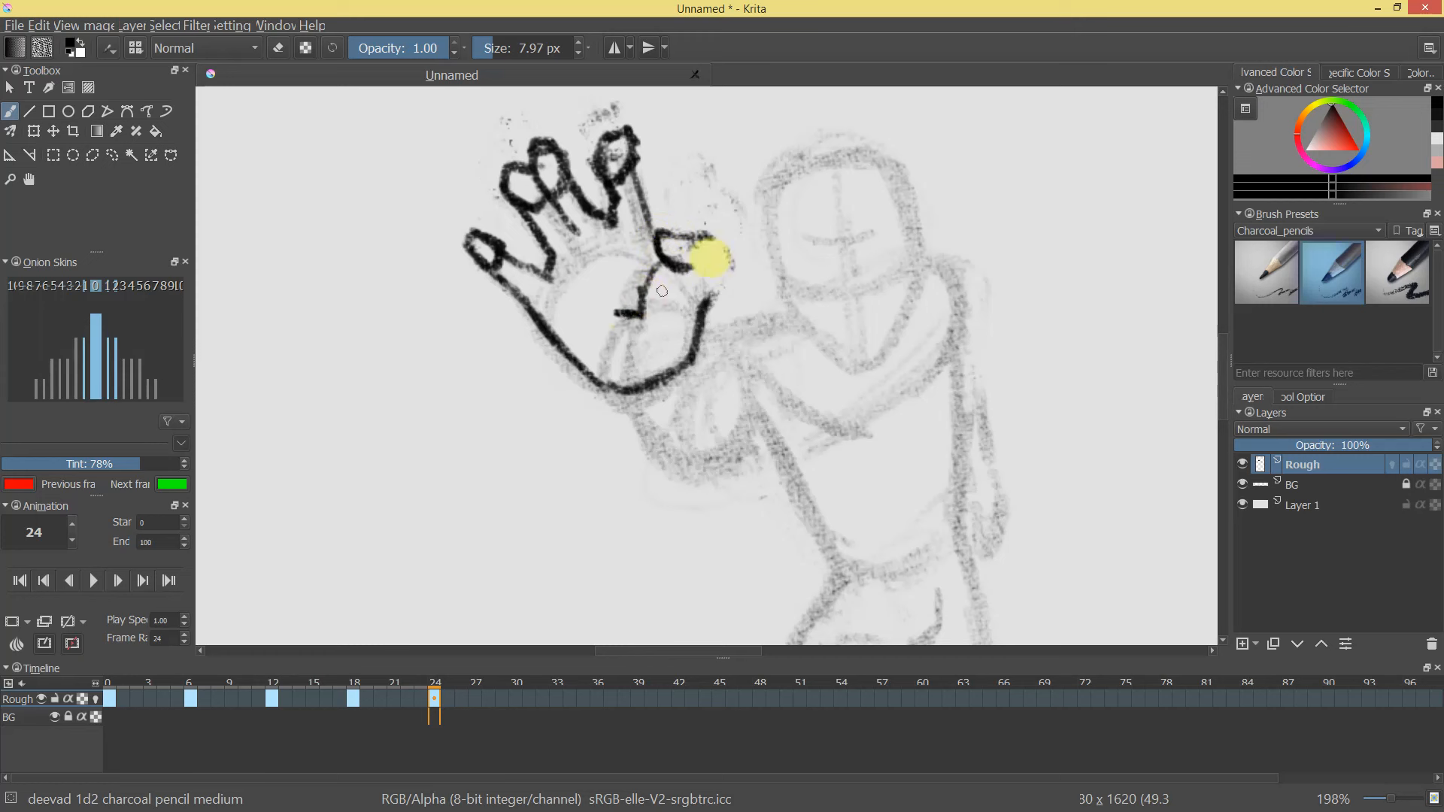
left_click_drag(719, 280, 714, 234)
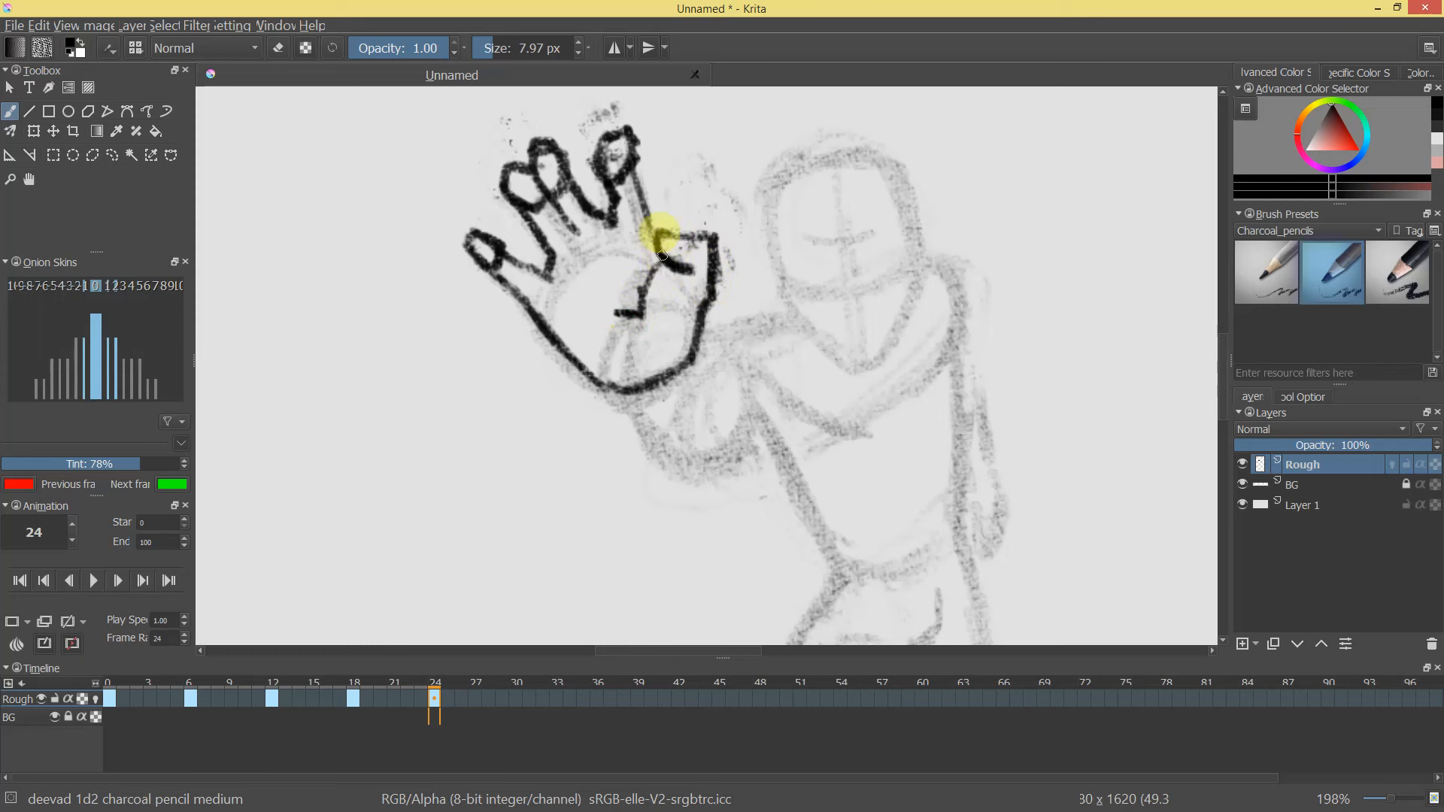
Draw the line across the finger bases and tidy the fingers of the reaching hand.
mouse_move(586, 243)
left_mouse_down()
mouse_move(541, 268)
mouse_move(612, 229)
mouse_move(590, 216)
mouse_move(606, 225)
mouse_move(602, 199)
mouse_move(689, 313)
mouse_move(662, 271)
left_mouse_up()
mouse_move(544, 196)
left_mouse_down()
mouse_move(529, 181)
mouse_move(569, 238)
left_mouse_up()
left_click_drag(536, 280, 634, 216)
mouse_move(699, 282)
left_mouse_down()
mouse_move(705, 380)
mouse_move(754, 364)
mouse_move(774, 323)
mouse_move(745, 287)
left_mouse_up()
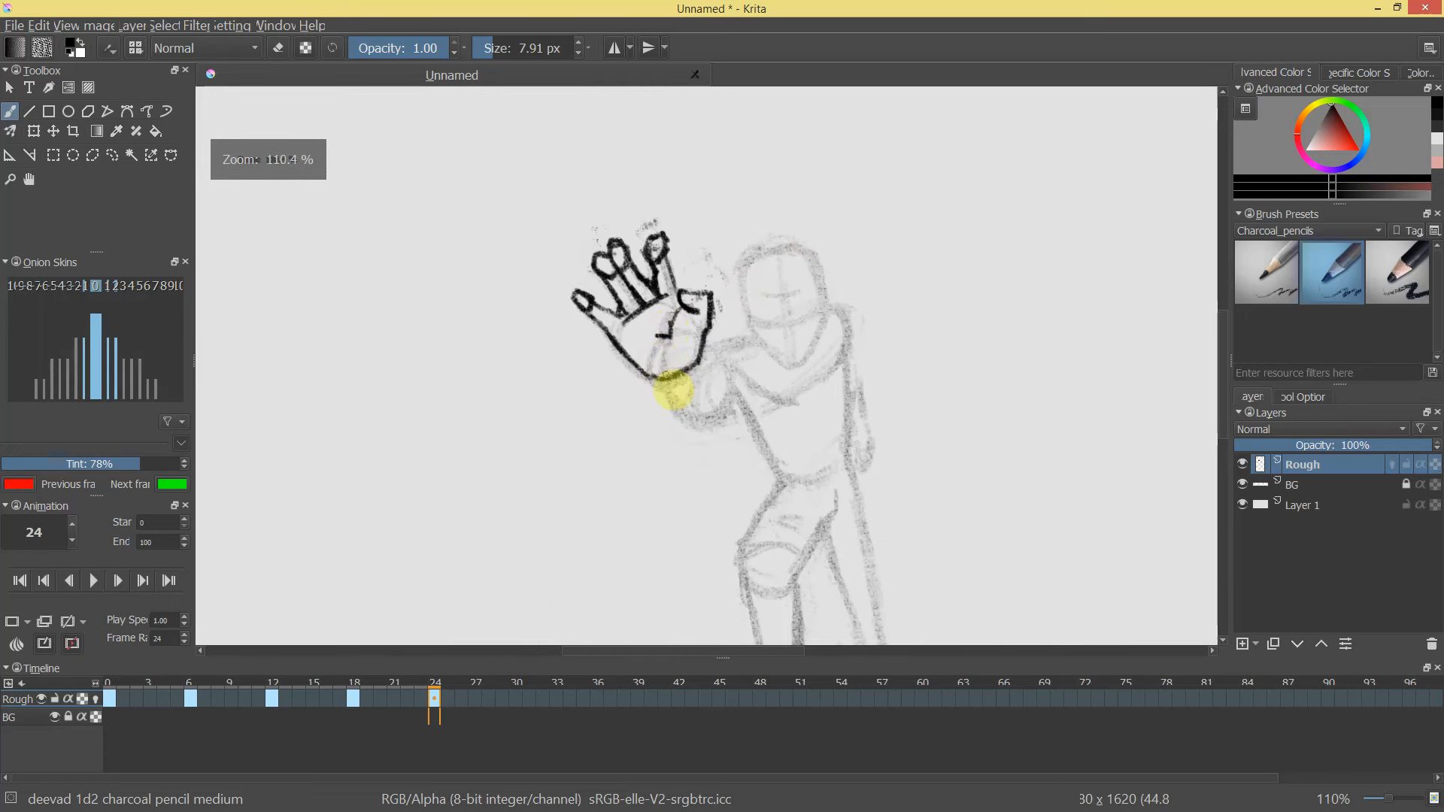
Outline the foreshortened forearm and the shoulder behind it with a 10.73 px brush.
left_click_drag(661, 386, 744, 412)
key("ctrl+z")
left_click_drag(663, 383, 666, 382, "shift")
left_click_drag(665, 382, 708, 428)
left_click_drag(708, 348, 735, 380)
mouse_move(709, 347)
left_mouse_down()
mouse_move(738, 367)
mouse_move(722, 349)
mouse_move(752, 343)
mouse_move(748, 382)
left_mouse_up()
Outline the torso, waist, front thigh, knee, shin and foot with the 10.73 px brush.
left_click_drag(889, 387, 851, 243)
left_click_drag(676, 207, 737, 322)
mouse_move(808, 205)
left_mouse_down()
mouse_move(815, 328)
mouse_move(822, 217)
mouse_move(833, 228)
mouse_move(733, 315)
mouse_move(773, 312)
left_mouse_up()
mouse_move(824, 260)
left_mouse_down()
mouse_move(782, 345)
mouse_move(758, 475)
left_mouse_up()
left_click_drag(741, 376, 767, 494)
left_click_drag(787, 401, 788, 485)
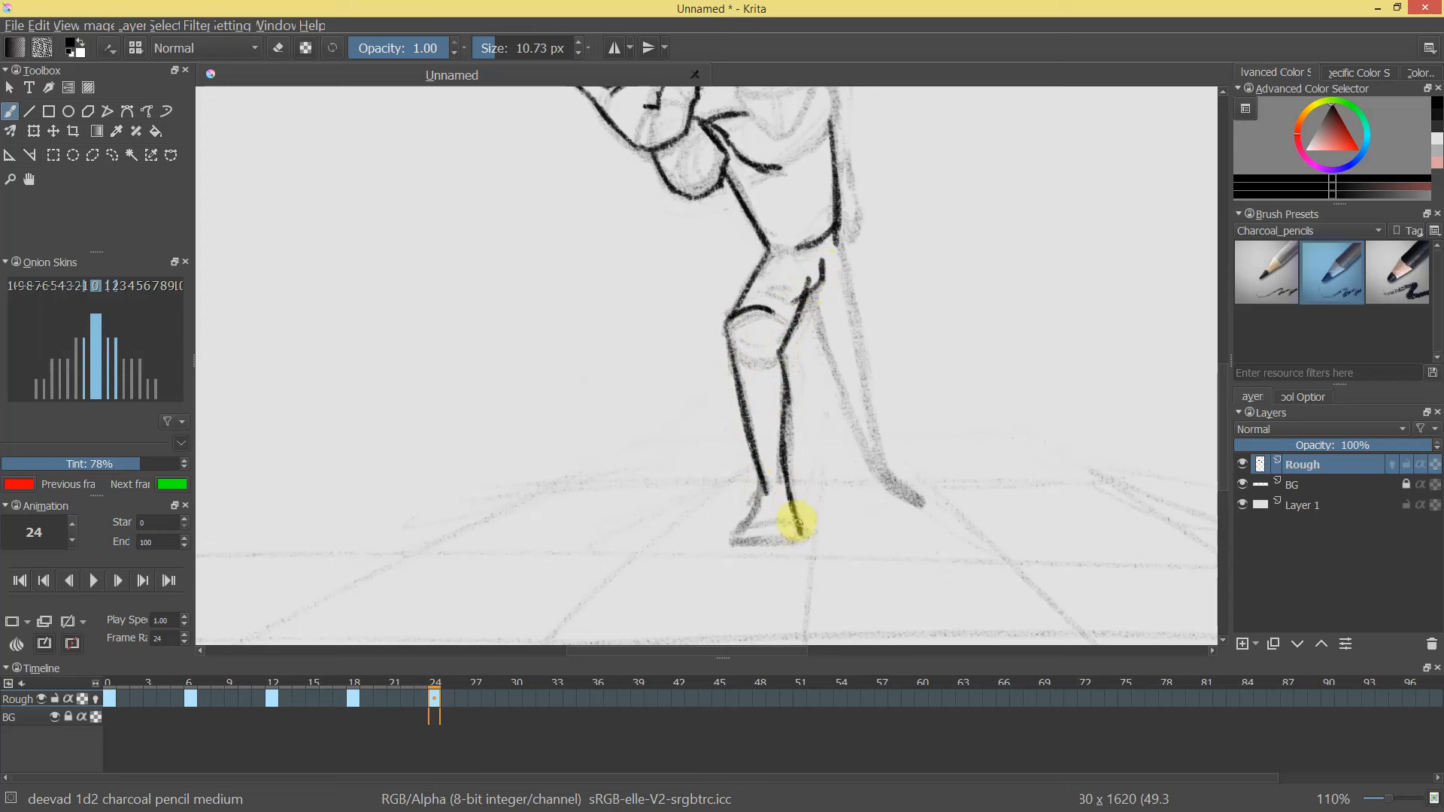
left_click_drag(759, 412, 747, 245)
mouse_move(754, 325)
left_mouse_down()
mouse_move(728, 376)
mouse_move(783, 376)
left_mouse_up()
left_click_drag(833, 370, 804, 421)
left_click_drag(796, 297, 802, 395)
Outline the head with its face guidelines, the collar and the far arm.
mouse_move(798, 256)
left_mouse_down()
mouse_move(794, 201)
mouse_move(751, 232)
mouse_move(777, 172)
mouse_move(767, 225)
mouse_move(702, 149)
left_mouse_up()
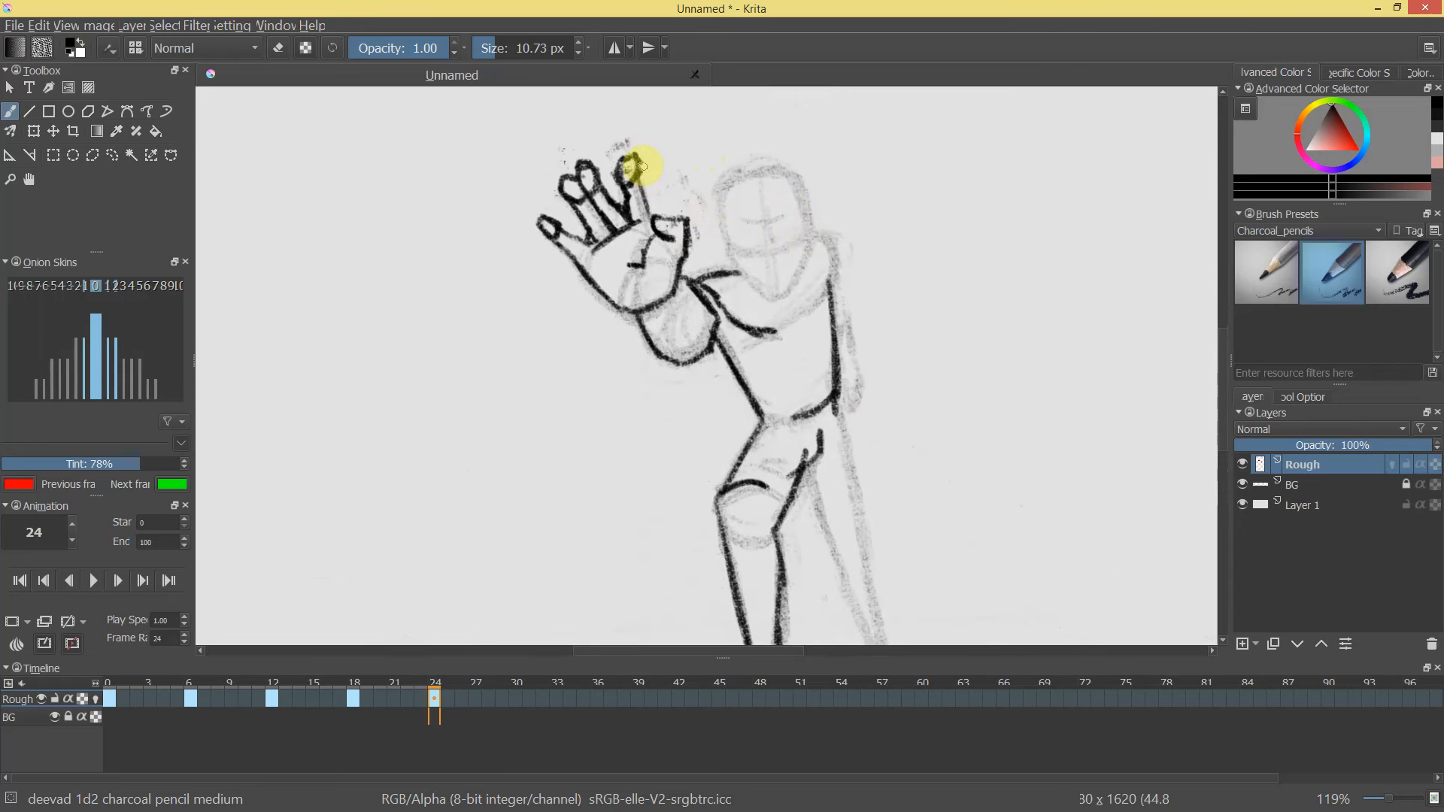
mouse_move(722, 197)
left_mouse_down()
mouse_move(726, 256)
mouse_move(715, 198)
mouse_move(729, 256)
mouse_move(774, 300)
mouse_move(808, 250)
mouse_move(801, 268)
mouse_move(806, 228)
mouse_move(724, 206)
mouse_move(743, 174)
mouse_move(730, 178)
mouse_move(737, 191)
mouse_move(795, 180)
mouse_move(713, 203)
mouse_move(749, 222)
mouse_move(790, 209)
mouse_move(760, 180)
mouse_move(779, 293)
mouse_move(749, 251)
mouse_move(790, 246)
mouse_move(765, 258)
mouse_move(764, 242)
mouse_move(827, 206)
mouse_move(810, 247)
mouse_move(834, 247)
mouse_move(831, 268)
mouse_move(835, 253)
mouse_move(825, 288)
mouse_move(809, 220)
mouse_move(784, 325)
mouse_move(850, 250)
mouse_move(836, 309)
mouse_move(854, 402)
left_mouse_up()
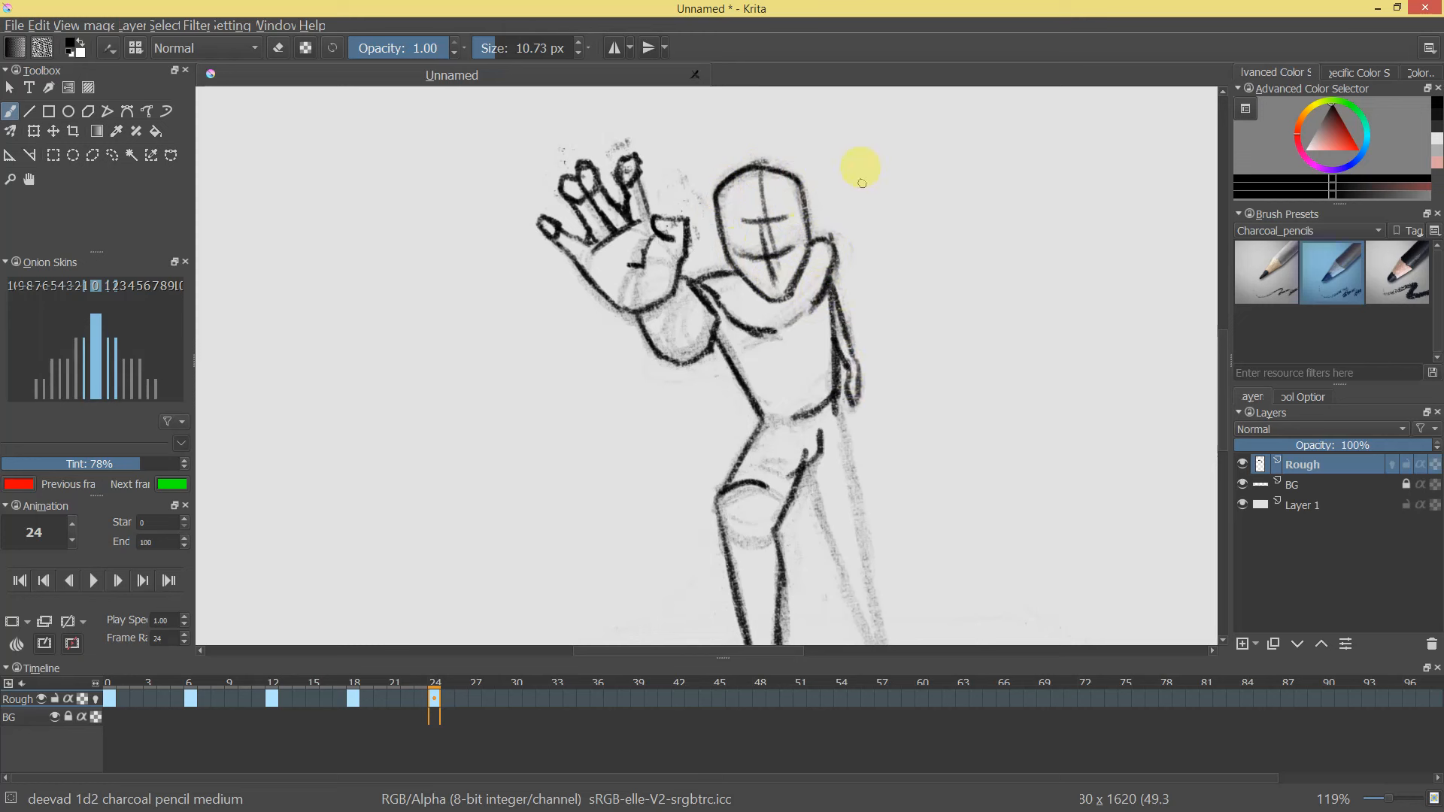
left_click_drag(860, 169, 847, 322)
Outline the back leg and its foot in black over the rough sketch.
left_click_drag(786, 444, 790, 271)
left_click_drag(756, 355, 682, 236)
left_click_drag(716, 288, 713, 306)
mouse_move(711, 308)
left_mouse_down()
mouse_move(746, 409)
mouse_move(737, 293)
mouse_move(756, 418)
left_mouse_up()
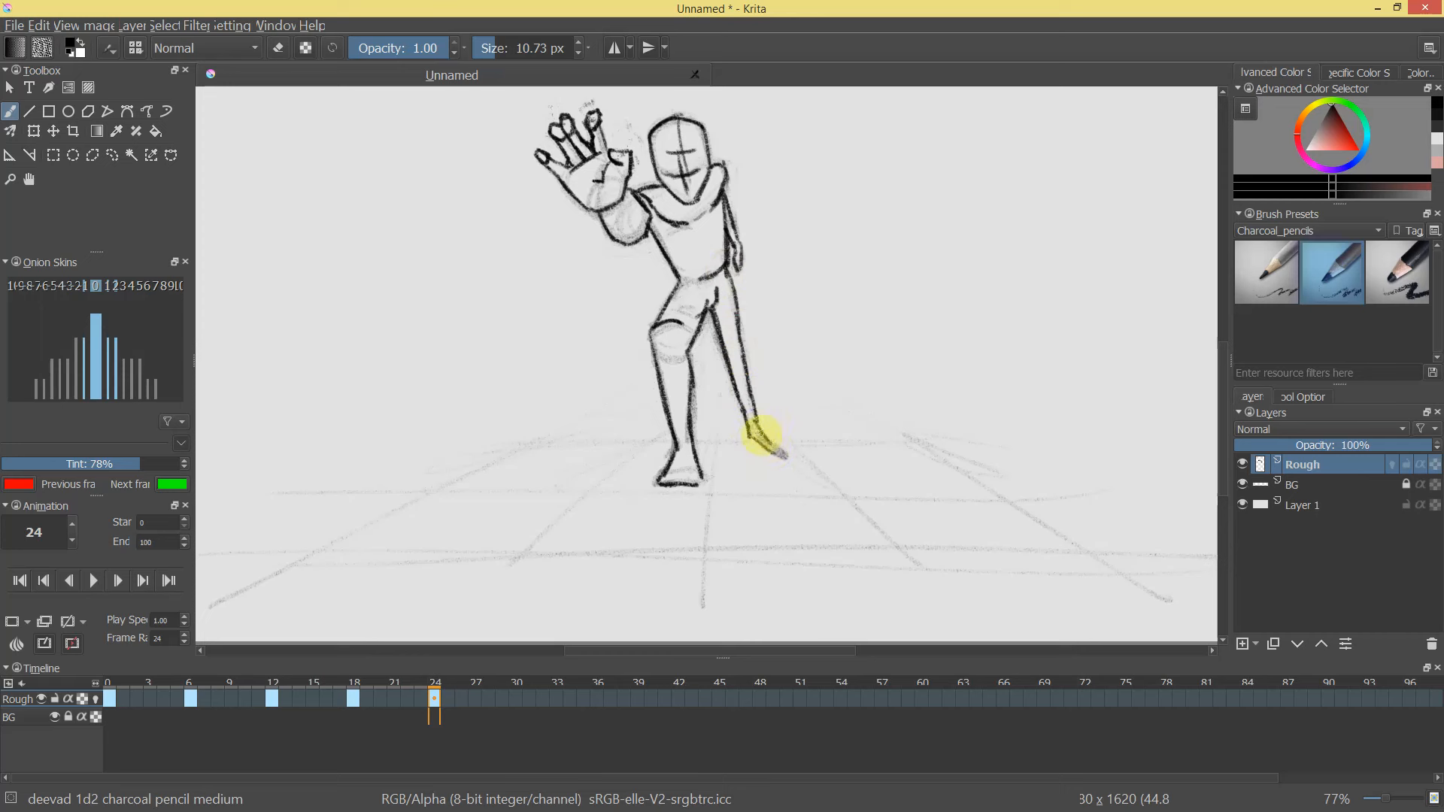
mouse_move(846, 306)
left_mouse_down()
mouse_move(829, 309)
mouse_move(816, 245)
left_mouse_up()
left_click_drag(731, 290, 767, 440)
mouse_move(845, 361)
left_mouse_down()
mouse_move(812, 444)
mouse_move(854, 274)
mouse_move(852, 149)
mouse_move(776, 151)
mouse_move(764, 200)
mouse_move(835, 325)
mouse_move(857, 304)
left_mouse_up()
Select the reaching hand's outer fingers freehand and reposition them with a transform.
key("l")
left_click_drag(613, 263, 630, 336)
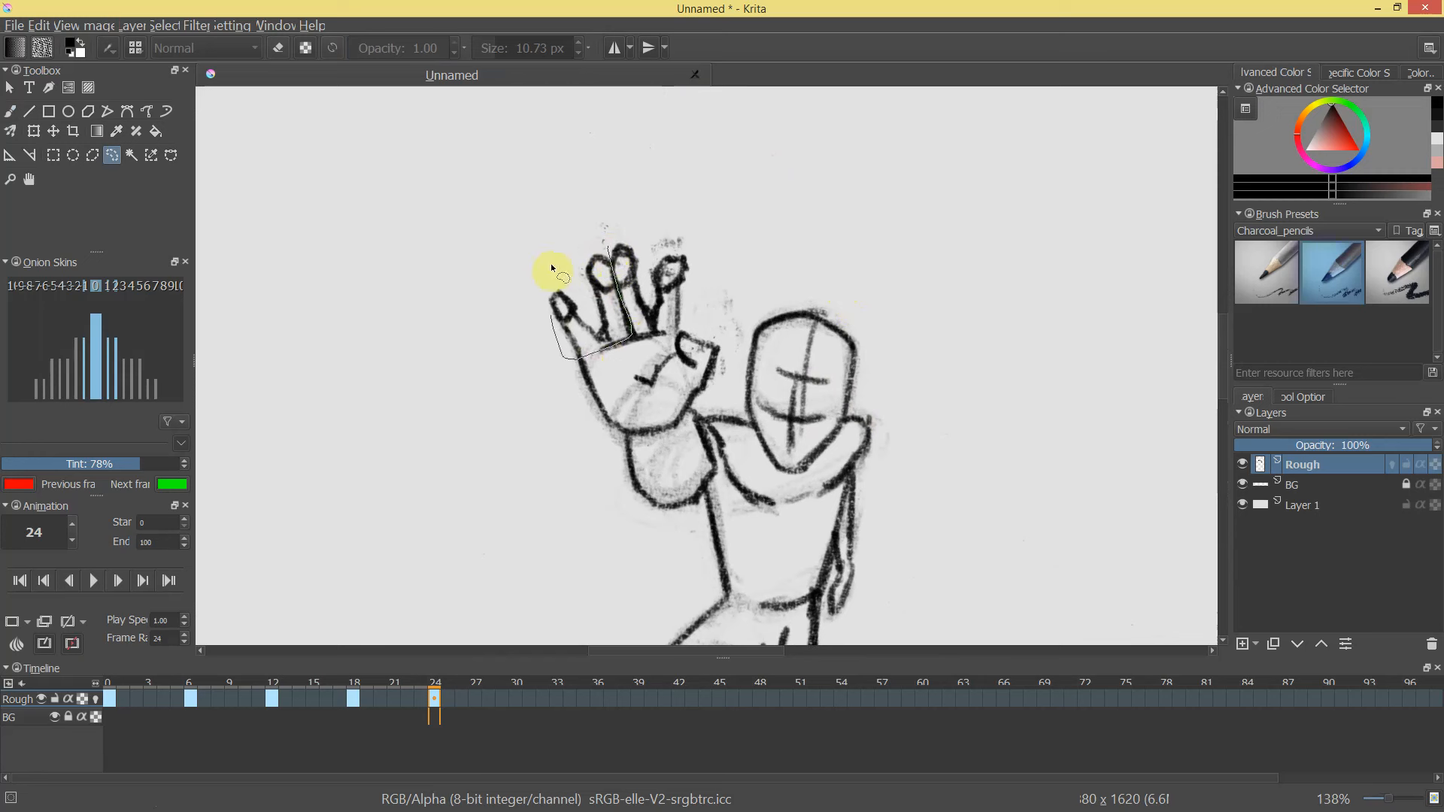
key("ctrl+t")
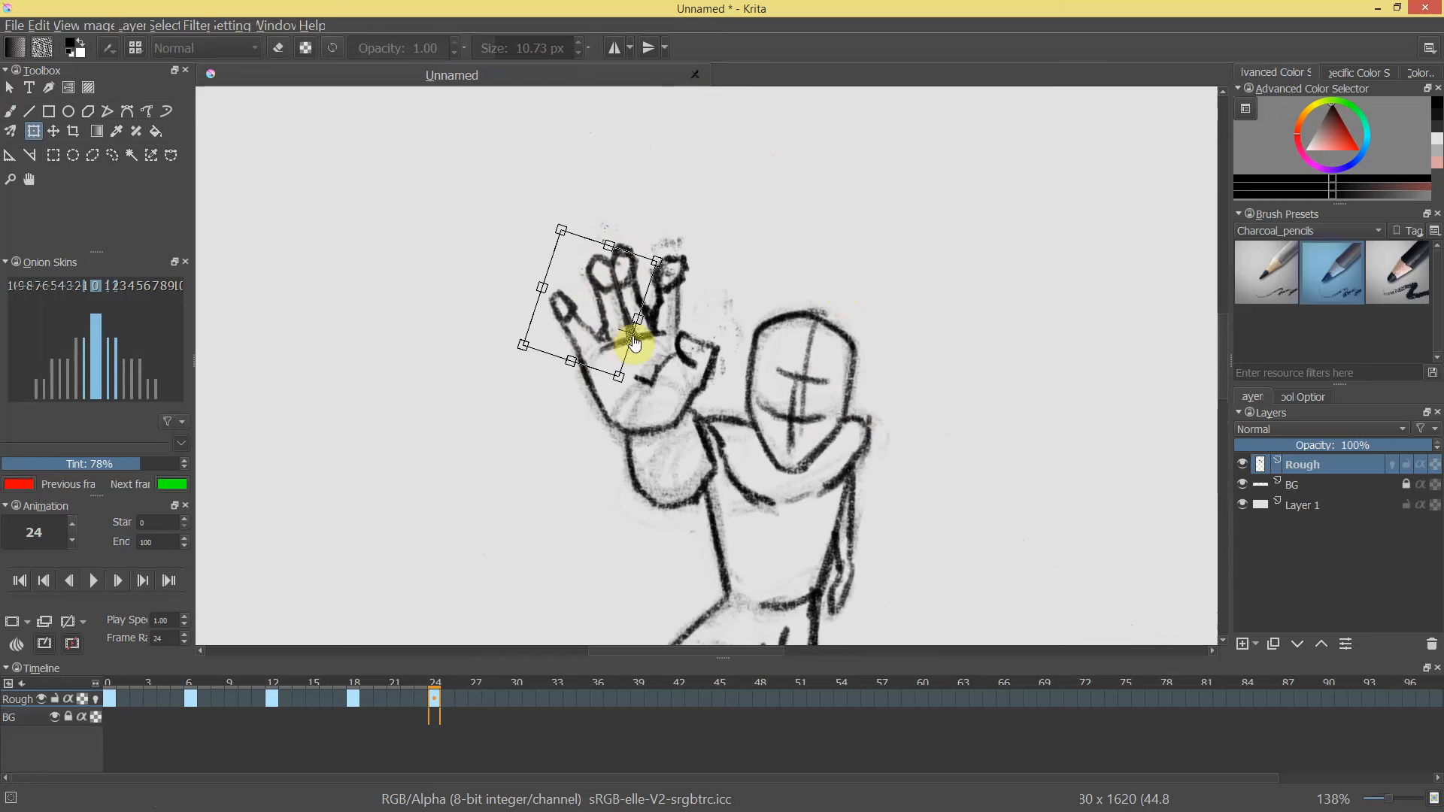
left_click_drag(658, 248, 661, 251)
mouse_move(609, 313)
left_mouse_down()
mouse_move(616, 251)
mouse_move(621, 282)
mouse_move(607, 246)
mouse_move(594, 267)
mouse_move(628, 327)
mouse_move(604, 317)
mouse_move(616, 302)
mouse_move(679, 305)
mouse_move(676, 341)
mouse_move(742, 312)
mouse_move(728, 356)
mouse_move(823, 346)
left_mouse_up()
key("Return")
Touch up the reaching hand around the moved fingers with a 7.52 px brush.
key("b")
key("e")
key("e")
mouse_move(913, 278)
left_mouse_down()
mouse_move(893, 285)
mouse_move(898, 301)
left_mouse_up()
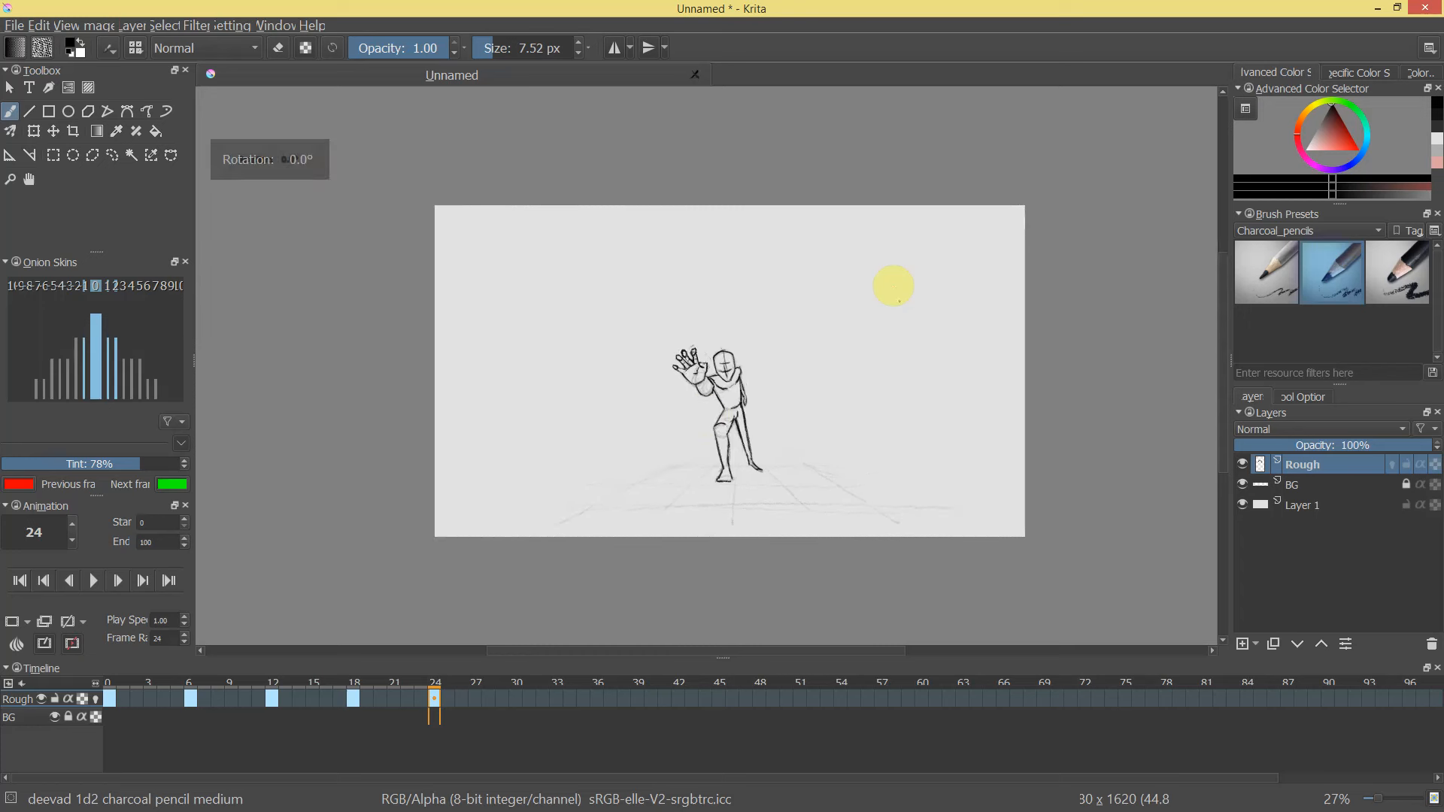
left_click_drag(720, 449, 741, 396)
Clean up the waist and front hip contour with the eraser and a 13.13 px brush.
key("e")
left_click_drag(750, 509, 764, 491)
key("e")
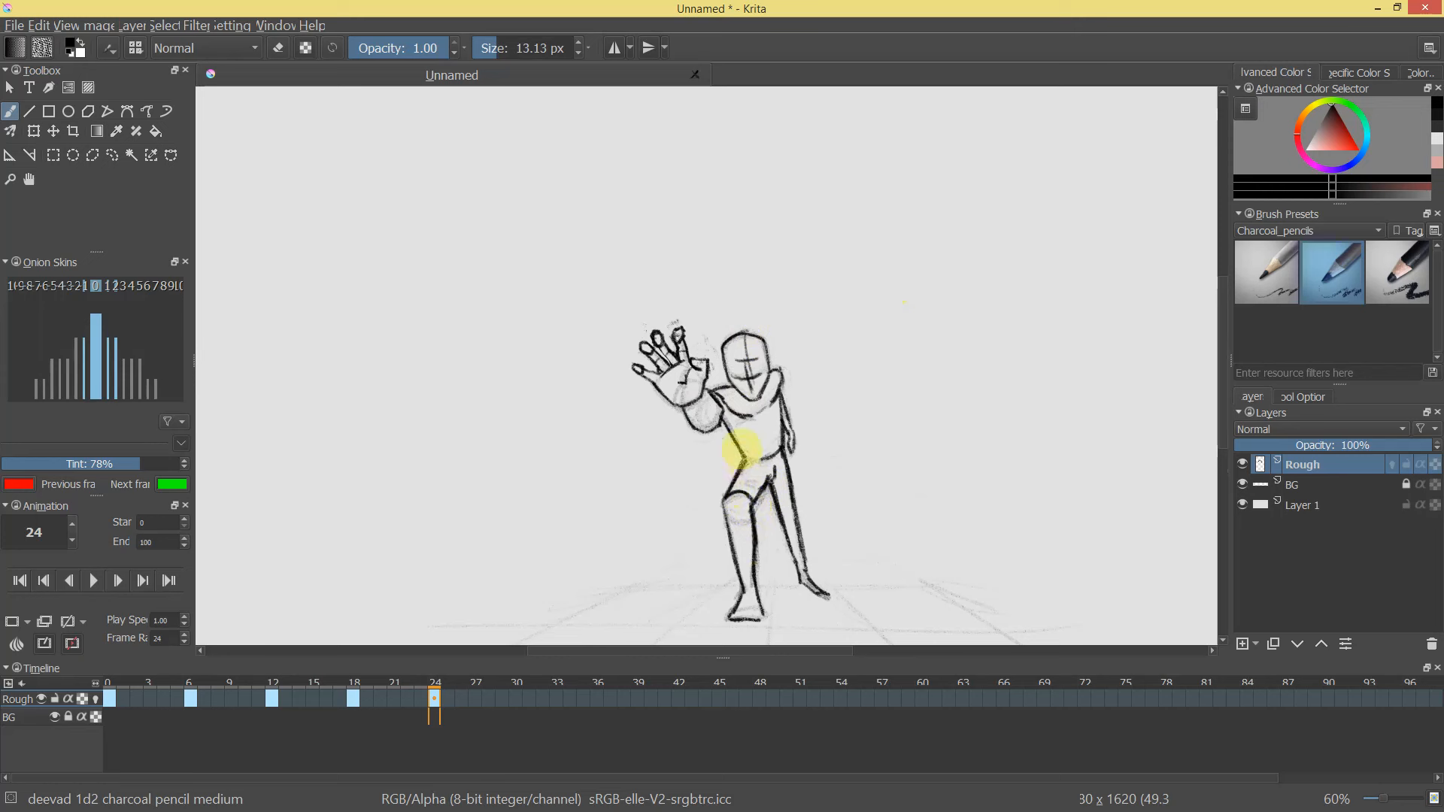
left_click_drag(757, 433, 790, 478)
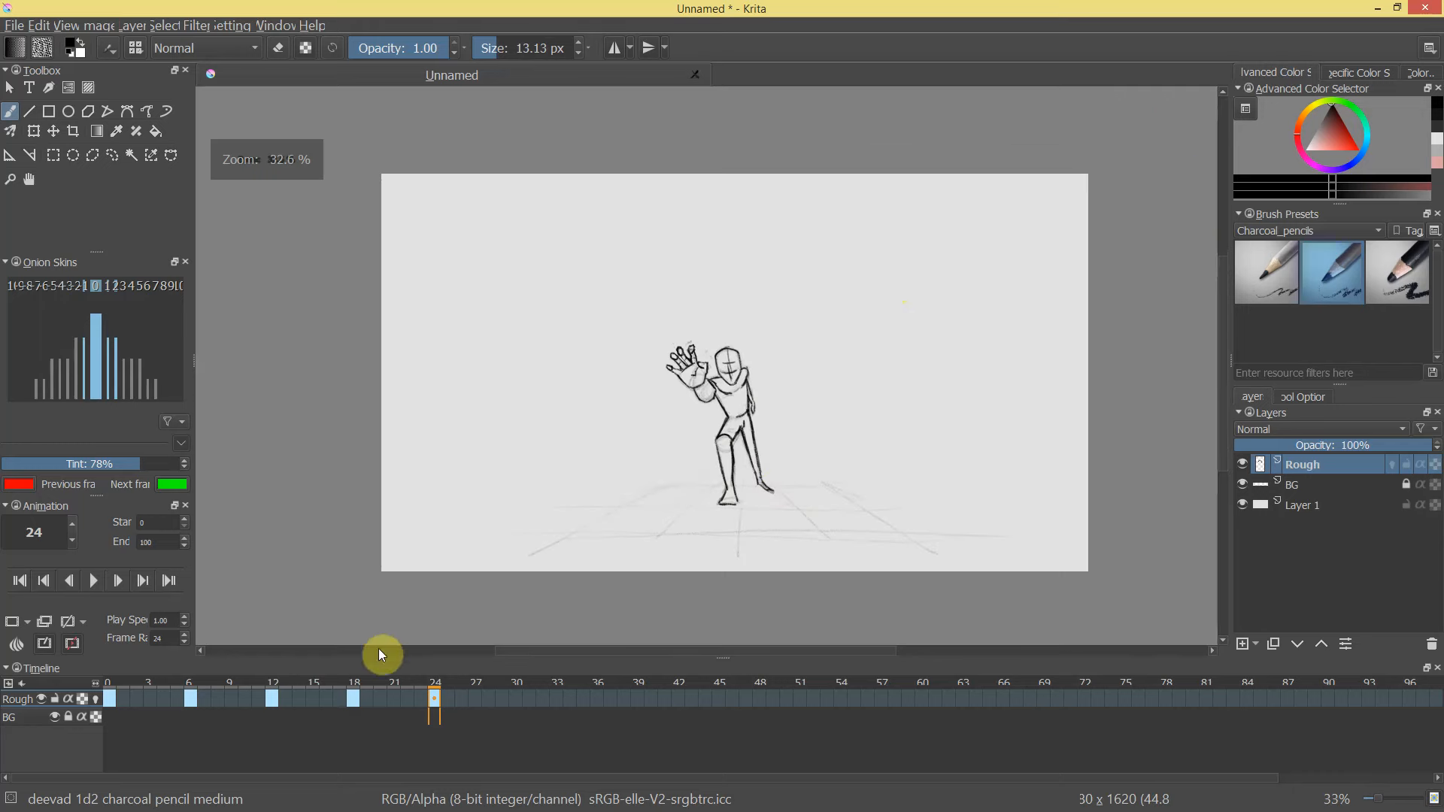
Create a blank keyframe at frame 3 on the Rough layer, turning on onion skins and hiding the second next frame.
left_click_drag(436, 670, 136, 729)
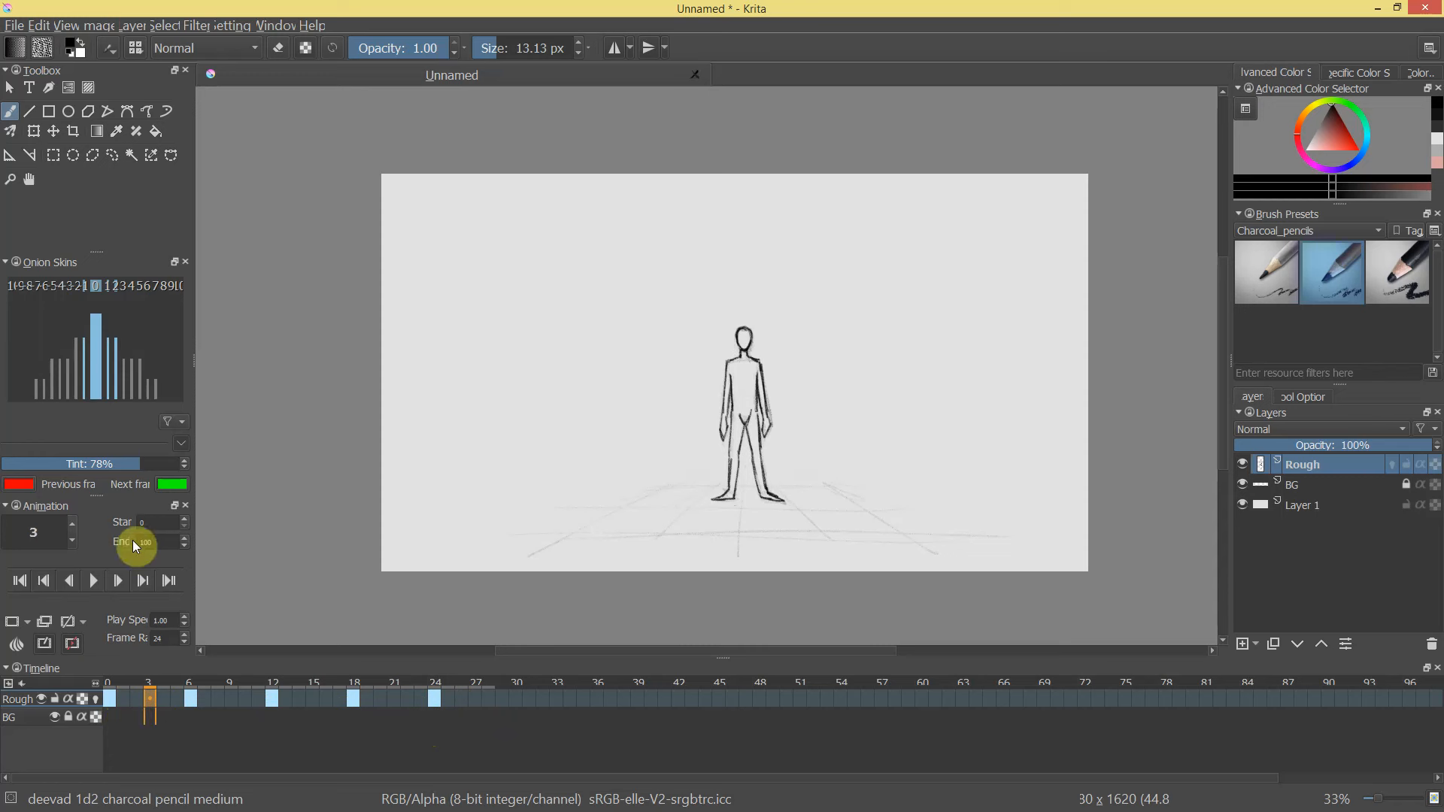
left_click(95, 698)
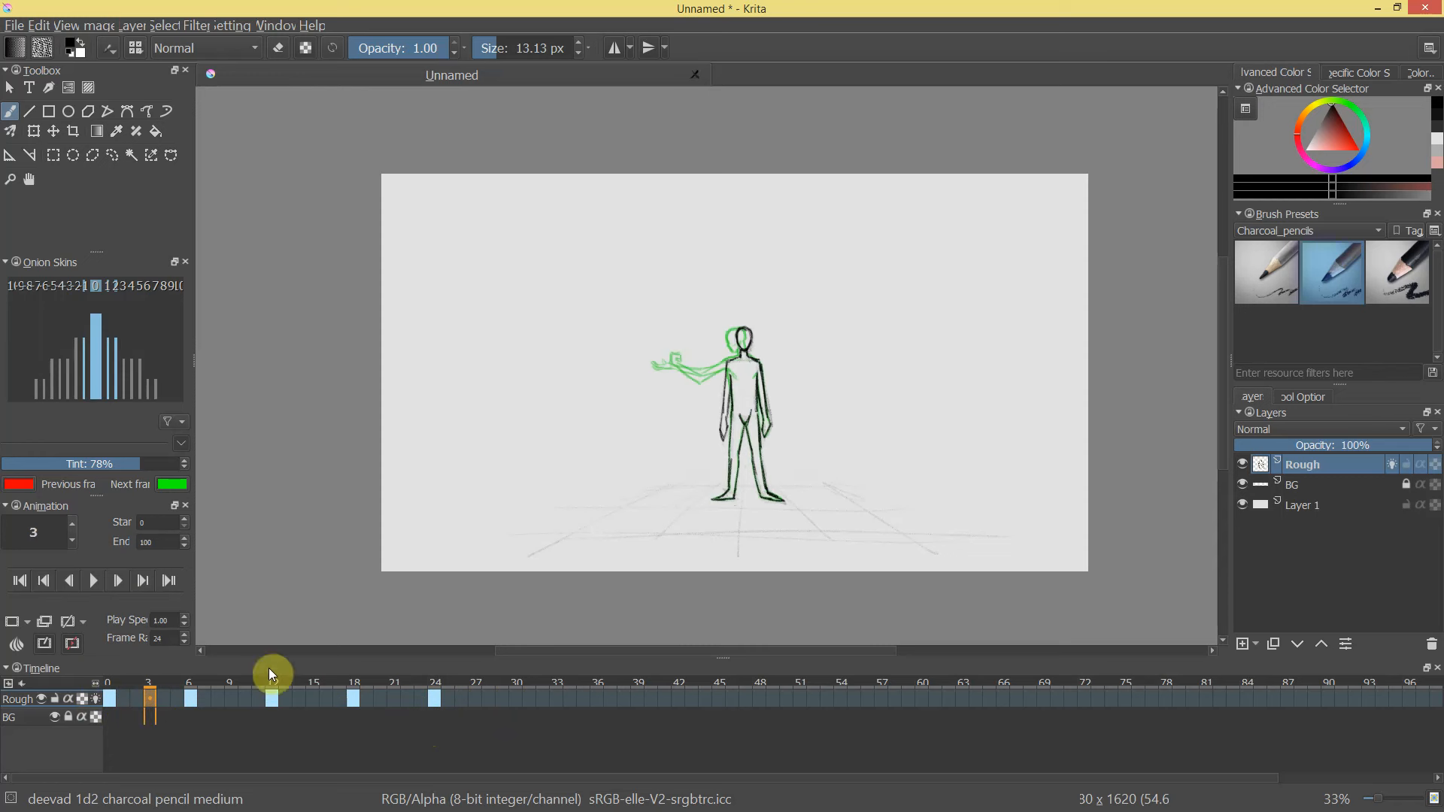
right_click(148, 698)
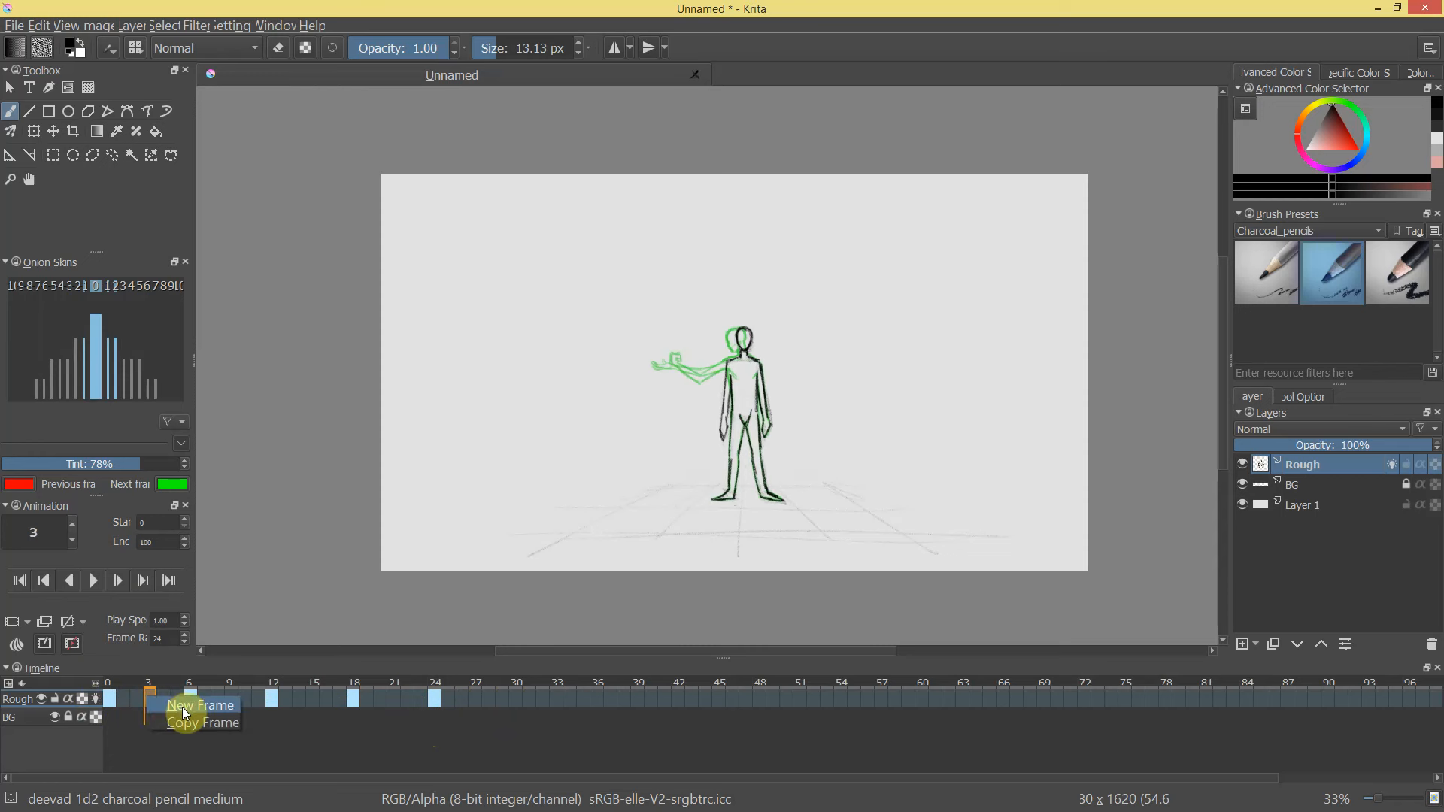
left_click(184, 708)
left_click(116, 287)
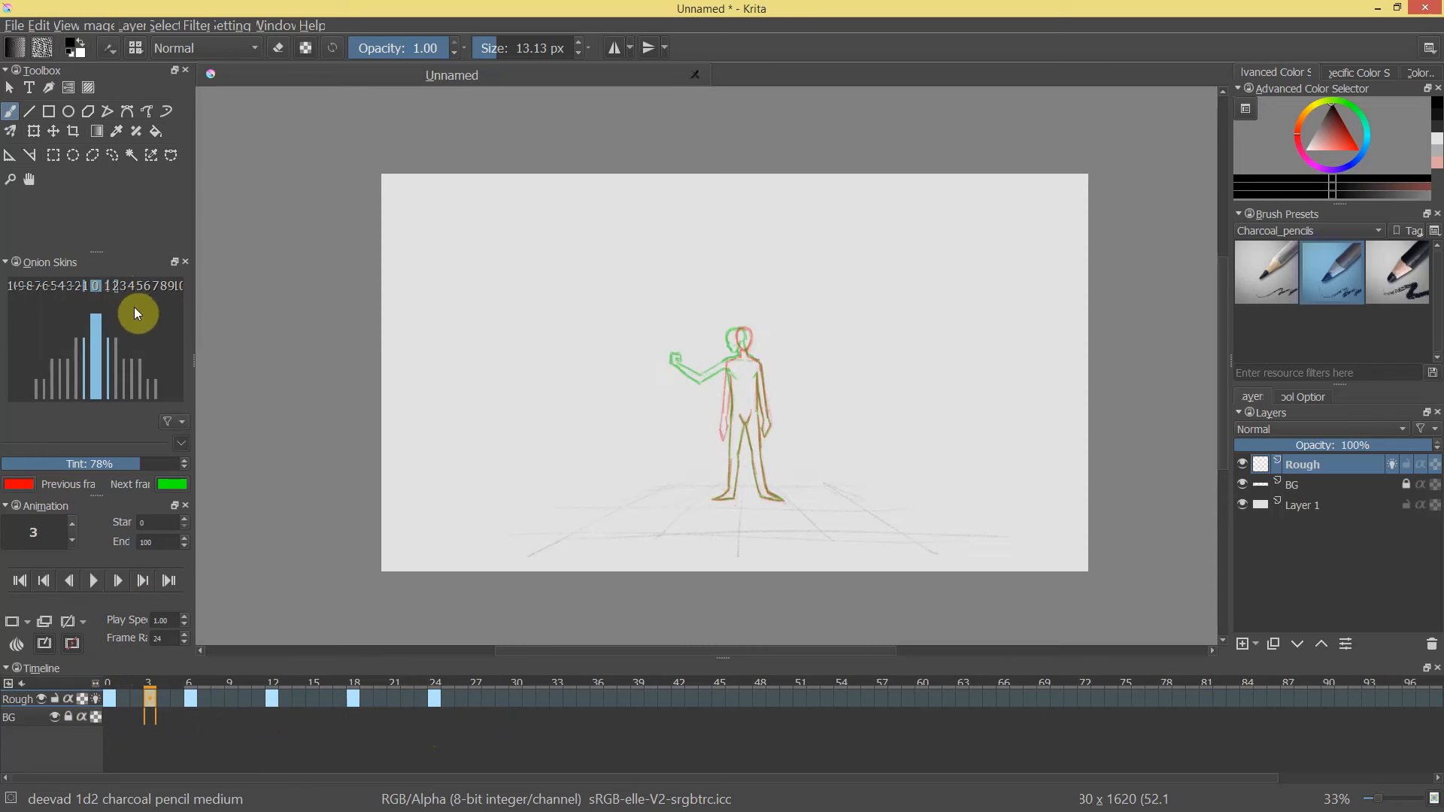
Sketch the in-between head with its jaw and neck between the two onion-skinned heads with an 8.95 px brush.
mouse_move(756, 359)
left_mouse_down()
mouse_move(846, 263)
mouse_move(902, 230)
left_mouse_up()
mouse_move(833, 221)
left_mouse_down()
mouse_move(797, 219)
mouse_move(768, 174)
left_mouse_up()
mouse_move(669, 199)
left_mouse_down()
mouse_move(666, 242)
mouse_move(703, 197)
mouse_move(648, 207)
mouse_move(680, 248)
mouse_move(666, 250)
mouse_move(667, 287)
mouse_move(654, 266)
mouse_move(676, 291)
mouse_move(712, 252)
mouse_move(712, 300)
mouse_move(673, 290)
left_mouse_up()
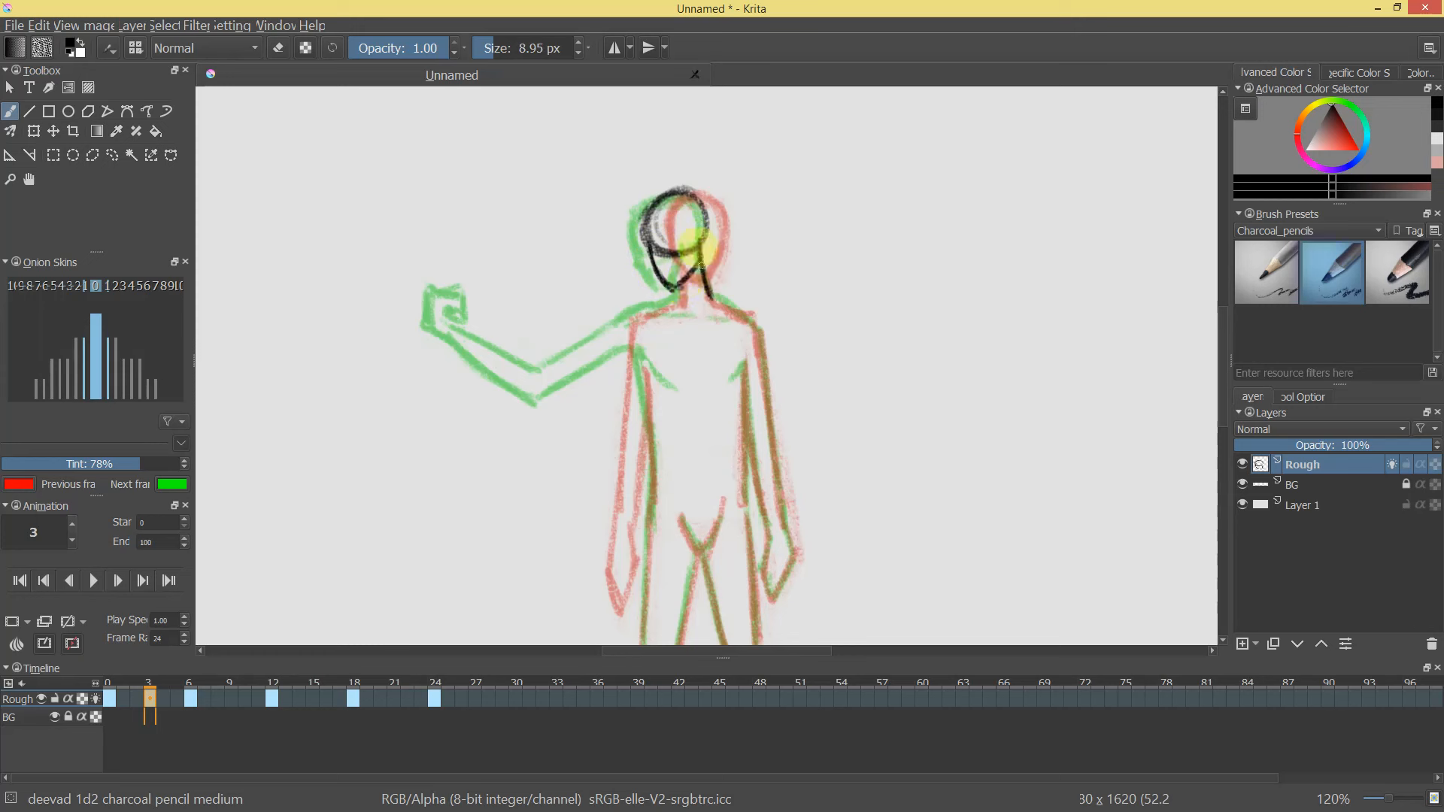
mouse_move(702, 193)
left_mouse_down()
mouse_move(706, 249)
mouse_move(711, 230)
mouse_move(683, 193)
left_mouse_up()
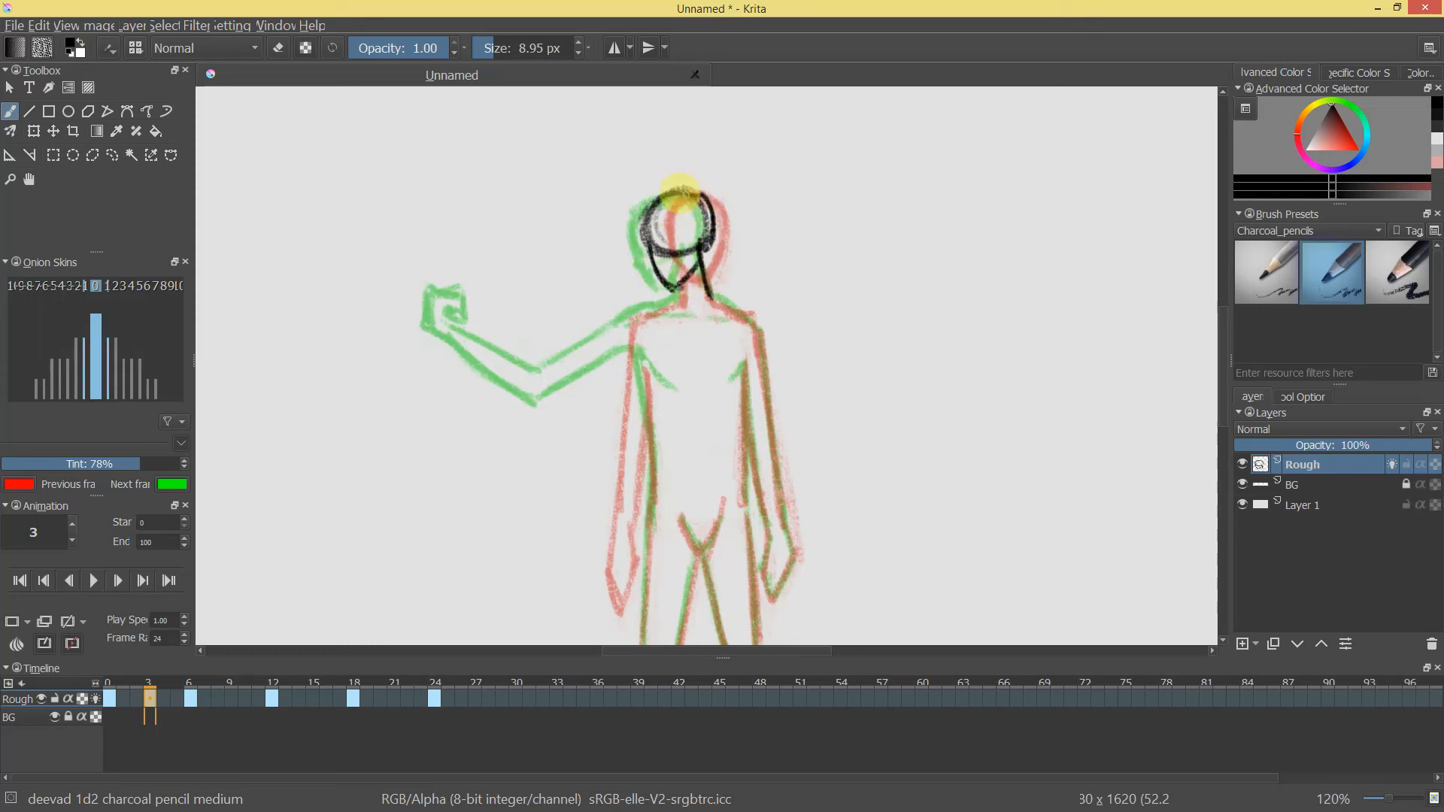
Sketch the in-between reaching arm, its open hand and the chest line between the two onion-skinned poses with an 8.95 px brush.
mouse_move(674, 280)
left_mouse_down()
mouse_move(682, 299)
mouse_move(646, 315)
mouse_move(686, 276)
mouse_move(624, 377)
left_mouse_up()
mouse_move(701, 319)
left_mouse_down()
mouse_move(662, 331)
mouse_move(648, 391)
left_mouse_up()
left_click_drag(688, 321, 733, 355)
mouse_move(725, 328)
left_mouse_down()
mouse_move(749, 283)
mouse_move(662, 362)
mouse_move(570, 382)
left_mouse_up()
left_click_drag(660, 355, 569, 408)
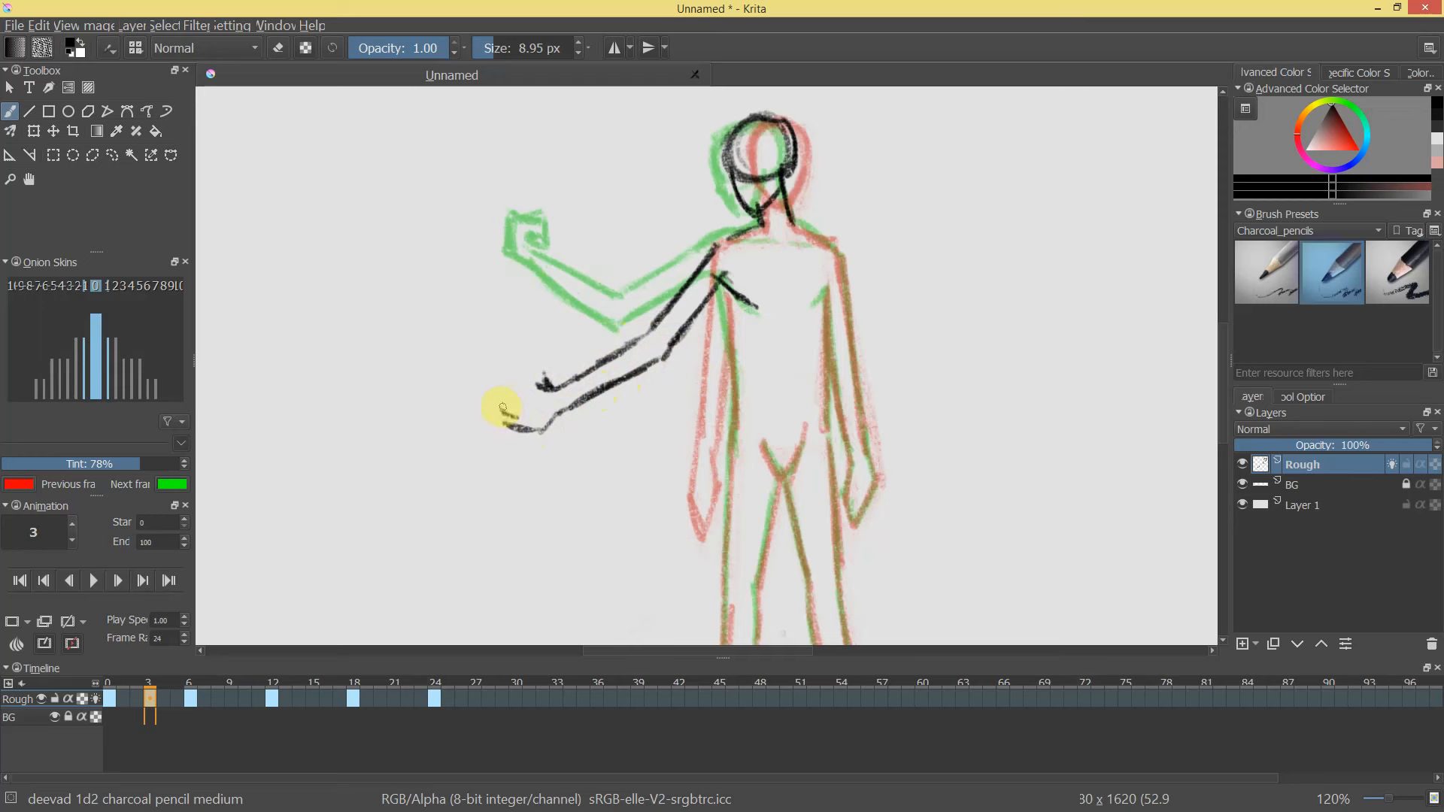
left_click_drag(525, 396, 547, 385)
Undo the stray canvas stroke, scrub between frames 0 and 4 to check the arm's motion, and toggle the Rough layer's onion skins.
mouse_move(839, 320)
left_mouse_down()
mouse_move(812, 391)
mouse_move(806, 289)
mouse_move(721, 216)
left_mouse_up()
mouse_move(366, 139)
left_mouse_down()
mouse_move(354, 249)
mouse_move(625, 527)
left_mouse_up()
mouse_move(806, 377)
left_mouse_down()
mouse_move(773, 448)
mouse_move(796, 416)
left_mouse_up()
key("ctrl+z")
left_click_drag(143, 683, 113, 682)
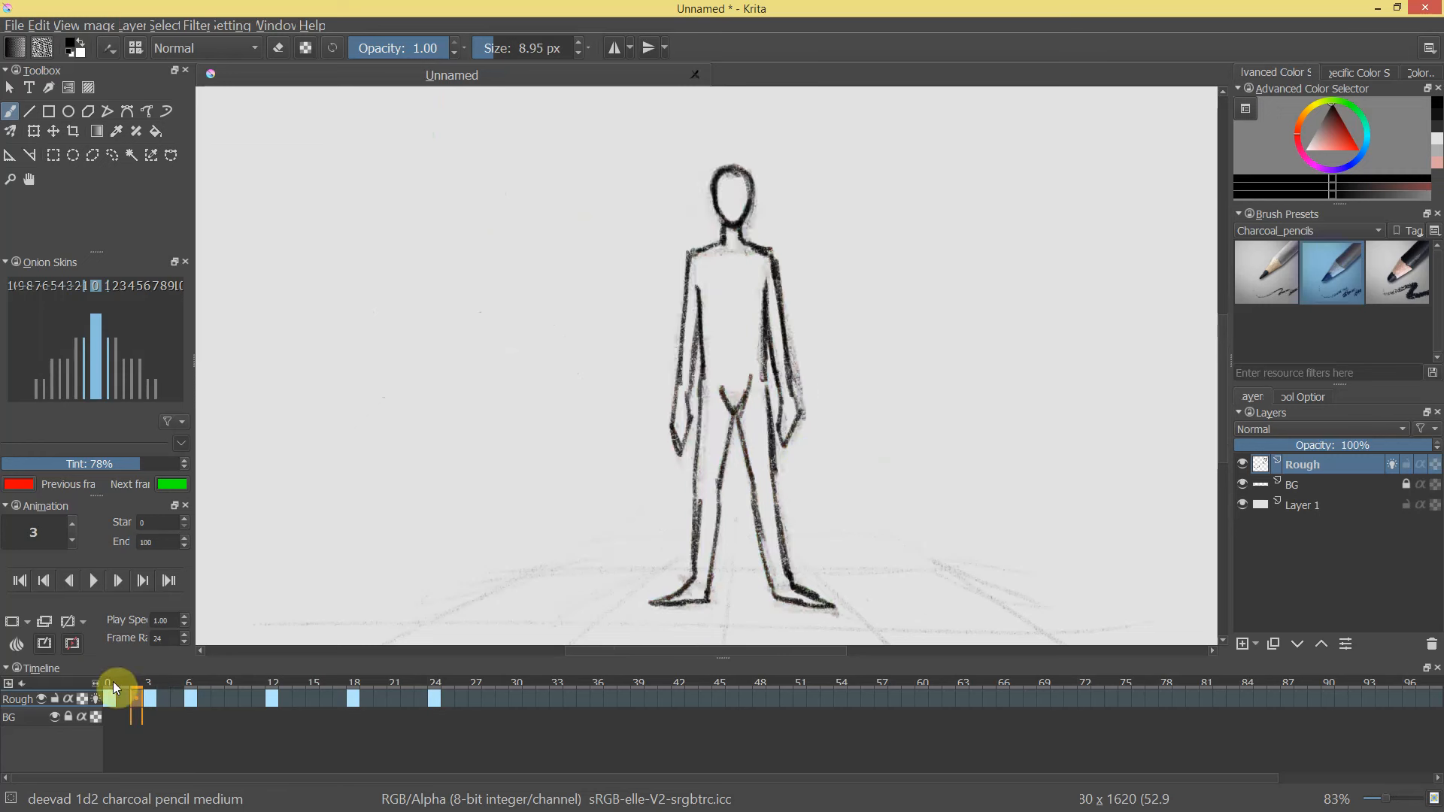
left_click_drag(209, 698, 159, 707)
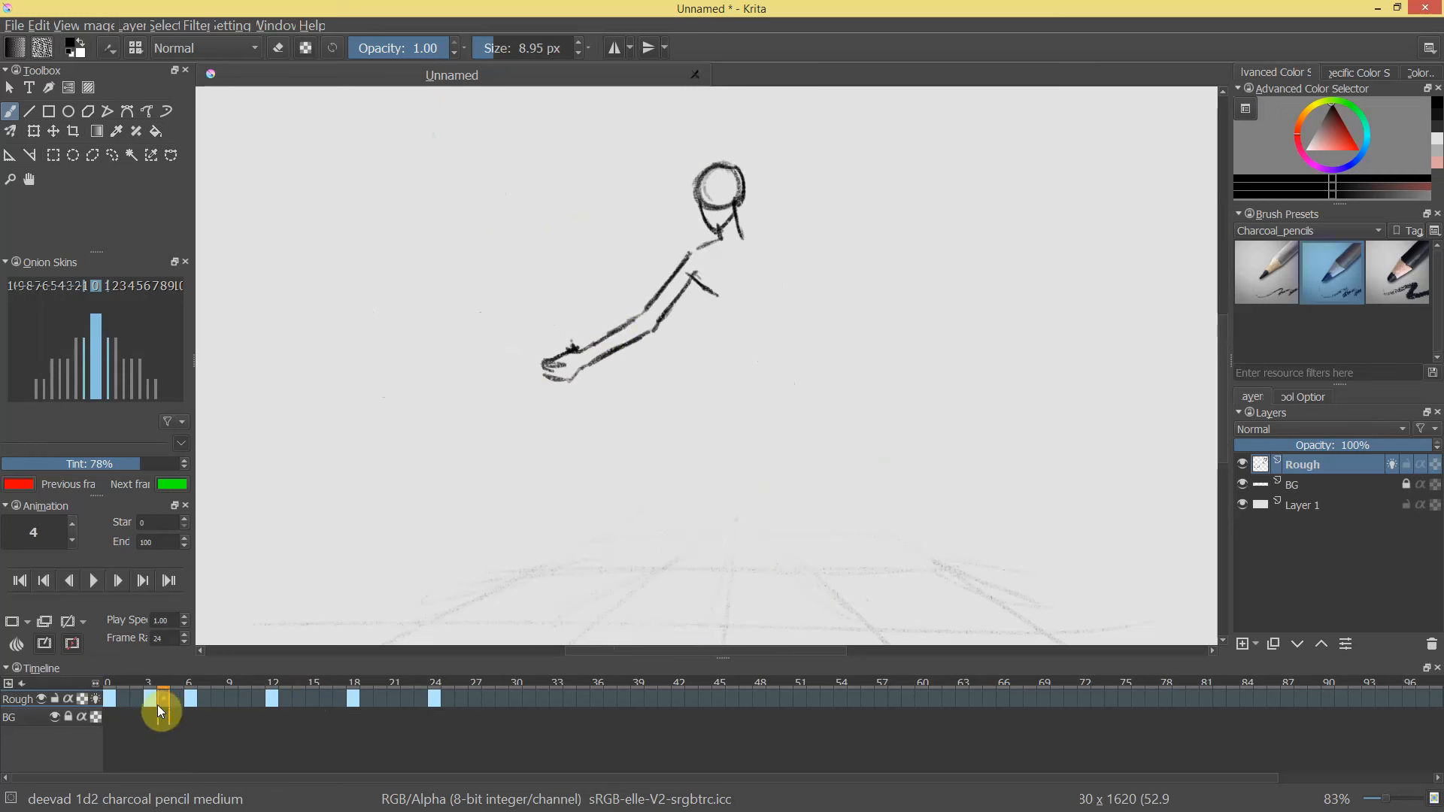
left_click(97, 700)
Trace the torso contour below the reaching arm and the leg and foot on that side with a 12.39 px brush.
mouse_move(689, 254)
left_mouse_down()
mouse_move(716, 240)
mouse_move(698, 404)
left_mouse_up()
key("bracketright")
mouse_move(708, 412)
left_mouse_down()
mouse_move(710, 329)
mouse_move(699, 426)
left_mouse_up()
left_click_drag(734, 325, 710, 518)
mouse_move(699, 418)
left_mouse_down()
mouse_move(697, 500)
mouse_move(672, 520)
left_mouse_up()
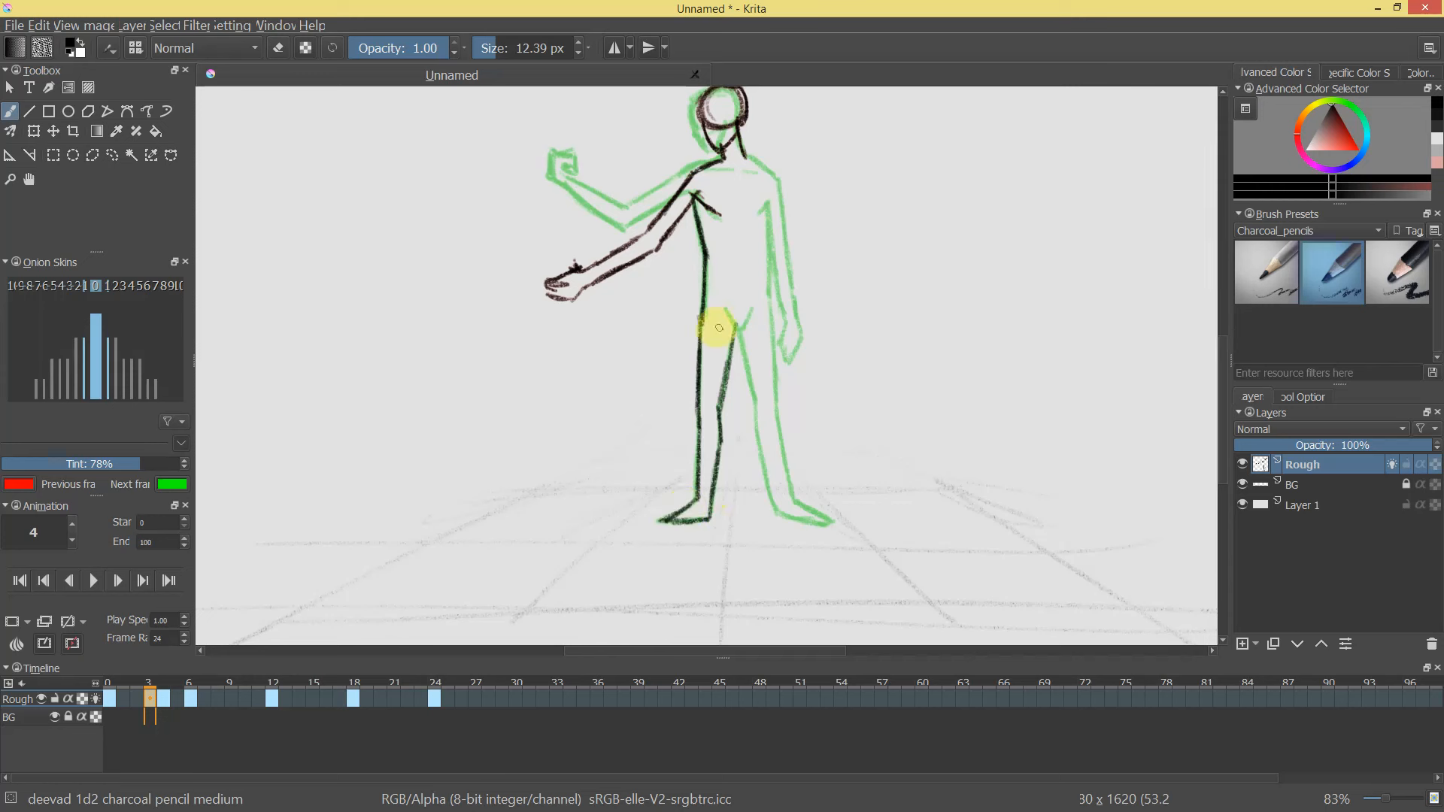
Trace the crotch, the other leg with its foot, and the opposite torso contour over the onion skin.
left_click_drag(740, 337, 756, 406)
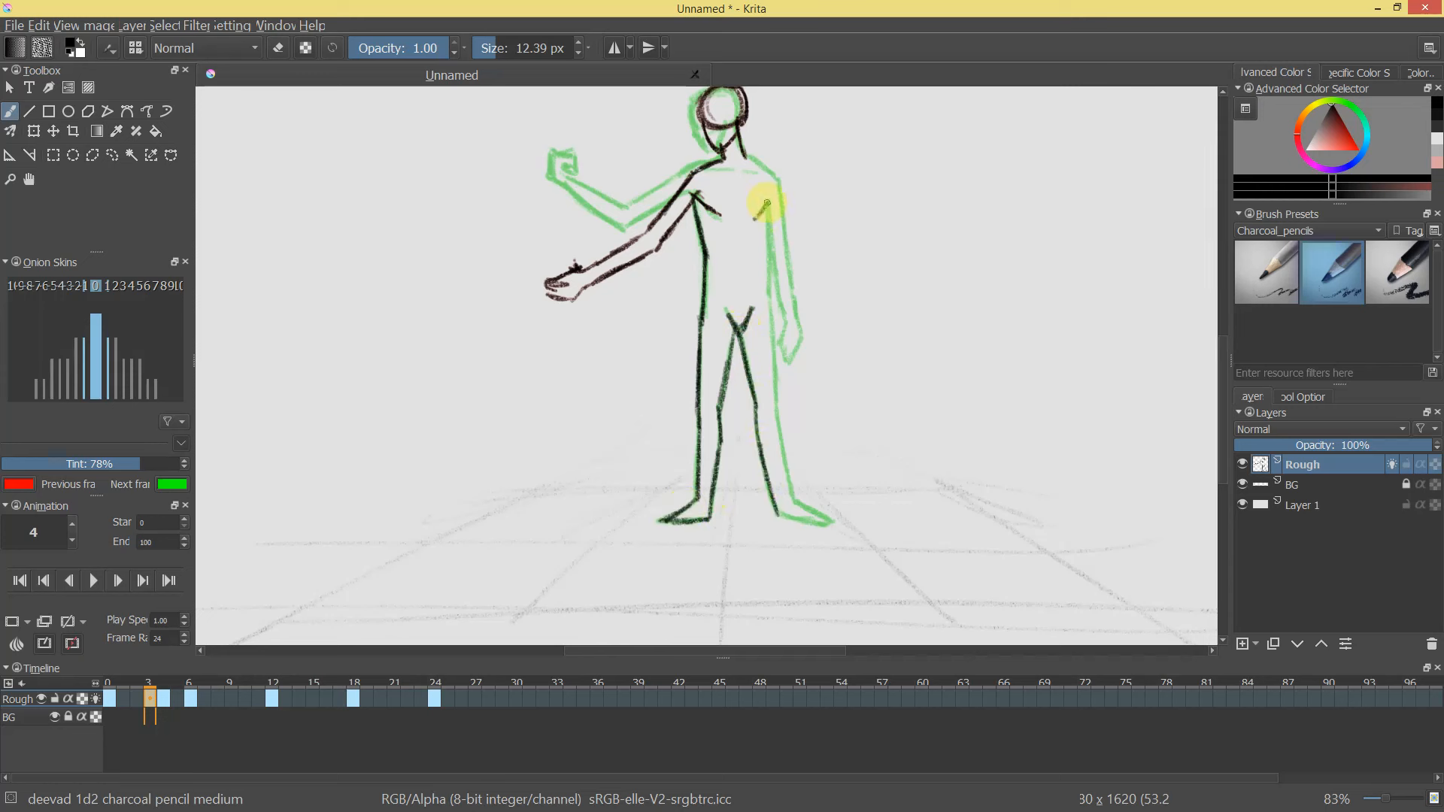
left_click_drag(765, 280, 768, 304)
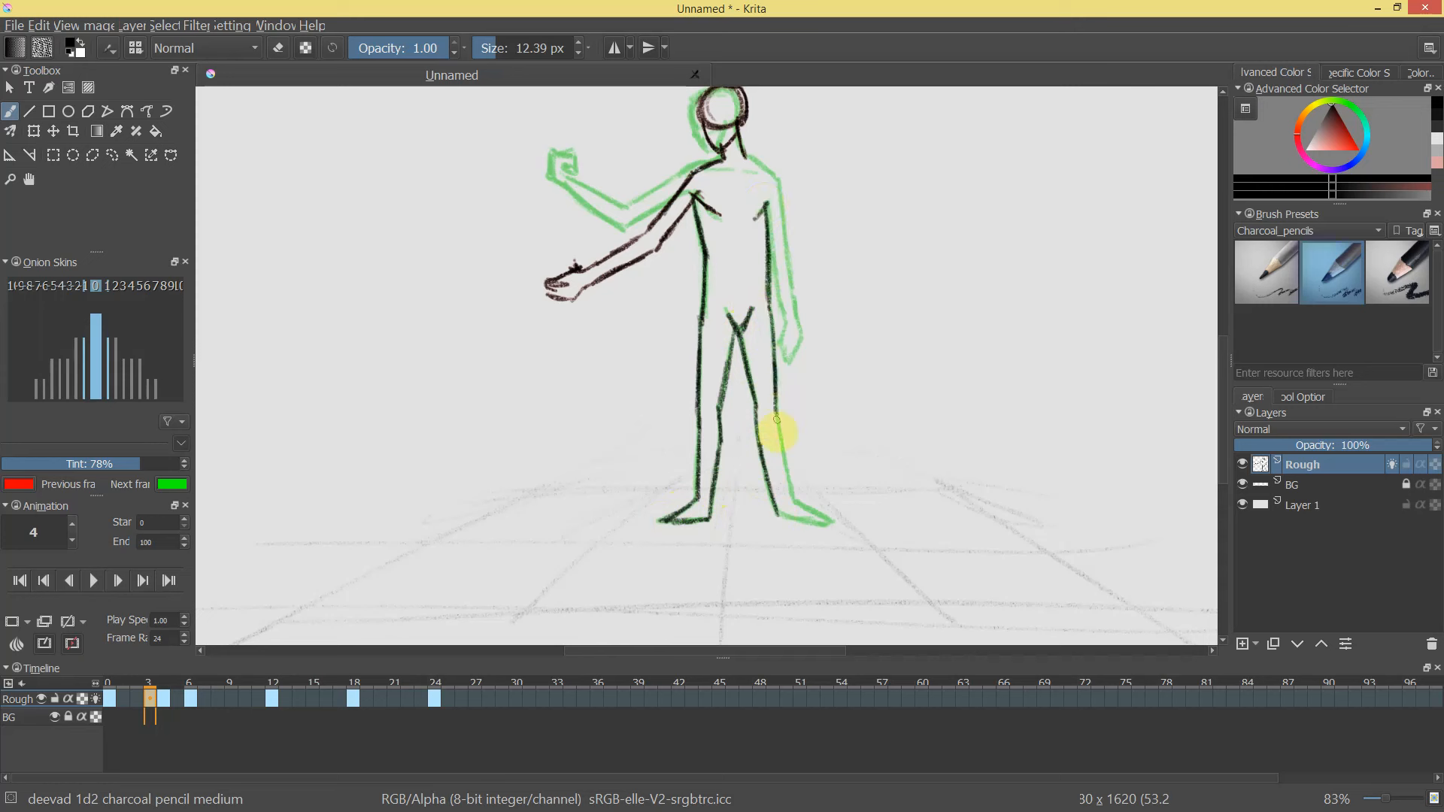
key("ctrl+z")
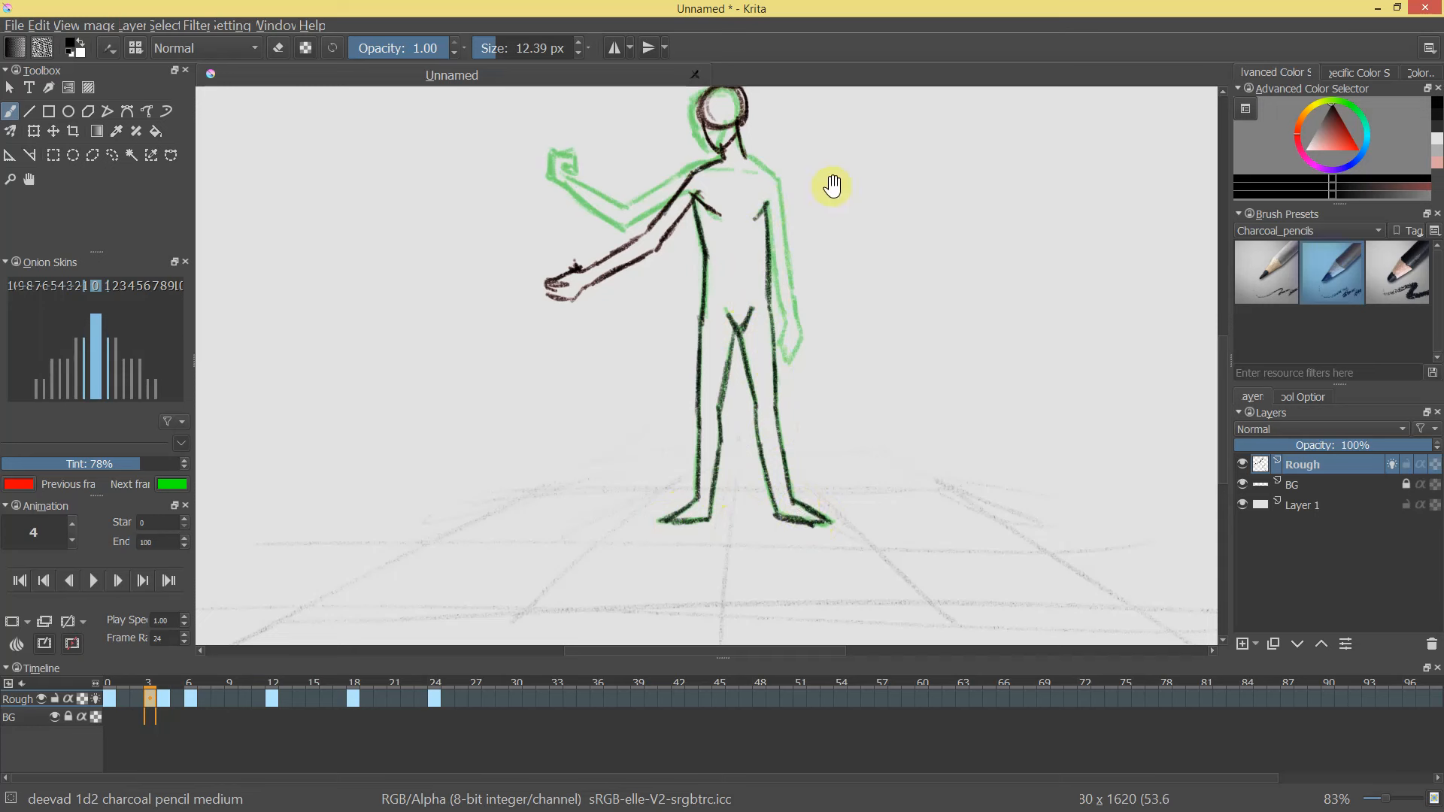
Trace the hanging arm with its hand and close the shoulder line up to the neck, undoing misplaced strokes.
left_click_drag(833, 186, 787, 268)
mouse_move(783, 348)
left_mouse_down()
mouse_move(797, 494)
mouse_move(826, 459)
left_mouse_up()
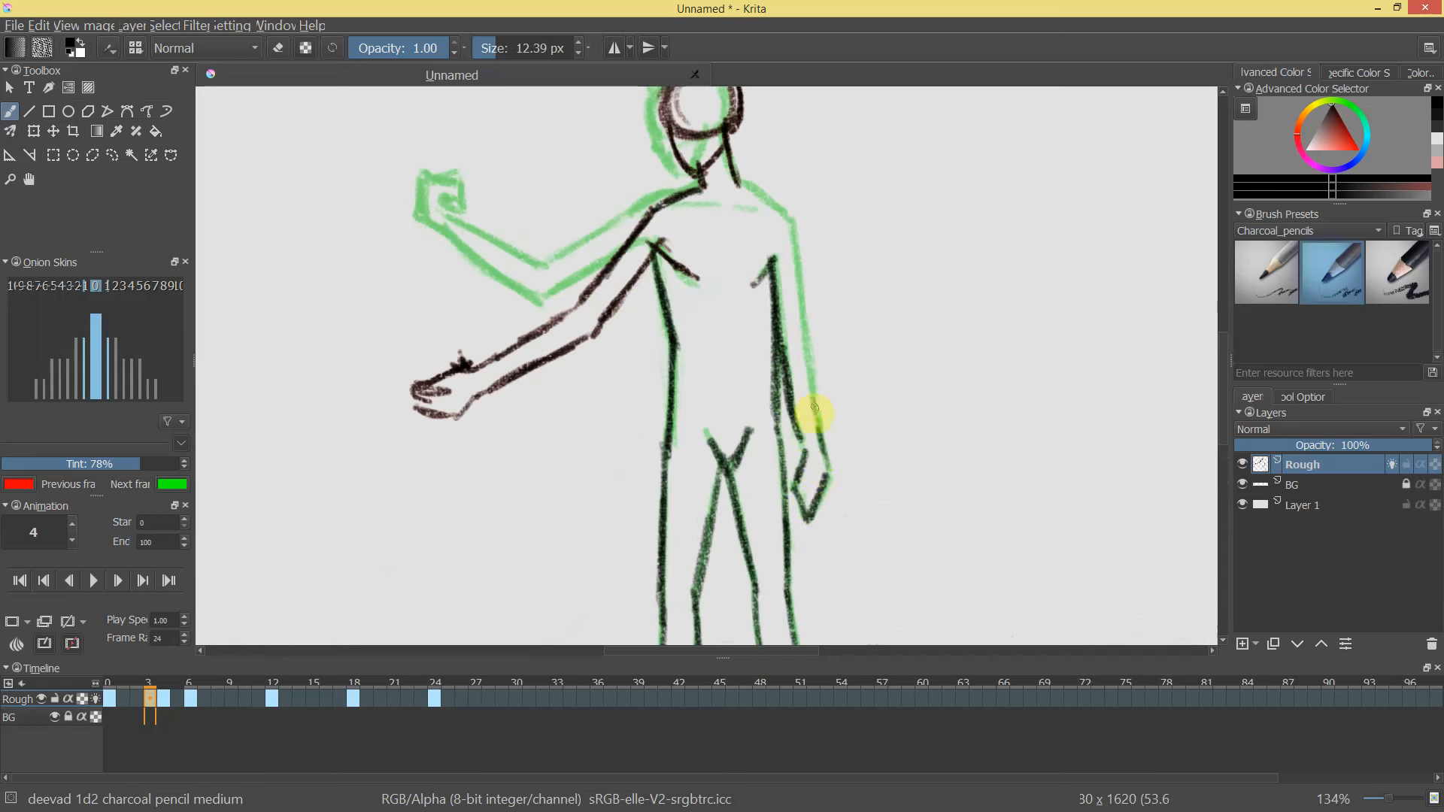
left_click_drag(793, 223, 815, 367)
key("ctrl+z")
key("ctrl+z")
mouse_move(799, 258)
left_mouse_down()
mouse_move(816, 413)
mouse_move(810, 335)
left_mouse_up()
mouse_move(743, 183)
left_mouse_down()
mouse_move(790, 217)
mouse_move(713, 228)
mouse_move(711, 214)
left_mouse_up()
mouse_move(713, 210)
left_mouse_down()
mouse_move(693, 207)
mouse_move(775, 213)
mouse_move(844, 313)
mouse_move(815, 110)
left_mouse_up()
Move the completed drawing from frame 4 onto frame 3 of the Rough layer, replacing the unfinished one.
left_click(150, 696)
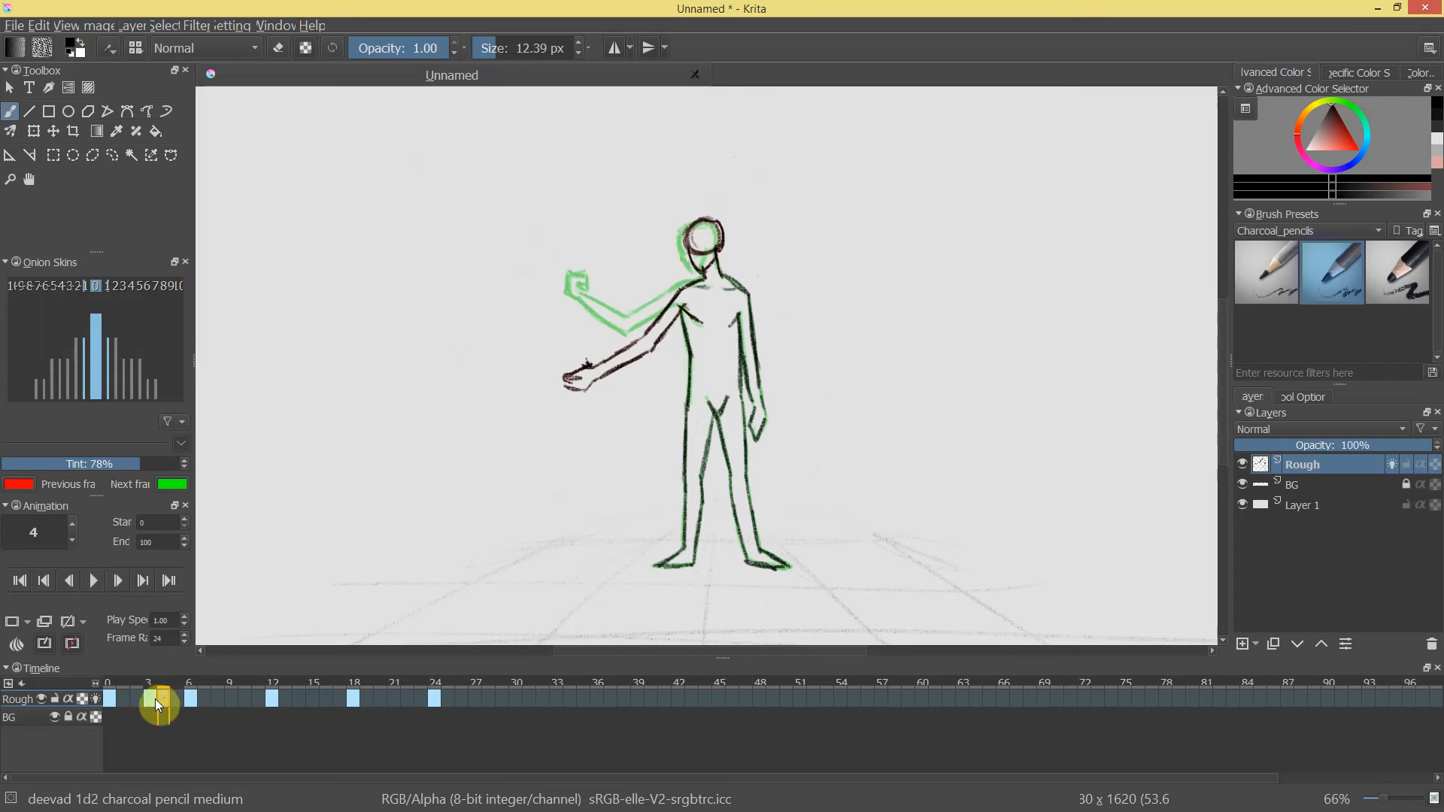
left_click(149, 702)
left_click(163, 703)
left_click_drag(173, 714, 174, 713)
mouse_move(151, 699)
left_mouse_down()
mouse_move(165, 701)
mouse_move(115, 681)
mouse_move(272, 693)
mouse_move(230, 699)
left_mouse_up()
left_click(151, 697)
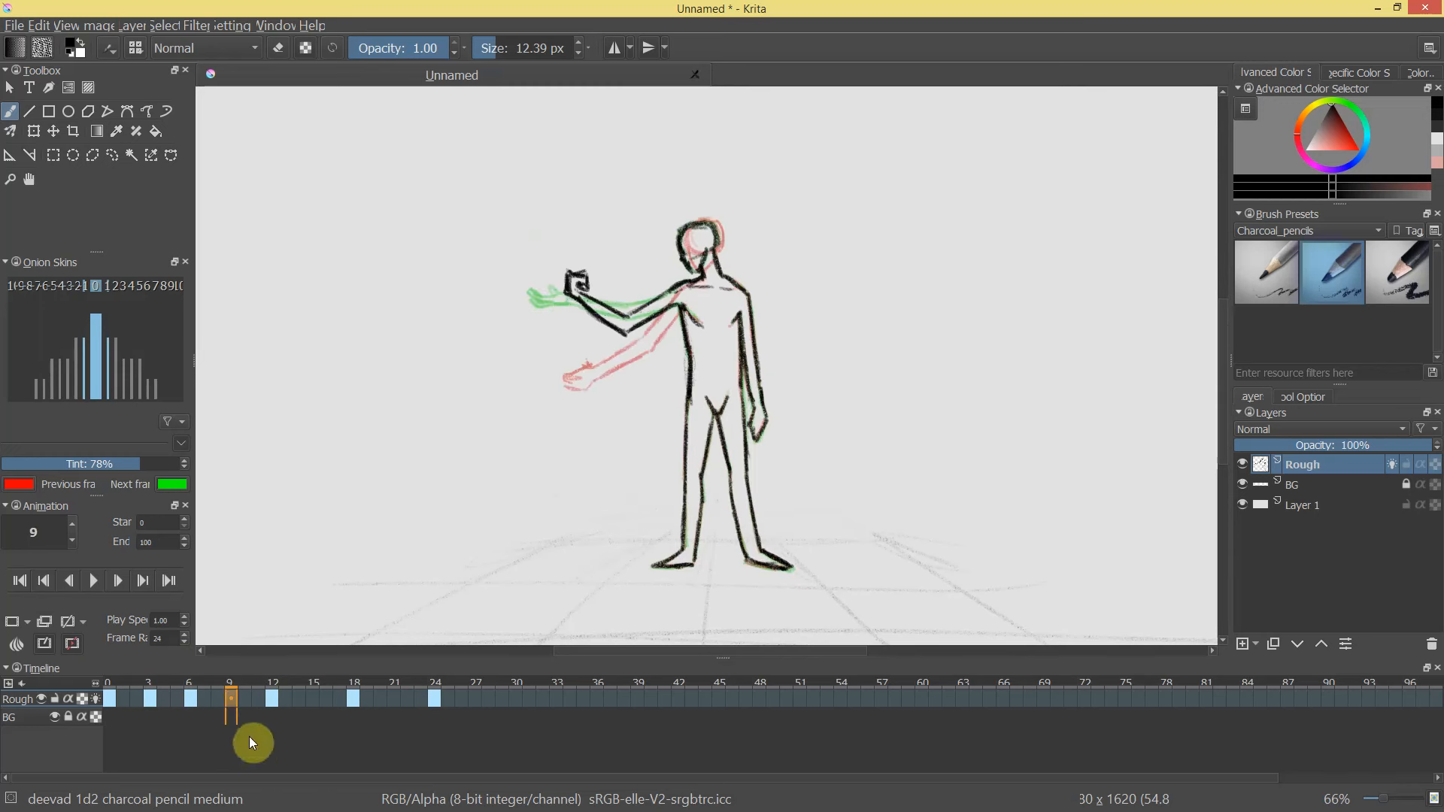
Create a blank keyframe at frame 9 on the Rough layer.
mouse_move(669, 312)
left_mouse_down()
mouse_move(634, 332)
mouse_move(729, 313)
mouse_move(634, 320)
left_mouse_up()
right_click(229, 699)
left_click(259, 705)
Trace the in-between head, jaw and neck at frame 9 with an 11.75 px brush.
mouse_move(727, 157)
left_mouse_down()
mouse_move(711, 221)
mouse_move(723, 194)
mouse_move(708, 140)
mouse_move(690, 140)
mouse_move(706, 163)
mouse_move(689, 159)
mouse_move(696, 188)
mouse_move(715, 135)
mouse_move(761, 155)
left_mouse_up()
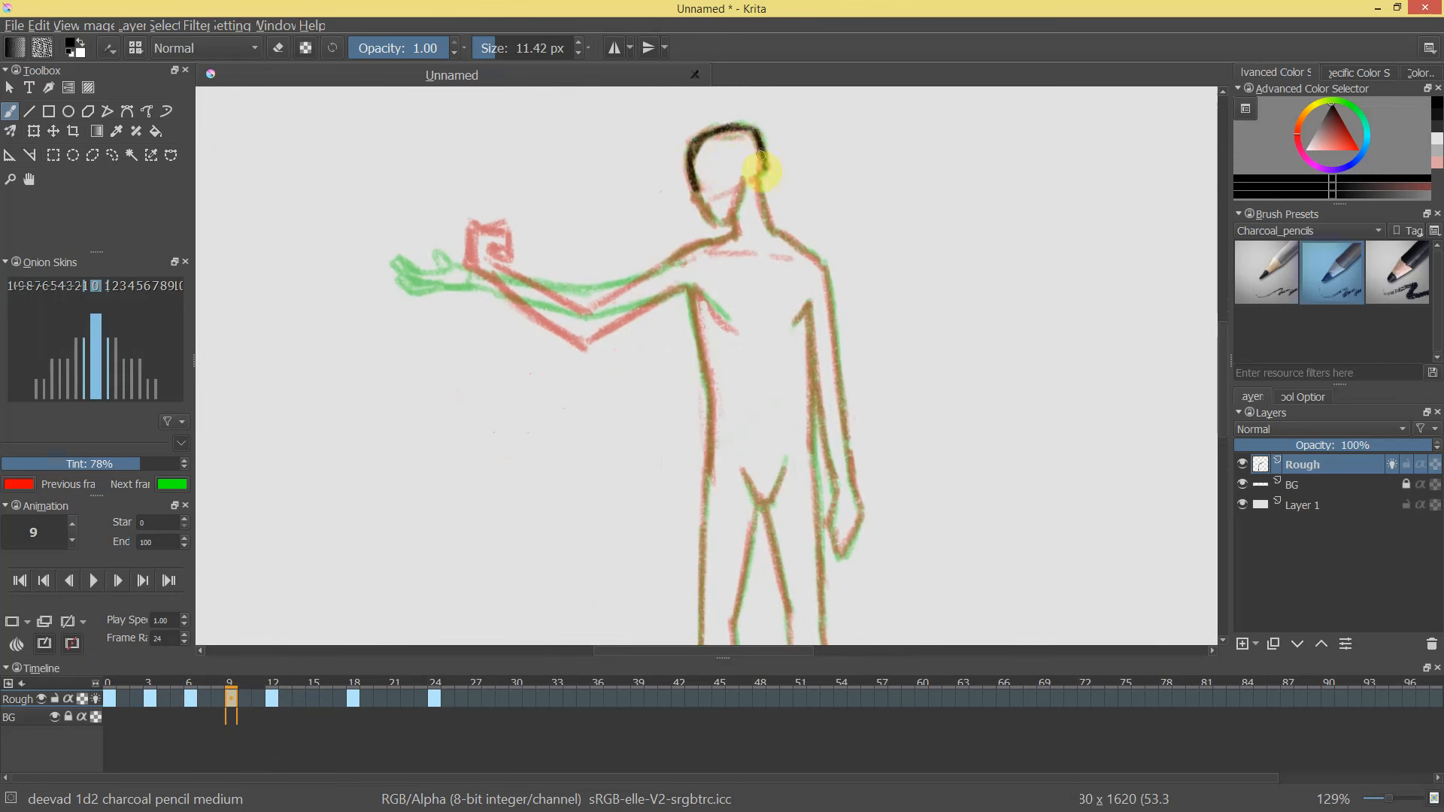
left_click_drag(698, 199, 706, 157)
left_click_drag(533, 200, 545, 190)
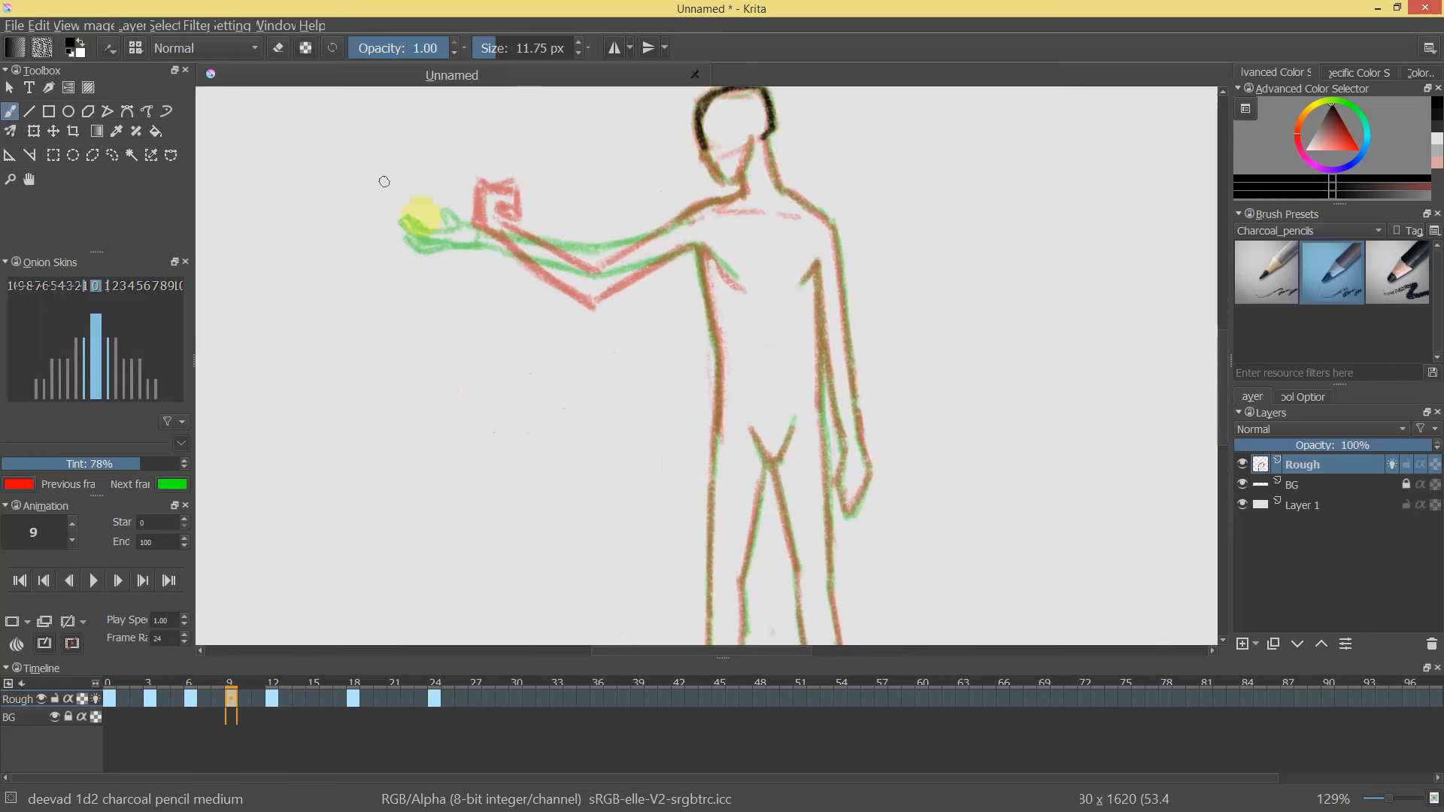
left_click_drag(796, 276, 767, 335)
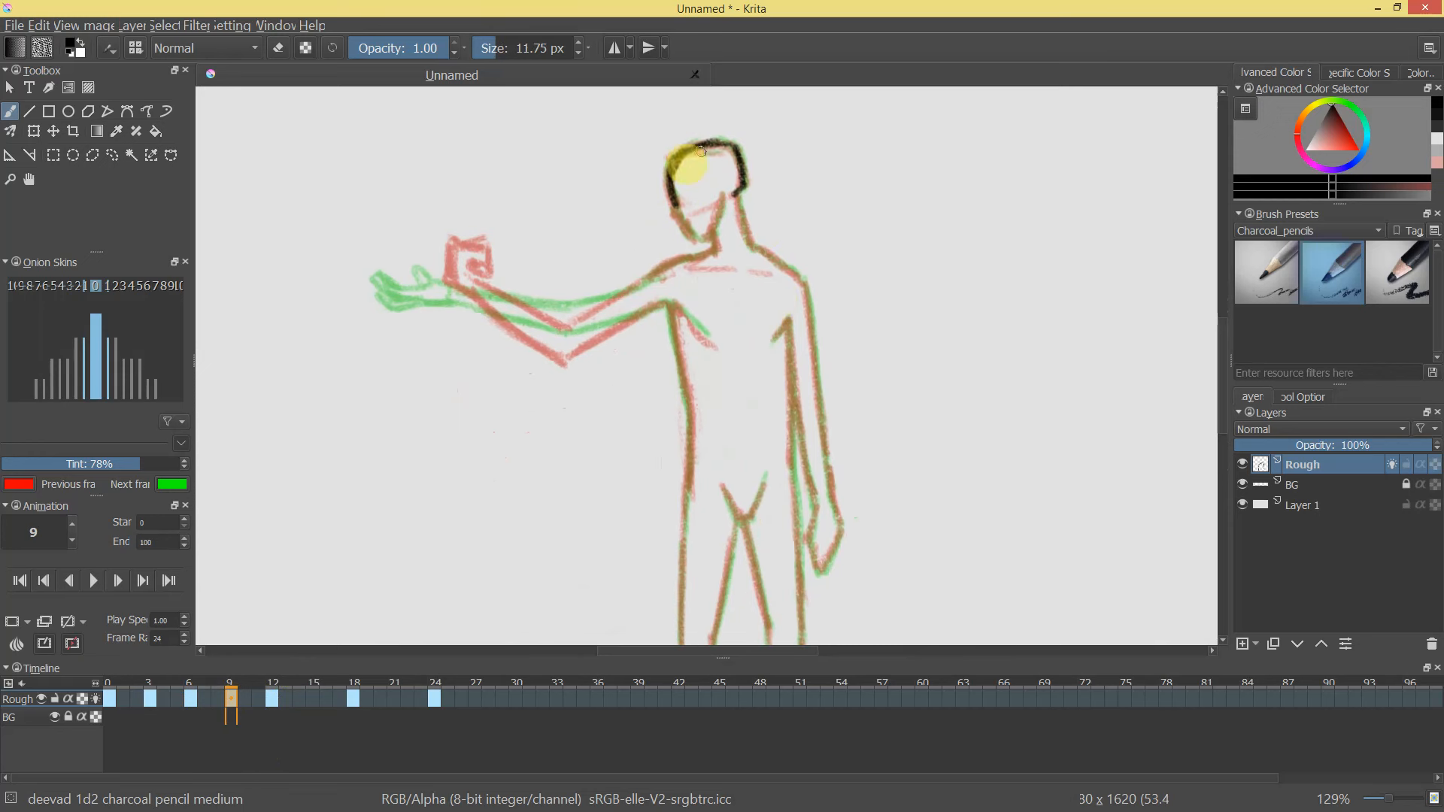
mouse_move(675, 214)
left_mouse_down()
mouse_move(703, 238)
mouse_move(721, 202)
mouse_move(710, 232)
mouse_move(751, 204)
mouse_move(743, 224)
mouse_move(737, 201)
mouse_move(751, 234)
left_mouse_up()
mouse_move(687, 255)
left_mouse_down()
mouse_move(731, 286)
mouse_move(605, 346)
left_mouse_up()
mouse_move(695, 302)
left_mouse_down()
mouse_move(628, 334)
mouse_move(698, 336)
mouse_move(748, 367)
left_mouse_up()
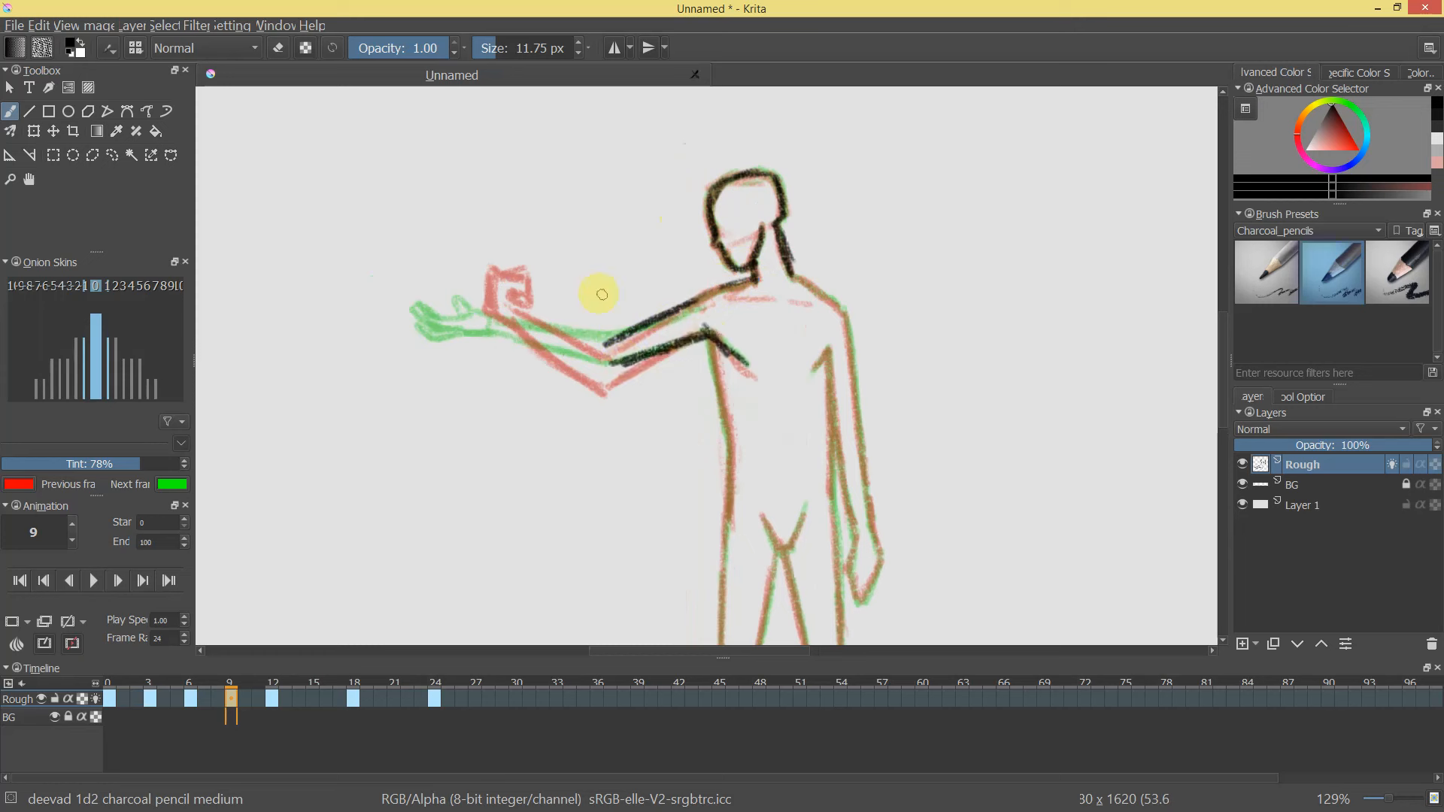
left_click_drag(603, 339, 560, 297)
key("ctrl+z")
key("ctrl+z")
key("ctrl+z")
key("ctrl+z")
Sketch the raised arm at frame 9 with a low elbow, a forearm bent back toward the head and a curled hand.
mouse_move(747, 280)
left_mouse_down()
mouse_move(661, 313)
mouse_move(616, 354)
mouse_move(710, 331)
left_mouse_up()
mouse_move(610, 356)
left_mouse_down()
mouse_move(555, 292)
mouse_move(546, 311)
mouse_move(537, 296)
mouse_move(598, 389)
mouse_move(633, 377)
left_mouse_up()
mouse_move(555, 292)
left_mouse_down()
mouse_move(603, 353)
mouse_move(563, 300)
left_mouse_up()
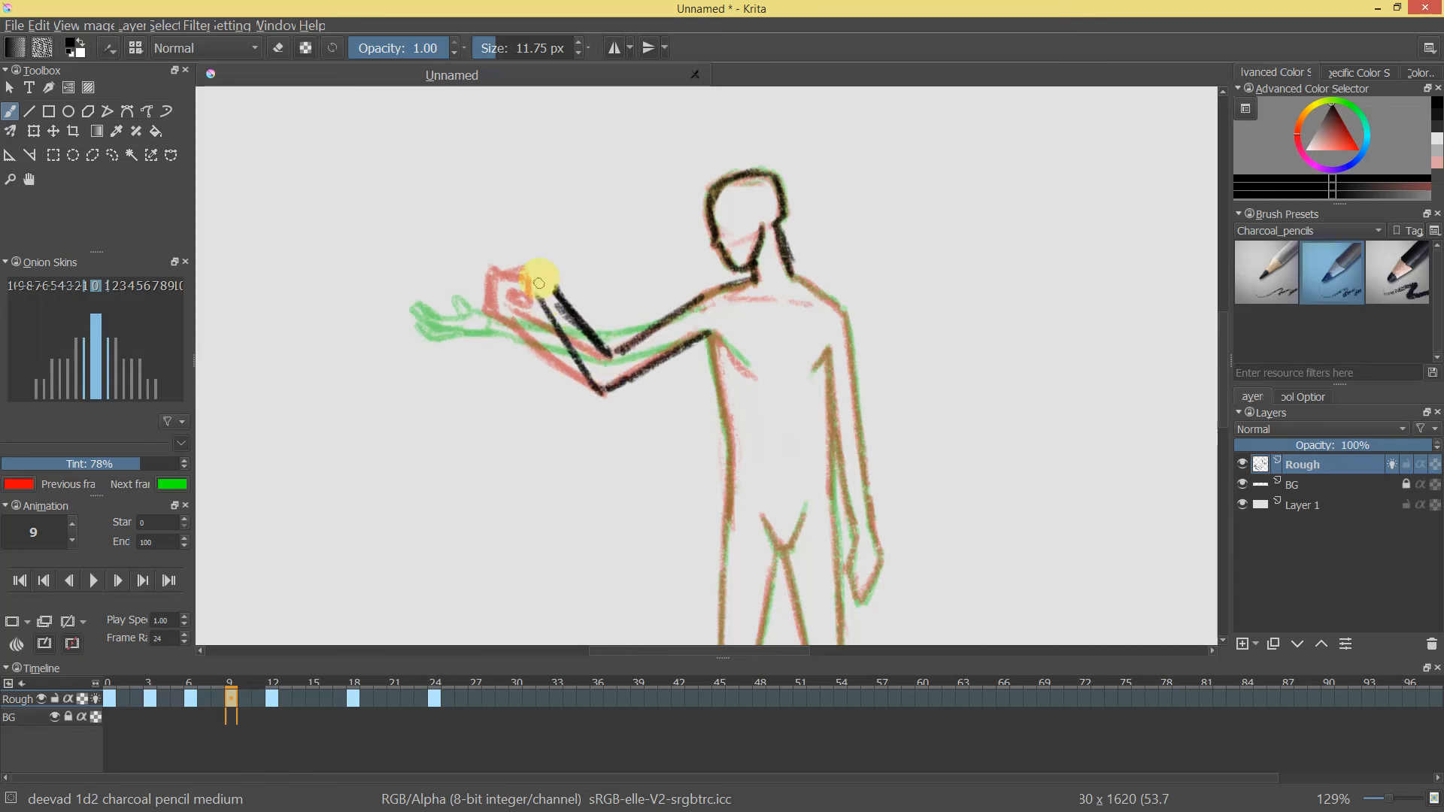
mouse_move(586, 270)
left_mouse_down()
mouse_move(578, 299)
mouse_move(558, 292)
mouse_move(573, 297)
left_mouse_up()
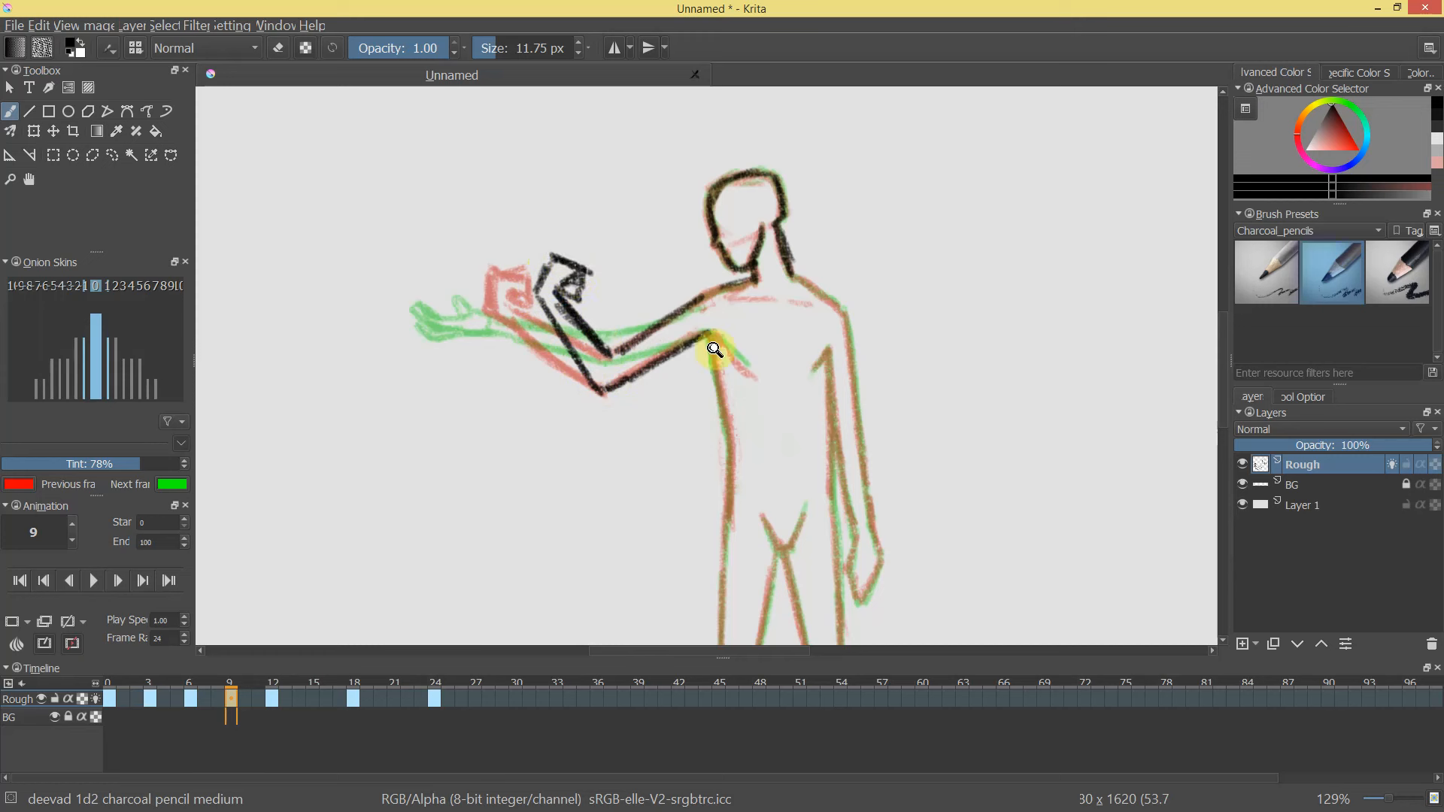
Draw the chest line and upper torso contour under the raised arm, and clean up the shoulder line with the eraser.
left_click_drag(707, 325, 755, 363)
key("ctrl+z")
left_click_drag(788, 398, 755, 265)
left_click_drag(675, 194, 698, 289)
key("e")
mouse_move(672, 158)
left_mouse_down()
mouse_move(591, 209)
mouse_move(722, 144)
left_mouse_up()
key("e")
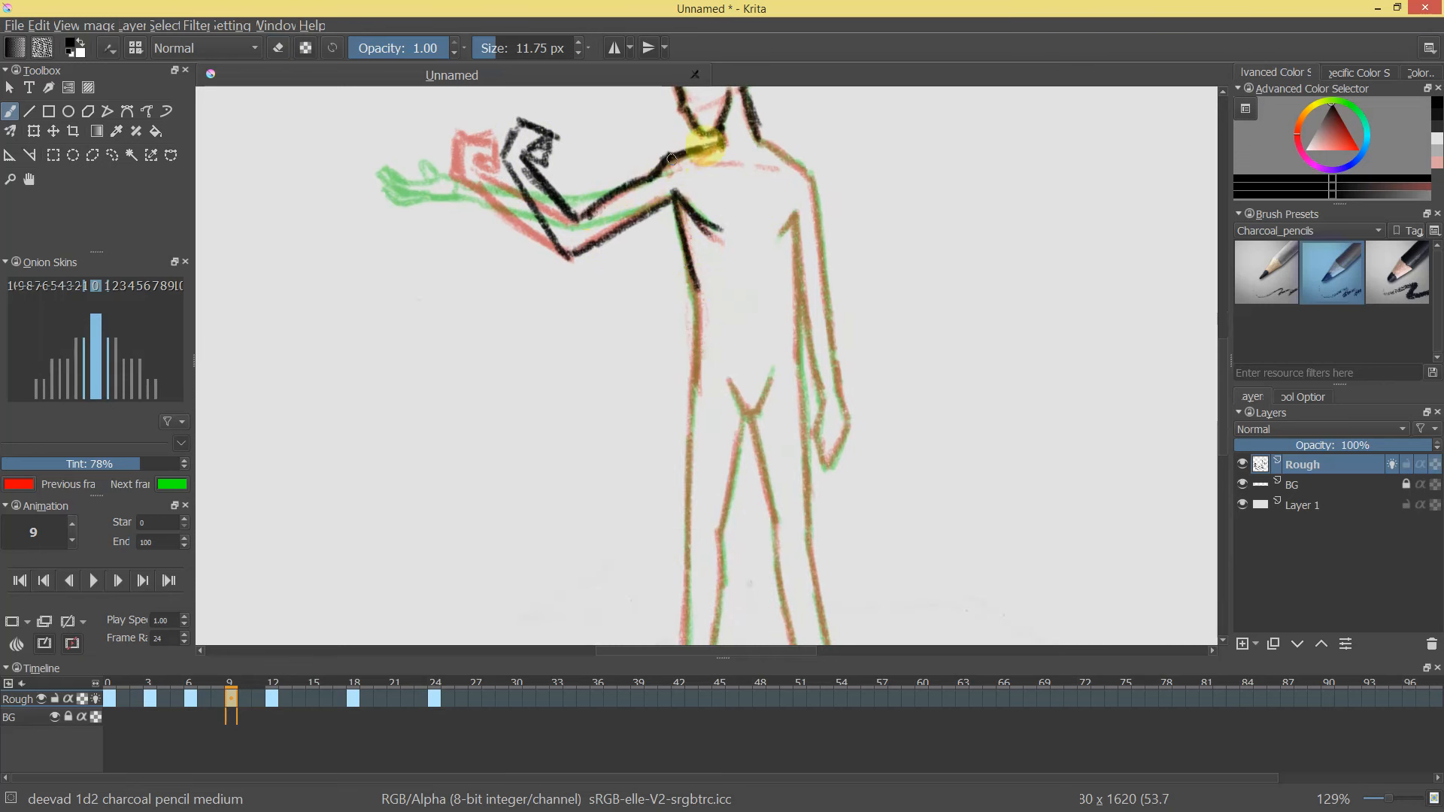
Trace the rest of the torso contour below the raised arm and the leg and foot on that side.
left_click_drag(696, 283, 697, 392)
mouse_move(712, 338)
left_mouse_down()
mouse_move(712, 390)
mouse_move(819, 351)
mouse_move(838, 261)
left_mouse_up()
left_click_drag(708, 266, 702, 436)
left_click_drag(752, 311, 742, 378)
left_click_drag(727, 493, 715, 583)
mouse_move(700, 436)
left_mouse_down()
mouse_move(699, 551)
mouse_move(646, 594)
mouse_move(715, 587)
left_mouse_up()
mouse_move(755, 482)
left_mouse_down()
mouse_move(787, 551)
mouse_move(819, 481)
left_mouse_up()
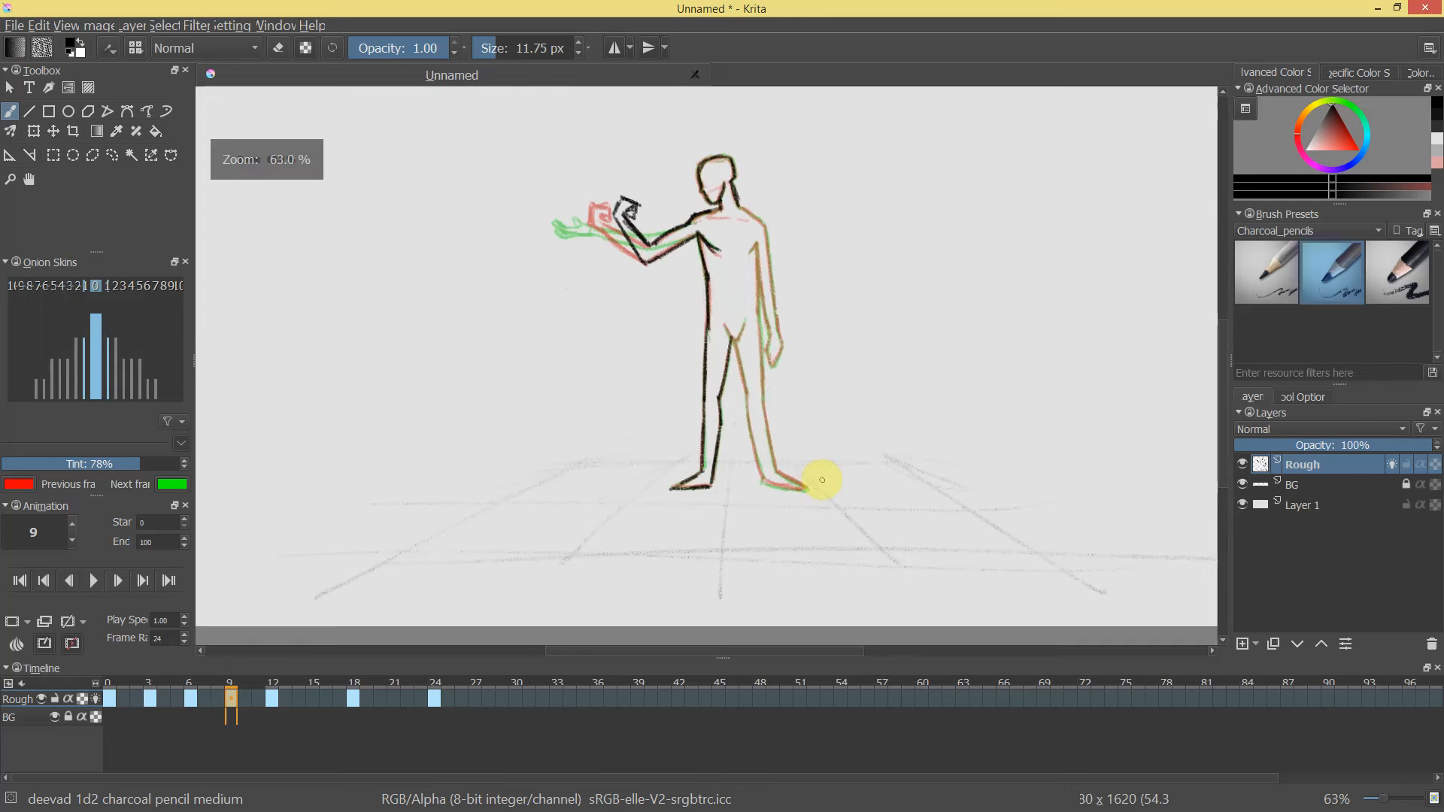
Trace the crotch and the other leg with its foot over the onion-skinned poses.
mouse_move(726, 349)
left_mouse_down()
mouse_move(728, 257)
mouse_move(769, 303)
left_mouse_up()
mouse_move(769, 302)
left_mouse_down()
mouse_move(792, 265)
mouse_move(800, 434)
left_mouse_up()
left_click_drag(775, 335, 800, 433)
mouse_move(802, 476)
left_mouse_down()
mouse_move(762, 365)
mouse_move(787, 468)
left_mouse_up()
left_click_drag(767, 367, 801, 518)
Trace the opposite torso contour and the hanging arm with its hand at frame 9.
scroll(801, 518, "up", 3)
left_click_drag(769, 98, 779, 278)
left_click_drag(774, 161, 784, 354)
mouse_move(788, 412)
left_mouse_down()
mouse_move(790, 474)
mouse_move(761, 384)
left_mouse_up()
left_click_drag(751, 332, 782, 500)
mouse_move(759, 398)
left_mouse_down()
mouse_move(780, 502)
mouse_move(838, 540)
mouse_move(811, 520)
mouse_move(753, 528)
mouse_move(840, 548)
left_mouse_up()
scroll(819, 553, "up", 5)
mouse_move(702, 210)
left_mouse_down()
mouse_move(751, 504)
mouse_move(760, 327)
left_mouse_up()
left_click_drag(735, 171, 765, 372)
left_click_drag(740, 199, 774, 441)
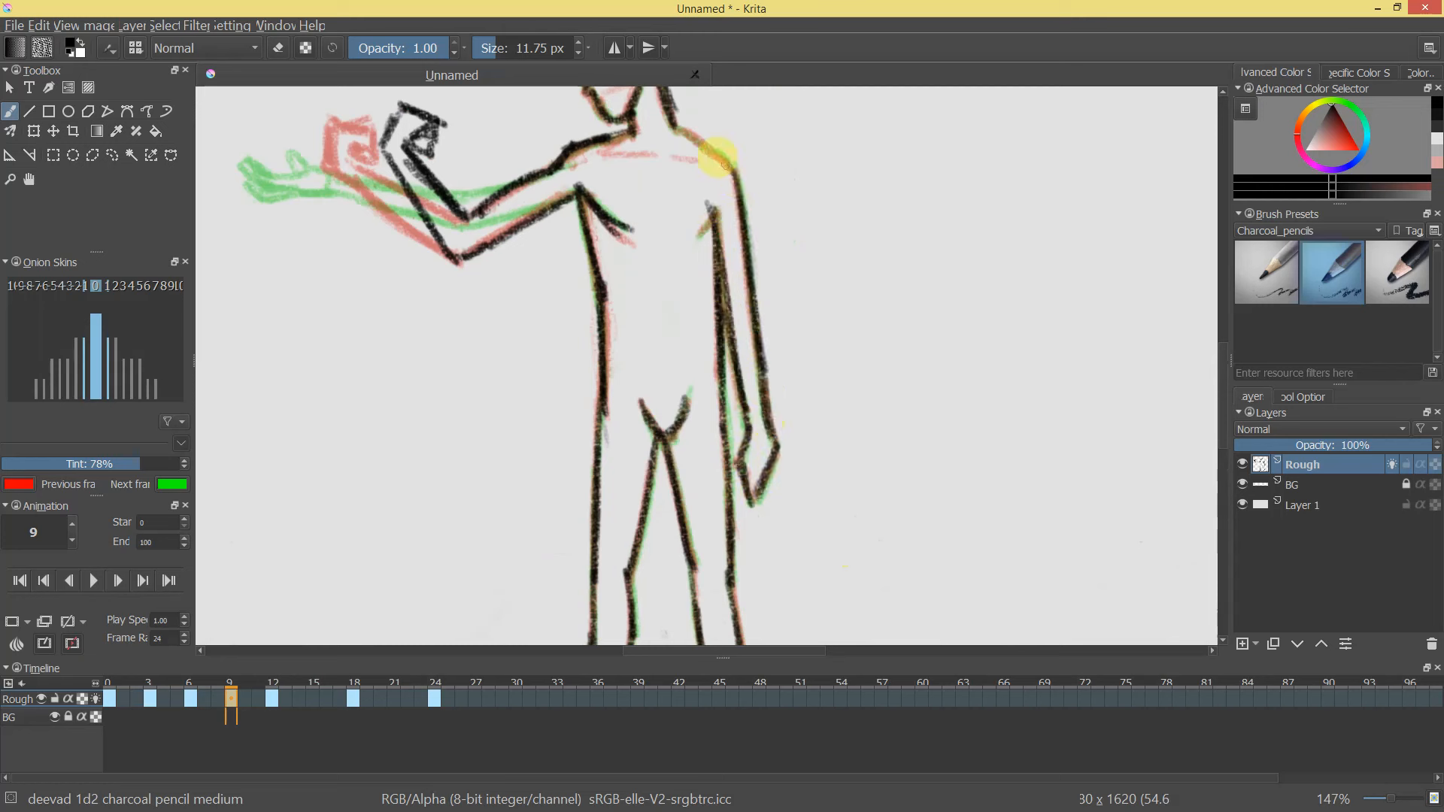
Close the shoulder line above the hanging arm and add the collarbone lines and armpit mark.
left_click_drag(692, 134, 718, 154)
left_click_drag(744, 217, 785, 314)
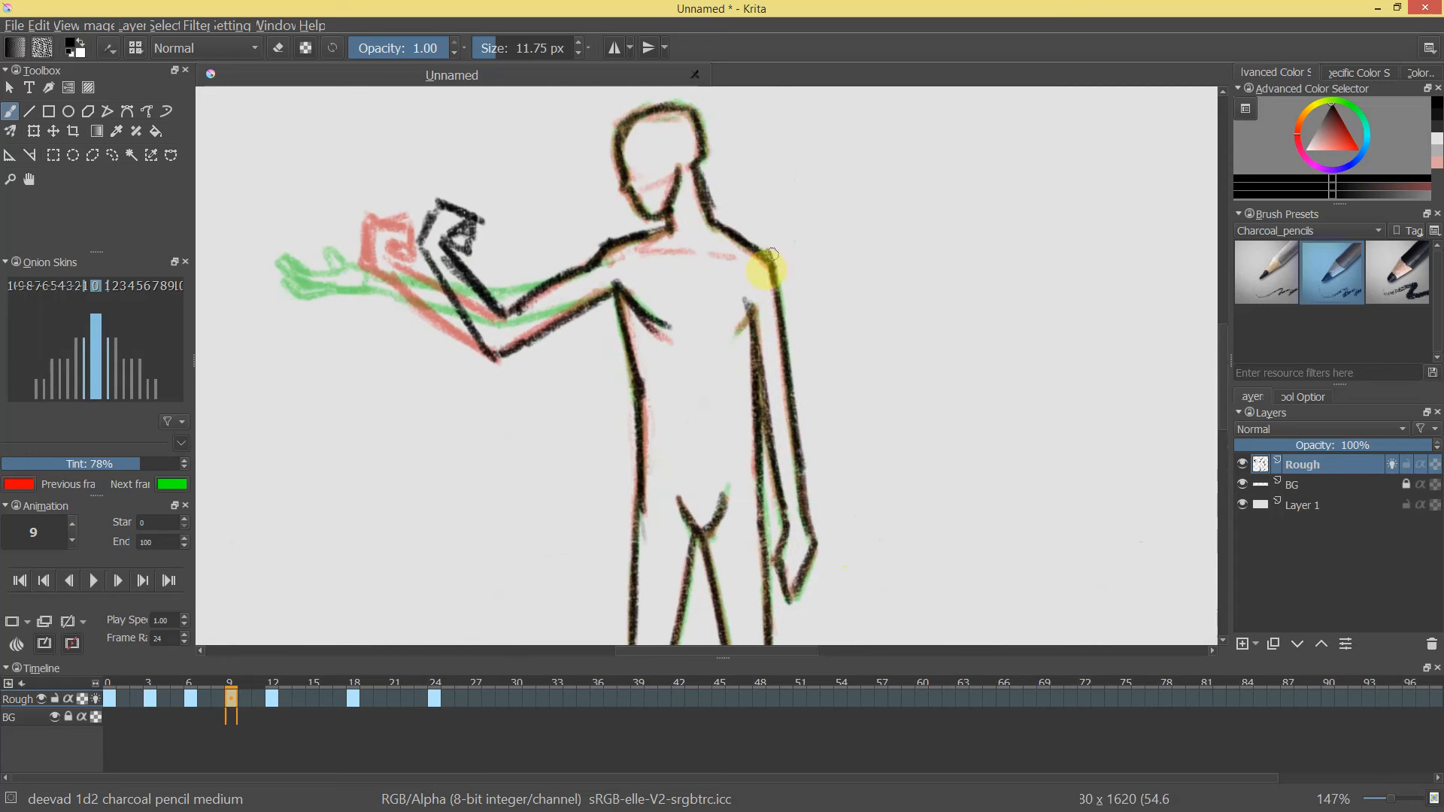
left_click_drag(743, 259, 639, 248)
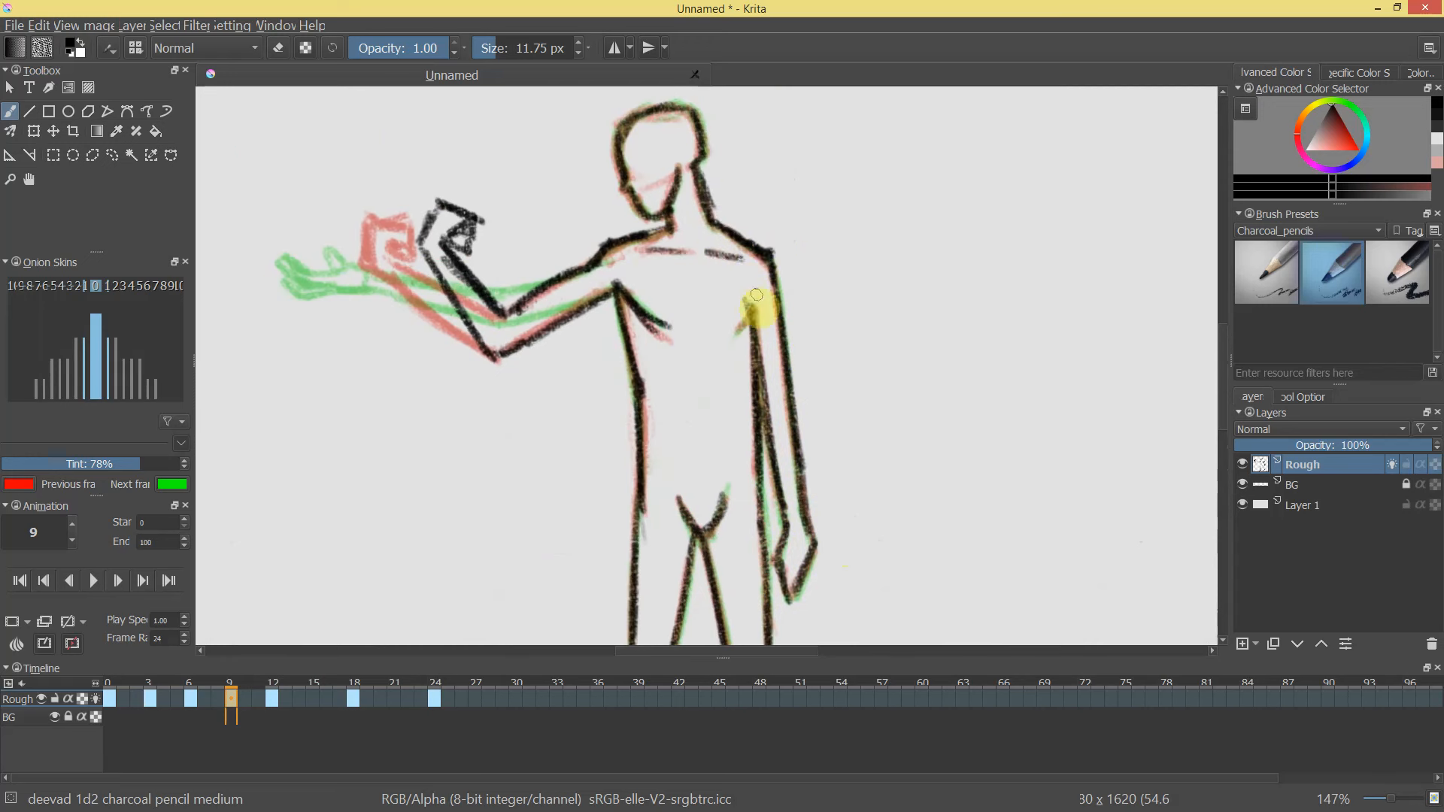
left_click_drag(769, 254, 670, 148)
left_click_drag(709, 305, 669, 458)
left_click_drag(711, 358, 704, 276)
Play the animation from the start to check the new in-between poses, and stop playback.
mouse_move(233, 683)
left_mouse_down()
mouse_move(241, 672)
mouse_move(177, 687)
mouse_move(120, 657)
mouse_move(103, 591)
left_mouse_up()
left_click(100, 583)
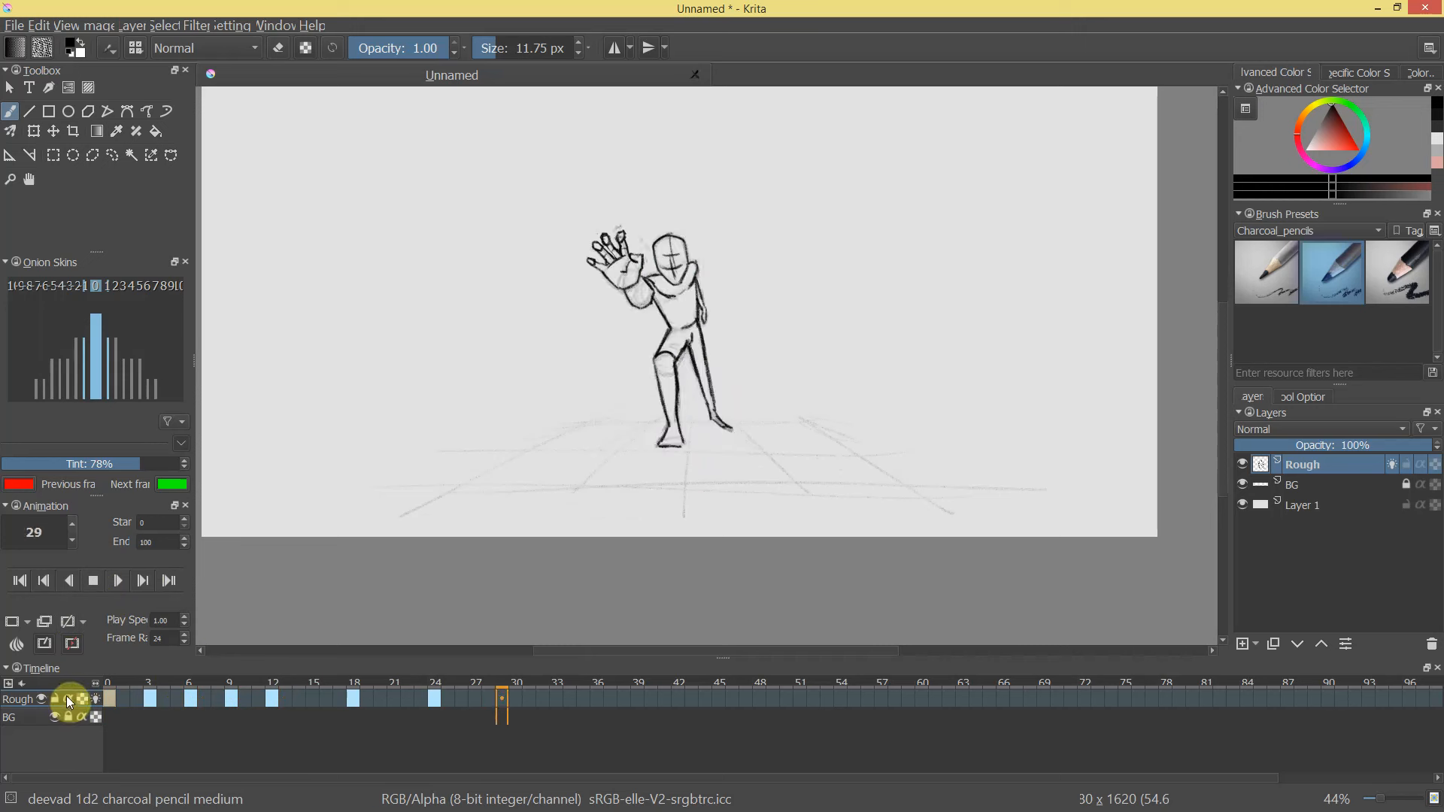
left_click(93, 580)
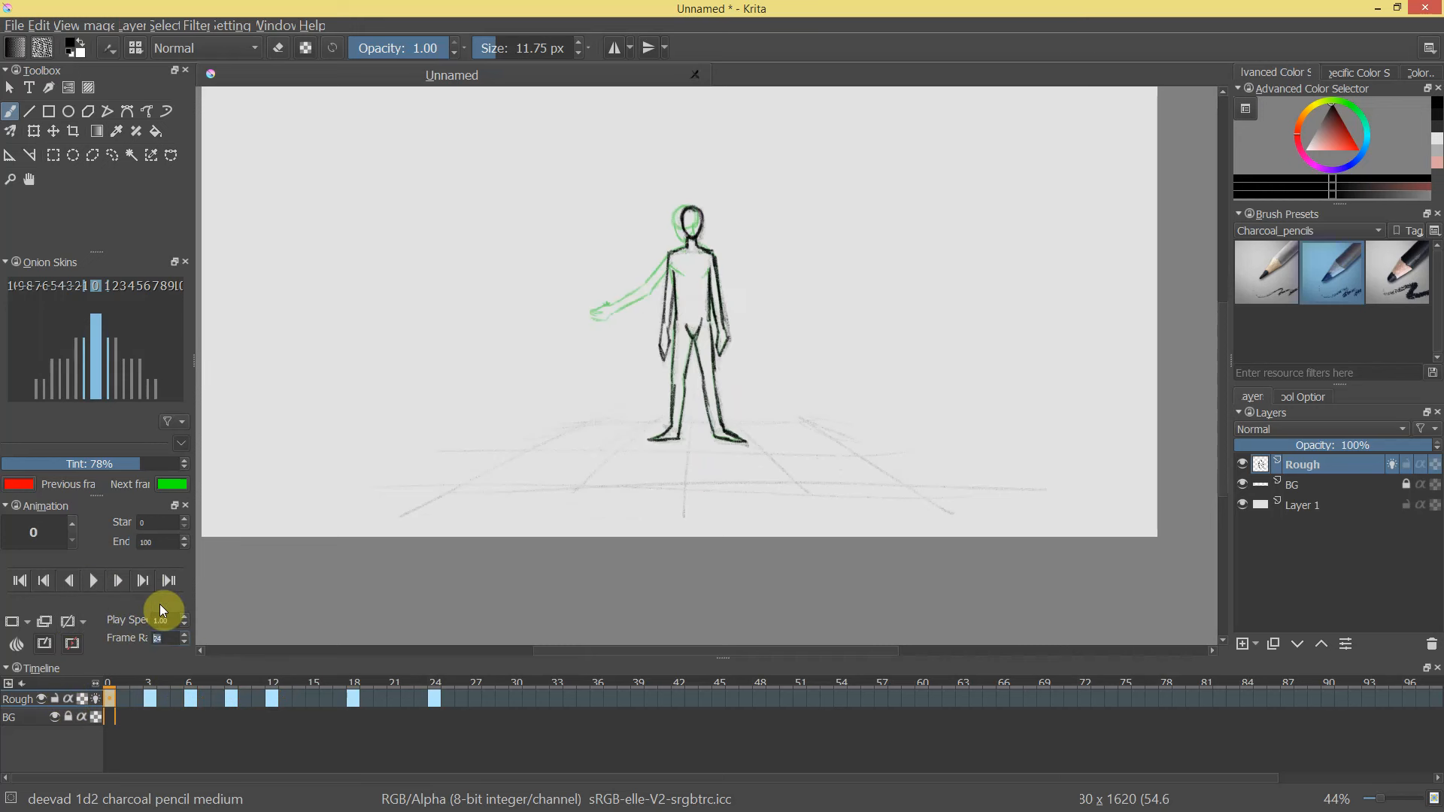
Set the animation frame rate to 12 and play the animation back at that rate.
key("BackSpace")
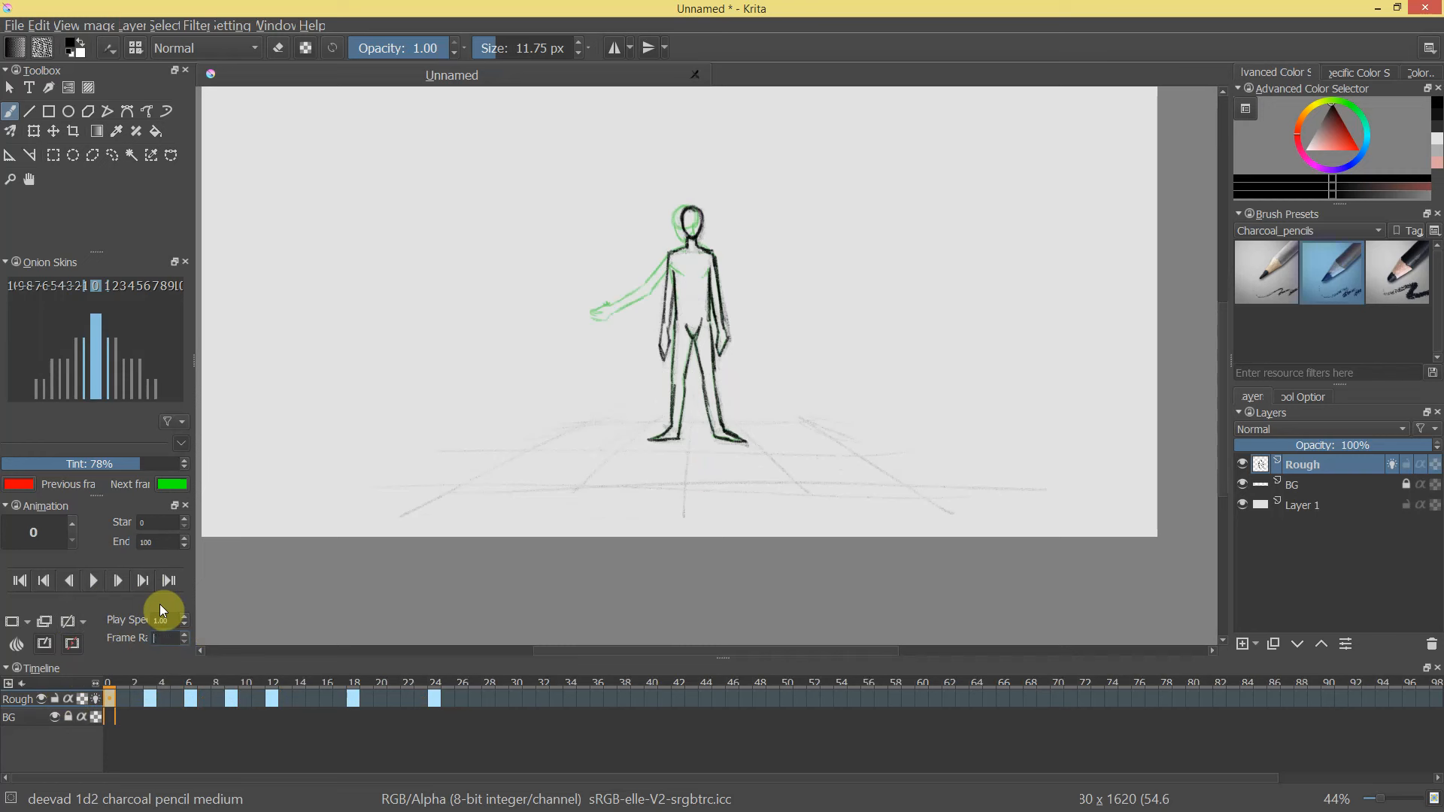
type("12")
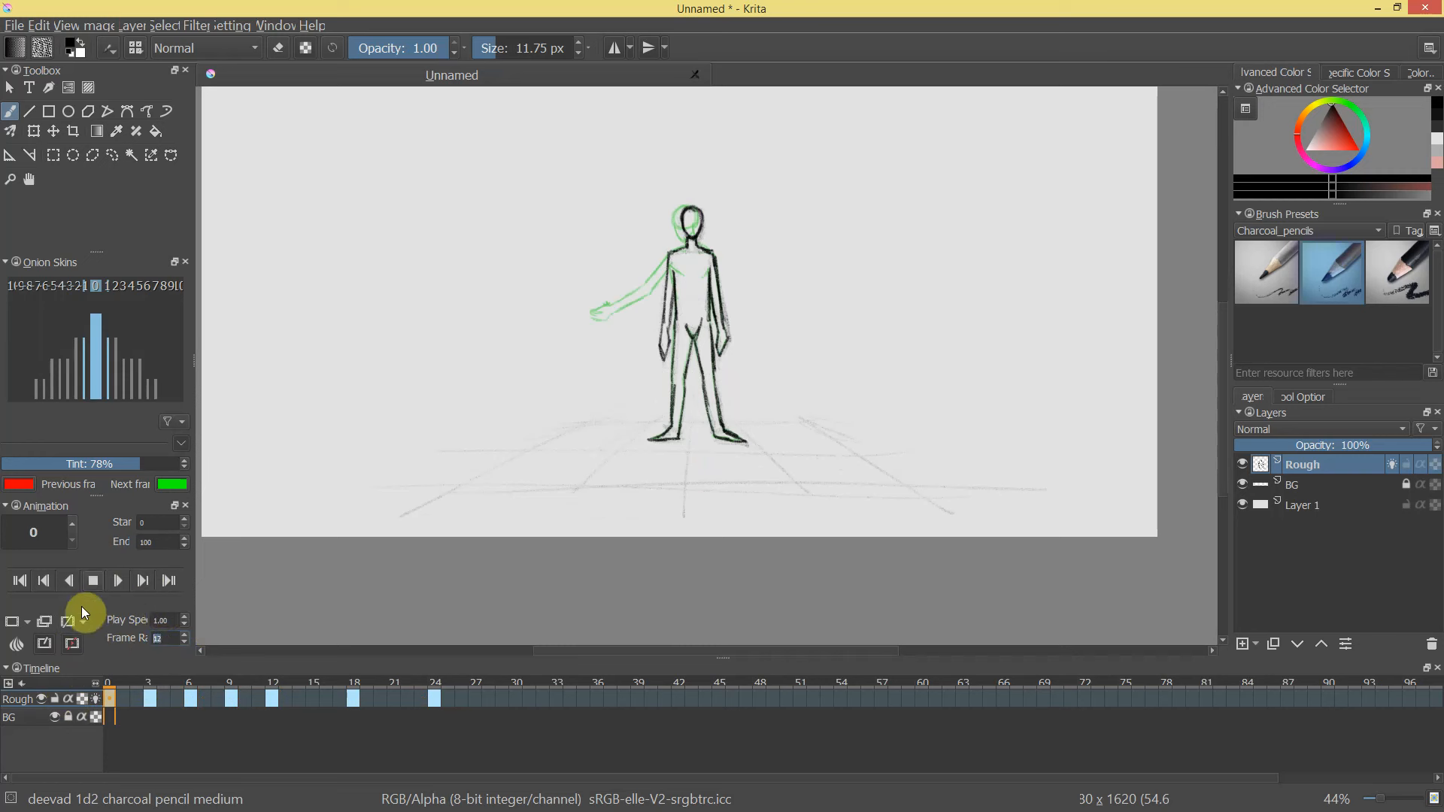
key("space")
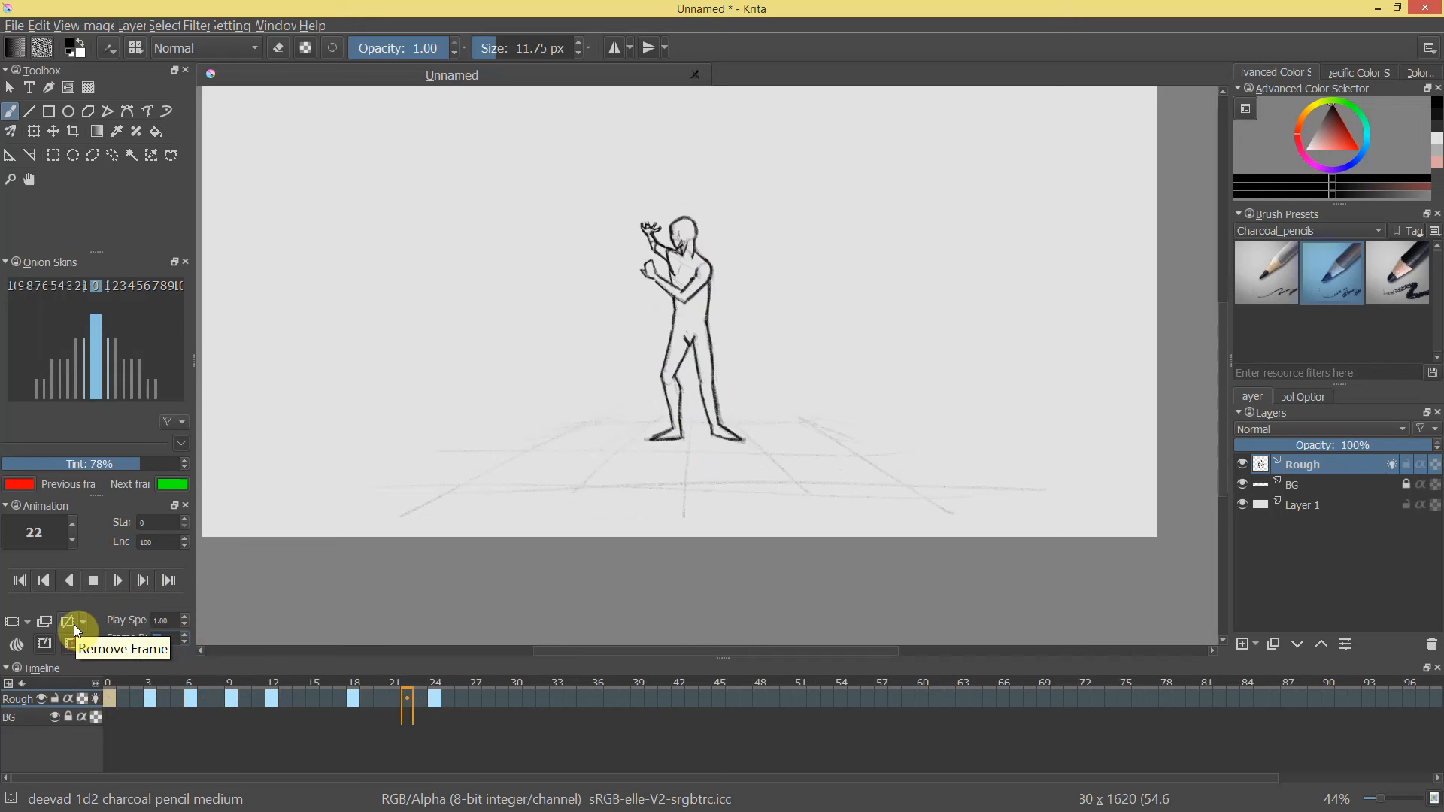
key("space")
Scrub the poses after frame 12 and move the keyframes at frames 18 and 24 to frames 23 and 29.
left_click_drag(489, 694, 273, 702)
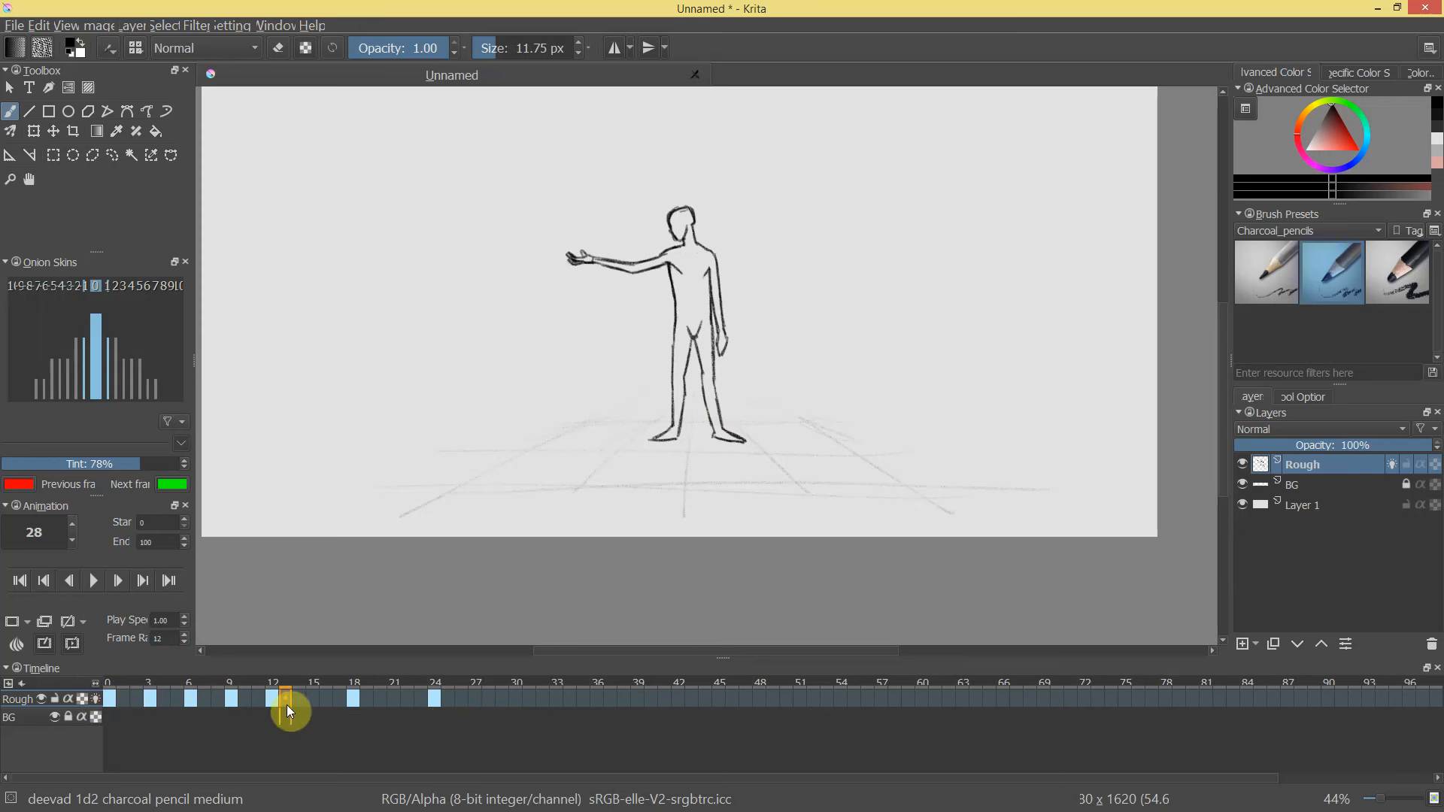
mouse_move(337, 701)
left_mouse_down()
mouse_move(151, 707)
mouse_move(368, 694)
mouse_move(314, 705)
left_mouse_up()
left_click_drag(354, 699, 147, 710)
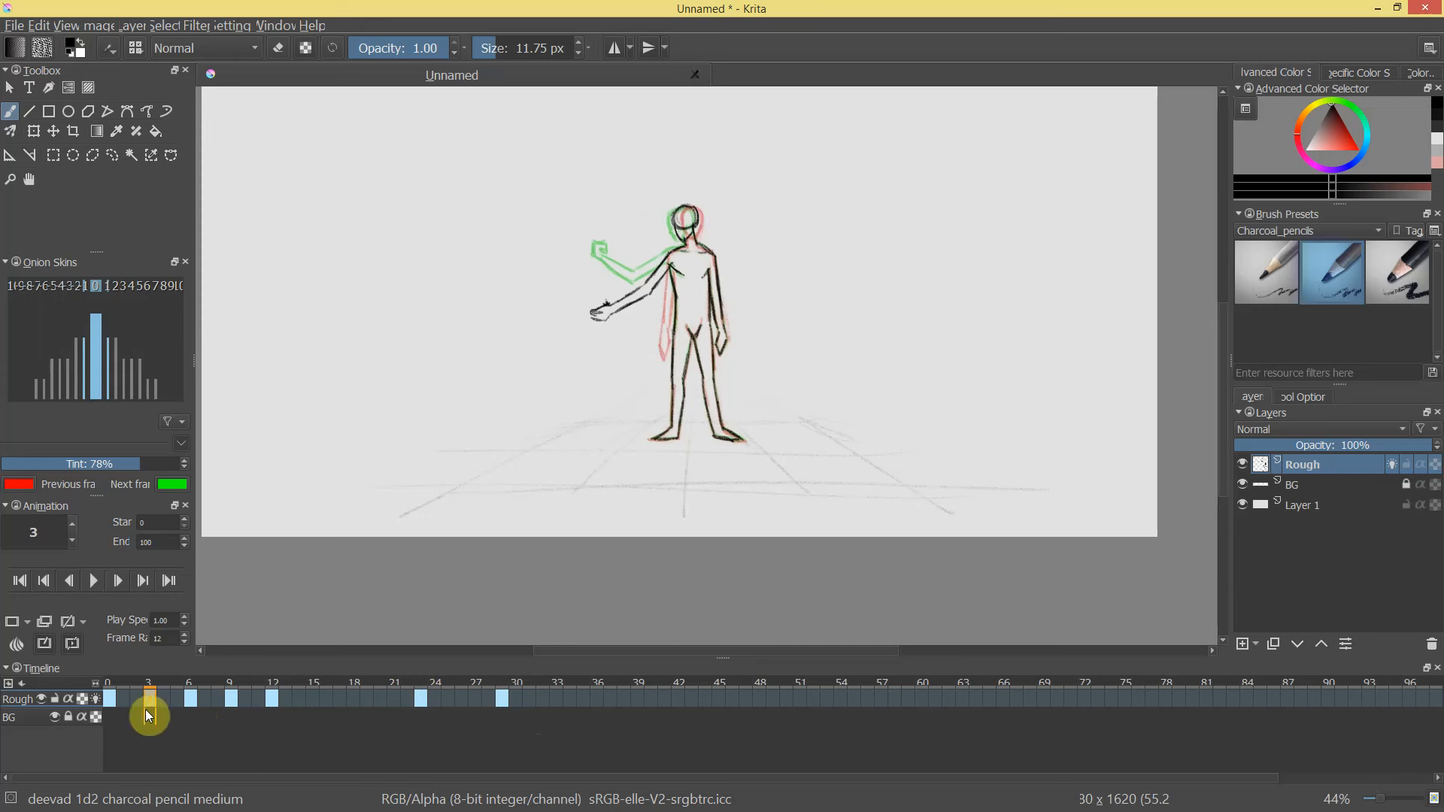
Review the timing by playback and move the last two keyframes on to frames 28 and 34.
left_click(97, 575)
left_click(447, 694)
left_click(369, 698)
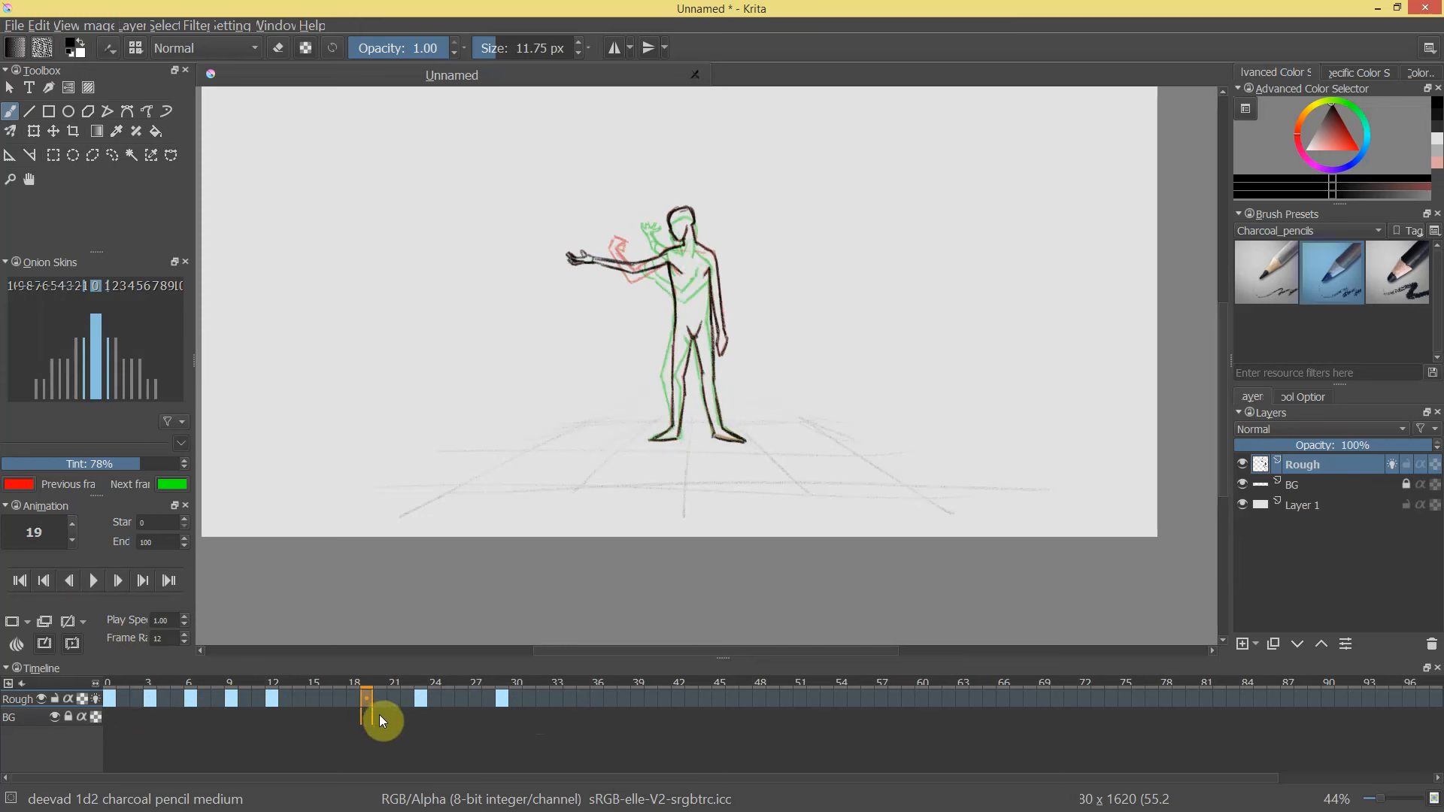
left_click(449, 698)
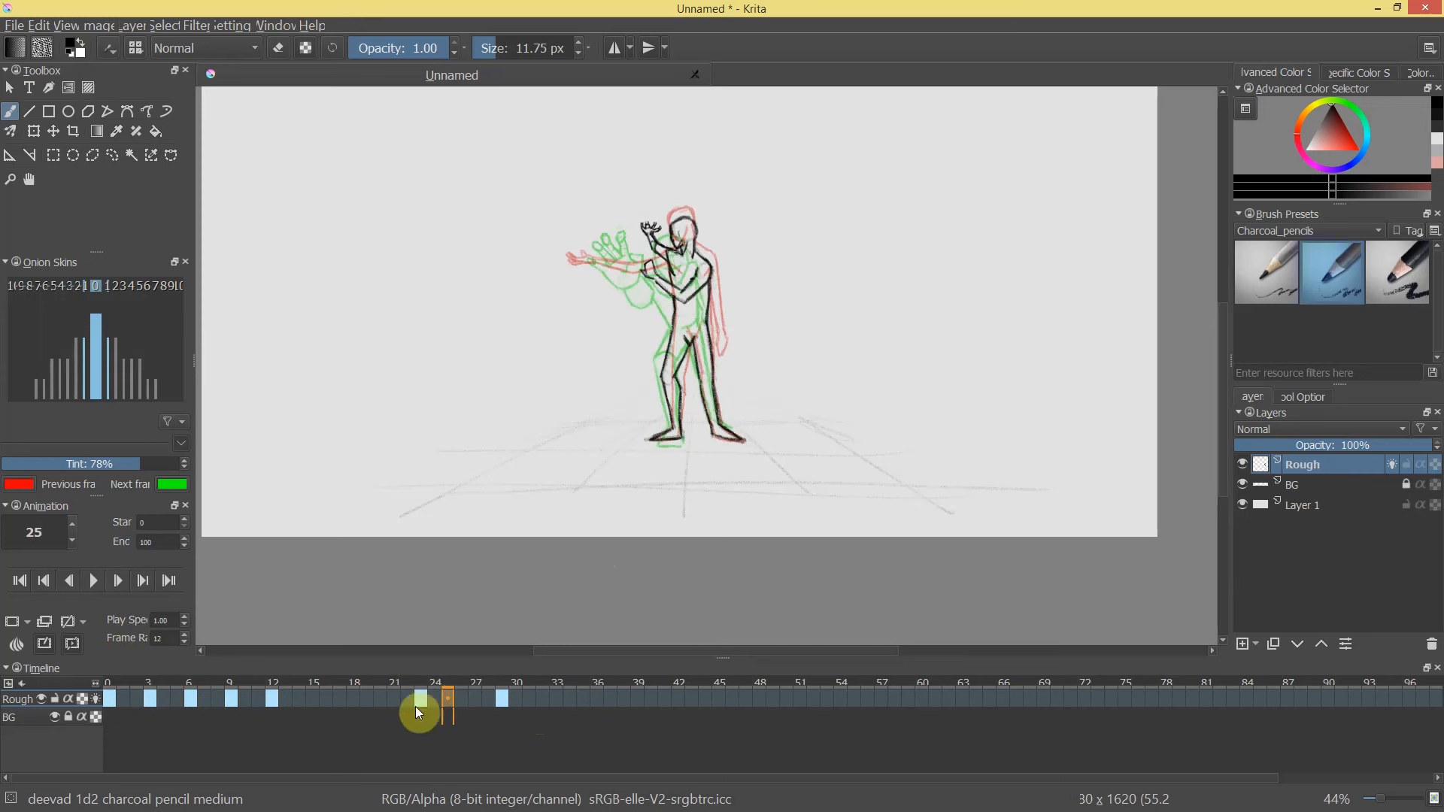
left_click_drag(419, 702, 490, 700)
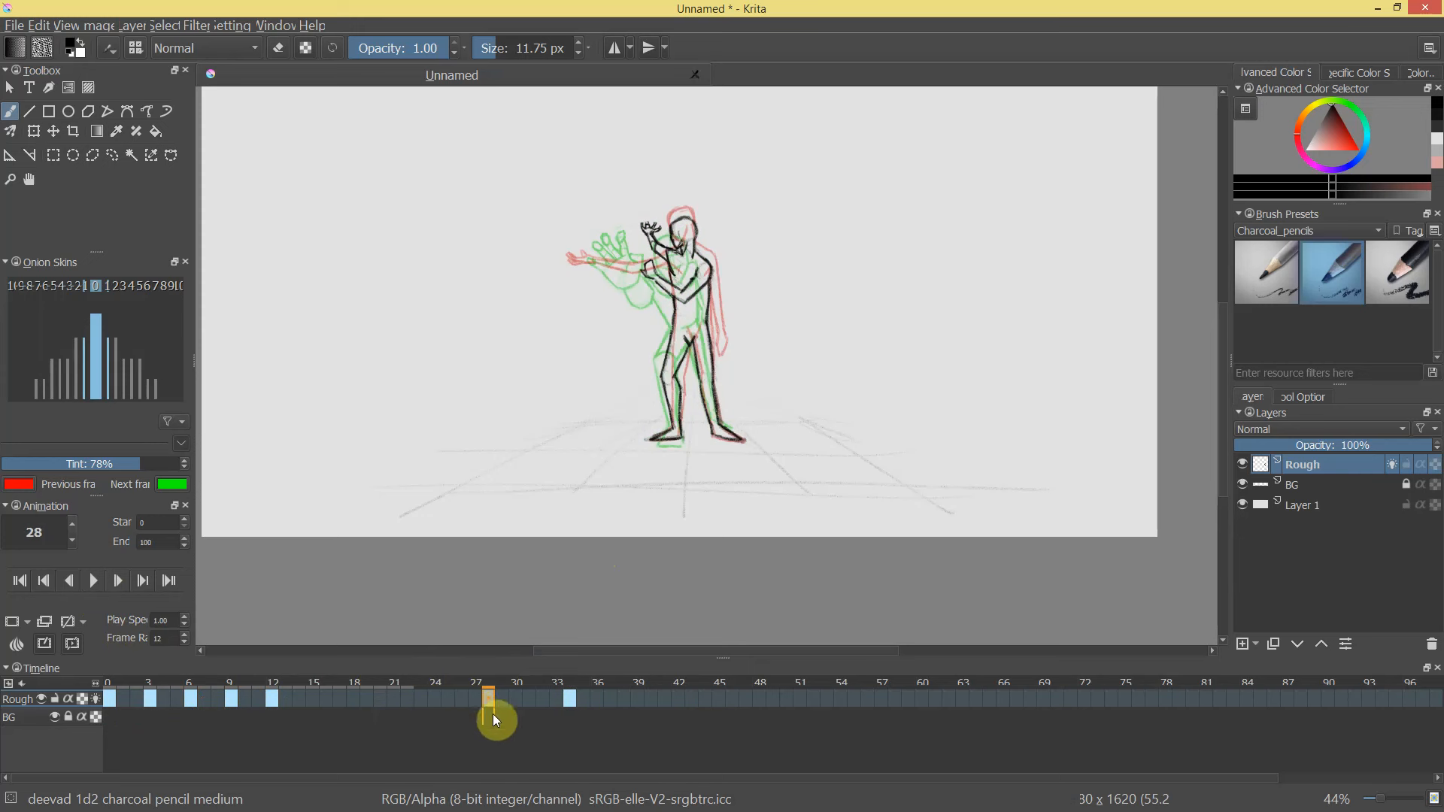
Create a blank keyframe at frame 23 on the Rough layer and compare it with the pose at frame 28.
left_click(420, 701)
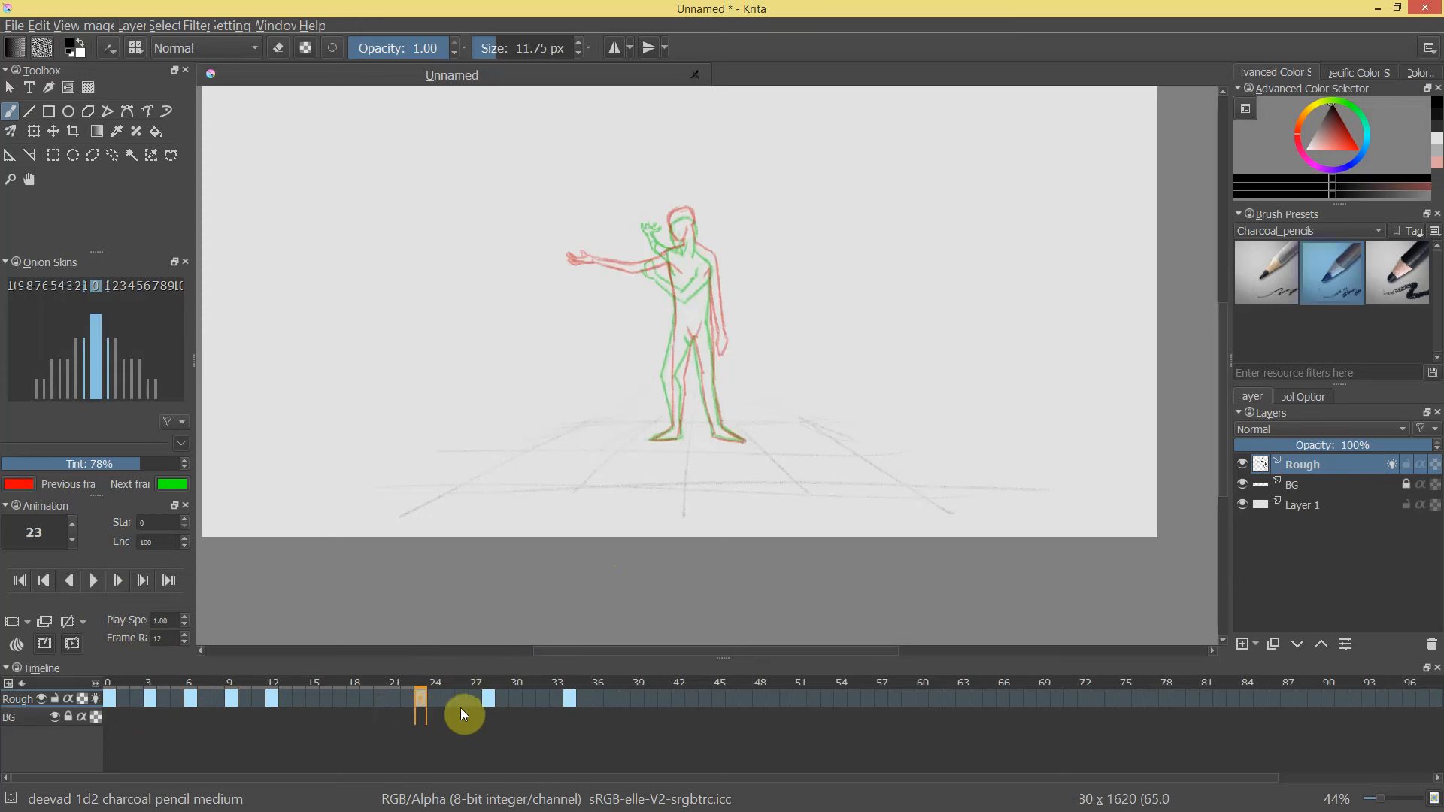
left_click(419, 698)
left_click(400, 688)
left_click(445, 695)
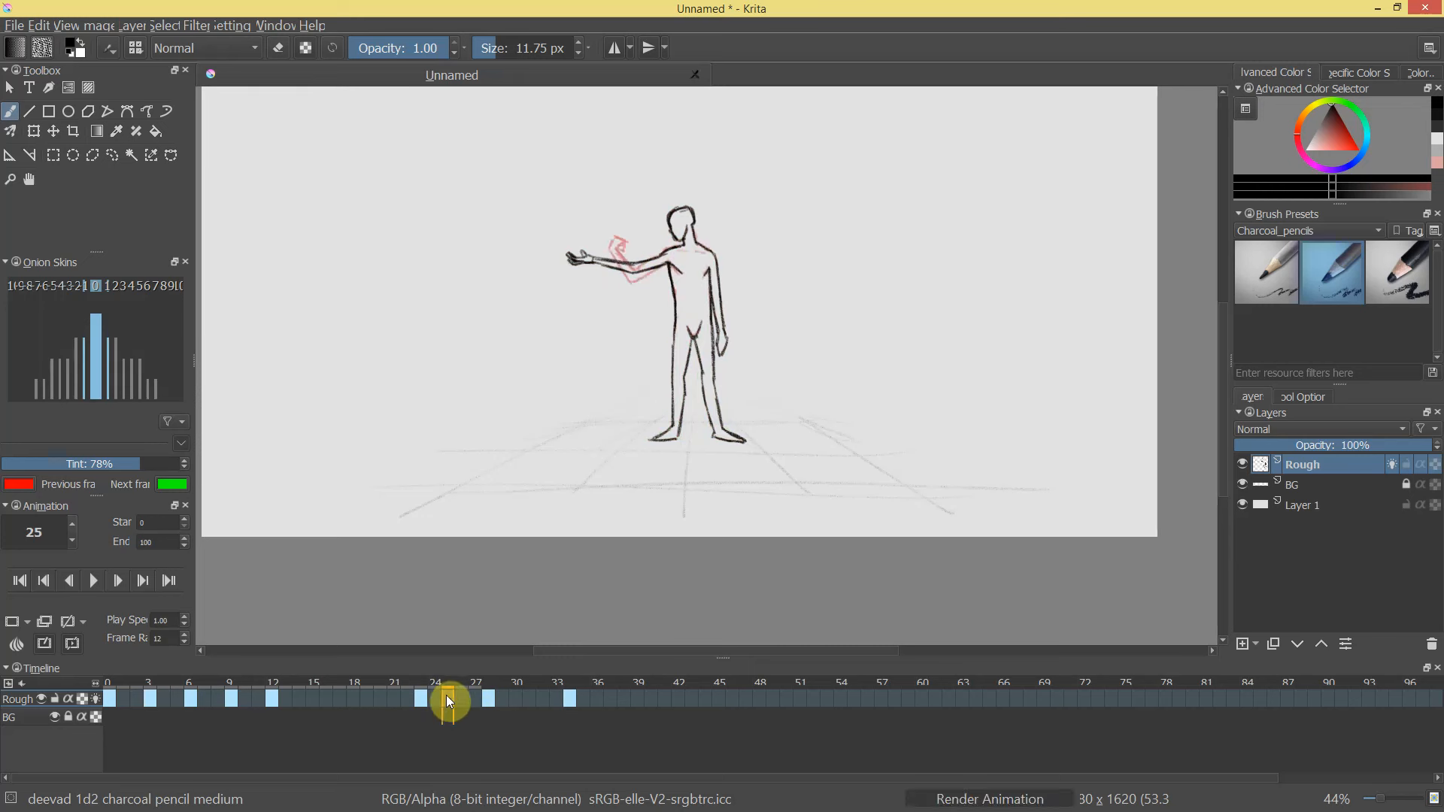
left_click(489, 698)
left_click(419, 698)
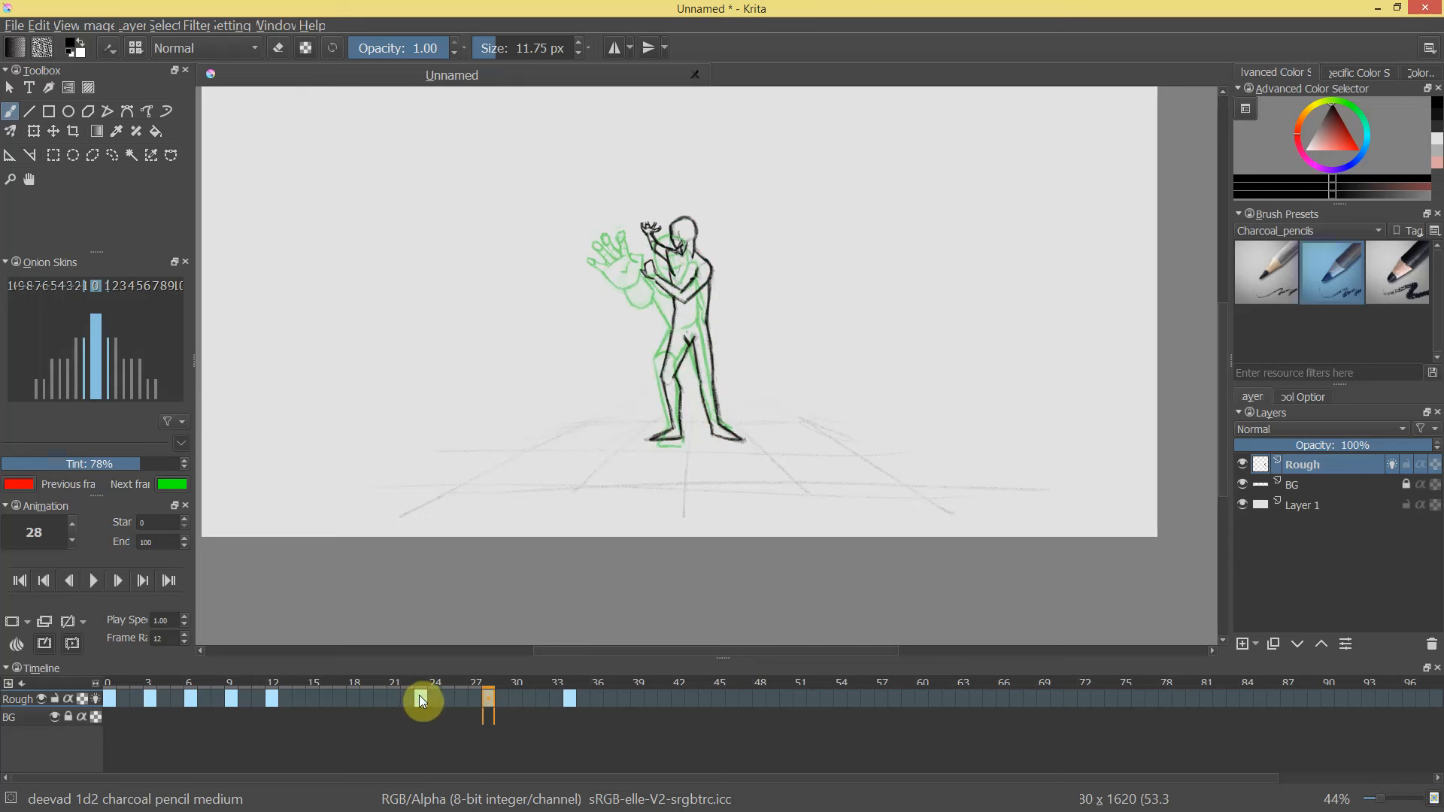
Sketch the head, jaw, neck and near shoulder with its upper arm on frame 23, between the two onion-skinned poses.
mouse_move(690, 246)
left_mouse_down()
mouse_move(729, 119)
mouse_move(805, 348)
mouse_move(825, 235)
mouse_move(719, 218)
mouse_move(704, 239)
mouse_move(752, 283)
mouse_move(805, 286)
mouse_move(730, 274)
mouse_move(716, 248)
mouse_move(707, 301)
mouse_move(722, 240)
mouse_move(723, 280)
left_mouse_up()
key("ctrl+z")
left_click_drag(706, 257, 734, 309)
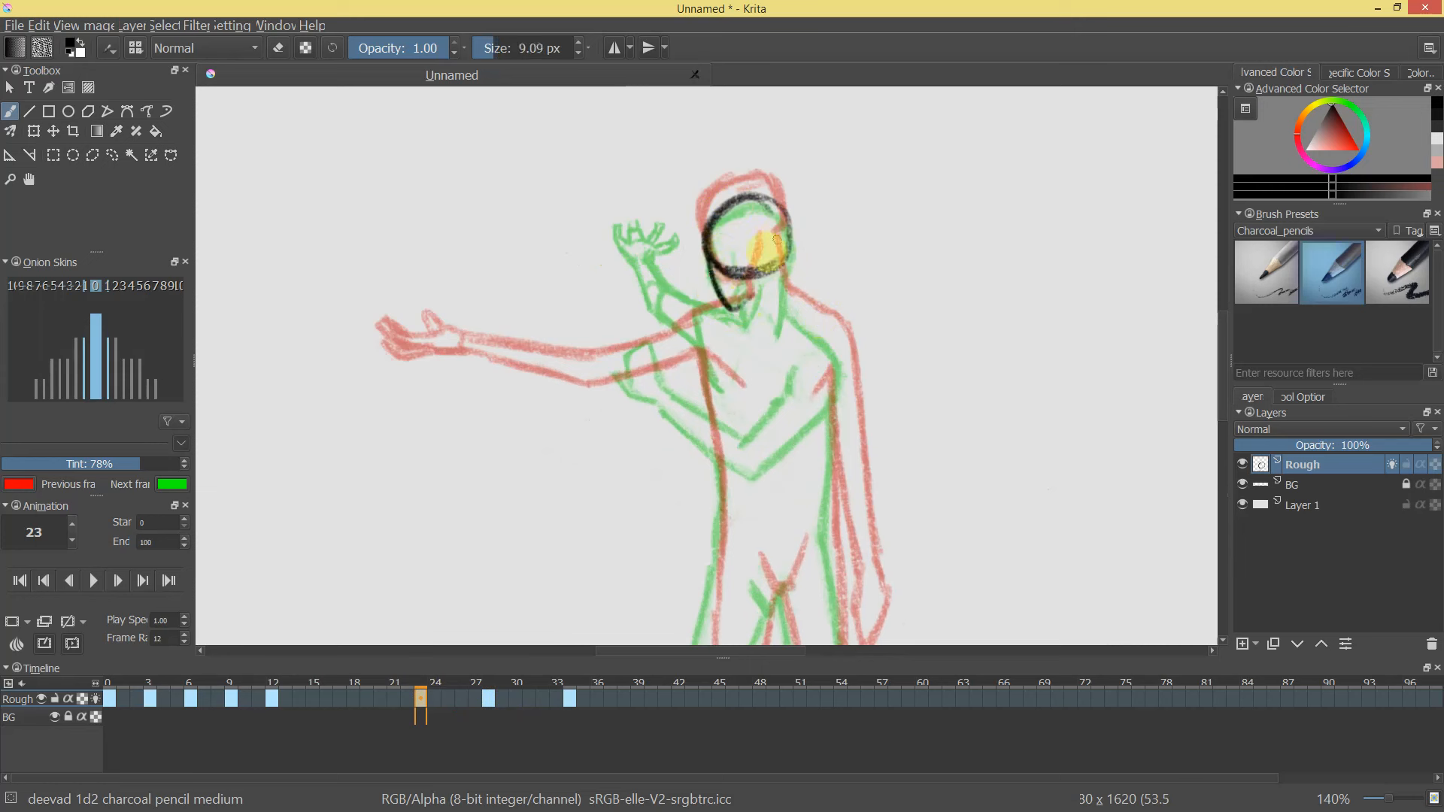
left_click_drag(739, 262, 743, 288)
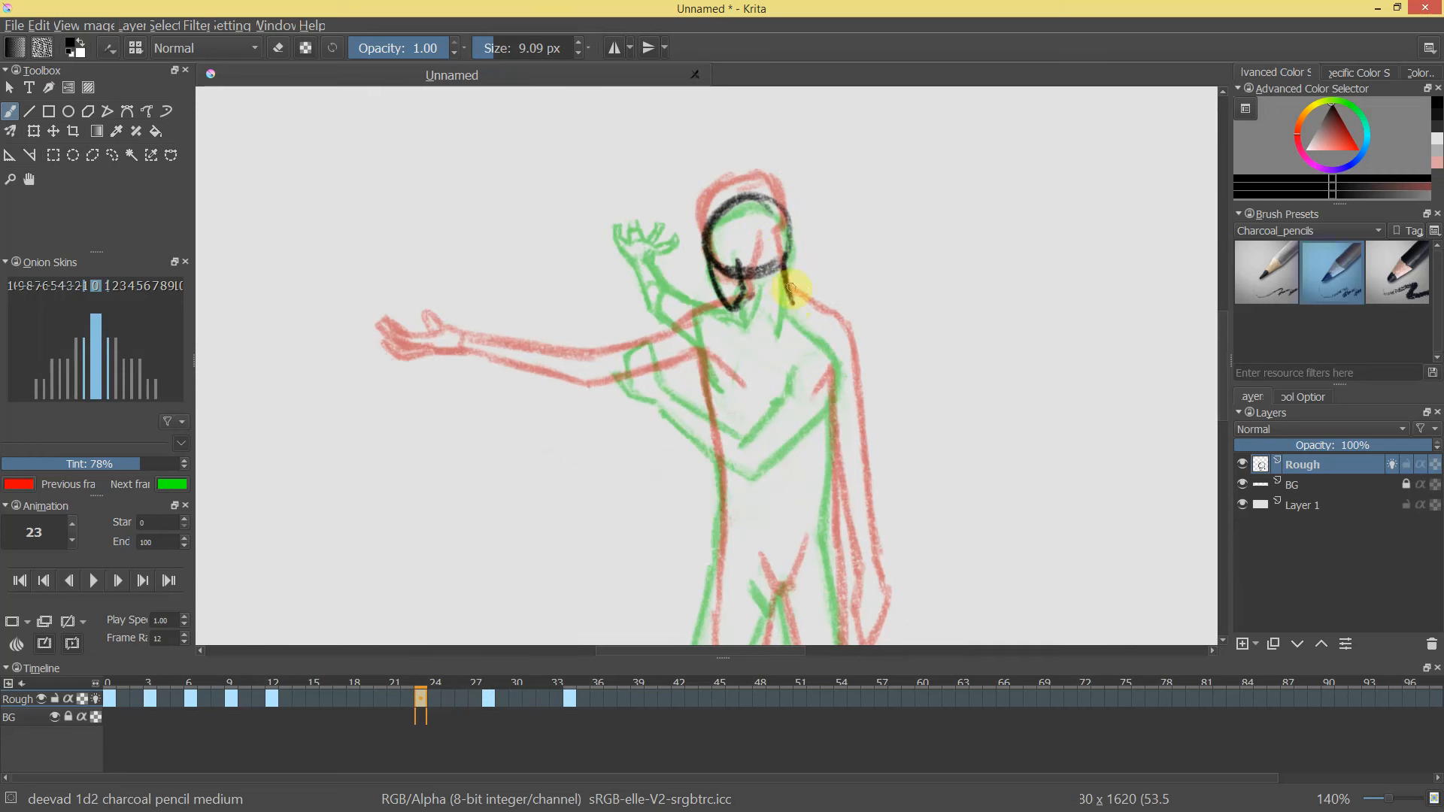
mouse_move(796, 303)
left_mouse_down()
mouse_move(832, 325)
mouse_move(826, 197)
mouse_move(795, 334)
left_mouse_up()
left_click_drag(781, 252, 757, 327)
mouse_move(779, 270)
left_mouse_down()
mouse_move(762, 343)
mouse_move(807, 342)
left_mouse_up()
Lower the current frame's onion skin opacity and draw the near forearm bent forward across the waist, ending in a loose fist.
left_click(98, 347)
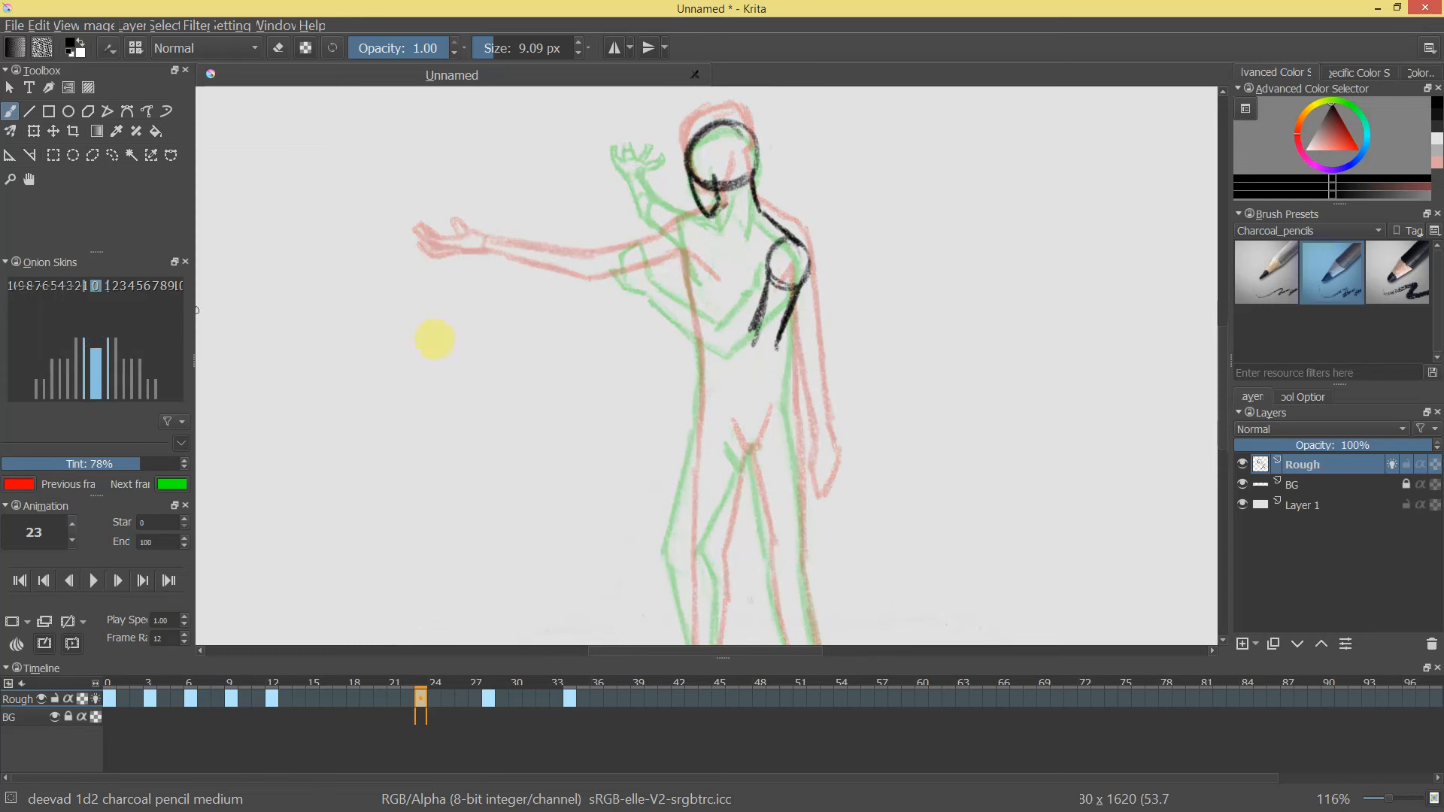
mouse_move(726, 342)
left_mouse_down()
mouse_move(677, 352)
mouse_move(752, 338)
left_mouse_up()
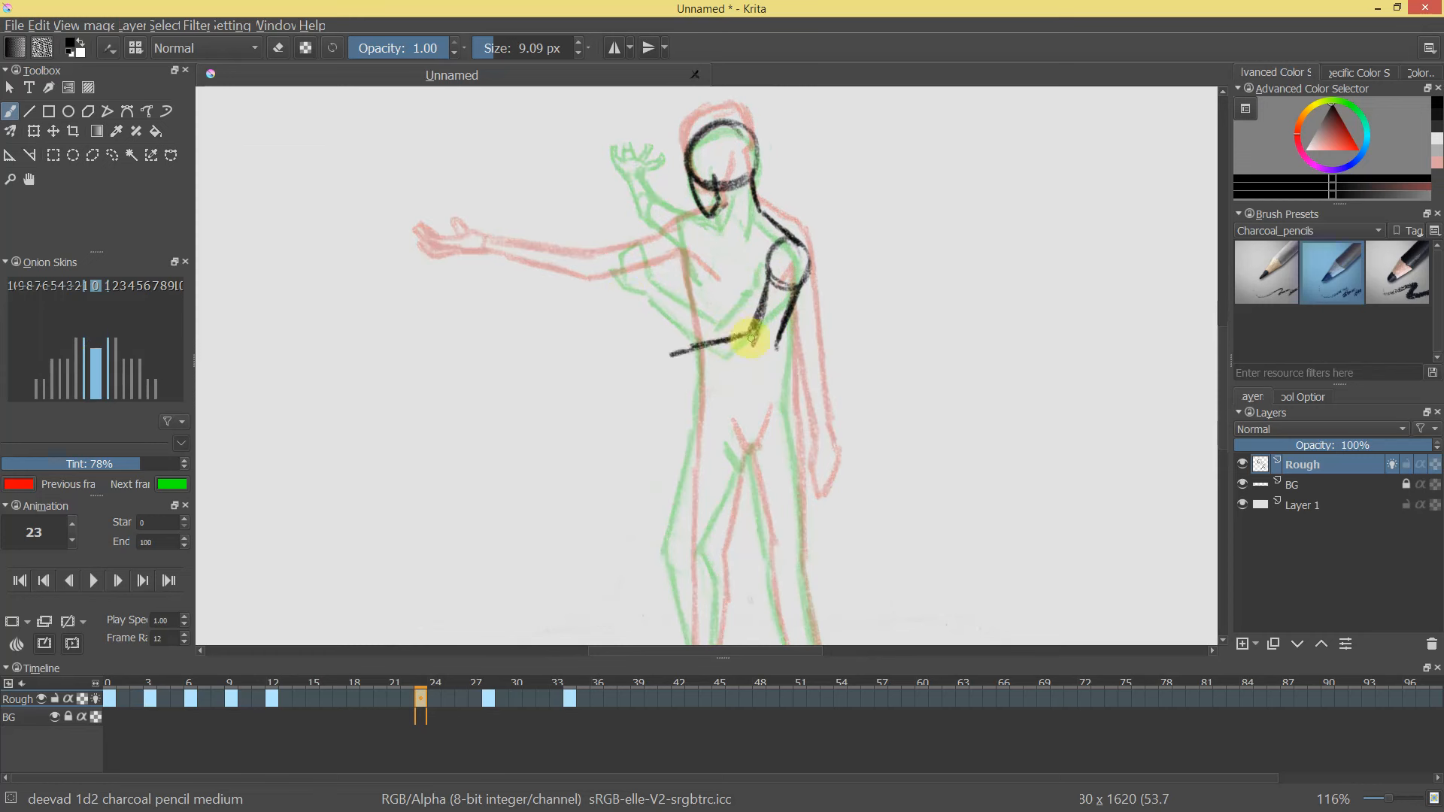
left_click_drag(674, 367, 775, 343)
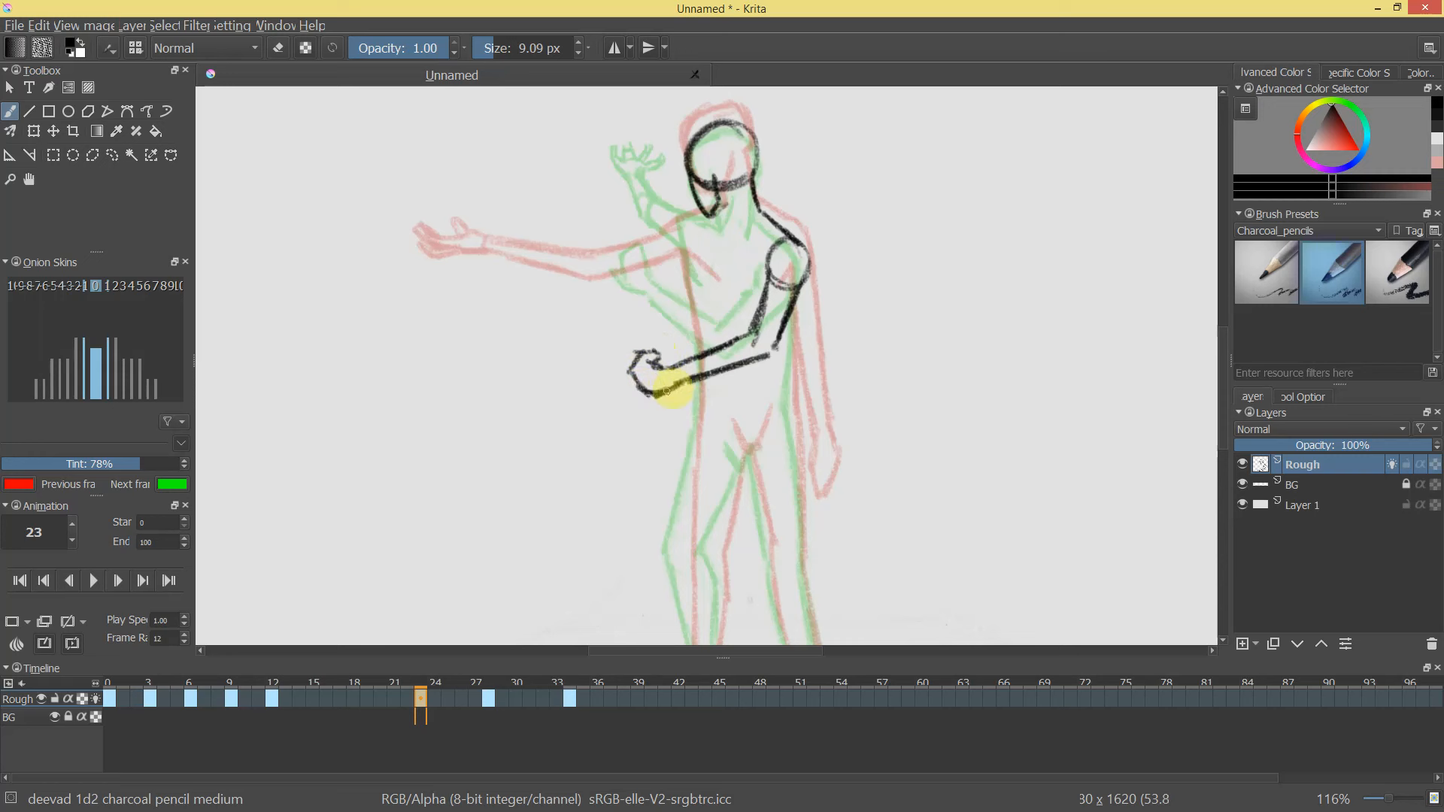
Draw the lower front torso line and the bent front leg down to the ankle on frame 23.
mouse_move(770, 371)
left_mouse_down()
mouse_move(764, 301)
mouse_move(681, 391)
mouse_move(676, 426)
left_mouse_up()
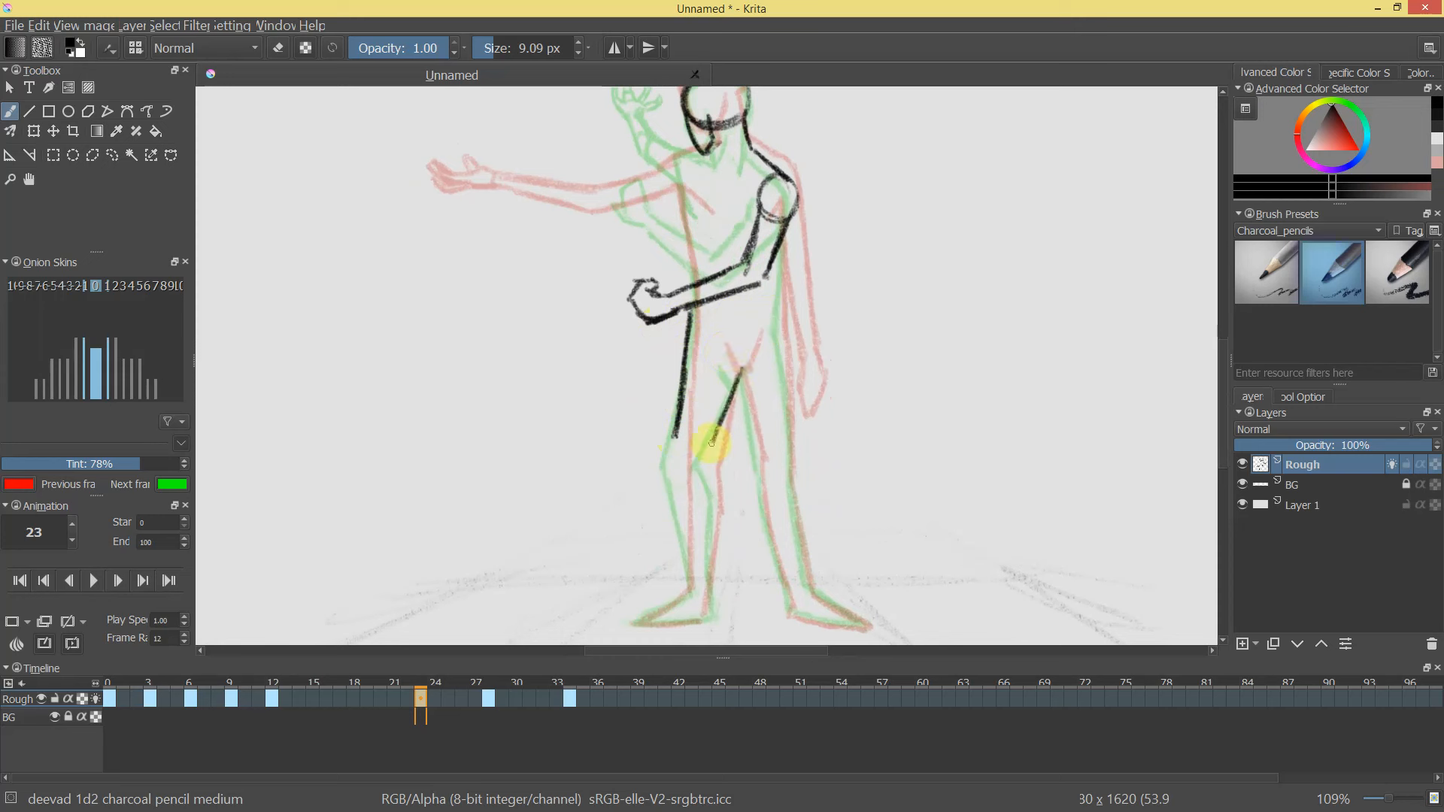
key("e")
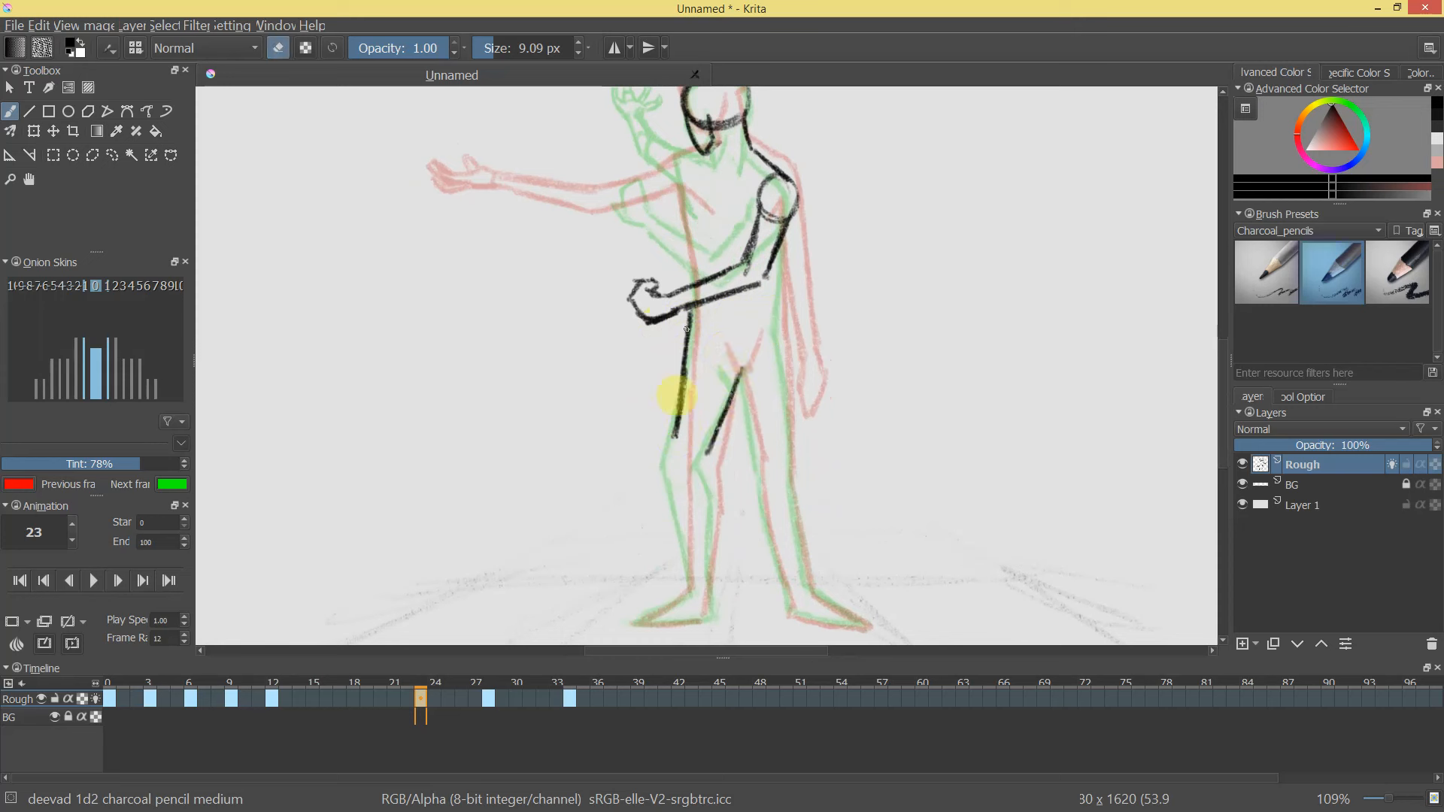
key("e")
mouse_move(690, 314)
left_mouse_down()
mouse_move(677, 439)
mouse_move(691, 575)
left_mouse_up()
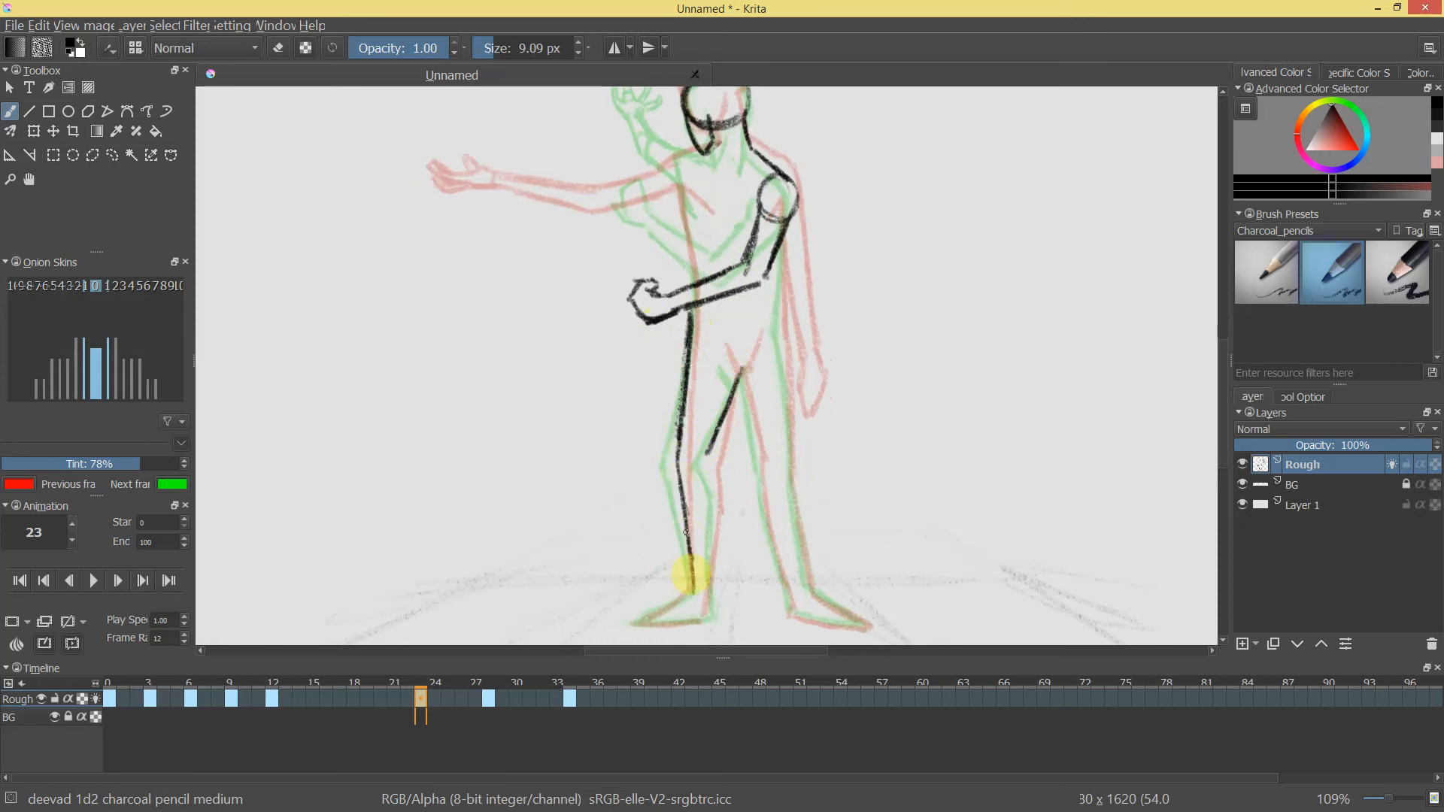
left_click_drag(712, 485, 718, 503)
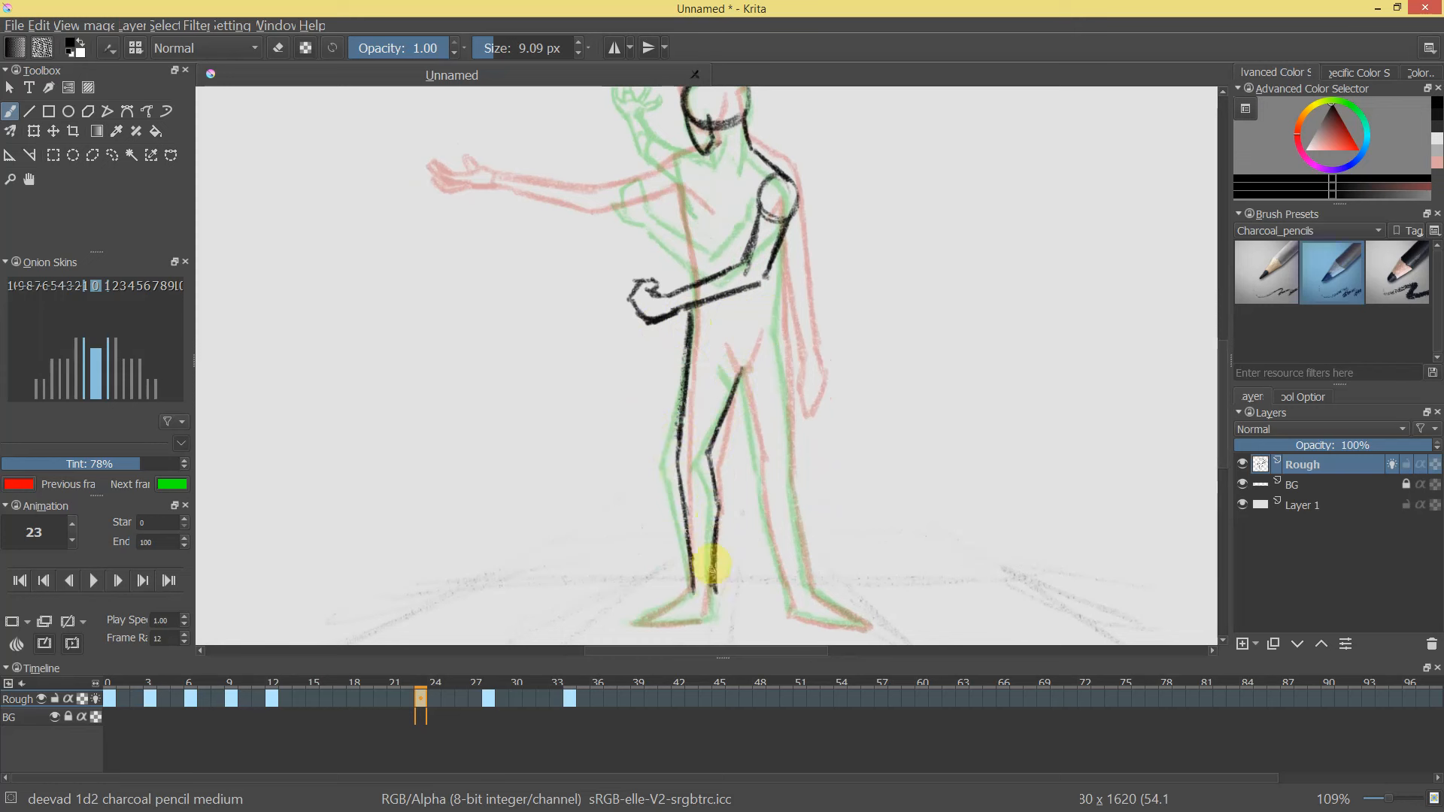
Complete the frame 23 lower body with the rear leg, both feet and the back contour.
left_click_drag(724, 342, 742, 209)
left_click_drag(711, 456, 651, 493)
left_click_drag(666, 491, 718, 485)
left_click_drag(772, 452, 740, 499)
left_click_drag(687, 344, 736, 583)
mouse_move(727, 265)
left_mouse_down()
mouse_move(737, 525)
mouse_move(731, 458)
left_mouse_up()
mouse_move(721, 398)
left_mouse_down()
mouse_move(737, 521)
mouse_move(788, 547)
mouse_move(758, 533)
mouse_move(718, 542)
mouse_move(787, 551)
mouse_move(720, 538)
mouse_move(759, 518)
left_mouse_up()
Check the pose on the timeline, darken the crotch and shoulder lines and turn the Rough layer's onion skins back on.
mouse_move(418, 686)
left_mouse_down()
mouse_move(403, 689)
mouse_move(435, 697)
mouse_move(374, 695)
mouse_move(499, 701)
mouse_move(372, 703)
mouse_move(495, 701)
mouse_move(443, 711)
left_mouse_up()
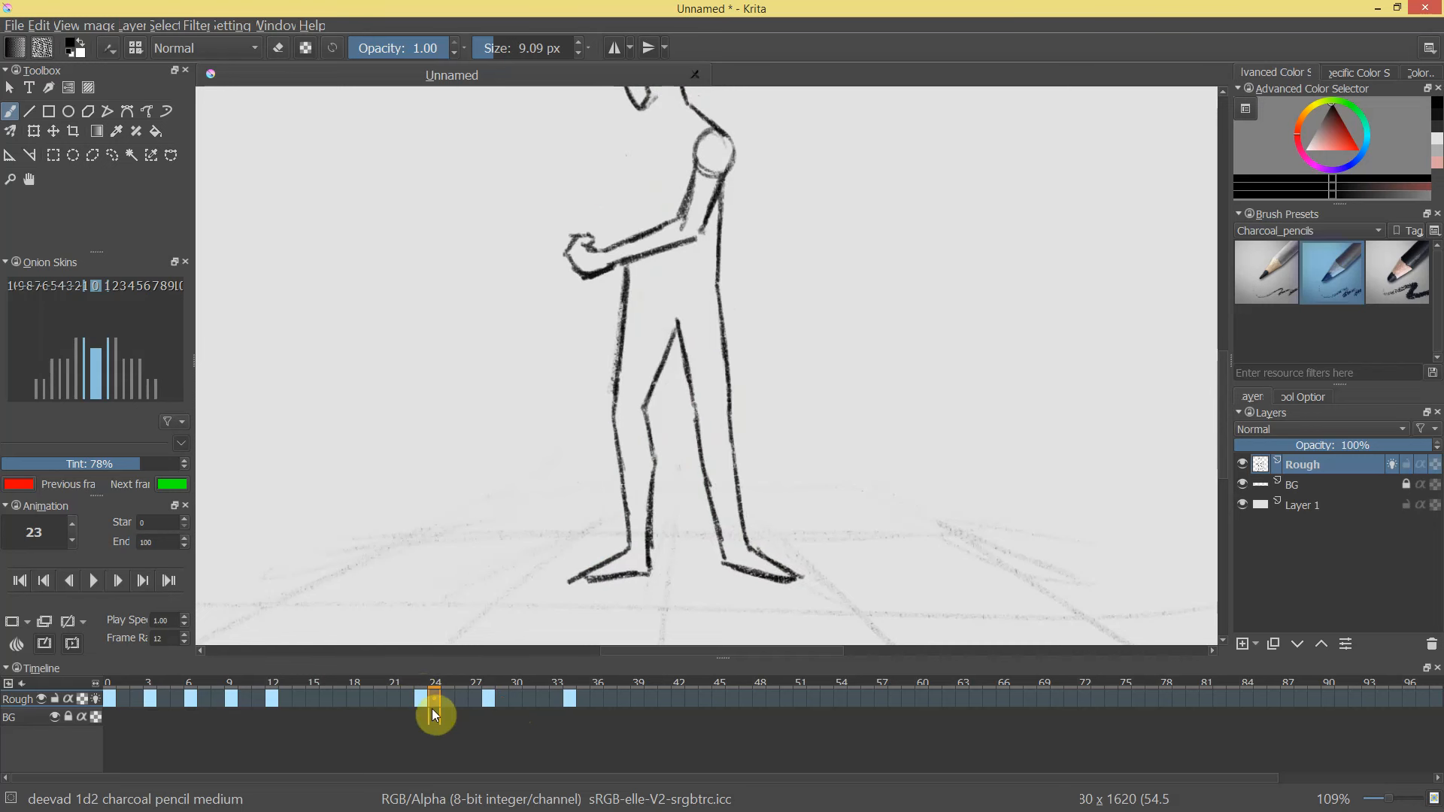
mouse_move(705, 288)
left_mouse_down()
mouse_move(704, 364)
mouse_move(676, 419)
left_mouse_up()
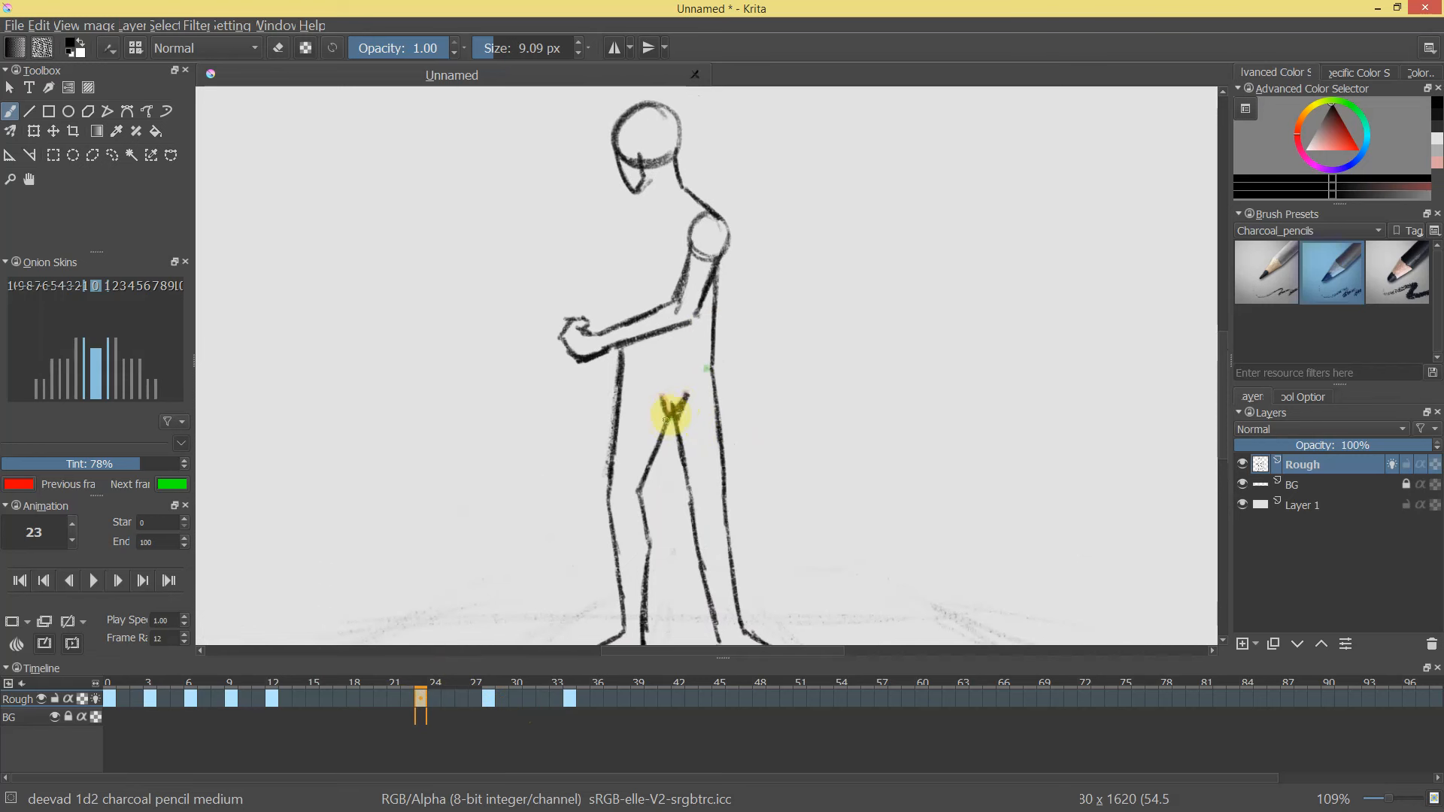
key("e")
left_click_drag(621, 352, 620, 410)
key("e")
left_click(95, 700)
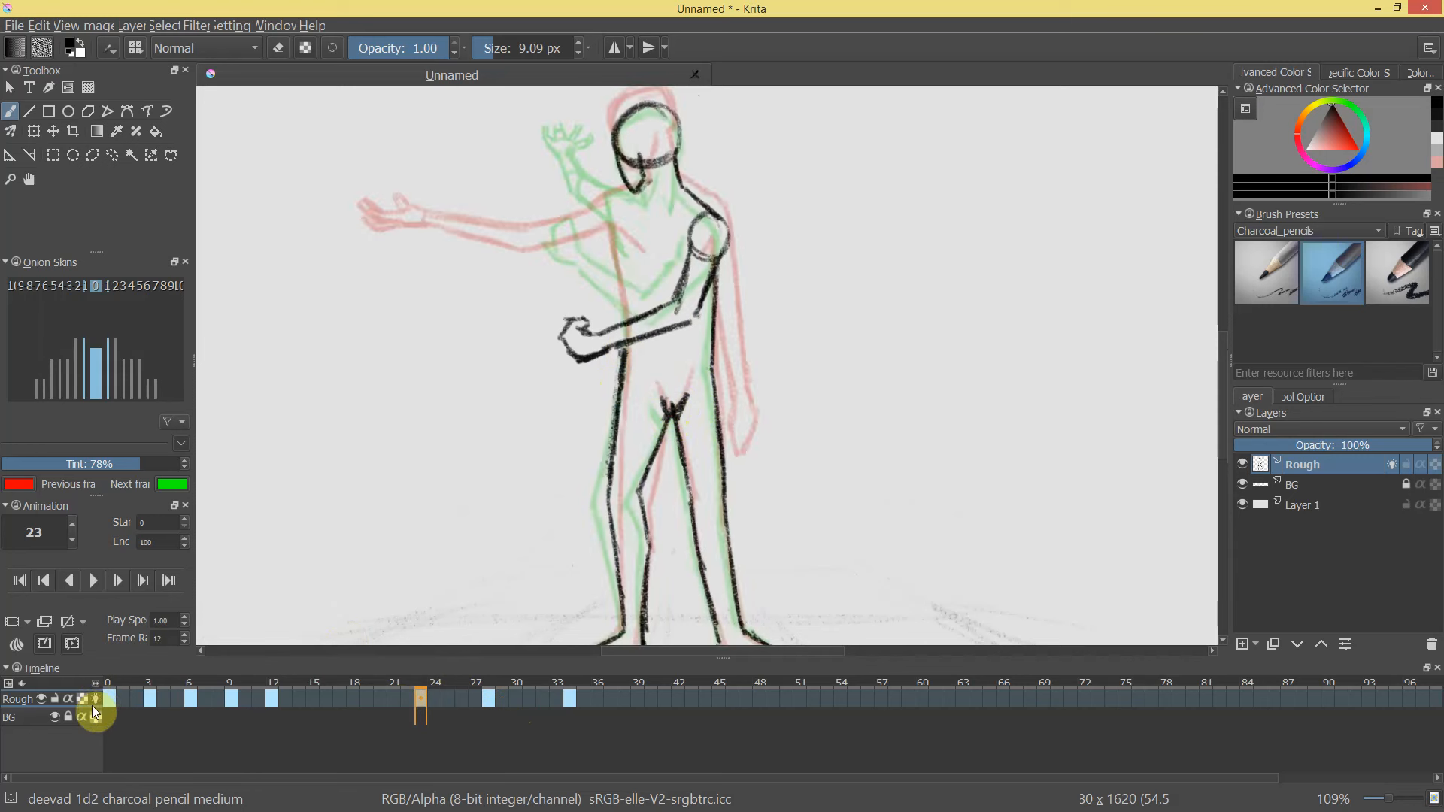
mouse_move(732, 310)
left_mouse_down()
mouse_move(705, 207)
mouse_move(726, 223)
mouse_move(764, 354)
left_mouse_up()
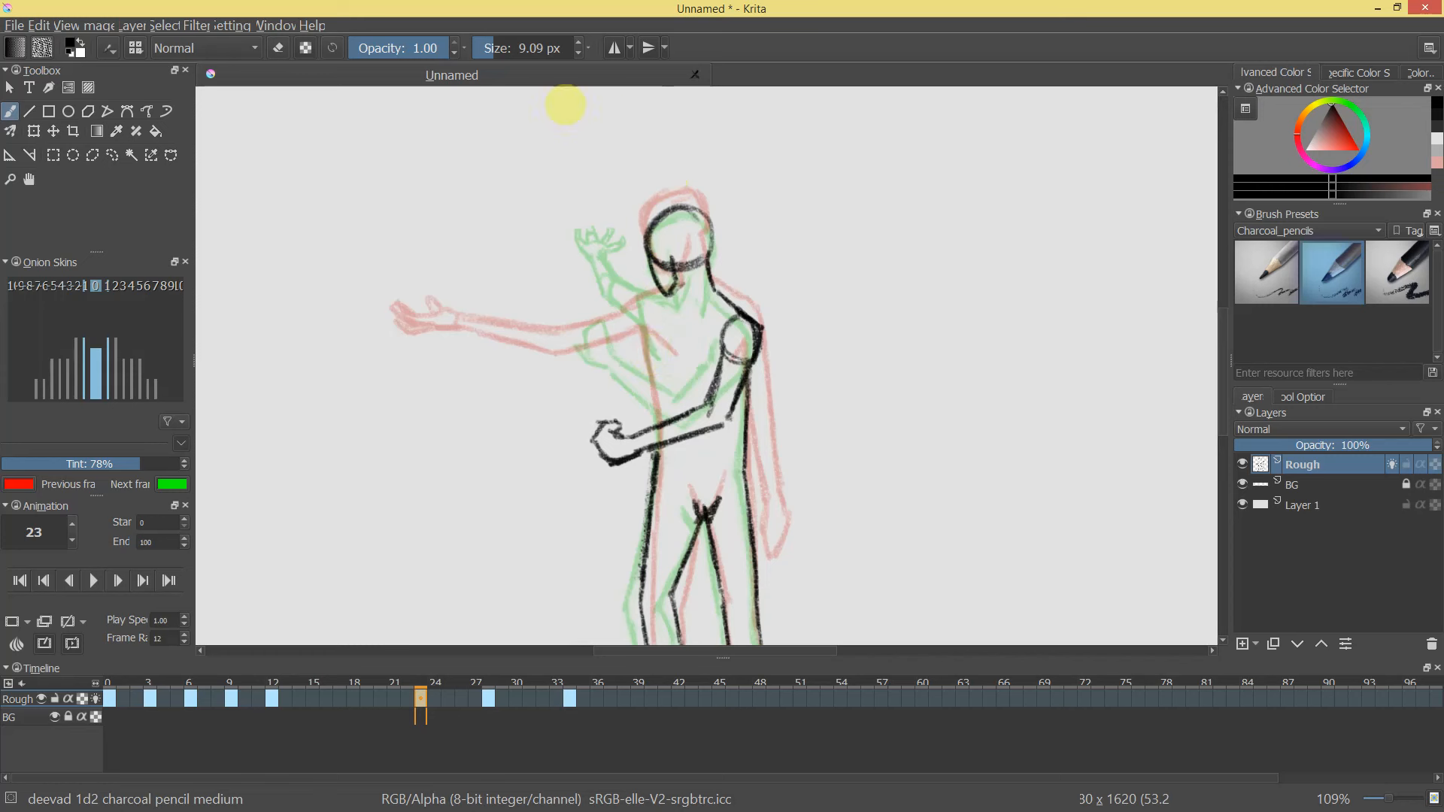
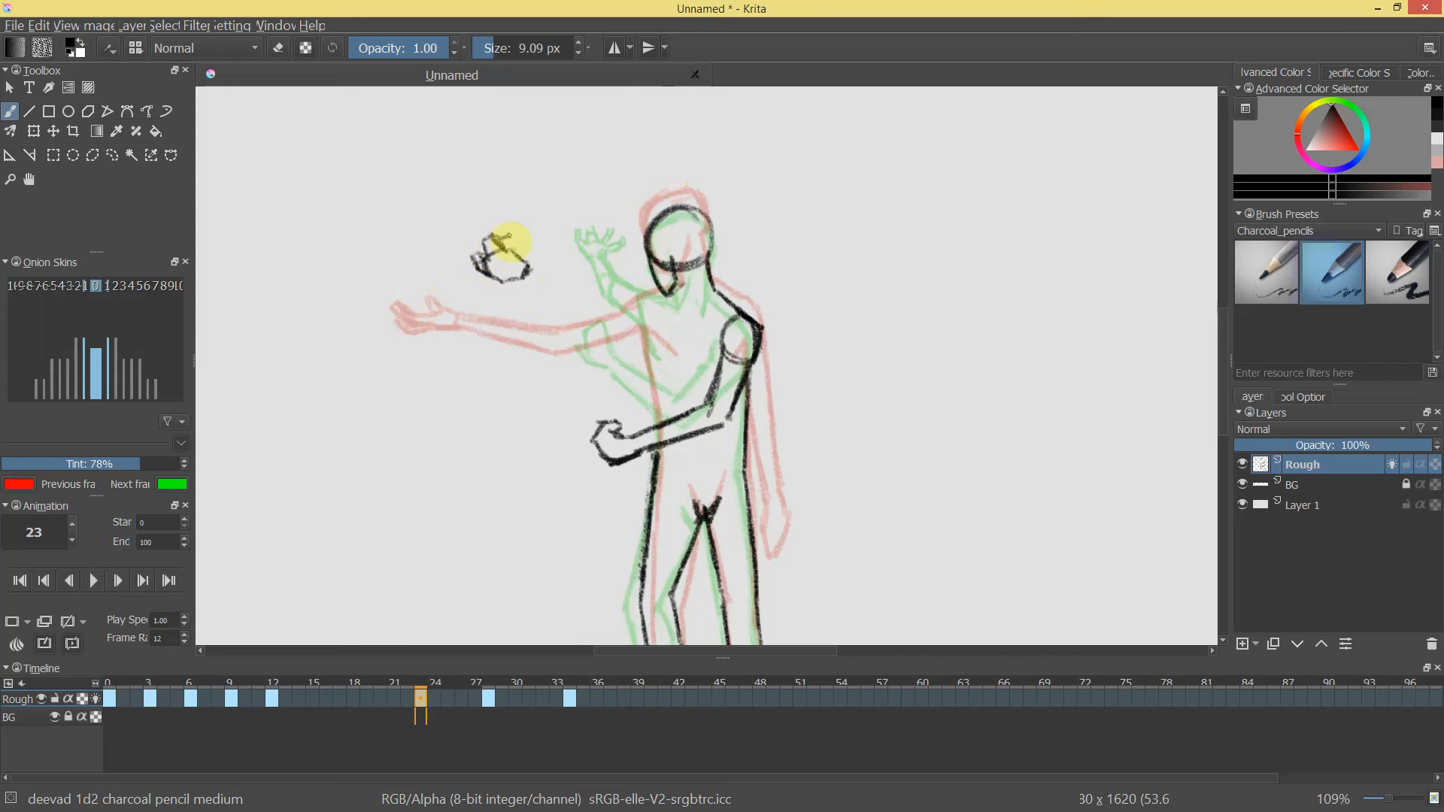
Sketch the raised hand in front of the head on frame 23, replacing its separate fingers with a simpler blocky shape.
left_click_drag(507, 240, 518, 256)
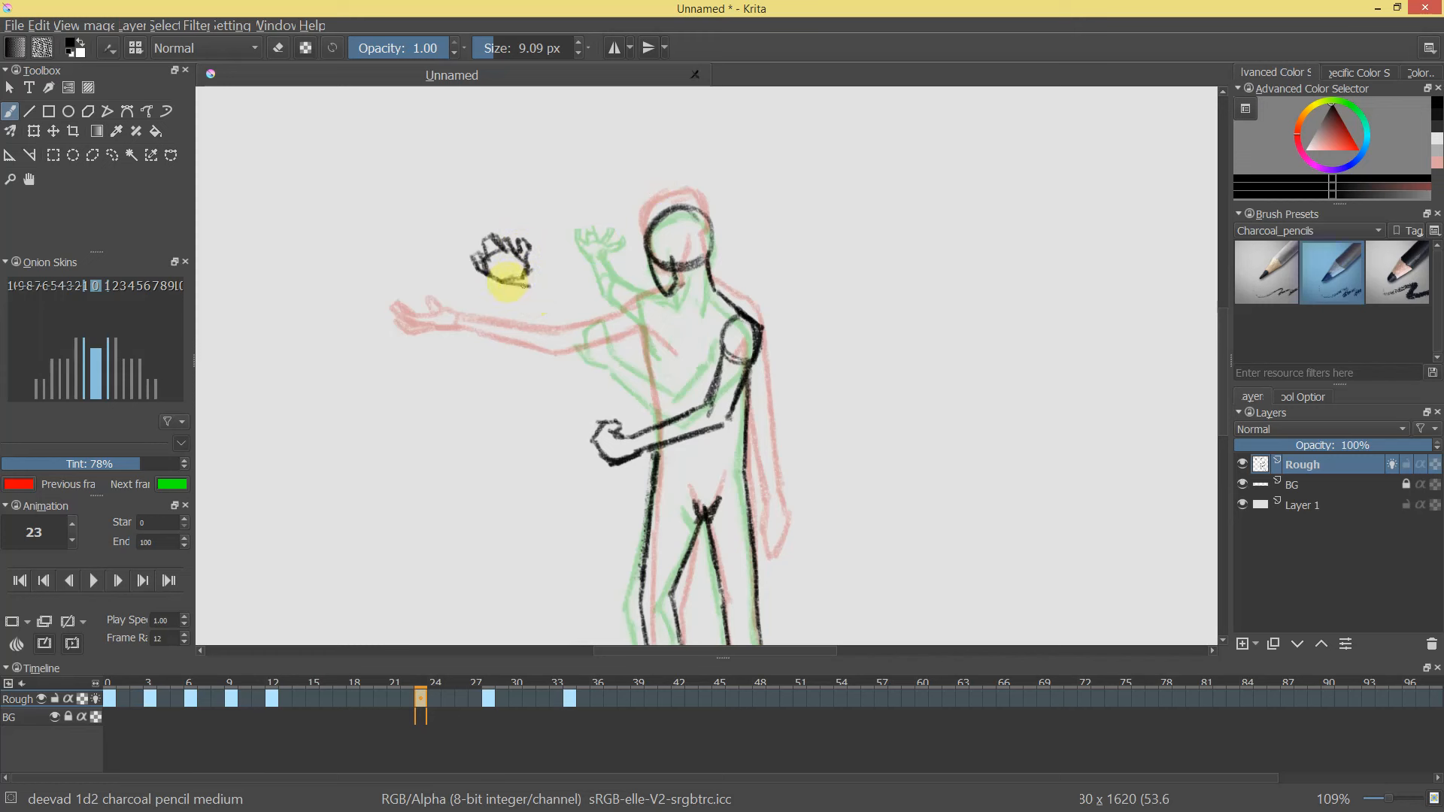
key("e")
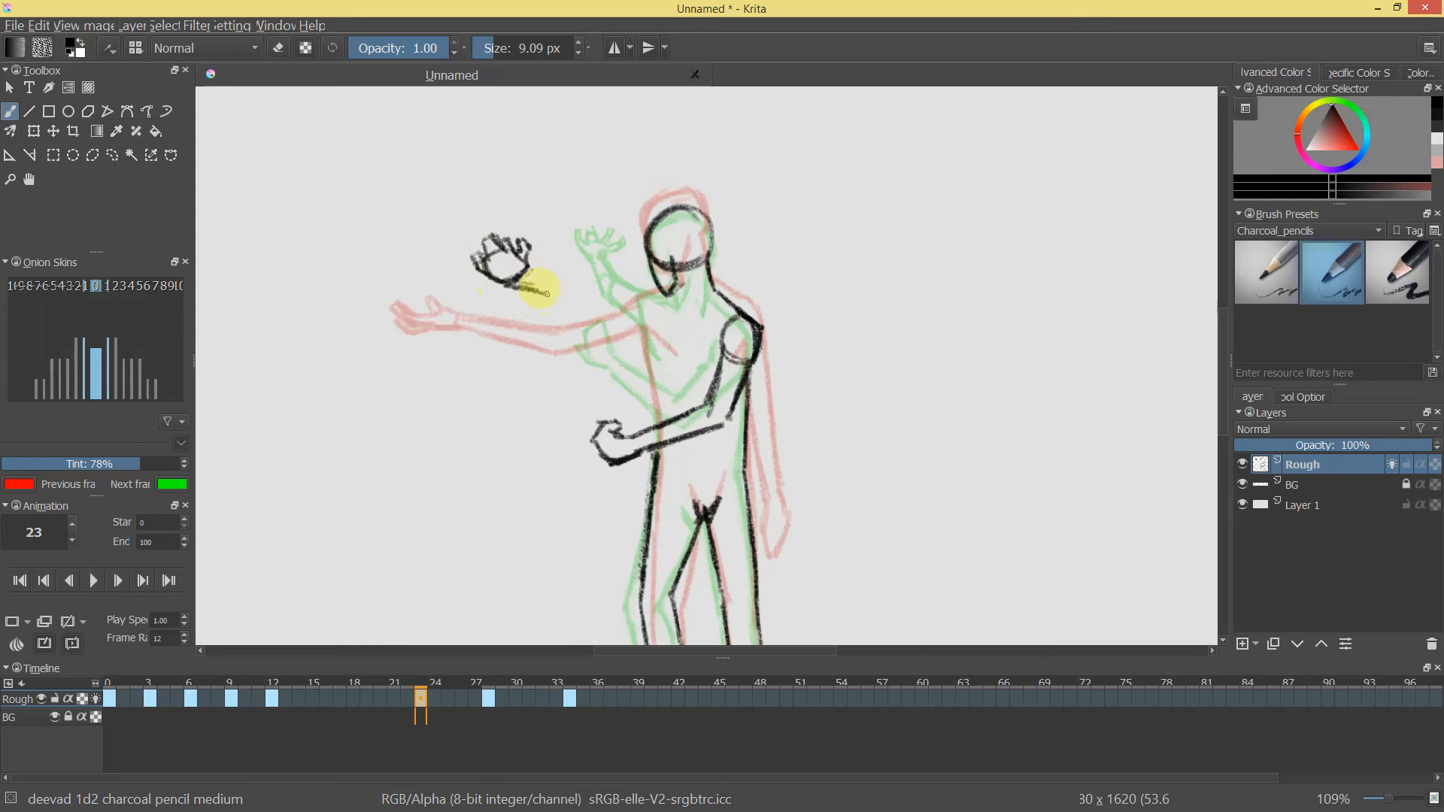
key("e")
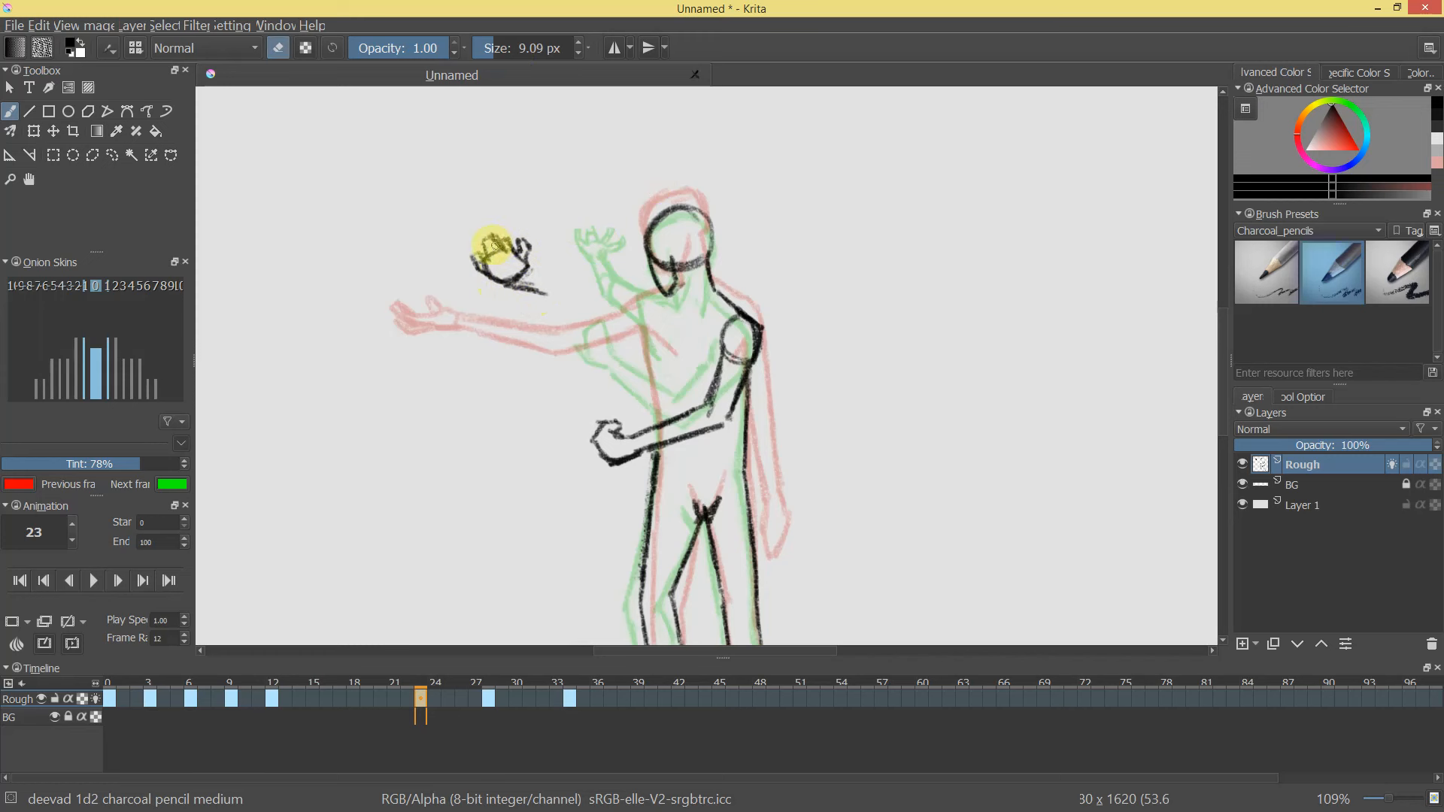
mouse_move(490, 245)
left_mouse_down()
mouse_move(542, 246)
mouse_move(488, 254)
left_mouse_up()
key("e")
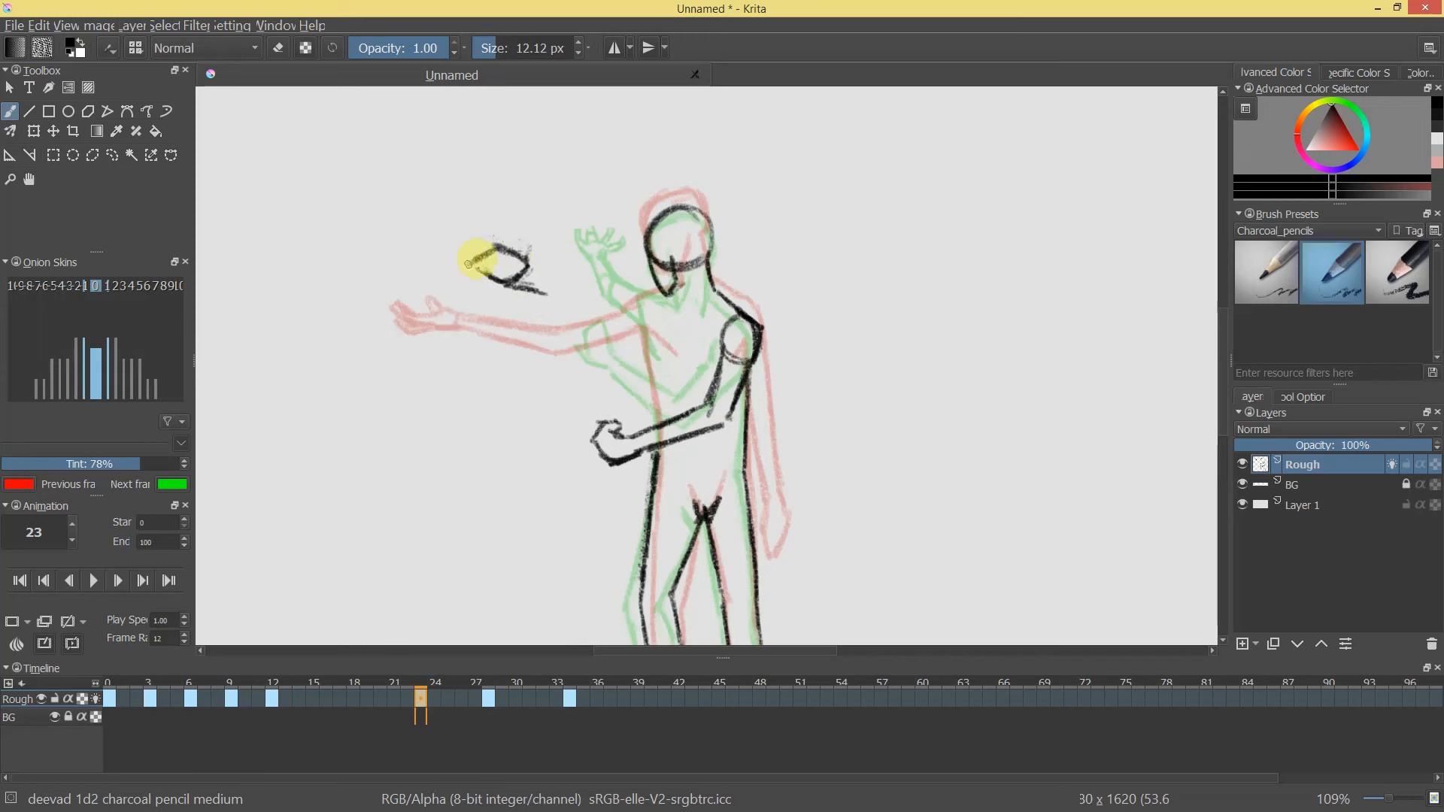
key("bracketleft")
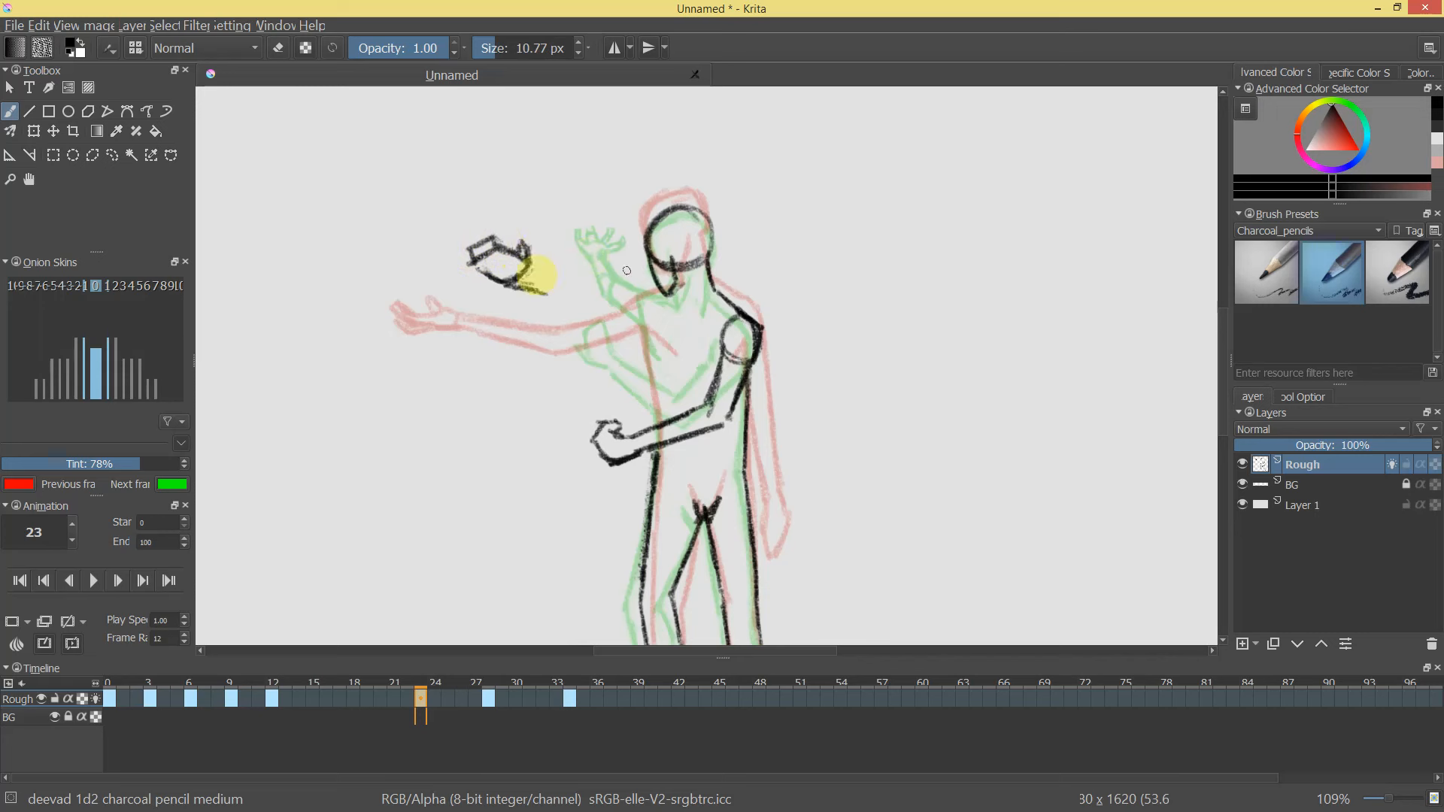
Refine the raised hand's outline with a smaller brush and erase its trial wrist lines.
left_click_drag(923, 249, 763, 316)
key("bracketleft")
left_click_drag(741, 162, 738, 163)
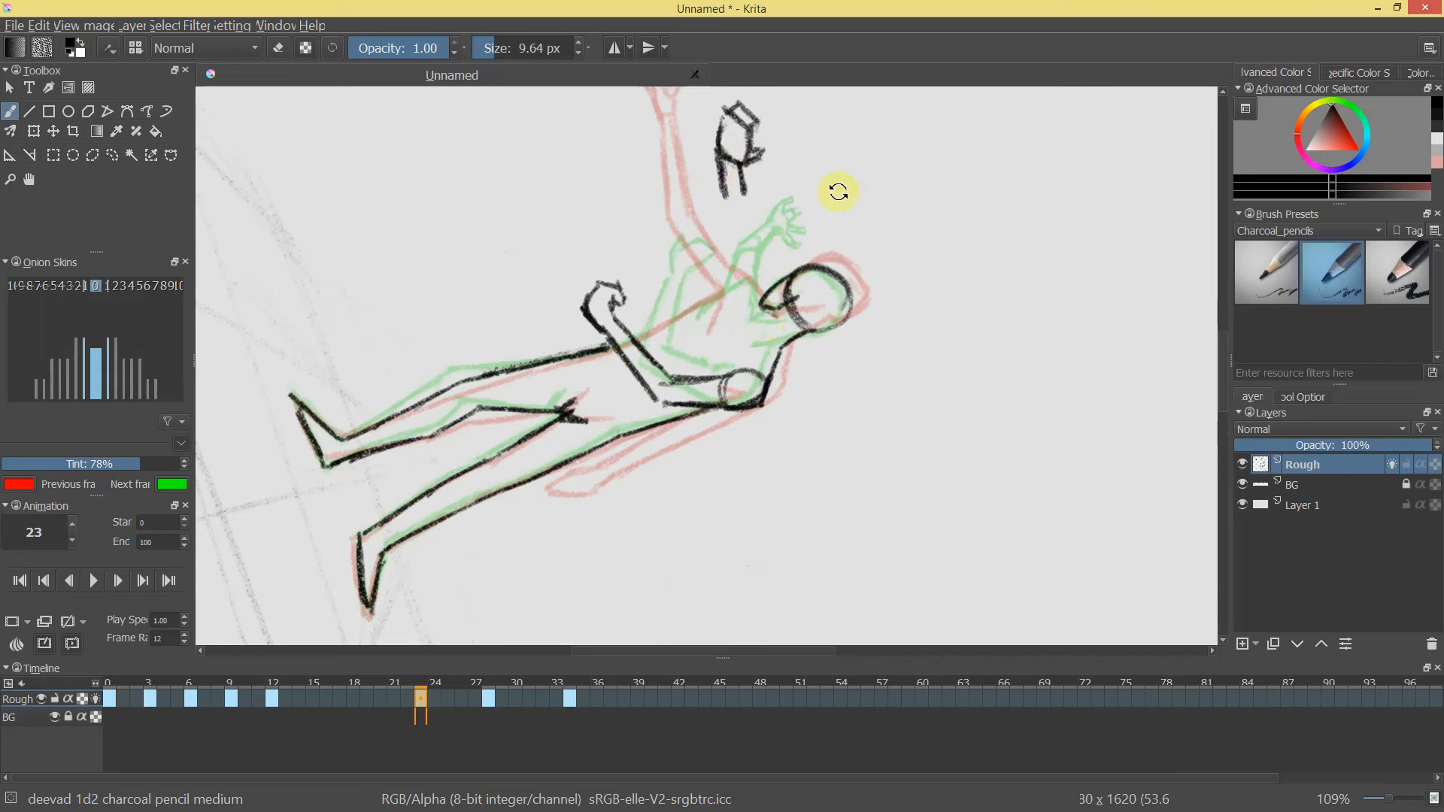
key("5")
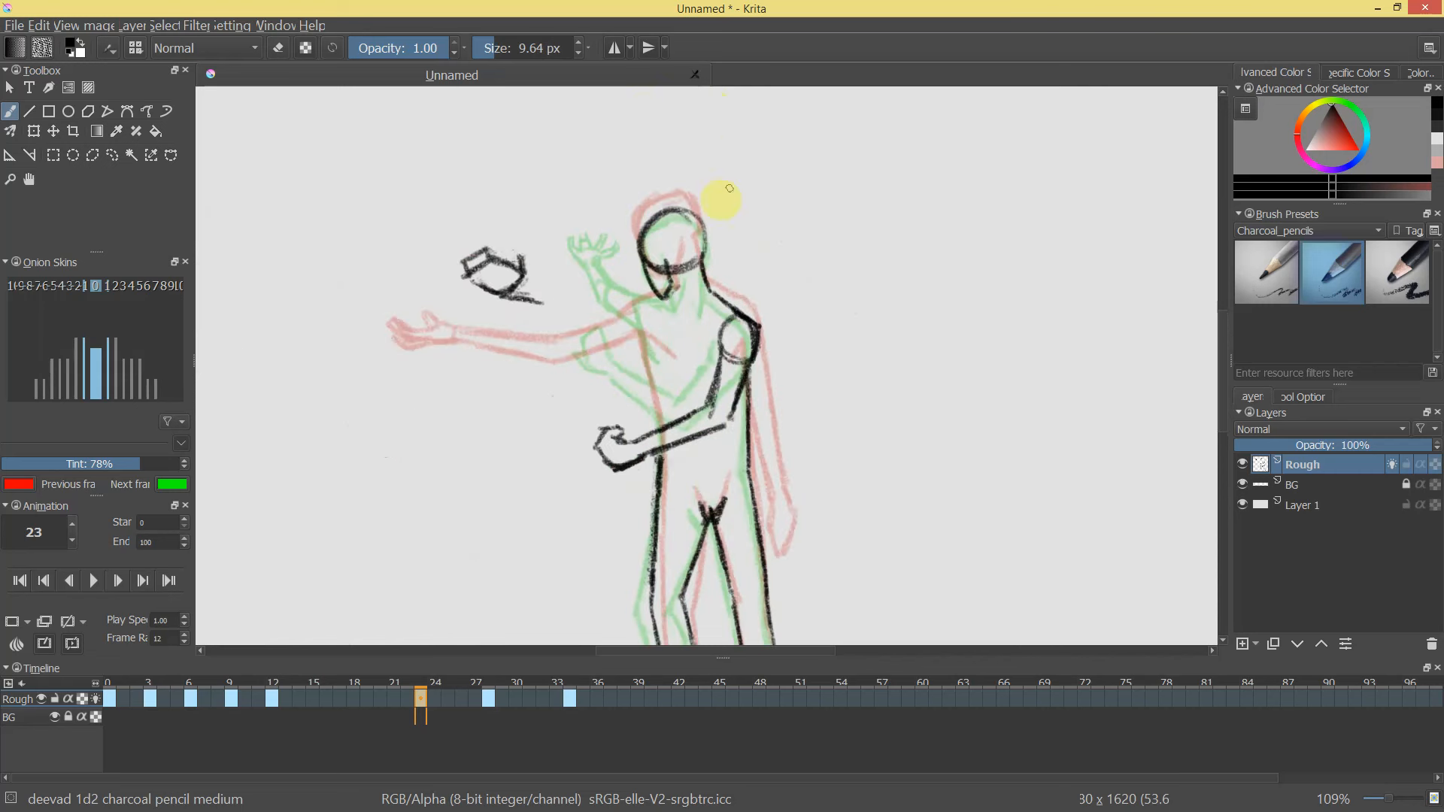
key("e")
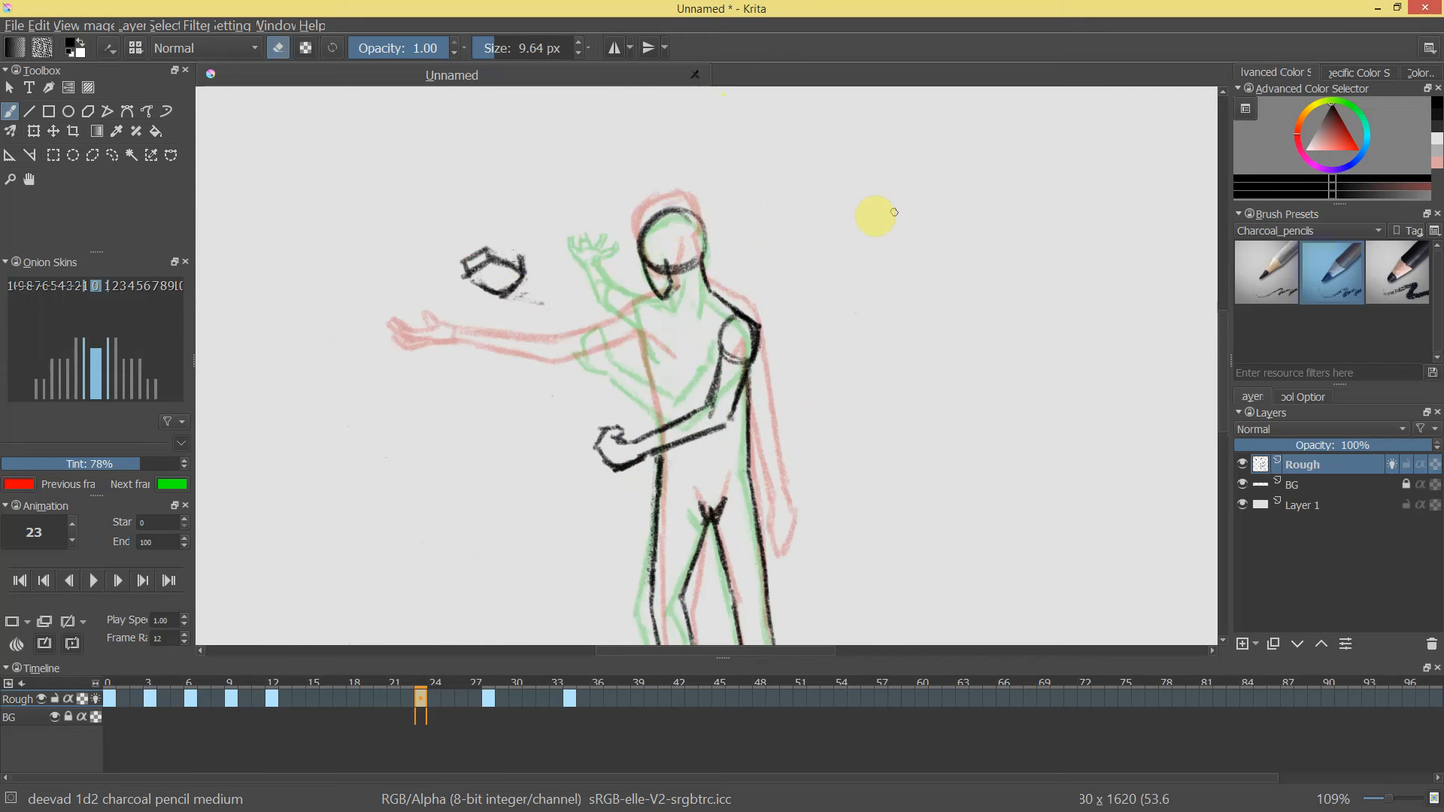
key("e")
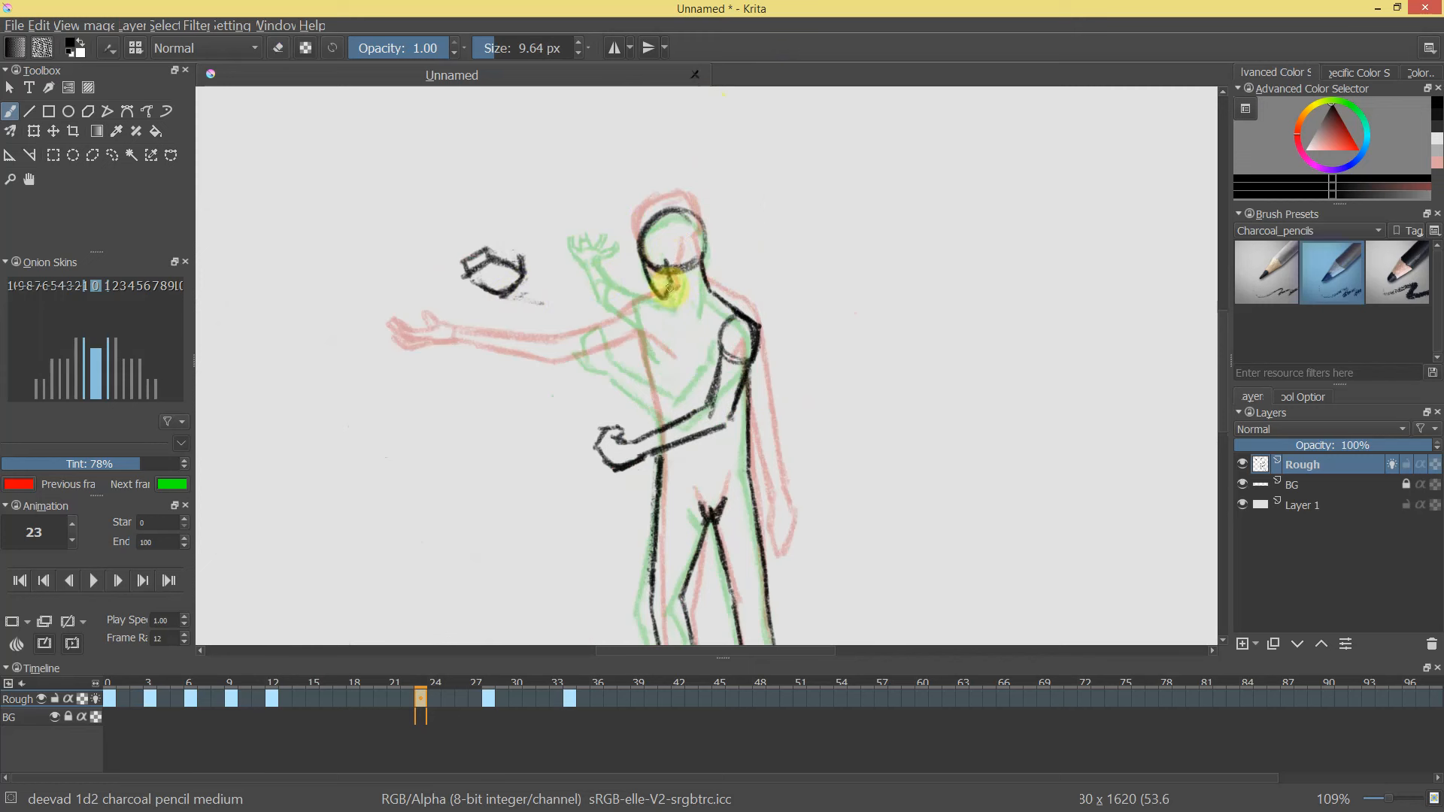
Erase the guide lines inside the frame 23 face and redraw the jaw, chin and front of the head.
key("bracketright")
key("e")
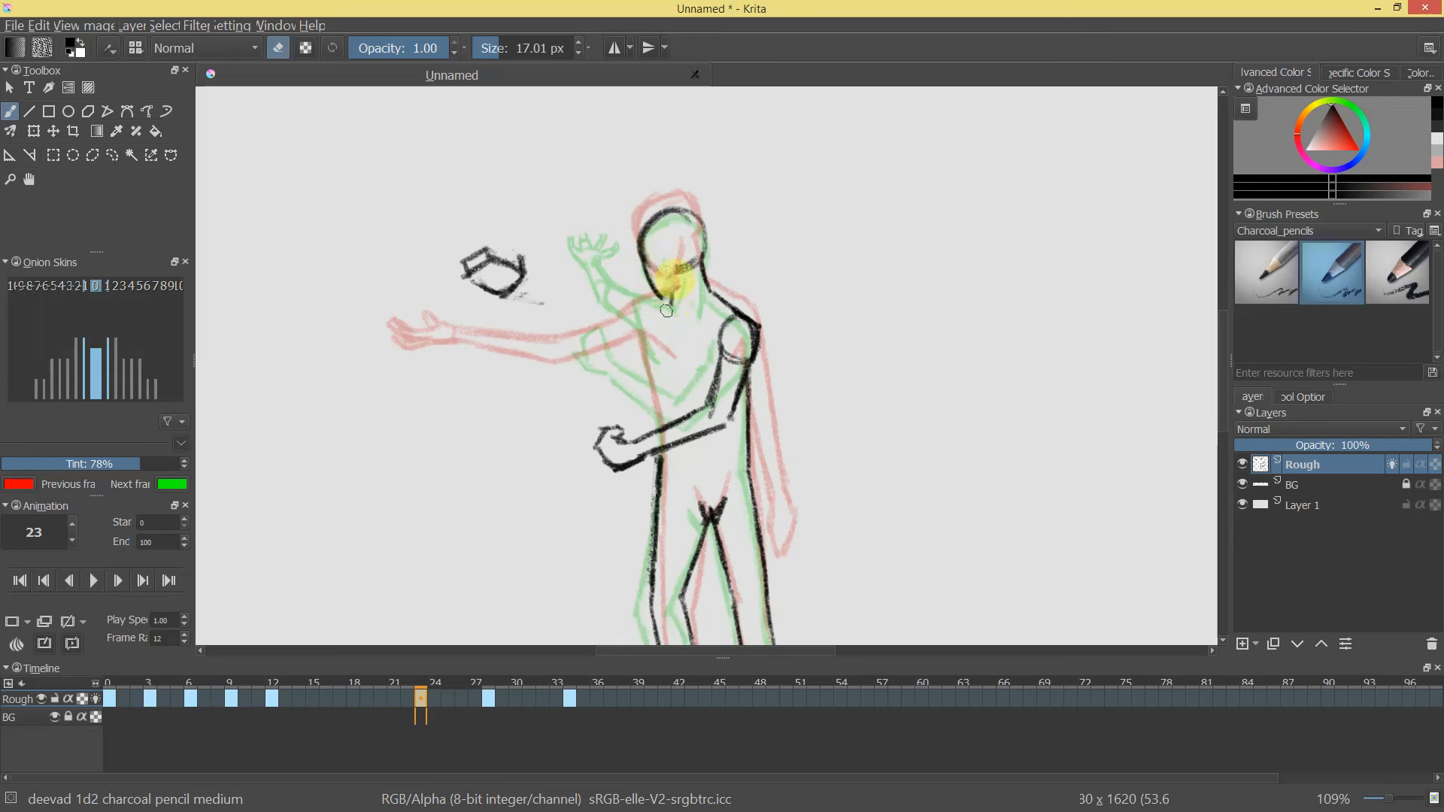
key("e")
key("bracketleft")
key("bracketleft")
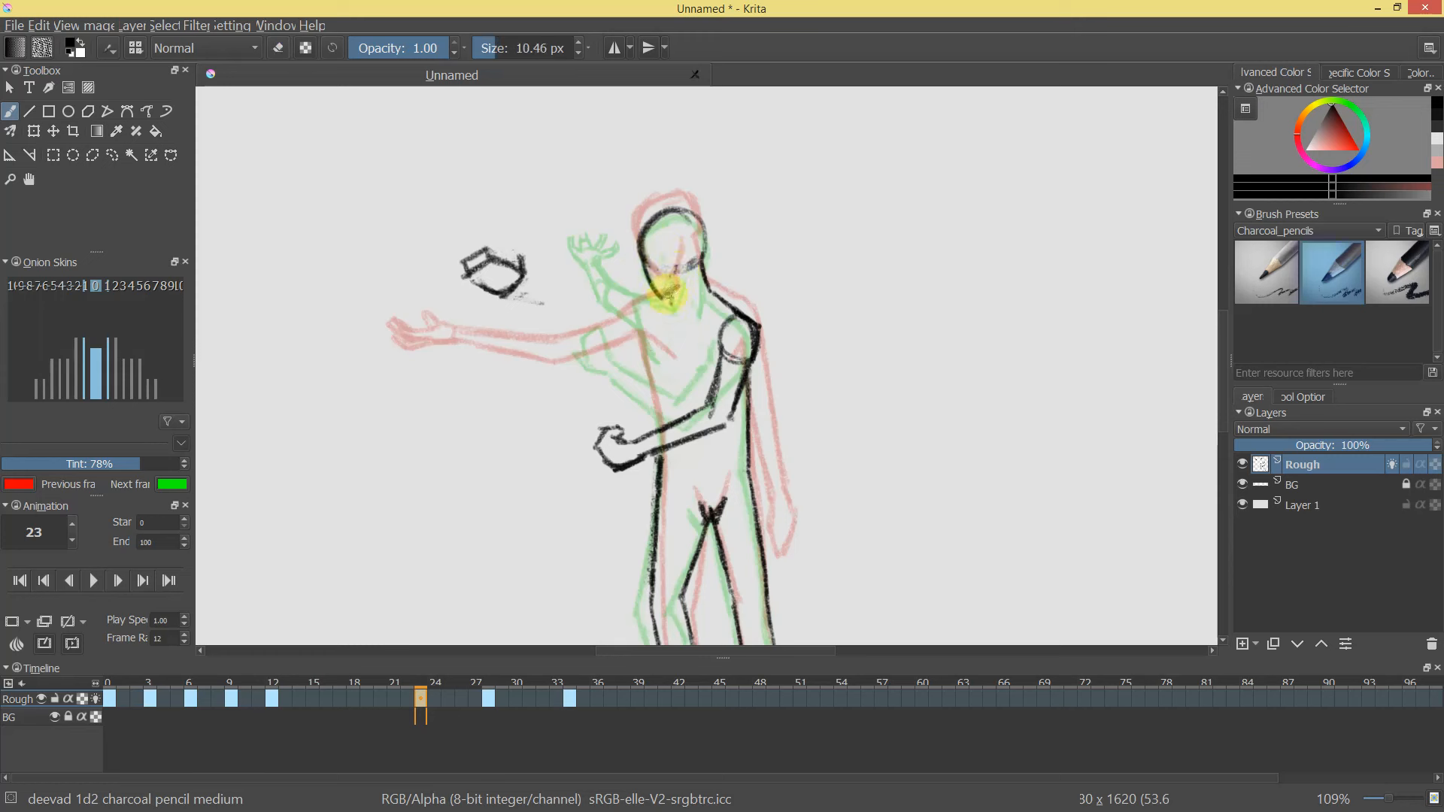
left_click_drag(665, 291, 673, 301)
left_click_drag(654, 218, 641, 256)
key("bracketleft")
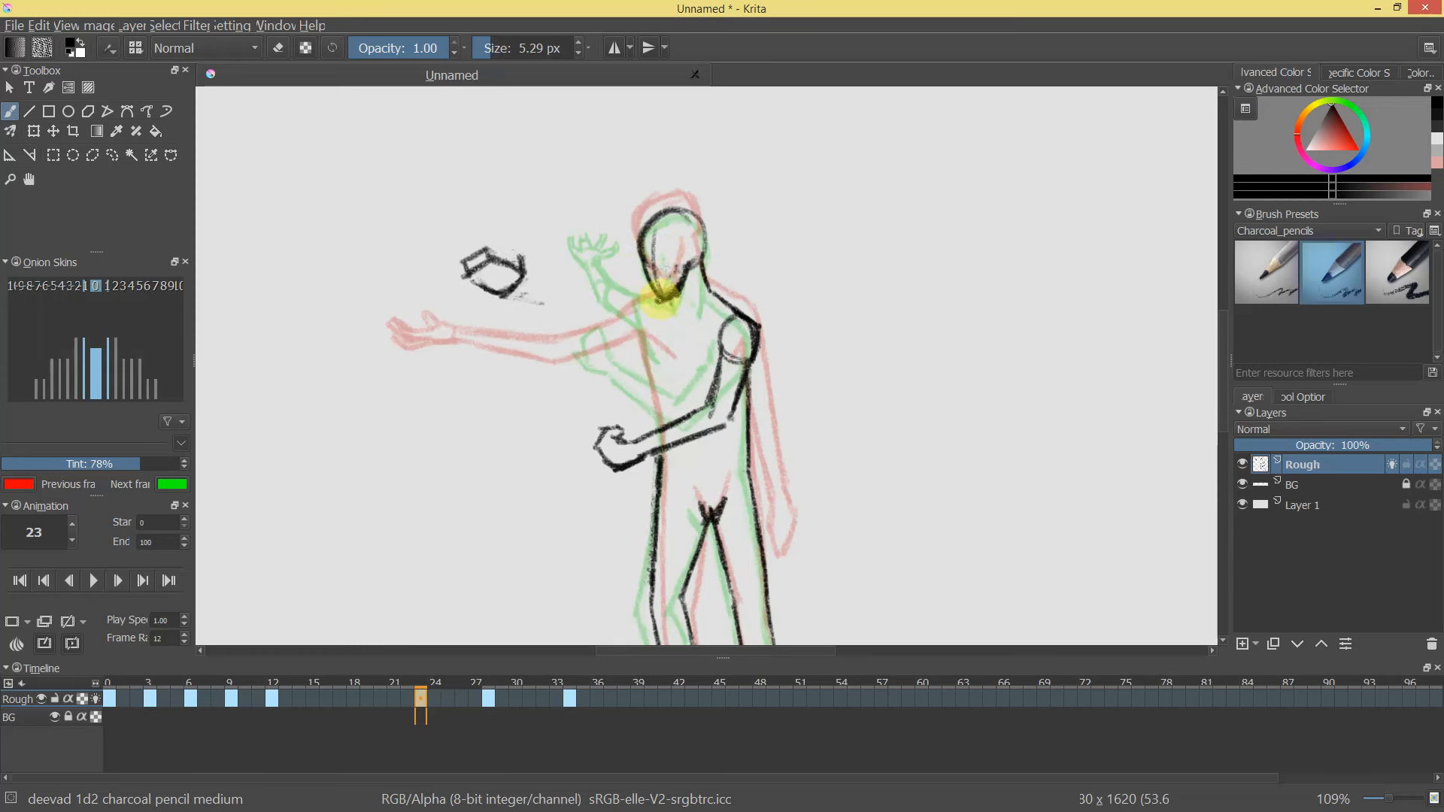
Draw the far shoulder and the arm lines reaching out to the raised hand, redoing the first forearm strokes.
left_click_drag(633, 331, 667, 327)
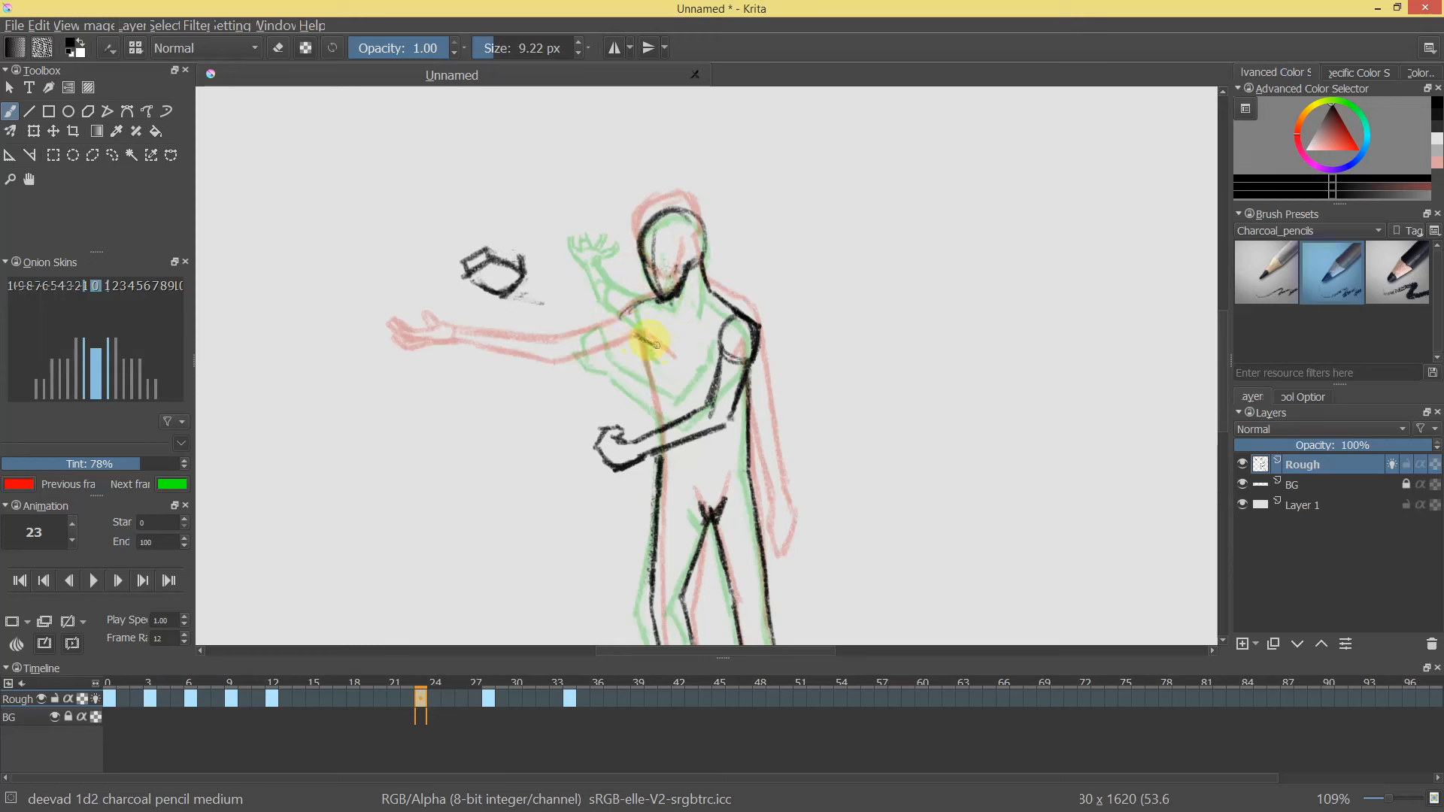
mouse_move(501, 290)
left_mouse_down()
mouse_move(569, 315)
mouse_move(534, 285)
mouse_move(560, 289)
mouse_move(522, 281)
mouse_move(570, 291)
mouse_move(511, 260)
mouse_move(557, 289)
left_mouse_up()
key("ctrl+z")
key("ctrl+z")
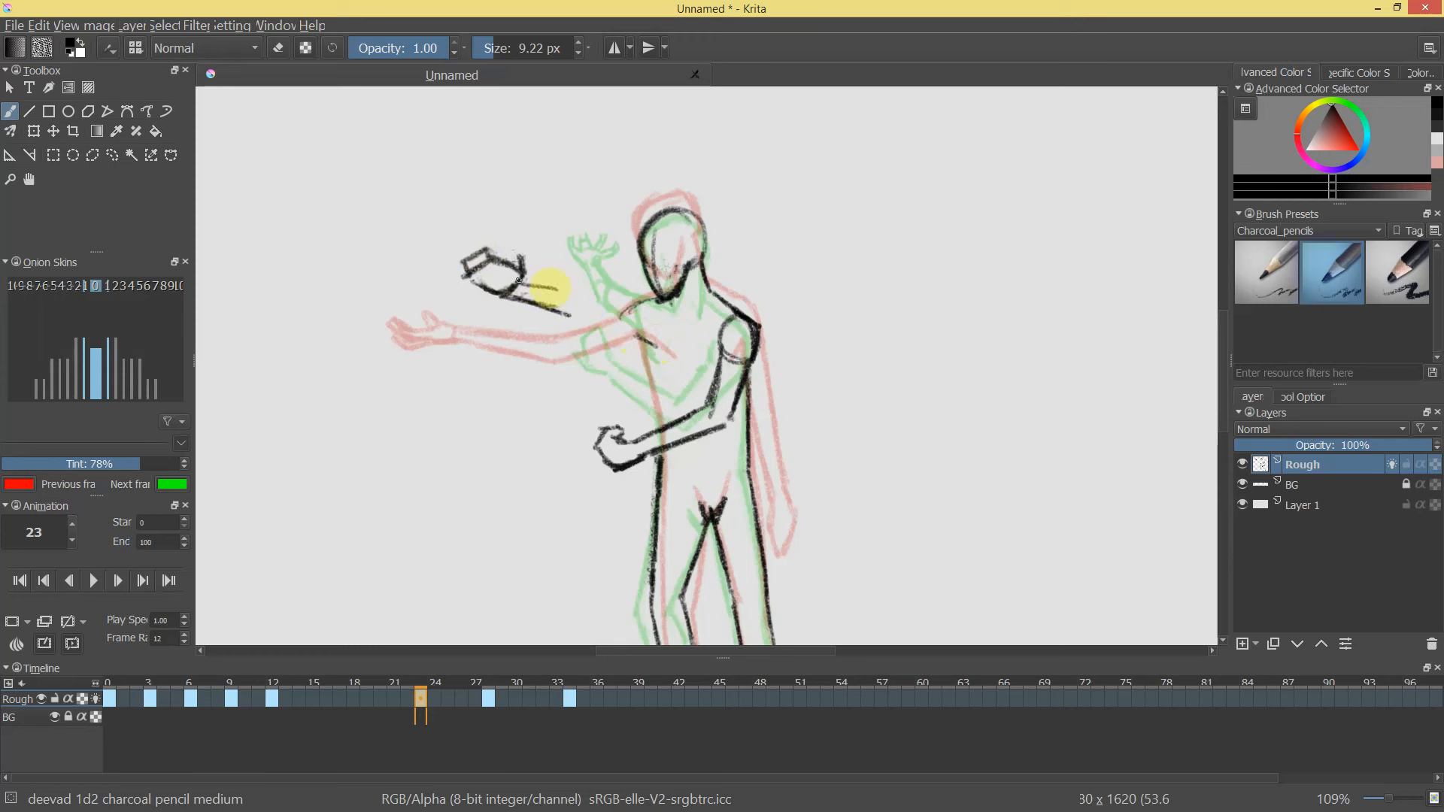
mouse_move(689, 267)
left_mouse_down()
mouse_move(593, 222)
mouse_move(573, 344)
mouse_move(522, 366)
mouse_move(624, 399)
mouse_move(508, 394)
mouse_move(614, 355)
left_mouse_up()
left_click_drag(566, 399, 608, 392)
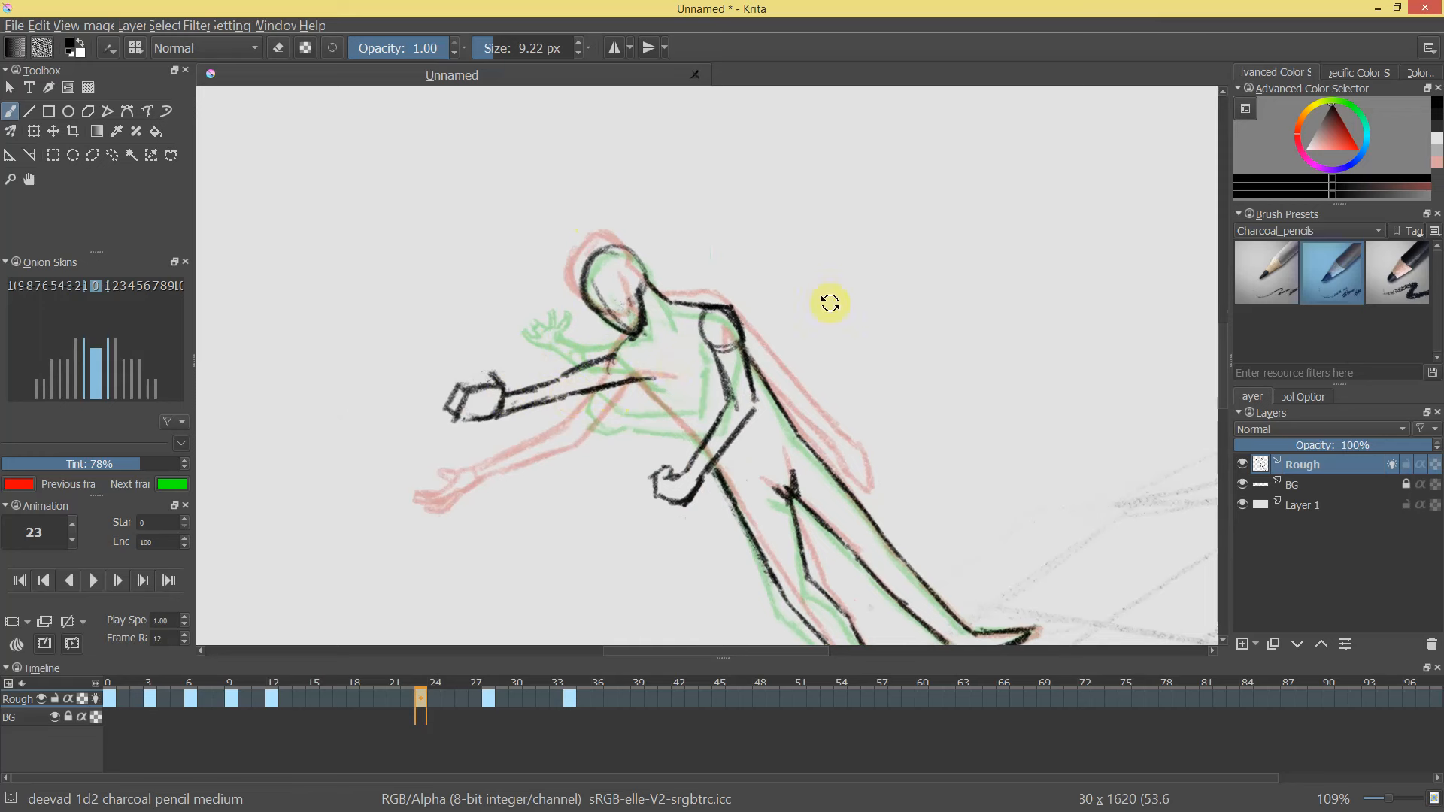
Draw the front torso contour from the raised arm down to the near forearm and clean up the shoulder.
left_click_drag(832, 300, 703, 375)
left_click_drag(689, 296, 697, 332)
left_click_drag(627, 364, 692, 289)
mouse_move(805, 263)
left_mouse_down()
mouse_move(844, 326)
mouse_move(735, 235)
mouse_move(786, 265)
mouse_move(735, 354)
mouse_move(641, 323)
mouse_move(666, 351)
left_mouse_up()
key("e")
key("e")
mouse_move(758, 302)
left_mouse_down()
mouse_move(760, 243)
mouse_move(730, 188)
left_mouse_up()
left_click_drag(610, 271, 649, 263)
Erase the oversized palm of the raised hand and redraw it smaller to fit the wrist.
key("e")
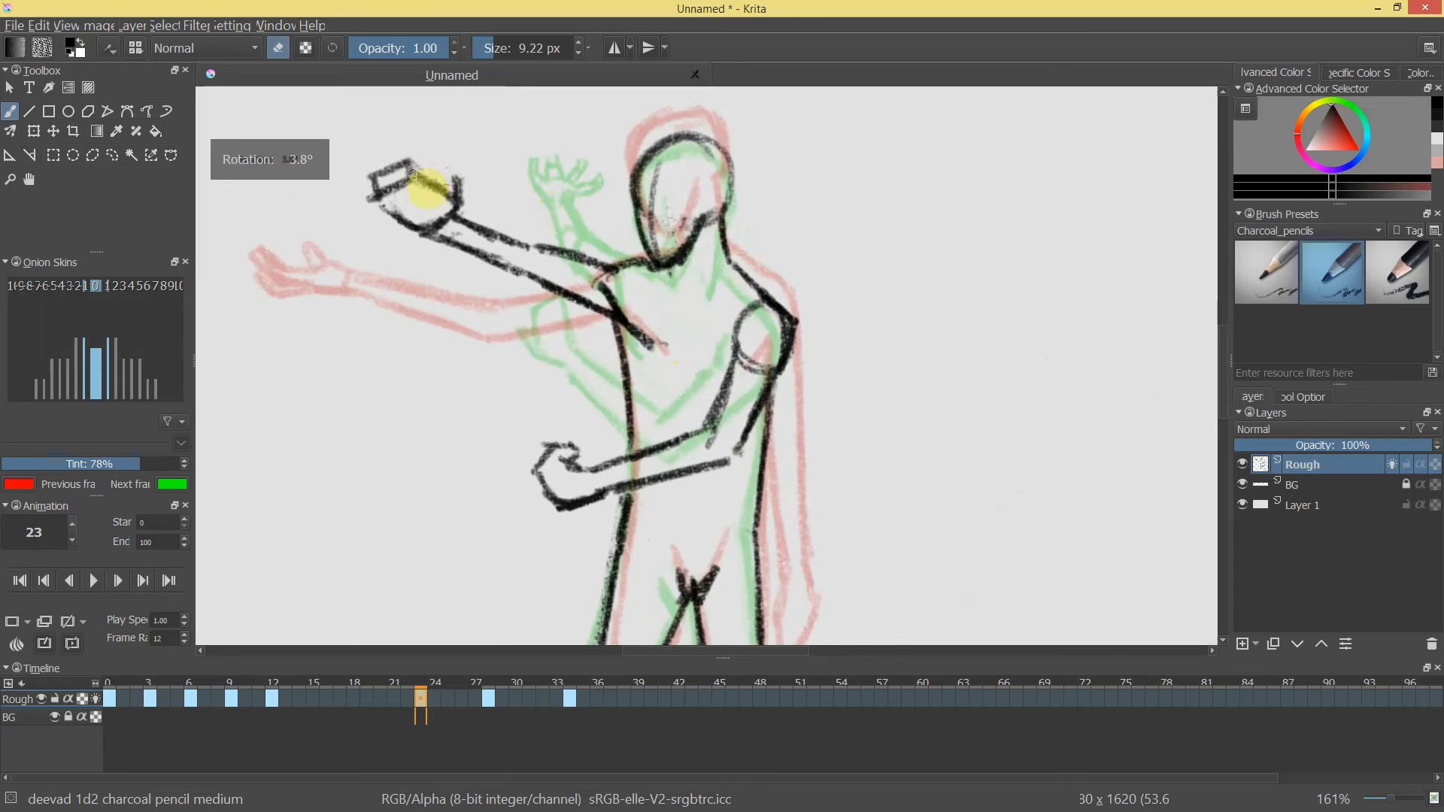
key("e")
mouse_move(443, 190)
left_mouse_down()
mouse_move(411, 181)
mouse_move(446, 214)
left_mouse_up()
mouse_move(706, 290)
left_mouse_down()
mouse_move(737, 300)
mouse_move(747, 184)
mouse_move(864, 323)
mouse_move(490, 489)
mouse_move(590, 360)
mouse_move(557, 374)
mouse_move(562, 397)
mouse_move(532, 386)
mouse_move(562, 409)
mouse_move(551, 394)
mouse_move(657, 322)
left_mouse_up()
key("e")
key("e")
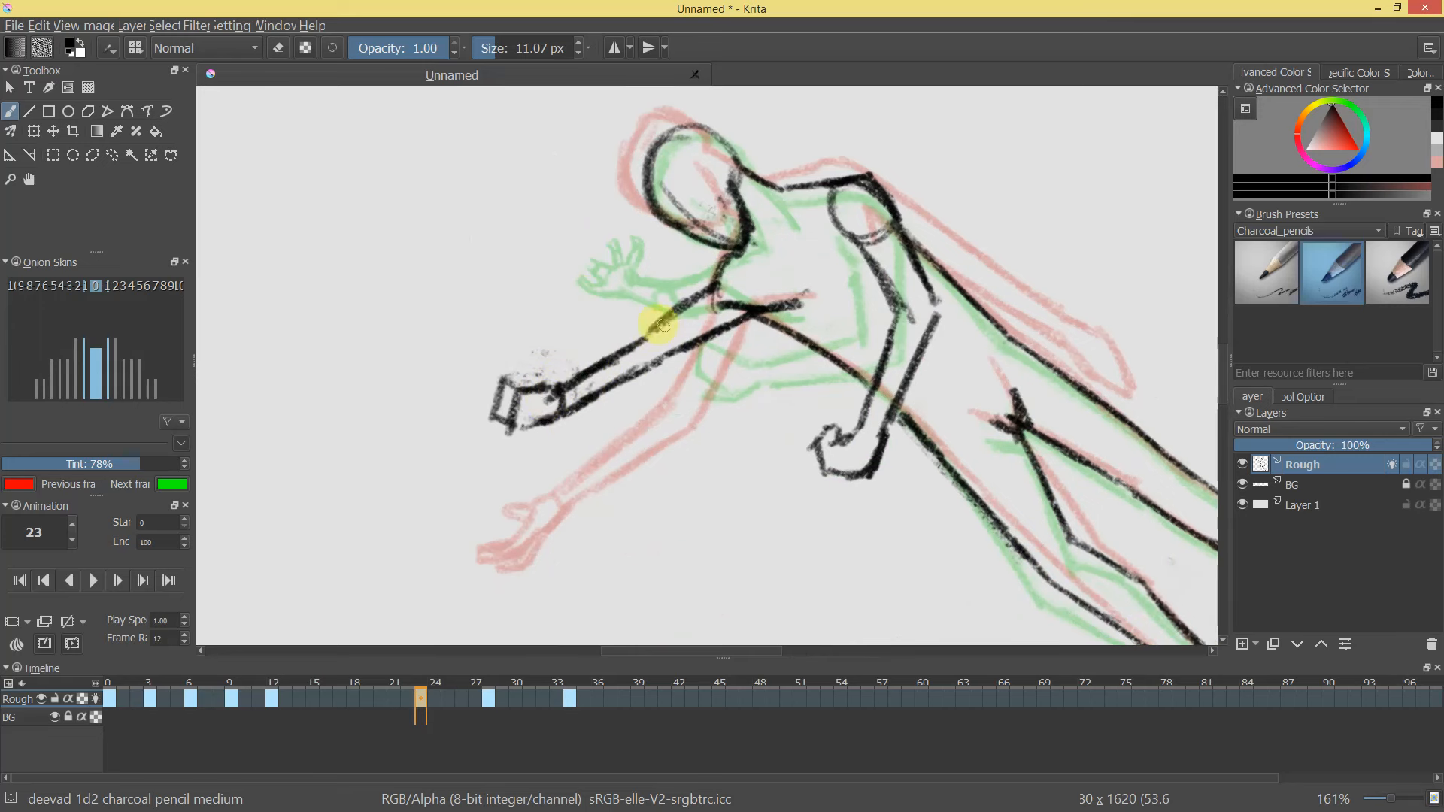
Scrub back and forth between frames 12 and 24 to check the motion into the frame 23 pose.
scroll(661, 331, "down", 5)
left_click_drag(988, 330, 857, 273)
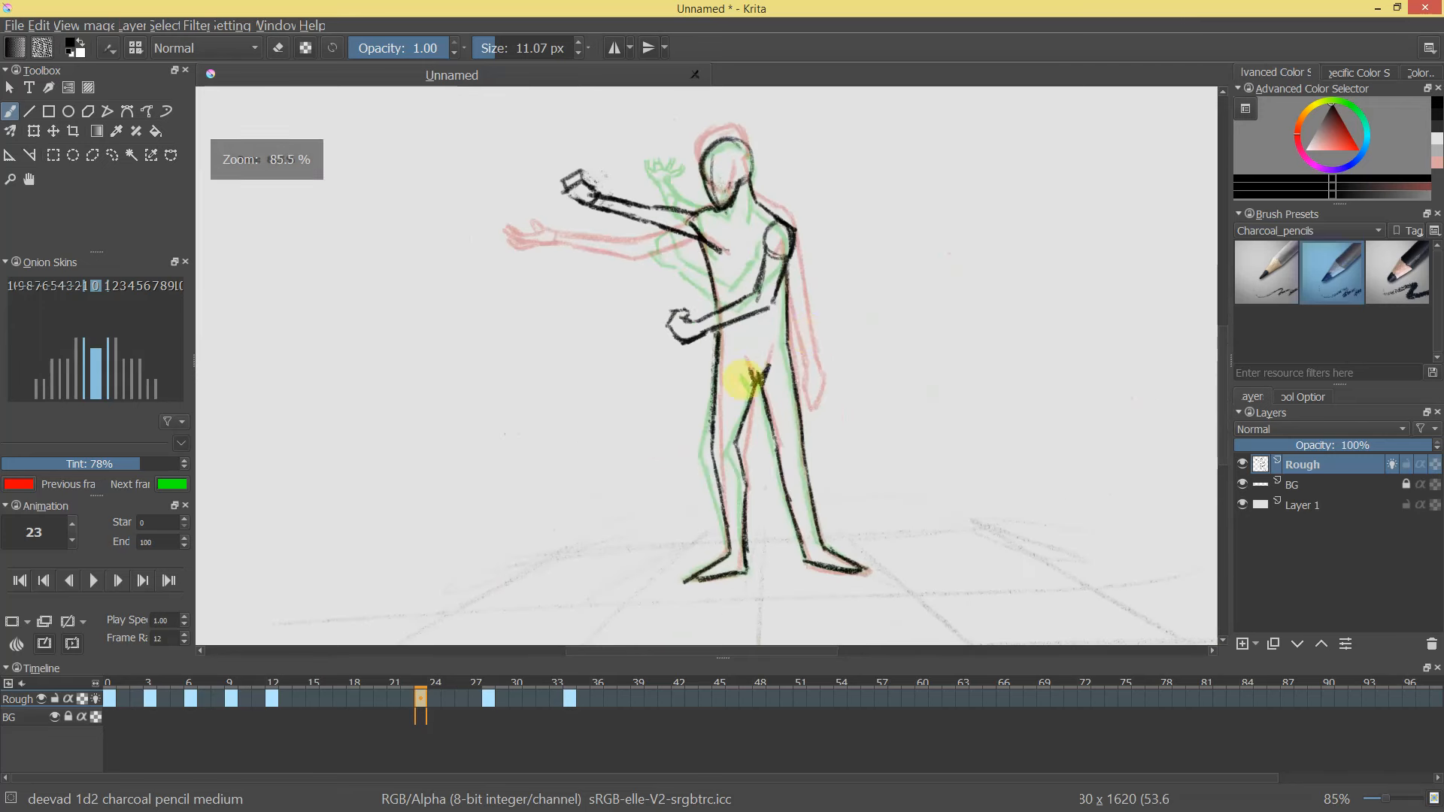
left_click_drag(422, 680, 268, 688)
left_click_drag(445, 684, 328, 695)
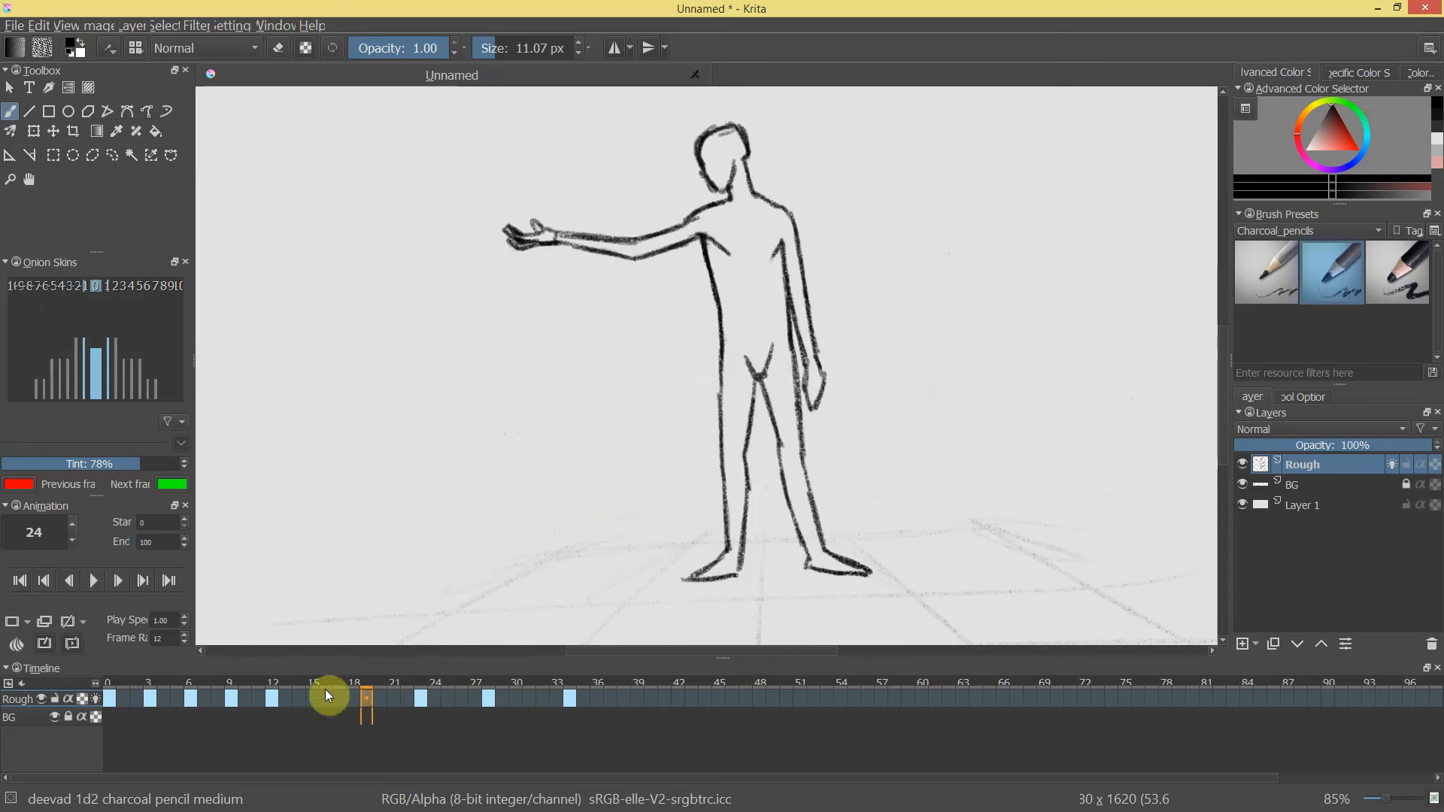
left_click_drag(425, 679, 380, 692)
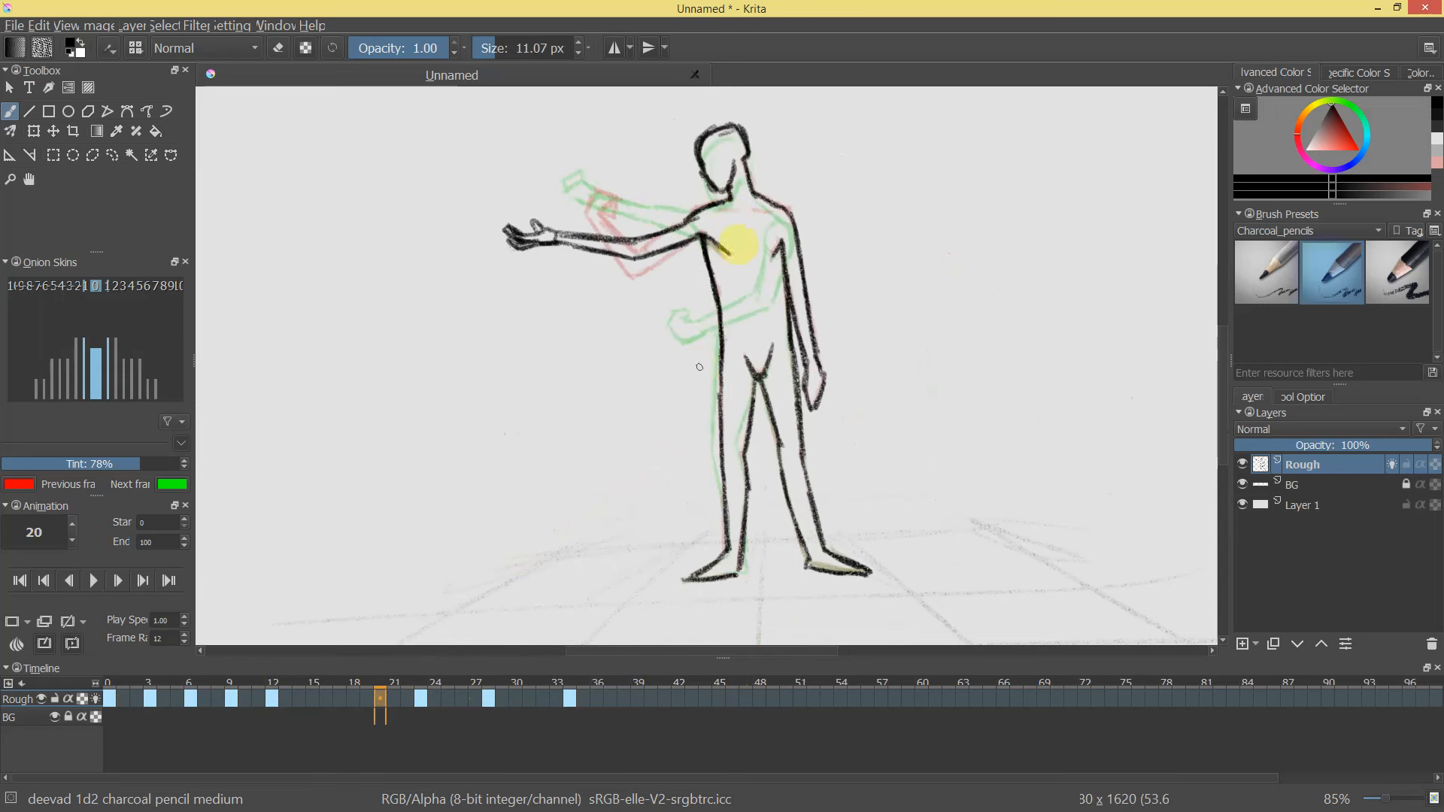
Touch up the held pose between frames 12 and 23, alternating pencil strokes with erasing.
left_click(286, 689)
mouse_move(924, 241)
left_mouse_down()
mouse_move(815, 476)
mouse_move(754, 525)
left_mouse_up()
key("e")
mouse_move(864, 266)
left_mouse_down()
mouse_move(835, 312)
mouse_move(870, 264)
mouse_move(857, 306)
left_mouse_up()
key("e")
mouse_move(873, 256)
left_mouse_down()
mouse_move(840, 307)
mouse_move(874, 268)
mouse_move(846, 339)
mouse_move(871, 273)
mouse_move(829, 330)
mouse_move(829, 387)
mouse_move(832, 319)
mouse_move(849, 390)
mouse_move(898, 407)
left_mouse_up()
key("e")
mouse_move(914, 282)
left_mouse_down()
mouse_move(754, 145)
mouse_move(654, 149)
left_mouse_up()
left_click_drag(831, 264, 837, 221)
left_click_drag(929, 324, 895, 235)
Straighten the canvas view and play the animation from frame 0 to check the overall motion.
mouse_move(255, 683)
left_mouse_down()
mouse_move(97, 702)
mouse_move(513, 686)
mouse_move(113, 687)
mouse_move(150, 688)
left_mouse_up()
left_click_drag(680, 377, 748, 410)
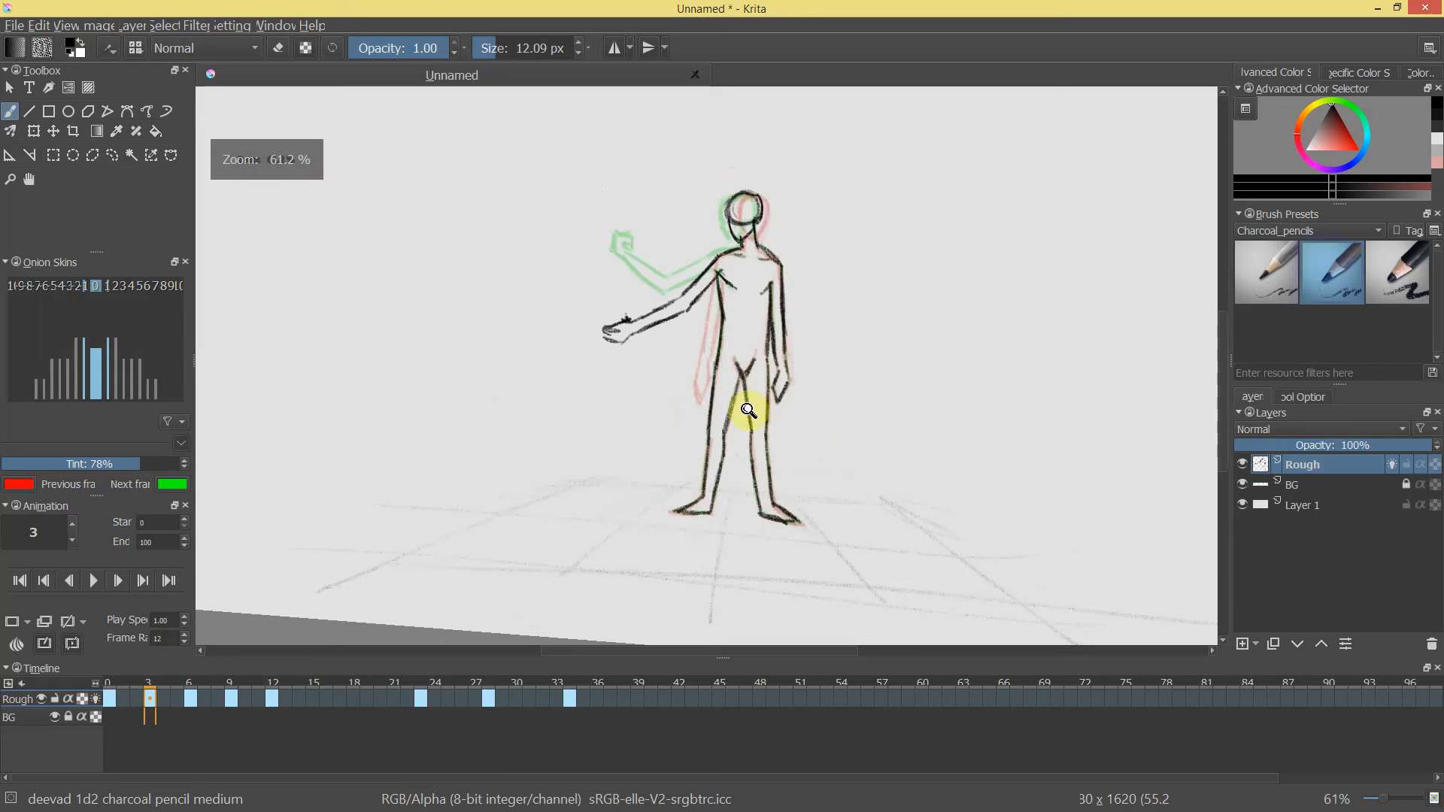
left_click_drag(857, 414, 867, 380)
key("5")
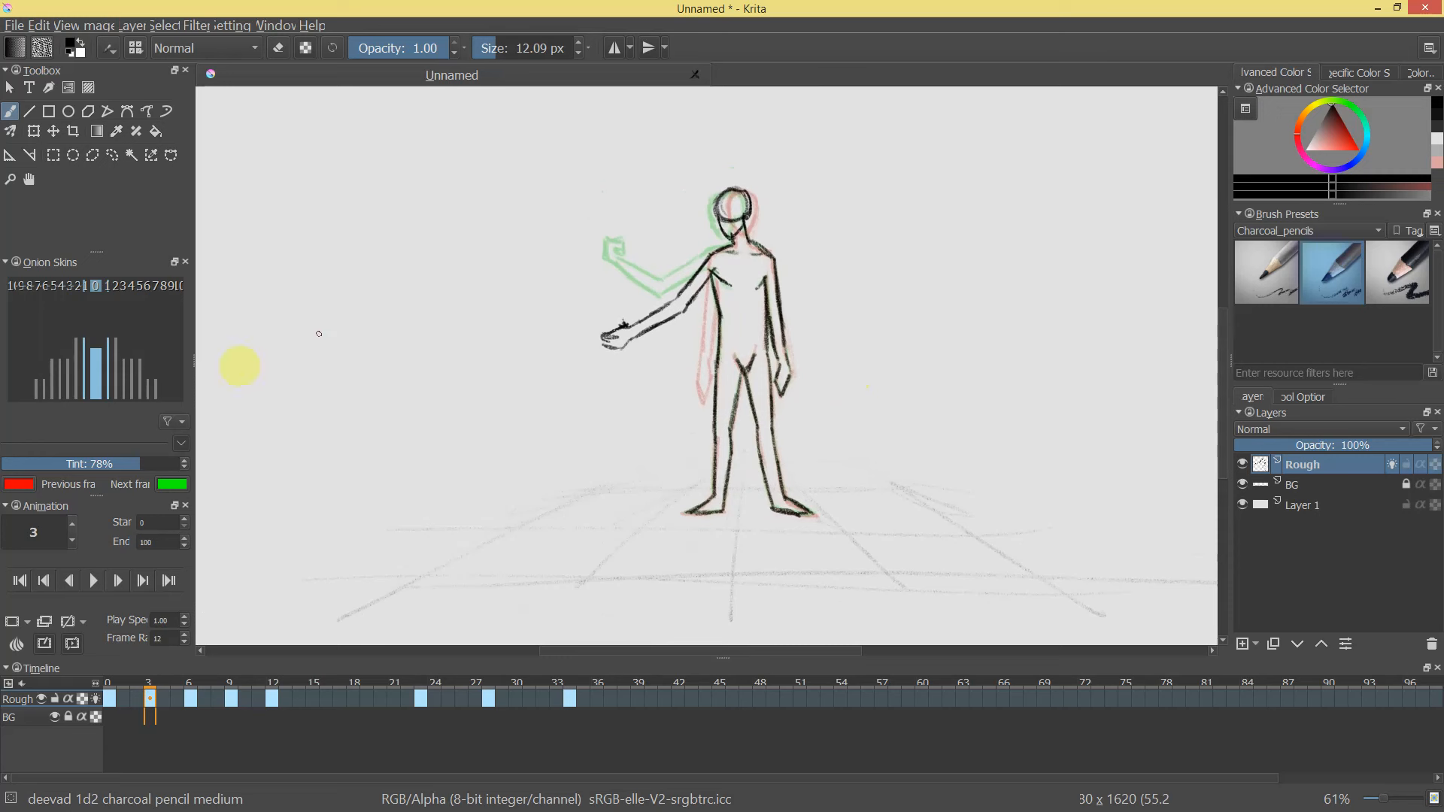
left_click(93, 582)
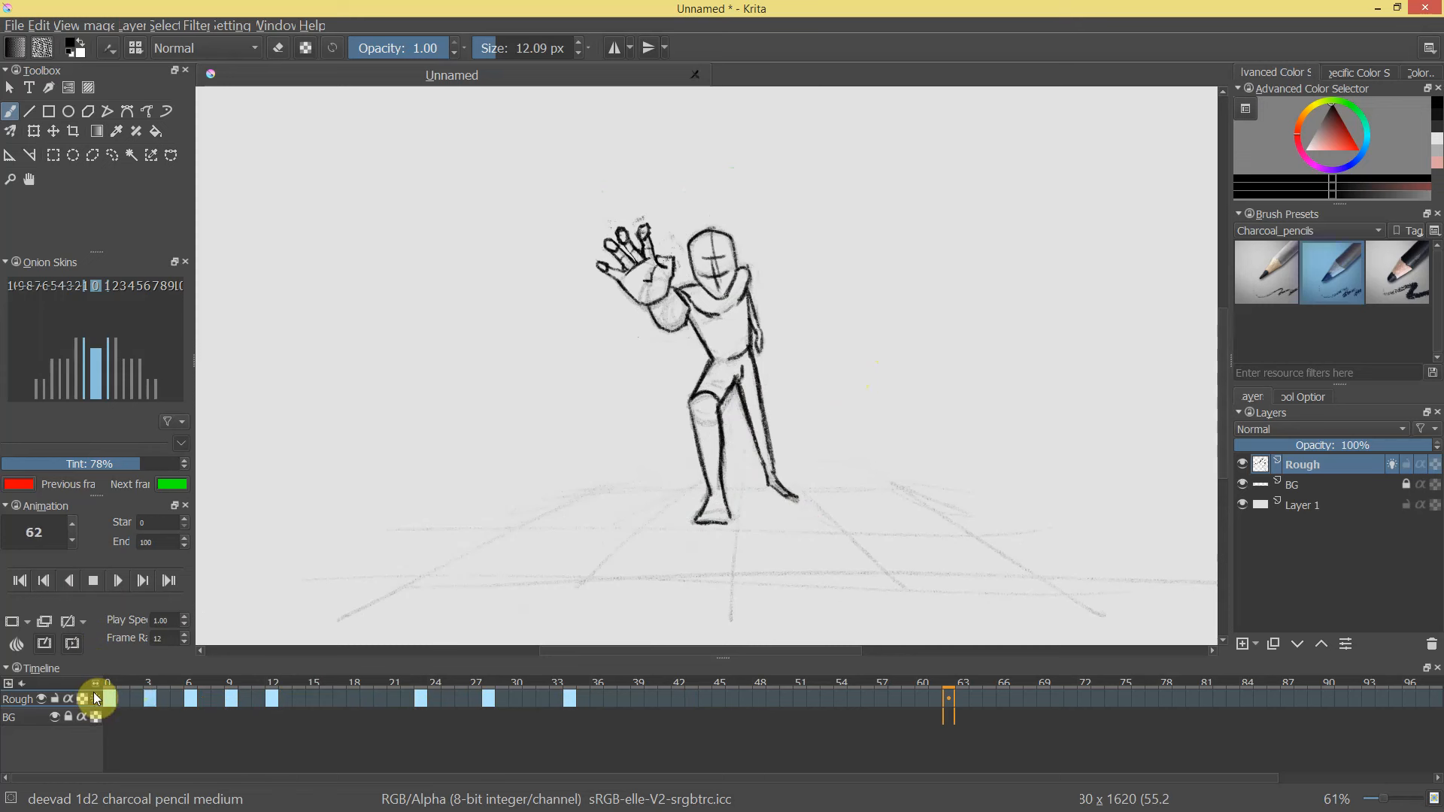
left_click(20, 581)
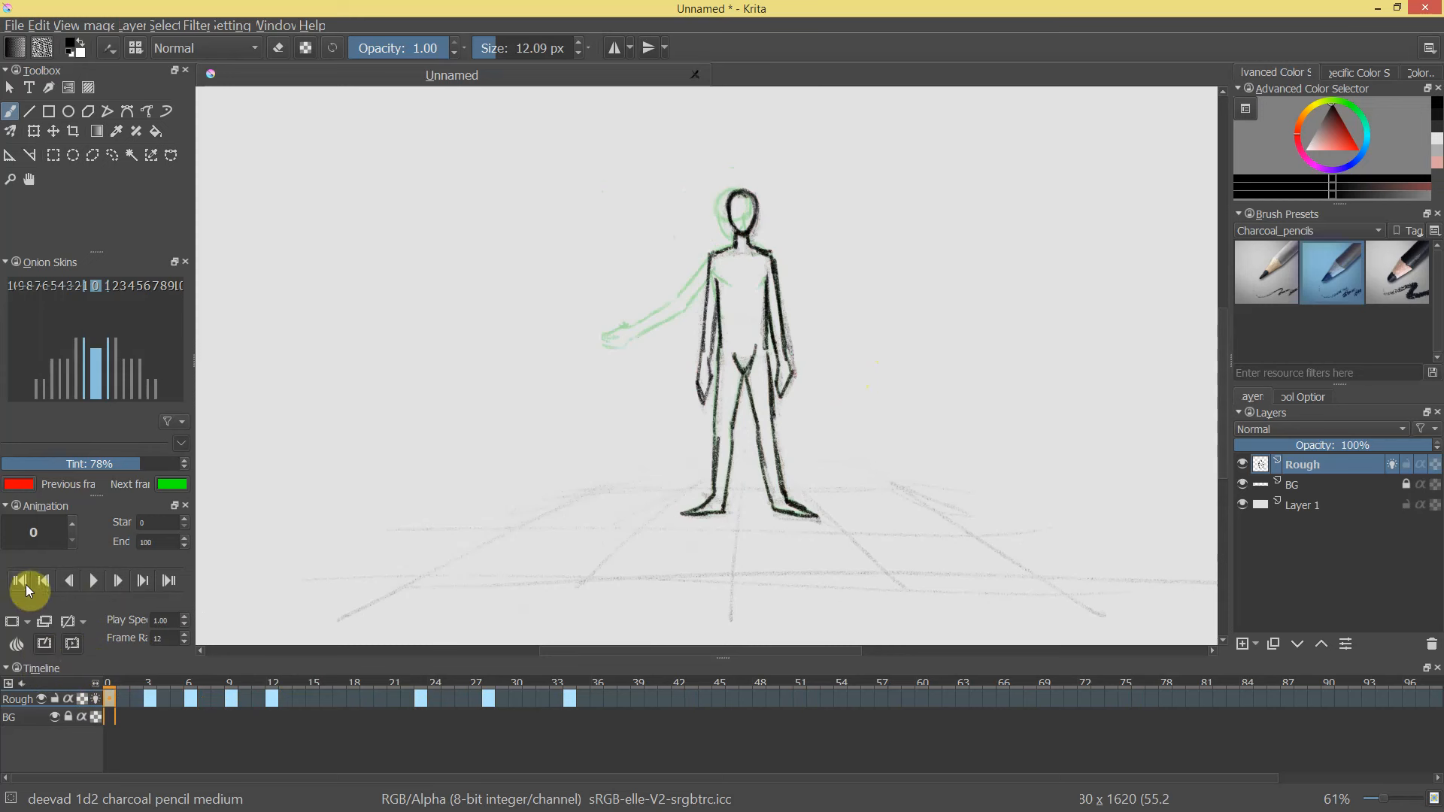
left_click(89, 589)
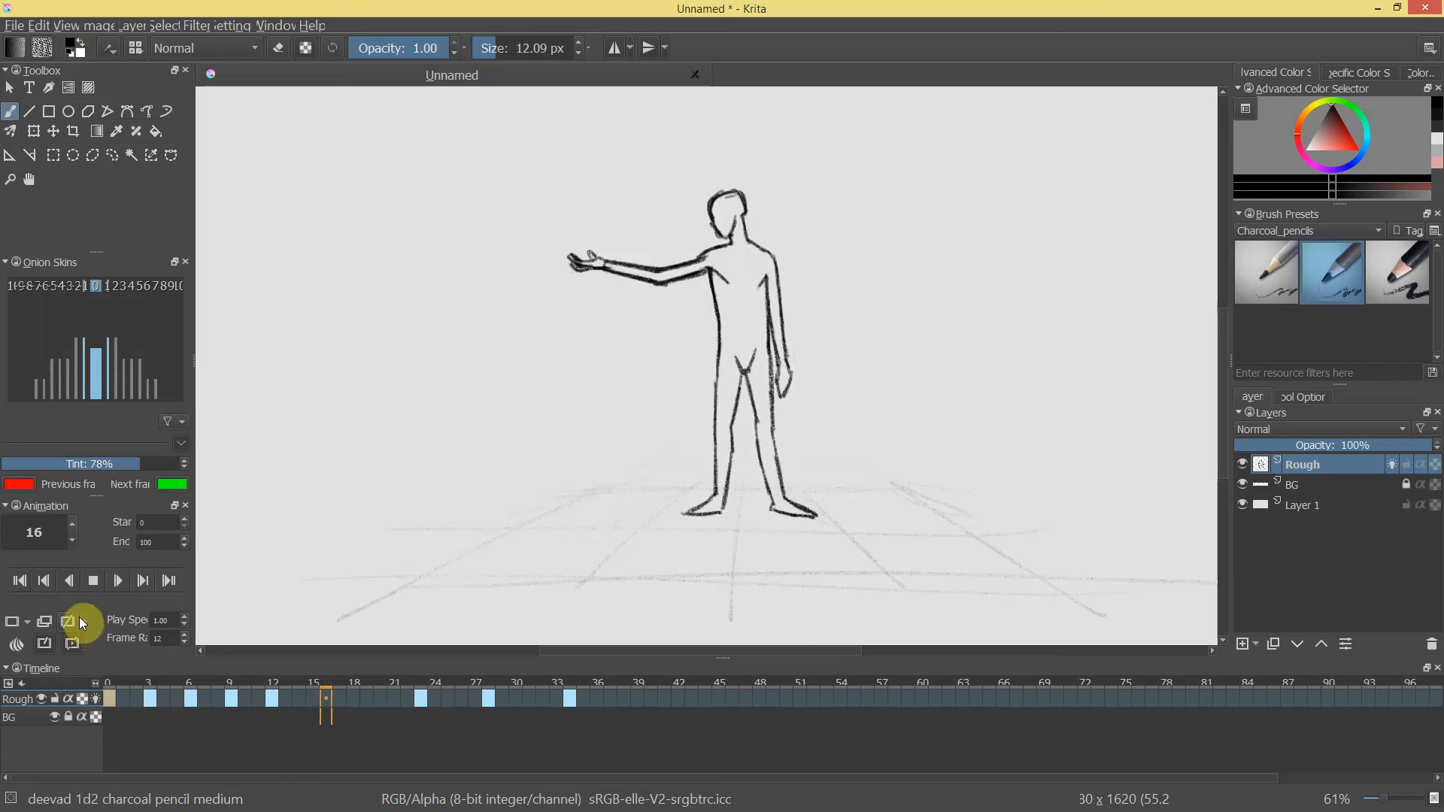
left_click(94, 581)
Scrub through the timeline and create a blank keyframe at frame 31 on the Rough layer.
left_click(163, 699)
mouse_move(217, 692)
left_mouse_down()
mouse_move(490, 691)
mouse_move(60, 692)
mouse_move(552, 692)
mouse_move(97, 667)
mouse_move(686, 706)
mouse_move(156, 652)
mouse_move(579, 704)
mouse_move(299, 671)
mouse_move(251, 679)
mouse_move(530, 720)
mouse_move(447, 695)
mouse_move(441, 707)
mouse_move(597, 698)
mouse_move(570, 720)
left_mouse_up()
left_click(540, 704)
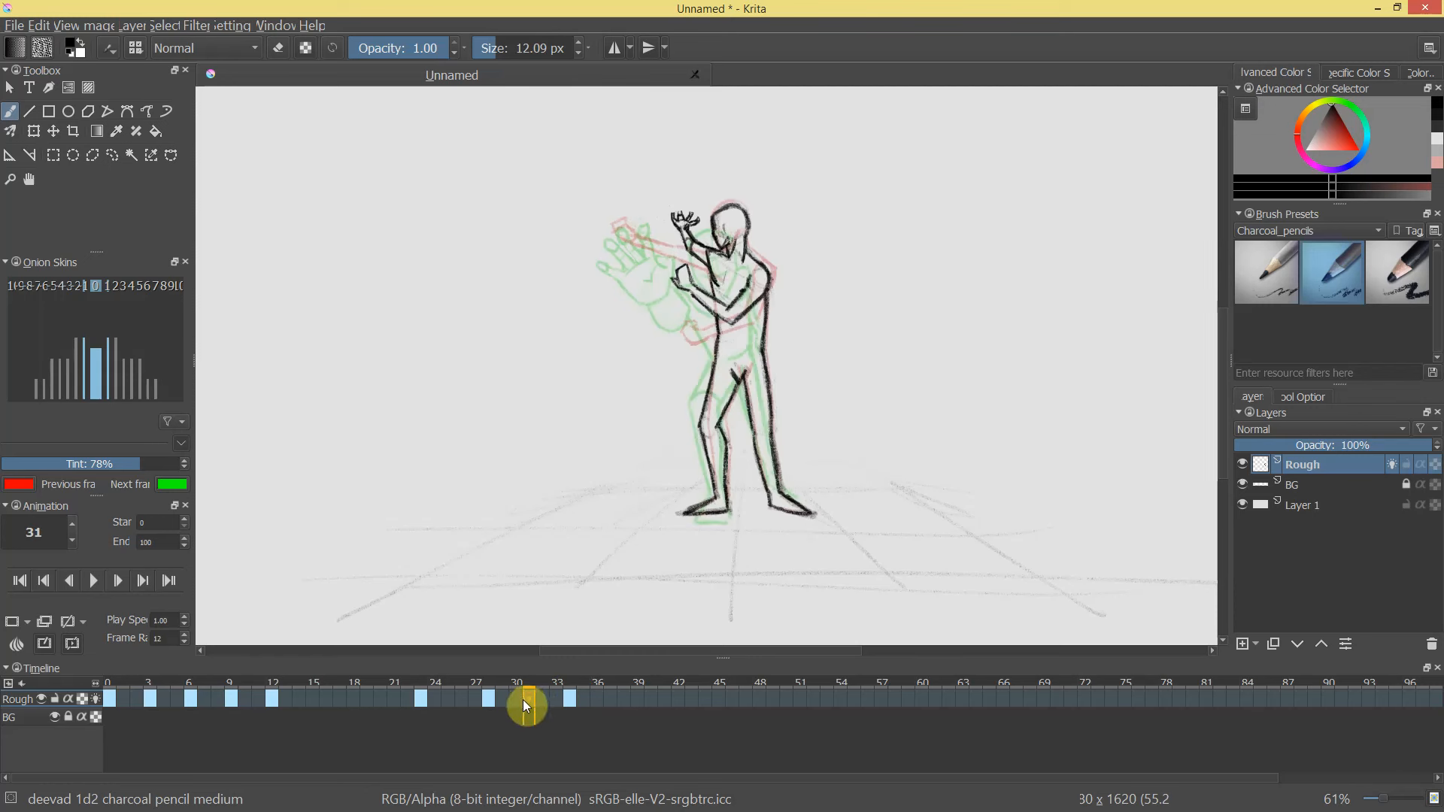
right_click(525, 699)
left_click(564, 704)
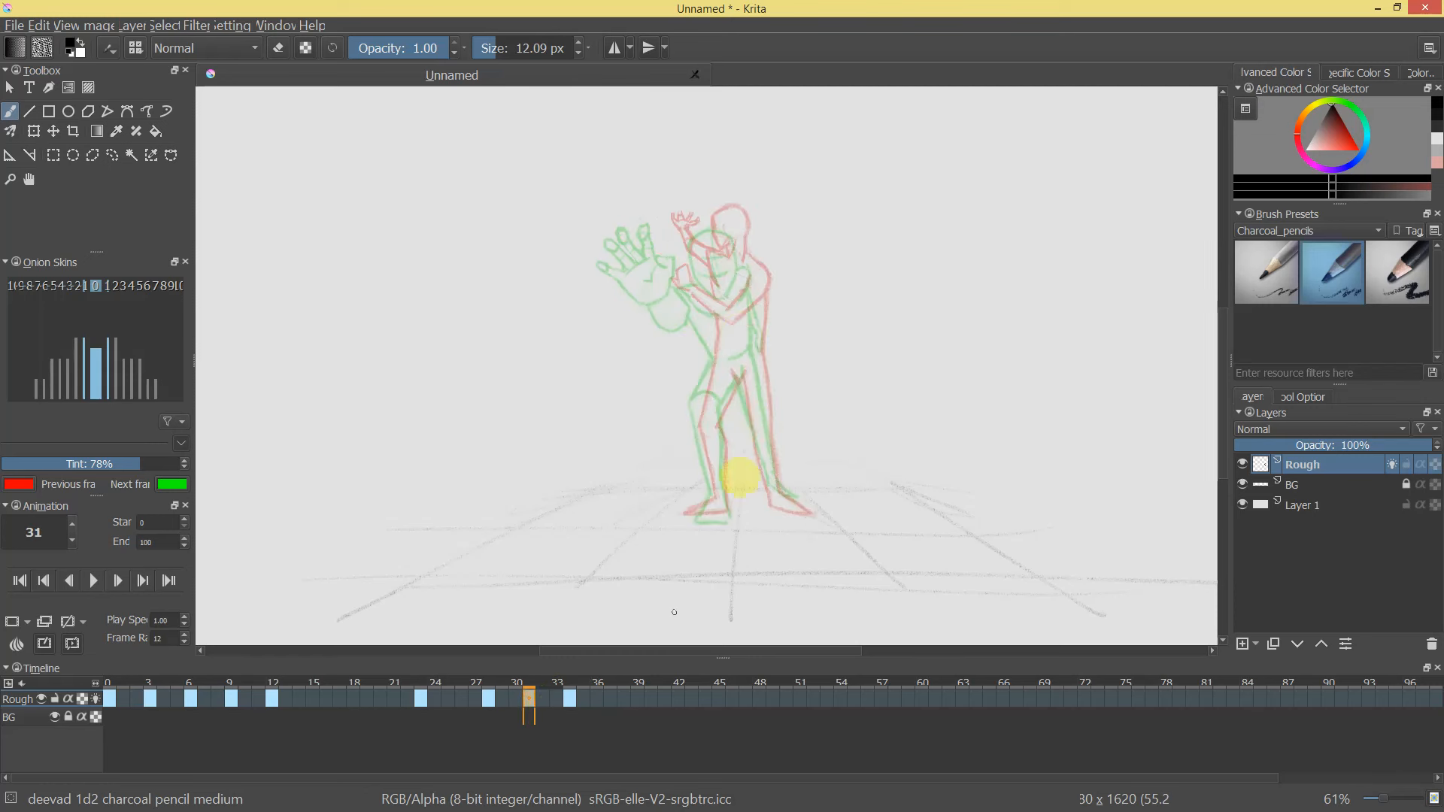
Sketch the head and jaw at frame 31 between the two onion-skinned poses, undoing stray strokes.
mouse_move(735, 241)
left_mouse_down()
mouse_move(776, 213)
mouse_move(750, 128)
mouse_move(726, 238)
mouse_move(681, 219)
mouse_move(702, 264)
left_mouse_up()
mouse_move(705, 195)
left_mouse_down()
mouse_move(681, 220)
mouse_move(713, 238)
mouse_move(708, 198)
mouse_move(702, 264)
left_mouse_up()
mouse_move(705, 195)
left_mouse_down()
mouse_move(681, 221)
mouse_move(707, 265)
mouse_move(728, 239)
left_mouse_up()
mouse_move(704, 195)
left_mouse_down()
mouse_move(708, 264)
mouse_move(733, 258)
mouse_move(747, 217)
left_mouse_up()
key("ctrl+z")
mouse_move(703, 196)
left_mouse_down()
mouse_move(749, 208)
mouse_move(748, 244)
mouse_move(698, 277)
left_mouse_up()
key("ctrl+z")
mouse_move(679, 229)
left_mouse_down()
mouse_move(704, 300)
mouse_move(712, 279)
mouse_move(731, 291)
mouse_move(747, 254)
mouse_move(733, 290)
mouse_move(755, 232)
mouse_move(754, 263)
mouse_move(769, 263)
mouse_move(793, 223)
left_mouse_up()
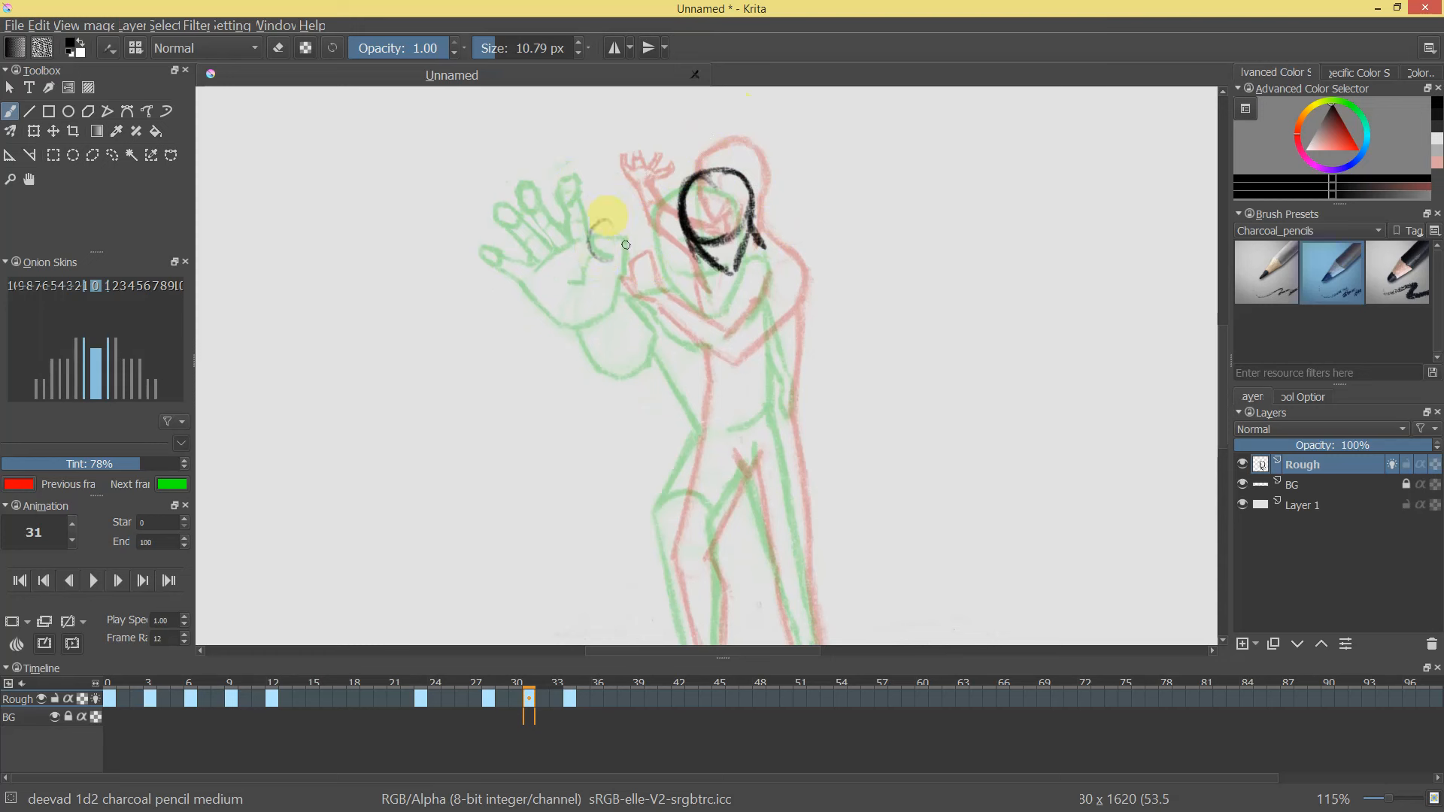
Sketch the raised hand as a ball, redraw its forearm to the elbow and connect the upper arm to the shoulder.
mouse_move(591, 216)
left_mouse_down()
mouse_move(632, 256)
mouse_move(586, 258)
mouse_move(603, 229)
mouse_move(595, 257)
mouse_move(605, 241)
mouse_move(661, 310)
left_mouse_up()
key("ctrl+z")
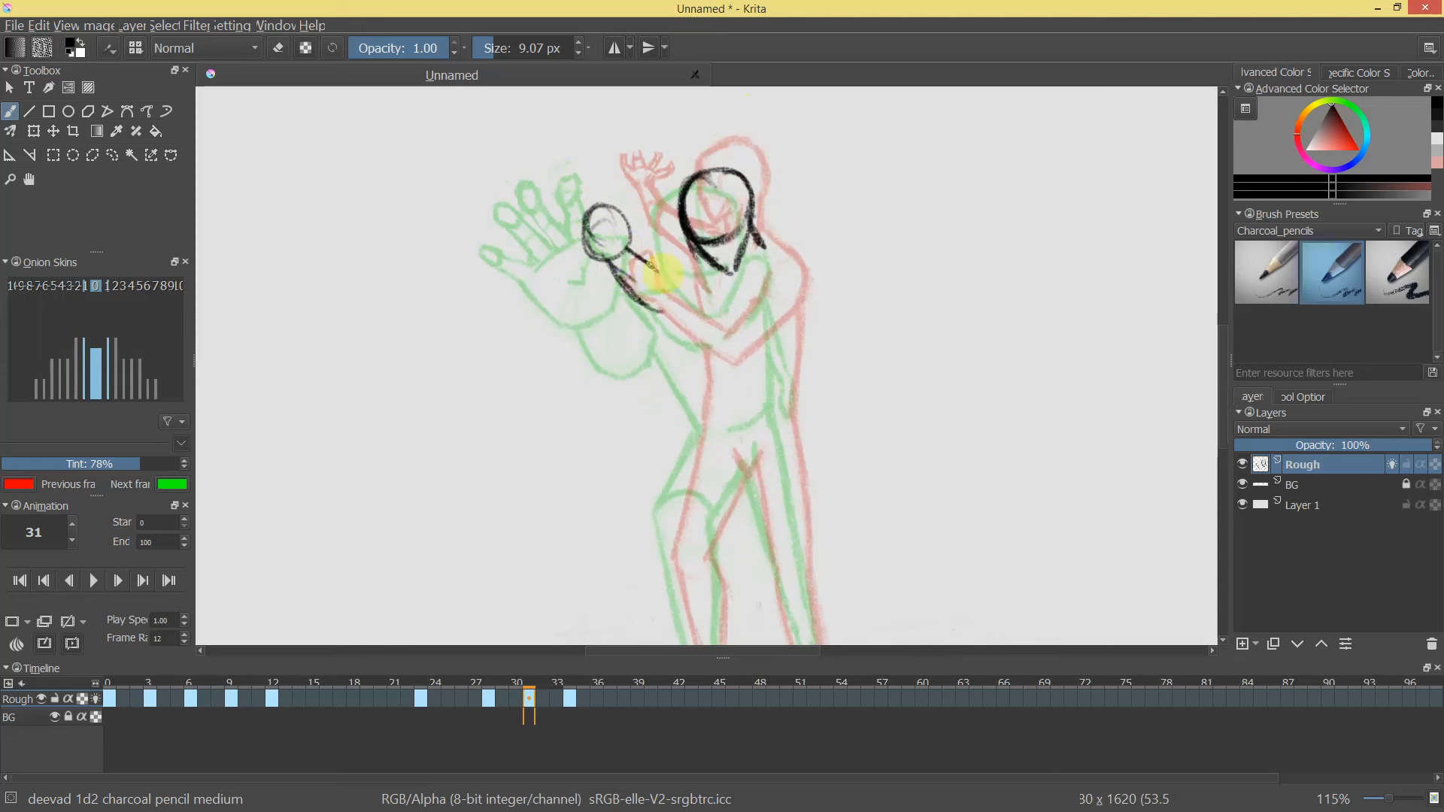
key("ctrl+z")
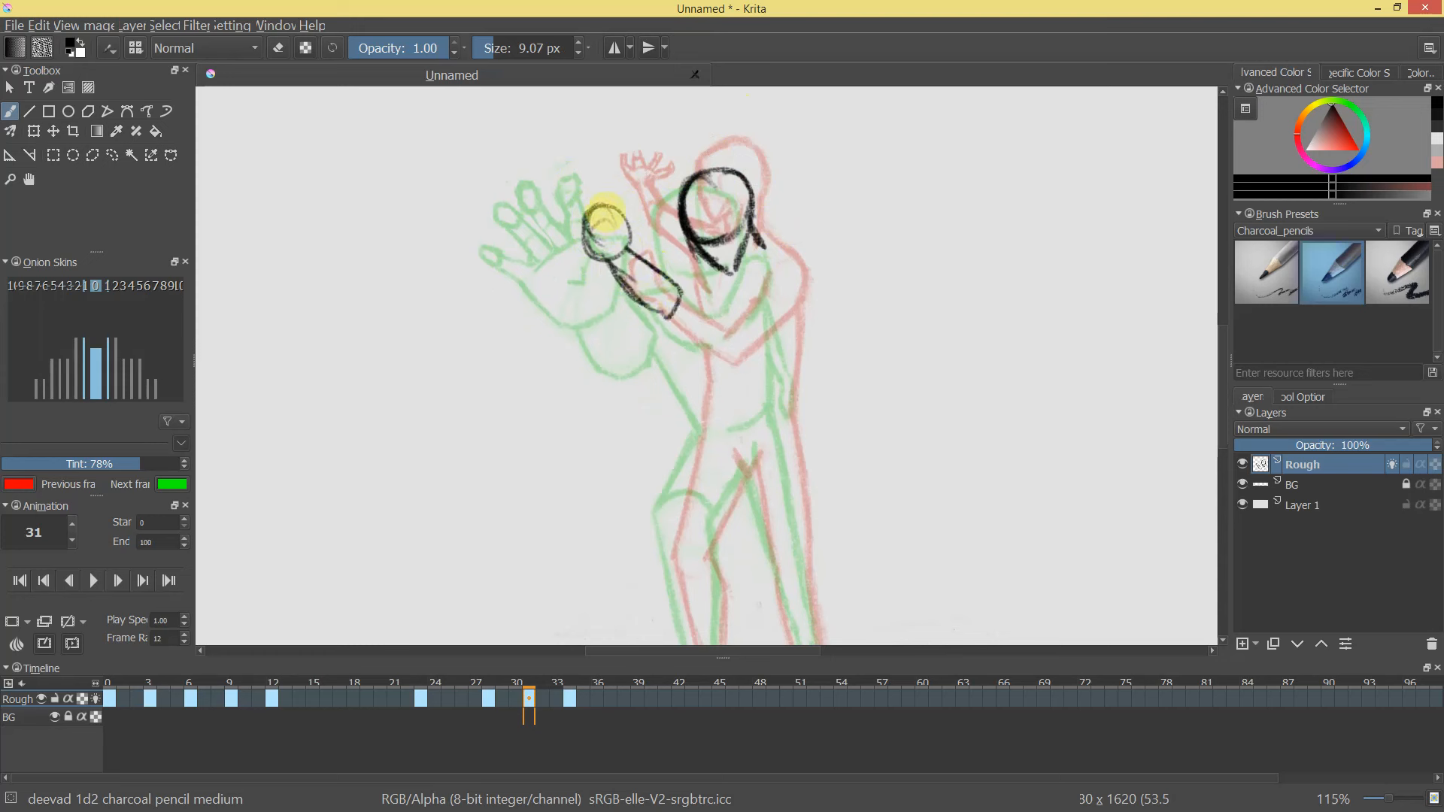
key("ctrl+z")
left_click_drag(600, 261, 632, 300)
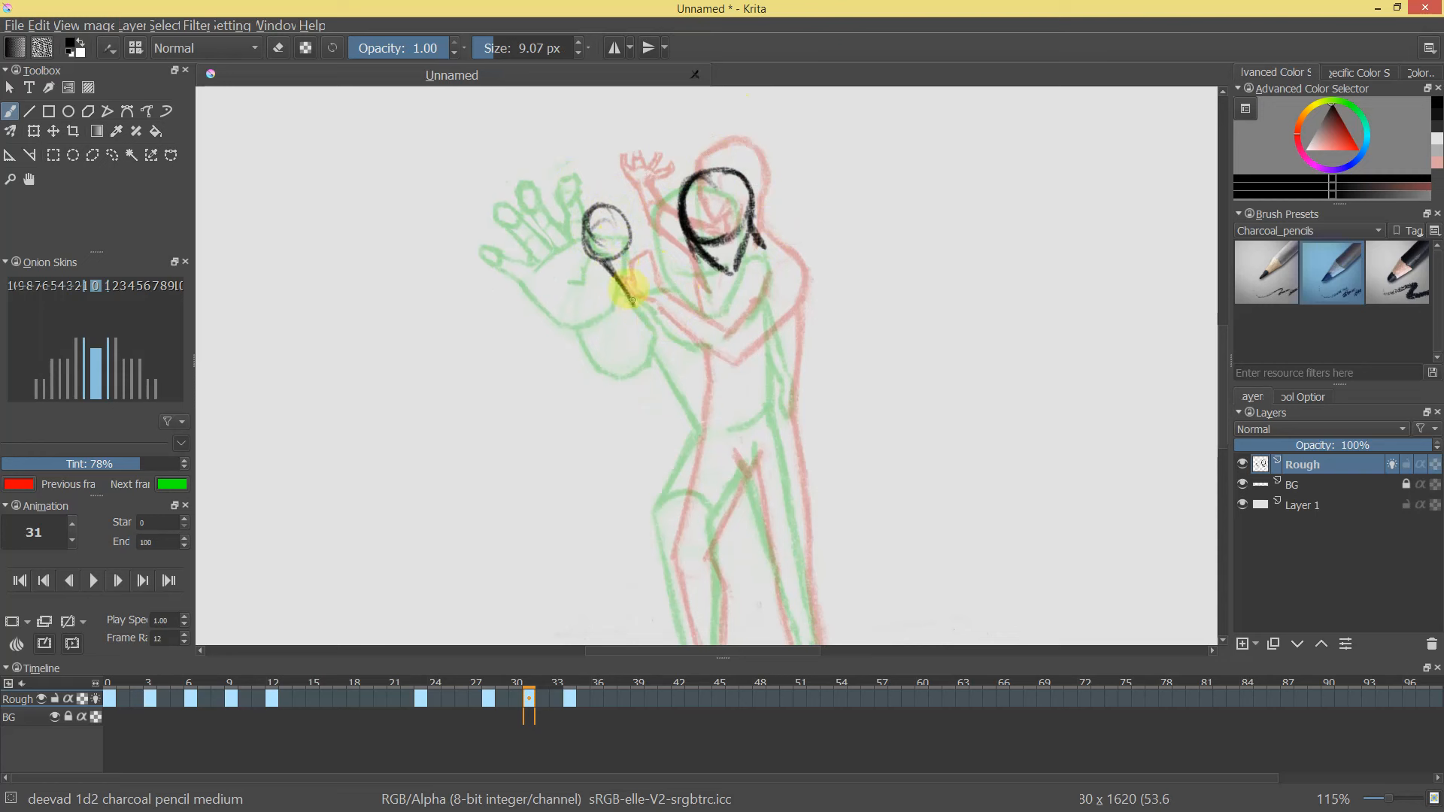
mouse_move(626, 246)
left_mouse_down()
mouse_move(672, 302)
mouse_move(637, 253)
left_mouse_up()
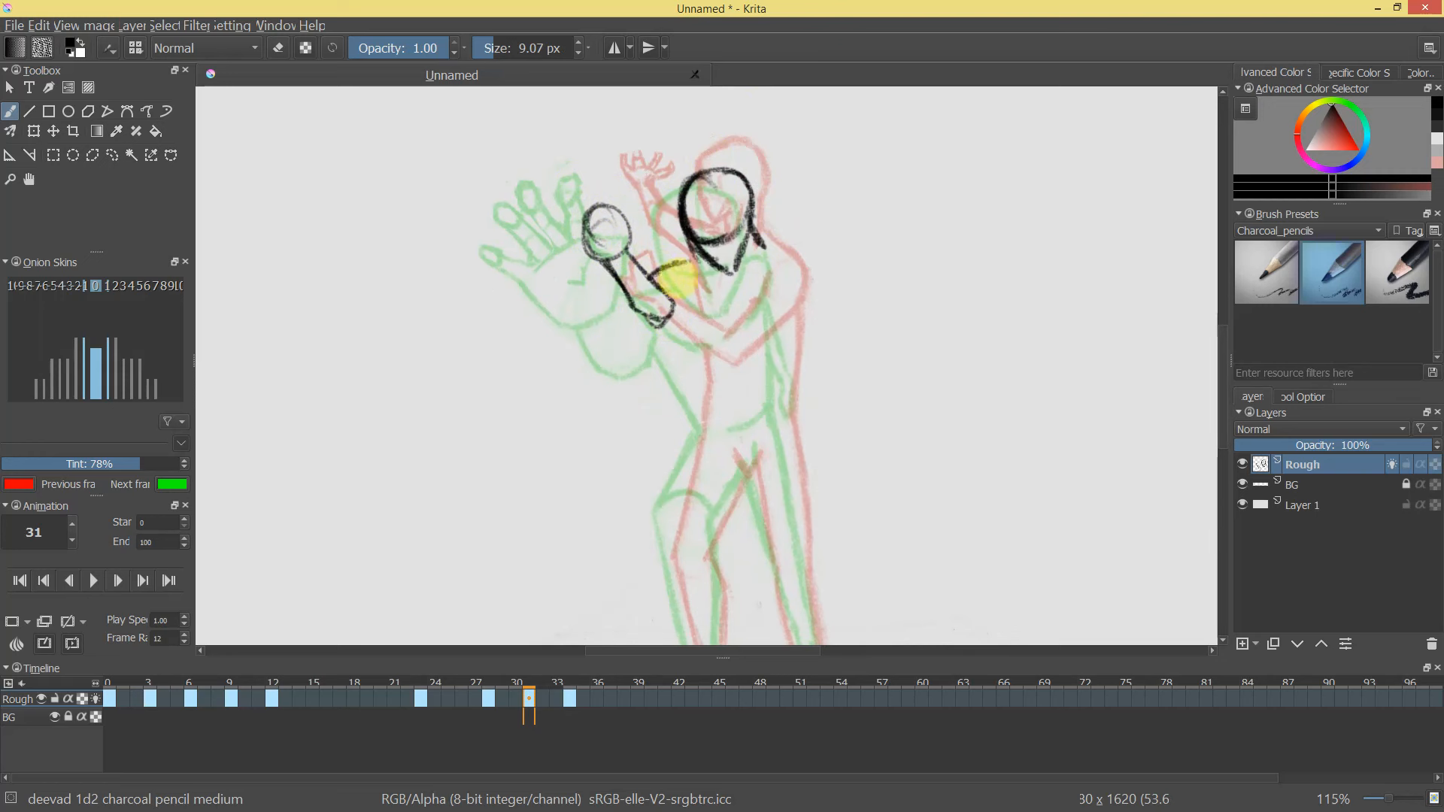
mouse_move(662, 278)
left_mouse_down()
mouse_move(690, 266)
mouse_move(696, 285)
mouse_move(688, 262)
mouse_move(669, 273)
mouse_move(715, 249)
mouse_move(668, 268)
mouse_move(767, 229)
mouse_move(771, 247)
mouse_move(695, 283)
mouse_move(679, 310)
mouse_move(666, 299)
mouse_move(667, 321)
mouse_move(682, 306)
mouse_move(710, 343)
left_mouse_up()
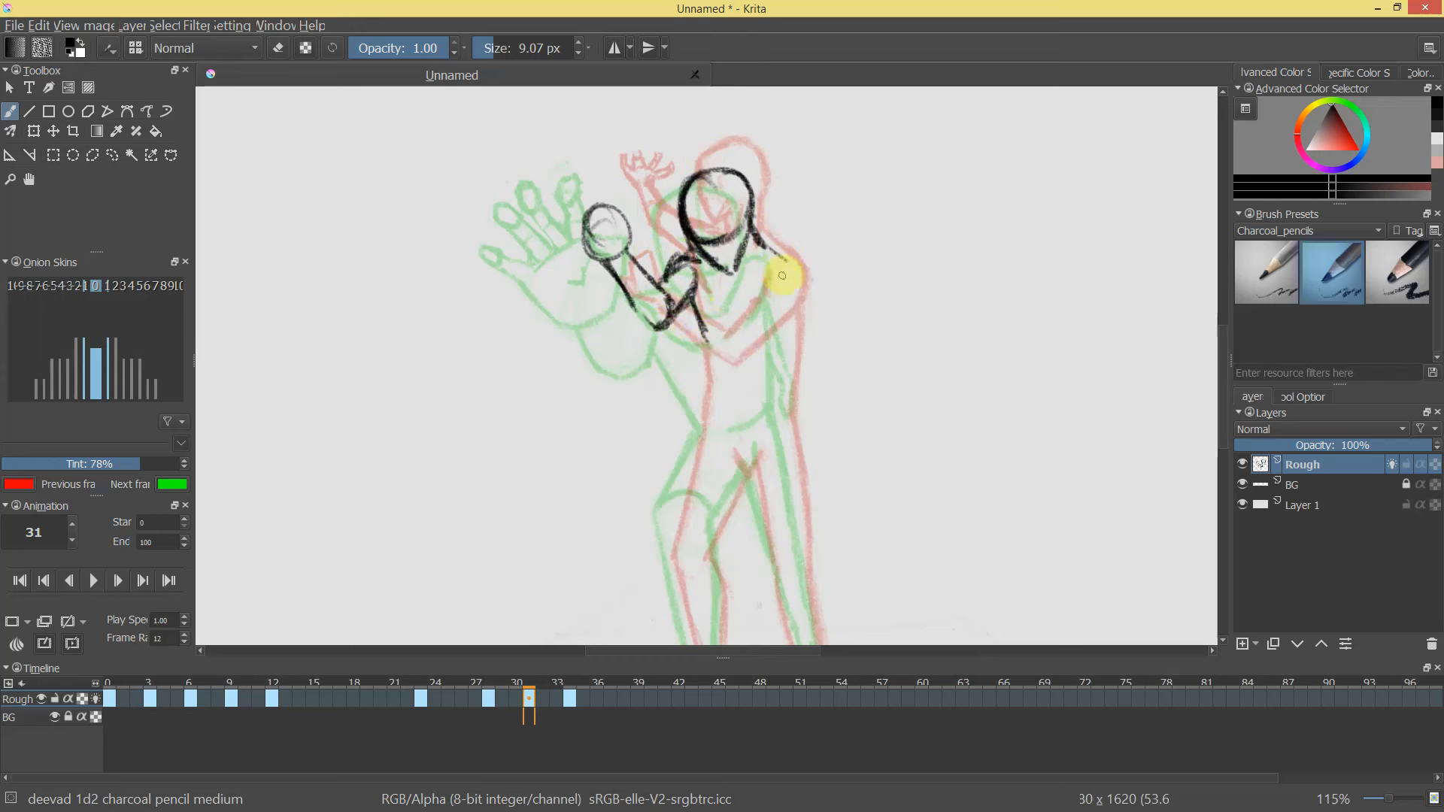
Draw the far shoulder line and the arm hanging down beside the body.
left_click_drag(851, 282, 846, 234)
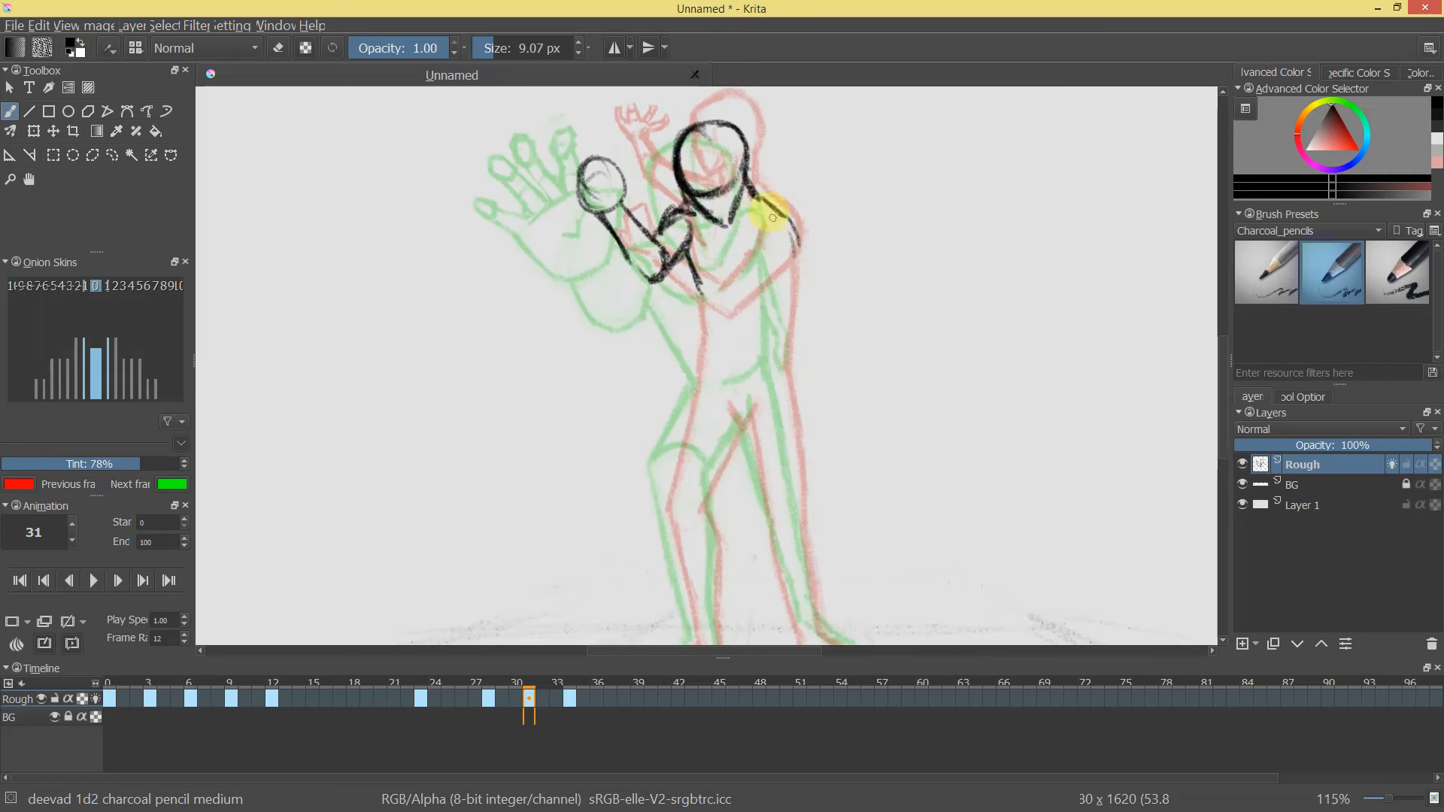
mouse_move(795, 222)
left_mouse_down()
mouse_move(799, 252)
mouse_move(766, 213)
mouse_move(767, 247)
mouse_move(800, 251)
mouse_move(804, 222)
mouse_move(798, 325)
left_mouse_up()
mouse_move(769, 249)
left_mouse_down()
mouse_move(795, 321)
mouse_move(795, 298)
mouse_move(782, 307)
mouse_move(799, 310)
mouse_move(804, 368)
mouse_move(785, 314)
mouse_move(782, 332)
mouse_move(793, 388)
left_mouse_up()
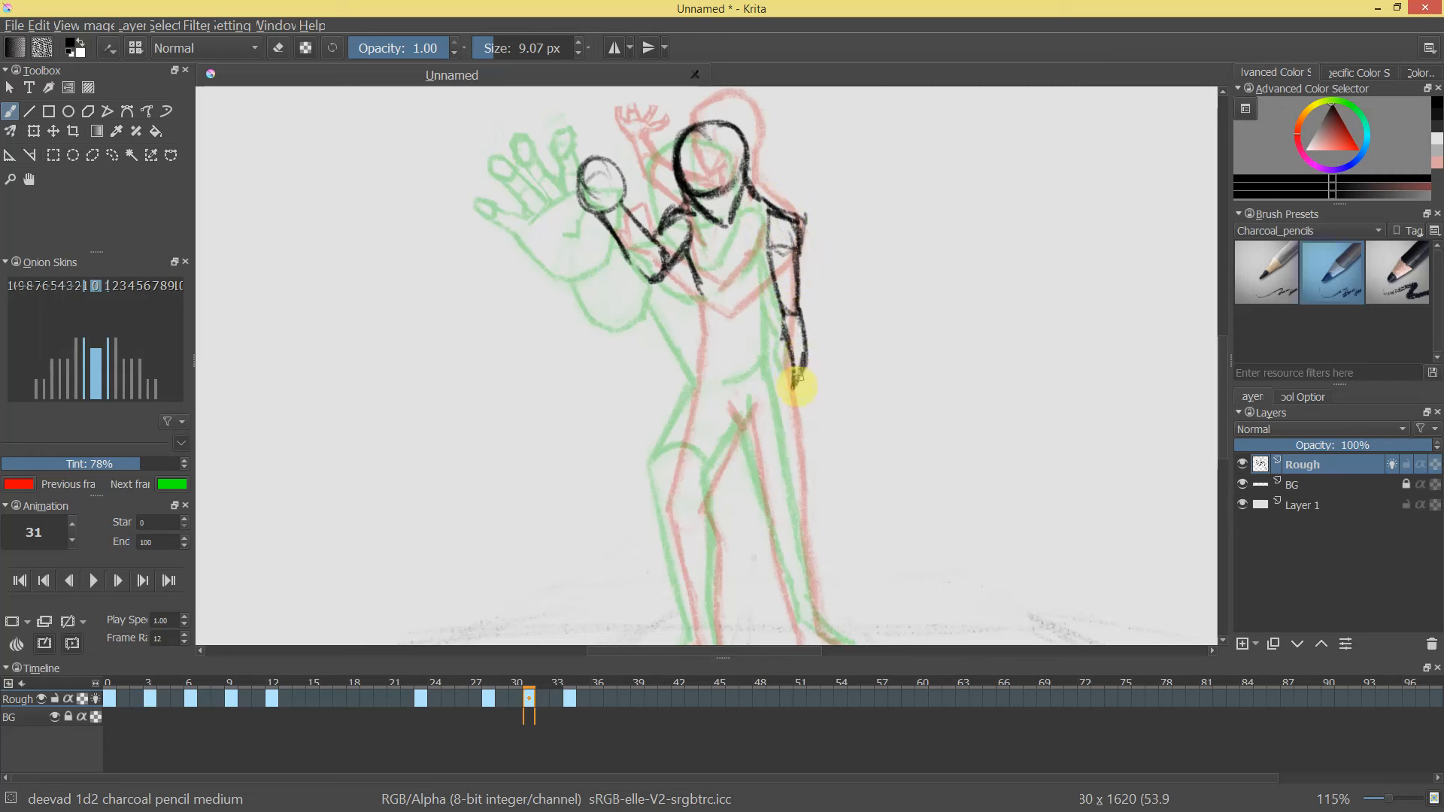
left_click_drag(781, 225, 763, 175)
Draw the front torso contour and block in the raised hand's closed fingers above the ball.
left_click_drag(682, 239, 689, 292)
left_click_drag(742, 191, 733, 279)
mouse_move(534, 212)
left_mouse_down()
mouse_move(565, 192)
mouse_move(562, 163)
mouse_move(538, 202)
mouse_move(567, 161)
mouse_move(606, 252)
left_mouse_up()
Compare frame 31 with its neighbouring frames and lighten the raised upper arm and chest lines with the eraser.
left_click_drag(529, 667, 543, 707)
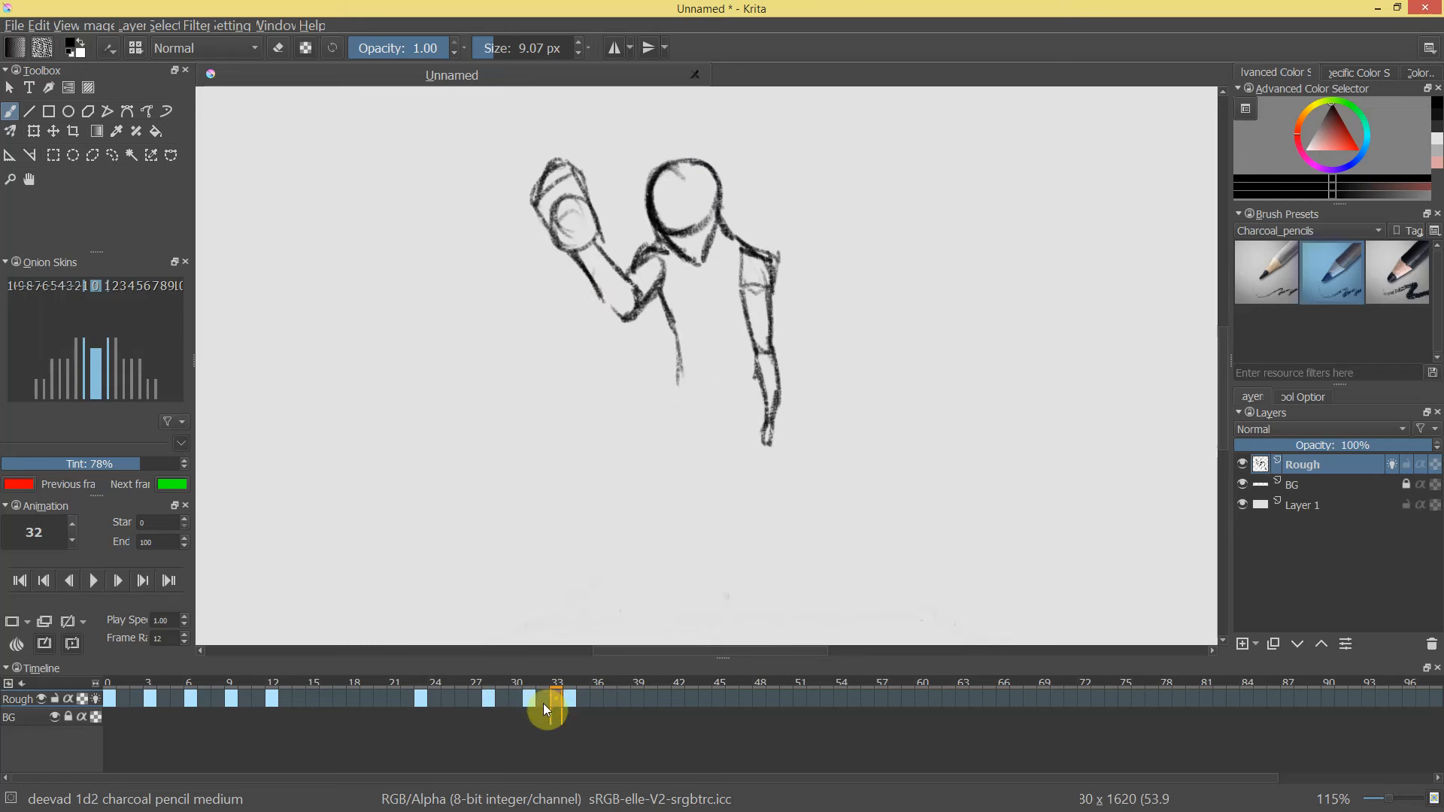
mouse_move(727, 228)
left_mouse_down()
mouse_move(689, 323)
mouse_move(716, 305)
mouse_move(734, 256)
mouse_move(707, 223)
left_mouse_up()
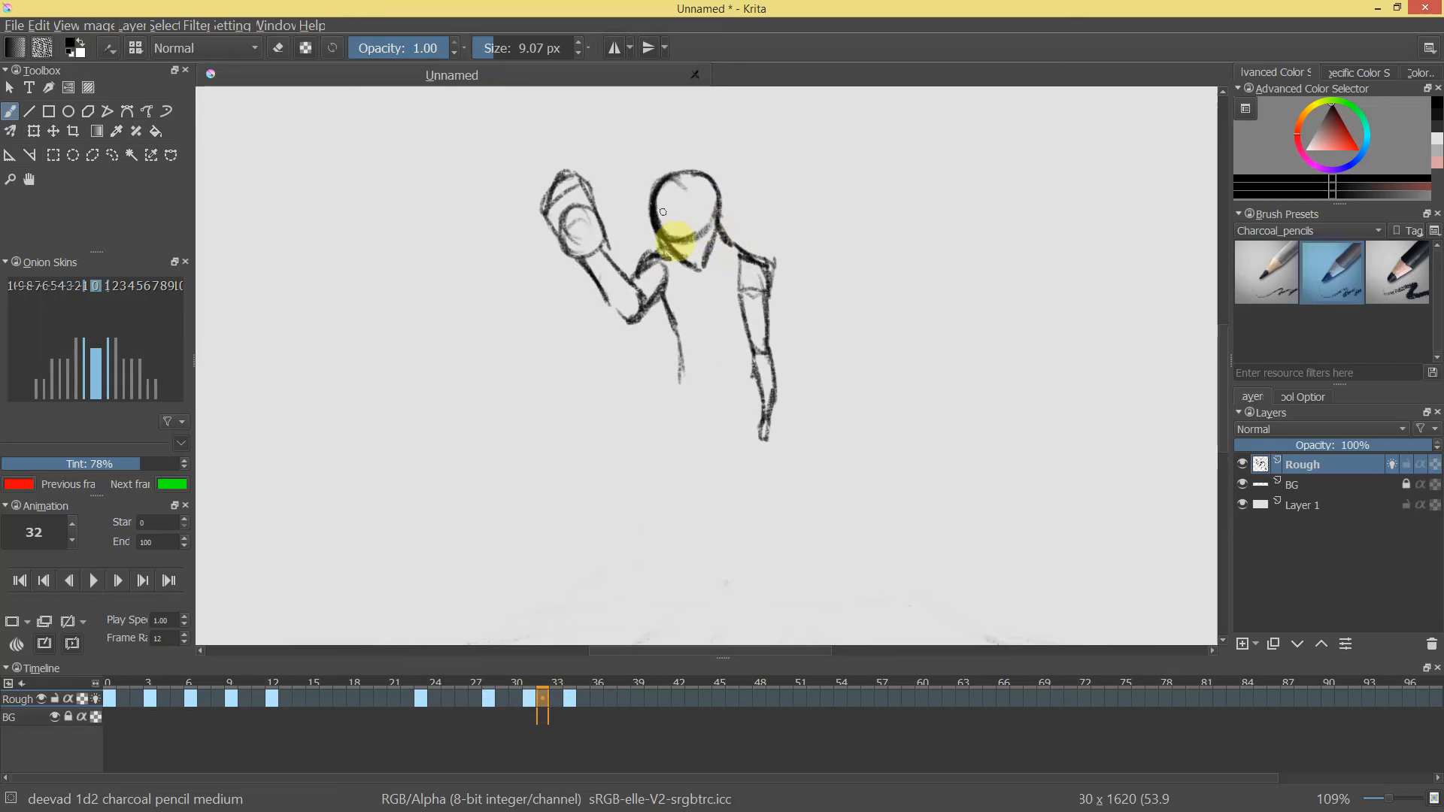
key("e")
mouse_move(666, 280)
left_mouse_down()
mouse_move(654, 283)
mouse_move(683, 355)
mouse_move(602, 345)
left_mouse_up()
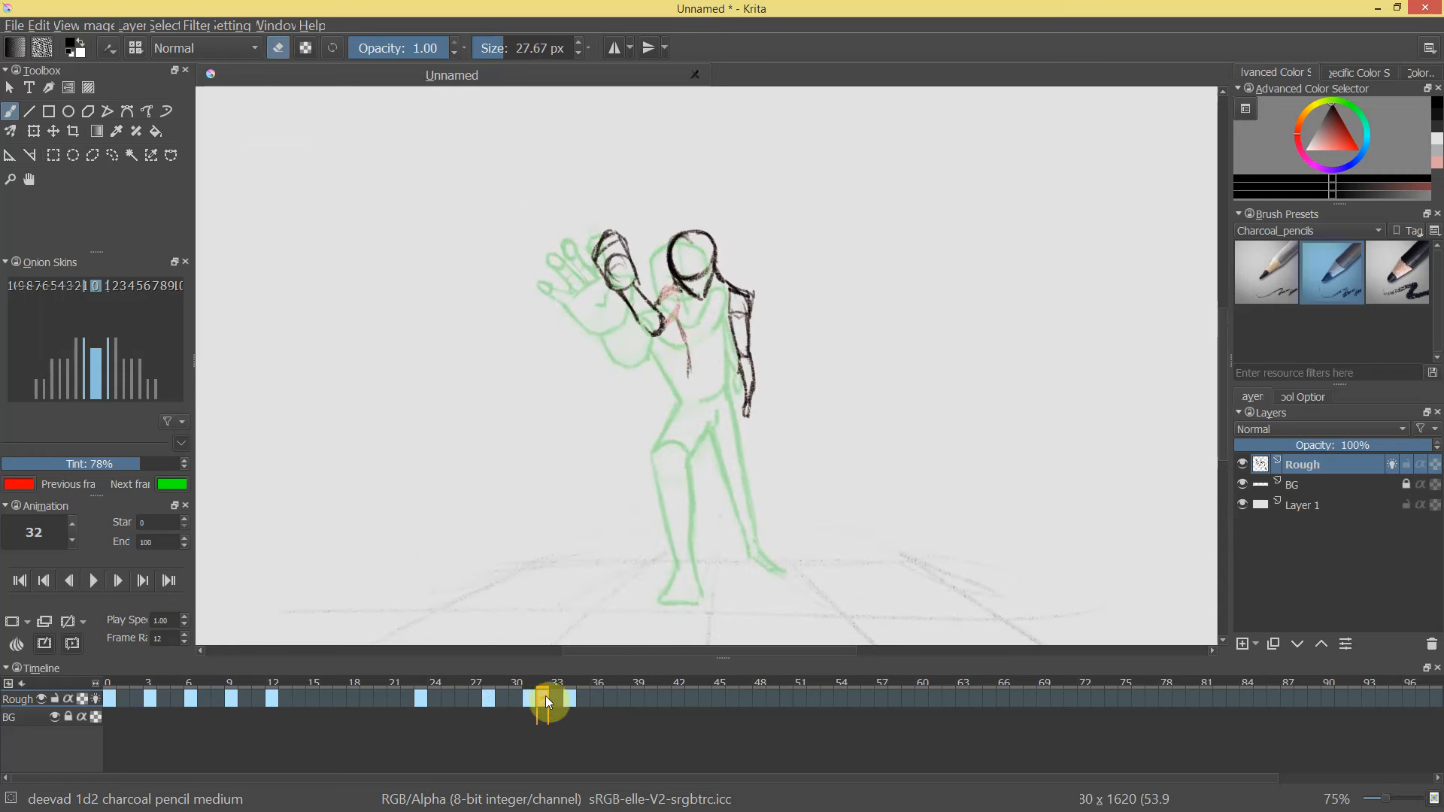
mouse_move(523, 706)
left_mouse_down()
mouse_move(513, 695)
mouse_move(558, 698)
mouse_move(531, 702)
left_mouse_up()
key("Left")
key("Right")
key("Right")
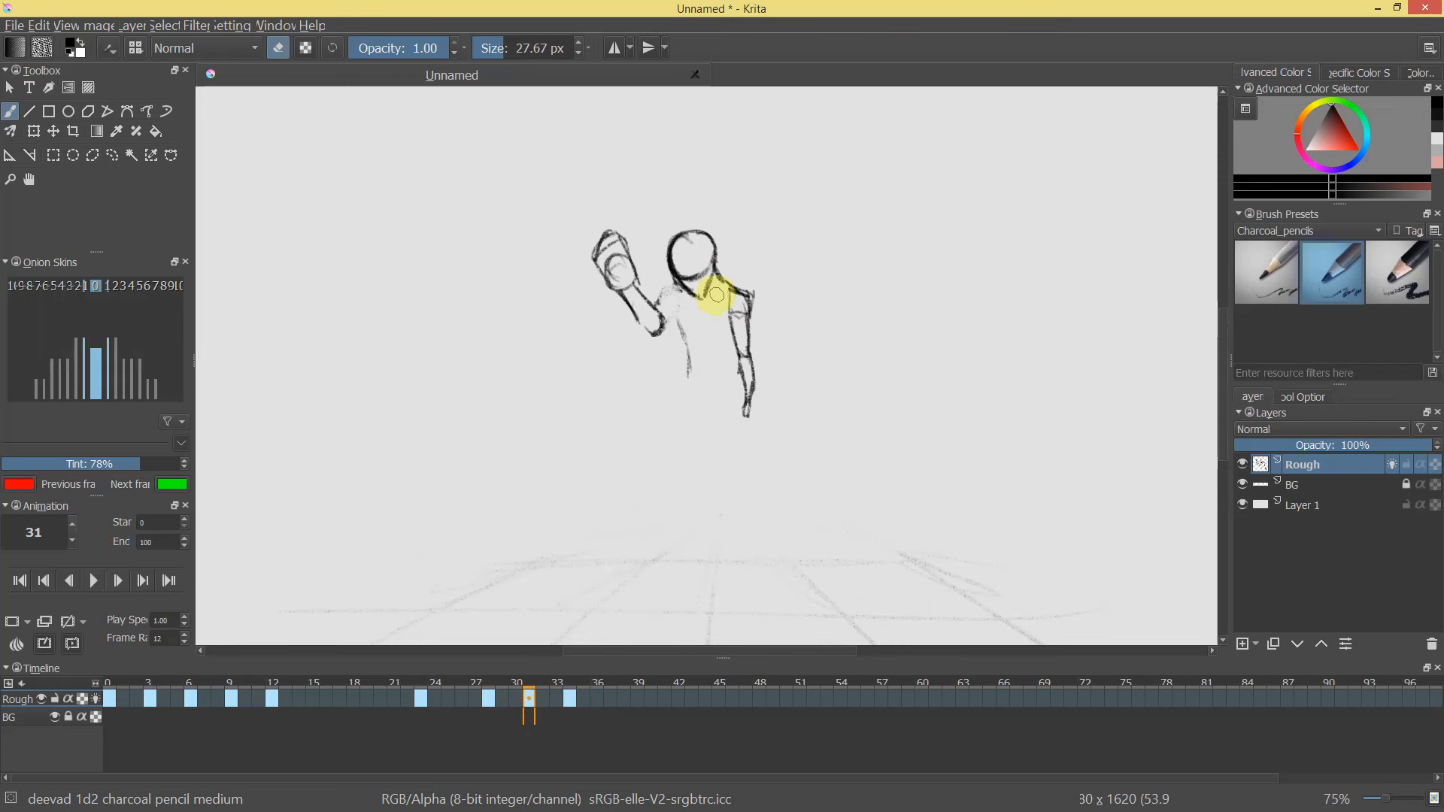
Redraw the neck, shoulders and raised upper arm, and outline the torso down to a curved waistline.
left_click_drag(720, 296, 736, 243)
key("e")
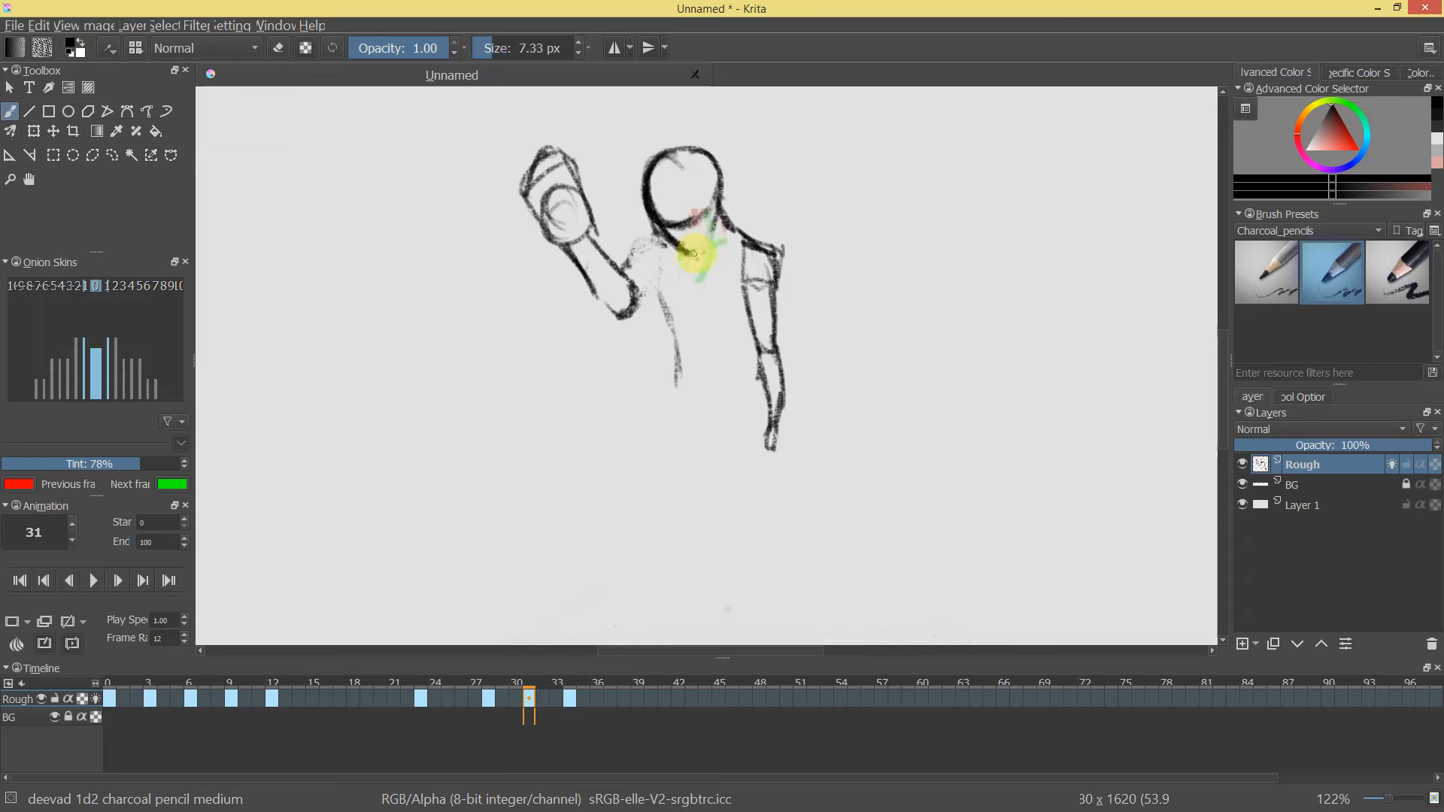
mouse_move(721, 203)
left_mouse_down()
mouse_move(676, 167)
mouse_move(701, 246)
mouse_move(672, 161)
mouse_move(700, 241)
mouse_move(713, 216)
mouse_move(778, 280)
left_mouse_up()
mouse_move(651, 247)
left_mouse_down()
mouse_move(614, 267)
mouse_move(630, 259)
mouse_move(631, 319)
mouse_move(654, 284)
mouse_move(687, 394)
mouse_move(677, 386)
mouse_move(758, 385)
left_mouse_up()
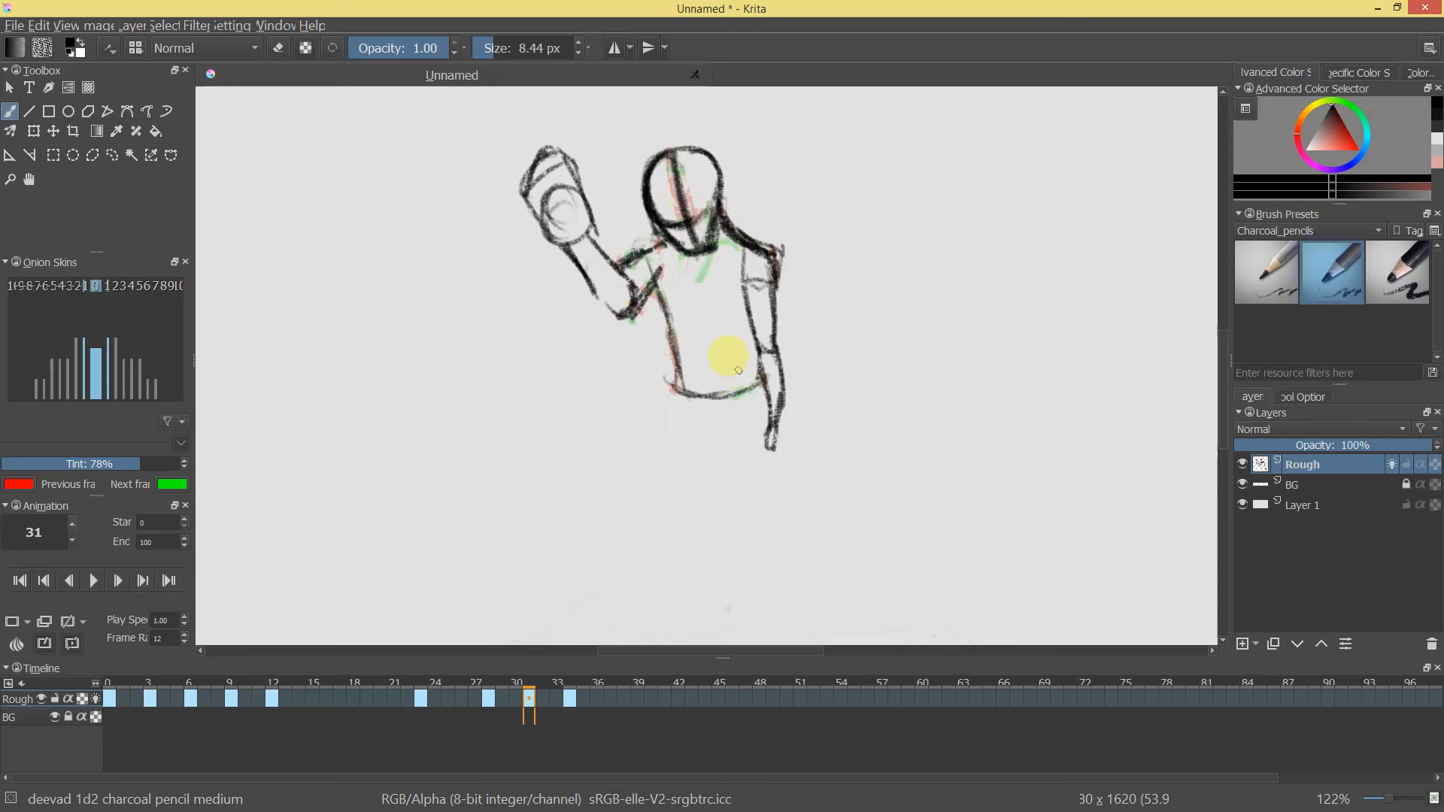
key("ctrl+z")
mouse_move(651, 275)
left_mouse_down()
mouse_move(681, 390)
mouse_move(745, 393)
mouse_move(743, 371)
left_mouse_up()
Erase the stray jaw marks and redraw the jaw and facial guide lines.
mouse_move(755, 331)
left_mouse_down()
mouse_move(738, 396)
mouse_move(758, 328)
mouse_move(751, 271)
mouse_move(714, 239)
mouse_move(722, 255)
mouse_move(670, 258)
mouse_move(707, 264)
left_mouse_up()
key("ctrl+z")
key("e")
mouse_move(706, 252)
left_mouse_down()
mouse_move(673, 271)
mouse_move(713, 254)
left_mouse_up()
key("e")
left_click_drag(706, 232, 717, 268)
mouse_move(706, 232)
left_mouse_down()
mouse_move(671, 246)
mouse_move(672, 265)
left_mouse_up()
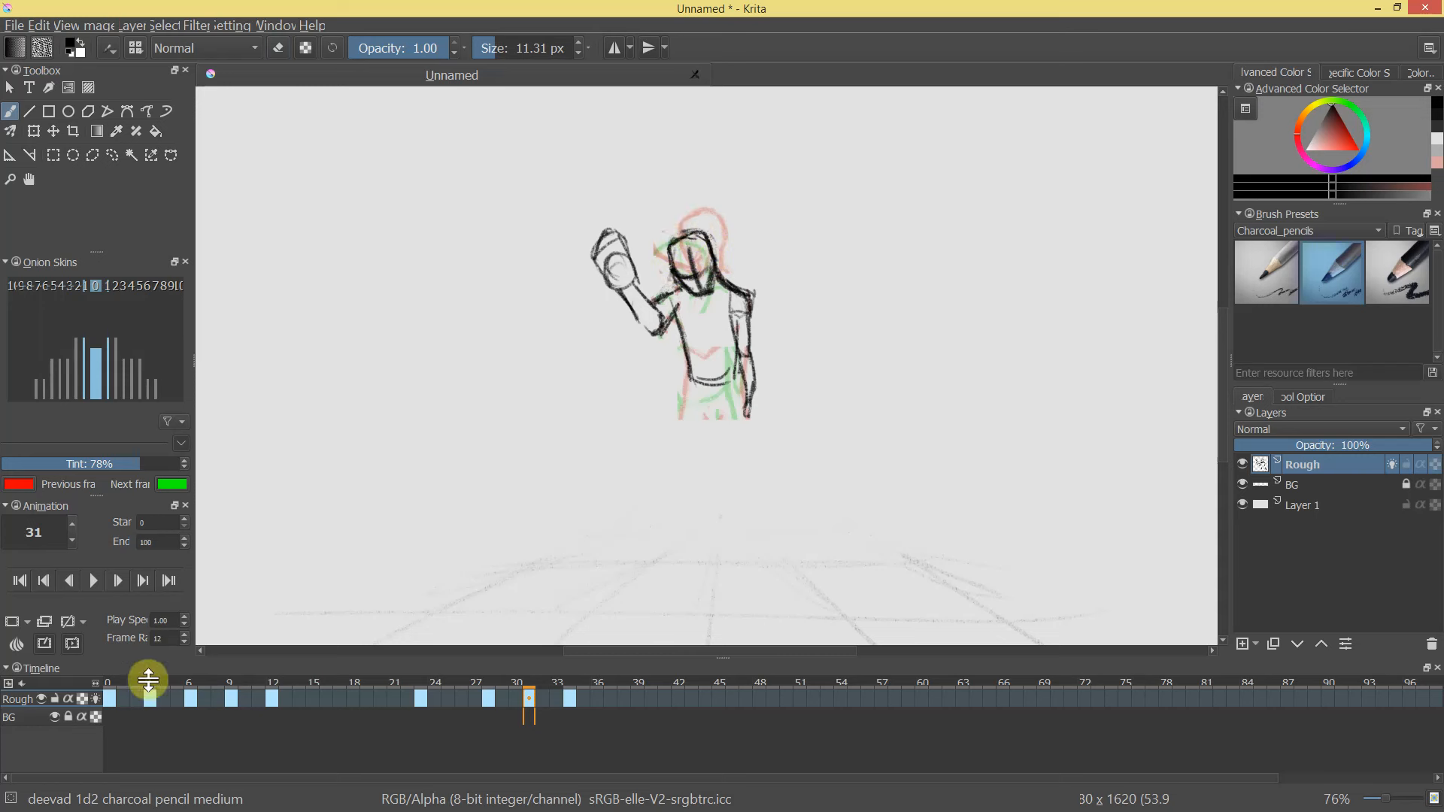
Toggle the Rough layer's onion skins and draw the front leg bent at the knee, down to its foot.
left_click(96, 697)
left_click(95, 698)
mouse_move(712, 392)
left_mouse_down()
mouse_move(740, 304)
mouse_move(650, 263)
mouse_move(679, 227)
mouse_move(635, 284)
left_mouse_up()
key("ctrl+z")
mouse_move(680, 222)
left_mouse_down()
mouse_move(628, 344)
mouse_move(683, 359)
mouse_move(726, 284)
left_mouse_up()
key("bracketleft")
left_click_drag(627, 349, 649, 476)
mouse_move(671, 347)
left_mouse_down()
mouse_move(686, 444)
mouse_move(676, 526)
mouse_move(644, 482)
left_mouse_up()
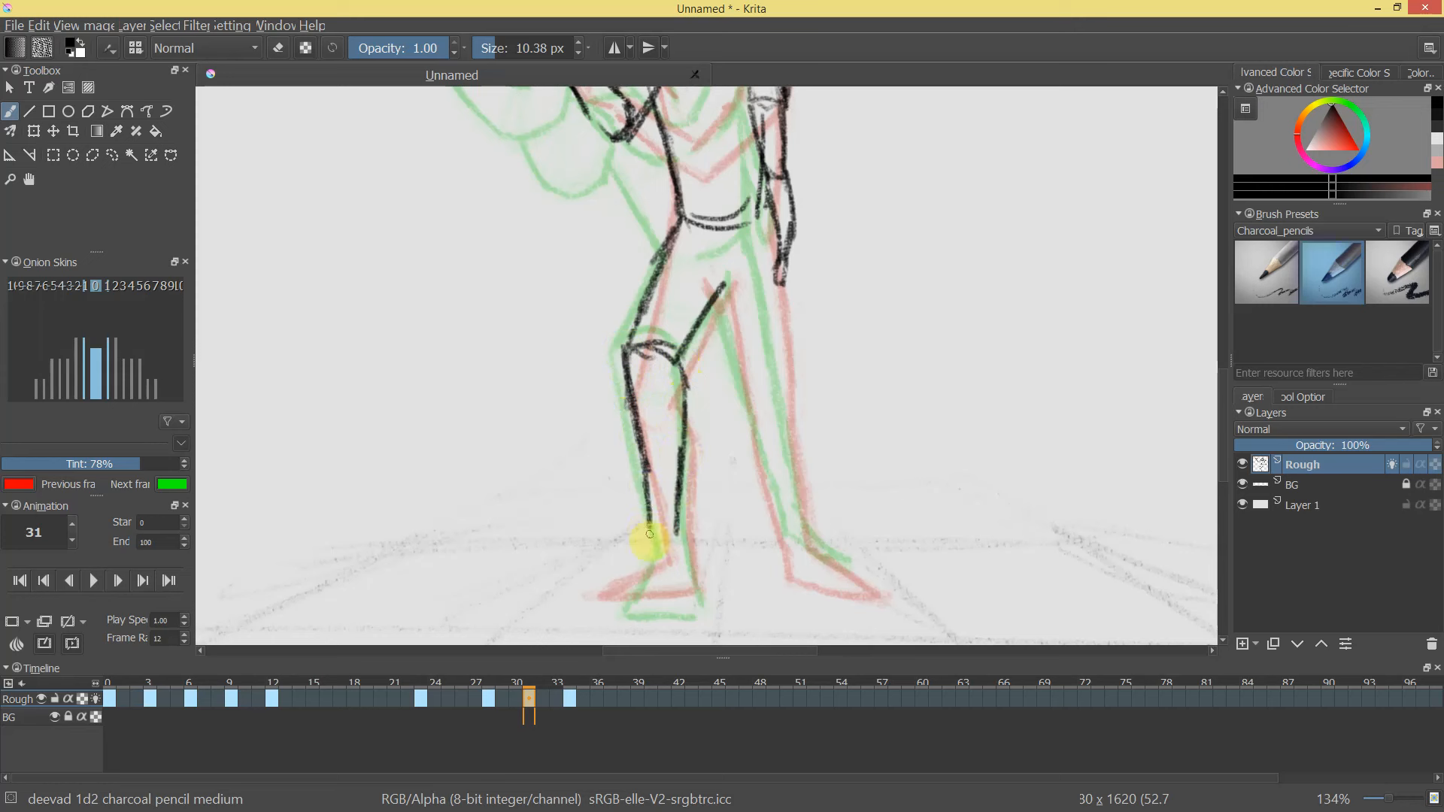
mouse_move(648, 540)
left_mouse_down()
mouse_move(667, 568)
mouse_move(647, 550)
mouse_move(635, 581)
mouse_move(660, 546)
mouse_move(690, 593)
mouse_move(624, 599)
mouse_move(695, 599)
mouse_move(617, 594)
left_mouse_up()
Draw the rear leg's inner contour from the crotch to the knee, retrying the stroke until it fits.
left_click_drag(727, 299, 722, 297)
left_click_drag(725, 291, 739, 373)
key("ctrl+z")
left_click_drag(721, 296, 742, 382)
left_click_drag(720, 294, 741, 380)
left_click_drag(720, 296, 747, 429)
Draw the rear leg's outer contour from the hip past the knee and firm up the inner thigh.
left_click_drag(757, 218, 763, 218)
left_click_drag(757, 211, 785, 355)
left_click_drag(756, 225, 782, 353)
left_click_drag(770, 293, 773, 293)
left_click_drag(756, 224, 786, 389)
left_click_drag(721, 293, 753, 419)
Extend the rear leg down to the ankle and draw its foot.
mouse_move(783, 353)
left_mouse_down()
mouse_move(788, 418)
mouse_move(761, 479)
mouse_move(784, 540)
left_mouse_up()
left_click_drag(788, 419, 793, 471)
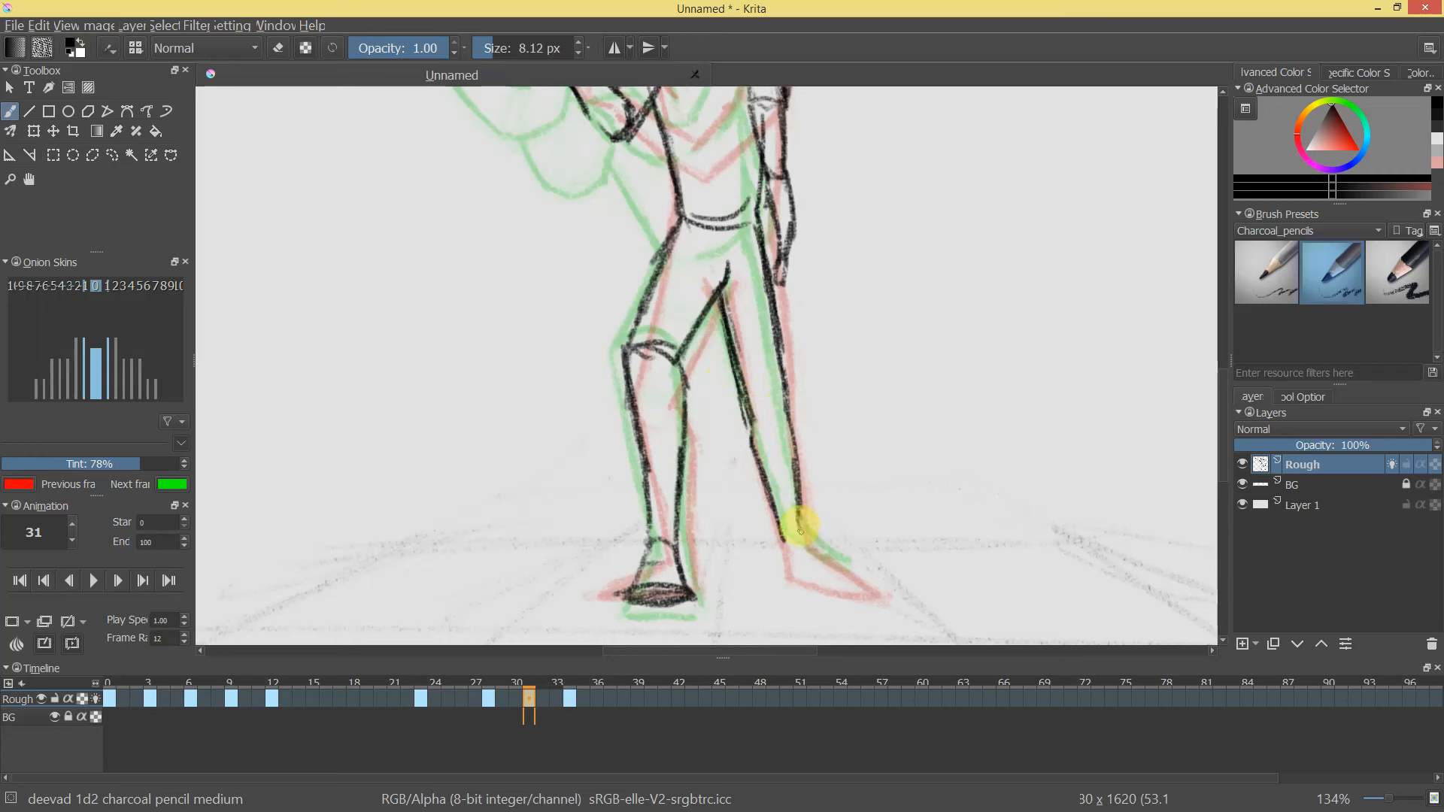
left_click_drag(794, 522, 852, 574)
left_click_drag(784, 540, 801, 568)
mouse_move(794, 370)
left_mouse_down()
mouse_move(786, 461)
mouse_move(803, 361)
left_mouse_up()
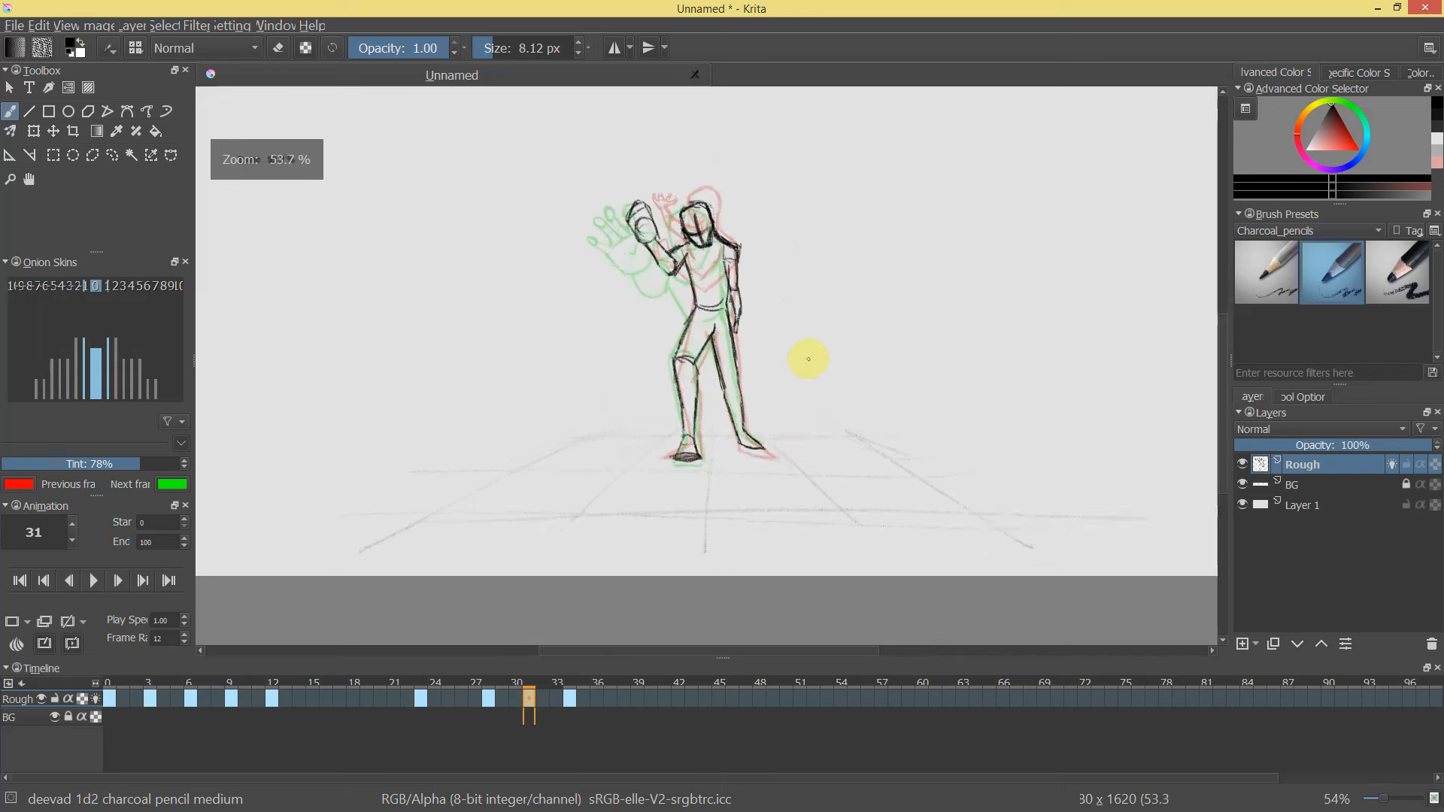
Erase the head drawn at frame 31.
left_click_drag(704, 225, 730, 167)
left_click_drag(776, 265, 753, 345)
key("e")
mouse_move(683, 248)
left_mouse_down()
mouse_move(692, 193)
mouse_move(638, 193)
mouse_move(652, 227)
mouse_move(667, 156)
mouse_move(686, 239)
left_mouse_up()
Reset the pencil colour to black and redraw a smaller head with jaw, neck and raised-arm shoulder lines.
left_click_drag(665, 186, 658, 188, "shift")
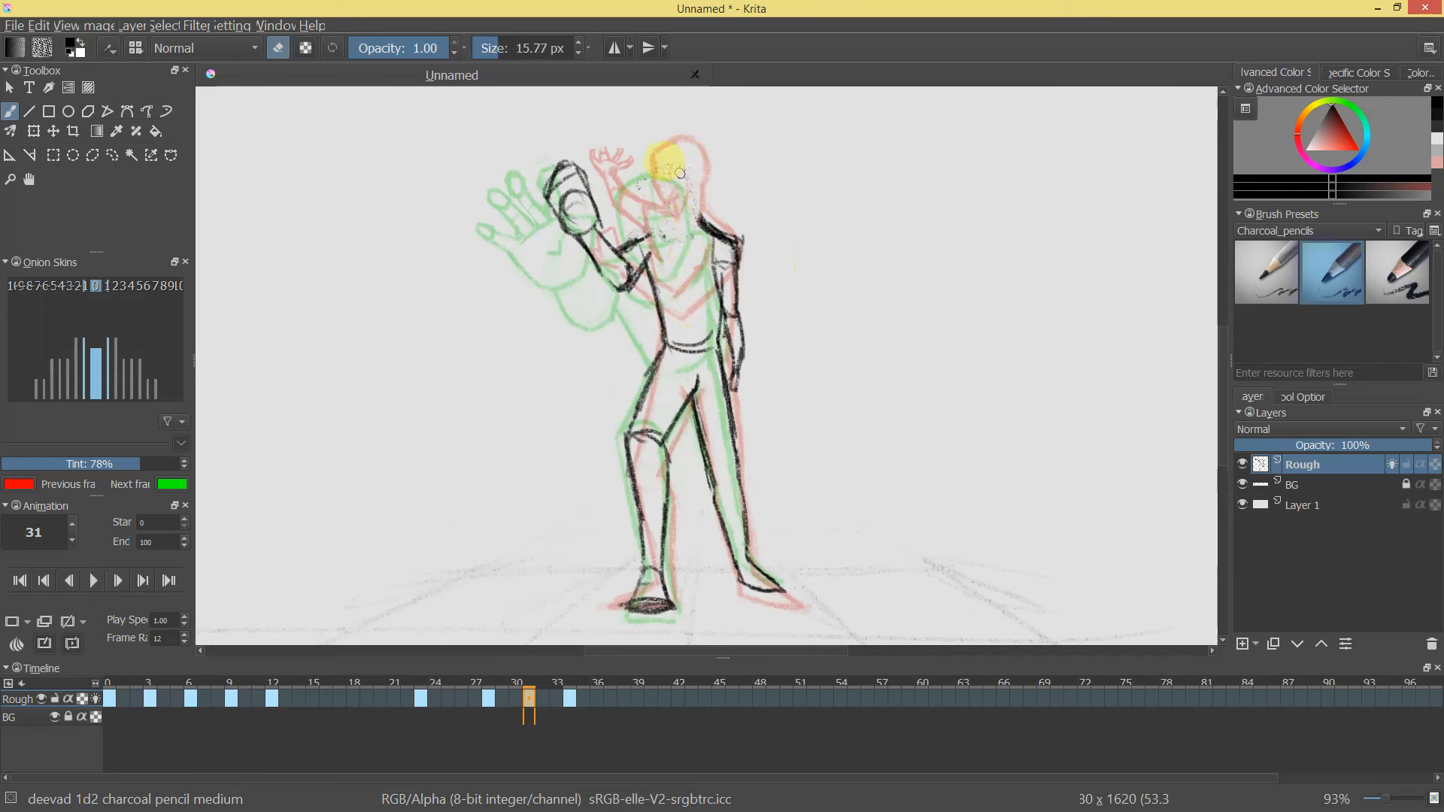
key("ctrl+z")
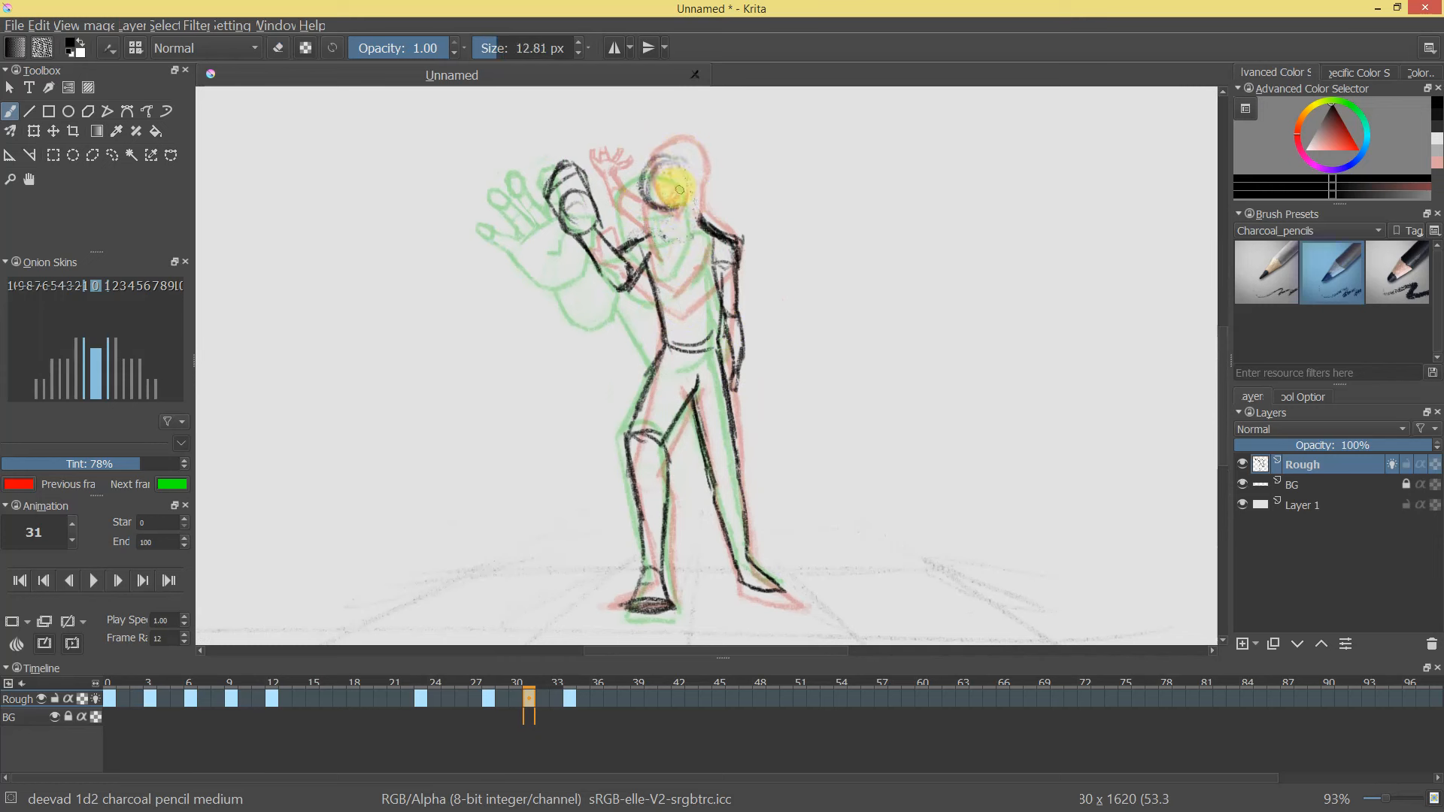
left_click_drag(683, 197, 676, 196, "shift")
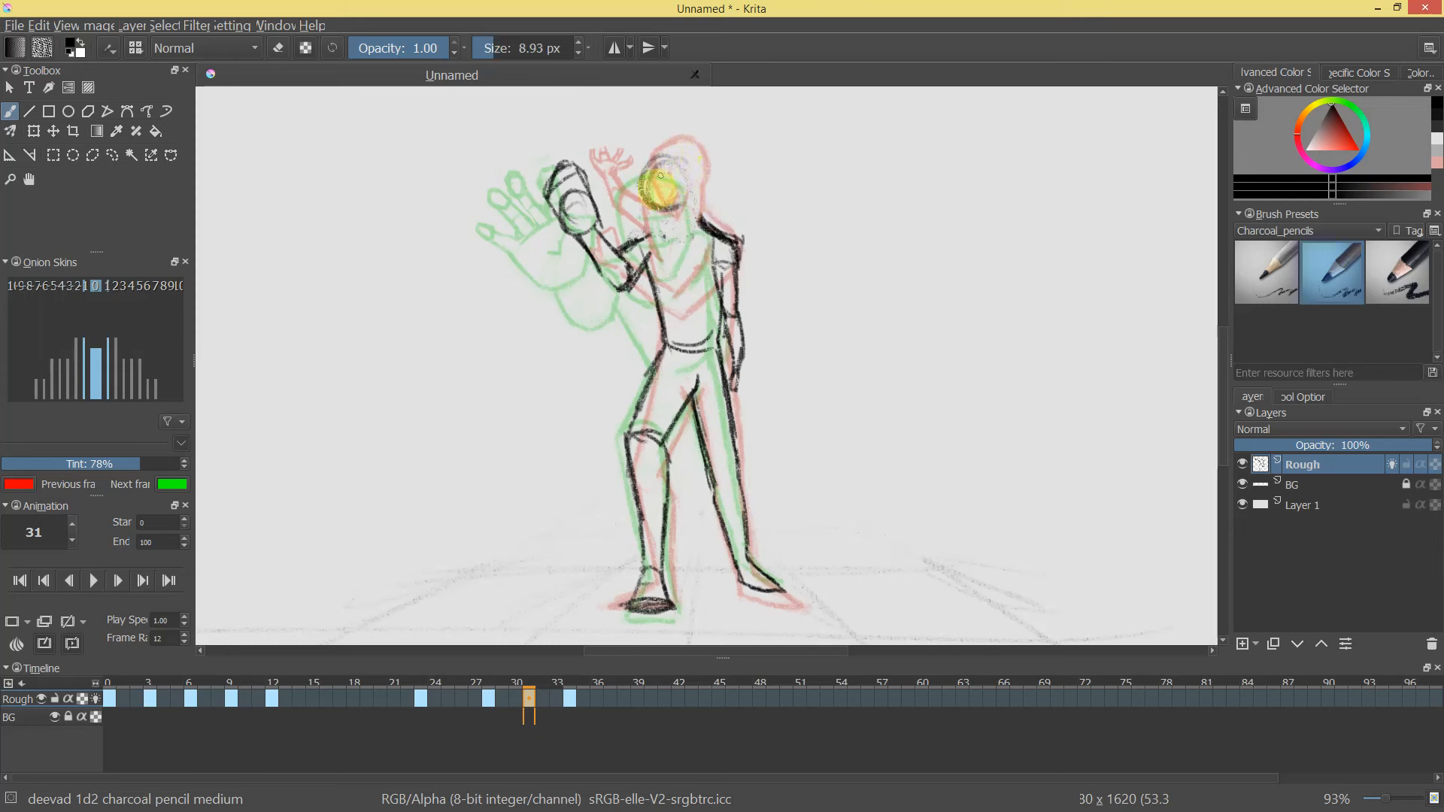
key("ctrl+z")
left_click(666, 172, "ctrl")
left_click(1332, 102)
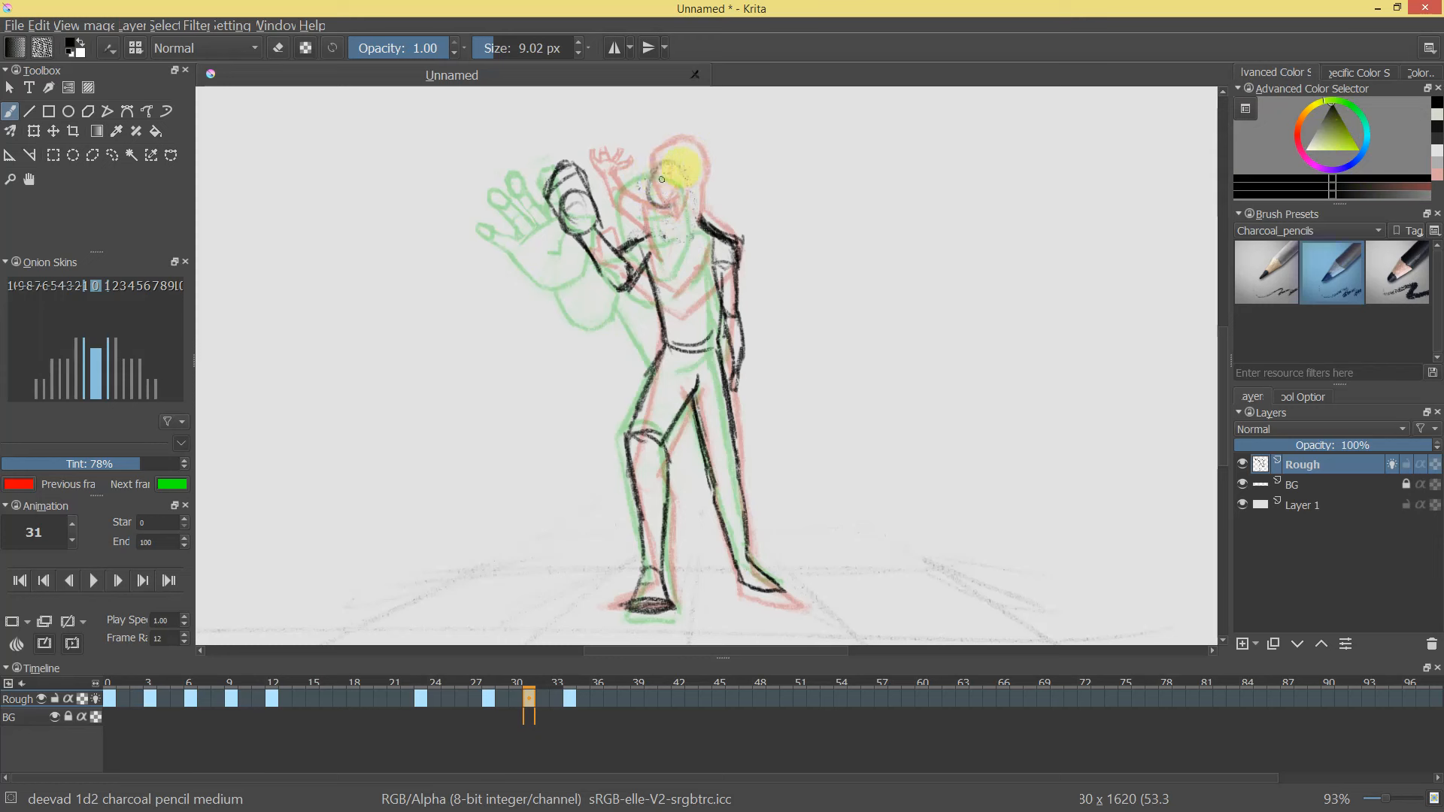
mouse_move(648, 166)
left_mouse_down()
mouse_move(686, 143)
mouse_move(655, 162)
mouse_move(671, 221)
mouse_move(622, 235)
mouse_move(654, 217)
mouse_move(664, 240)
left_mouse_up()
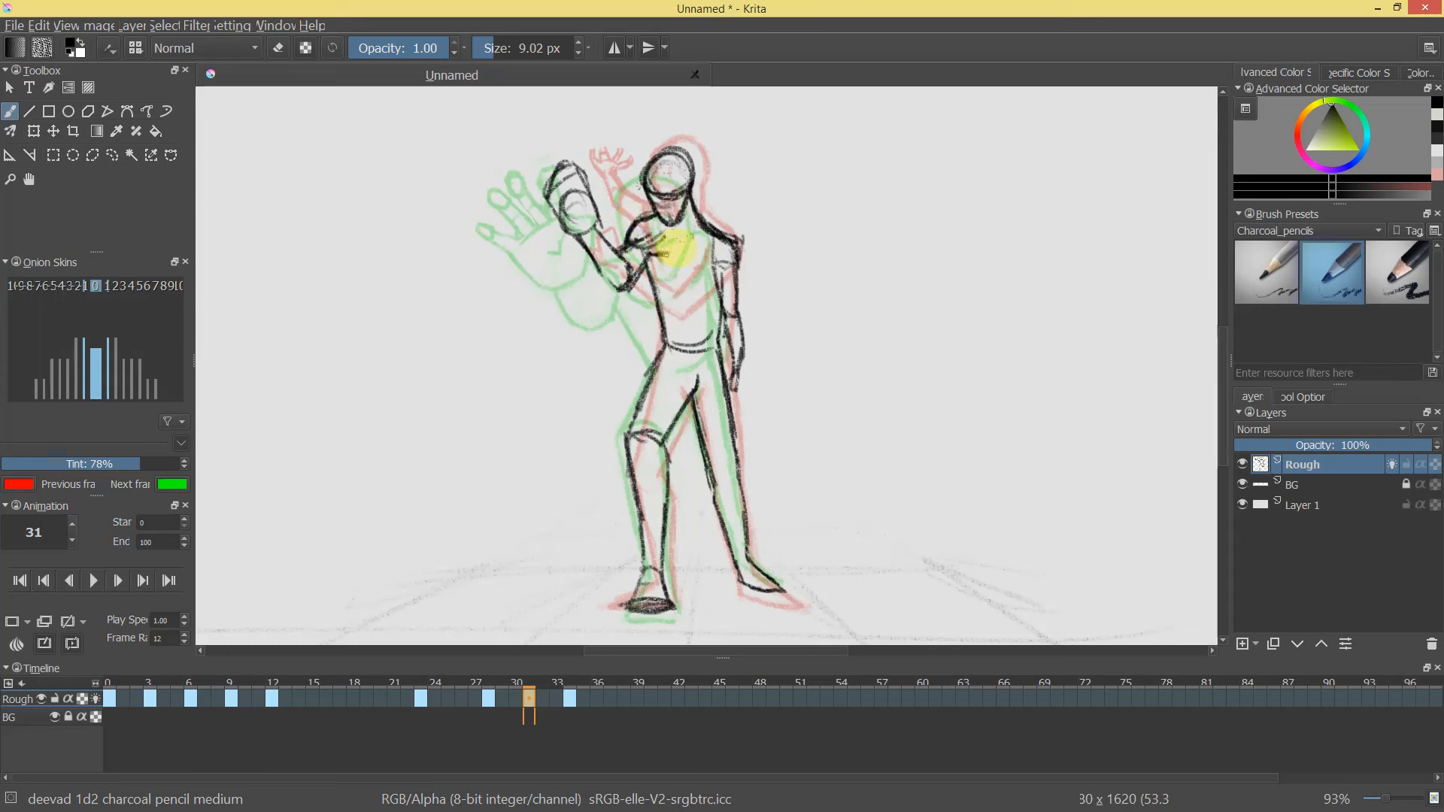
left_click_drag(643, 227, 660, 265)
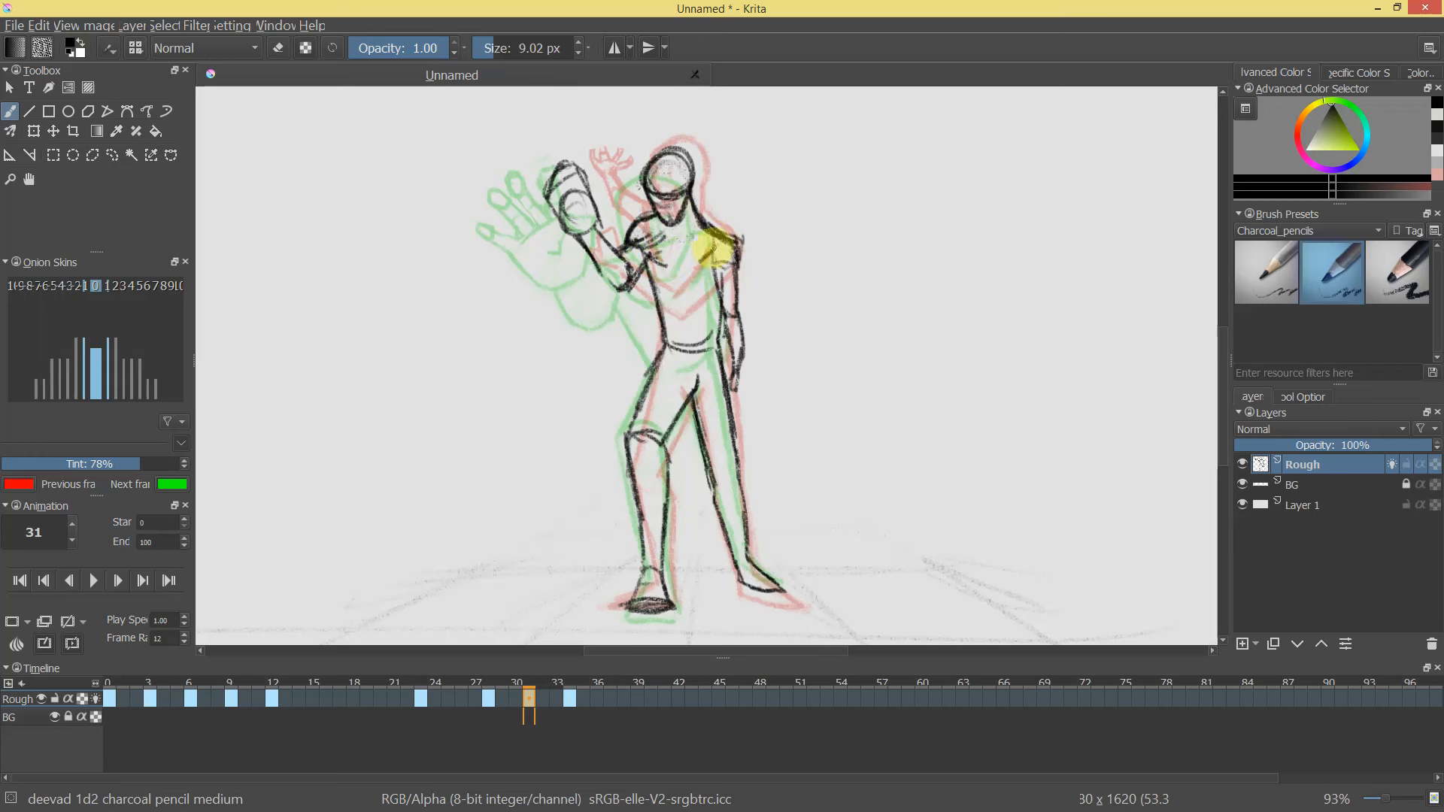
Erase the hanging arm and its shoulder and redraw them slimmer and closer to the torso.
key("e")
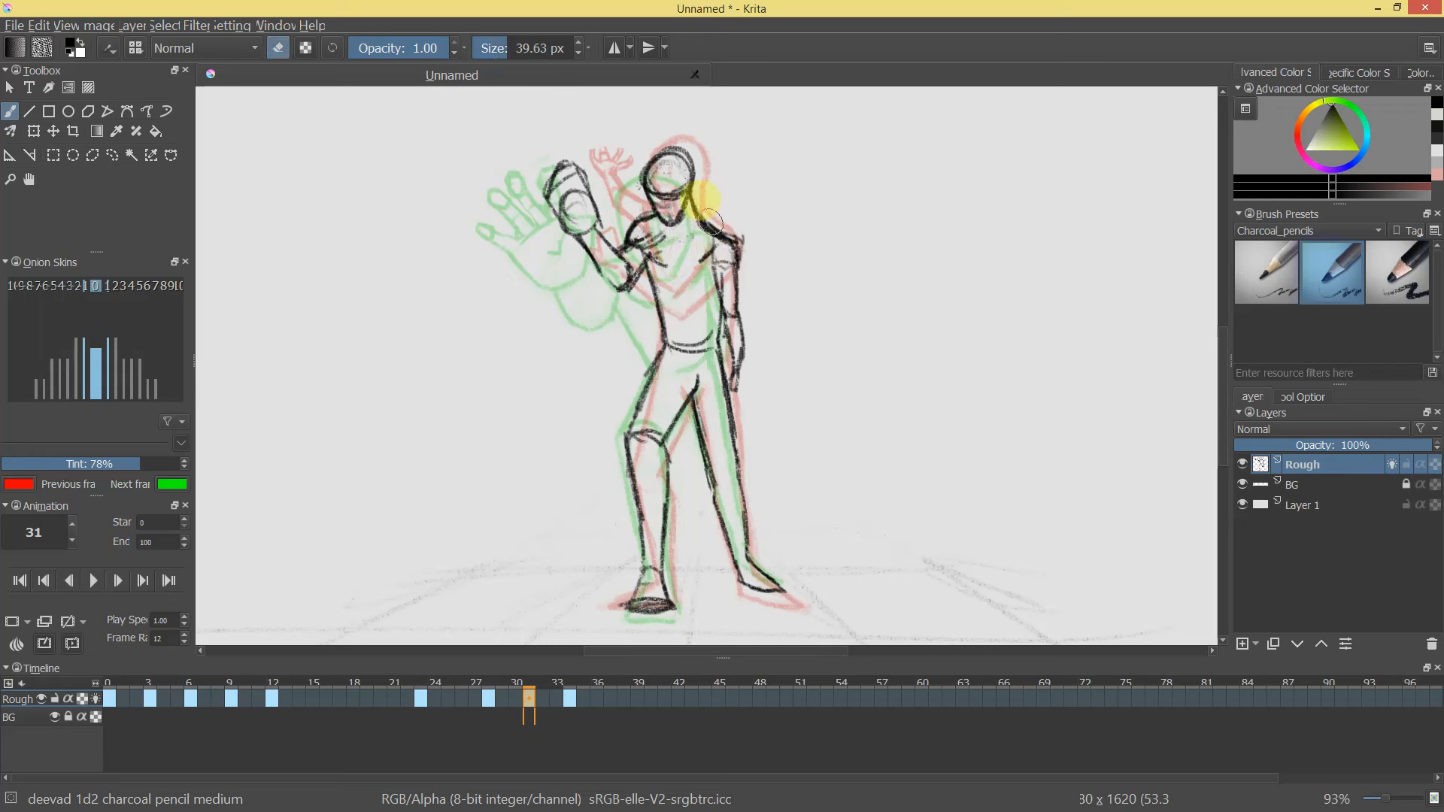
mouse_move(707, 220)
left_mouse_down()
mouse_move(728, 239)
mouse_move(741, 333)
left_mouse_up()
mouse_move(655, 230)
left_mouse_down()
mouse_move(638, 258)
mouse_move(672, 266)
left_mouse_up()
key("ctrl+z")
key("e")
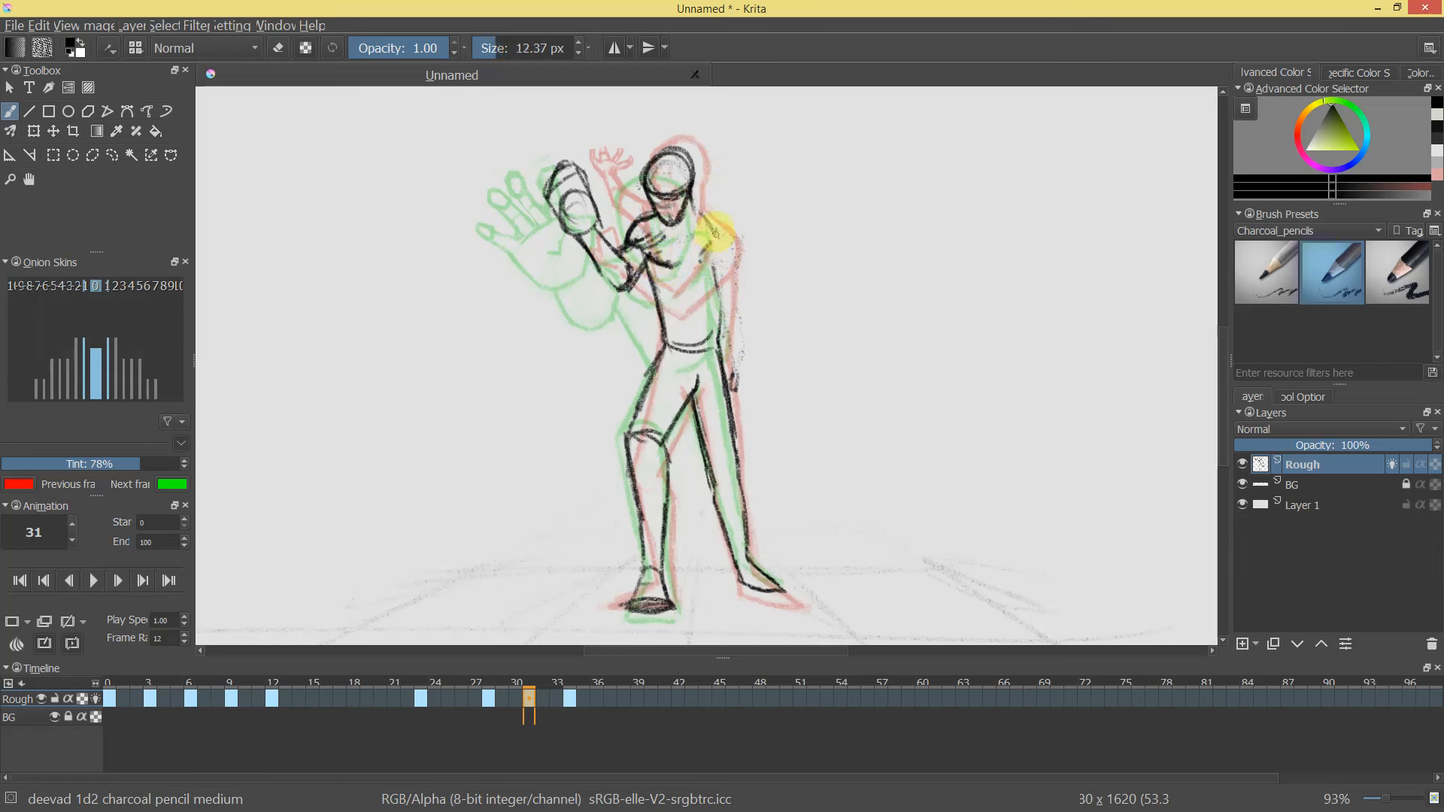
left_click_drag(723, 249, 729, 358)
Erase the head again, redraw the shoulder line and neck, and sketch a new head above them.
mouse_move(751, 213)
left_mouse_down()
mouse_move(739, 279)
mouse_move(761, 219)
mouse_move(687, 168)
mouse_move(691, 245)
mouse_move(686, 188)
mouse_move(657, 240)
mouse_move(676, 247)
left_mouse_up()
key("e")
key("bracketleft")
key("bracketleft")
key("bracketleft")
key("e")
mouse_move(642, 267)
left_mouse_down()
mouse_move(689, 223)
mouse_move(708, 256)
mouse_move(708, 204)
mouse_move(690, 258)
left_mouse_up()
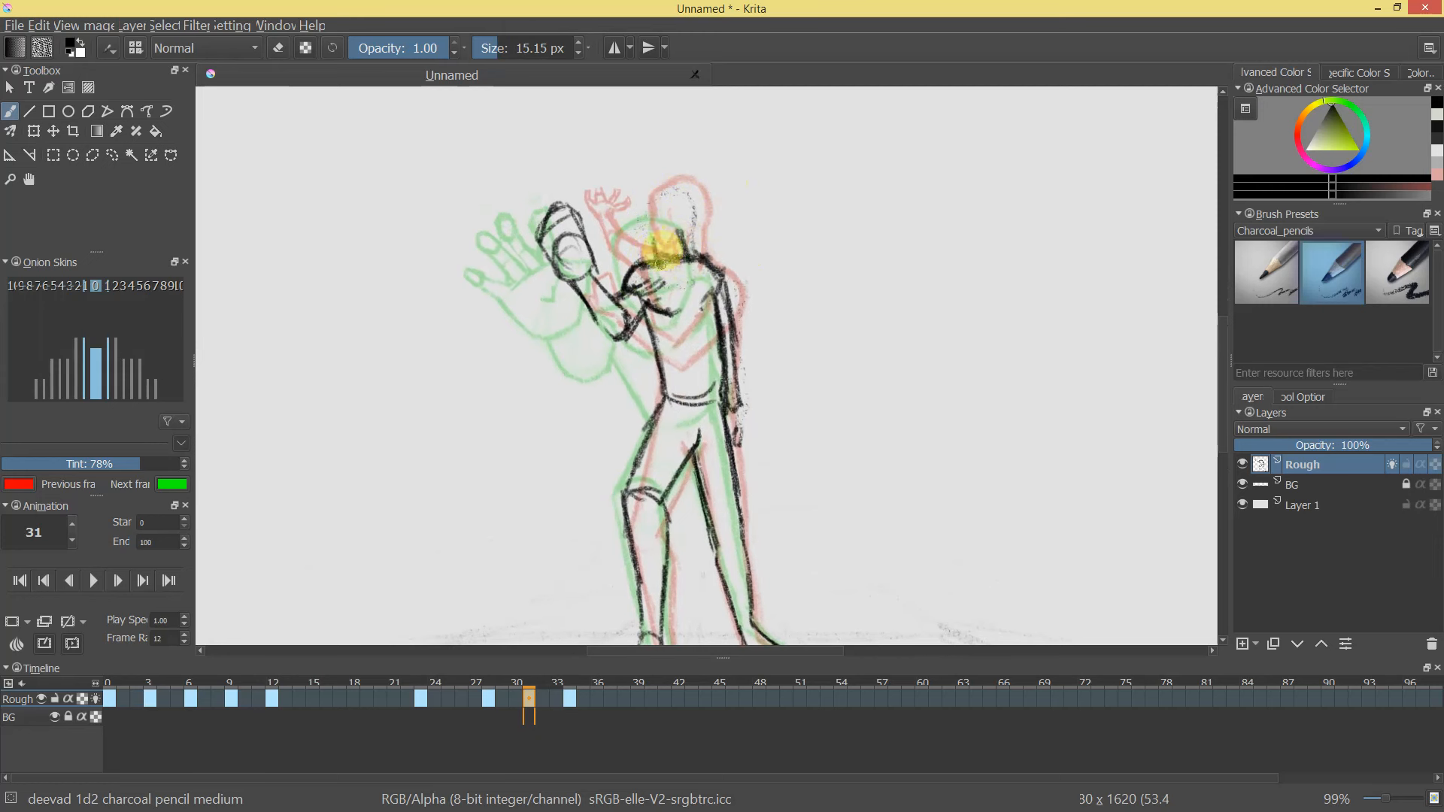
mouse_move(637, 220)
left_mouse_down()
mouse_move(660, 185)
mouse_move(639, 207)
mouse_move(645, 224)
mouse_move(631, 211)
mouse_move(661, 193)
mouse_move(684, 218)
mouse_move(716, 313)
mouse_move(732, 219)
mouse_move(679, 188)
mouse_move(650, 201)
mouse_move(655, 242)
mouse_move(575, 248)
left_mouse_up()
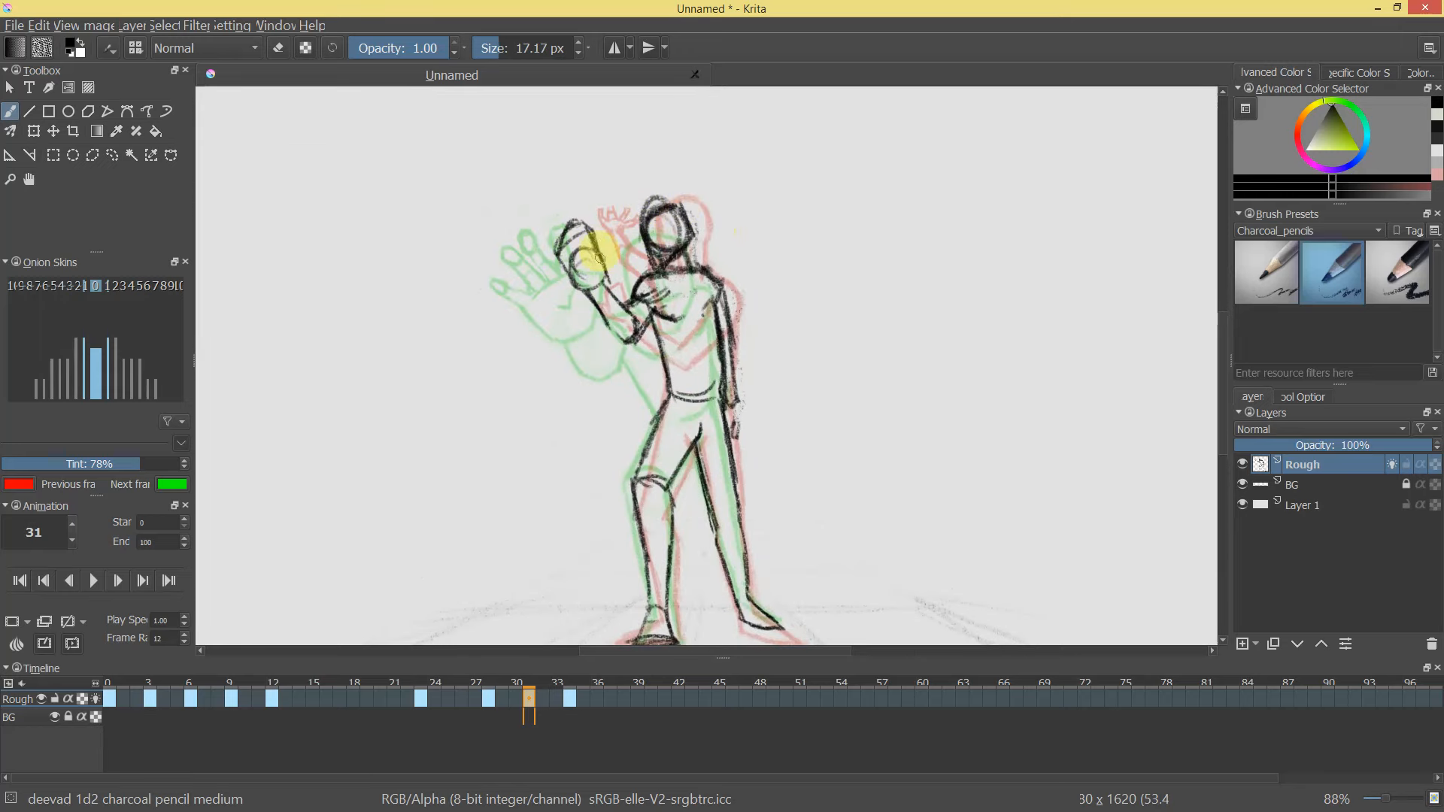
Erase the raised hand's closed fingers and redraw the thumb and first finger on the palm.
mouse_move(596, 226)
left_mouse_down()
mouse_move(613, 176)
mouse_move(568, 231)
mouse_move(544, 209)
mouse_move(553, 177)
mouse_move(598, 225)
mouse_move(554, 275)
mouse_move(544, 214)
mouse_move(587, 225)
mouse_move(554, 262)
mouse_move(581, 235)
mouse_move(600, 267)
mouse_move(592, 220)
left_mouse_up()
key("e")
key("e")
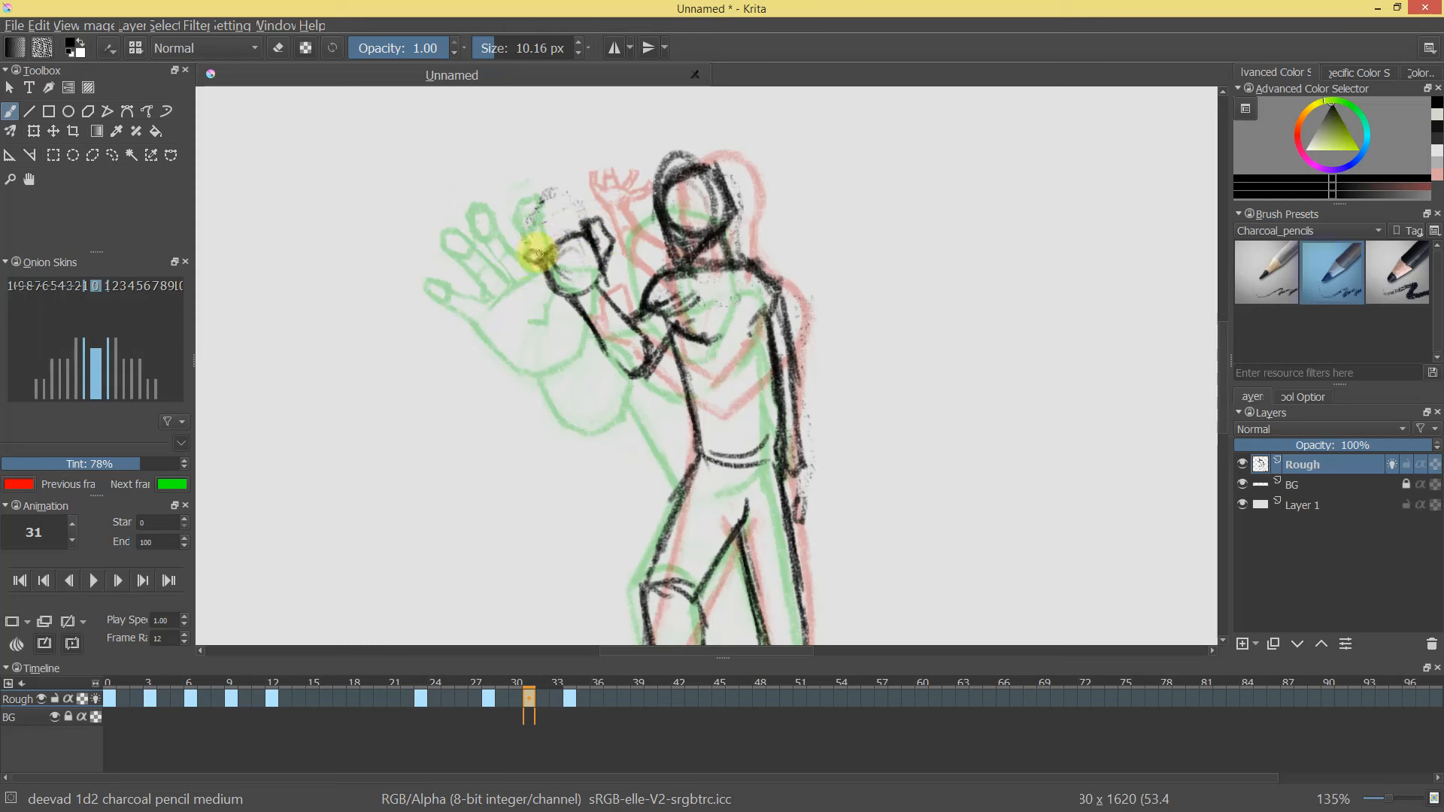
Sketch the curled fingers on the figure's raised hand at frame 31.
left_click_drag(530, 255, 546, 250, "shift")
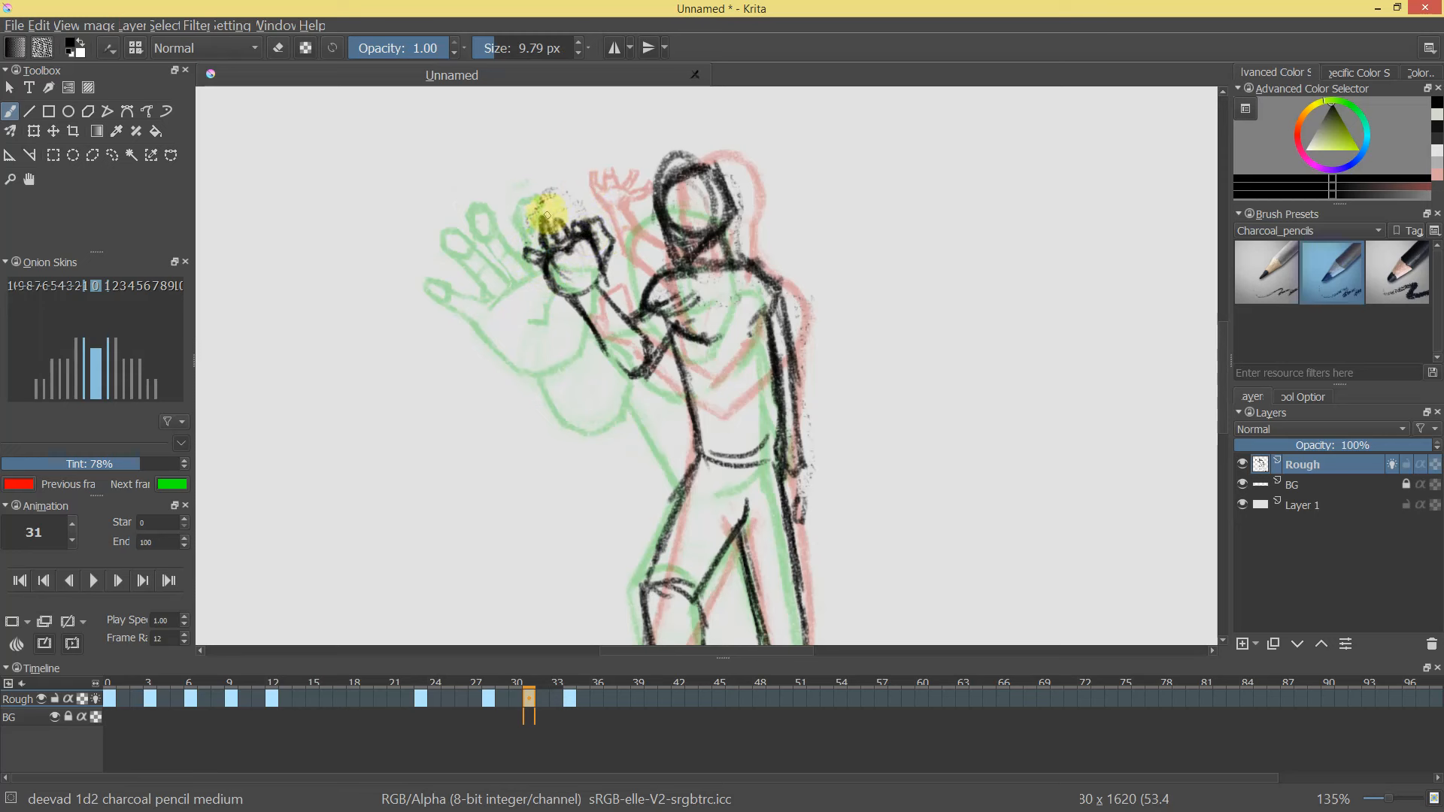
left_click_drag(555, 213, 584, 229)
mouse_move(740, 223)
left_mouse_down()
mouse_move(741, 309)
mouse_move(866, 216)
left_mouse_up()
left_click_drag(752, 275, 760, 203)
Scrub the timeline from frame 31 to frame 41 and back to compare the poses.
left_click_drag(534, 688, 664, 698)
left_click_drag(887, 400, 654, 583)
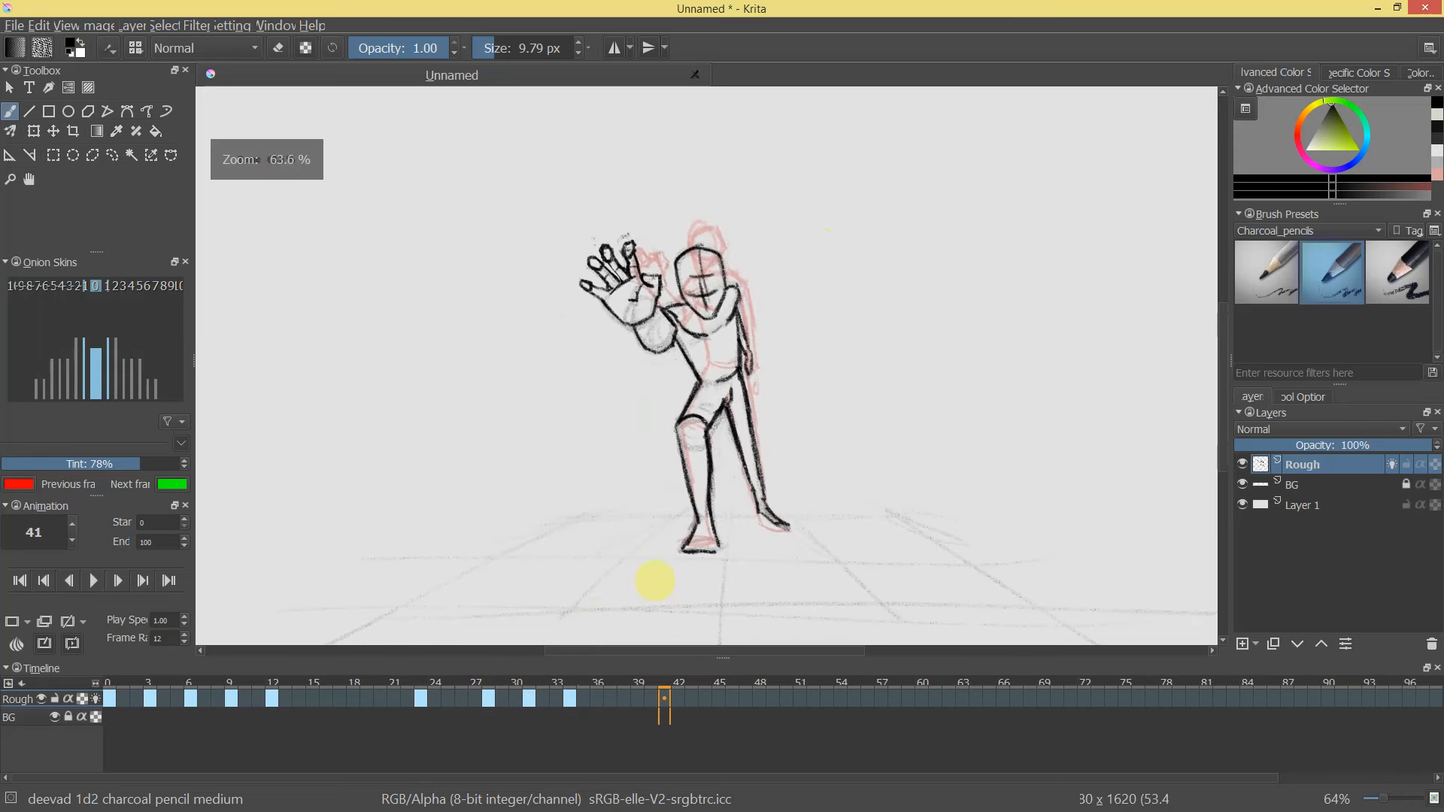
mouse_move(575, 680)
left_mouse_down()
mouse_move(493, 698)
mouse_move(579, 695)
mouse_move(520, 710)
mouse_move(544, 707)
mouse_move(494, 705)
mouse_move(580, 699)
mouse_move(521, 707)
left_mouse_up()
Erase the rough lines of the bent front leg's lower leg and foot.
left_click_drag(715, 448, 712, 466)
key("e")
left_click_drag(689, 515, 703, 517)
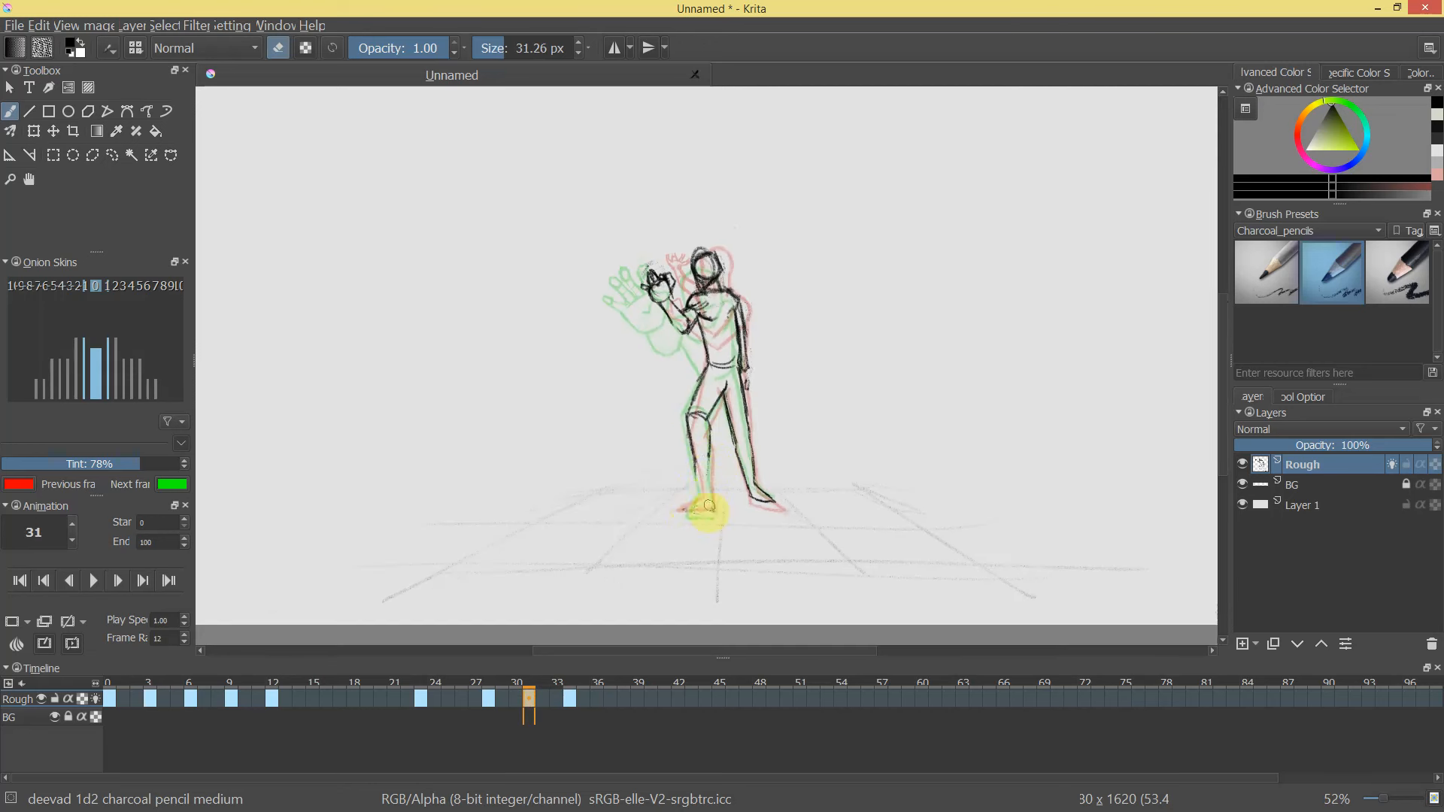
mouse_move(708, 426)
left_mouse_down()
mouse_move(709, 340)
mouse_move(698, 411)
mouse_move(760, 259)
left_mouse_up()
mouse_move(763, 299)
left_mouse_down()
mouse_move(722, 327)
mouse_move(752, 316)
mouse_move(711, 377)
left_mouse_up()
key("e")
key("ctrl+z")
Redraw the bent front leg from the knee down, including the foot planted on the floor.
left_click_drag(758, 305, 705, 385)
left_click_drag(709, 396, 714, 396)
mouse_move(707, 382)
left_mouse_down()
mouse_move(727, 434)
mouse_move(732, 541)
left_mouse_up()
left_click_drag(689, 467, 708, 524)
mouse_move(676, 392)
left_mouse_down()
mouse_move(708, 527)
mouse_move(701, 445)
mouse_move(687, 577)
mouse_move(701, 558)
mouse_move(687, 600)
left_mouse_up()
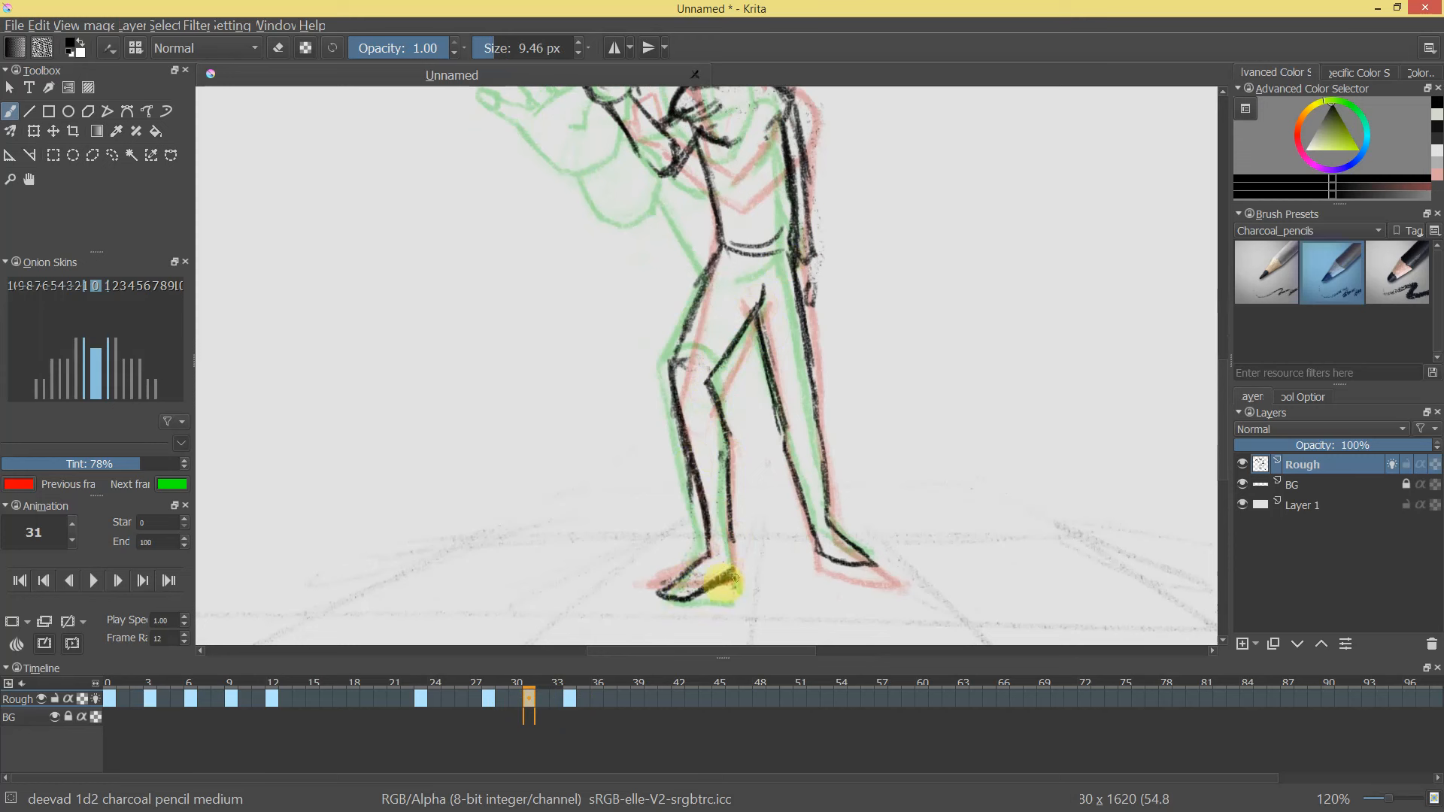
left_click_drag(733, 537, 740, 578)
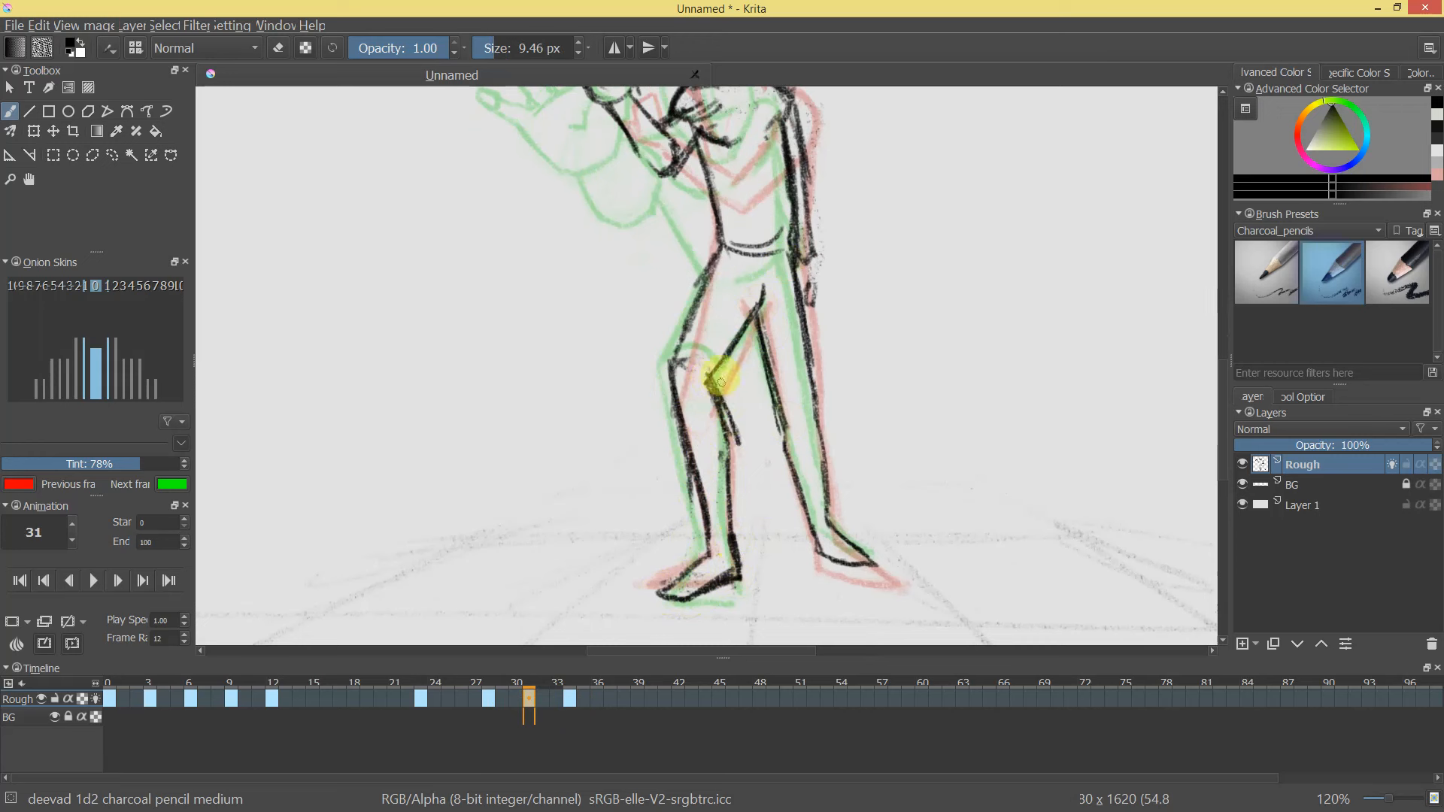
Strengthen the front leg's shin, calf and thigh contours and the back leg's inner line.
left_click_drag(714, 389, 734, 542)
left_click_drag(671, 382, 699, 535)
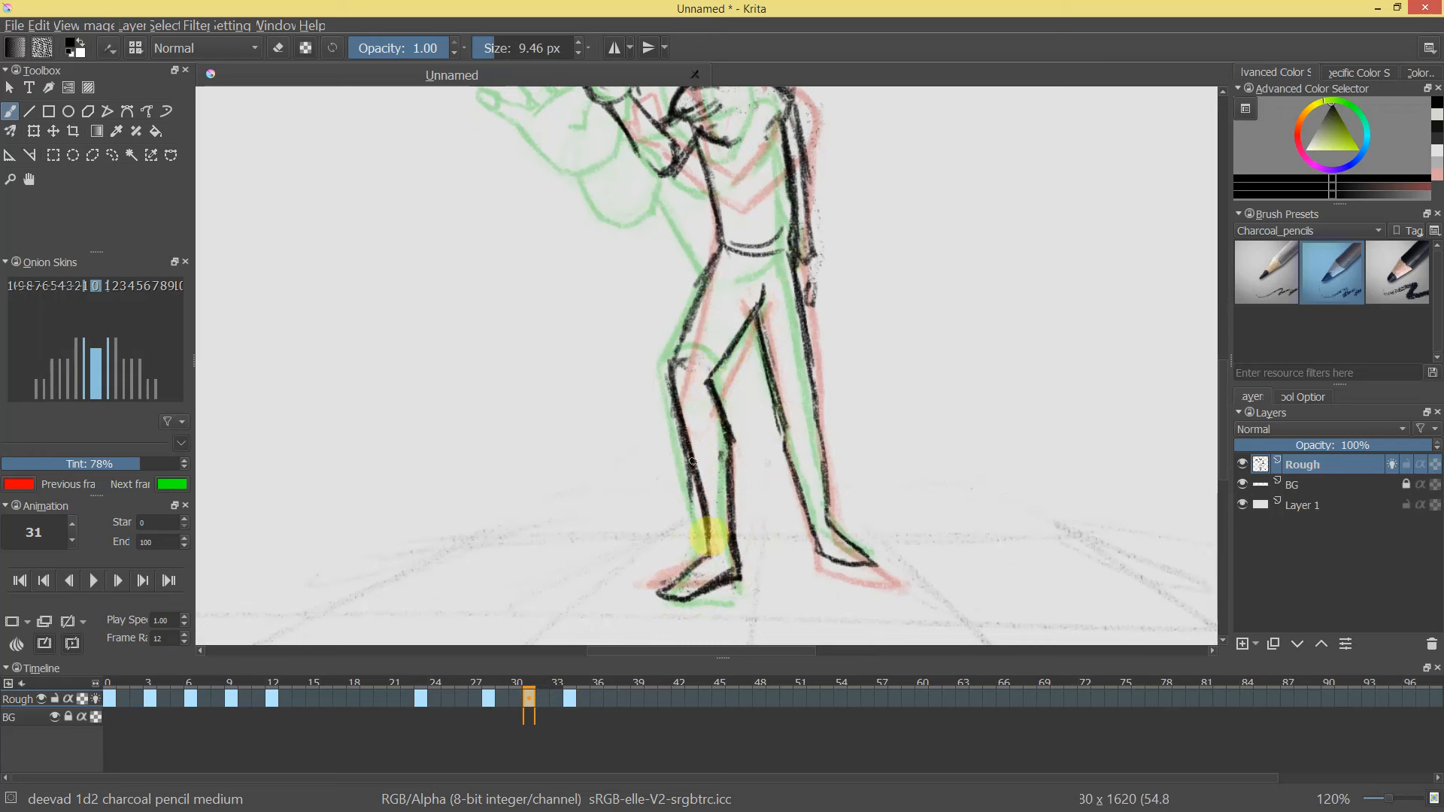
left_click_drag(725, 258, 671, 364)
mouse_move(758, 310)
left_mouse_down()
mouse_move(710, 381)
mouse_move(764, 297)
mouse_move(782, 402)
mouse_move(779, 391)
left_mouse_up()
key("e")
key("e")
Play the animation from an early frame to review the motion, and return to frame 31.
left_click_drag(529, 683, 243, 665)
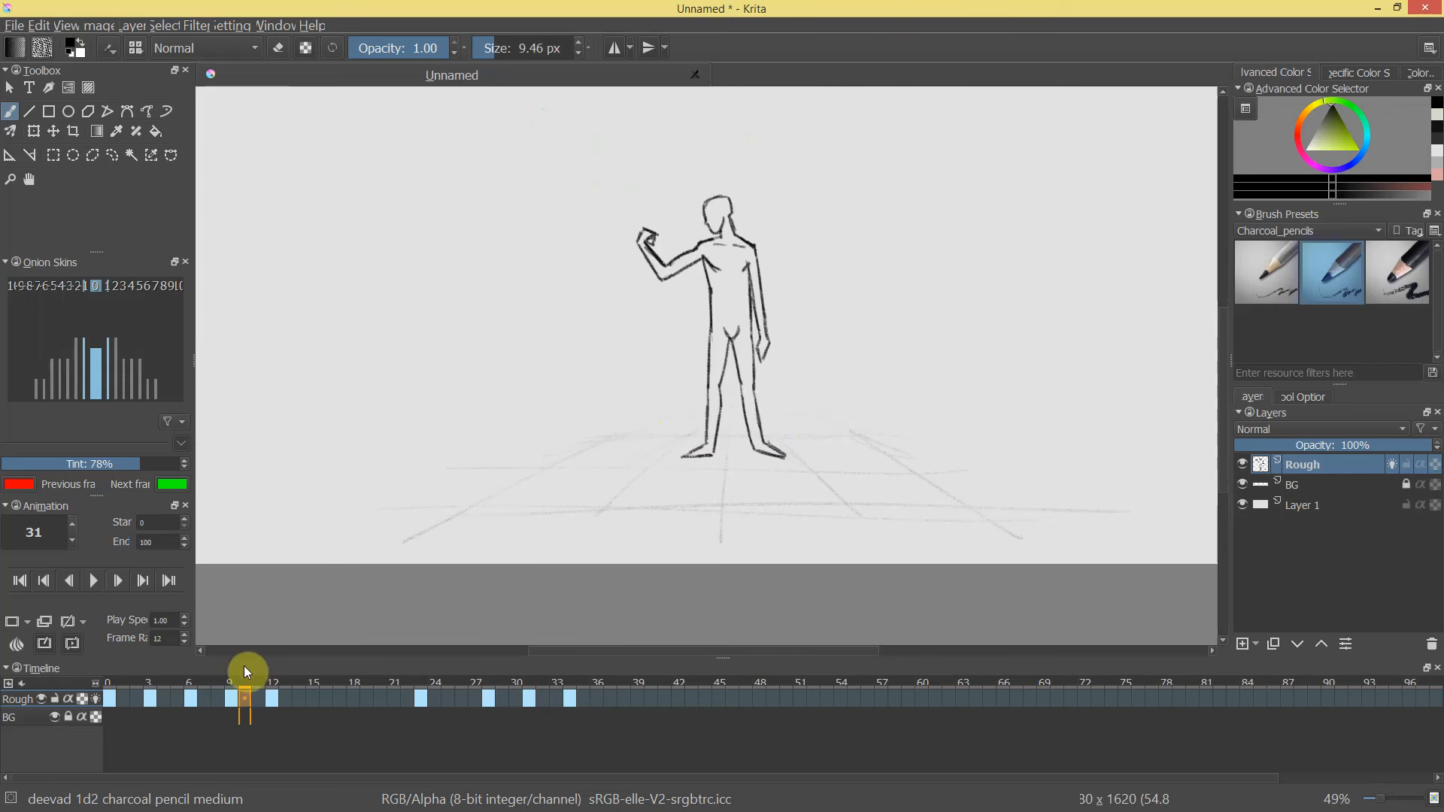
left_click(93, 580)
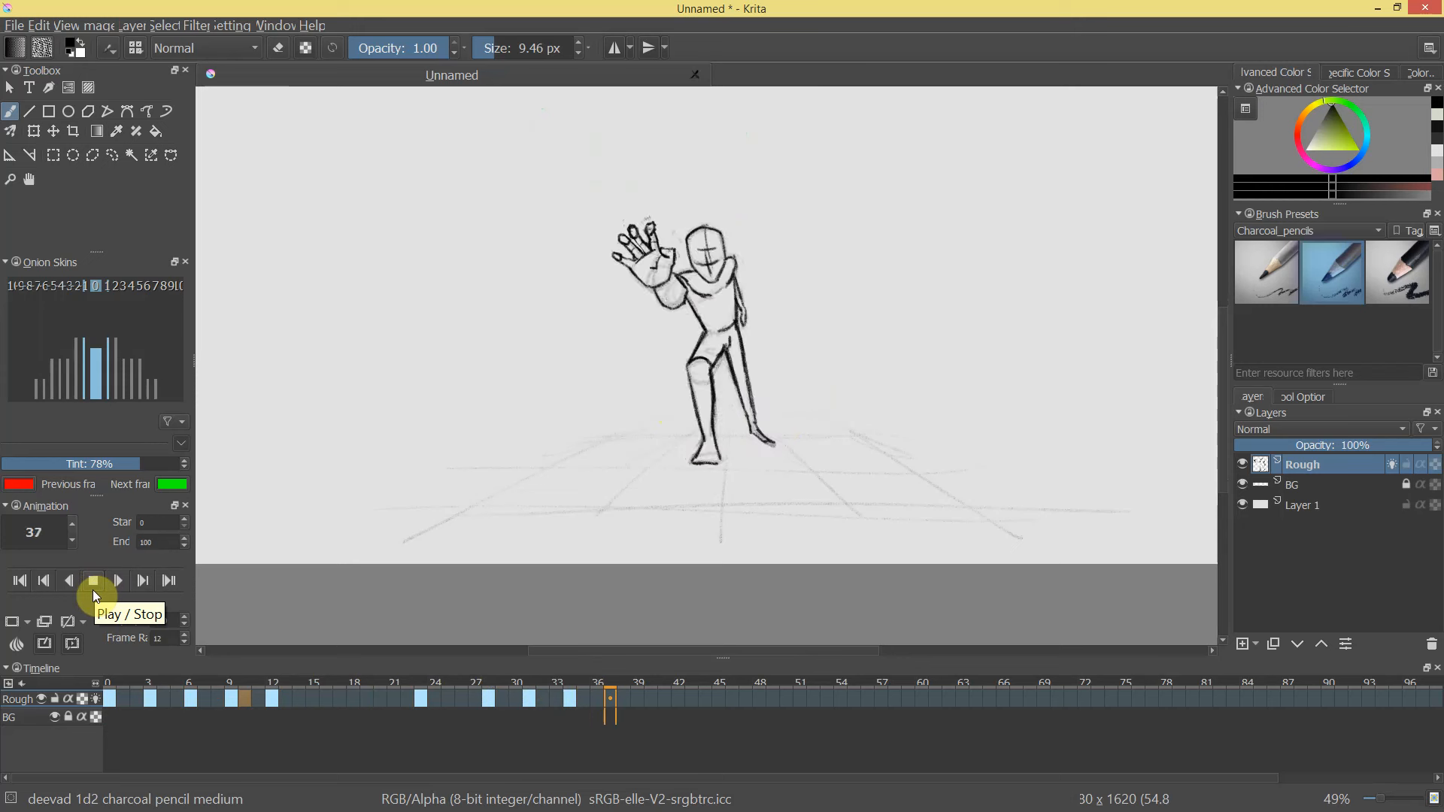
left_click(524, 683)
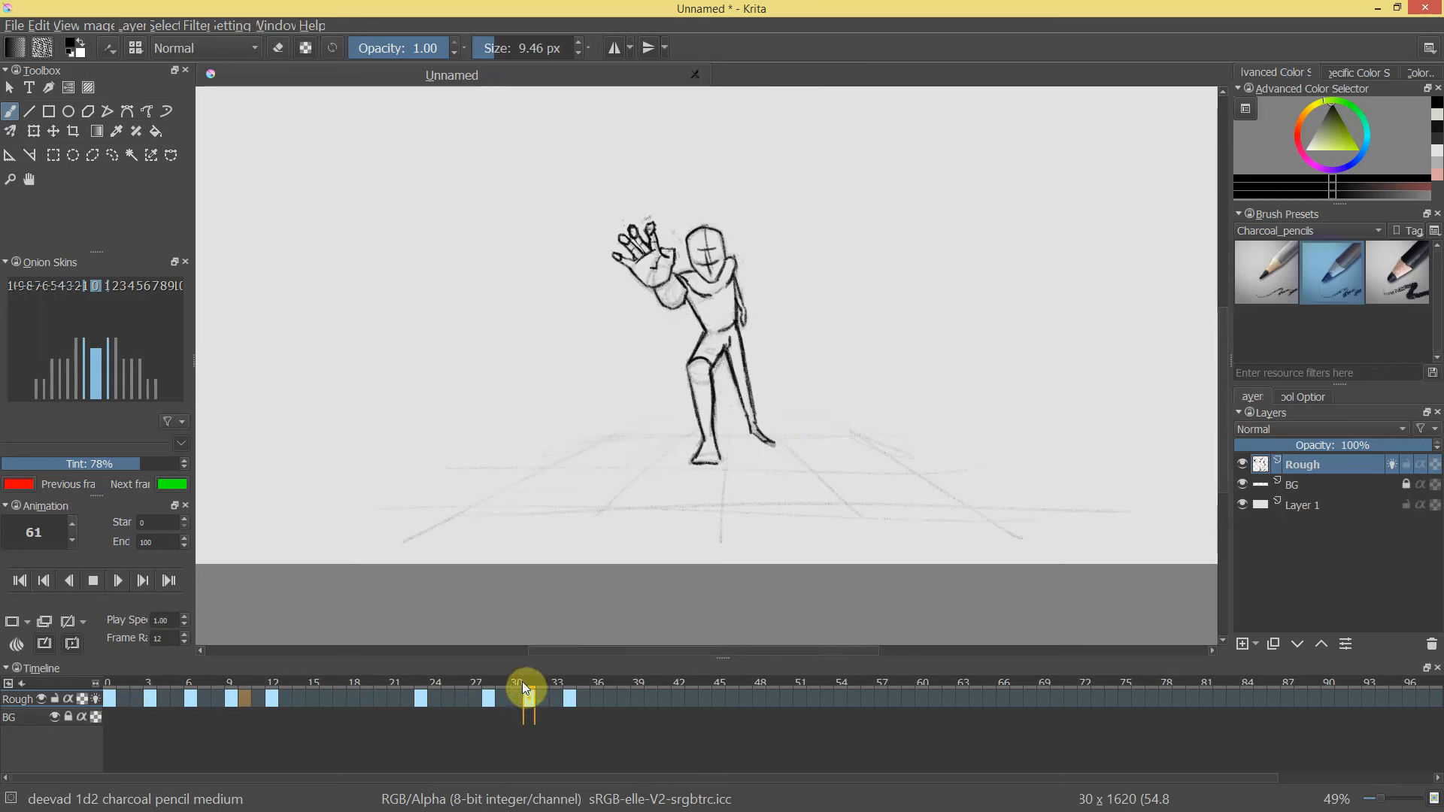
key("space")
left_click_drag(242, 681, 543, 718)
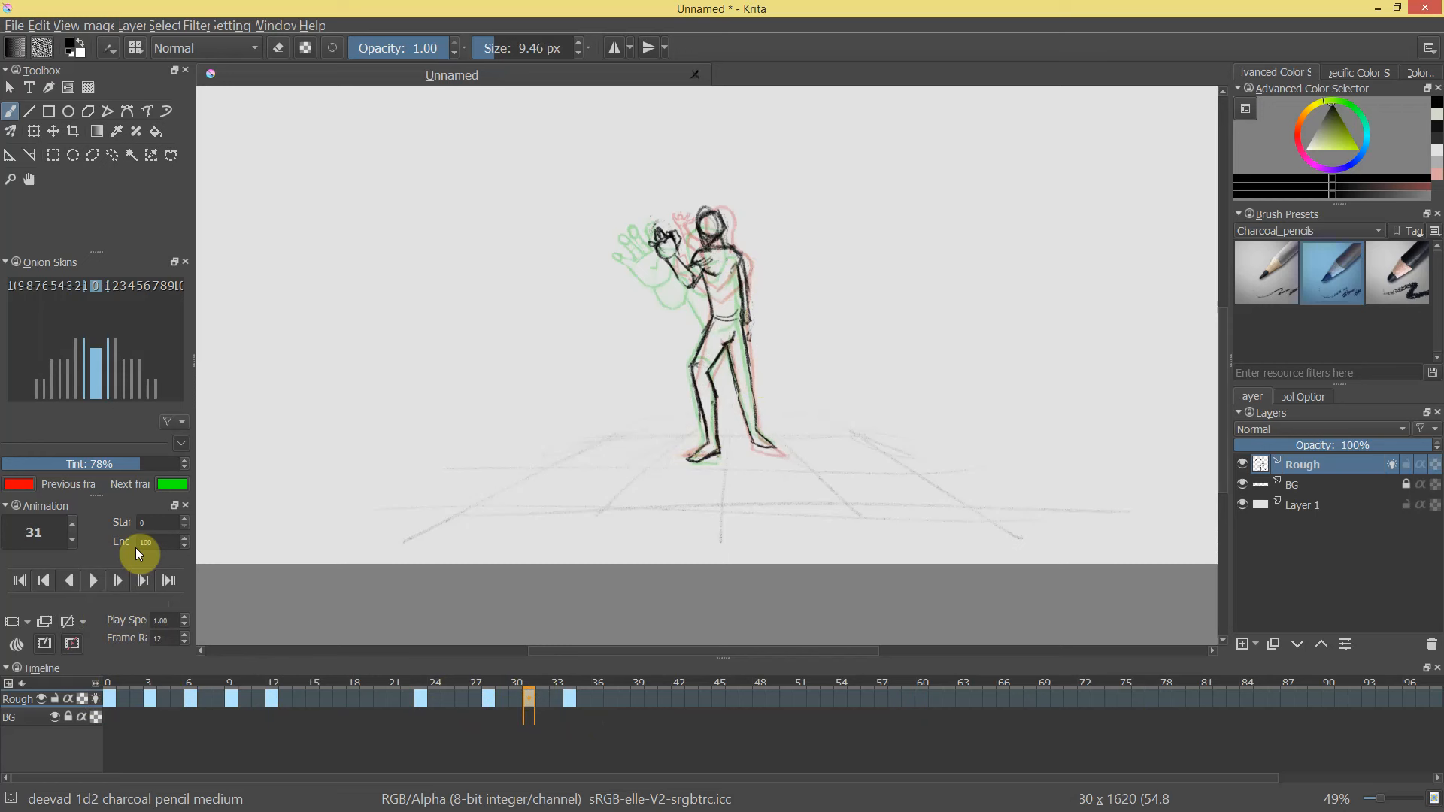
Lightly erase the head, torso and both arm lines, leaving a faint guide for redrawing.
scroll(711, 218, "up", 3)
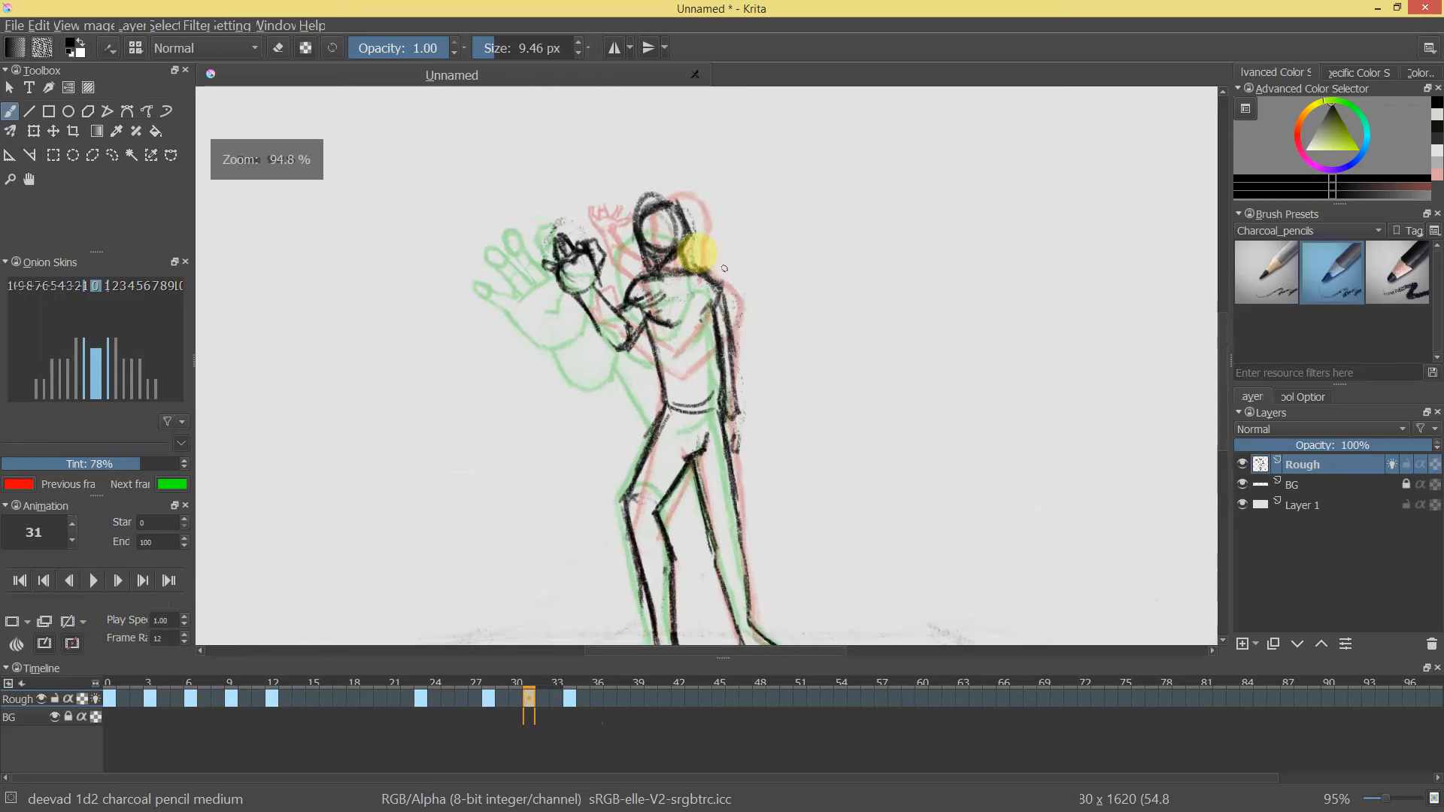
key("e")
mouse_move(698, 255)
left_mouse_down()
mouse_move(647, 199)
mouse_move(686, 218)
mouse_move(623, 346)
mouse_move(679, 307)
mouse_move(725, 425)
left_mouse_up()
left_click_drag(716, 229, 651, 224)
key("e")
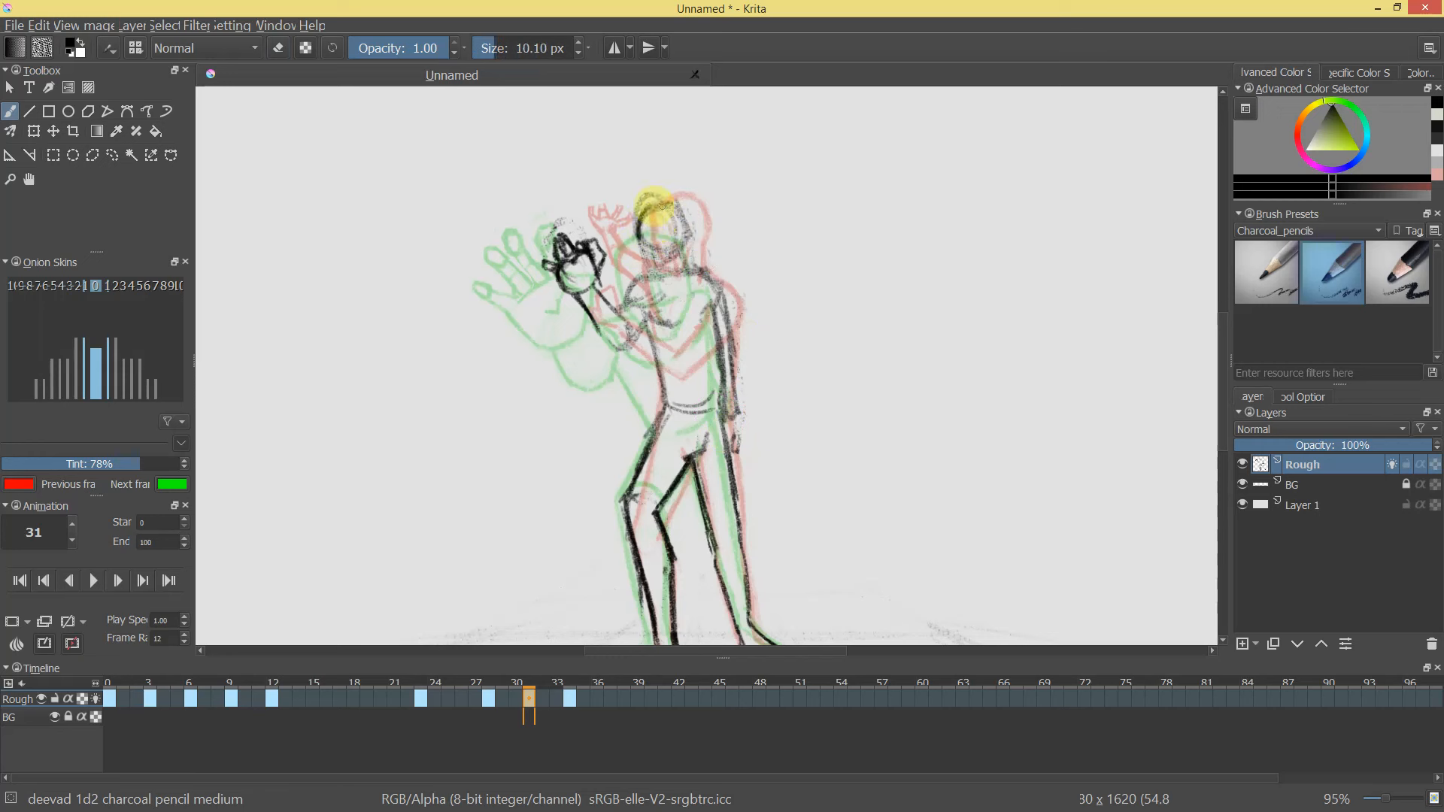
Redraw the head, neck and near shoulder, and the raised arm up to the hand, over the faint guide.
mouse_move(695, 231)
left_mouse_down()
mouse_move(651, 255)
mouse_move(638, 239)
mouse_move(652, 273)
mouse_move(689, 249)
mouse_move(687, 268)
mouse_move(687, 216)
mouse_move(710, 190)
mouse_move(700, 238)
mouse_move(691, 216)
mouse_move(634, 280)
mouse_move(655, 279)
mouse_move(625, 303)
mouse_move(662, 301)
mouse_move(652, 324)
mouse_move(668, 324)
mouse_move(637, 309)
mouse_move(669, 297)
mouse_move(626, 351)
left_mouse_up()
key("e")
key("e")
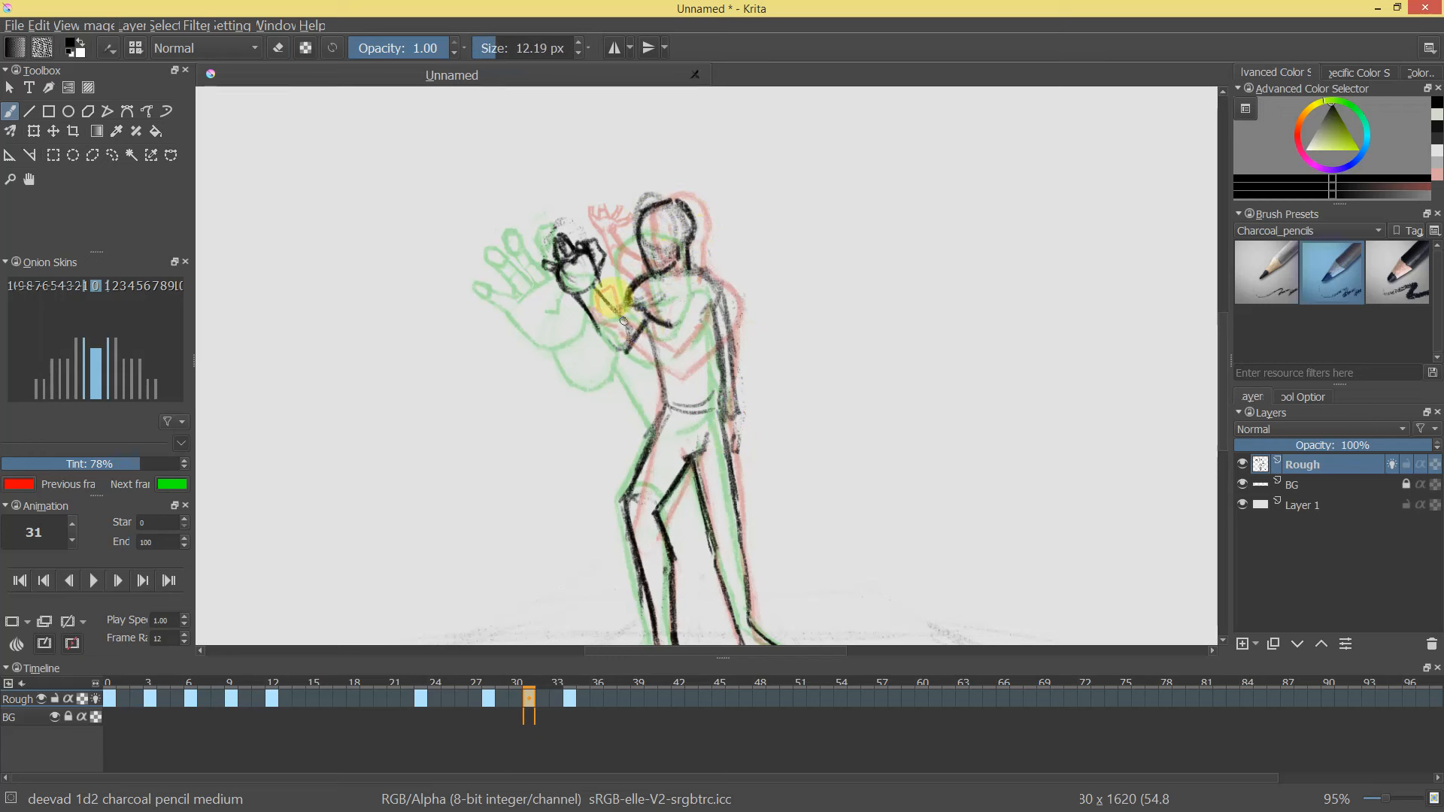
mouse_move(592, 286)
left_mouse_down()
mouse_move(600, 353)
mouse_move(587, 311)
left_mouse_up()
mouse_move(576, 294)
left_mouse_down()
mouse_move(628, 353)
mouse_move(607, 347)
mouse_move(635, 352)
mouse_move(643, 292)
left_mouse_up()
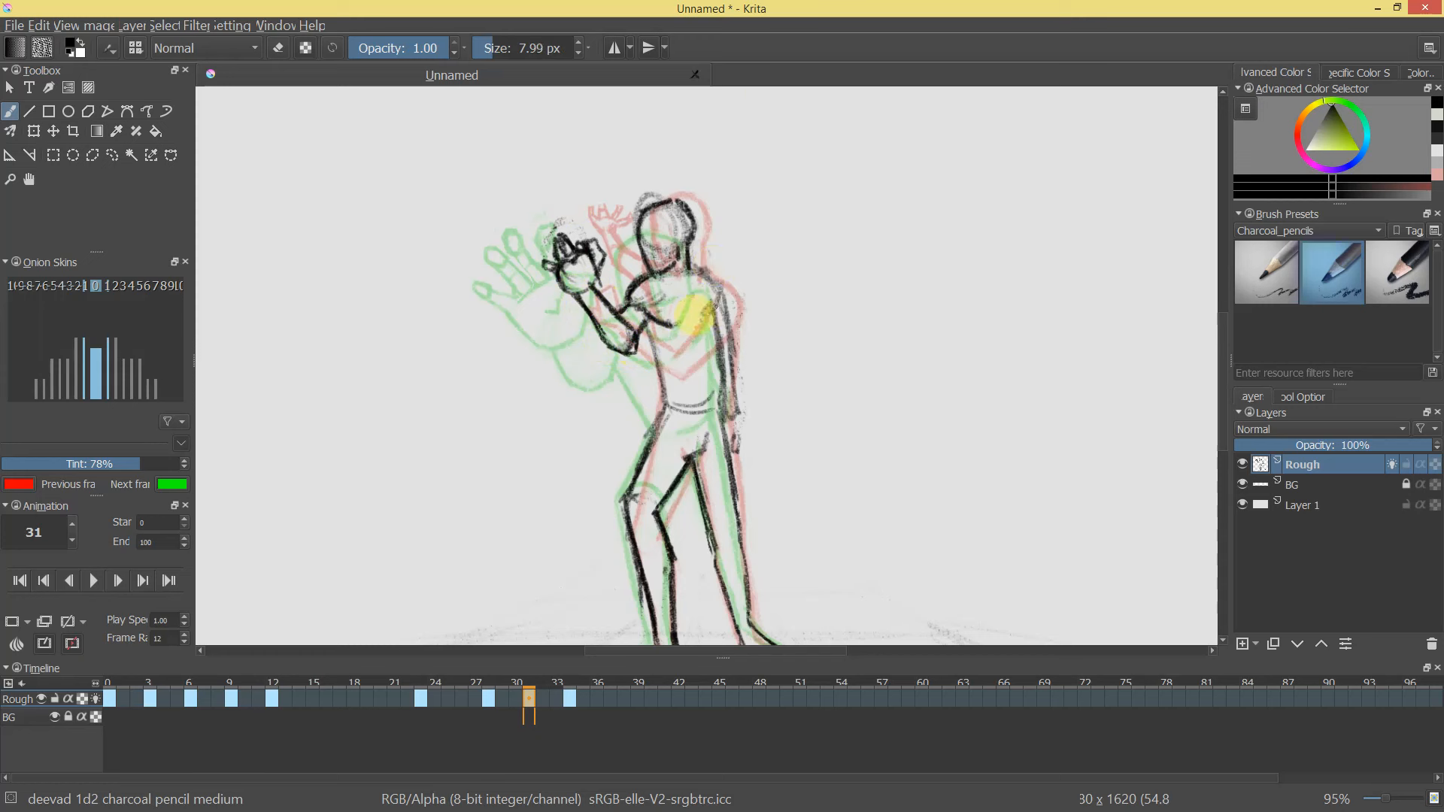
Redraw both sides of the torso, the far shoulder and the hanging arm with a 9.02 px brush.
mouse_move(634, 345)
left_mouse_down("shift")
mouse_move(665, 409)
mouse_move(641, 466)
left_mouse_up("shift")
left_click_drag(713, 329, 689, 319, "shift")
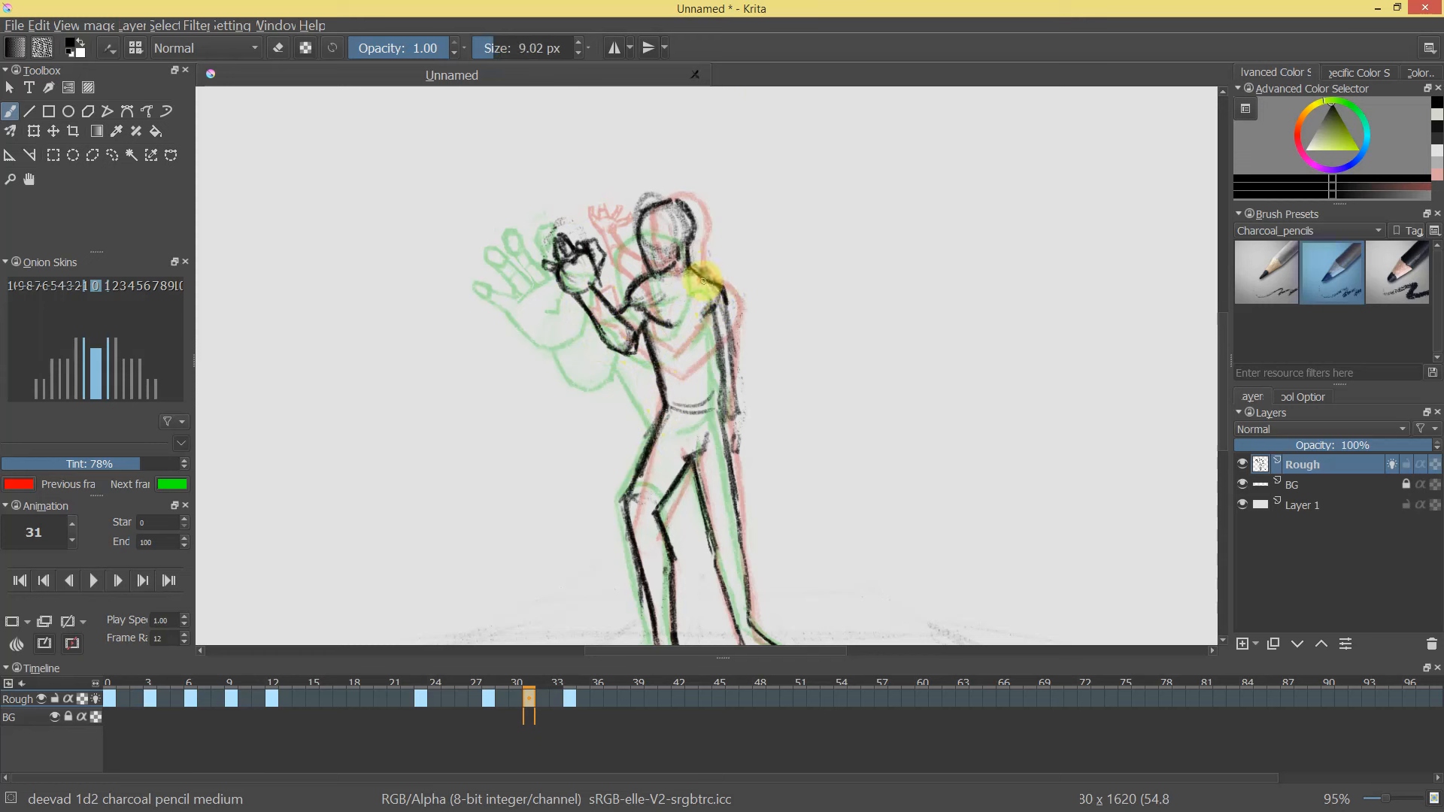
mouse_move(692, 265)
left_mouse_down()
mouse_move(728, 325)
mouse_move(726, 378)
left_mouse_up()
mouse_move(714, 320)
left_mouse_down()
mouse_move(733, 494)
mouse_move(737, 421)
left_mouse_up()
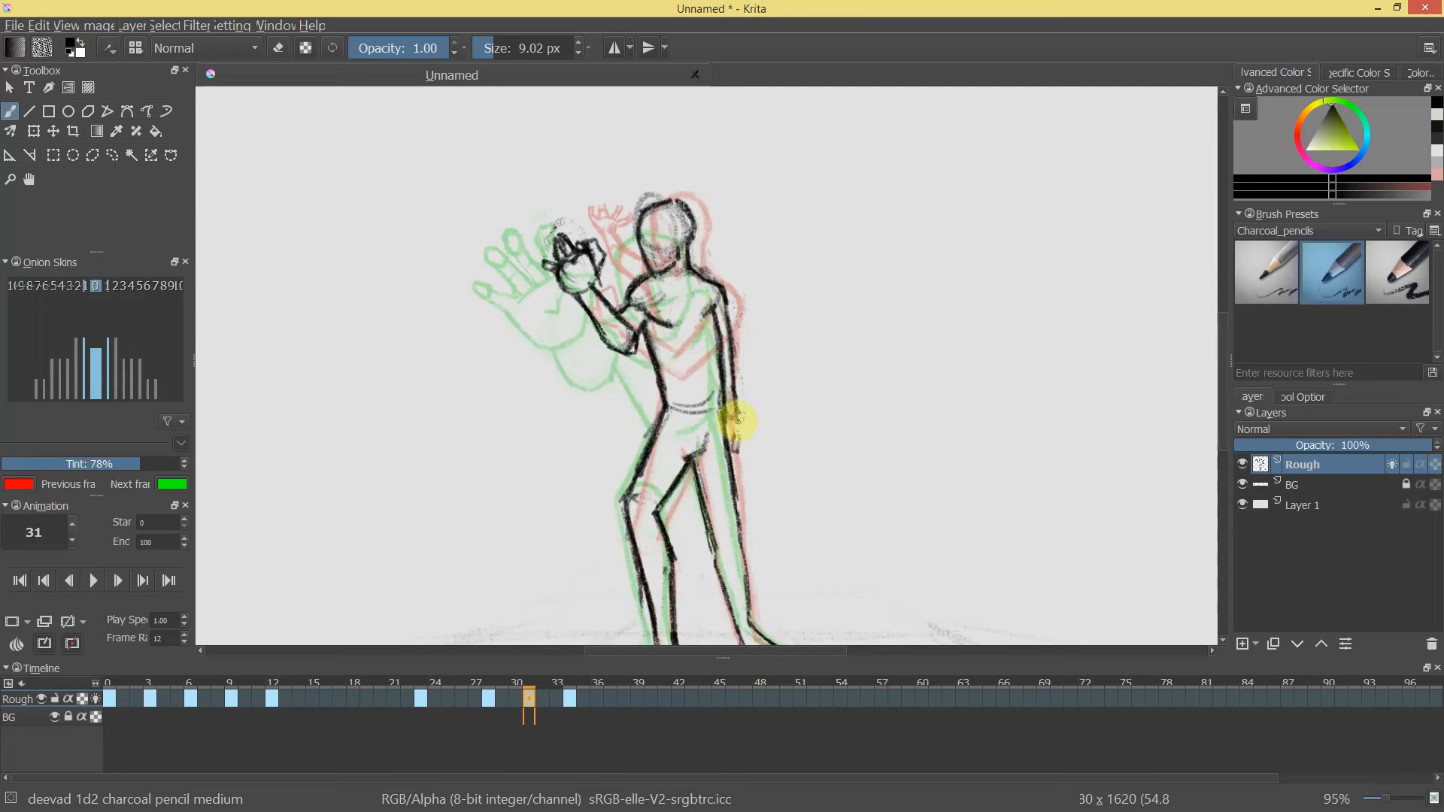
Erase the hanging arm and redraw it bent slightly outward, away from the torso.
scroll(784, 390, "down", 4)
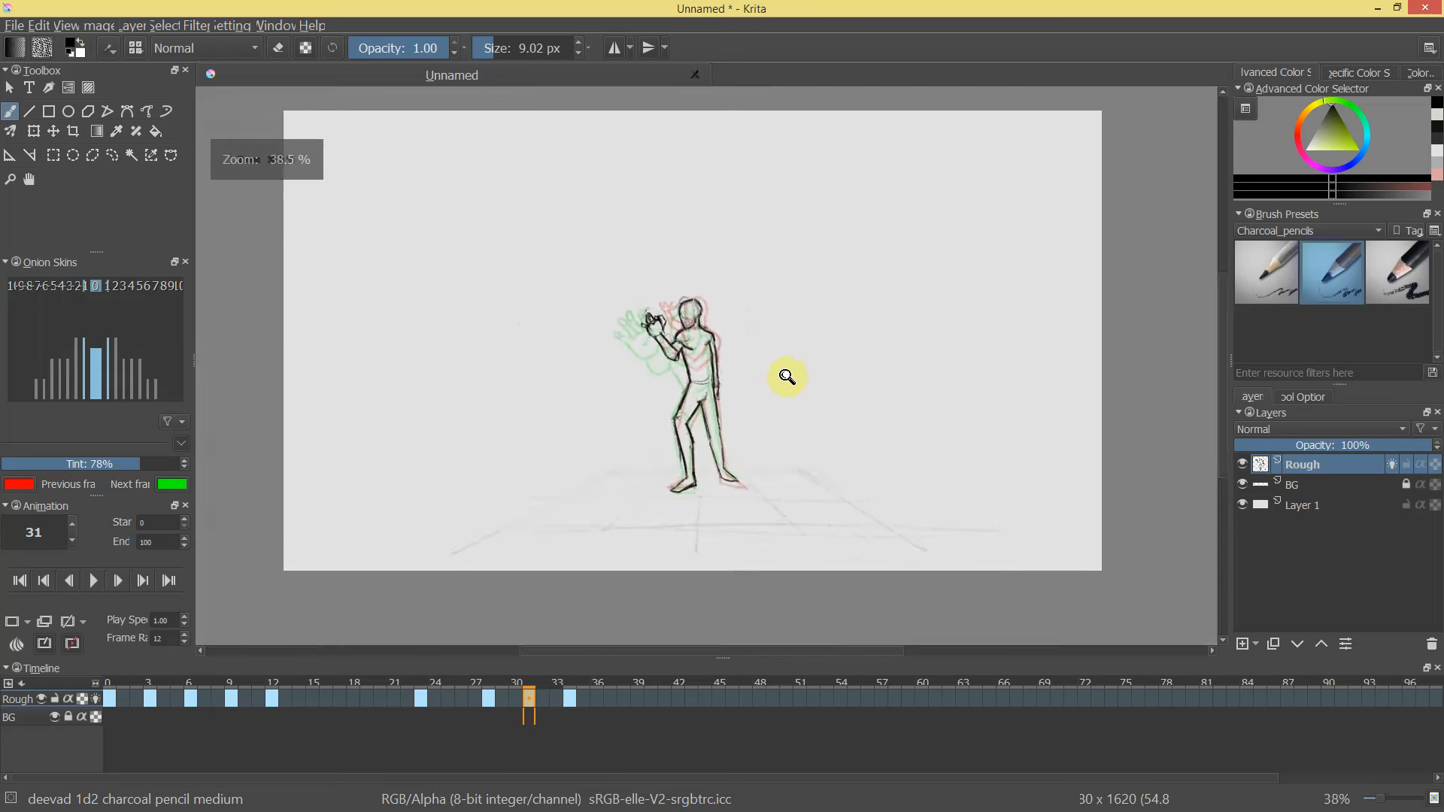
scroll(729, 296, "up", 2)
key("e")
mouse_move(726, 323)
left_mouse_down()
mouse_move(731, 407)
mouse_move(725, 331)
mouse_move(743, 363)
left_mouse_up()
key("e")
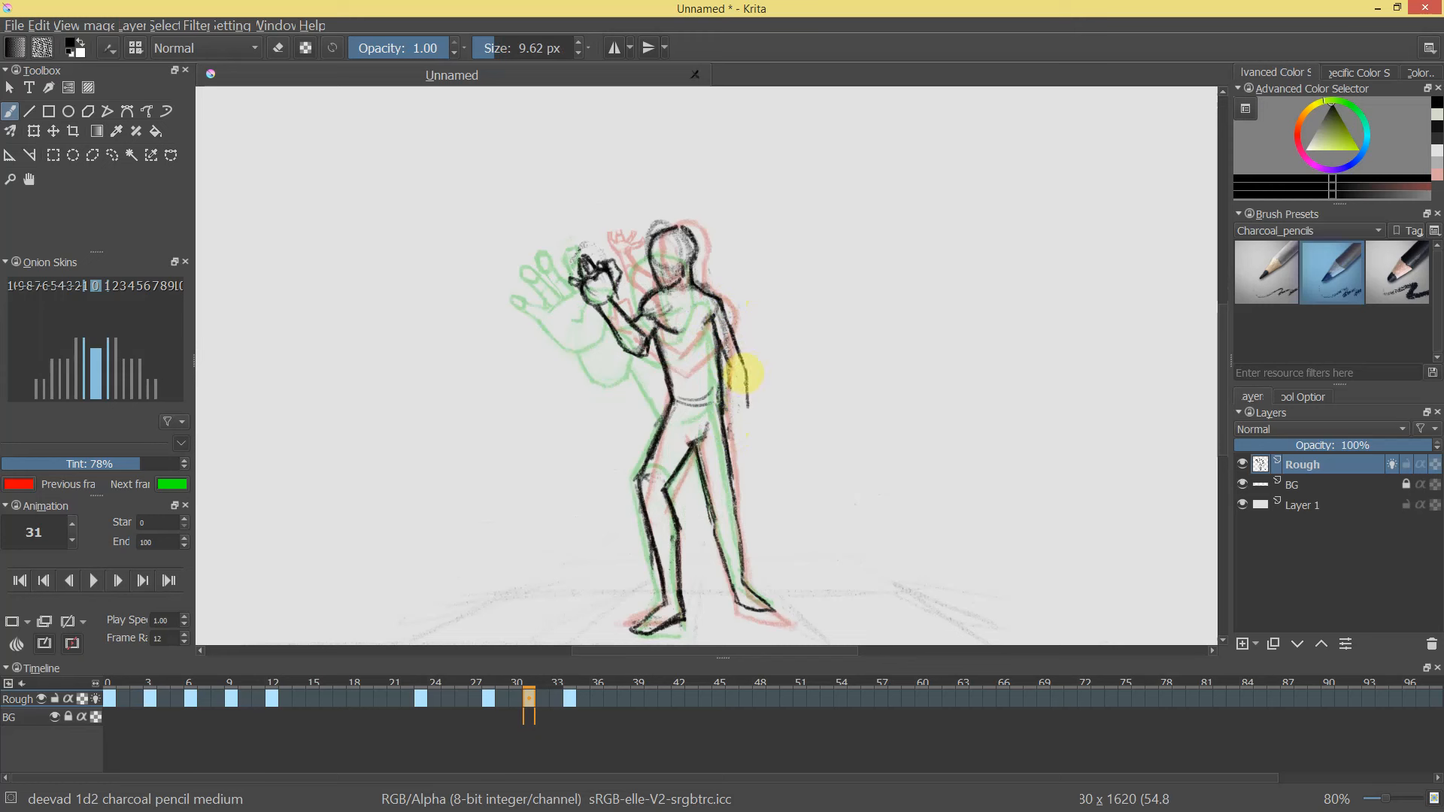
left_click_drag(740, 359, 747, 410)
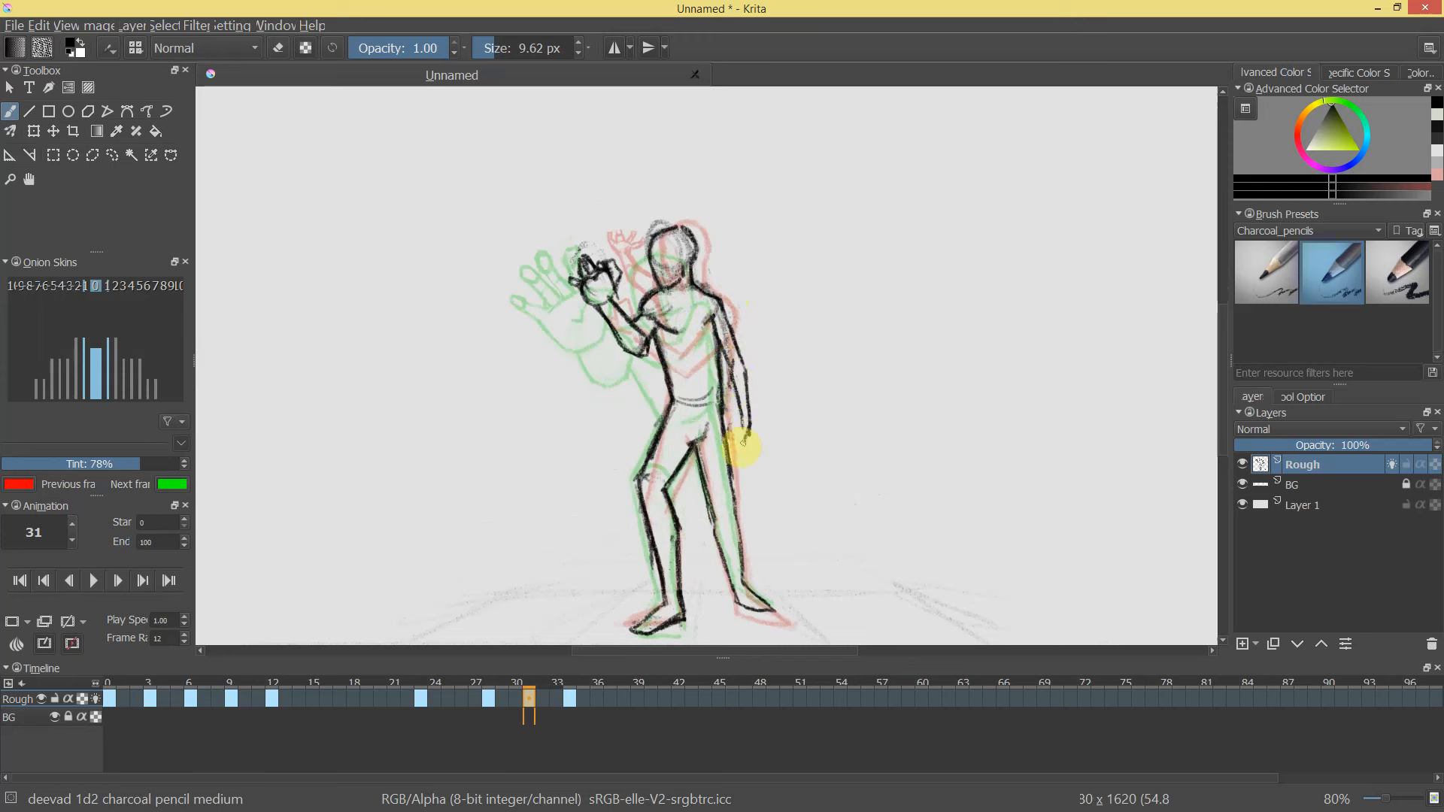
Draw the hanging arm's hand and add a face guide line on the head.
key("bracketright")
key("bracketright")
key("bracketright")
key("bracketright")
mouse_move(748, 451)
left_mouse_down()
mouse_move(758, 493)
mouse_move(777, 429)
mouse_move(712, 261)
mouse_move(715, 227)
mouse_move(684, 208)
mouse_move(725, 225)
mouse_move(774, 393)
mouse_move(548, 200)
mouse_move(569, 197)
mouse_move(545, 214)
left_mouse_up()
key("e")
key("e")
key("e")
key("e")
mouse_move(675, 340)
left_mouse_down()
mouse_move(629, 418)
mouse_move(697, 248)
mouse_move(647, 231)
mouse_move(665, 342)
left_mouse_up()
Clean up the groin area and redraw the line where the two legs meet.
left_click_drag(717, 281, 738, 220)
left_click_drag(773, 452, 764, 506)
left_click_drag(702, 355, 712, 342)
key("e")
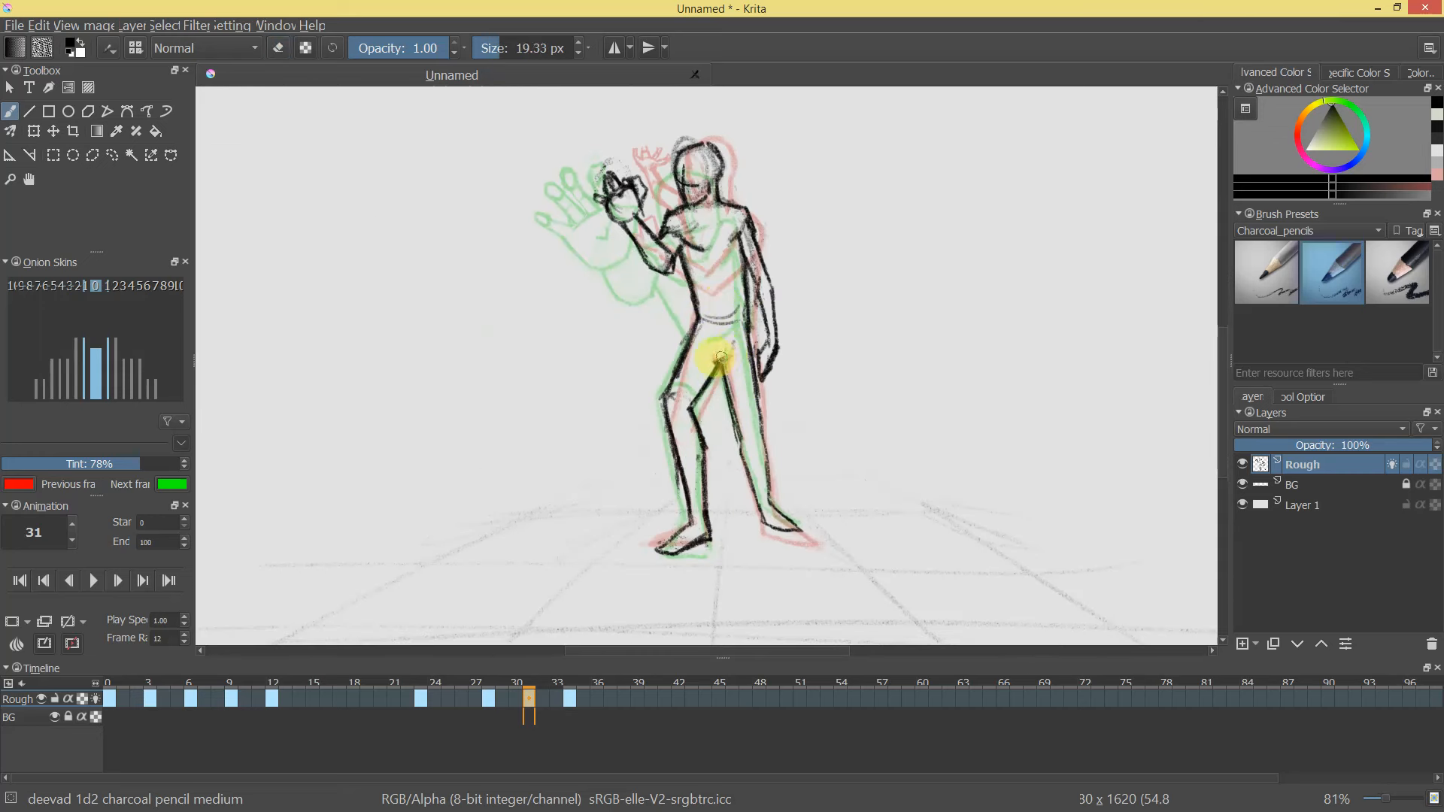
key("e")
key("e")
left_click_drag(708, 375, 724, 353)
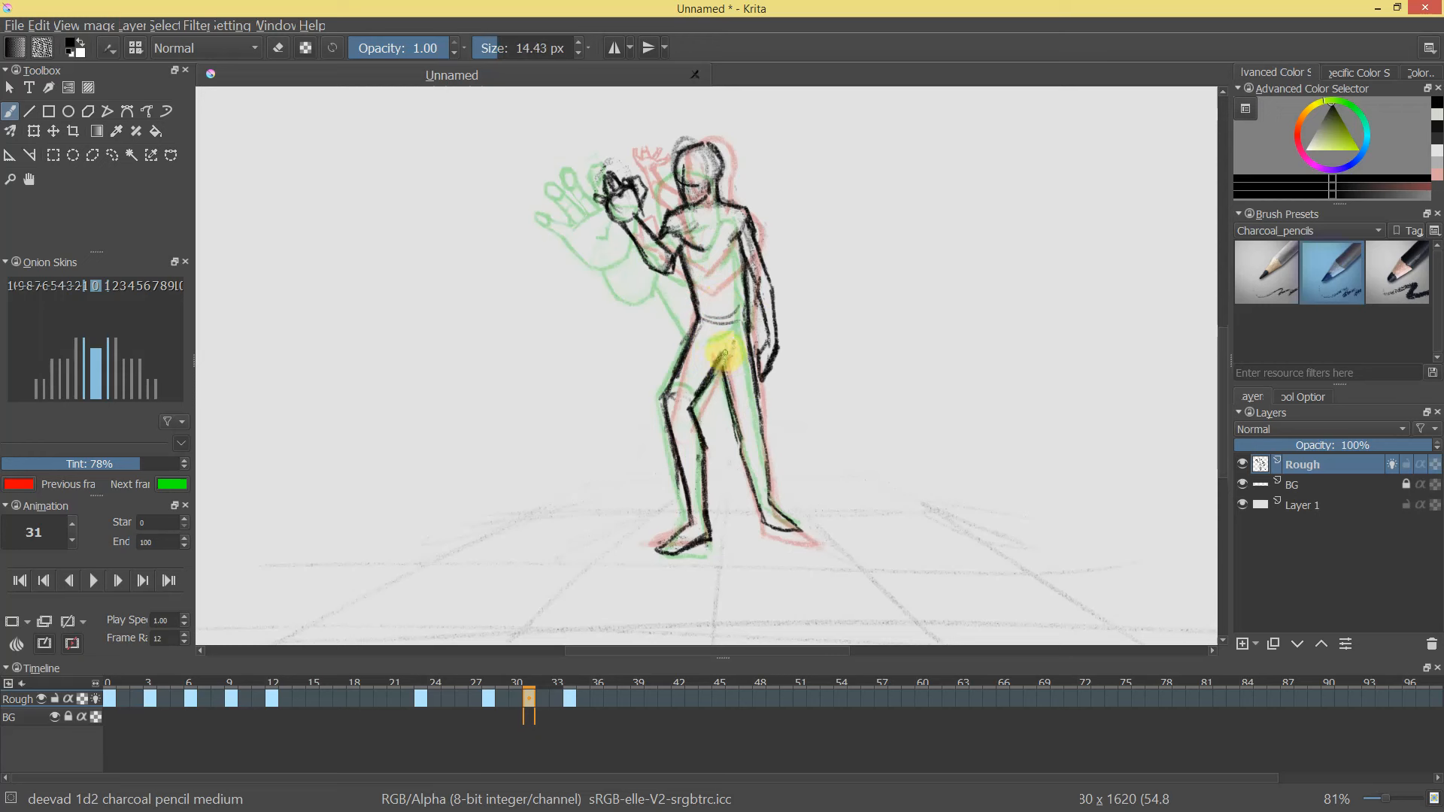
Erase stray lines around the hip and the back leg's knee.
mouse_move(793, 426)
left_mouse_down()
mouse_move(797, 483)
mouse_move(786, 384)
left_mouse_up()
key("e")
left_click_drag(735, 331, 746, 342)
mouse_move(752, 422)
left_mouse_down()
mouse_move(729, 521)
mouse_move(735, 413)
mouse_move(764, 479)
left_mouse_up()
key("e")
key("e")
Redraw the back leg's inner and outer contours from the groin and thigh down toward the ankle.
mouse_move(764, 484)
left_mouse_down()
mouse_move(759, 436)
mouse_move(763, 473)
left_mouse_up()
key("e")
left_click_drag(753, 406, 764, 485)
left_click_drag(731, 391, 725, 390)
left_click_drag(723, 362, 755, 497)
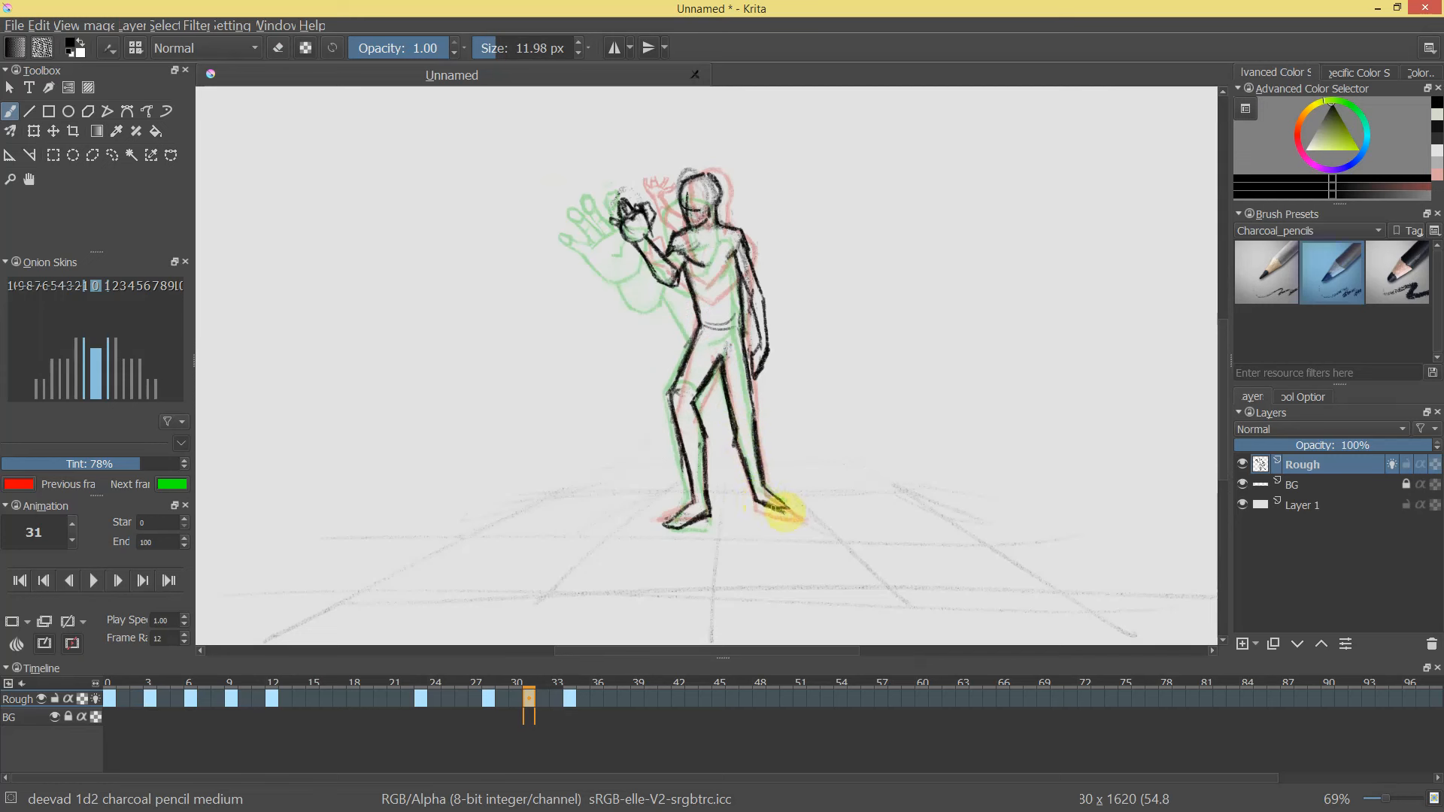
Thin the back leg's outer line around the knee with the eraser and touch up its contour.
mouse_move(764, 410)
left_mouse_down("ctrl")
mouse_move(767, 499)
mouse_move(742, 374)
mouse_move(770, 406)
left_mouse_up("ctrl")
key("e")
left_click_drag(770, 409, 780, 489)
key("e")
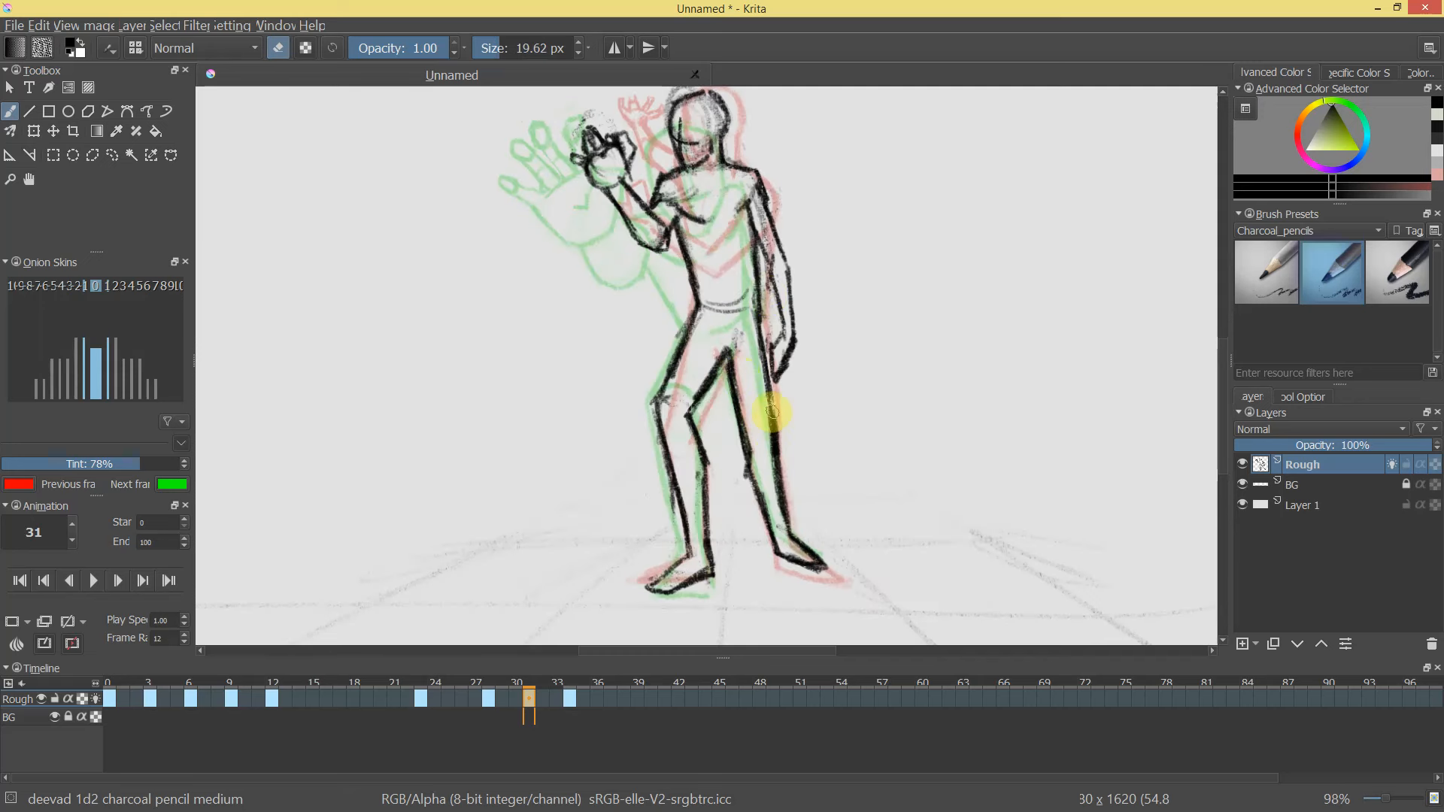
key("e")
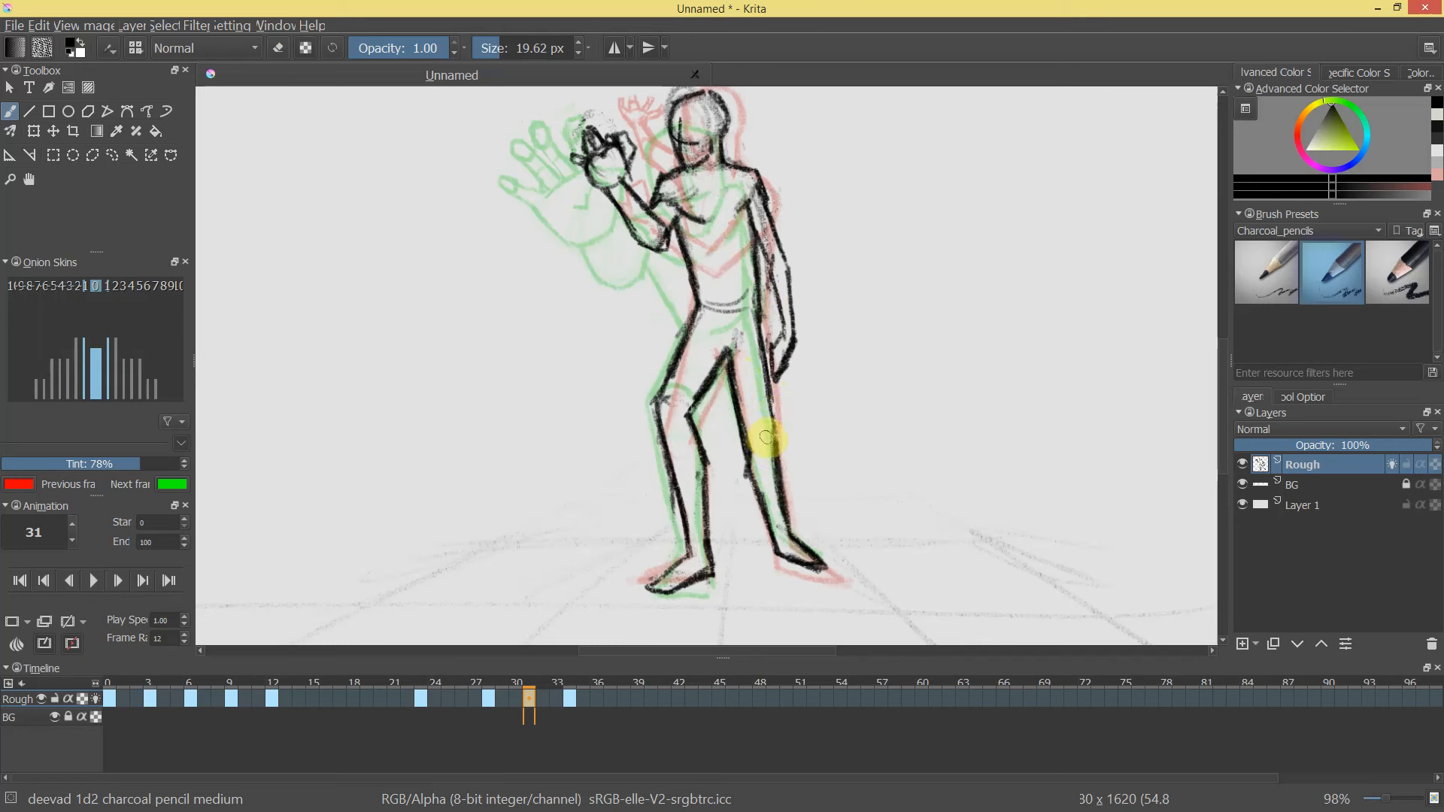
key("e")
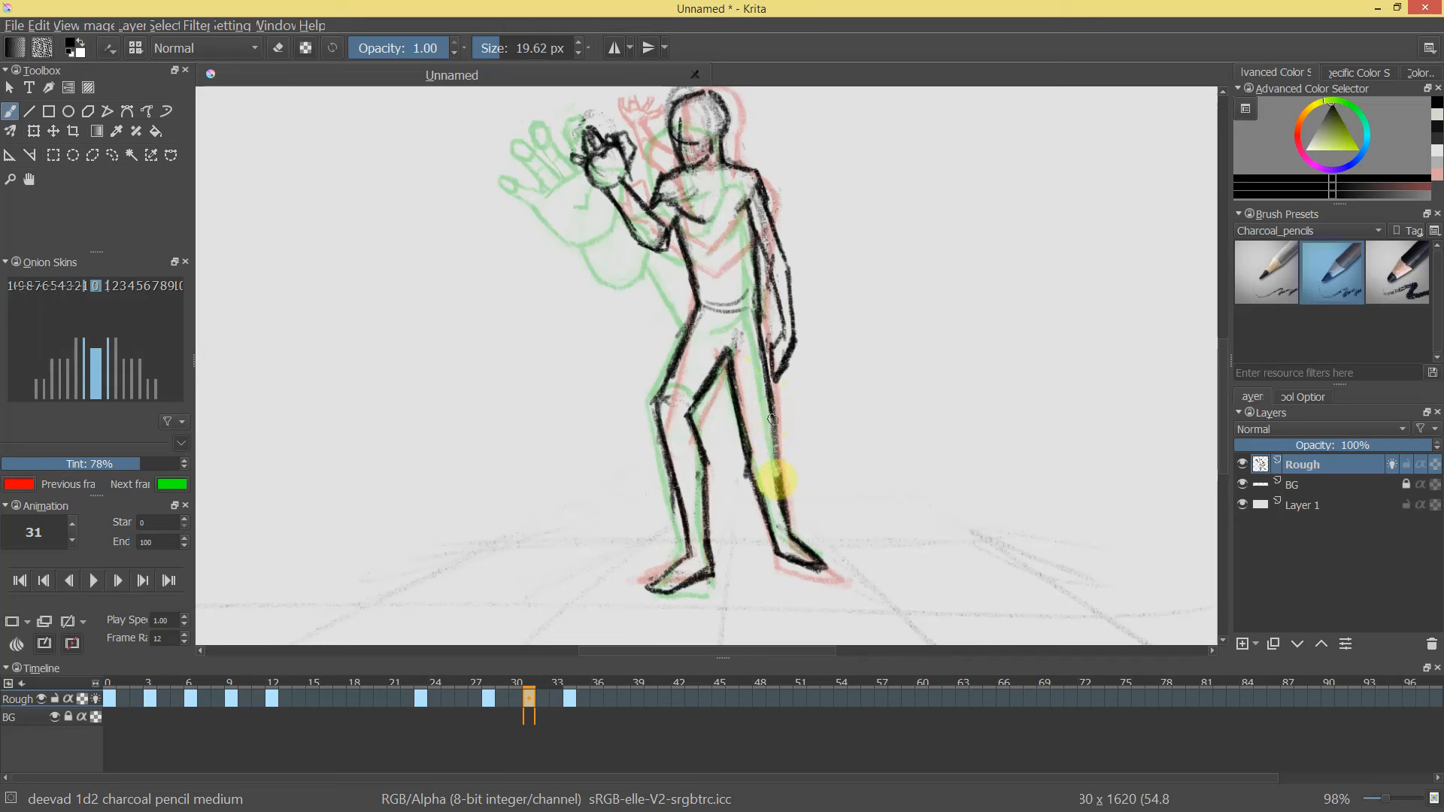
left_click_drag(780, 478, 837, 275)
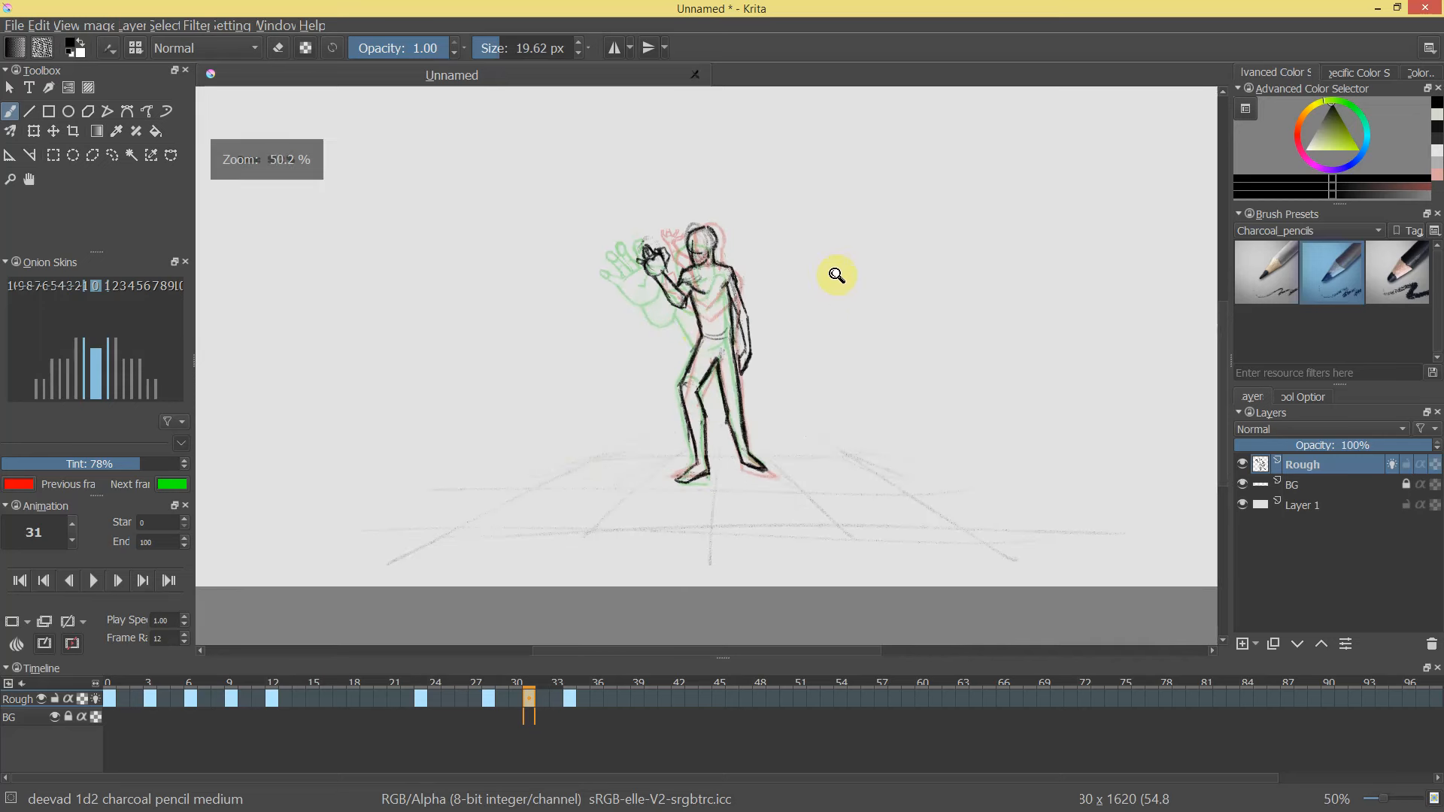
Play the animation from frame 4 to check the reworked pose, and stop playback.
left_click_drag(516, 677, 163, 684)
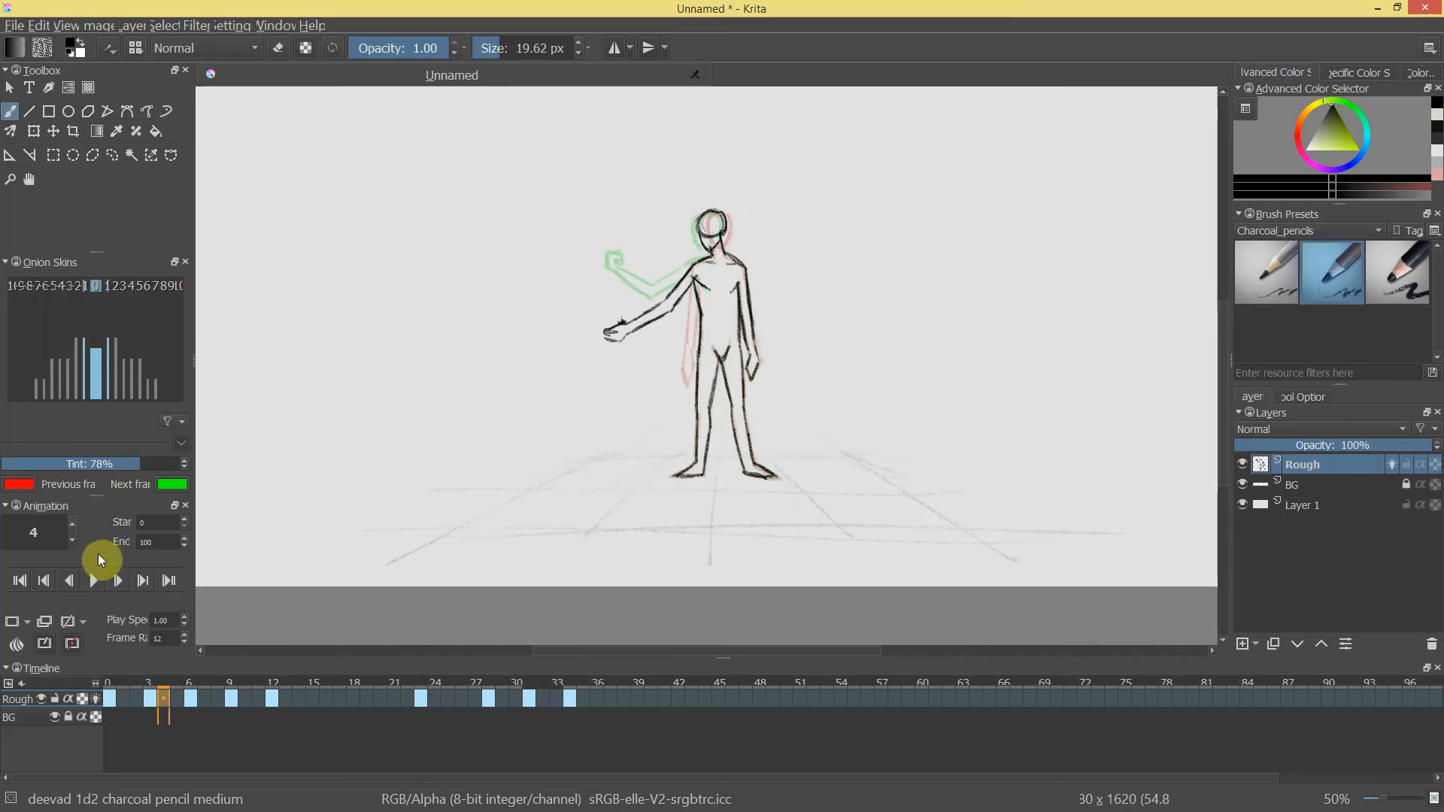
left_click(101, 582)
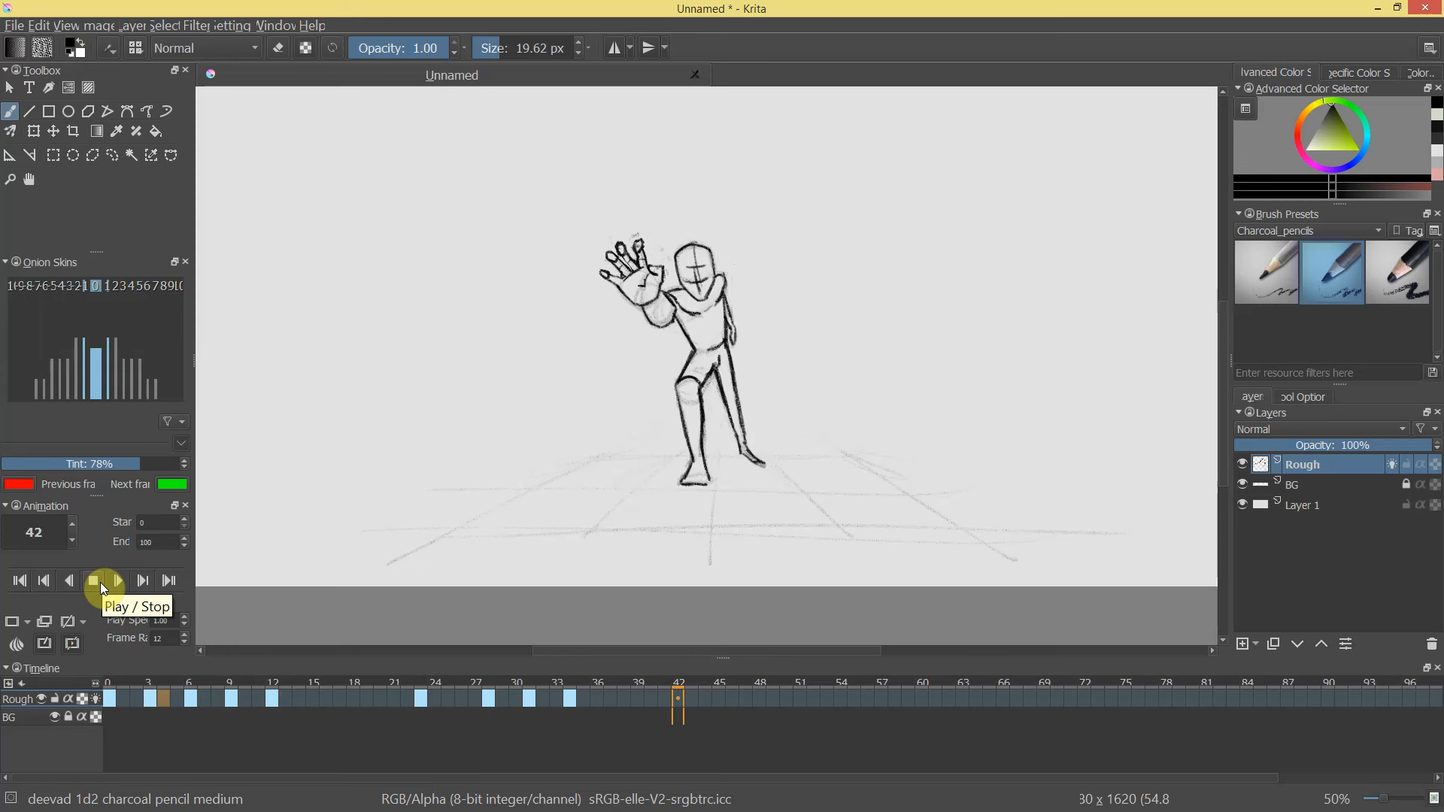
left_click(89, 584)
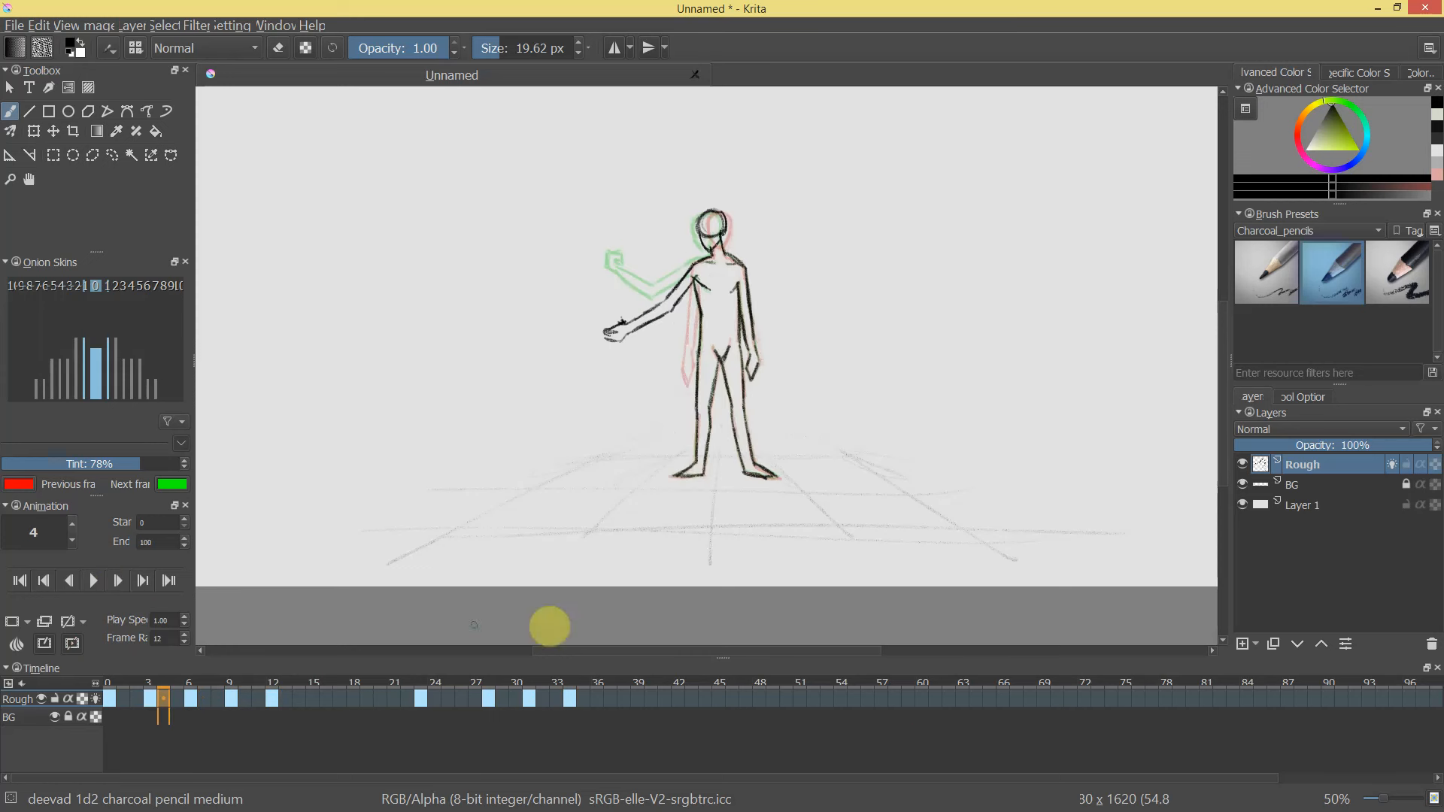
Move the Rough layer's last two keyframes to frames 30 and 32 and play the retimed animation.
left_click(531, 700)
mouse_move(511, 702)
left_mouse_down()
mouse_move(552, 714)
mouse_move(501, 683)
mouse_move(536, 687)
left_mouse_up()
key("space")
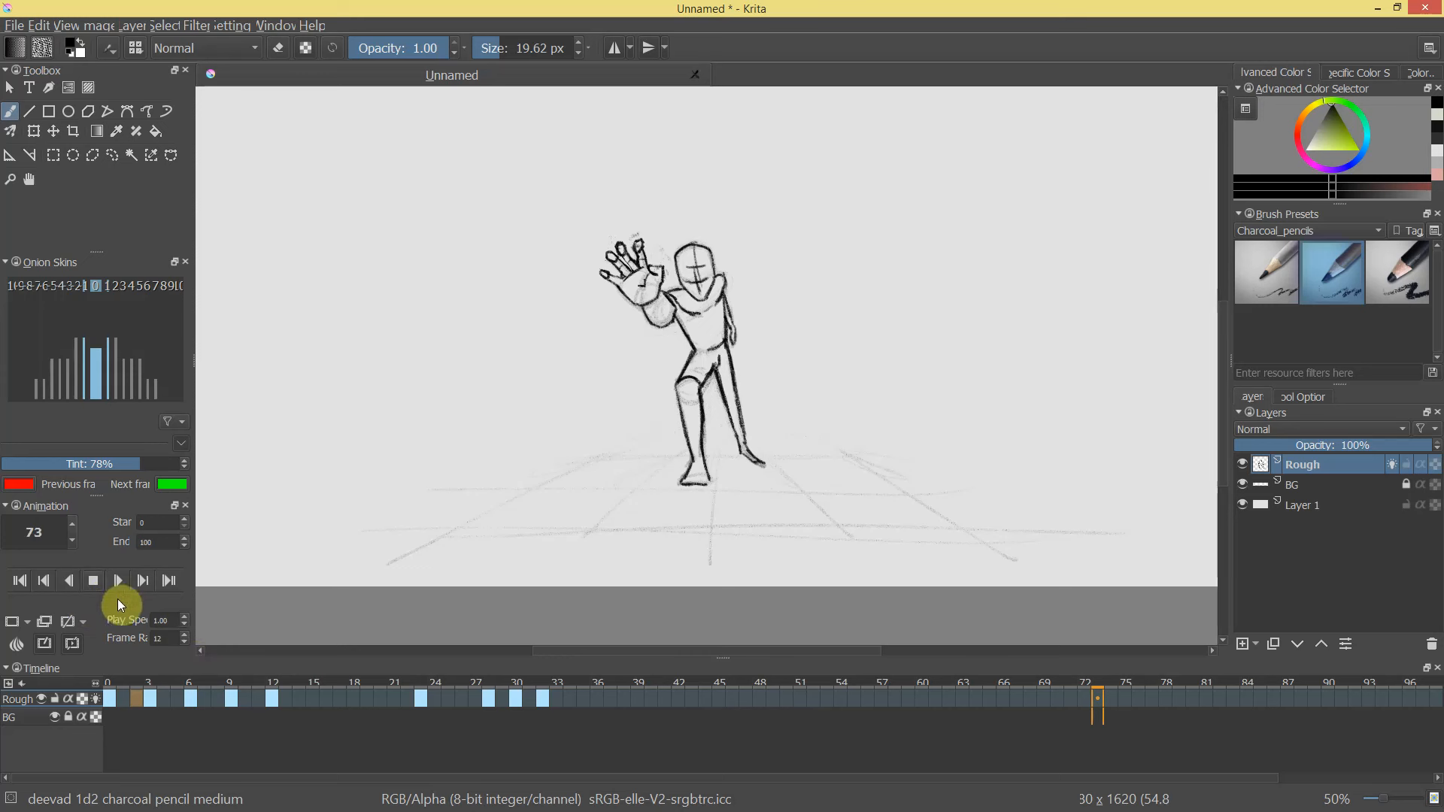
Replay the animation from its opening frames to judge the new timing, and stop it at frame 0.
left_click(93, 580)
left_click(54, 585)
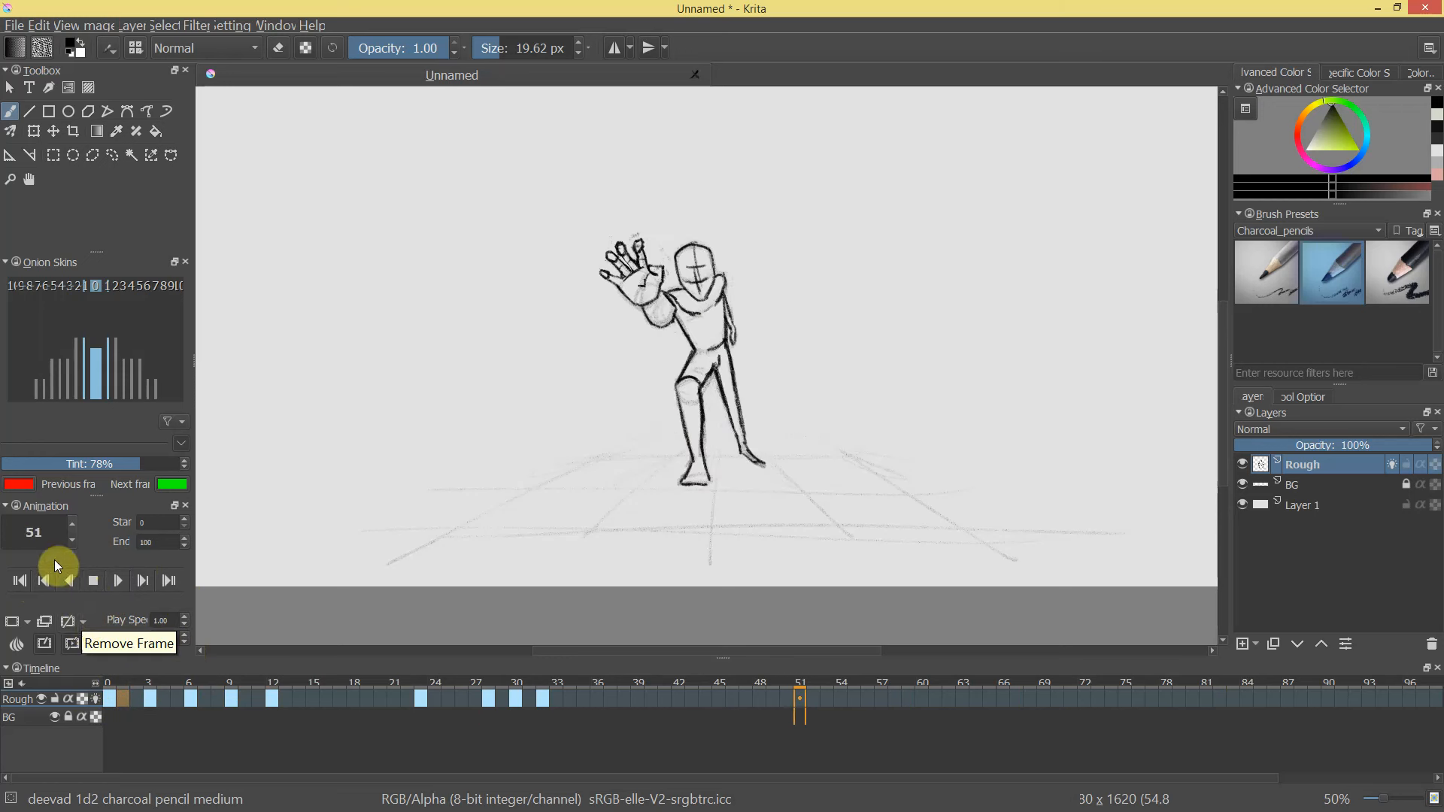
left_click(93, 583)
left_click(93, 582)
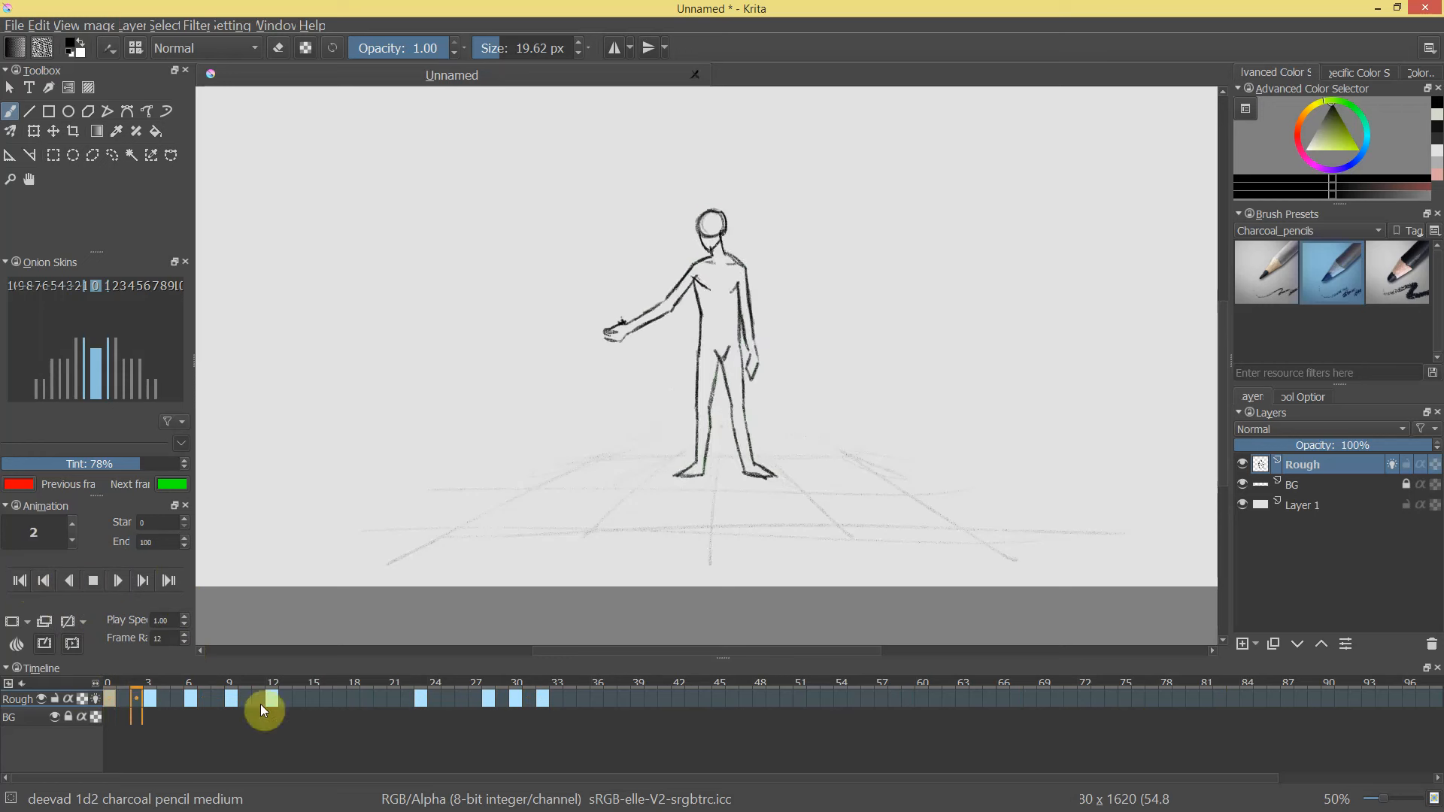
left_click(92, 580)
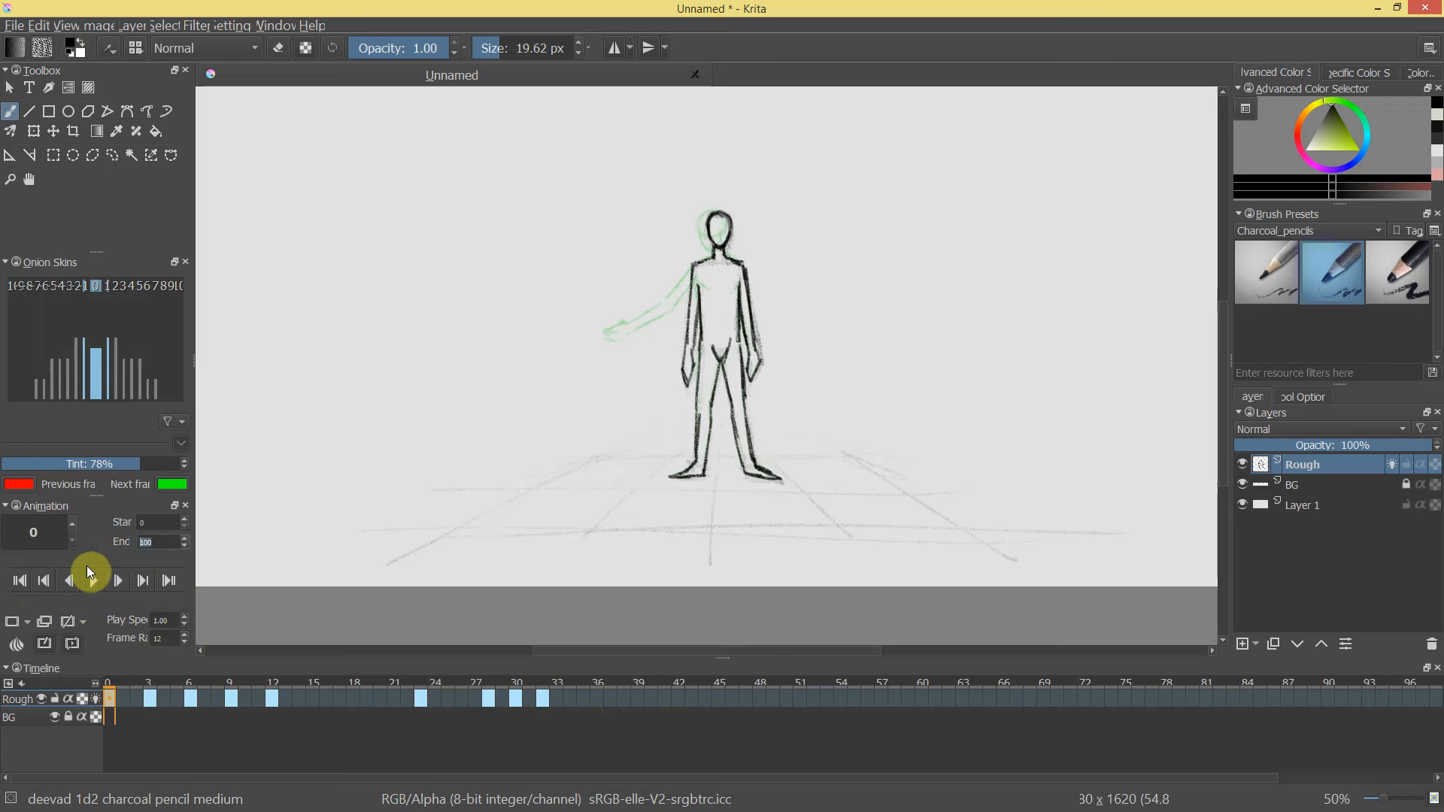
Shorten the animation's playback range with an earlier end frame and play it.
double_click(167, 540)
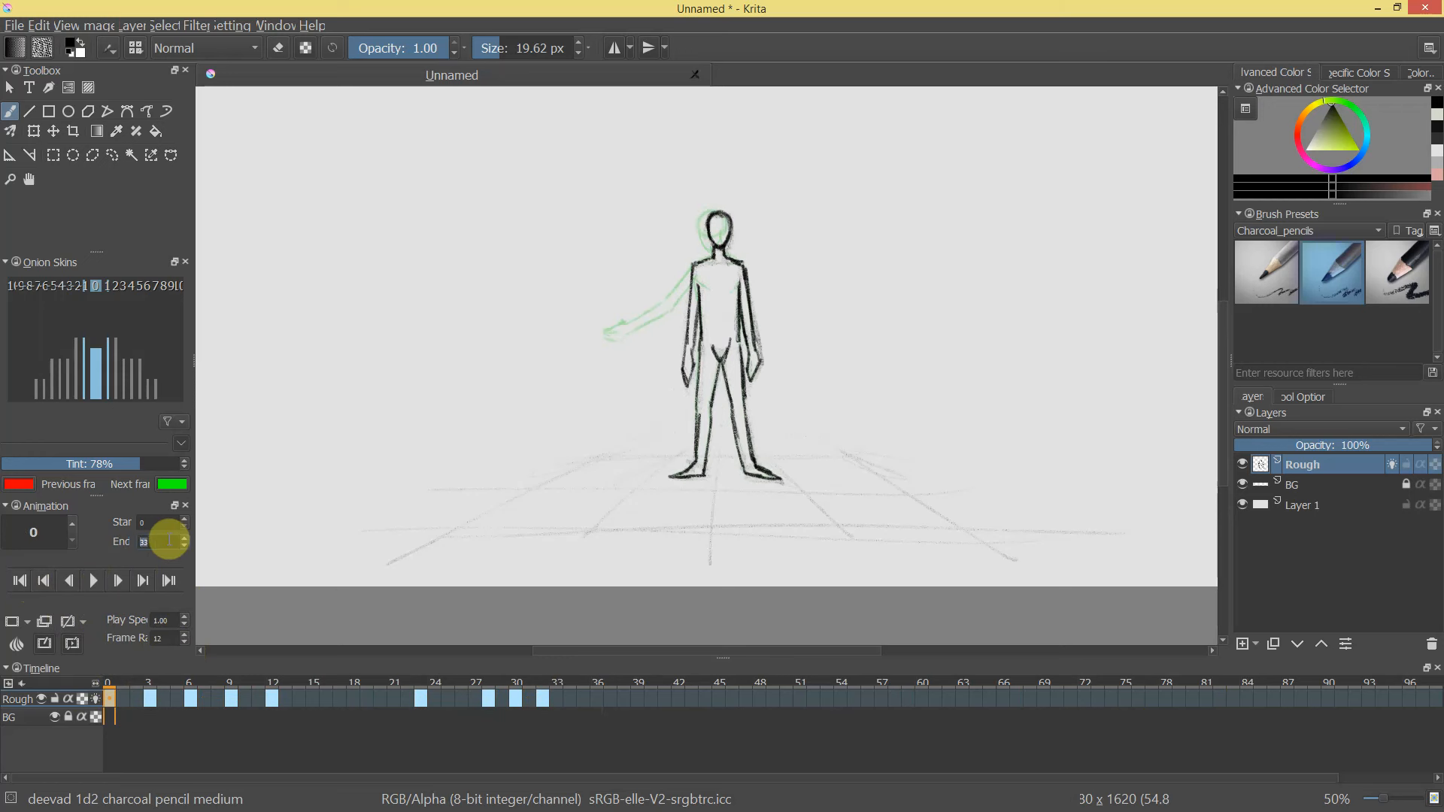
key("space")
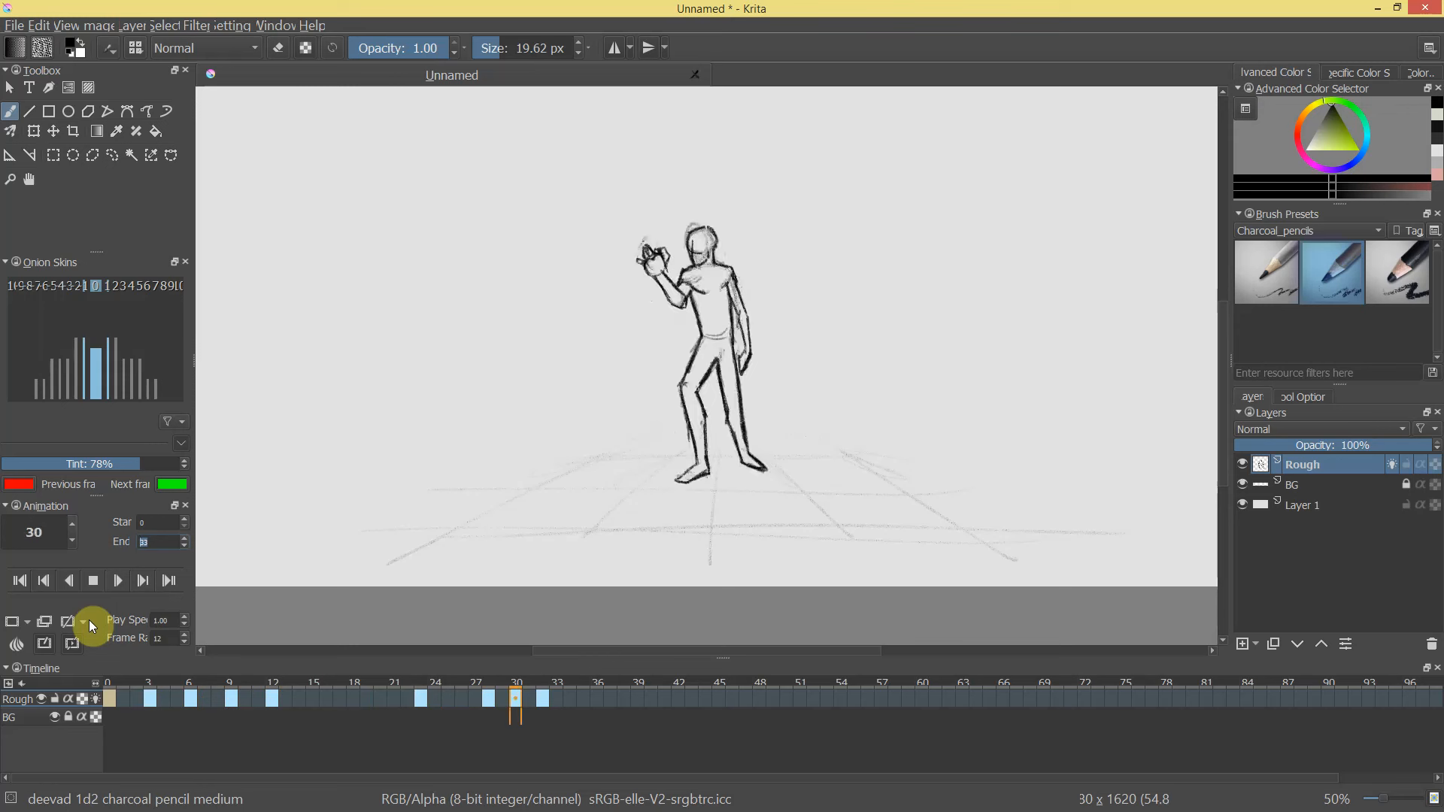
Stop playback, set the animation's end frame to 40, and play the animation with the longer range.
left_click(91, 580)
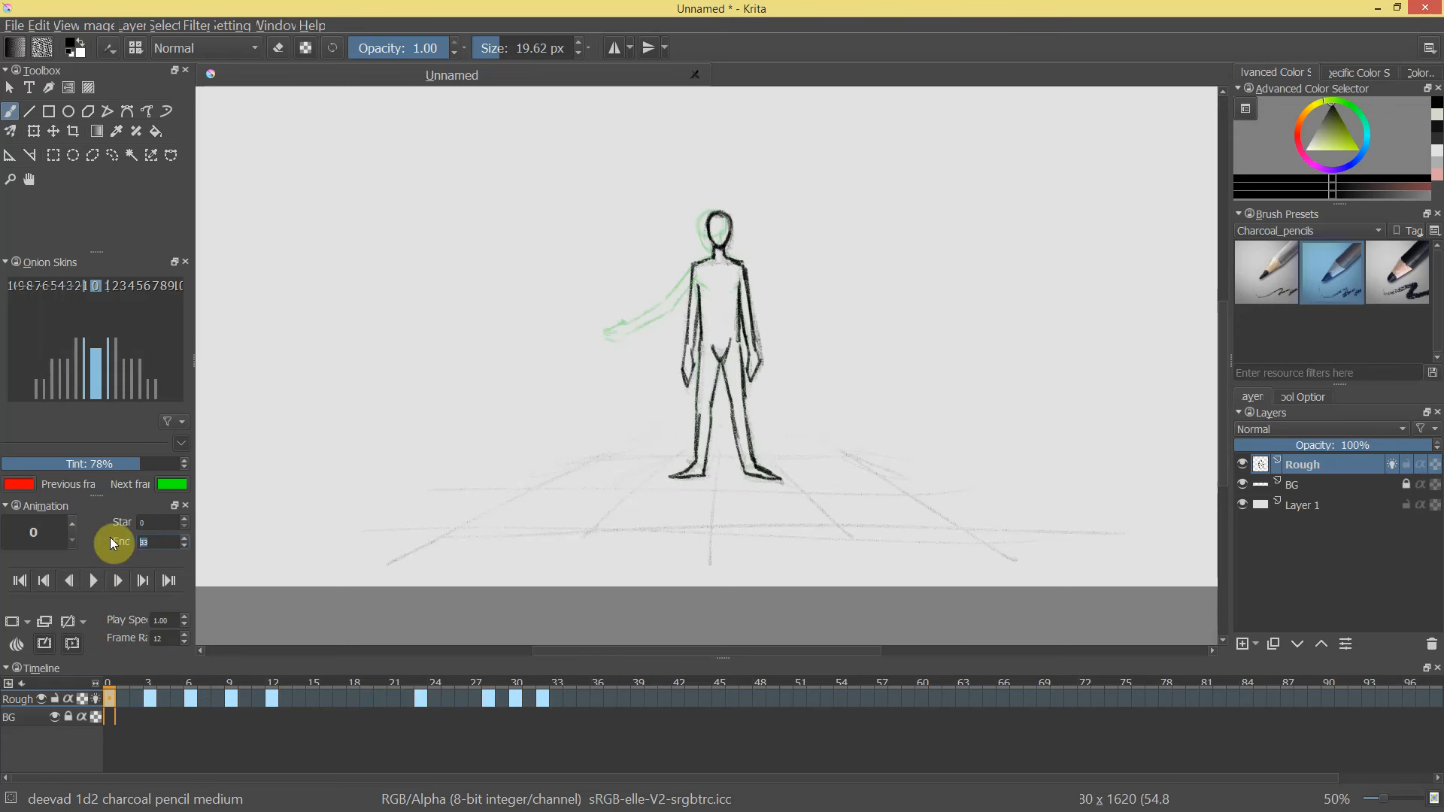
key("Return")
left_click(95, 582)
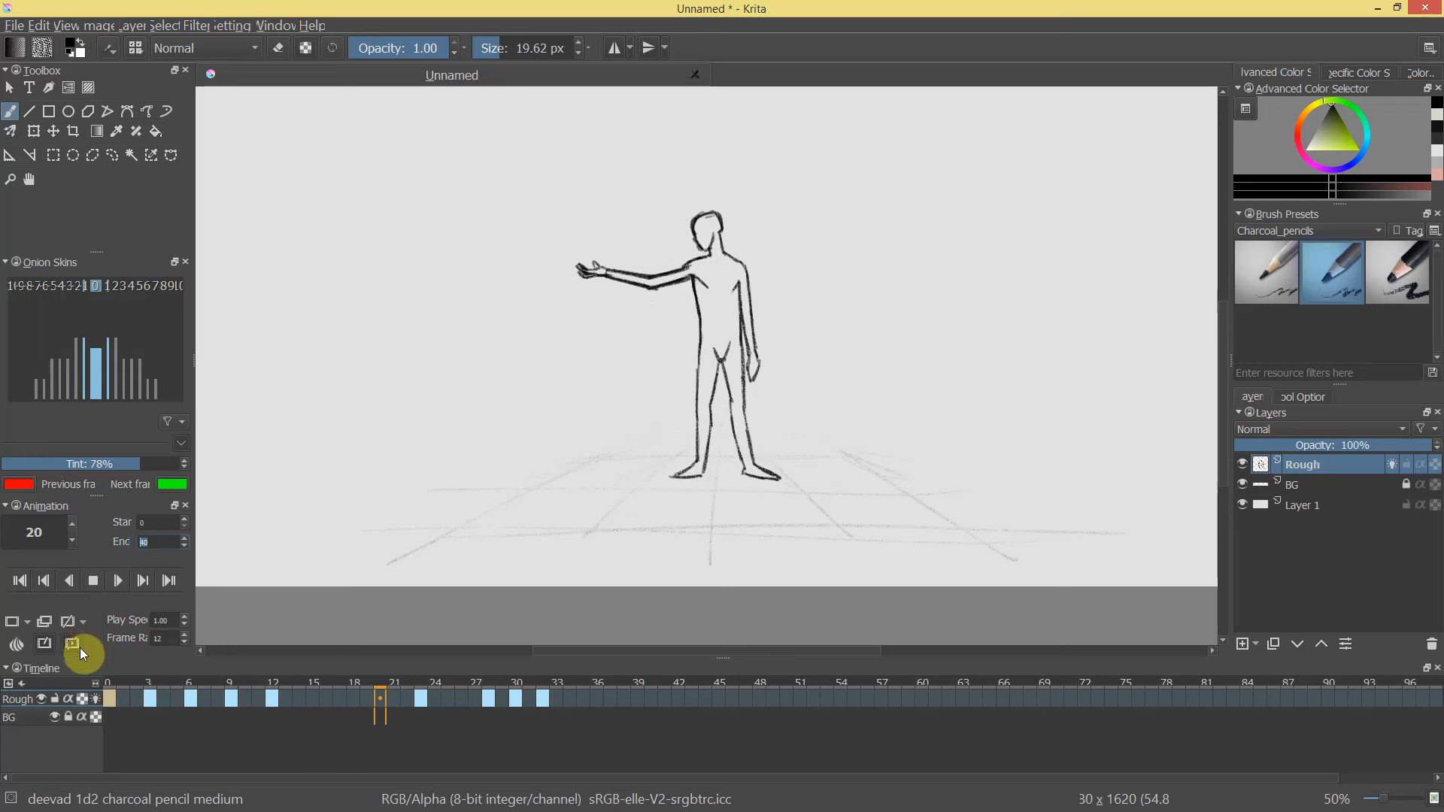
left_click(93, 579)
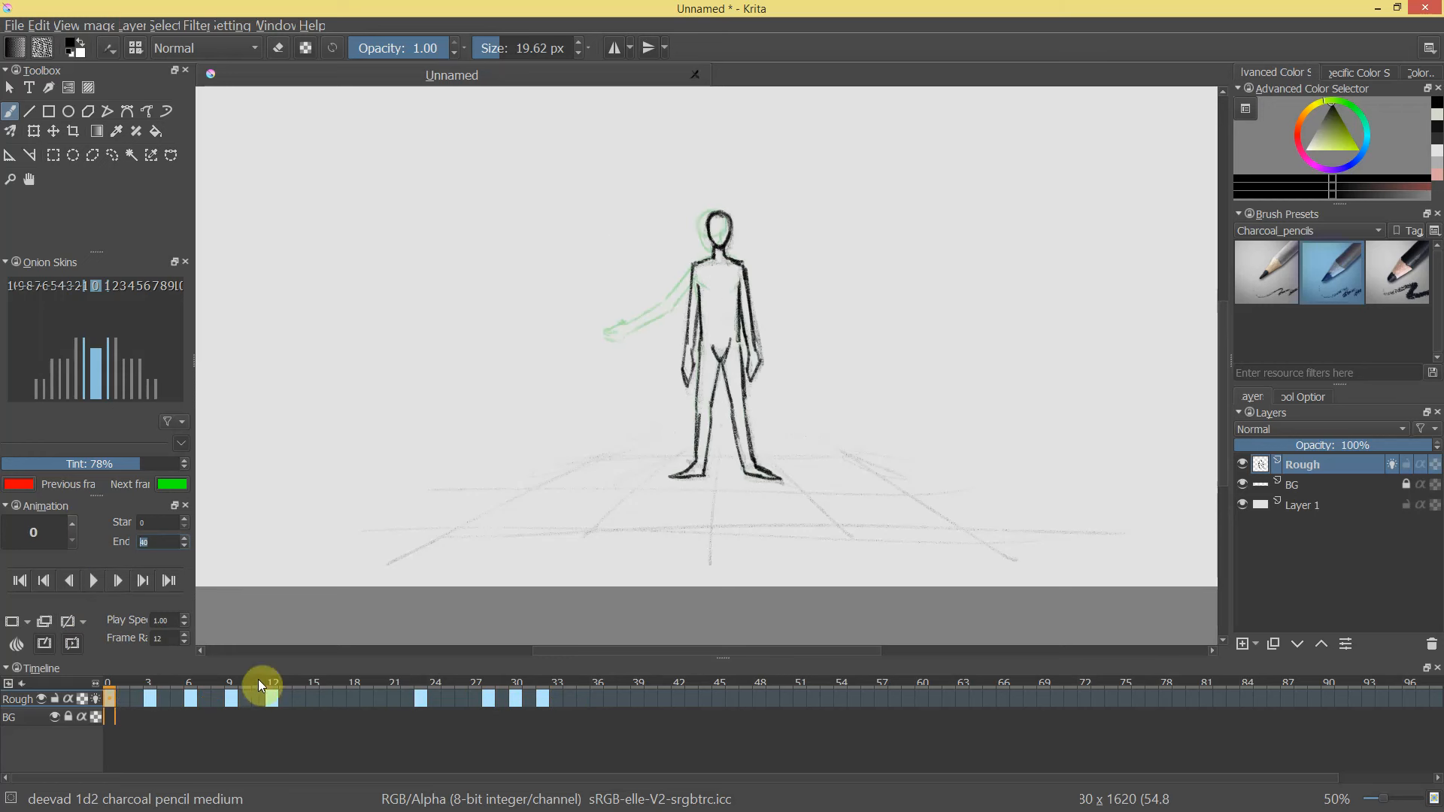
Scrub the timeline between frames 12 and 30 to compare the poses, ending on frame 28.
left_click(275, 696)
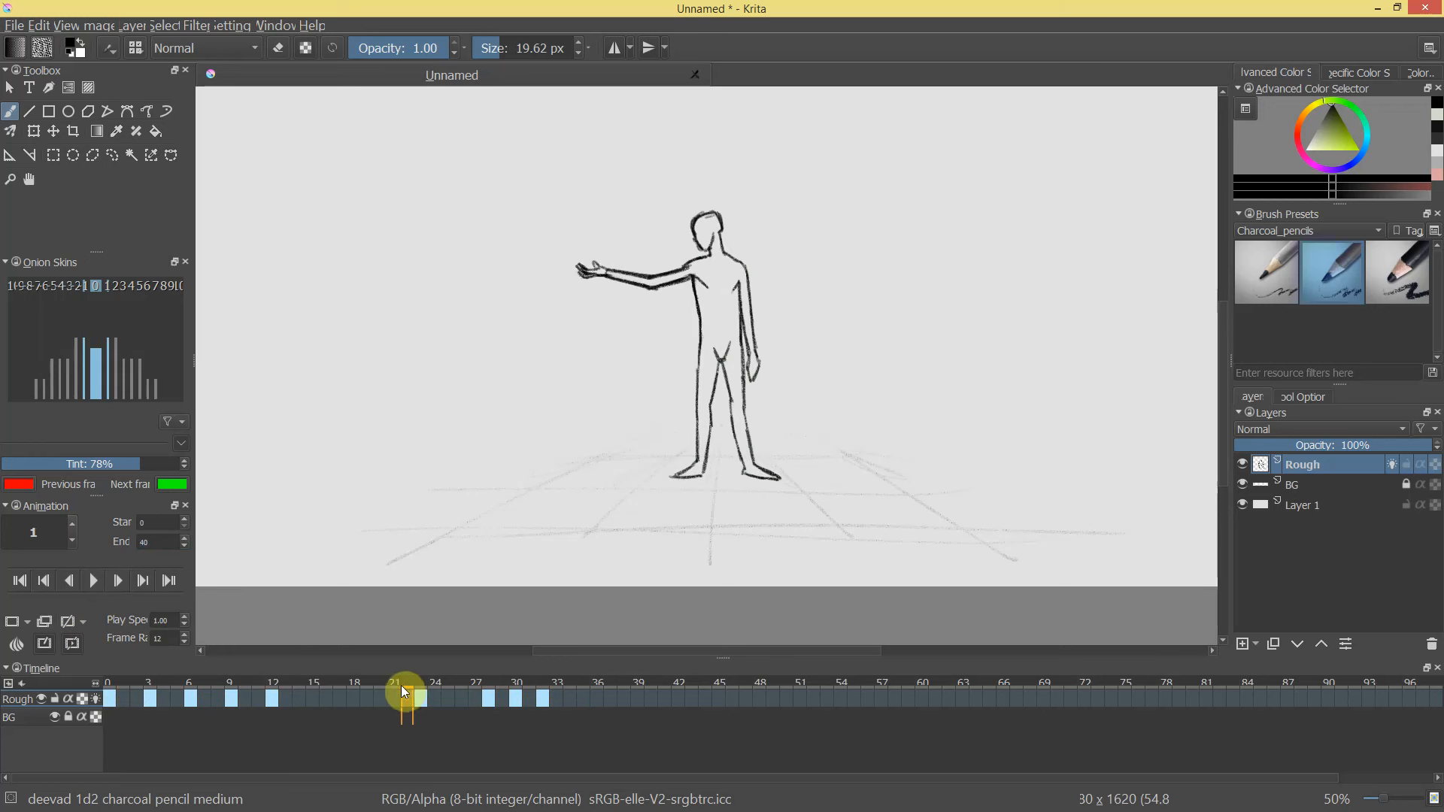
left_click(435, 690)
left_click(494, 684)
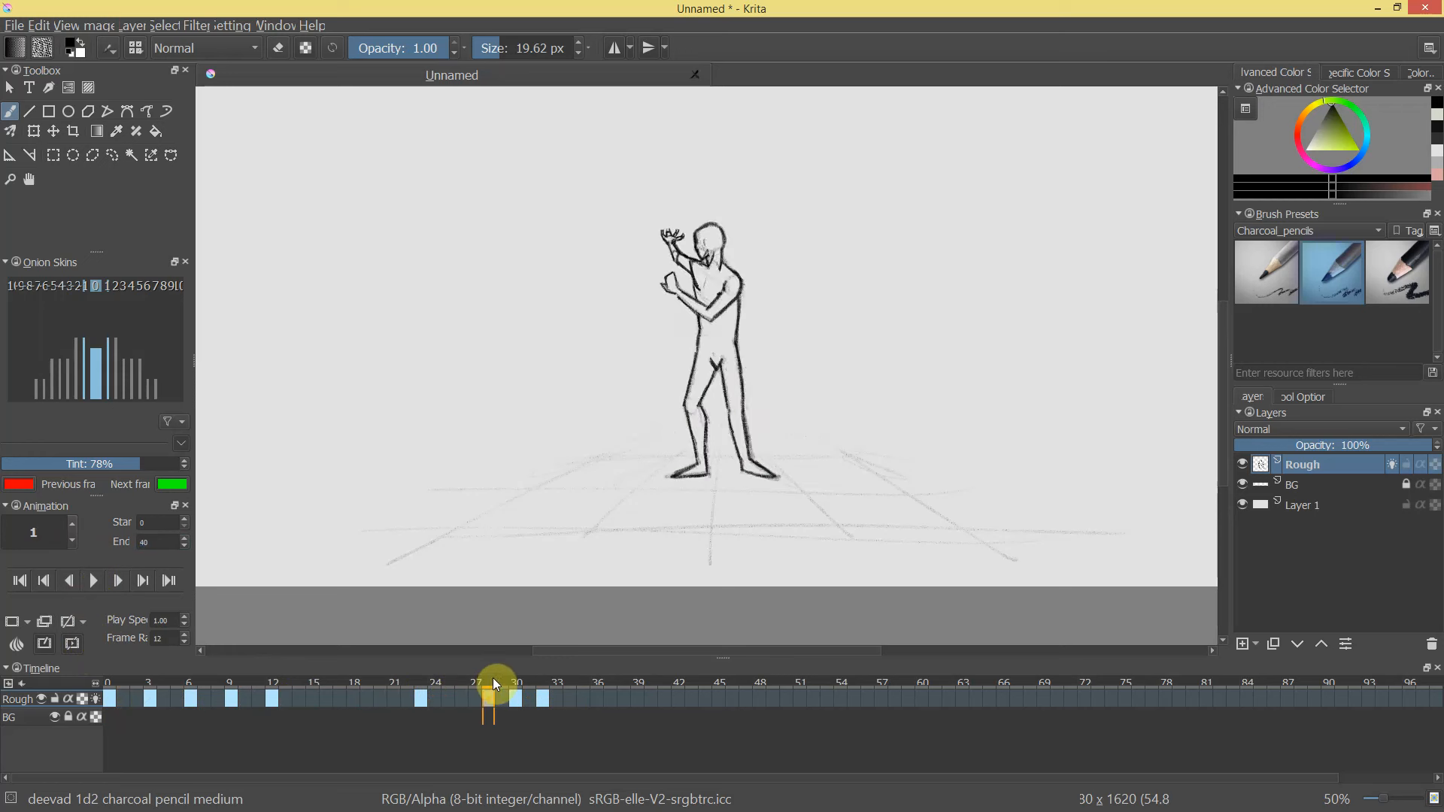
left_click_drag(516, 680, 441, 695)
left_click(490, 679)
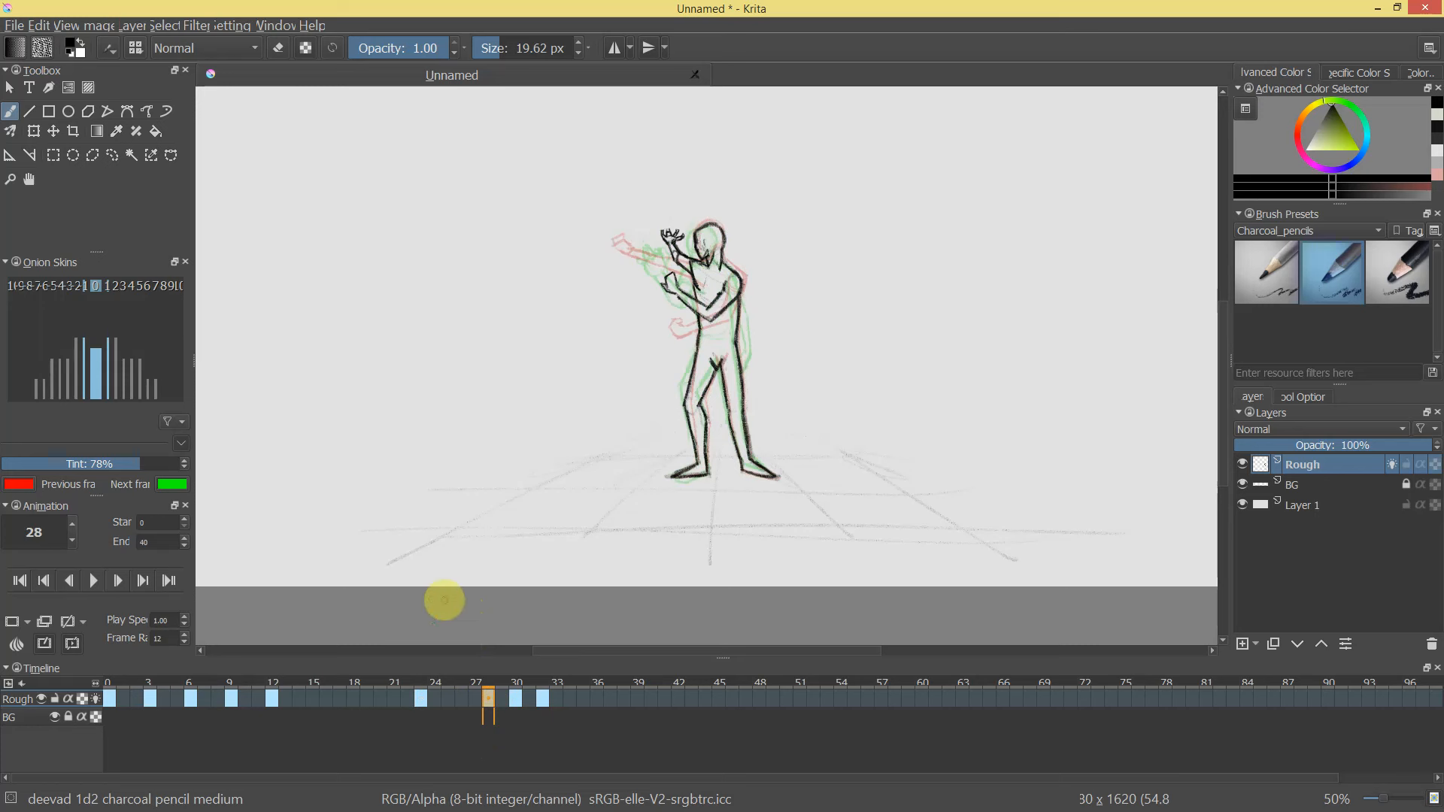
Clean up the figure's head on frame 28, erasing stray lines and redrawing the face and skull outline.
mouse_move(716, 234)
left_mouse_down()
mouse_move(754, 142)
mouse_move(724, 228)
left_mouse_up()
key("e")
key("e")
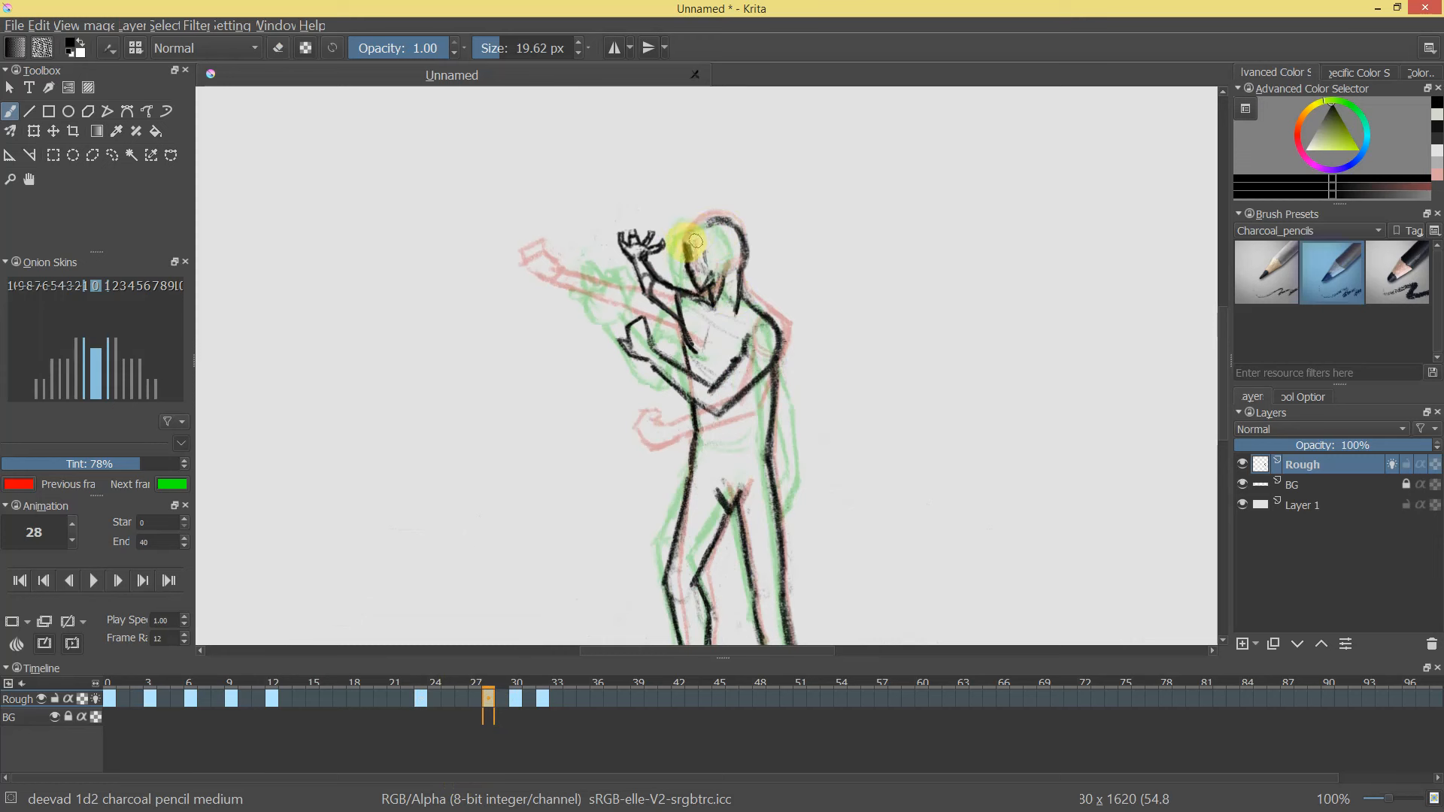
key("e")
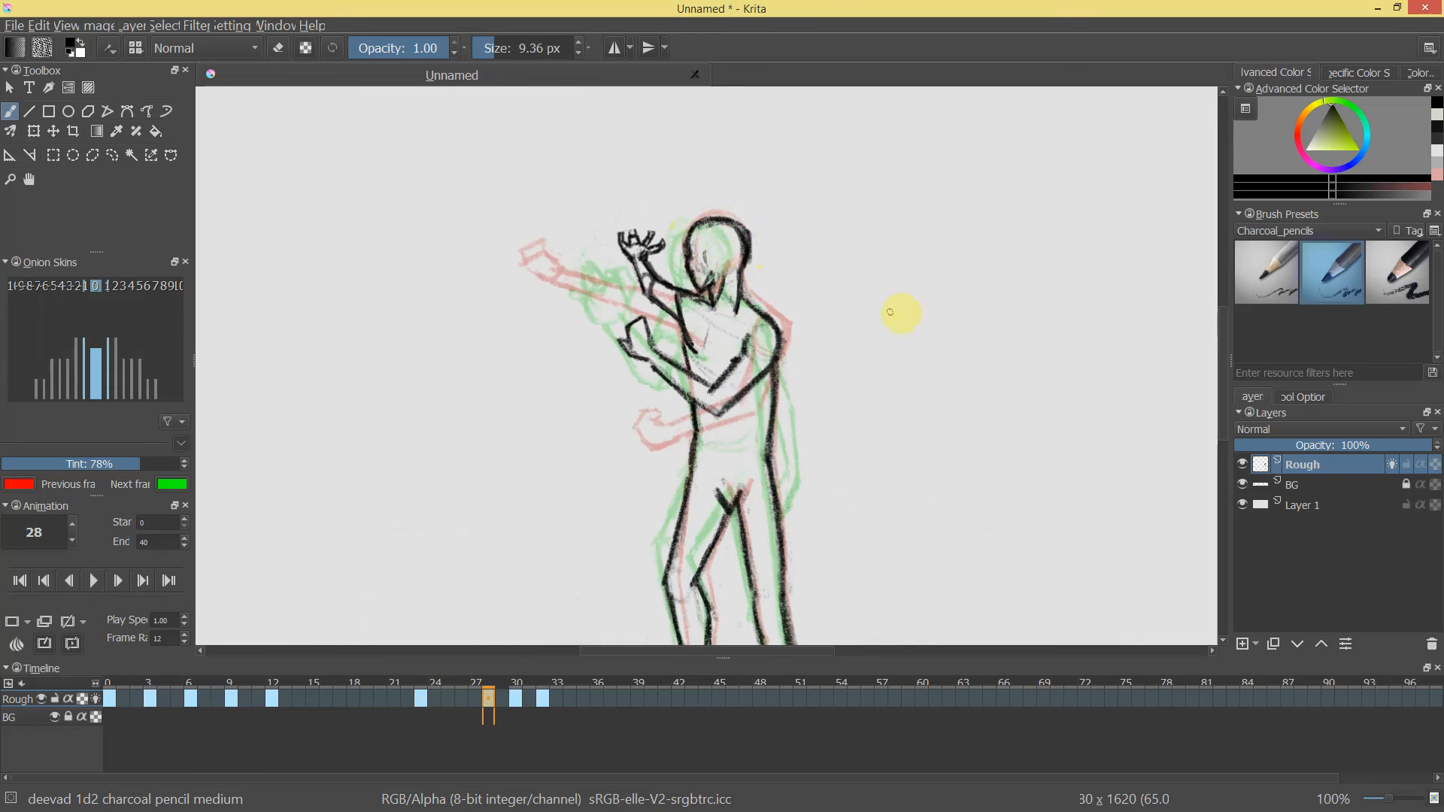
key("e")
key("e")
mouse_move(704, 223)
left_mouse_down()
mouse_move(692, 246)
mouse_move(714, 275)
left_mouse_up()
mouse_move(790, 368)
left_mouse_down()
mouse_move(798, 412)
mouse_move(787, 399)
left_mouse_up()
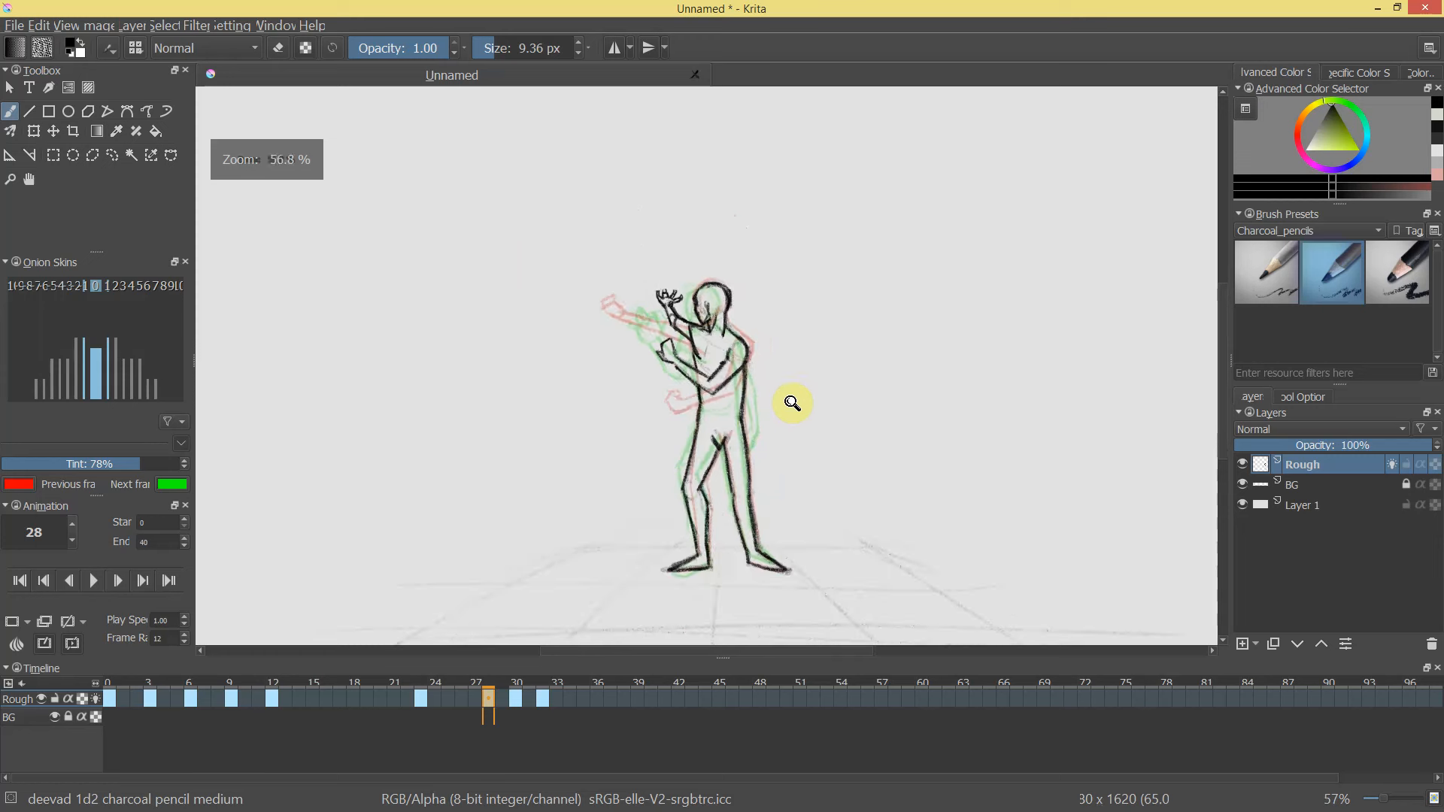
Shift the Rough layer's last two keyframes to frames 32 and 34 and insert a blank keyframe at frame 30.
left_click(522, 695)
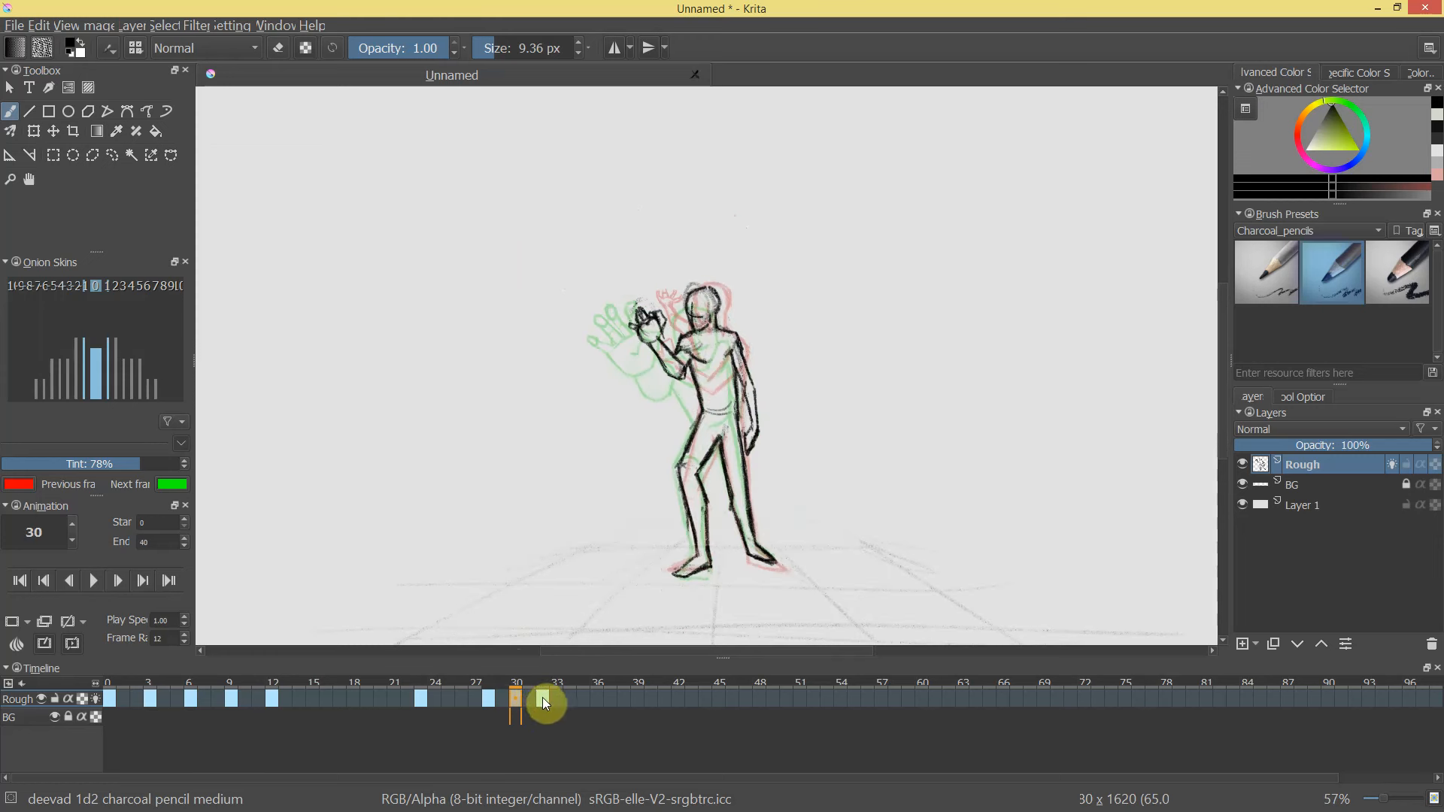
left_click(543, 697)
left_click(515, 702)
left_click(546, 701)
left_click(518, 706)
left_click_drag(517, 701, 538, 704)
left_click(517, 698)
right_click(518, 694)
left_click(536, 704)
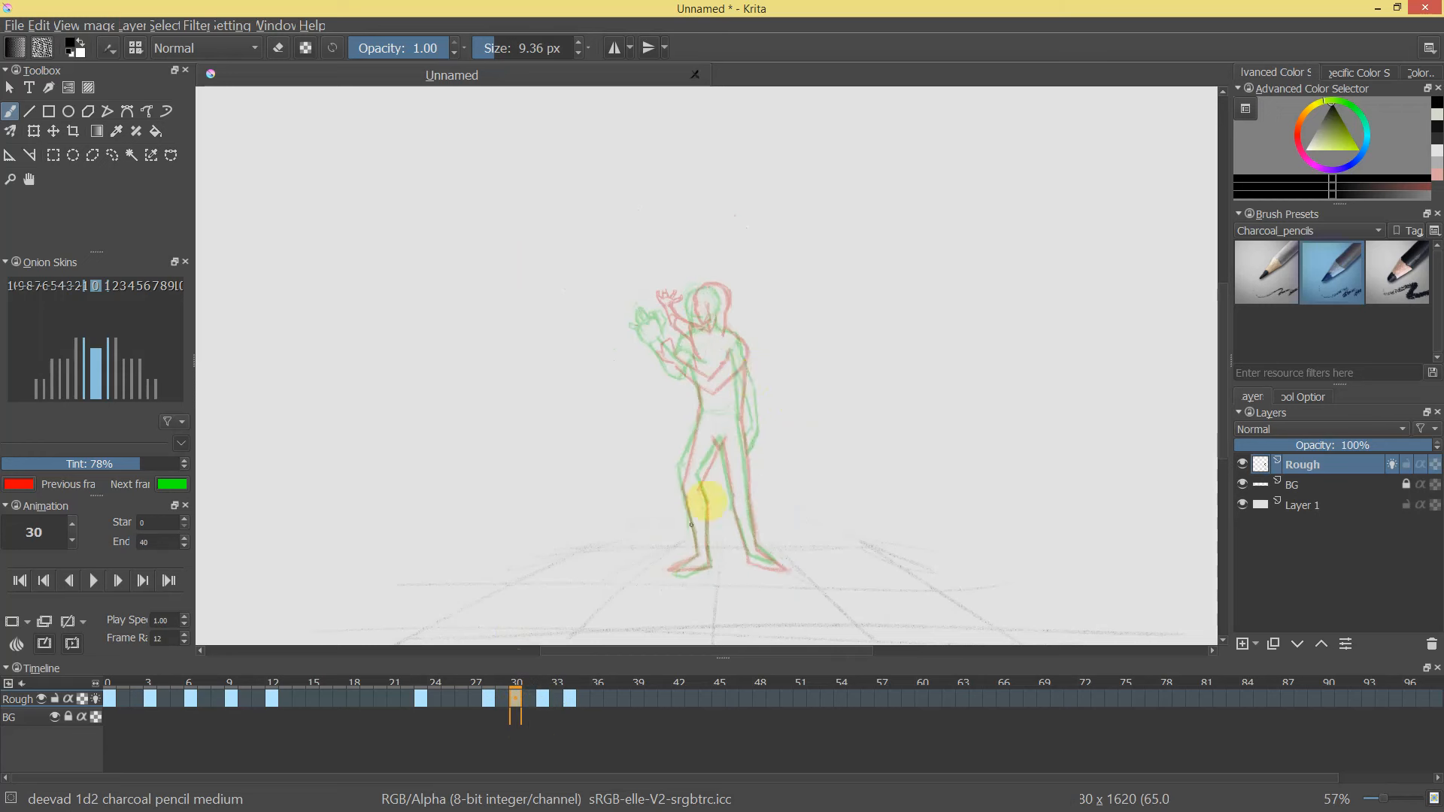
Sketch the in-between figure's round head, neck lines and circular shoulder on frame 30, using the onion skins as guides.
scroll(687, 322, "up", 5)
left_click_drag(718, 204, 726, 277)
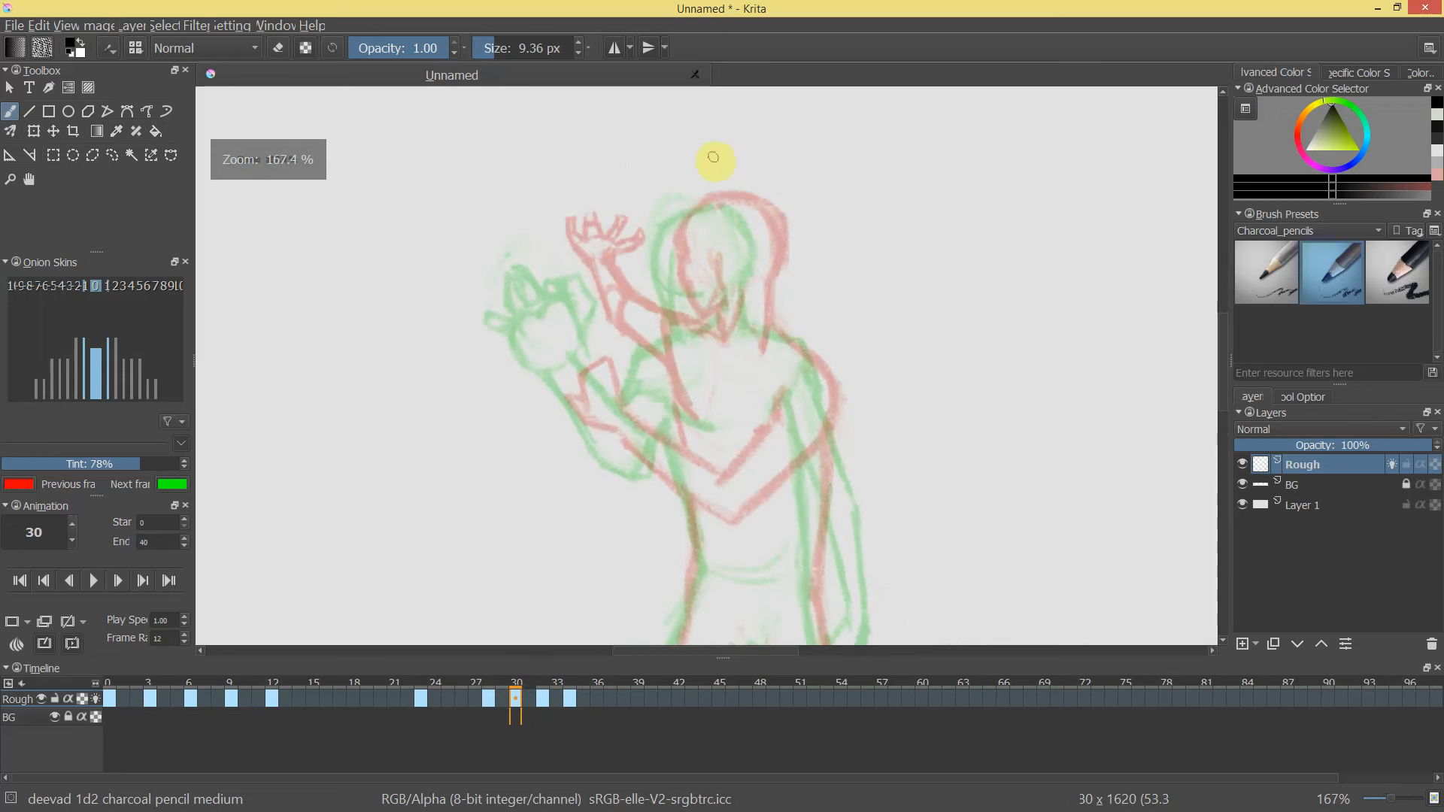
left_click_drag(674, 322, 693, 398)
left_click_drag(796, 407, 786, 342)
mouse_move(758, 276)
left_mouse_down()
mouse_move(727, 276)
mouse_move(733, 252)
mouse_move(769, 256)
mouse_move(742, 201)
mouse_move(764, 267)
mouse_move(700, 195)
left_mouse_up()
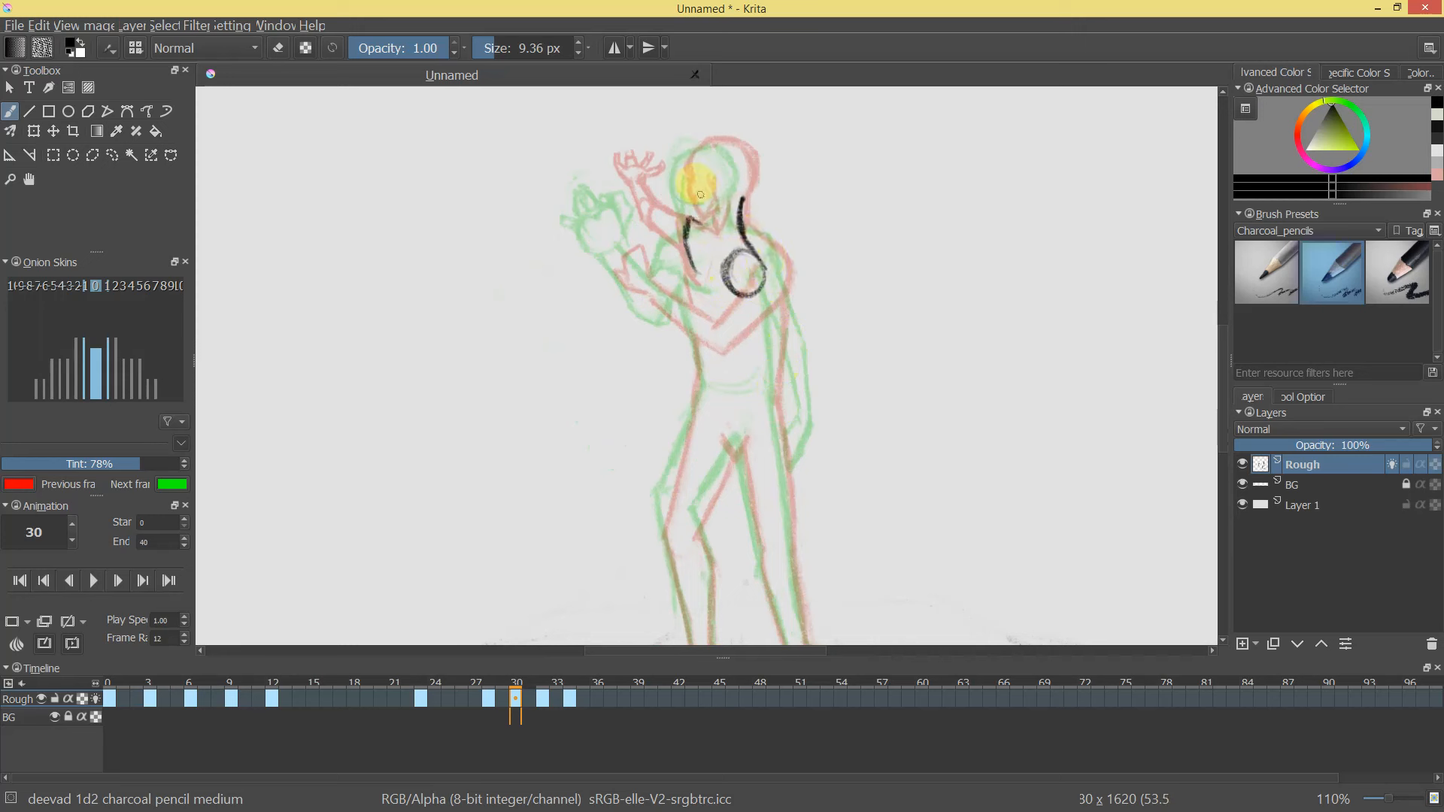
mouse_move(724, 140)
left_mouse_down()
mouse_move(699, 200)
mouse_move(735, 213)
left_mouse_up()
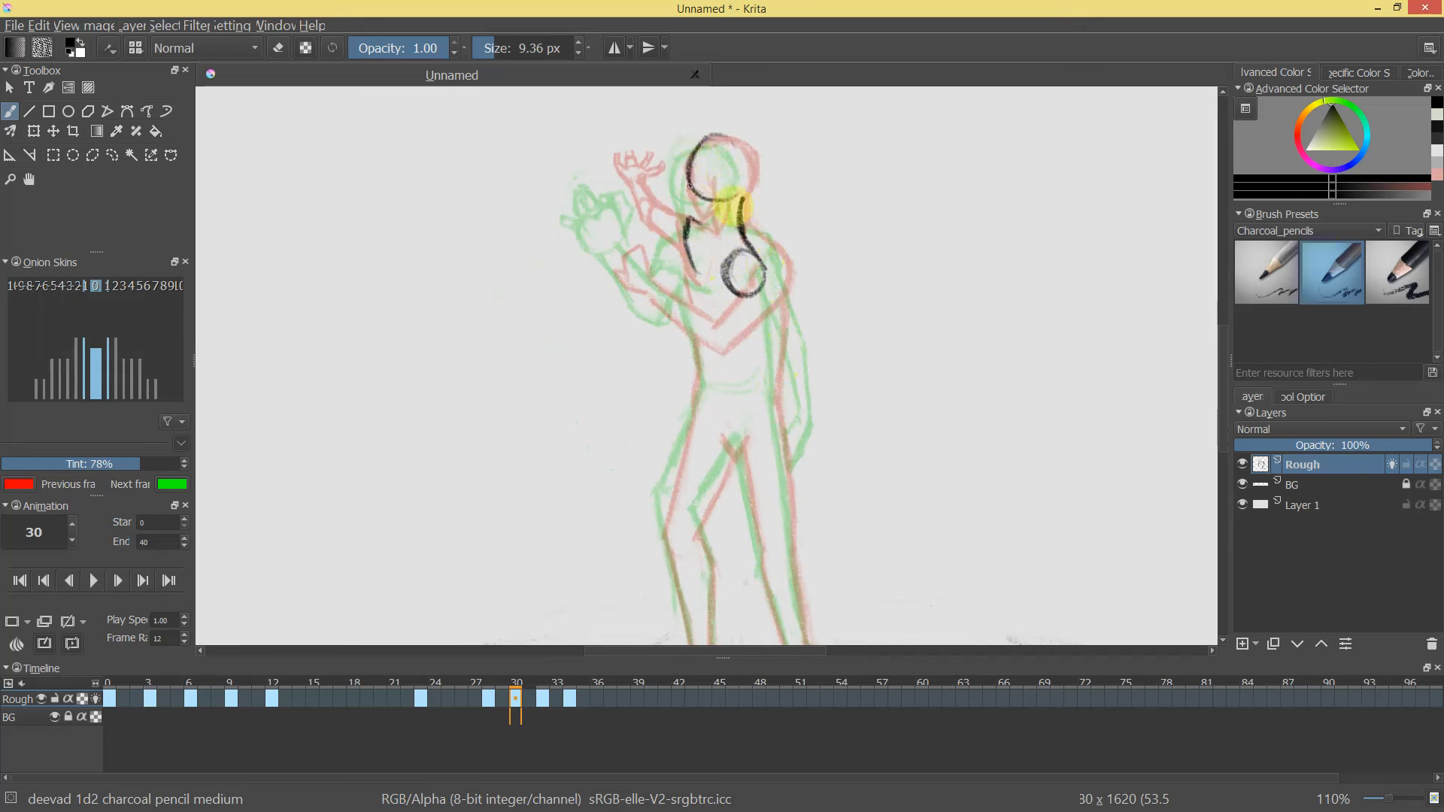
mouse_move(728, 137)
left_mouse_down()
mouse_move(719, 176)
mouse_move(697, 148)
mouse_move(750, 174)
left_mouse_up()
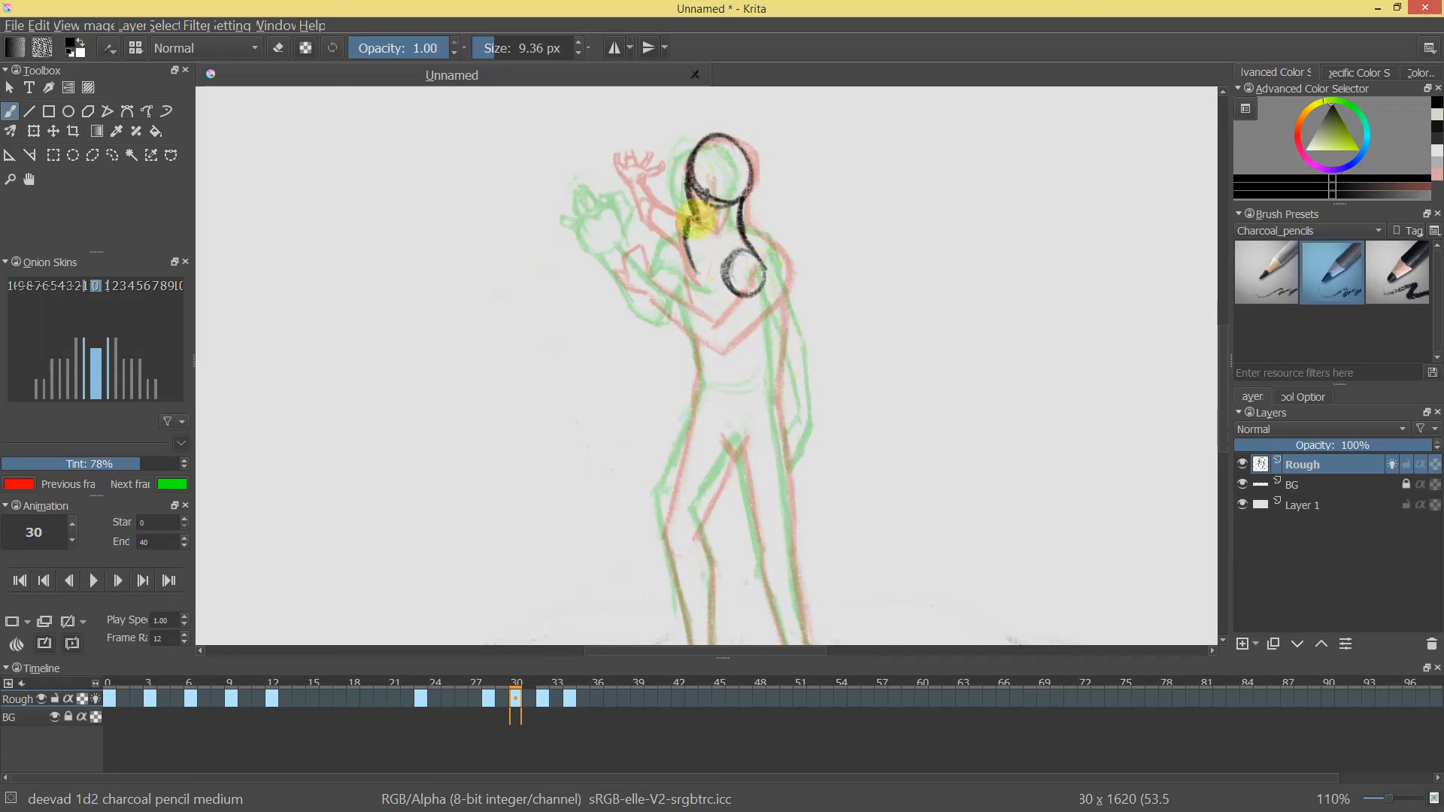
Sketch the raised hand and forearm beside the head on frame 30.
mouse_move(705, 215)
left_mouse_down()
mouse_move(709, 192)
mouse_move(707, 235)
left_mouse_up()
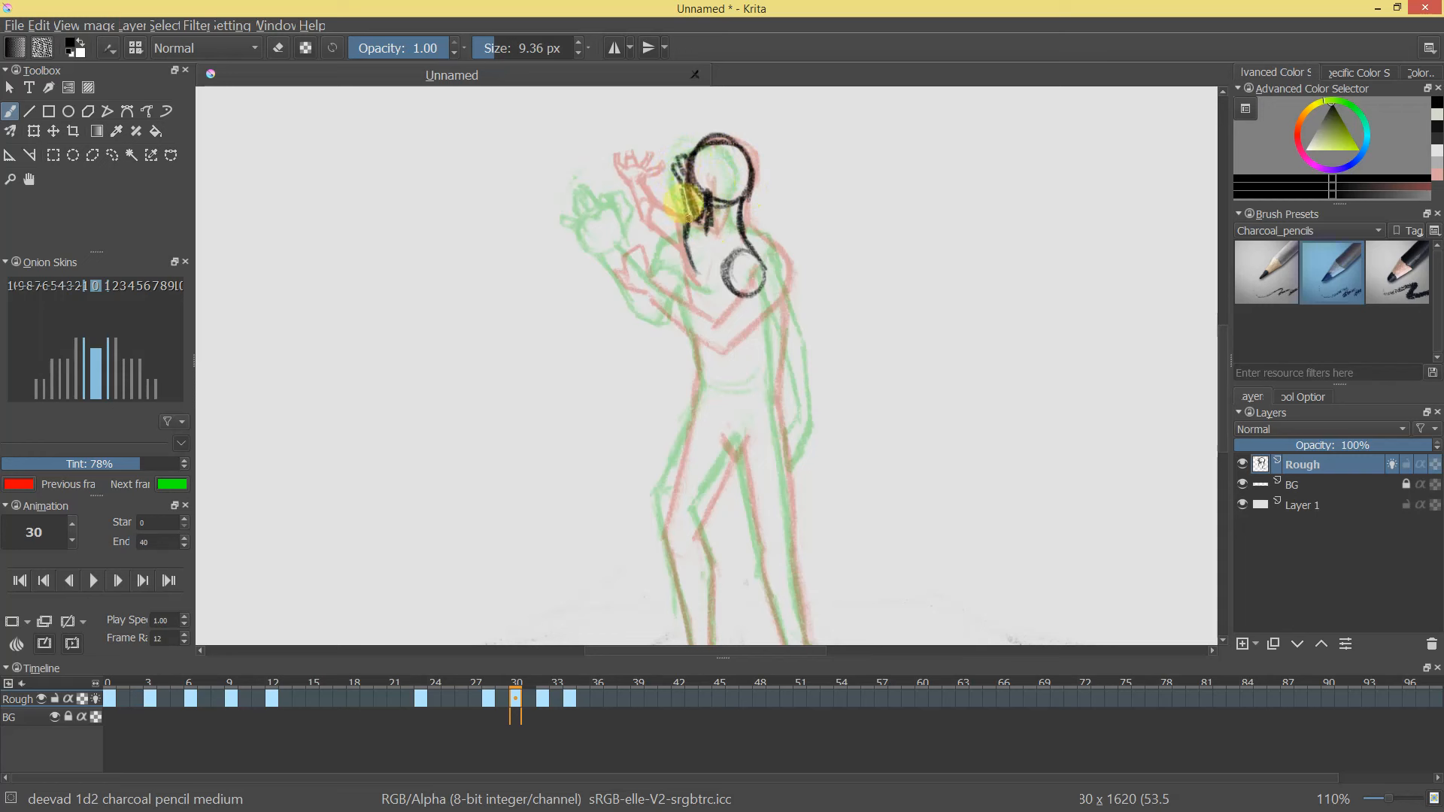
left_click_drag(774, 261, 773, 199)
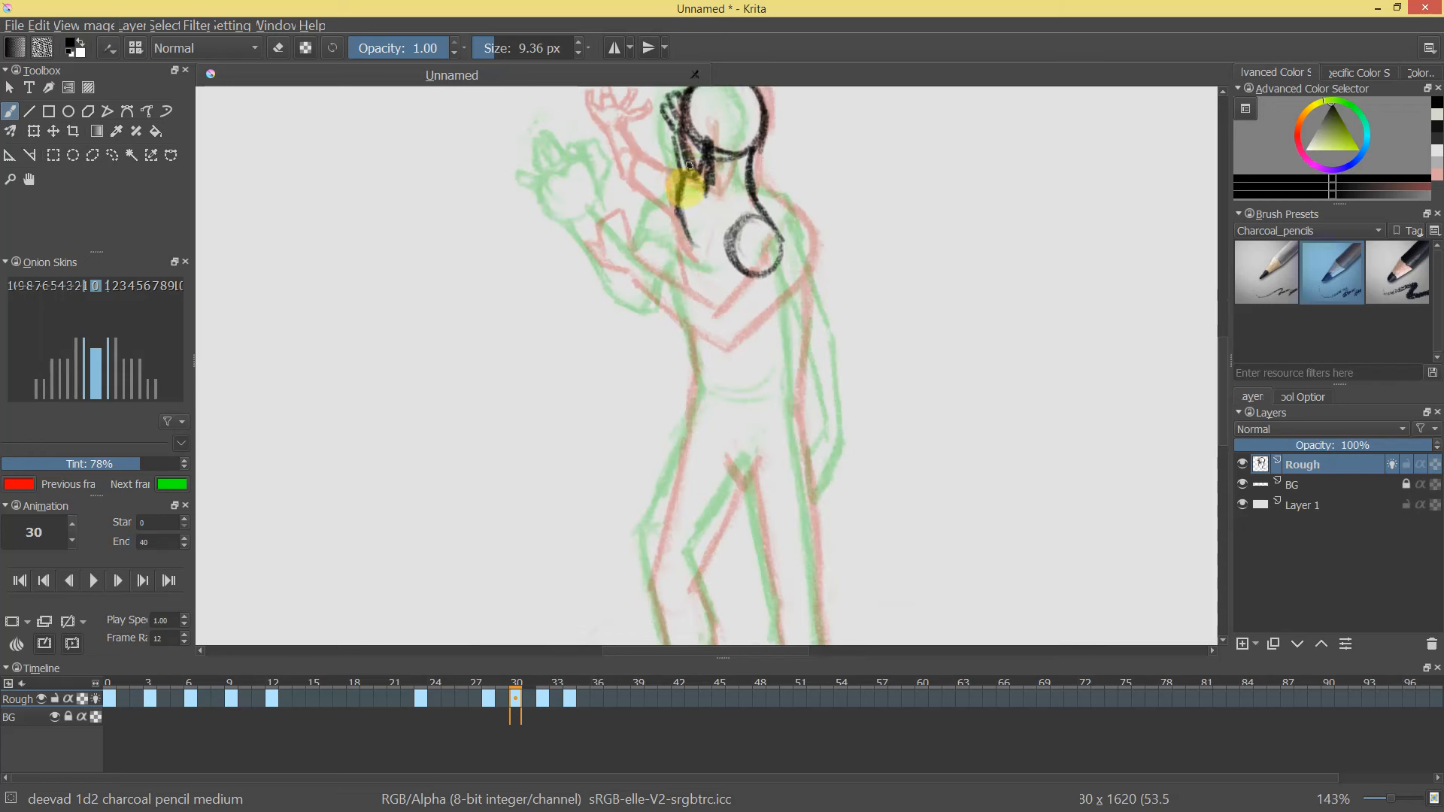
left_click_drag(682, 208, 693, 245)
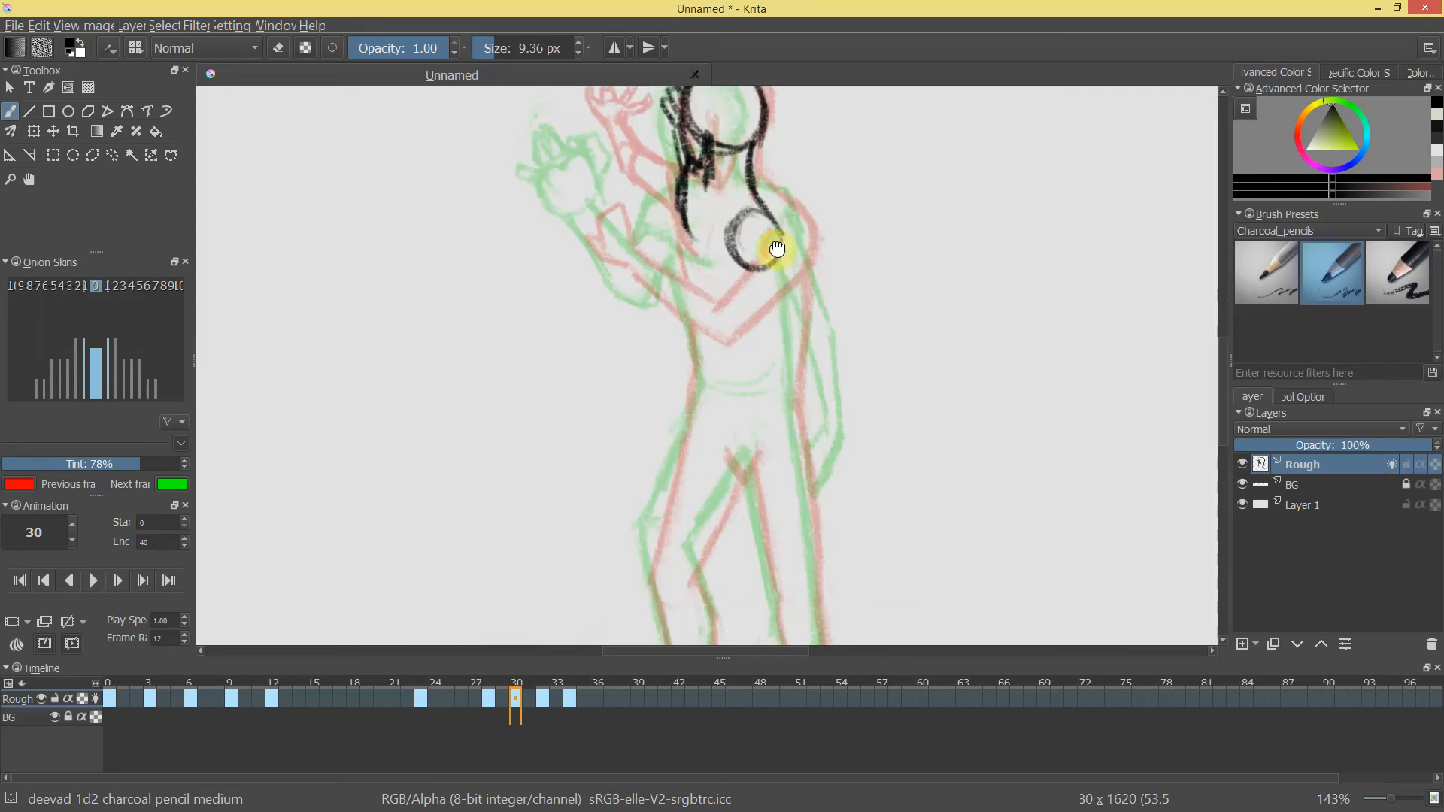
scroll(773, 241, "down", 1)
Draw both sides of the torso on frame 30, undoing and redrawing the chest line.
key("e")
key("e")
mouse_move(687, 241)
left_mouse_down()
mouse_move(741, 252)
mouse_move(679, 272)
mouse_move(703, 355)
left_mouse_up()
key("ctrl+z")
key("ctrl+z")
key("e")
mouse_move(687, 157)
left_mouse_down()
mouse_move(679, 199)
mouse_move(700, 146)
mouse_move(673, 175)
mouse_move(706, 255)
mouse_move(674, 211)
mouse_move(691, 376)
left_mouse_up()
key("e")
mouse_move(782, 249)
left_mouse_down()
mouse_move(762, 171)
mouse_move(789, 263)
mouse_move(780, 527)
left_mouse_up()
Erase the shoulder circle and sketch the arm folded across the chest, with its bent forearm and hand.
key("e")
mouse_move(745, 288)
left_mouse_down()
mouse_move(763, 264)
mouse_move(741, 221)
mouse_move(739, 236)
mouse_move(712, 220)
mouse_move(707, 238)
mouse_move(721, 221)
mouse_move(736, 236)
mouse_move(723, 232)
mouse_move(743, 285)
left_mouse_up()
key("e")
key("e")
key("e")
key("e")
mouse_move(722, 232)
left_mouse_down()
mouse_move(732, 289)
mouse_move(728, 257)
mouse_move(757, 263)
mouse_move(753, 300)
mouse_move(728, 263)
mouse_move(738, 330)
left_mouse_up()
mouse_move(735, 266)
left_mouse_down()
mouse_move(722, 200)
mouse_move(717, 293)
mouse_move(748, 306)
left_mouse_up()
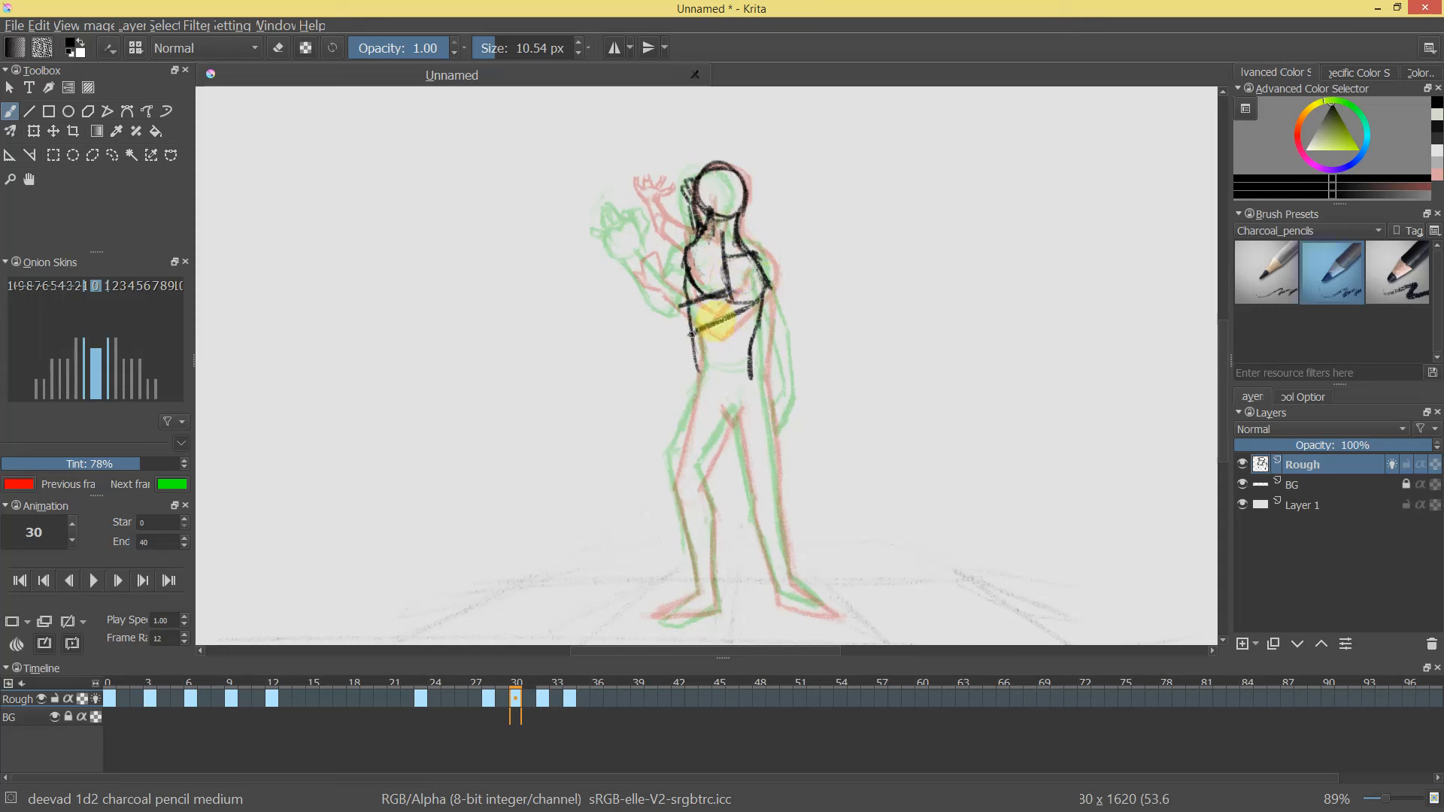
mouse_move(707, 294)
left_mouse_down()
mouse_move(740, 241)
mouse_move(733, 317)
mouse_move(710, 315)
mouse_move(743, 308)
mouse_move(705, 298)
mouse_move(670, 305)
mouse_move(675, 327)
mouse_move(656, 283)
mouse_move(664, 300)
mouse_move(670, 273)
mouse_move(668, 274)
left_mouse_up()
key("e")
key("e")
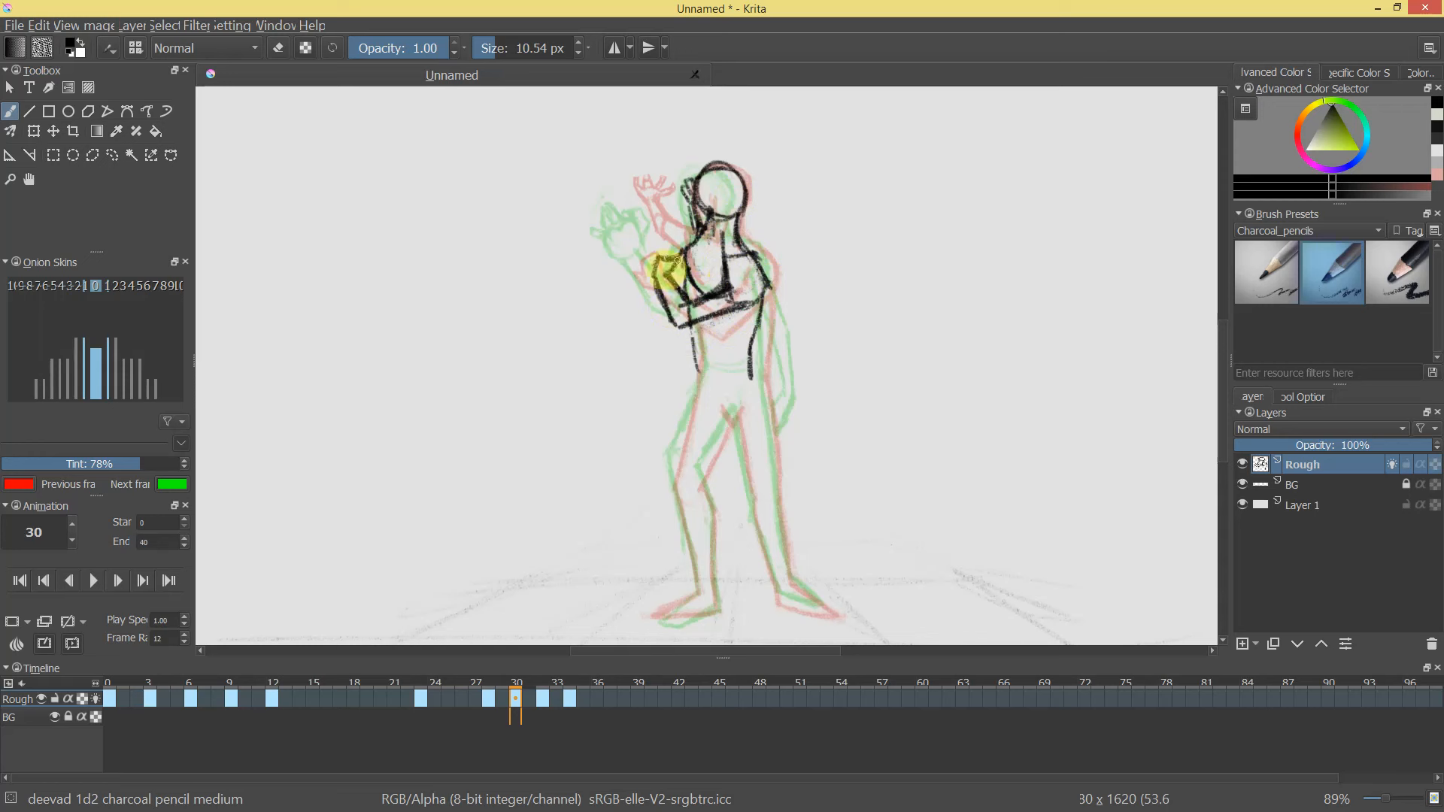
Erase the rough back line and elbow overlap, and redraw the shoulder and back side of the torso.
key("e")
mouse_move(765, 281)
left_mouse_down()
mouse_move(757, 251)
mouse_move(750, 372)
left_mouse_up()
key("e")
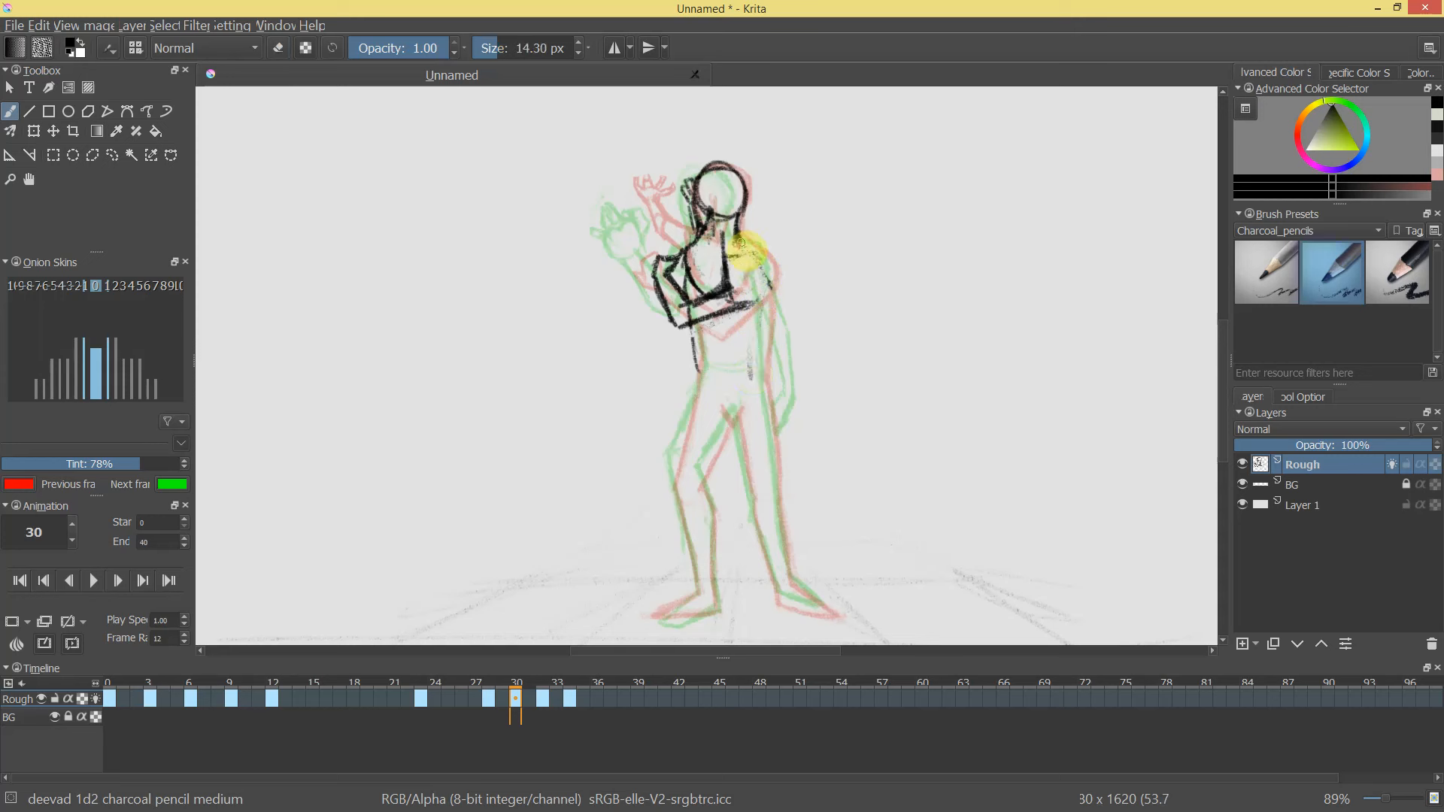
key("e")
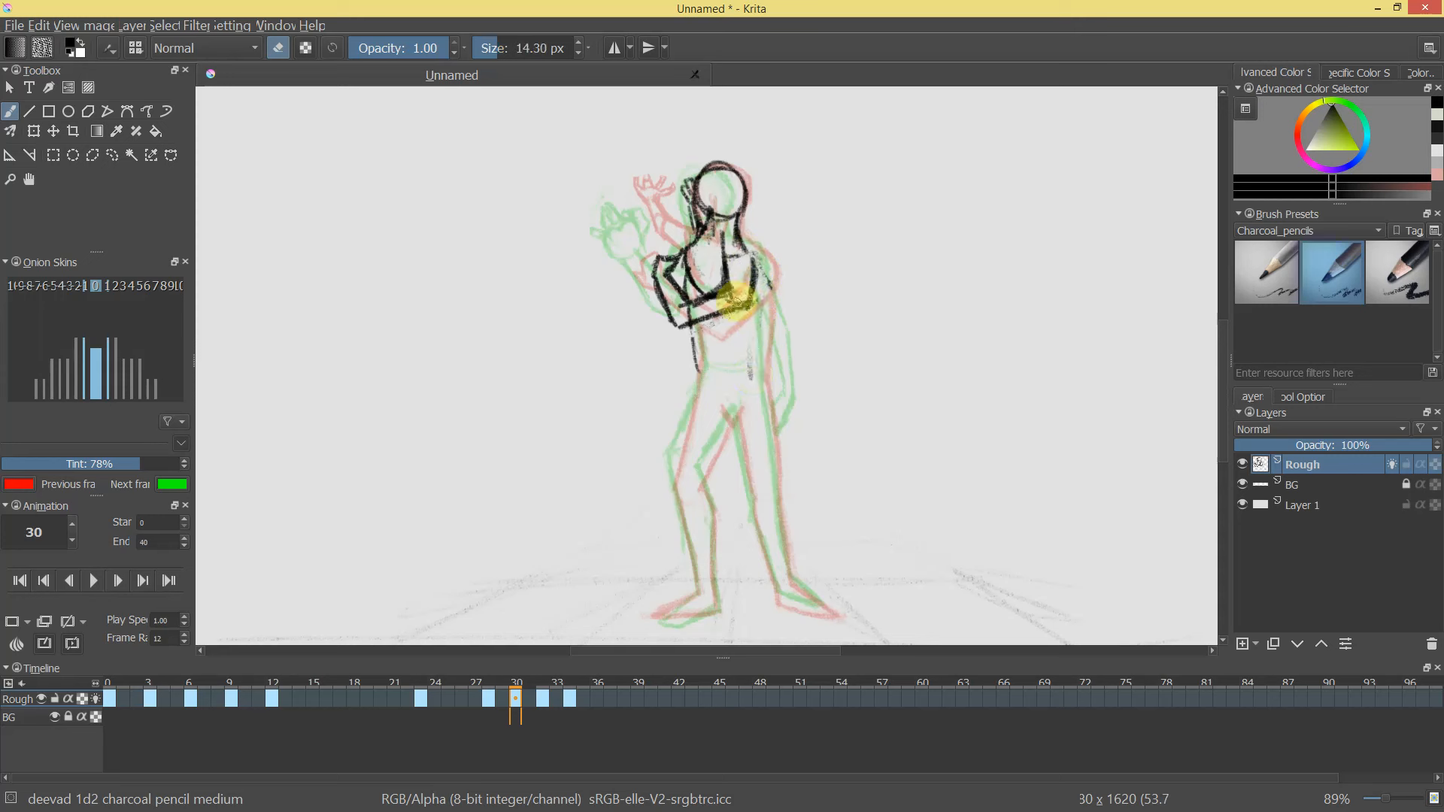
key("e")
left_click_drag(718, 290, 747, 309)
key("e")
mouse_move(755, 258)
left_mouse_down()
mouse_move(766, 297)
mouse_move(753, 350)
left_mouse_up()
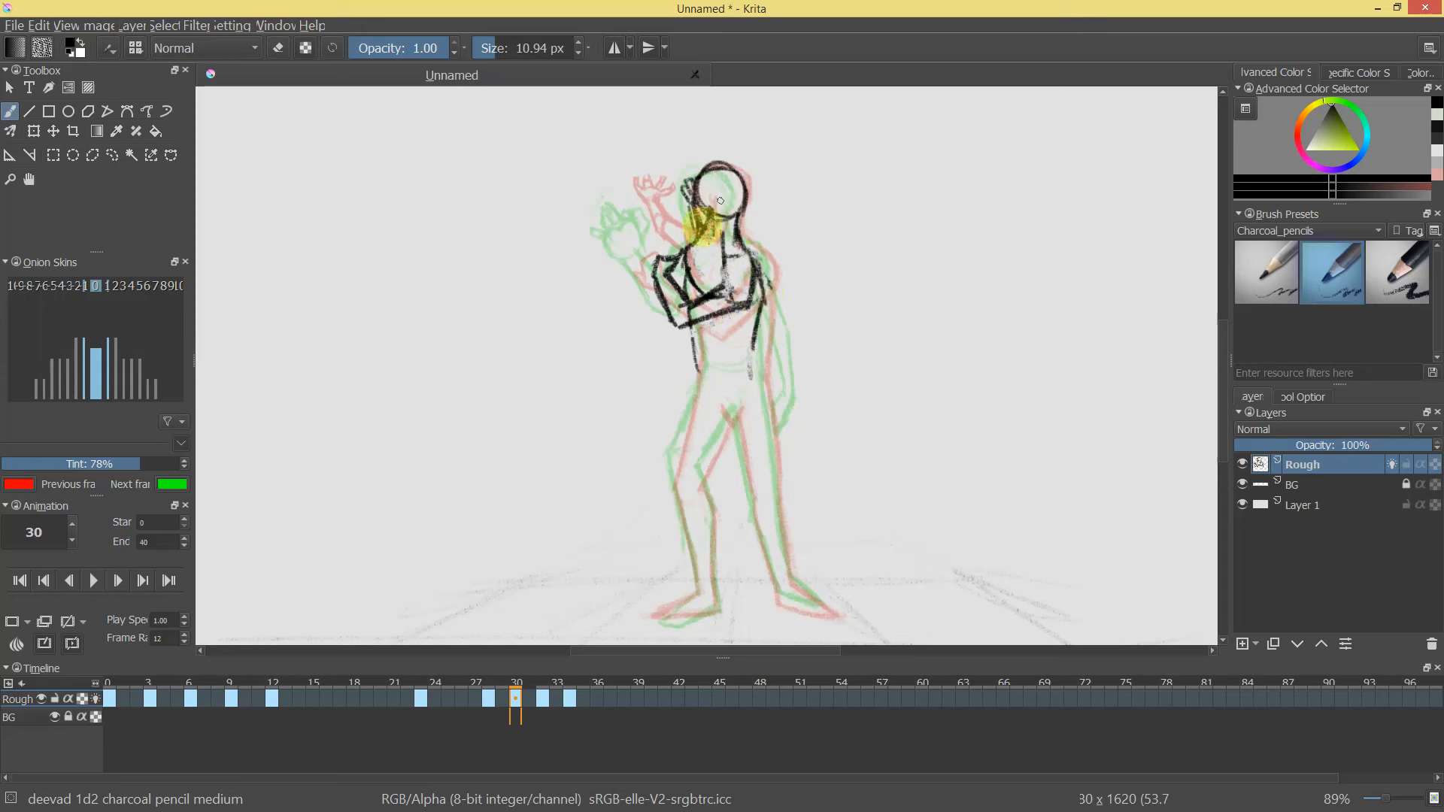
Clean up the chest line behind the folded arm and extend the front of the torso to the waist.
key("e")
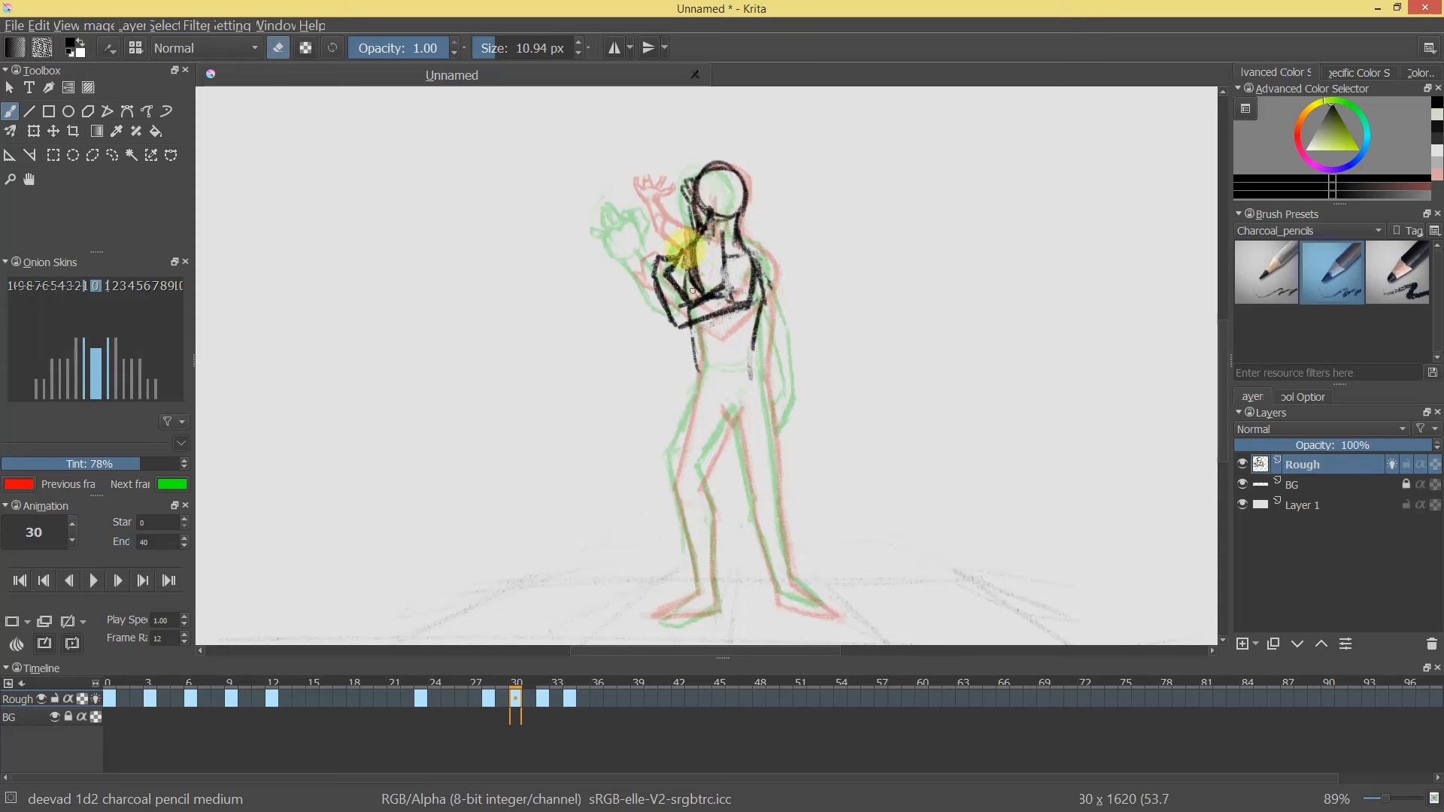
left_click_drag(685, 290, 683, 269)
key("e")
left_click_drag(691, 323, 694, 356)
Draw the straight back leg from the hip to the foot on frame 30.
left_click_drag(752, 314, 779, 517)
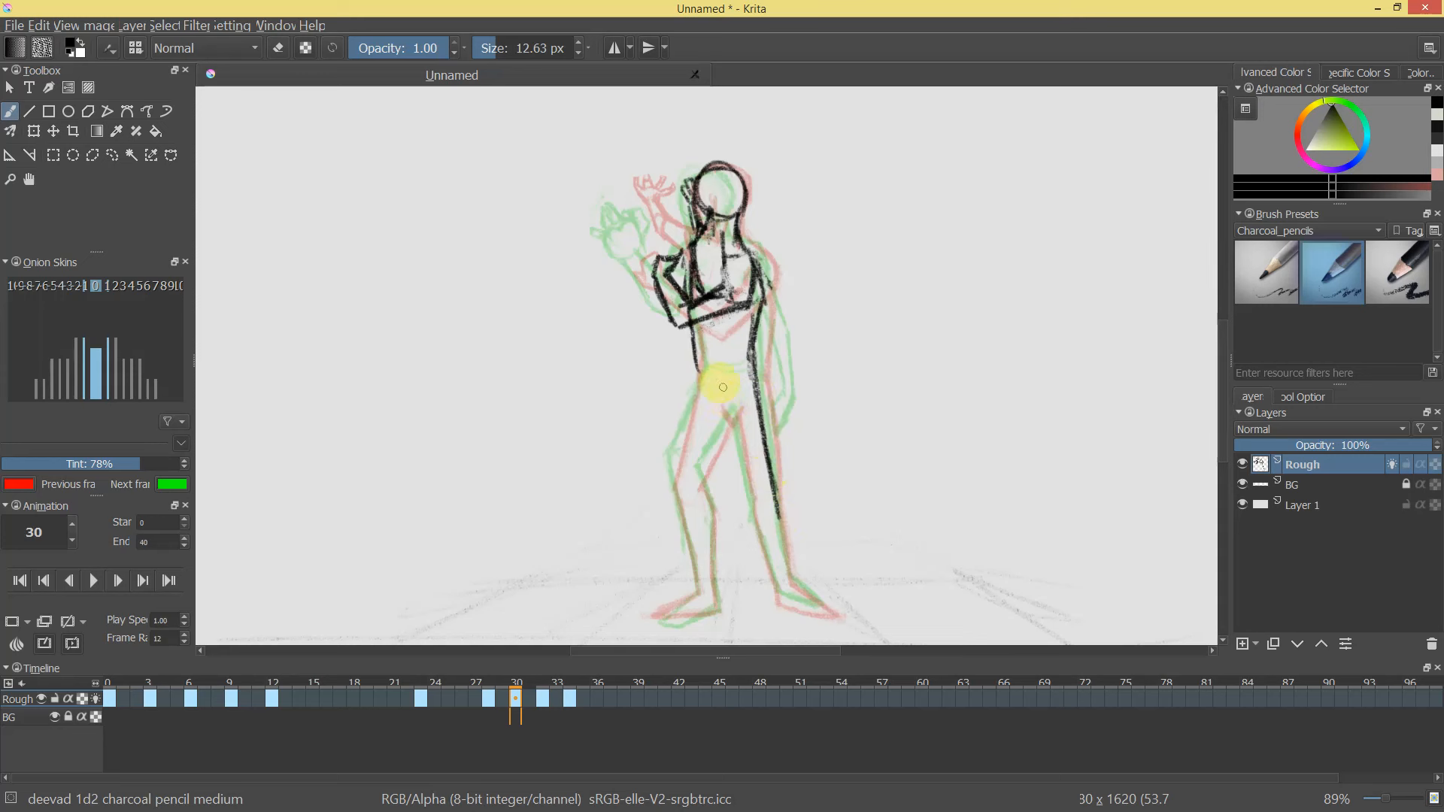
left_click_drag(724, 406, 773, 573)
left_click_drag(771, 502, 777, 536)
left_click_drag(775, 587, 821, 606)
left_click_drag(717, 421, 744, 473)
scroll(745, 390, "down", 5)
scroll(734, 174, "up", 6)
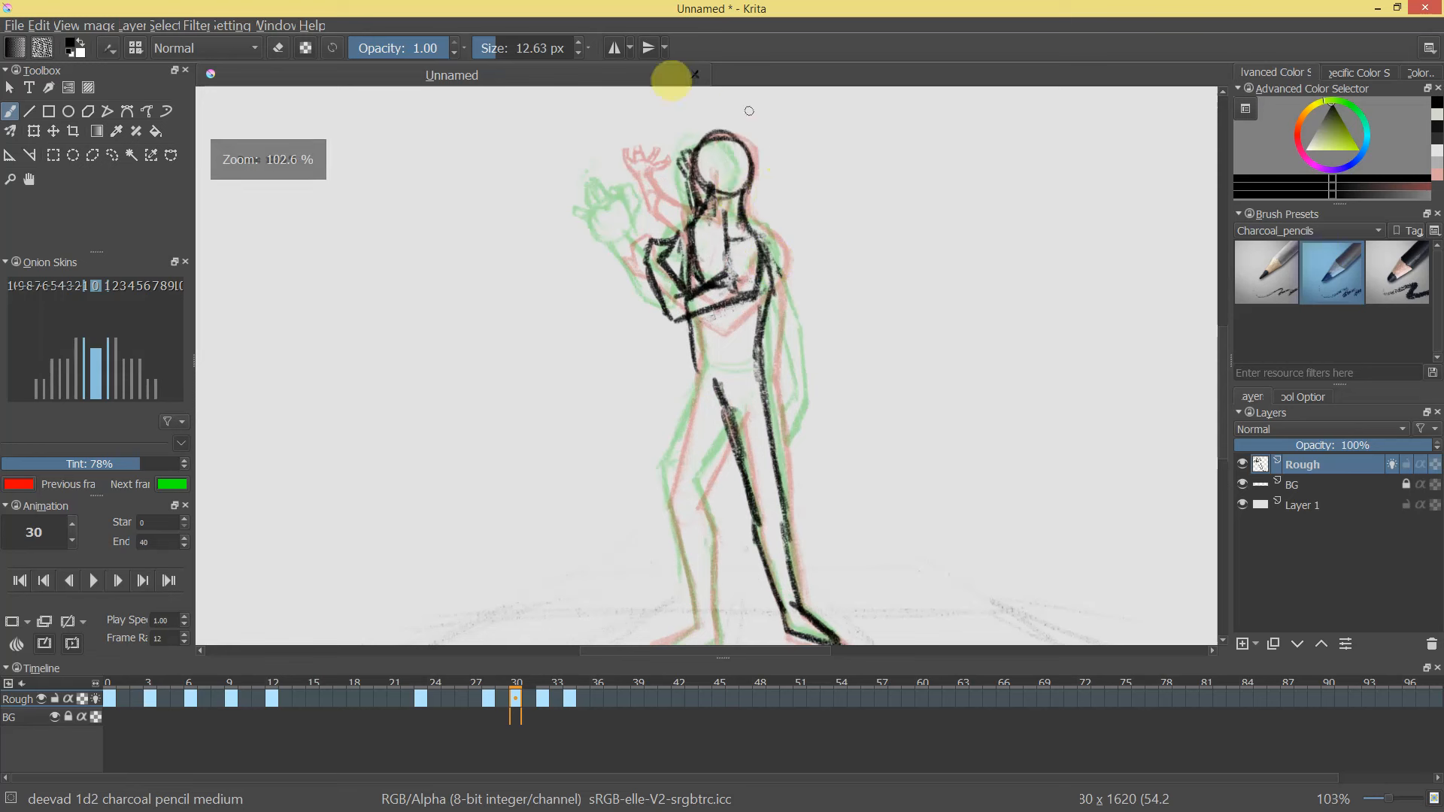
Lasso the head and raised hand on frame 30, shift them slightly away from the outstretched hands, and return to the brush.
left_click_drag(431, 293, 456, 392)
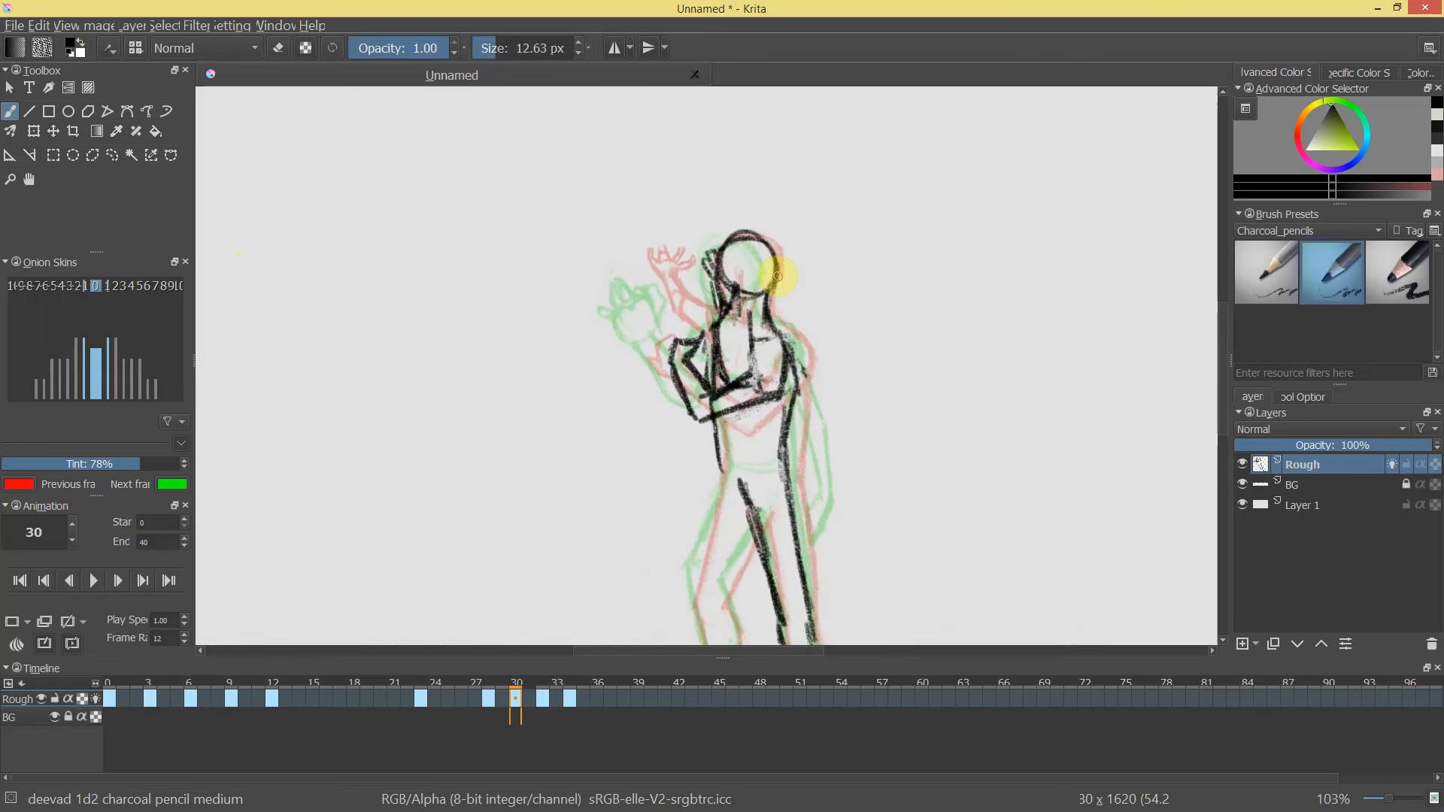
key("l")
left_click_drag(802, 224, 707, 303)
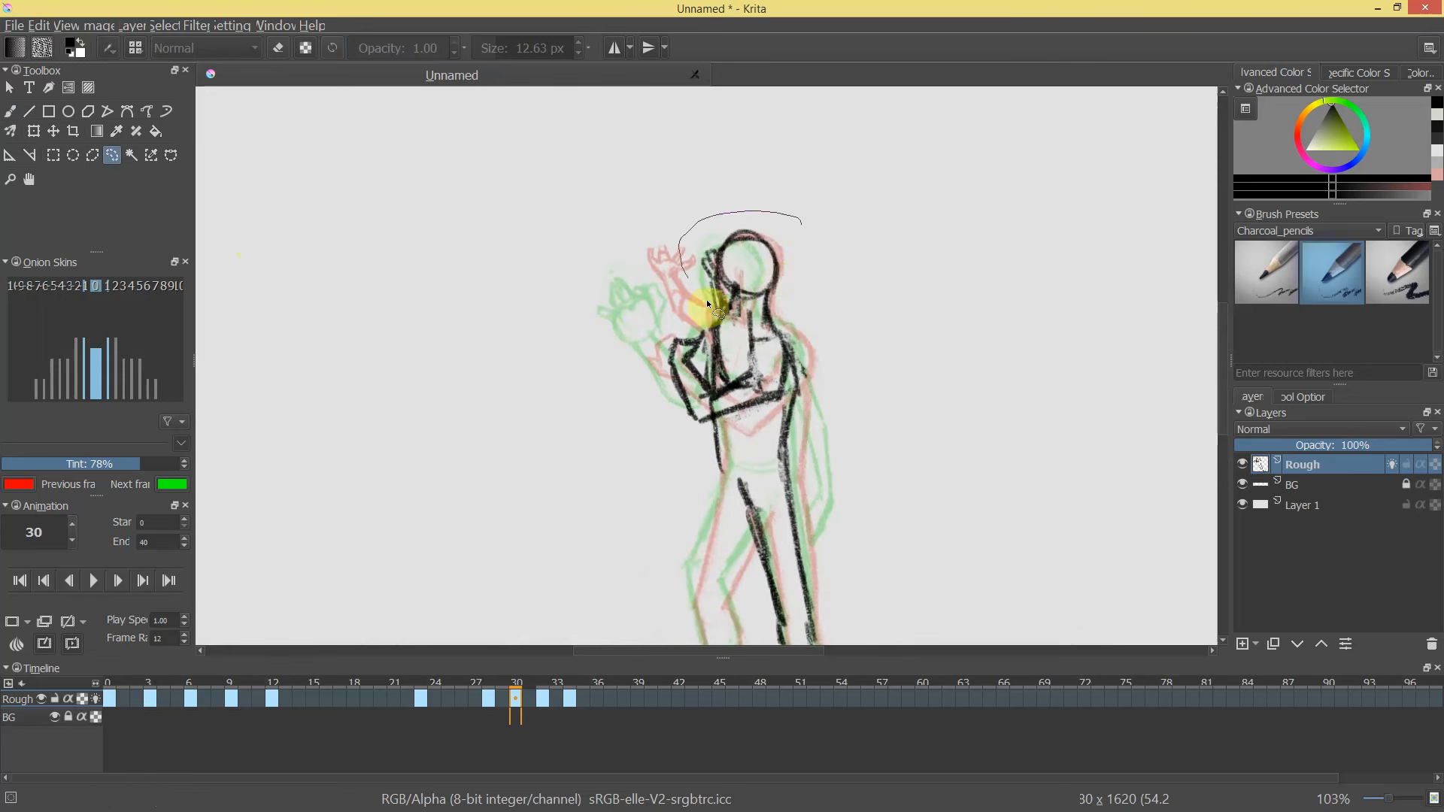
left_click_drag(775, 341, 775, 343)
key("ctrl+t")
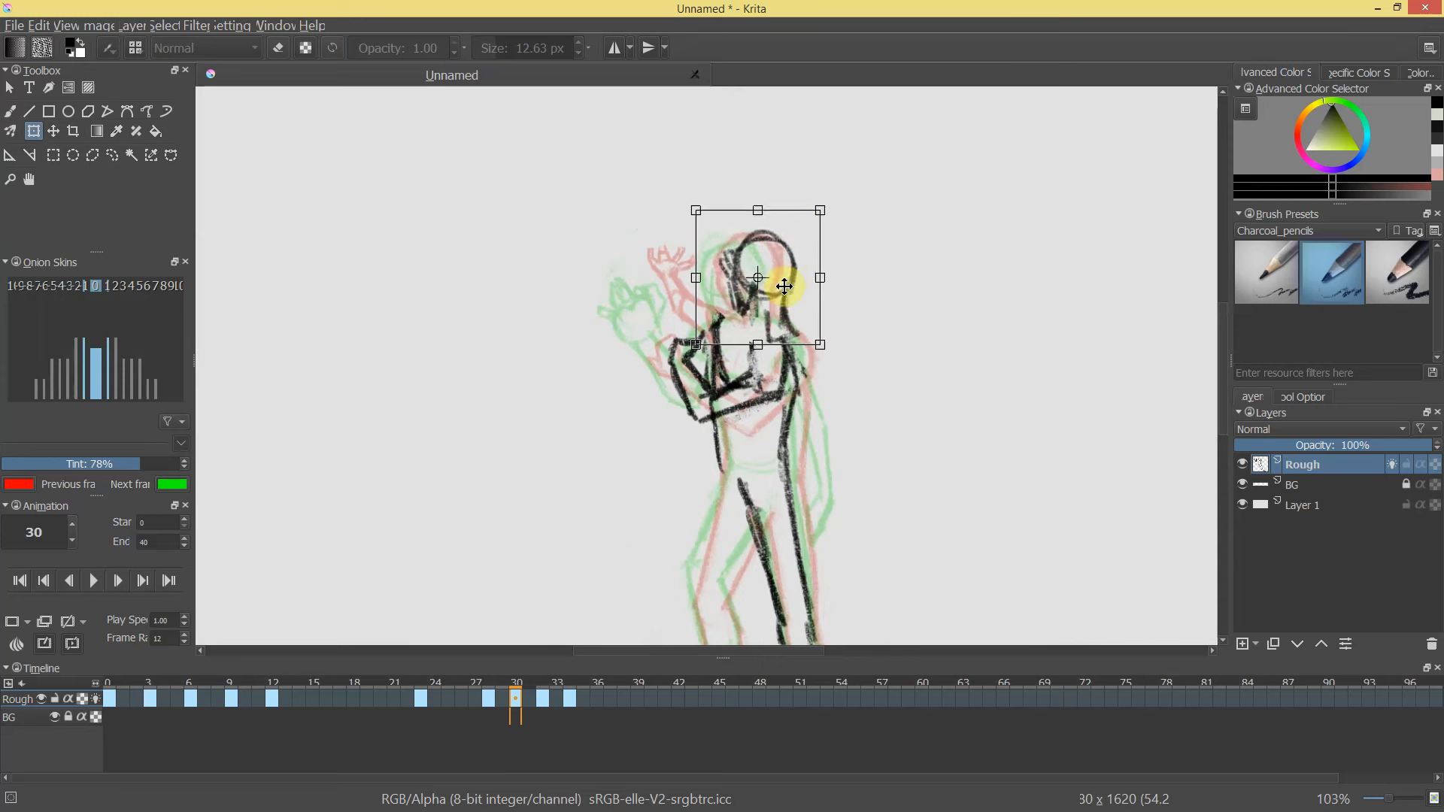
left_click_drag(835, 232, 838, 241)
left_click_drag(782, 296, 784, 297)
key("Return")
key("b")
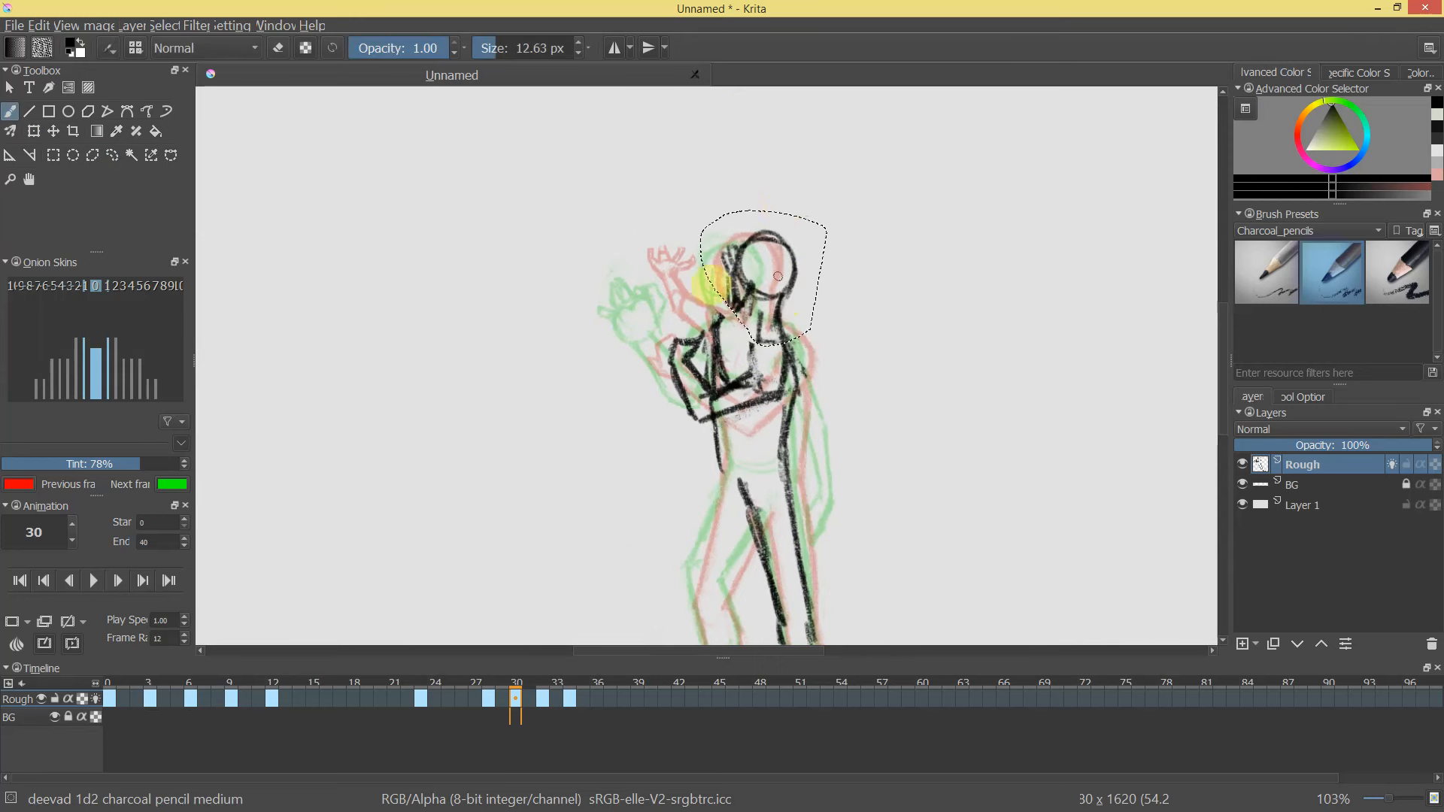
Deselect the moved head and clean up the lines around the raised wrist and neck.
key("e")
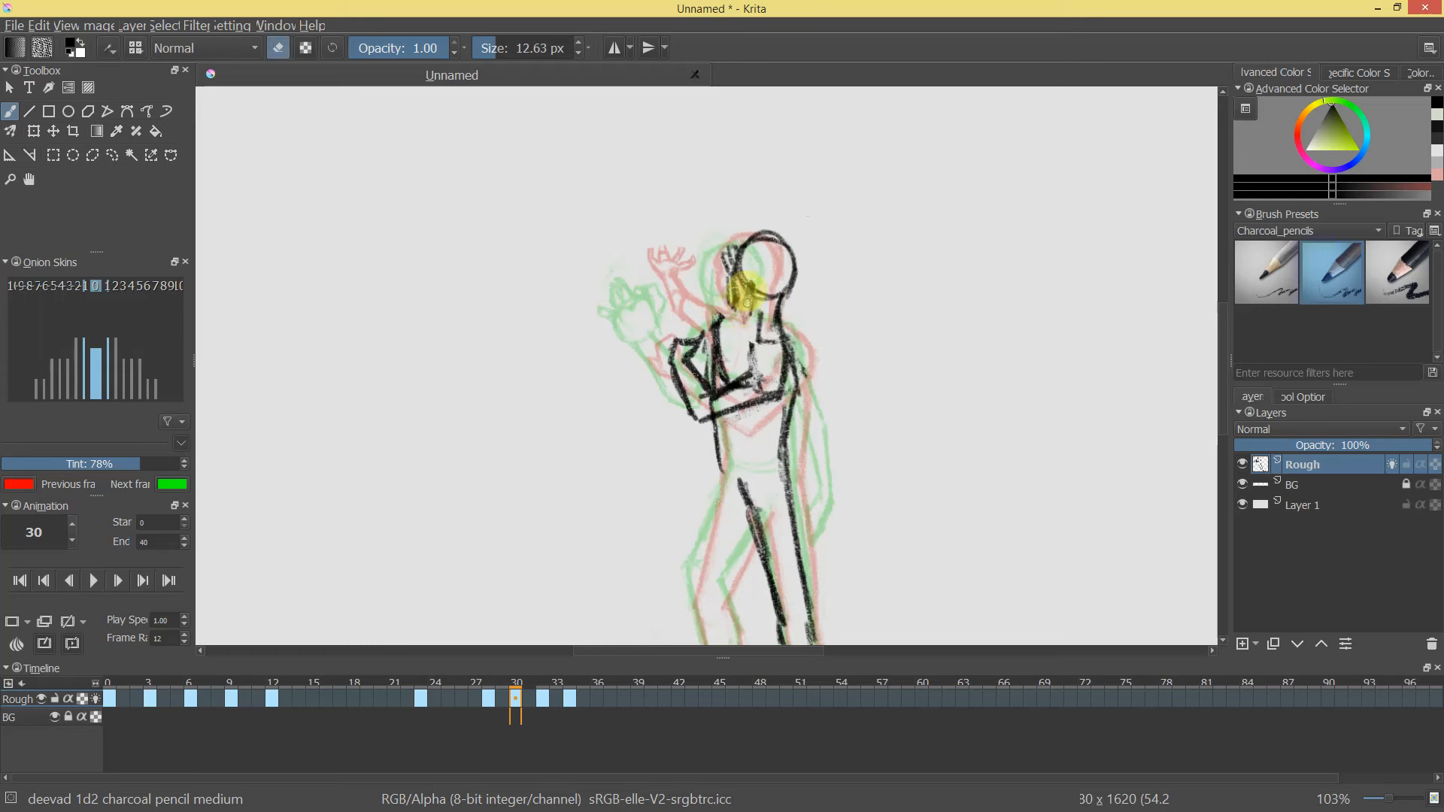
key("e")
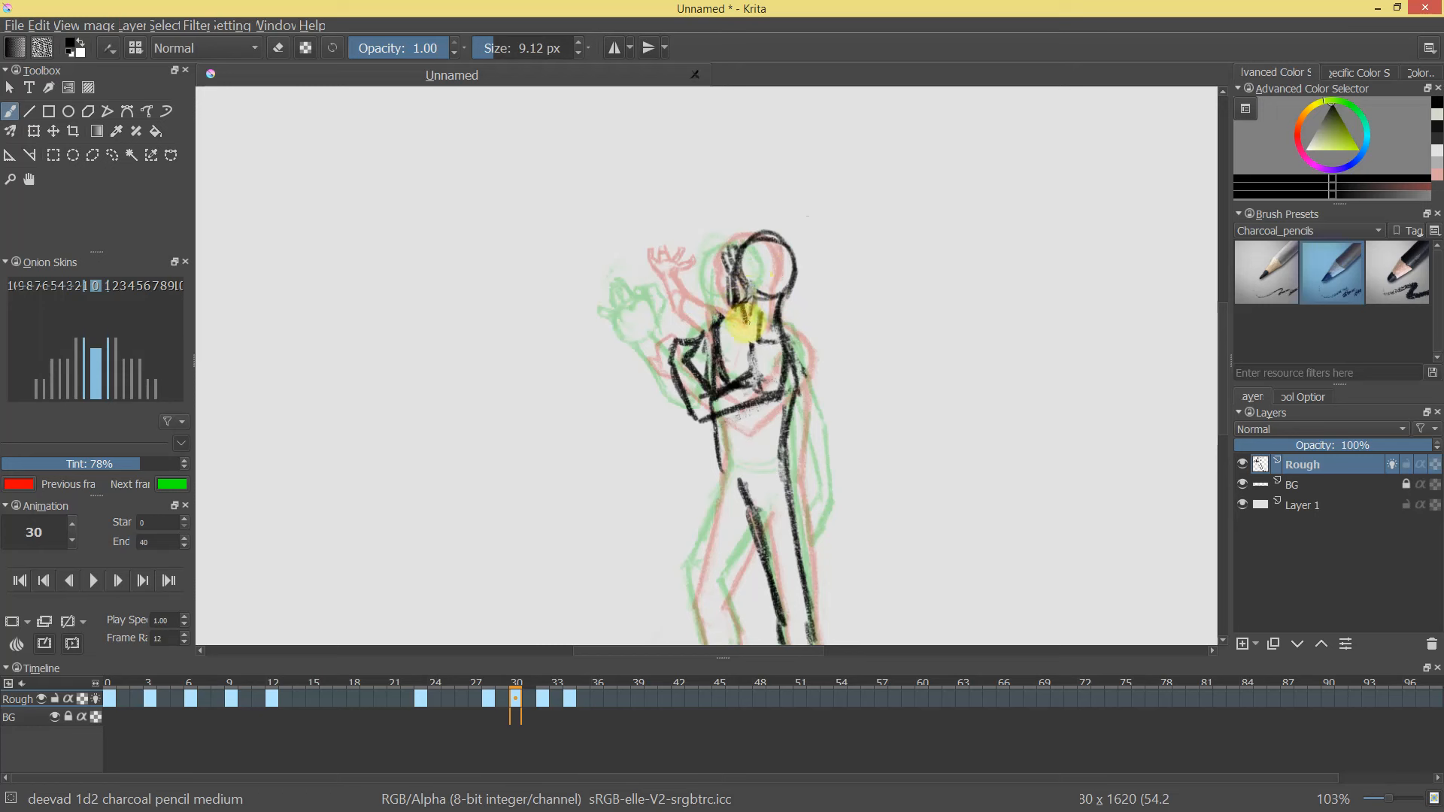
key("e")
Draw the bent front leg from the hip through the knee to the foot on frame 30.
mouse_move(761, 373)
left_mouse_down()
mouse_move(790, 319)
mouse_move(751, 179)
left_mouse_up()
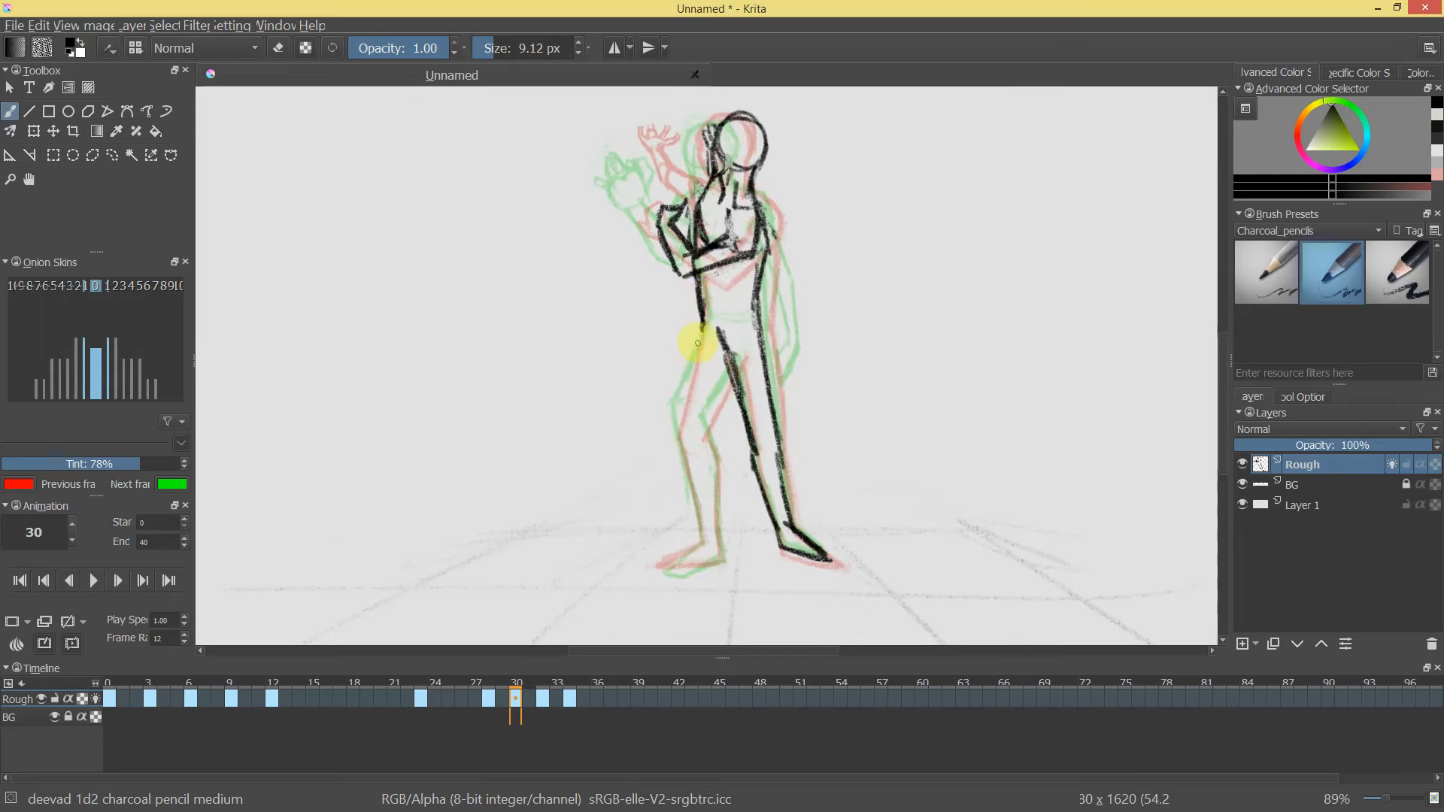
left_click_drag(720, 396, 716, 466)
key("]")
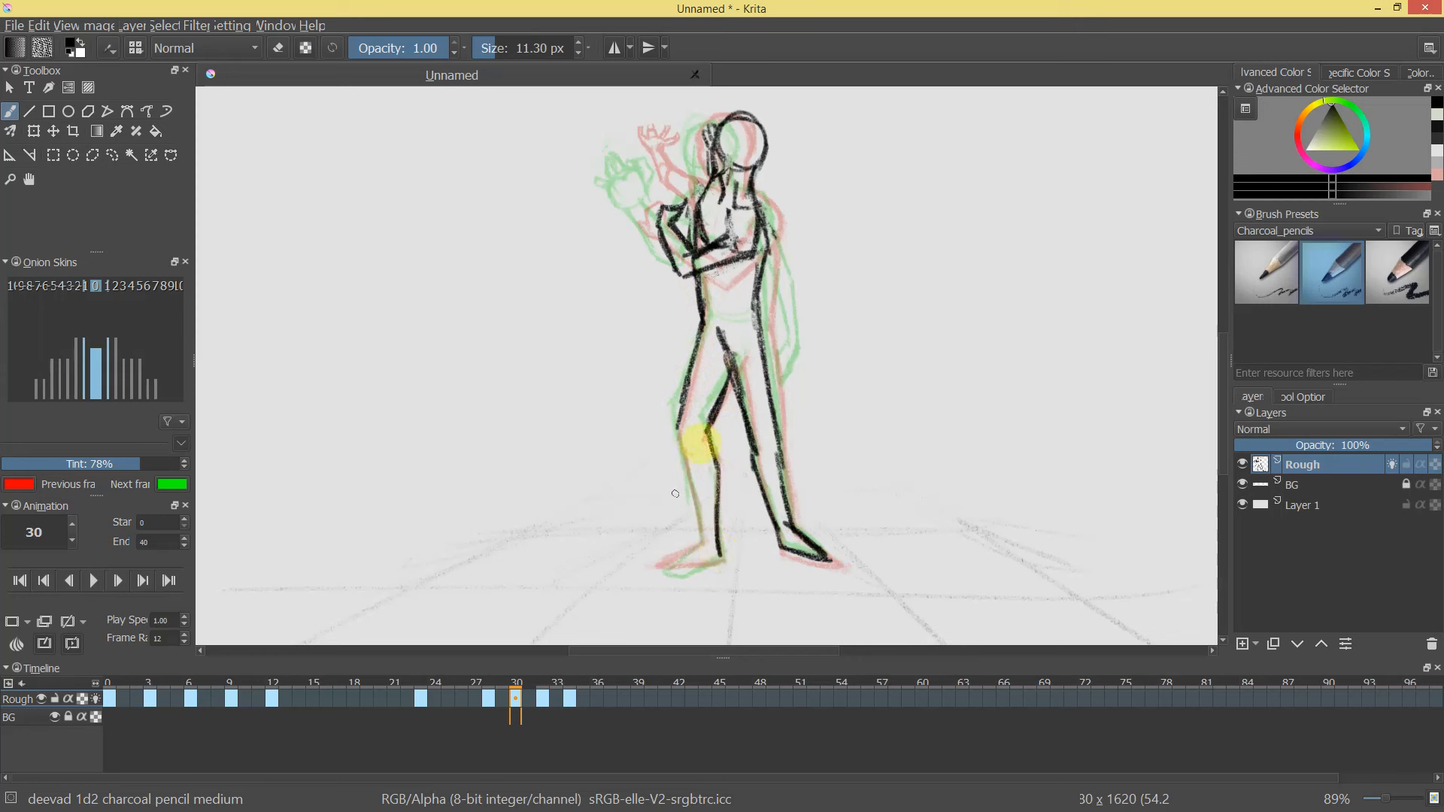
mouse_move(676, 421)
left_mouse_down()
mouse_move(697, 540)
mouse_move(694, 464)
mouse_move(688, 561)
left_mouse_up()
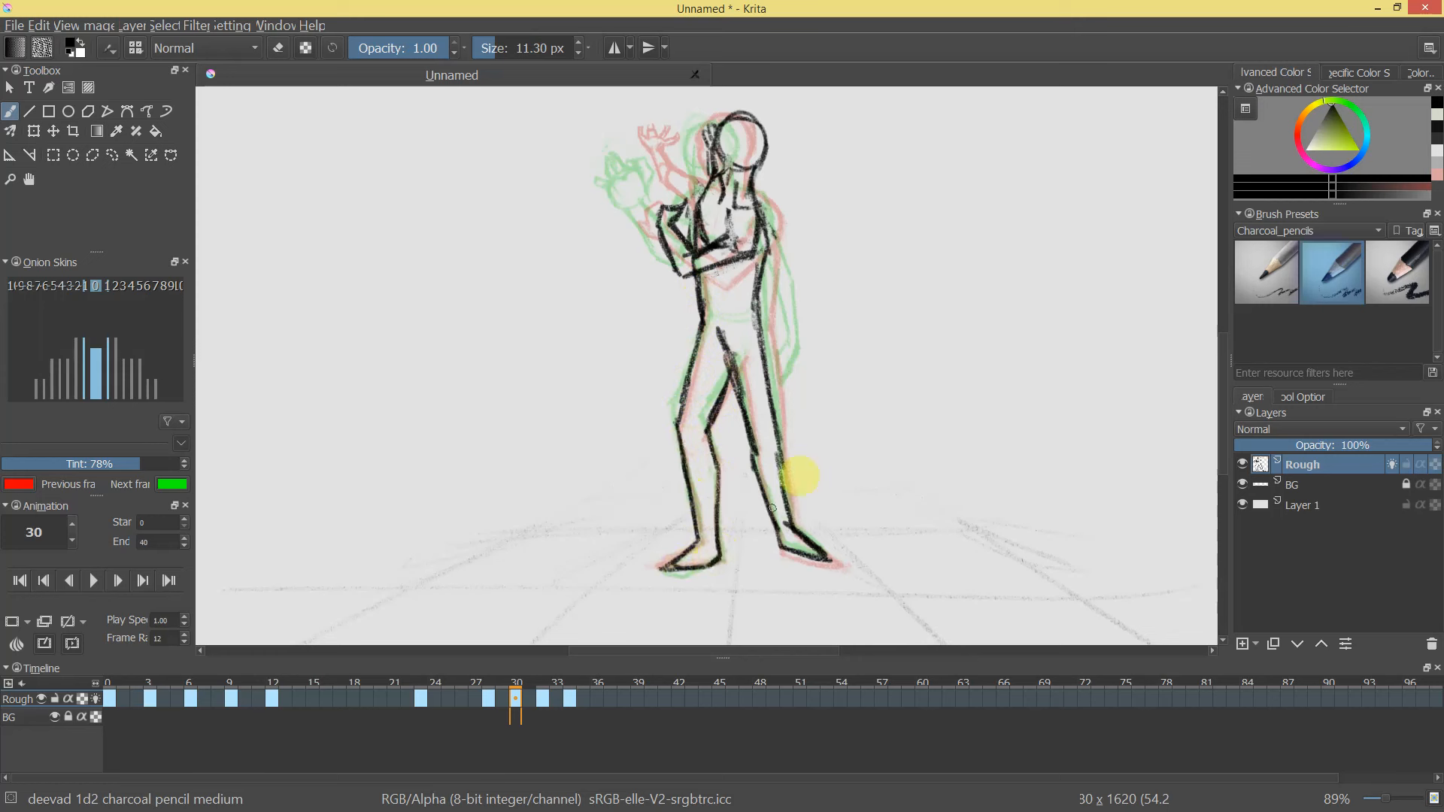
Clean up the stray leg lines on frame 30 and play back the animation.
key("e")
mouse_move(764, 324)
left_mouse_down()
mouse_move(748, 390)
mouse_move(778, 310)
mouse_move(677, 226)
mouse_move(783, 364)
mouse_move(532, 597)
left_mouse_up()
key("e")
left_click_drag(525, 684, 231, 690)
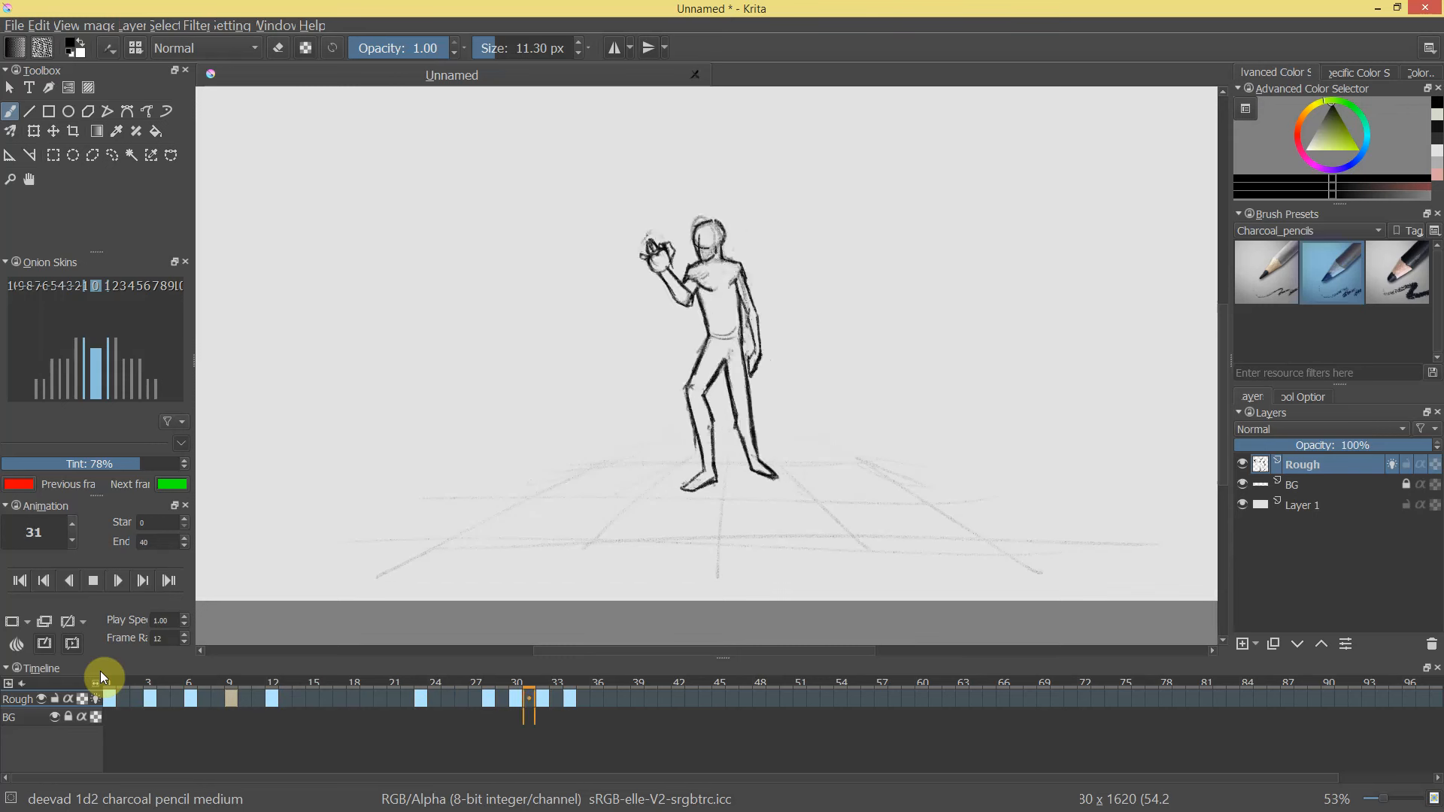
left_click(105, 583)
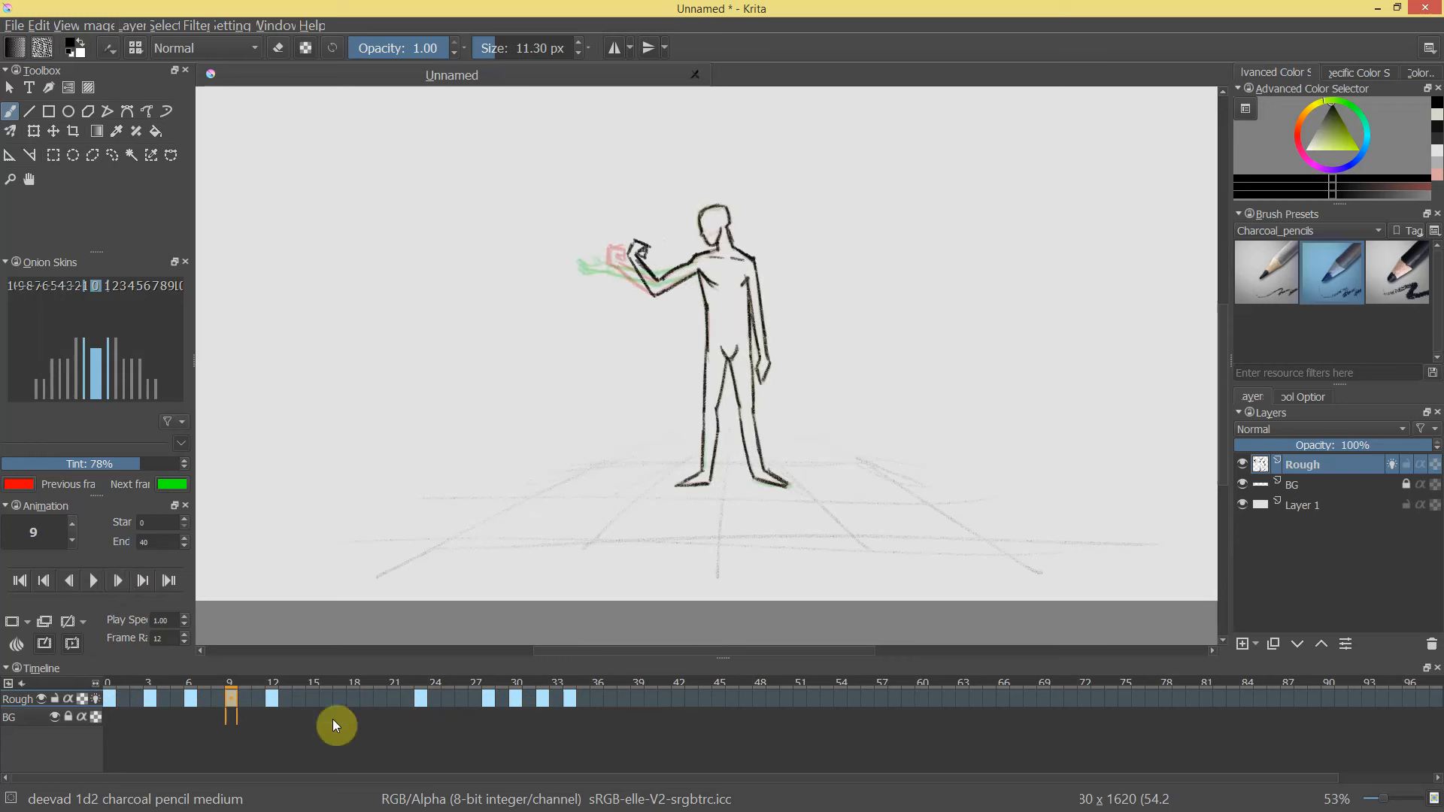
Compare frame 30 with frame 28 and erase the bent front leg on frame 30.
left_click(518, 696)
left_click(489, 701)
left_click(517, 704)
key("ctrl+plus")
key("e")
left_click_drag(690, 367, 677, 461)
mouse_move(709, 412)
left_mouse_down()
mouse_move(712, 460)
mouse_move(698, 368)
mouse_move(668, 352)
left_mouse_up()
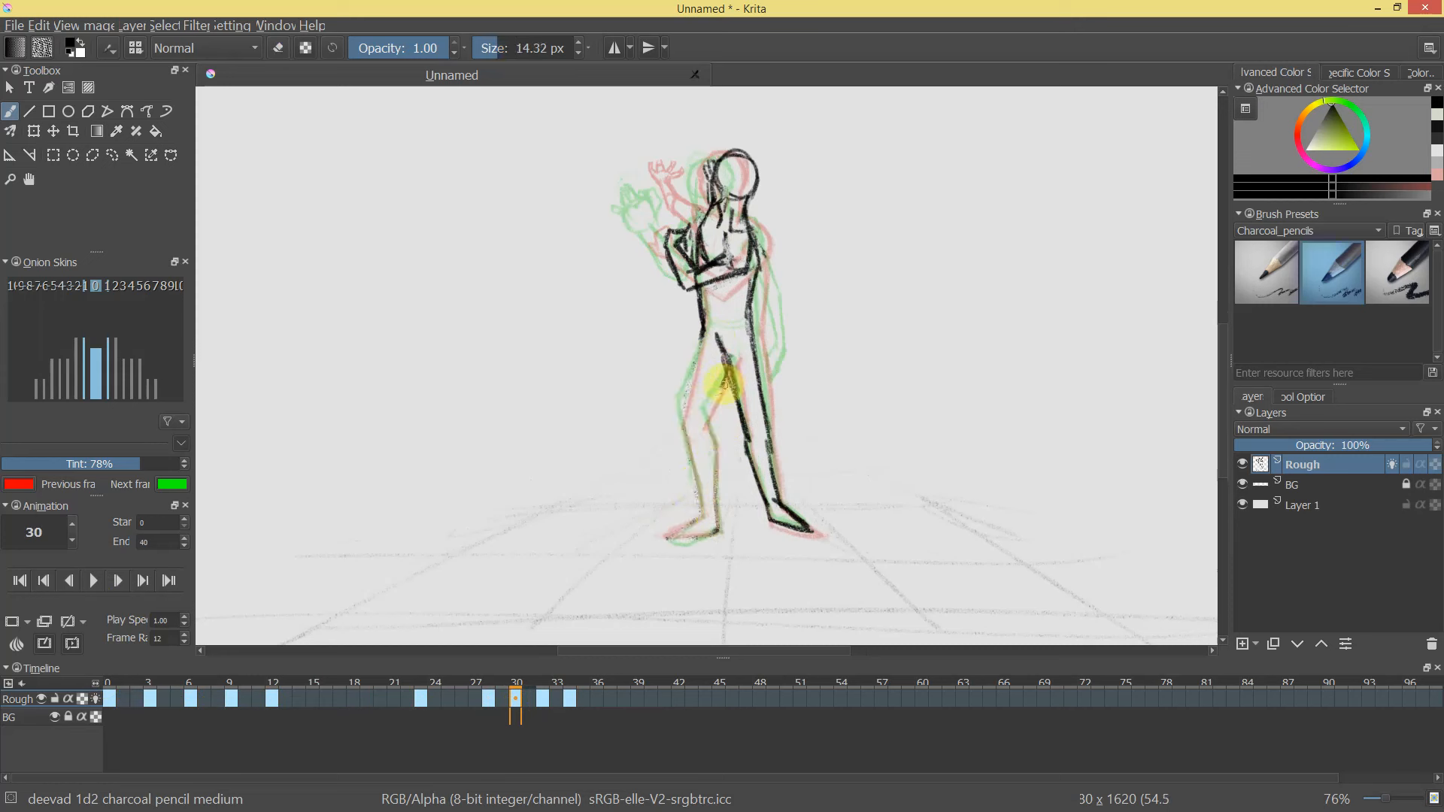
Redraw the bent front leg on frame 30 from the hip through the knee to the foot.
left_click_drag(692, 362, 705, 428)
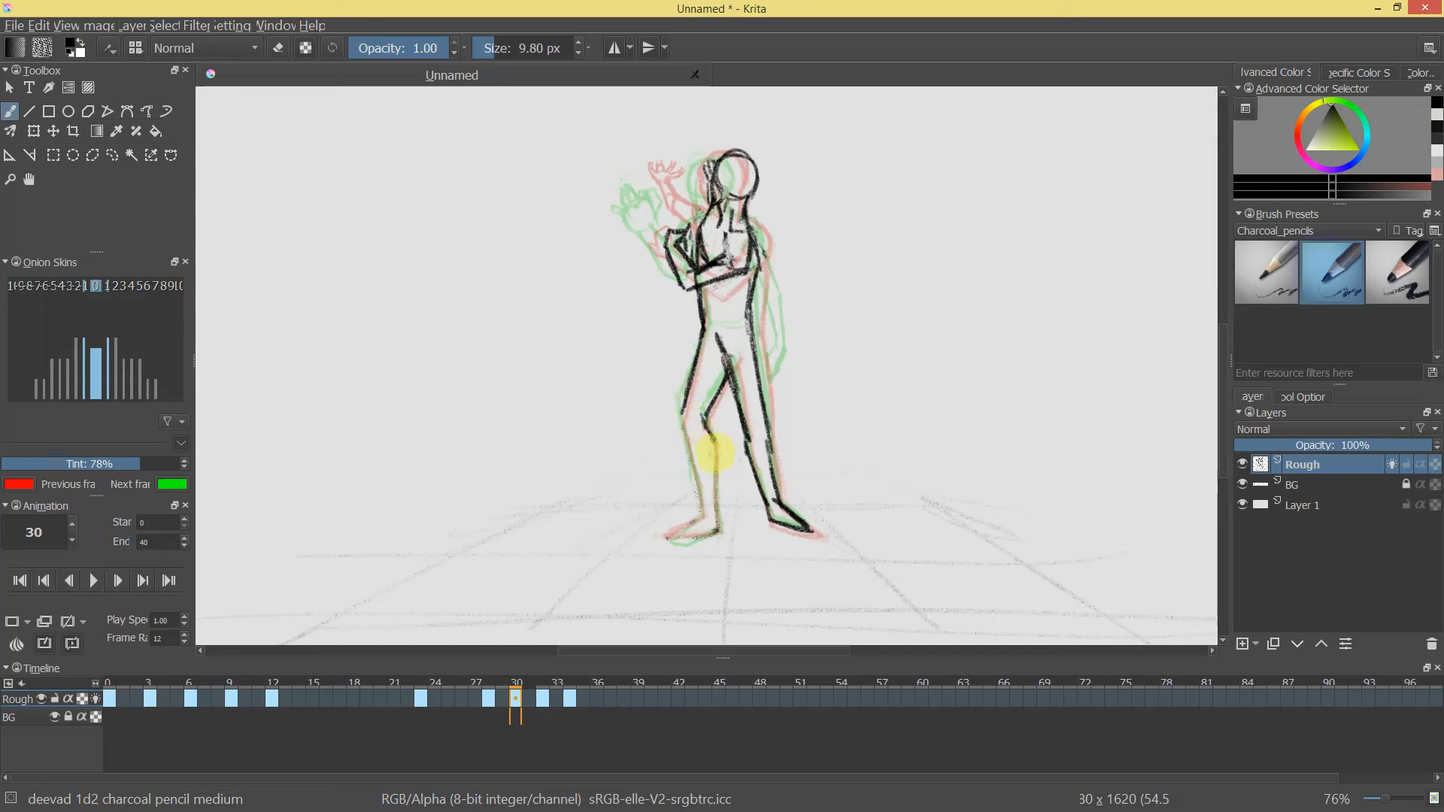
left_click_drag(682, 425, 693, 476)
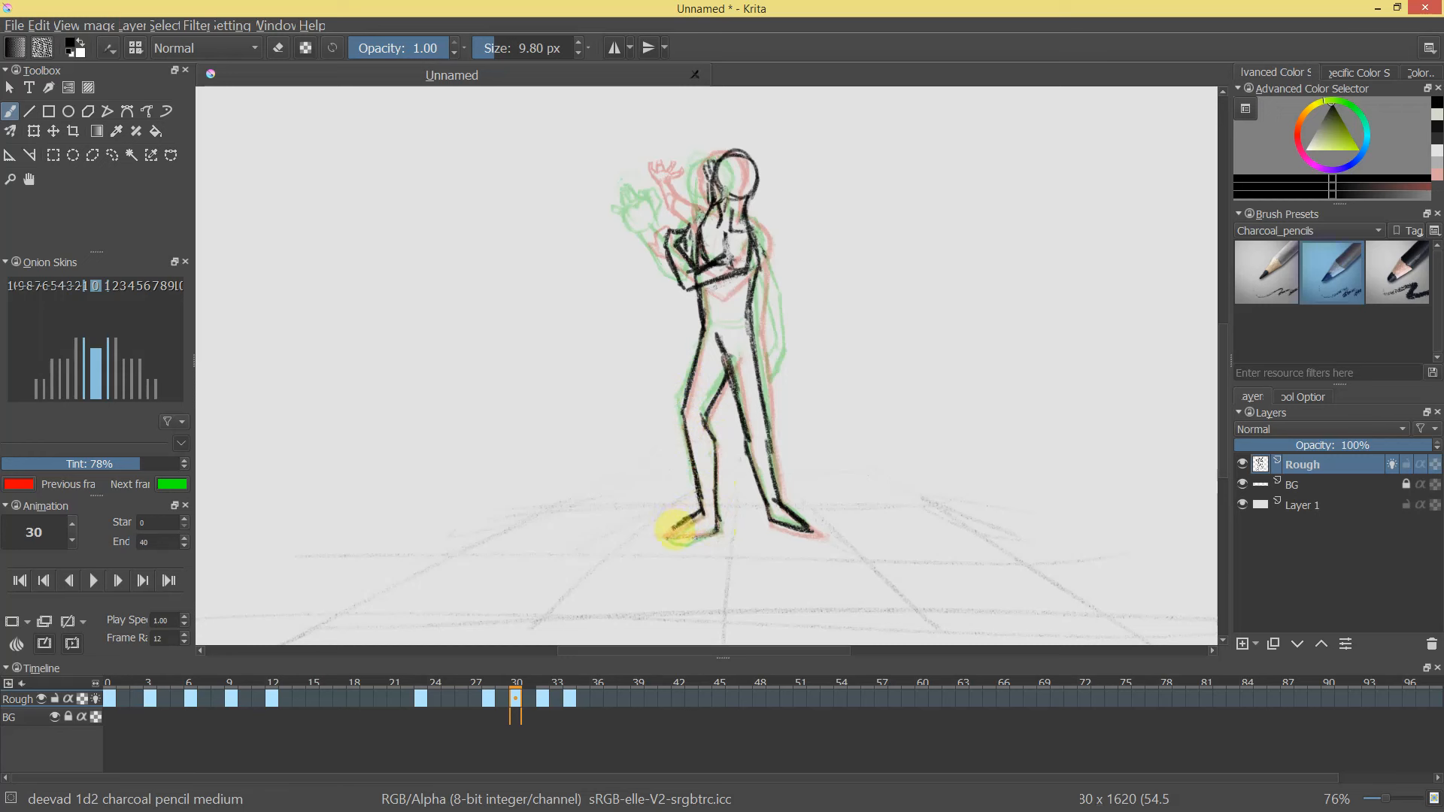
left_click_drag(685, 530, 715, 515)
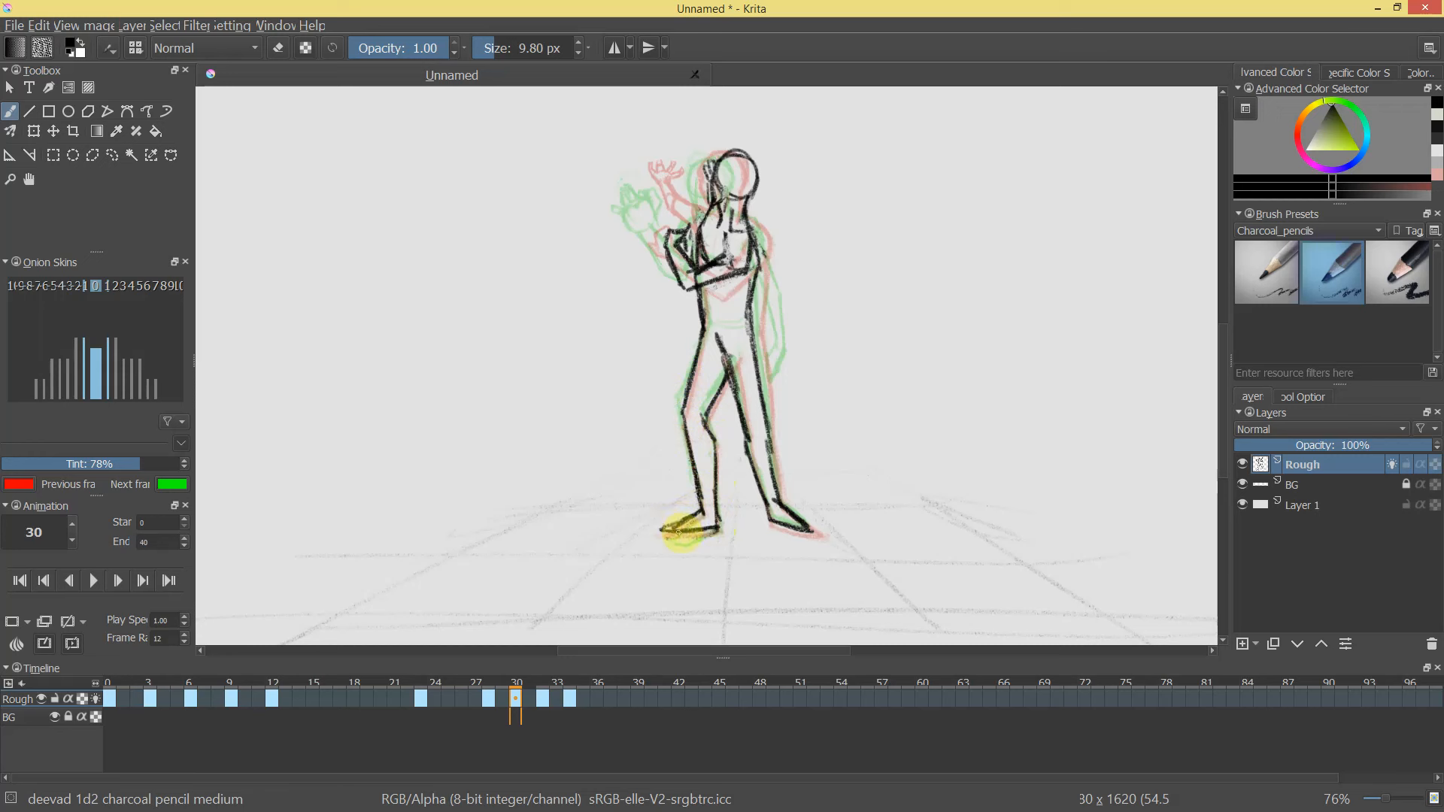
left_click_drag(822, 461, 863, 492)
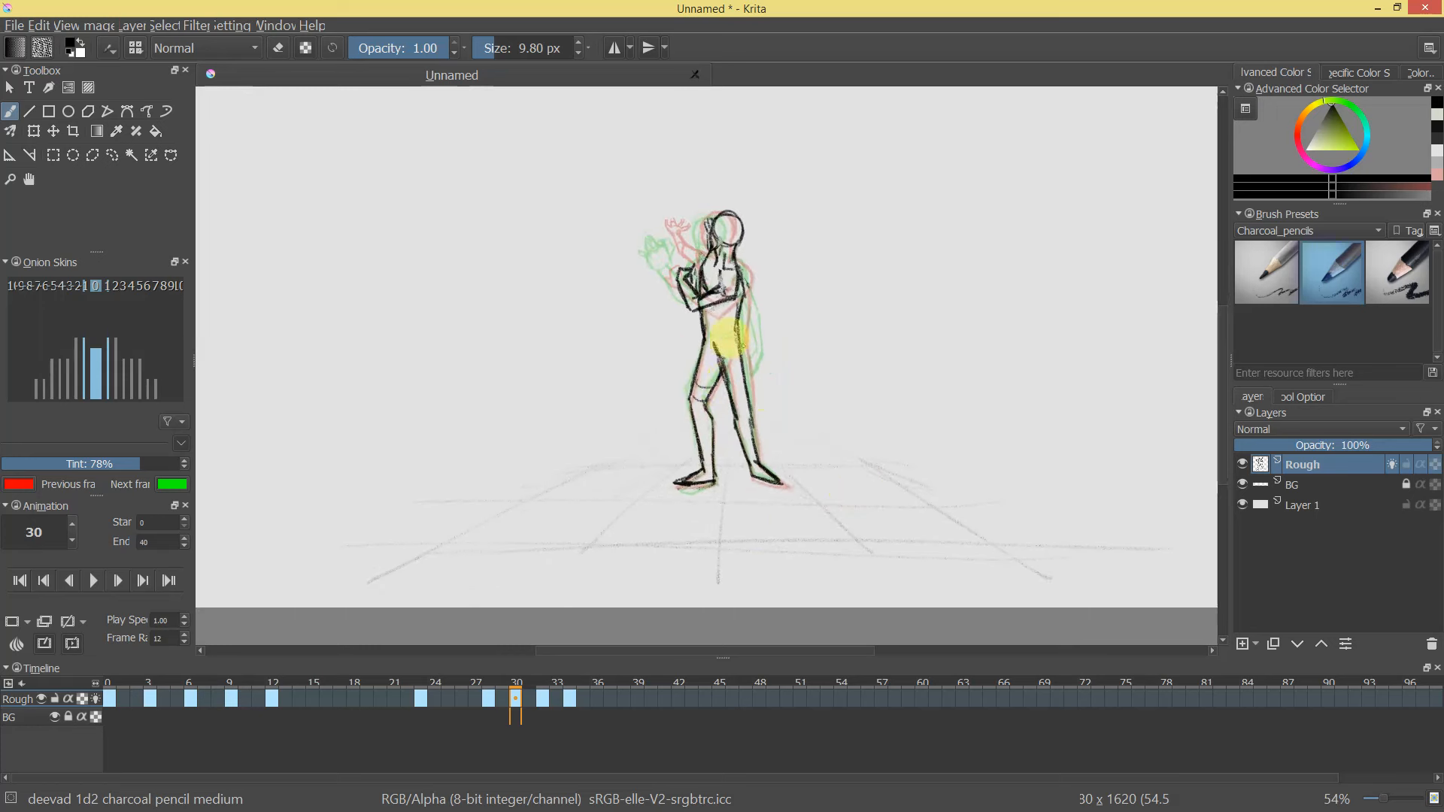
Refine the head outline and the neck lines on frame 30.
mouse_move(736, 216)
left_mouse_down()
mouse_move(692, 60)
mouse_move(667, 217)
mouse_move(774, 380)
mouse_move(847, 290)
mouse_move(750, 213)
left_mouse_up()
key("e")
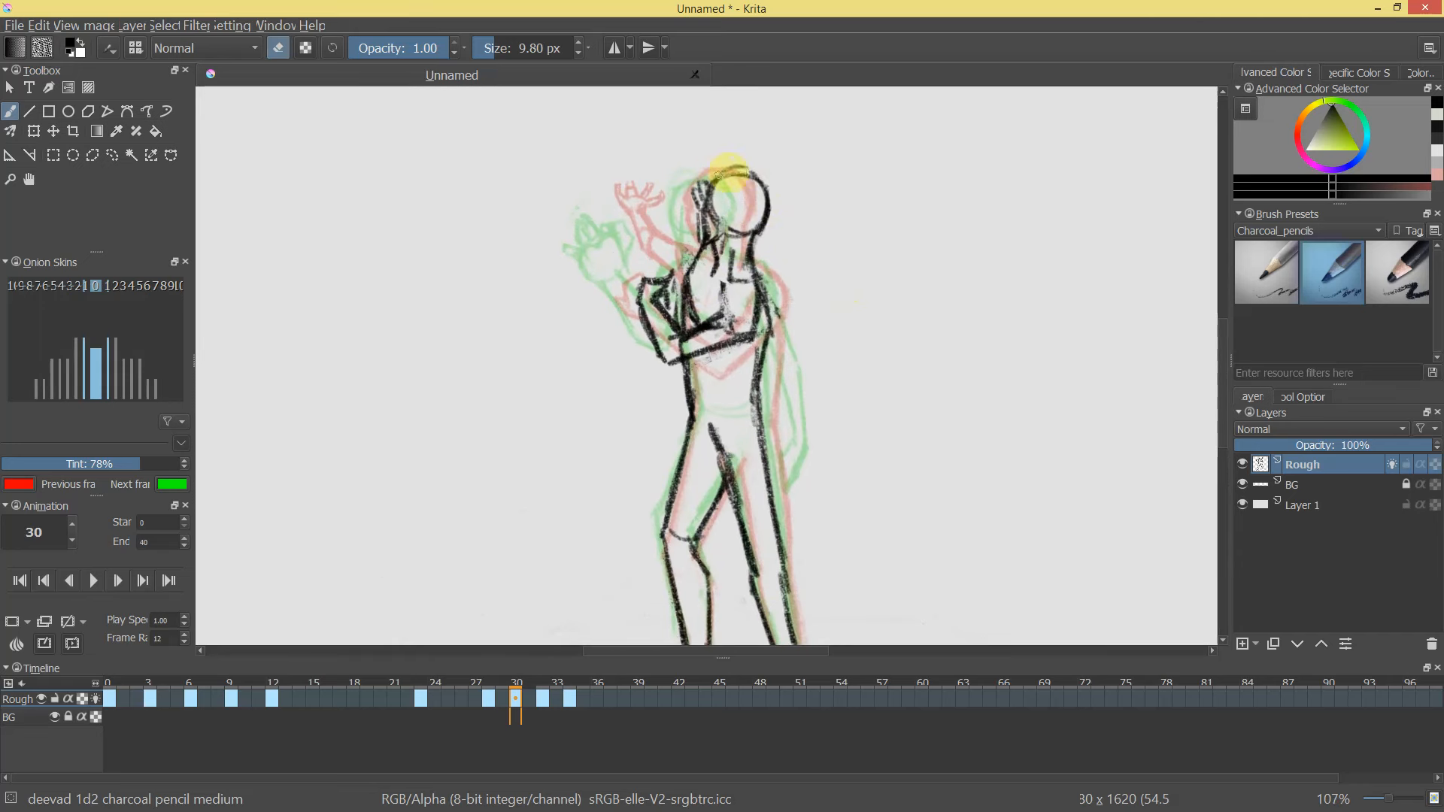
key("e")
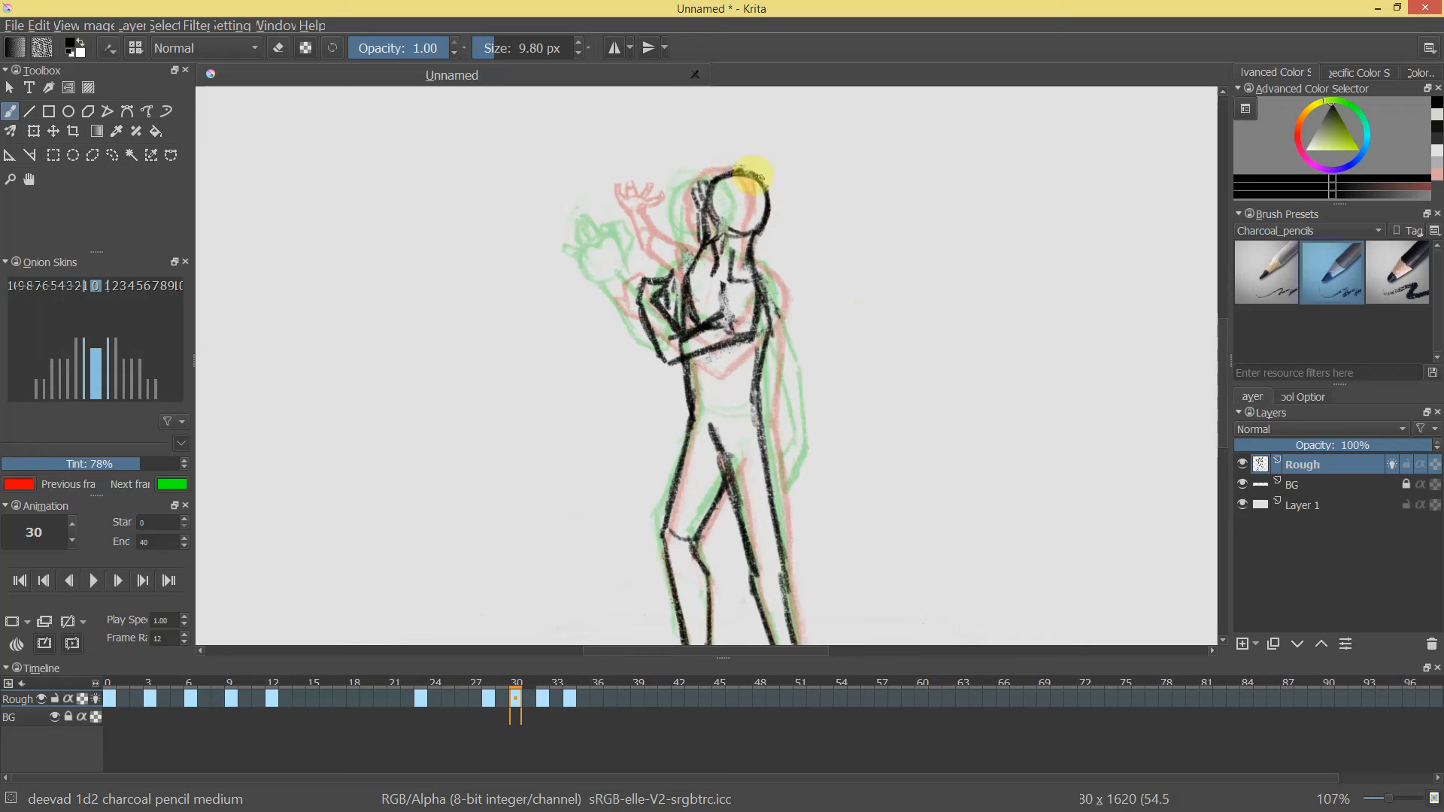
key("e")
mouse_move(705, 248)
left_mouse_down()
mouse_move(687, 265)
mouse_move(702, 255)
left_mouse_up()
key("e")
left_click_drag(788, 245, 755, 235)
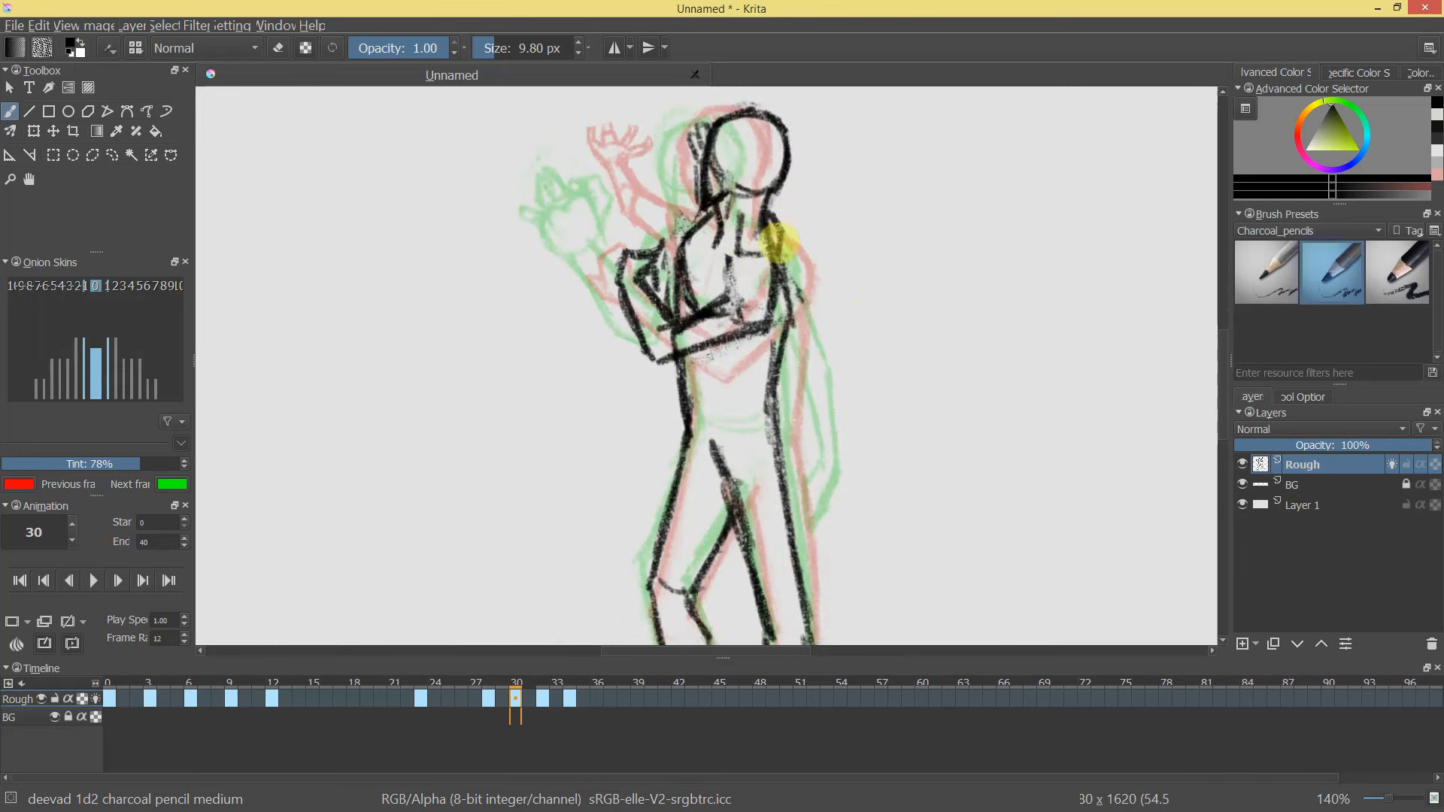
Erase the construction lines on the chest and the rear part of the folded forearm, and redraw the neck line on frame 30.
key("e")
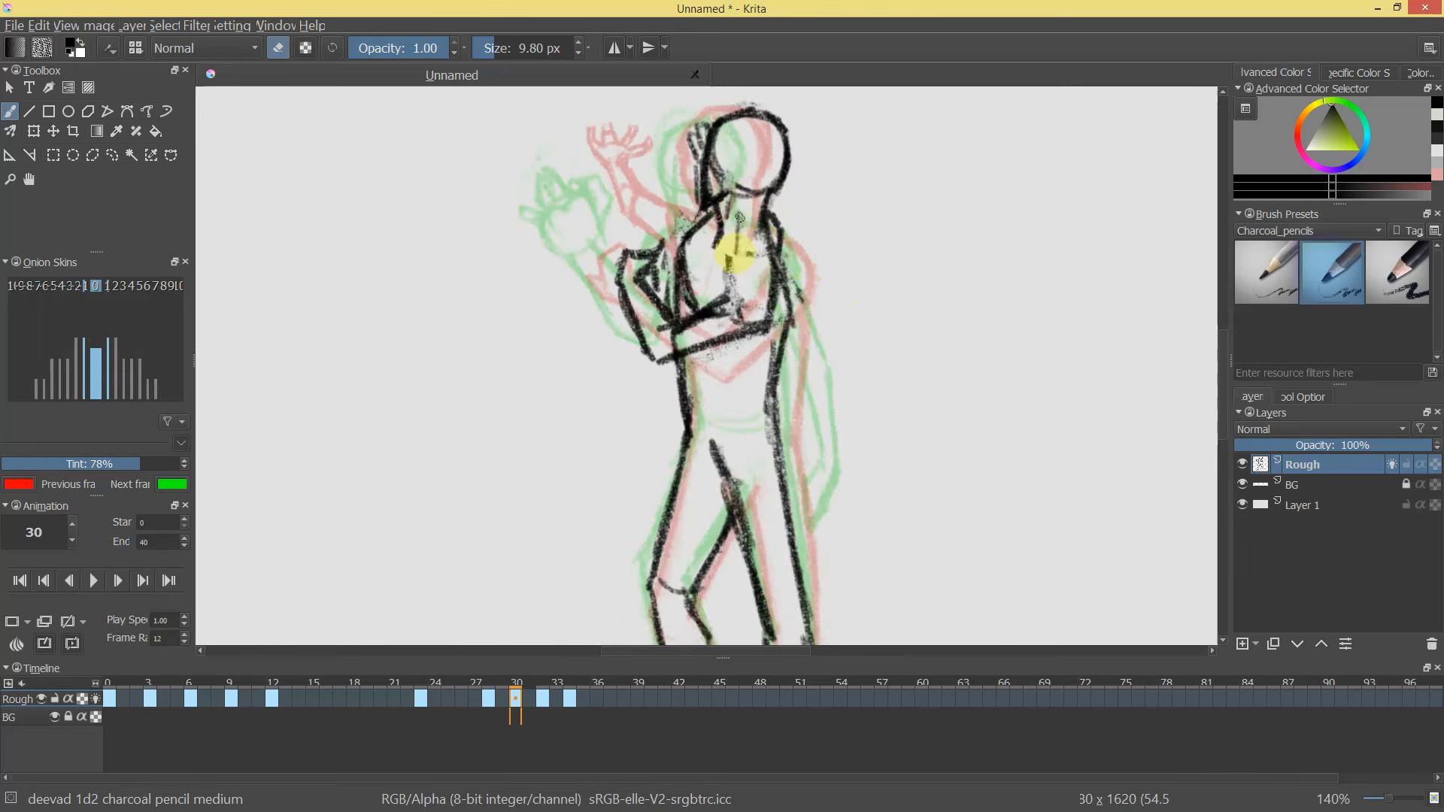
mouse_move(729, 241)
left_mouse_down()
mouse_move(729, 297)
mouse_move(782, 234)
mouse_move(770, 314)
mouse_move(743, 318)
mouse_move(722, 293)
mouse_move(742, 307)
mouse_move(731, 287)
mouse_move(732, 354)
mouse_move(759, 298)
mouse_move(767, 330)
mouse_move(767, 296)
left_mouse_up()
key("e")
key("e")
mouse_move(757, 213)
left_mouse_down()
mouse_move(738, 210)
mouse_move(760, 237)
left_mouse_up()
key("e")
left_click_drag(754, 197, 787, 315)
left_click_drag(673, 331, 740, 286)
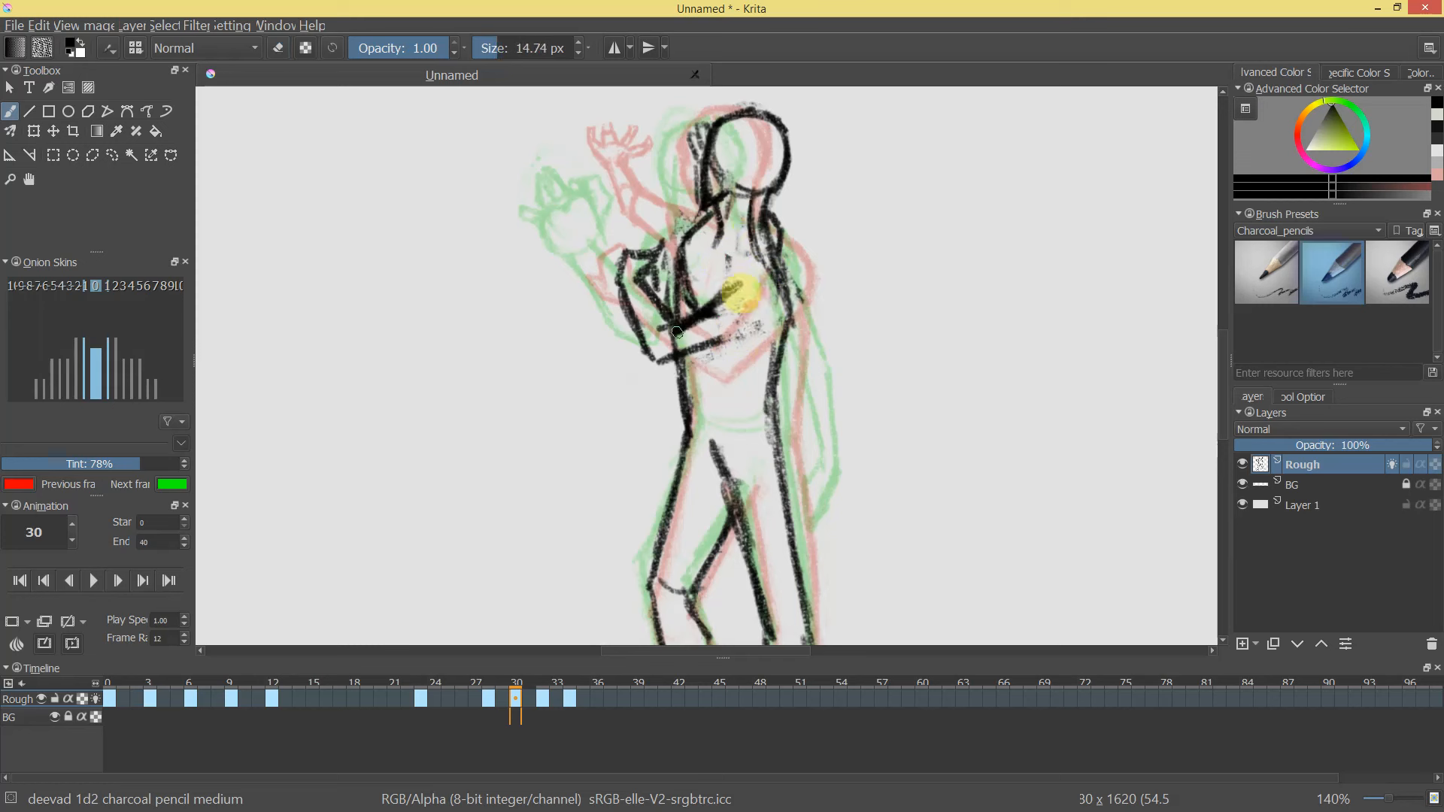
Redraw the folded arm on frame 30 from the shoulder down to the elbow and across the torso.
mouse_move(682, 357)
left_mouse_down()
mouse_move(752, 317)
mouse_move(723, 296)
mouse_move(764, 309)
left_mouse_up()
mouse_move(836, 356)
left_mouse_down()
mouse_move(799, 454)
mouse_move(812, 438)
mouse_move(809, 278)
left_mouse_up()
key("e")
mouse_move(677, 329)
left_mouse_down()
mouse_move(725, 283)
mouse_move(677, 332)
mouse_move(648, 309)
left_mouse_up()
mouse_move(628, 252)
left_mouse_down()
mouse_move(655, 292)
mouse_move(636, 274)
left_mouse_up()
Clean up and reinforce the lines of the folded arm, raised hand and chest on frame 30.
key("e")
mouse_move(806, 119)
left_mouse_down()
mouse_move(800, 345)
mouse_move(787, 361)
mouse_move(733, 299)
mouse_move(744, 318)
mouse_move(671, 356)
left_mouse_up()
key("e")
key("e")
mouse_move(765, 312)
left_mouse_down()
mouse_move(690, 341)
mouse_move(773, 306)
mouse_move(722, 374)
mouse_move(703, 318)
left_mouse_up()
key("e")
mouse_move(677, 258)
left_mouse_down()
mouse_move(670, 290)
mouse_move(670, 243)
mouse_move(673, 316)
mouse_move(684, 277)
left_mouse_up()
key("e")
mouse_move(778, 328)
left_mouse_down()
mouse_move(774, 413)
mouse_move(751, 451)
mouse_move(805, 393)
mouse_move(715, 210)
left_mouse_up()
left_click_drag(744, 271, 753, 248)
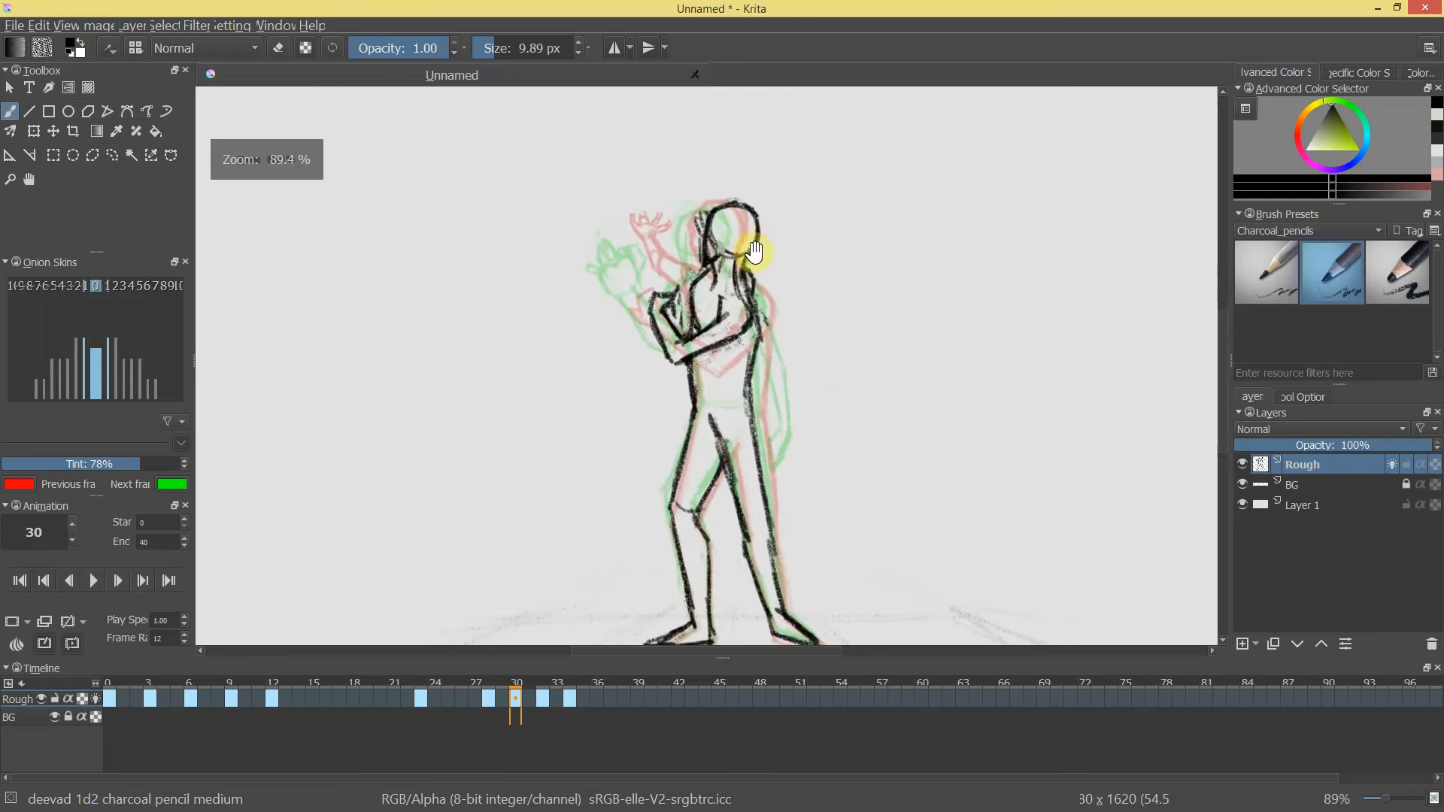
Compare the pose on frame 30 with the one on frame 32.
left_click_drag(687, 398, 702, 378)
left_click_drag(518, 683, 558, 746)
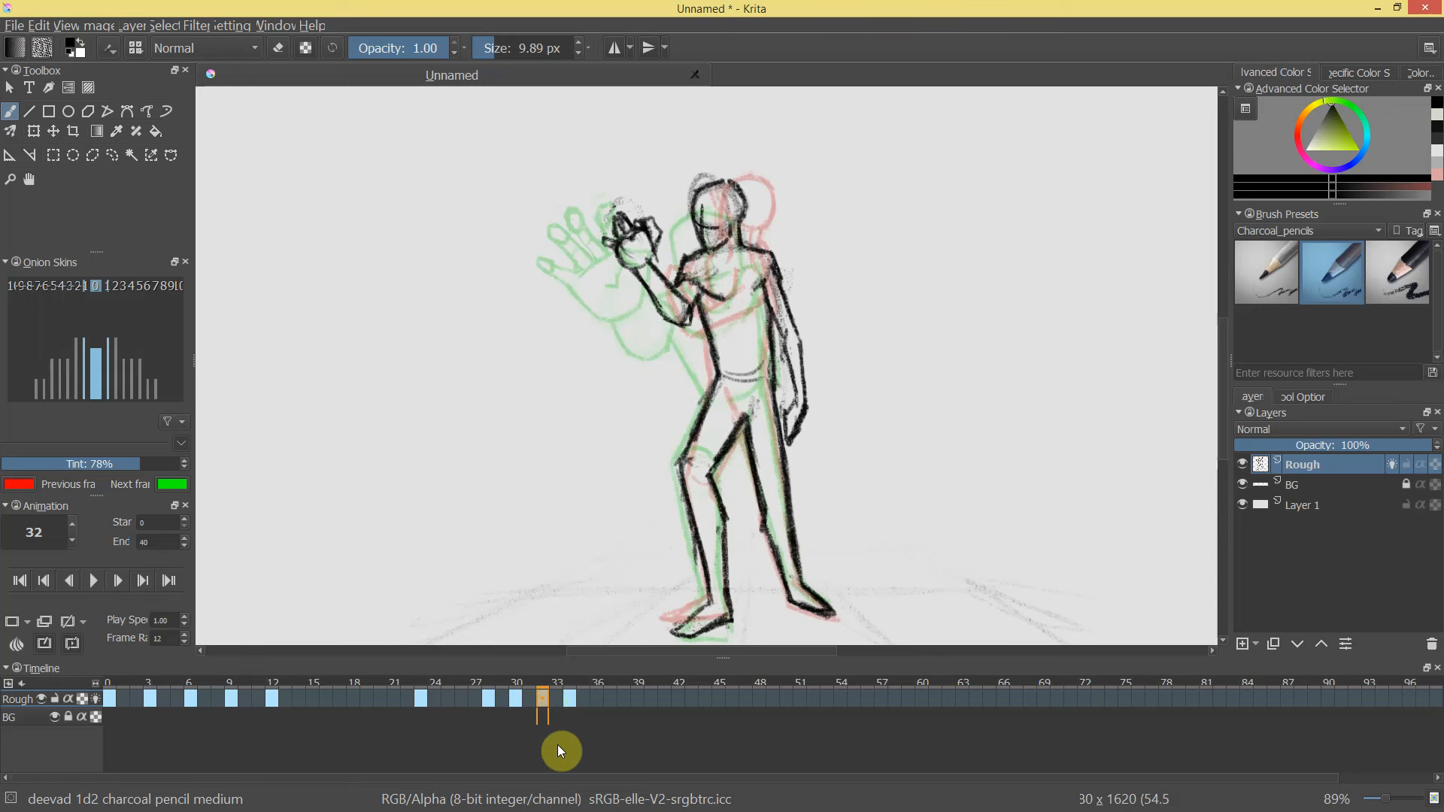
left_click(517, 699)
key("e")
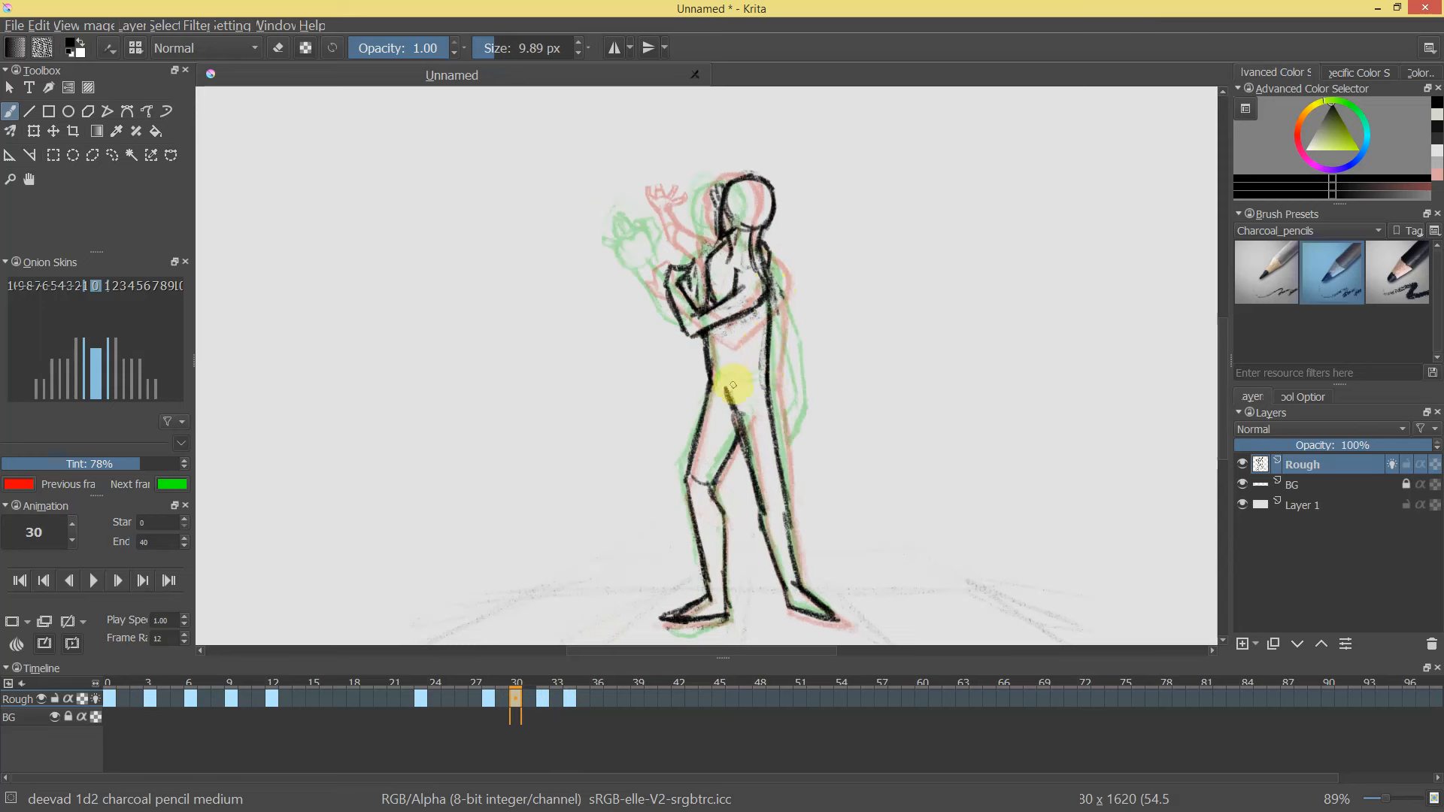
mouse_move(815, 442)
left_mouse_down()
mouse_move(782, 484)
mouse_move(822, 425)
left_mouse_up()
Move the last two keyframes to frames 34 and 36 and play back the animation.
left_click_drag(543, 701, 138, 697)
left_click(93, 581)
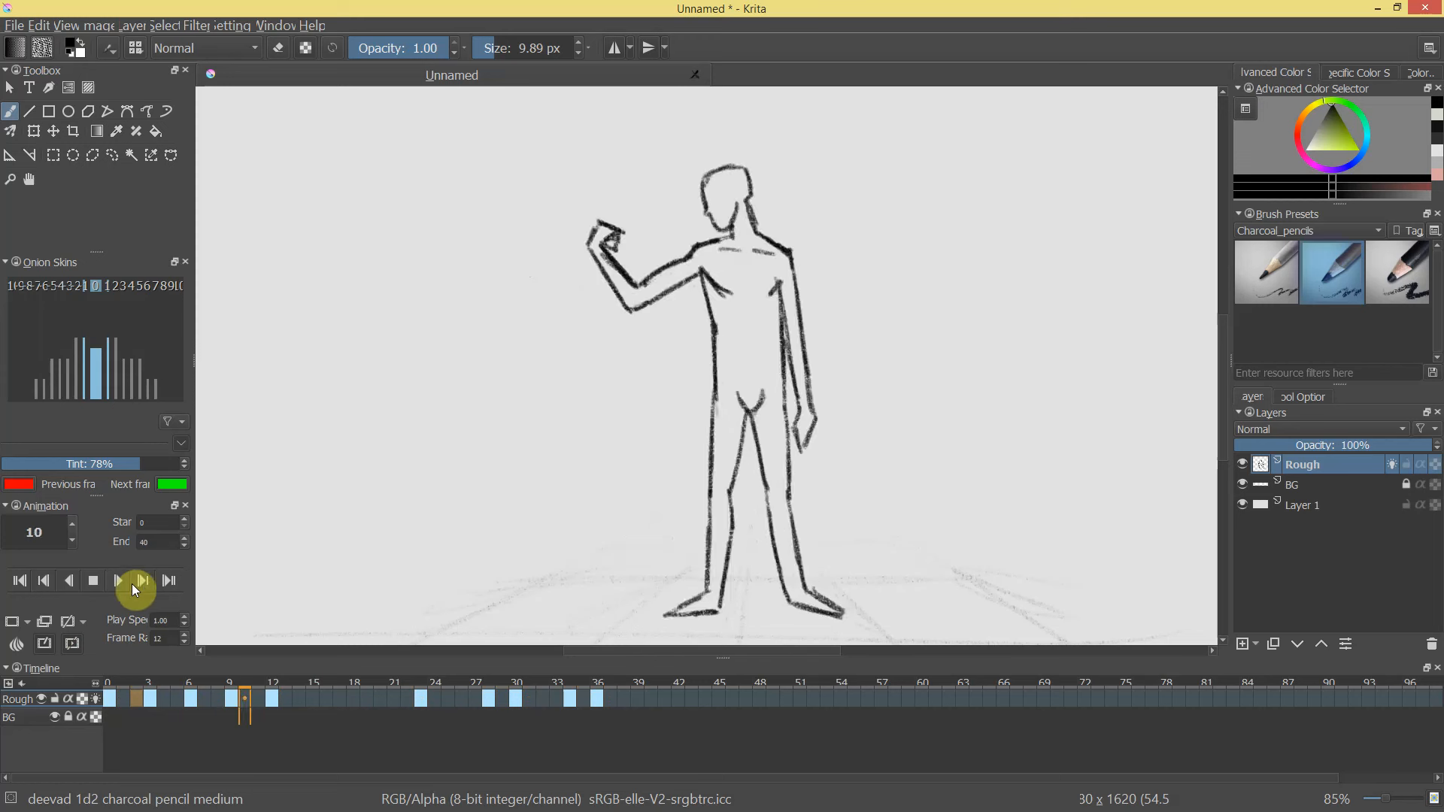
left_click(94, 581)
Retime the last two keyframes to frames 33 and 34 and play back the animation.
left_click(594, 704)
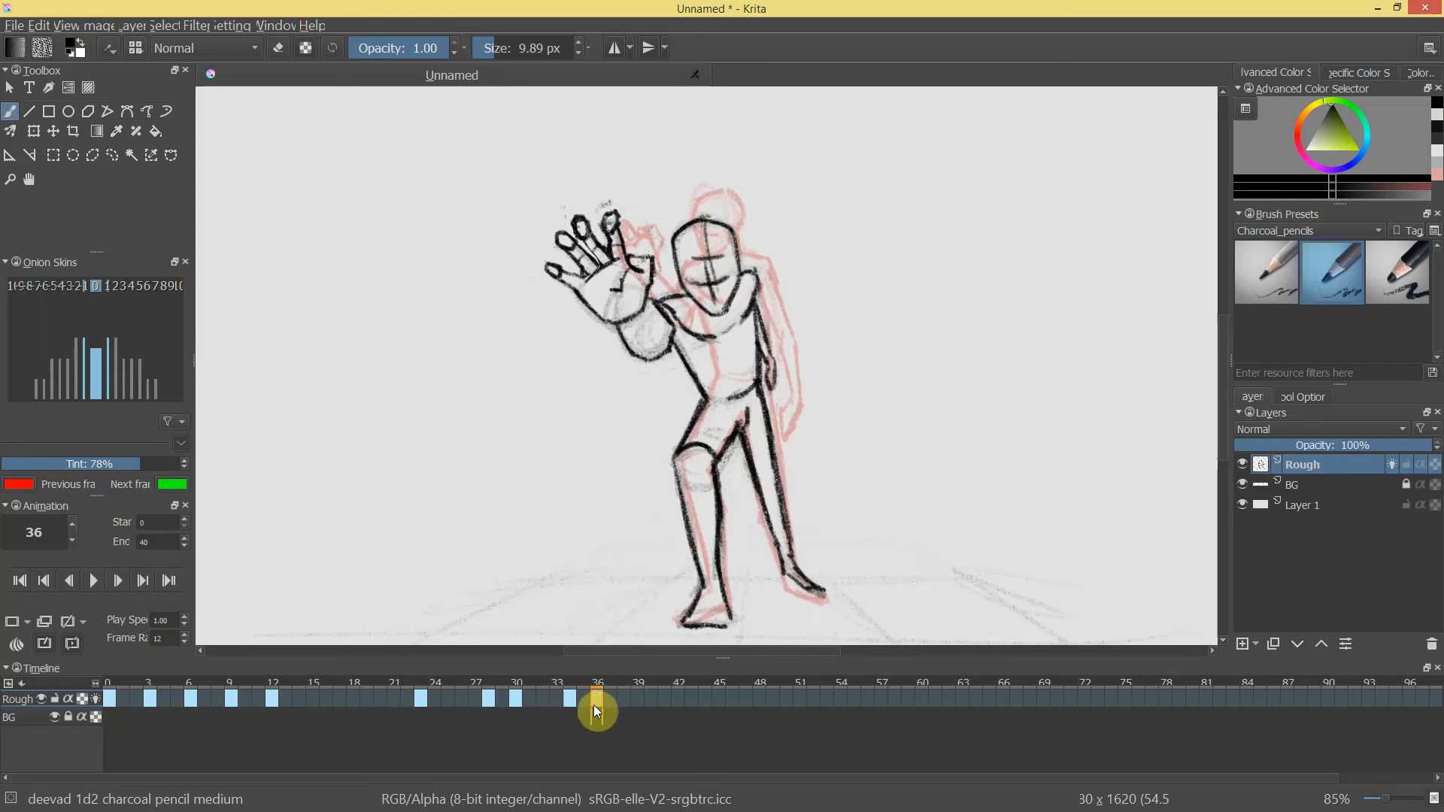
left_click(569, 703)
left_click_drag(569, 701, 218, 690)
left_click(93, 580)
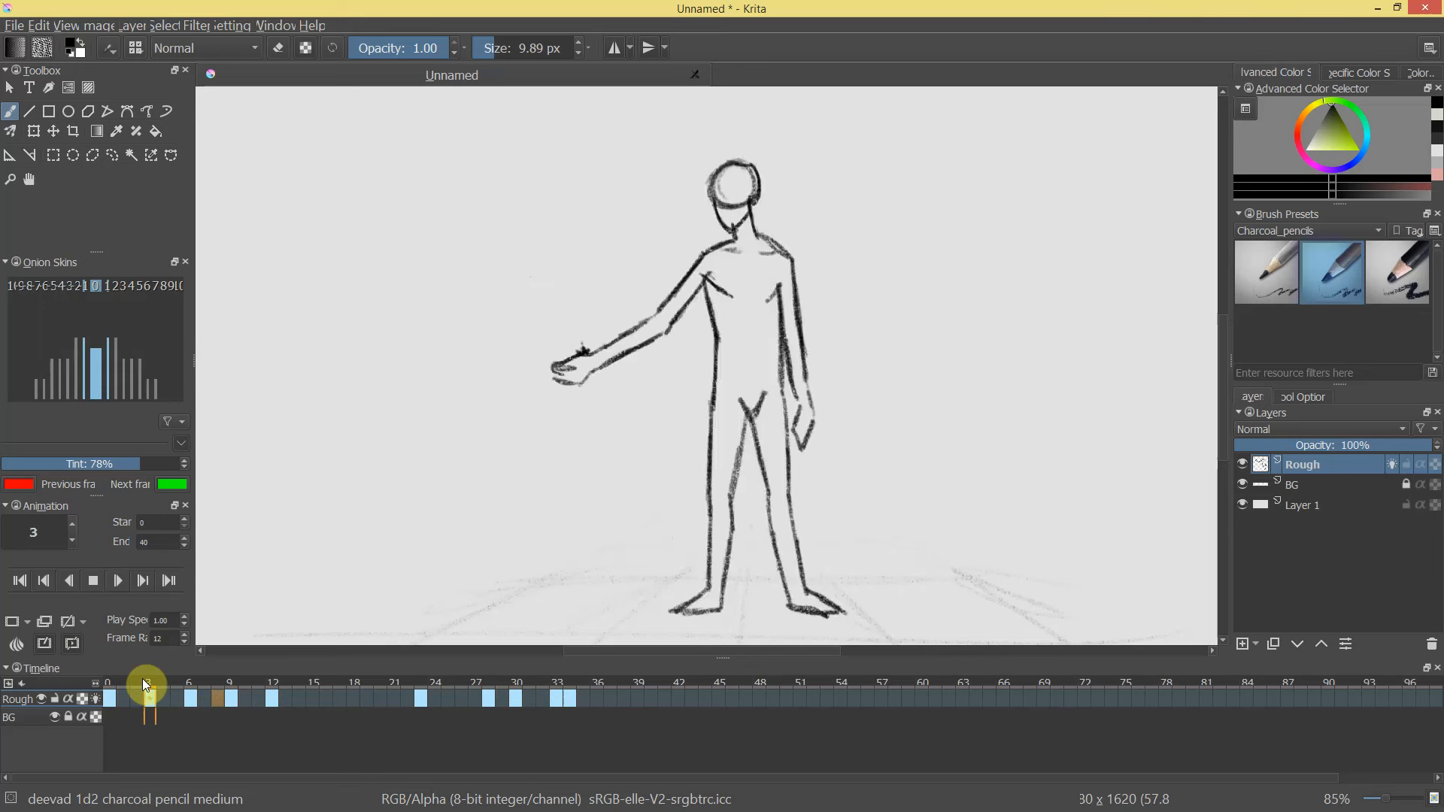
left_click(93, 579)
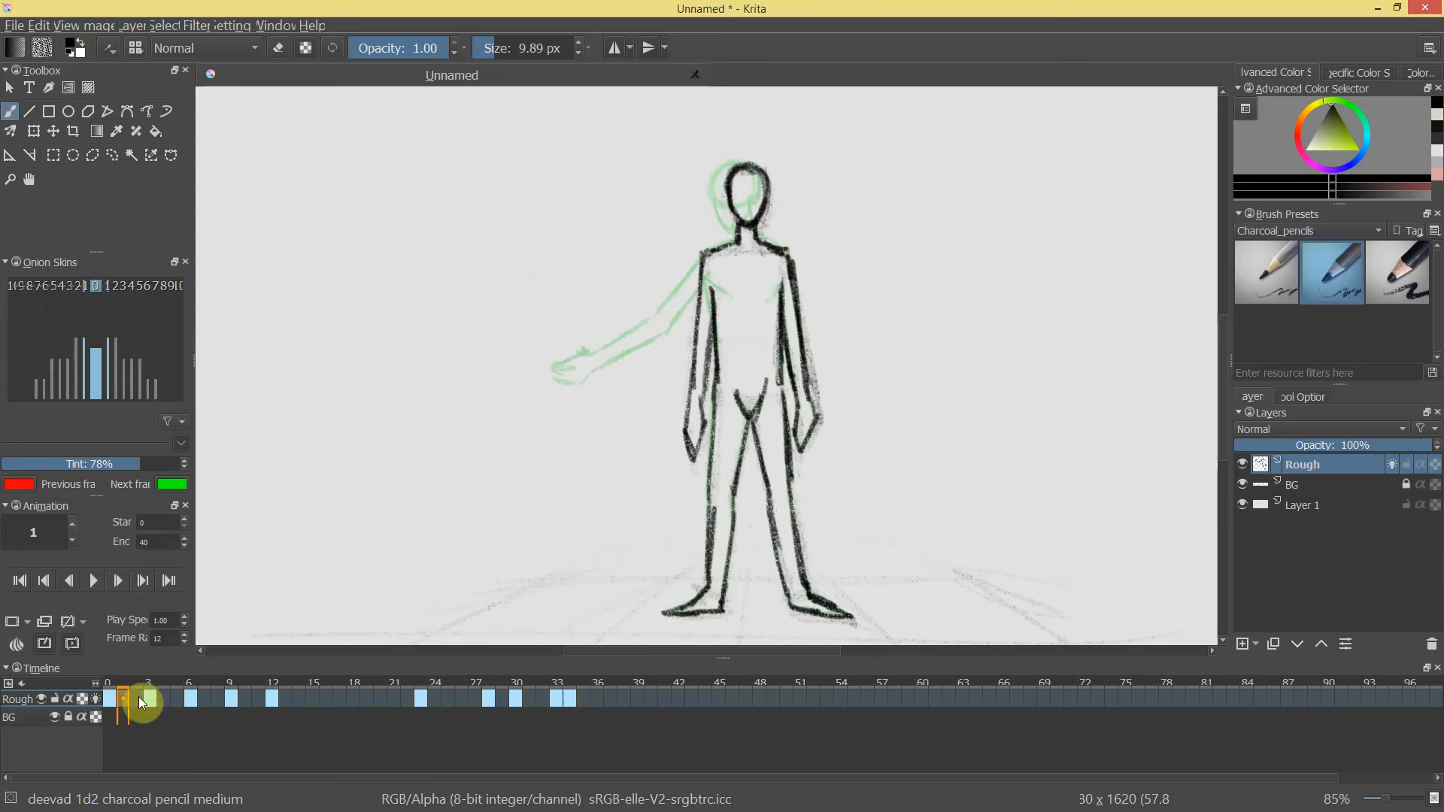
Insert a blank keyframe at frame 2 on the Rough layer.
left_click(155, 702)
left_click(125, 699)
left_click(131, 700)
right_click(139, 697)
left_click(159, 706)
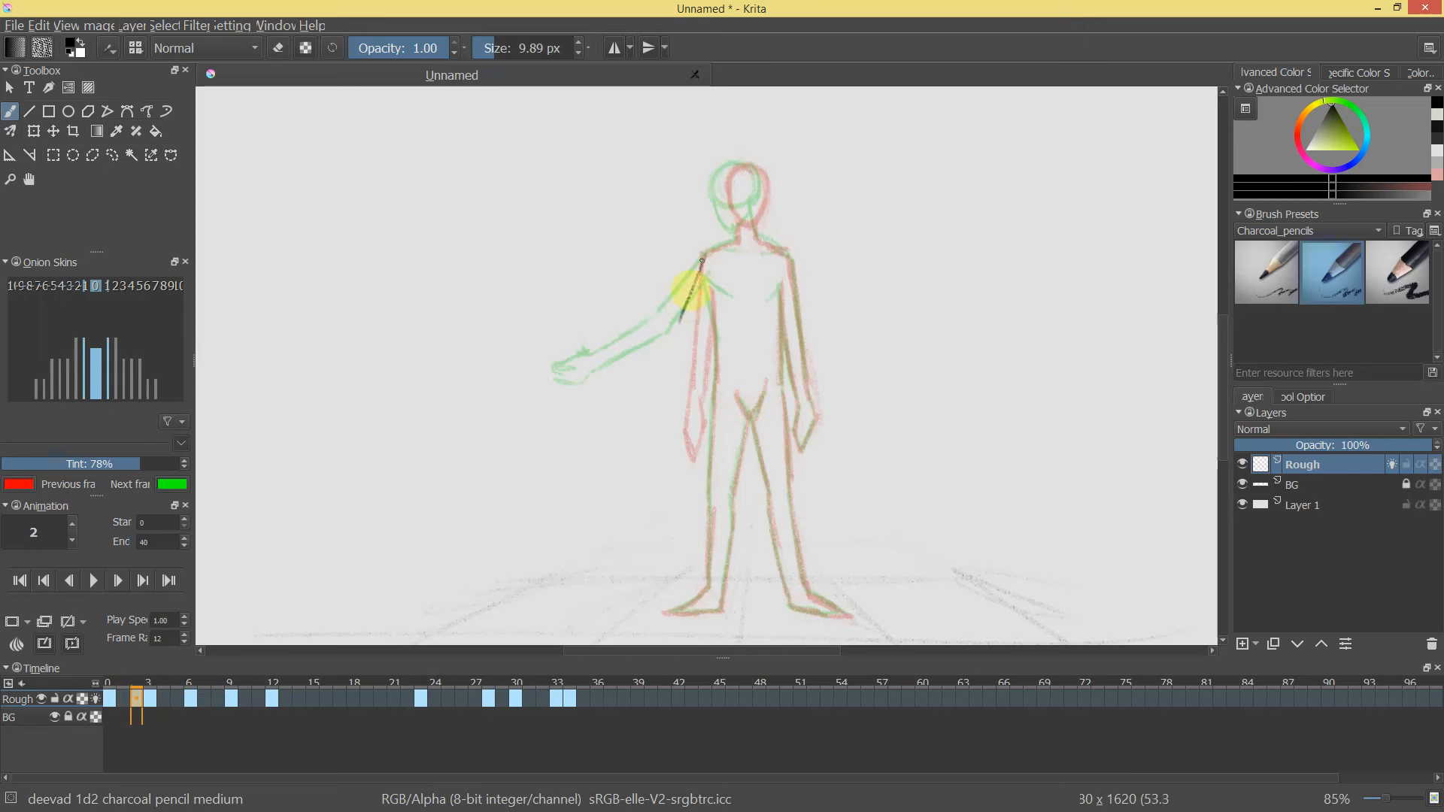
Draw the rising arm and drooping hand on frame 2 between the two onion-skinned poses, erasing the stray thumb line.
mouse_move(713, 288)
left_mouse_down()
mouse_move(688, 338)
mouse_move(712, 285)
left_mouse_up()
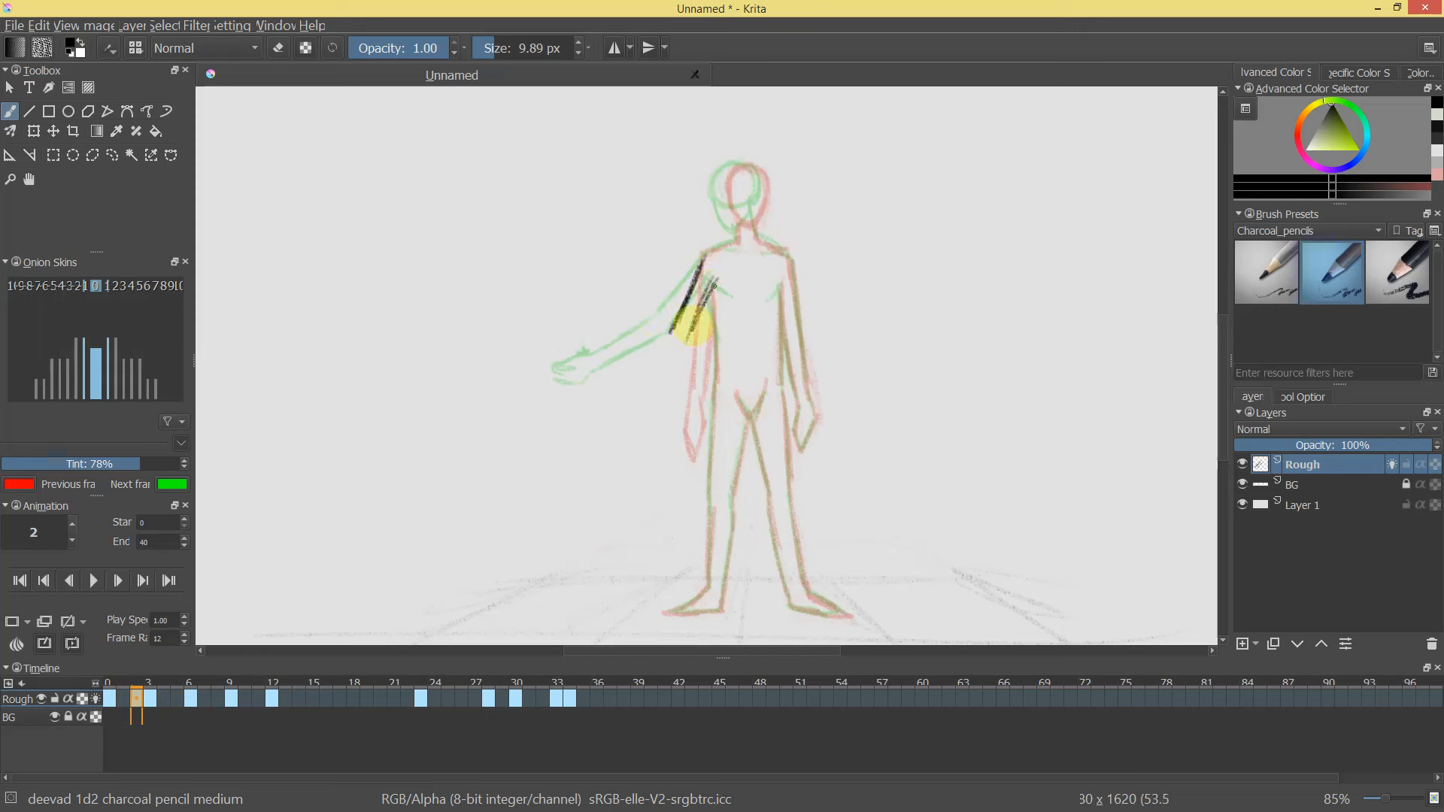
key("ctrl+z")
left_click_drag(690, 335, 643, 400)
left_click_drag(673, 353, 628, 390)
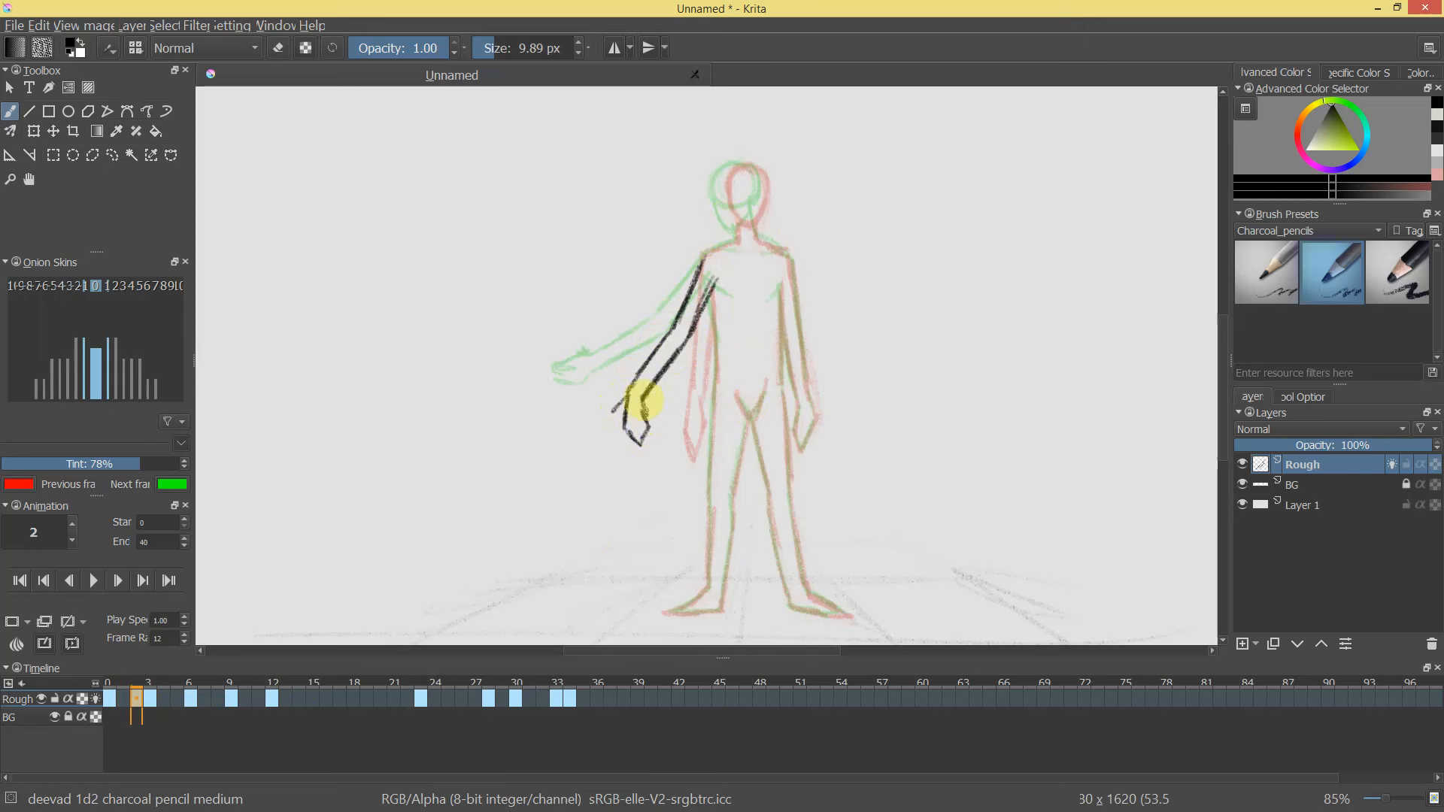
mouse_move(645, 428)
left_mouse_down()
mouse_move(640, 390)
mouse_move(627, 419)
left_mouse_up()
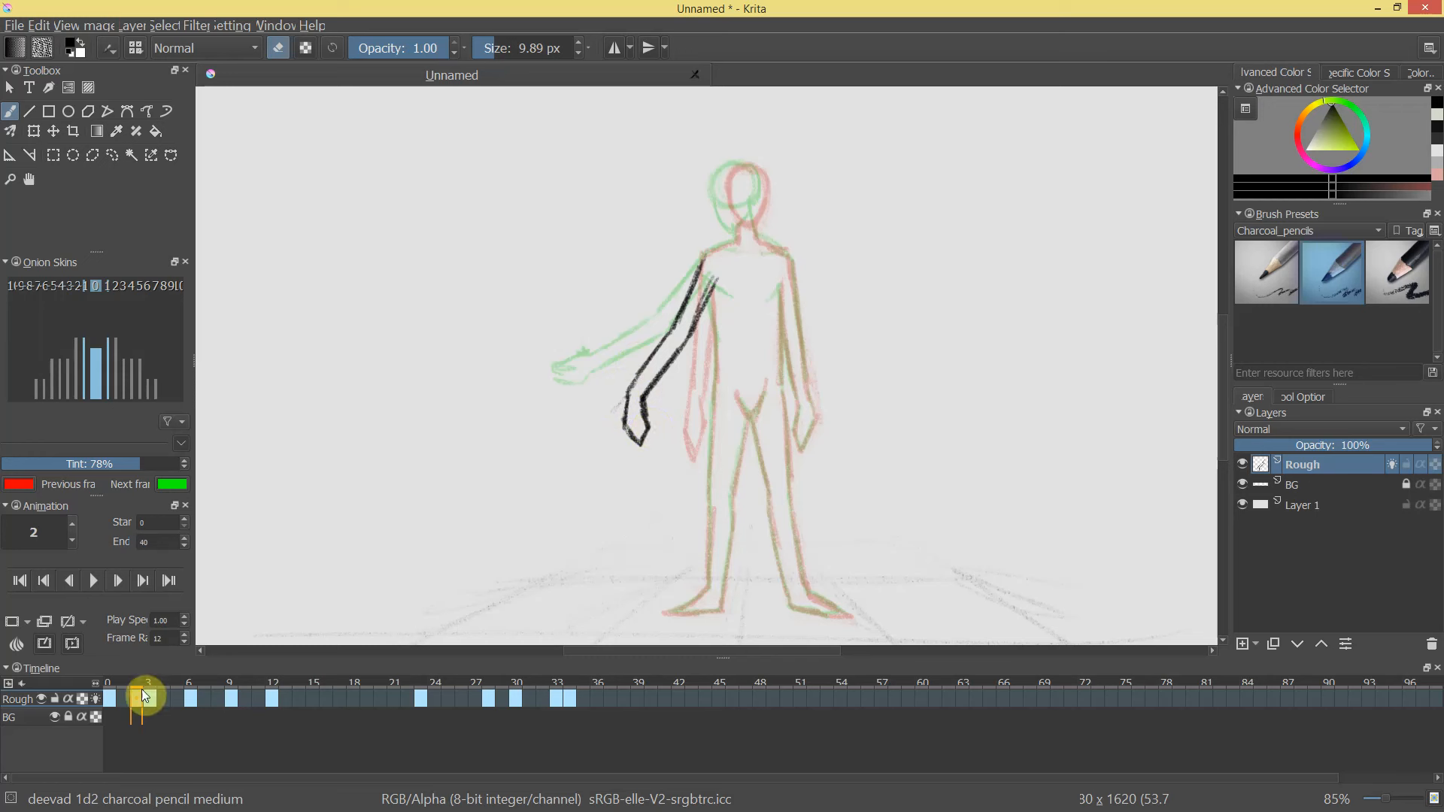
Turn the onion skins back on for the Rough layer and trace the torso side, outer leg and foot below the rising arm.
mouse_move(132, 687)
left_mouse_down()
mouse_move(170, 693)
mouse_move(137, 698)
left_mouse_up()
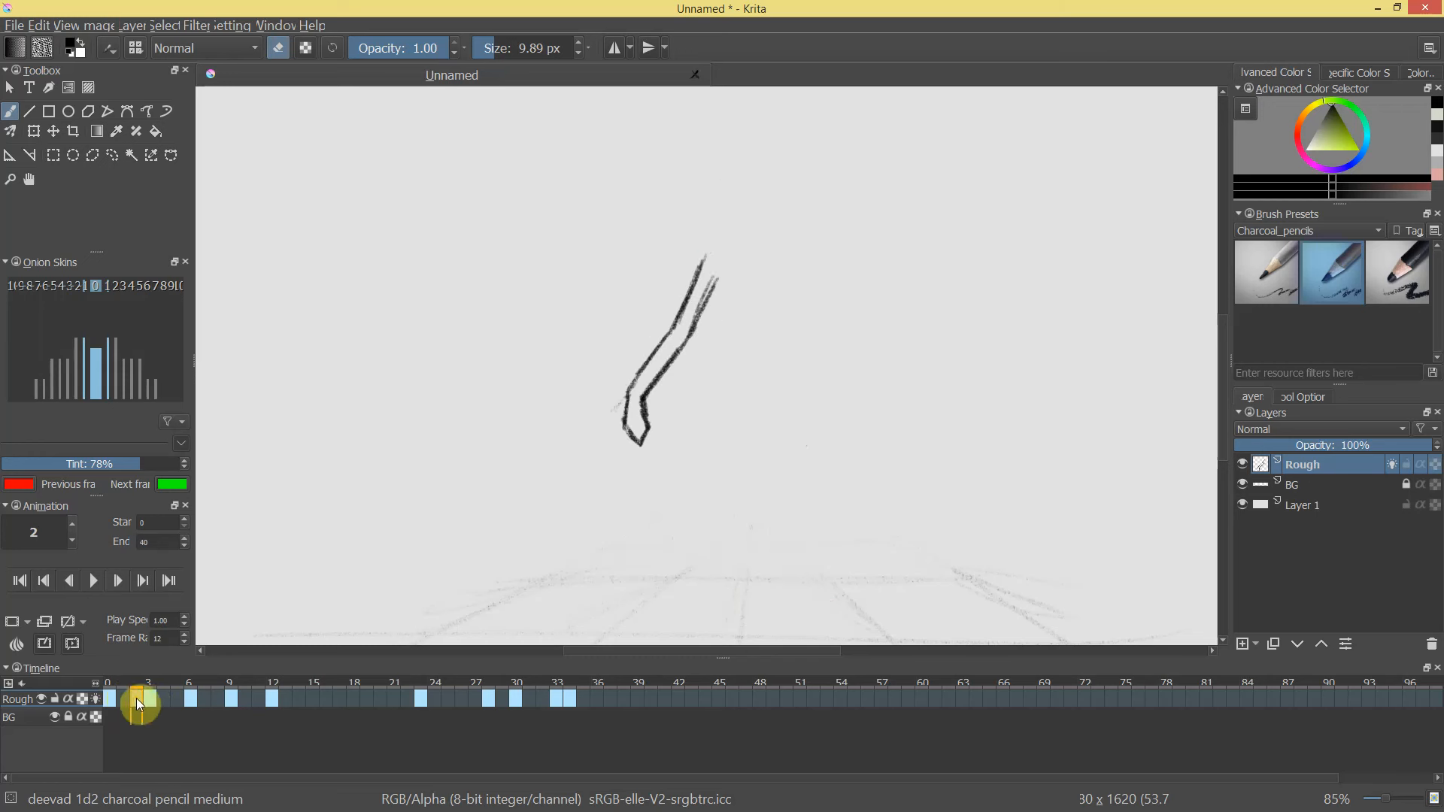
left_click(95, 699)
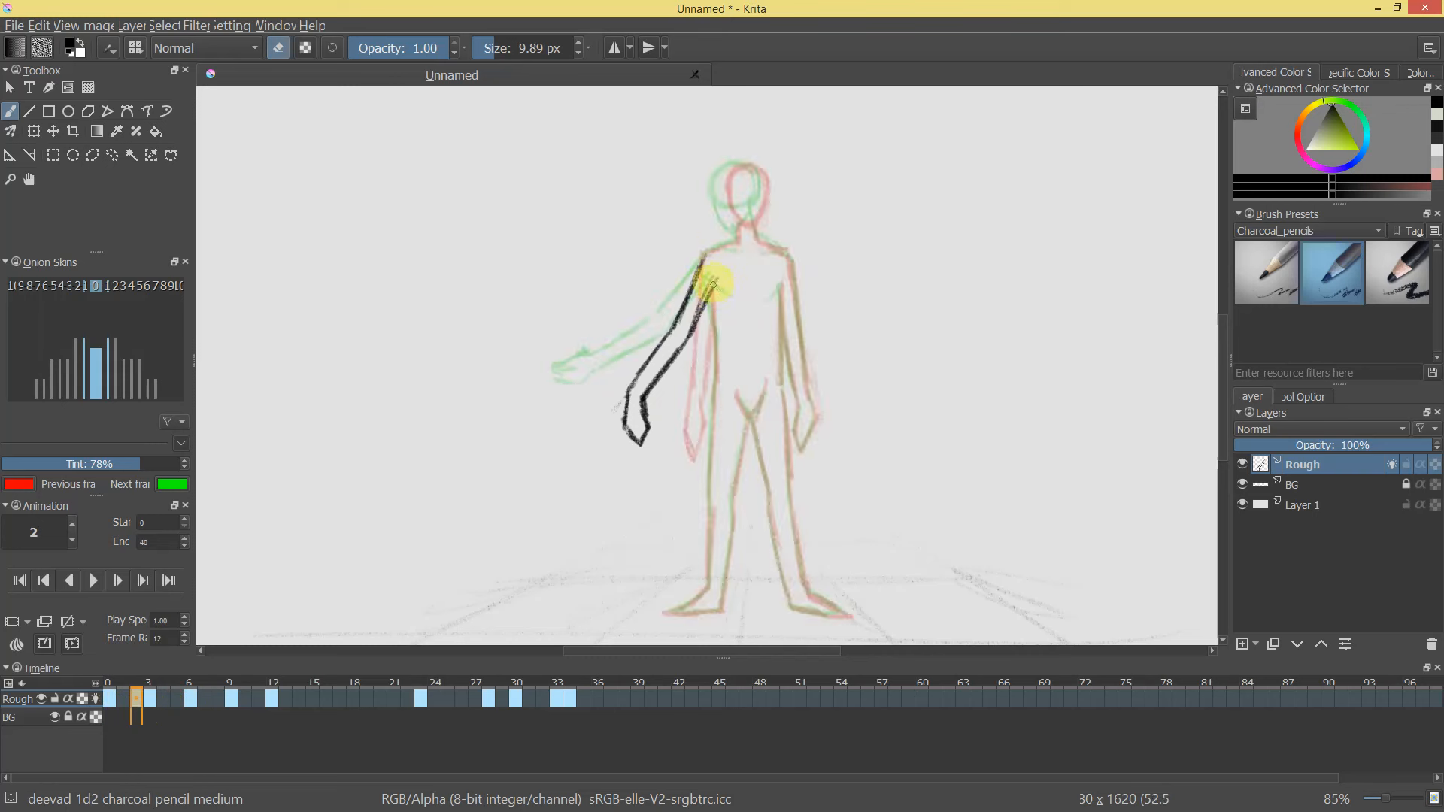
key("e")
left_click_drag(727, 294, 718, 383)
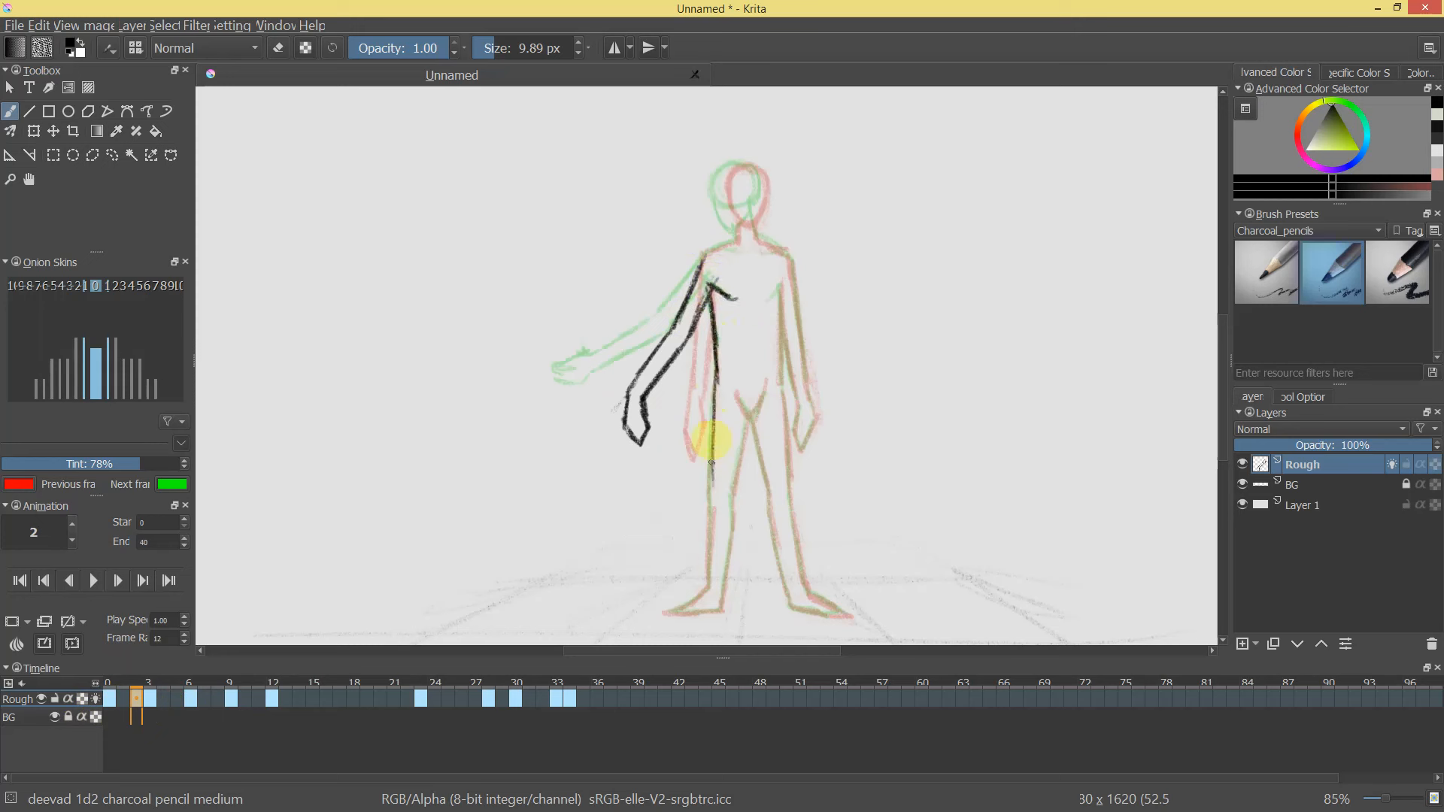
left_click_drag(707, 508, 706, 580)
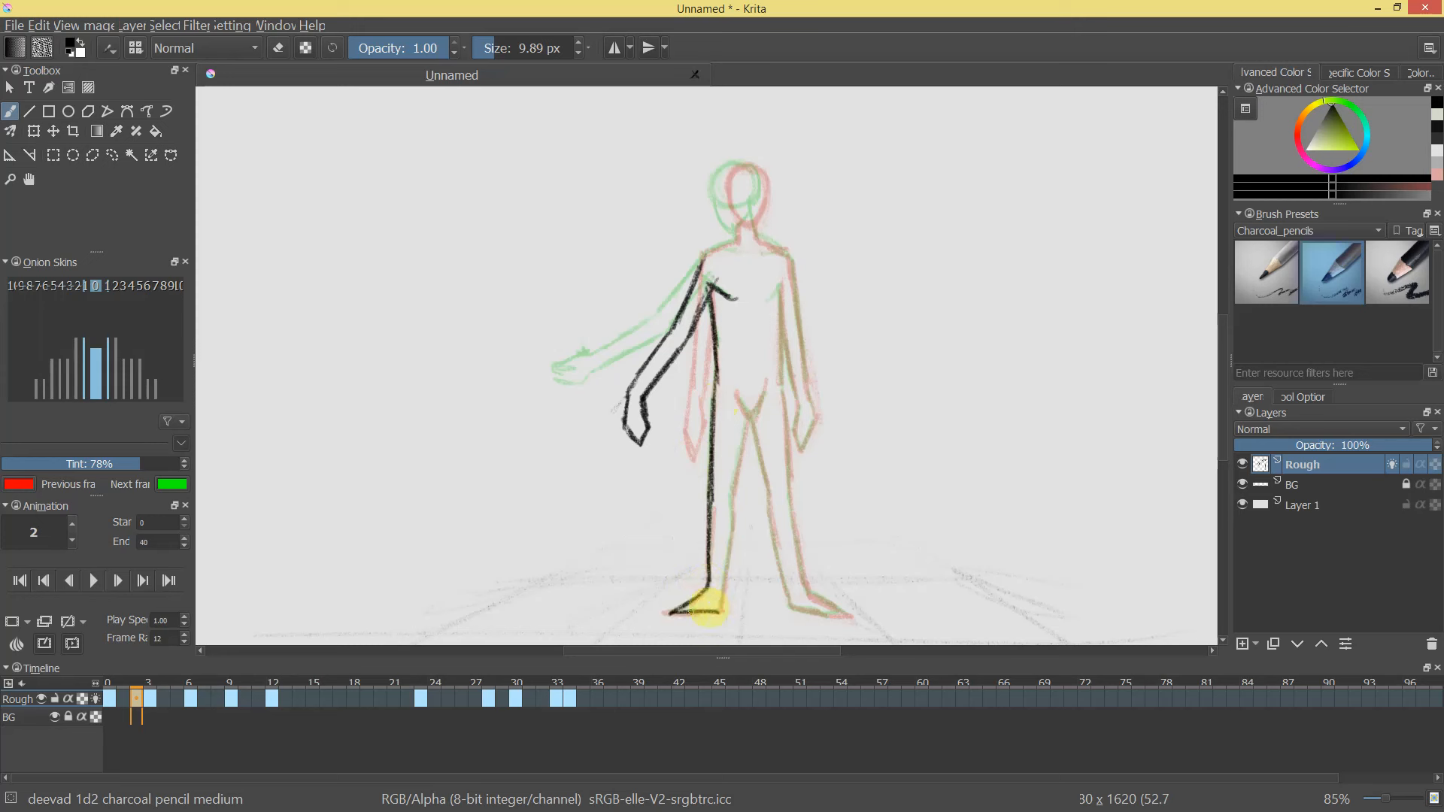
Trace the inner leg lines, the opposite torso side and the second leg with its foot on frame 2.
left_click_drag(750, 412, 734, 490)
left_click_drag(732, 548, 722, 595)
left_click_drag(761, 392, 768, 475)
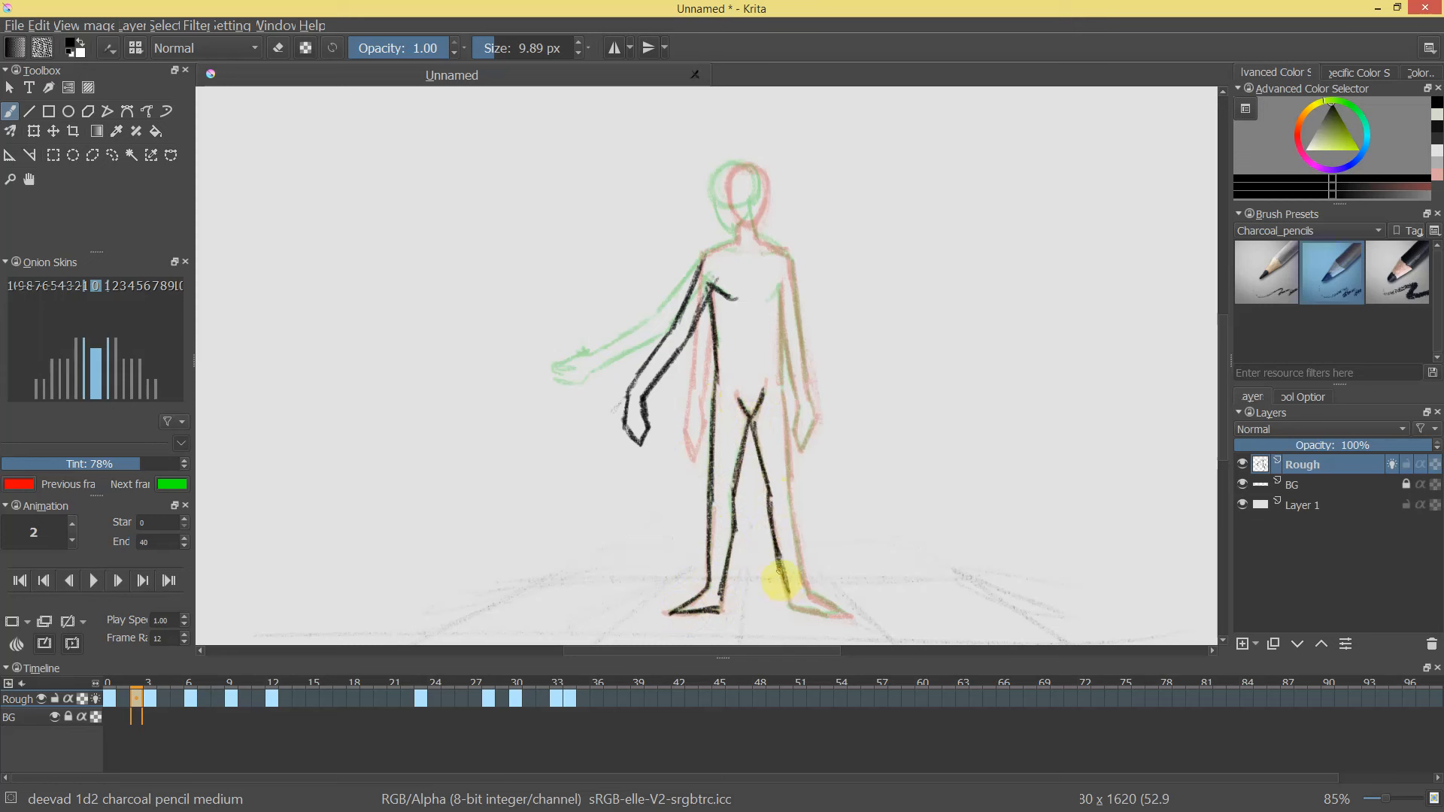
left_click_drag(779, 286, 783, 403)
mouse_move(794, 533)
left_mouse_down()
mouse_move(802, 580)
mouse_move(799, 557)
mouse_move(808, 591)
mouse_move(836, 611)
mouse_move(759, 559)
mouse_move(789, 603)
mouse_move(826, 455)
mouse_move(774, 585)
mouse_move(797, 612)
mouse_move(843, 616)
left_mouse_up()
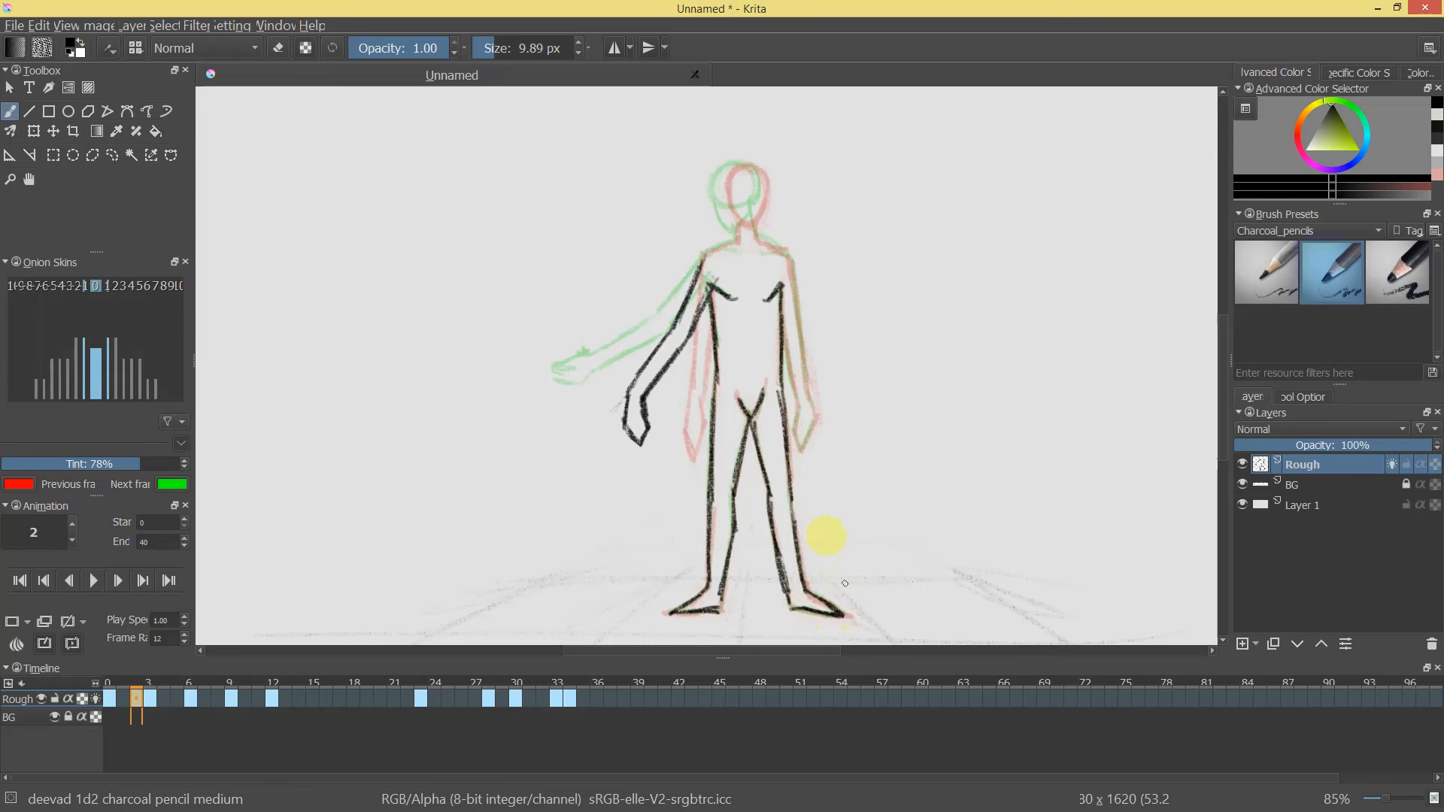
Draw the hanging arm, the neck and the slightly turned head on frame 2.
left_click_drag(782, 308, 797, 406)
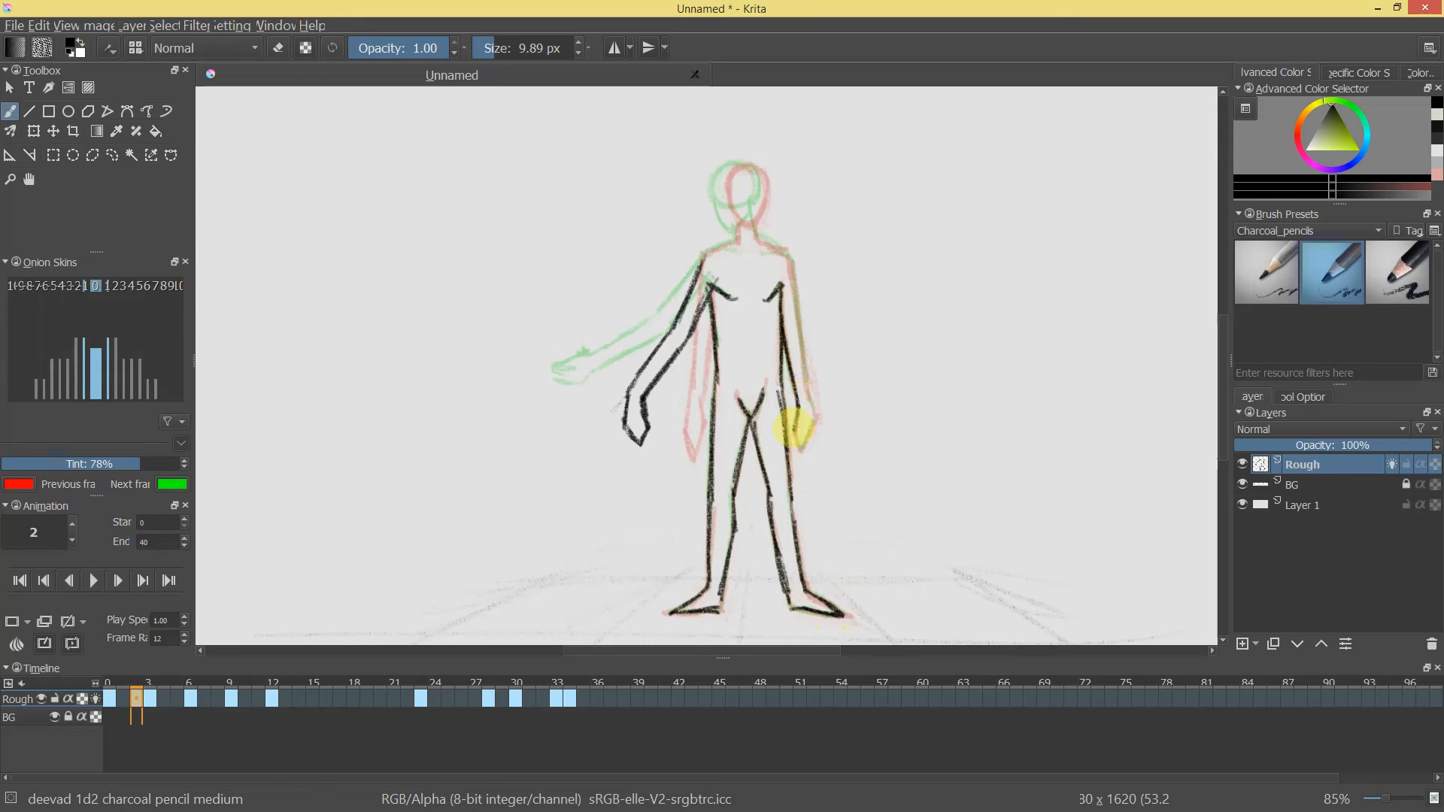
mouse_move(790, 260)
left_mouse_down()
mouse_move(783, 322)
mouse_move(793, 306)
mouse_move(810, 385)
left_mouse_up()
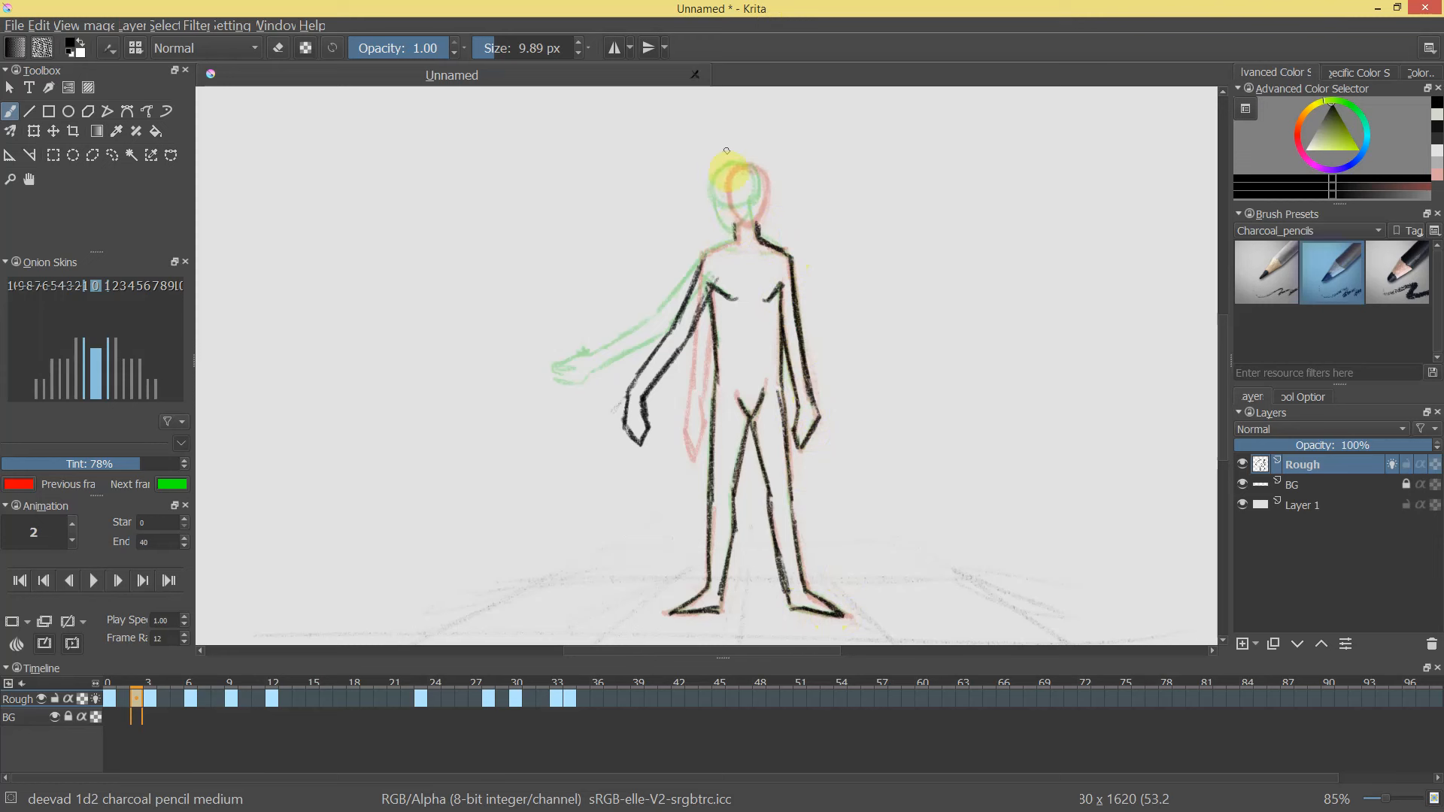
mouse_move(732, 202)
left_mouse_down()
mouse_move(760, 181)
mouse_move(747, 201)
mouse_move(730, 173)
mouse_move(728, 226)
mouse_move(718, 204)
mouse_move(734, 234)
mouse_move(735, 206)
mouse_move(721, 203)
mouse_move(735, 236)
left_mouse_up()
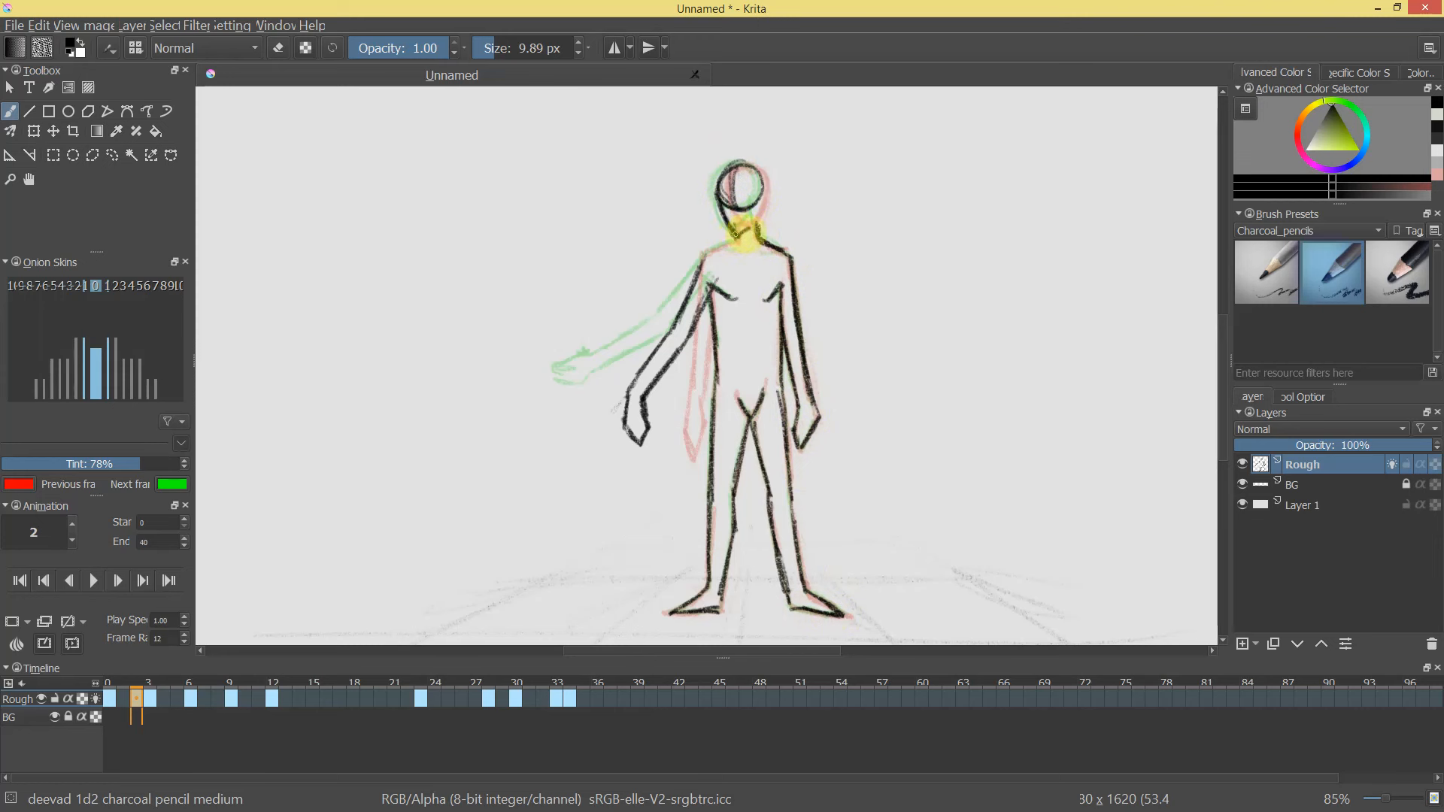
mouse_move(762, 185)
left_mouse_down()
mouse_move(748, 233)
mouse_move(752, 167)
mouse_move(721, 201)
left_mouse_up()
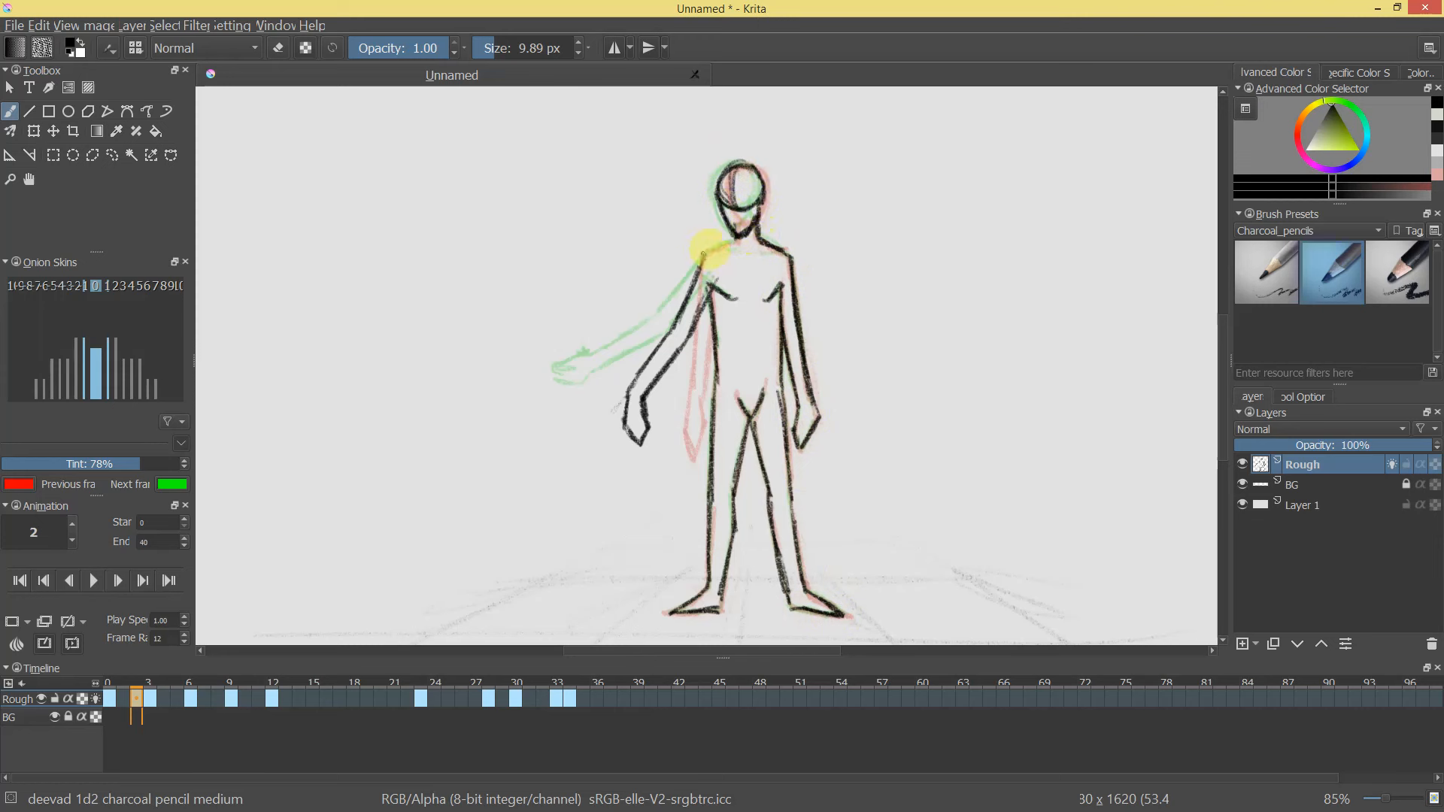
Clean up stray marks around the shoulder, rising hand and hip on frame 2.
key("e")
left_click_drag(811, 259, 847, 184)
key("e")
mouse_move(629, 412)
left_mouse_down()
mouse_move(634, 438)
mouse_move(629, 420)
mouse_move(634, 436)
mouse_move(609, 445)
left_mouse_up()
key("e")
key("e")
key("e")
left_click_drag(781, 382, 791, 412)
Play back the animation and shift all keyframes from frame 3 onward one frame later.
mouse_move(138, 680)
left_mouse_down()
mouse_move(158, 683)
mouse_move(123, 682)
left_mouse_up()
left_click(93, 581)
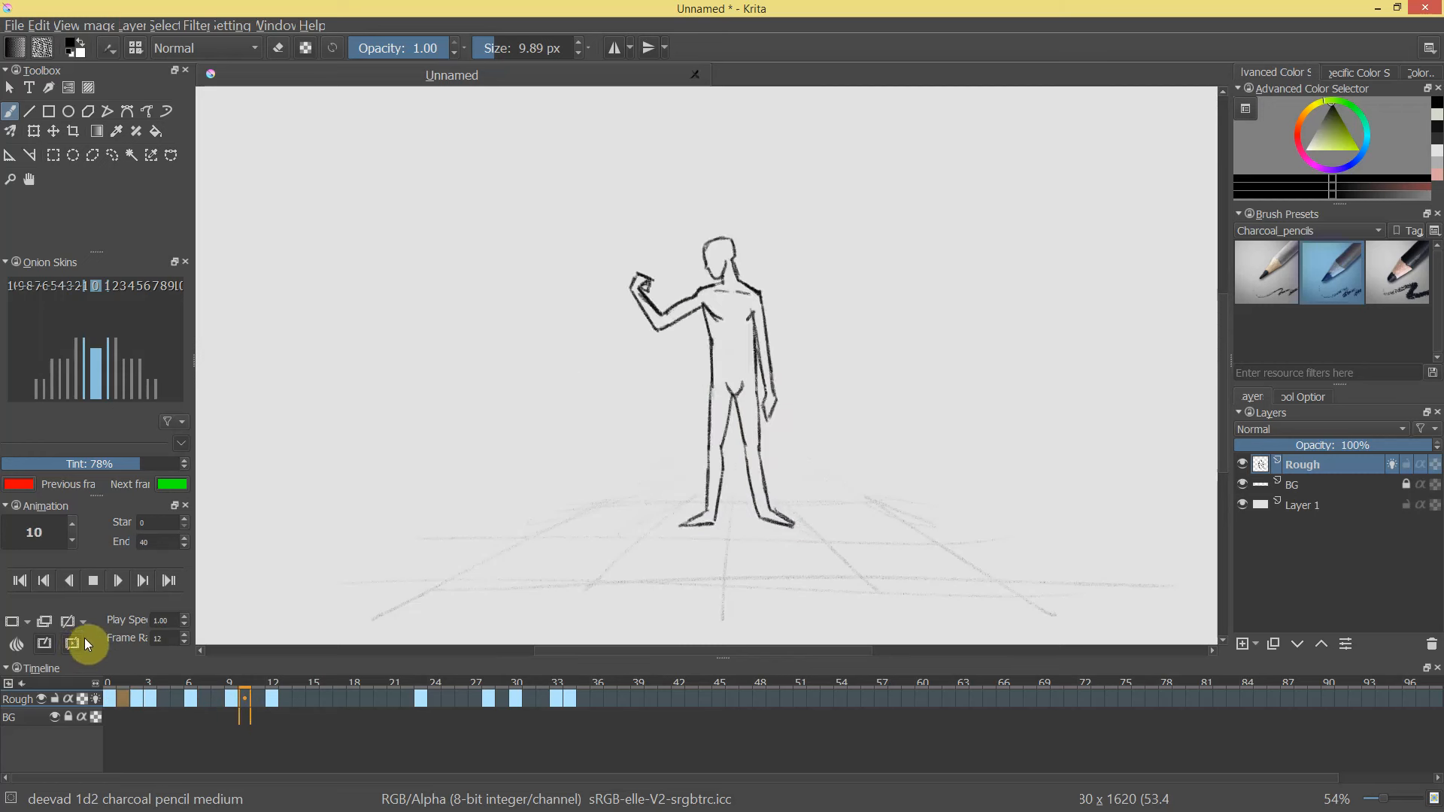
left_click(93, 581)
left_click(119, 684)
mouse_move(119, 684)
left_mouse_down()
mouse_move(204, 692)
mouse_move(109, 697)
left_mouse_up()
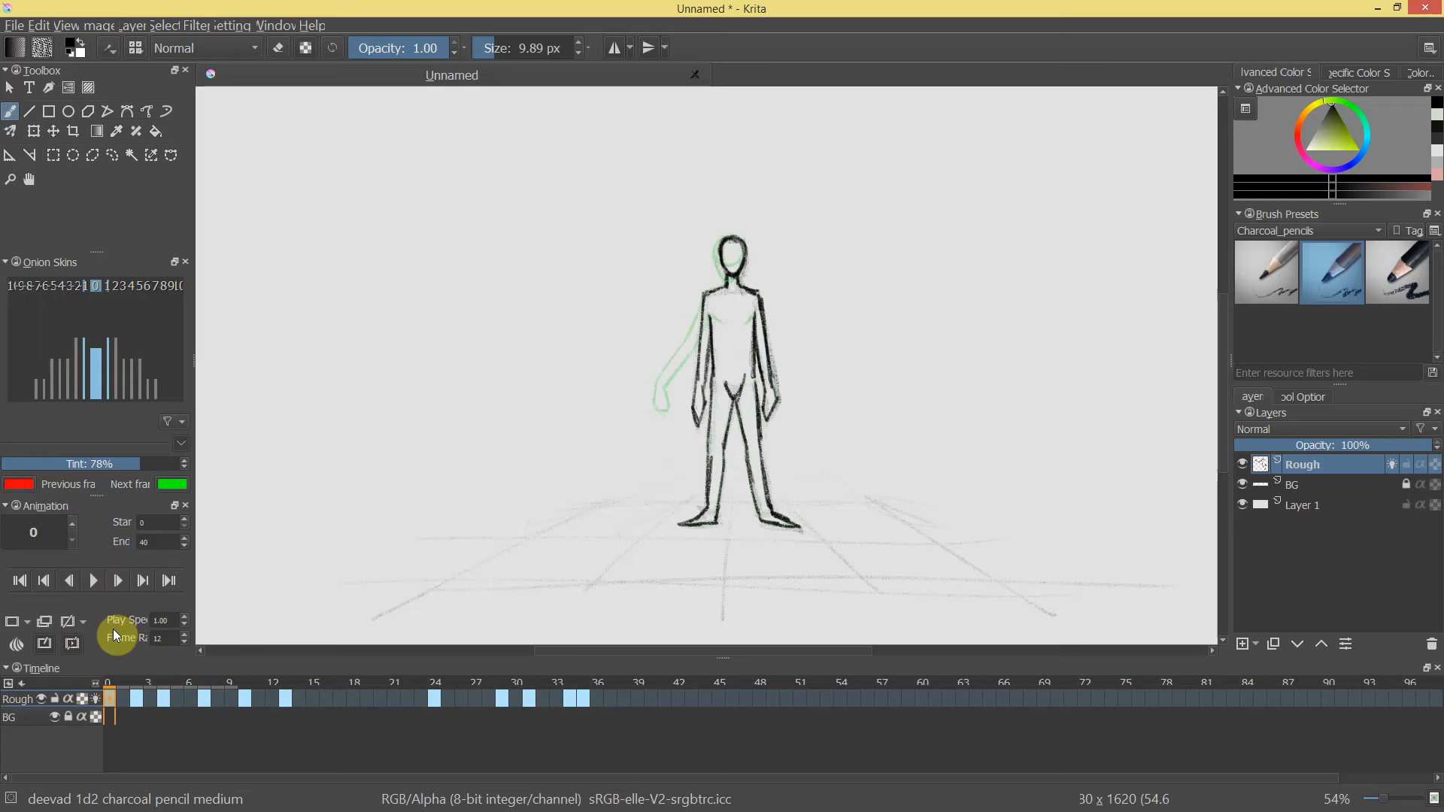
Play back the animation, then shift the keyframes from frame 7 onward one frame later and add a blank keyframe at frame 6.
left_click(94, 579)
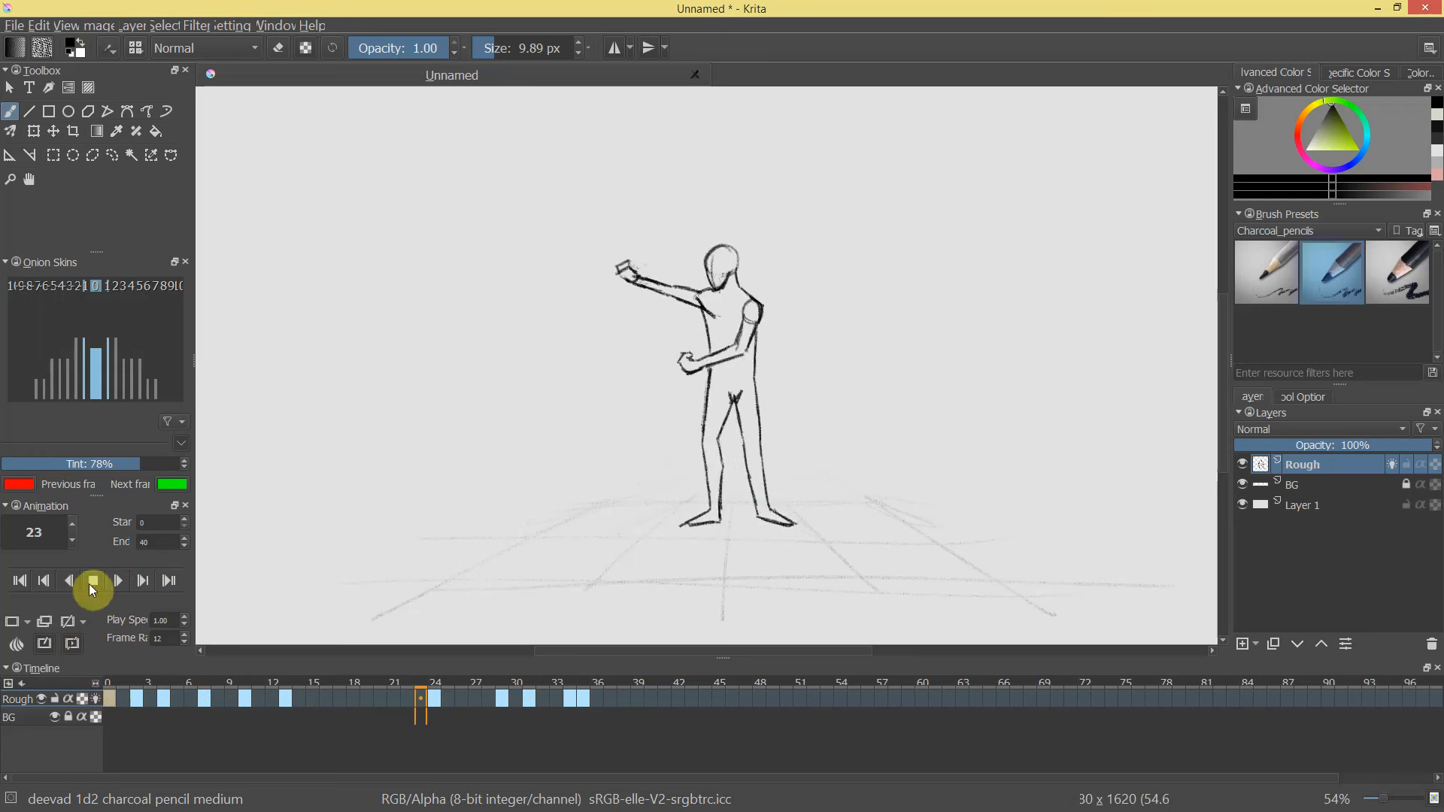
left_click(92, 582)
left_click_drag(113, 683, 190, 697)
left_click(247, 698)
Draw the raised arm with its closed fist on frame 6, midway between the onion-skinned neighbouring poses.
mouse_move(663, 333)
left_mouse_down()
mouse_move(722, 228)
mouse_move(747, 313)
mouse_move(648, 300)
mouse_move(681, 332)
left_mouse_up()
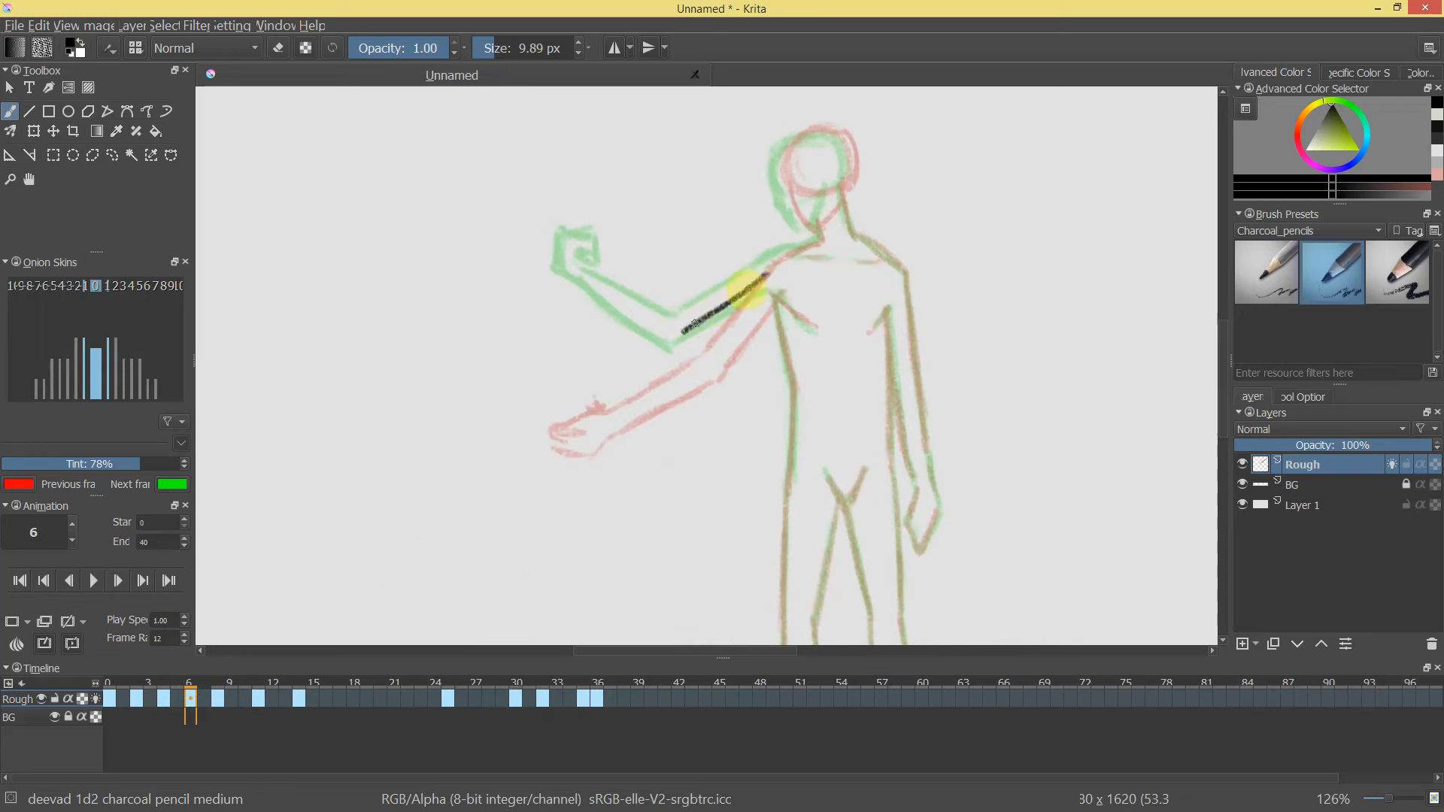
left_click_drag(778, 299, 703, 347)
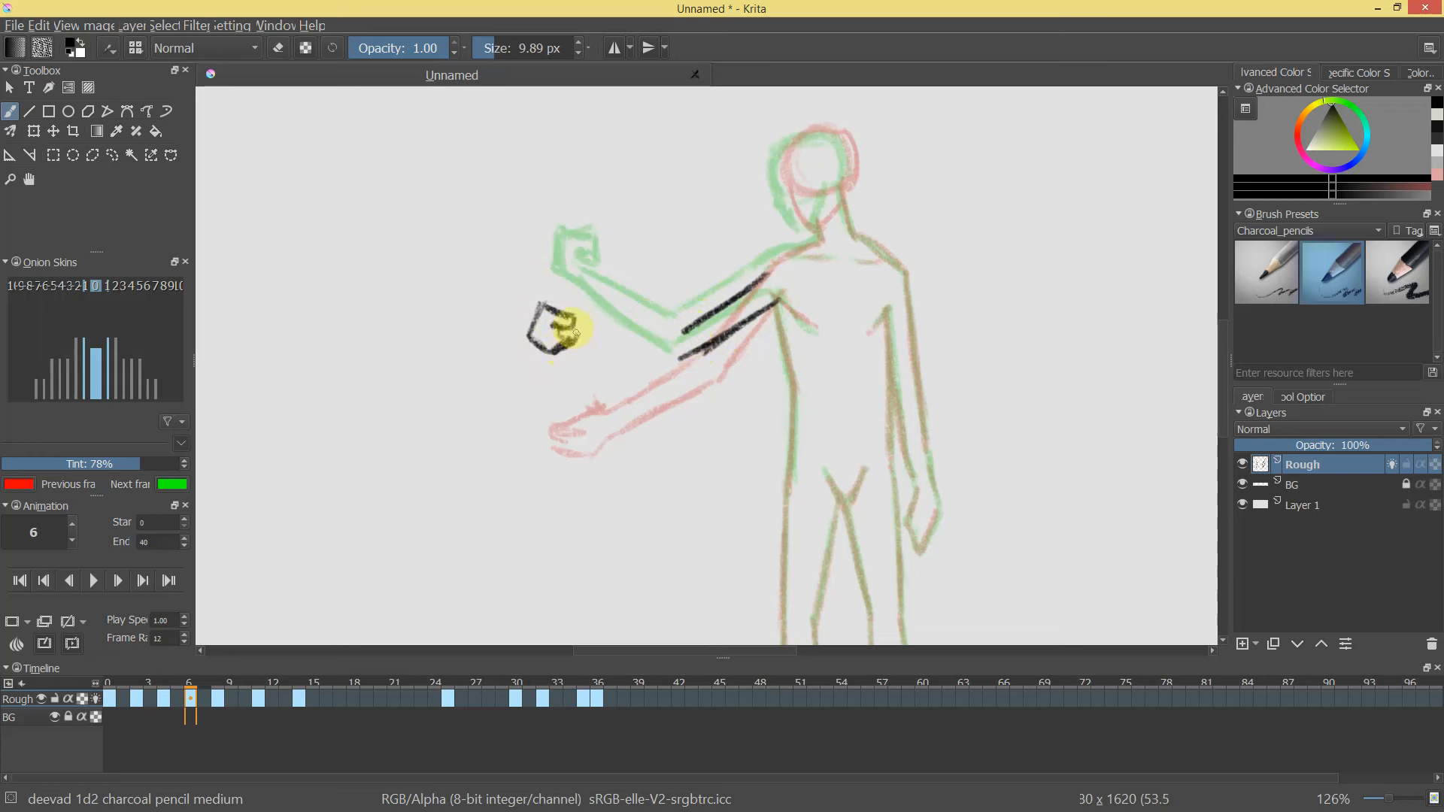
left_click_drag(895, 277, 696, 414)
mouse_move(813, 255)
left_mouse_down()
mouse_move(792, 276)
mouse_move(808, 258)
mouse_move(737, 338)
mouse_move(806, 276)
mouse_move(757, 355)
left_mouse_up()
mouse_move(799, 290)
left_mouse_down()
mouse_move(751, 367)
mouse_move(809, 339)
mouse_move(629, 128)
left_mouse_up()
mouse_move(711, 167)
left_mouse_down()
mouse_move(784, 183)
mouse_move(725, 310)
mouse_move(555, 413)
mouse_move(579, 414)
left_mouse_up()
key("e")
key("e")
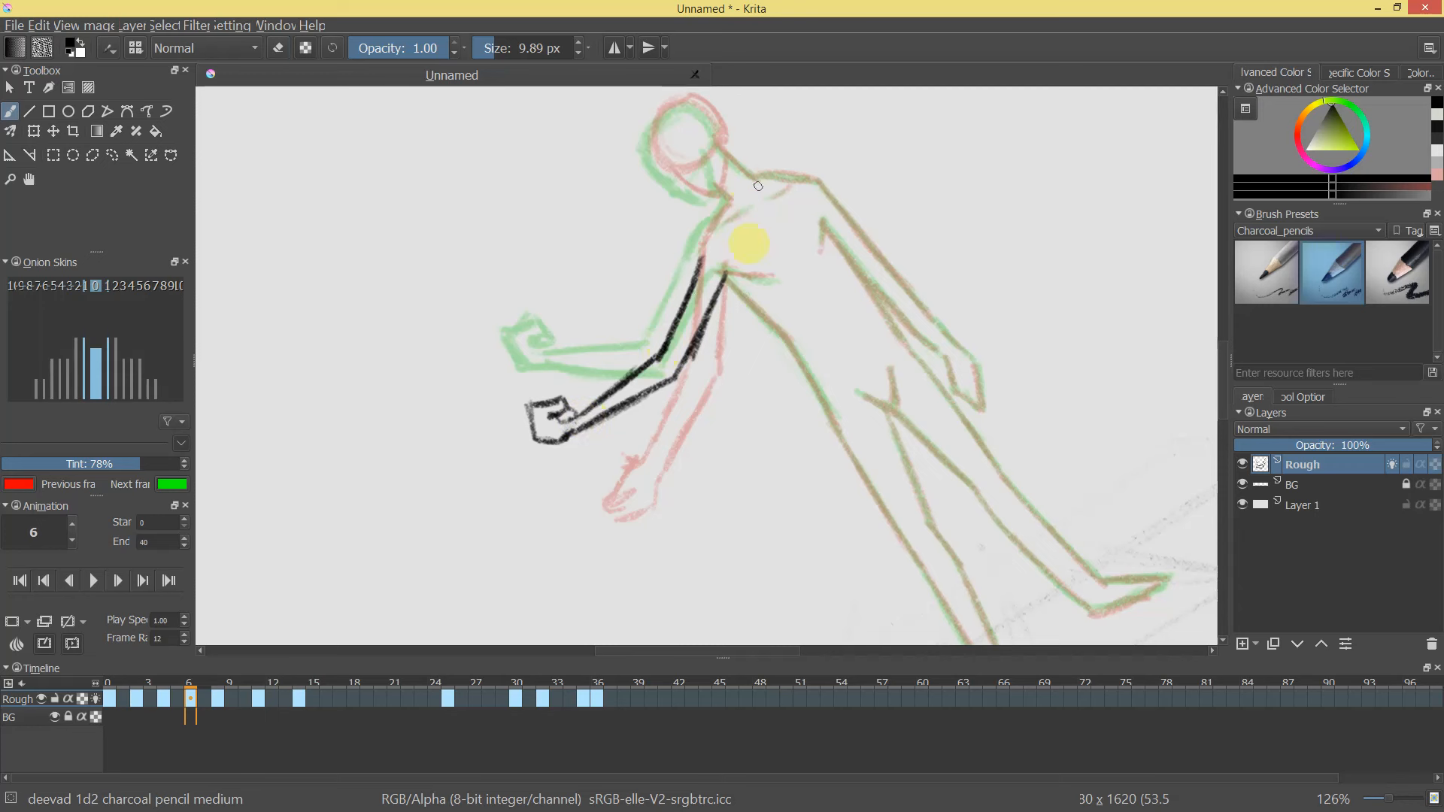
Trace the chest crease, the torso side below the raised arm and the leg lines on frame 6.
left_click_drag(747, 274, 761, 275)
mouse_move(870, 218)
left_mouse_down()
mouse_move(792, 354)
mouse_move(741, 245)
mouse_move(769, 315)
mouse_move(790, 199)
mouse_move(770, 257)
left_mouse_up()
left_click_drag(820, 185, 631, 479)
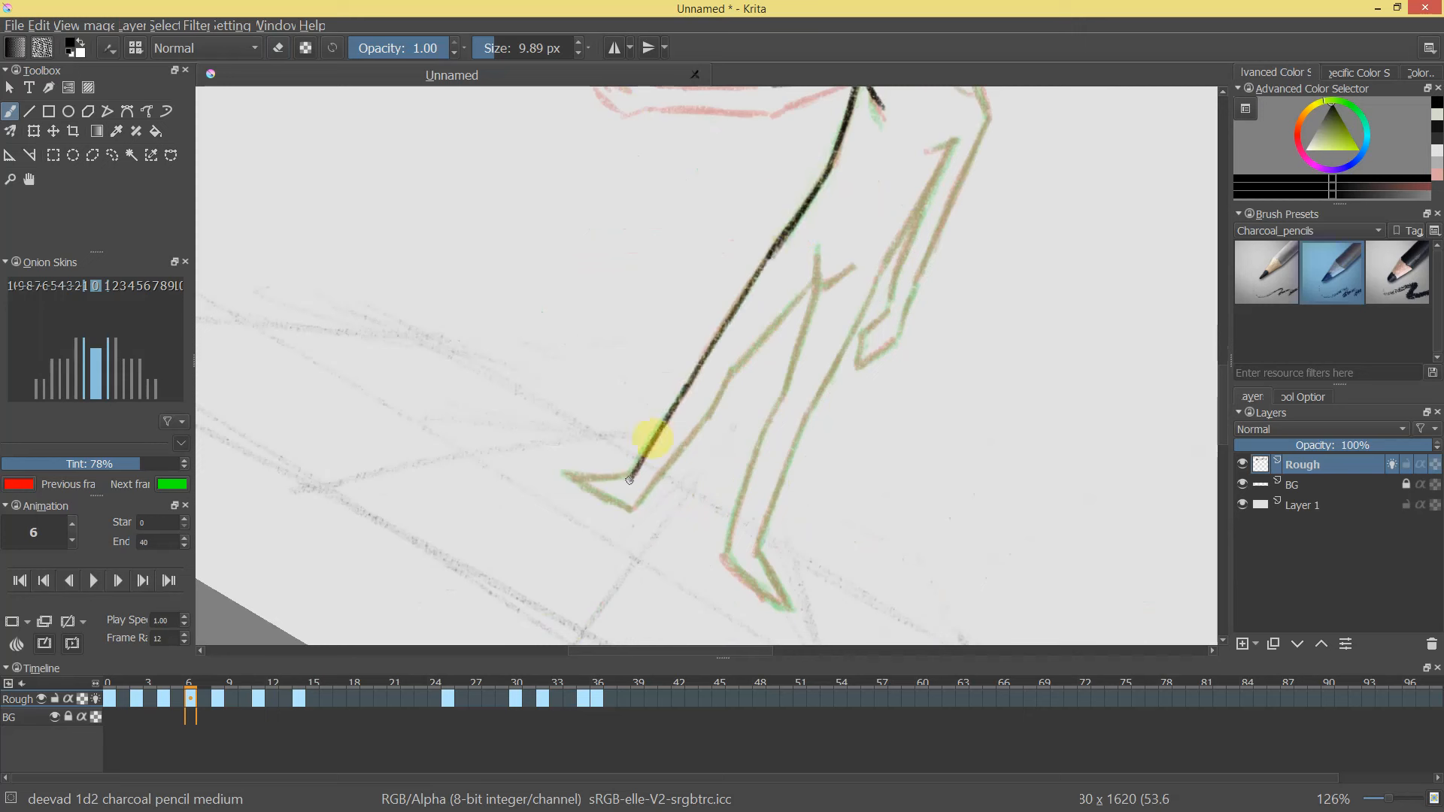
left_click_drag(718, 397, 636, 509)
mouse_move(726, 374)
left_mouse_down()
mouse_move(814, 285)
mouse_move(718, 560)
left_mouse_up()
key("ctrl+z")
mouse_move(880, 267)
left_mouse_down()
mouse_move(752, 548)
mouse_move(830, 367)
left_mouse_up()
mouse_move(771, 468)
left_mouse_down()
mouse_move(823, 336)
mouse_move(773, 531)
mouse_move(825, 482)
left_mouse_up()
mouse_move(893, 408)
left_mouse_down()
mouse_move(959, 358)
mouse_move(914, 373)
mouse_move(929, 369)
mouse_move(957, 431)
mouse_move(829, 459)
mouse_move(817, 334)
mouse_move(786, 251)
mouse_move(811, 332)
mouse_move(805, 195)
mouse_move(777, 330)
mouse_move(793, 230)
left_mouse_up()
Draw the raised arm's shoulder line, the neck and the turned head on frame 6.
mouse_move(669, 324)
left_mouse_down()
mouse_move(705, 228)
mouse_move(622, 261)
left_mouse_up()
left_click_drag(682, 212, 594, 293)
mouse_move(651, 248)
left_mouse_down()
mouse_move(593, 299)
mouse_move(643, 295)
left_mouse_up()
key("ctrl+z")
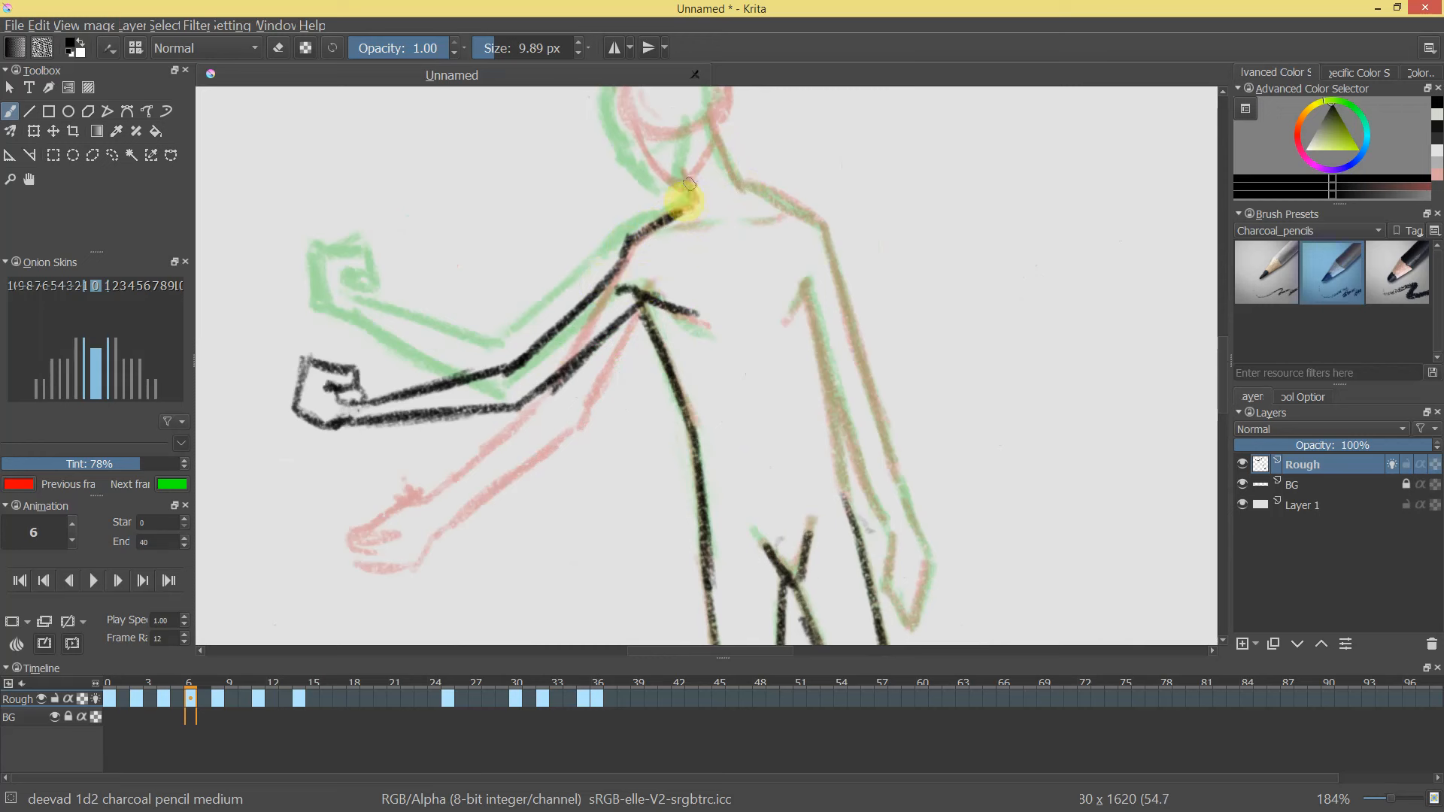
left_click_drag(686, 201, 689, 206)
left_click_drag(841, 222, 822, 367)
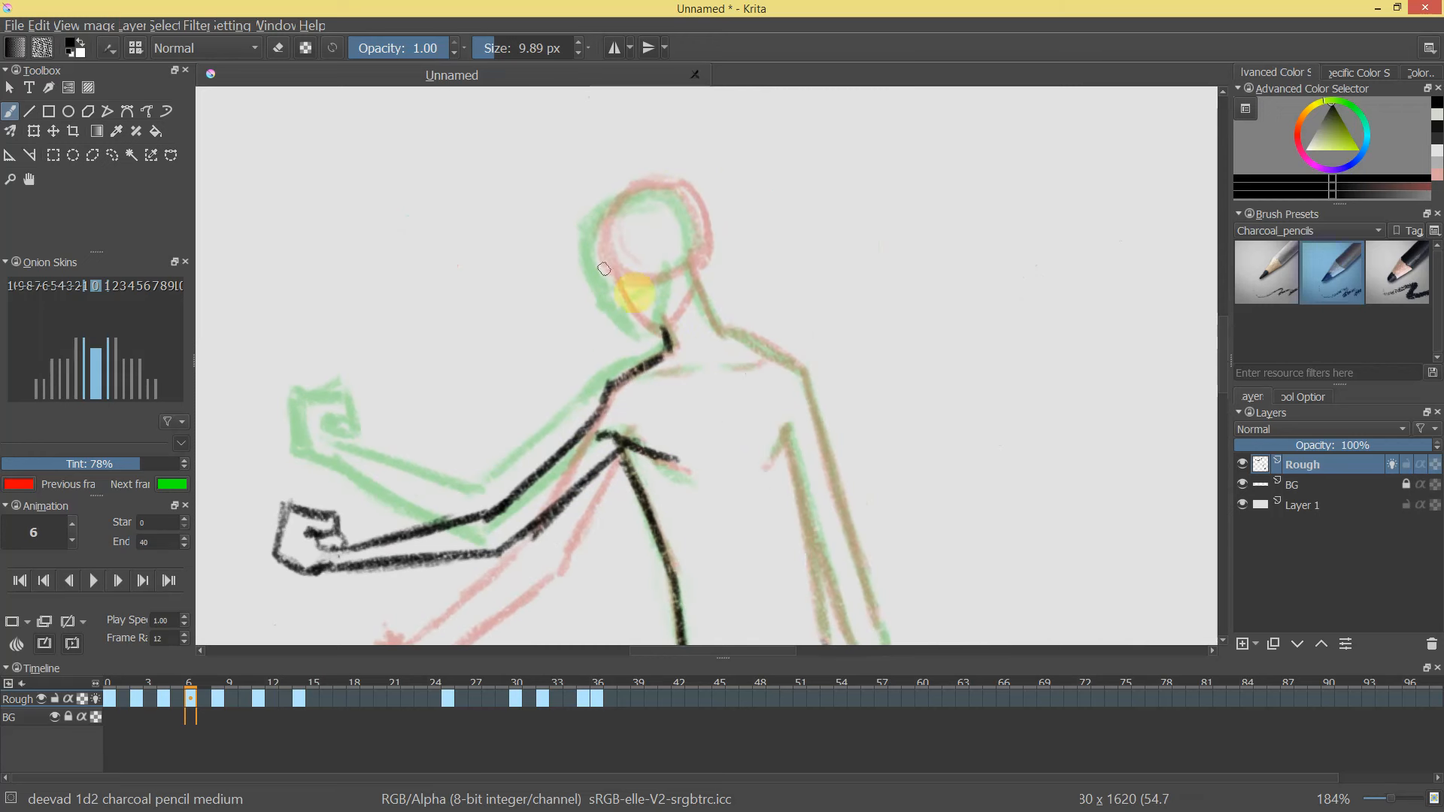
mouse_move(618, 196)
left_mouse_down()
mouse_move(641, 185)
mouse_move(612, 232)
mouse_move(628, 283)
mouse_move(608, 280)
mouse_move(641, 332)
mouse_move(688, 275)
mouse_move(676, 193)
mouse_move(687, 219)
mouse_move(644, 184)
mouse_move(719, 330)
left_mouse_up()
left_click_drag(959, 361, 904, 440)
Draw the opposite shoulder, the collarbone marks and the hanging arm with its hand on frame 6.
scroll(666, 260, "down", 3)
left_click_drag(635, 233, 679, 247)
left_click_drag(713, 263, 749, 282)
left_click_drag(729, 227, 773, 303)
key("ctrl+z")
key("ctrl+z")
mouse_move(730, 228)
left_mouse_down()
mouse_move(772, 284)
mouse_move(790, 194)
mouse_move(718, 496)
mouse_move(710, 380)
mouse_move(744, 219)
mouse_move(780, 209)
mouse_move(816, 301)
left_mouse_up()
mouse_move(817, 297)
left_mouse_down()
mouse_move(802, 170)
mouse_move(737, 174)
left_mouse_up()
mouse_move(641, 323)
left_mouse_down()
mouse_move(641, 254)
mouse_move(693, 324)
left_mouse_up()
key("ctrl+z")
key("ctrl+z")
key("ctrl+z")
key("ctrl+z")
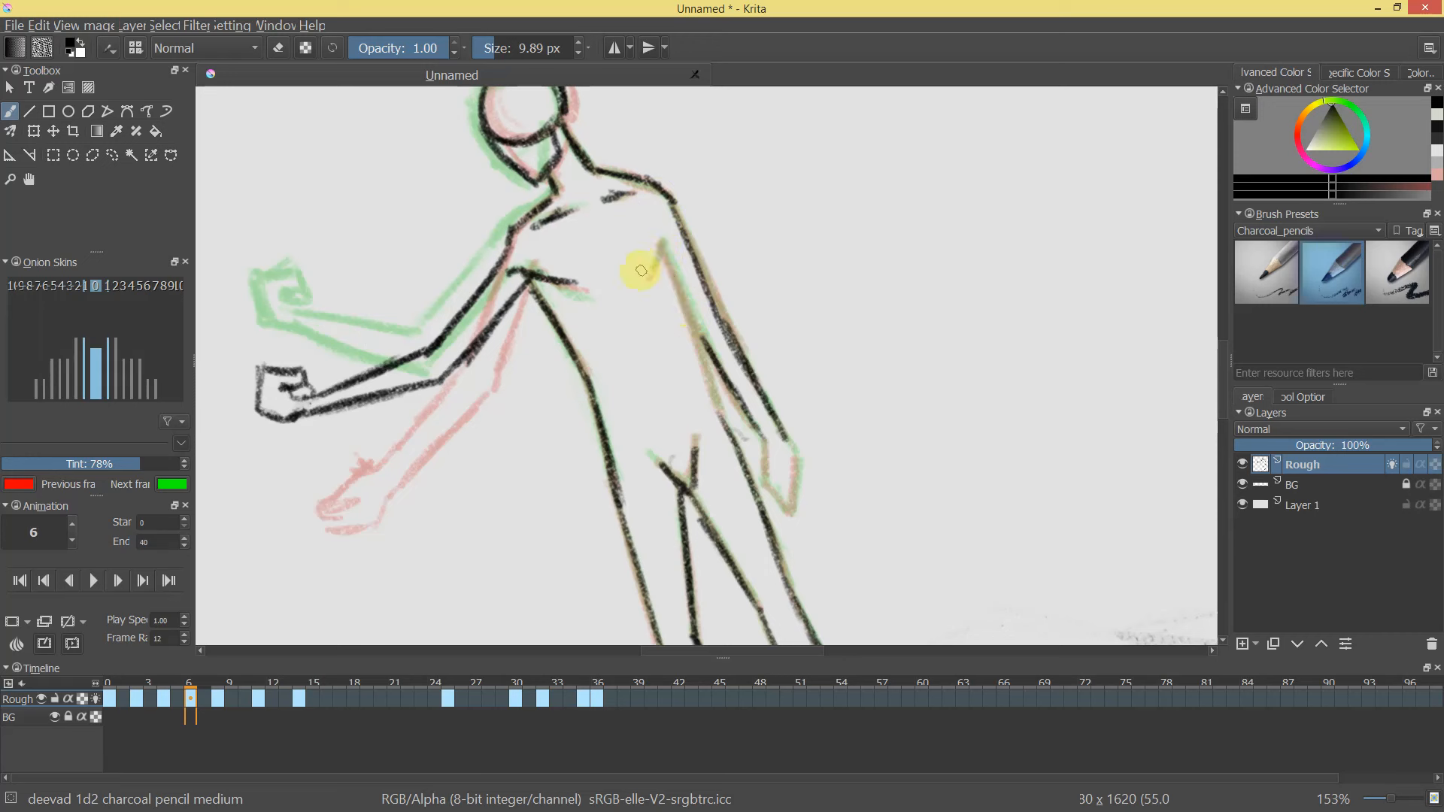
mouse_move(661, 247)
left_mouse_down()
mouse_move(727, 432)
mouse_move(741, 298)
mouse_move(738, 334)
mouse_move(764, 312)
mouse_move(757, 282)
mouse_move(811, 335)
left_mouse_up()
left_click_drag(827, 295, 538, 135)
Erase stray marks and touch up the remaining body lines of the figure on frame 6.
key("e")
key("e")
mouse_move(375, 165)
left_mouse_down()
mouse_move(442, 208)
mouse_move(694, 311)
mouse_move(687, 283)
mouse_move(602, 252)
left_mouse_up()
key("e")
mouse_move(425, 198)
left_mouse_down()
mouse_move(406, 199)
mouse_move(432, 201)
mouse_move(419, 217)
left_mouse_up()
key("e")
left_click_drag(573, 257, 573, 293)
left_click_drag(793, 327, 793, 349)
mouse_move(943, 262)
left_mouse_down()
mouse_move(944, 248)
mouse_move(949, 455)
left_mouse_up()
key("e")
key("e")
left_click_drag(704, 115, 700, 139)
left_click_drag(815, 220, 872, 203)
left_click_drag(904, 250, 909, 261)
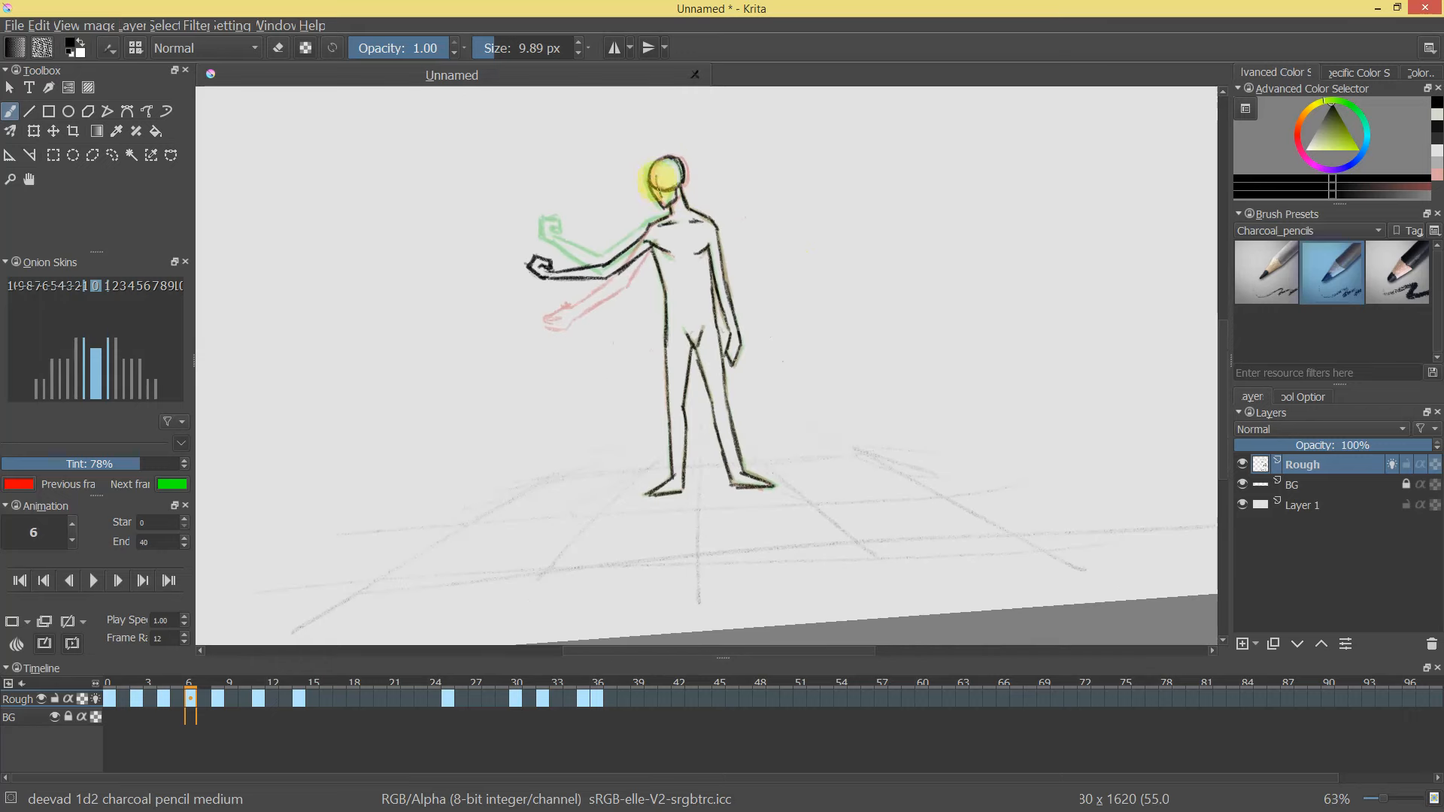
left_click_drag(741, 166, 772, 260)
Scrub back through the opening frames and play back the animation to check the new in-between.
left_click_drag(192, 681, 120, 688)
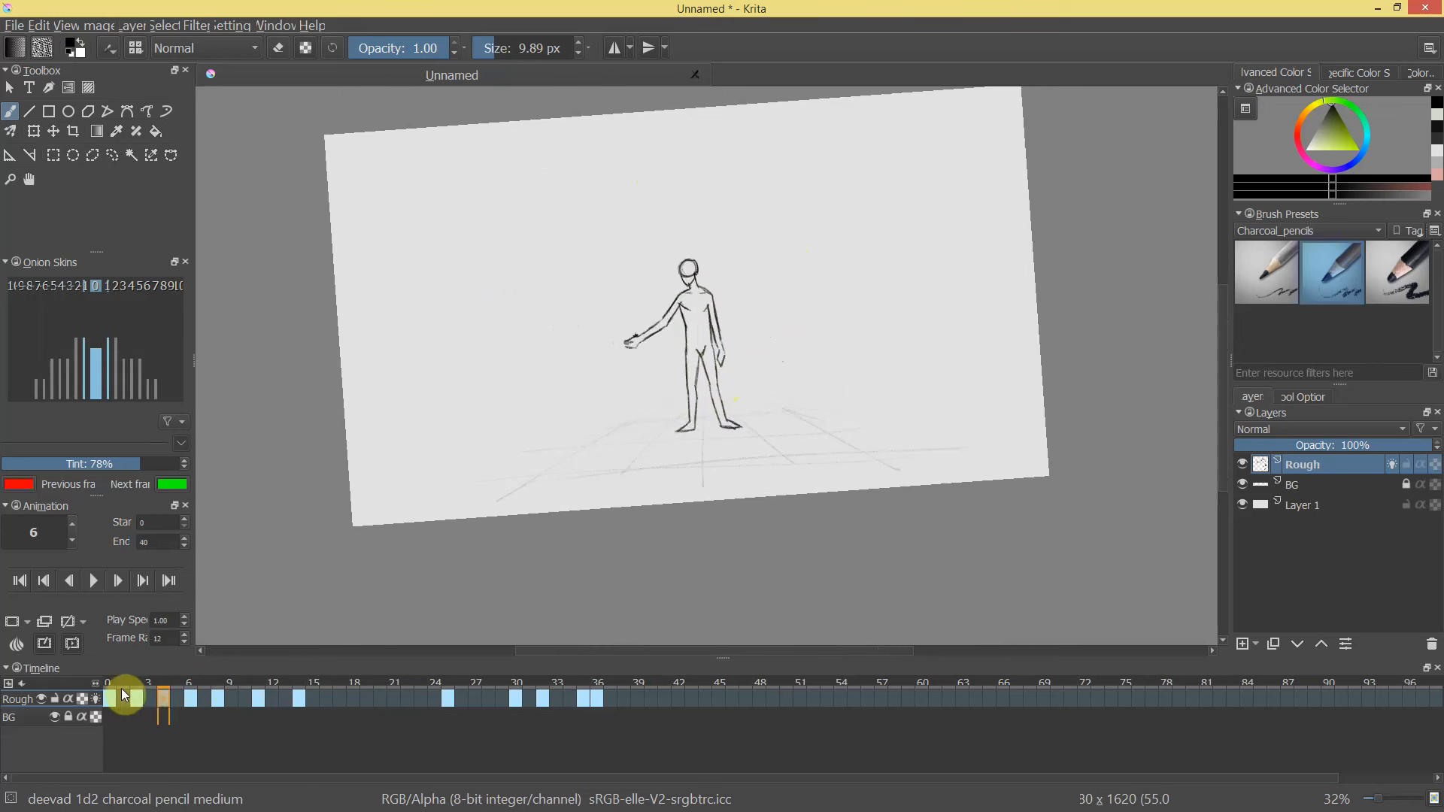
left_click(89, 581)
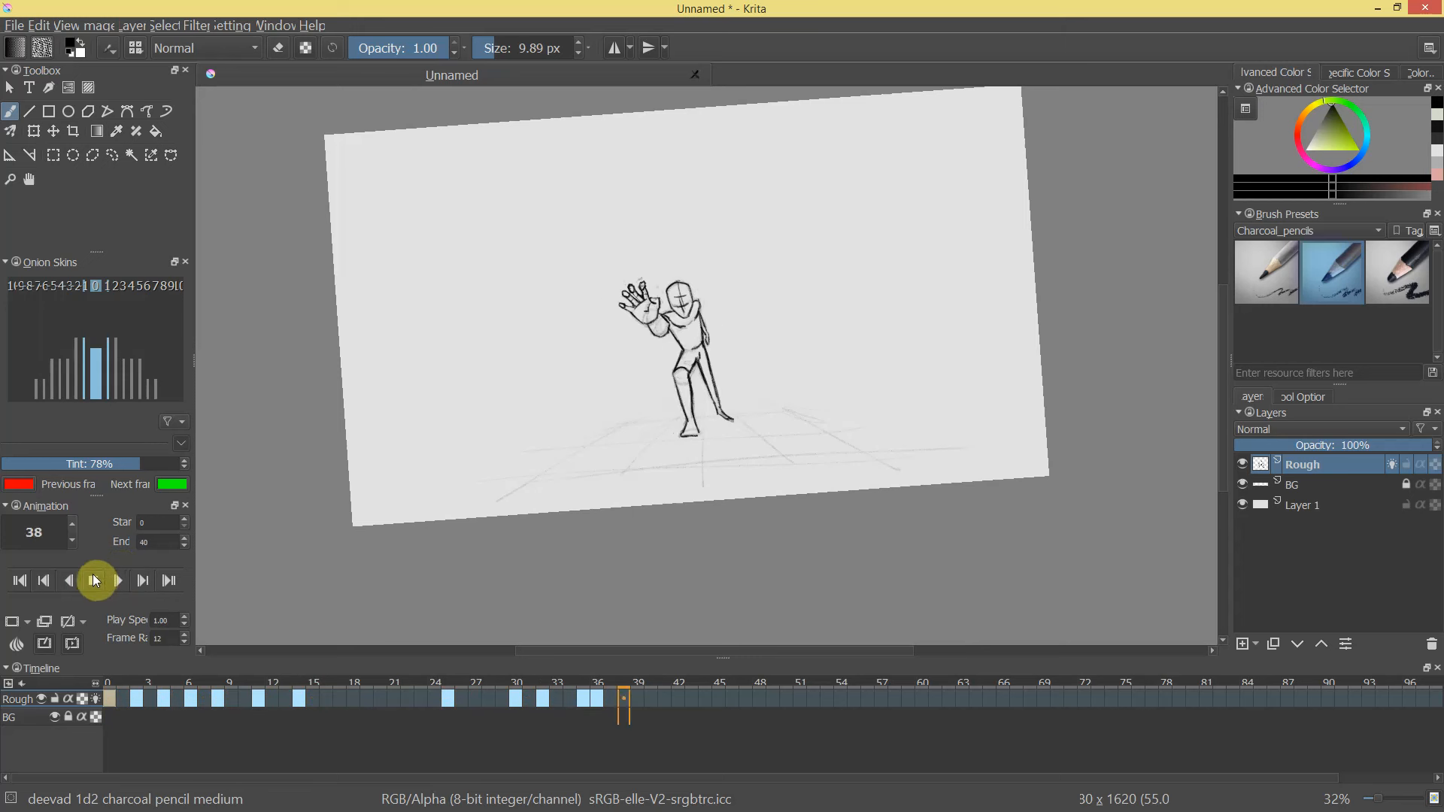
left_click(93, 579)
Shift the keyframes from frame 14 onward one frame later and insert a blank keyframe at frame 13.
left_click_drag(105, 682, 308, 696)
left_click(303, 698)
left_click(288, 700)
right_click(283, 697)
left_click(316, 704)
Draw the closed fist on frame 13 between the onion-skinned hand positions.
left_click_drag(699, 297, 772, 210)
left_click_drag(784, 307, 1083, 493)
left_click_drag(1117, 306, 809, 354)
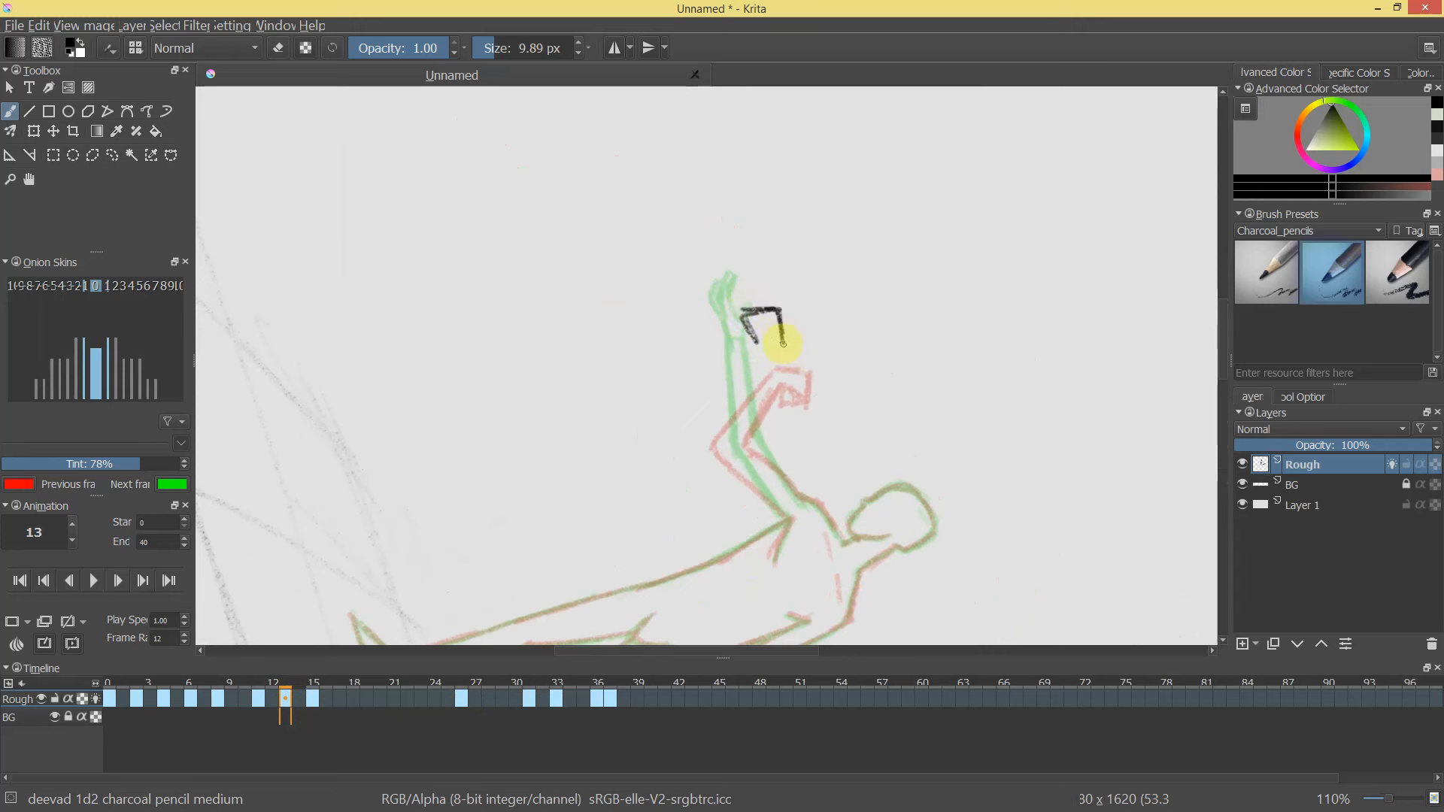
left_click_drag(744, 312, 752, 393)
mouse_move(742, 314)
left_mouse_down()
mouse_move(745, 426)
mouse_move(768, 413)
left_mouse_up()
left_click_drag(762, 336, 768, 419)
Draw the outstretched arm's upper and lower edges from fist to shoulder on frame 13 and reinforce its upper edge.
mouse_move(859, 388)
left_mouse_down()
mouse_move(661, 428)
mouse_move(686, 483)
mouse_move(690, 465)
mouse_move(672, 536)
left_mouse_up()
mouse_move(714, 473)
left_mouse_down()
mouse_move(701, 527)
mouse_move(764, 512)
mouse_move(774, 587)
left_mouse_up()
left_click_drag(883, 406, 593, 219)
left_click_drag(835, 330, 858, 200)
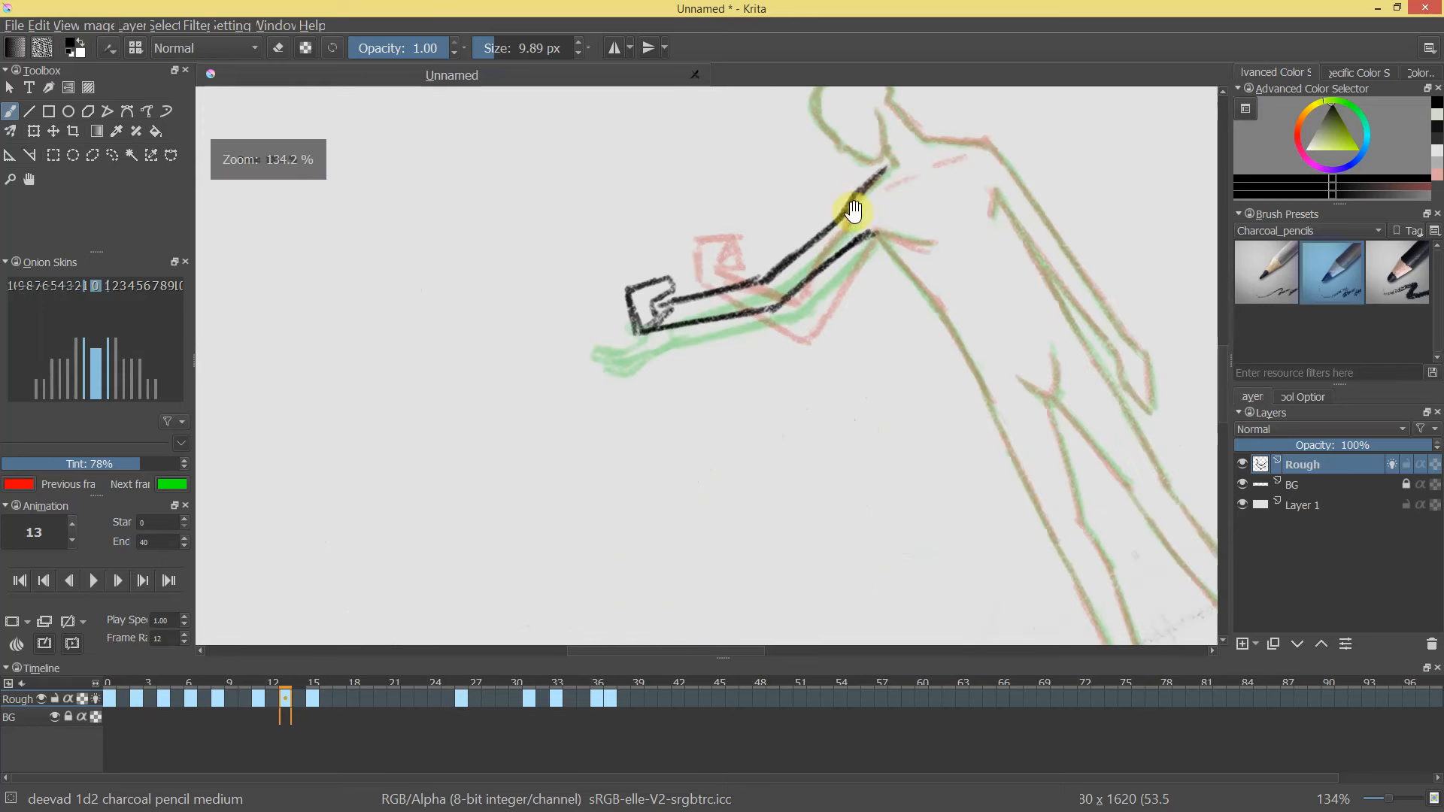
key("e")
key("e")
mouse_move(758, 280)
left_mouse_down()
mouse_move(654, 310)
mouse_move(729, 289)
mouse_move(679, 297)
left_mouse_up()
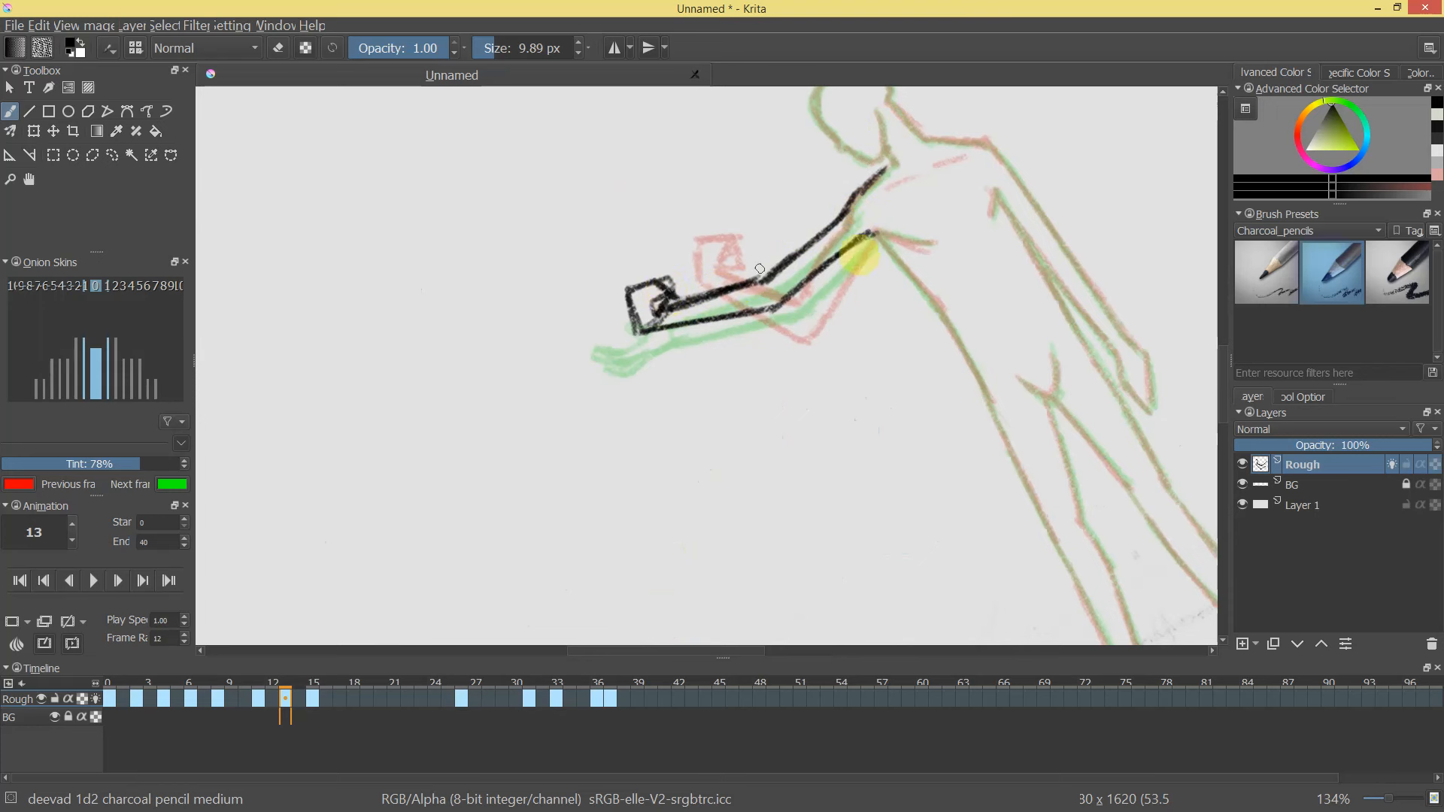
left_click_drag(891, 323, 910, 384)
mouse_move(970, 306)
left_mouse_down()
mouse_move(883, 441)
mouse_move(835, 324)
left_mouse_up()
left_click_drag(815, 308, 539, 215)
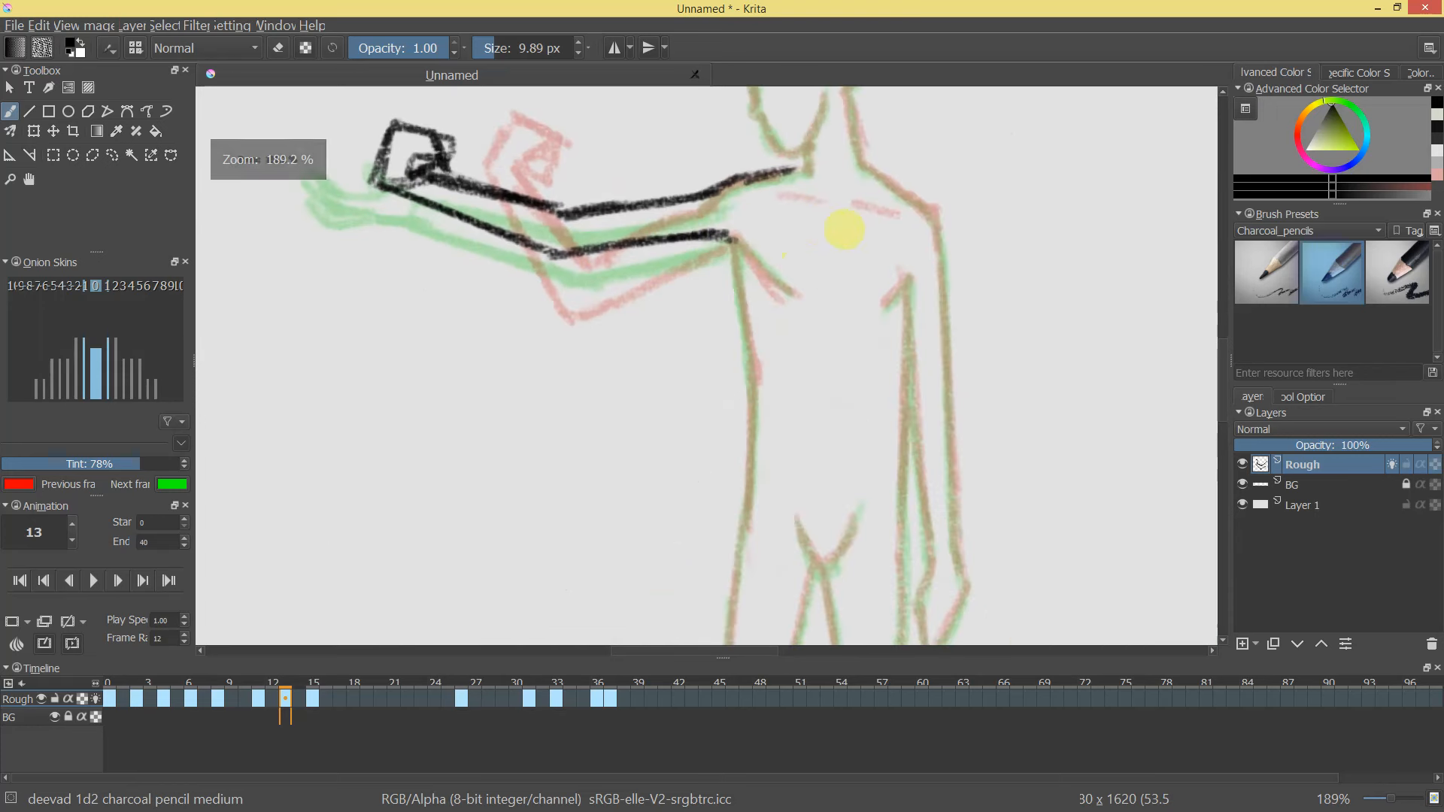
left_click_drag(828, 261, 709, 306)
mouse_move(282, 684)
left_mouse_down()
mouse_move(258, 686)
mouse_move(306, 688)
mouse_move(266, 688)
mouse_move(290, 688)
mouse_move(273, 706)
mouse_move(291, 701)
left_mouse_up()
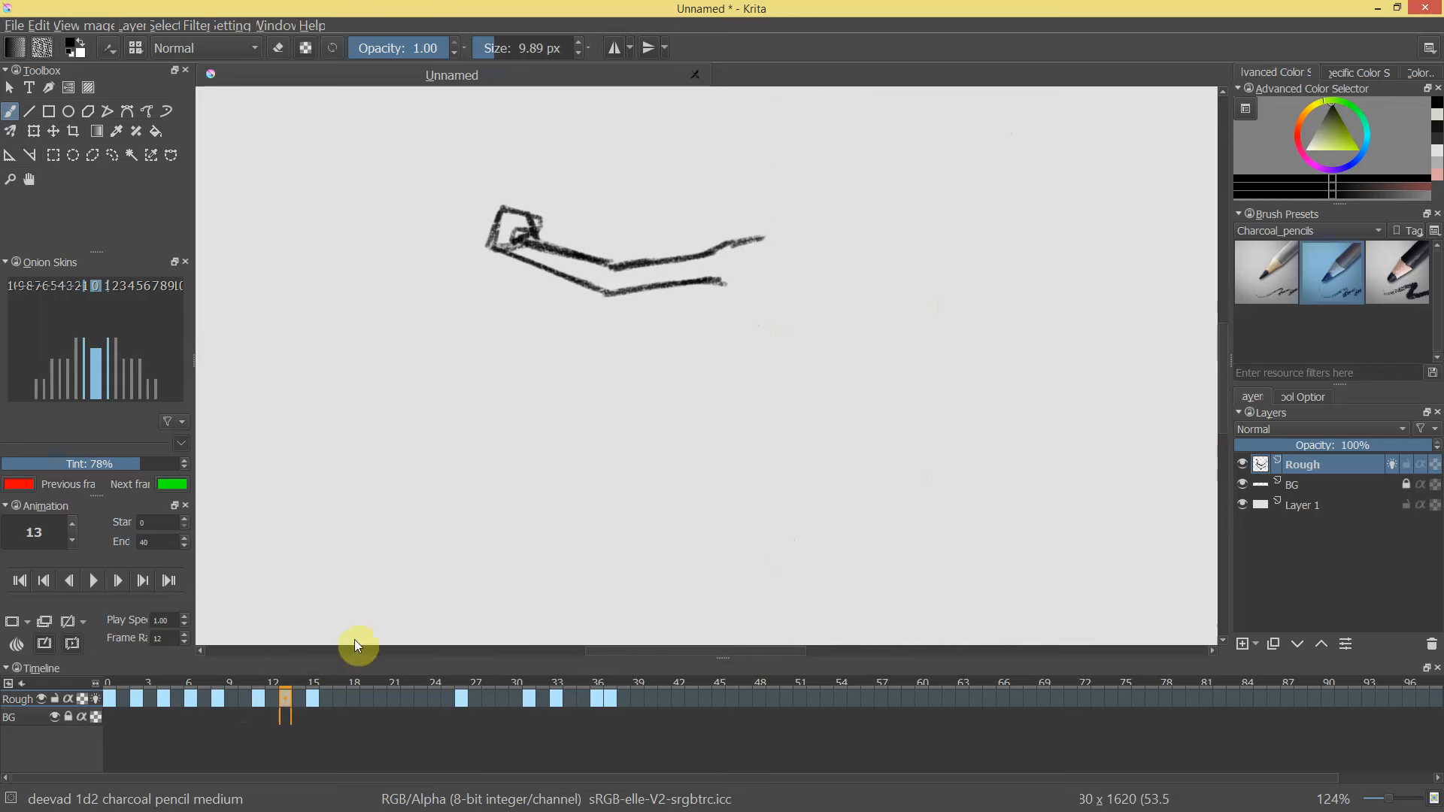
left_click(95, 699)
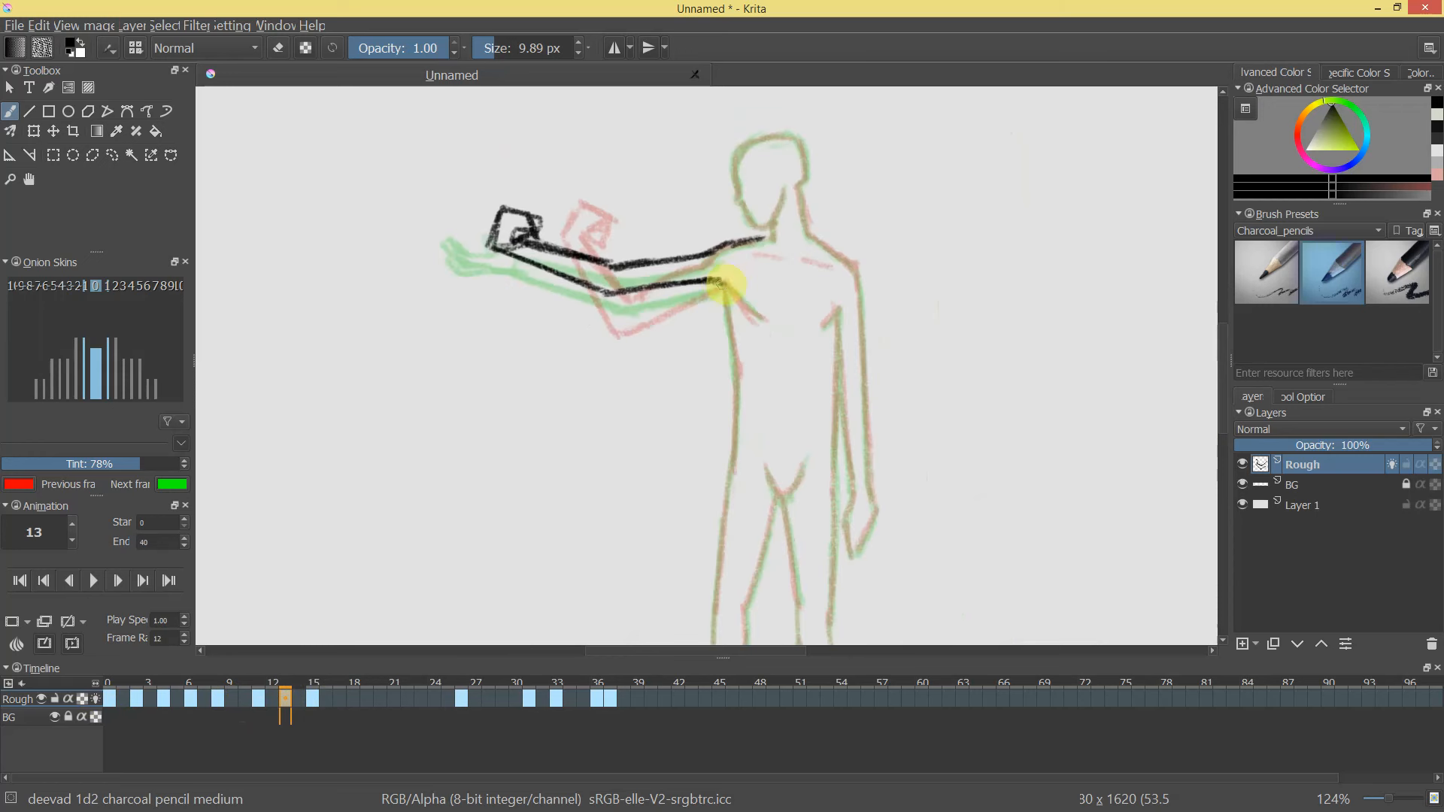
Trace the torso side below the outstretched arm, the crotch and the leg lines on frame 13.
left_click_drag(722, 284, 740, 387)
scroll(740, 387, "down", 3)
left_click_drag(728, 291, 726, 344)
mouse_move(723, 388)
left_mouse_down()
mouse_move(735, 277)
mouse_move(725, 374)
mouse_move(718, 350)
left_mouse_up()
mouse_move(713, 410)
left_mouse_down()
mouse_move(693, 500)
mouse_move(703, 518)
left_mouse_up()
left_click_drag(745, 427, 718, 551)
mouse_move(745, 376)
left_mouse_down()
mouse_move(779, 266)
mouse_move(804, 476)
left_mouse_up()
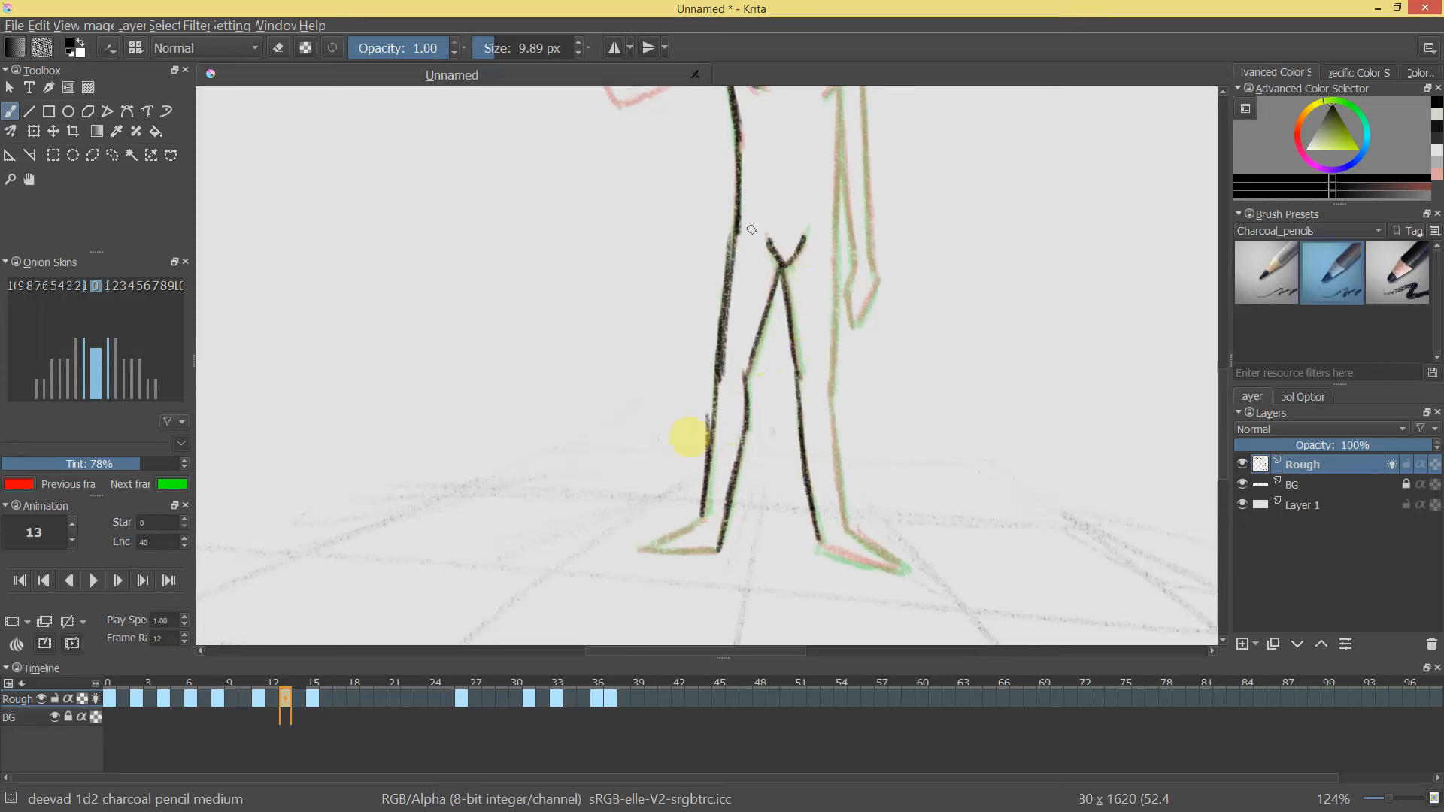
Trace the feet, the chest creases and the hanging arm with its hand on frame 13.
left_click_drag(645, 552, 640, 552)
mouse_move(717, 551)
left_mouse_down()
mouse_move(655, 550)
mouse_move(720, 551)
left_mouse_up()
left_click_drag(828, 524, 822, 507)
left_click_drag(773, 226, 785, 382)
mouse_move(797, 291)
left_mouse_down()
mouse_move(799, 391)
mouse_move(777, 451)
mouse_move(804, 403)
left_mouse_up()
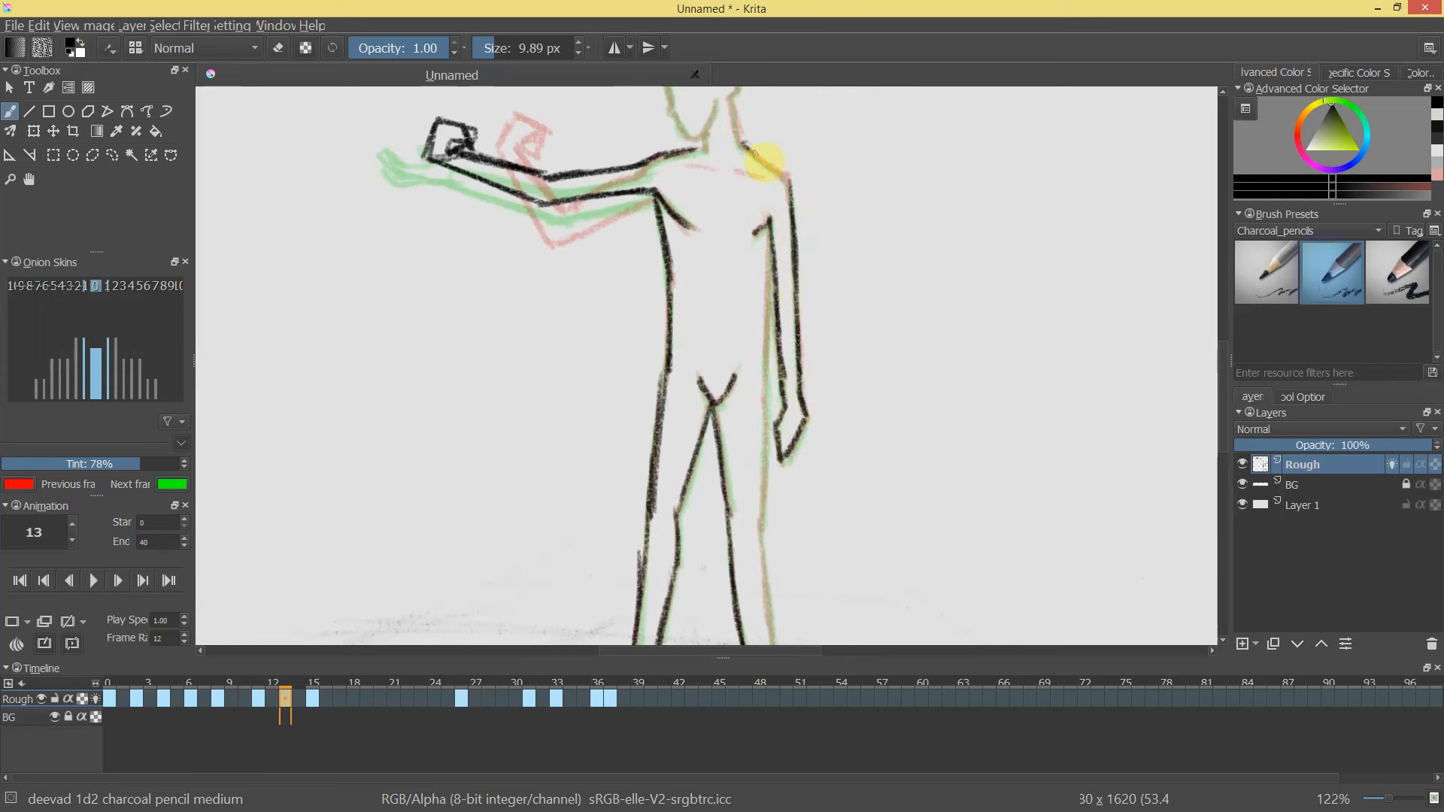
Draw the neck, the head outline and the collarbone marks on frame 13.
left_click_drag(784, 197, 773, 308)
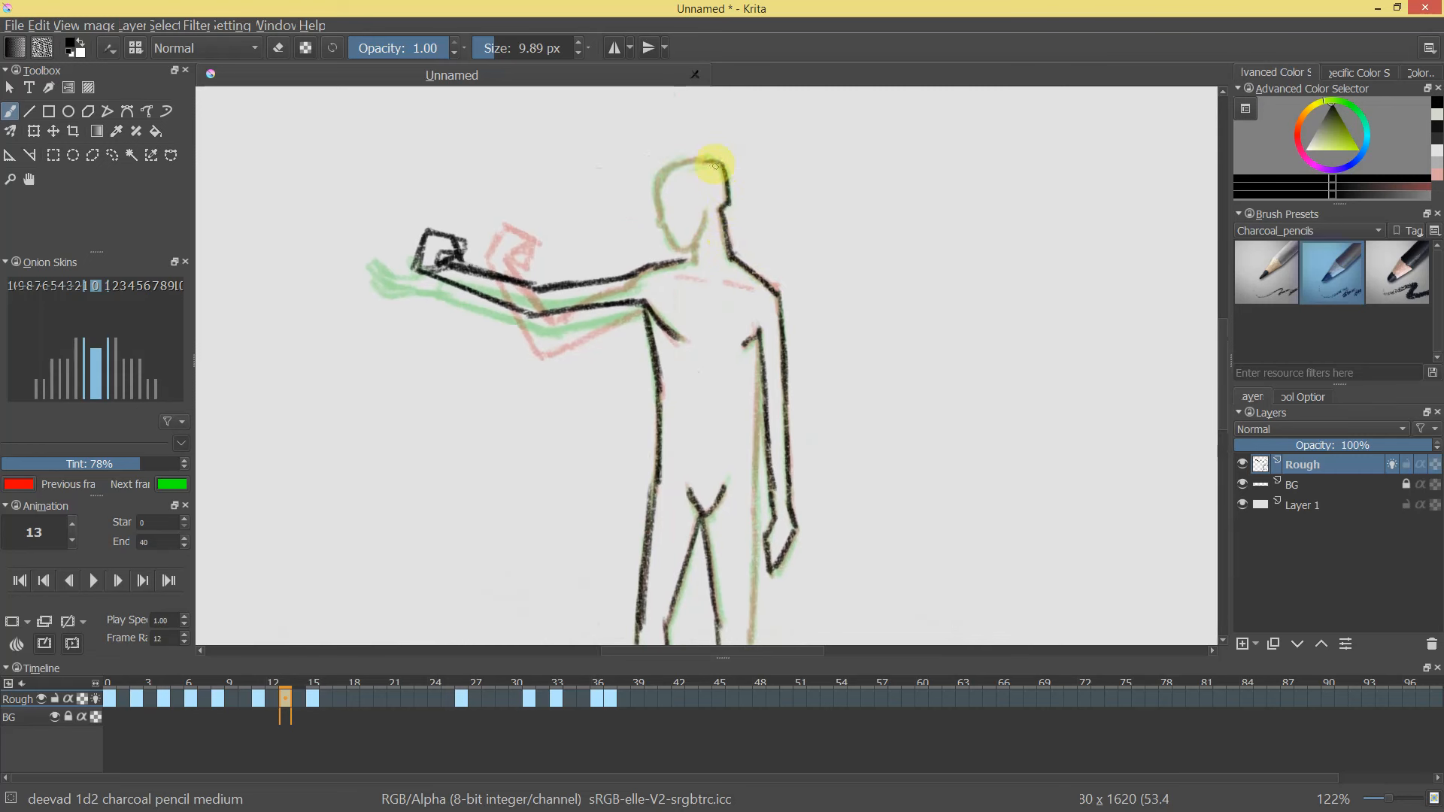
mouse_move(679, 166)
left_mouse_down()
mouse_move(723, 164)
mouse_move(662, 223)
mouse_move(695, 253)
left_mouse_up()
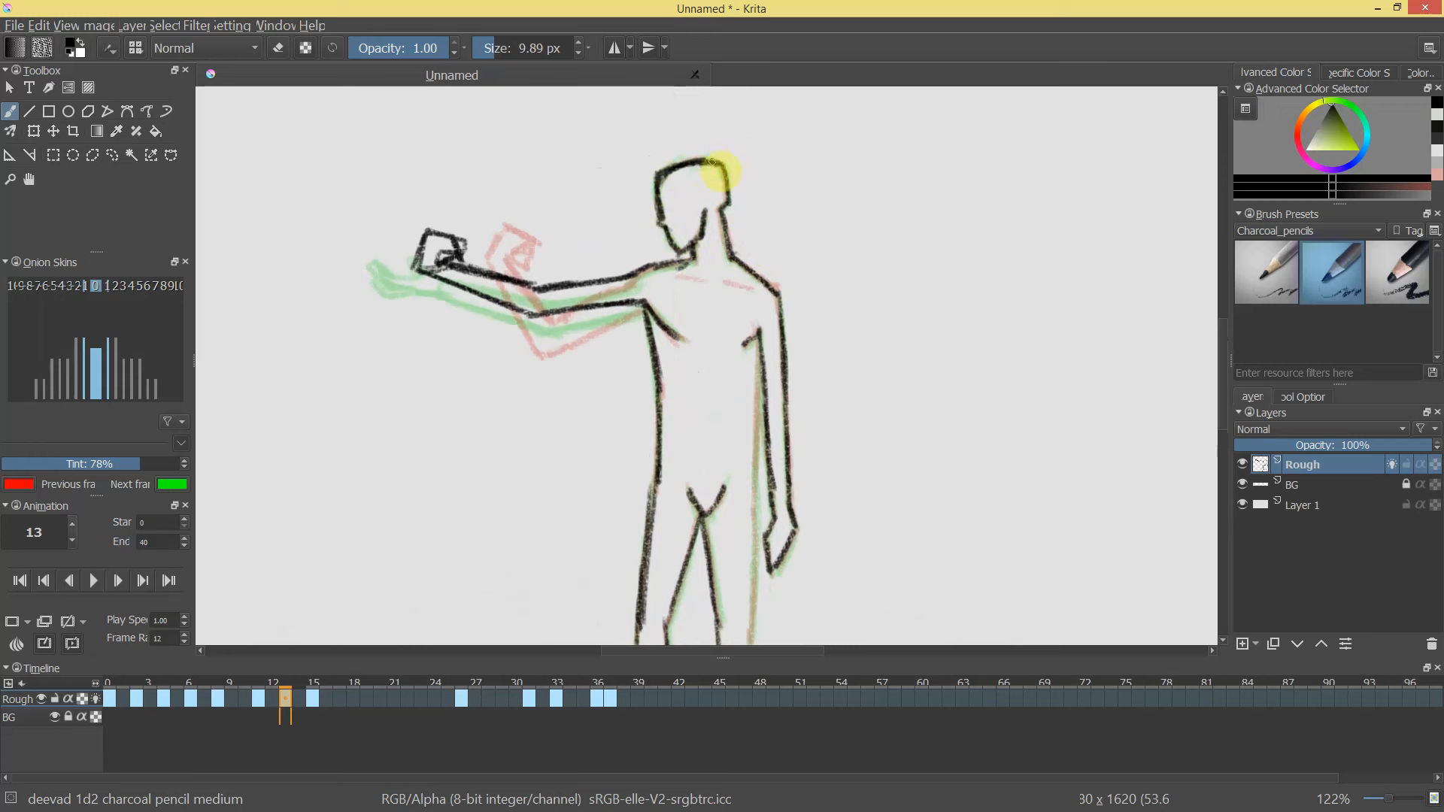
scroll(690, 236, "down", 1)
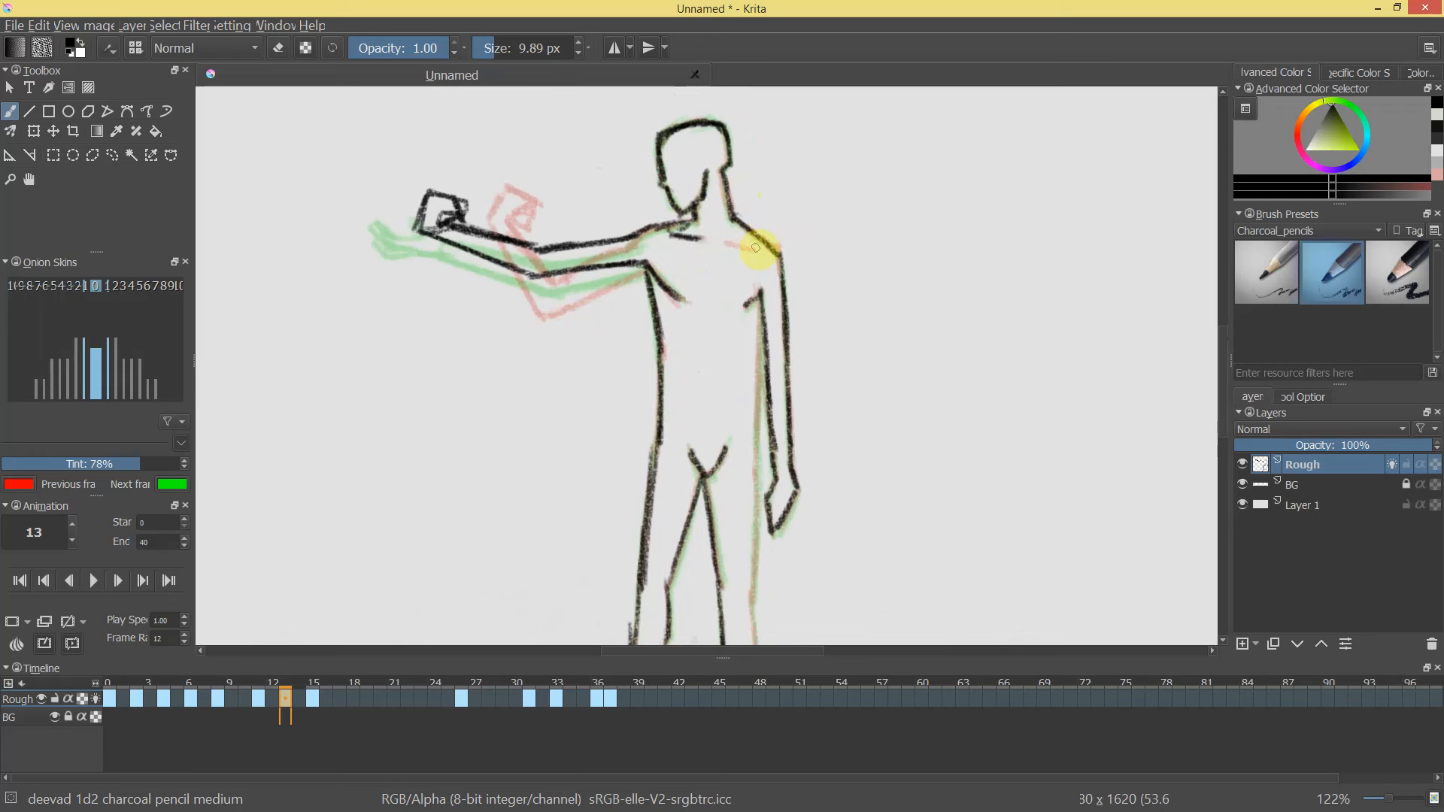
Trace the remaining torso side and outer leg line on frame 13, then clean up the leg lines.
mouse_move(760, 294)
left_mouse_down()
mouse_move(754, 465)
mouse_move(746, 306)
mouse_move(751, 536)
mouse_move(779, 280)
mouse_move(797, 274)
left_mouse_up()
key("space")
key("shift+space")
mouse_move(888, 244)
left_mouse_down()
mouse_move(905, 188)
mouse_move(925, 338)
mouse_move(768, 509)
left_mouse_up()
left_click_drag(813, 445, 813, 393)
key("e")
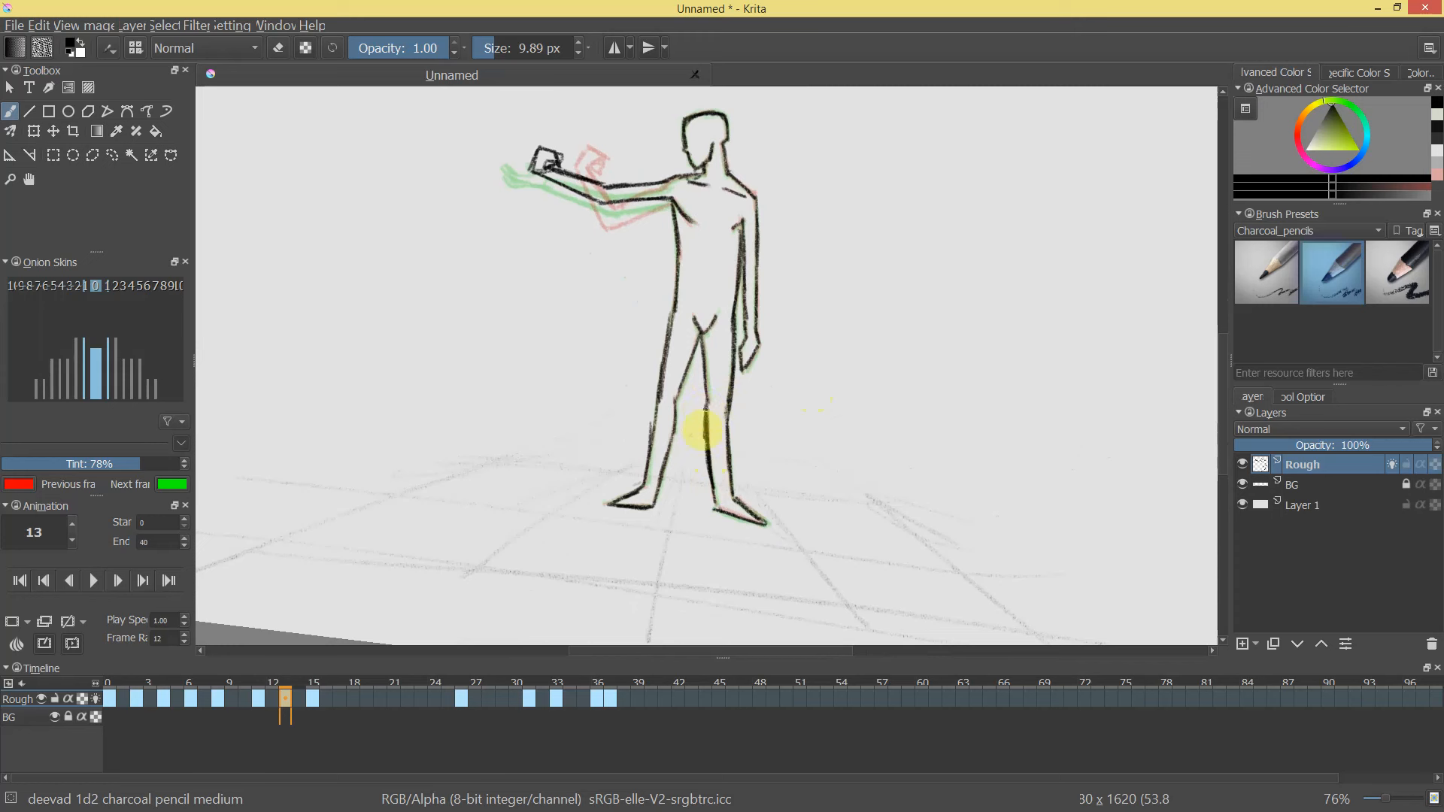
key("e")
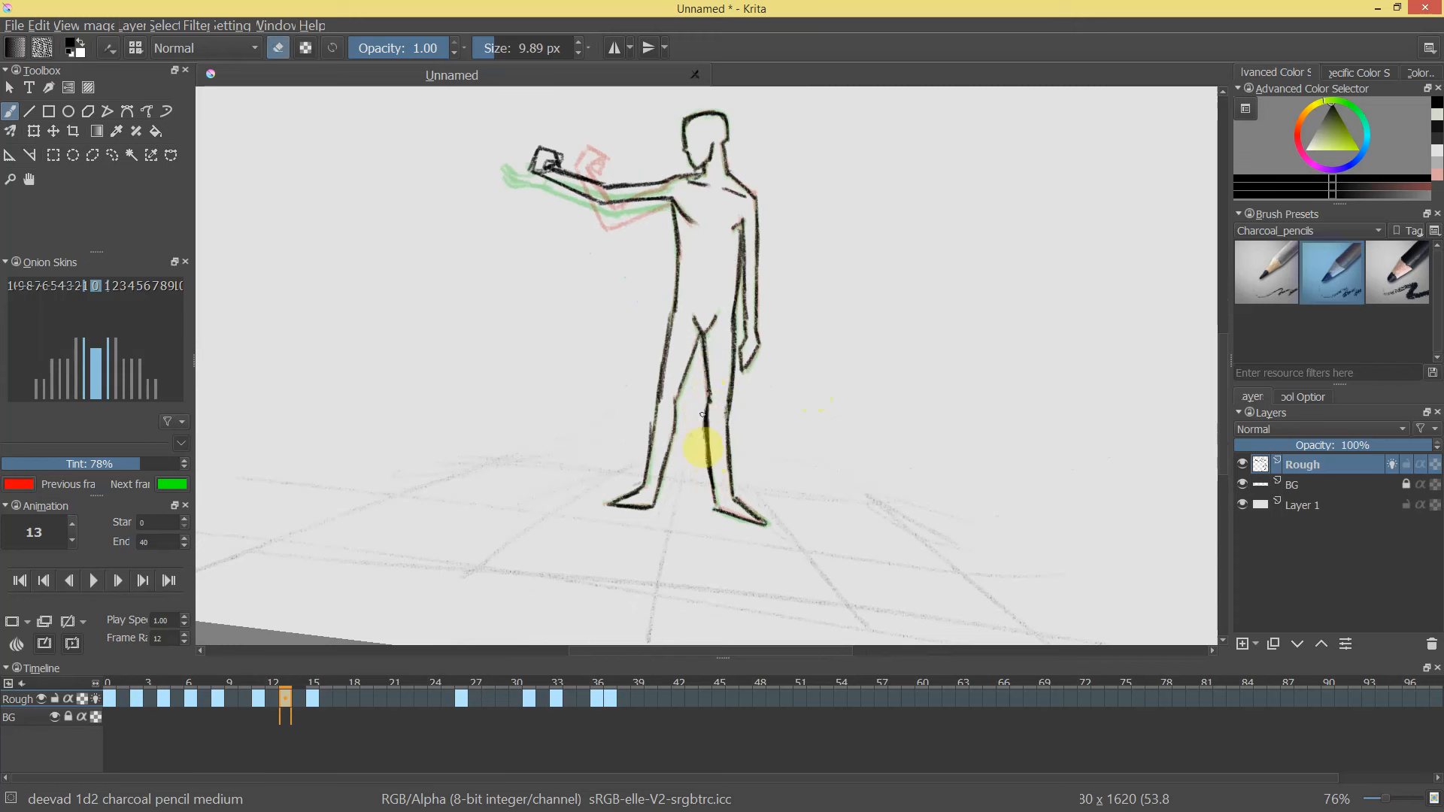
key("e")
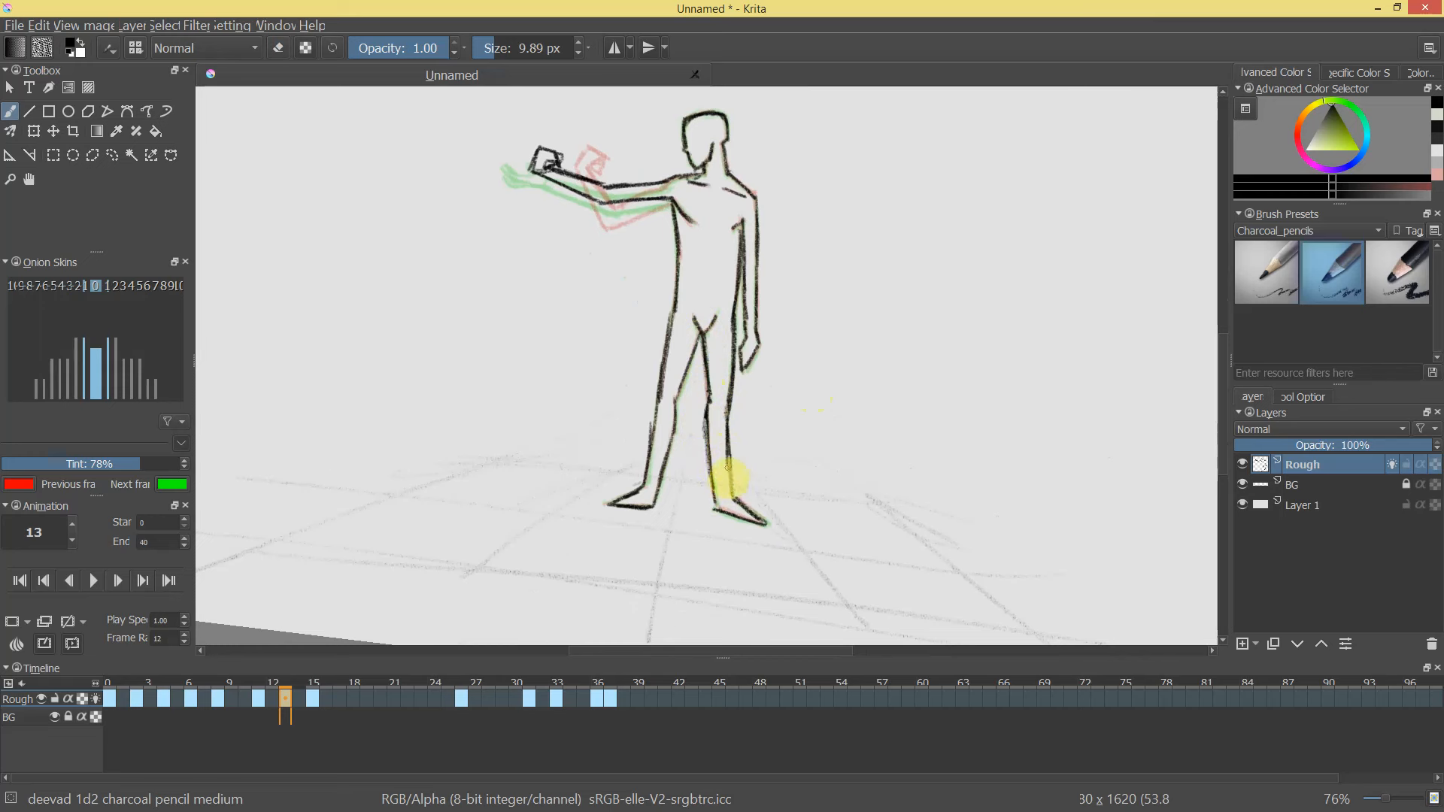
left_click_drag(752, 368, 839, 203)
Play back the animation and shift the keyframes from frame 31 onward two frames earlier.
left_click_drag(292, 682, 209, 671)
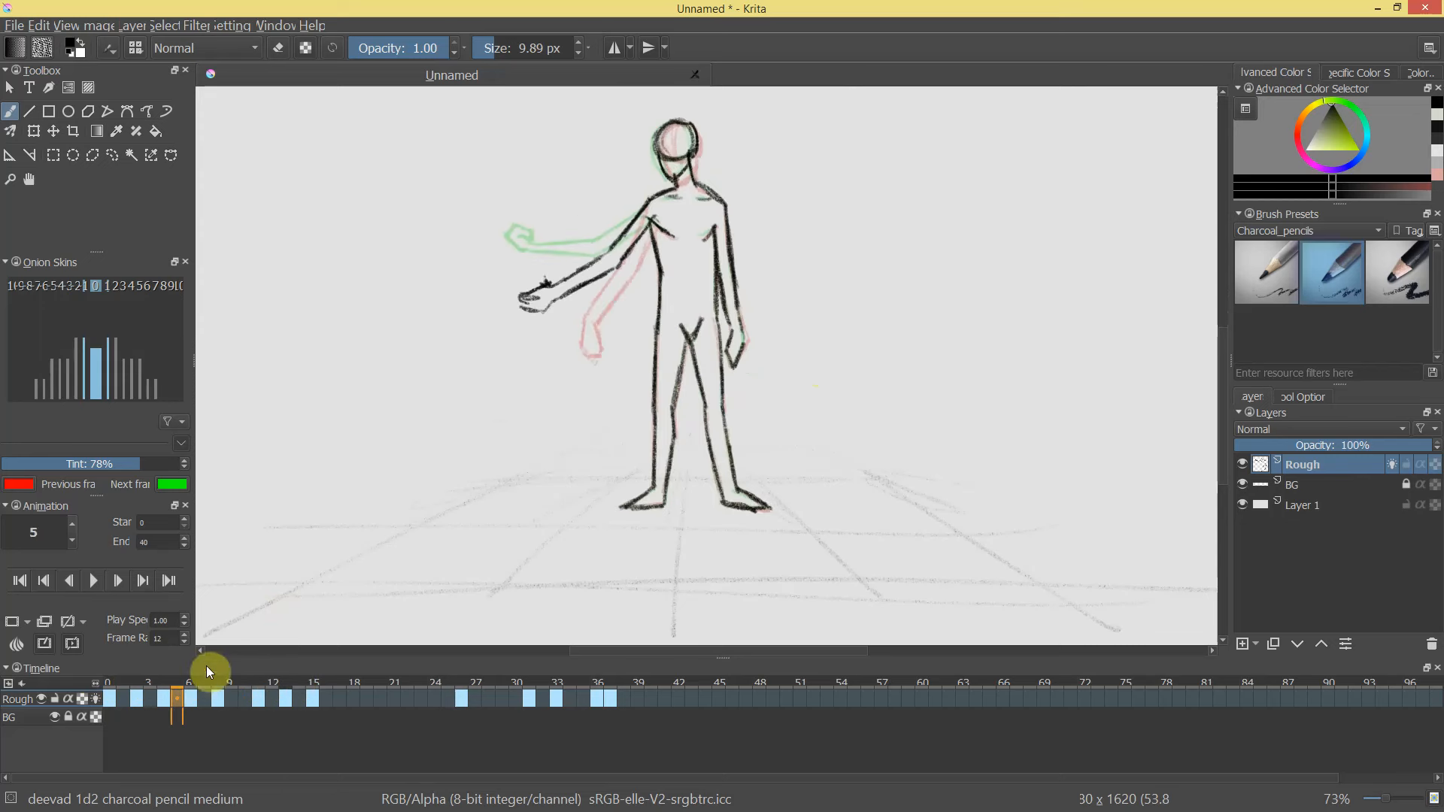
left_click(96, 583)
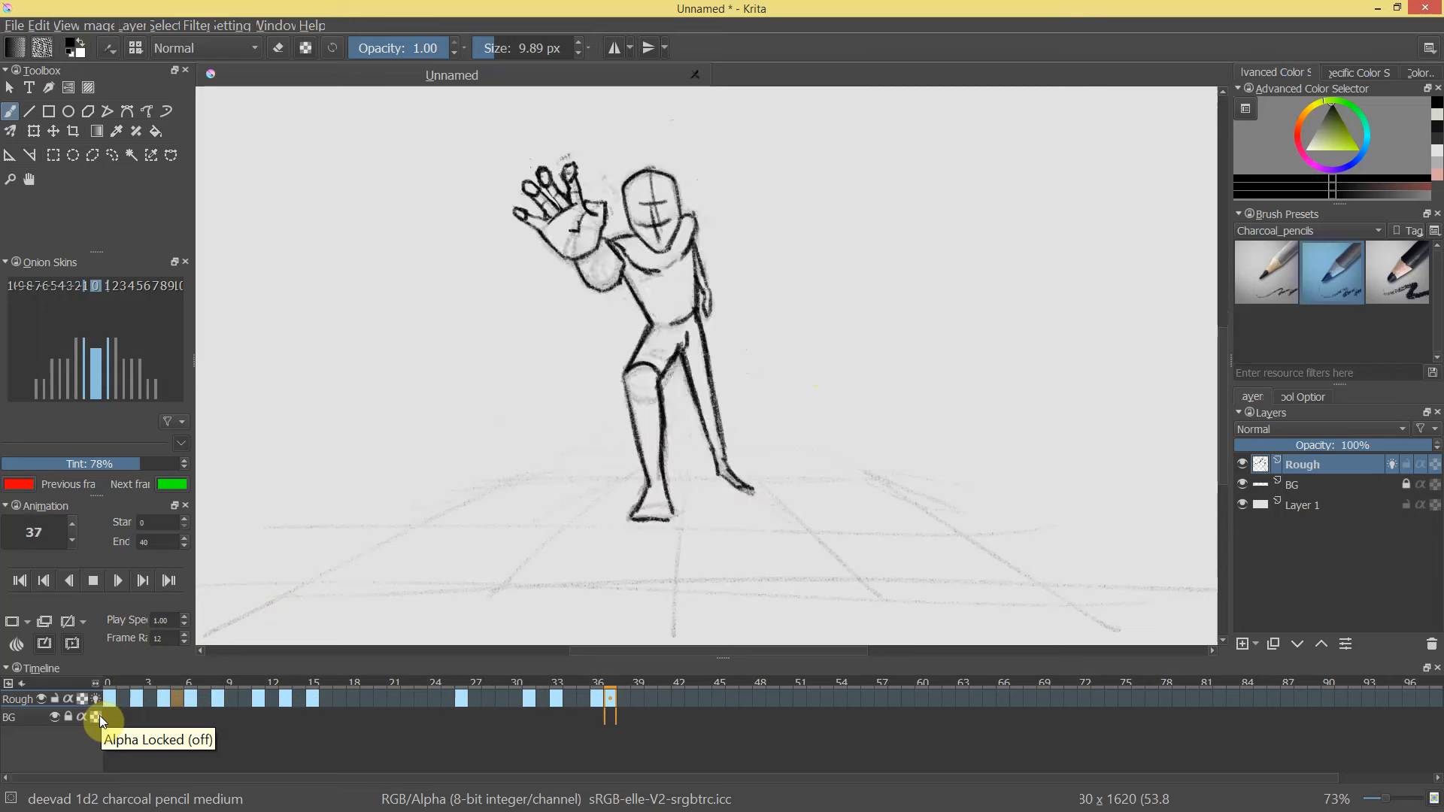
left_click(94, 582)
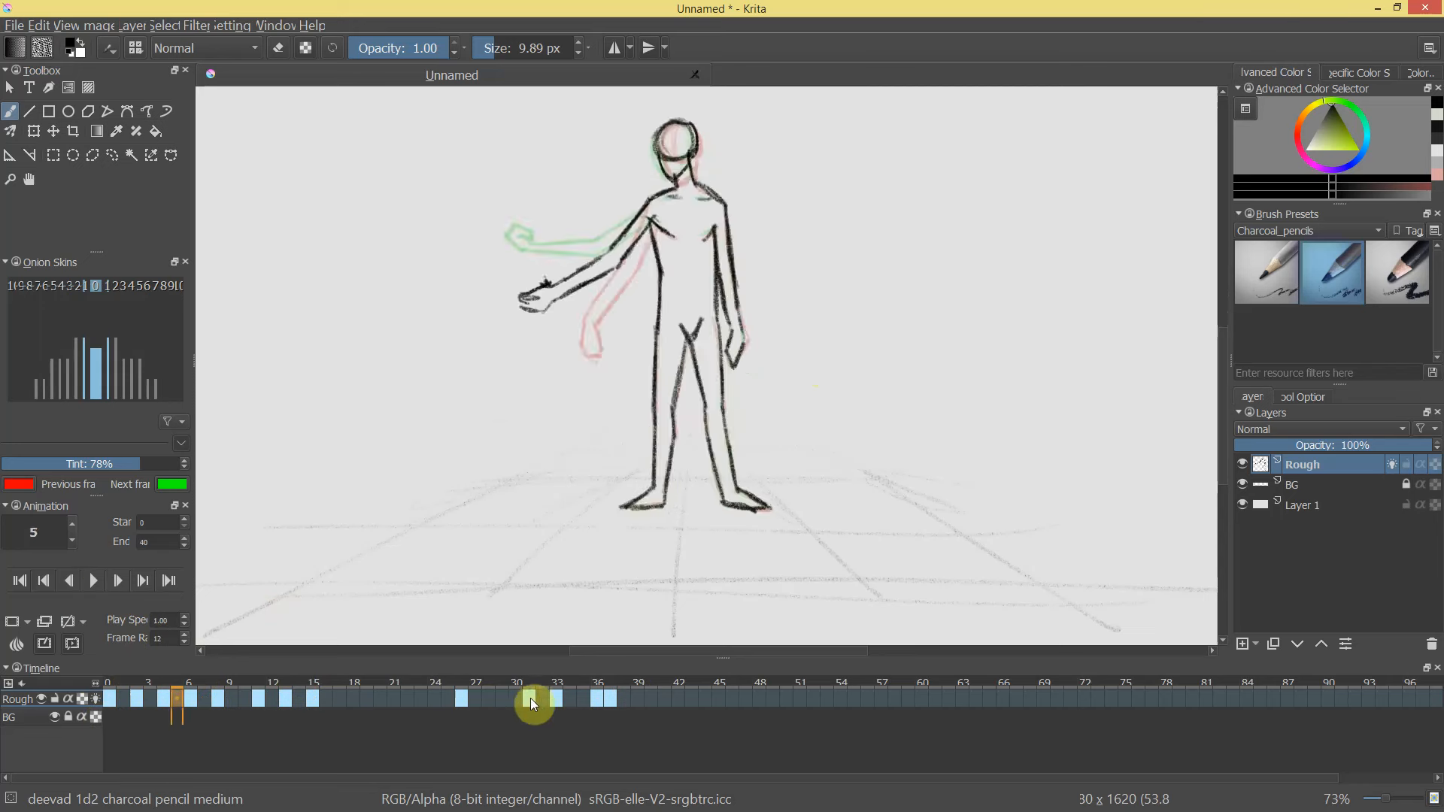
left_click(530, 698)
left_click_drag(521, 681, 117, 688)
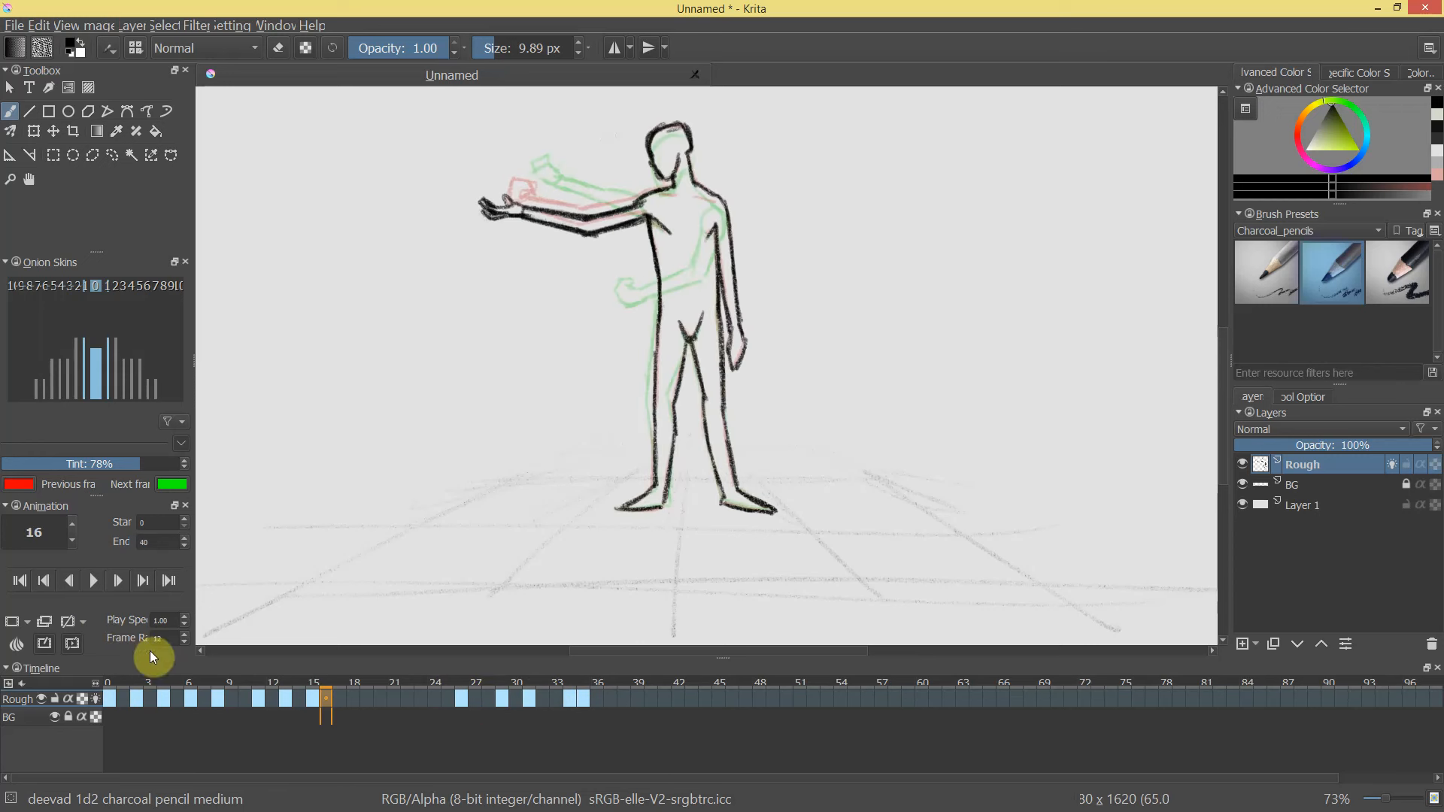
Set the animation frame rate to 18 and play back the animation at the new speed.
left_click_drag(167, 639, 79, 666)
type("18")
key("Return")
left_click(92, 580)
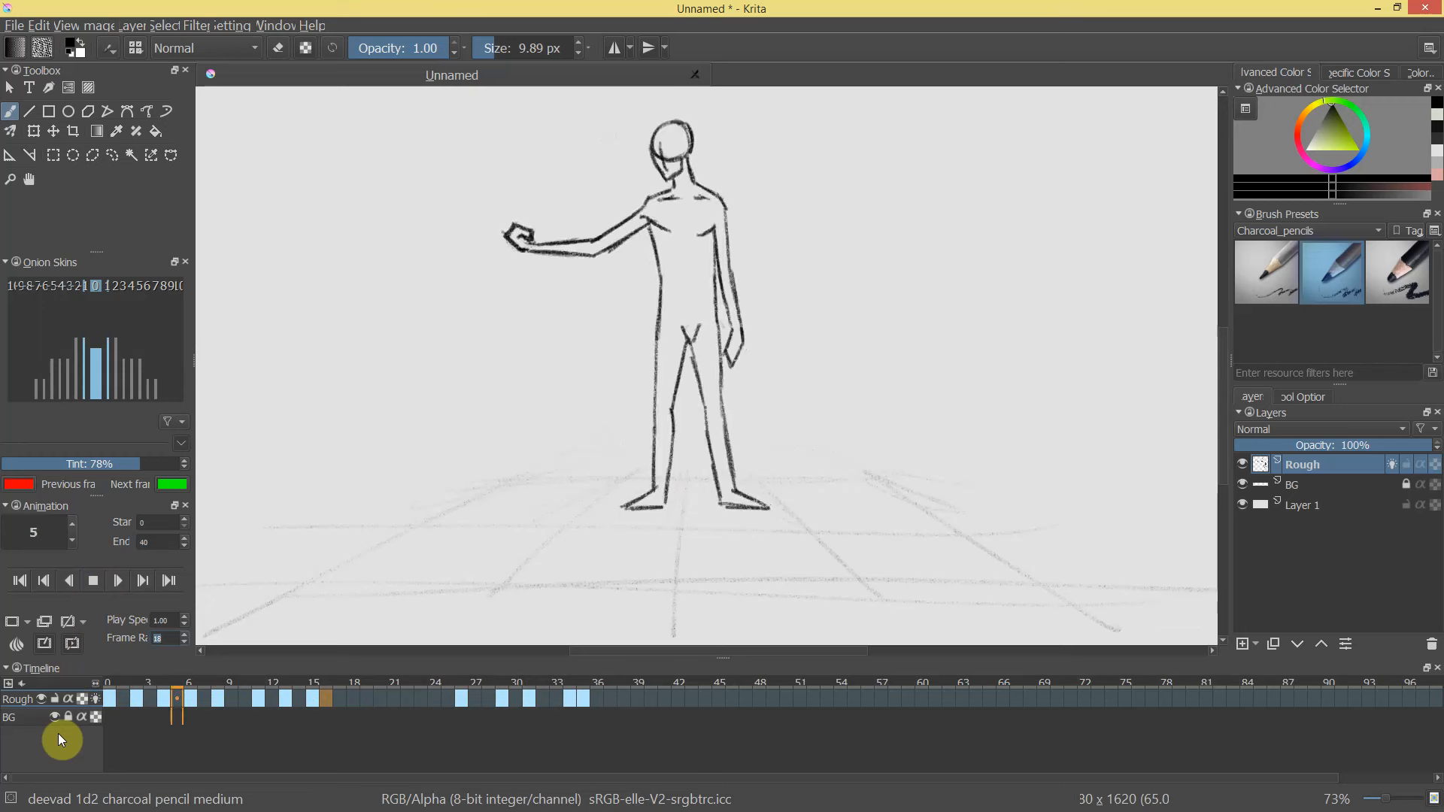
left_click(847, 376, "ctrl")
left_click_drag(844, 390, 872, 339)
left_click_drag(872, 338, 870, 411)
left_click_drag(524, 395, 825, 353)
left_click(85, 591)
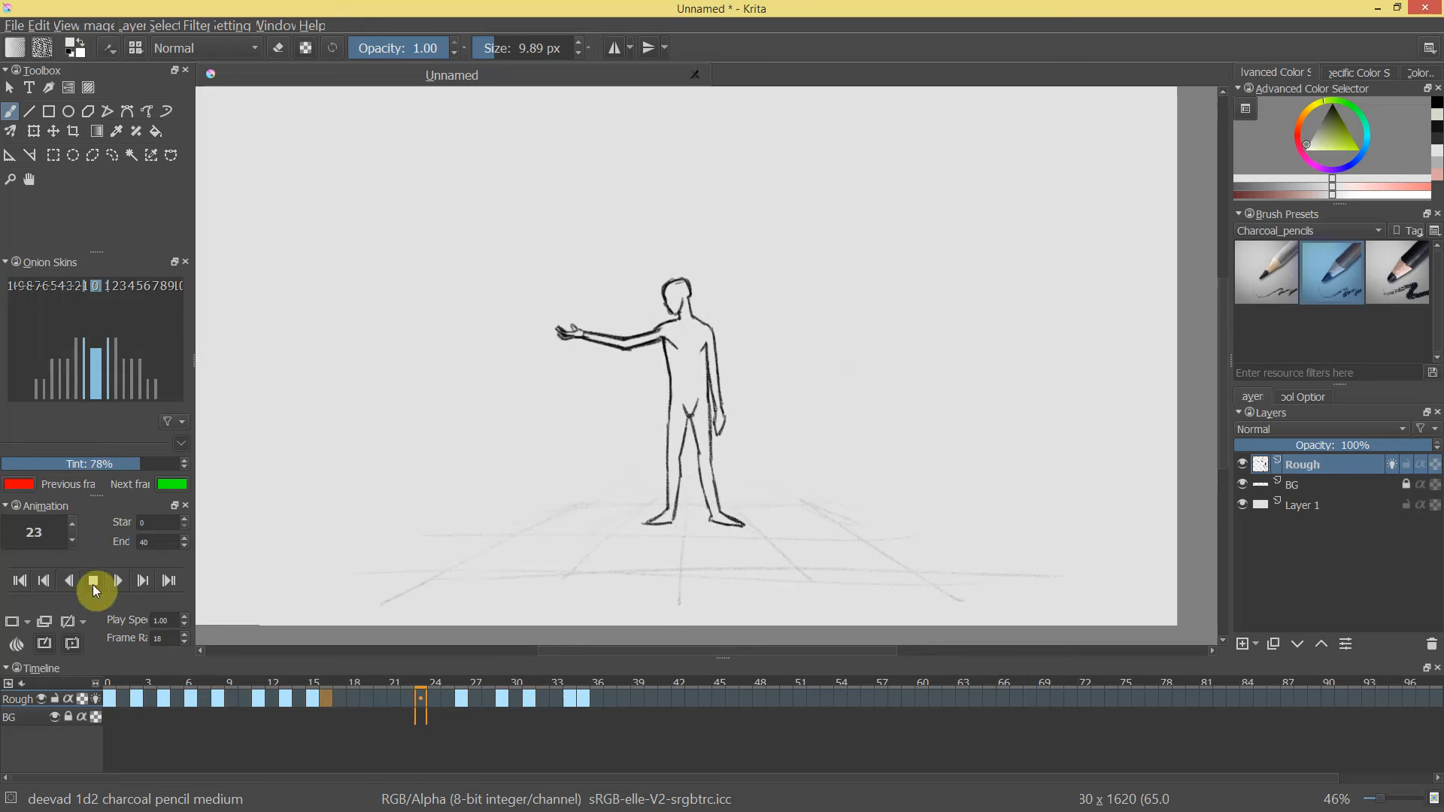
Clean up the bent knee on frame 29 and draw a black kneecap line across it.
left_click(517, 698)
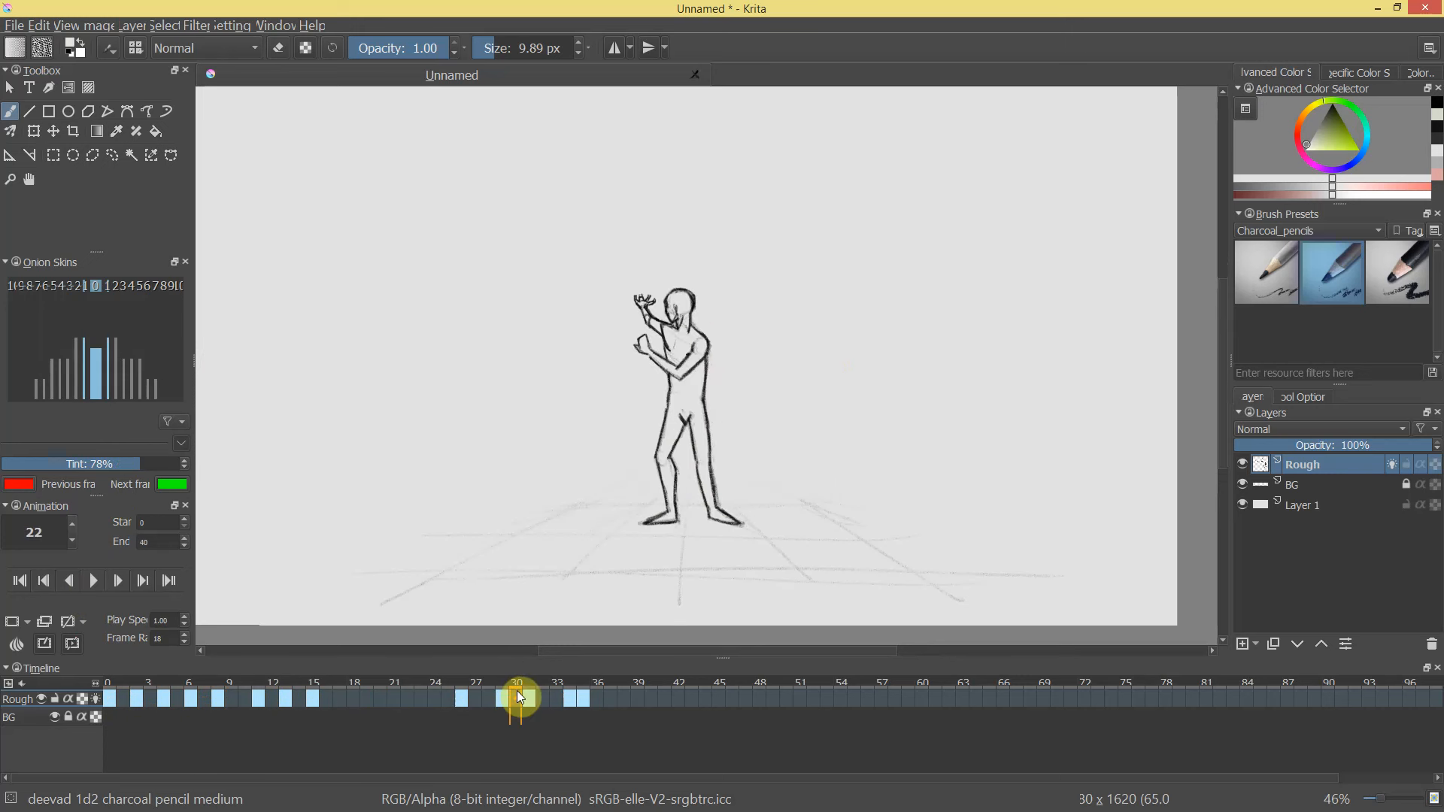
left_click_drag(699, 455, 764, 363)
left_click_drag(625, 520, 691, 214)
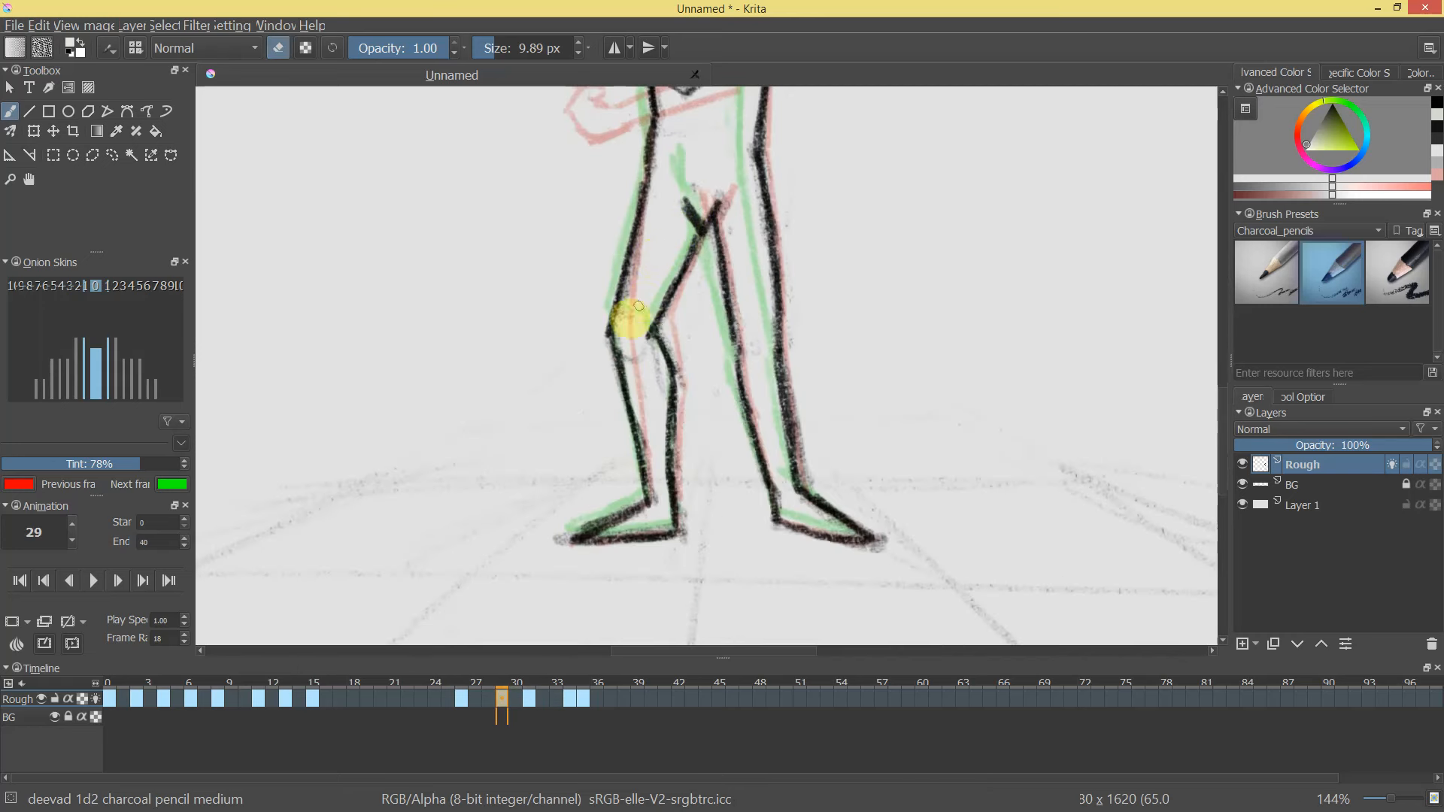
left_click_drag(647, 344, 648, 322)
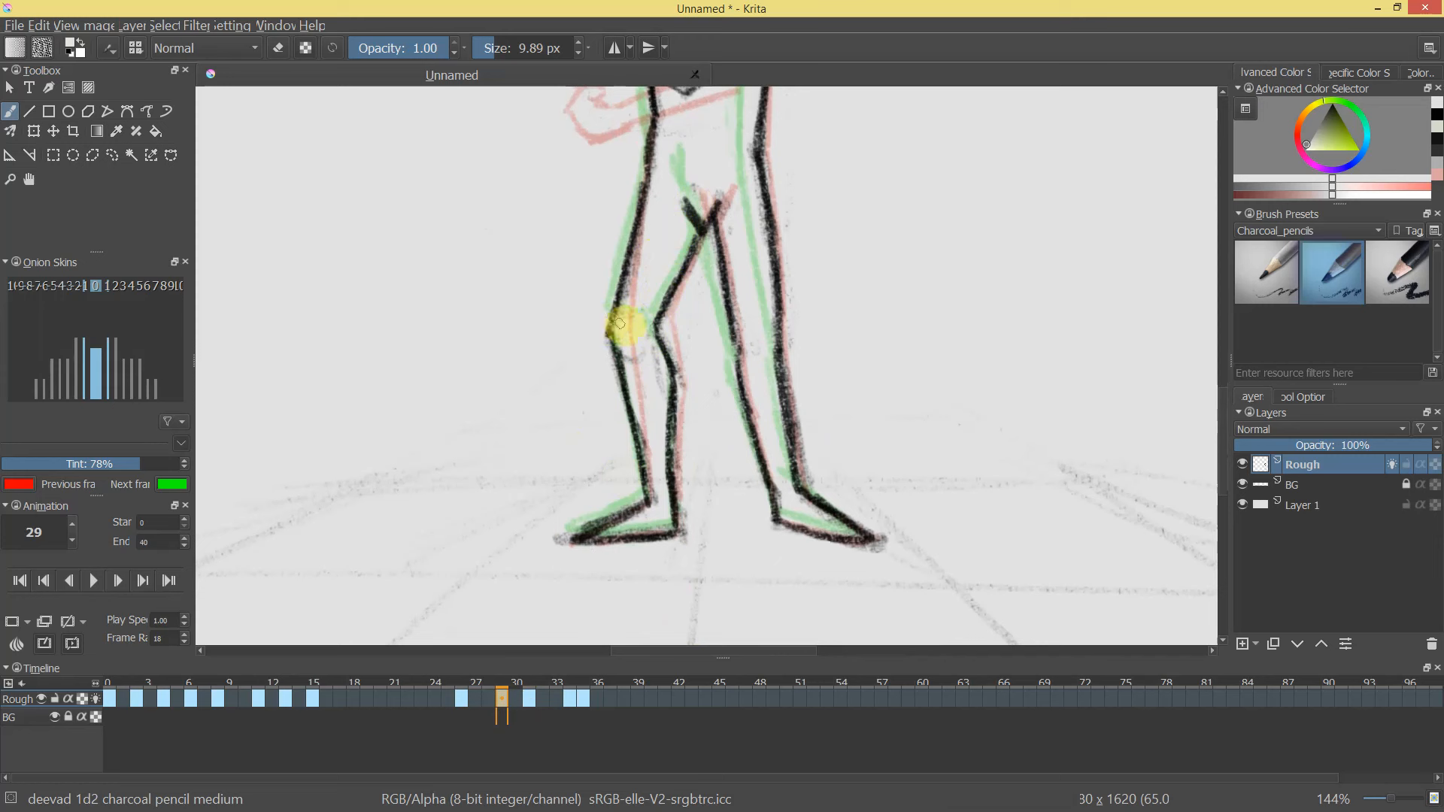
key("e")
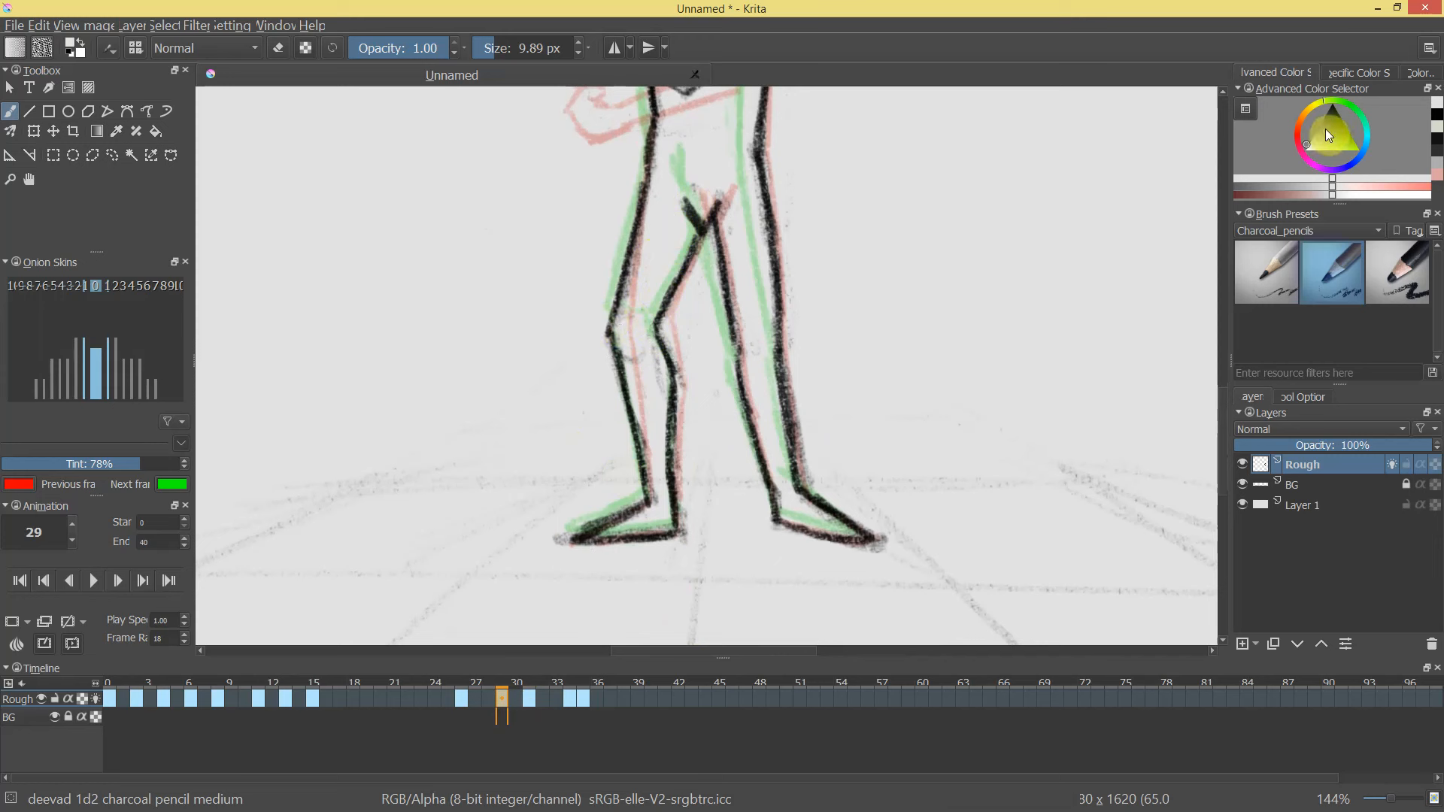
key("d")
left_click_drag(609, 323, 658, 327)
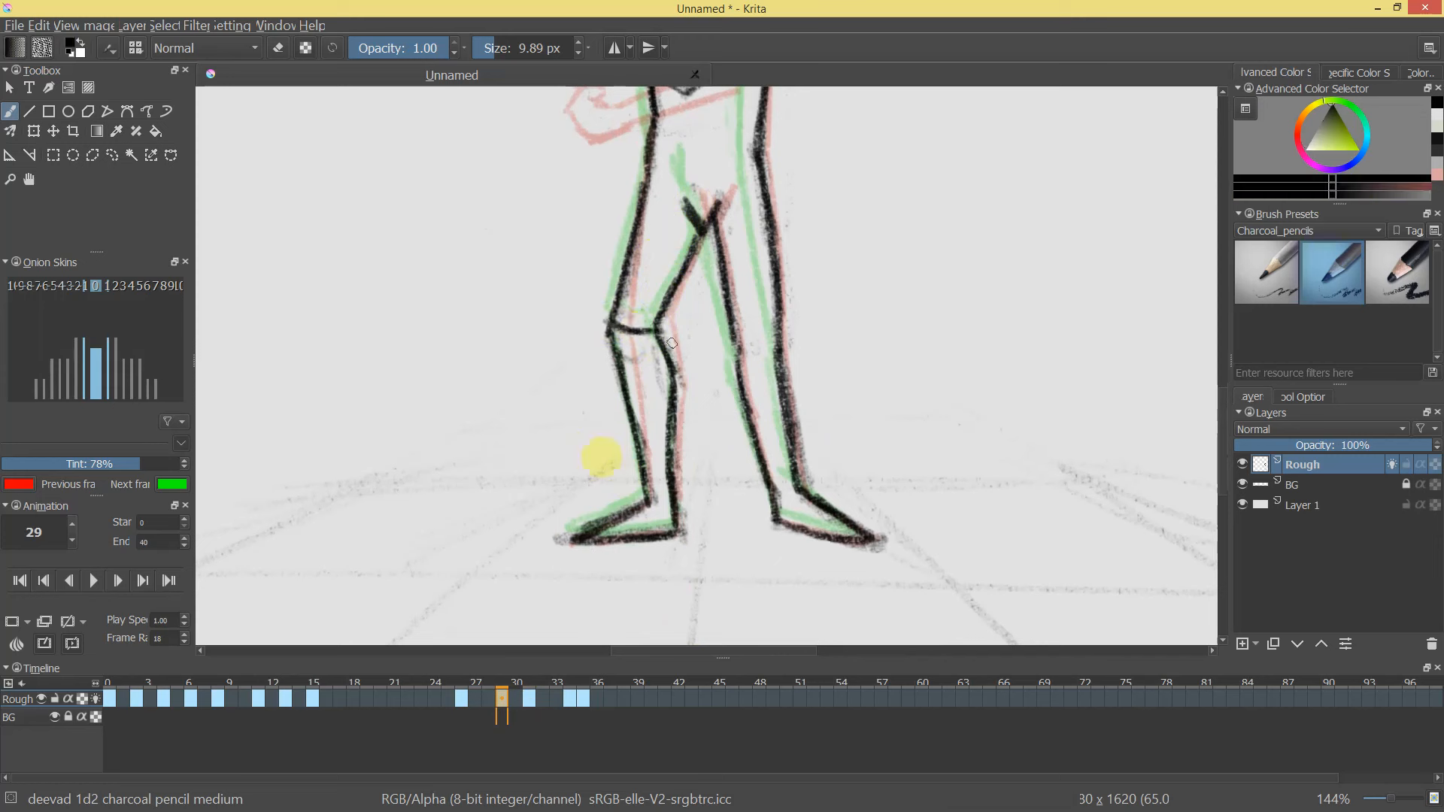
Touch up the bent leg's knee lines on the frame 31 and frame 34 drawings.
left_click_drag(514, 686, 543, 690)
key("e")
left_click_drag(632, 303, 650, 315)
key("e")
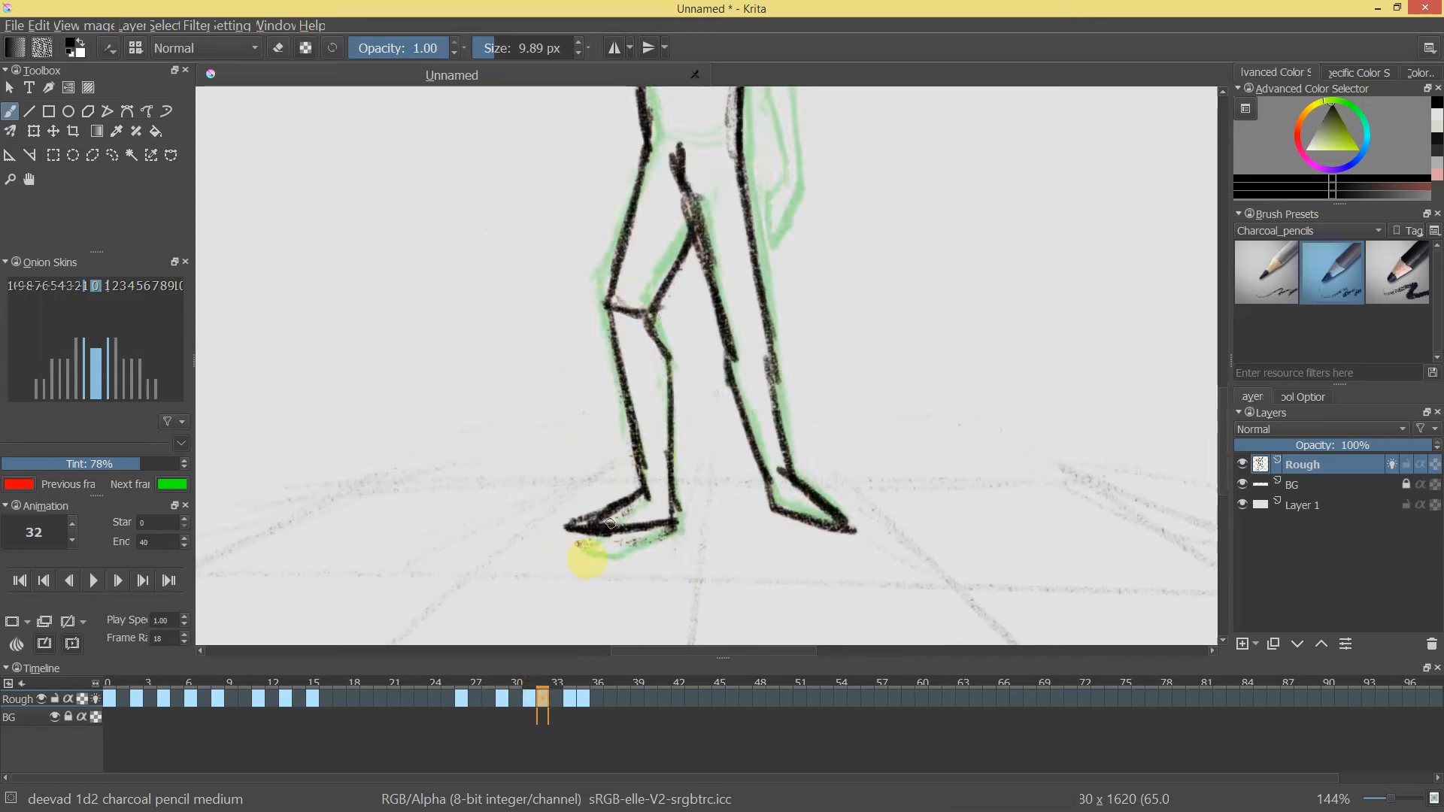
mouse_move(548, 695)
left_mouse_down()
mouse_move(525, 704)
mouse_move(542, 698)
mouse_move(511, 679)
mouse_move(575, 689)
left_mouse_up()
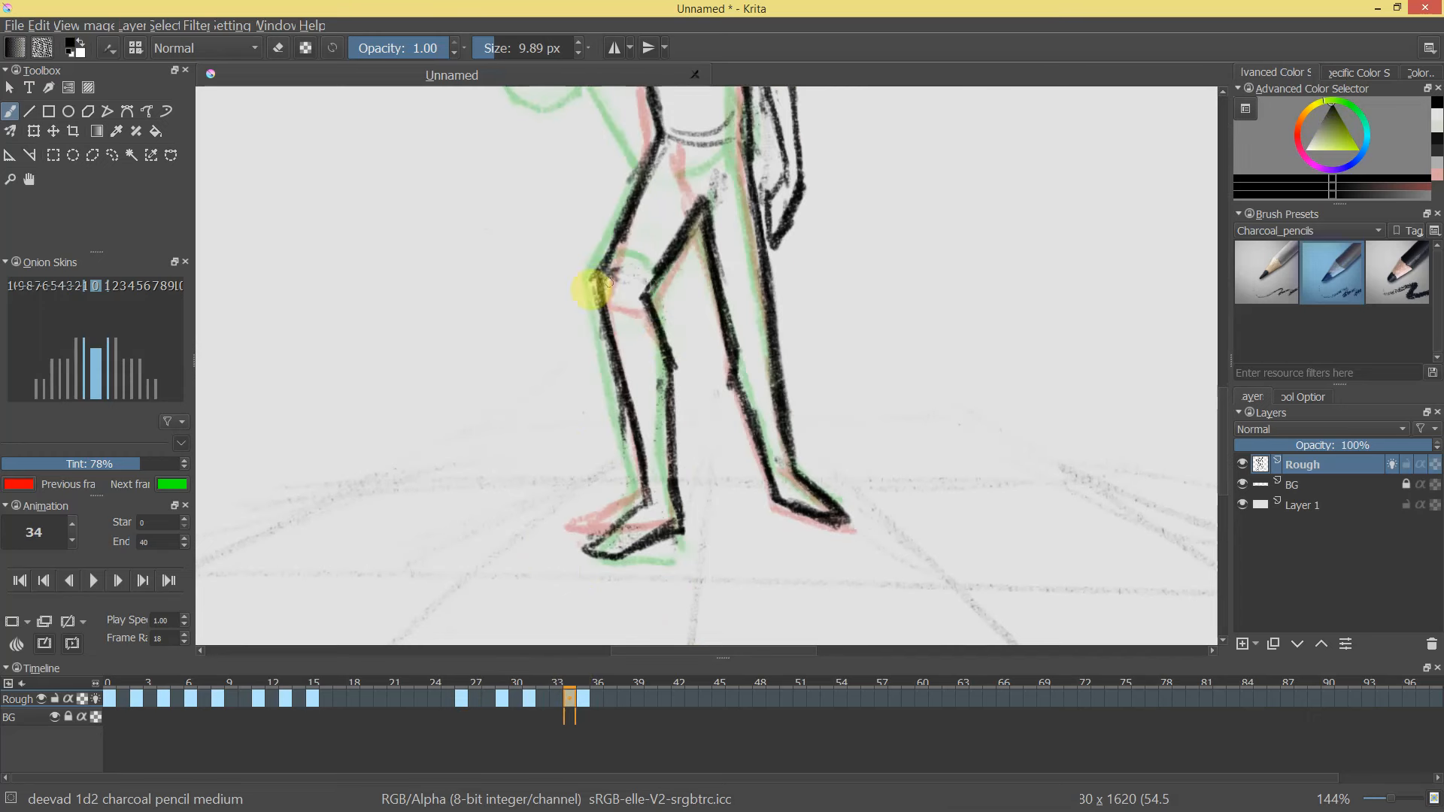
left_click_drag(604, 286, 648, 292)
left_click_drag(728, 488, 741, 416)
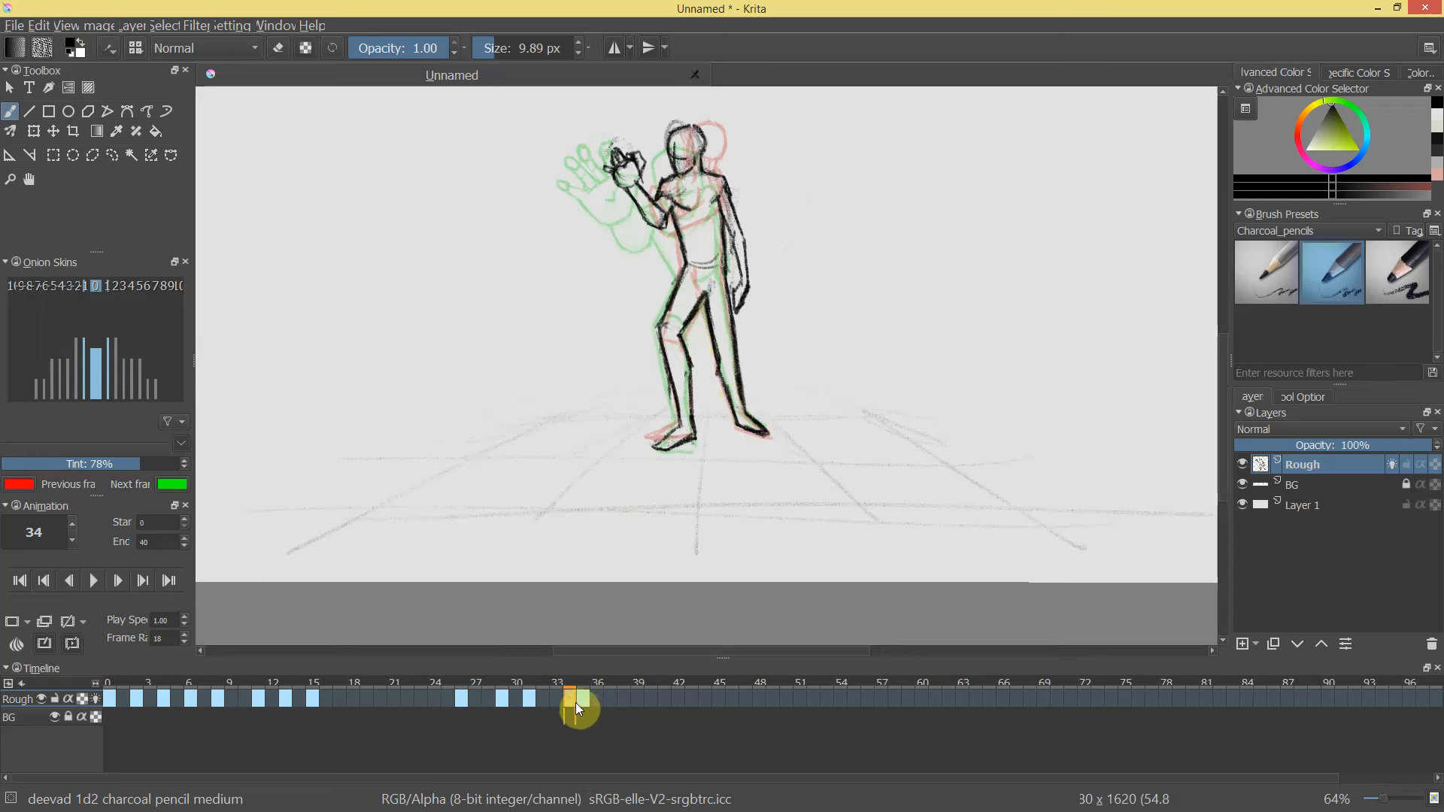
Flip through the keyframes between frames 29 and 35 to compare how the bent knee moves.
key("Left")
left_click(540, 698)
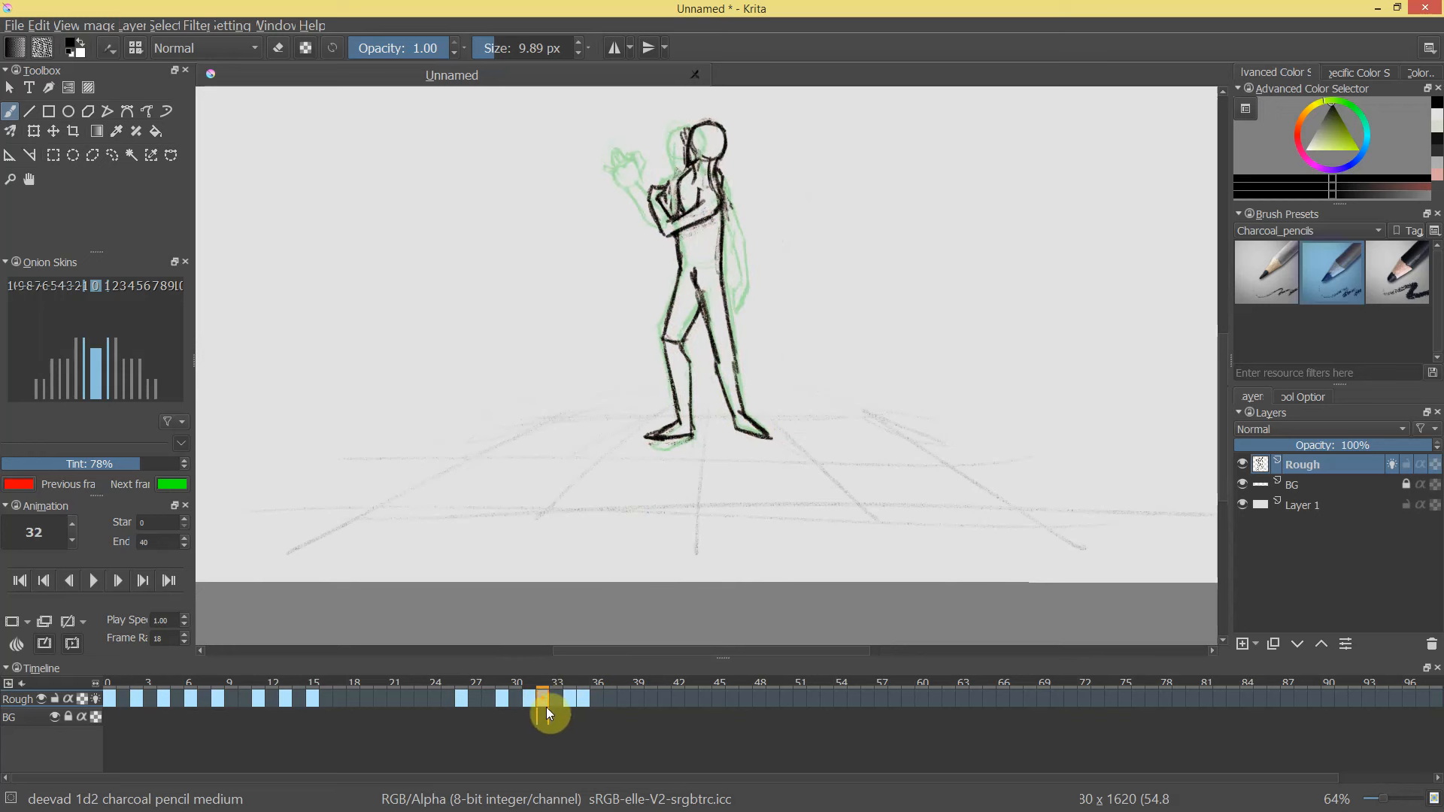
key("Left")
key("Right")
key("Left")
key("Right")
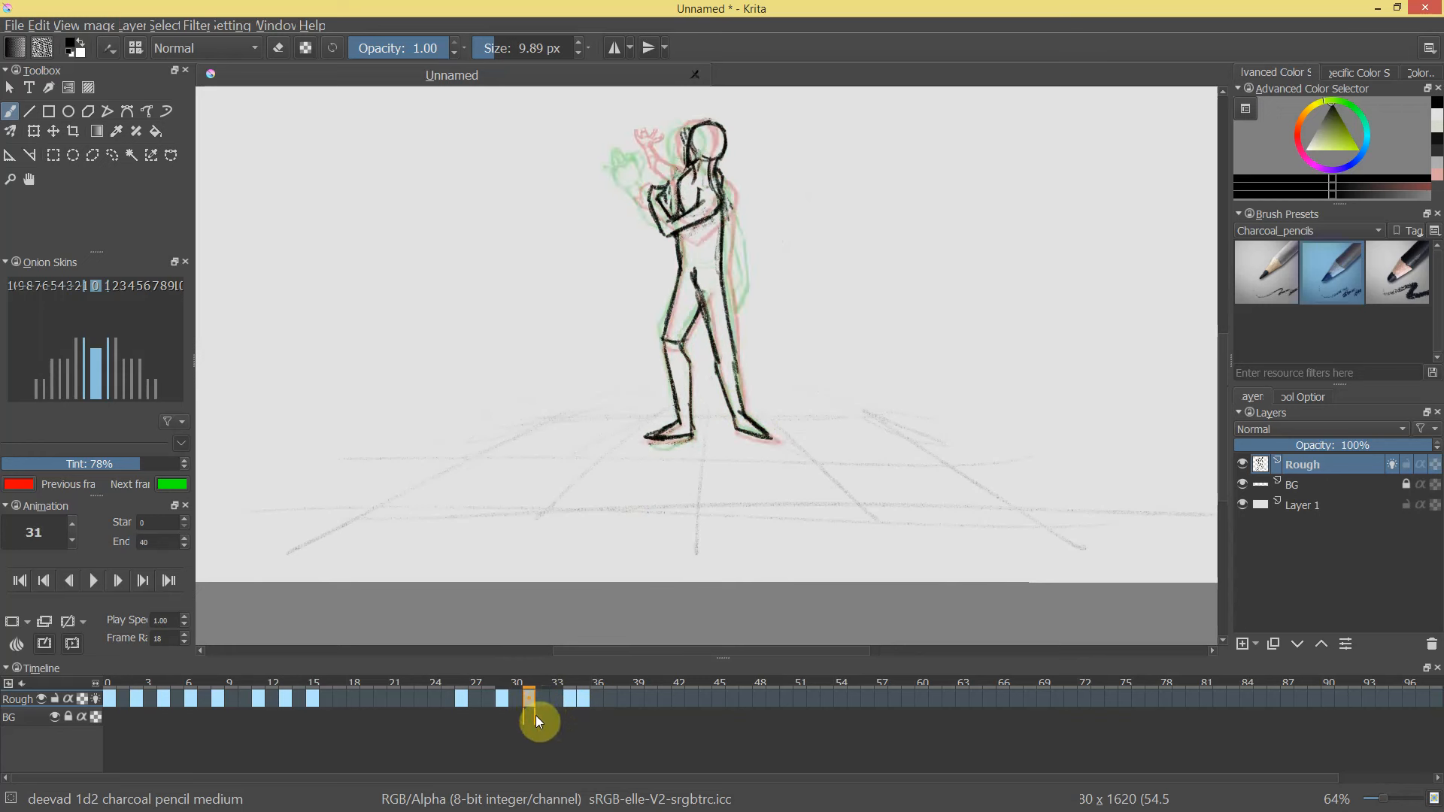
left_click(569, 697)
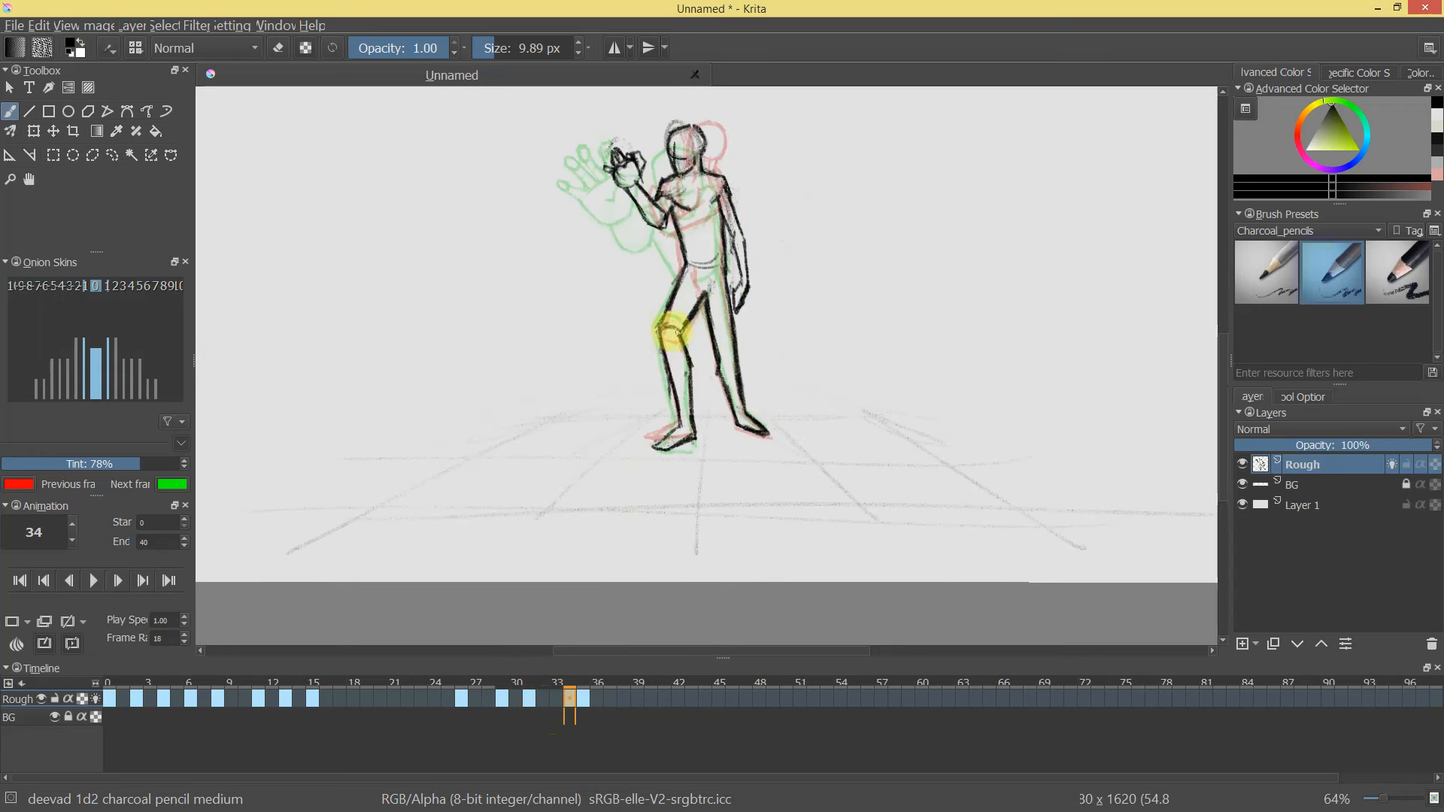
left_click(586, 686)
mouse_move(582, 688)
left_mouse_down()
mouse_move(448, 684)
mouse_move(566, 687)
mouse_move(460, 697)
mouse_move(504, 698)
left_mouse_up()
key("e")
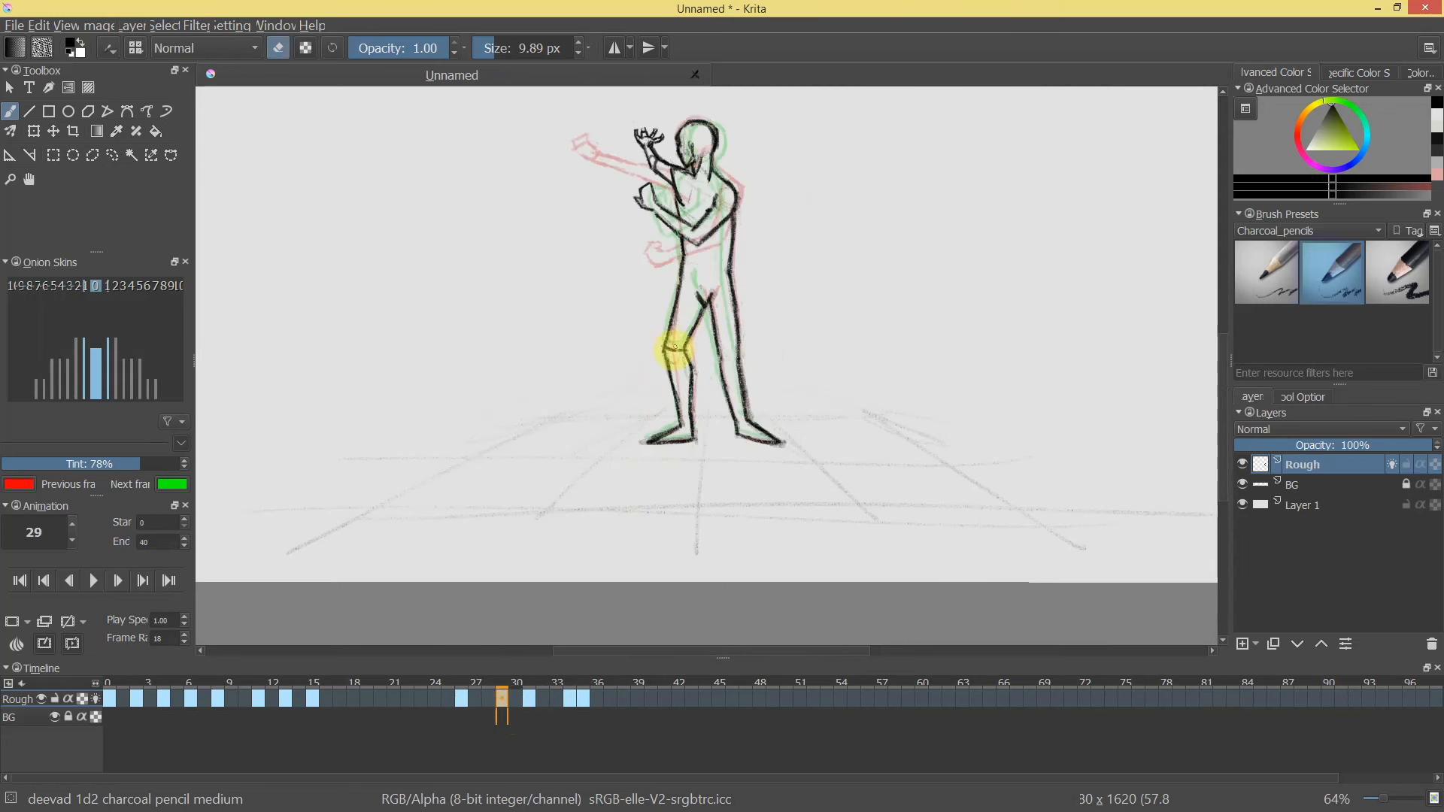
left_click(531, 685)
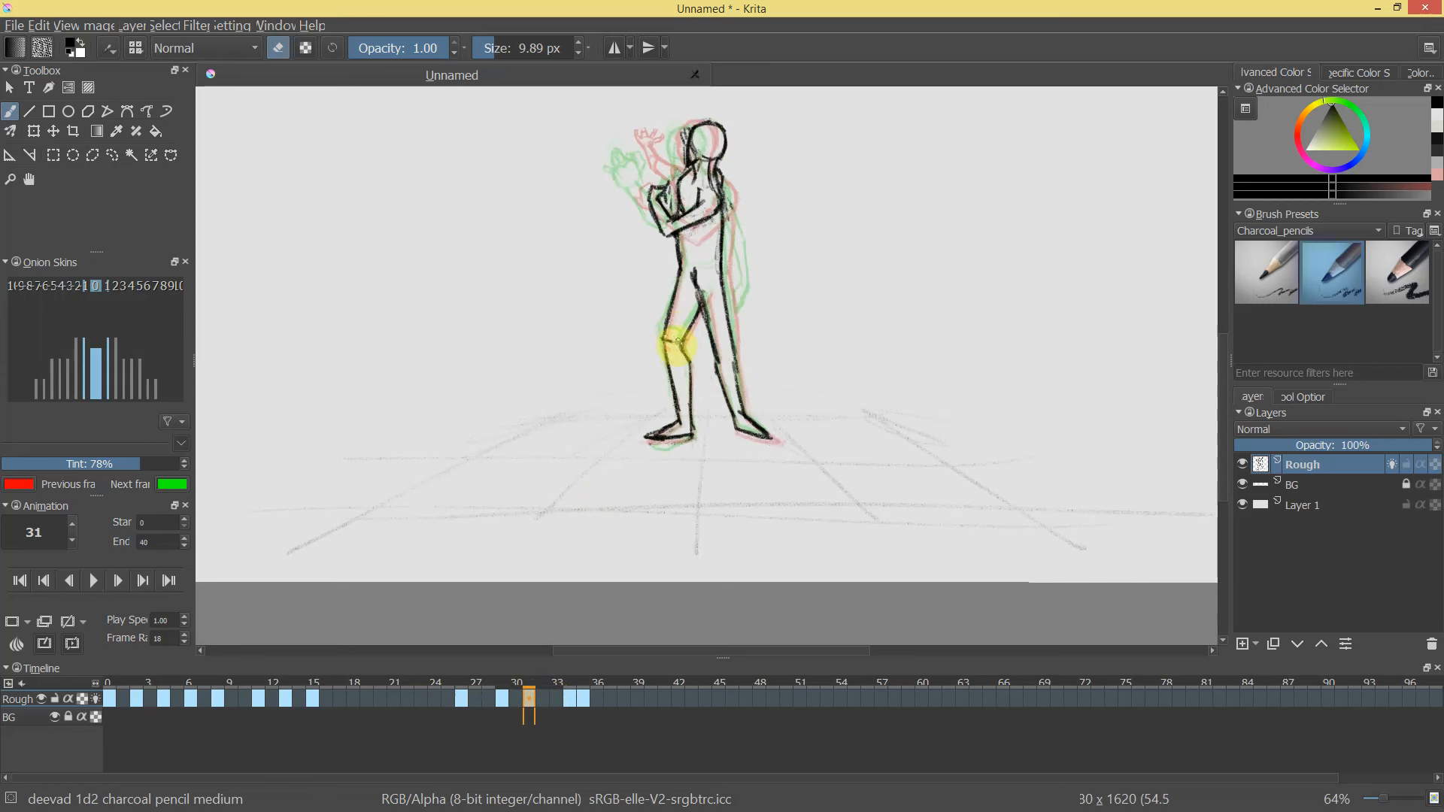
left_click(569, 700)
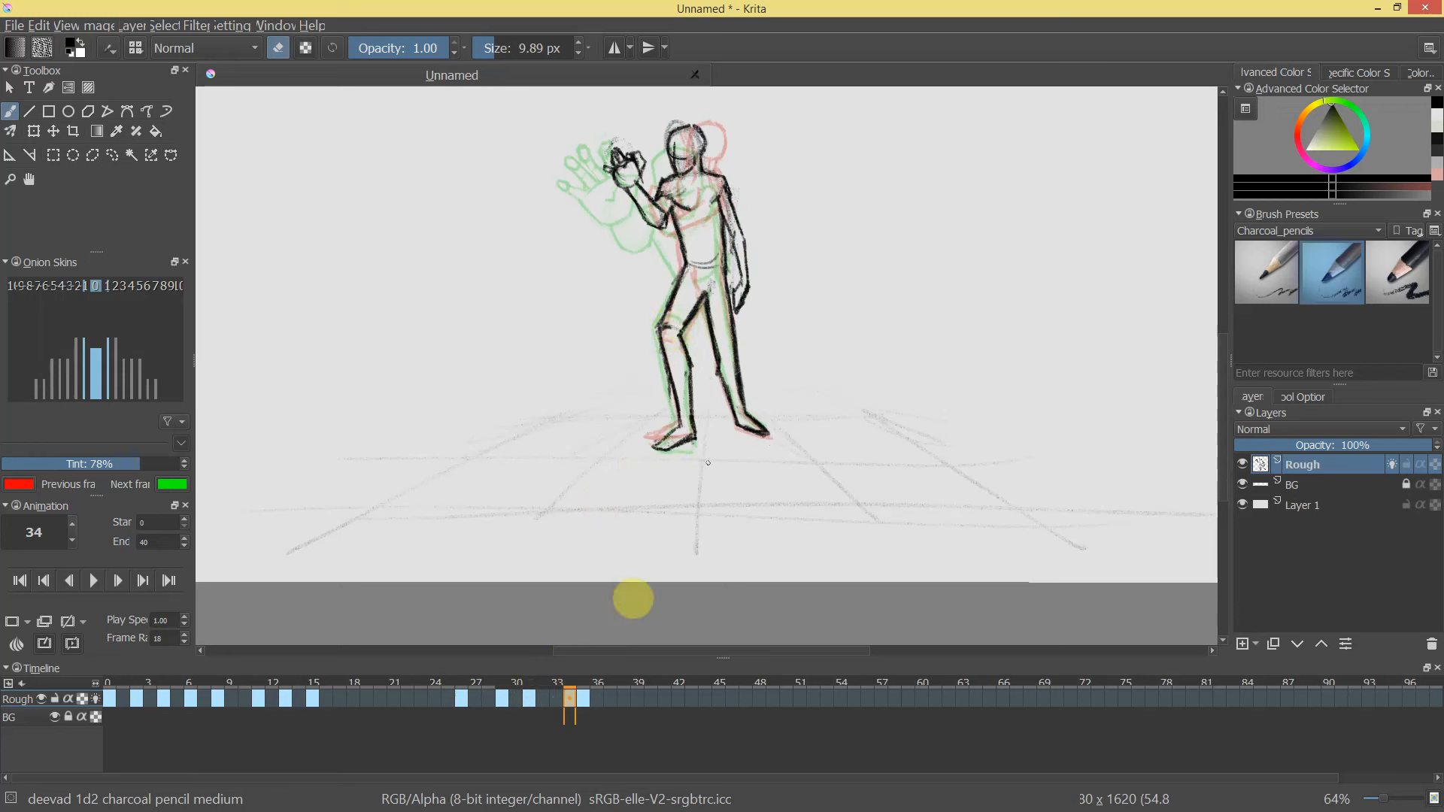
Clean up the bent knee and leg lines of the lunging pose on frame 35.
left_click(585, 696)
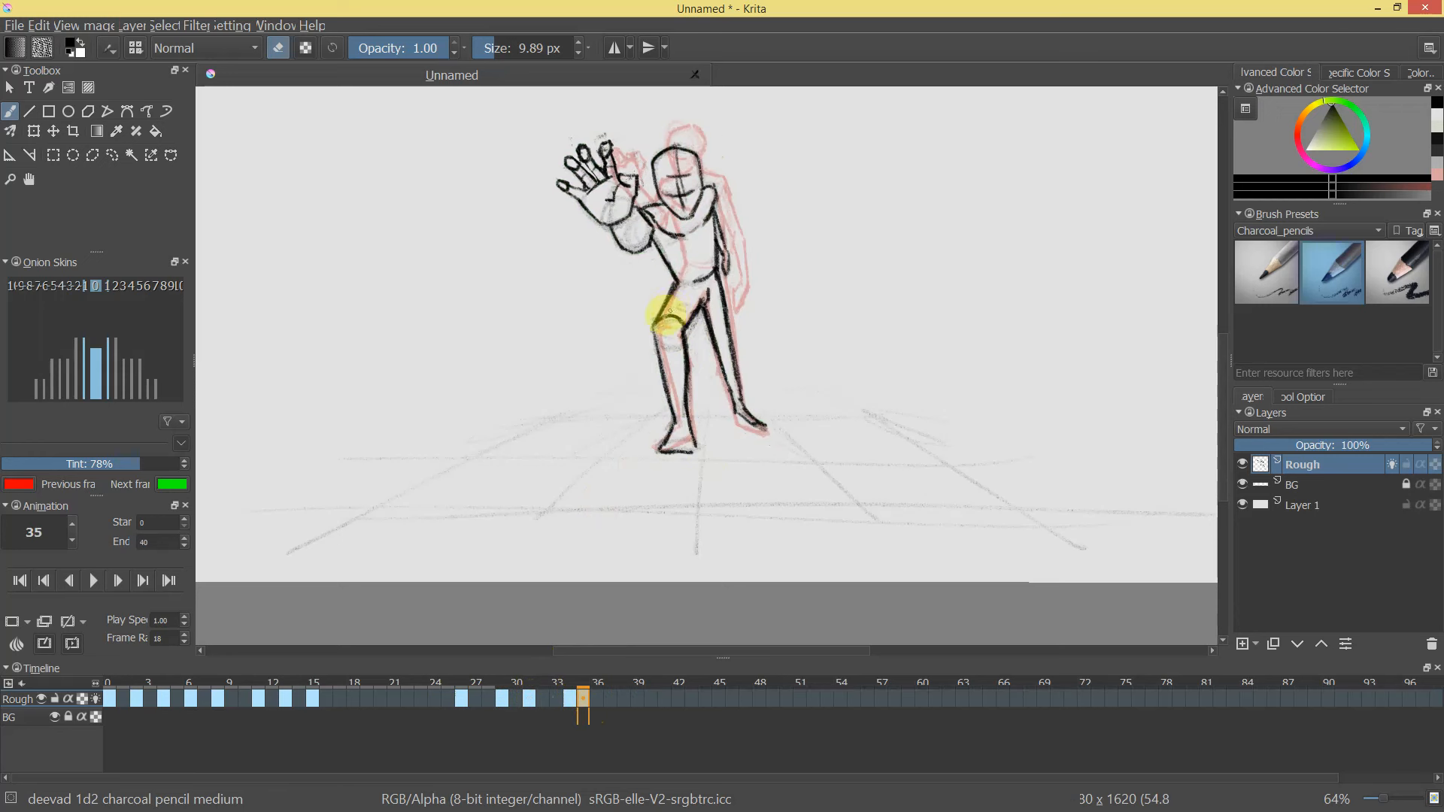
mouse_move(724, 338)
left_mouse_down()
mouse_move(706, 376)
mouse_move(682, 273)
left_mouse_up()
key("e")
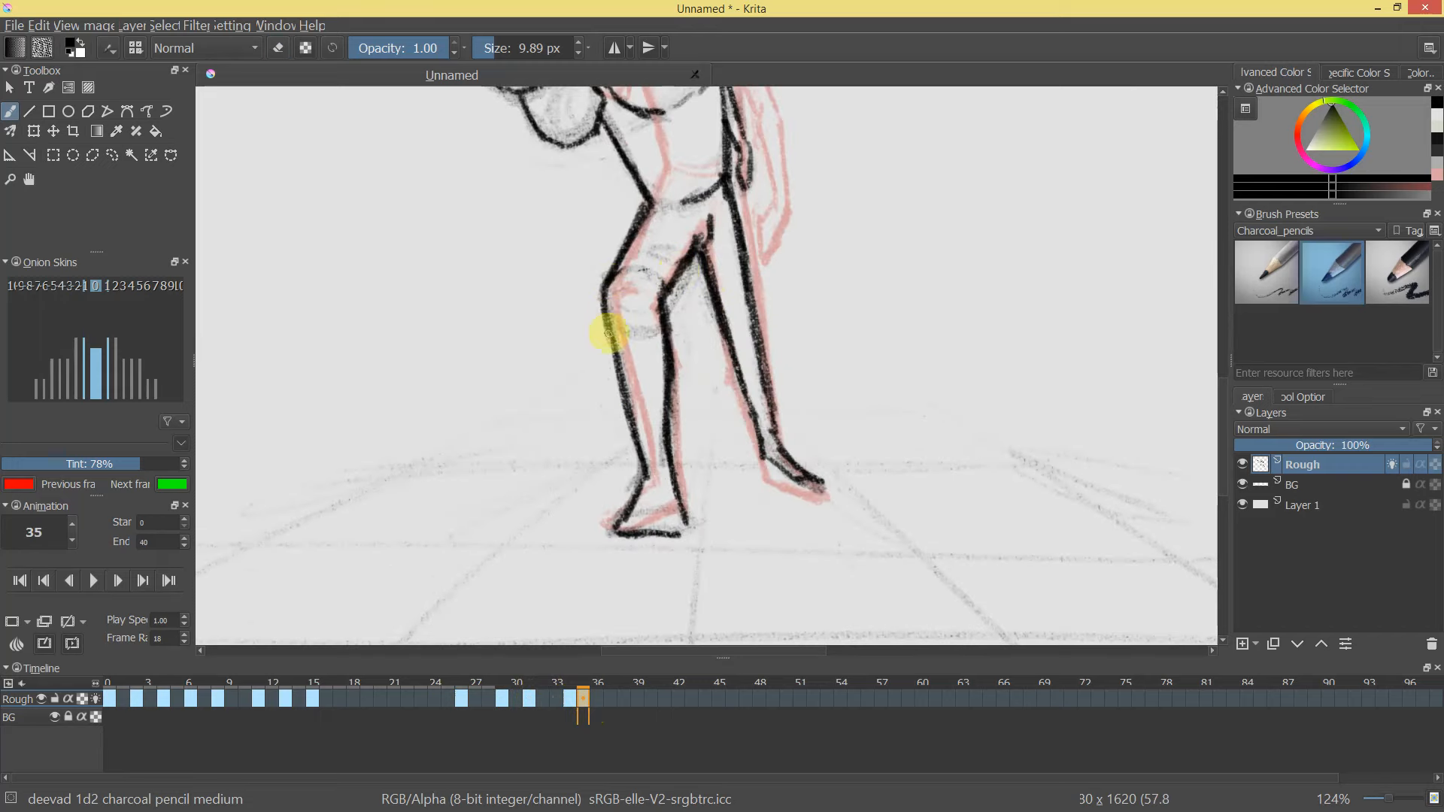
left_click_drag(686, 460, 667, 296)
mouse_move(711, 412)
left_mouse_down()
mouse_move(725, 338)
mouse_move(683, 477)
mouse_move(677, 264)
left_mouse_up()
key("e")
key("e")
left_click_drag(688, 264, 722, 183)
mouse_move(717, 121)
left_mouse_down()
mouse_move(689, 281)
mouse_move(715, 381)
mouse_move(798, 392)
left_mouse_up()
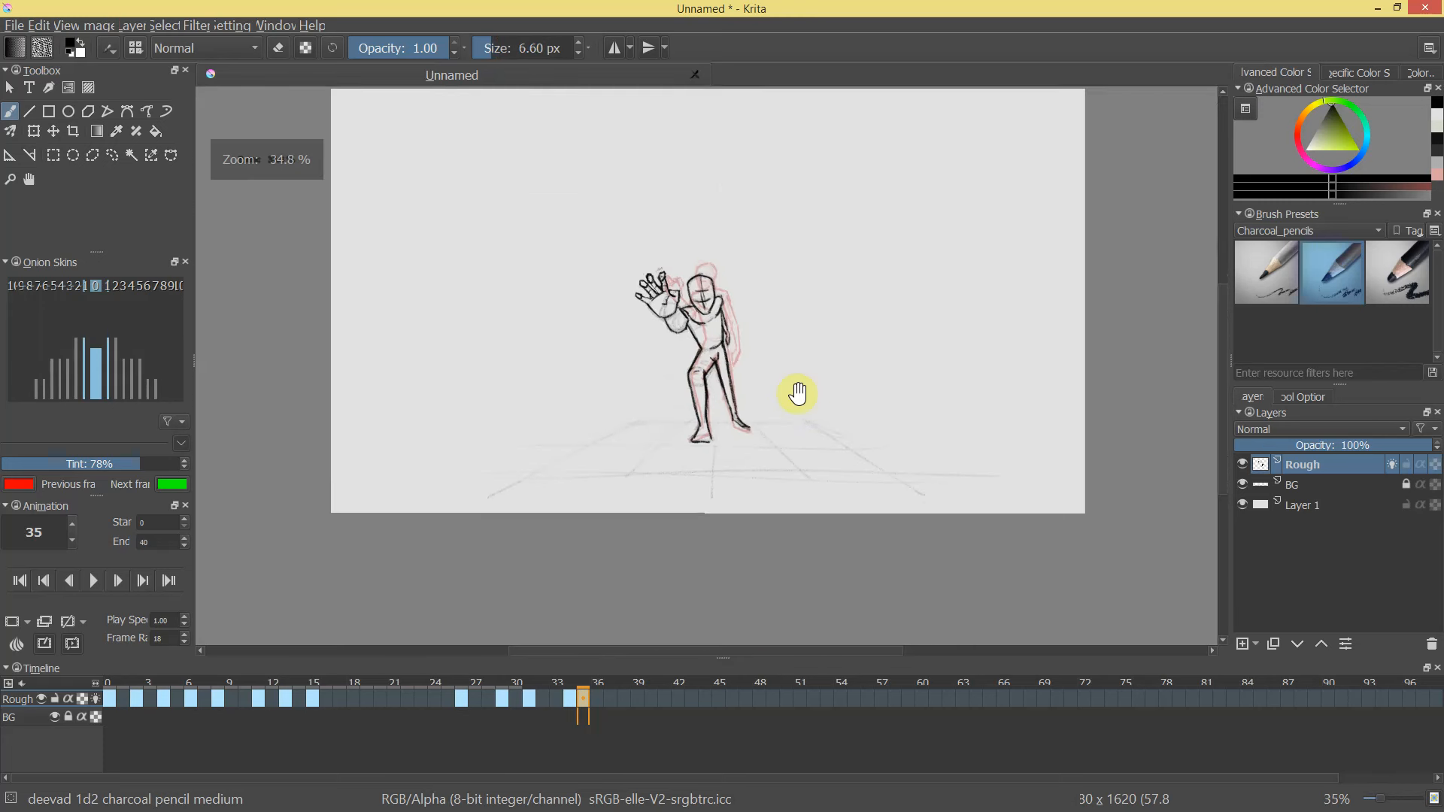
Scrub back to the animation's start and crop the canvas to a smaller rectangle around the figure and floor grid.
mouse_move(606, 698)
left_mouse_down()
mouse_move(561, 684)
mouse_move(210, 686)
mouse_move(544, 702)
mouse_move(644, 692)
mouse_move(232, 693)
mouse_move(517, 696)
mouse_move(674, 678)
mouse_move(130, 674)
left_mouse_up()
left_click_drag(738, 396, 737, 343)
left_click_drag(737, 340, 727, 387)
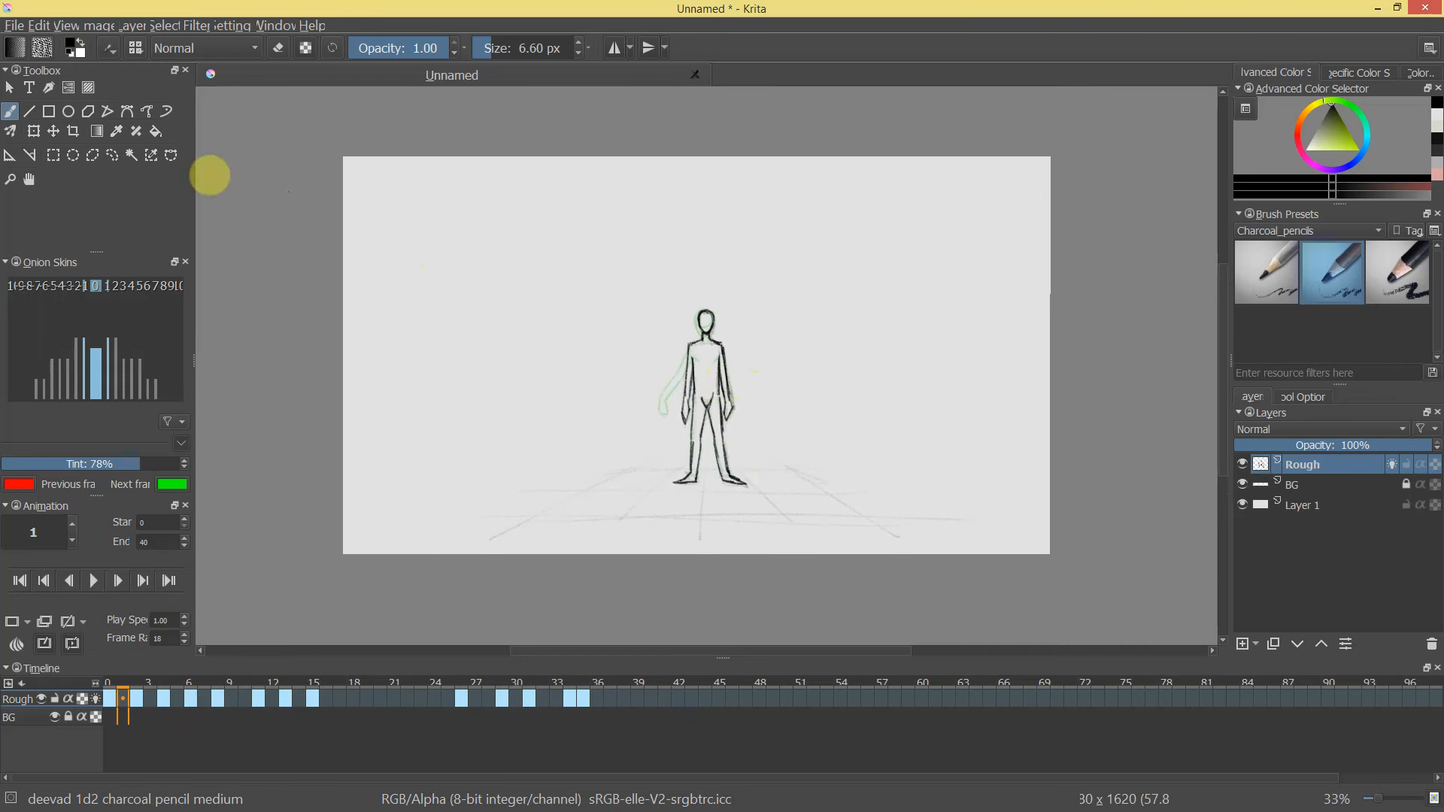
left_click(73, 131)
left_click_drag(421, 222, 989, 499)
left_click_drag(419, 222, 461, 261)
mouse_move(884, 382)
left_mouse_down()
mouse_move(855, 374)
mouse_move(870, 379)
left_mouse_up()
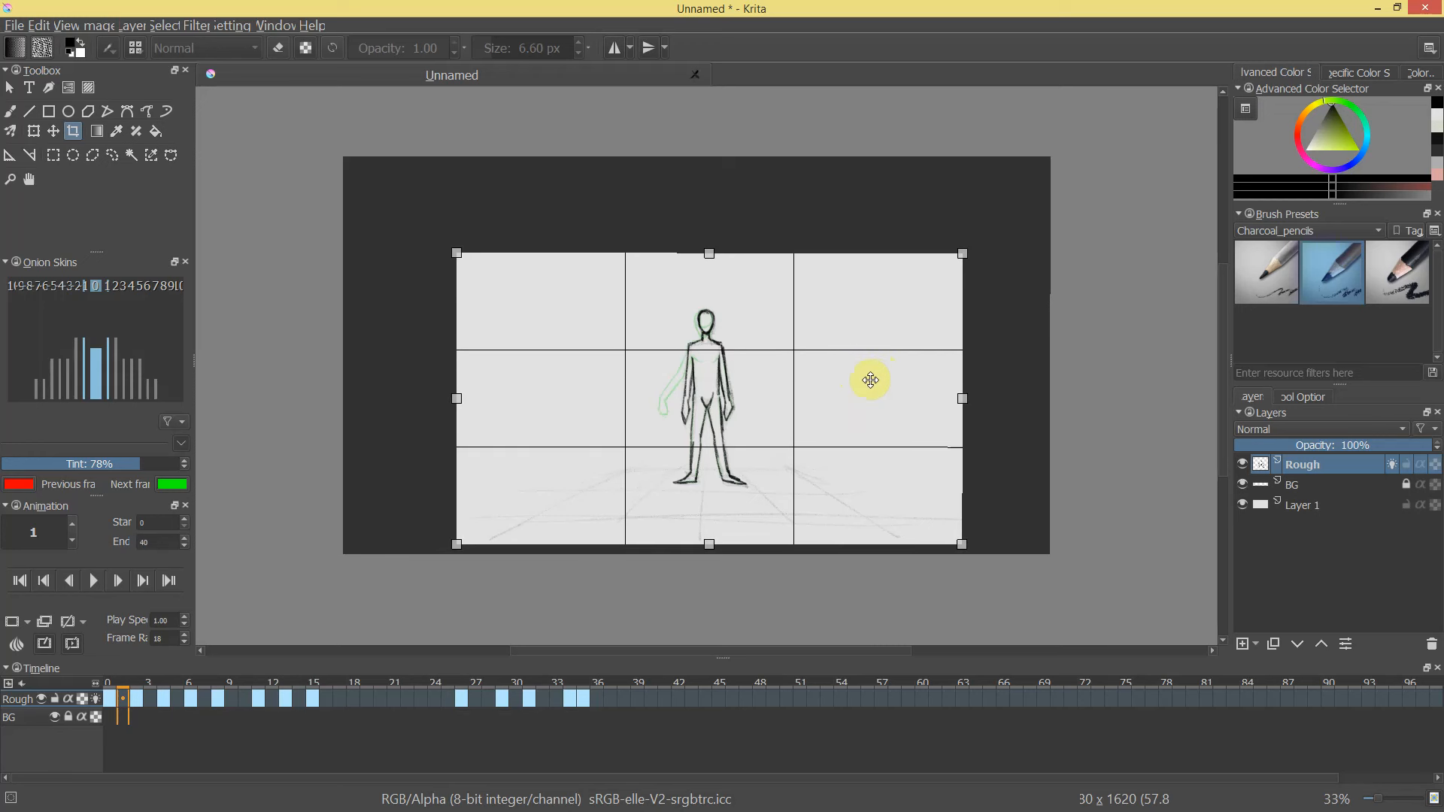
key("Return")
left_click_drag(136, 686, 71, 670)
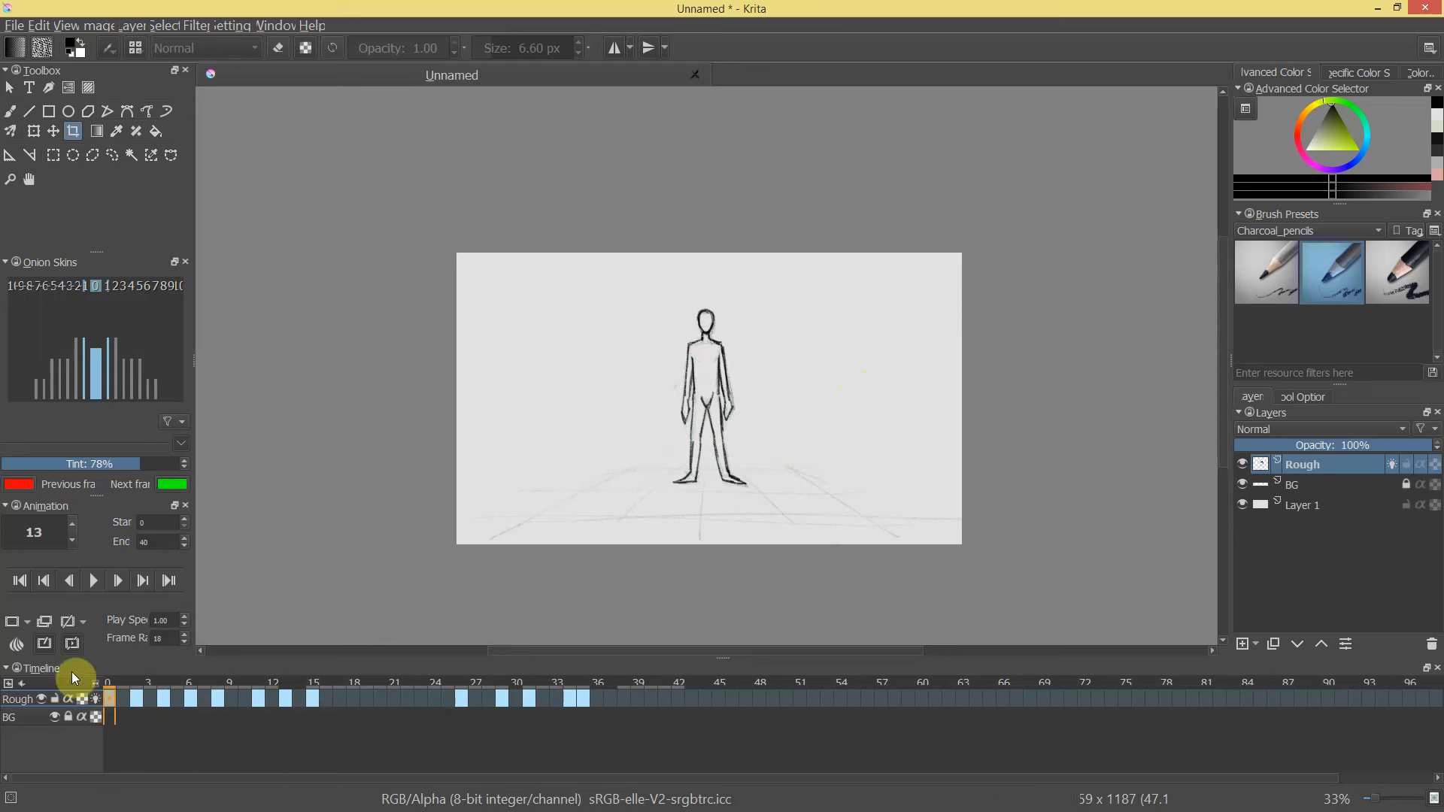
Add a new layer named Fluid above the Rough layer and pin it to the timeline.
left_click(1242, 645)
double_click(1306, 466)
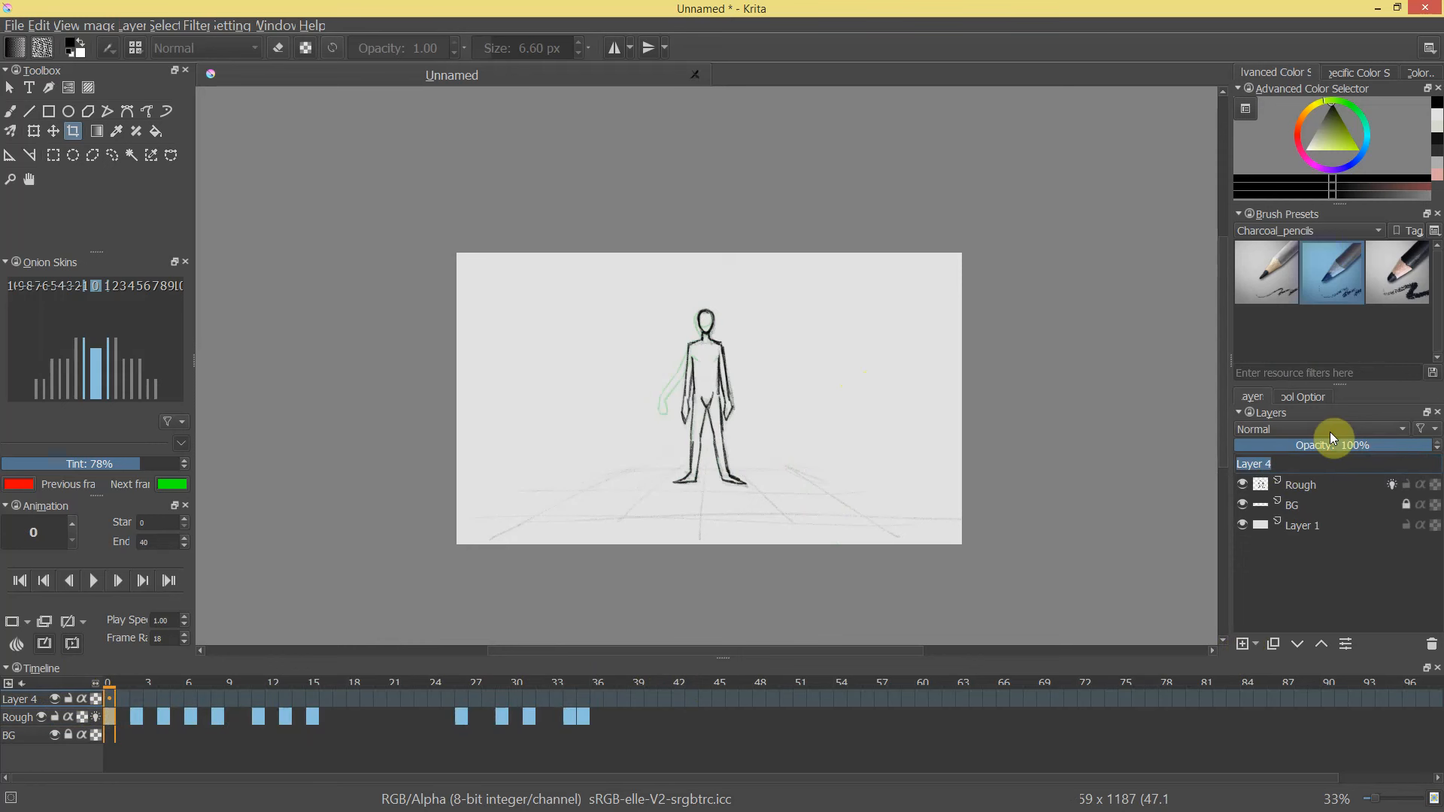
type("Fluid")
key("Return")
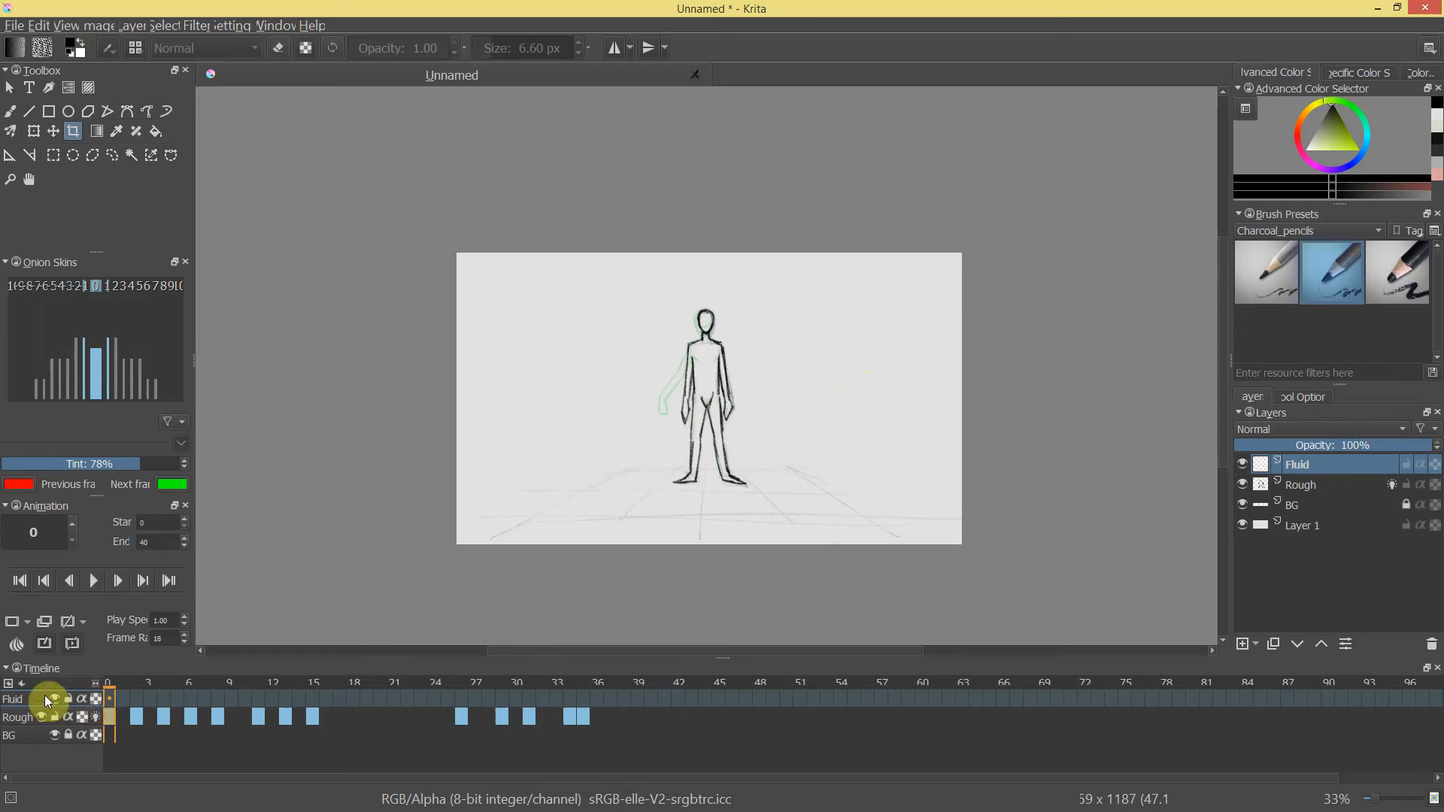
right_click(7, 683)
mouse_move(129, 710)
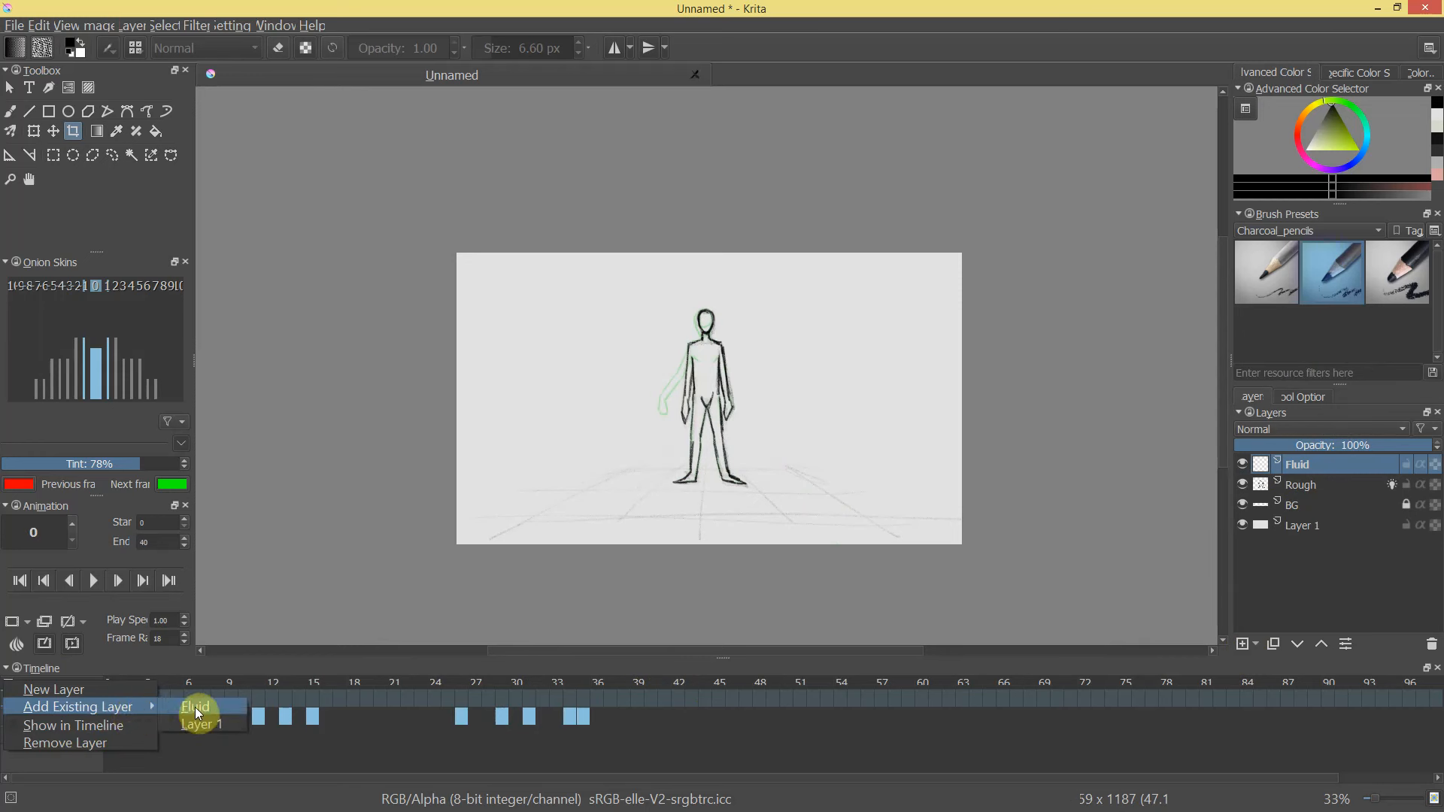
left_click(197, 707)
Create a keyframe at frame 15 on the Fluid layer for the outstretched-arm pose.
left_click(246, 700)
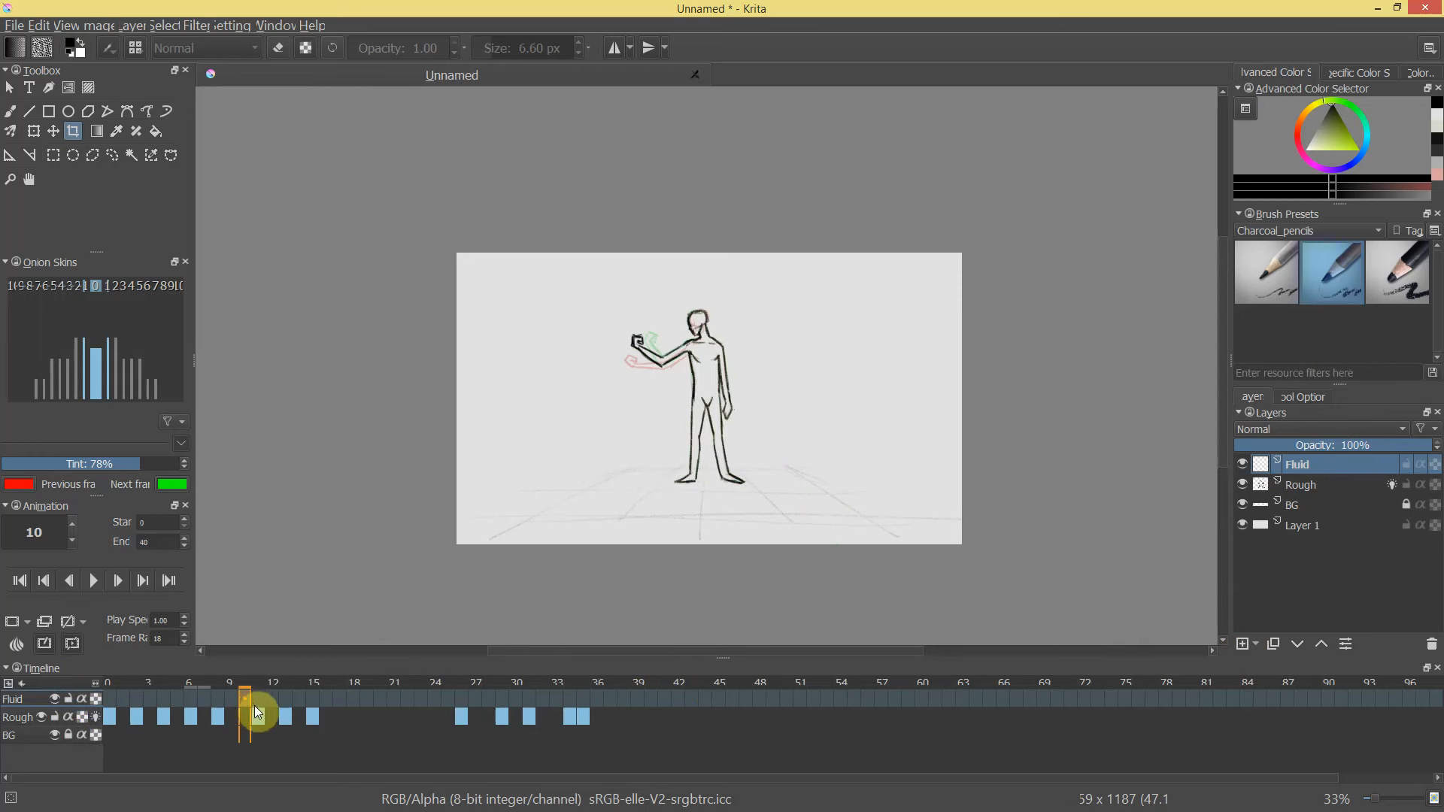
key("v")
left_click_drag(678, 449, 738, 361)
key("b")
left_click_drag(273, 697, 319, 696)
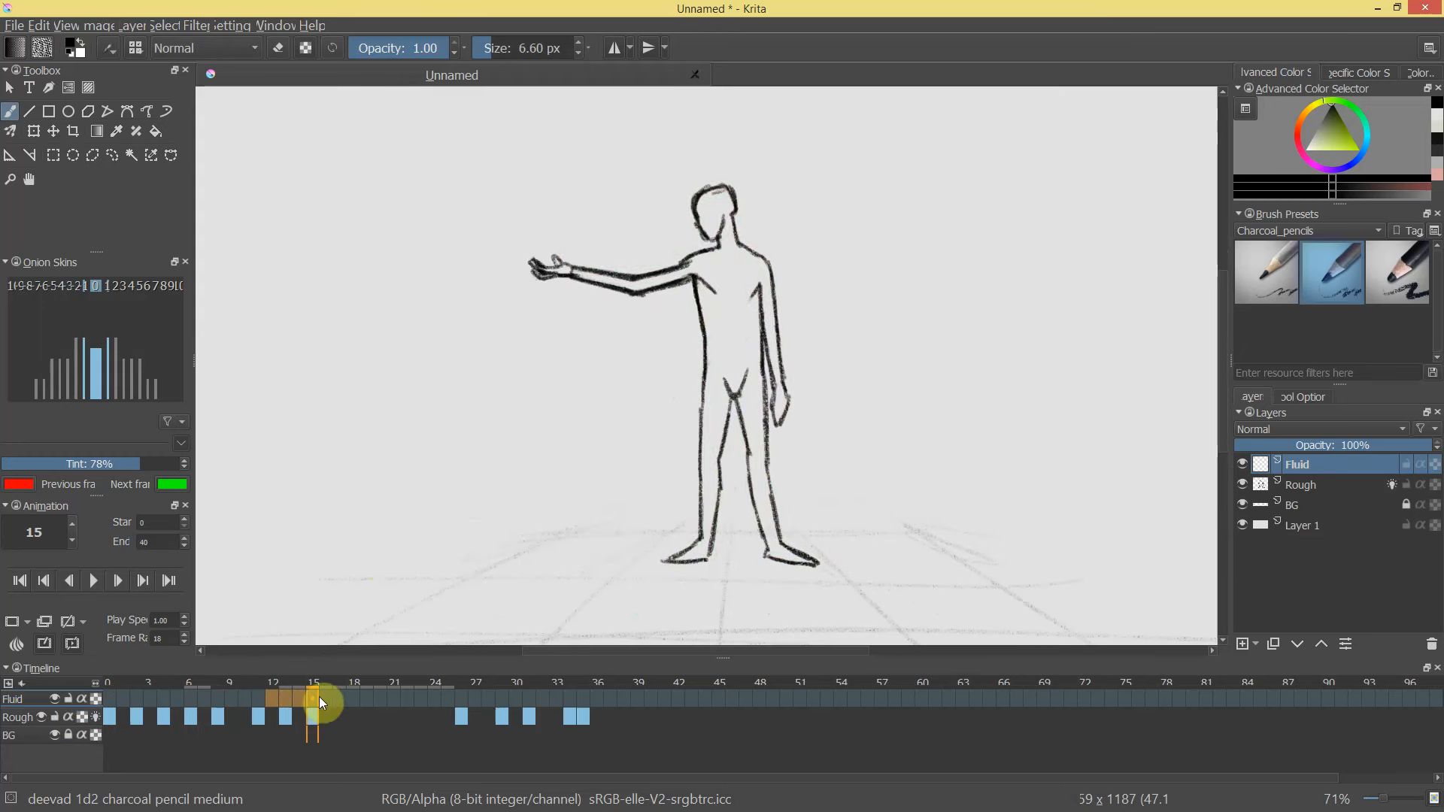
left_click(309, 695)
right_click(309, 695)
left_click(346, 701)
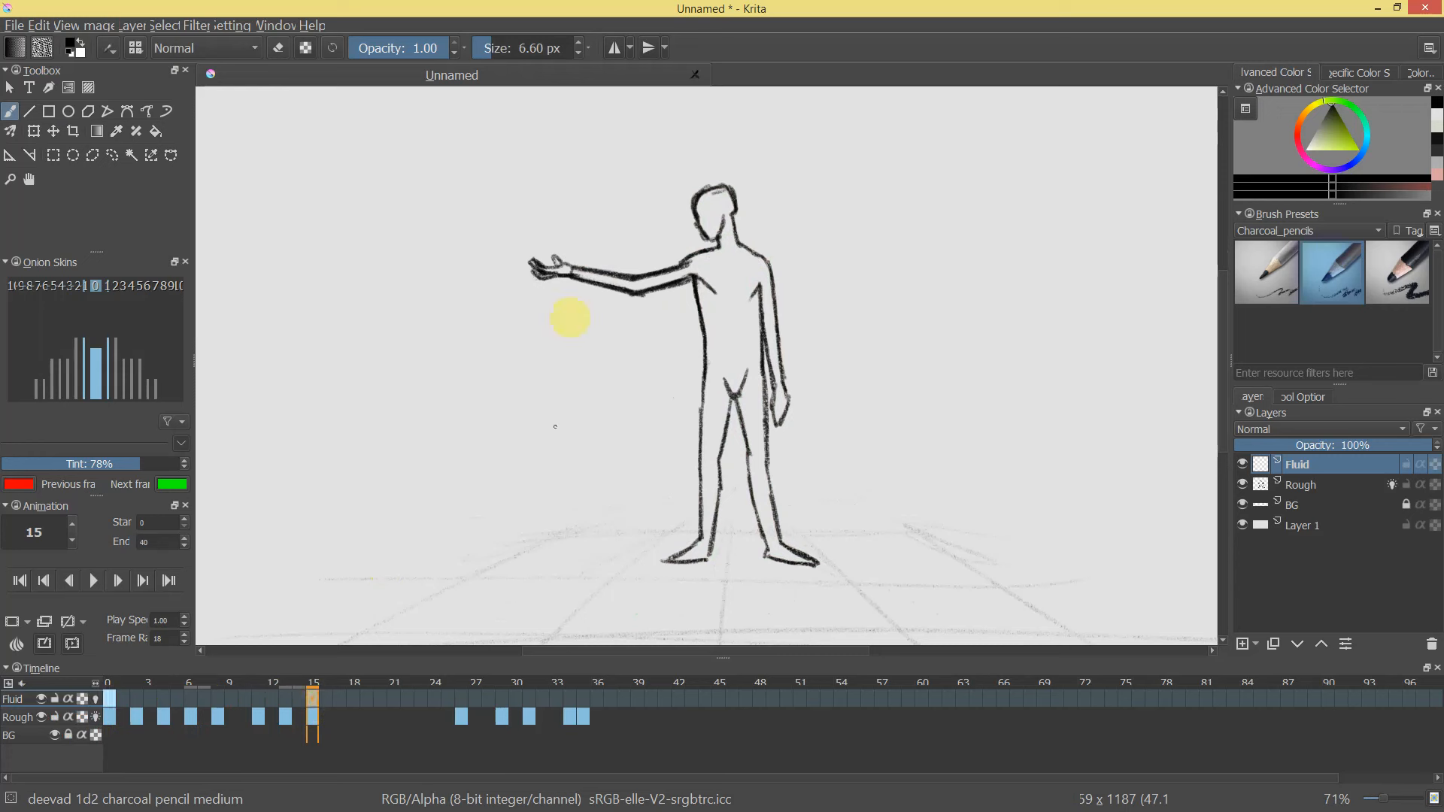
mouse_move(564, 250)
left_mouse_down()
mouse_move(606, 253)
mouse_move(549, 276)
mouse_move(581, 242)
mouse_move(603, 286)
mouse_move(597, 268)
mouse_move(589, 290)
mouse_move(579, 255)
mouse_move(573, 290)
mouse_move(607, 297)
mouse_move(585, 293)
mouse_move(608, 283)
mouse_move(605, 257)
mouse_move(622, 271)
mouse_move(618, 296)
mouse_move(586, 307)
left_mouse_up()
key("ctrl+z")
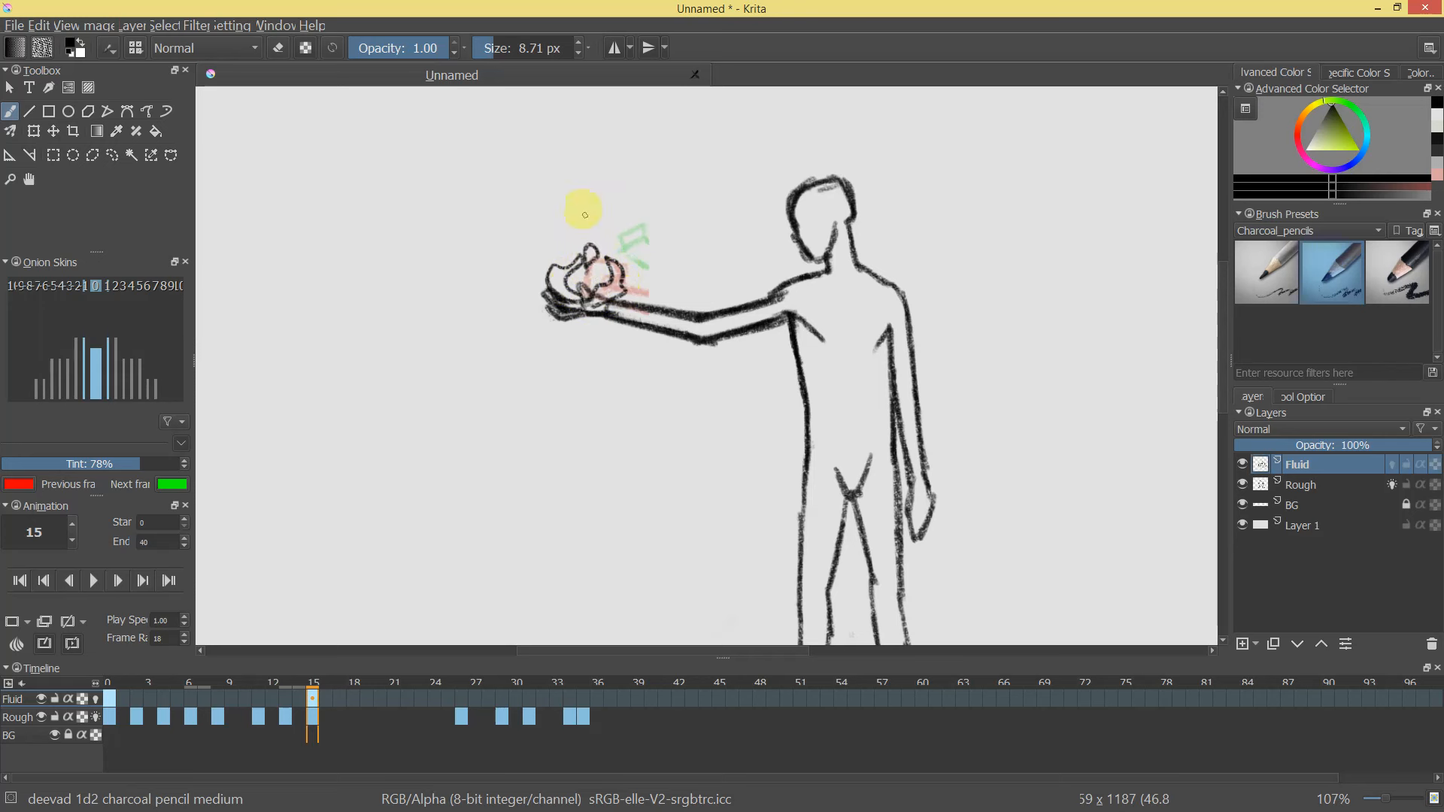
mouse_move(779, 305)
left_mouse_down("ctrl")
mouse_move(822, 392)
mouse_move(833, 378)
left_mouse_up("ctrl")
left_click_drag(864, 276, 776, 120, "ctrl")
key("ctrl+z")
key("ctrl+z")
key("ctrl+z")
key("ctrl+z")
key("ctrl+z")
key("ctrl+z")
key("ctrl+z")
left_click_drag(581, 301, 558, 289)
mouse_move(562, 224)
left_mouse_down()
mouse_move(582, 309)
mouse_move(600, 232)
mouse_move(586, 302)
left_mouse_up()
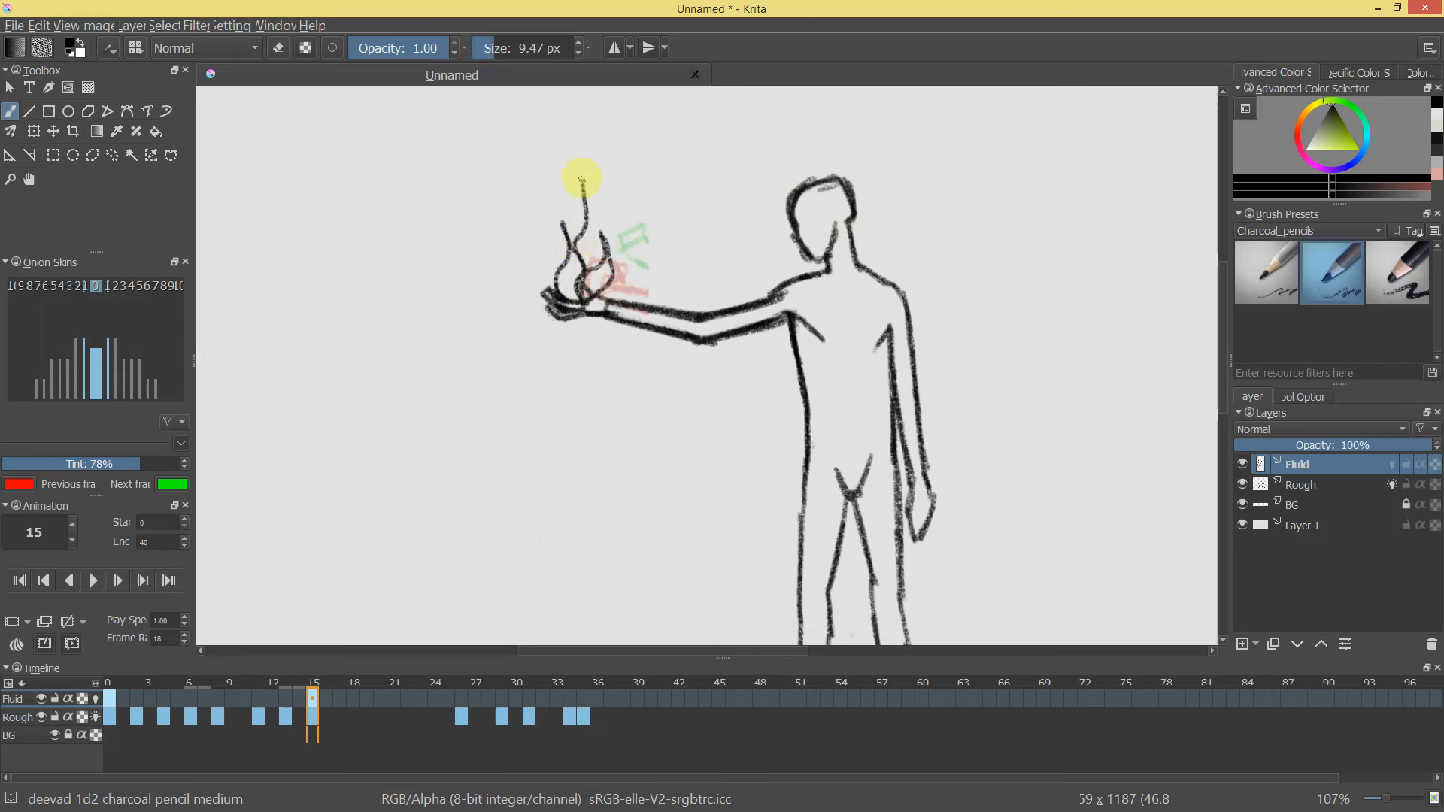
mouse_move(756, 344)
left_mouse_down()
mouse_move(780, 396)
mouse_move(836, 244)
left_mouse_up()
key("ctrl+z")
key("ctrl+z")
key("ctrl+z")
key("ctrl+z")
key("ctrl+z")
key("ctrl+z")
mouse_move(540, 295)
left_mouse_down()
mouse_move(516, 258)
mouse_move(548, 232)
mouse_move(589, 240)
left_mouse_up()
key("ctrl+z")
Draw a wavy-edged fluid ball with small droplets around it above the open palm on frame 15.
mouse_move(548, 196)
left_mouse_down()
mouse_move(577, 249)
mouse_move(527, 206)
mouse_move(571, 194)
mouse_move(573, 247)
mouse_move(538, 196)
mouse_move(588, 207)
mouse_move(555, 223)
left_mouse_up()
mouse_move(693, 319)
left_mouse_down()
mouse_move(714, 390)
mouse_move(644, 209)
mouse_move(574, 219)
mouse_move(597, 209)
left_mouse_up()
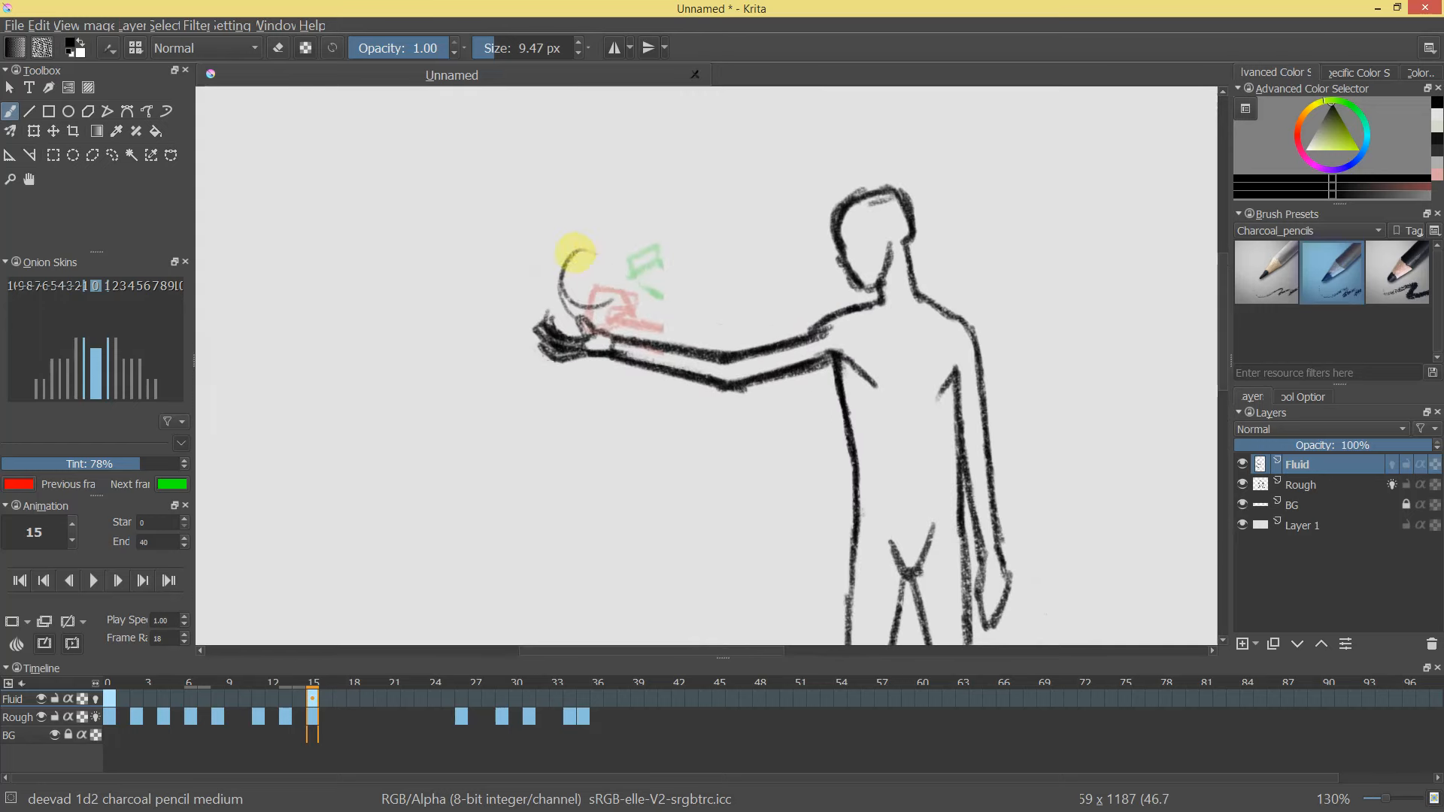
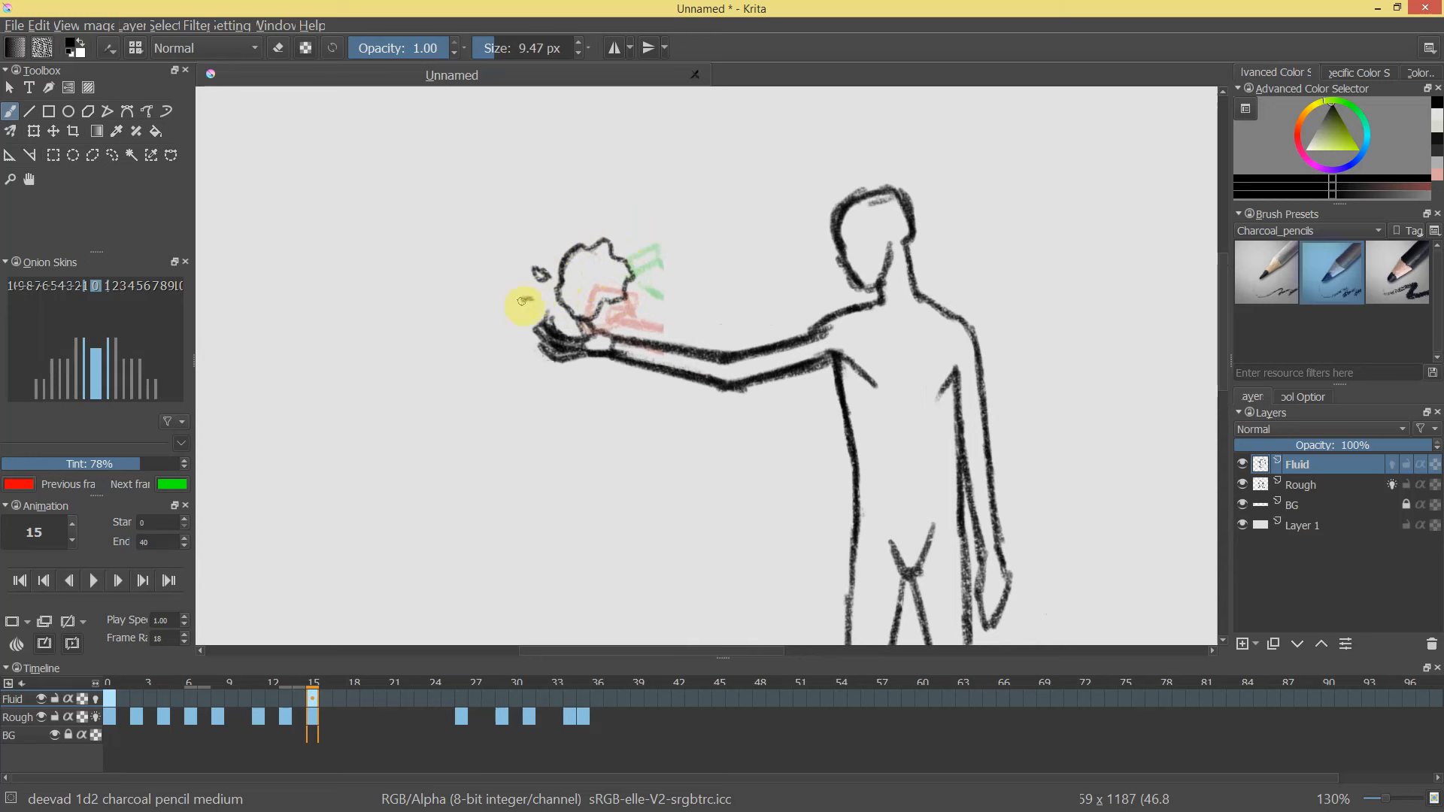
left_click_drag(548, 306, 774, 283)
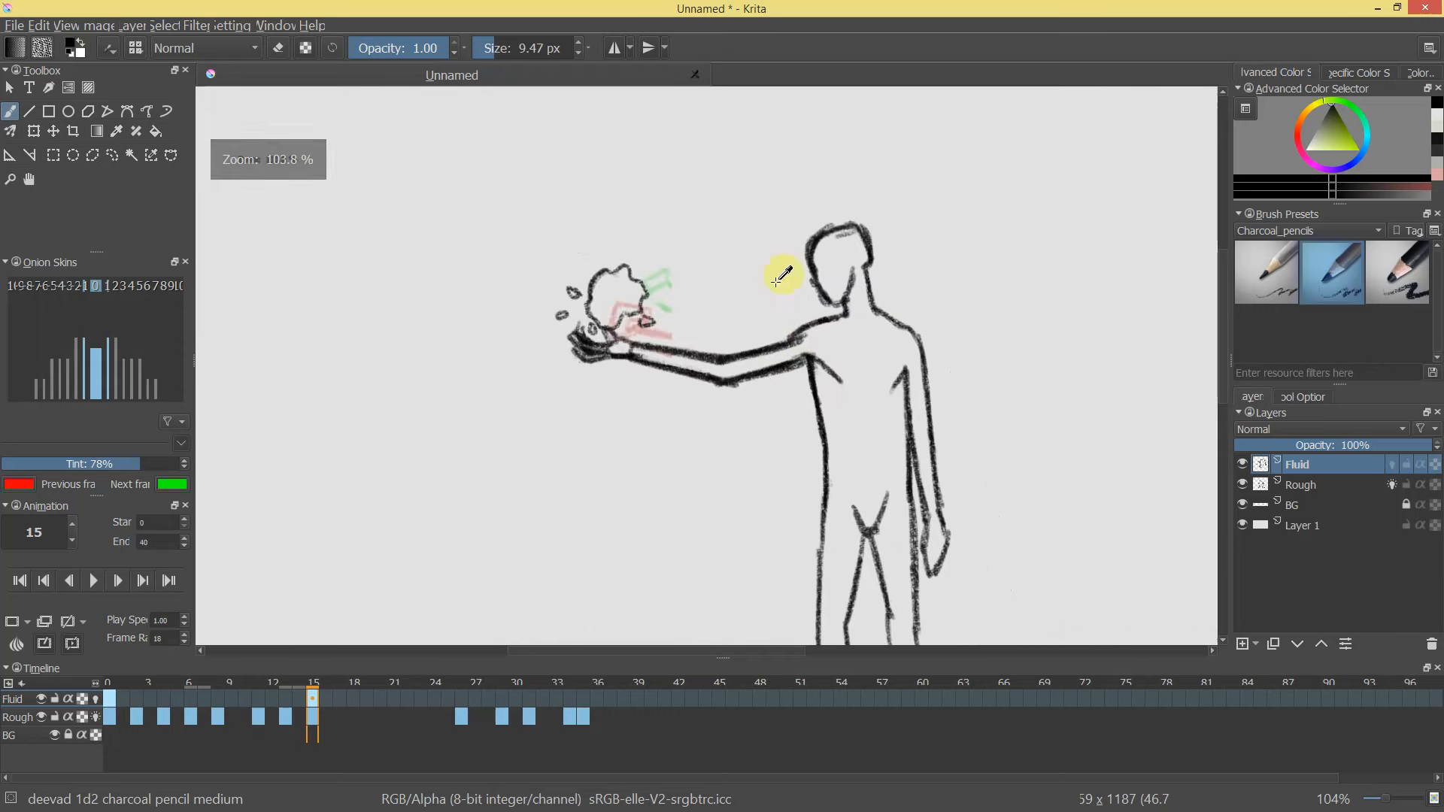
Move the fluid ball and droplets slightly toward the fingertips, then darken the ball's outline and add inner swirl lines.
key("ctrl+t")
left_click_drag(615, 307, 635, 296)
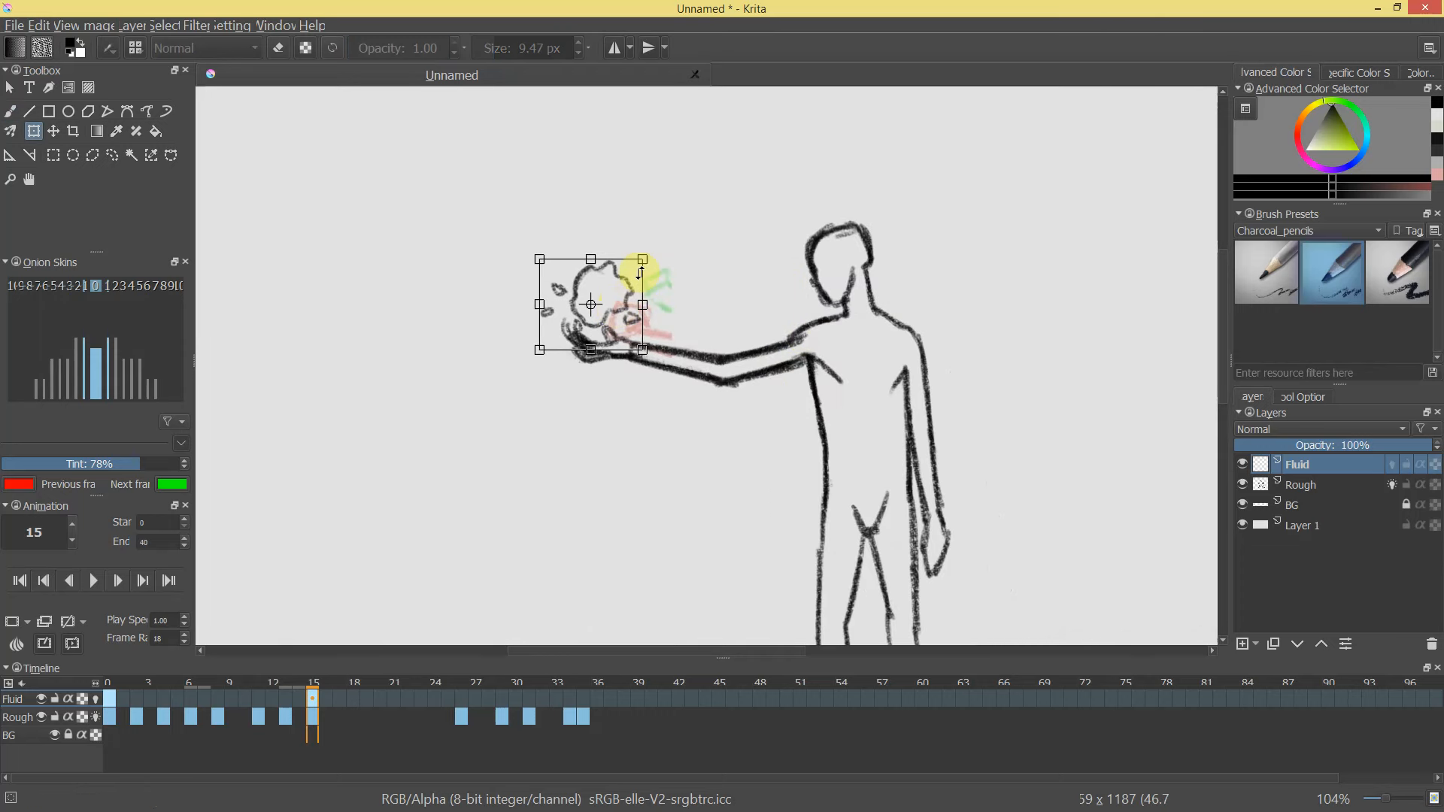
key("Return")
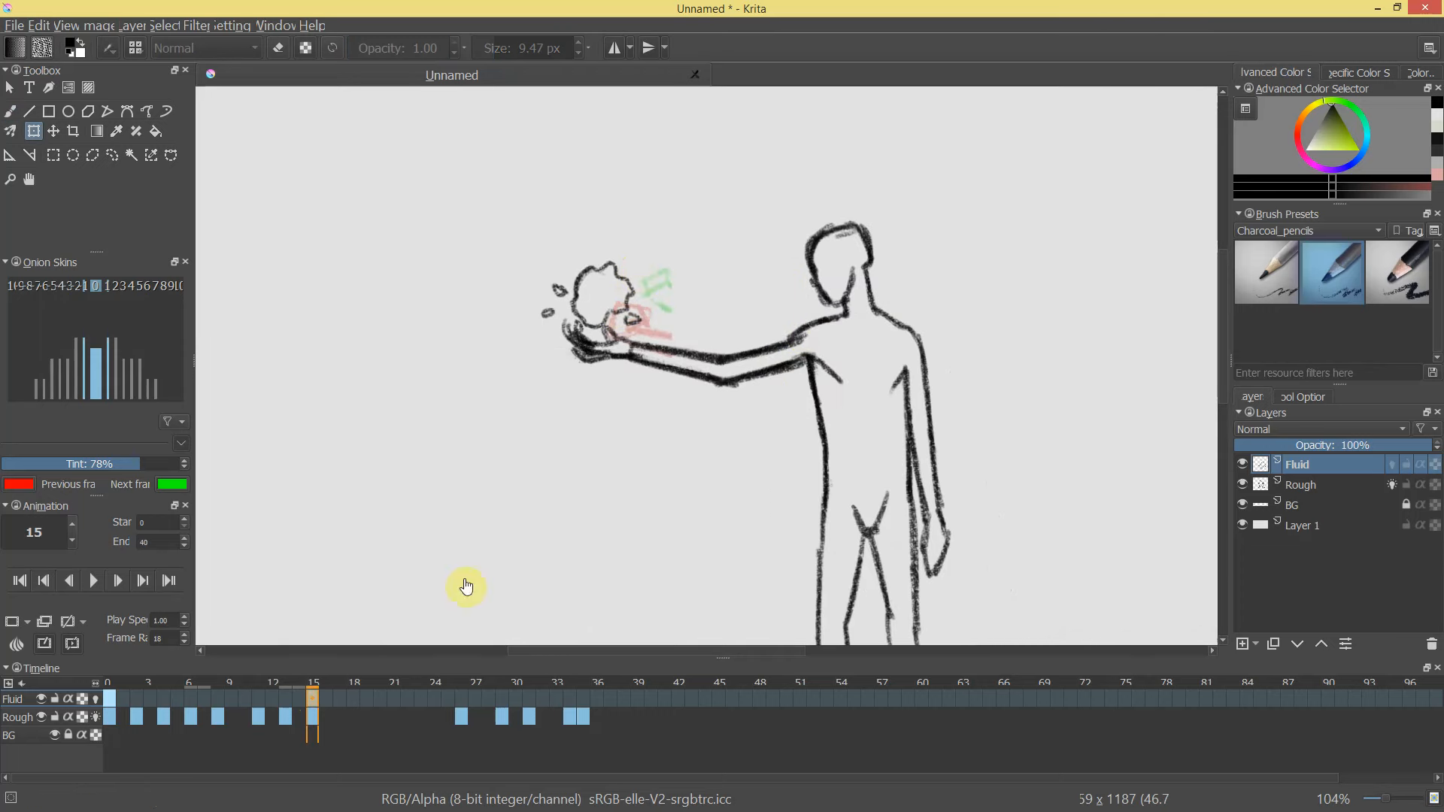
key("b")
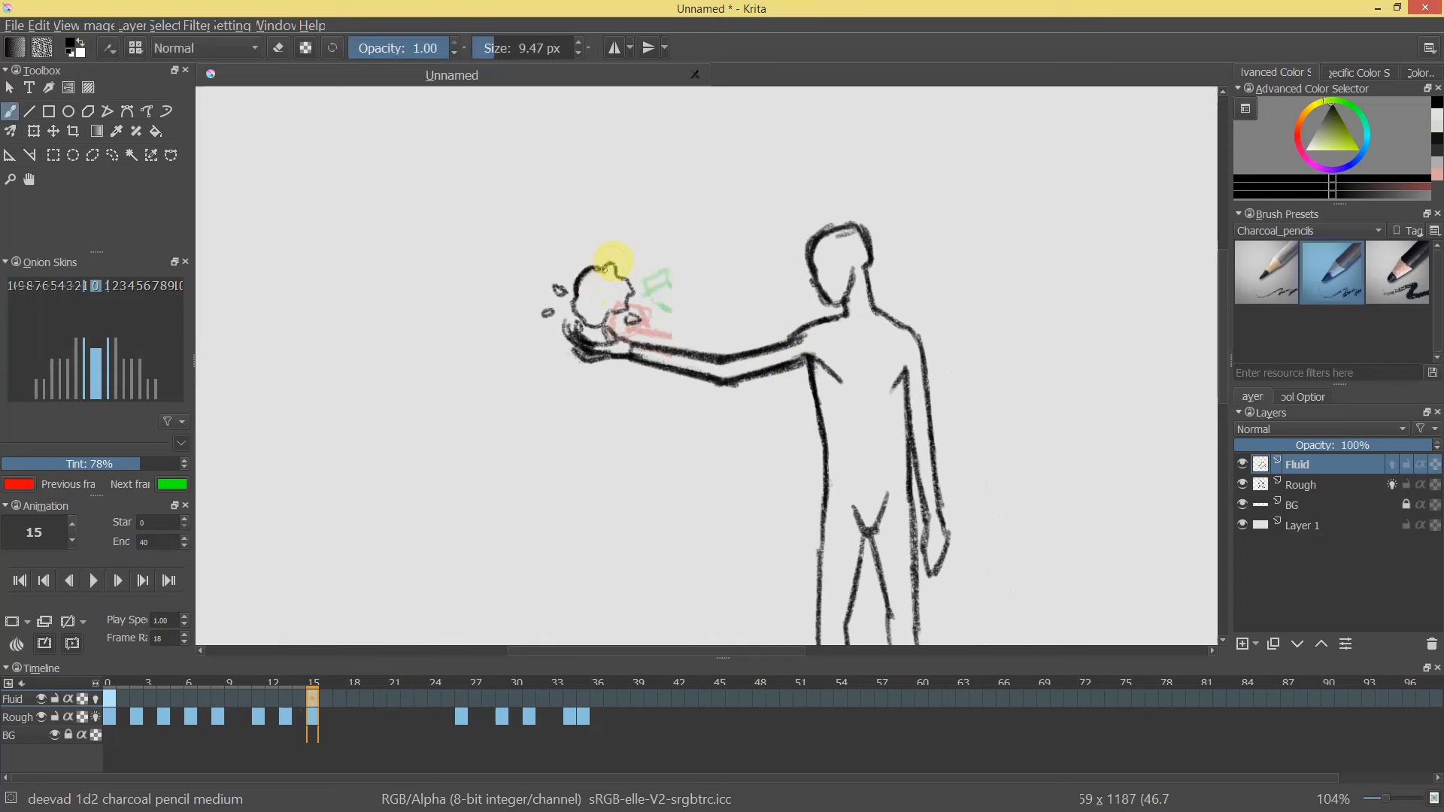
mouse_move(622, 299)
left_mouse_down()
mouse_move(569, 305)
mouse_move(610, 273)
mouse_move(587, 289)
mouse_move(608, 300)
mouse_move(593, 311)
mouse_move(606, 286)
mouse_move(616, 302)
mouse_move(600, 287)
mouse_move(613, 261)
mouse_move(621, 295)
mouse_move(602, 319)
mouse_move(629, 297)
left_mouse_up()
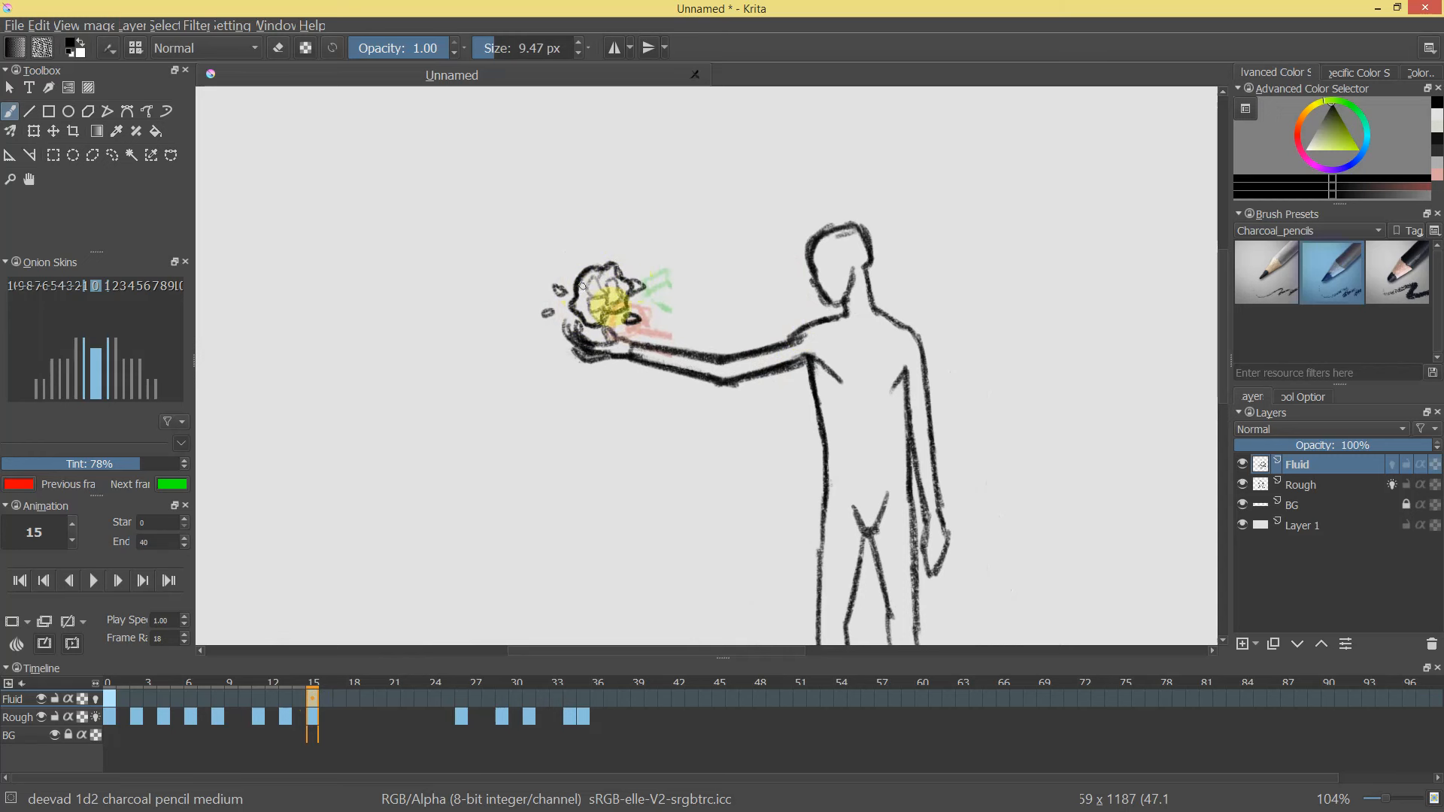
Create a new keyframe at frame 17 on the Fluid layer.
left_click_drag(659, 424, 641, 458)
mouse_move(767, 400)
left_mouse_down()
mouse_move(773, 413)
mouse_move(806, 374)
left_mouse_up()
mouse_move(319, 684)
left_mouse_down()
mouse_move(227, 683)
mouse_move(359, 688)
left_mouse_up()
key("Left")
key("Left")
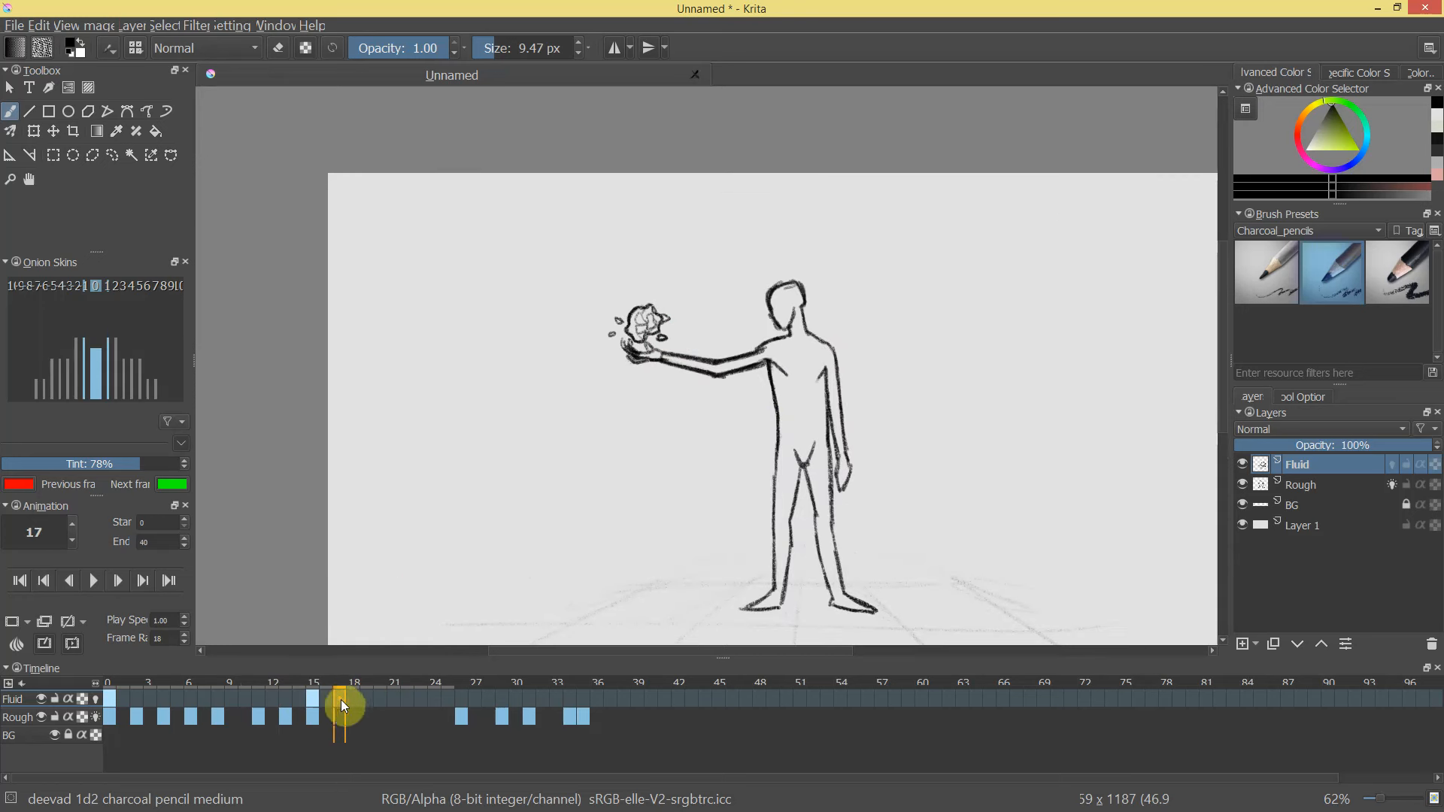
right_click(341, 700)
left_click(349, 702)
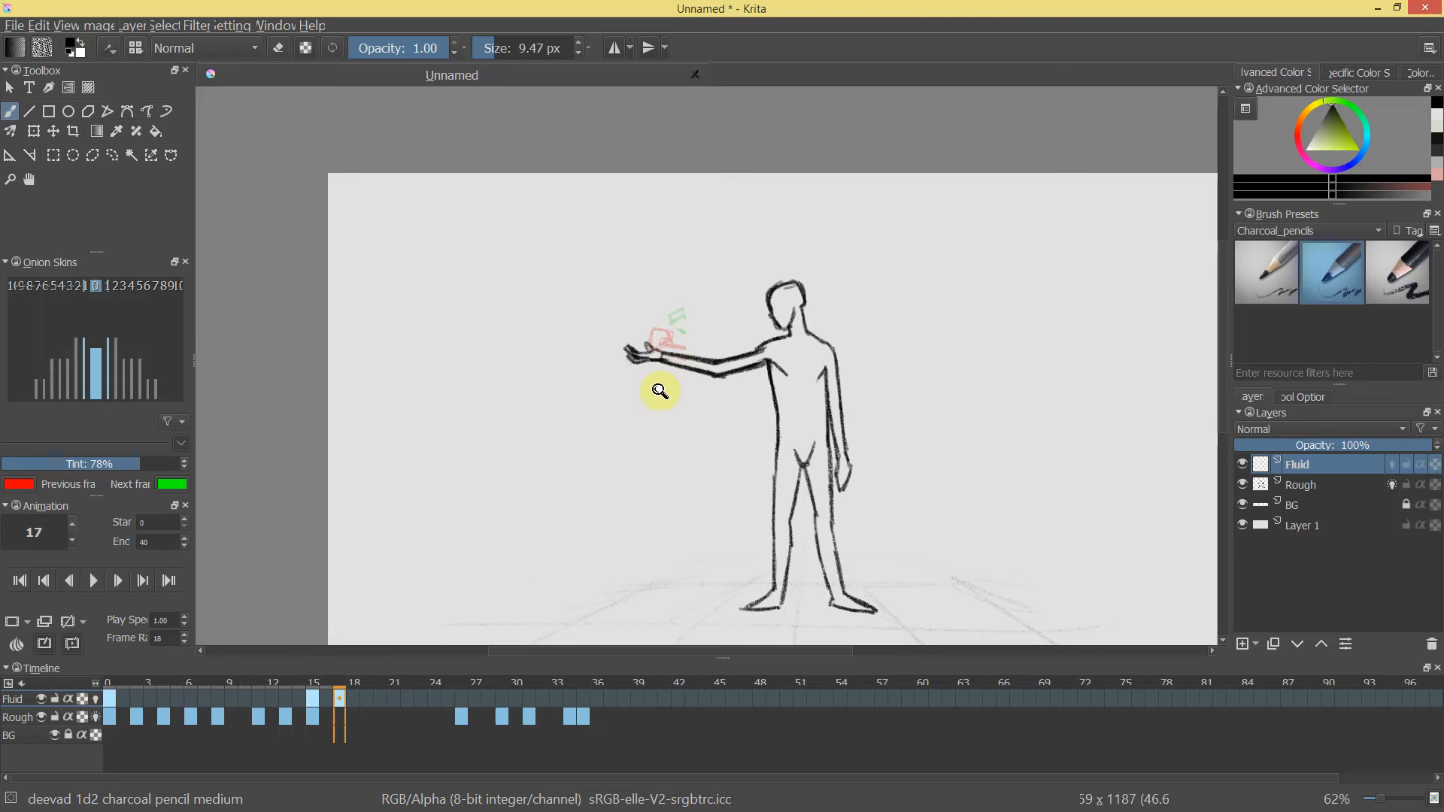
Turn off onion skins for the Rough layer and turn them on for the Fluid layer.
left_click_drag(659, 390, 684, 359)
left_click(96, 716)
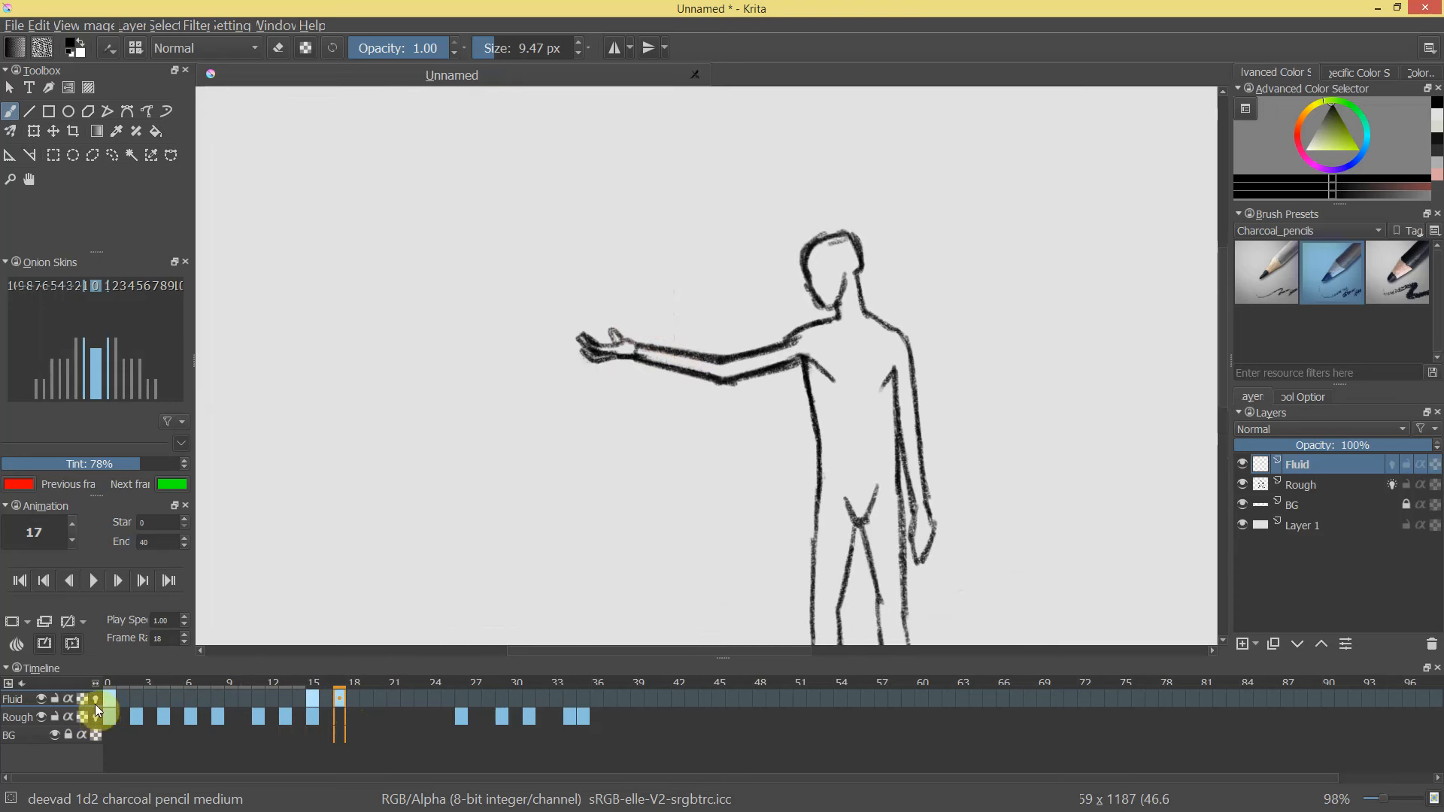
left_click(95, 700)
Draw the wavy fluid ball with inner swirls on frame 17, placing its small droplets farther out than in the previous drawing.
left_click_drag(596, 322, 615, 238)
mouse_move(479, 239)
left_mouse_down()
mouse_move(498, 199)
mouse_move(539, 185)
left_mouse_up()
mouse_move(574, 239)
left_mouse_down()
mouse_move(553, 282)
mouse_move(497, 295)
mouse_move(470, 257)
mouse_move(509, 197)
mouse_move(507, 285)
mouse_move(542, 218)
mouse_move(636, 285)
left_mouse_up()
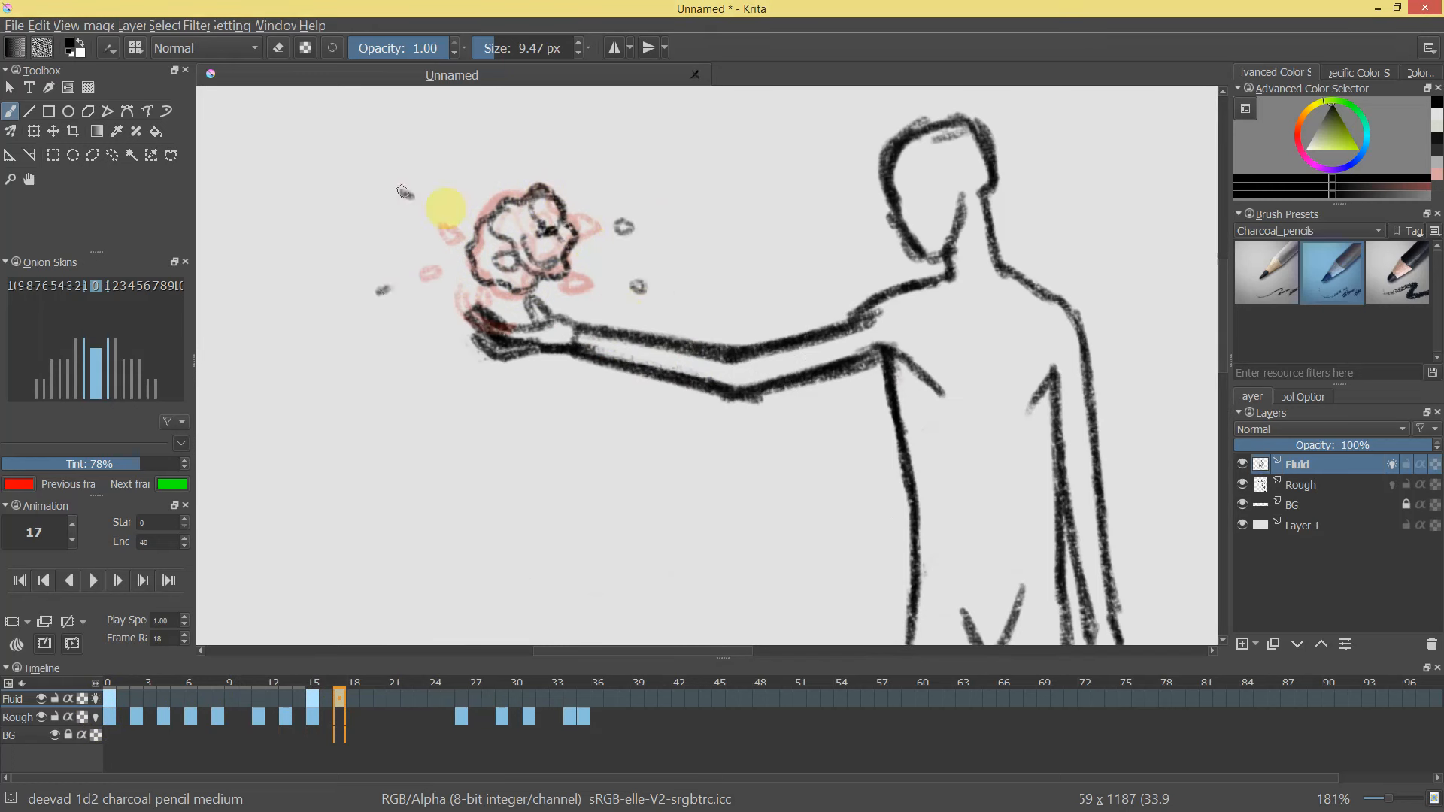
Compare the neighbouring frames, reduce the brush size to 6.96 px and retouch the fluid ball's outline on frame 17.
scroll(748, 386, "down", 4)
scroll(742, 387, "up", 2)
left_click(325, 691)
left_click(382, 702)
left_click(353, 692)
left_click(596, 305)
scroll(605, 310, "up", 3)
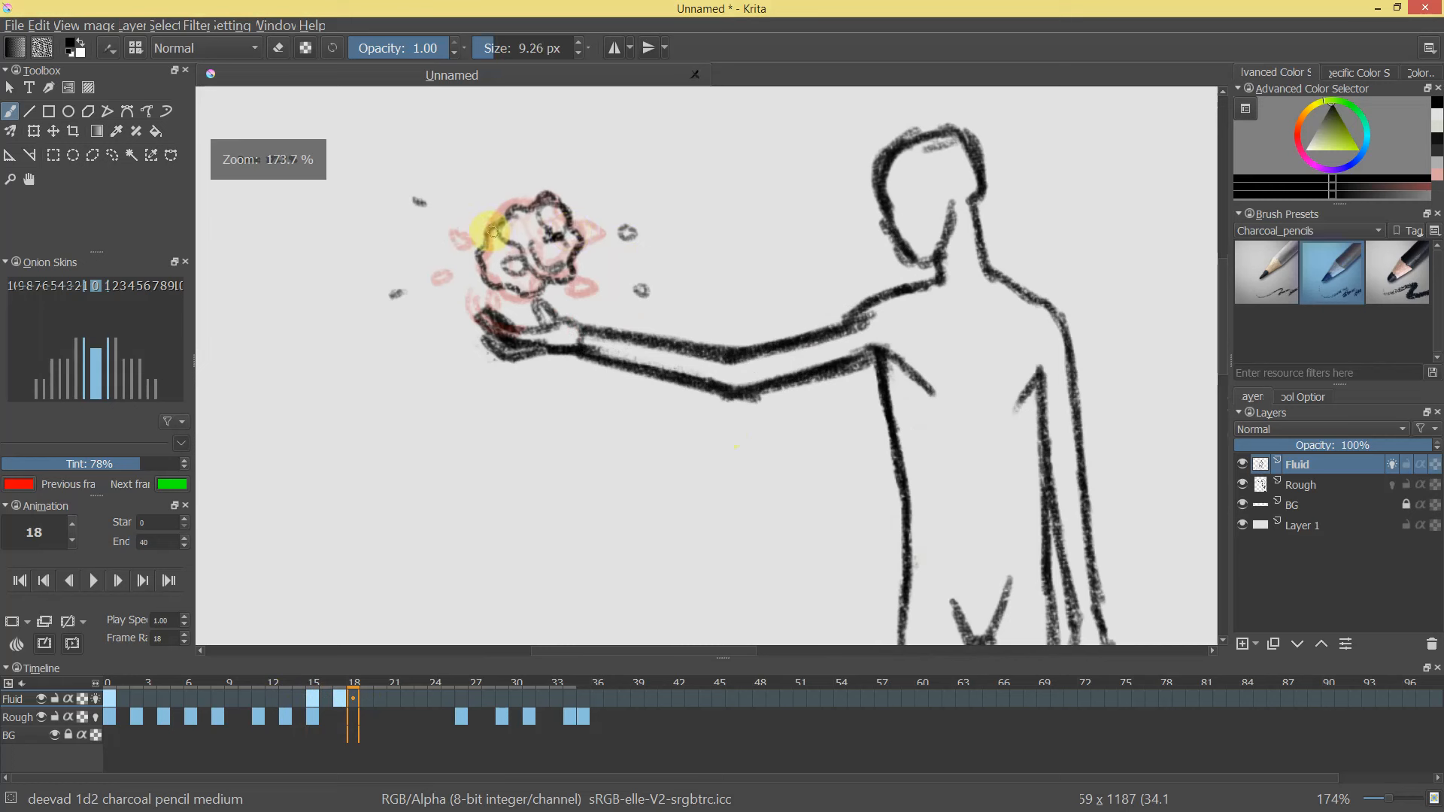
key("bracketleft")
mouse_move(486, 264)
left_mouse_down()
mouse_move(518, 288)
mouse_move(497, 224)
mouse_move(540, 203)
left_mouse_up()
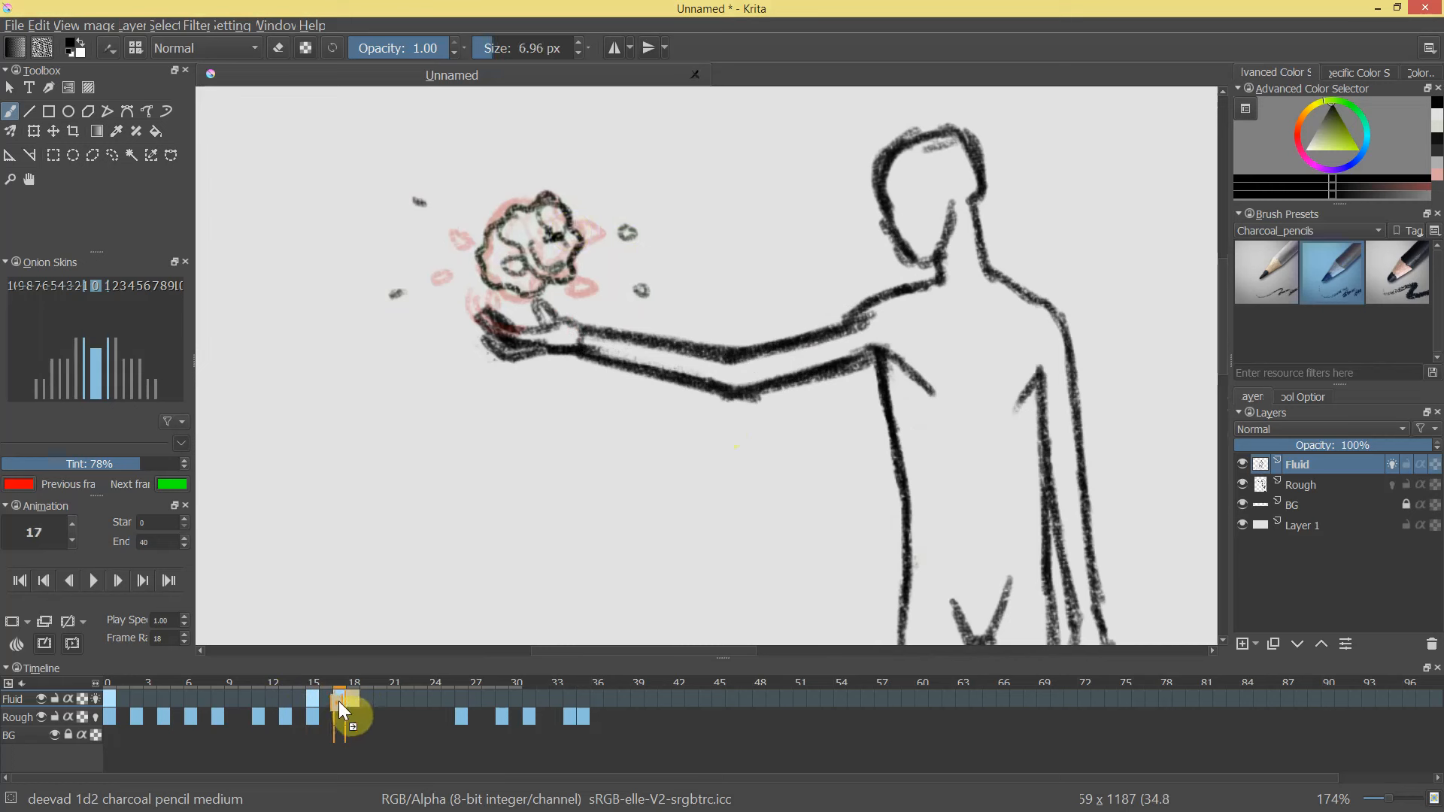
mouse_move(340, 680)
left_mouse_down()
mouse_move(291, 684)
mouse_move(340, 686)
left_mouse_up()
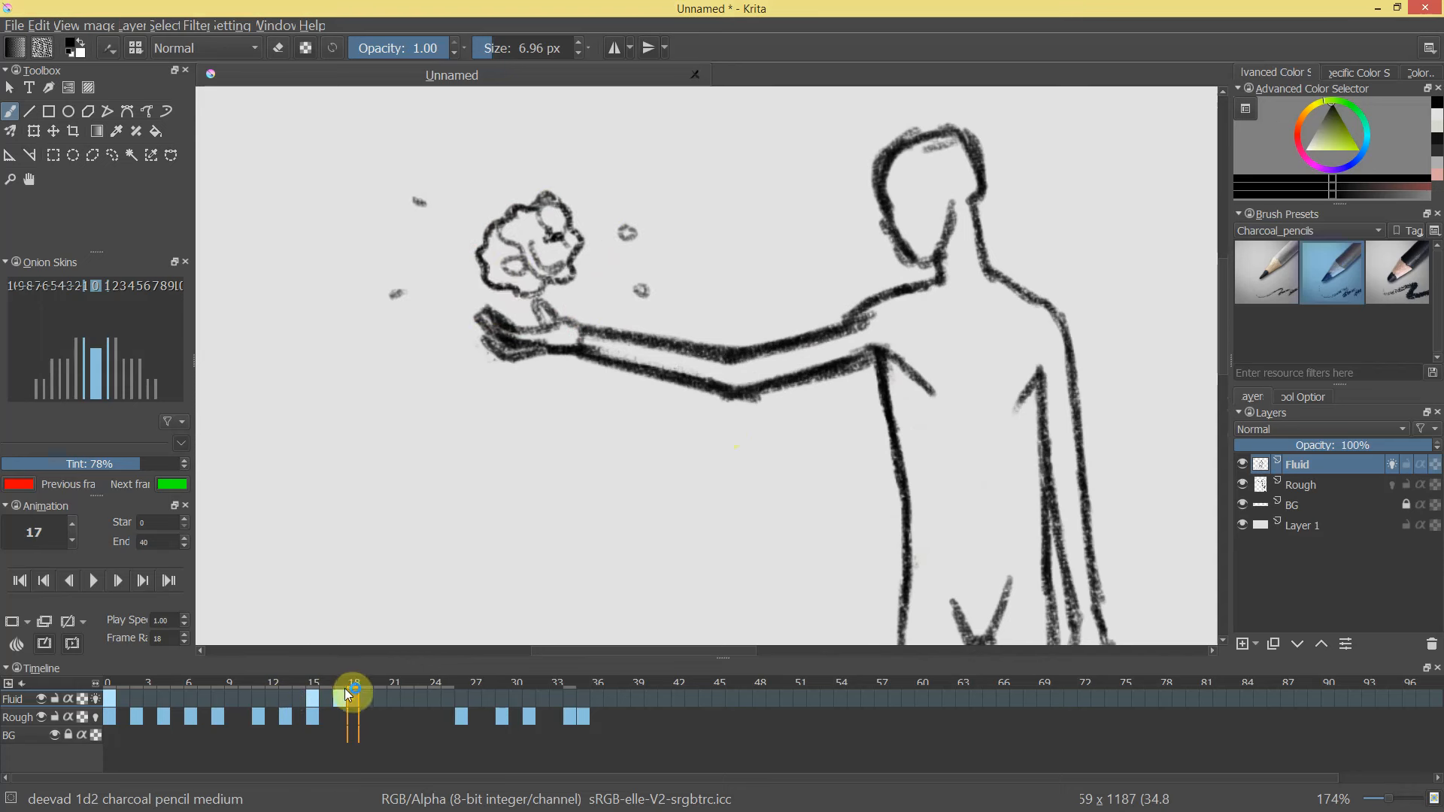
left_click_drag(548, 288, 579, 225)
Create a Fluid keyframe at frame 19 and draw a reshaped ball with inner folds and scattered droplets using an 8.45 px brush.
left_click(344, 693)
right_click(363, 697)
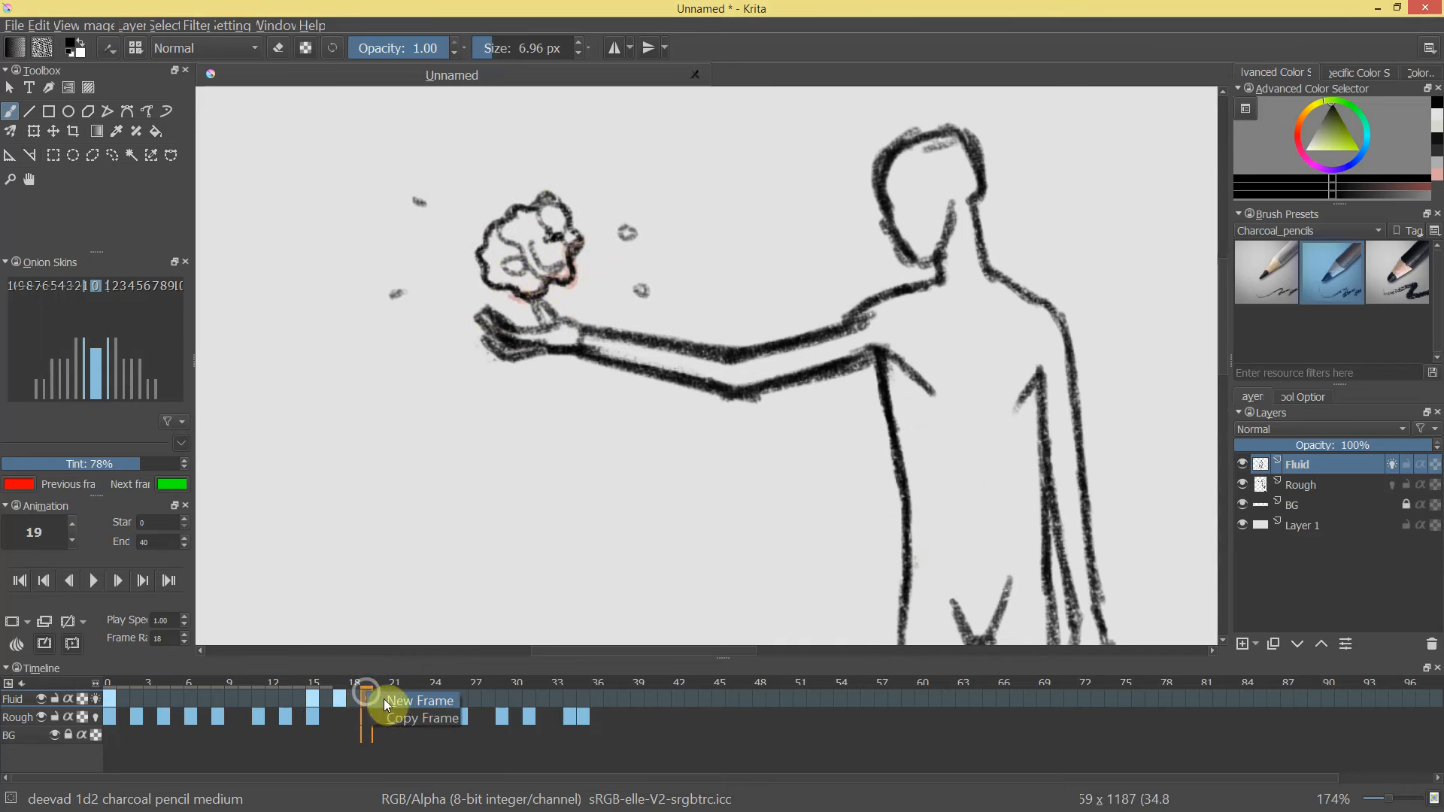
left_click(394, 706)
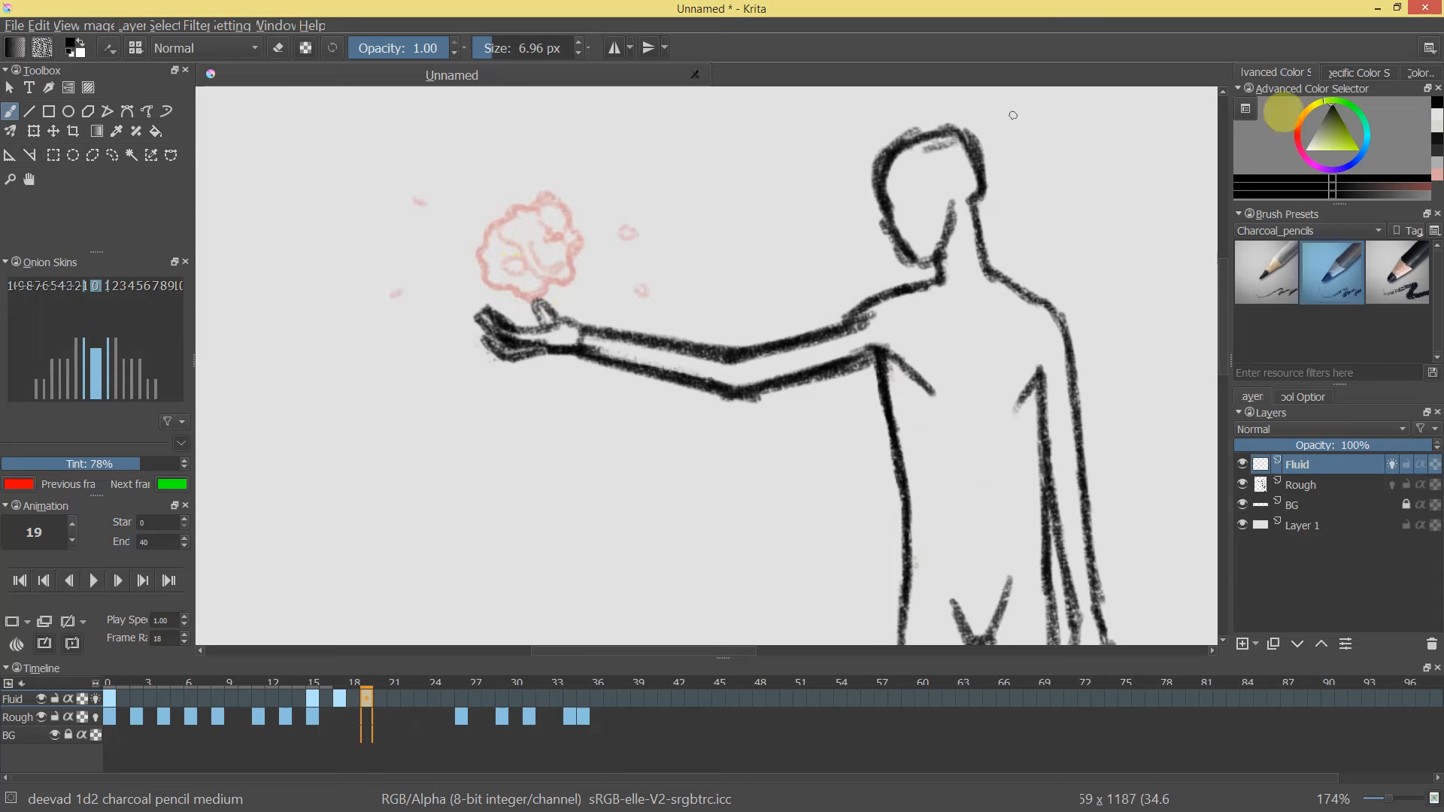
left_click_drag(552, 299, 569, 299)
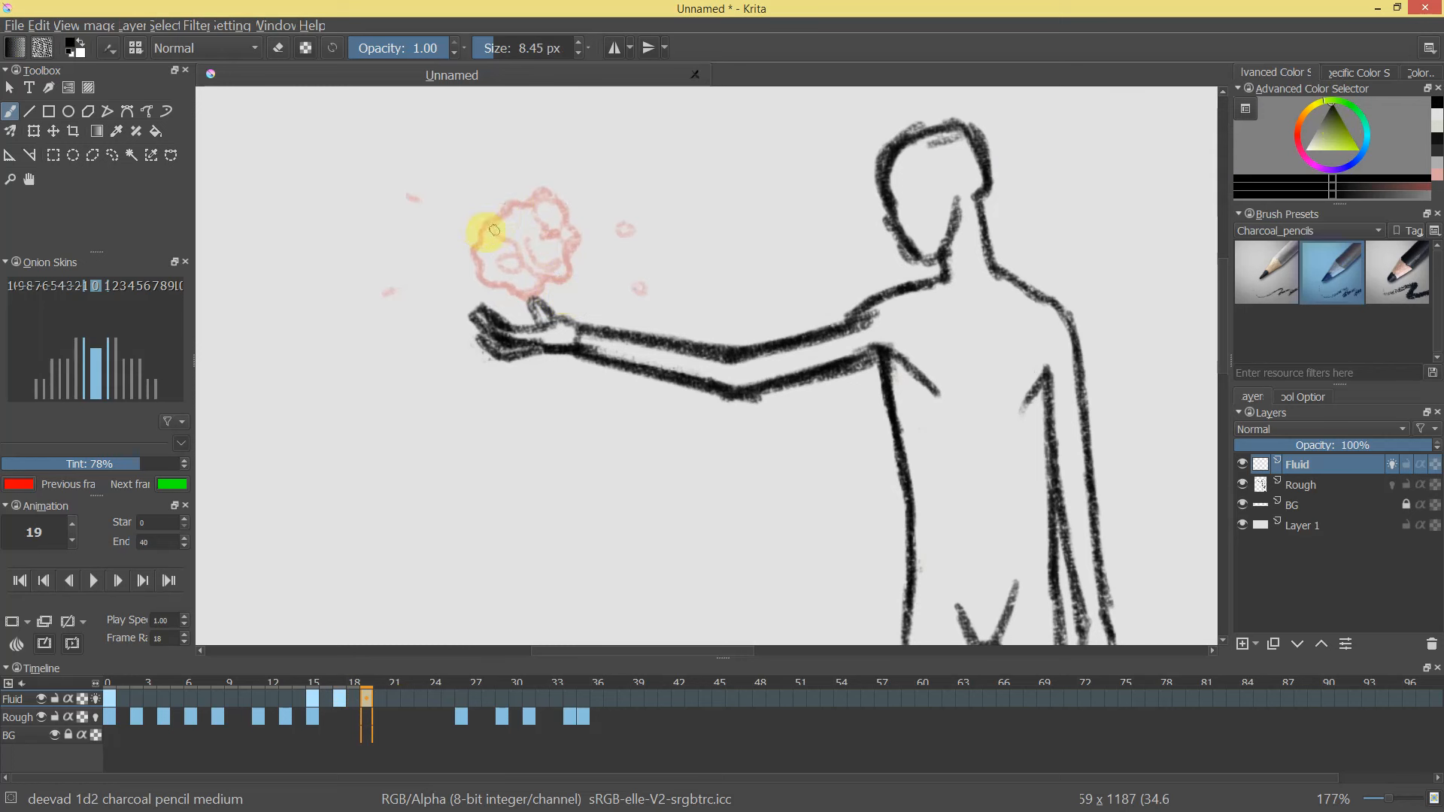
mouse_move(570, 247)
left_mouse_down()
mouse_move(519, 295)
mouse_move(518, 244)
mouse_move(533, 239)
mouse_move(476, 252)
mouse_move(541, 250)
mouse_move(581, 215)
left_mouse_up()
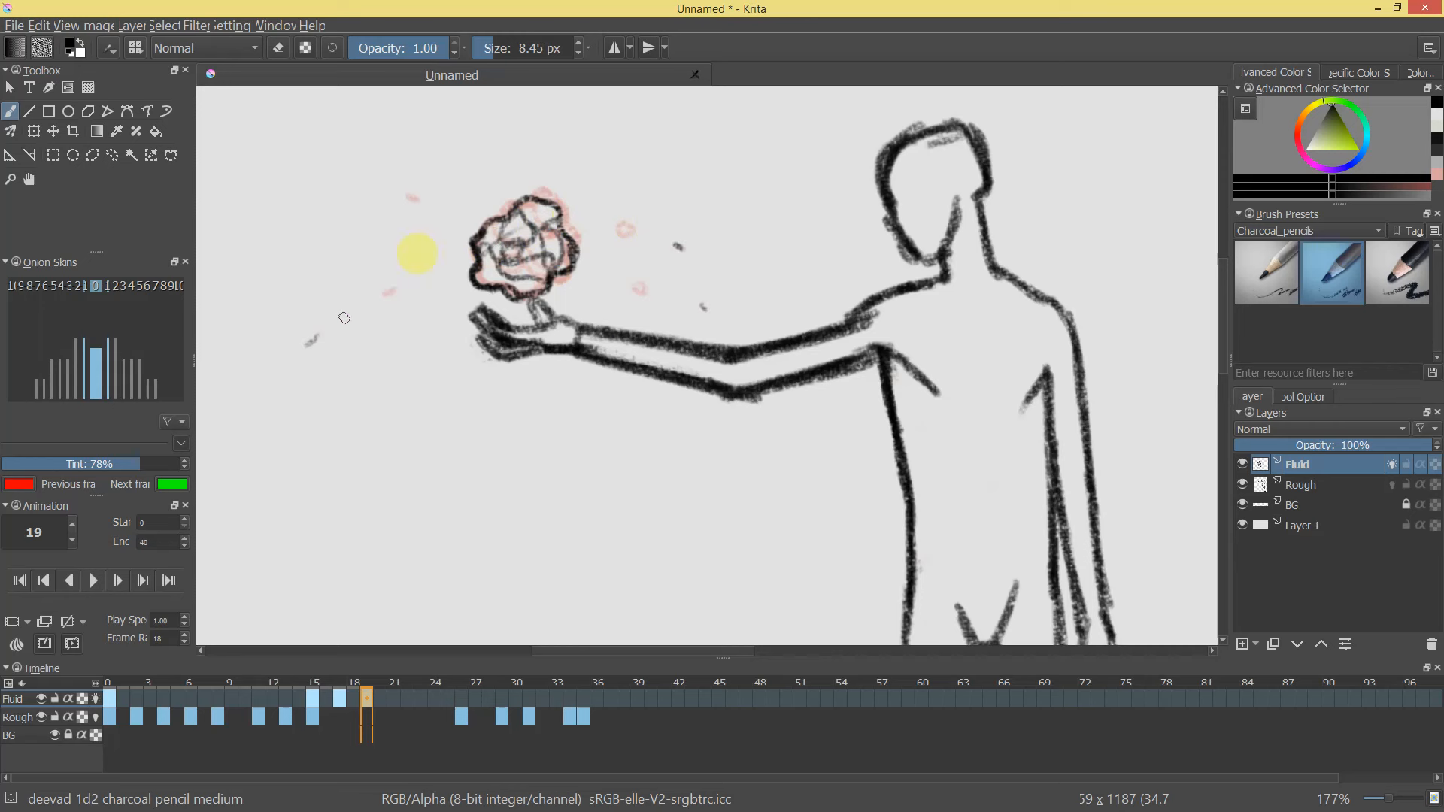
Create a Fluid keyframe at frame 21 and draw the next wobbling ball shape with inner swirls above the palm.
mouse_move(369, 692)
left_mouse_down()
mouse_move(214, 688)
mouse_move(467, 679)
mouse_move(404, 692)
mouse_move(386, 677)
left_mouse_up()
right_click(392, 702)
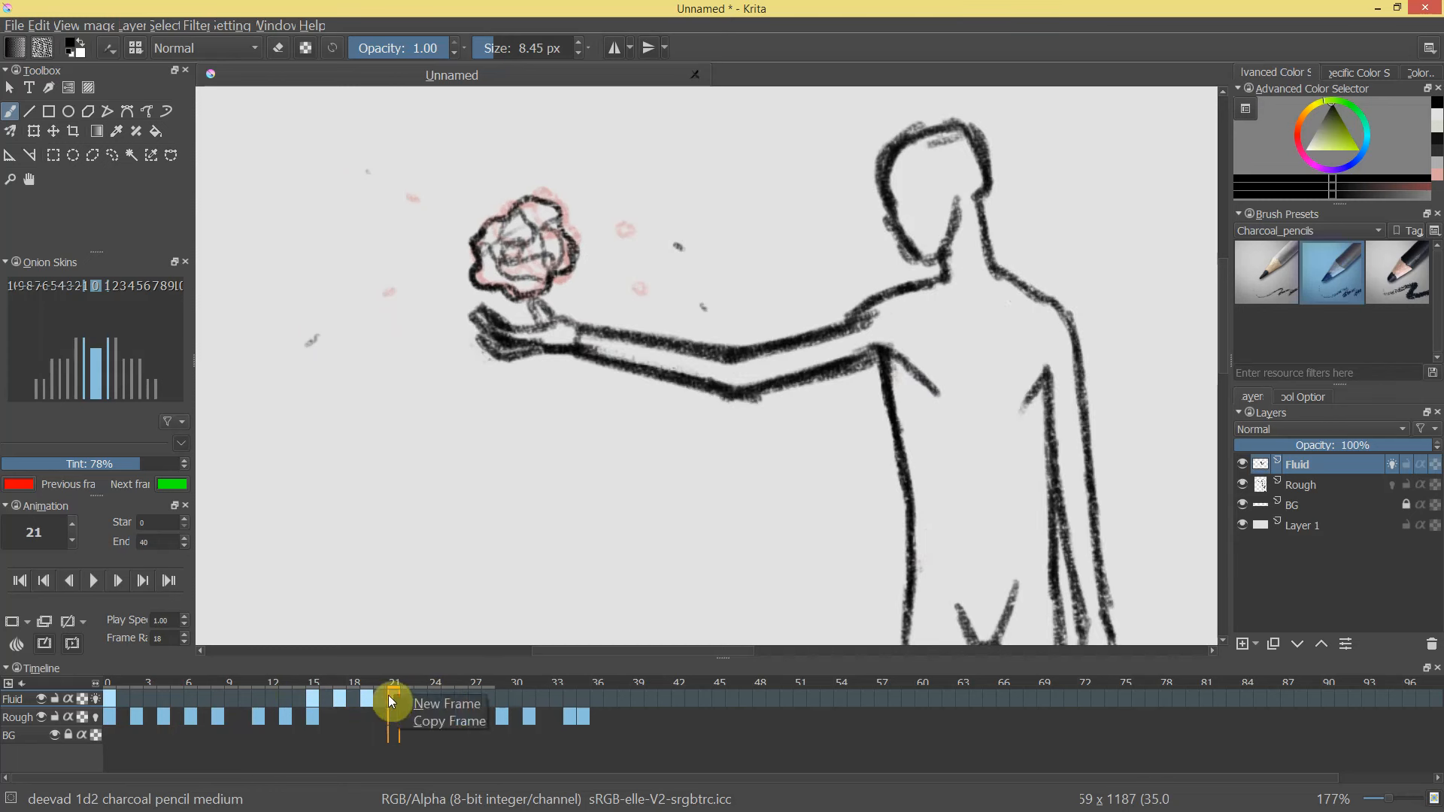
left_click(463, 698)
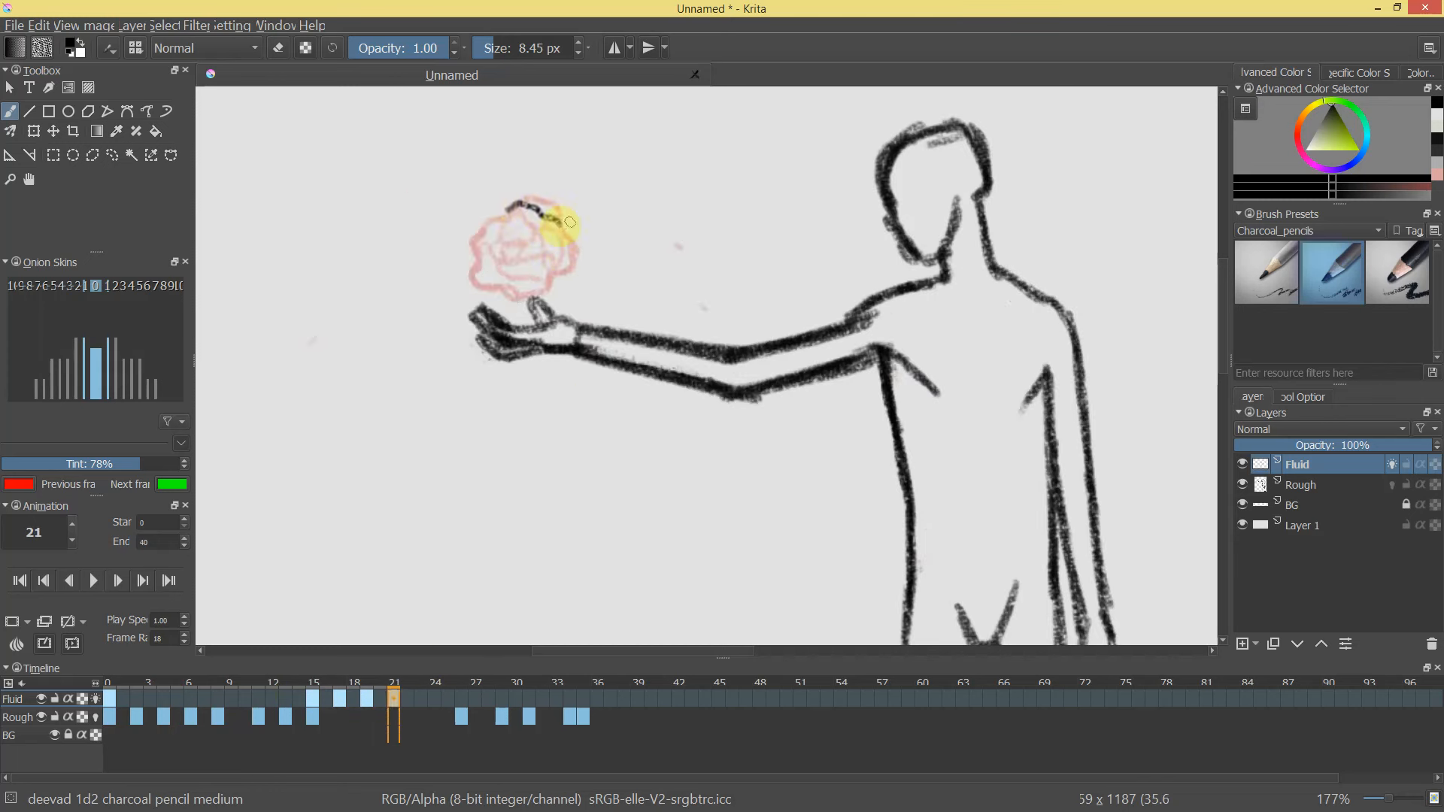
mouse_move(573, 256)
left_mouse_down()
mouse_move(536, 299)
mouse_move(471, 254)
mouse_move(542, 210)
mouse_move(560, 223)
left_mouse_up()
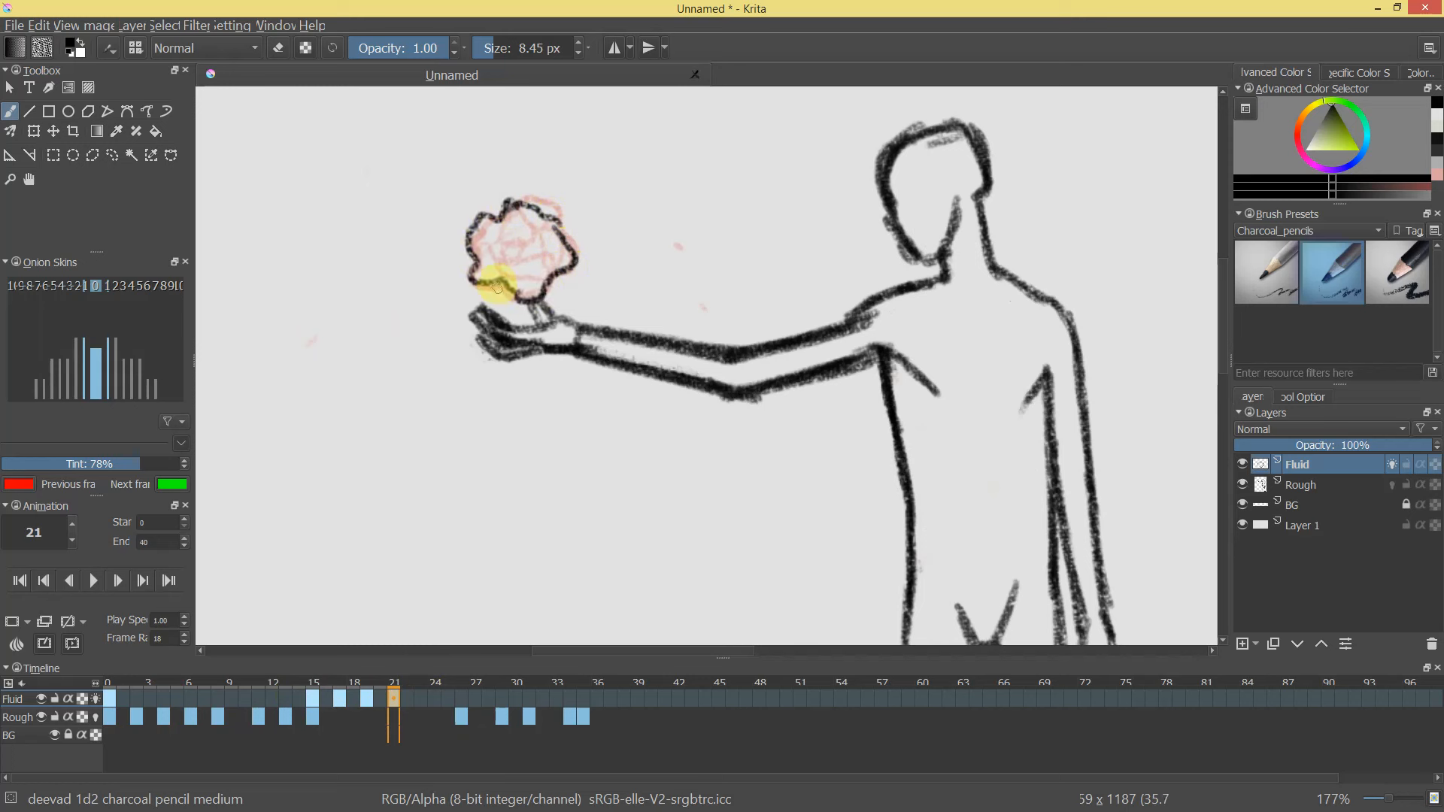
mouse_move(497, 268)
left_mouse_down()
mouse_move(538, 229)
mouse_move(521, 243)
mouse_move(523, 276)
mouse_move(558, 228)
mouse_move(578, 260)
mouse_move(545, 287)
mouse_move(571, 266)
mouse_move(525, 195)
left_mouse_up()
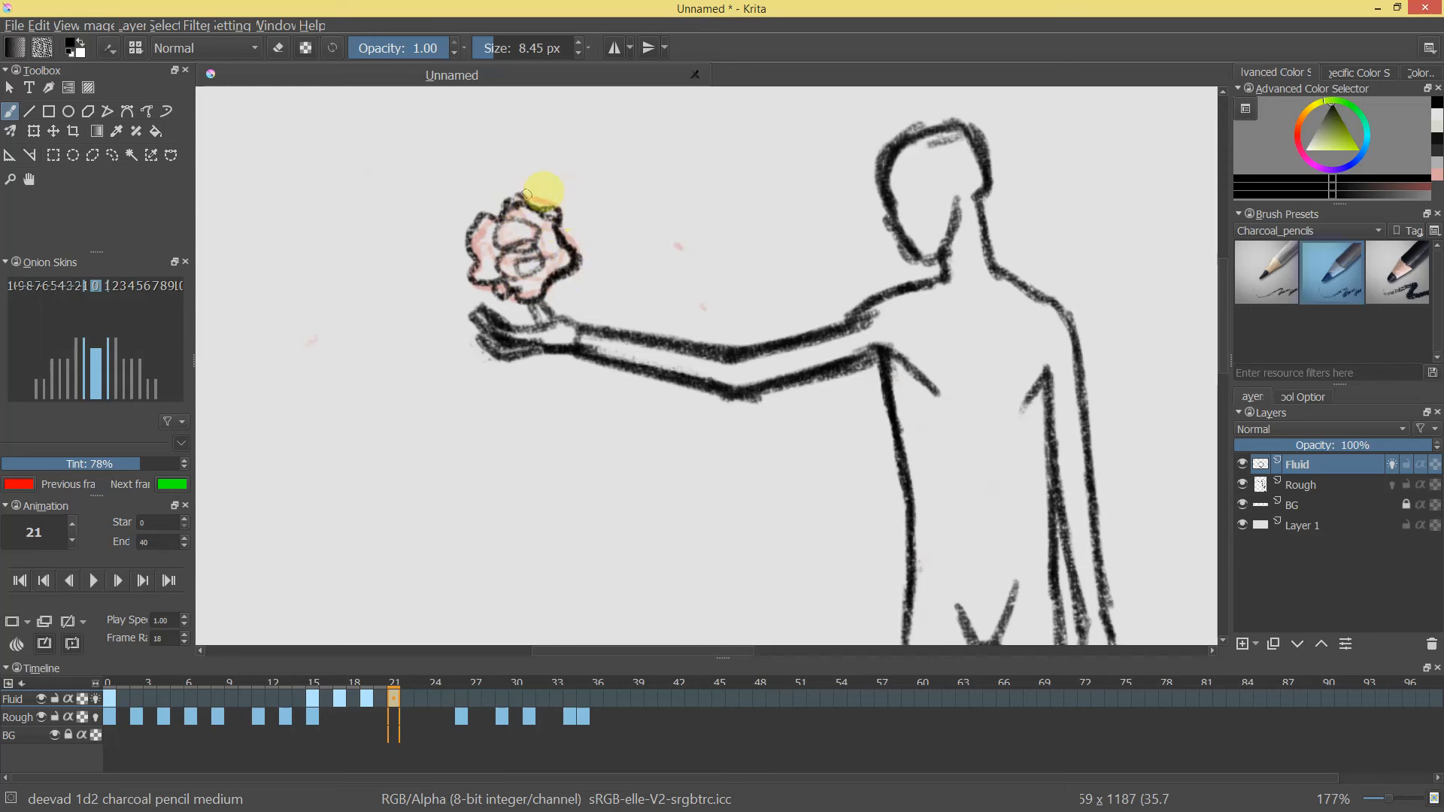
left_click_drag(662, 440, 686, 289)
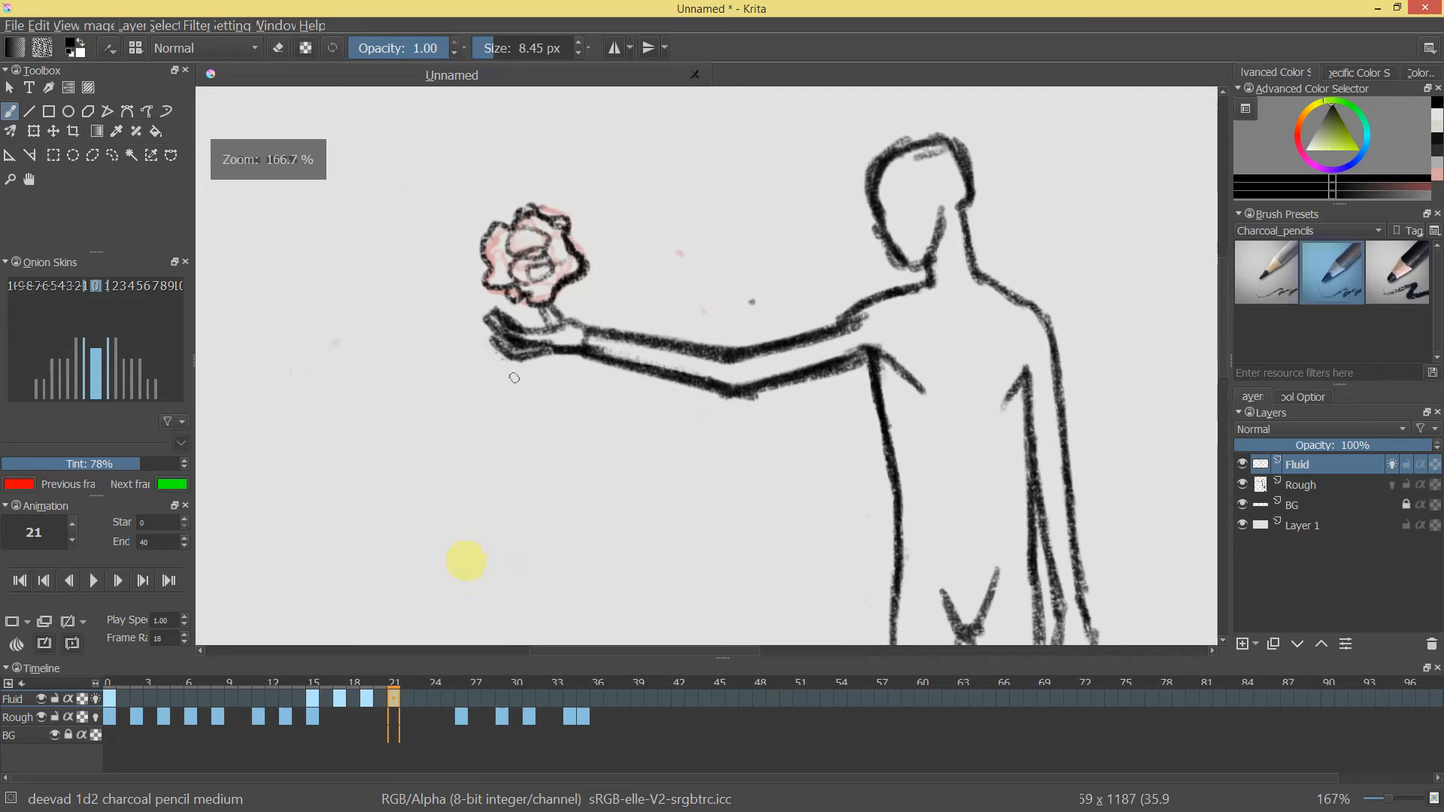
Create a Fluid keyframe at frame 23 and redraw the ball with a shifted wavy outline and new inner swirls.
mouse_move(383, 680)
left_mouse_down()
mouse_move(202, 698)
mouse_move(412, 705)
left_mouse_up()
right_click(421, 704)
left_click(435, 701)
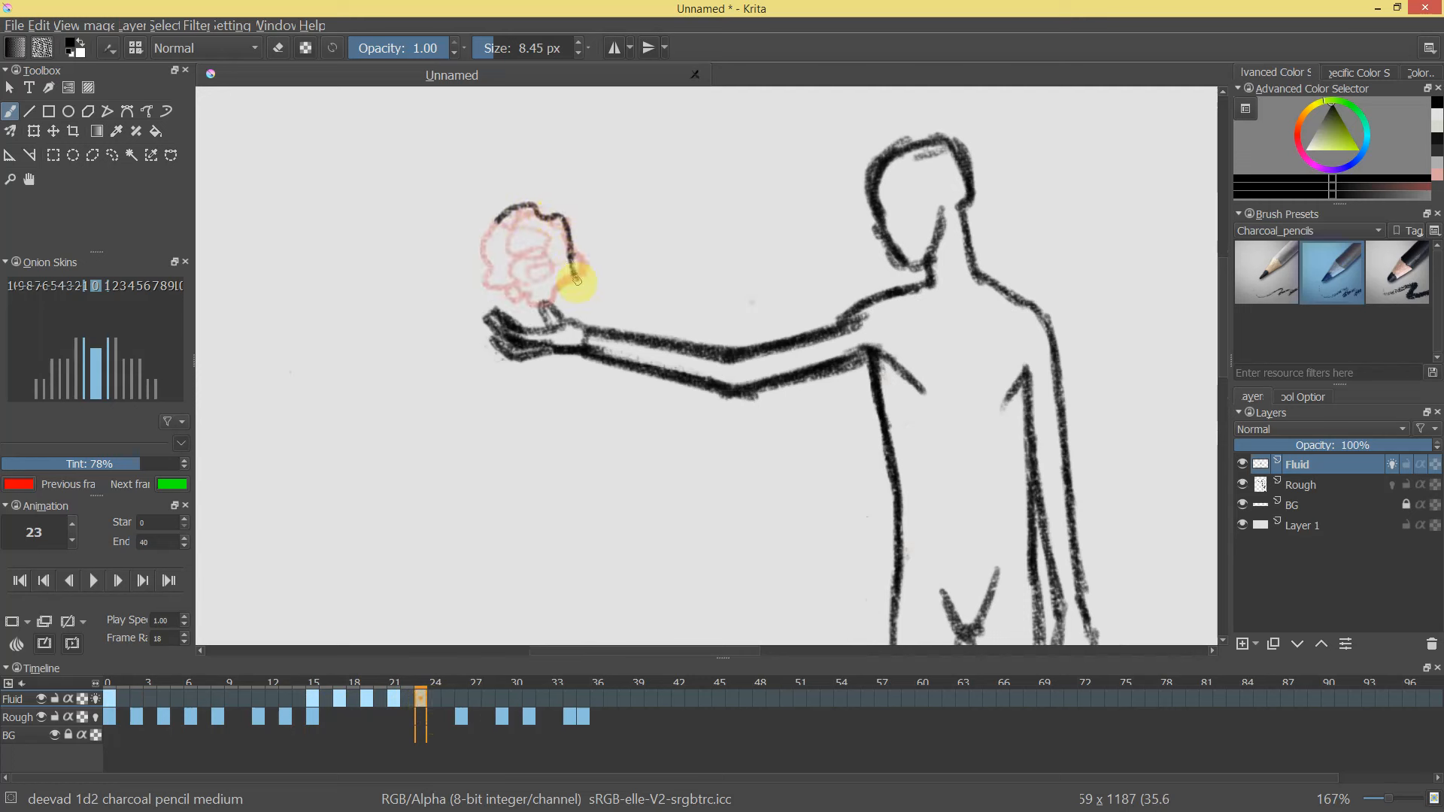
left_click_drag(540, 294, 503, 288)
left_click_drag(490, 234, 505, 215)
mouse_move(505, 215)
left_mouse_down()
mouse_move(478, 257)
mouse_move(510, 296)
mouse_move(539, 301)
mouse_move(542, 259)
mouse_move(503, 235)
mouse_move(535, 270)
mouse_move(489, 266)
mouse_move(530, 282)
mouse_move(539, 222)
mouse_move(569, 291)
mouse_move(600, 255)
left_mouse_up()
left_click_drag(750, 322, 812, 335)
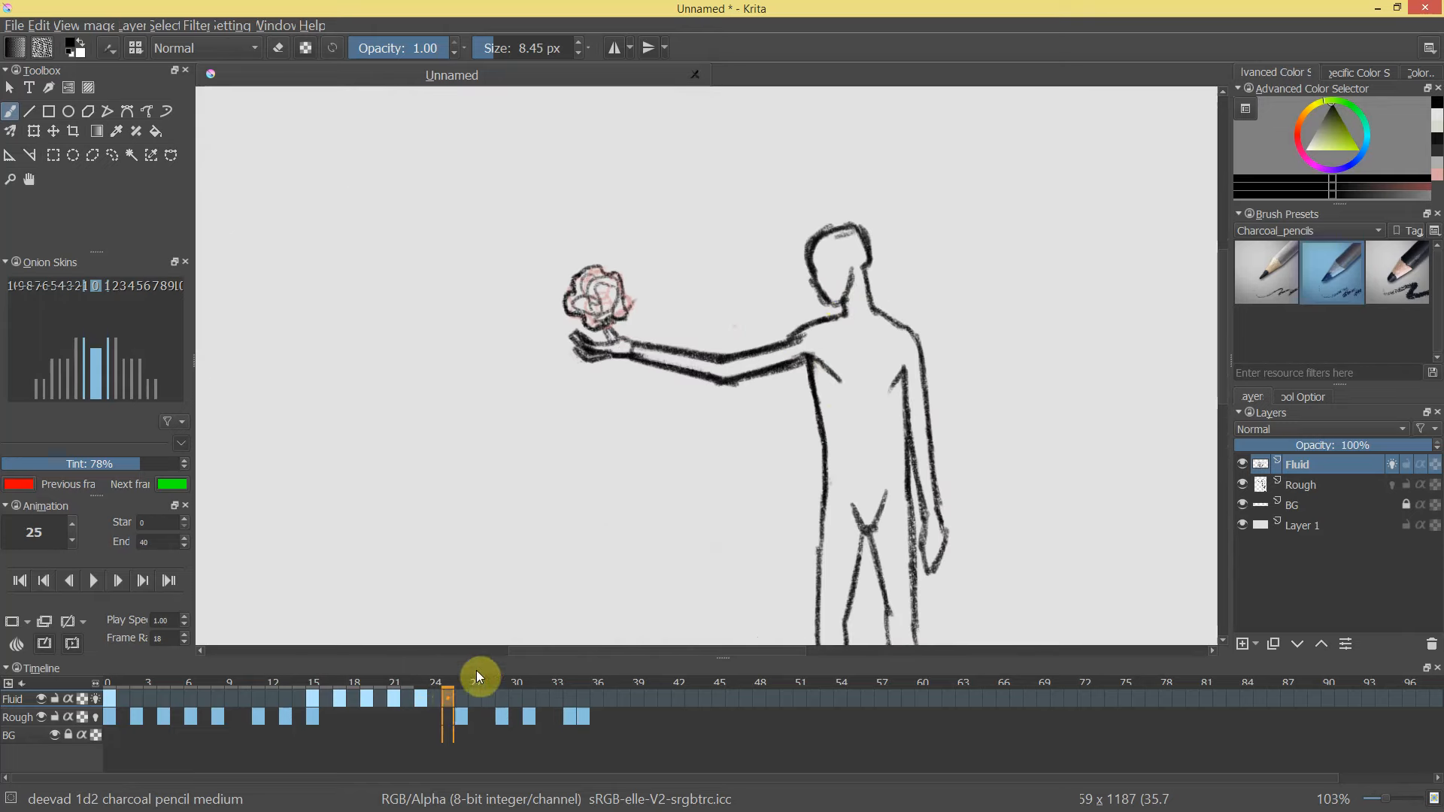
Create a Fluid keyframe at frame 25 and draw another variation of the swirling ball above the open palm.
right_click(449, 695)
left_click(516, 709)
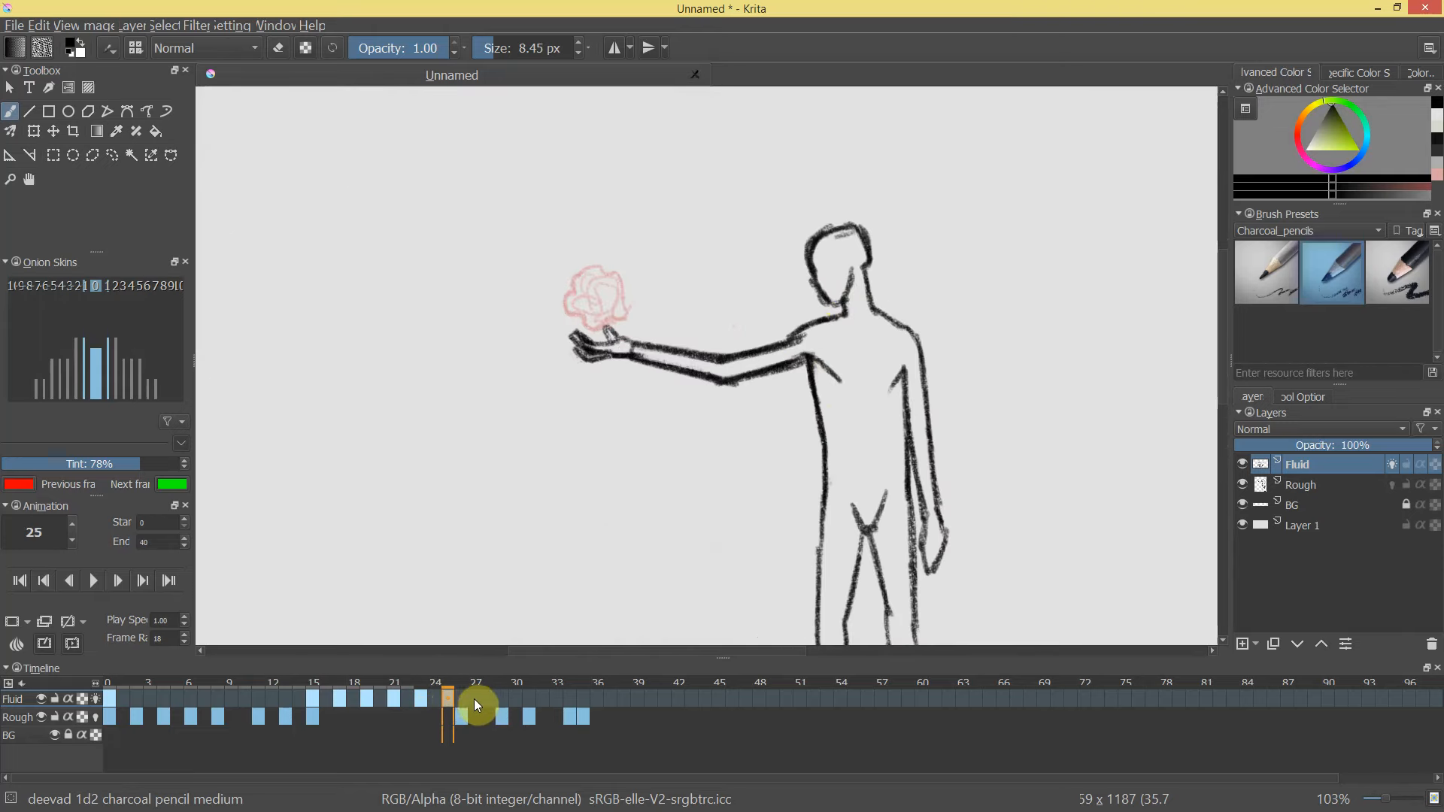
mouse_move(590, 297)
left_mouse_down()
mouse_move(604, 320)
mouse_move(566, 217)
left_mouse_up()
mouse_move(467, 220)
left_mouse_down()
mouse_move(534, 182)
mouse_move(497, 196)
mouse_move(455, 248)
mouse_move(461, 237)
mouse_move(475, 284)
mouse_move(528, 294)
mouse_move(553, 278)
mouse_move(565, 236)
mouse_move(537, 199)
mouse_move(501, 196)
mouse_move(517, 195)
mouse_move(510, 244)
mouse_move(474, 270)
mouse_move(512, 264)
mouse_move(524, 216)
mouse_move(549, 251)
mouse_move(500, 271)
mouse_move(466, 226)
mouse_move(526, 209)
mouse_move(472, 221)
mouse_move(453, 262)
mouse_move(586, 374)
mouse_move(587, 419)
left_mouse_up()
key("ctrl+z")
left_click_drag(873, 348, 919, 278)
left_click_drag(866, 344, 766, 295)
mouse_move(447, 683)
left_mouse_down()
mouse_move(203, 686)
mouse_move(497, 680)
mouse_move(397, 686)
mouse_move(464, 709)
mouse_move(474, 679)
left_mouse_up()
right_click(462, 685)
left_click(486, 699)
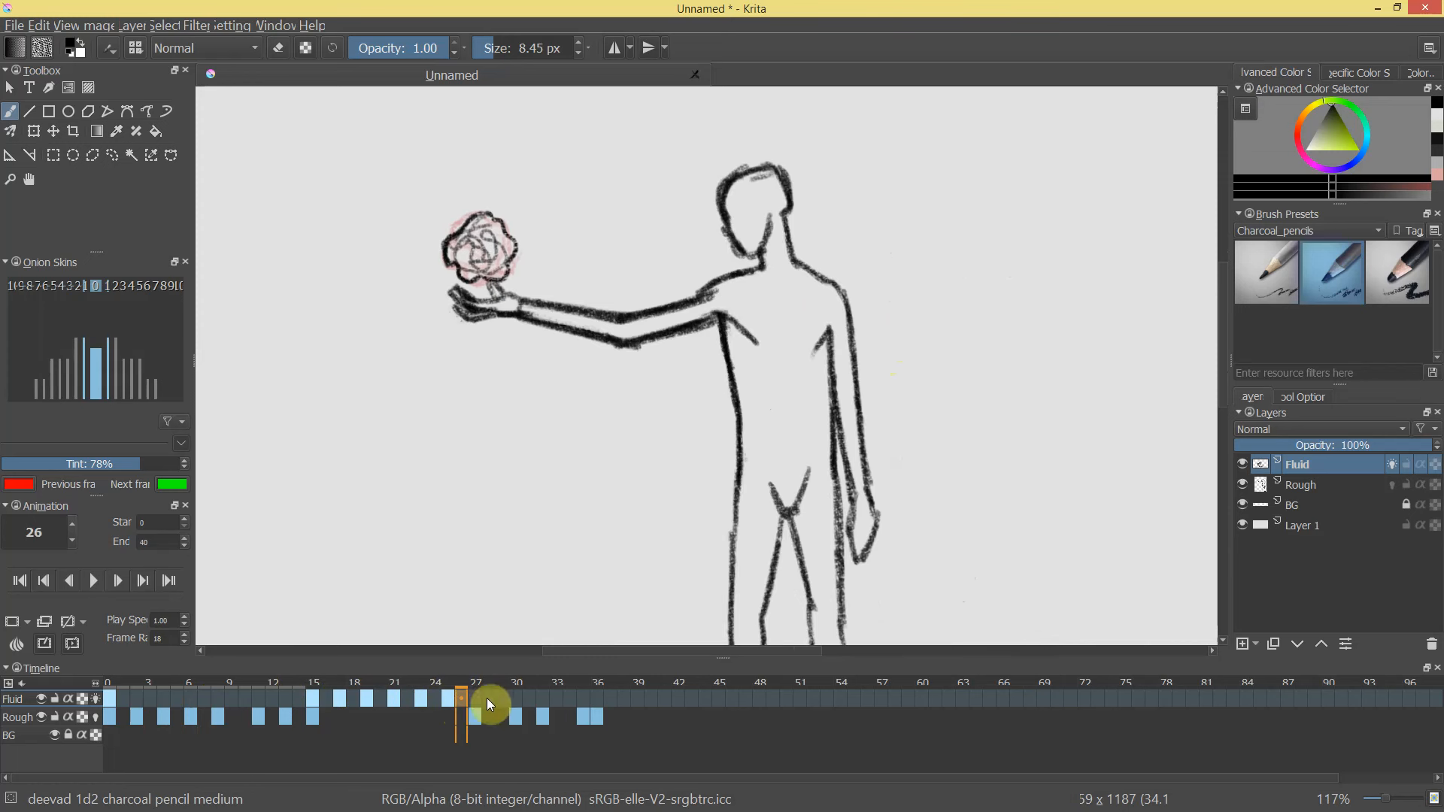
key("ctrl+z")
Create a Fluid keyframe at frame 26 and draw the ball stretching into a splash toward the raised hand, with a droplet below it.
right_click(460, 696)
left_click(461, 703)
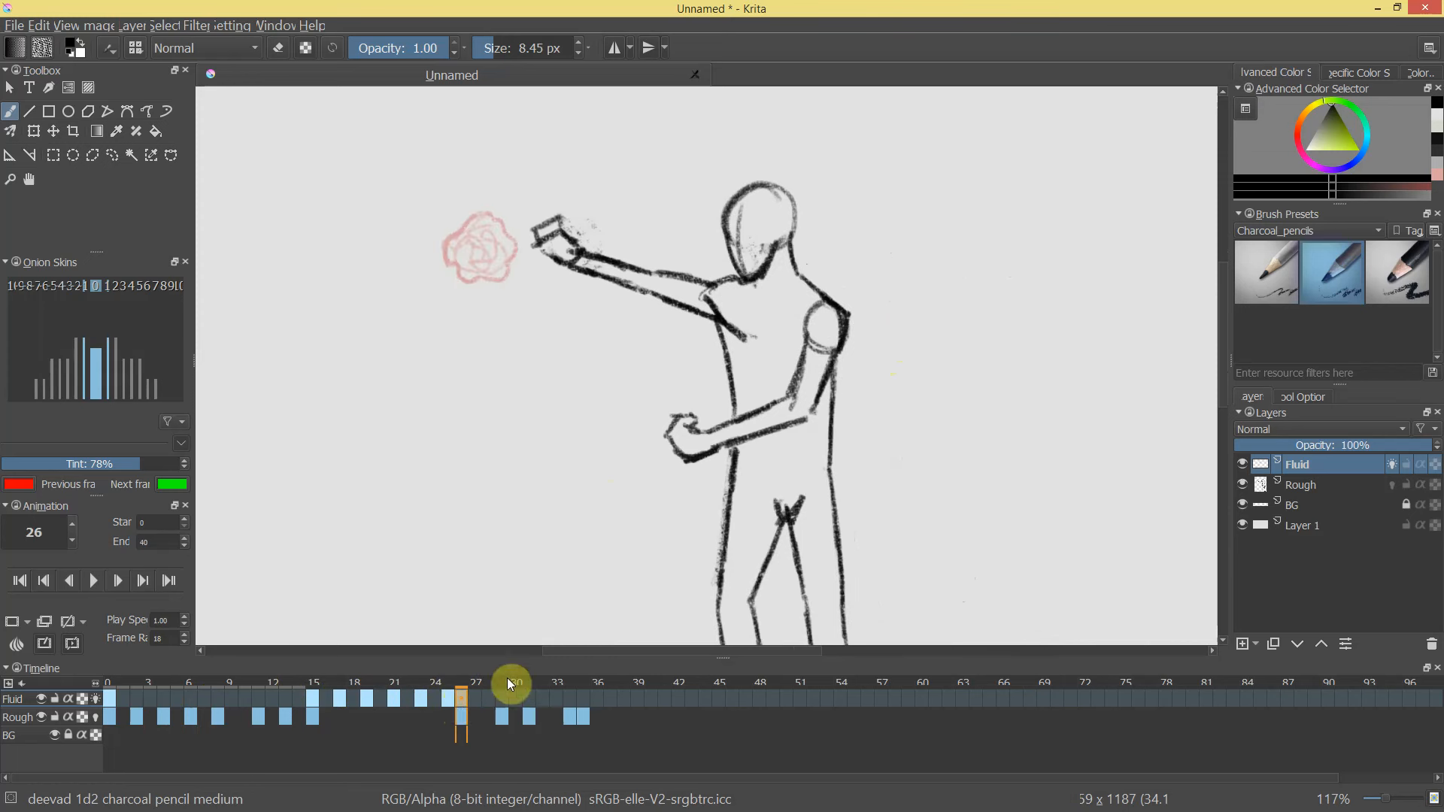
left_click_drag(581, 243, 558, 213)
mouse_move(473, 180)
left_mouse_down()
mouse_move(391, 223)
mouse_move(479, 250)
mouse_move(499, 180)
mouse_move(559, 167)
mouse_move(403, 216)
mouse_move(407, 194)
mouse_move(392, 248)
mouse_move(451, 229)
mouse_move(463, 263)
mouse_move(526, 160)
mouse_move(517, 175)
mouse_move(557, 146)
mouse_move(528, 175)
mouse_move(576, 173)
mouse_move(568, 188)
mouse_move(516, 178)
mouse_move(445, 206)
mouse_move(500, 190)
mouse_move(466, 209)
mouse_move(405, 216)
mouse_move(464, 215)
left_mouse_up()
key("e")
key("e")
left_click_drag(479, 218, 471, 251)
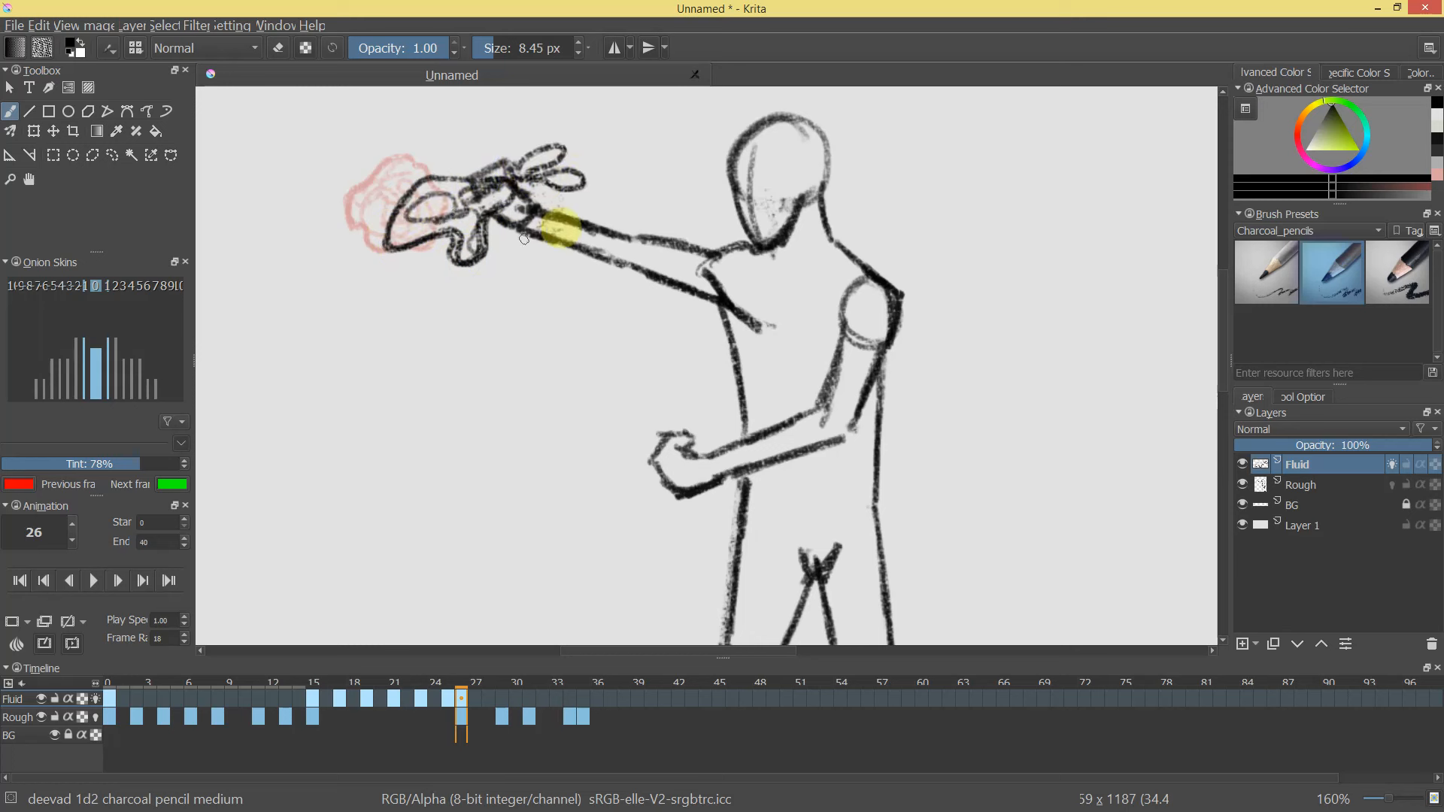
left_click_drag(659, 300, 733, 360)
left_click_drag(752, 410, 778, 353)
Create a Fluid keyframe at frame 29 and draw elongated streaks and trailing droplets flowing past the raised hand toward the head.
mouse_move(444, 688)
left_mouse_down()
mouse_move(227, 690)
mouse_move(504, 697)
left_mouse_up()
right_click(502, 697)
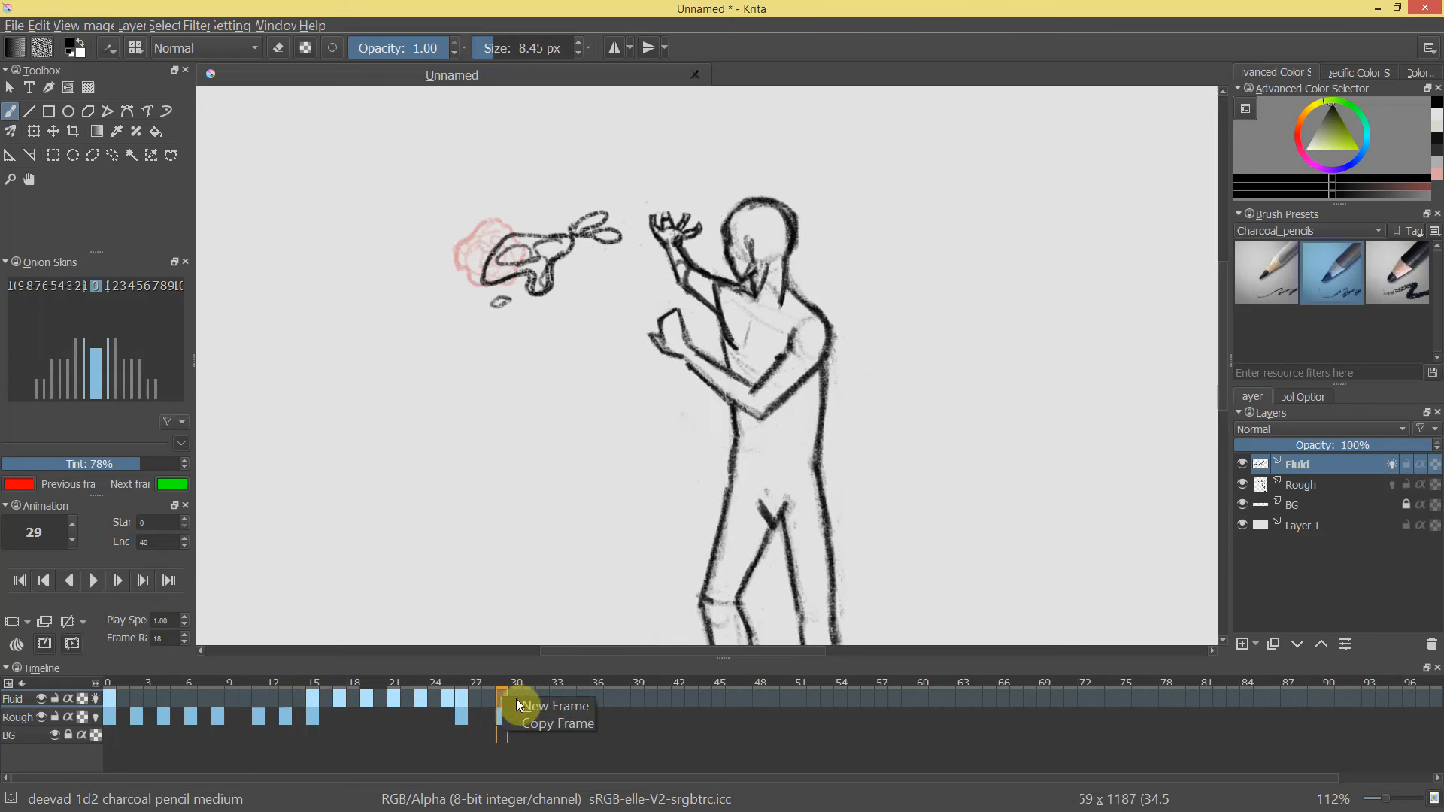
left_click(557, 699)
left_click_drag(415, 338, 424, 341)
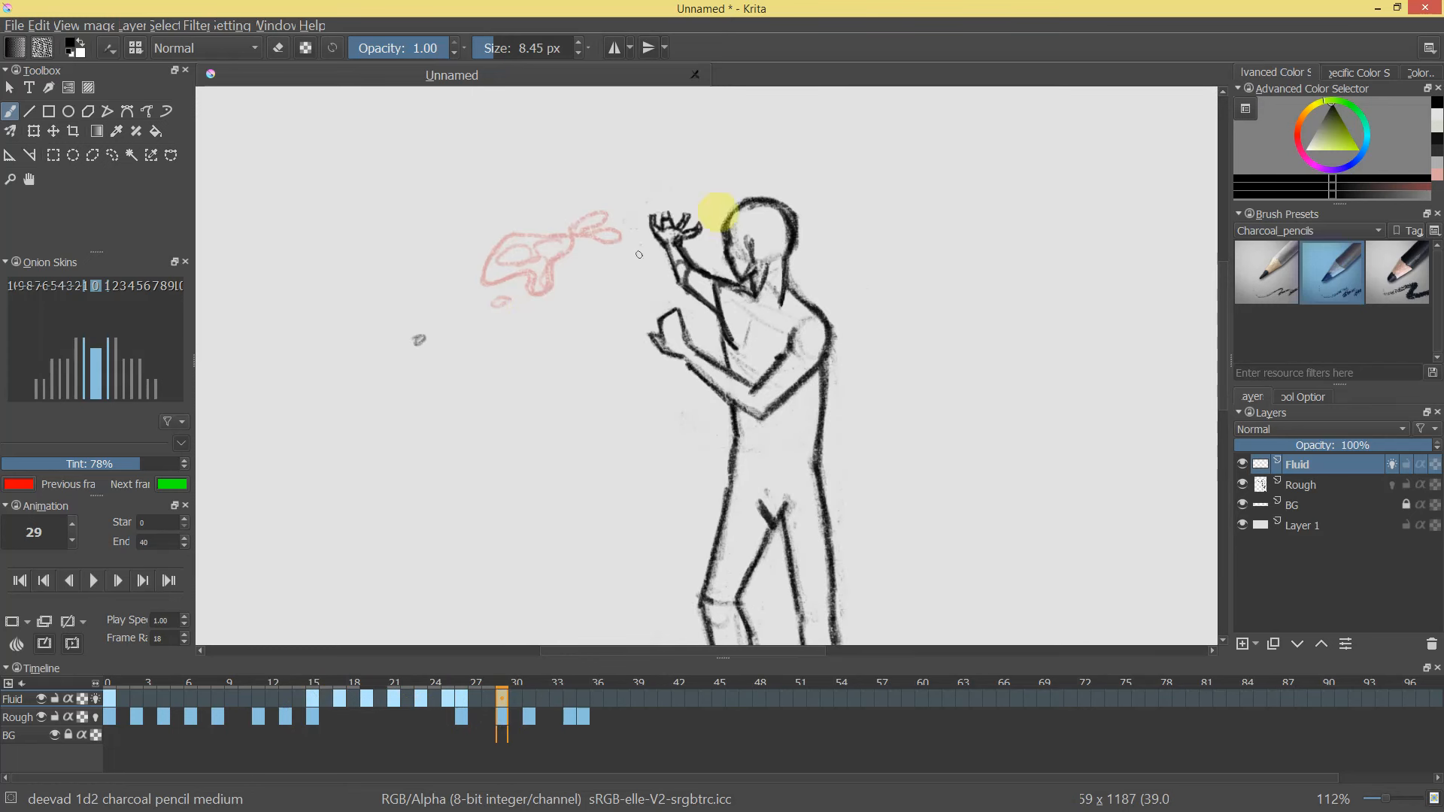
mouse_move(609, 239)
left_mouse_down()
mouse_move(661, 227)
mouse_move(632, 227)
left_mouse_up()
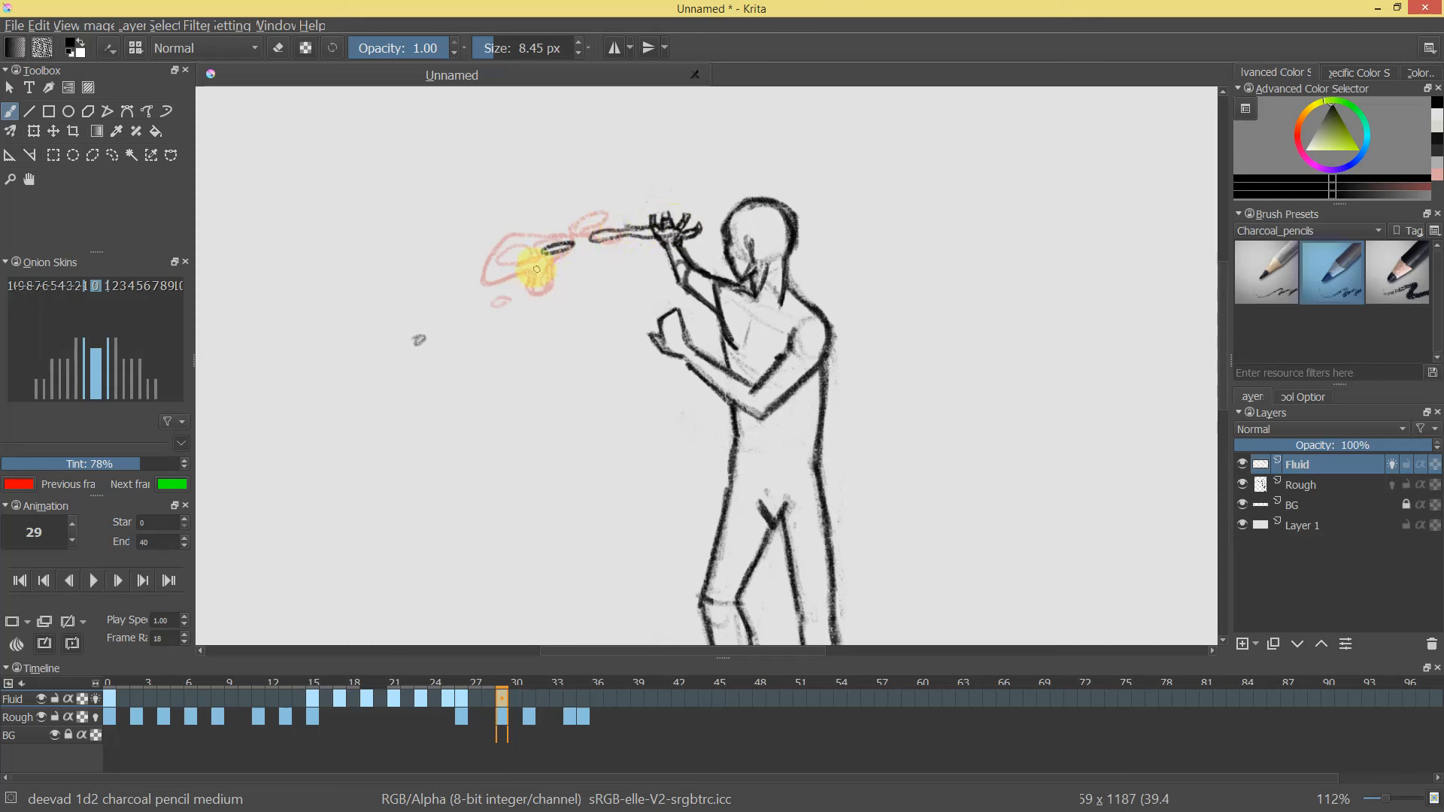
mouse_move(665, 197)
left_mouse_down()
mouse_move(719, 215)
mouse_move(694, 237)
left_mouse_up()
mouse_move(873, 336)
left_mouse_down()
mouse_move(819, 416)
mouse_move(851, 368)
mouse_move(880, 233)
left_mouse_up()
left_click_drag(657, 230, 625, 244)
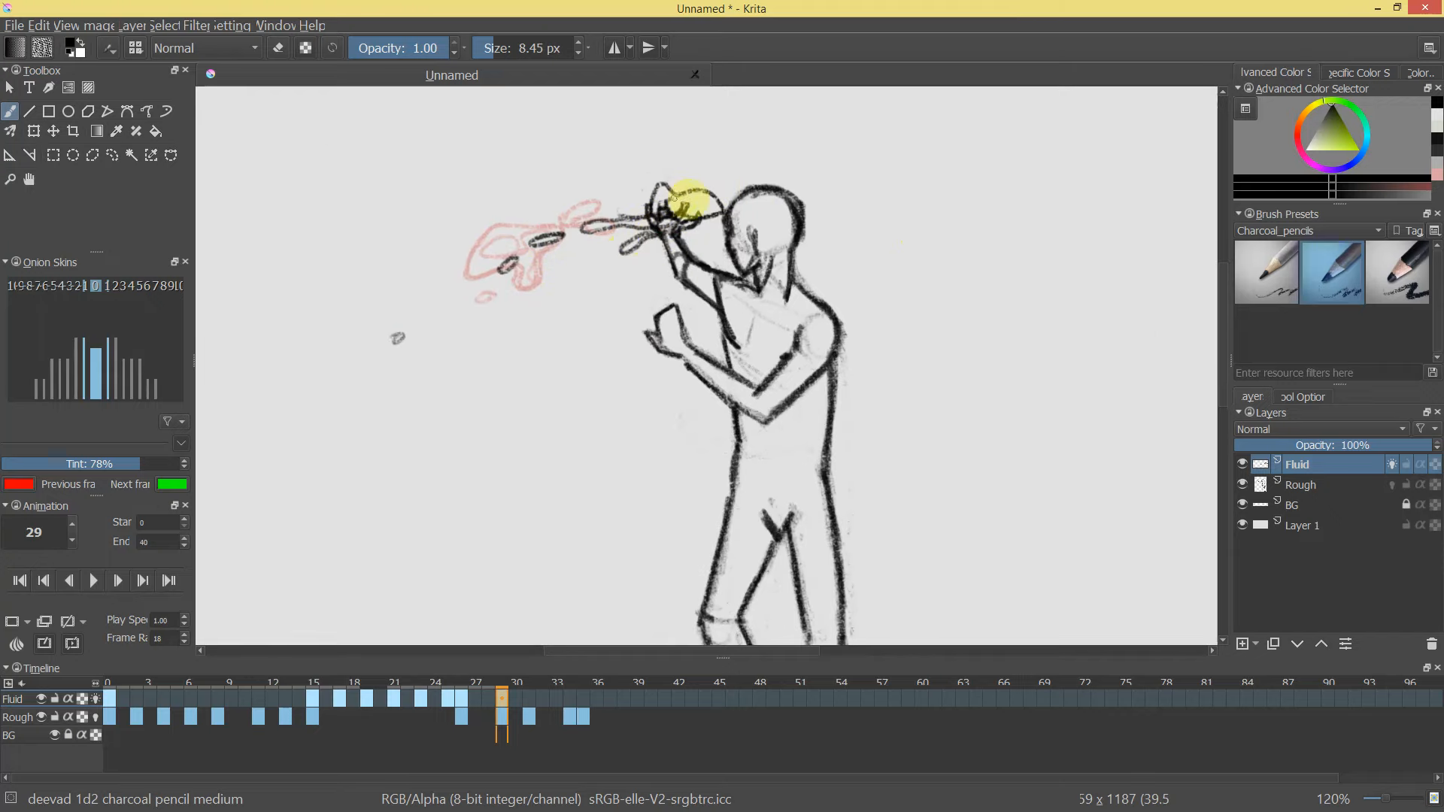
Create a Fluid keyframe at frame 31 and draw thin trailing streaks leading to a splash curling above the head.
left_click(474, 698)
mouse_move(443, 685)
left_mouse_down()
mouse_move(119, 677)
mouse_move(570, 660)
mouse_move(531, 689)
left_mouse_up()
right_click(549, 696)
left_click(553, 701)
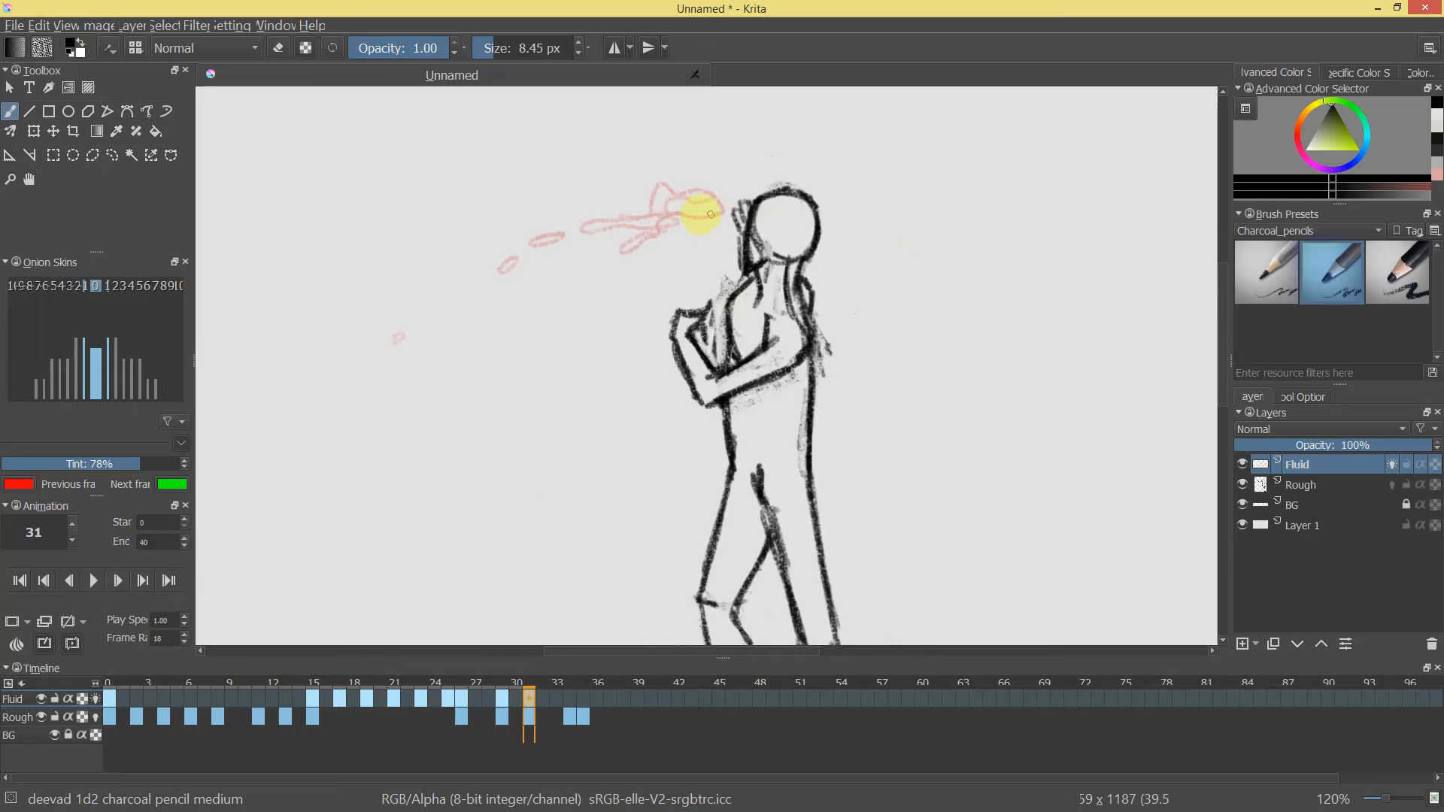
left_click_drag(643, 219, 740, 220)
key("ctrl+z")
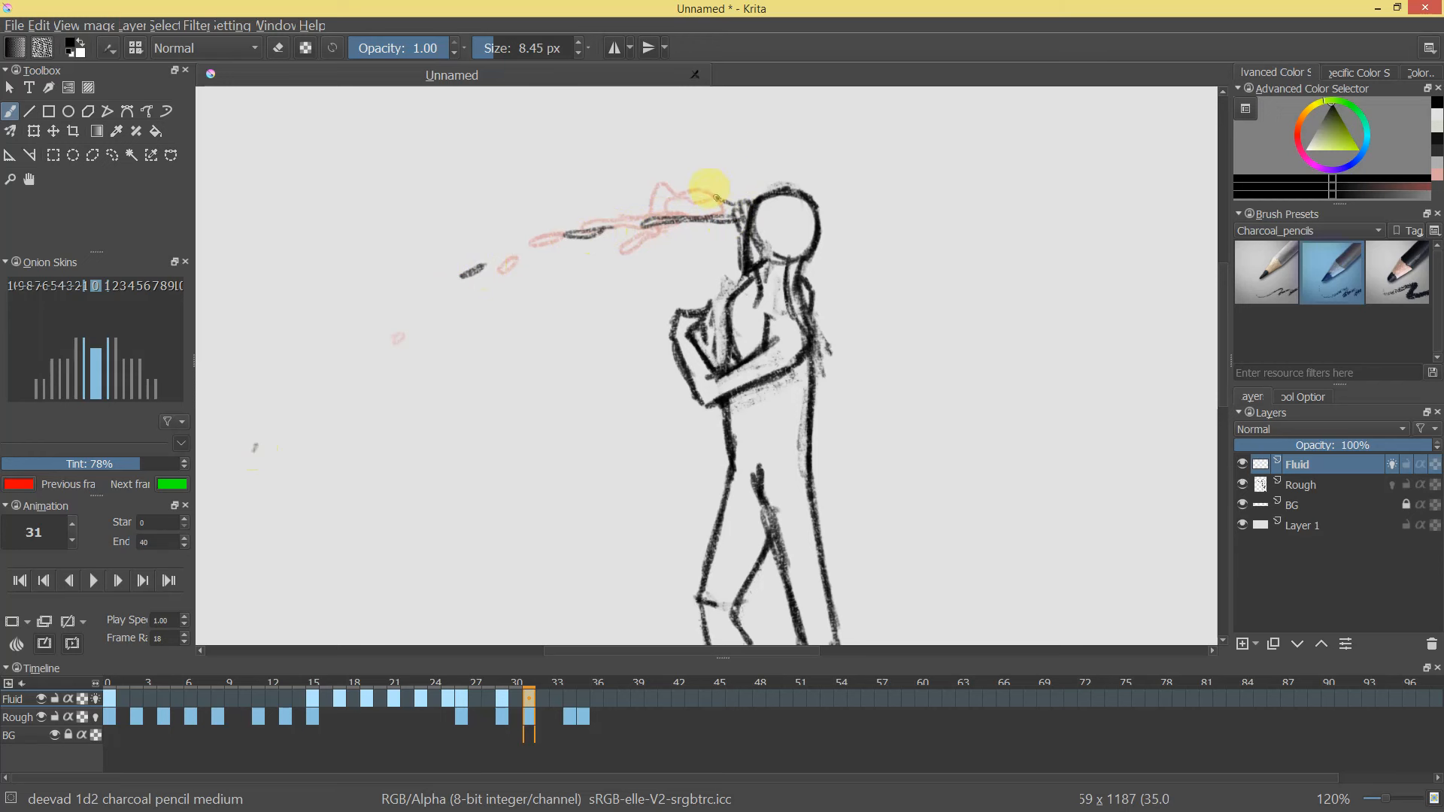
mouse_move(781, 181)
left_mouse_down()
mouse_move(747, 203)
mouse_move(757, 185)
mouse_move(731, 188)
mouse_move(723, 212)
mouse_move(704, 197)
mouse_move(736, 225)
left_mouse_up()
mouse_move(783, 289)
left_mouse_down()
mouse_move(737, 351)
mouse_move(730, 204)
left_mouse_up()
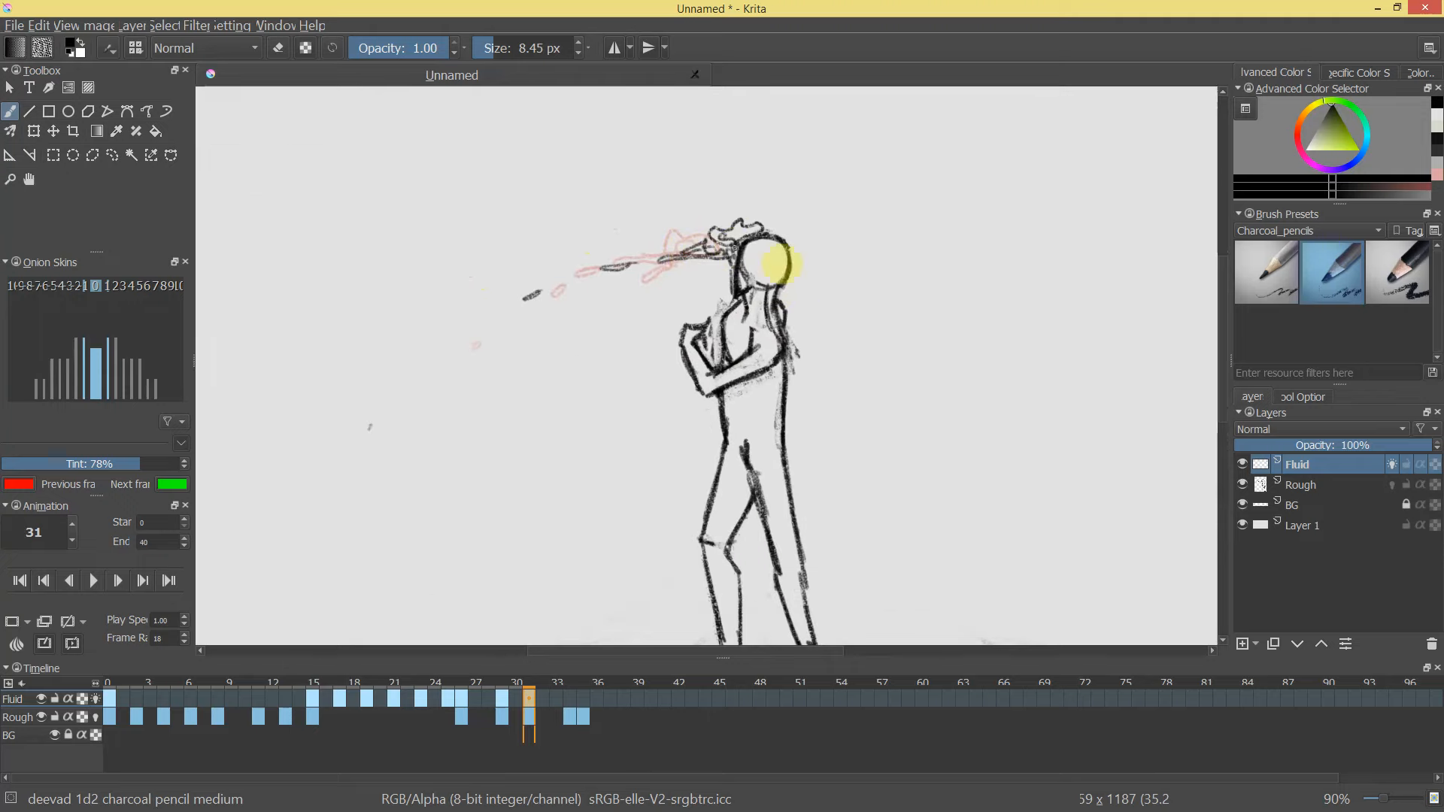
Play the animation from near its beginning to review the fluid effect's motion.
left_click_drag(485, 684, 114, 696)
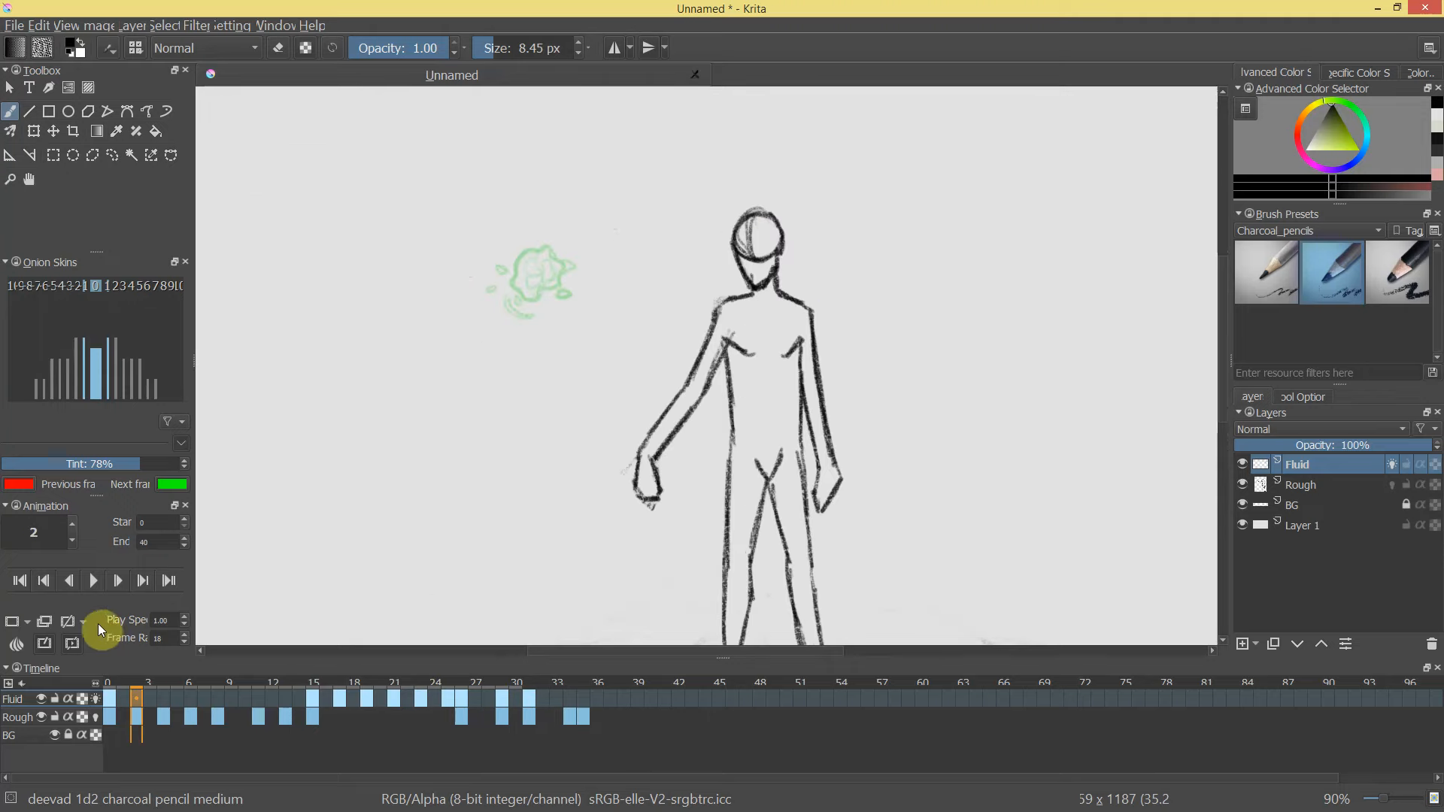
left_click(88, 594)
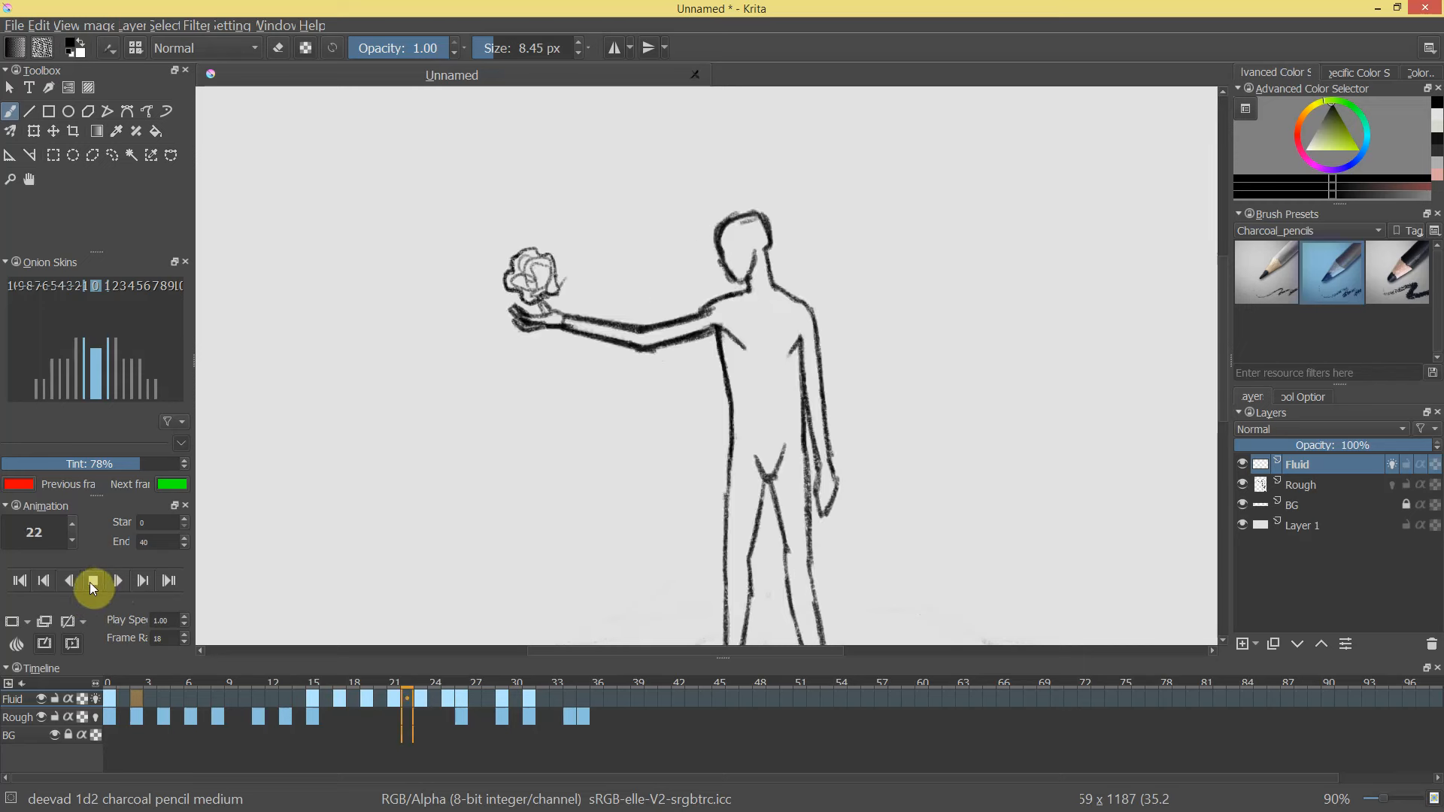
left_click(114, 581)
Create a Fluid keyframe at frame 34 and draw the fluid curling from the head around the raised hand, with small droplets.
left_click_drag(412, 678, 582, 697)
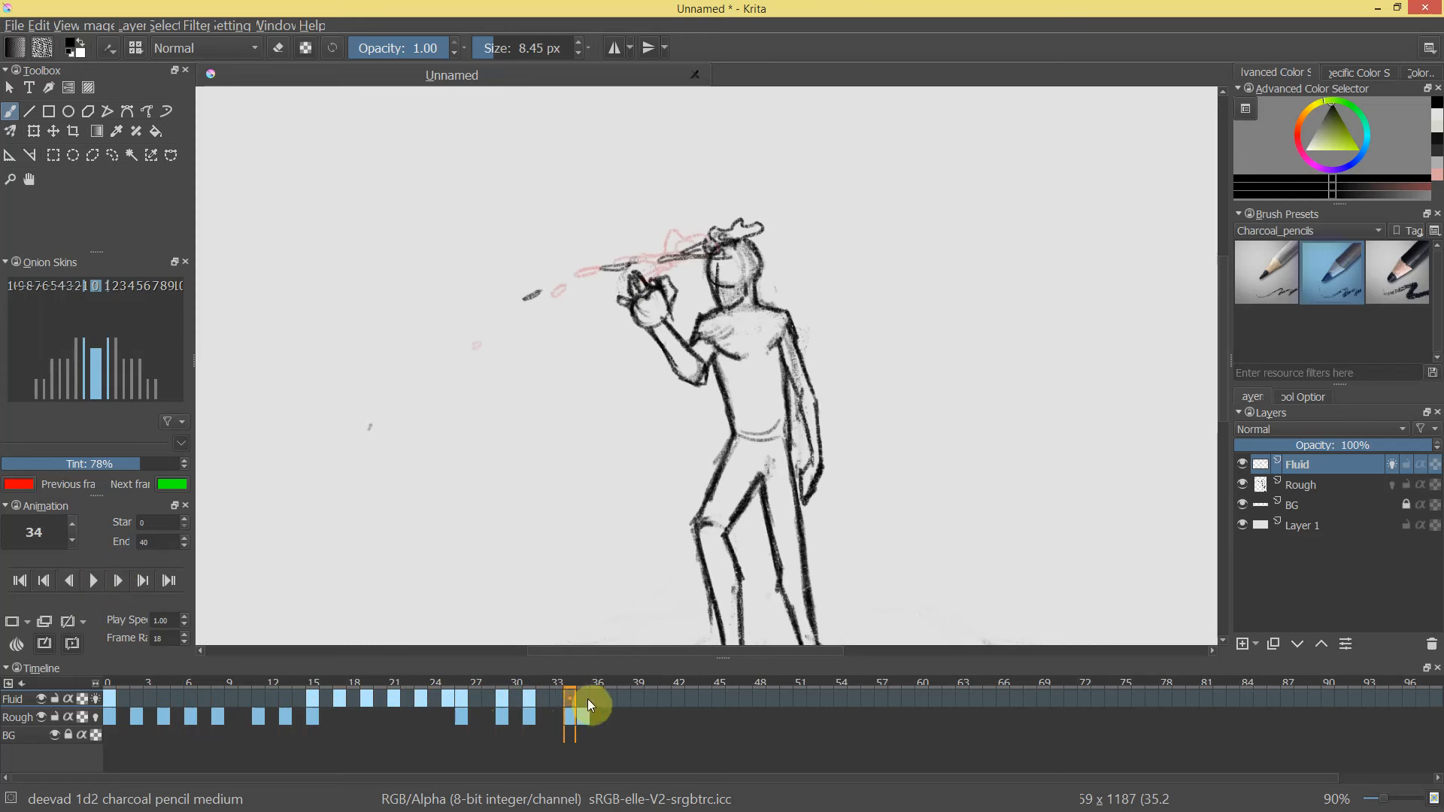
left_click(570, 697)
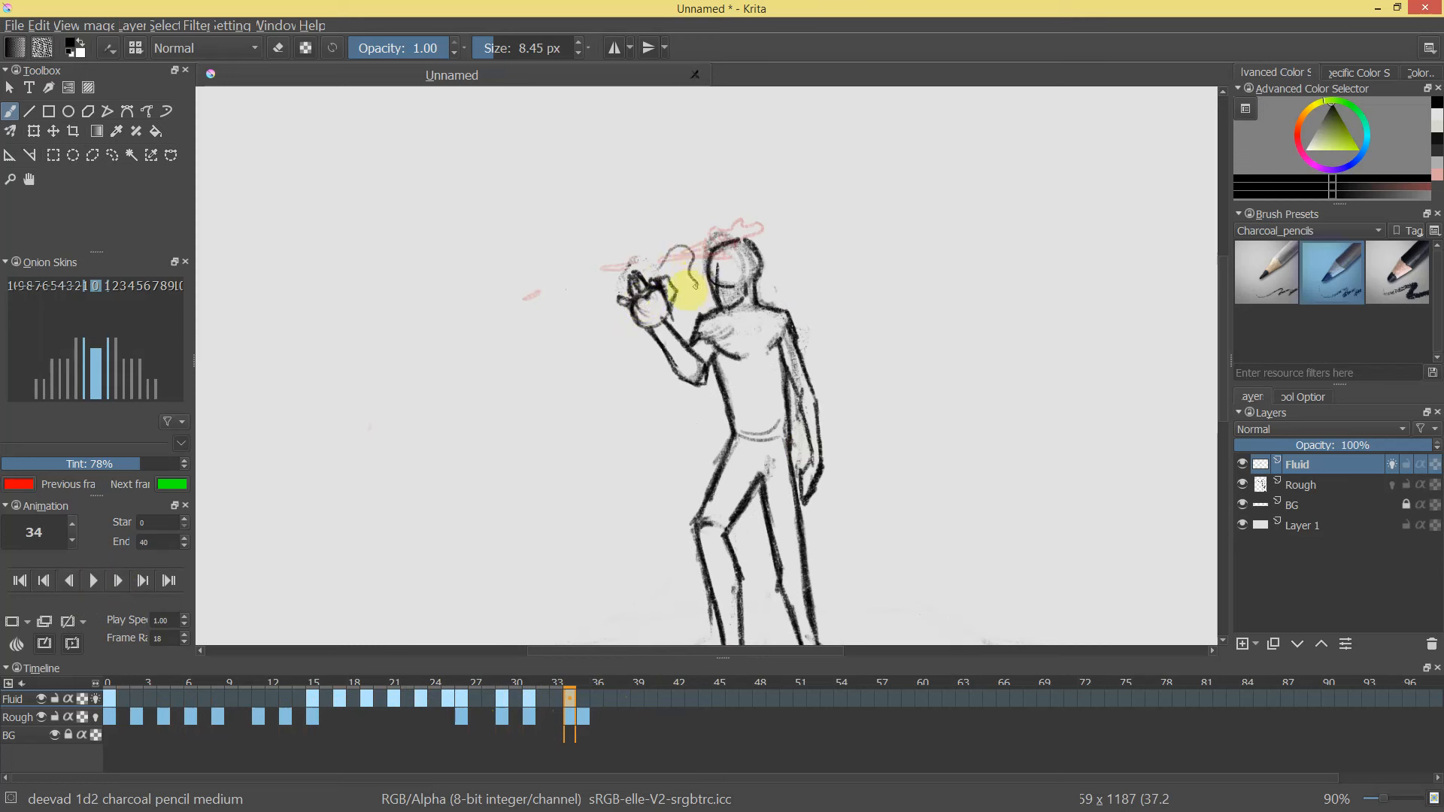
mouse_move(592, 334)
left_mouse_down()
mouse_move(637, 304)
mouse_move(637, 275)
mouse_move(673, 263)
mouse_move(632, 352)
mouse_move(621, 336)
mouse_move(681, 254)
mouse_move(660, 304)
mouse_move(692, 282)
mouse_move(698, 252)
mouse_move(622, 282)
left_mouse_up()
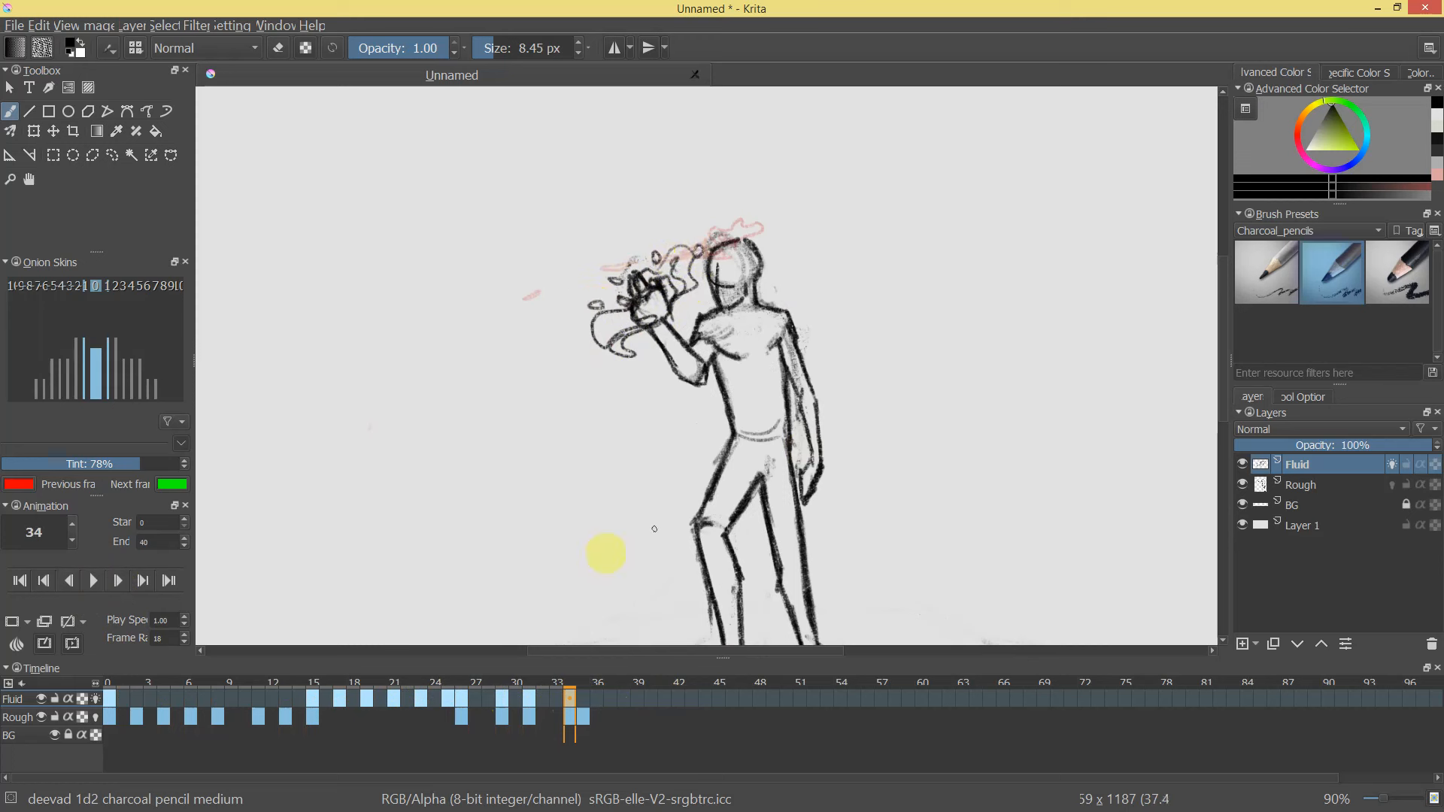
Create a Fluid keyframe at frame 35 and draw wavy splash outlines bursting around the open hand with a 16.10 px brush.
left_click(582, 697)
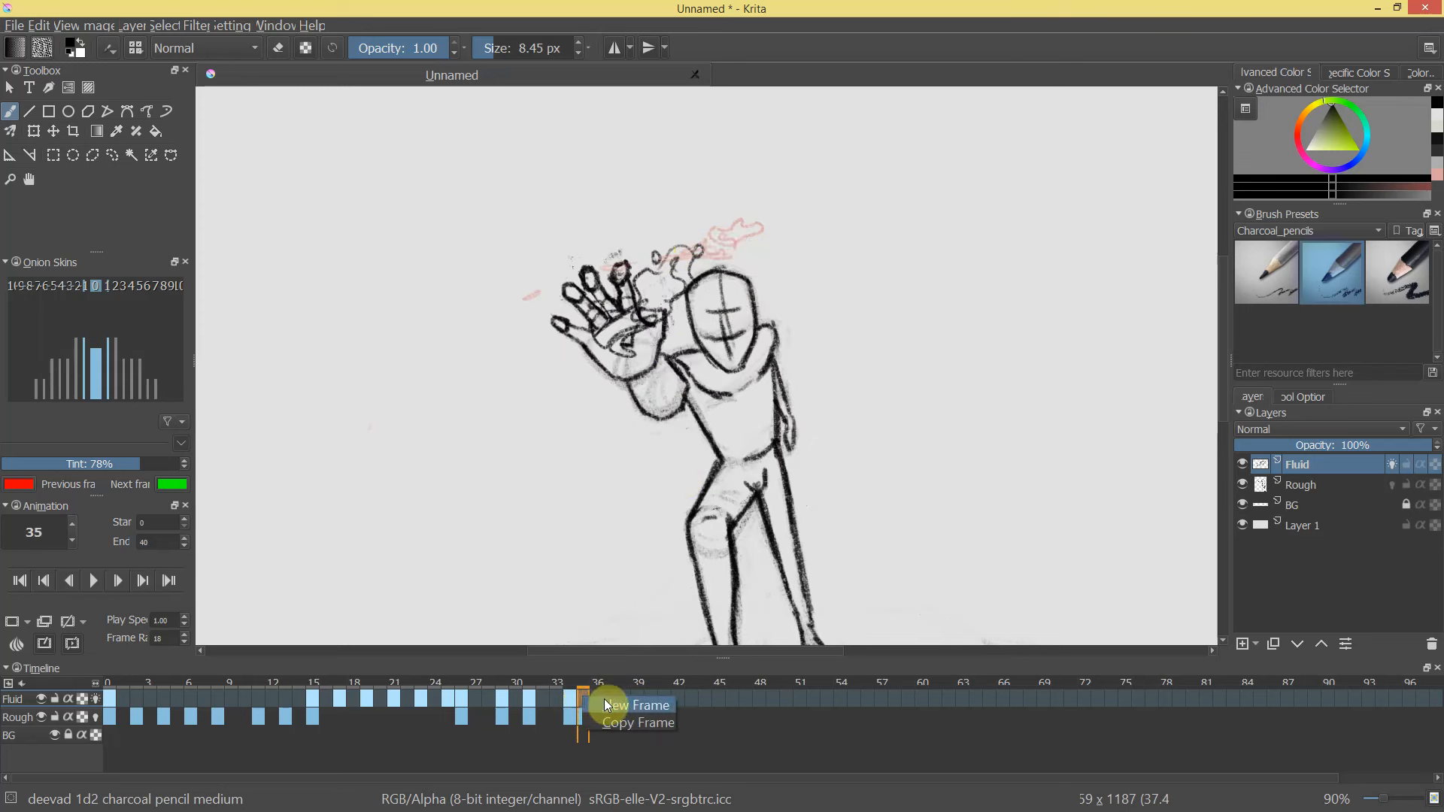
left_click_drag(666, 347, 649, 398)
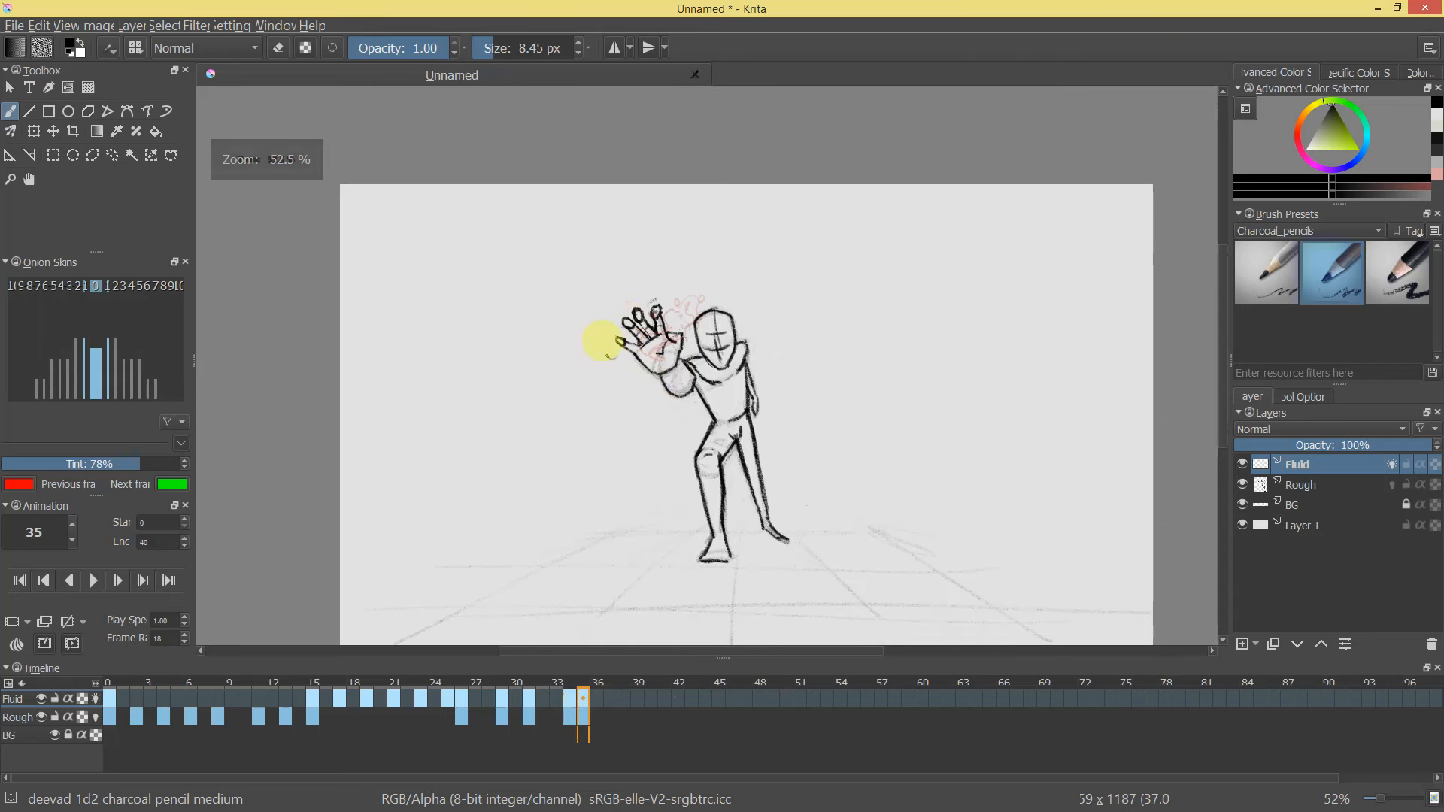
key("bracketright")
key("bracketright")
key("bracketright")
mouse_move(606, 330)
left_mouse_down()
mouse_move(622, 300)
mouse_move(676, 326)
mouse_move(661, 394)
mouse_move(683, 355)
mouse_move(604, 334)
left_mouse_up()
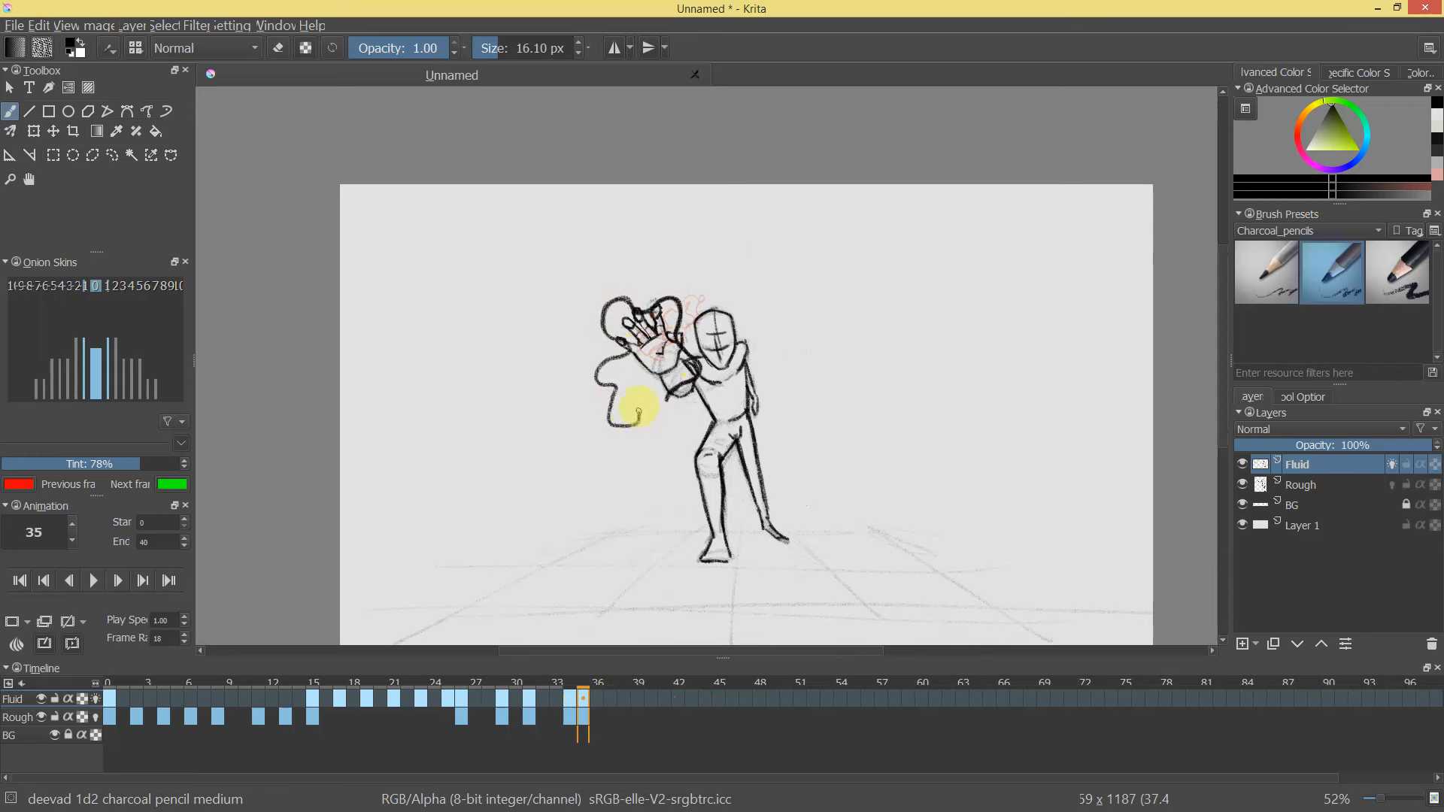
mouse_move(624, 374)
left_mouse_down()
mouse_move(670, 316)
mouse_move(656, 298)
mouse_move(693, 309)
left_mouse_up()
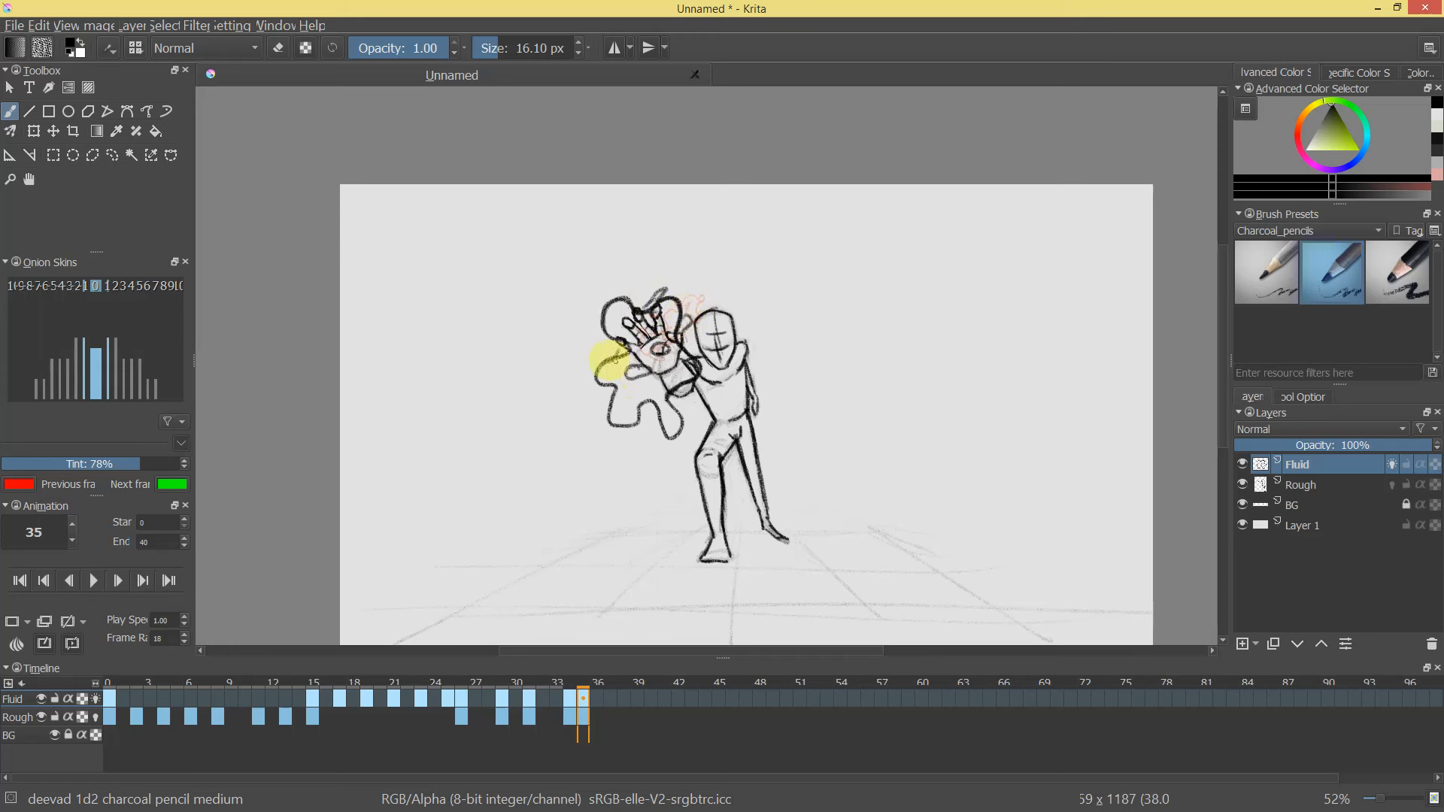
Thicken the splash on frame 35 and add rounded droplets beside and below the hand.
mouse_move(607, 406)
left_mouse_down()
mouse_move(628, 380)
mouse_move(647, 390)
mouse_move(625, 370)
mouse_move(653, 378)
left_mouse_up()
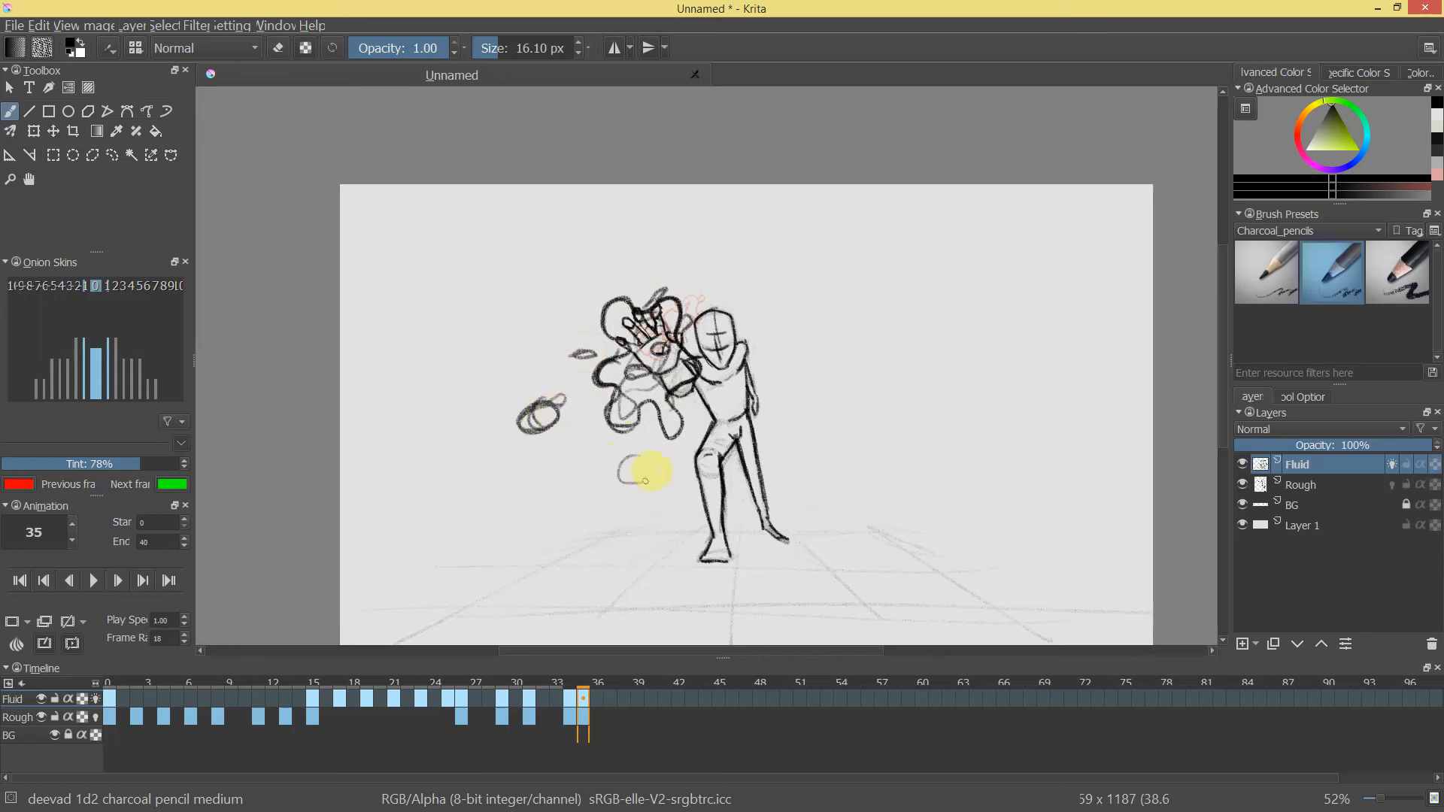
mouse_move(625, 456)
left_mouse_down()
mouse_move(632, 476)
mouse_move(651, 467)
mouse_move(635, 477)
left_mouse_up()
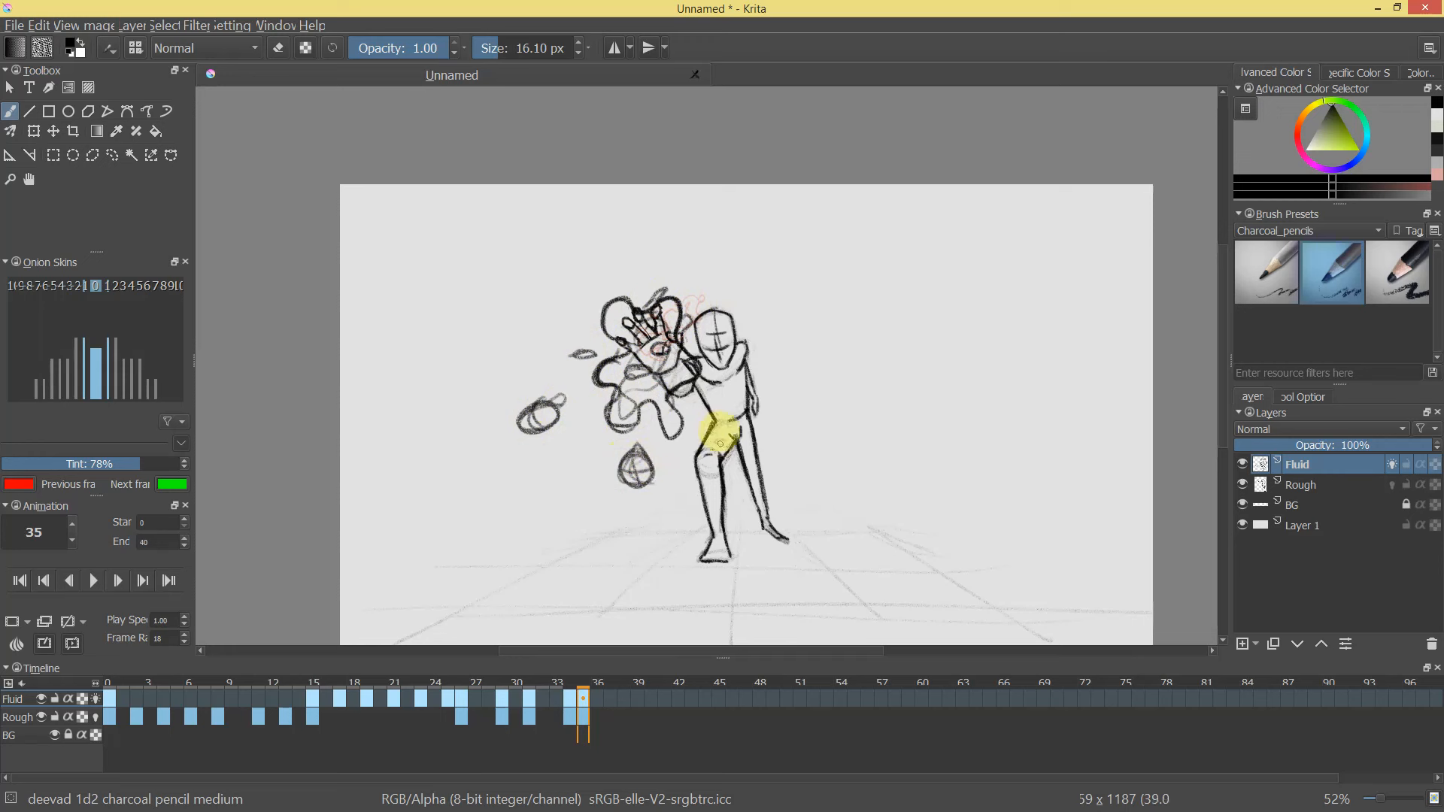
left_click_drag(693, 431, 676, 441)
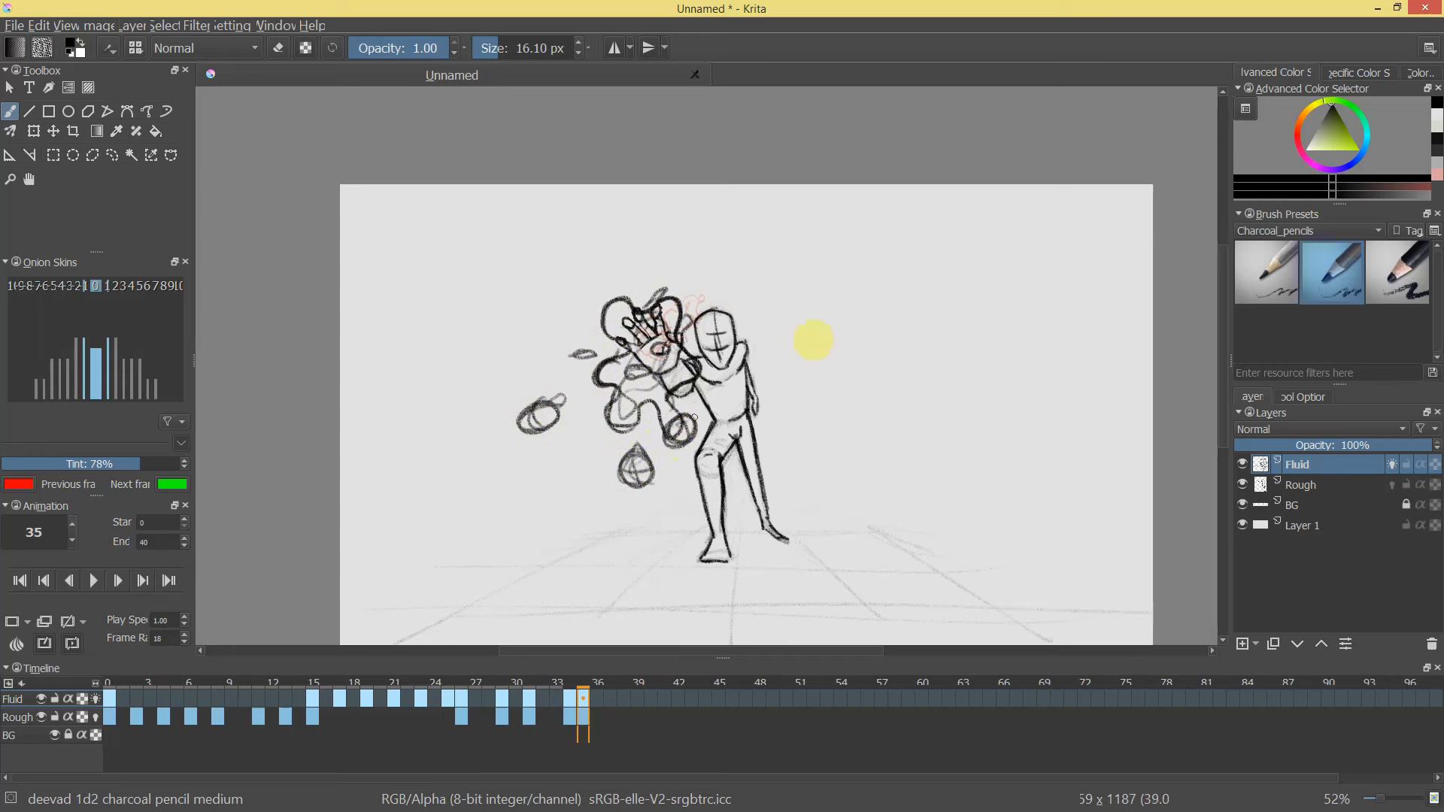
Play the animation from the early frames to review the splash around the open hand.
mouse_move(584, 685)
left_mouse_down()
mouse_move(559, 692)
mouse_move(600, 686)
mouse_move(142, 708)
left_mouse_up()
left_click(96, 579)
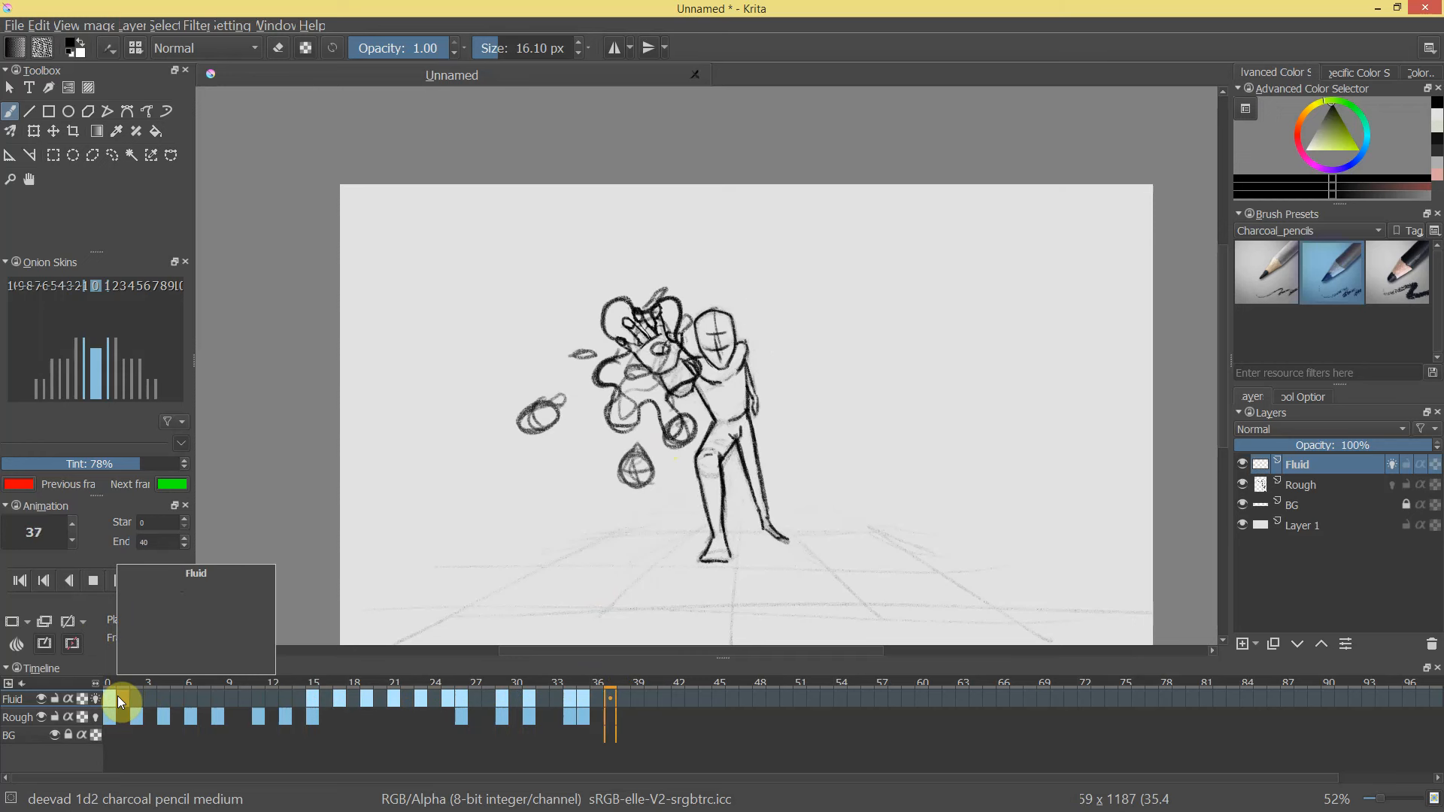
left_click(93, 581)
Create a Fluid keyframe at frame 37 and draw detached blobs flying above and outward from the open hand.
left_click(587, 698)
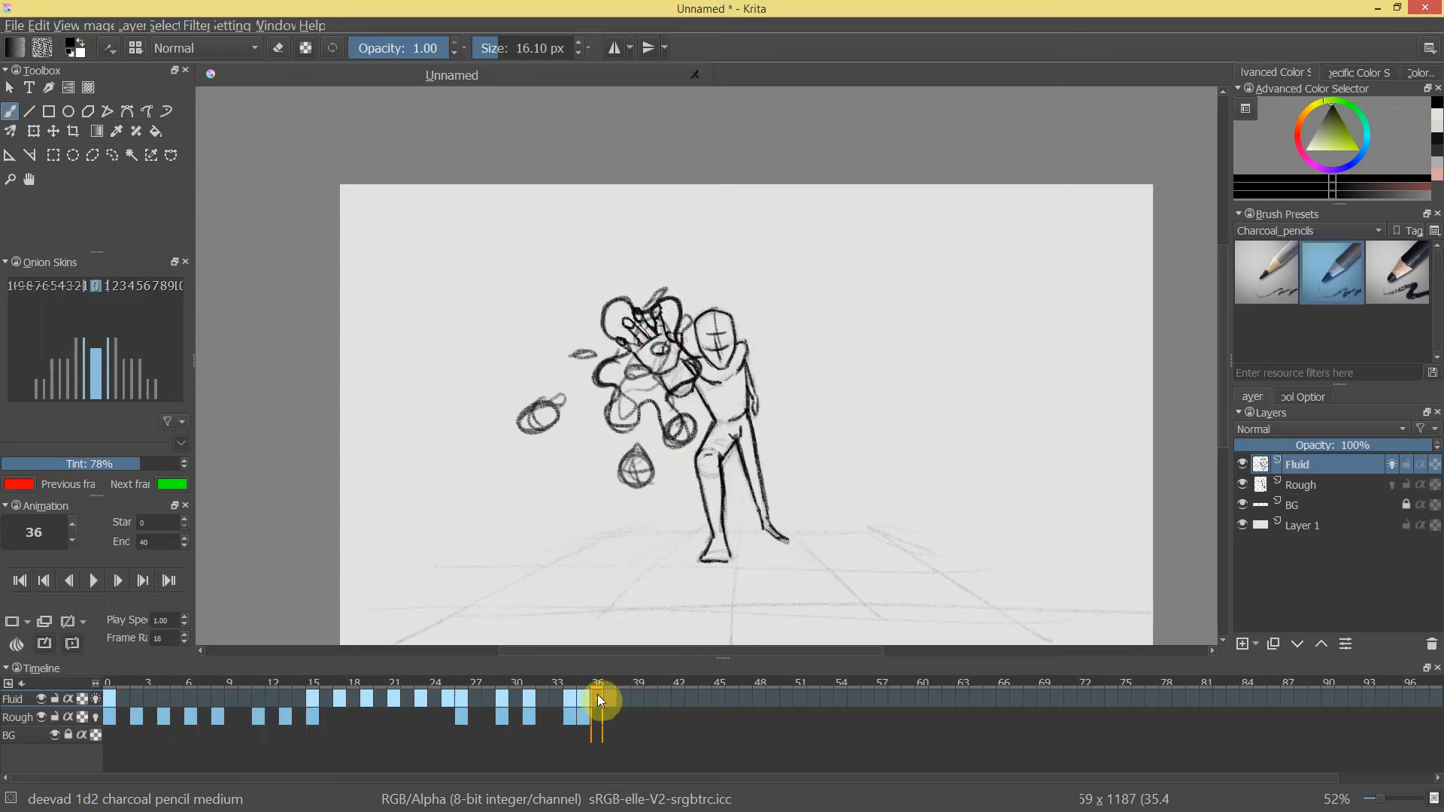
left_click(613, 696)
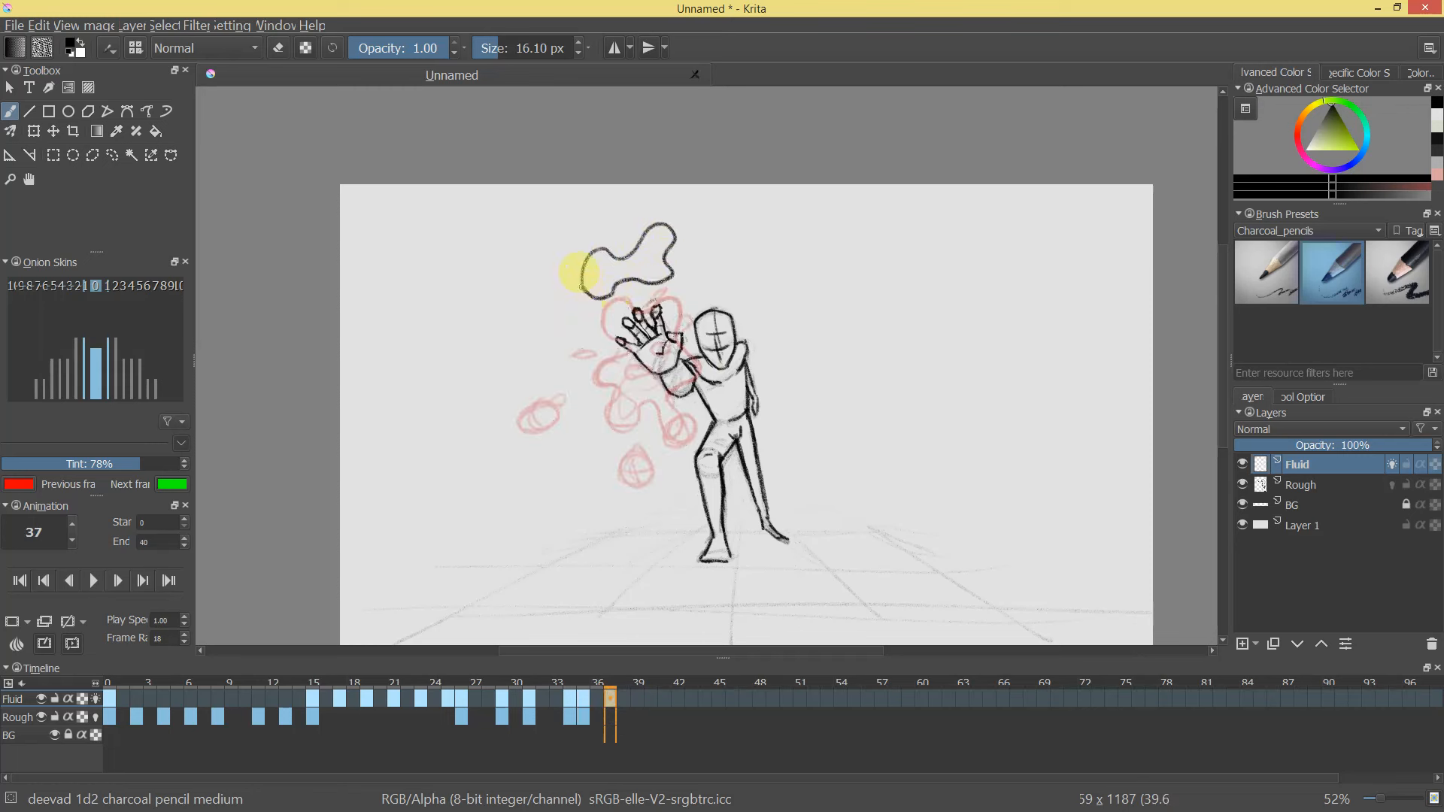
mouse_move(512, 324)
left_mouse_down()
mouse_move(555, 323)
mouse_move(594, 382)
mouse_move(516, 337)
mouse_move(542, 315)
mouse_move(610, 378)
left_mouse_up()
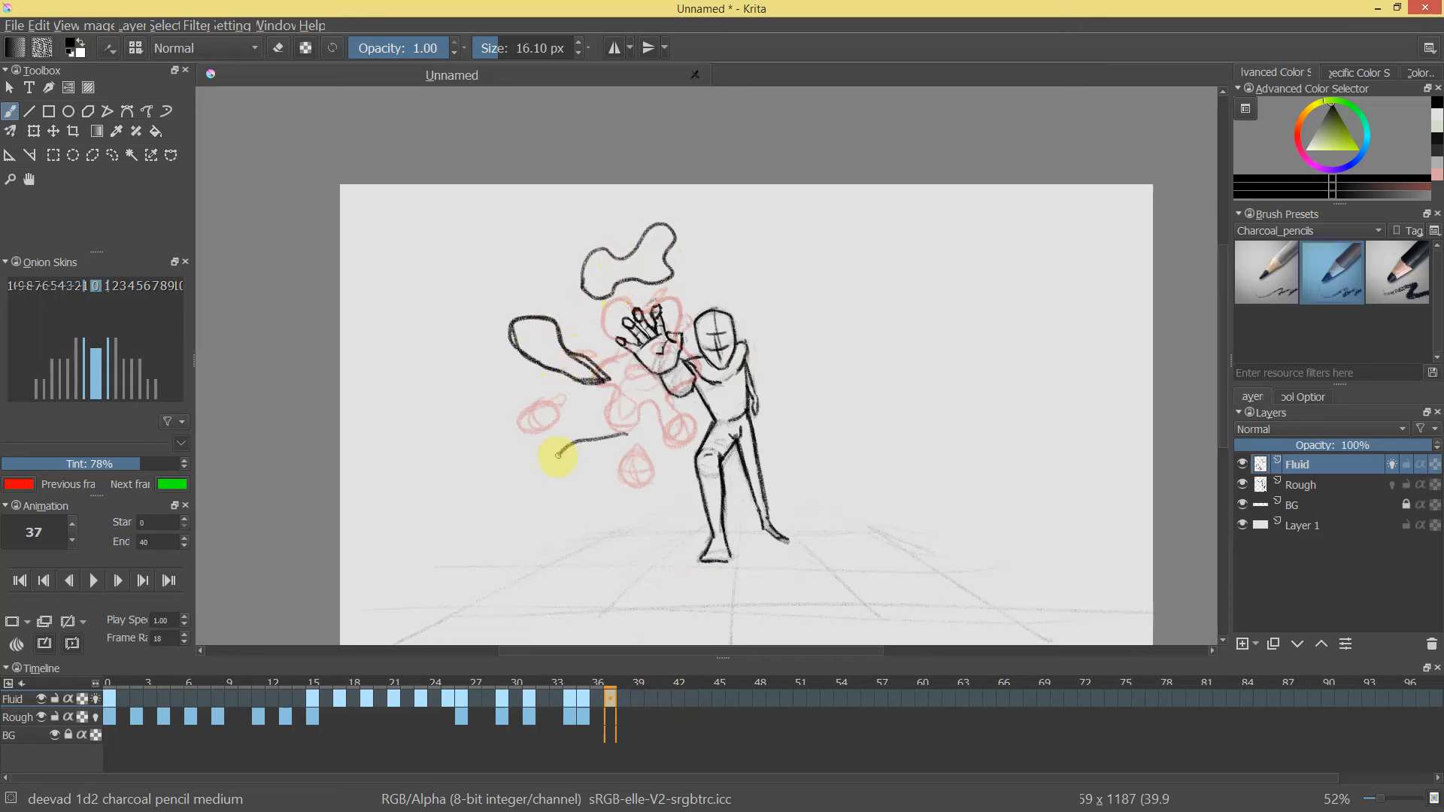
key("ctrl+z")
mouse_move(511, 437)
left_mouse_down()
mouse_move(467, 440)
mouse_move(491, 428)
mouse_move(506, 445)
mouse_move(482, 455)
mouse_move(525, 429)
left_mouse_up()
Draw large round blobs below the hand on frame 37 and scatter small droplets around the splash.
left_click_drag(628, 483, 630, 532)
mouse_move(624, 484)
left_mouse_down()
mouse_move(653, 526)
mouse_move(666, 509)
mouse_move(628, 533)
mouse_move(645, 531)
left_mouse_up()
key("ctrl+z")
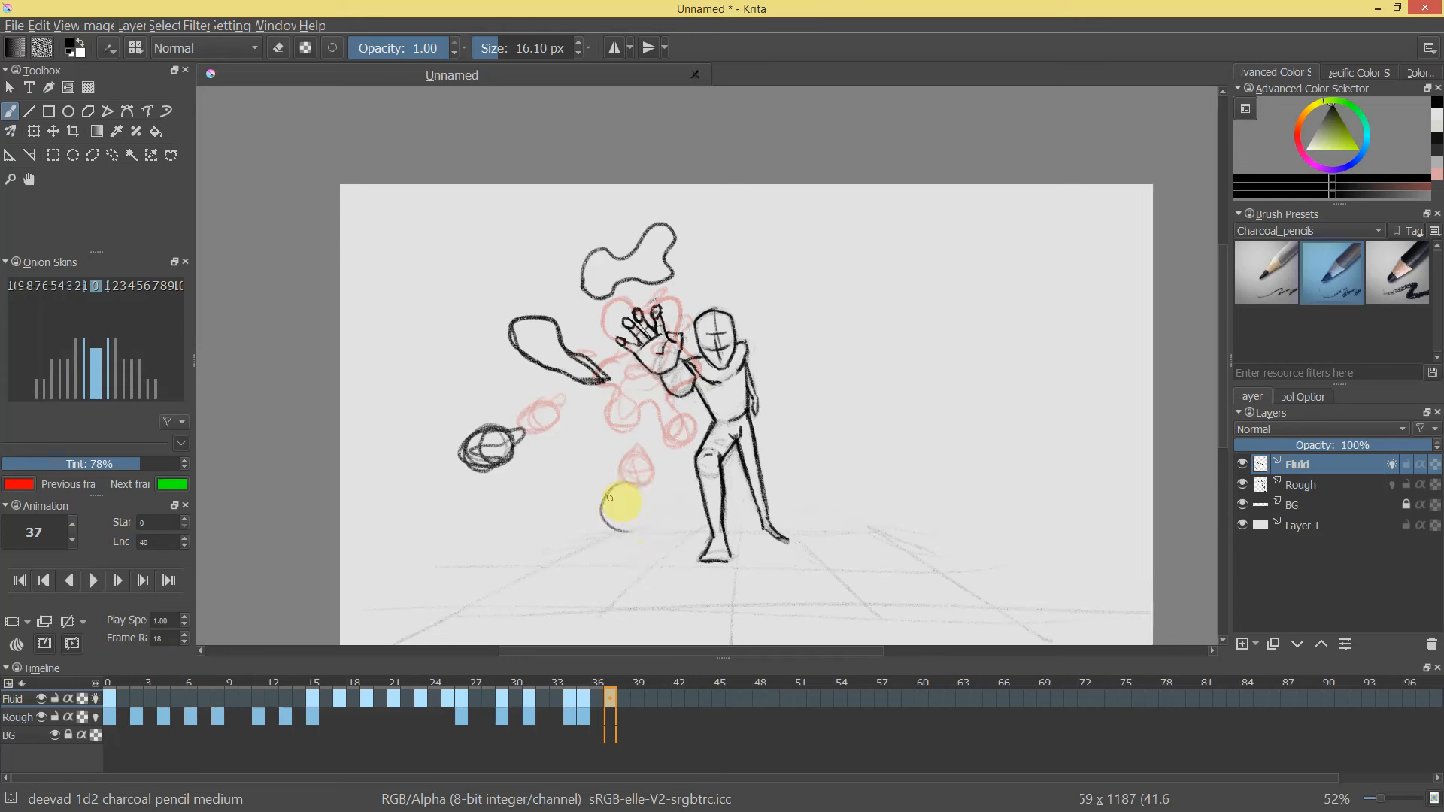
mouse_move(634, 481)
left_mouse_down()
mouse_move(635, 525)
mouse_move(651, 490)
mouse_move(613, 477)
left_mouse_up()
mouse_move(700, 406)
left_mouse_down()
mouse_move(722, 439)
mouse_move(675, 429)
mouse_move(731, 428)
mouse_move(676, 416)
mouse_move(739, 372)
mouse_move(700, 454)
mouse_move(702, 406)
mouse_move(671, 430)
mouse_move(725, 435)
mouse_move(690, 423)
mouse_move(692, 454)
mouse_move(721, 419)
mouse_move(687, 419)
mouse_move(678, 409)
mouse_move(717, 411)
mouse_move(647, 357)
mouse_move(649, 391)
mouse_move(674, 341)
mouse_move(642, 358)
mouse_move(662, 371)
mouse_move(606, 342)
left_mouse_up()
key("ctrl+z")
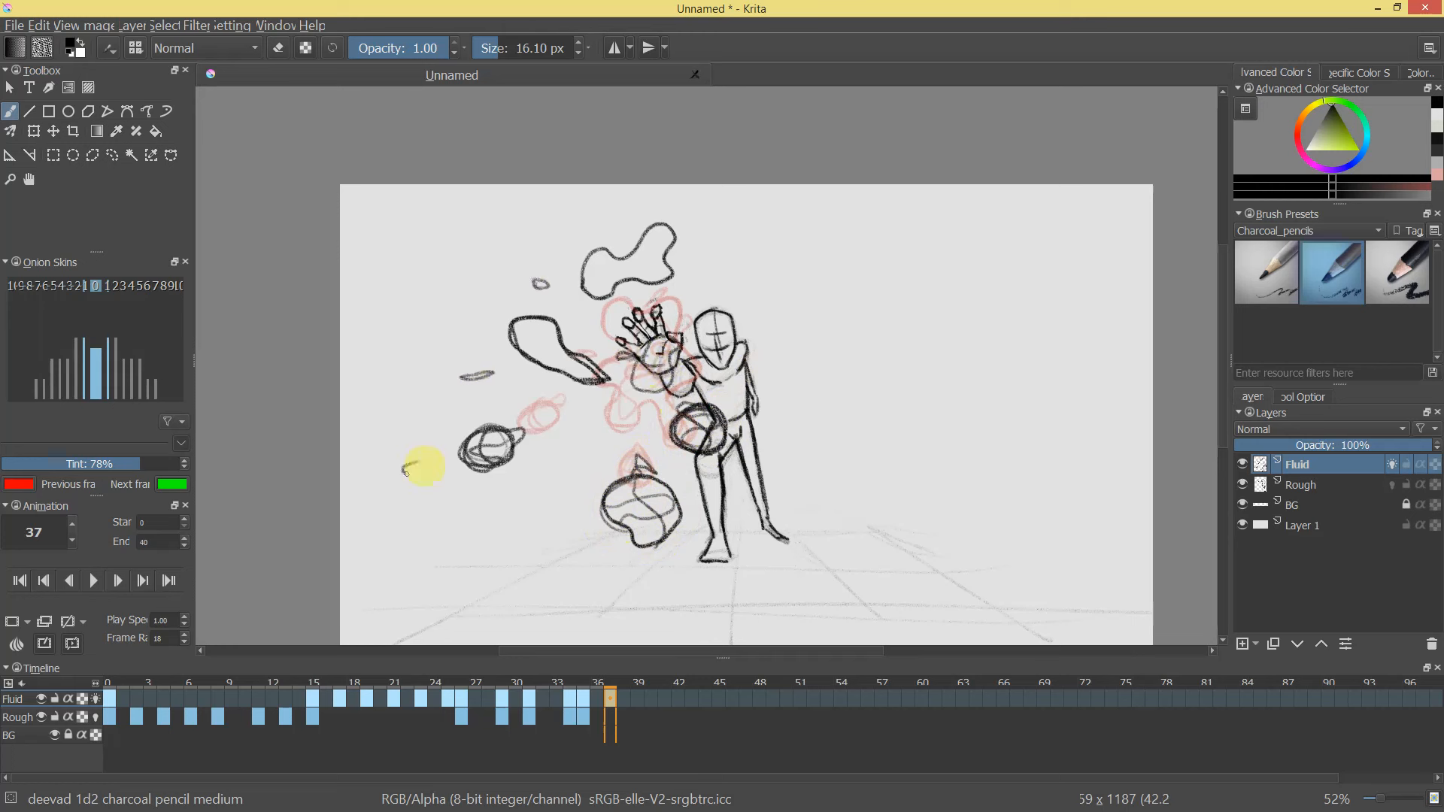
left_click_drag(766, 267, 757, 280)
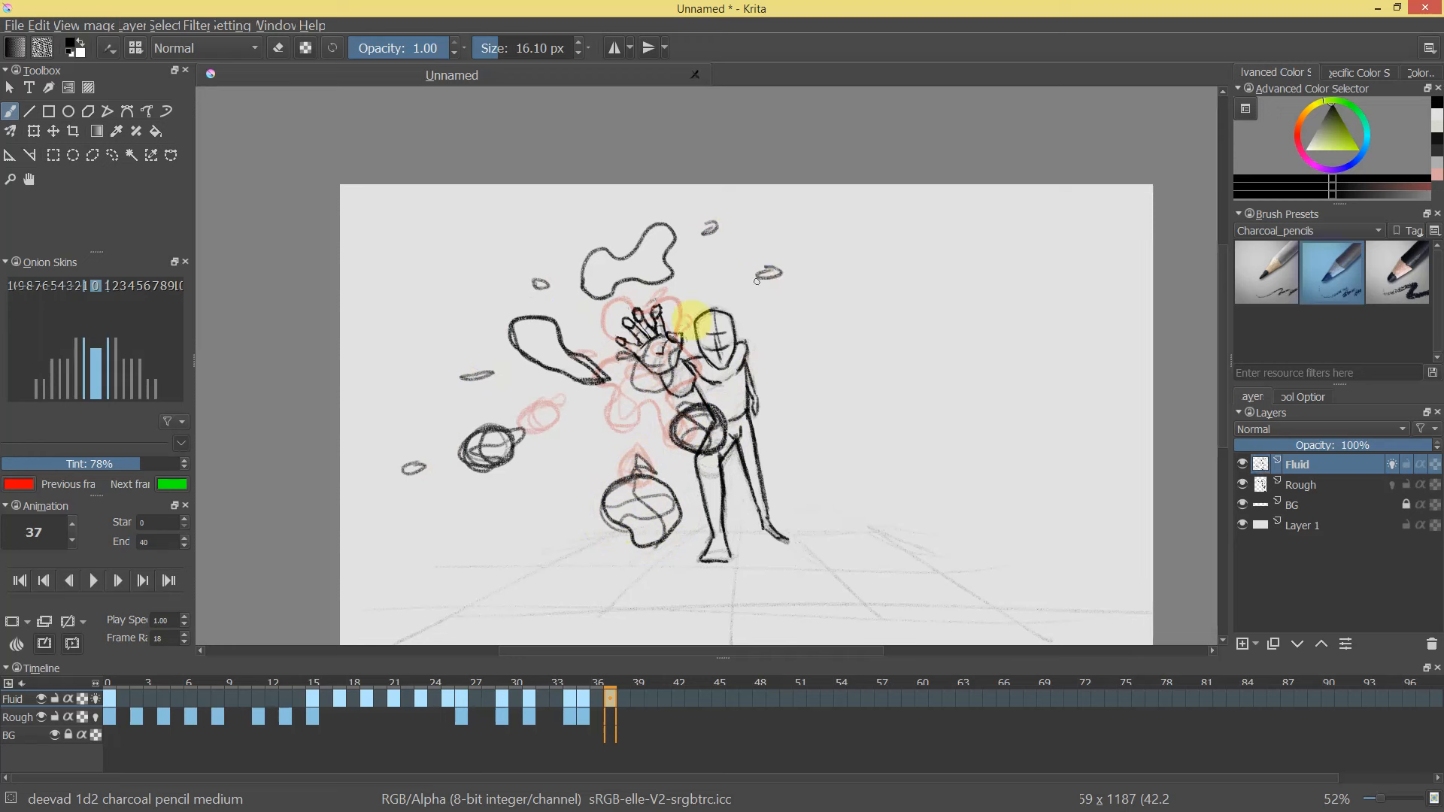
mouse_move(626, 400)
left_mouse_down()
mouse_move(660, 436)
mouse_move(606, 401)
mouse_move(650, 445)
mouse_move(620, 458)
mouse_move(617, 415)
mouse_move(640, 383)
left_mouse_up()
Replay the animation from the beginning to check how the fluid blobs spread on frame 37.
mouse_move(617, 680)
left_mouse_down()
mouse_move(453, 697)
mouse_move(685, 682)
mouse_move(161, 692)
left_mouse_up()
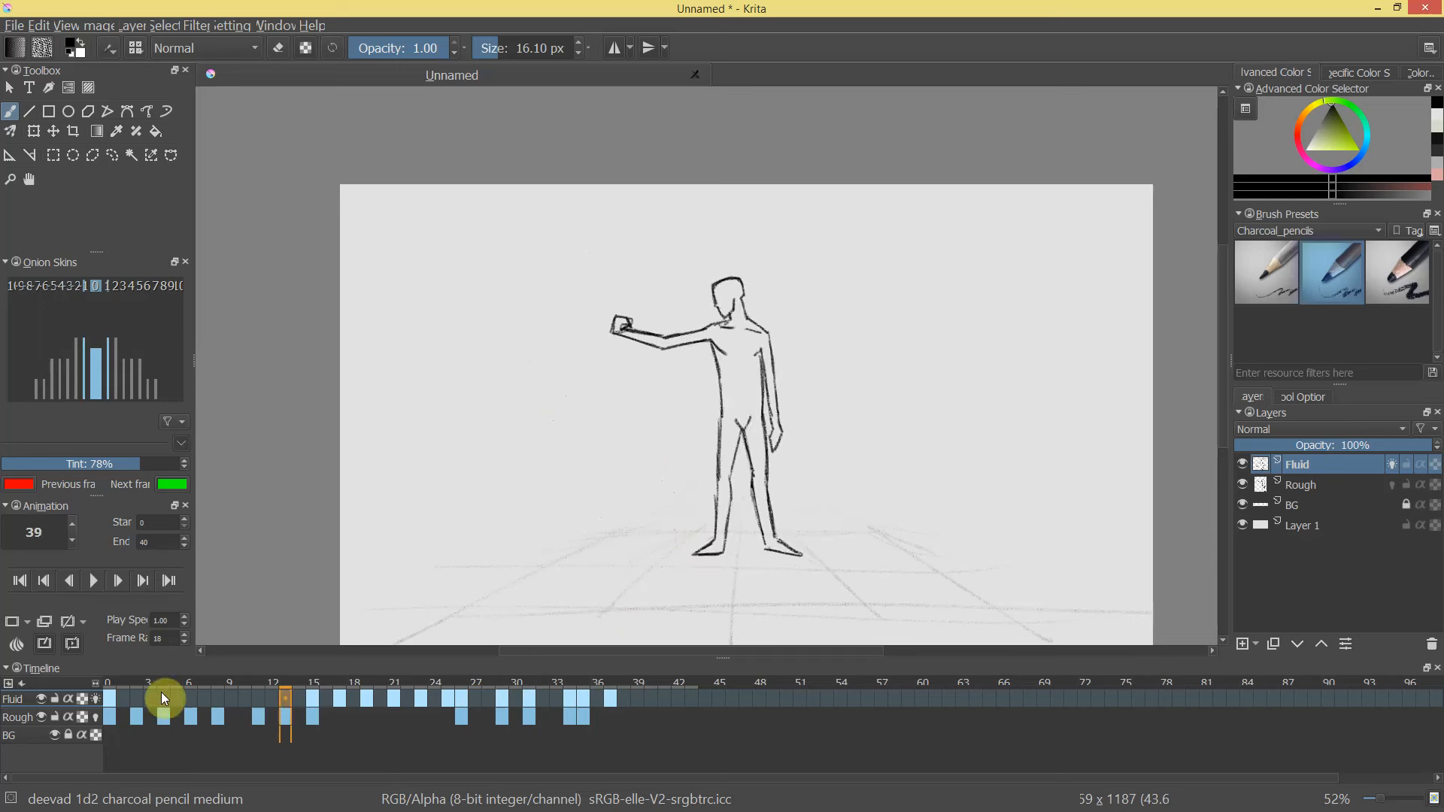
left_click(104, 583)
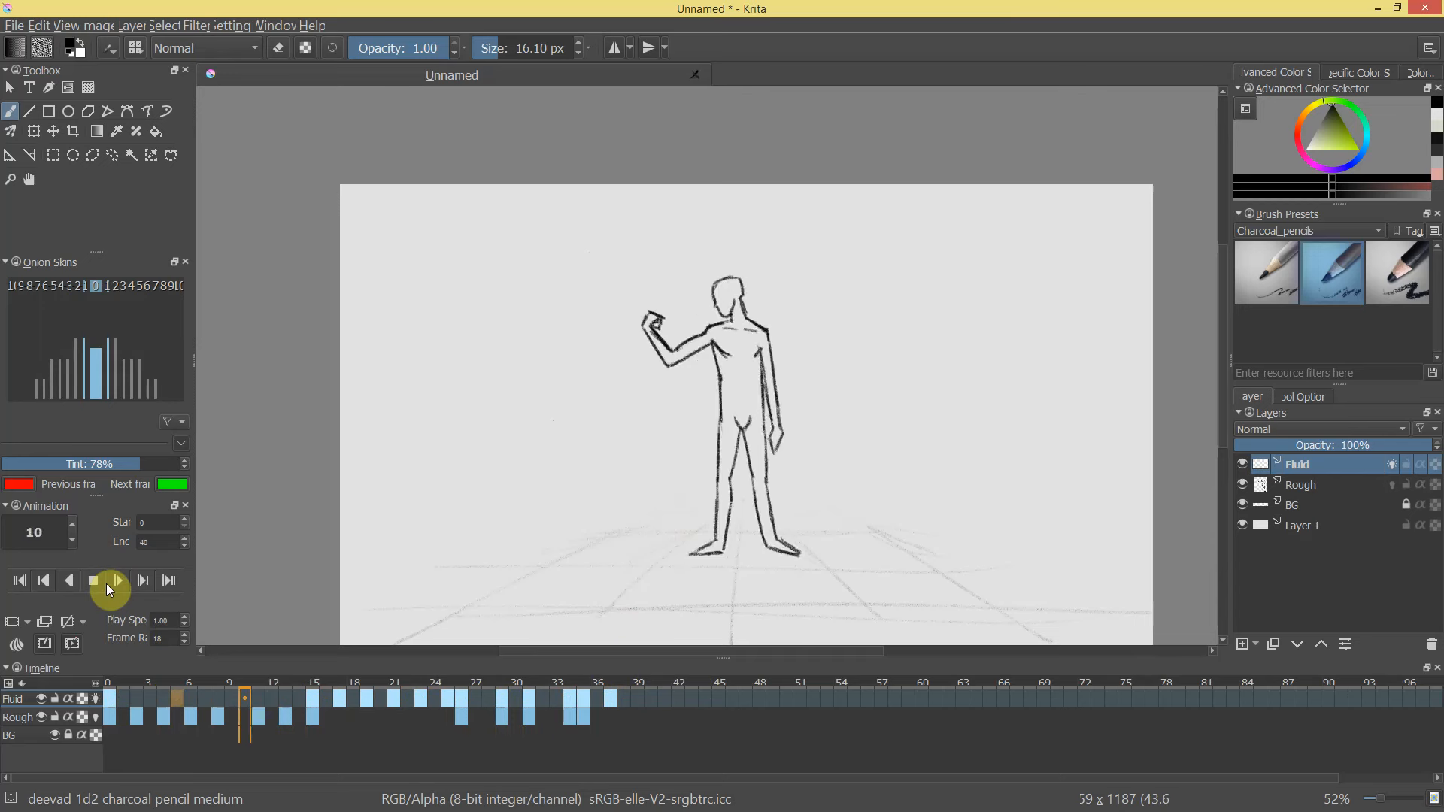
left_click(94, 580)
Create a Fluid keyframe at frame 39 and draw thin fluid fragments flung far outward from the hand.
left_click(610, 703)
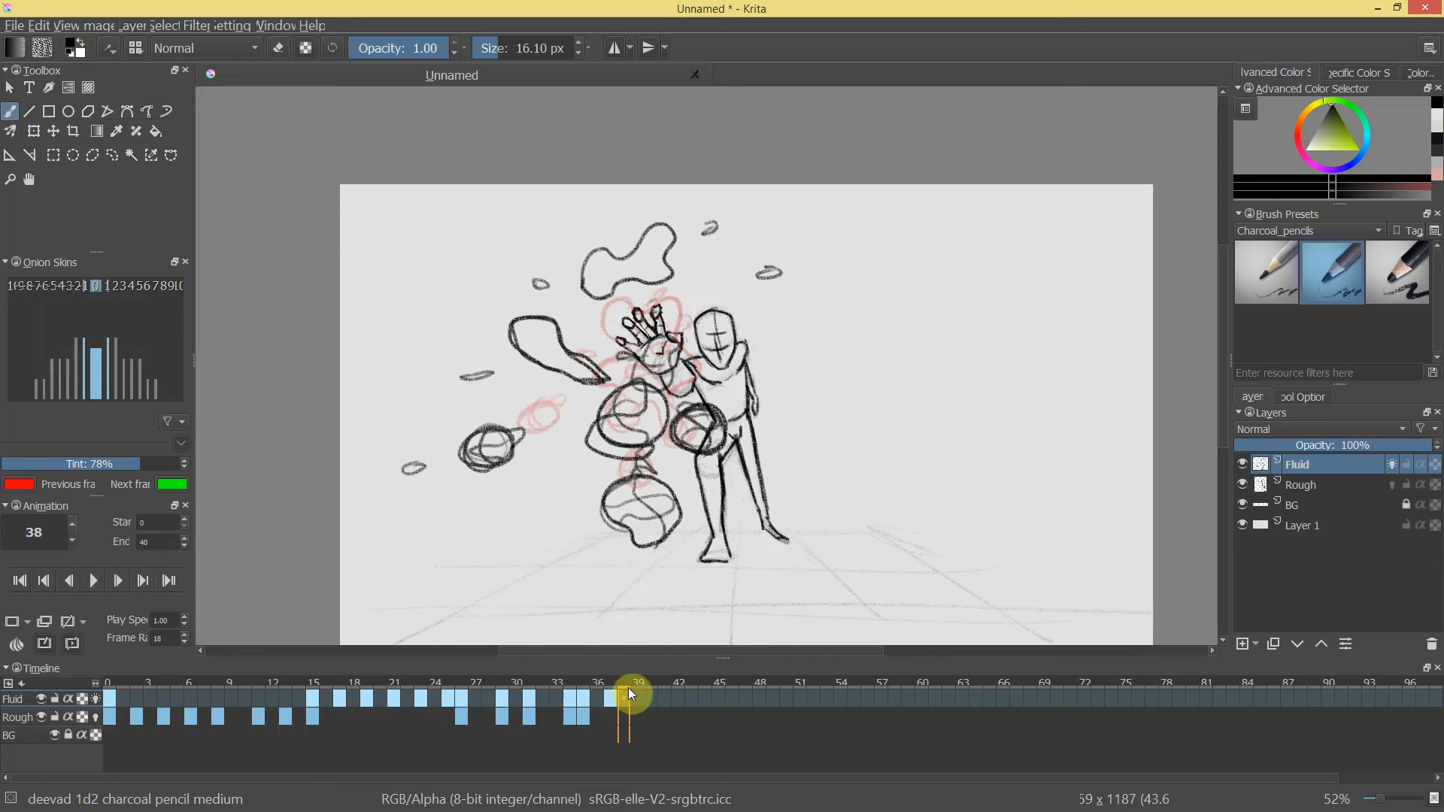
left_click(639, 698)
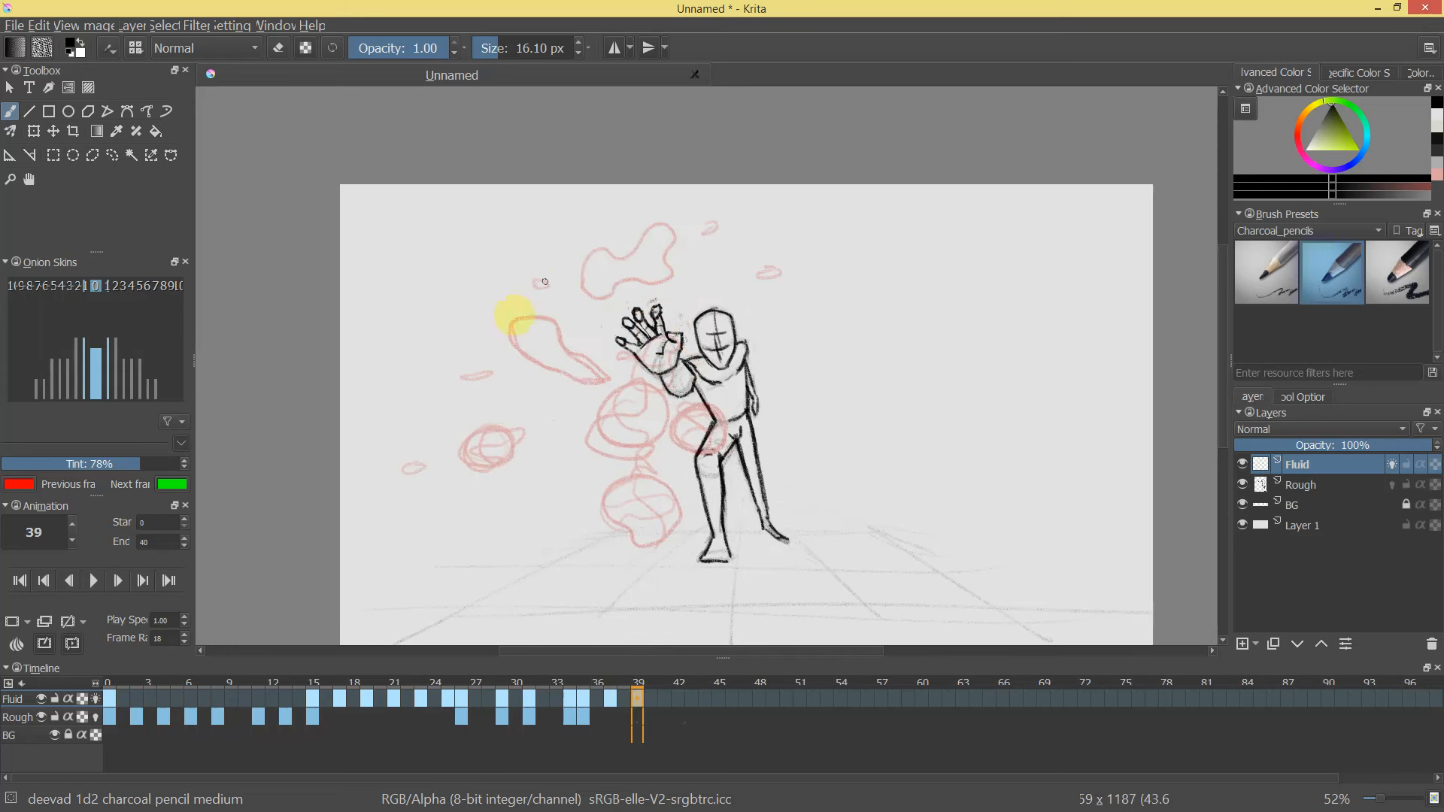
left_click_drag(504, 292, 425, 295)
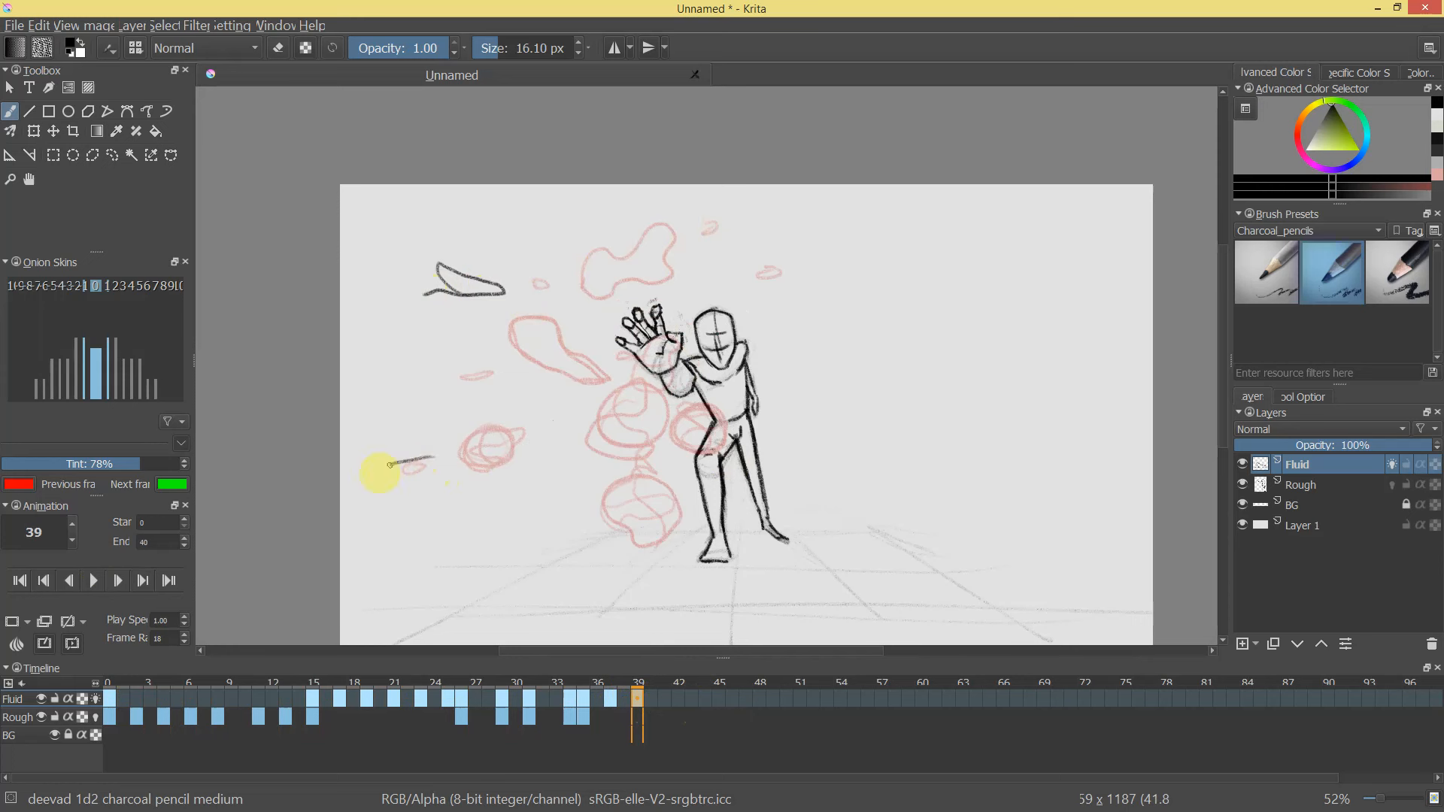
key("ctrl+z")
mouse_move(601, 610)
left_mouse_down()
mouse_move(654, 592)
mouse_move(610, 566)
left_mouse_up()
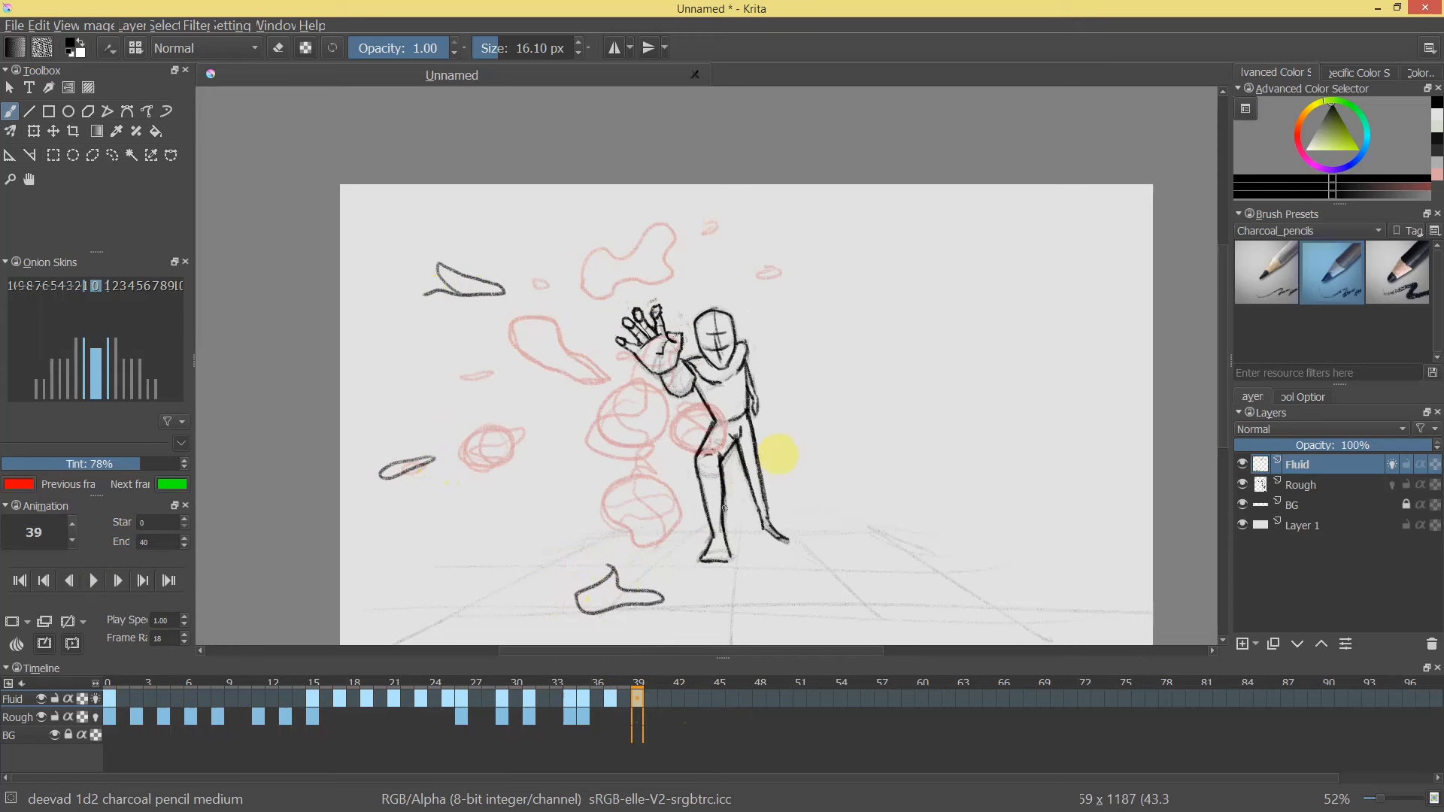
left_click_drag(899, 224, 887, 220)
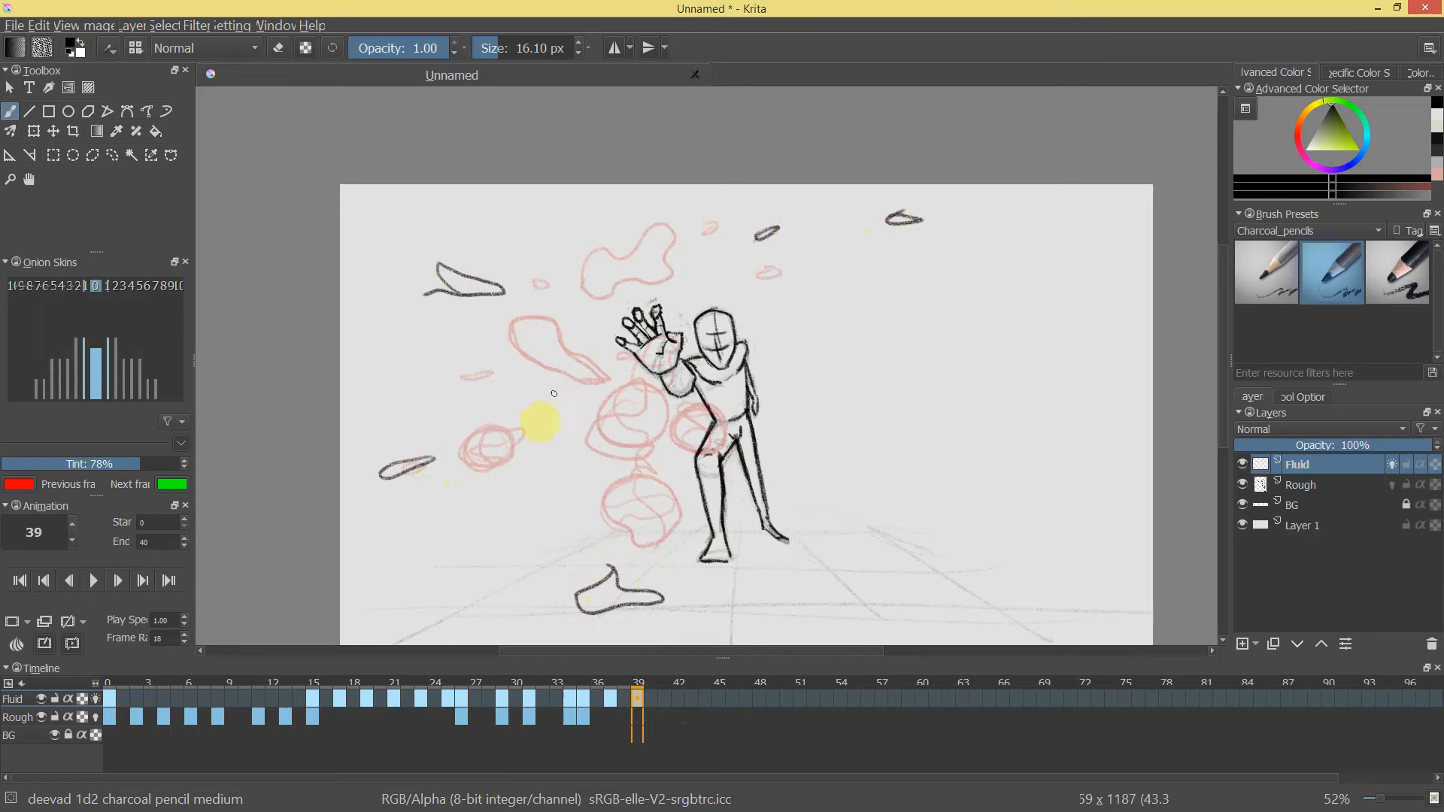
Draw a larger torn splash shape beside the figure on frame 39 and add tiny droplets near the canvas edges.
mouse_move(501, 462)
left_mouse_down()
mouse_move(541, 497)
mouse_move(580, 476)
mouse_move(576, 454)
mouse_move(506, 445)
mouse_move(525, 456)
mouse_move(548, 441)
mouse_move(549, 488)
mouse_move(594, 464)
left_mouse_up()
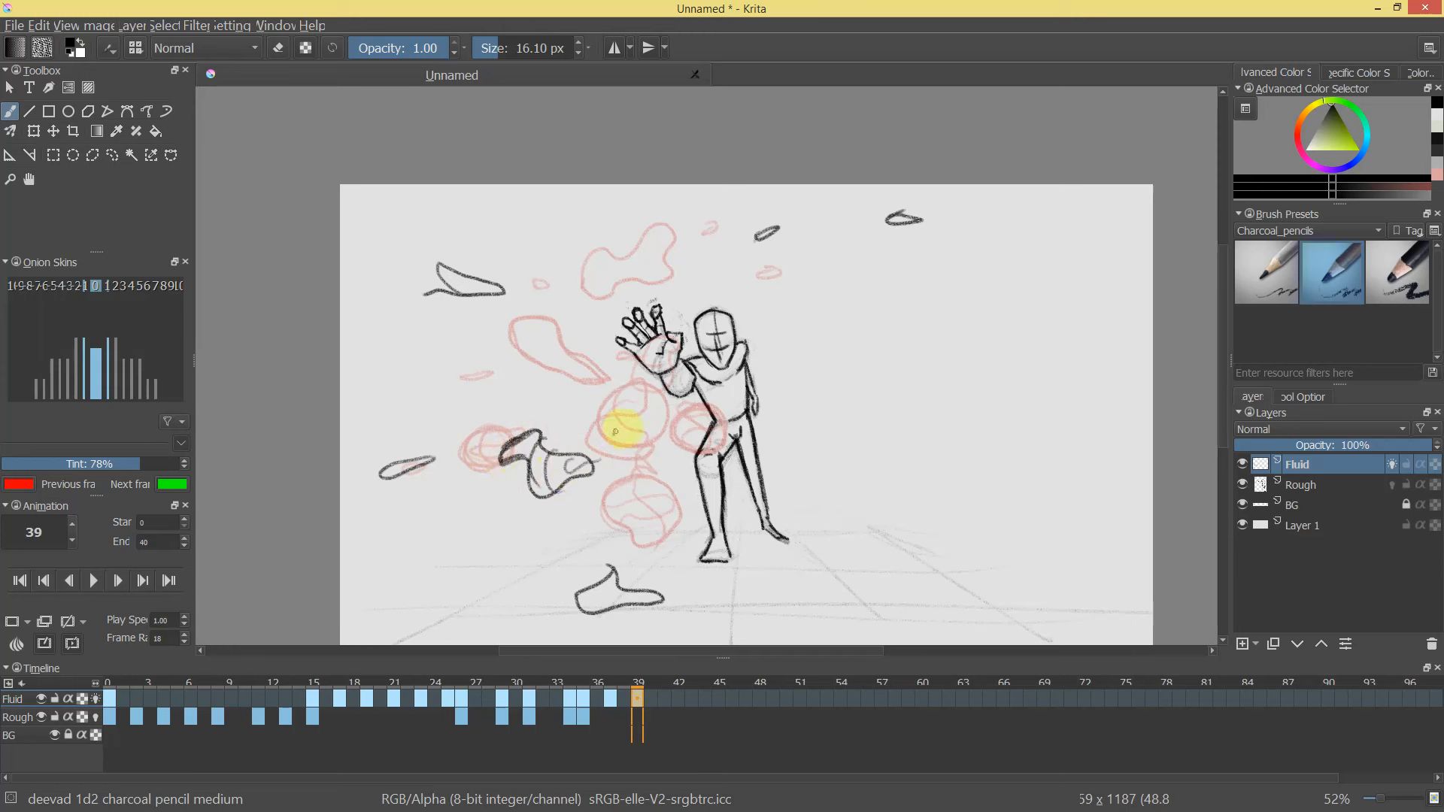
key("ctrl+z")
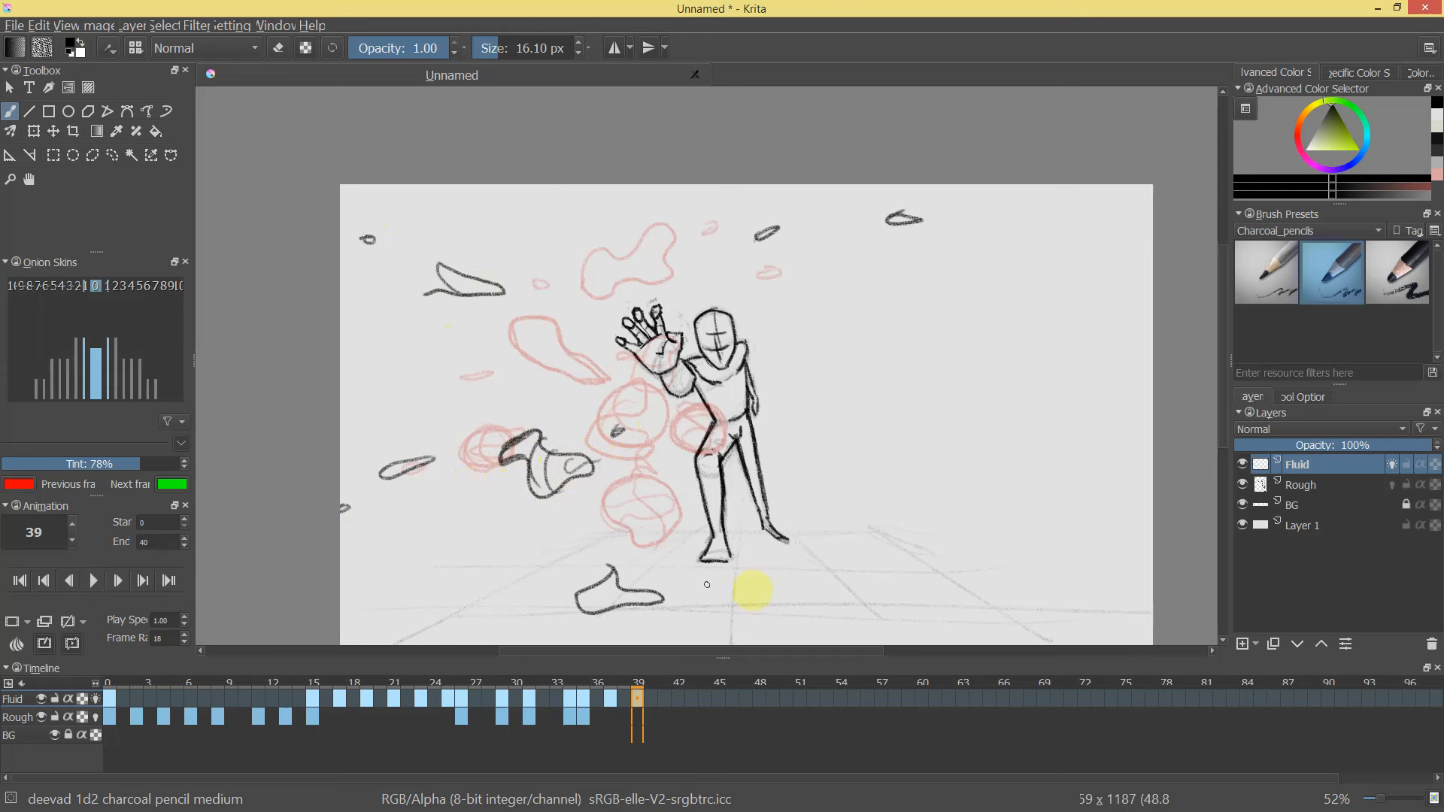
left_click_drag(952, 219, 964, 222)
left_click_drag(679, 186, 684, 193)
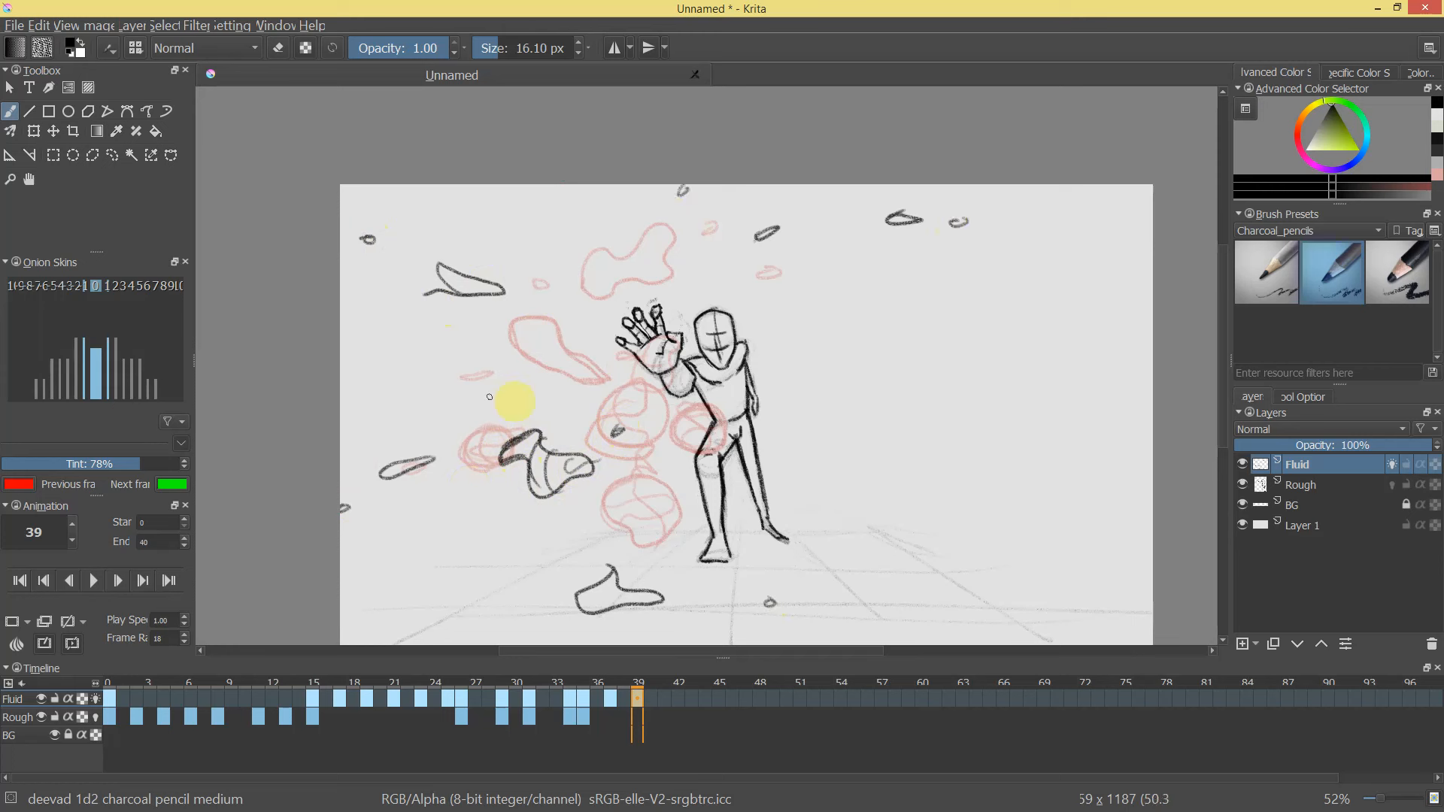
Play the animation from frame 16 to review the full fluid burst.
left_click_drag(623, 685, 327, 704)
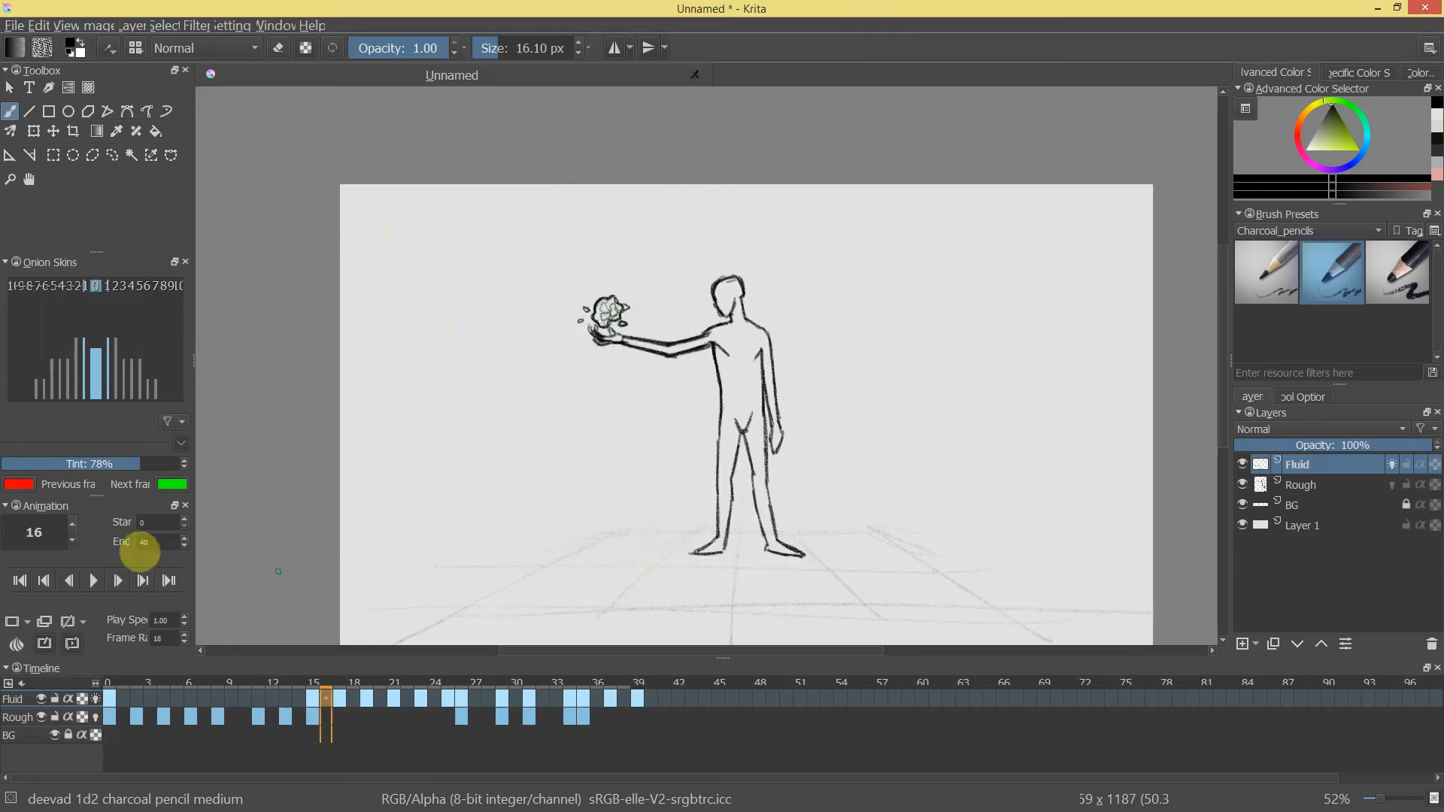
left_click(93, 581)
mouse_move(128, 710)
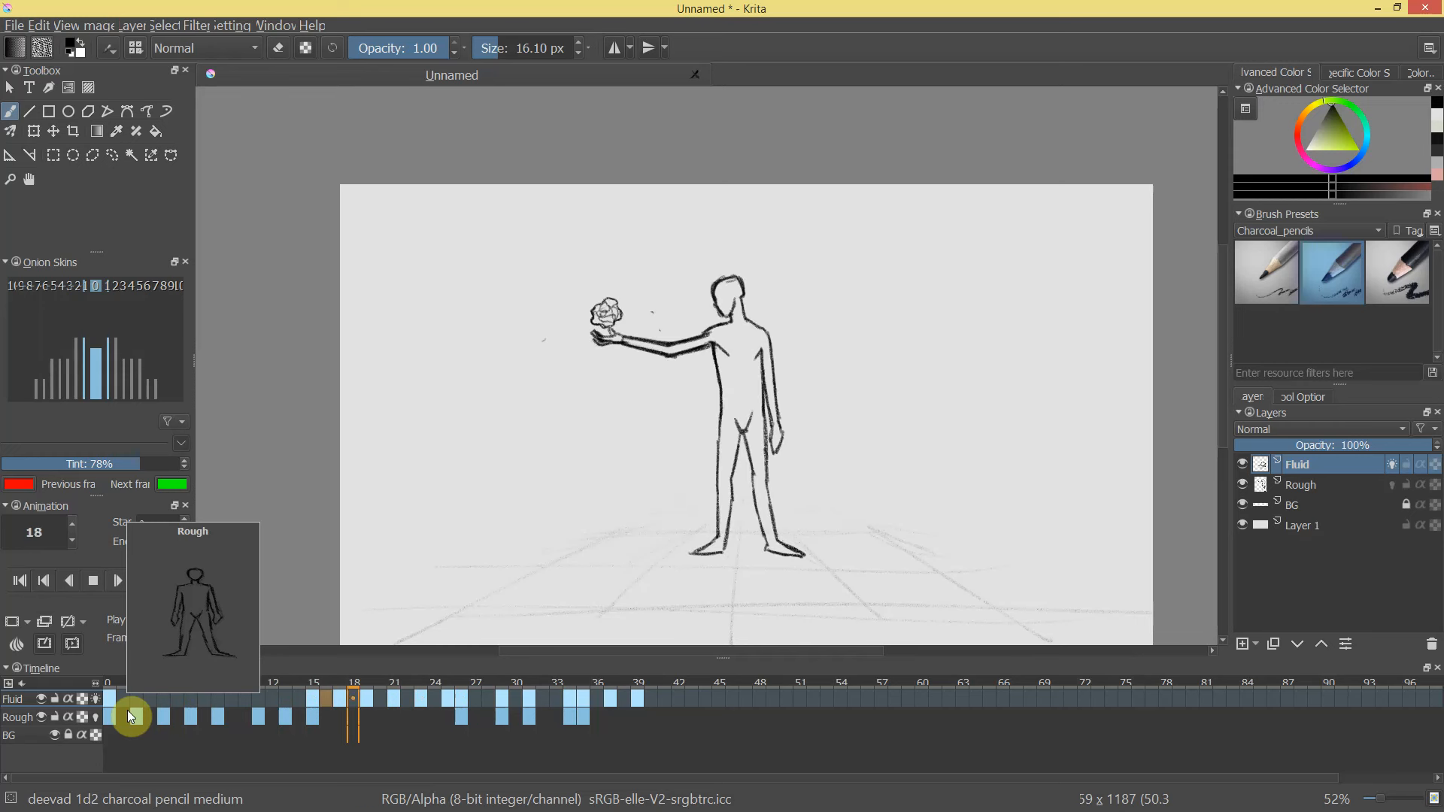
left_click(92, 581)
Switch to the deevad 1d3 charcoal pencil large brush and go to Fluid frame 35.
key("slash")
left_click_drag(557, 679, 581, 683)
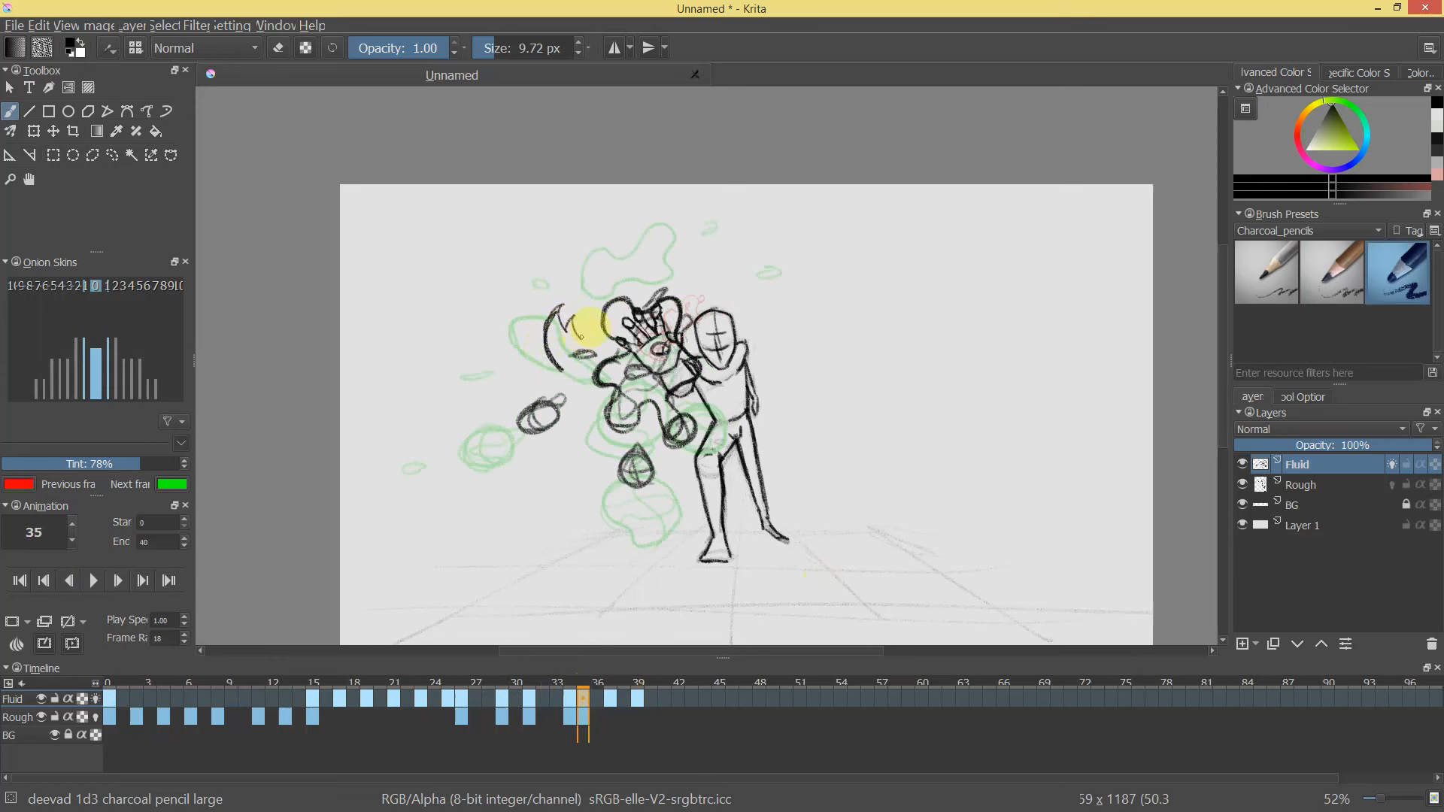
left_click_drag(589, 454, 631, 518)
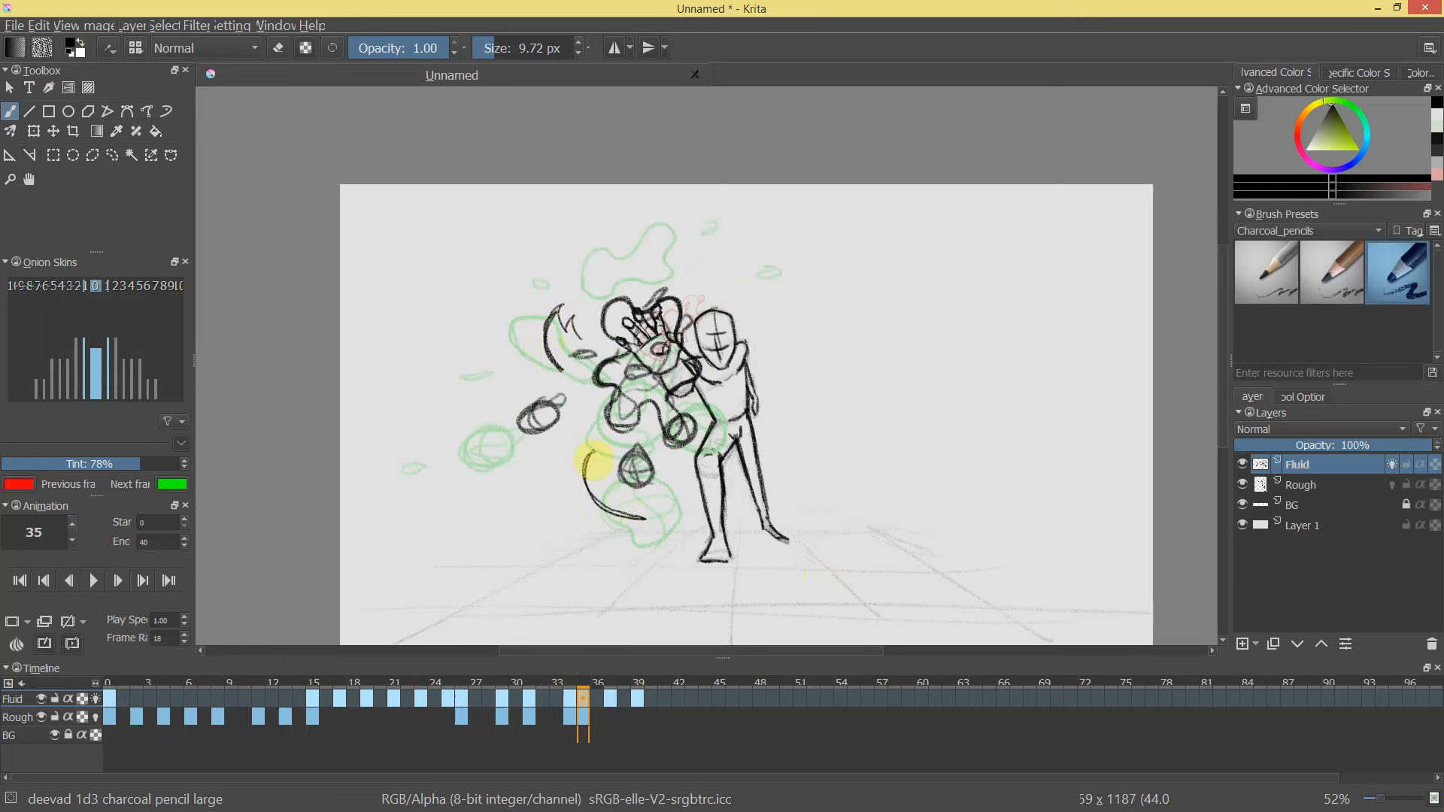
left_click_drag(613, 446, 629, 426)
left_click_drag(644, 516, 673, 510)
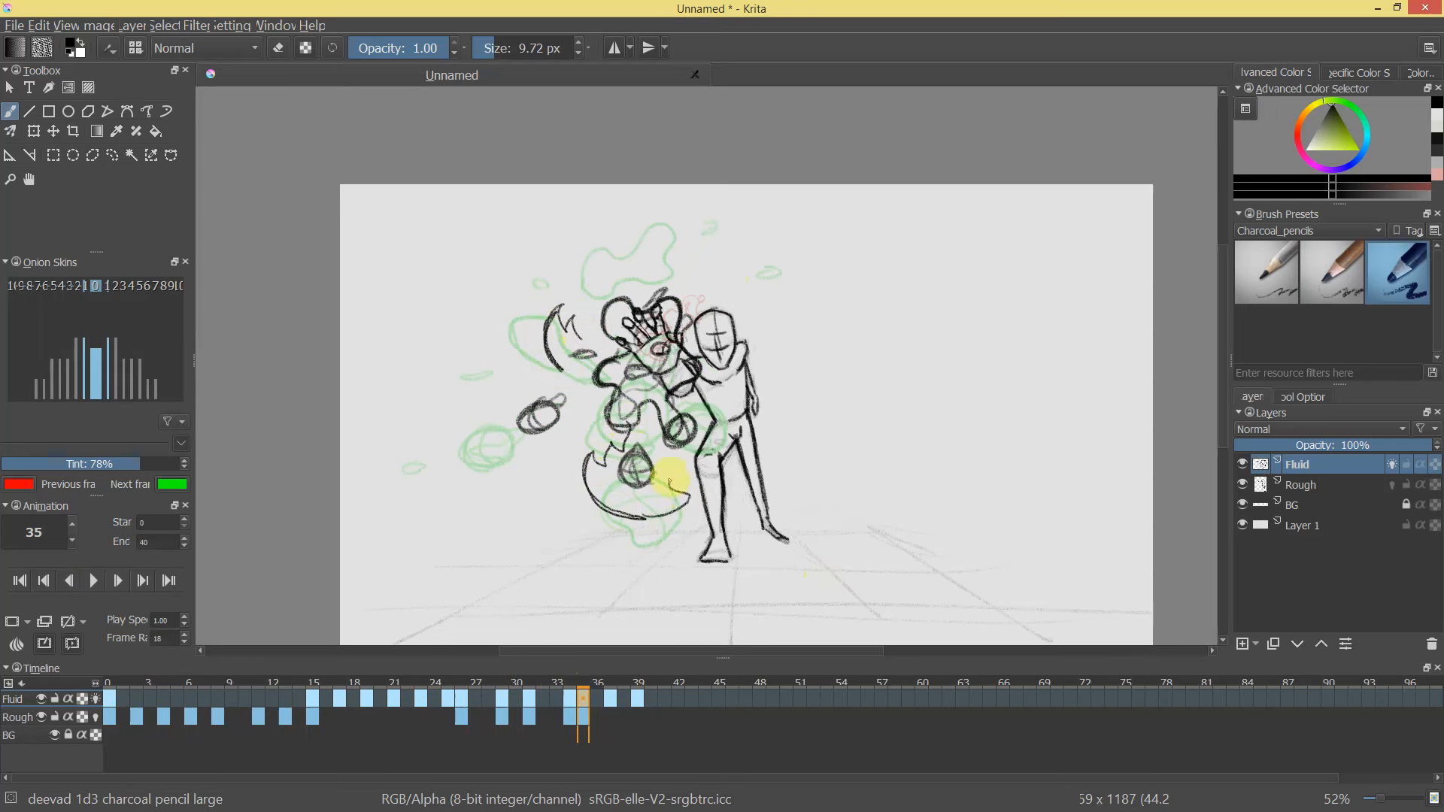
mouse_move(560, 414)
left_mouse_down()
mouse_move(602, 416)
mouse_move(590, 411)
left_mouse_up()
left_click_drag(826, 389, 752, 324)
left_click_drag(653, 335, 663, 335)
key("ctrl+z")
key("ctrl+z")
key("ctrl+z")
key("ctrl+z")
key("ctrl+z")
key("ctrl+z")
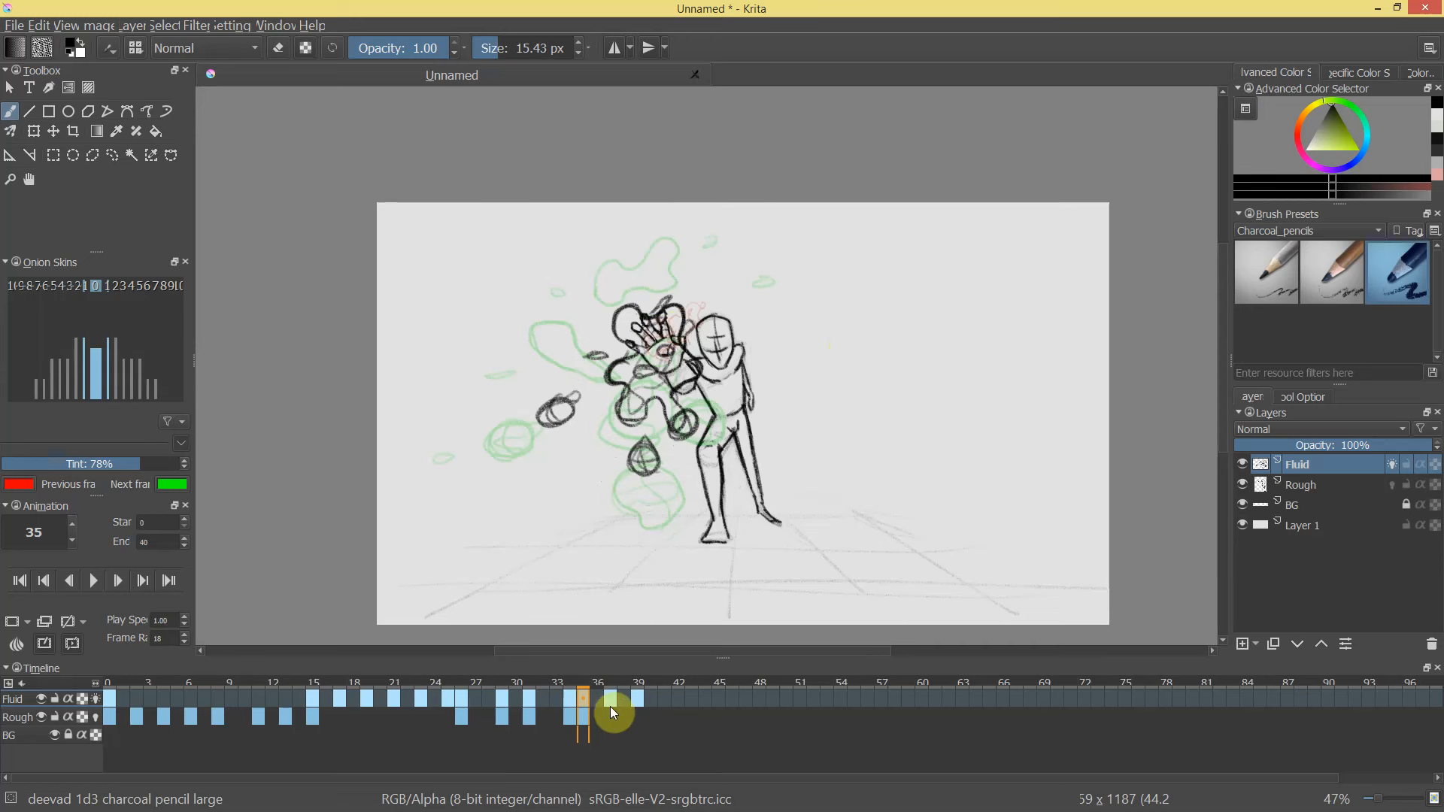
left_click(610, 701)
mouse_move(604, 392)
left_mouse_down()
mouse_move(545, 435)
mouse_move(588, 454)
mouse_move(589, 415)
mouse_move(587, 444)
left_mouse_up()
key("ctrl+z")
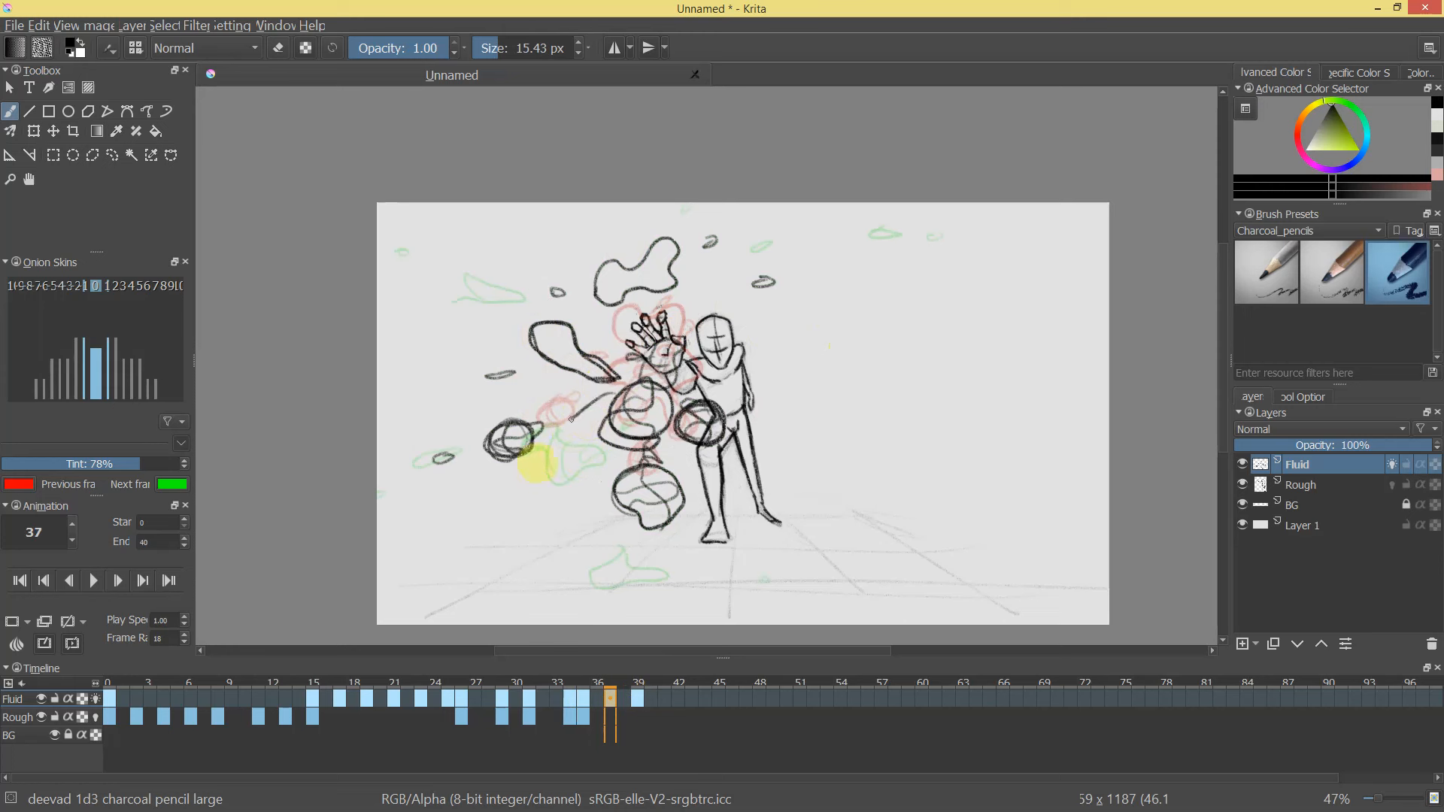
mouse_move(594, 403)
left_mouse_down()
mouse_move(546, 446)
mouse_move(533, 491)
mouse_move(564, 567)
mouse_move(584, 526)
left_mouse_up()
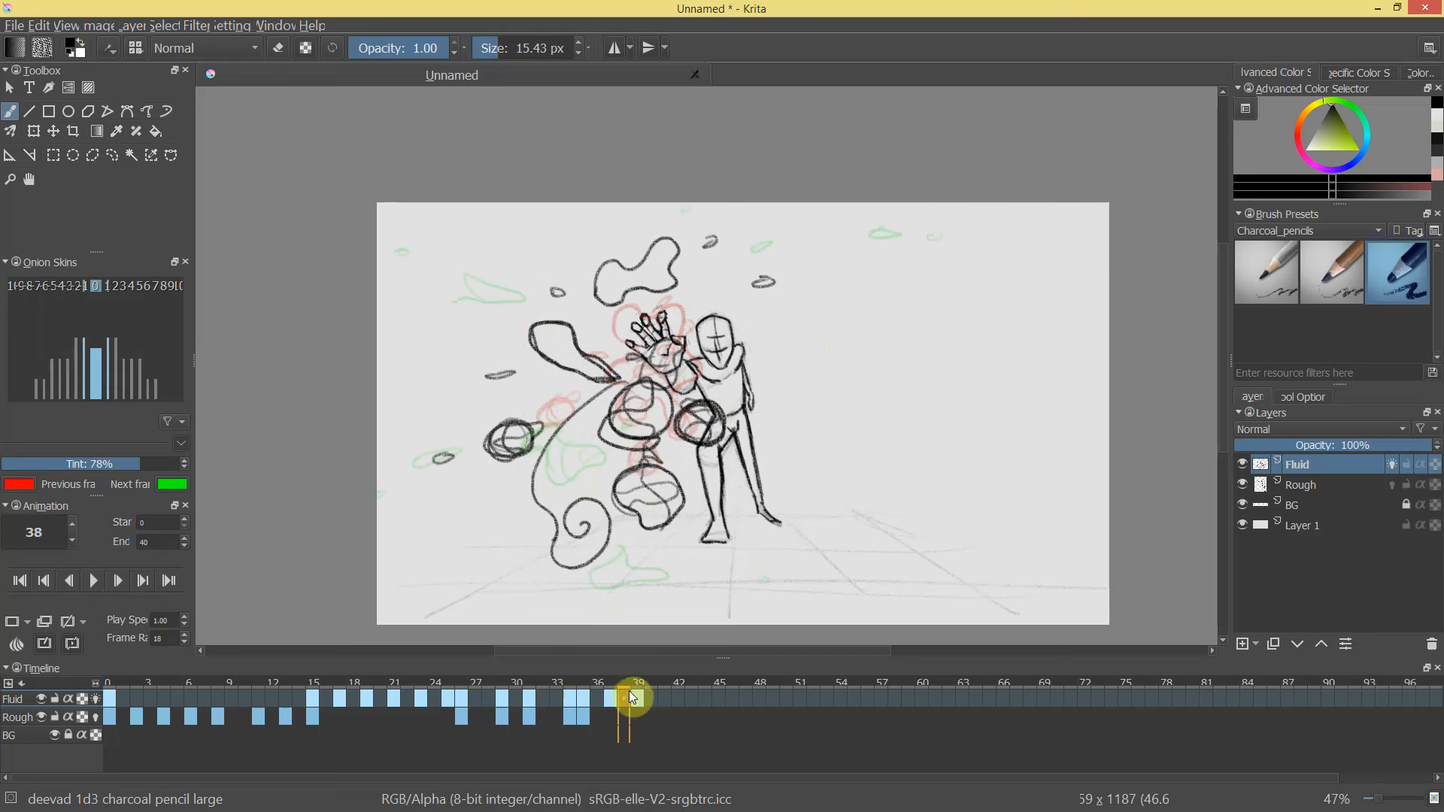
key("ctrl+z")
key("ctrl+z")
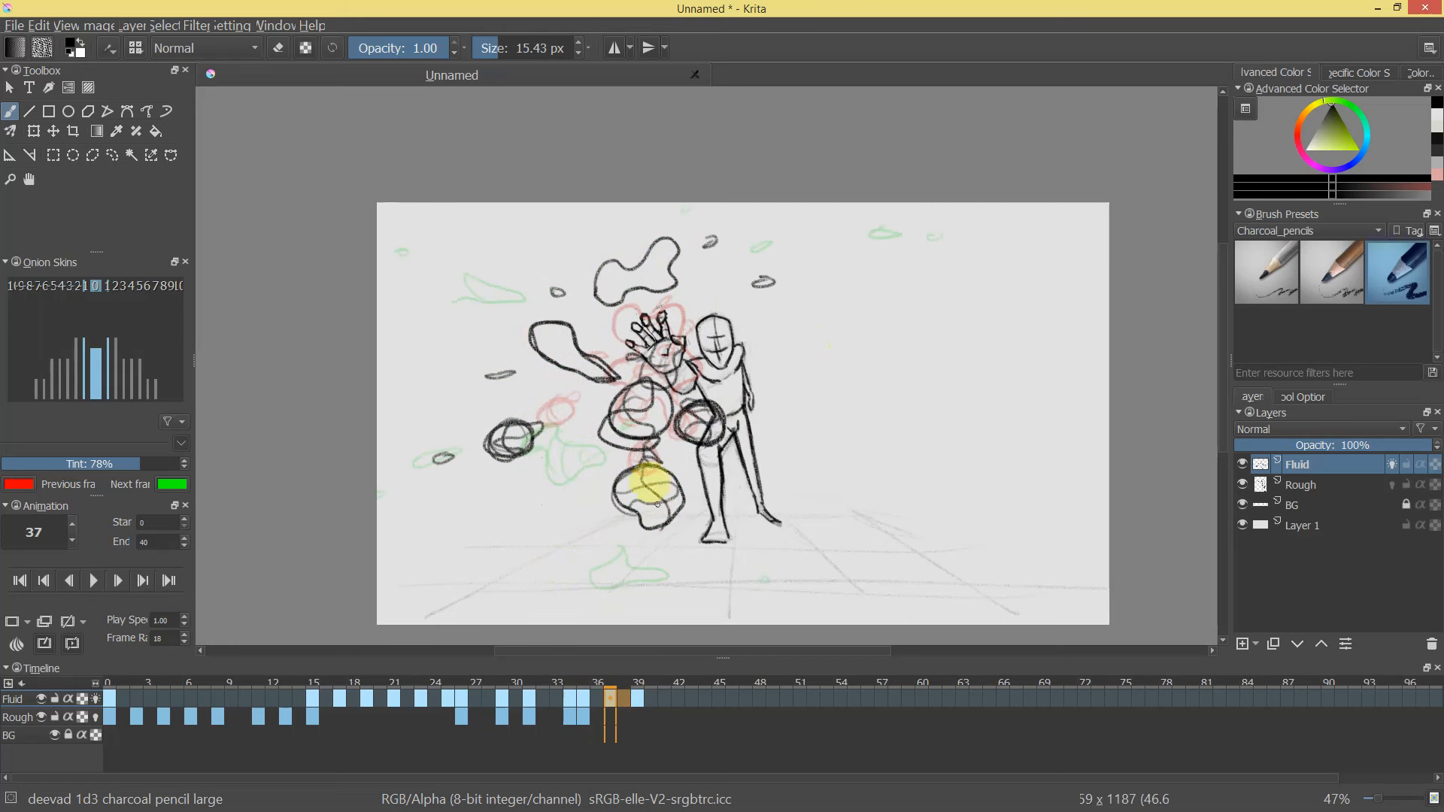
Draw curling tendrils on Fluid frame 39, sweeping from the hand downward and up over the head.
left_click(638, 681)
mouse_move(656, 365)
left_mouse_down()
mouse_move(589, 364)
mouse_move(572, 400)
mouse_move(596, 397)
mouse_move(573, 383)
mouse_move(593, 360)
mouse_move(577, 397)
mouse_move(596, 397)
mouse_move(573, 381)
mouse_move(676, 351)
mouse_move(669, 367)
mouse_move(659, 358)
mouse_move(662, 468)
mouse_move(627, 460)
mouse_move(665, 452)
mouse_move(671, 428)
mouse_move(643, 383)
mouse_move(676, 353)
mouse_move(692, 291)
left_mouse_up()
mouse_move(758, 248)
left_mouse_down()
mouse_move(765, 288)
mouse_move(703, 300)
left_mouse_up()
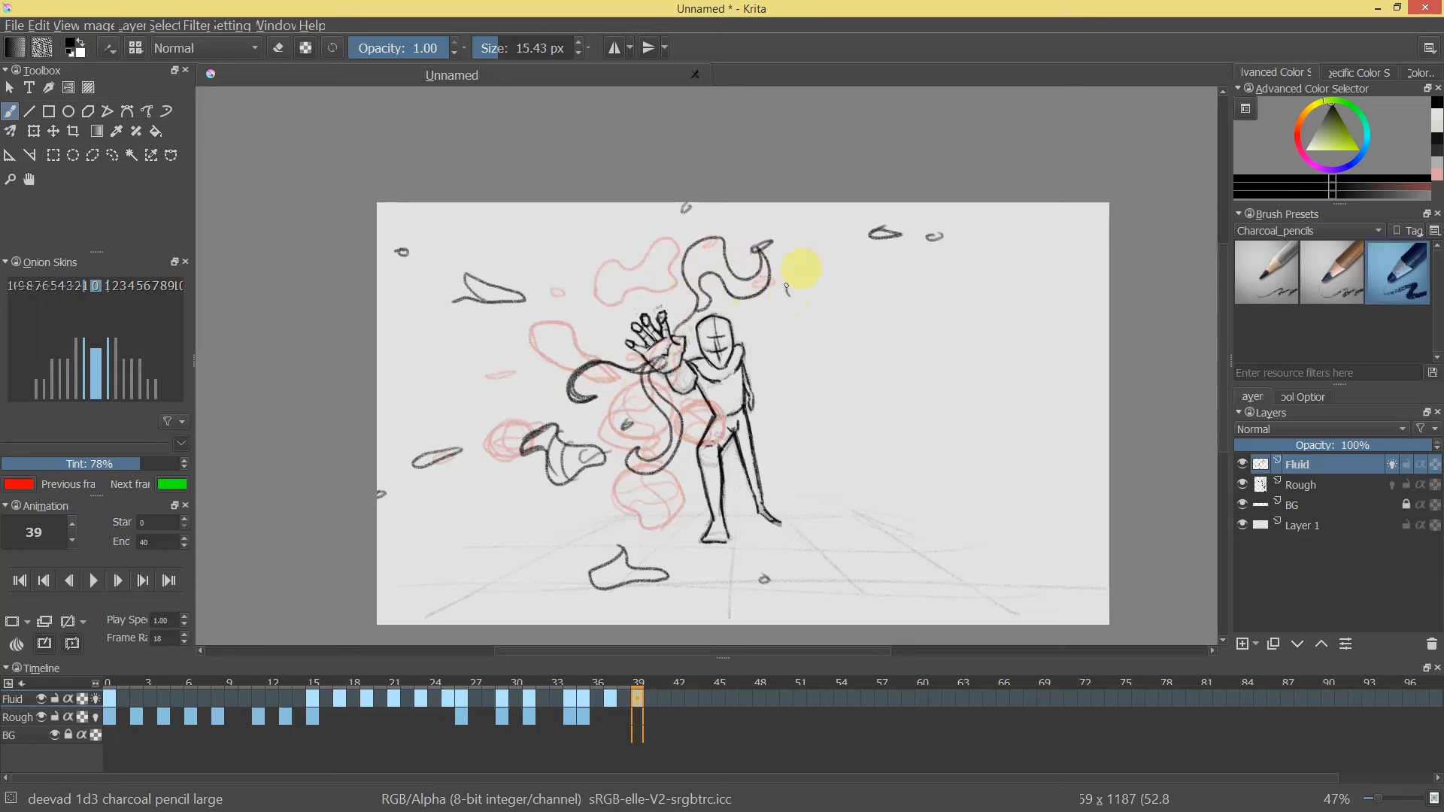
left_click_drag(797, 301, 778, 299)
Add a new Fluid frame at 41 and draw a curling wisp out beside the head.
left_click_drag(635, 686, 688, 681)
left_click(664, 698)
left_click_drag(796, 283, 825, 232)
key("ctrl+z")
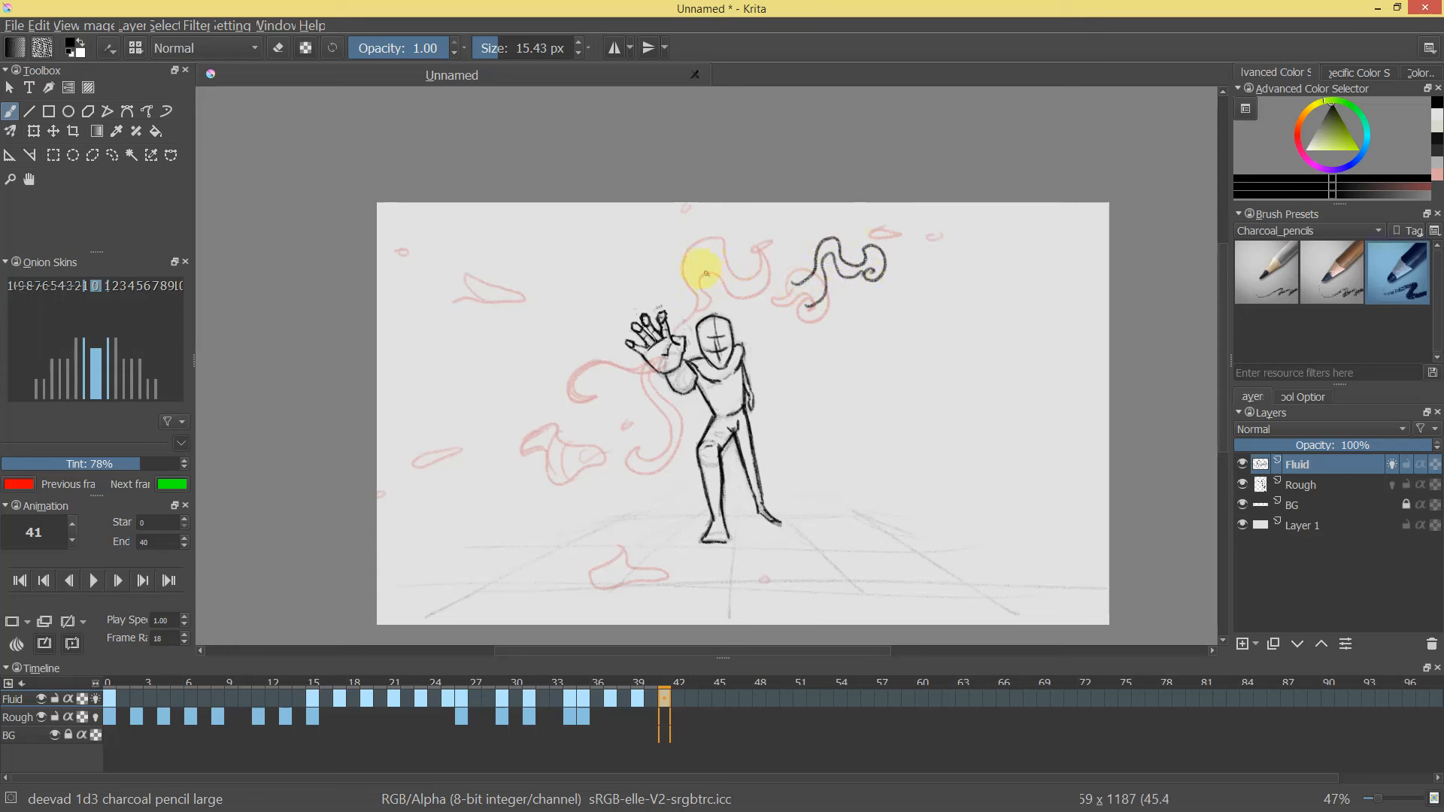
Draw wavy tendrils on Fluid frame 41, rising above the head and streaming outward and downward from the hand, with small stray wisps.
mouse_move(715, 224)
left_mouse_down()
mouse_move(687, 200)
mouse_move(752, 235)
left_mouse_up()
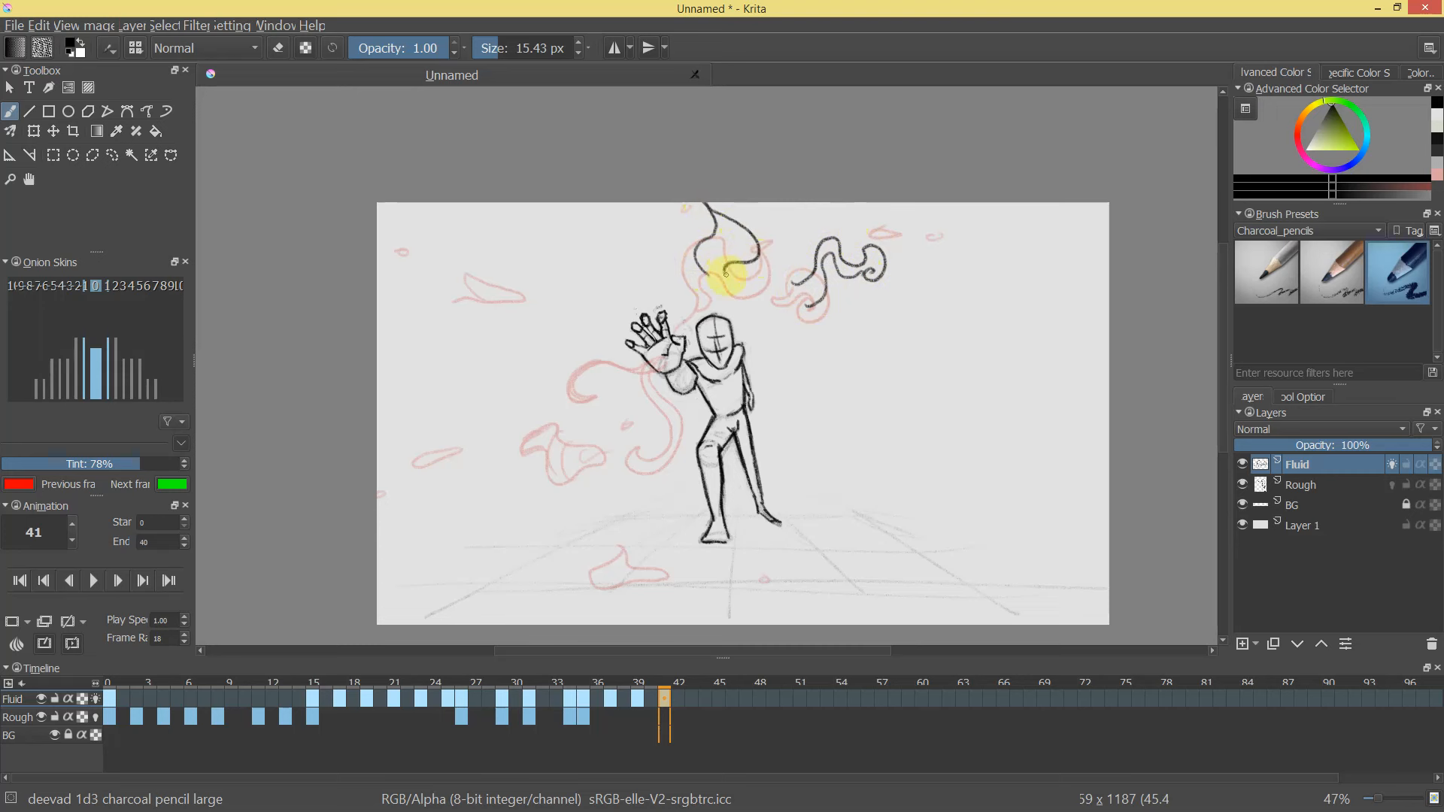
left_click_drag(843, 374, 752, 384)
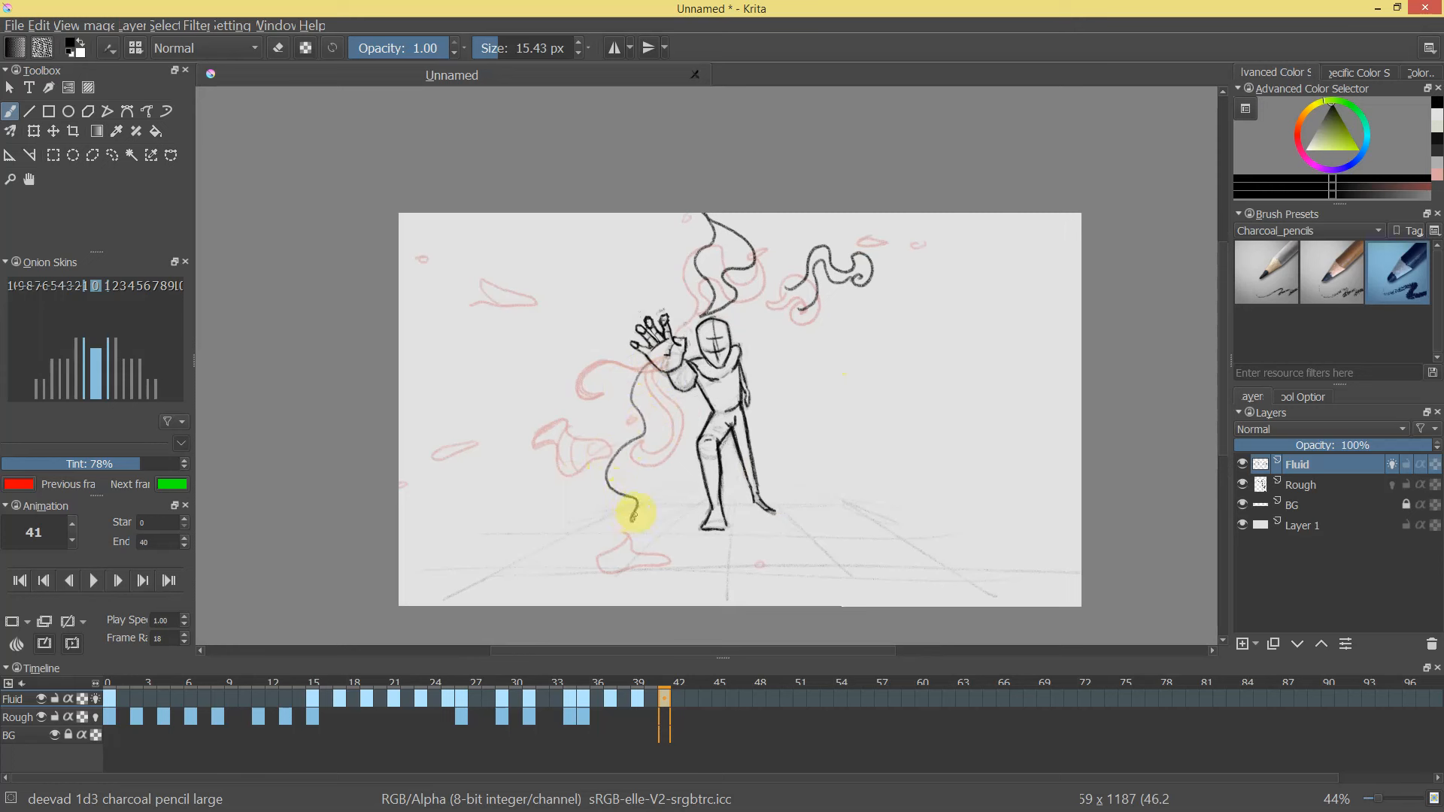
mouse_move(654, 442)
left_mouse_down()
mouse_move(659, 354)
mouse_move(569, 352)
left_mouse_up()
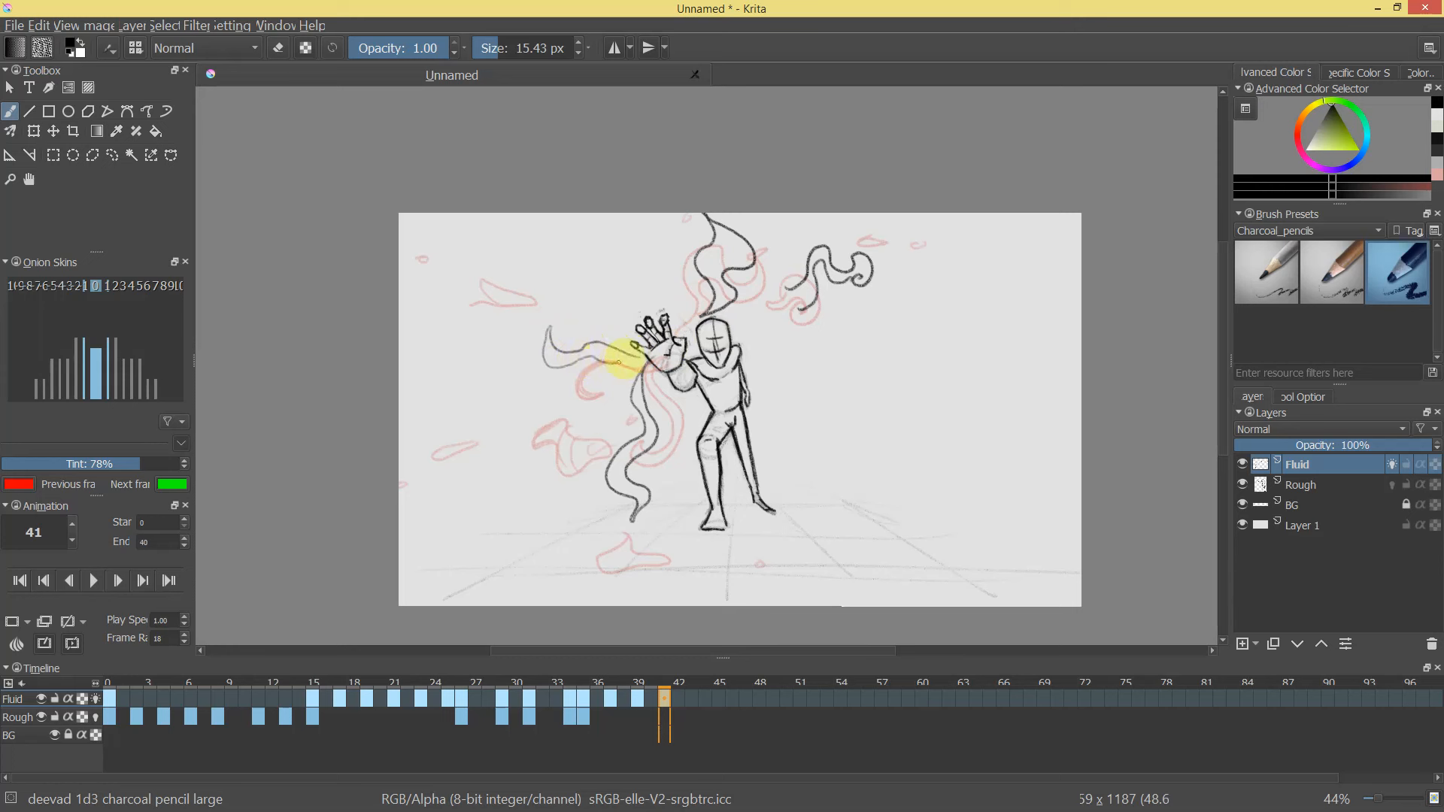
left_click_drag(799, 308, 820, 294)
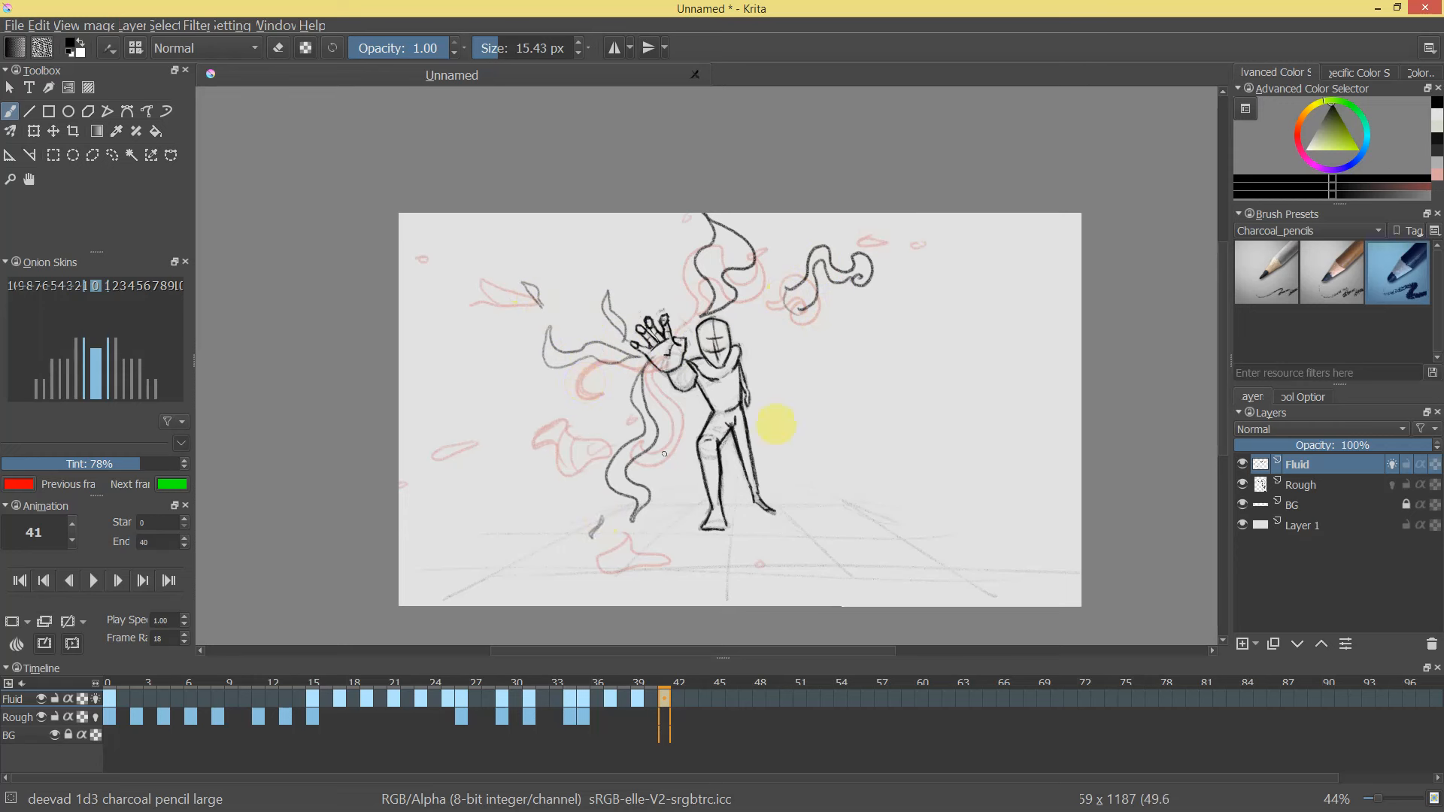
Play the animation from frame 6 to review the tendril motion.
left_click_drag(666, 692, 113, 726)
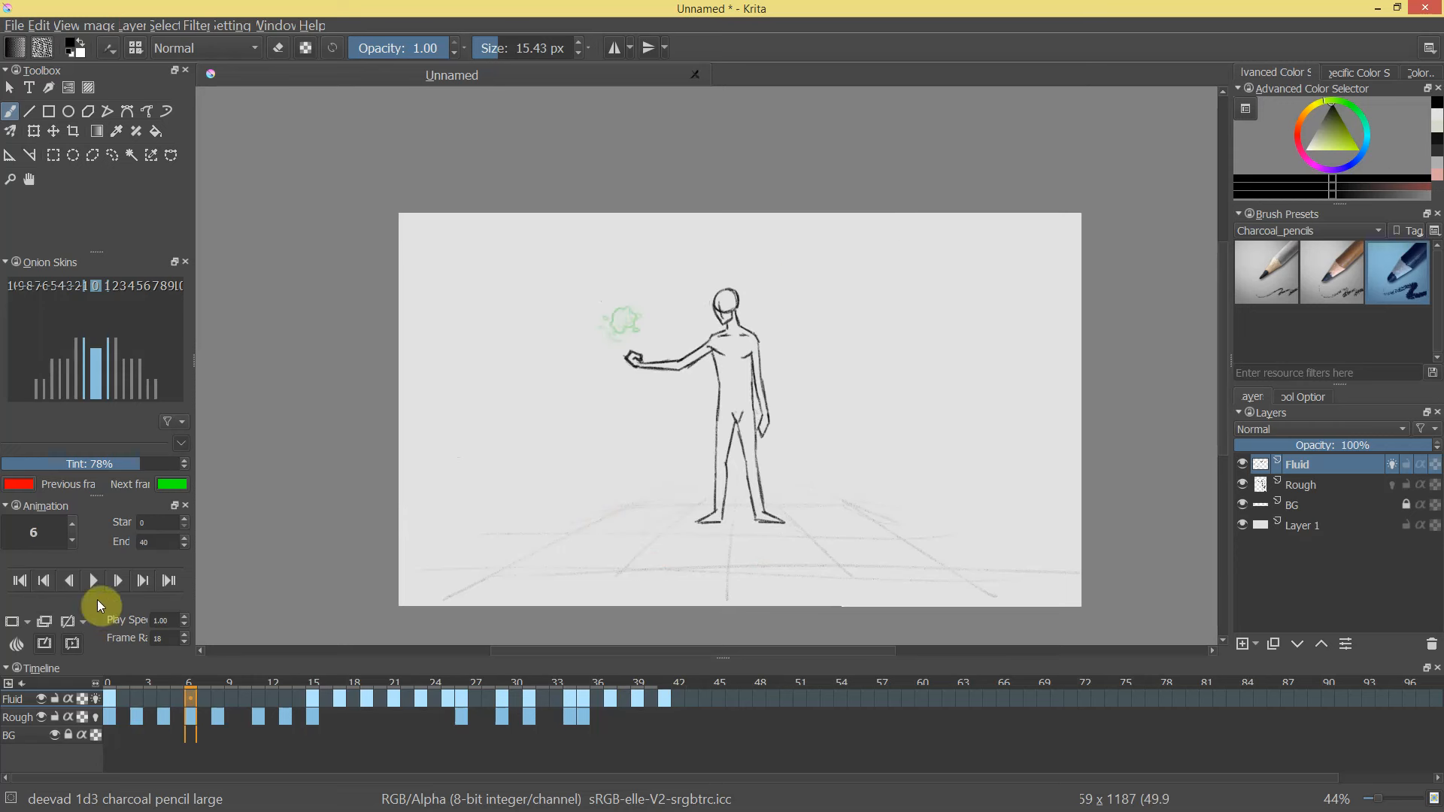
left_click(93, 580)
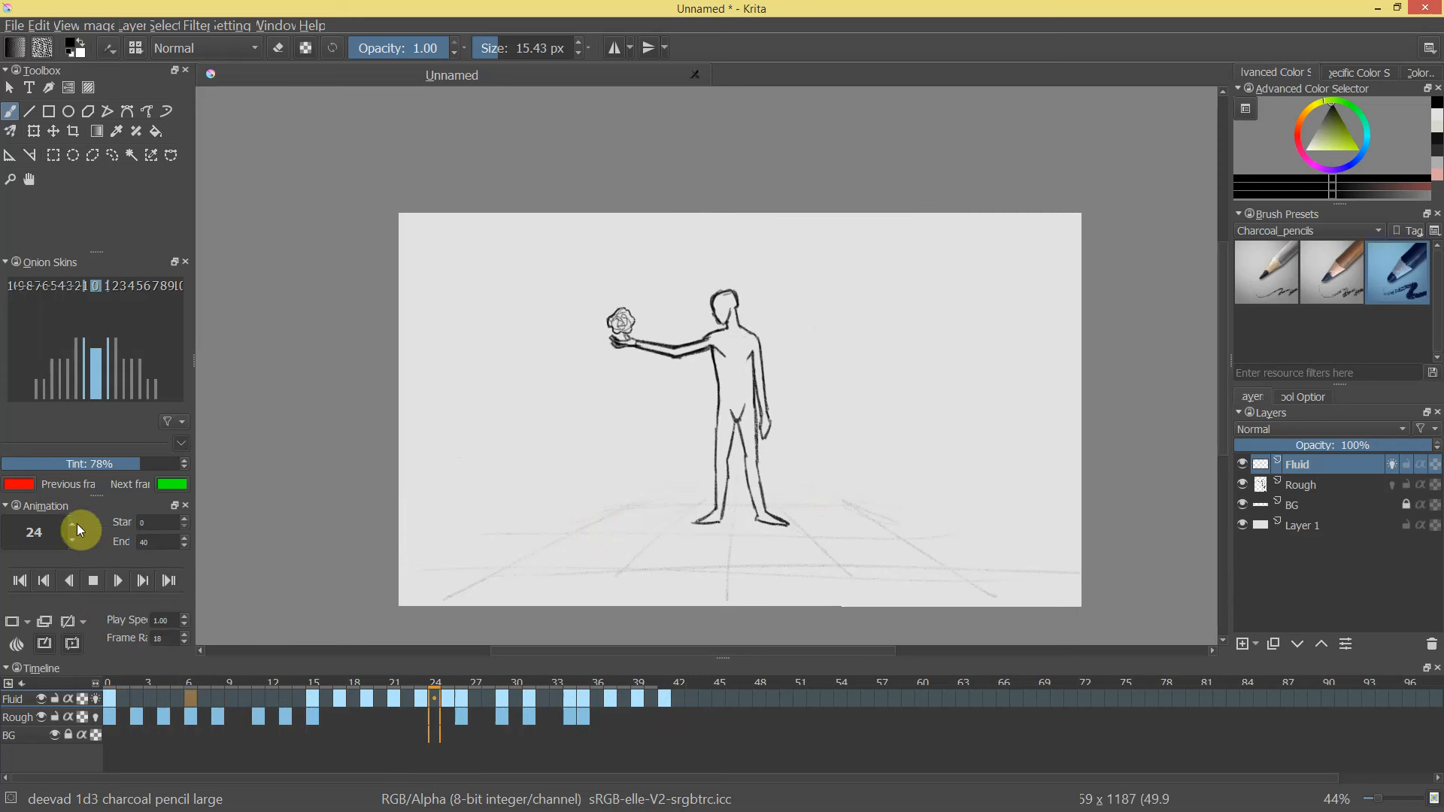
left_click(93, 580)
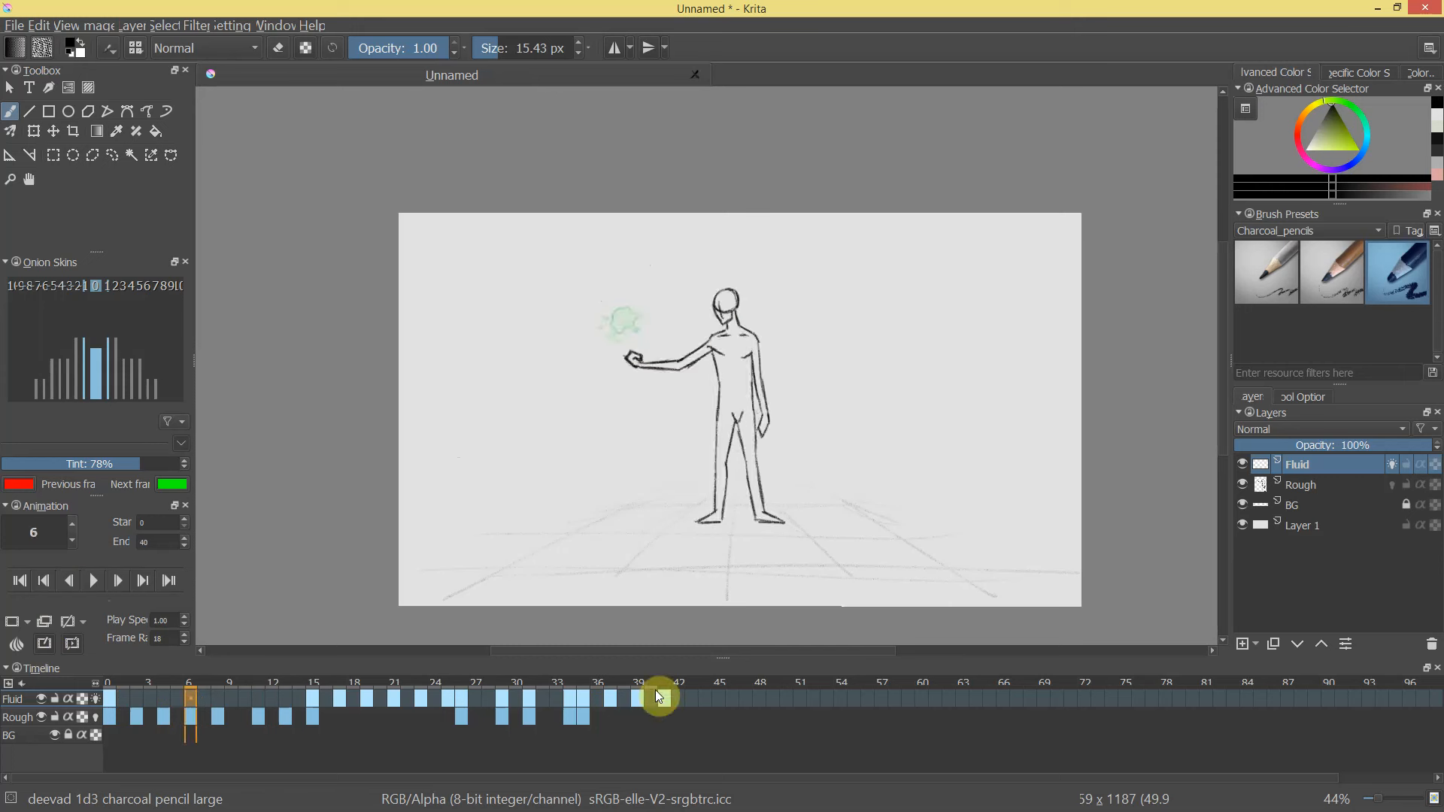
Switch to the deevad 1d2 charcoal pencil medium brush and replay the animation with its end frame set to 50.
left_click(617, 686)
mouse_move(618, 687)
left_mouse_down()
mouse_move(680, 693)
mouse_move(513, 710)
mouse_move(660, 710)
mouse_move(635, 698)
mouse_move(651, 696)
mouse_move(516, 702)
left_mouse_up()
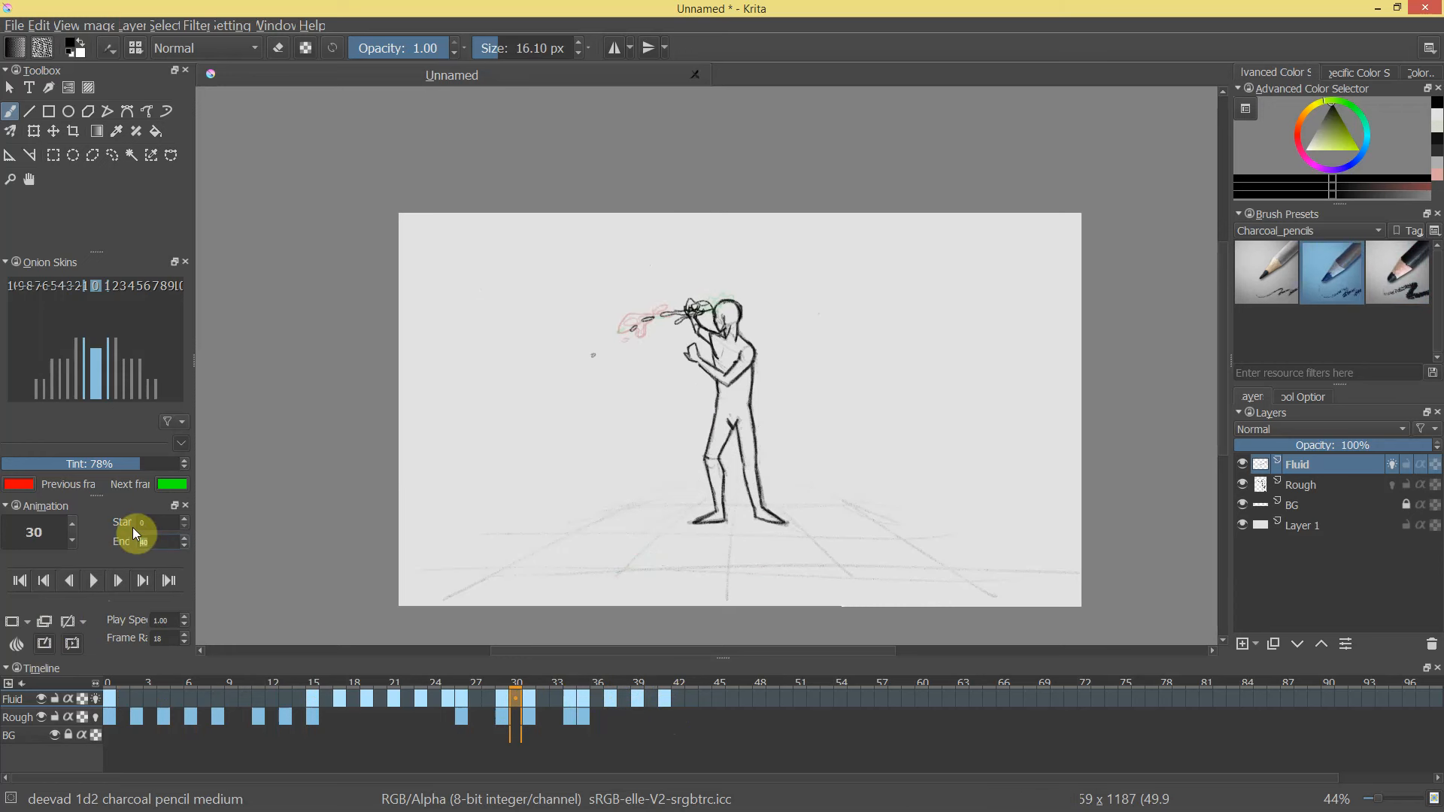
left_click(93, 580)
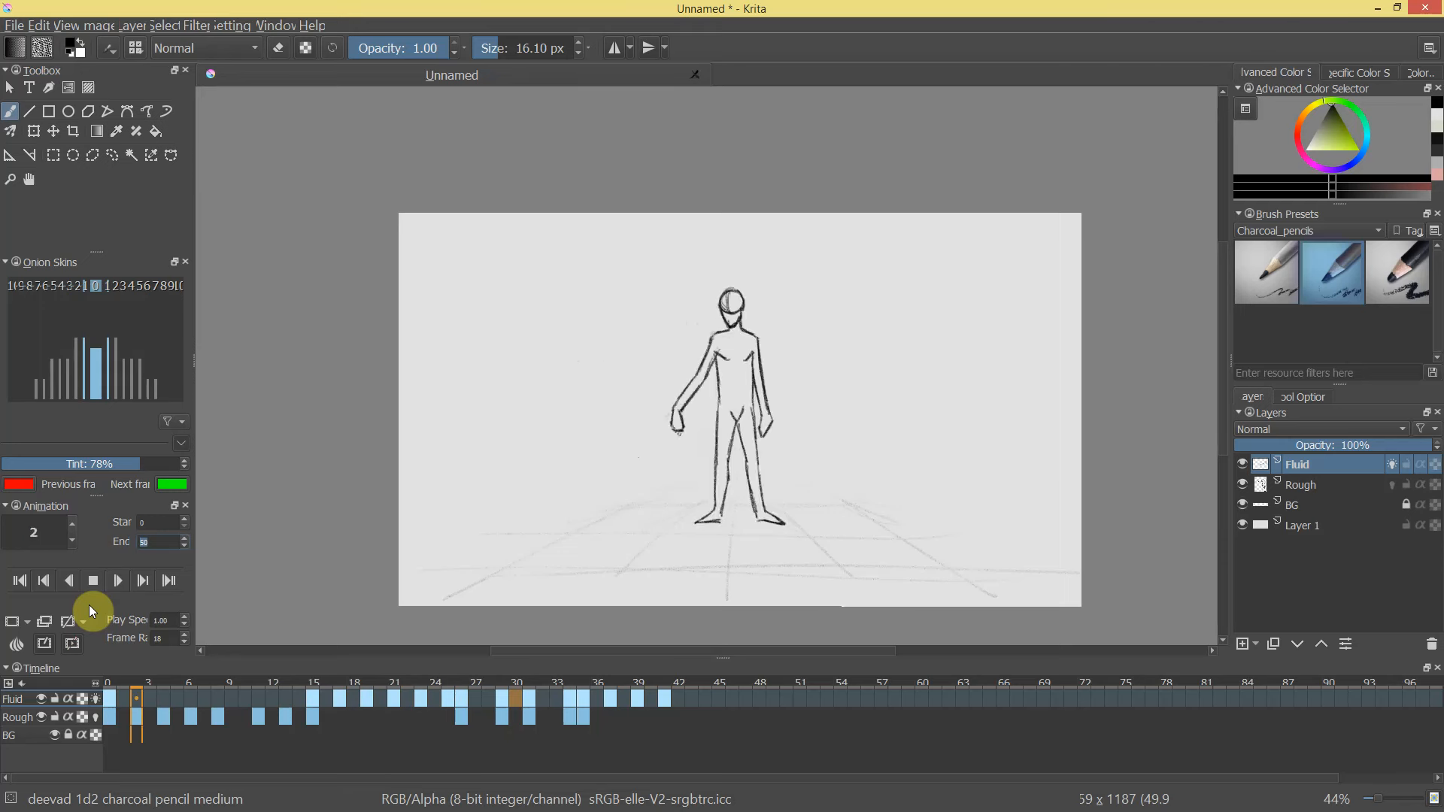
left_click(98, 579)
Add a Fluid frame at 43 and draw the tendrils breaking into separate wisps that fly toward the canvas edges.
left_click_drag(665, 695, 680, 696)
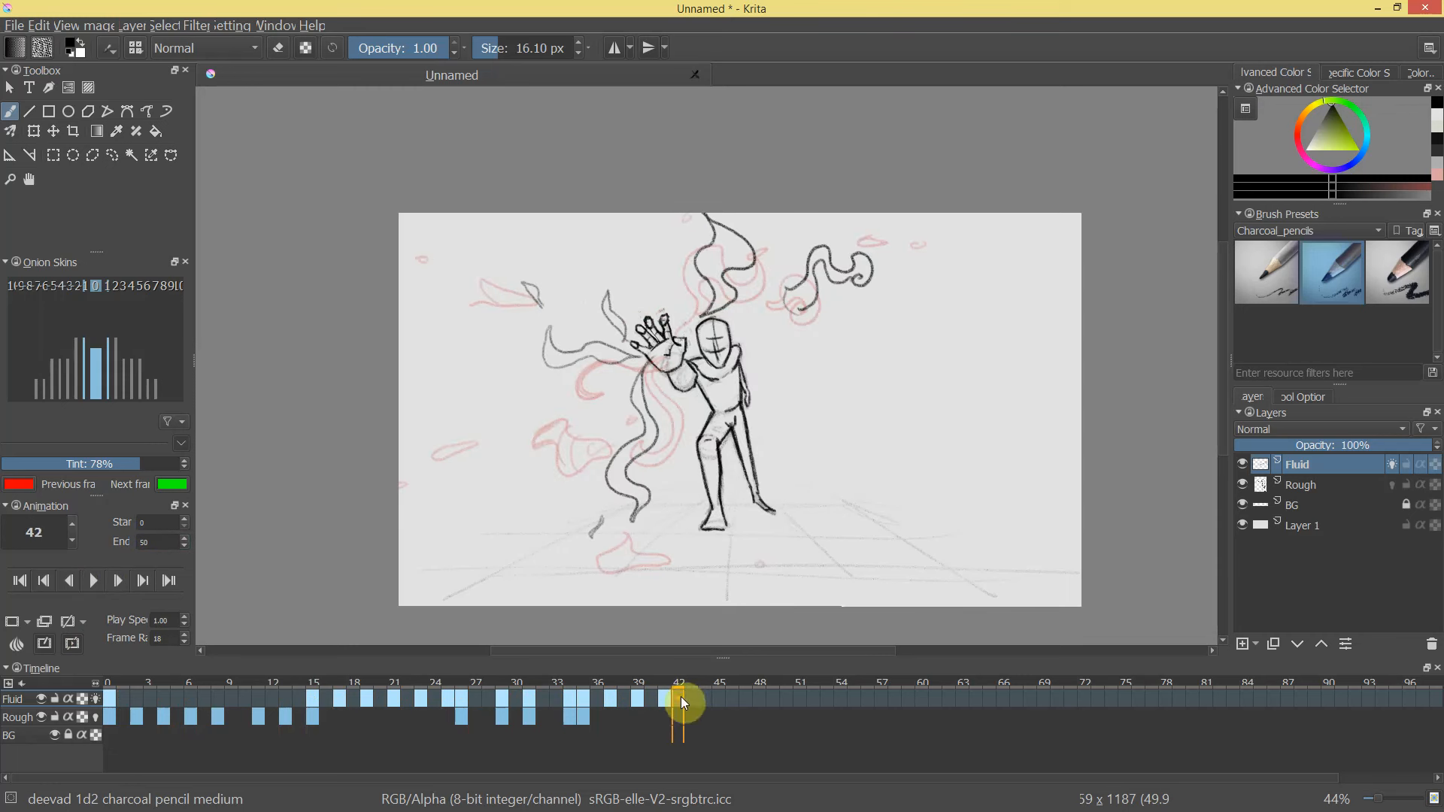
left_click(737, 705)
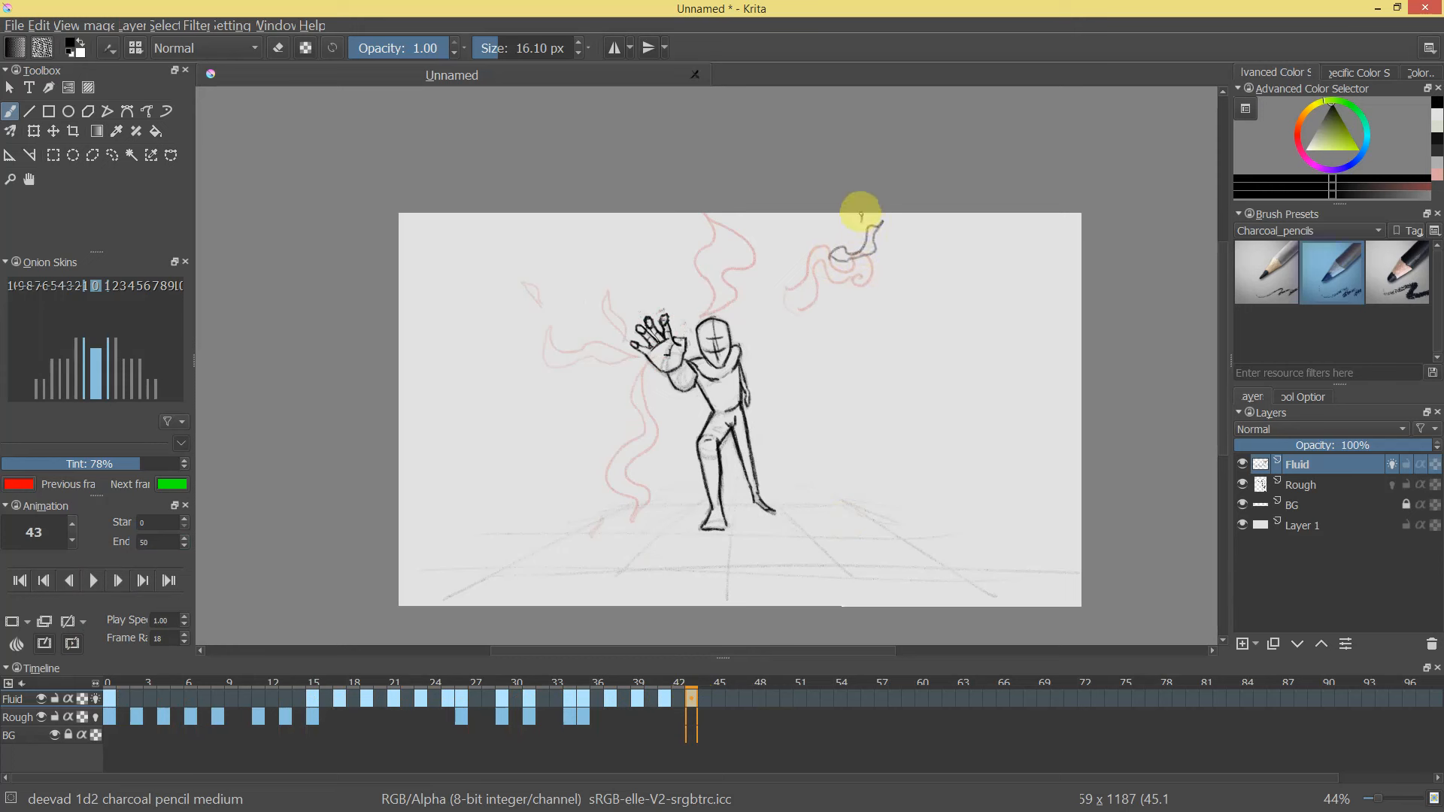
mouse_move(693, 225)
left_mouse_down()
mouse_move(712, 262)
mouse_move(737, 231)
left_mouse_up()
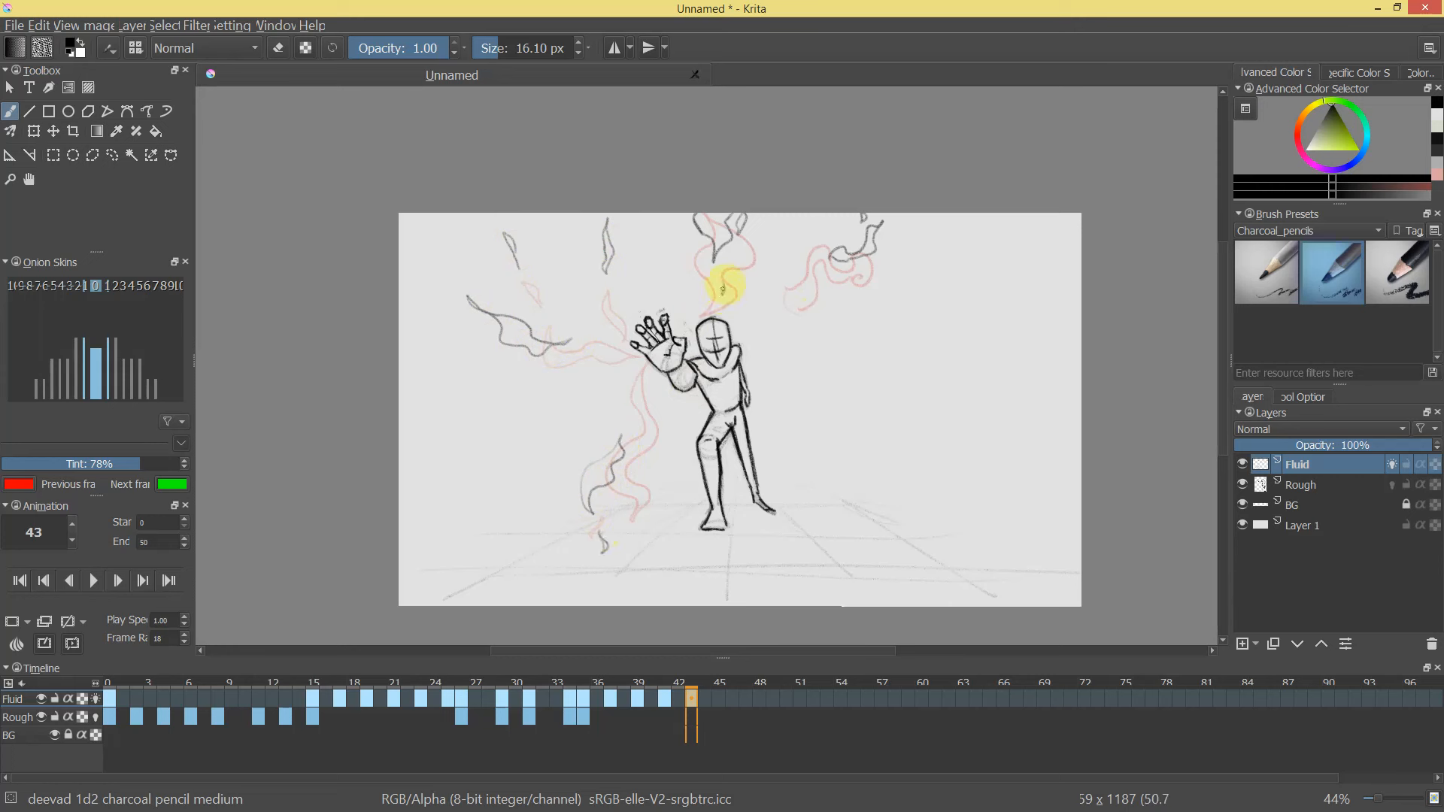
Add a Fluid frame at 45 and draw small leftover fragments near the canvas edges and thin wisps around the hand.
right_click(722, 697)
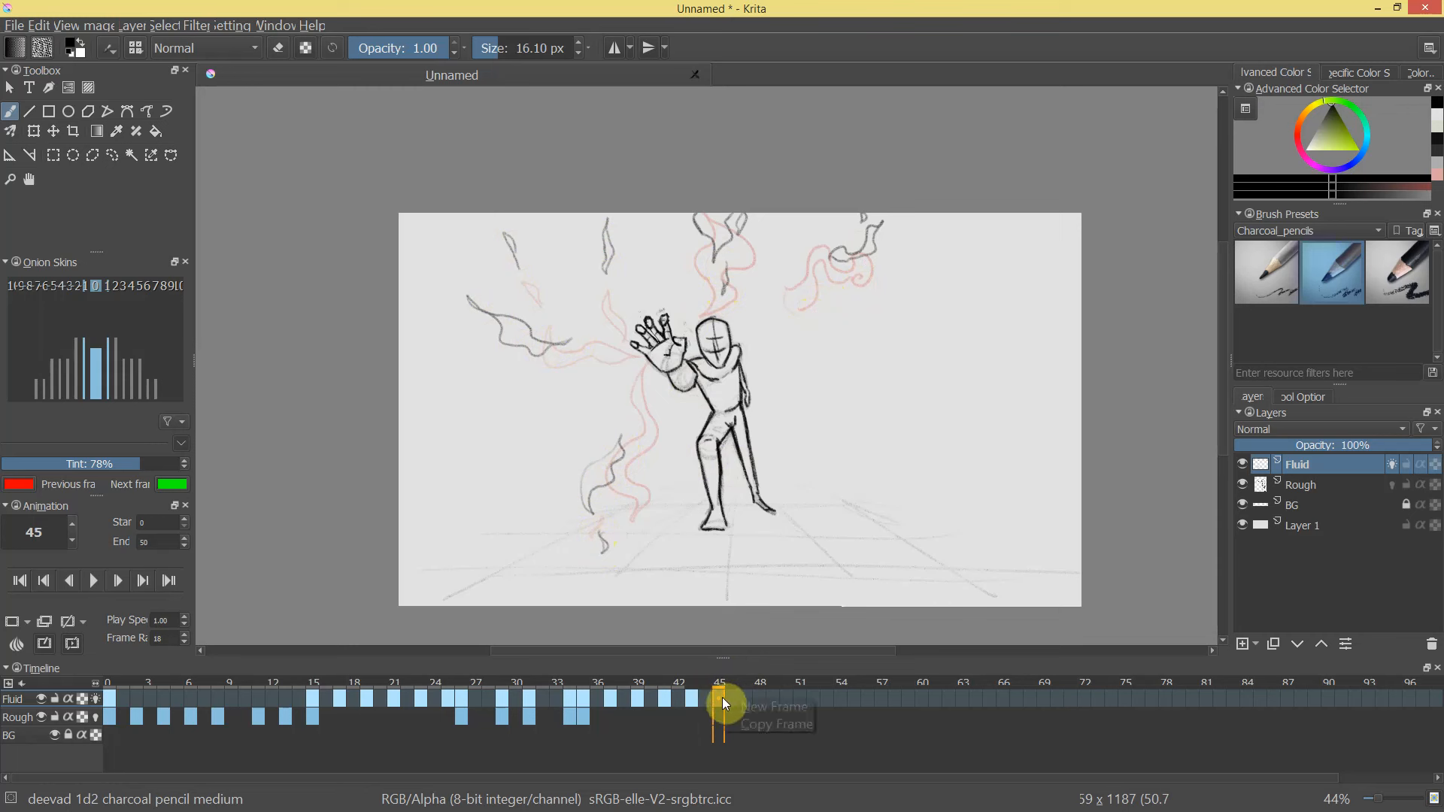
left_click(743, 706)
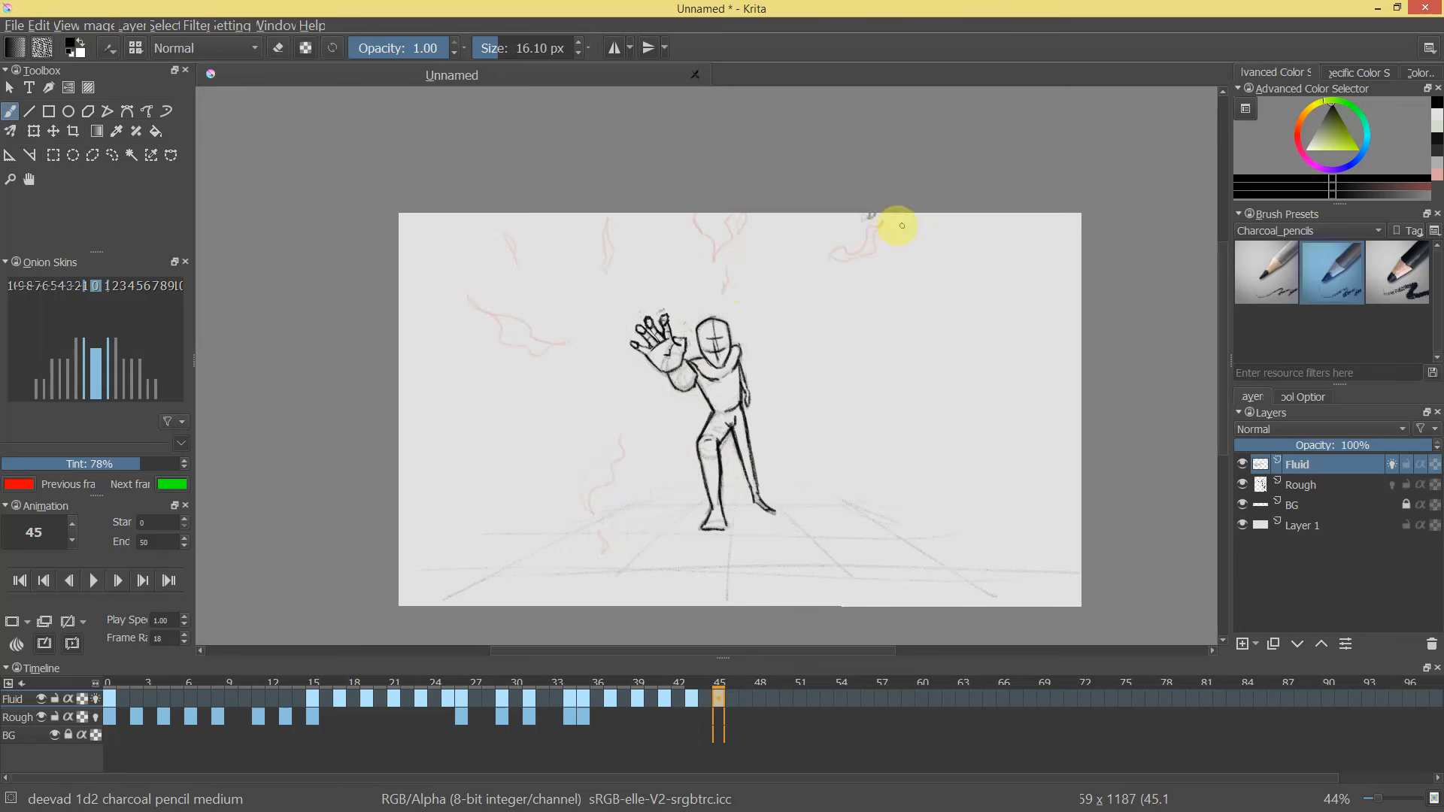
mouse_move(698, 203)
left_mouse_down()
mouse_move(711, 221)
mouse_move(714, 204)
left_mouse_up()
left_click_drag(482, 207, 497, 219)
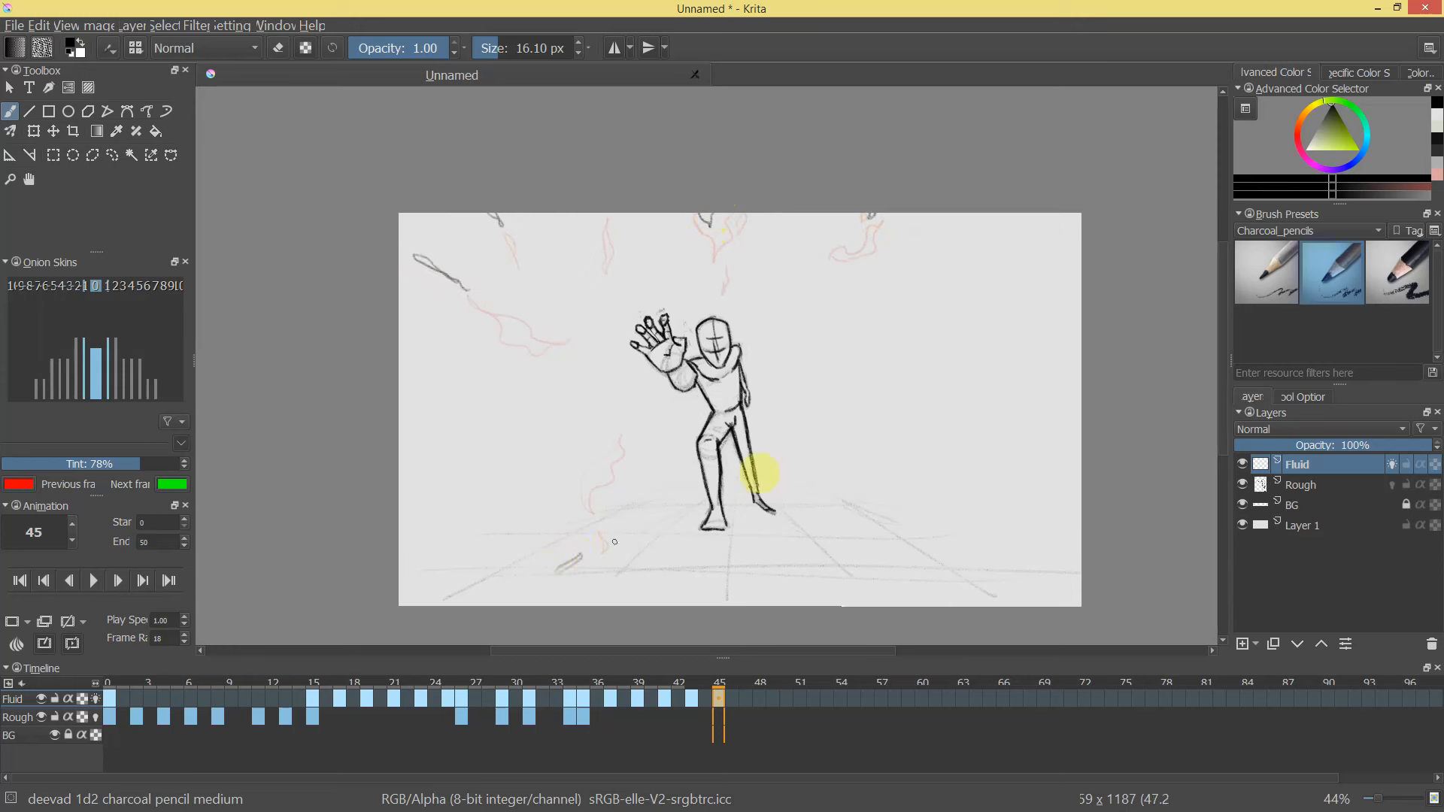
mouse_move(711, 681)
left_mouse_down()
mouse_move(434, 685)
mouse_move(752, 681)
mouse_move(718, 682)
left_mouse_up()
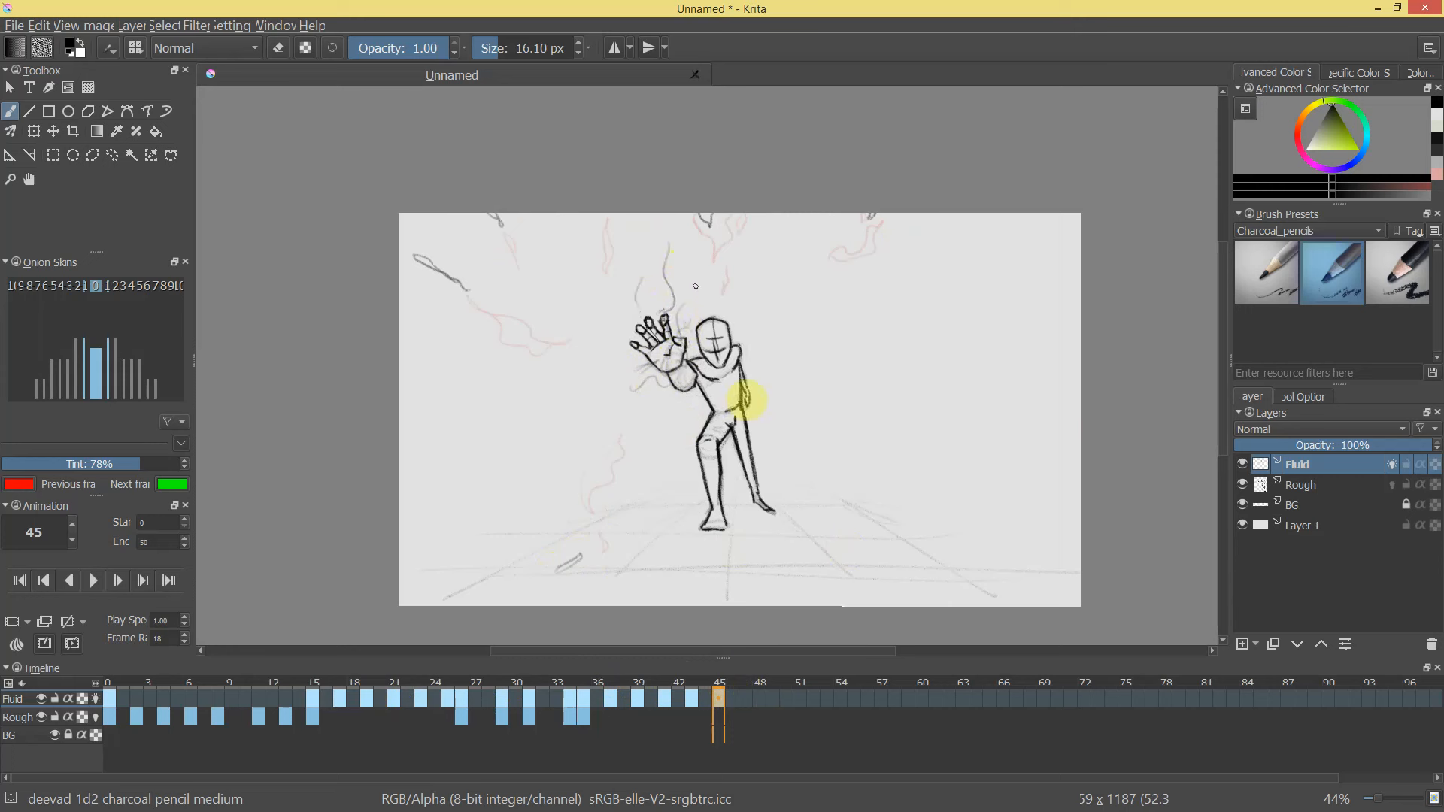
Sketch small wisps around the hand on Fluid frames 43 and 41, and play the animation from frame 12 to check them.
left_click(690, 689)
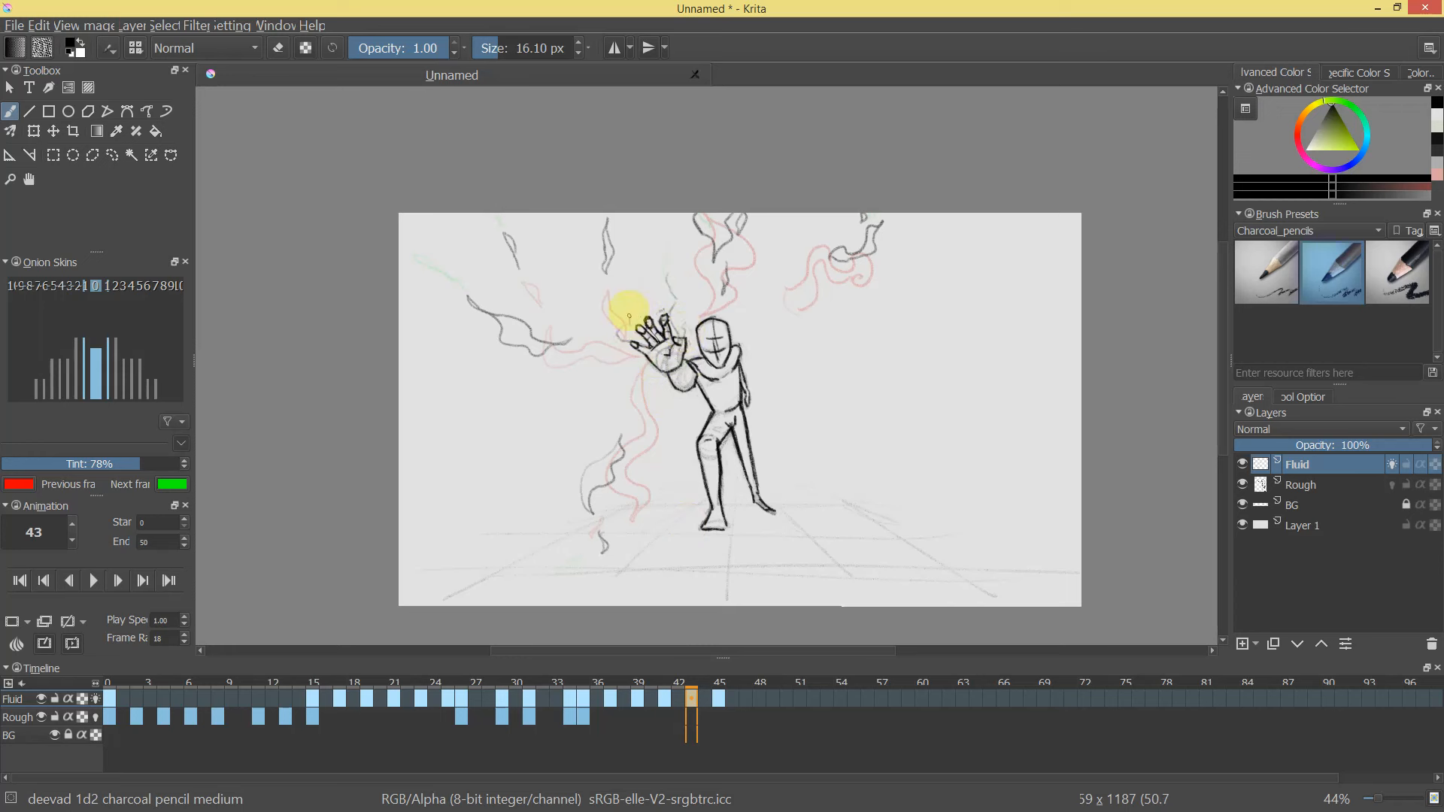
left_click(666, 693)
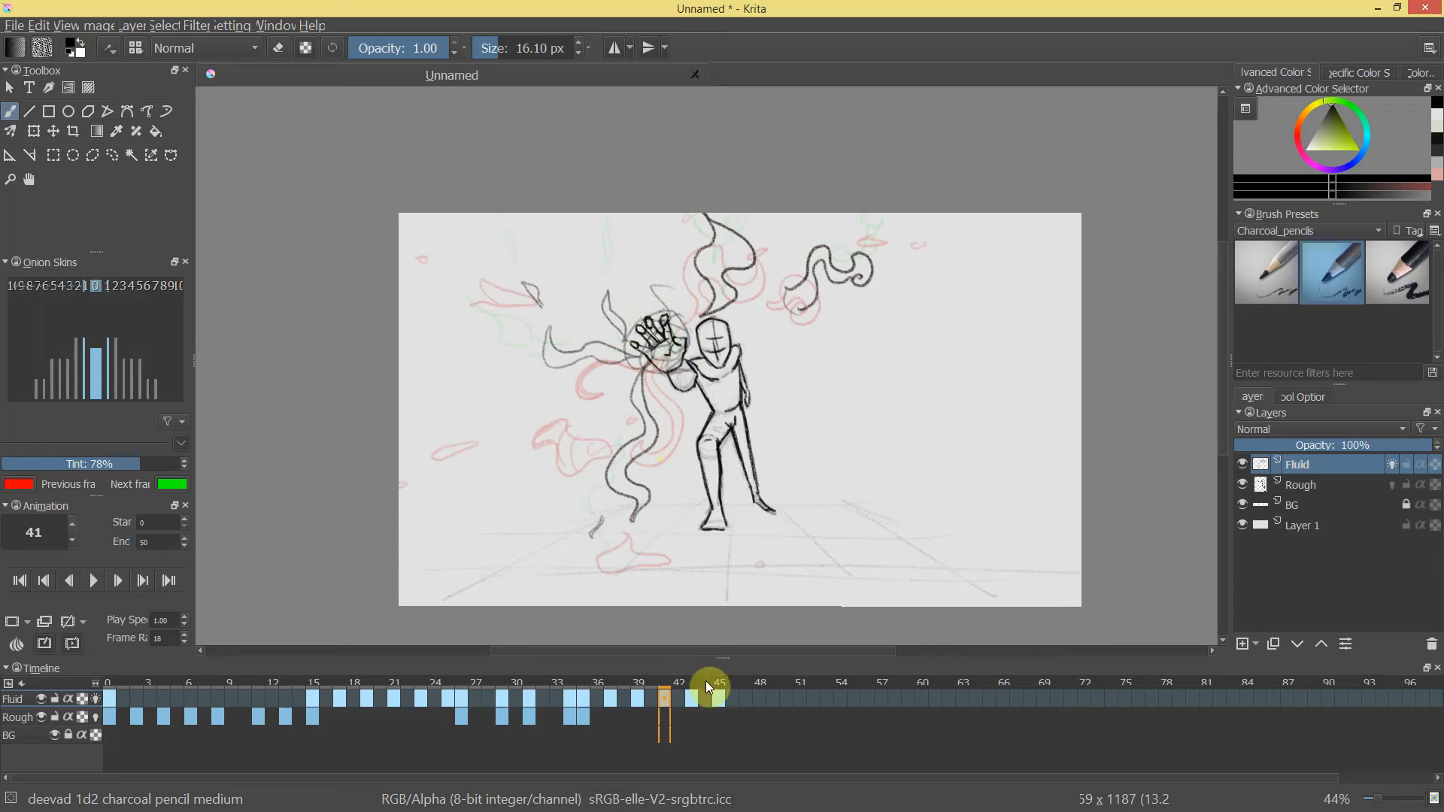
left_click_drag(745, 682, 272, 683)
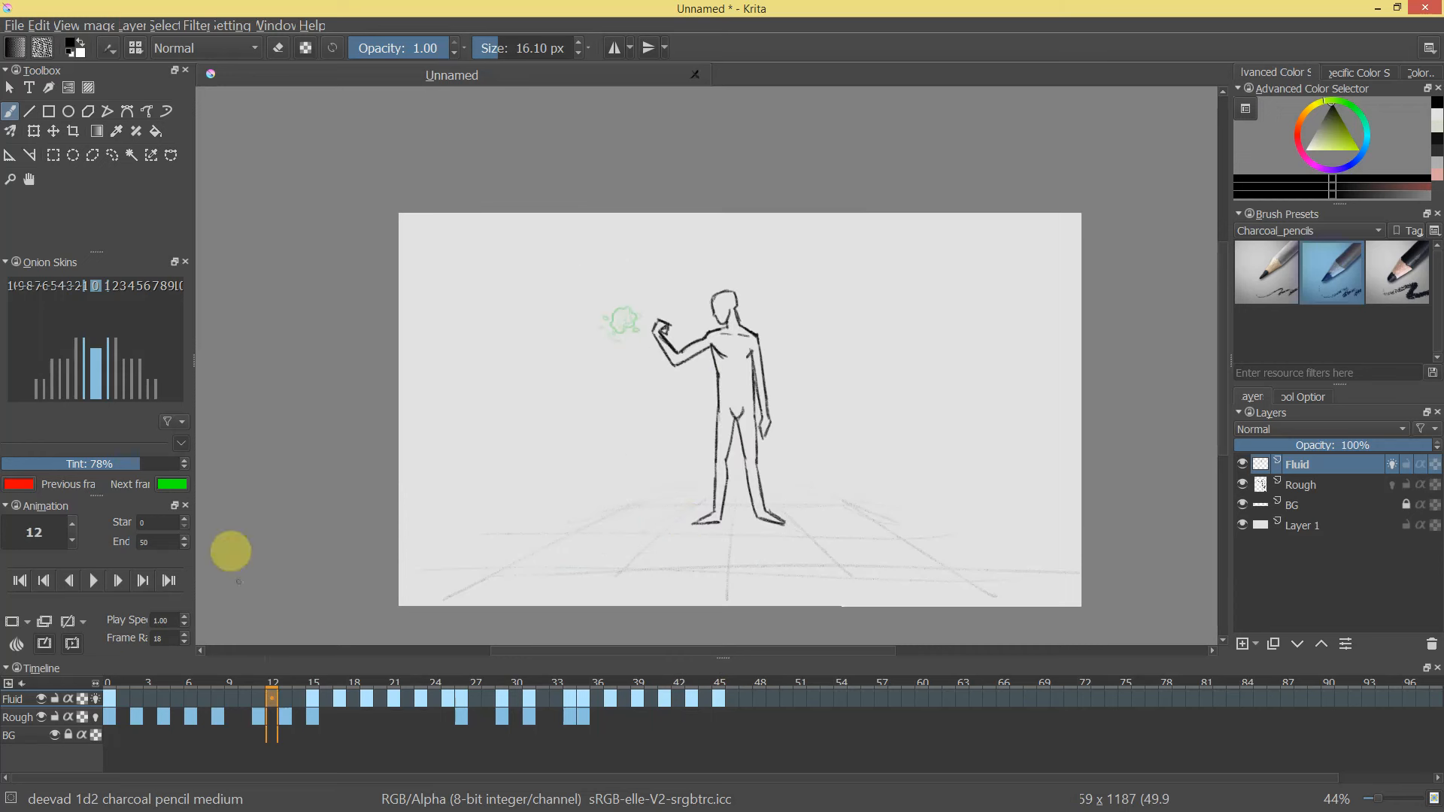
left_click(93, 588)
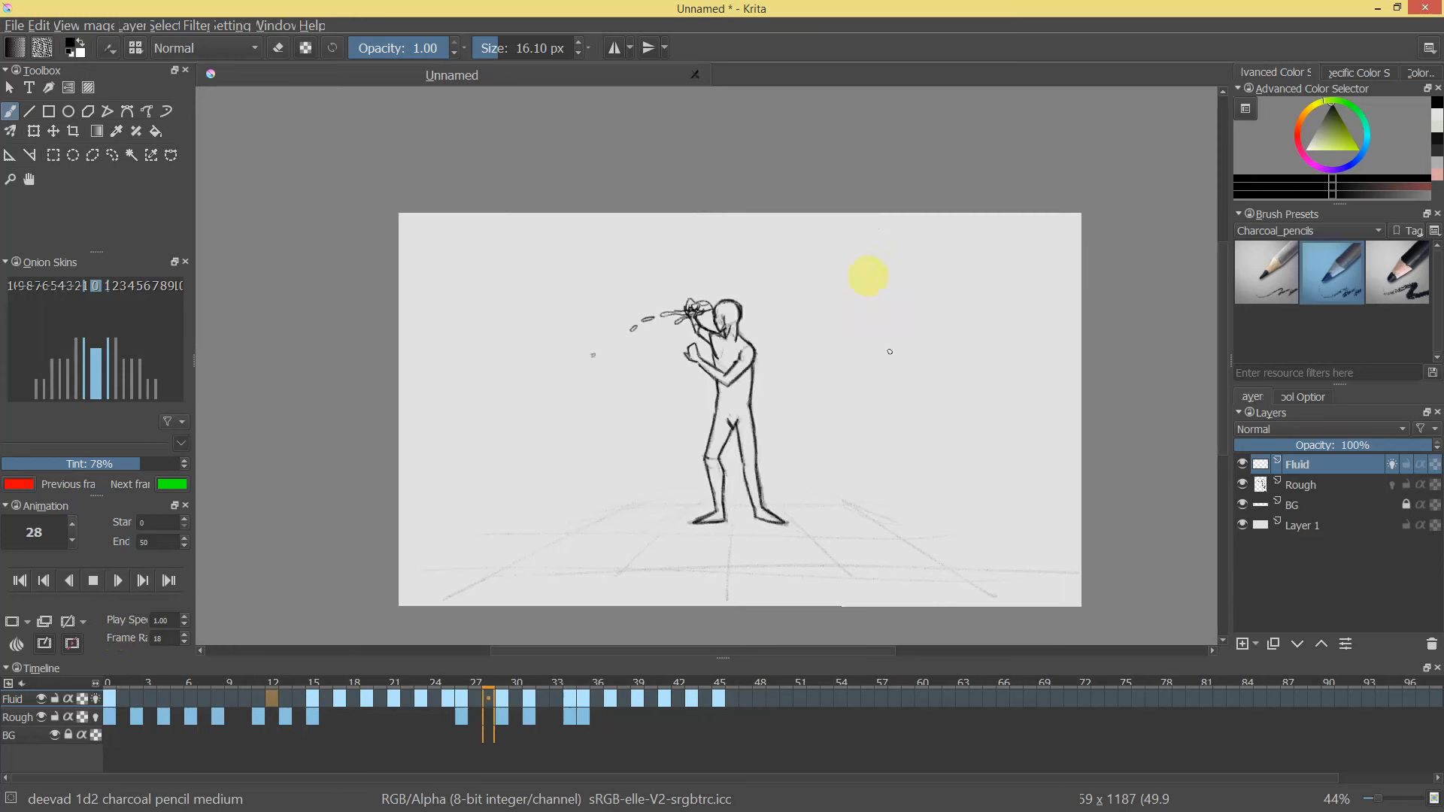
key("space")
Add an empty Fluid frame at 47 to end the effect, and scrub back through the animation.
left_click(719, 697)
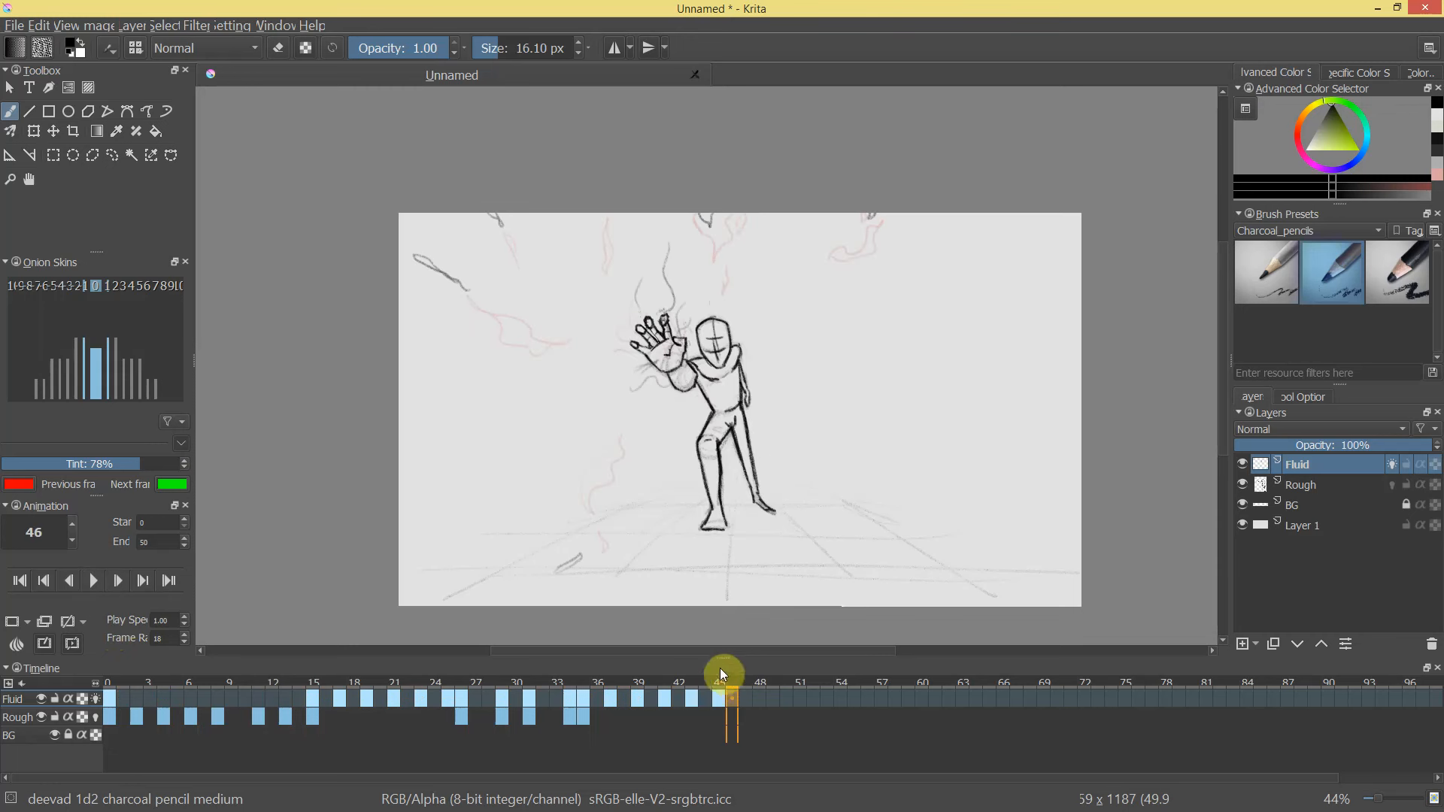
left_click(744, 699)
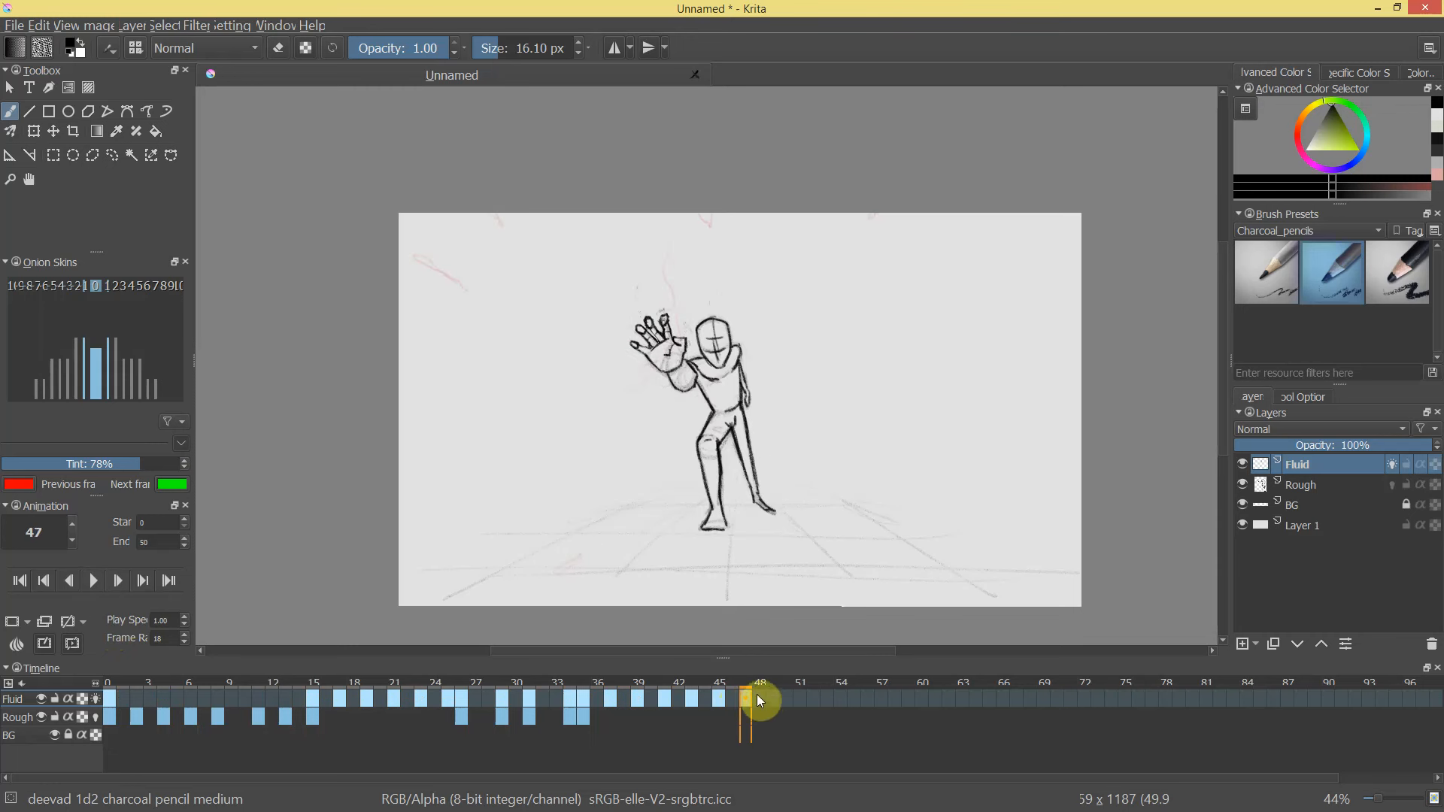
left_click_drag(752, 695, 258, 720)
Lasso the fluid ball on Fluid frame 17 and move it slightly upward above the palm.
mouse_move(411, 739)
left_mouse_down()
mouse_move(810, 699)
mouse_move(734, 684)
mouse_move(84, 679)
mouse_move(725, 716)
mouse_move(564, 656)
mouse_move(452, 705)
mouse_move(816, 670)
mouse_move(56, 704)
mouse_move(739, 683)
mouse_move(773, 606)
mouse_move(385, 714)
mouse_move(586, 692)
mouse_move(444, 695)
mouse_move(808, 683)
mouse_move(123, 691)
mouse_move(213, 721)
mouse_move(376, 731)
mouse_move(343, 683)
left_mouse_up()
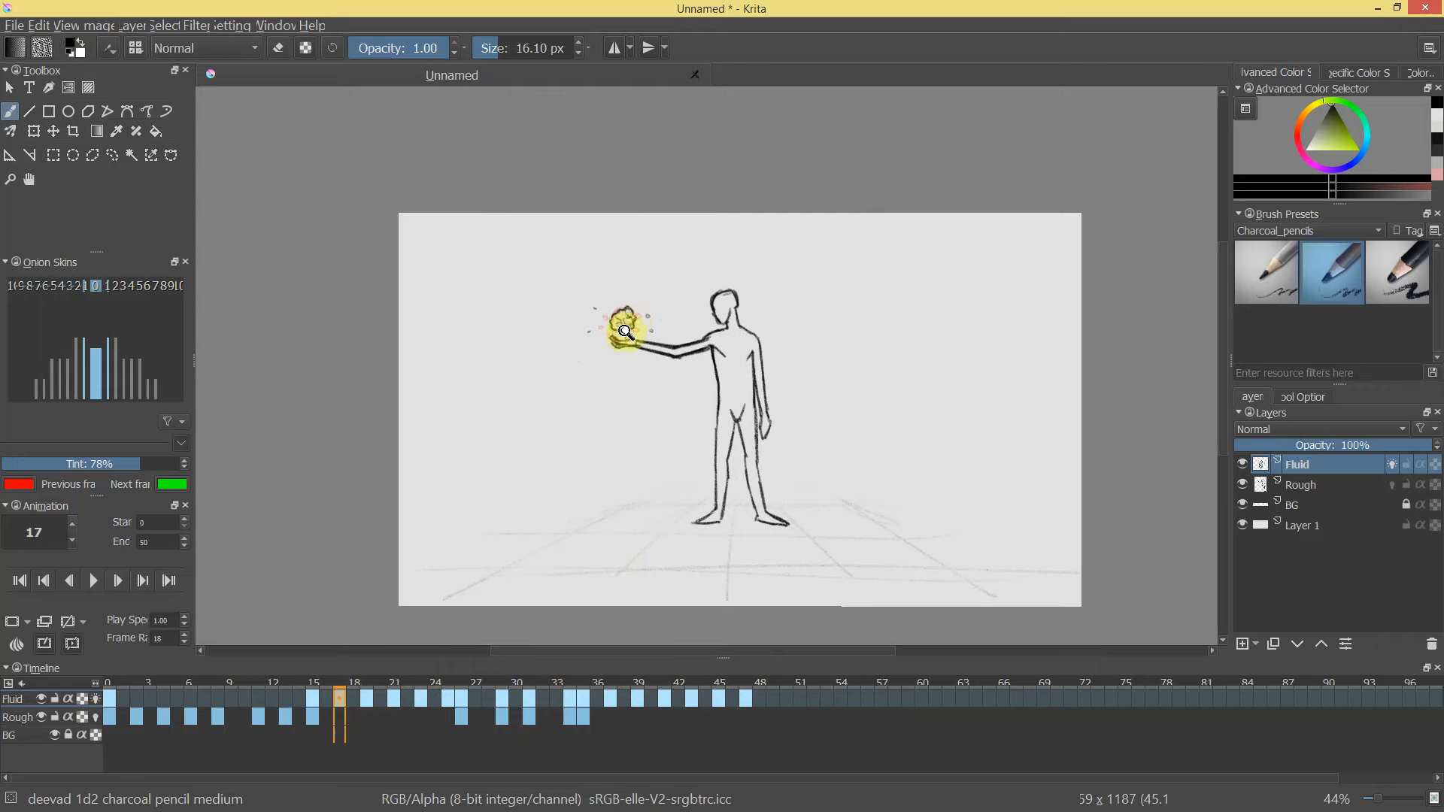
left_click_drag(625, 331, 690, 213)
left_click_drag(604, 258, 767, 361)
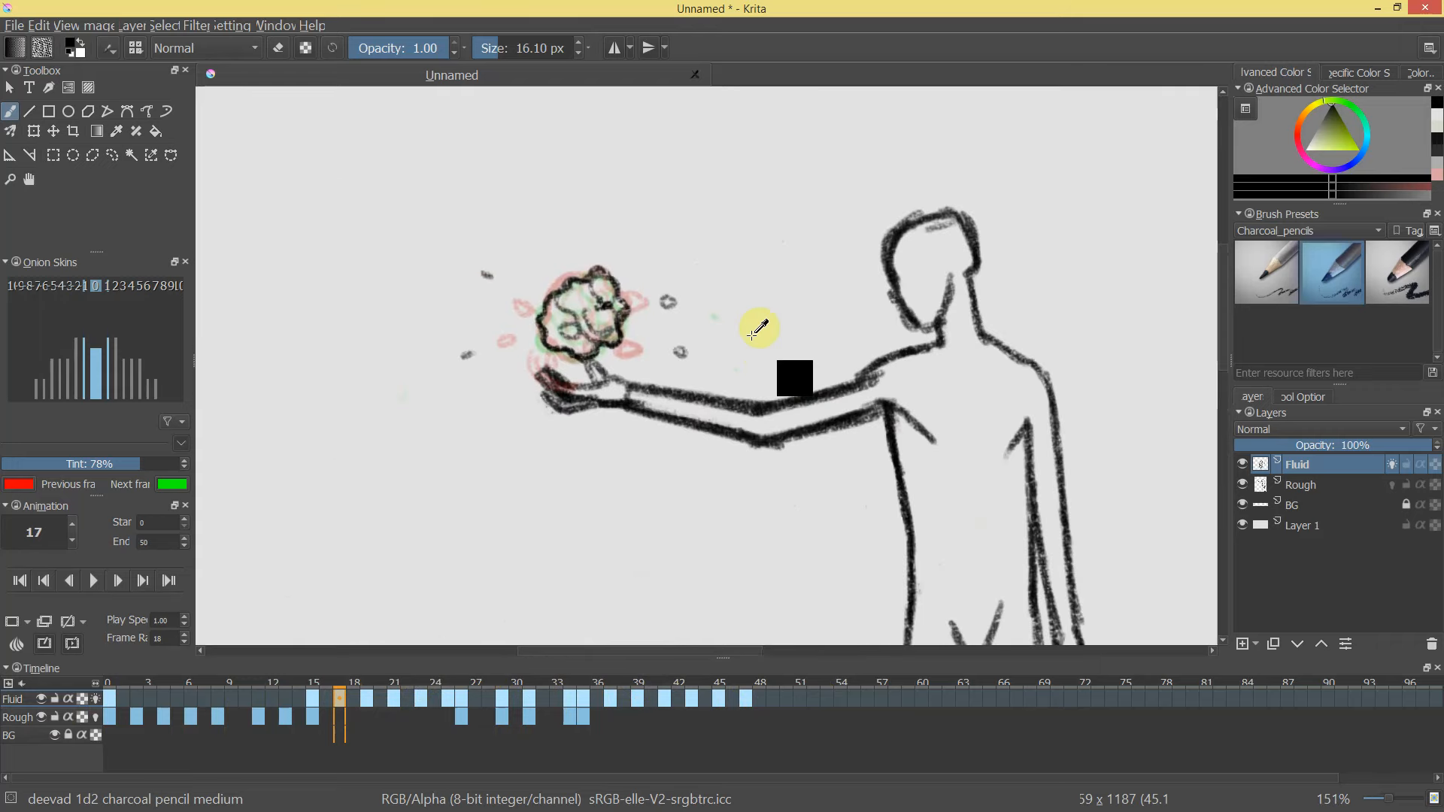
key("ctrl+l")
mouse_move(651, 312)
left_mouse_down()
mouse_move(587, 247)
mouse_move(525, 365)
left_mouse_up()
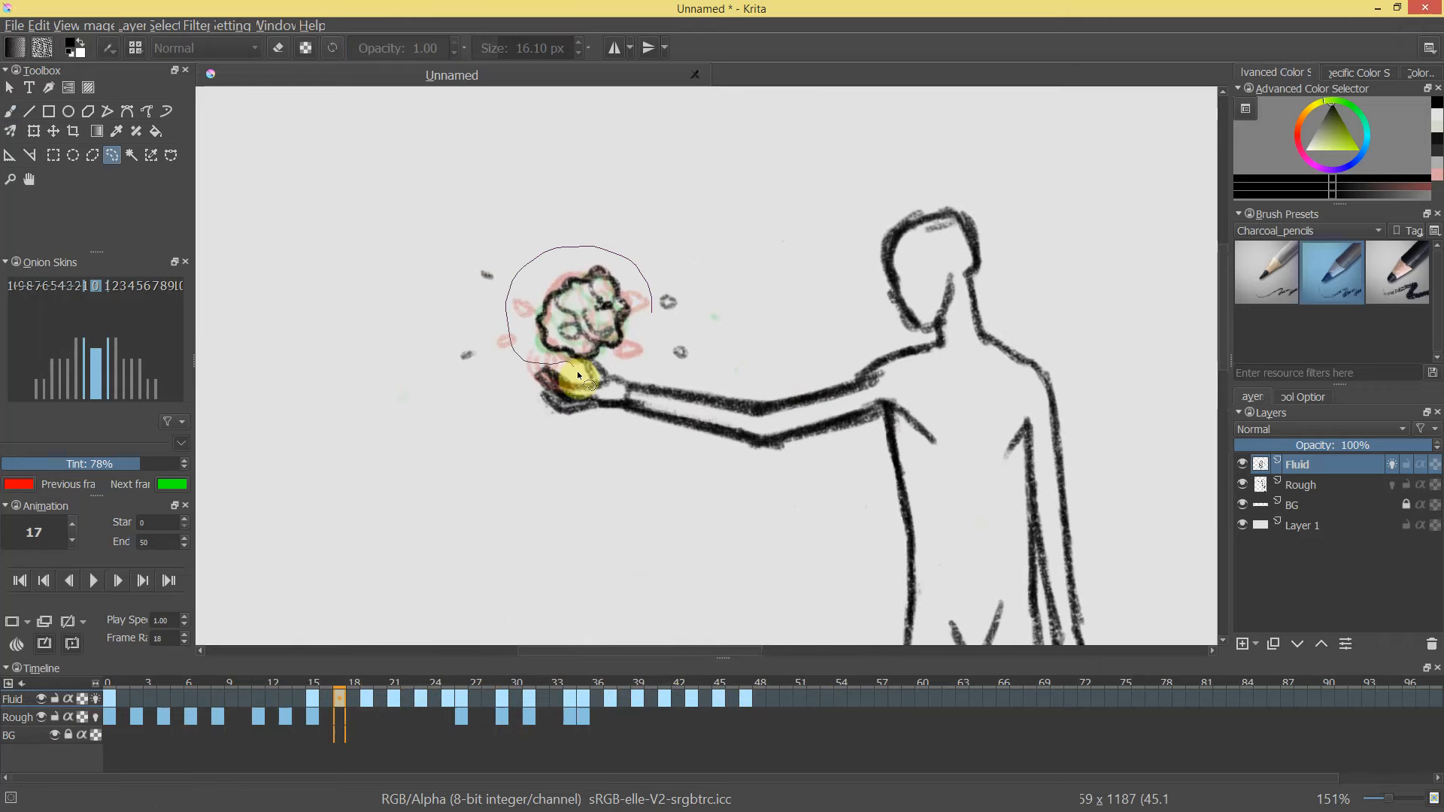
key("ctrl+t")
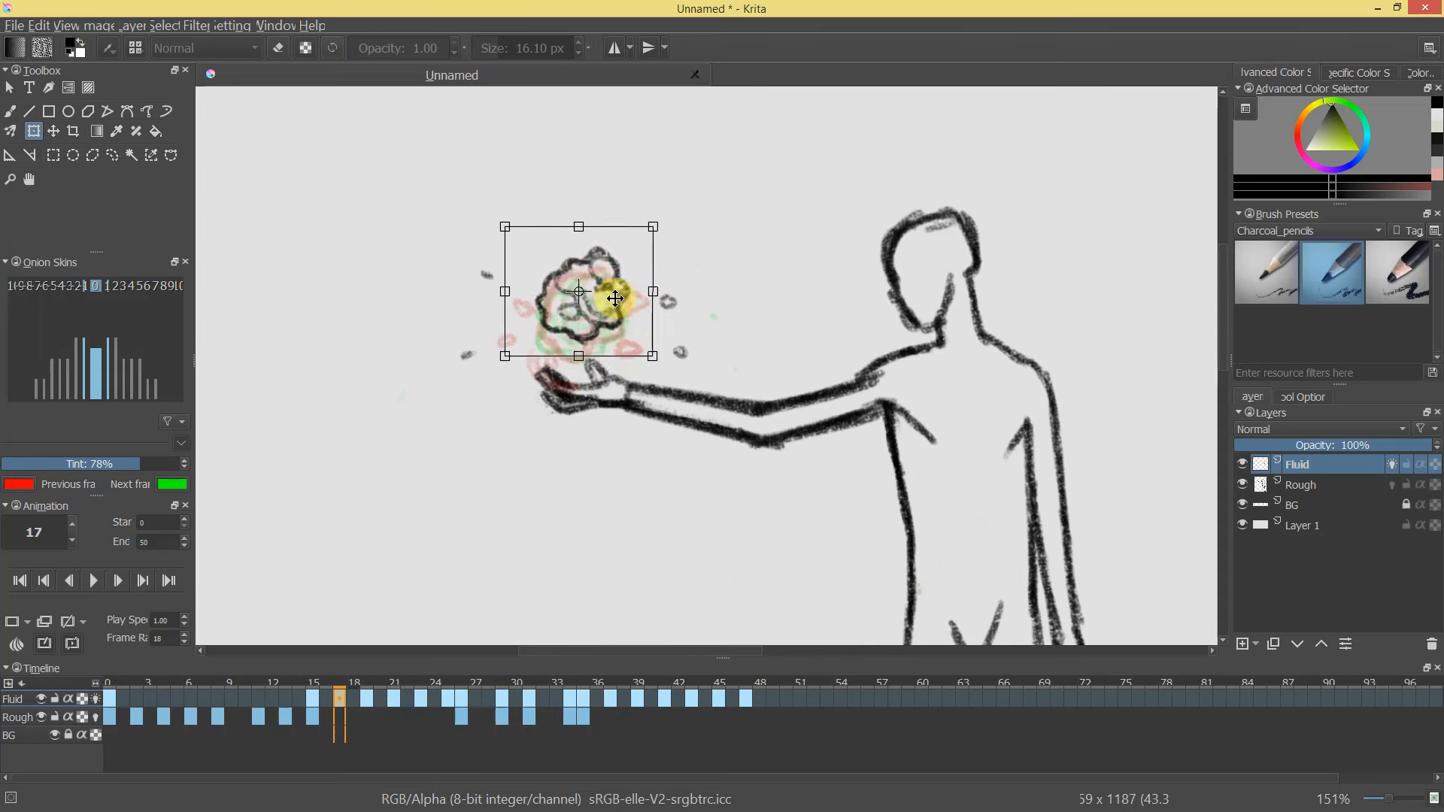
left_click_drag(615, 309, 614, 294)
key("Return")
Reposition the fluid ball over the palm across Fluid frames 19 to 25 with the Transform tool, and clear the selection.
left_click(367, 696)
key("ctrl+t")
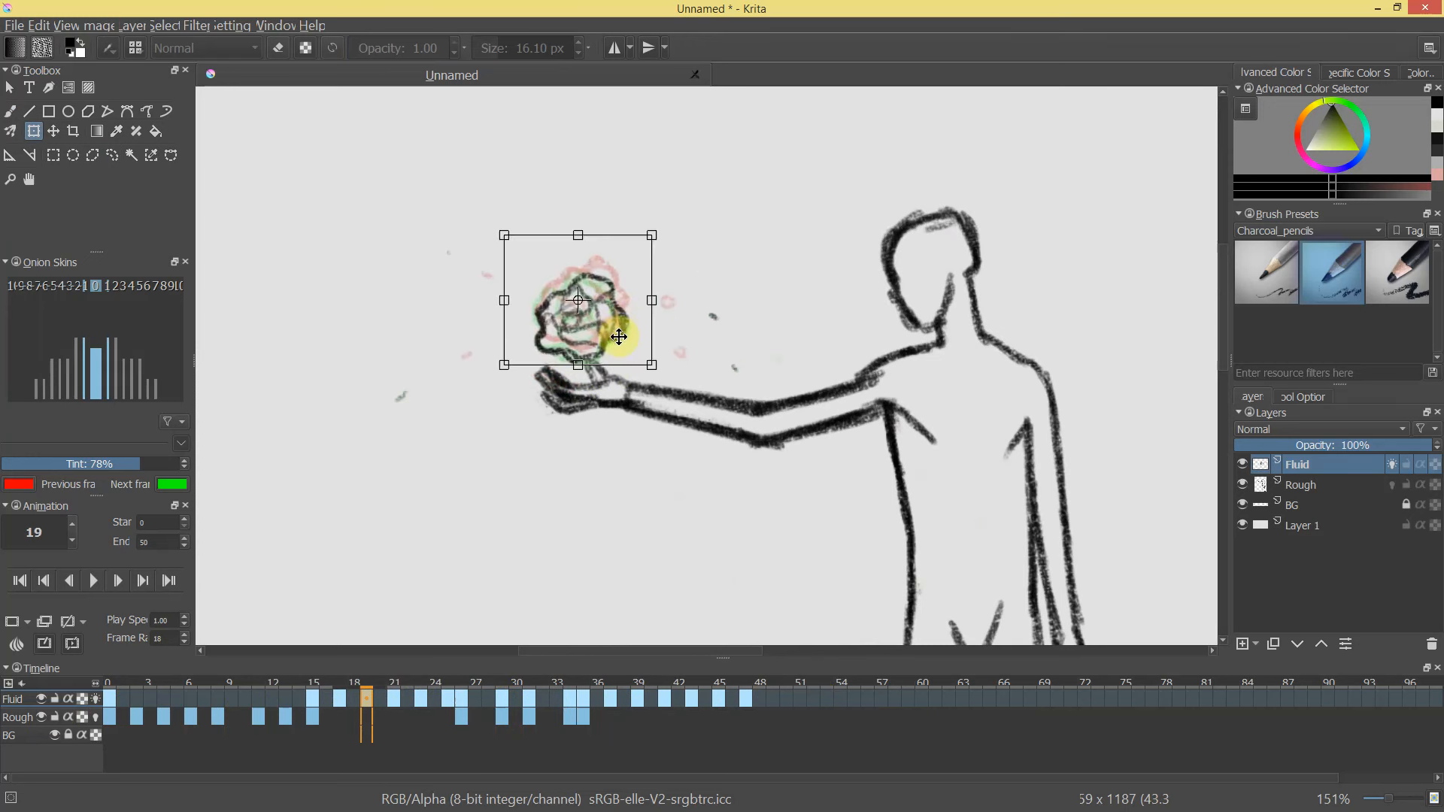
mouse_move(623, 335)
left_mouse_down()
mouse_move(609, 323)
mouse_move(611, 337)
left_mouse_up()
left_click(396, 701)
key("ctrl+t")
left_click(418, 701)
left_click(597, 342)
left_click(449, 699)
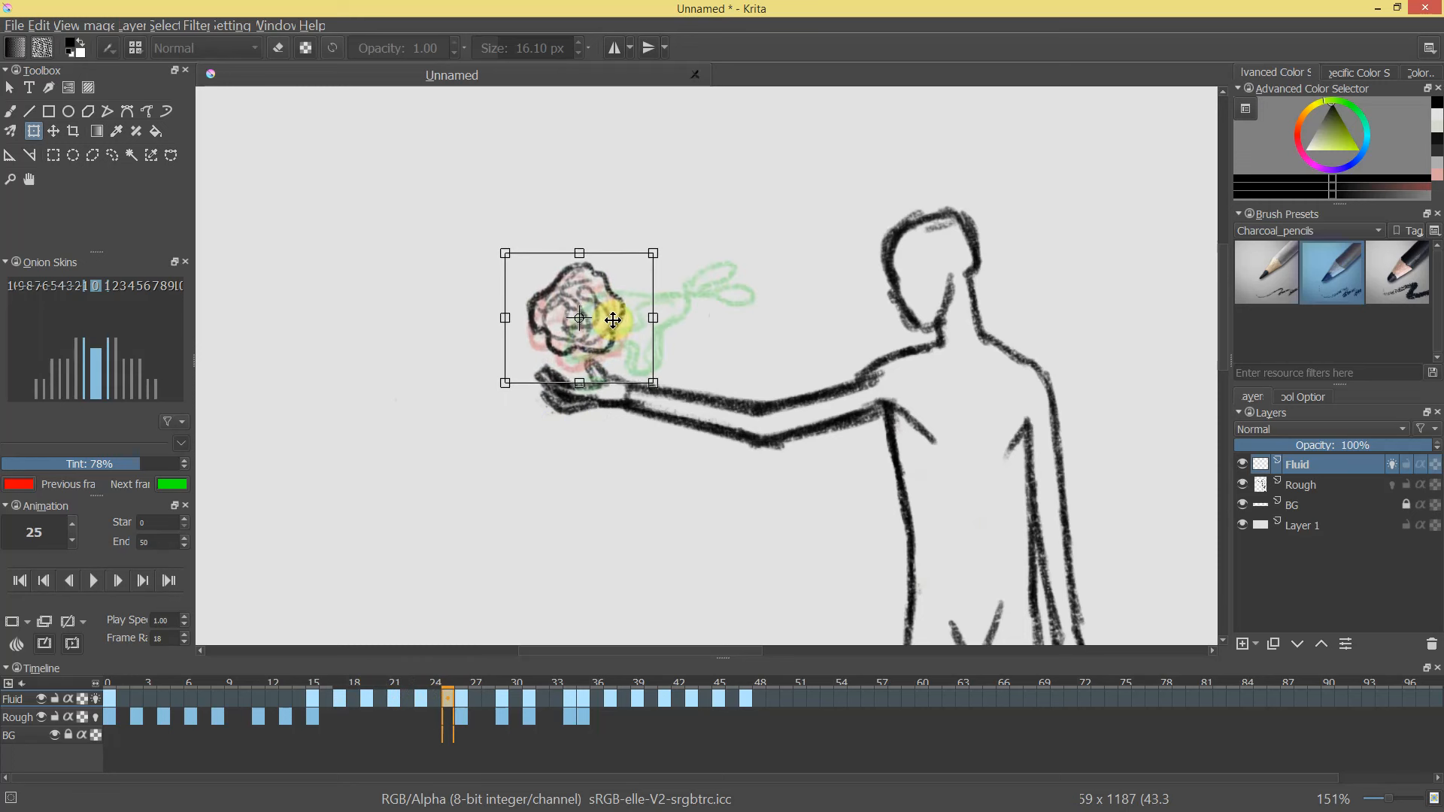
left_click(462, 699)
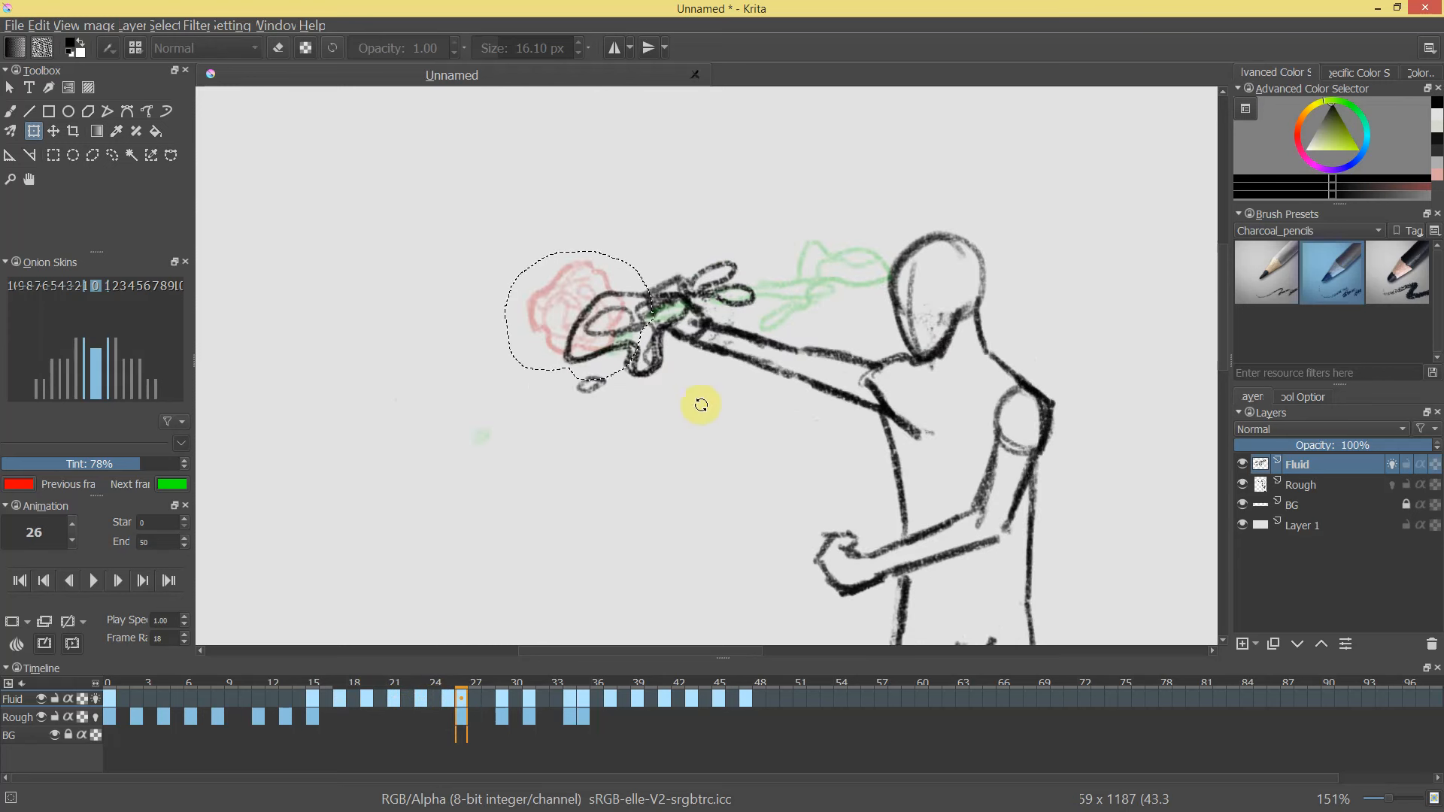
left_click_drag(704, 368, 670, 442)
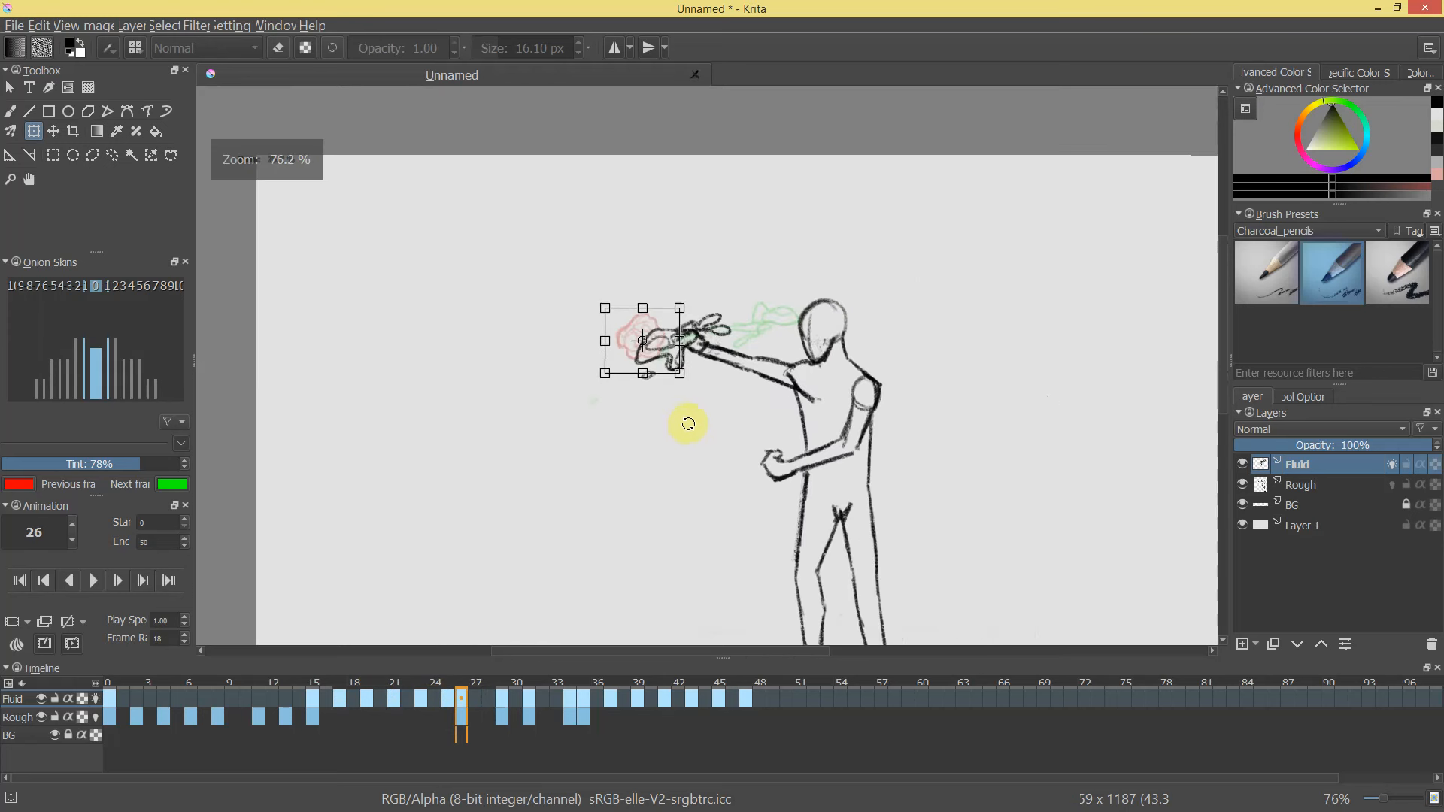
key("ctrl+shift+a")
Play the animation to review the repositioned fluid ball and the full burst.
left_click_drag(776, 414, 715, 384)
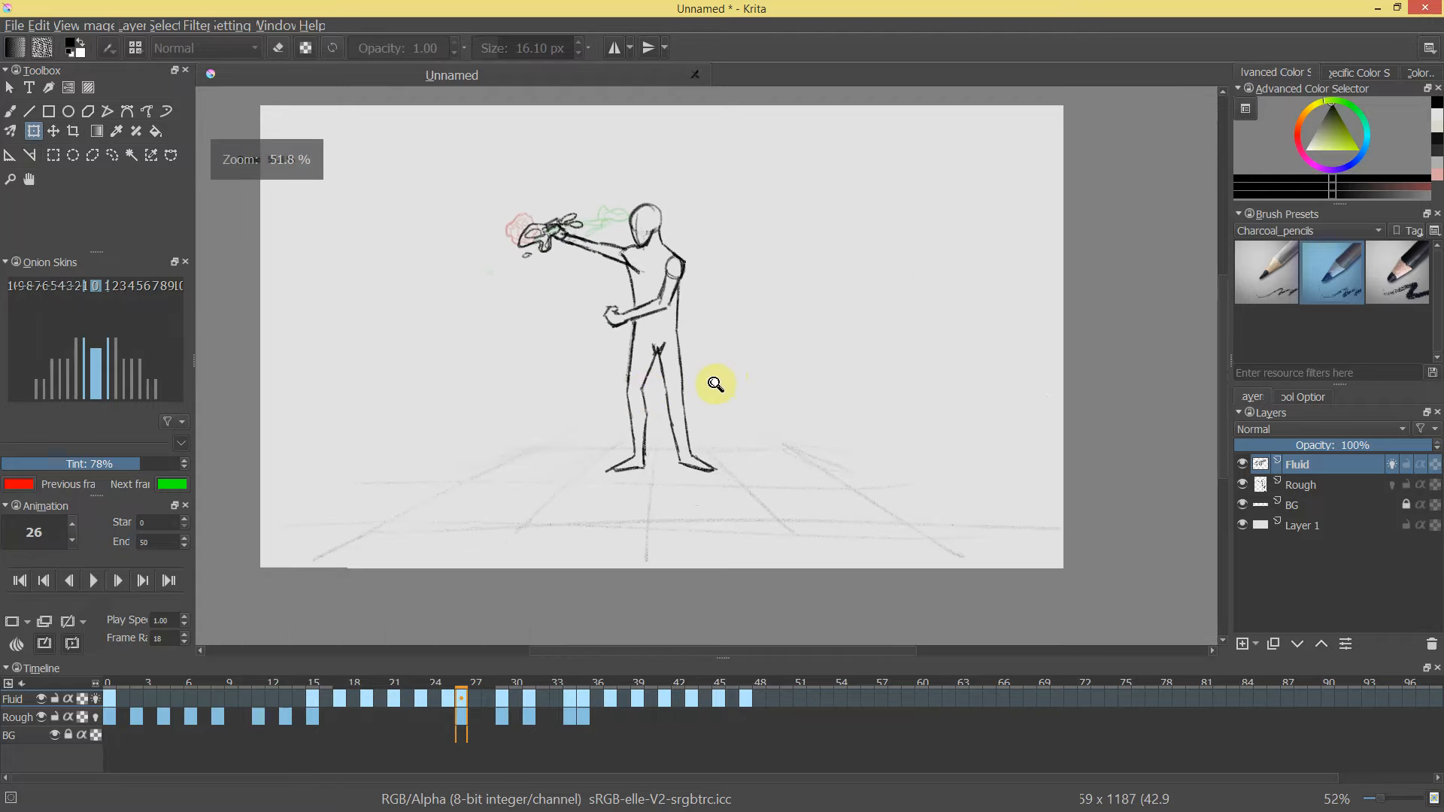
left_click(93, 579)
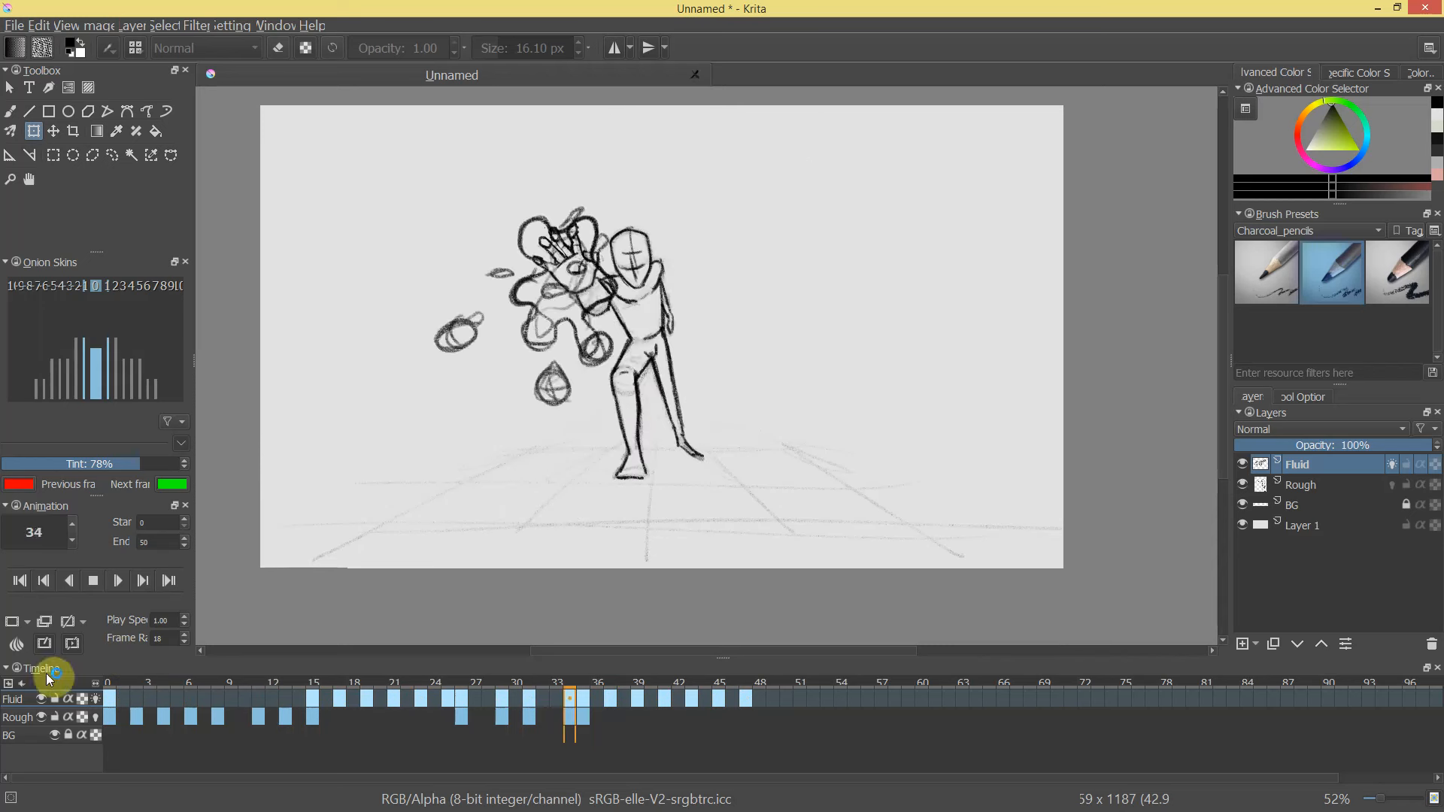
left_click(93, 581)
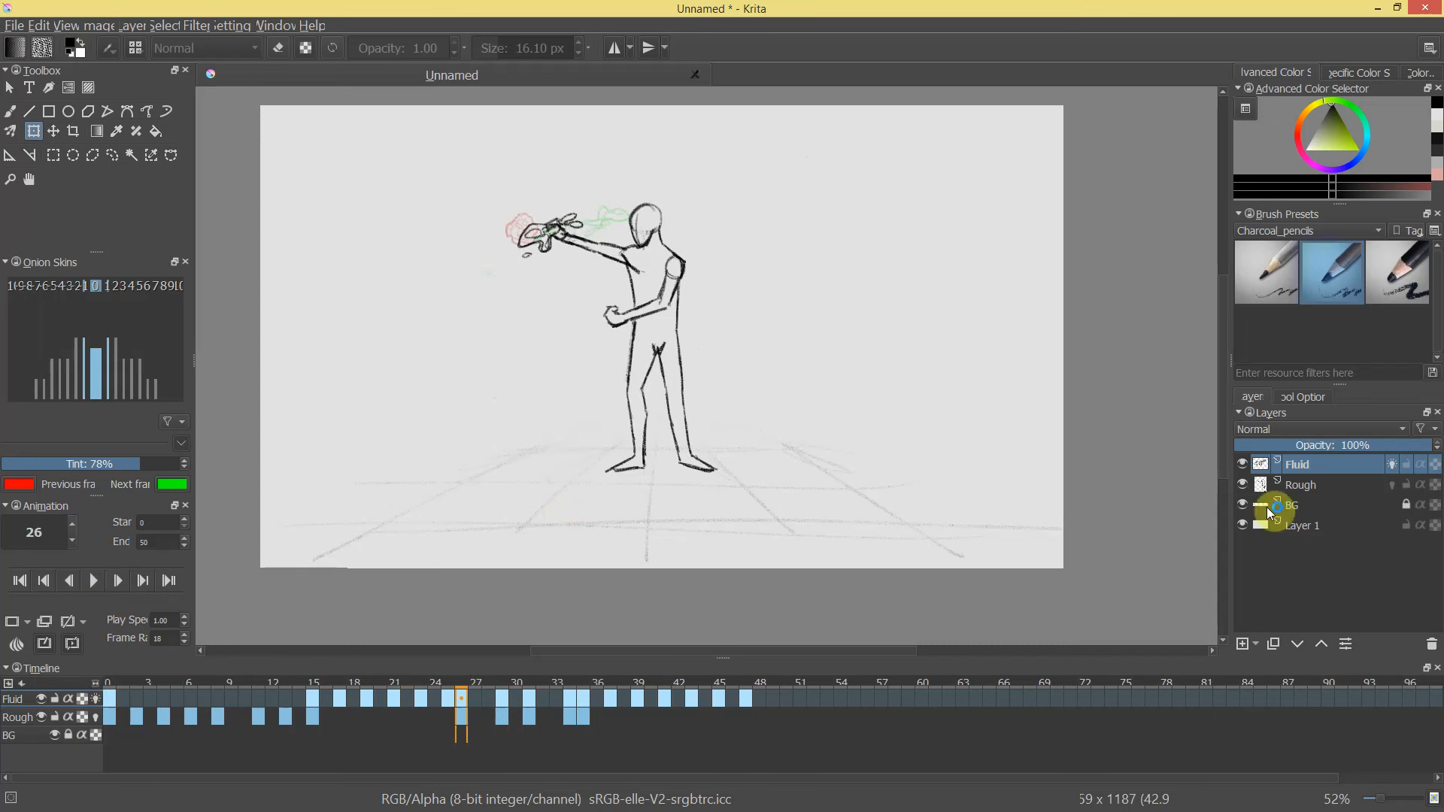
Add a new paint layer above the Fluid layer.
left_click(1242, 643)
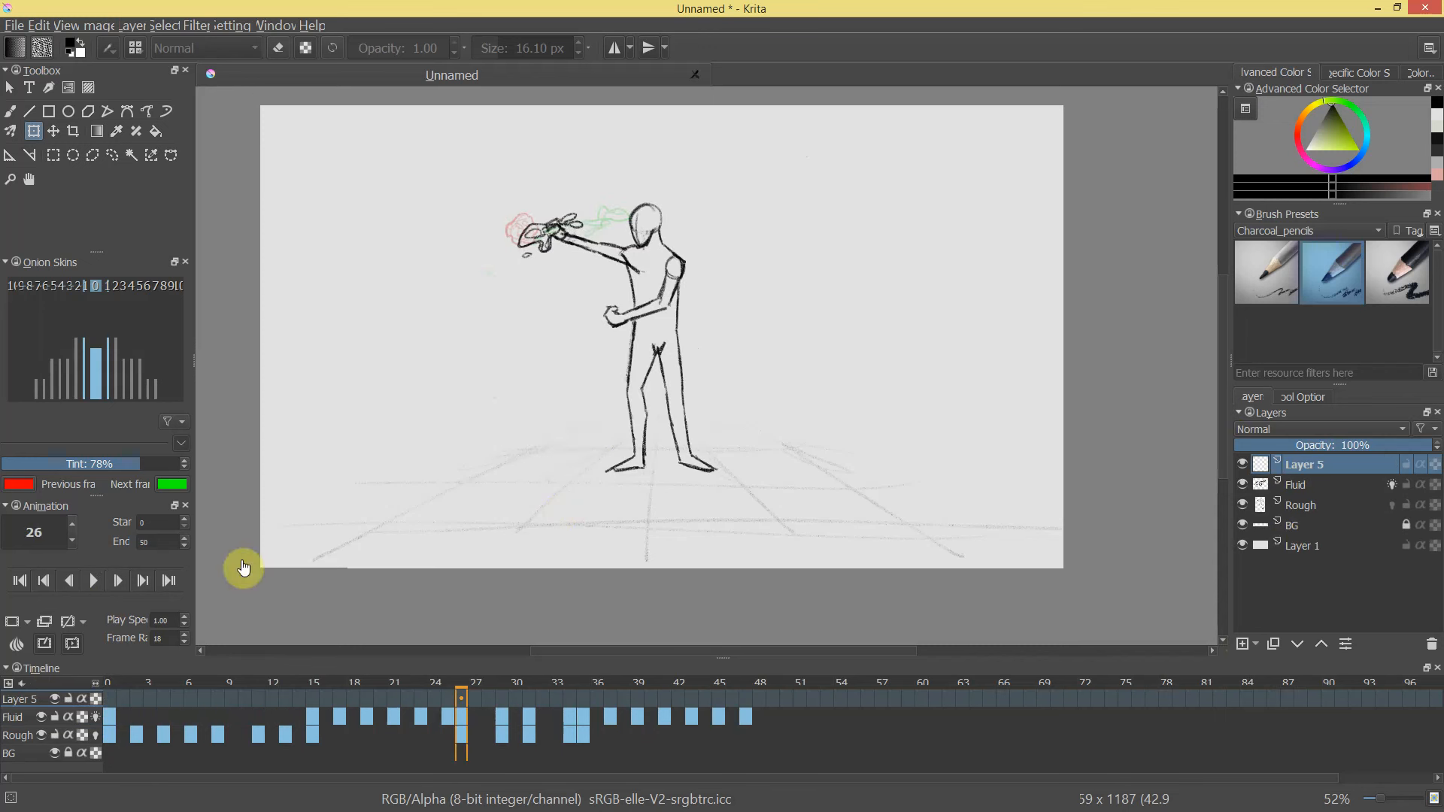
Rename the new layer above Fluid as Shadows.
double_click(1304, 464)
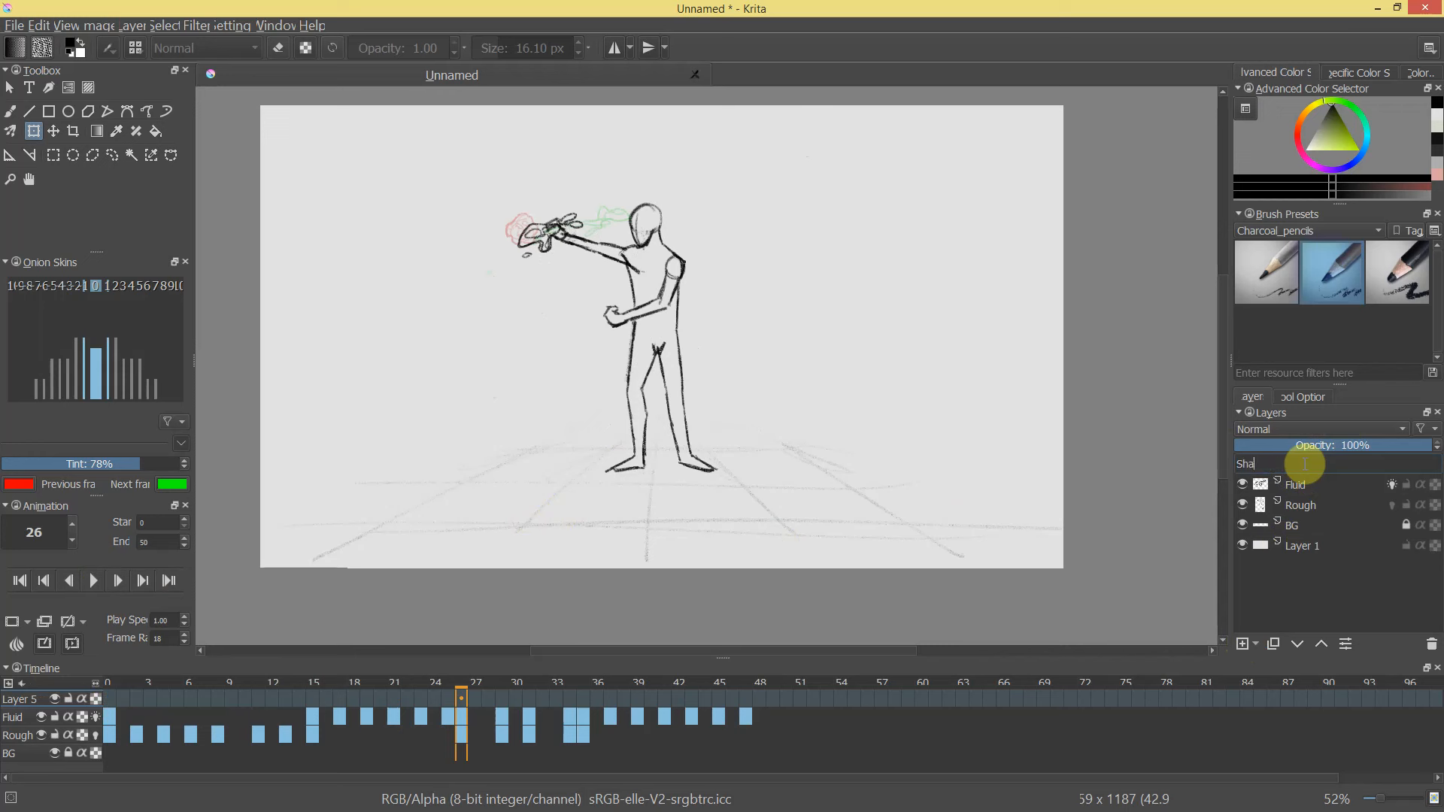
key("Return")
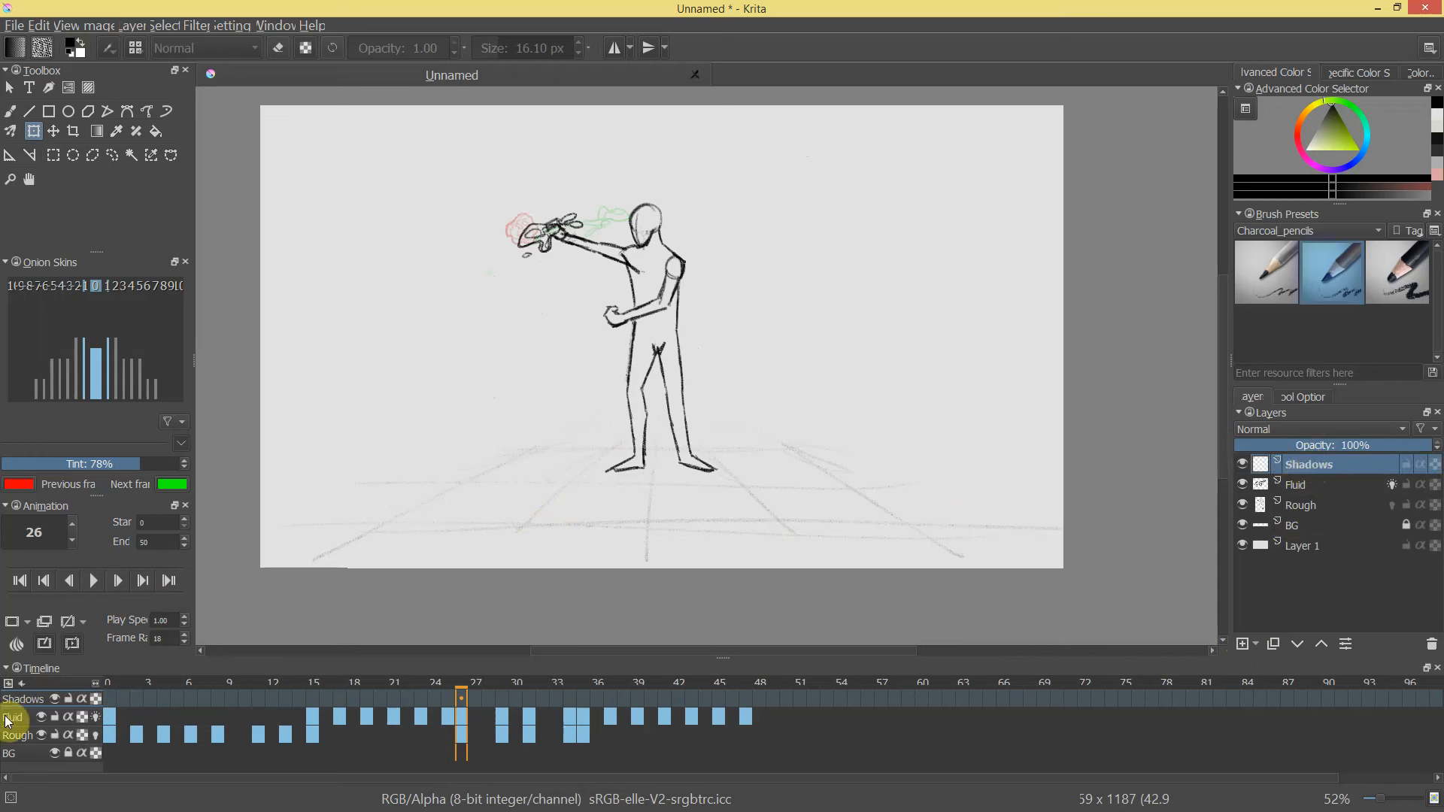
left_click(8, 683)
left_click(20, 704)
left_click(23, 681)
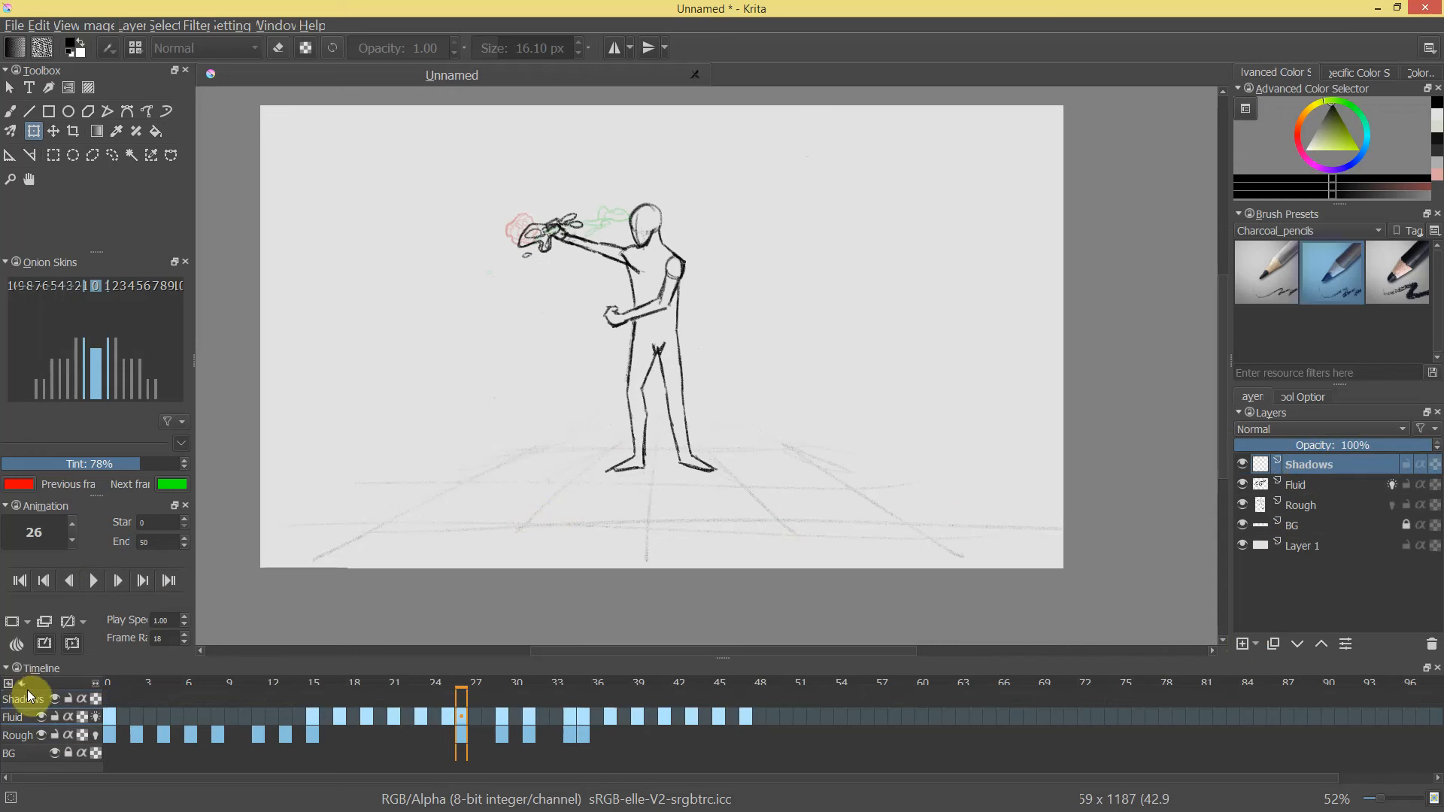
left_click(8, 683)
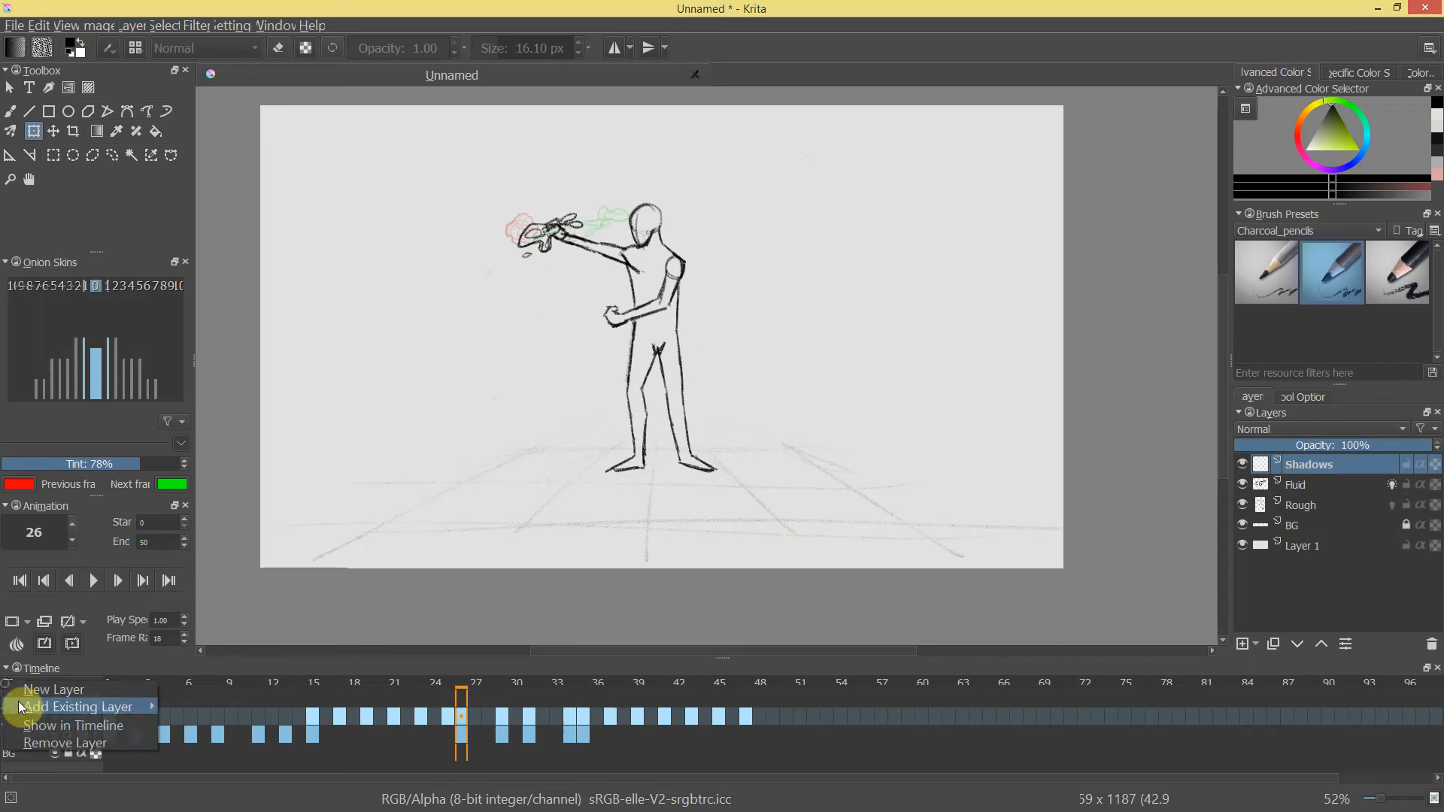
left_click(198, 708)
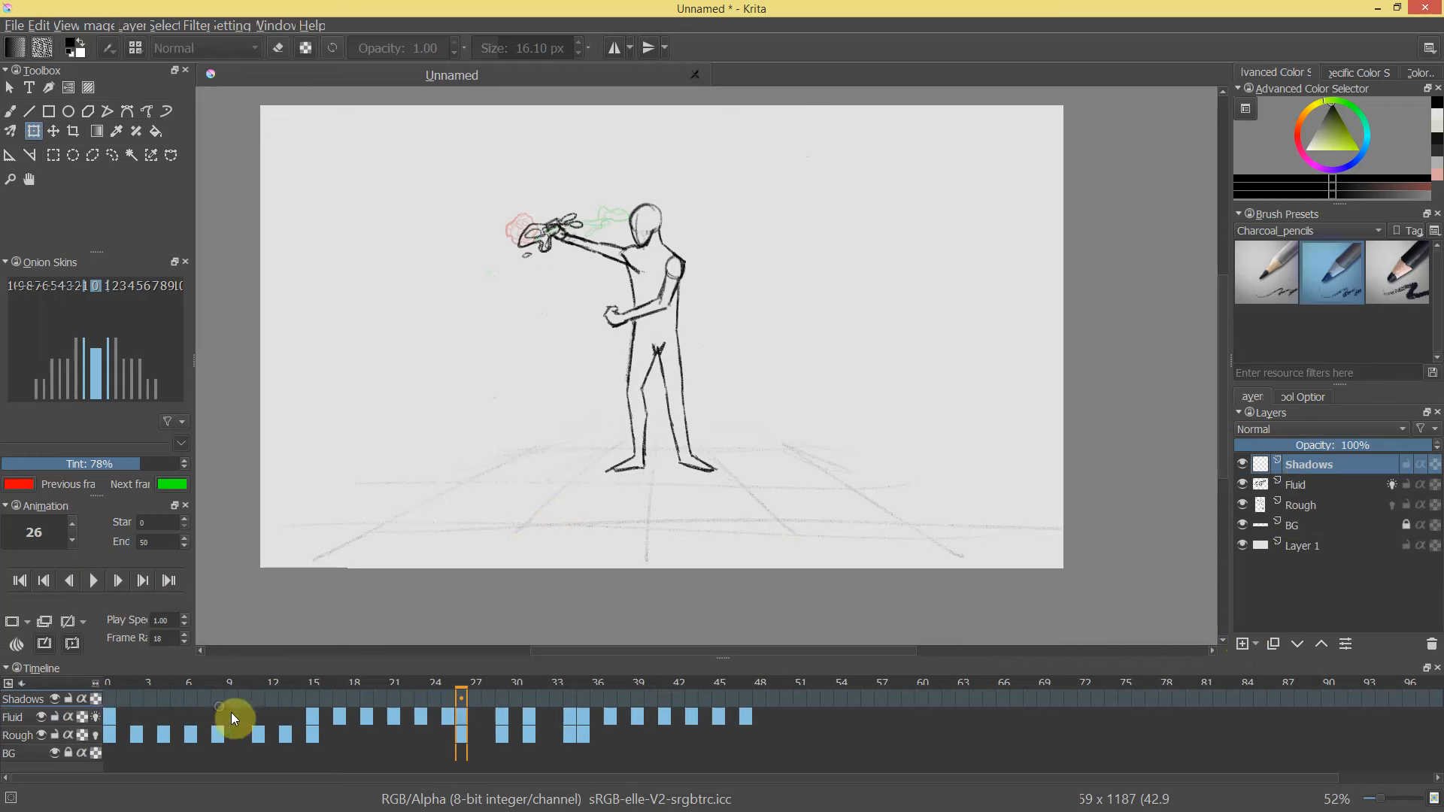
Go to frame 0 of the Shadows layer and activate the Brush tool with the PANICQ preset collection.
left_click(110, 699)
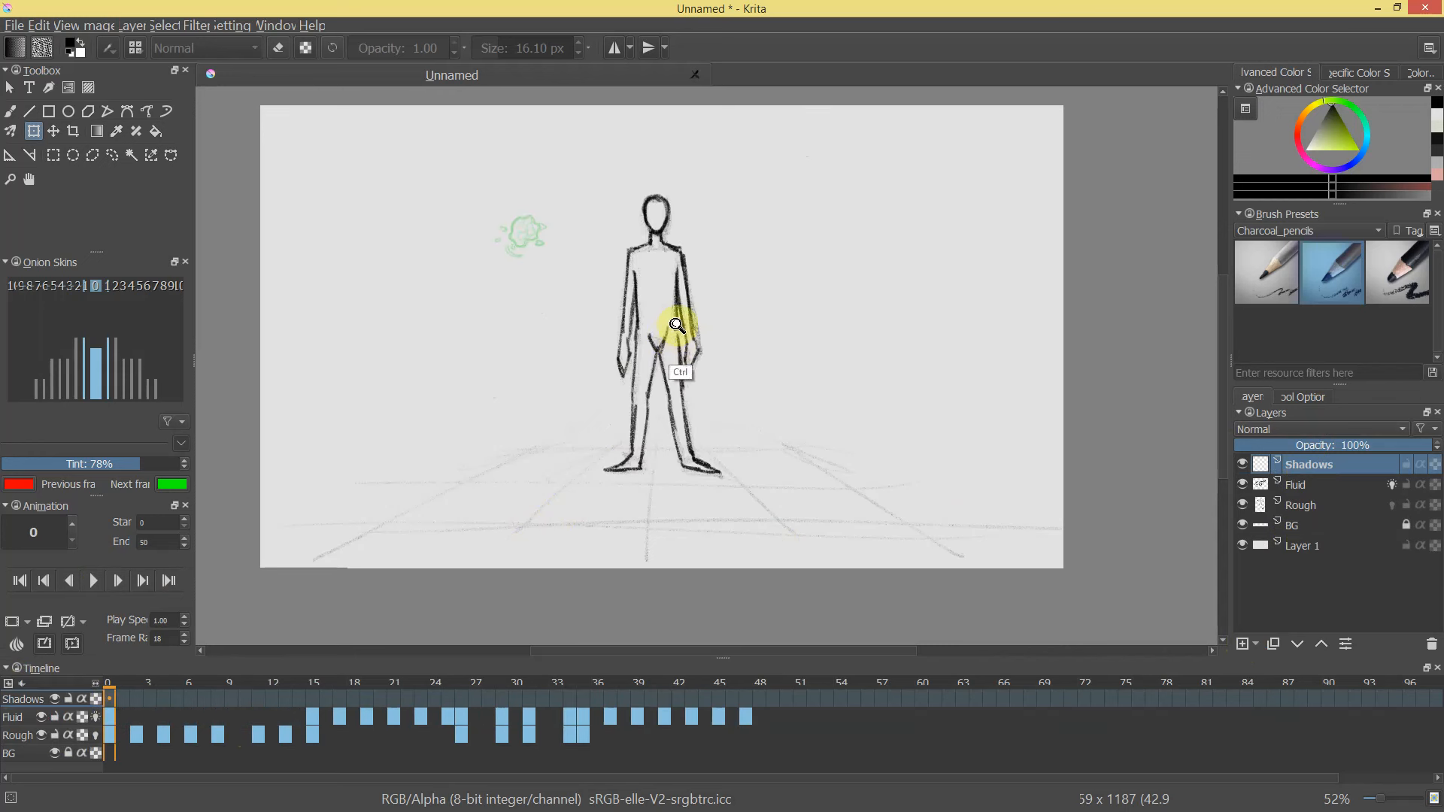
scroll(692, 358, "up", 3)
key("b")
left_click(1350, 231)
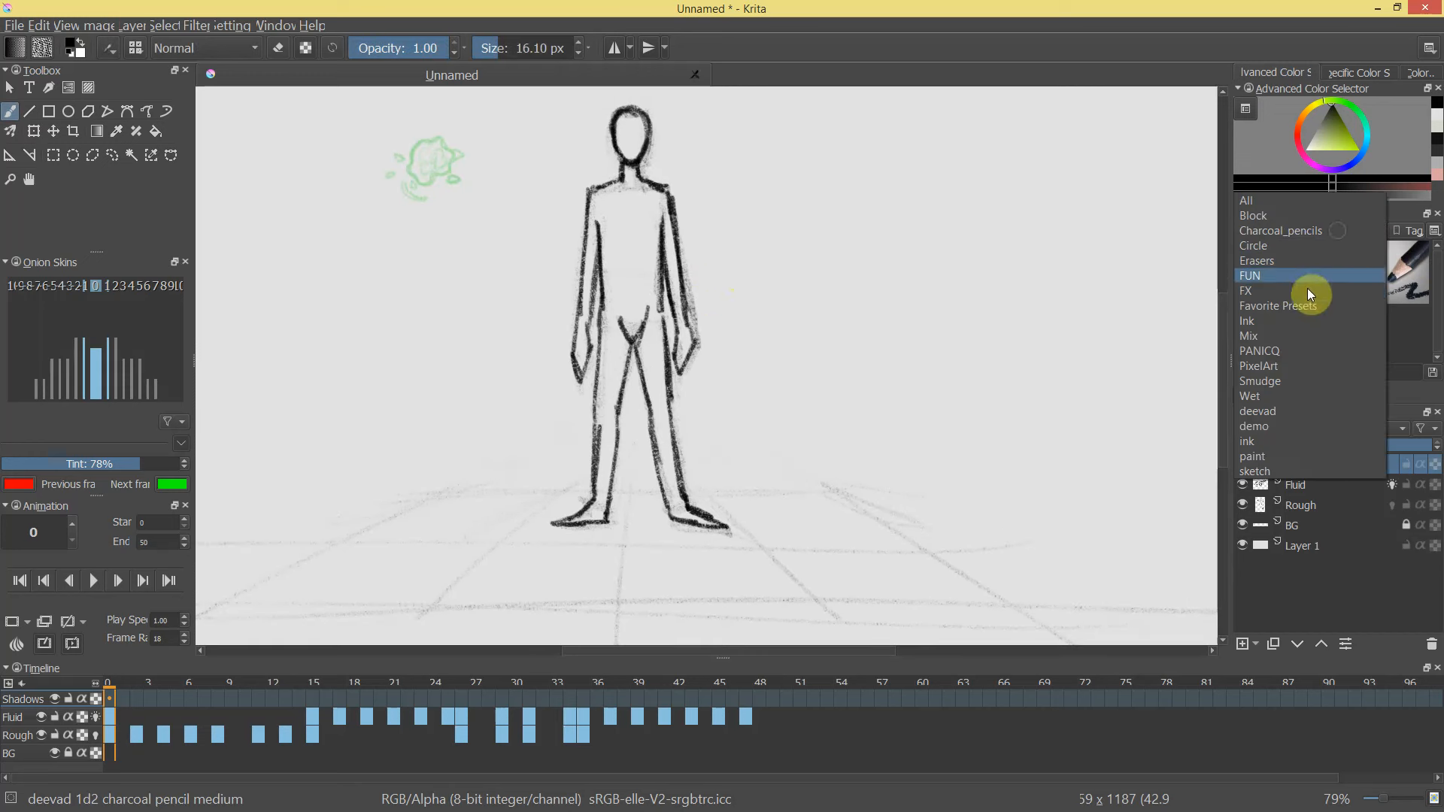
left_click(1288, 352)
Test several PANICQ brushes, including Fill_block, with strokes on the empty area beside the figure, and undo each stroke.
left_click(1259, 266)
mouse_move(925, 310)
left_mouse_down()
mouse_move(984, 348)
mouse_move(1036, 329)
mouse_move(947, 352)
mouse_move(1000, 362)
left_mouse_up()
key("ctrl+z")
left_click(1417, 279)
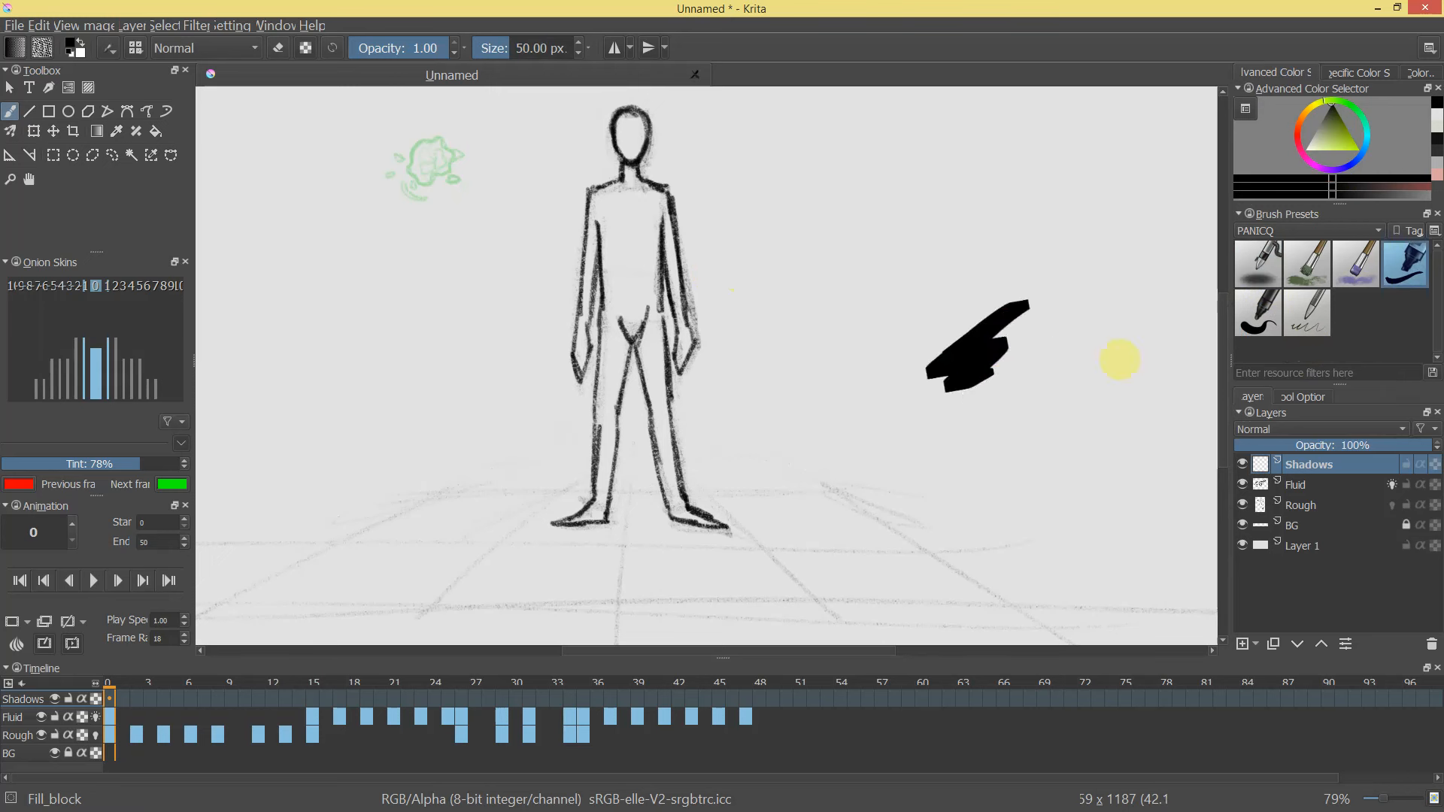
key("ctrl+z")
left_click(1259, 314)
left_click_drag(899, 420, 1000, 429)
key("ctrl+z")
Choose the Bristles_textured brush, undo its test strokes, and set the Shadows layer's blending mode to Multiply.
left_click(1307, 264)
left_click_drag(937, 380, 1060, 331)
key("ctrl+z")
mouse_move(755, 265)
left_mouse_down()
mouse_move(697, 229)
mouse_move(602, 294)
mouse_move(623, 348)
left_mouse_up()
key("ctrl+z")
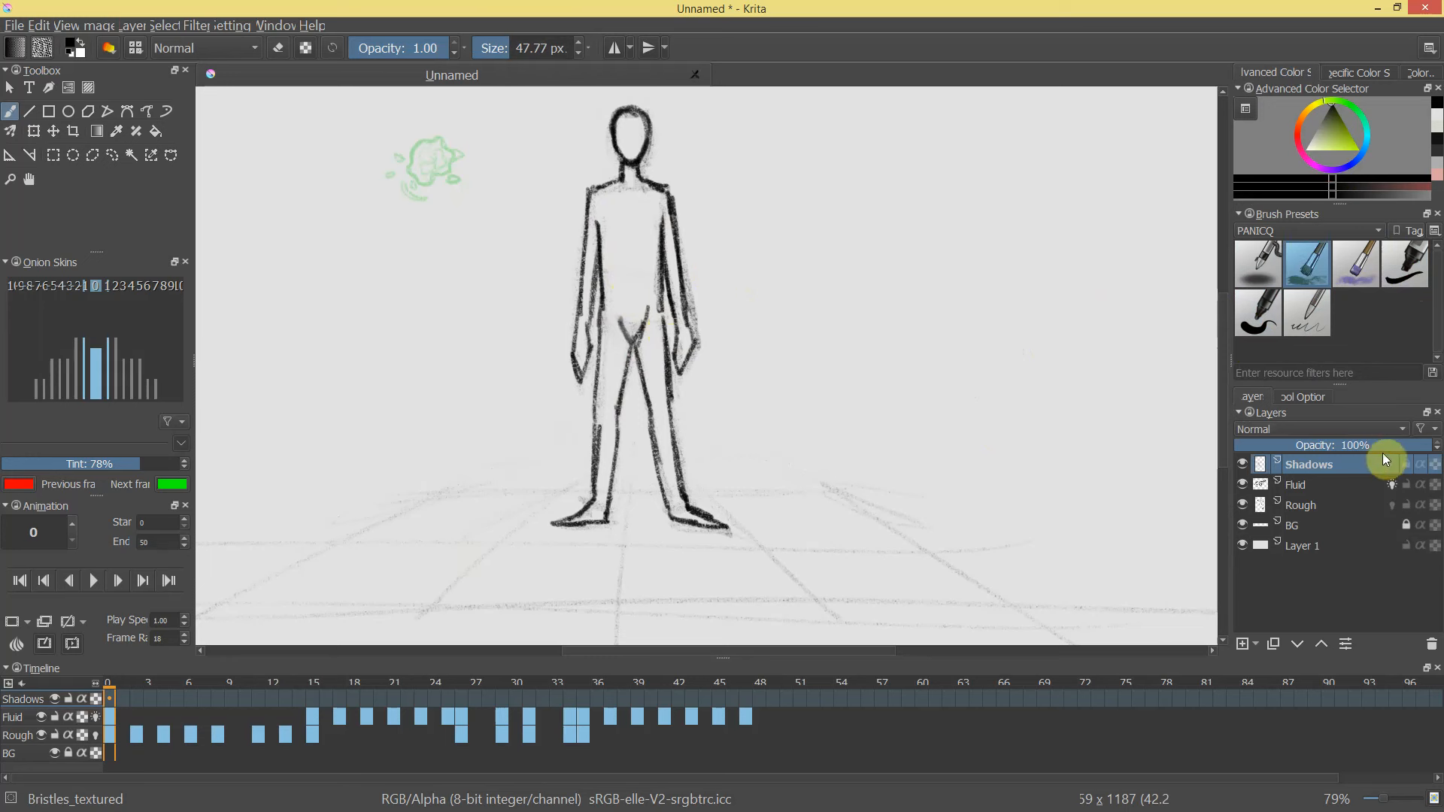
left_click(1370, 432)
left_click(1287, 482)
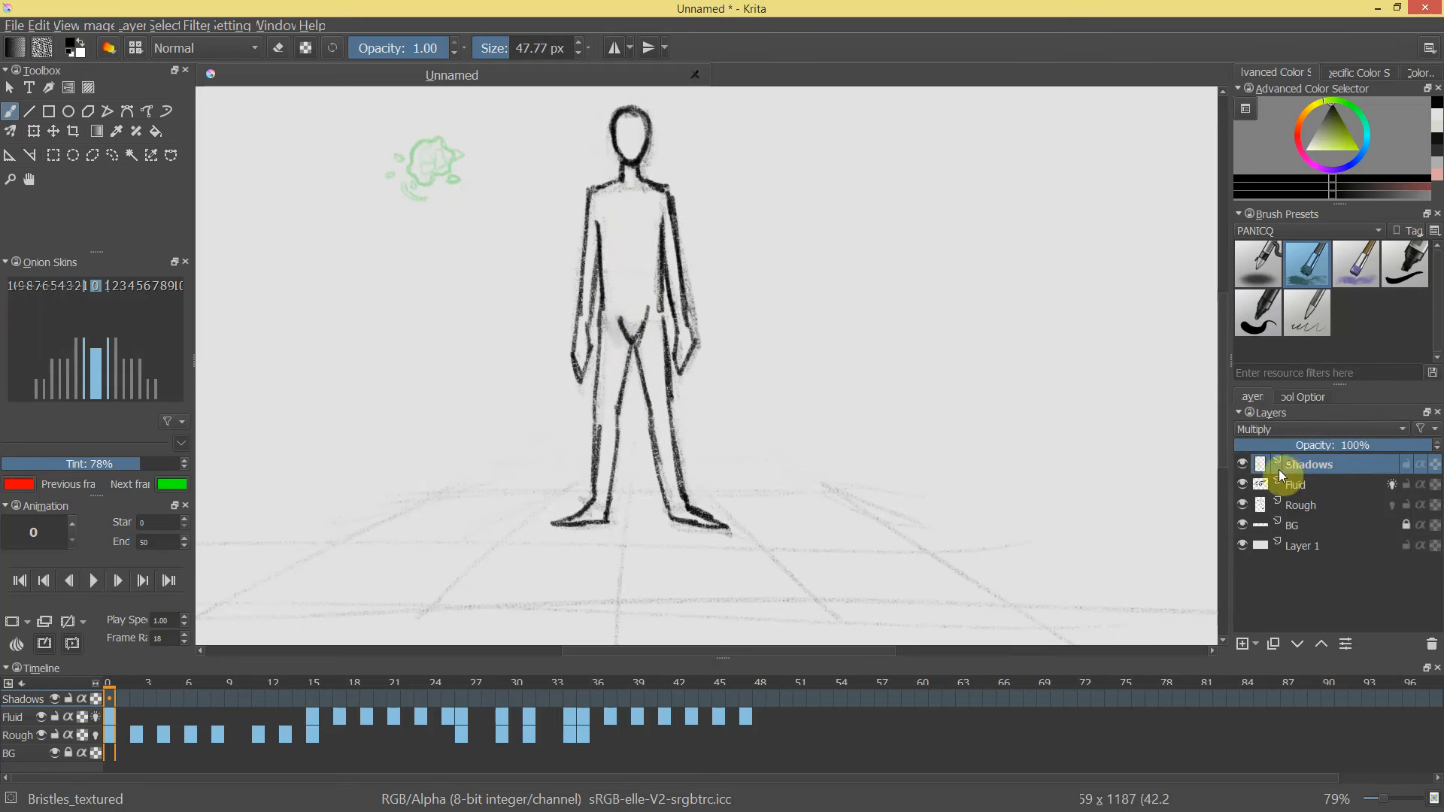
Try shading the figure's legs, chest, arms and head with an 18.55 px brush on the Shadows layer without a keyframe.
mouse_move(616, 321)
left_mouse_down()
mouse_move(615, 418)
mouse_move(628, 361)
mouse_move(617, 375)
mouse_move(621, 343)
mouse_move(607, 467)
mouse_move(648, 317)
mouse_move(658, 411)
left_mouse_up()
left_click_drag(639, 345, 668, 492)
left_click_drag(655, 440, 672, 503)
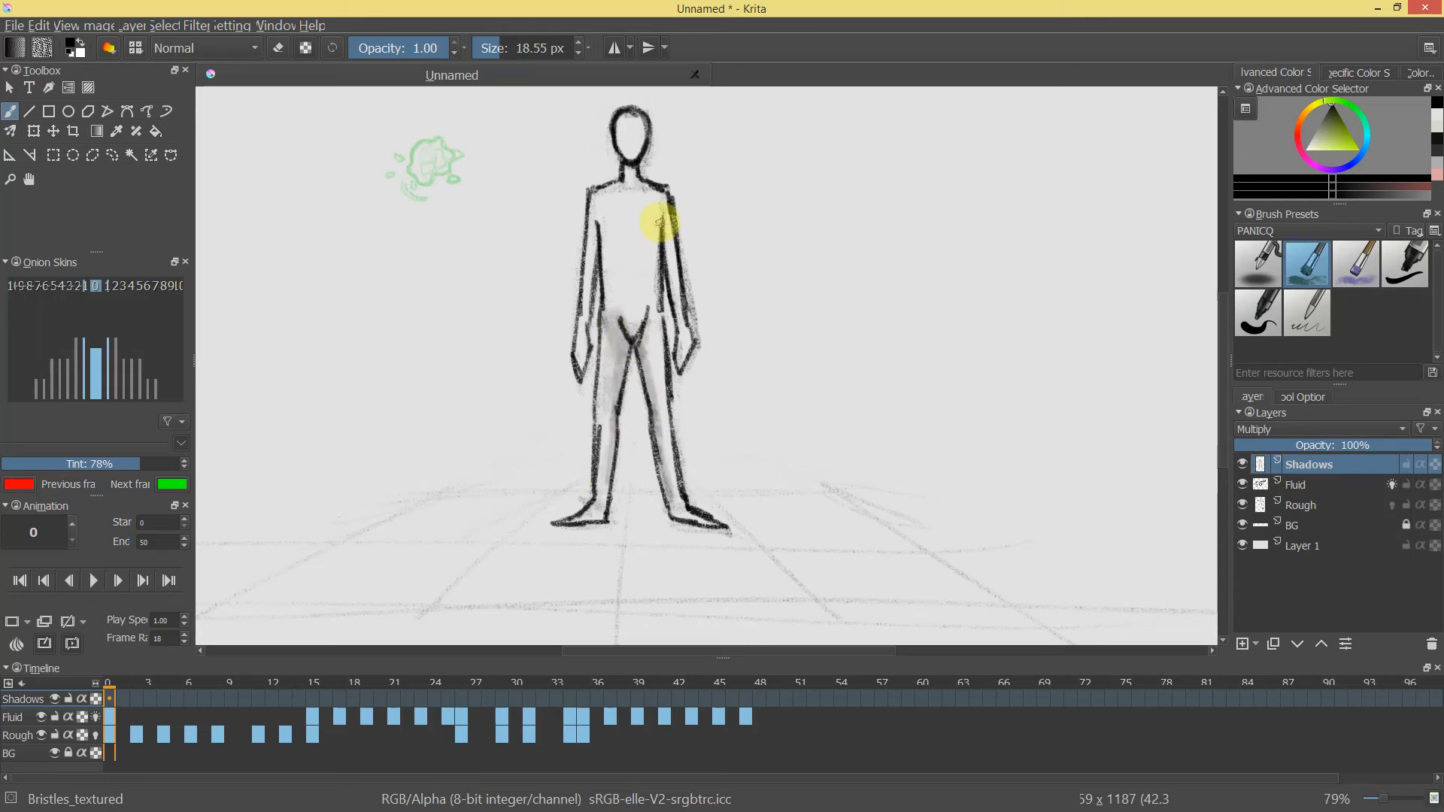
left_click_drag(664, 206, 653, 239)
left_click_drag(593, 230, 581, 342)
left_click_drag(670, 213, 680, 319)
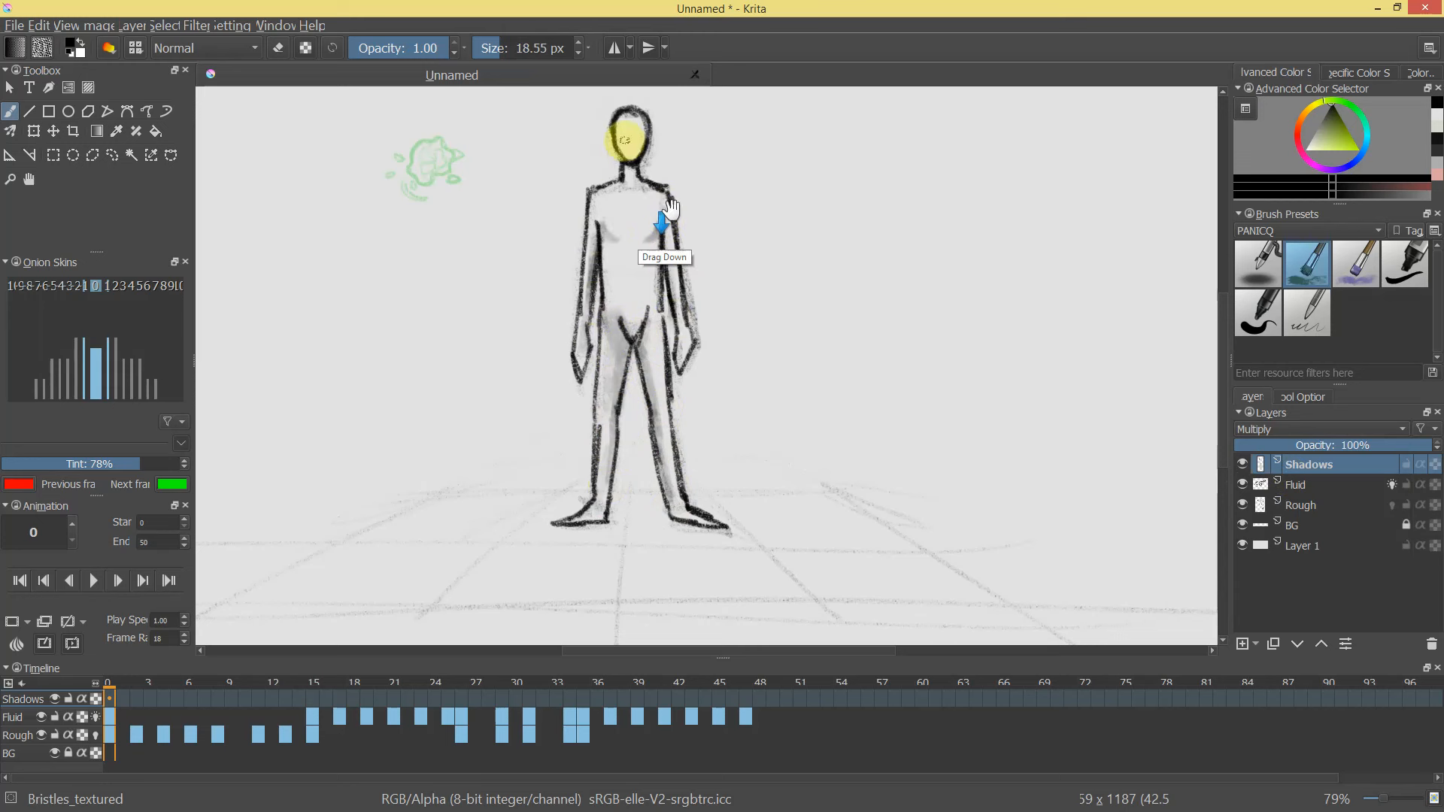
mouse_move(608, 191)
left_mouse_down()
mouse_move(659, 194)
mouse_move(642, 149)
left_mouse_up()
mouse_move(731, 357)
left_mouse_down()
mouse_move(639, 470)
mouse_move(703, 235)
left_mouse_up()
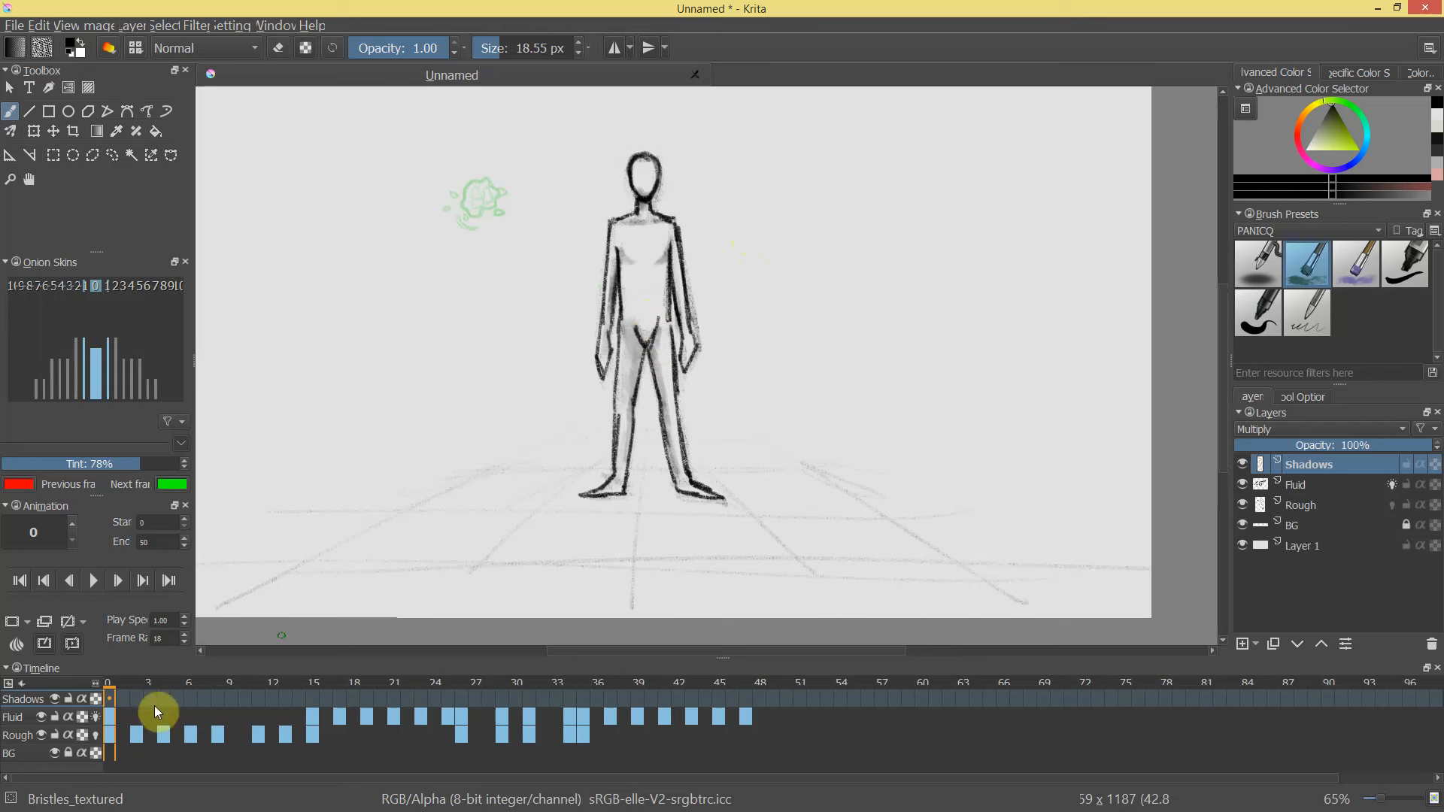
Create a new frame at frame 0 of the Shadows layer and shade the figure's legs, arm, neck and chest.
left_click(123, 697)
left_click(106, 683)
right_click(114, 696)
left_click(121, 703)
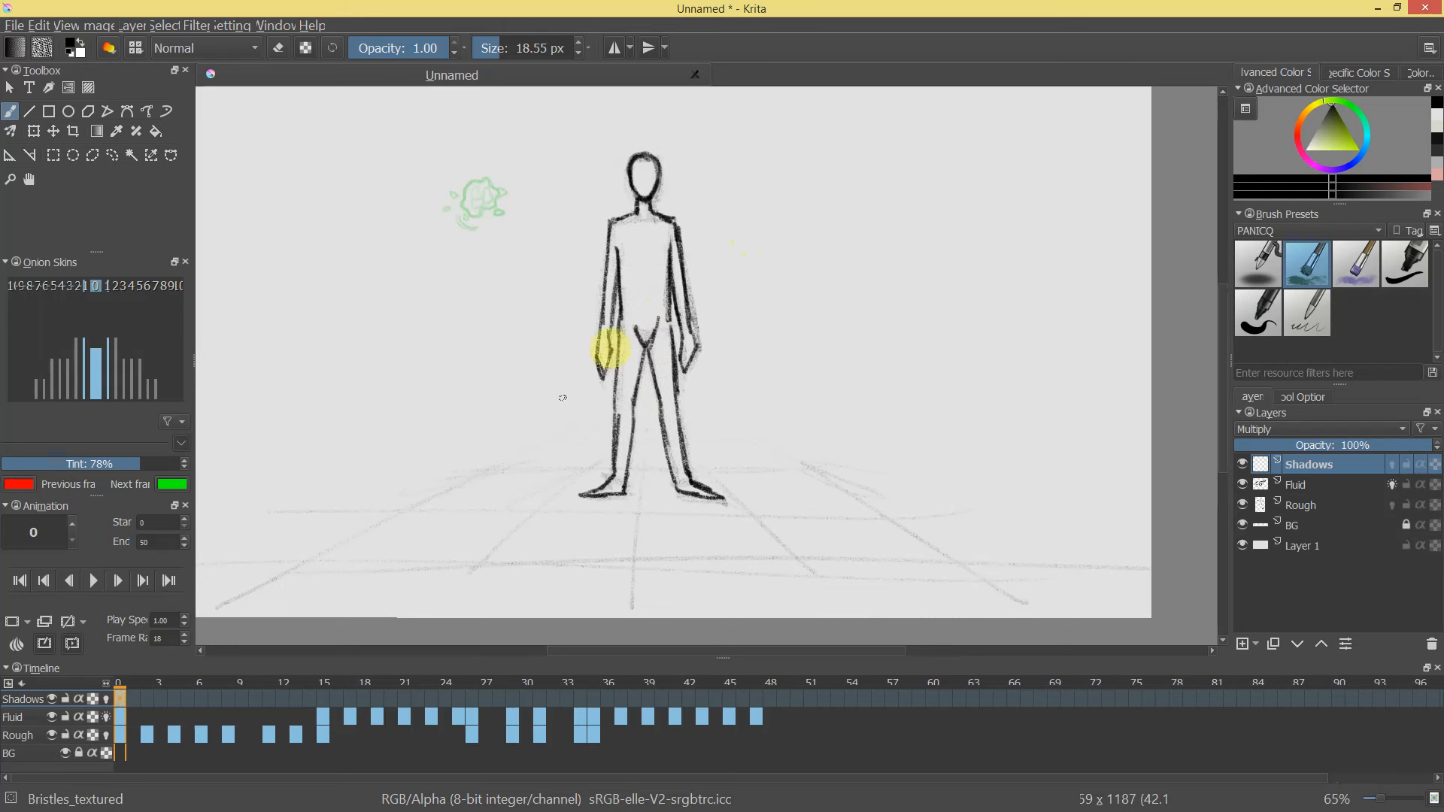
mouse_move(640, 344)
left_mouse_down()
mouse_move(635, 403)
mouse_move(636, 332)
mouse_move(619, 451)
mouse_move(660, 348)
mouse_move(677, 466)
left_mouse_up()
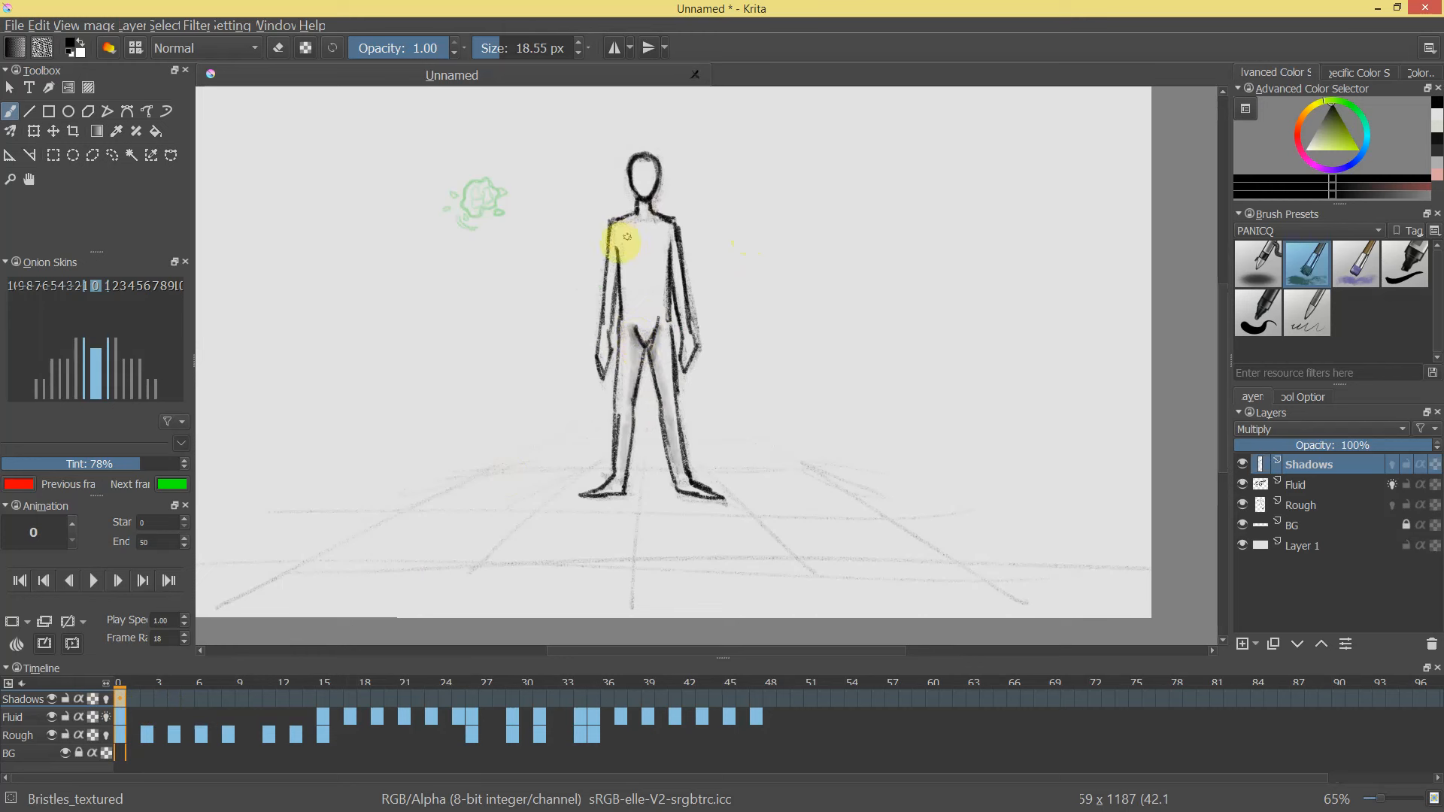
mouse_move(625, 251)
left_mouse_down()
mouse_move(670, 251)
mouse_move(656, 256)
mouse_move(660, 311)
mouse_move(675, 284)
mouse_move(682, 319)
mouse_move(615, 255)
mouse_move(601, 345)
left_mouse_up()
mouse_move(649, 200)
left_mouse_down()
mouse_move(634, 215)
mouse_move(669, 225)
left_mouse_up()
Create a new Shadows frame at frame 2 and shade the figure's legs, torso sides and both arms.
mouse_move(773, 300)
left_mouse_down()
mouse_move(736, 380)
mouse_move(645, 339)
left_mouse_up()
left_click(149, 700)
right_click(148, 699)
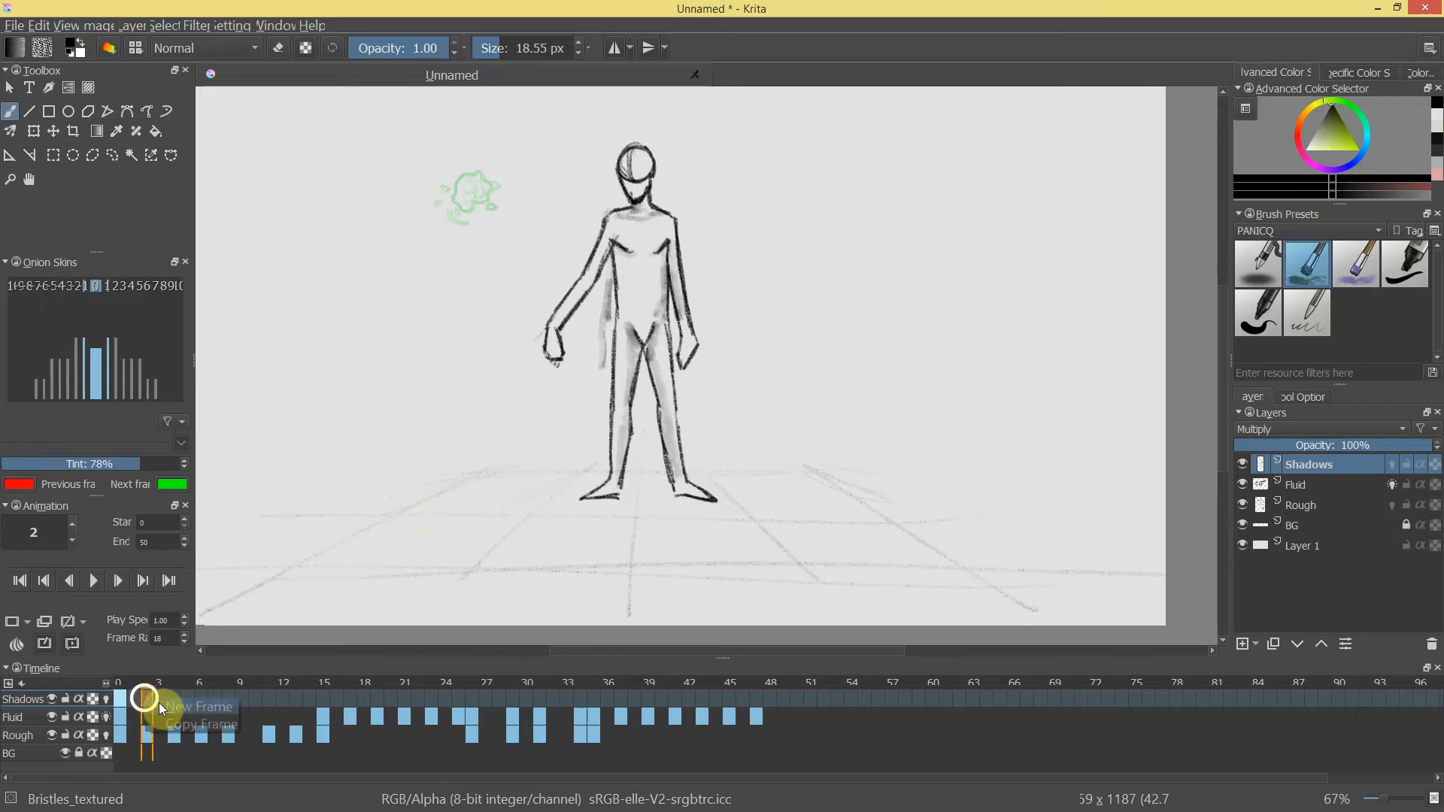
left_click(187, 703)
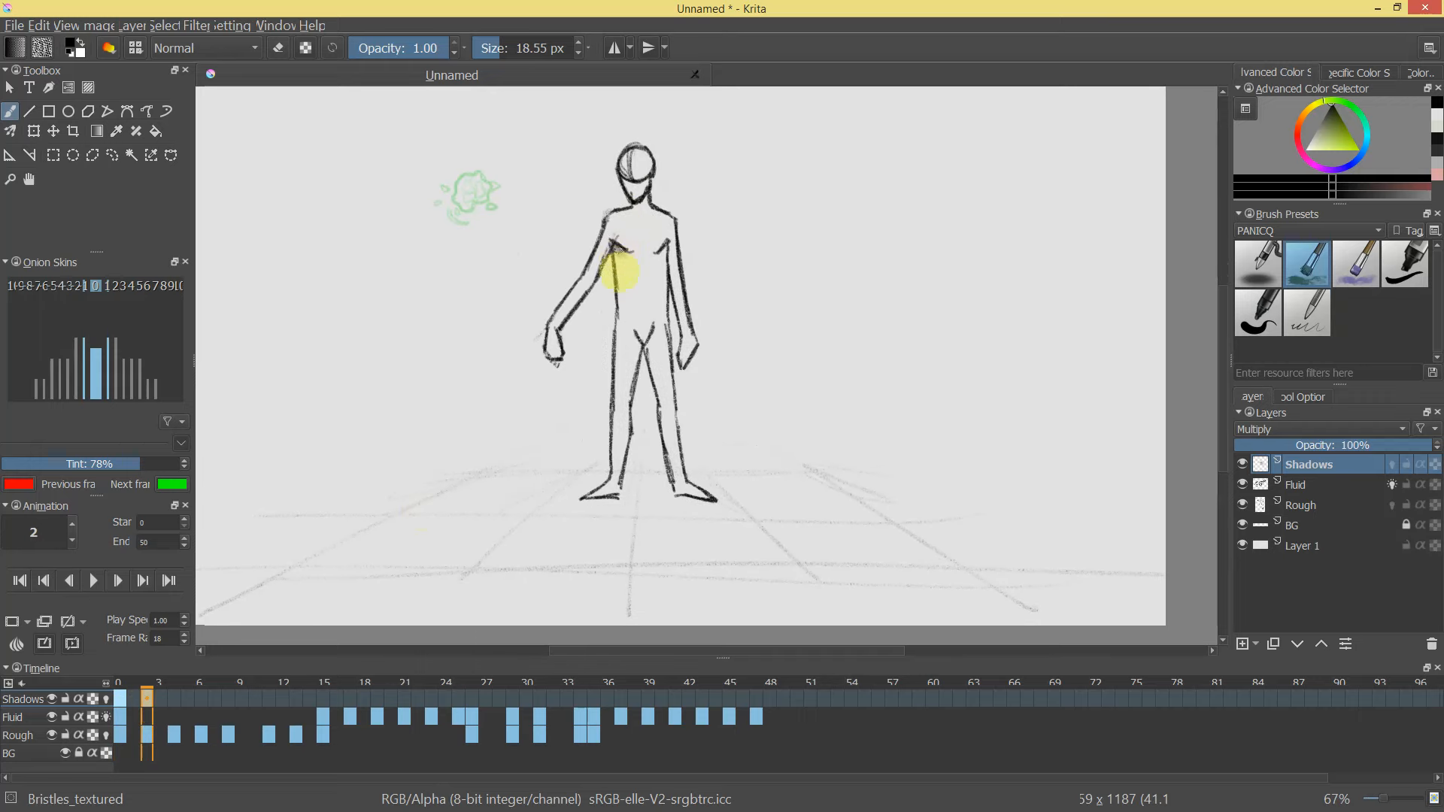
left_click_drag(622, 345, 634, 339)
left_click_drag(626, 400, 619, 489)
left_click_drag(647, 346, 673, 473)
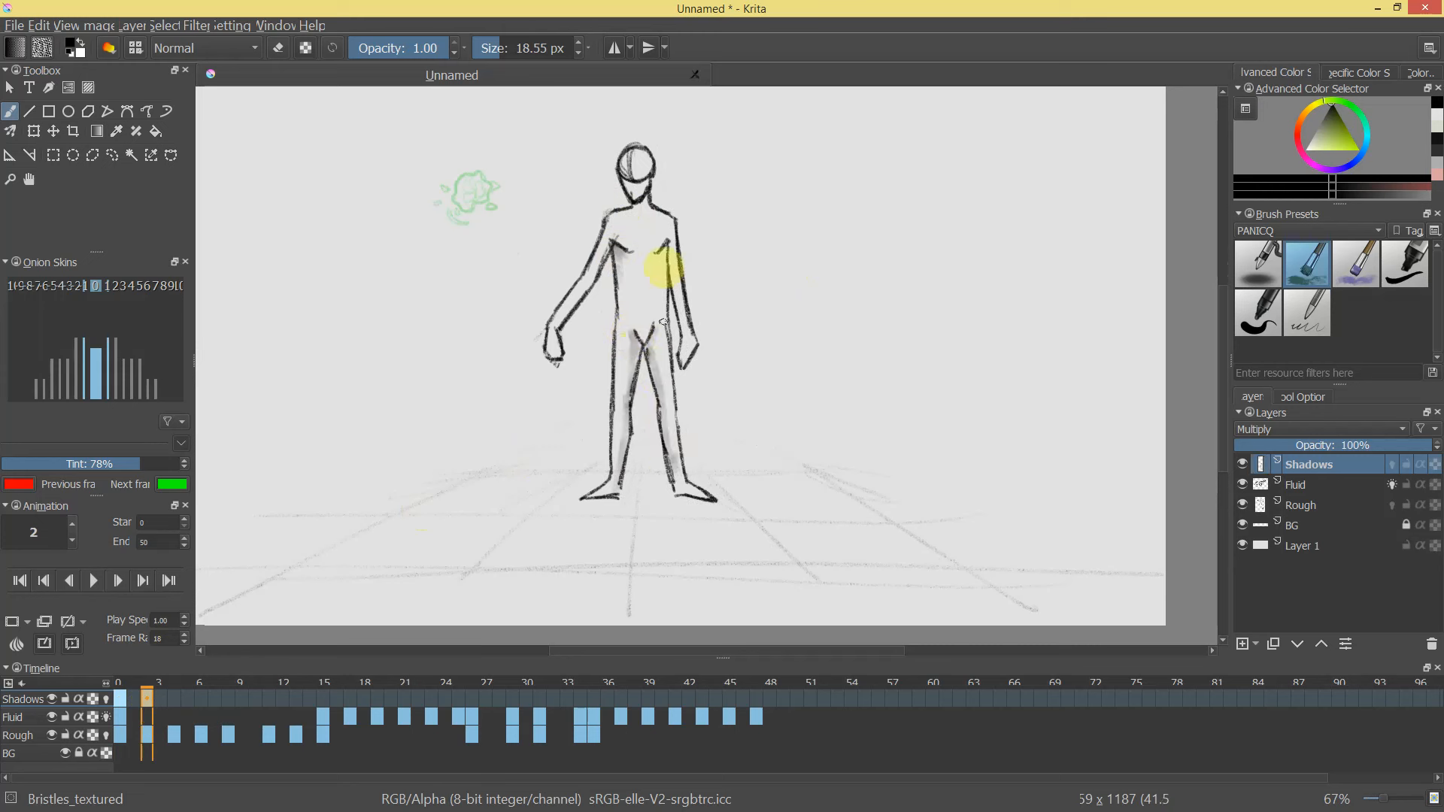
left_click_drag(672, 264, 679, 309)
left_click_drag(603, 256, 549, 348)
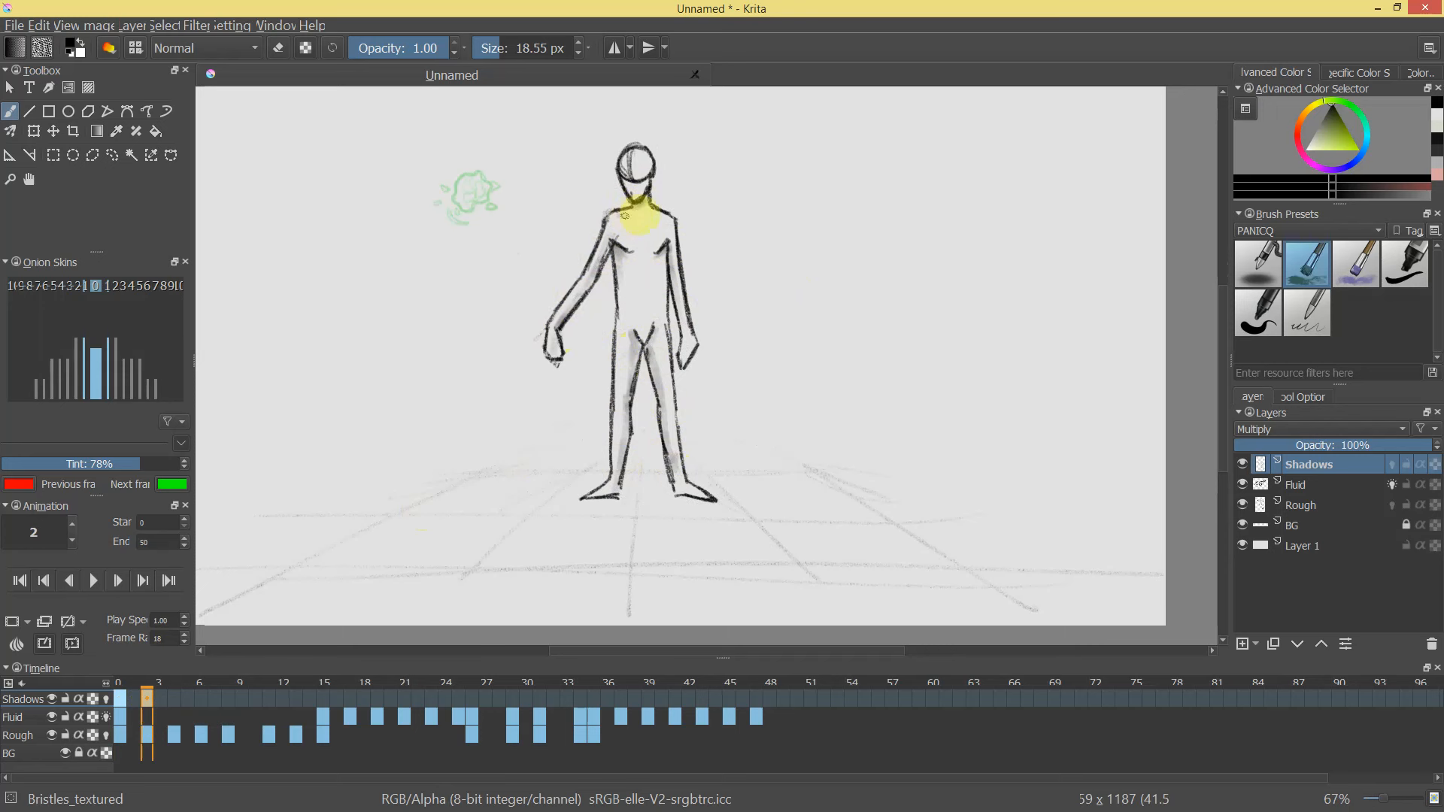
Create a new Shadows frame at frame 4 and shade the figure's chest, legs, torso side and outstretched arm.
left_click_drag(758, 436, 693, 452)
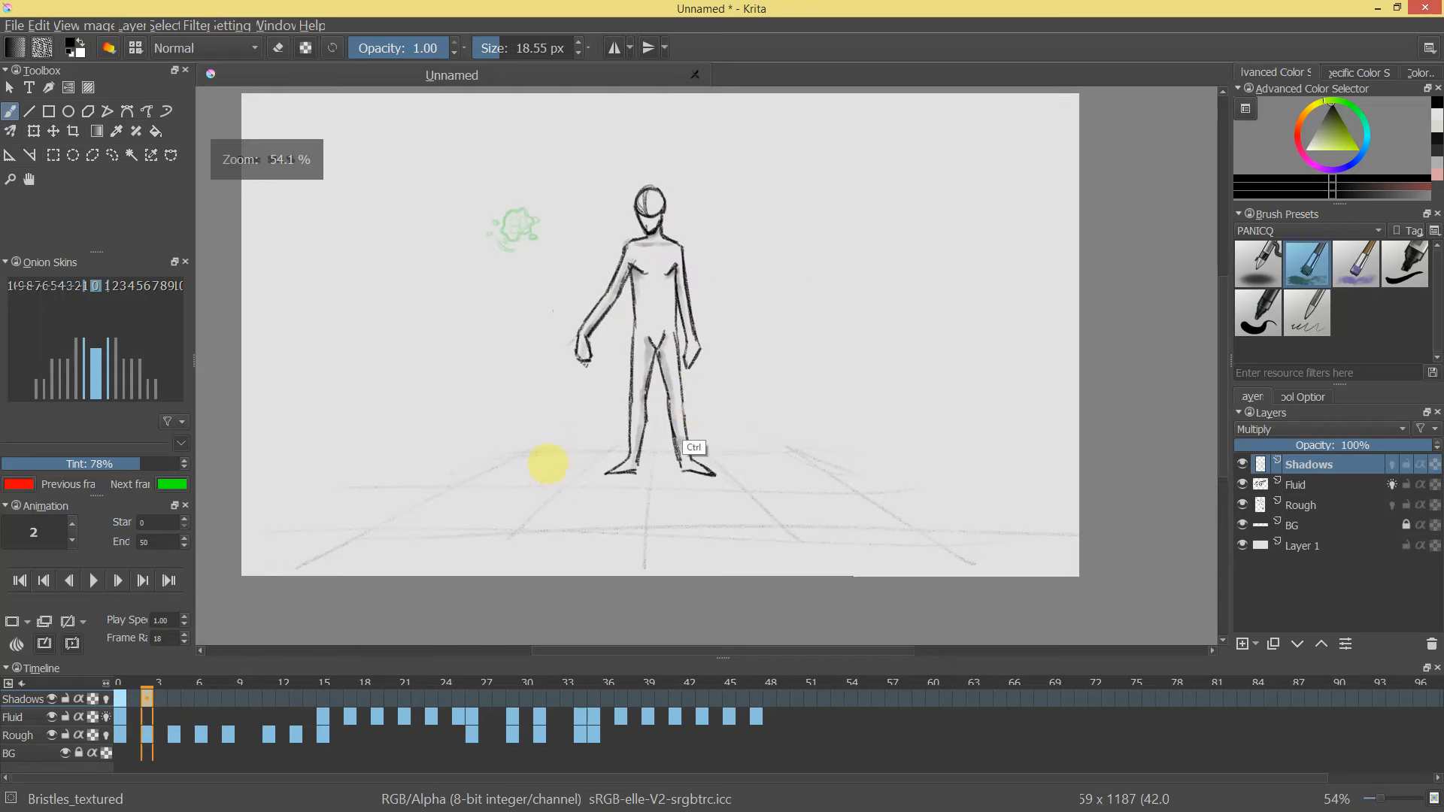
left_click(121, 686)
left_click(147, 692)
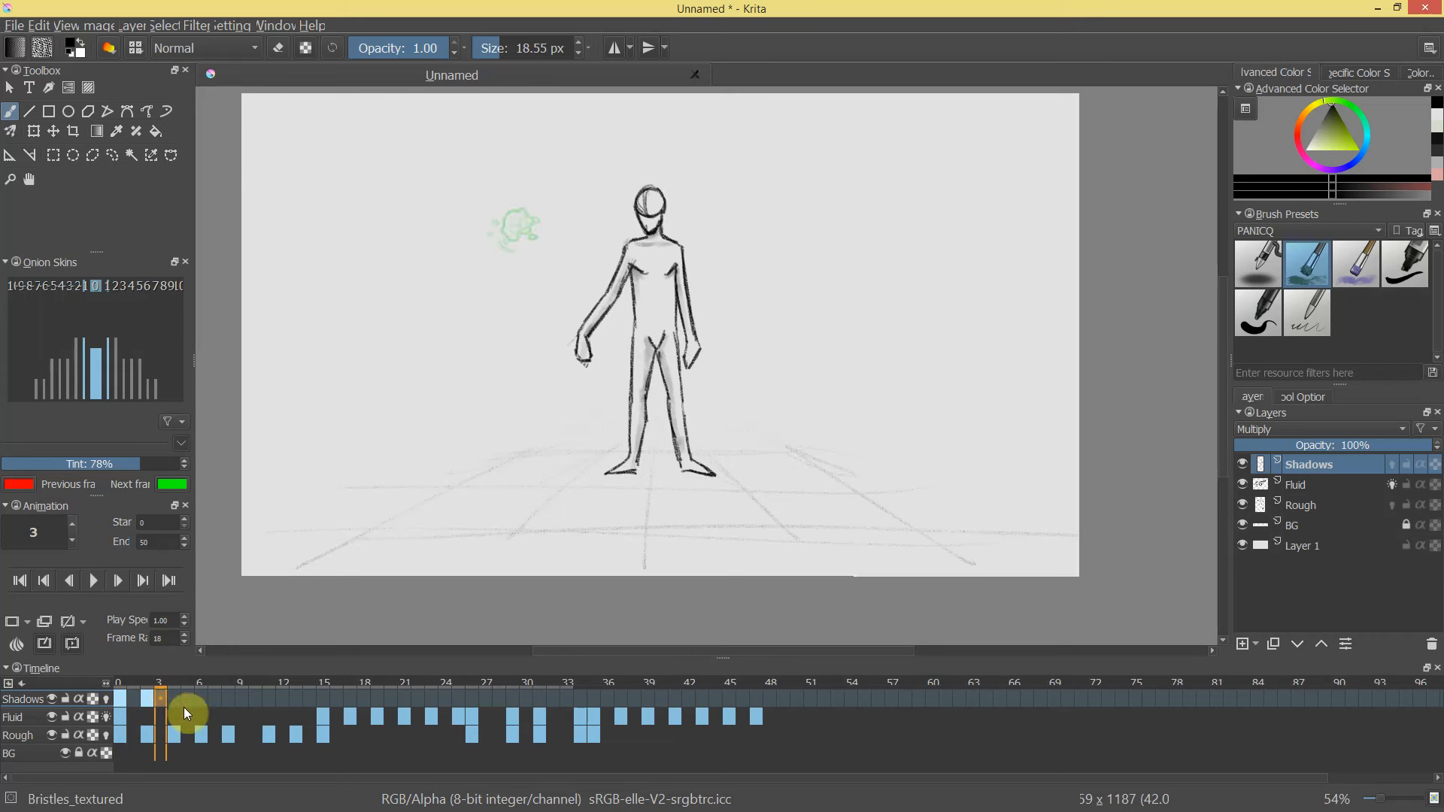
left_click(174, 694)
right_click(174, 699)
left_click(202, 704)
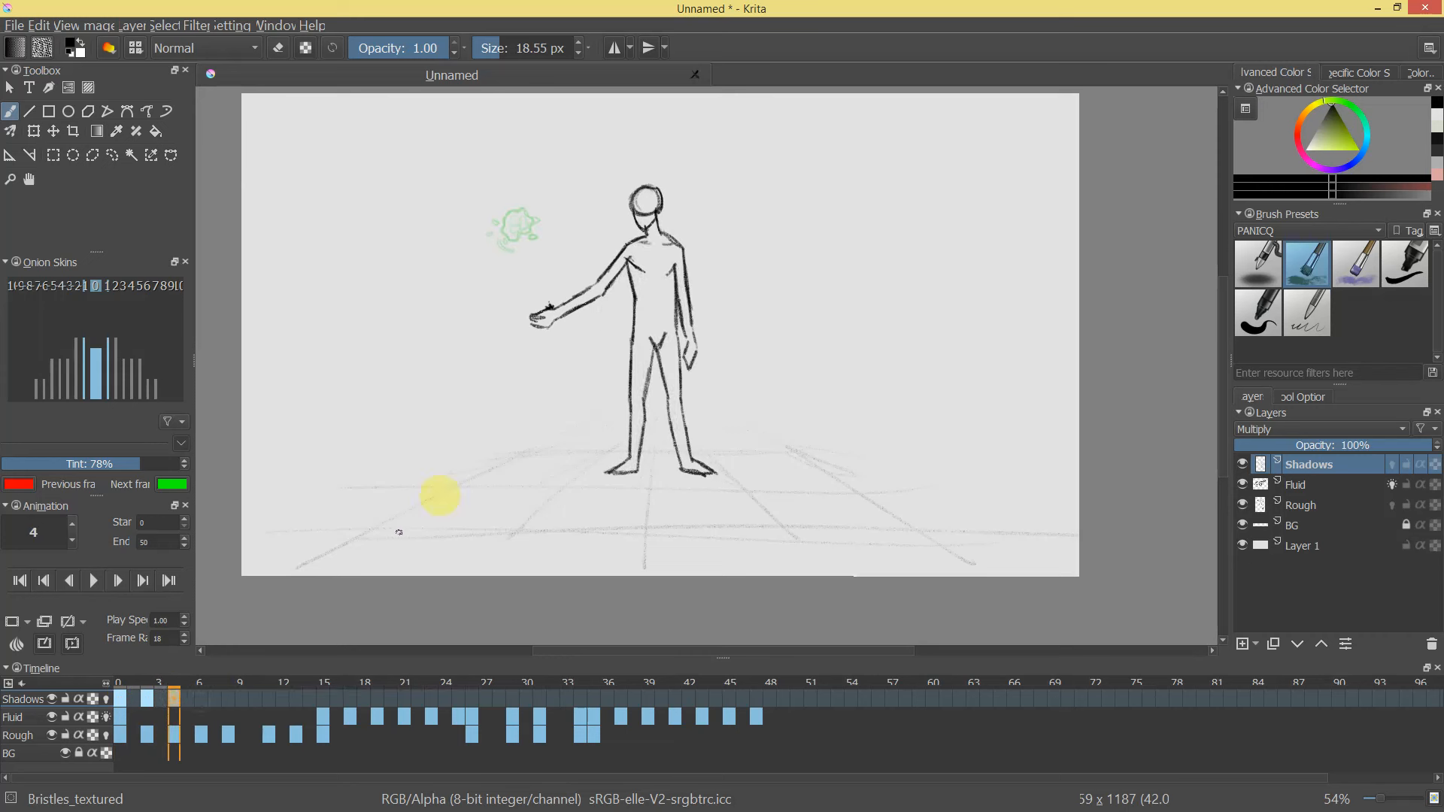
left_click_drag(630, 260, 669, 289)
mouse_move(645, 341)
left_mouse_down()
mouse_move(638, 439)
mouse_move(665, 348)
mouse_move(680, 442)
left_mouse_up()
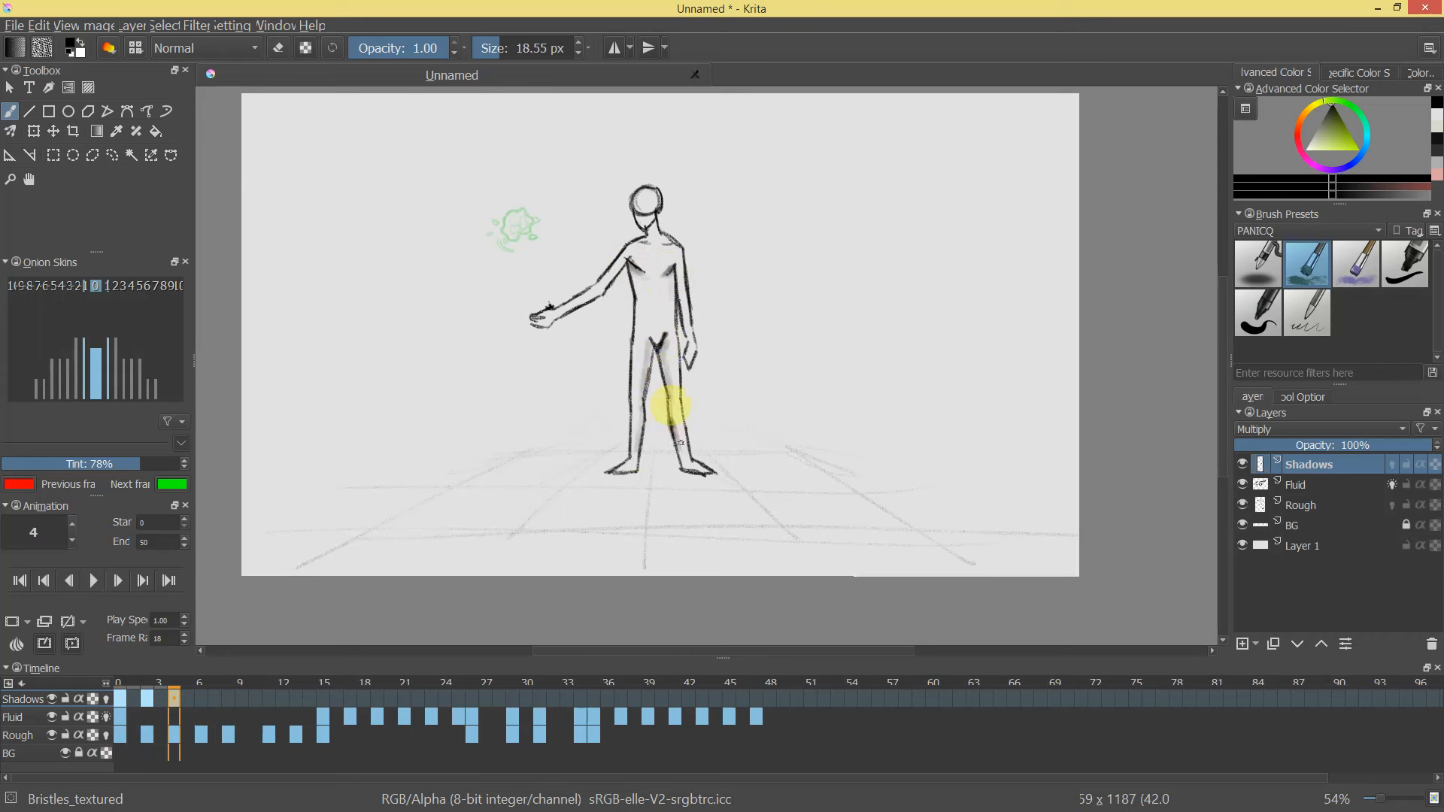
left_click_drag(677, 282, 681, 326)
left_click_drag(601, 290, 628, 256)
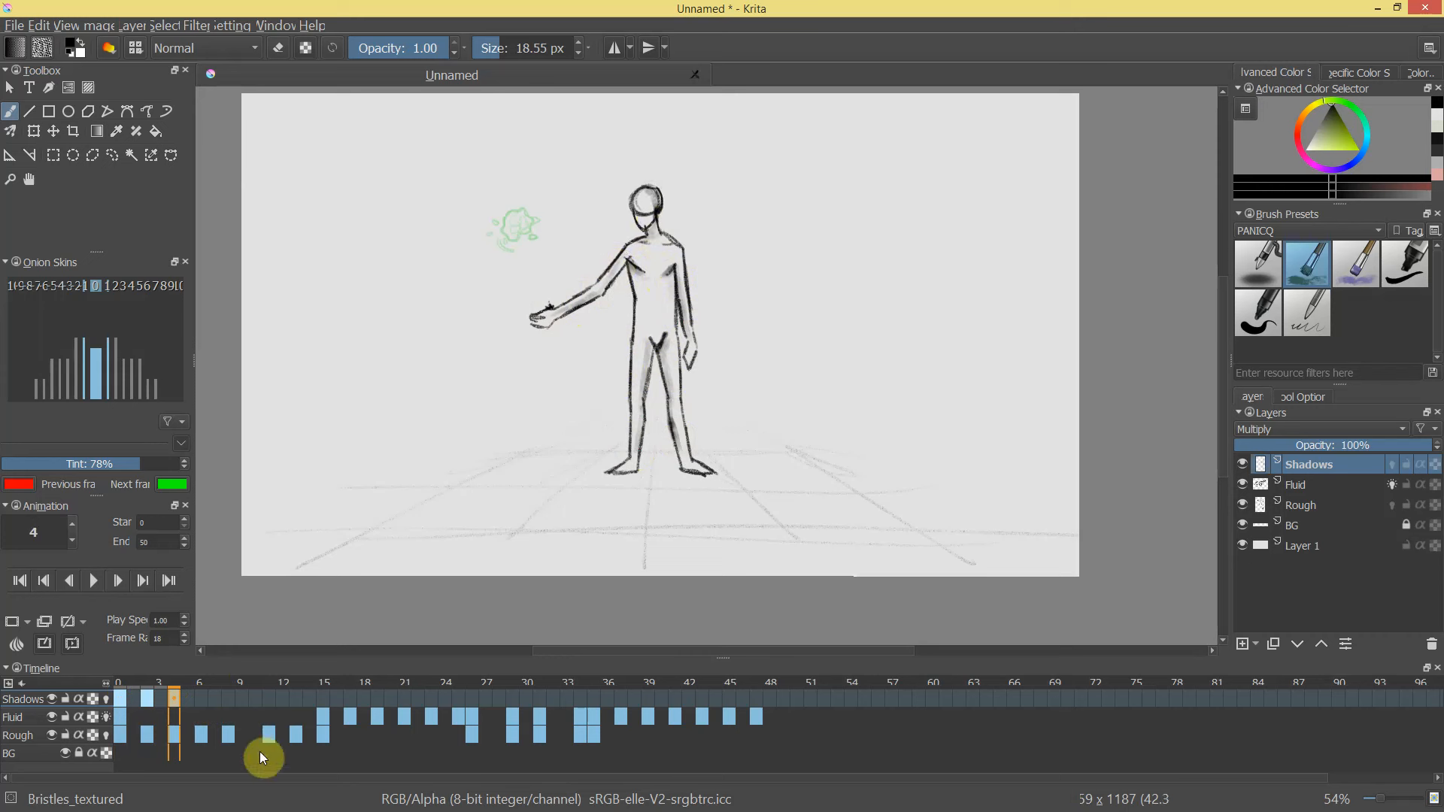
Create a new Shadows frame at frame 6 and shade the figure's legs, torso, raised forearm and head.
left_click(200, 698)
right_click(204, 696)
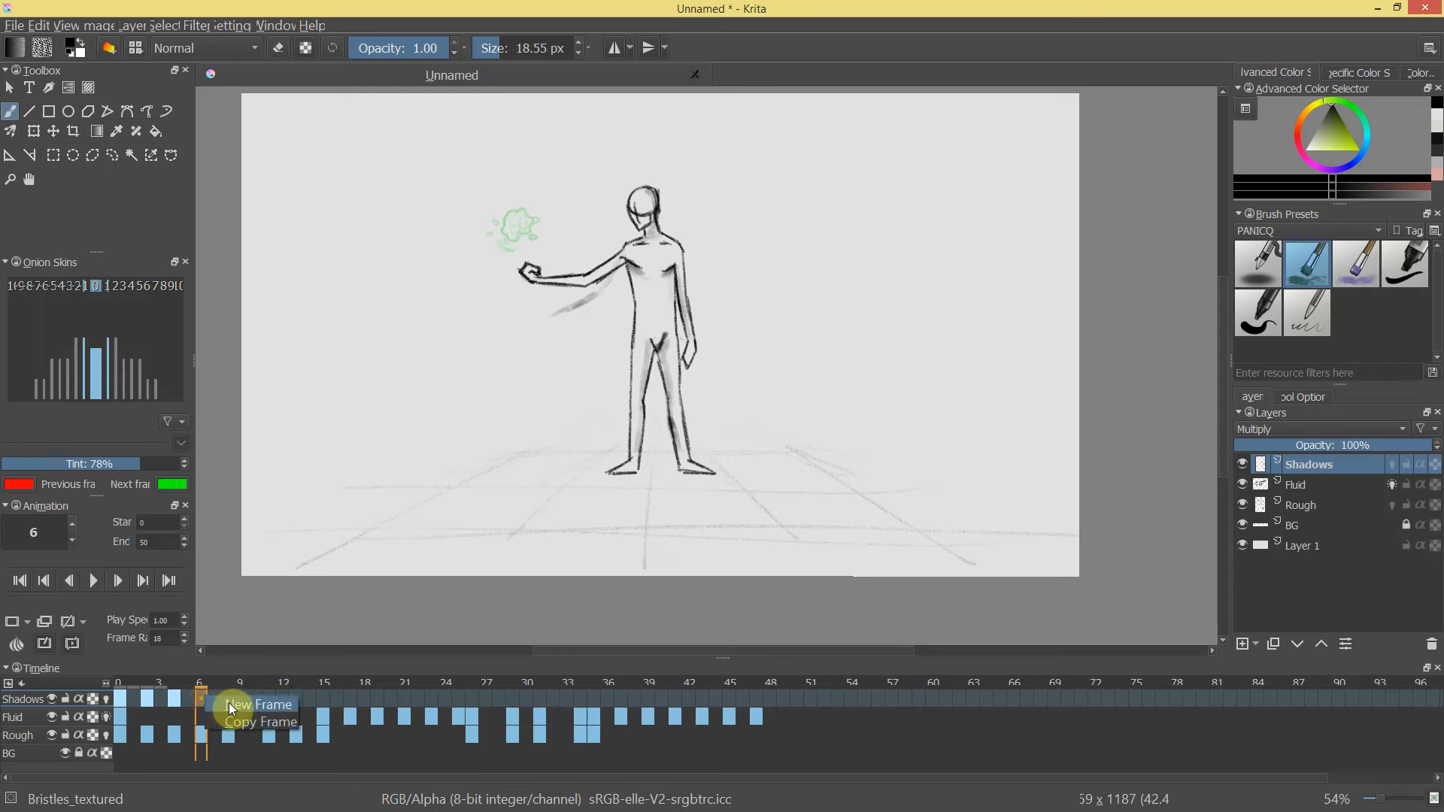
left_click(228, 704)
left_click_drag(647, 351, 642, 409)
left_click_drag(660, 352, 680, 467)
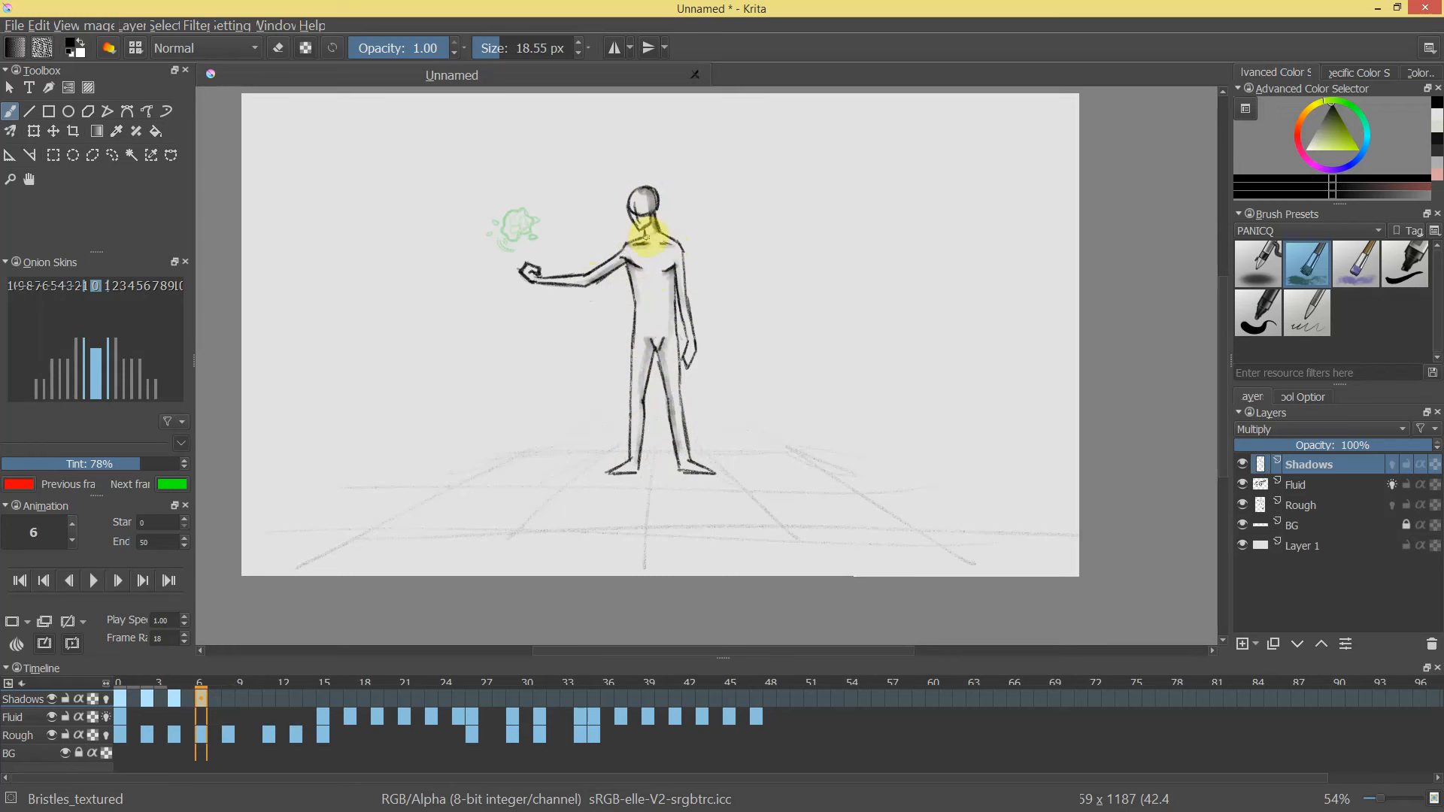
Add a Shadows frame at frame 8 and shade the figure's bent arm, chest, torso sides and legs.
left_click_drag(870, 281, 612, 306)
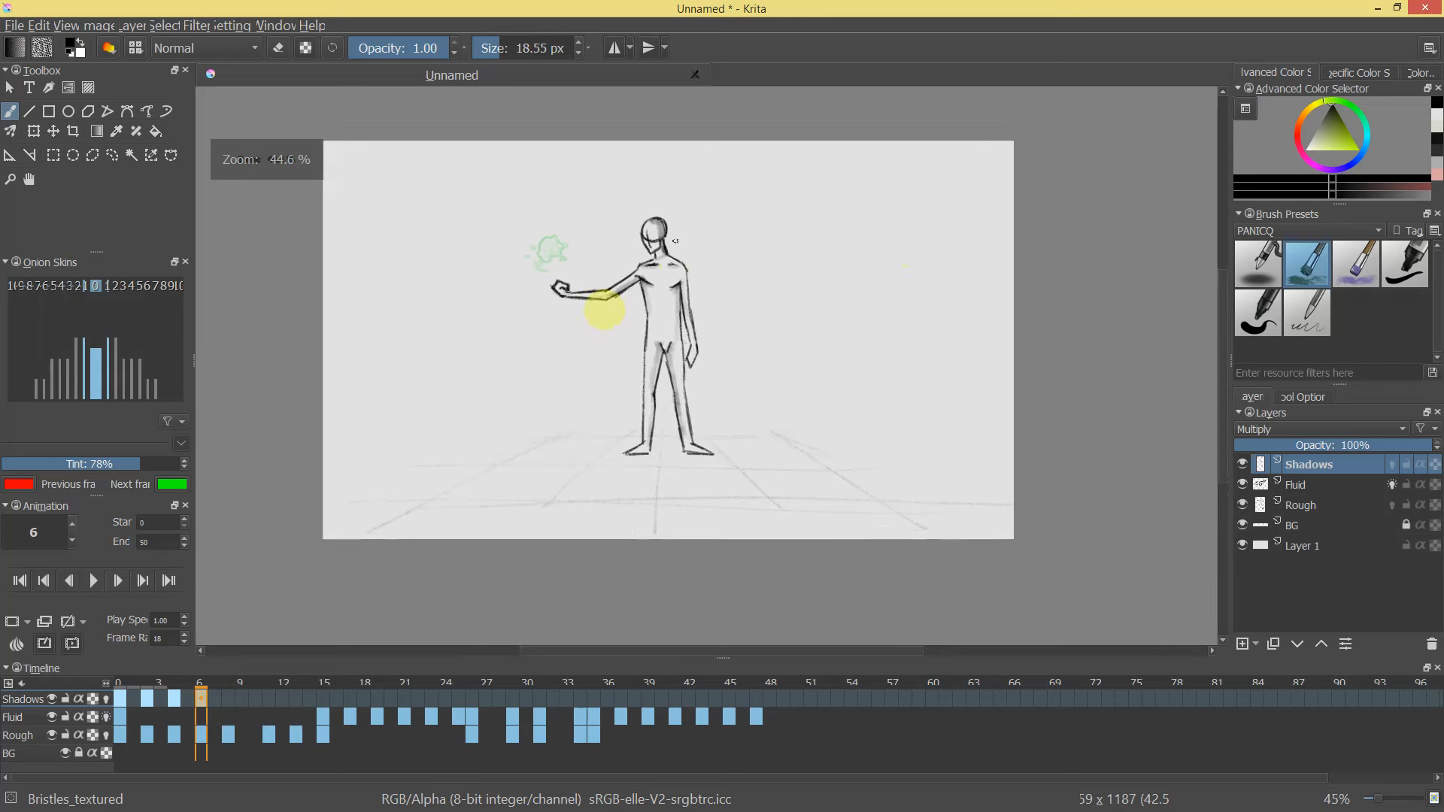
left_click(229, 698)
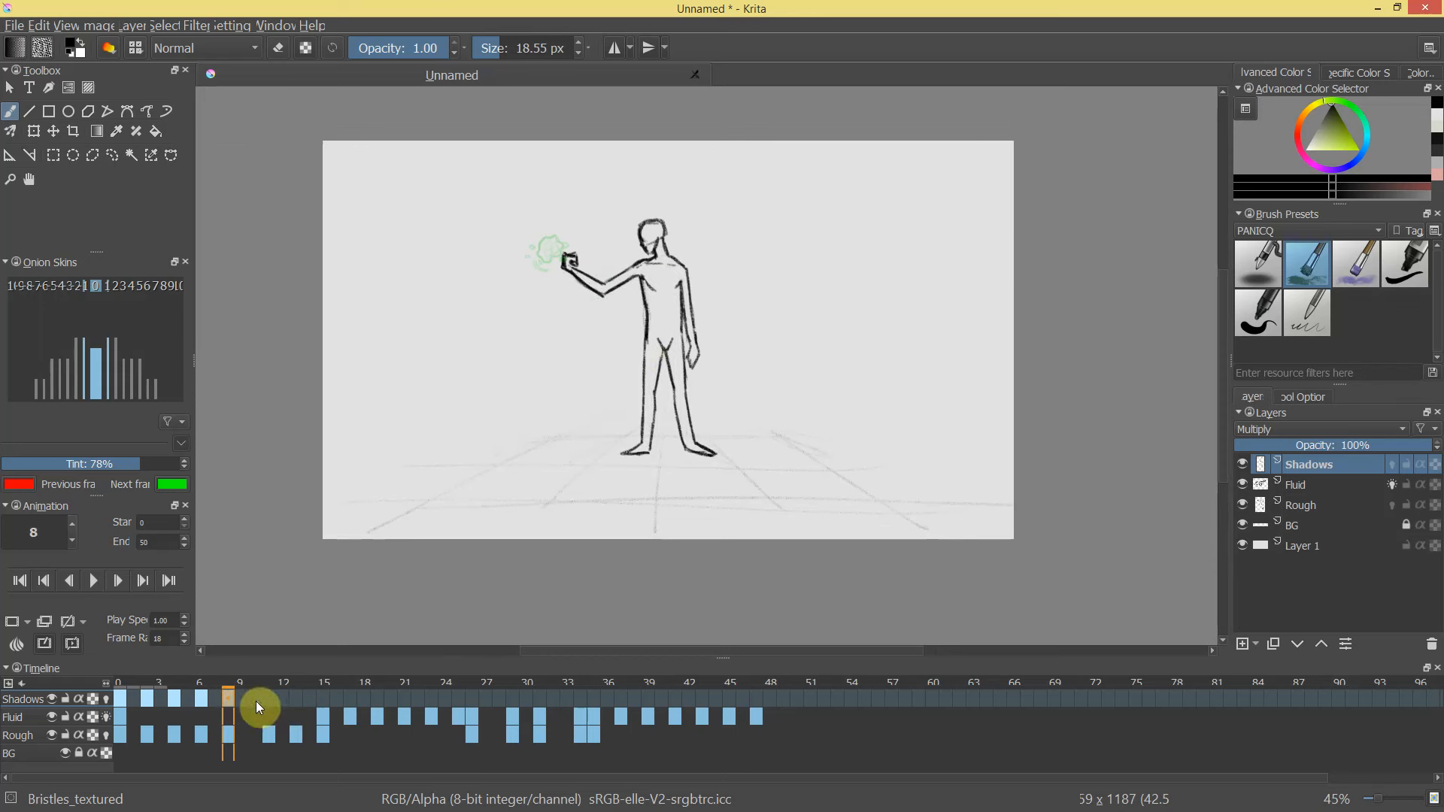
left_click_drag(665, 305, 666, 224)
left_click_drag(487, 189, 611, 142)
left_click_drag(621, 143, 641, 145)
mouse_move(570, 182)
left_mouse_down()
mouse_move(587, 205)
mouse_move(576, 224)
left_mouse_up()
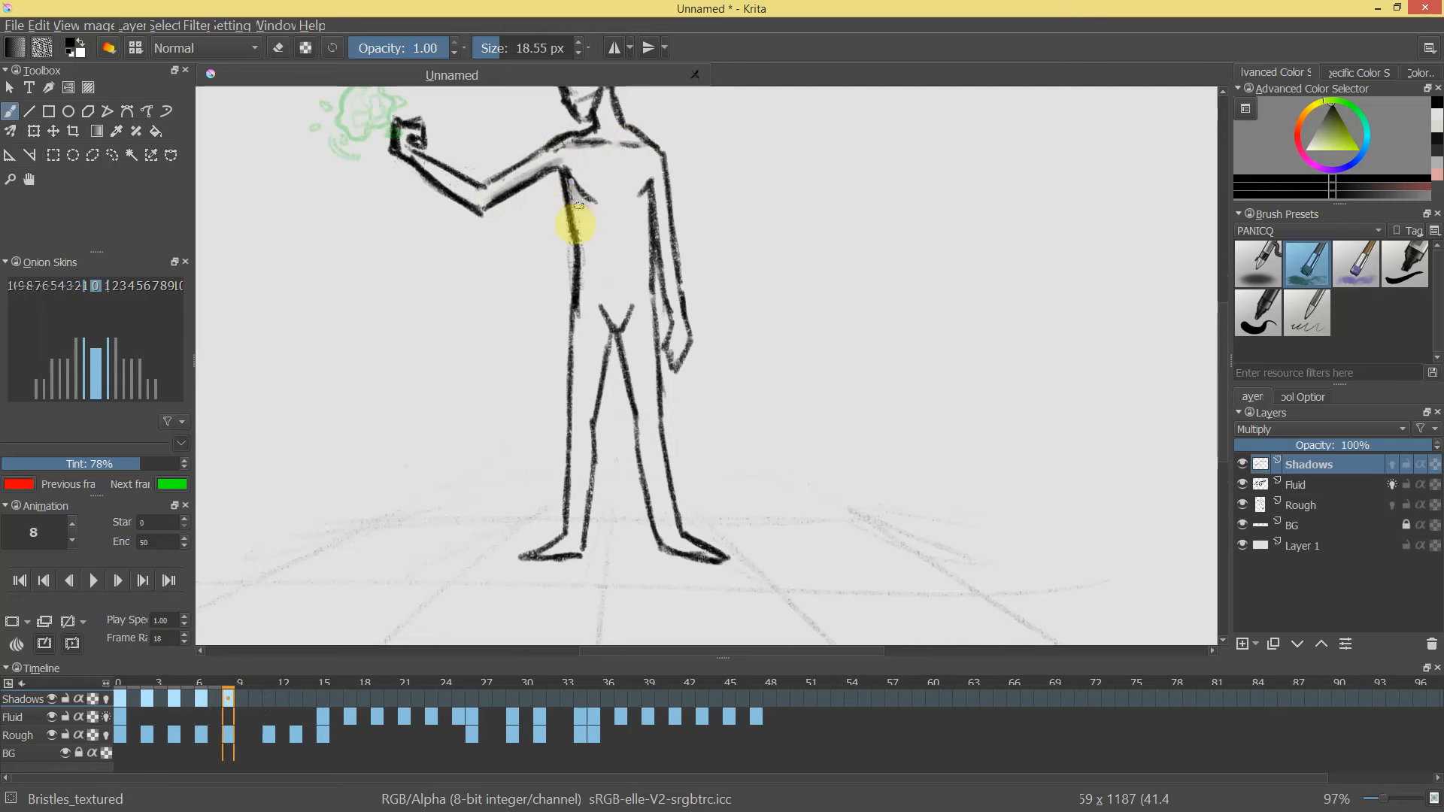
left_click_drag(649, 182, 648, 254)
mouse_move(626, 323)
left_mouse_down()
mouse_move(597, 312)
mouse_move(580, 531)
left_mouse_up()
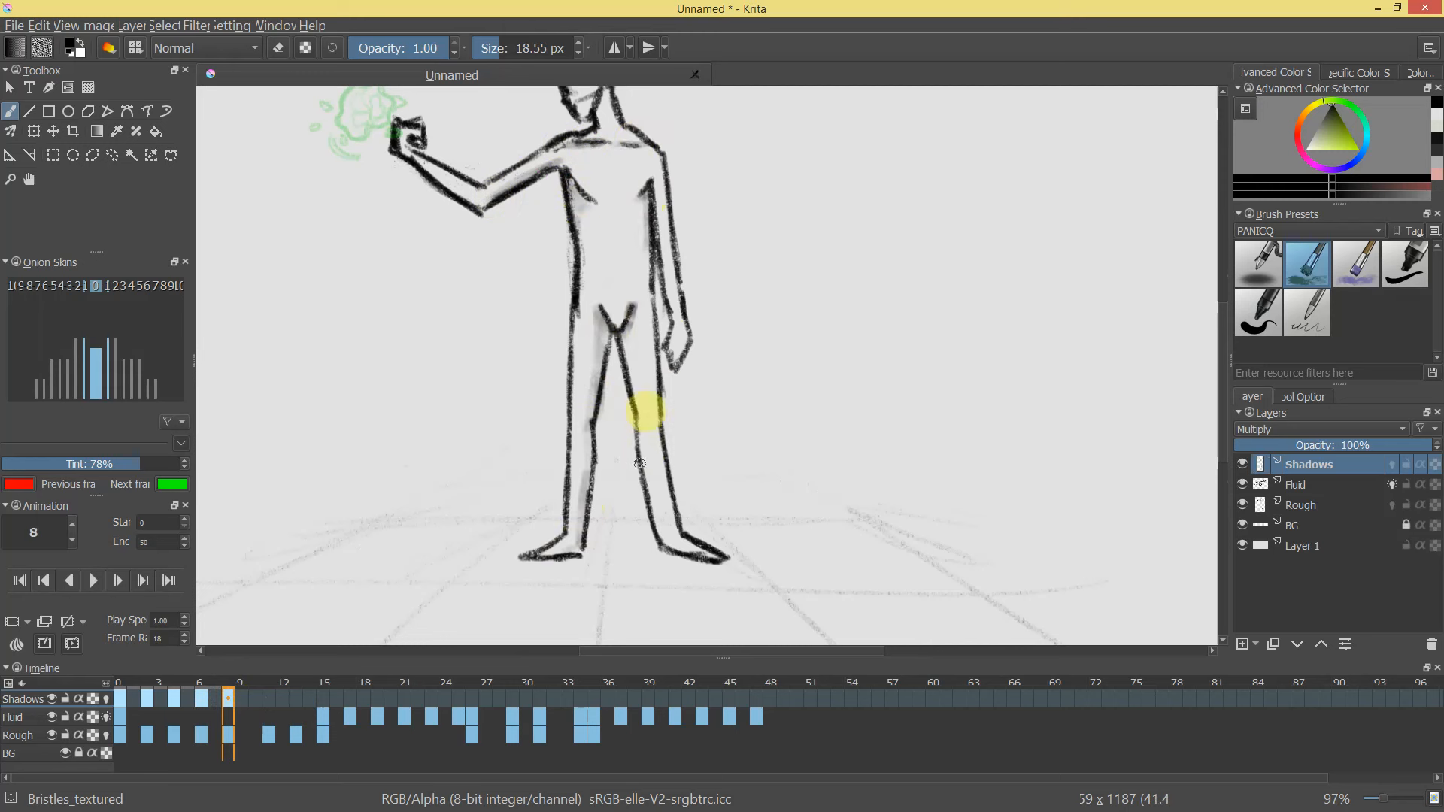
left_click_drag(606, 325, 660, 527)
mouse_move(653, 419)
left_mouse_down()
mouse_move(655, 309)
mouse_move(670, 288)
mouse_move(644, 178)
mouse_move(658, 229)
left_mouse_up()
Add a Shadows frame at frame 11 and shade the figure's legs, torso side, chest, arms and head.
left_click_drag(683, 442, 645, 557)
mouse_move(249, 702)
left_mouse_down()
mouse_move(214, 685)
mouse_move(111, 686)
mouse_move(251, 698)
left_mouse_up()
left_click(265, 703)
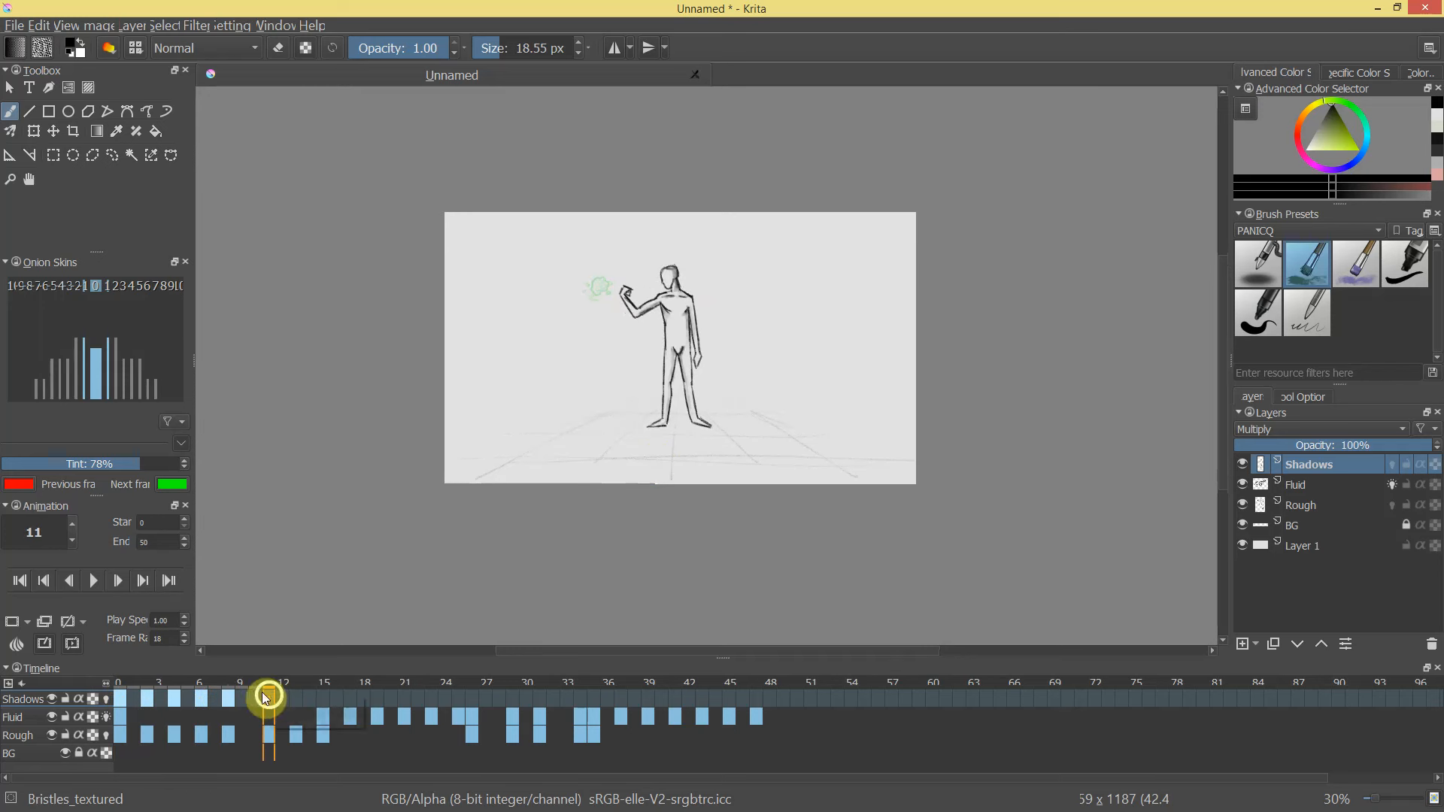
left_click_drag(694, 328, 590, 200)
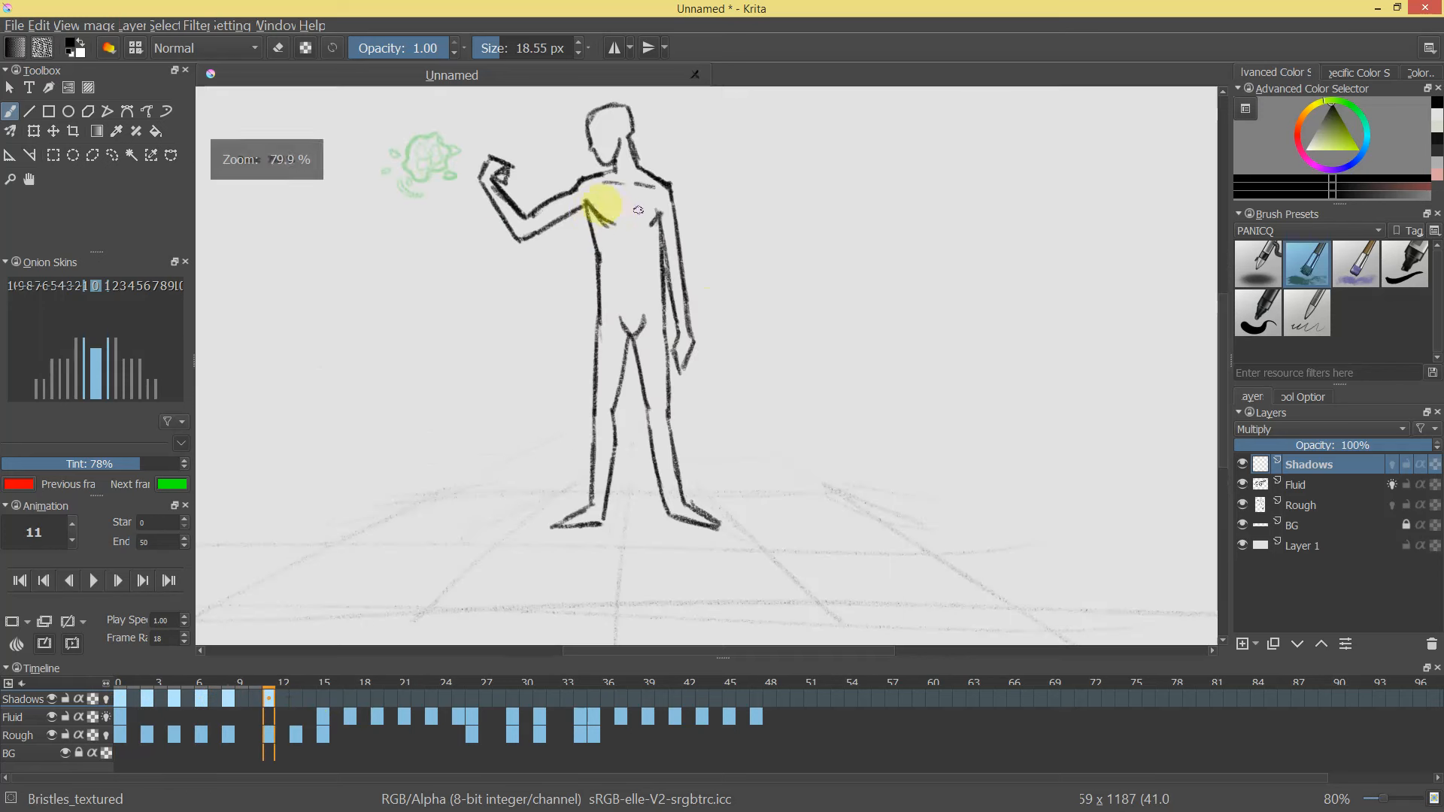
mouse_move(604, 331)
left_mouse_down()
mouse_move(619, 357)
mouse_move(611, 402)
mouse_move(617, 342)
mouse_move(599, 511)
left_mouse_up()
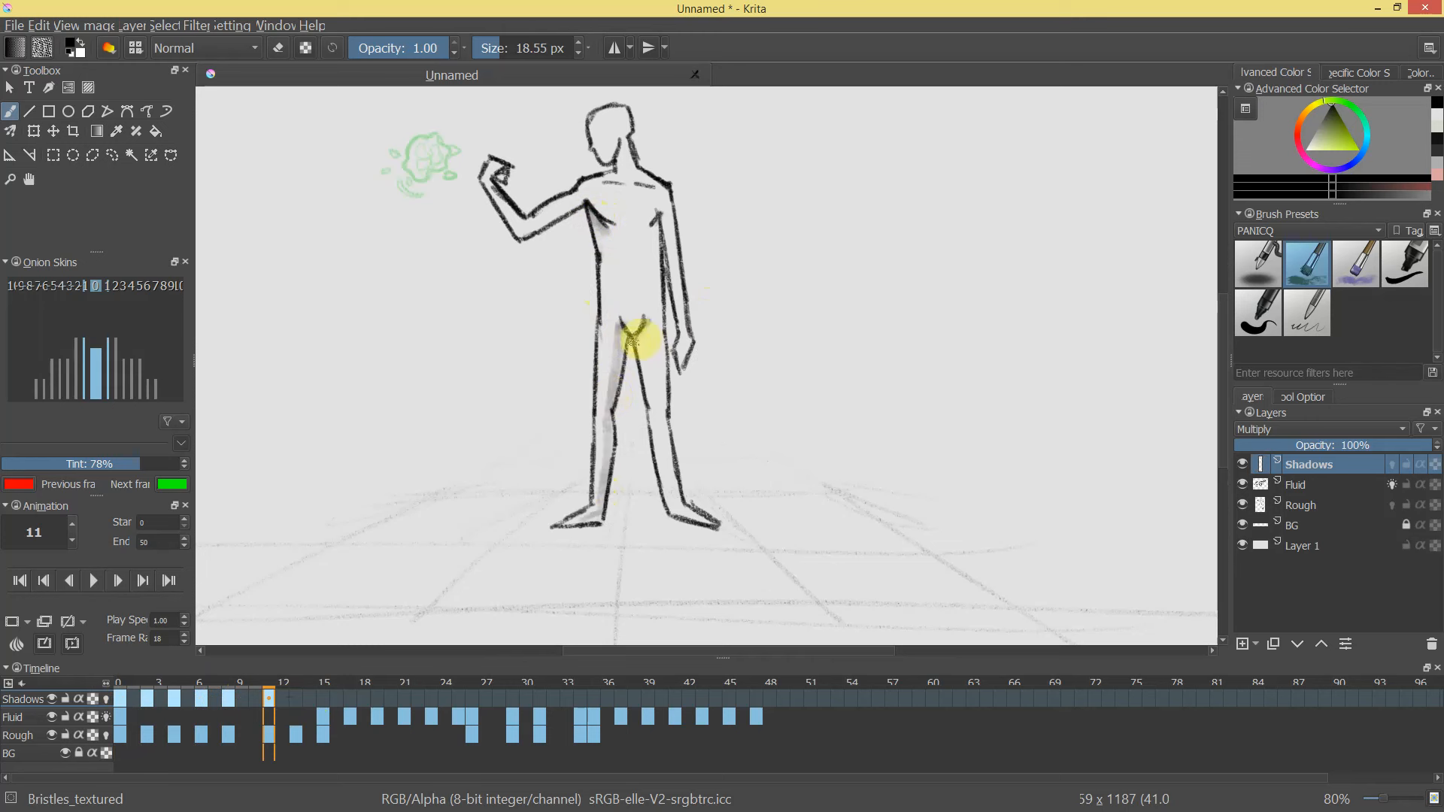
left_click_drag(634, 323, 667, 506)
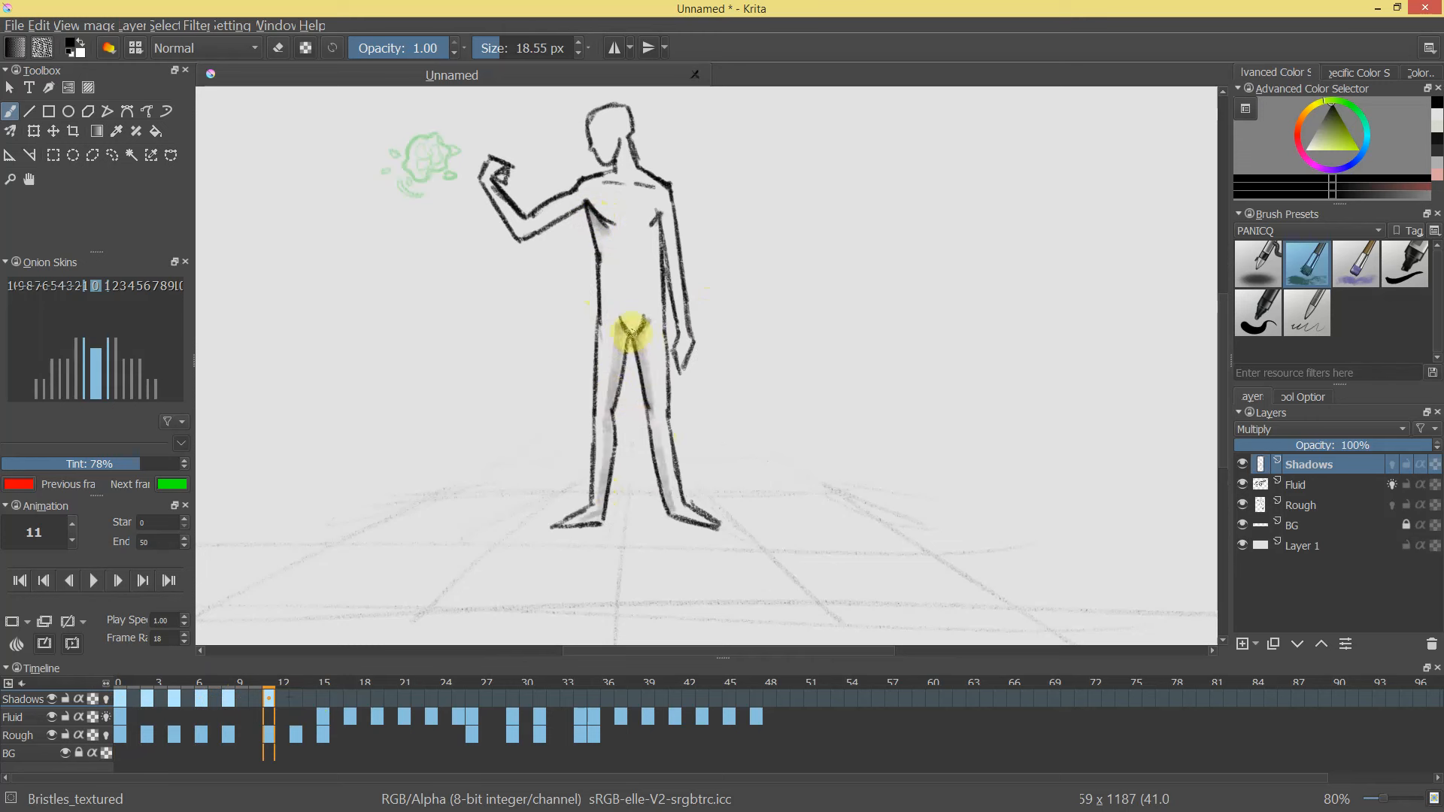
left_click_drag(666, 221, 685, 328)
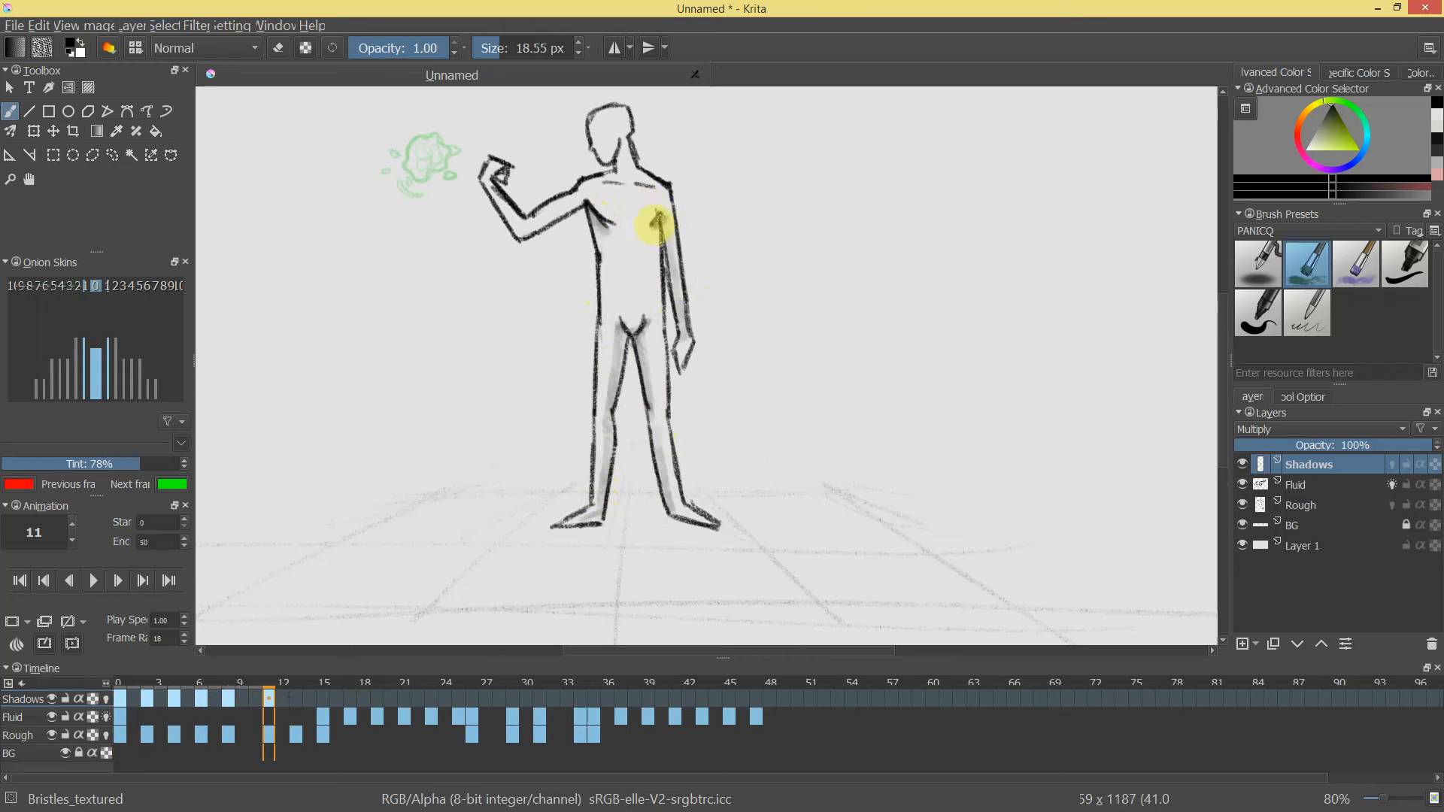
left_click_drag(655, 232, 656, 270)
mouse_move(628, 149)
left_mouse_down()
mouse_move(627, 111)
mouse_move(615, 134)
left_mouse_up()
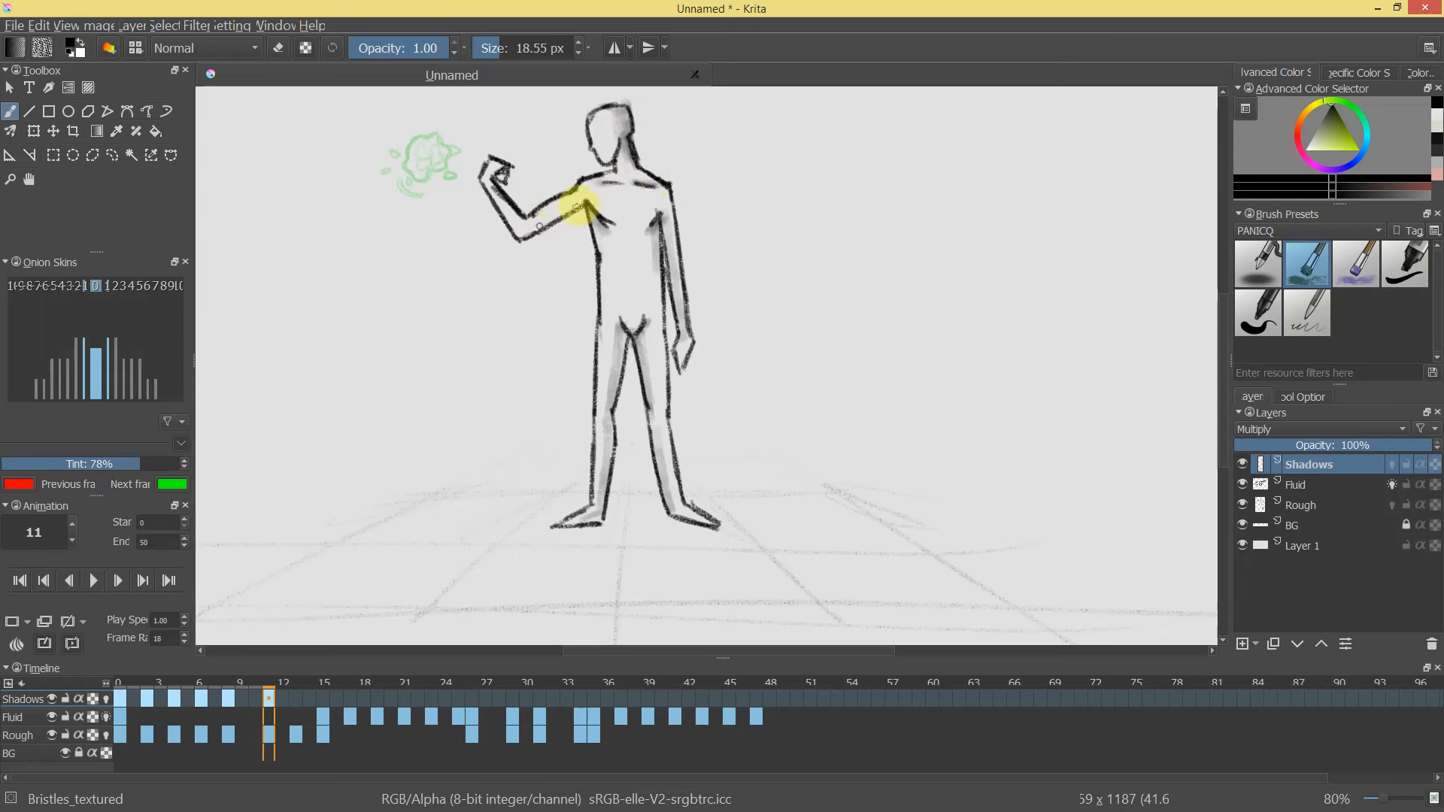
left_click_drag(653, 264, 722, 300)
Add a Shadows frame at frame 15 and shade the figure's chest, torso sides and both legs.
left_click(322, 697)
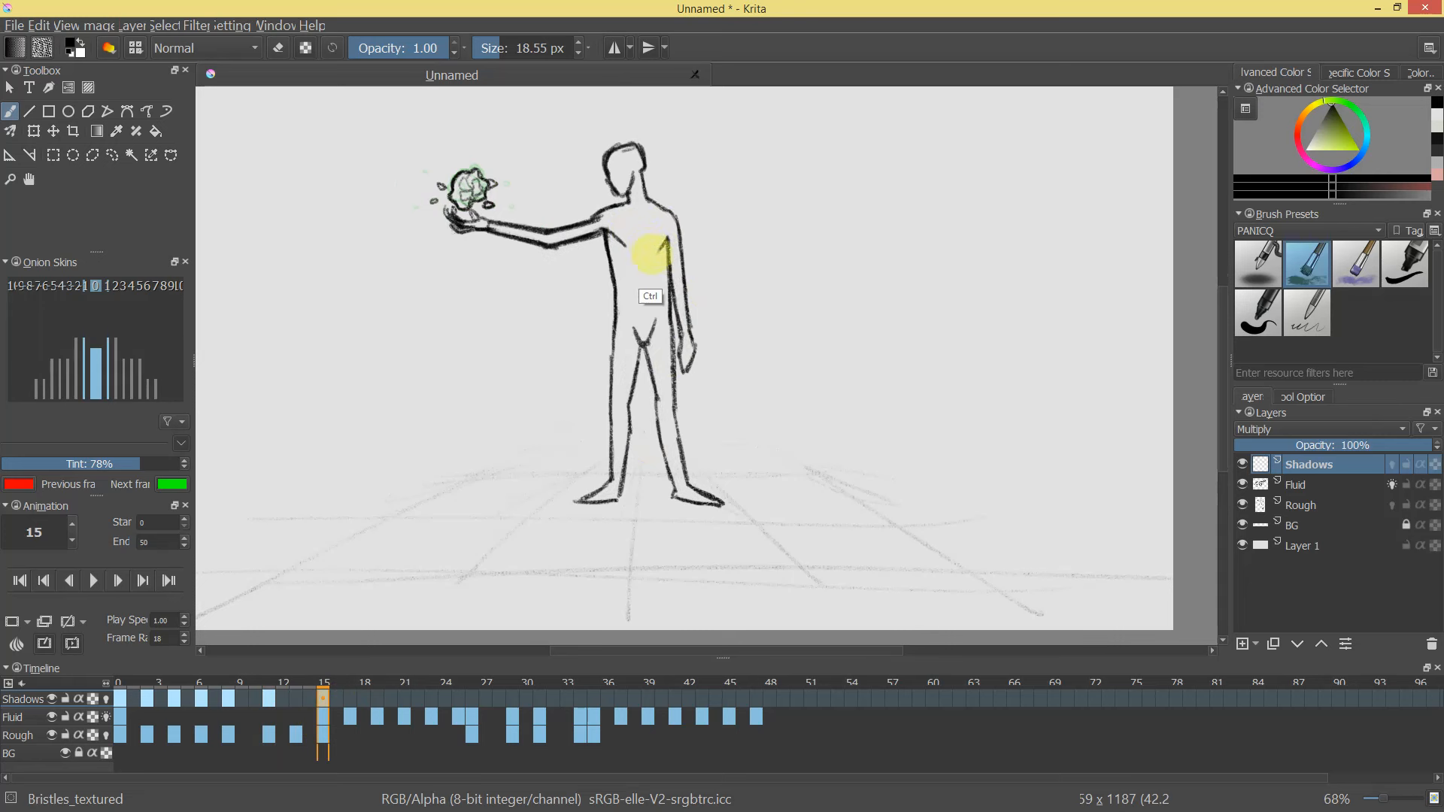
left_click(671, 229, "ctrl")
left_click_drag(1317, 133, 1332, 91)
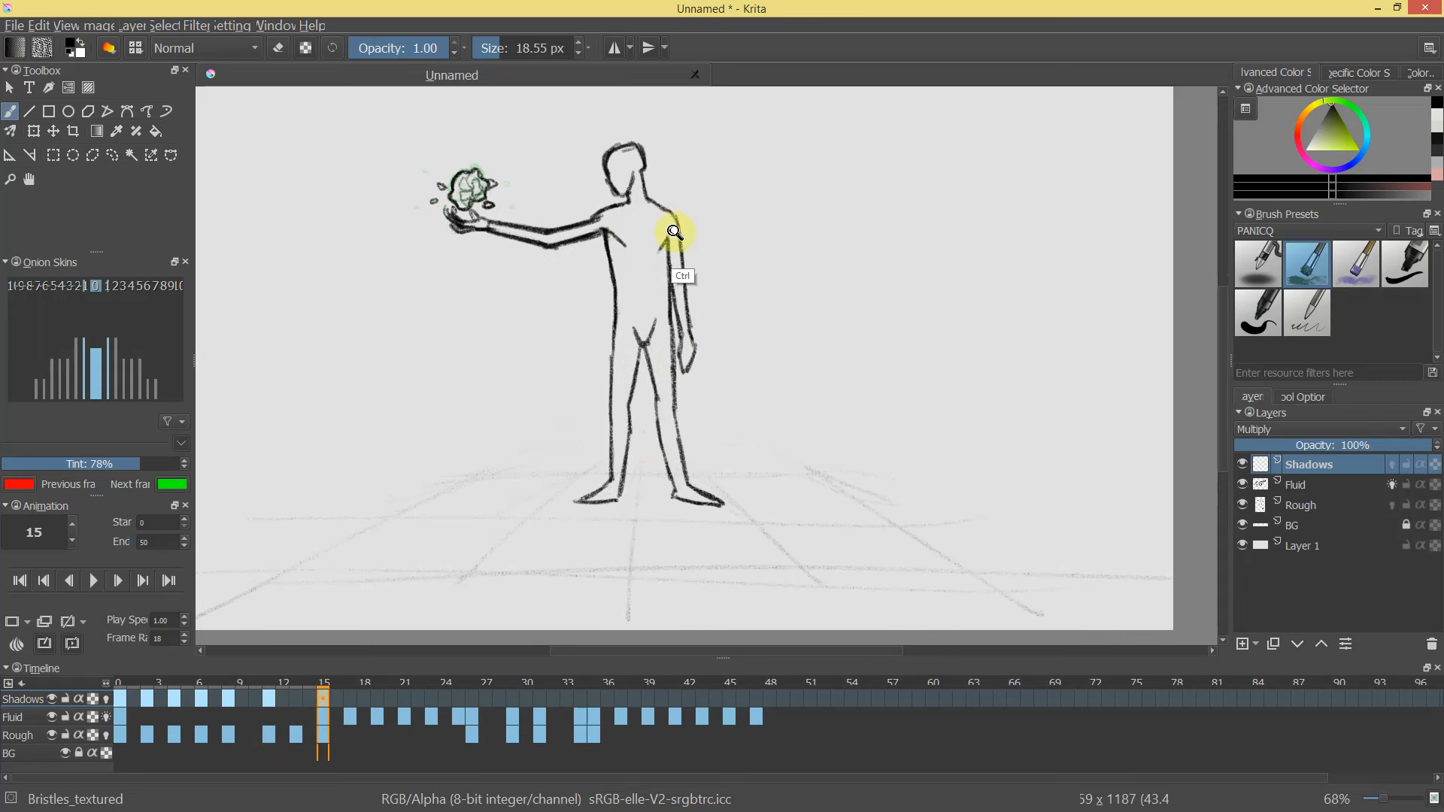
left_click_drag(680, 259, 665, 173)
mouse_move(623, 131)
left_mouse_down()
mouse_move(634, 266)
mouse_move(622, 309)
left_mouse_up()
left_click_drag(594, 214, 605, 376)
left_click_drag(610, 326, 585, 474)
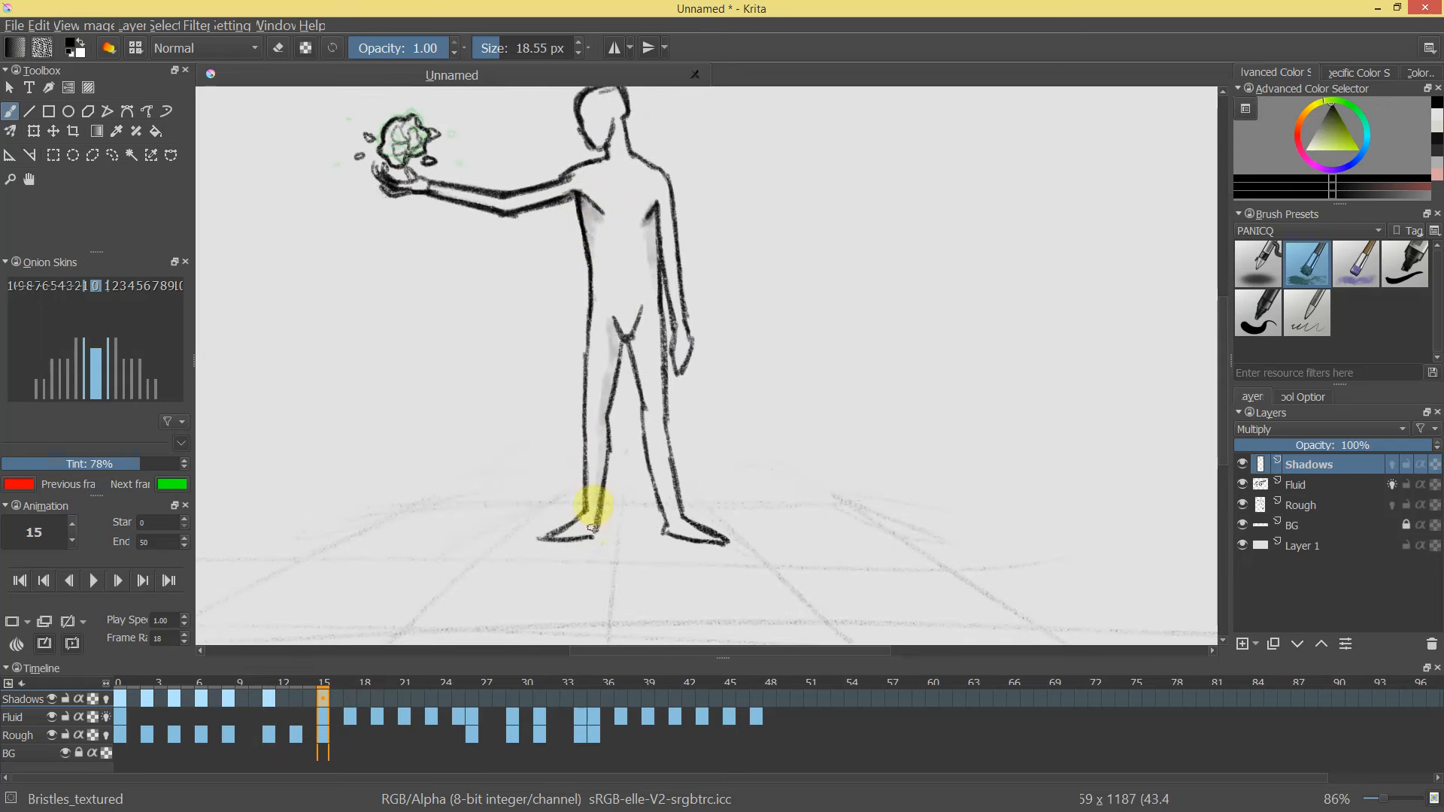
left_click_drag(637, 291, 667, 513)
Shade the hanging arm, neck, head and outstretched arm on Shadows frame 15.
left_click_drag(660, 188, 667, 369)
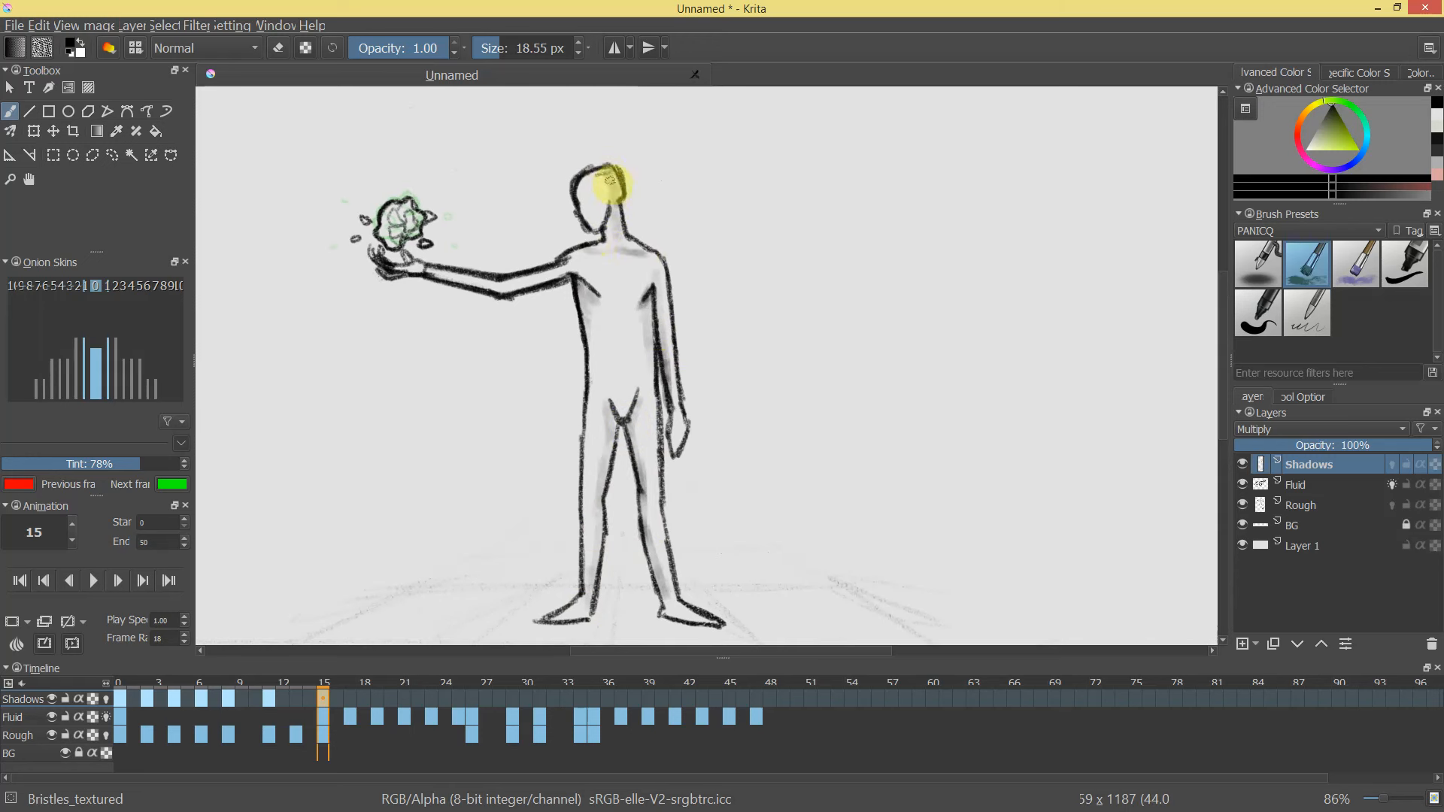
left_click_drag(612, 198, 611, 208)
left_click_drag(569, 281, 526, 291)
left_click_drag(401, 269, 443, 277)
mouse_move(628, 430)
left_mouse_down()
mouse_move(623, 461)
mouse_move(631, 421)
left_mouse_up()
Create a Shadows frame at frame 17 and shade the figure's torso sides and the leg nearer the outstretched arm.
mouse_move(322, 695)
left_mouse_down()
mouse_move(295, 677)
mouse_move(184, 678)
mouse_move(359, 698)
mouse_move(347, 691)
left_mouse_up()
right_click(346, 695)
left_click(368, 704)
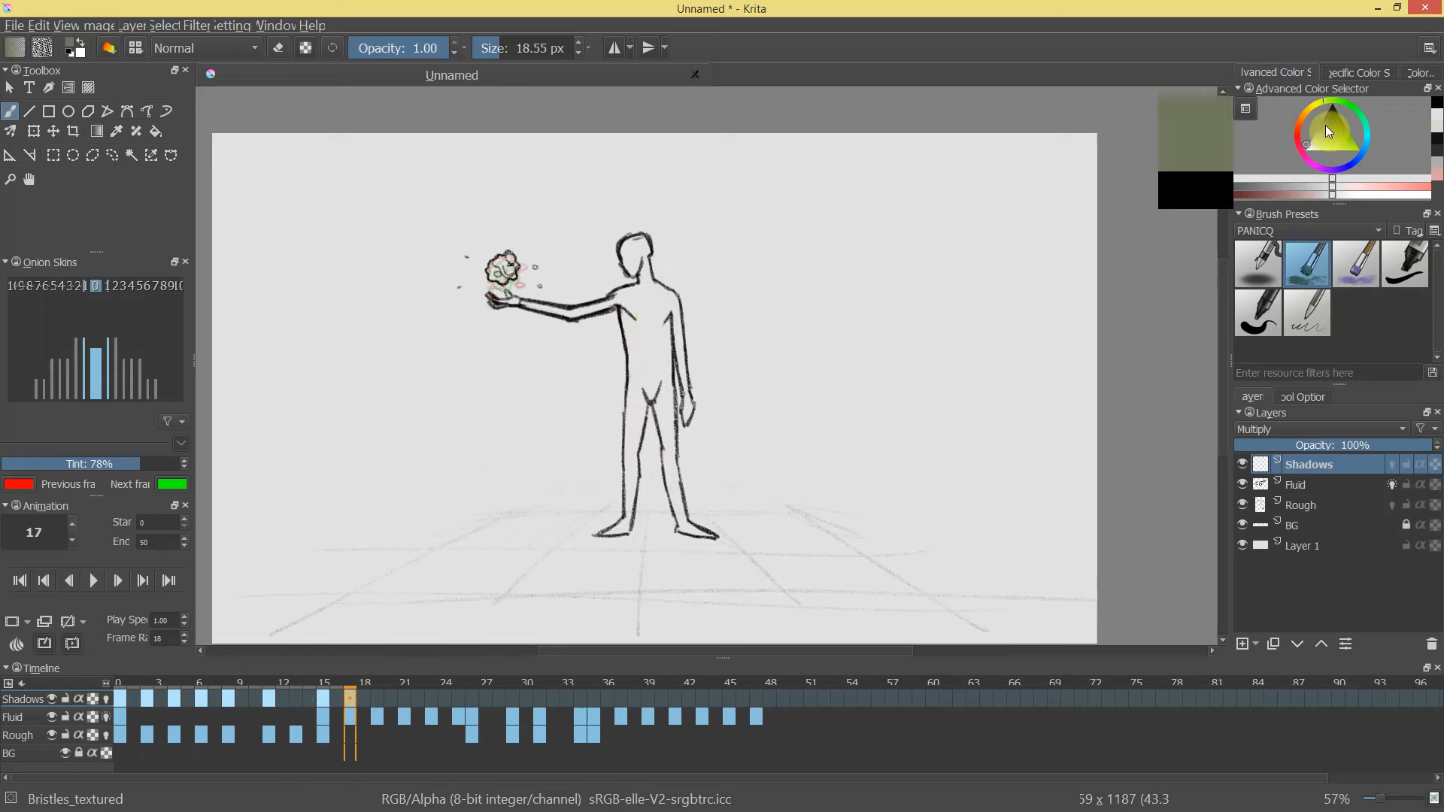
left_click_drag(638, 332, 661, 241)
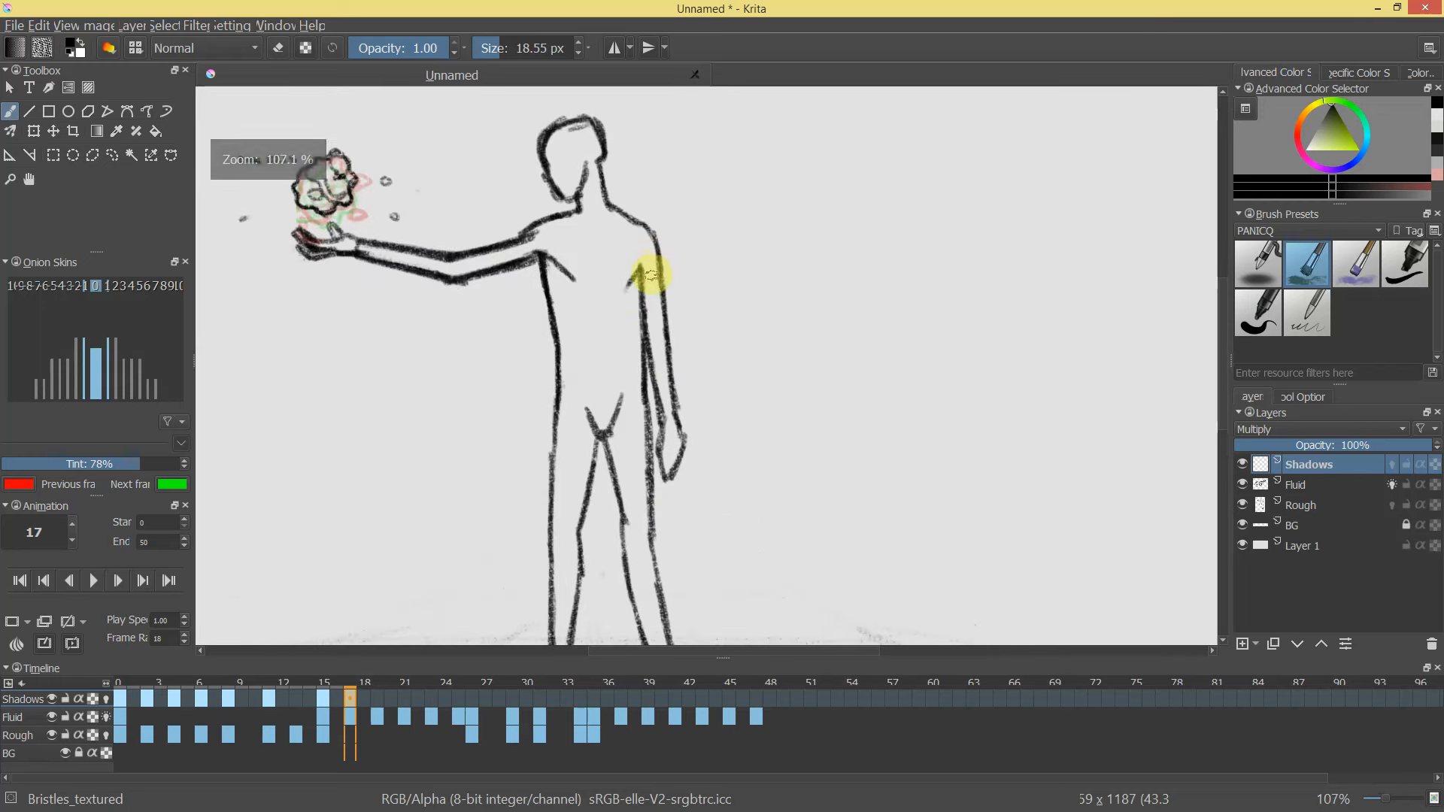
left_click_drag(630, 294, 638, 393)
mouse_move(549, 265)
left_mouse_down()
mouse_move(568, 294)
mouse_move(557, 348)
mouse_move(560, 305)
mouse_move(589, 444)
mouse_move(571, 569)
left_mouse_up()
left_click_drag(590, 426, 577, 519)
left_click_drag(574, 583, 589, 409)
left_click_drag(596, 335, 576, 507)
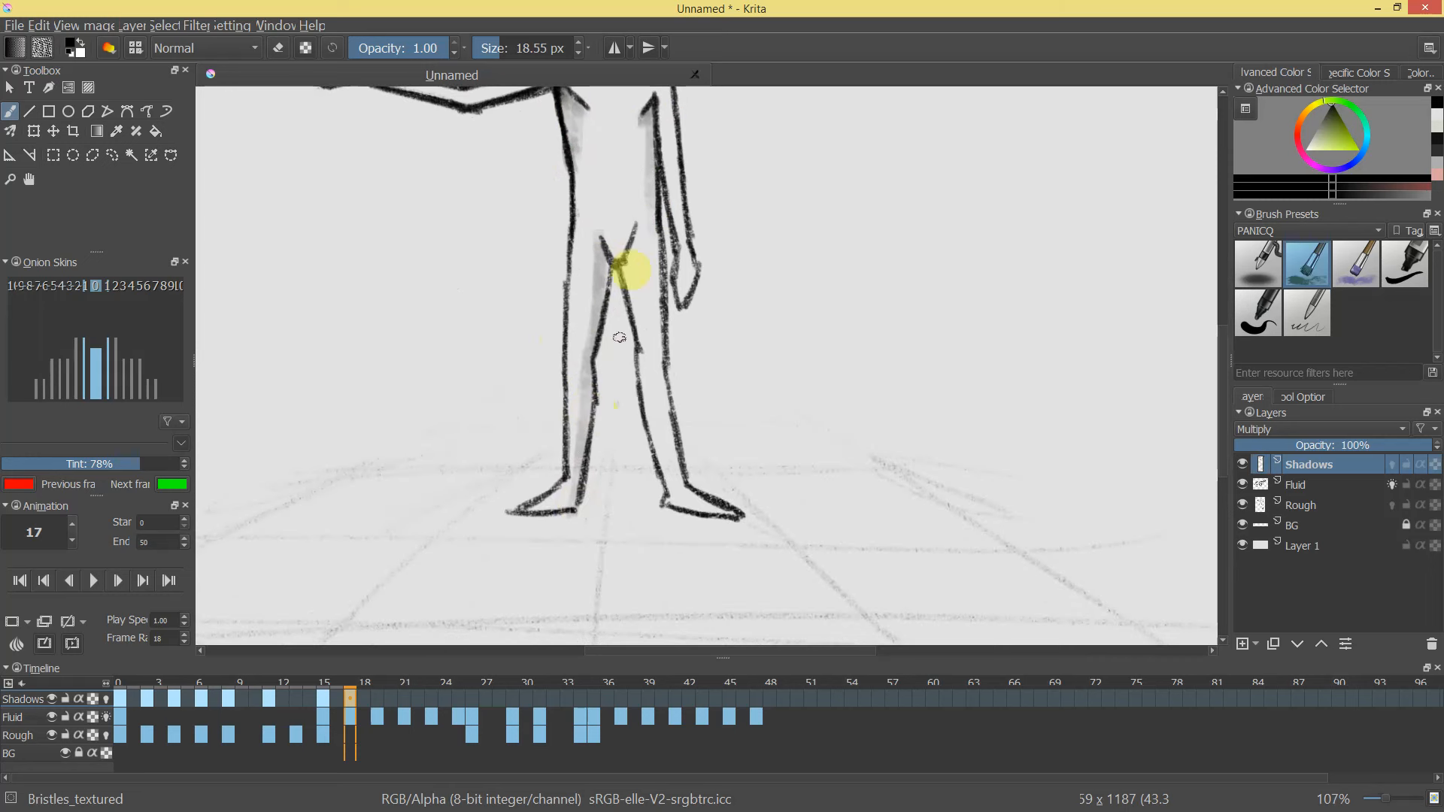
Shade the other leg, hanging arm, head, neck and outstretched arm on Shadows frame 17.
left_click_drag(629, 247, 672, 493)
left_click_drag(671, 209, 667, 388)
left_click_drag(645, 292, 641, 316)
left_click_drag(660, 255, 676, 400)
mouse_move(600, 187)
left_mouse_down()
mouse_move(596, 146)
mouse_move(574, 135)
mouse_move(614, 198)
mouse_move(561, 249)
mouse_move(561, 219)
left_mouse_up()
mouse_move(582, 292)
left_mouse_down()
mouse_move(517, 307)
mouse_move(580, 284)
mouse_move(469, 282)
left_mouse_up()
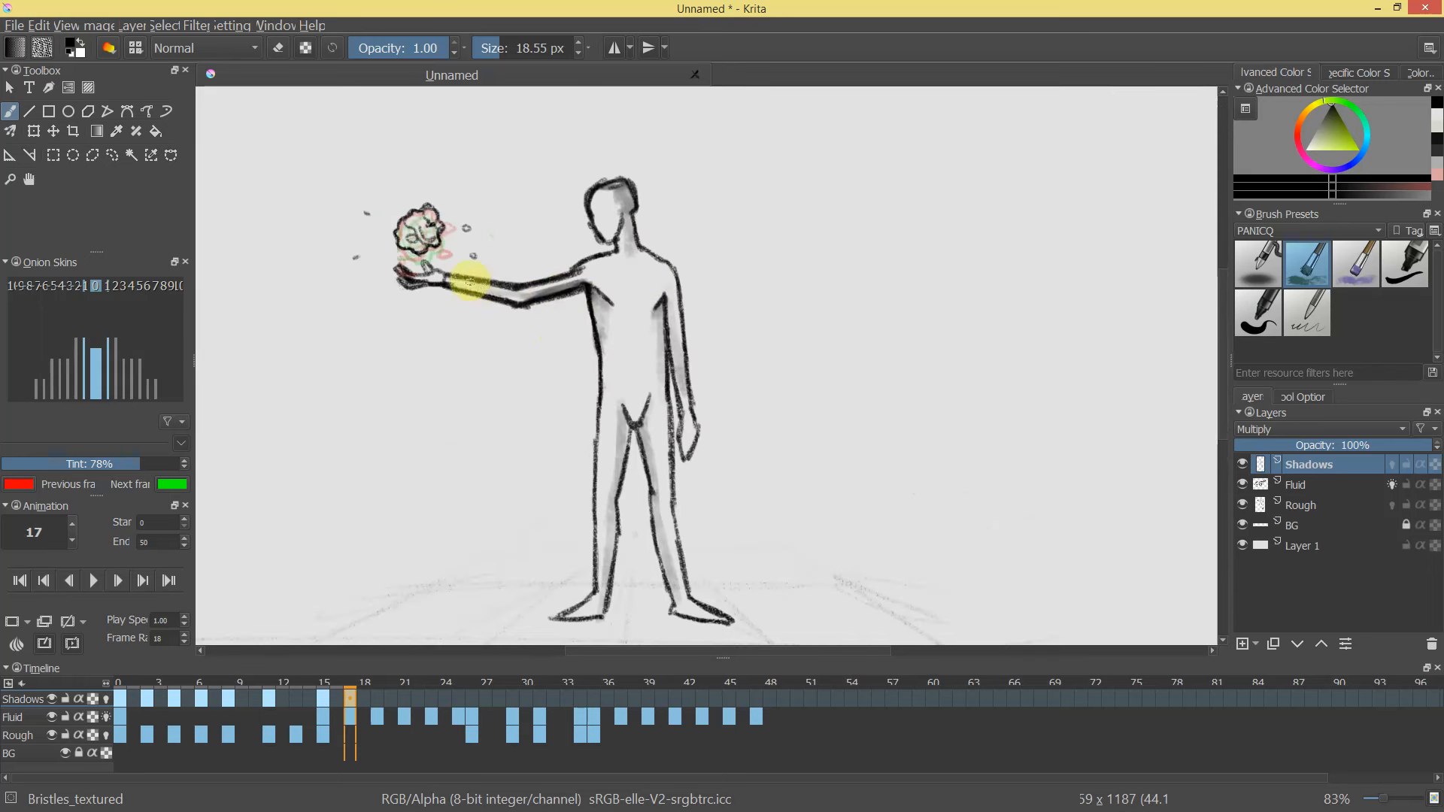
left_click_drag(606, 338, 617, 278)
mouse_move(524, 298)
left_mouse_down()
mouse_move(589, 281)
mouse_move(519, 297)
mouse_move(422, 277)
mouse_move(467, 286)
left_mouse_up()
left_click_drag(638, 368, 568, 483)
Try shading the outstretched arm on a new Shadows frame 19, undo it, and remove the Shadows frames at 17 and 19.
left_click(372, 698)
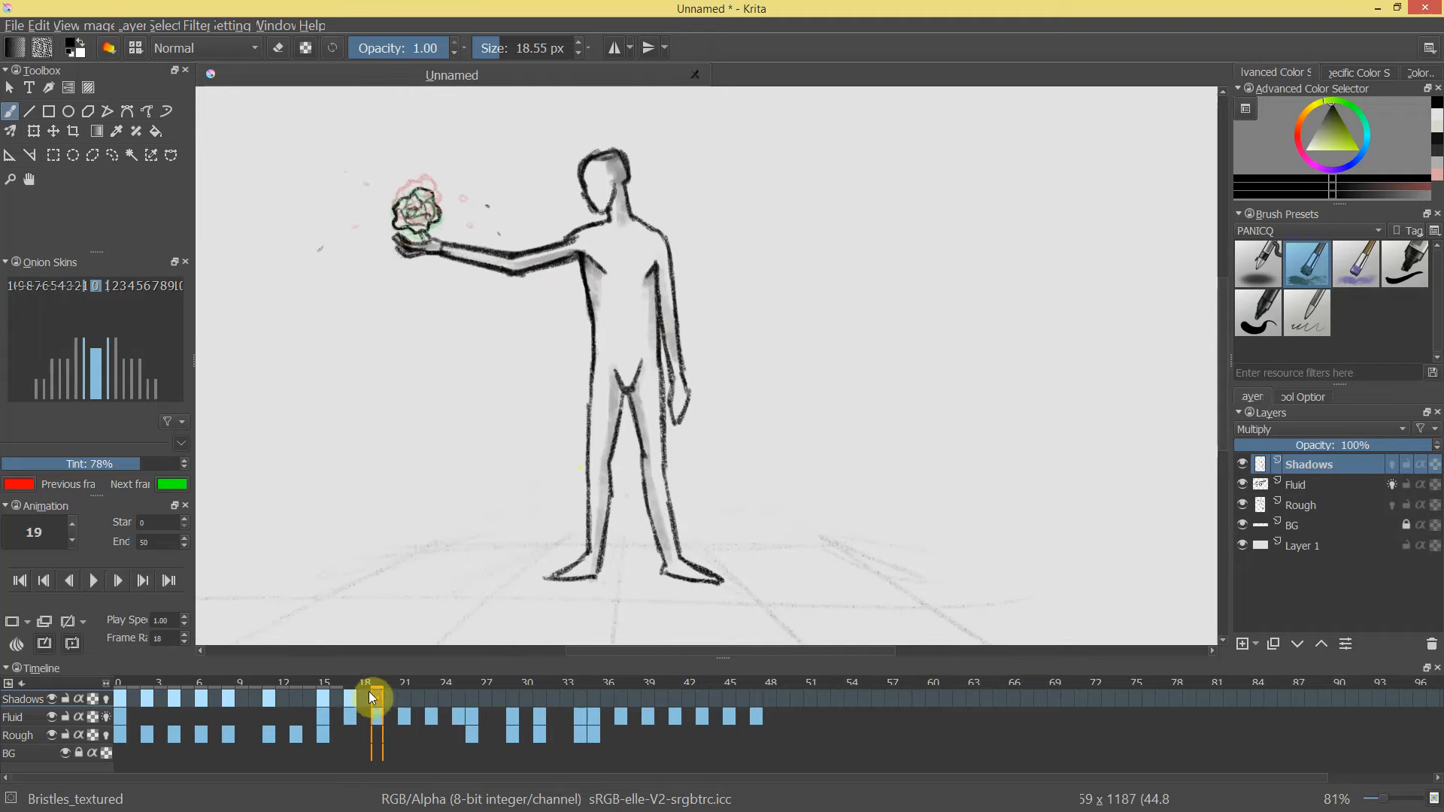
right_click(380, 694)
left_click(419, 703)
left_click_drag(416, 248, 579, 250)
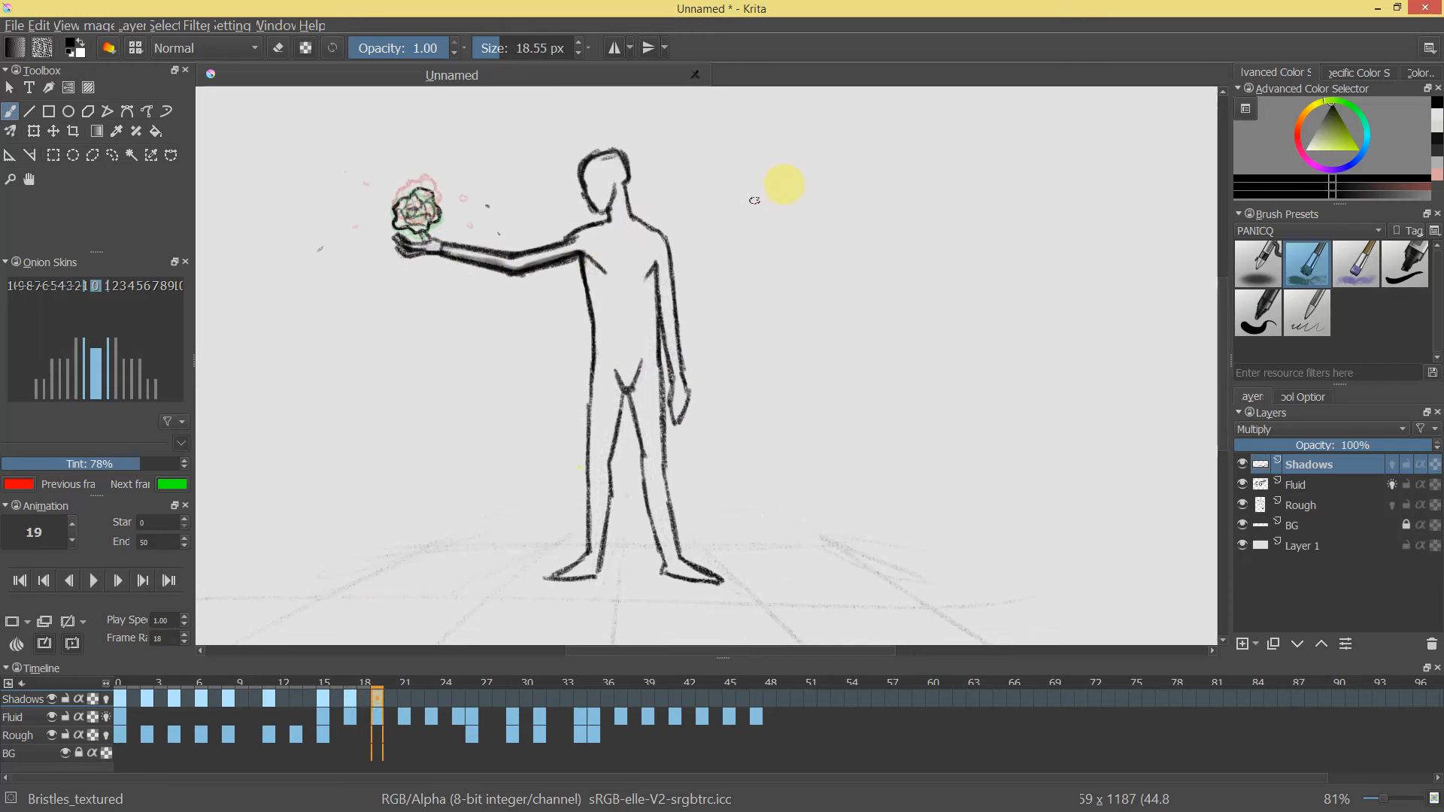
key("ctrl+z")
key("ctrl+z")
left_click(349, 699)
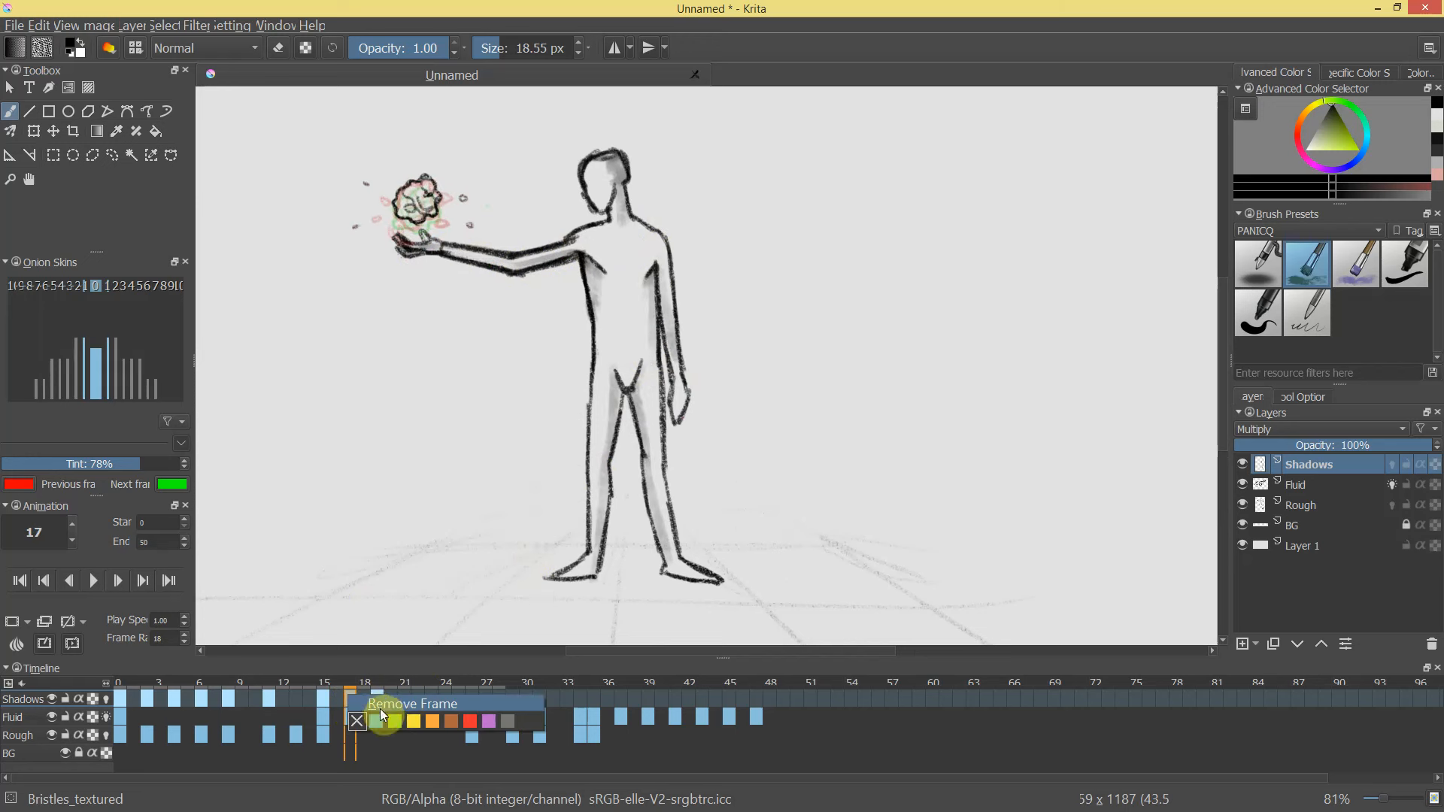
Add a Shadows frame at frame 13 and shade the figure's outstretched arm, chest, torso side and legs.
mouse_move(380, 696)
left_mouse_down()
mouse_move(400, 703)
mouse_move(182, 683)
mouse_move(424, 707)
mouse_move(282, 708)
mouse_move(302, 707)
left_mouse_up()
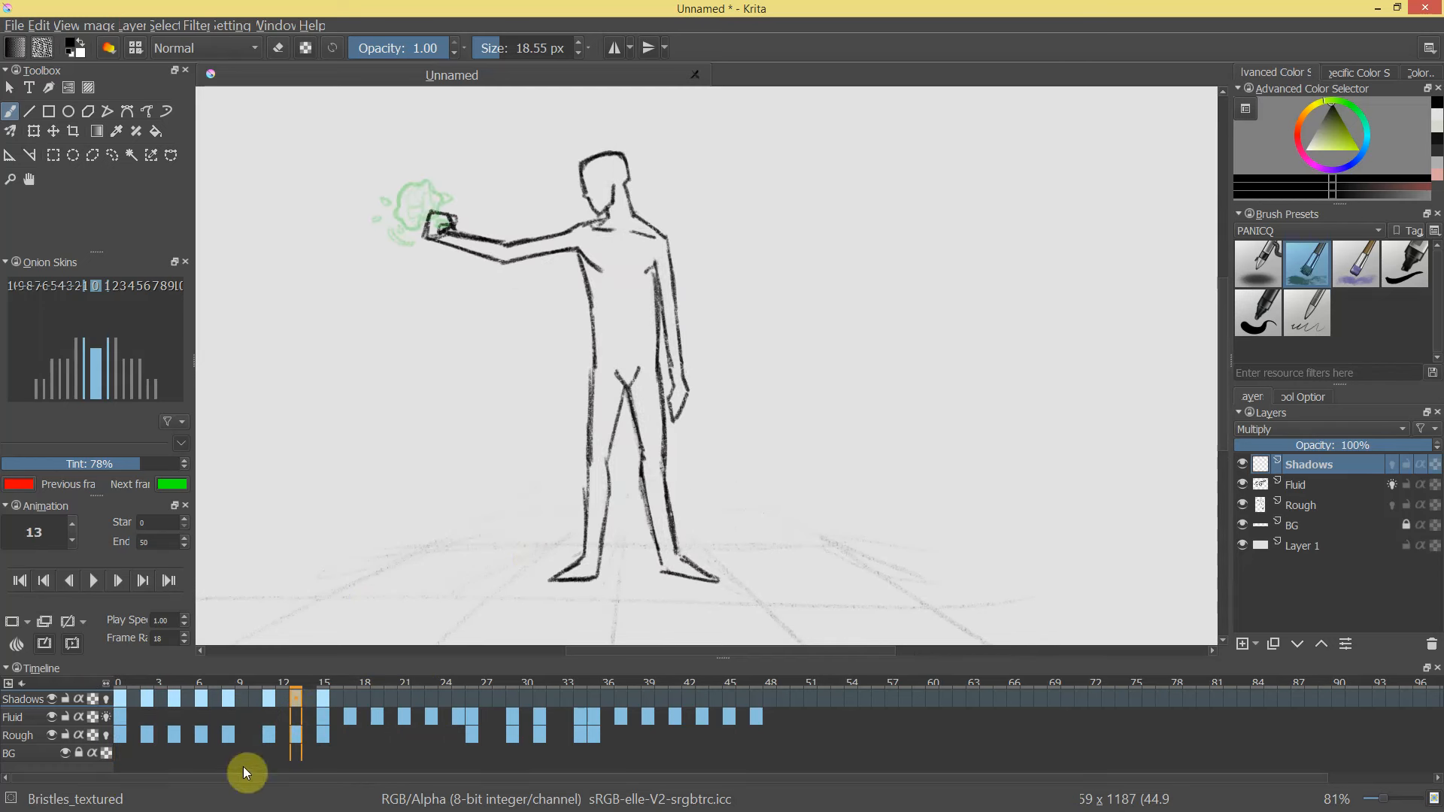
mouse_move(509, 235)
left_mouse_down()
mouse_move(548, 251)
mouse_move(472, 248)
mouse_move(590, 265)
left_mouse_up()
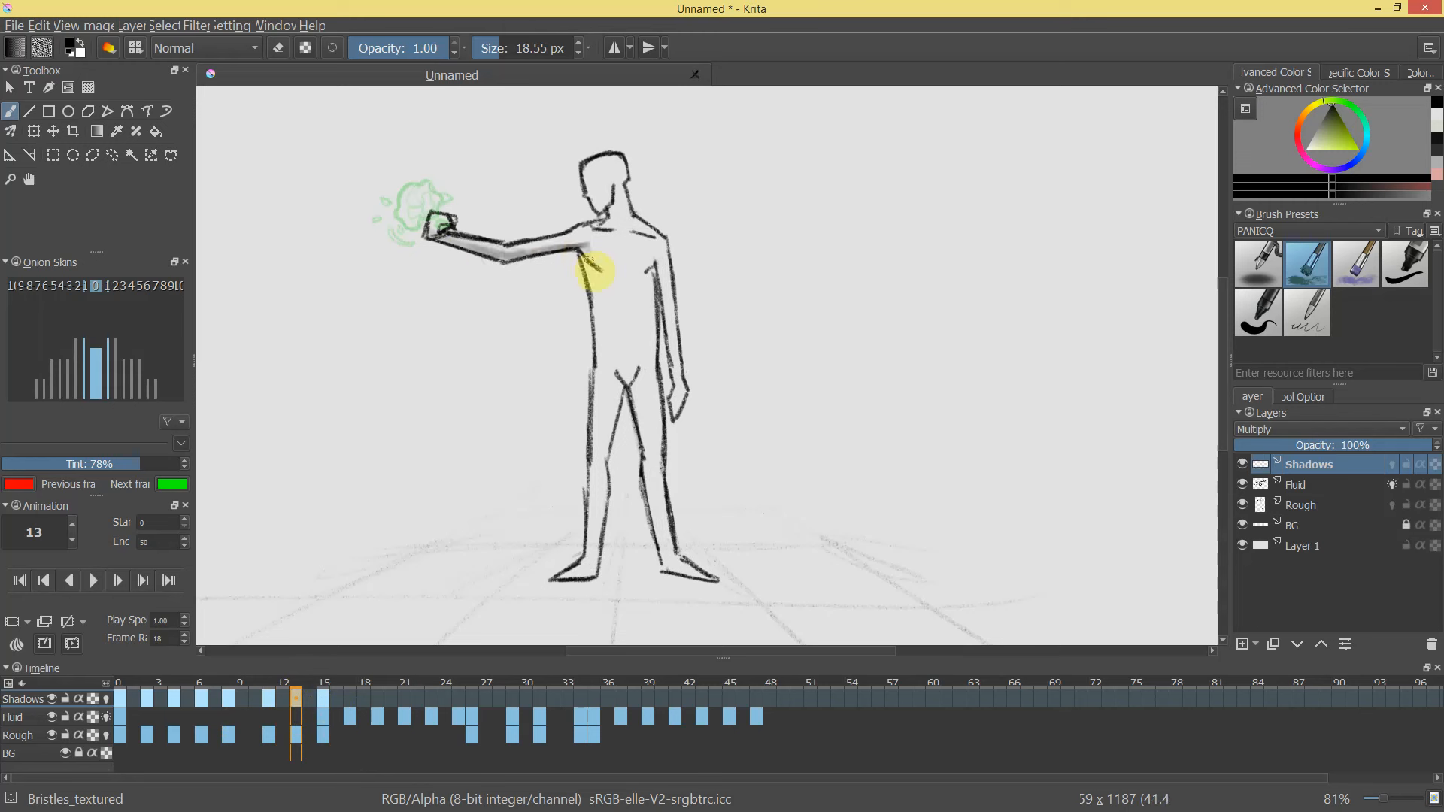
left_click_drag(599, 331, 597, 361)
left_click_drag(641, 277, 677, 560)
key("ctrl+z")
key("ctrl+z")
mouse_move(631, 385)
left_mouse_down()
mouse_move(654, 521)
mouse_move(638, 419)
mouse_move(612, 387)
mouse_move(603, 482)
left_mouse_up()
left_click_drag(597, 561, 589, 569)
mouse_move(639, 282)
left_mouse_down()
mouse_move(667, 322)
mouse_move(620, 194)
mouse_move(652, 364)
mouse_move(674, 380)
mouse_move(661, 490)
mouse_move(709, 411)
mouse_move(612, 377)
mouse_move(632, 371)
mouse_move(602, 381)
mouse_move(629, 473)
mouse_move(593, 522)
left_mouse_up()
Create a new Shadows frame at frame 26 and shade the figure's legs, the torso below the bent arm, and the chest.
mouse_move(295, 684)
left_mouse_down()
mouse_move(128, 680)
mouse_move(479, 727)
left_mouse_up()
right_click(472, 698)
left_click(495, 706)
mouse_move(646, 407)
left_mouse_down()
mouse_move(624, 361)
mouse_move(593, 396)
mouse_move(576, 469)
mouse_move(579, 613)
left_mouse_up()
left_click(629, 394)
left_click_drag(618, 400, 634, 491)
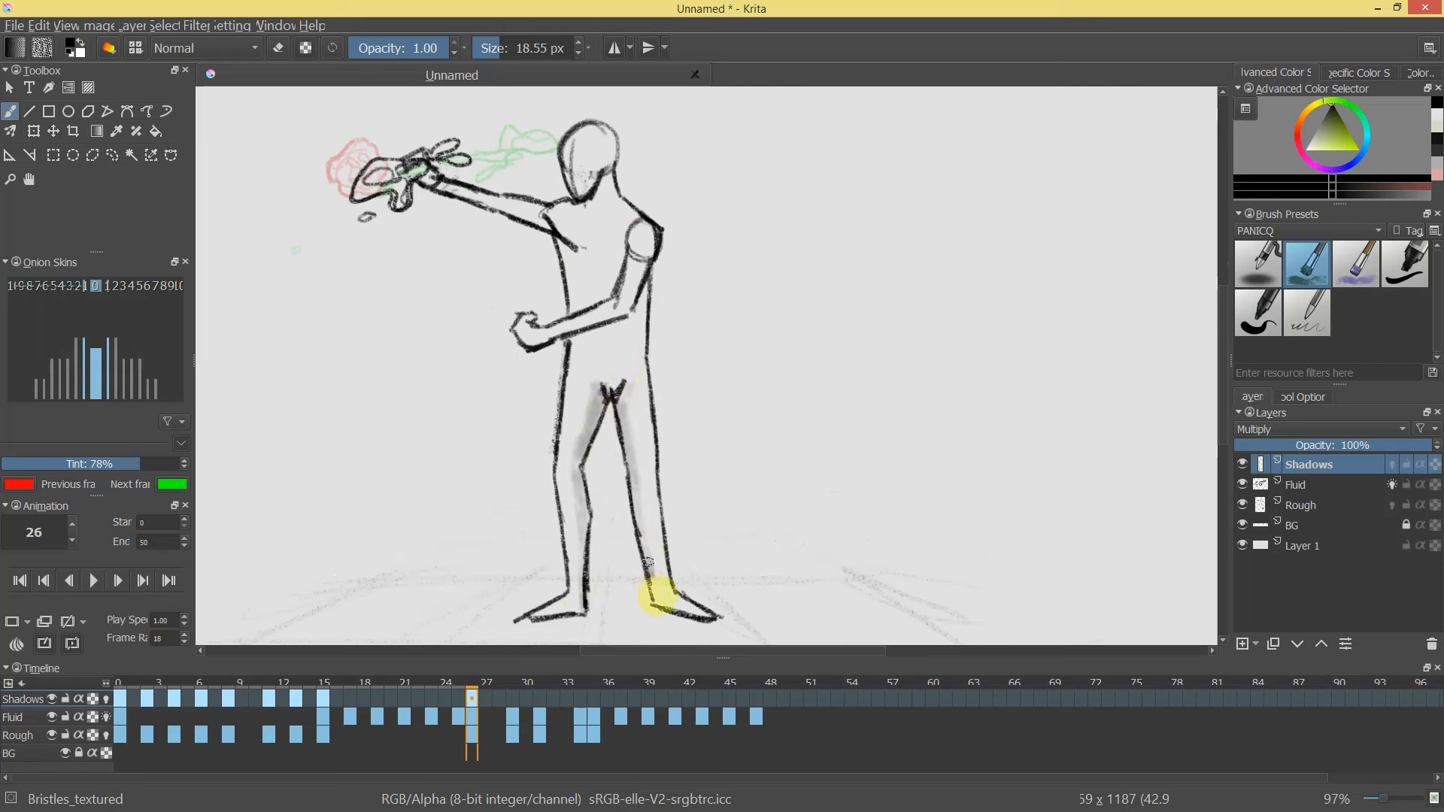
mouse_move(571, 340)
left_mouse_down()
mouse_move(635, 313)
mouse_move(580, 326)
mouse_move(628, 301)
left_mouse_up()
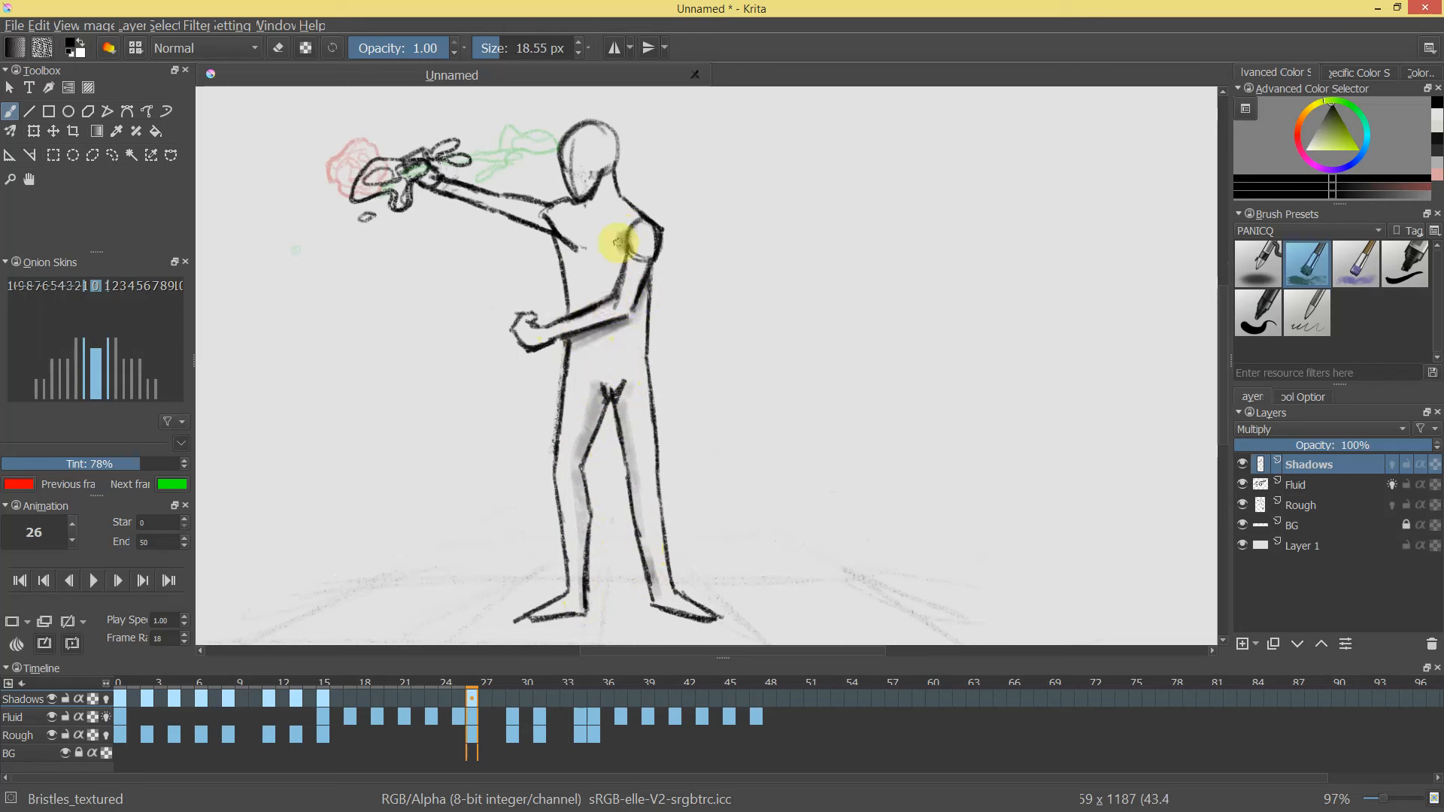
mouse_move(636, 304)
left_mouse_down()
mouse_move(605, 393)
mouse_move(668, 317)
mouse_move(657, 236)
left_mouse_up()
Switch to eraser mode, clean up the chest shading at frame 26, and shade the outstretched arm, neck and head.
key("e")
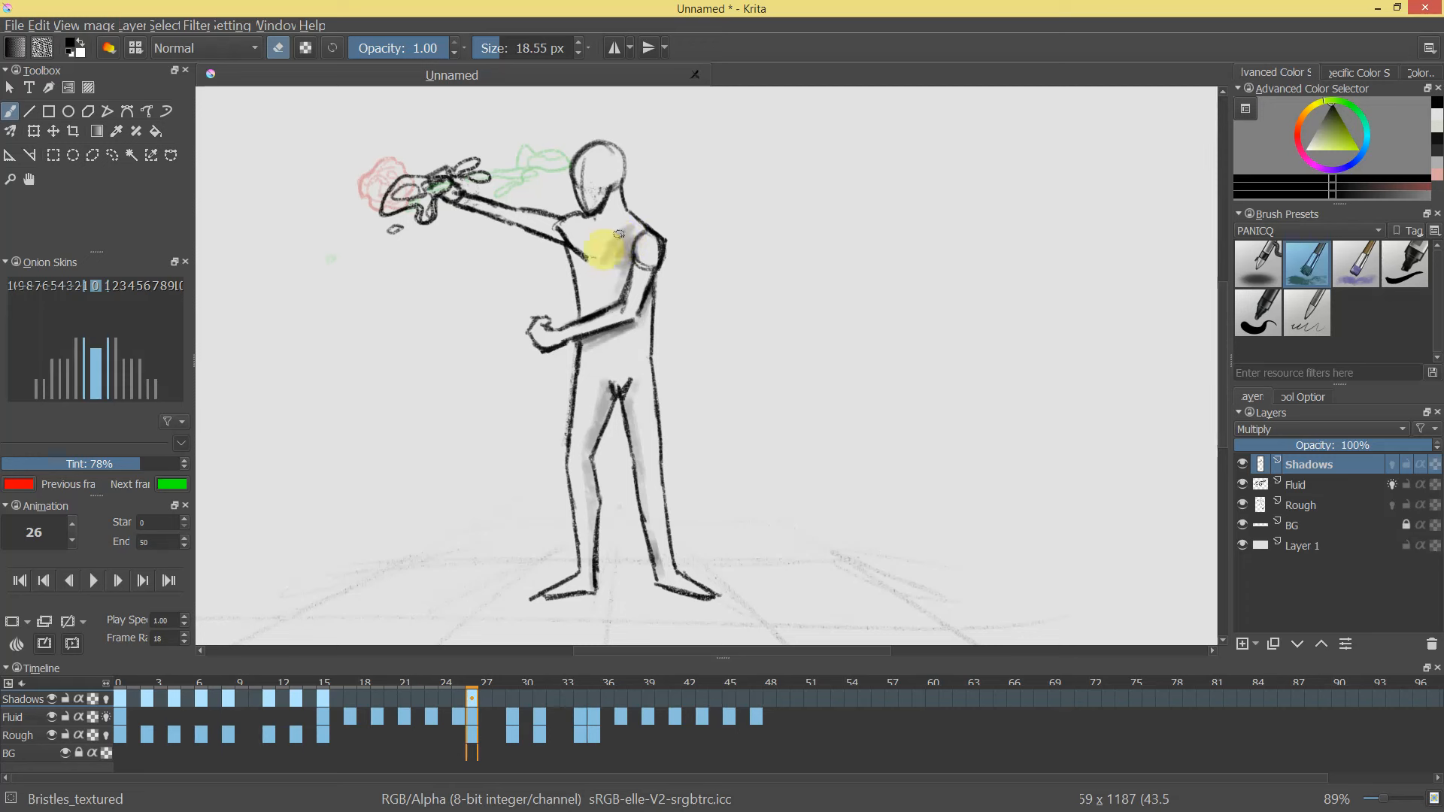
key("ctrl+z")
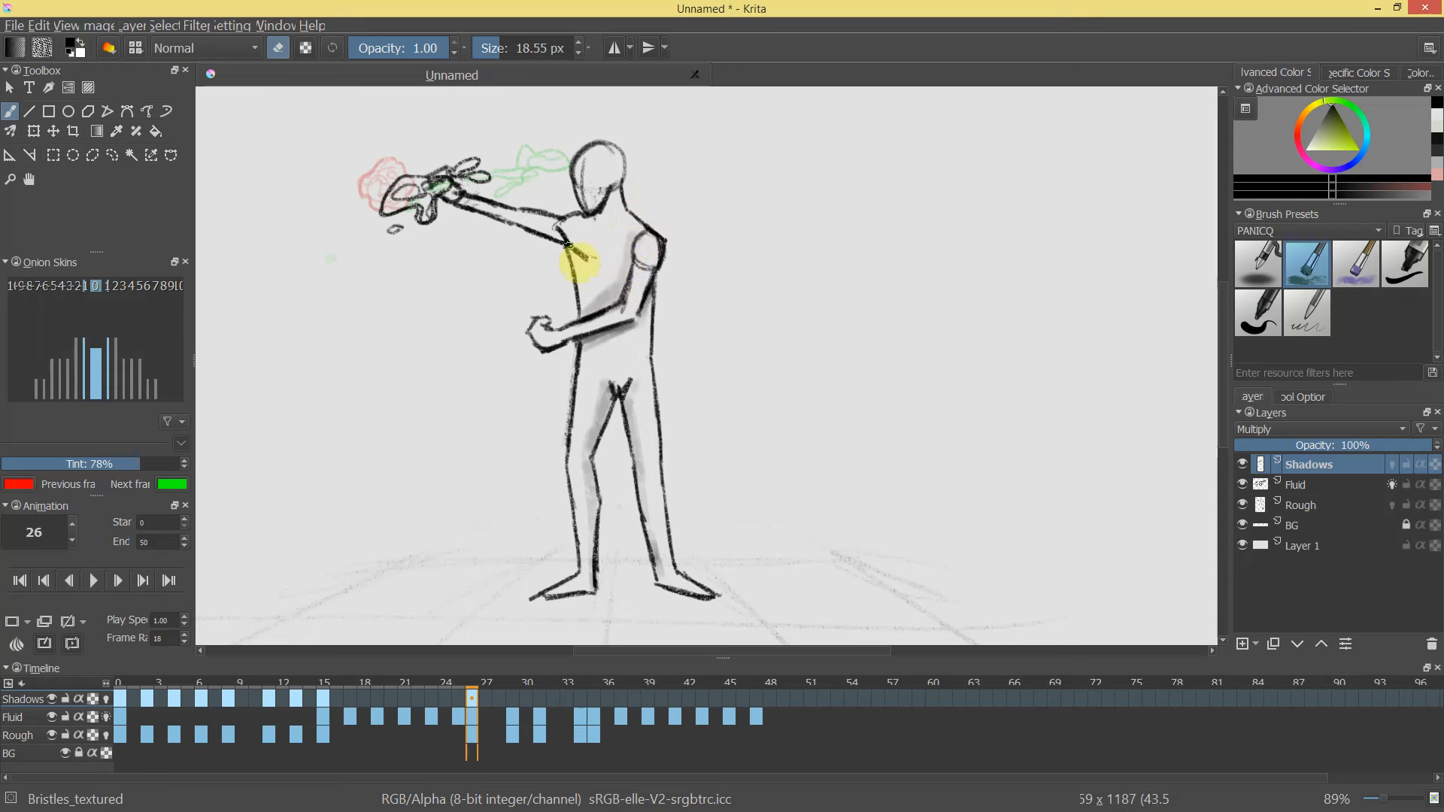
mouse_move(525, 224)
left_mouse_down()
mouse_move(564, 239)
mouse_move(493, 213)
left_mouse_up()
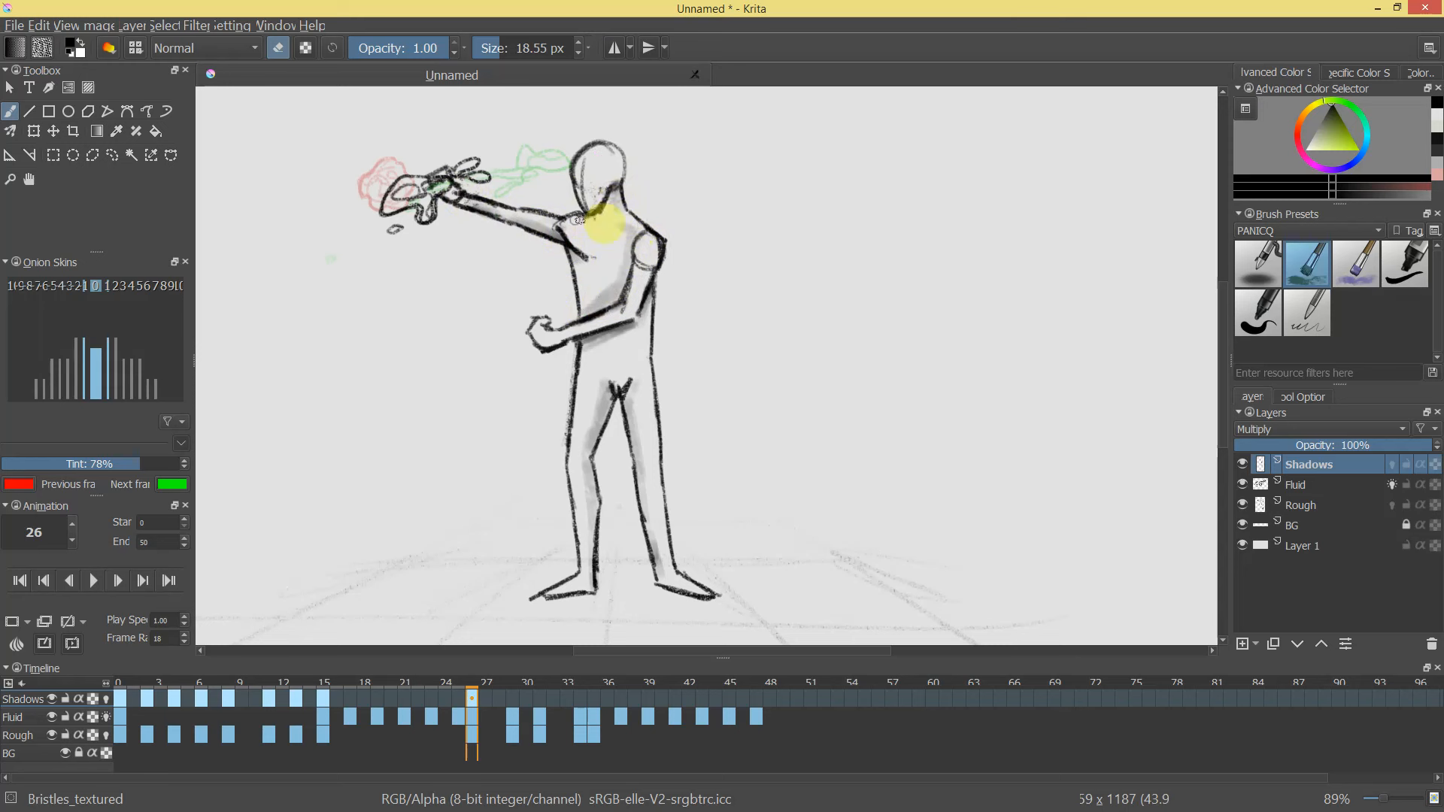
left_click_drag(701, 279, 710, 249)
left_click_drag(650, 433, 647, 397)
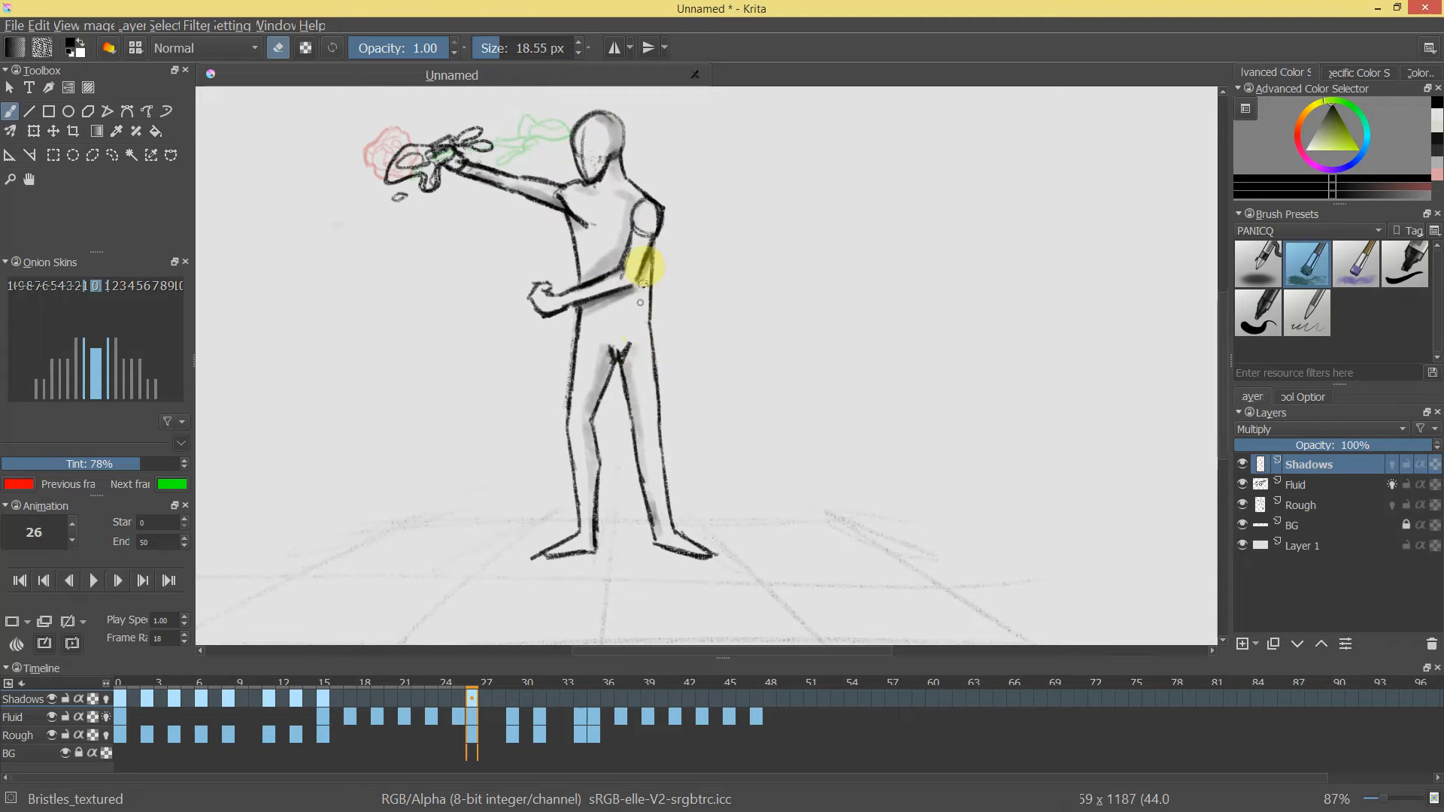
mouse_move(676, 419)
left_mouse_down()
mouse_move(696, 426)
mouse_move(698, 400)
left_mouse_up()
Create a new Shadows frame at frame 29 and shade the figure's legs, torso, head and raised arm.
left_click_drag(475, 684, 512, 697)
right_click(516, 696)
left_click(538, 706)
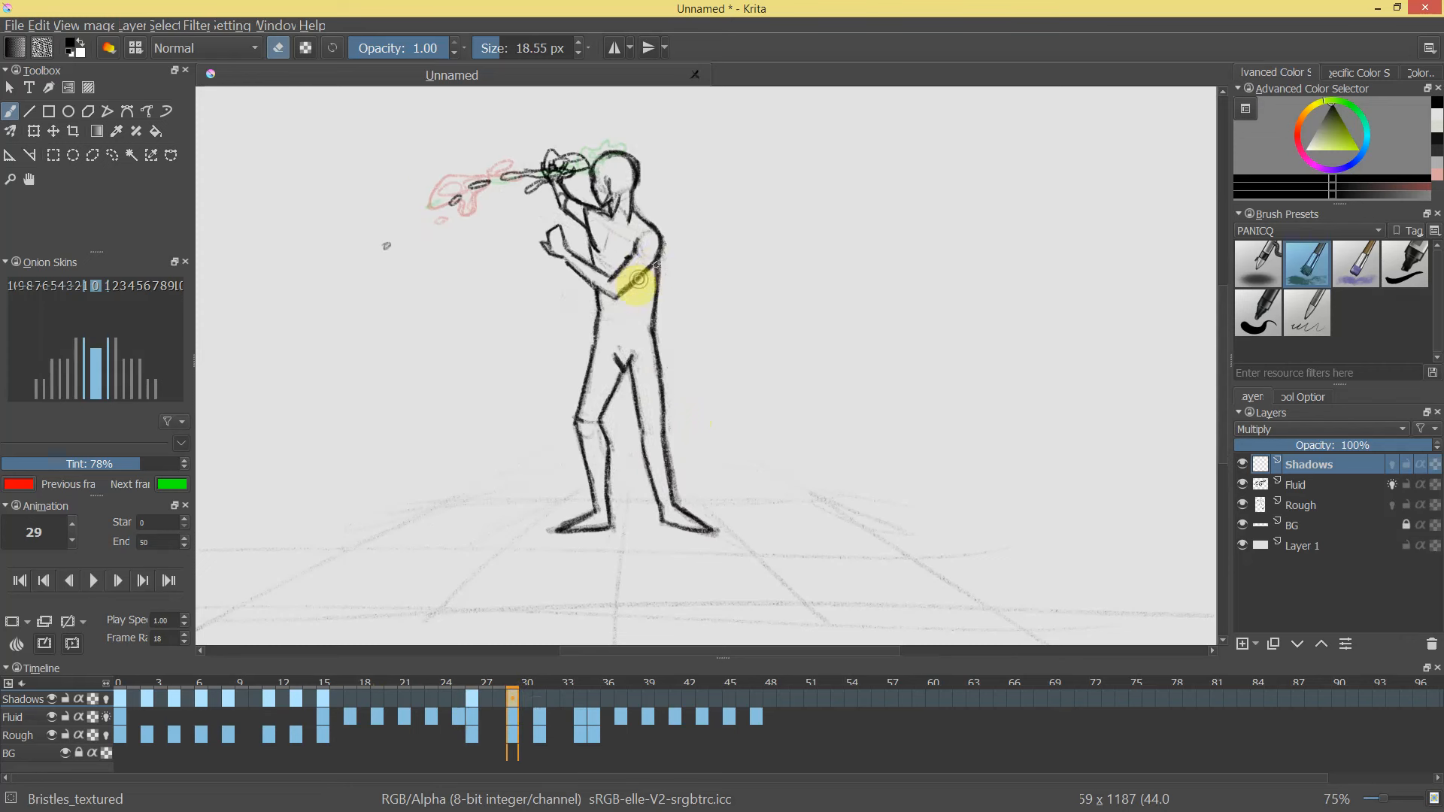
mouse_move(649, 322)
left_mouse_down()
mouse_move(592, 422)
mouse_move(598, 467)
mouse_move(634, 360)
mouse_move(678, 520)
left_mouse_up()
mouse_move(627, 343)
left_mouse_down()
mouse_move(642, 386)
mouse_move(618, 367)
left_mouse_up()
mouse_move(625, 170)
left_mouse_down()
mouse_move(621, 200)
mouse_move(600, 186)
mouse_move(601, 207)
mouse_move(610, 160)
left_mouse_up()
mouse_move(621, 229)
left_mouse_down()
mouse_move(584, 222)
mouse_move(558, 189)
left_mouse_up()
left_click_drag(704, 377, 699, 286)
mouse_move(581, 244)
left_mouse_down()
mouse_move(602, 403)
mouse_move(594, 294)
left_mouse_up()
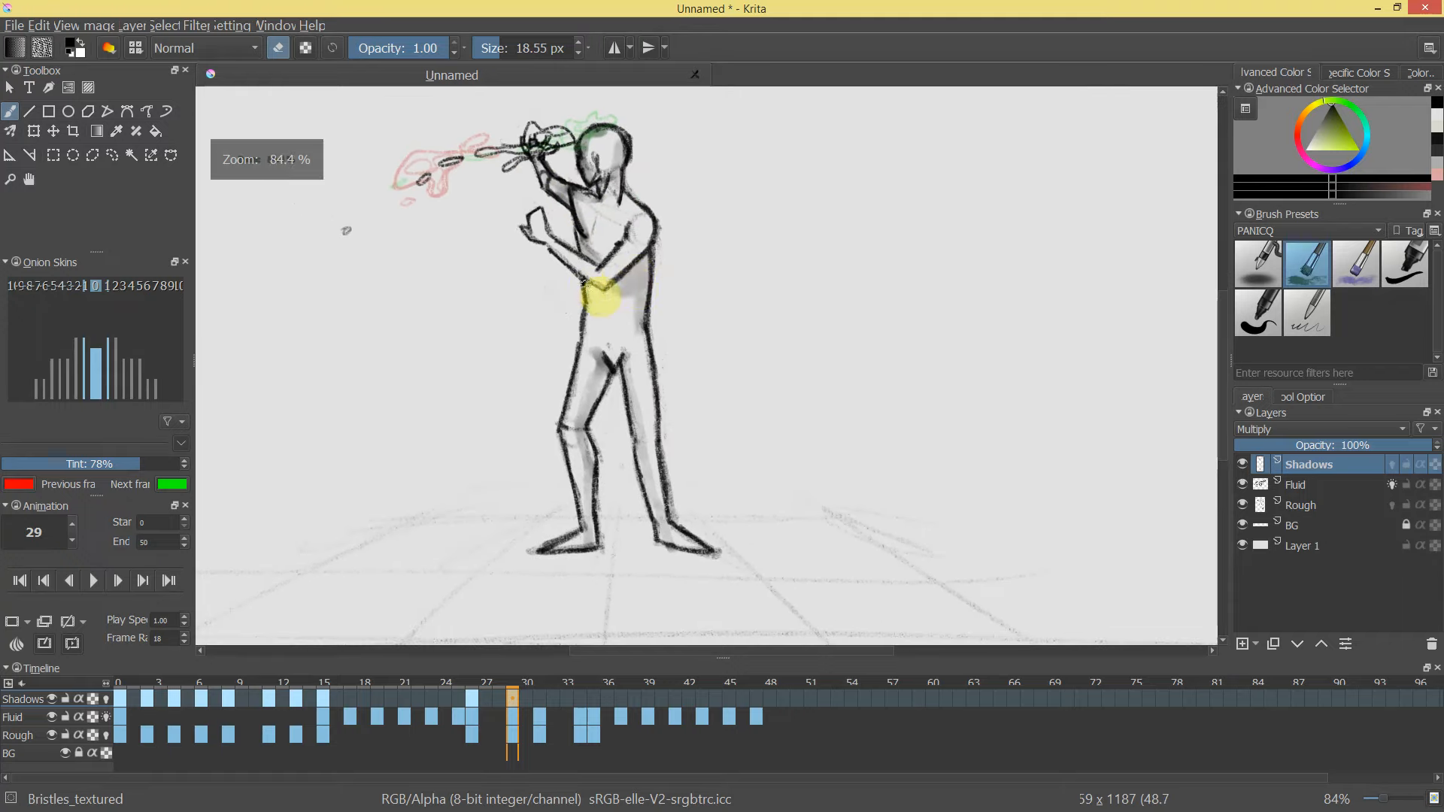
left_click_drag(657, 386, 648, 290)
Add a Shadows frame at frame 31 and shade the figure's head, chest, the torso below the folded arms, and legs.
left_click(540, 675)
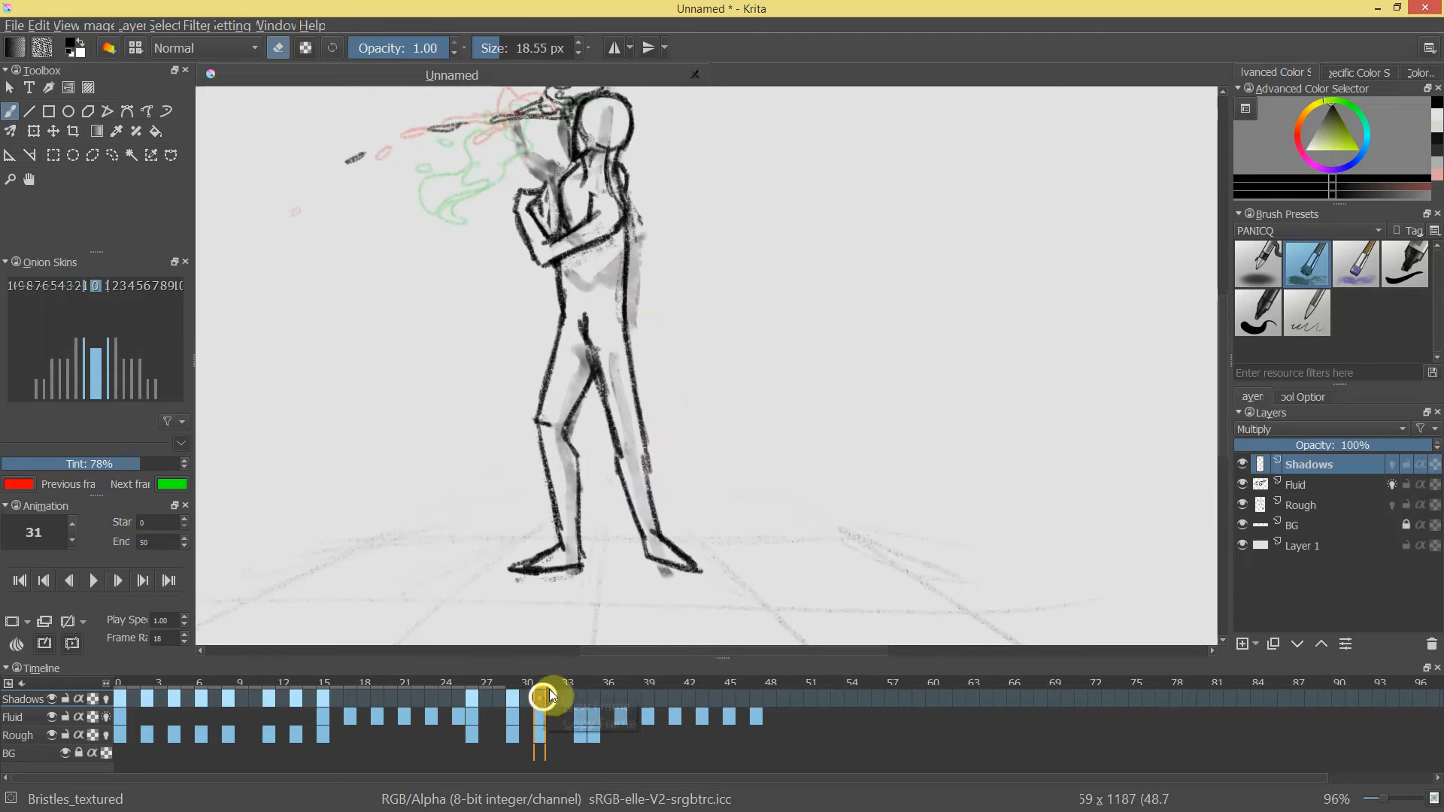
left_click_drag(670, 401, 609, 329)
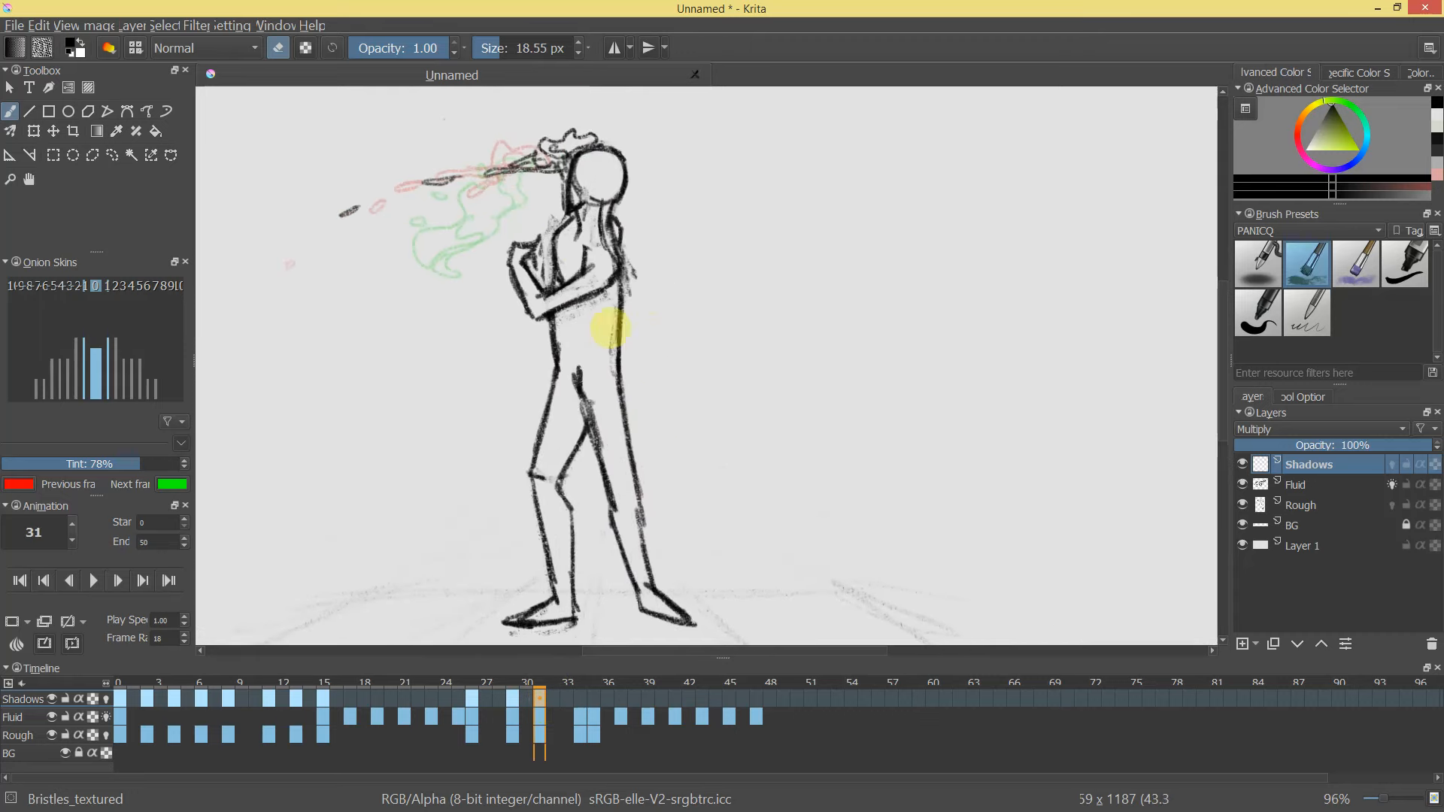
mouse_move(567, 239)
left_mouse_down()
mouse_move(576, 179)
mouse_move(589, 216)
mouse_move(601, 151)
left_mouse_up()
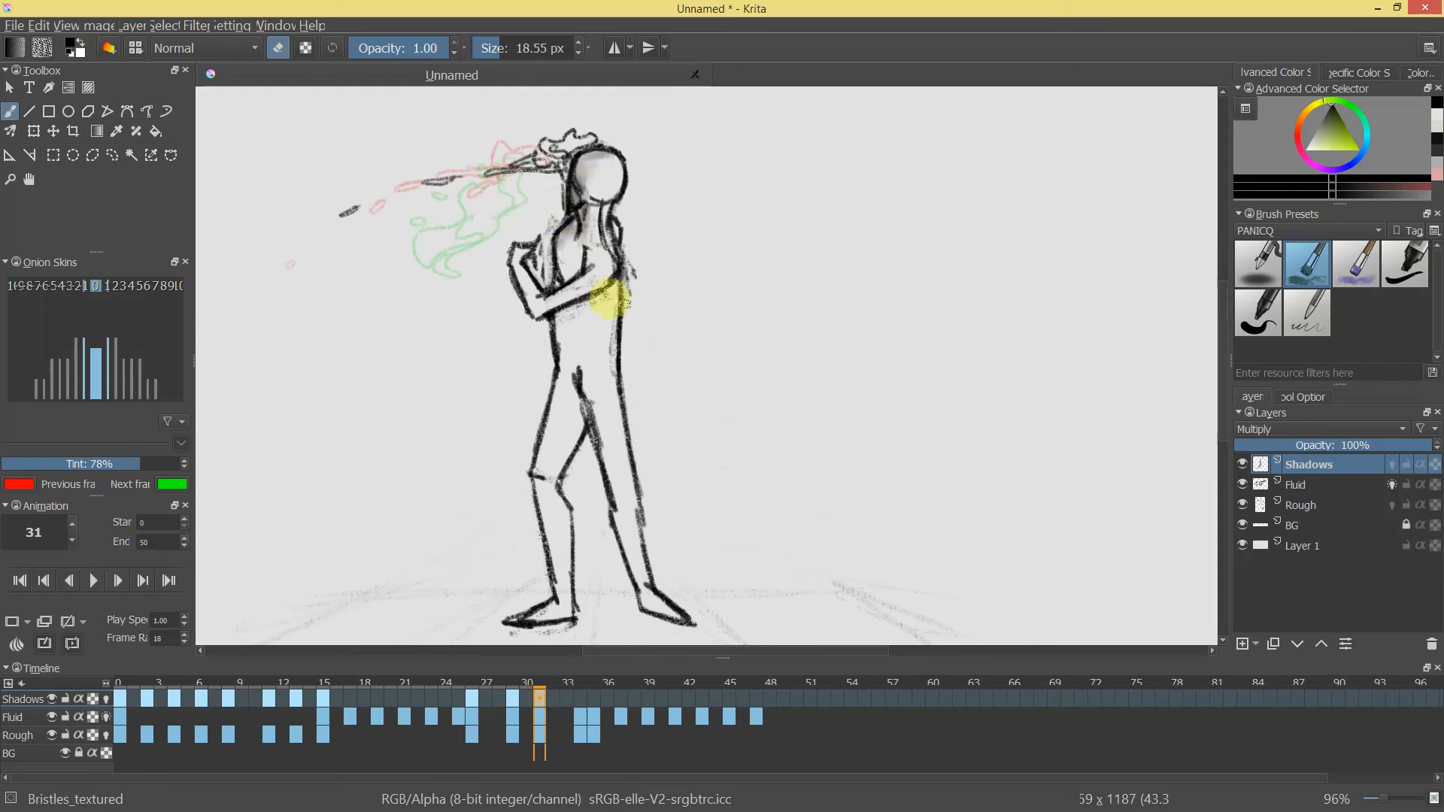
mouse_move(599, 281)
left_mouse_down()
mouse_move(556, 317)
mouse_move(560, 334)
mouse_move(583, 307)
mouse_move(553, 427)
mouse_move(568, 385)
mouse_move(570, 448)
mouse_move(550, 486)
mouse_move(563, 621)
left_mouse_up()
left_click_drag(581, 380, 623, 534)
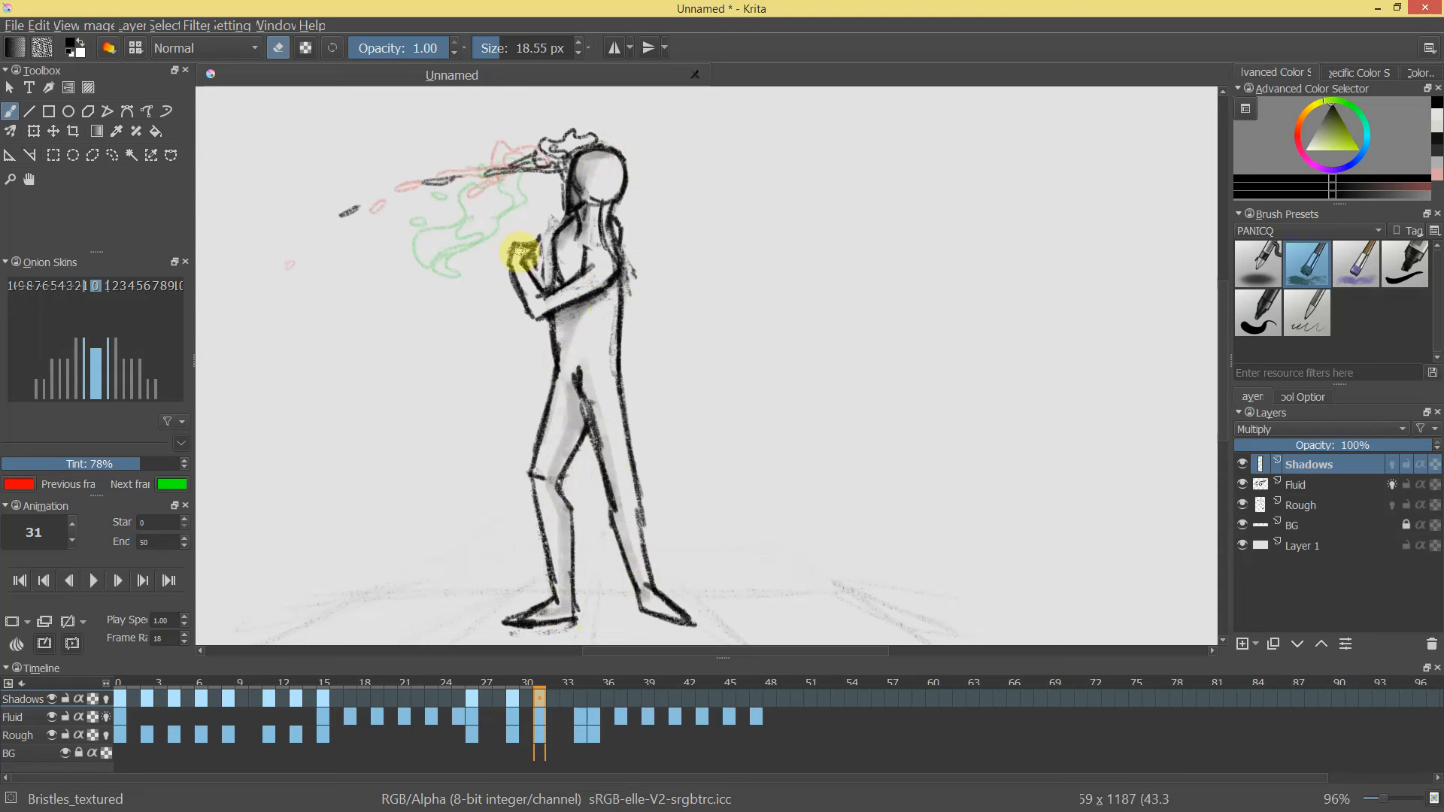
scroll(632, 413, "down", 5)
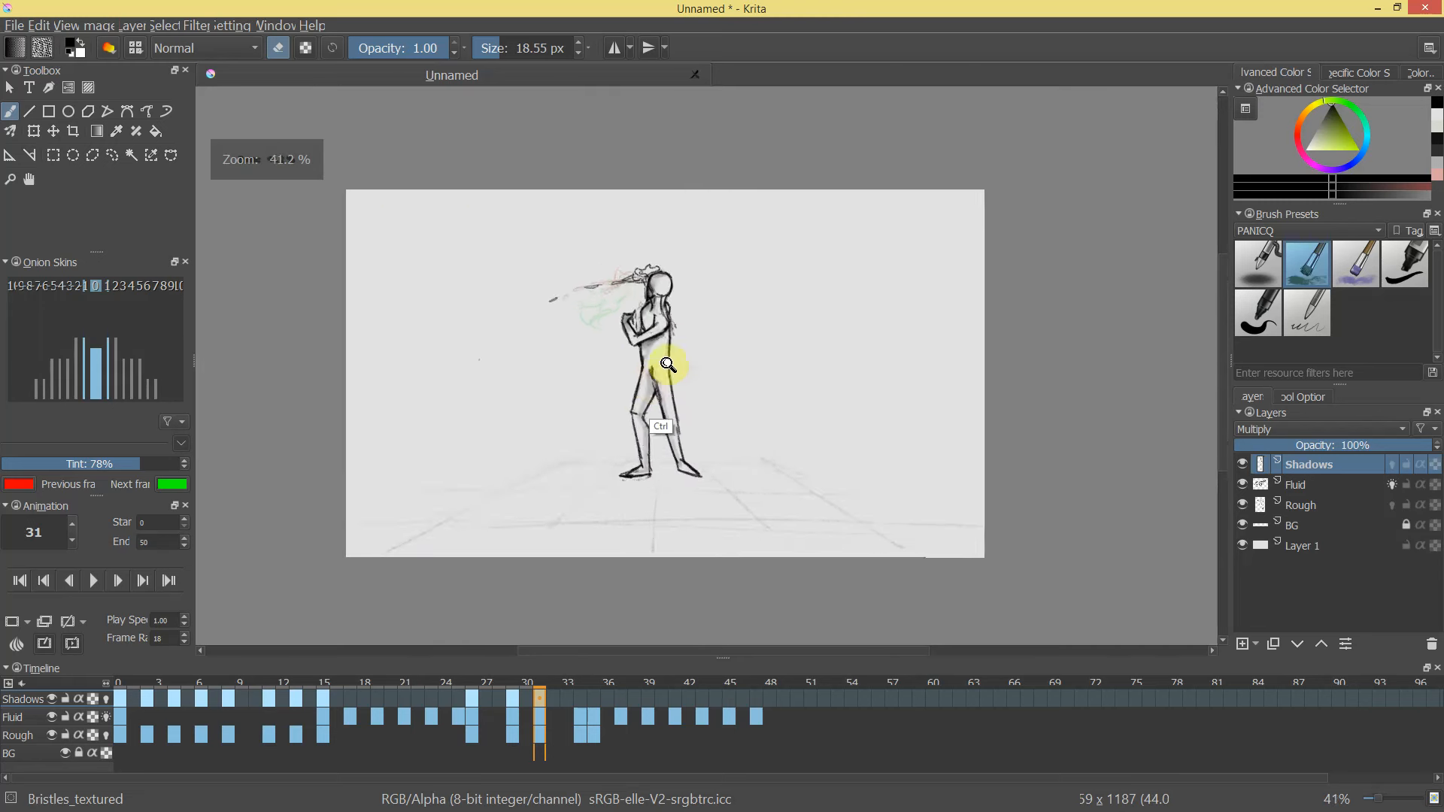
scroll(667, 361, "up", 1)
Add a Shadows frame at frame 34 and shade the figure's head, torso, arms and legs.
left_click(580, 692)
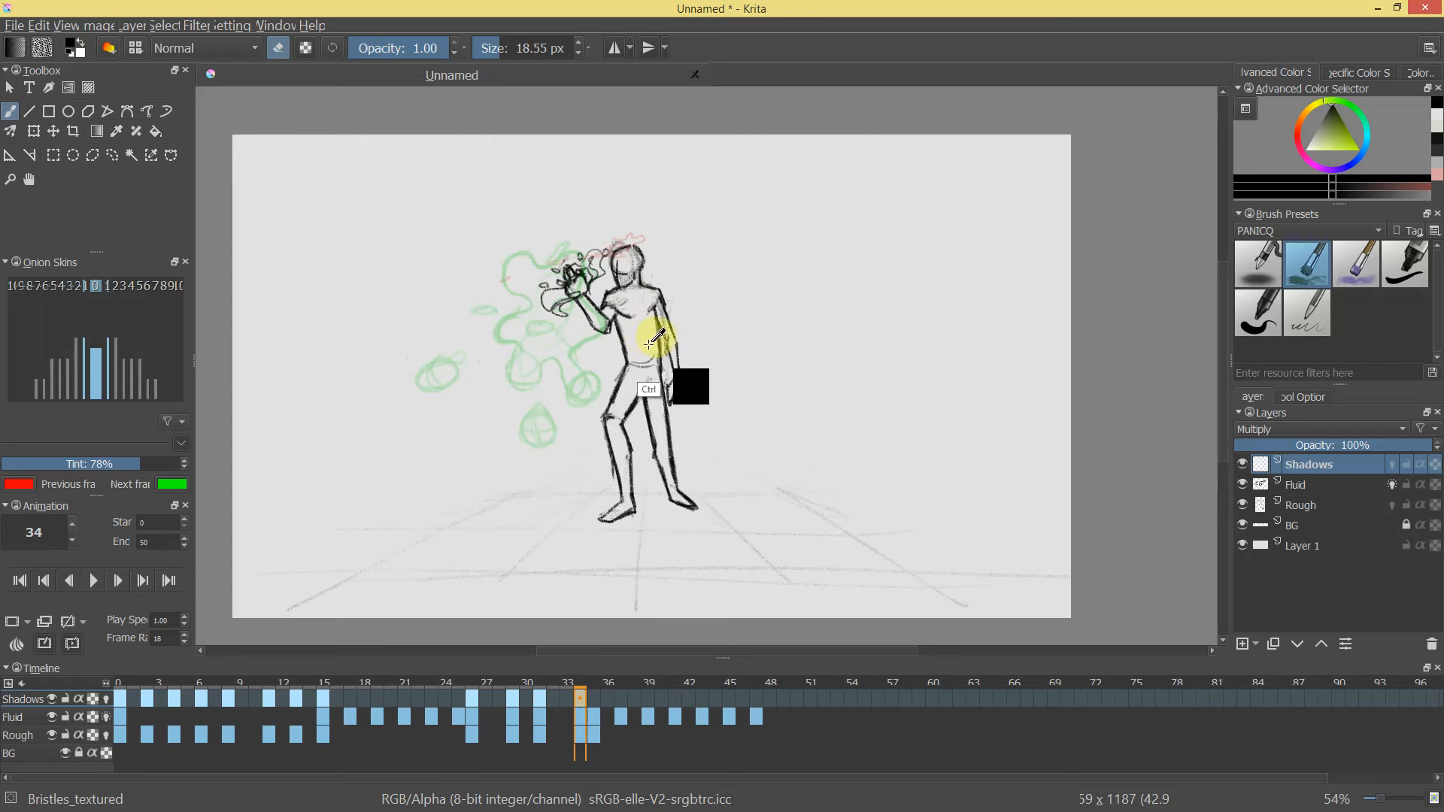
scroll(647, 339, "up", 2)
mouse_move(613, 267)
left_mouse_down()
mouse_move(626, 344)
mouse_move(651, 334)
mouse_move(654, 403)
mouse_move(628, 251)
mouse_move(628, 381)
mouse_move(566, 460)
mouse_move(607, 418)
mouse_move(631, 526)
mouse_move(570, 363)
left_mouse_up()
mouse_move(570, 297)
left_mouse_down()
mouse_move(540, 277)
mouse_move(605, 216)
mouse_move(564, 223)
mouse_move(578, 173)
left_mouse_up()
left_click_drag(632, 293, 705, 262)
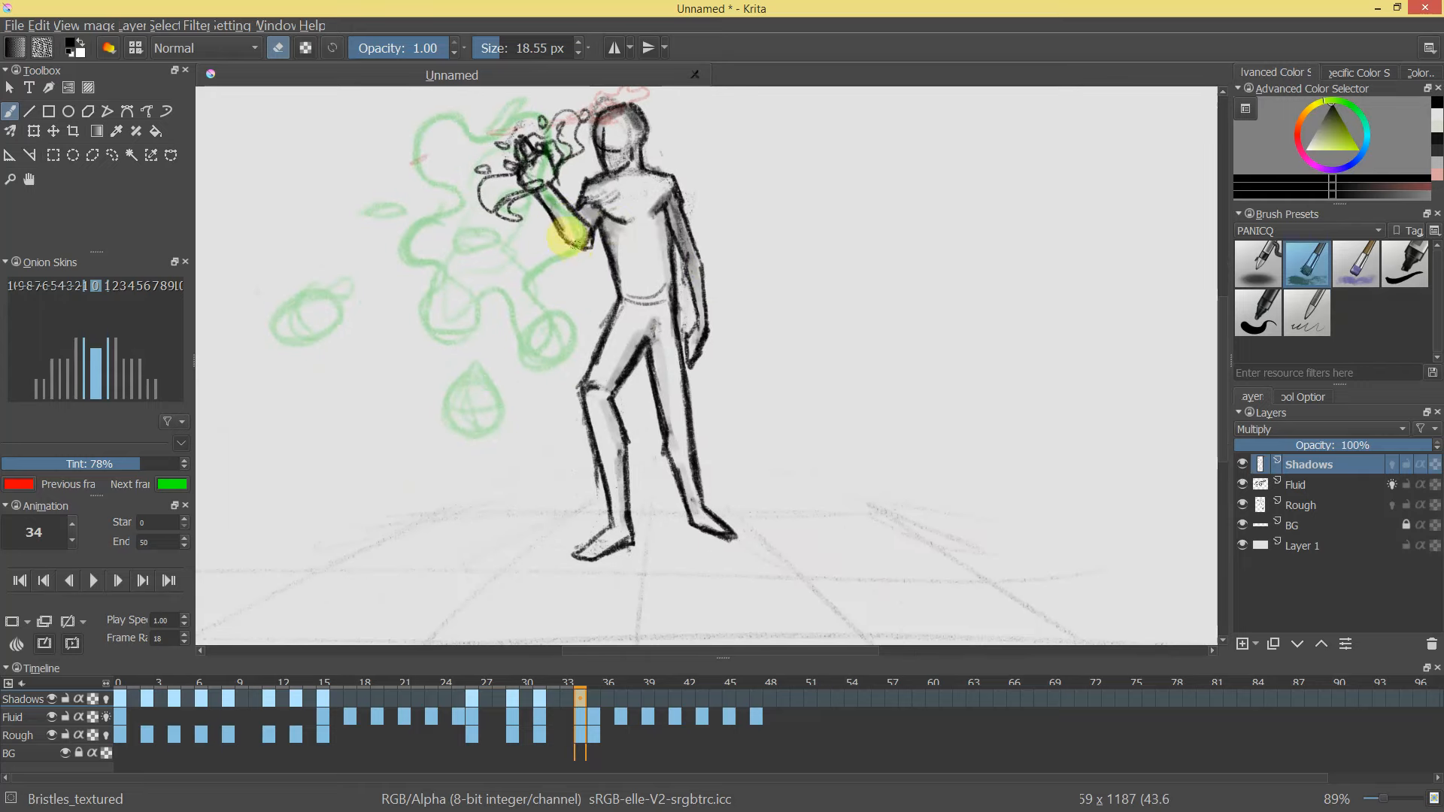
mouse_move(590, 242)
left_mouse_down()
mouse_move(660, 387)
mouse_move(665, 354)
left_mouse_up()
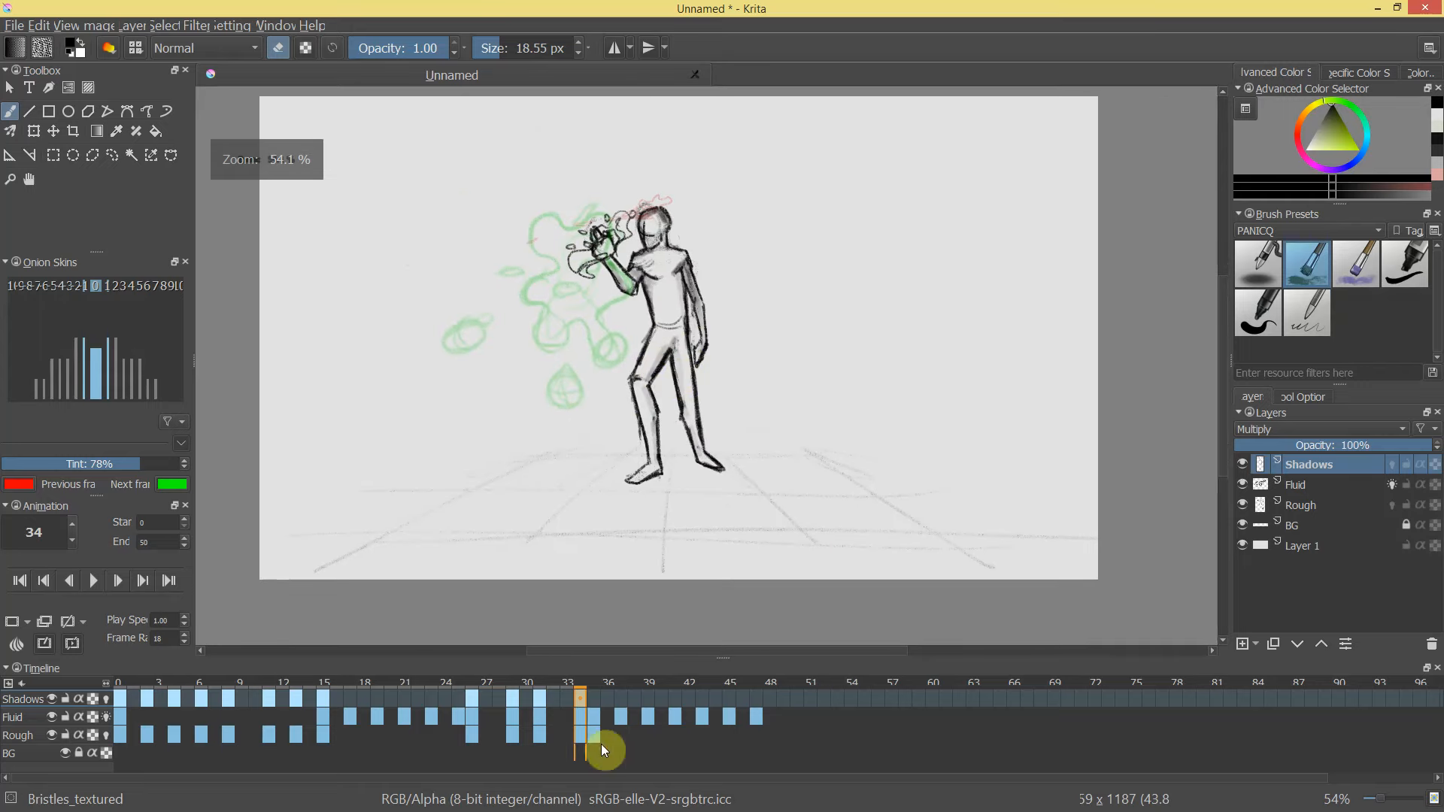
Add a Shadows frame at frame 35 and shade the figure's head, torso, arms and legs.
left_click(594, 699)
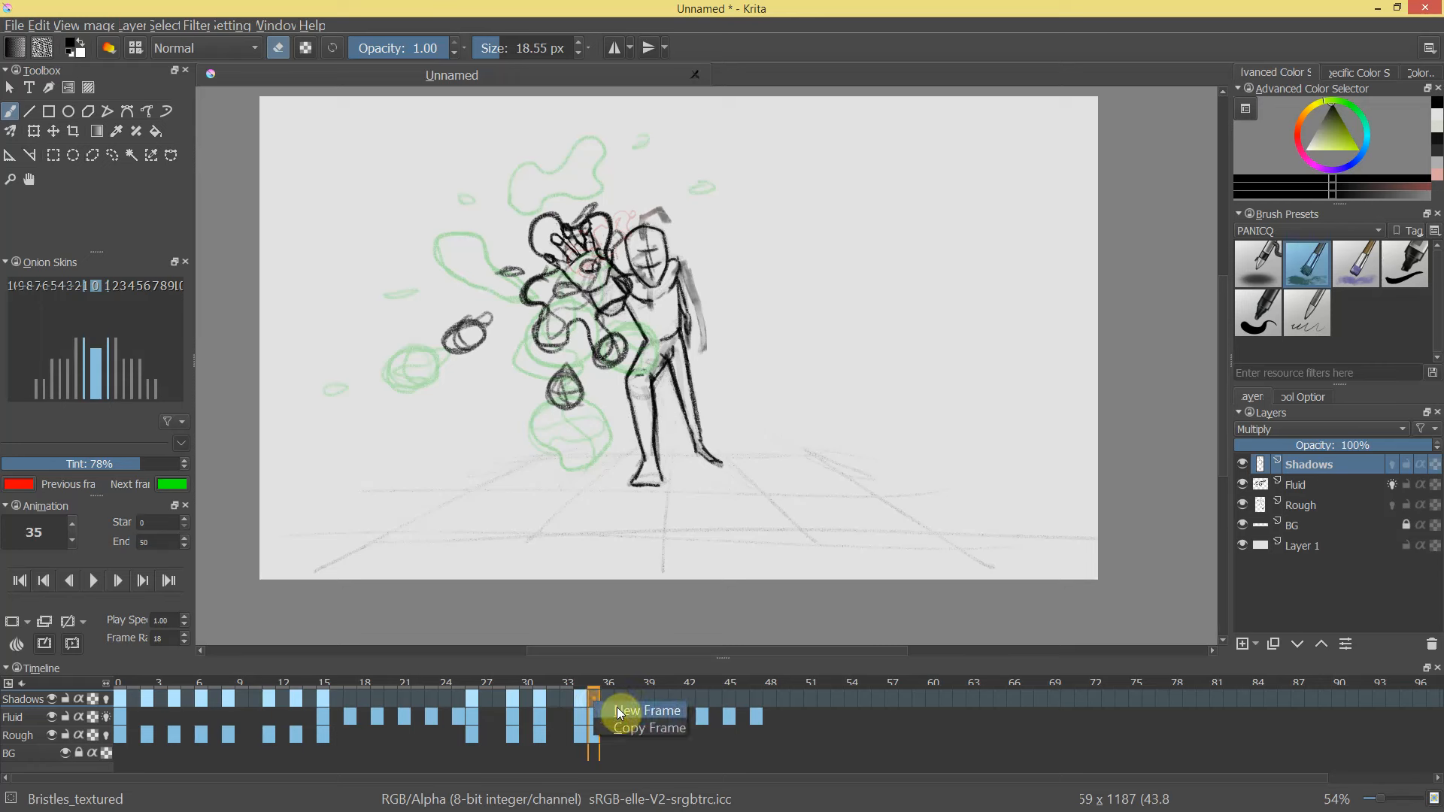
left_click_drag(654, 283, 670, 154)
left_click_drag(640, 241, 646, 383)
left_click_drag(632, 277, 637, 325)
mouse_move(639, 390)
left_mouse_down()
mouse_move(613, 286)
mouse_move(618, 330)
mouse_move(624, 220)
mouse_move(532, 136)
mouse_move(502, 163)
mouse_move(576, 134)
mouse_move(508, 167)
mouse_move(582, 156)
mouse_move(596, 200)
mouse_move(523, 179)
mouse_move(534, 164)
mouse_move(507, 169)
mouse_move(519, 225)
left_mouse_up()
scroll(621, 249, "down", 5)
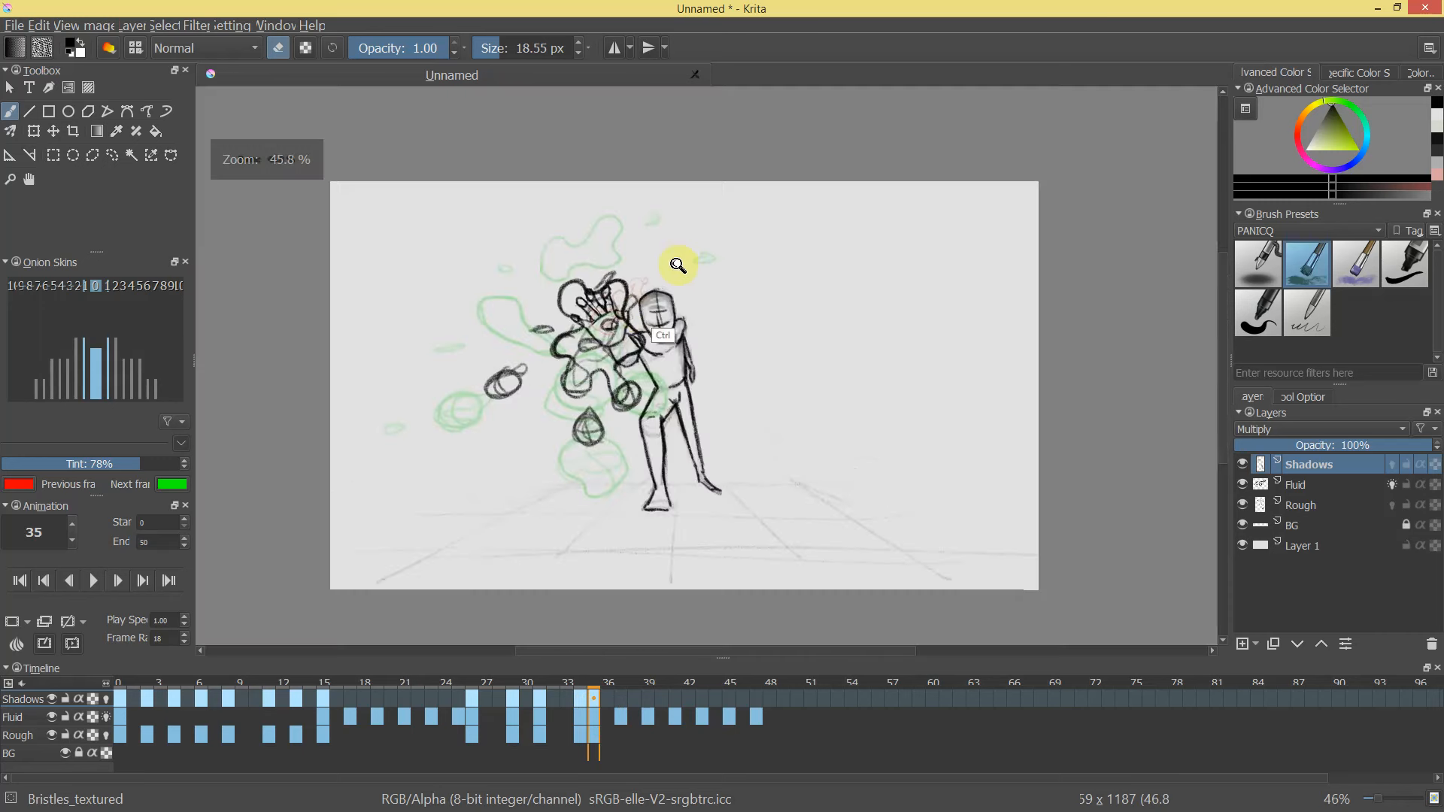
scroll(676, 264, "up", 3)
left_click_drag(562, 331, 574, 342)
mouse_move(650, 295)
left_mouse_down()
mouse_move(672, 463)
mouse_move(640, 322)
mouse_move(664, 443)
mouse_move(658, 411)
mouse_move(709, 514)
left_mouse_up()
mouse_move(748, 425)
left_mouse_down()
mouse_move(720, 488)
mouse_move(736, 347)
left_mouse_up()
mouse_move(632, 426)
left_mouse_down()
mouse_move(649, 355)
mouse_move(634, 381)
mouse_move(638, 479)
left_mouse_up()
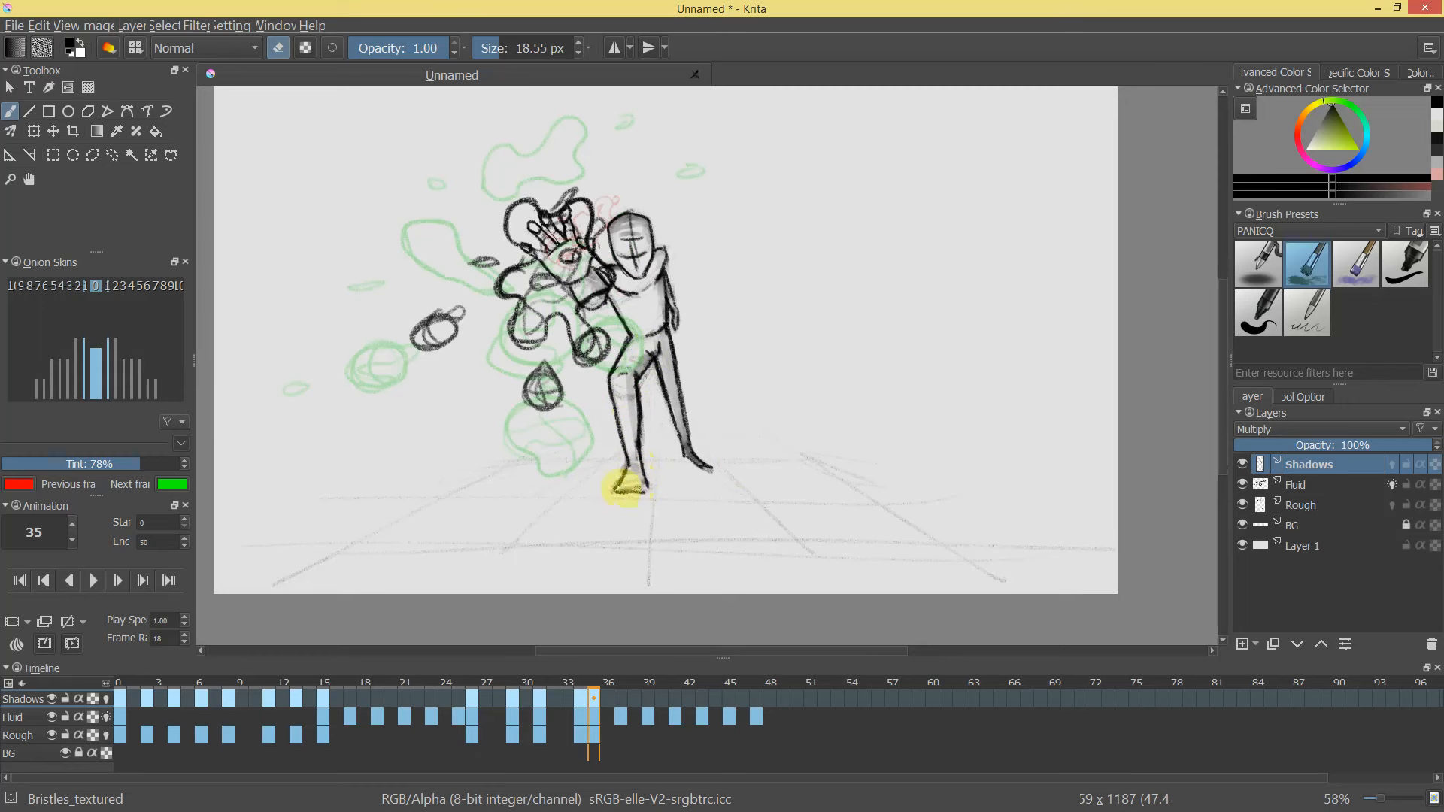
left_click_drag(731, 440, 684, 535)
left_click_drag(603, 680, 273, 525)
Play back the animation and crop a narrow strip off the right side of the canvas.
left_click(93, 581)
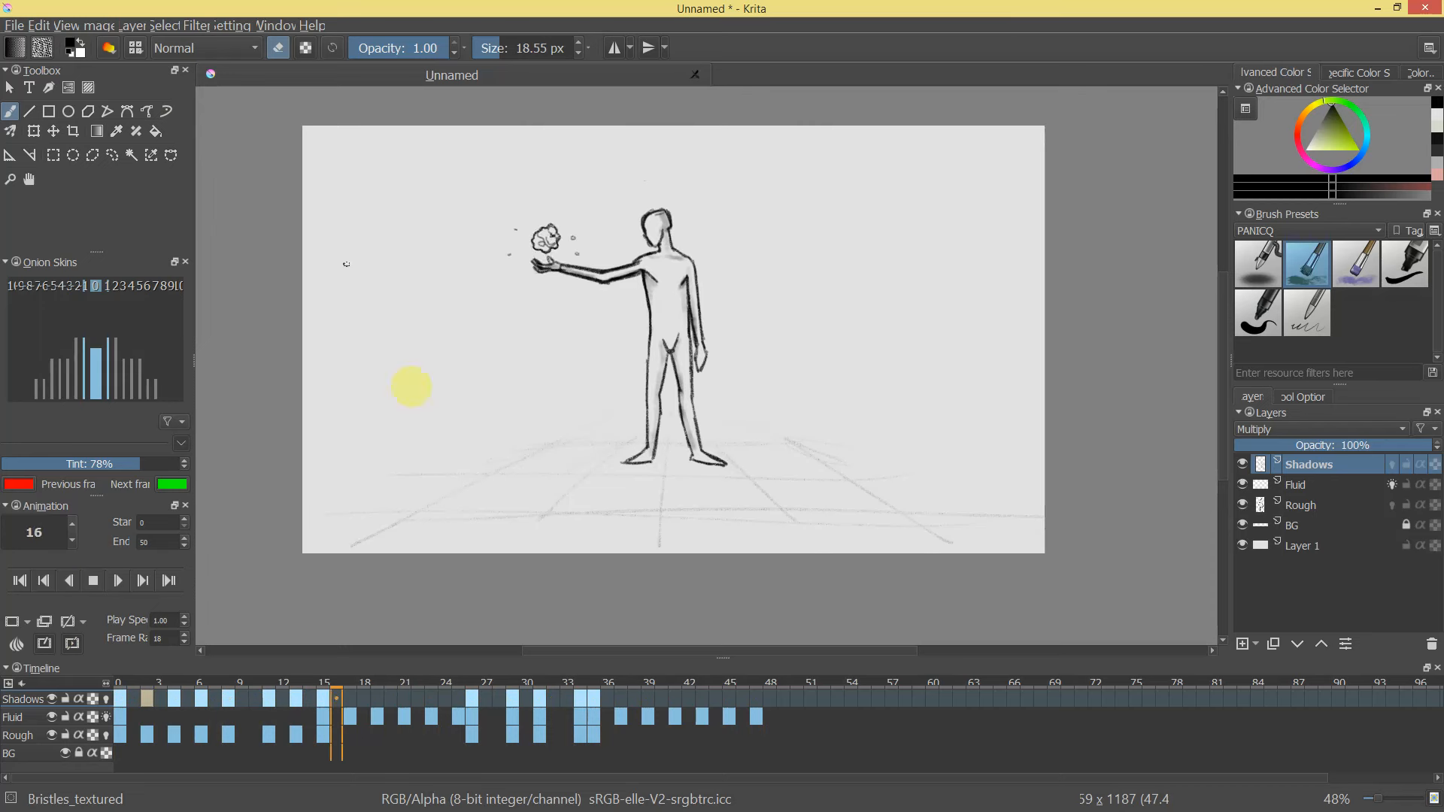
key("space")
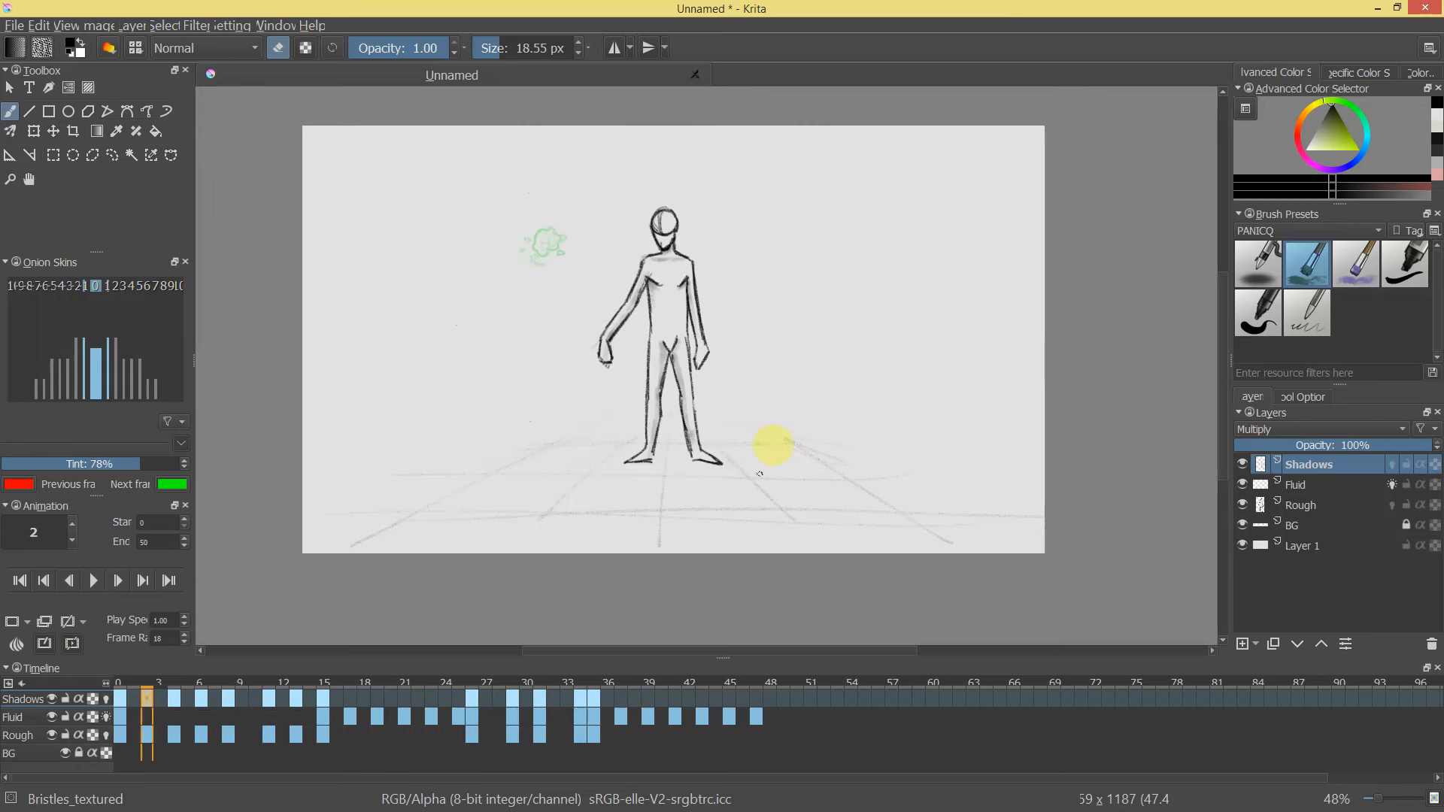
left_click(73, 131)
left_click_drag(299, 134, 1000, 581)
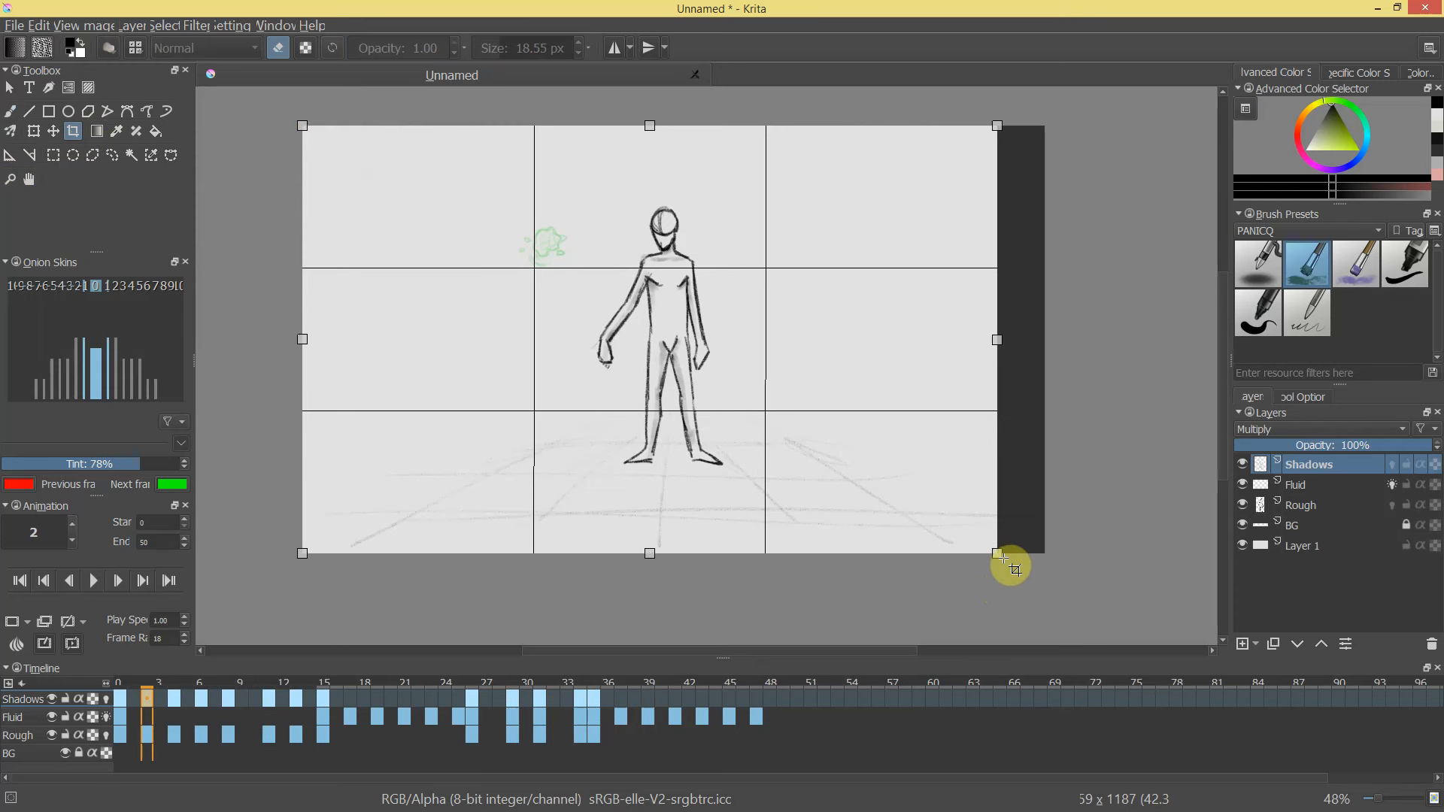
key("Return")
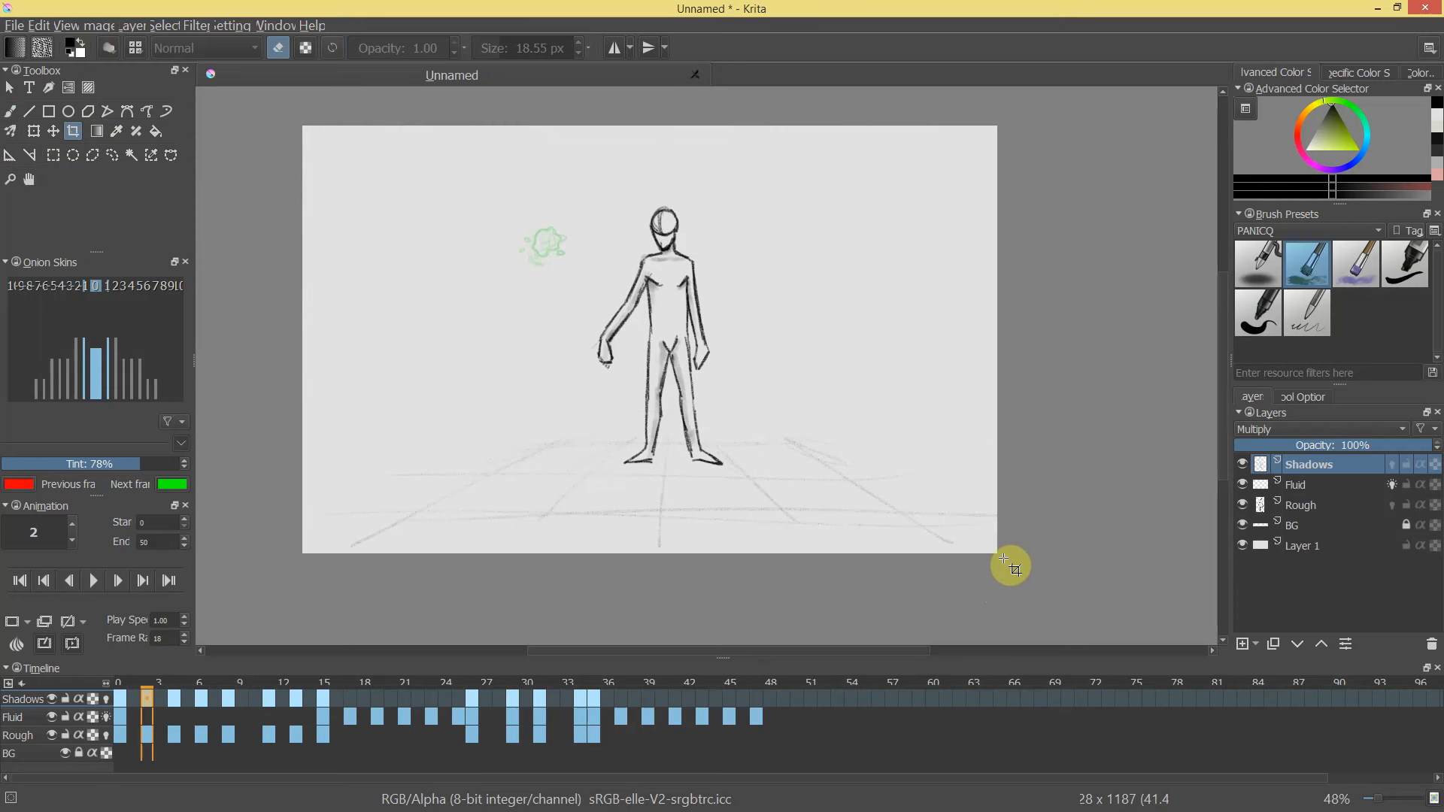
left_click(93, 582)
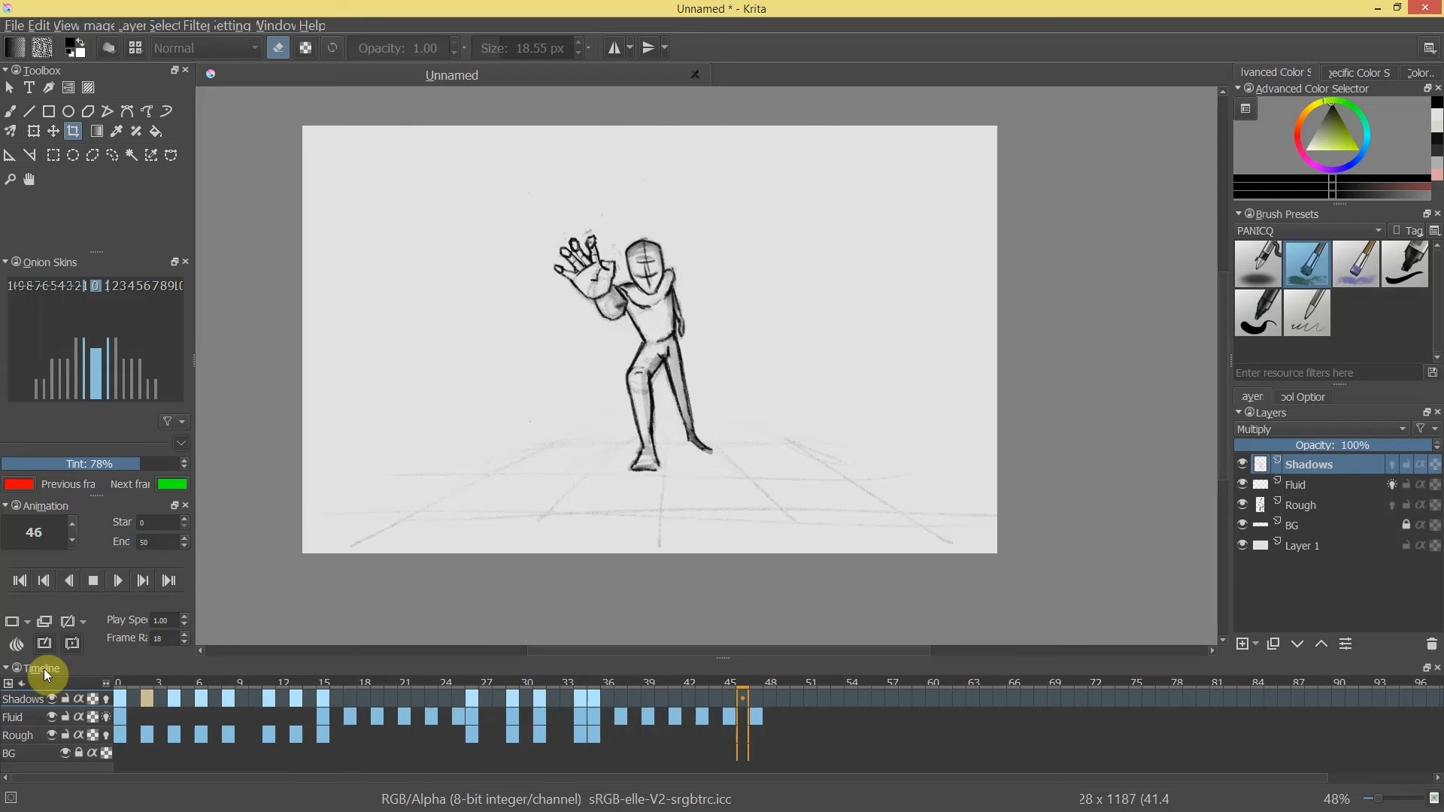
left_click(652, 555)
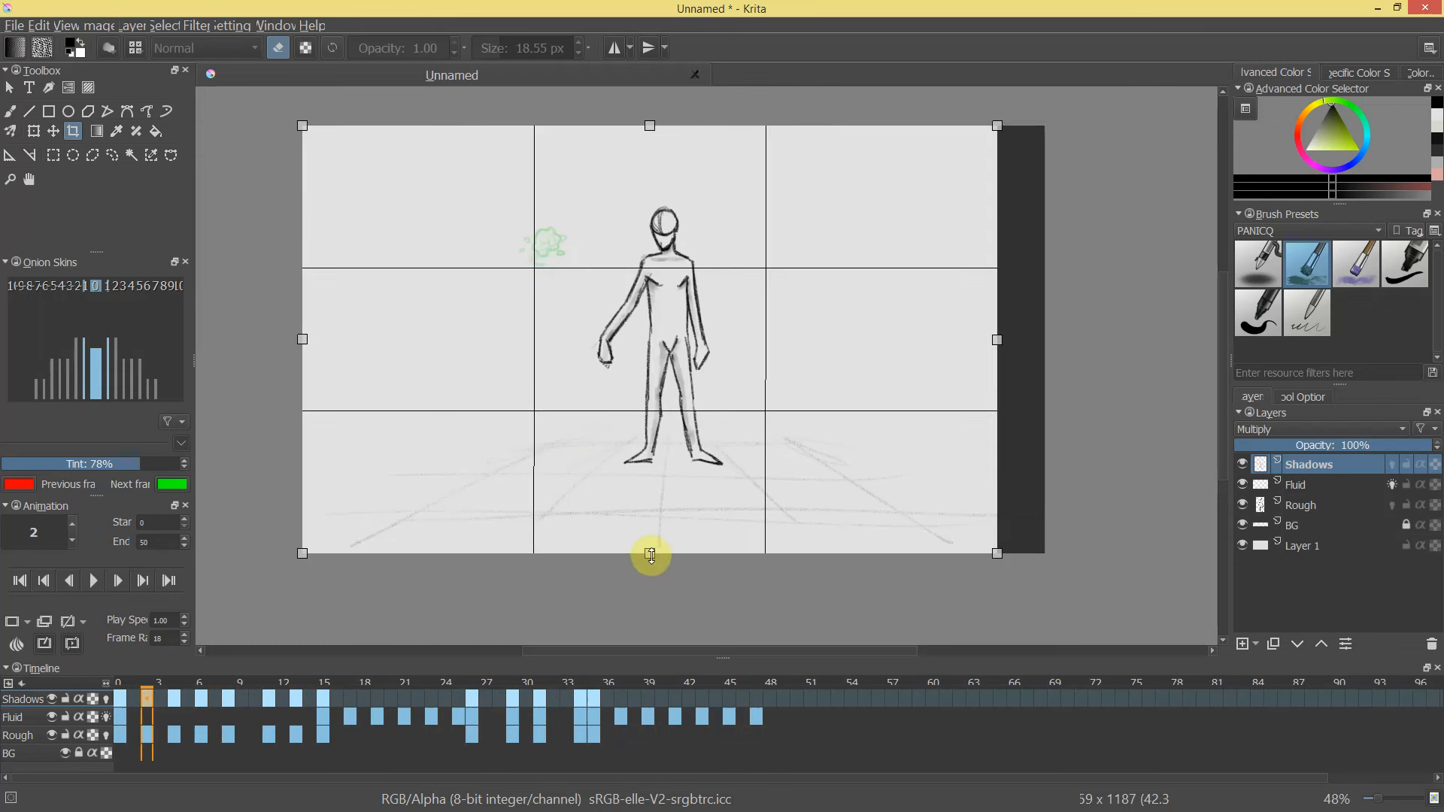
key("Return")
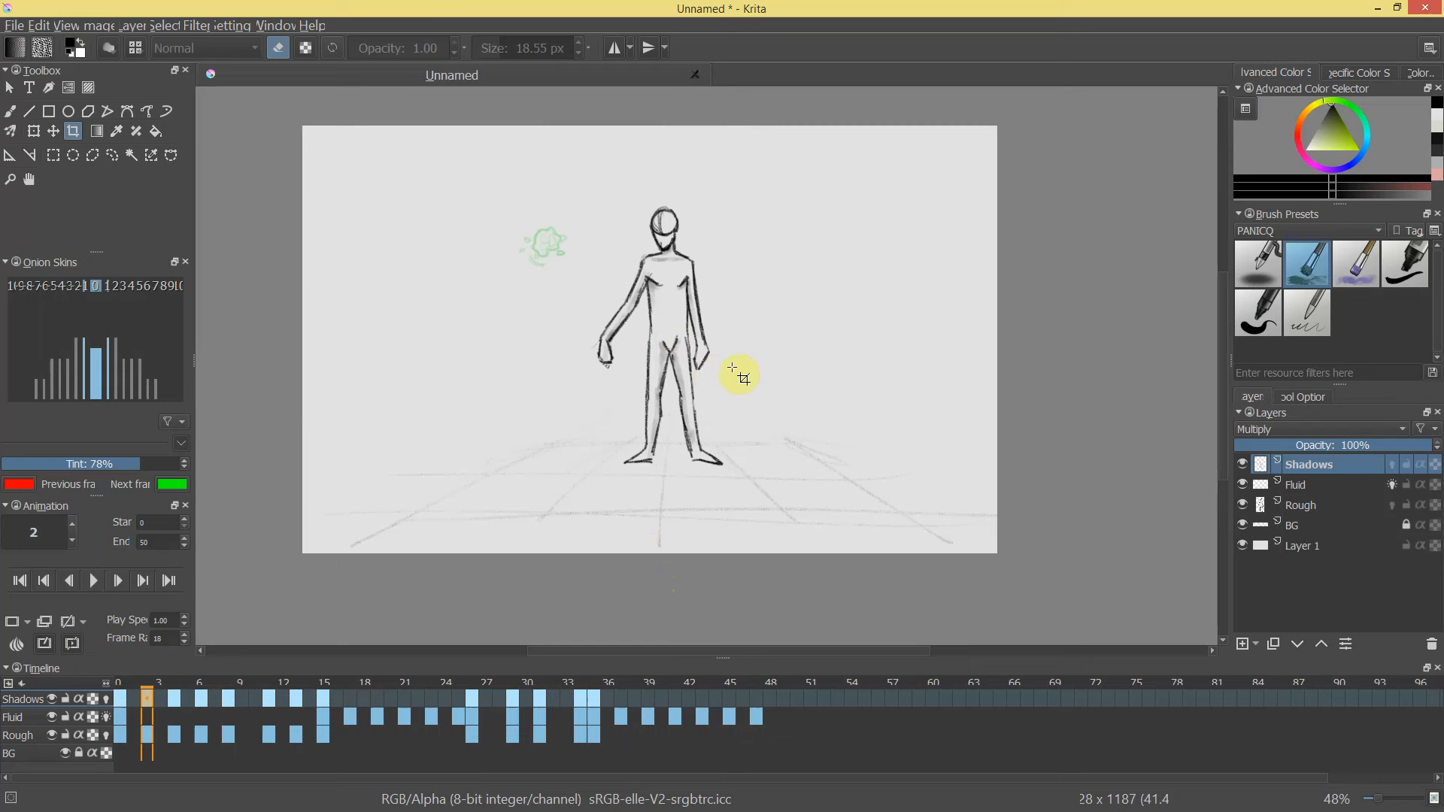
Save the document as TestFight in Krita document format in the Animations folder.
key("ctrl+s")
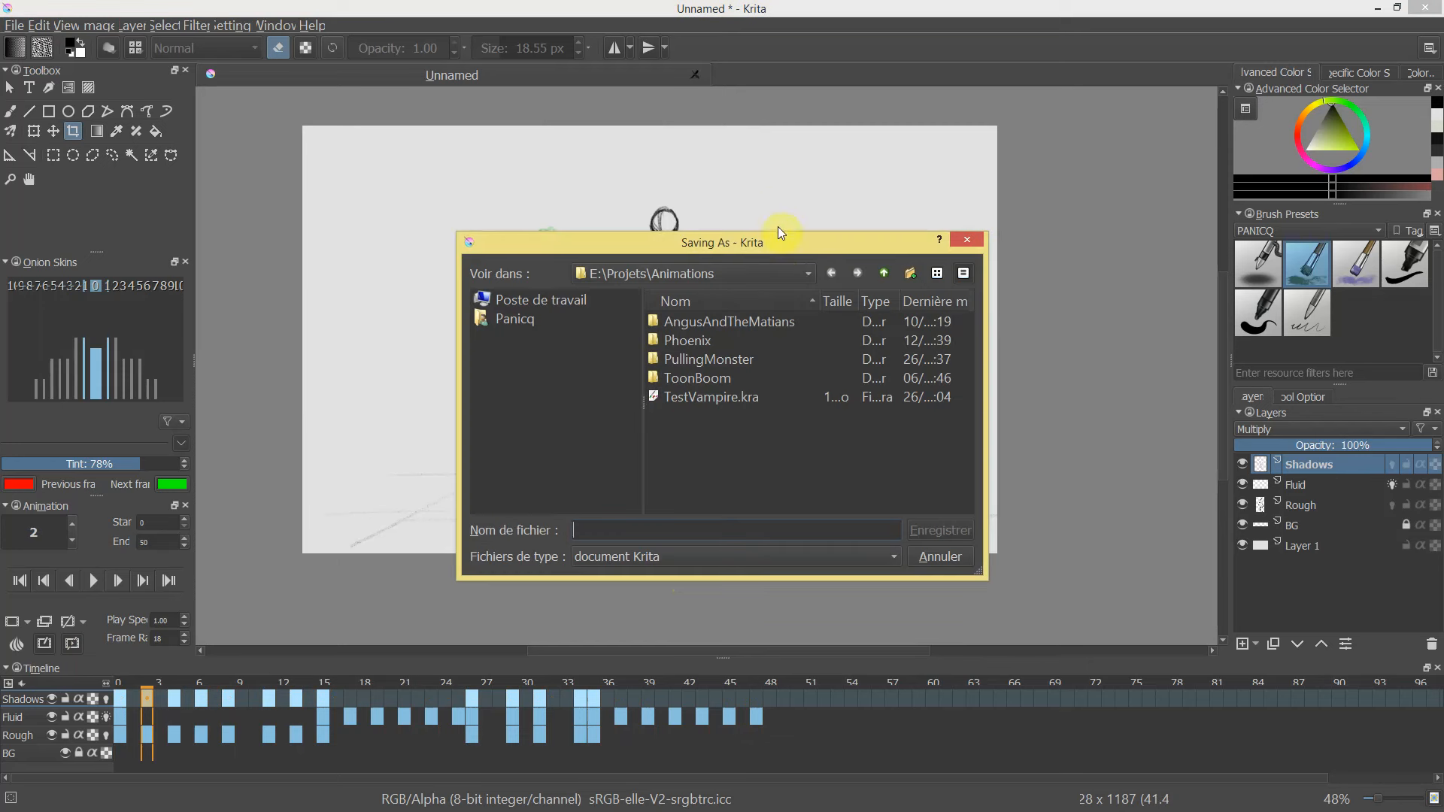
type("TestFight")
key("Return")
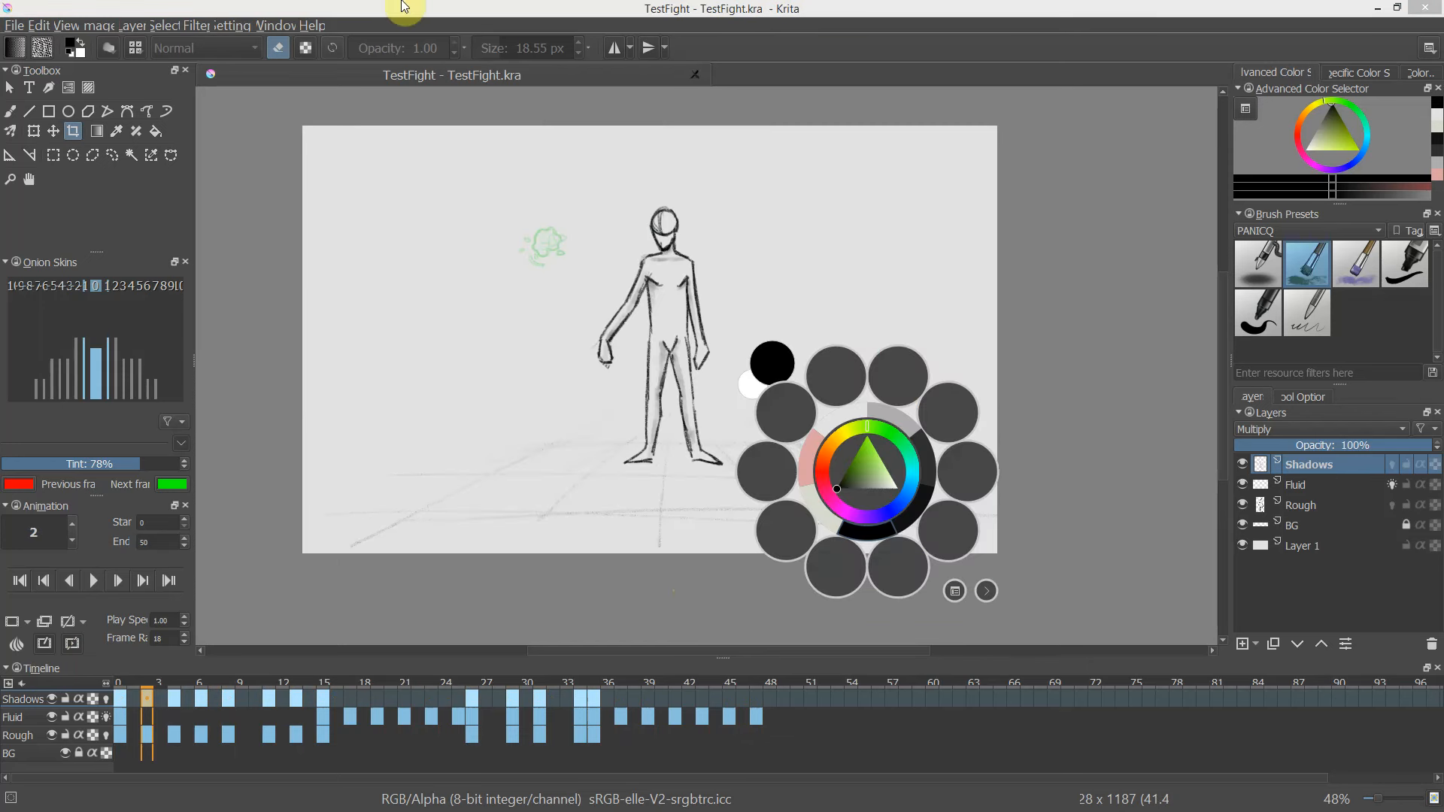
left_click(904, 260)
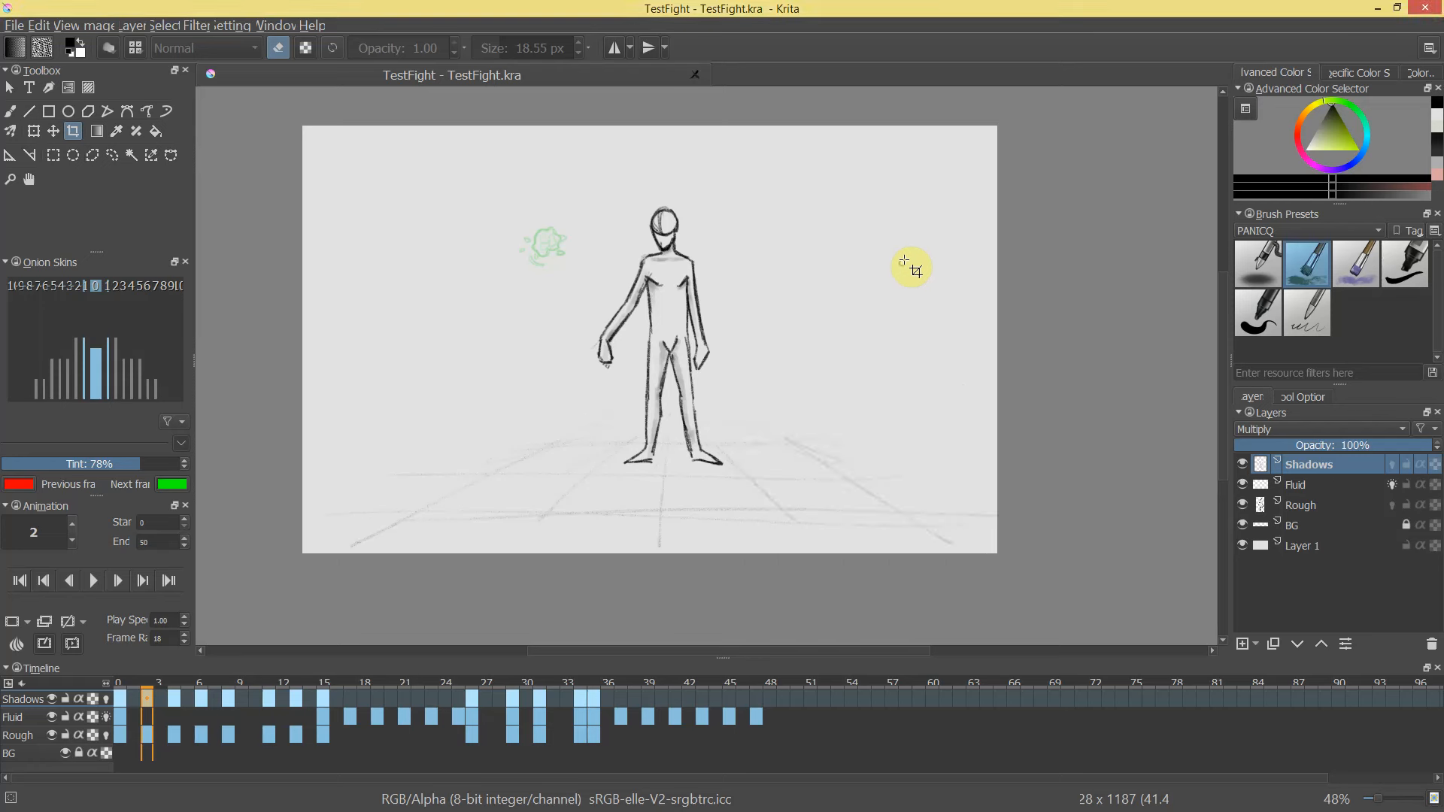
Start rendering the animation and set the last frame to 50.
left_click(24, 22)
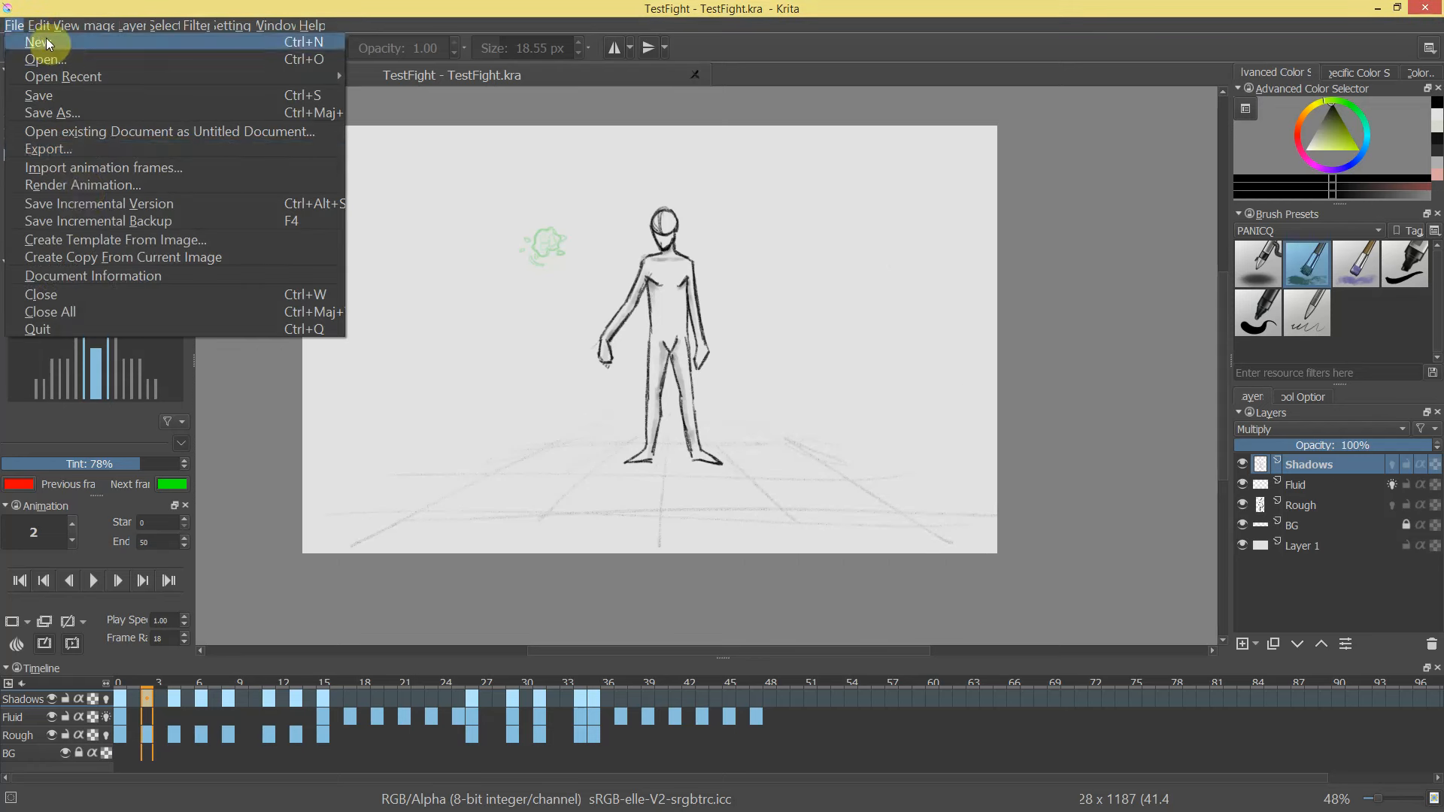
left_click(277, 186)
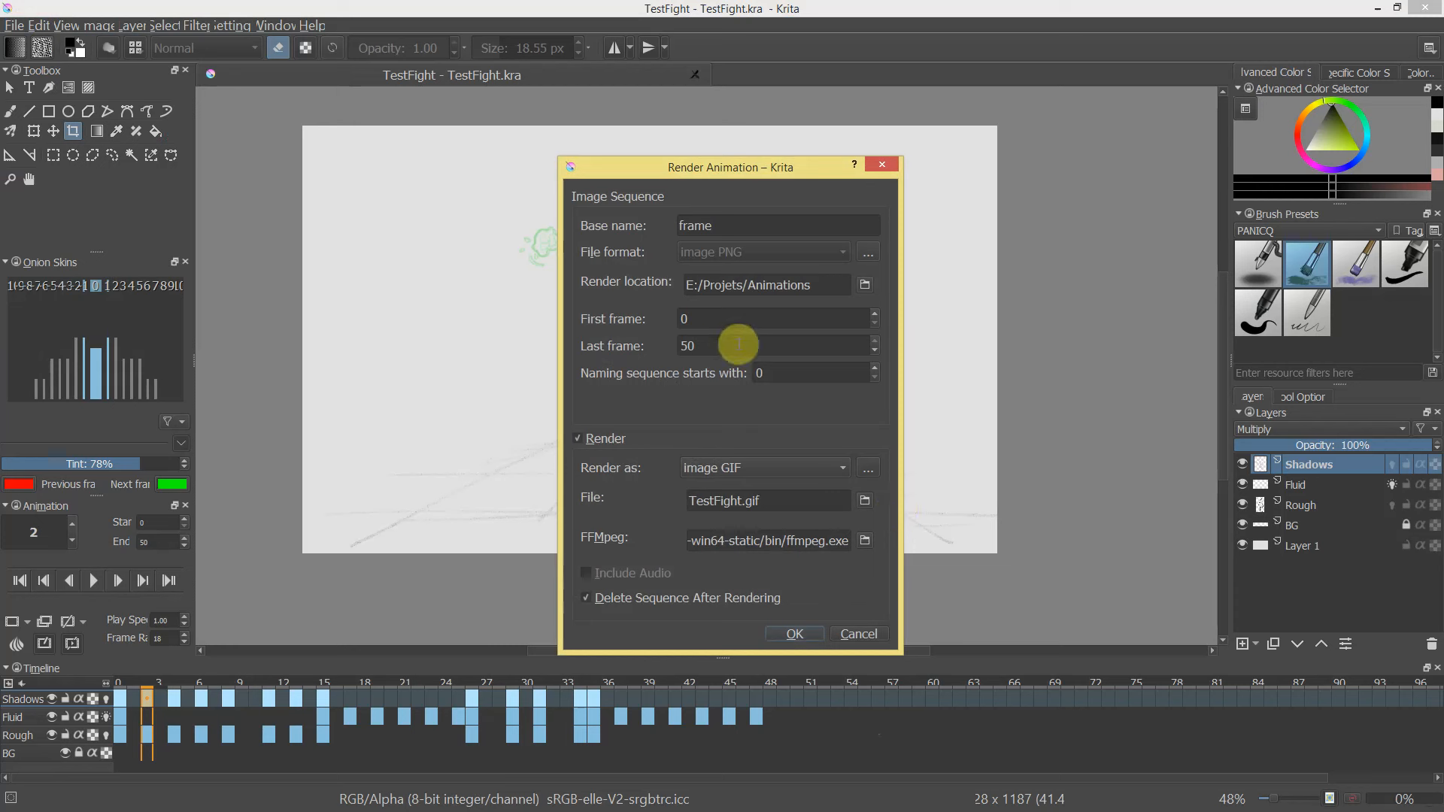
left_click_drag(739, 344, 673, 357)
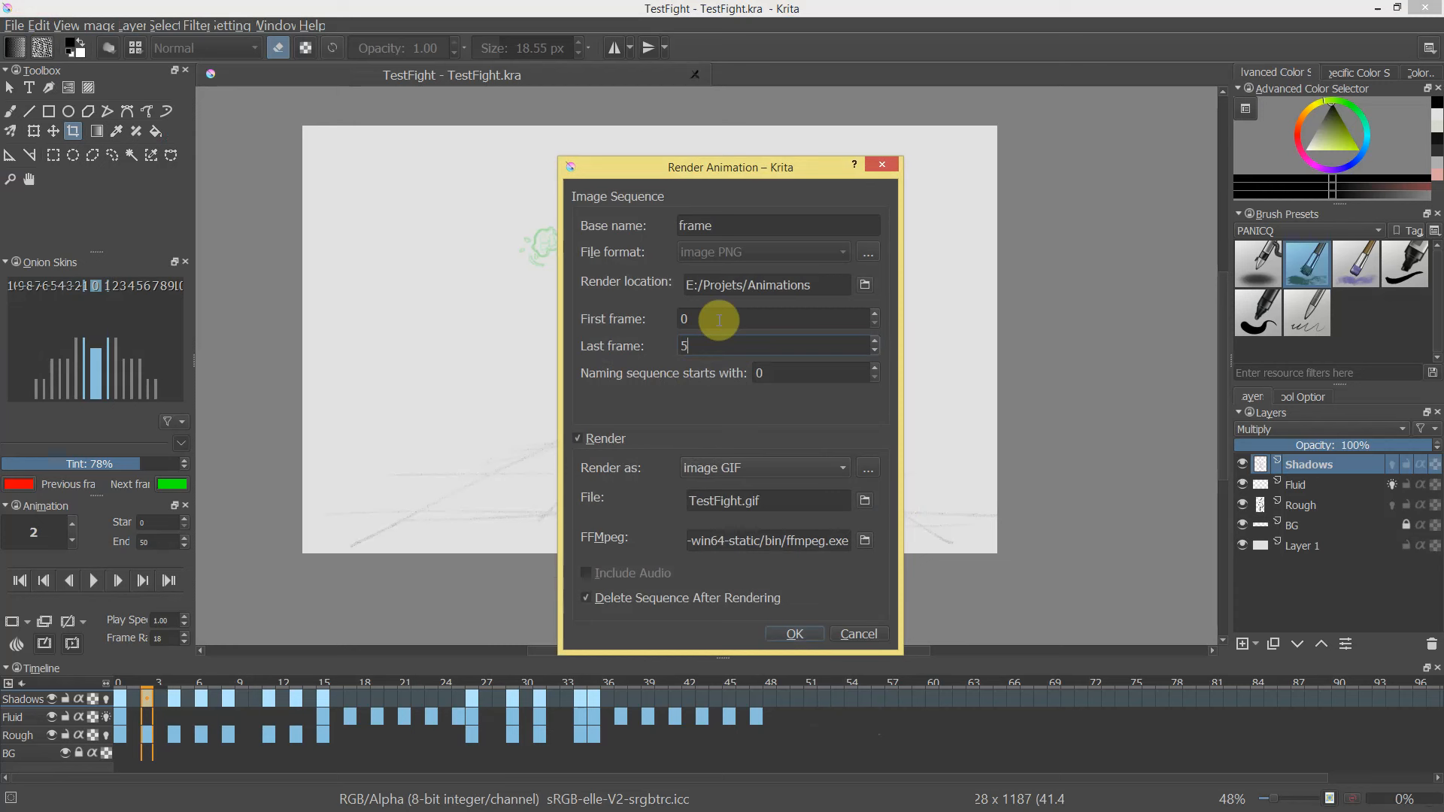
left_click(874, 341)
left_click(873, 341)
left_click(874, 341)
left_click(874, 341)
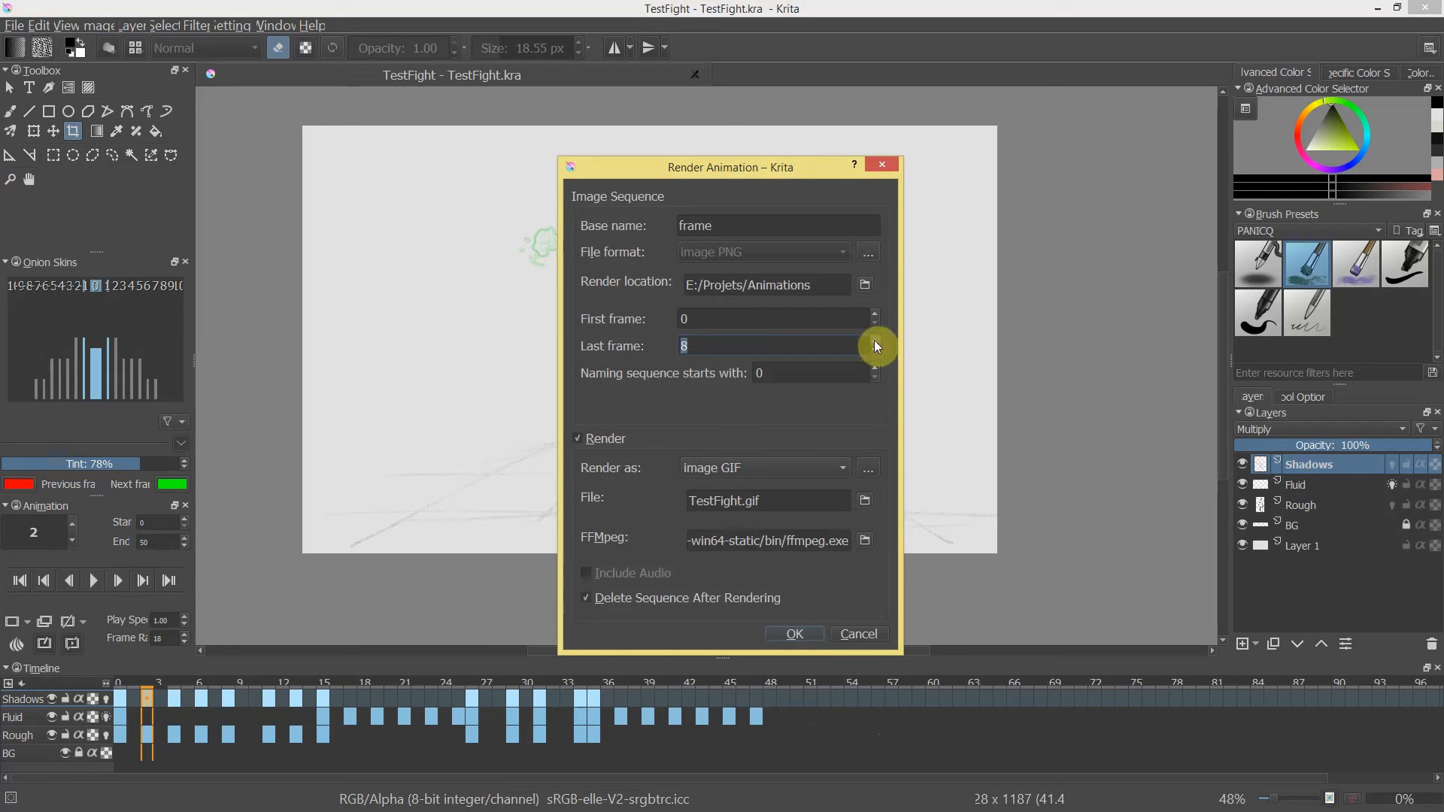
type("5")
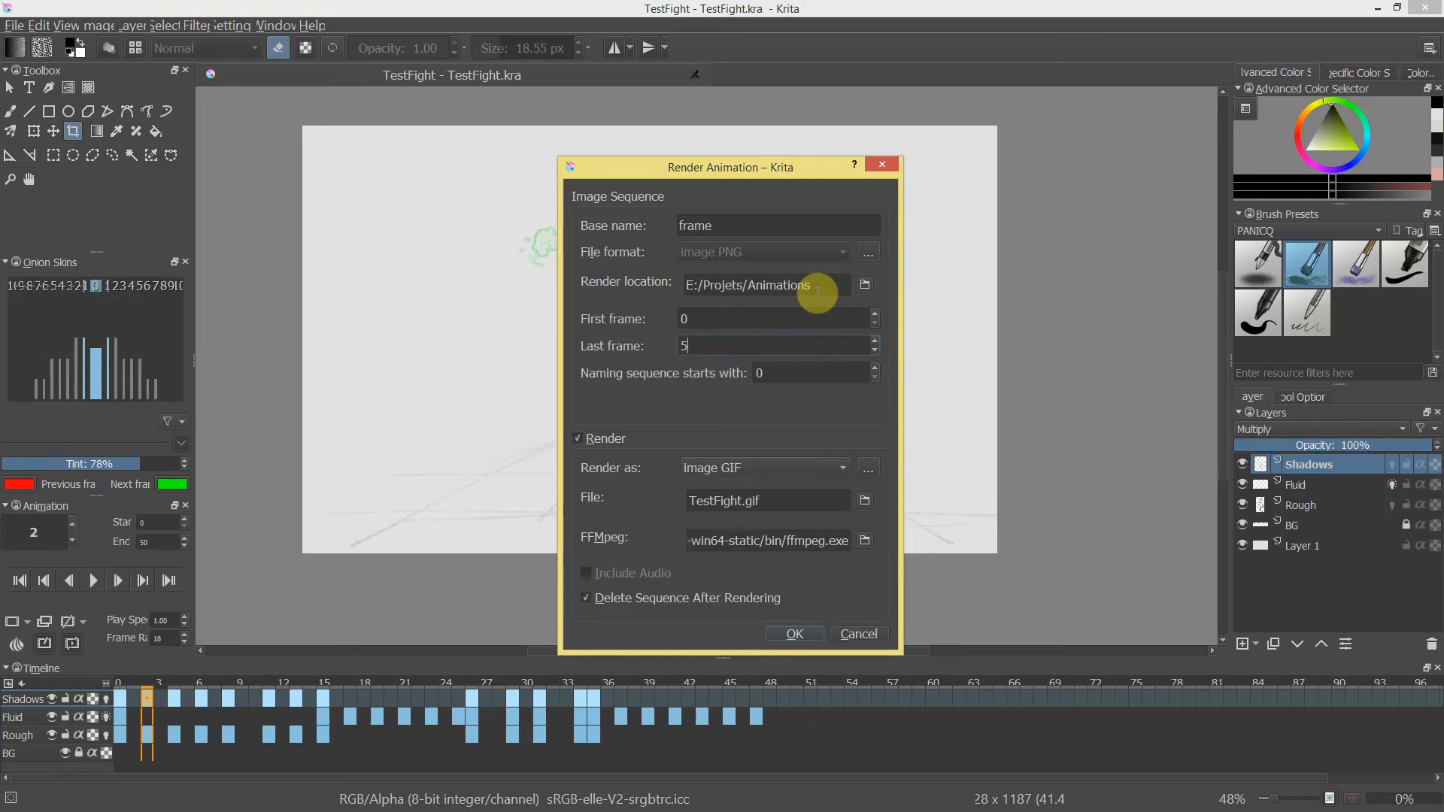
type("0")
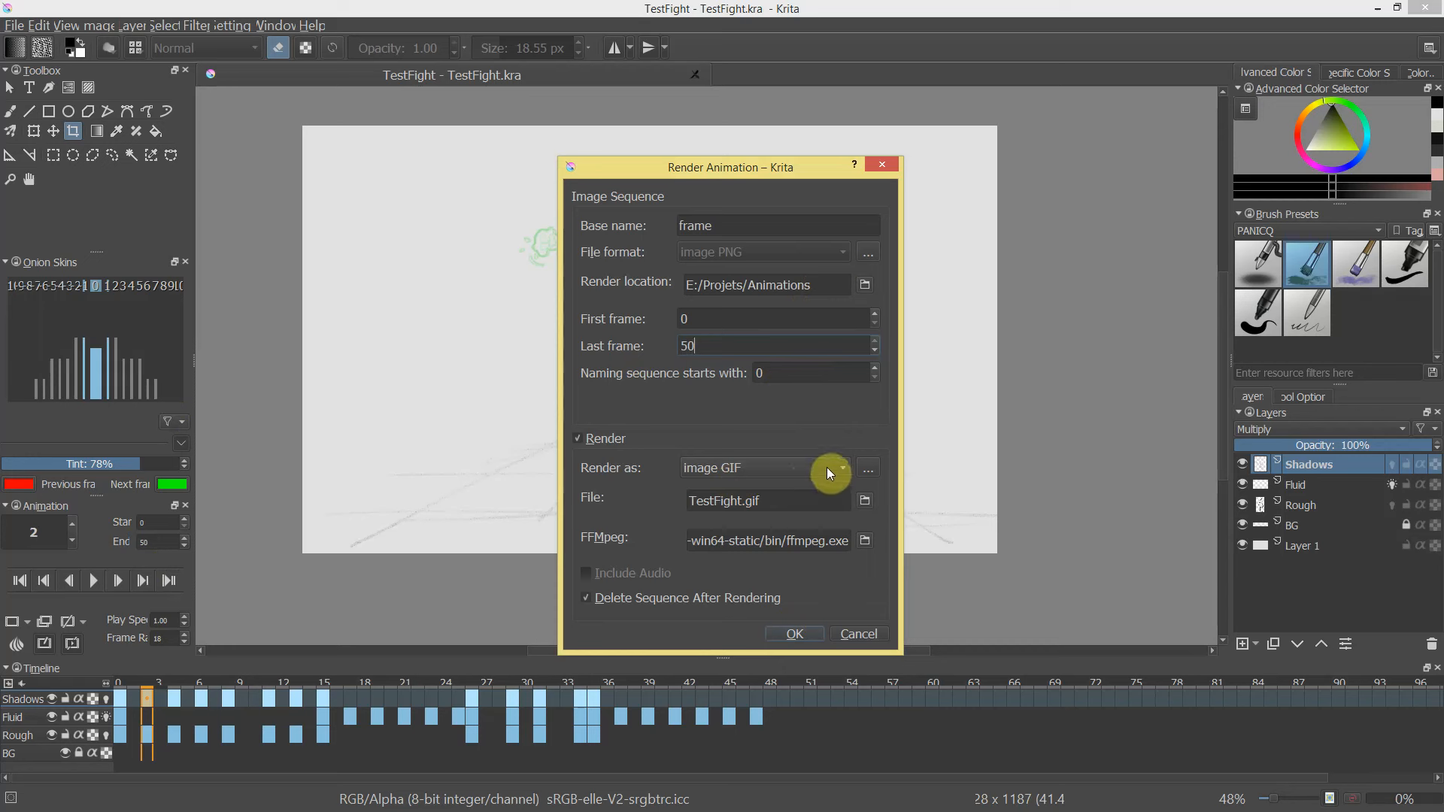
Keep image GIF as the output format for TestFight.gif and render the animation.
left_click(846, 468)
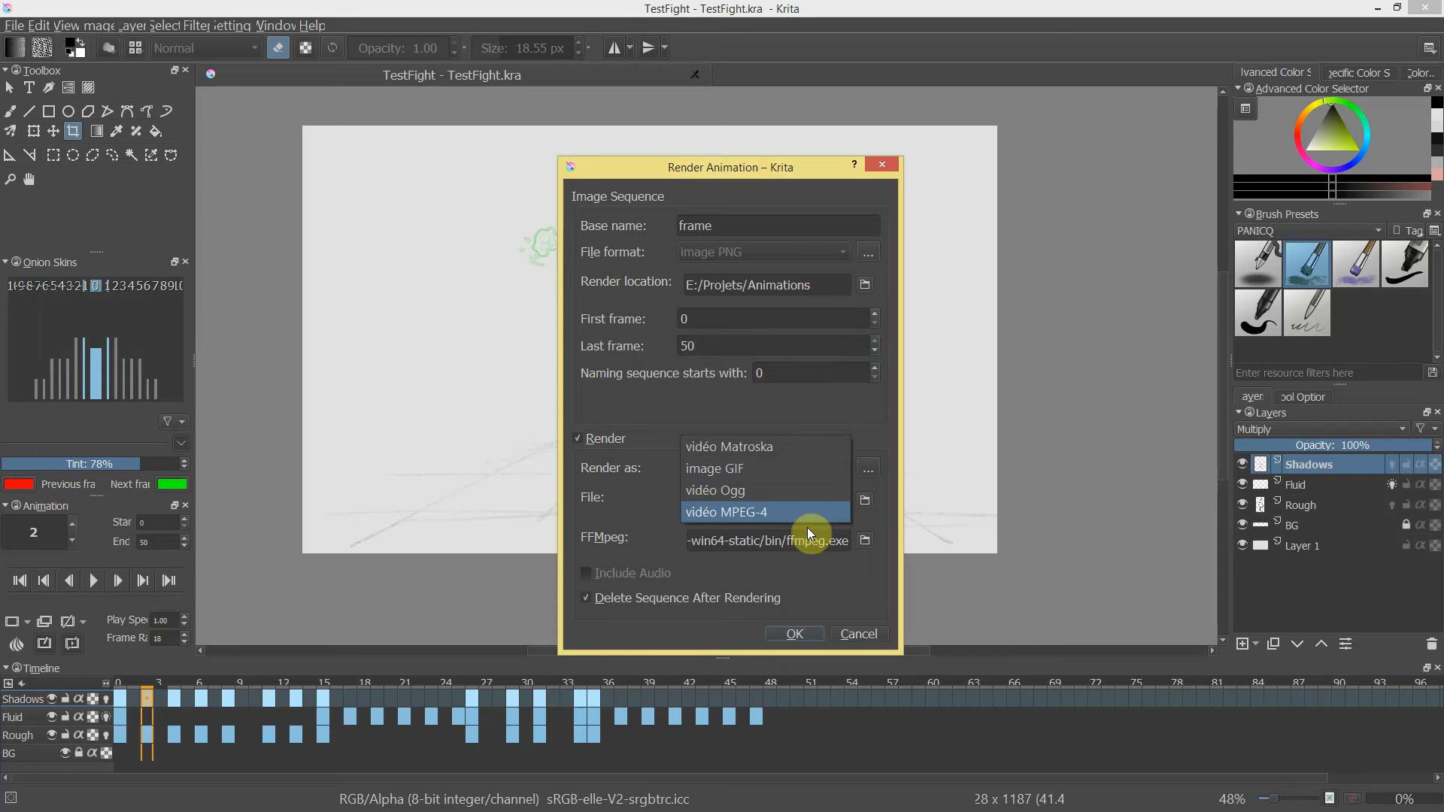
left_click(819, 469)
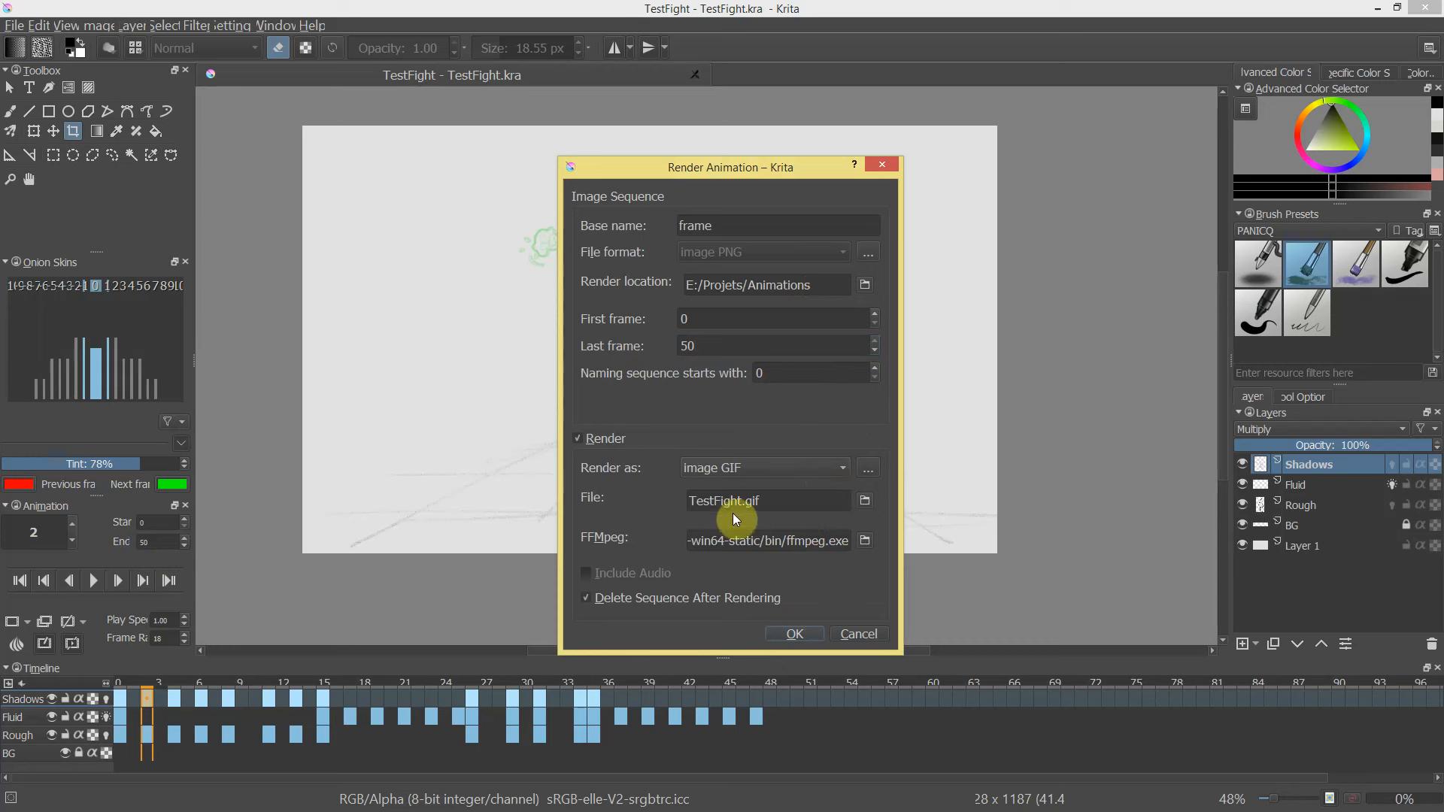
left_click_drag(752, 540, 865, 552)
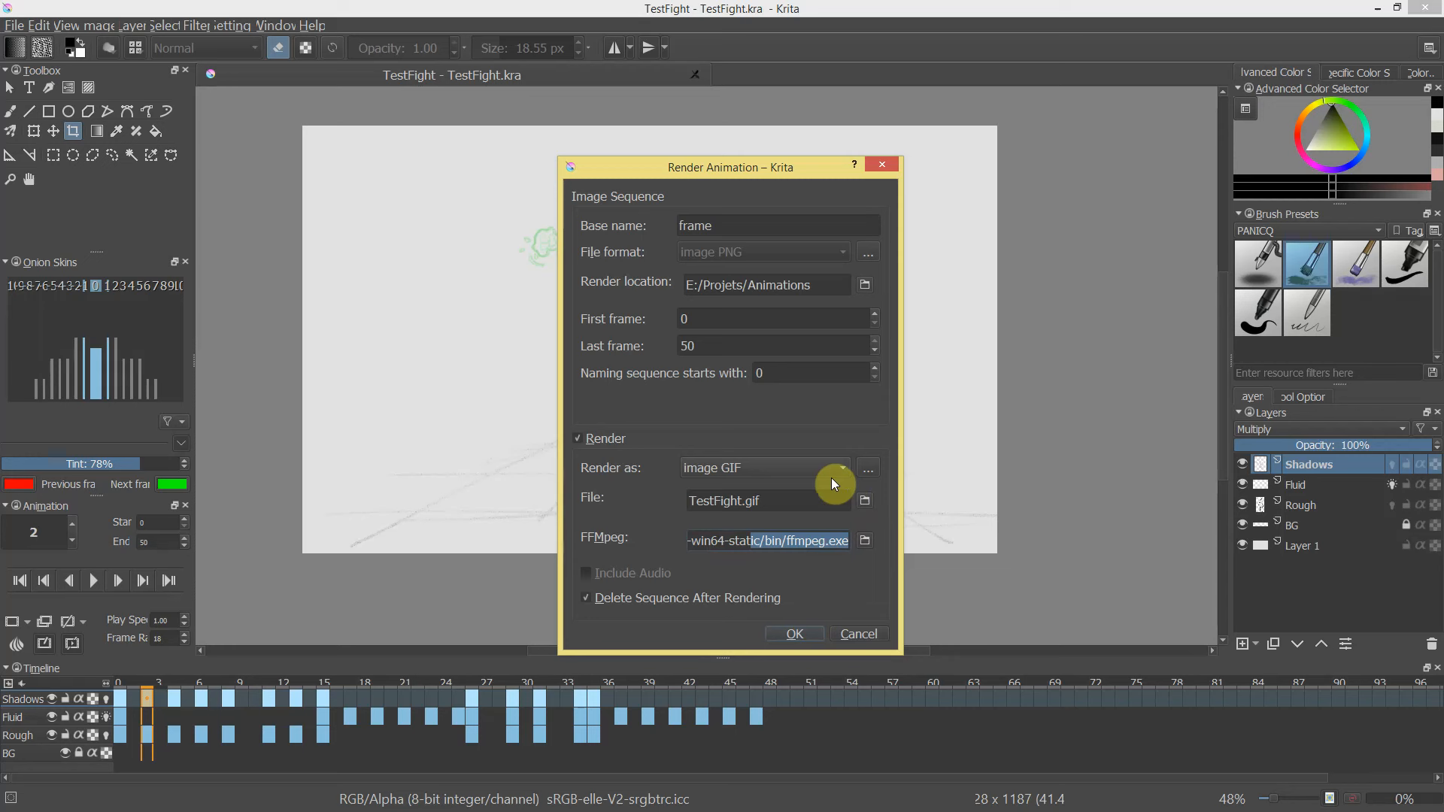
left_click(809, 472)
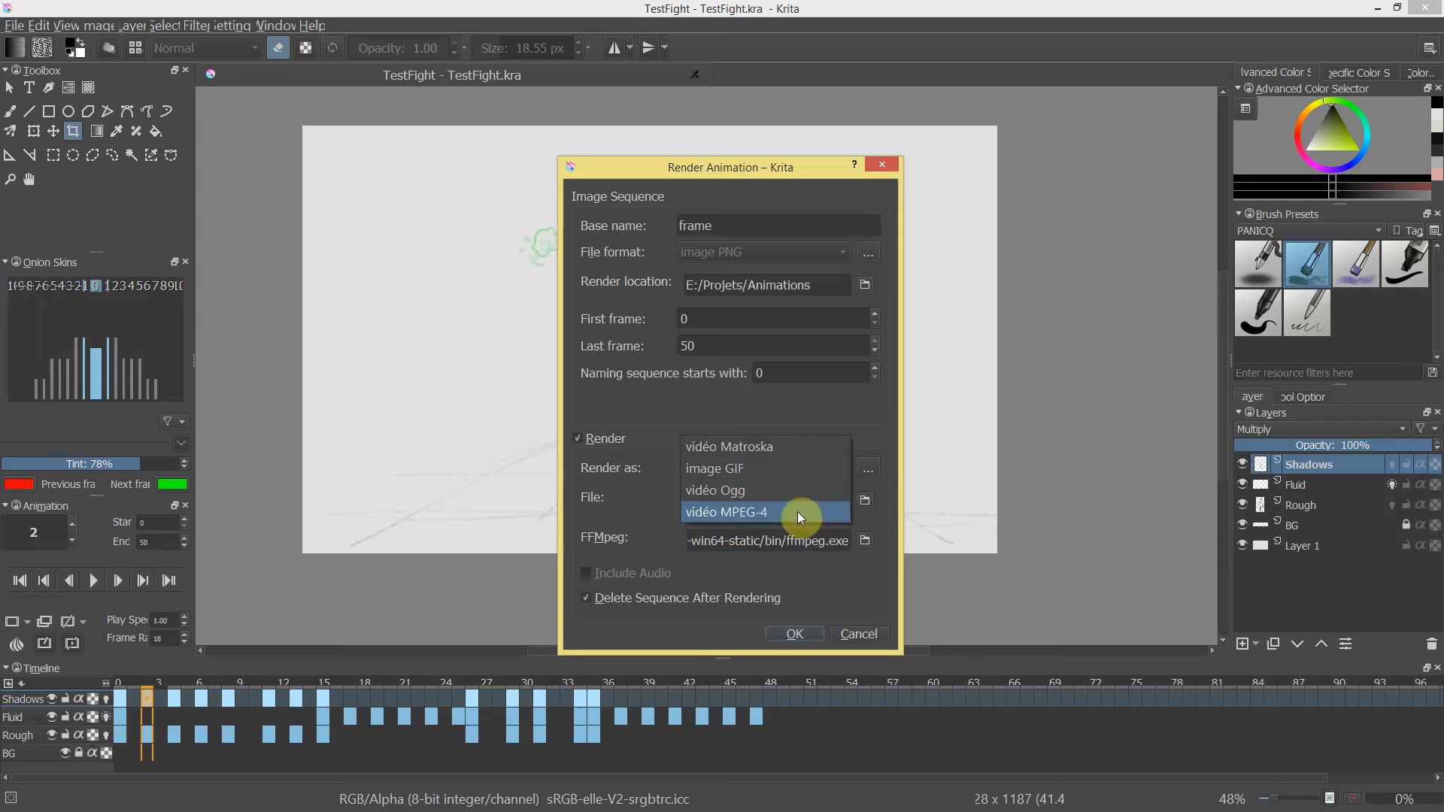
left_click(833, 469)
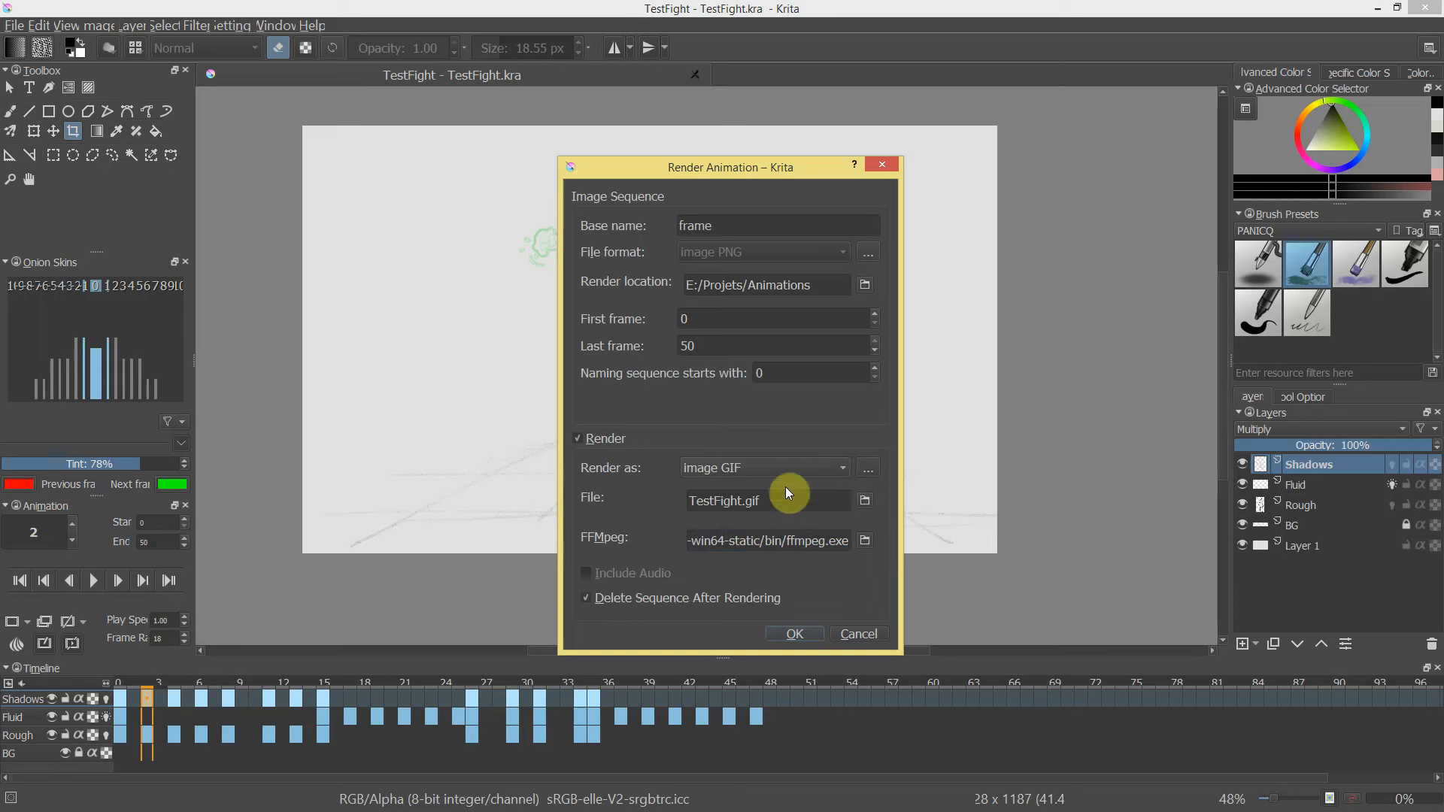
left_click_drag(769, 226, 678, 211)
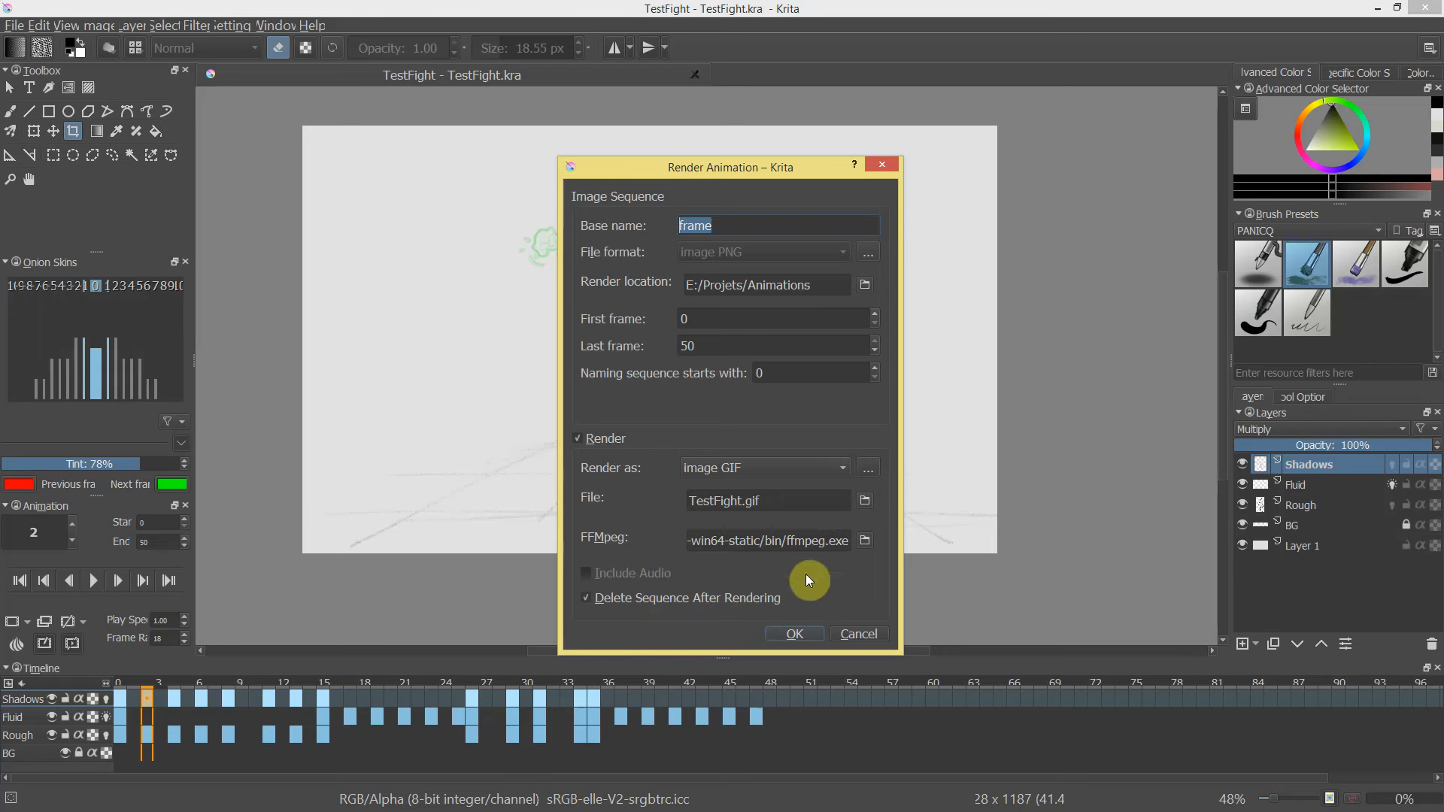
left_click(797, 634)
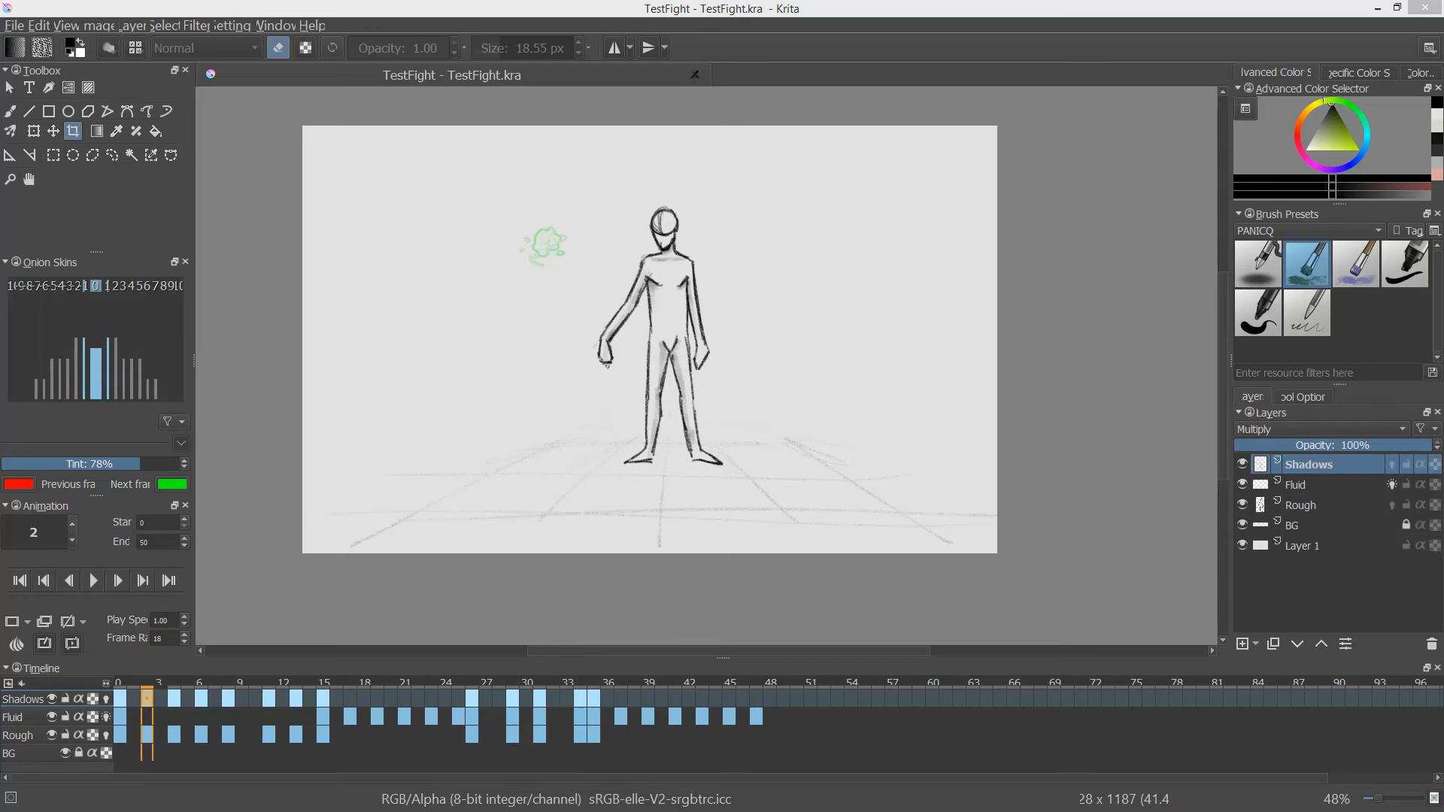
Watch the rendered TestFight.gif in the browser at different window sizes and zoom levels, and close the browser window.
left_click_drag(796, 0, 784, 239)
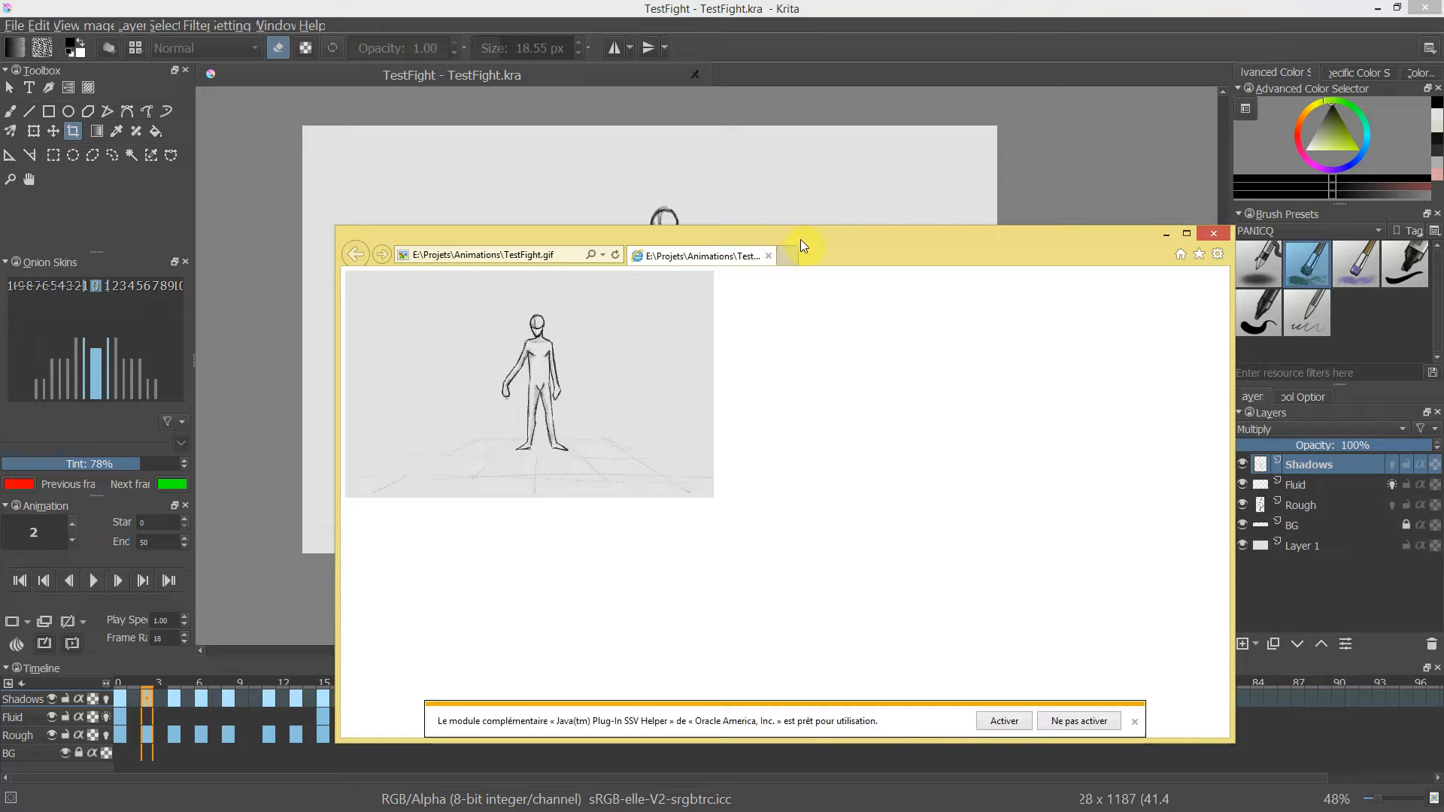
double_click(802, 239)
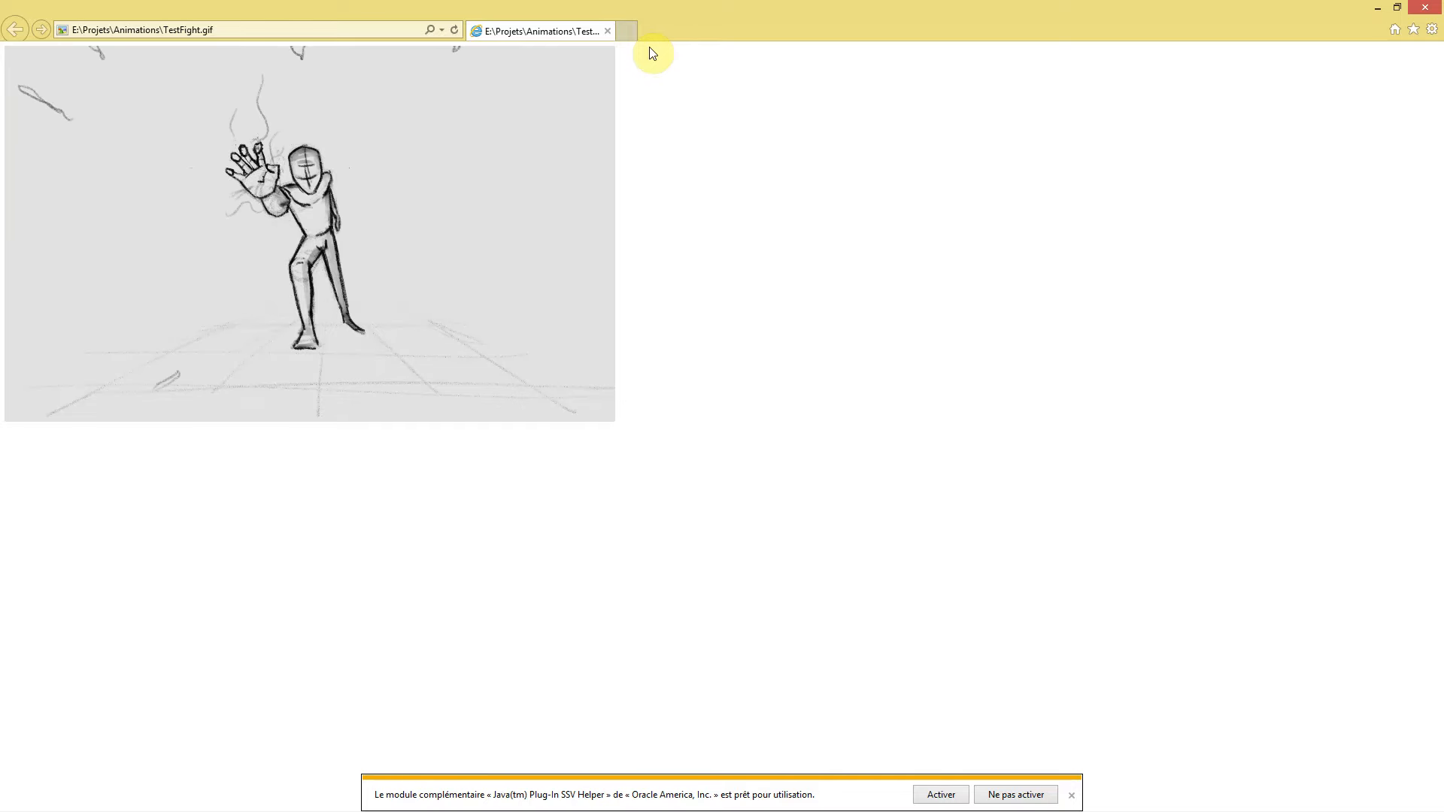
left_click_drag(675, 24, 801, 236)
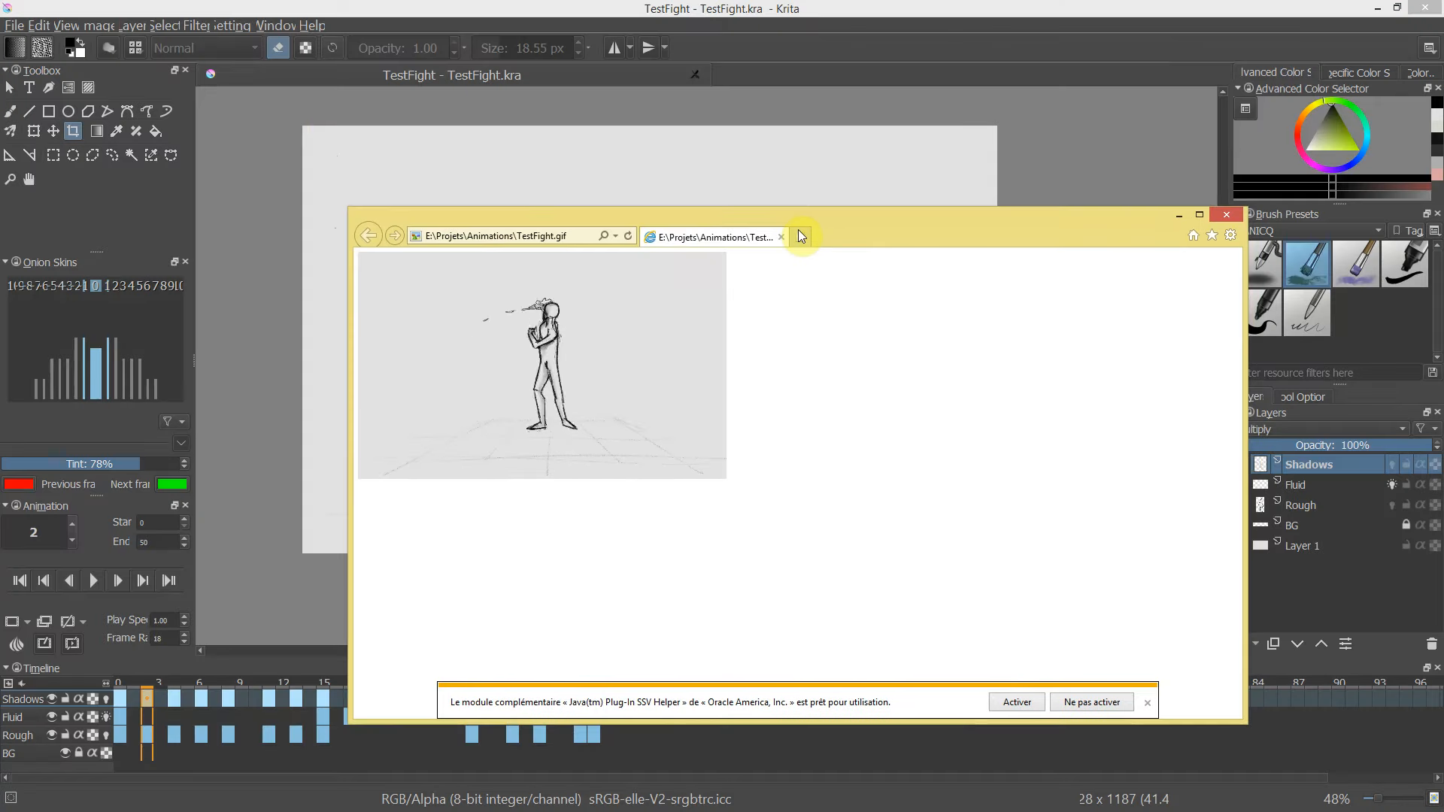
left_click(602, 338)
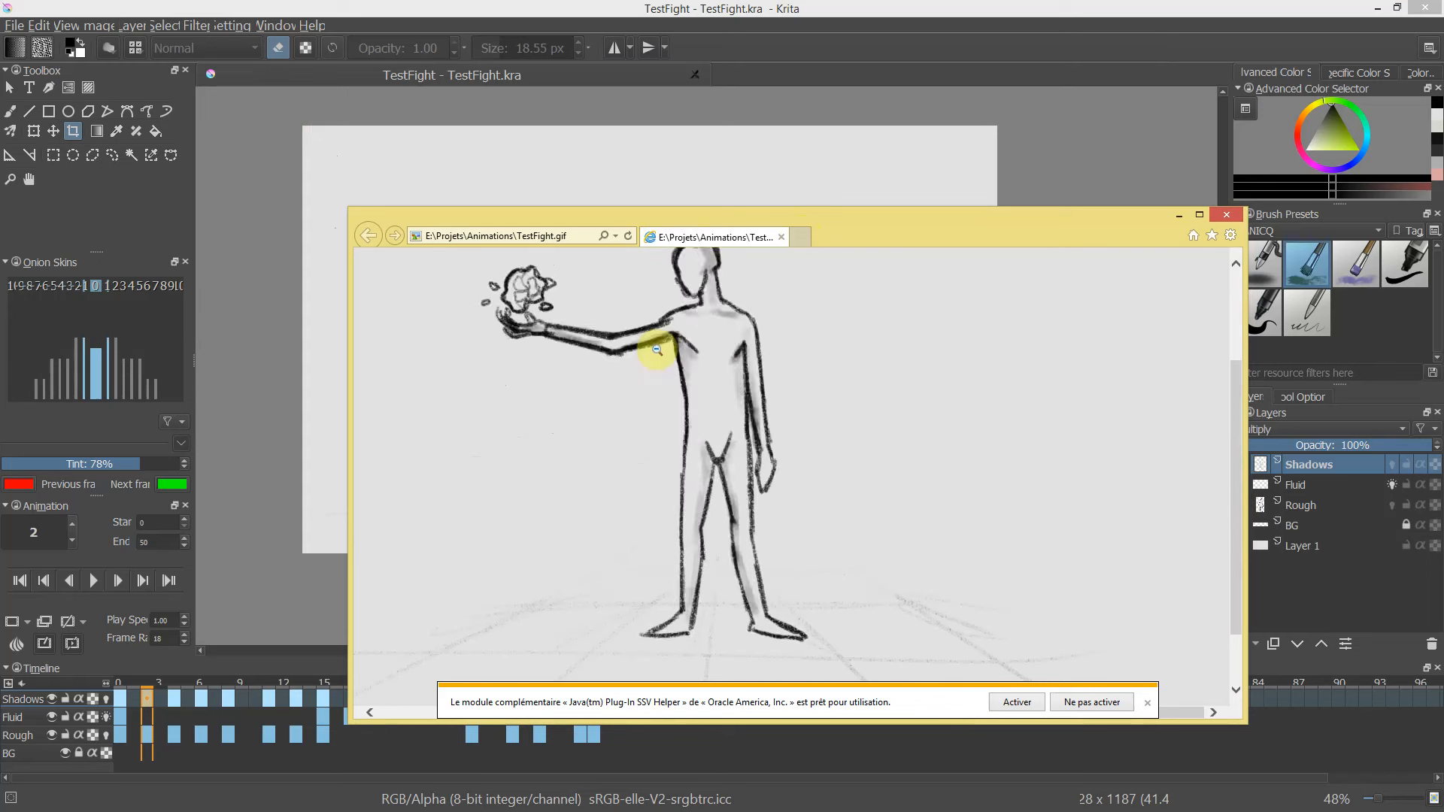
left_click(657, 350)
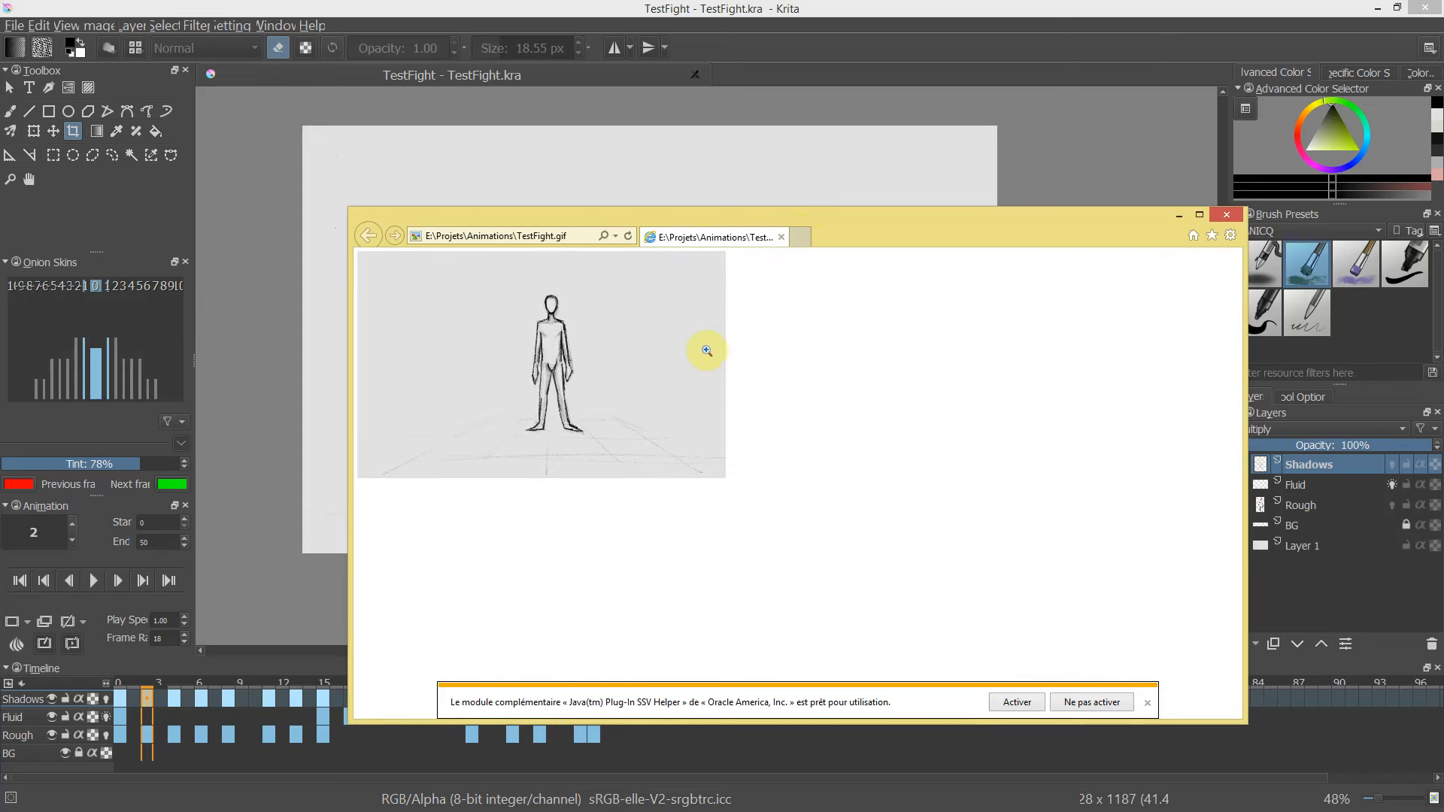
scroll(705, 350, "up", 5, "ctrl")
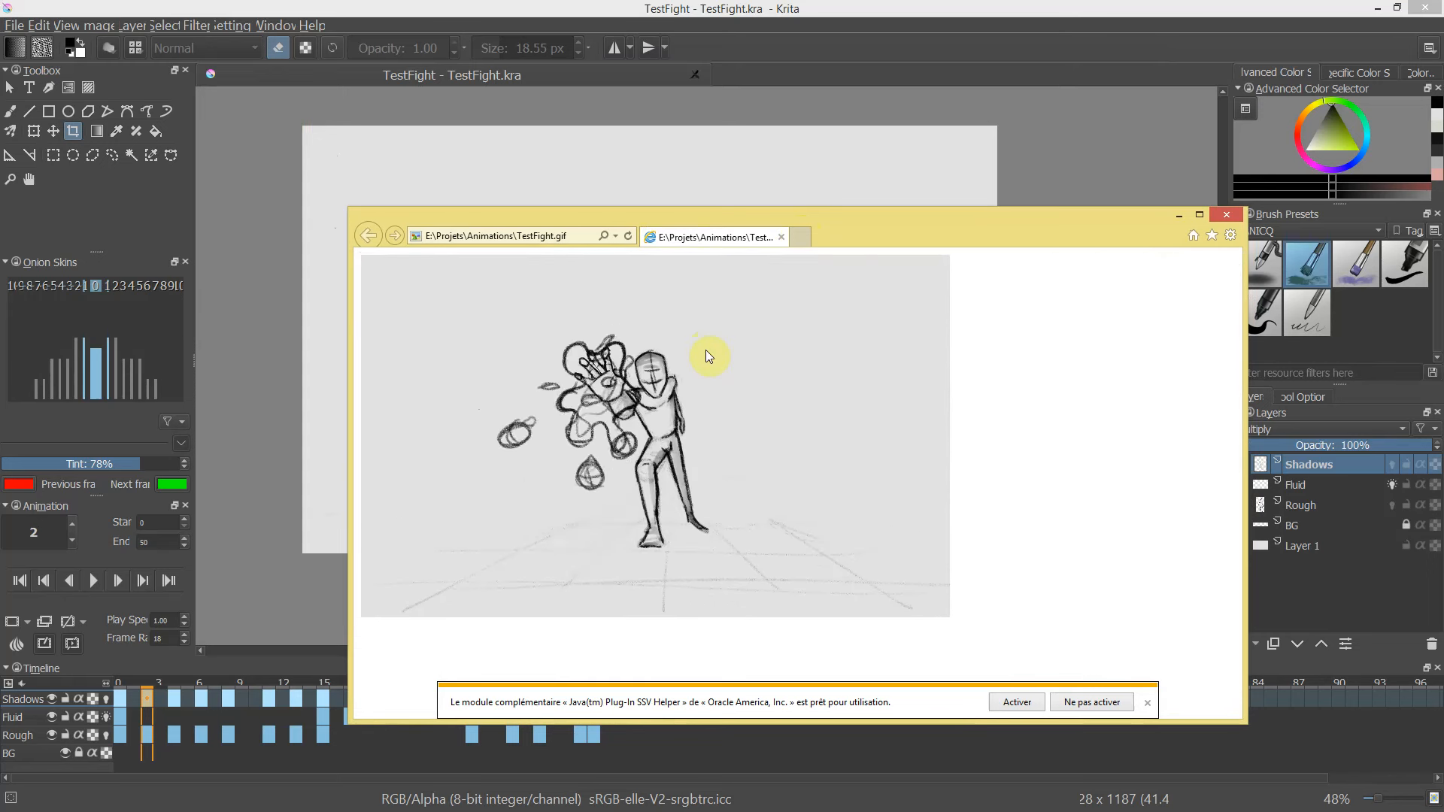
scroll(706, 350, "up", 1, "ctrl")
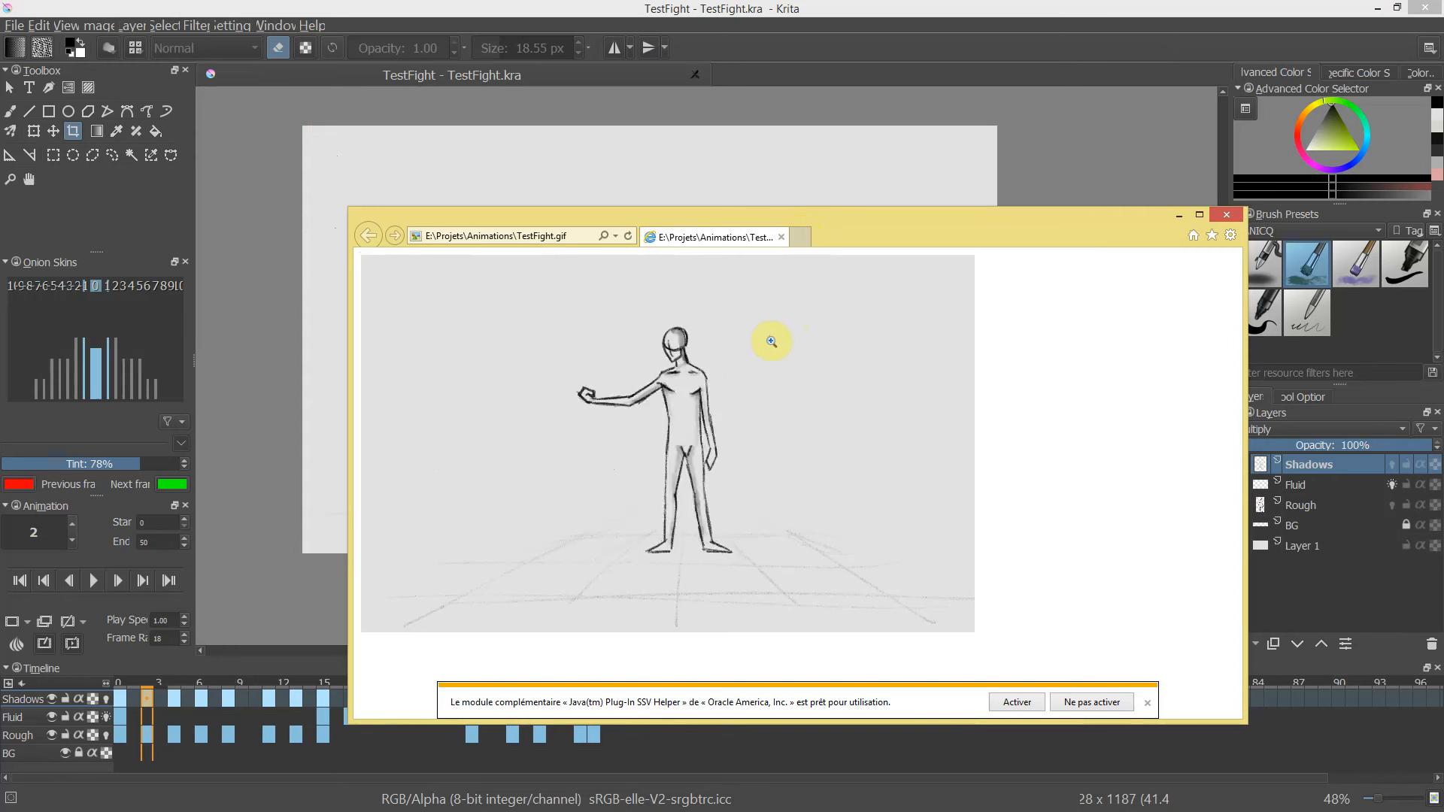
left_click(1224, 214)
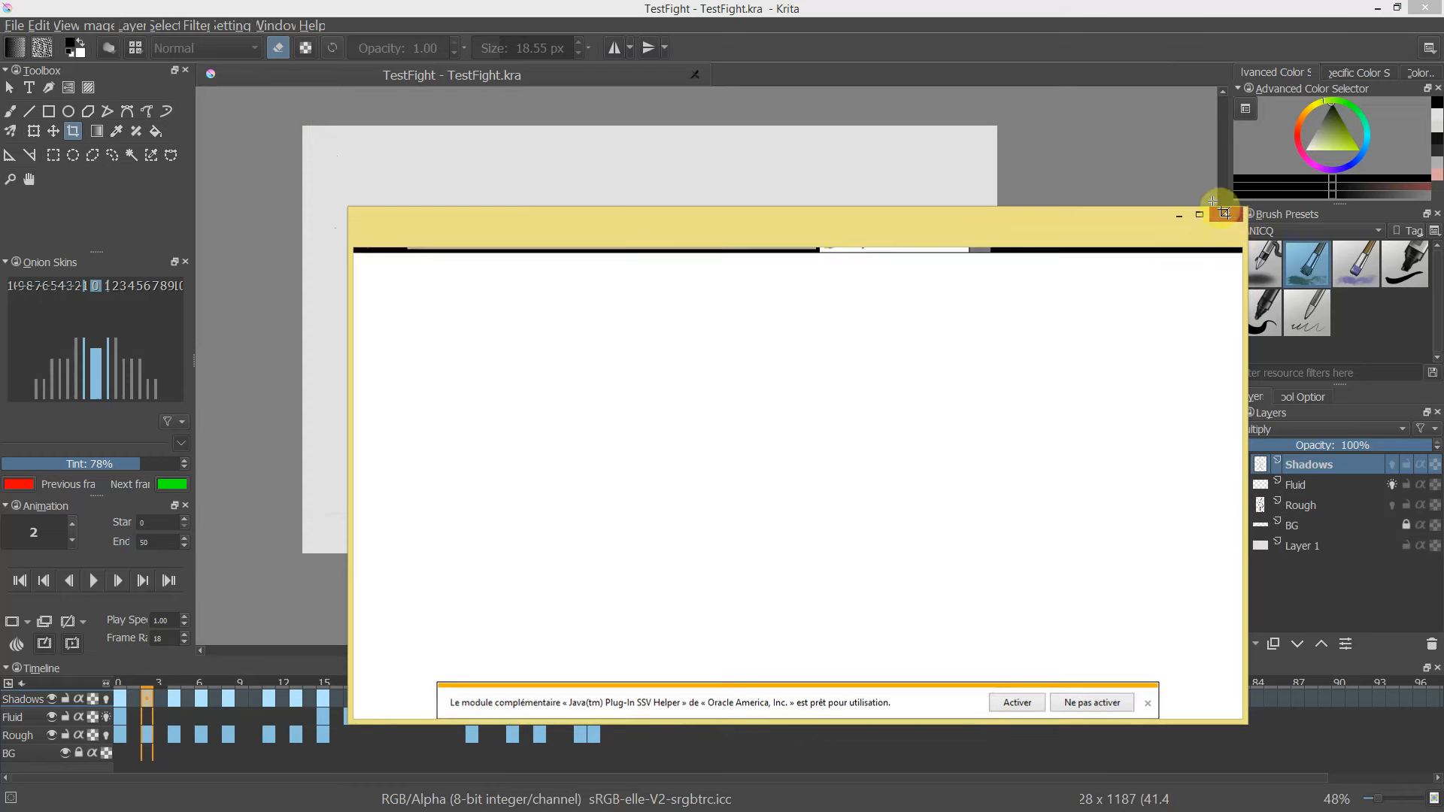